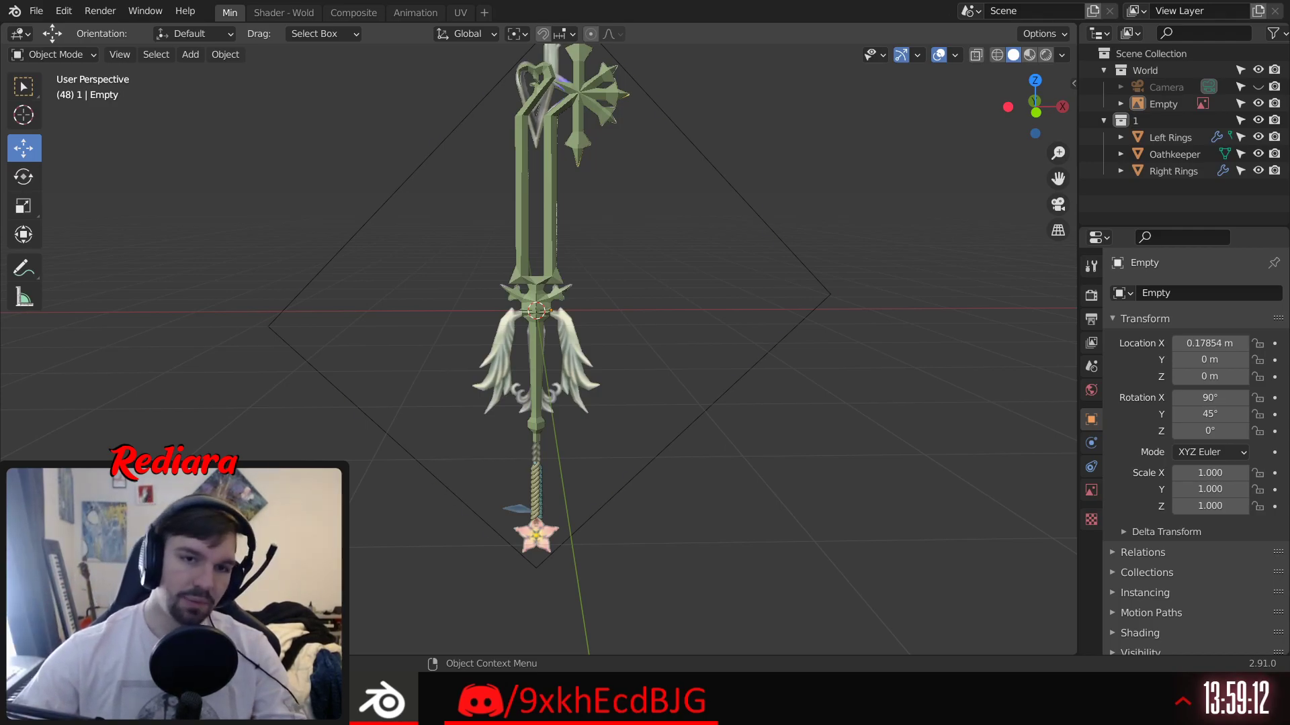
Step: Clear the selection and examine the keyblade from blade to handle against the wing reference image
left_click(551, 310)
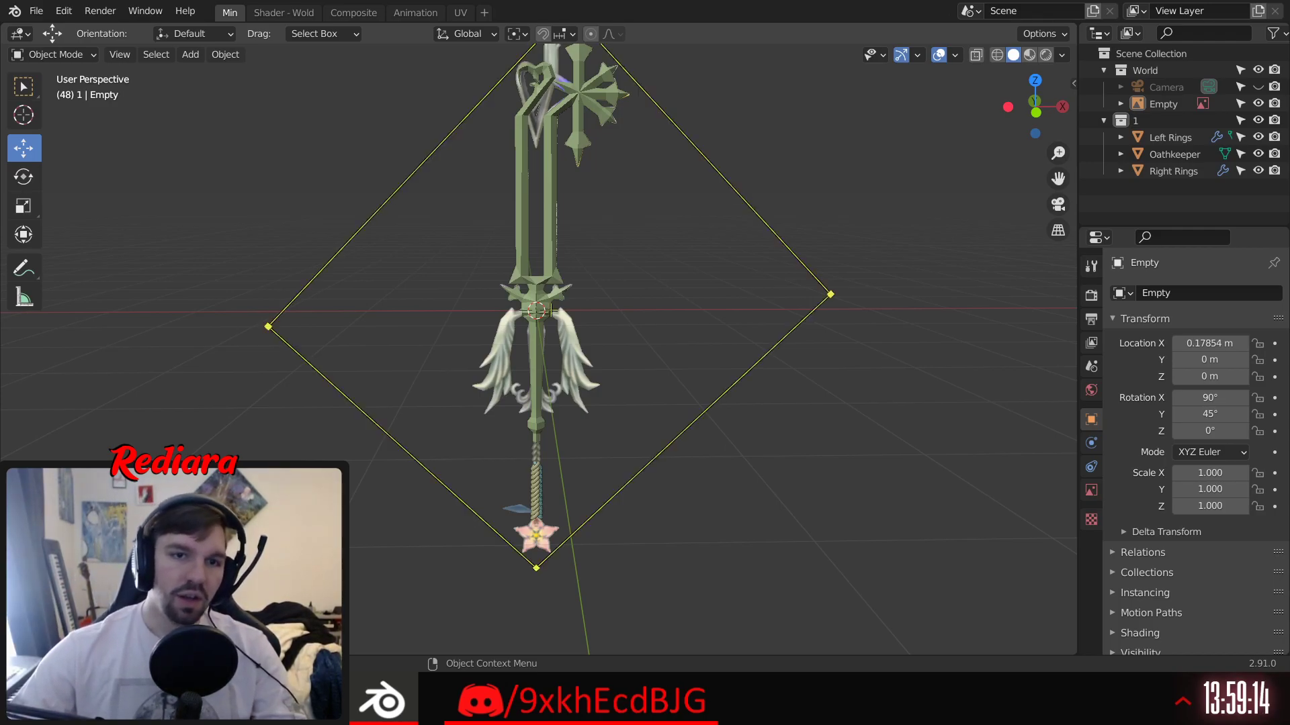
key("alt+a")
middle_click_drag(614, 300, 598, 357)
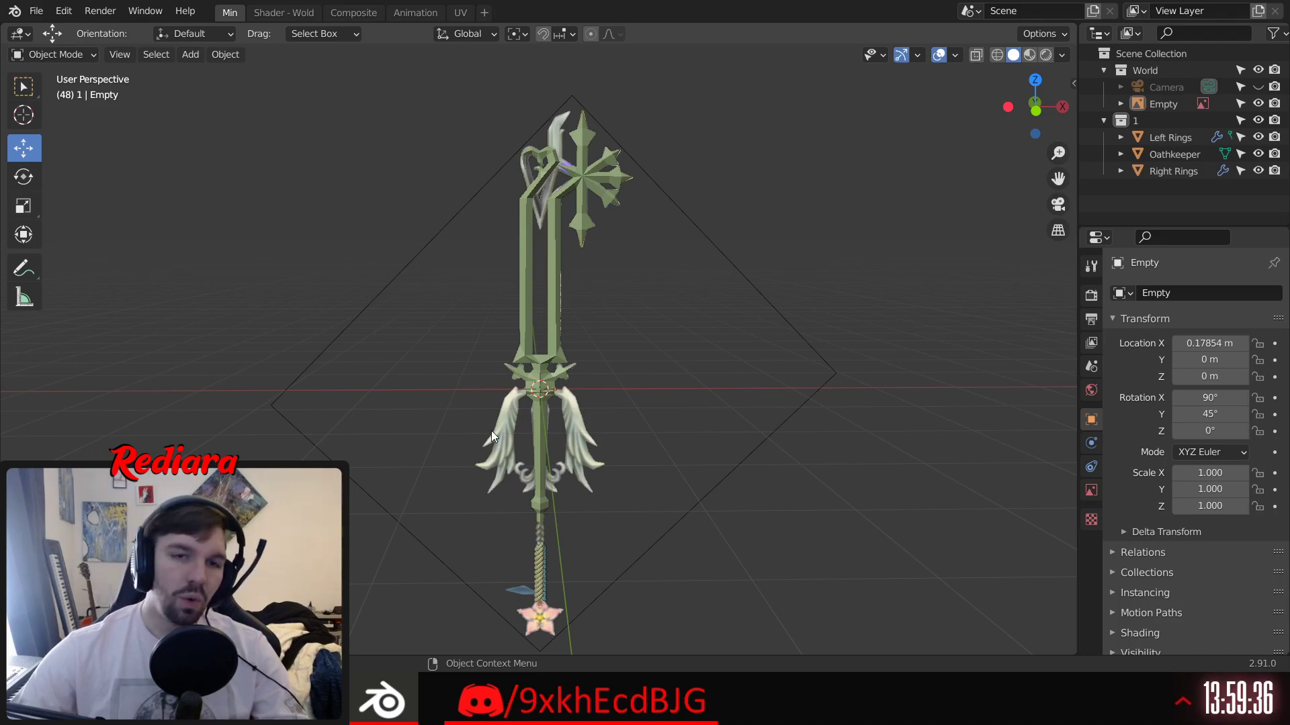
scroll(588, 288, "up", 8)
middle_click_drag(510, 315, 483, 307)
scroll(495, 348, "down", 6)
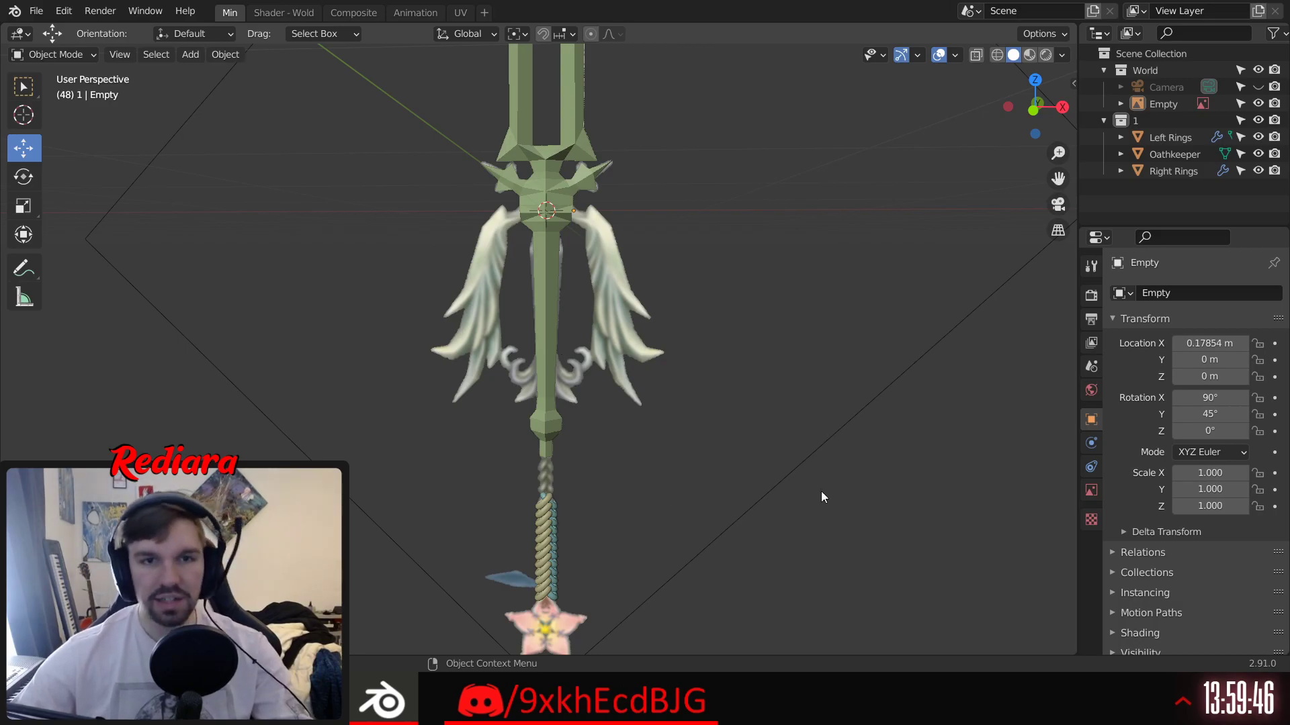
middle_click_drag(606, 243, 622, 353, "shift")
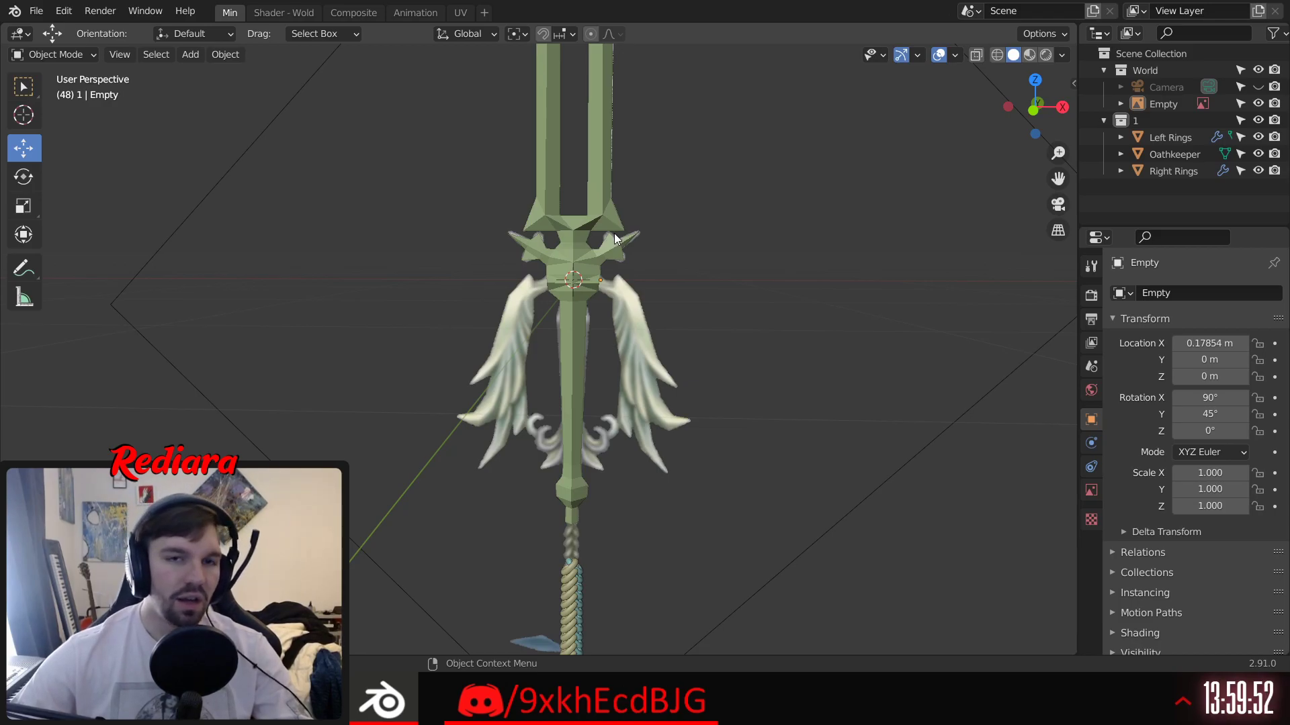
scroll(571, 274, "up", 6)
middle_click_drag(596, 282, 554, 417)
scroll(590, 308, "up", 1)
scroll(590, 306, "down", 8)
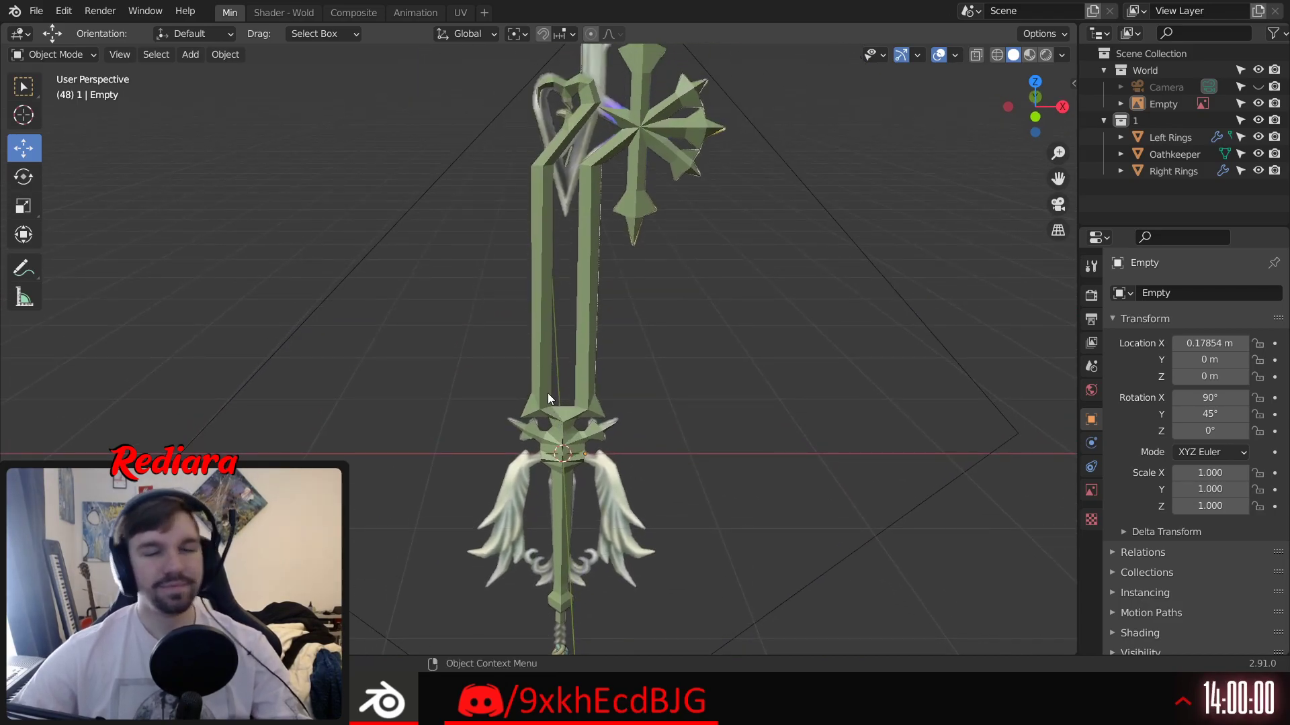
middle_click_drag(566, 426, 558, 425)
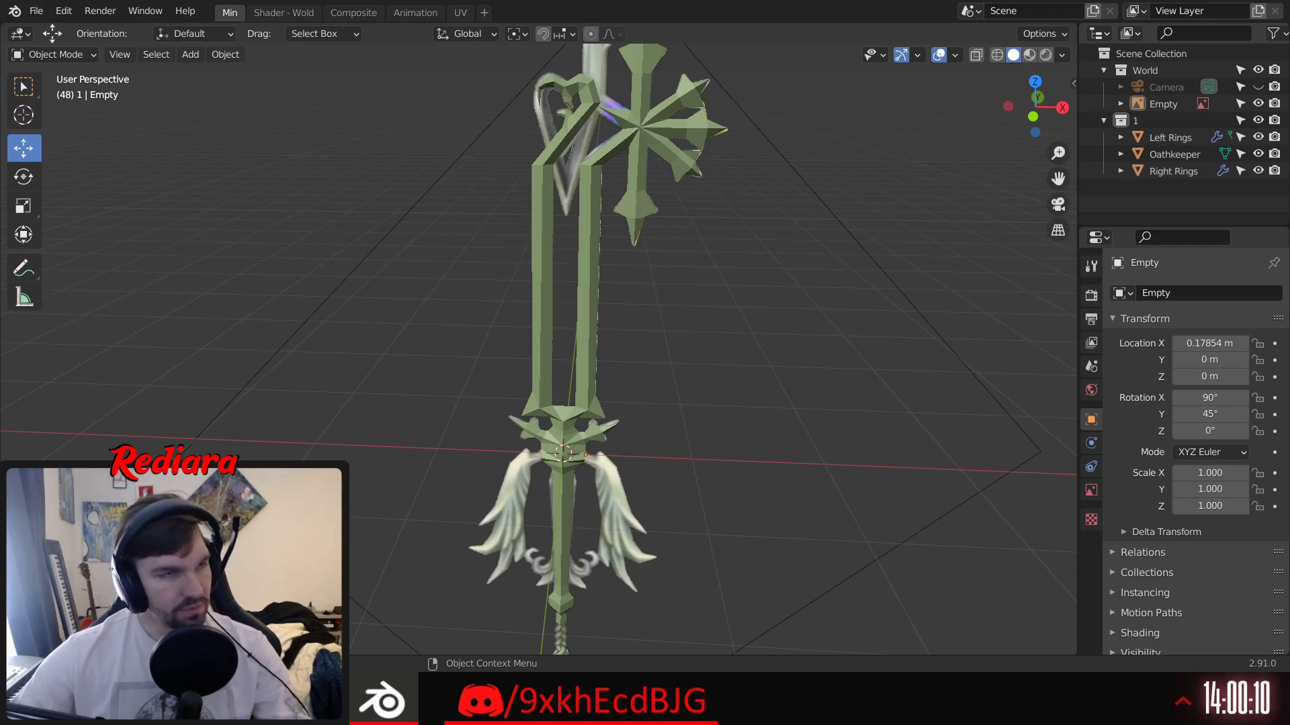
mouse_move(525, 398)
middle_mouse_down()
mouse_move(546, 409)
mouse_move(543, 398)
middle_mouse_up()
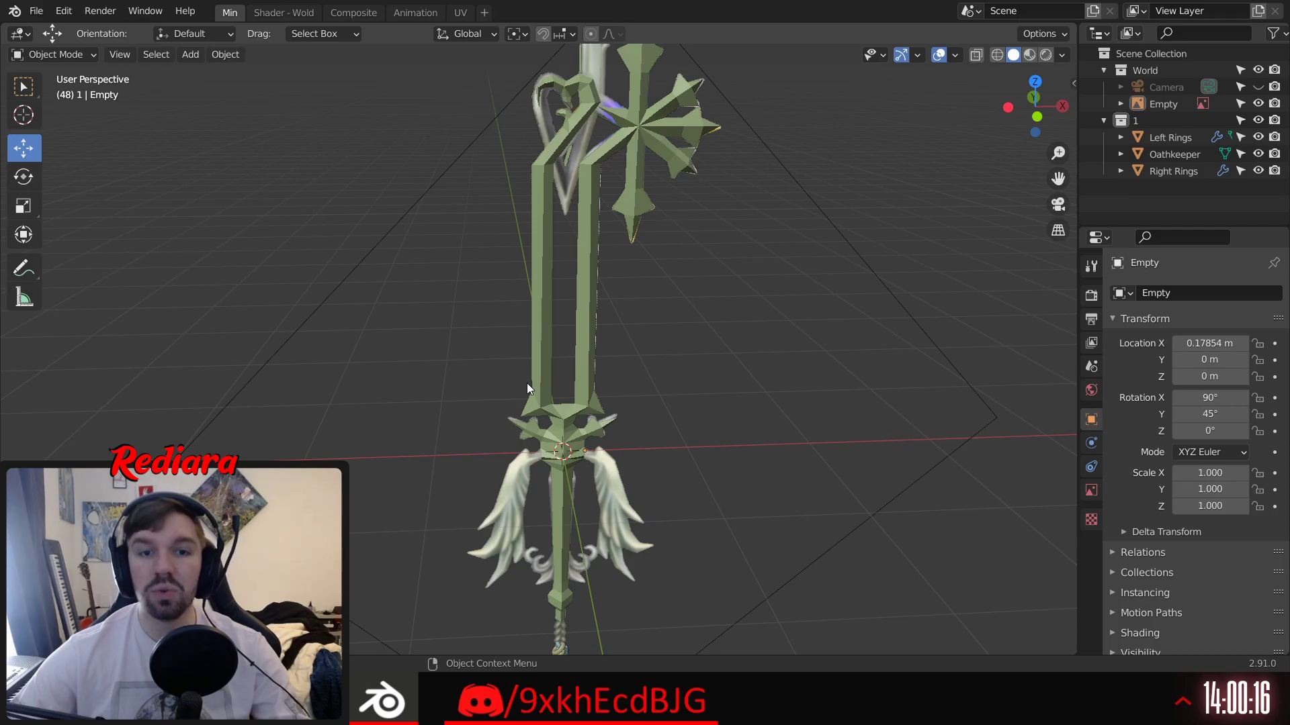
Step: Examine the guard up close, from the front and side, where the reference wings attach
scroll(555, 433, "up", 3)
middle_click_drag(604, 433, 607, 406)
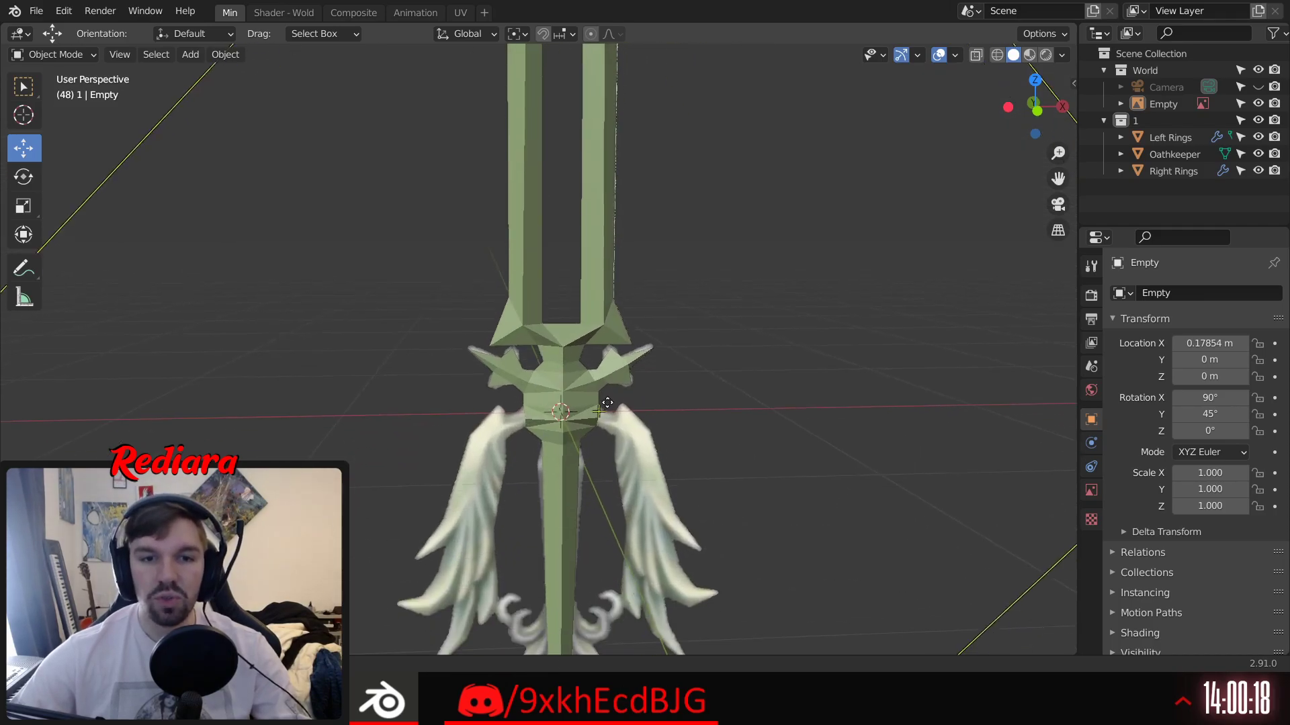
scroll(585, 457, "up", 6)
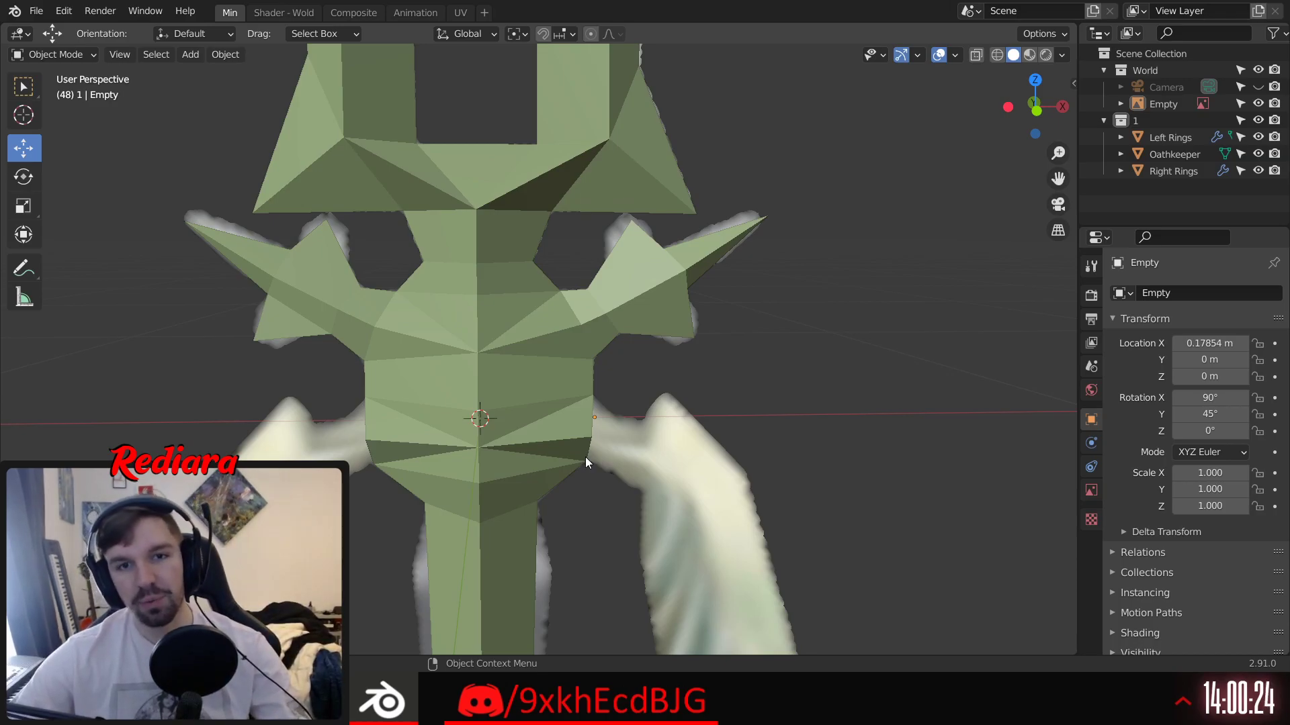
middle_click_drag(444, 394, 365, 369, "shift")
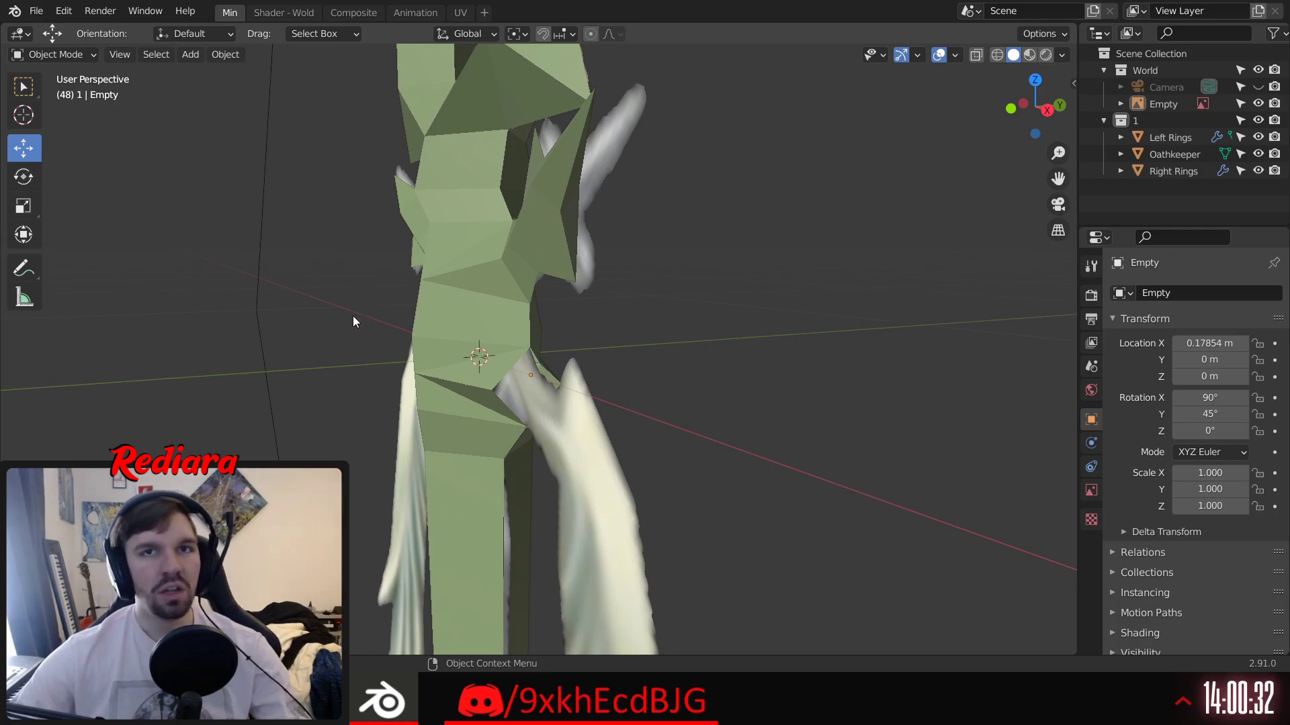
middle_click_drag(540, 324, 482, 256)
middle_click_drag(415, 460, 459, 323, "shift")
scroll(452, 269, "up", 2)
middle_click_drag(446, 266, 429, 308)
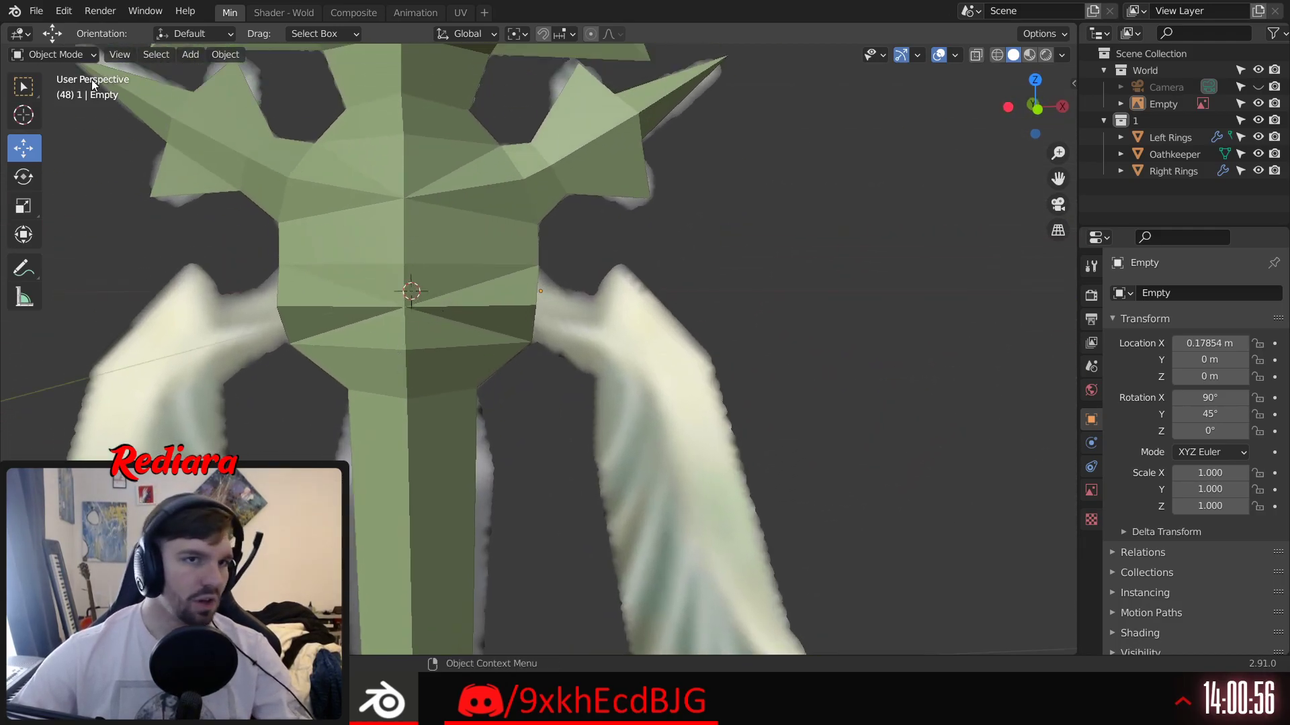
Step: Put the Oathkeeper mesh in Edit Mode and select the edges on both sides of the guard where the wings attach
left_click(399, 255)
left_click(75, 56)
left_click(80, 91)
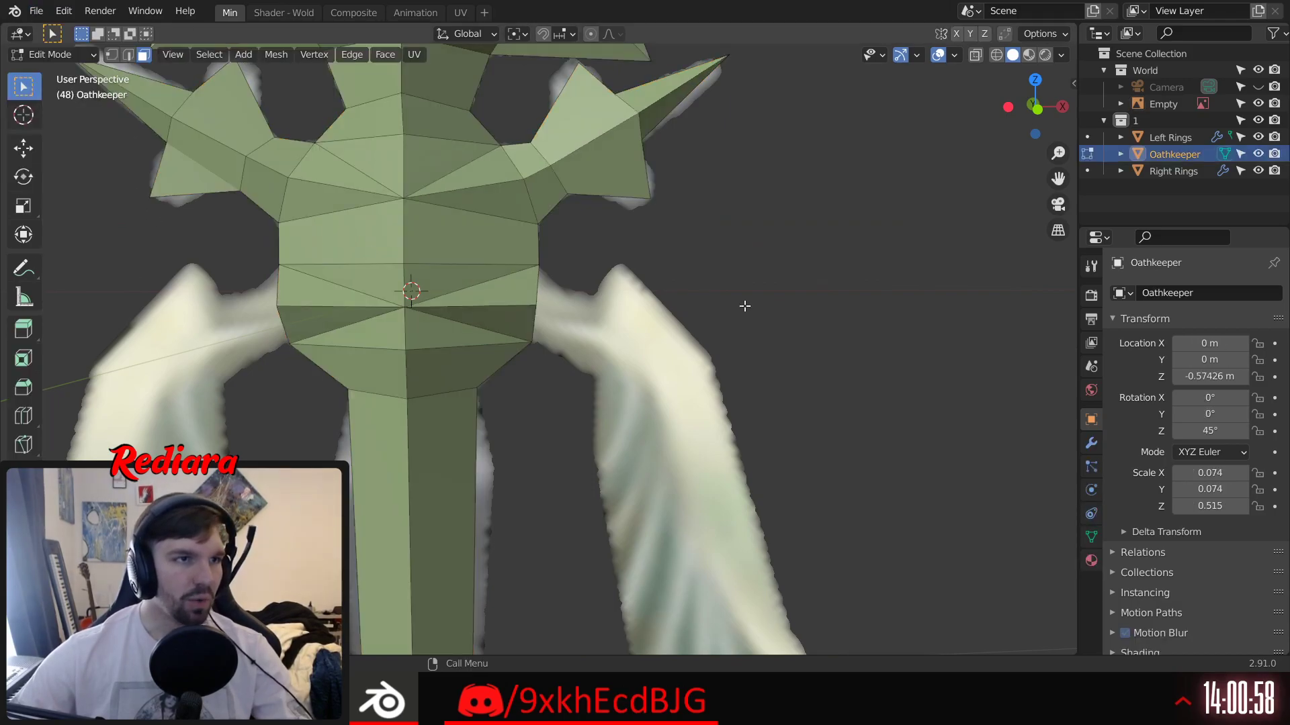
middle_click_drag(795, 311, 656, 325)
middle_click_drag(734, 262, 611, 300, "shift")
left_click(129, 57)
left_click(488, 335)
left_click(492, 302, "shift")
middle_click_drag(504, 307, 602, 313)
middle_click_drag(601, 313, 732, 321, "shift")
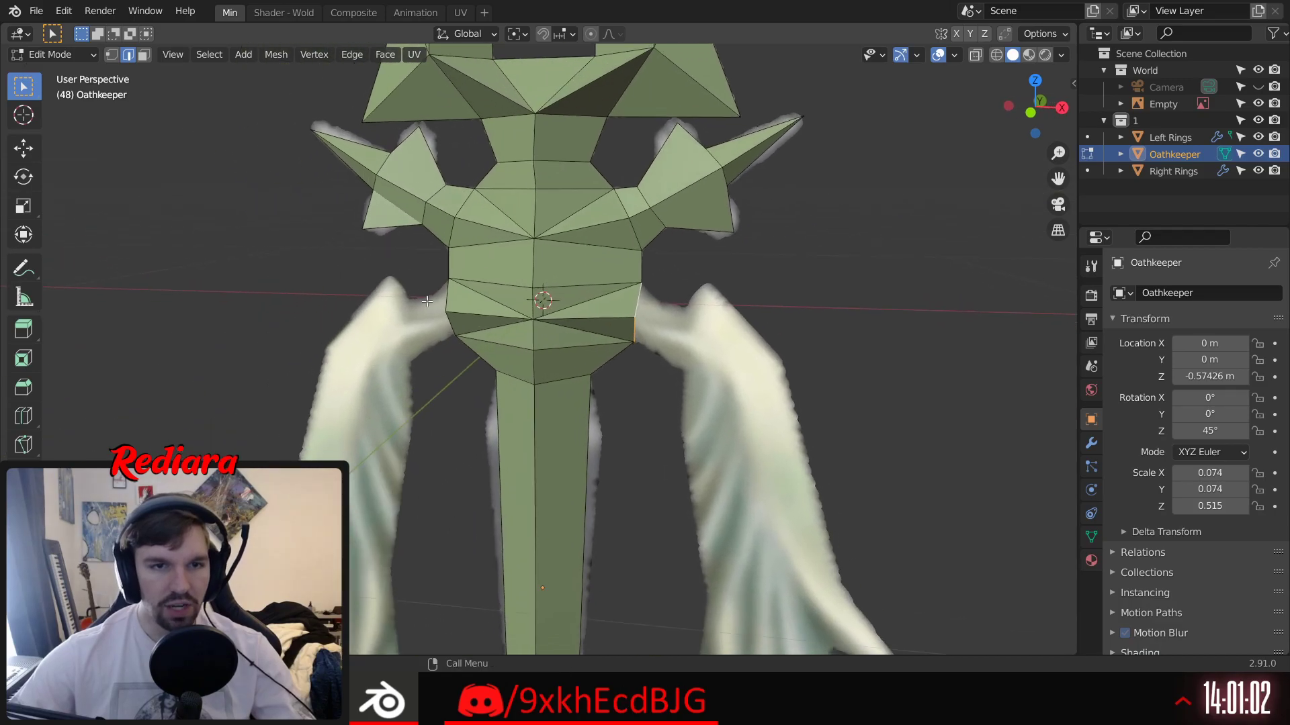
left_click(449, 298, "shift")
middle_click_drag(448, 298, 459, 356)
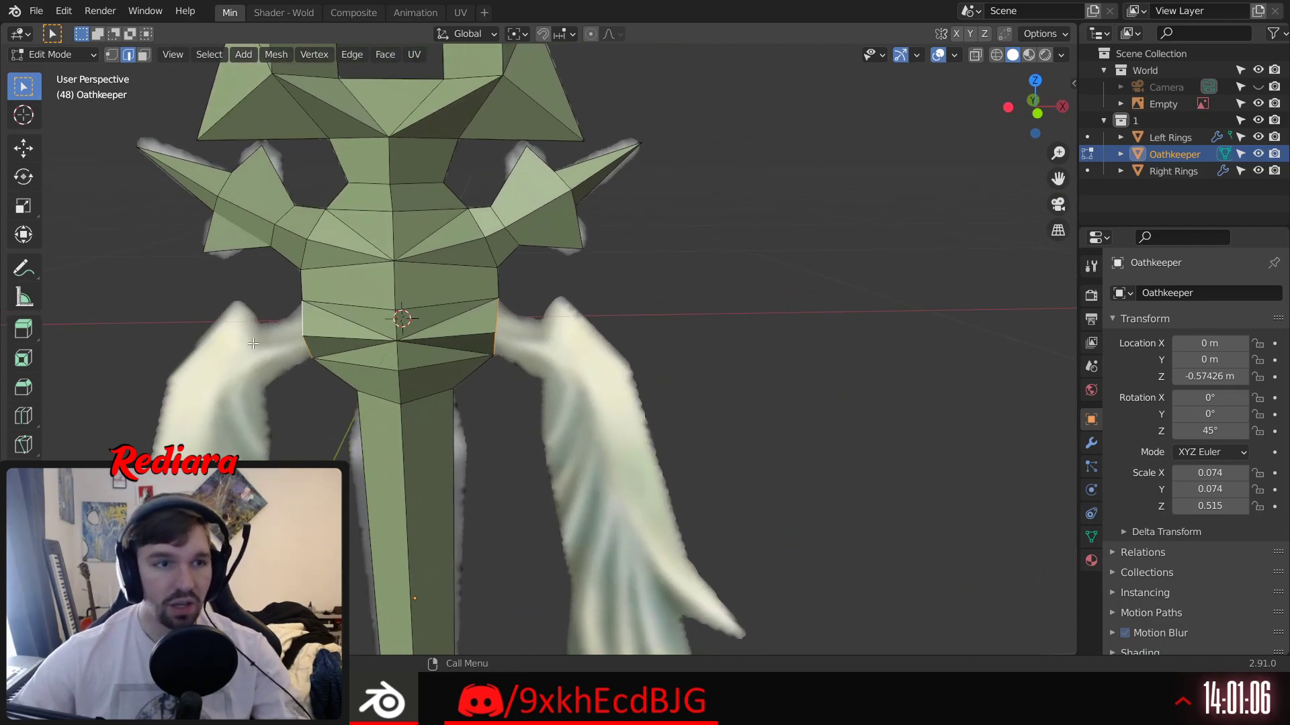
Step: Try to extrude the selected edges on both sides of the guard together, and undo the extrusion
left_click(24, 329)
left_click_drag(399, 266, 337, 279)
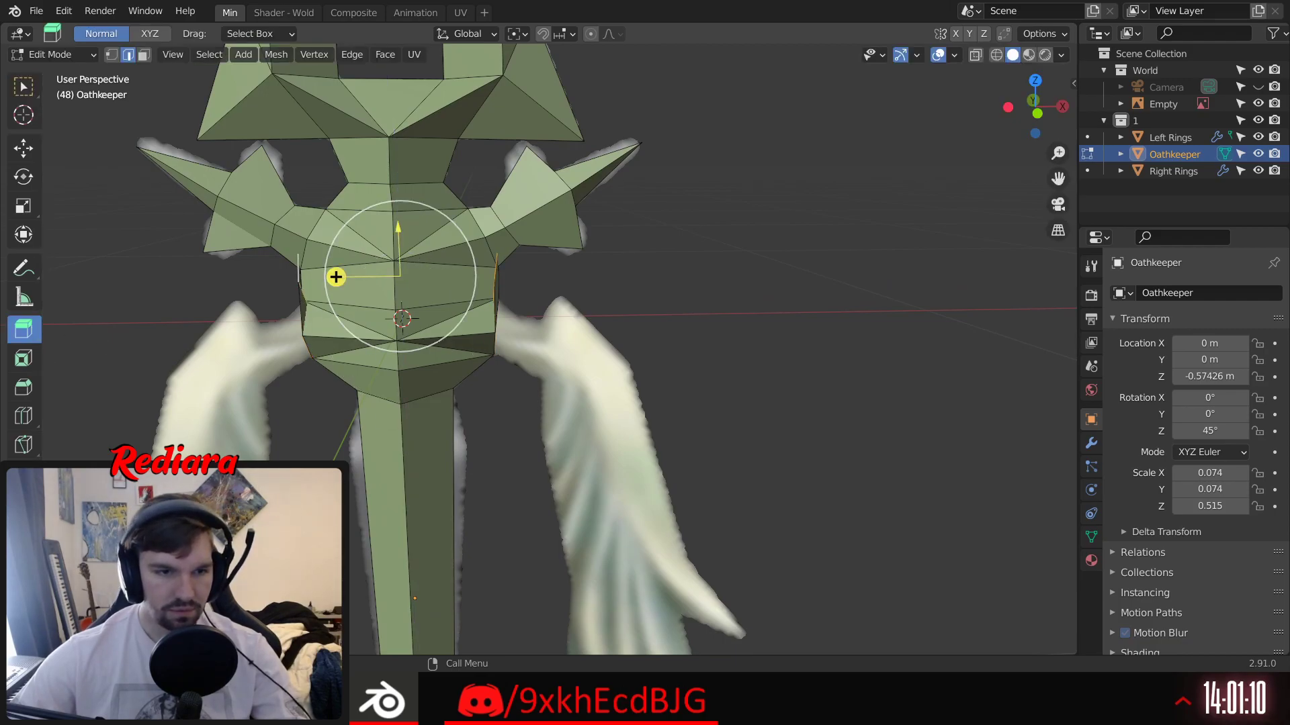
left_click_drag(336, 276, 441, 266)
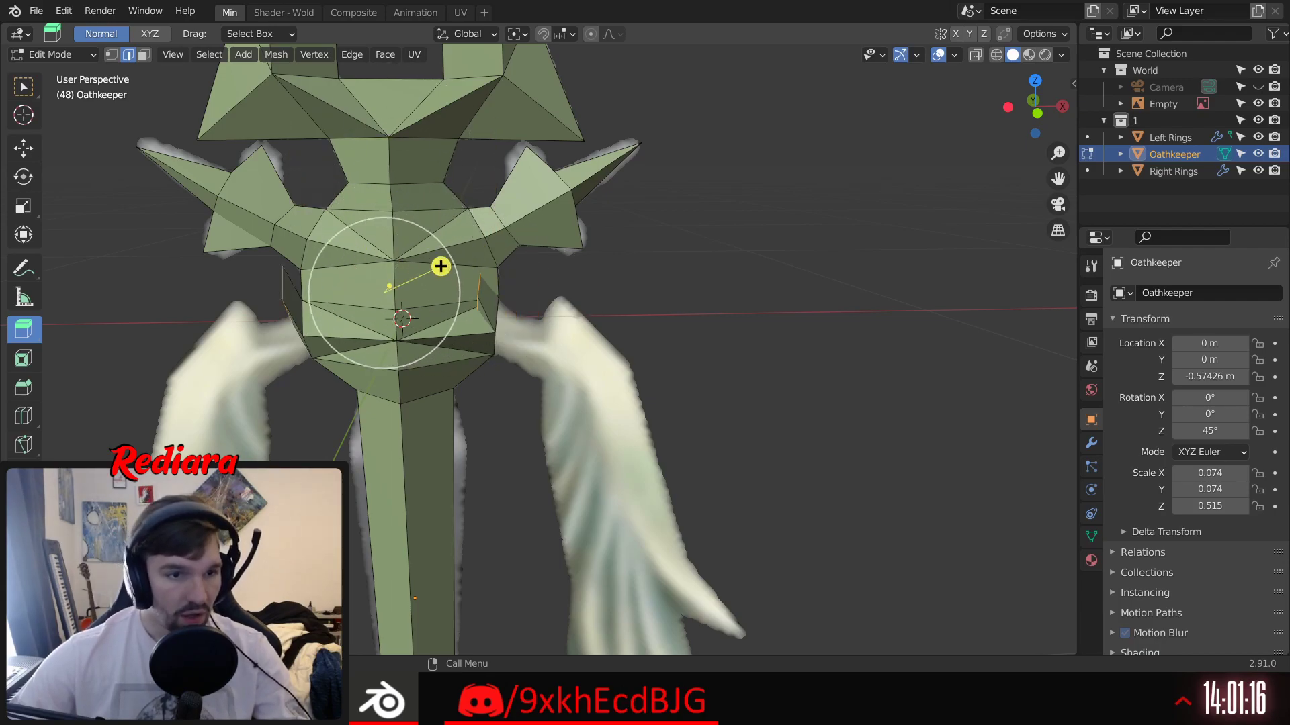
left_click_drag(441, 267, 372, 264)
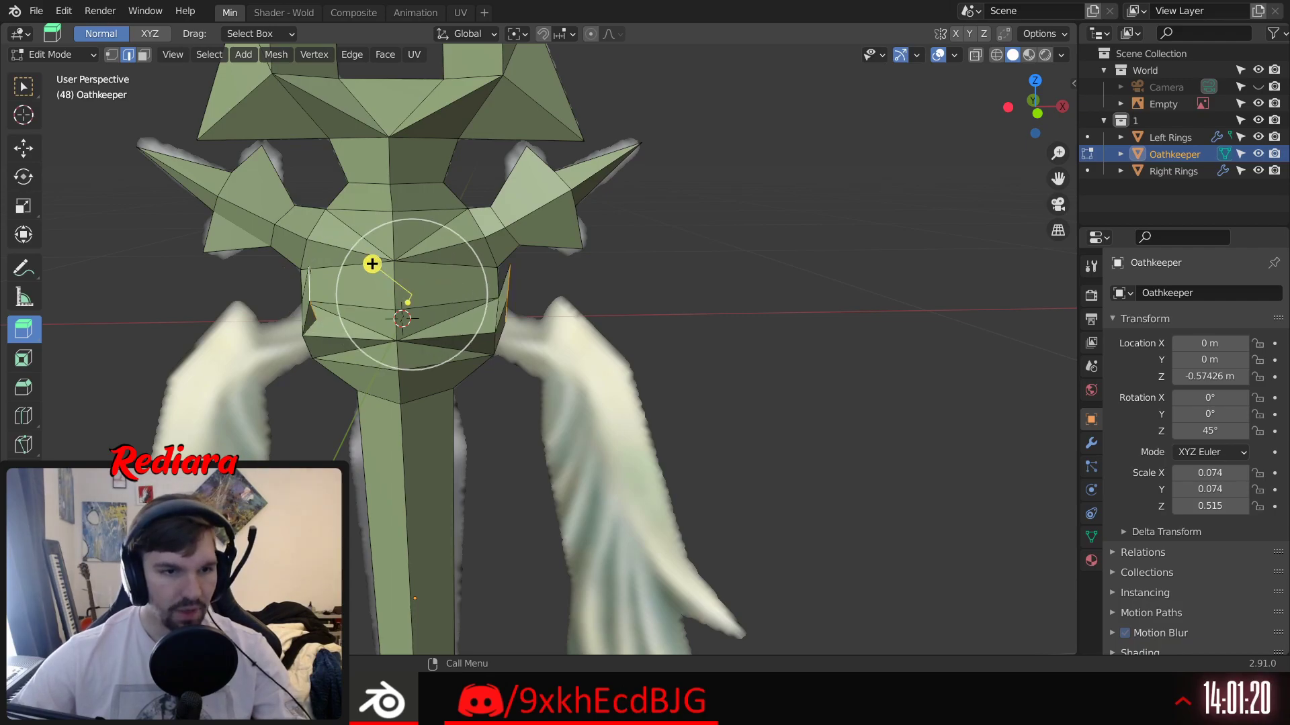
left_click_drag(372, 264, 456, 356)
key("ctrl+z")
Step: Enable X mirroring and extrude the guard's side edges on the positive X side outward to the reference wing
middle_click_drag(428, 443, 535, 315, "shift")
middle_click_drag(523, 255, 507, 259)
left_click(608, 255)
left_click(532, 219, "alt")
left_click(956, 34)
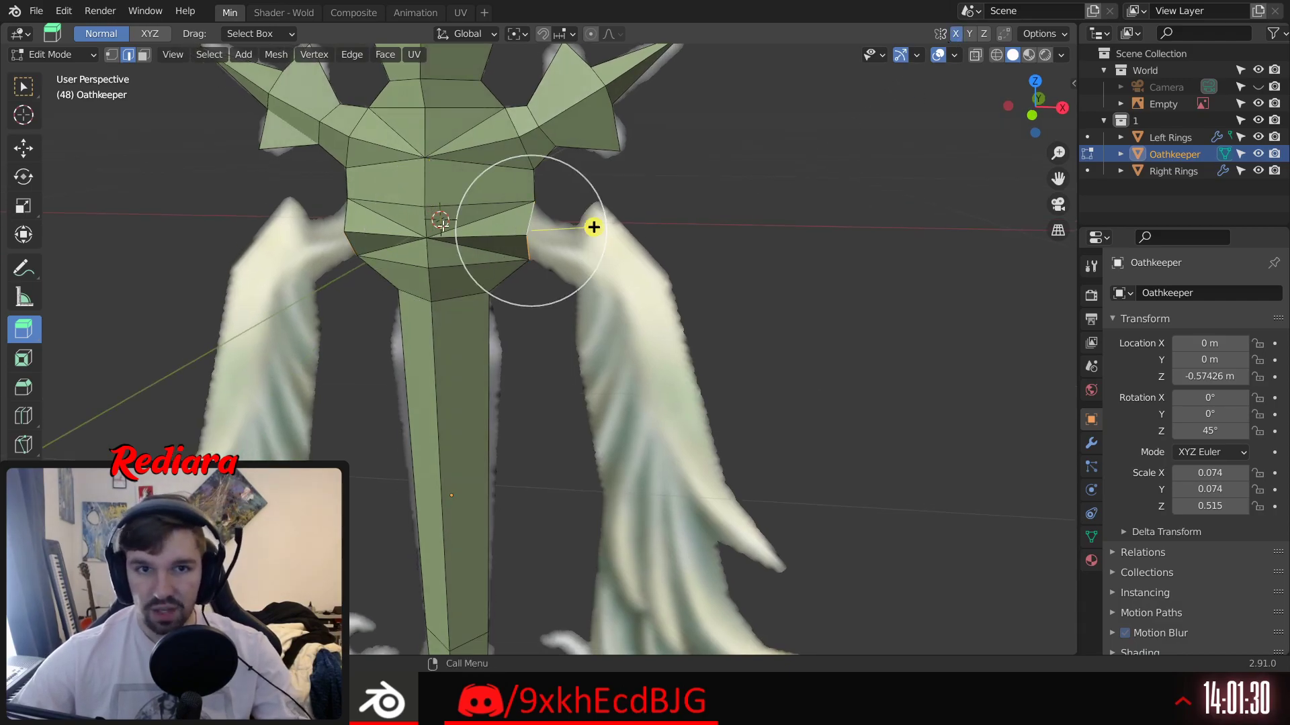
left_click_drag(595, 228, 671, 226)
mouse_move(645, 229)
middle_mouse_down()
mouse_move(425, 244)
mouse_move(374, 262)
mouse_move(659, 222)
middle_mouse_up()
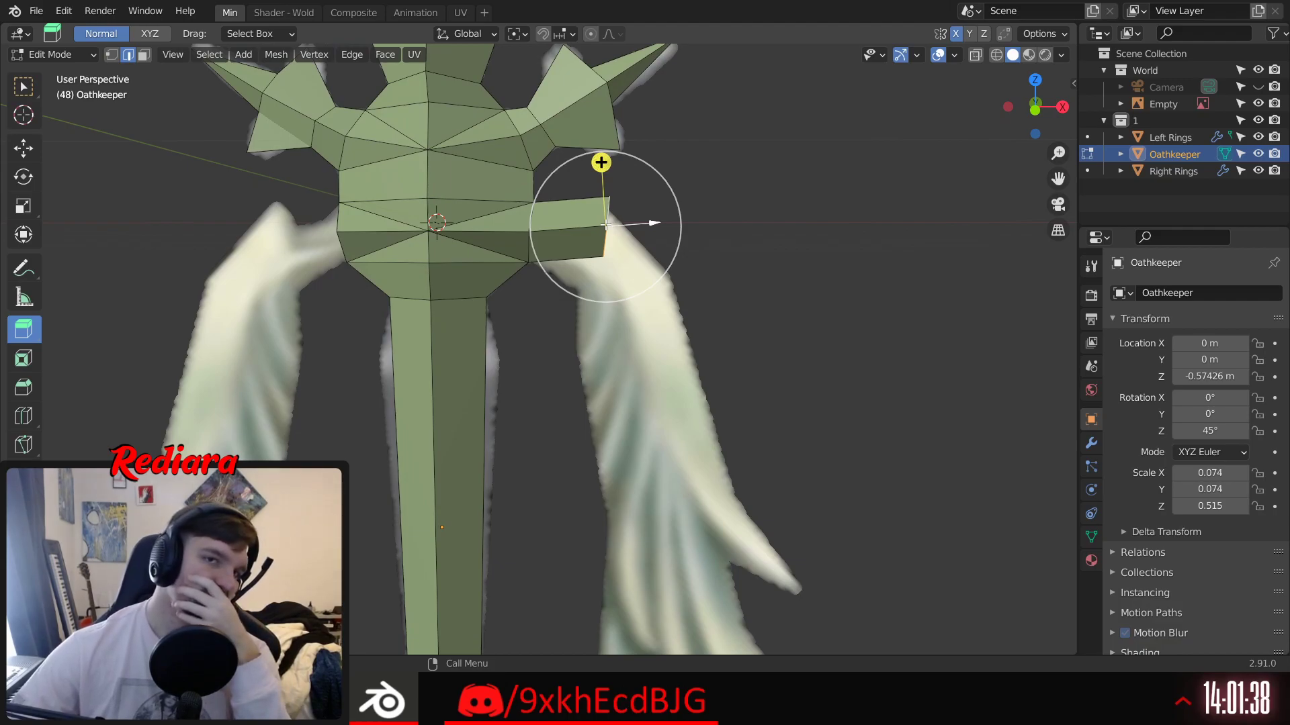
Step: Select the outer edges of the guard's side extrusion and delete them with the Edges option
scroll(592, 269, "down", 2)
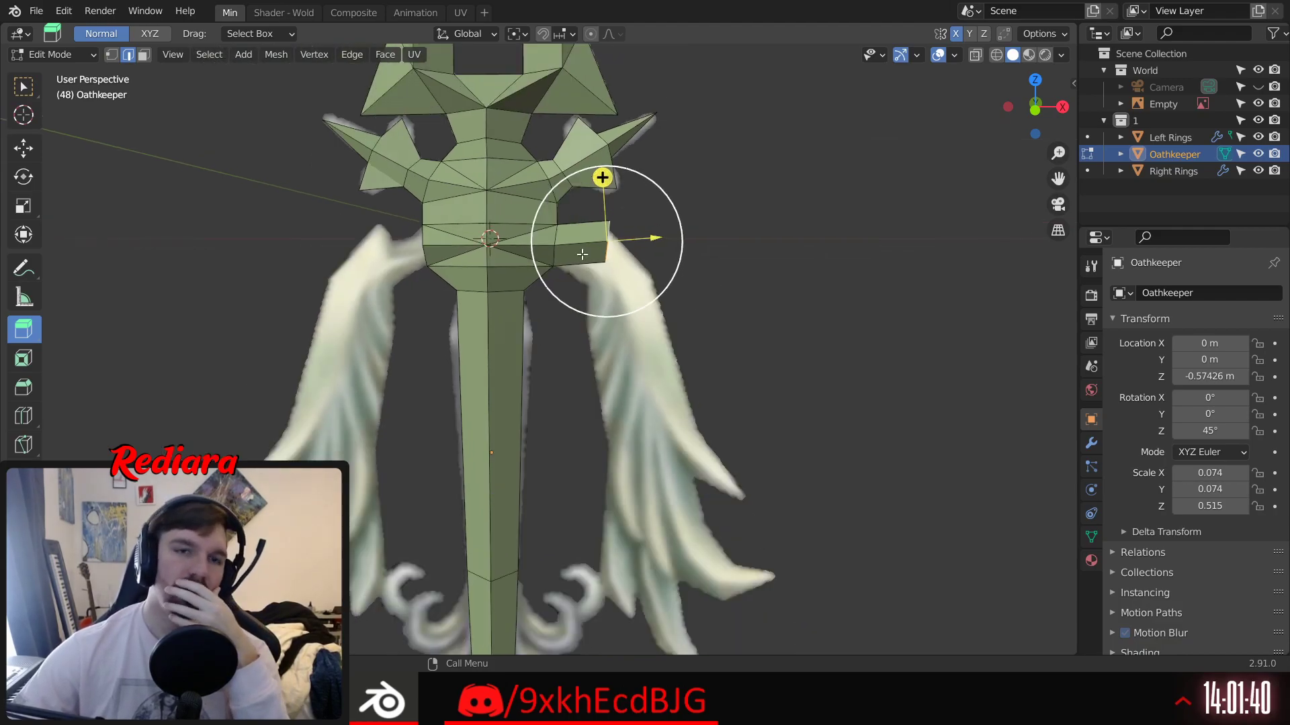
scroll(604, 217, "up", 3)
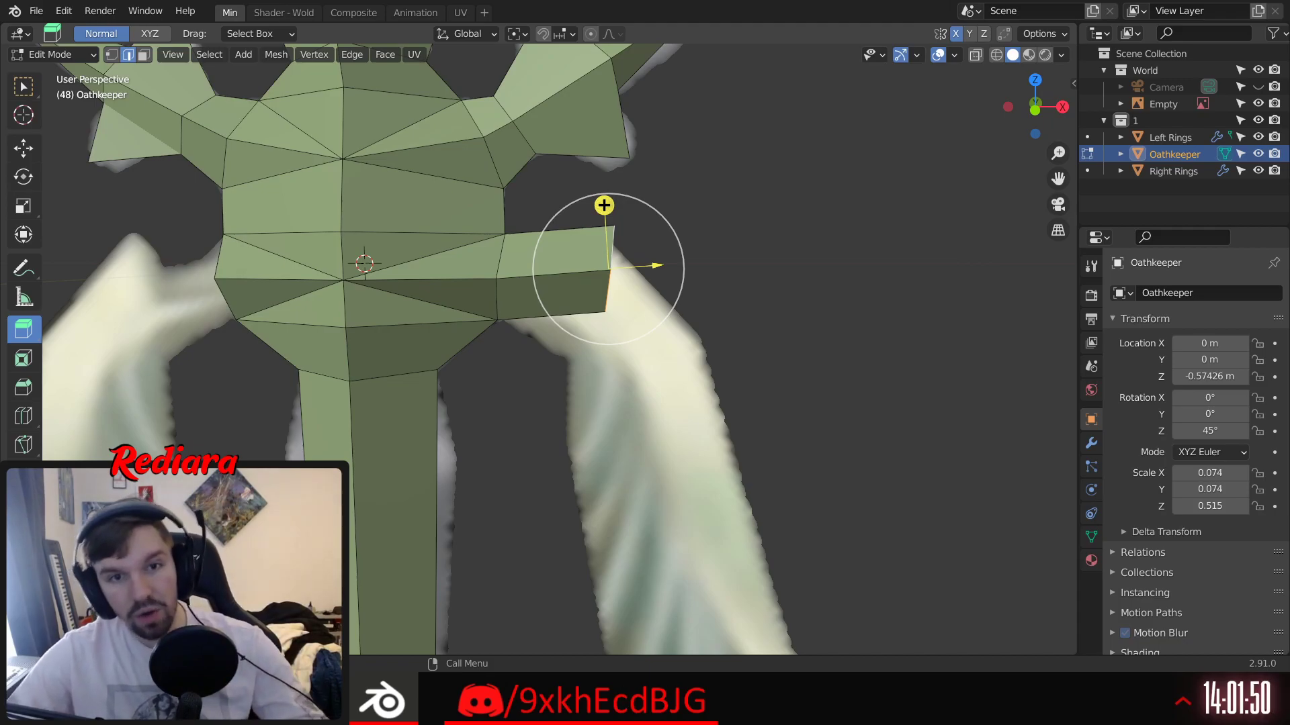
left_click(475, 348)
middle_click_drag(563, 359, 539, 358)
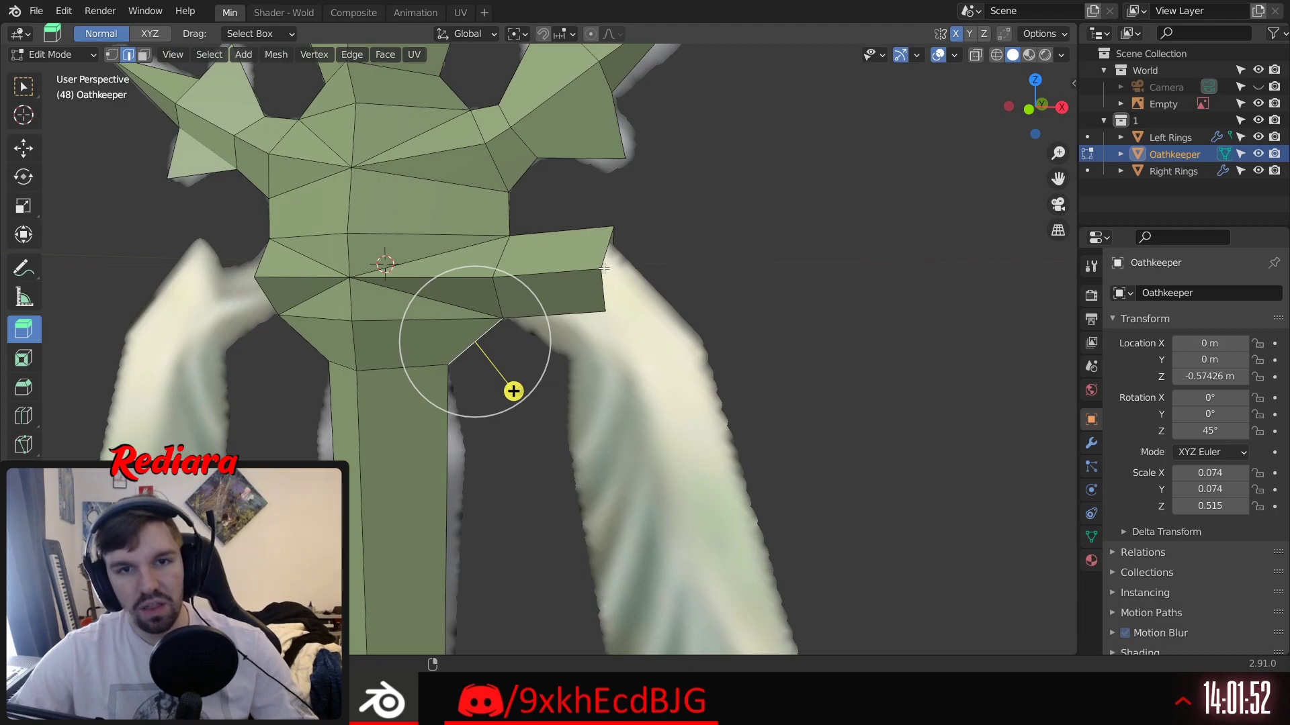
left_click(608, 266, "alt")
key("x")
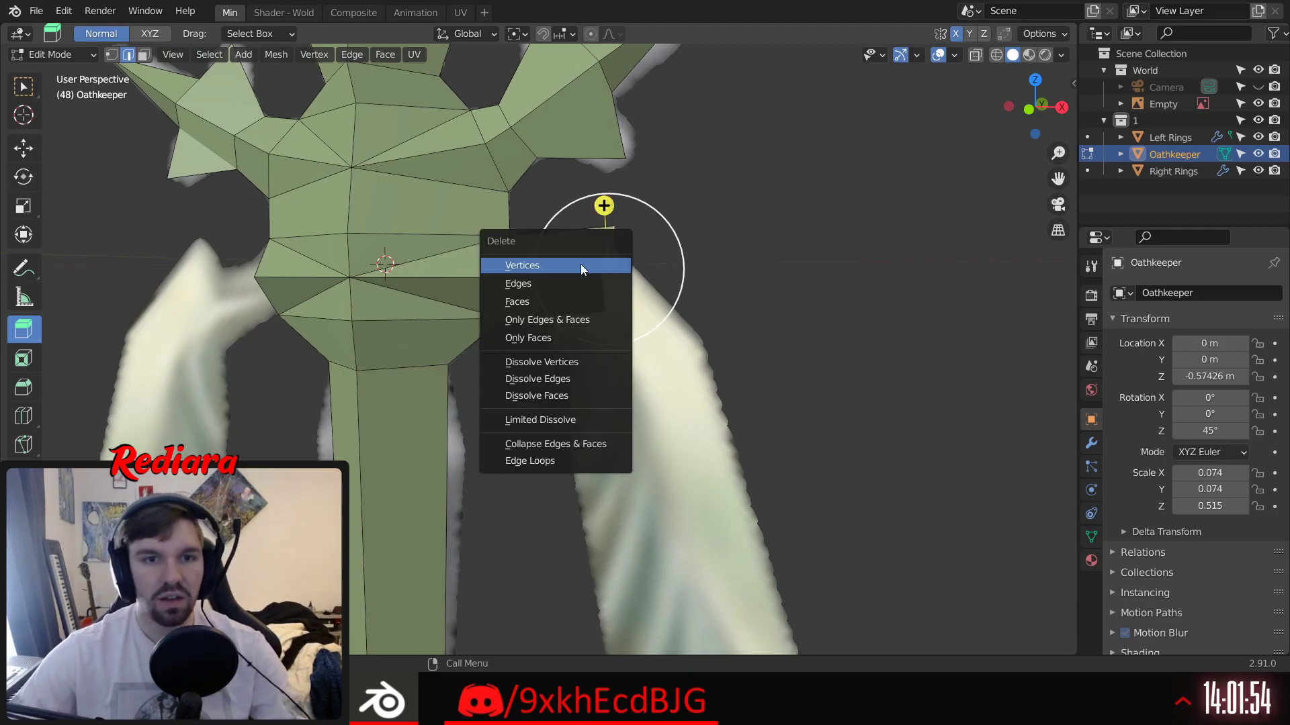
left_click(530, 284)
middle_click_drag(529, 289, 525, 349)
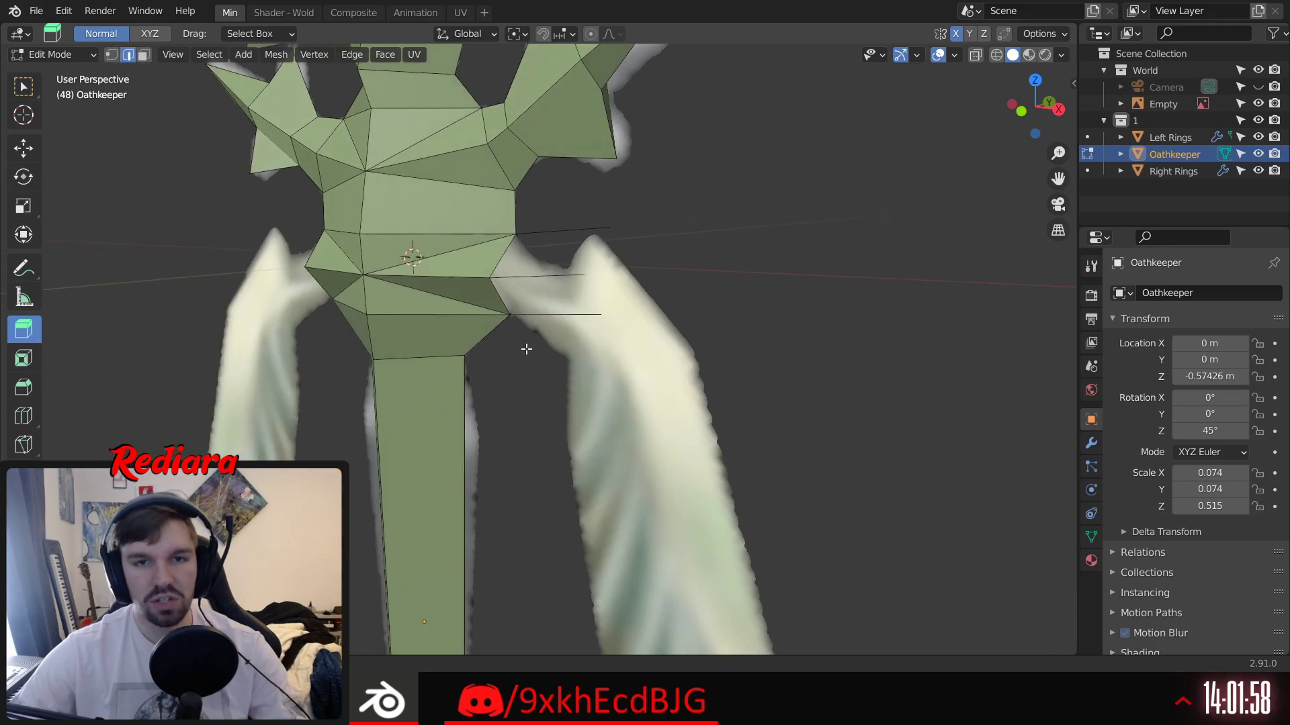
Step: Undo the edge deletion and the guard's side extrusion, and return to Object Mode
key("ctrl+z")
key("ctrl+z")
key("ctrl+z")
key("ctrl+z")
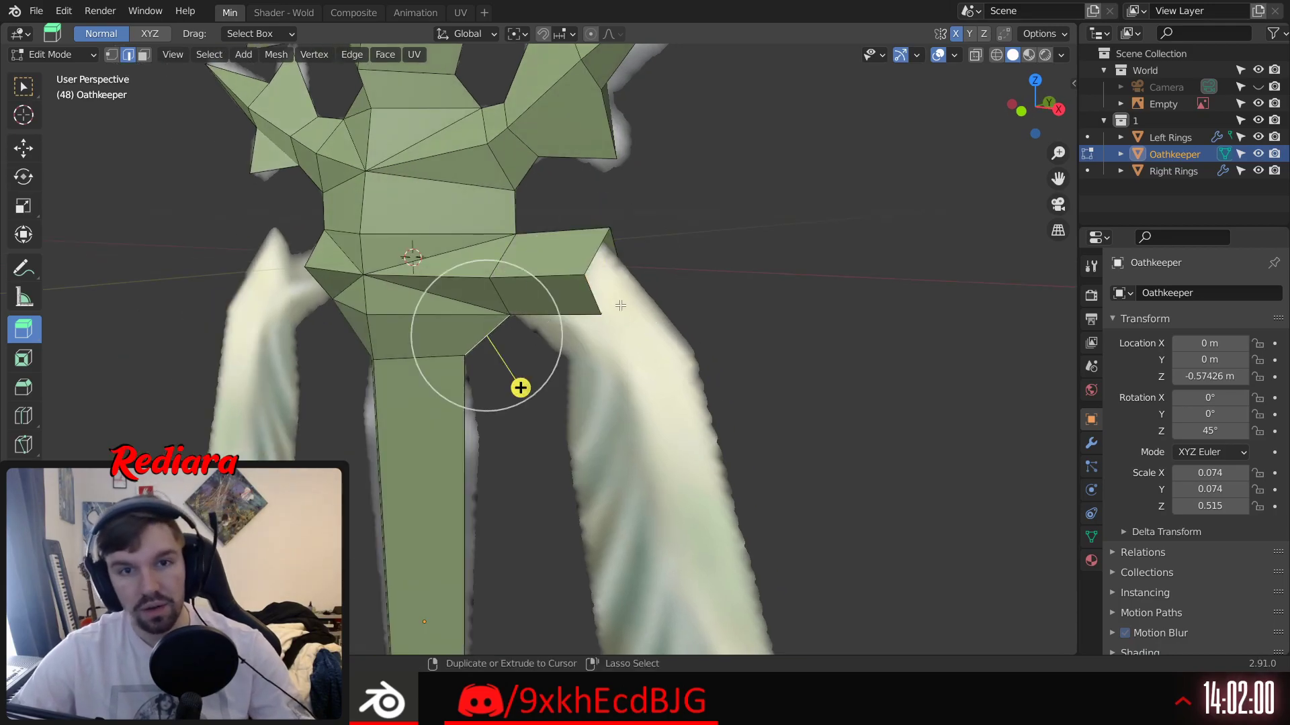
key("ctrl+z")
middle_click_drag(536, 506, 653, 444)
middle_click_drag(529, 420, 568, 417, "shift")
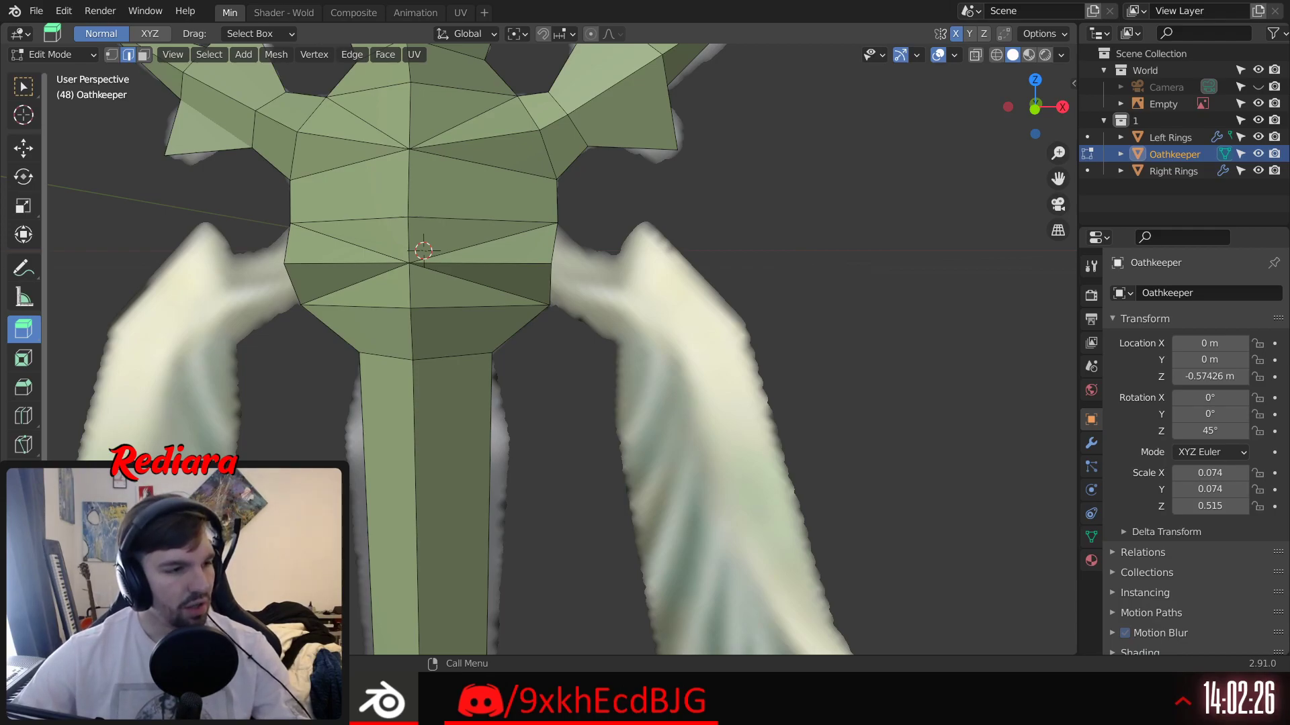
middle_click_drag(682, 311, 773, 309)
middle_click_drag(772, 309, 699, 255)
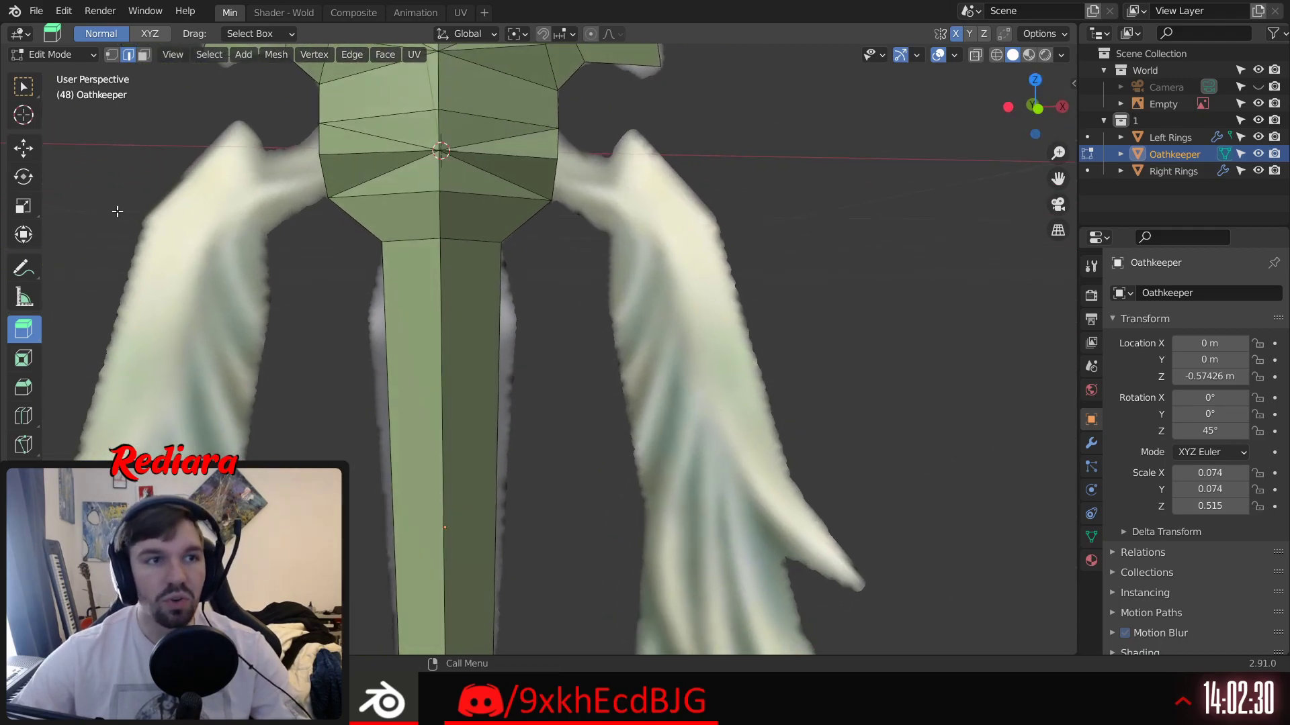
left_click(48, 57)
left_click(53, 74)
middle_click_drag(124, 160, 296, 336)
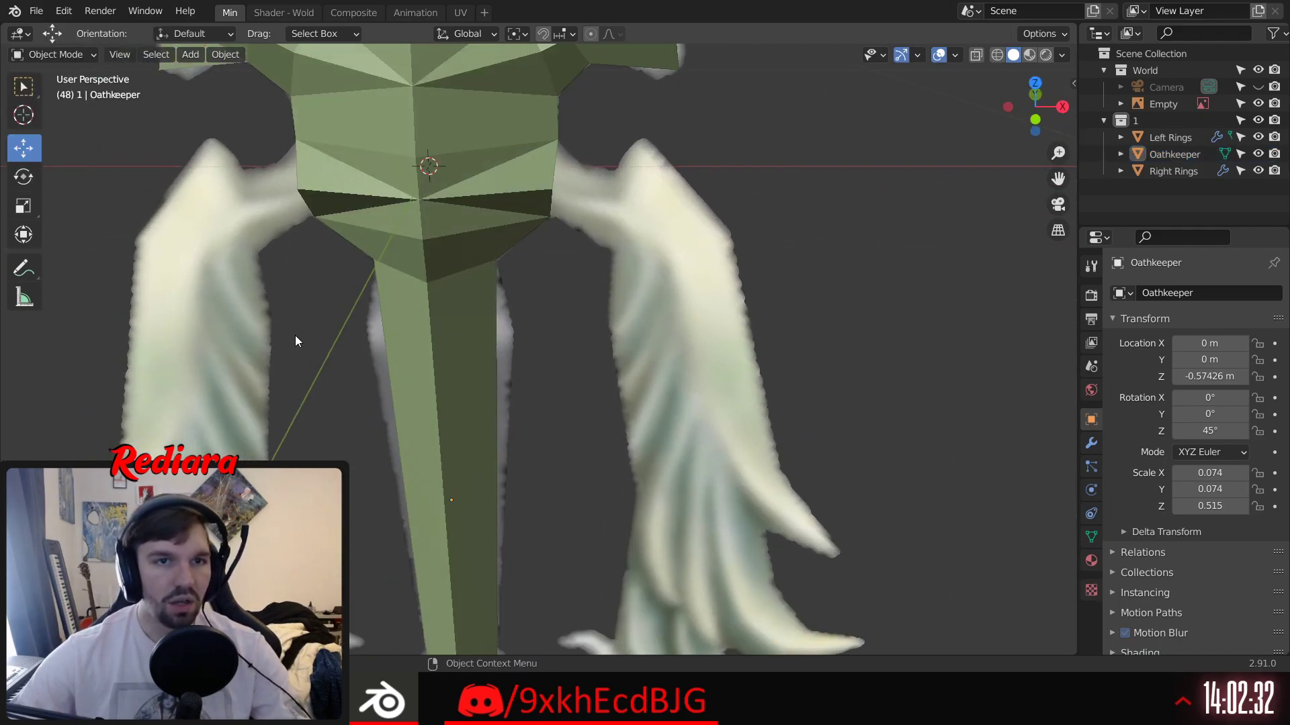
Step: Add a cube mesh at the world origin
left_click(1033, 120)
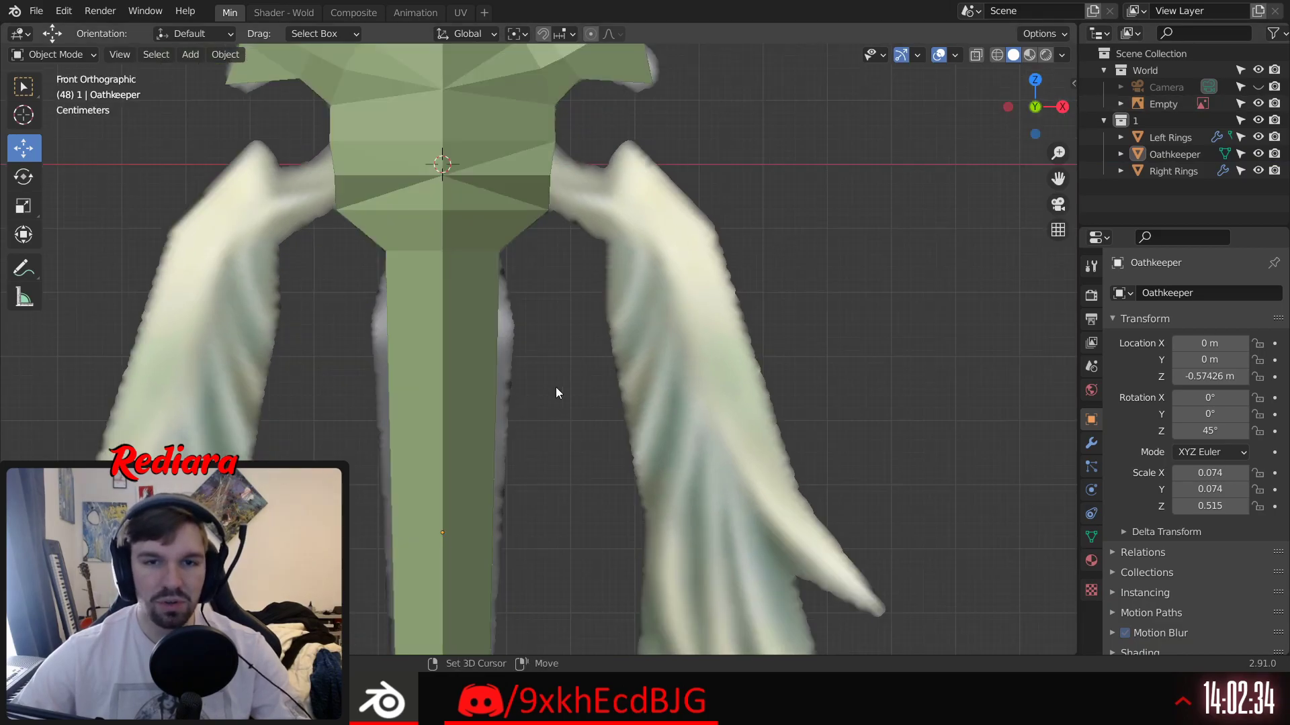
scroll(519, 314, "down", 3)
middle_click_drag(536, 283, 554, 284, "shift")
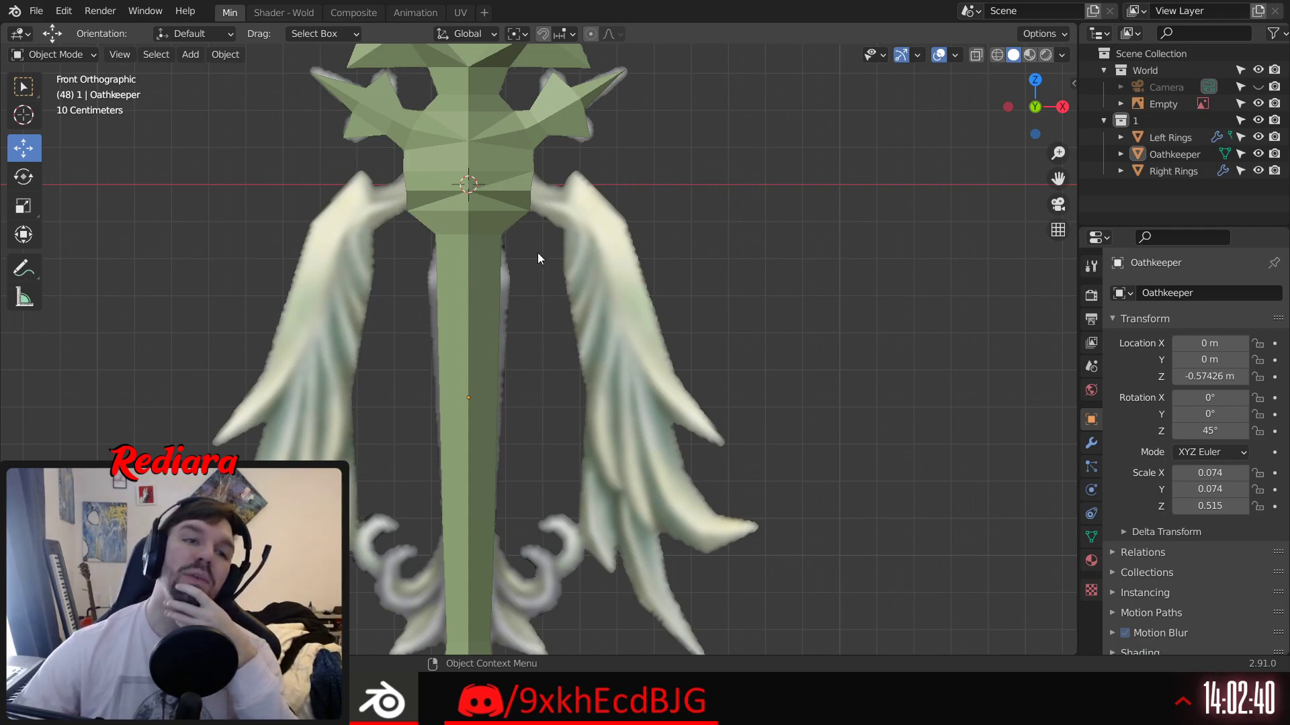
left_click(191, 56)
mouse_move(206, 73)
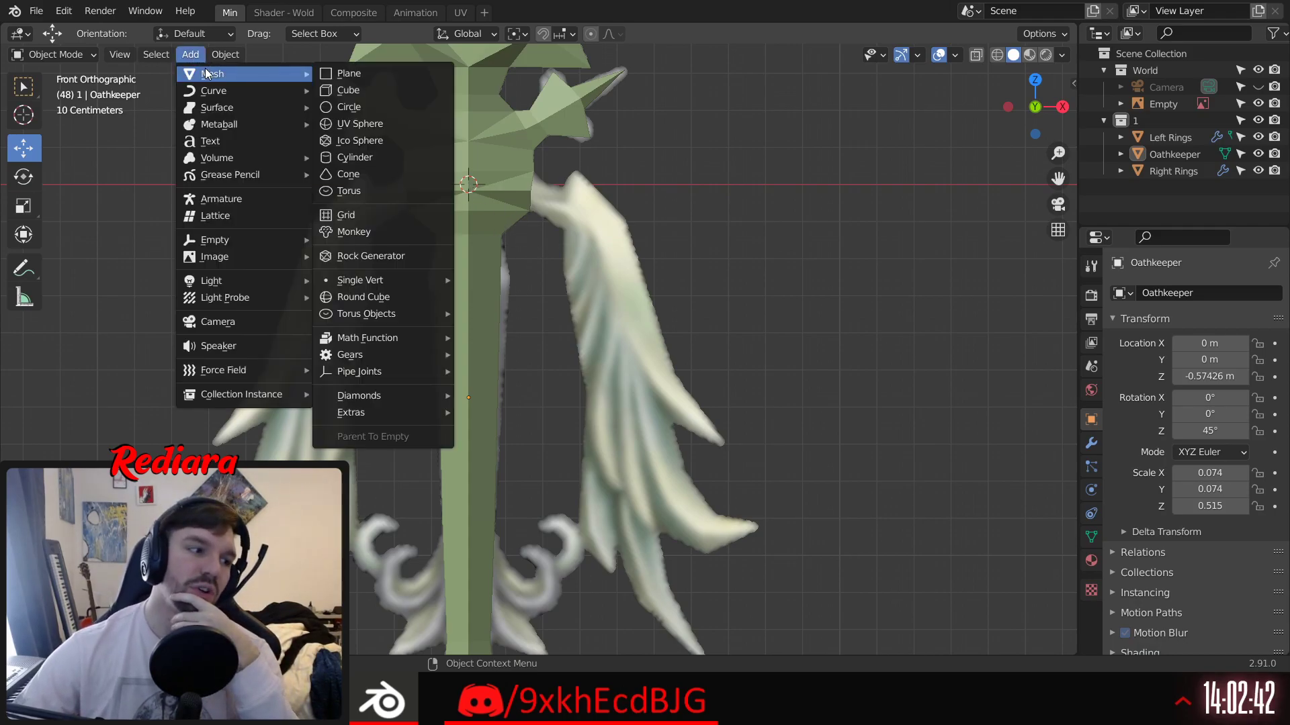
left_click(330, 88)
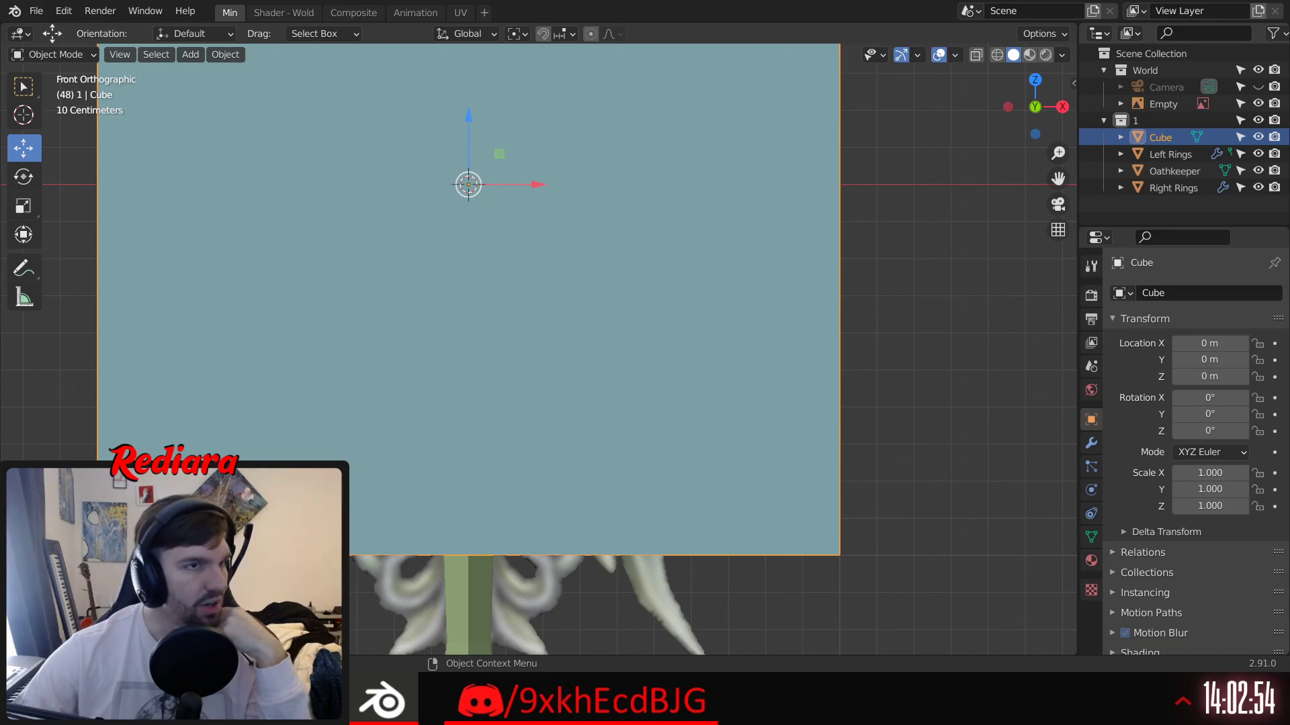
Step: Move the cube along X to about 0.44 m and scale it uniformly to about 0.067, beside the guard
left_click_drag(534, 184, 630, 142)
left_click(34, 204)
scroll(706, 154, "down", 2)
scroll(629, 141, "up", 4)
left_click_drag(685, 215, 639, 235)
middle_click_drag(639, 235, 619, 201)
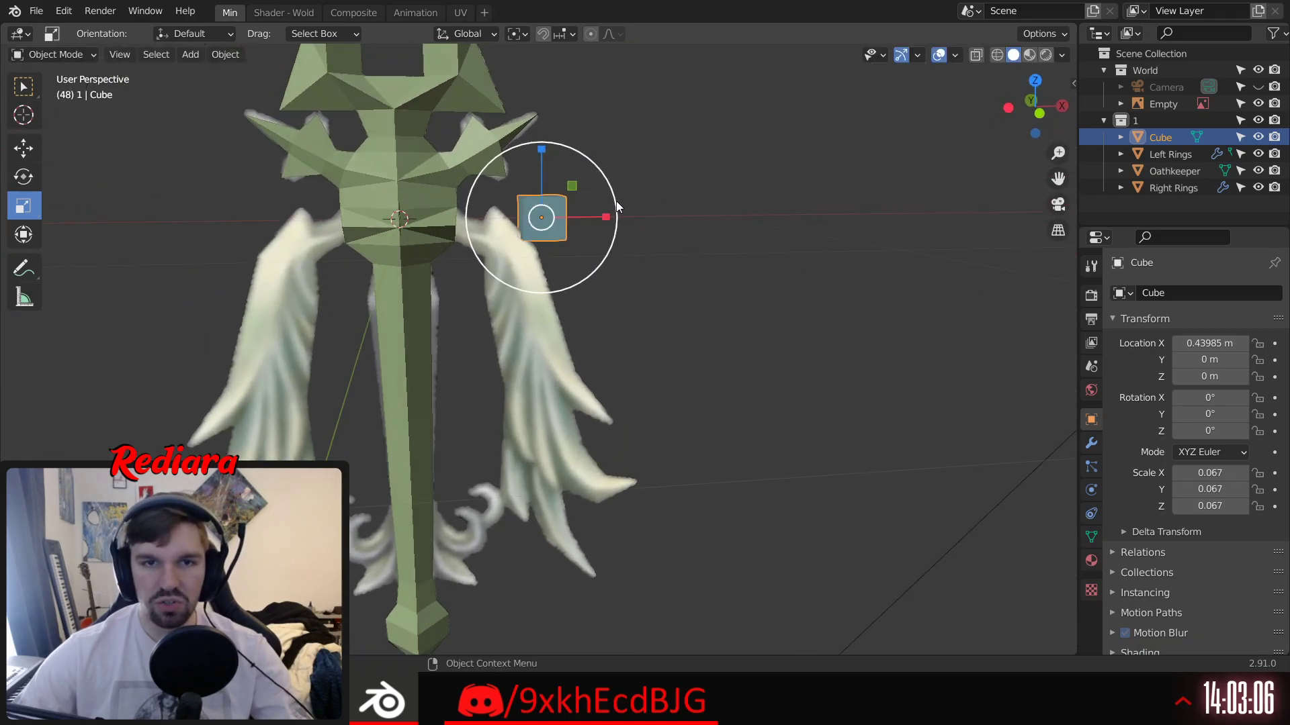
Step: Examine the small cube's position and size relative to the guard and the top of the reference wing
key("KP_0")
scroll(574, 384, "up", 4)
scroll(574, 384, "up", 2)
middle_click_drag(803, 328, 458, 257, "shift")
middle_click_drag(504, 328, 560, 321)
scroll(569, 362, "up", 5)
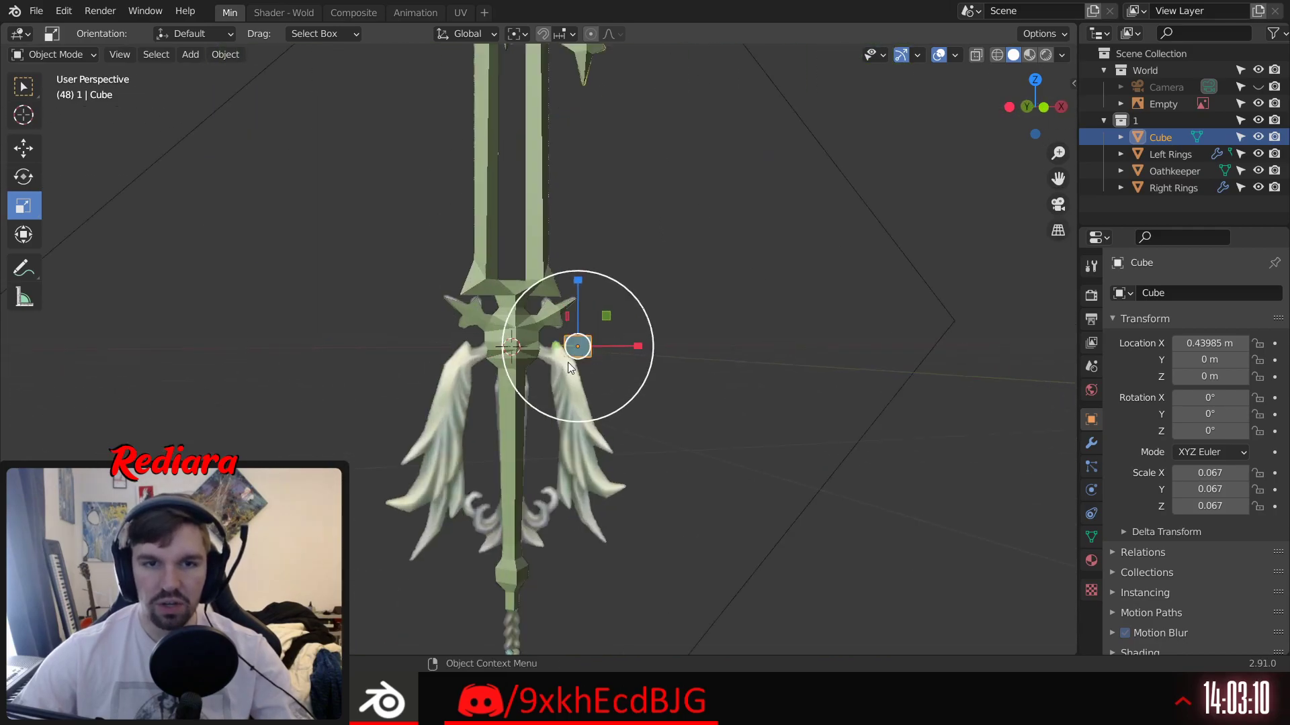
scroll(568, 364, "up", 5)
scroll(591, 305, "up", 4)
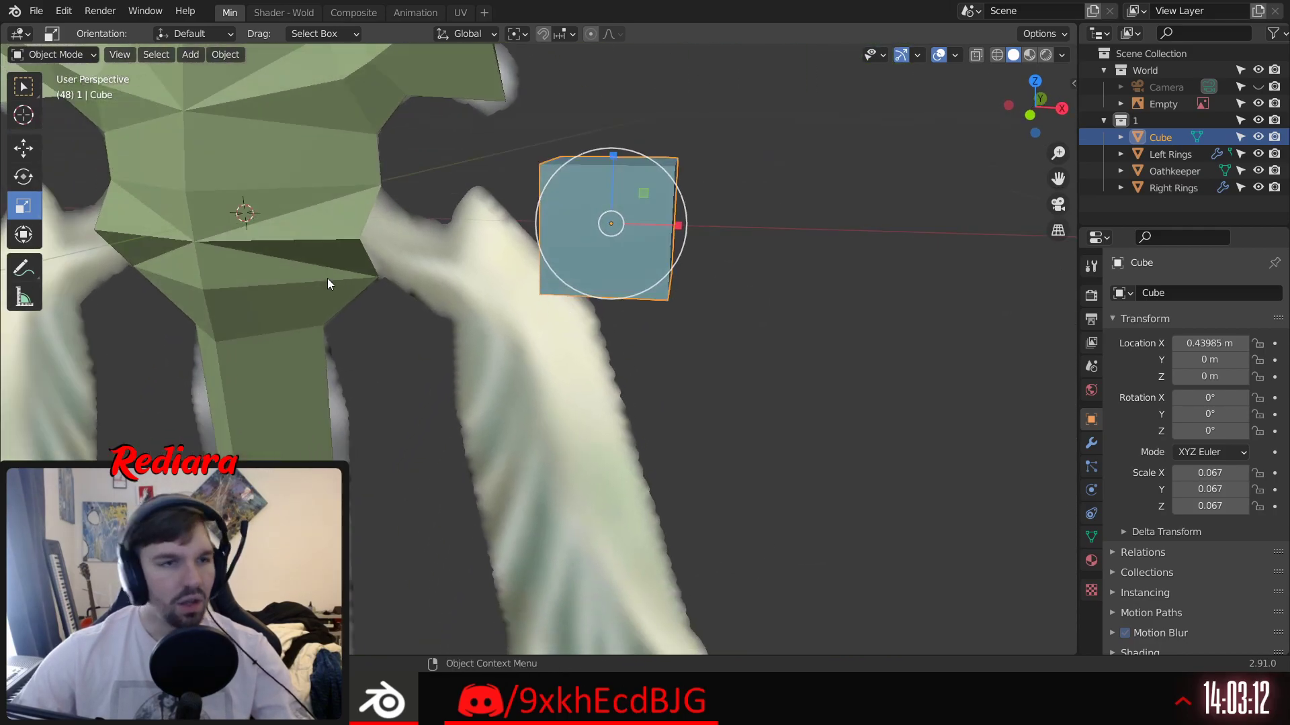
Step: Try a 45° rotation about Y on the small cube, and reset the Y rotation to 0°
left_click(30, 145)
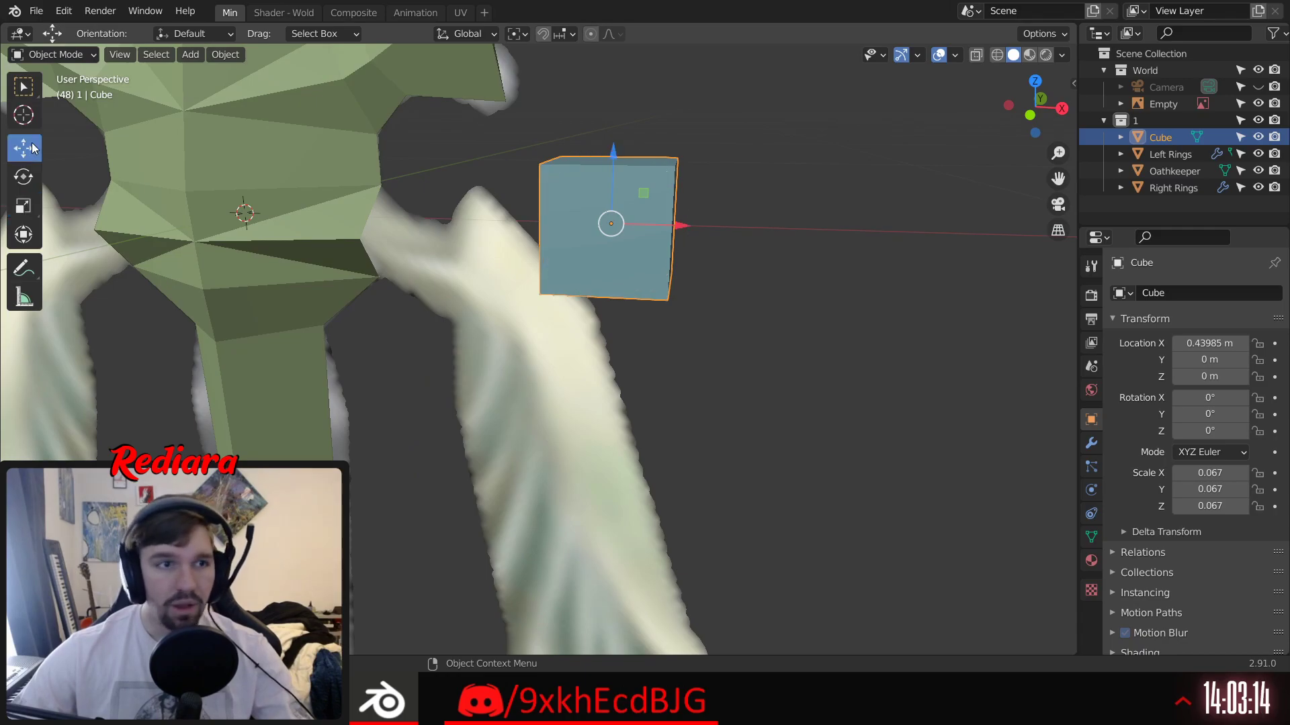
left_click(23, 177)
left_click(1209, 415)
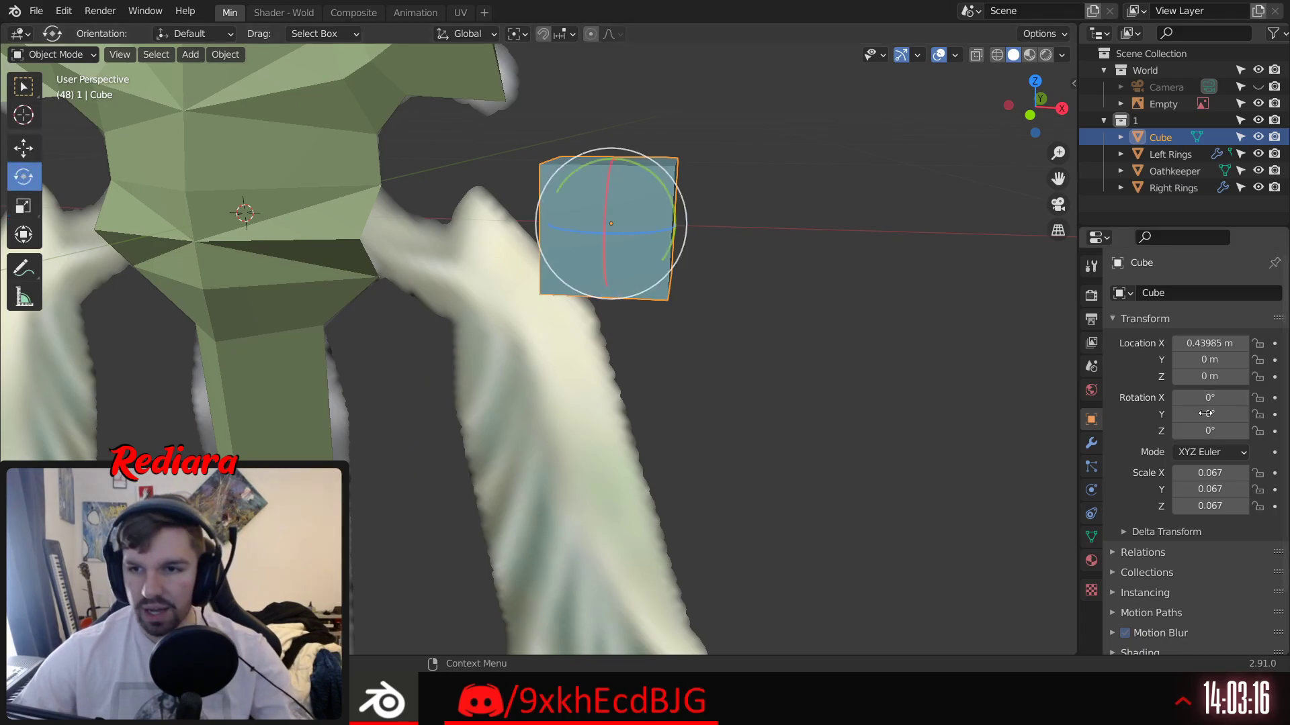
type("45")
key("Return")
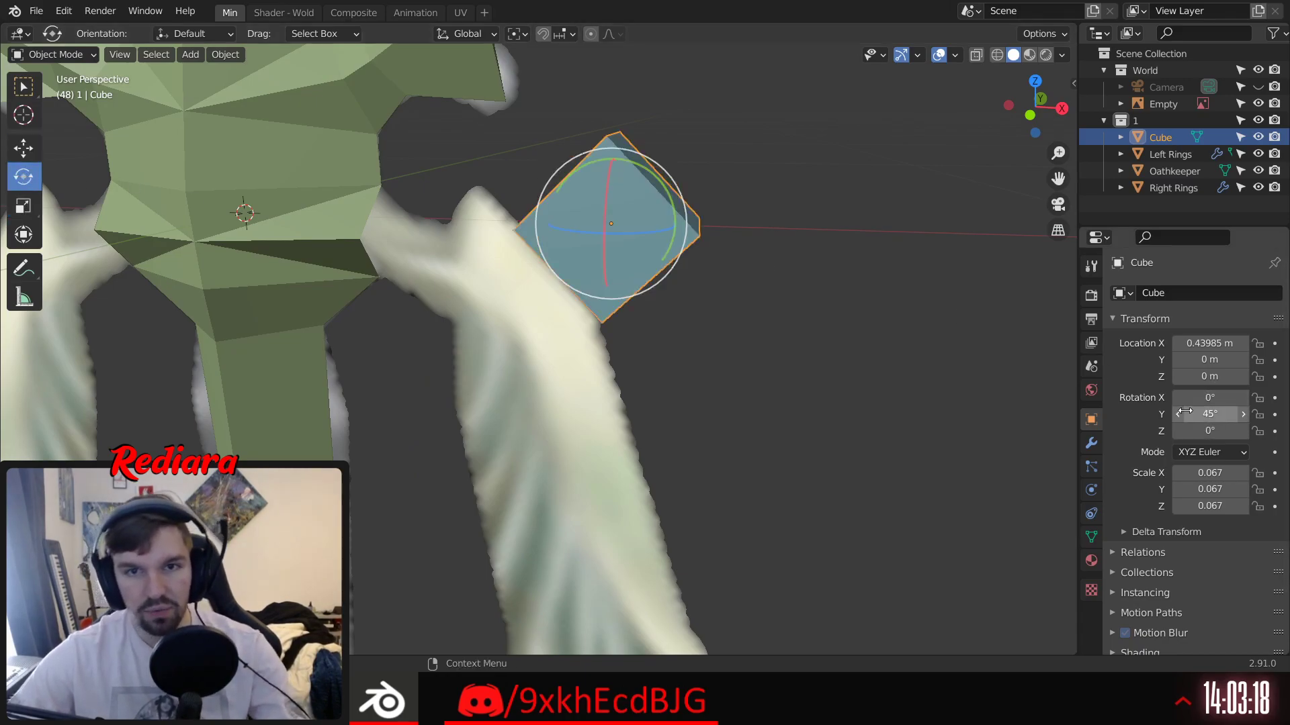
left_click(1185, 411)
type("0")
key("Return")
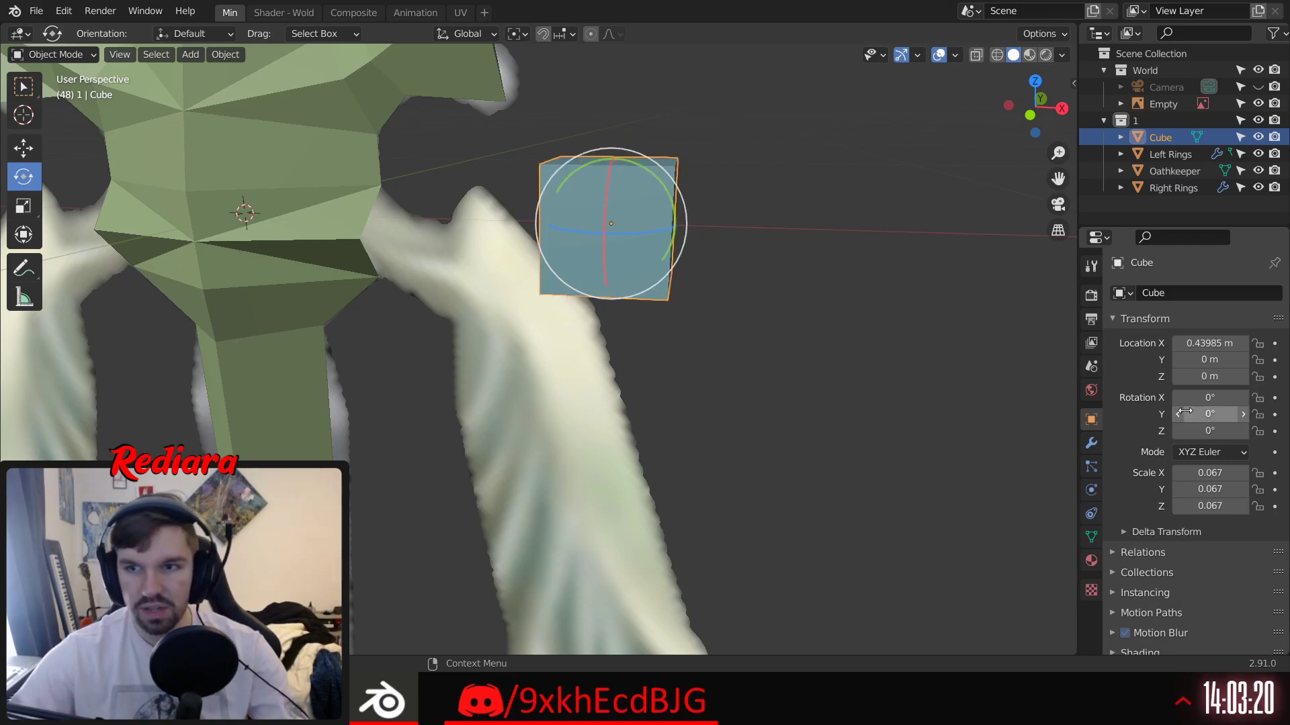
Step: Set the cube's Z rotation to 45° so one of its vertical edges faces the front
left_click(1211, 431)
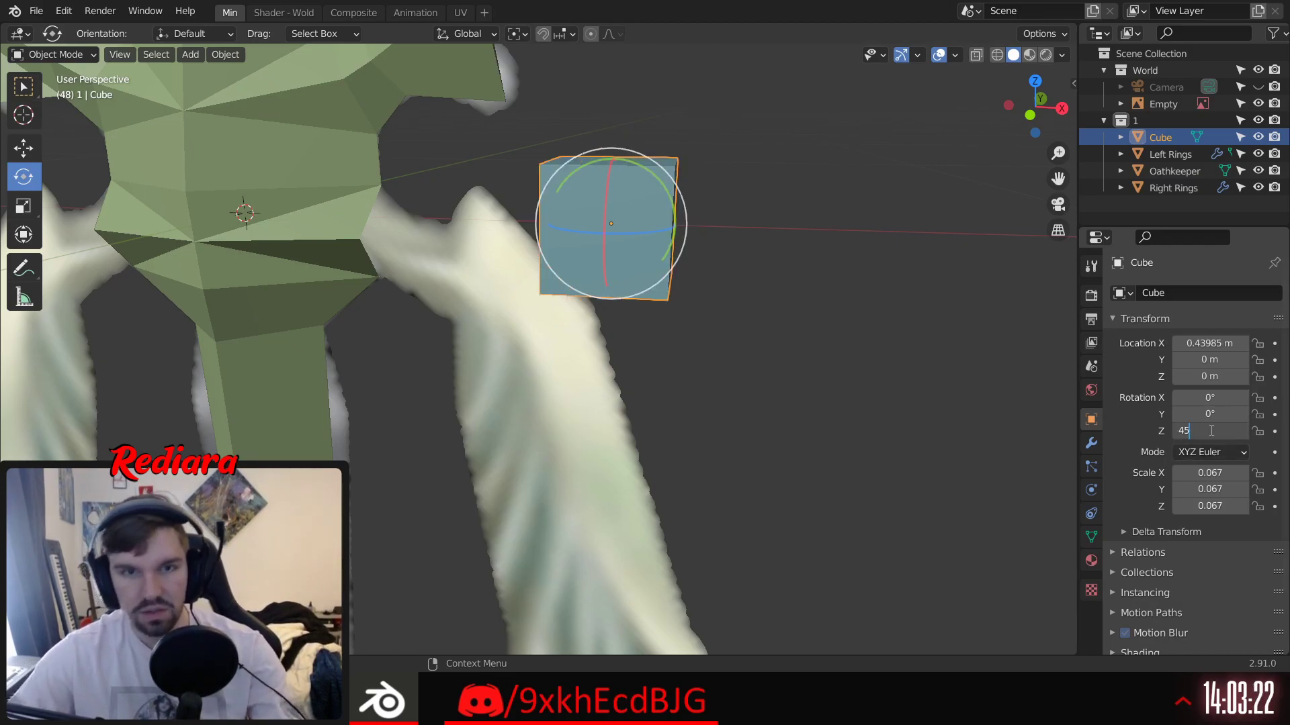
type("45")
key("Return")
middle_click_drag(671, 403, 726, 372)
Step: Try additional 45° rotations about Y and about X on the cube, resetting each to 0°
left_click(1183, 413)
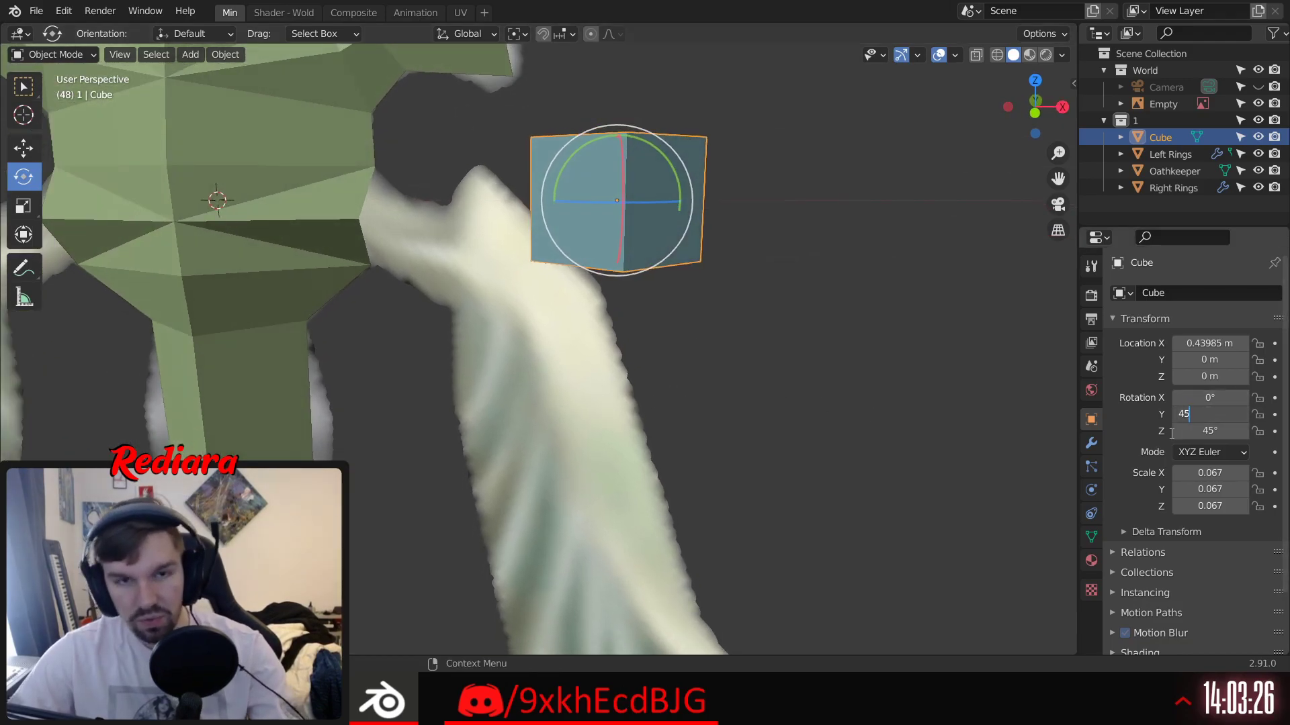
key("Return")
left_click(1225, 414)
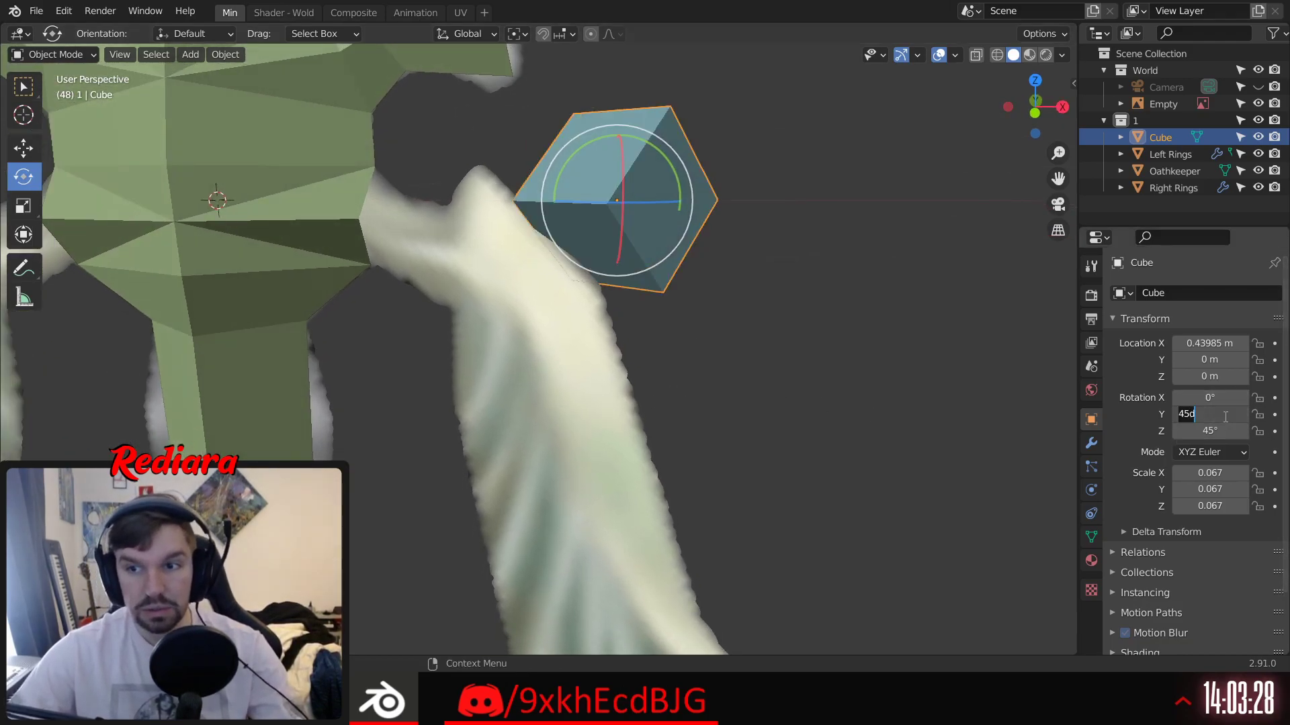
type("0")
key("Return")
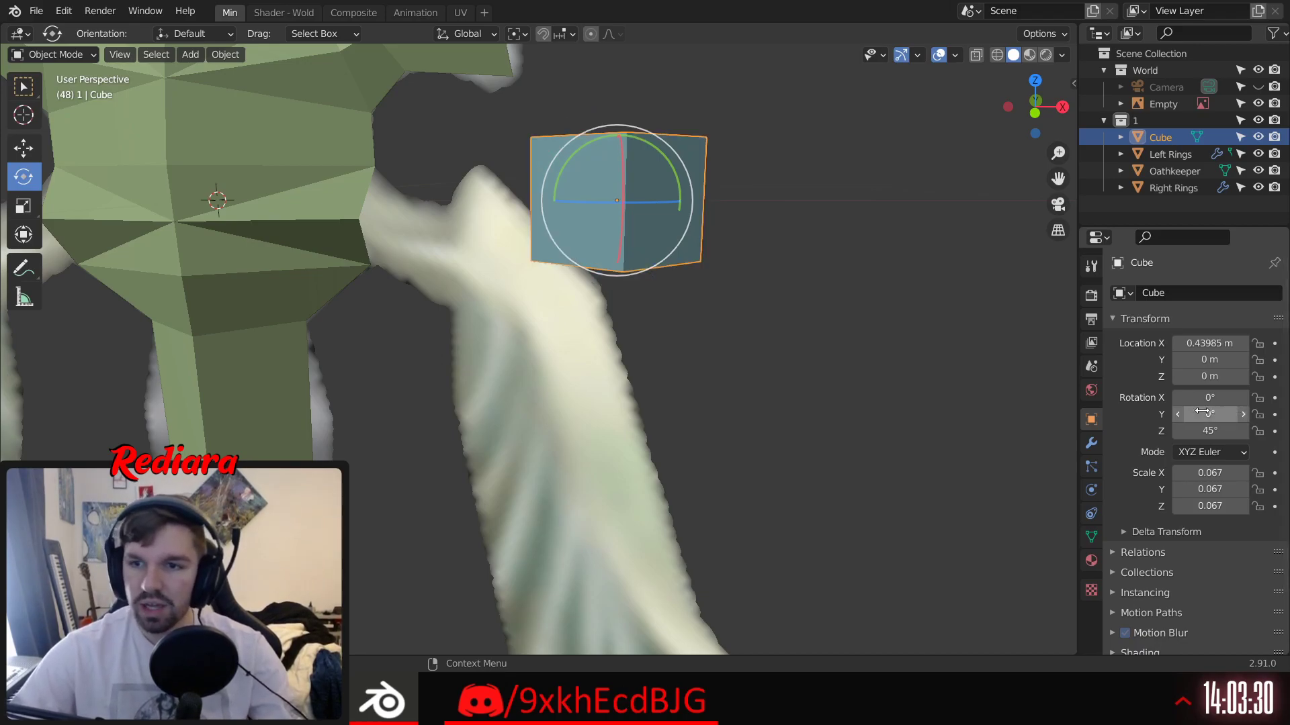
left_click(1199, 397)
type("45")
key("Return")
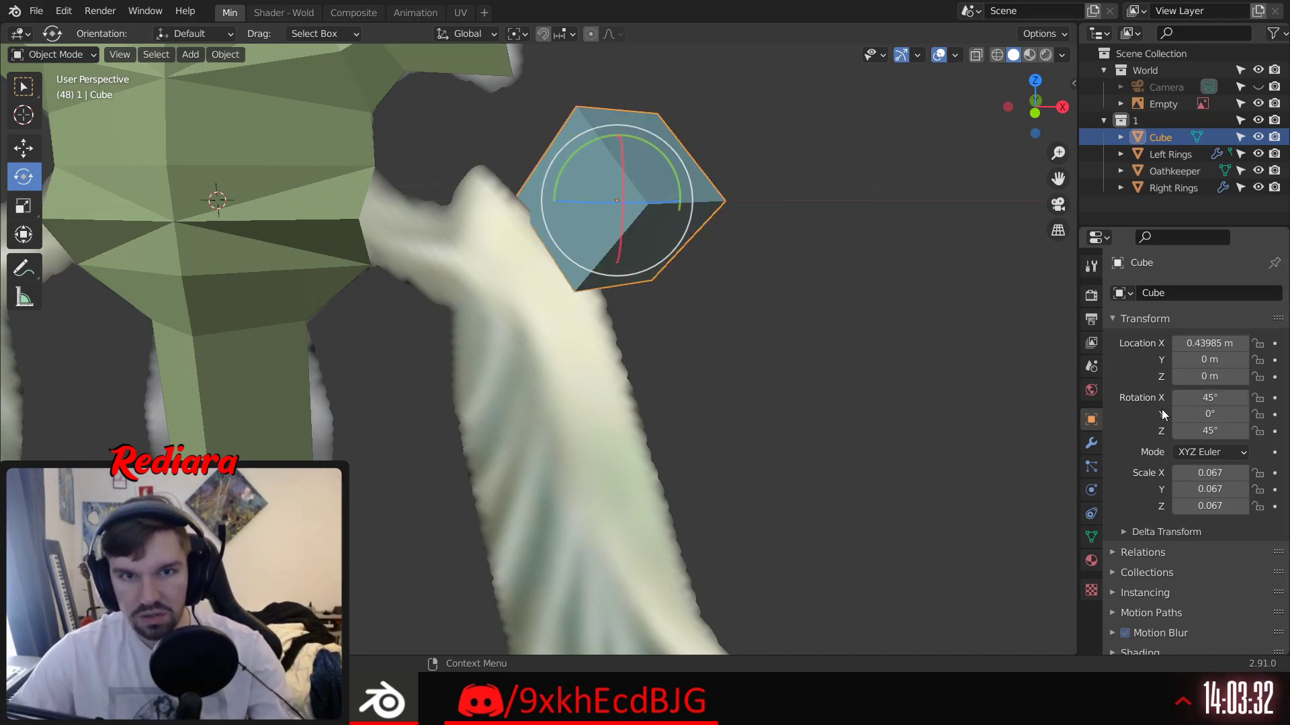
left_click(1217, 401)
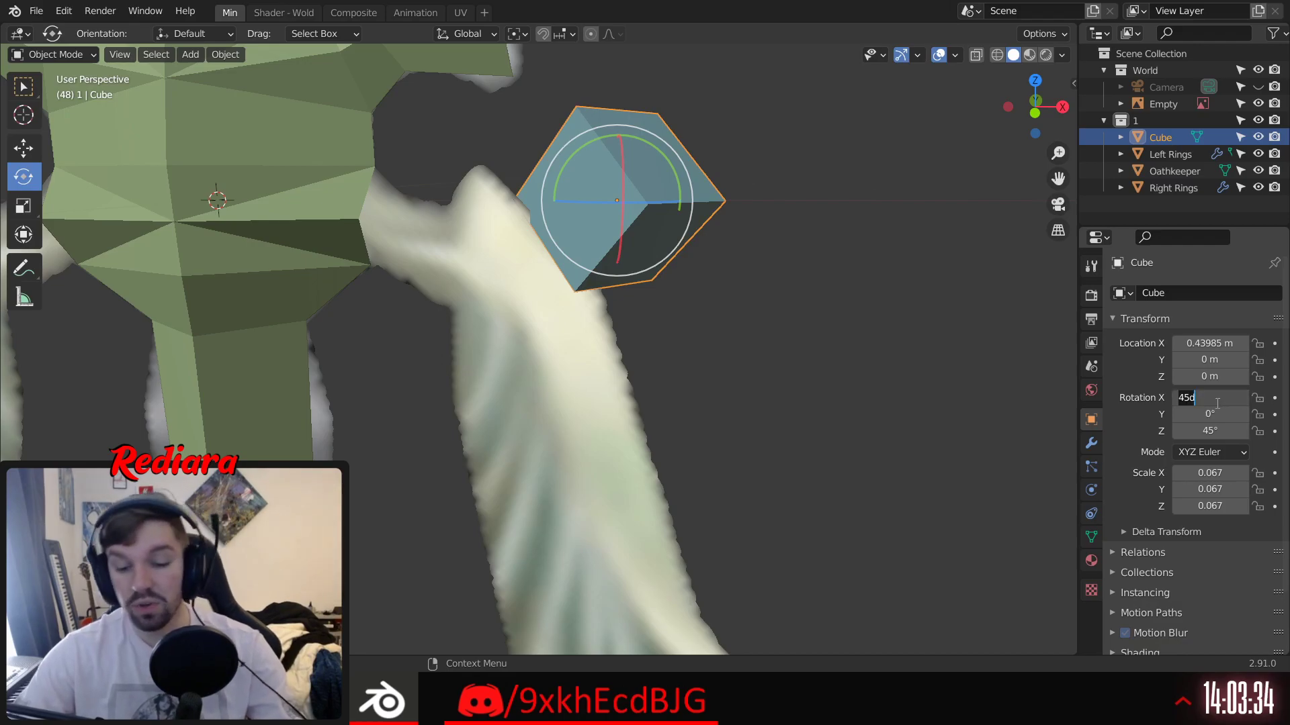
type("0")
key("Return")
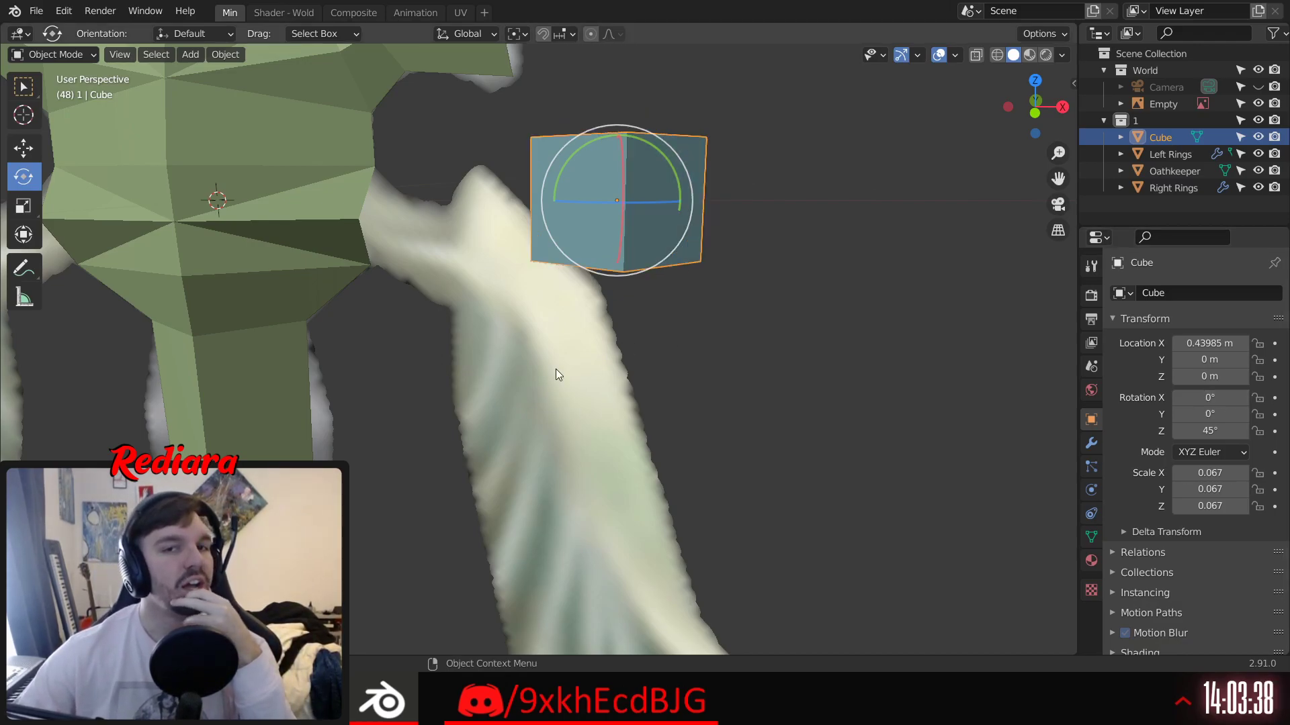
Step: Move the cube down and inward onto the reference wing, to about X 0.364 m and Z -0.249 m
left_click(24, 149)
left_click_drag(618, 147, 499, 361)
left_click_drag(679, 421, 612, 430)
middle_click_drag(659, 528, 645, 274, "shift")
left_click(1043, 113)
scroll(458, 307, "up", 2)
scroll(645, 278, "down", 2)
scroll(650, 307, "down", 1)
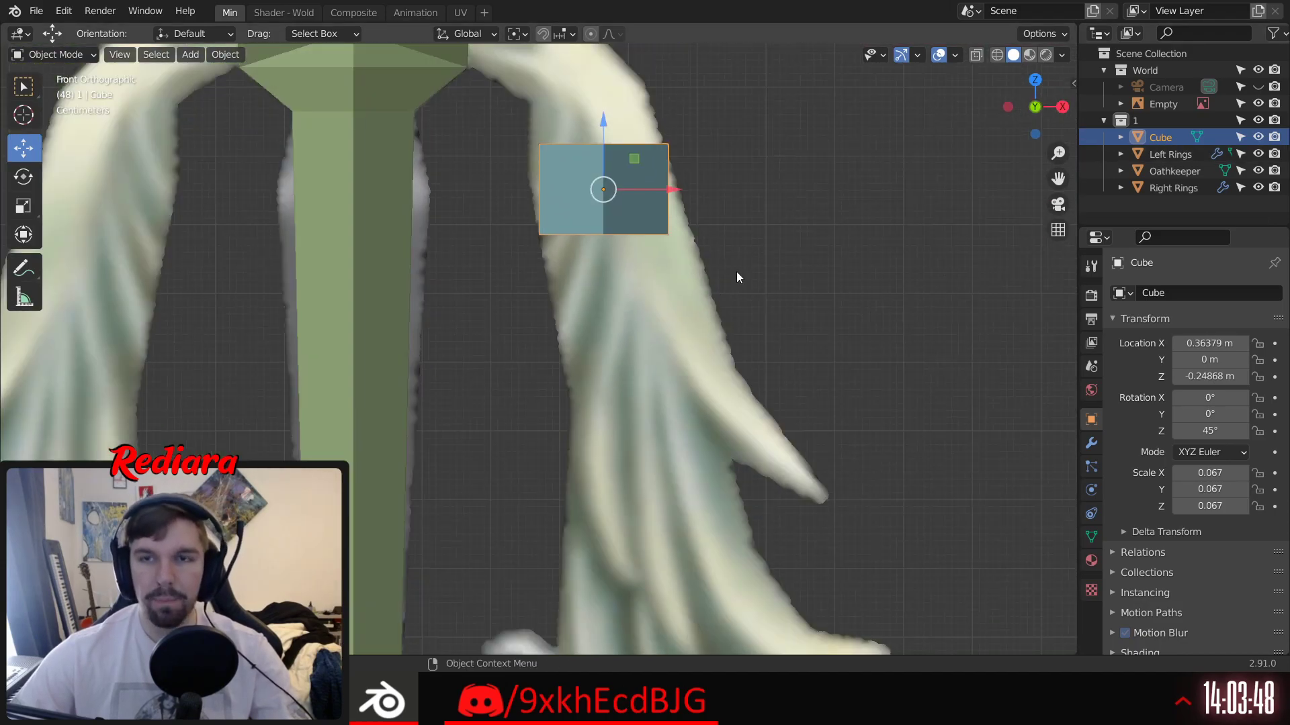
Step: Turn on X-ray display and compare the cube with the reference wing's feathers in the front orthographic view
left_click(978, 55)
scroll(614, 282, "up", 4)
scroll(685, 363, "down", 4)
scroll(676, 446, "up", 1)
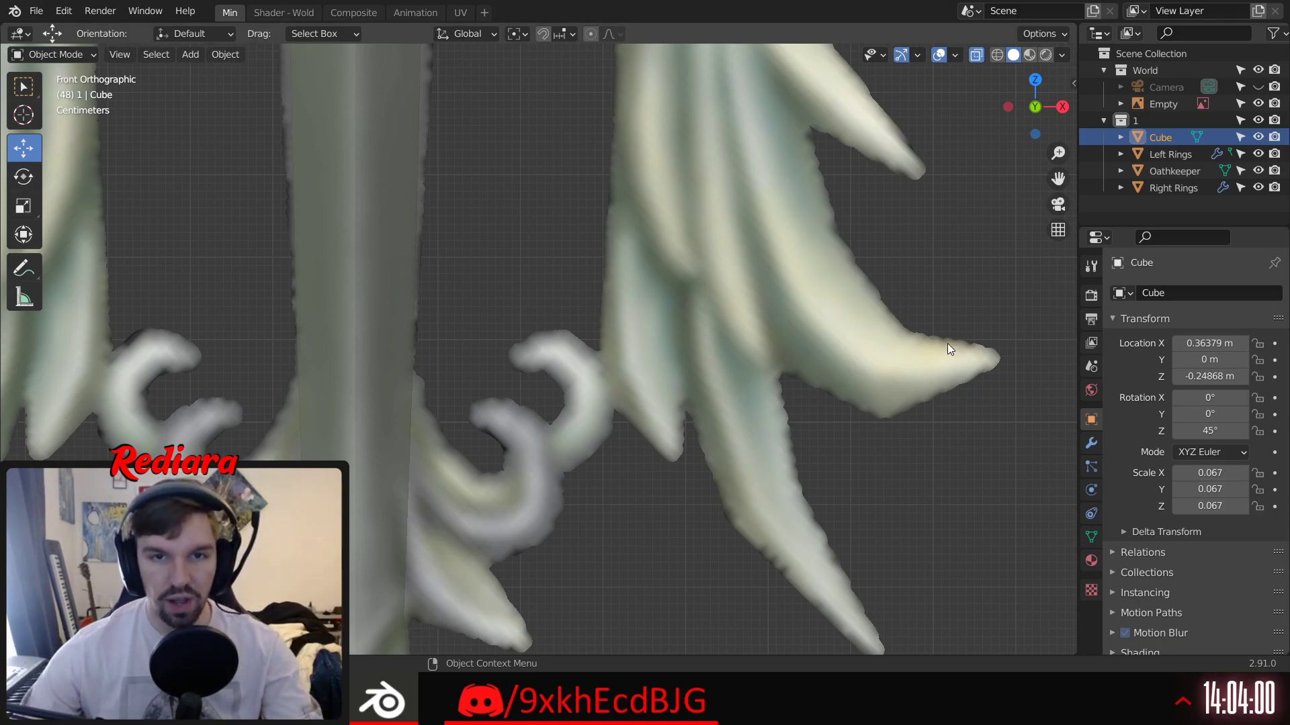
middle_click_drag(729, 119, 700, 493, "shift")
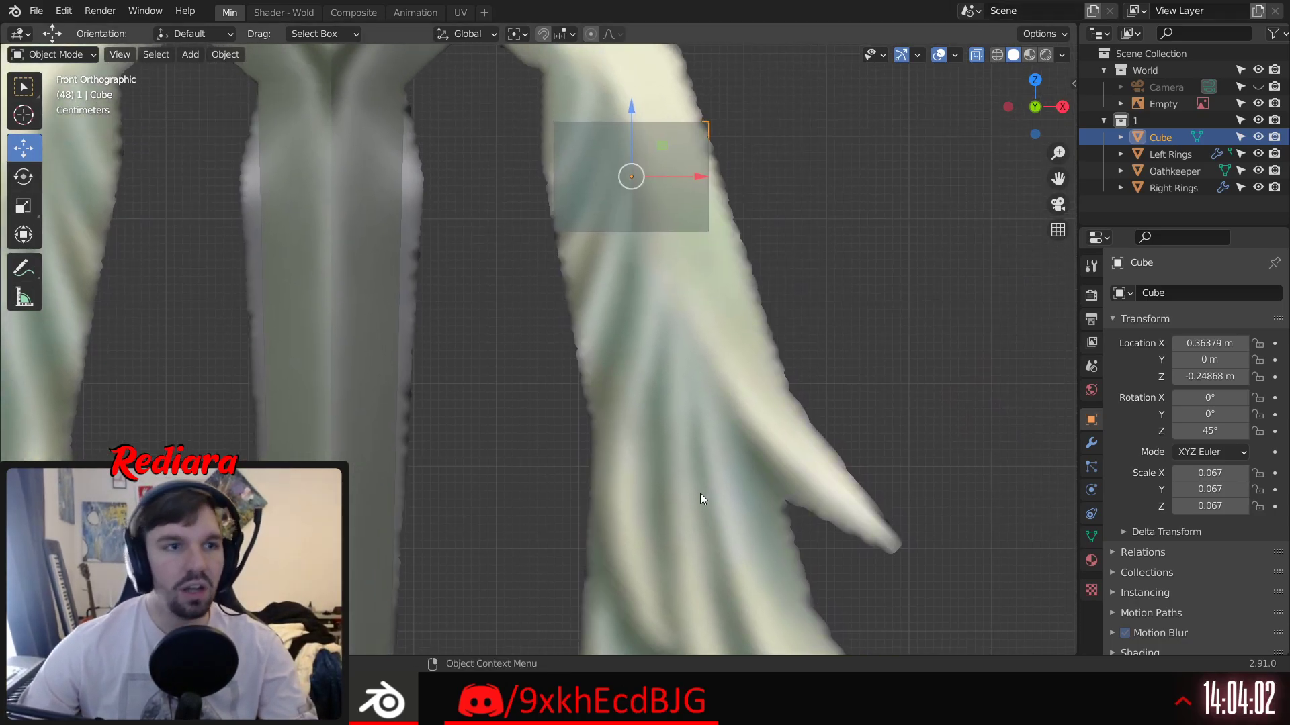
middle_click_drag(687, 188, 672, 221, "shift")
left_click(641, 274)
left_click(668, 207)
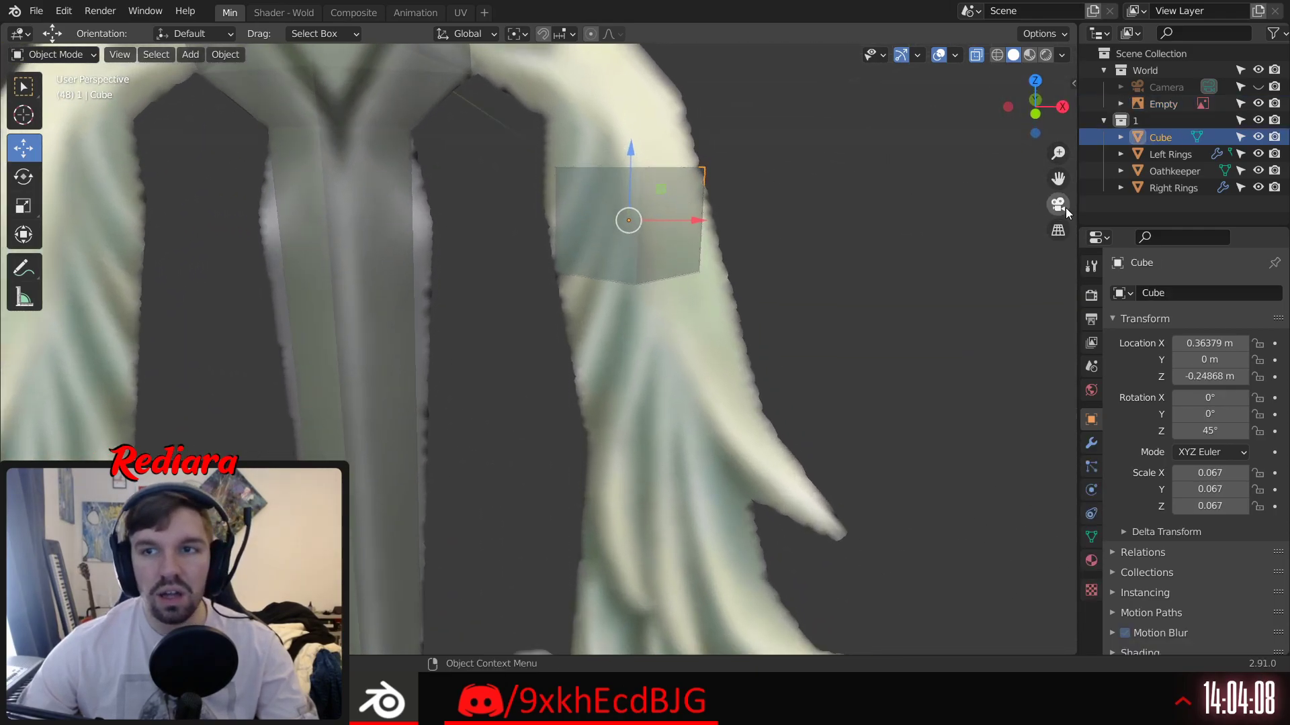
left_click(1035, 114)
Step: Enter Edit Mode on the cube and activate the Move tool, leaving its vertices deselected
left_click(53, 59)
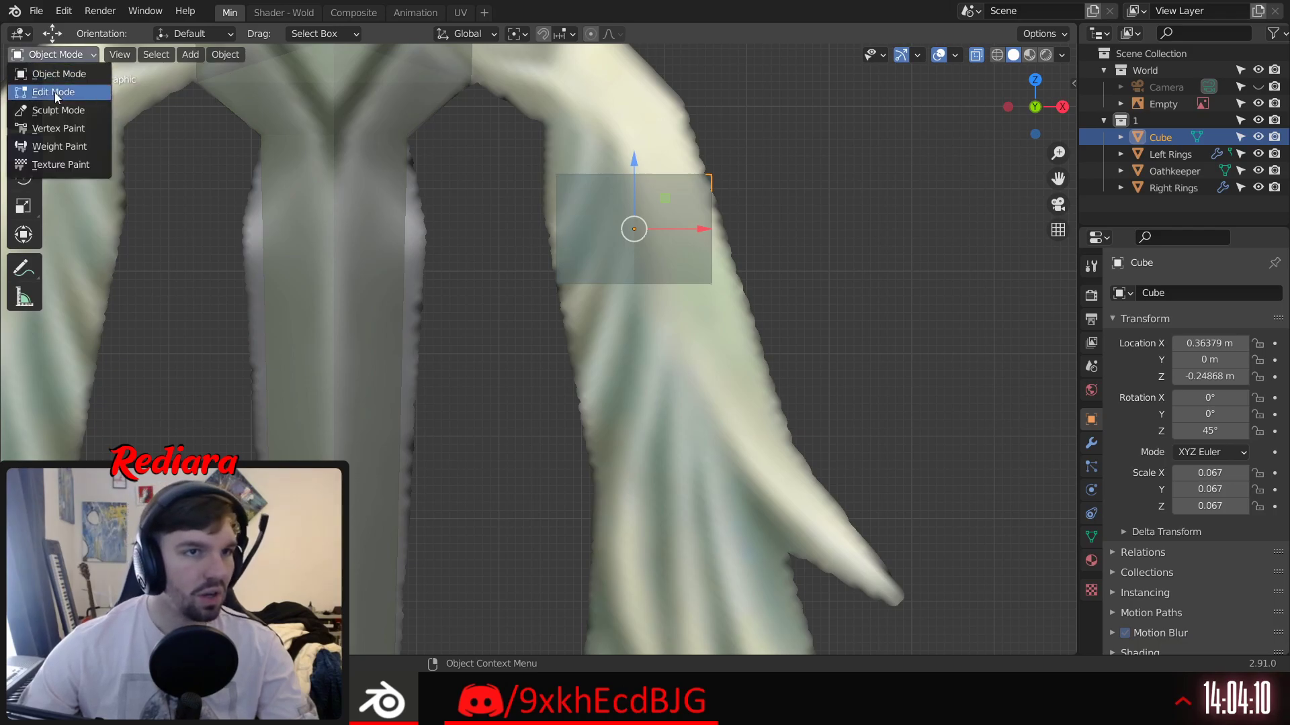
left_click(55, 91)
key("1")
left_click(556, 292)
middle_click_drag(587, 395, 621, 234, "shift")
scroll(622, 234, "down", 1)
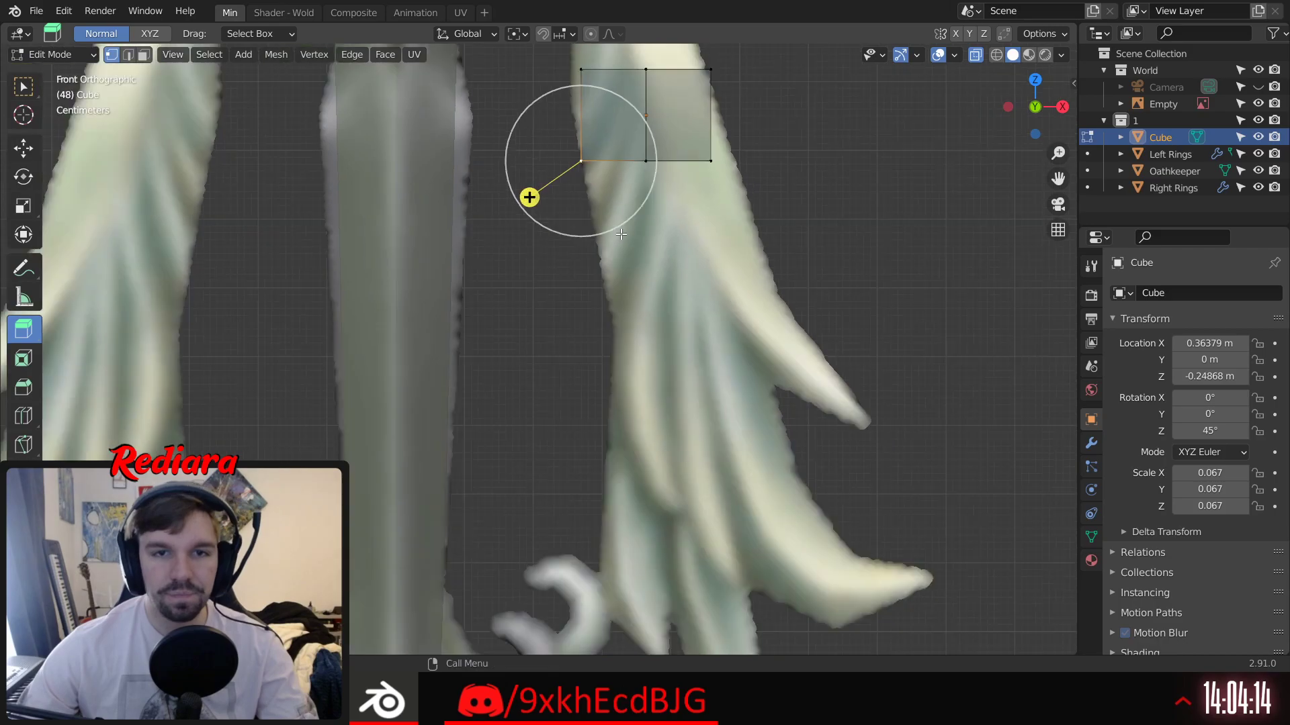
left_click(24, 149)
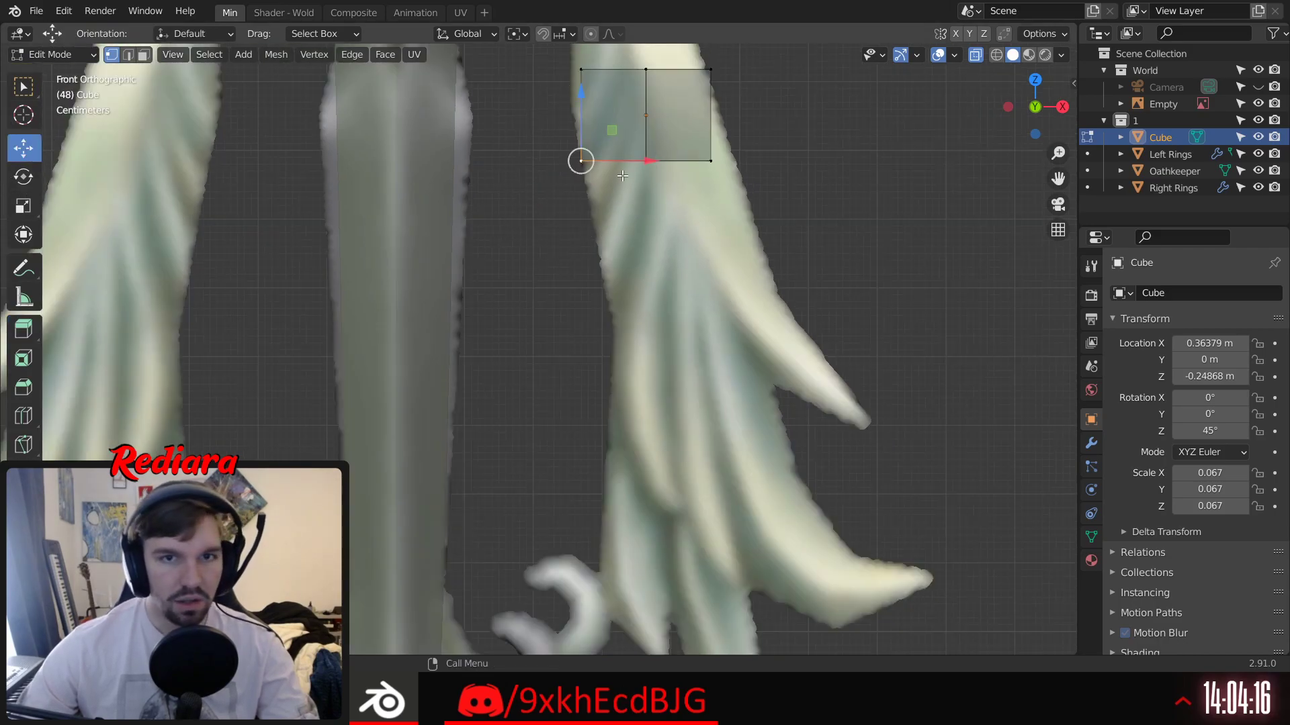
left_click(662, 278)
middle_click_drag(650, 93, 637, 174, "shift")
scroll(637, 173, "up", 4)
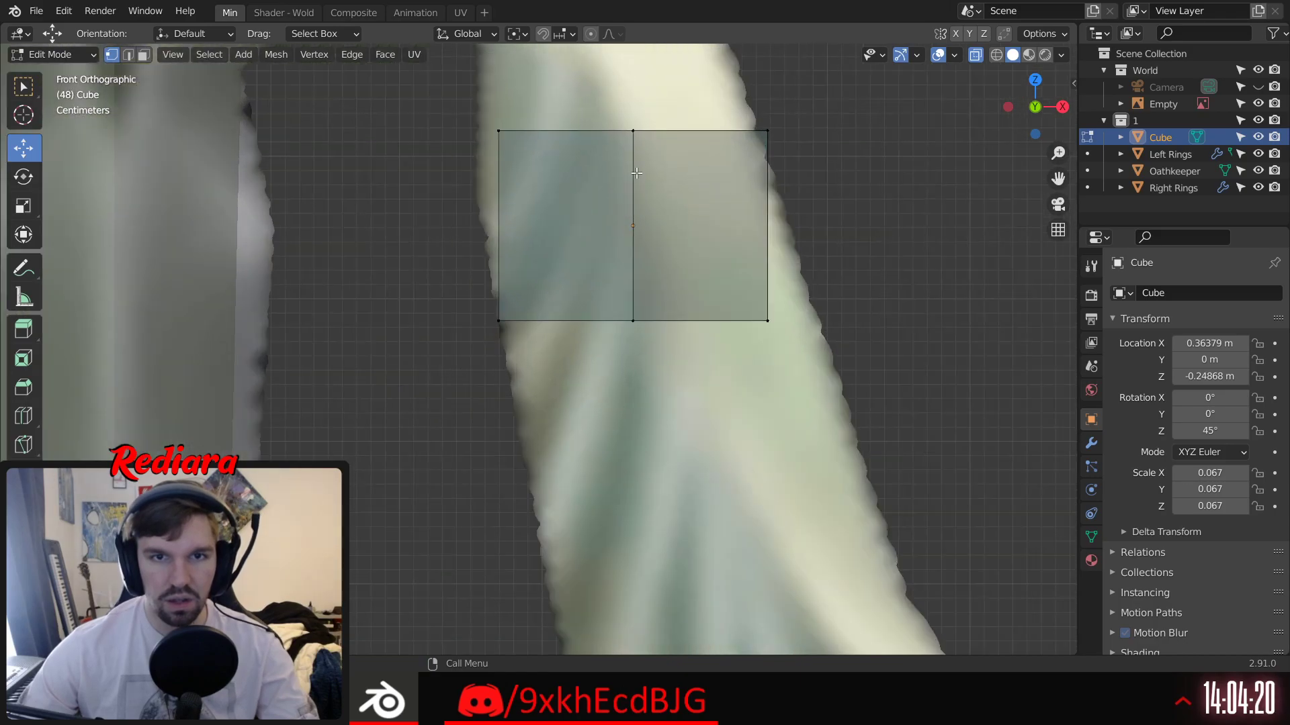
scroll(637, 174, "down", 4)
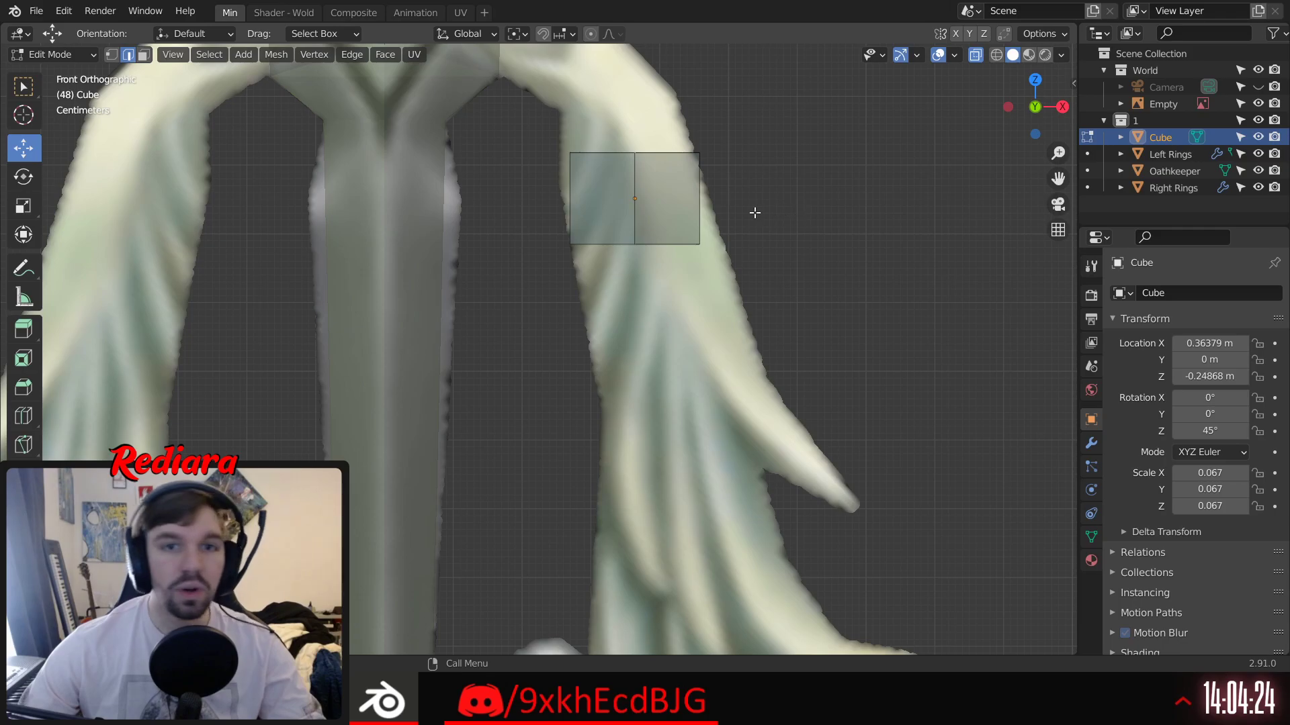
left_click(615, 148)
middle_click_drag(614, 148, 655, 147)
left_click(644, 157)
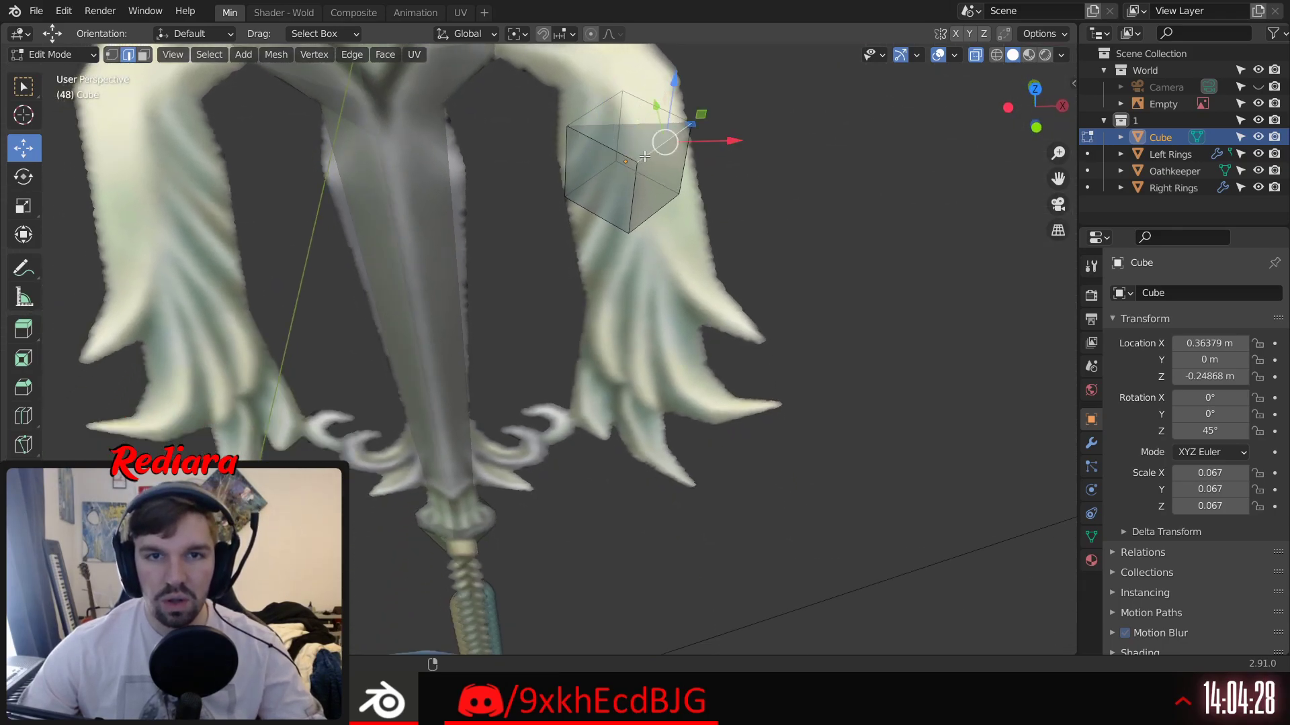
left_click(624, 158)
left_click(657, 102)
left_click(605, 149, "shift")
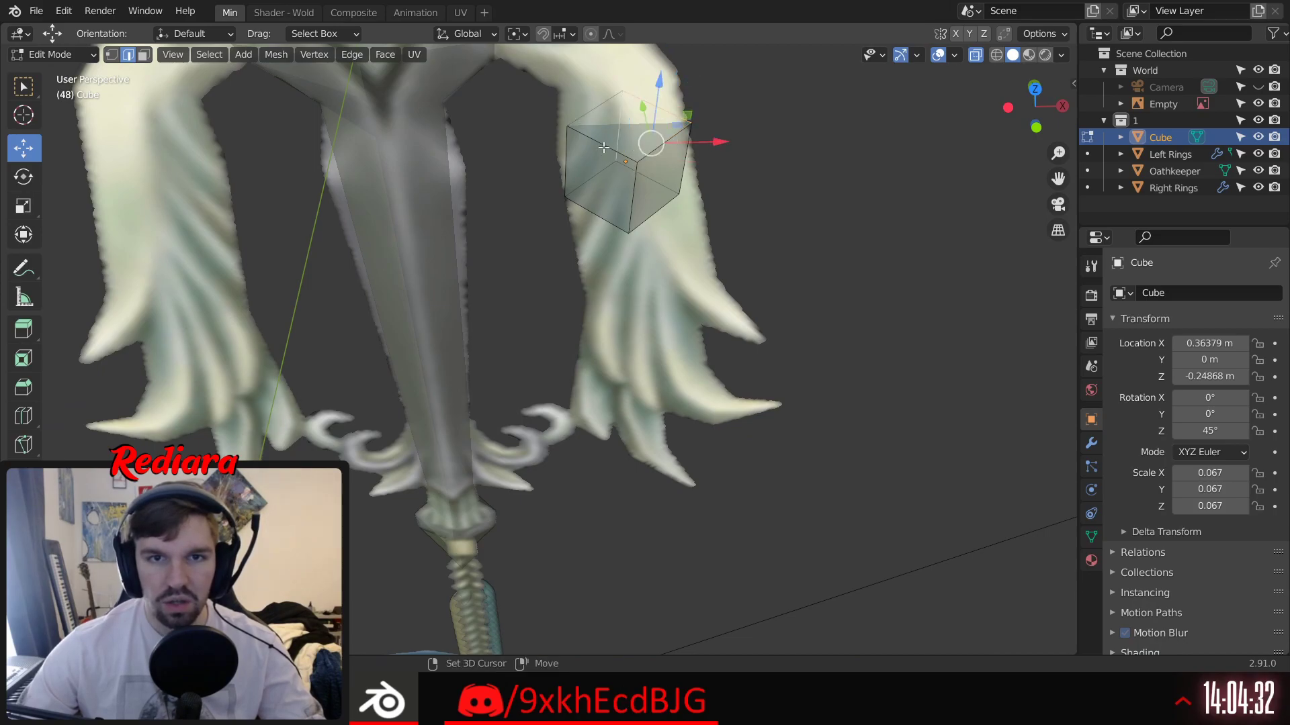
middle_click_drag(603, 109, 594, 109)
scroll(627, 115, "up", 4)
Step: Select the cube's top edges and move them inward and up to form a tall, slanted block
left_click(585, 109)
left_click(686, 125, "shift")
left_click(698, 203, "shift")
middle_click_drag(569, 198, 629, 119)
scroll(627, 120, "down", 5)
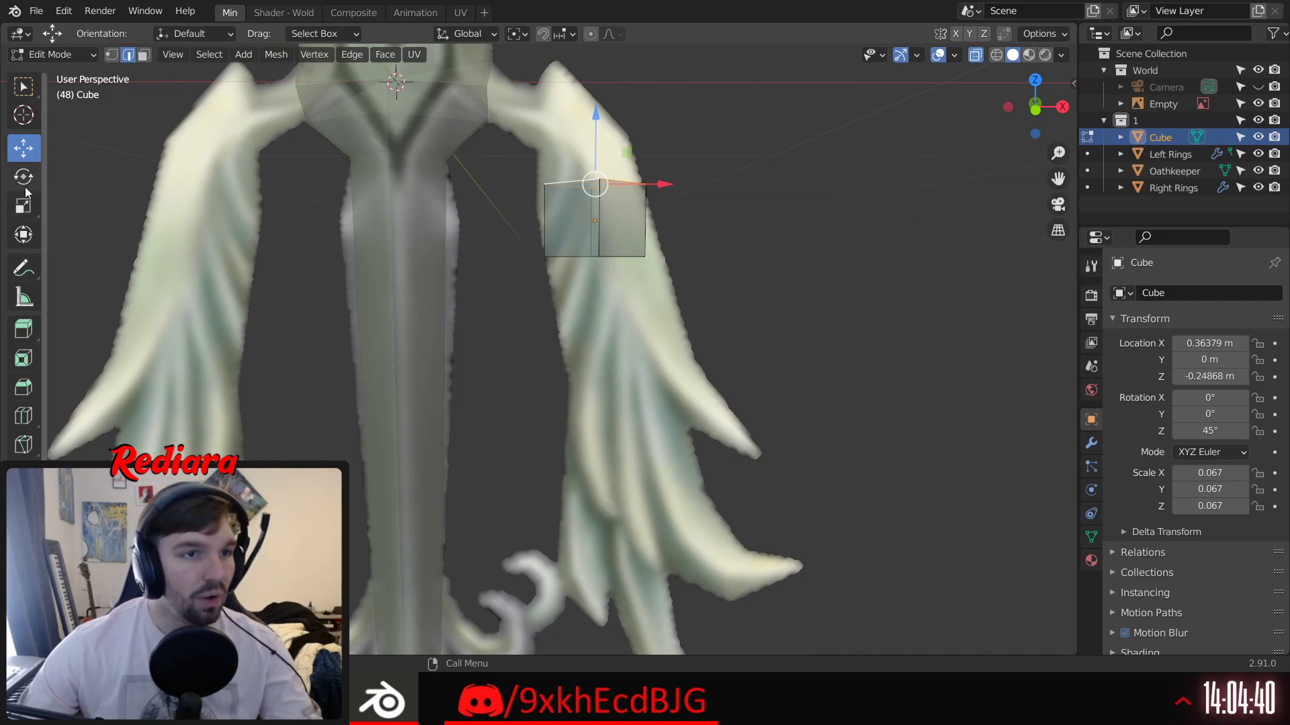
left_click_drag(663, 184, 629, 188)
left_click_drag(566, 115, 566, 35)
middle_click_drag(558, 306, 574, 433, "shift")
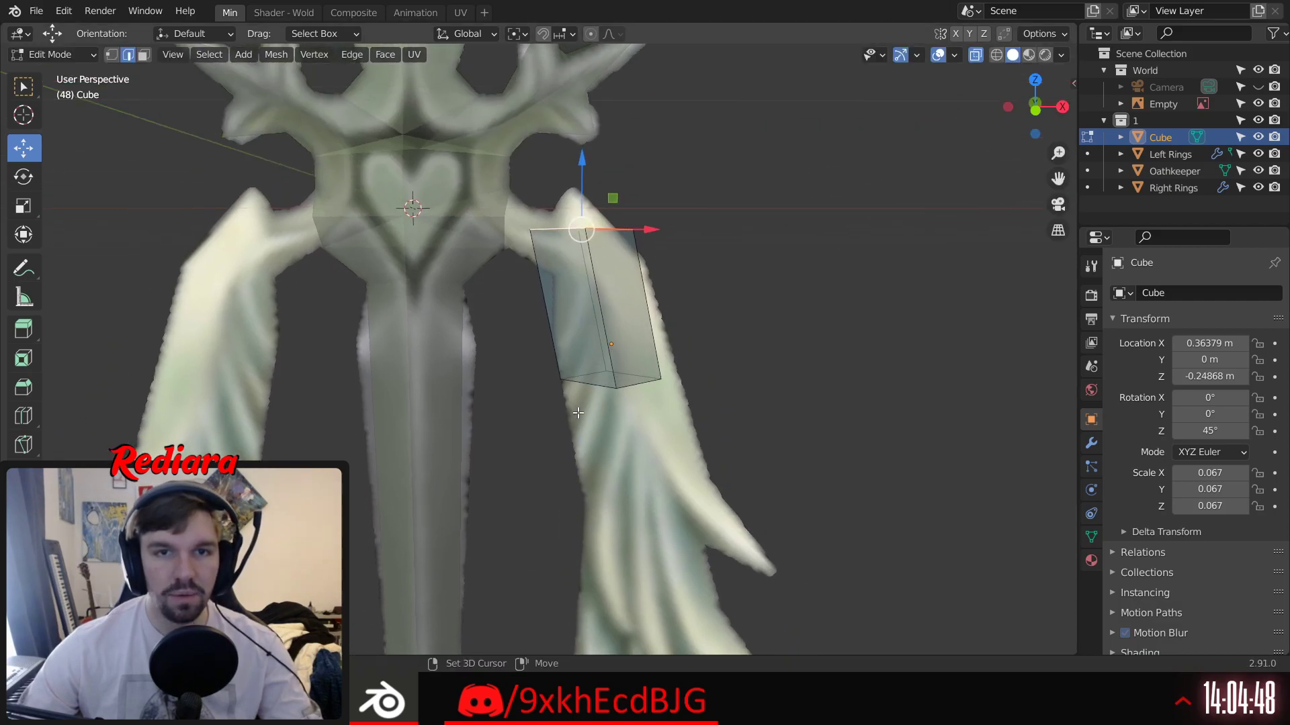
left_click_drag(574, 164, 575, 97)
Step: Select the whole block mesh and move it down and slightly outward along the reference wing
key("a")
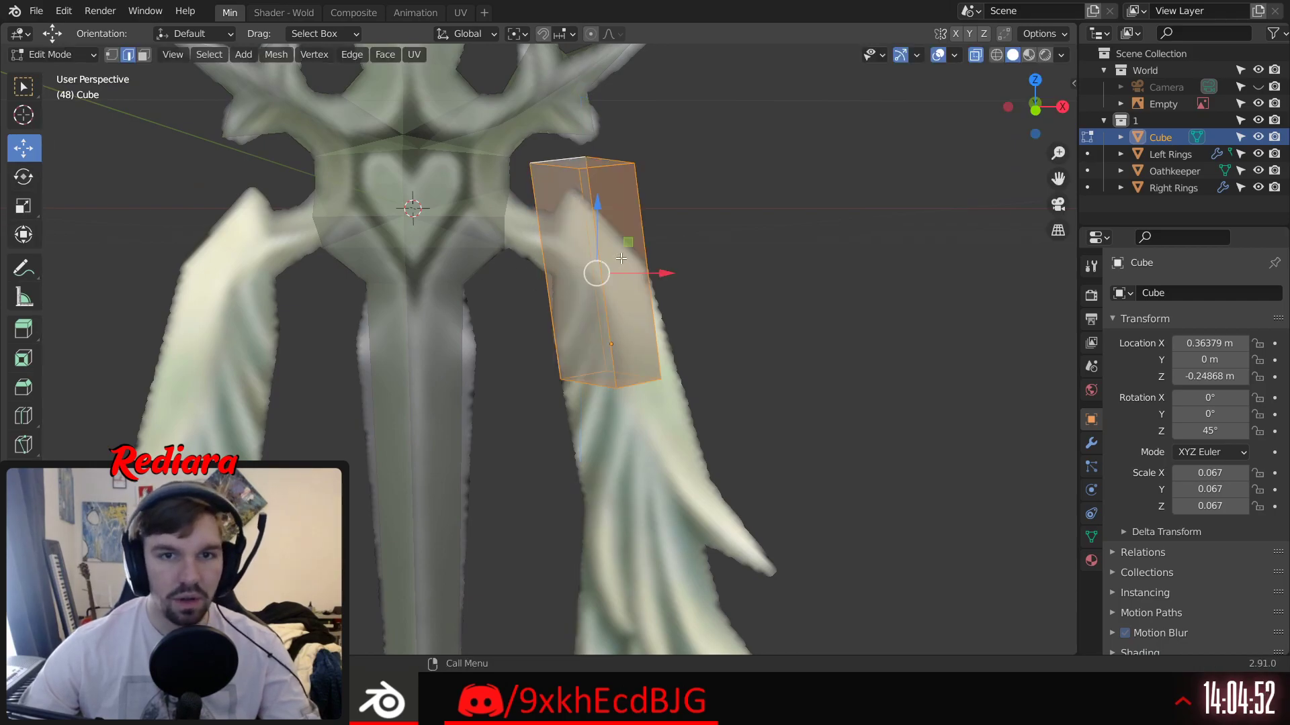
left_click_drag(601, 203, 609, 338)
left_click_drag(666, 410, 687, 420)
middle_click_drag(640, 531, 600, 422, "shift")
scroll(630, 360, "up", 1)
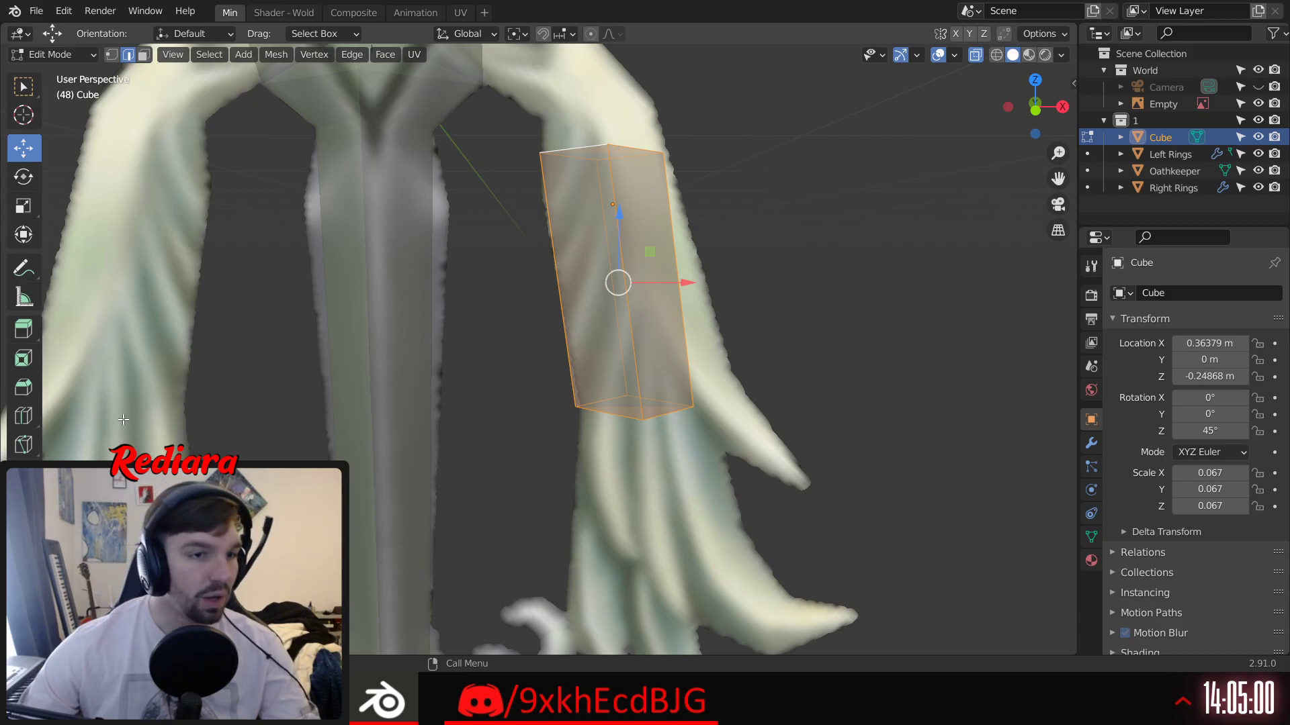
Step: Add seven horizontal loop cuts spread along the height of the slanted block
left_click(23, 416)
left_click(614, 274)
left_click(606, 205)
left_click(630, 344)
left_click(622, 188)
left_click(629, 259)
left_click(635, 321)
left_click(644, 402)
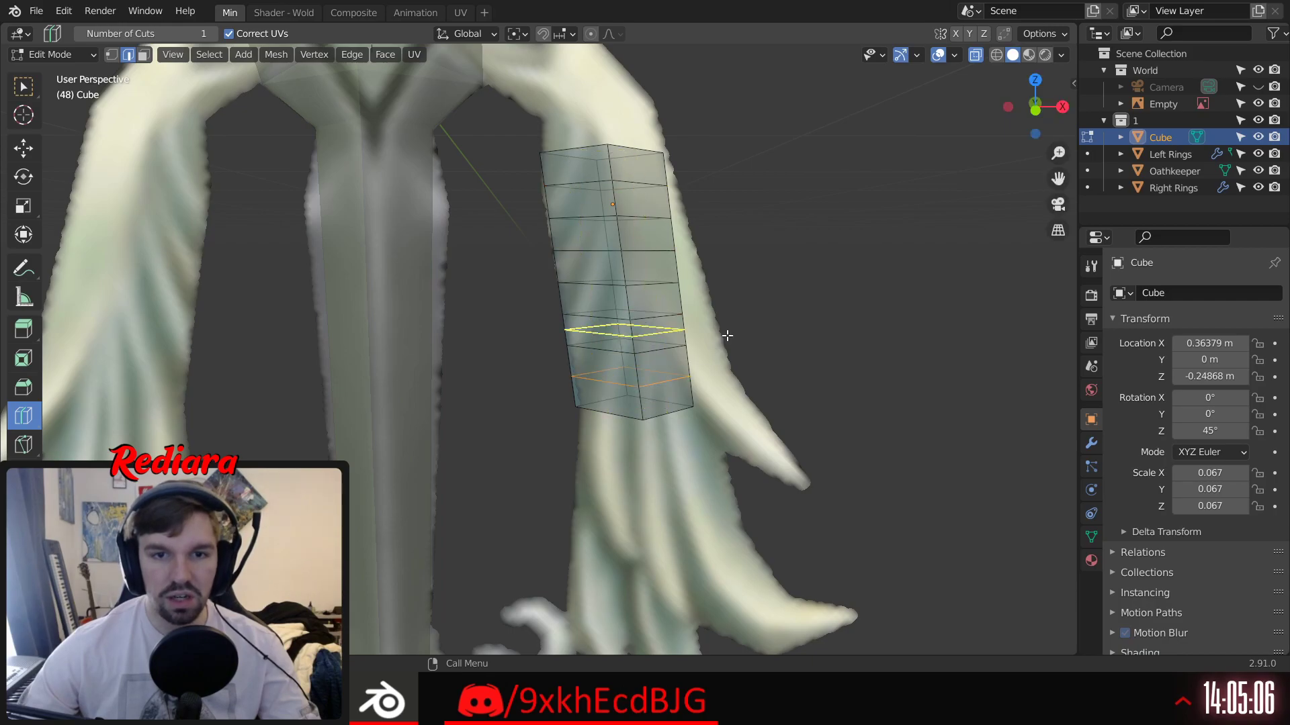
Step: In the front view, move the block's lower inner corner vertex down along the inner edge of the reference wing
left_click(23, 86)
middle_click_drag(807, 309, 730, 276, "shift")
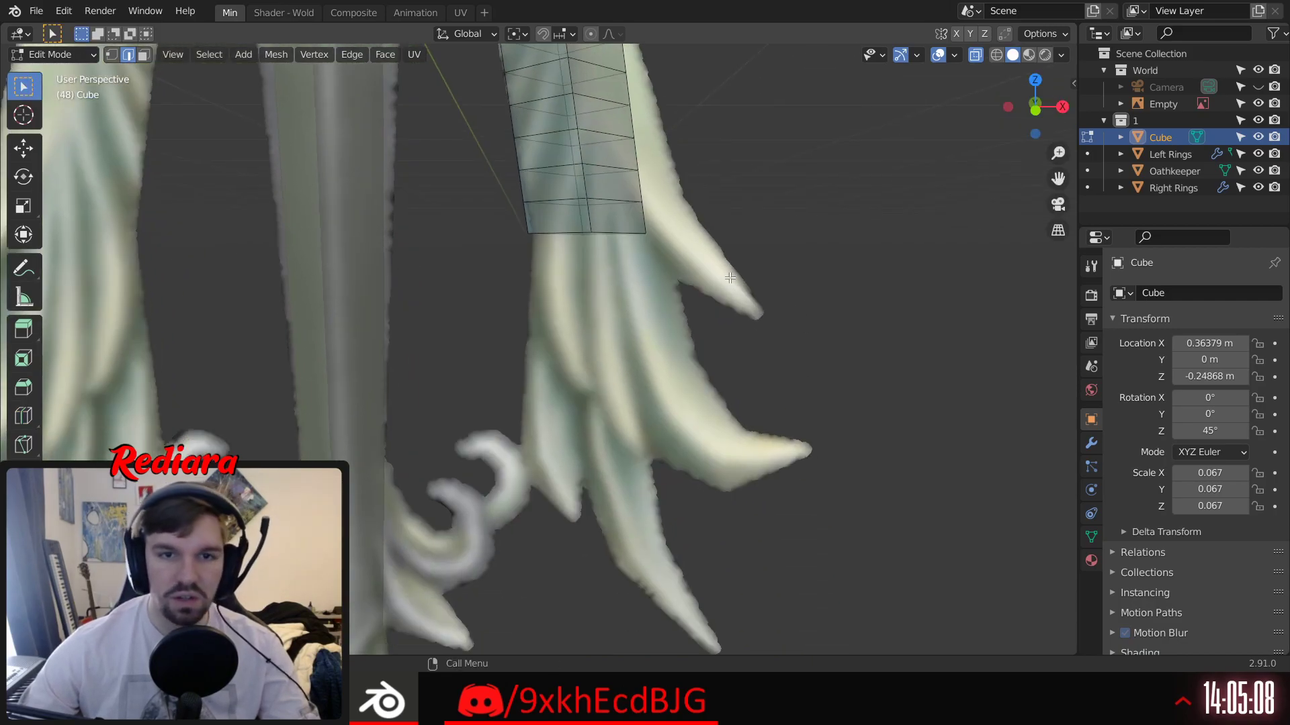
left_click(1036, 110)
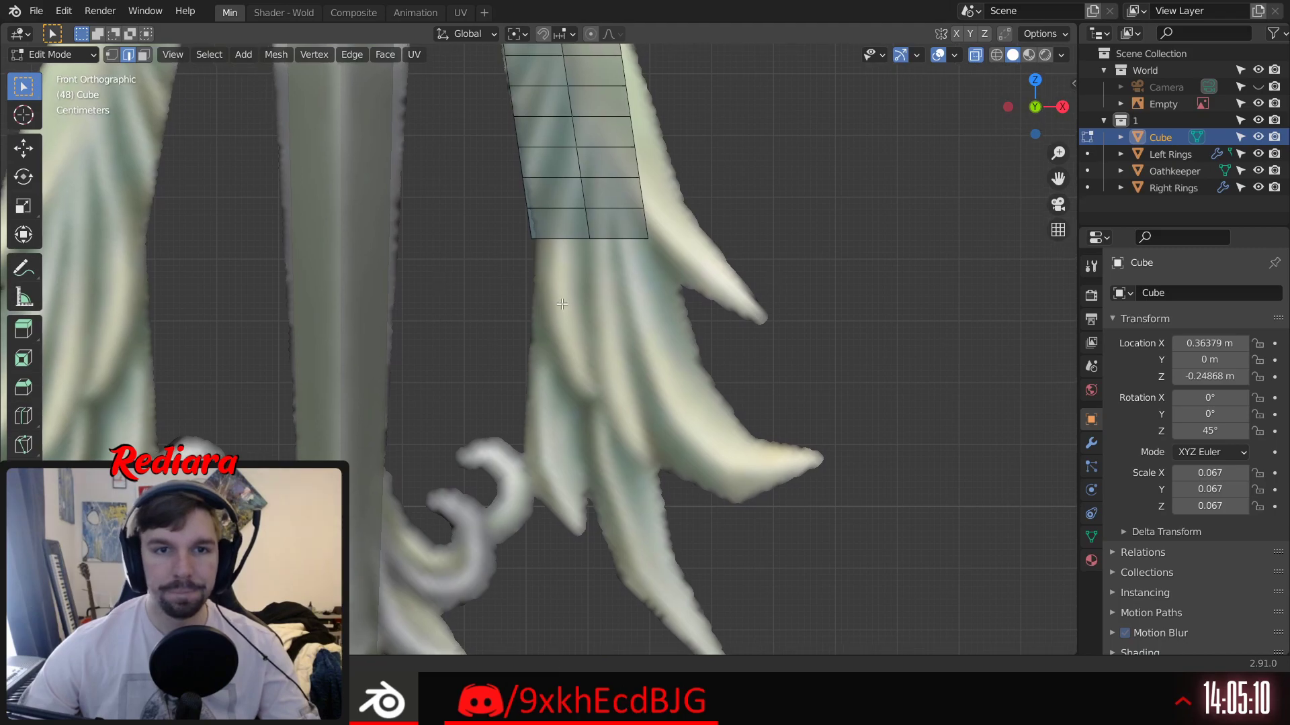
middle_click_drag(550, 287, 567, 312, "shift")
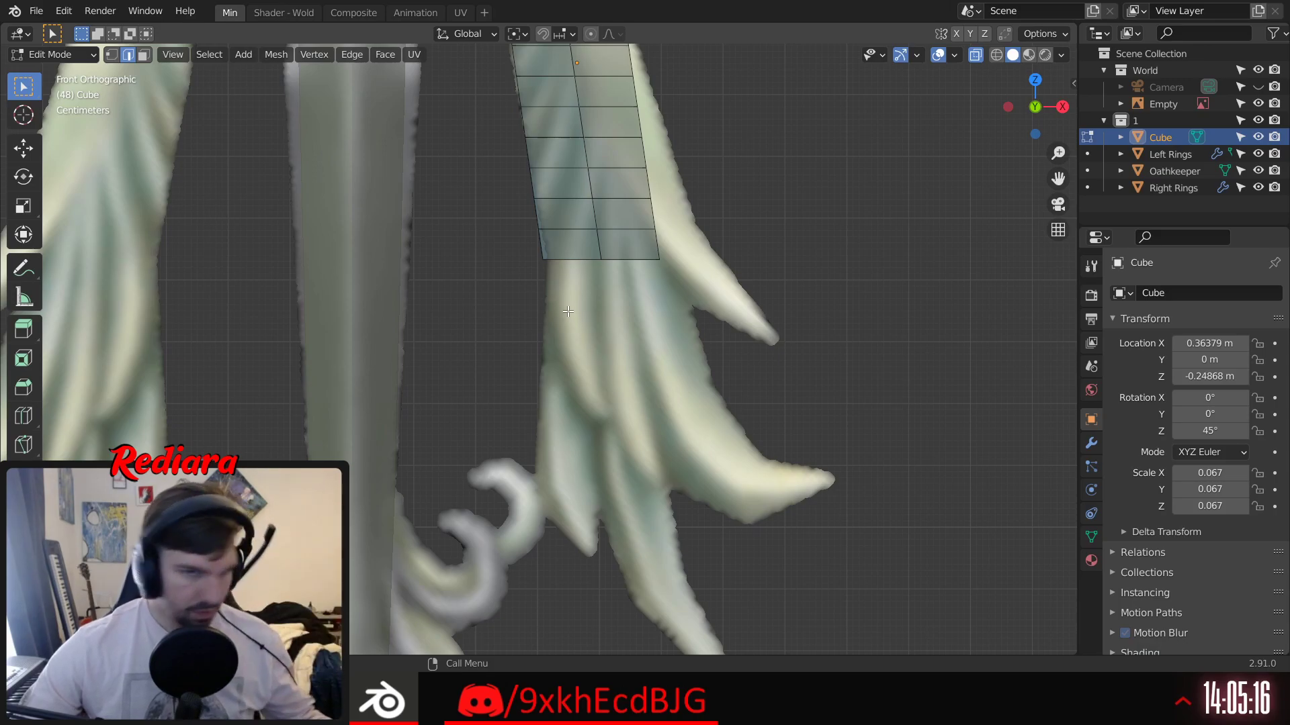
left_click(110, 54)
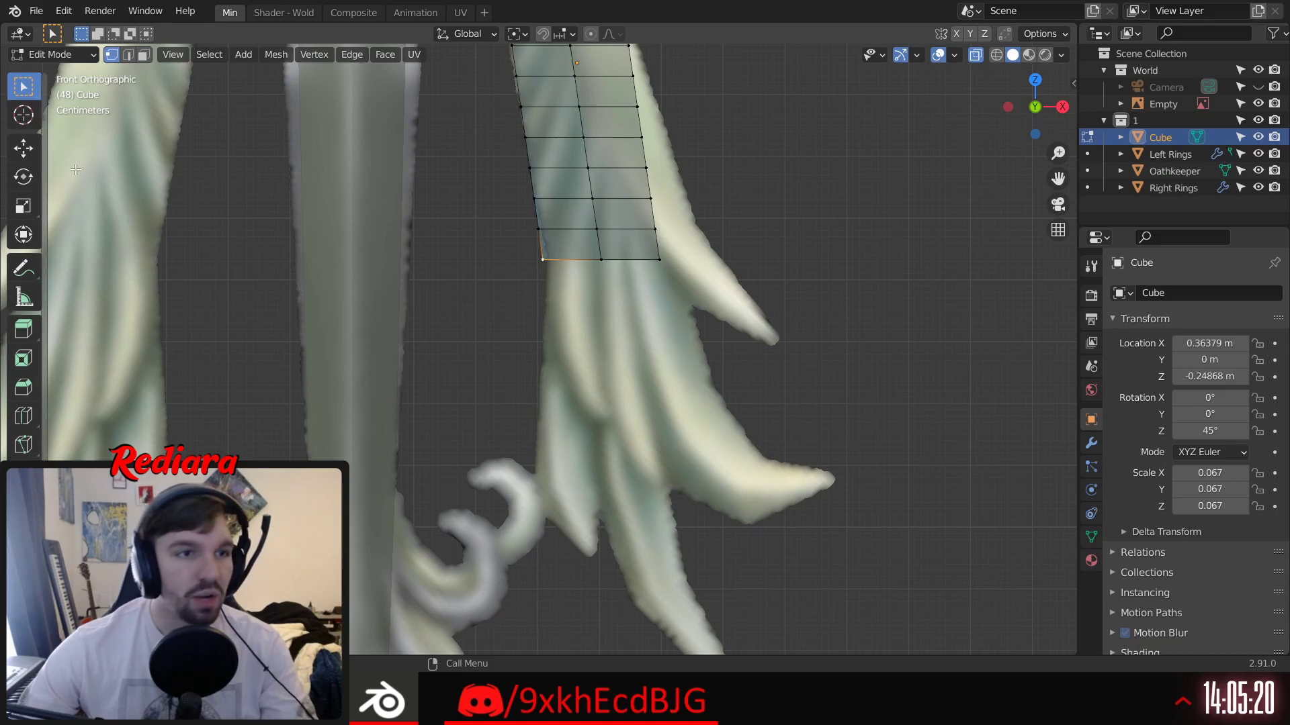
left_click(25, 149)
left_click_drag(541, 187, 510, 421)
scroll(573, 467, "up", 4)
left_click_drag(582, 443, 565, 447)
left_click_drag(498, 375, 496, 365)
middle_click_drag(575, 246, 564, 463, "shift")
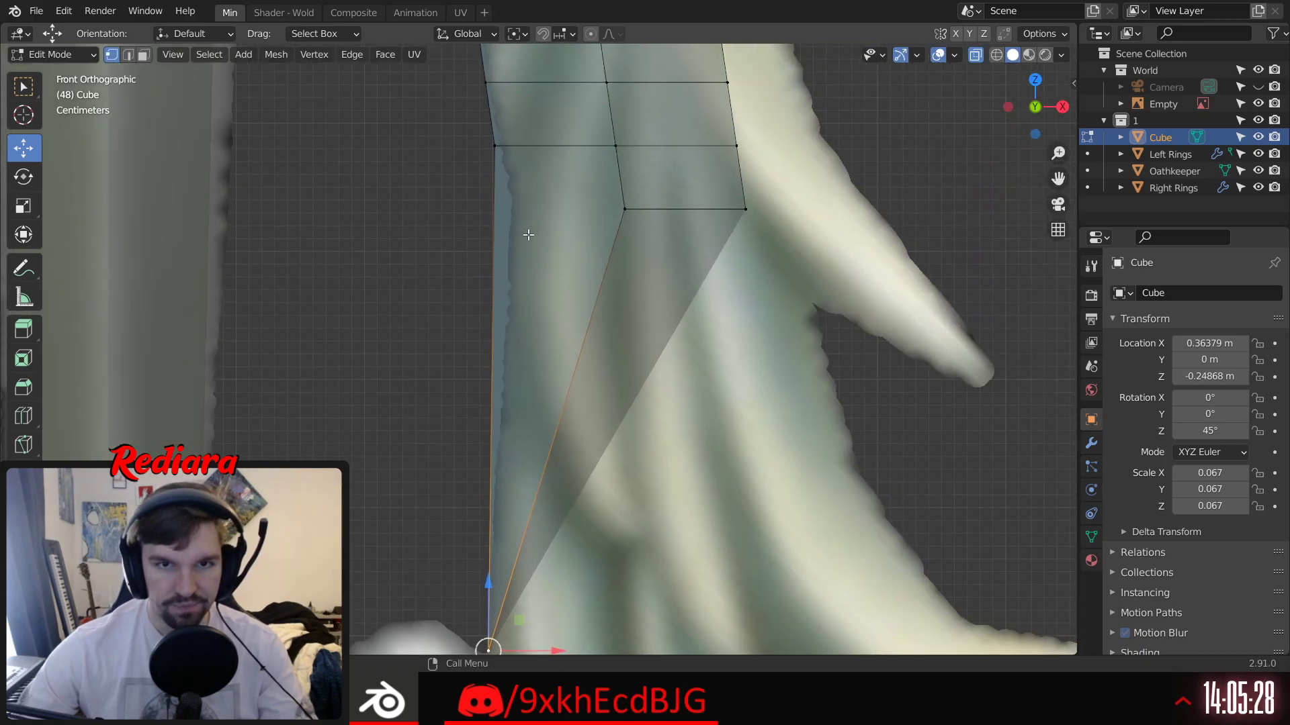
Step: Move the block's upper inner corner vertex up to the wing's inner edge, just below the arm joining the guard, and clear the selection
scroll(549, 366, "down", 1)
middle_click_drag(577, 473, 570, 278, "shift")
middle_click_drag(568, 222, 591, 386, "shift")
left_click(530, 176)
mouse_move(524, 107)
left_mouse_down()
mouse_move(538, 264)
mouse_move(523, 115)
mouse_move(471, 109)
left_mouse_up()
middle_click_drag(493, 115, 525, 414, "shift")
scroll(526, 282, "up", 1)
middle_click_drag(525, 87, 523, 294, "shift")
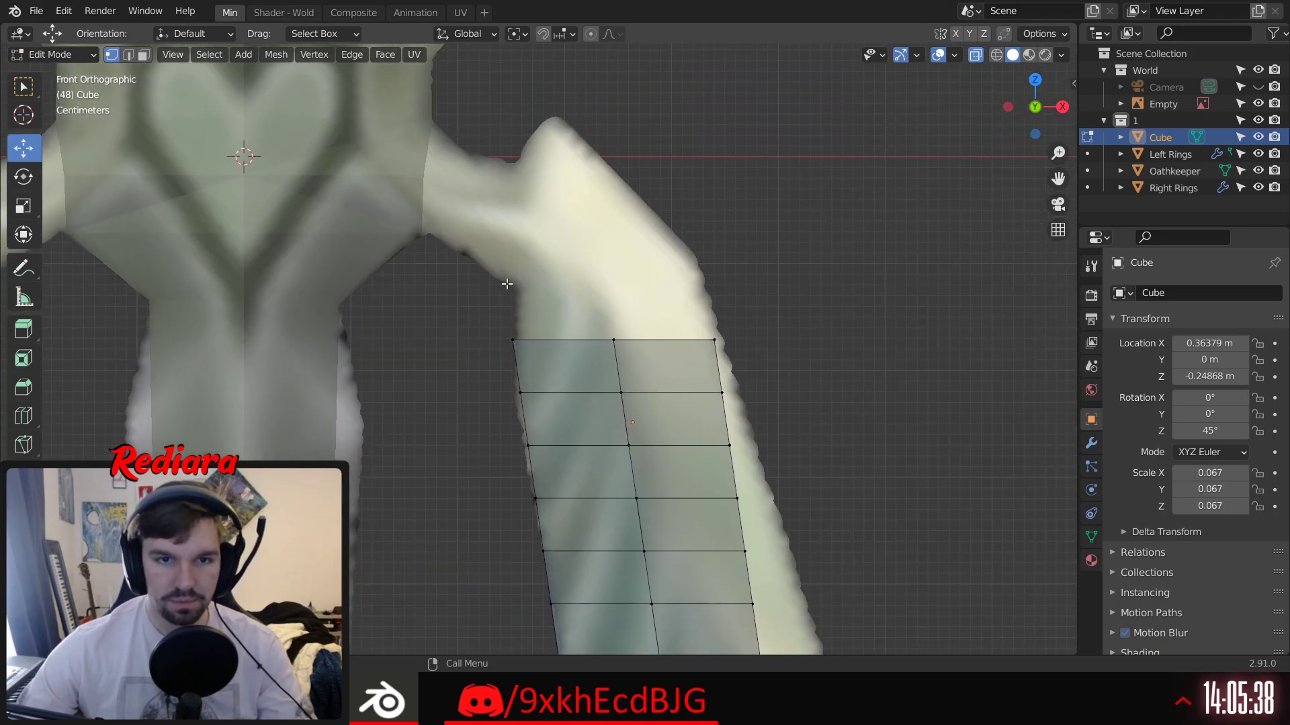
left_click(512, 339)
left_click_drag(513, 273, 536, 217)
left_click_drag(571, 287, 575, 290)
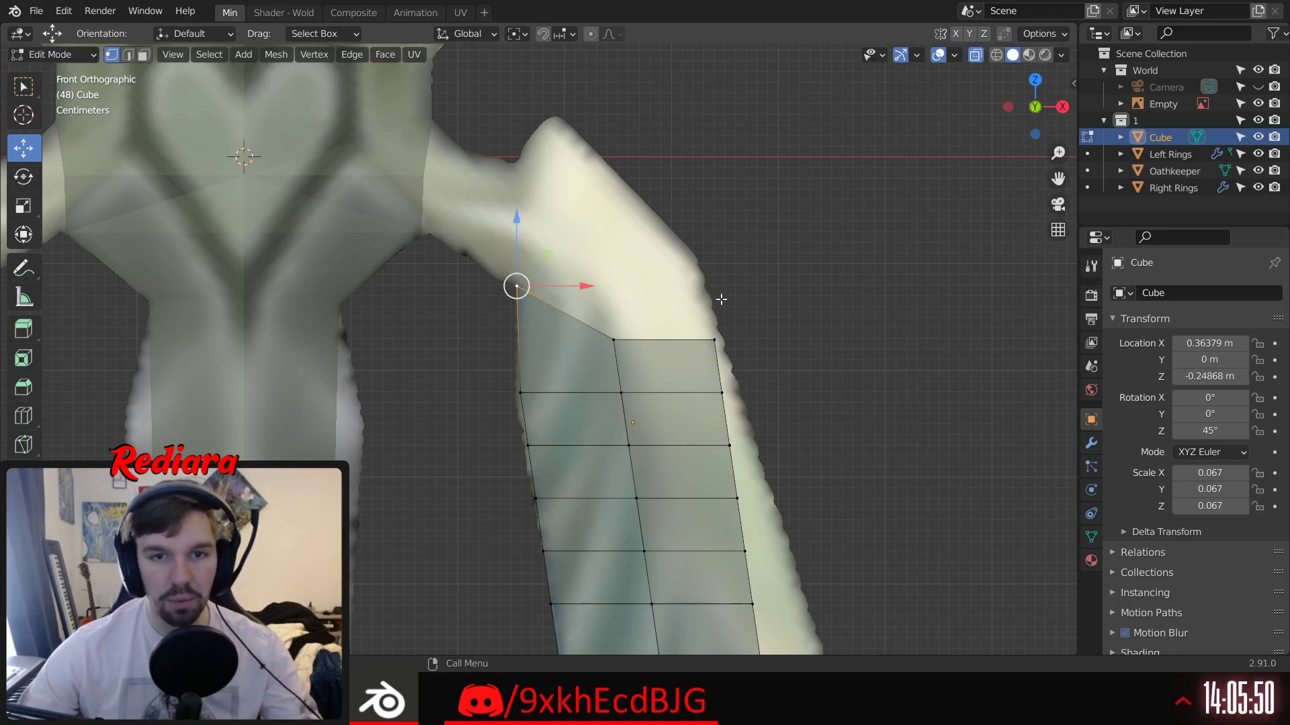
left_click(615, 341)
key("alt+a")
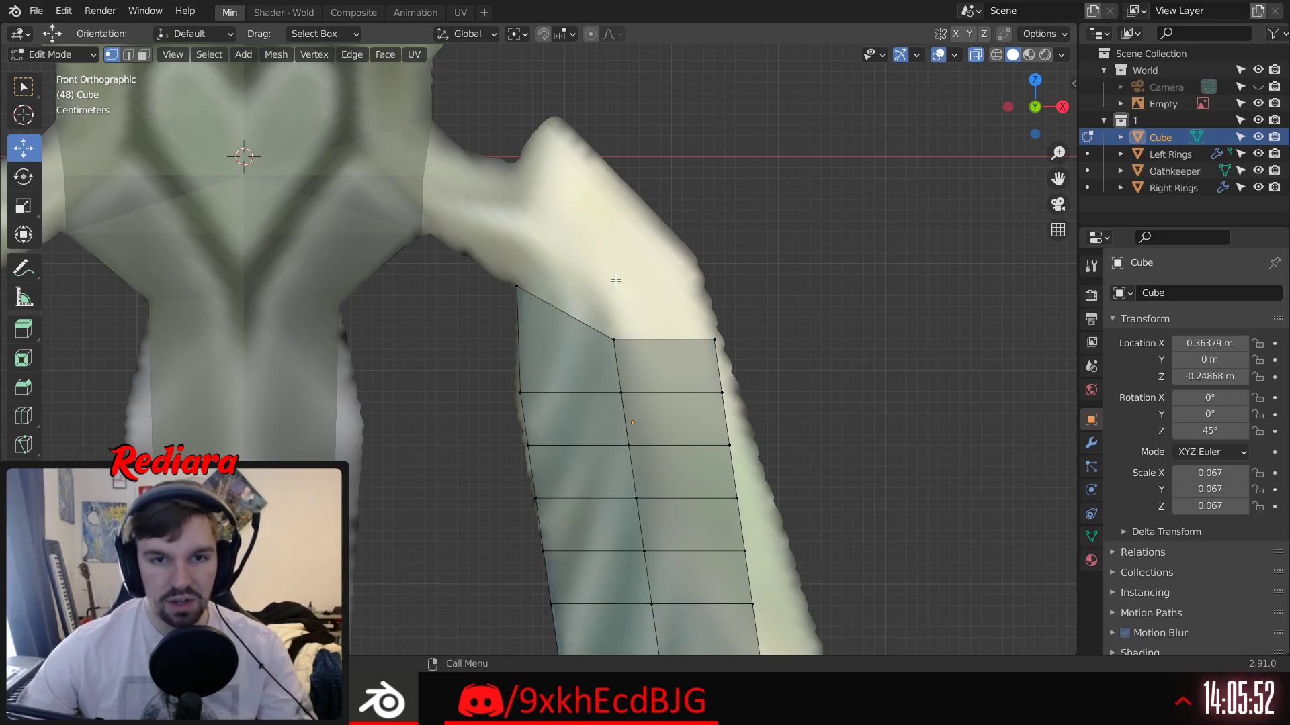
Step: In the front view, move the block's top centre vertices up and inward onto the wing's inner edge, where the arm joins
left_click(996, 59)
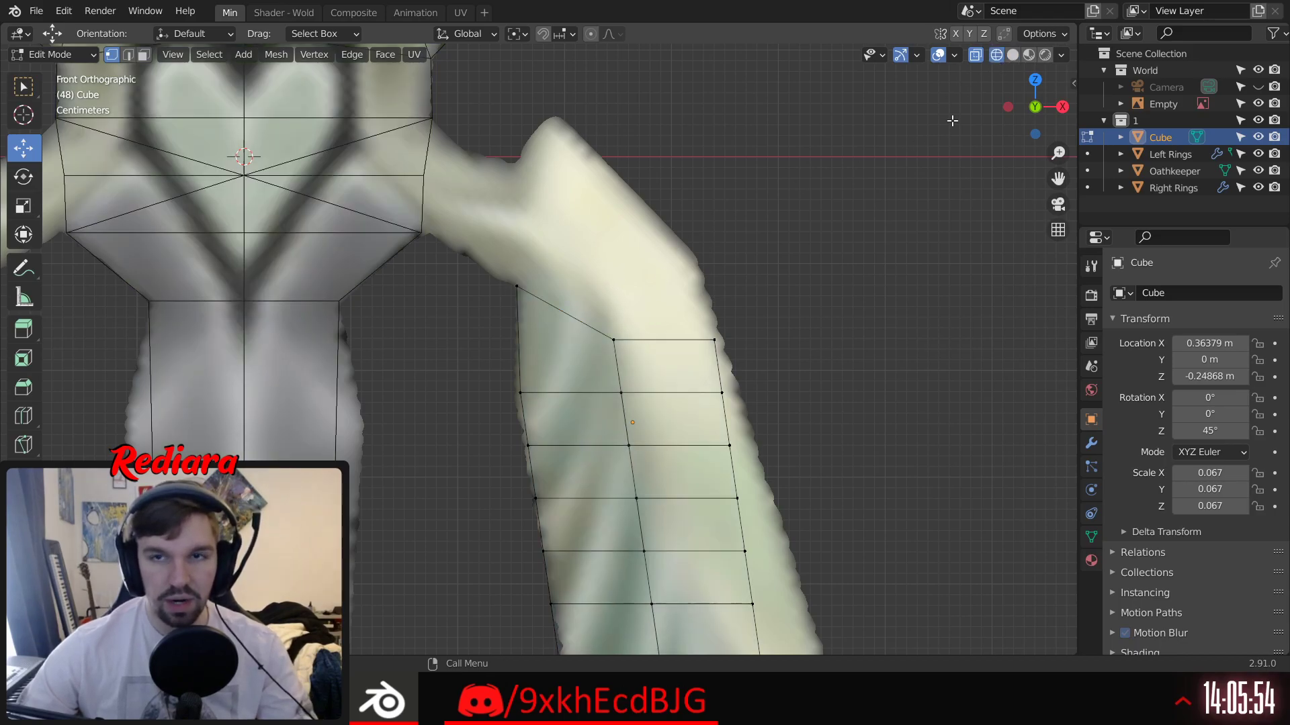
left_click(1013, 54)
left_click_drag(596, 310, 633, 363)
mouse_move(632, 363)
middle_mouse_down()
mouse_move(651, 386)
mouse_move(623, 381)
middle_mouse_up()
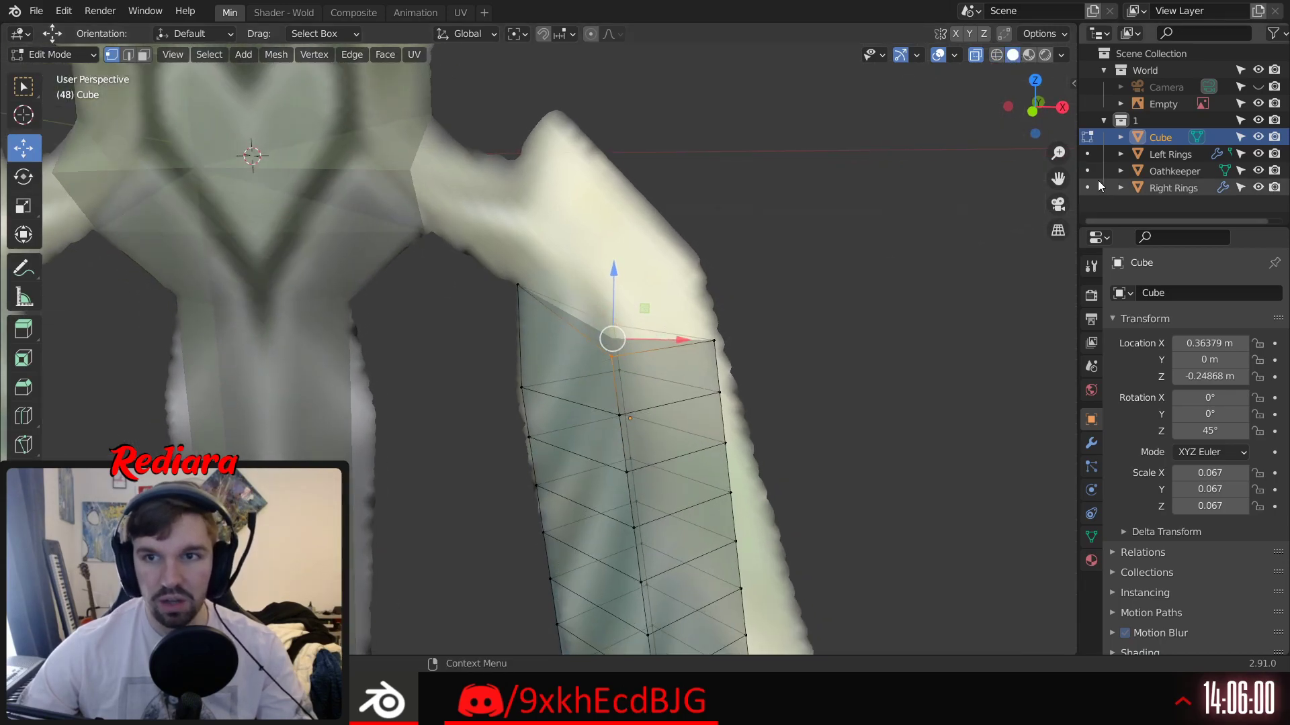
left_click(1032, 112)
left_click_drag(613, 277, 552, 168)
left_click_drag(612, 230, 579, 229)
left_click_drag(529, 177, 524, 154)
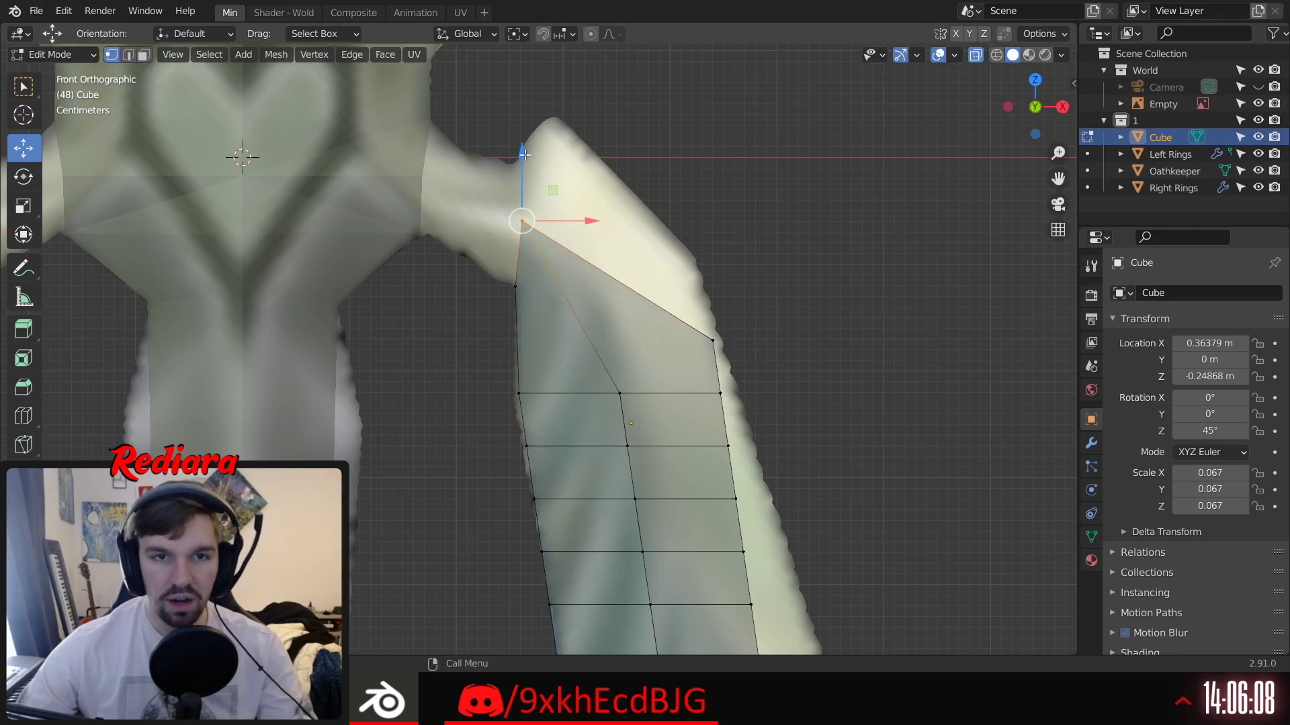
left_click_drag(586, 220, 586, 221)
Step: Move the block's top outer vertex up and inward to the wing's inner edge, at the upper side of the arm
left_click(727, 342)
left_click(708, 344)
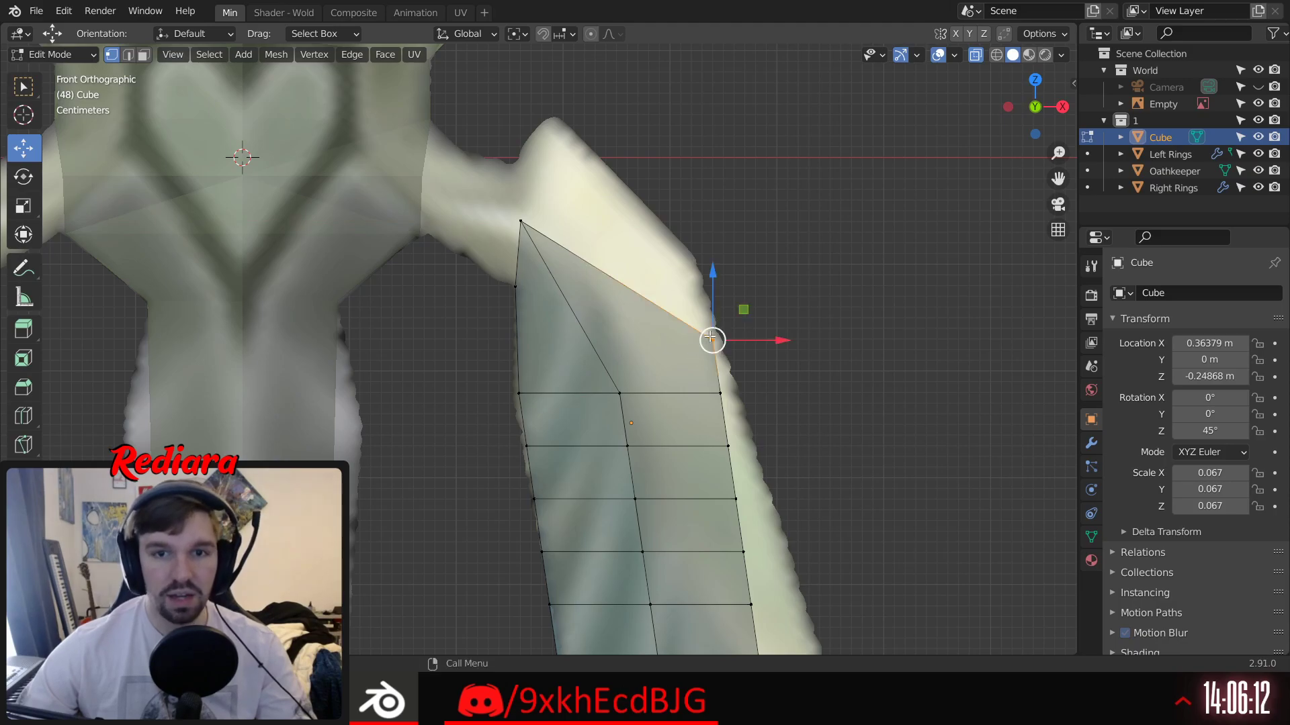
left_click_drag(711, 269, 711, 173)
left_click_drag(753, 243, 621, 241)
left_click_drag(579, 167, 579, 89)
left_click_drag(647, 168, 583, 168)
left_click_drag(524, 93, 524, 92)
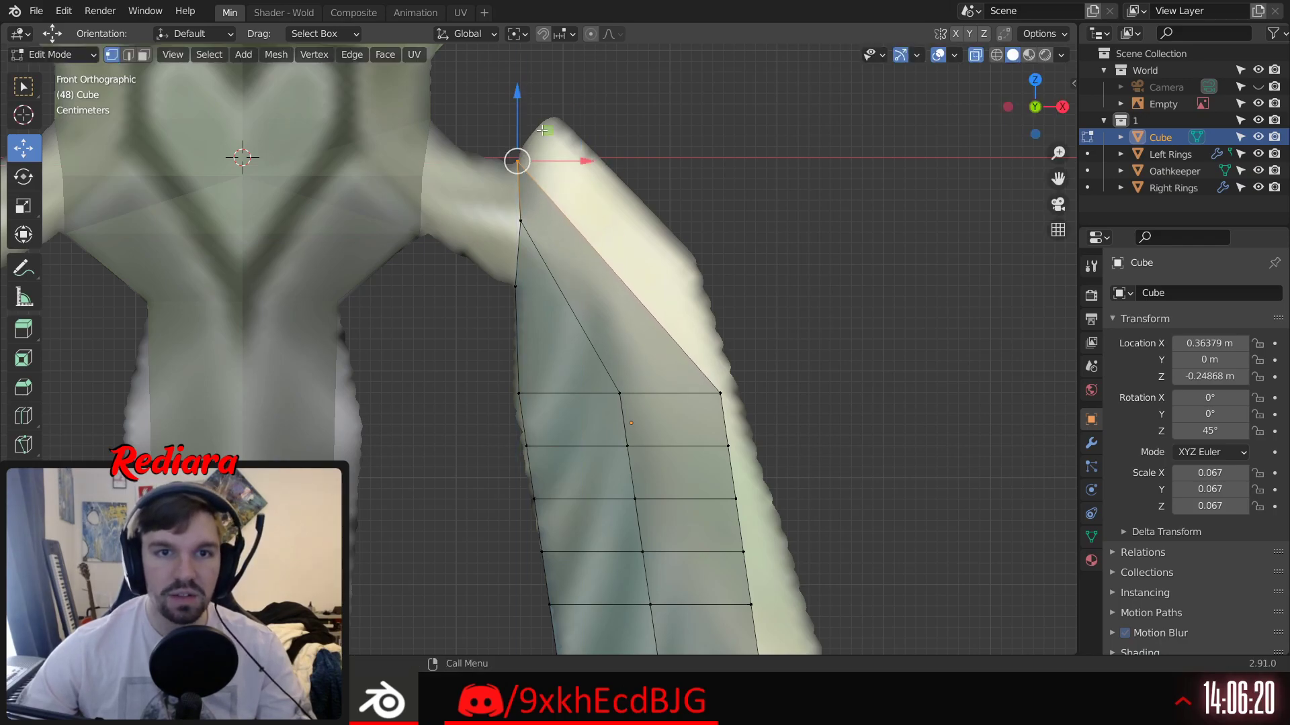
Step: Move the second row's outer vertex up to the pointed upper tip of the reference wing and clear the selection
left_click_drag(703, 354, 756, 424)
left_click_drag(723, 328, 729, 168)
left_click_drag(780, 240, 693, 234)
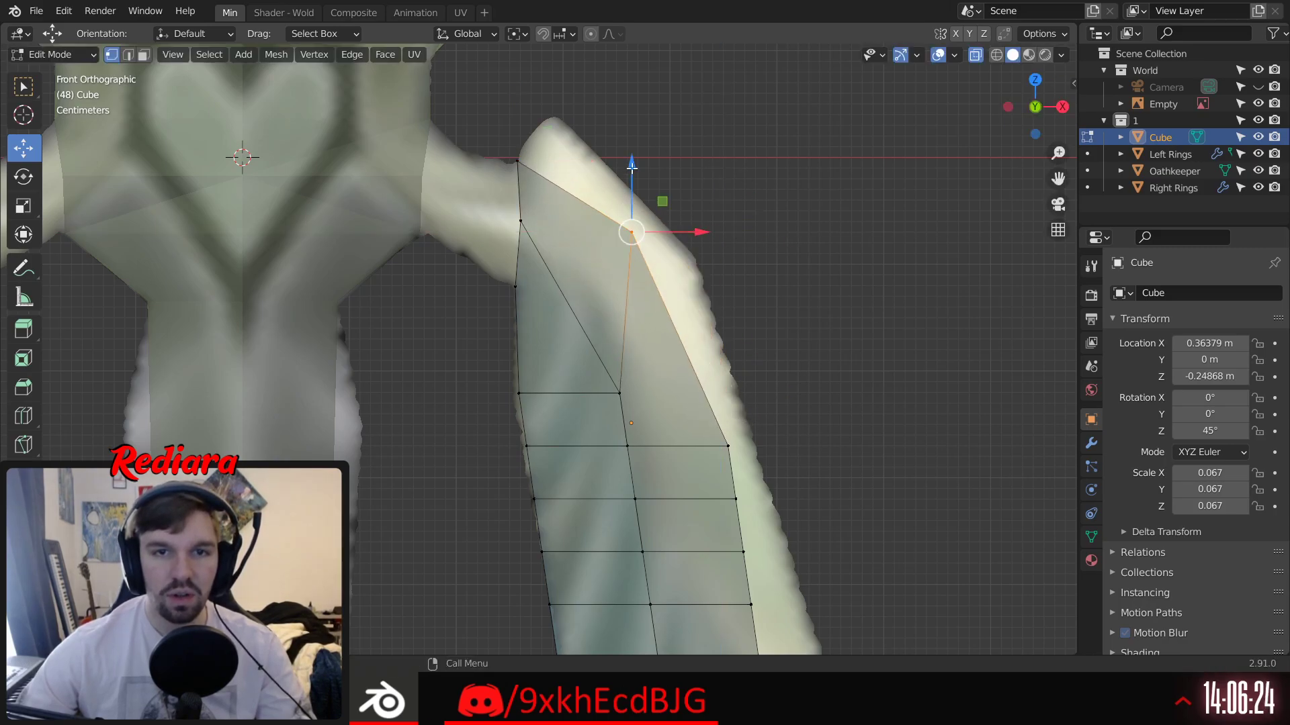
left_click_drag(631, 168, 633, 118)
left_click_drag(690, 187, 630, 170)
left_click_drag(572, 114, 583, 51)
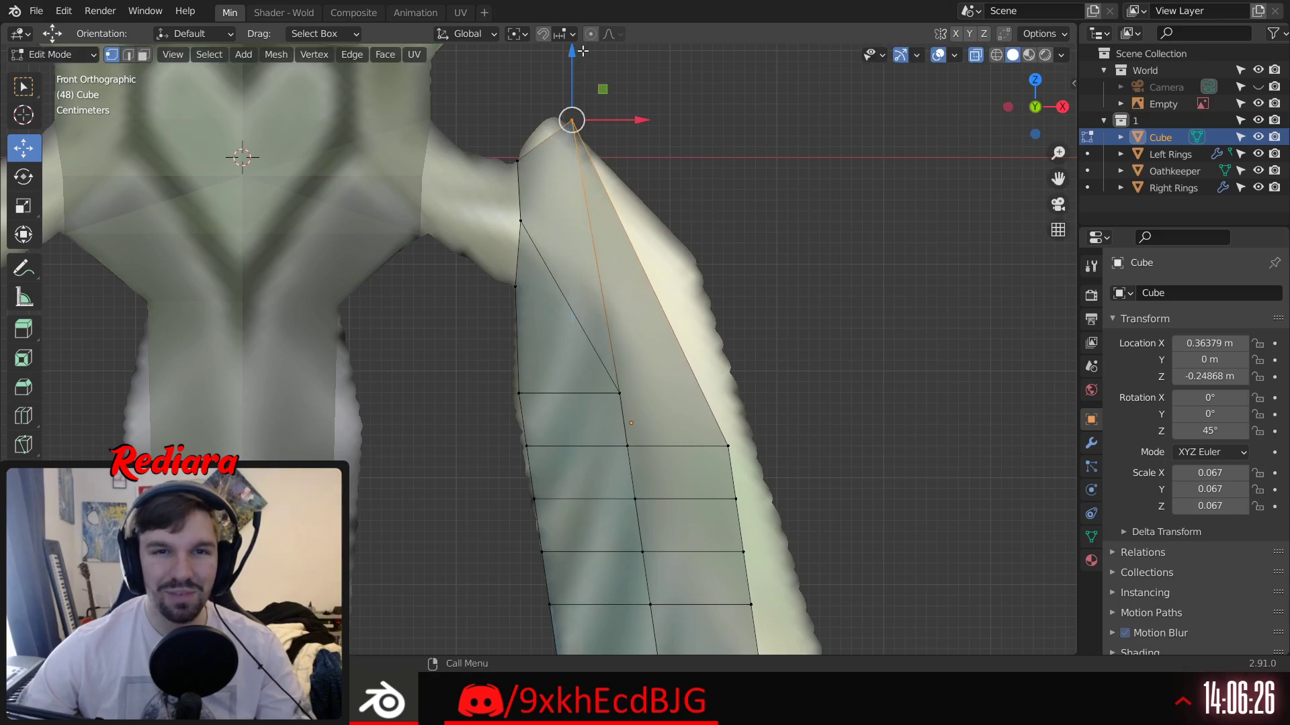
mouse_move(641, 129)
left_mouse_down()
mouse_move(614, 128)
mouse_move(627, 126)
left_mouse_up()
left_click_drag(553, 57, 552, 52)
left_click_drag(629, 121, 622, 120)
left_click_drag(557, 55, 558, 49)
left_click(682, 163)
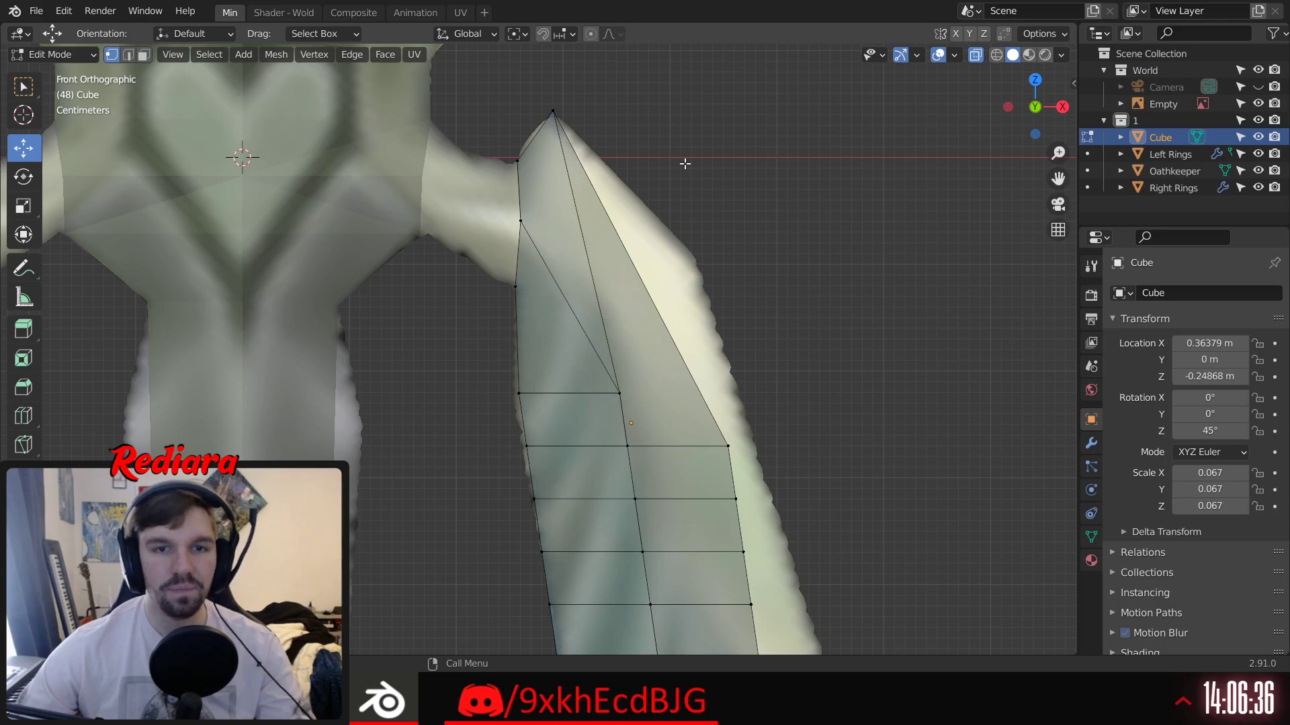
Step: Move the third row's outer vertex up and slightly inward to the outer shoulder corner of the reference wing
left_click_drag(749, 458, 749, 458)
left_click_drag(748, 411, 749, 228)
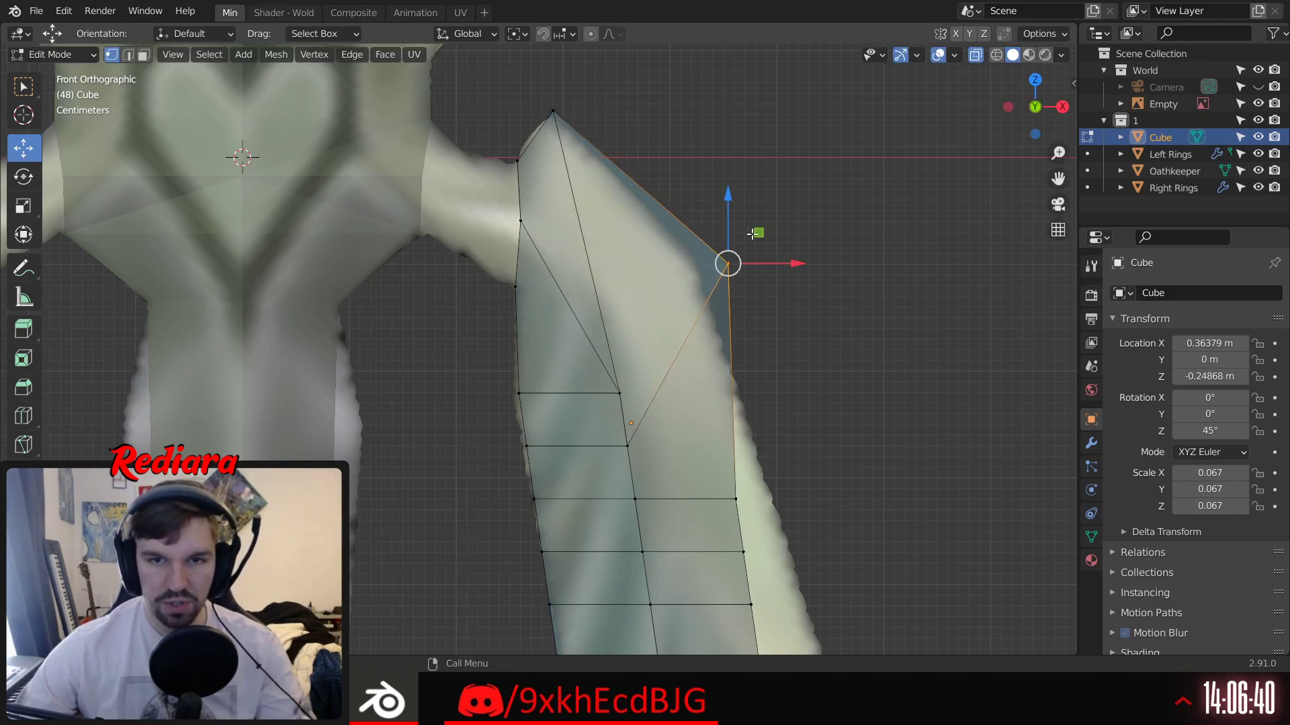
left_click_drag(794, 266, 758, 263)
left_click_drag(690, 195, 696, 189)
middle_click_drag(826, 322, 725, 245)
left_click(1039, 108)
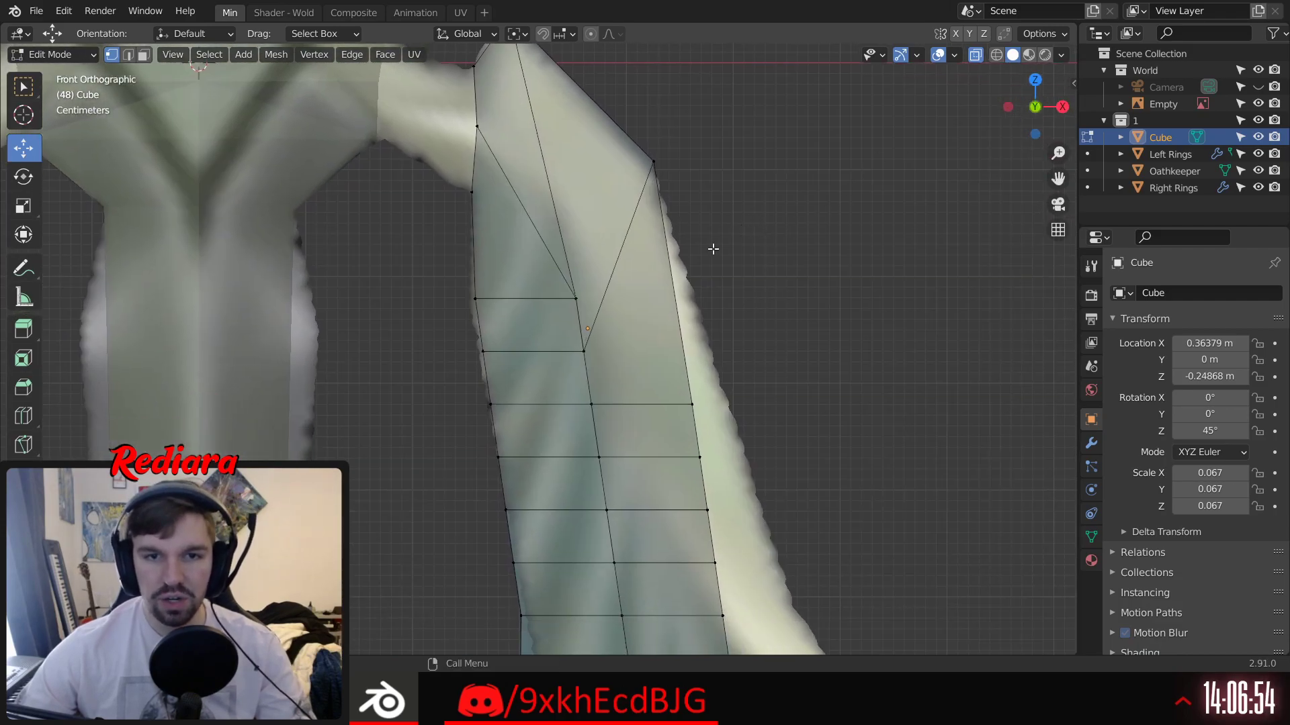
Step: Move the second row's centre vertex up and slightly inward into the middle of the wing's upper part, below the tip
middle_click_drag(631, 321, 674, 365, "shift")
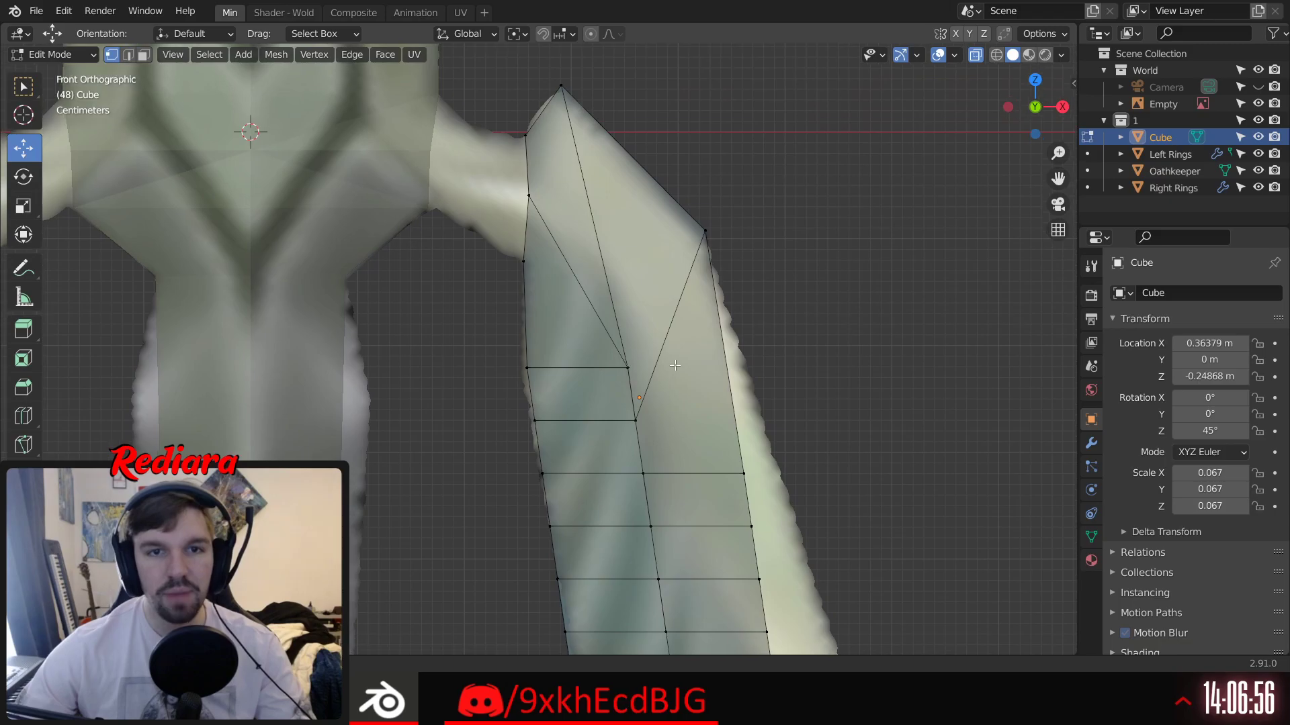
left_click_drag(616, 377, 617, 377)
left_click_drag(627, 299, 626, 196)
left_click_drag(695, 232, 665, 232)
left_click_drag(597, 168, 613, 173)
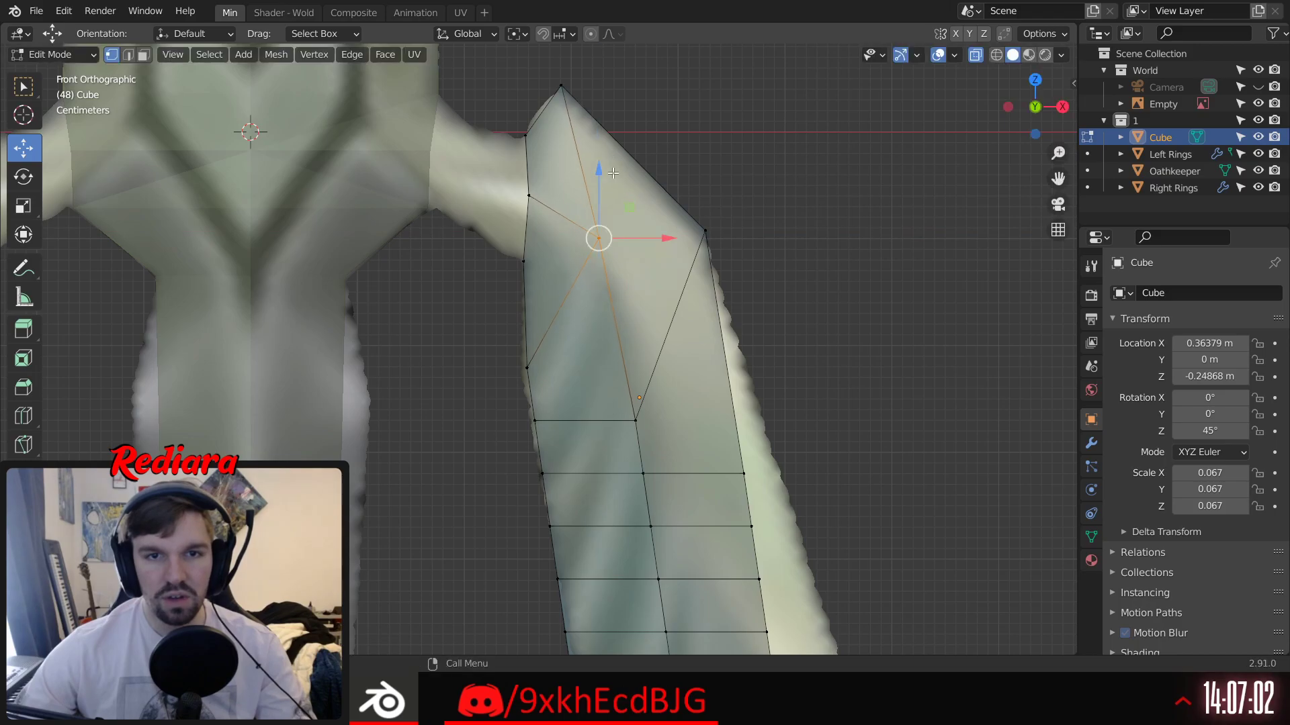
left_click_drag(665, 242, 677, 255)
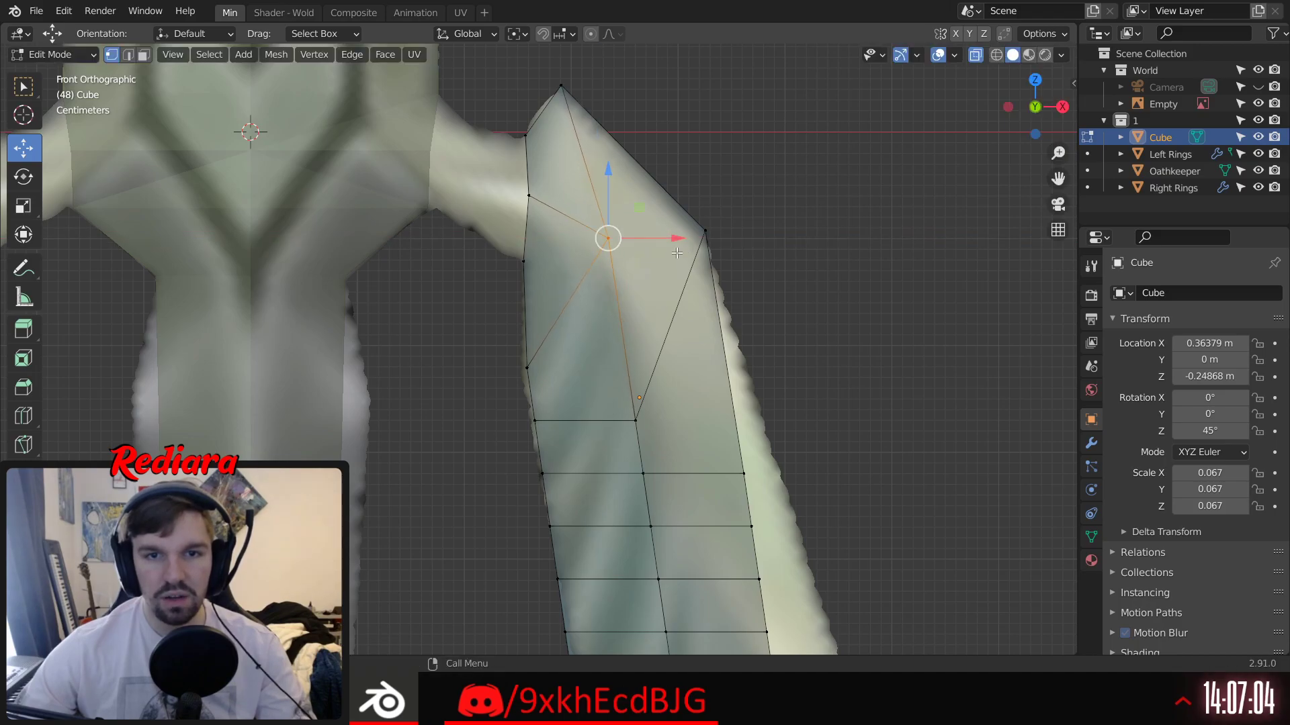
left_click_drag(610, 170, 603, 180)
left_click_drag(677, 248, 680, 248)
middle_click_drag(665, 353, 700, 326)
left_click(1038, 107)
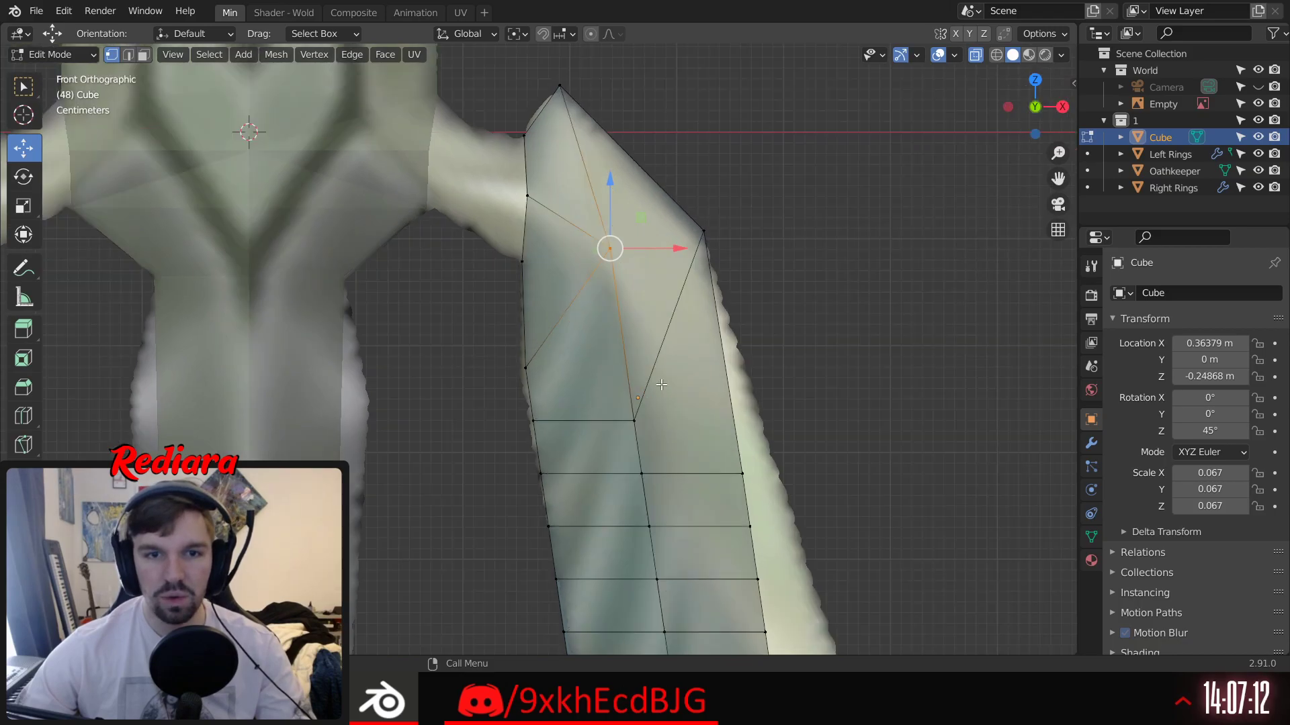
Step: Nudge the second row's inner vertex slightly toward the guard to follow the wing's inner edge
left_click(526, 368)
left_click_drag(598, 373, 589, 374)
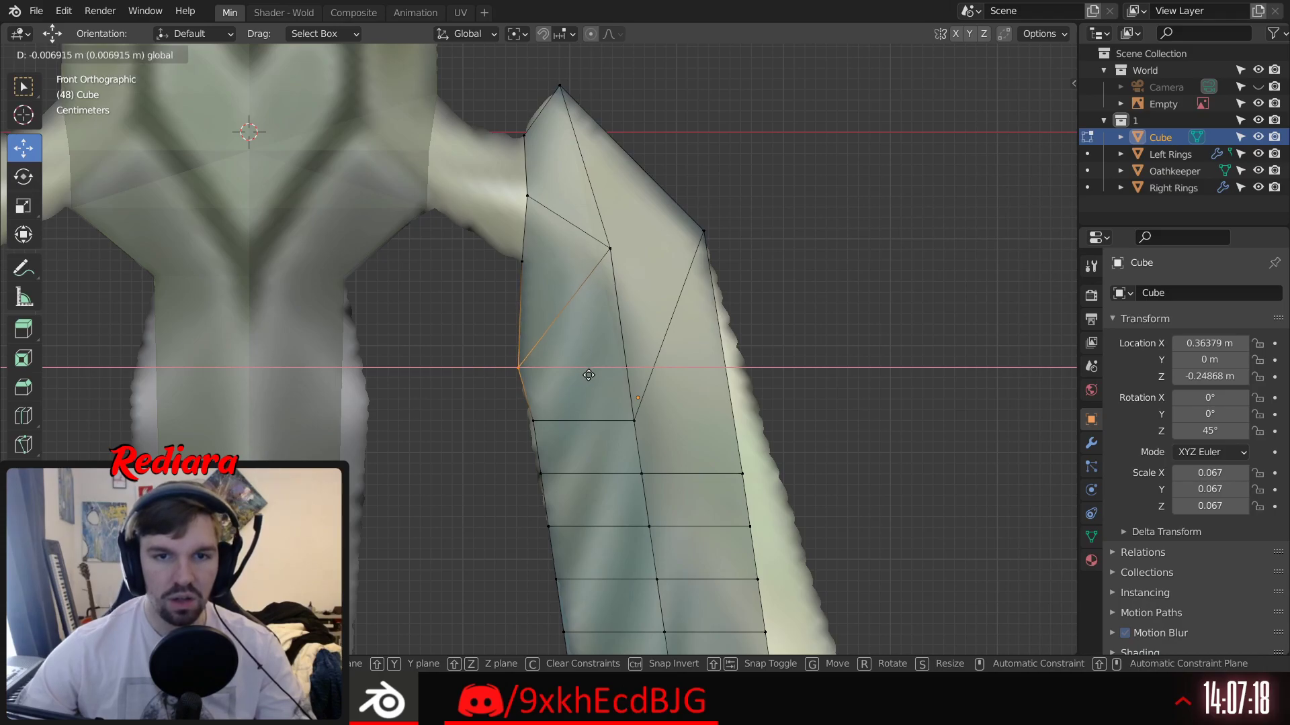
left_click_drag(589, 374, 588, 375)
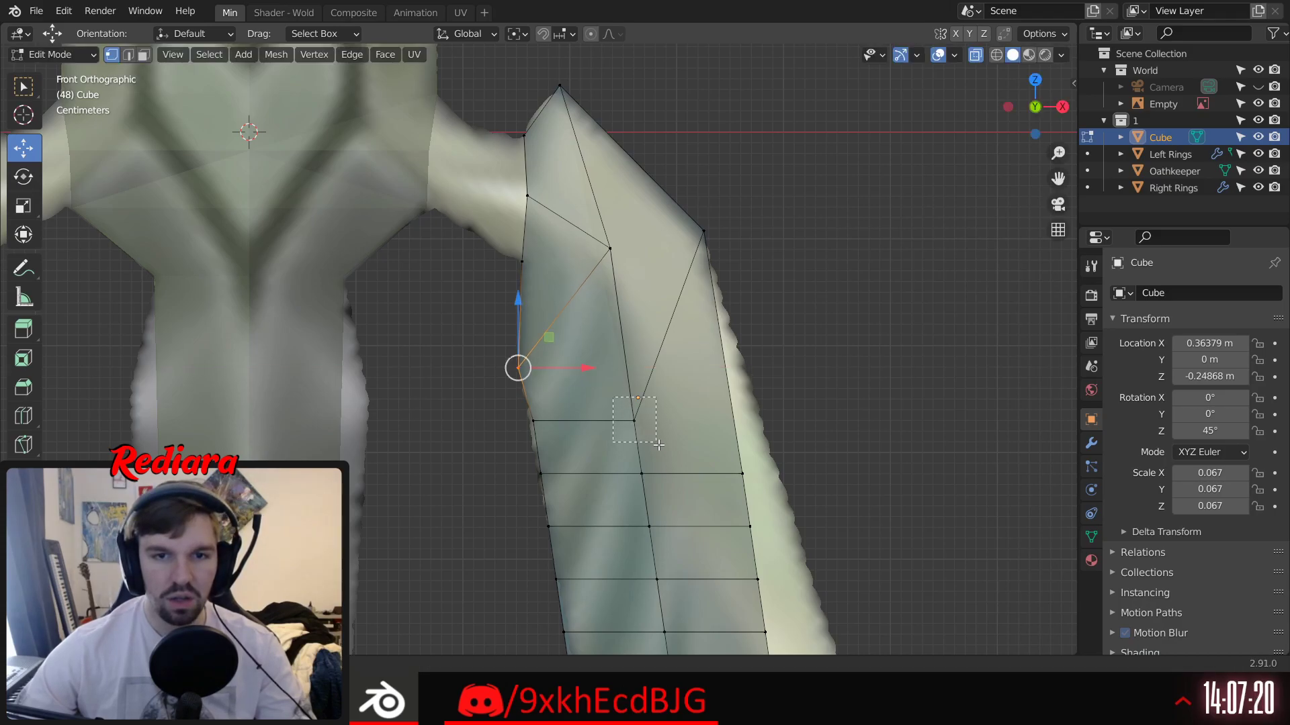
Step: Move the third row's centre vertex up along the wing's centre line and clear the selection
left_click_drag(656, 442, 654, 439)
left_click_drag(633, 363, 644, 275)
middle_click_drag(733, 449, 676, 278, "shift")
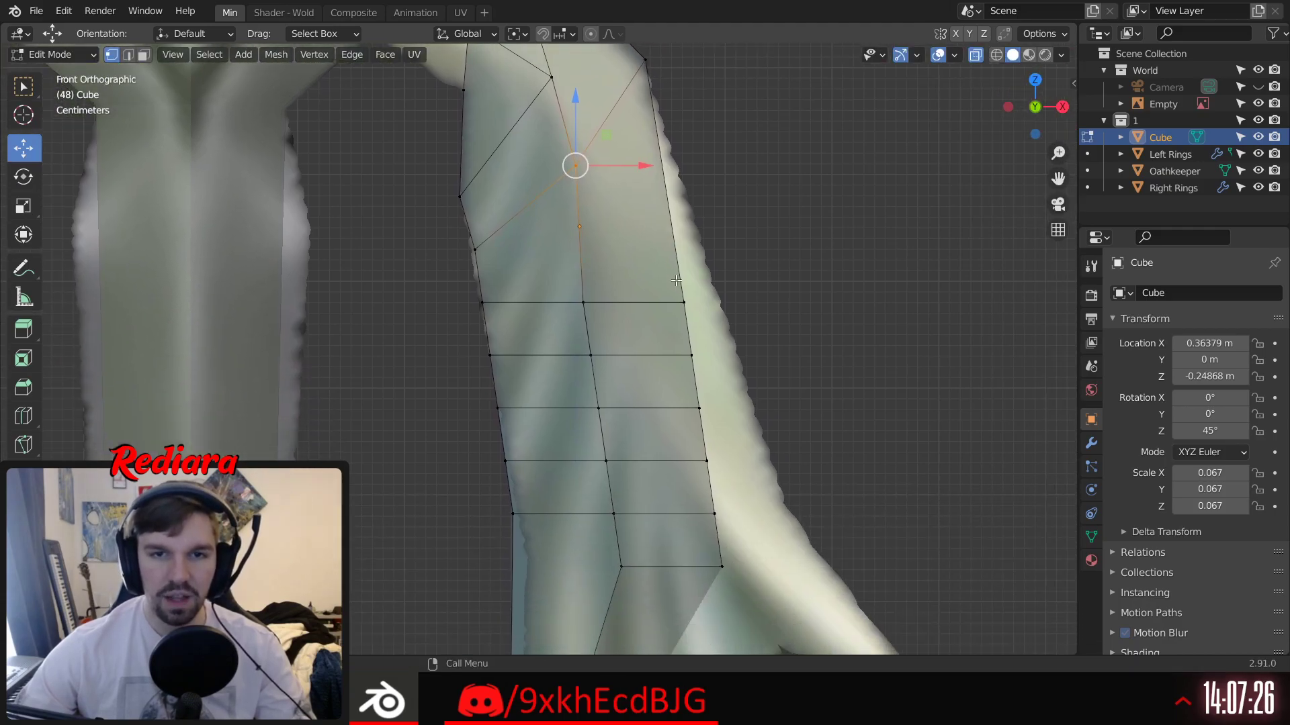
scroll(654, 306, "down", 3)
scroll(698, 324, "up", 3)
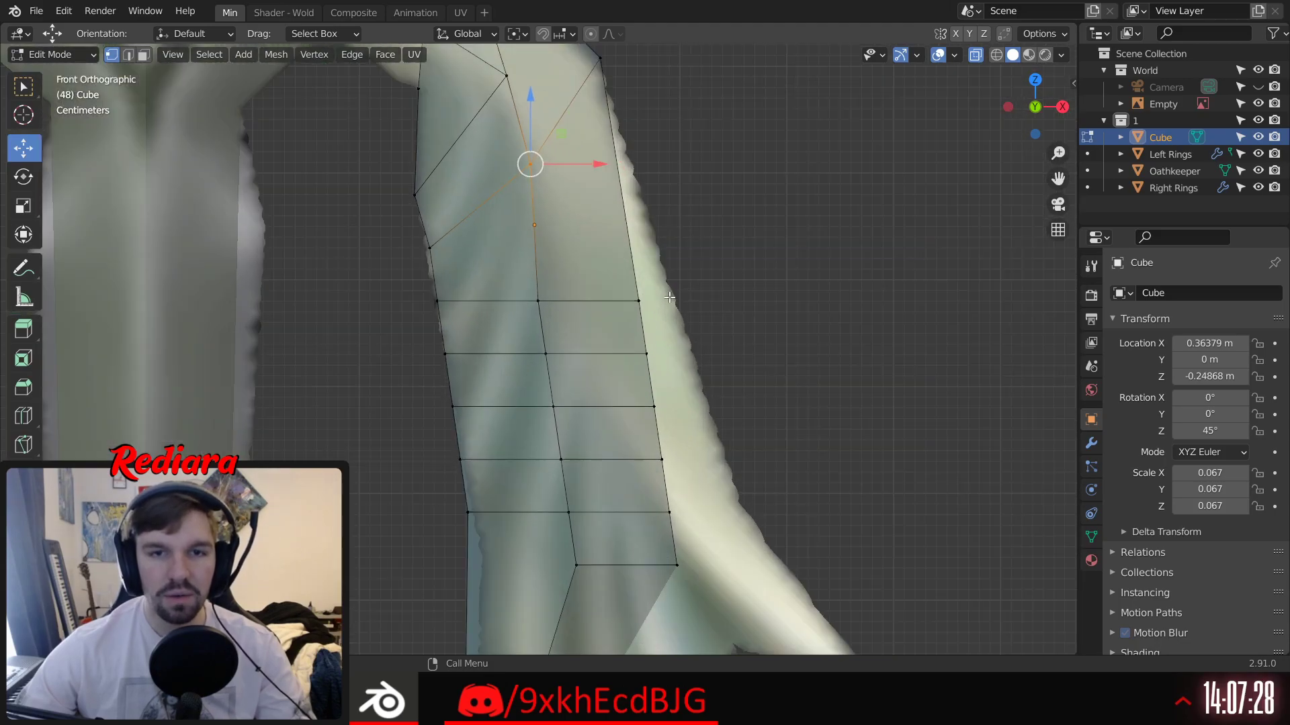
left_click(616, 275)
scroll(749, 322, "down", 2)
left_click(808, 411)
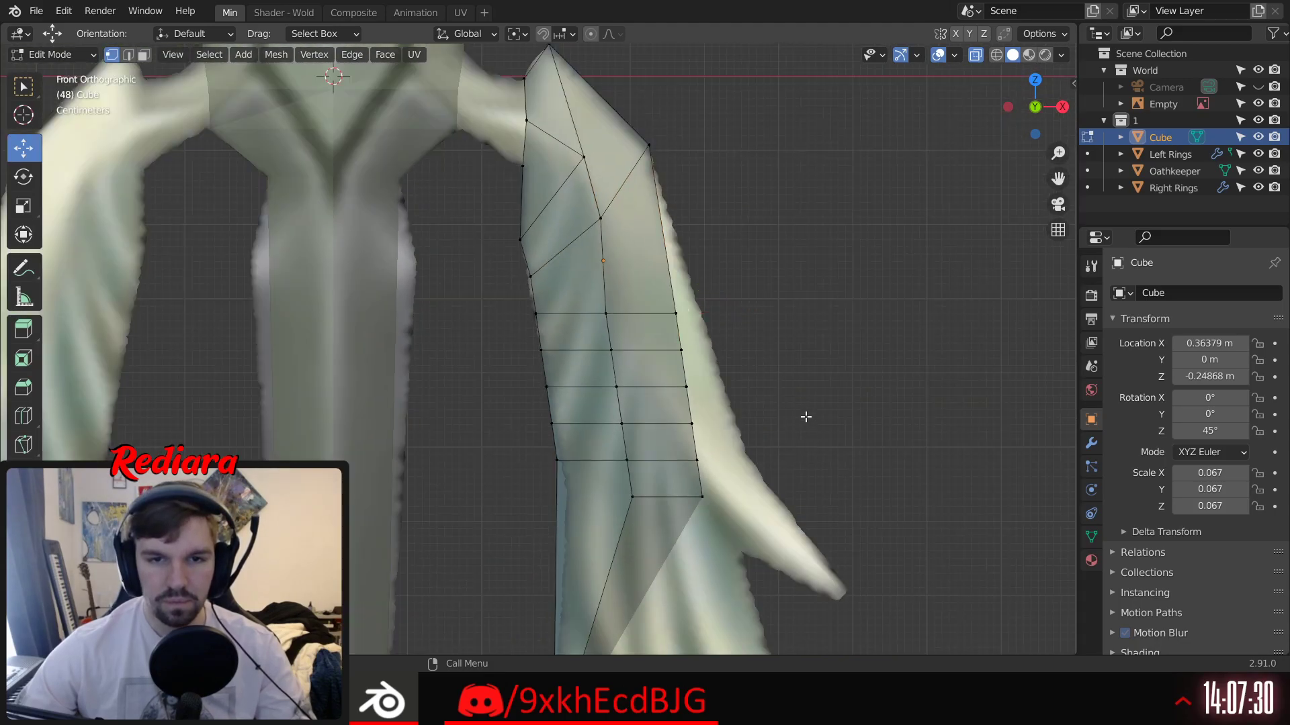
Step: Select the lower horizontal vertex rows and move them straight down, leaving the uppermost full row in place
middle_click_drag(808, 414, 776, 360, "shift")
scroll(710, 315, "up", 2)
left_click_drag(393, 215, 734, 547)
left_click_drag(536, 271, 539, 469)
middle_click_drag(539, 469, 558, 330, "shift")
left_click_drag(525, 348, 526, 376)
middle_click_drag(538, 250, 589, 476, "shift")
scroll(681, 298, "up", 1)
Step: Move the outer vertex of the uppermost full row down and outward to the base of the wing's outer spike
left_click(650, 277)
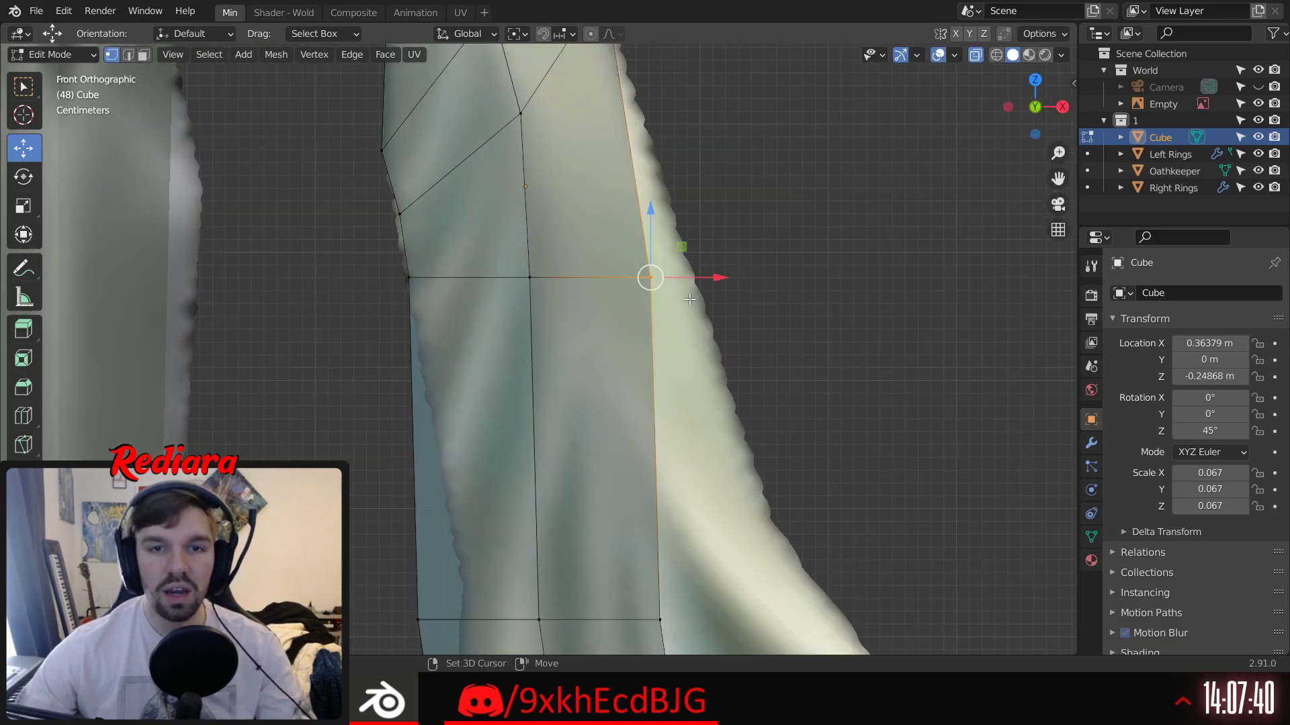
middle_click_drag(648, 276, 605, 216, "shift")
left_click_drag(598, 158, 615, 349)
left_click_drag(657, 421, 772, 446)
left_click_drag(702, 346, 786, 472)
left_click(798, 469)
left_click_drag(728, 393, 786, 470)
Step: Move the third row's inner vertex down and align it with the inner edge of the reference wing
middle_click_drag(510, 234, 674, 355, "shift")
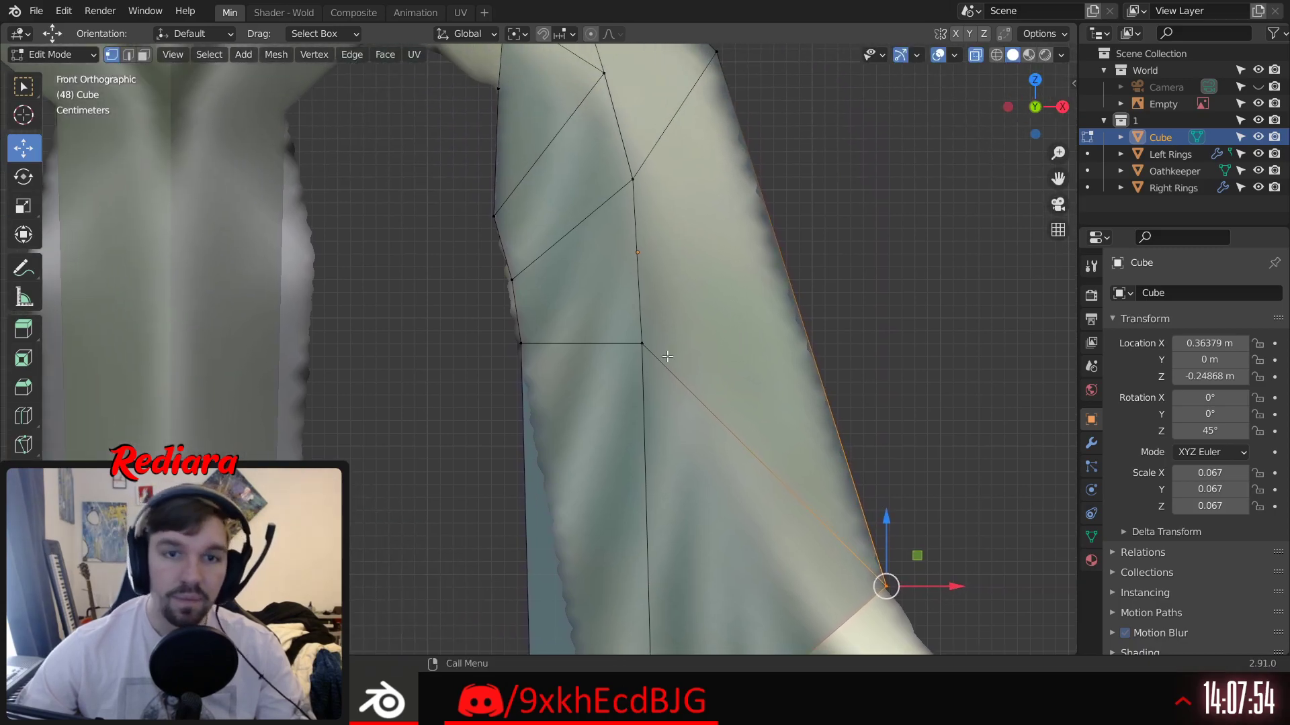
left_click(510, 336)
left_click(512, 286)
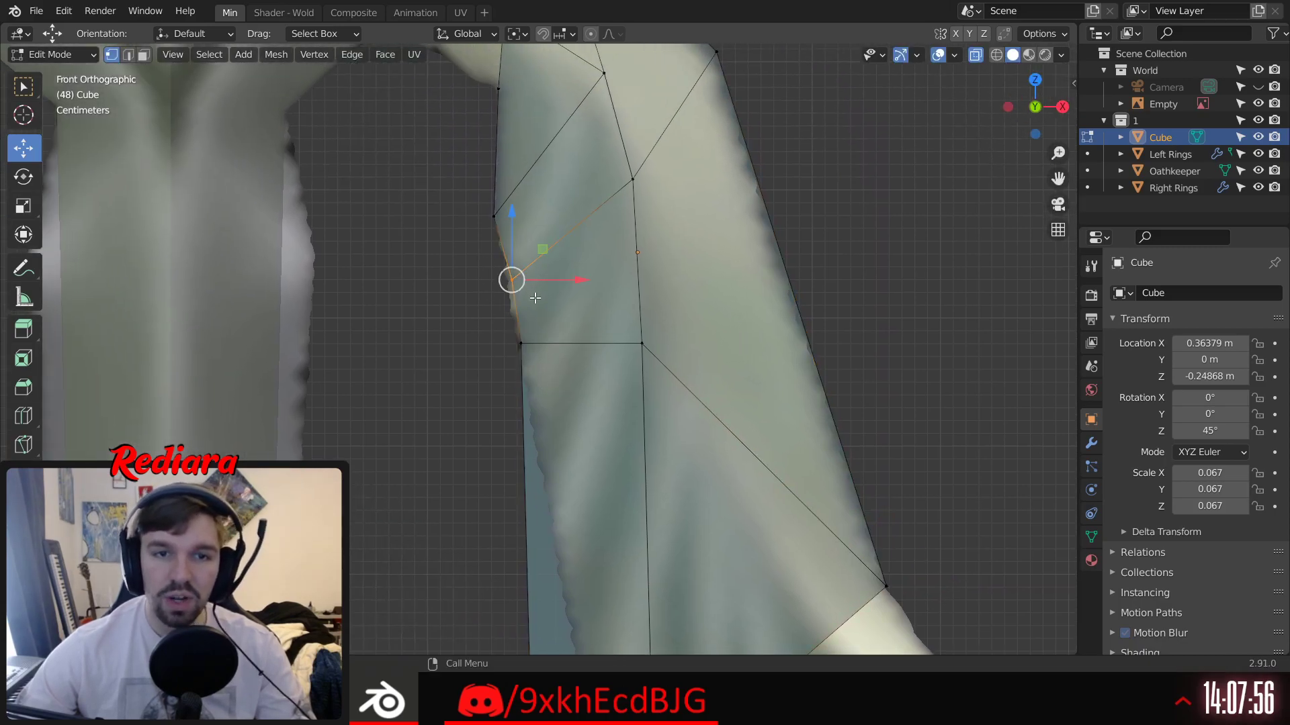
left_click_drag(575, 282, 561, 279)
left_click_drag(507, 209, 509, 247)
left_click_drag(579, 315, 584, 318)
Step: Move the inner vertex of the uppermost full row down along the wing's inner edge to just above the lower rows
middle_click_drag(613, 397, 613, 297, "shift")
left_click(543, 296)
left_click(511, 233)
left_click_drag(524, 185, 523, 379)
middle_click_drag(589, 403, 565, 310, "shift")
left_click_drag(563, 349, 595, 350)
middle_click_drag(535, 283, 536, 234, "shift")
left_click_drag(536, 235, 558, 325)
middle_click_drag(558, 325, 588, 394)
left_click_drag(607, 390, 627, 397)
scroll(588, 376, "up", 2)
mouse_move(544, 336)
left_mouse_down()
mouse_move(544, 403)
mouse_move(544, 358)
left_mouse_up()
left_click(1033, 107)
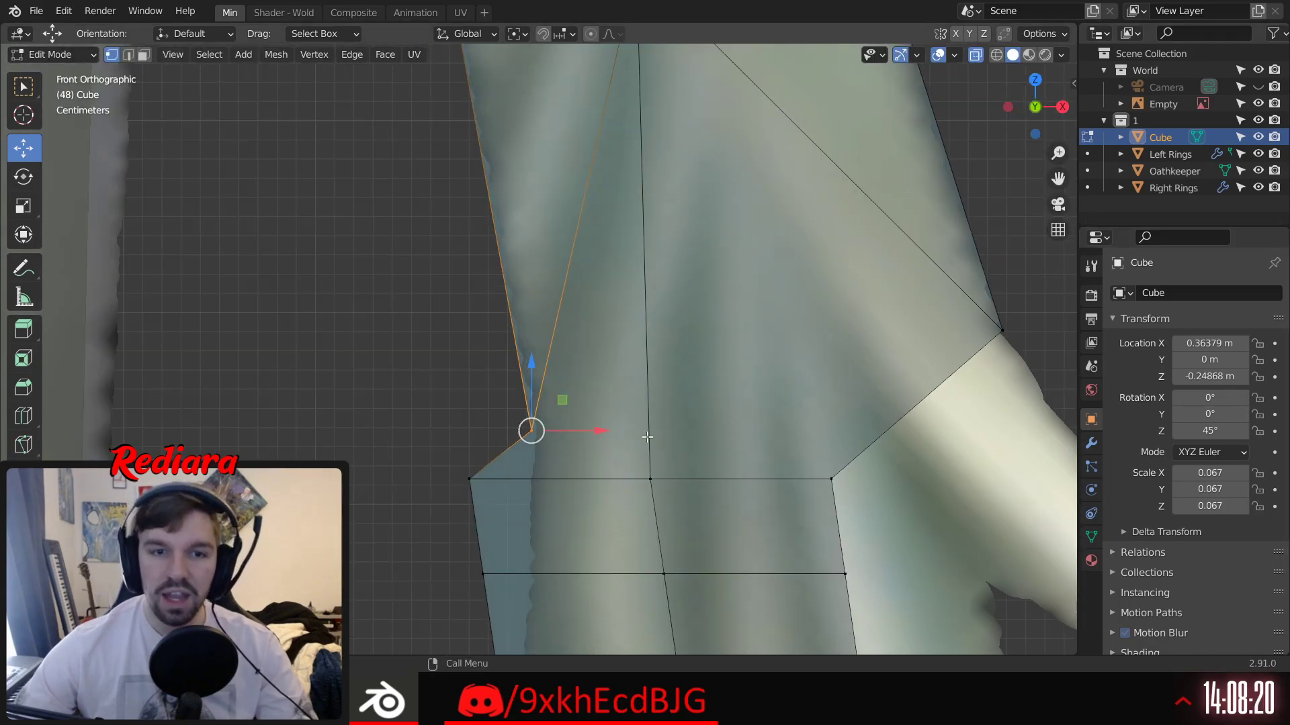
left_click_drag(599, 430, 606, 430)
left_click_drag(535, 368, 536, 366)
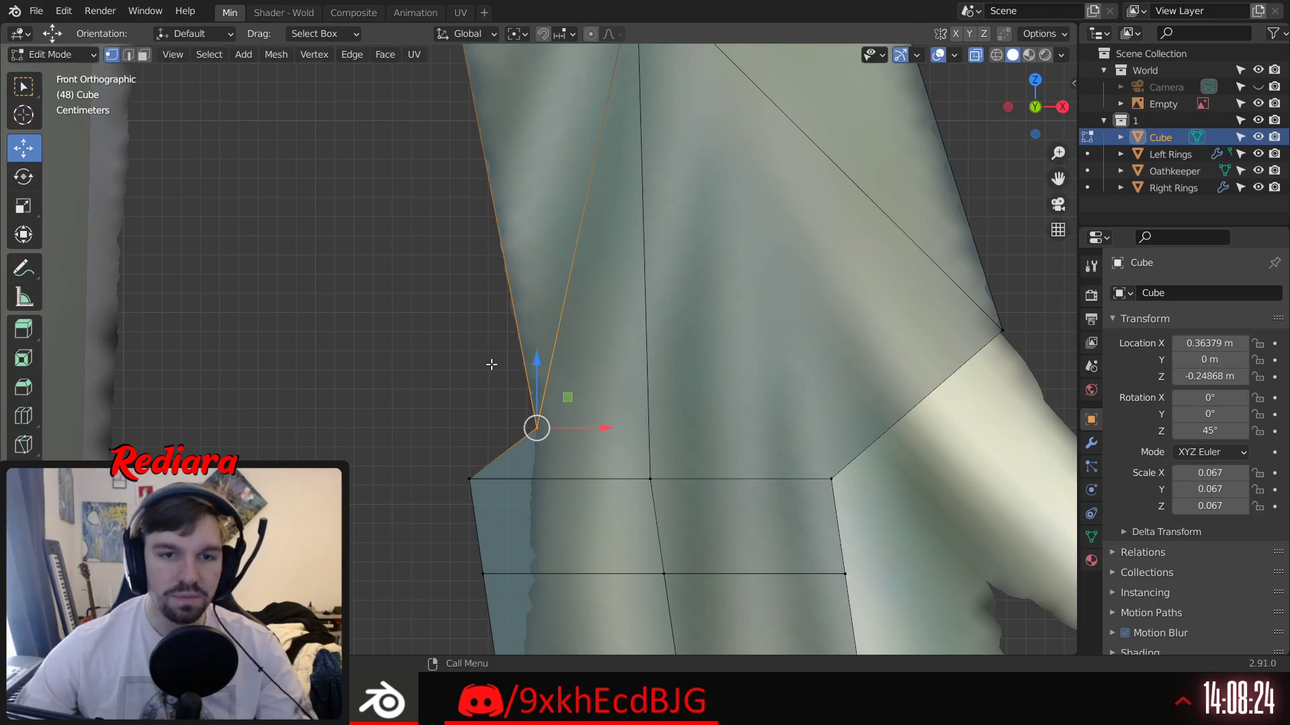
Step: Move the centre vertex of that same row down and outward, between the inner edge and the spike's base
scroll(646, 314, "down", 1)
middle_click_drag(633, 165, 682, 305, "shift")
scroll(646, 314, "down", 2)
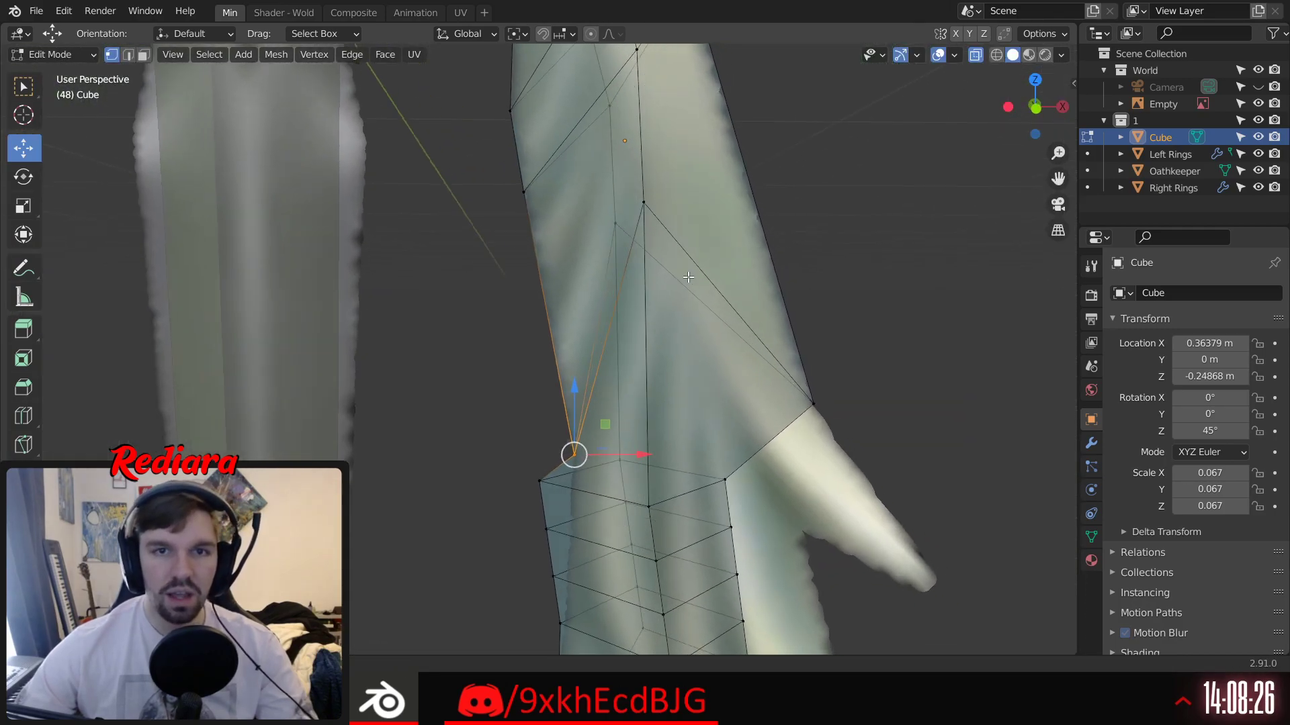
left_click(1055, 209)
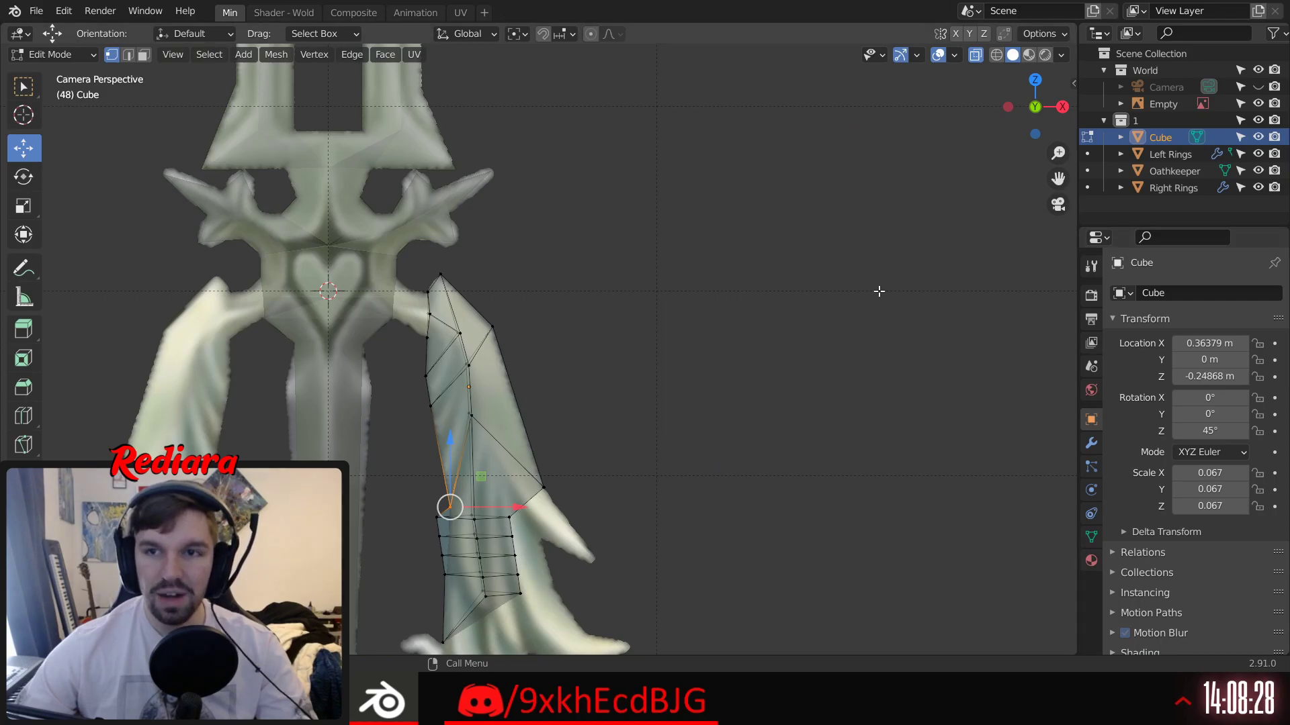
left_click(1035, 106)
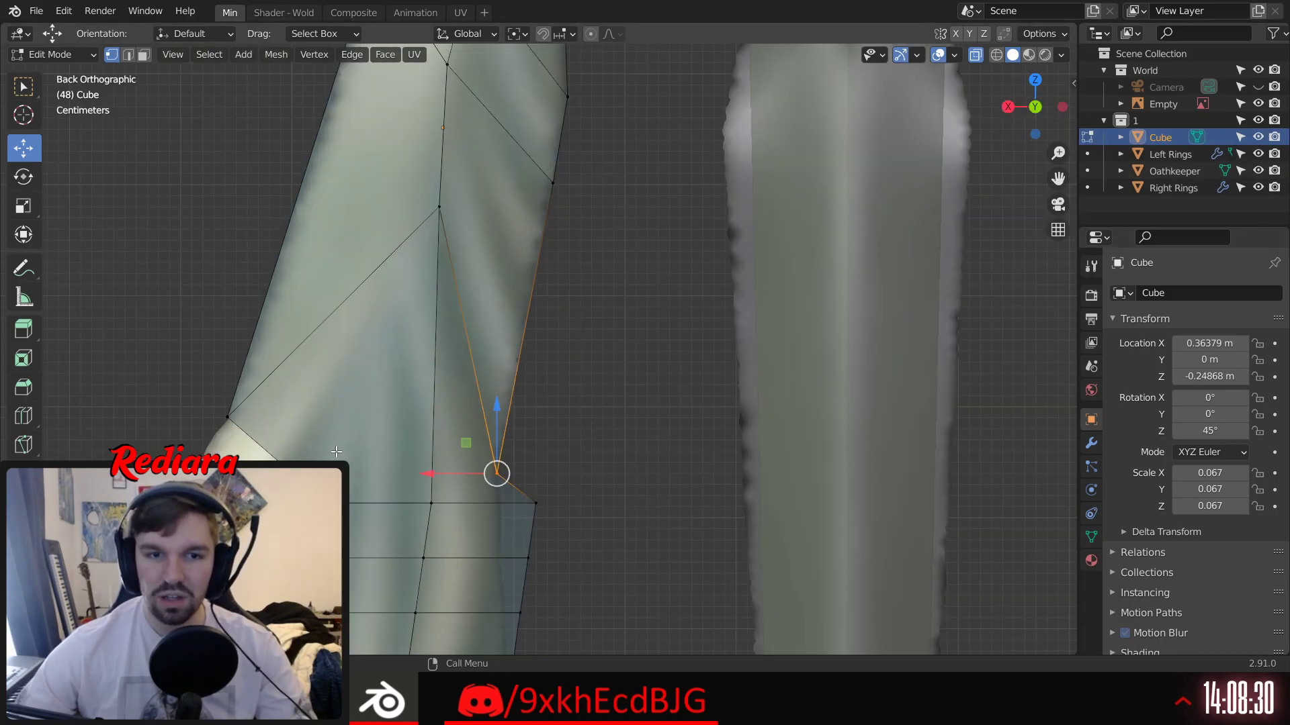
left_click(1035, 106)
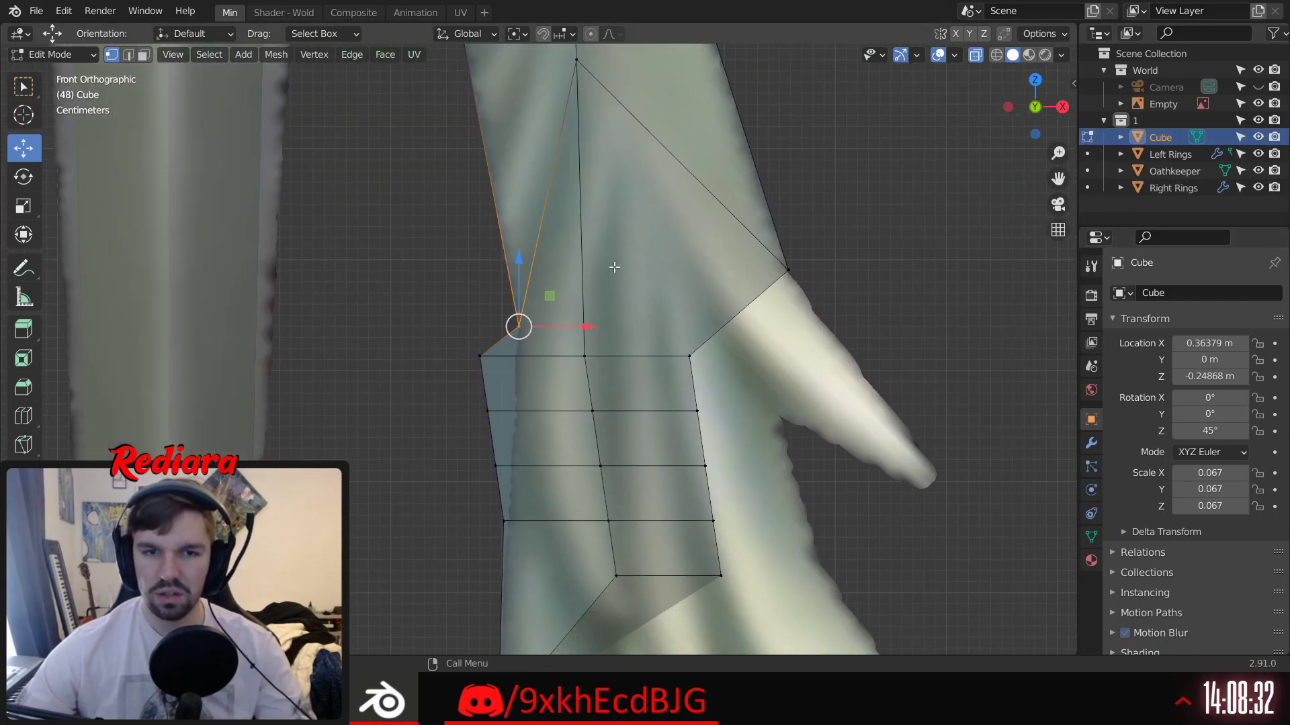
middle_click_drag(593, 145, 587, 207, "shift")
left_click(567, 116)
left_click_drag(573, 71, 591, 200)
left_click_drag(649, 260, 699, 249)
left_click_drag(627, 185, 625, 111)
left_click_drag(690, 190, 675, 190)
middle_click_drag(334, 291, 645, 350)
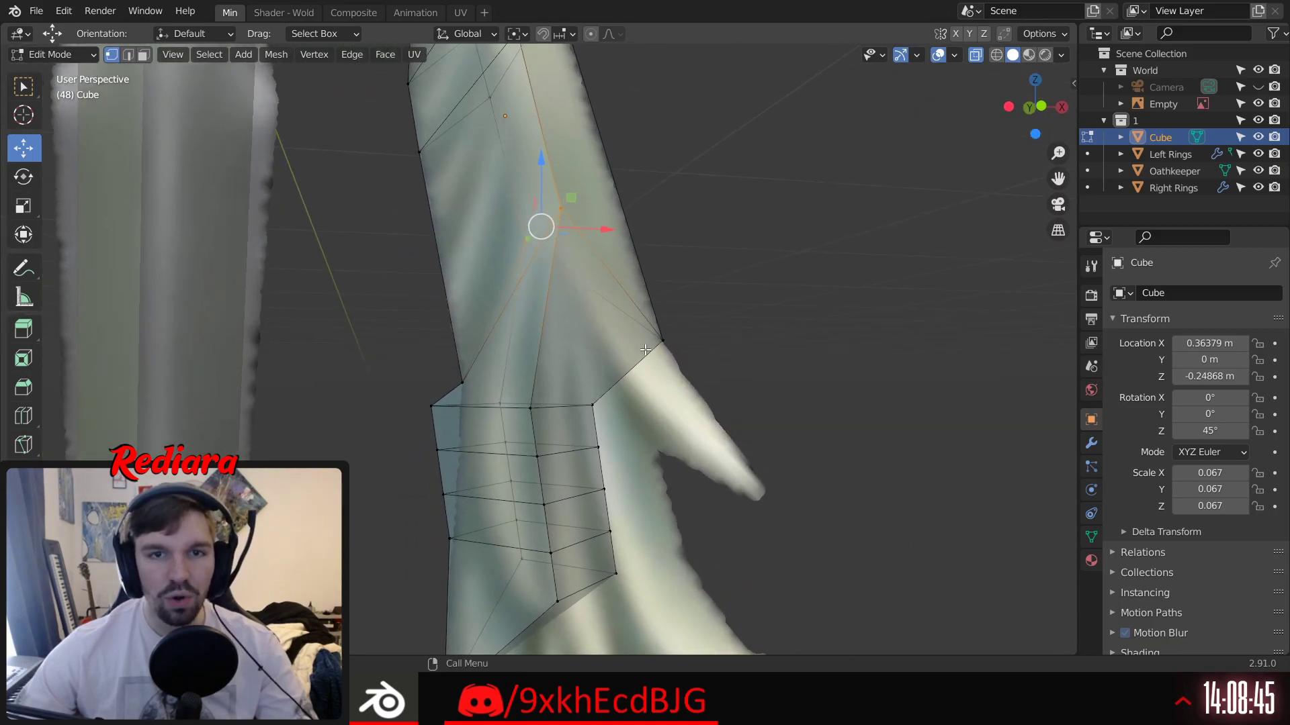
Step: Move the top outer vertex of the lower rows outward and down to the tip of the wing's outer spike
left_click(1044, 103)
scroll(419, 379, "up", 2)
middle_click_drag(544, 392, 476, 266, "shift")
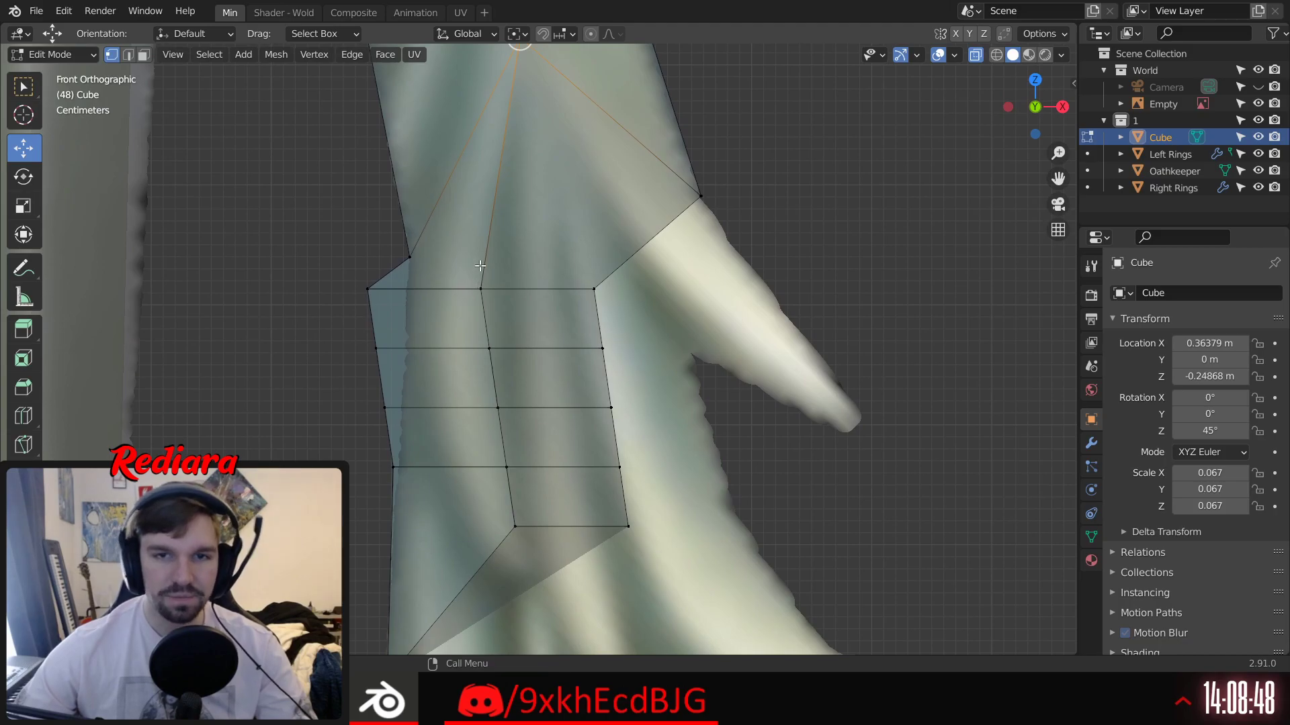
left_click(594, 288)
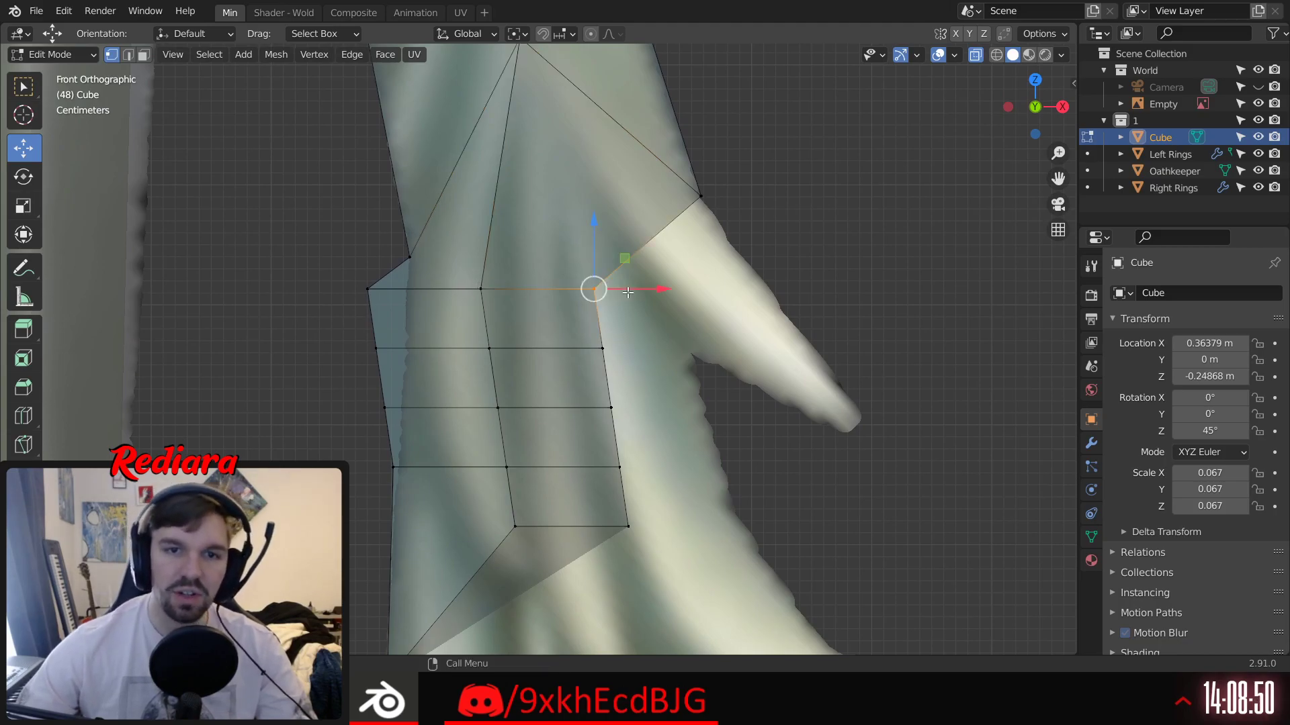
key("g")
key("x")
left_click(830, 313)
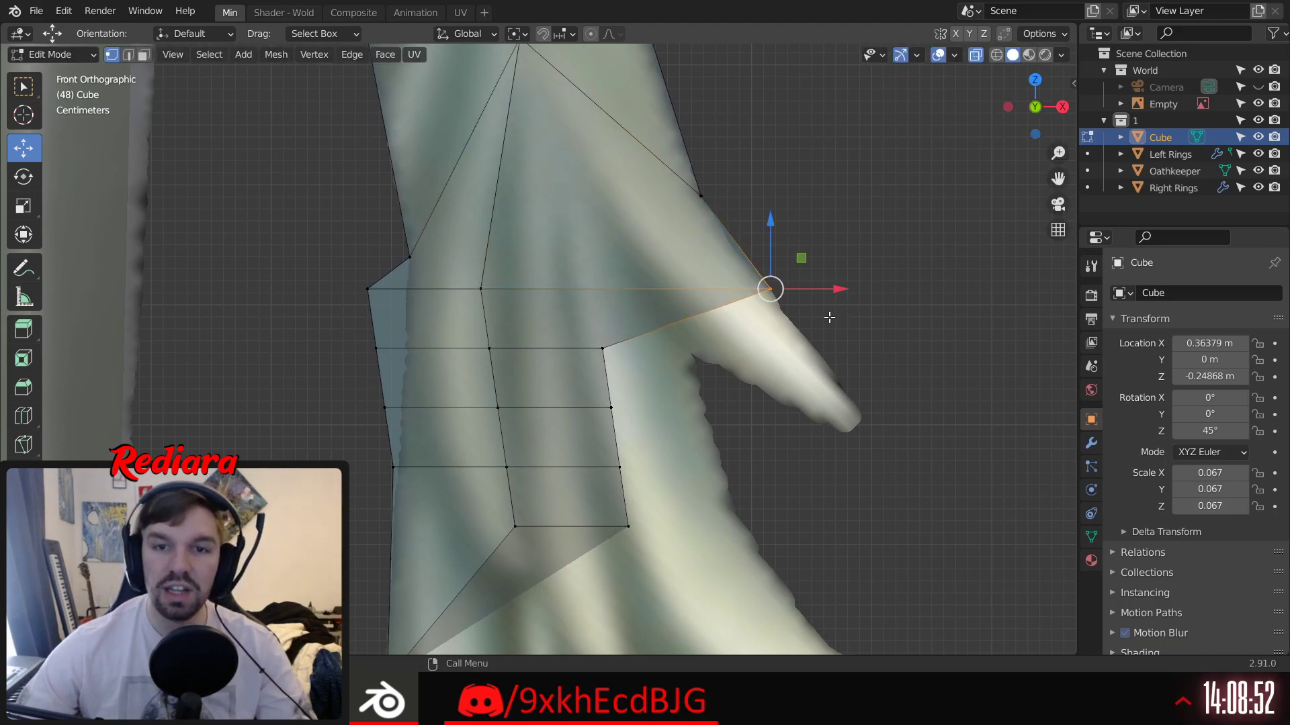
left_click_drag(775, 218, 784, 323)
left_click_drag(838, 396, 922, 425)
left_click_drag(855, 326, 858, 357)
left_click_drag(917, 423, 937, 430)
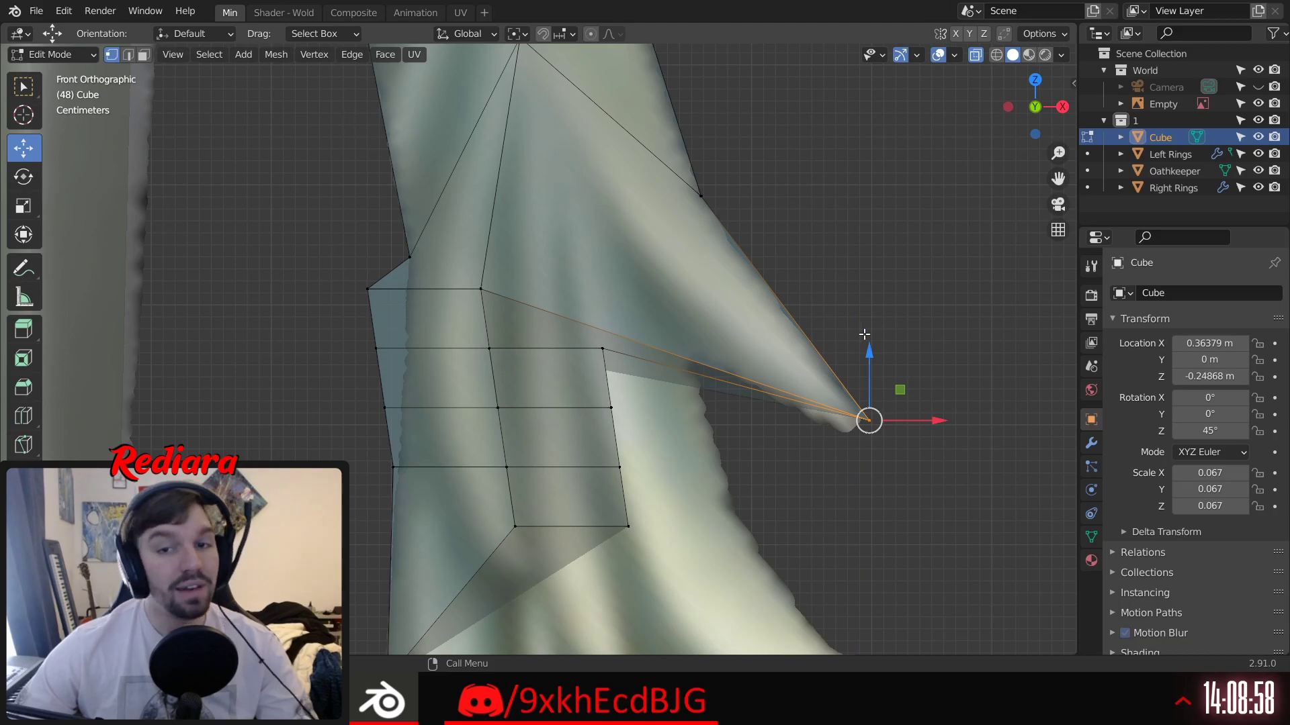
left_click_drag(874, 363, 922, 377)
middle_click_drag(637, 334, 680, 289)
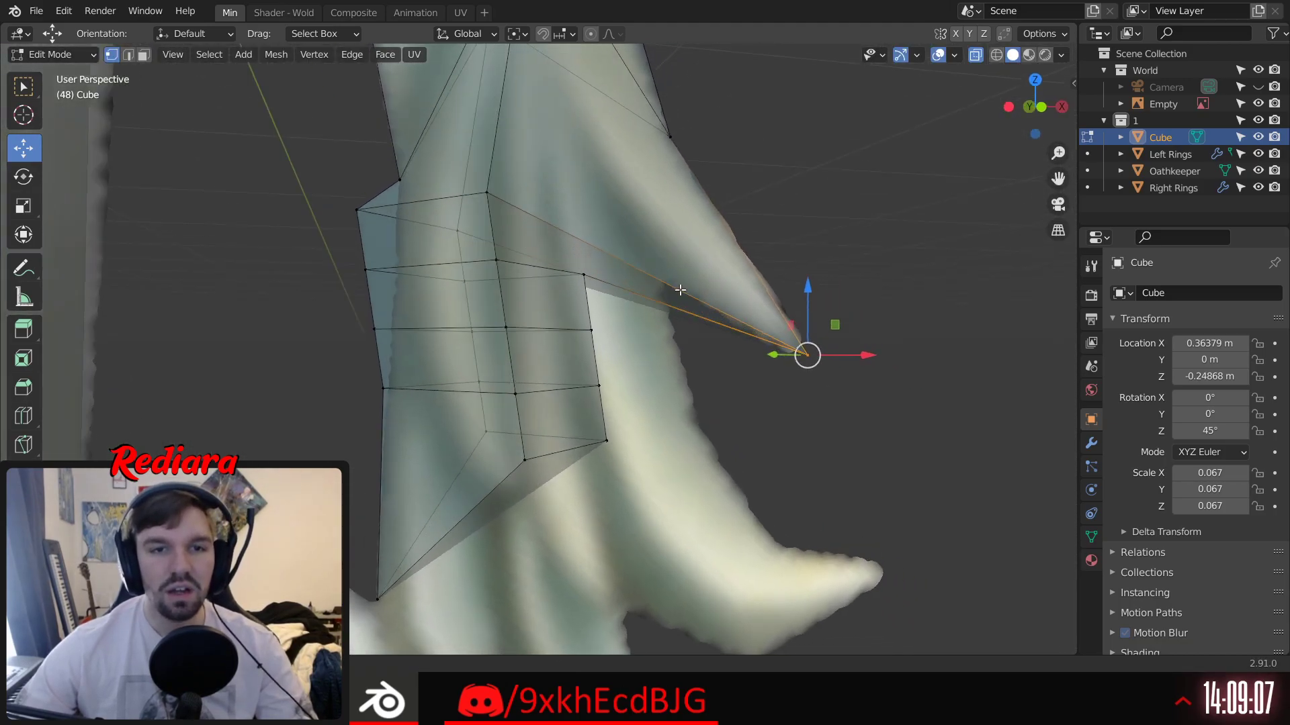
left_click(1044, 111)
middle_click_drag(567, 203, 558, 246, "shift")
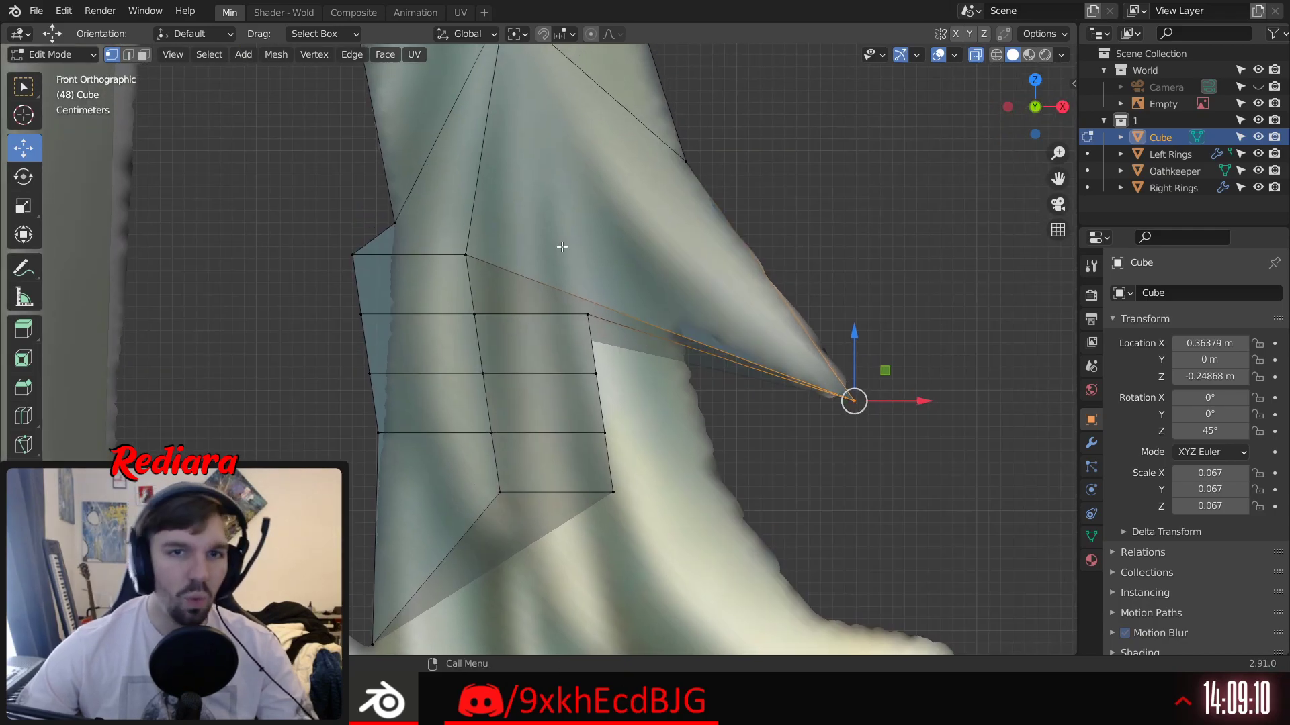
Step: Move the uppermost lower row's centre vertex outward and up, towards the base of the outer spike
left_click(444, 243)
middle_click_drag(445, 242, 457, 267, "shift")
key("g")
key("x")
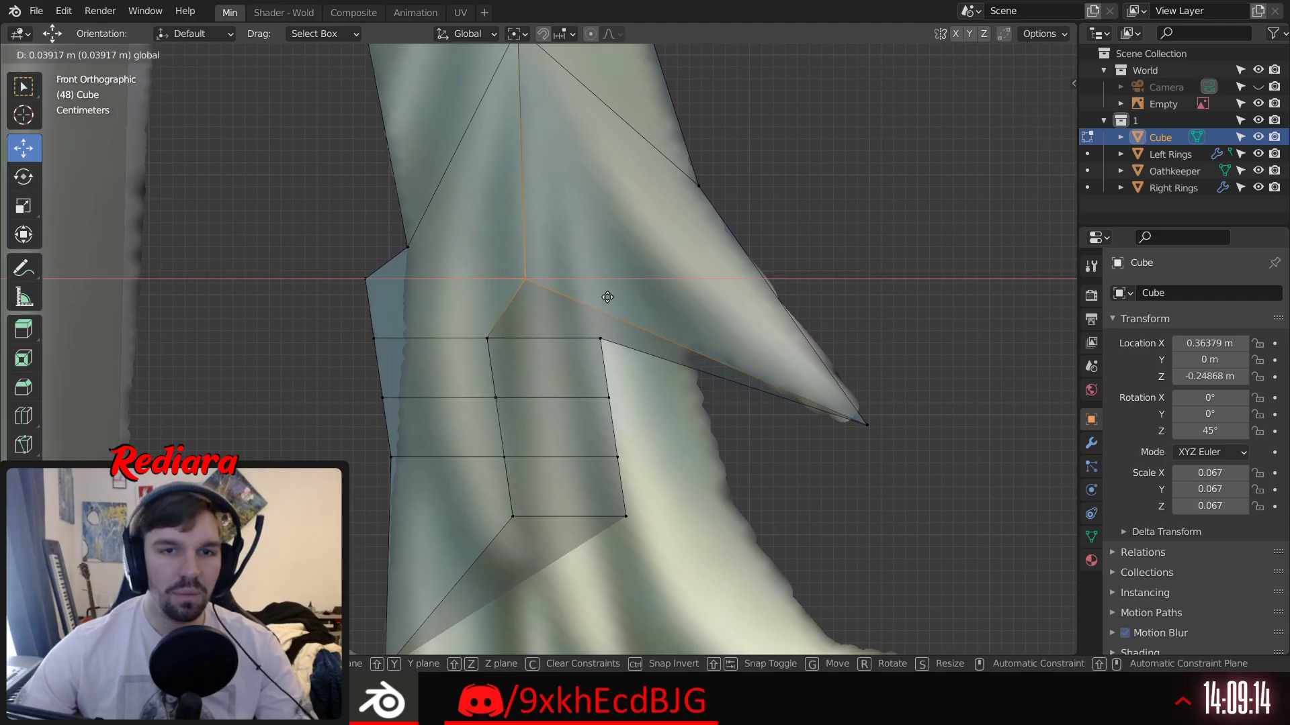
left_click(655, 306)
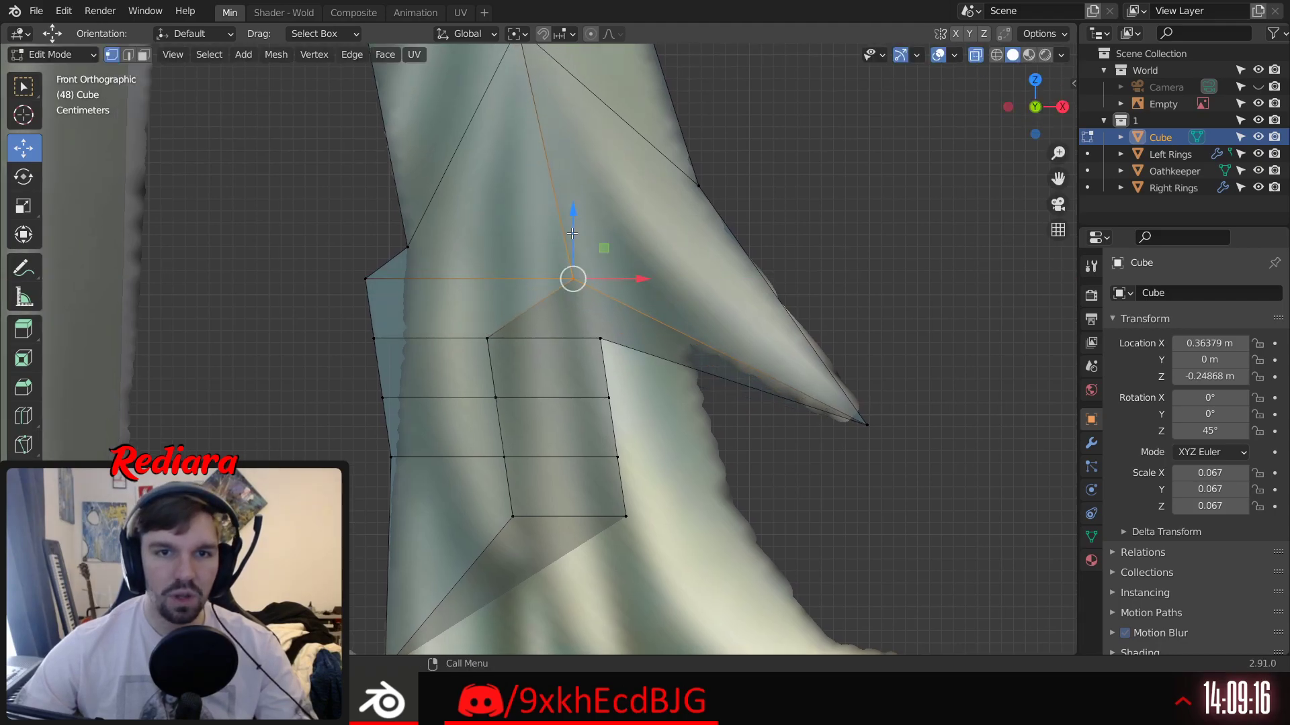
key("g")
key("z")
left_click(568, 182)
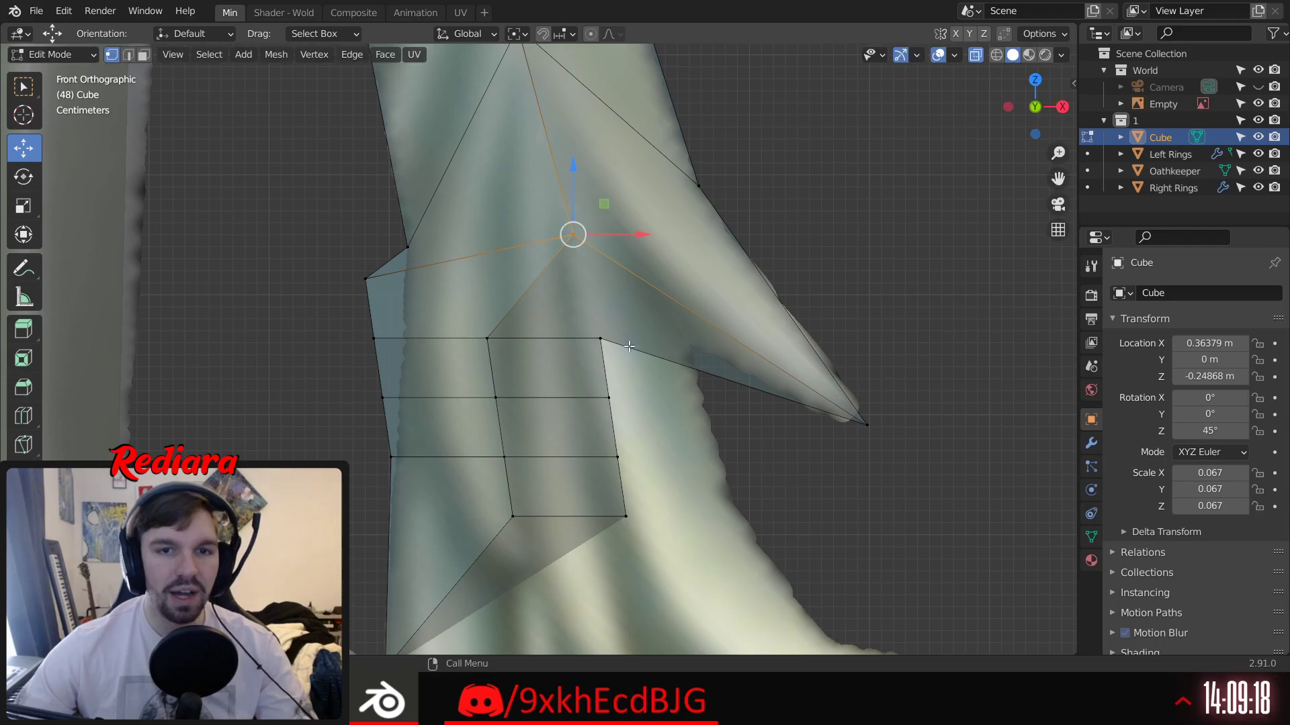
Step: Move the outer vertex of the next row outward into the notch beneath the outer spike
left_click_drag(623, 378, 634, 405)
left_click(633, 403)
left_click_drag(573, 314, 635, 360)
key("g")
key("x")
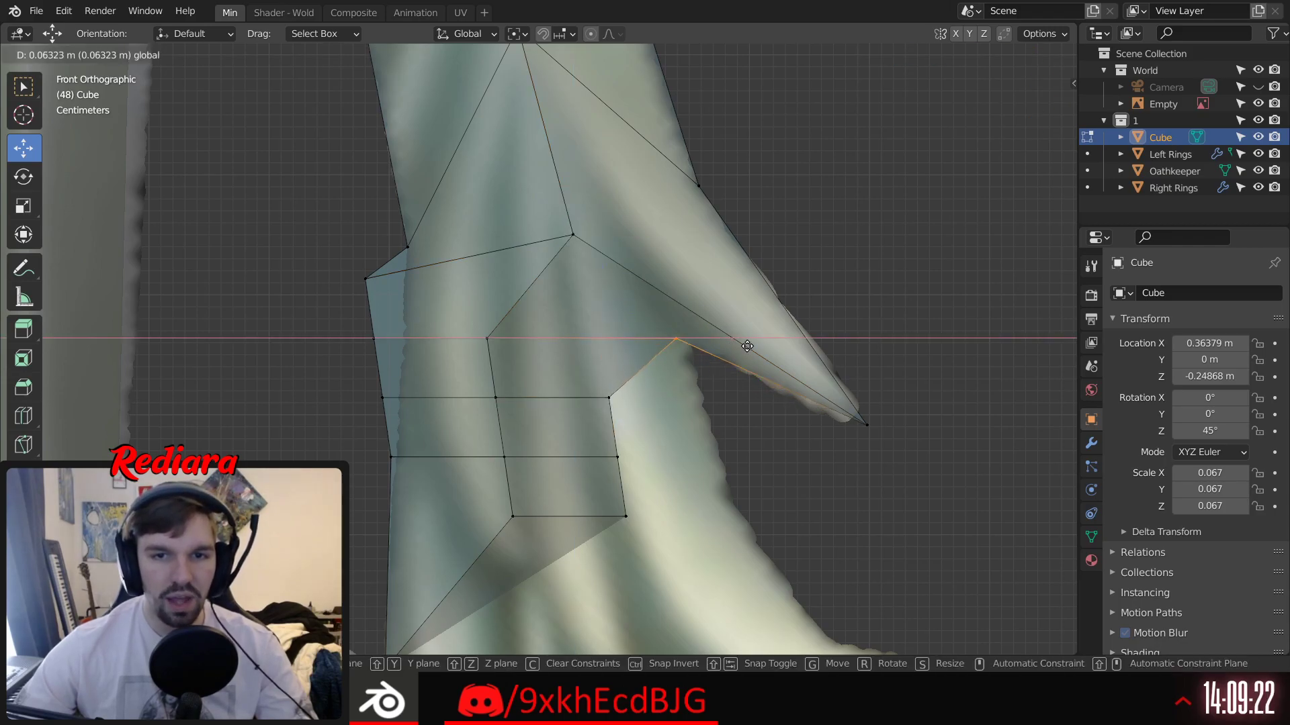
left_click(752, 350)
mouse_move(694, 267)
left_mouse_down()
mouse_move(694, 296)
mouse_move(705, 280)
left_mouse_up()
middle_click_drag(691, 346, 633, 248, "shift")
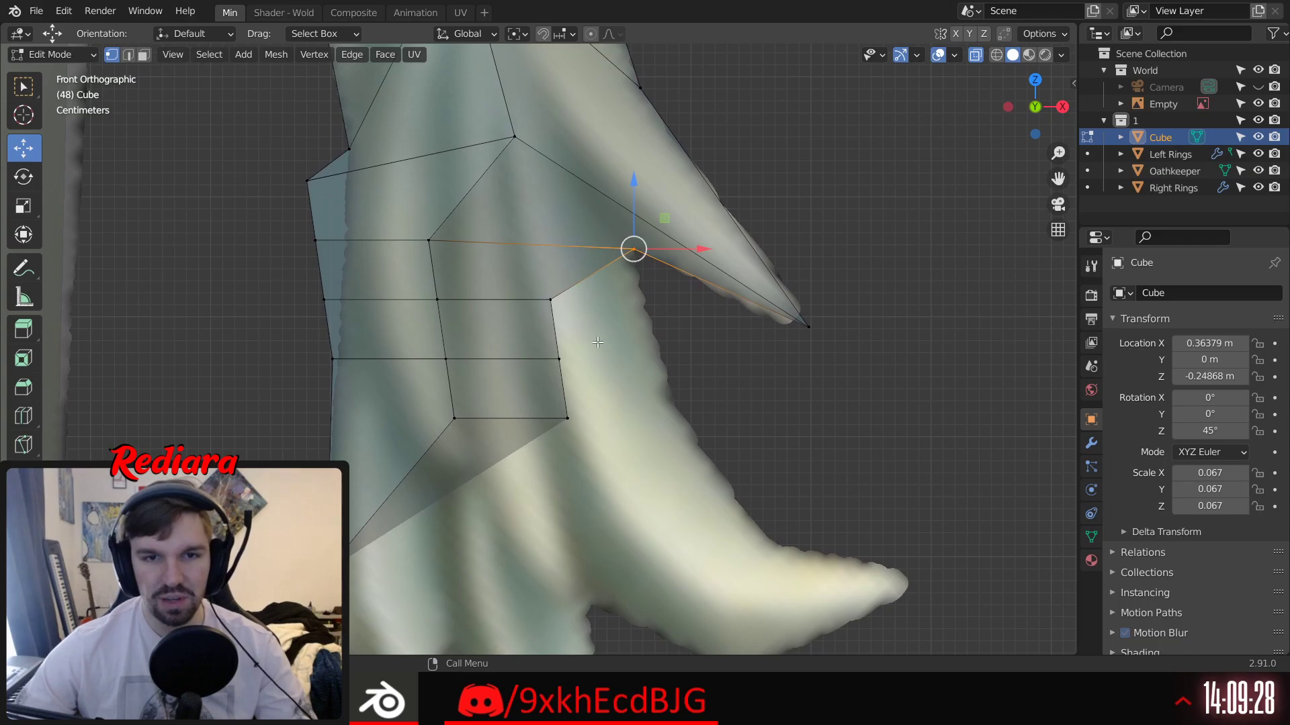
Step: Move the outer vertex just below the notch outward and down onto the wing's outer edge
left_click(549, 301)
key("g")
key("x")
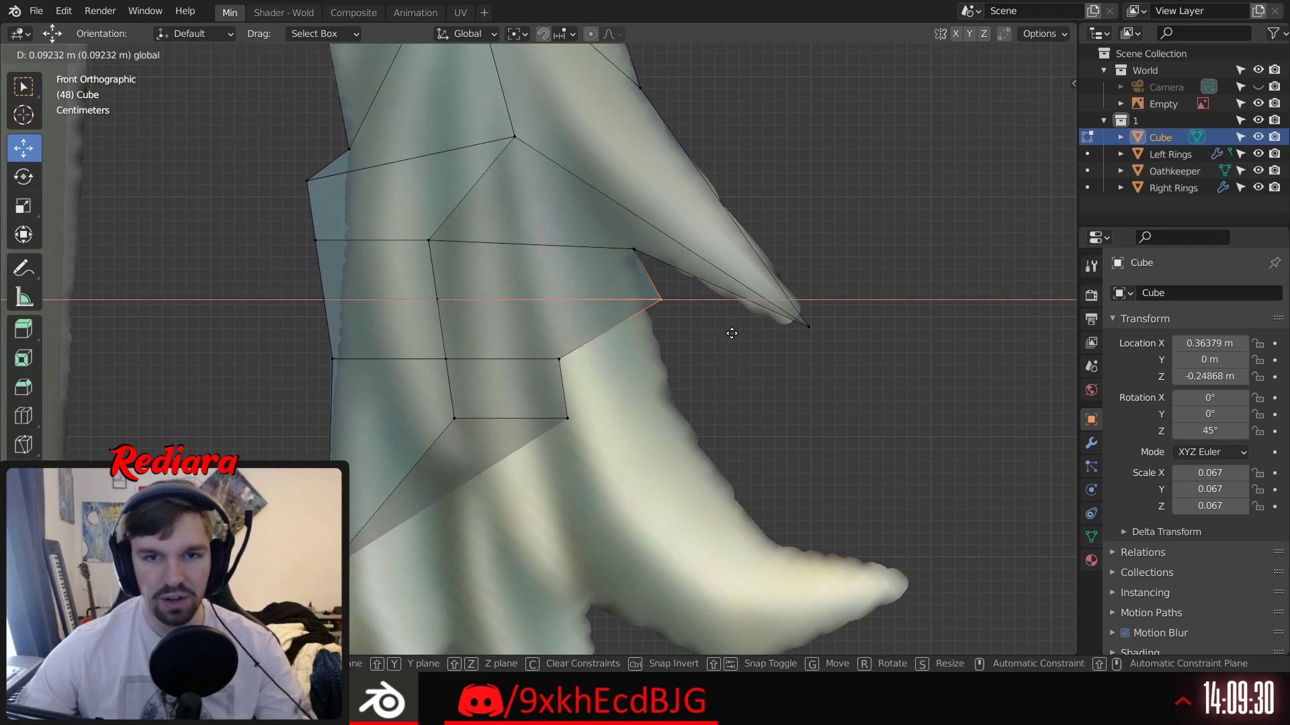
left_click(729, 335)
left_click_drag(655, 224, 671, 330)
left_click_drag(728, 420, 745, 416)
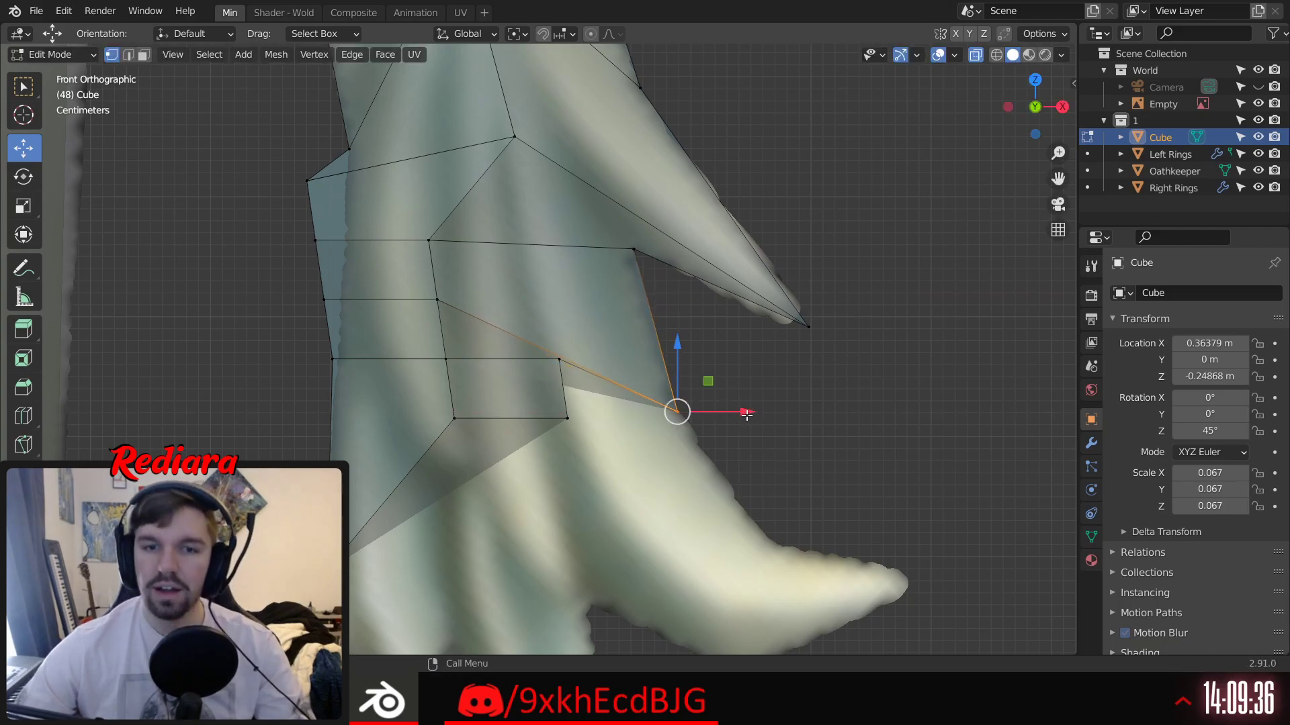
left_click_drag(680, 342, 677, 374)
Step: Move the next outer vertex down and outward to where the wing's edge bends into the lower spike
left_click(546, 338)
left_click_drag(605, 305, 659, 449)
left_click_drag(696, 513, 769, 524)
left_click_drag(596, 495, 809, 512)
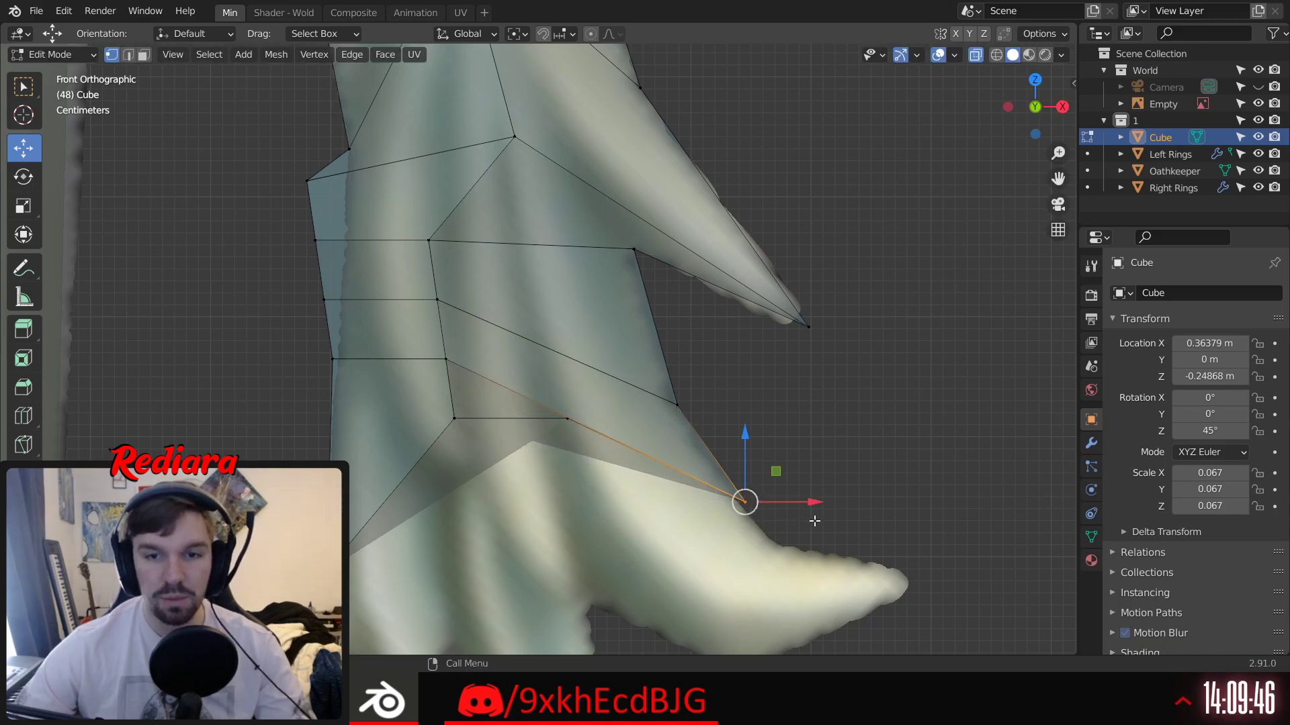
middle_click_drag(809, 511, 747, 411, "shift")
left_click_drag(672, 327, 677, 377)
left_click_drag(733, 444, 768, 450)
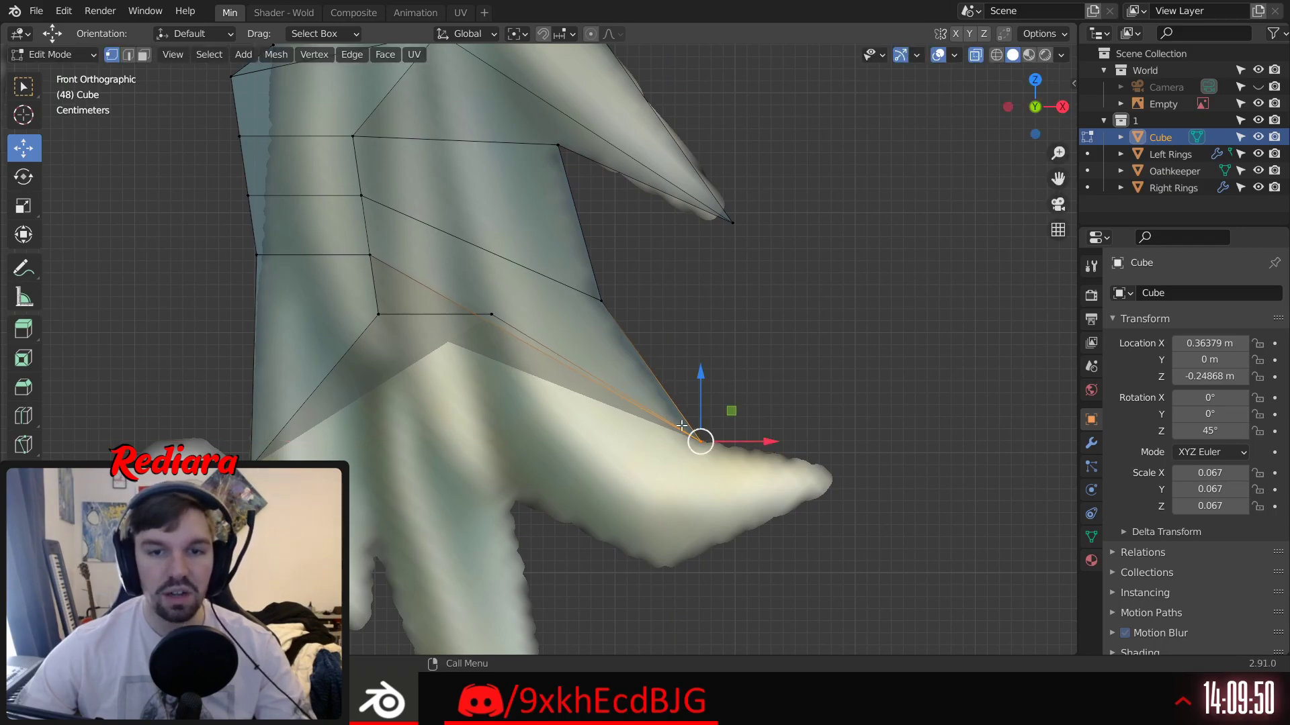
Step: Move the bottom outer vertex down and outward to the tip of the wing's lower spike
left_click(492, 315)
left_click_drag(486, 249, 486, 408)
left_click_drag(561, 473, 901, 518)
left_click_drag(839, 400, 878, 437)
left_click(609, 467)
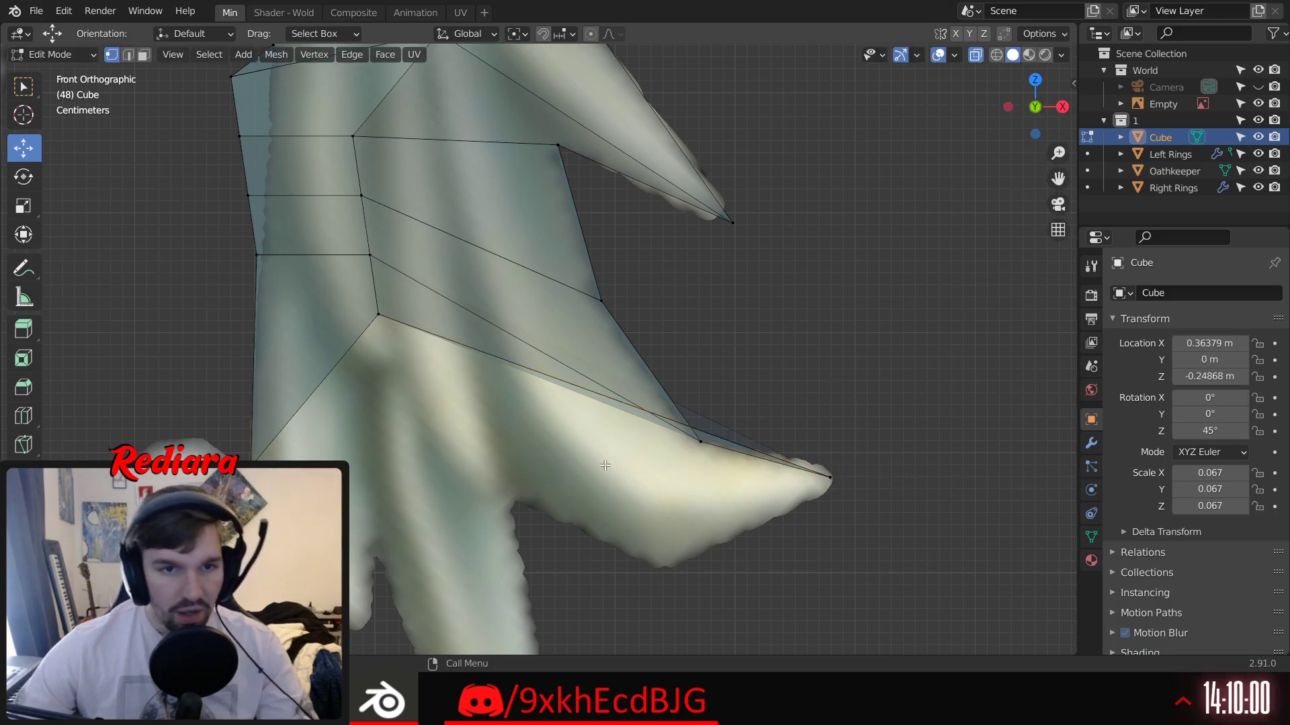
Step: Move the bottom centre vertex down and outward to the gap between the lower spike and the neighbouring feather
left_click(377, 313)
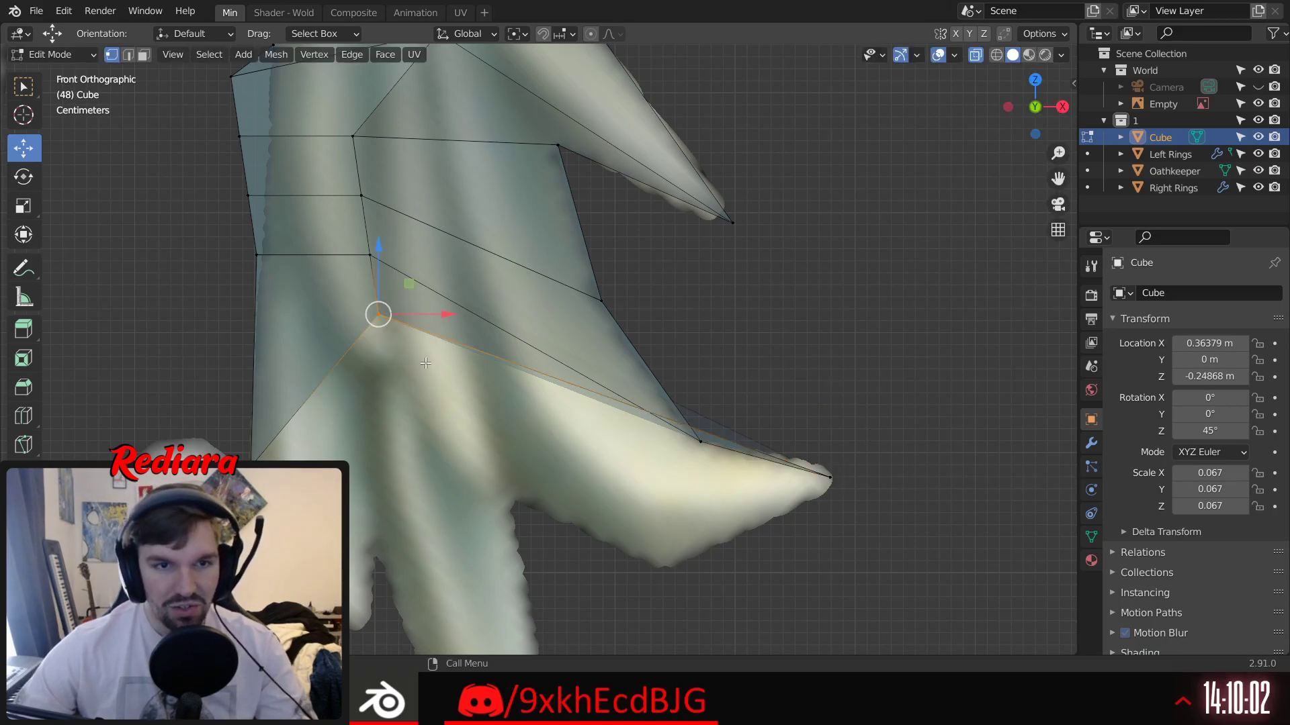
left_click_drag(380, 251, 453, 476)
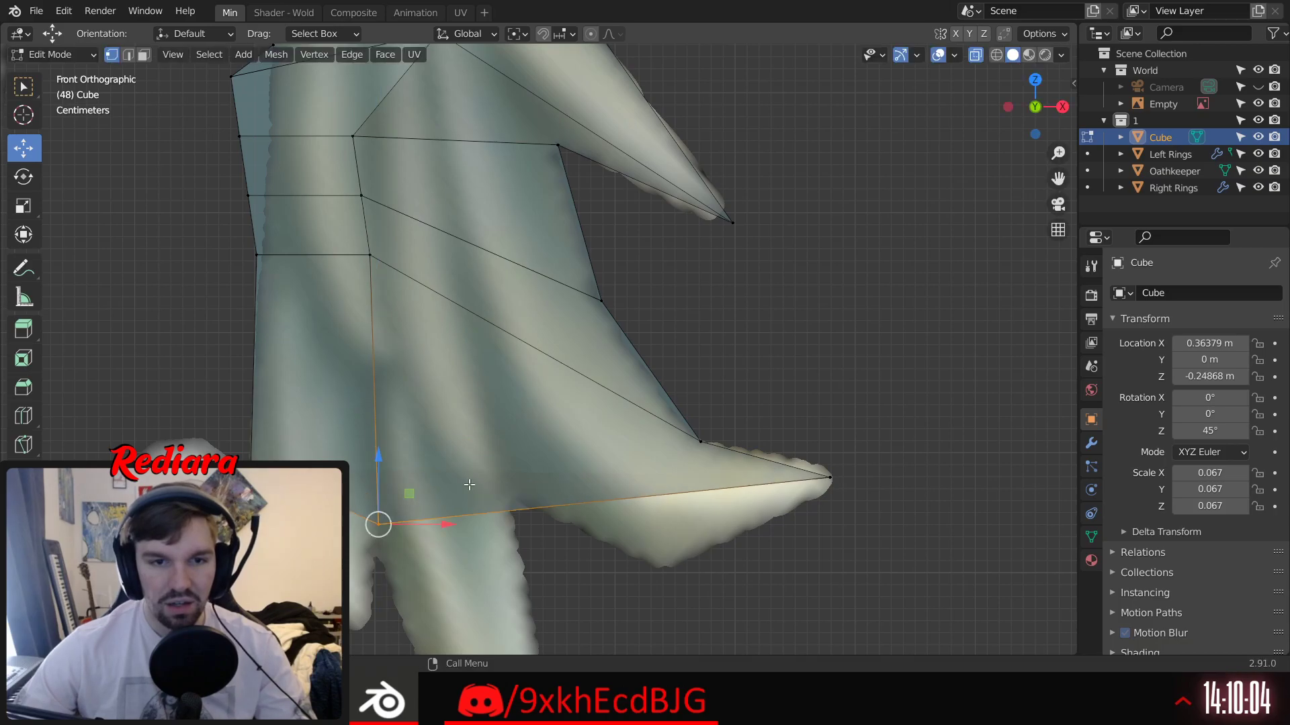
left_click_drag(463, 530, 514, 521)
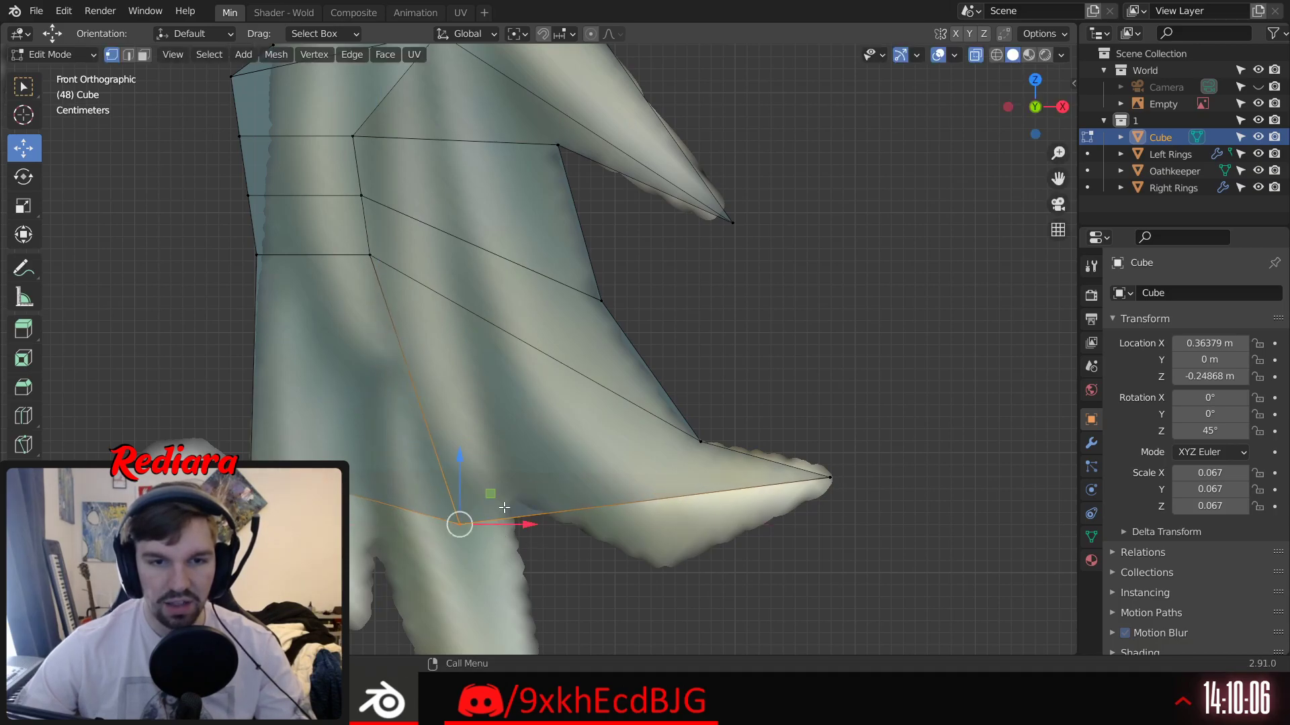
left_click_drag(456, 454, 529, 374)
Step: Examine the wing mesh from several angles to check its vertex rows against the reference image
mouse_move(732, 289)
middle_mouse_down()
mouse_move(530, 322)
mouse_move(746, 291)
middle_mouse_up()
middle_click_drag(591, 321, 773, 427, "shift")
middle_click_drag(772, 426, 759, 265)
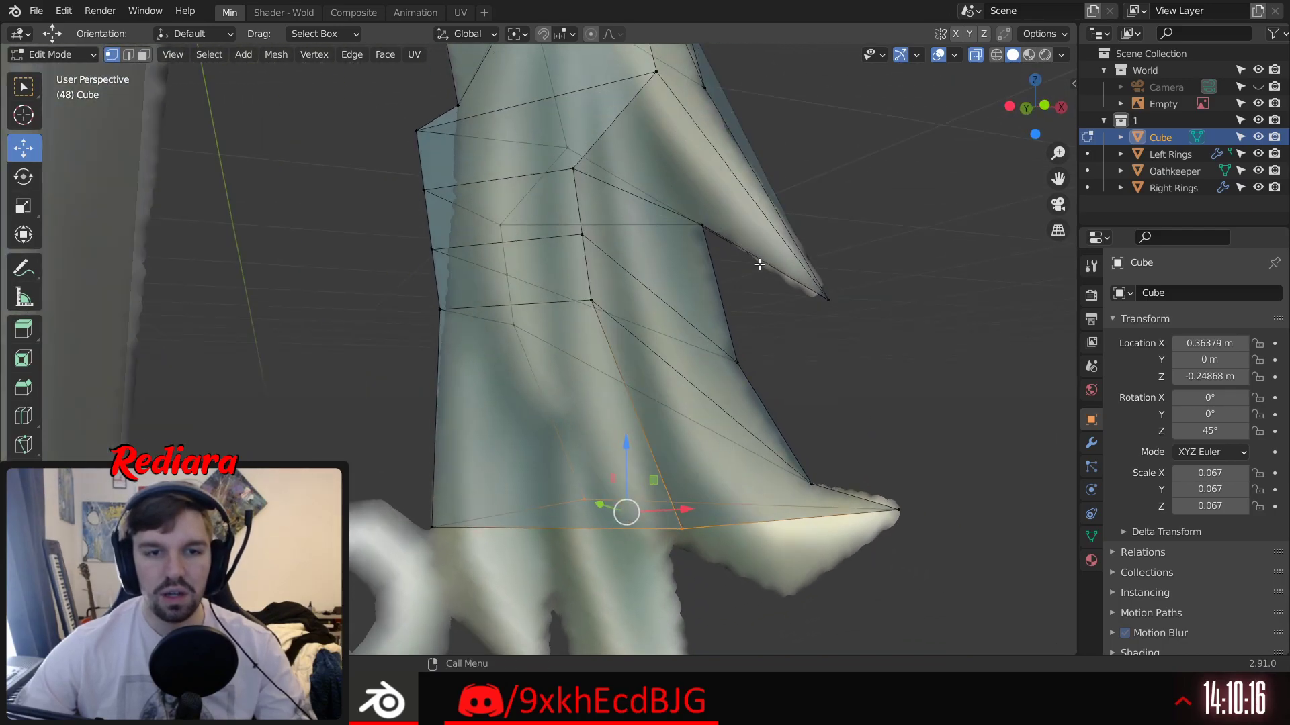
middle_click_drag(561, 307, 459, 306)
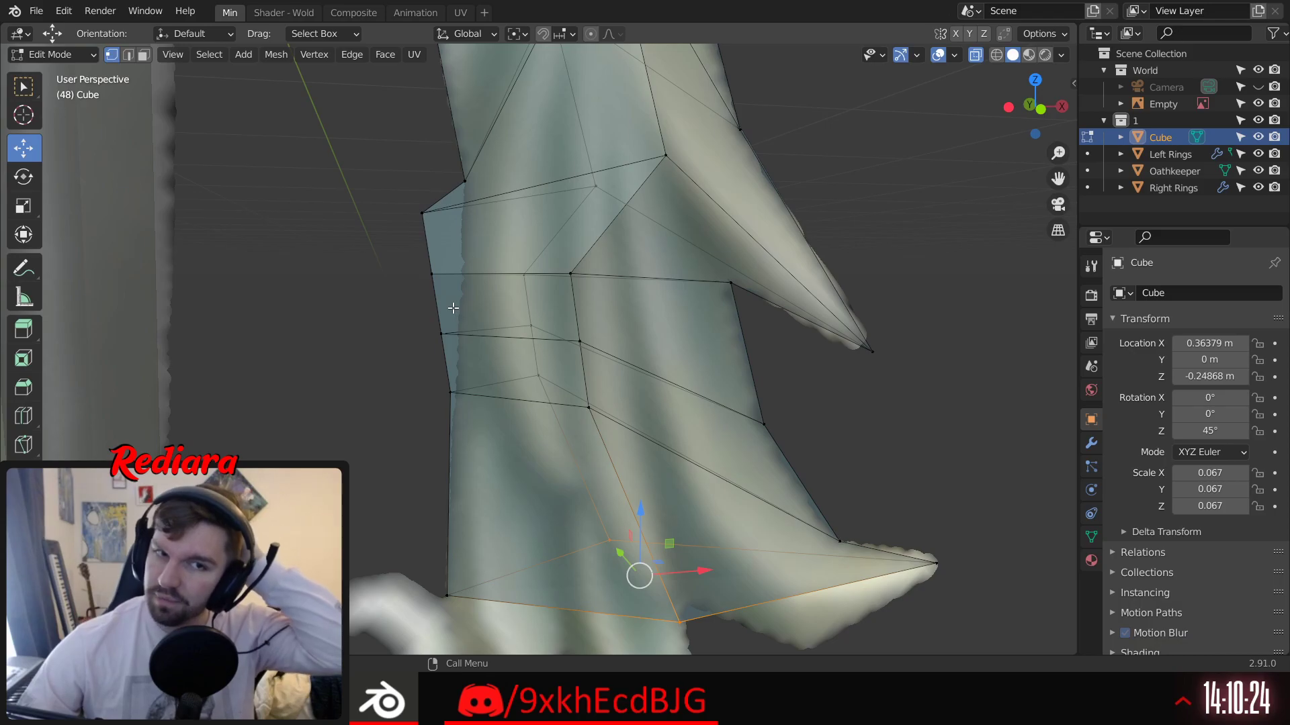
middle_click_drag(623, 282, 510, 413)
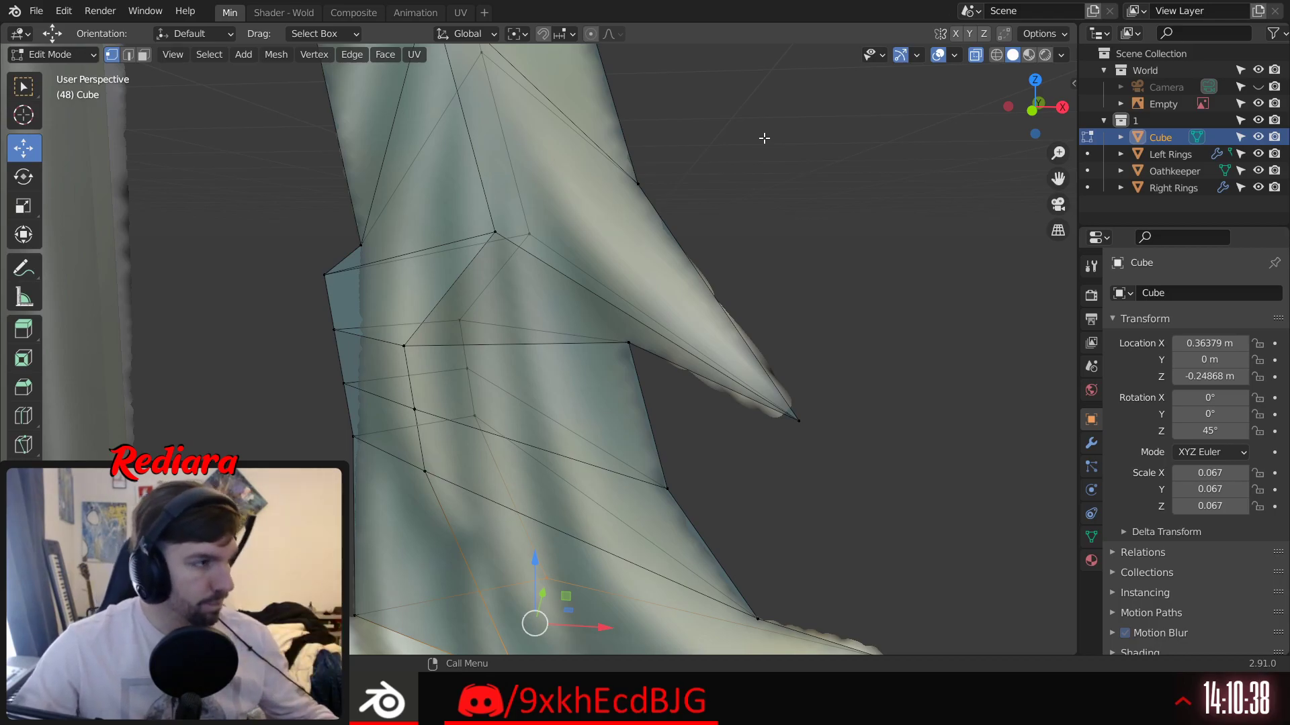
middle_click_drag(570, 210, 593, 345, "shift")
key("z")
mouse_move(799, 245)
middle_mouse_down()
mouse_move(668, 265)
mouse_move(831, 220)
mouse_move(763, 259)
mouse_move(772, 255)
middle_mouse_up()
left_click(1012, 58)
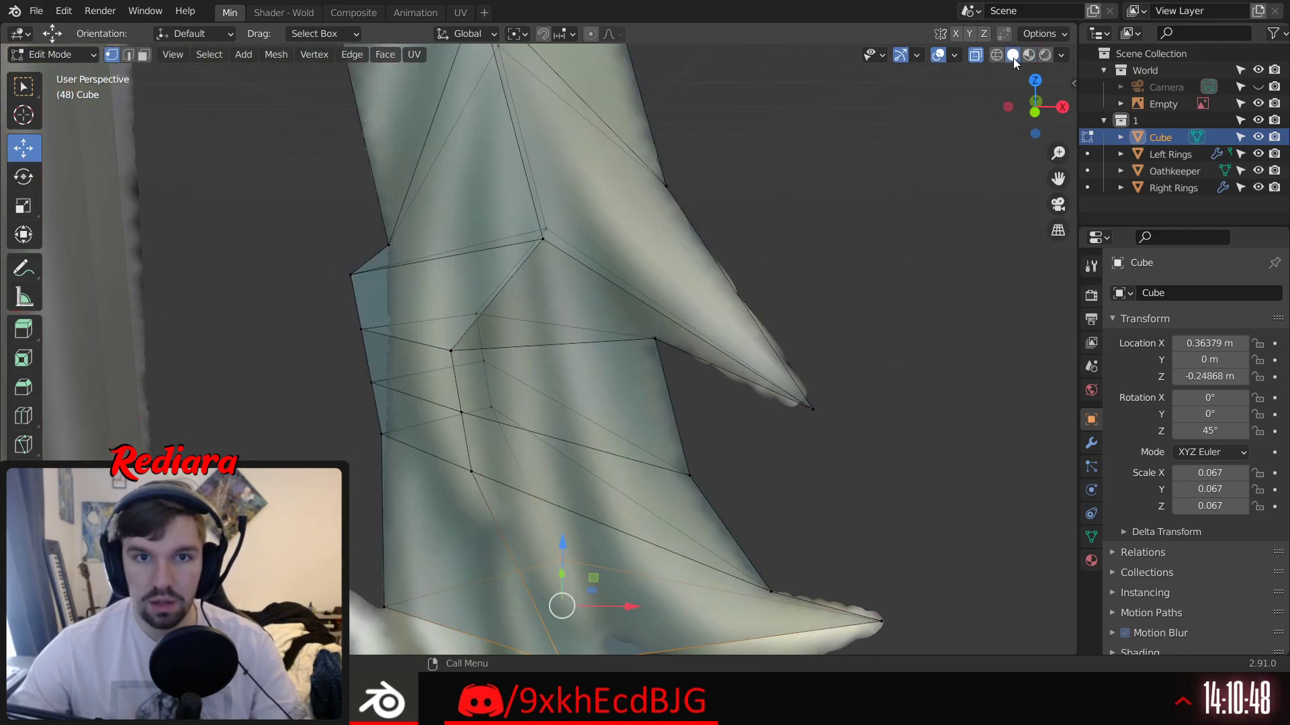
middle_click_drag(967, 225, 953, 250)
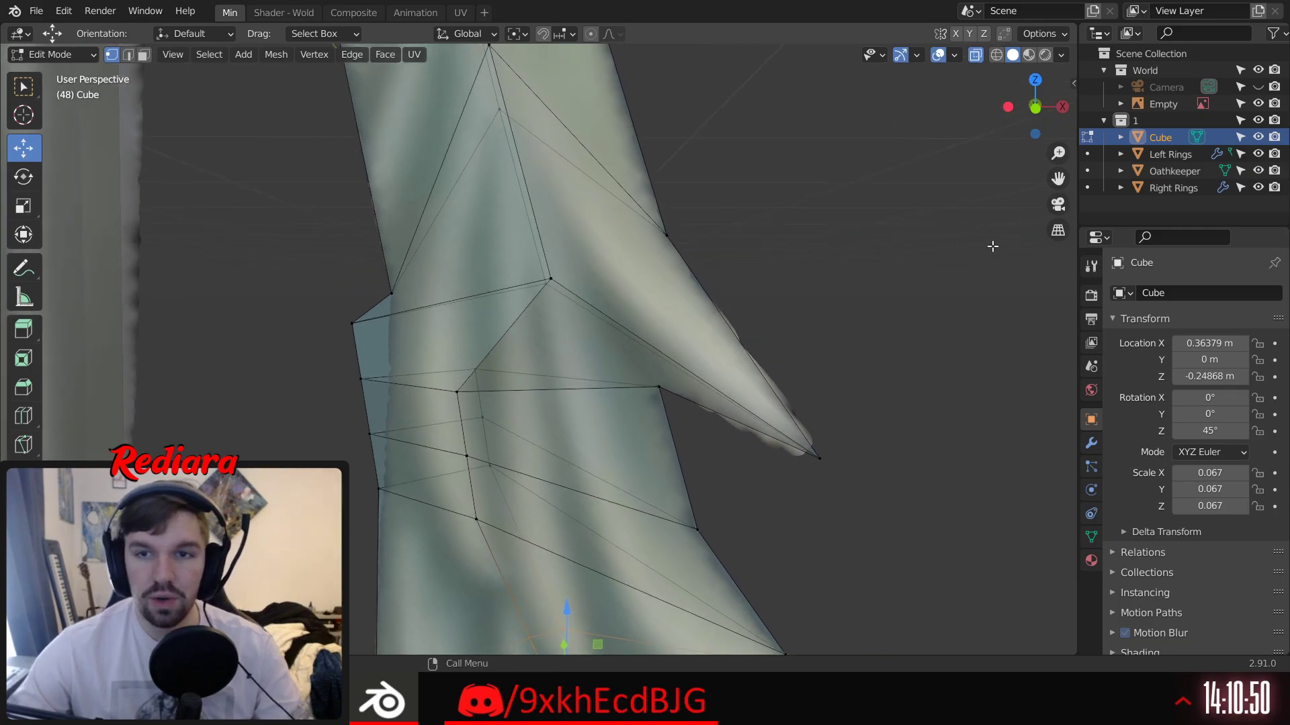
left_click(1035, 108)
middle_click_drag(560, 162, 571, 326, "shift")
scroll(570, 327, "down", 4)
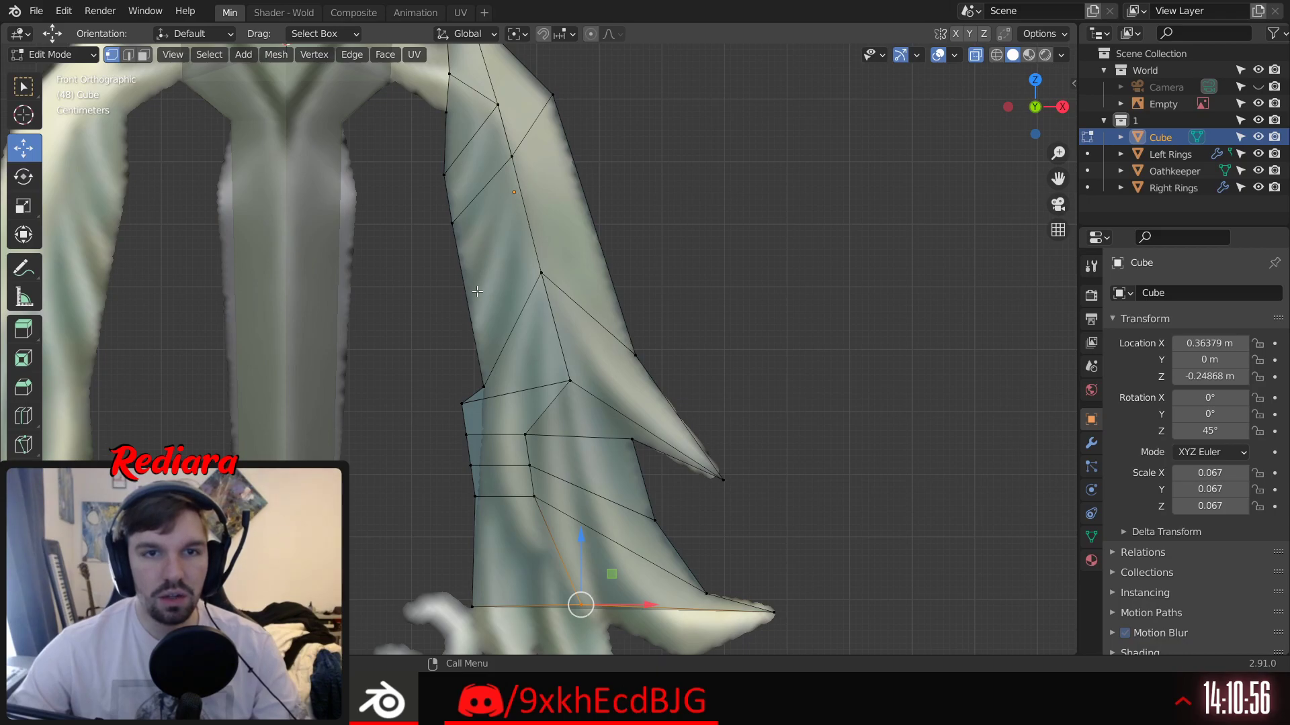
middle_click_drag(500, 227, 530, 342)
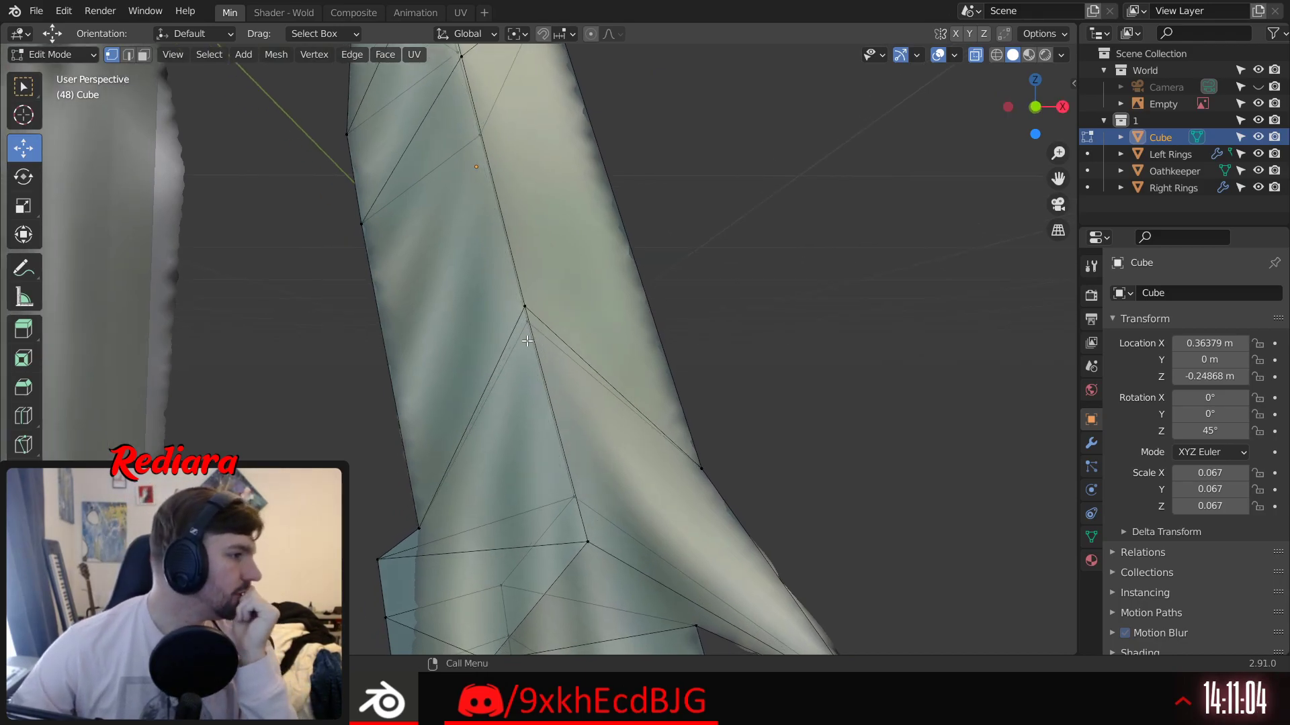
middle_click_drag(469, 357, 450, 297, "shift")
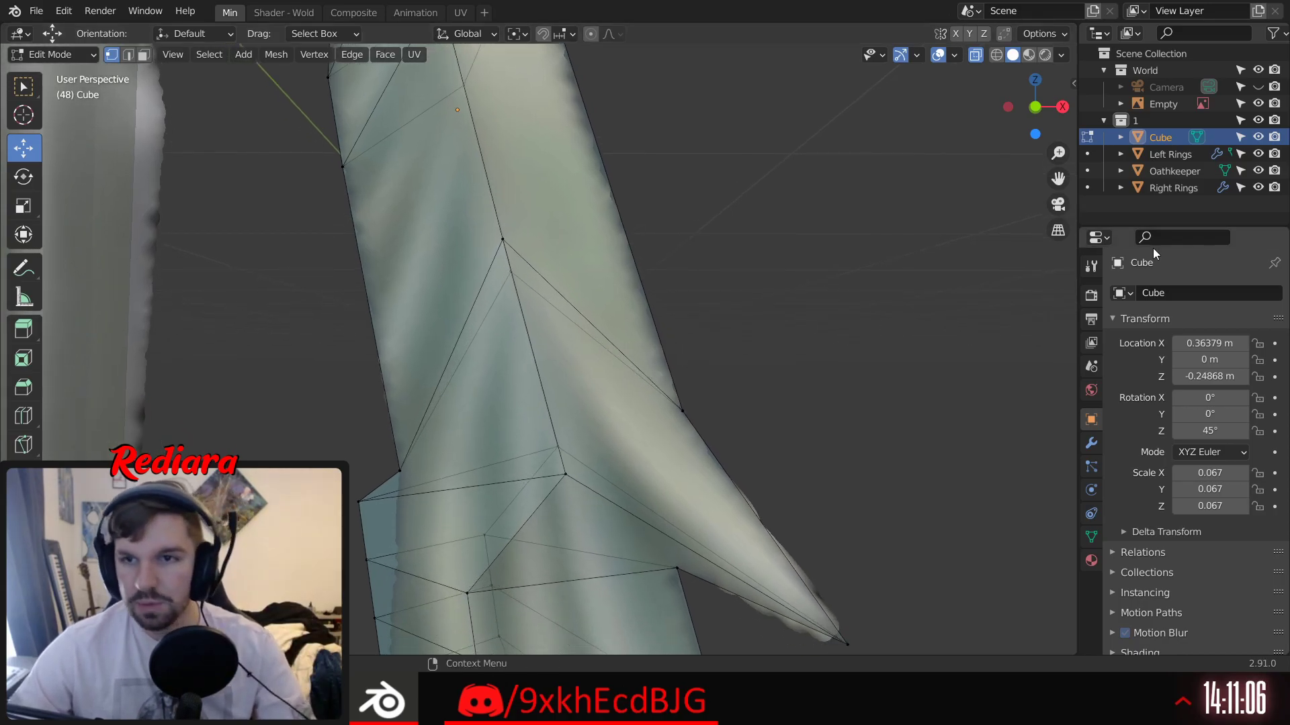
Step: In front view, move the centre vertex beside the outer spike outward and slightly down onto the spike's base
left_click(1035, 106)
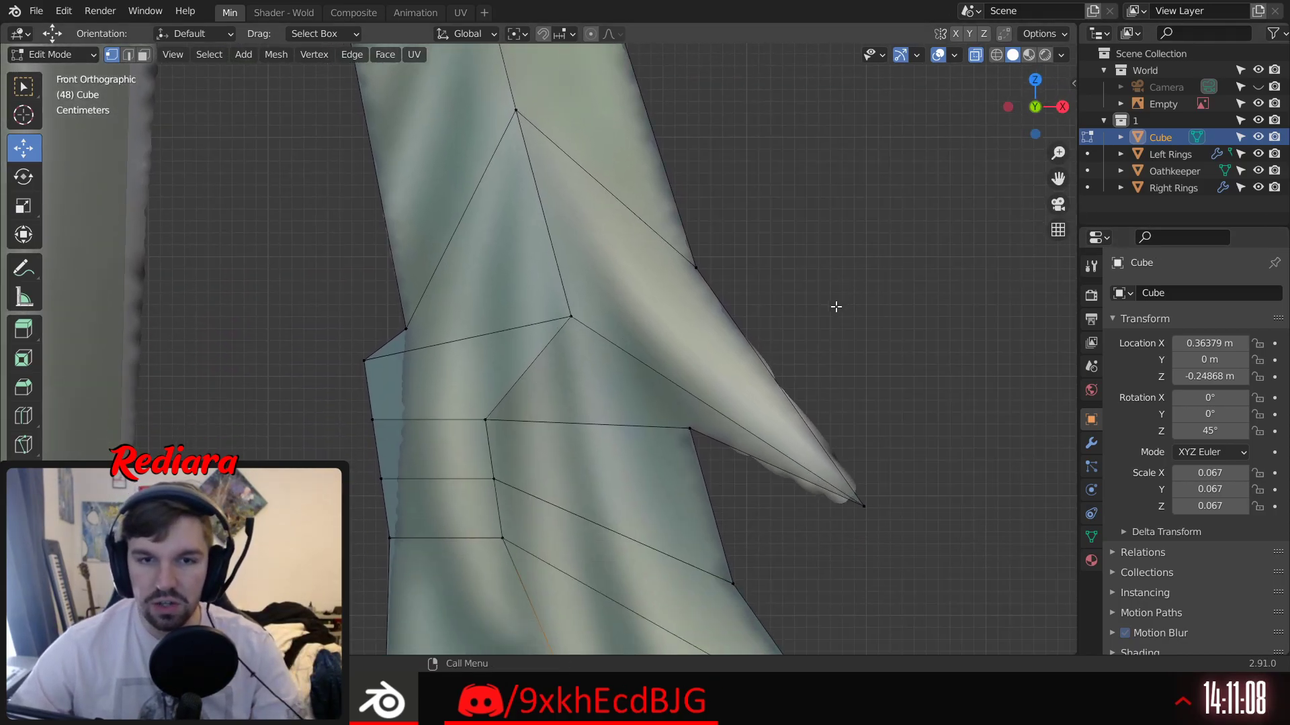
left_click_drag(586, 342, 723, 330)
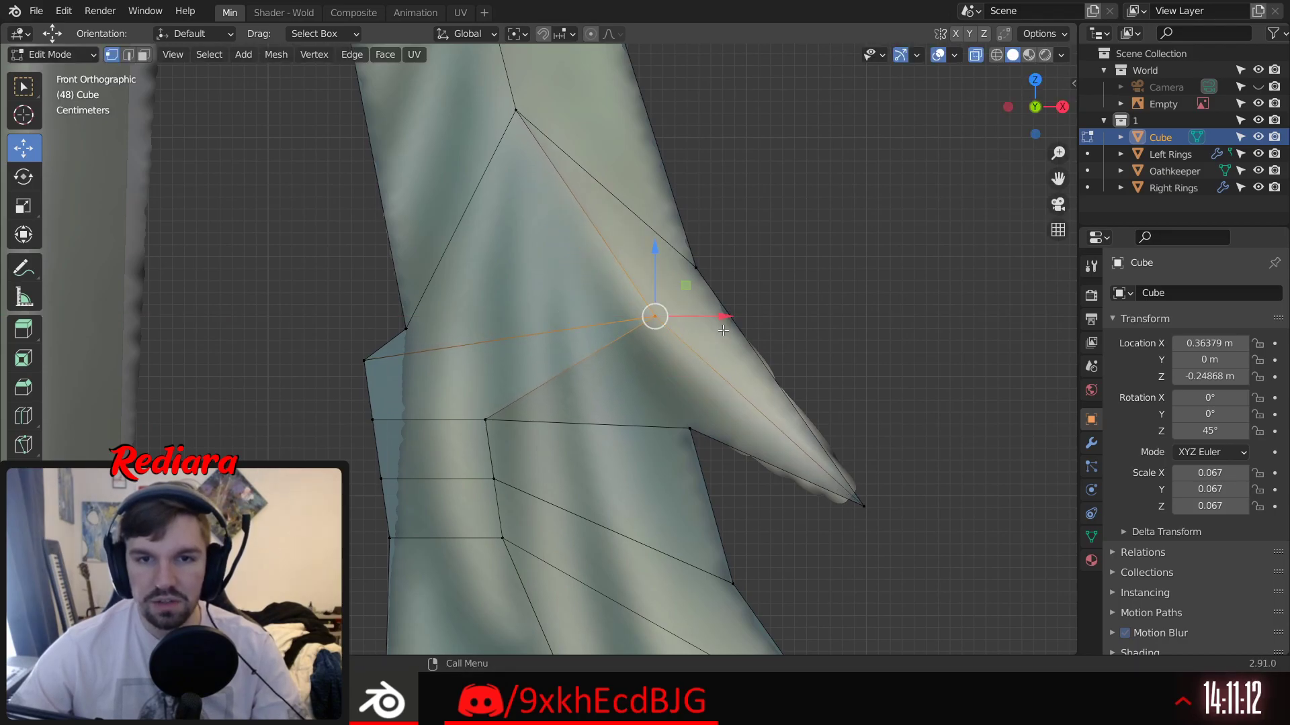
left_click_drag(659, 254, 657, 260)
left_click_drag(726, 328, 731, 329)
left_click(792, 230)
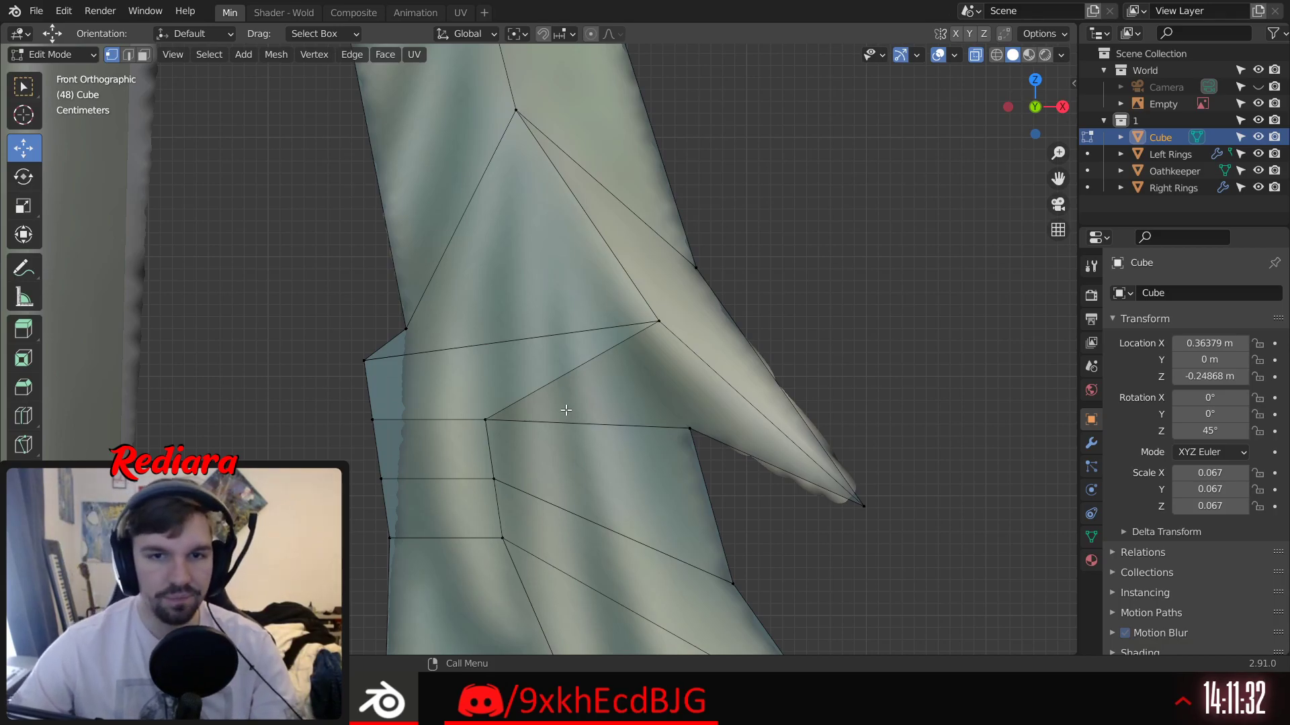
Step: Merge the four surplus row vertices on the wing's inner edge into the bottom inner corner vertex
scroll(566, 409, "down", 3)
mouse_move(601, 464)
middle_mouse_down("shift")
mouse_move(588, 310)
mouse_move(600, 467)
middle_mouse_up("shift")
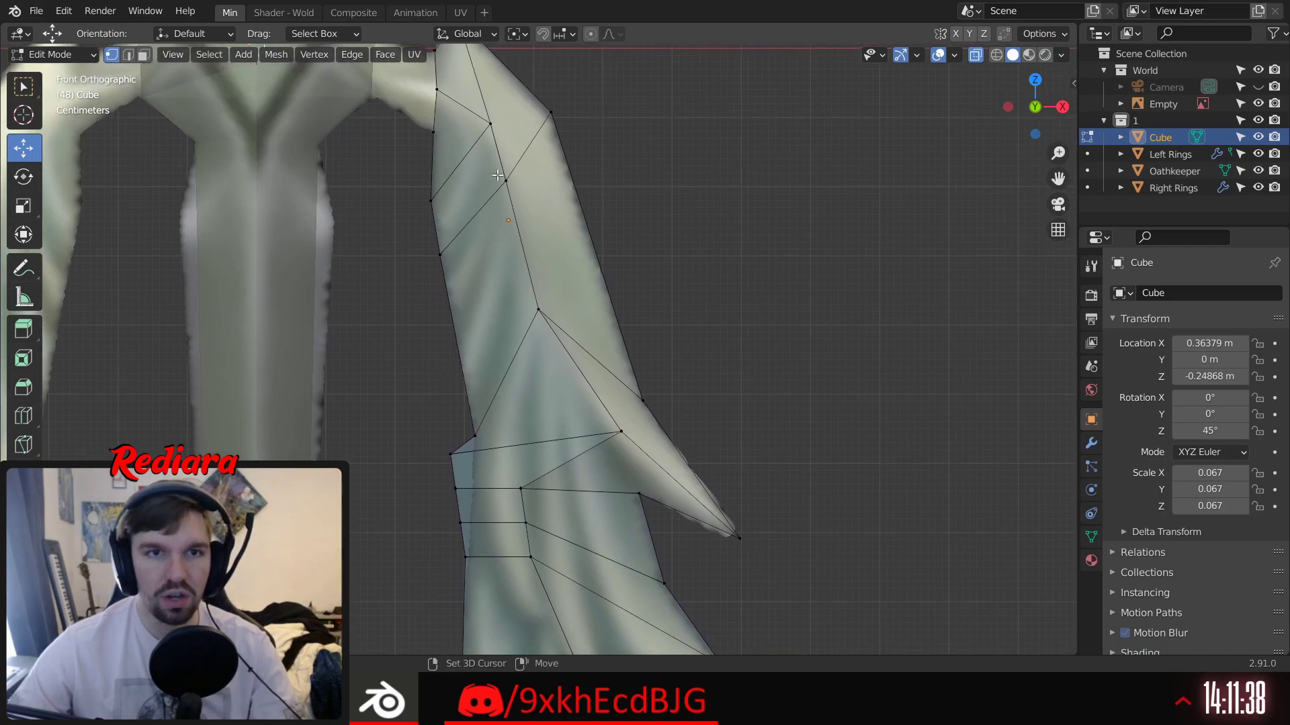
middle_click_drag(495, 169, 486, 309, "shift")
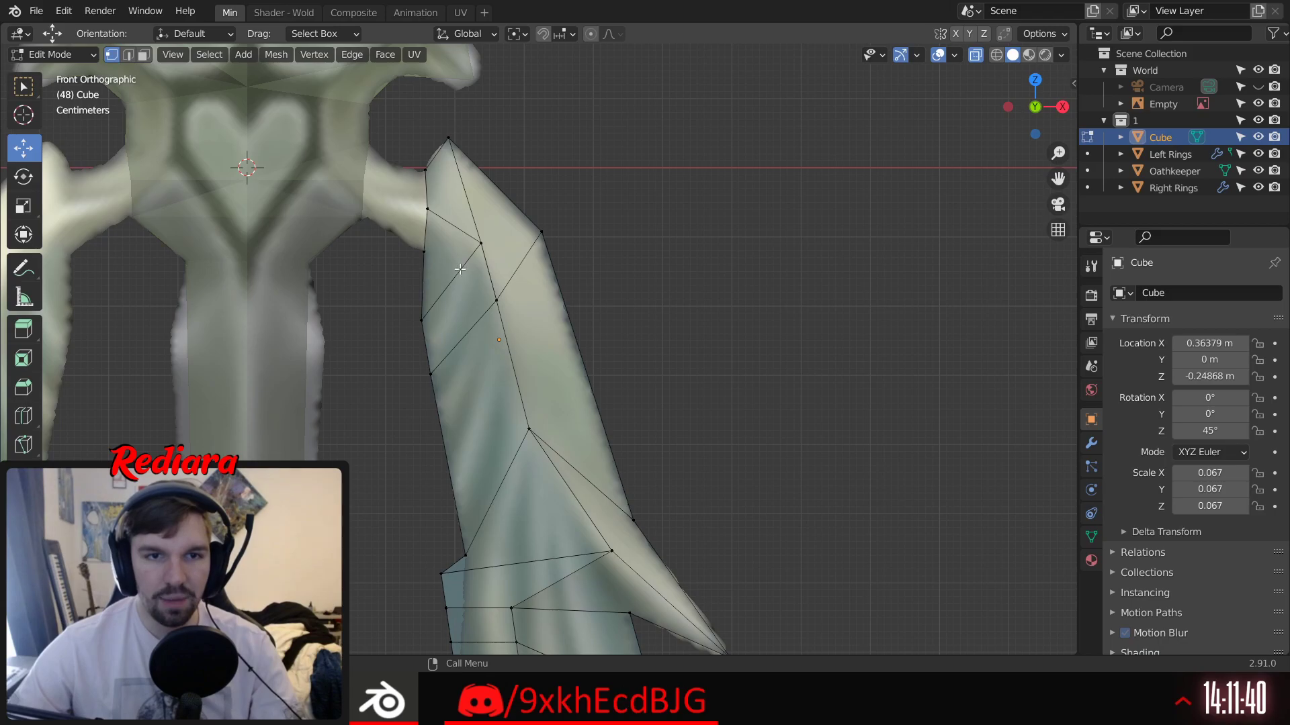
scroll(447, 256, "up", 4)
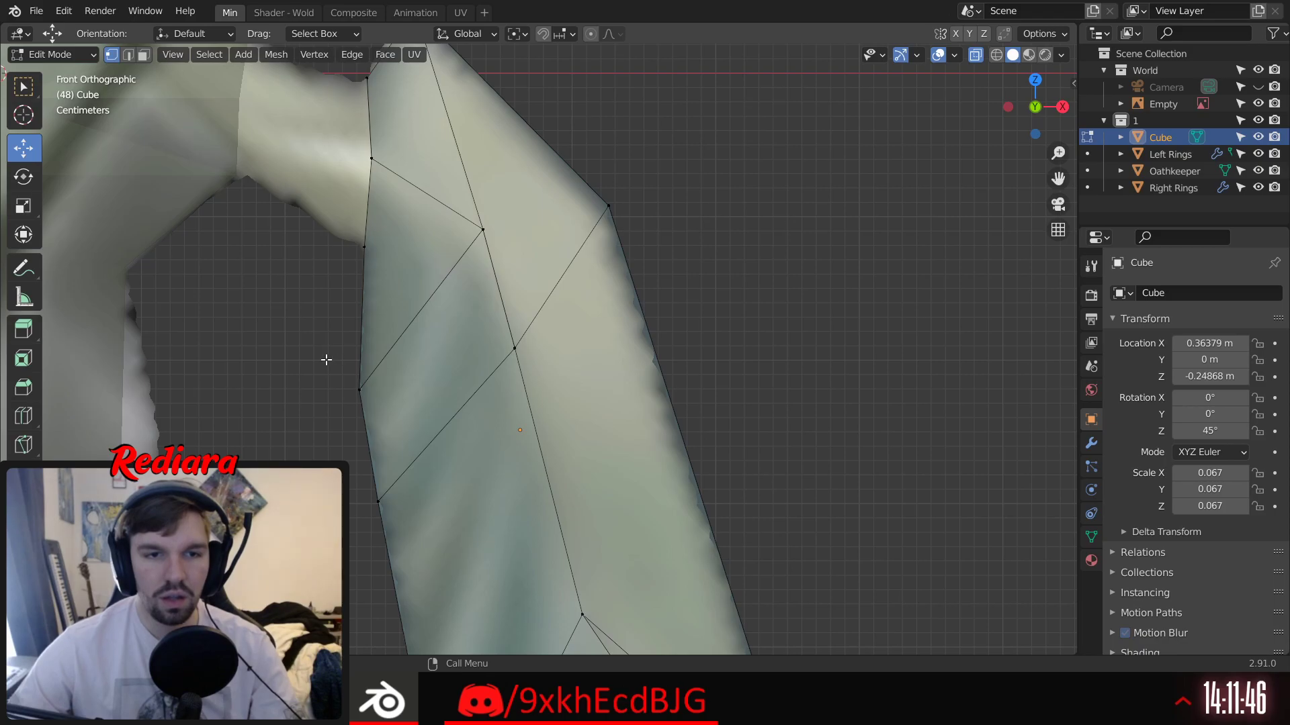
middle_click_drag(327, 359, 482, 347)
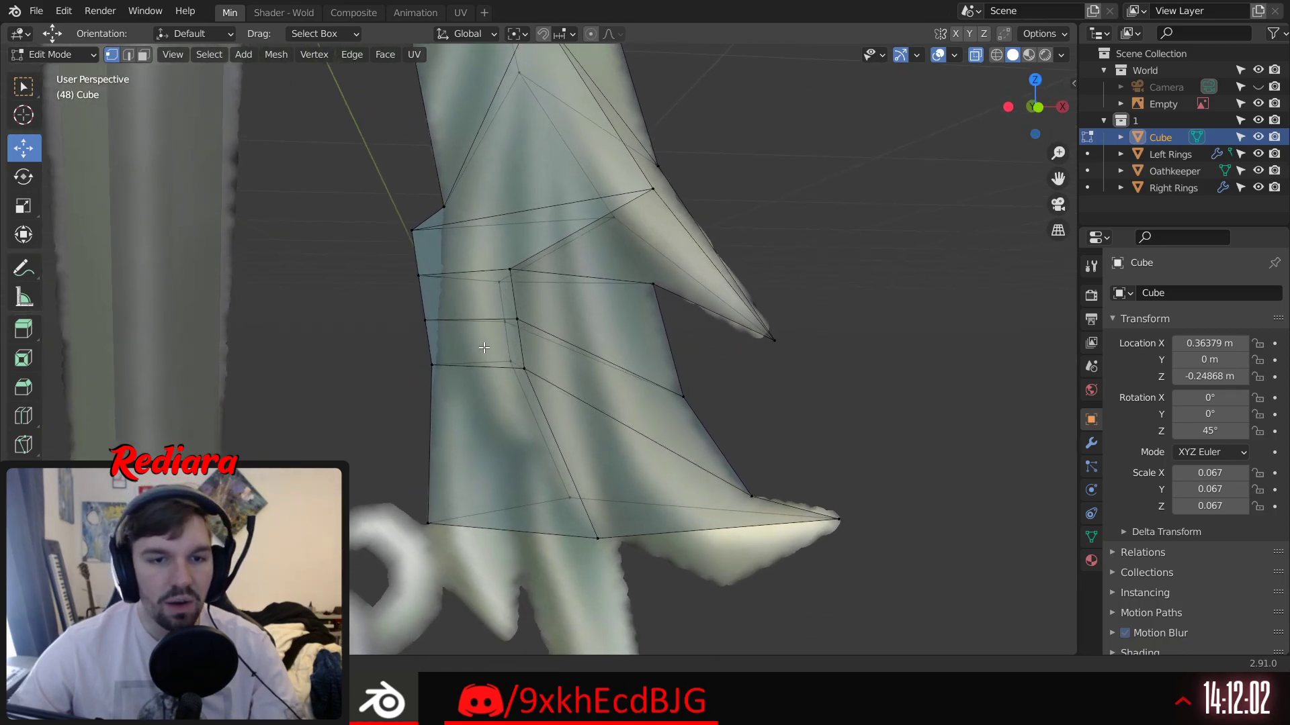
scroll(421, 279, "up", 2)
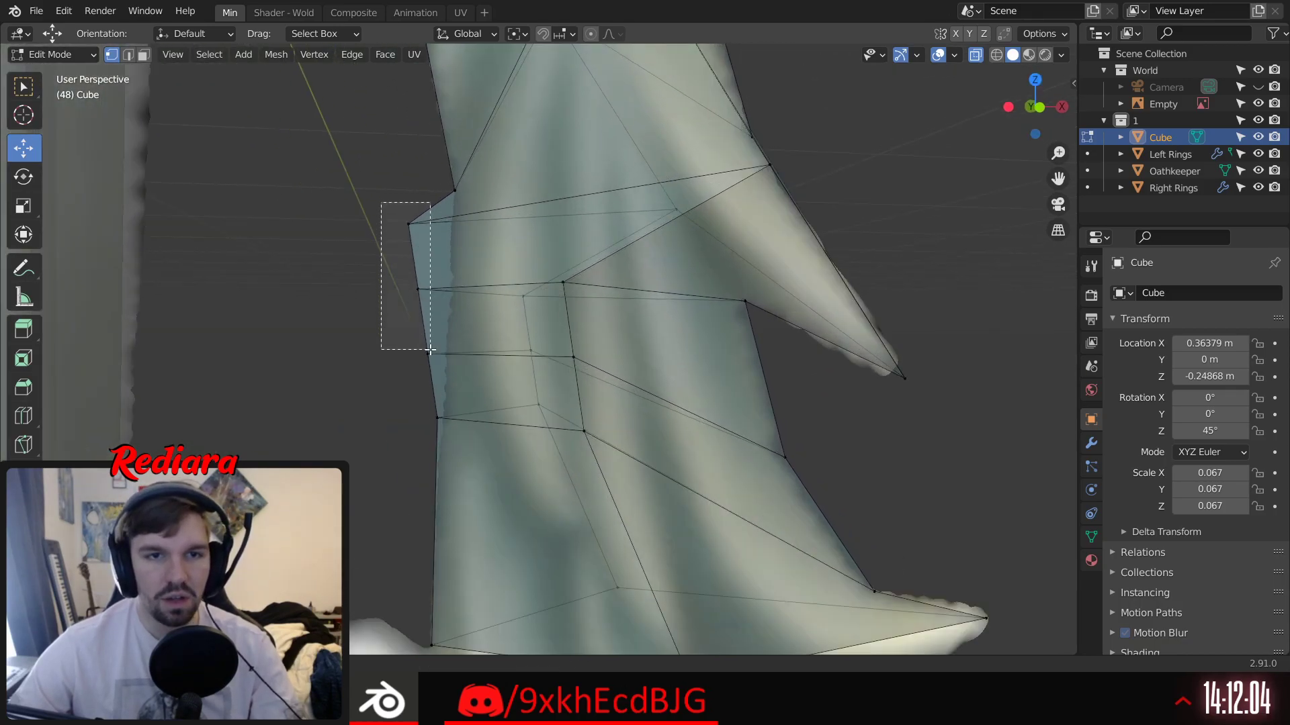
left_click_drag(393, 339, 452, 449, "shift")
middle_click_drag(451, 494, 464, 345, "shift")
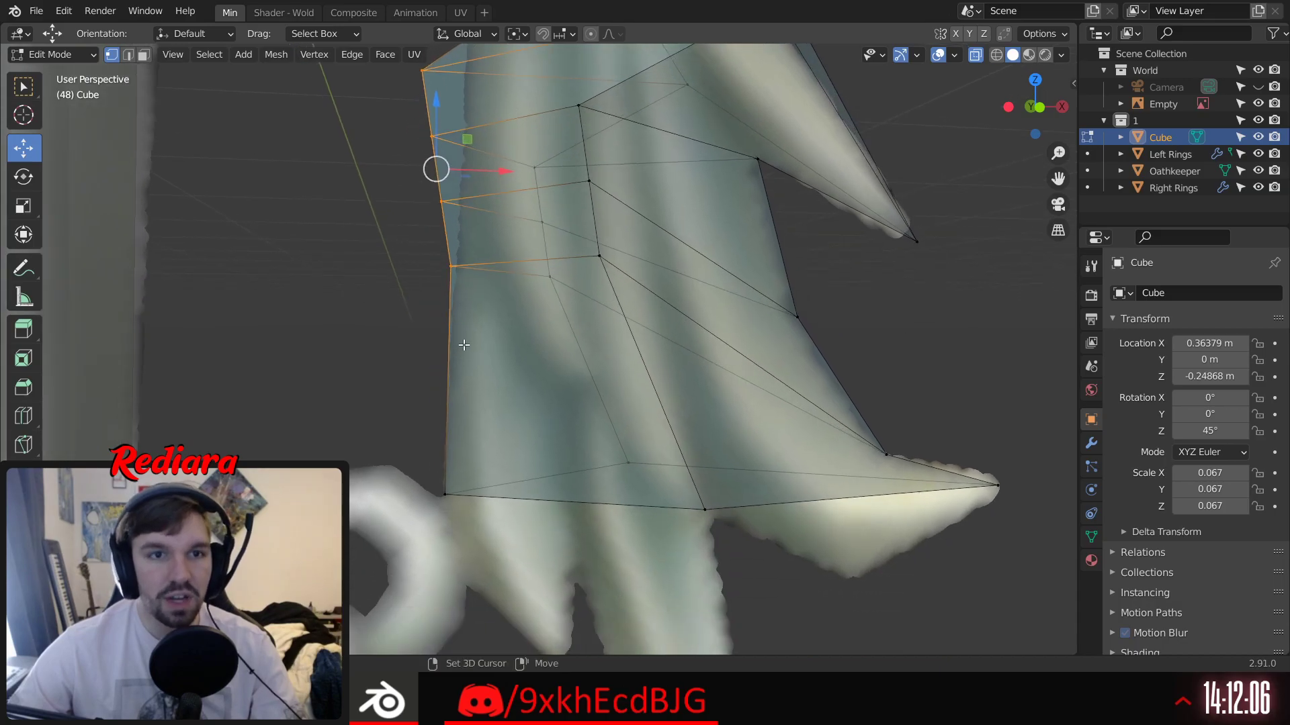
left_click(446, 495, "shift")
right_click(445, 495)
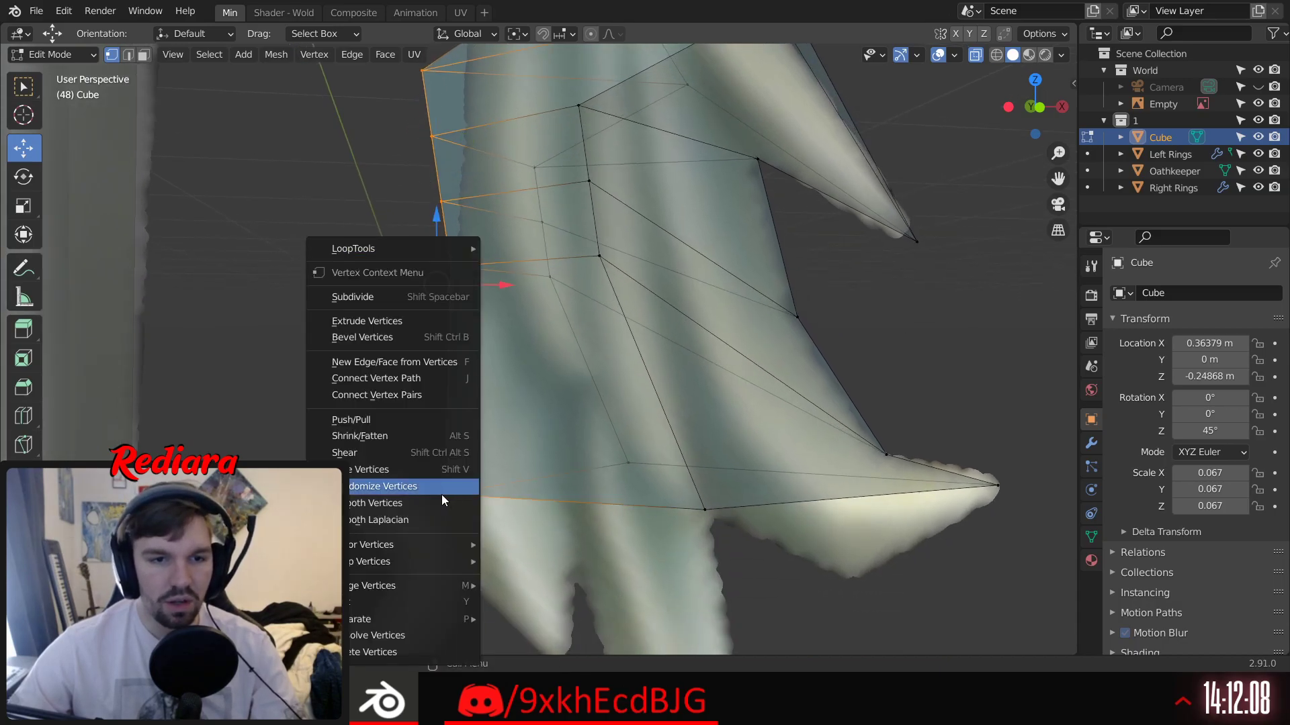
mouse_move(429, 585)
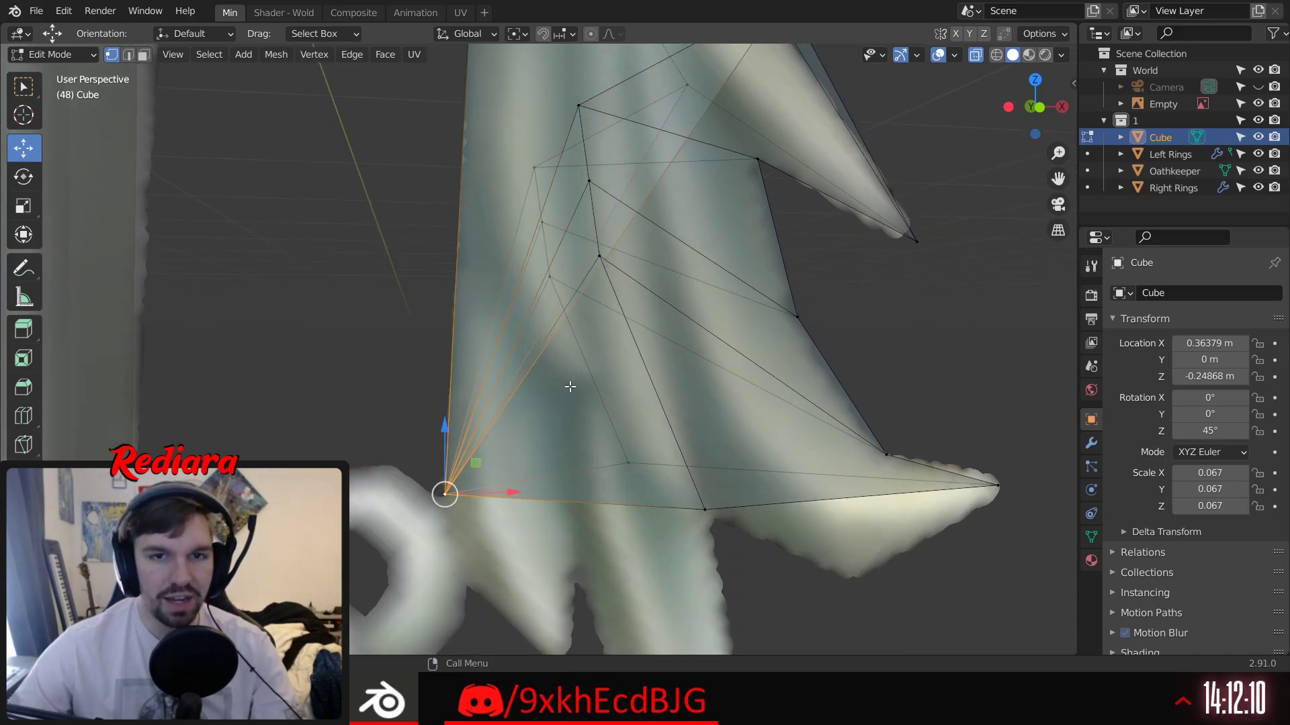
Step: Merge the surplus centre vertices on one side of the lower wing into that side's bottom centre vertex
scroll(569, 389, "down", 1)
middle_click_drag(569, 389, 577, 323)
middle_click_drag(644, 207, 599, 455, "shift")
left_click(556, 366)
left_click(589, 460, "shift")
right_click(597, 461)
mouse_move(596, 461)
left_click(655, 482)
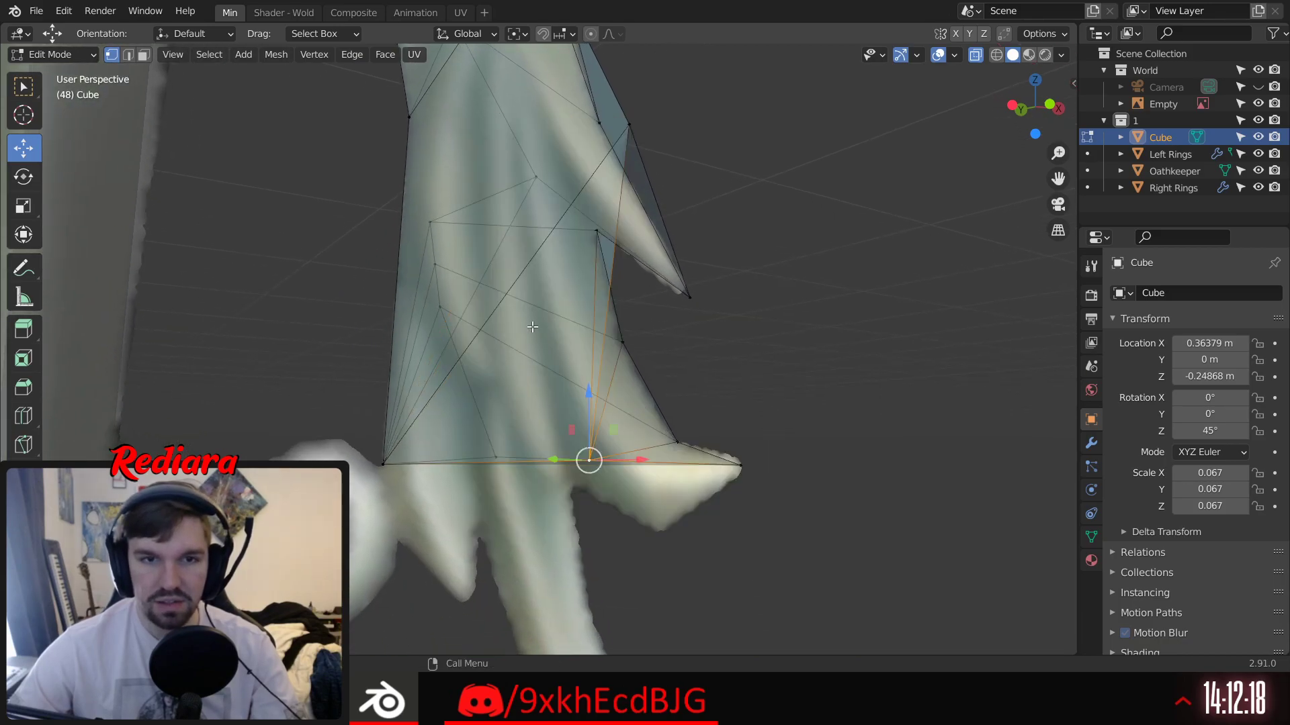
Step: Merge the surplus centre vertices on the opposite side of the wing into the bottom centre vertex there
left_click(435, 264)
left_click(495, 457, "shift")
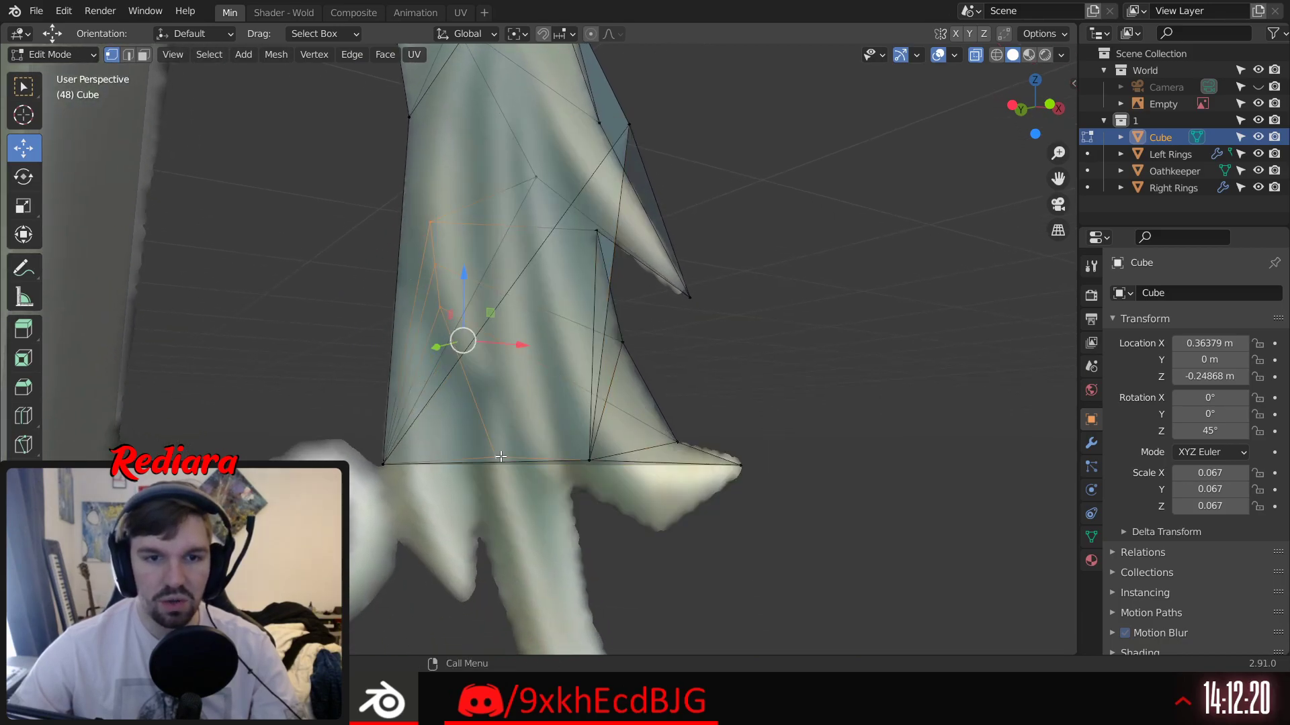
right_click(501, 456)
mouse_move(501, 457)
left_click(582, 477)
middle_click_drag(581, 477, 719, 367)
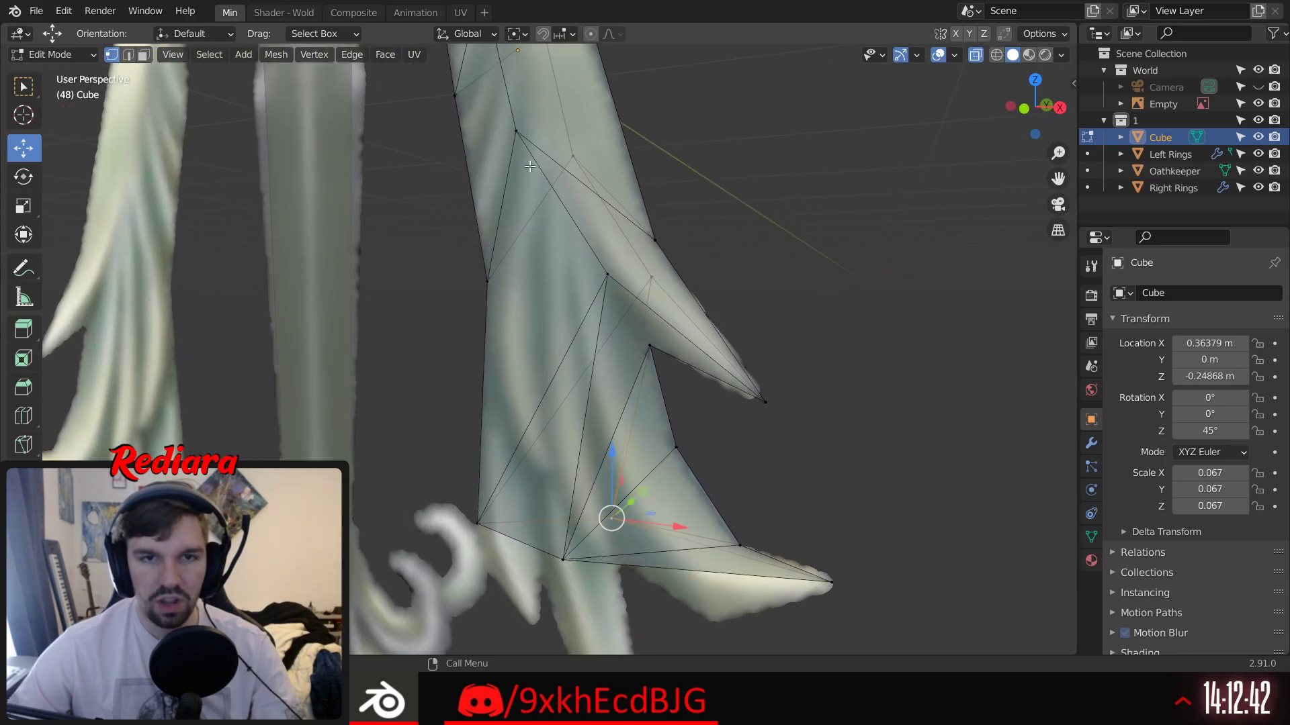
Step: Subdivide the edge between the upper centre vertex and the vertex at the outer spike's base on both sides of the wing
middle_click_drag(656, 326, 622, 278)
middle_click_drag(574, 223, 640, 298)
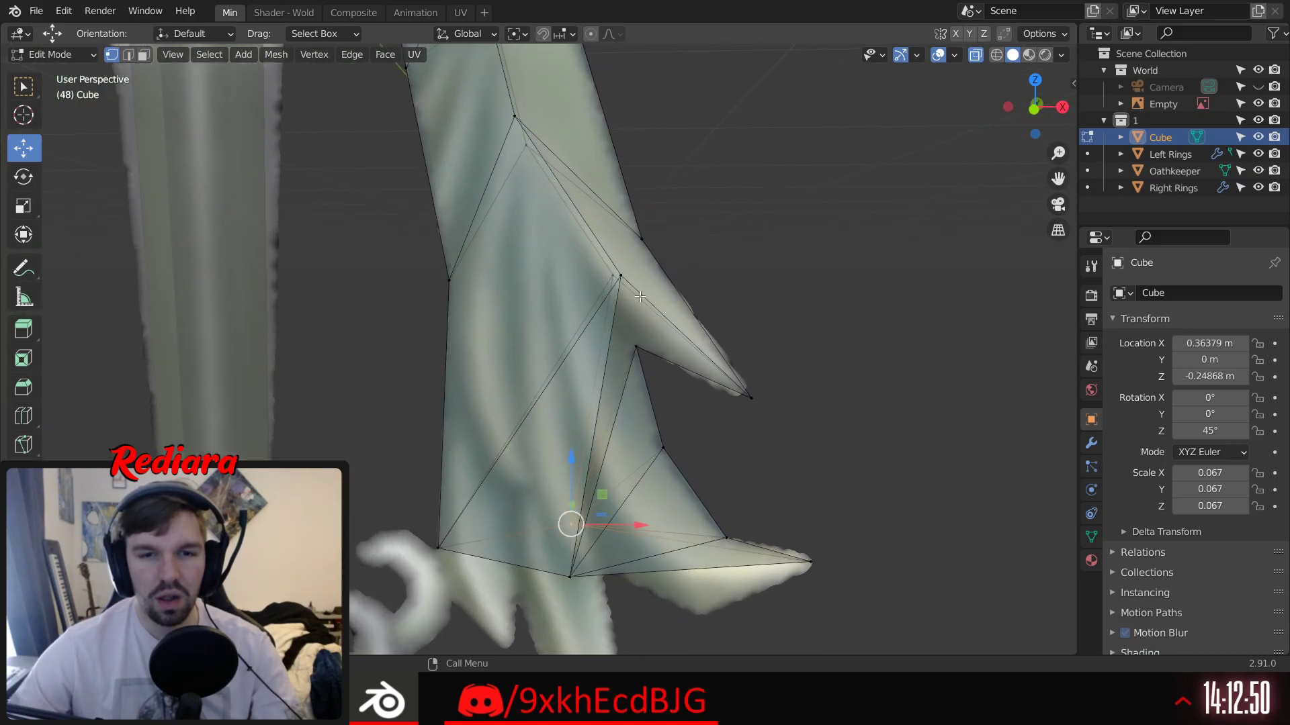
left_click(516, 116)
left_click(619, 276, "shift")
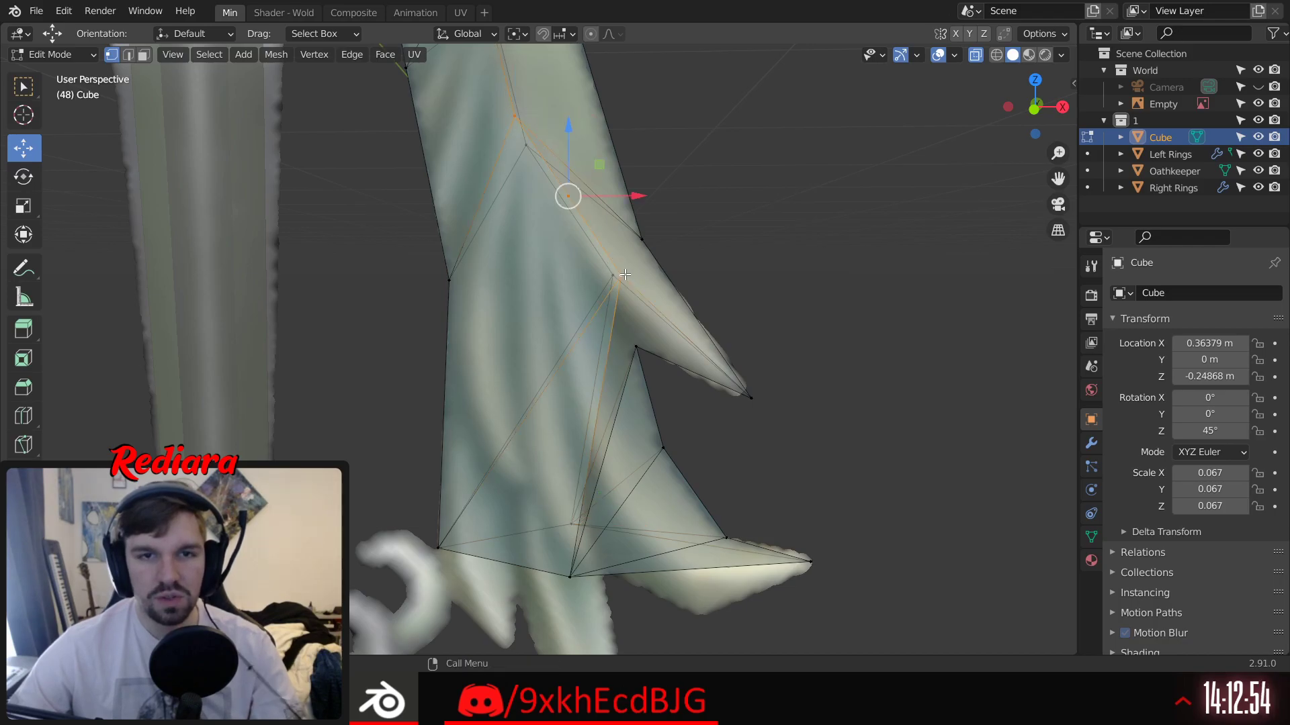
left_click(639, 241)
middle_click_drag(561, 241, 575, 242)
left_click(515, 147)
left_click(597, 278, "shift")
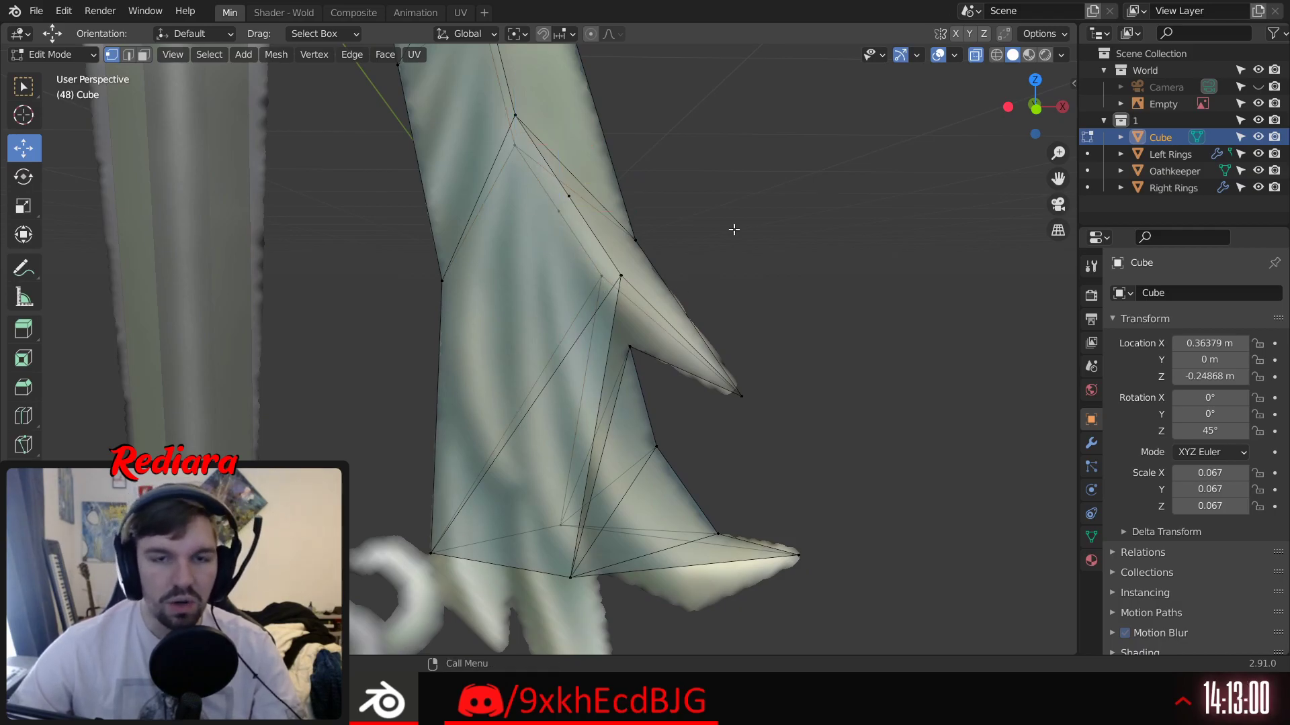
Step: Examine the lower wing's vertices and edges against the reference image from angled views and in front view
middle_click_drag(733, 229, 565, 315)
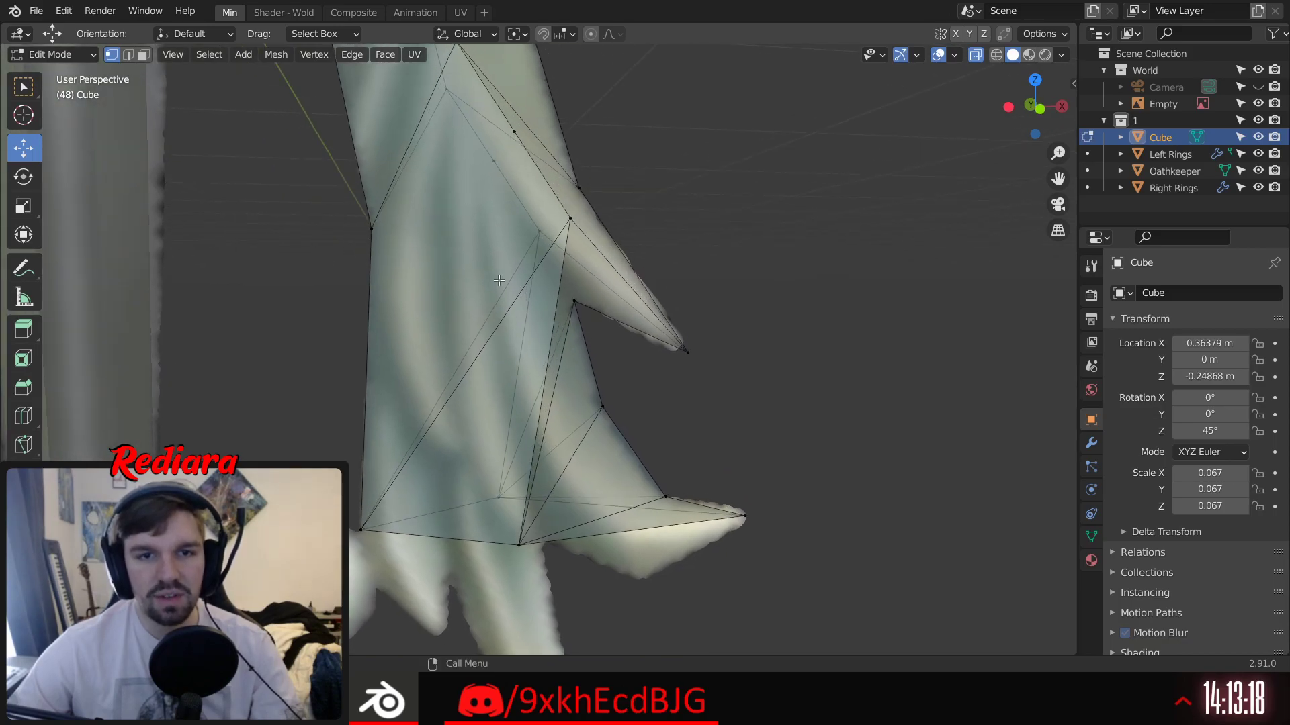
middle_click_drag(534, 412, 522, 399)
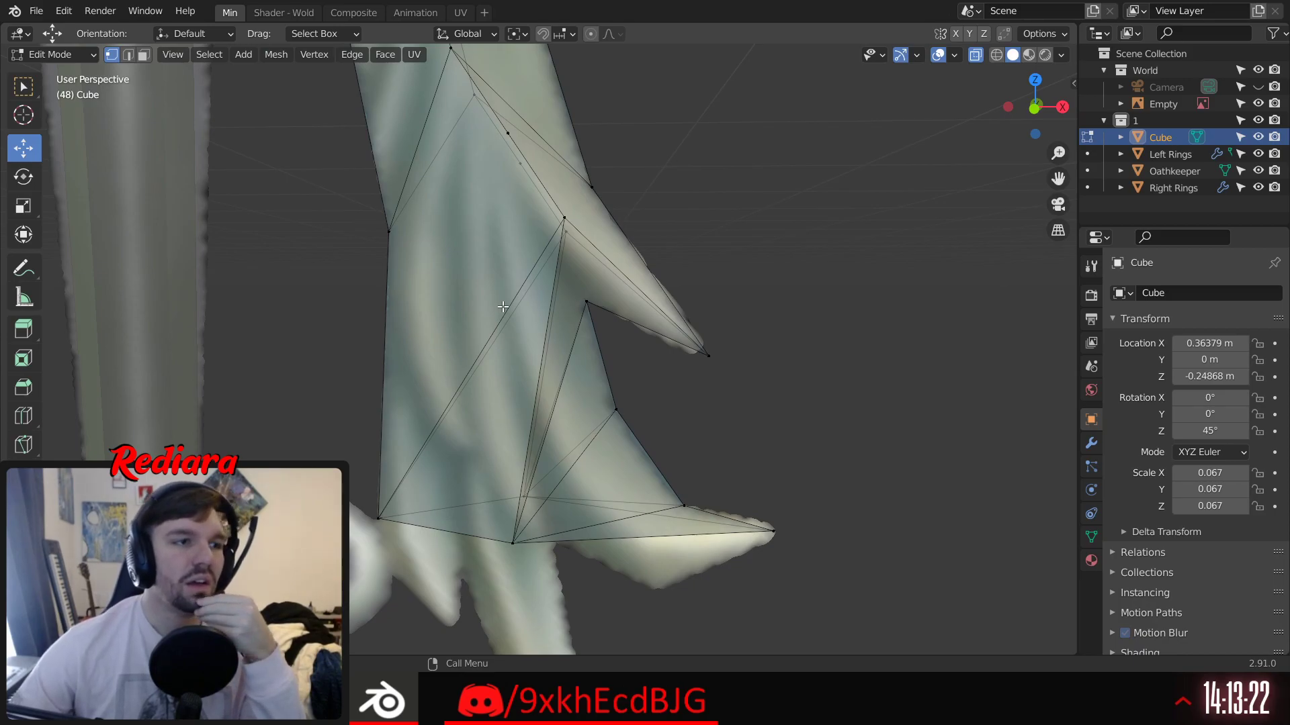
middle_click_drag(488, 284, 532, 298, "shift")
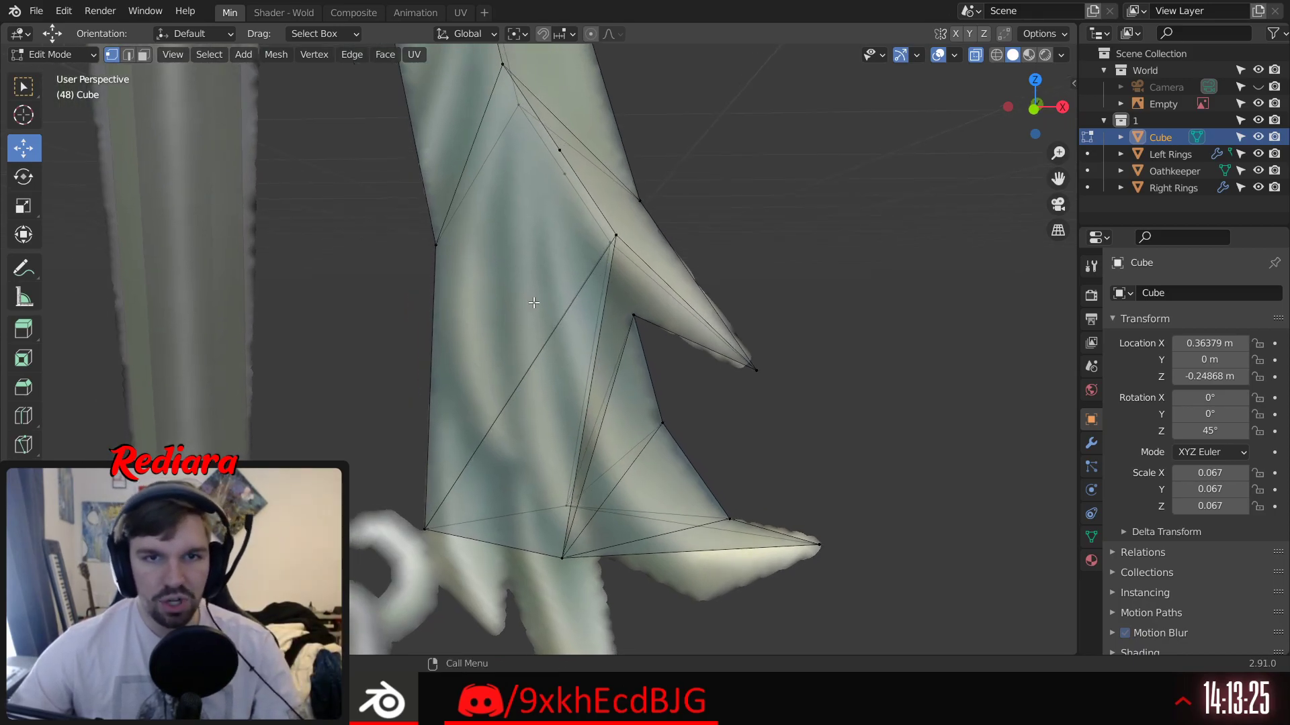
left_click(1034, 111)
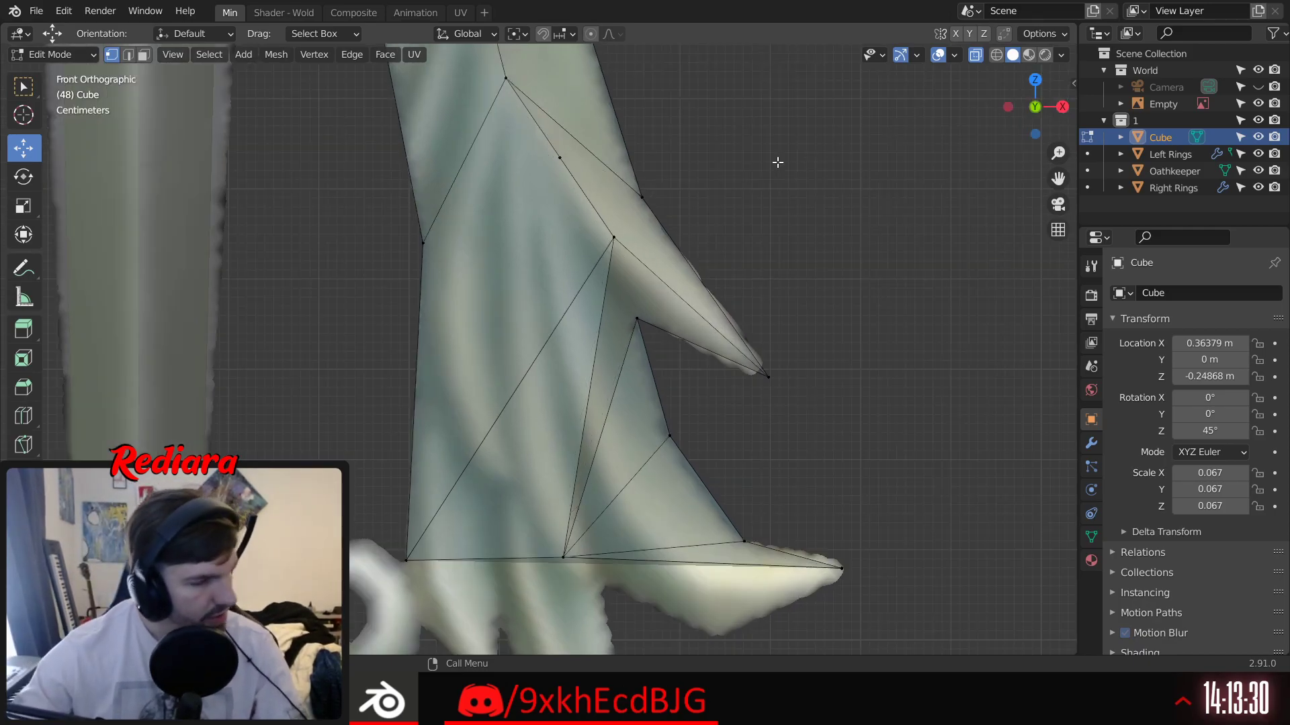
middle_click_drag(691, 234, 731, 233, "shift")
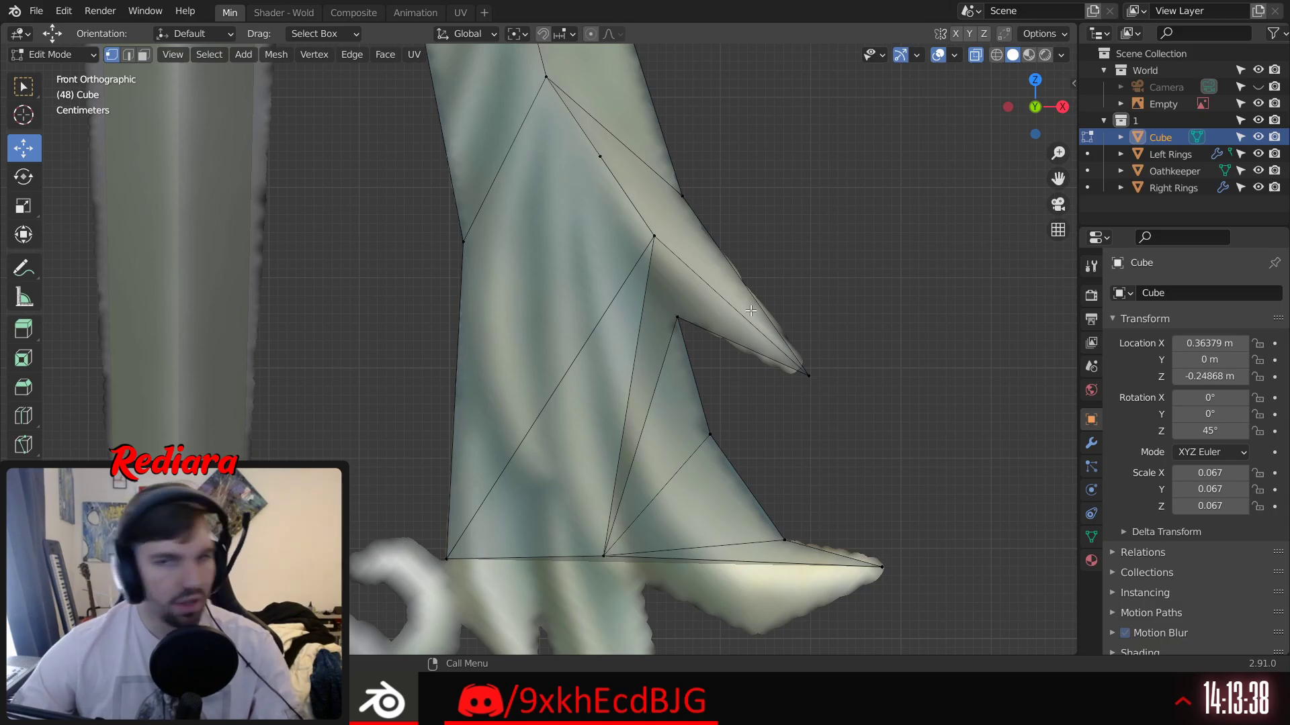
middle_click_drag(591, 312, 585, 318, "shift")
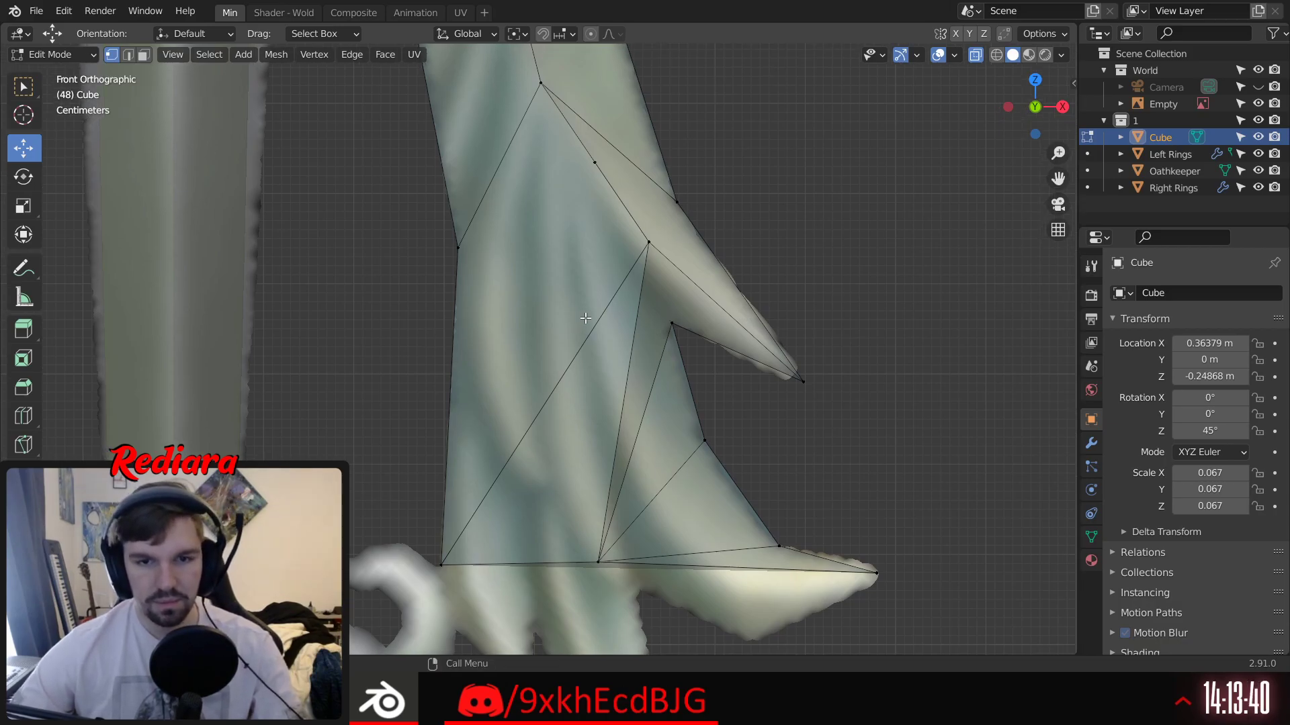
middle_click_drag(699, 389, 658, 339)
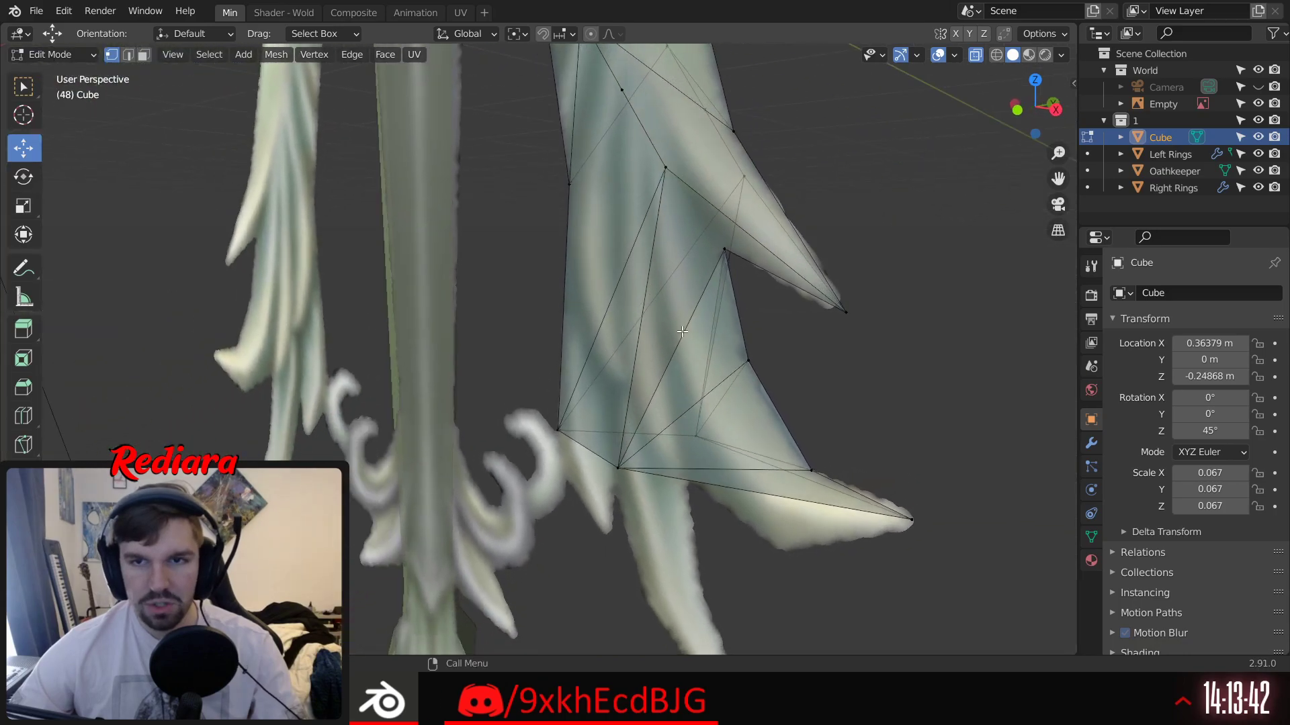
left_click(1017, 109)
middle_click_drag(754, 259, 841, 375, "shift")
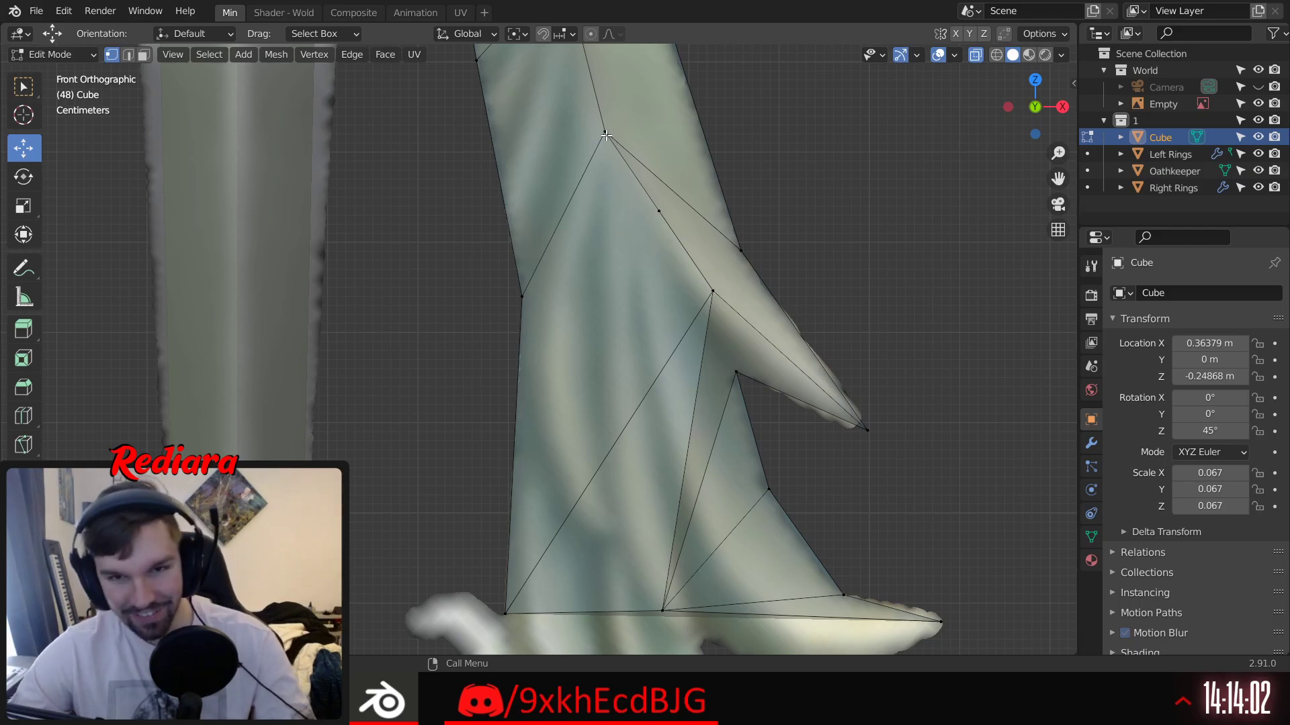
Step: Subdivide the diagonal edge from the bottom inner corner to the spike's base vertex on both sides of the wing
middle_click_drag(586, 536, 645, 544)
left_click(495, 611)
left_click(739, 296, "shift")
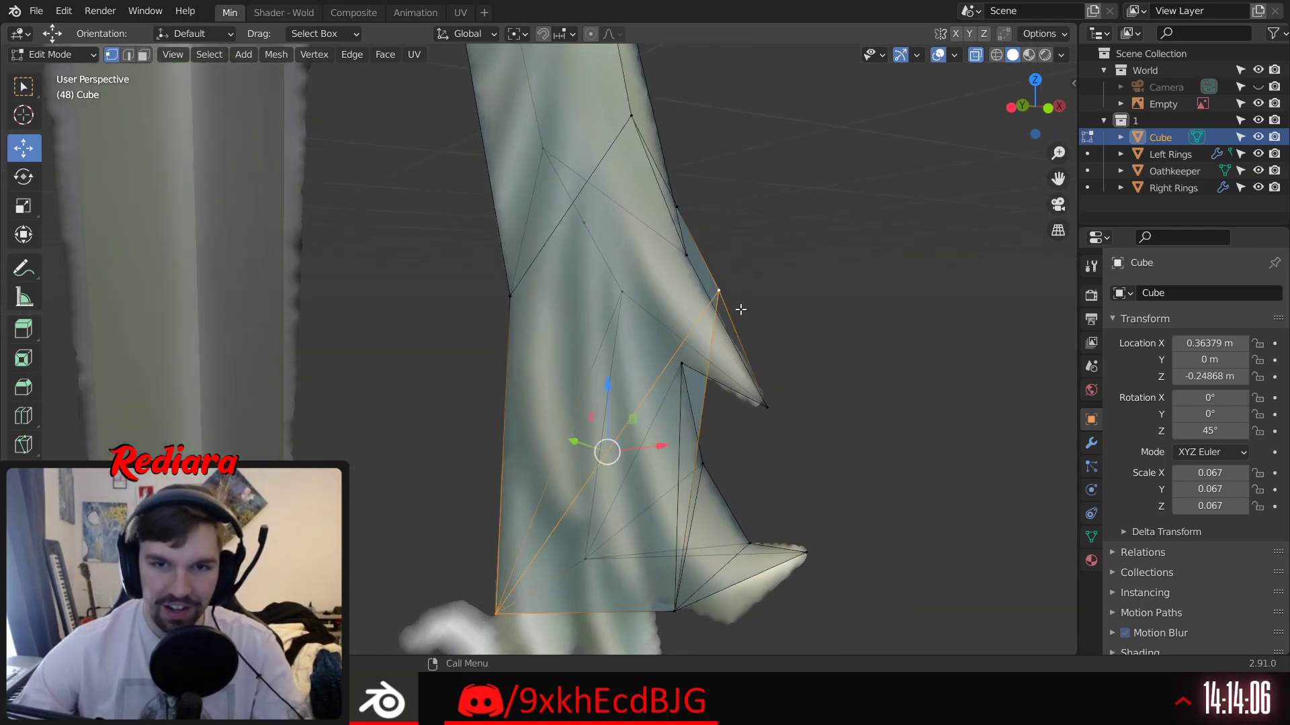
left_click(495, 611)
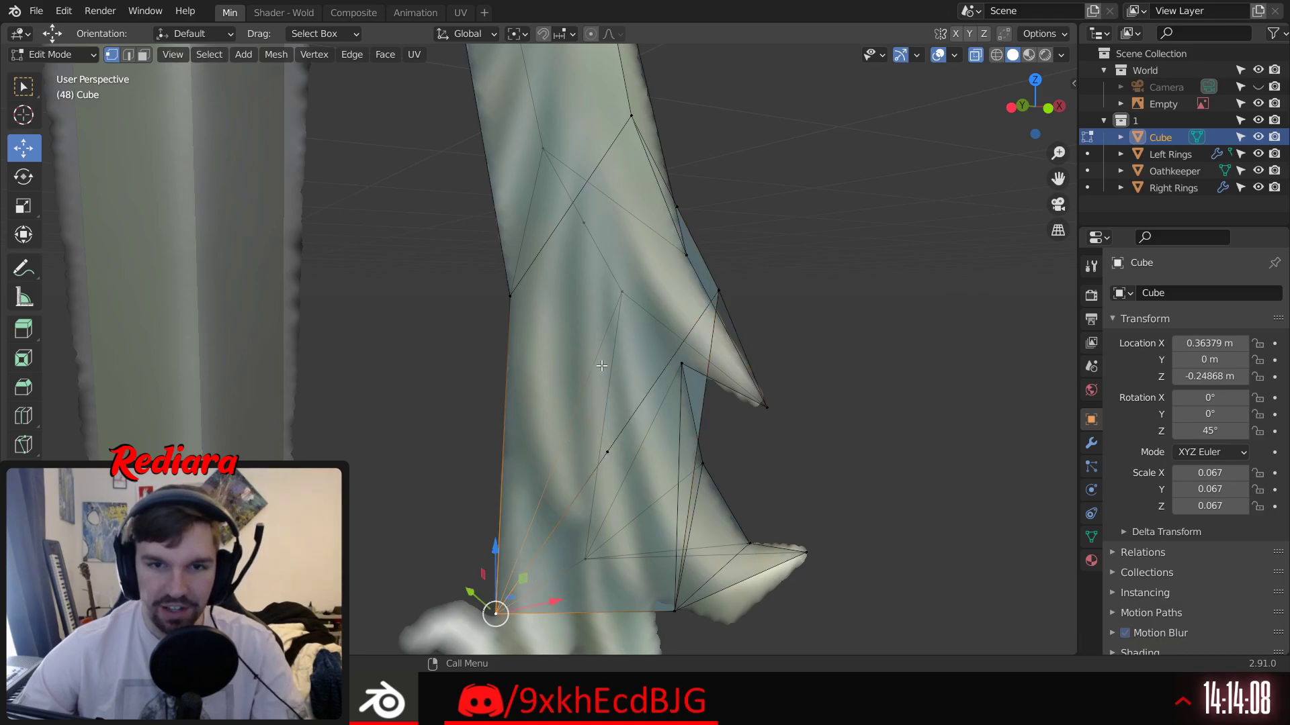
left_click(624, 296)
middle_click_drag(722, 369, 697, 403)
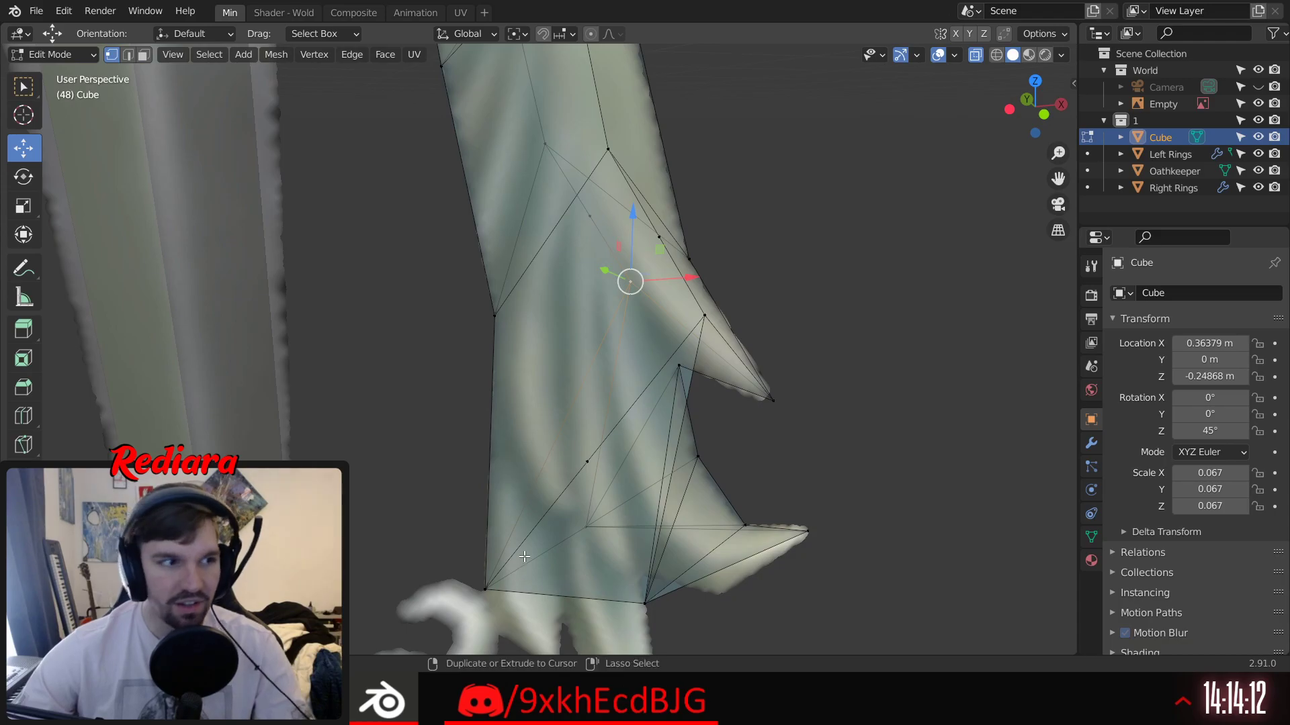
middle_click_drag(521, 344, 517, 363)
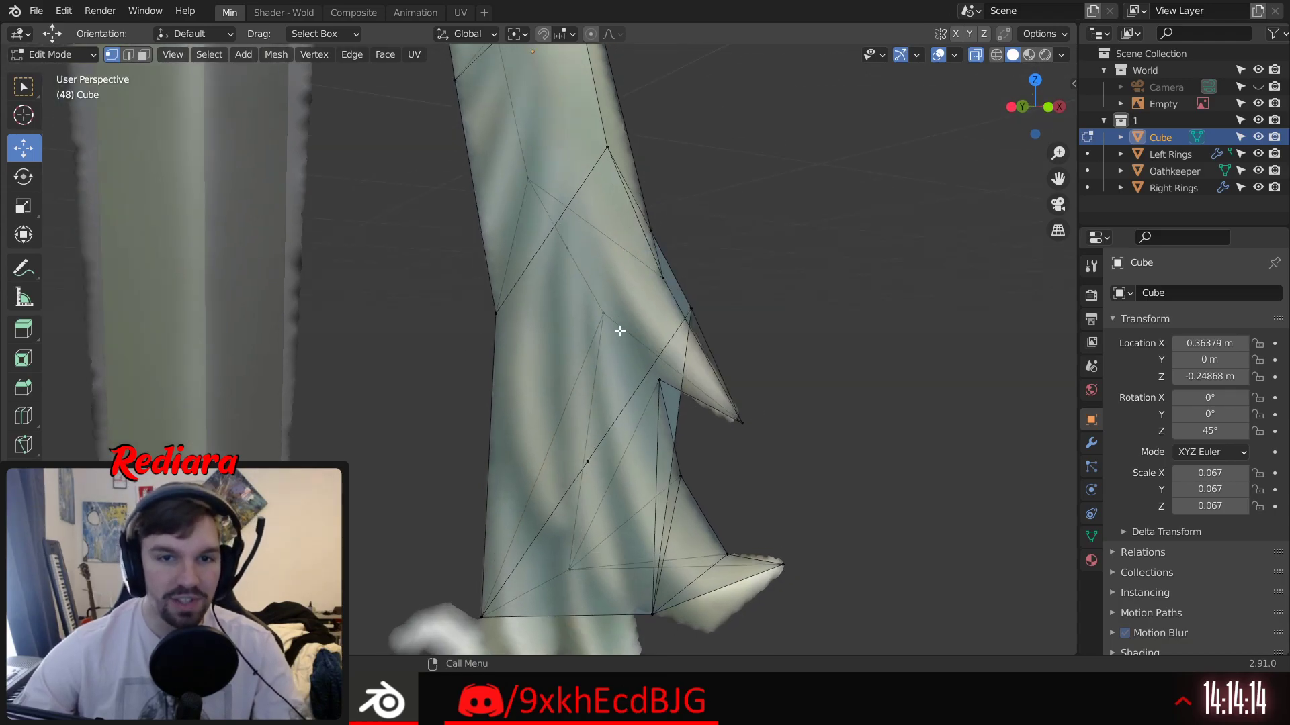
left_click(483, 618, "shift")
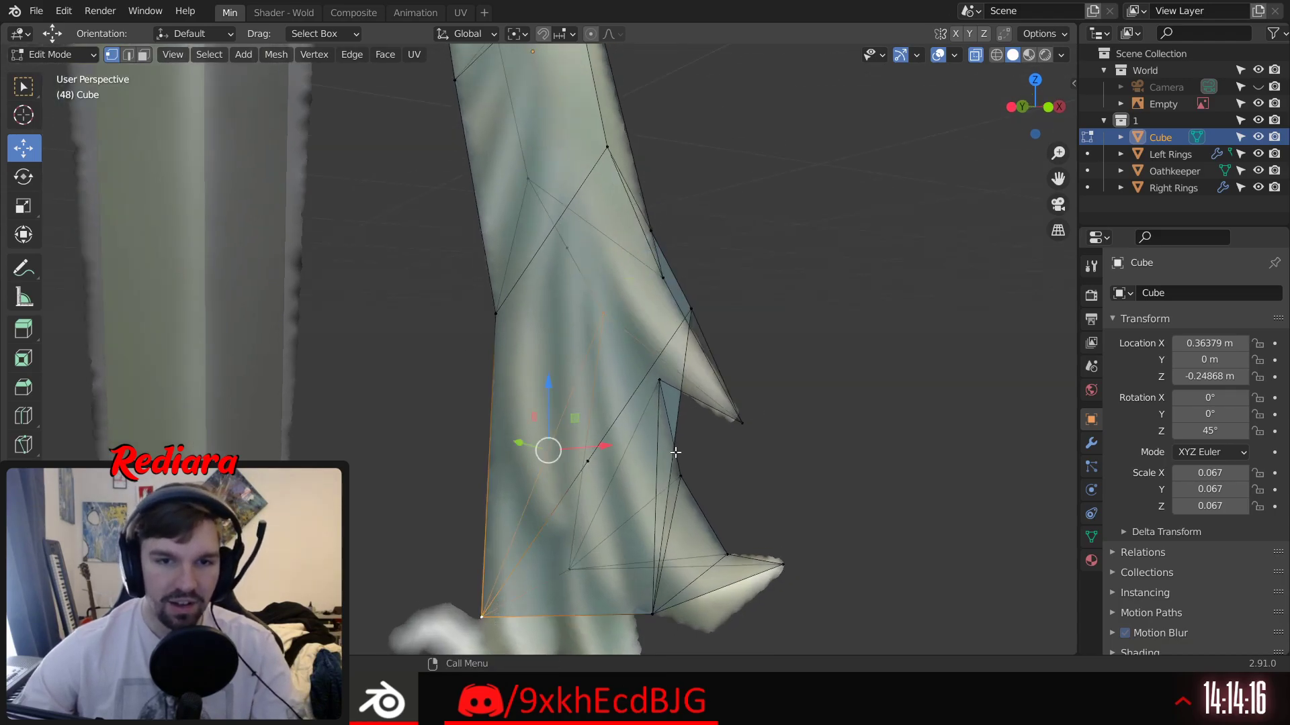
Step: In front view, slide the diagonal edge's midpoint vertex along the edge towards the spike's base
middle_click_drag(847, 411, 832, 414)
left_click(1047, 108)
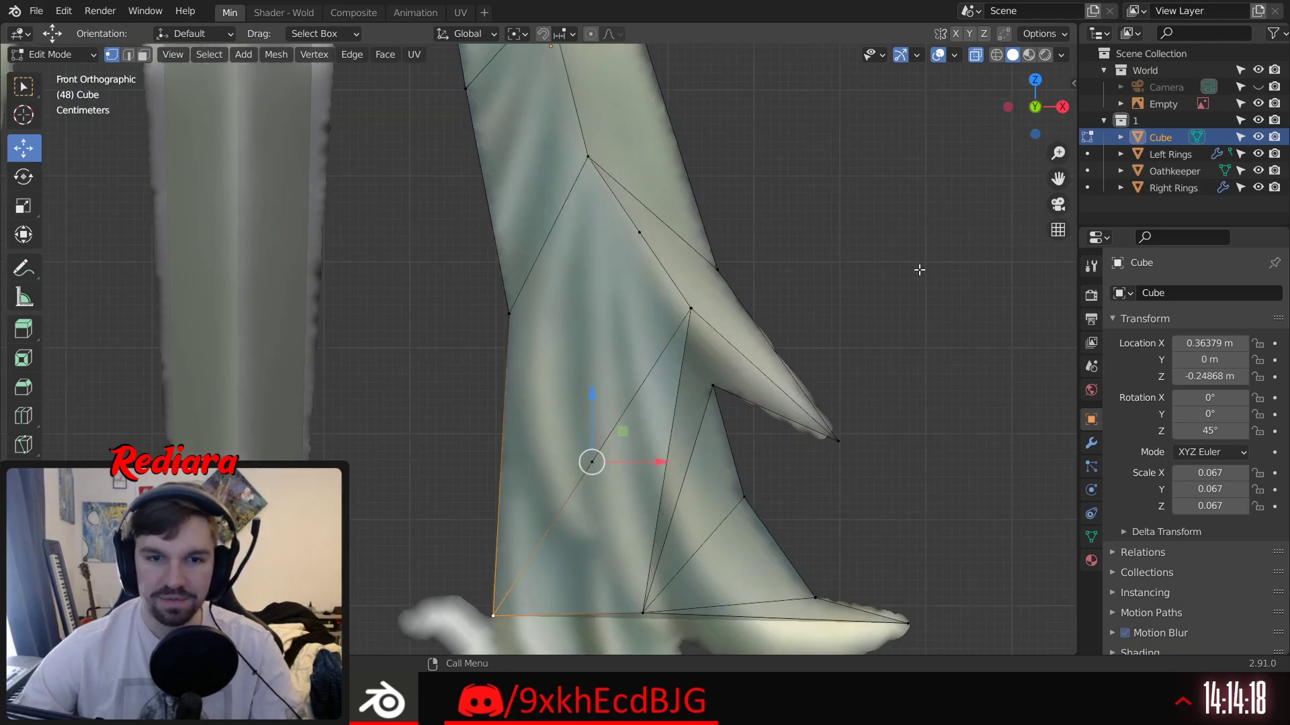
middle_click_drag(894, 477, 892, 368, "shift")
left_click(846, 390)
left_click(588, 354)
right_click(602, 377)
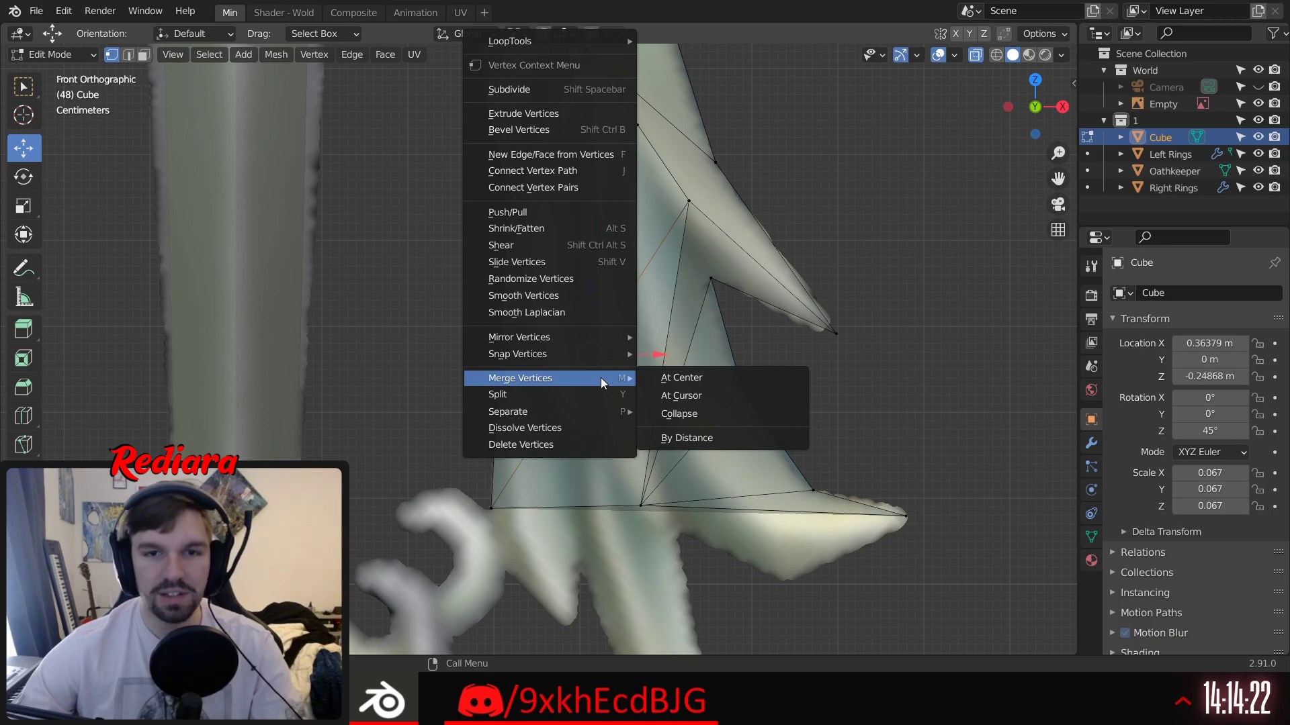
left_click(921, 210)
middle_click_drag(825, 256, 779, 296, "shift")
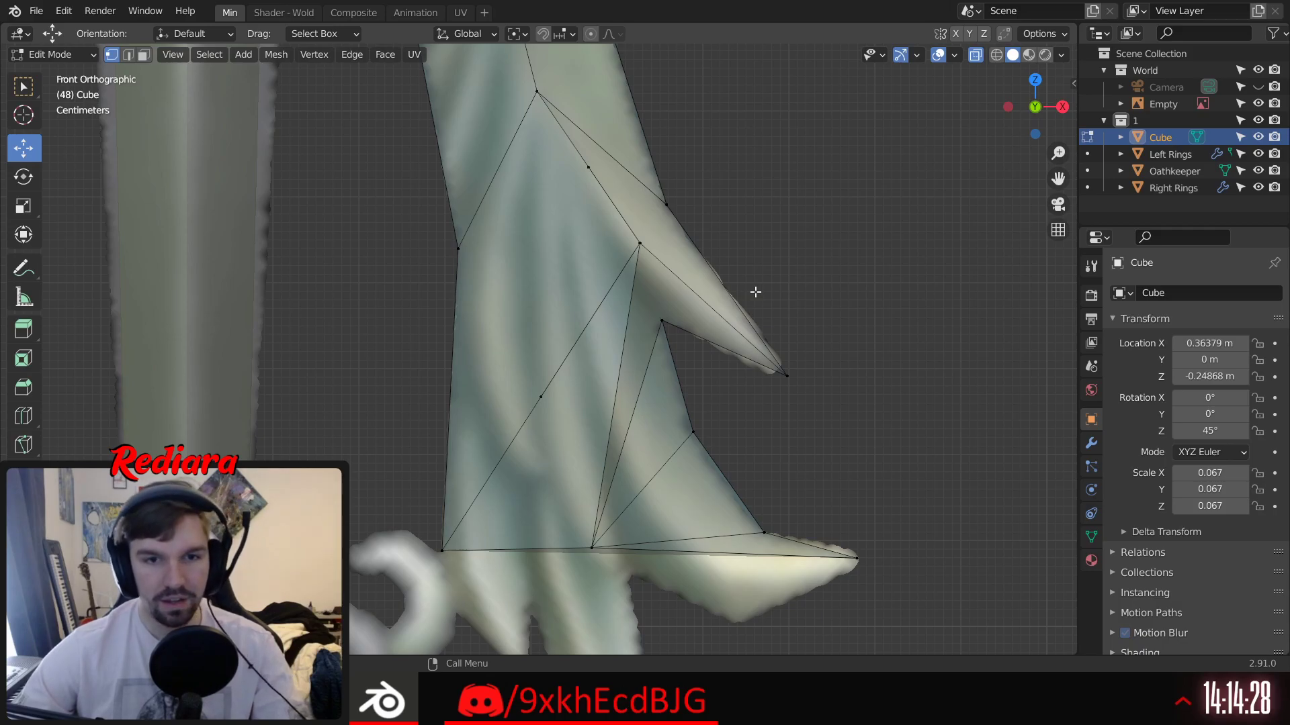
left_click(541, 396)
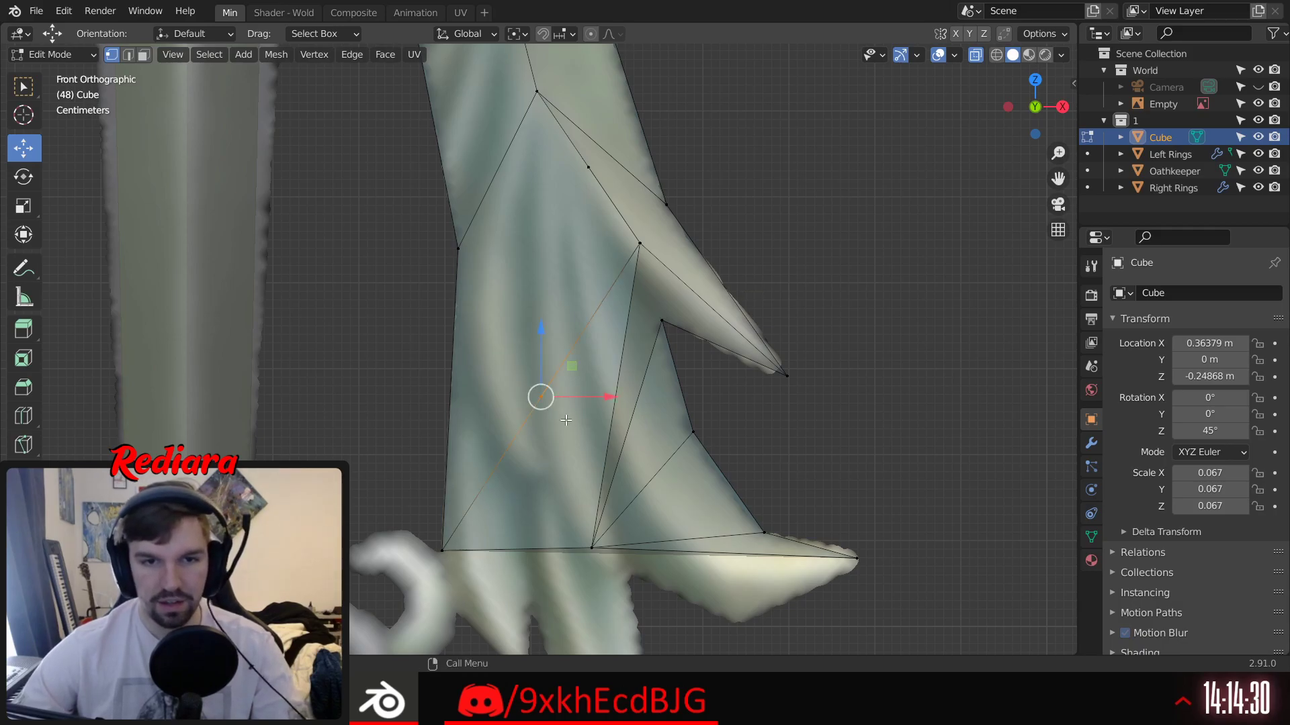
right_click(536, 396)
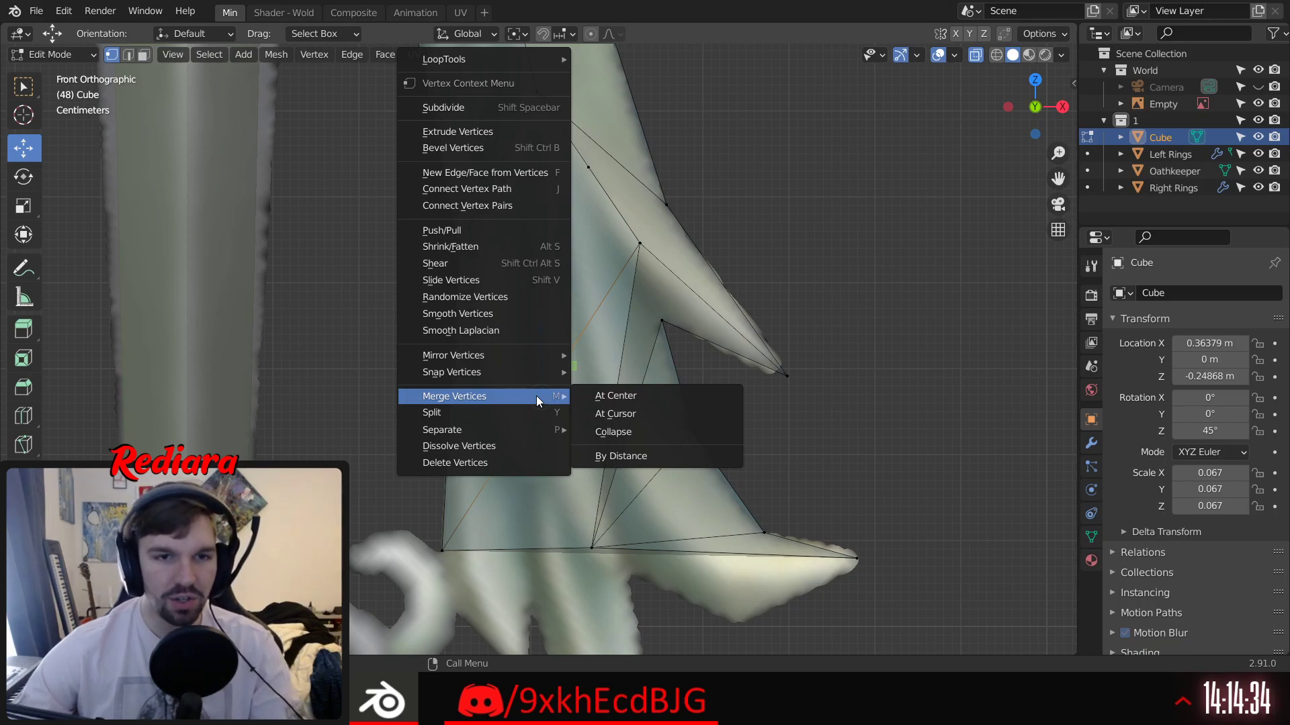
left_click(505, 280)
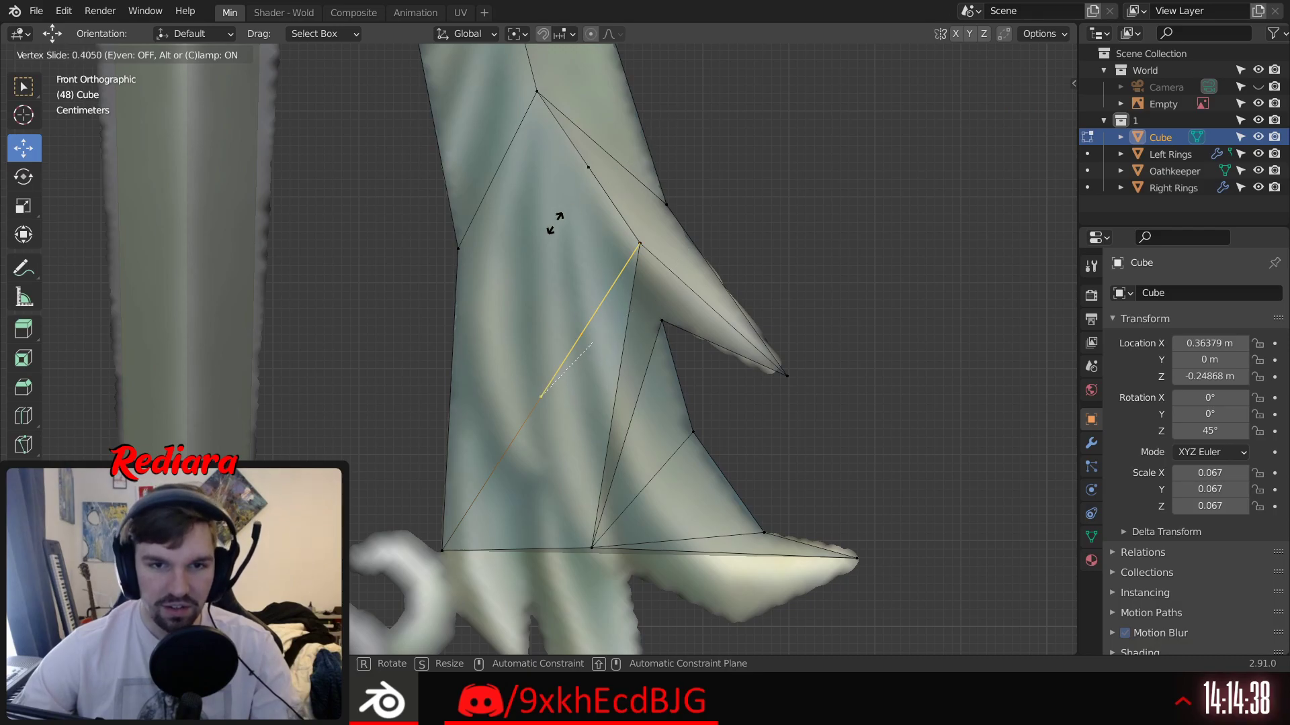
left_click(653, 140)
Step: Undo the vertex slide and the subdivisions of the lower wing's diagonal edges
middle_click_drag(576, 341, 601, 387)
key("ctrl+z")
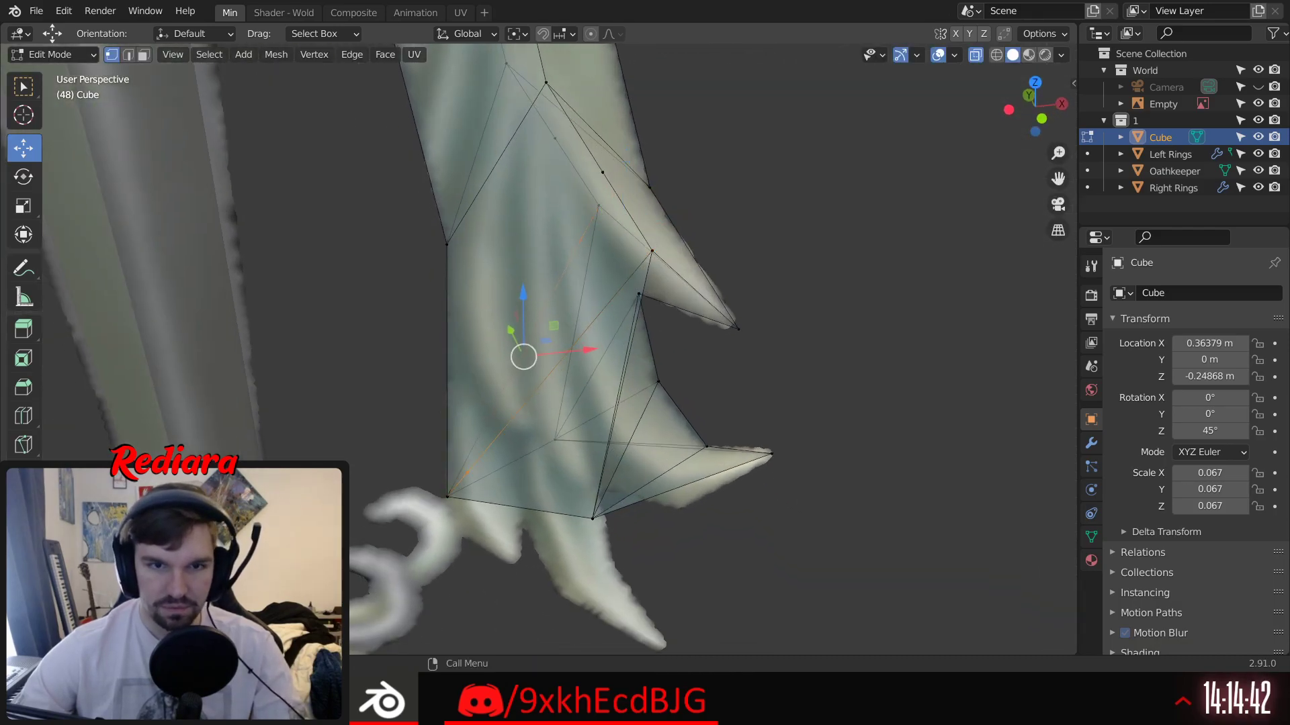
key("ctrl+z")
key("ctrl+z")
key("ctrl+shift+z")
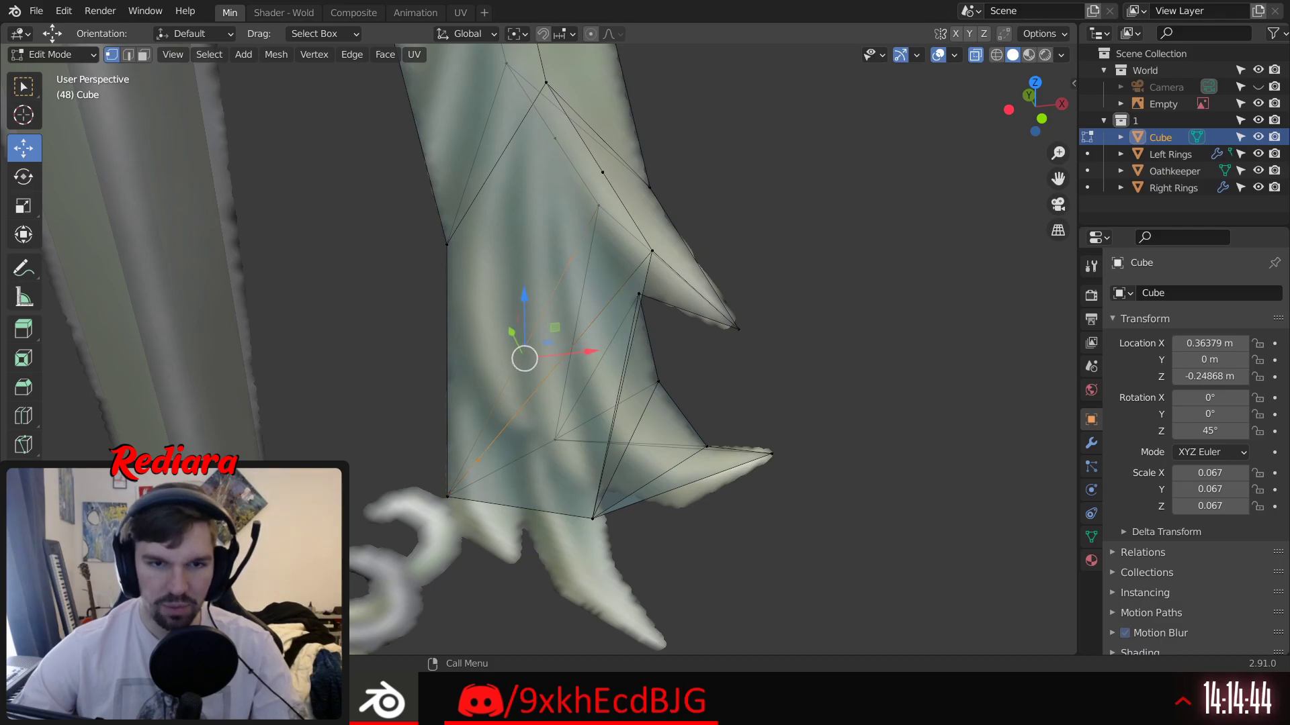
key("ctrl+shift+z")
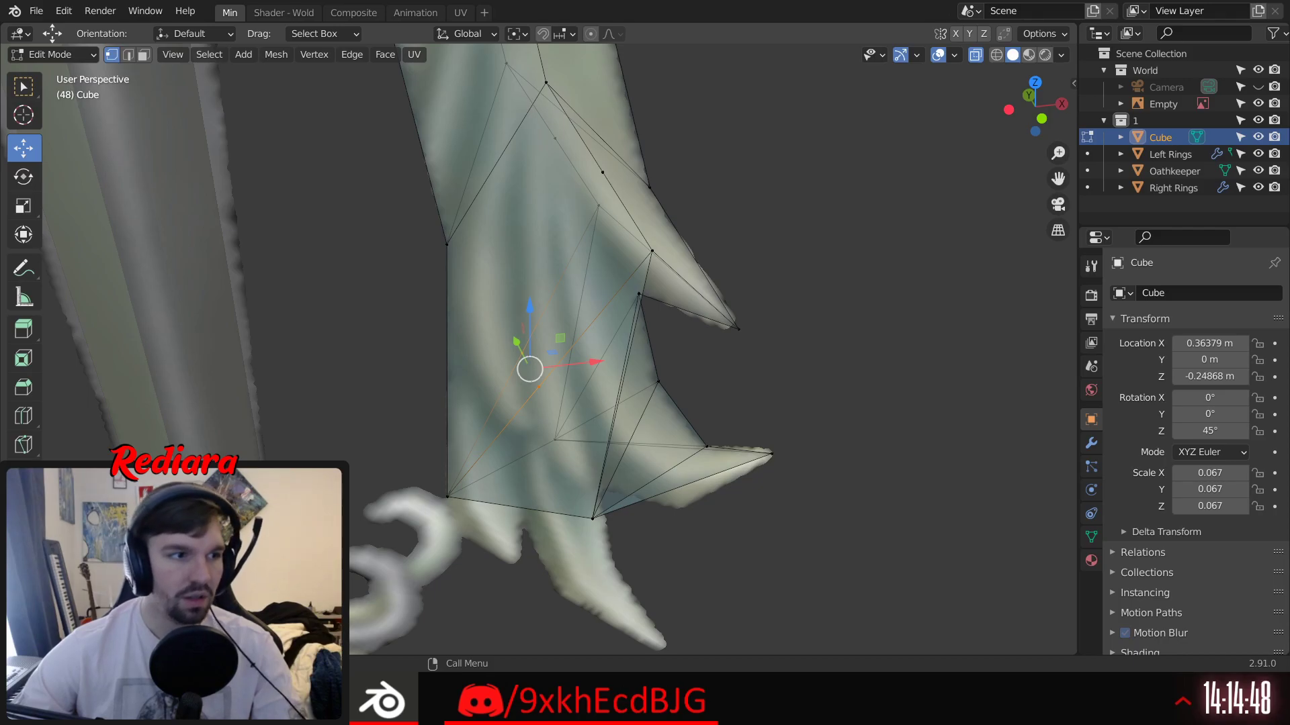
middle_click_drag(708, 429, 703, 373)
key("ctrl+z")
key("ctrl+shift+z")
key("ctrl+z")
key("ctrl+z")
key("ctrl+z")
key("ctrl+z")
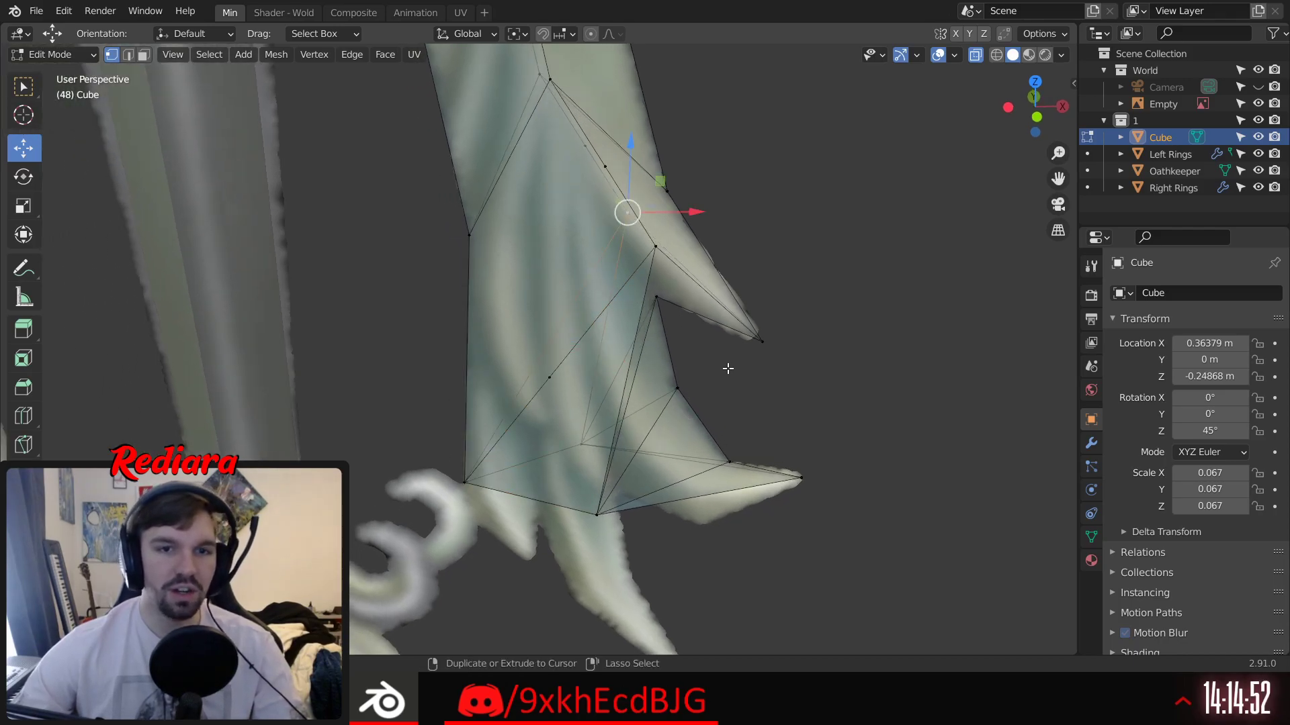
key("ctrl+z")
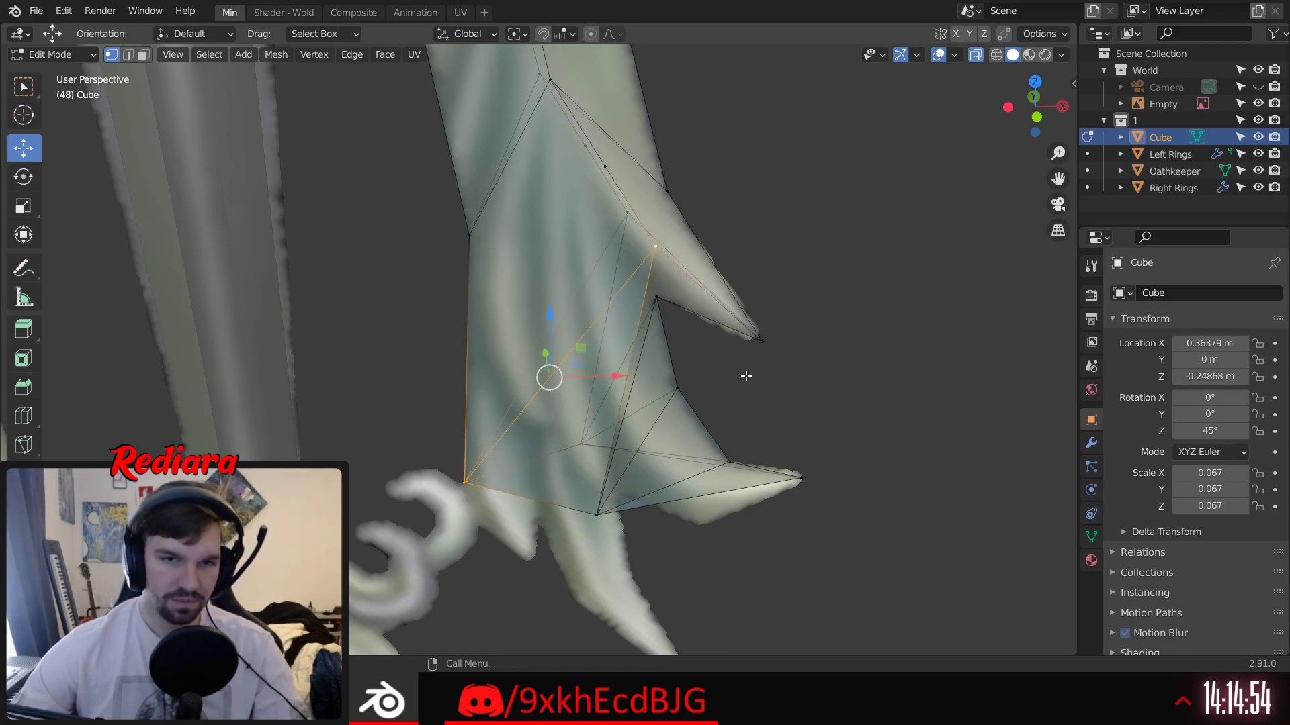
key("ctrl+shift+z")
key("ctrl+z")
middle_click_drag(764, 382, 753, 354)
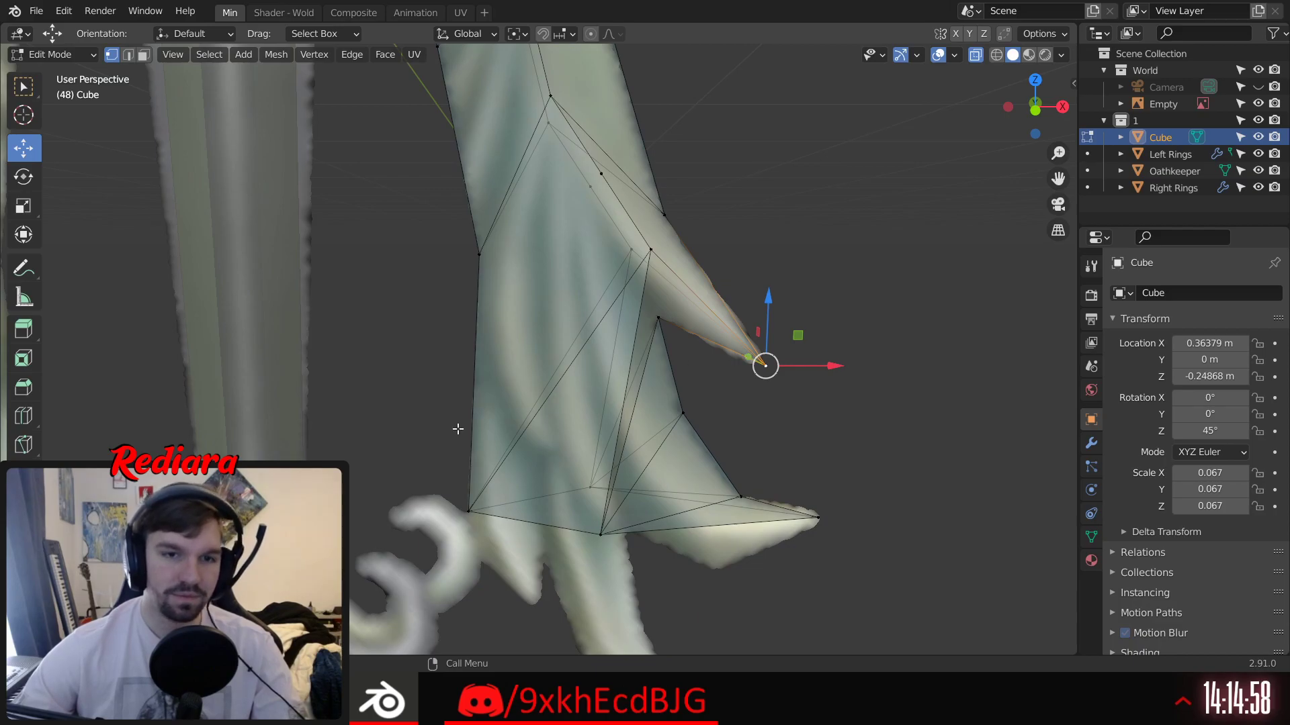
Step: Split both diagonal edges between the bottom inner corners and the spike's base vertices by repeating the subdivision
middle_click_drag(481, 421, 510, 427)
left_click(431, 521)
left_click(619, 256, "shift")
key("shift+r")
left_click(428, 523)
left_click(570, 265, "shift")
key("shift+r")
Step: Slide the midpoint vertex of one side's diagonal edge about halfway up towards the spike's base vertex
middle_click_drag(851, 306, 823, 326)
left_click(705, 429)
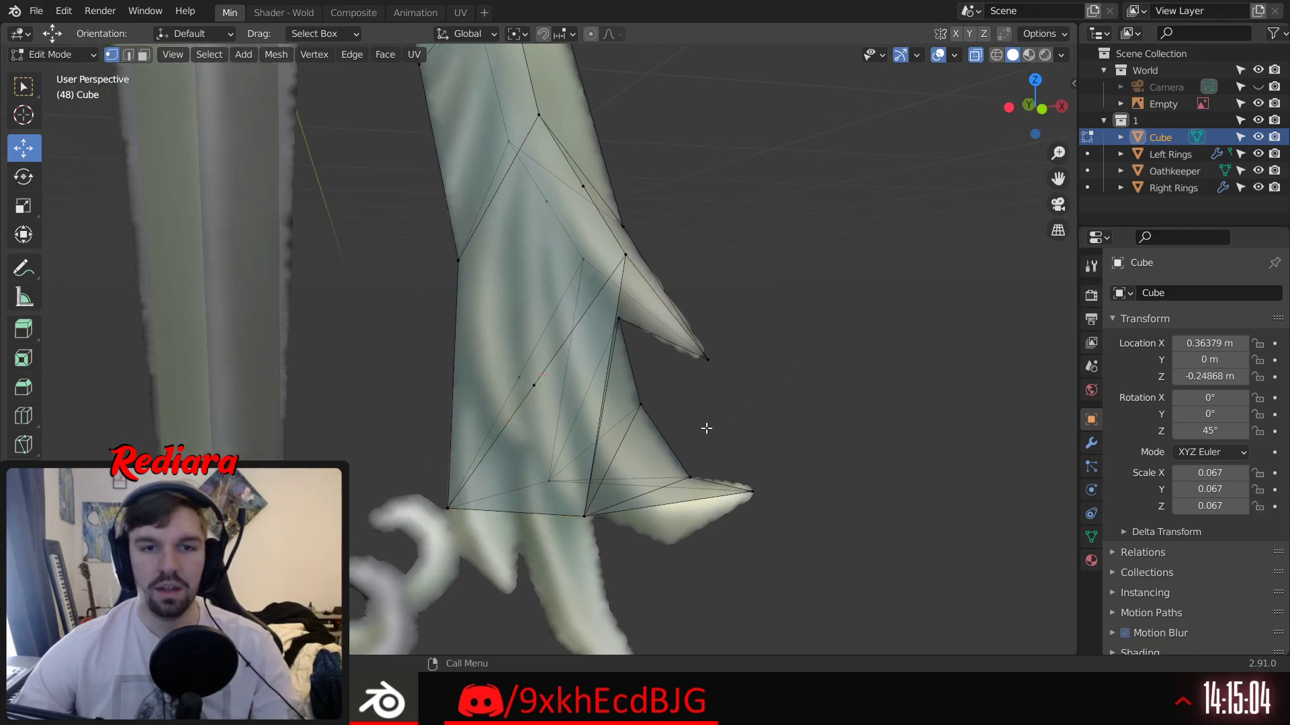
left_click(536, 386)
middle_click_drag(536, 386, 533, 383)
right_click(539, 383)
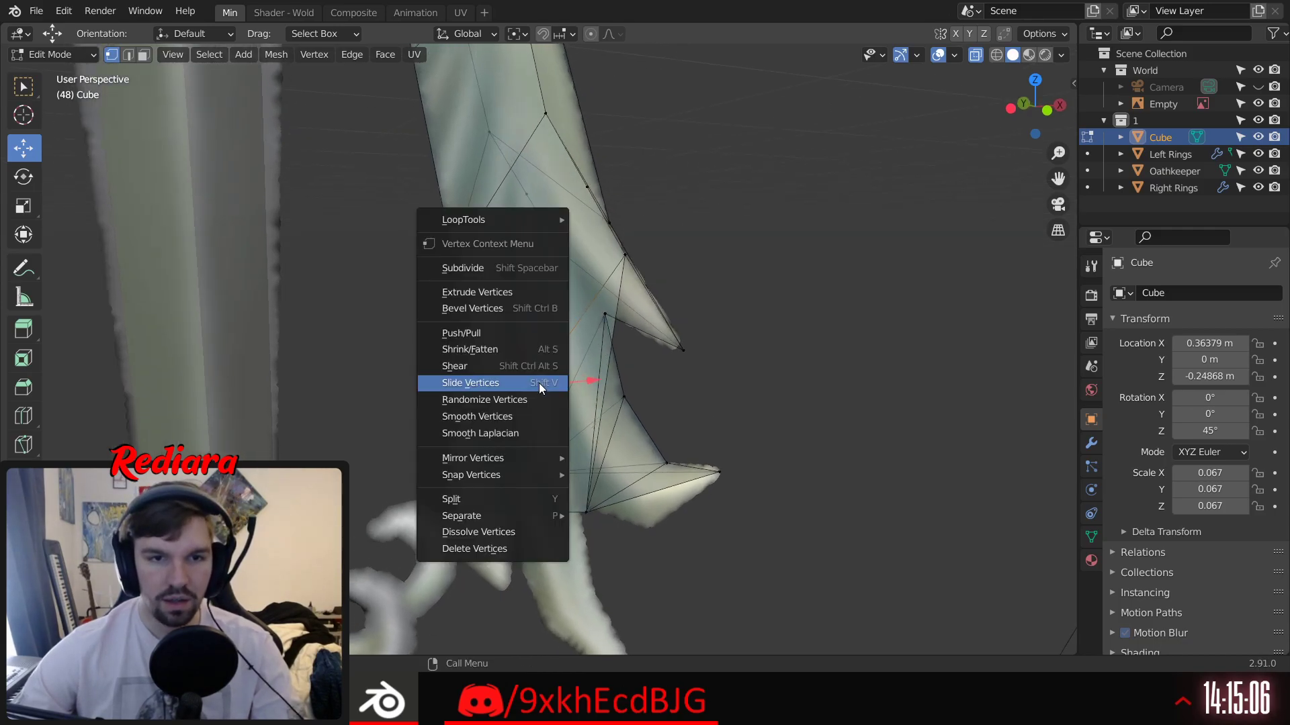
left_click(539, 383)
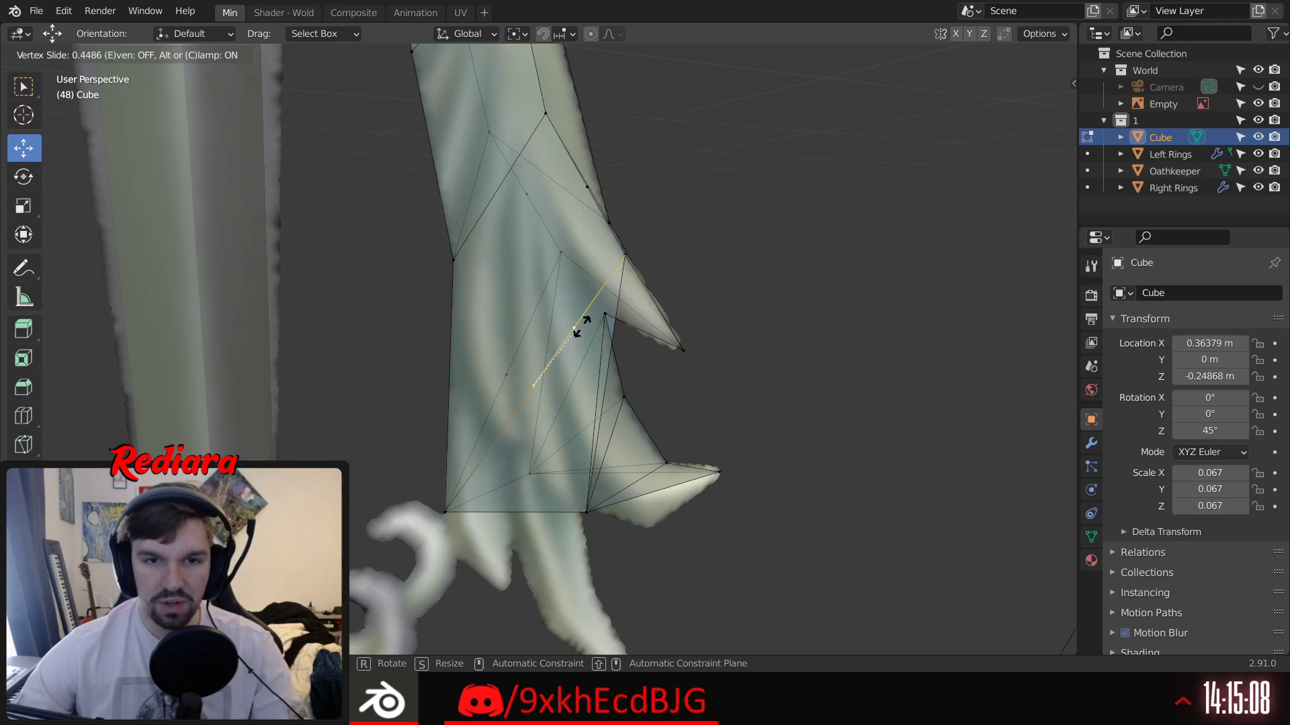
left_click(602, 311)
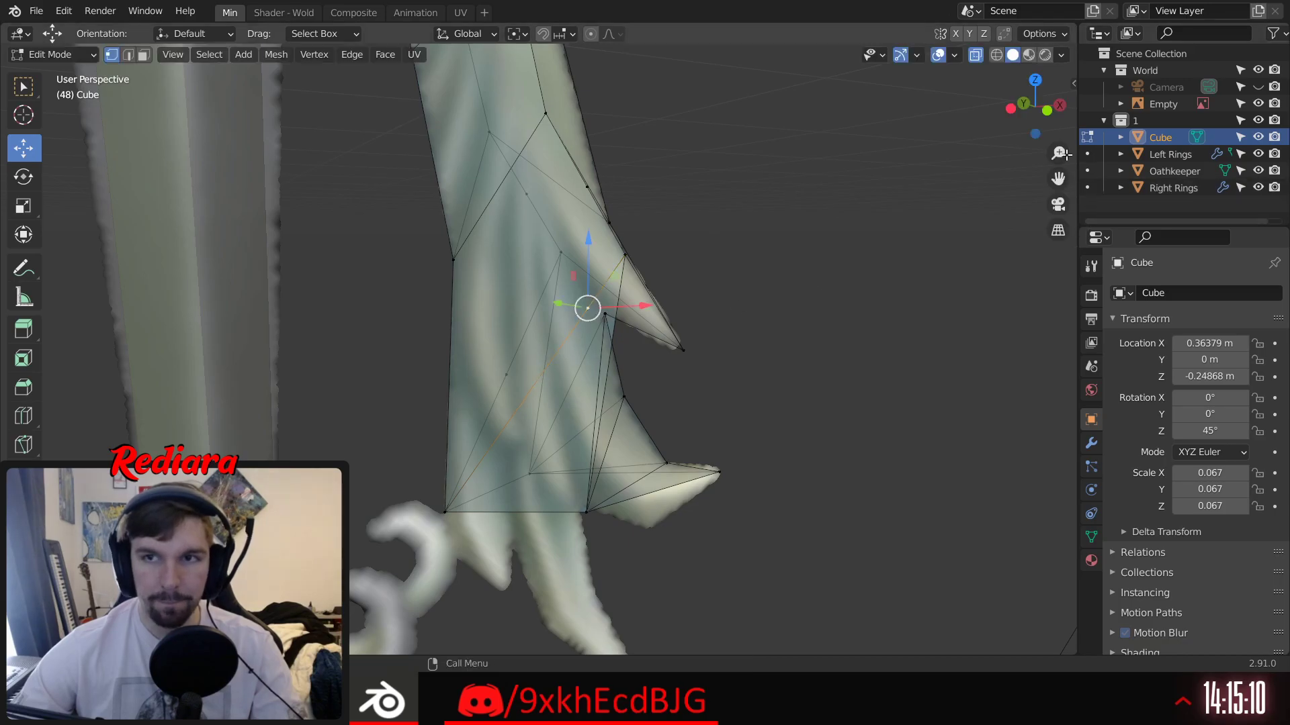
Step: In front view, slide the near-side diagonal edge's midpoint vertex towards the spike's base by a factor of about 0.54
left_click(1047, 112)
scroll(608, 278, "up", 2)
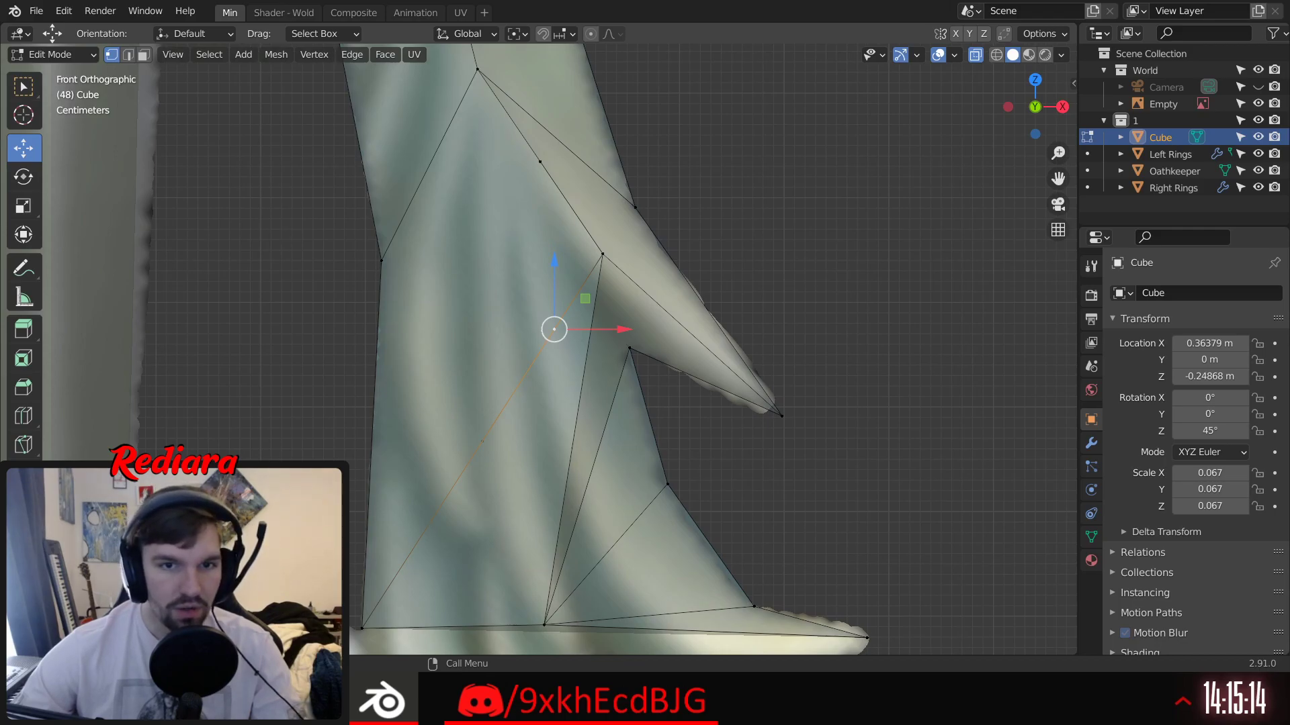
left_click(482, 441)
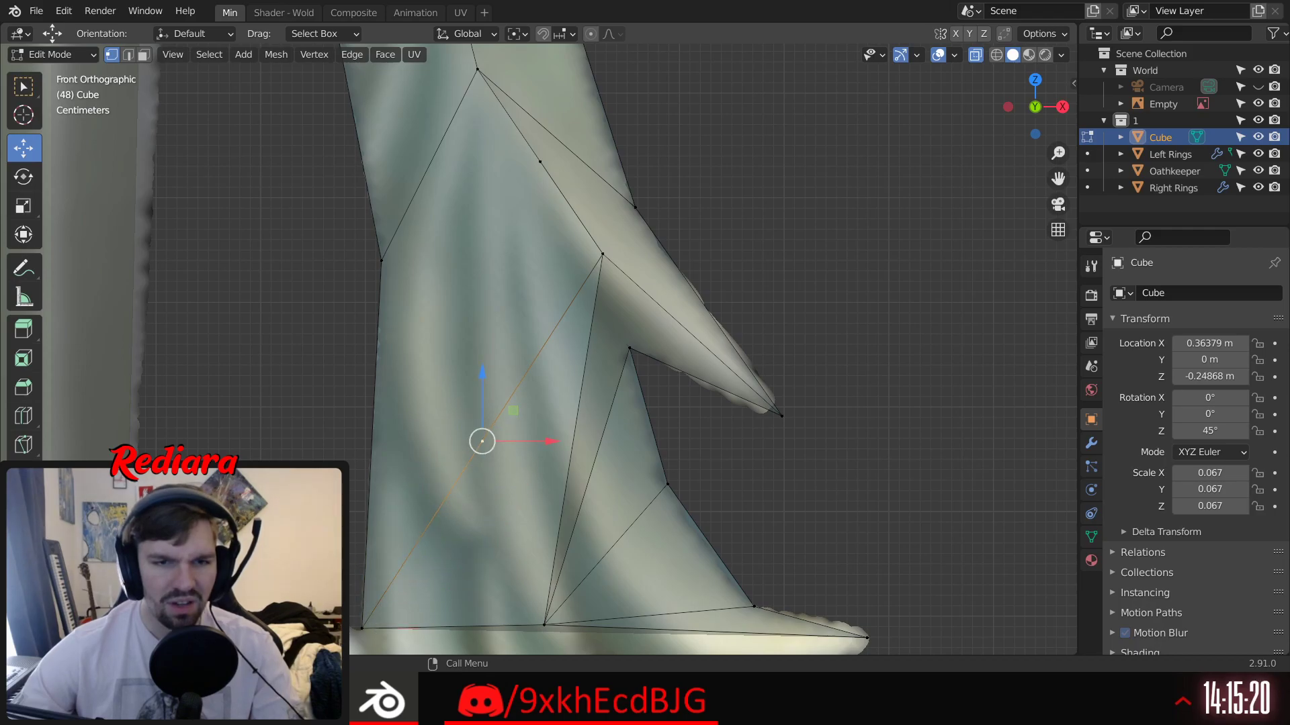
left_click(363, 628)
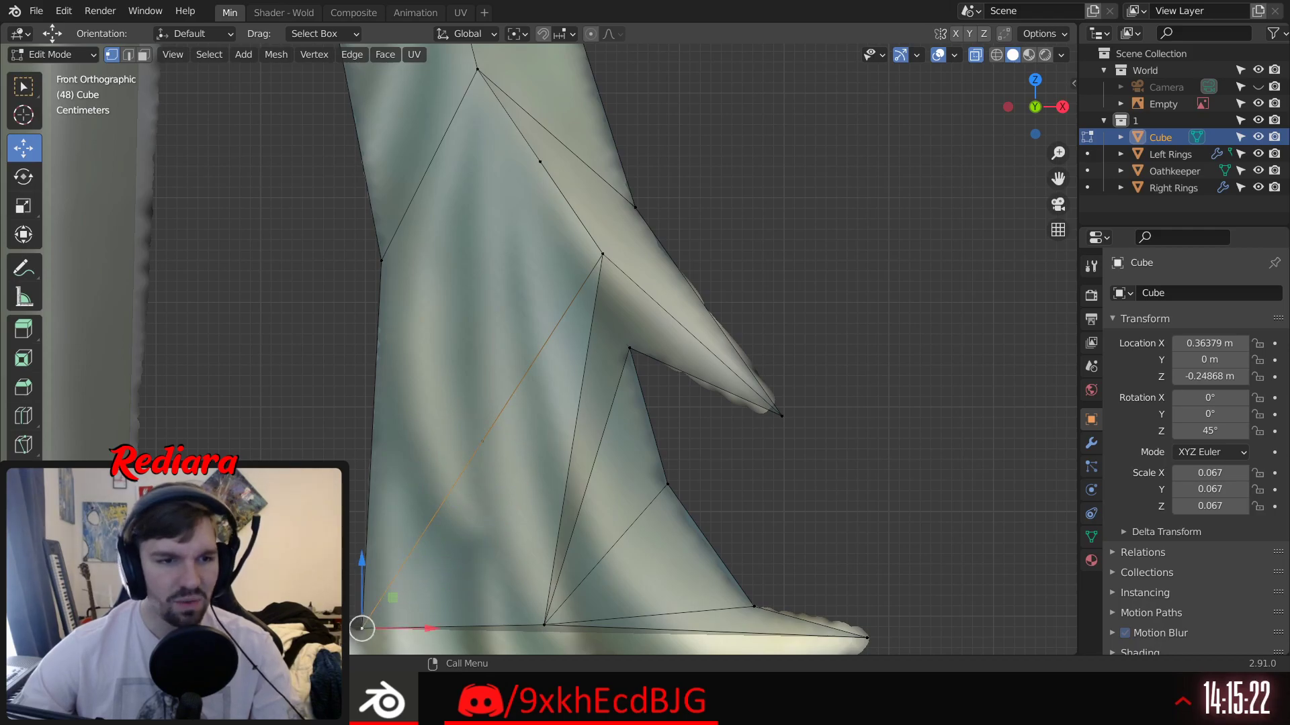
left_click(482, 441)
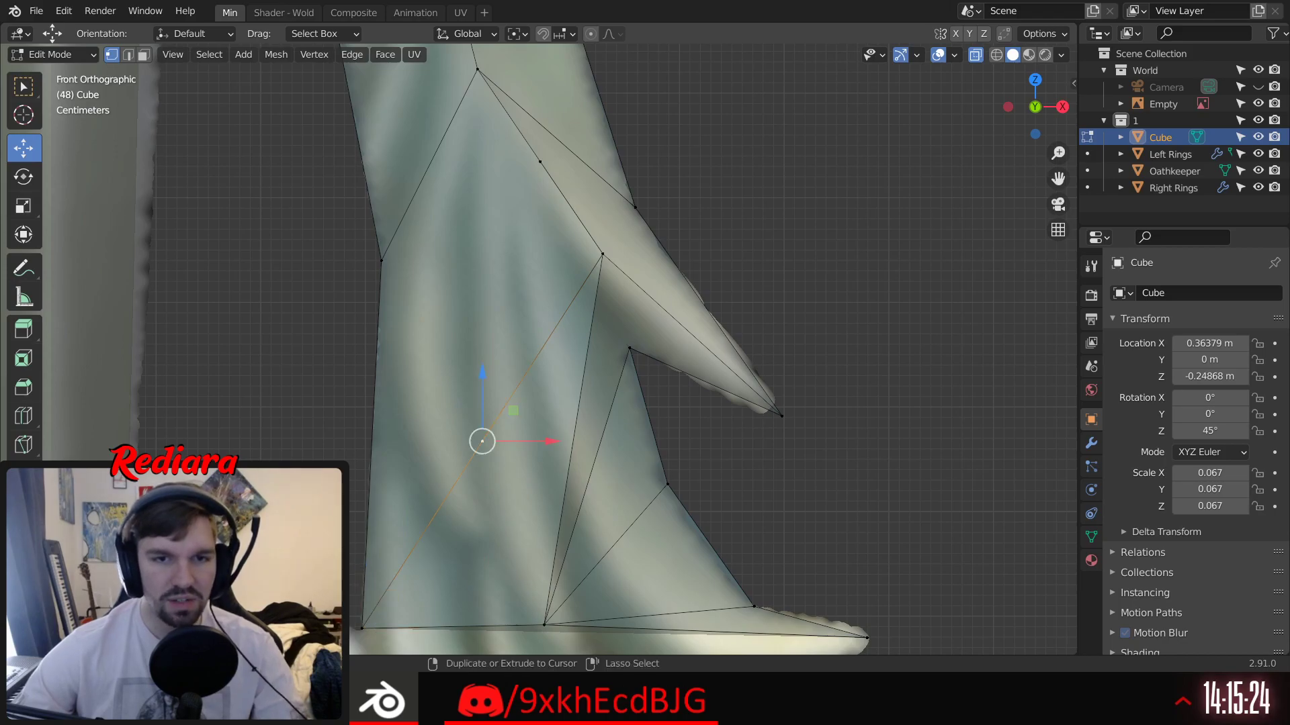
right_click(485, 445)
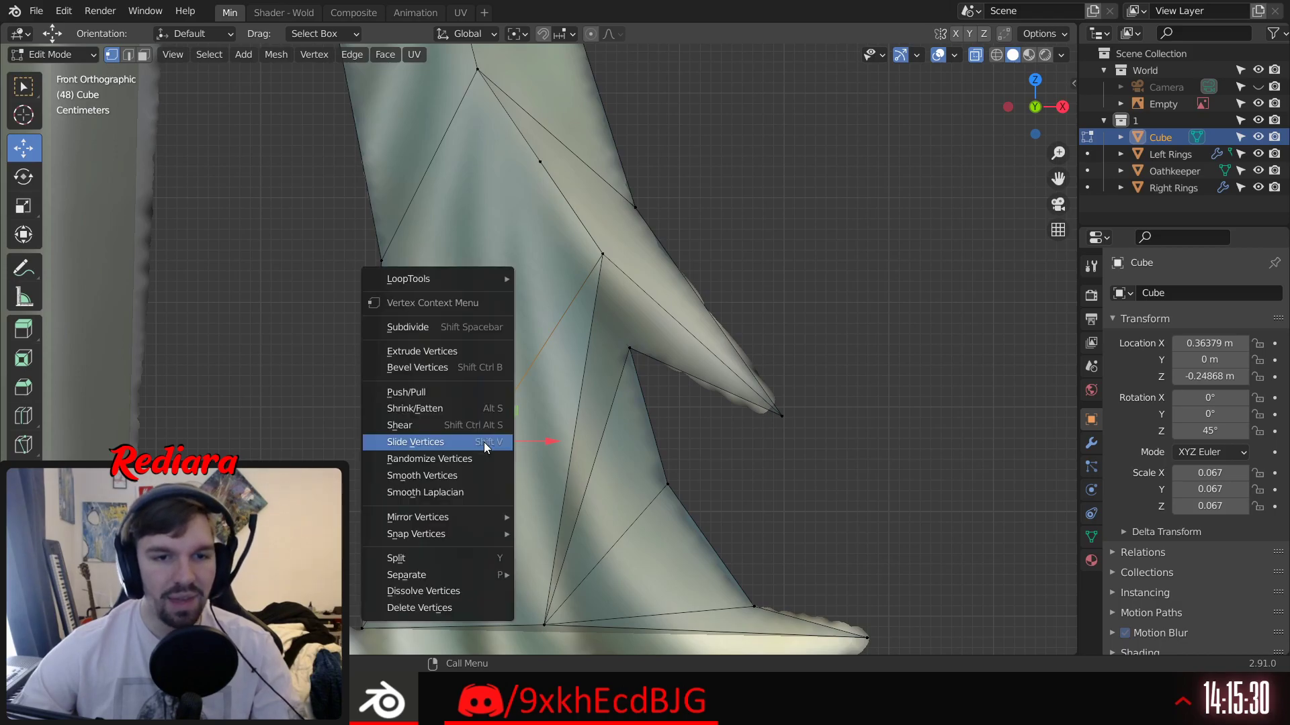
left_click(484, 442)
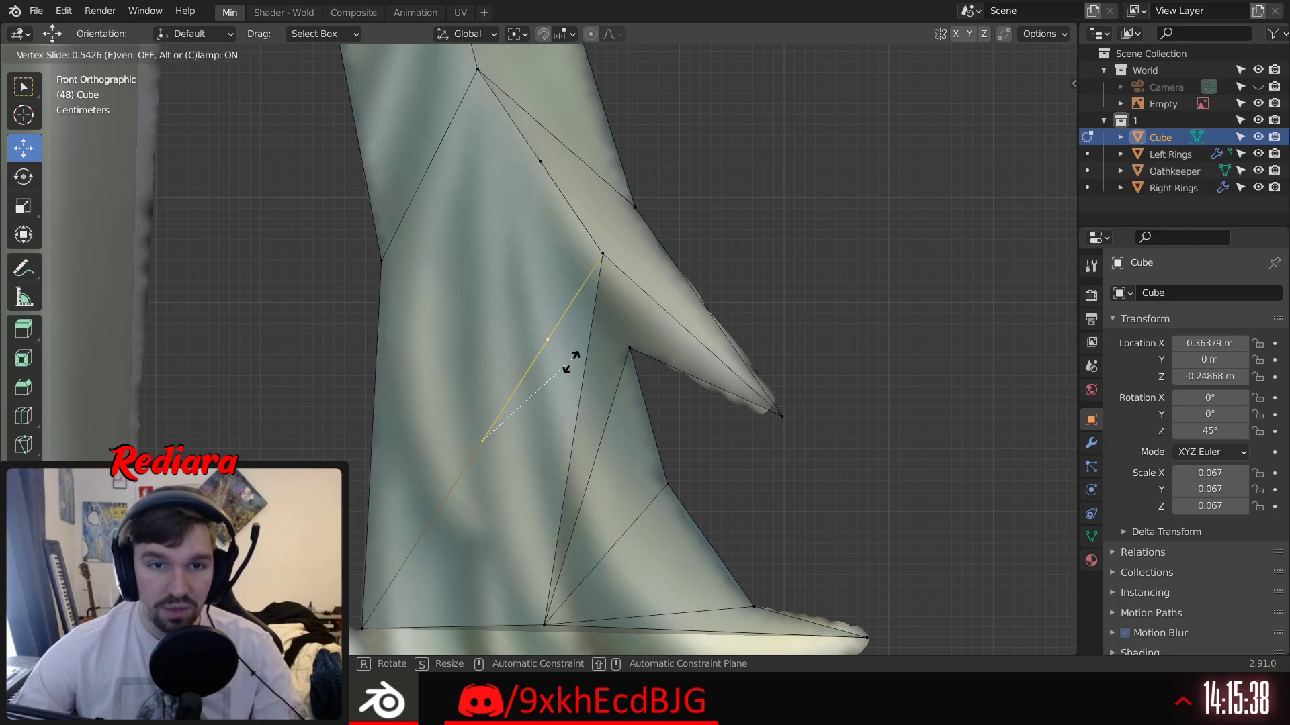
left_click(571, 363)
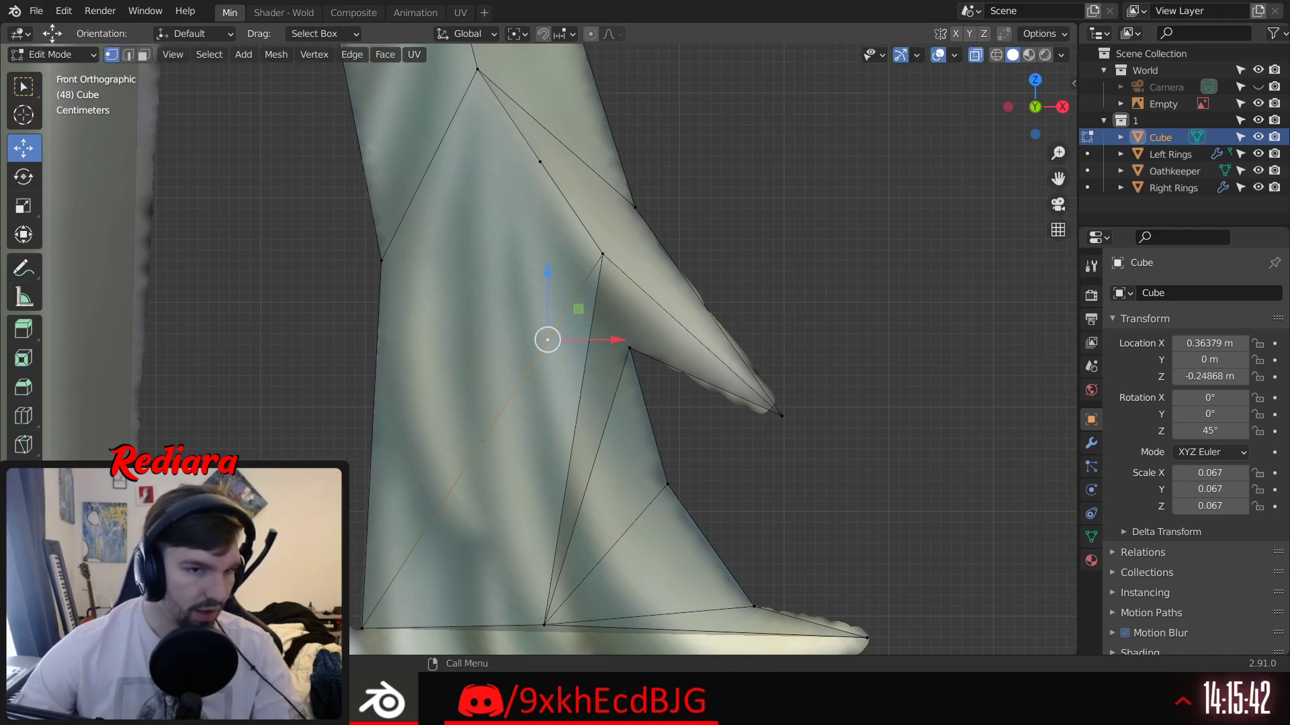
Step: Slide the opposite side's midpoint vertex about halfway up its diagonal edge towards the spike's base, and undo the last small adjustment
middle_click_drag(458, 349, 474, 421)
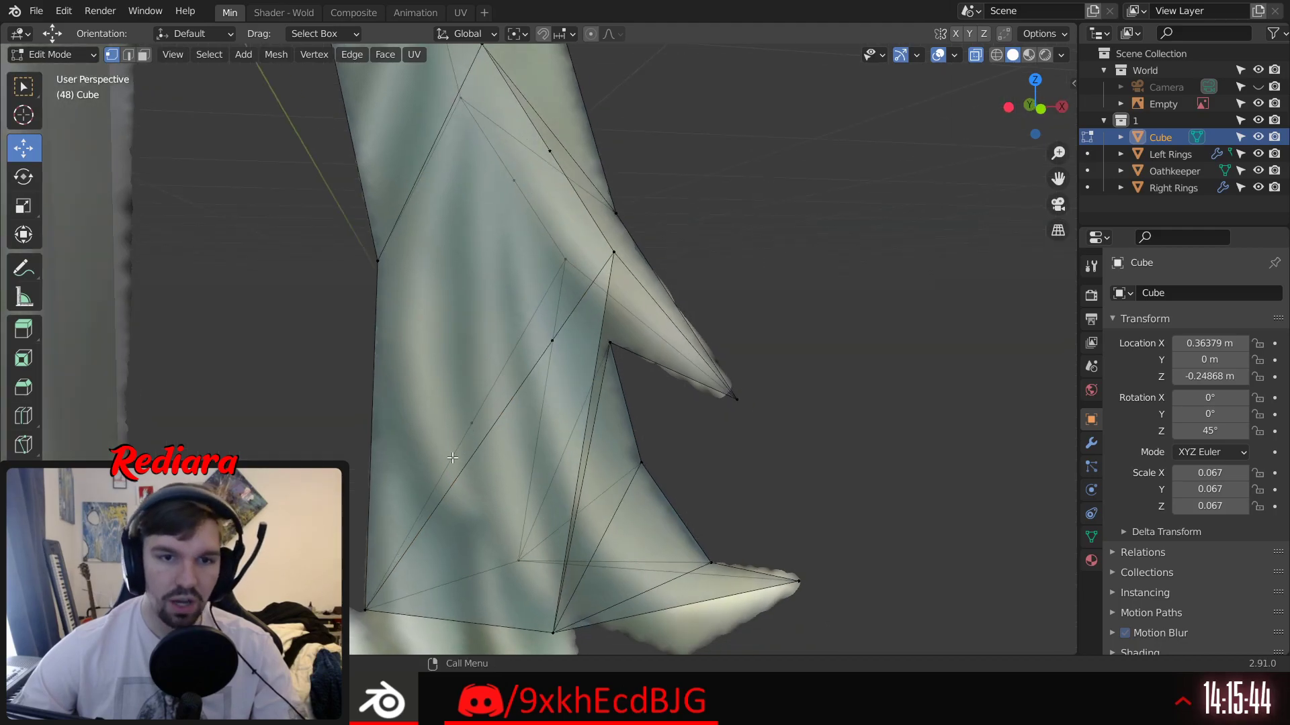
right_click(474, 422)
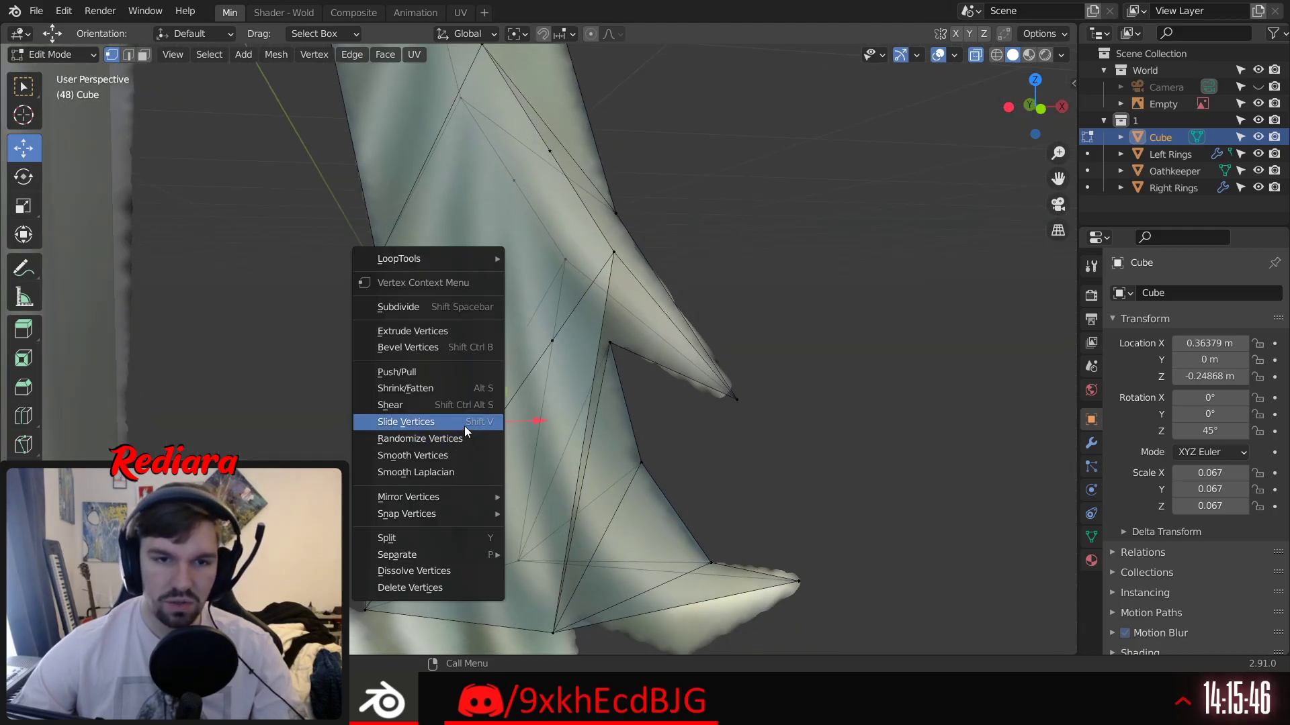
left_click(465, 426)
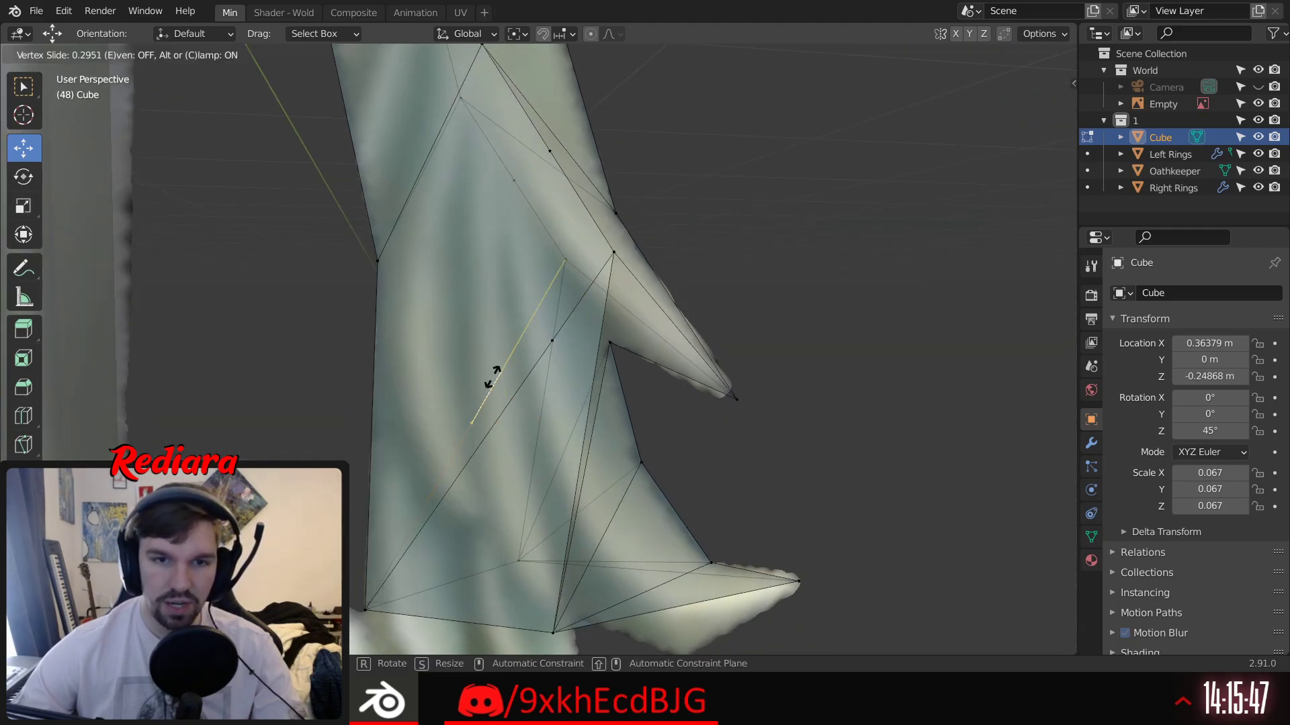
left_click(525, 325)
middle_click_drag(530, 322, 544, 332)
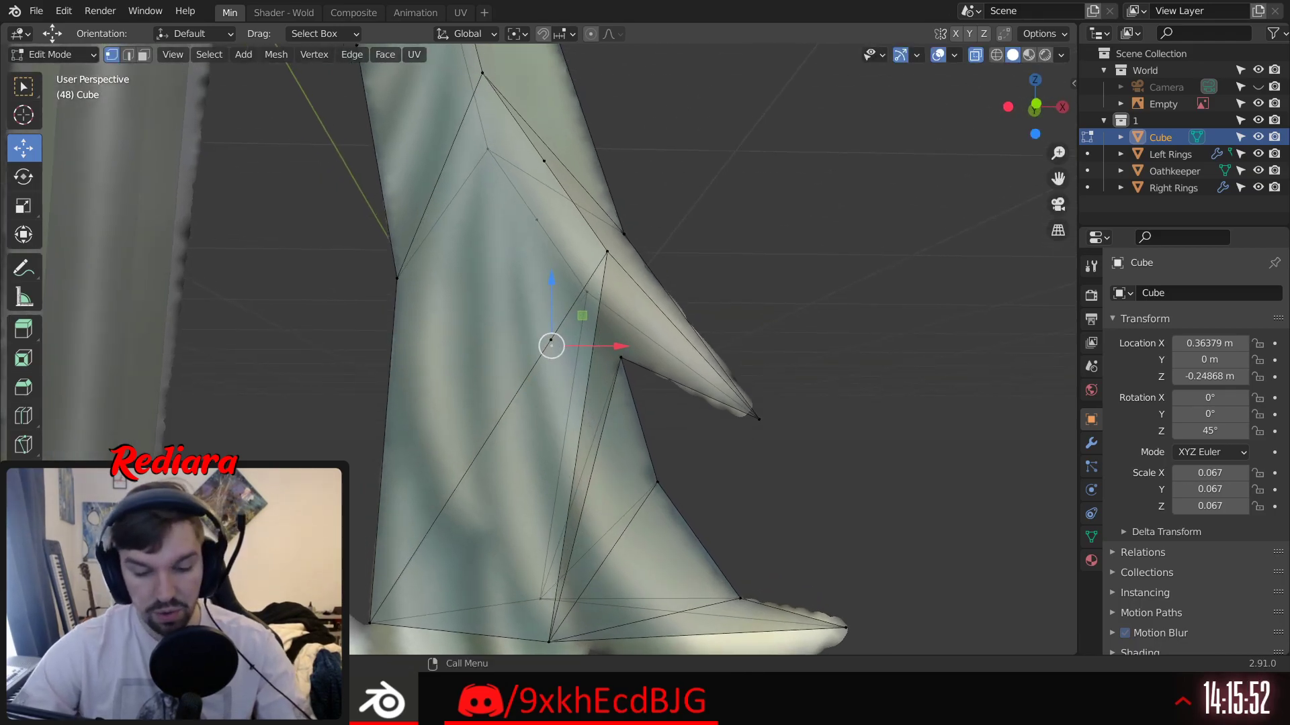
key("ctrl+z")
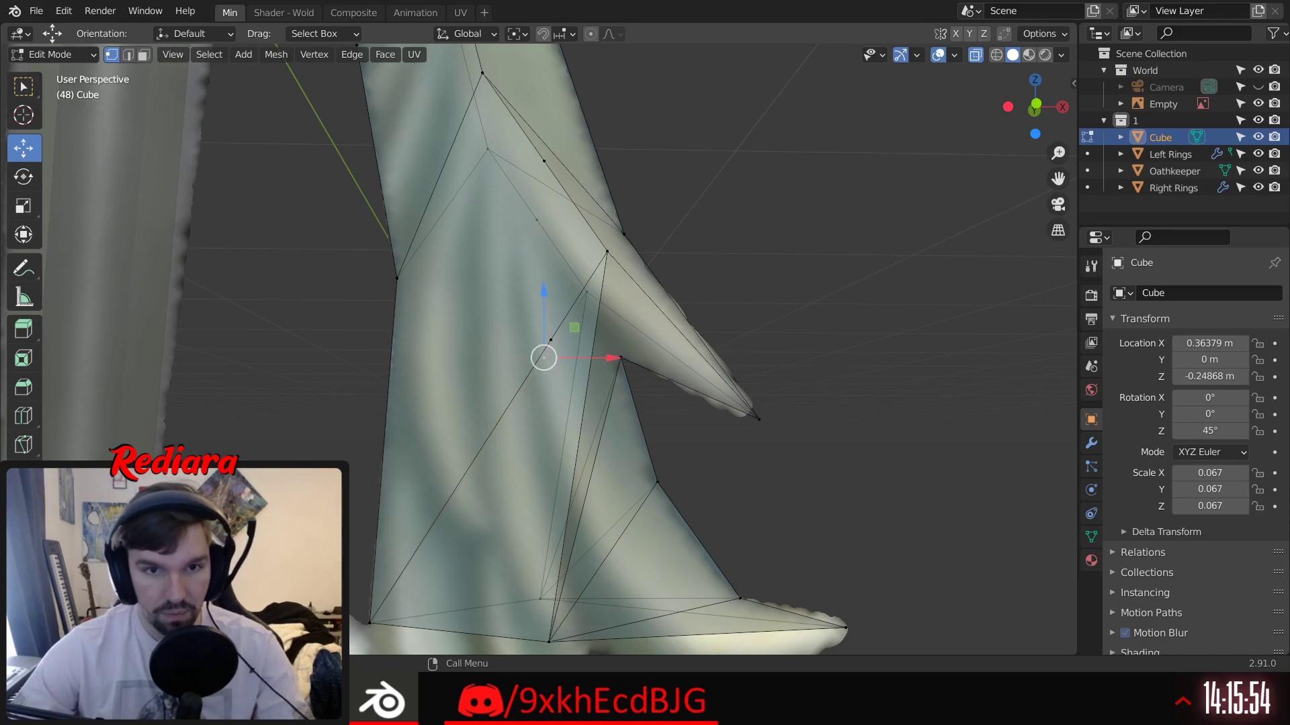
key("KP_1")
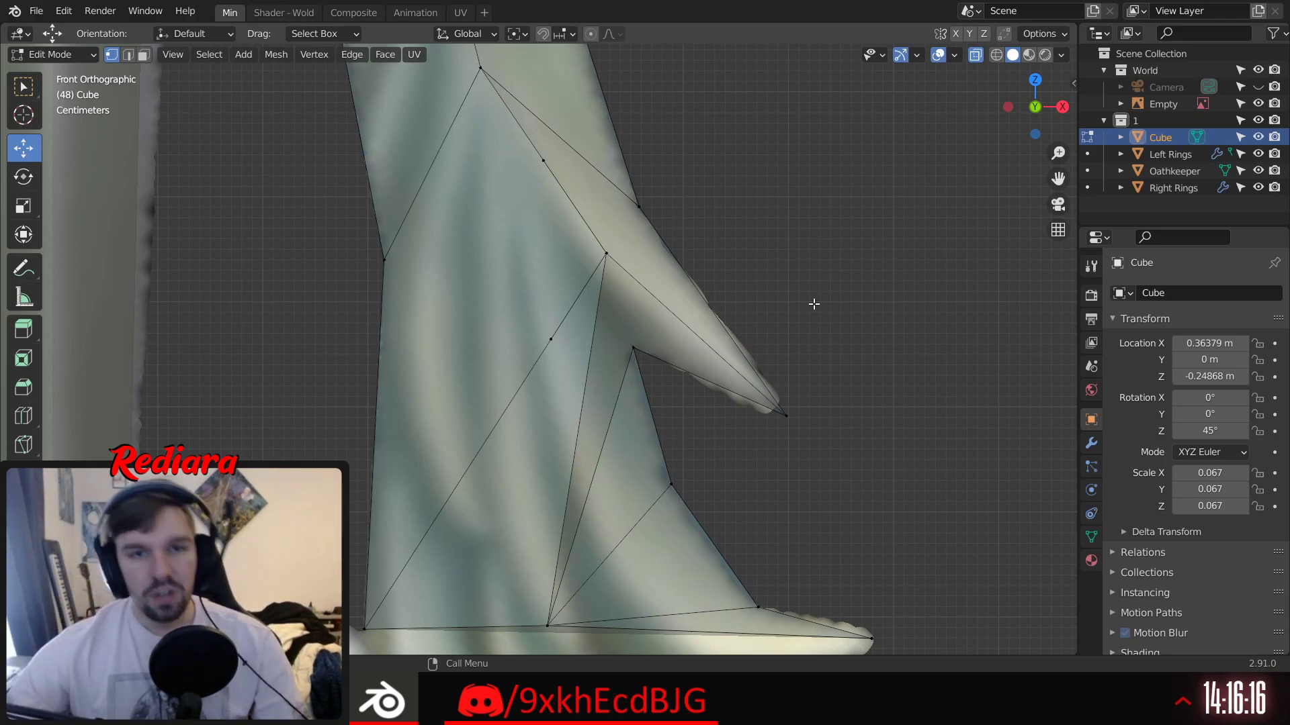
Step: Split the upper segment of both diagonal edges, between the slid vertices and the spike's base vertices, by repeating the subdivision
middle_click_drag(725, 210, 612, 308)
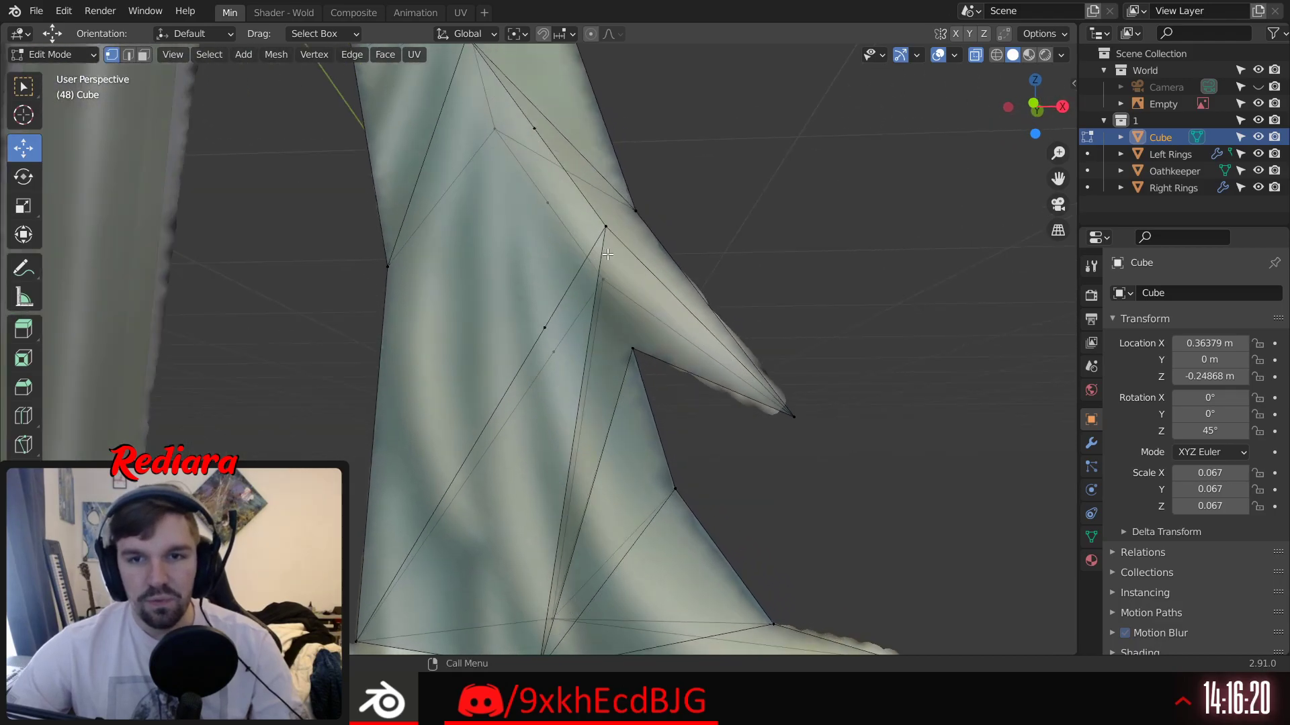
left_click(1030, 95)
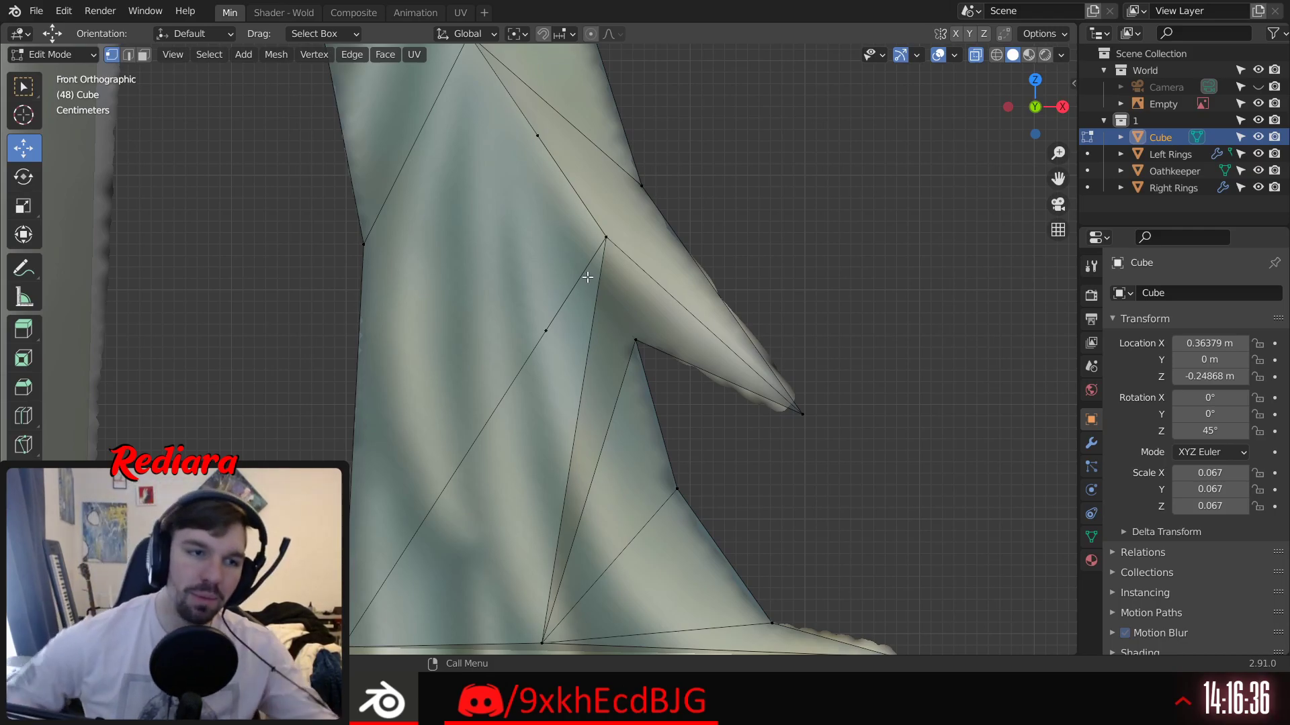
left_click(545, 330)
middle_click_drag(545, 330, 601, 252)
left_click(601, 252, "shift")
key("shift+r")
left_click(709, 331)
left_click(527, 337)
left_click(565, 270, "shift")
key("shift+r")
left_click(753, 314)
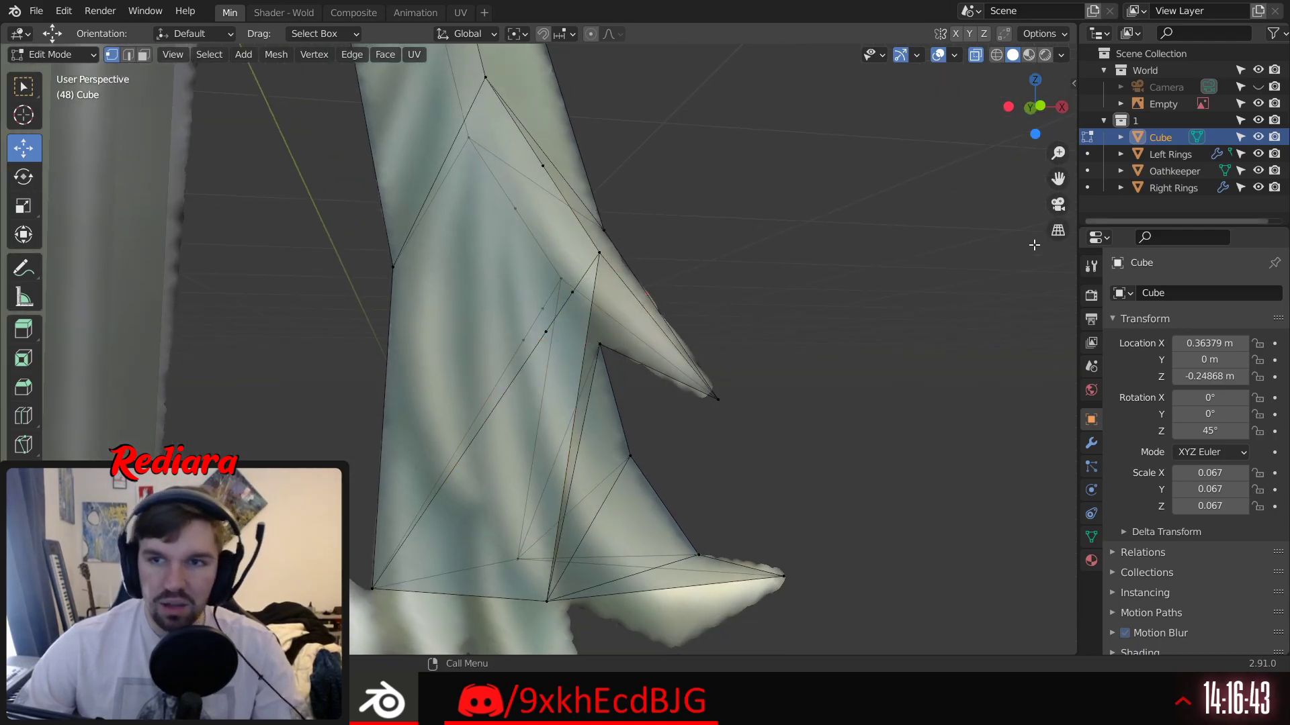
Step: Switch to face selection in front view and check the extent of the narrow face beneath the lower spike
left_click(1040, 108)
scroll(650, 353, "up", 2)
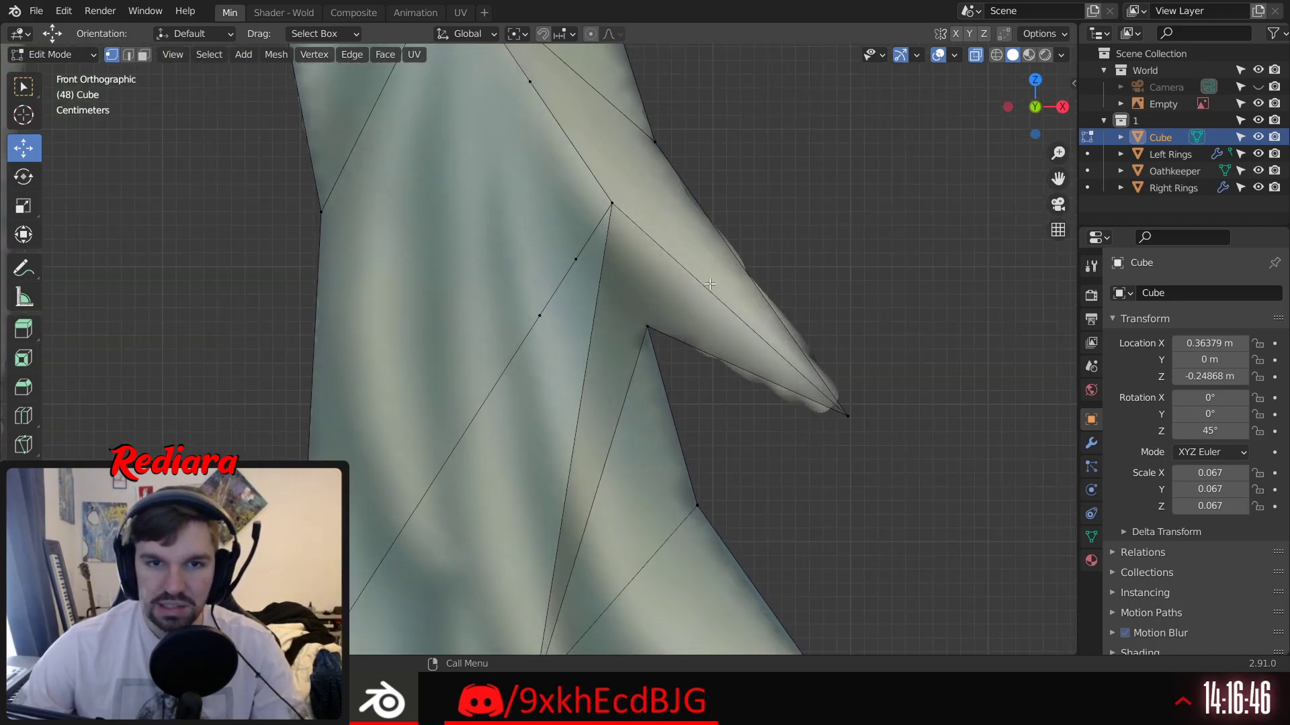
middle_click_drag(728, 286, 717, 353, "shift")
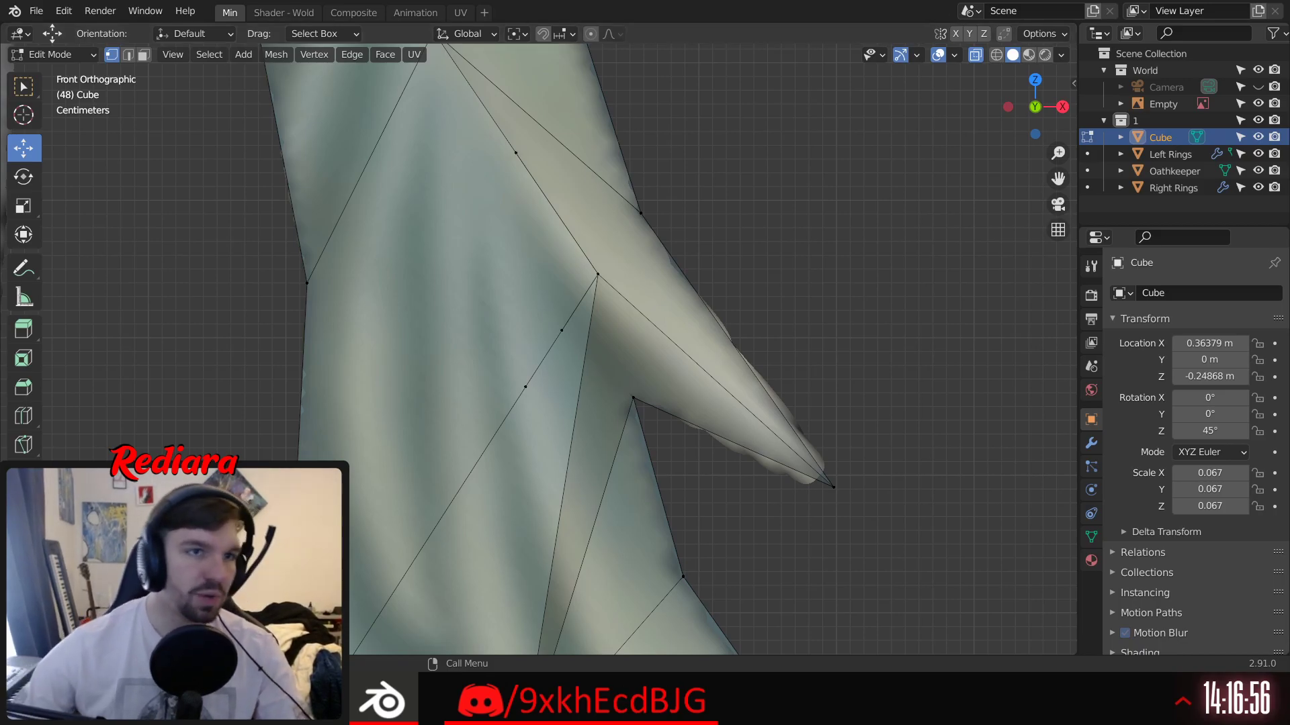
left_click(144, 55)
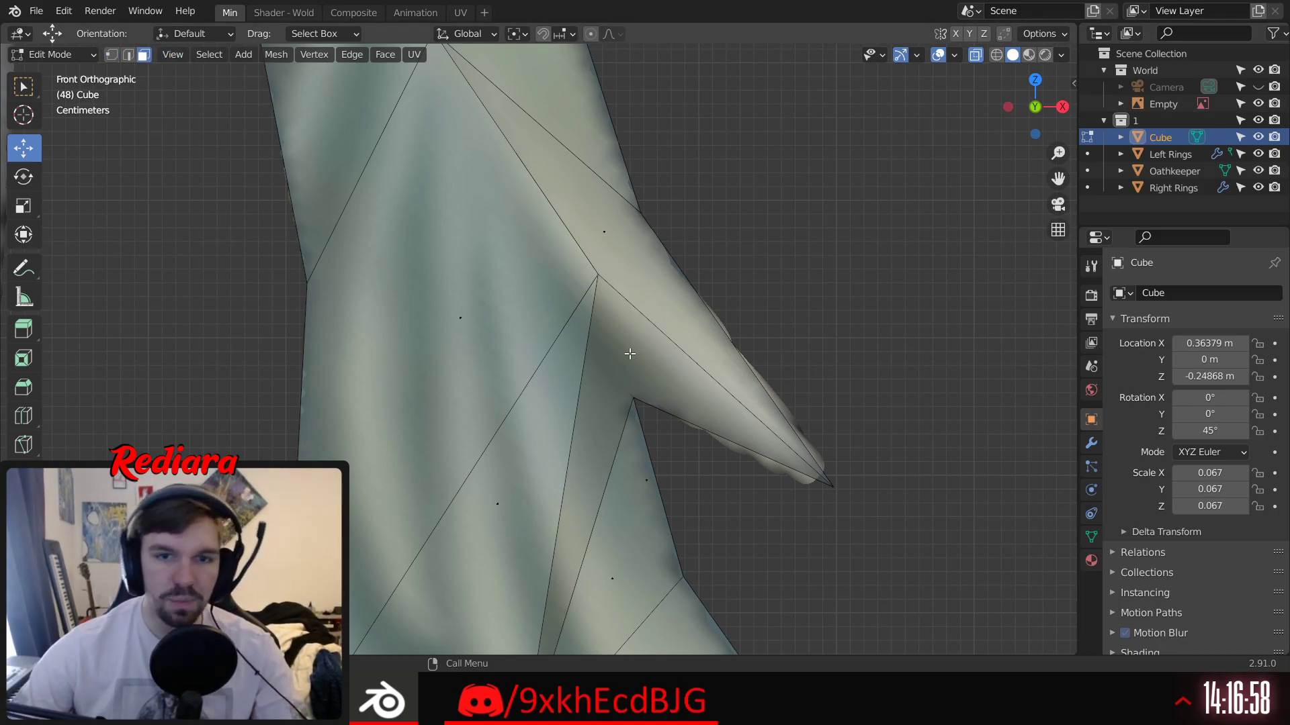
middle_click_drag(633, 397, 634, 257, "shift")
left_click(584, 349)
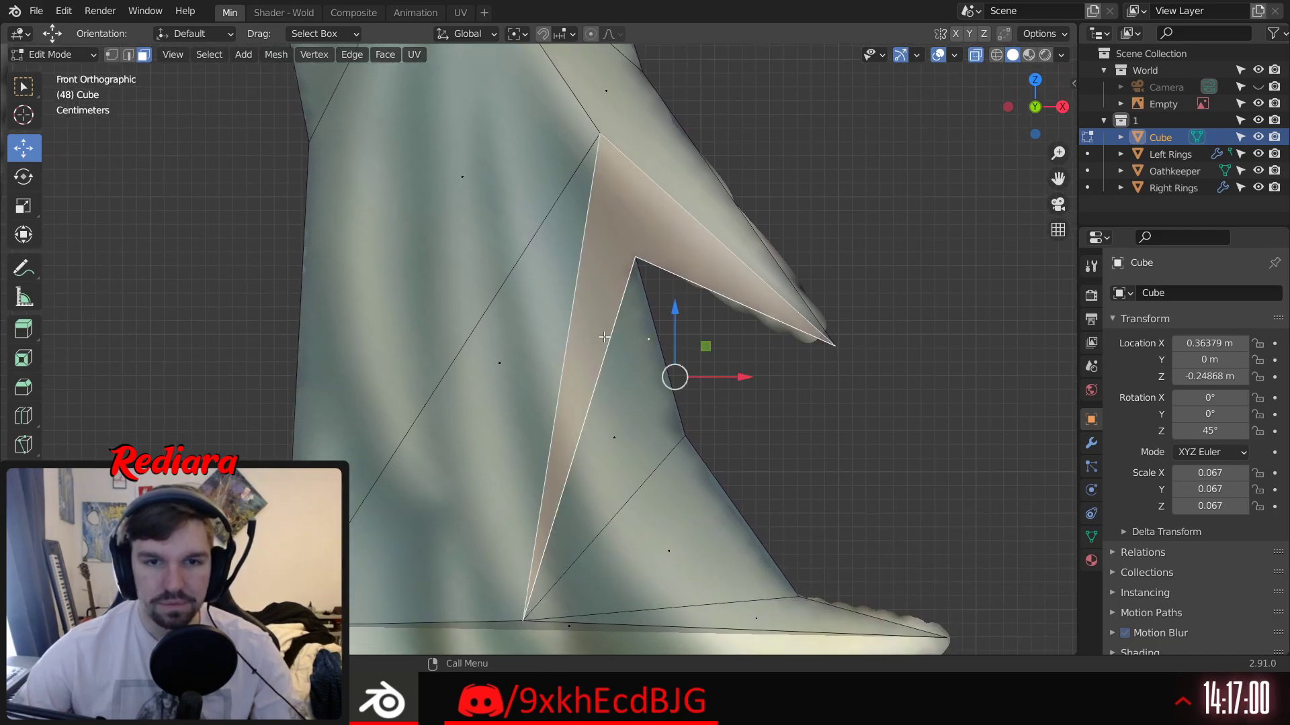
left_click(786, 375)
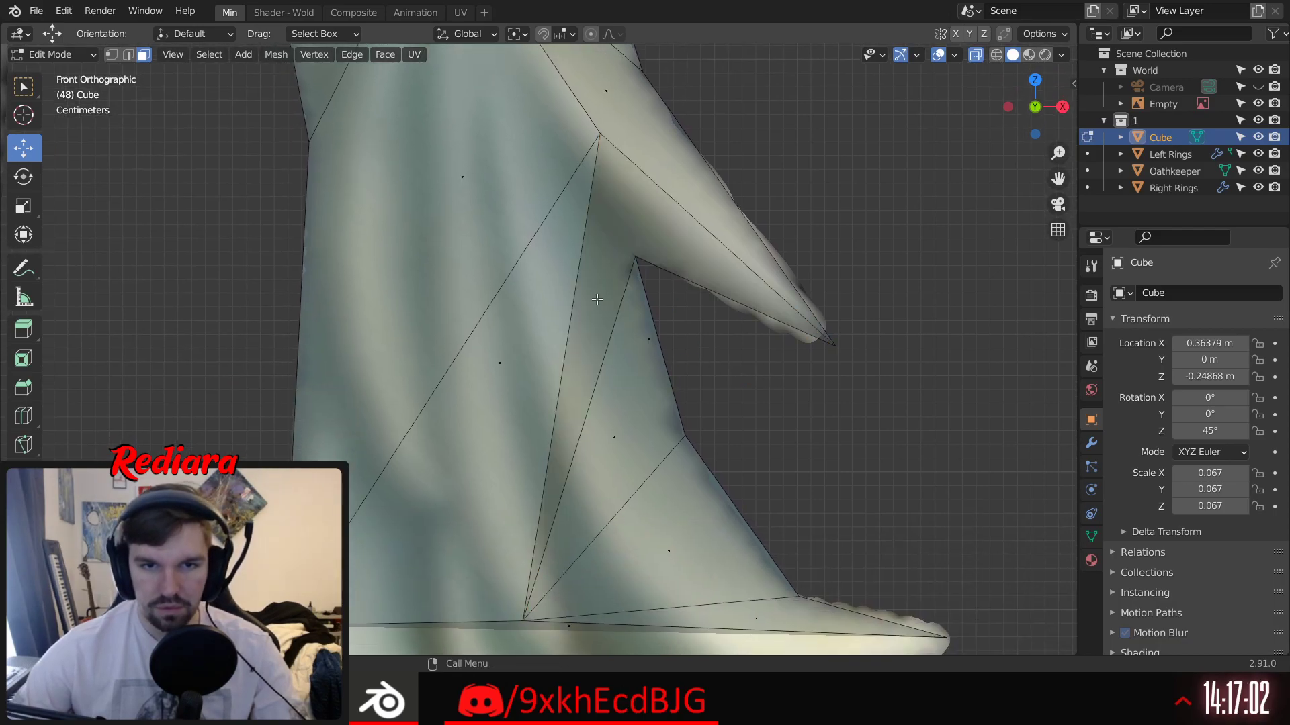
Step: Delete the narrow face beneath the lower spike and the adjoining triangular face on the wing's front side, keeping the surrounding vertices
middle_click_drag(666, 263, 548, 279)
middle_click_drag(602, 316, 751, 257)
left_click(975, 55)
middle_click_drag(856, 193, 571, 393)
left_click(659, 280)
left_click(545, 411, "shift")
key("x")
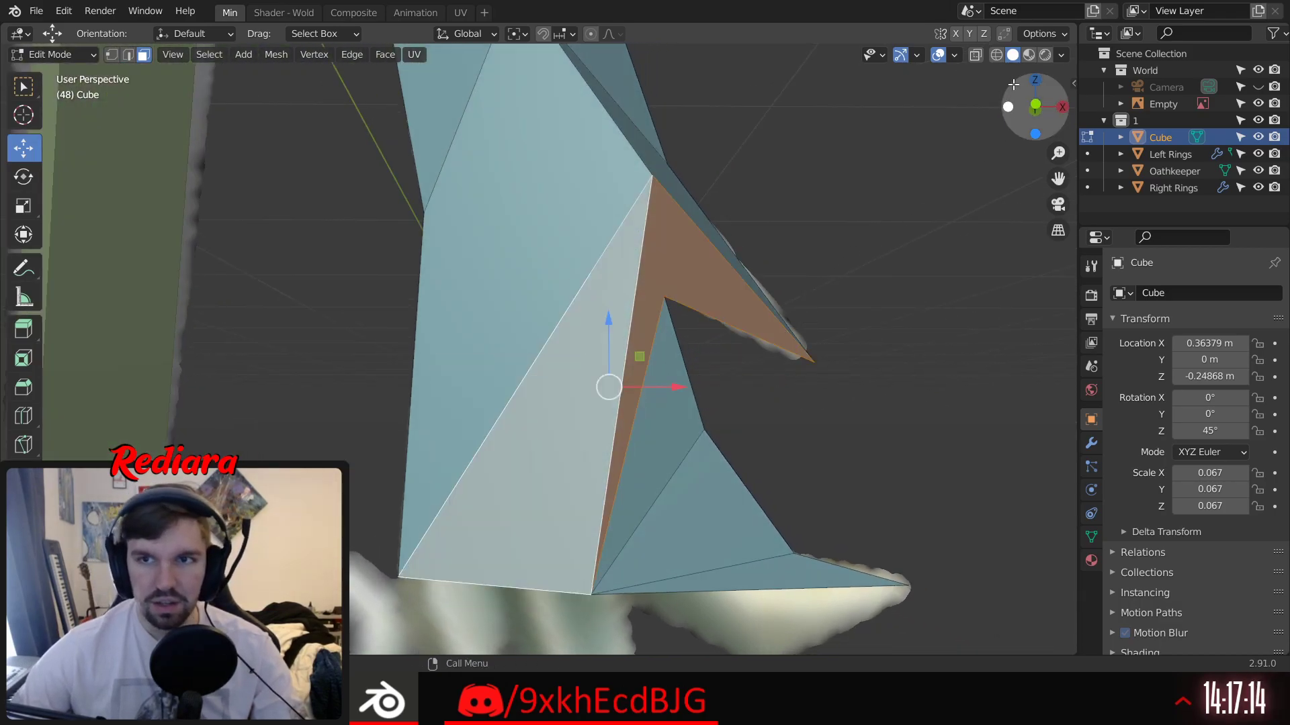
left_click(996, 55)
middle_click_drag(647, 374, 608, 374)
left_click(111, 56)
mouse_move(437, 256)
middle_mouse_down()
mouse_move(484, 265)
mouse_move(406, 259)
mouse_move(471, 261)
mouse_move(458, 259)
middle_mouse_up()
key("x")
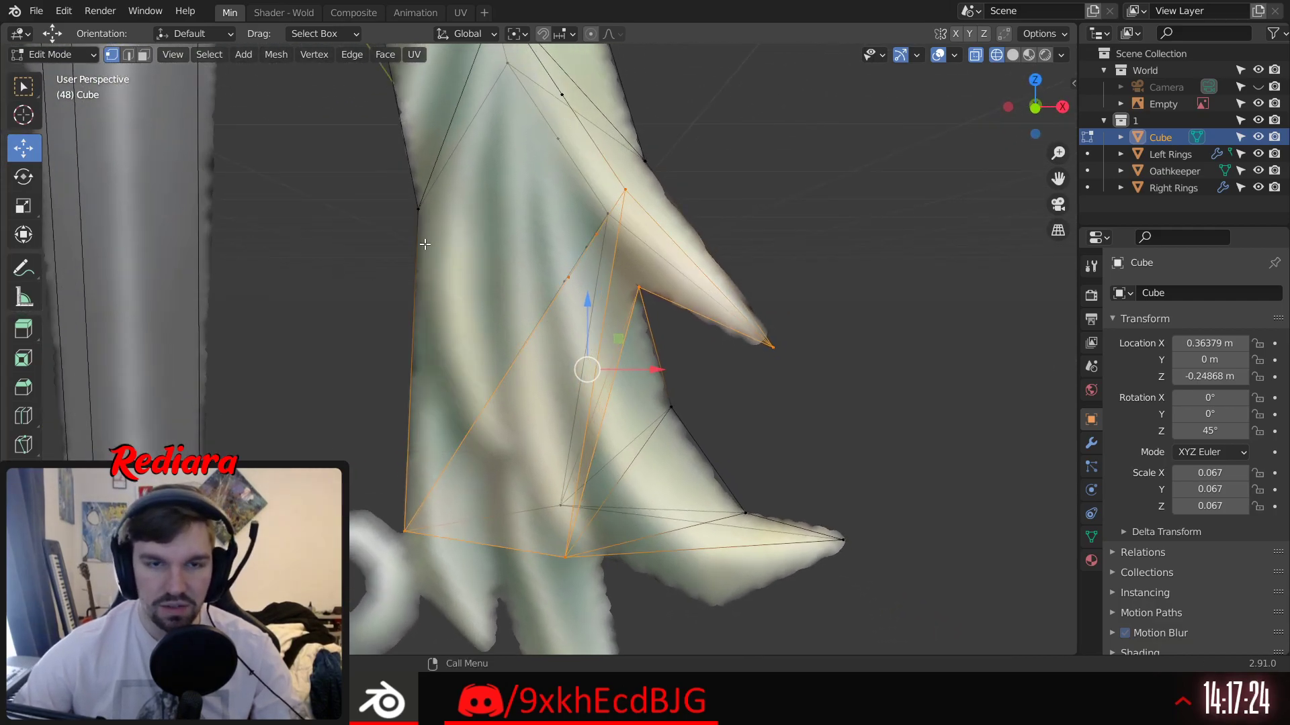
key("x")
left_click(400, 265)
middle_click_drag(401, 265, 747, 290)
scroll(652, 283, "up", 2)
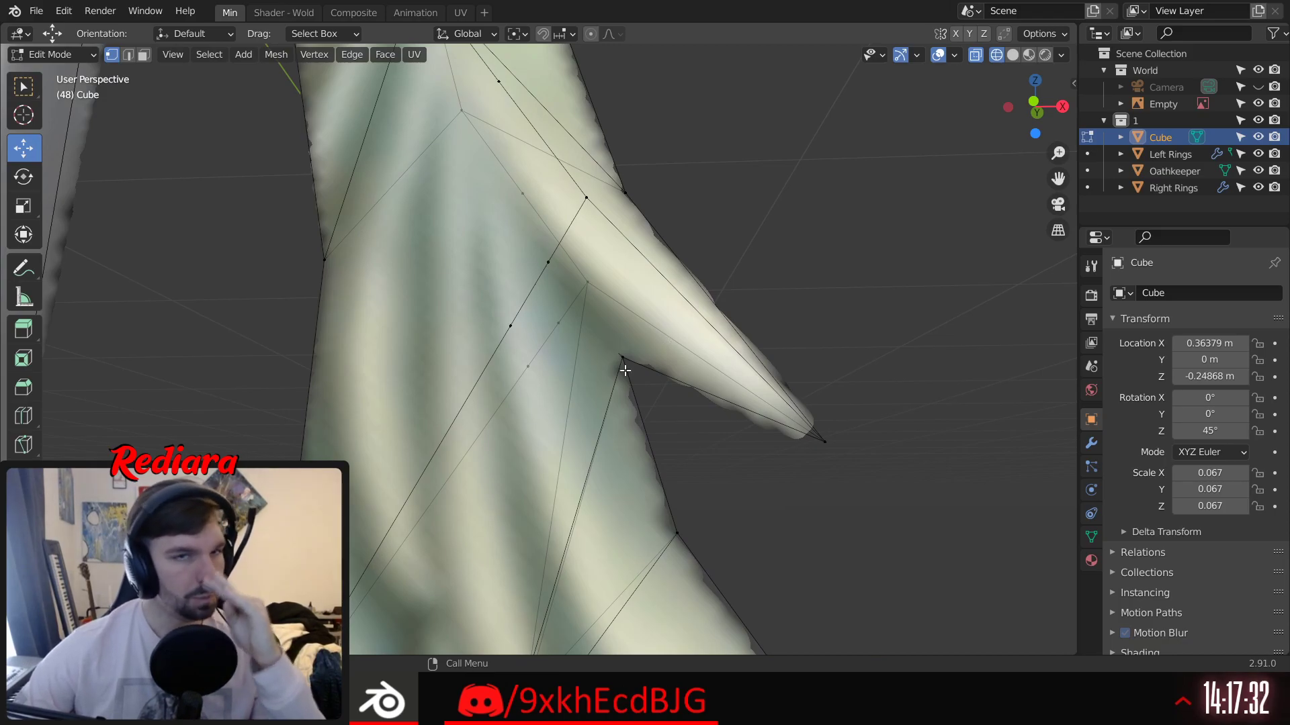
Step: Fill a face between the upper subdivision vertex, the spike's base vertex, the spike's tip and the notch vertex on the front side
left_click(546, 263)
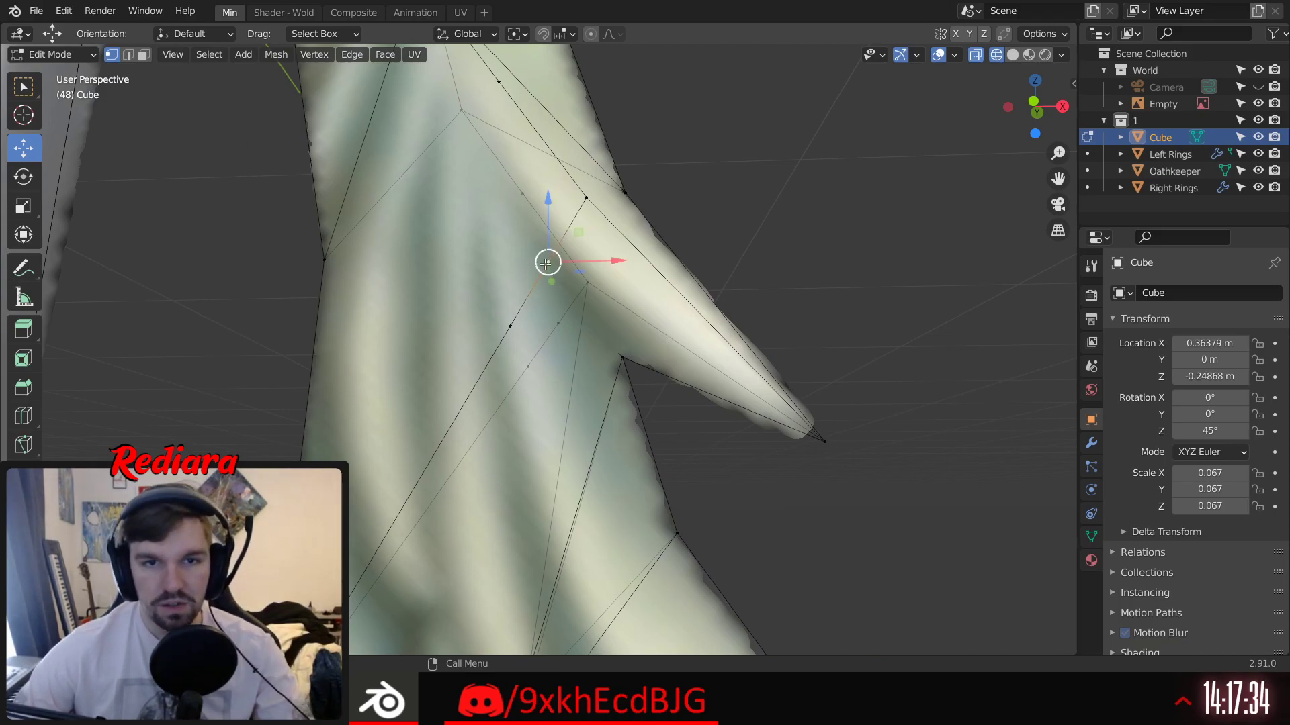
left_click(586, 197, "shift")
left_click(825, 442, "shift")
left_click(623, 359, "shift")
middle_click_drag(621, 362, 604, 311)
Step: Fill a triangular face between the edge vertex above the spike, the spike's base vertex and the upper subdivision vertex
left_click(497, 226)
left_click(598, 371, "shift")
left_click(571, 429, "shift")
key("f")
left_click(672, 244)
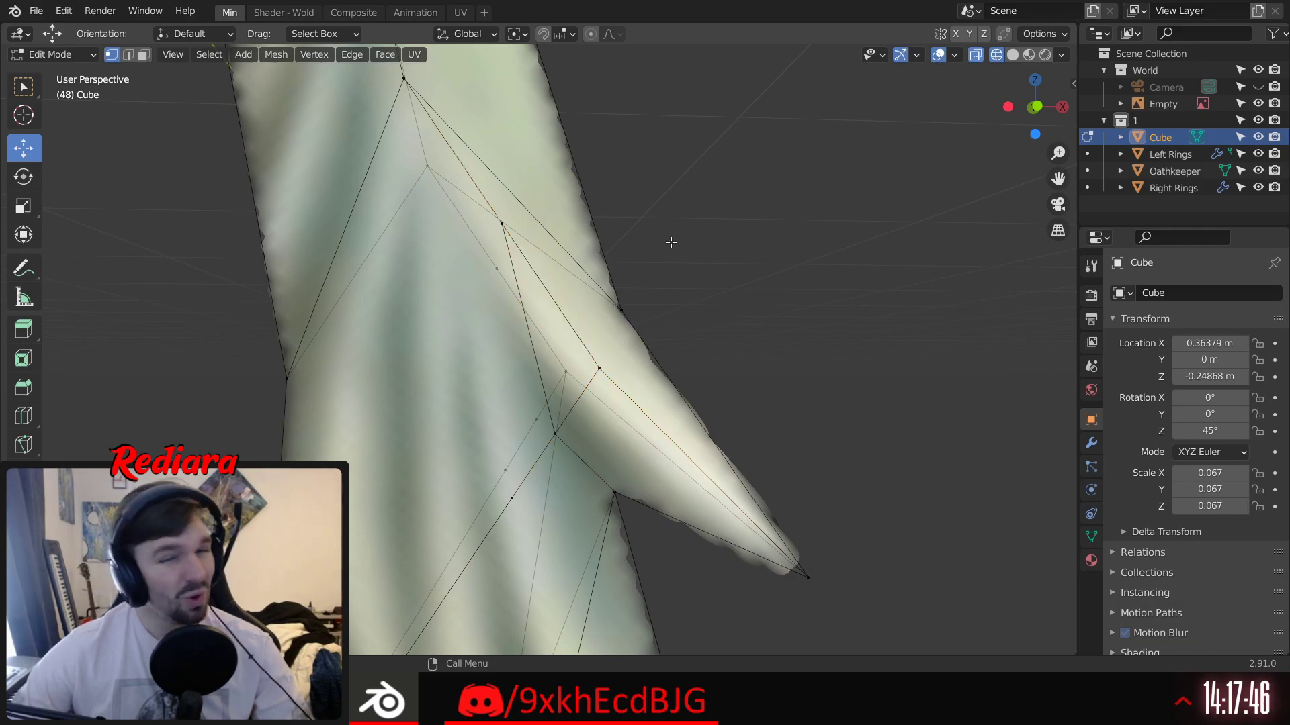
Step: Fill a second triangular face between the edge vertex above the spike and the two subdivision vertices on the front diagonal
middle_click_drag(516, 313, 632, 278)
left_click(1035, 110)
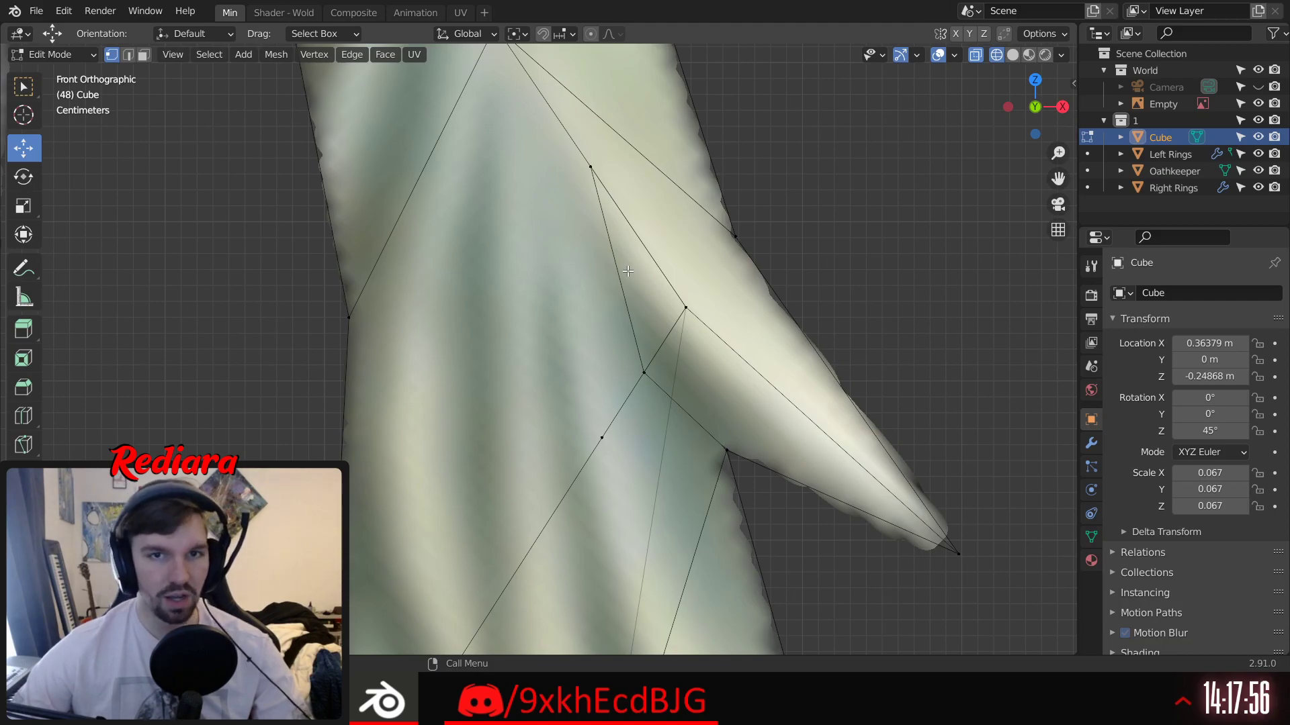
left_click(603, 173)
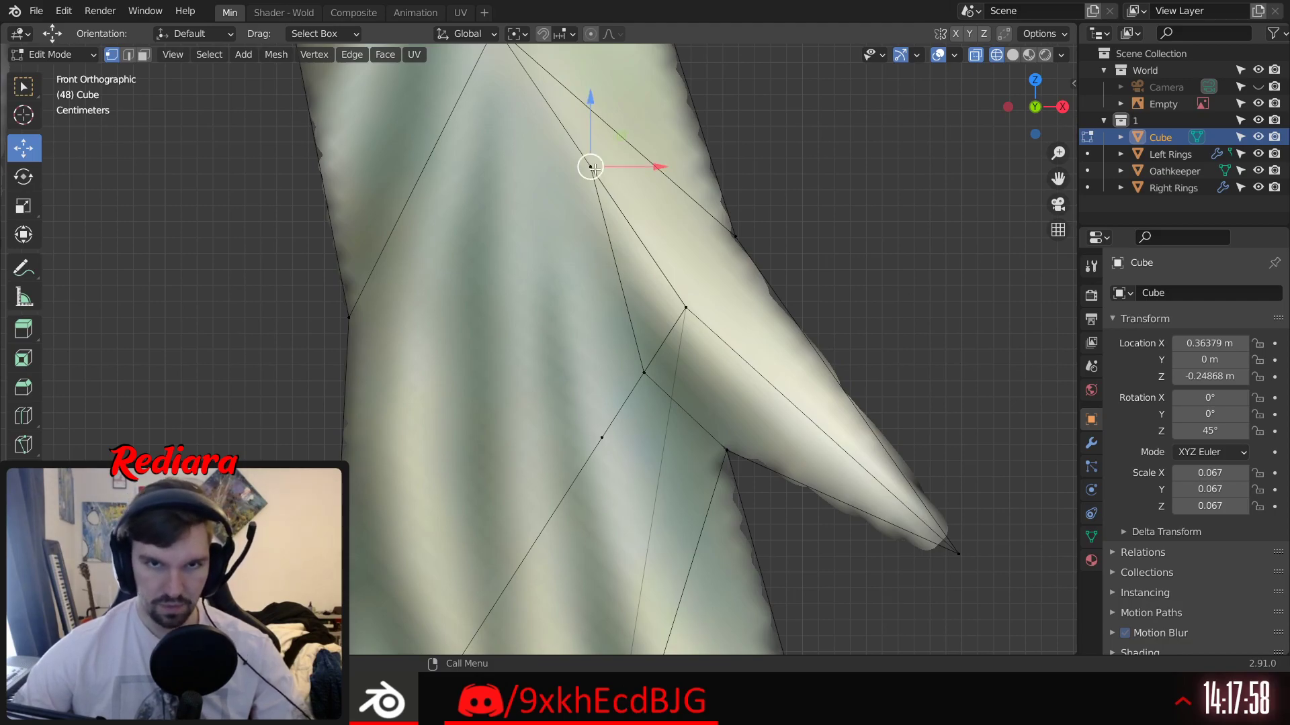
left_click(621, 428, "shift")
left_click(594, 173)
middle_click_drag(581, 438, 587, 450)
left_click(587, 450, "shift")
left_click(629, 392, "shift")
key("f")
middle_click_drag(683, 399, 732, 342)
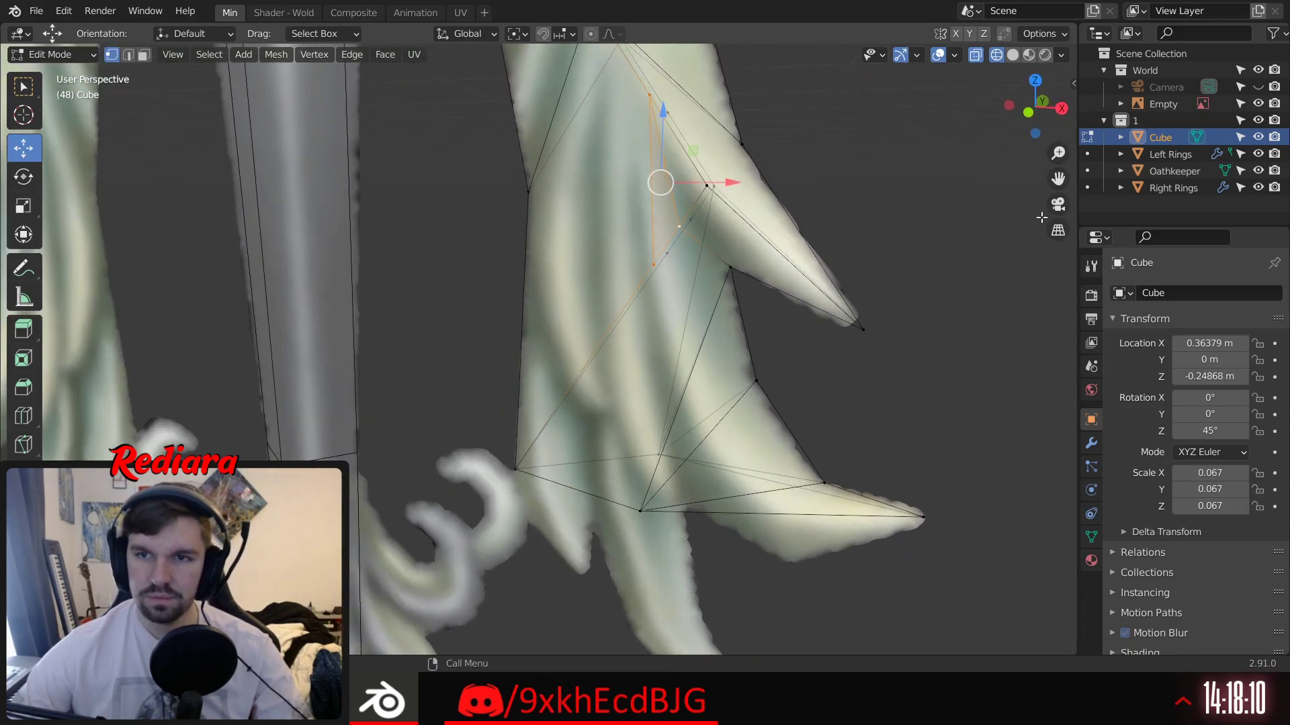
Step: Examine the newly filled front faces and the remaining gap beneath the lower spike against the reference
left_click(1026, 110)
middle_click_drag(823, 179, 756, 241, "shift")
middle_click_drag(848, 227, 858, 219)
left_click(792, 252)
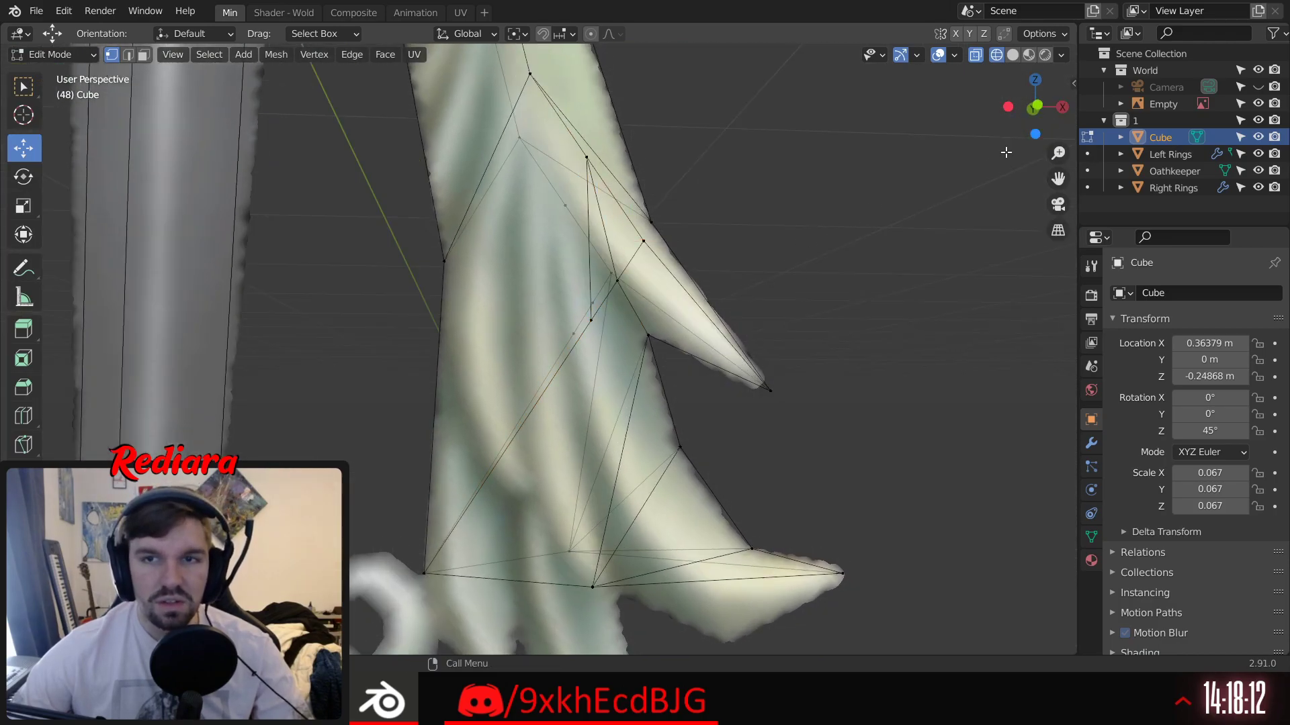
left_click(1040, 101)
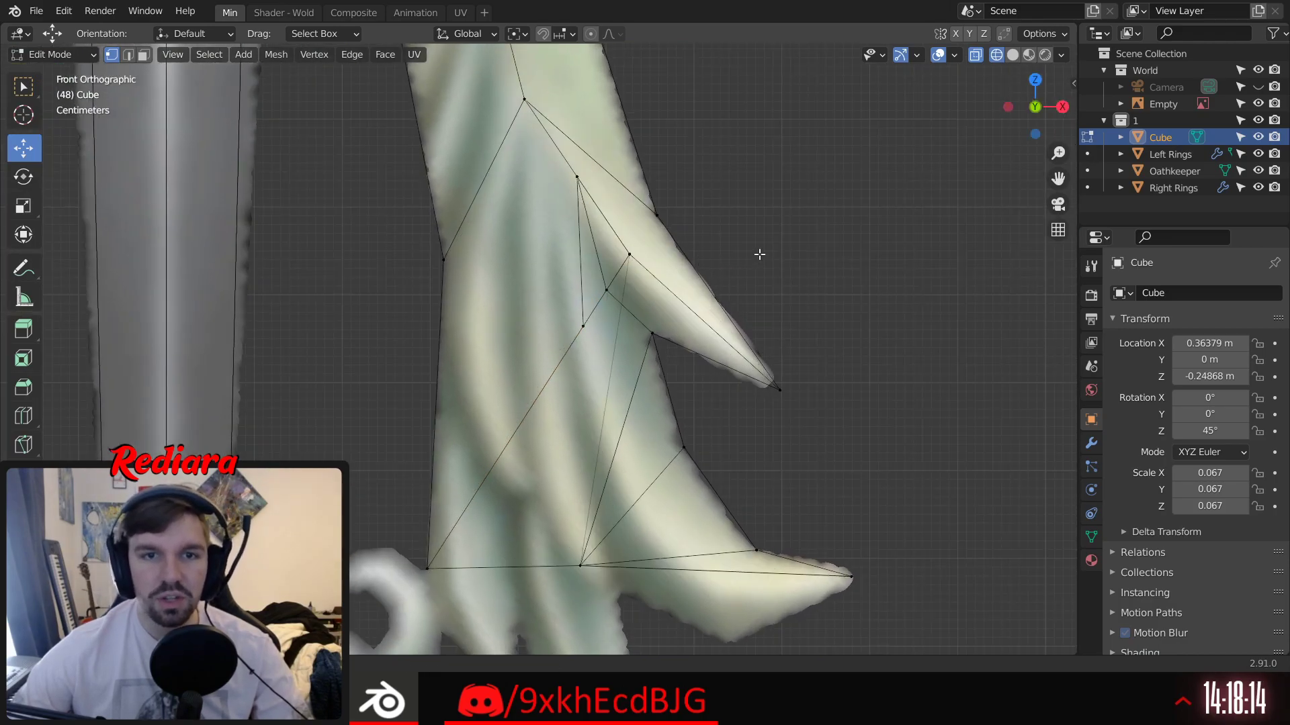
middle_click_drag(757, 253, 716, 264, "shift")
scroll(532, 315, "up", 2)
middle_click_drag(532, 315, 667, 286)
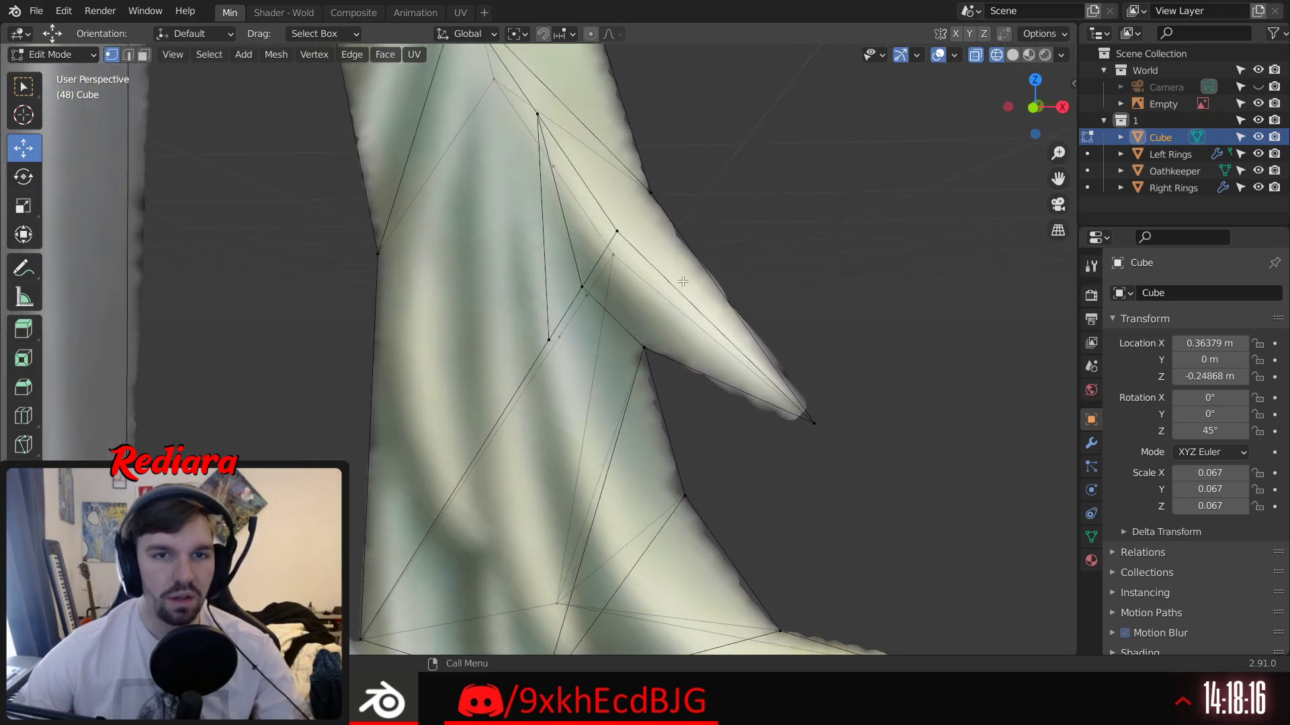
left_click(1032, 107)
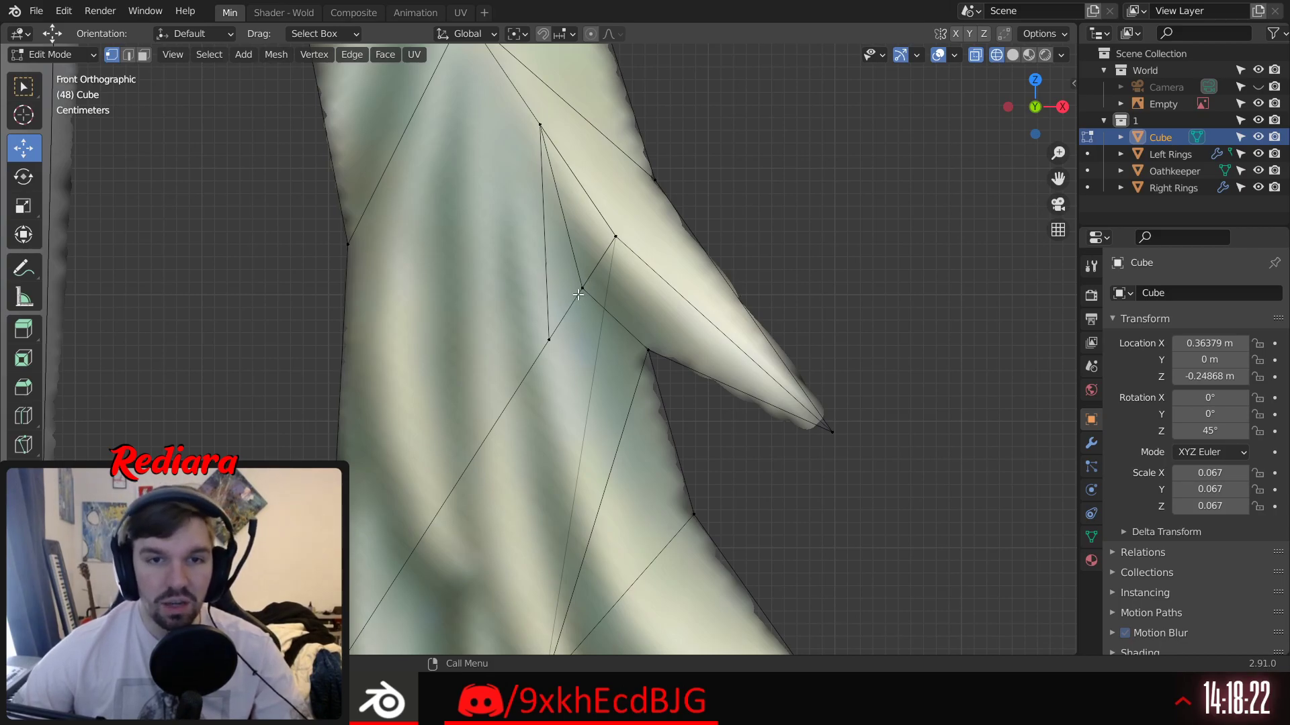
scroll(647, 323, "down", 2)
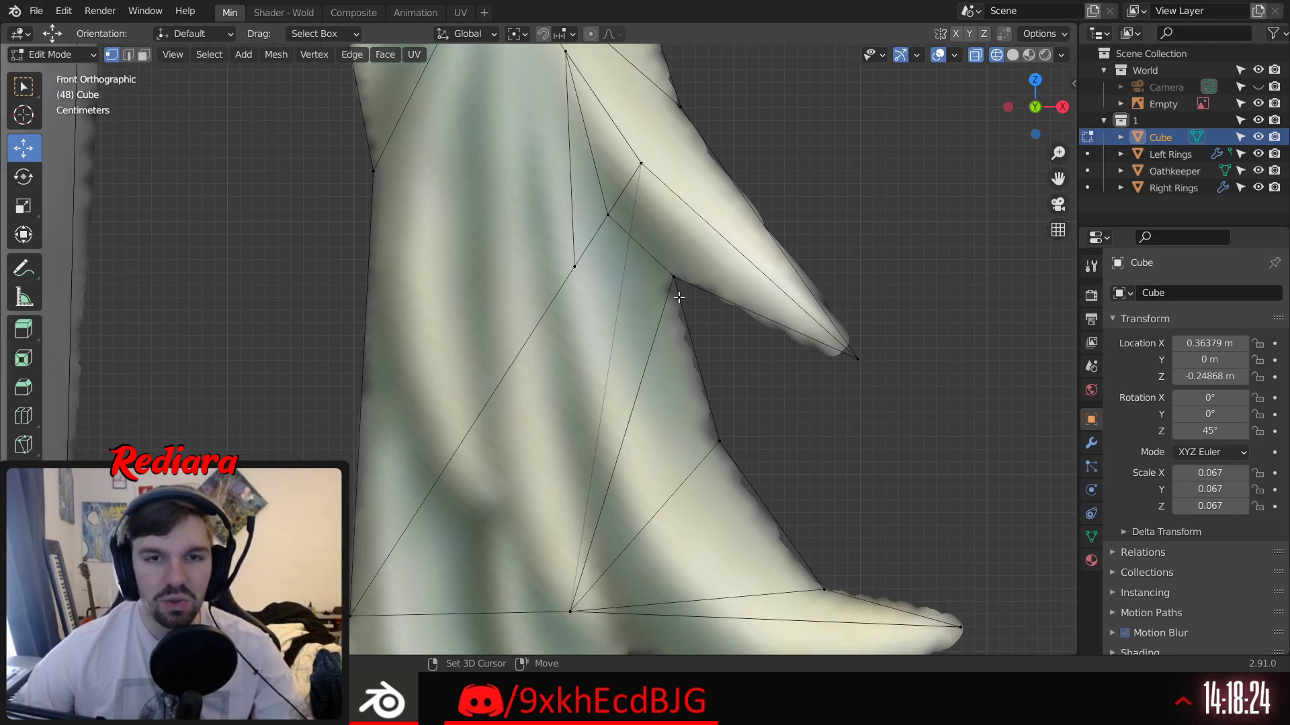
Step: Delete the two back faces running from beneath the upper spike down to the bottom corner vertices
middle_click_drag(671, 281, 359, 334)
middle_click_drag(804, 279, 484, 288, "shift")
left_click(1012, 55)
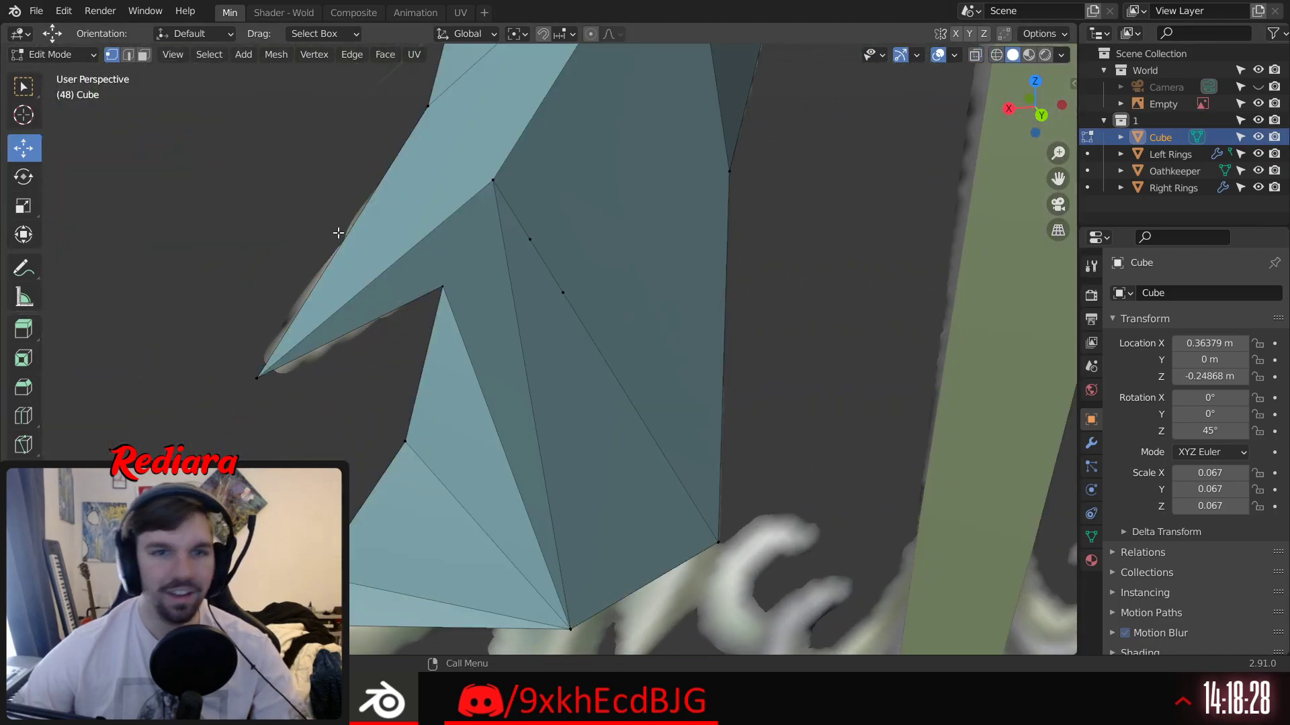
left_click(144, 55)
left_click(444, 259)
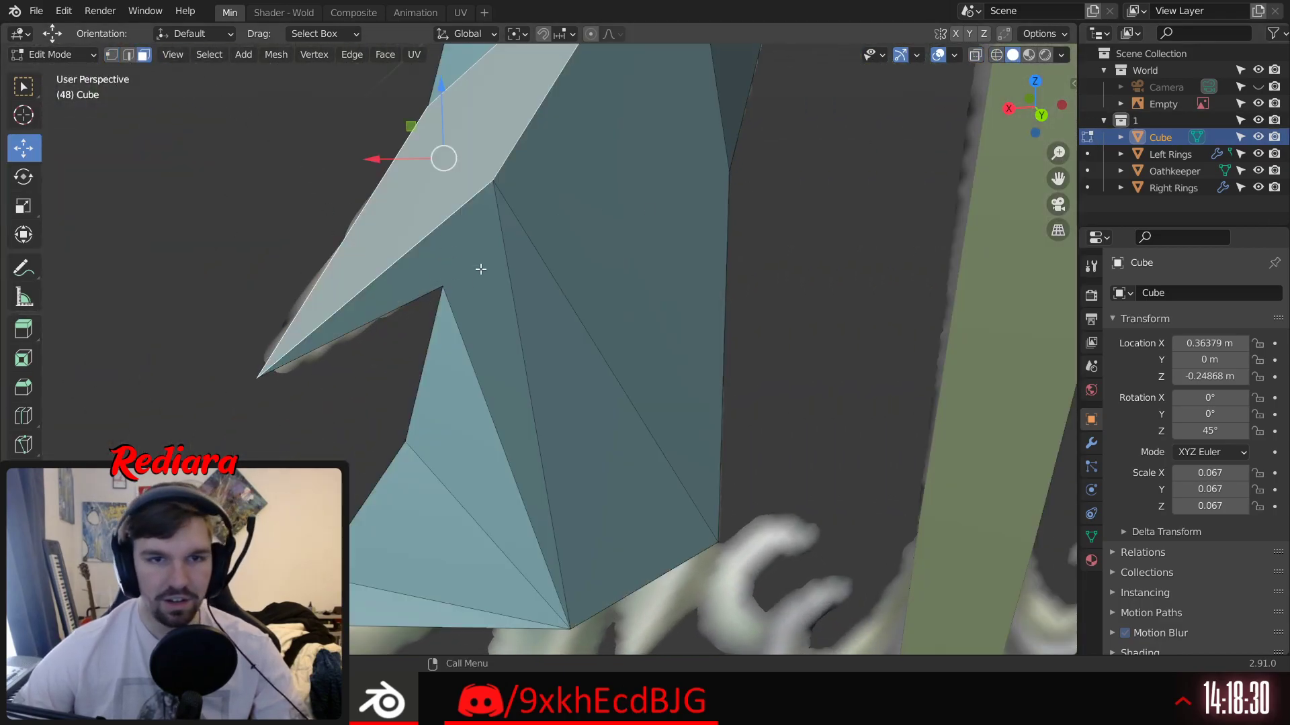
left_click(481, 269)
left_click(568, 346, "shift")
key("x")
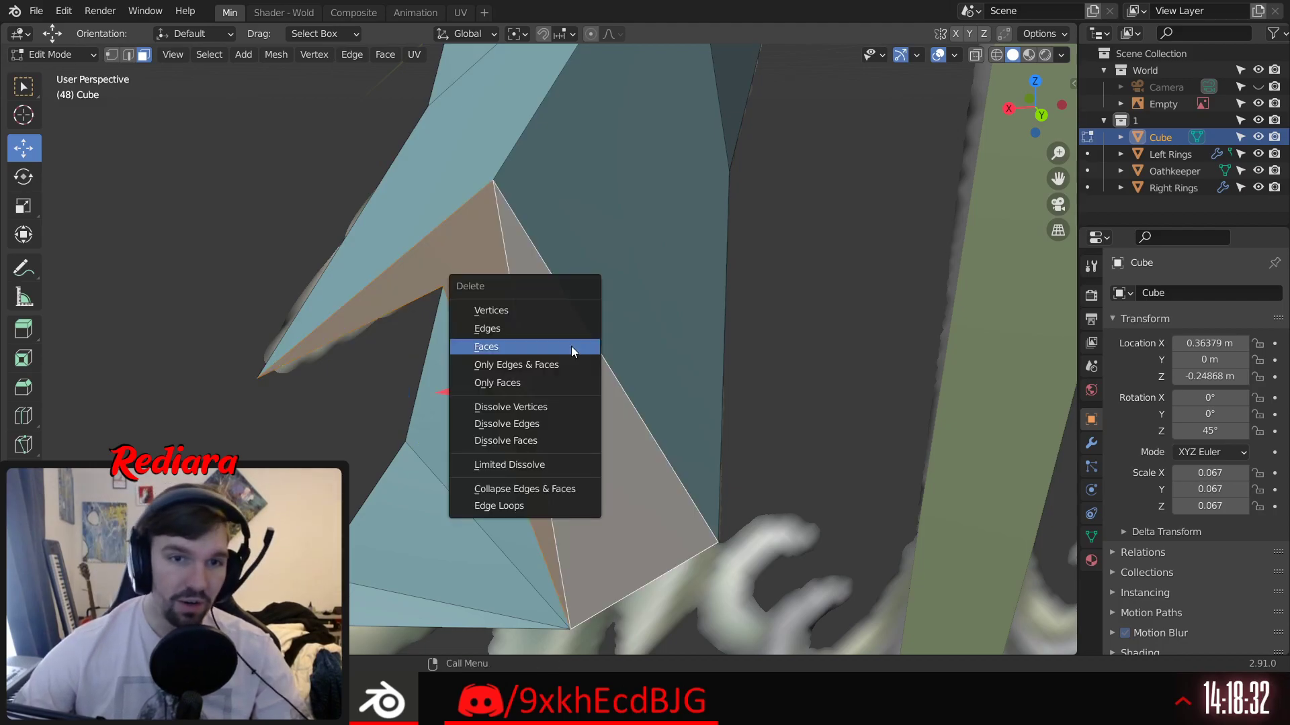
left_click(571, 346)
Step: Fill a back face between the upper spike's tip, the notch vertex, the upper subdivision vertex and the spike's base vertex
middle_click_drag(389, 302, 419, 223)
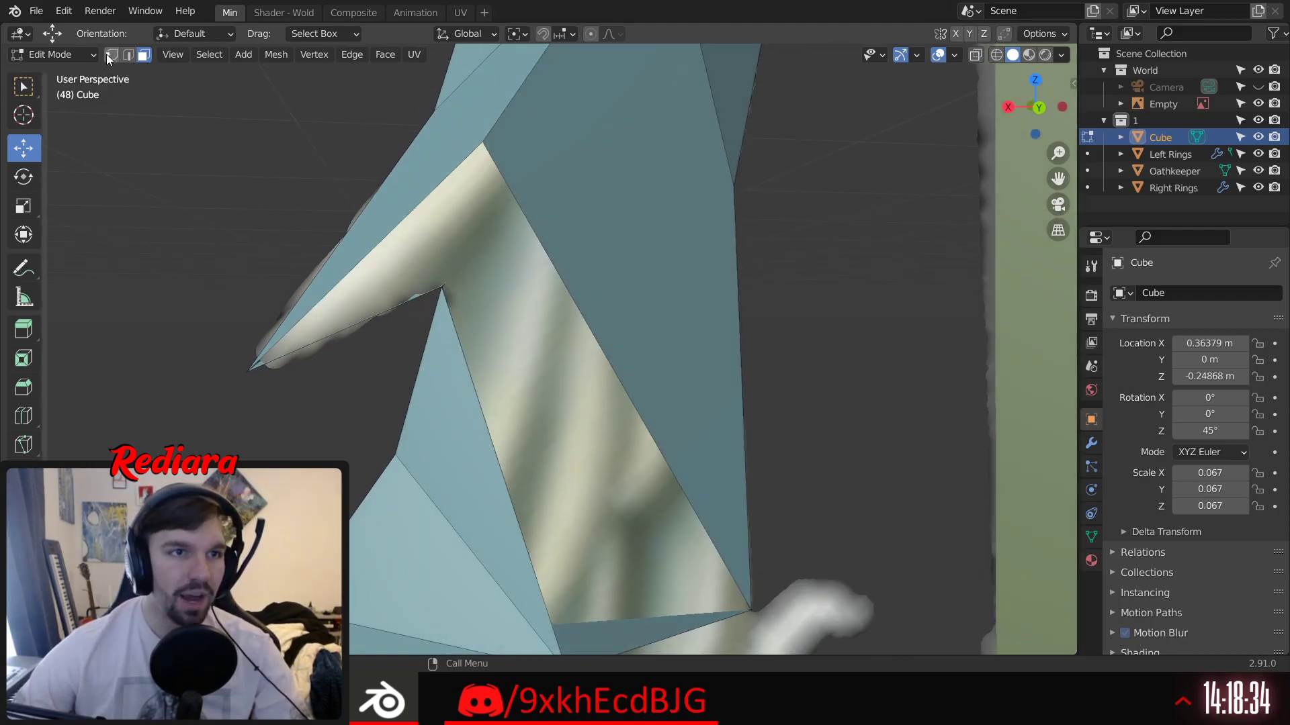
left_click(243, 378)
left_click(442, 287, "shift")
left_click(518, 210, "shift")
left_click(485, 141, "shift")
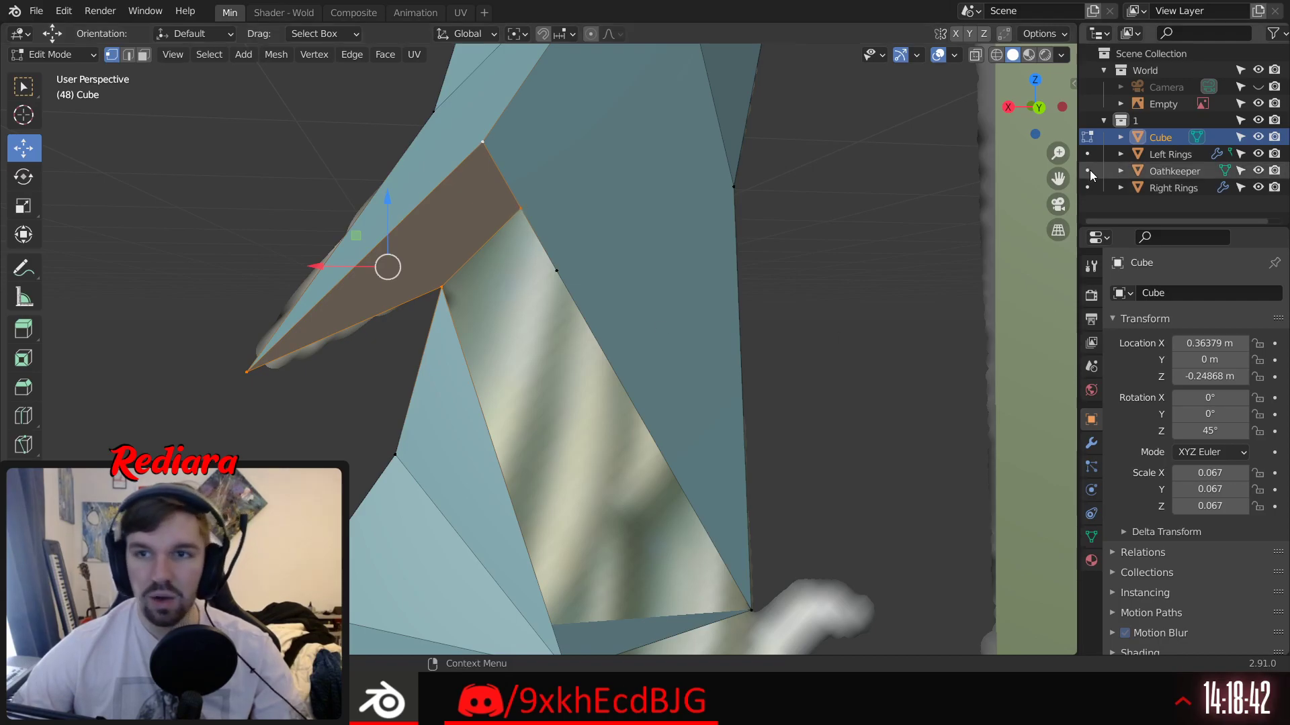
Step: With X-ray on, fill a triangular back face between the edge vertex above the spike, the spike's base vertex and the upper subdivision vertex
left_click(974, 54)
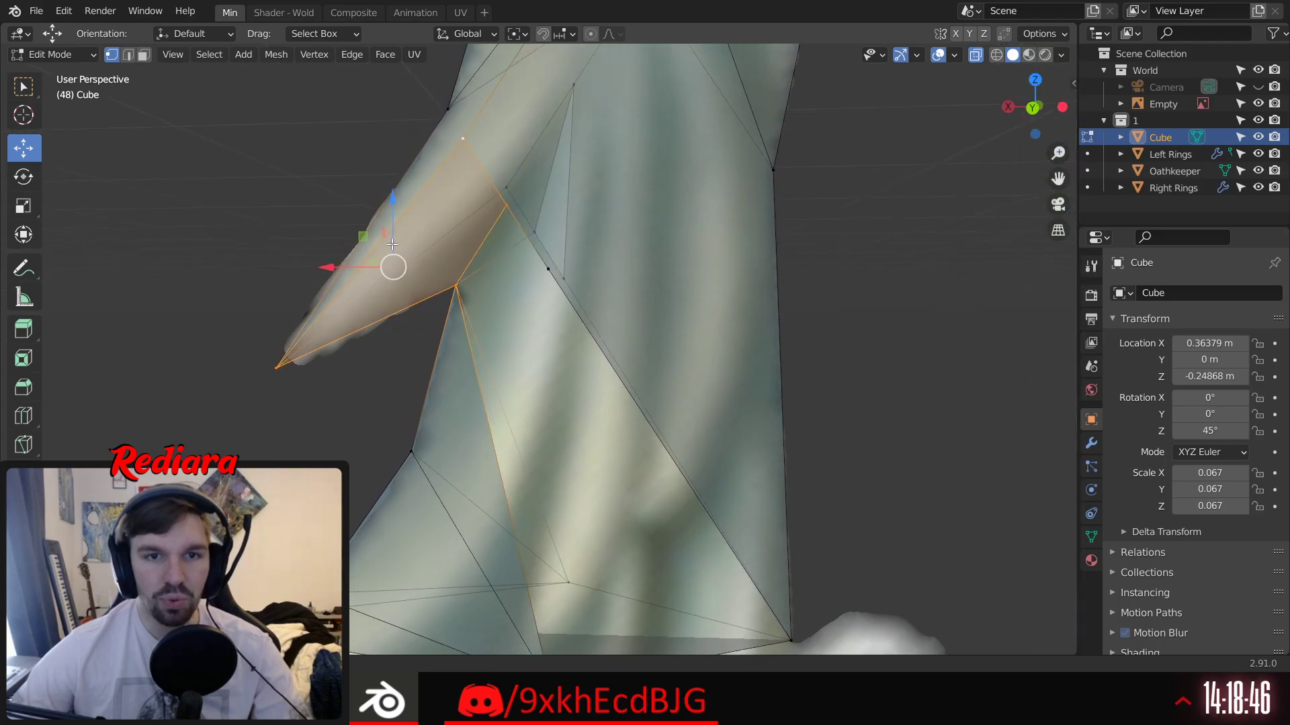
middle_click_drag(497, 262, 539, 326)
middle_click_drag(558, 334, 538, 299)
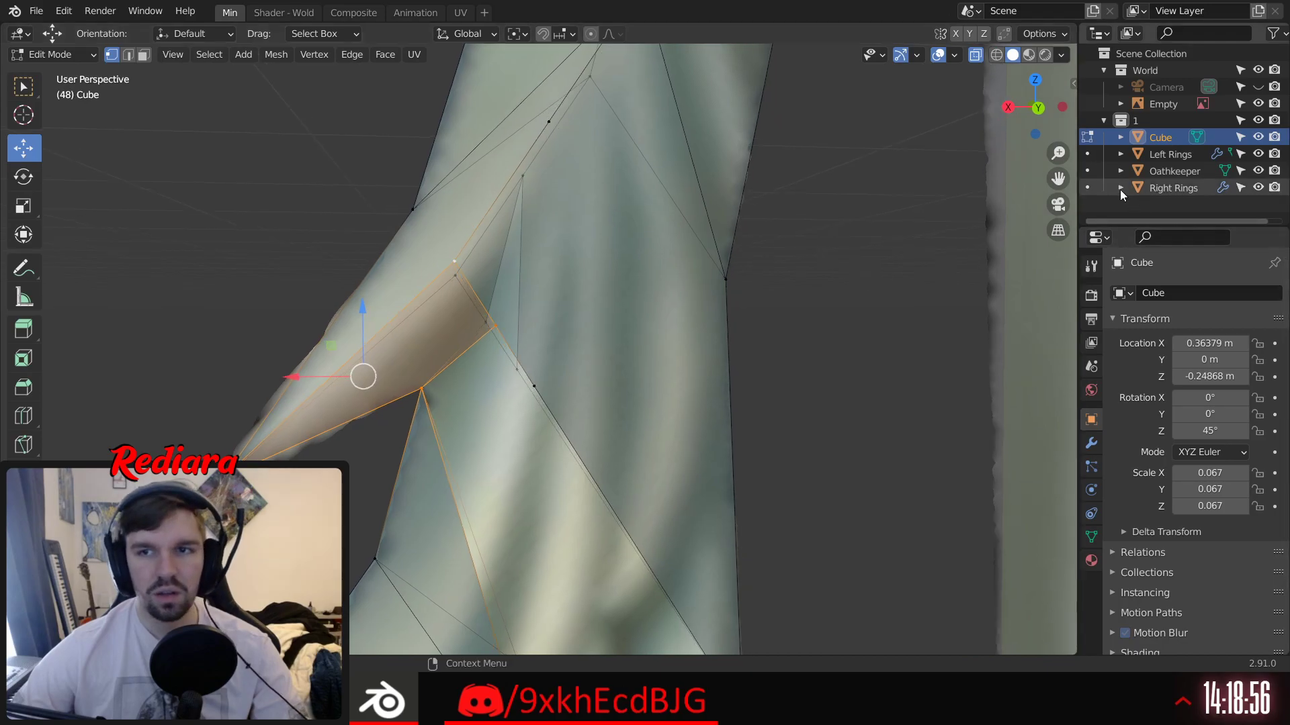
key("ctrl+KP_1")
middle_click_drag(633, 241, 839, 270, "shift")
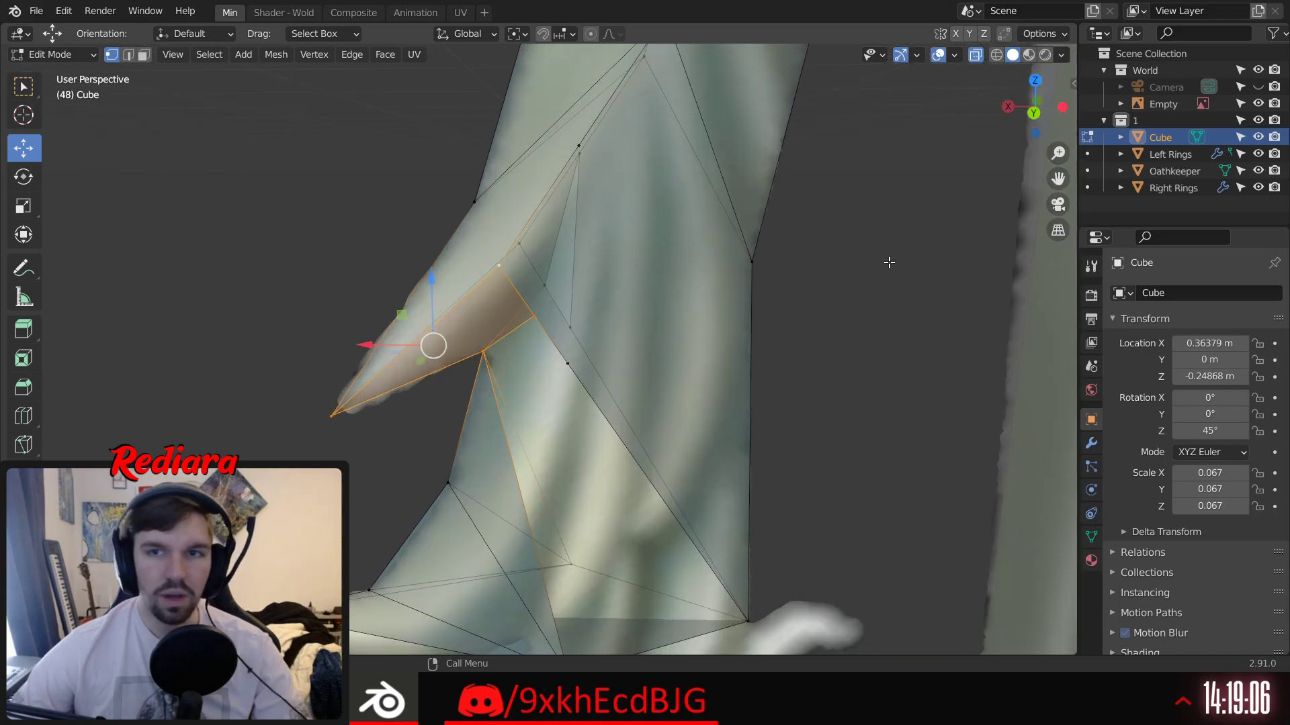
left_click(1034, 111)
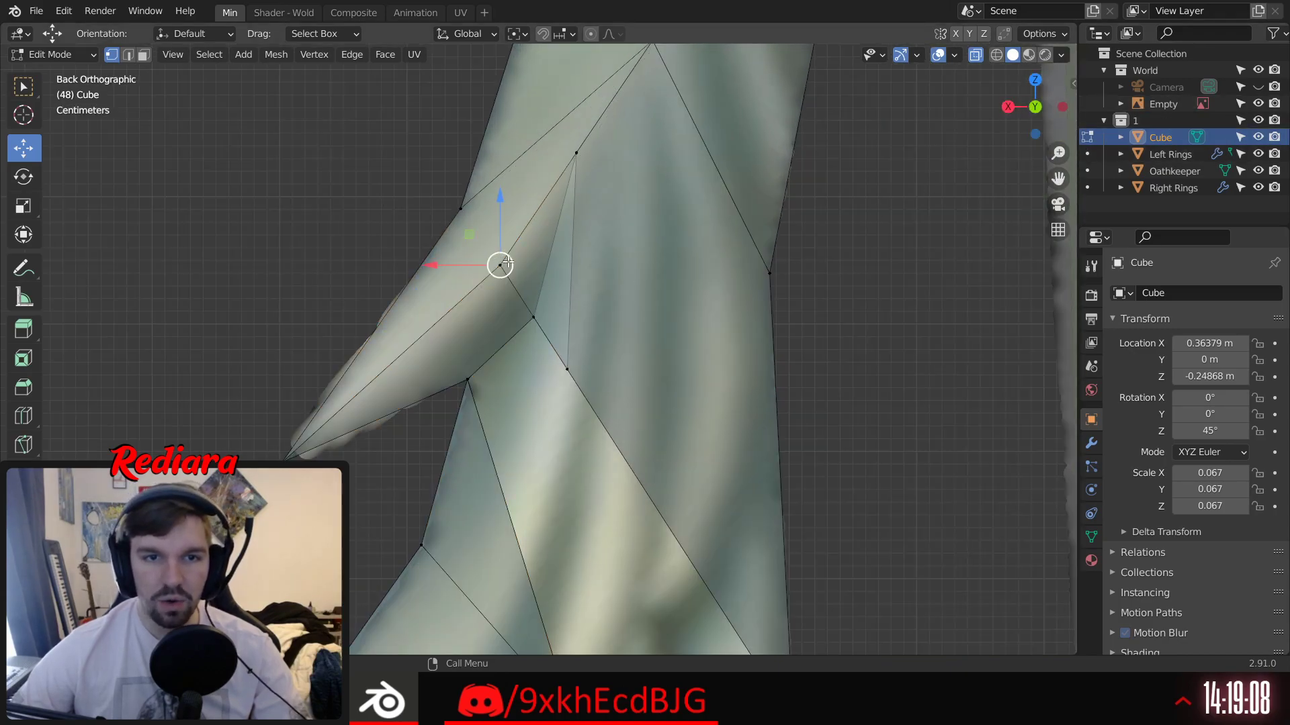
left_click(577, 153)
mouse_move(577, 153)
middle_mouse_down()
mouse_move(587, 161)
mouse_move(577, 153)
middle_mouse_up()
left_click(575, 151)
left_click(497, 266, "shift")
left_click(534, 318, "shift")
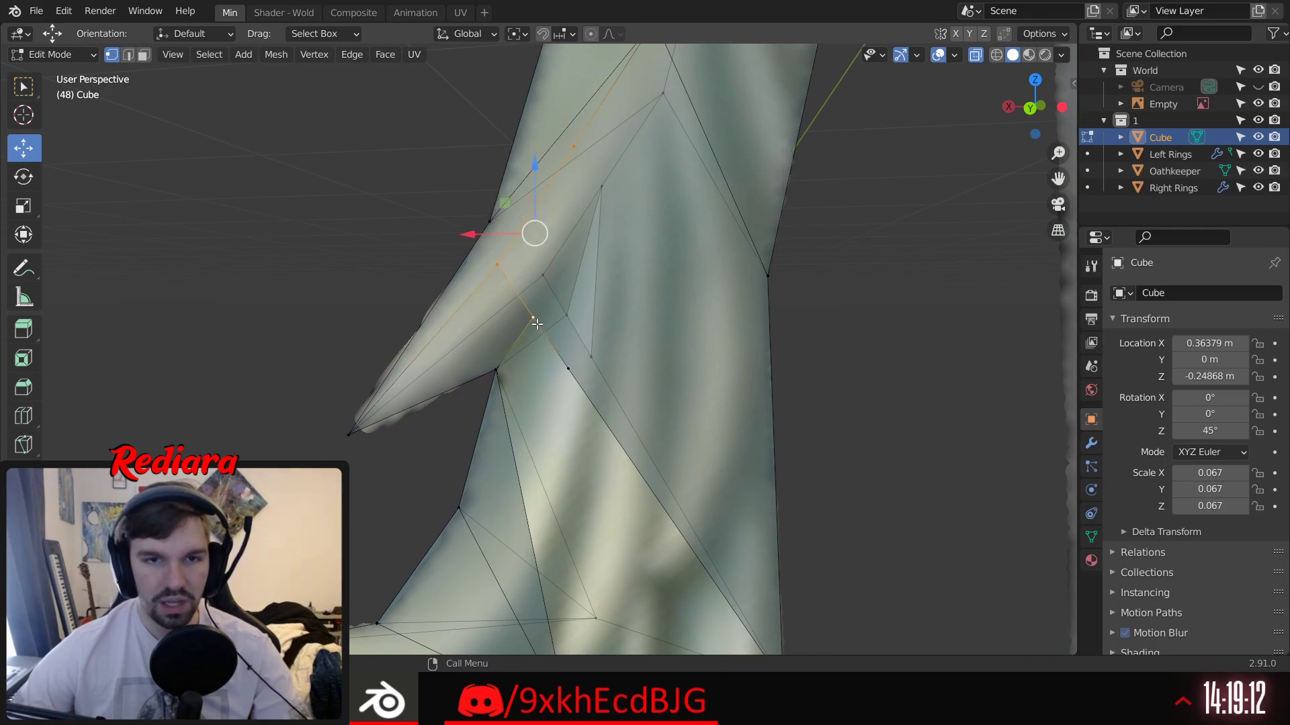
key("f")
Step: Fill a second triangular back face between the edge vertex above the spike and the two subdivision vertices on the diagonal
left_click(574, 147)
left_click(569, 366, "shift")
left_click(542, 276, "shift")
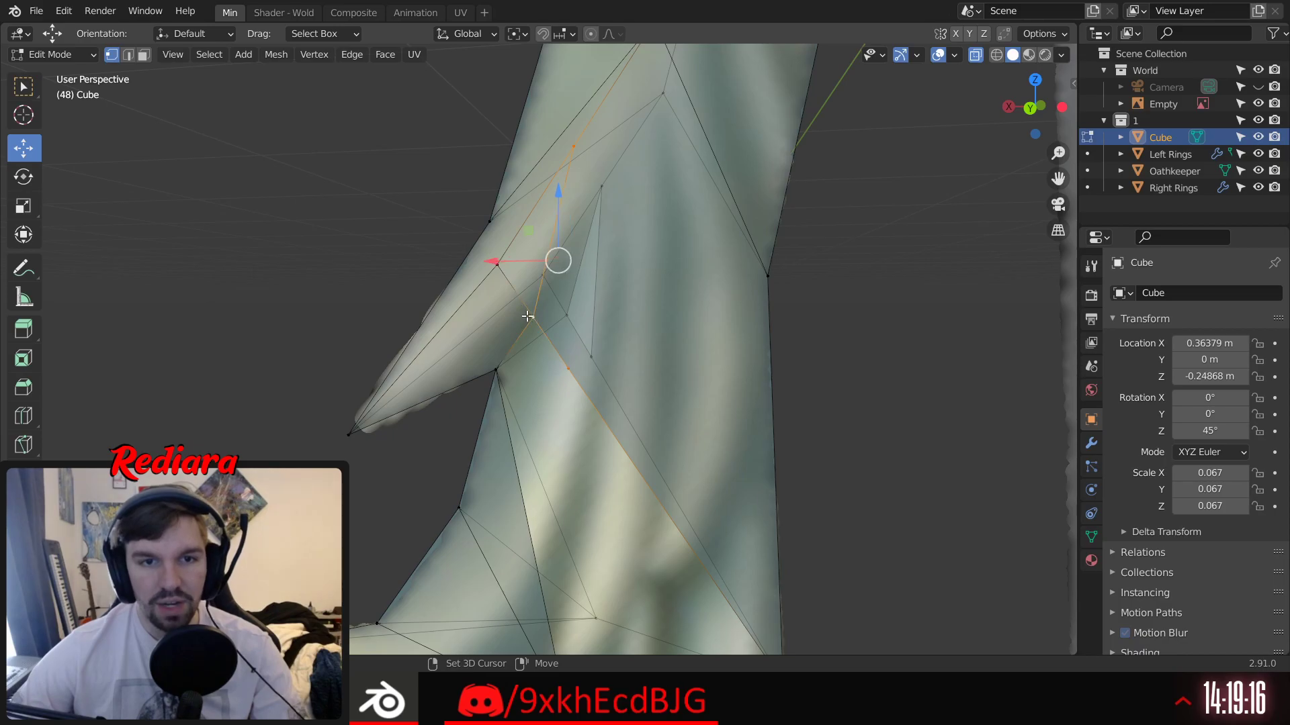
key("f")
middle_click_drag(444, 320, 507, 310)
left_click(306, 234)
Step: Examine the rebuilt faces around the upper spike and the open area below it against the reference from the front
middle_click_drag(611, 238, 846, 282)
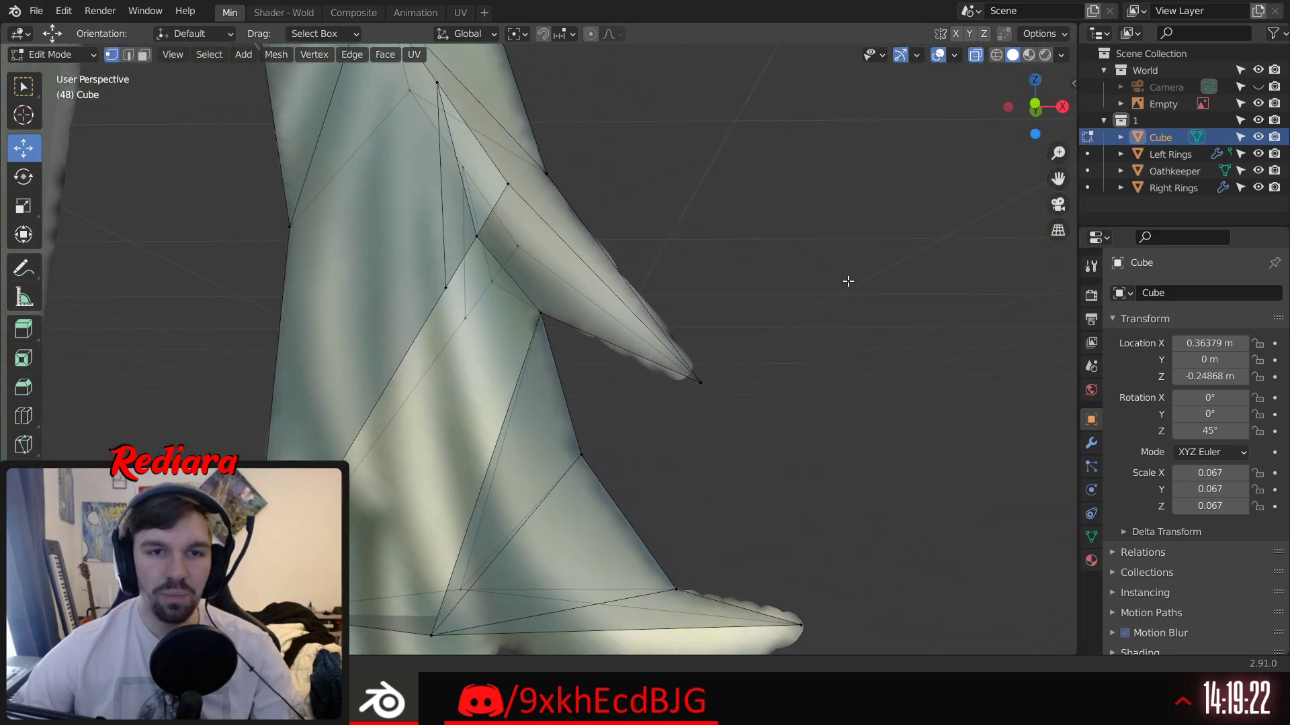
middle_click_drag(663, 273, 788, 341)
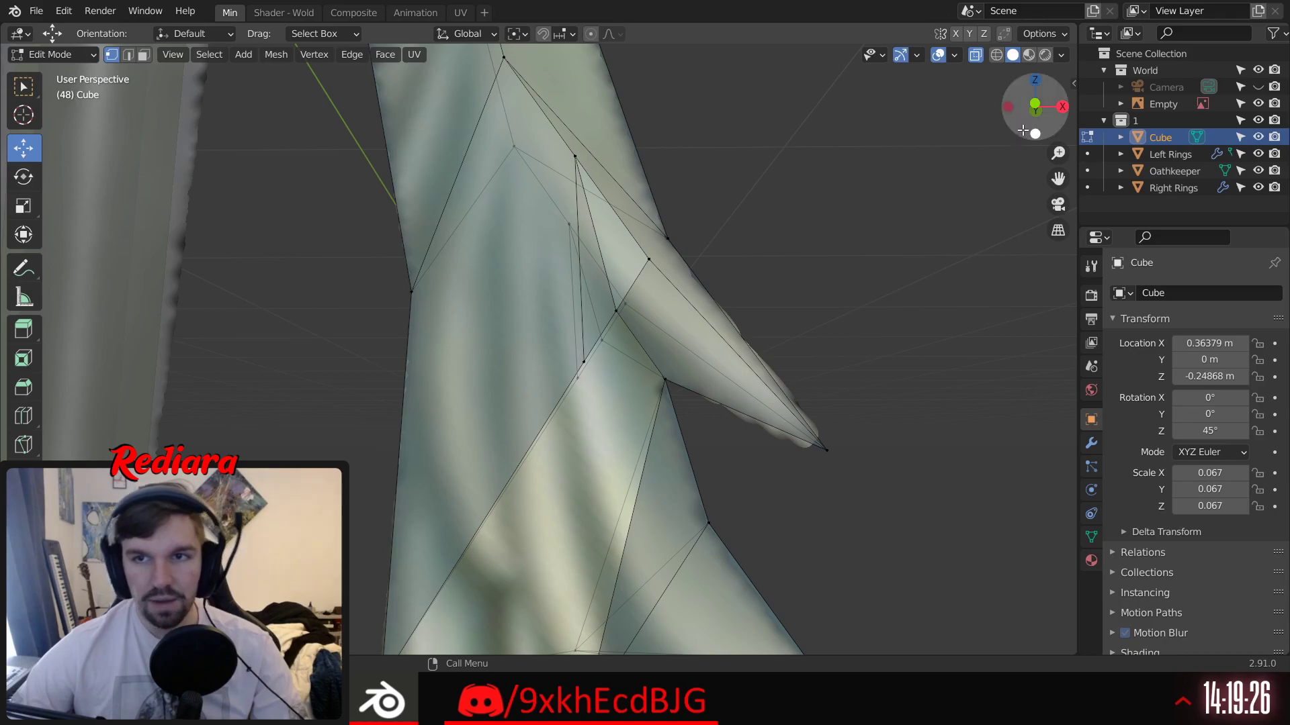
left_click(1031, 103)
scroll(737, 287, "down", 1)
middle_click_drag(737, 286, 723, 248, "shift")
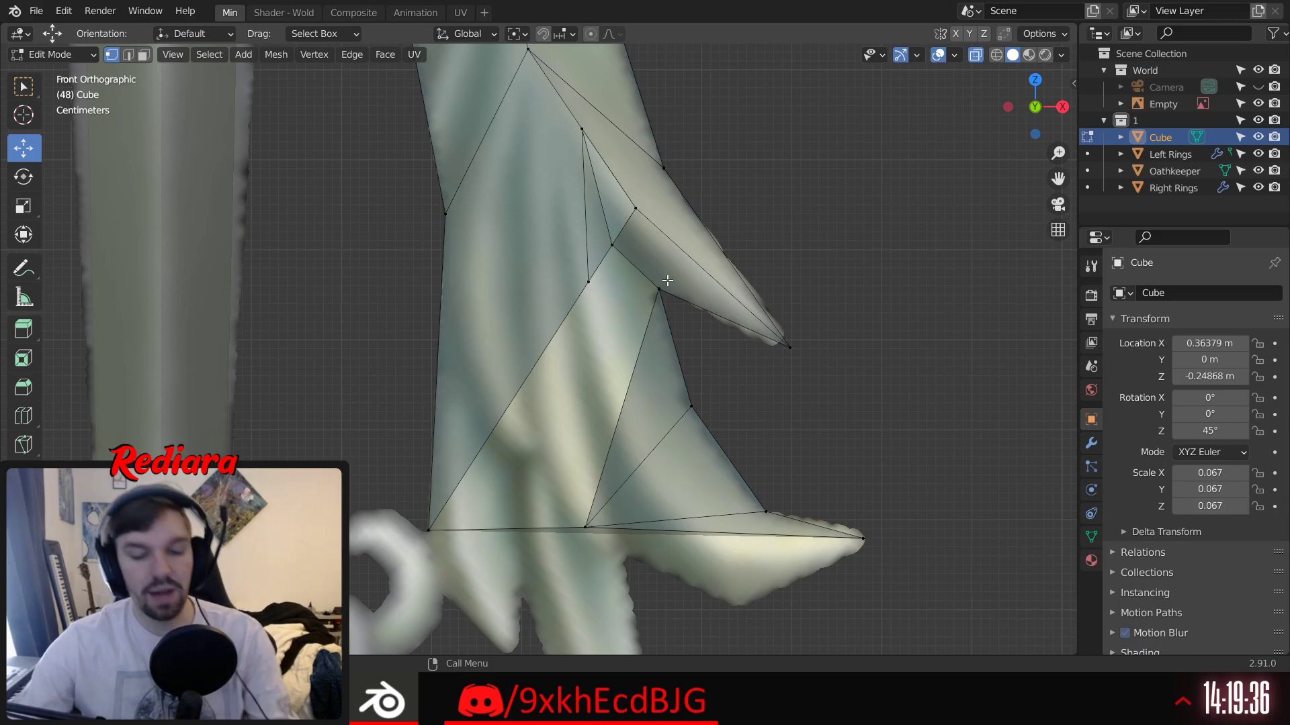
middle_click_drag(690, 212, 685, 234, "shift")
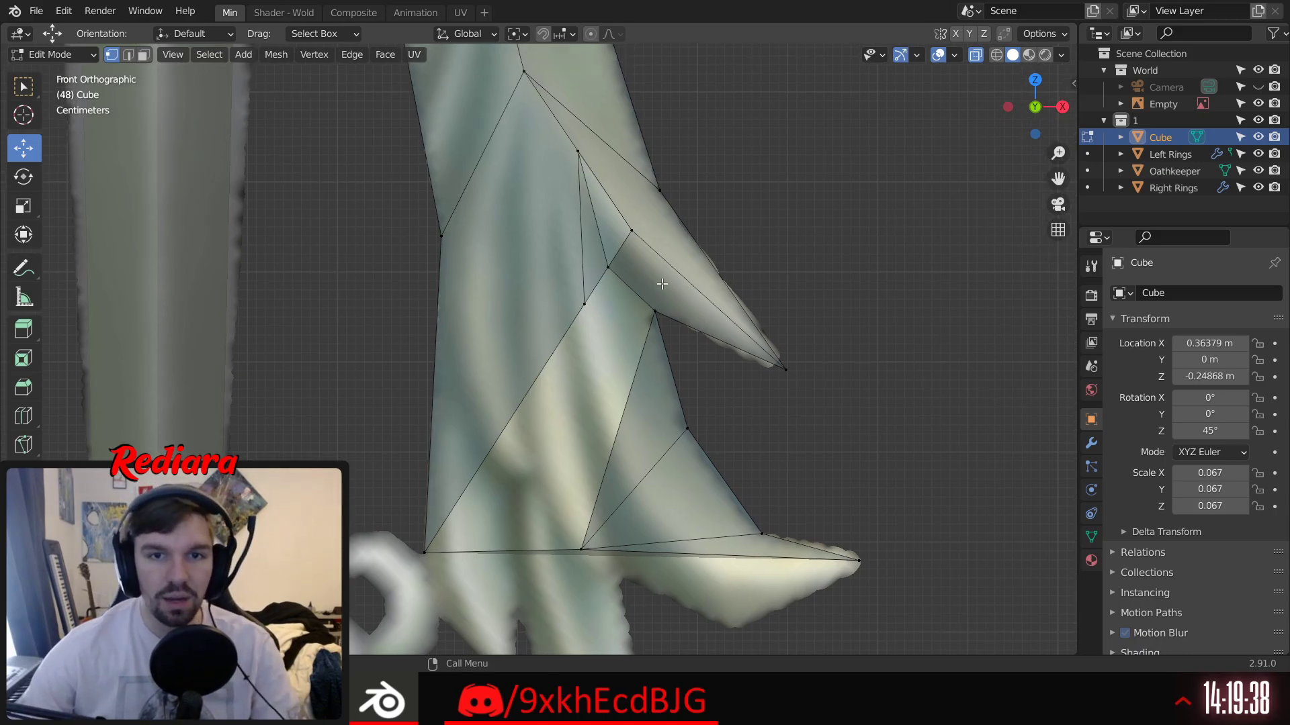
scroll(662, 284, "up", 4)
middle_click_drag(602, 213, 630, 352, "shift")
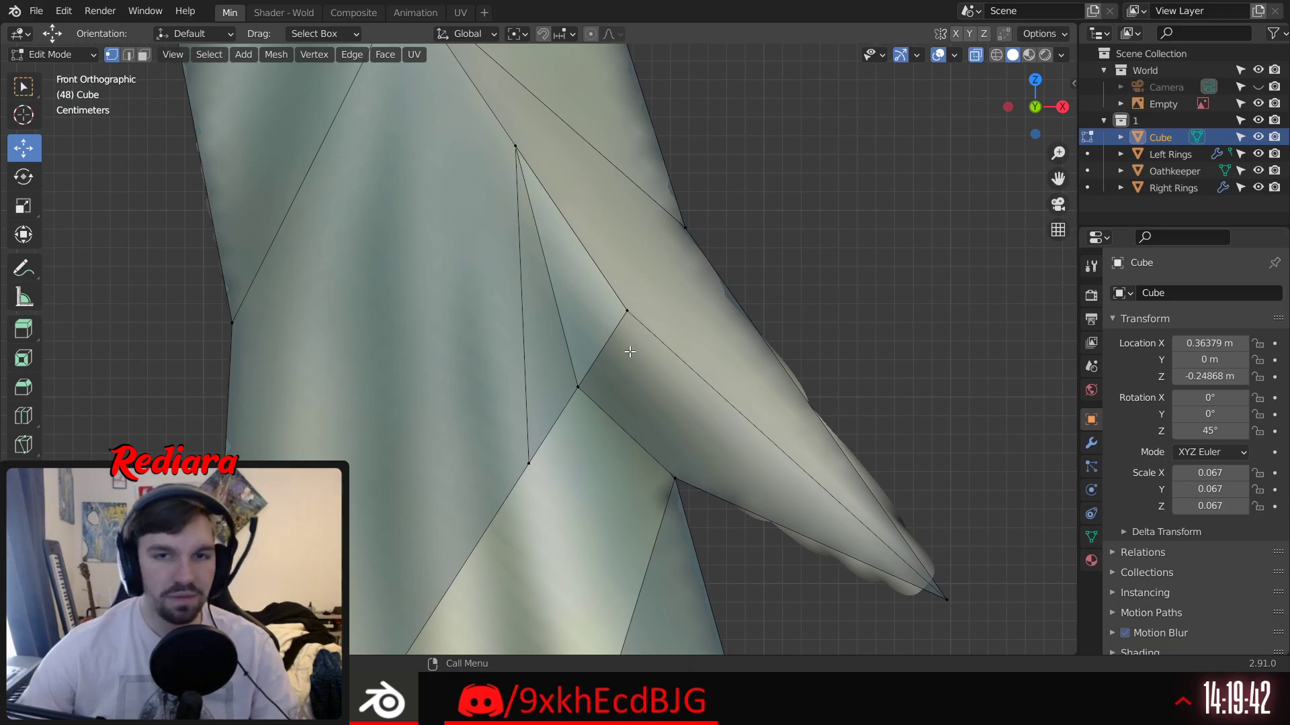
scroll(629, 351, "down", 4)
middle_click_drag(630, 351, 668, 245, "shift")
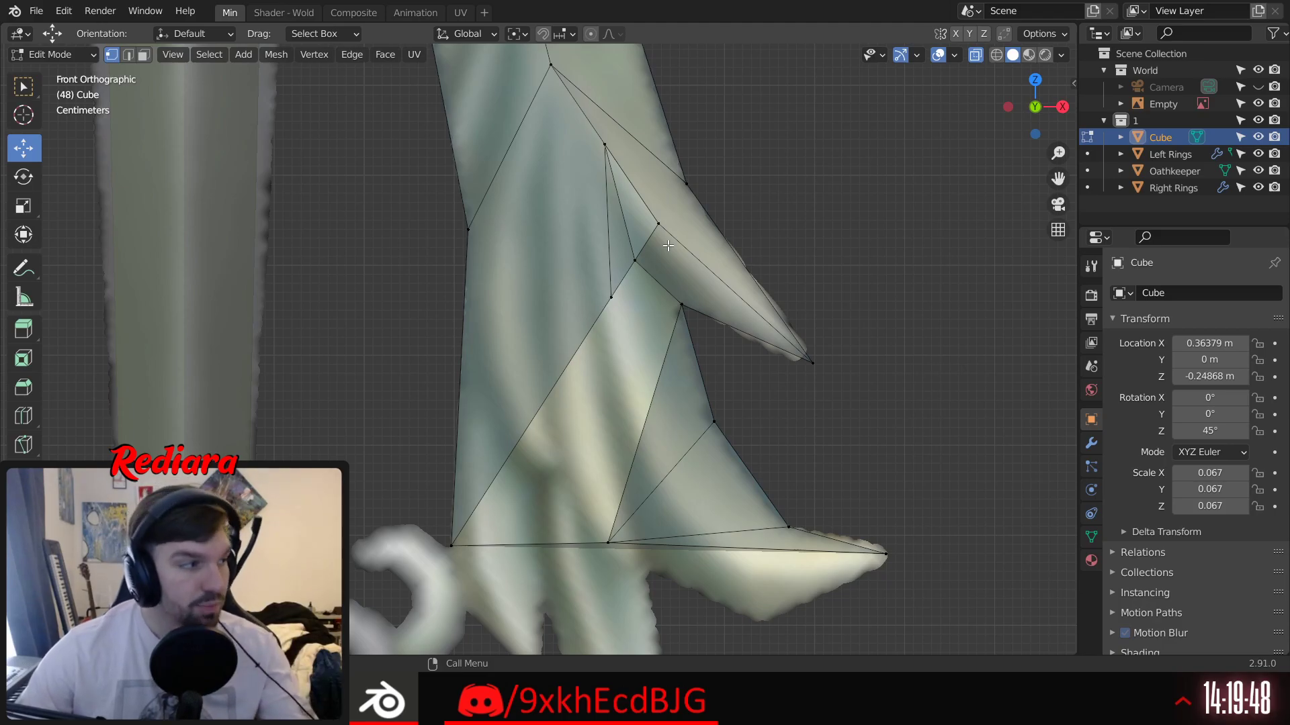
scroll(675, 274, "up", 2)
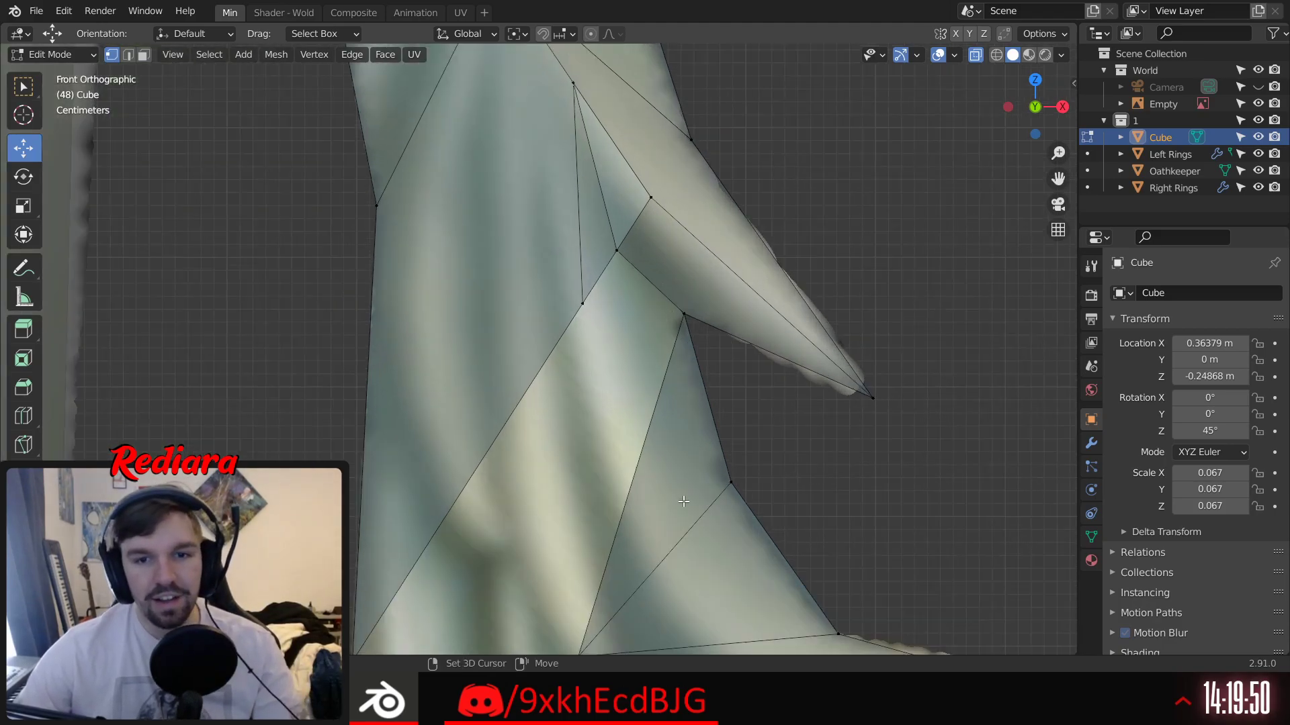
Step: Subdivide the diagonal edge between the lower corner vertex and the outer edge vertex below the notch, on both the front and back
middle_click_drag(686, 499, 672, 390, "shift")
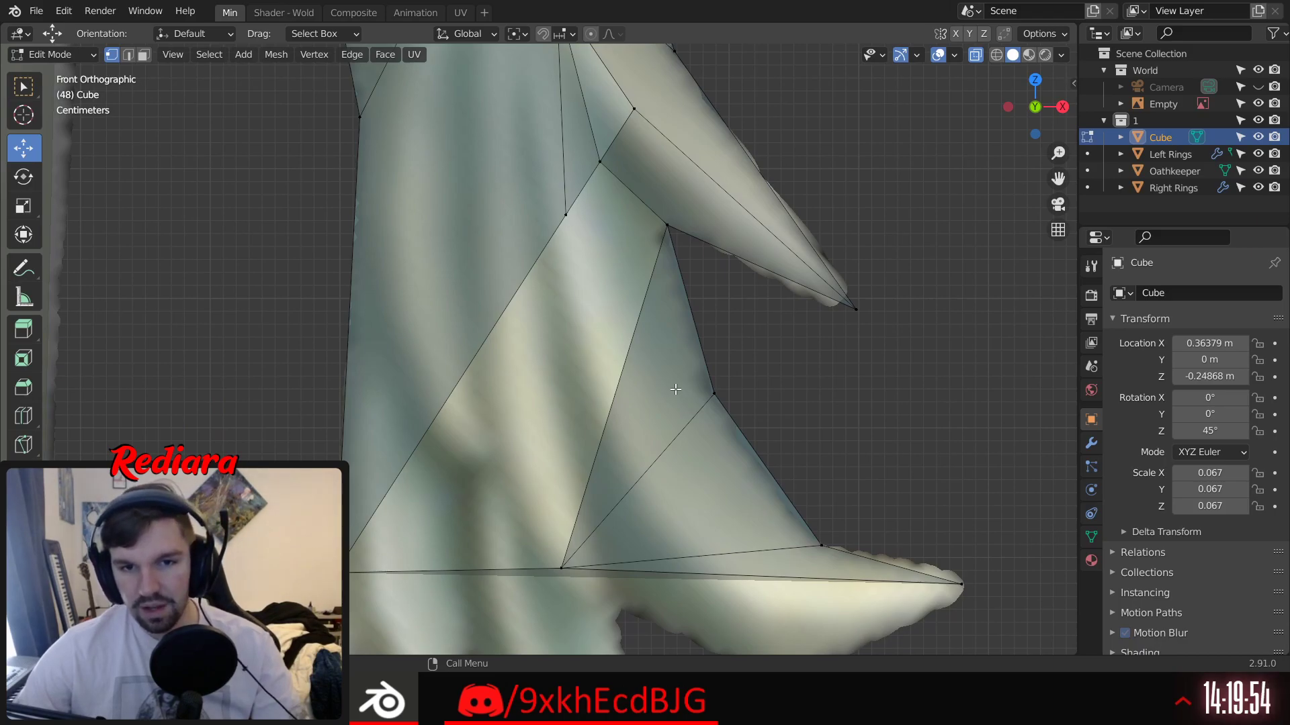
left_click(556, 574)
left_click(716, 399, "shift")
middle_click_drag(779, 438, 532, 452)
middle_click_drag(823, 422, 972, 486)
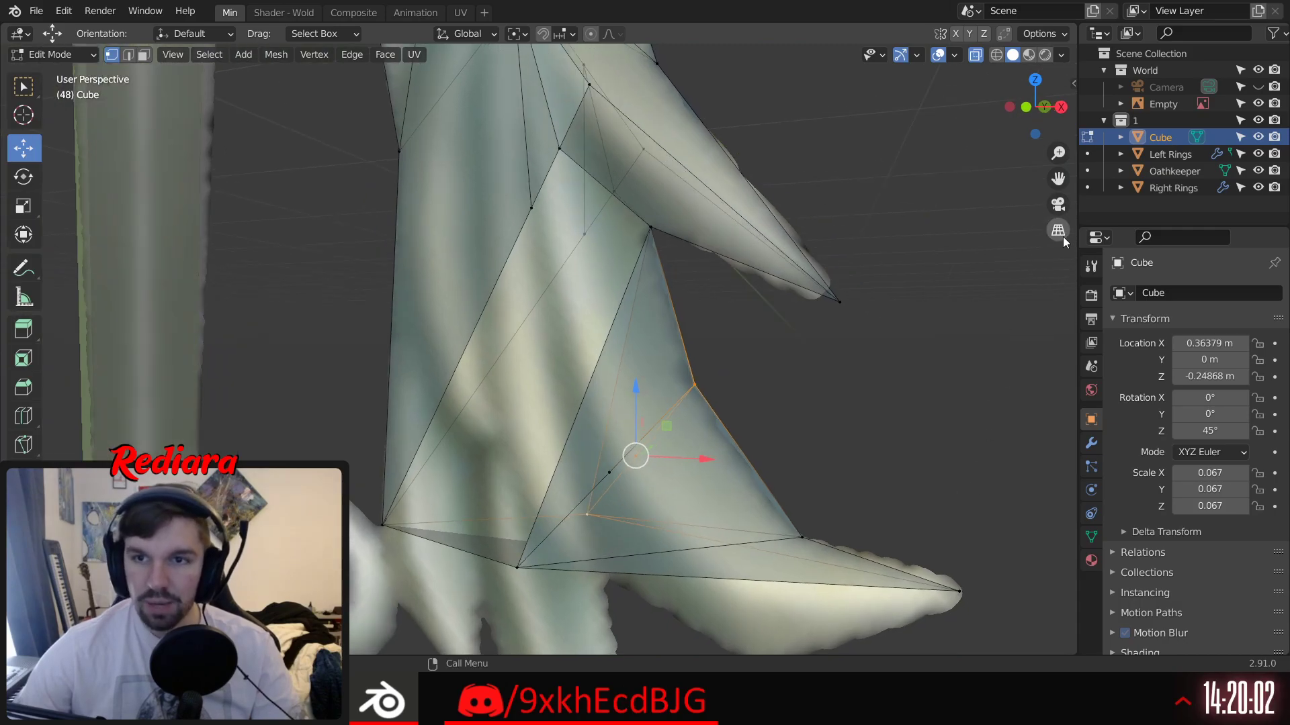
left_click(1058, 205)
middle_click_drag(613, 555, 642, 360, "shift")
scroll(575, 399, "up", 5)
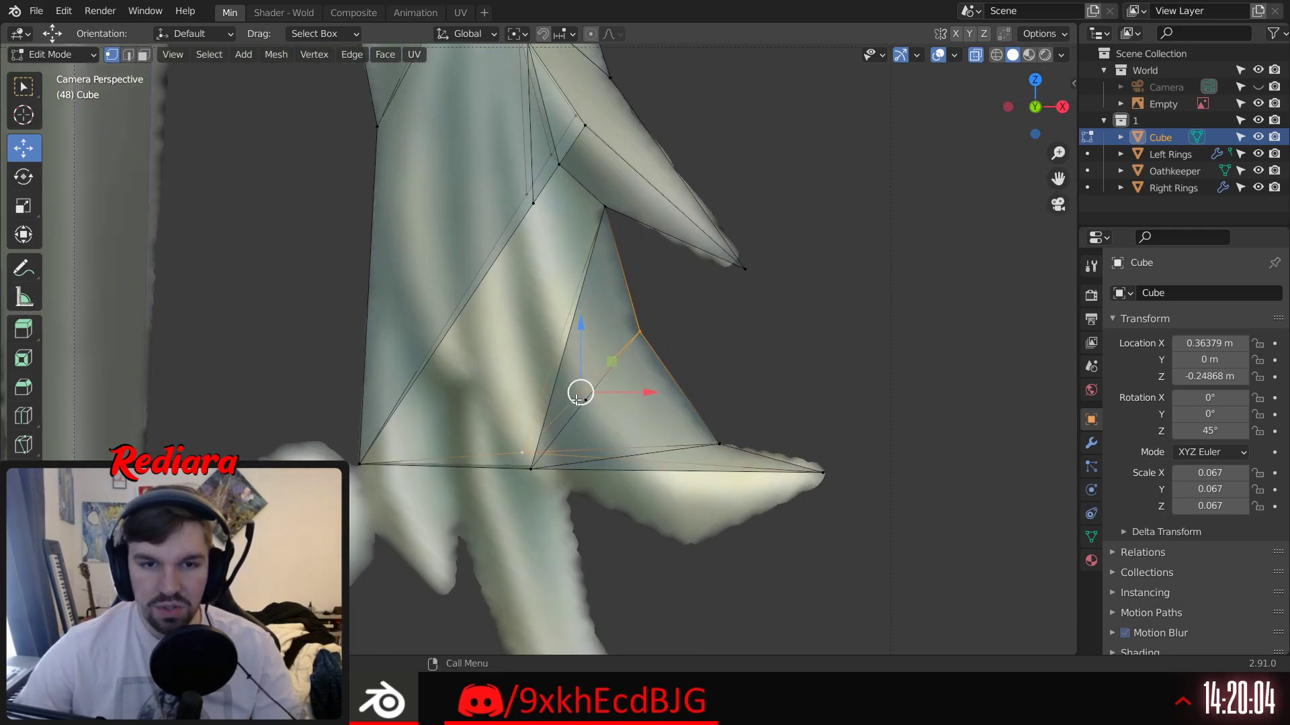
scroll(576, 399, "up", 2)
left_click(784, 317)
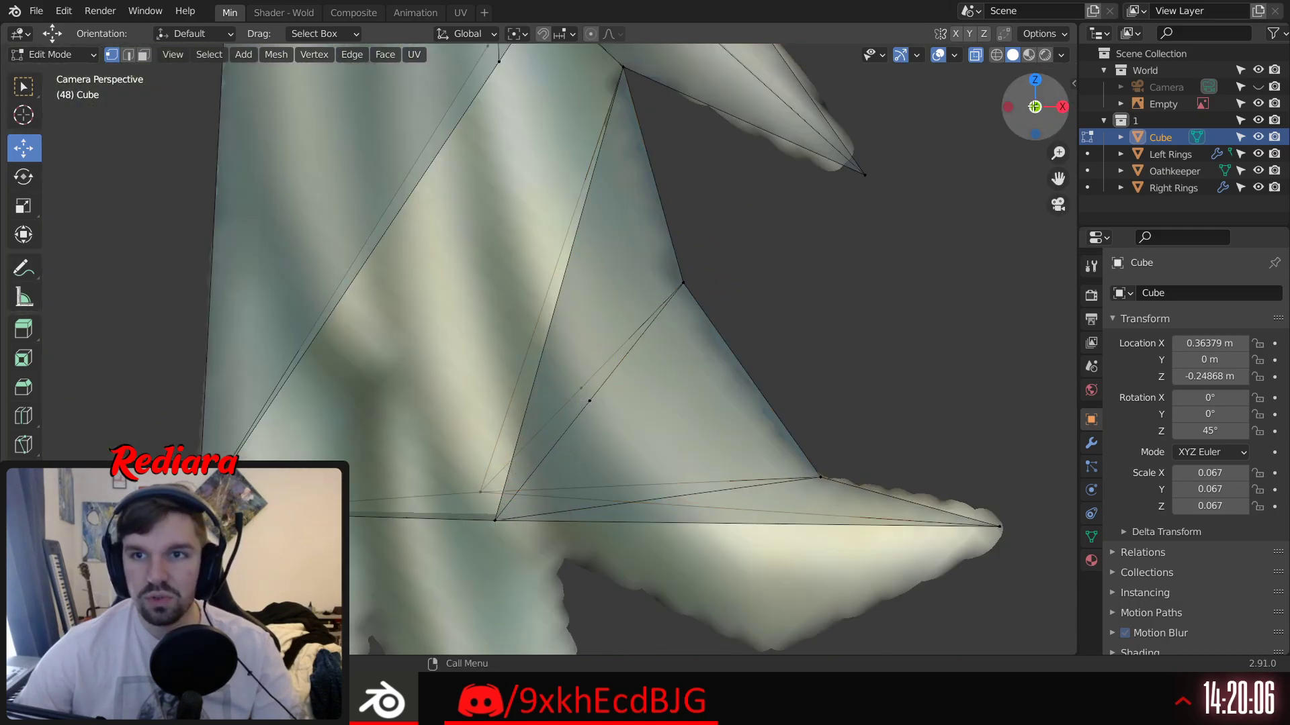
Step: Check the new midpoint on the lower diagonal edge against the reference in front view
left_click(1035, 107)
left_click(1035, 106)
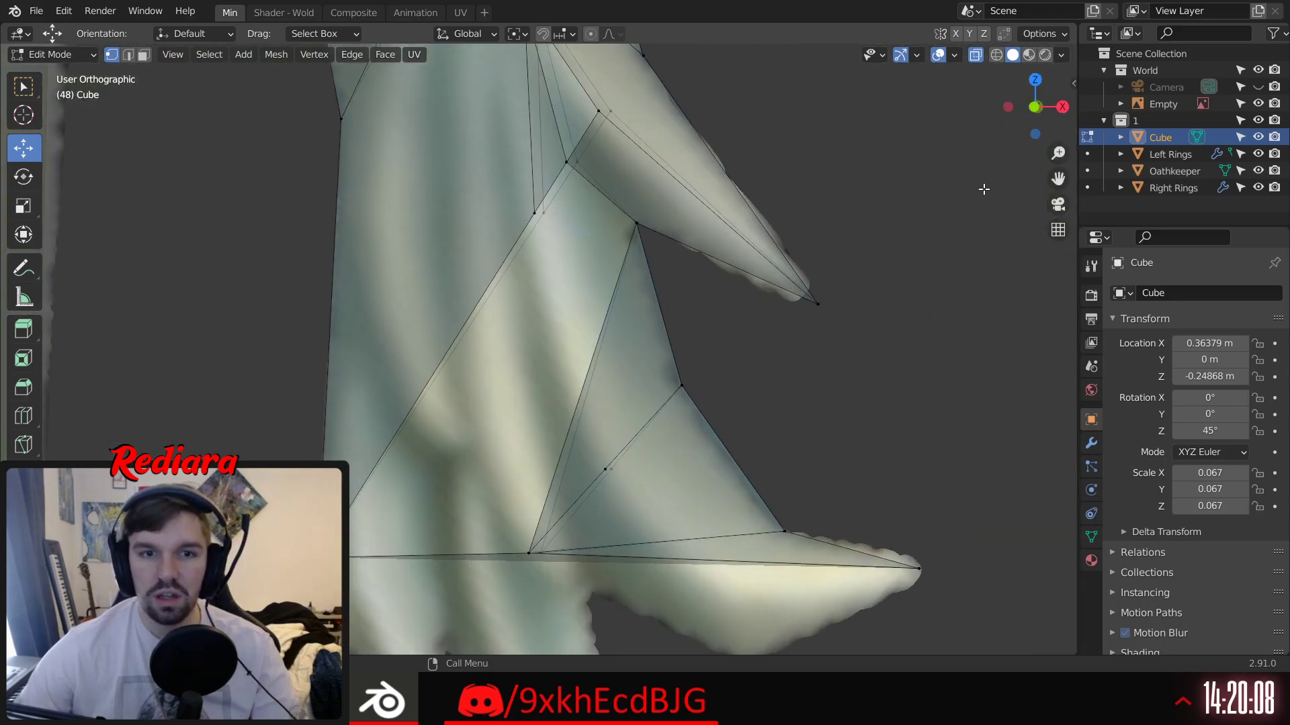
mouse_move(713, 281)
middle_mouse_down("shift")
mouse_move(699, 288)
mouse_move(703, 266)
middle_mouse_up("shift")
left_click(1035, 107)
left_click(628, 407)
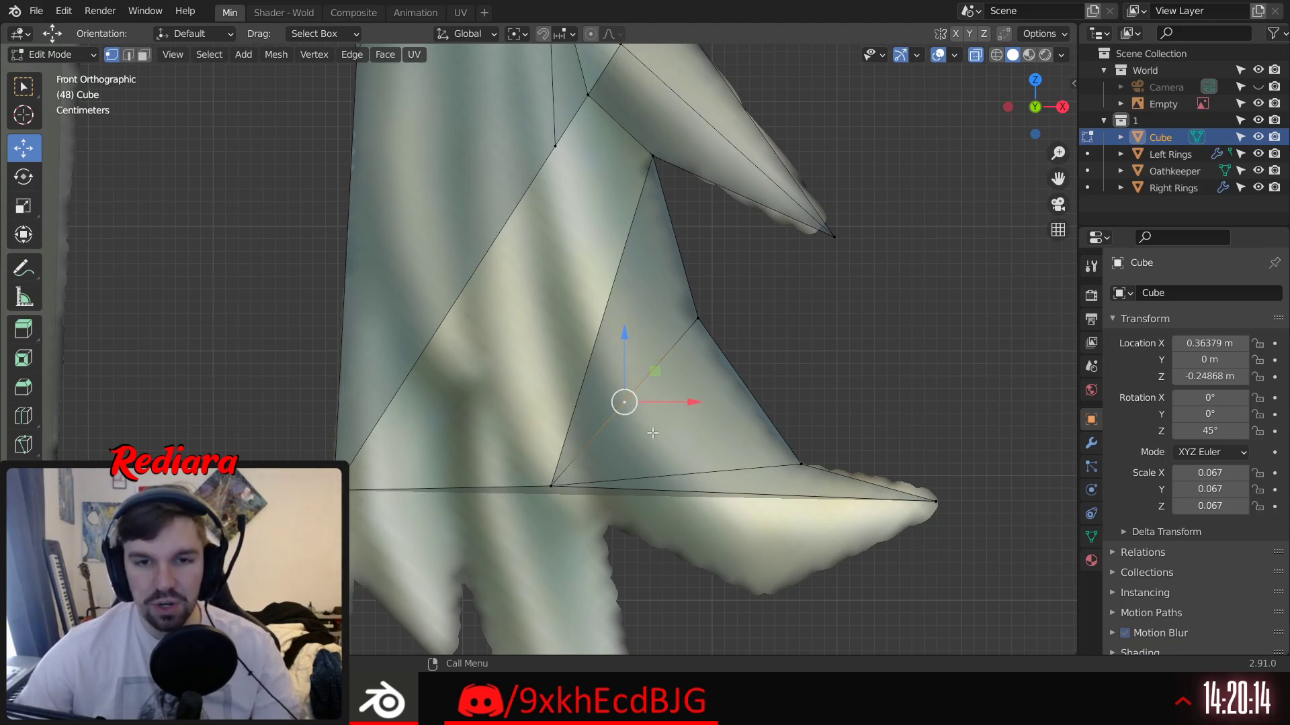
middle_click_drag(757, 262, 751, 298, "shift")
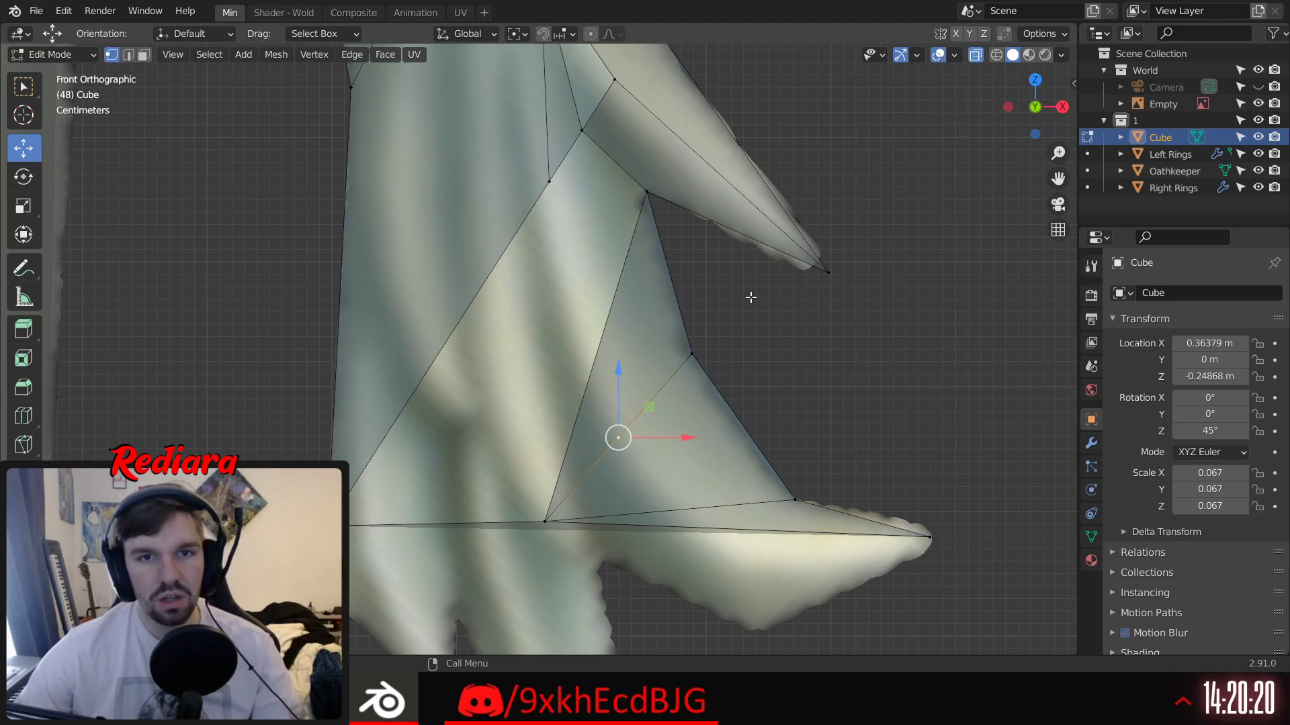
left_click(750, 295)
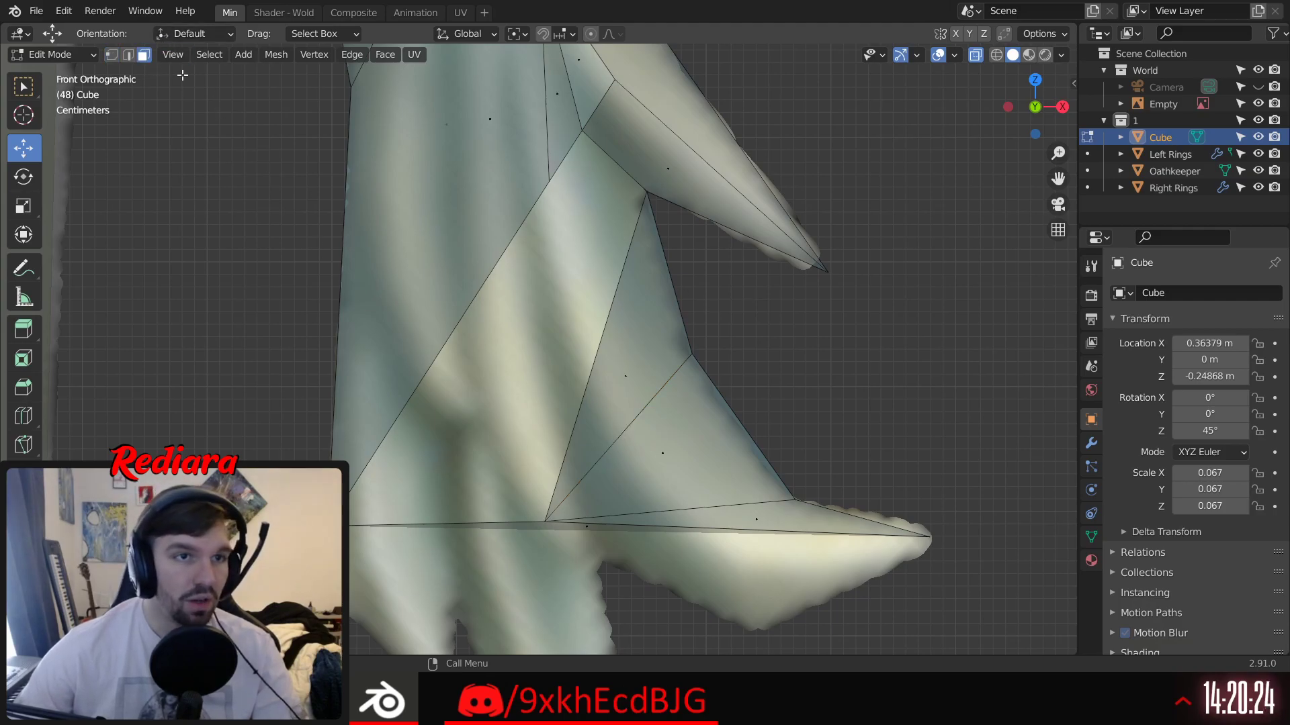
Step: Delete the front and back triangular faces between the notch vertex, the outer edge vertex below it and the lower corner vertex
middle_click_drag(720, 364, 514, 374)
left_click(634, 377)
left_click(730, 380)
middle_click_drag(791, 391, 921, 395)
left_click(716, 394, "shift")
key("x")
left_click(716, 392)
Step: Fill a triangular front face between the two diagonal subdivision vertices and the notch vertex
middle_click_drag(878, 325, 770, 315)
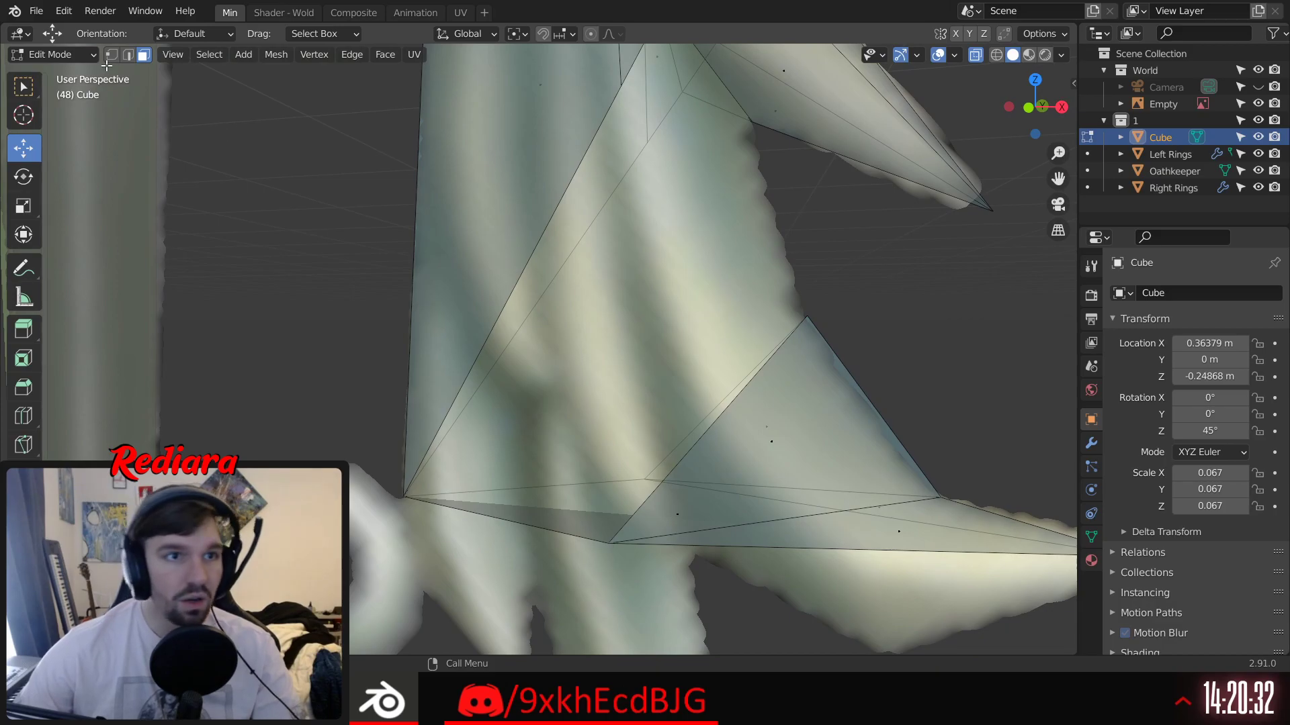
key("KP_1")
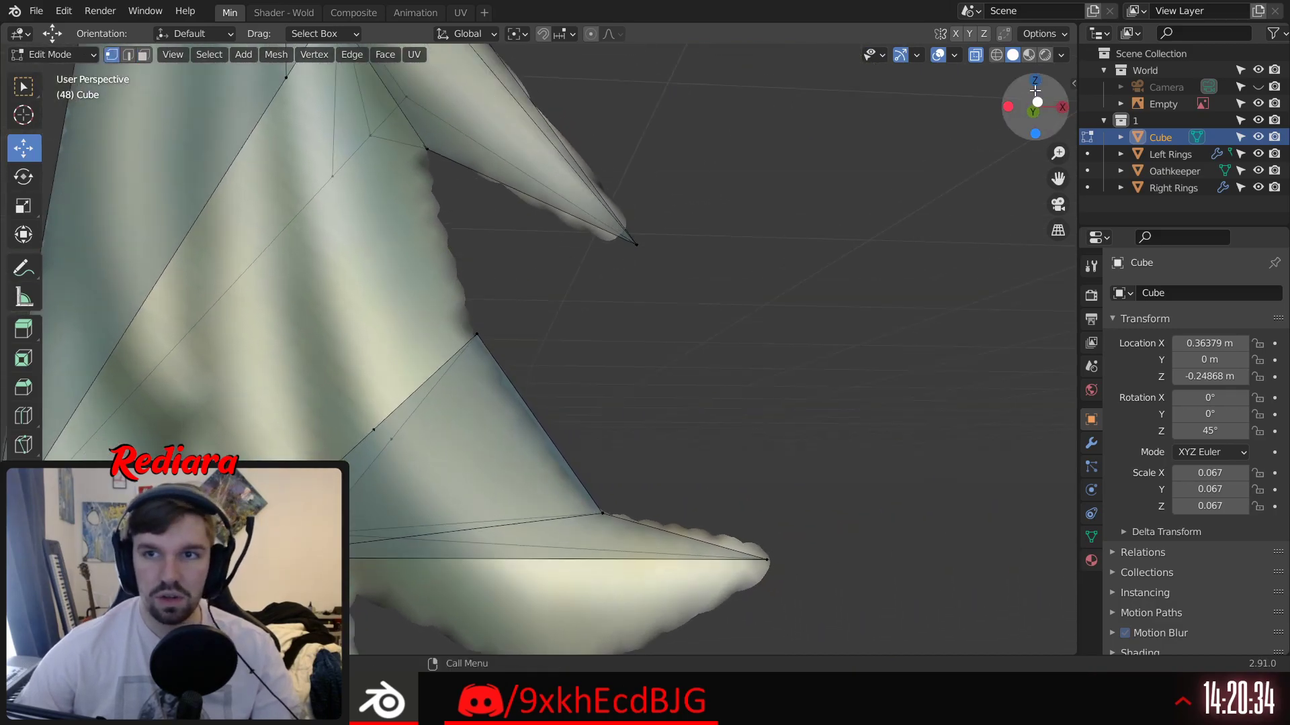
middle_click_drag(315, 253, 434, 296, "shift")
left_click(415, 164)
left_click(467, 115, "shift")
left_click(516, 230)
left_click(471, 112)
middle_click_drag(538, 180, 475, 237)
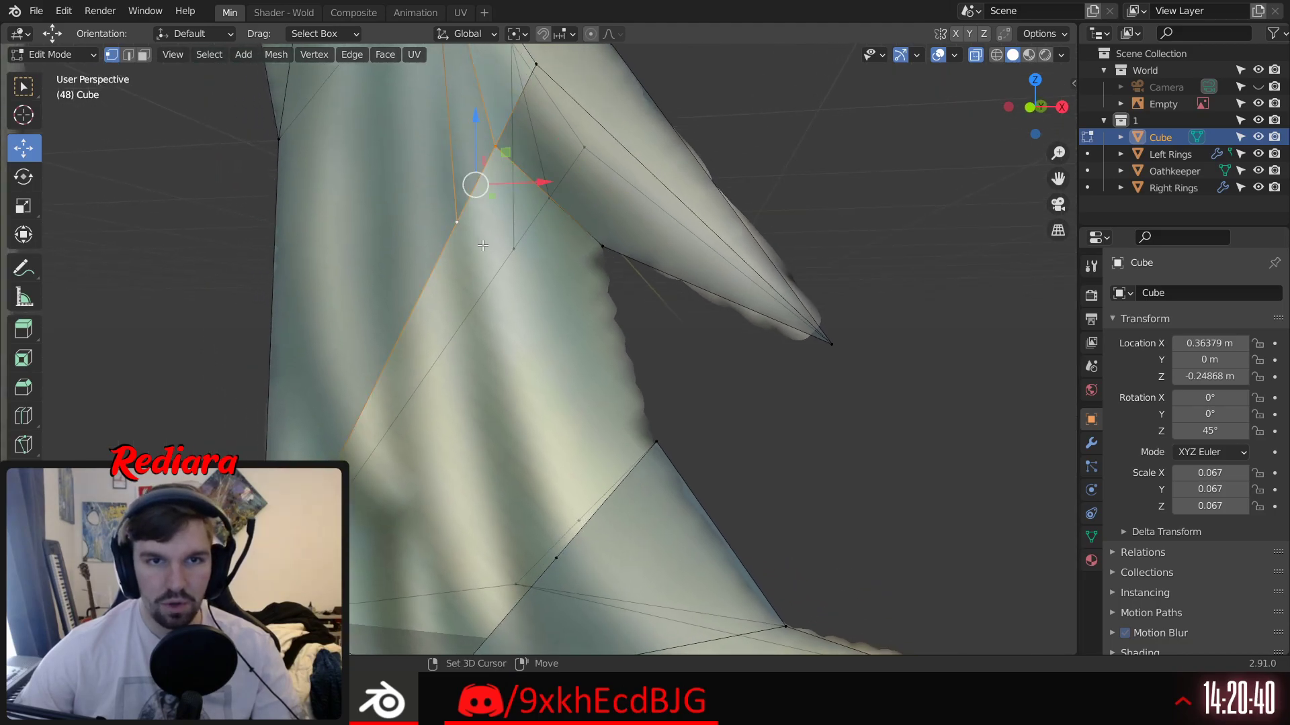
left_click(610, 251, "shift")
key("f")
Step: Fill a front face between the lower subdivision vertex, the notch vertex, the outer edge vertex and the lower diagonal's midpoint
middle_click_drag(557, 323, 551, 238, "shift")
left_click(450, 131)
left_click(607, 162, "shift")
left_click(660, 360, "shift")
key("f")
Step: Fill a triangular back face between the two diagonal subdivision vertices and the notch vertex
middle_click_drag(614, 247, 419, 324, "shift")
left_click(607, 187)
left_click(627, 241, "shift")
left_click(496, 272, "shift")
key("f")
Step: Fill a back face between the lower subdivision vertex, the notch vertex, the outer edge vertex and the lower diagonal's midpoint
left_click(629, 249)
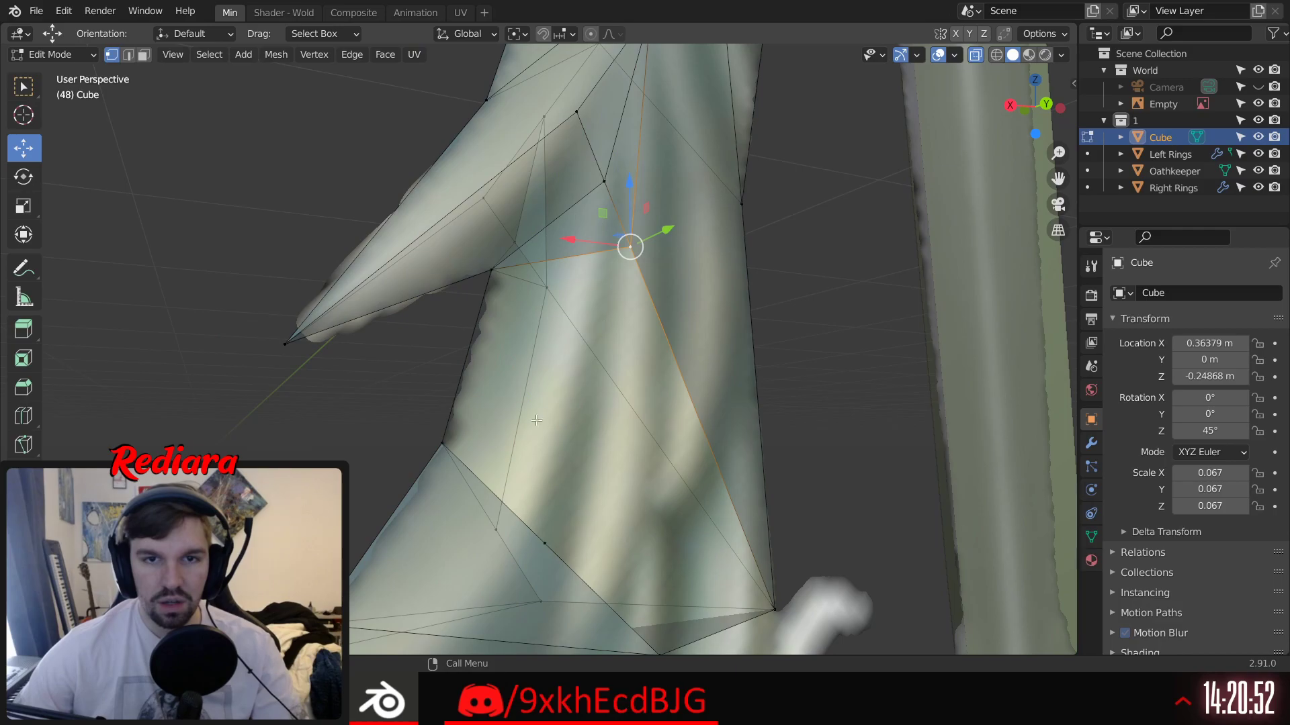
left_click(484, 266, "shift")
left_click(438, 458, "shift")
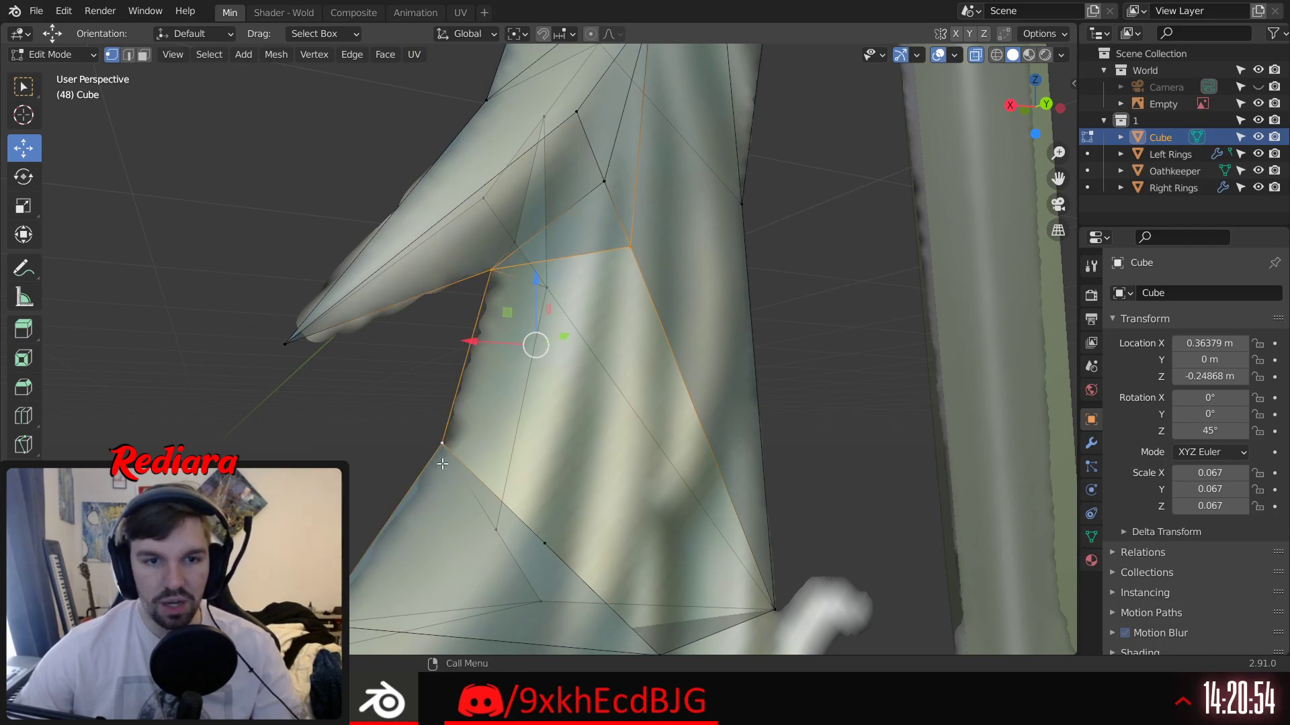
key("f")
Step: Subdivide the front bottom edge between the wing's bottom middle vertex and the lower spike's tip
middle_click_drag(553, 557, 778, 337)
scroll(766, 343, "down", 6)
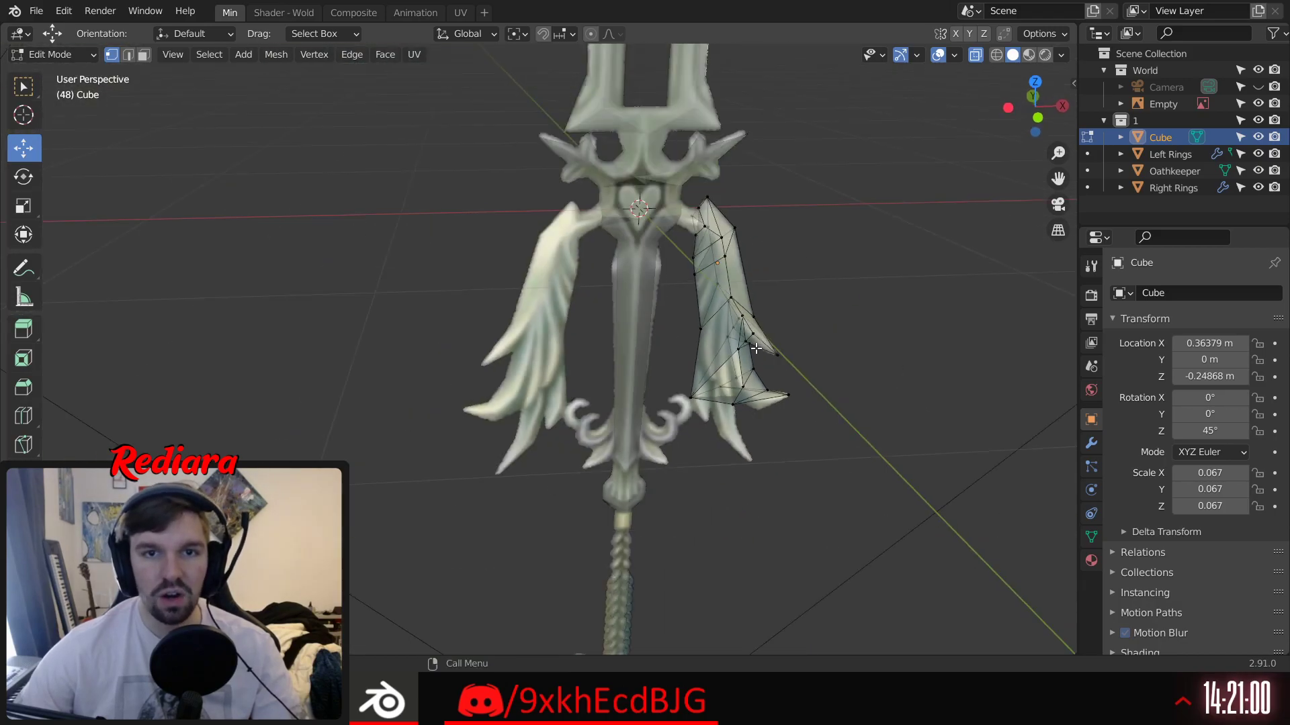
scroll(694, 360, "up", 8)
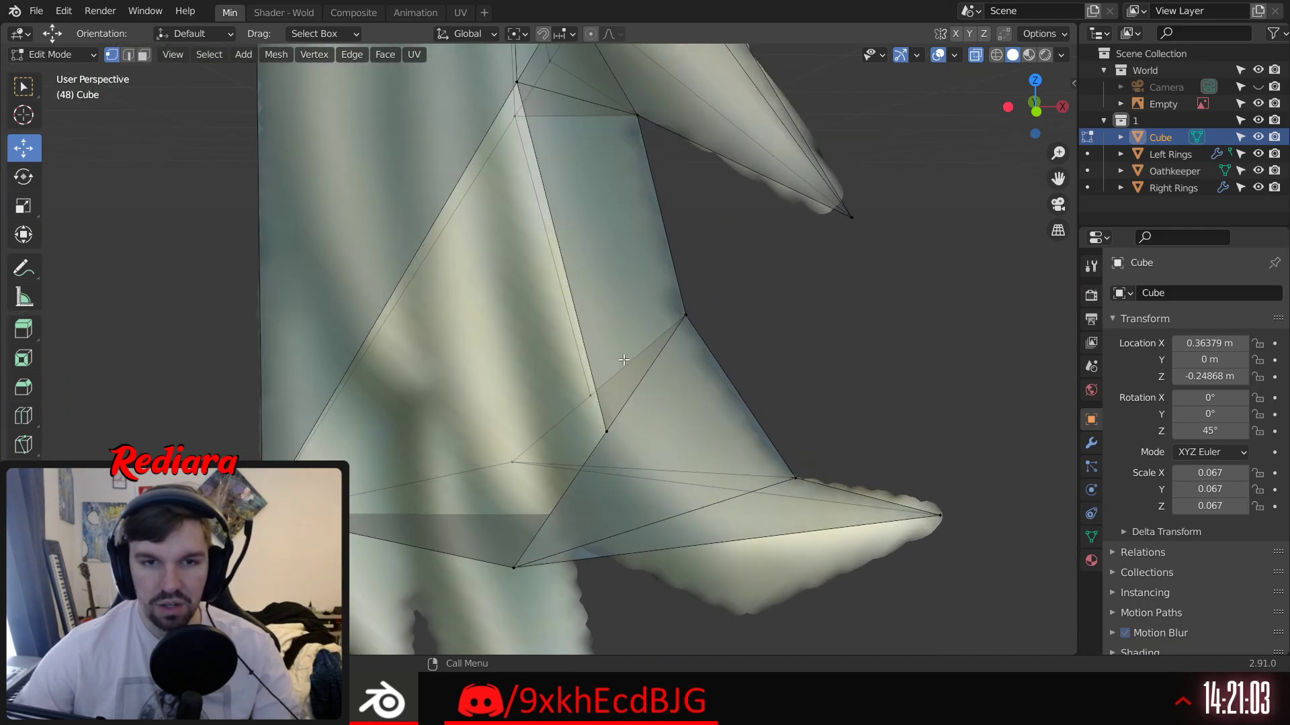
scroll(624, 360, "up", 1)
middle_click_drag(680, 472, 701, 376)
left_click(441, 397)
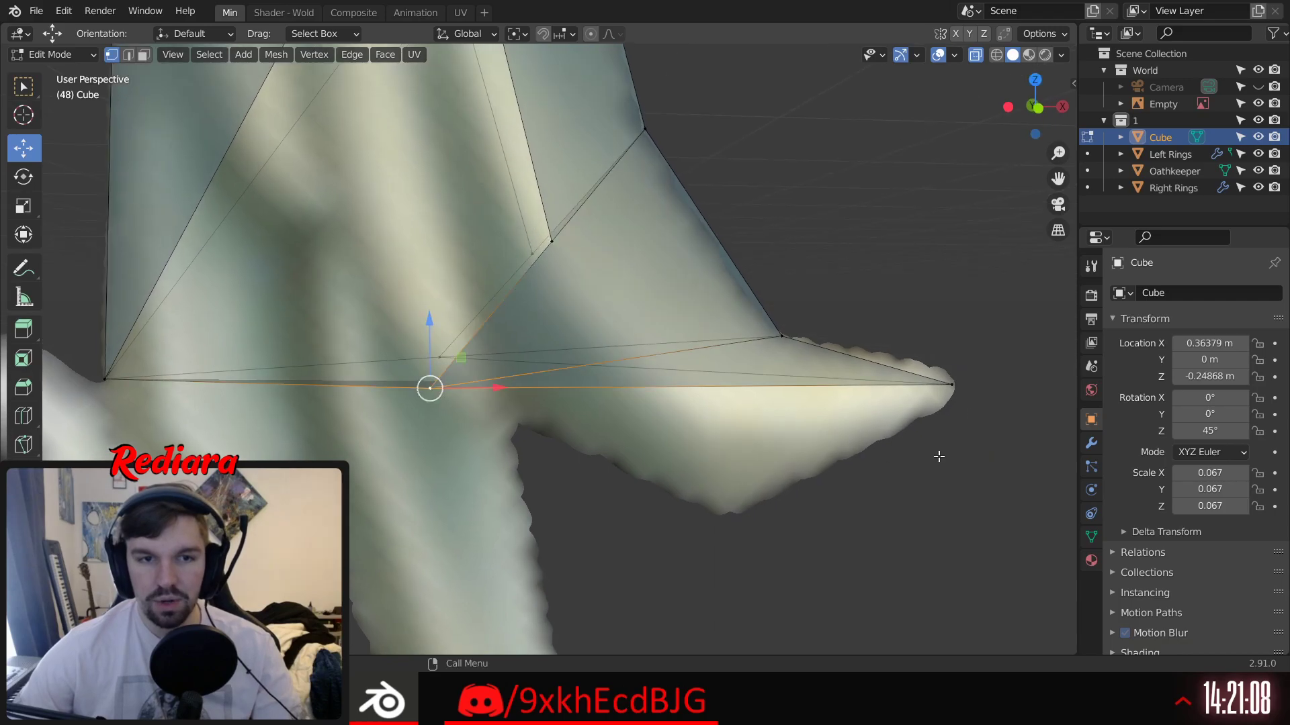
left_click(966, 383, "shift")
middle_click_drag(903, 428, 967, 386)
Step: Subdivide the matching back bottom edge between the lower spike's tip and the bottom middle vertex
left_click(968, 385, "shift")
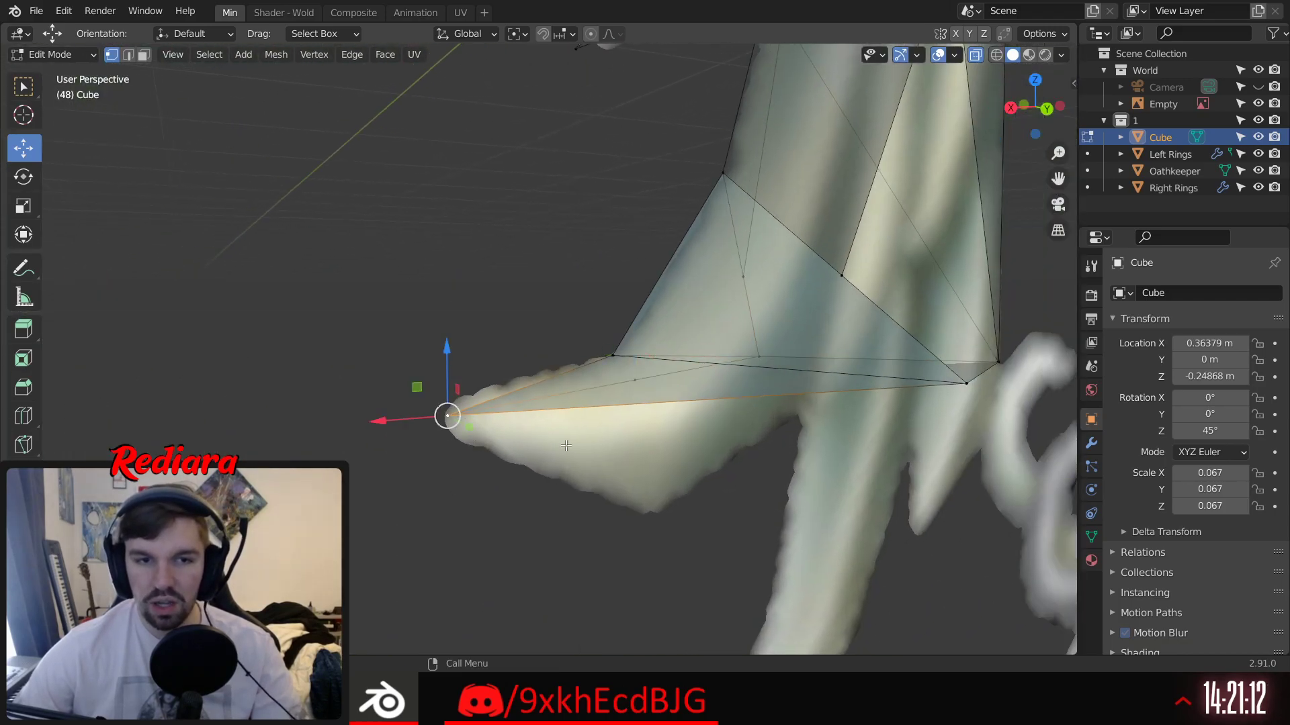
left_click(967, 384, "shift")
key("space")
left_click(515, 474)
key("ctrl+z")
left_click(481, 433)
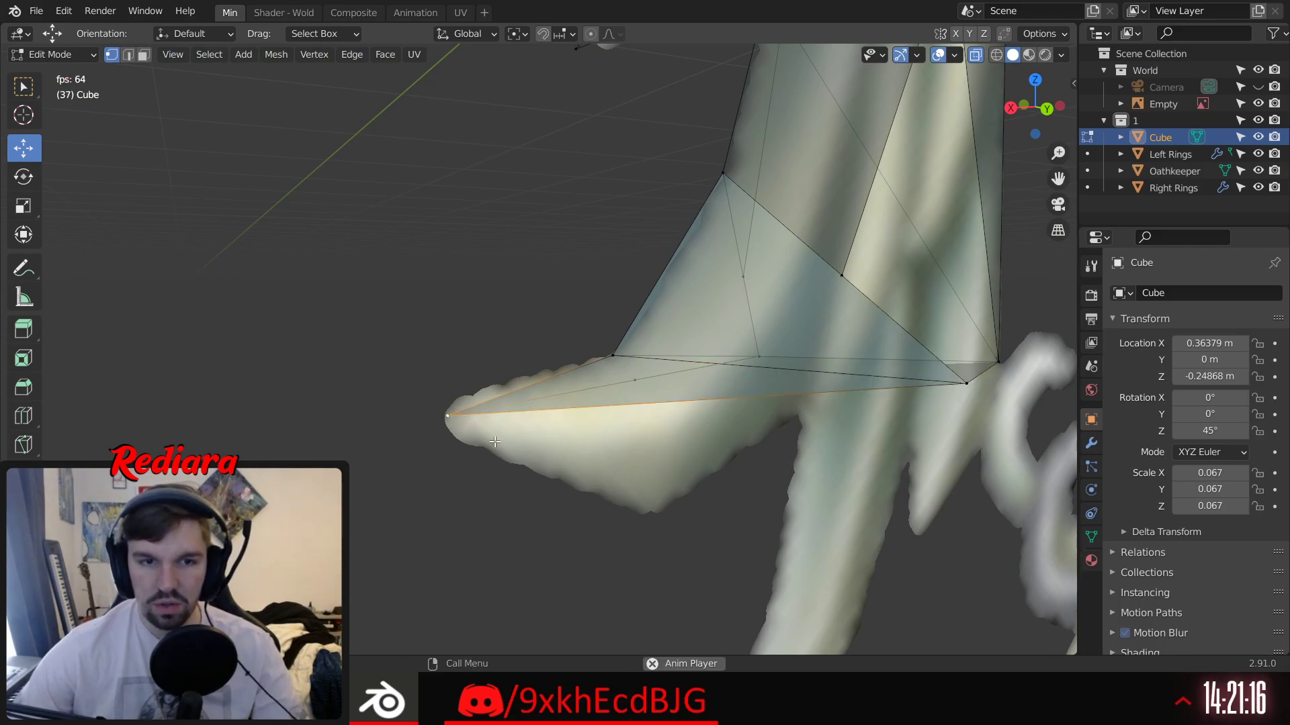
left_click(978, 397, "shift")
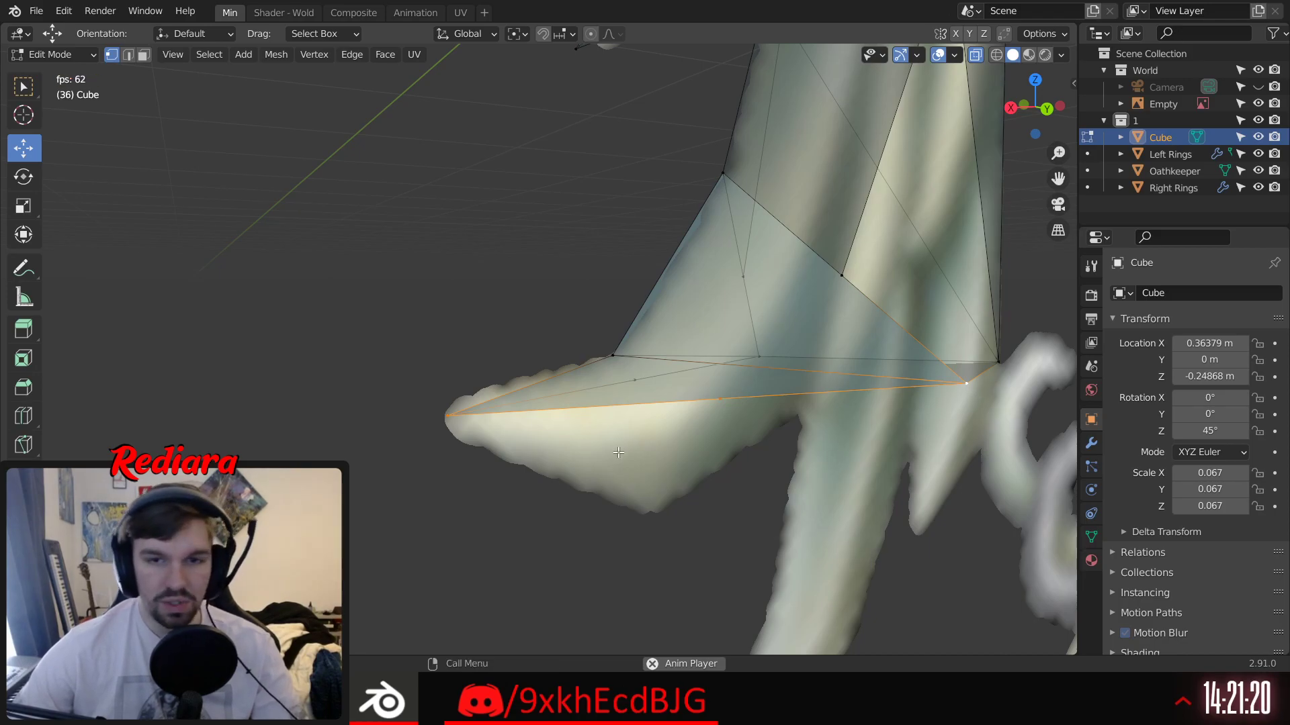
middle_click_drag(617, 490, 666, 454)
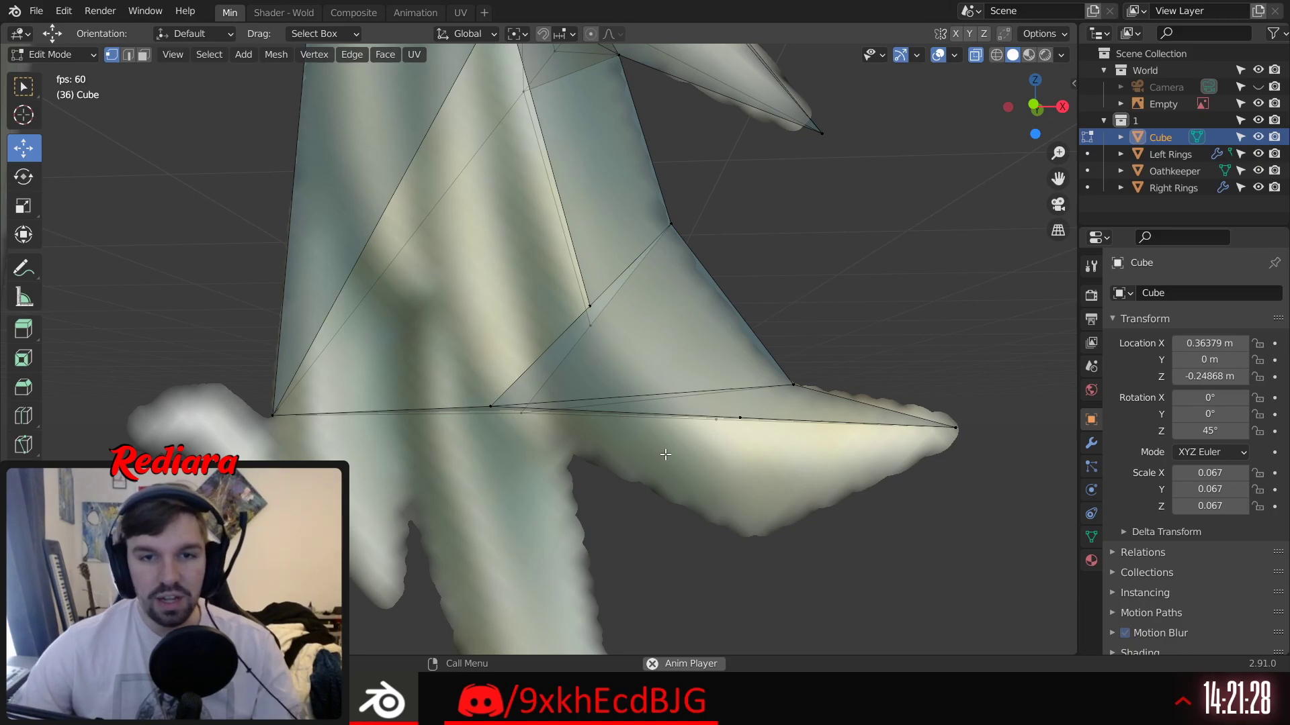
Step: Align the view to the front and switch the mesh selection to faces
middle_click_drag(604, 339, 628, 363)
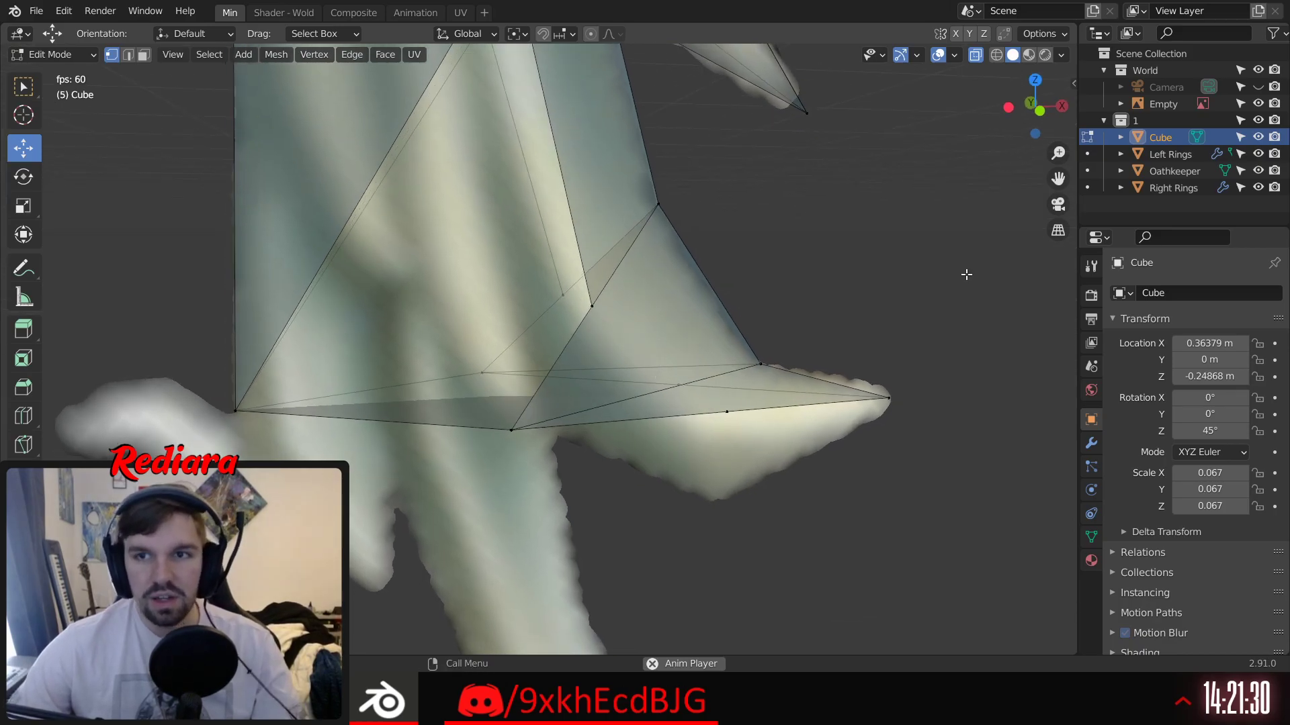
left_click(1037, 112)
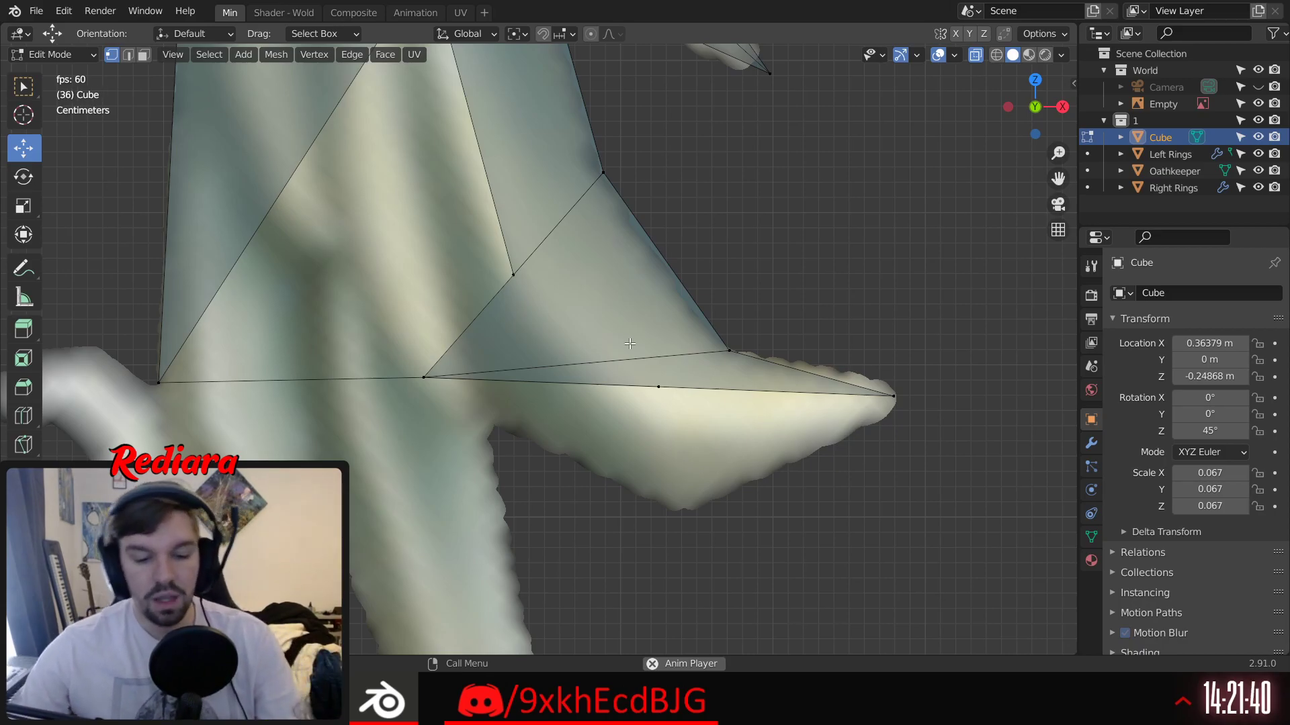
left_click(143, 57)
Step: Try deleting the large lower front triangle together with the lower spike's front face
middle_click_drag(661, 229, 601, 270)
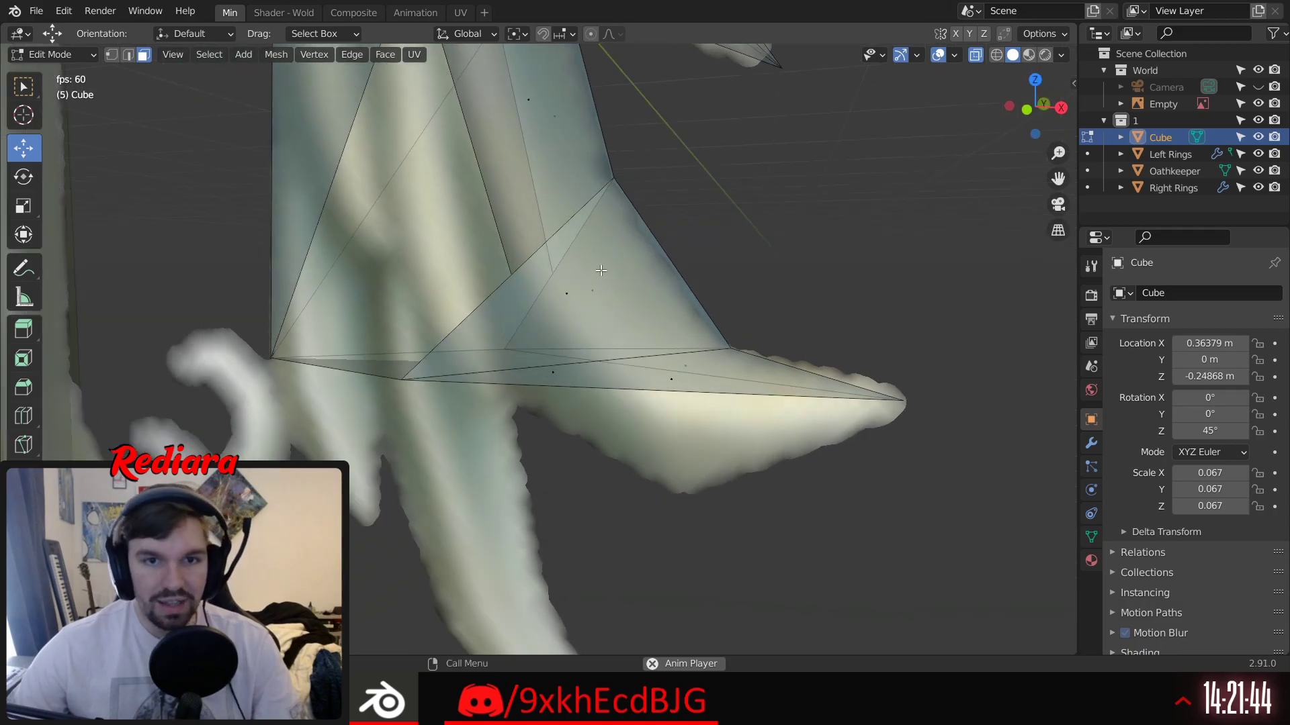
left_click(571, 322)
left_click(691, 323, "shift")
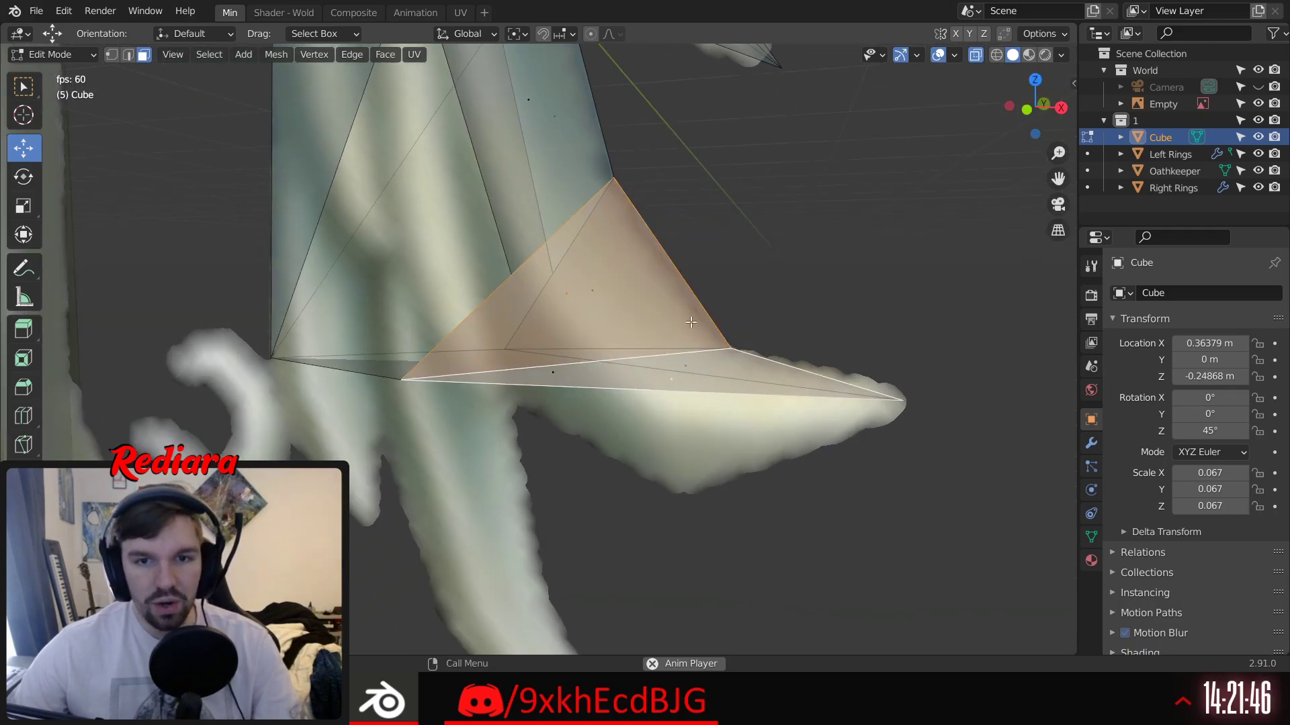
key("x")
left_click(741, 286)
middle_click_drag(741, 286, 680, 268)
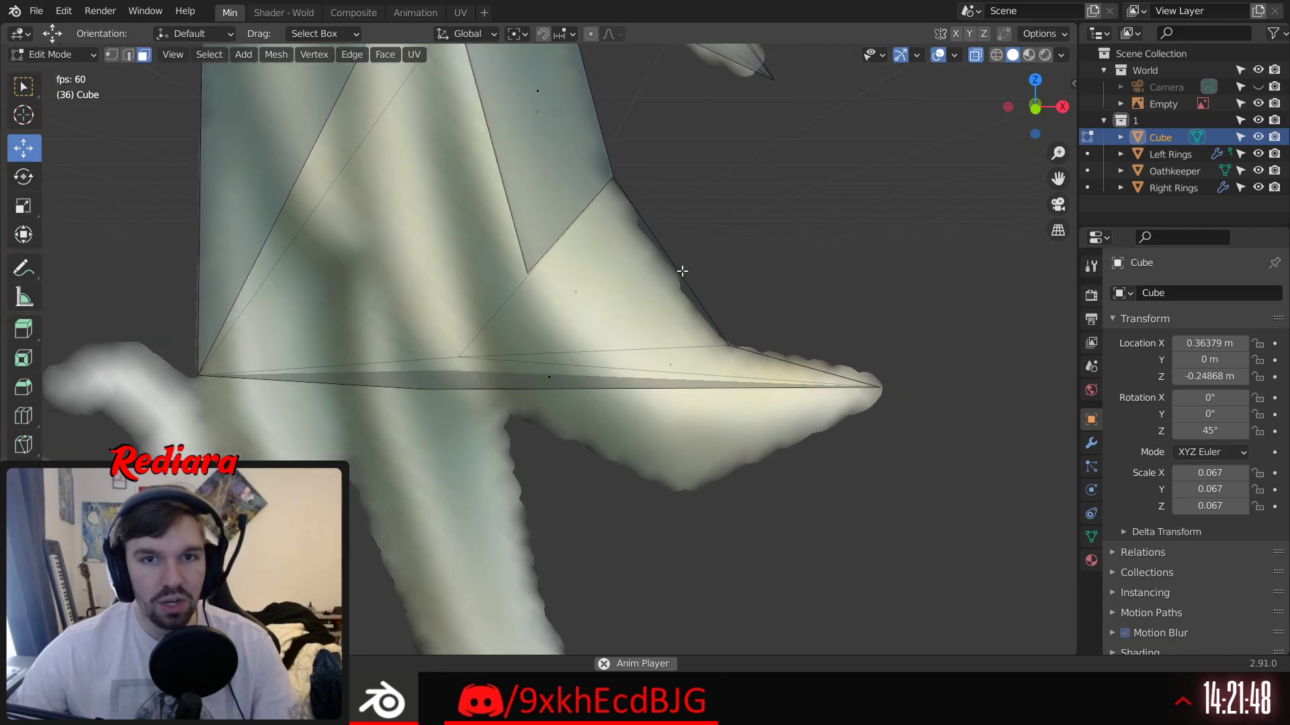
key("f")
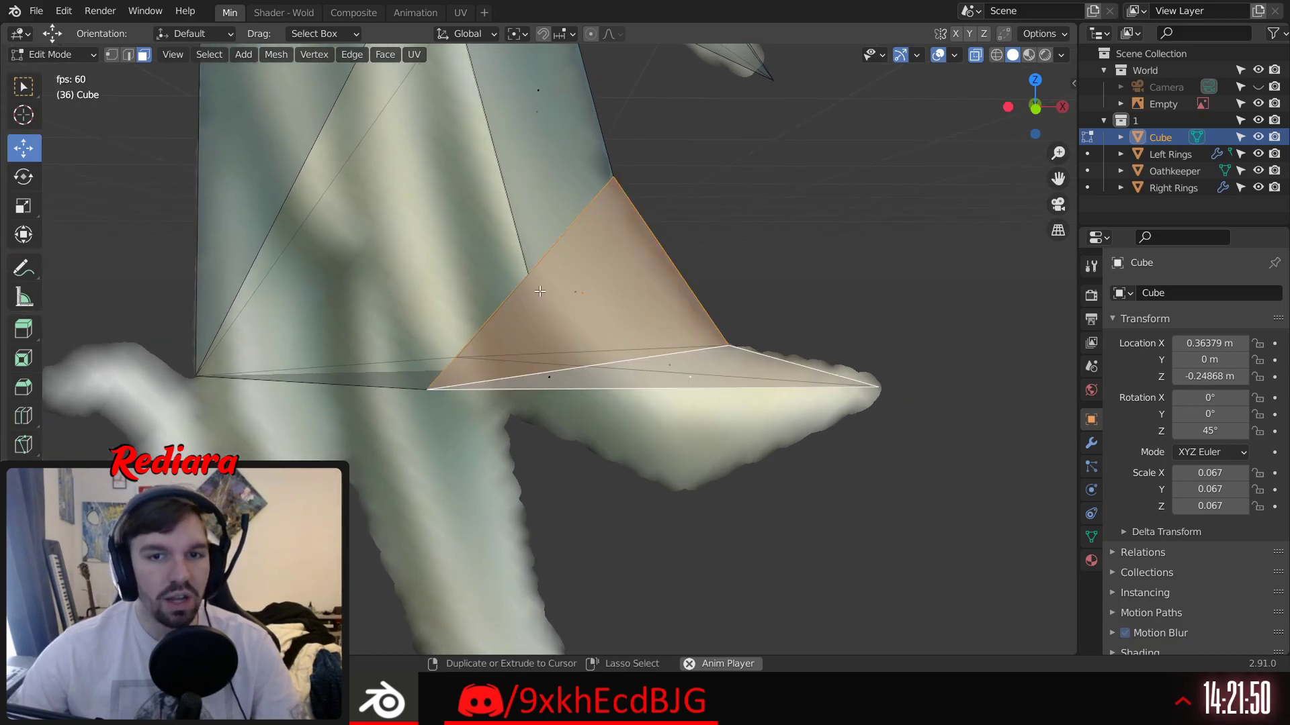
middle_click_drag(768, 260, 746, 281)
left_click(739, 281)
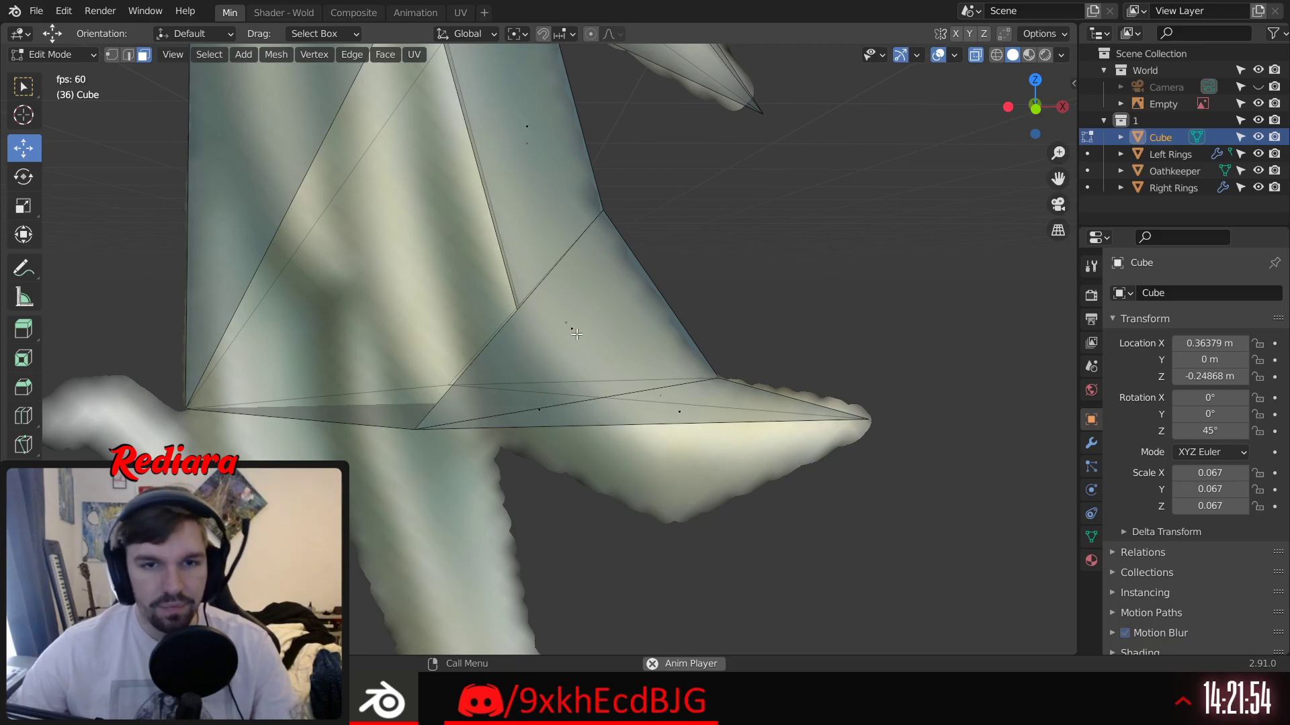
Step: Delete only the lower spike's narrow front face
left_click(677, 414)
key("x")
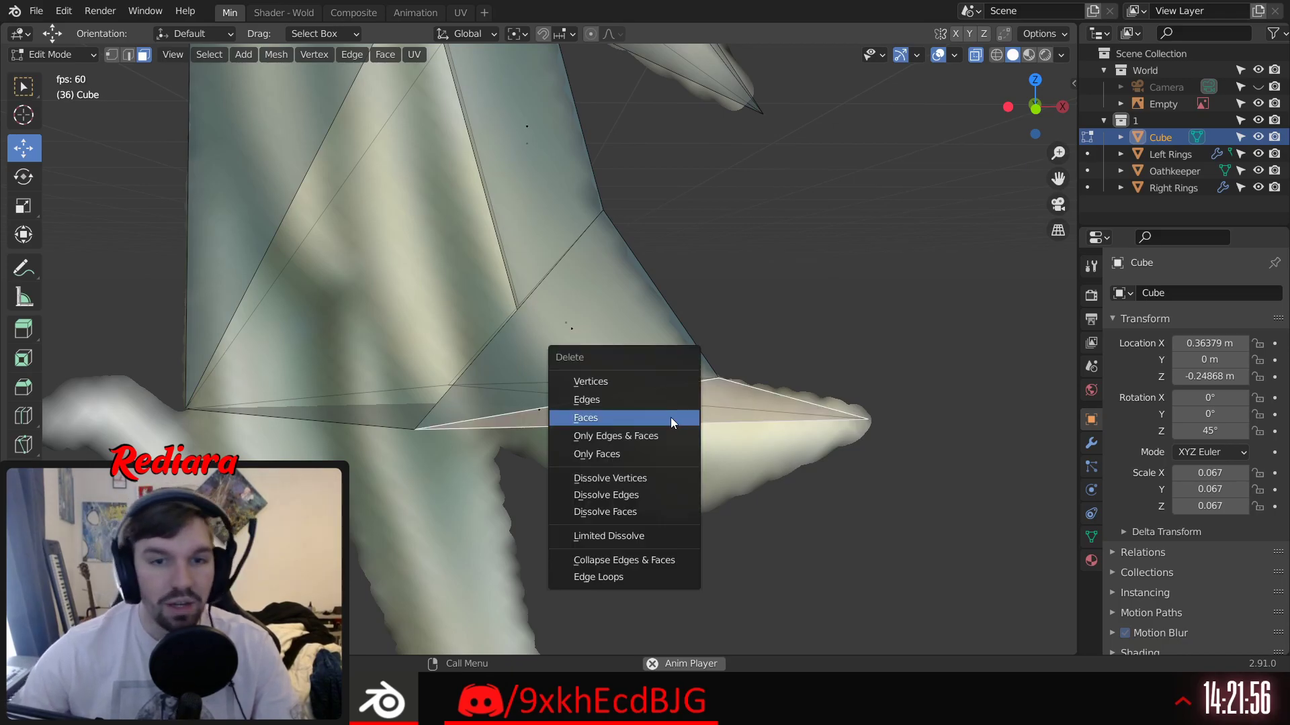
left_click(670, 417)
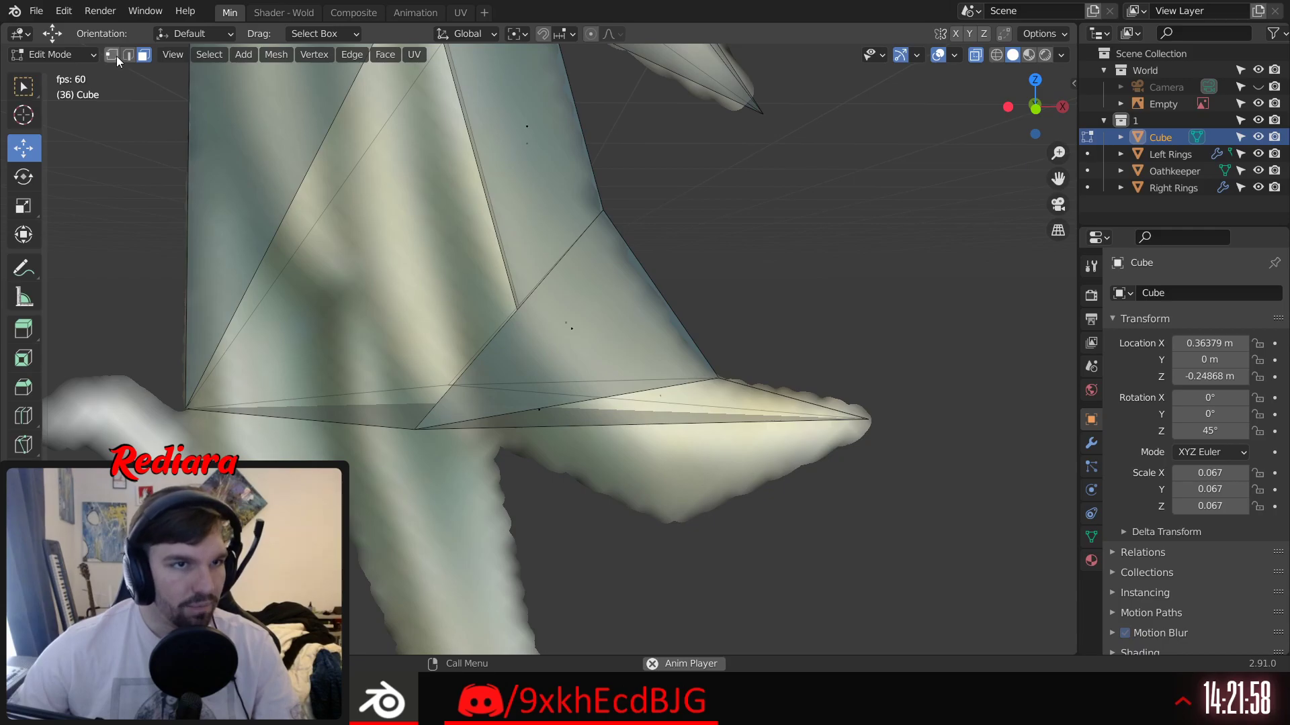
Step: Fill a front face between the lower diagonal's midpoint, the bottom edge's midpoint, the spike's upper base vertex and the outer edge vertex above
key("space")
middle_click_drag(668, 253, 503, 311)
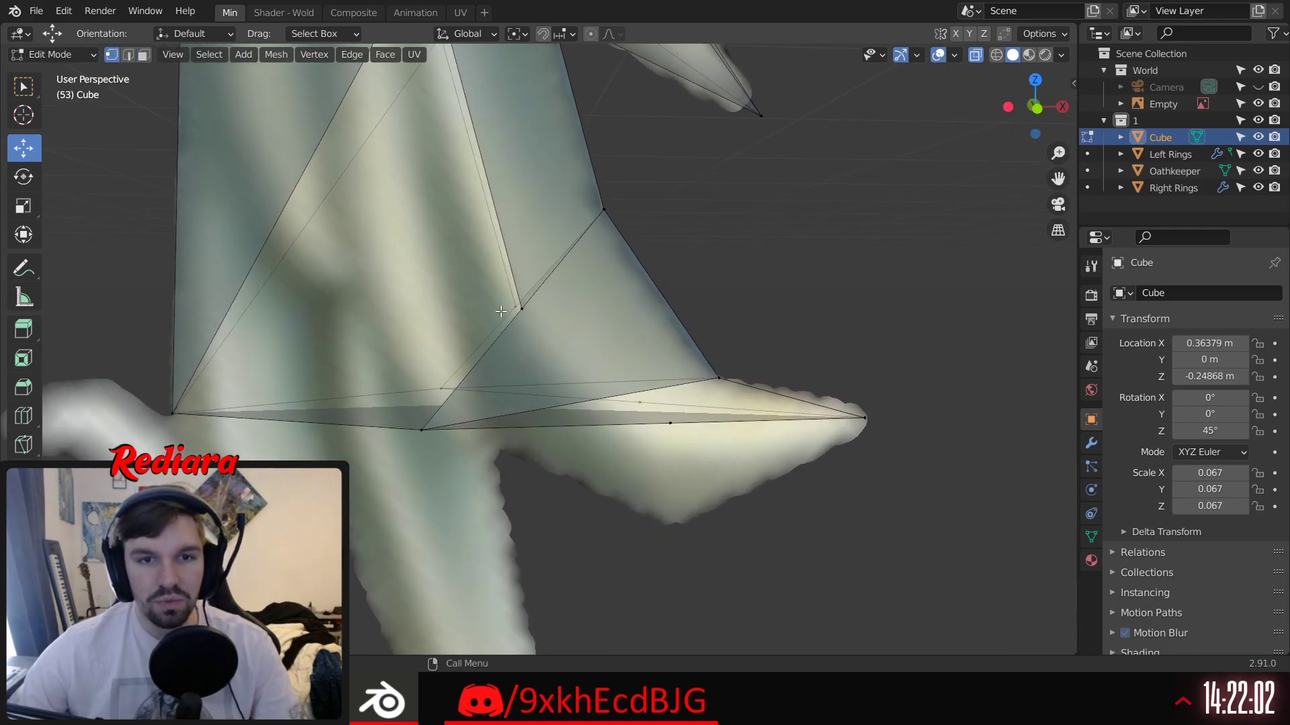
left_click(518, 312)
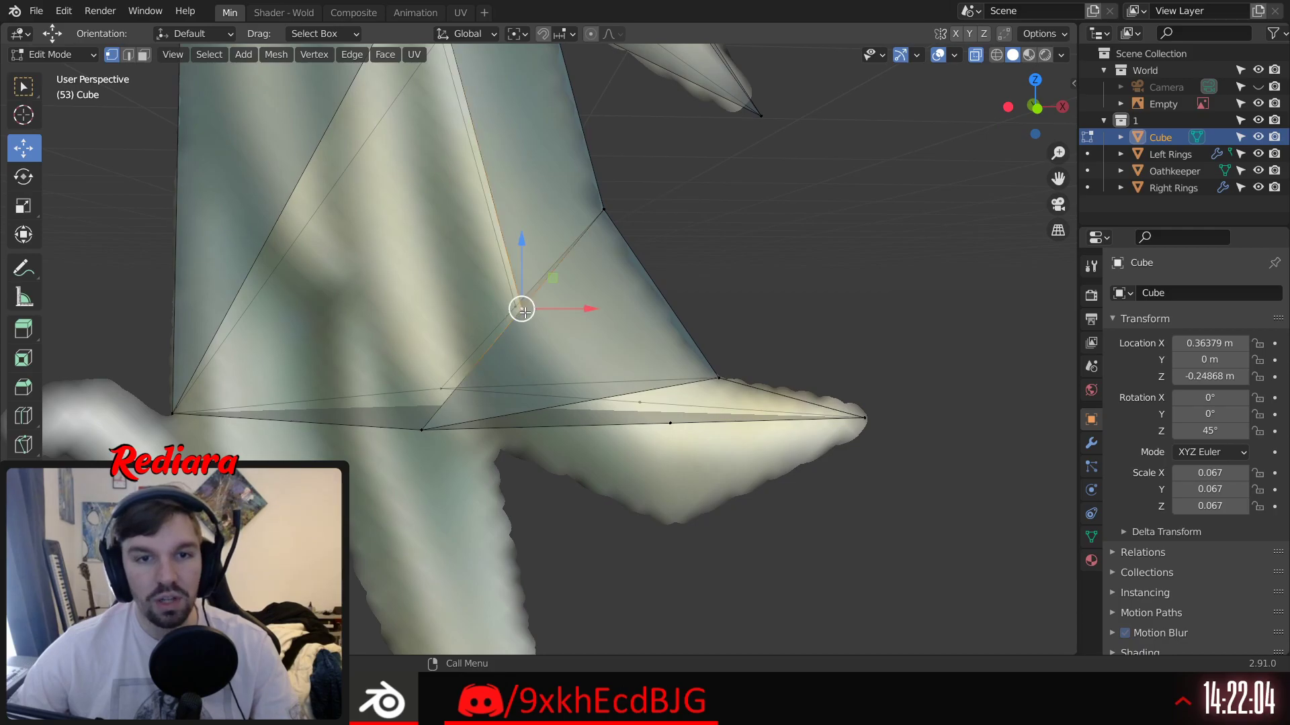
left_click(668, 421, "shift")
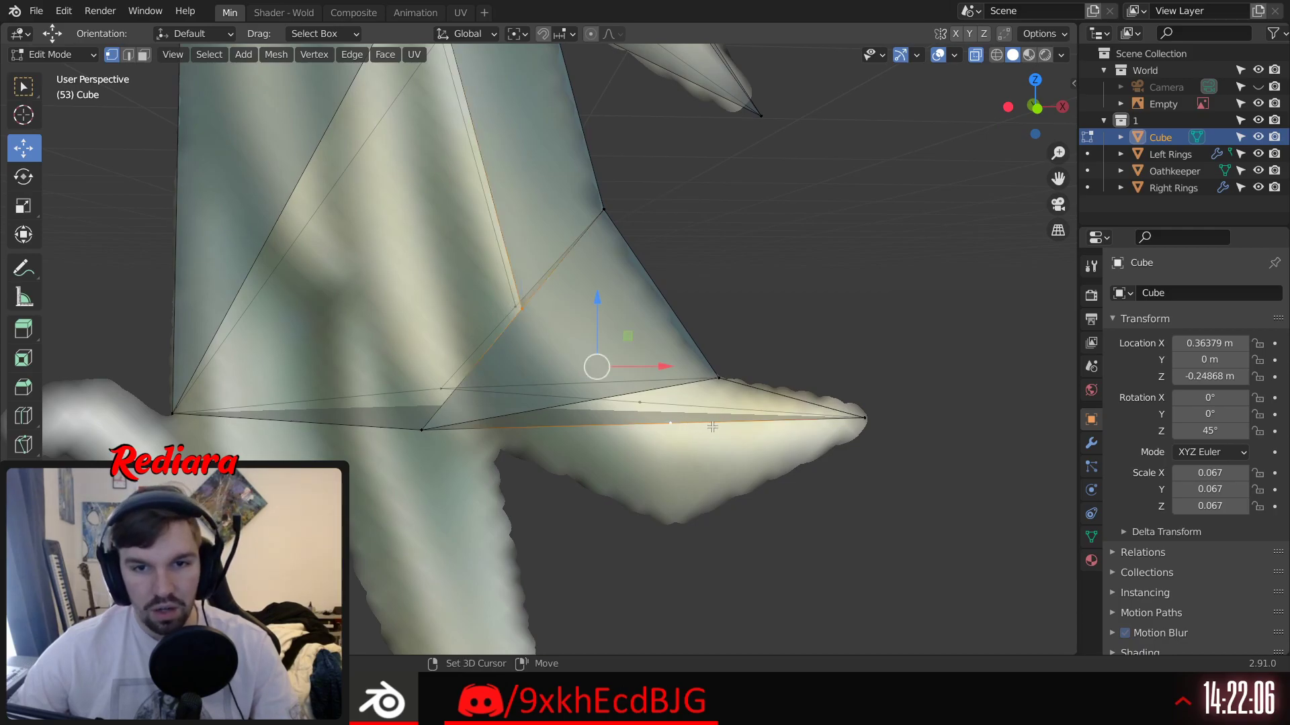
left_click(720, 379, "shift")
left_click(604, 210, "shift")
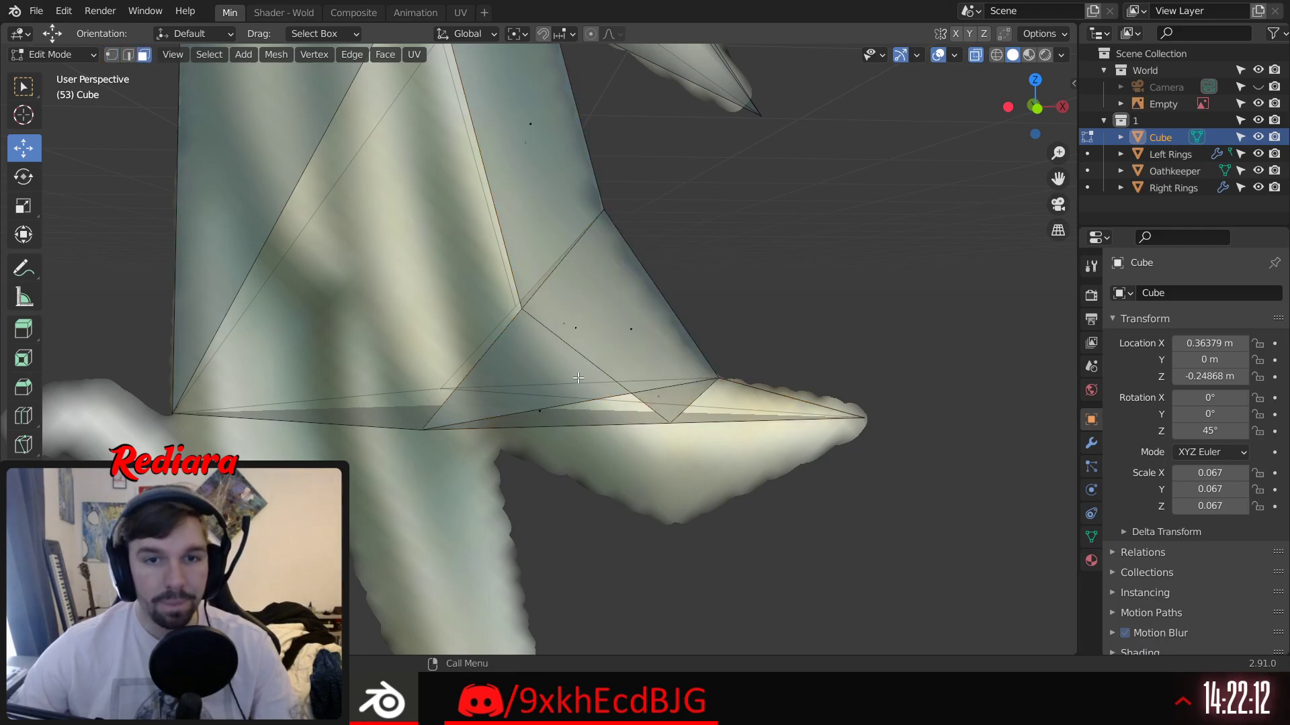
Step: Delete the large lower front triangle that overlaps the new four-sided face
left_click(590, 329)
key("x")
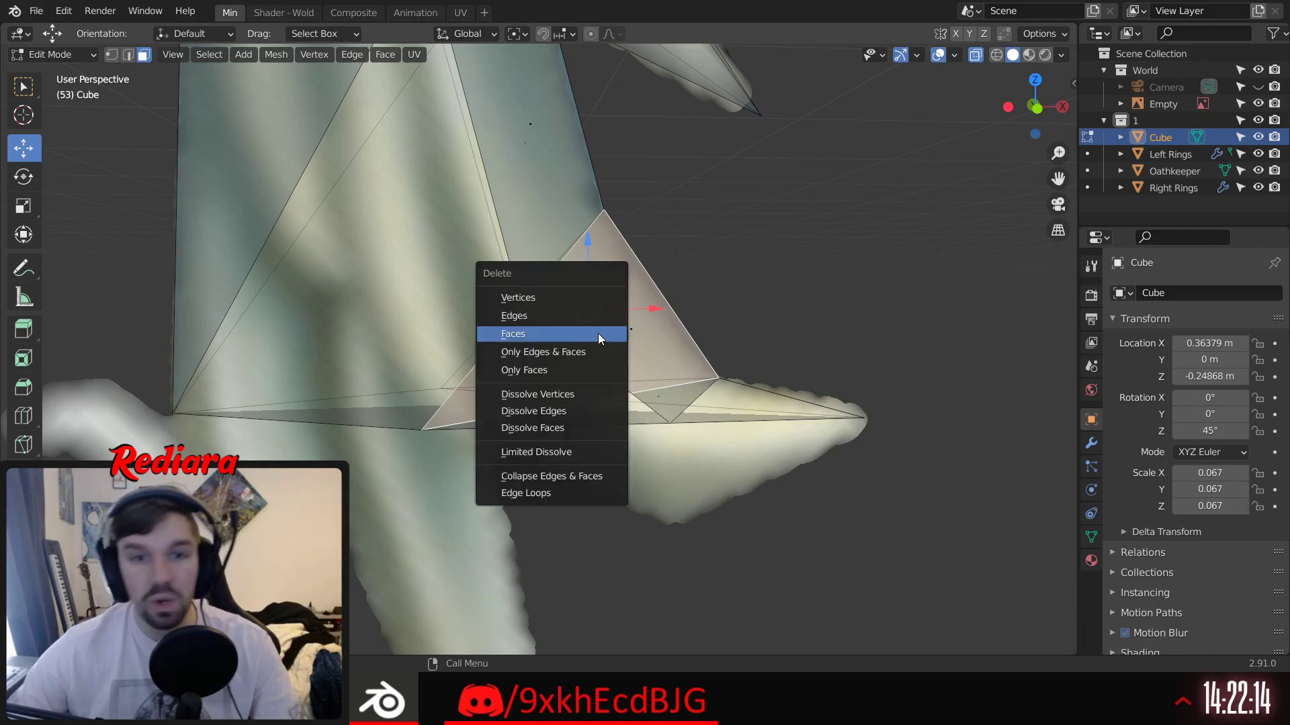
left_click(597, 333)
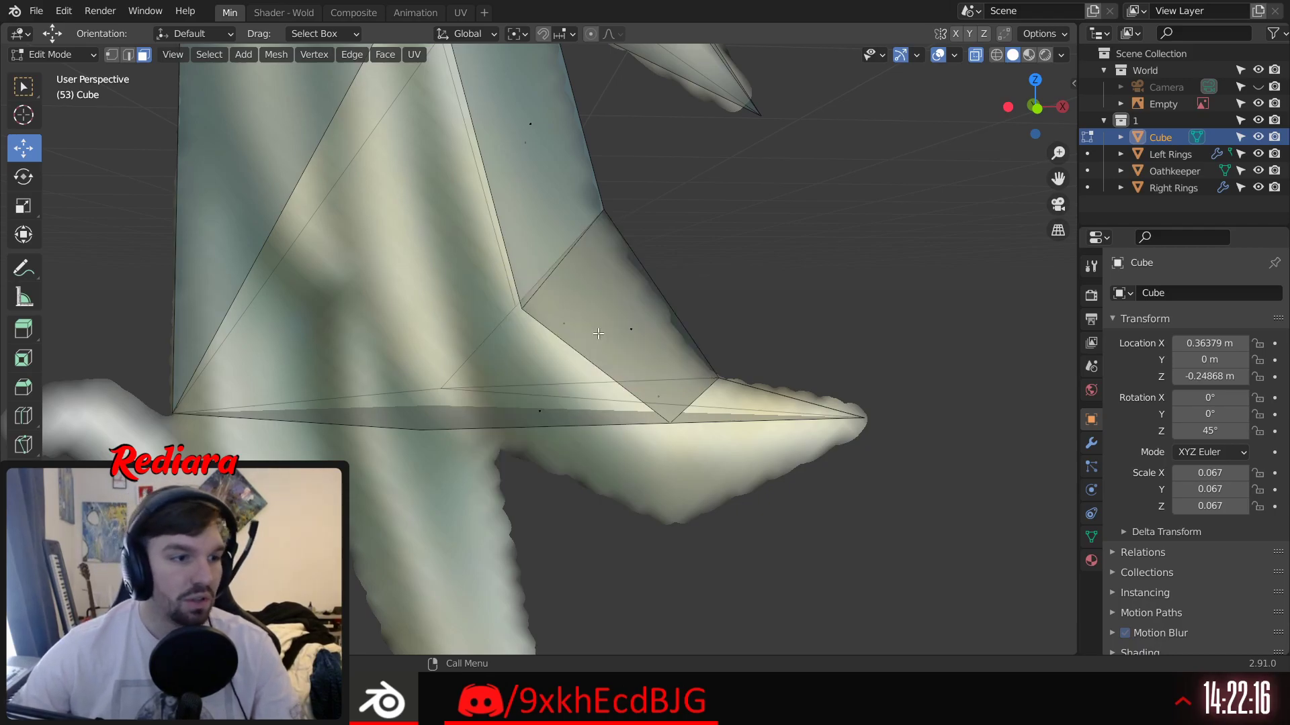
Step: Fill a triangular front face between the spike's upper base vertex, its tip and the bottom edge's midpoint
middle_click_drag(598, 333, 665, 406)
left_click(112, 54)
left_click(683, 385)
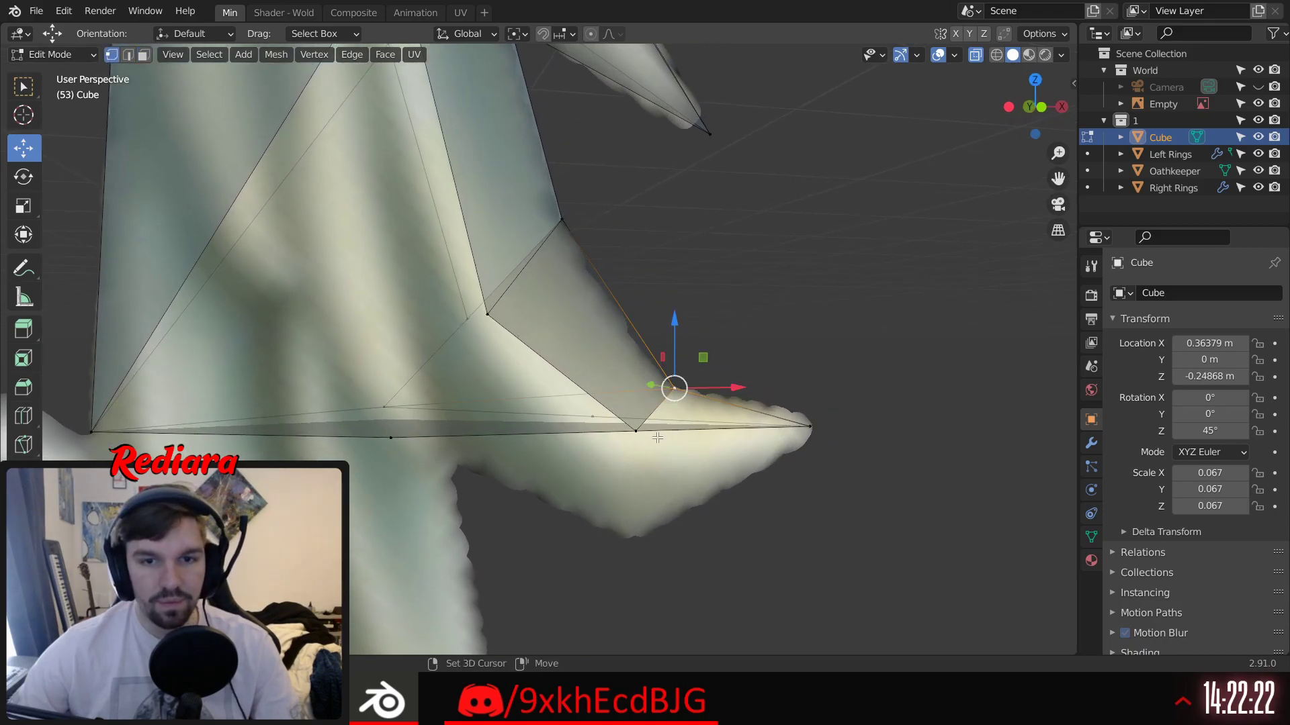
left_click(814, 433, "shift")
Step: Fill a back face between the outer edge vertex, the lower diagonal's midpoint, the bottom edge's midpoint and the spike's upper base vertex
middle_click_drag(815, 435, 555, 410)
scroll(880, 452, "up", 3)
scroll(498, 359, "up", 2)
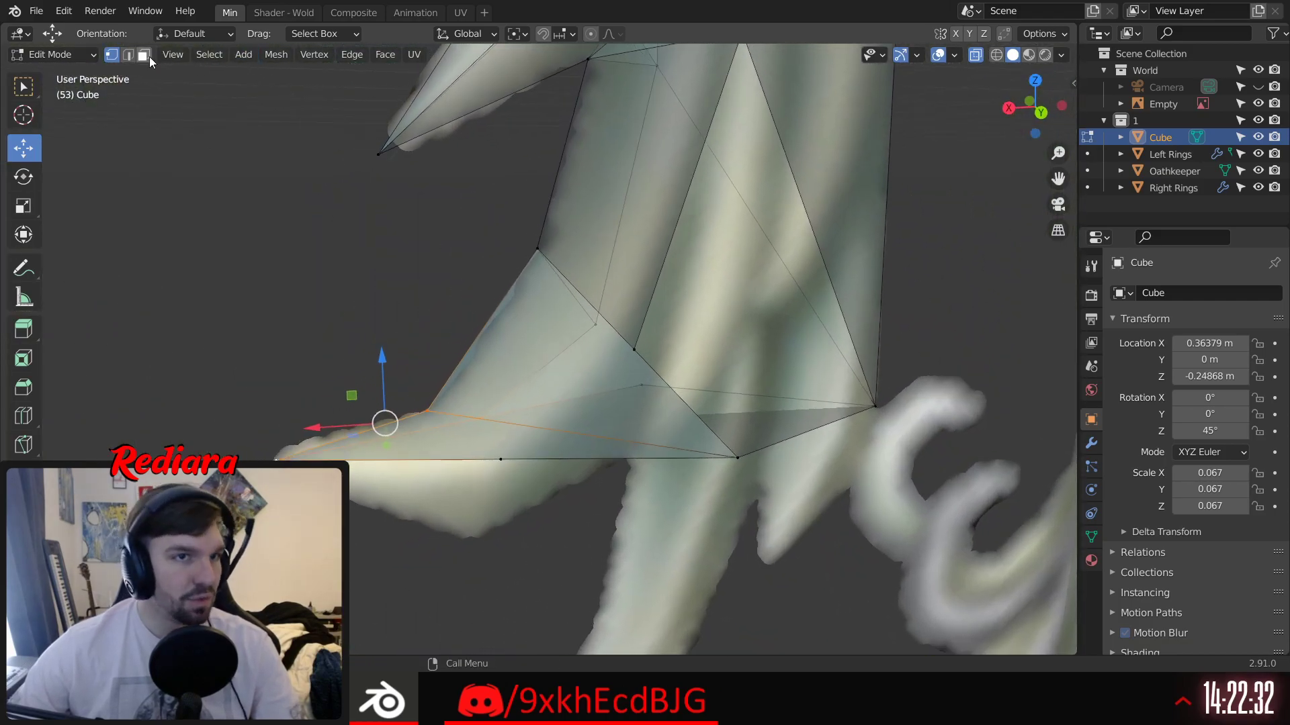
middle_click_drag(481, 346, 502, 290, "shift")
left_click(565, 196)
left_click(651, 296, "shift")
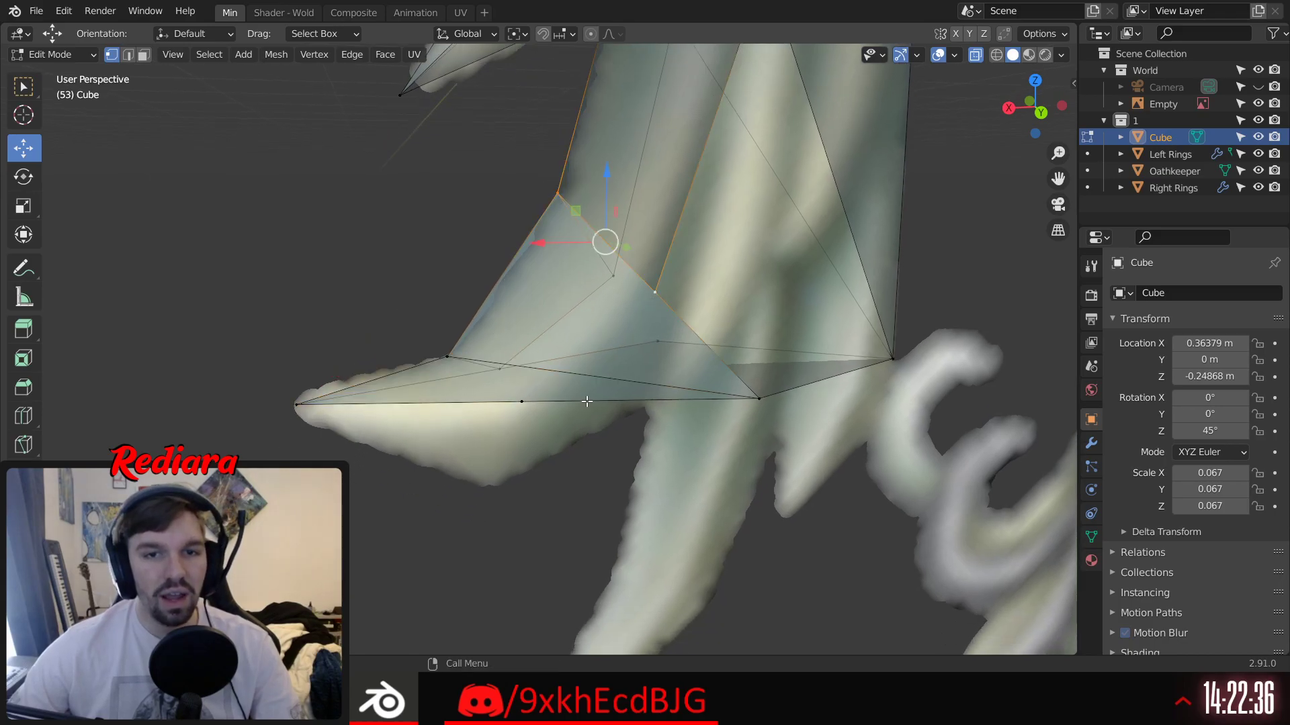
left_click(523, 401, "shift")
left_click(449, 354, "shift")
left_click(392, 233)
Step: Delete the large lower back triangle that overlaps the new four-sided face
left_click(144, 54)
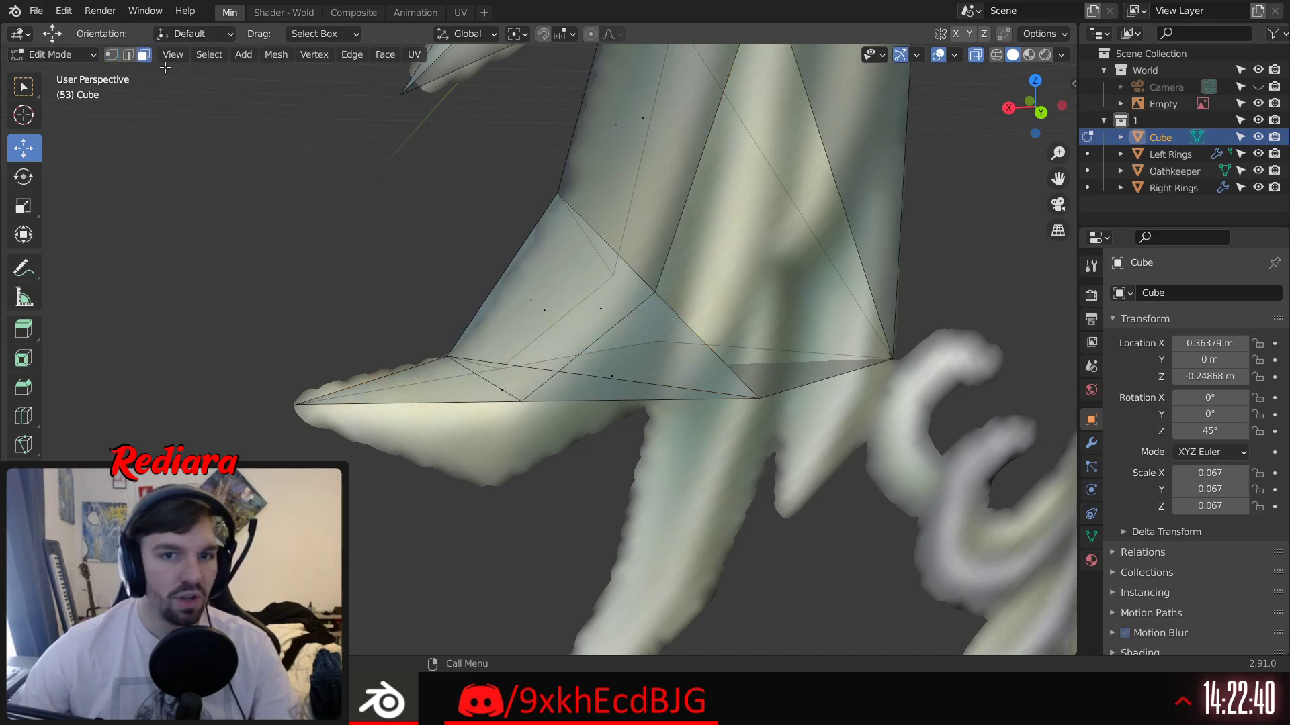
left_click(639, 354)
left_click(640, 354)
key("x")
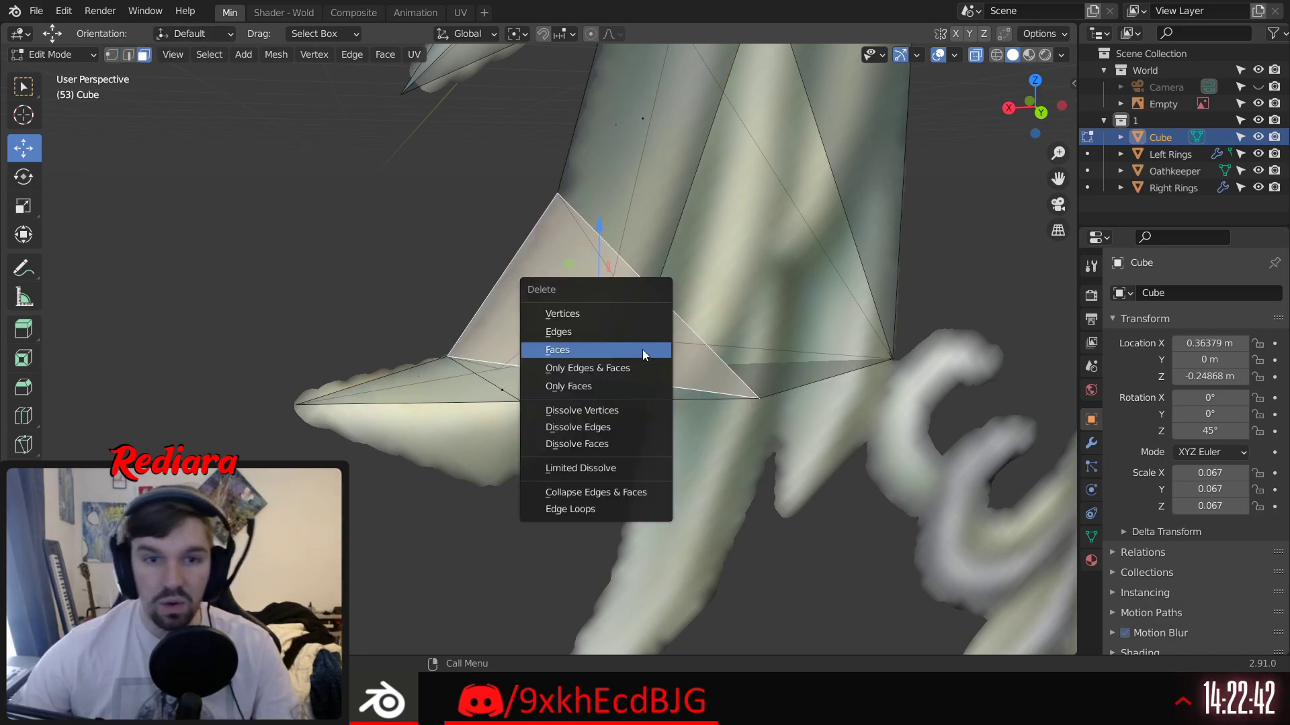
left_click(642, 350)
Step: Delete the lower spike's long back face reaching from its tip to the bottom middle vertex
middle_click_drag(650, 354, 830, 352)
left_click(653, 471)
middle_click_drag(651, 480, 443, 511)
left_click(715, 491)
key("x")
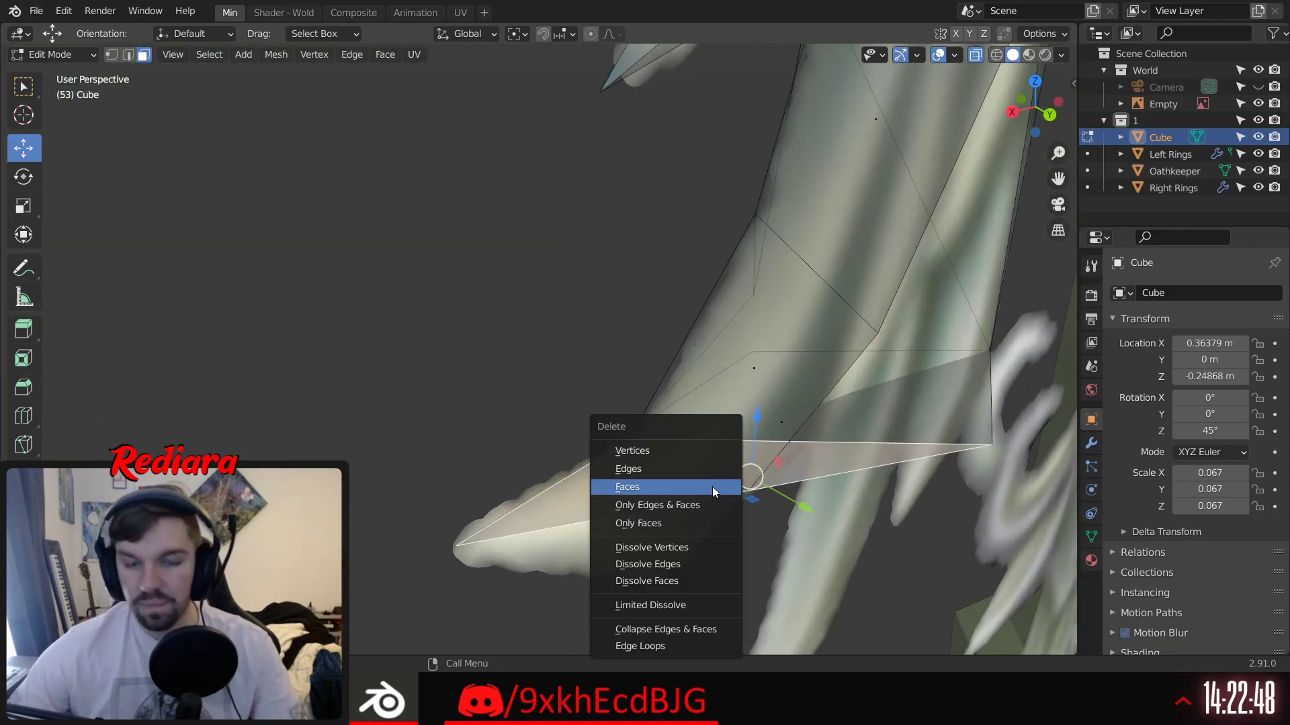
left_click(712, 487)
middle_click_drag(730, 414, 265, 239)
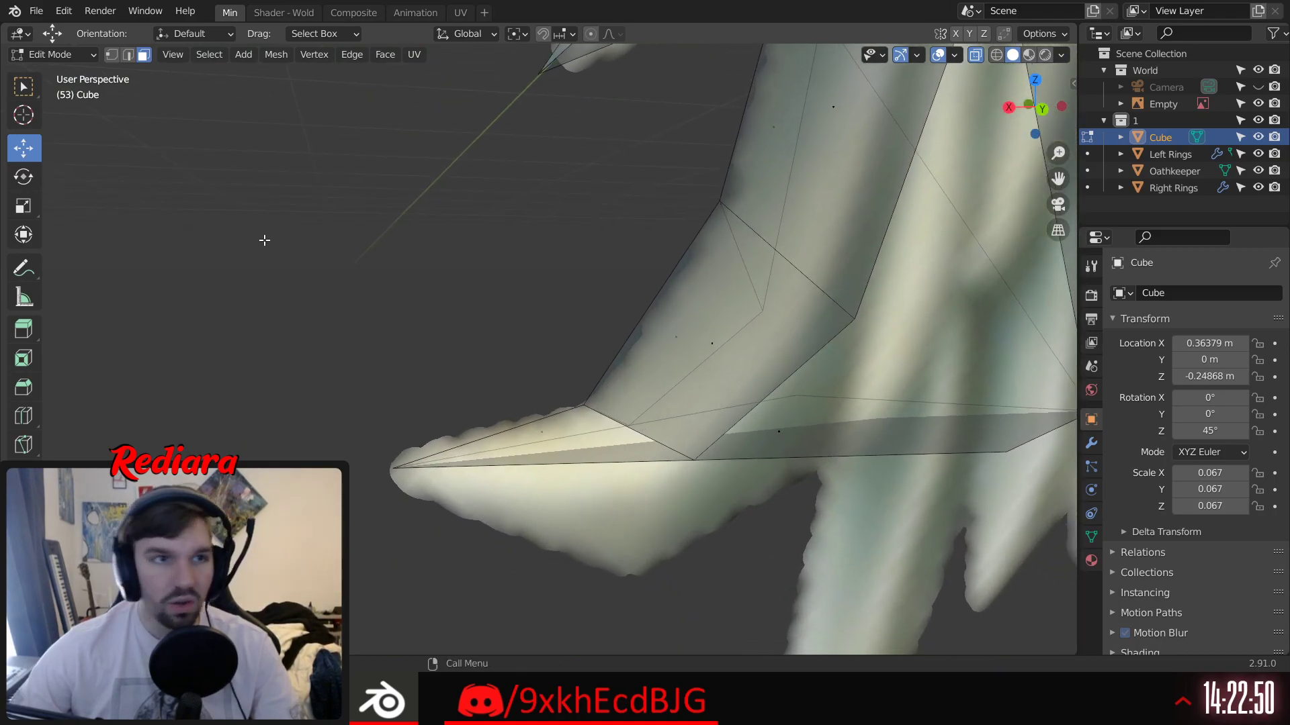
Step: Fill a triangular back face between the spike's upper base vertex, the bottom edge's midpoint and the spike's tip
key("1")
left_click(597, 410)
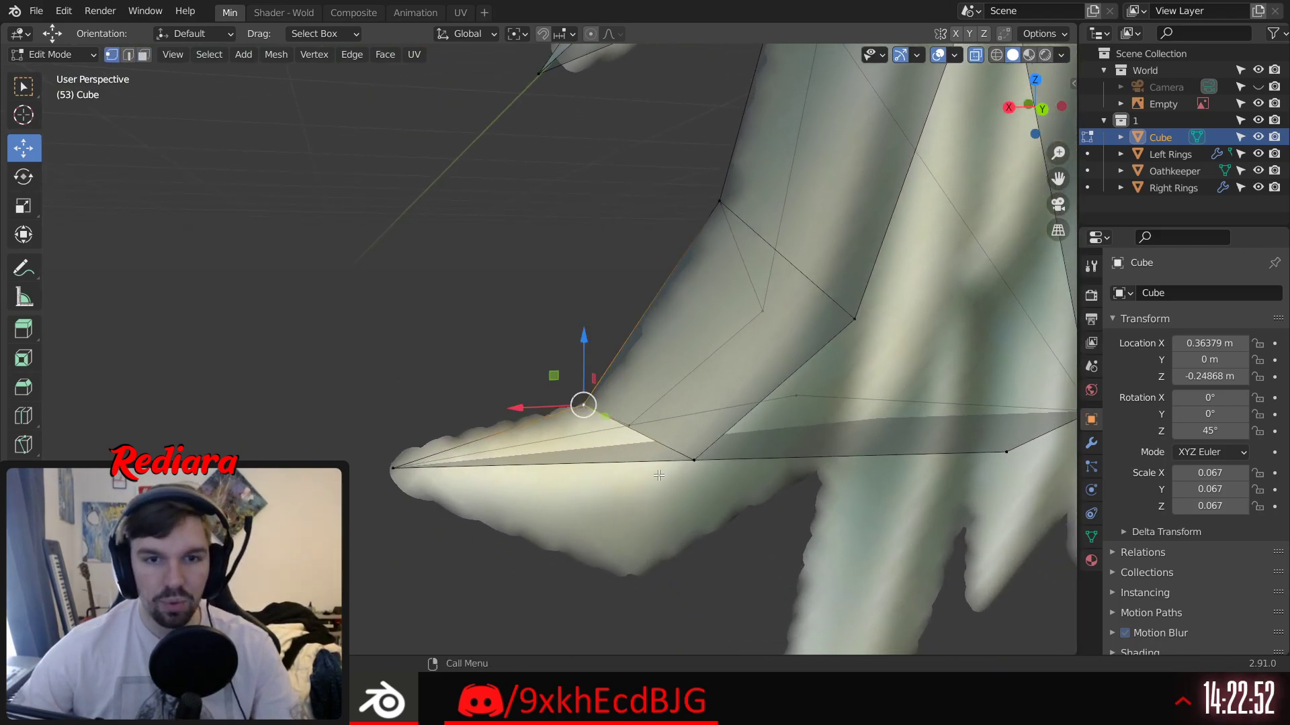
left_click(691, 460, "shift")
left_click(388, 468, "shift")
key("f")
left_click(378, 334)
Step: In the front view, move the wing's bottom middle vertex down along Z and outward along X toward the lower spike's underside
middle_click_drag(565, 383, 801, 194)
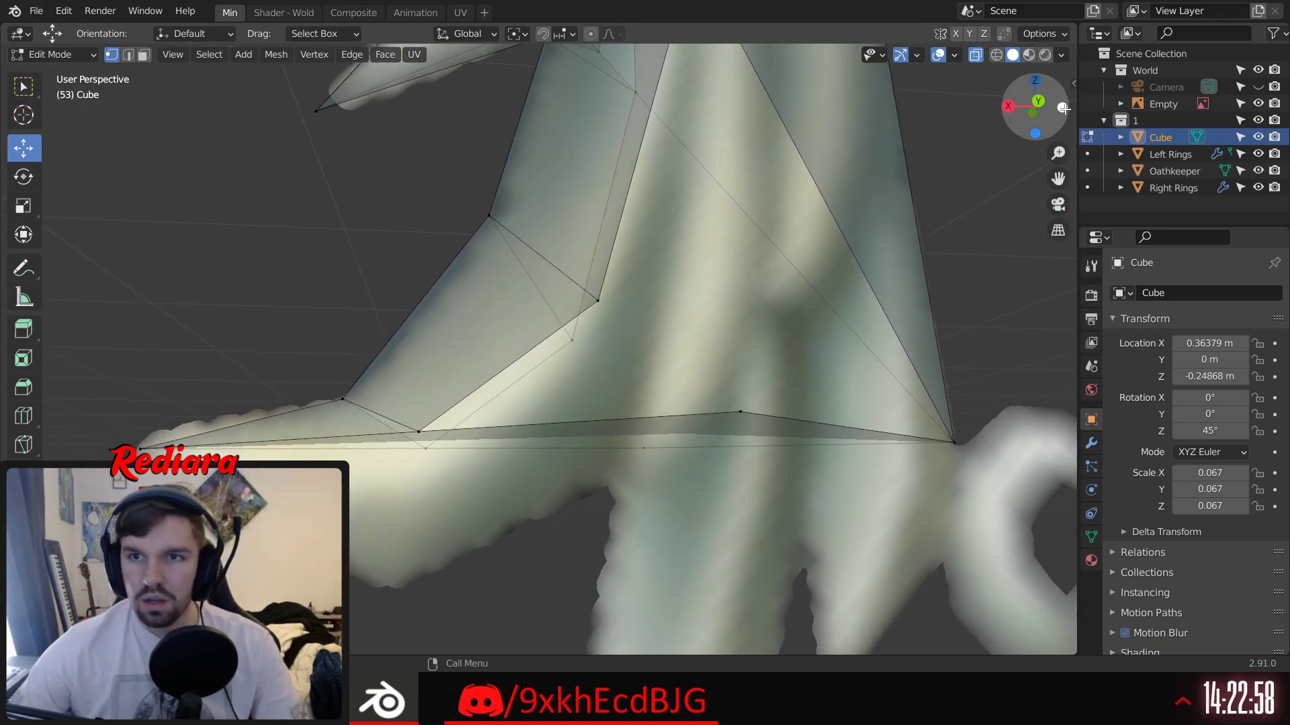
left_click(1038, 101)
left_click(1035, 108)
scroll(714, 342, "down", 1)
middle_click_drag(820, 455, 777, 405, "shift")
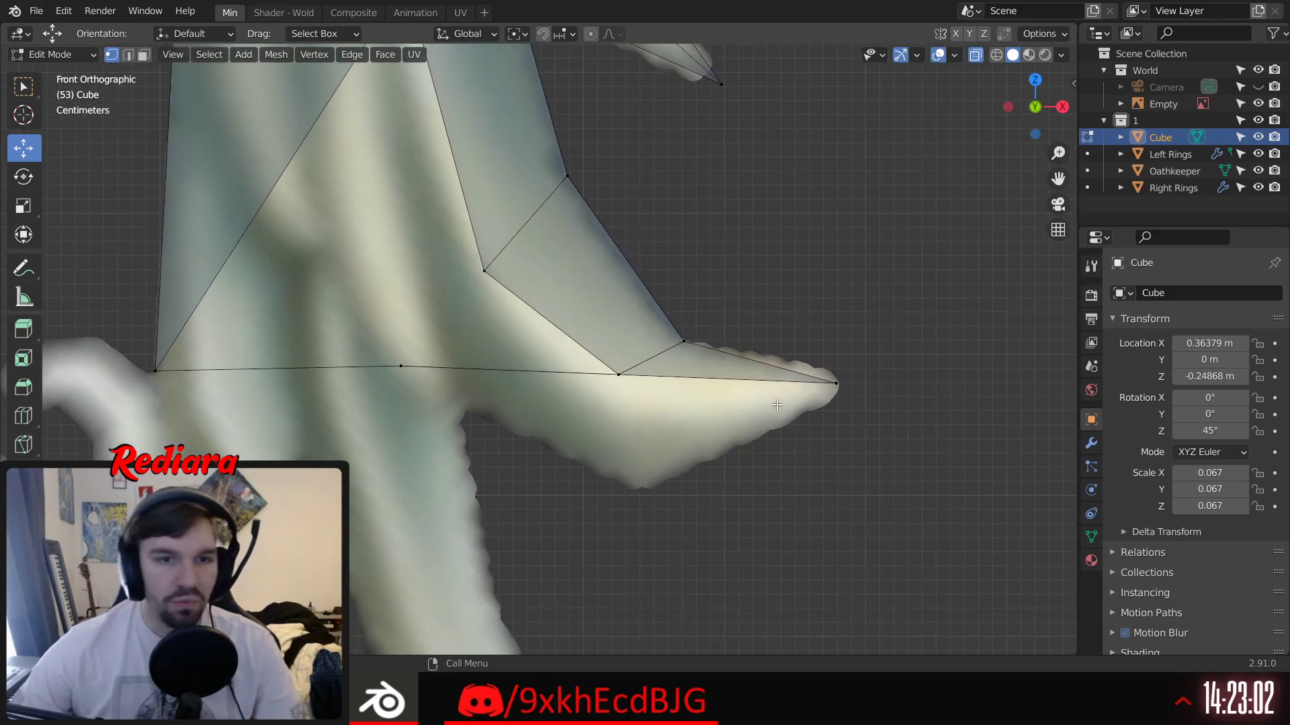
middle_click_drag(472, 373, 543, 463, "shift")
left_click(474, 459)
key("g")
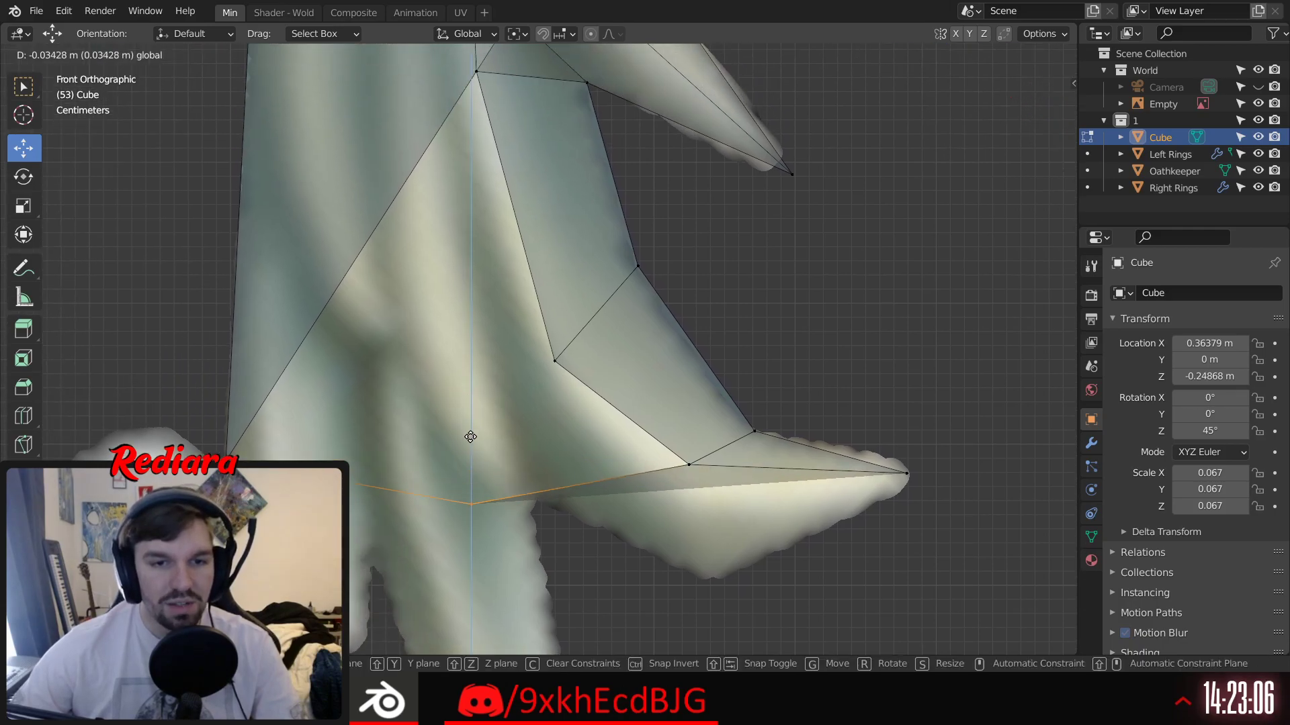
left_click(479, 486)
key("g")
key("x")
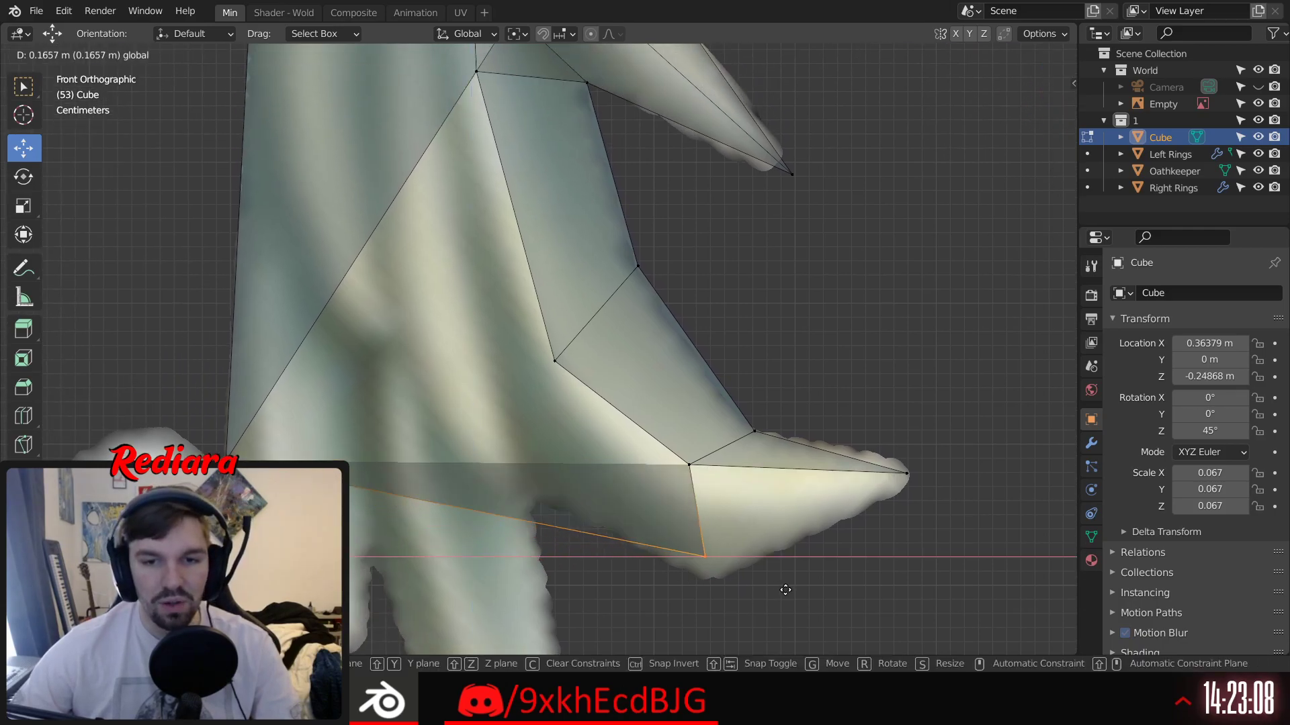
left_click(685, 575)
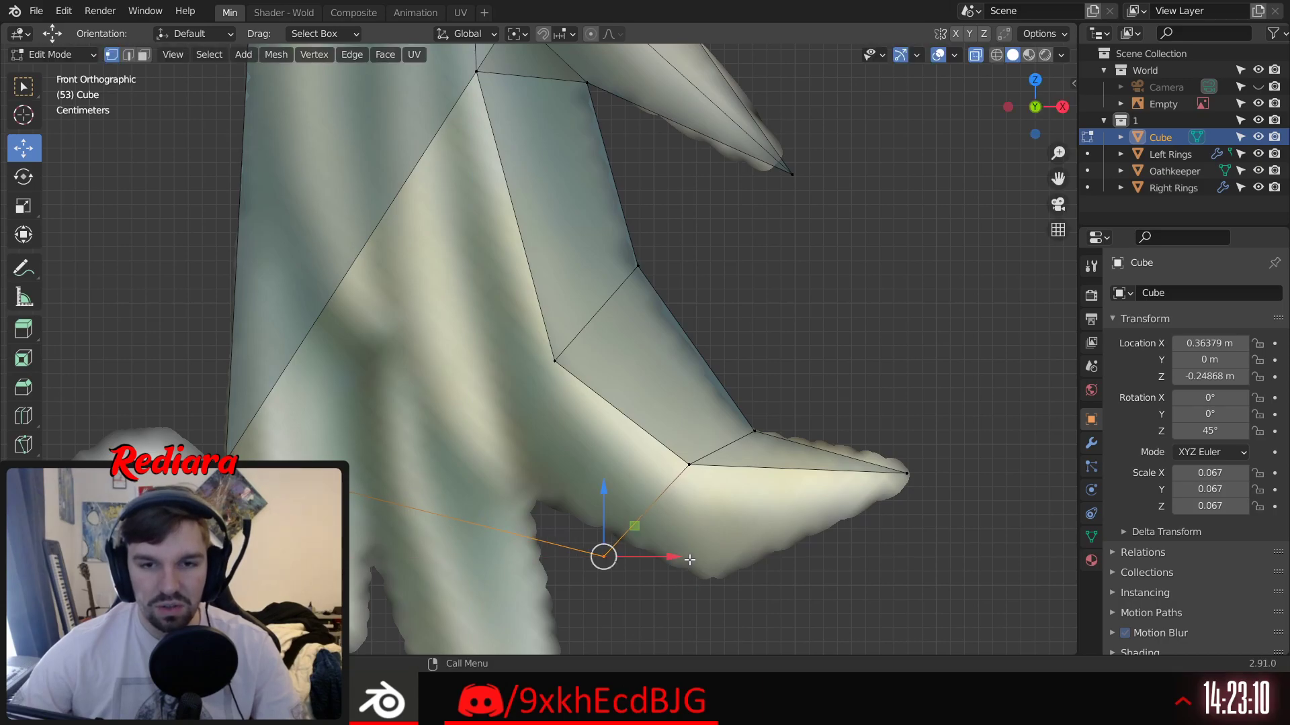
Step: Move the wing's bottom middle vertices up along Z and inward along X to the notch beside the lower spike in the reference
left_click_drag(602, 489, 613, 433)
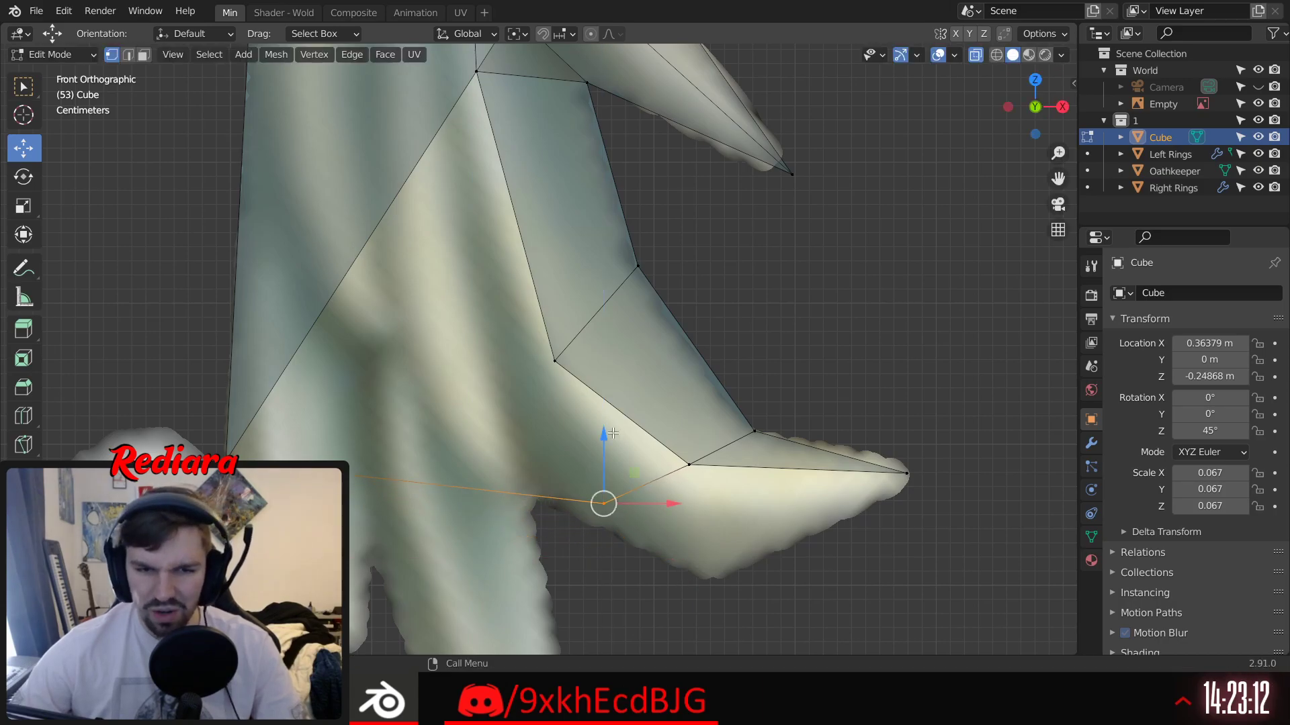
left_click_drag(672, 507, 607, 506)
left_click_drag(540, 422, 541, 433)
middle_click_drag(541, 433, 591, 434)
middle_click_drag(783, 461, 687, 453, "shift")
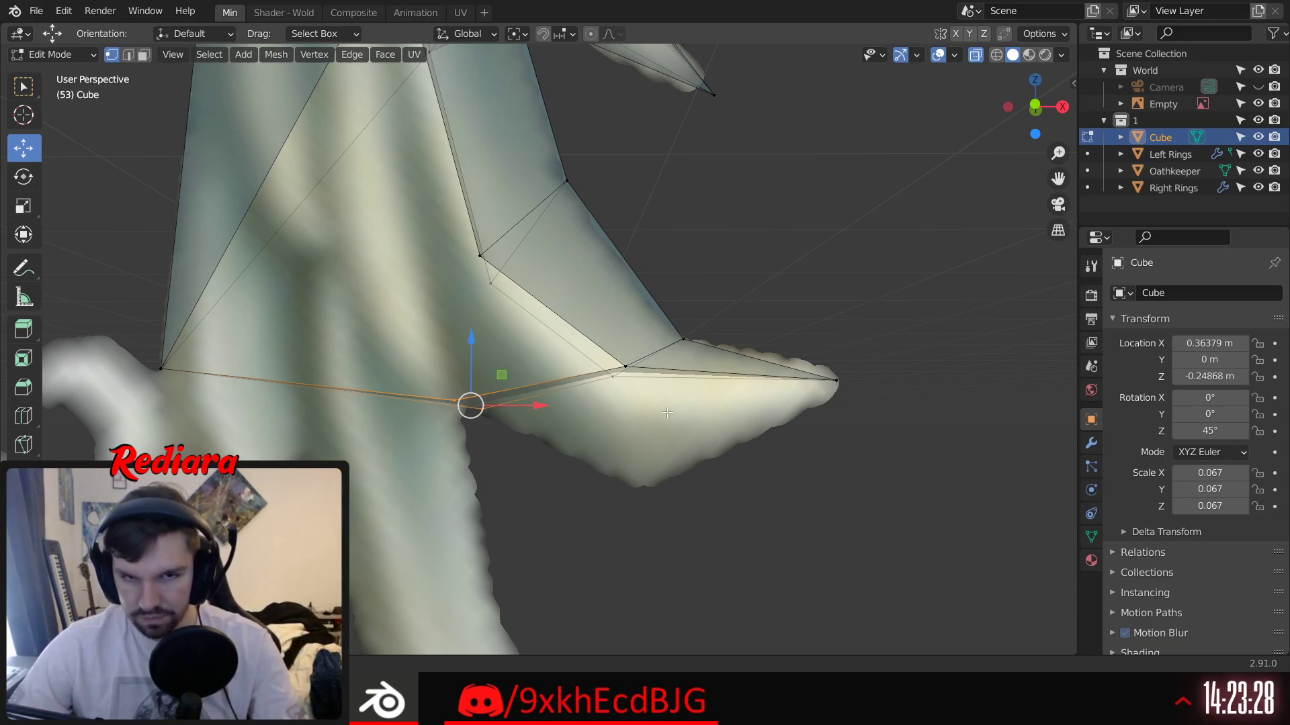
Step: Extrude the front and back vertices at the lower spike's inner base down to the spike's lowest point
middle_click_drag(626, 380, 609, 452)
left_click(534, 381, "shift")
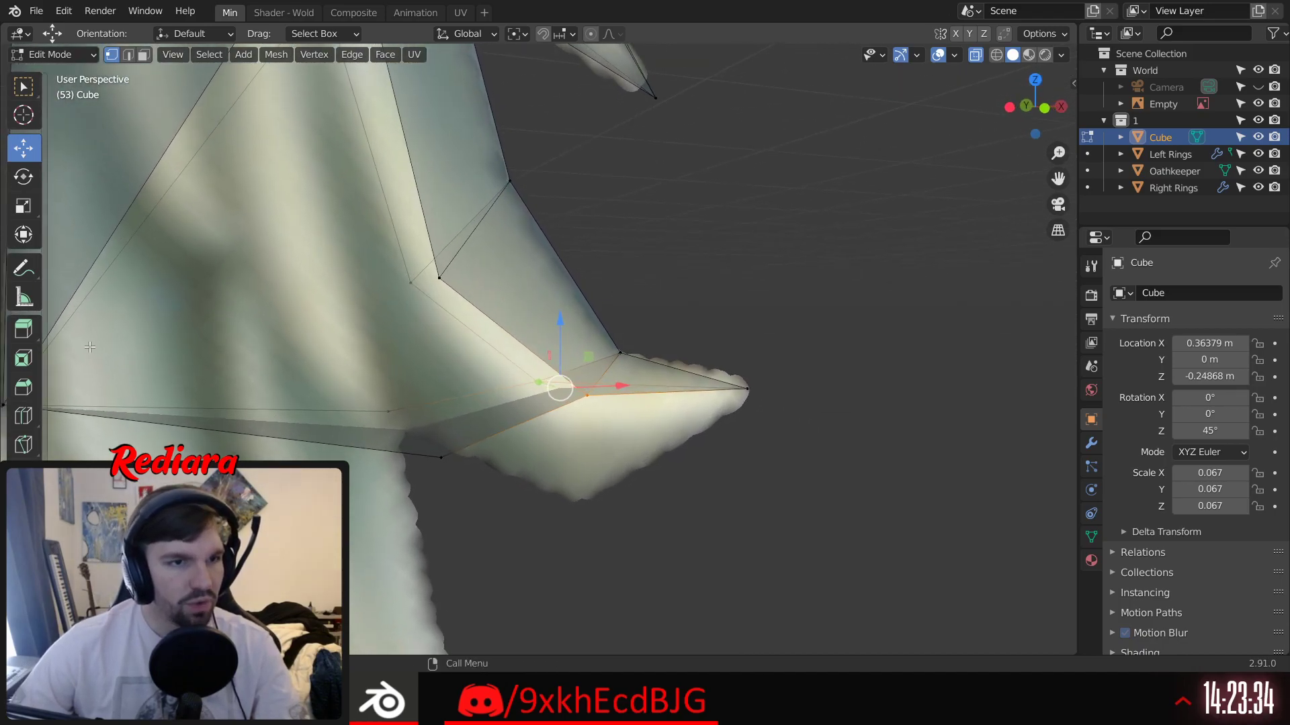
left_click(24, 329)
left_click_drag(545, 458, 514, 551)
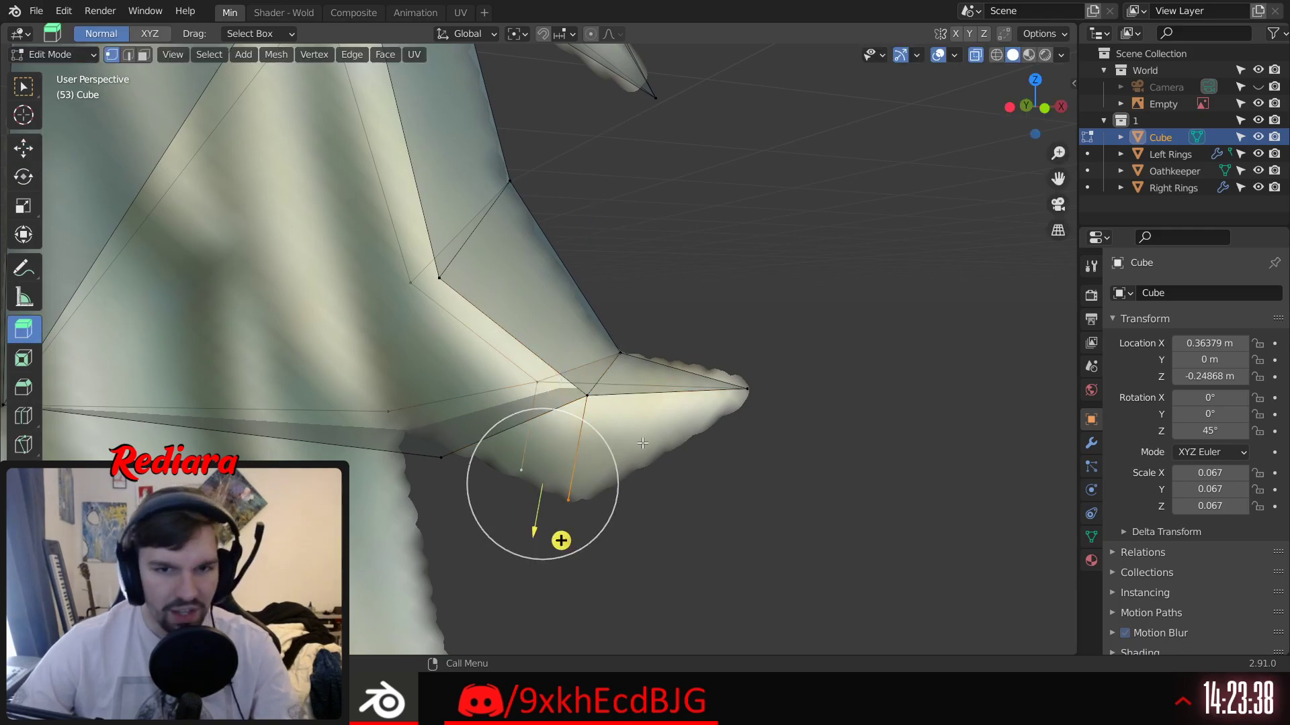
left_click(730, 472)
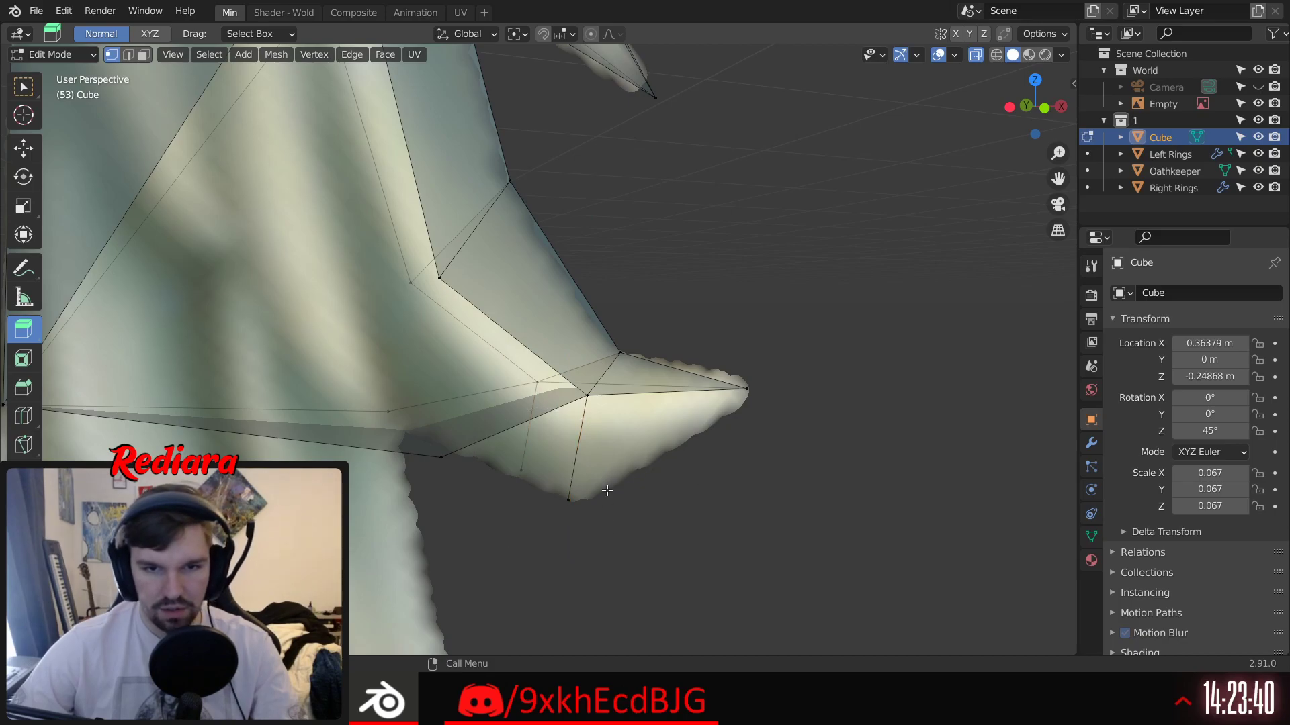
Step: Merge the two extruded vertices under the lower spike at their center
left_click(570, 501)
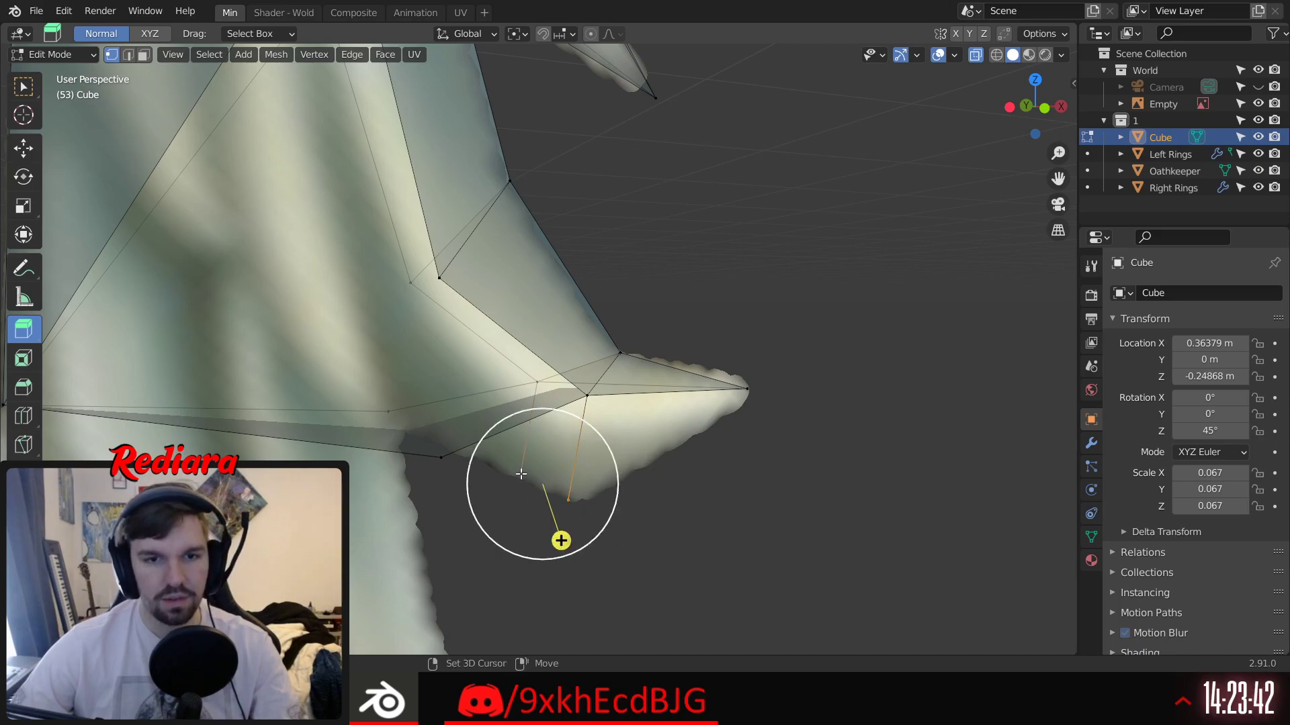
right_click(522, 474)
mouse_move(524, 582)
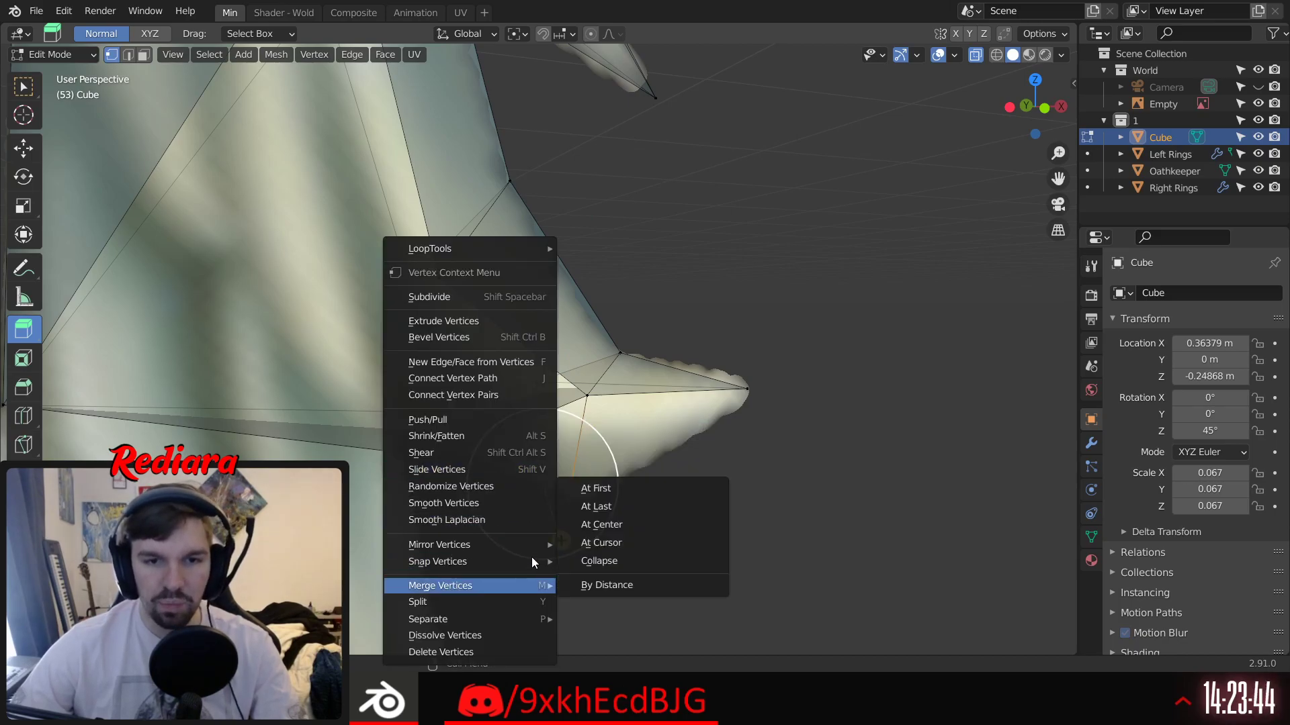
left_click(601, 530)
middle_click_drag(628, 501, 572, 477)
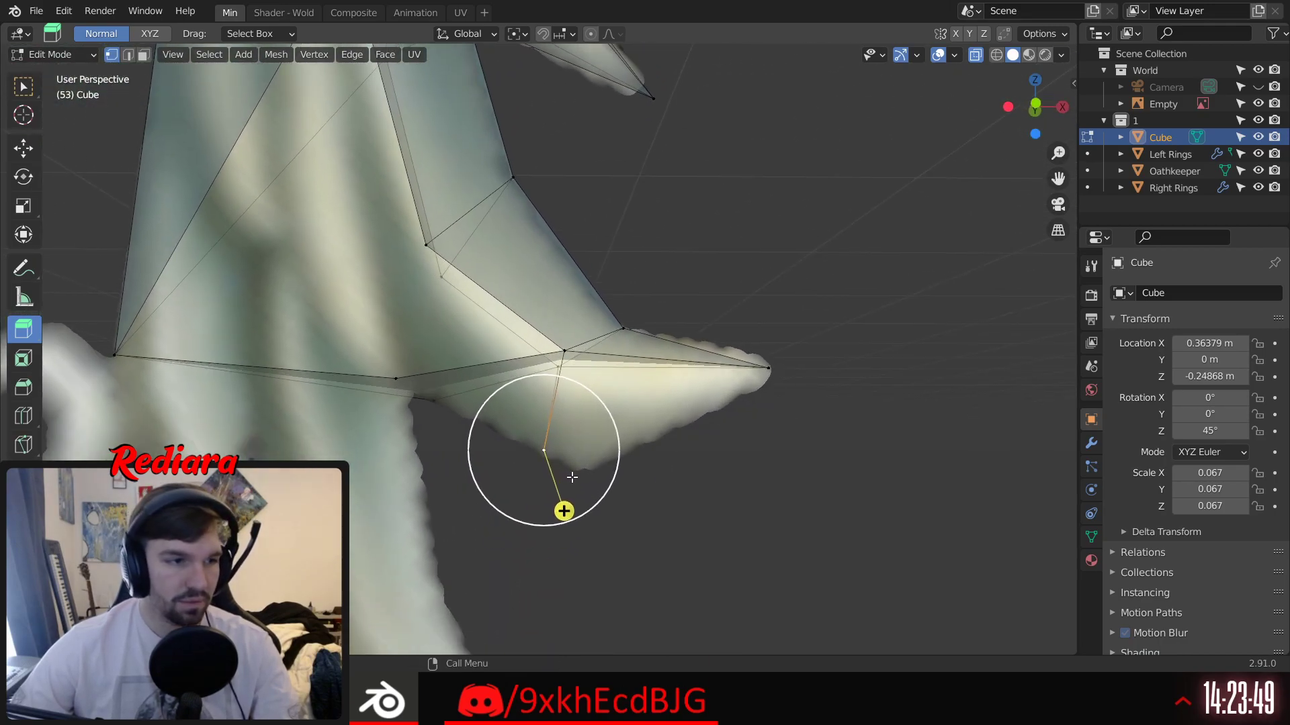
Step: In the front view, move the merged vertex outward along X and down along Z onto the lower spike's bottom corner
left_click(1038, 99)
left_click(24, 148)
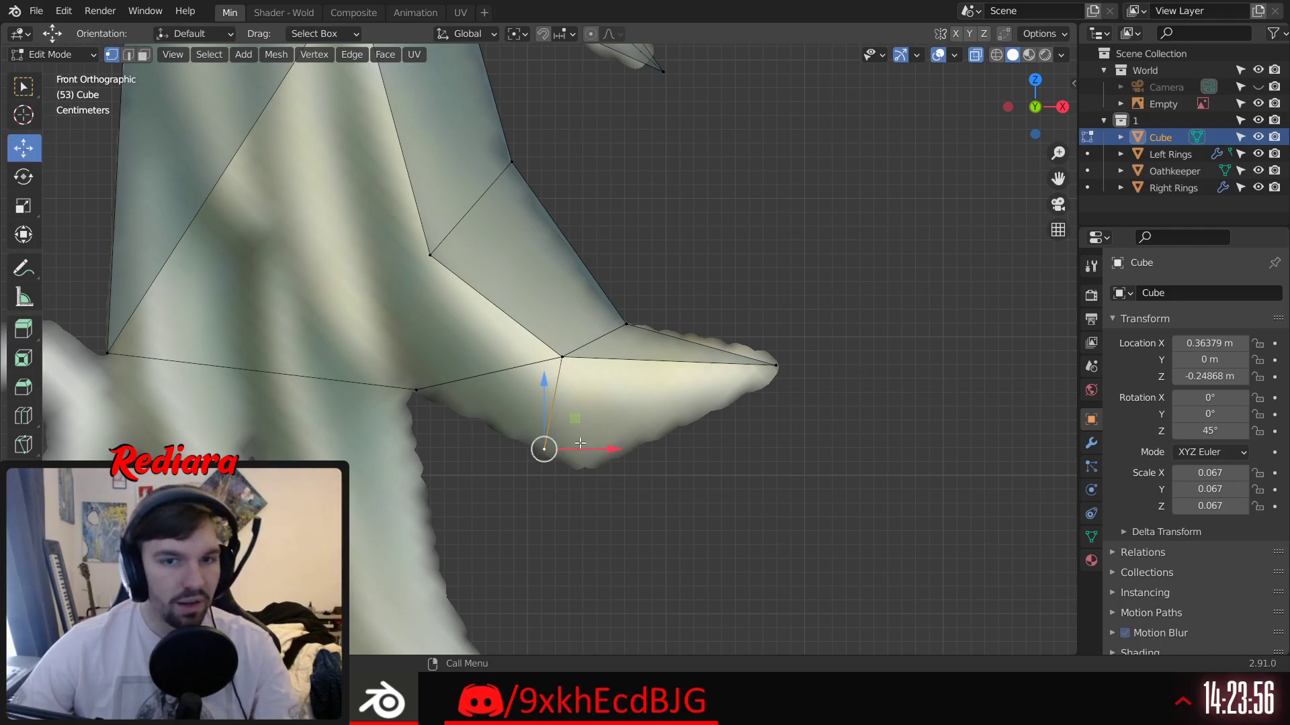
left_click_drag(621, 447, 652, 447)
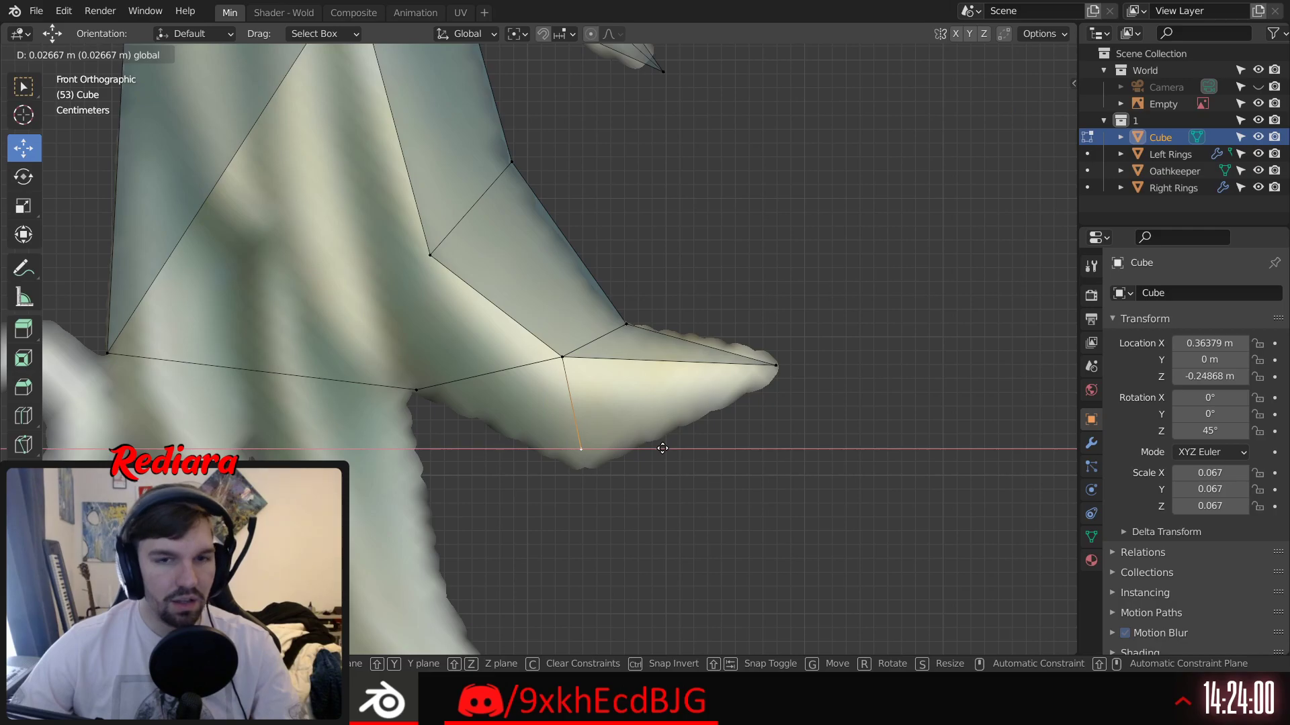
left_click_drag(666, 448, 665, 447)
left_click_drag(585, 388, 585, 408)
left_click(614, 493)
Step: Fill a triangular front face between the lower spike's bottom corner, front inner base vertex and tip
left_click(592, 476)
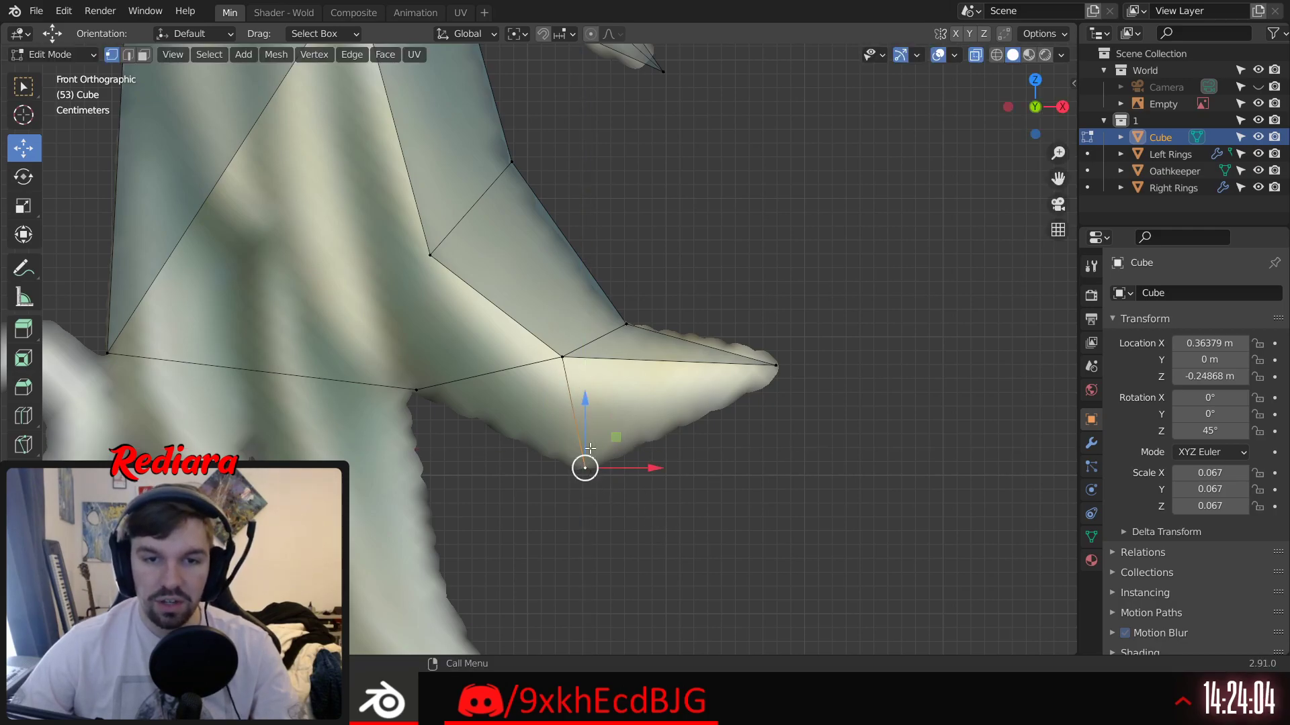
left_click(571, 376, "shift")
middle_click_drag(768, 379, 727, 421)
left_click(773, 366, "shift")
right_click(773, 365)
mouse_move(773, 365)
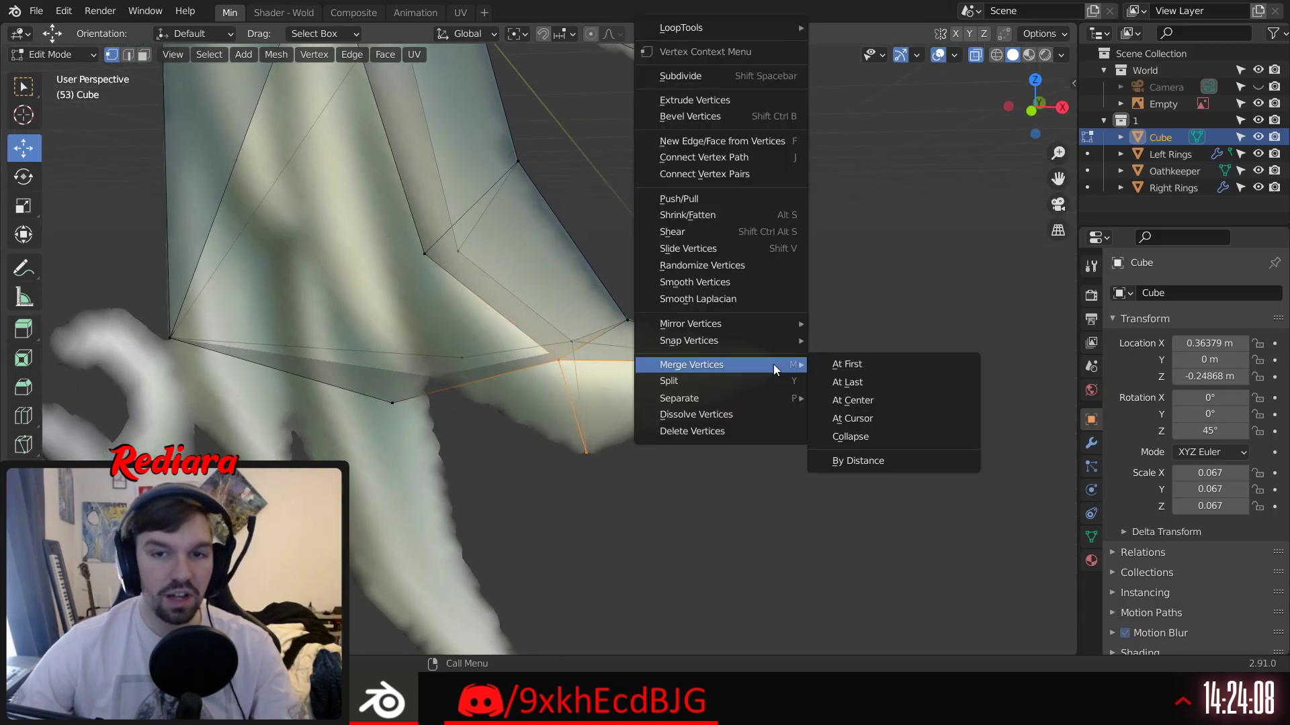
Step: Fill the matching triangular back face between the lower spike's inner base vertex, bottom corner and tip
middle_click_drag(788, 408, 601, 440)
left_click(681, 421)
left_click(626, 459, "shift")
left_click(514, 391, "shift")
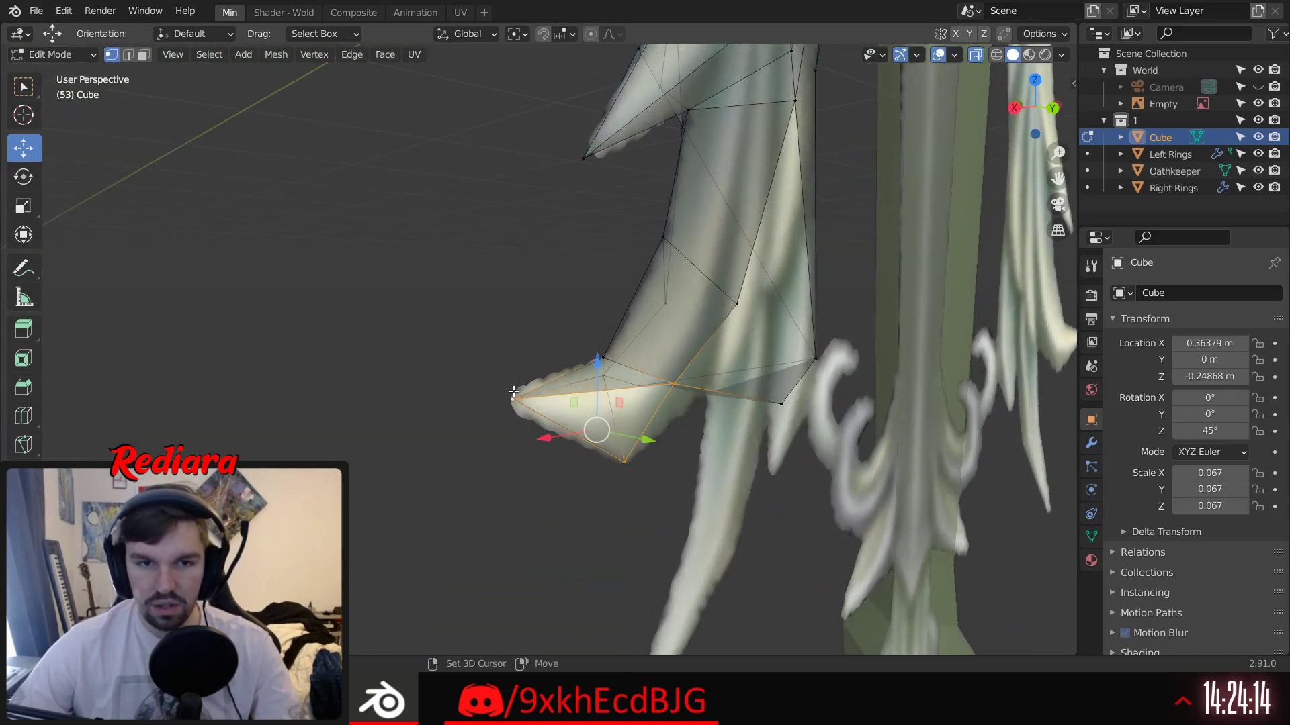
key("f")
left_click(440, 363)
Step: Examine the lower spike's new faces and the wing's bottom edge from several angles
middle_click_drag(440, 363, 591, 491)
middle_click_drag(591, 492, 622, 350)
scroll(518, 425, "up", 2)
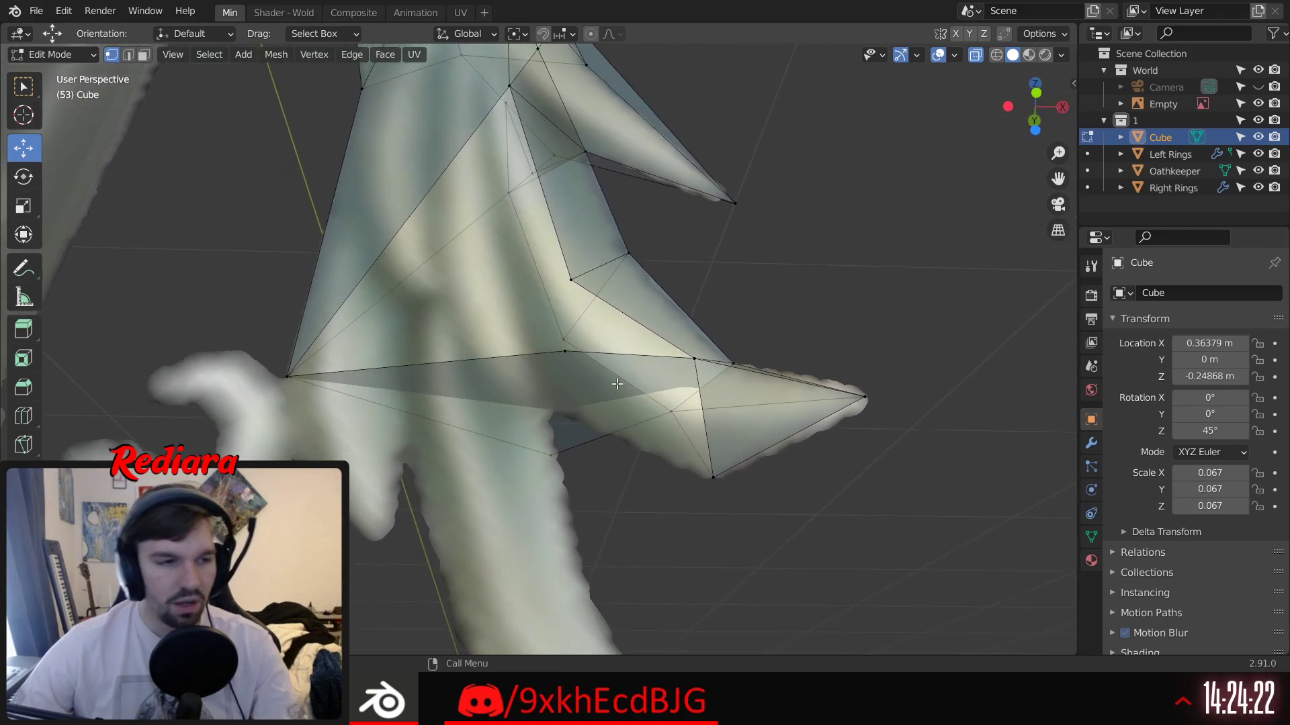
middle_click_drag(617, 384, 627, 493)
left_click_drag(528, 352, 579, 505)
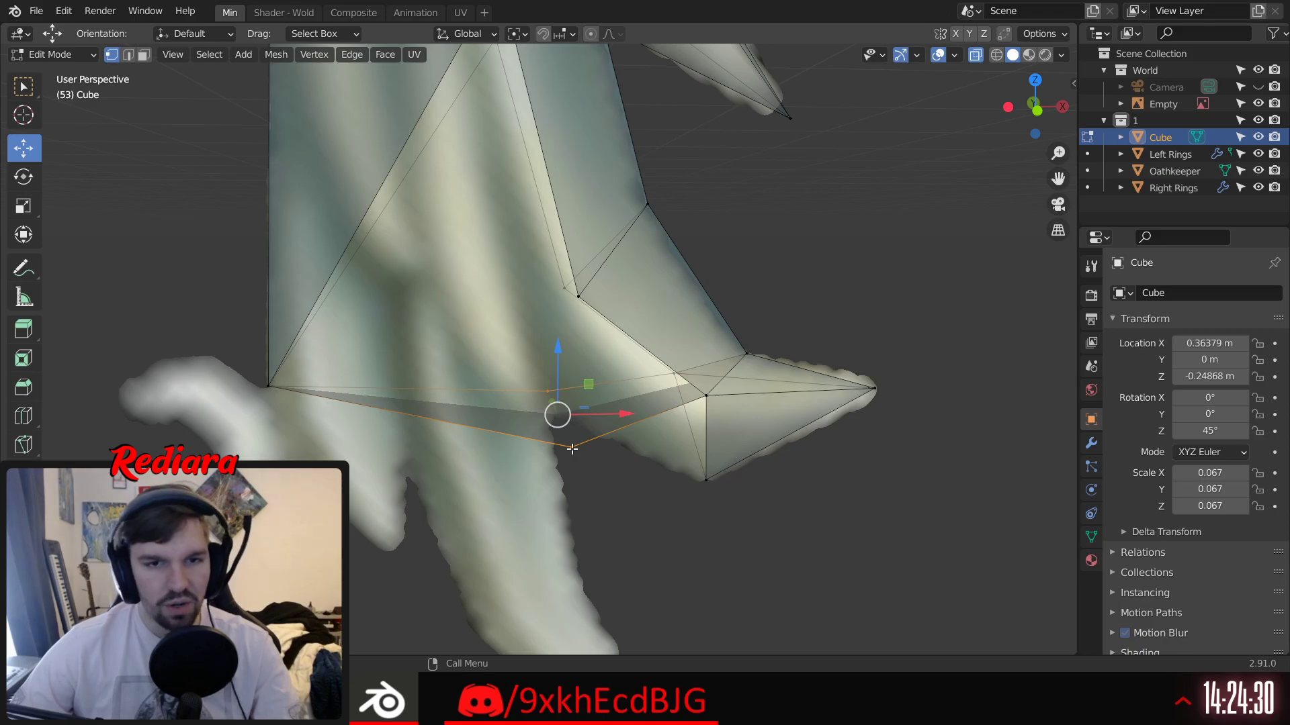
mouse_move(573, 450)
middle_mouse_down()
mouse_move(548, 472)
mouse_move(555, 430)
middle_mouse_up()
mouse_move(522, 277)
middle_mouse_down("shift")
mouse_move(592, 439)
mouse_move(509, 273)
middle_mouse_up("shift")
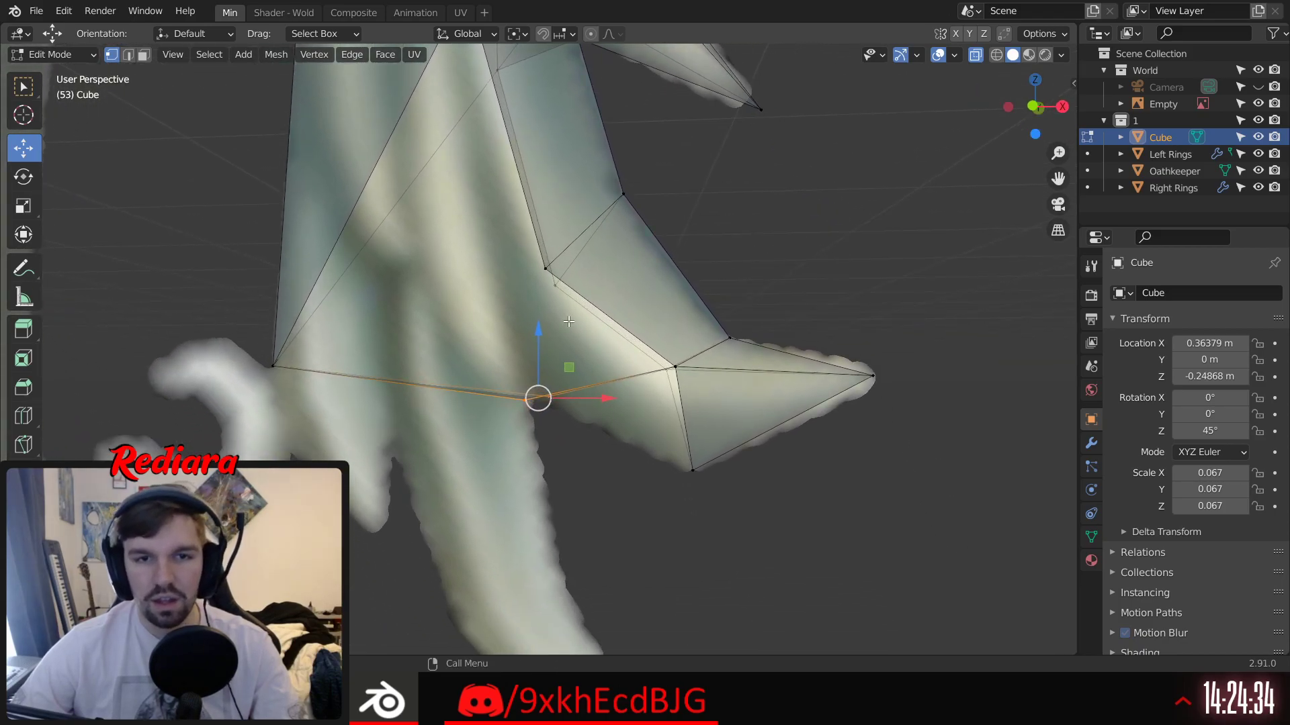
scroll(568, 322, "down", 2)
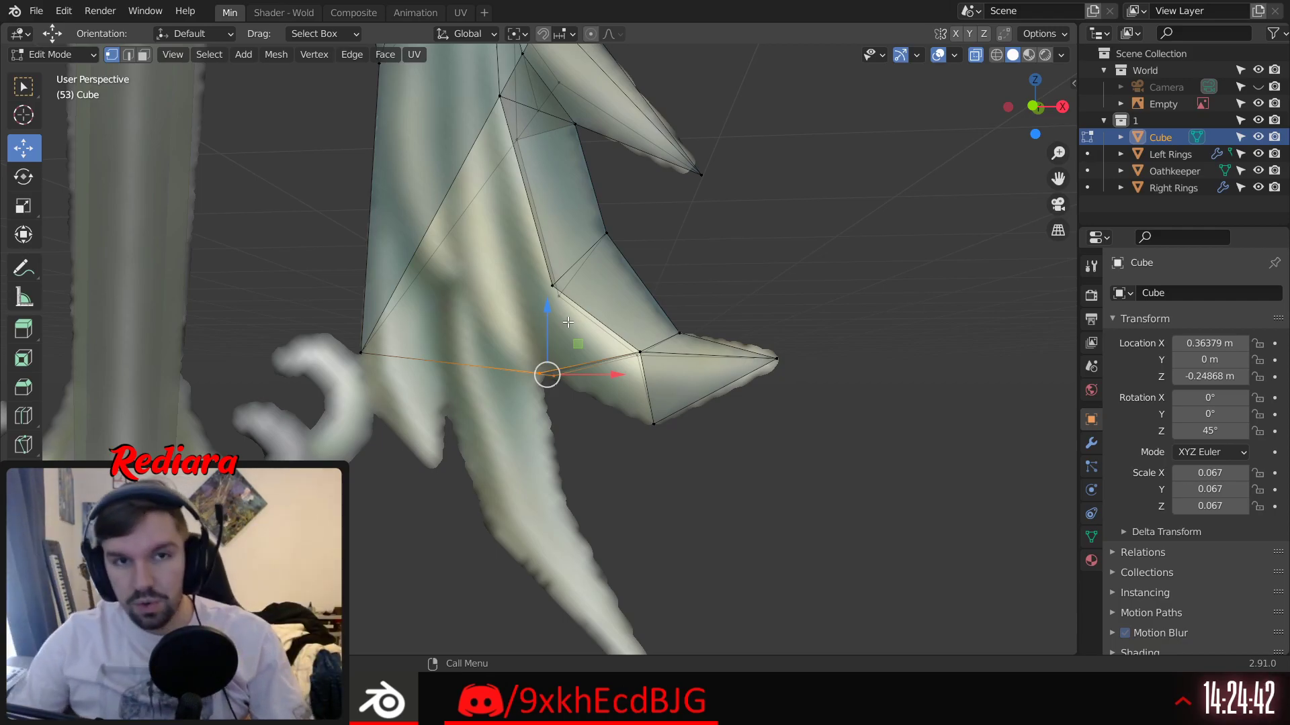
middle_click_drag(568, 323, 642, 384)
scroll(708, 368, "up", 4)
scroll(633, 433, "down", 3)
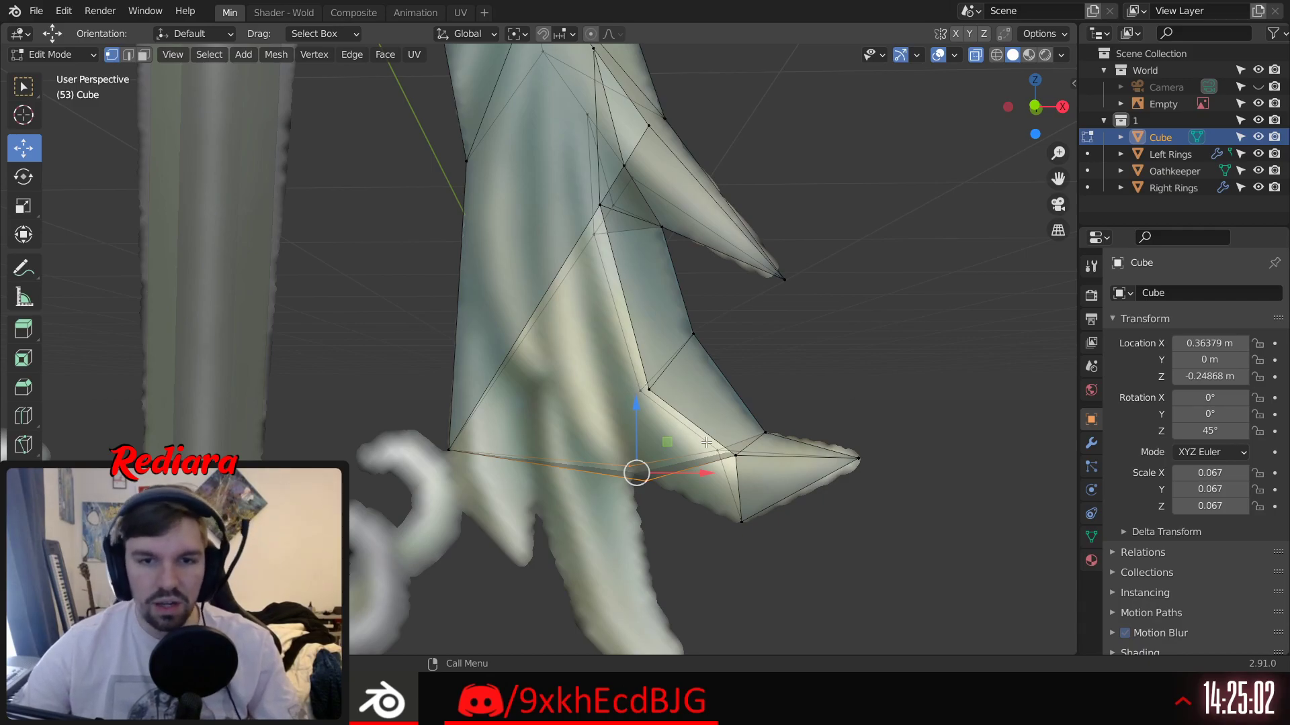
middle_click_drag(659, 308, 607, 278)
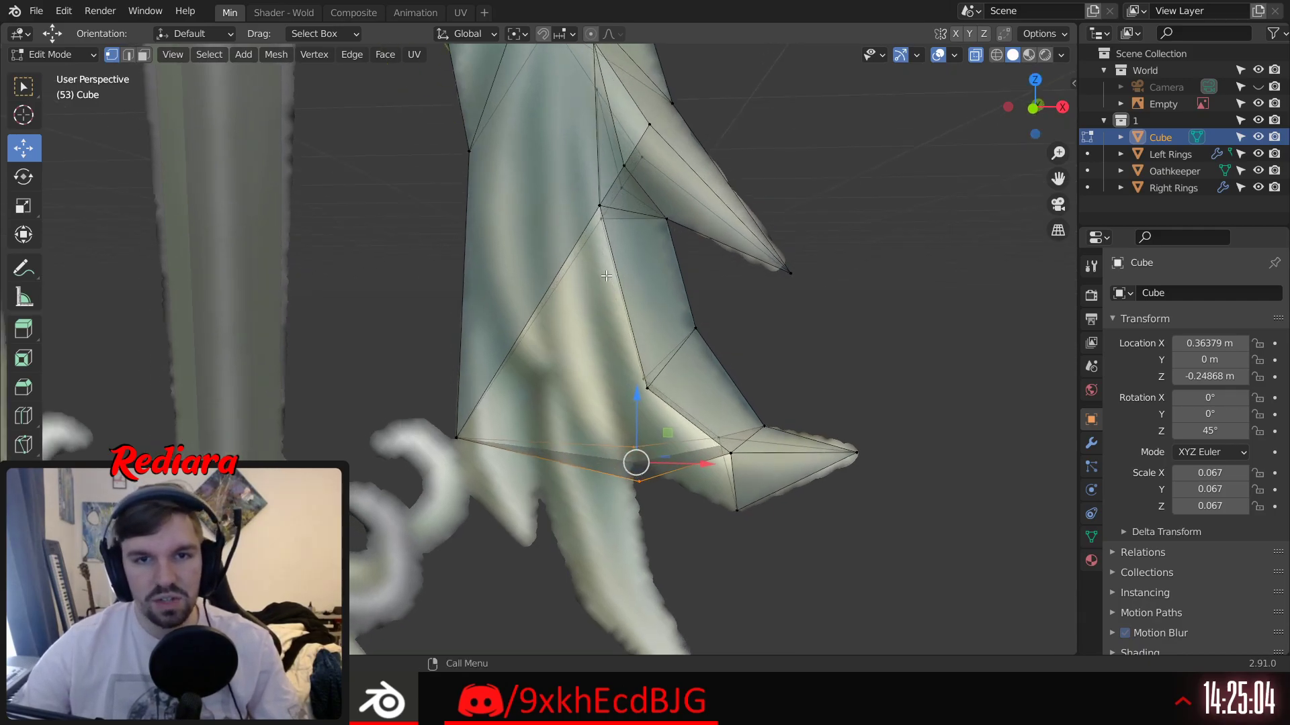
middle_click_drag(602, 228, 615, 228)
Step: In the front view, extrude the front and back vertices at the junction below the upper spike straight down
left_click(606, 213)
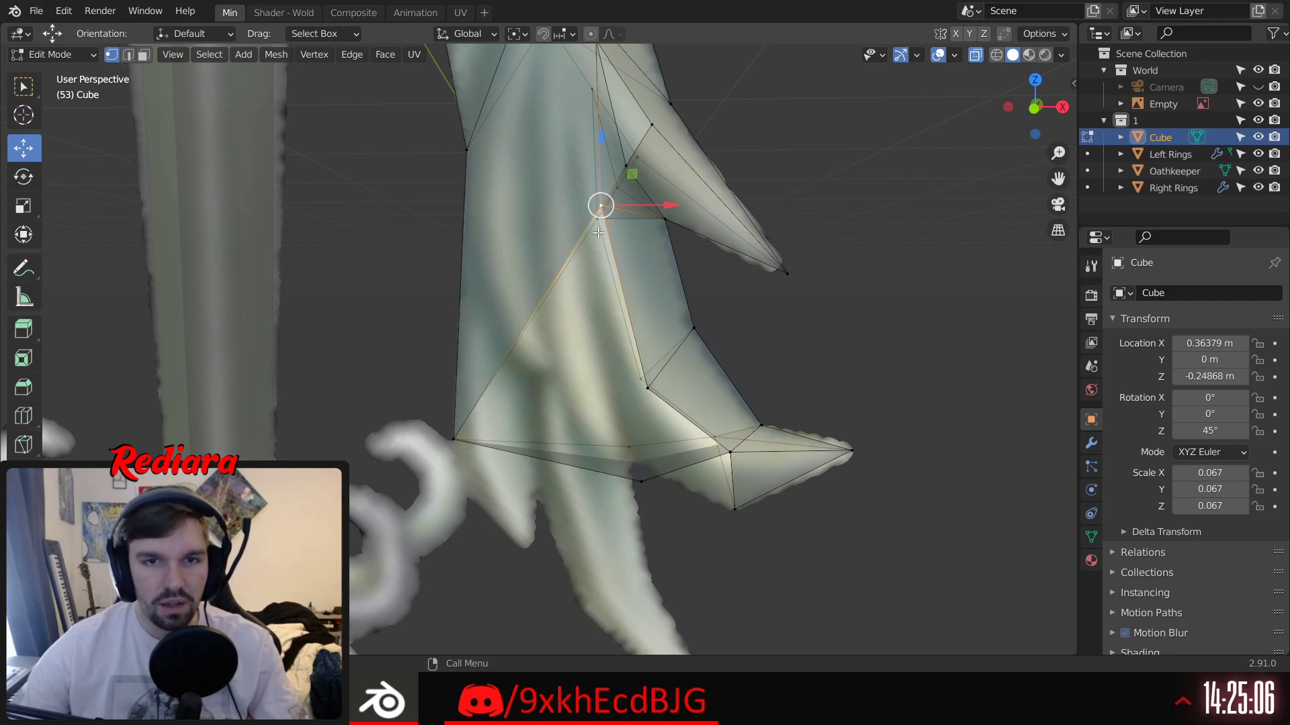
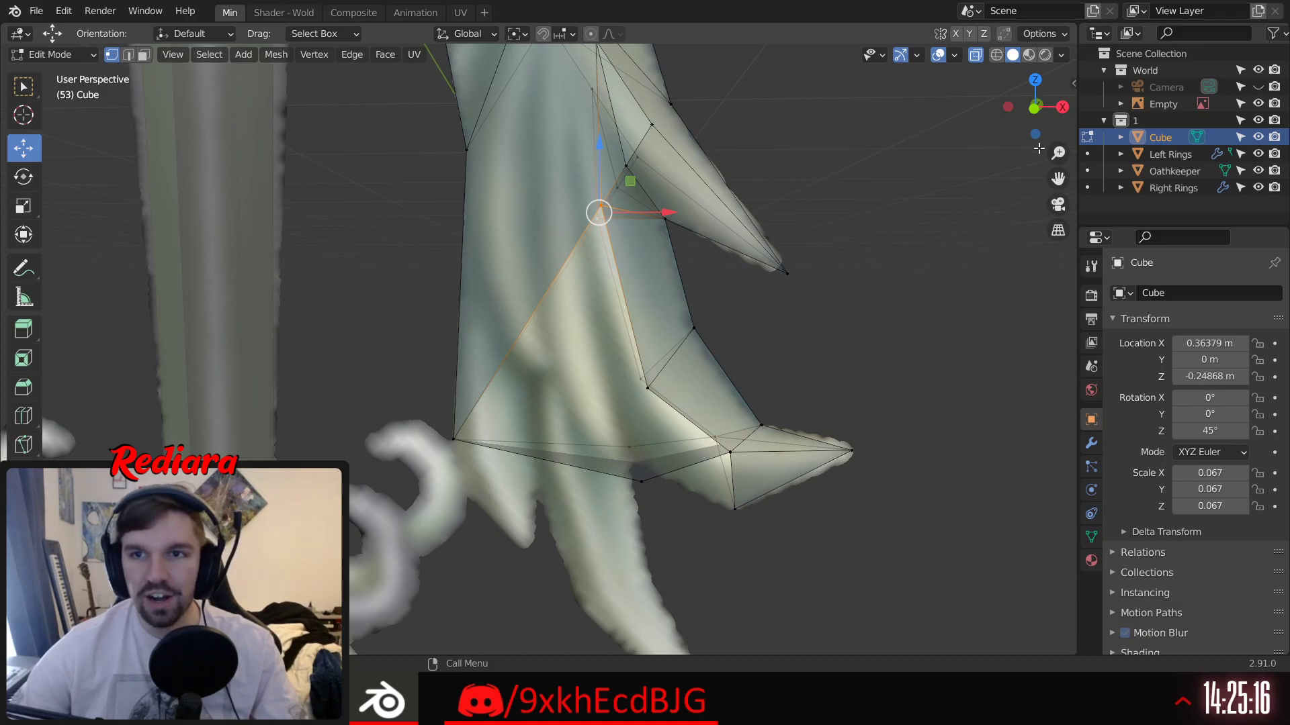
left_click(1035, 105)
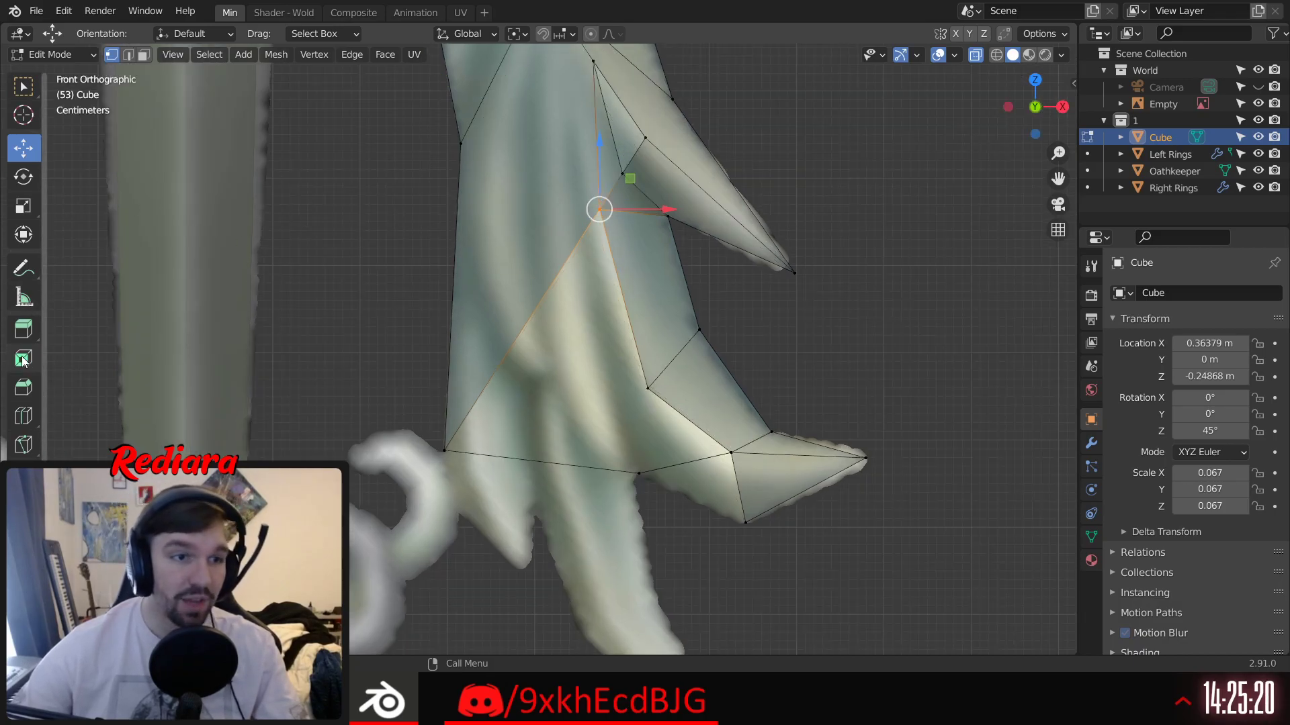
left_click(24, 329)
left_click_drag(560, 218, 533, 278)
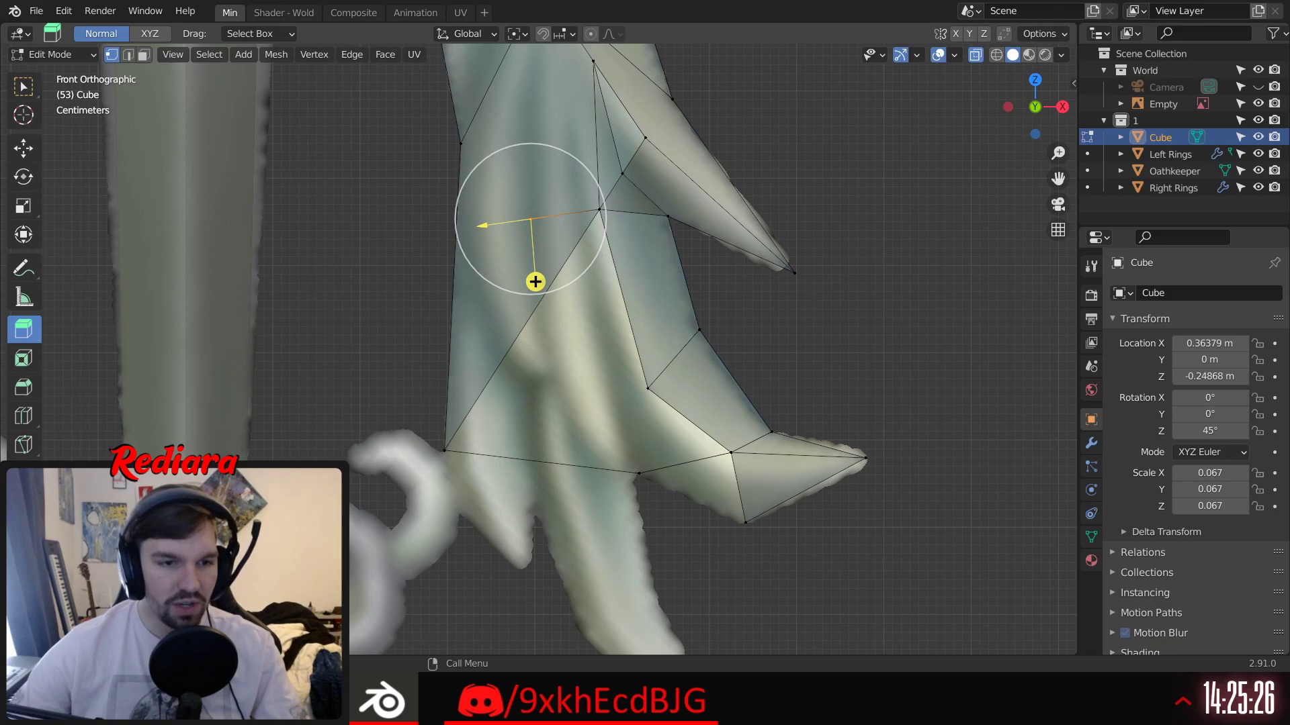
left_click_drag(536, 282, 620, 199)
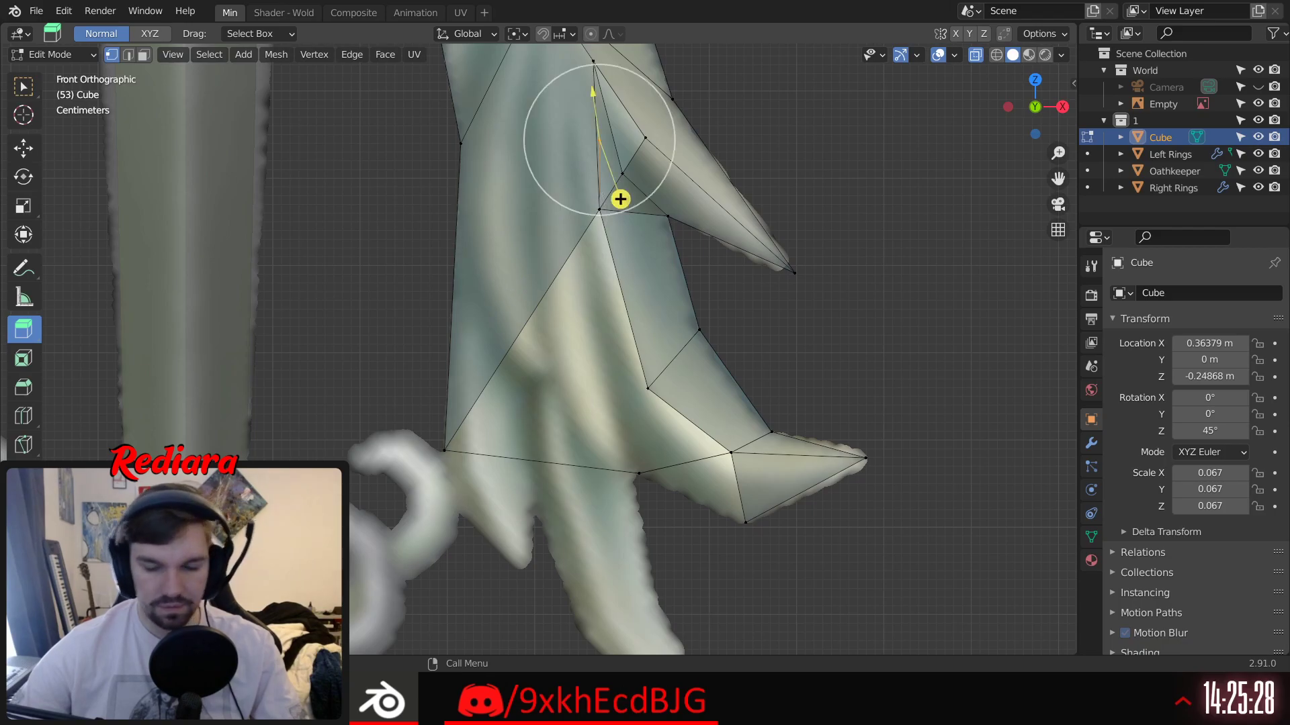
key("ctrl+z")
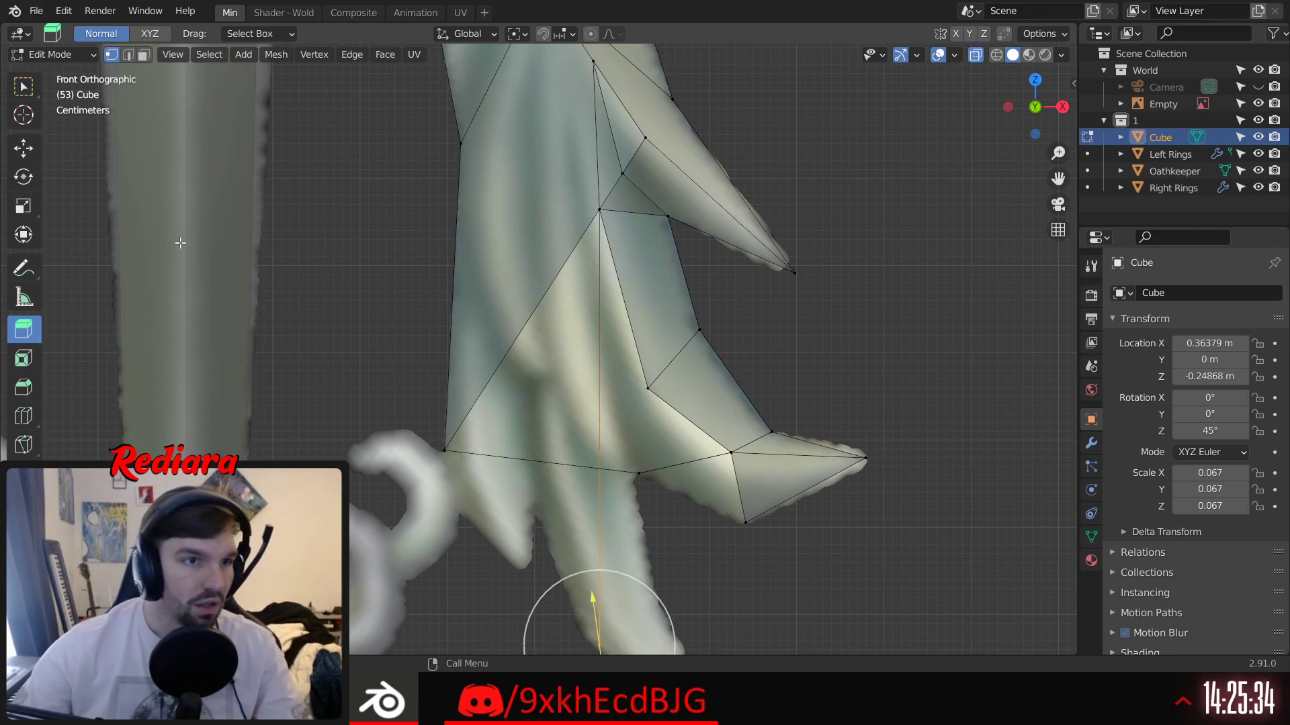
Step: Move the extruded vertices up along Z so they end inside the open lower part of the wing
left_click(27, 151)
middle_click_drag(599, 544, 582, 447, "shift")
left_click_drag(582, 447, 584, 435)
middle_click_drag(584, 436, 586, 322)
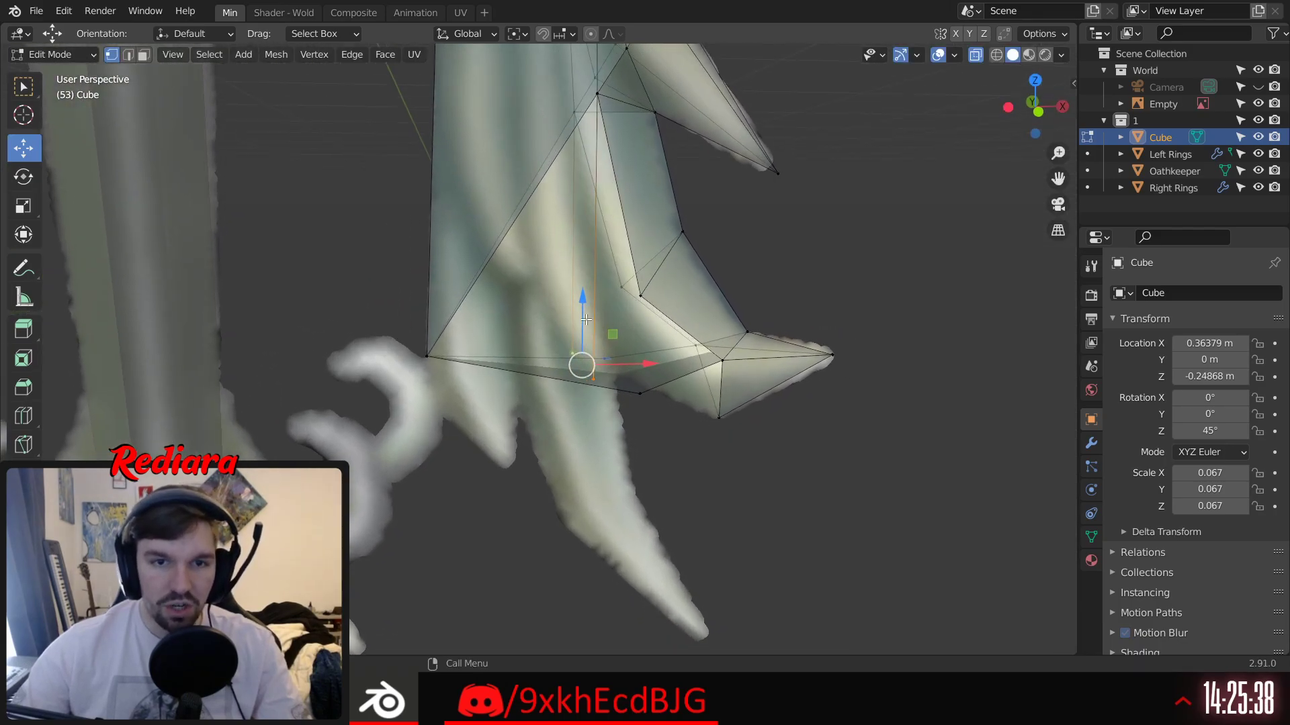
left_click_drag(586, 322, 584, 259)
middle_click_drag(584, 259, 720, 316)
left_click(719, 317)
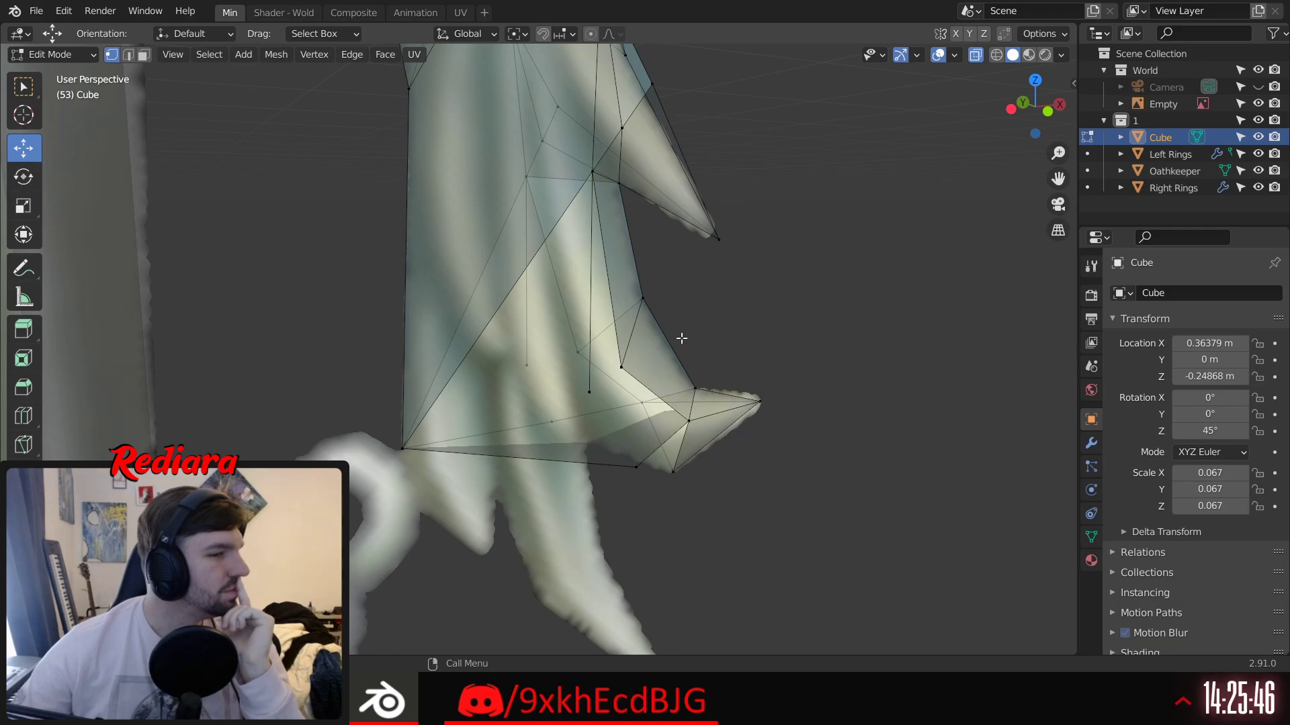
Step: In the front view, move the inner vertices at the lower bend slightly outward along X and up along Z
middle_click_drag(683, 219, 584, 340)
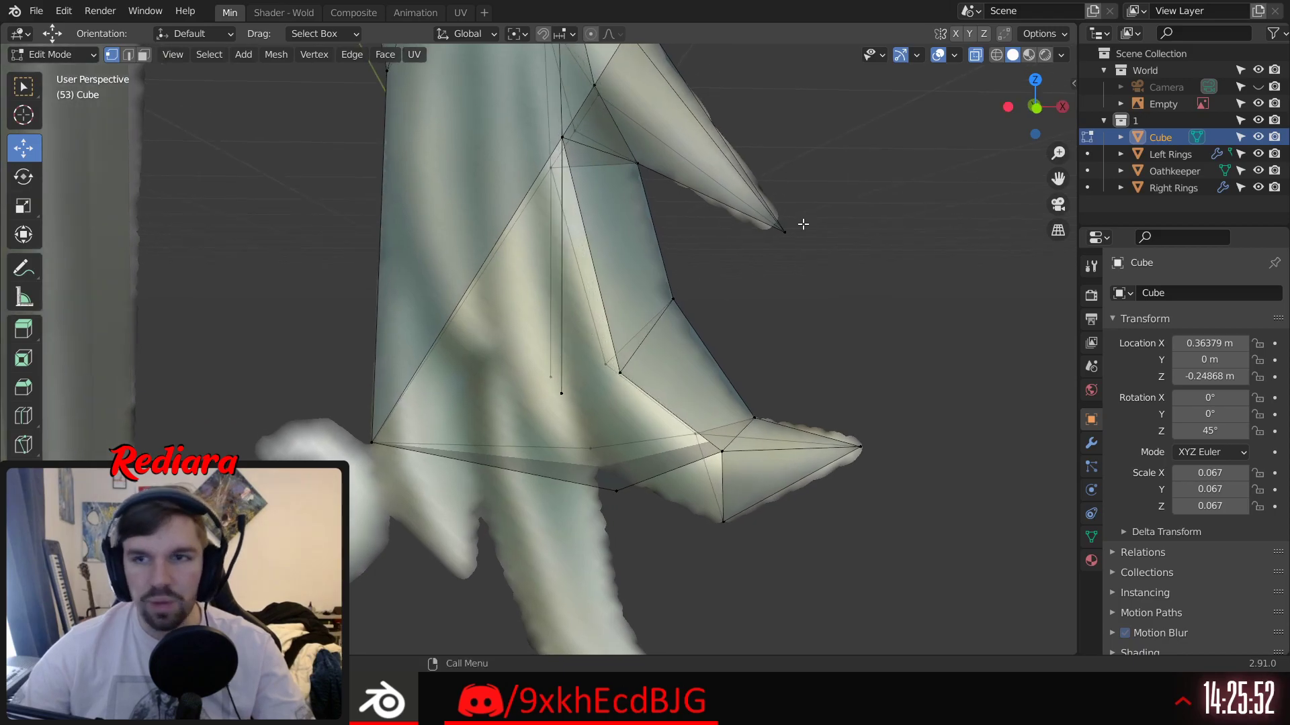
left_click(1037, 107)
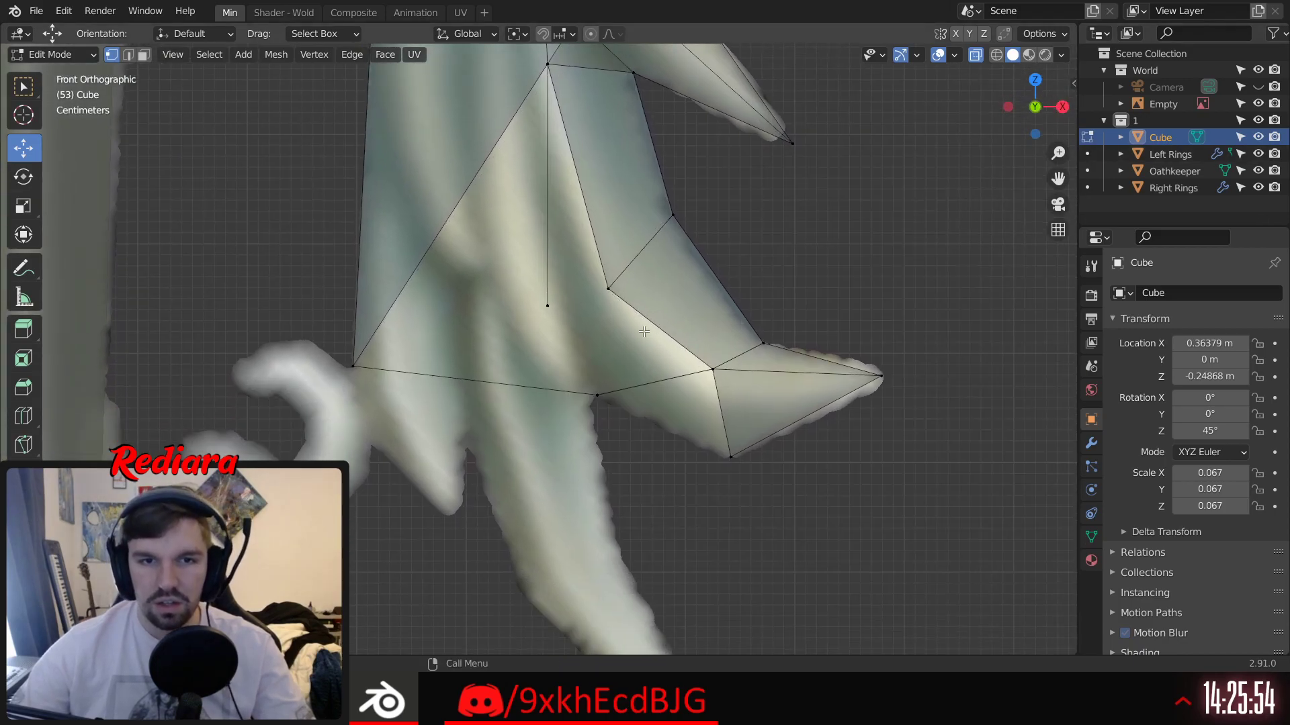
scroll(605, 340, "up", 2, "shift")
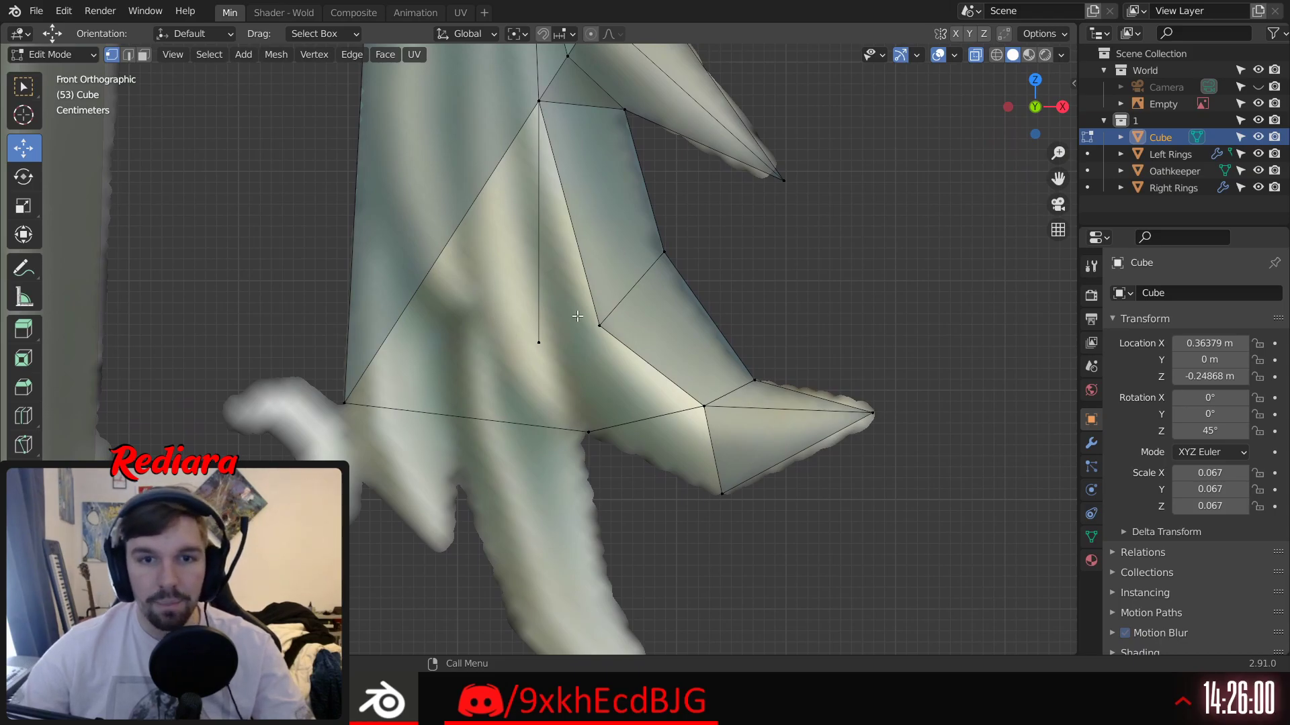
left_click(600, 325)
left_click_drag(664, 325, 683, 331)
mouse_move(673, 331)
middle_mouse_down()
mouse_move(624, 339)
mouse_move(673, 334)
middle_mouse_up()
left_click(1029, 112)
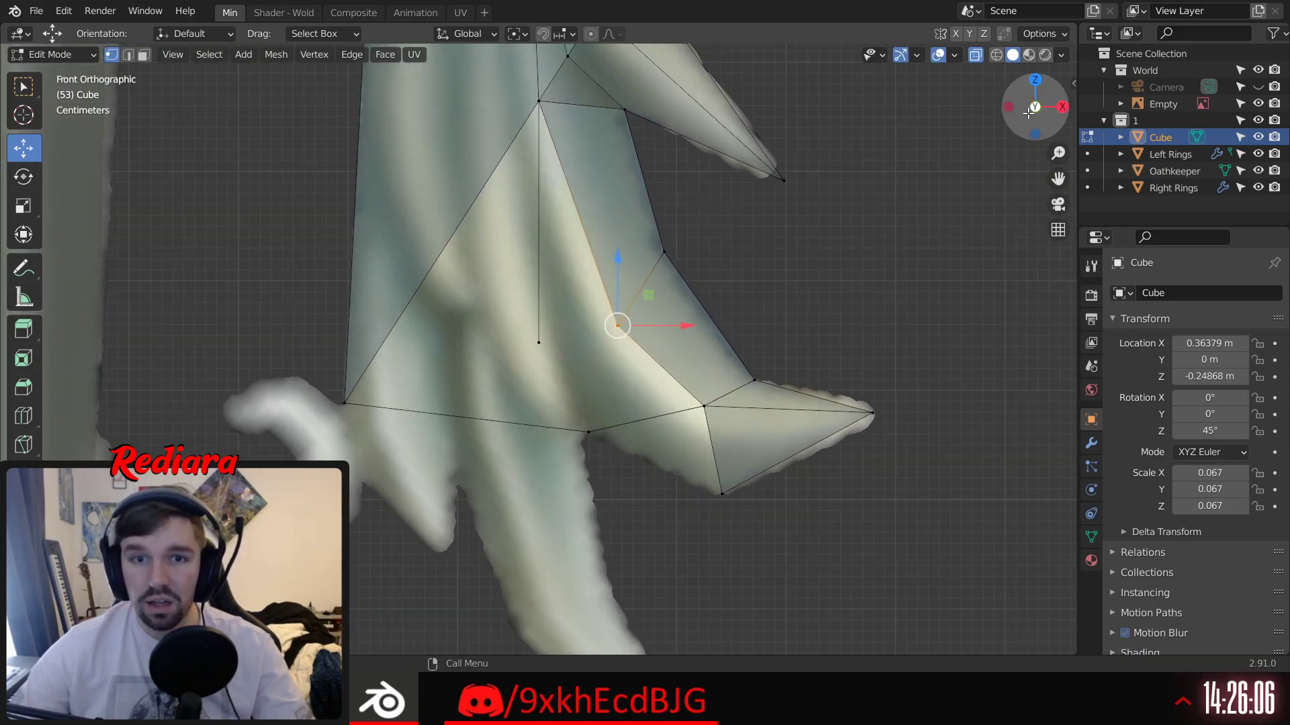
scroll(772, 353, "up", 3)
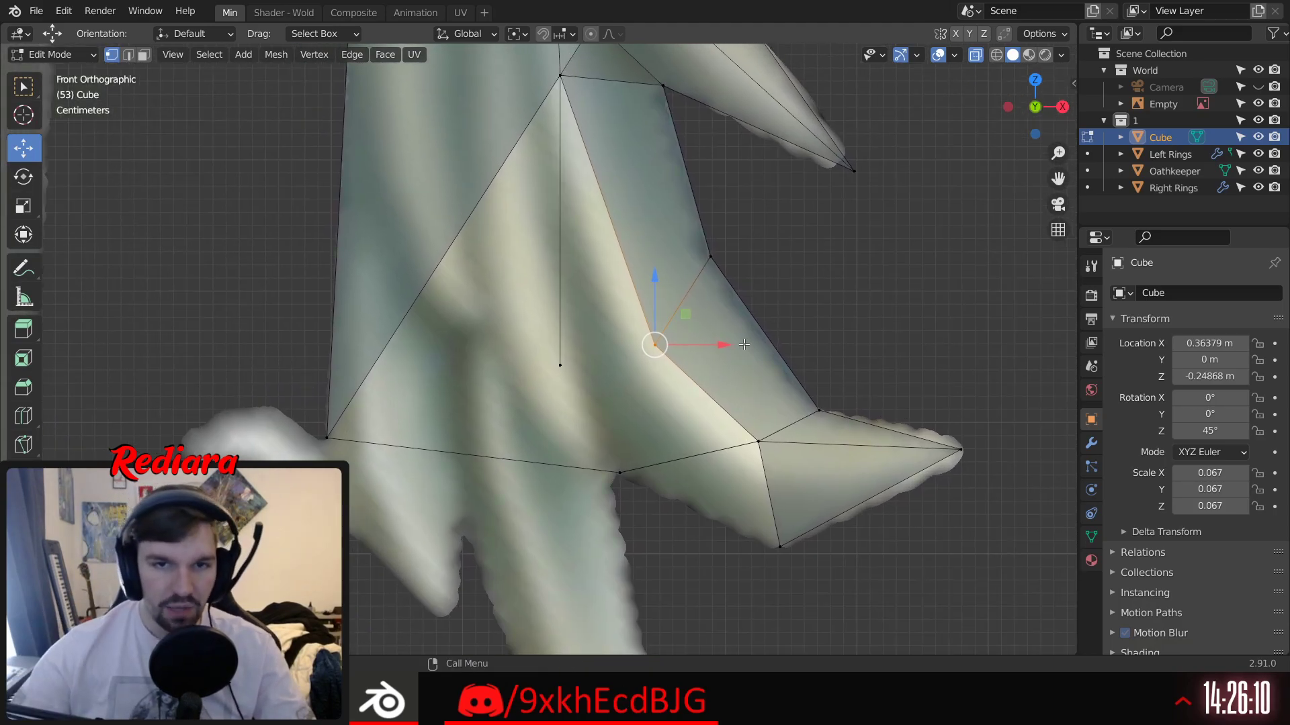
left_click_drag(655, 280, 662, 274)
left_click_drag(726, 341, 731, 339)
left_click(831, 271)
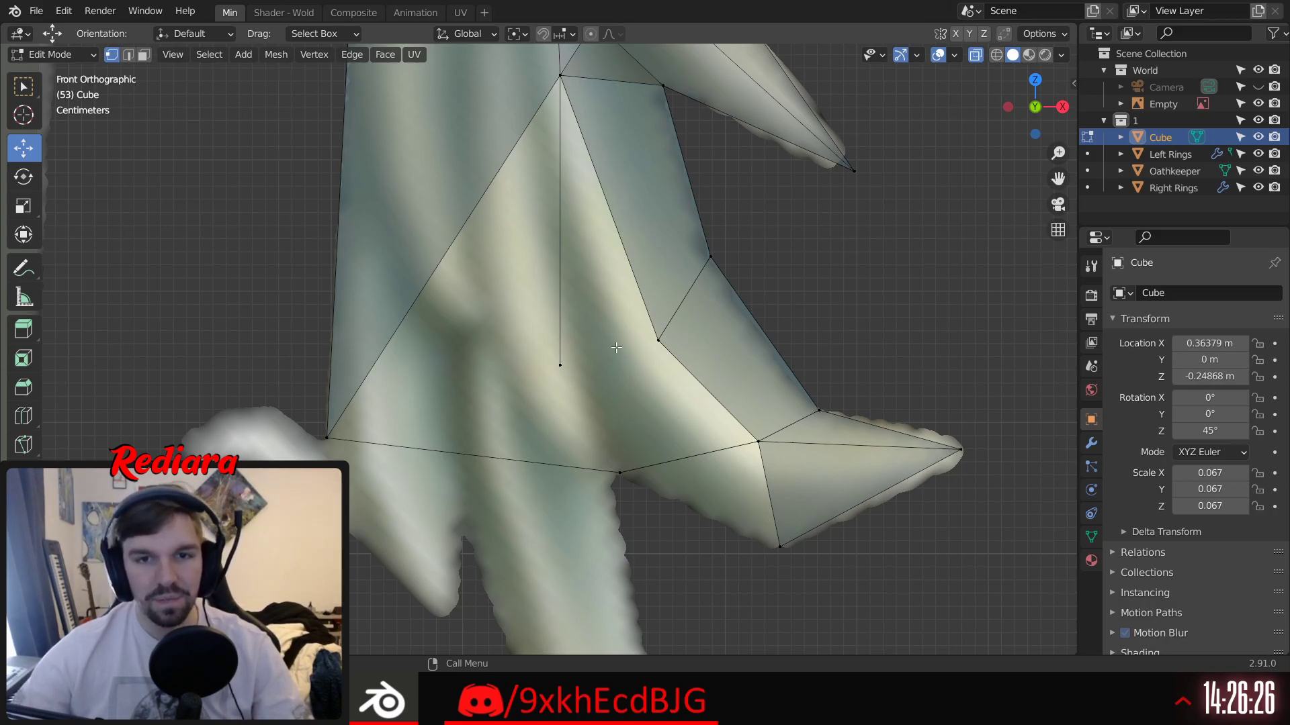
Step: Move the extruded vertices inside the wing outward along X toward the lower bend and slightly up along Z
left_click(579, 364)
key("g")
key("x")
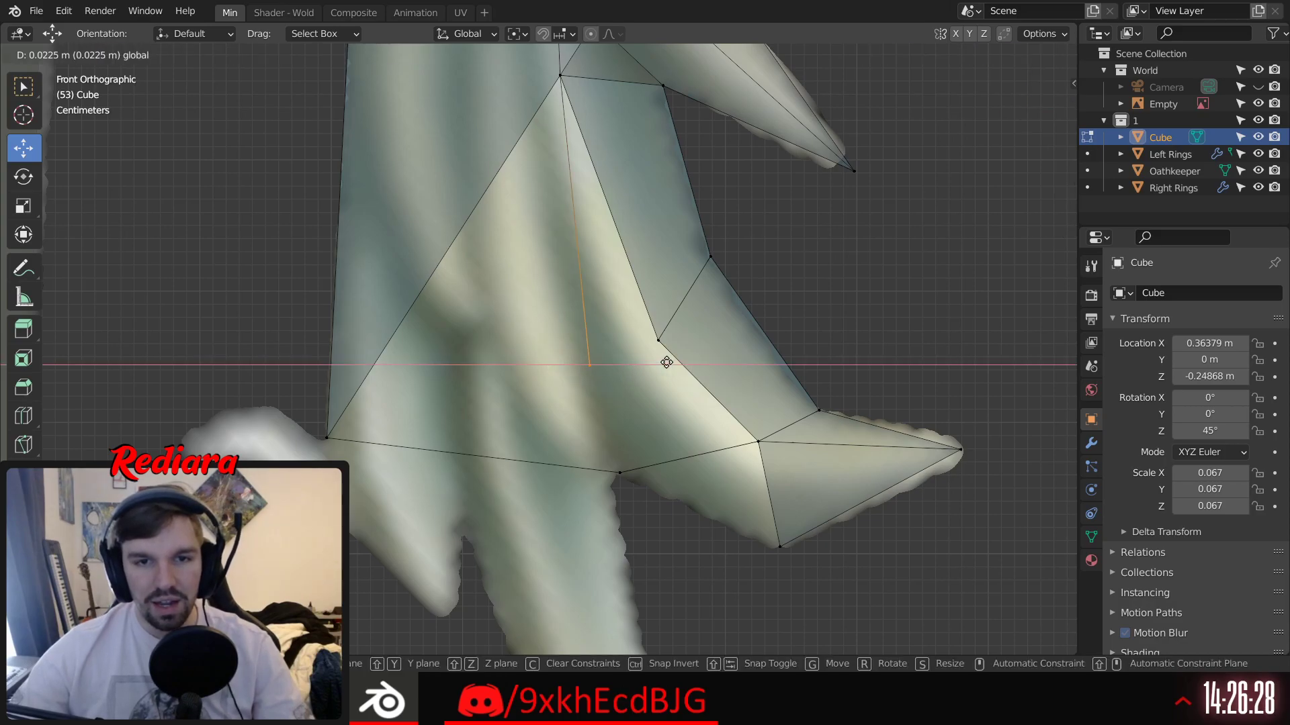
left_click(674, 365)
left_click_drag(603, 305, 603, 302)
left_click(643, 414)
key("ctrl+z")
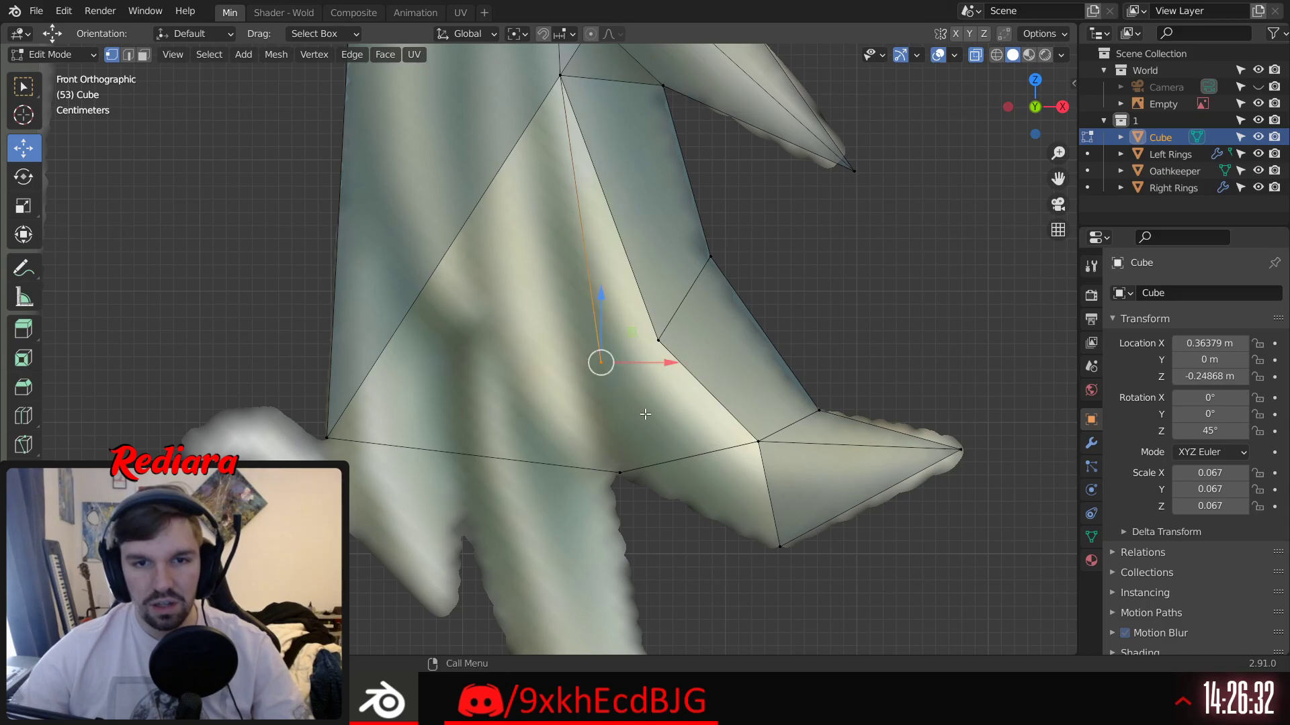
Step: Move the extruded vertices inside the wing up along Z and slightly outward along X
key("g")
key("z")
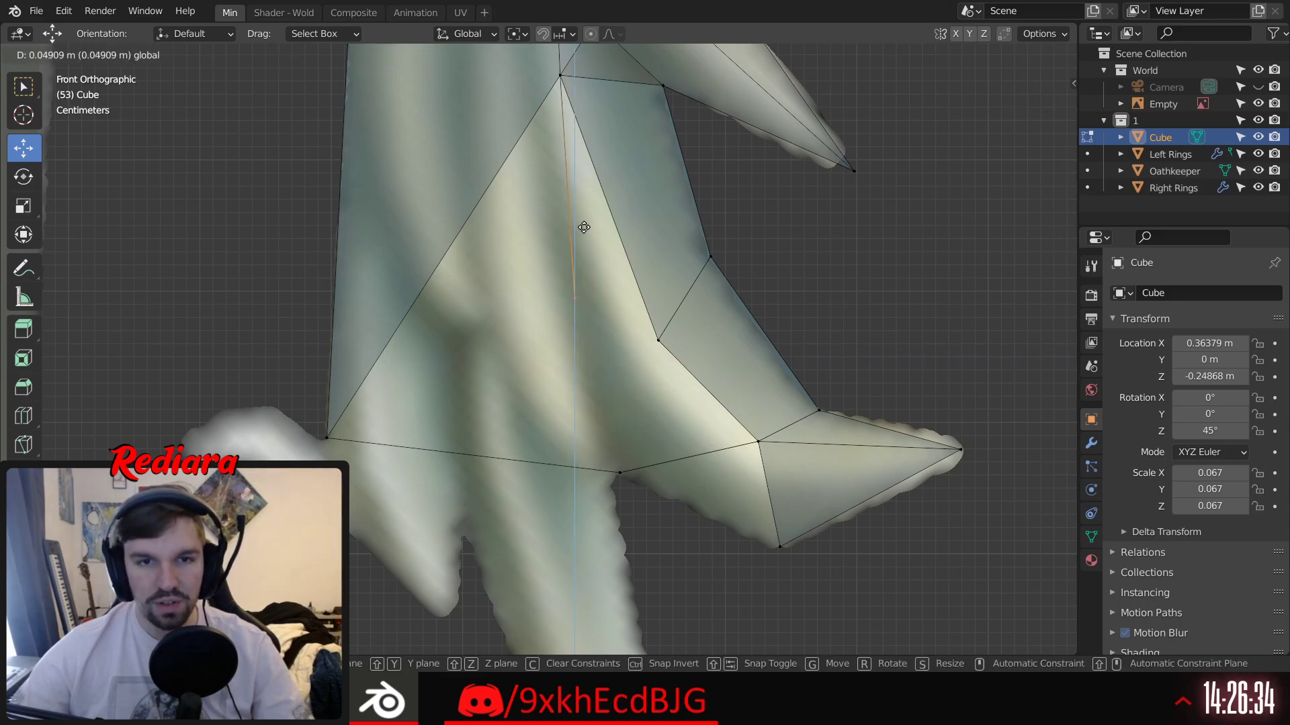
key("x")
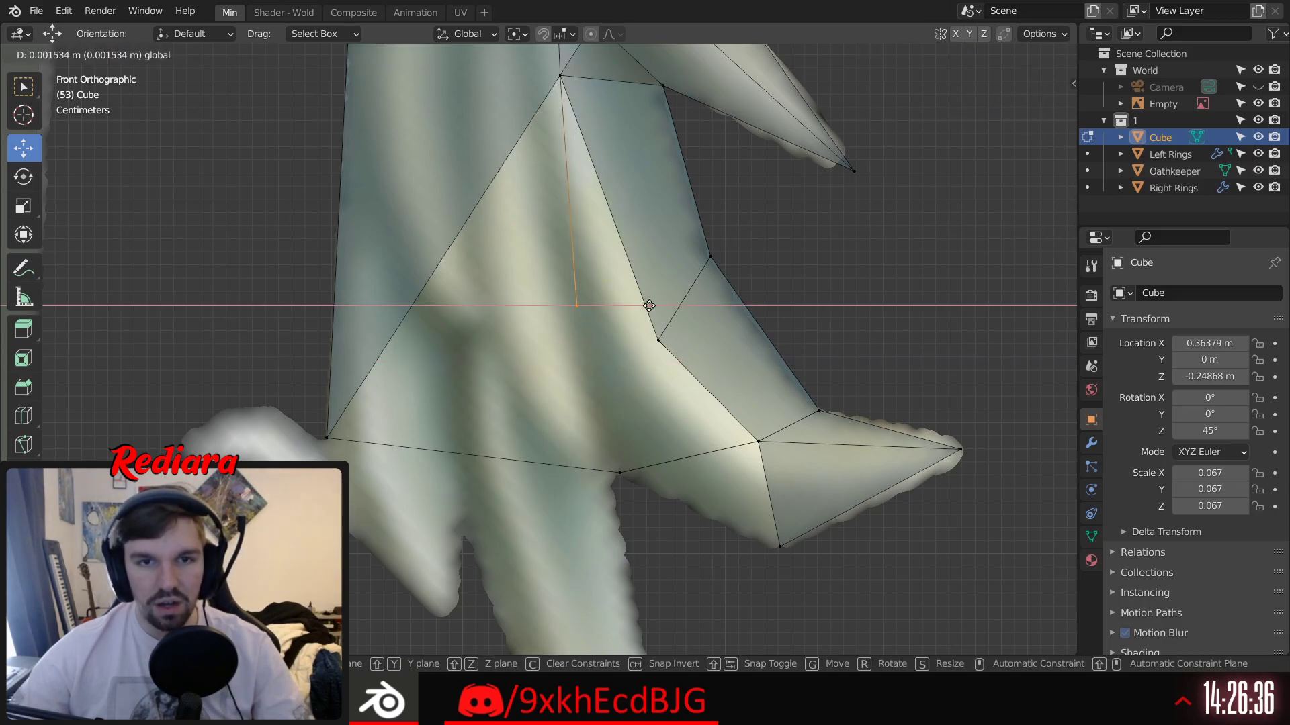
left_click(643, 303)
middle_click_drag(621, 162, 624, 365, "shift")
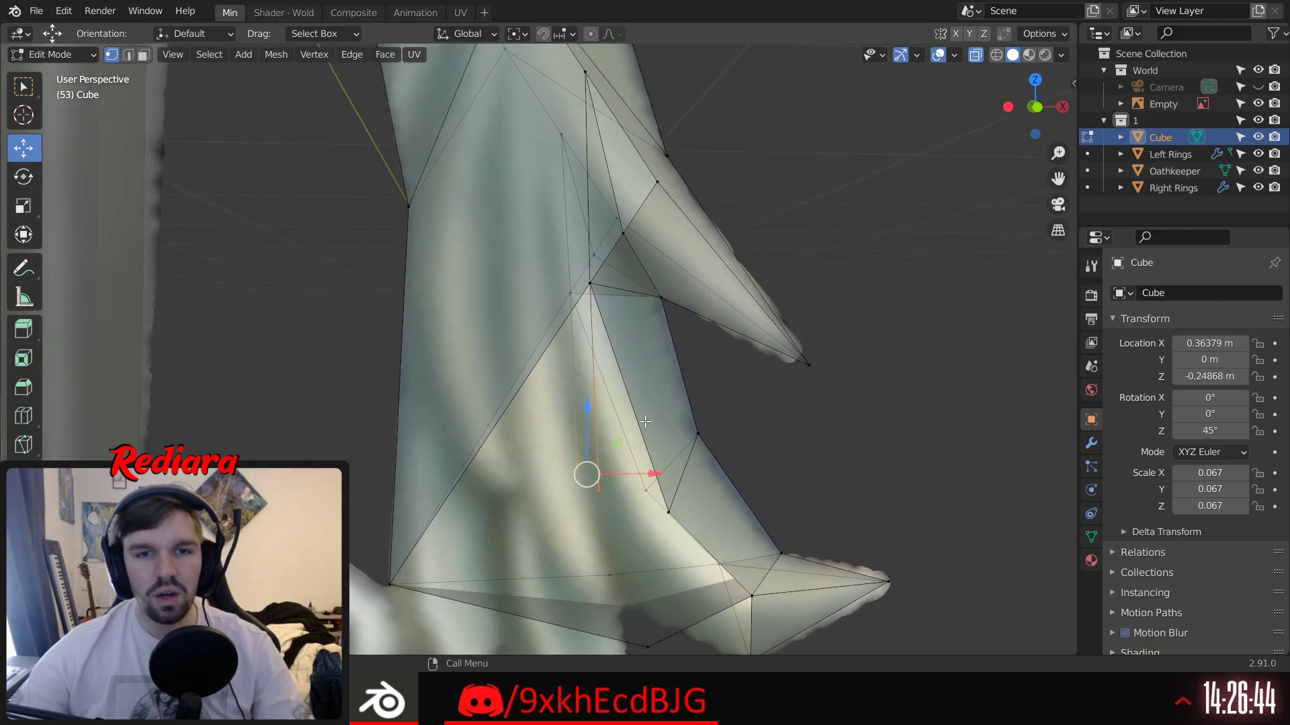
Step: Undo the recent moves of the extruded vertices inside the wing's open lower part
middle_click_drag(619, 474, 590, 364, "shift")
scroll(590, 364, "up", 3)
scroll(596, 269, "up", 1)
key("ctrl+z")
key("ctrl+z")
key("ctrl+z")
key("ctrl+z")
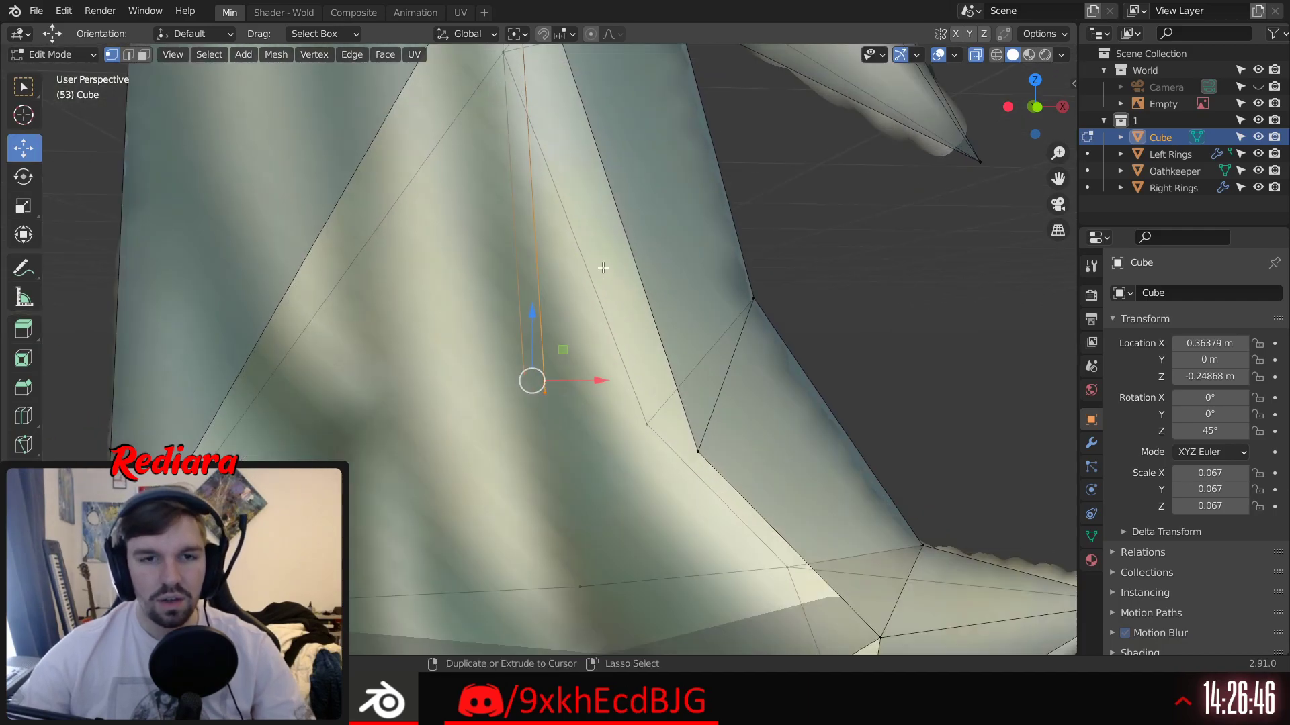
key("ctrl+z")
key("ctrl+z")
key("ctrl+z")
key("ctrl+z")
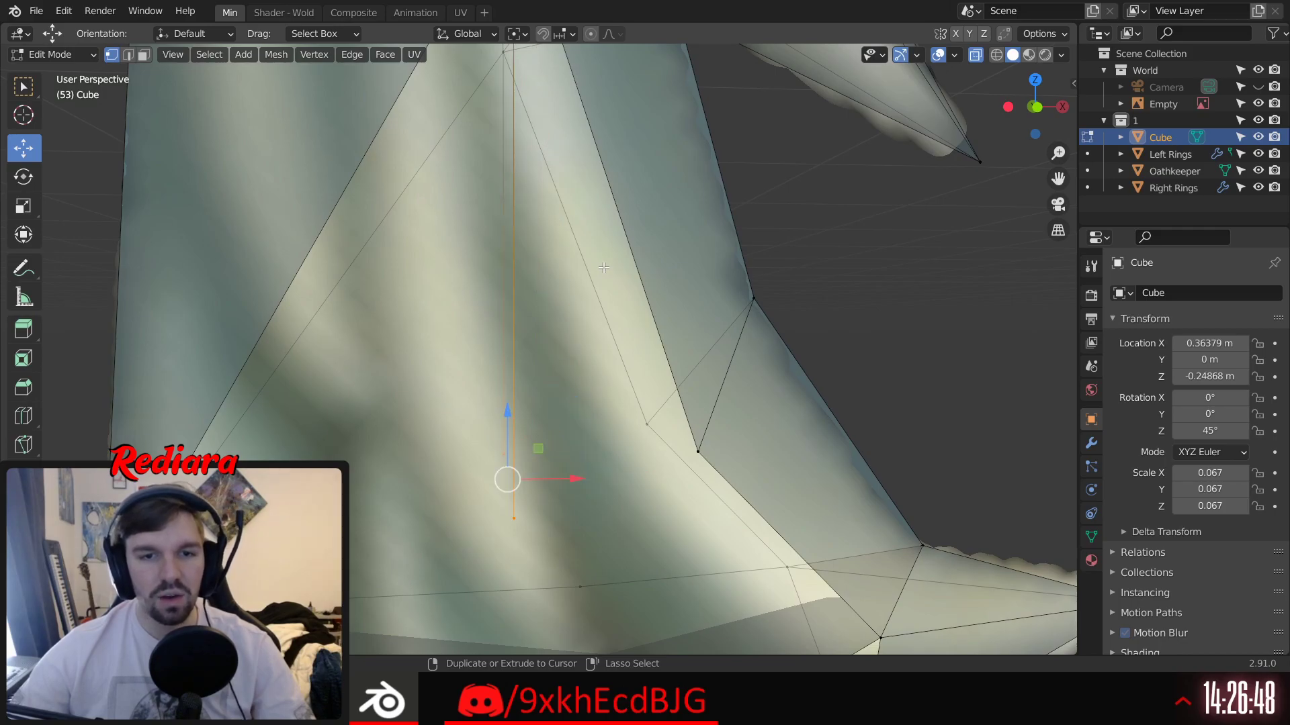
key("ctrl+z")
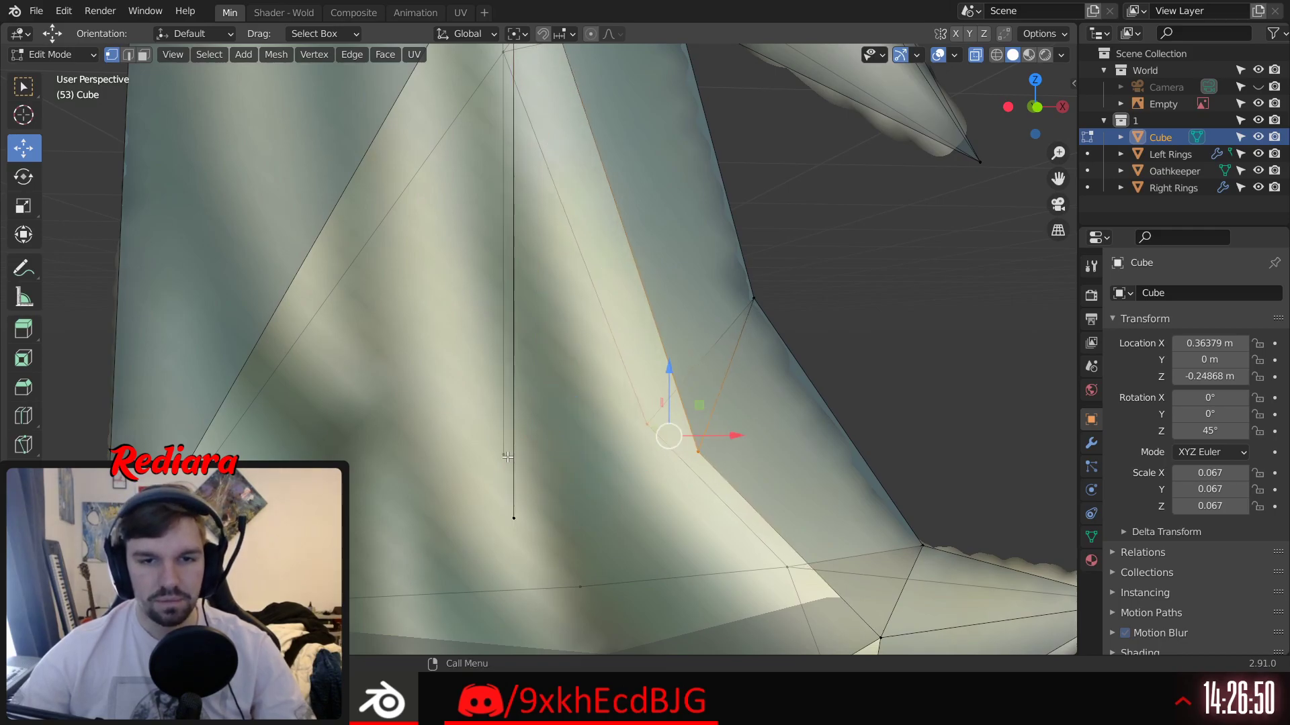
Step: Delete the extruded front and back vertices inside the open lower part of the wing
left_click_drag(485, 433, 546, 510)
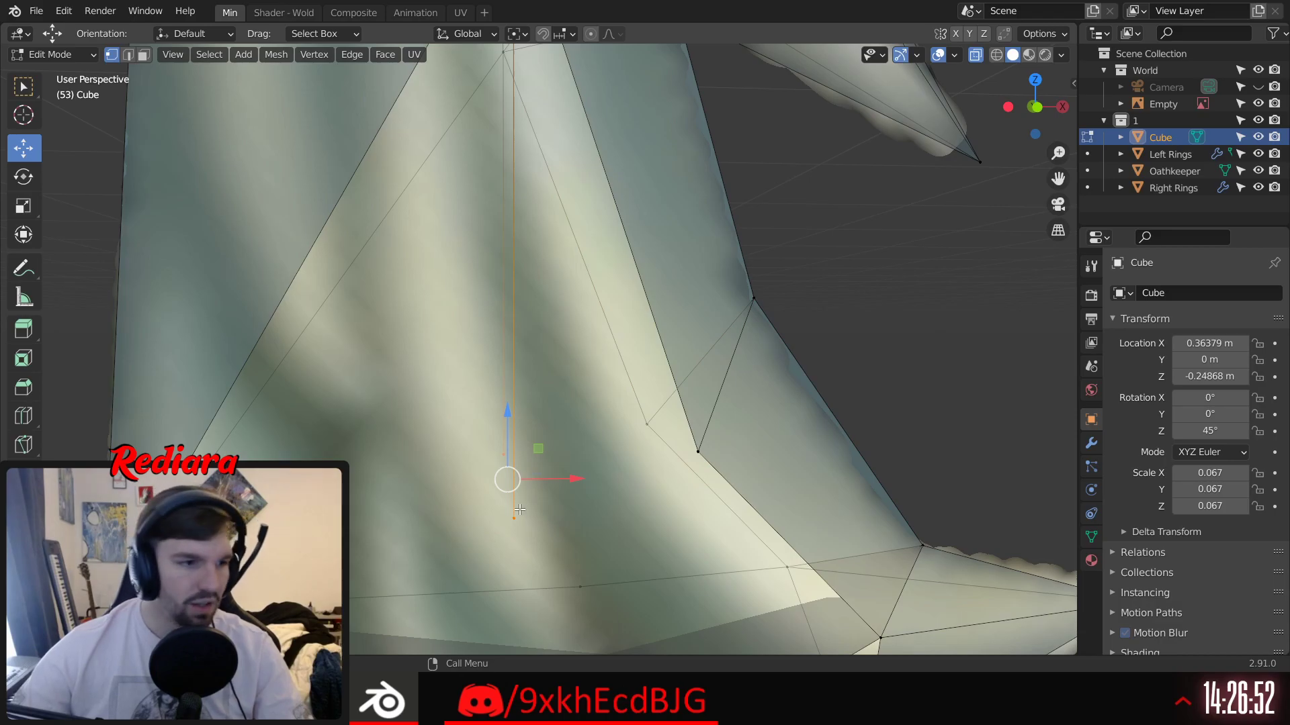
right_click(518, 509)
mouse_move(518, 509)
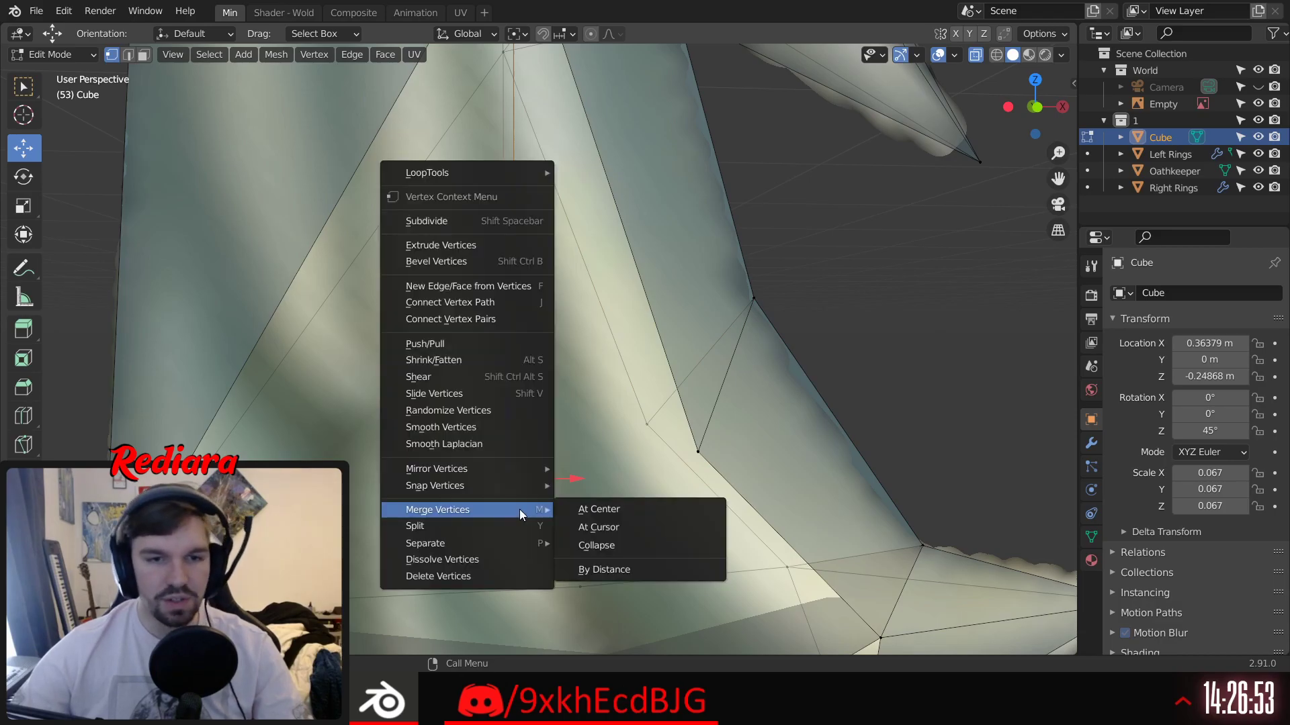
left_click(604, 508)
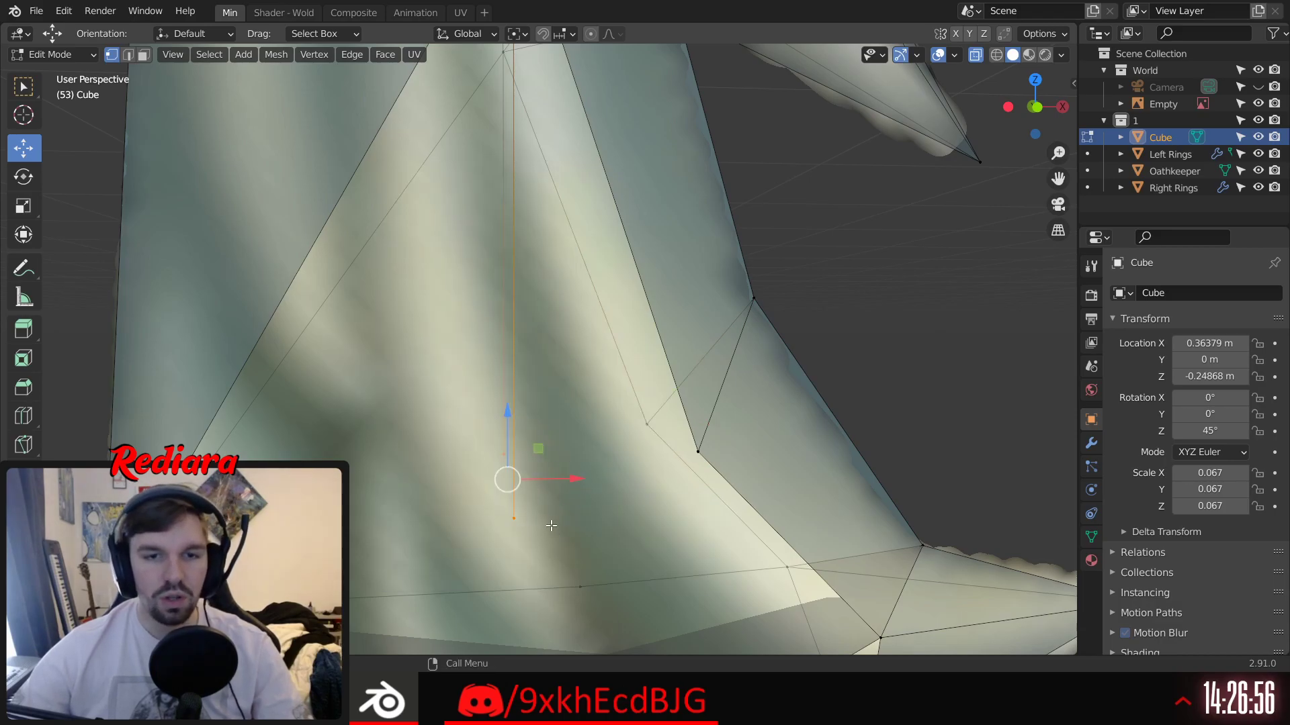
key("x")
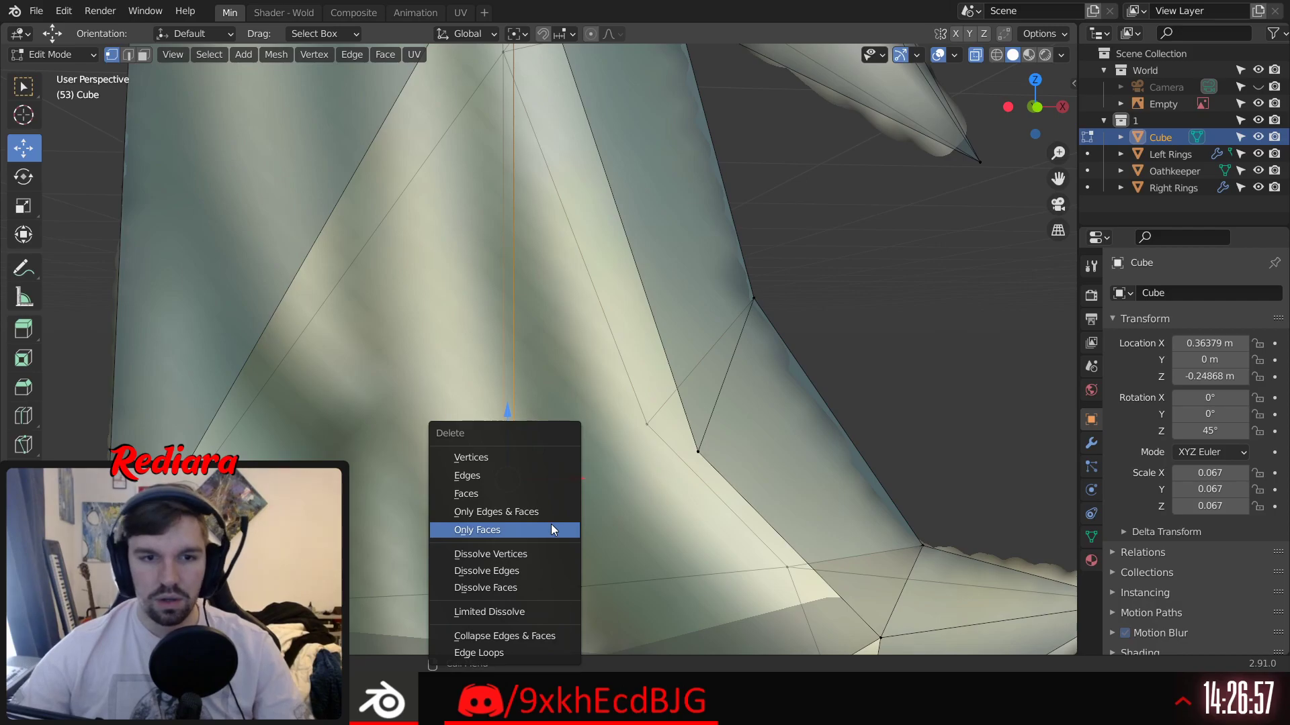
left_click(483, 457)
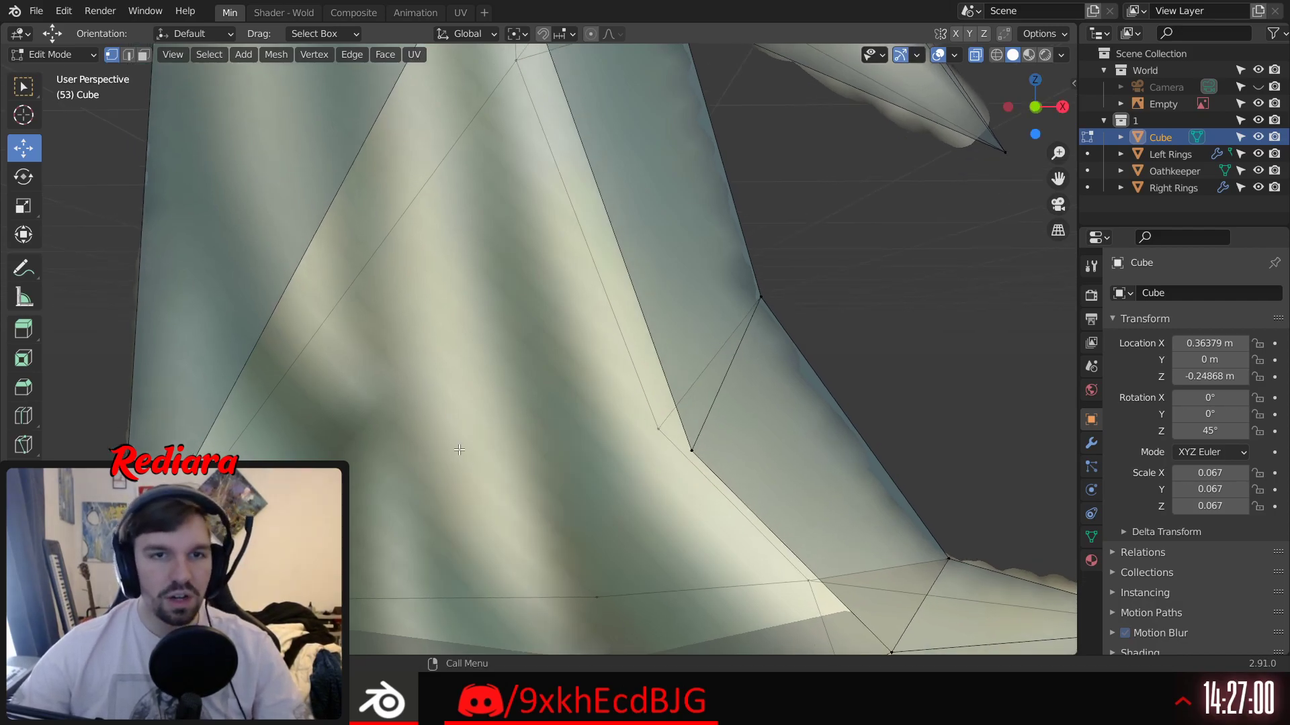
Step: Subdivide the front edge between the wing's inner junction vertex above the upper spike and the next vertex below it
left_click(1035, 106)
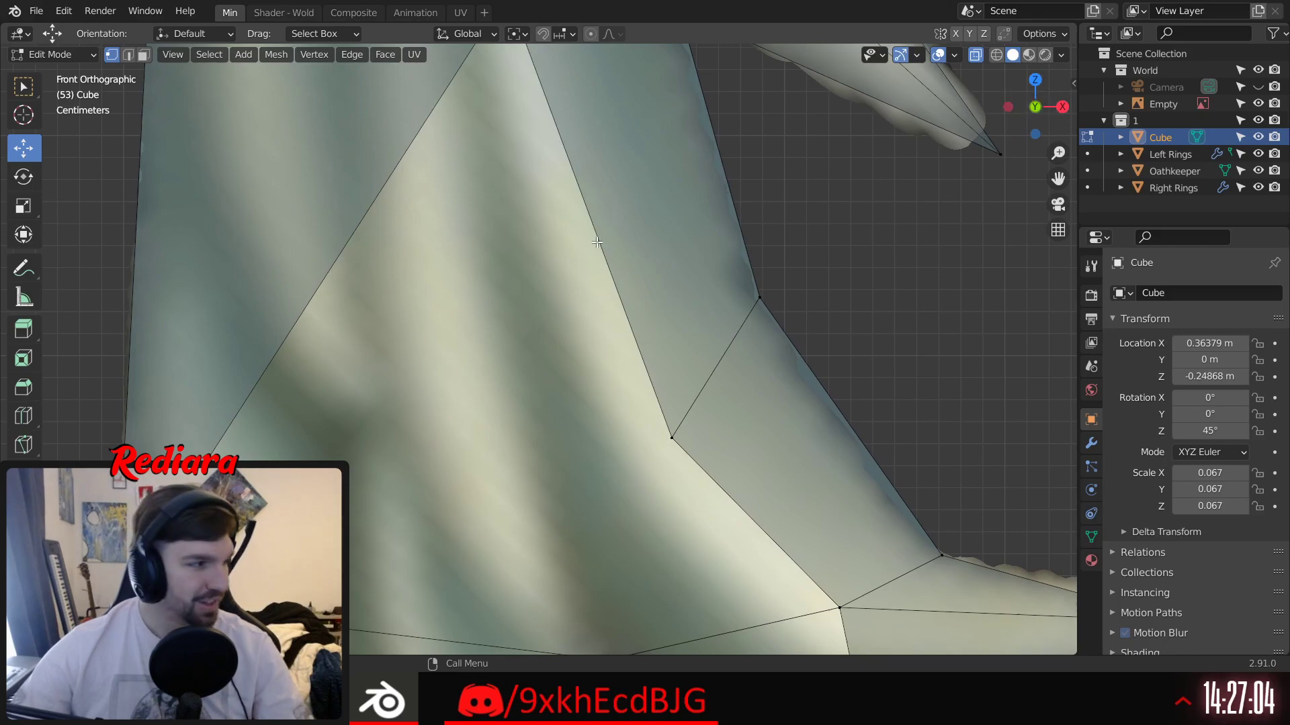
scroll(525, 238, "down", 4)
middle_click_drag(617, 213, 648, 324, "shift")
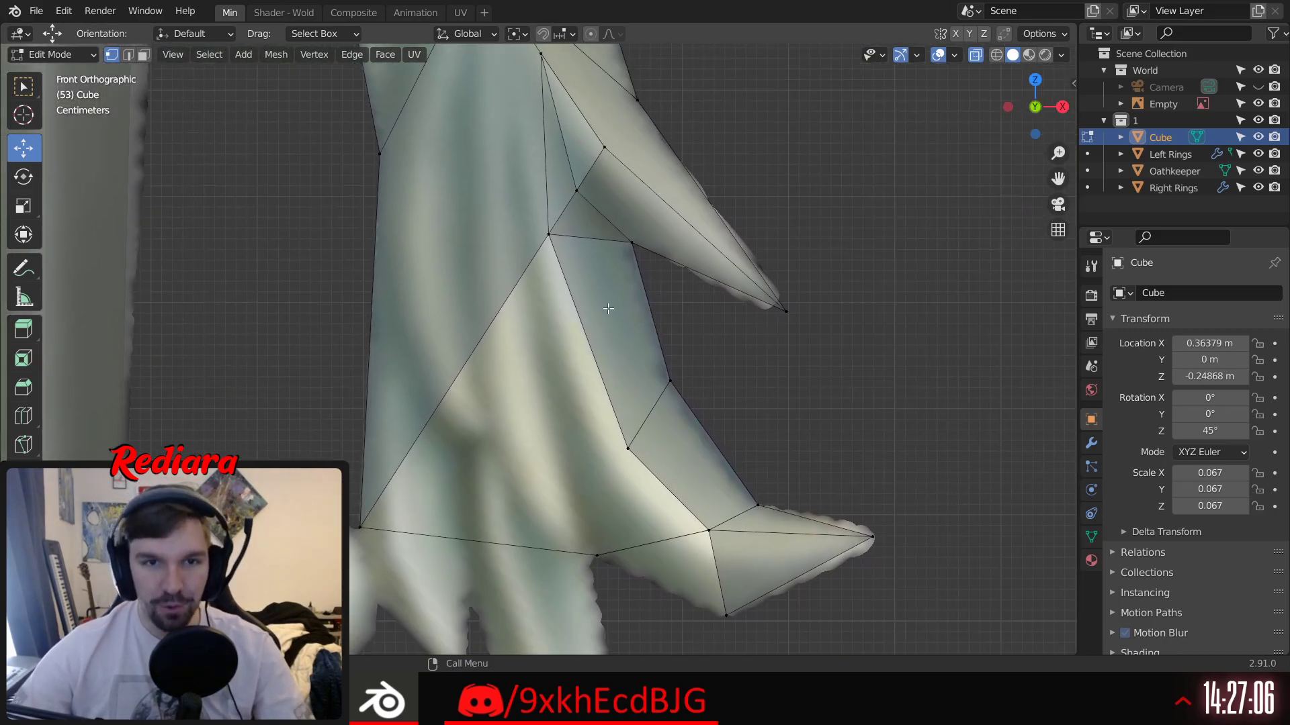
middle_click_drag(550, 174, 570, 249, "shift")
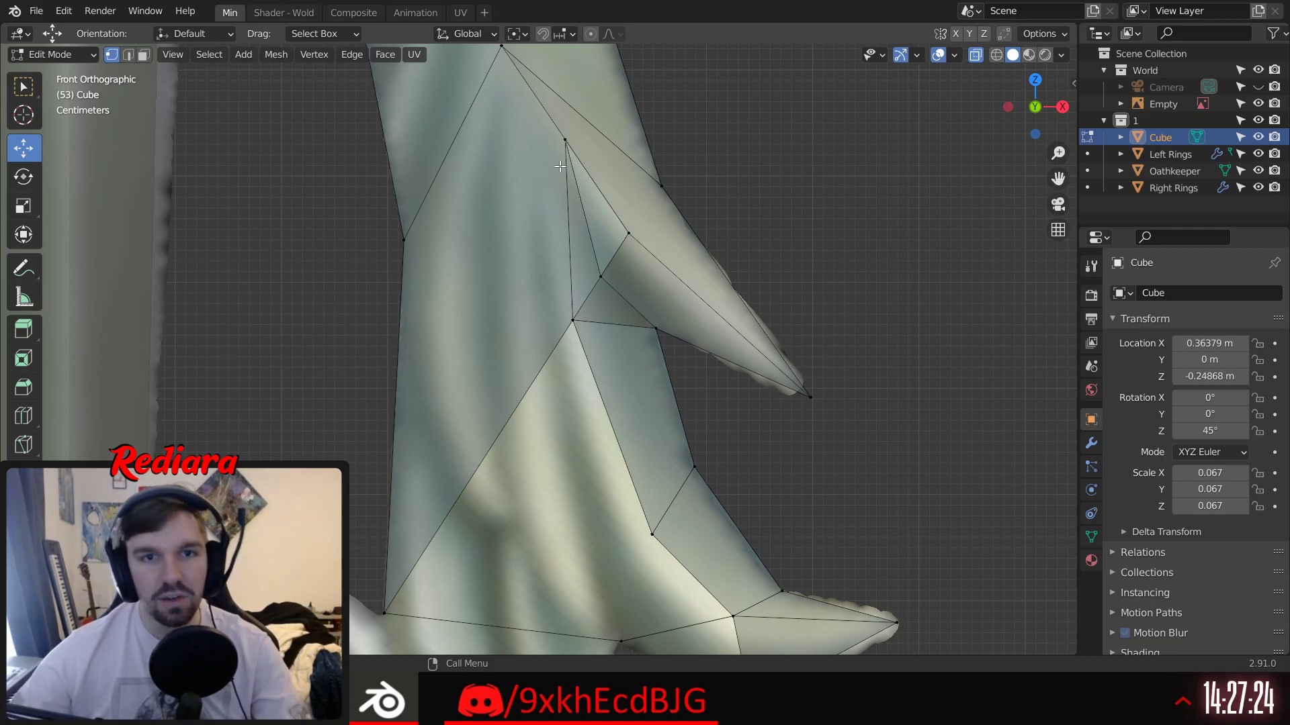
middle_click_drag(540, 88, 554, 186, "shift")
left_click(516, 143)
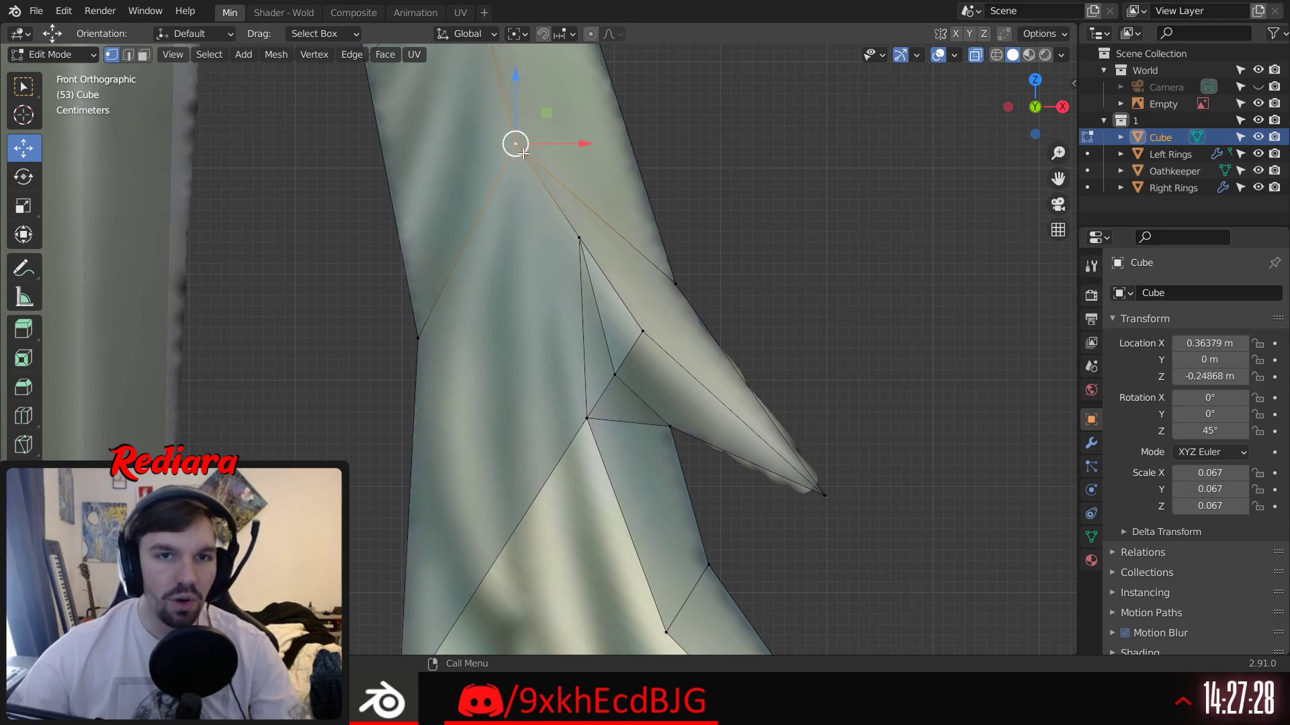
left_click(570, 185)
left_click(530, 149)
middle_click_drag(571, 166, 598, 169)
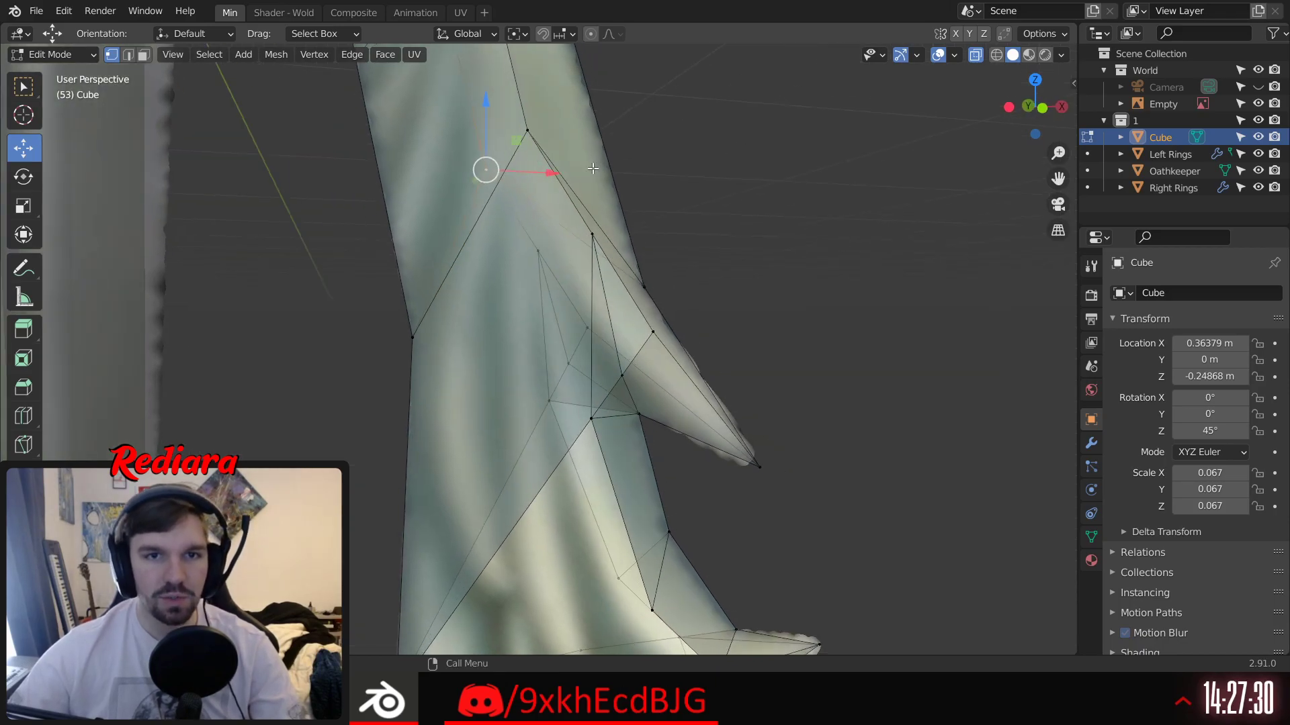
left_click(538, 132)
left_click(594, 235, "shift")
key("shift+r")
left_click(665, 181)
Step: Subdivide the matching back edge between the inner junction vertex and the next vertex below it
left_click(489, 167)
left_click(538, 252, "shift")
key("shift+r")
left_click(698, 173)
Step: Slide the new midpoint vertex on the front edge down along the edge toward the upper spike
left_click(561, 185)
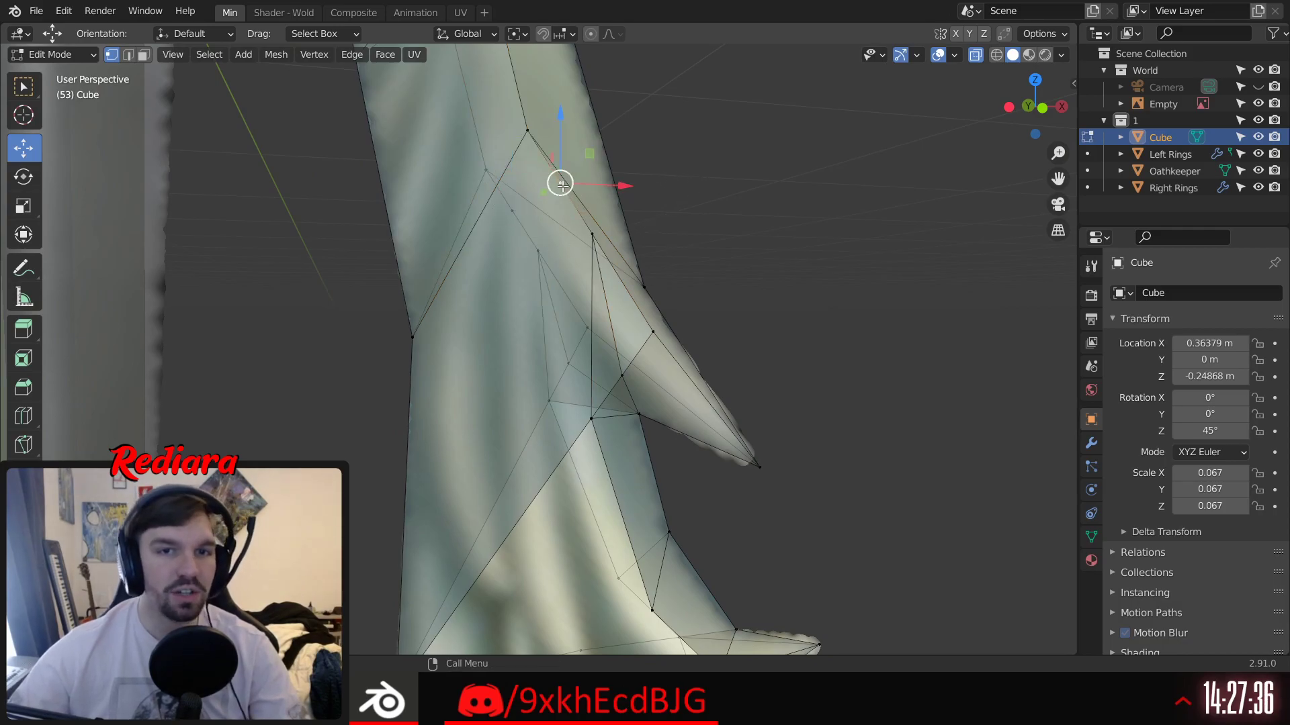
right_click(561, 185)
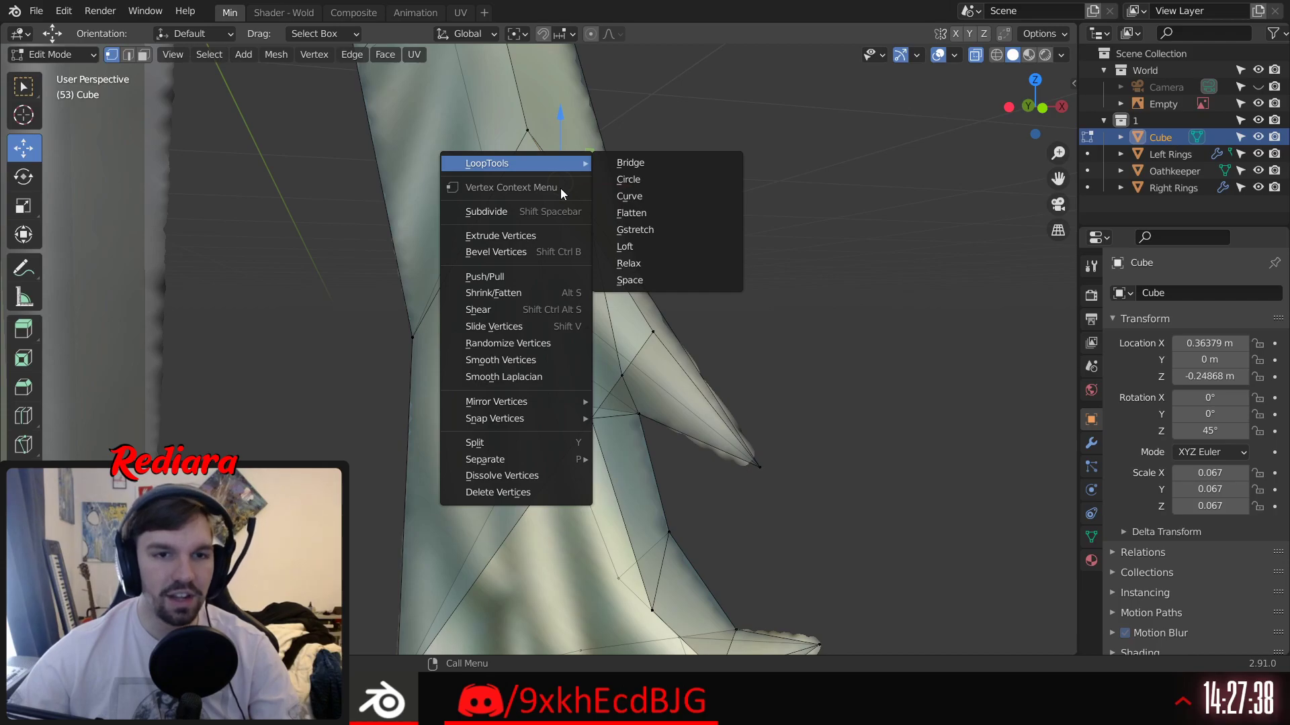
left_click(571, 326)
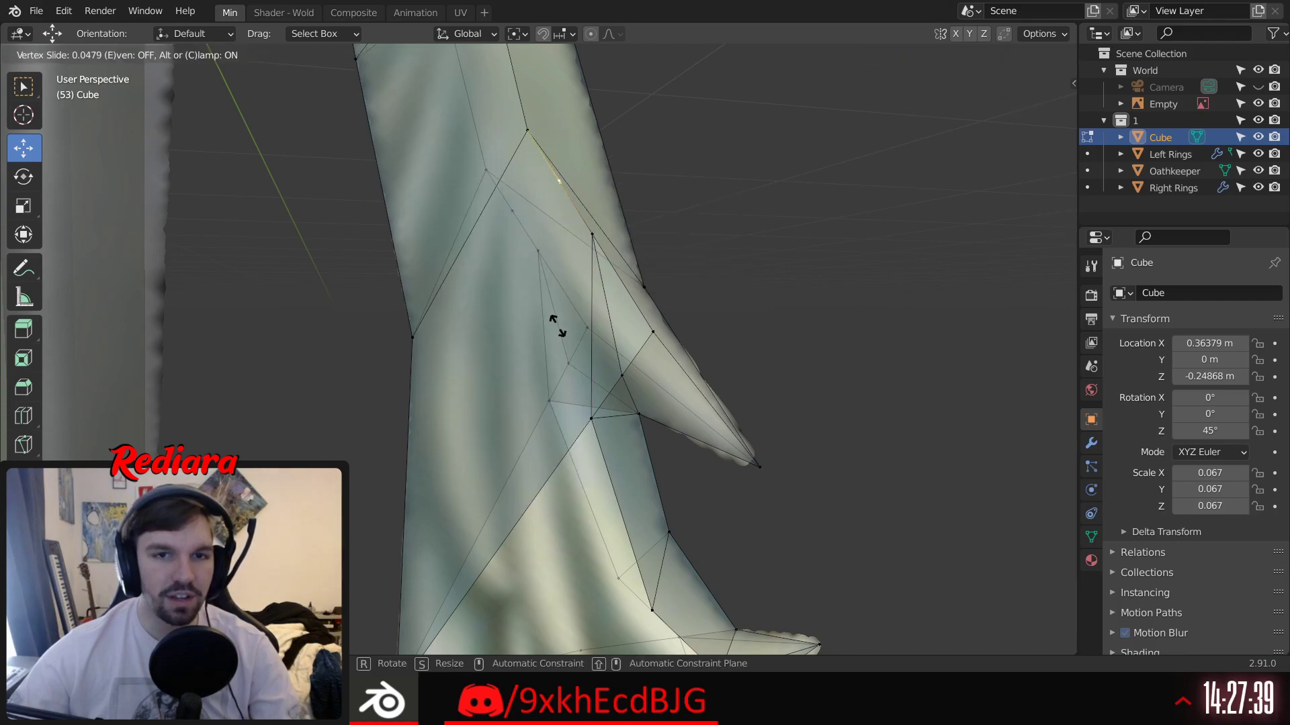
left_click(613, 329)
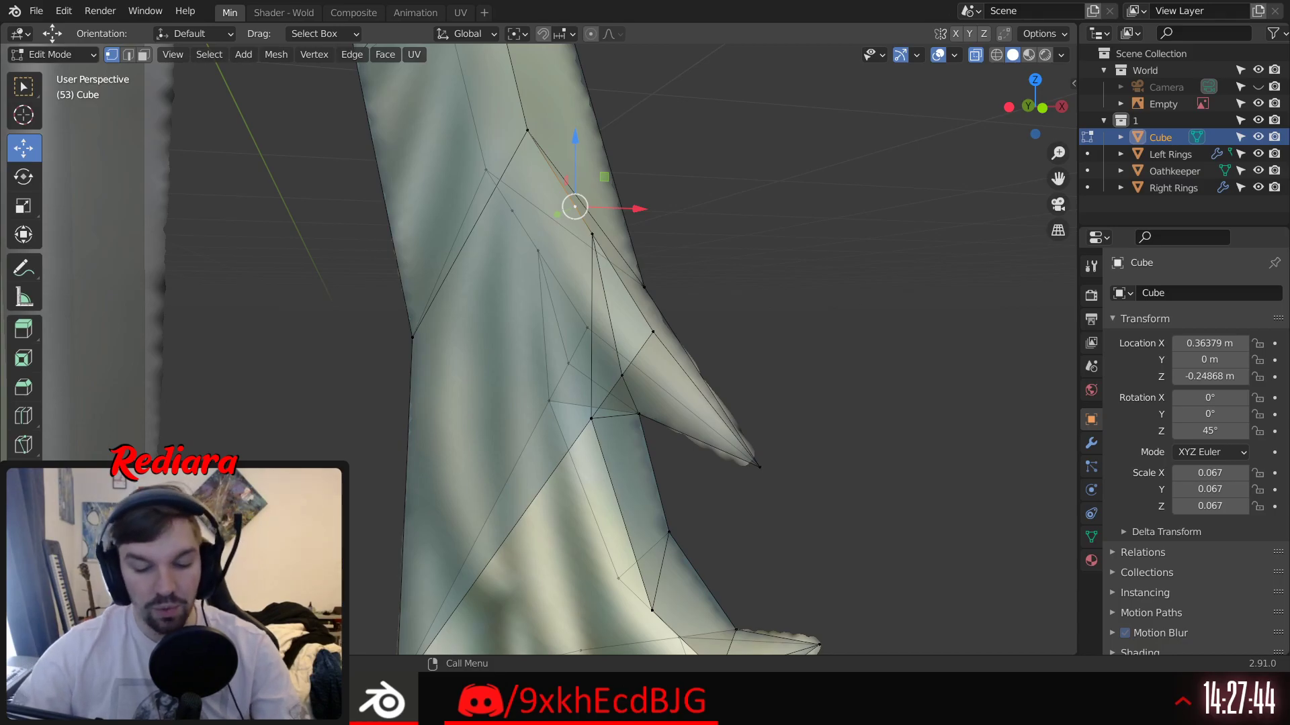
Step: Undo the slide of the front edge's midpoint vertex
key("ctrl+z")
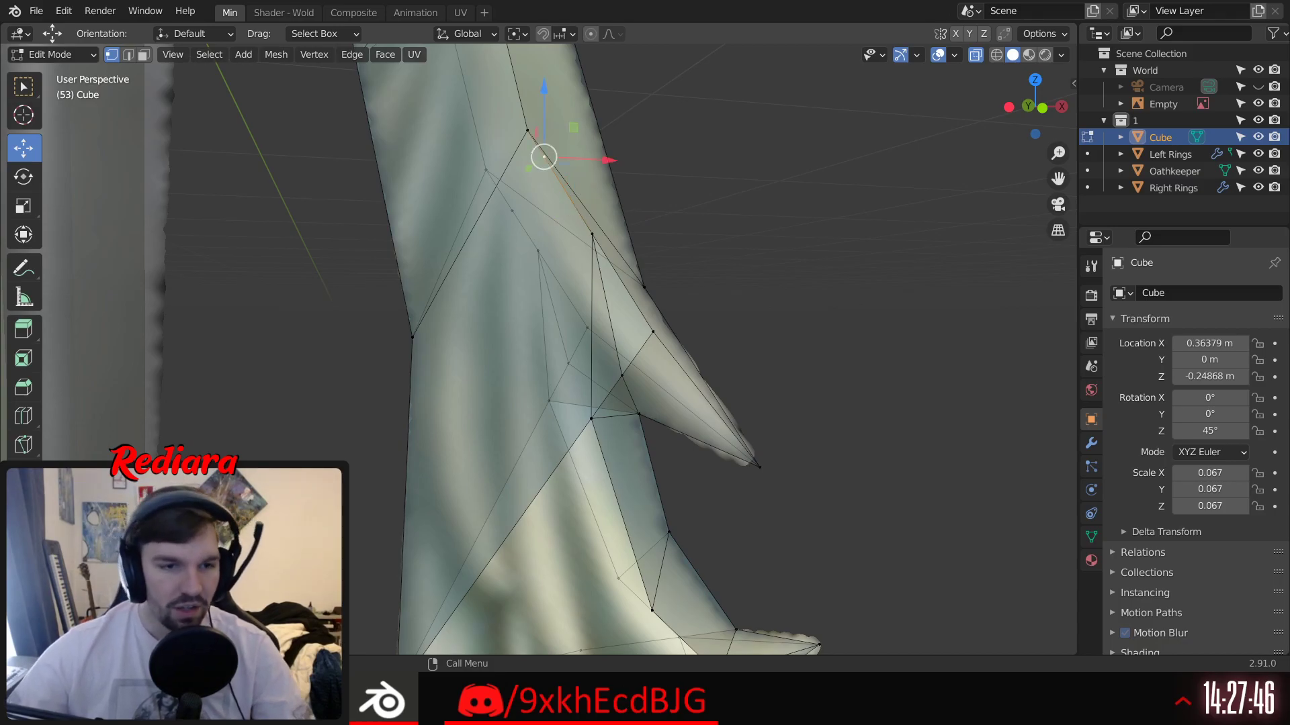
key("ctrl+z")
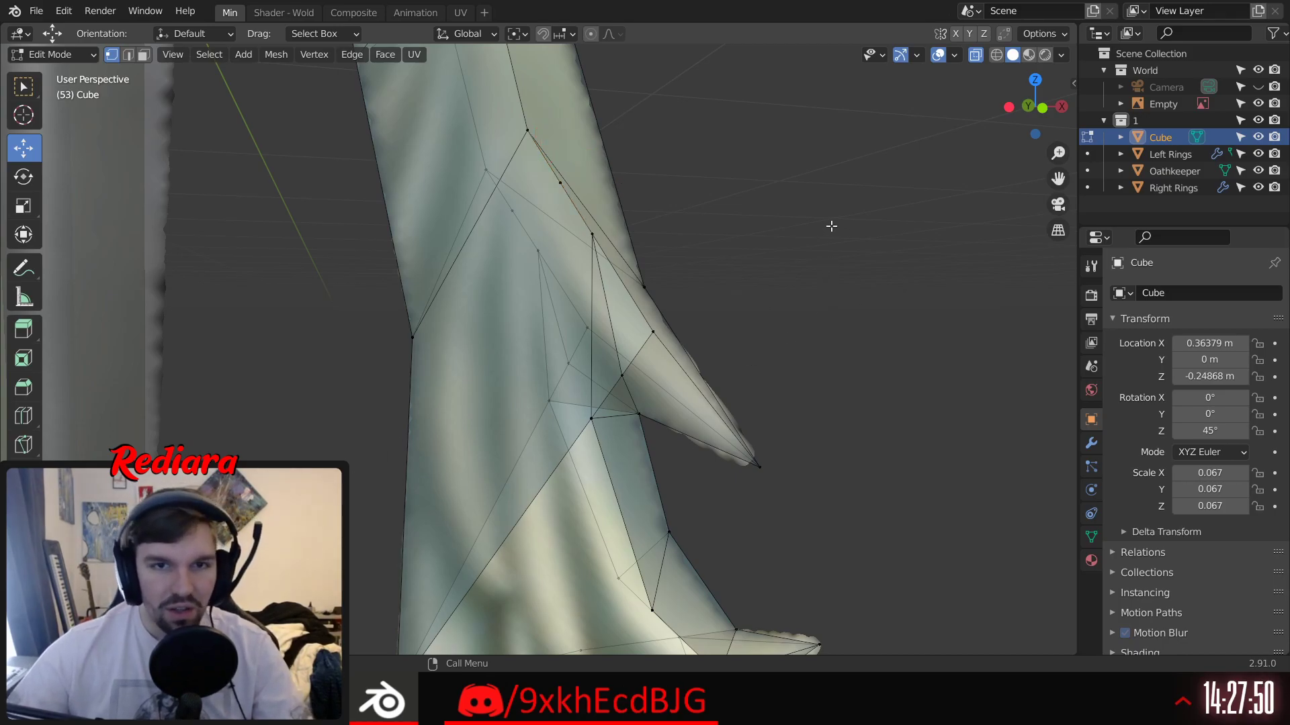
key("ctrl+z")
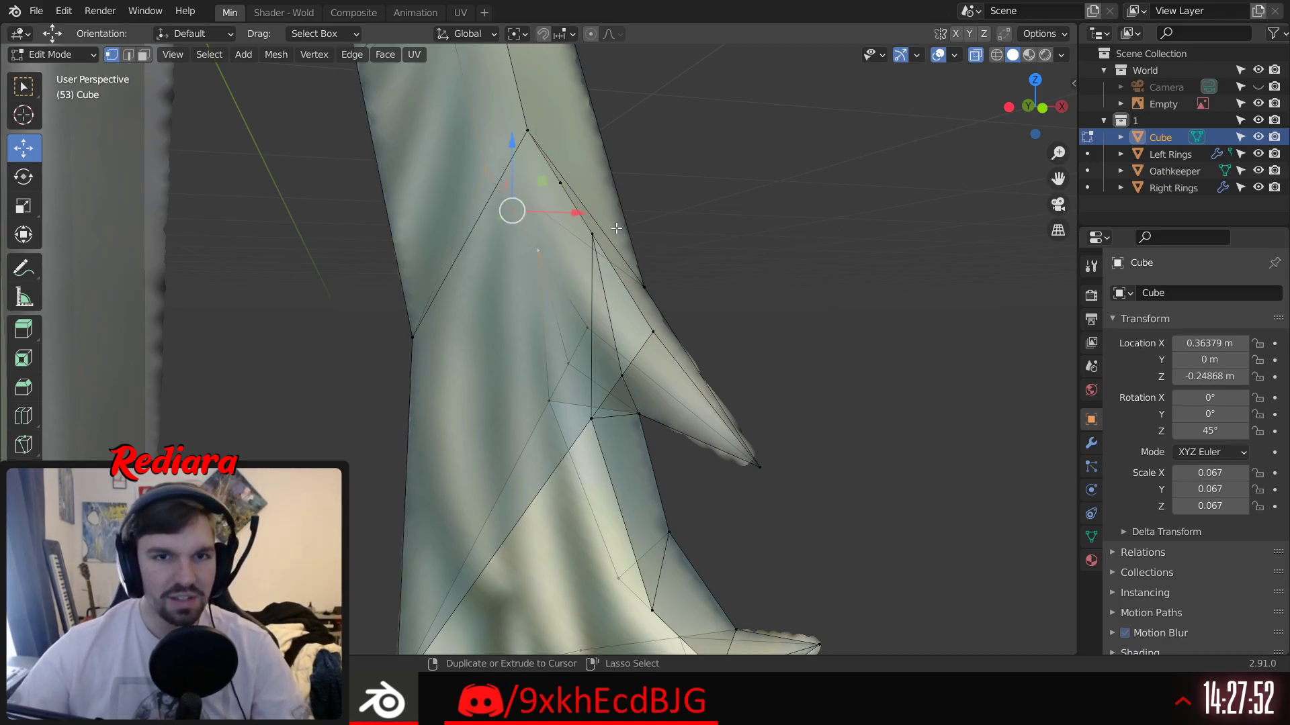
key("ctrl+z")
Step: Try again to slide the front midpoint vertex about halfway toward the vertex below, and undo the slide
left_click(565, 195)
key("ctrl+v")
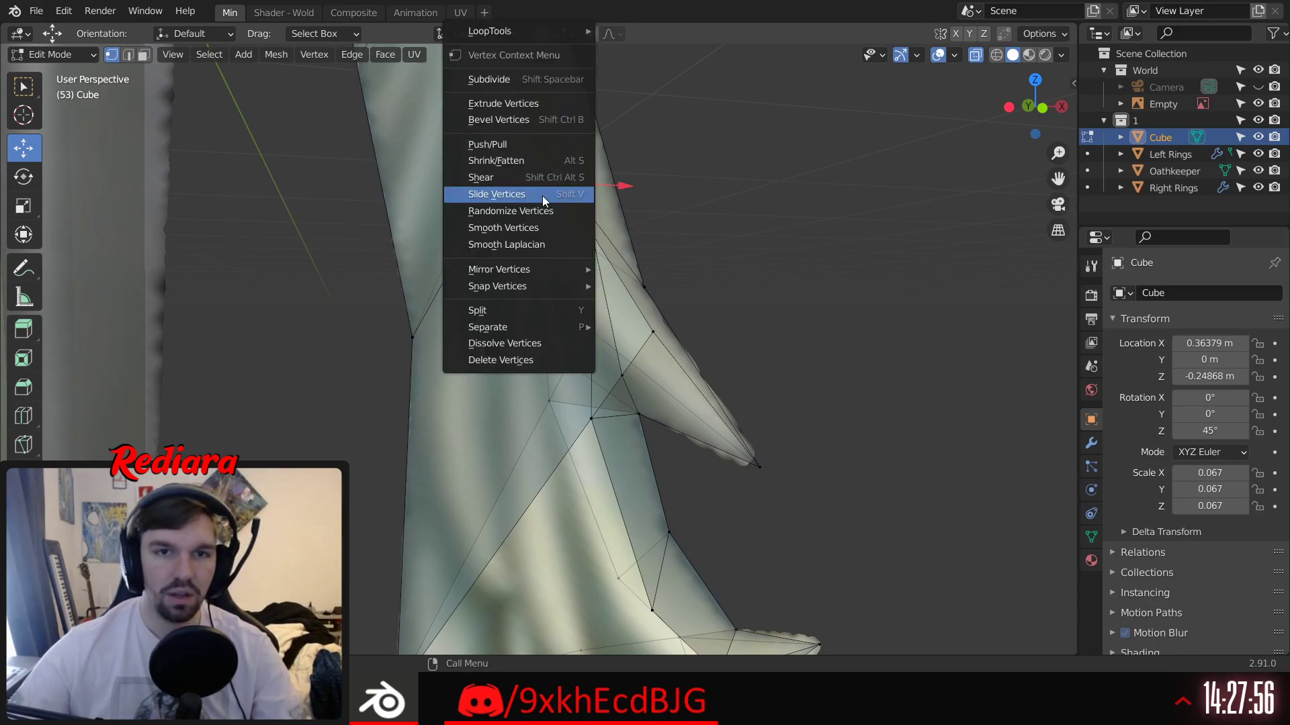
left_click(542, 195)
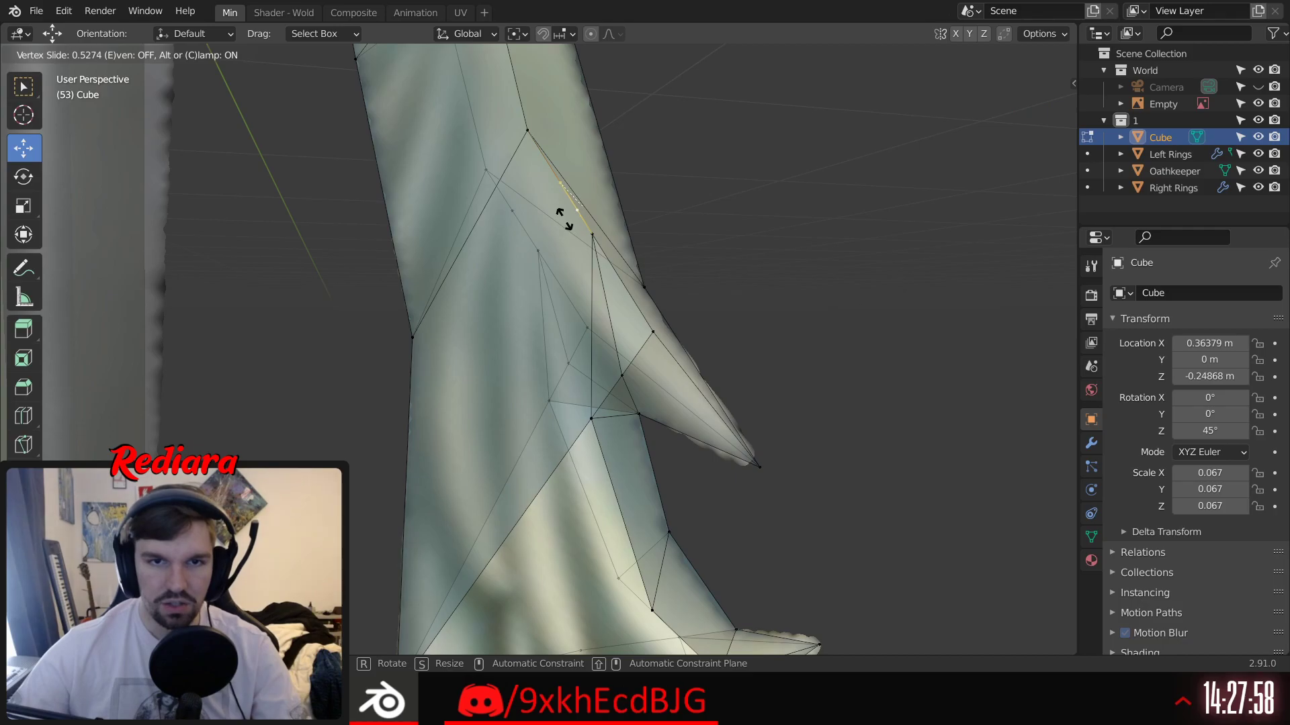
left_click(563, 218)
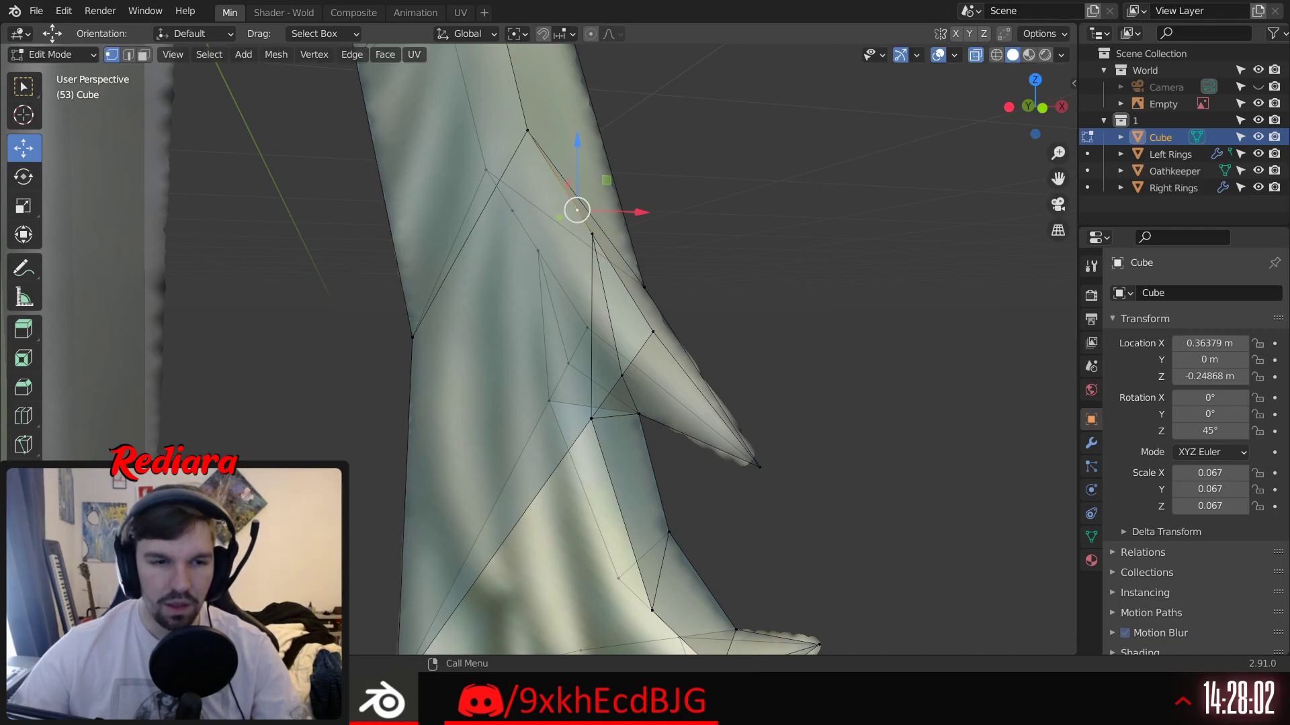
key("ctrl+z")
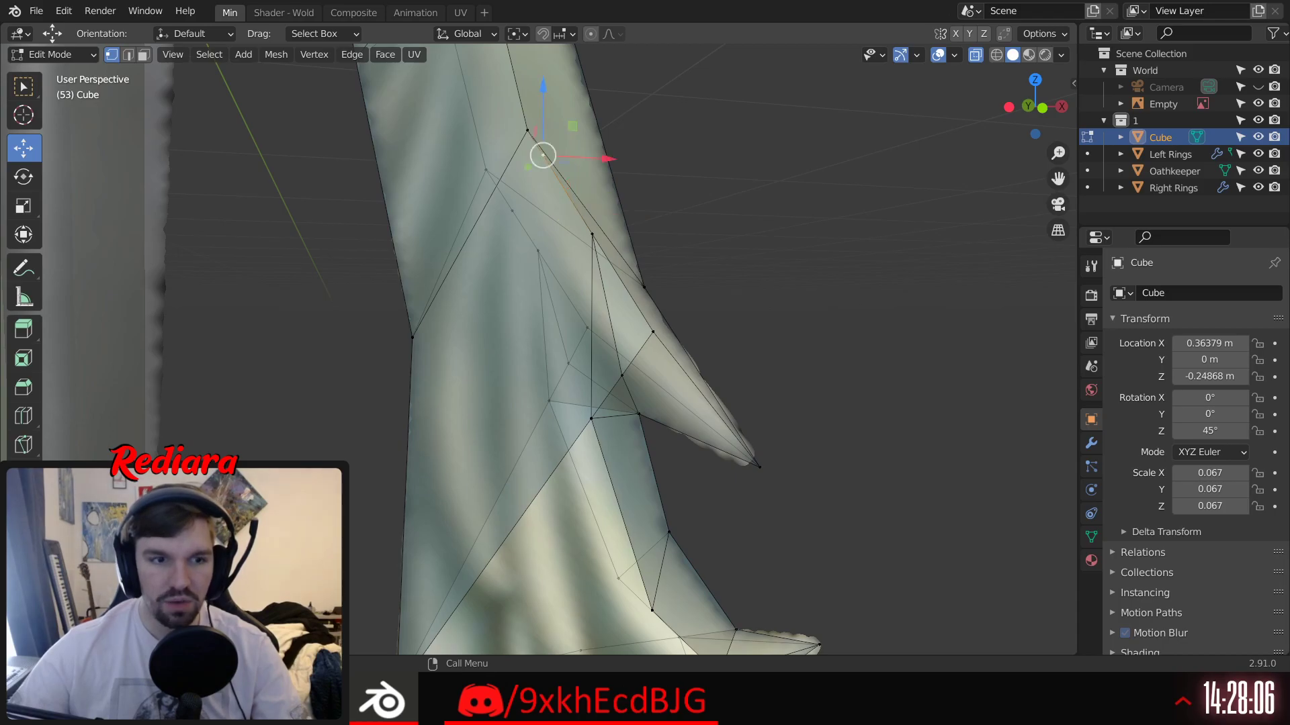
Step: Undo the recent moves of the added vertices on the upper diagonal edge of the feather mesh
key("ctrl+z")
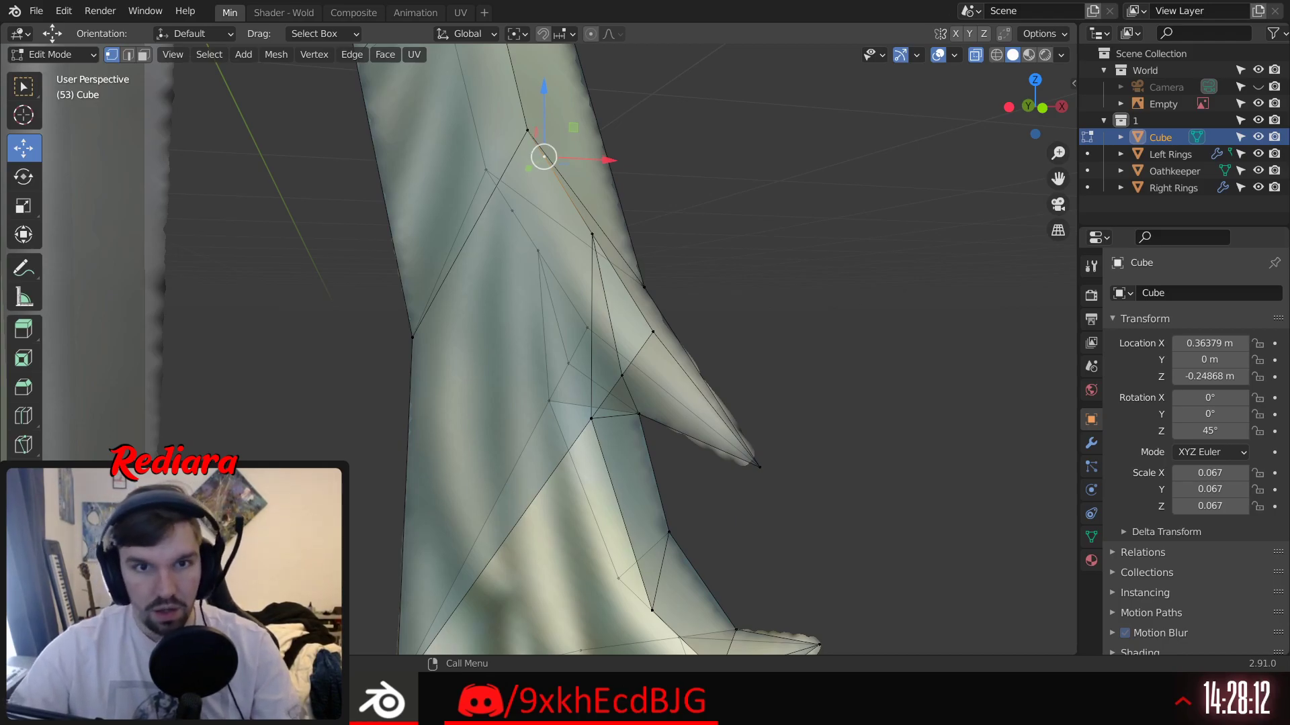
left_click(751, 271)
key("ctrl+z")
key("ctrl+z")
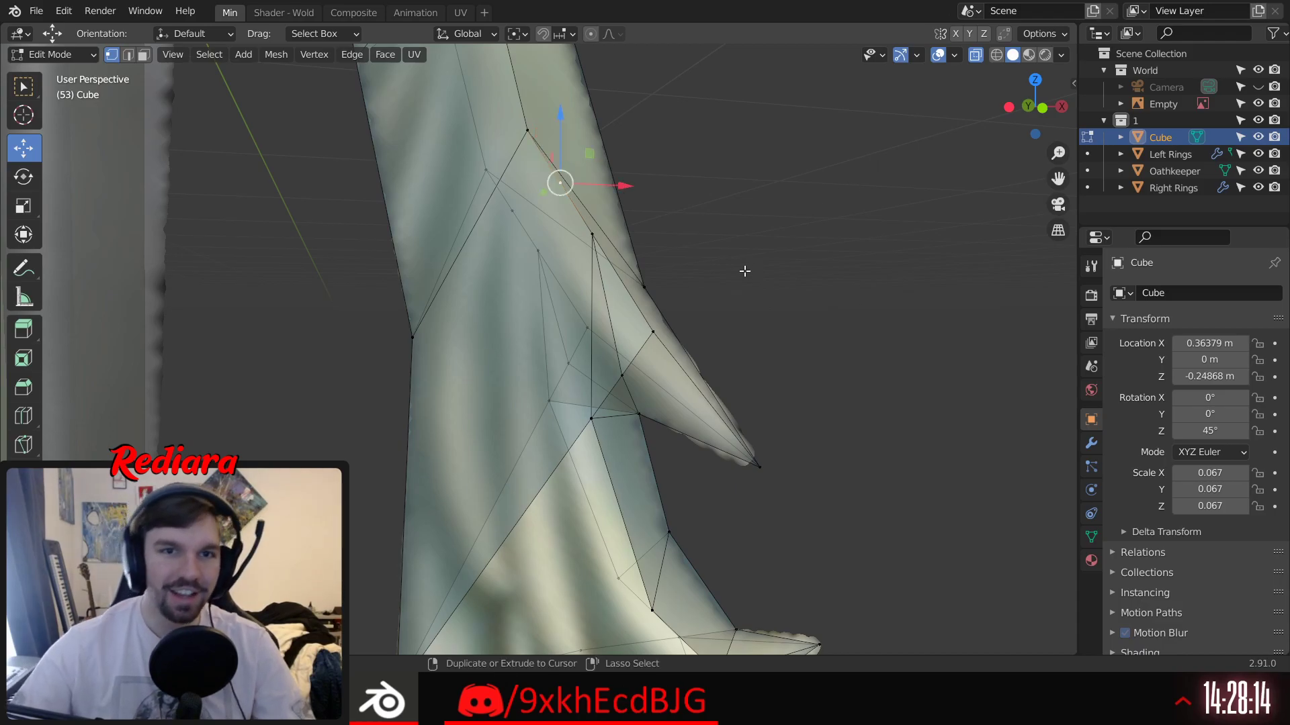
key("ctrl+z")
Step: In the front view, reposition the midpoint vertices of the upper diagonal edge slightly above the inner corner of the upper spike
middle_click_drag(698, 236, 608, 238)
scroll(638, 248, "up", 3)
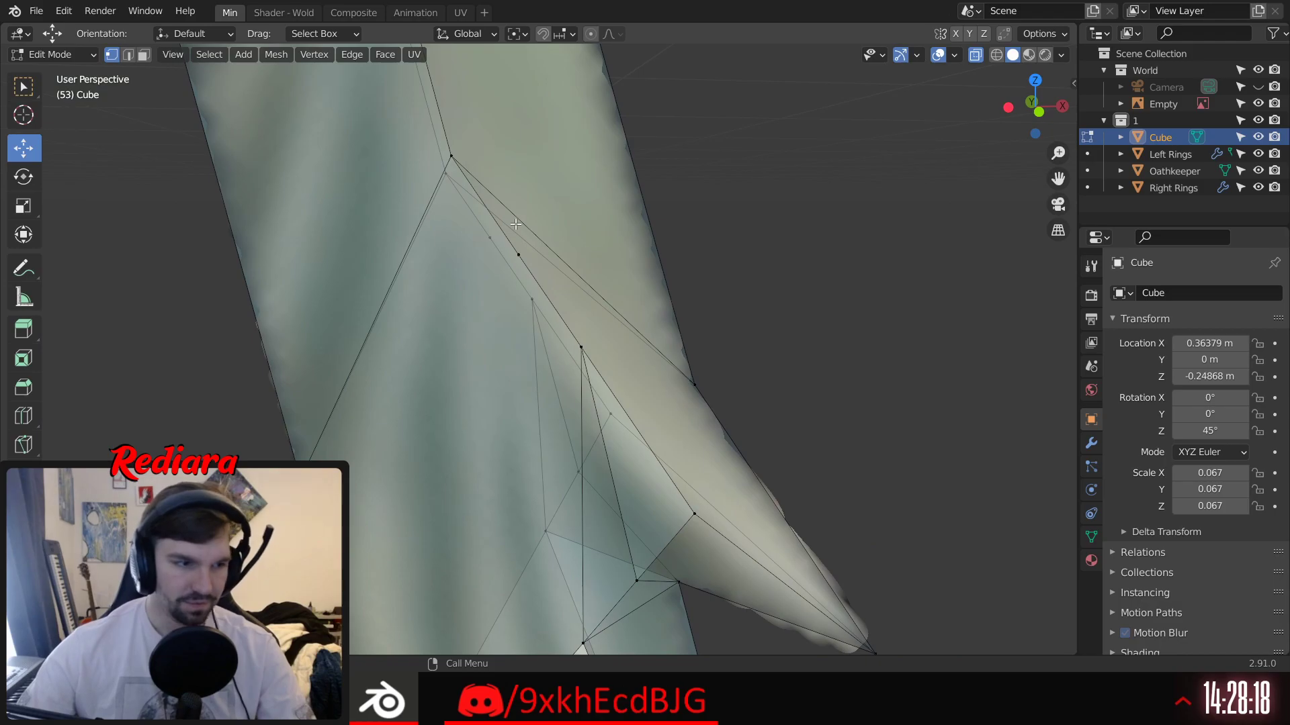
middle_click_drag(515, 224, 504, 228)
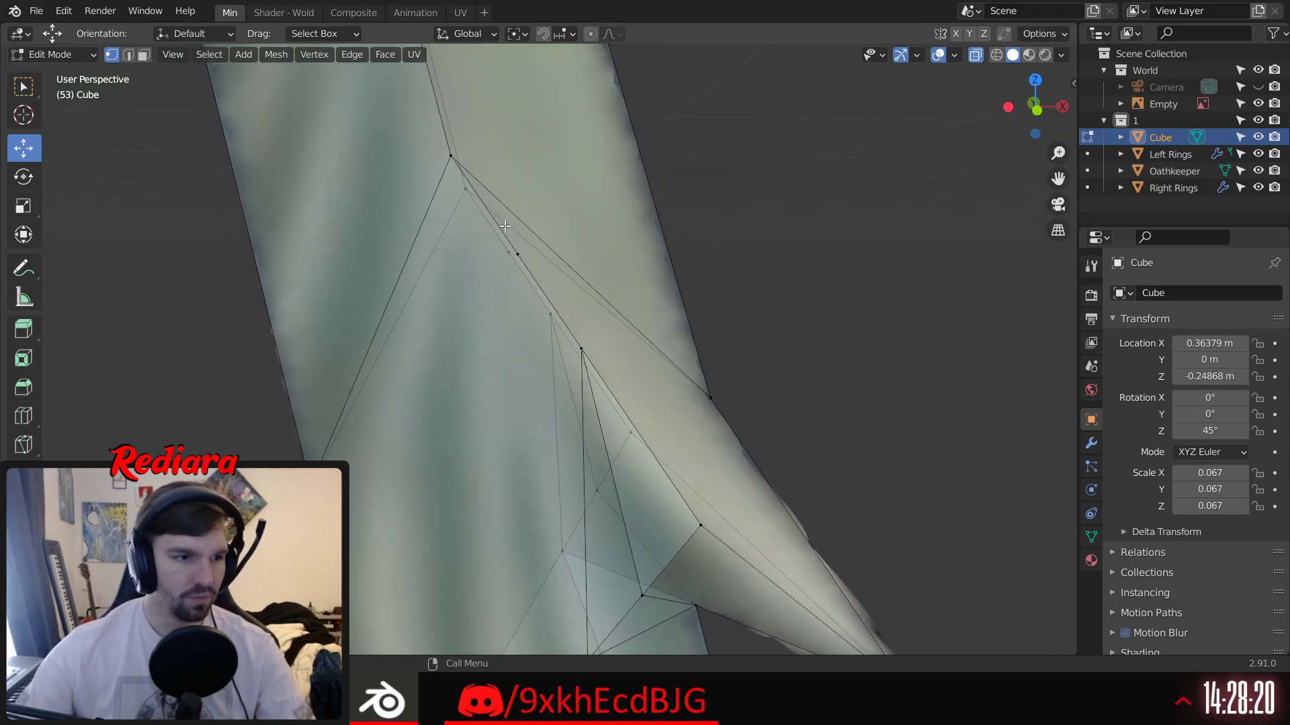
key("KP_5")
left_click(1031, 106)
left_click(1033, 107)
middle_click_drag(590, 387, 589, 367, "shift")
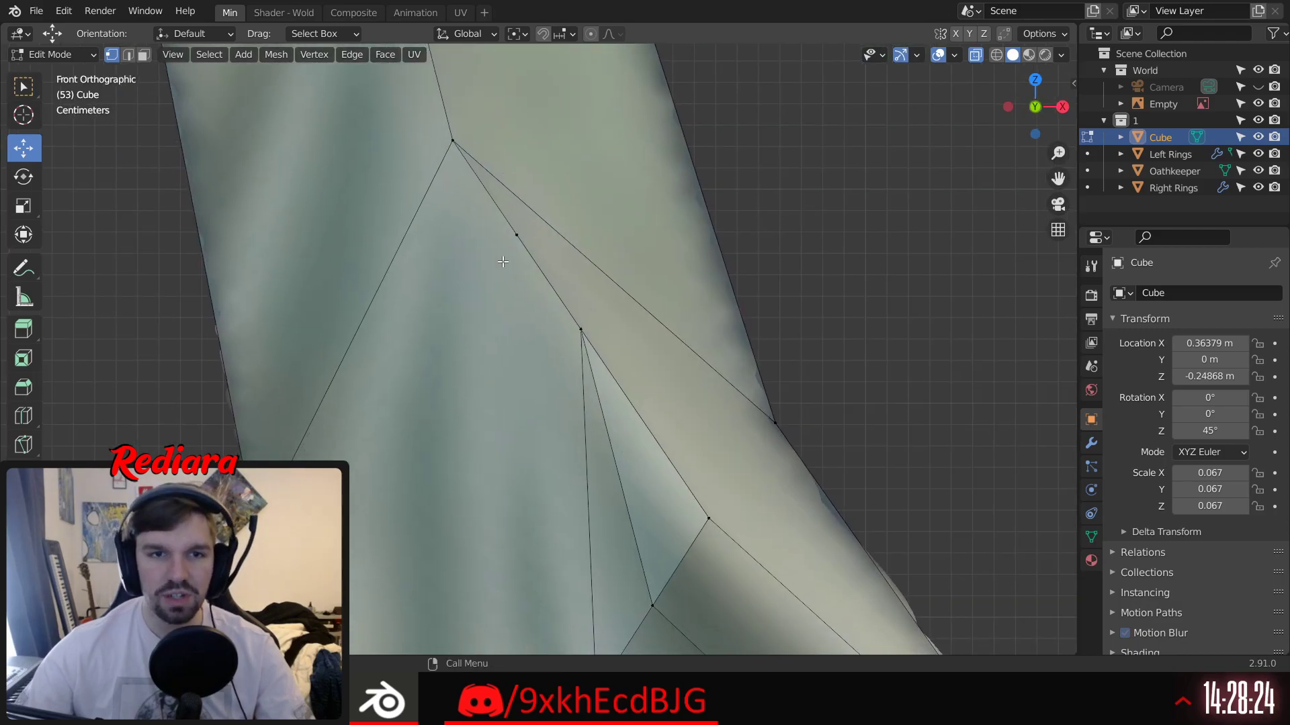
left_click(518, 233)
left_click_drag(522, 184, 528, 246)
left_click_drag(597, 311, 612, 311)
left_click_drag(533, 244, 534, 208)
left_click_drag(600, 280, 593, 280)
Step: Subdivide the long lower diagonal edges on the front and back, between the outer lower corner and the upper spike junction
middle_click_drag(641, 401, 640, 251, "shift")
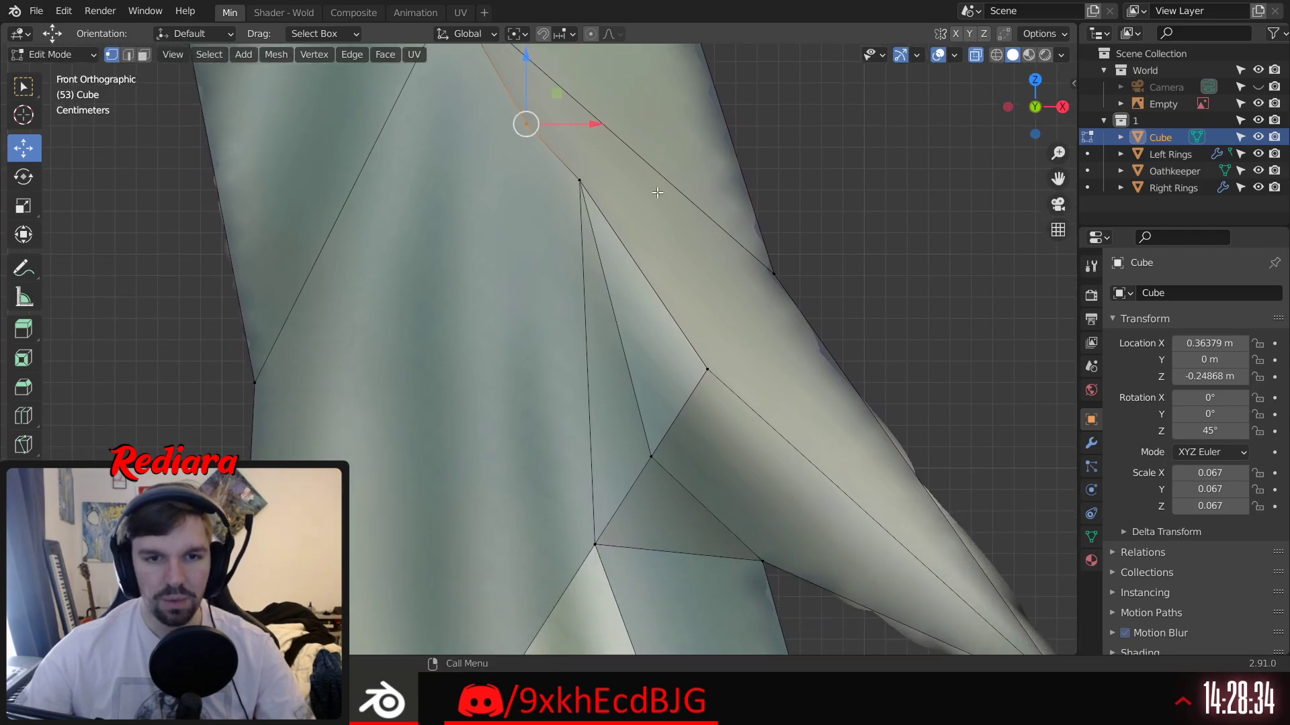
scroll(640, 251, "down", 3)
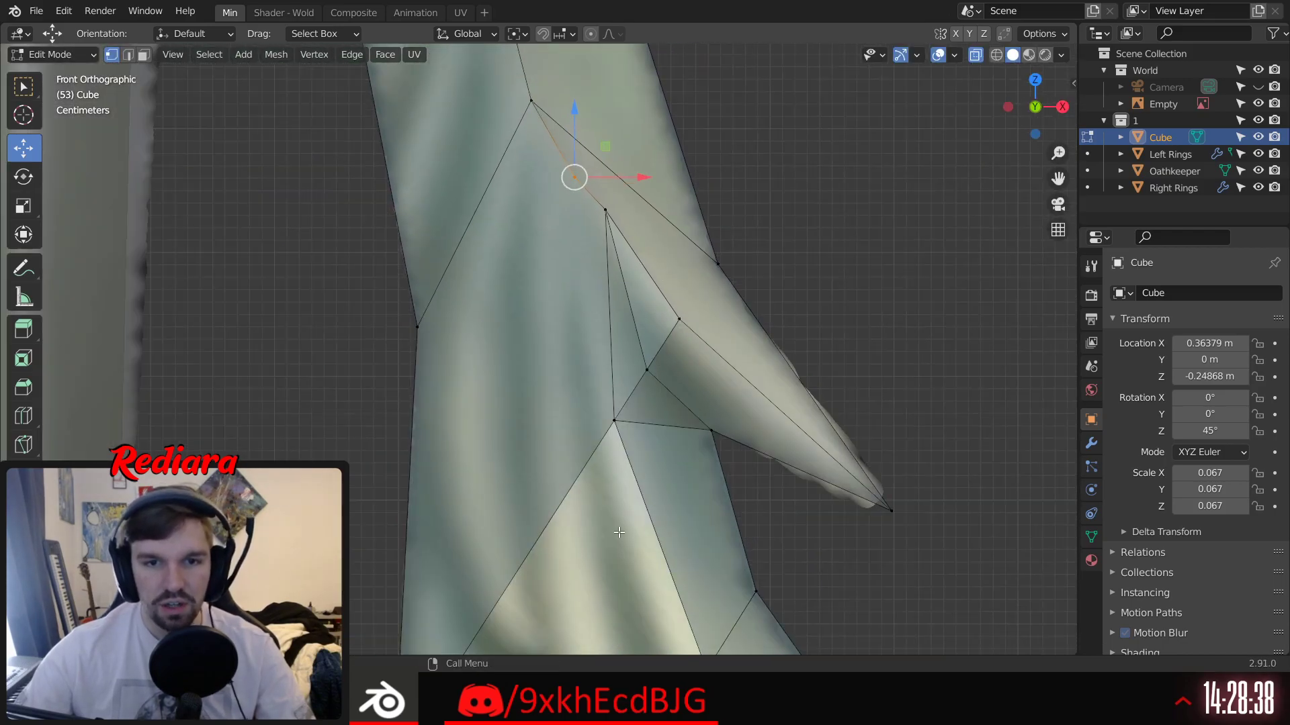
middle_click_drag(618, 532, 549, 458, "shift")
left_click(388, 564)
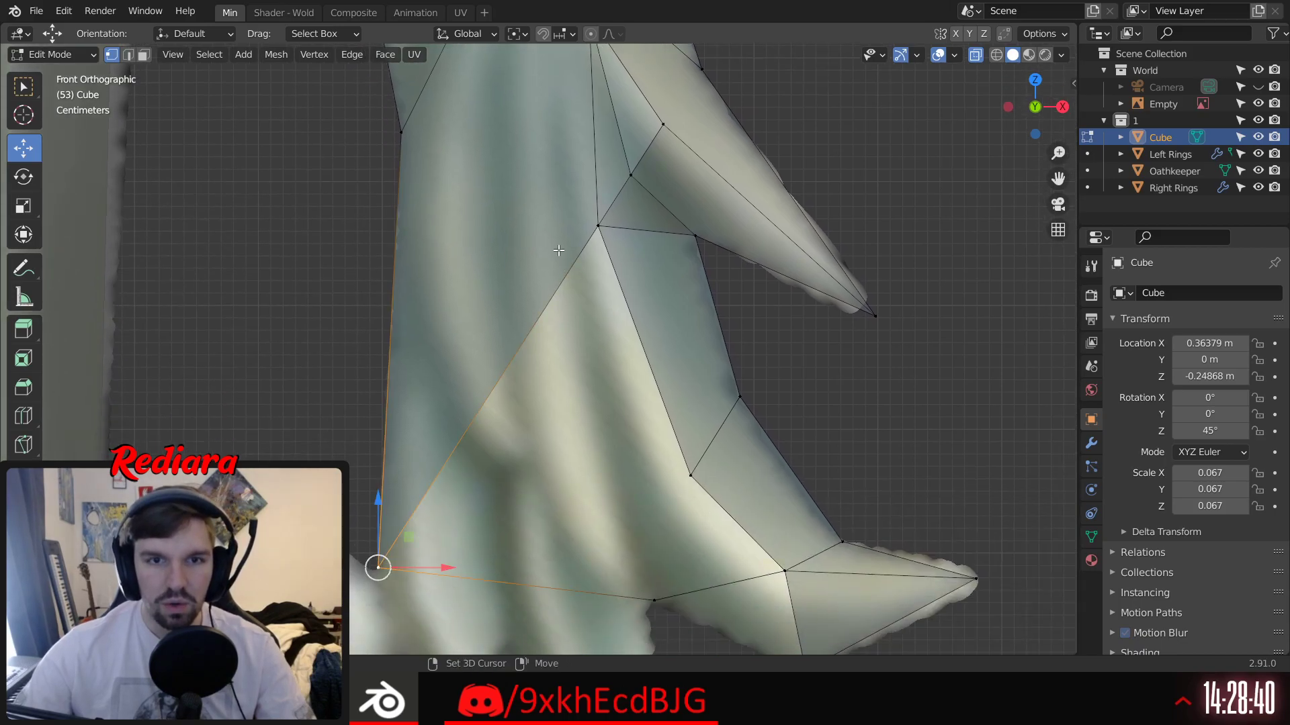
left_click(600, 229)
middle_click_drag(600, 229, 627, 287)
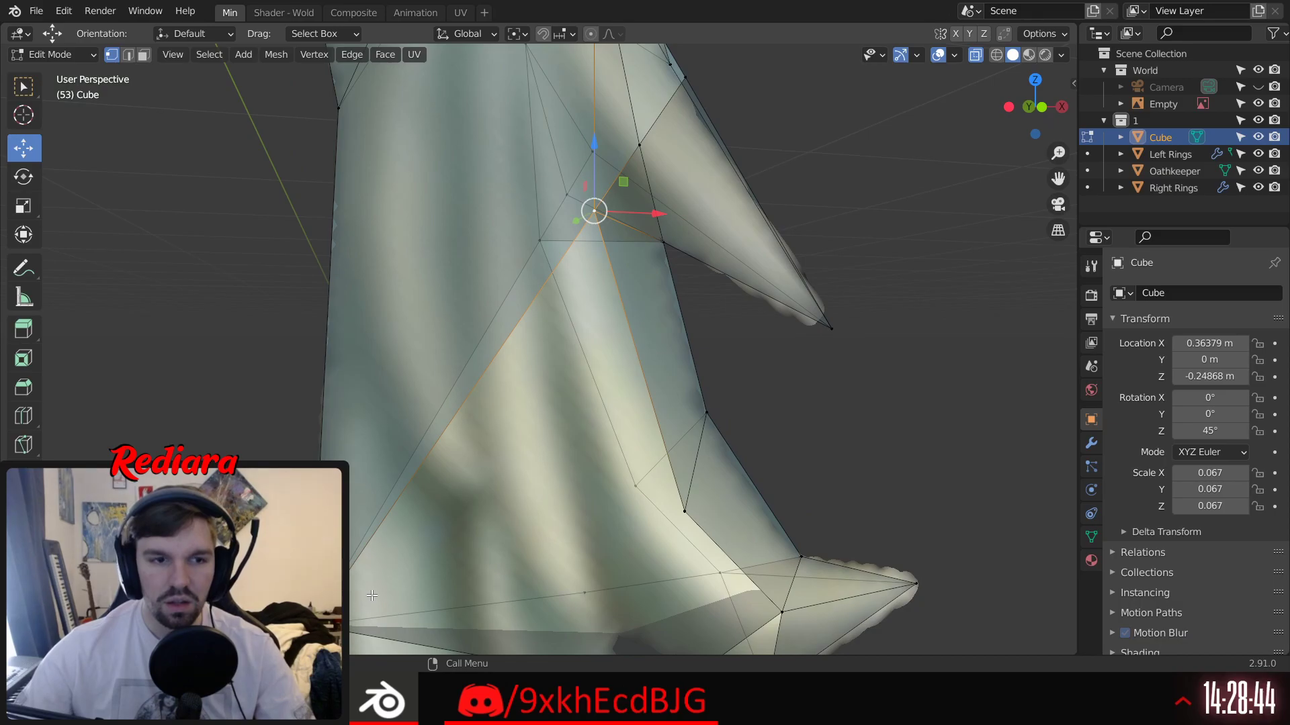
middle_click_drag(403, 526, 431, 482)
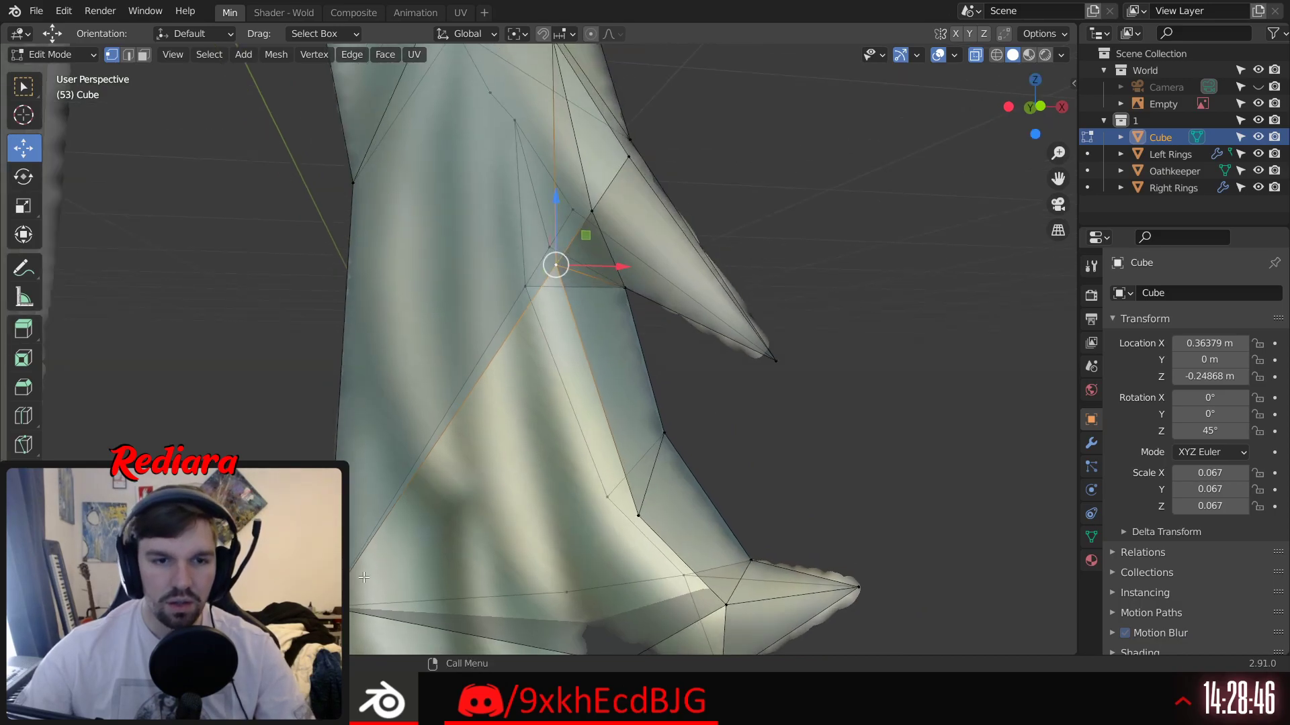
left_click(330, 600)
left_click(568, 262, "shift")
key("ctrl+z")
left_click(519, 283, "shift")
key("shift+r")
left_click(504, 528)
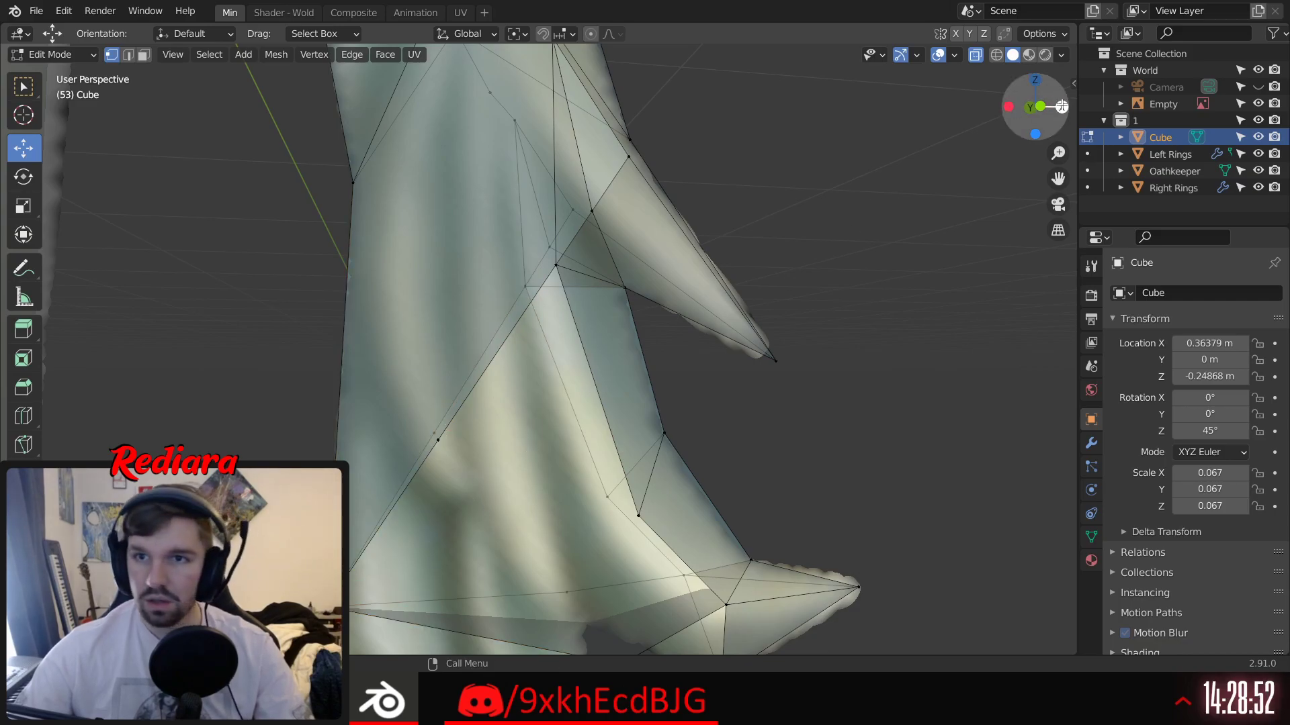
Step: In the front view, move the new midpoint vertices of the lower diagonal to just beside the upper spike junction
left_click(1040, 106)
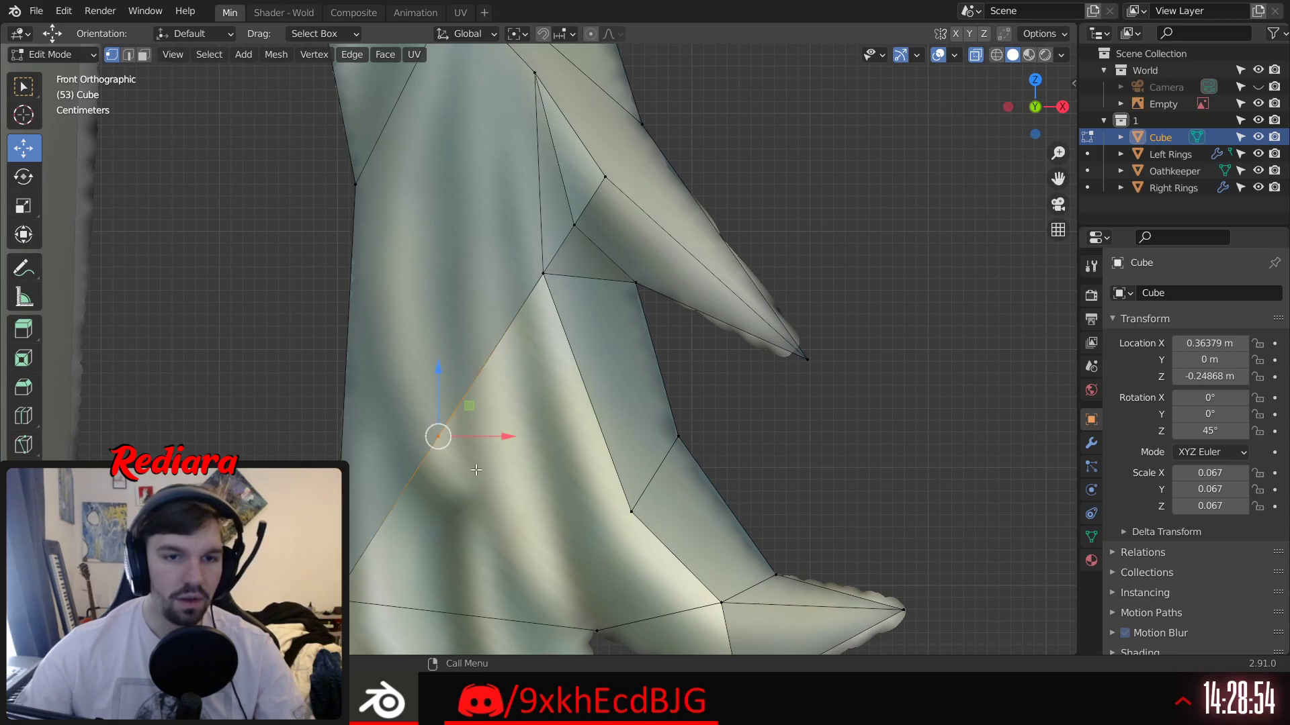
left_click_drag(430, 369, 480, 237)
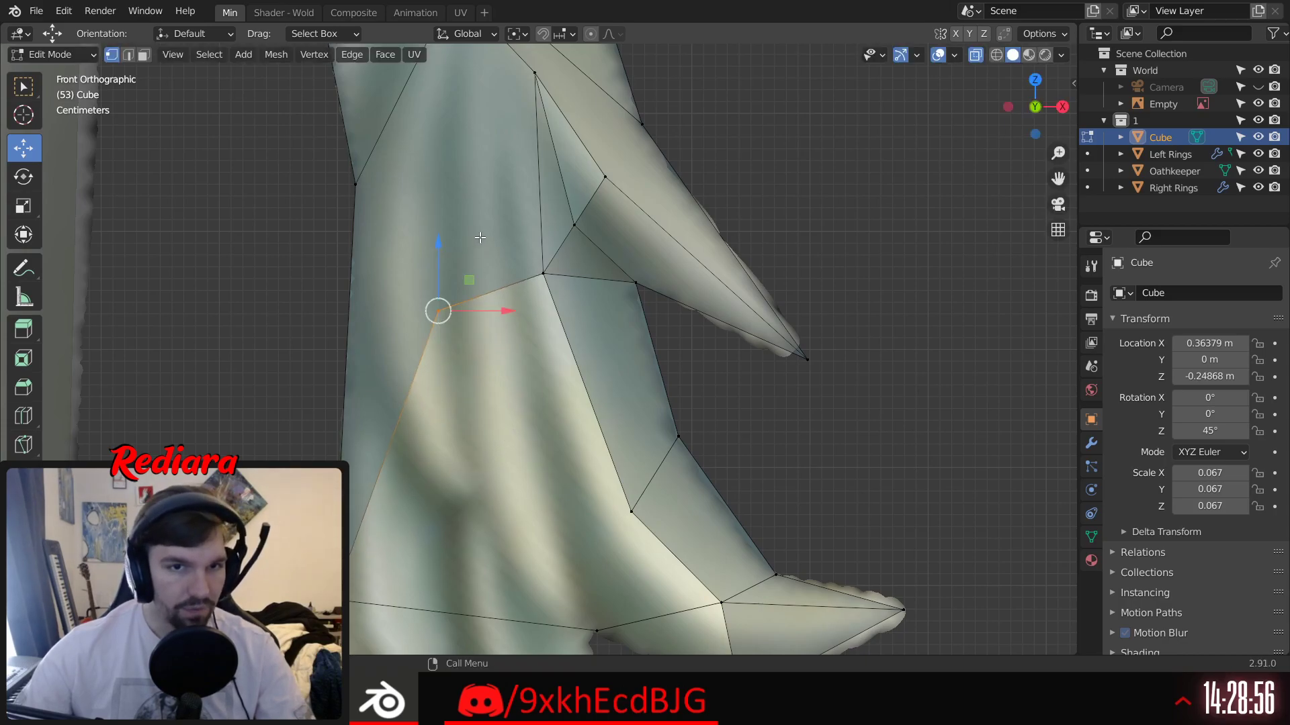
left_click(535, 315)
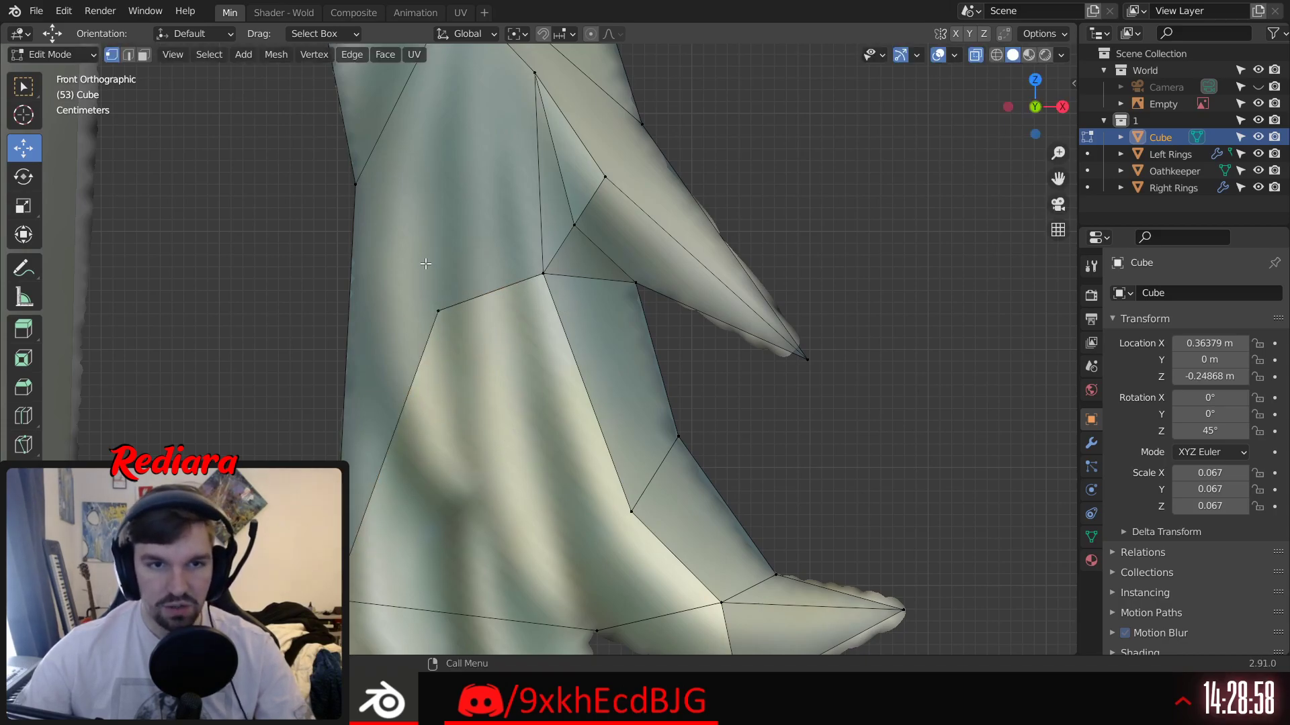
left_click(438, 311)
left_click_drag(500, 309, 580, 299)
left_click_drag(516, 262, 541, 225)
left_click_drag(578, 286, 598, 289)
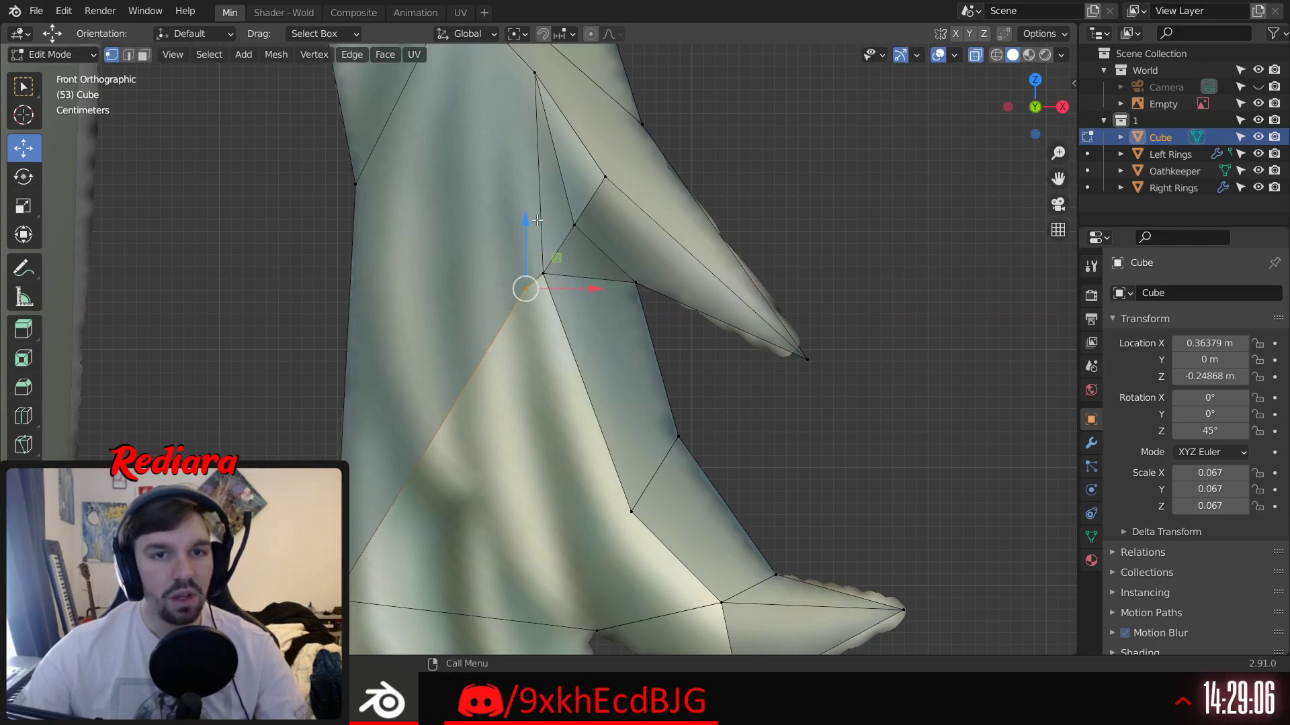
middle_click_drag(552, 193, 600, 281, "shift")
left_click_drag(646, 372, 633, 383)
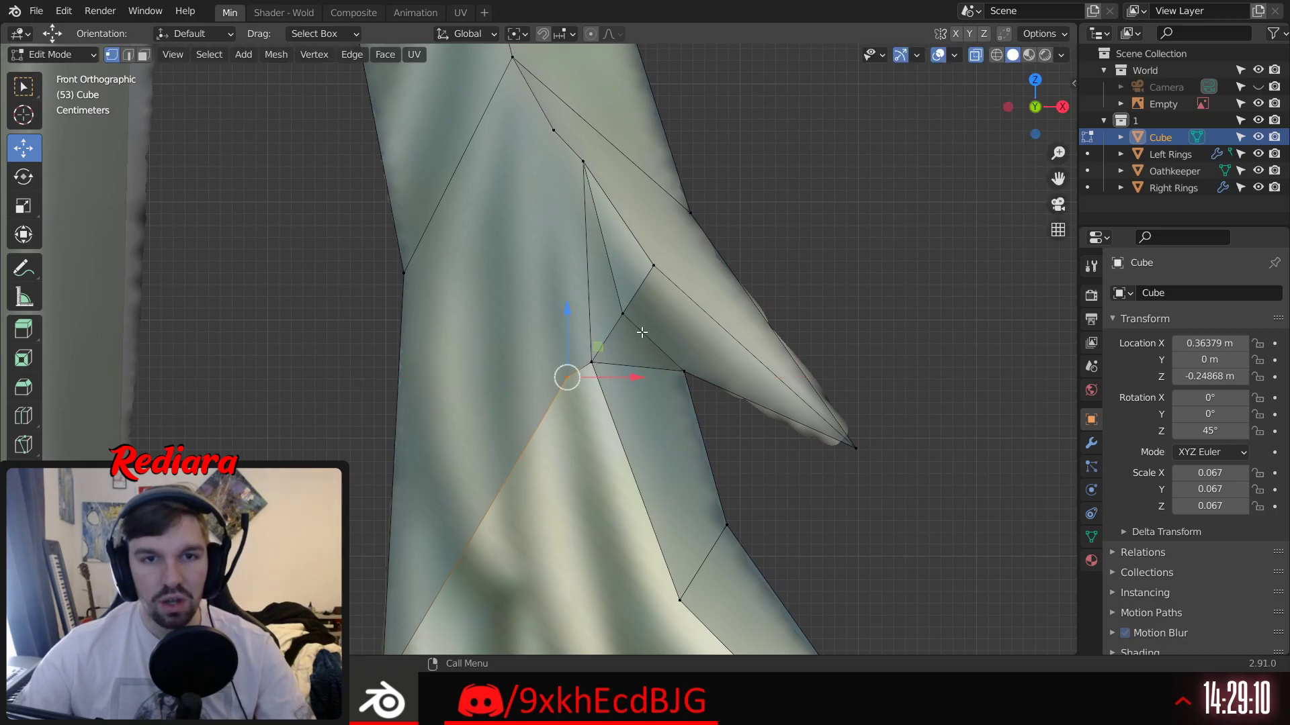
Step: Connect the added upper vertex to the added lower vertex with an edge on the front side
left_click(553, 130)
middle_click_drag(605, 329, 606, 196)
left_click(561, 118)
left_click(557, 386, "shift")
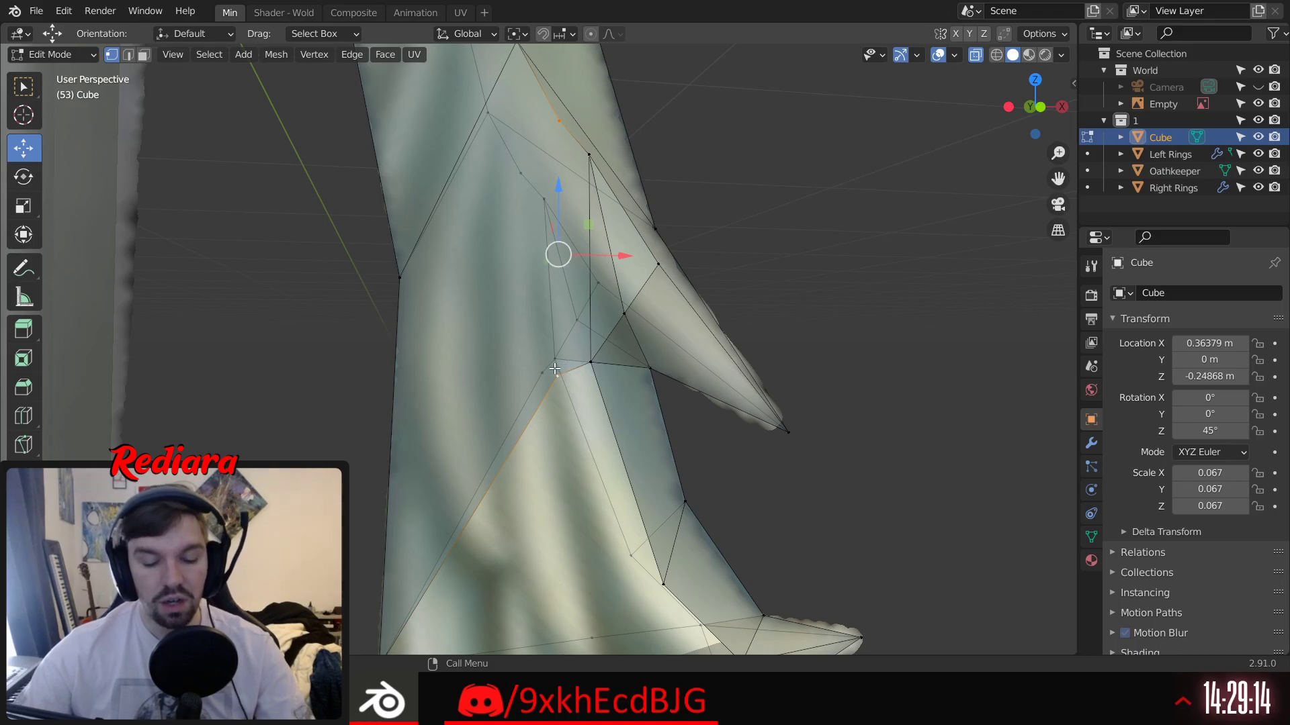
Step: Connect the matching pair of added upper and lower vertices with an edge on the back side
left_click(521, 171)
left_click(537, 369)
key("j")
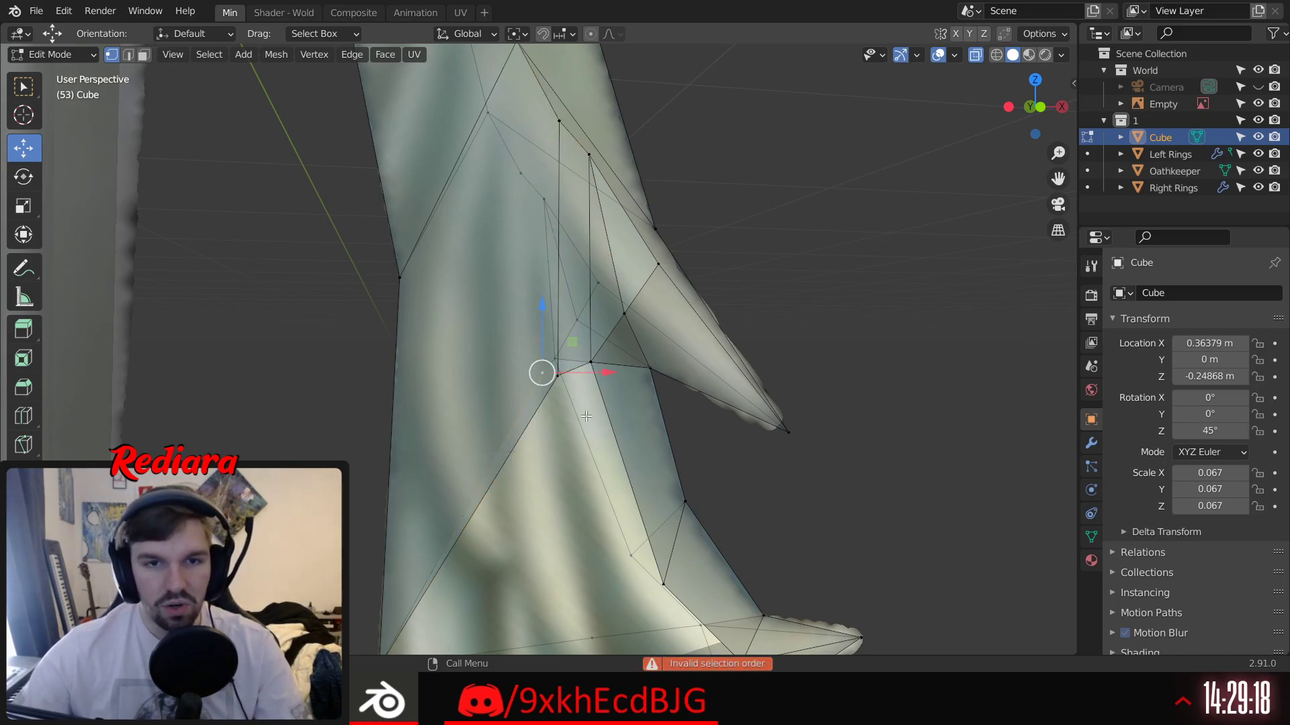
left_click(515, 163)
left_click(548, 346, "shift")
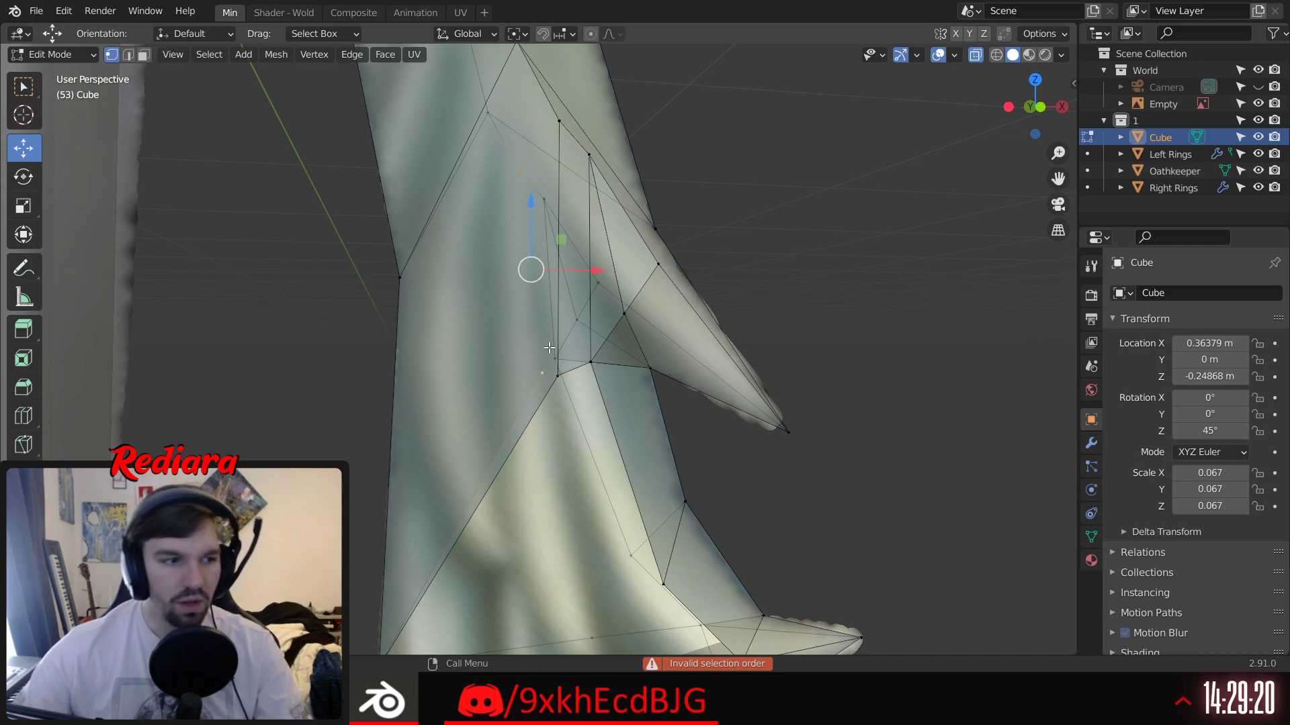
key("j")
left_click(759, 200)
mouse_move(760, 200)
middle_mouse_down()
mouse_move(702, 239)
mouse_move(761, 199)
middle_mouse_up()
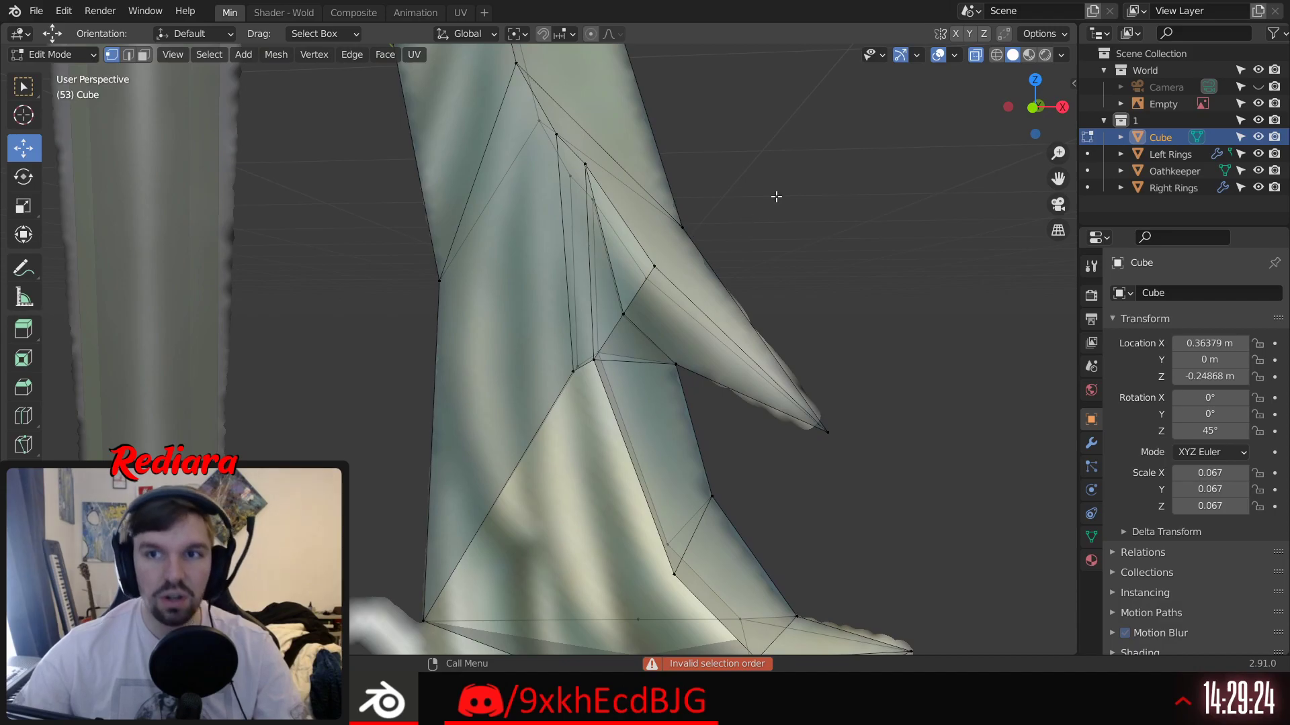
Step: Select the added lower vertices beside the upper spike junction in the front view and activate the Extrude tool
left_click(1033, 108)
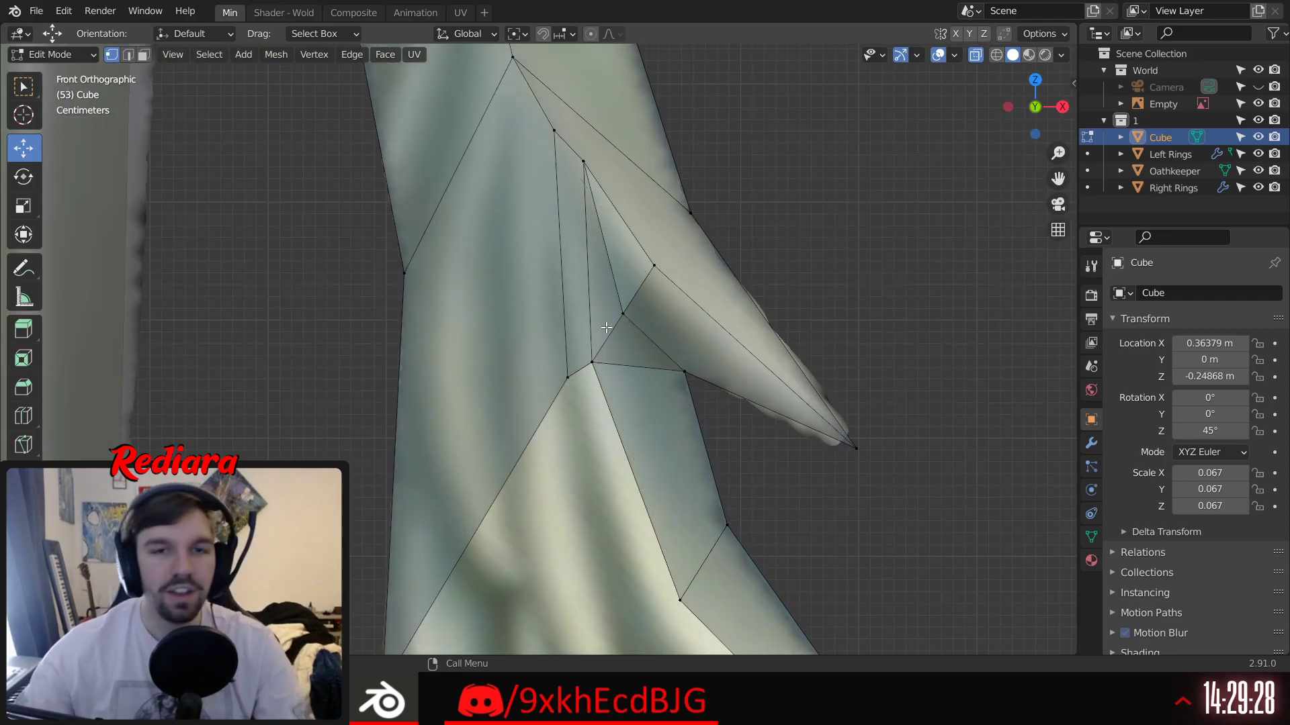
scroll(618, 299, "down", 3, "shift")
scroll(657, 369, "down", 2, "shift")
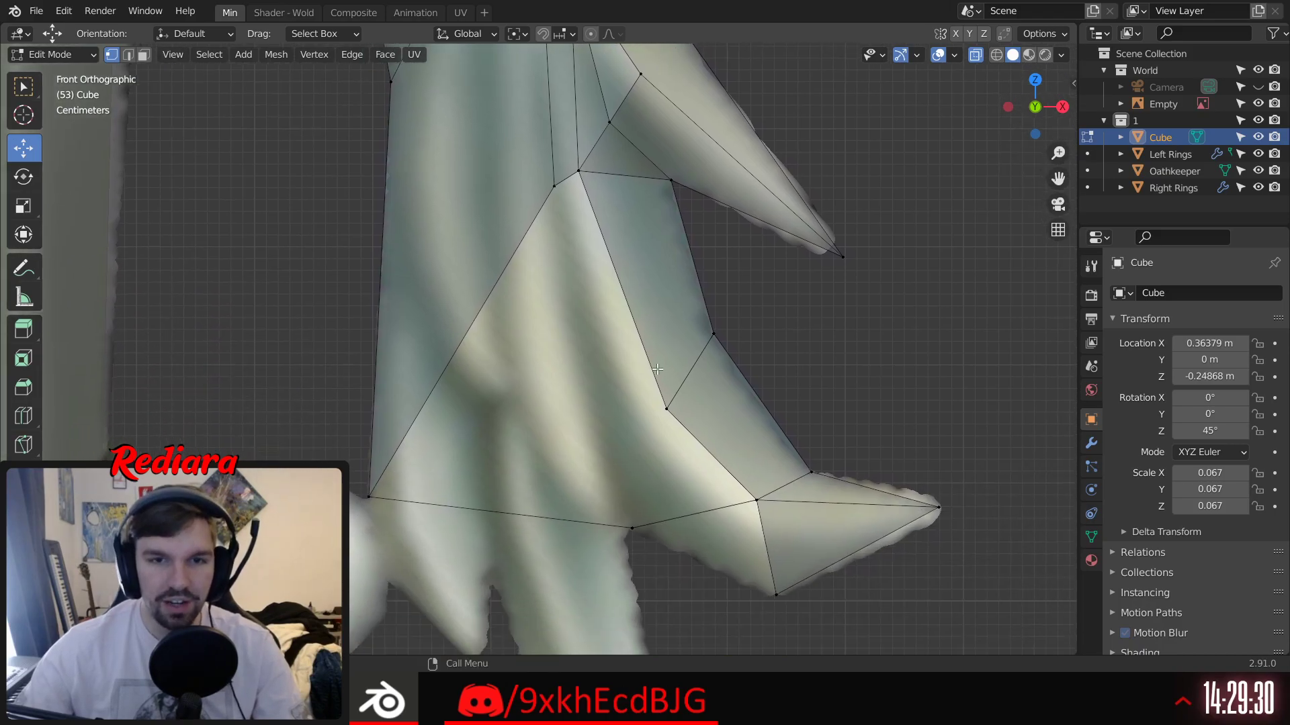
middle_click_drag(577, 220, 576, 210)
left_click(545, 195)
middle_click_drag(597, 434, 589, 346)
left_click(585, 381)
left_click(543, 155)
middle_click_drag(556, 215, 546, 249)
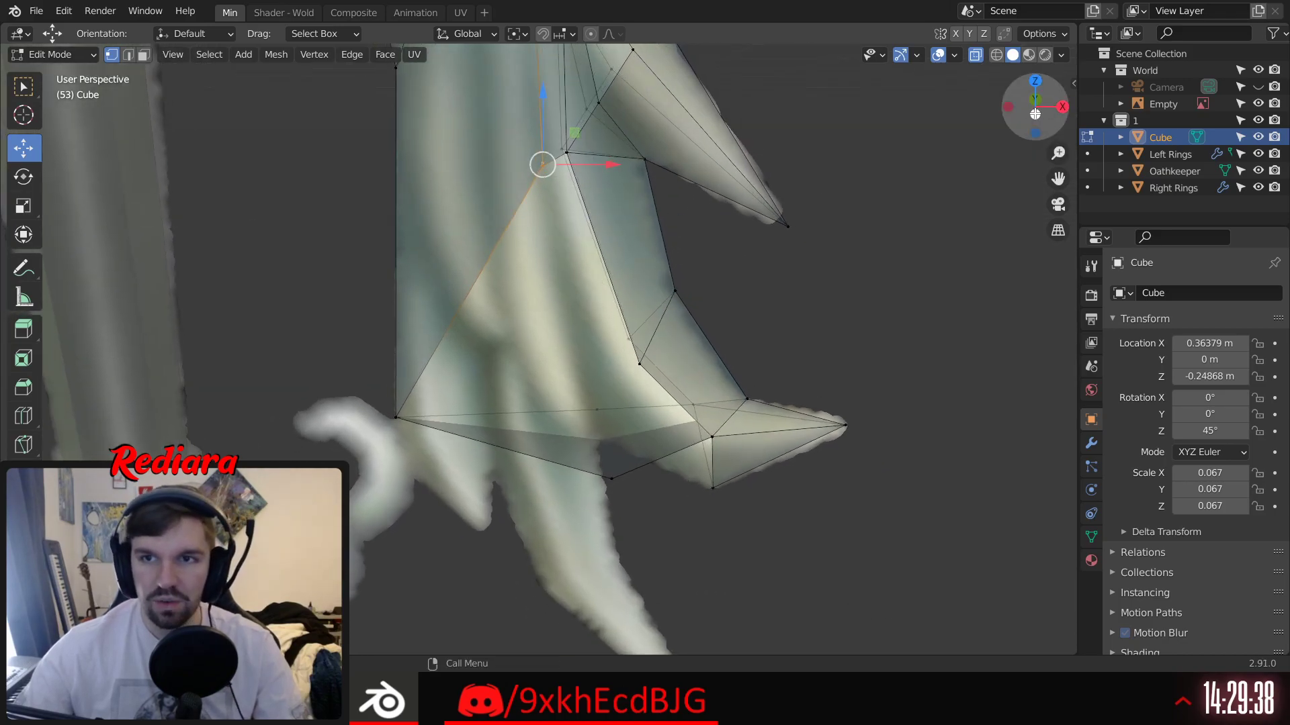
left_click(1036, 98)
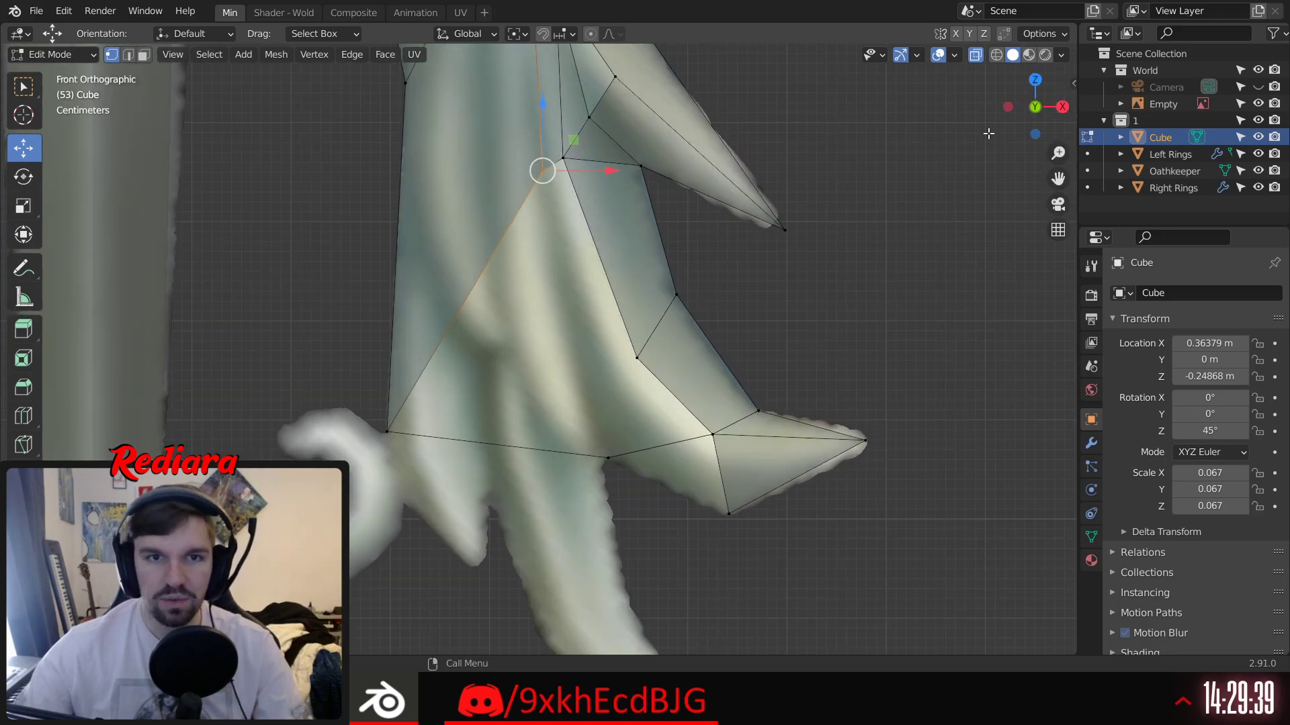
left_click(23, 329)
left_click_drag(485, 194, 451, 263)
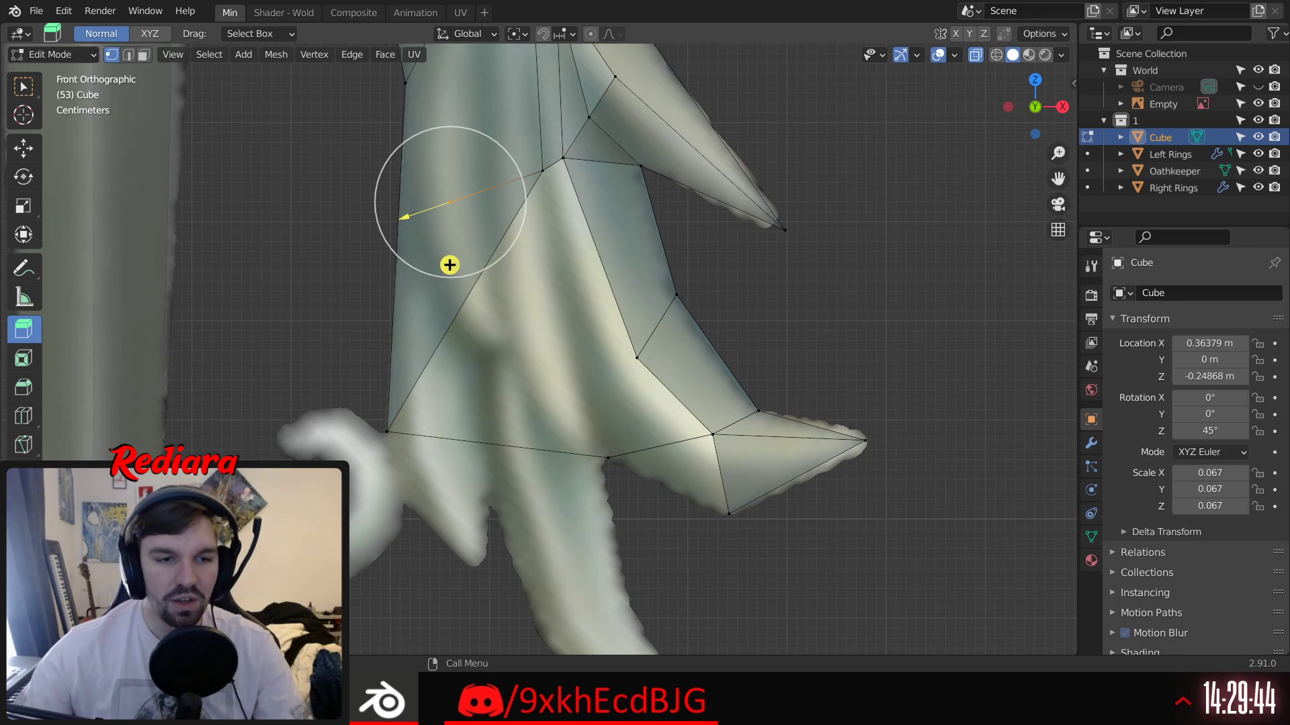
key("ctrl+z")
key("ctrl+z")
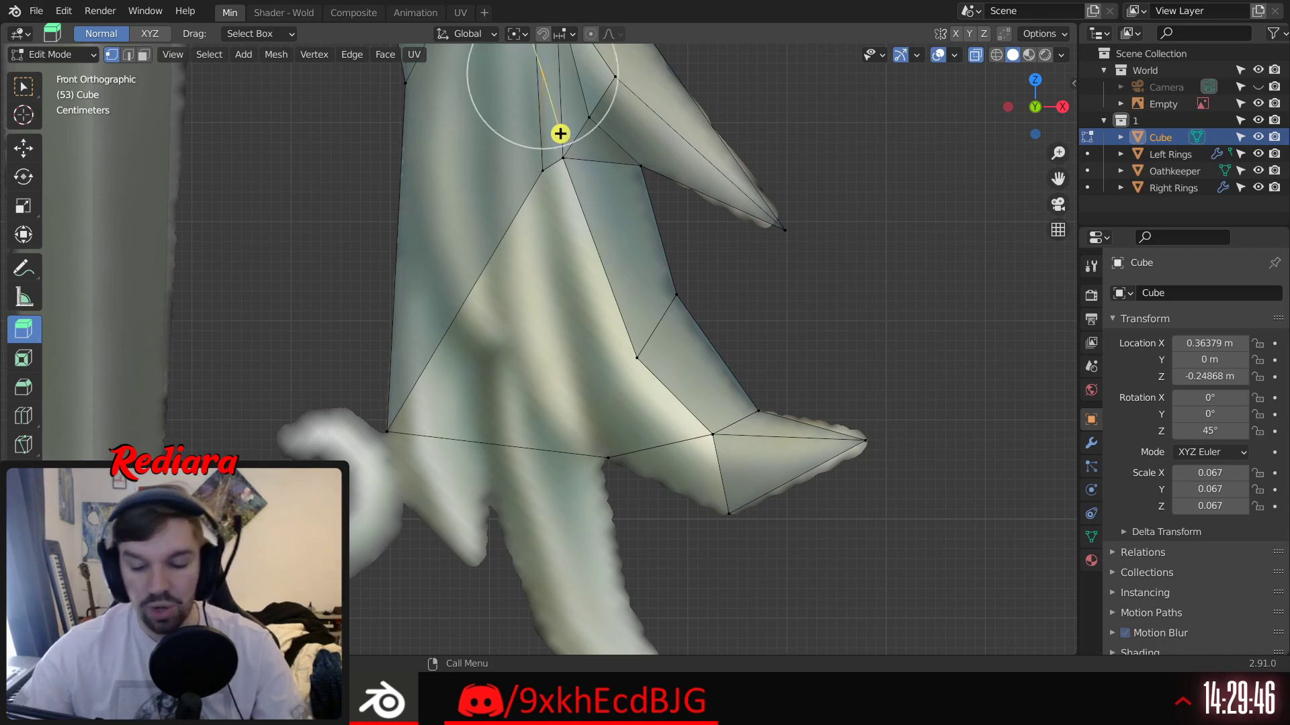
key("ctrl+z")
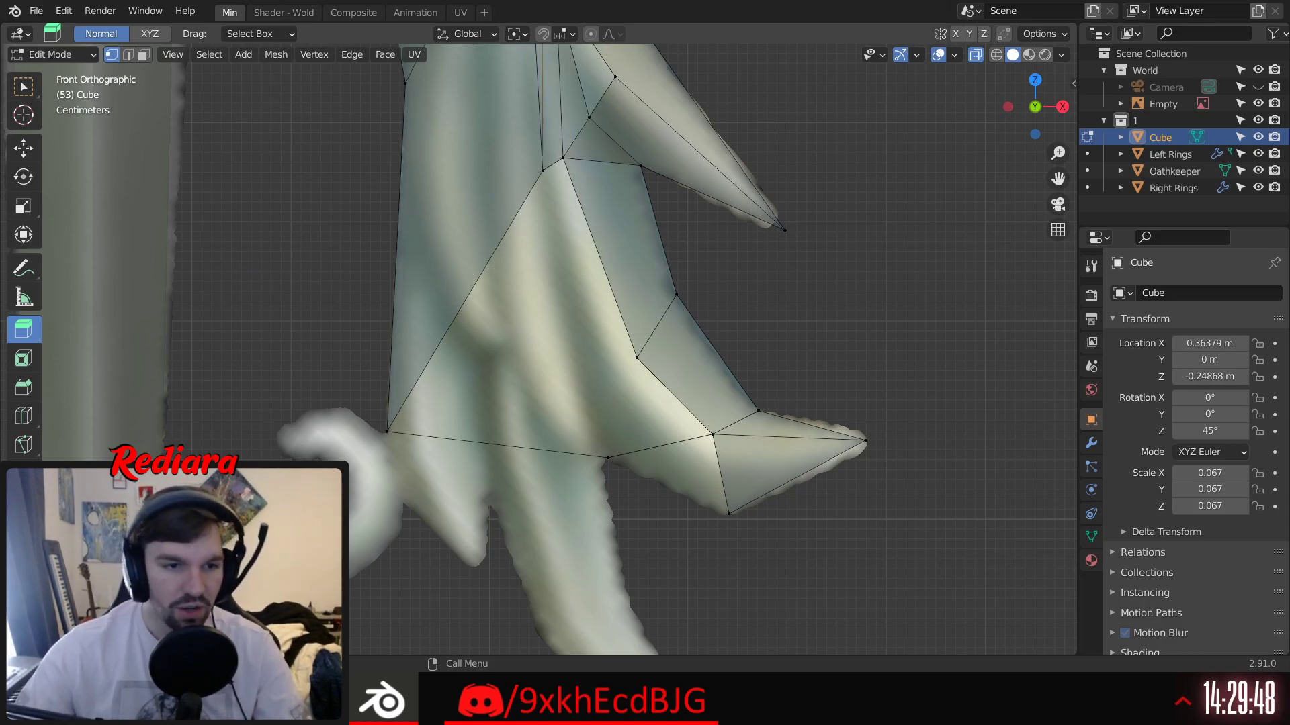
Step: Extrude the selected vertices downward and move them inside the feather, just below and inward of the inner edge's bend
key("ctrl+z")
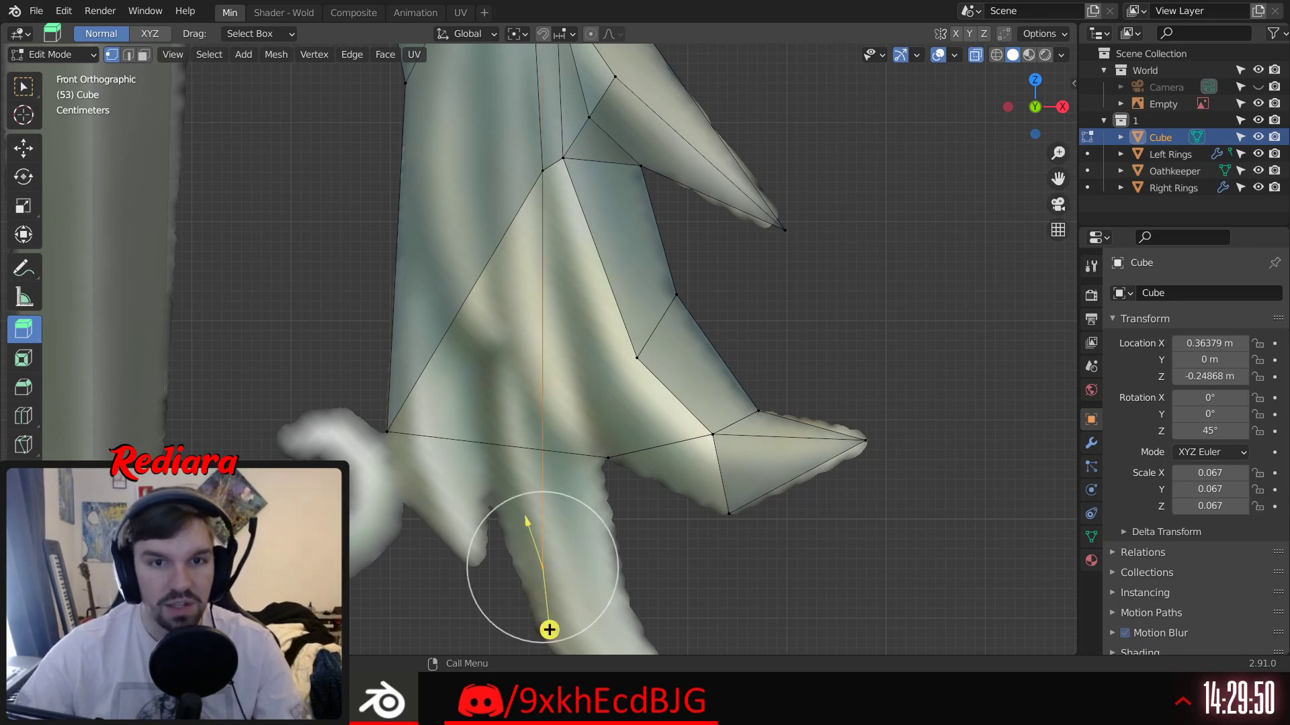
left_click(26, 152)
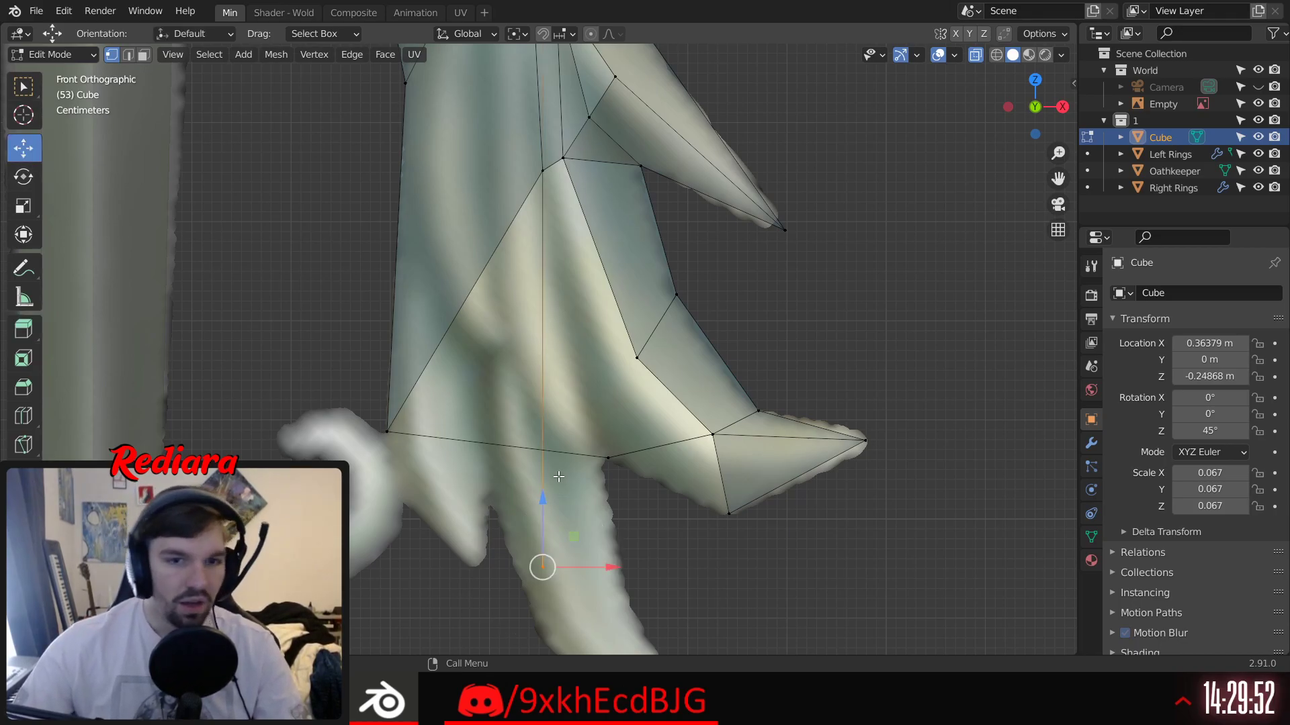
left_click_drag(538, 487, 538, 302)
left_click_drag(544, 254, 544, 253)
left_click_drag(611, 329, 645, 329)
left_click_drag(578, 267, 578, 304)
left_click_drag(648, 369, 665, 370)
left_click_drag(596, 304, 596, 320)
left_click_drag(651, 381, 652, 365)
left_click(748, 312)
Step: Fill a face between the upper spike junction, the extruded vertex and the bend vertex of the inner edge
middle_click_drag(605, 193, 595, 179)
left_click(544, 164)
left_click(638, 358, "shift")
left_click(591, 381, "shift")
middle_click_drag(508, 223, 777, 229)
middle_click_drag(534, 194, 402, 366)
left_click(447, 374, "shift")
left_click(403, 357, "shift")
key("f")
Step: Fill the front face between the extruded vertex, the bend vertex and the two vertices of the lower edge
left_click(491, 344)
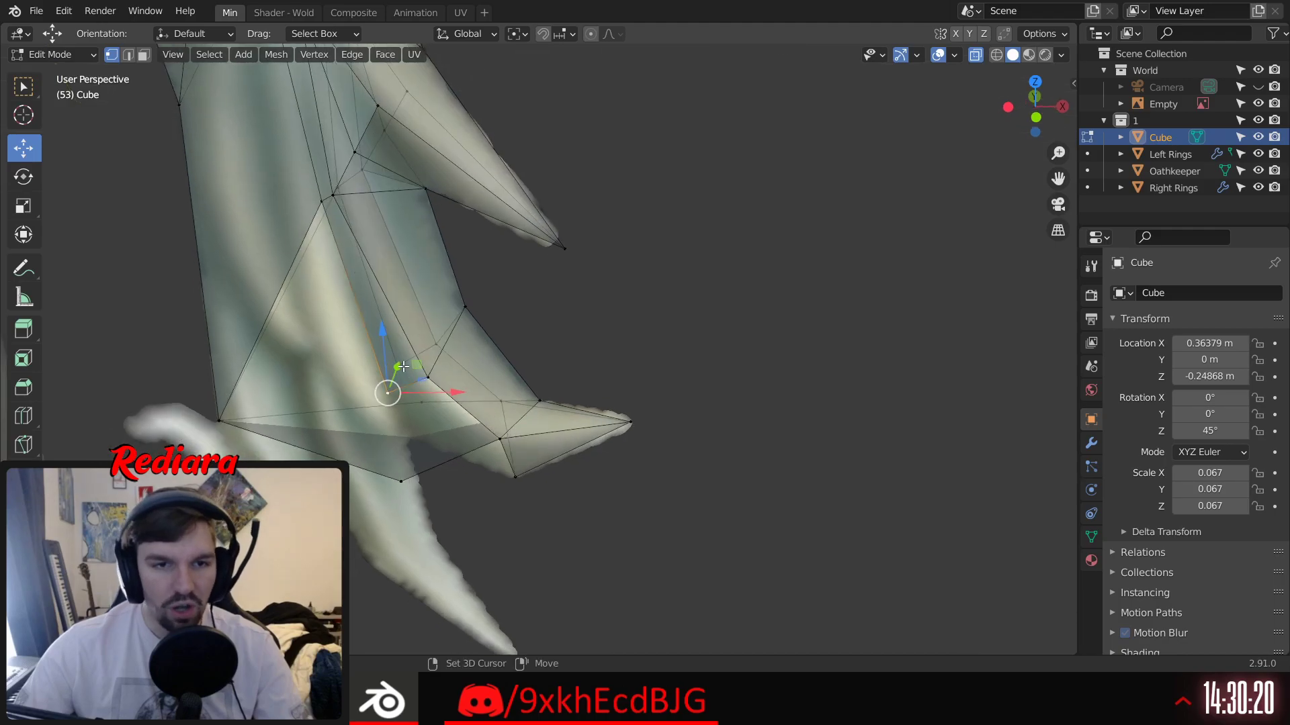
left_click(427, 378, "shift")
left_click(401, 481, "shift")
left_click(500, 439, "shift")
key("f")
Step: Fill the matching four-vertex face between the extruded vertex, bend vertex and lower edge on the back side
middle_click_drag(506, 411, 321, 354)
left_click(308, 325)
left_click(347, 328, "shift")
left_click(354, 405, "shift")
left_click(255, 391, "shift")
key("f")
Step: Fill the gap beneath the lower spike between its bottom corner, its inner corners and the neighbouring lower-edge vertices
middle_click_drag(258, 391, 405, 489, "shift")
middle_click_drag(406, 489, 409, 413)
scroll(448, 405, "up", 2)
left_click(449, 407)
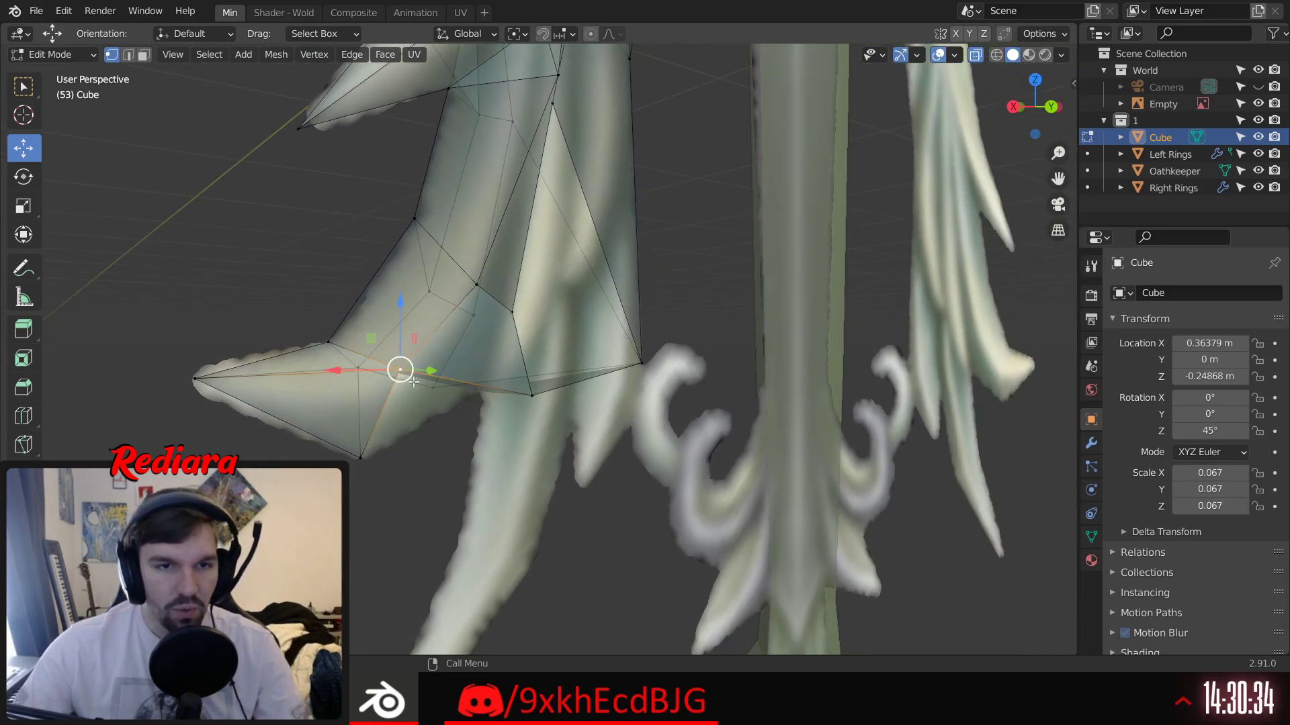
left_click(519, 405, "shift")
middle_click_drag(386, 482, 478, 473)
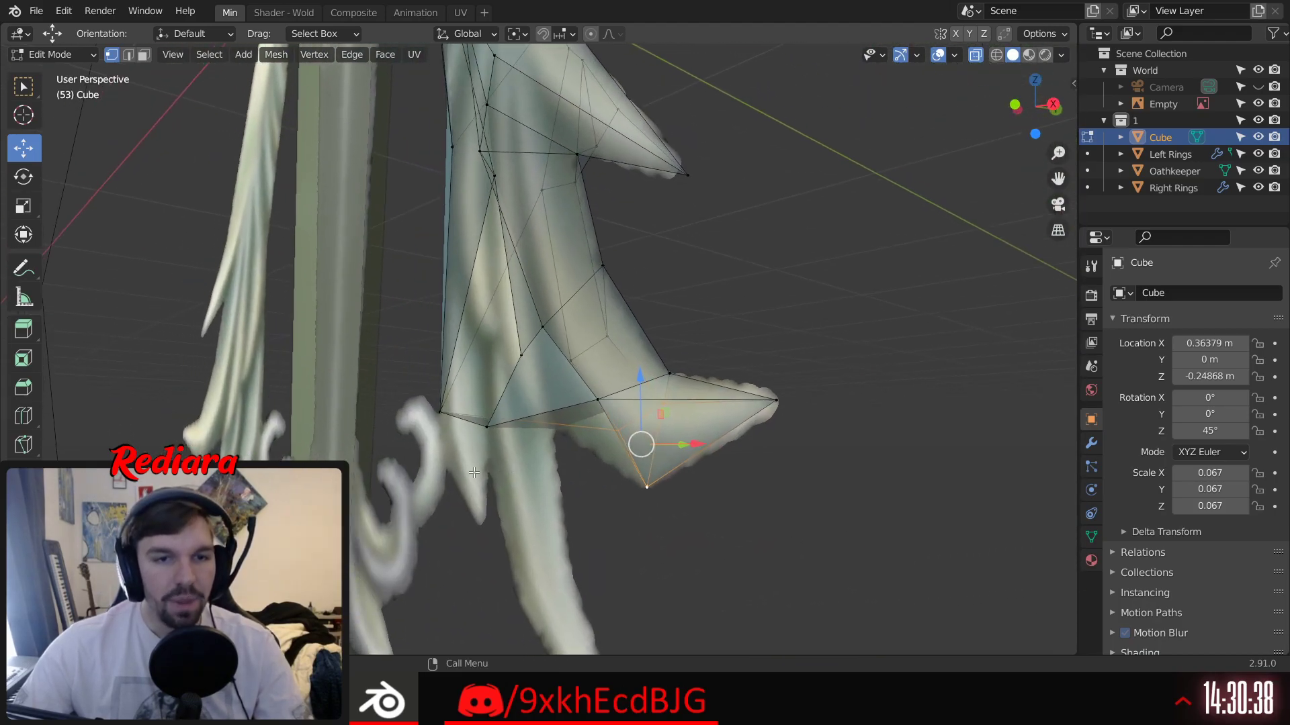
left_click(590, 406, "shift")
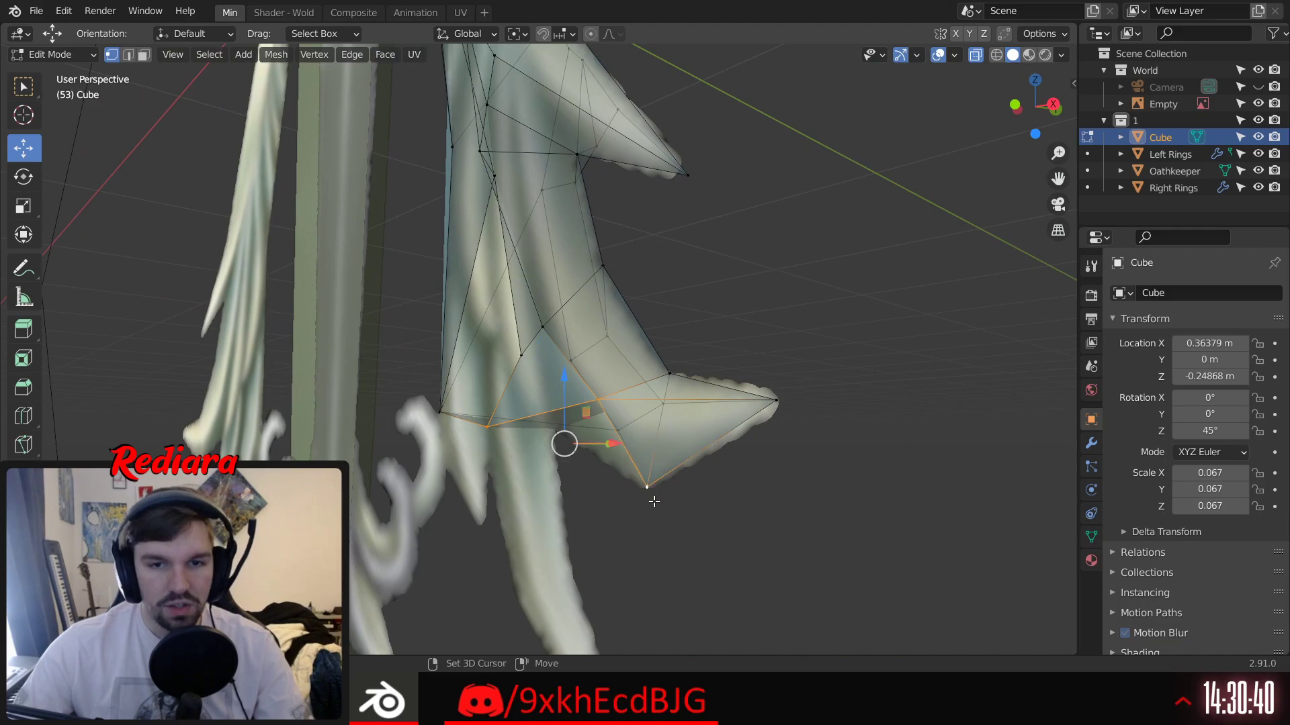
middle_click_drag(663, 497, 584, 561)
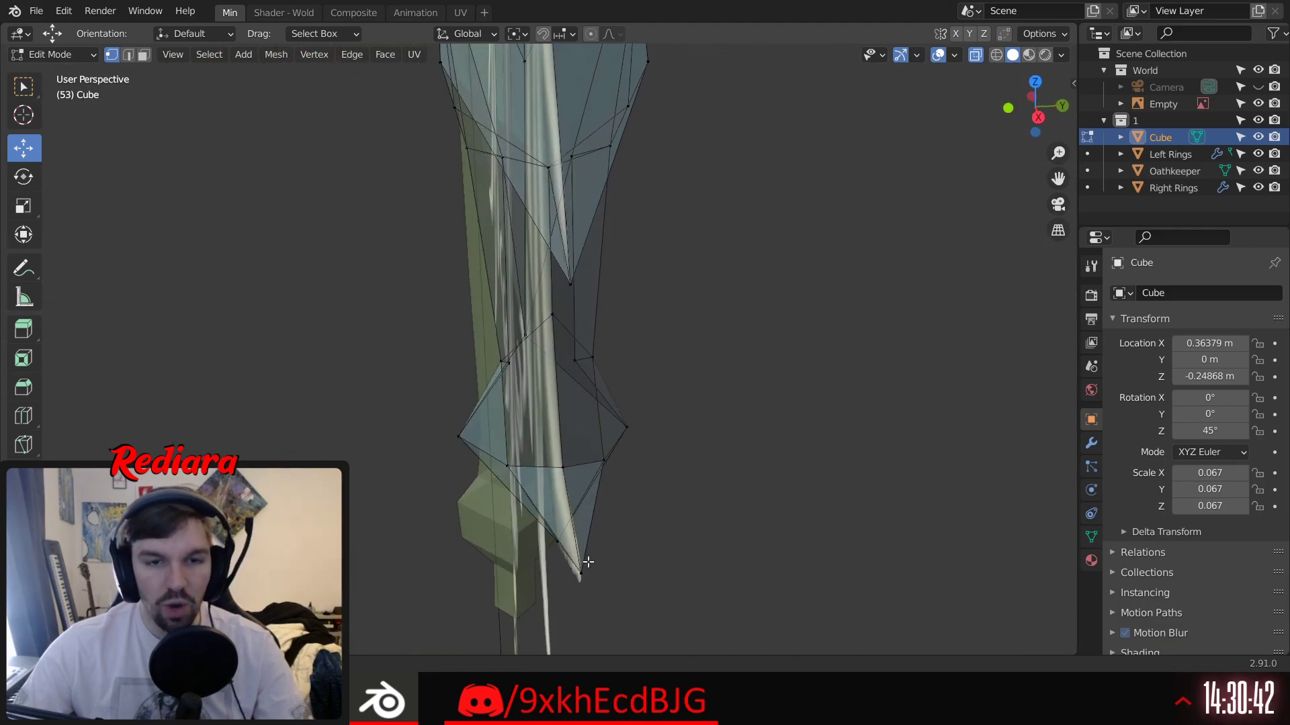
middle_click_drag(564, 470, 796, 418)
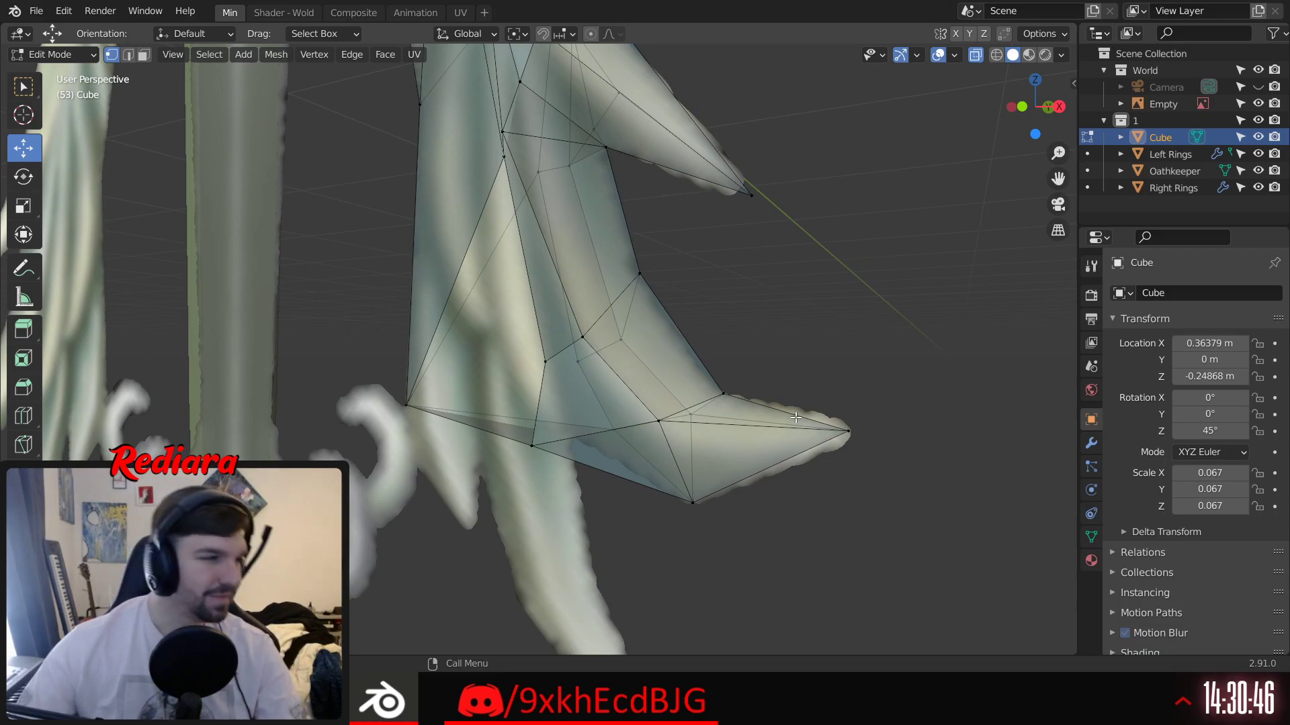
Step: Move the junction vertices above the upper spike slightly up and outward to match the reference image
middle_click_drag(579, 353, 508, 509)
middle_click_drag(538, 313, 544, 380)
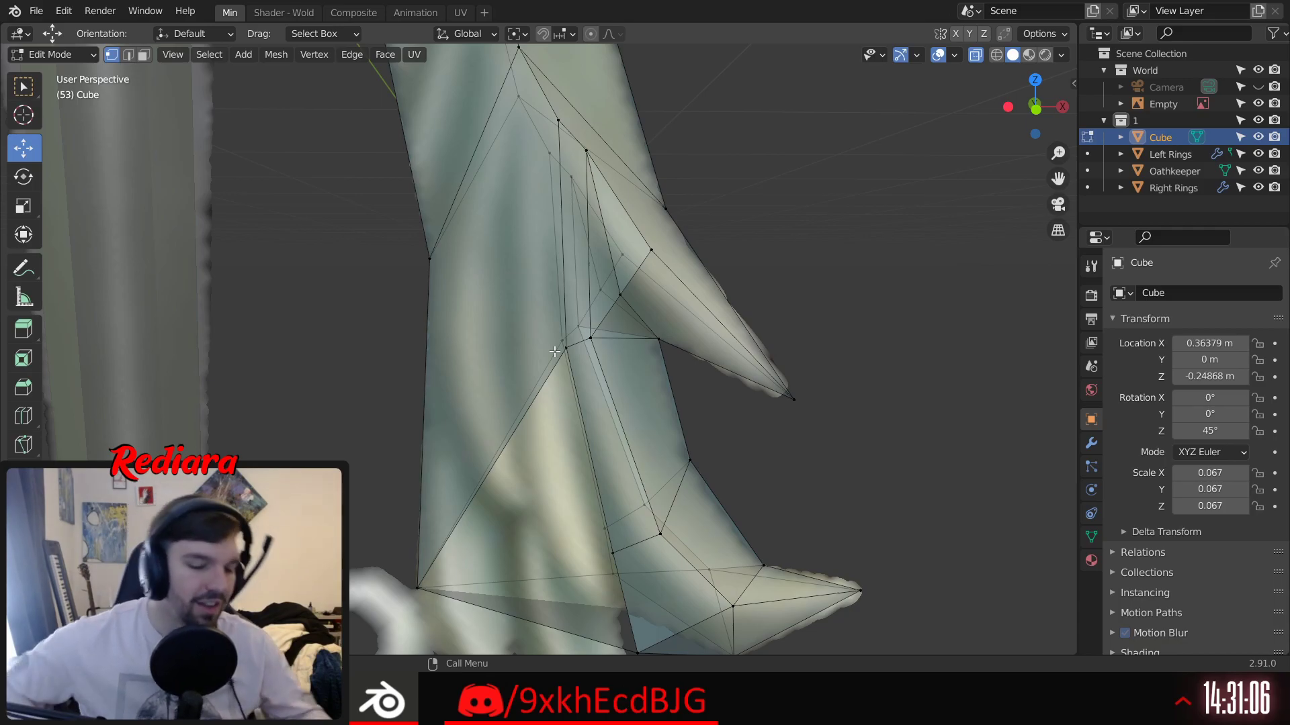
middle_click_drag(591, 310, 603, 388, "shift")
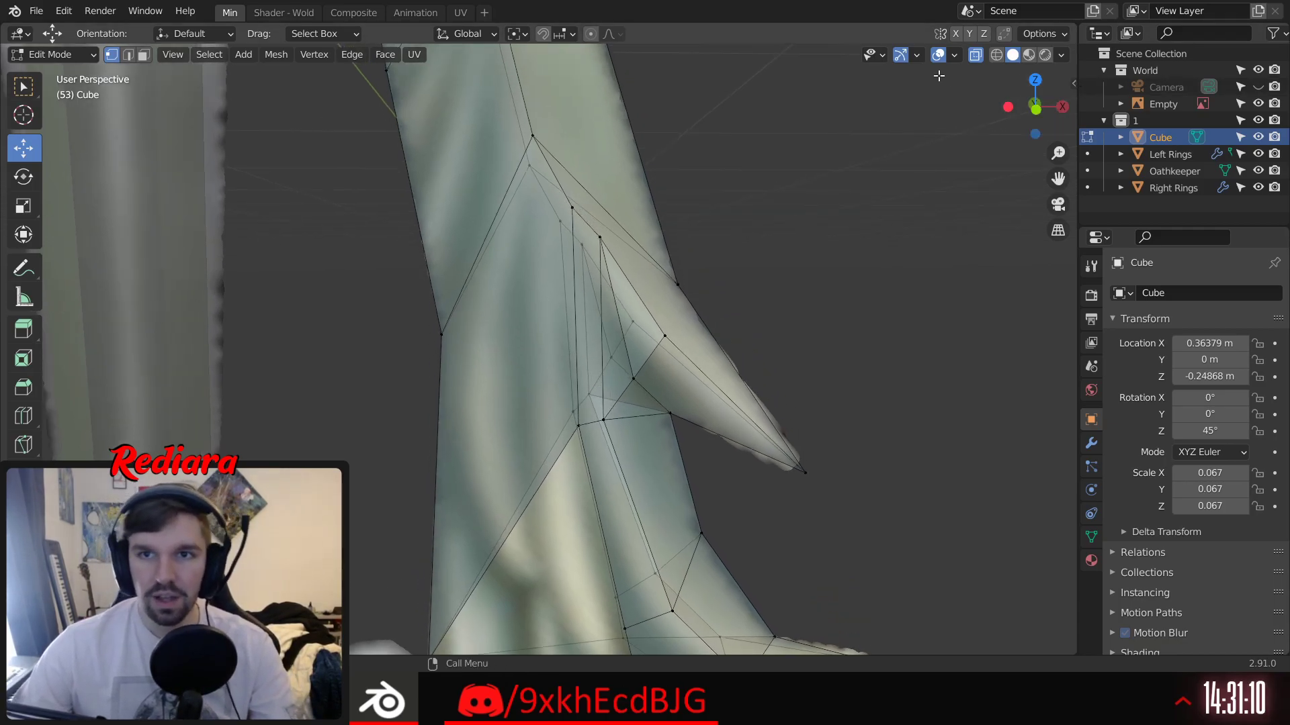
left_click(1035, 108)
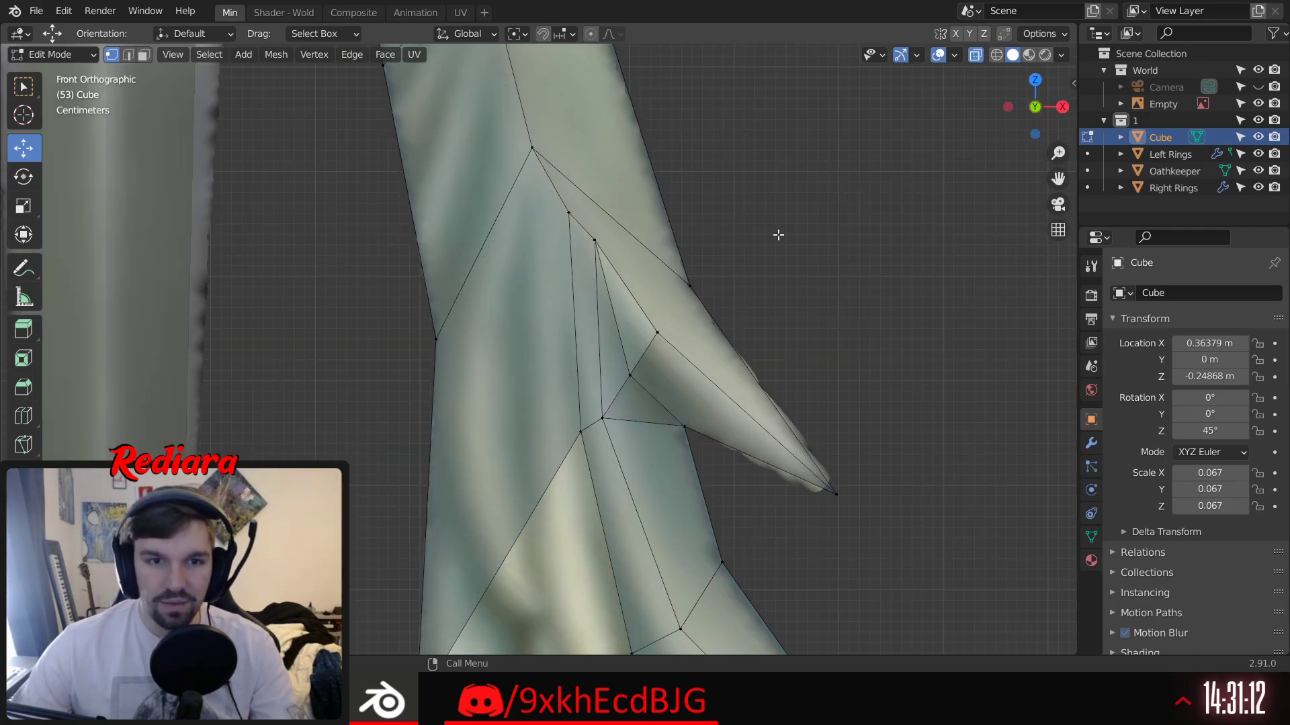
middle_click_drag(698, 348, 691, 275, "shift")
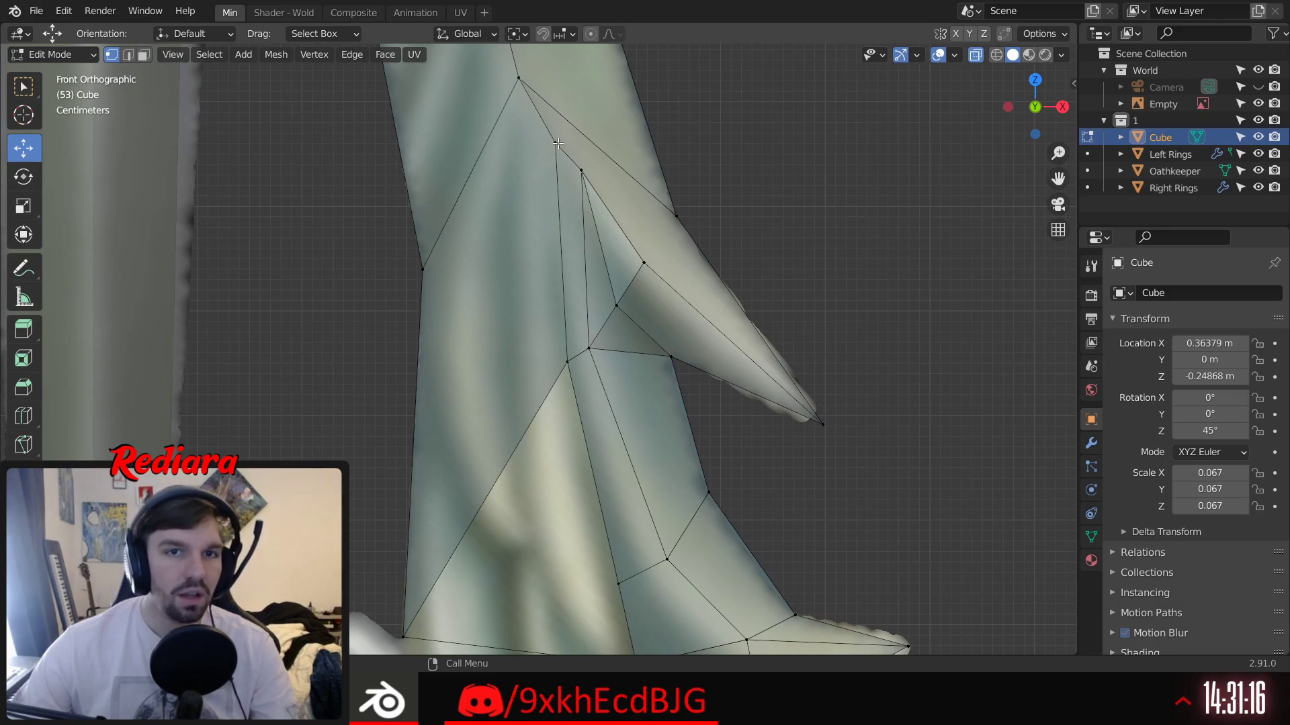
middle_click_drag(561, 138, 592, 196, "shift")
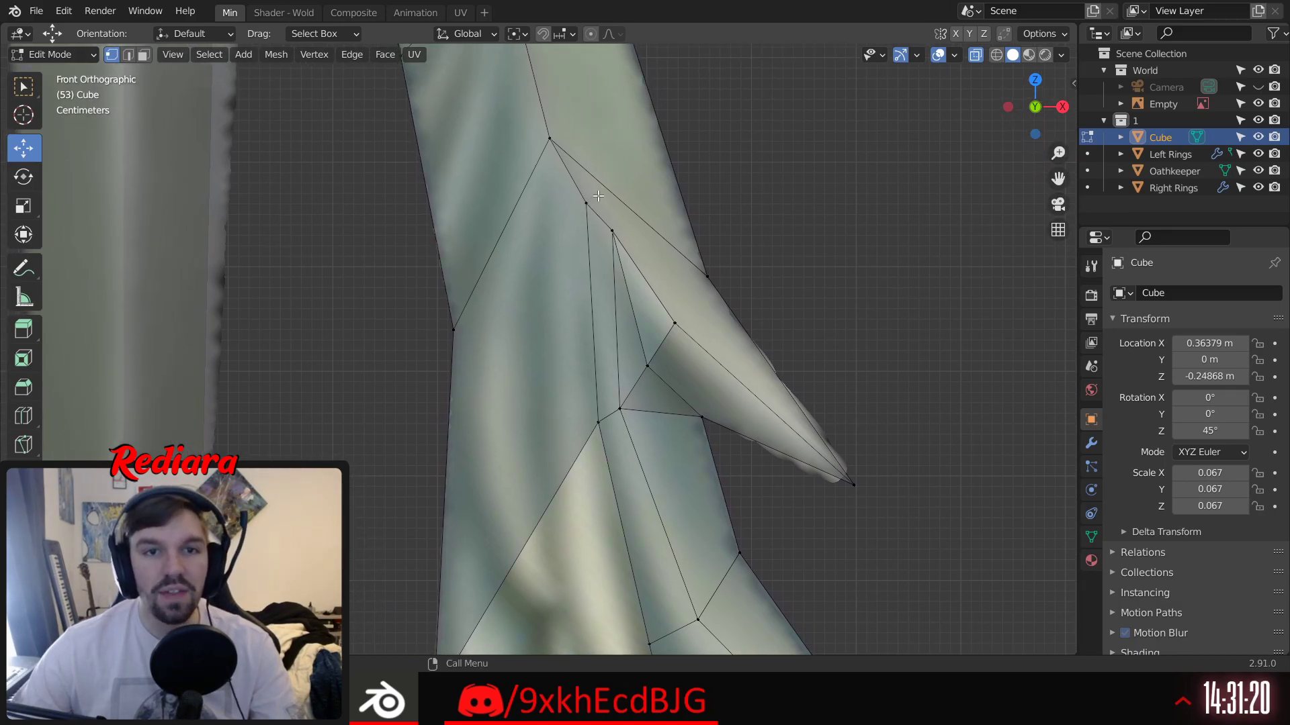
middle_click_drag(567, 146, 580, 206, "shift")
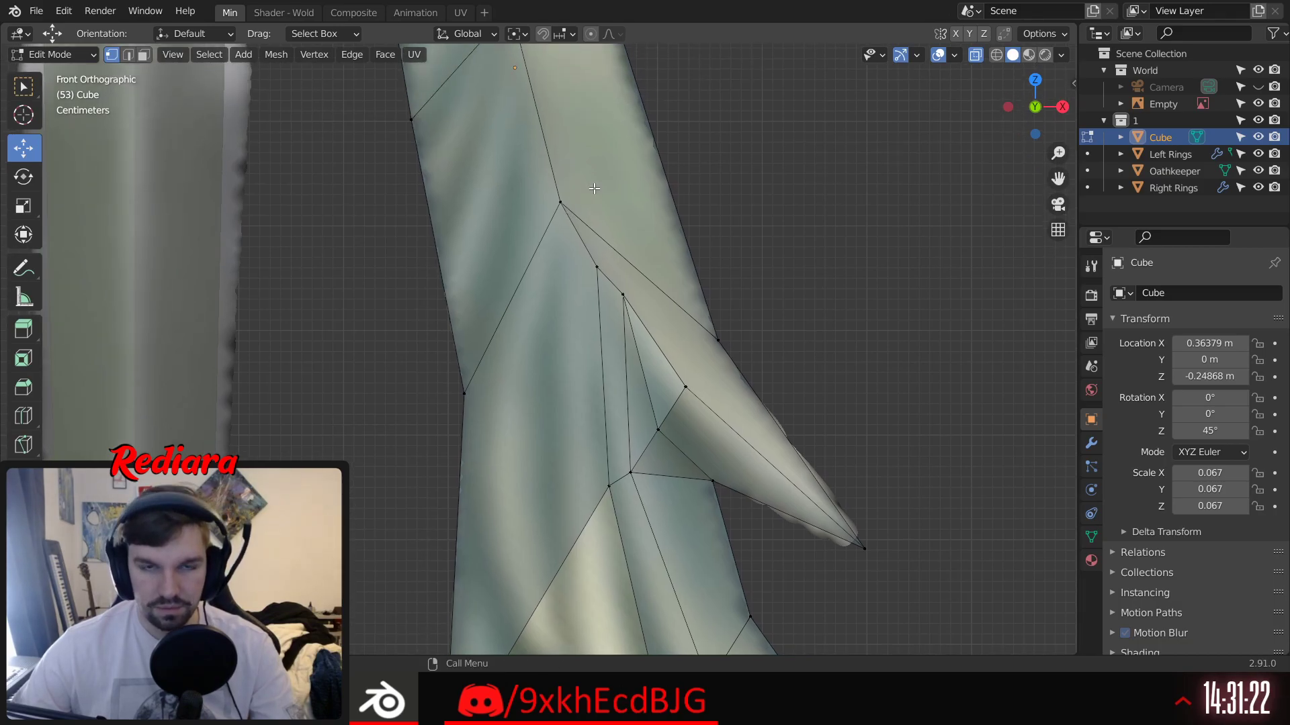
left_click_drag(553, 219, 590, 256)
left_click_drag(559, 138, 559, 118)
left_click_drag(621, 189, 613, 189)
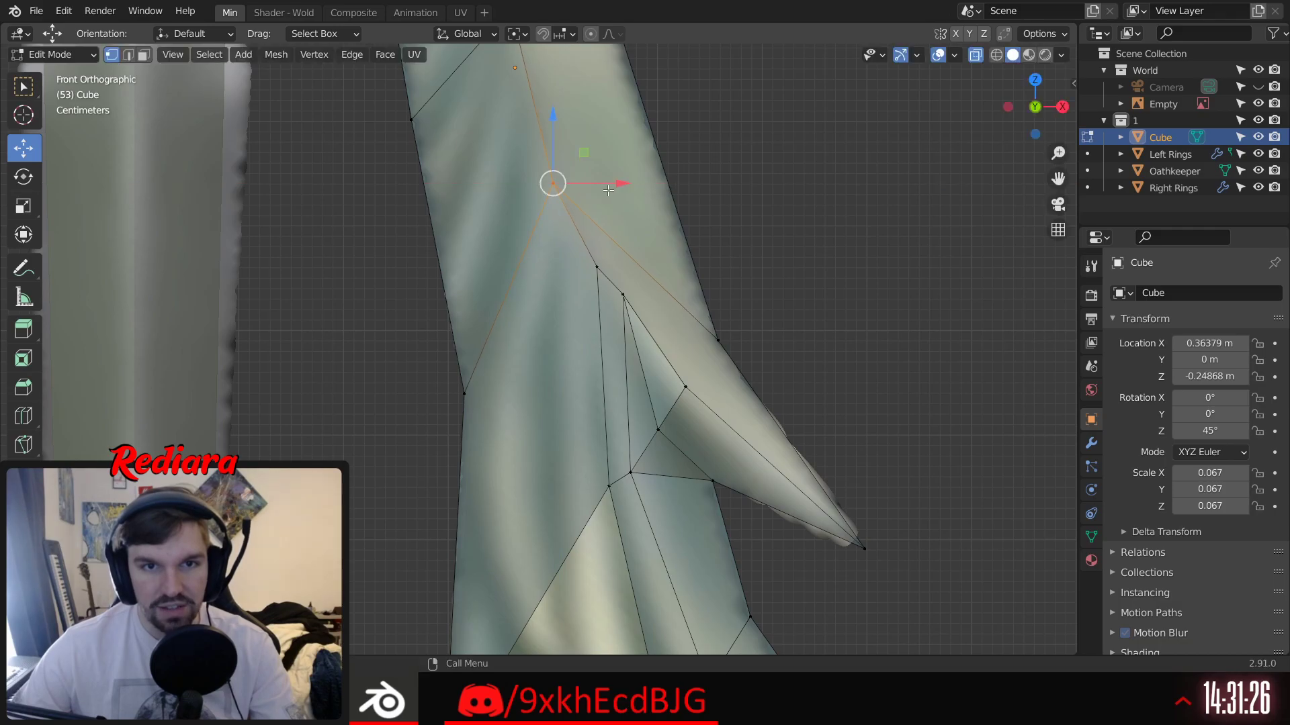
Step: Subdivide the front edge between the upper spike junction and the first vertex of the inner crease
middle_click_drag(506, 532, 541, 312, "shift")
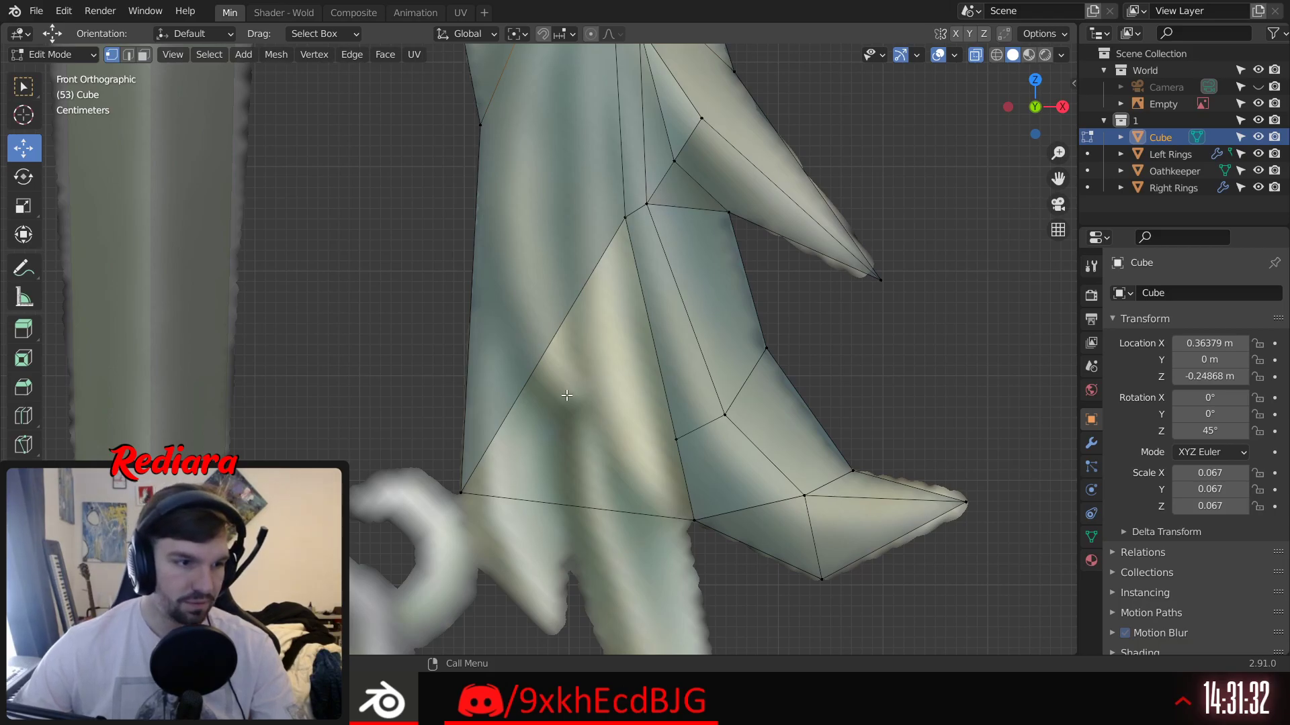
middle_click_drag(718, 220, 729, 358, "shift")
left_click(854, 168)
middle_click_drag(757, 132, 735, 178, "shift")
left_click(556, 100)
middle_click_drag(600, 129, 598, 160)
left_click(622, 161)
left_click(665, 257, "shift")
key("shift+r")
left_click(763, 161)
Step: Subdivide the matching edge between the spike junction and the first inner crease vertex on the back side
left_click(547, 170)
left_click(586, 244, "shift")
key("shift+r")
middle_click_drag(797, 144, 794, 145)
left_click(796, 220)
middle_click_drag(796, 220, 740, 203)
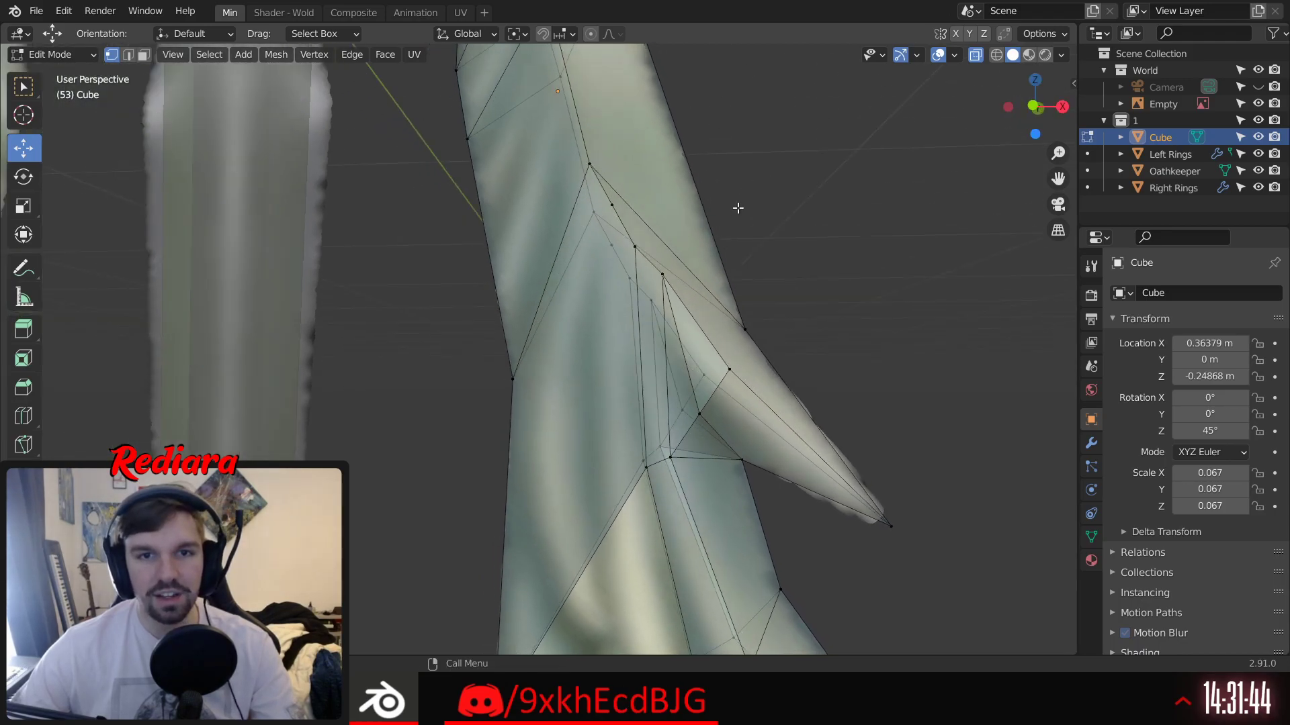
Step: Move the new midpoint vertices below the spike junction down and slightly toward the spike along the reference crease
left_click(1034, 106)
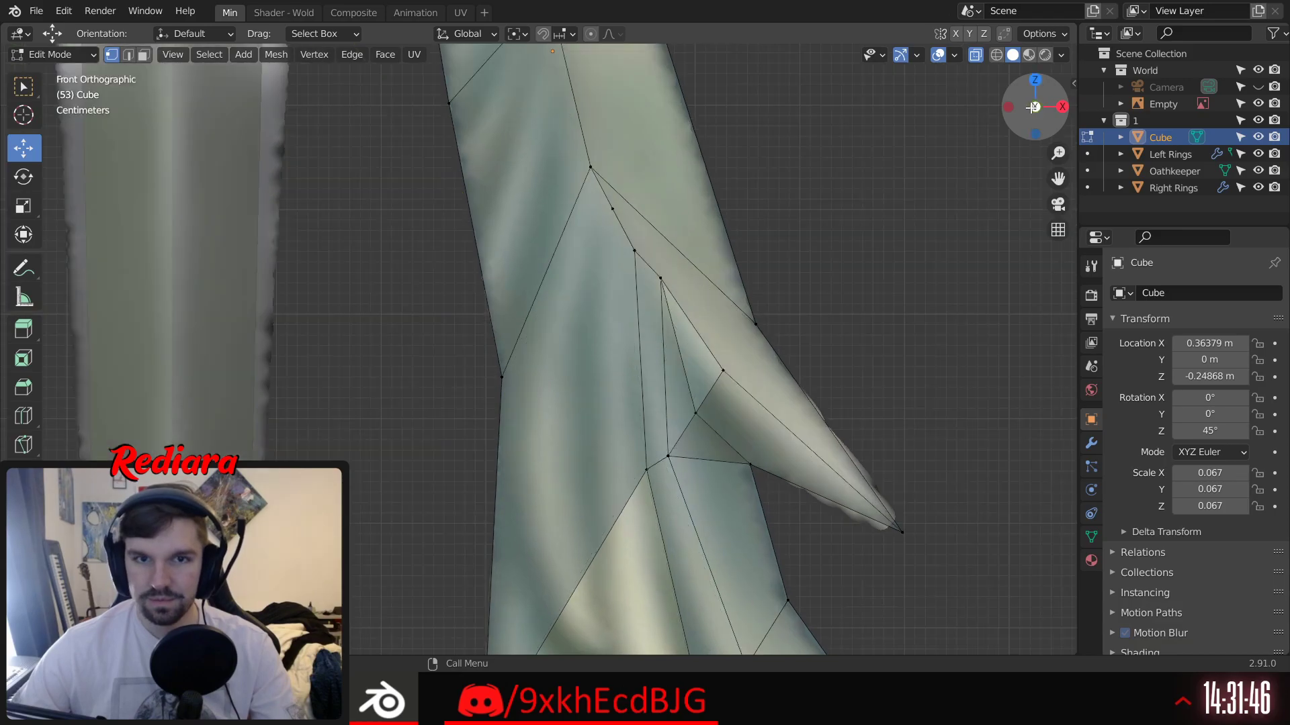
middle_click_drag(632, 235, 606, 210, "shift")
left_click(585, 184)
left_click(609, 225)
left_click(587, 184)
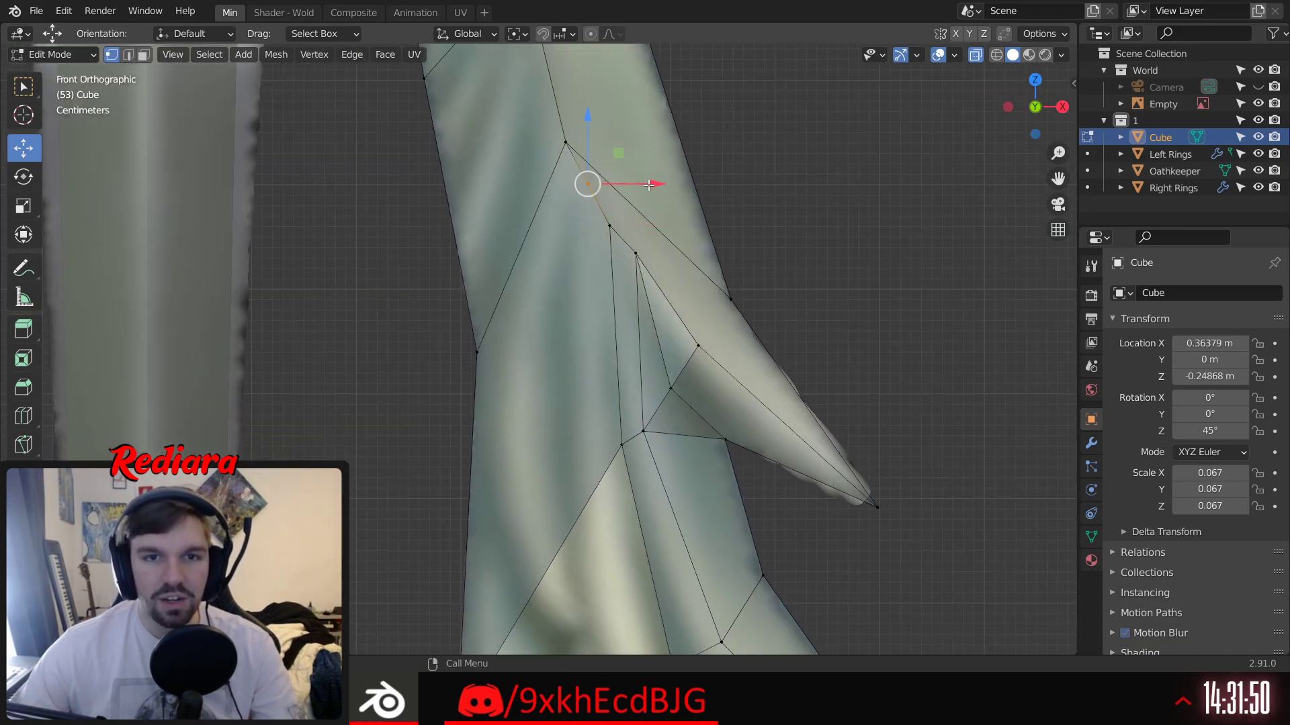
left_click_drag(586, 114, 585, 130)
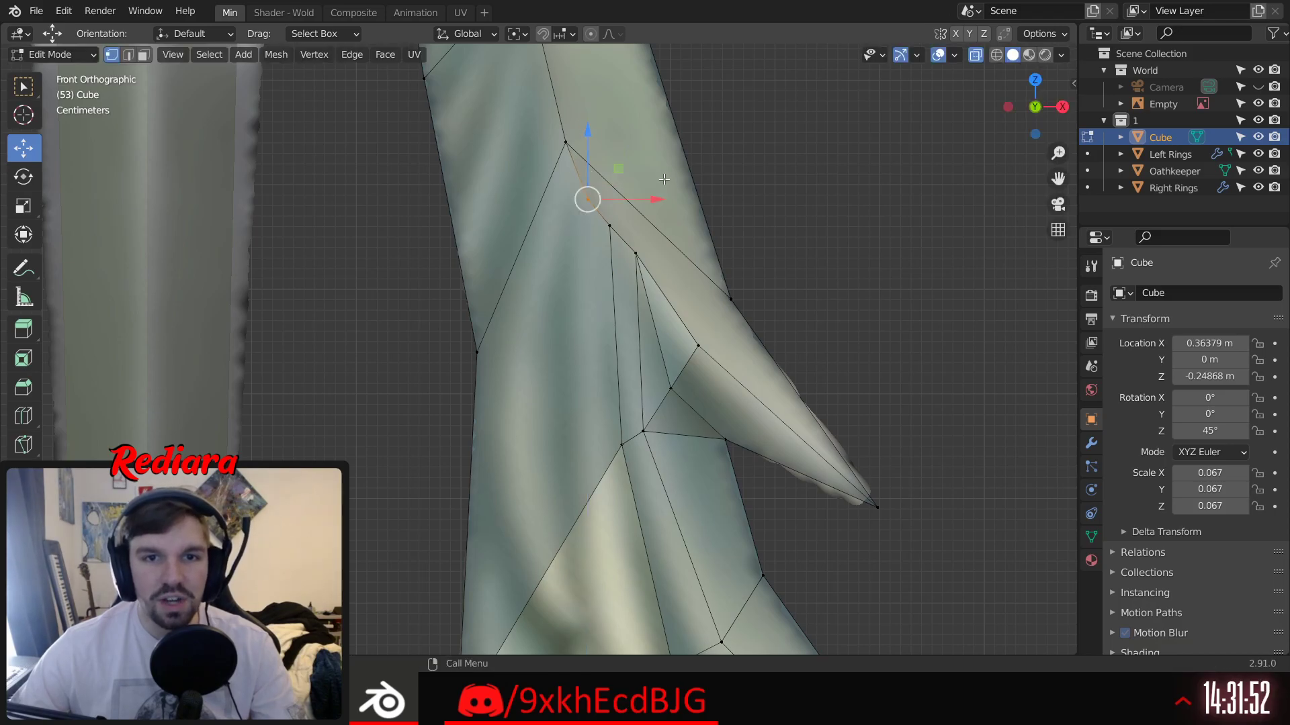
left_click_drag(662, 200, 665, 199)
left_click_drag(589, 129, 591, 134)
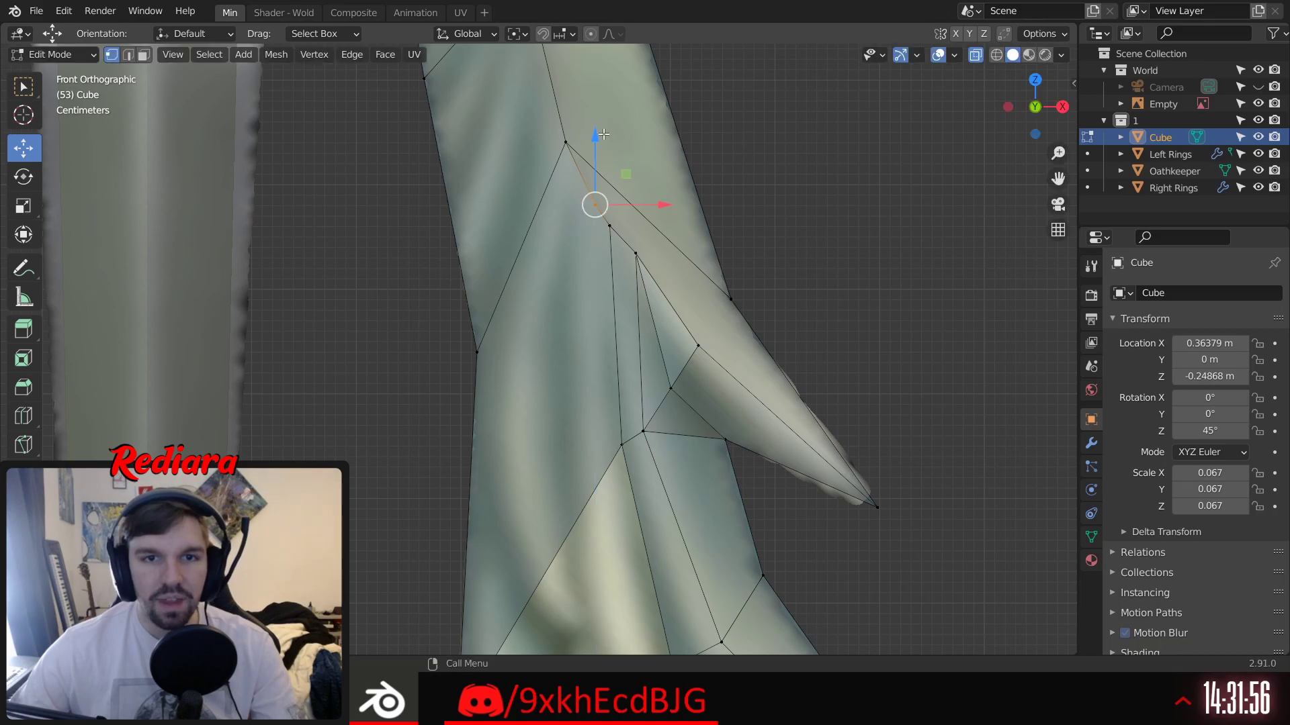
middle_click_drag(765, 223, 720, 155, "shift")
left_click(716, 159)
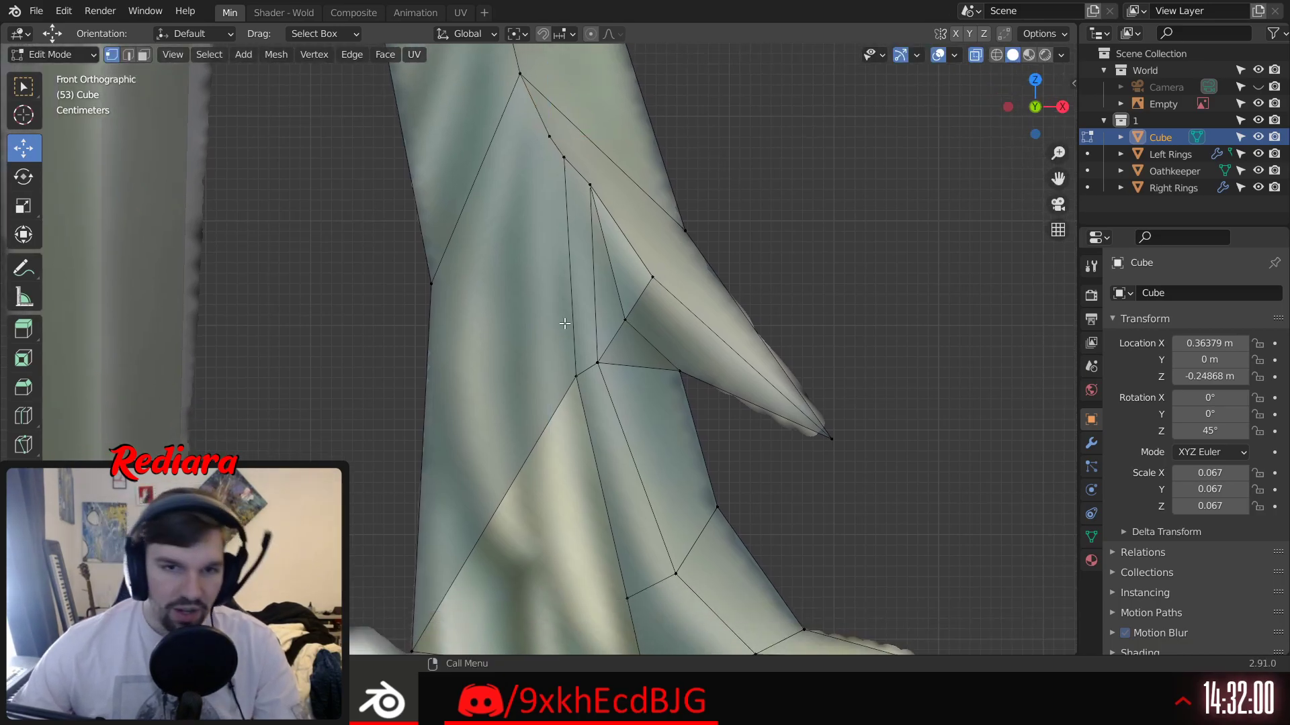
Step: Subdivide the long diagonal edge between the inner bend vertex and the lower outer corner on both front and back sides
middle_click_drag(597, 368, 583, 303, "shift")
left_click(585, 315)
left_click(421, 586, "shift")
middle_click_drag(422, 587, 441, 495)
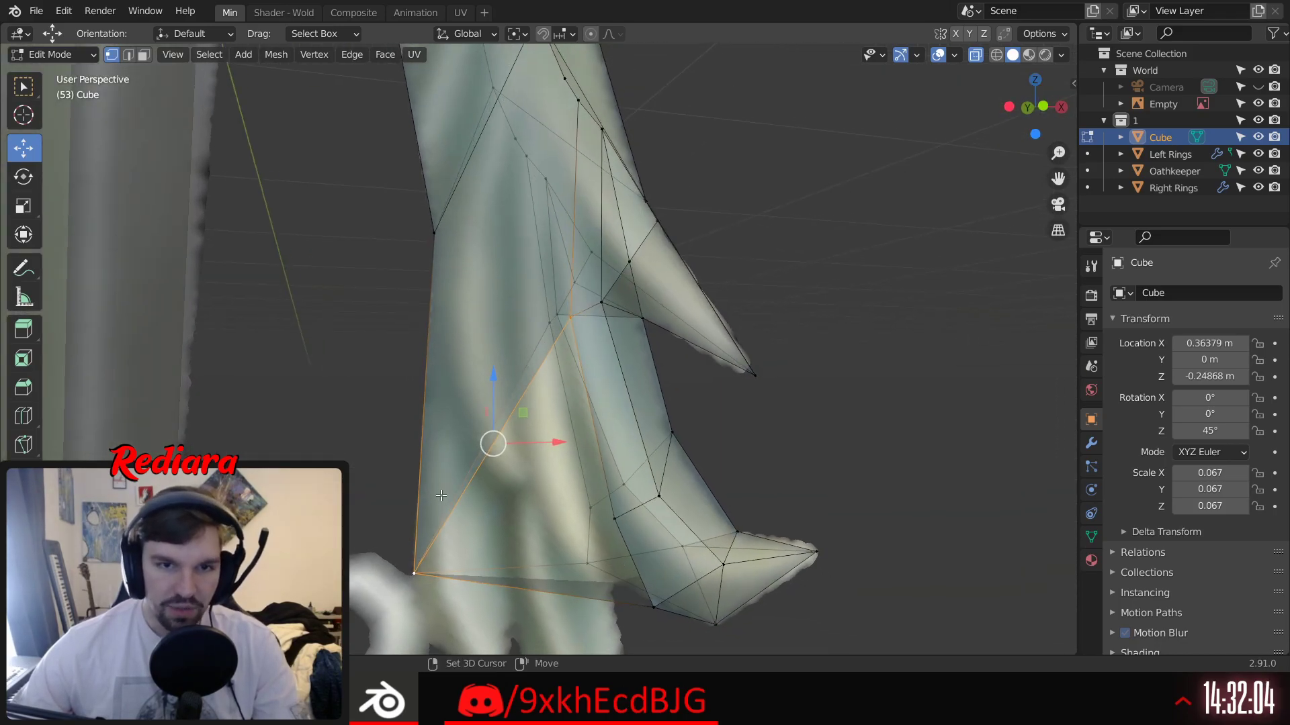
left_click(548, 324)
left_click(411, 571, "shift")
key("shift+r")
left_click(507, 525)
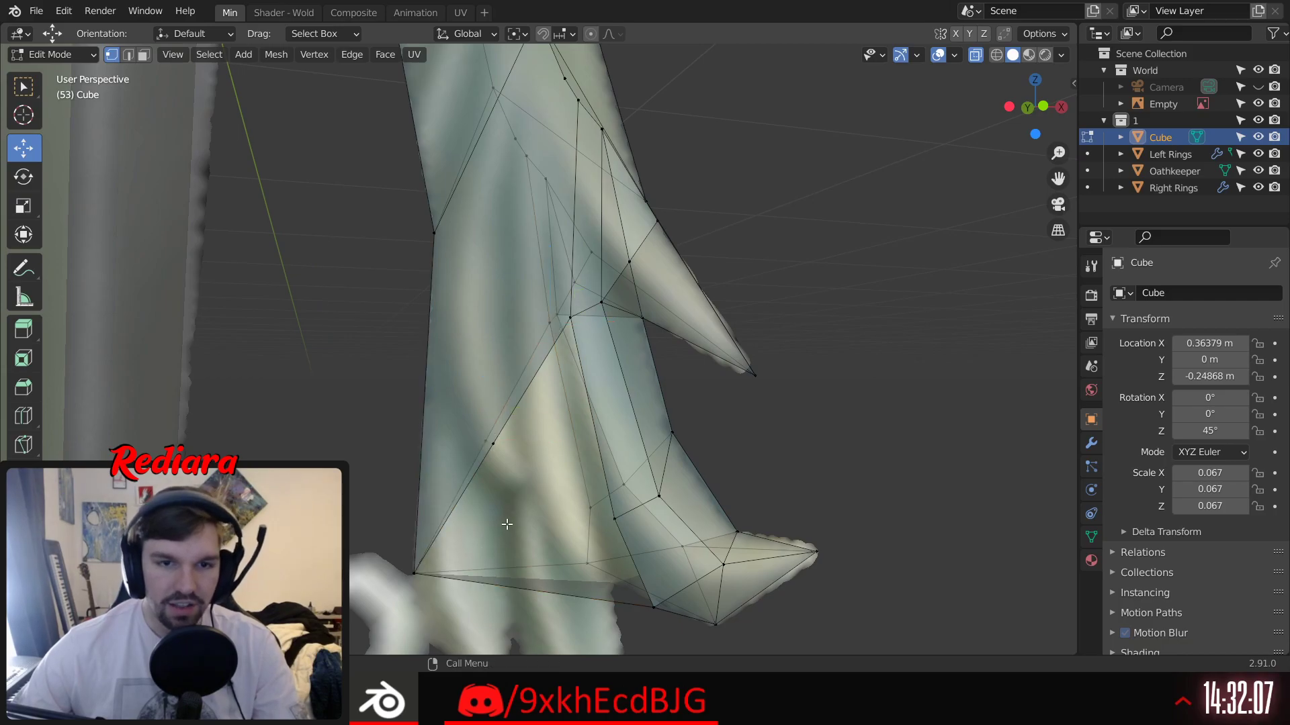
Step: Move the new midpoint vertices of the diagonal edge straight up to just below the height of the inner bend vertex
left_click(1045, 107)
left_click_drag(488, 404, 548, 484)
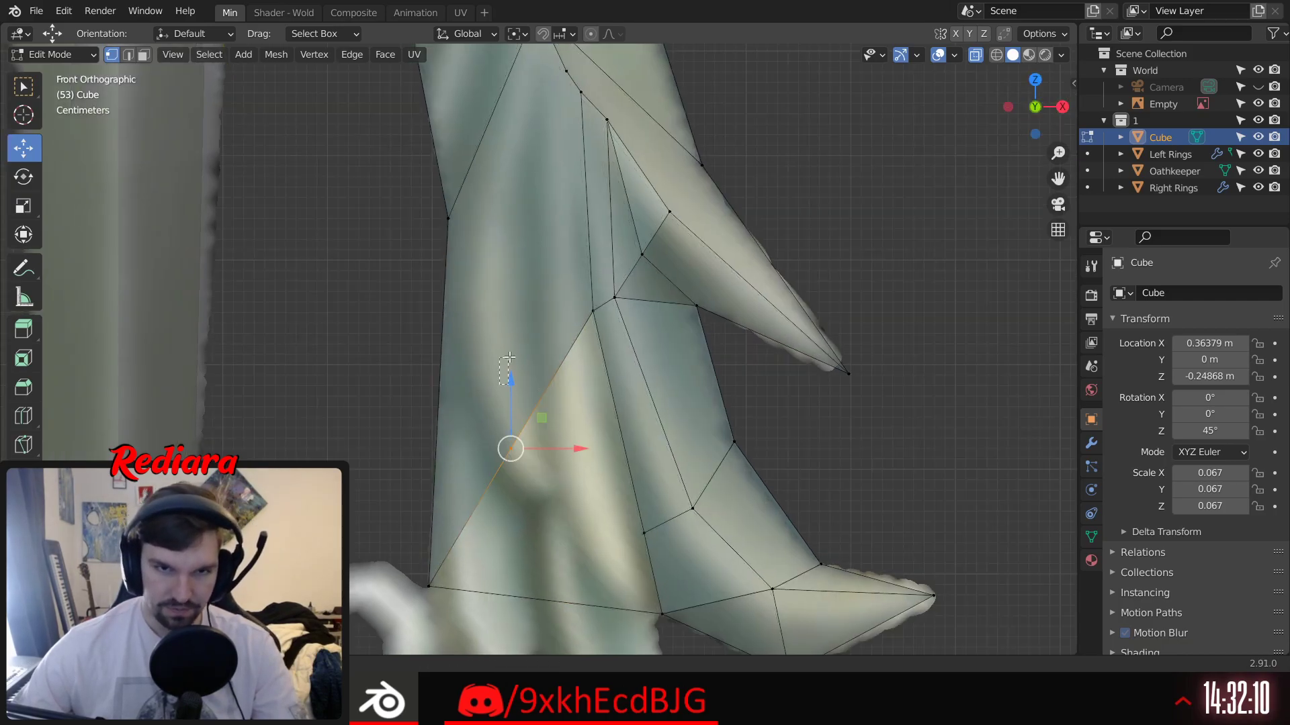
left_click(521, 269)
left_click(537, 440)
left_click_drag(502, 374, 504, 268)
left_click(582, 352)
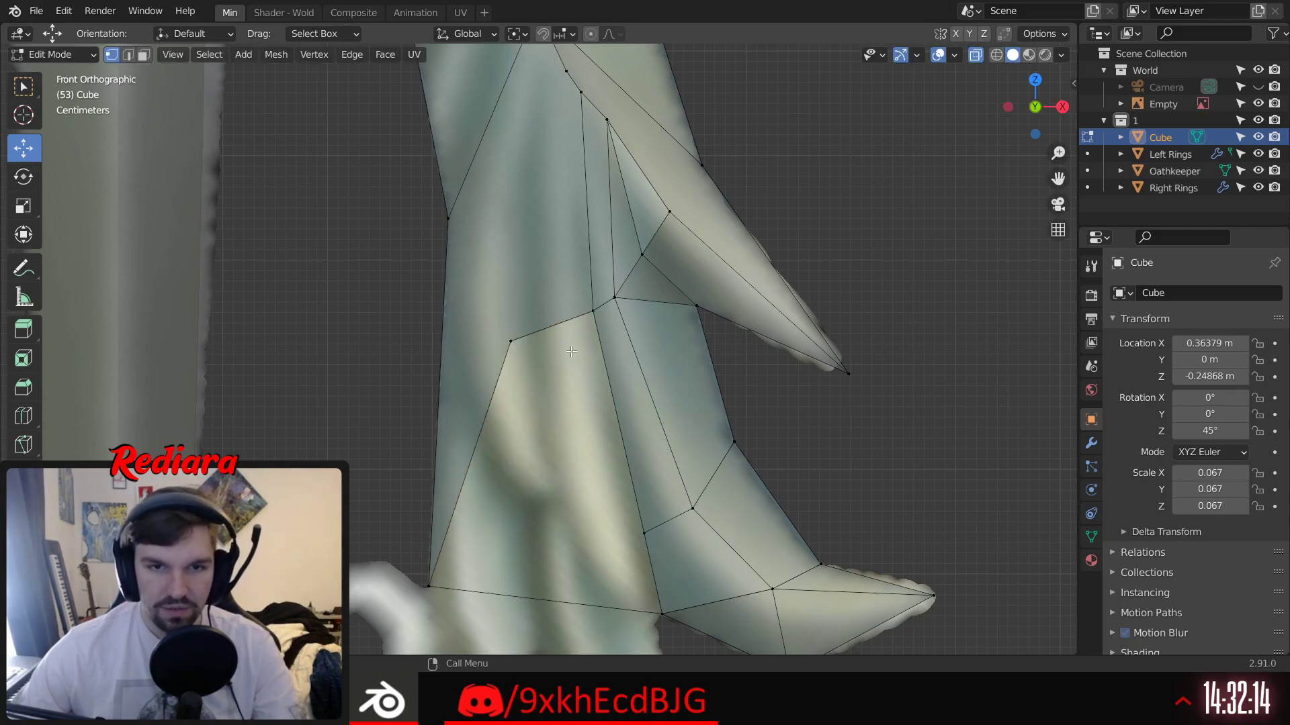
Step: Shift the raised diagonal vertices toward the spikes and slightly up so they sit beside the inner bend vertex
left_click(512, 342)
left_click_drag(582, 340, 637, 344)
left_click_drag(564, 279, 566, 268)
left_click_drag(633, 325, 639, 325)
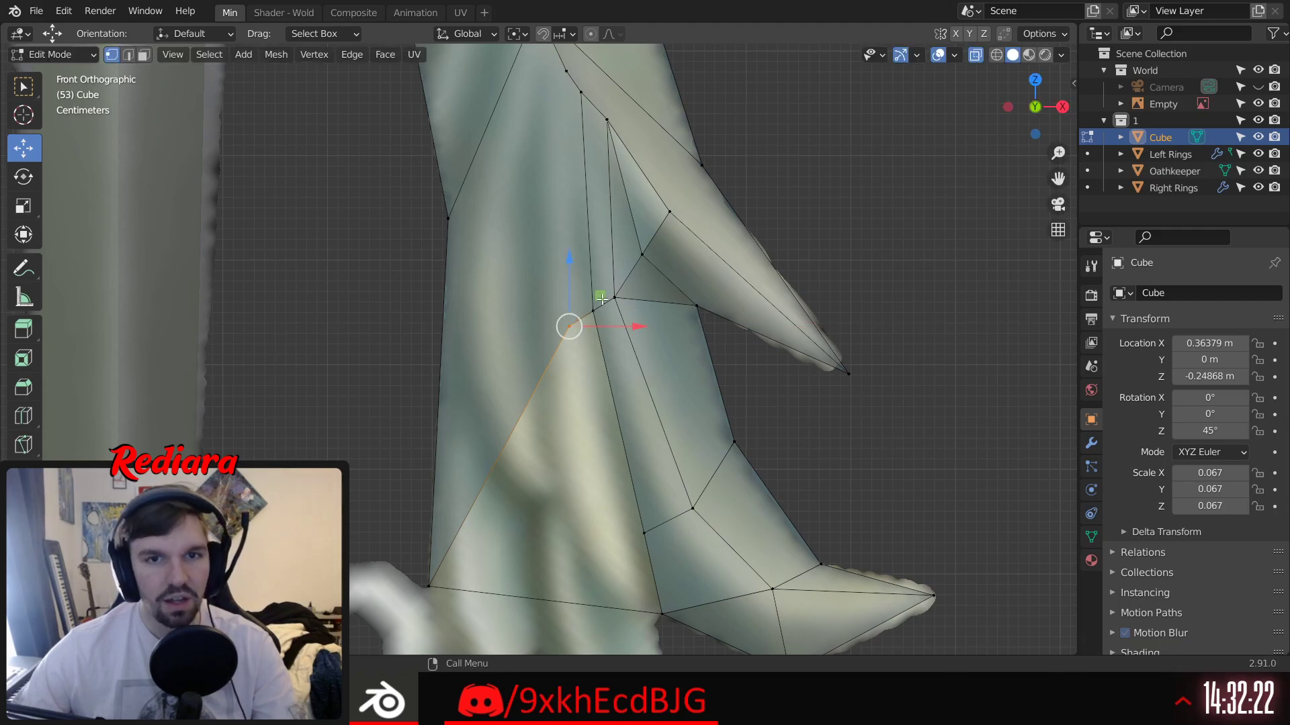
left_click_drag(570, 259, 569, 250)
left_click_drag(632, 316, 629, 316)
Step: Connect the front midpoint vertex below the spike junction to the repositioned diagonal vertex with a new edge
middle_click_drag(598, 161, 566, 140)
middle_click_drag(573, 73, 563, 105)
left_click(561, 106, "shift")
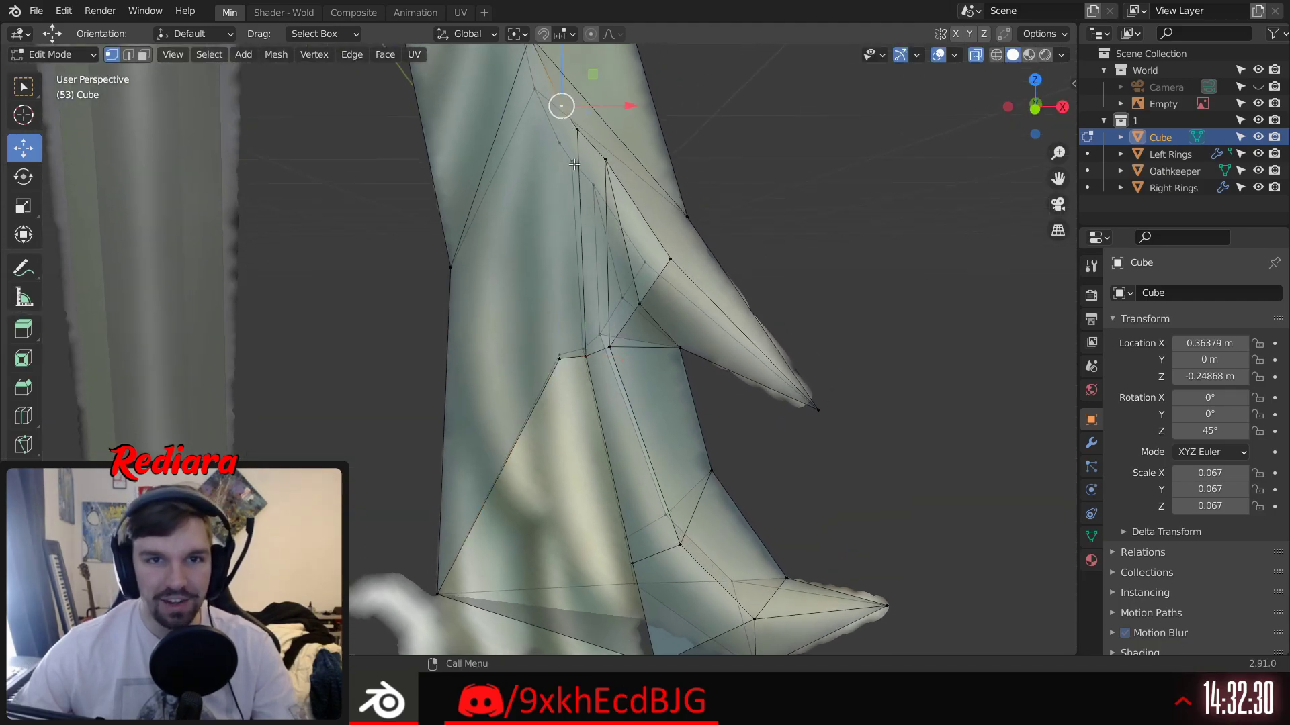
left_click(562, 363, "shift")
middle_click_drag(562, 368, 610, 366)
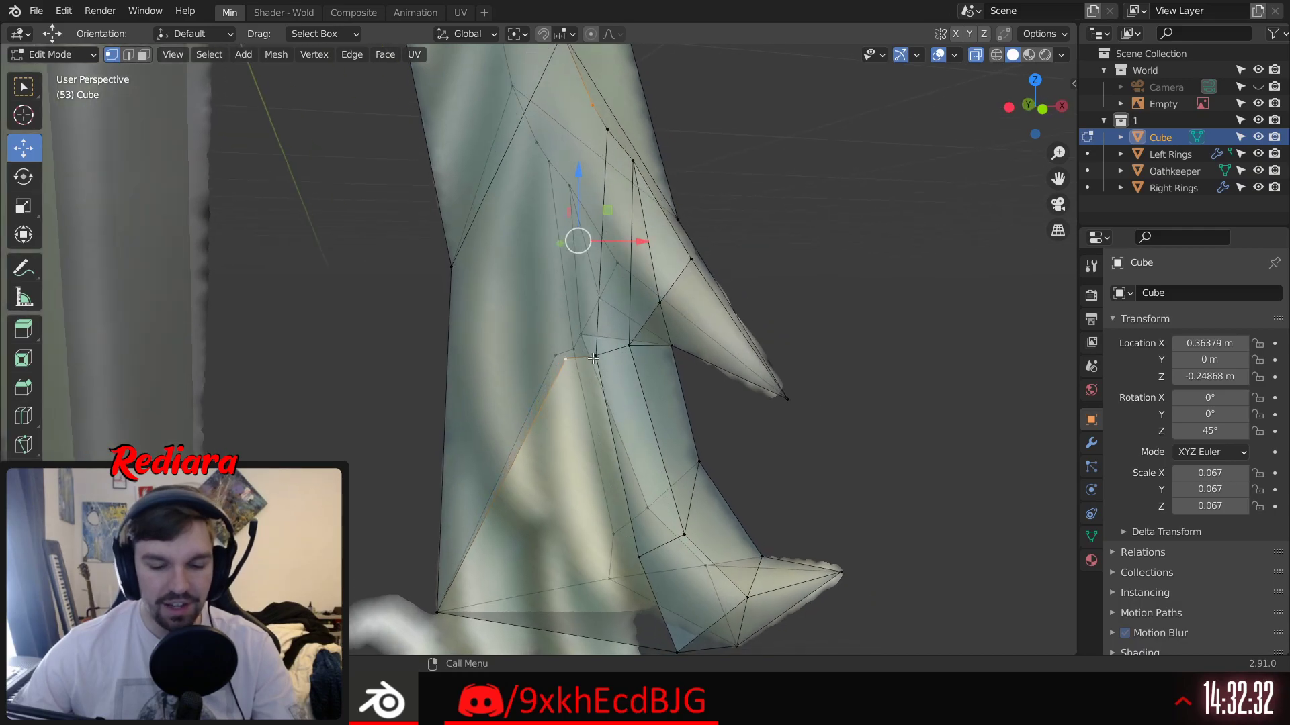
key("j")
Step: Connect the matching midpoint vertex and diagonal vertex on the back side with a new edge
mouse_move(541, 151)
middle_mouse_down()
mouse_move(523, 152)
mouse_move(544, 149)
middle_mouse_up()
left_click(535, 140)
left_click(545, 348, "shift")
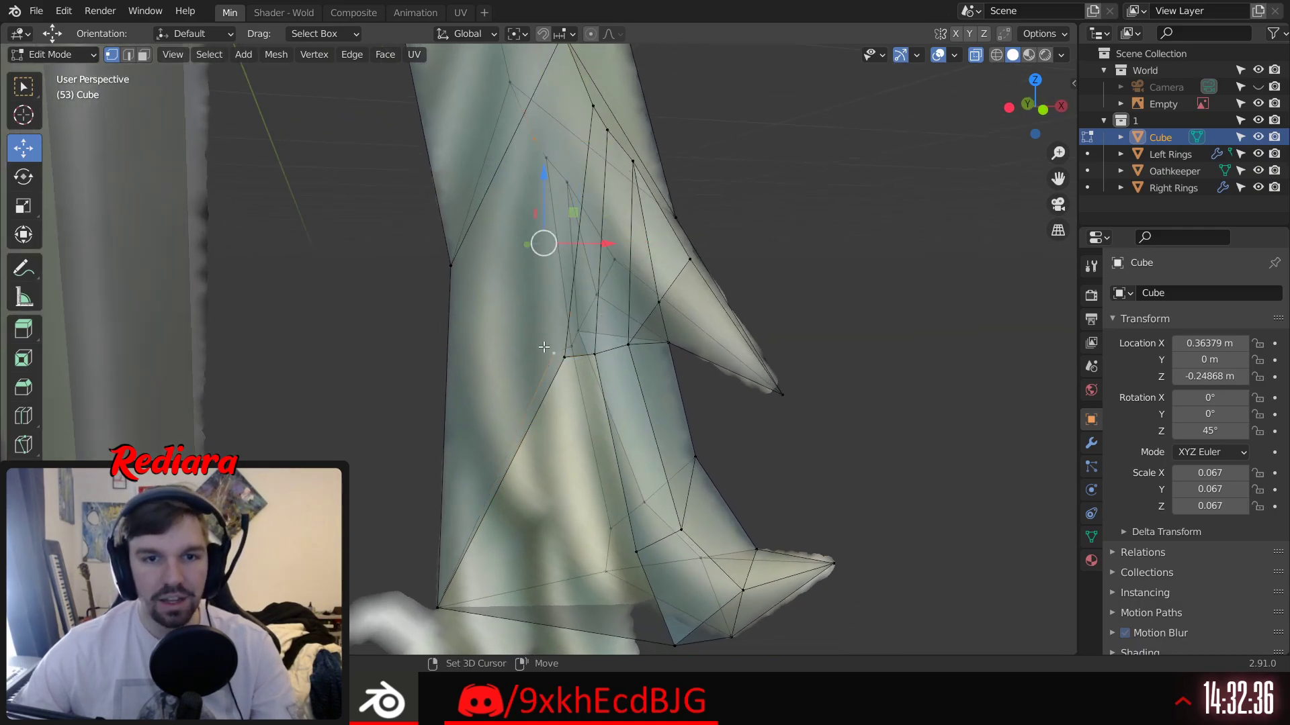
middle_click_drag(530, 310, 549, 269)
left_click(696, 153)
Step: Subdivide the short edges between the spike junction and the uppermost crease vertex on both front and back sides
left_click(1043, 111)
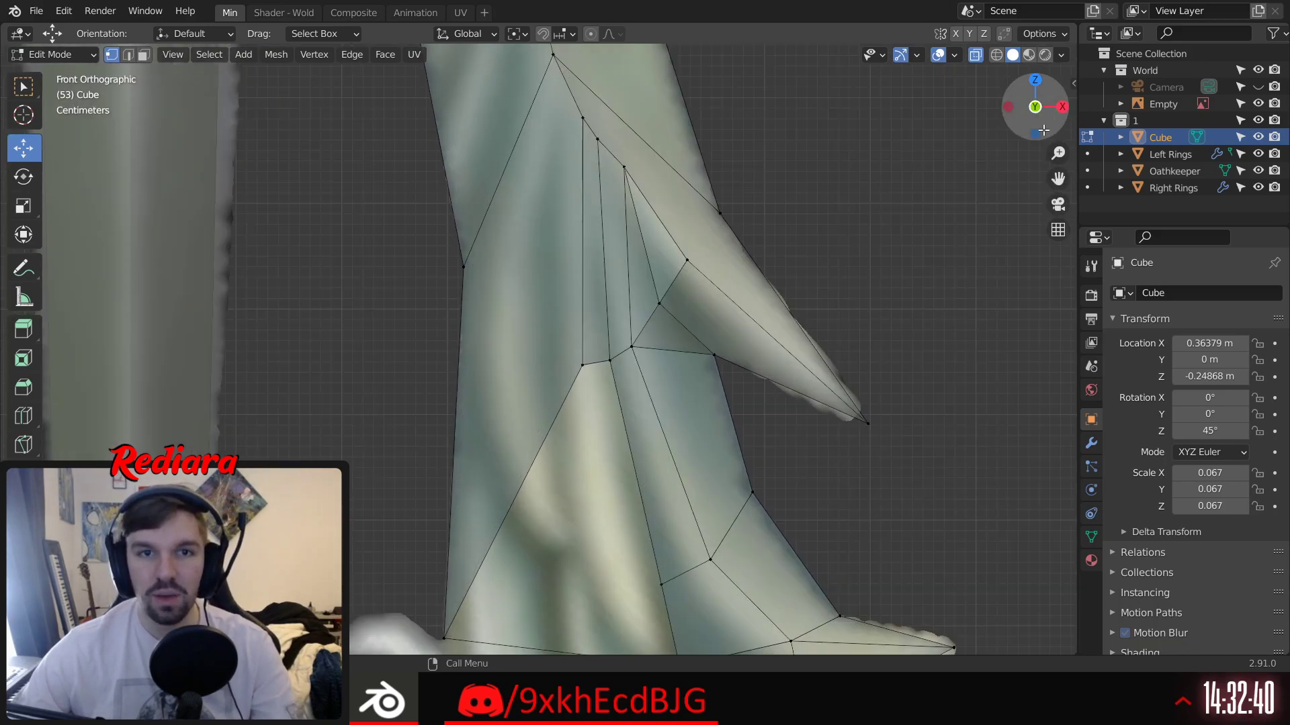
middle_click_drag(623, 149, 626, 180, "shift")
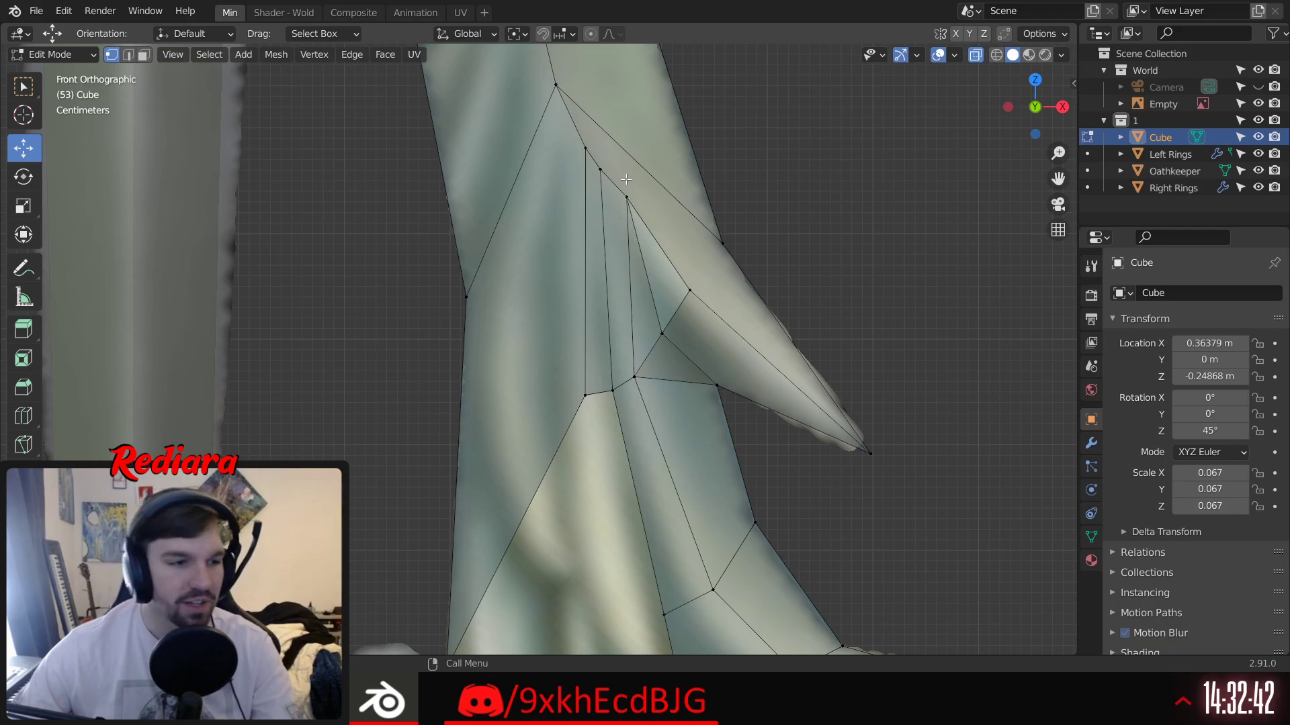
middle_click_drag(540, 58, 551, 58)
left_click(564, 80)
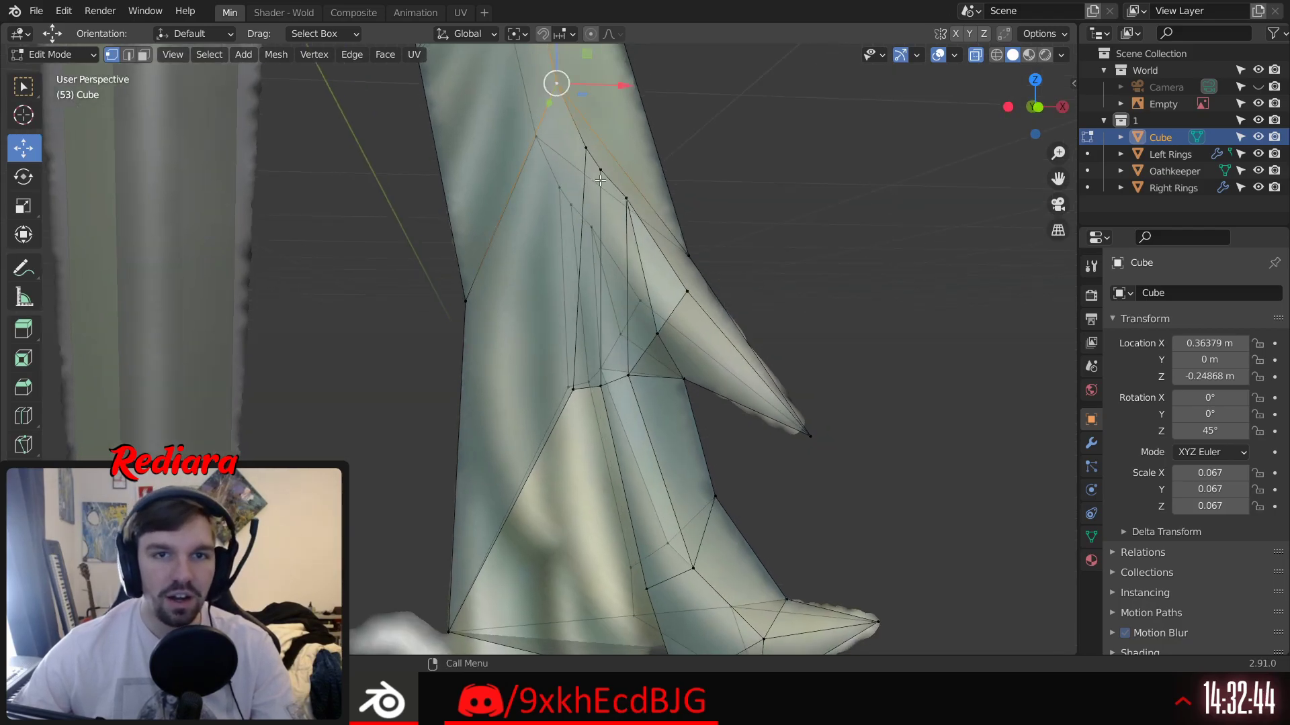
left_click(581, 148, "shift")
left_click(533, 144)
left_click(556, 189, "shift")
mouse_move(663, 89)
middle_mouse_down()
mouse_move(620, 158)
mouse_move(653, 93)
middle_mouse_up()
middle_click_drag(585, 522, 568, 318, "shift")
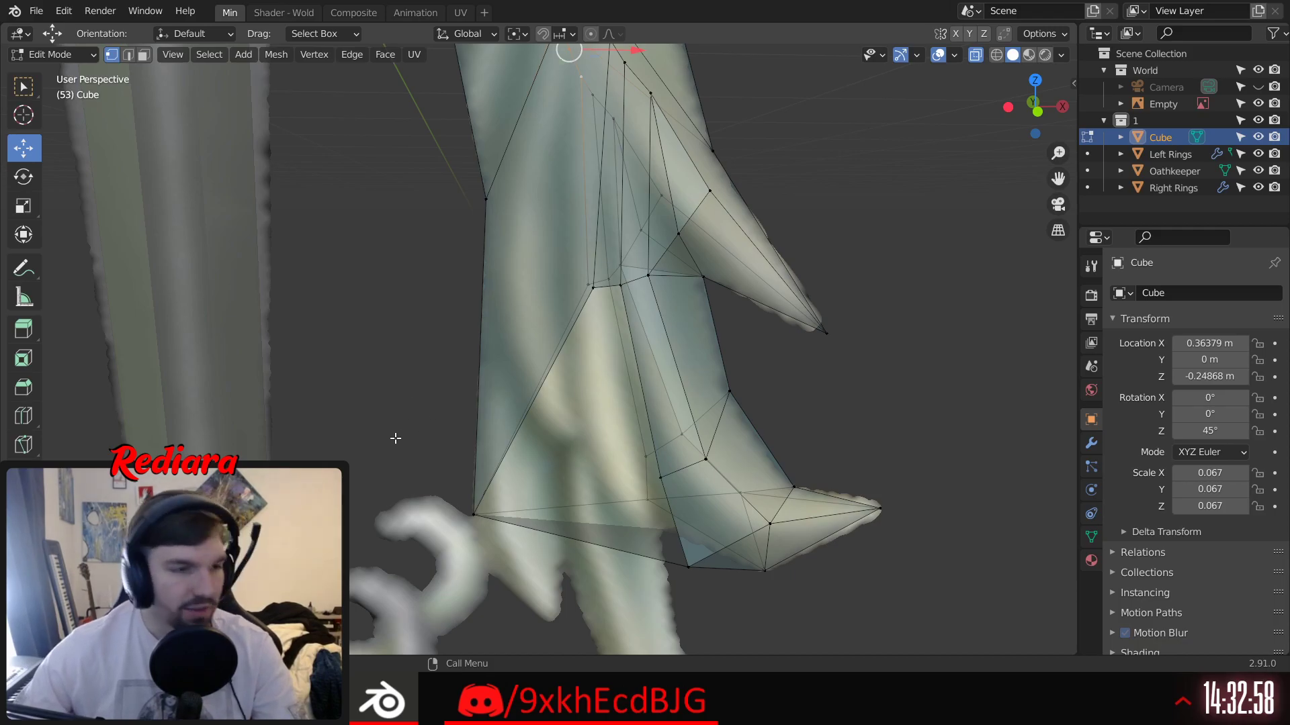
Step: Examine the edge layout around the spike junction and lower spike against the reference from front and angled views
left_click(1038, 111)
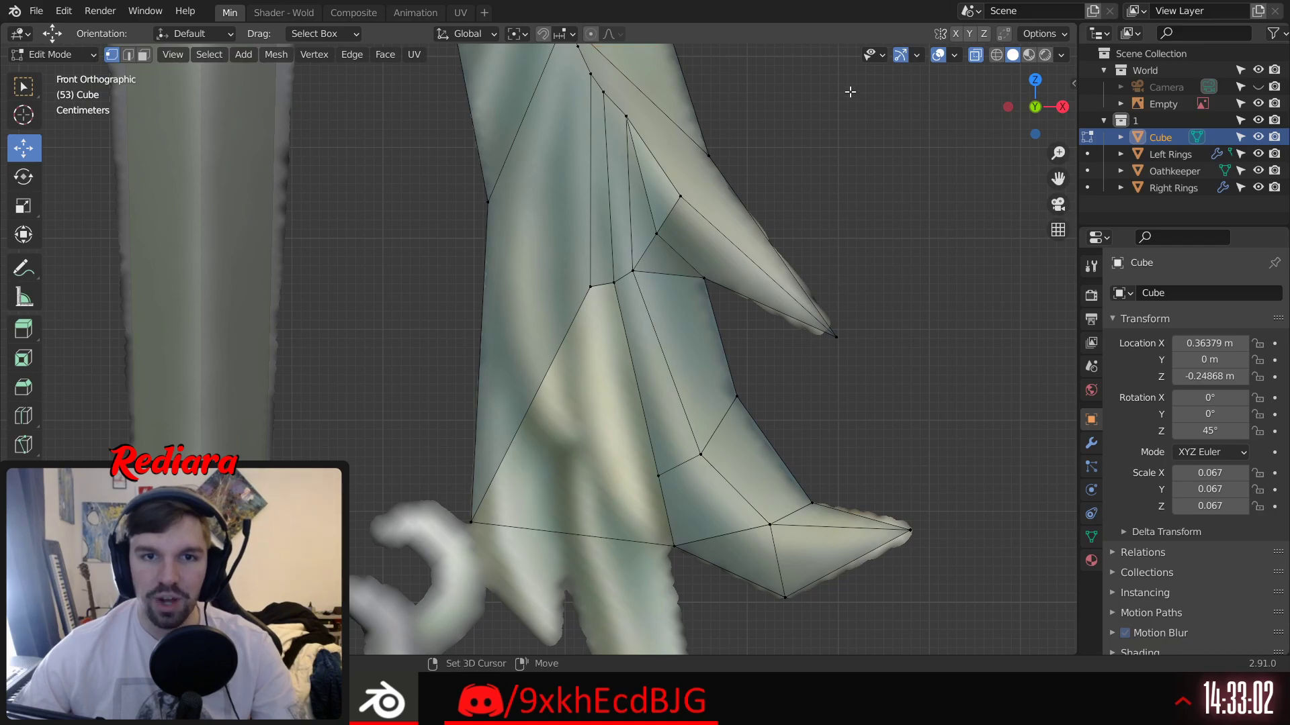
middle_click_drag(851, 167, 852, 282, "shift")
middle_click_drag(839, 337, 834, 190, "shift")
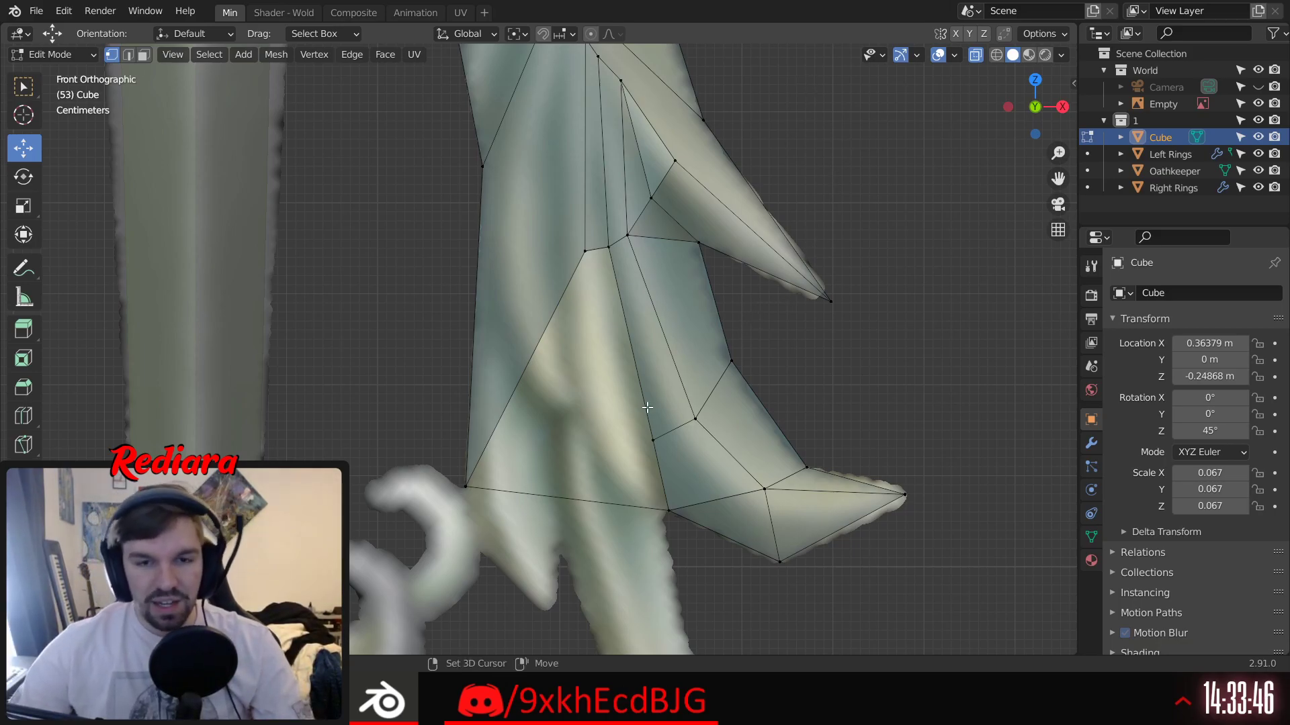
mouse_move(650, 407)
middle_mouse_down()
mouse_move(696, 436)
mouse_move(658, 430)
middle_mouse_up()
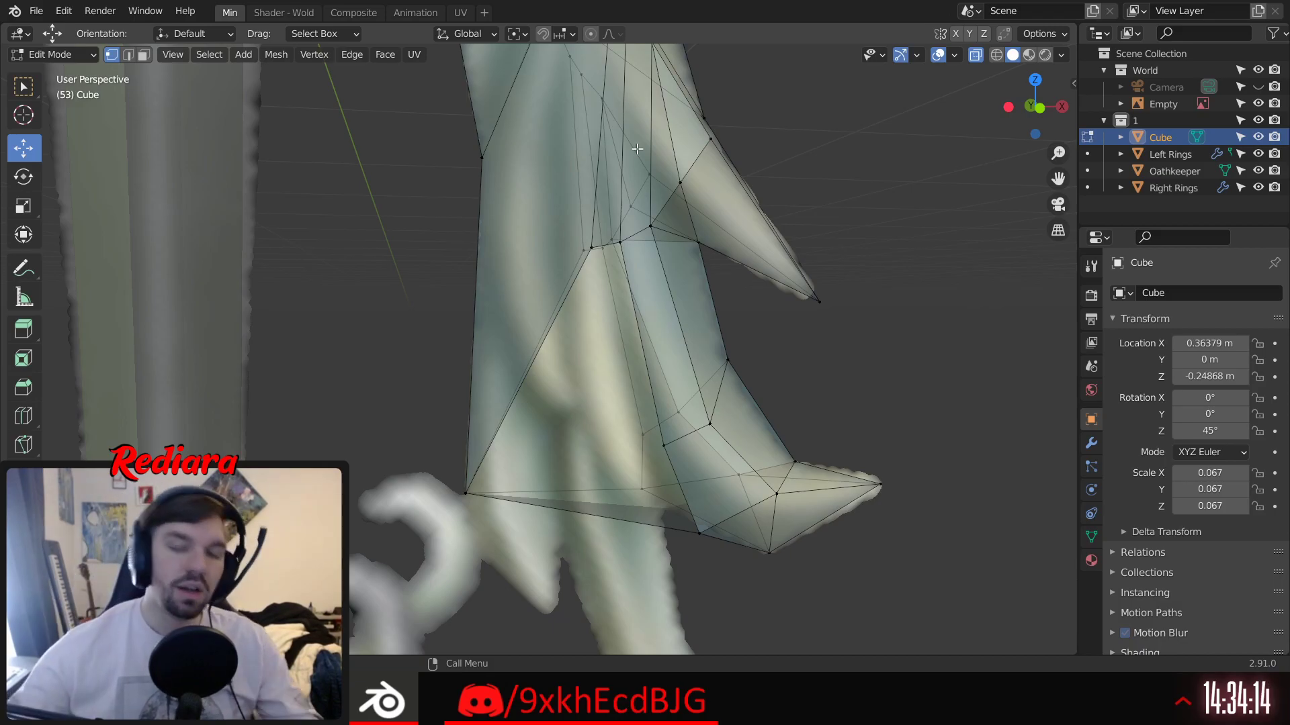
middle_click_drag(797, 234, 736, 240, "shift")
middle_click_drag(605, 288, 600, 315, "shift")
scroll(601, 313, "up", 2)
scroll(627, 365, "down", 5)
scroll(609, 365, "up", 3)
scroll(626, 415, "up", 2)
middle_click_drag(631, 423, 636, 389)
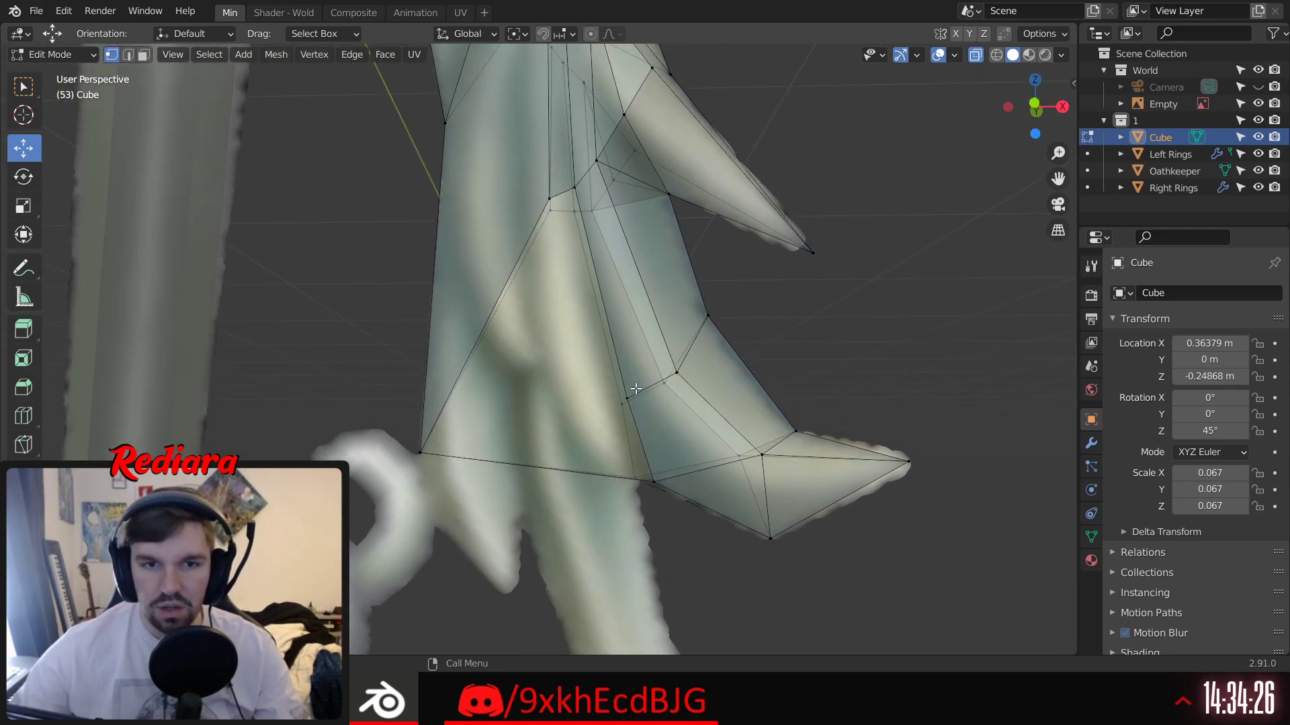
middle_click_drag(636, 388, 583, 256)
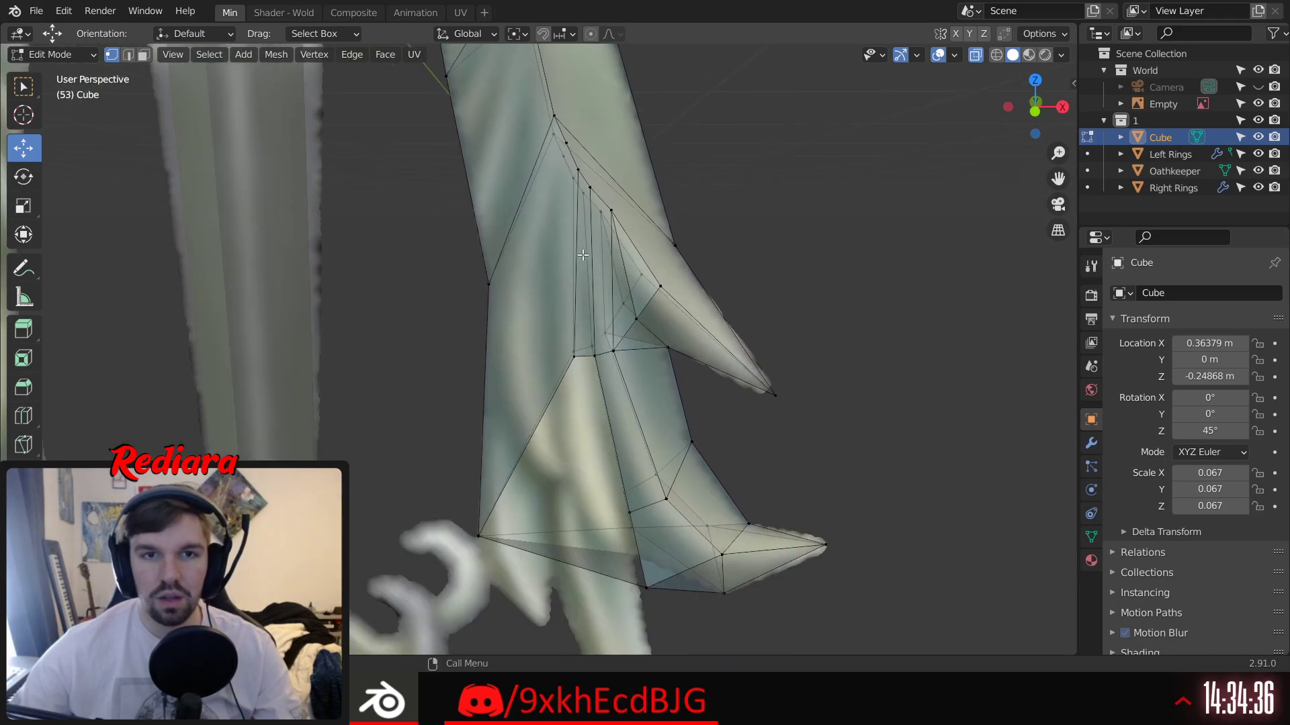
scroll(597, 323, "up", 3)
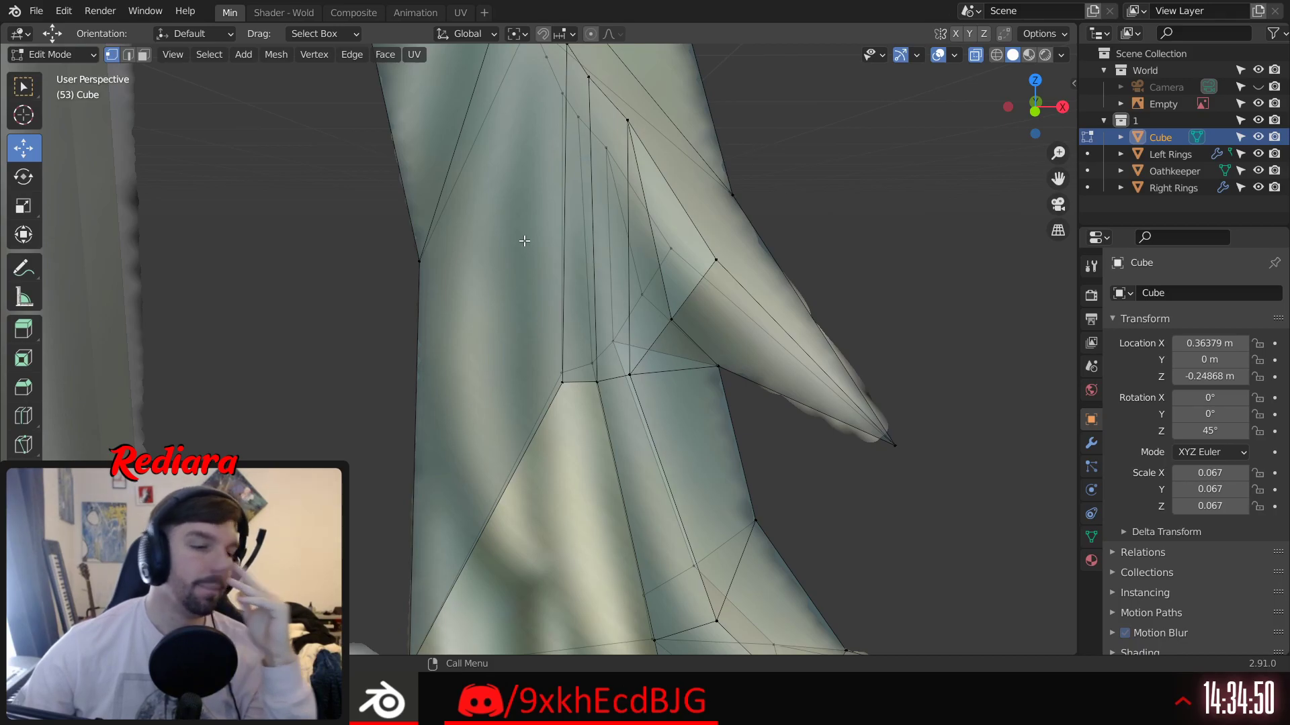
left_click(1036, 111)
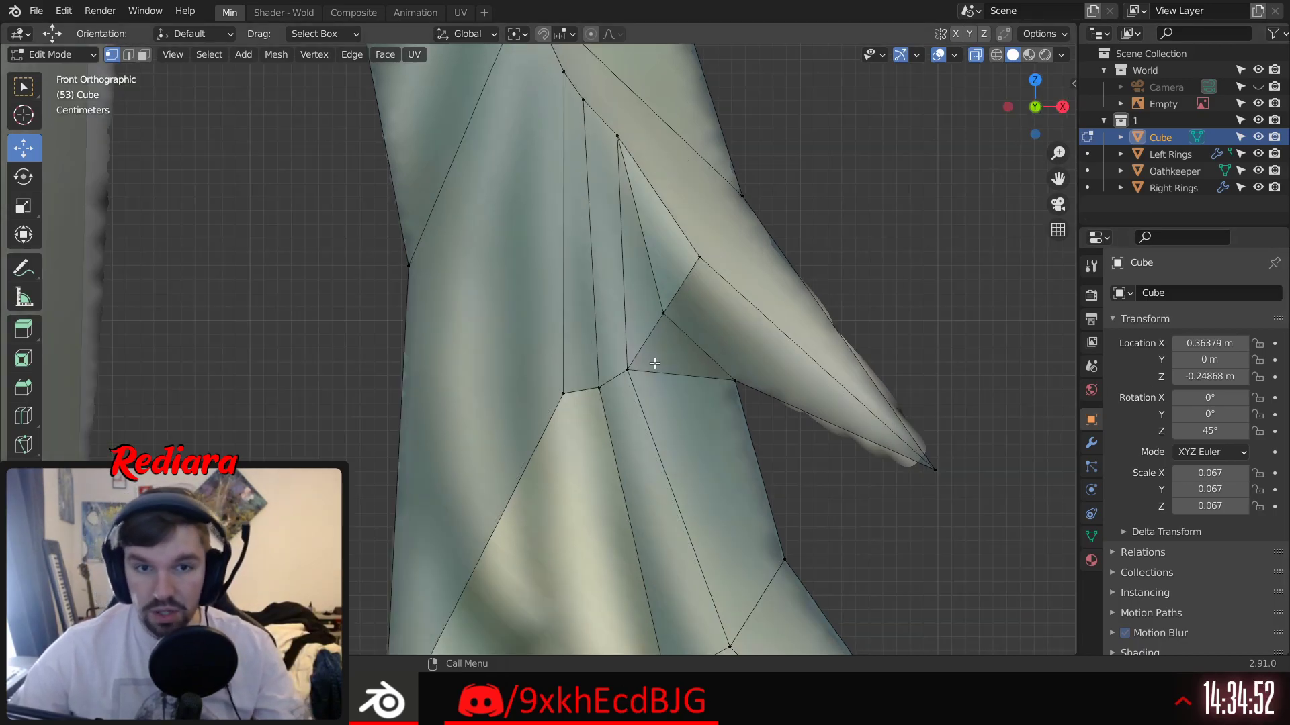
scroll(655, 363, "down", 2)
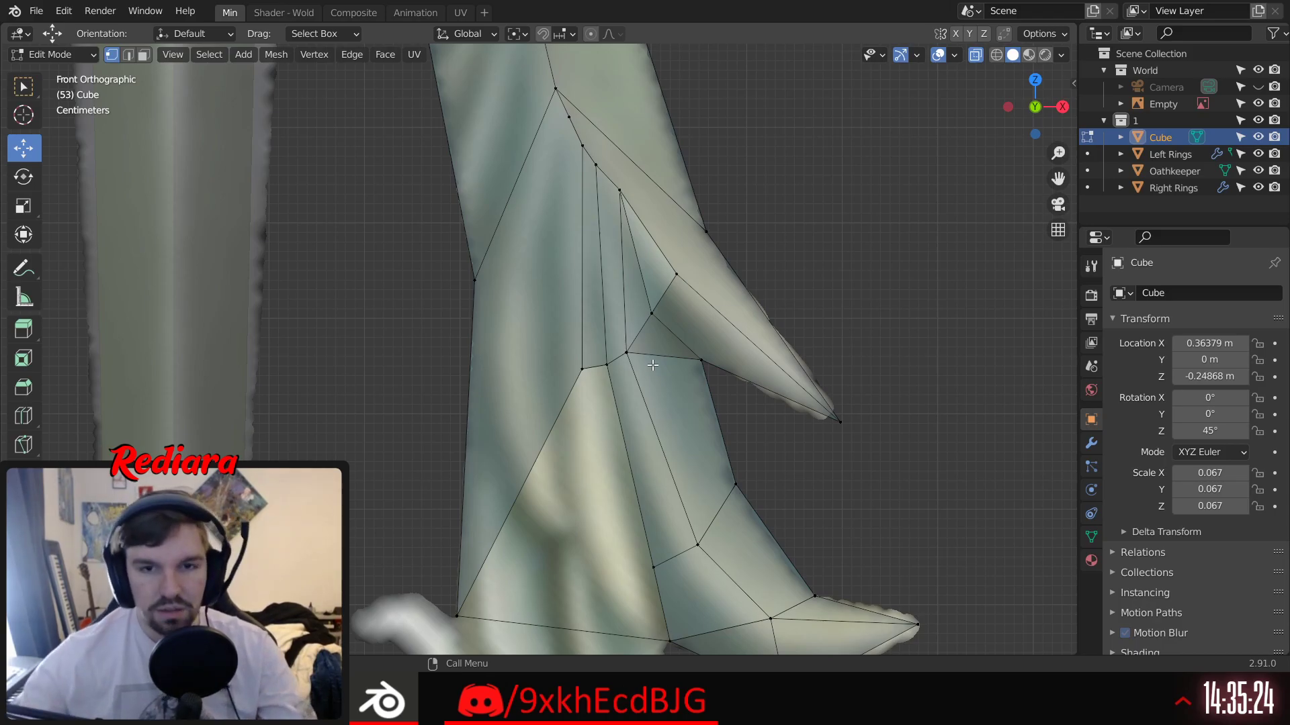
middle_click_drag(622, 186, 616, 225, "shift")
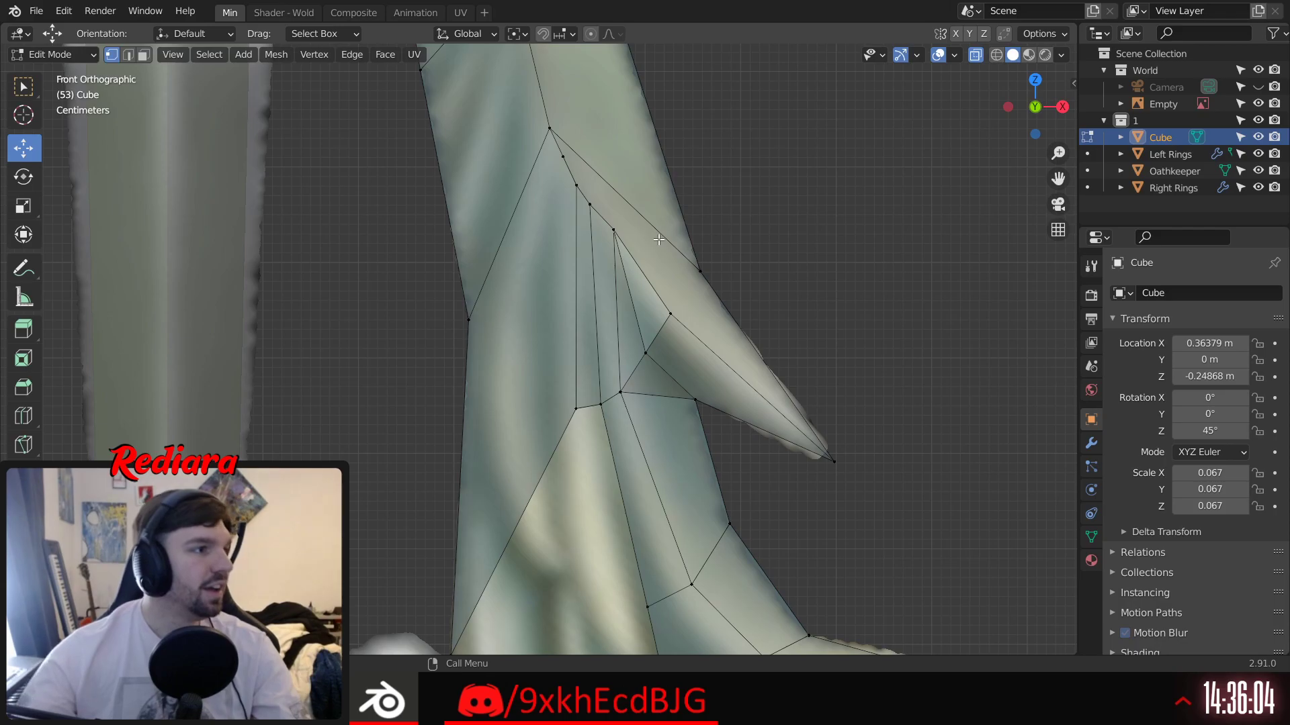
Step: Subdivide the bottom edge between the left corner and the lower spike's base on both front and back sides
middle_click_drag(693, 289, 724, 238, "shift")
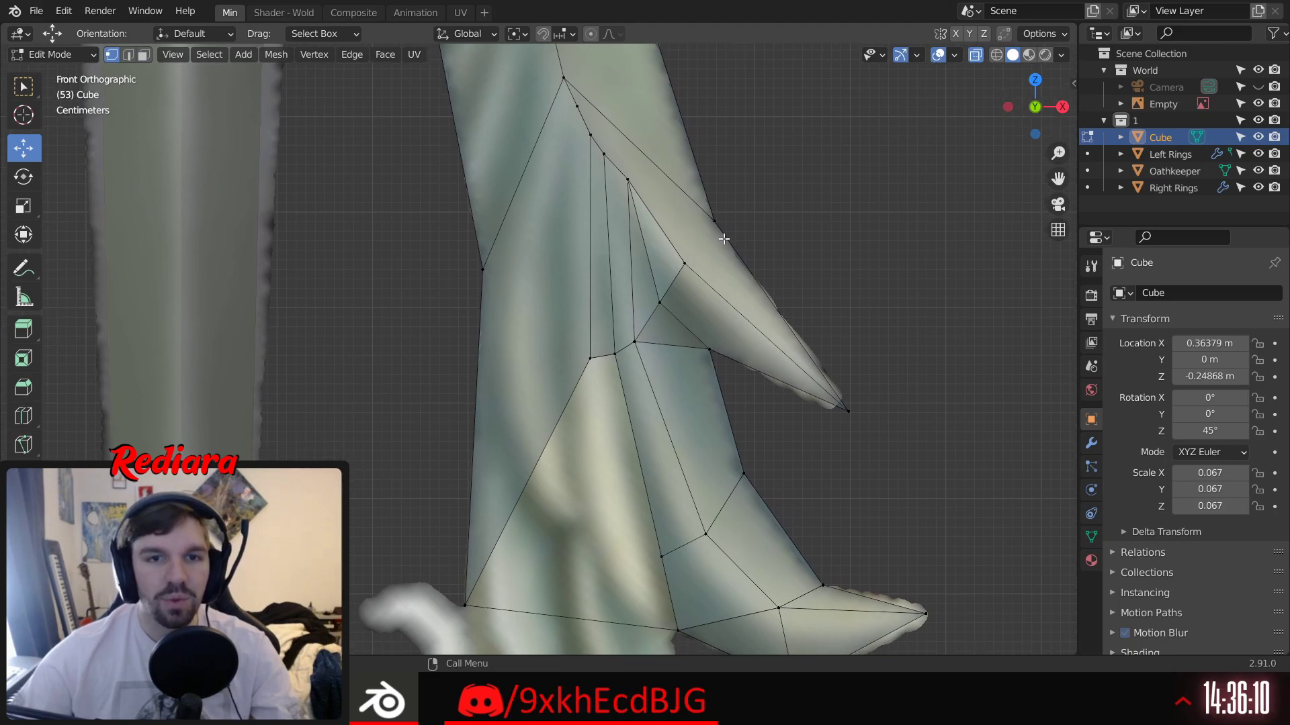
middle_click_drag(708, 409, 712, 316, "shift")
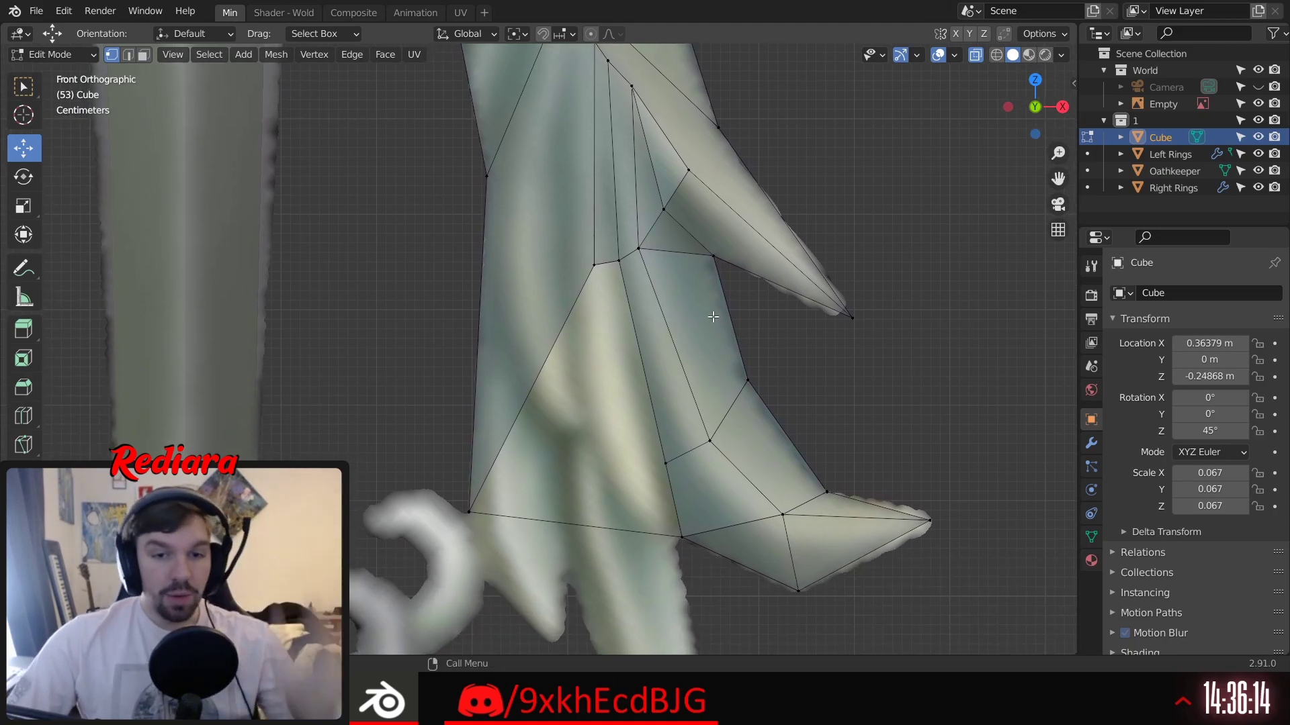
middle_click_drag(713, 316, 617, 452)
left_click(468, 358)
left_click(702, 425, "shift")
left_click(508, 355)
left_click(657, 334, "shift")
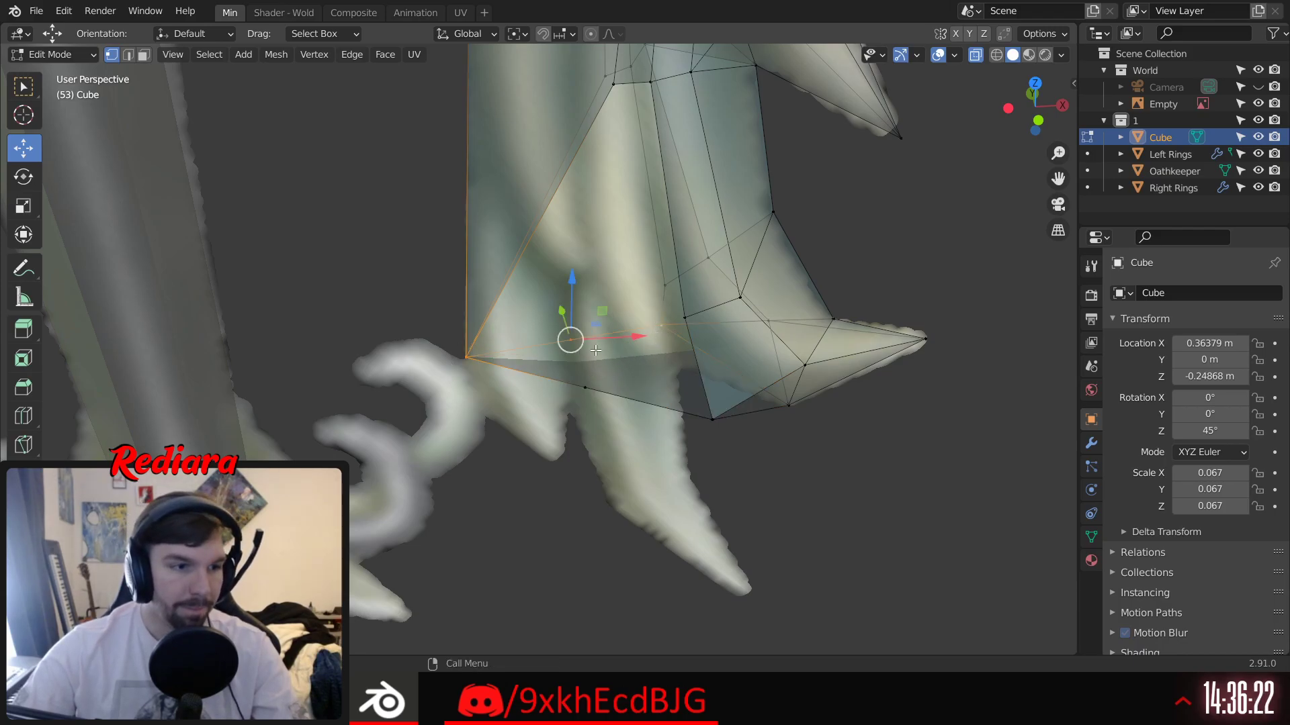
middle_click_drag(655, 434, 641, 386)
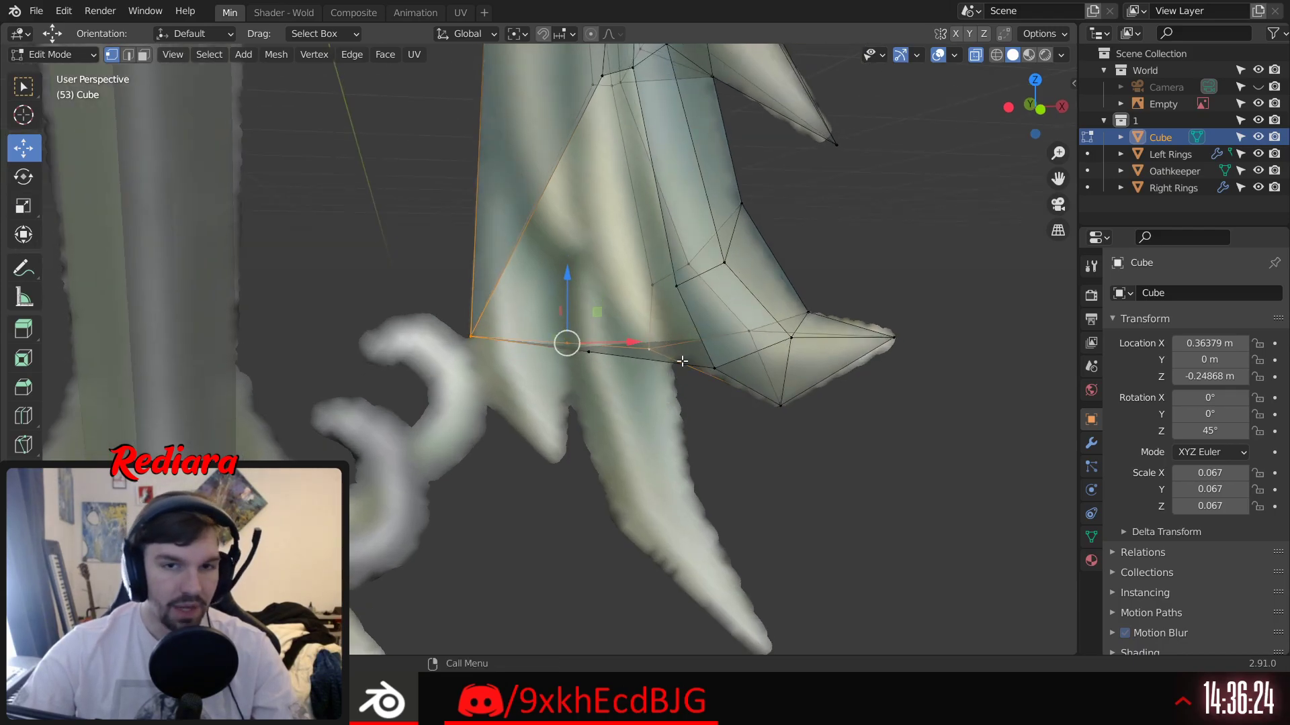
Step: Move the leftmost vertices of the short crease below the spike junction left along X to match the reference's fold
middle_click_drag(631, 190, 581, 283, "shift")
middle_click_drag(551, 159, 548, 193)
left_click(548, 193)
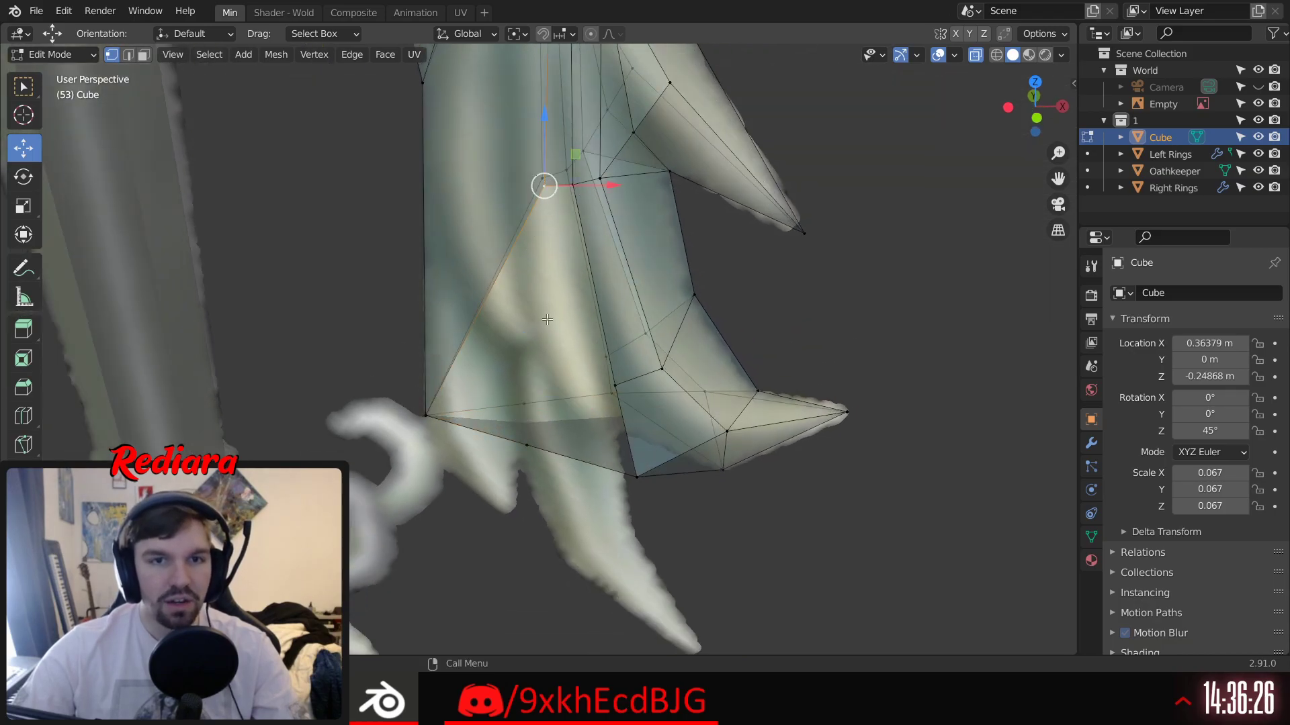
middle_click_drag(550, 352, 548, 300, "shift")
middle_click_drag(544, 247, 540, 331, "shift")
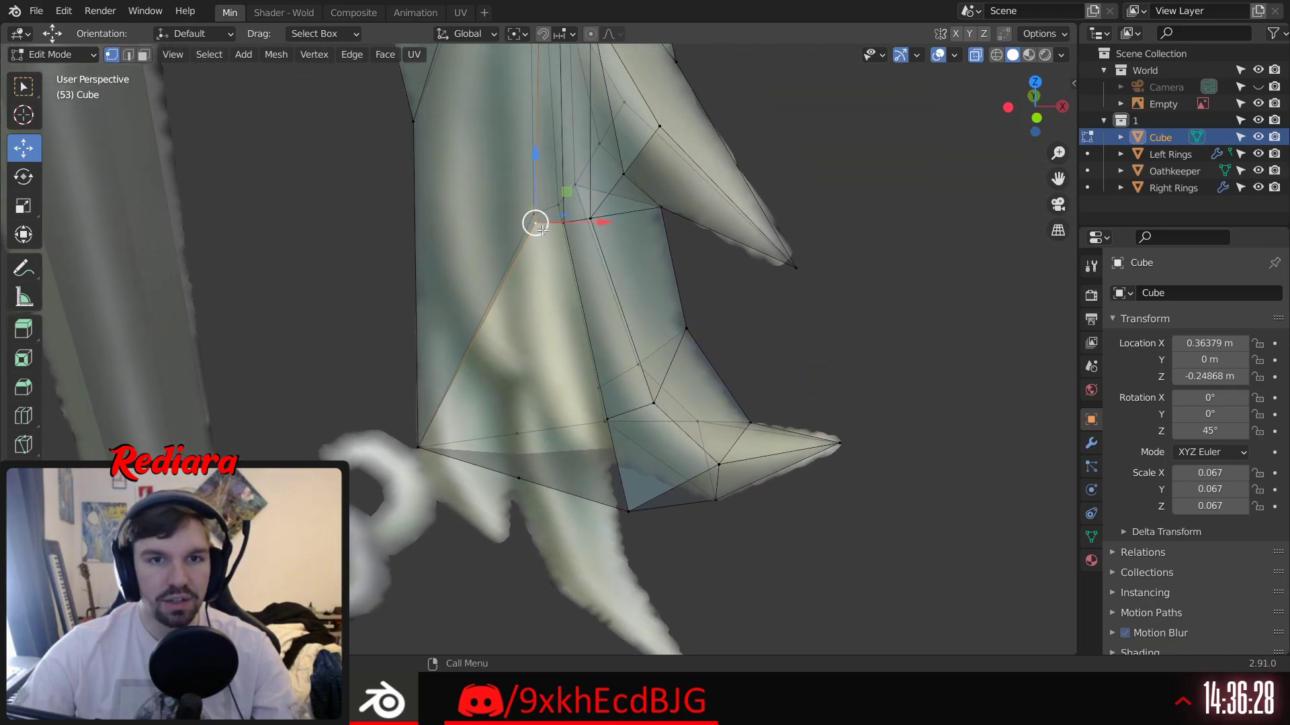
left_click(1037, 118)
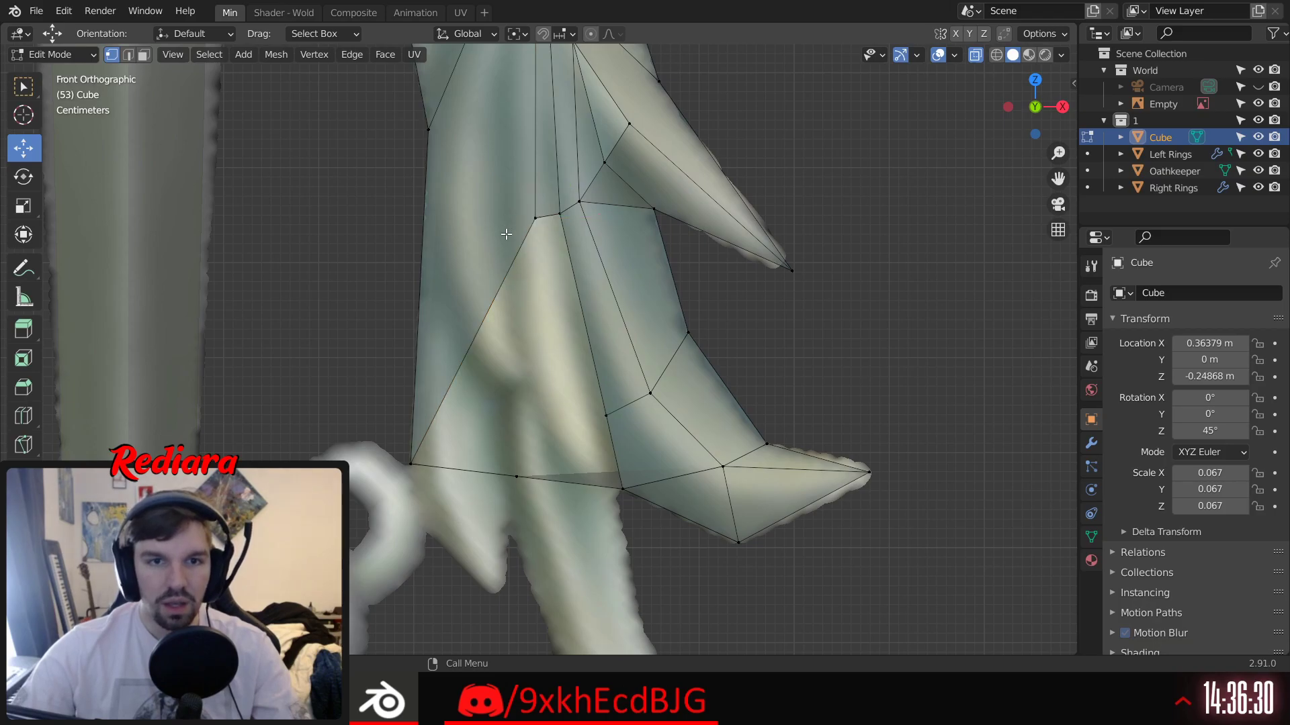
middle_click_drag(548, 239, 578, 301, "shift")
left_click_drag(633, 282, 595, 281)
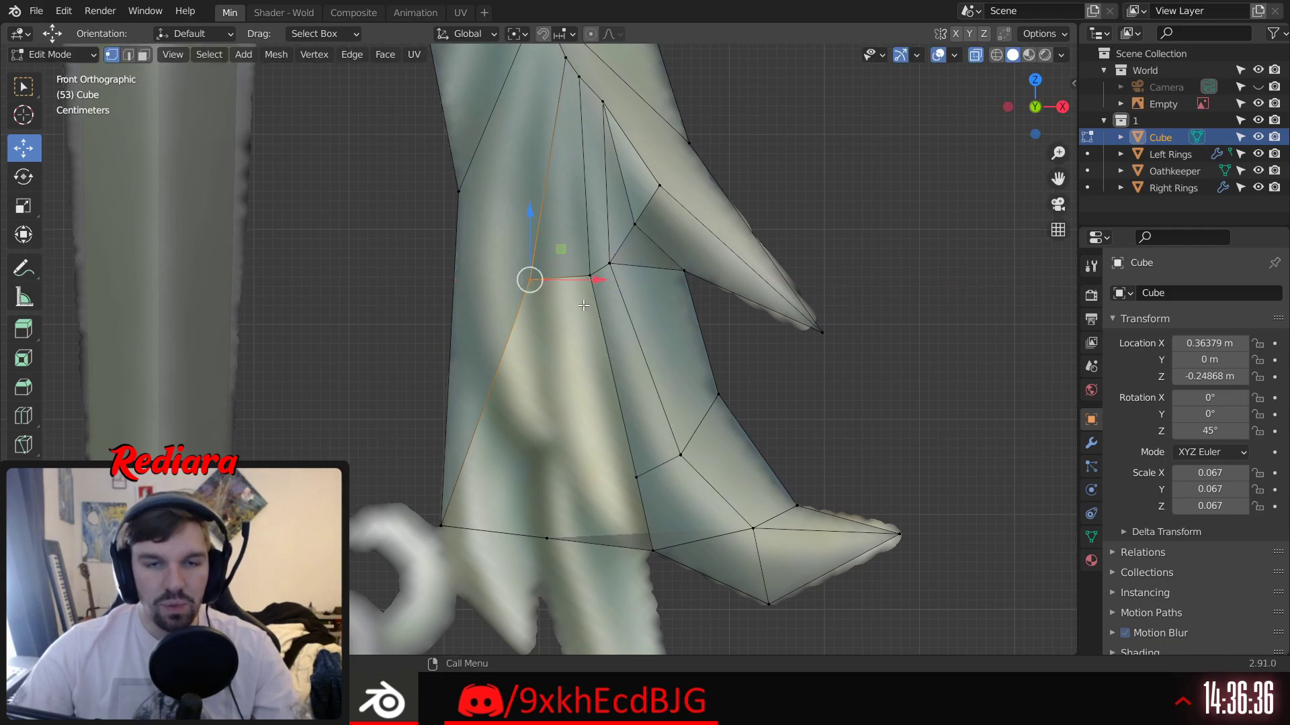
Step: Try to connect the crease's left vertex to the bottom edge's midpoint vertex with a new edge
left_click(578, 351)
middle_click_drag(578, 350, 566, 403)
left_click(531, 283)
left_click(559, 508)
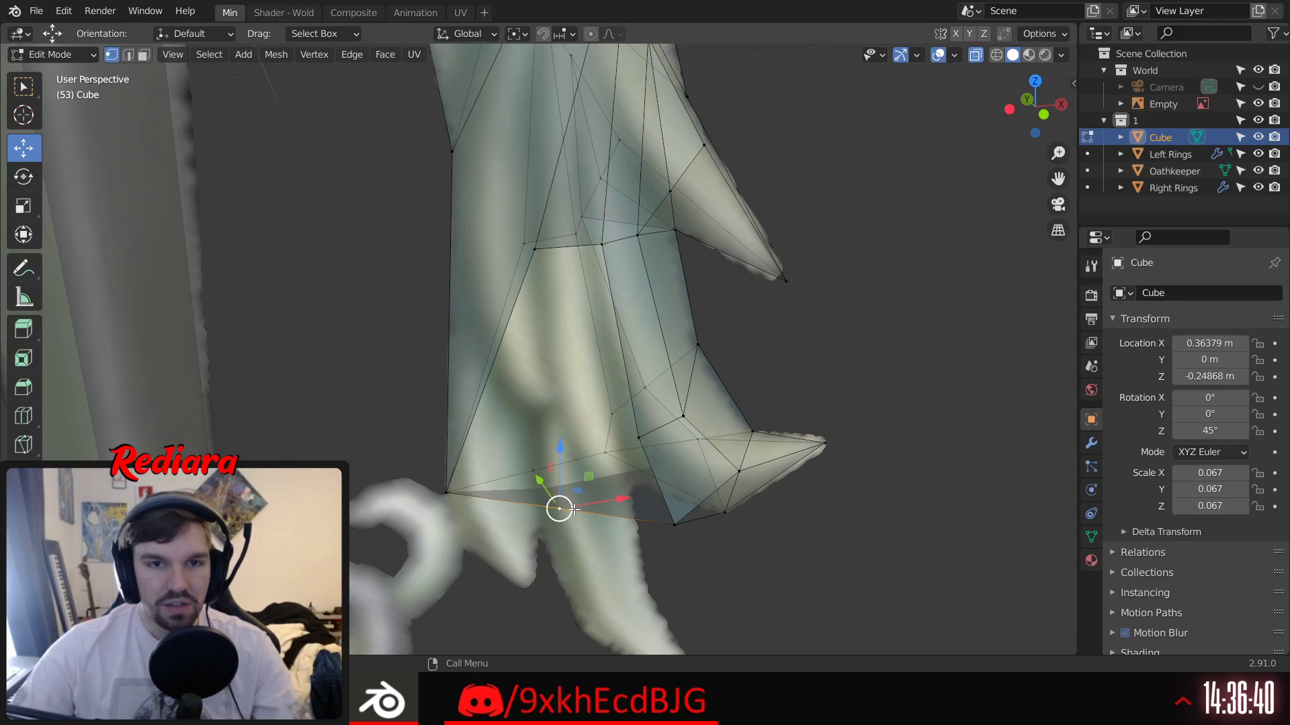
left_click(577, 394)
middle_click_drag(575, 377, 529, 345)
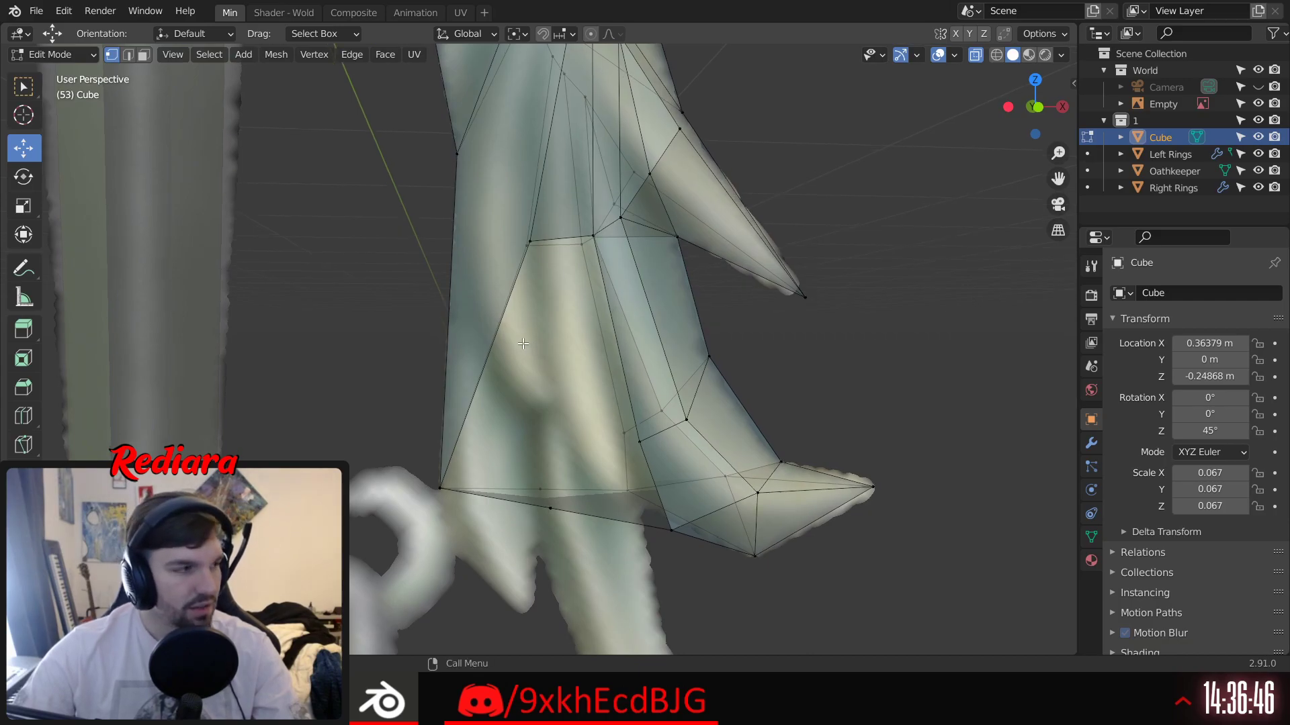
left_click(550, 243)
left_click(553, 505, "shift")
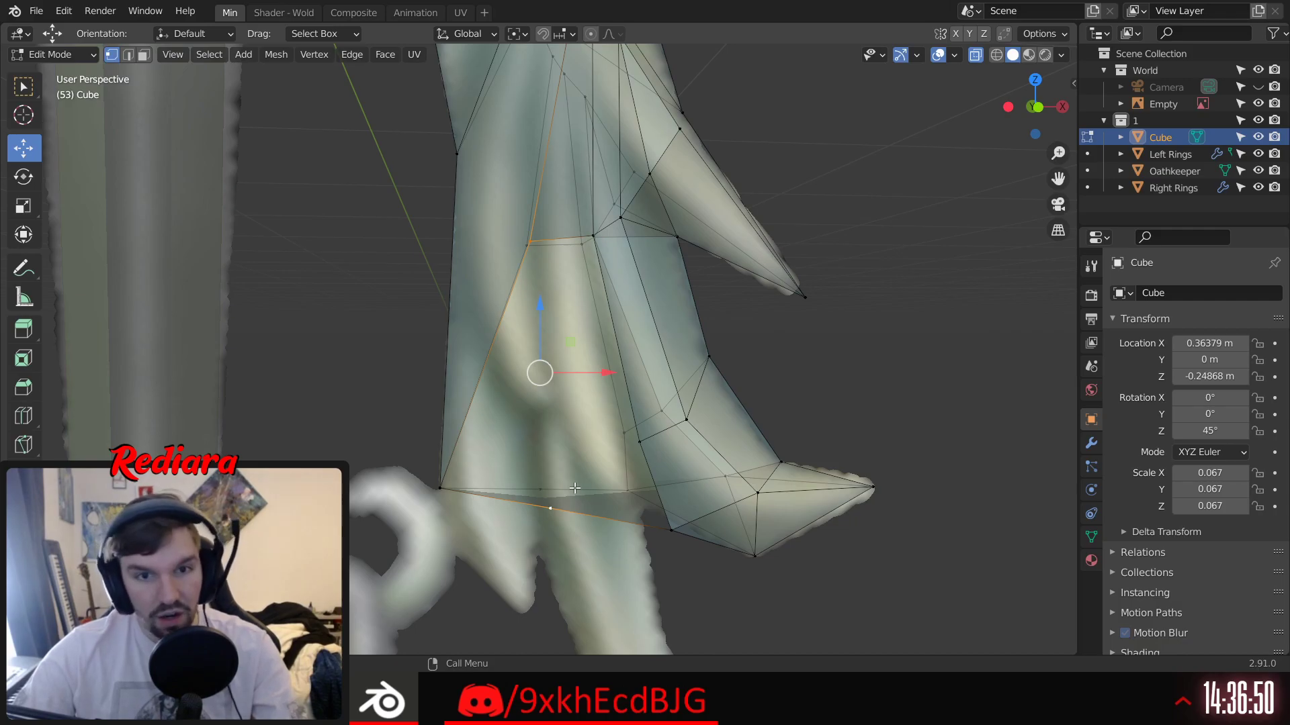
key("j")
middle_click_drag(597, 487, 634, 368)
left_click(579, 312)
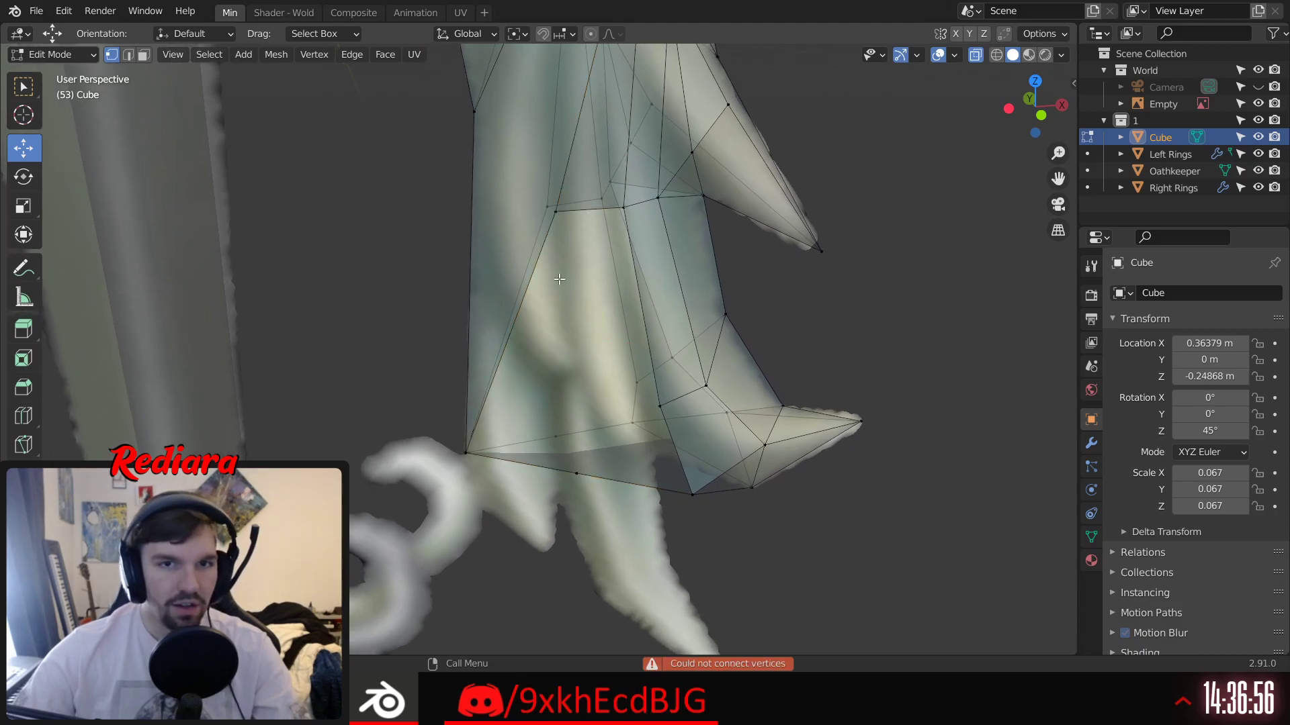
Step: Extrude the crease's left vertices straight down along Z to just above the bottom edge
left_click(558, 213)
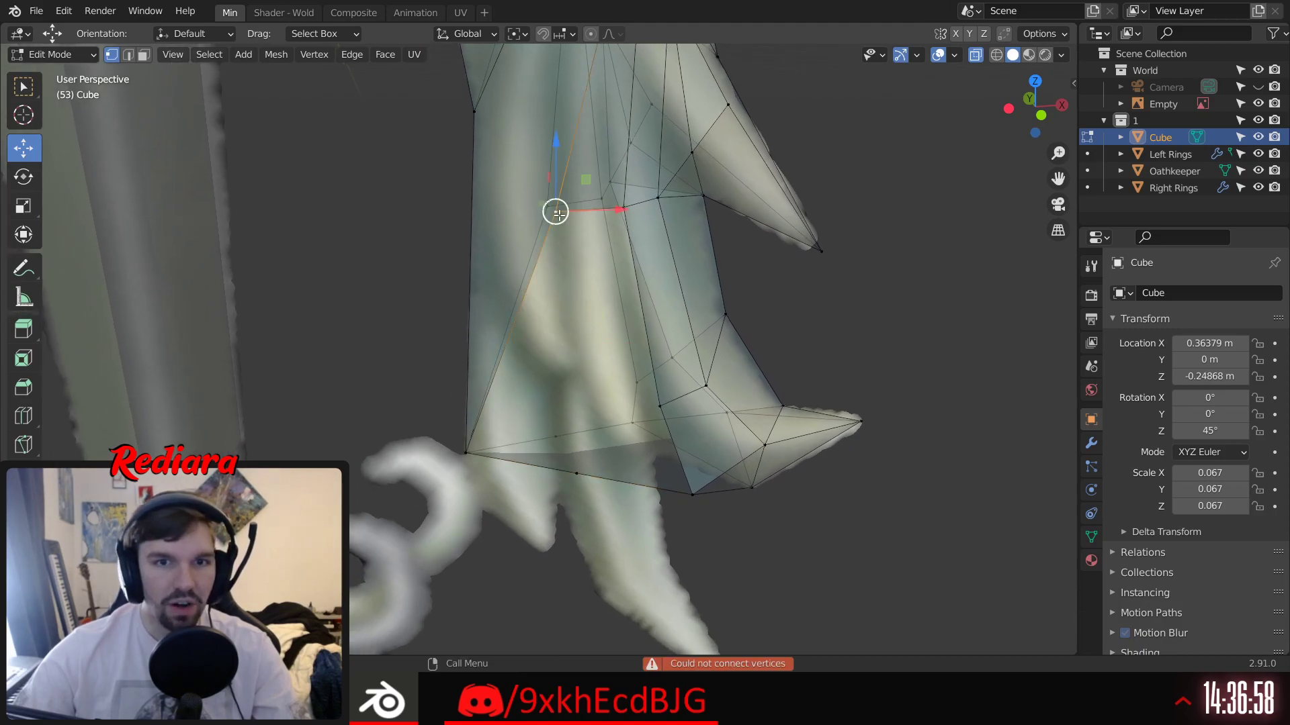
middle_click_drag(559, 212, 543, 294)
left_click(1035, 113)
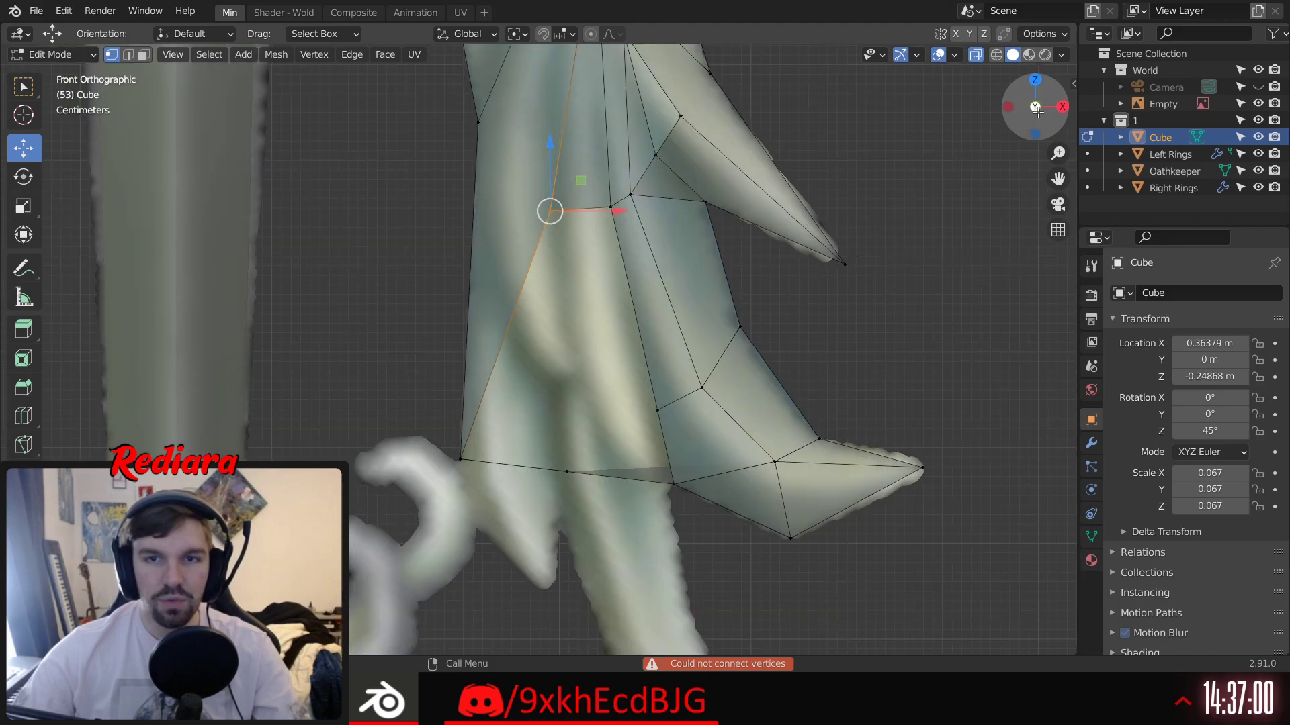
left_click(23, 329)
left_click_drag(493, 236, 415, 274)
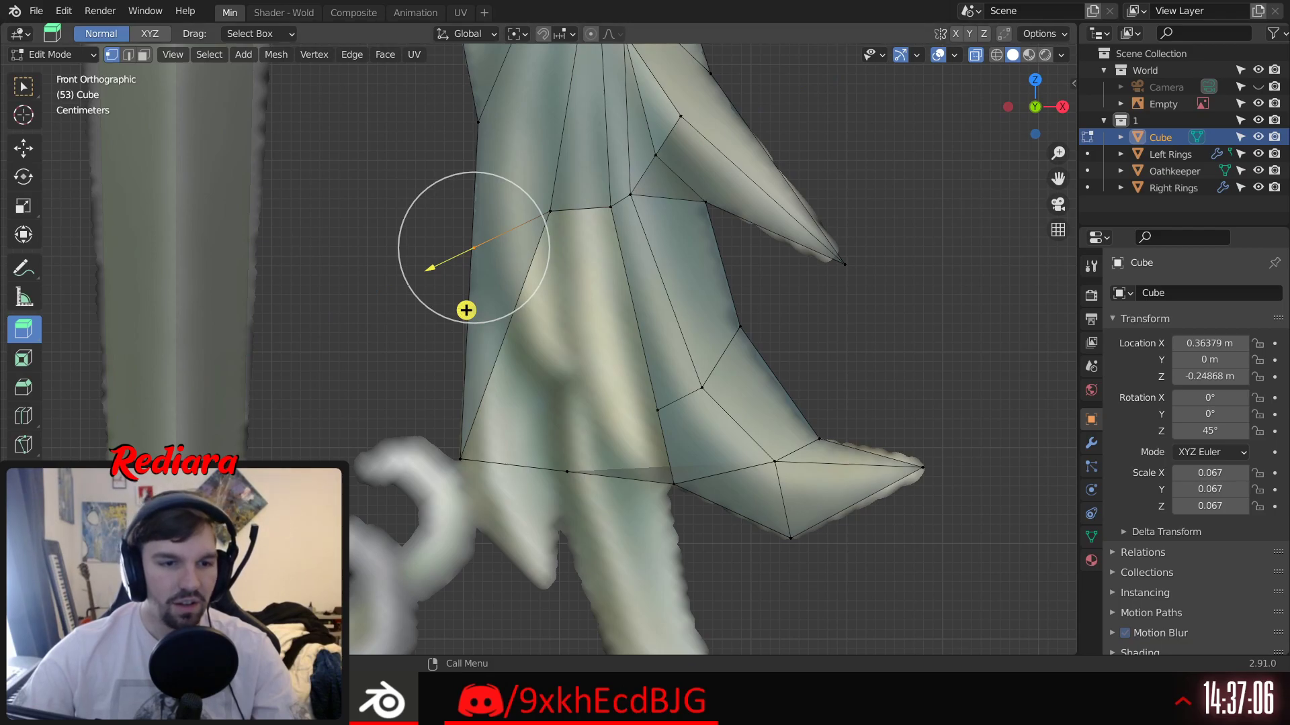
left_click_drag(466, 310, 554, 190)
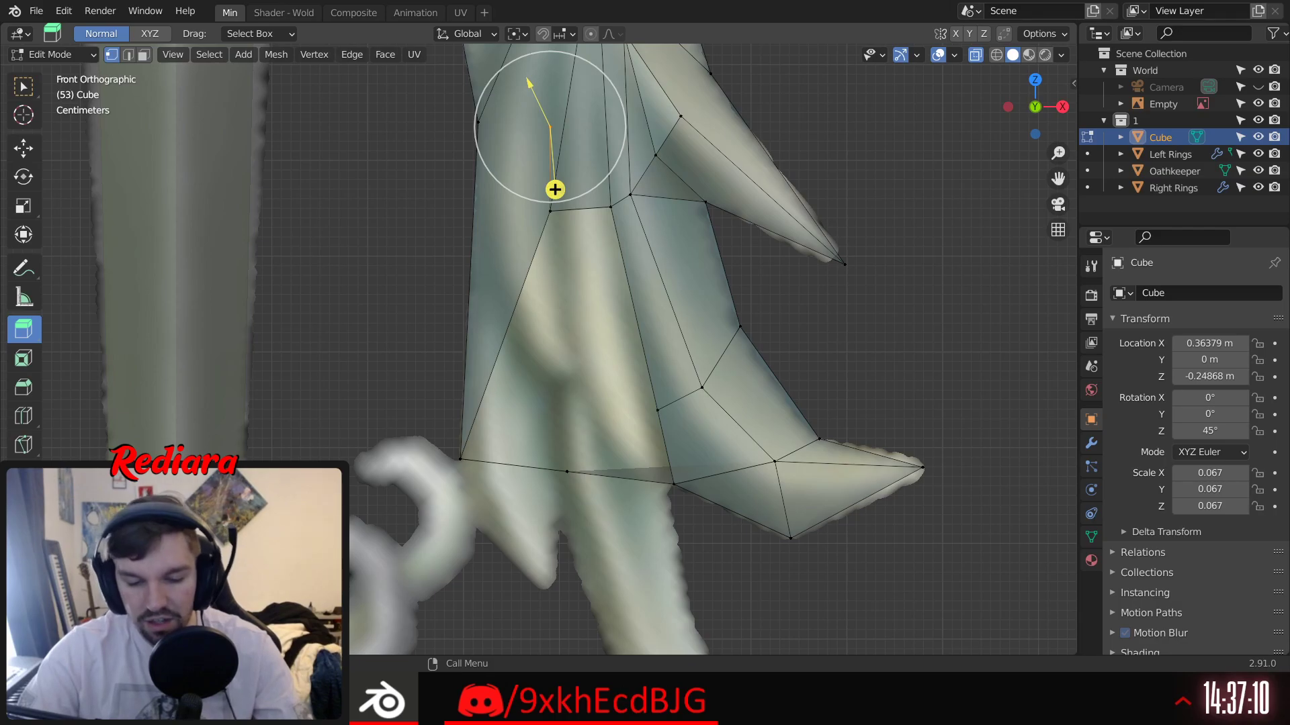
key("Return")
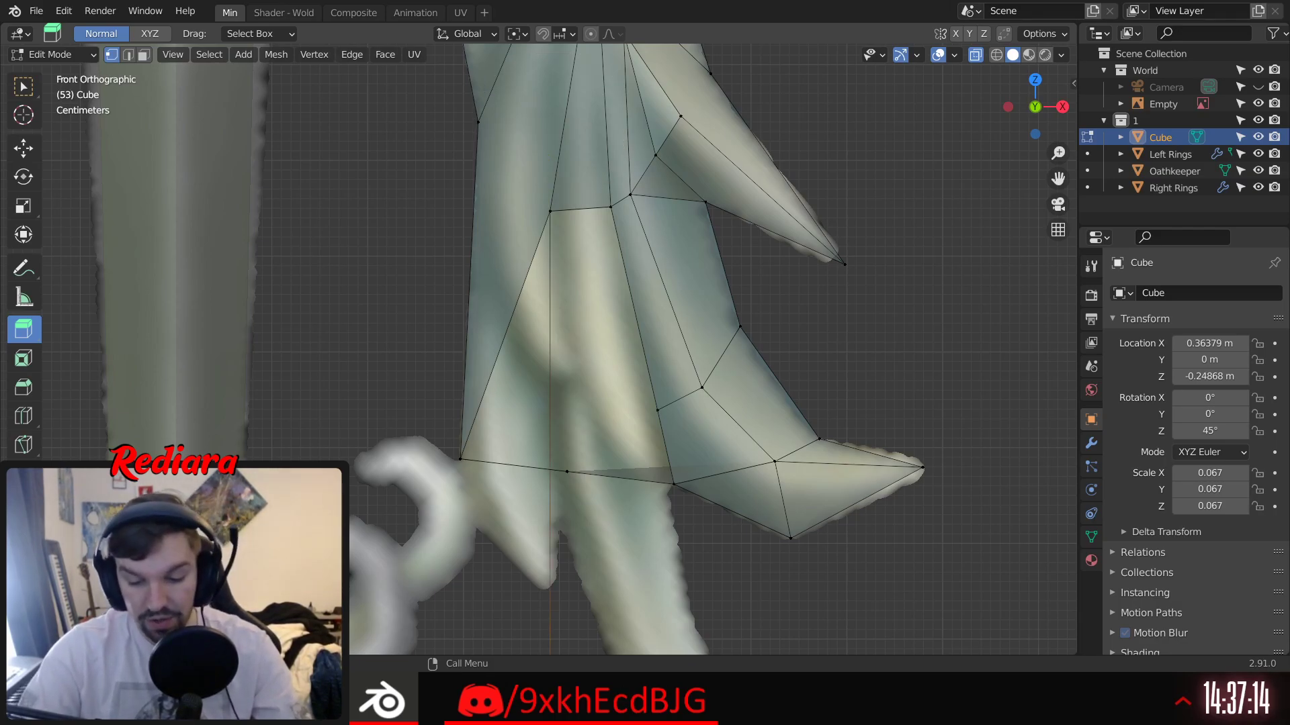
key("g")
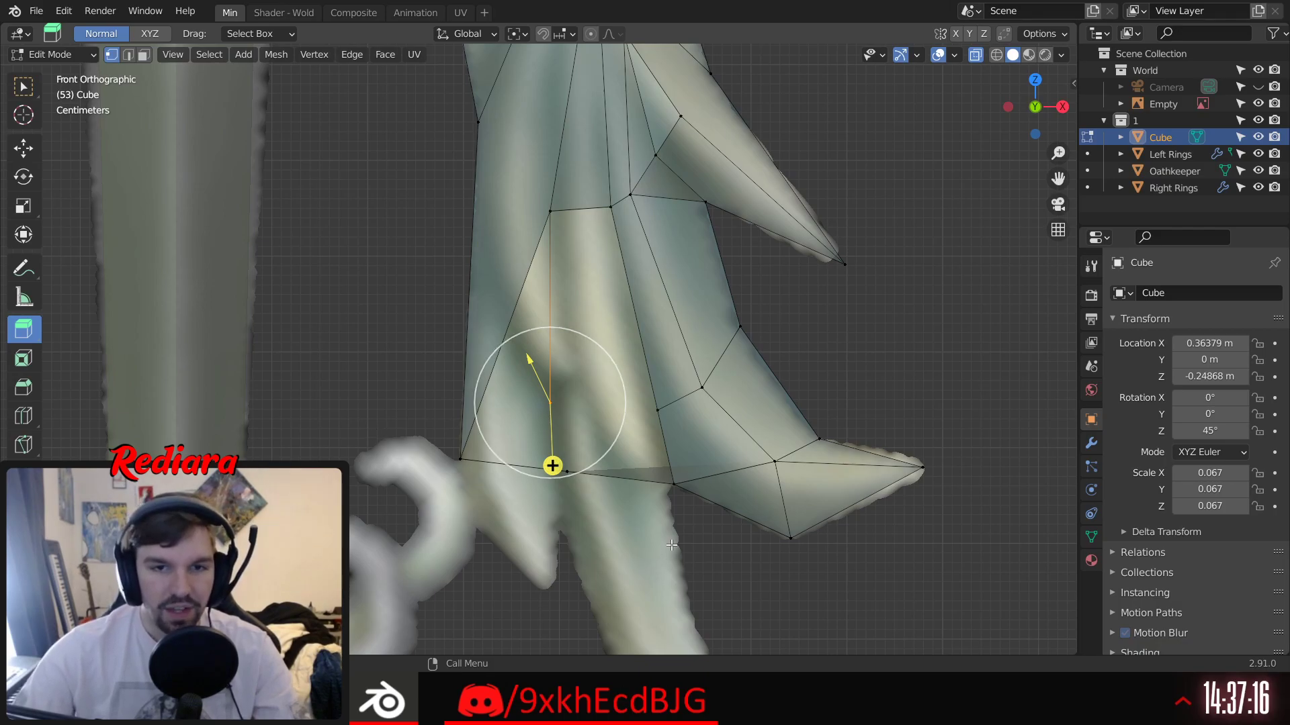
Step: Shift the extruded vertices and the bottom edge's midpoint vertices along X to follow the fold in the reference
left_click(23, 147)
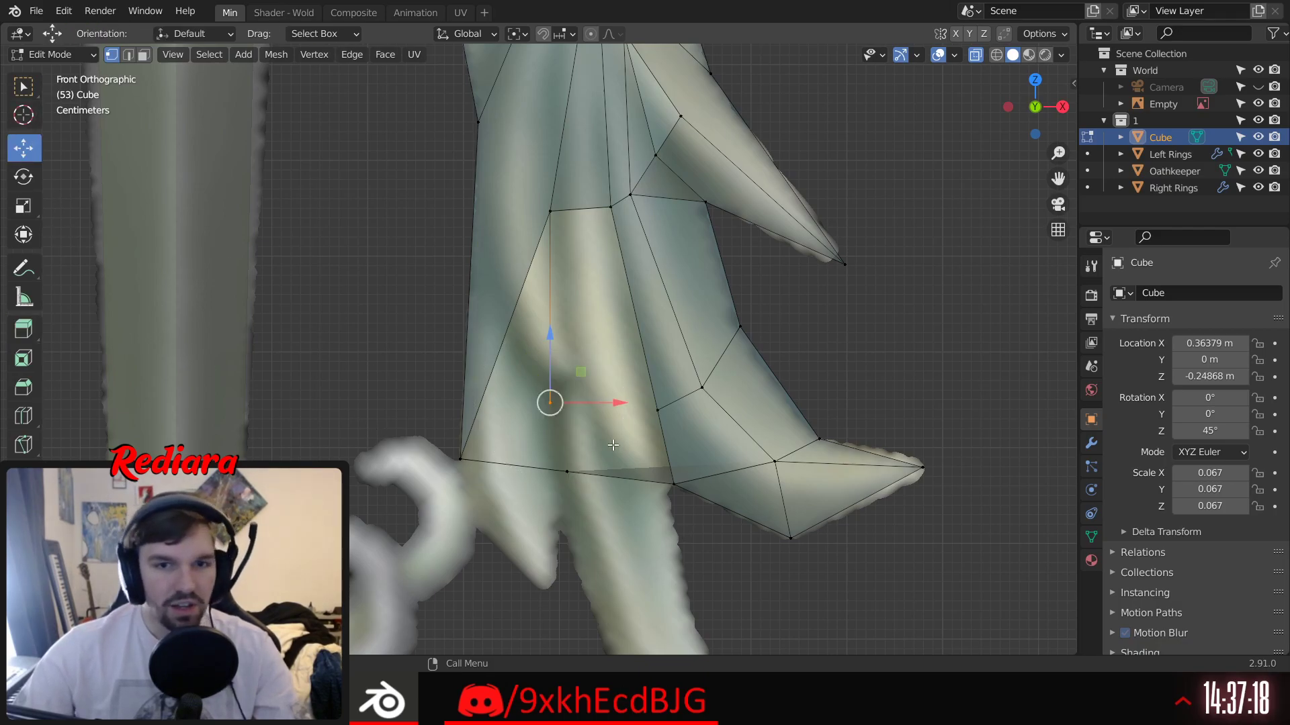
left_click_drag(616, 402, 652, 408)
mouse_move(579, 476)
middle_mouse_down()
mouse_move(599, 471)
mouse_move(575, 469)
middle_mouse_up()
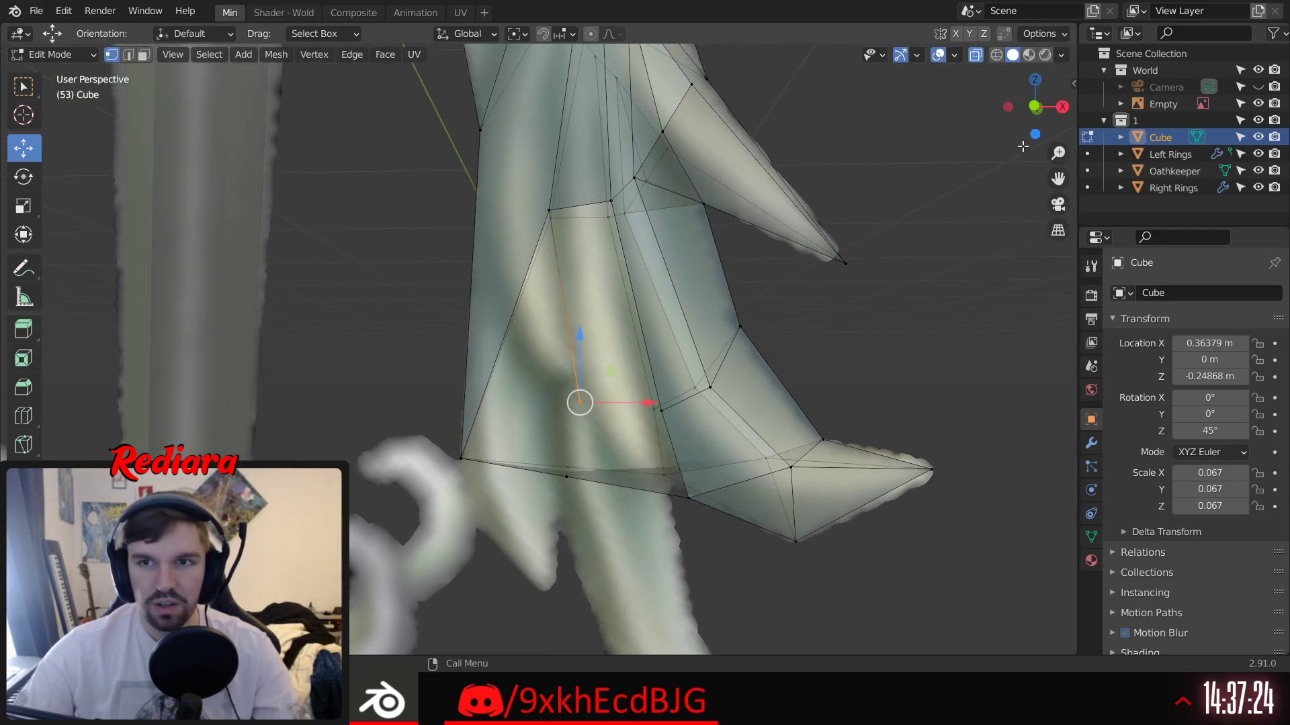
left_click(1035, 106)
middle_click_drag(606, 157, 616, 292, "shift")
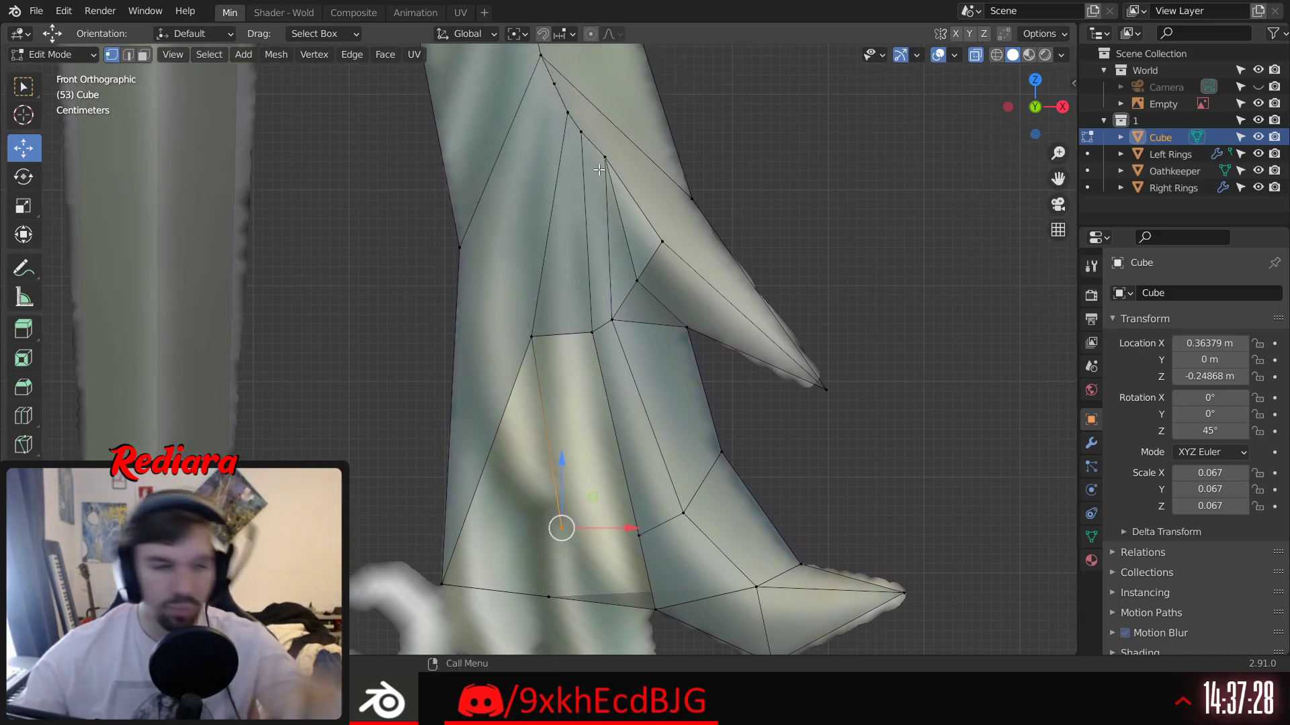
middle_click_drag(561, 528, 535, 446, "shift")
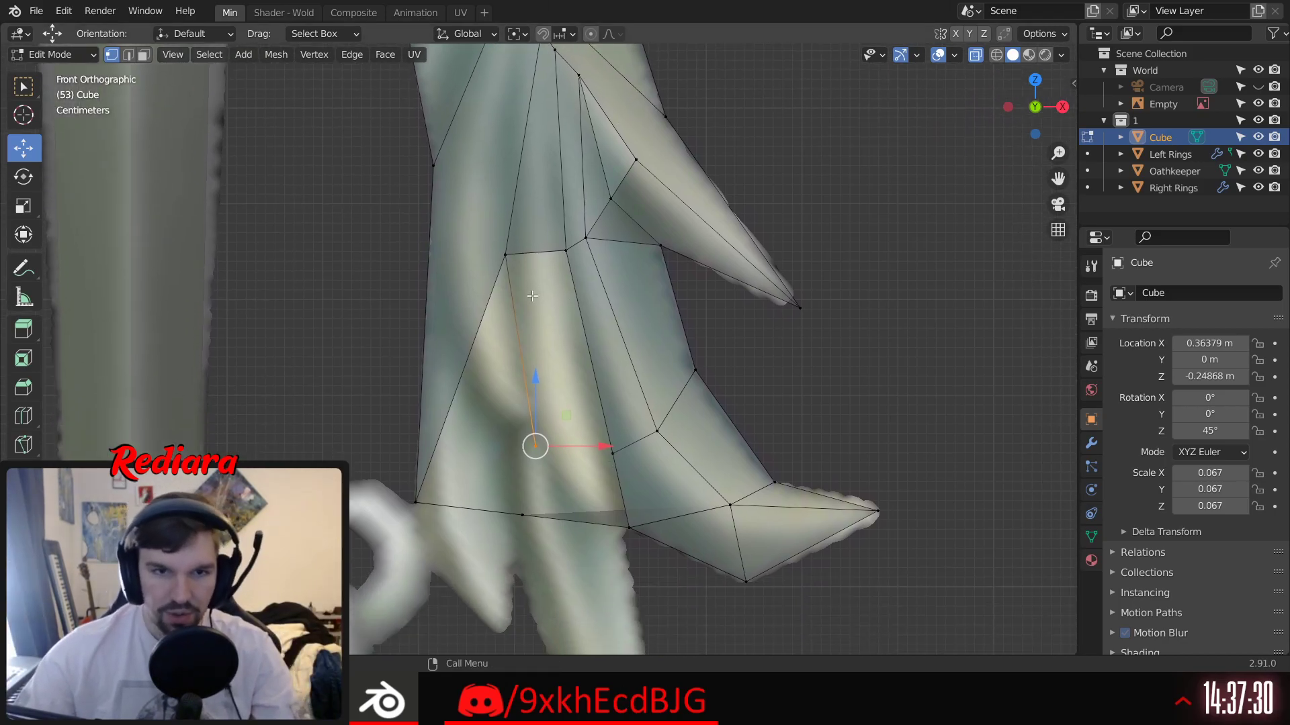
left_click_drag(605, 452, 591, 452)
middle_click_drag(589, 517, 589, 419, "shift")
left_click_drag(497, 389, 601, 426)
Step: Fill the front upper gap with a face between the two crease vertices, the extruded vertex and the diagonal's lower vertex
left_click(612, 364)
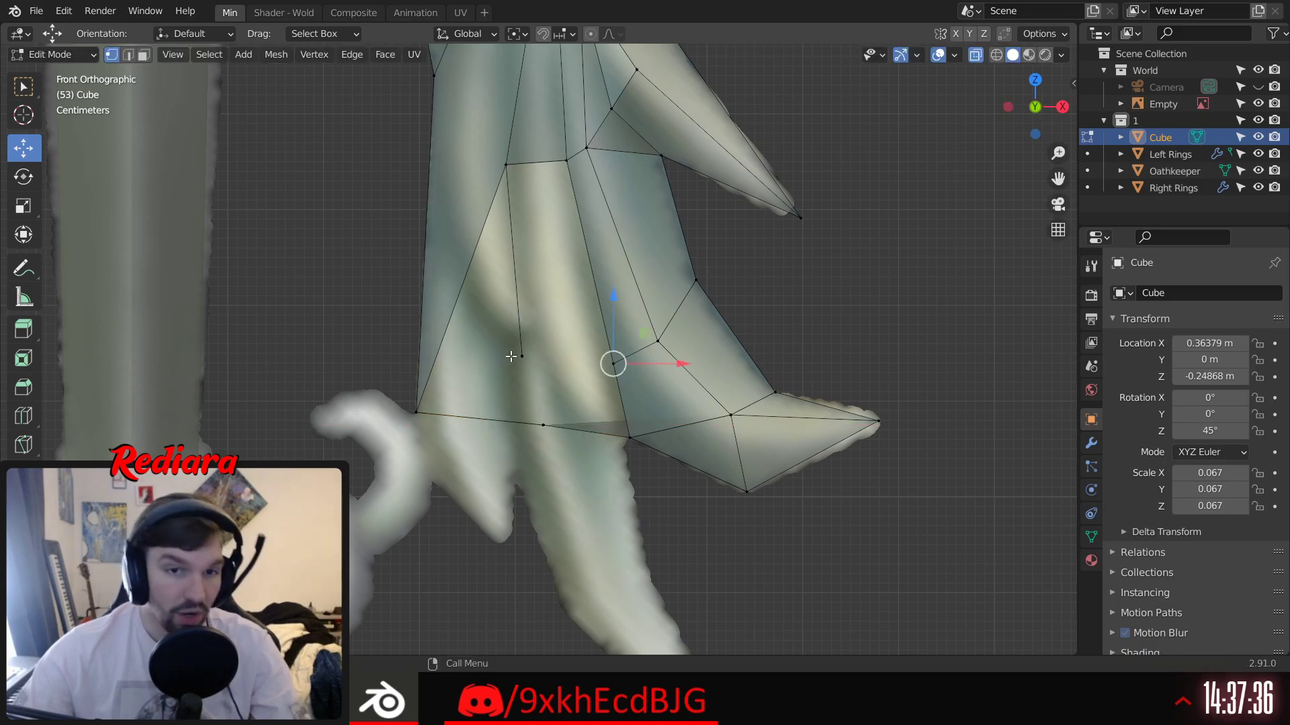
left_click(526, 356)
middle_click_drag(571, 395, 579, 423)
left_click(552, 432, "shift")
left_click(535, 279)
left_click(509, 157)
left_click(575, 150, "shift")
left_click(526, 356, "shift")
left_click(623, 364, "shift")
Step: Fill the front lower gap with a face between the extruded vertex, bottom midpoint, lower spike's base corner and adjacent vertex
left_click(527, 357)
middle_click_drag(625, 358, 634, 365)
left_click(624, 366, "shift")
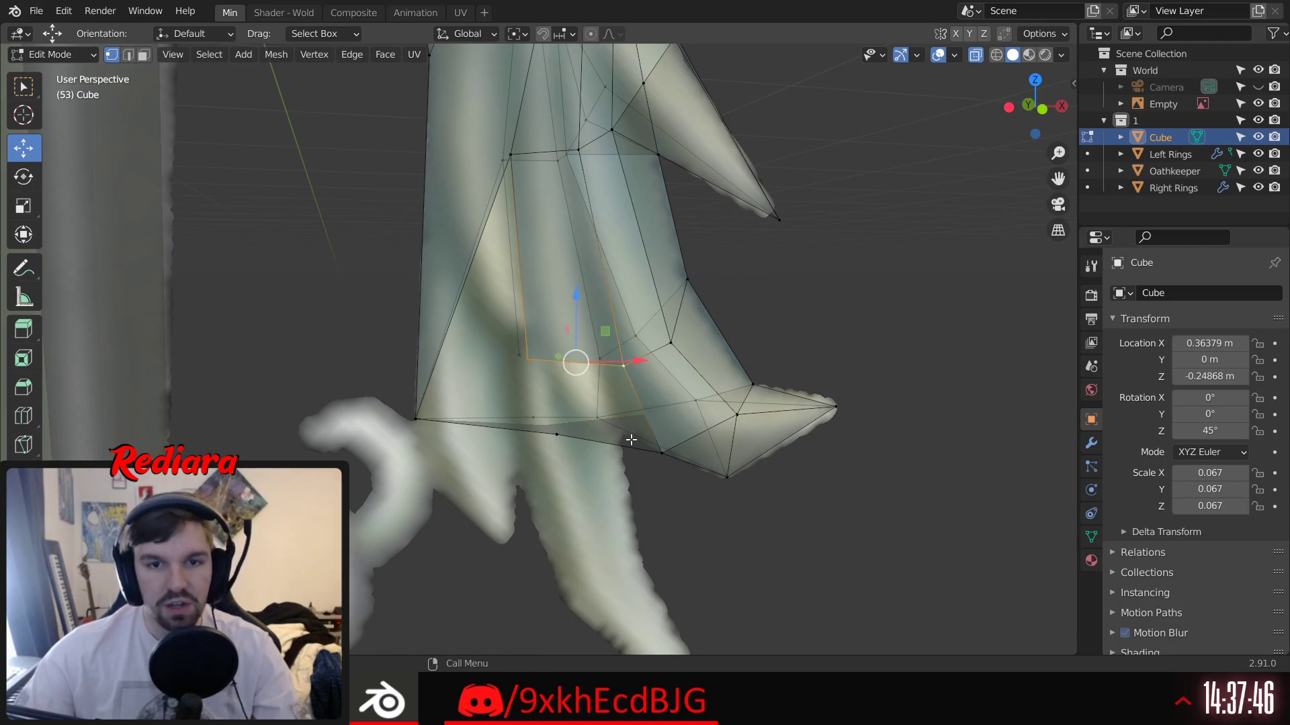
left_click(557, 435, "shift")
left_click(661, 452, "shift")
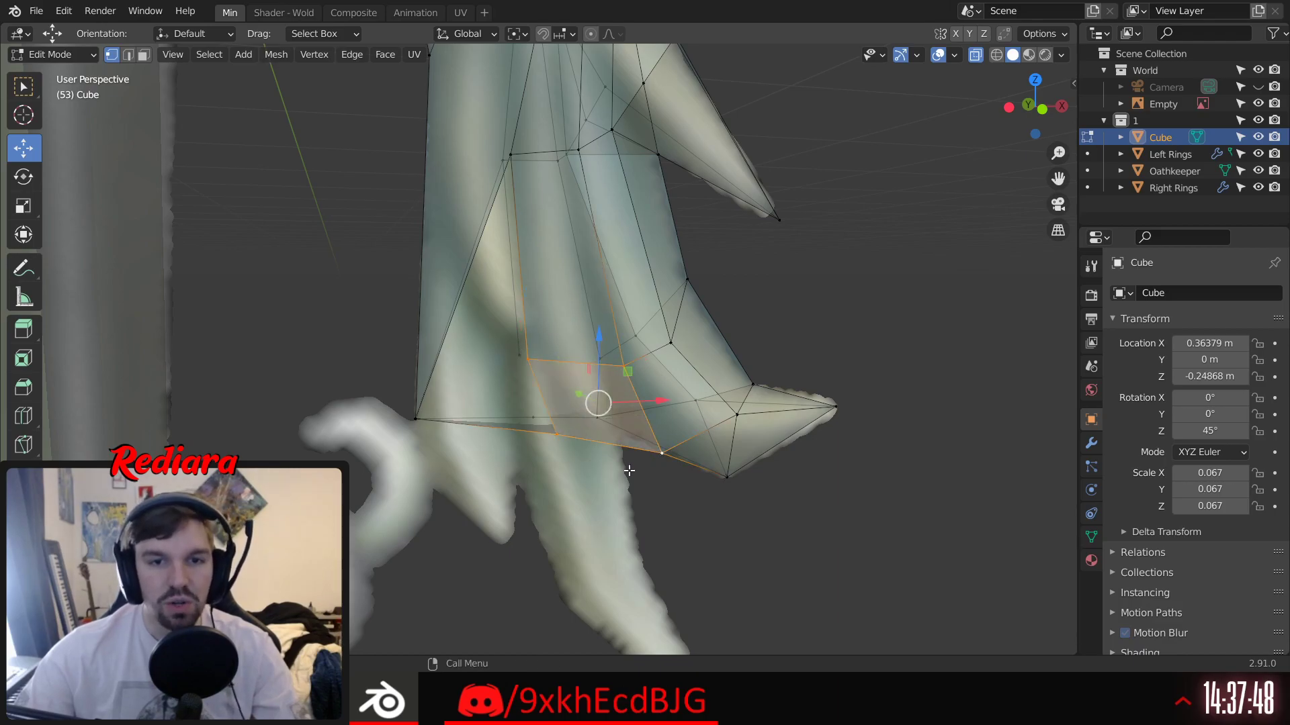
Step: Create the matching upper face on the back side between the crease vertices and the two vertices below them
middle_click_drag(456, 359, 707, 366)
left_click(559, 206)
middle_click_drag(617, 241, 579, 270)
left_click(579, 231)
left_click(628, 242, "shift")
left_click(614, 395, "shift")
left_click(551, 404, "shift")
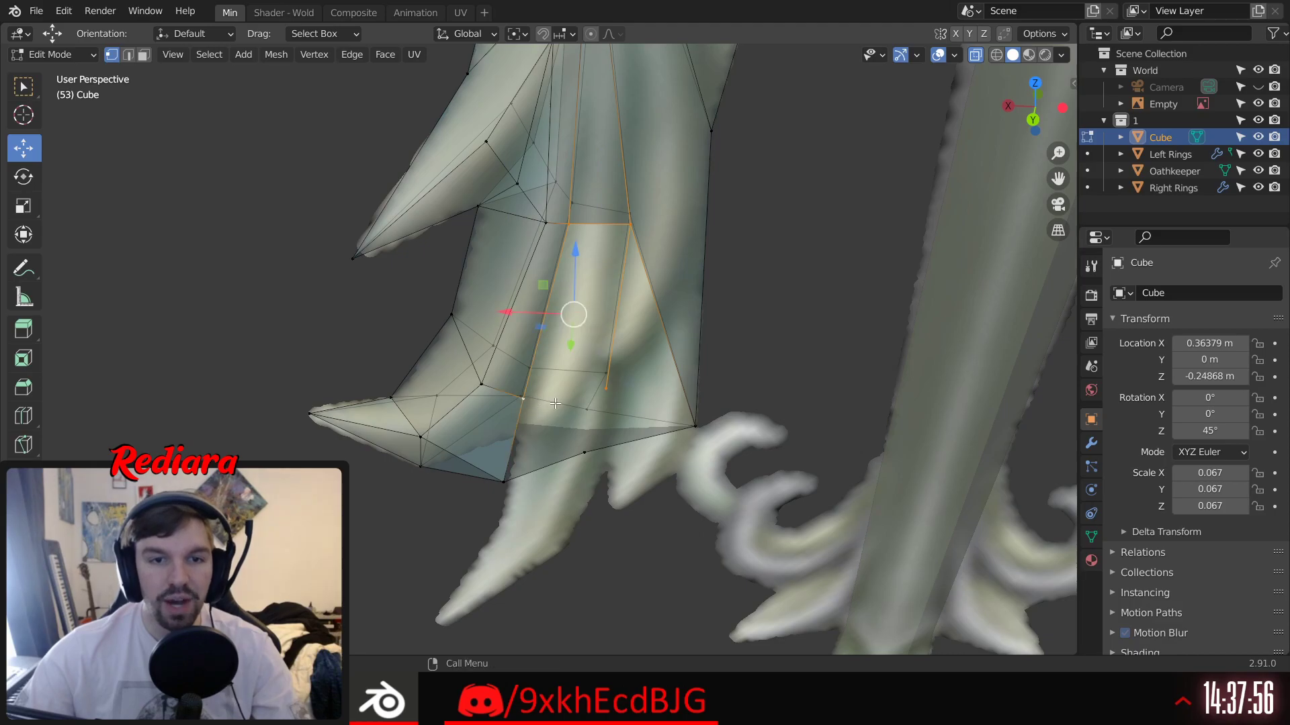
key("f")
Step: Create the matching lower face on the back side down to the bottom midpoint and the lower spike's base corner
left_click(606, 390)
left_click(584, 452, "shift")
left_click(503, 481, "shift")
left_click(524, 401, "shift")
left_click(526, 402, "shift")
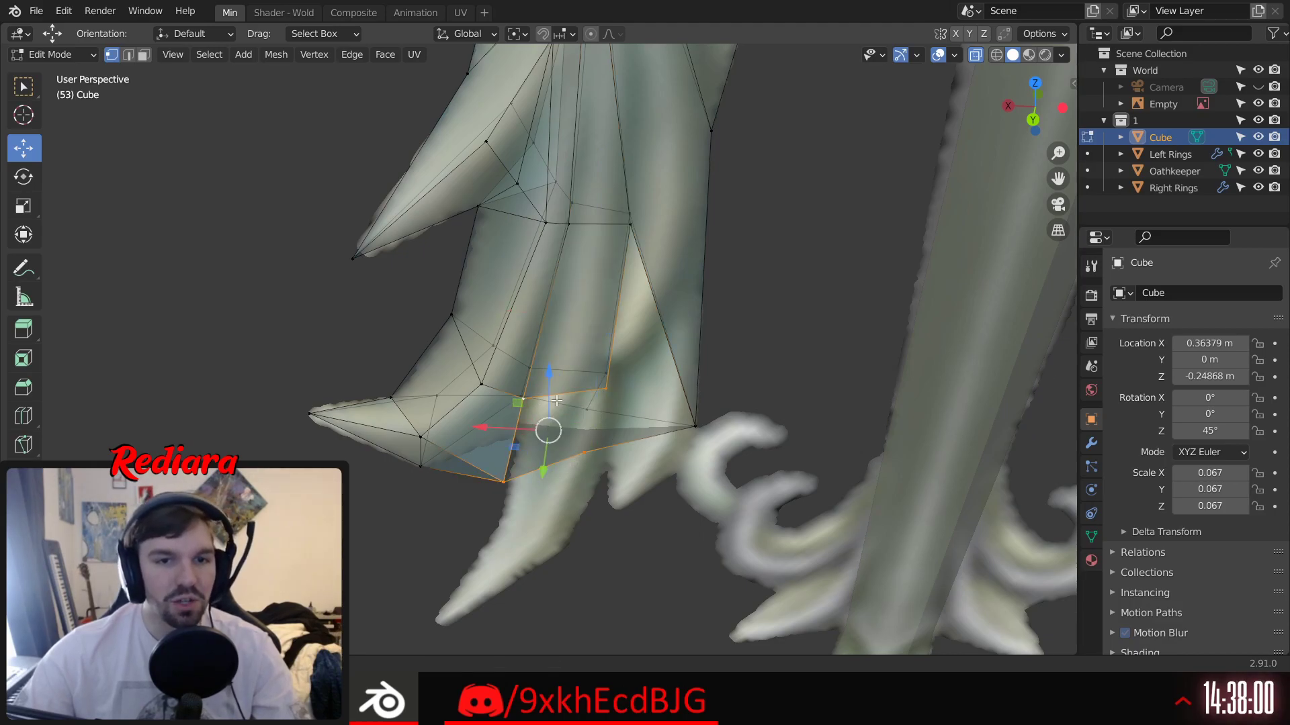
middle_click_drag(558, 401, 541, 424)
key("f")
Step: Merge the front and back corner vertices at the inner base of the lower spike into one vertex
middle_click_drag(665, 421, 595, 384)
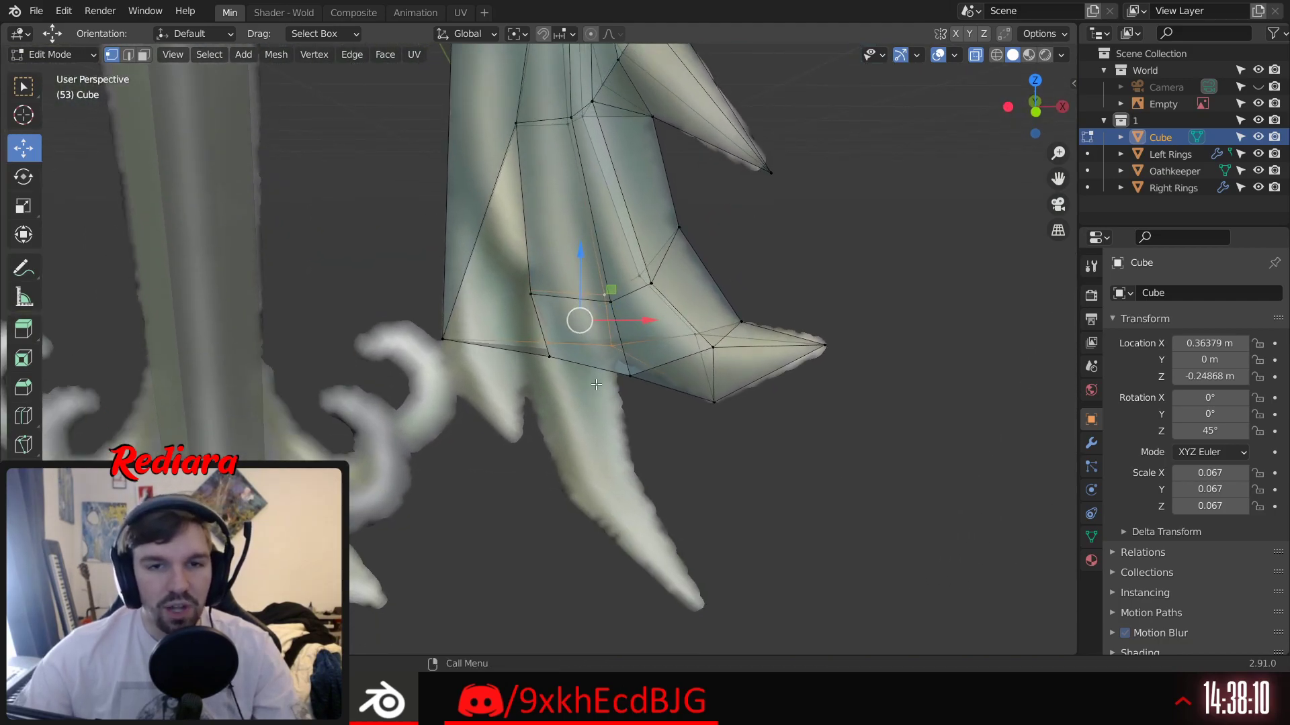
middle_click_drag(592, 447, 636, 379)
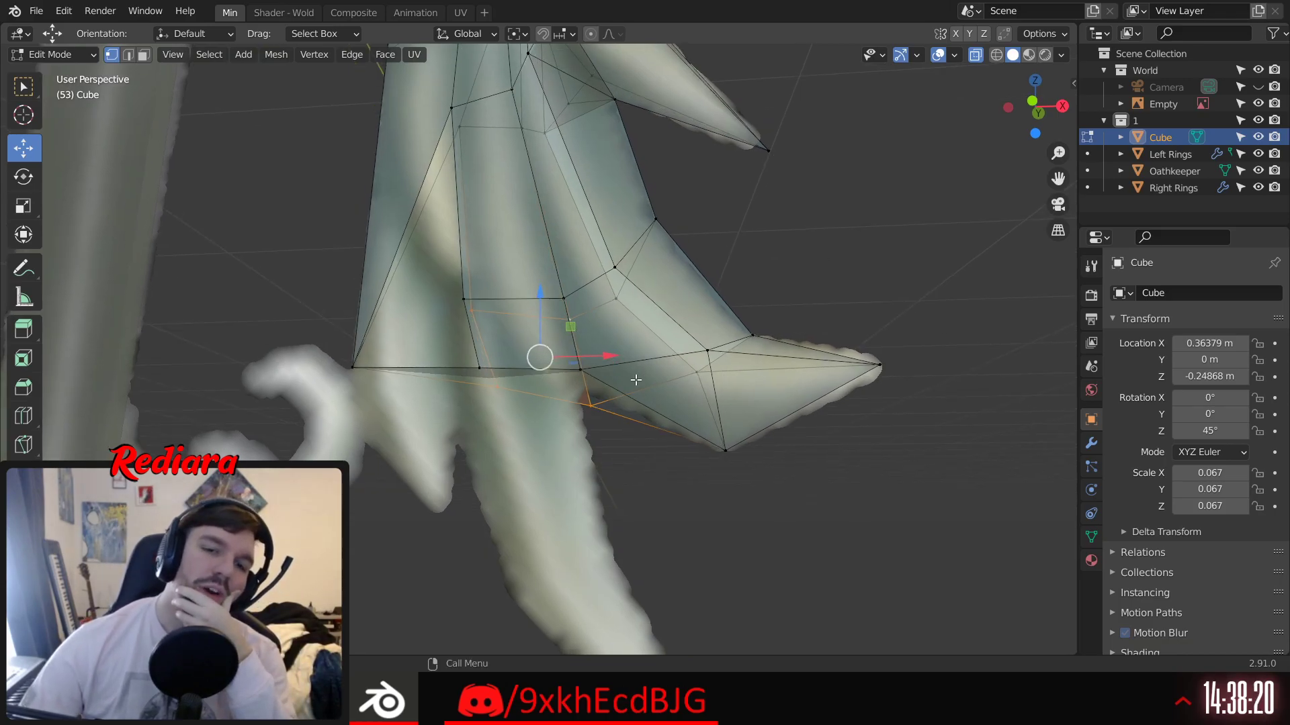
left_click(635, 380)
middle_click_drag(571, 381, 586, 407)
left_click_drag(548, 349, 592, 433)
right_click(566, 388)
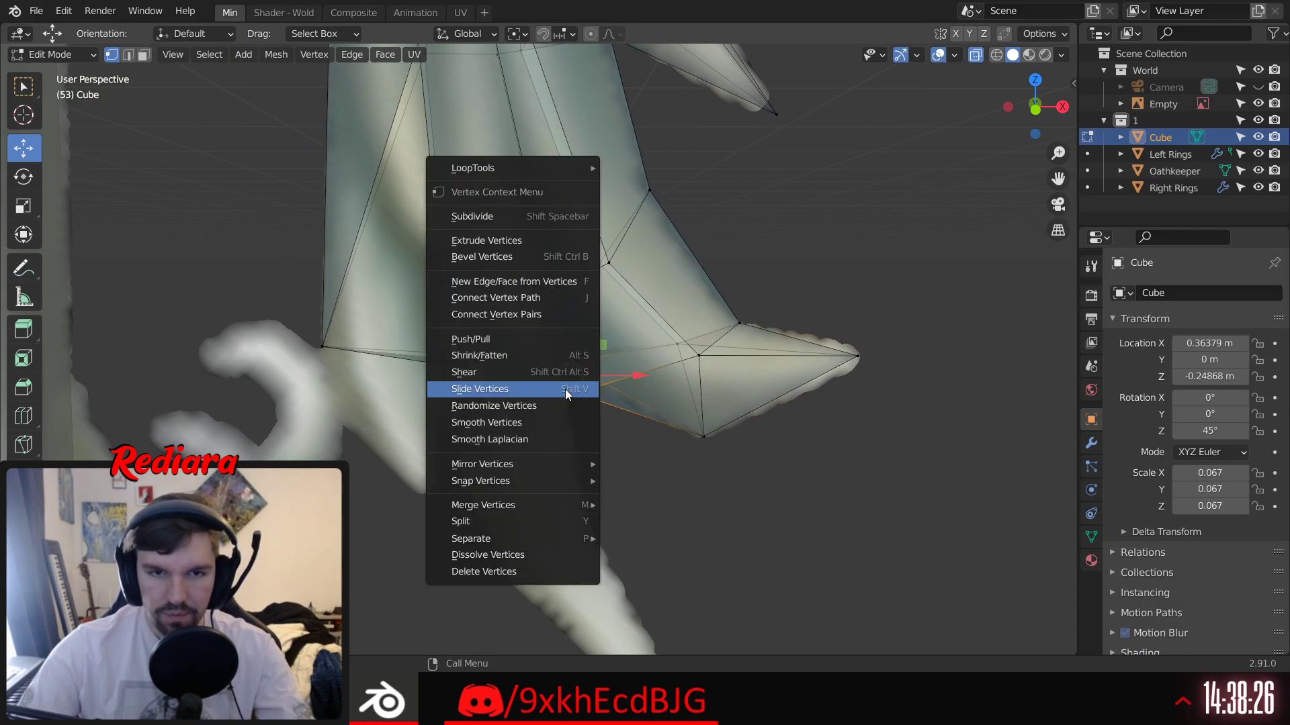
mouse_move(550, 507)
left_click(633, 507)
Step: Extrude the merged corner vertex downward along the outer side of the hanging spike in the reference
middle_click_drag(604, 494, 582, 308)
scroll(571, 481, "up", 1)
left_click(569, 480)
left_click(568, 273)
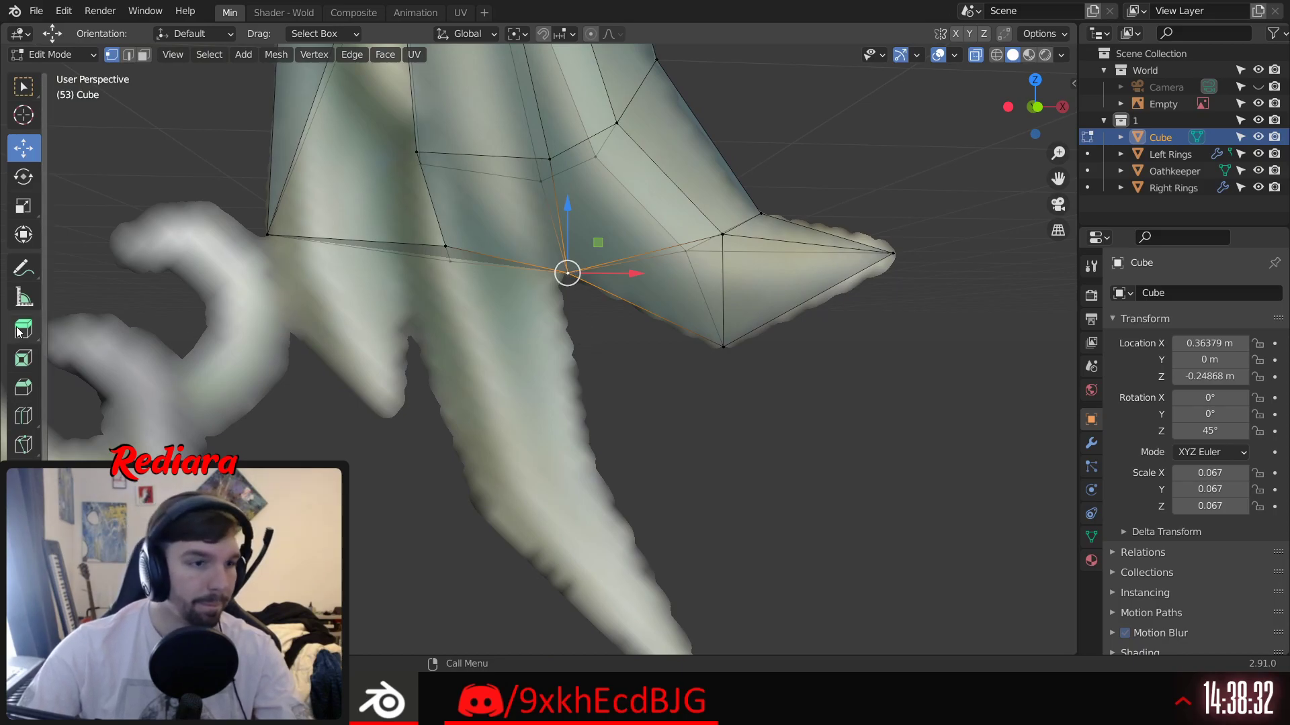
left_click(24, 329)
left_click_drag(554, 335, 552, 368)
left_click_drag(521, 433, 522, 433)
mouse_move(1035, 113)
left_mouse_down()
mouse_move(1008, 112)
mouse_move(1022, 109)
left_mouse_up()
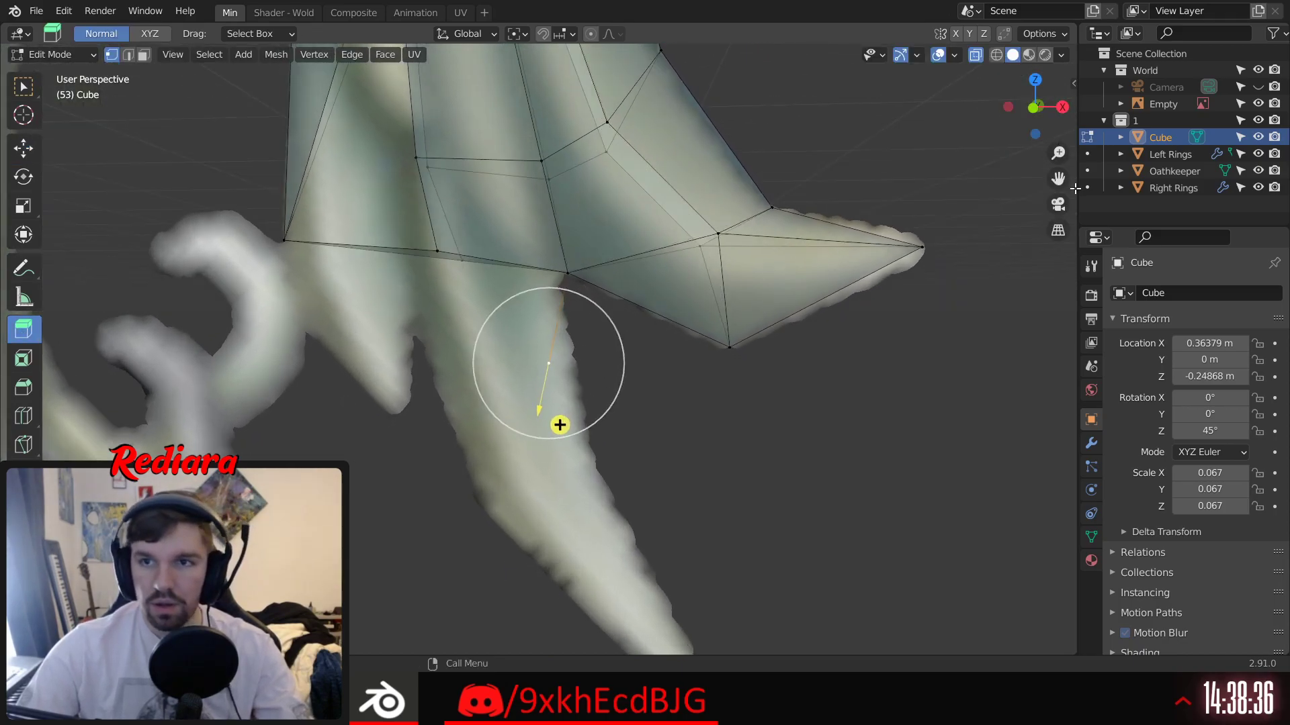
Step: Move the extruded vertex right and down onto the hanging spike's outer outline in front view
left_click(1033, 110)
left_click(28, 144)
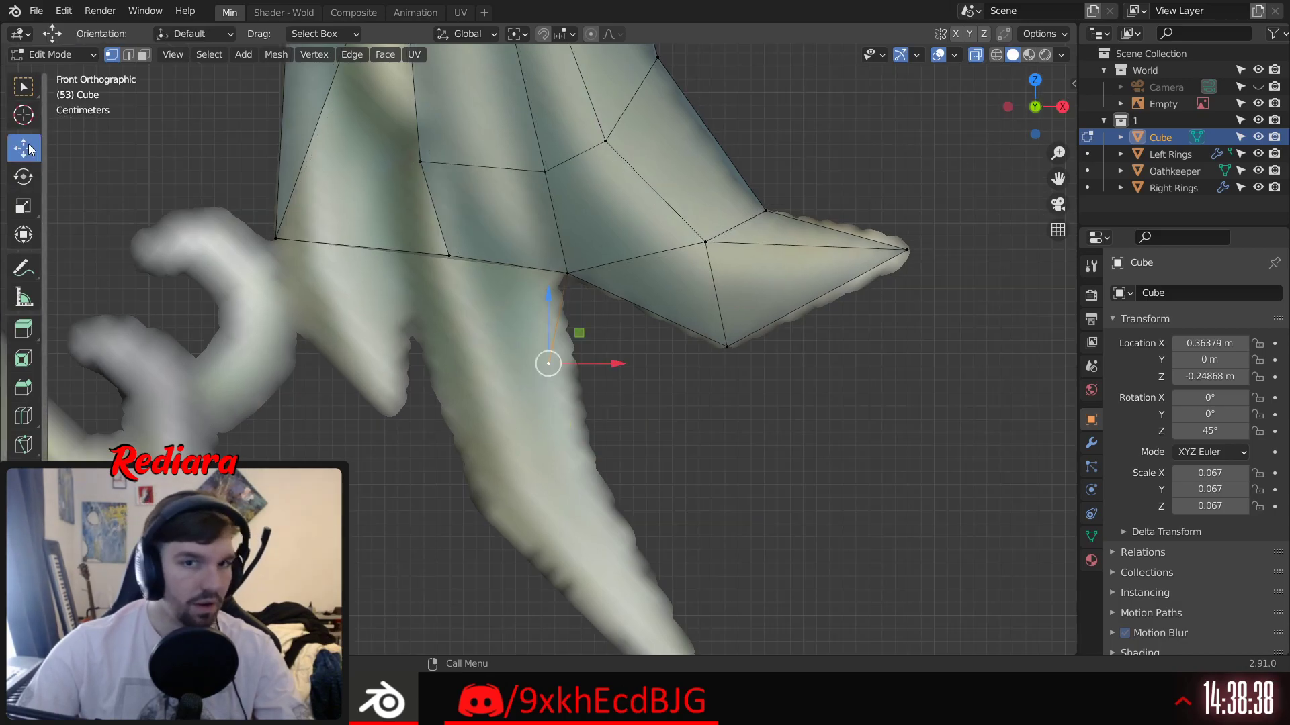
mouse_move(608, 364)
left_mouse_down()
mouse_move(638, 361)
mouse_move(627, 357)
left_mouse_up()
left_click_drag(574, 299, 658, 464)
middle_click_drag(680, 537, 658, 296, "shift")
left_click(565, 294)
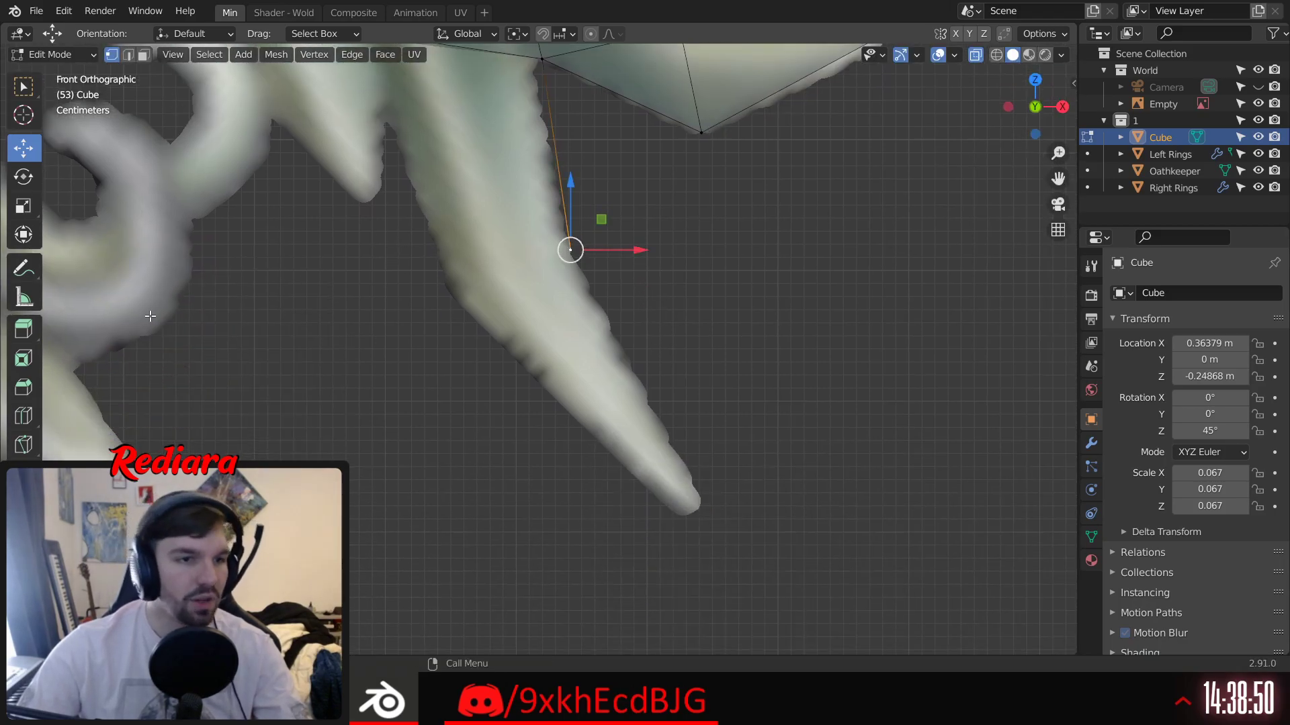
Step: Extrude the outline vertex down along the hanging spike and position the new vertex at the spike's tip
left_click(21, 332)
left_click_drag(602, 318, 638, 486)
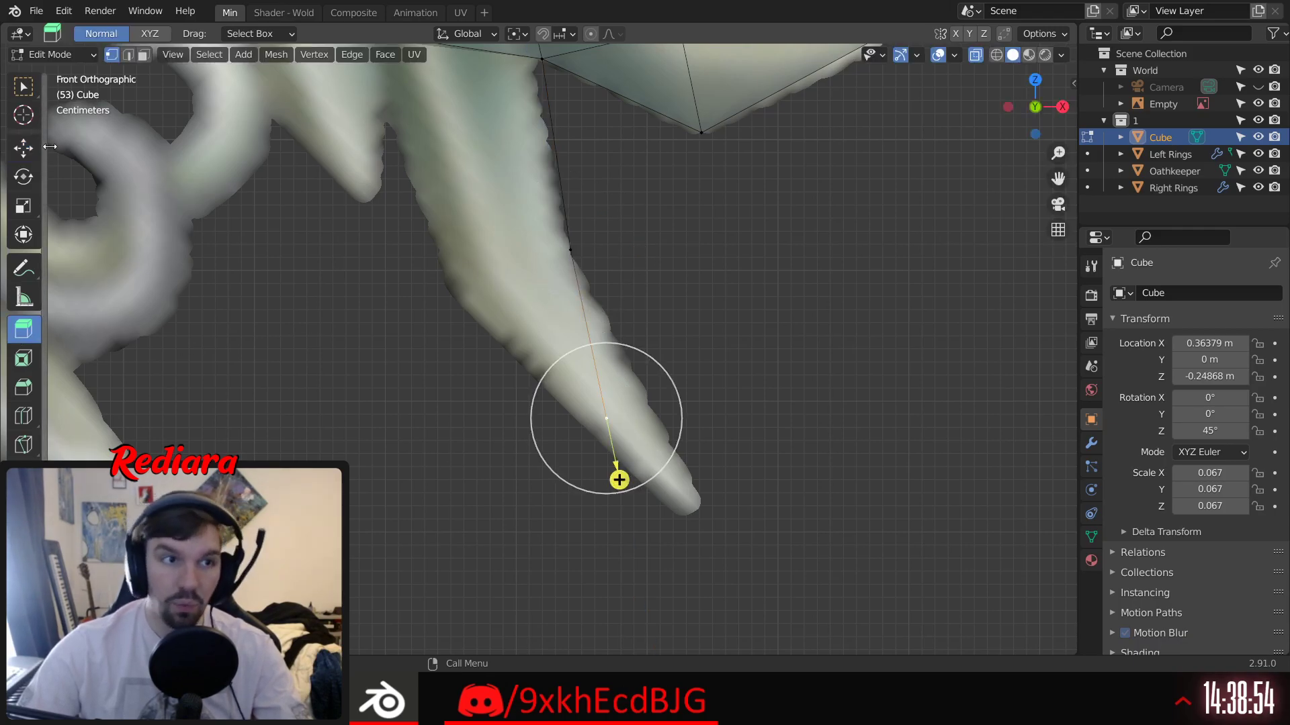
left_click(23, 147)
left_click_drag(674, 426, 730, 426)
left_click_drag(662, 352, 695, 440)
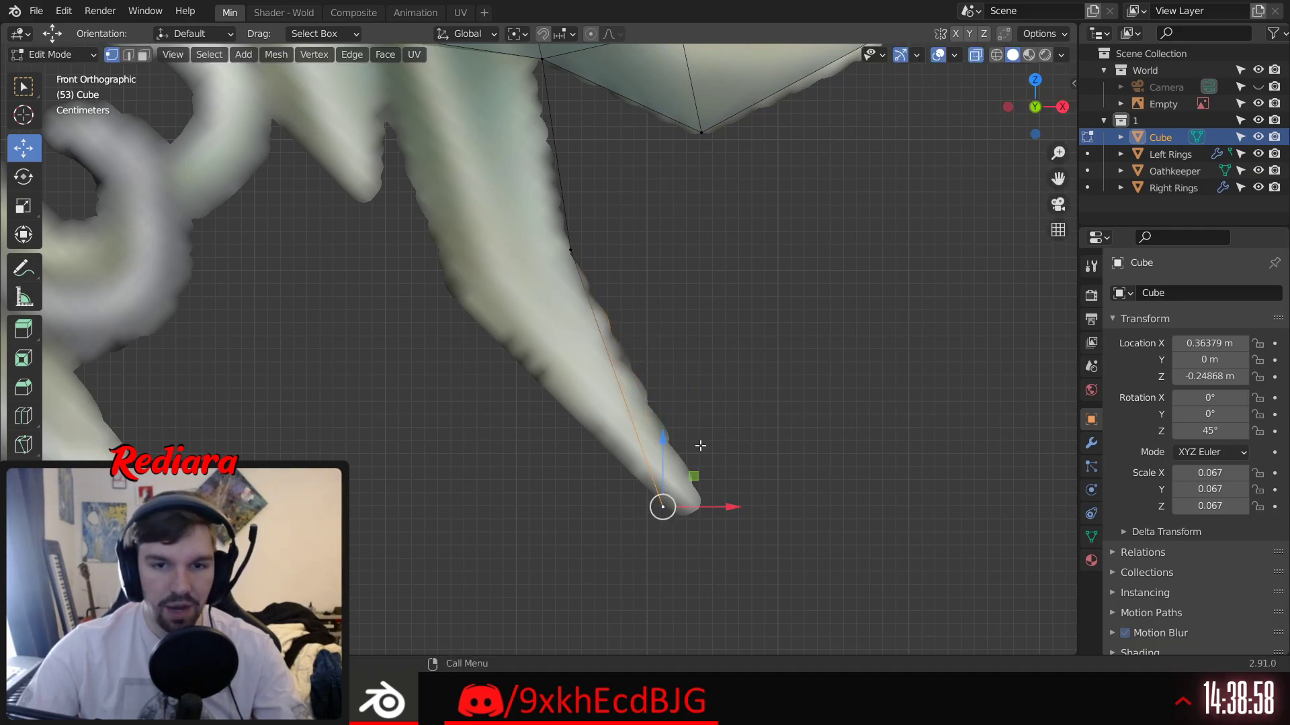
left_click_drag(729, 511, 765, 510)
left_click_drag(697, 435, 699, 447)
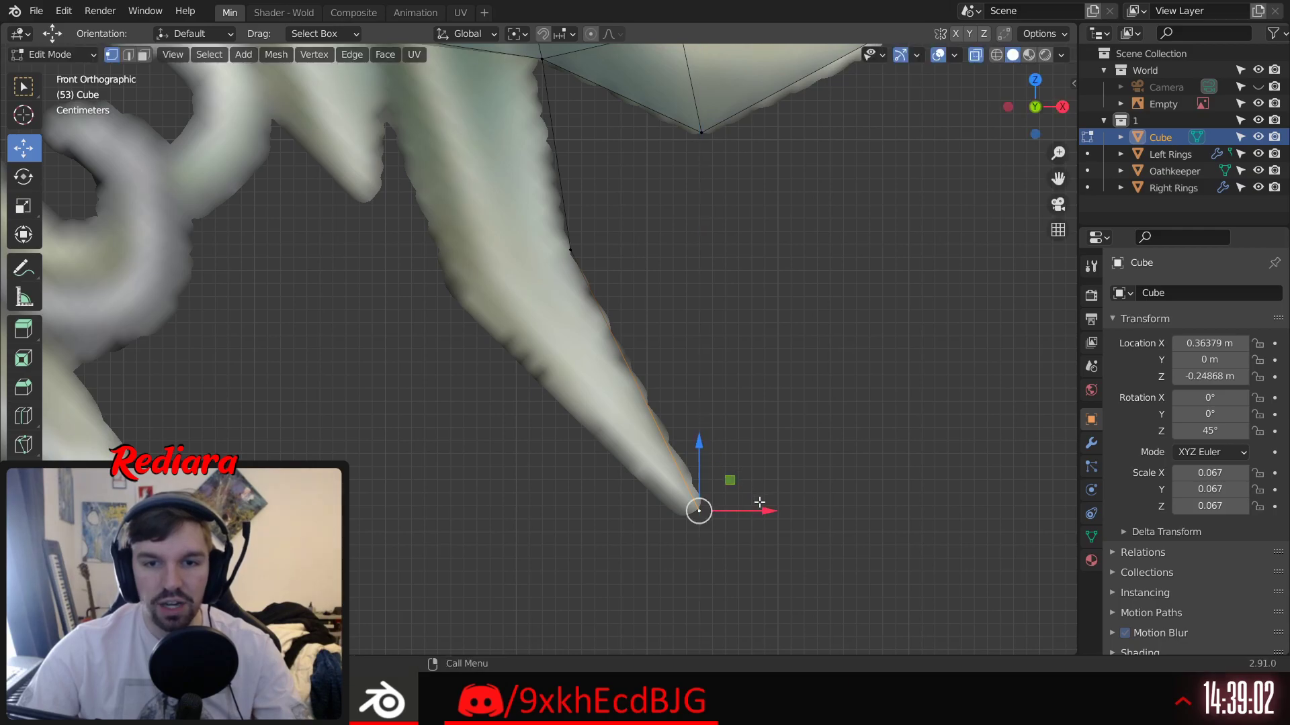
left_click_drag(766, 510, 768, 510)
left_click(690, 307)
Step: Shift the ridge vertices of the two lowest rows slightly right in front view
middle_click_drag(668, 228, 683, 300, "shift")
middle_click_drag(565, 307, 603, 377, "shift")
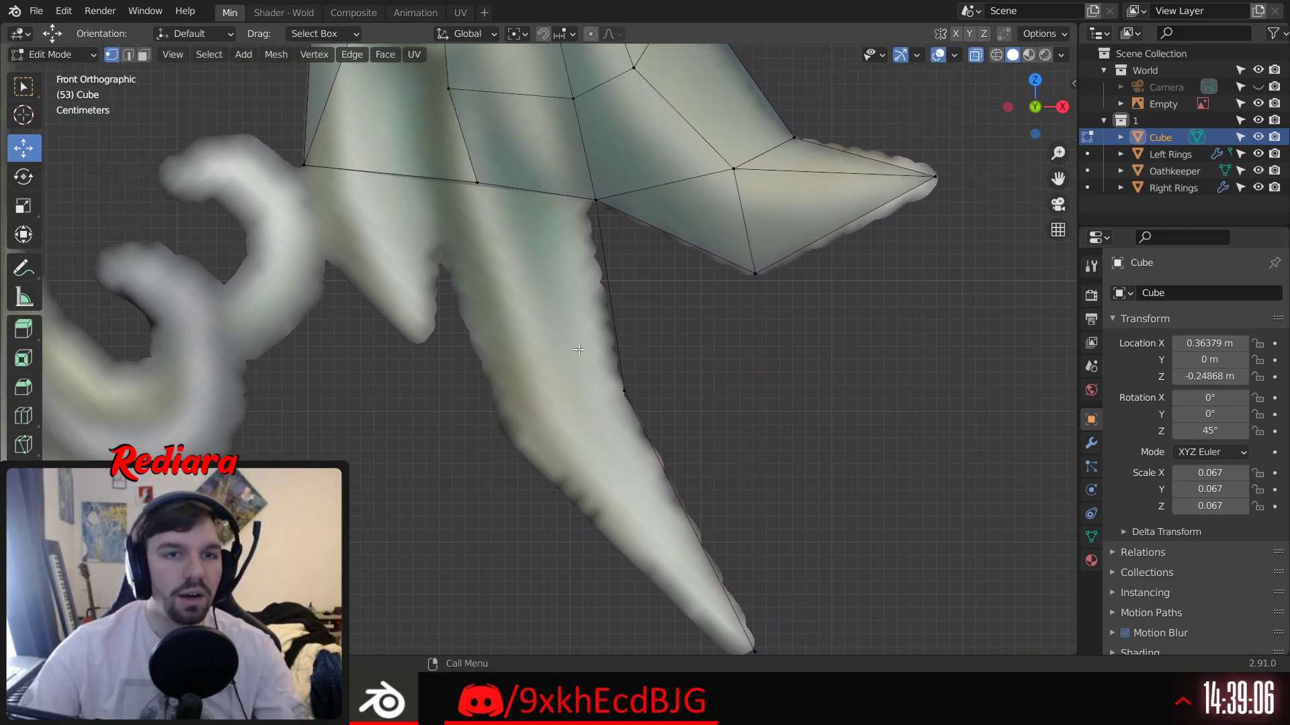
scroll(579, 350, "down", 4)
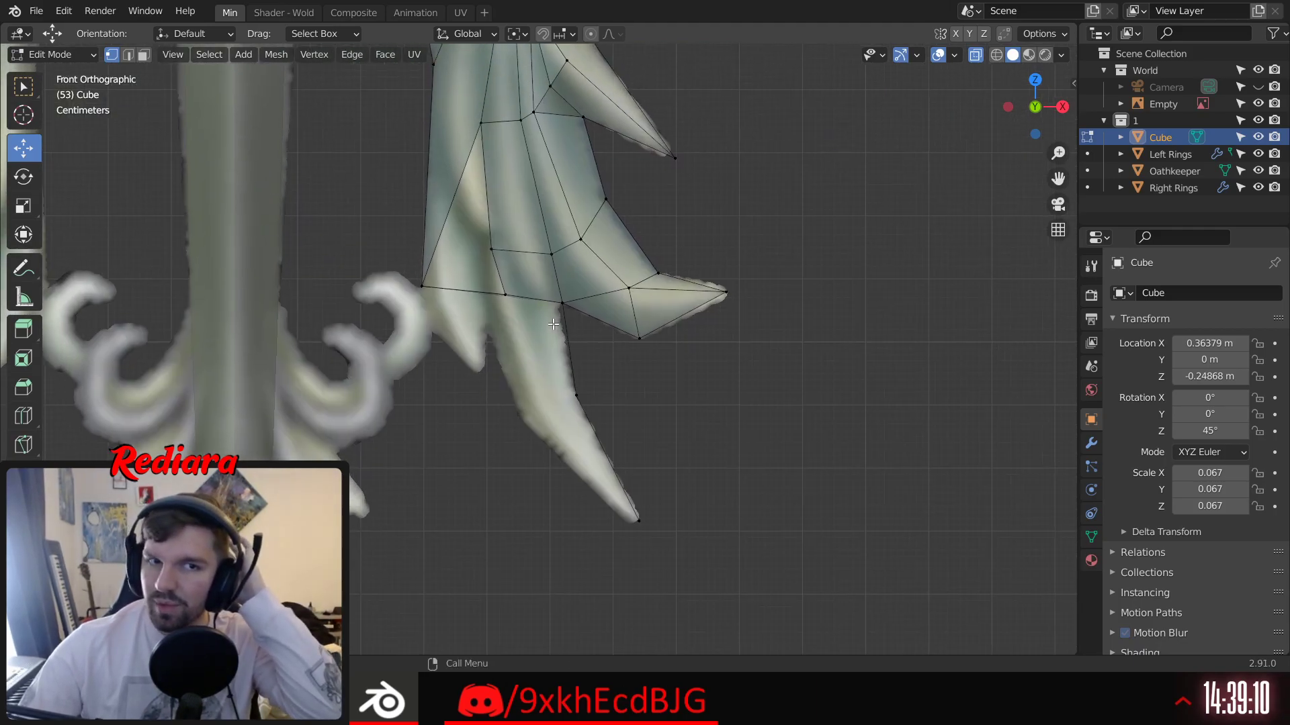
scroll(516, 248, "up", 1)
scroll(503, 260, "up", 1)
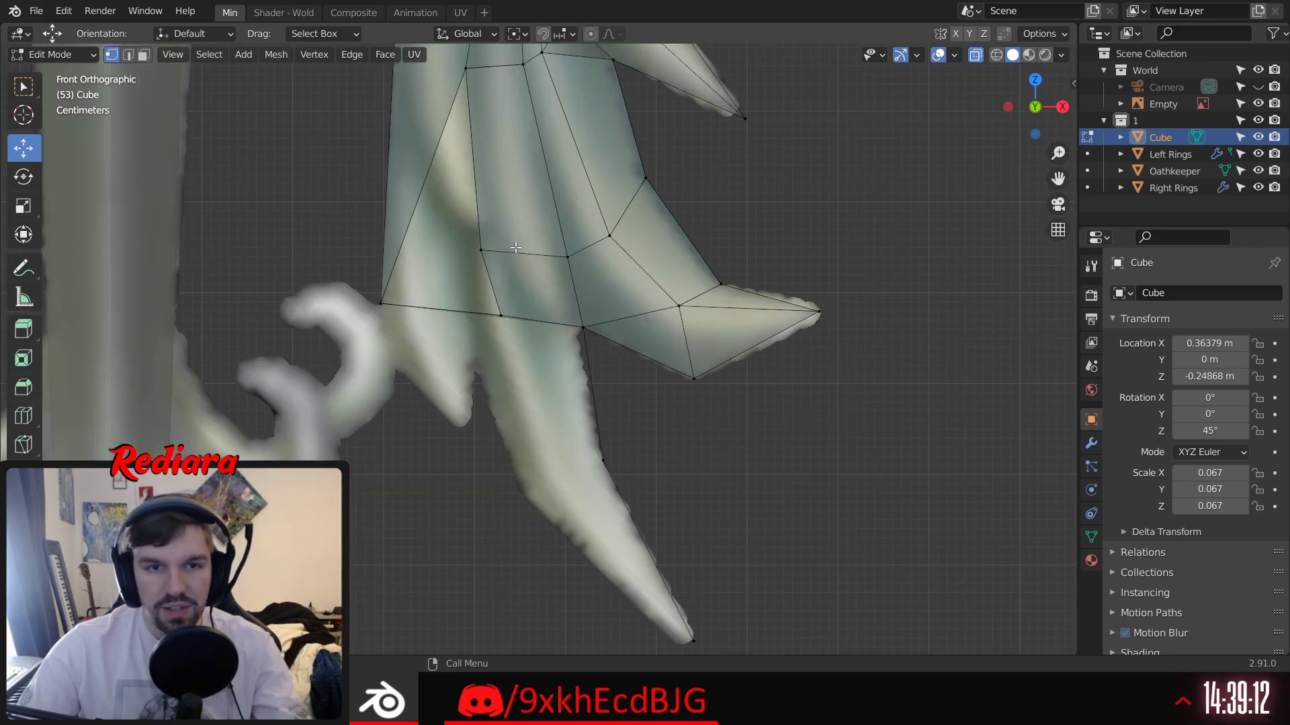
left_click(481, 250)
left_click_drag(546, 250, 563, 253)
left_click(501, 315)
left_click_drag(565, 311, 577, 321)
Step: Nudge the ridge vertices of the two lowest rows slightly back left to follow the reference shading
left_click(500, 250)
left_click_drag(563, 251, 554, 260)
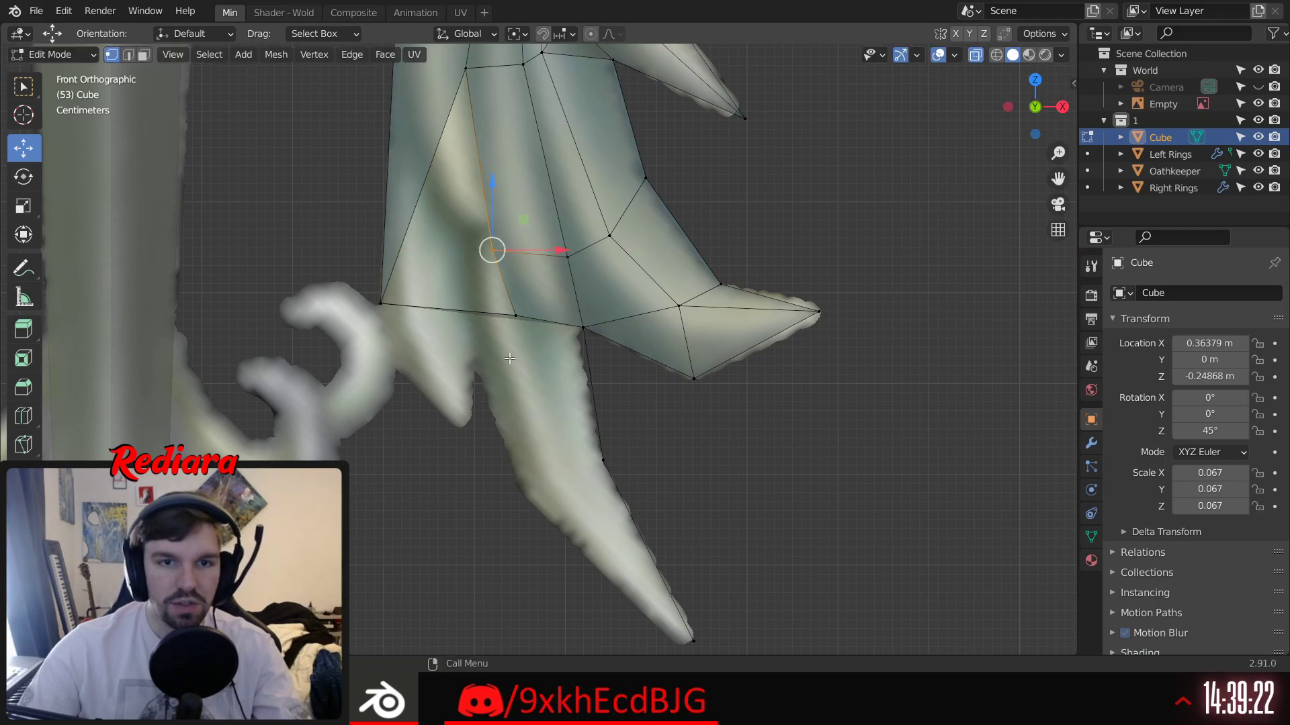
left_click(515, 315)
left_click(1036, 106)
left_click(1035, 107)
left_click_drag(591, 316, 583, 315)
Step: Extrude the front and back vertices at the middle of the bottom edge straight down into the hanging spike
scroll(514, 379, "up", 3)
middle_click_drag(537, 340, 574, 391, "shift")
mouse_move(574, 391)
middle_mouse_down()
mouse_move(582, 287)
mouse_move(591, 397)
middle_mouse_up()
left_click(638, 453)
middle_click_drag(643, 465, 596, 363, "shift")
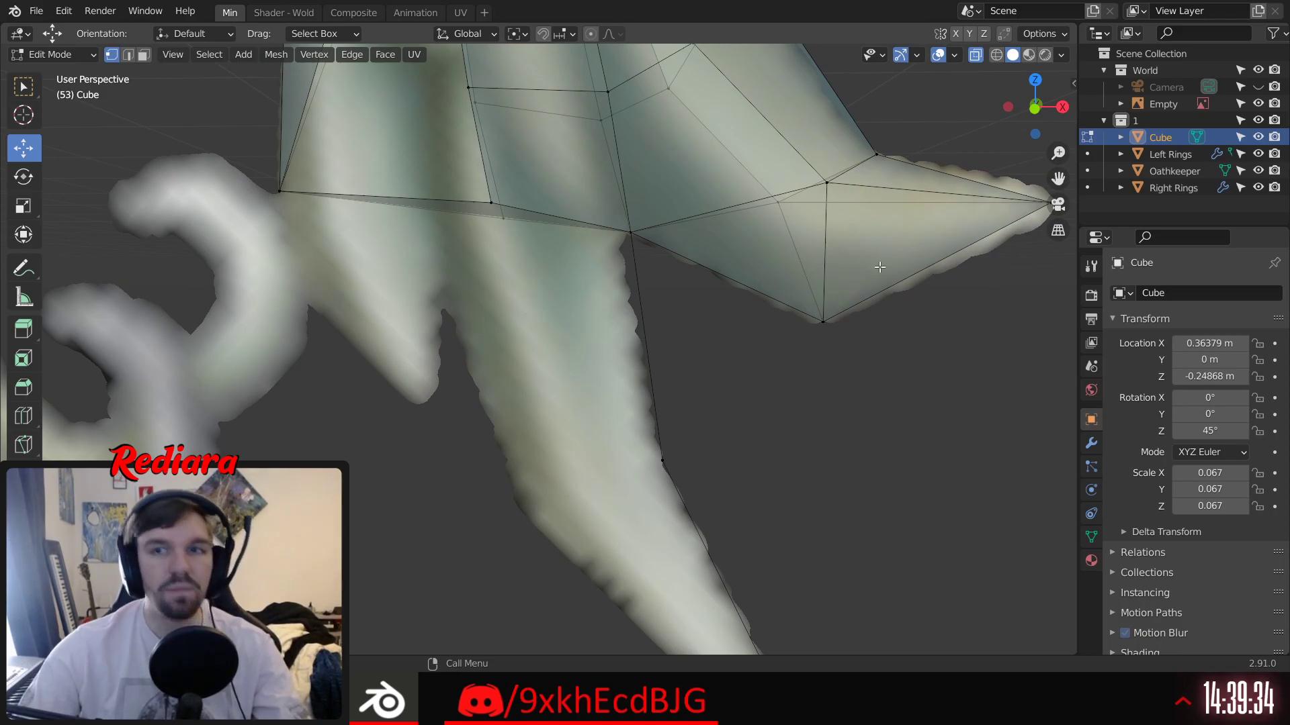
left_click(1035, 110)
left_click_drag(467, 183, 499, 472)
left_click(24, 328)
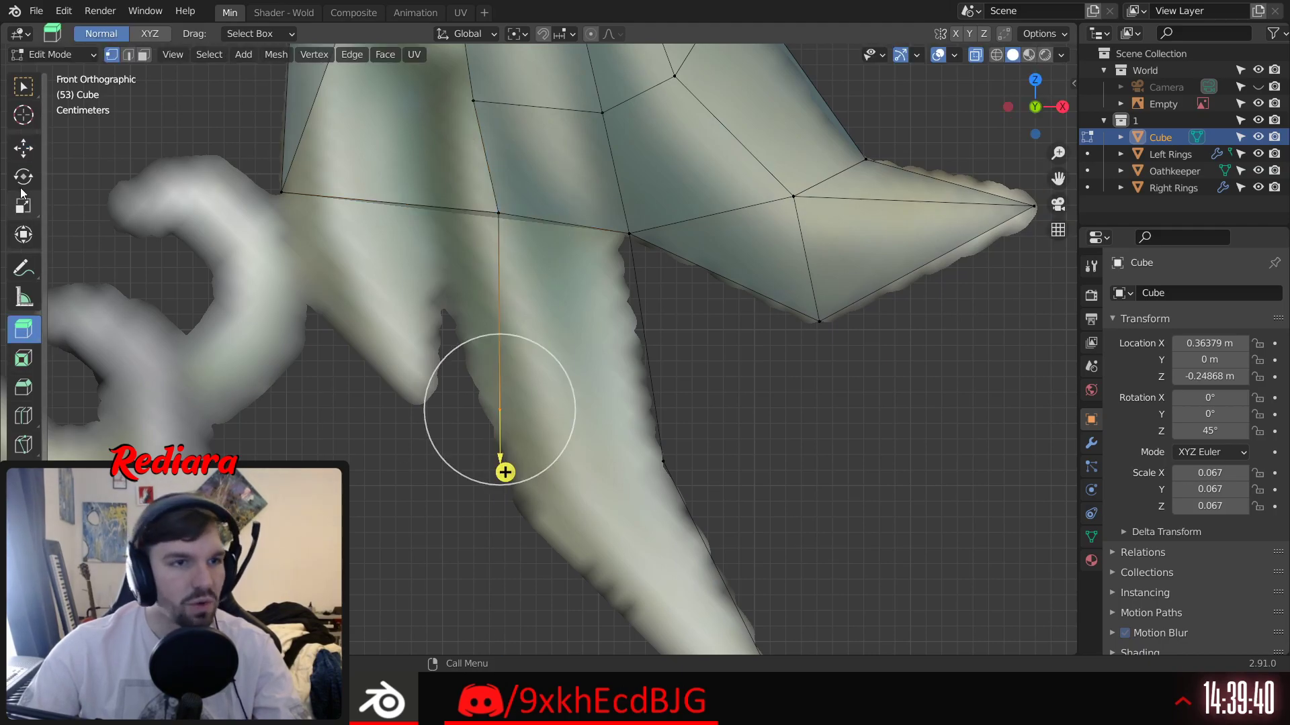
Step: Move the extruded vertices right and down to the middle of the spike, level with its bend
left_click(24, 147)
left_click_drag(568, 418, 634, 416)
left_click_drag(555, 346, 561, 418)
left_click_drag(629, 476, 648, 481)
left_click_drag(584, 410, 585, 417)
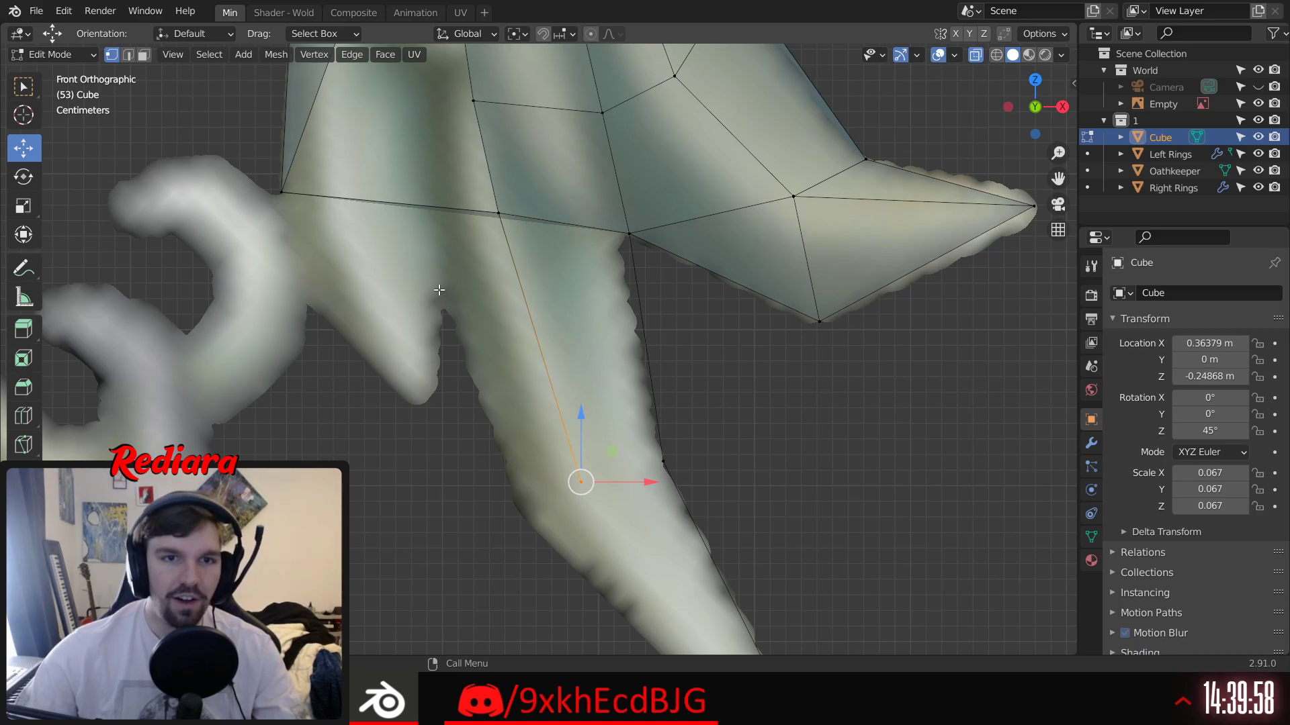
Step: Move the ridge vertices of the row beside the middle spike's base right and slightly up
middle_click_drag(439, 288, 463, 446, "shift")
scroll(483, 403, "down", 2)
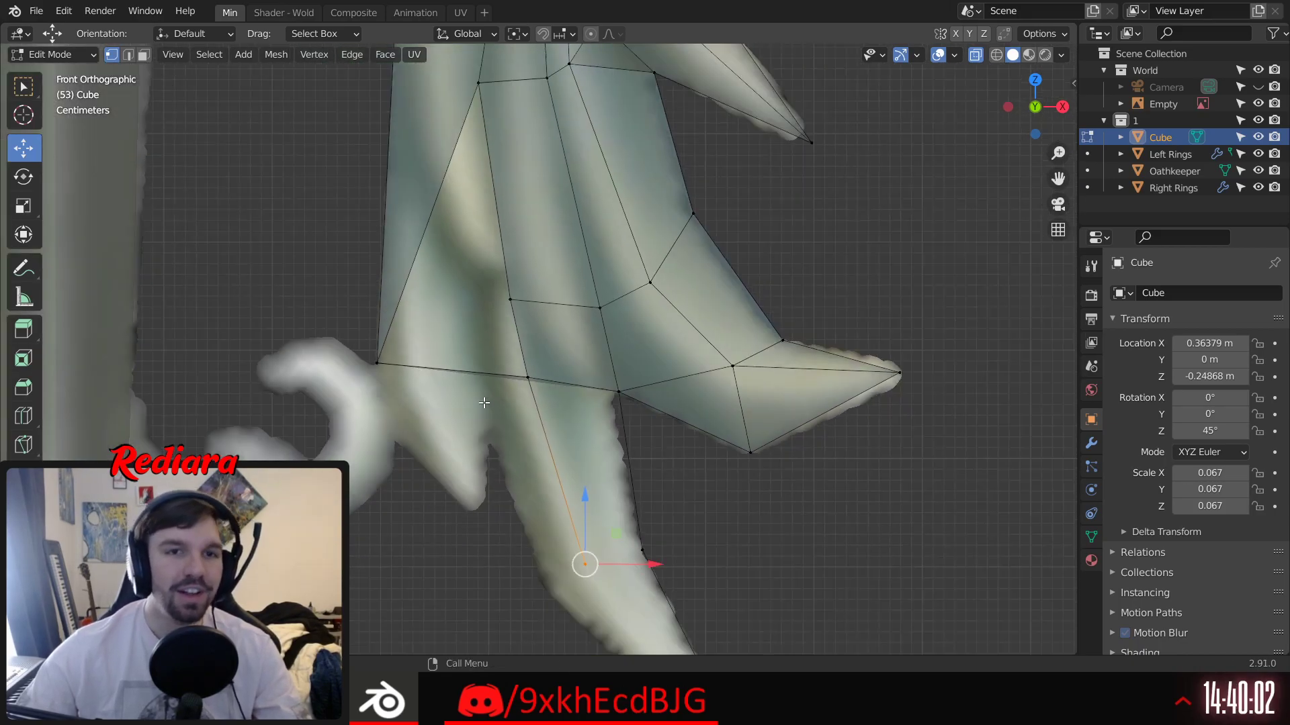
middle_click_drag(523, 208, 583, 385, "shift")
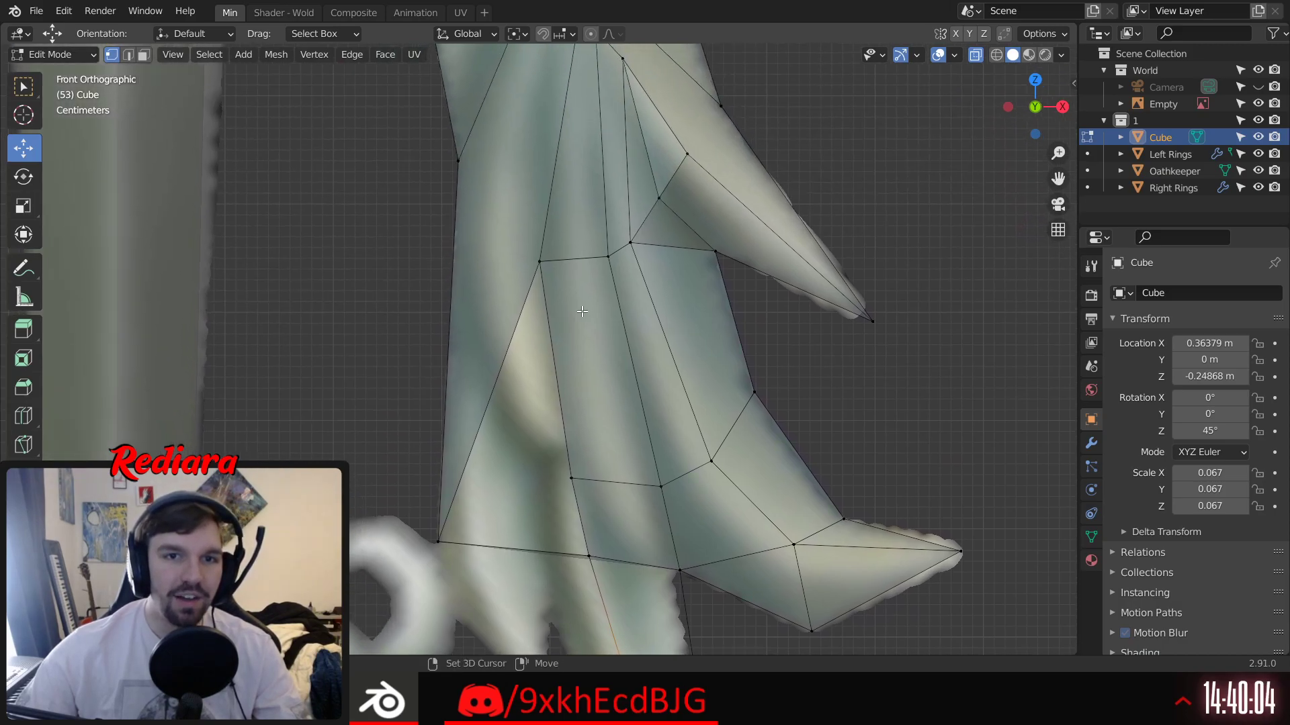
middle_click_drag(582, 312, 603, 406, "shift")
left_click_drag(555, 330, 590, 362)
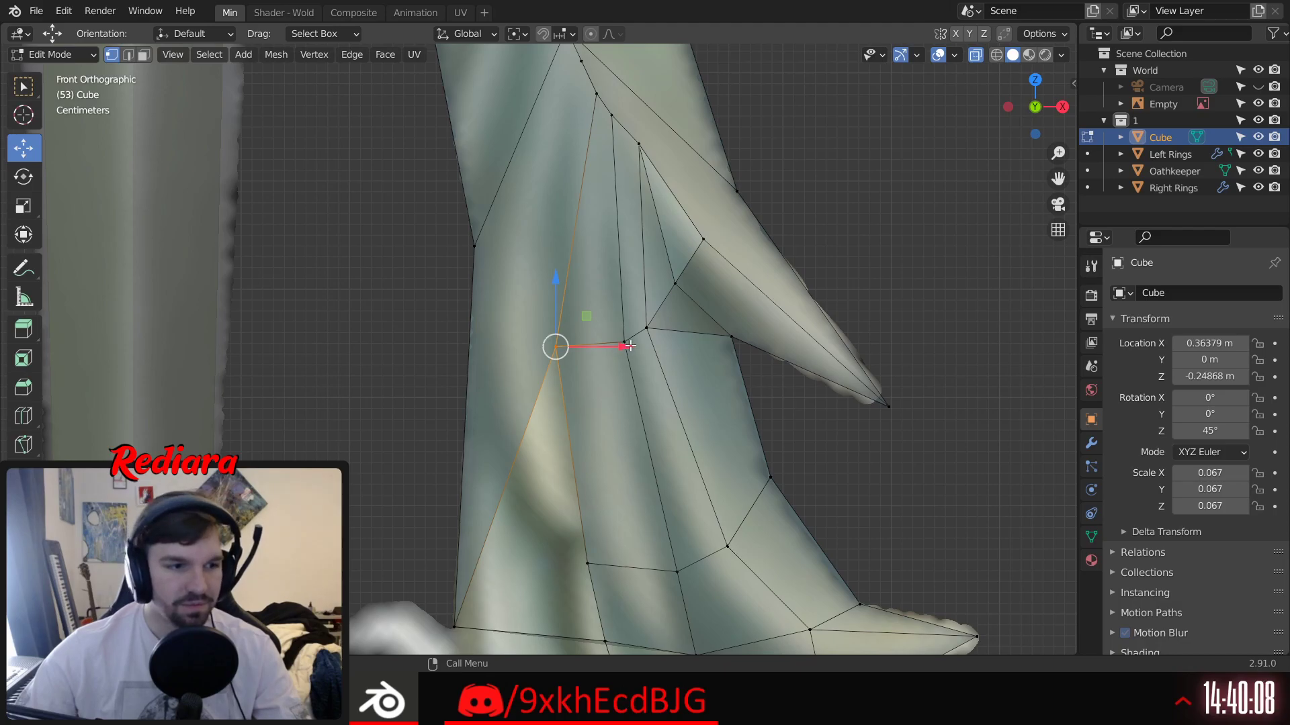
left_click_drag(623, 348, 658, 352)
left_click_drag(590, 281, 591, 266)
Step: Realign the ridge vertices of the two lowest rows farther right so the ridge runs smoothly into the hanging spike
middle_click_drag(650, 497, 631, 358, "shift")
left_click_drag(554, 387, 659, 425)
middle_click_drag(563, 466, 550, 356, "shift")
left_click(571, 393)
left_click_drag(637, 393, 659, 393)
middle_click_drag(659, 506, 630, 352, "shift")
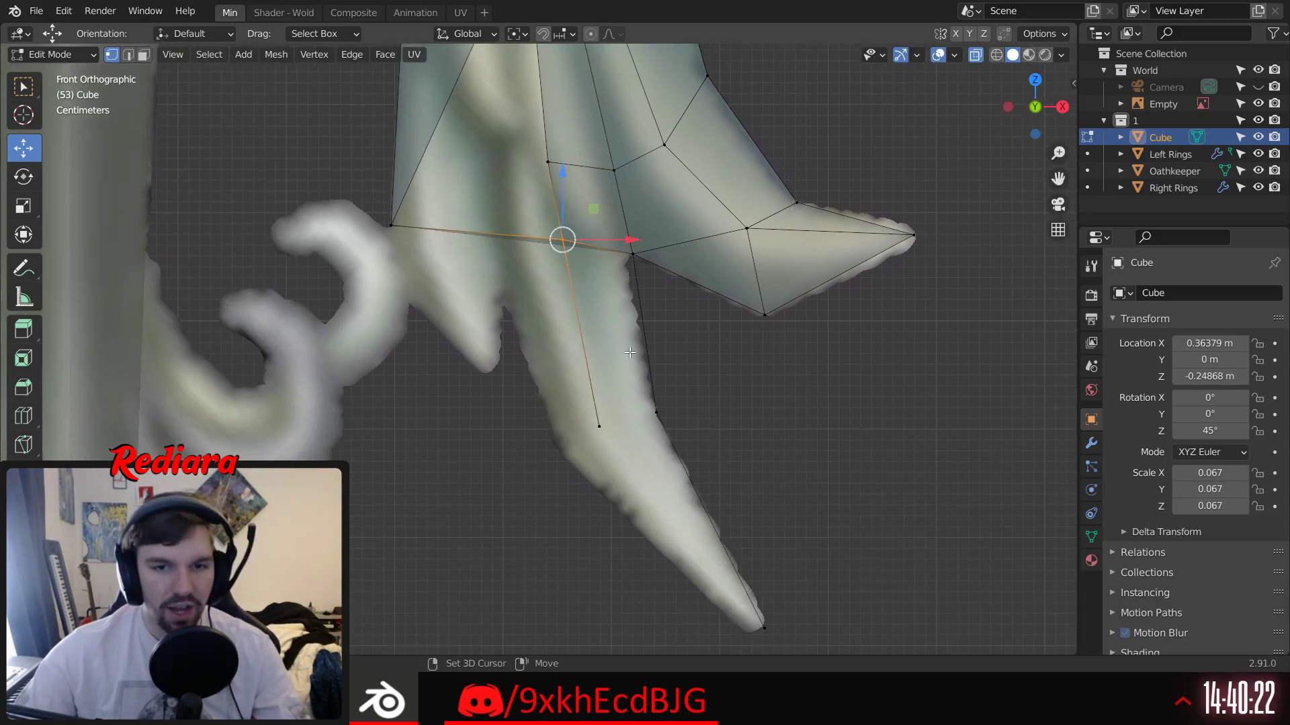
left_click_drag(629, 240, 615, 246)
middle_click_drag(594, 194, 621, 272, "shift")
left_click(600, 263)
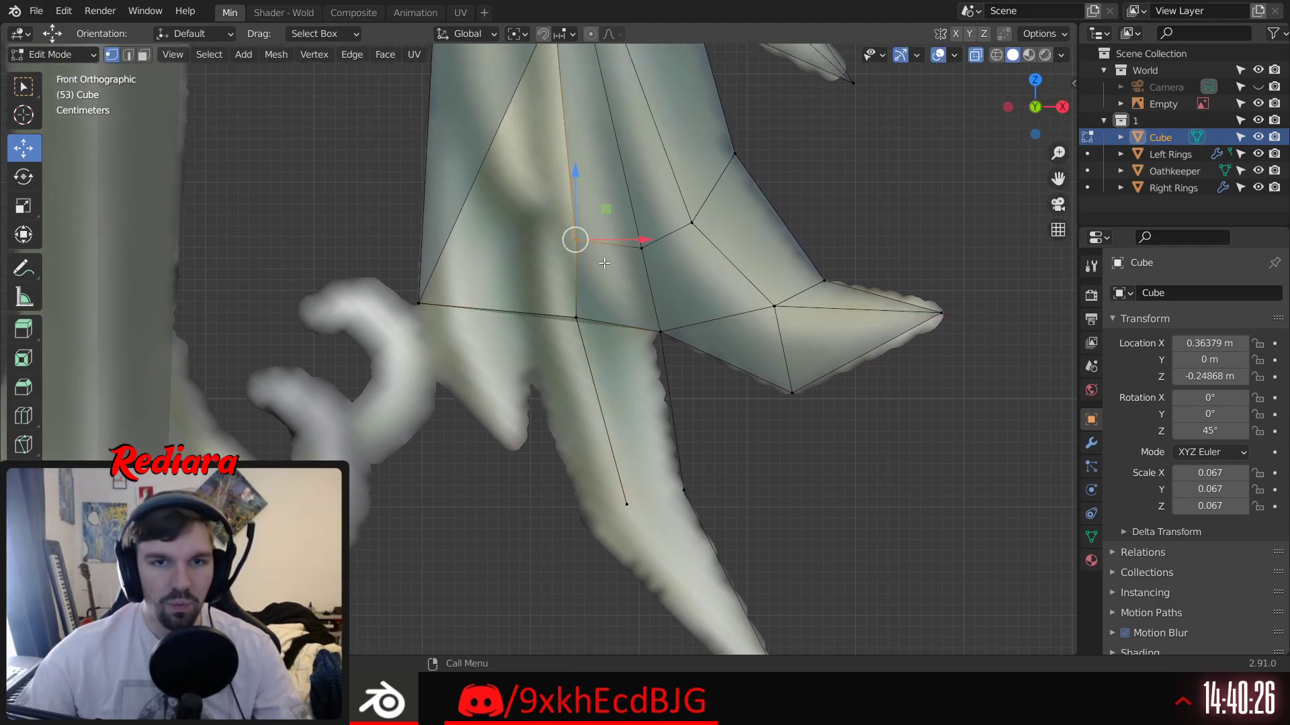
left_click_drag(649, 238, 636, 239)
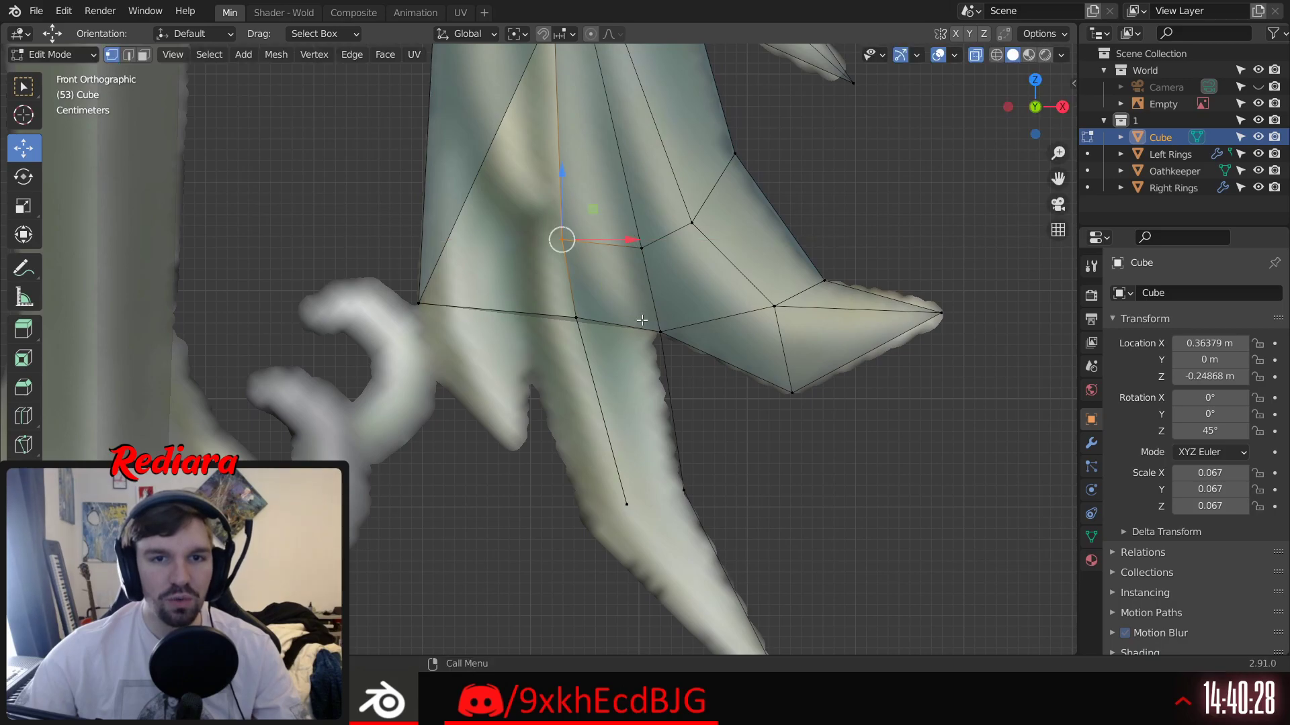
Step: Fill the front face of the hanging spike's upper part between the bottom edge and the spike's bend
left_click(708, 401)
middle_click_drag(745, 470, 549, 229)
left_click(500, 161)
left_click(594, 176, "shift")
left_click(613, 331, "shift")
left_click(551, 351, "shift")
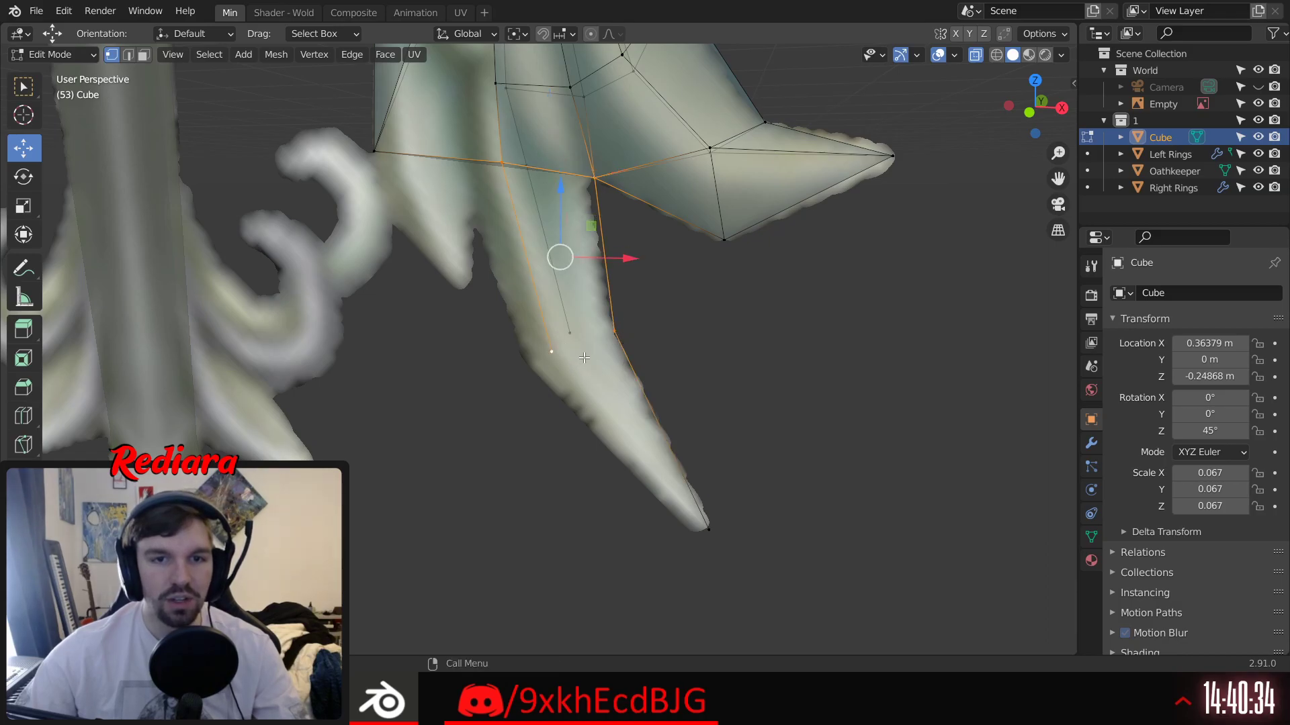
key("f")
left_click(711, 333)
Step: Fill the matching back face of the hanging spike's upper part
middle_click_drag(698, 289, 570, 221)
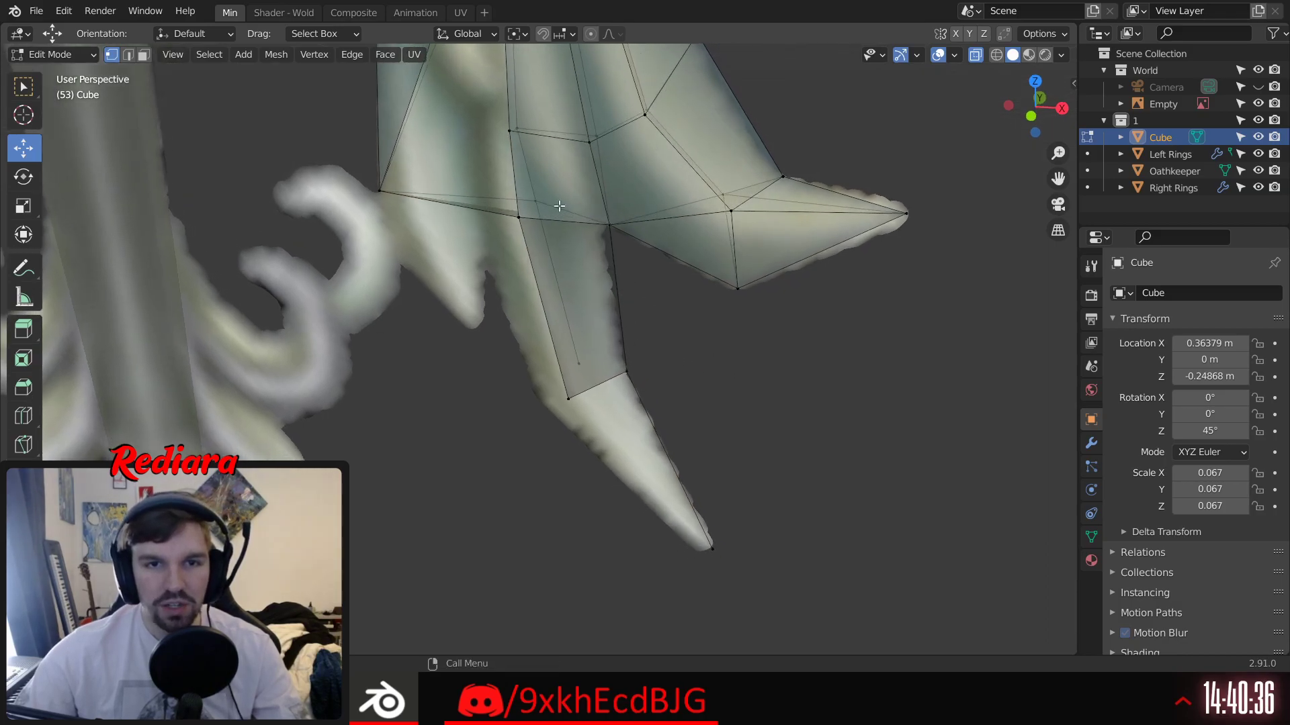
left_click(534, 195)
left_click(607, 227, "shift")
left_click(627, 370, "shift")
left_click(626, 367, "shift")
key("f")
left_click(685, 390)
Step: Fill a triangular front face from the hanging spike's bend to its tip
middle_click_drag(682, 393, 644, 425)
left_click(569, 400)
left_click(625, 381, "shift")
left_click(720, 573, "shift")
key("f")
left_click(756, 495)
Step: Fill the matching triangular back face from the hanging spike's bend to its tip
middle_click_drag(578, 383, 573, 363)
left_click(620, 376, "shift")
left_click(704, 541, "shift")
left_click(759, 413)
mouse_move(739, 383)
middle_mouse_down()
mouse_move(679, 365)
mouse_move(705, 336)
mouse_move(748, 369)
middle_mouse_up()
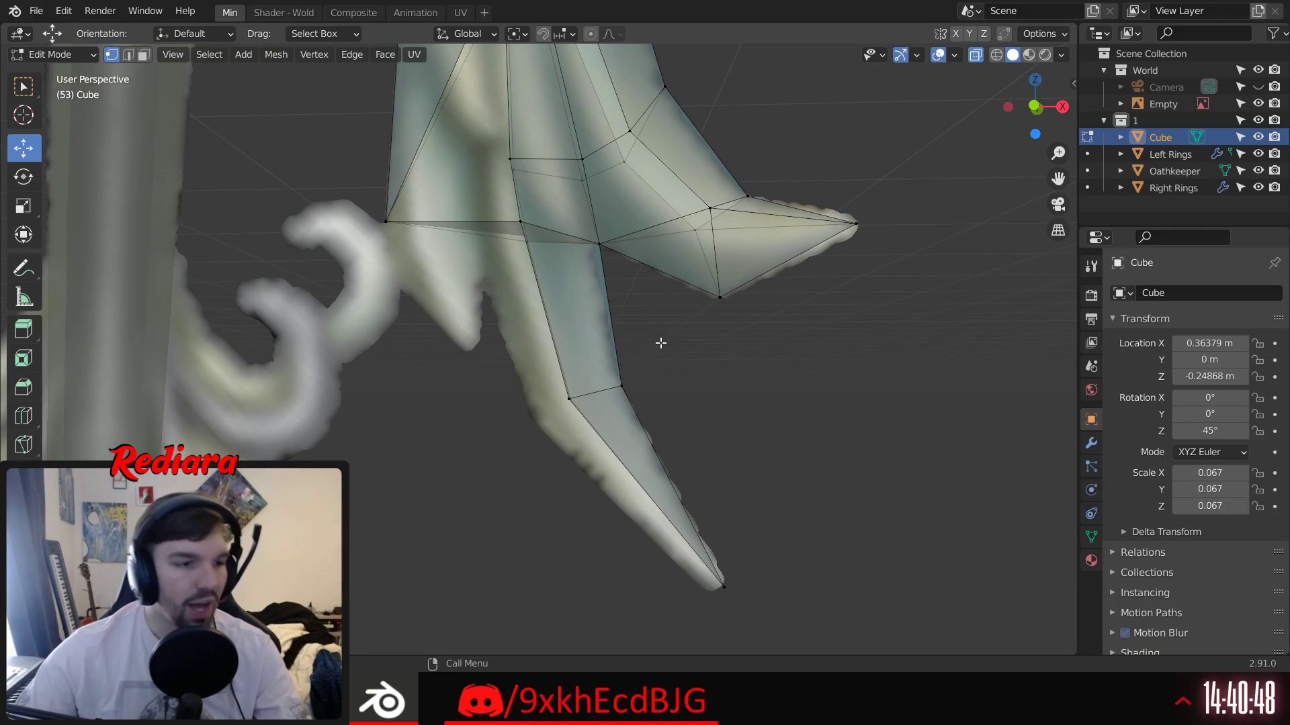
Step: Subdivide the front and back diagonal edges between the inner lower corner and the ridge vertices above it
middle_click_drag(493, 272, 628, 352)
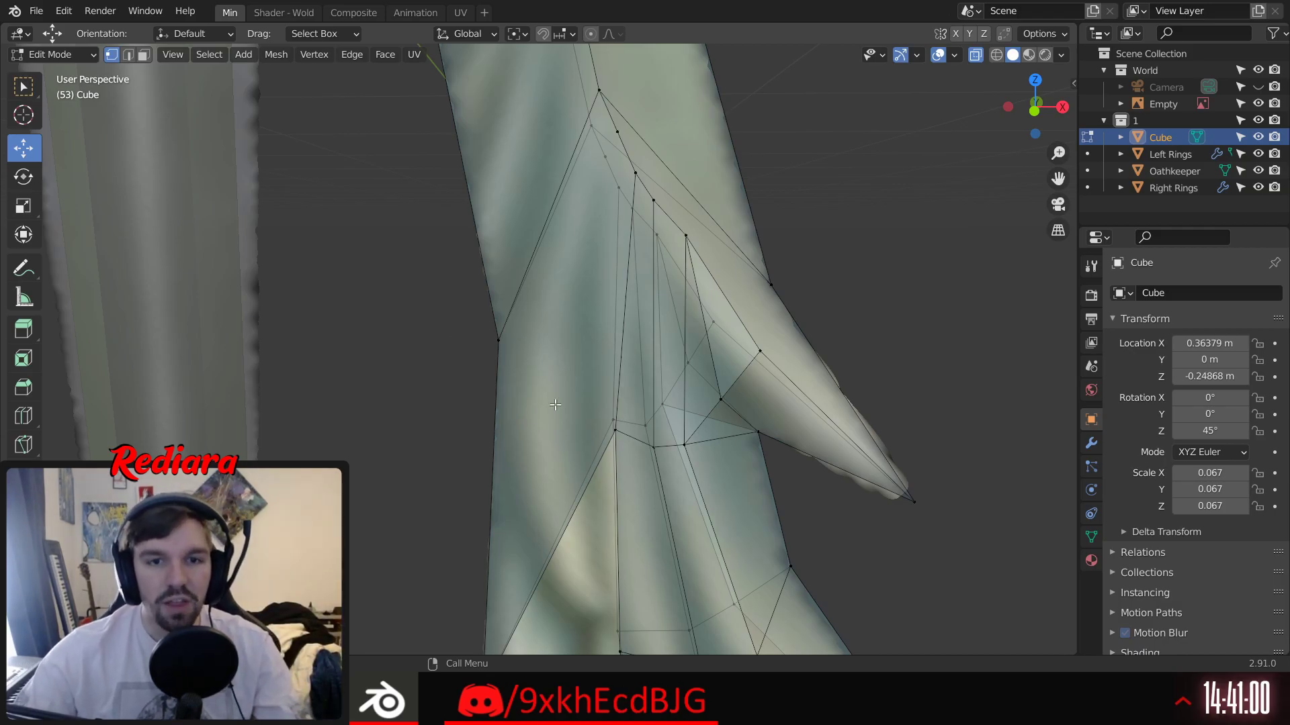
scroll(557, 372, "down", 5, "shift")
left_click(488, 546)
left_click(621, 285, "shift")
middle_click_drag(591, 346, 560, 359)
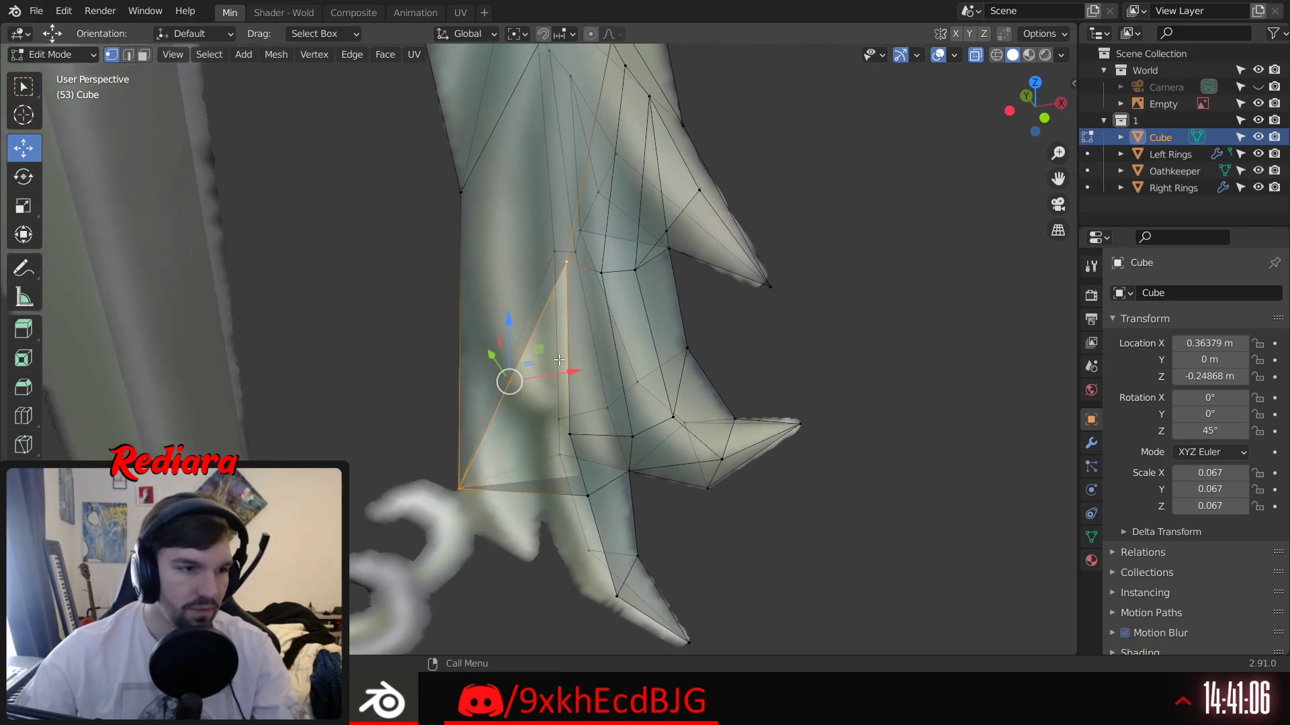
left_click(458, 491)
middle_click_drag(548, 276, 568, 336, "shift")
left_click(574, 317, "shift")
left_click(588, 494)
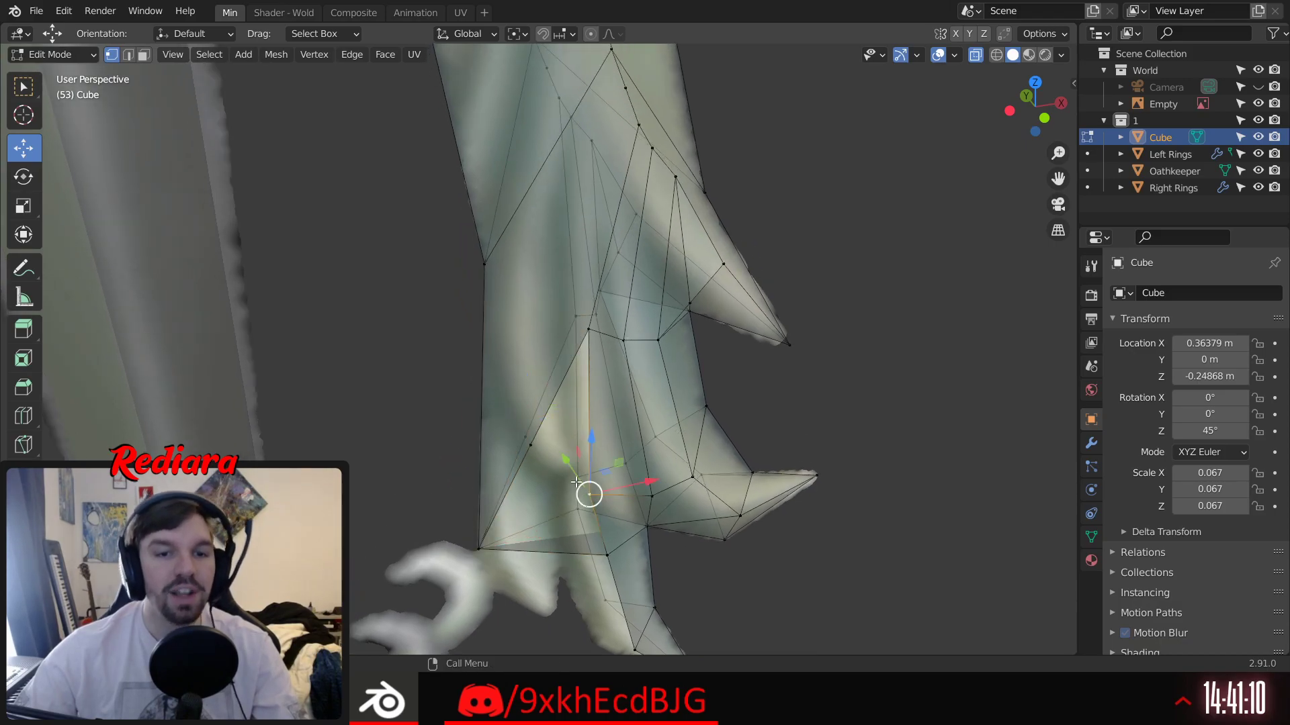
middle_click_drag(588, 492, 561, 430)
Step: Move the diagonal edges' midpoint vertices up in line with the row beside the middle spike, then slightly right
left_click(1034, 98)
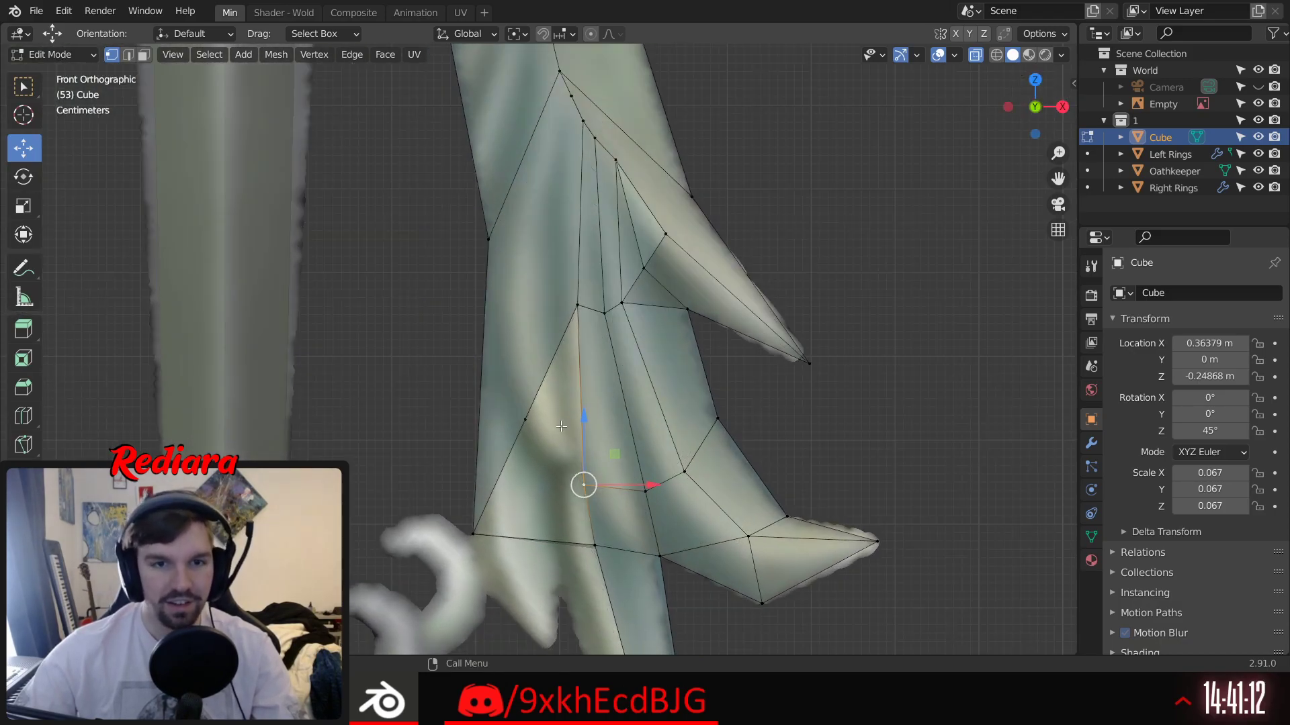
left_click(525, 419)
key("g")
key("z")
left_click(524, 241)
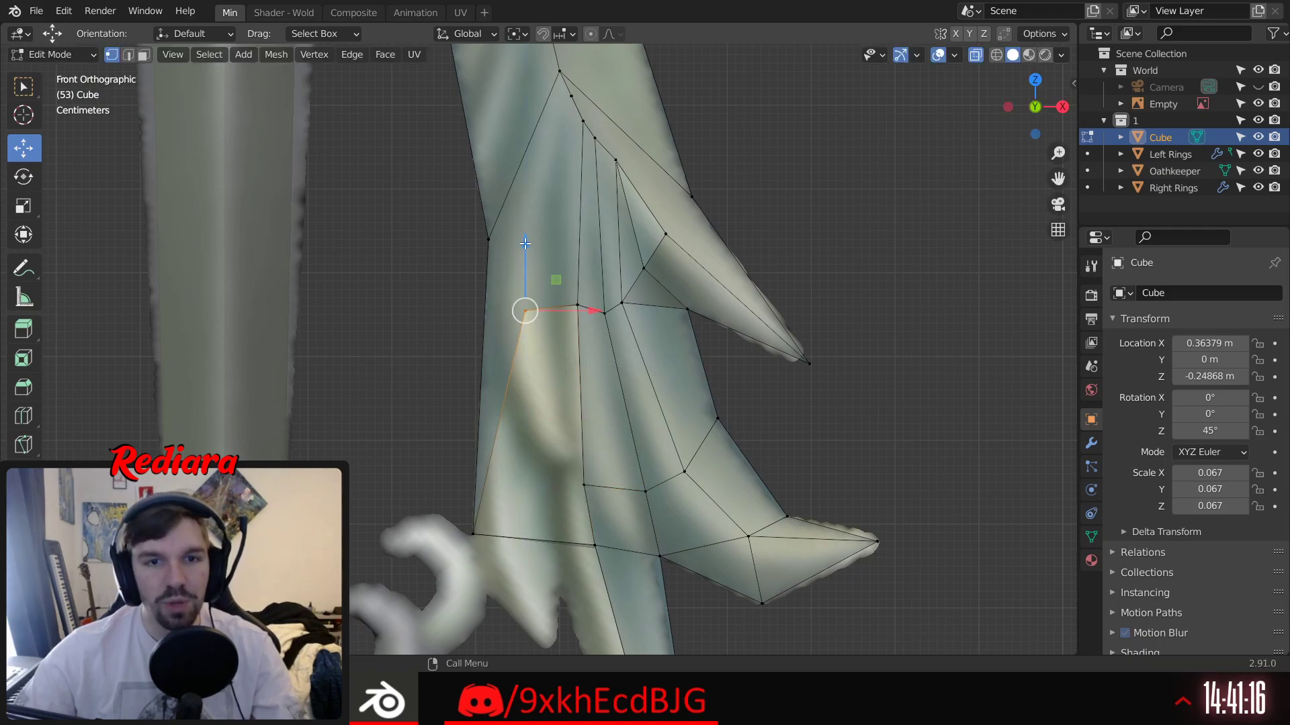
left_click_drag(582, 315, 595, 309)
left_click_drag(538, 257, 534, 235)
Step: Connect the raised front and back vertices to the upper seam vertices with new edges
left_click(564, 207)
left_click(575, 101)
middle_click_drag(575, 100, 568, 211)
left_click(530, 297, "shift")
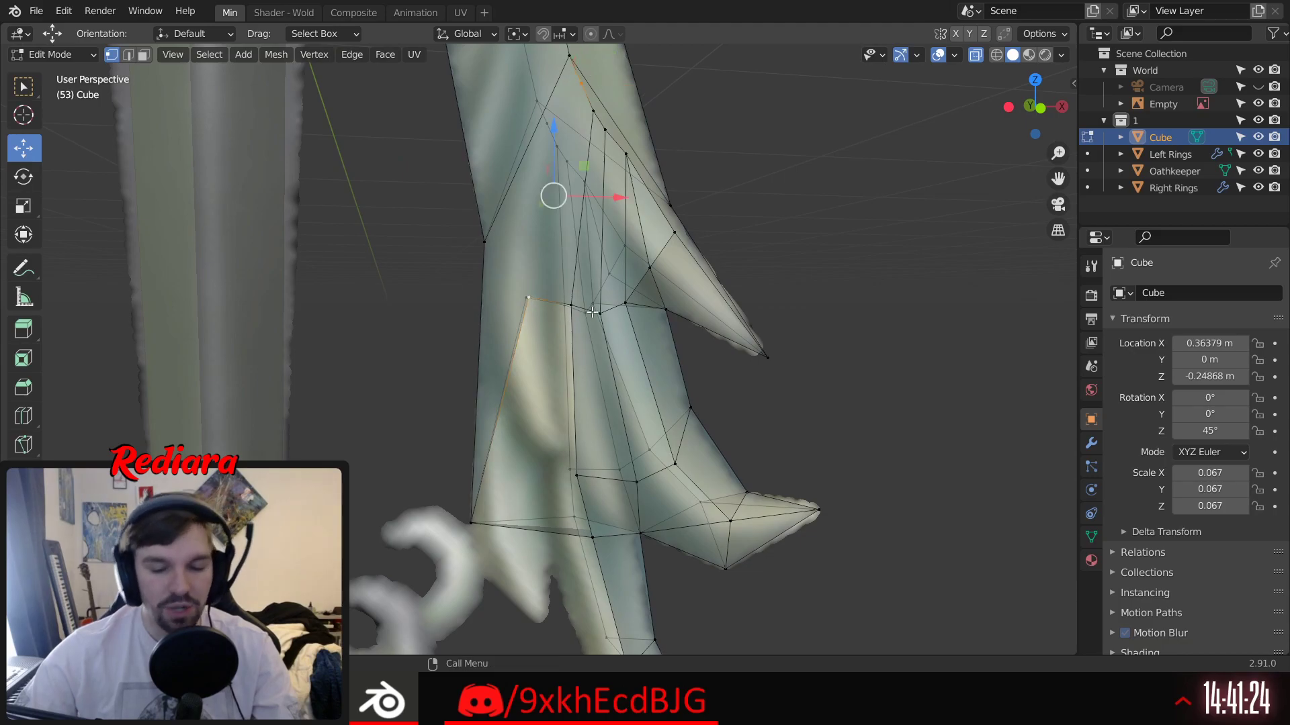
middle_click_drag(579, 225, 587, 235)
left_click(523, 290)
middle_click_drag(571, 149, 581, 216, "shift")
left_click(542, 260)
middle_click_drag(626, 305, 566, 318)
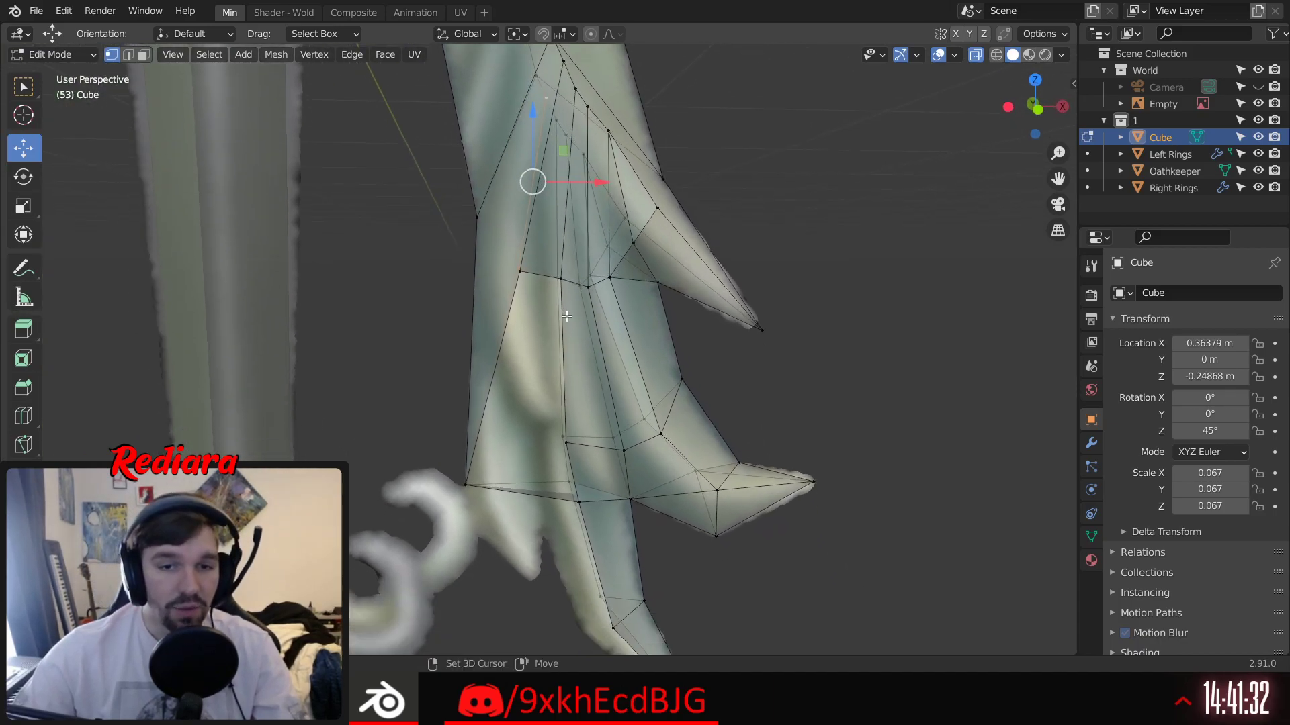
Step: Subdivide the front and back bottom edges between the inner lower corner and the hanging spike's base
middle_click_drag(509, 437, 517, 461)
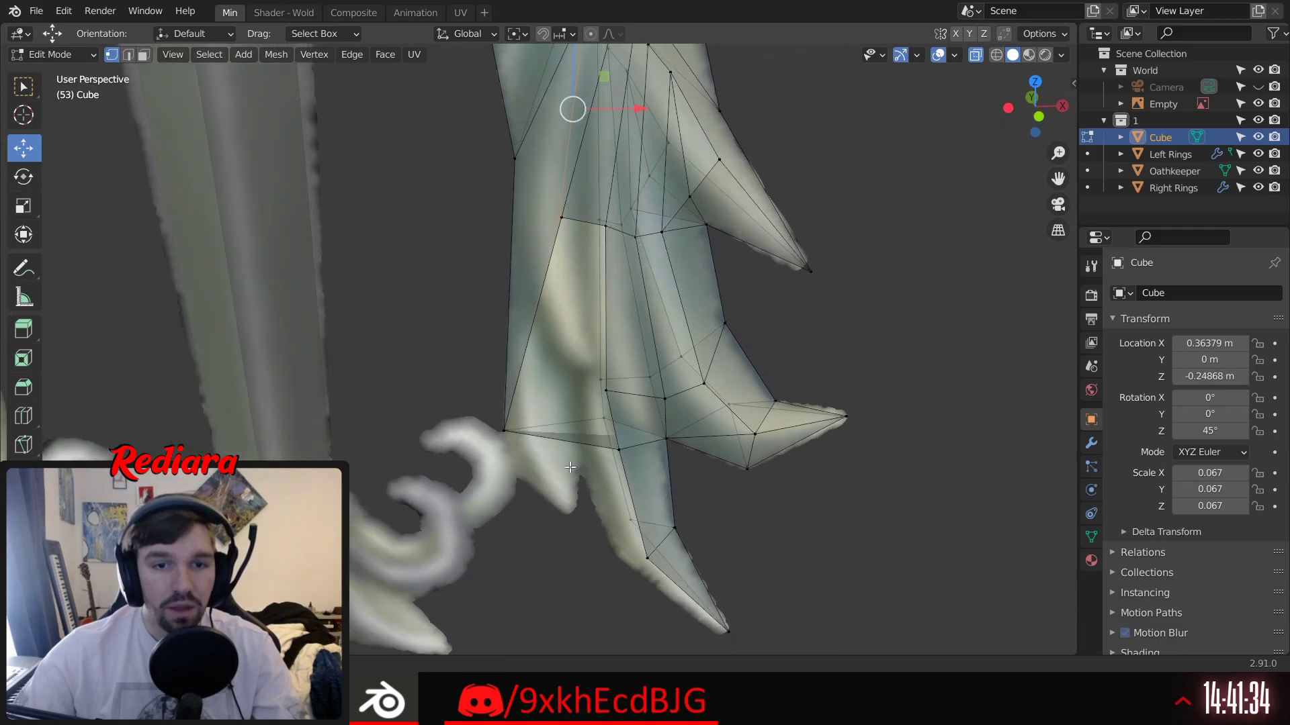
left_click(508, 433)
left_click(618, 453, "shift")
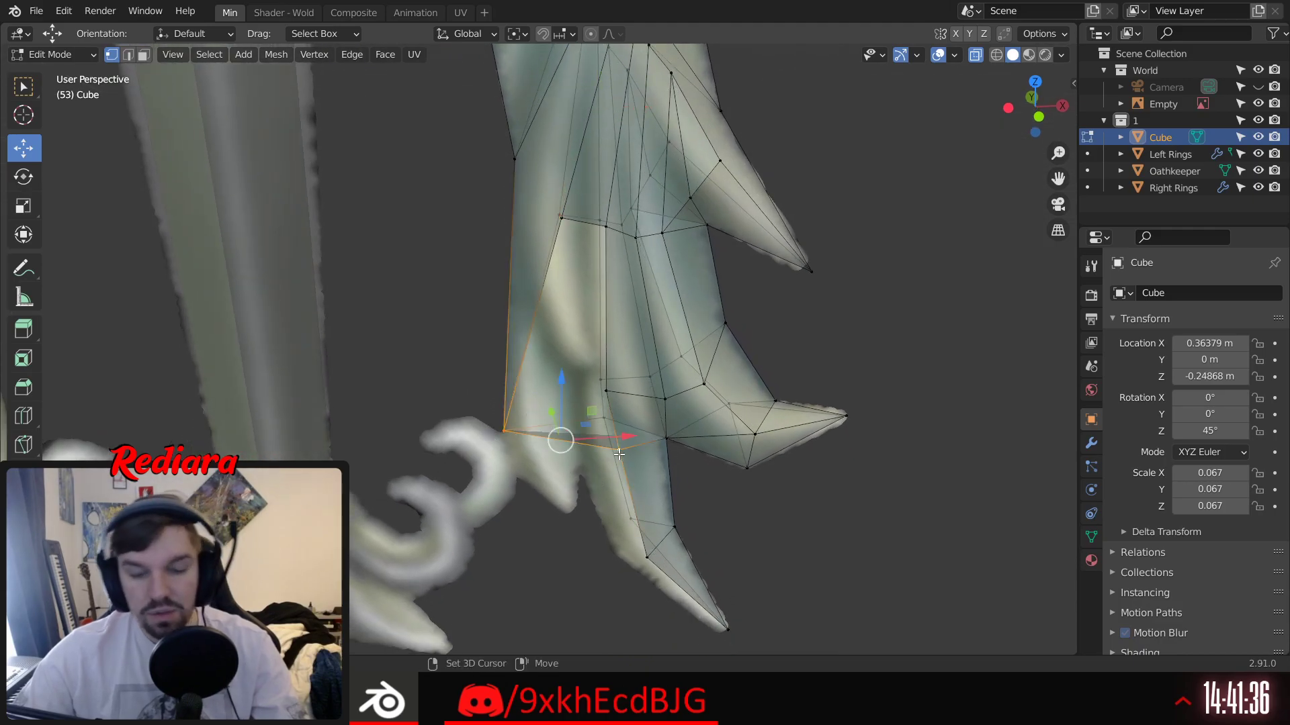
left_click(601, 417)
left_click(509, 437, "shift")
key("shift+r")
left_click(528, 497)
middle_click_drag(555, 495, 561, 474)
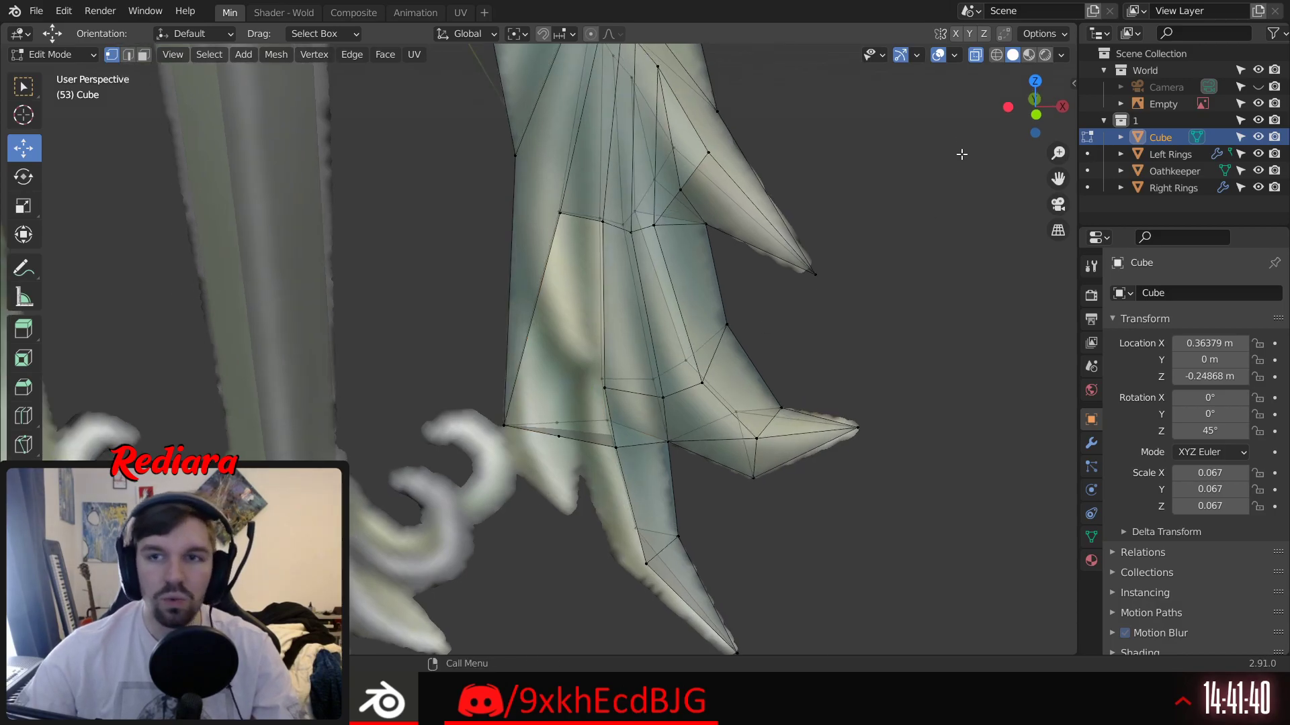
Step: Move the new bottom midpoint vertices down and right toward the gap between the two hanging spikes
left_click(1036, 116)
left_click(561, 422)
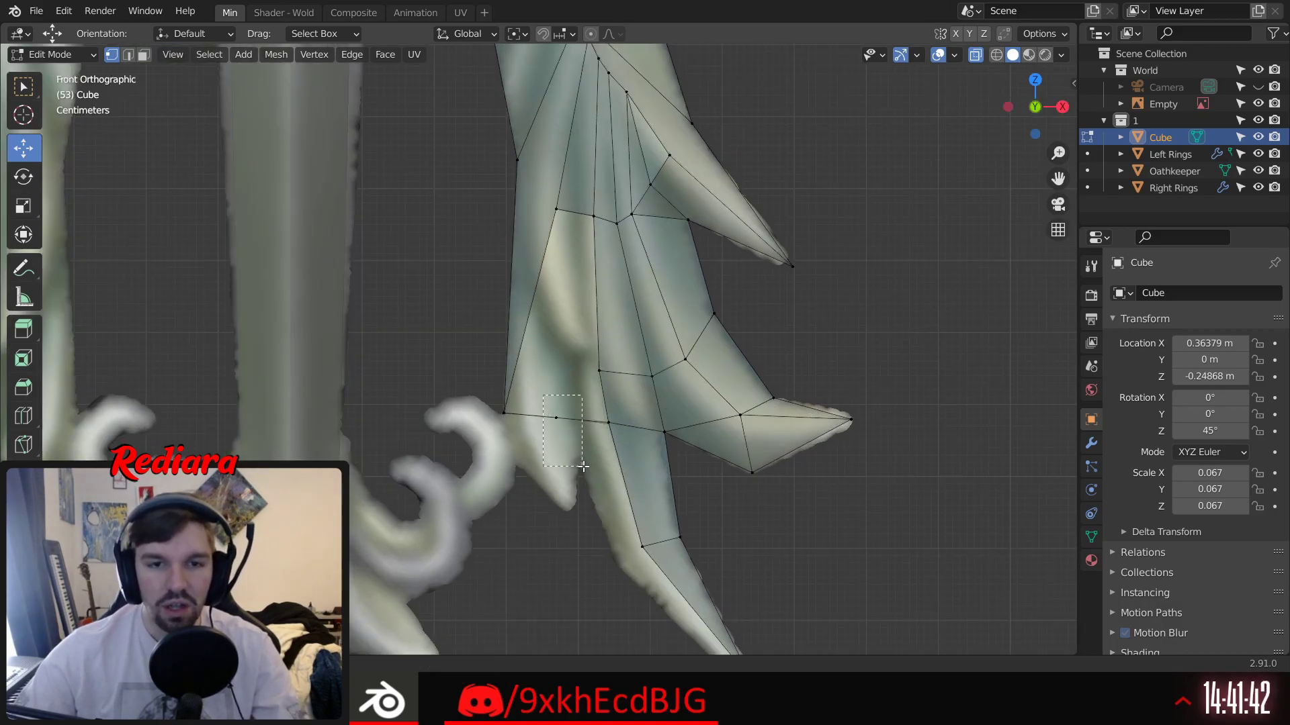
left_click_drag(629, 416, 651, 428)
left_click_drag(573, 352, 573, 394)
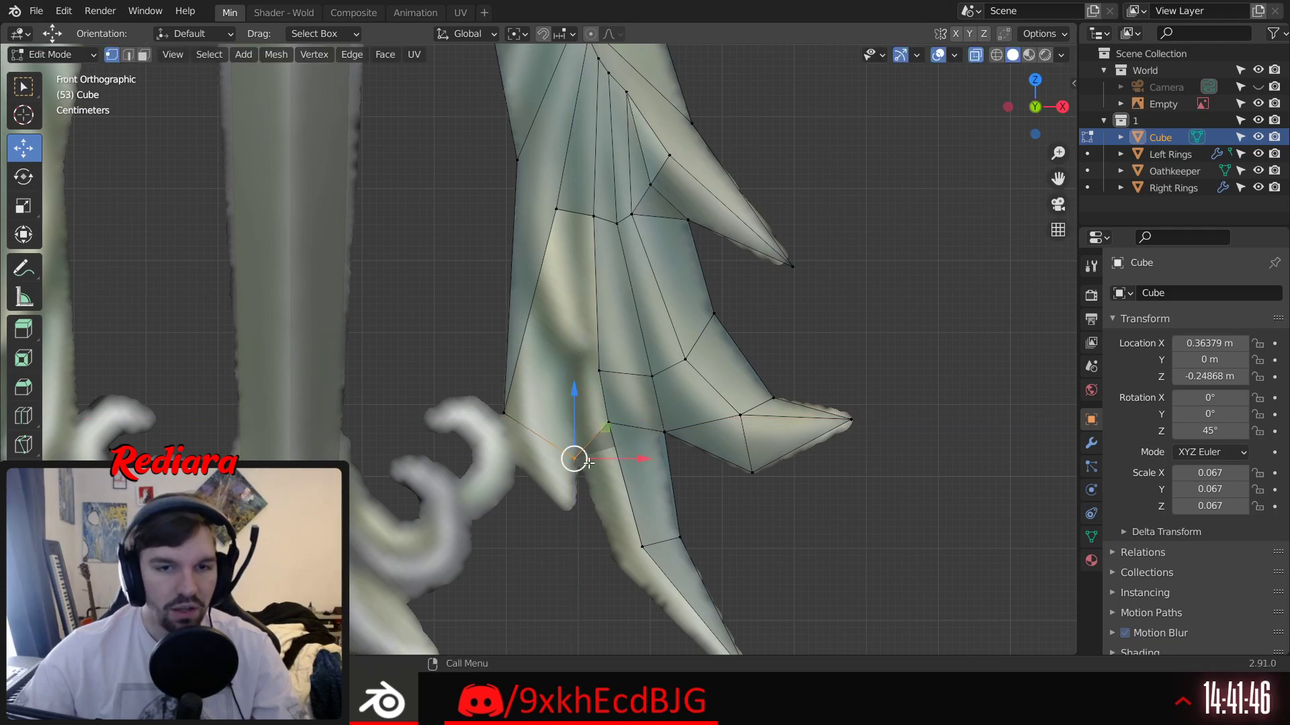
Step: Fine-tune the bottom midpoint vertices down and right onto the notch between the two hanging spikes
scroll(584, 447, "up", 4)
middle_click_drag(622, 481, 617, 468)
left_click(1033, 104)
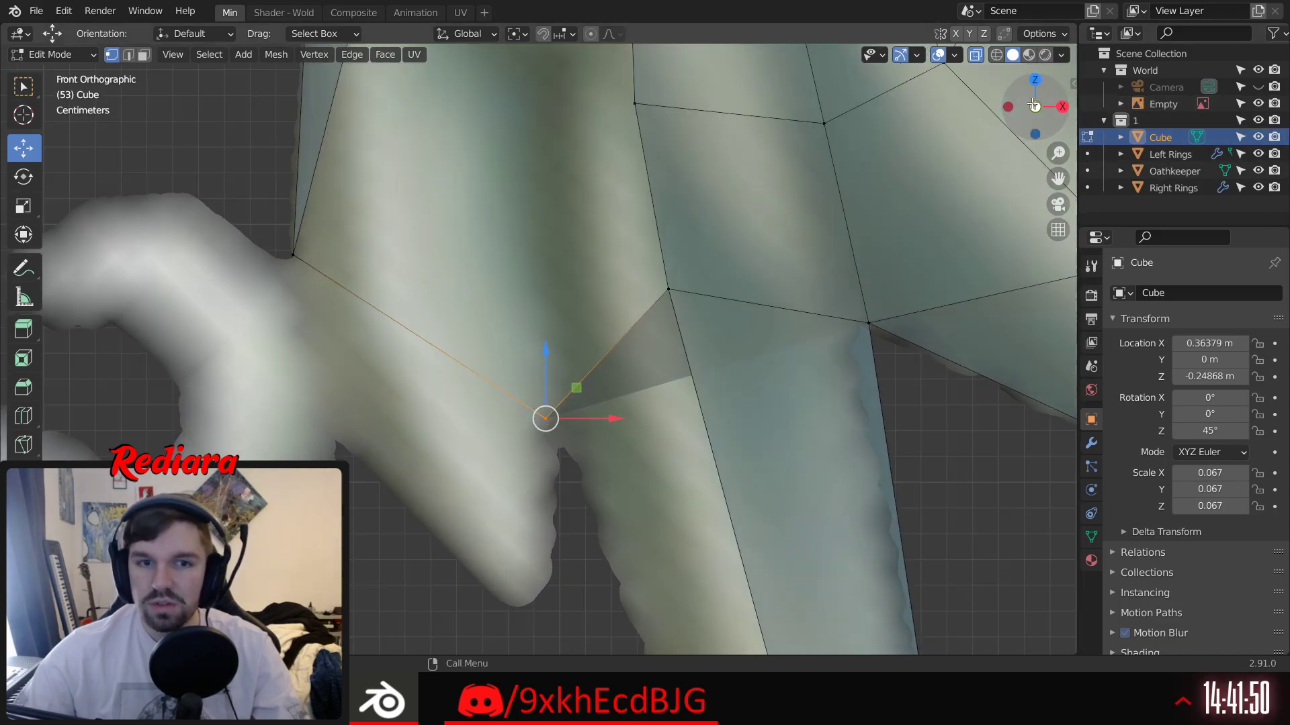
left_click_drag(547, 353, 547, 374)
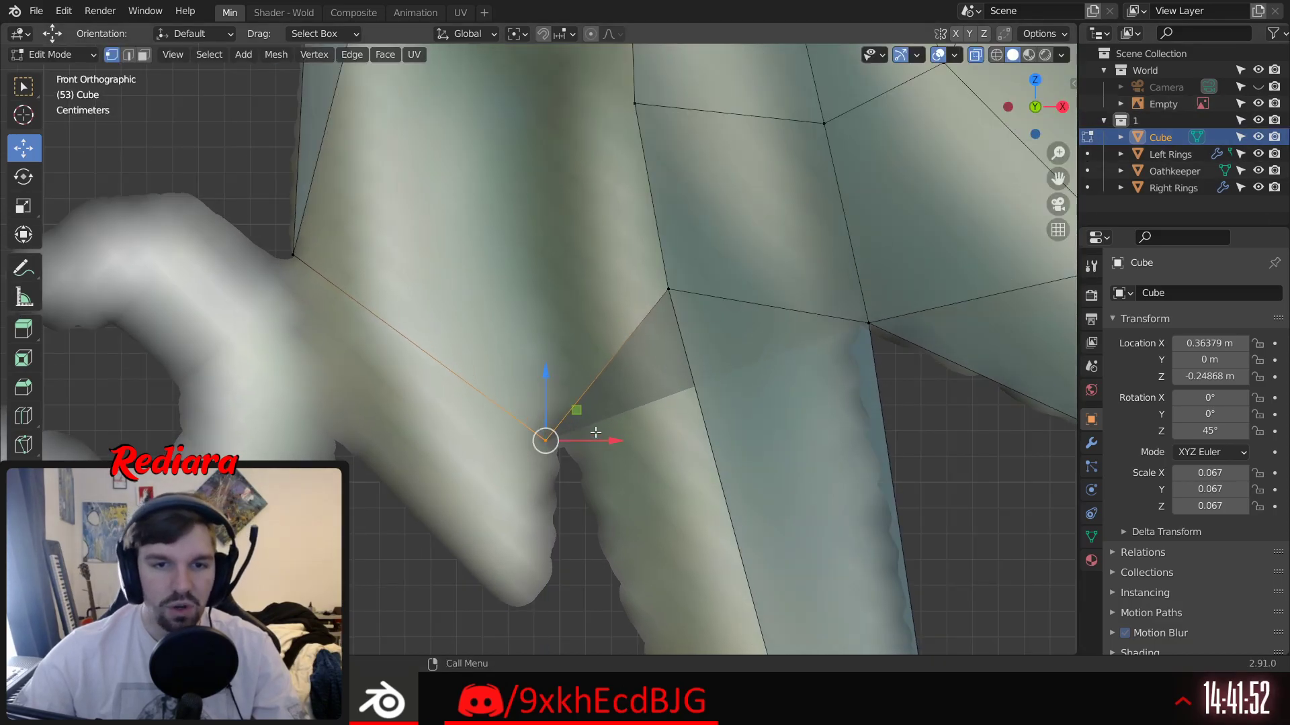
left_click_drag(615, 442, 629, 441)
left_click_drag(559, 368, 566, 374)
left_click(536, 282)
Step: Fill the front face between the two upper row vertices, the lower seam vertex and the inner lower corner
scroll(544, 289, "down", 6)
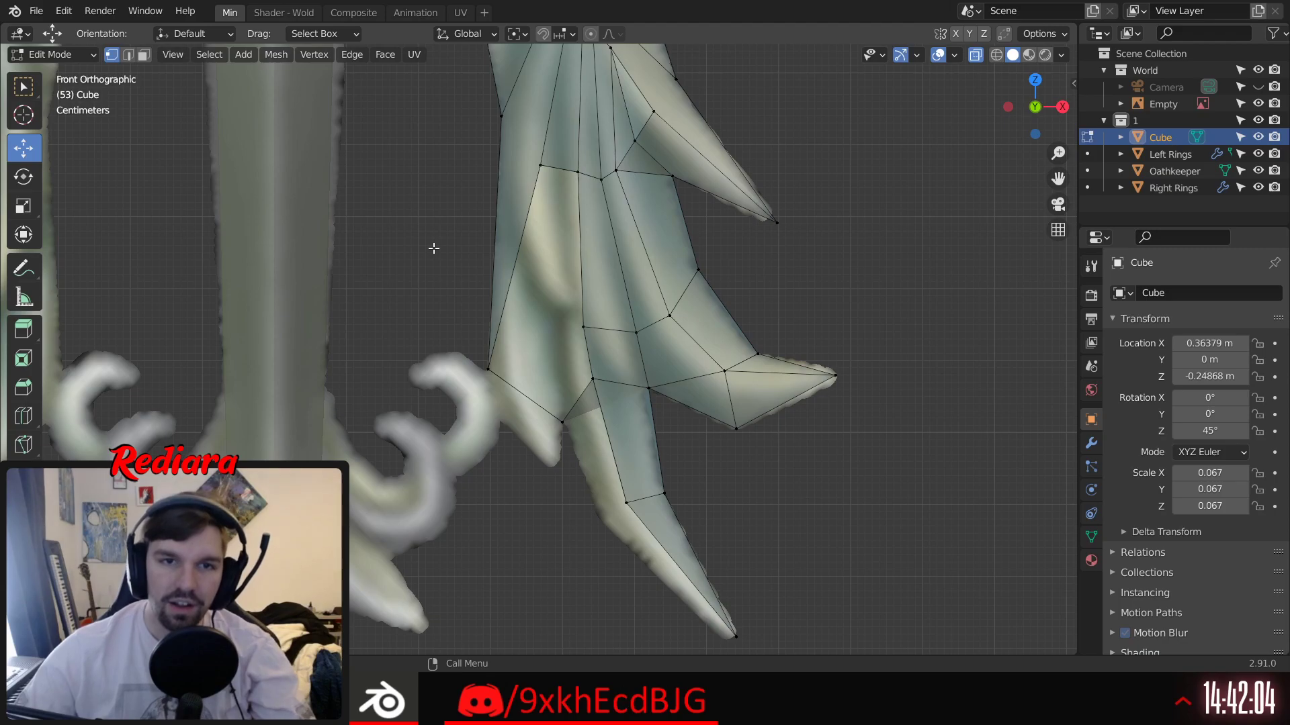
scroll(501, 356, "up", 2)
key("KP_5")
left_click(496, 372)
middle_click_drag(498, 372, 610, 363)
left_click(646, 309, "shift")
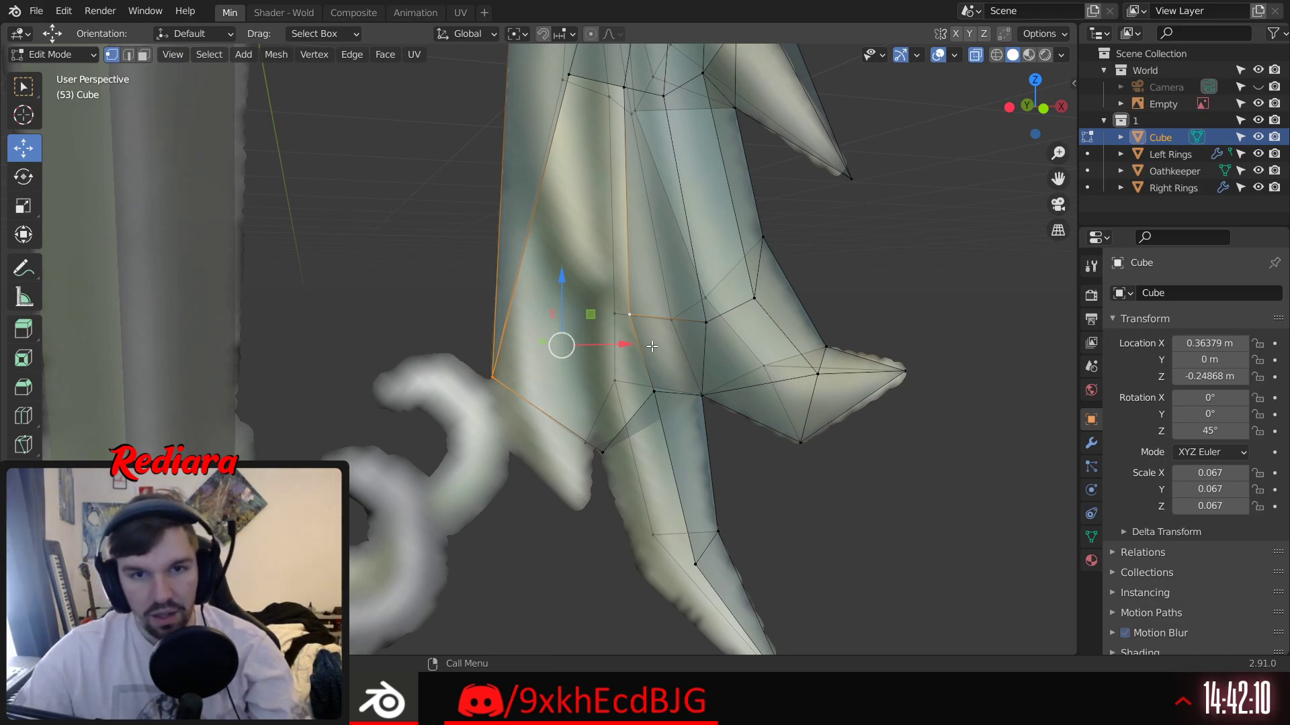
middle_click_drag(635, 204, 626, 268, "shift")
left_click(564, 143)
left_click(617, 153, "shift")
left_click(623, 381, "shift")
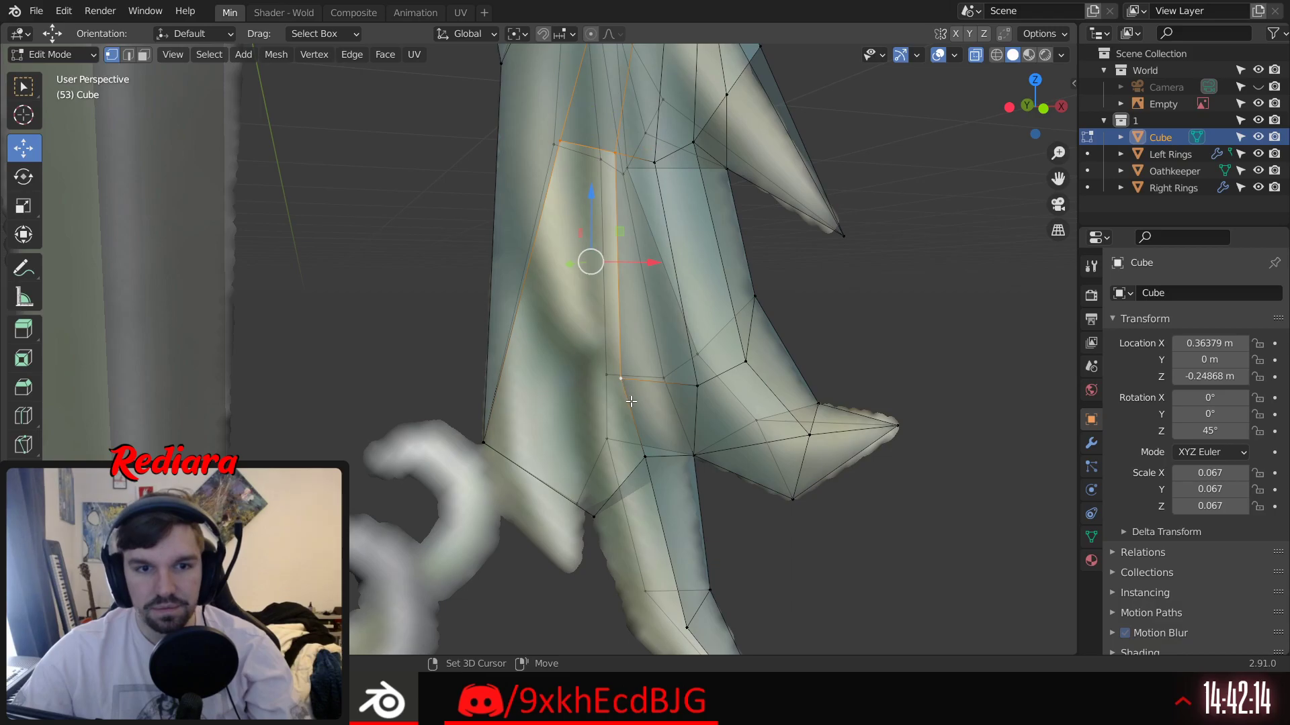
left_click(489, 450, "shift")
key("f")
Step: Fill the matching back face between the upper row vertices, the lower seam vertex and the inner lower corner
middle_click_drag(497, 453, 653, 325)
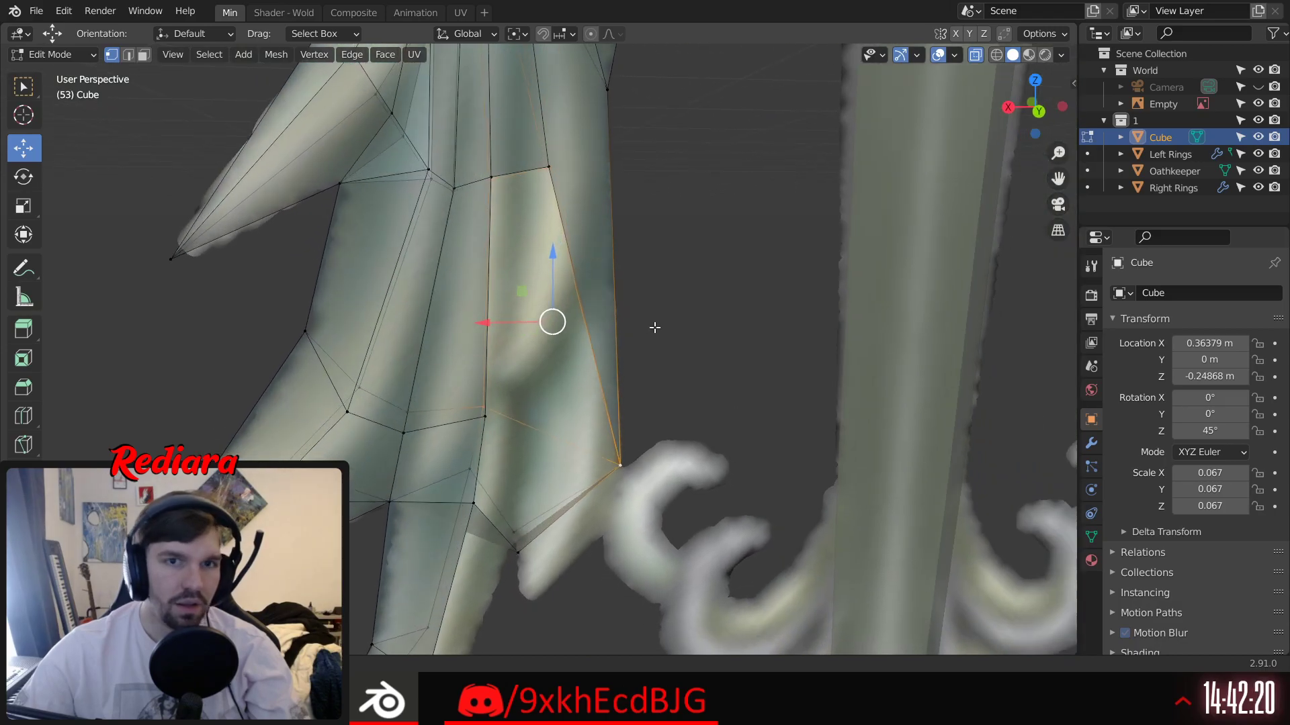
left_click(545, 172)
left_click(506, 221, "shift")
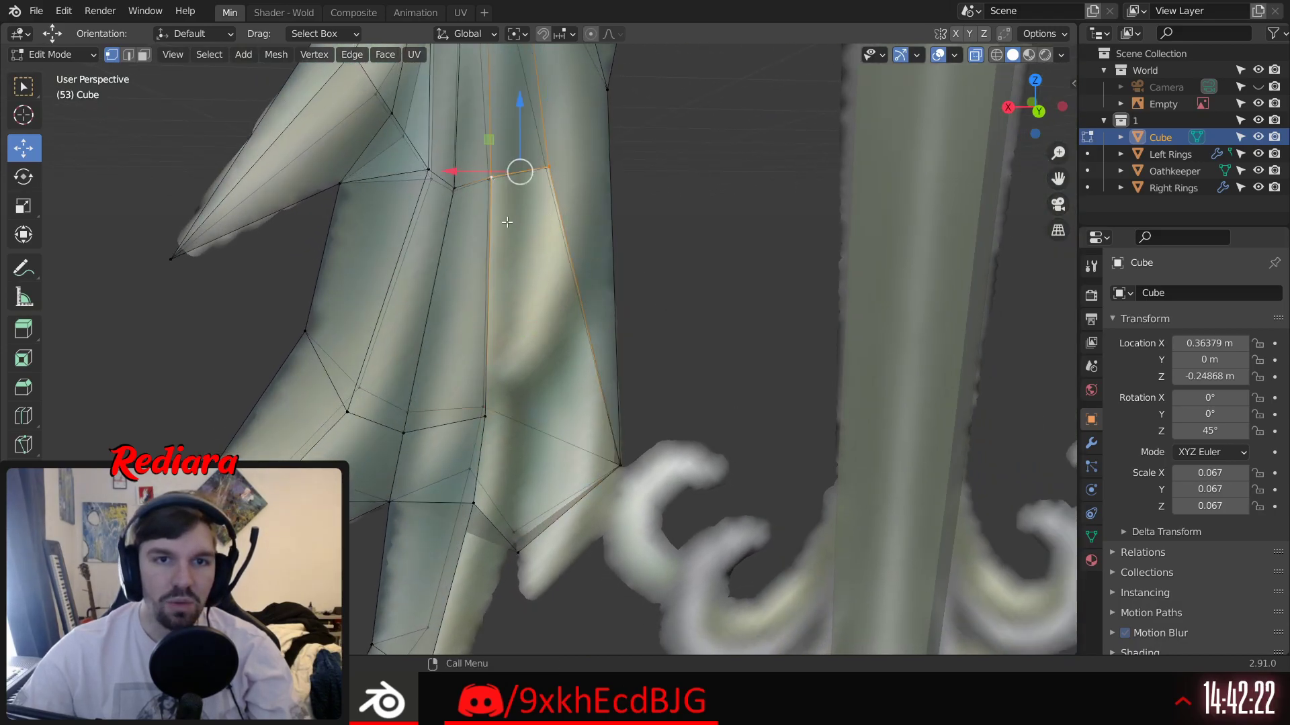
left_click(485, 417, "shift")
left_click(619, 463, "shift")
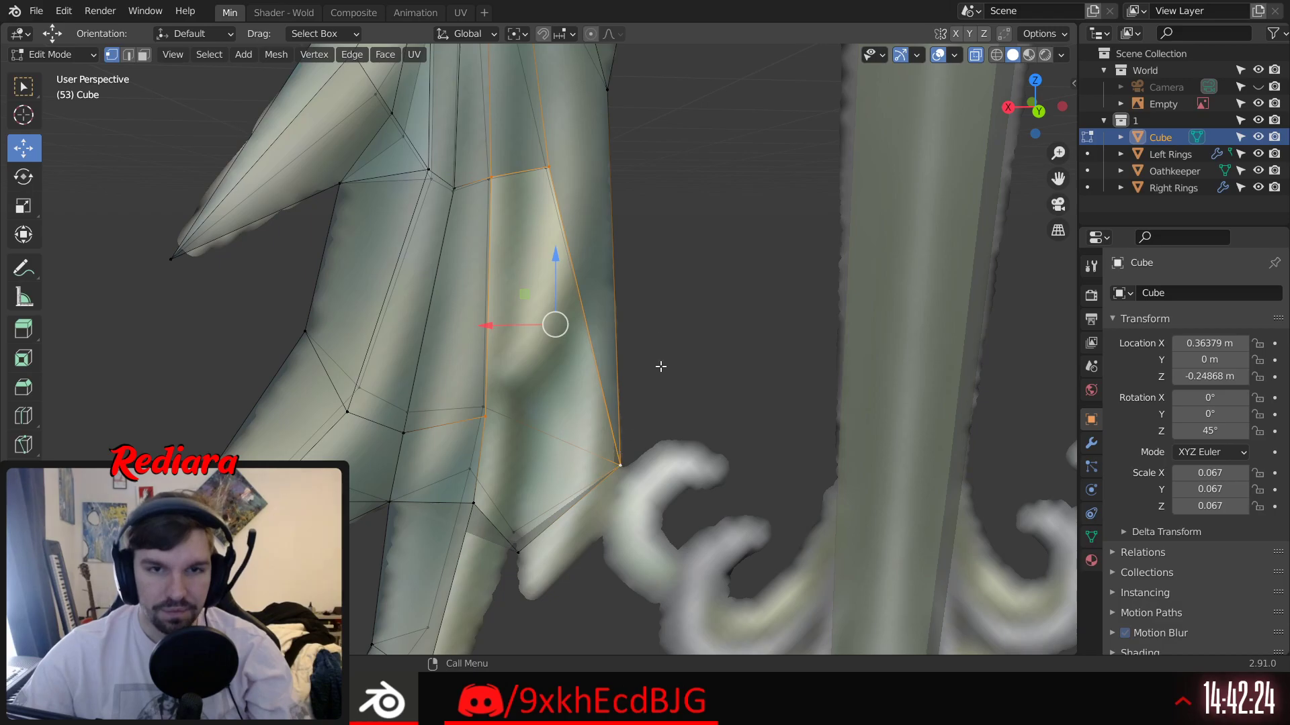
left_click(637, 336)
Step: Subdivide the front and back edges running from the inner lower corner to the lower seam vertices
middle_click_drag(642, 305, 455, 366)
scroll(455, 366, "down", 5)
scroll(541, 392, "up", 6)
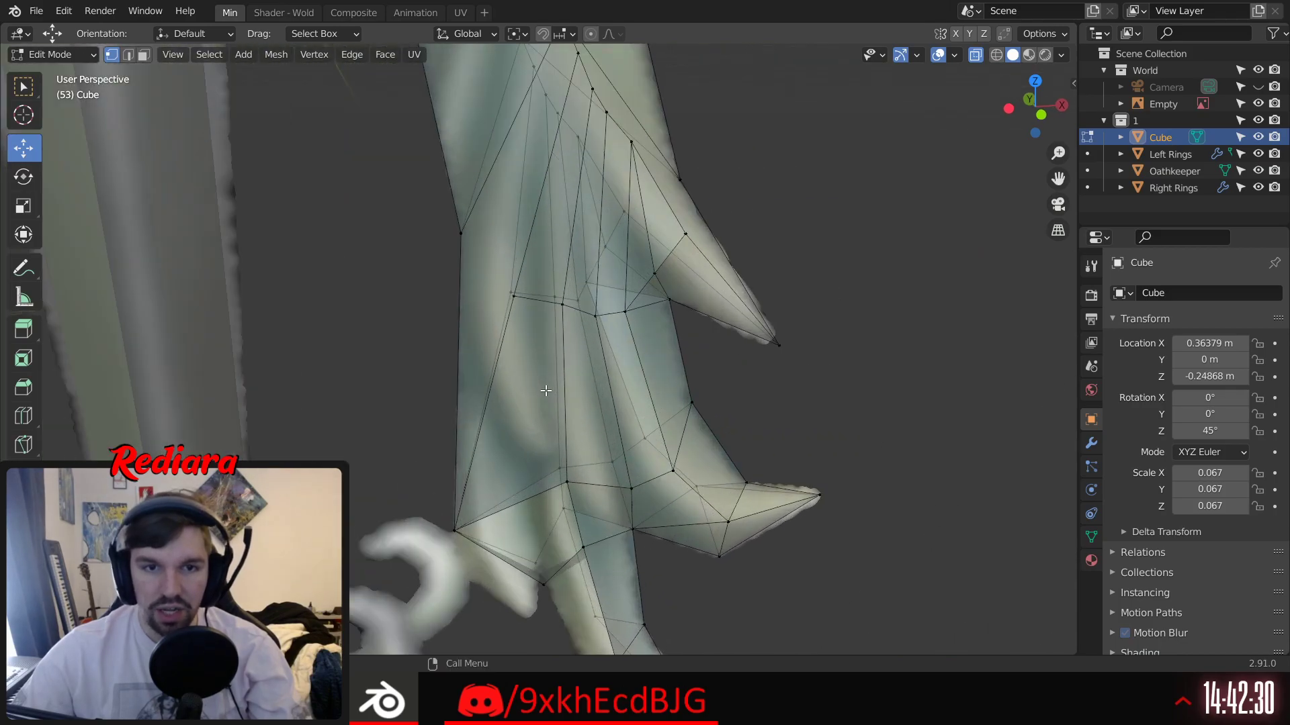
middle_click_drag(582, 381, 558, 351)
middle_click_drag(567, 452, 590, 357, "shift")
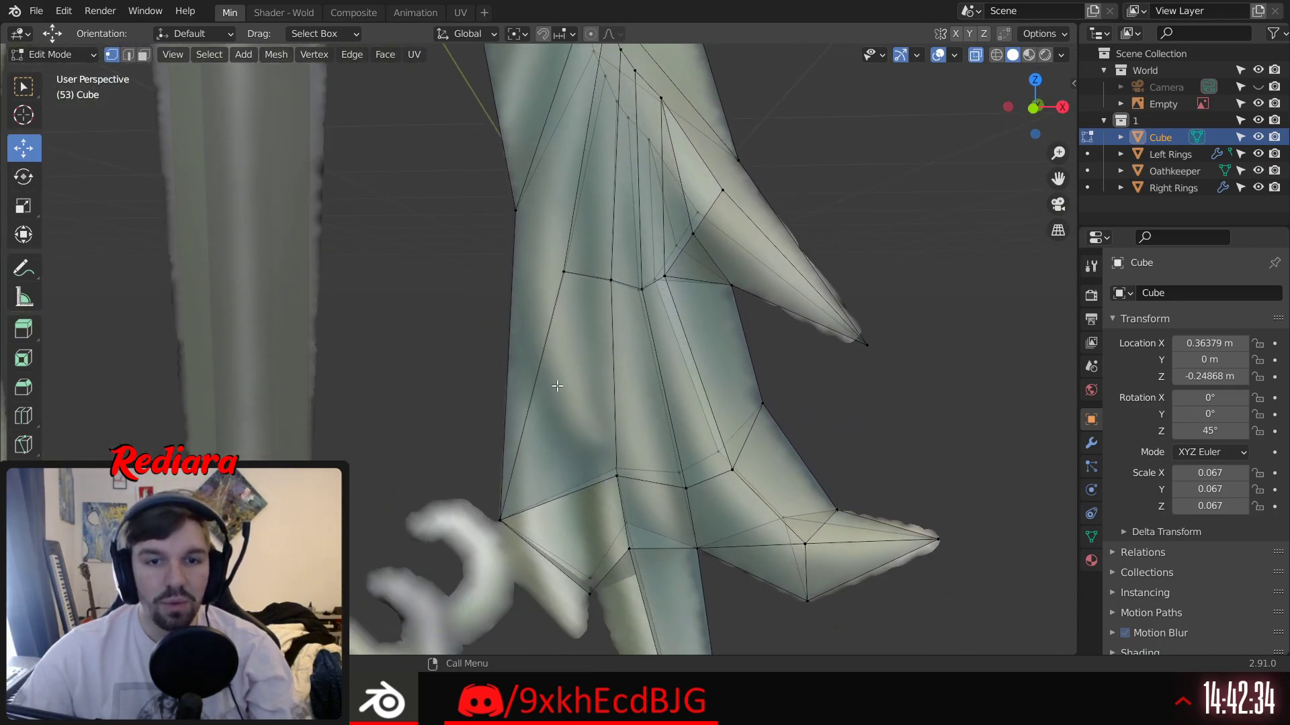
middle_click_drag(626, 516, 610, 492, "shift")
scroll(609, 492, "up", 4)
left_click(464, 478)
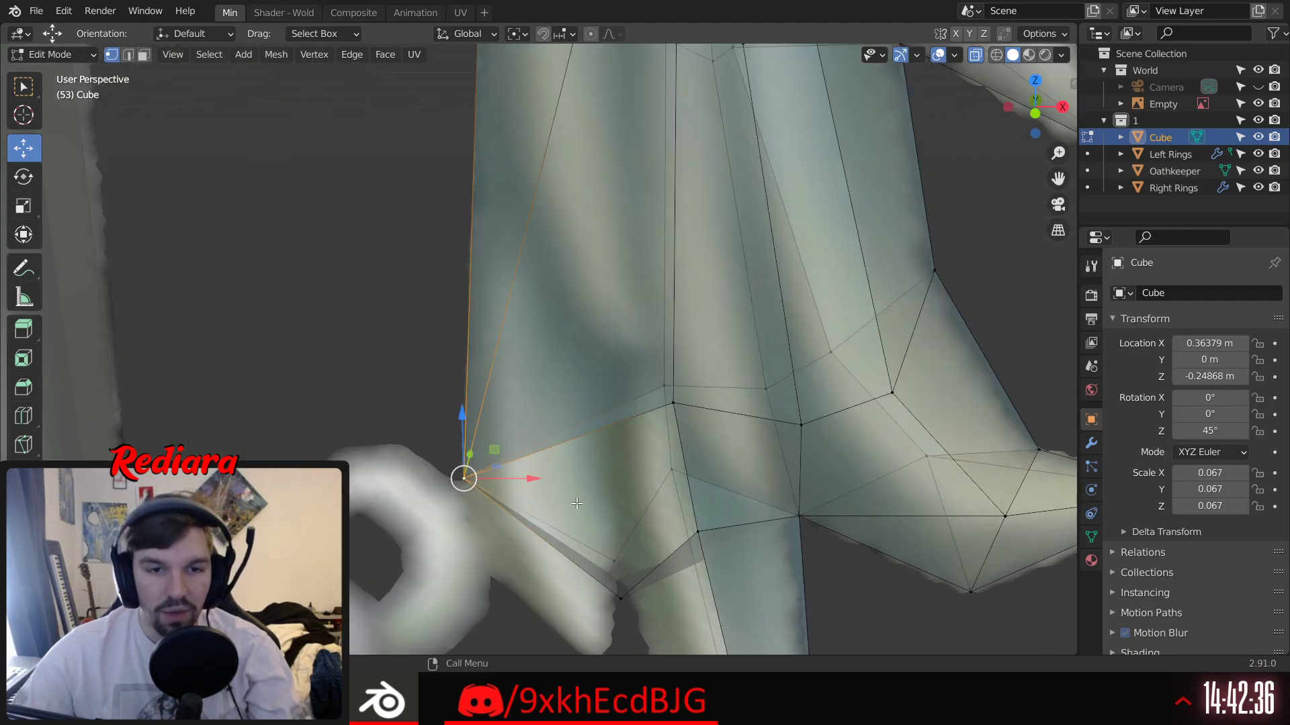
left_click(668, 405, "shift")
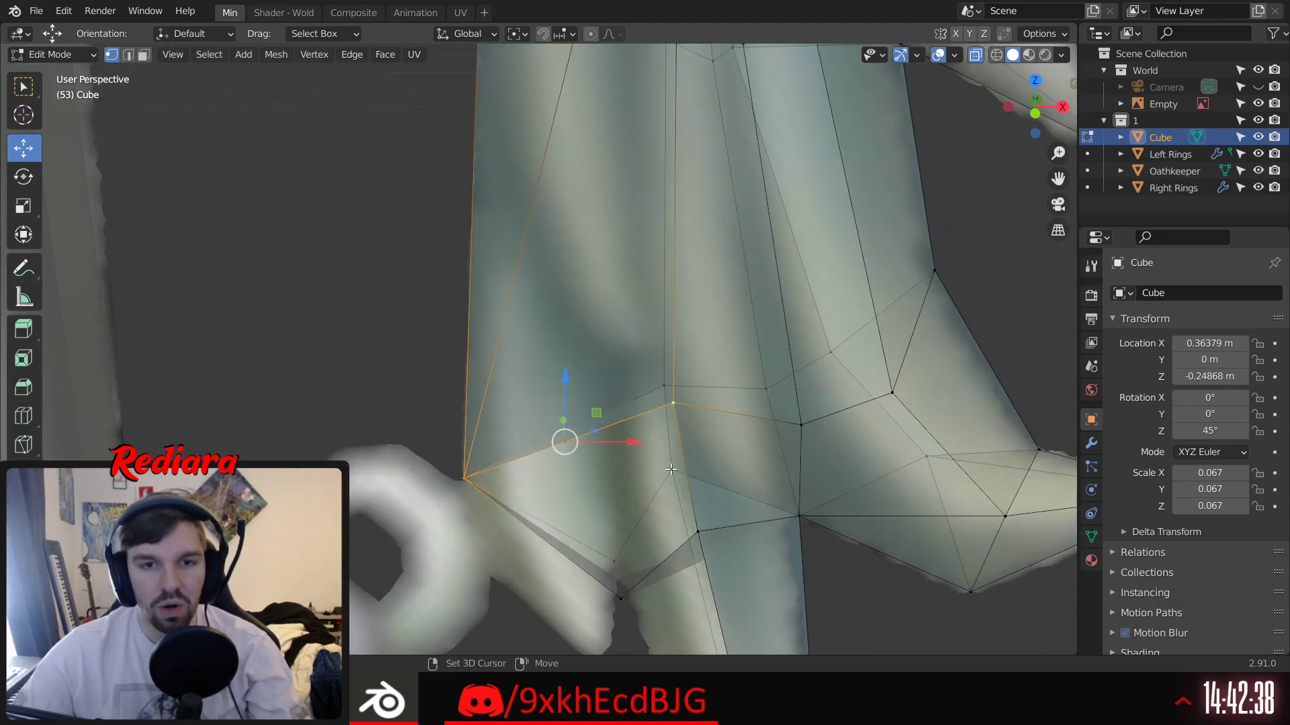
left_click(673, 404, "shift")
left_click(665, 386, "shift")
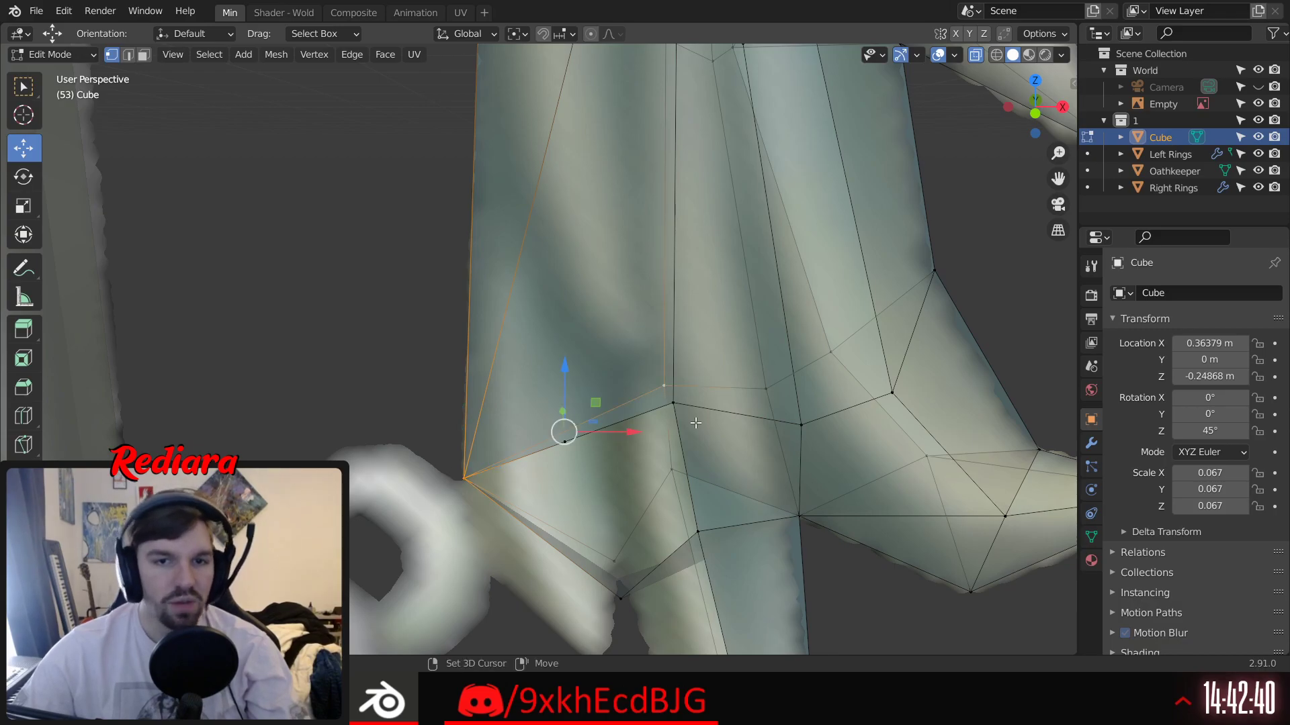
Step: In front view, move the new front and back midpoint vertices up and right along the reference's dark fold
left_click(1035, 113)
middle_click_drag(565, 427, 553, 465, "shift")
left_click(552, 463)
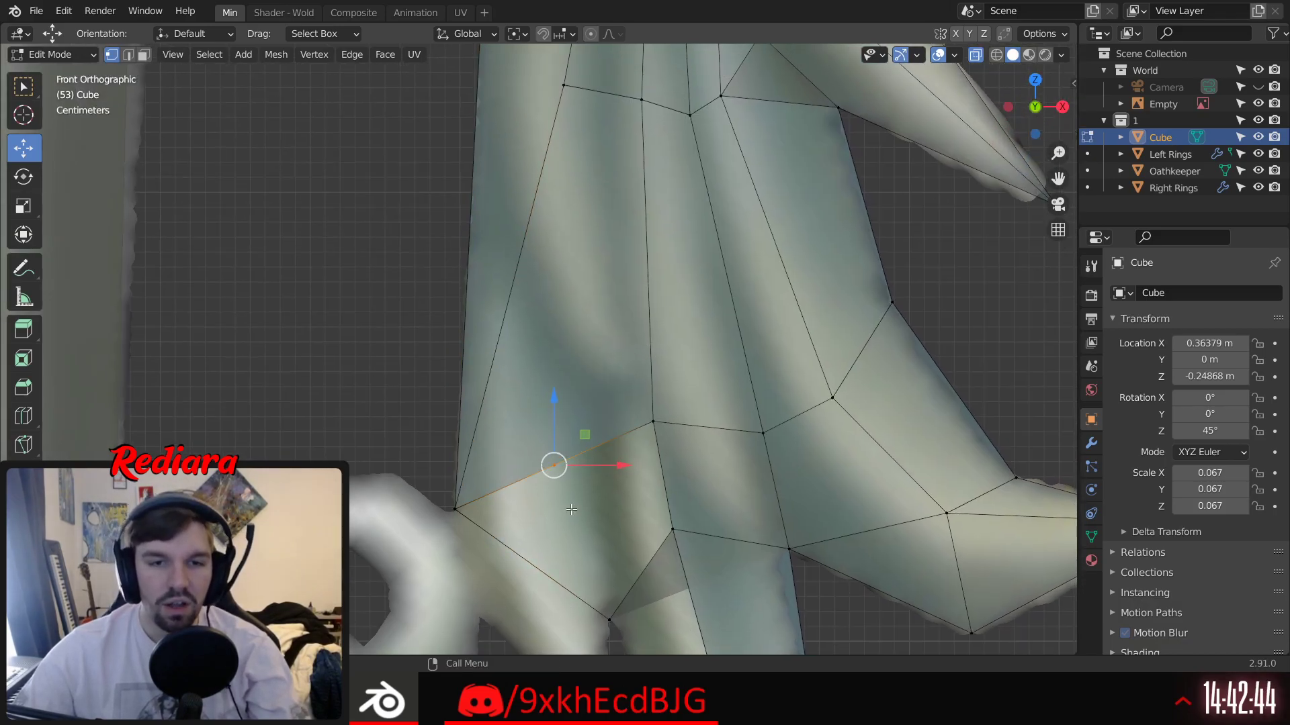
middle_click_drag(653, 544, 626, 416, "shift")
left_click_drag(595, 336, 621, 338)
left_click_drag(552, 271, 561, 241)
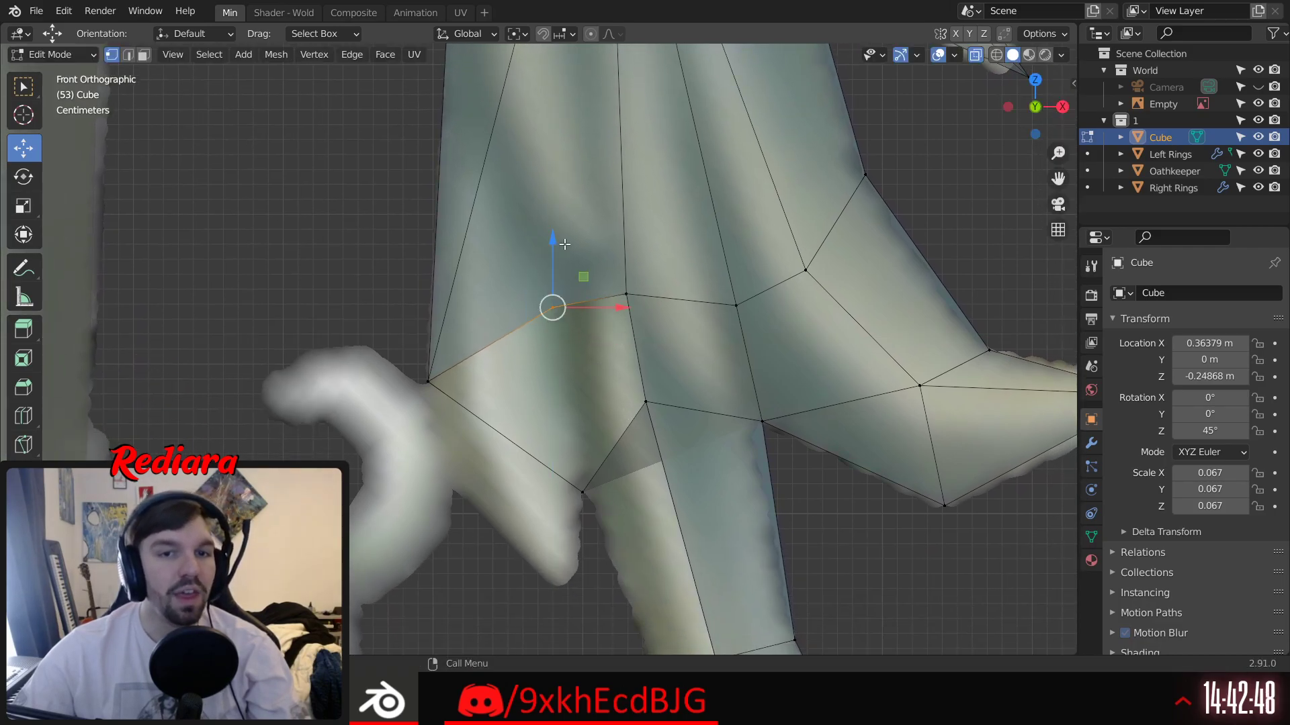
left_click_drag(616, 309, 619, 309)
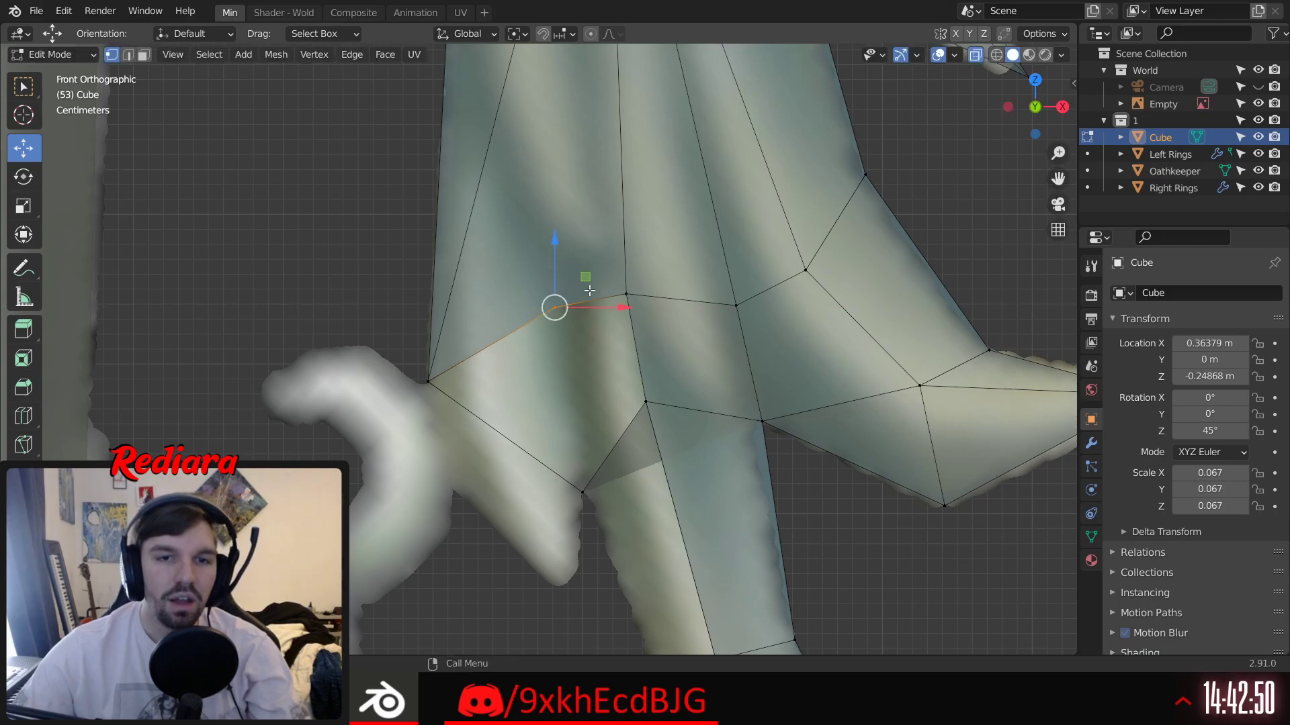
left_click(554, 243)
Step: Connect the moved midpoint vertices to the innermost upper row vertices on both the front and back
middle_click_drag(555, 243, 608, 213)
left_click(576, 131)
left_click(591, 481, "shift")
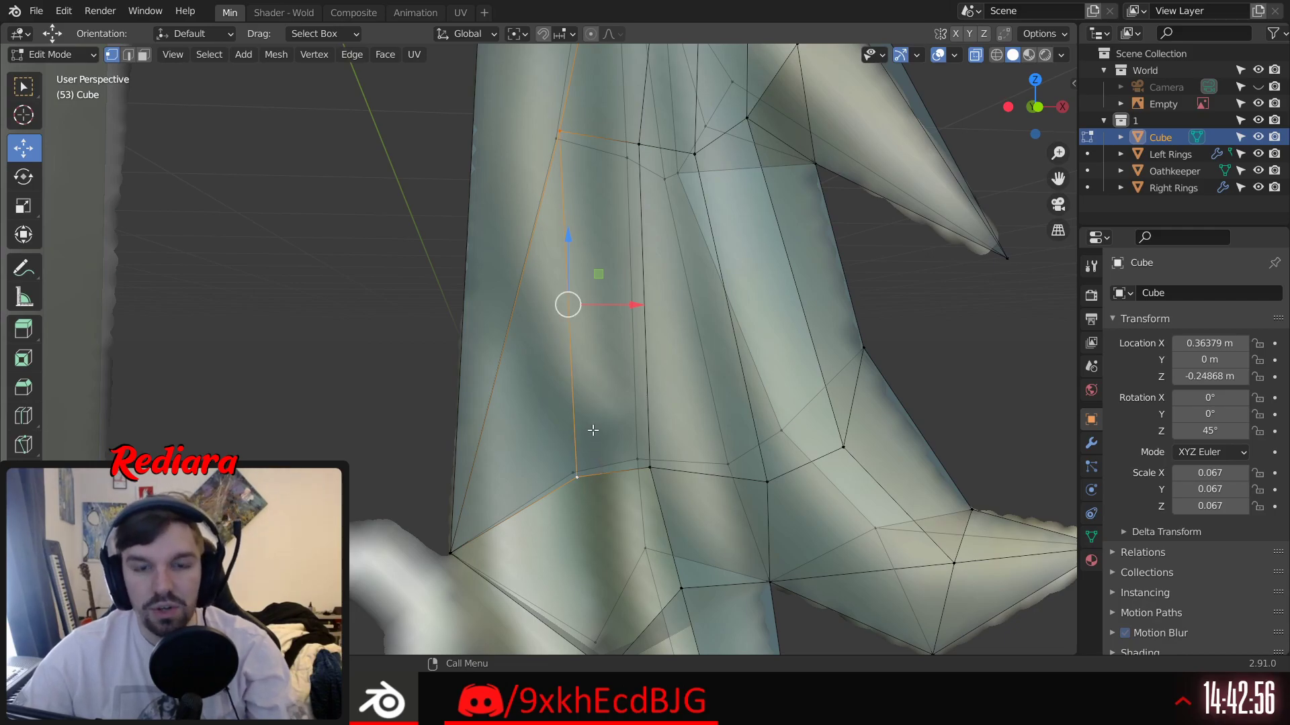
middle_click_drag(593, 431, 652, 321)
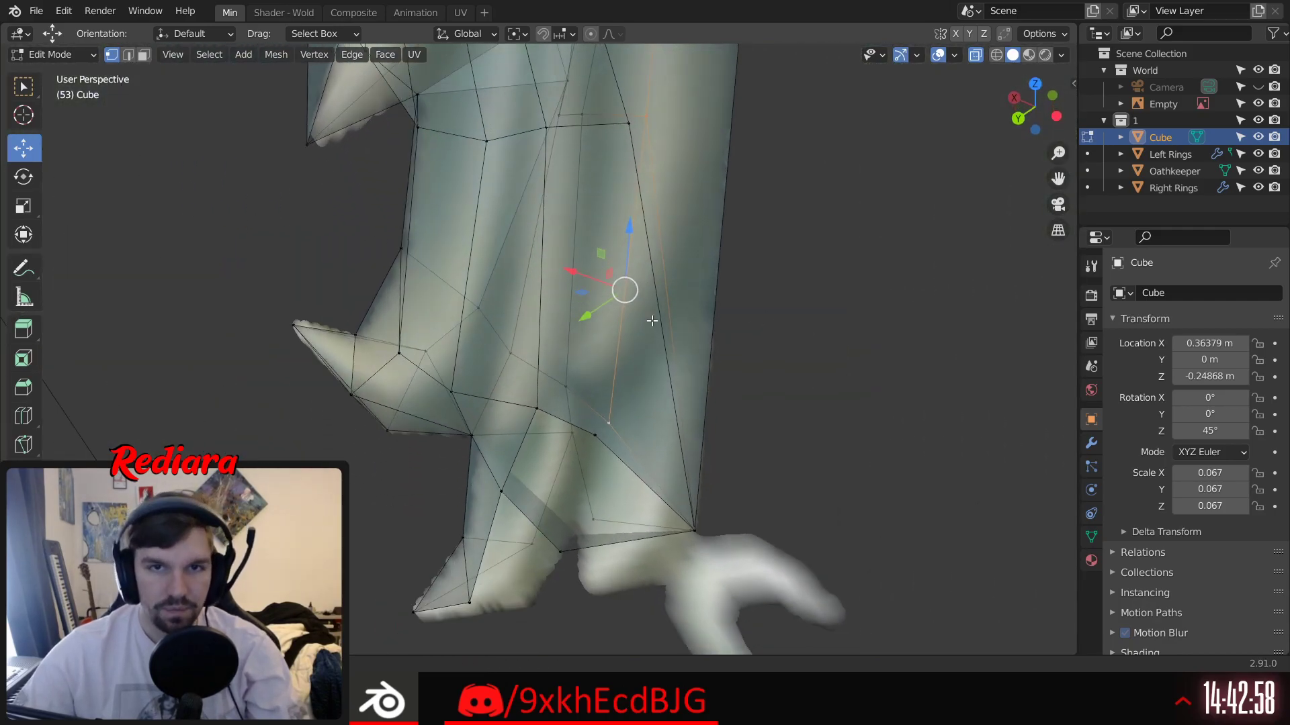
left_click(627, 125)
left_click(595, 435, "shift")
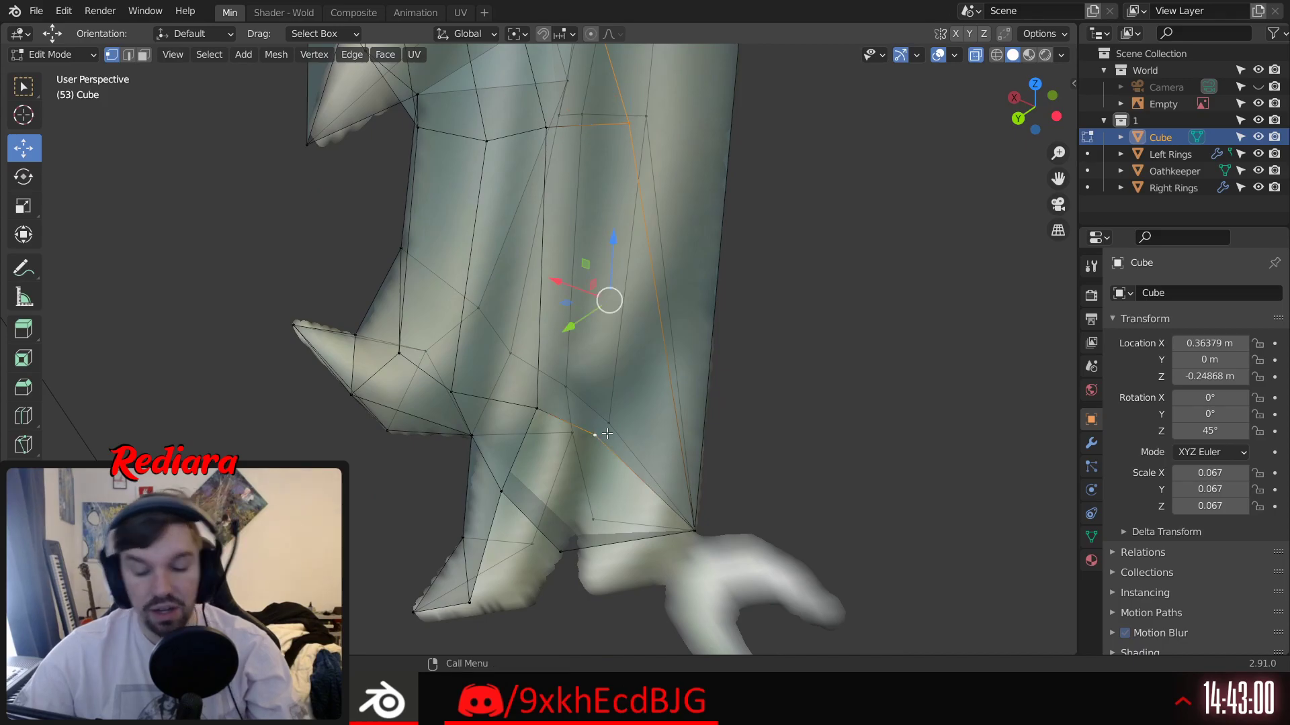
middle_click_drag(688, 392, 562, 399)
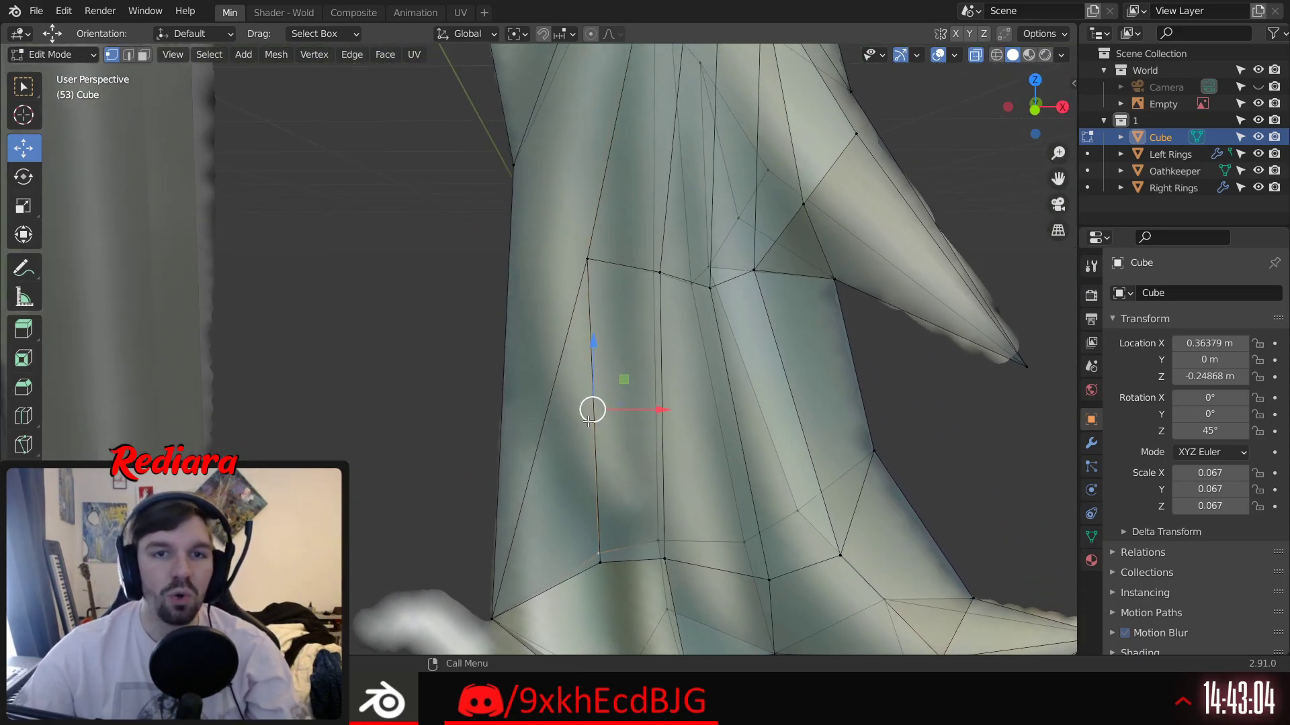
Step: Scale the front and back innermost upper row vertices apart to thicken the mesh there
middle_click_drag(667, 358, 578, 294)
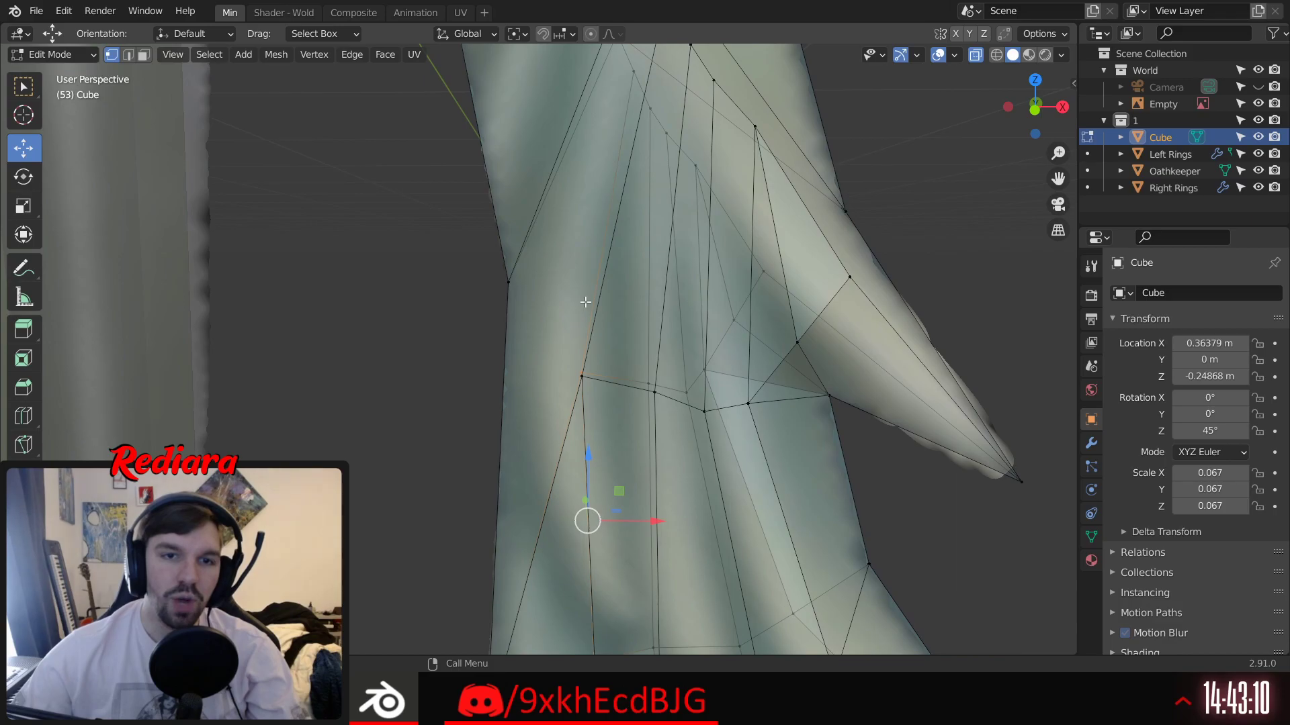
middle_click_drag(586, 303, 597, 373)
middle_click_drag(580, 436, 653, 445, "shift")
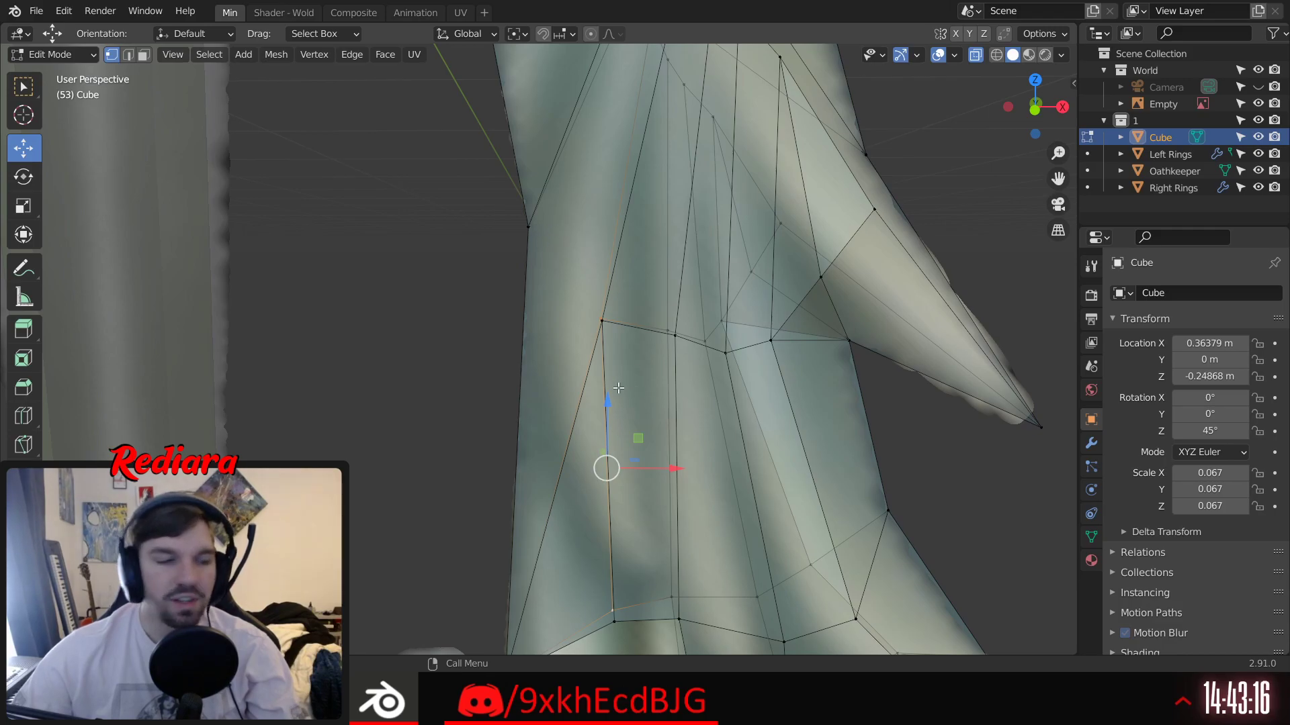
middle_click_drag(618, 381, 603, 307)
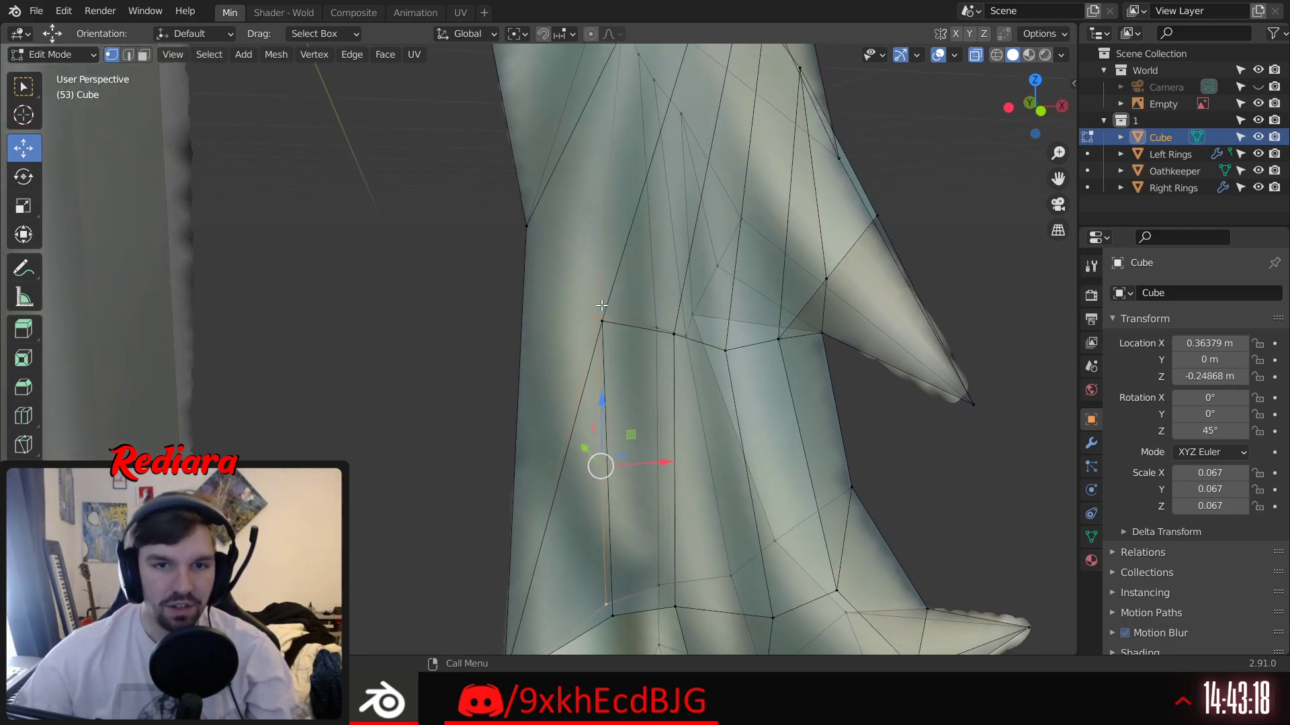
left_click_drag(612, 354, 613, 356)
left_click(23, 205)
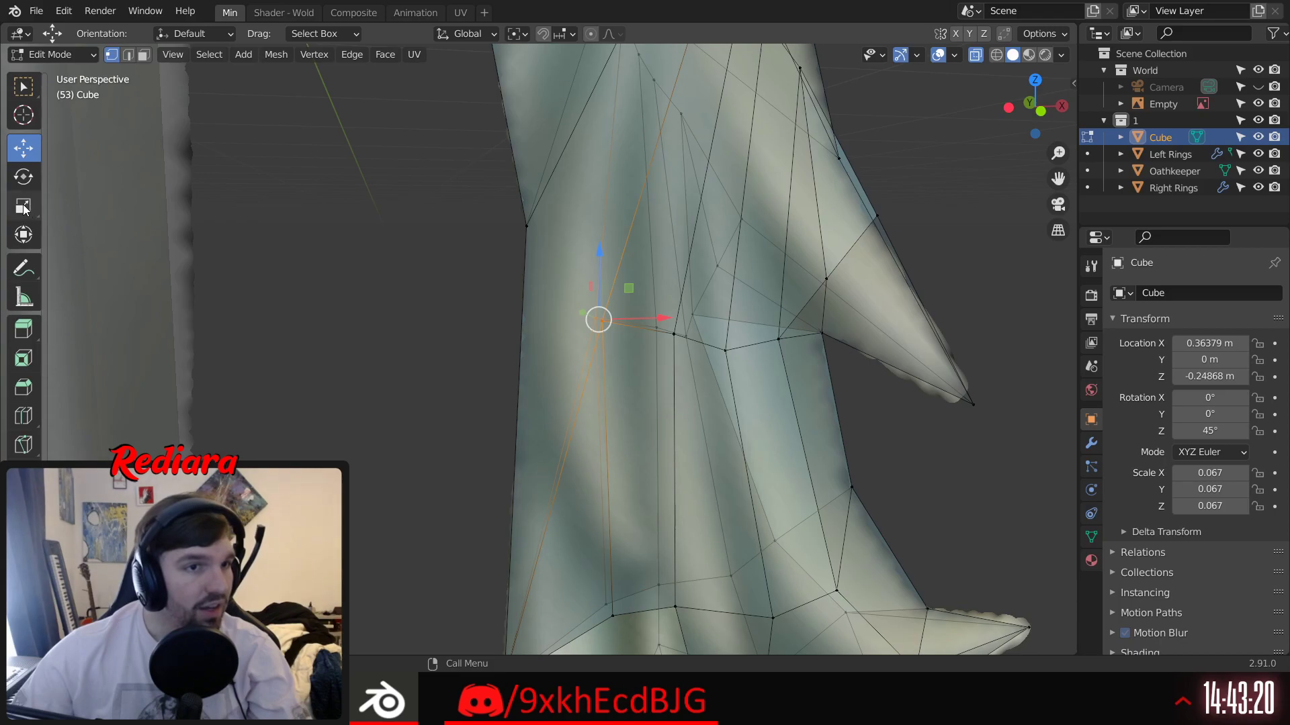
middle_click_drag(794, 366, 564, 319)
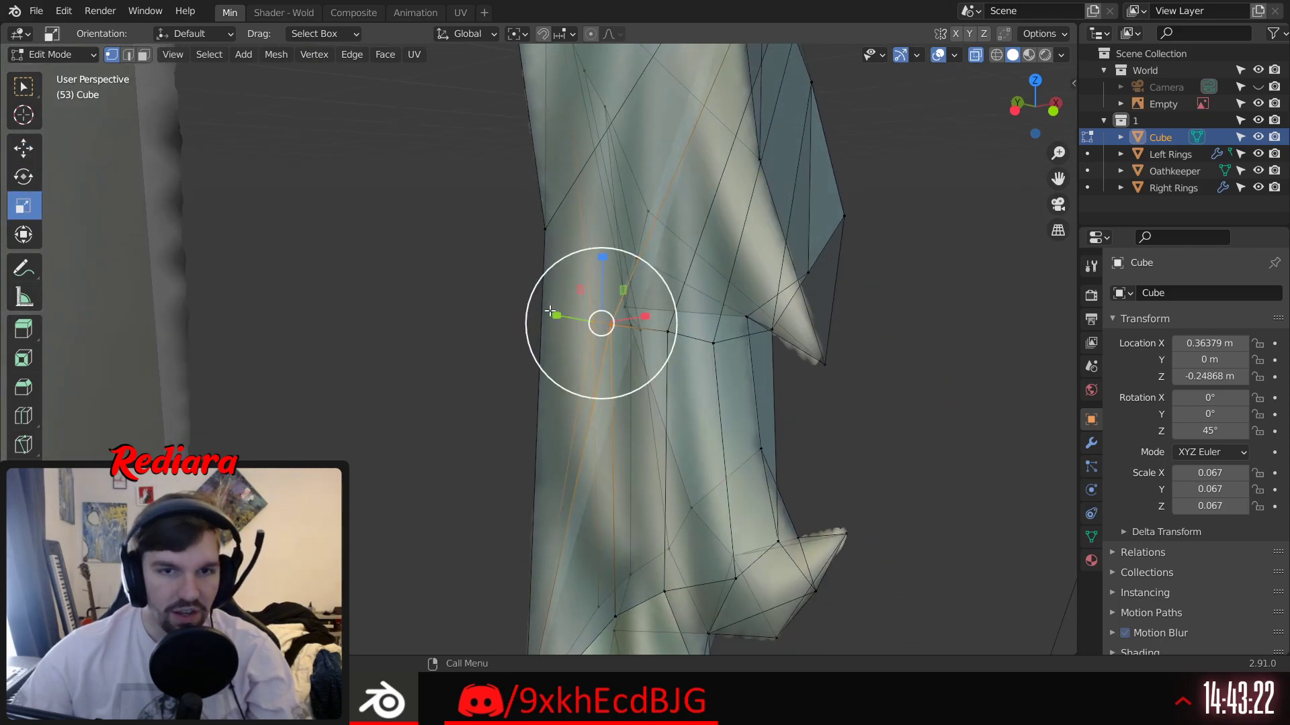
key("s")
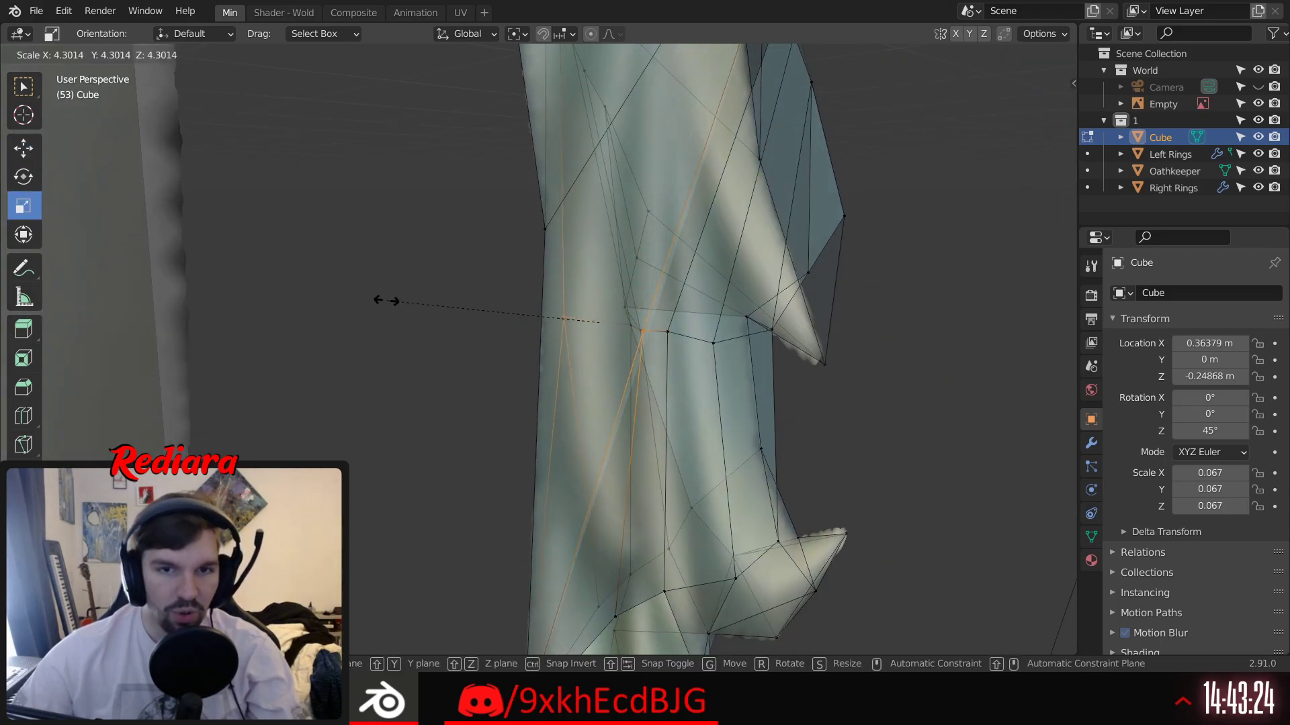
left_click(416, 311)
Step: Connect the inner edge's bend vertex to the widened upper row vertices on the front and back
middle_click_drag(429, 311, 504, 288)
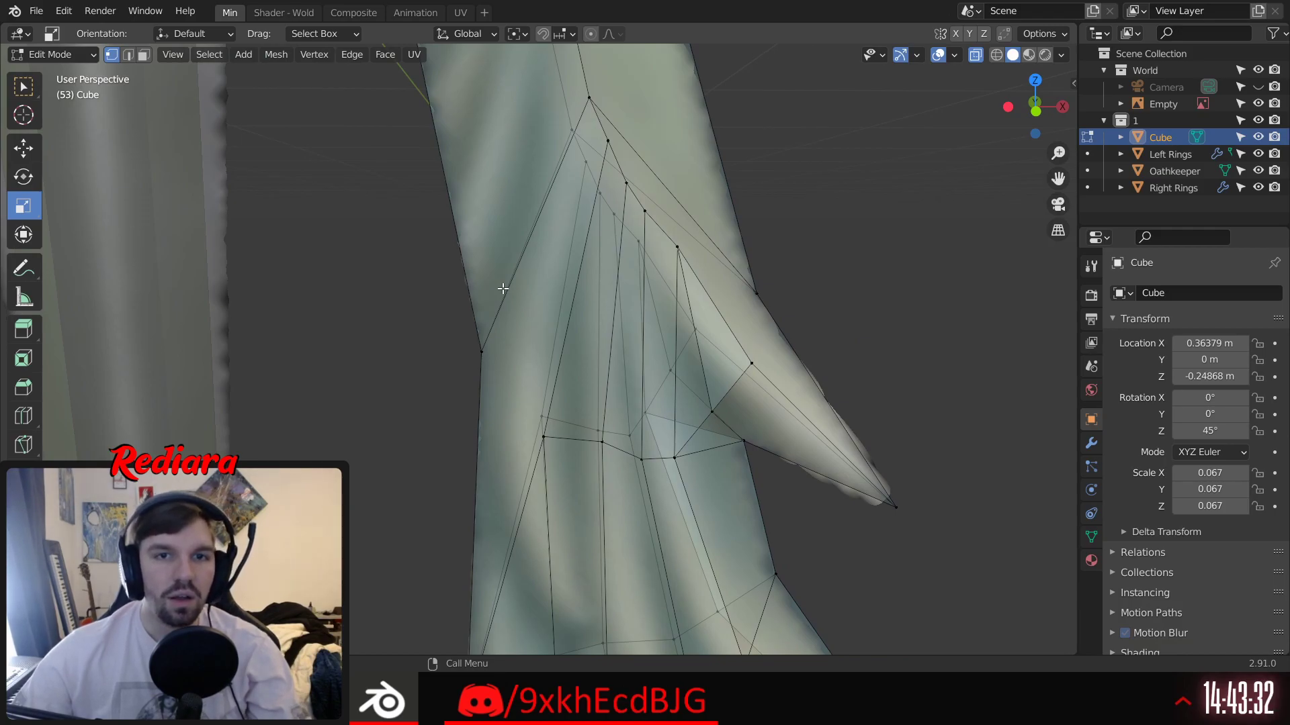
left_click(482, 366)
left_click(542, 446, "shift")
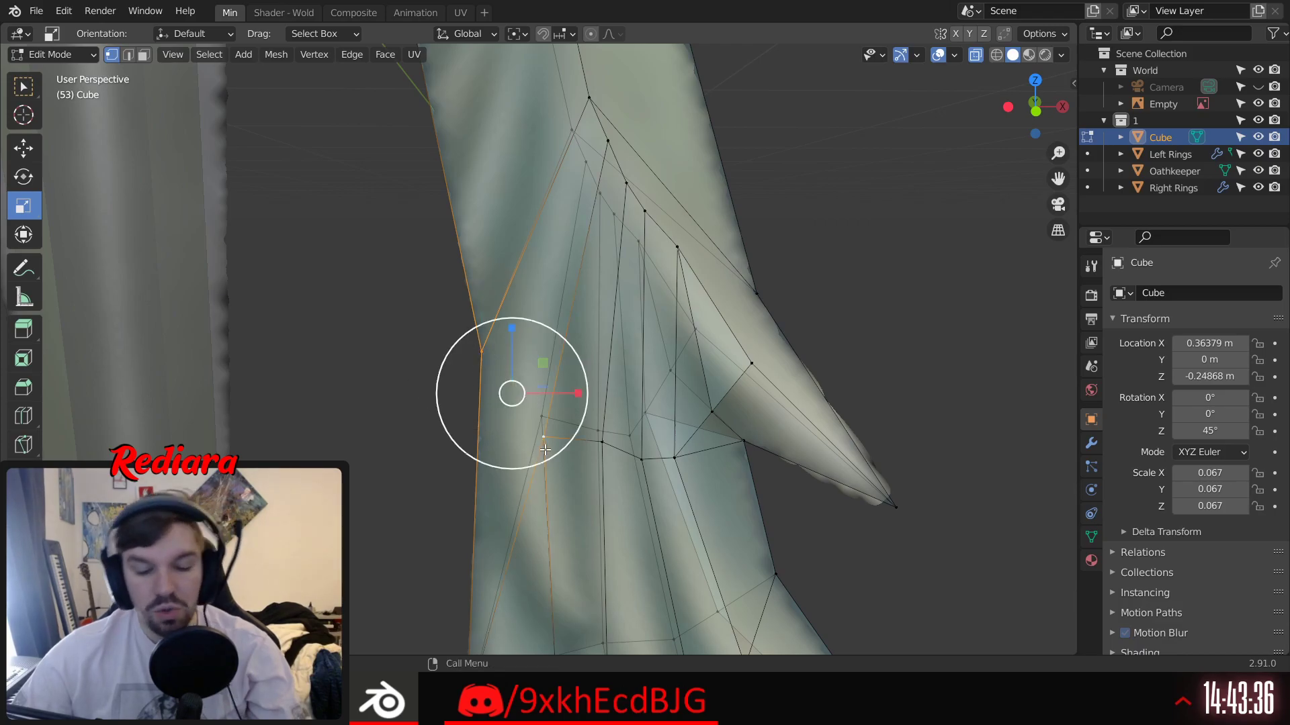
middle_click_drag(545, 450, 549, 425)
left_click(539, 411)
left_click(479, 351, "shift")
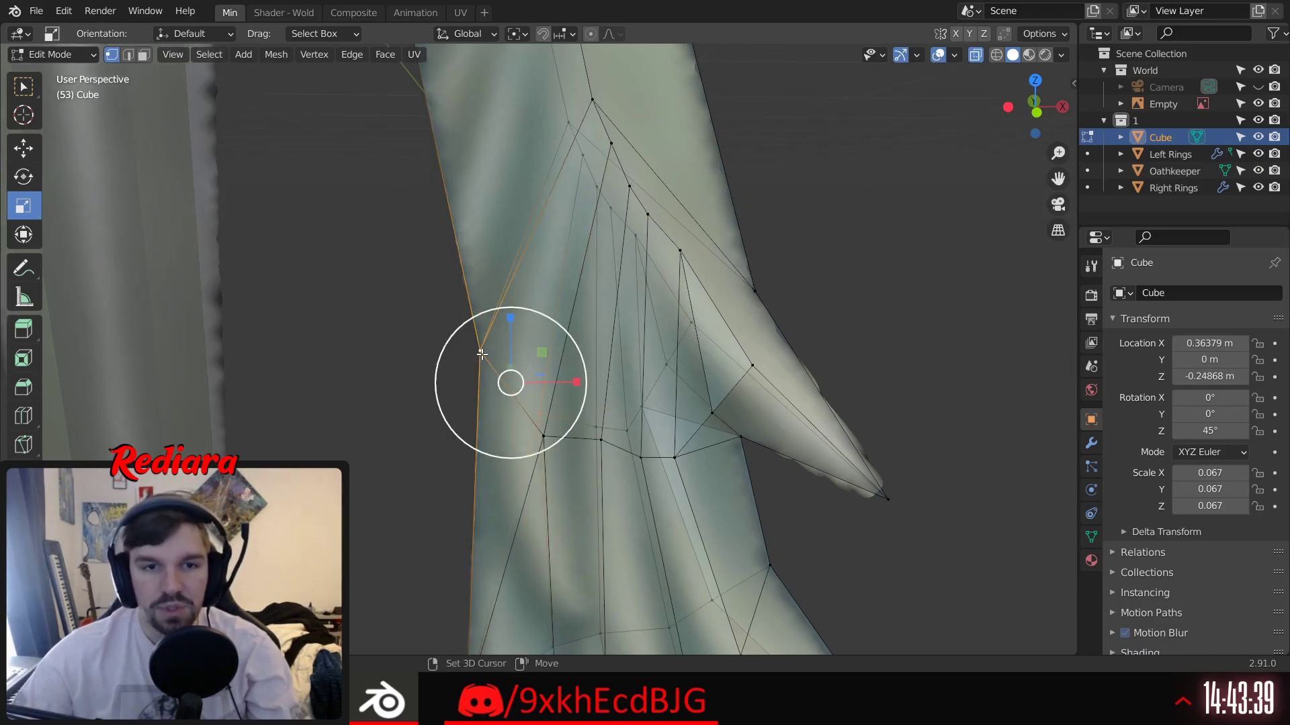
left_click(443, 403)
Step: Subdivide the front and back edges between the inner edge's bend vertex and the widened upper row vertices
left_click(542, 437)
left_click(473, 355, "shift")
left_click(450, 444)
left_click(539, 412)
left_click(479, 351, "shift")
left_click(443, 420)
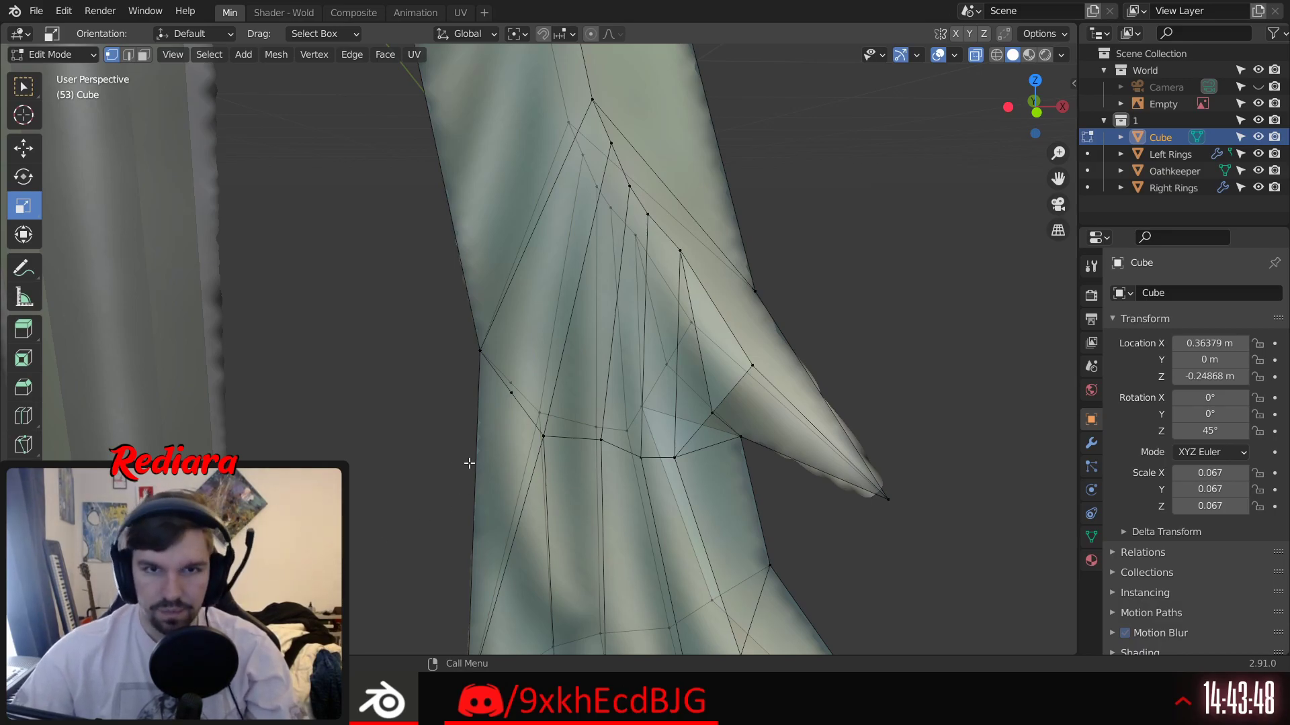
Step: Connect the new front and back midpoints to the top vertices where the feather lines converge
scroll(540, 242, "down", 1)
mouse_move(540, 242)
middle_mouse_down()
mouse_move(527, 232)
mouse_move(541, 236)
middle_mouse_up()
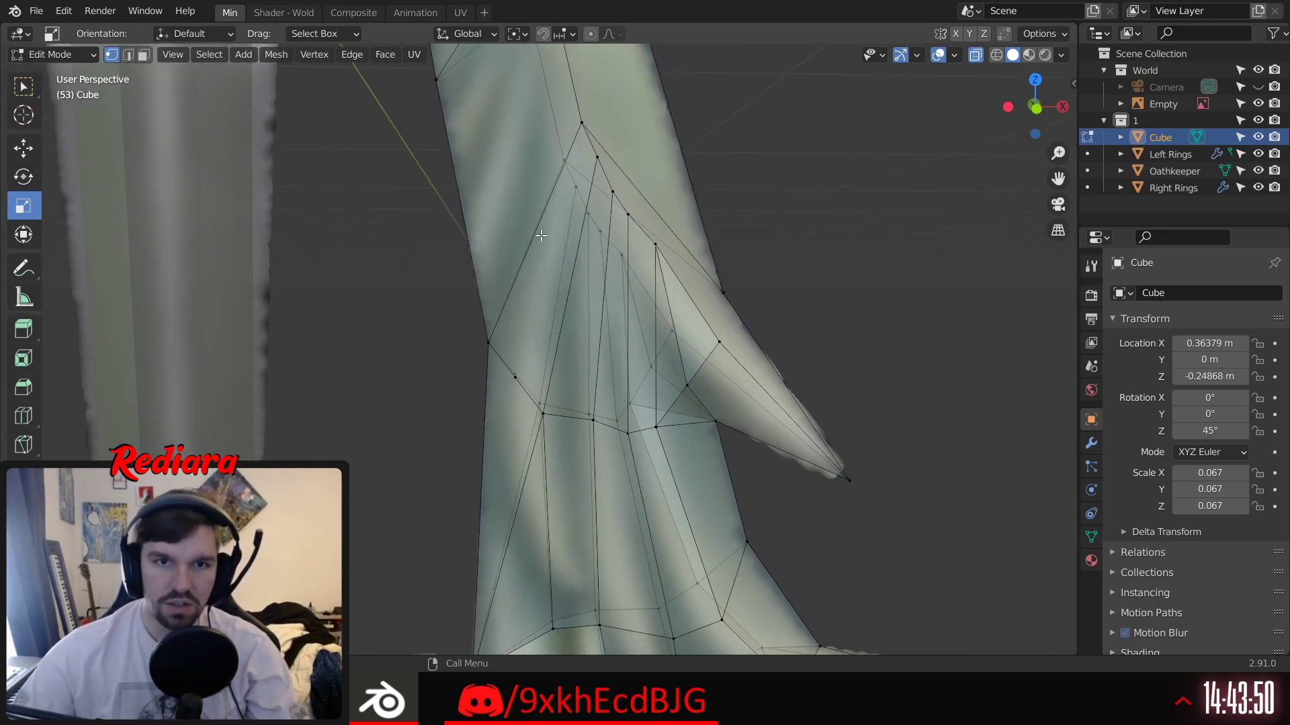
left_click(585, 126)
left_click(515, 383, "shift")
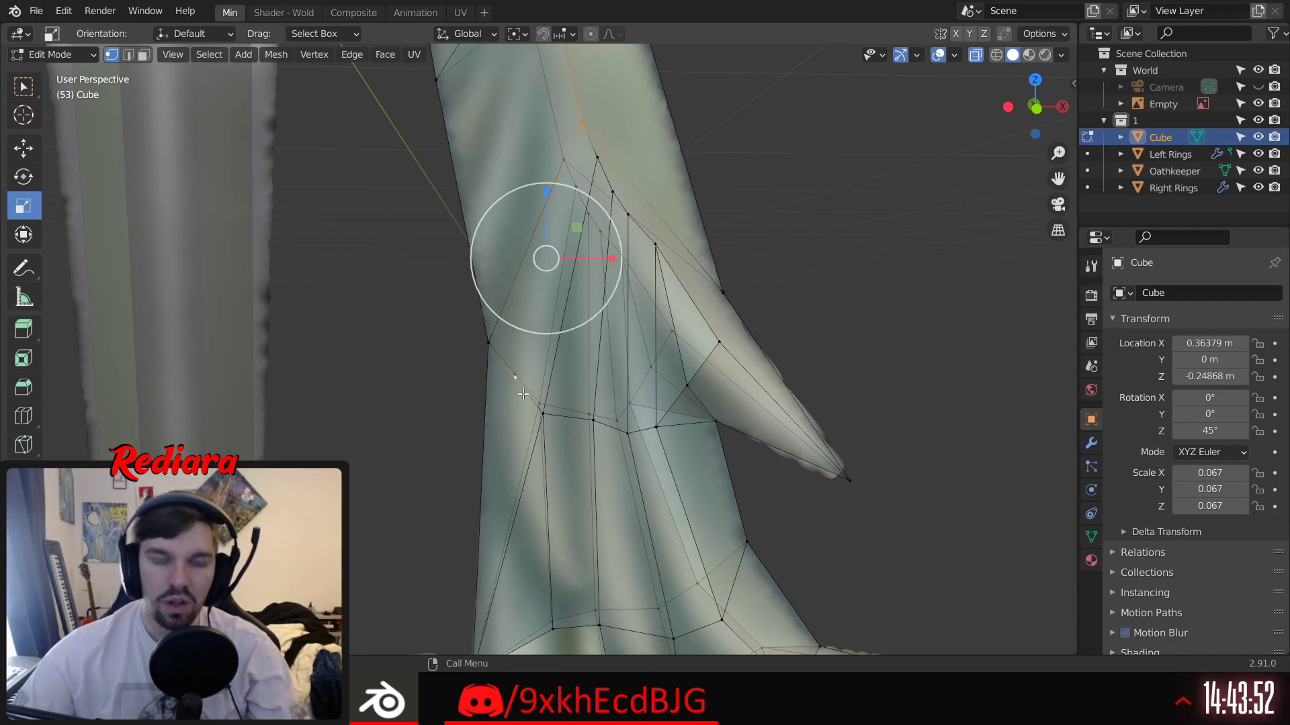
key("j")
middle_click_drag(541, 250, 541, 280)
left_click(564, 127)
left_click(512, 338, "shift")
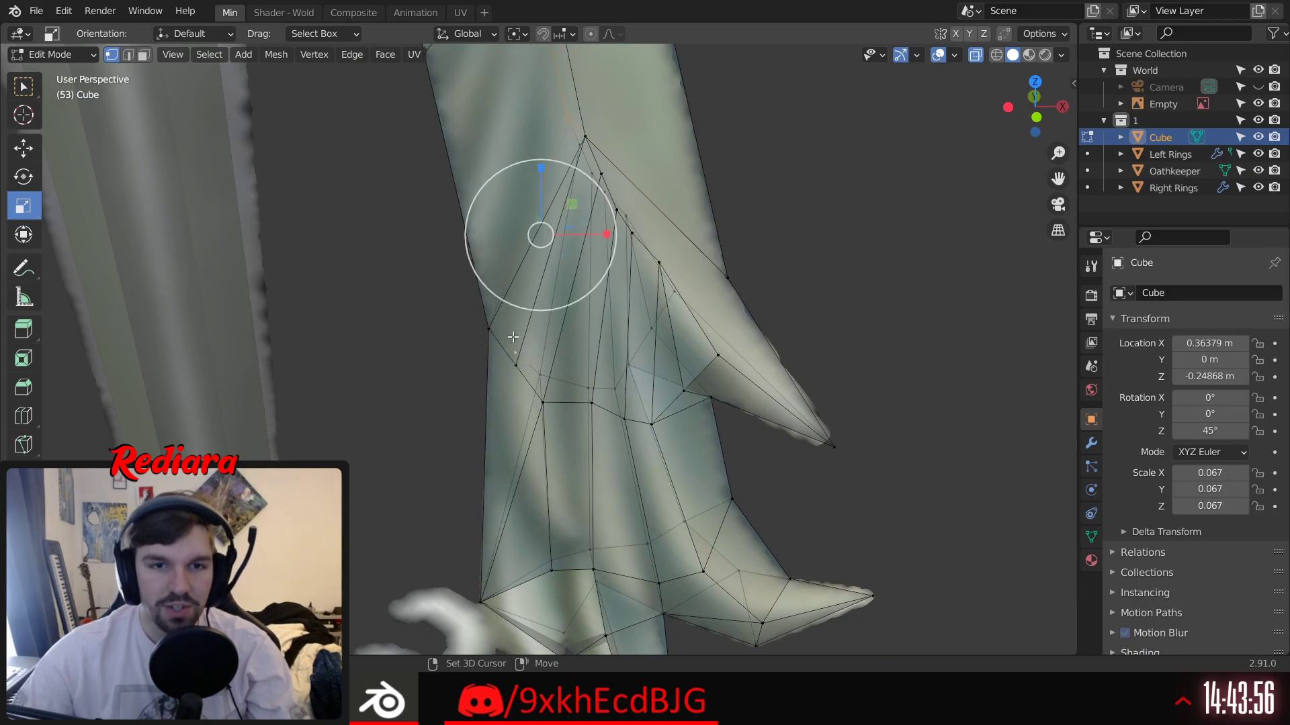
mouse_move(525, 334)
middle_mouse_down()
mouse_move(524, 434)
mouse_move(520, 334)
middle_mouse_up()
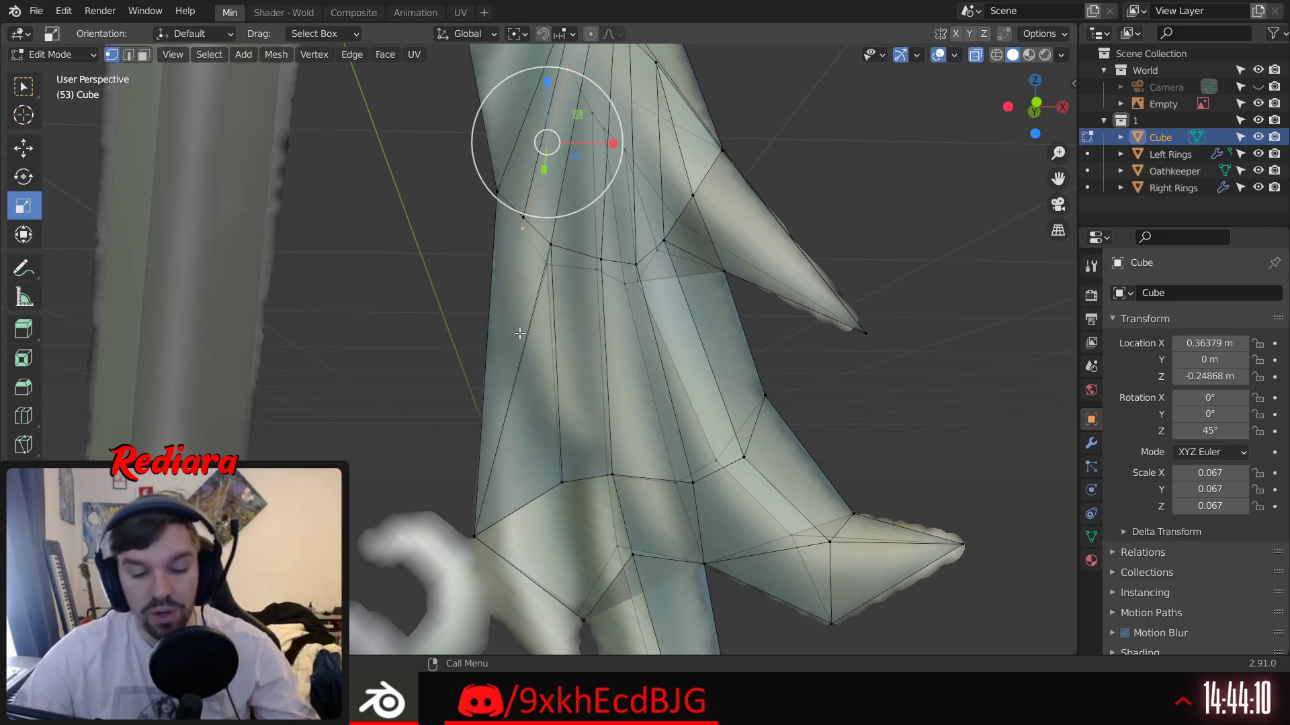
left_click(143, 55)
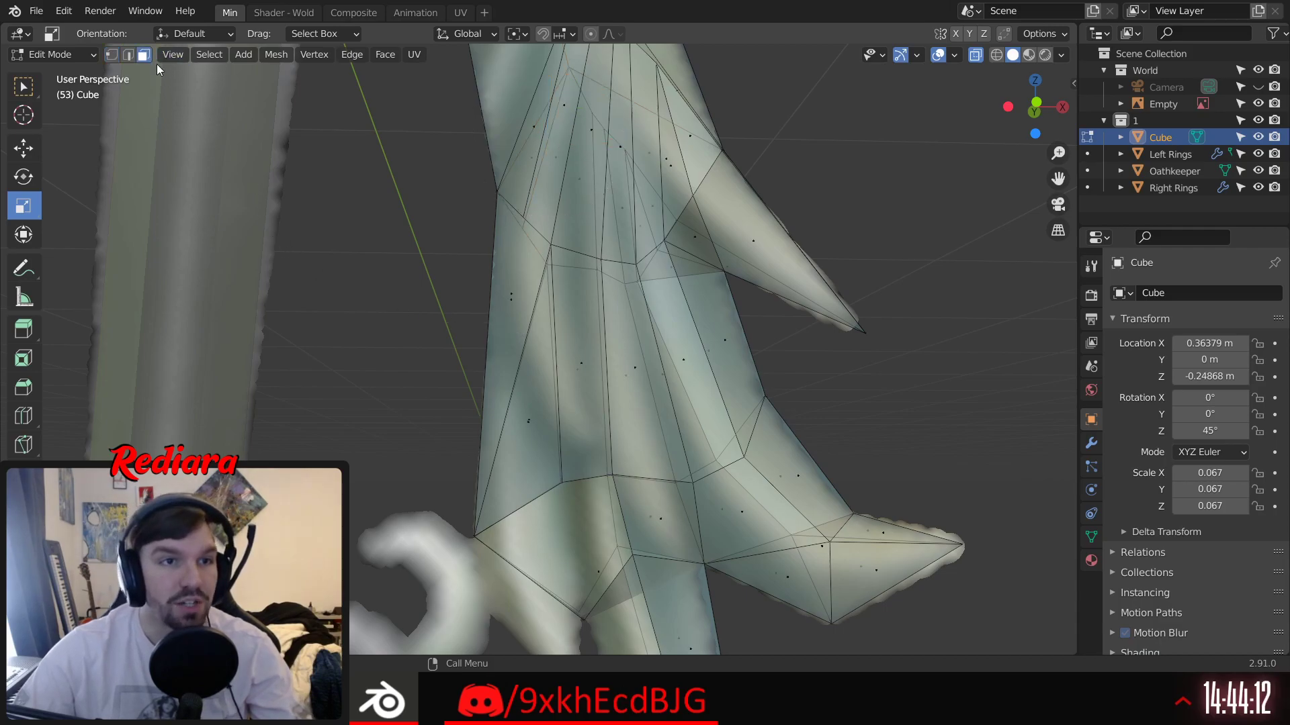
left_click(503, 302)
left_click(535, 441)
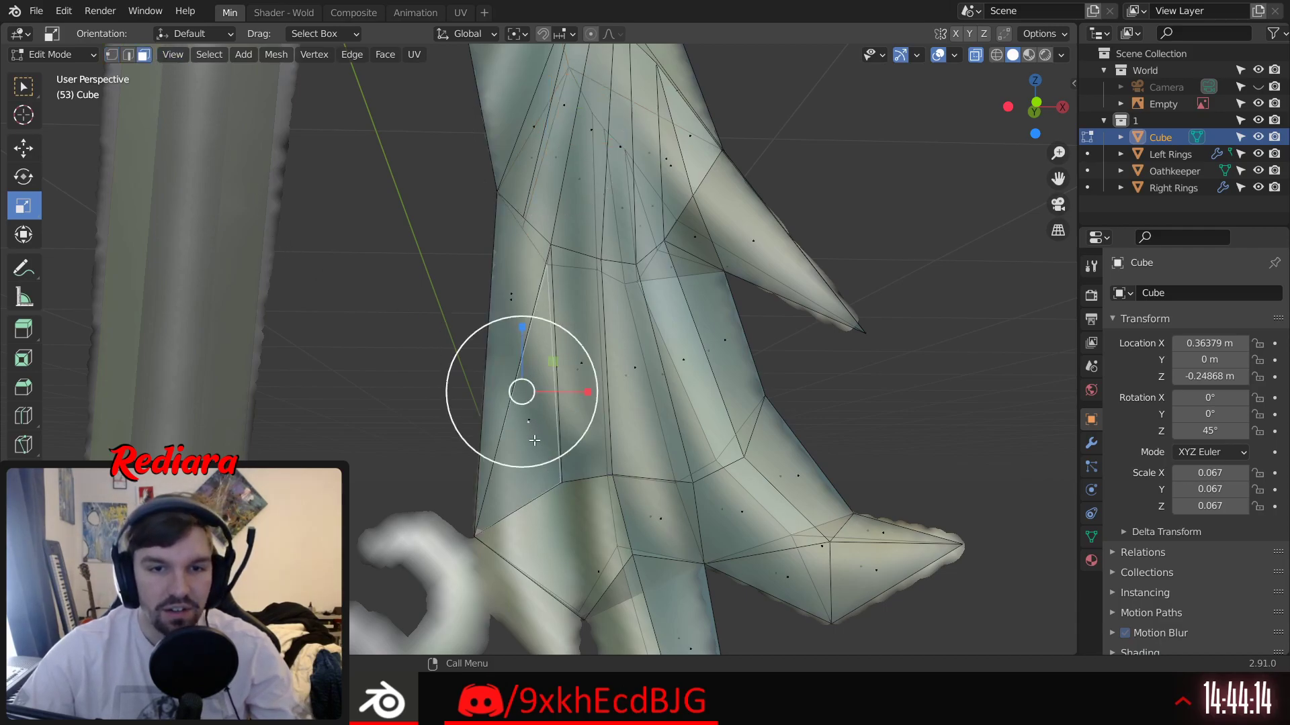
left_click(501, 314, "shift")
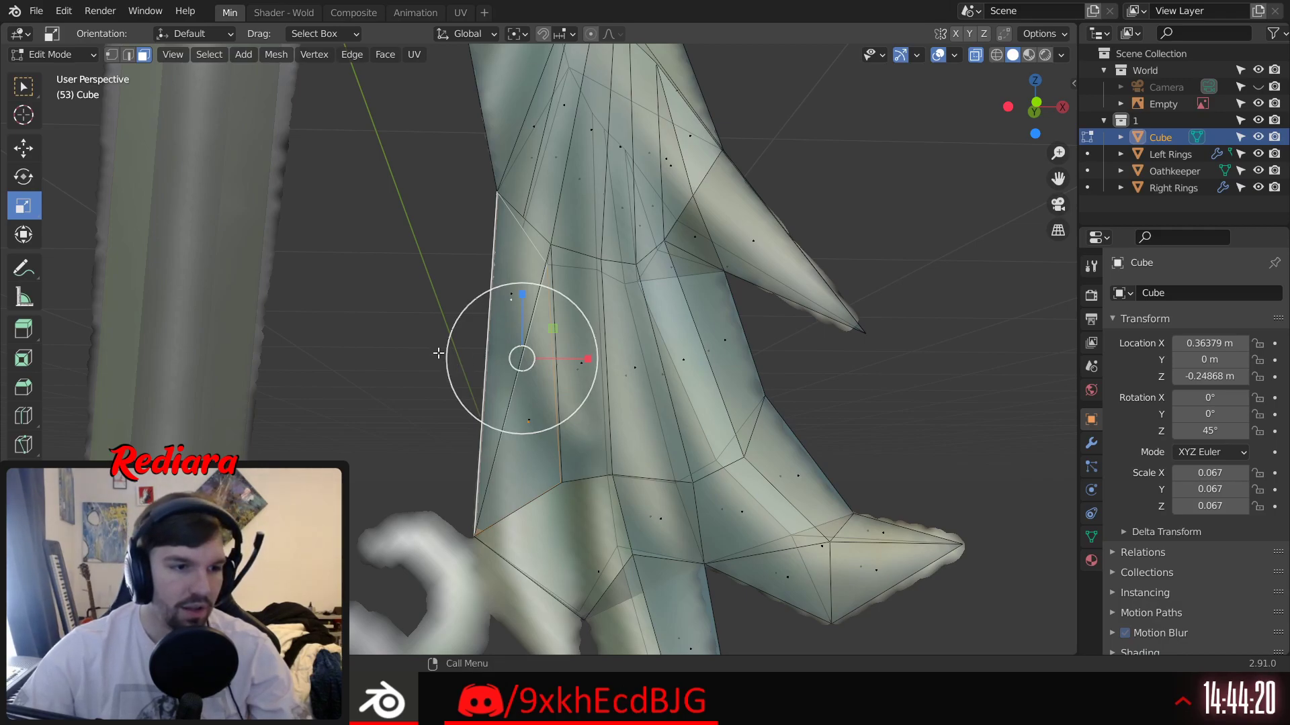
middle_click_drag(606, 284, 523, 584)
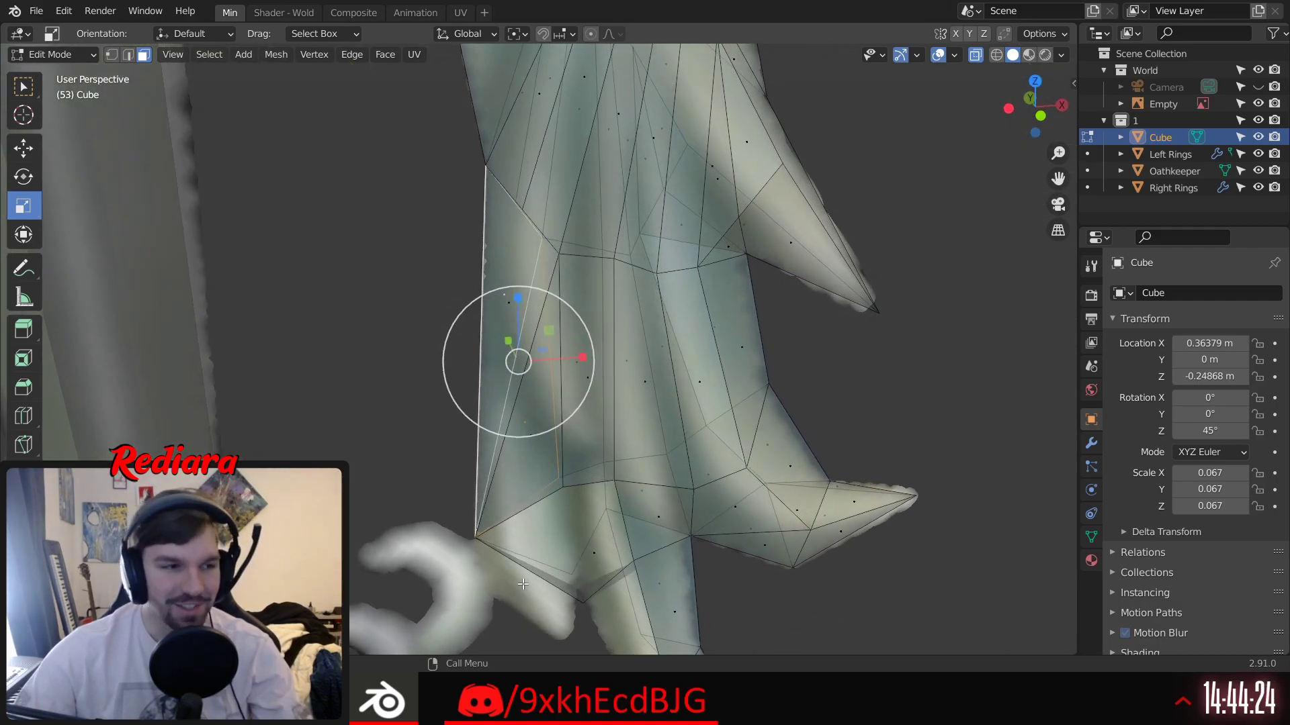
middle_click_drag(564, 373, 608, 373)
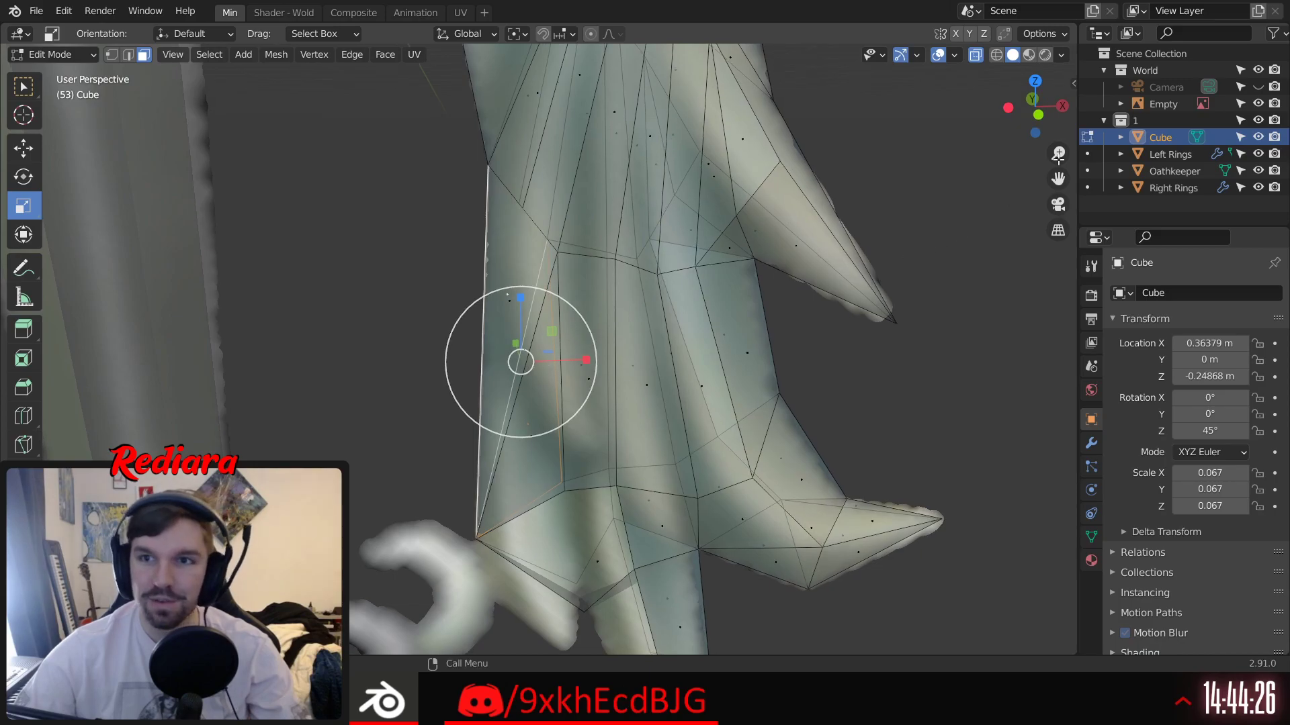
left_click(1060, 205)
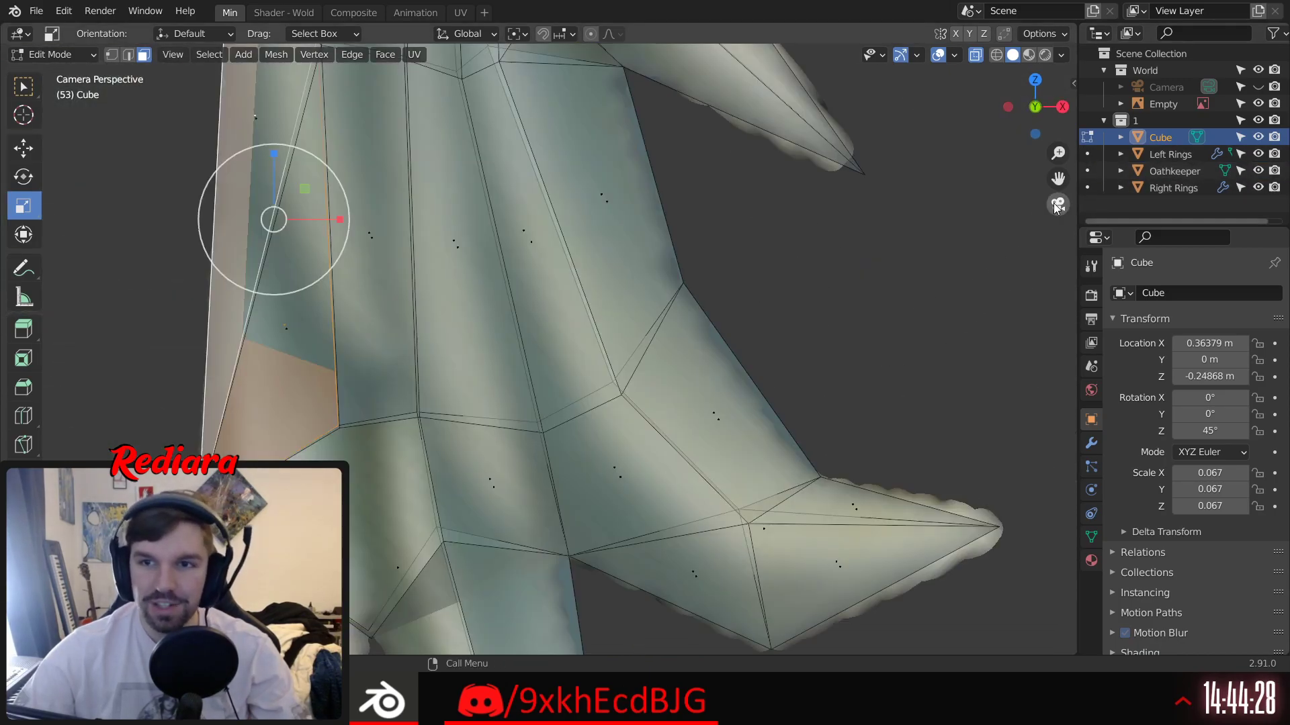
left_click(1060, 205)
scroll(540, 472, "down", 3, "shift")
left_click(432, 281)
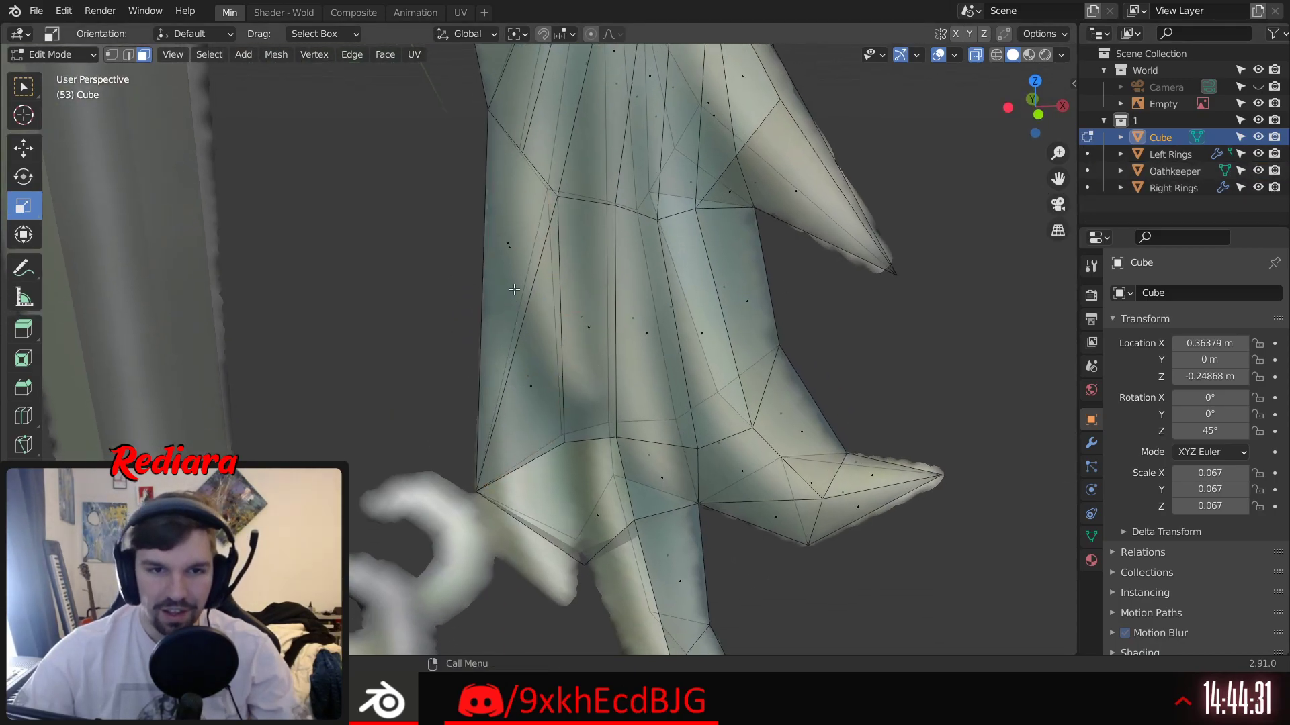
left_click(531, 403)
key("x")
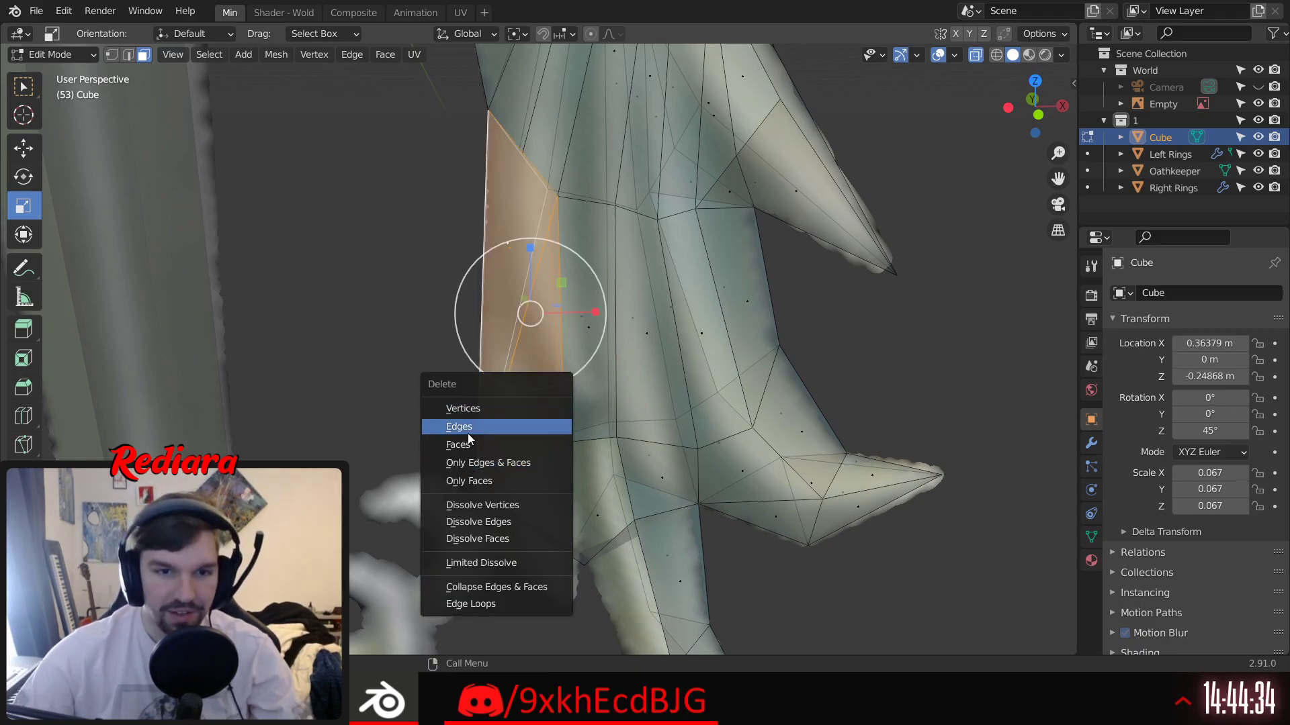
key("Escape")
left_click(411, 303)
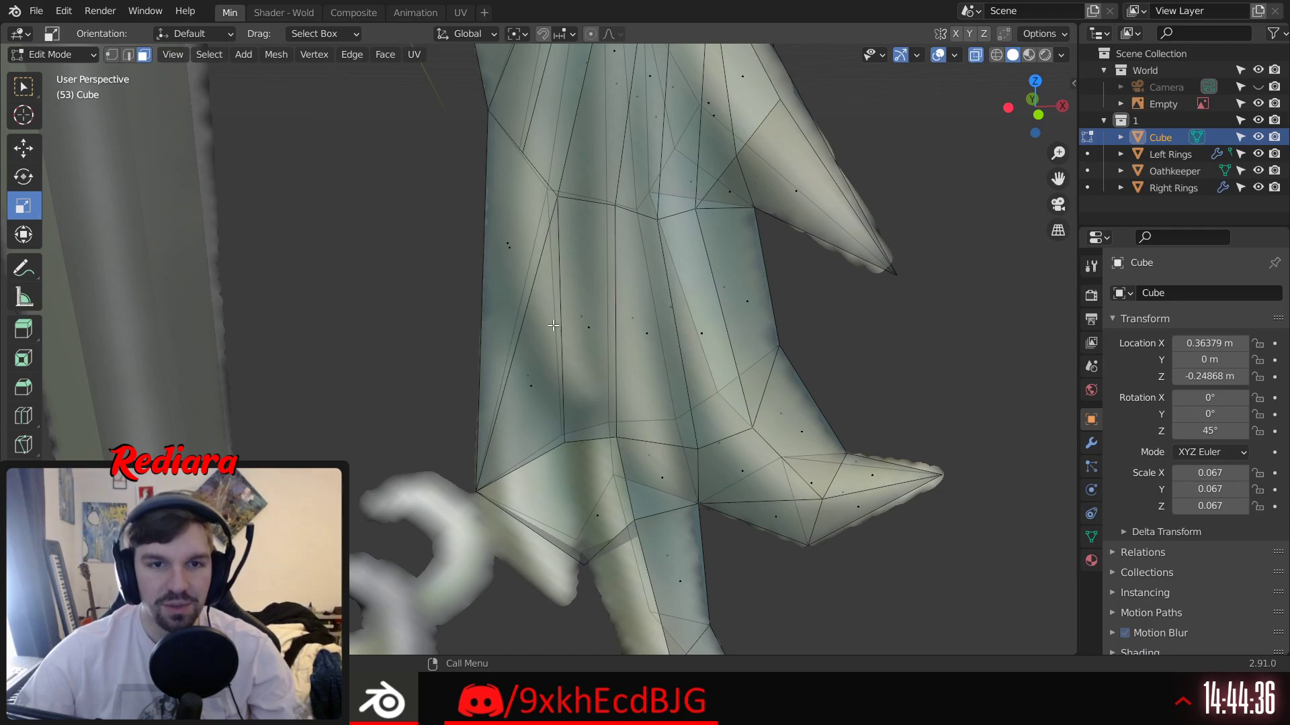
middle_click_drag(534, 300, 542, 295)
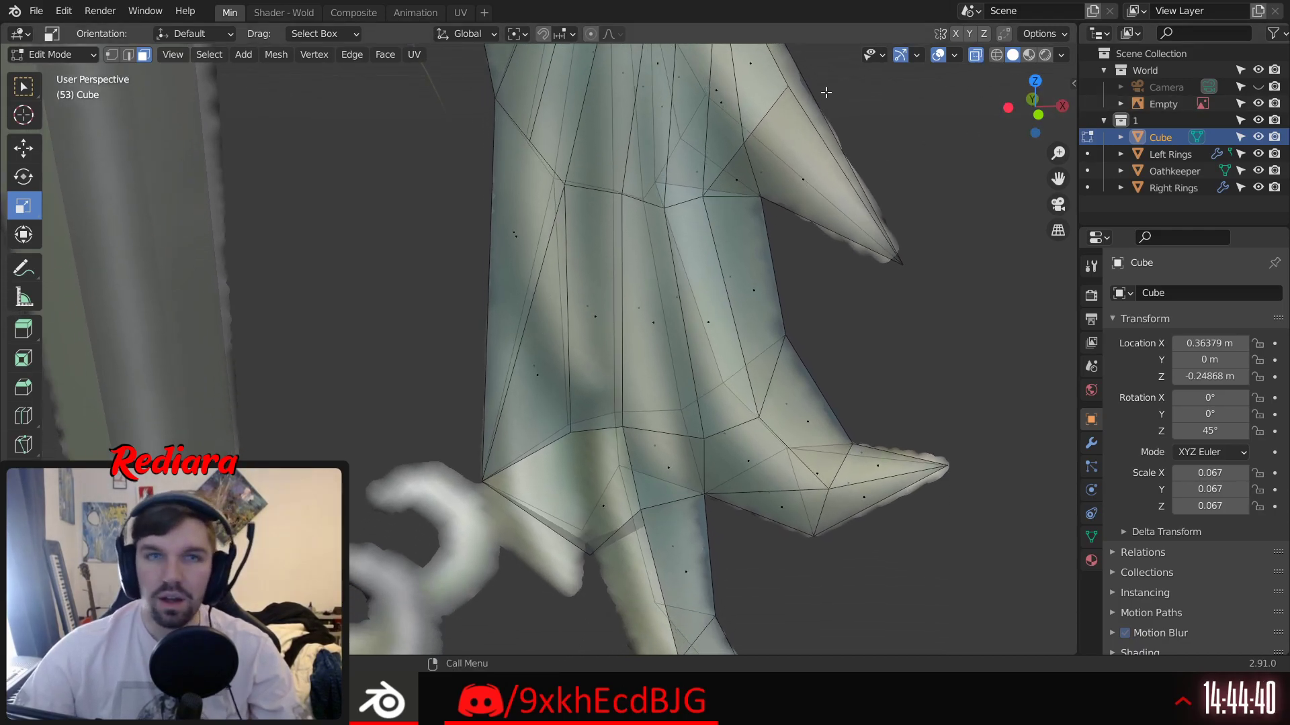
Step: Add midpoint vertices to the front and back lower edges beside the inner corner
left_click(111, 57)
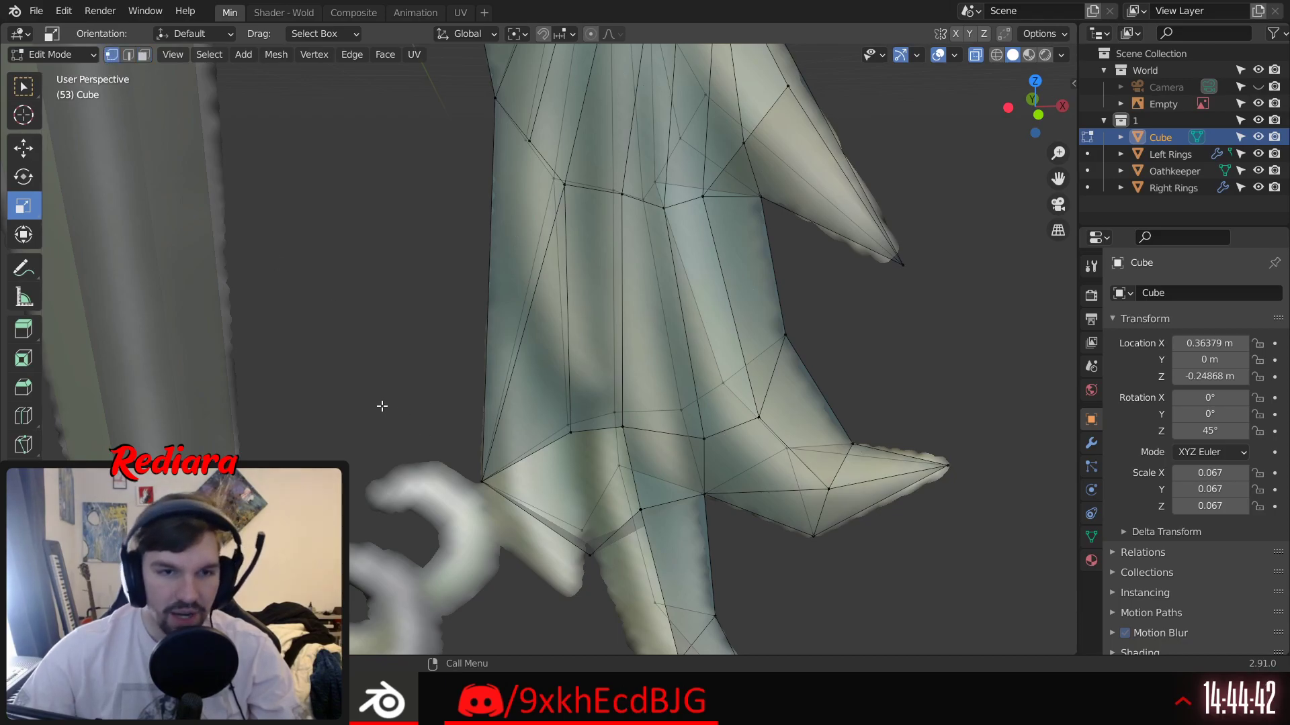
left_click(571, 440)
left_click(506, 492, "shift")
middle_click_drag(584, 424, 571, 453)
left_click(563, 419)
left_click(482, 485, "shift")
key("j")
left_click(432, 394)
Step: Fill the front face between the inner edge's bend vertex, the inner corner and the upper and lower midpoints
middle_click_drag(478, 383, 478, 328, "shift")
middle_click_drag(498, 215, 482, 218)
left_click(518, 139)
left_click(480, 459, "shift")
key("f")
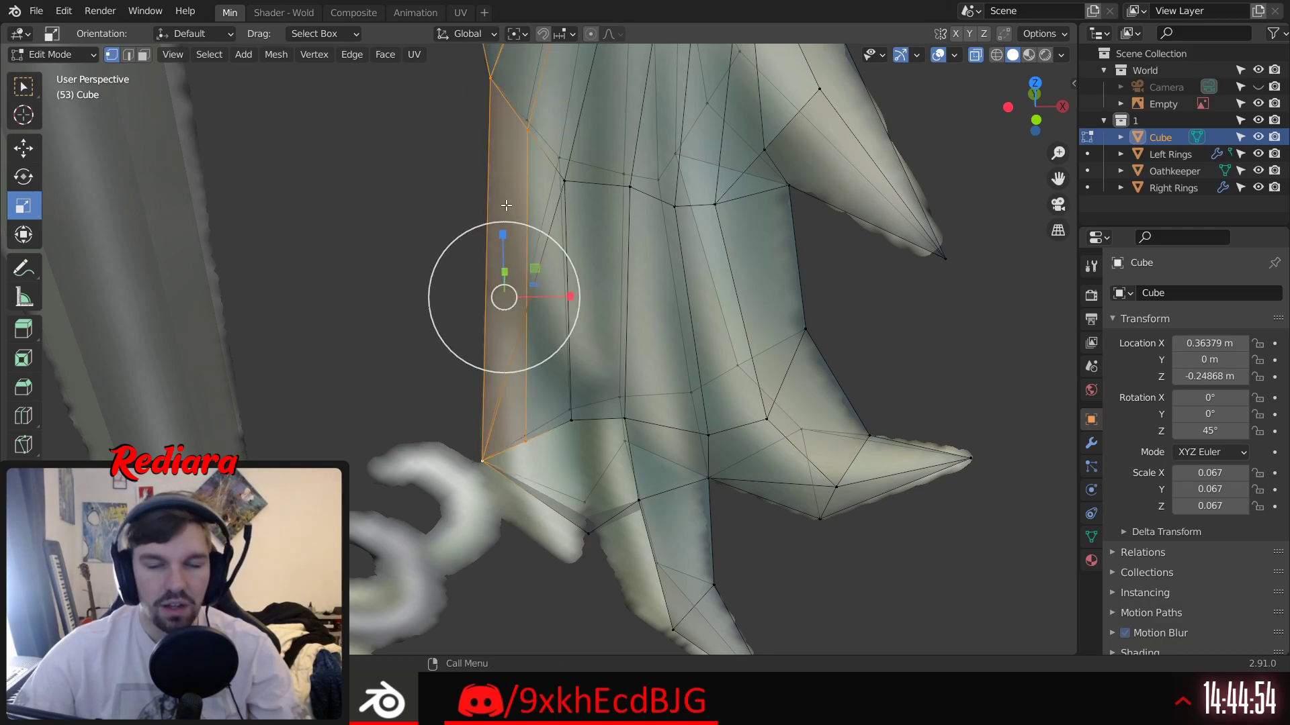
Step: Try to fill the front face between the upper and lower midpoints and their neighbouring row vertices
left_click(565, 181)
left_click(530, 131, "shift")
left_click(576, 441, "shift")
left_click(528, 442, "shift")
key("f")
Step: Fill the back face between the inner edge's bend vertex, the inner corner and the upper and lower midpoints
middle_click_drag(539, 445, 659, 271)
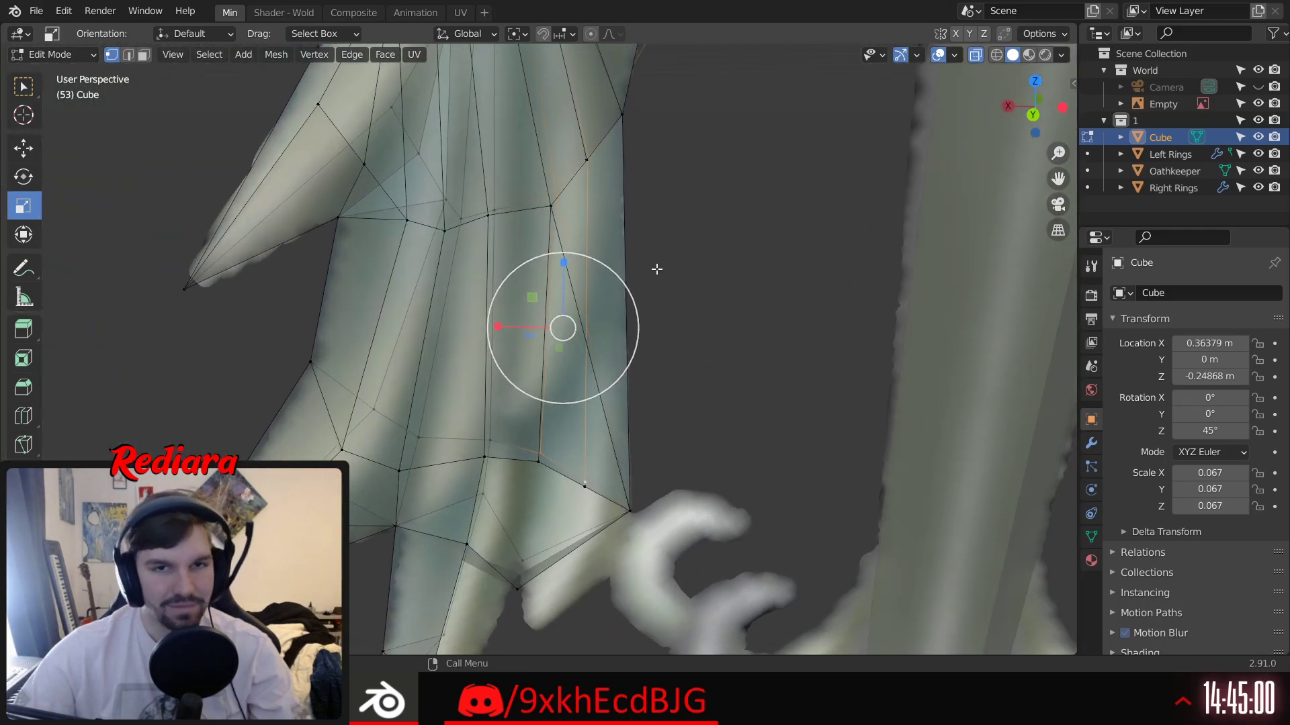
left_click(588, 160)
left_click(622, 114, "shift")
left_click(630, 510, "shift")
left_click(583, 486, "shift")
key("f")
left_click(666, 261)
Step: Delete the old triangular faces overlapping the new strip on the back of the mesh, with X-ray off
middle_click_drag(664, 257, 575, 270)
key("3")
left_click(550, 247)
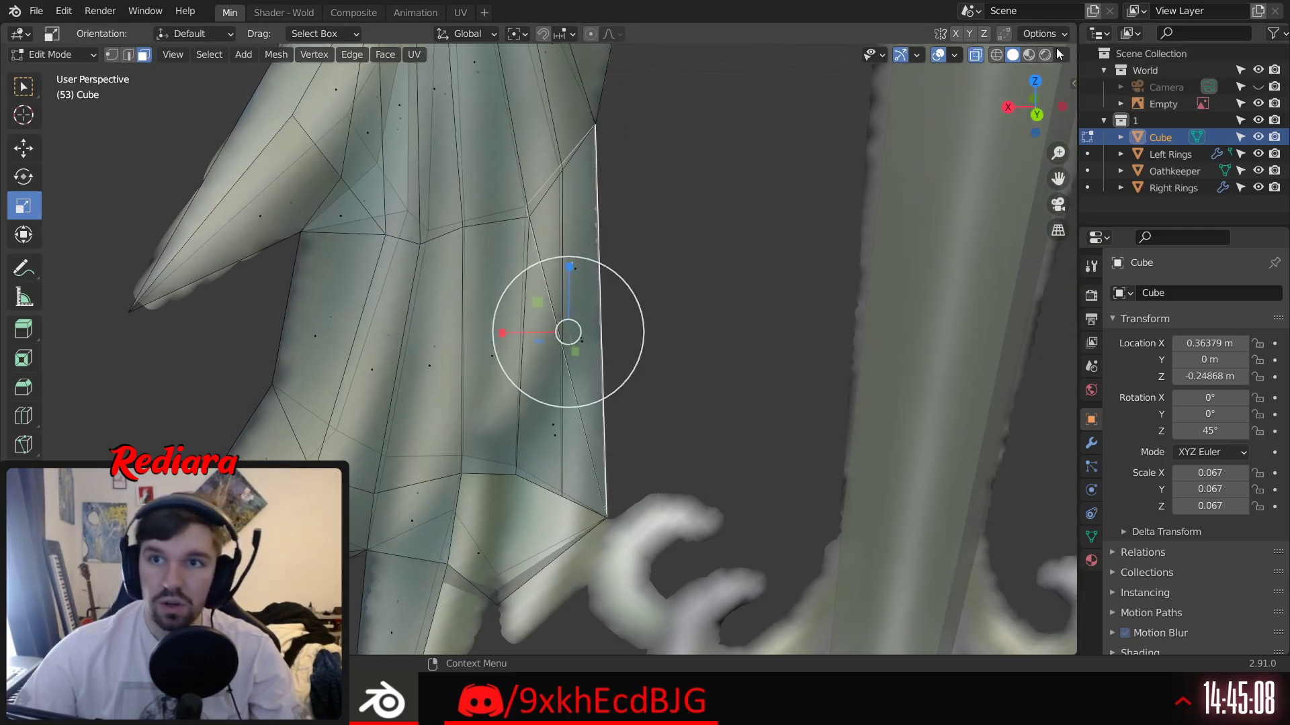
left_click(973, 57)
left_click(705, 252)
left_click(561, 240)
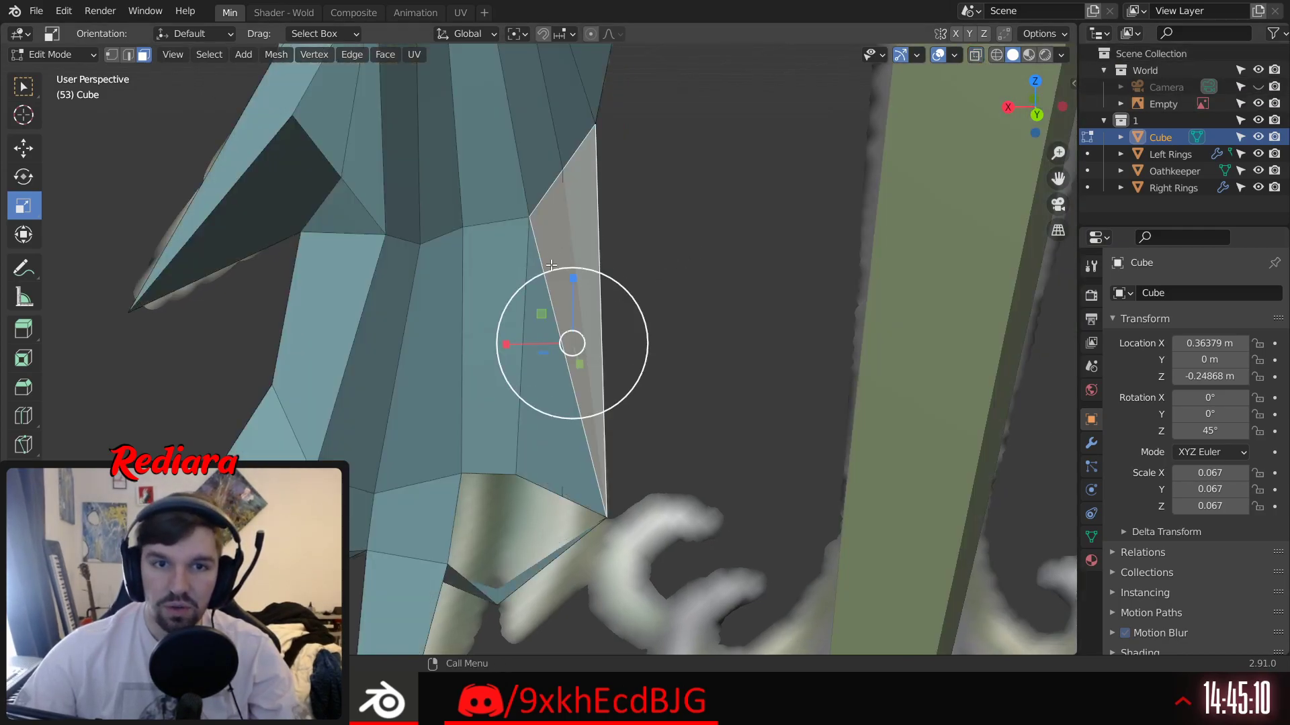
middle_click_drag(630, 332, 692, 251)
key("x")
left_click(540, 340)
left_click(542, 354)
key("x")
left_click(542, 355)
Step: Delete the old triangular faces beside the new inner strip on the front of the mesh
left_click(692, 251)
key("x")
left_click(691, 251)
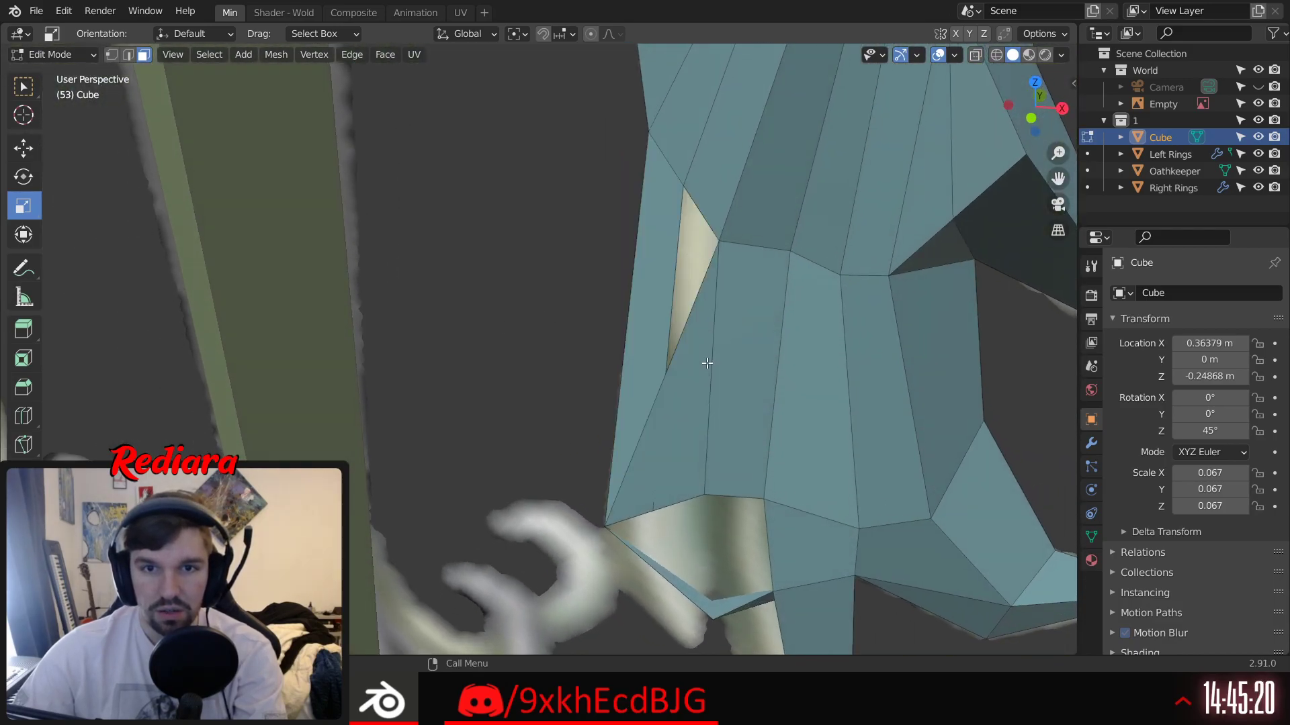
left_click(701, 366)
key("x")
left_click(701, 366)
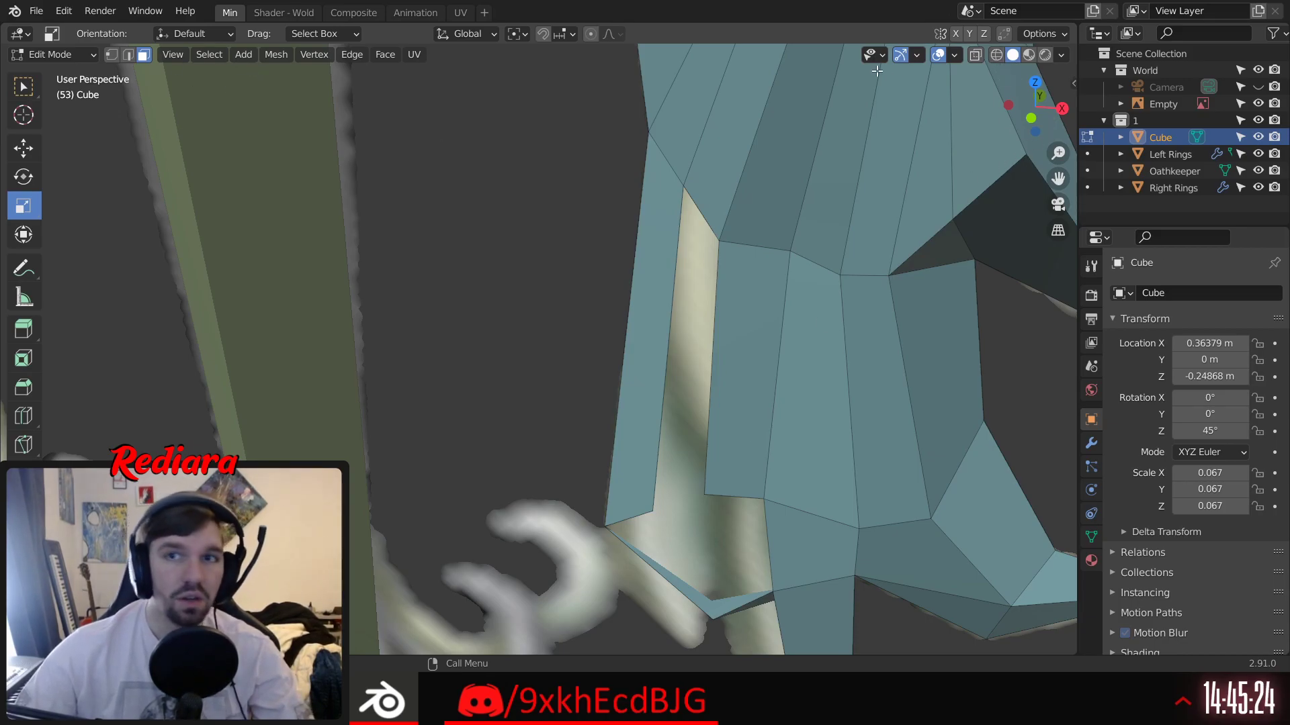
Step: Fill the open strips between the midpoints and their neighbouring row vertices on the front and back, with X-ray on
left_click(982, 55)
middle_click_drag(752, 222, 692, 258)
left_click(114, 54)
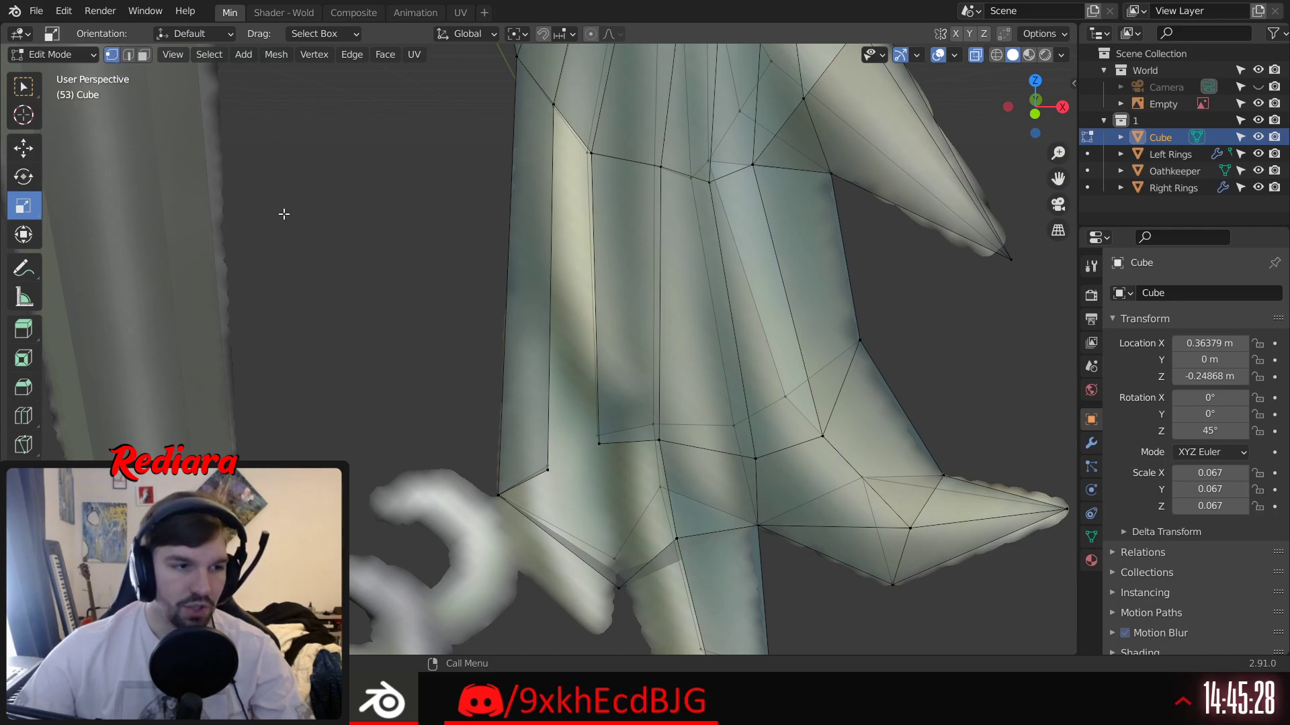
middle_click_drag(417, 137, 366, 298)
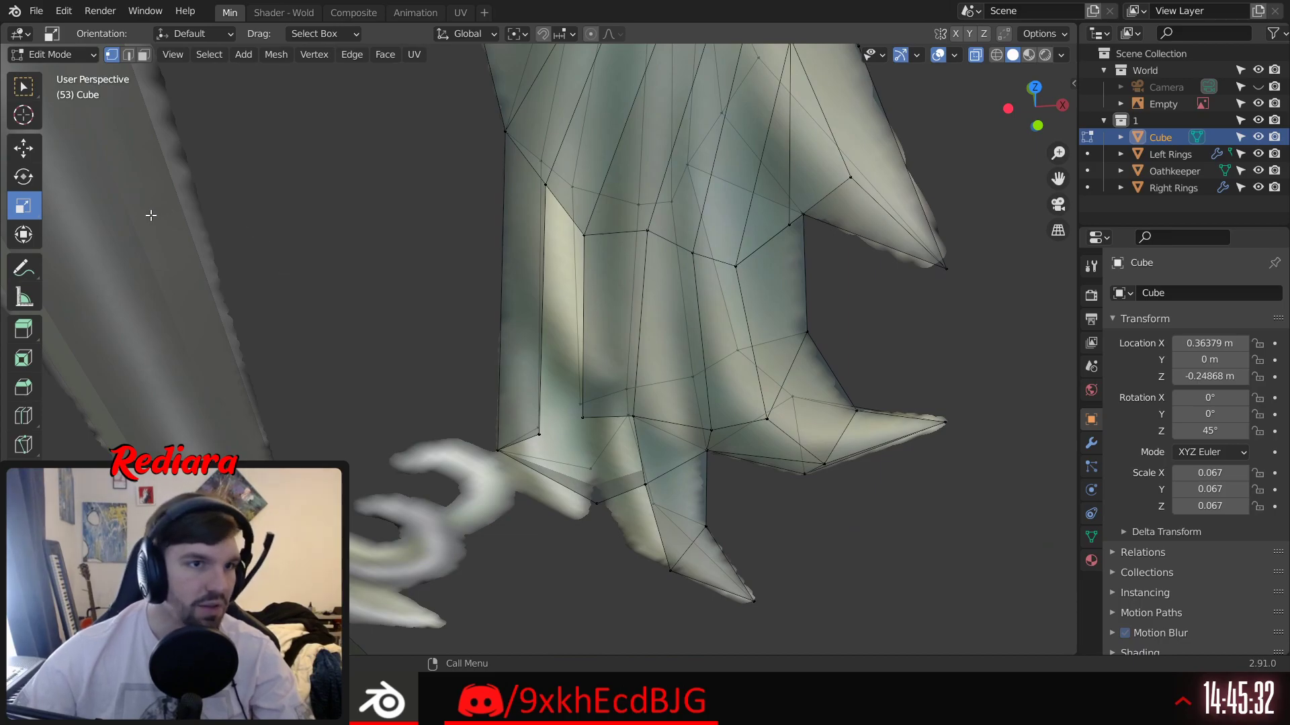
left_click(23, 85)
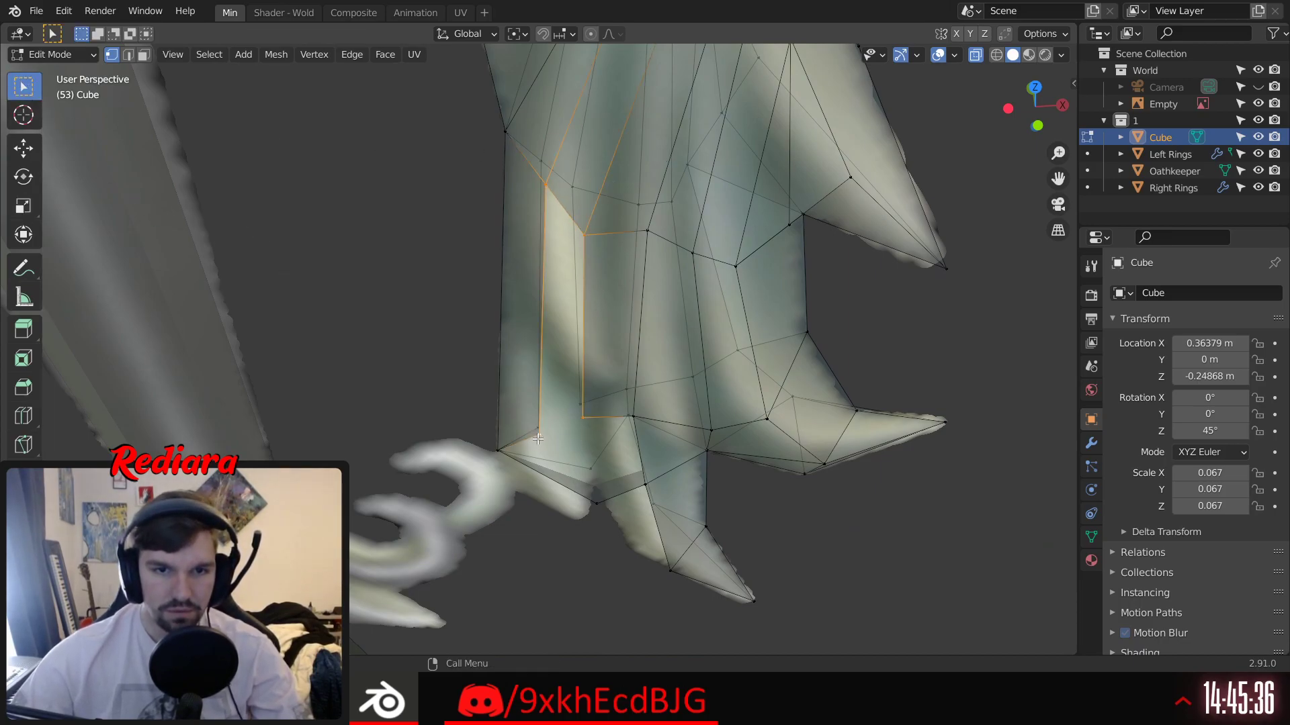
middle_click_drag(536, 439, 873, 403)
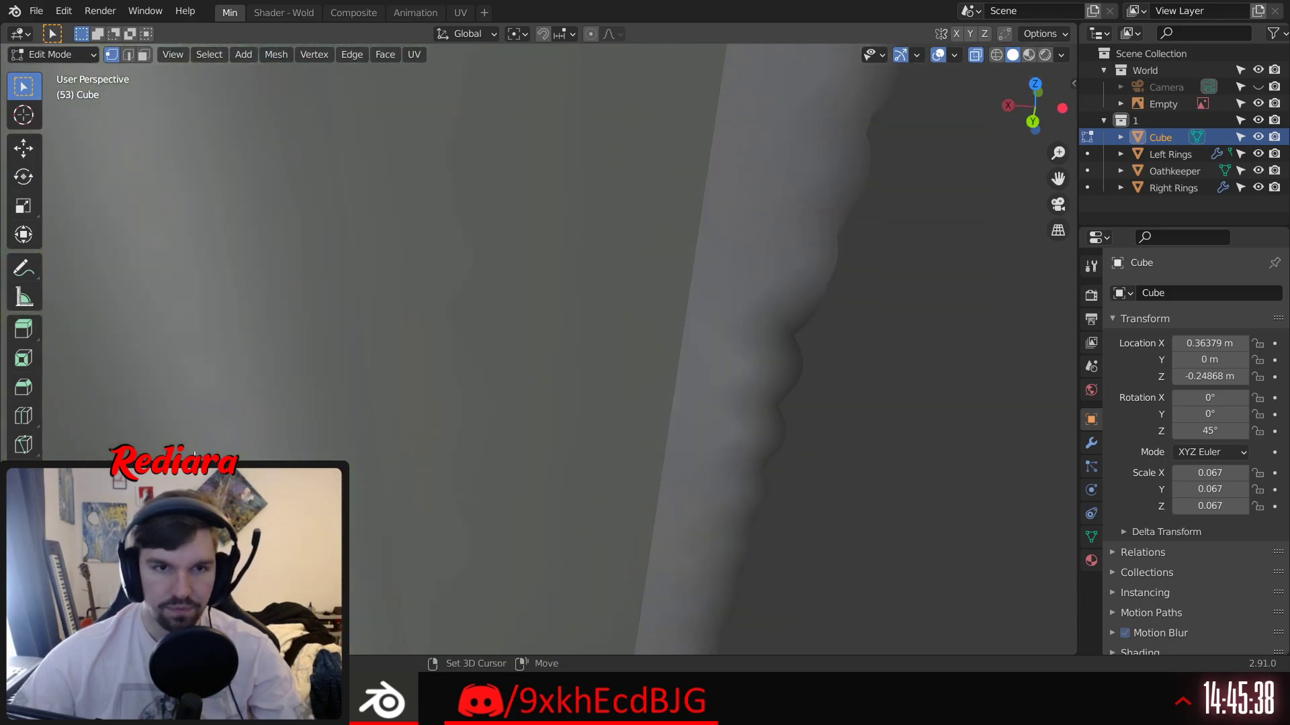
scroll(380, 397, "down", 3)
mouse_move(380, 397)
middle_mouse_down("shift")
mouse_move(526, 466)
mouse_move(477, 420)
mouse_move(849, 195)
mouse_move(502, 292)
middle_mouse_up("shift")
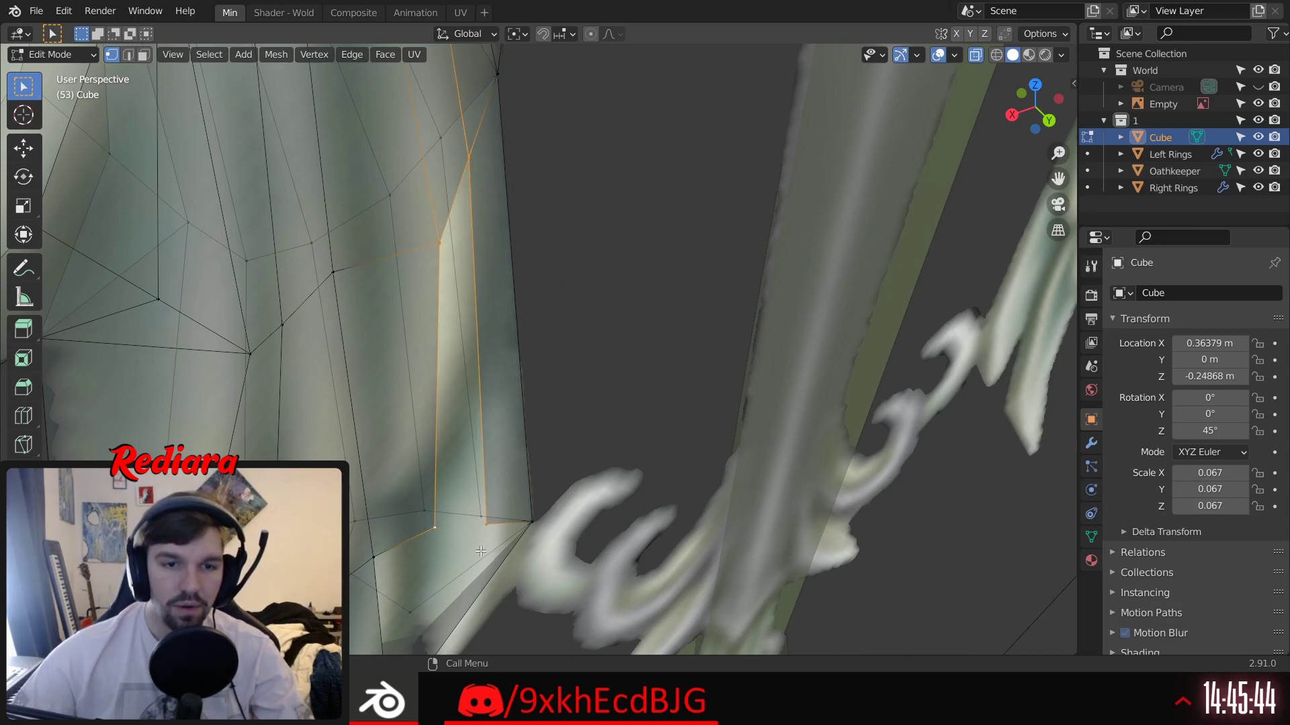
left_click(688, 366)
Step: In the back orthographic view, extrude the vertices at the point between the two lower spikes downward
middle_click_drag(688, 365, 646, 317)
middle_click_drag(646, 317, 622, 498, "shift")
scroll(599, 377, "down", 7)
middle_click_drag(591, 366, 572, 410, "shift")
scroll(632, 246, "up", 3)
middle_click_drag(632, 246, 547, 411)
scroll(594, 441, "up", 6)
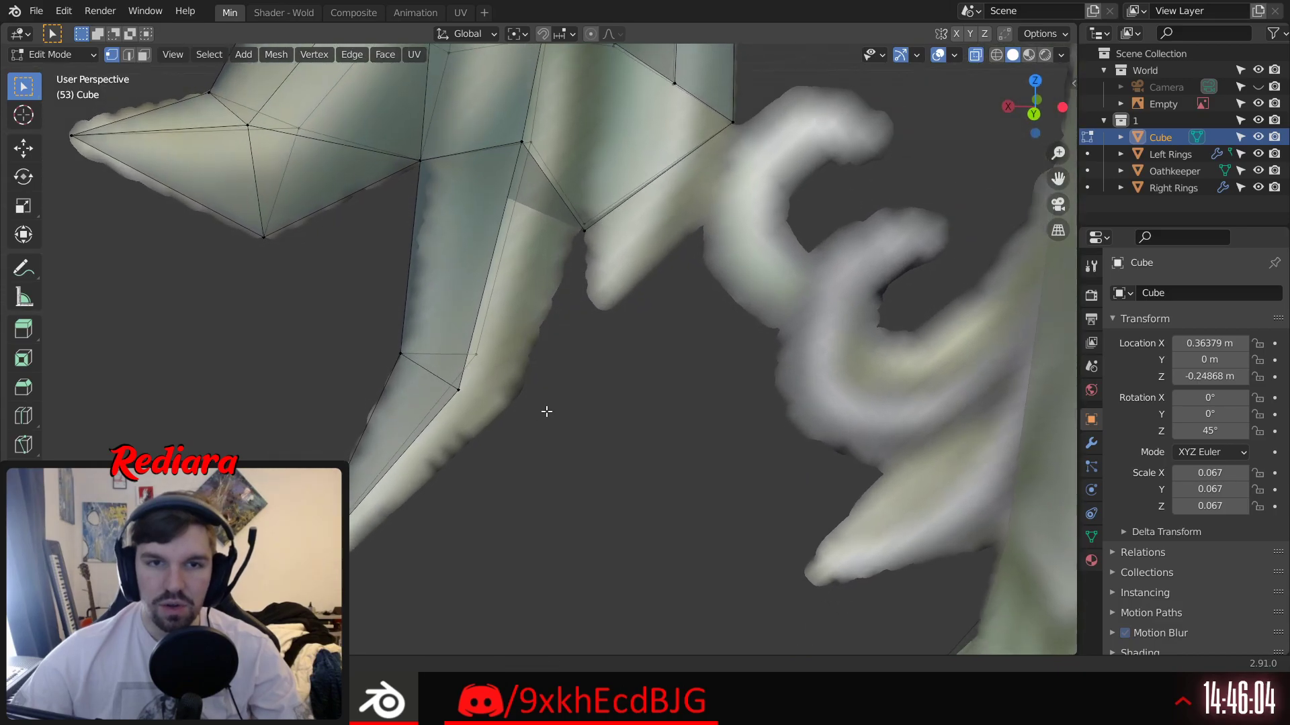
left_click(1034, 114)
left_click_drag(572, 182, 560, 320)
left_click(21, 334)
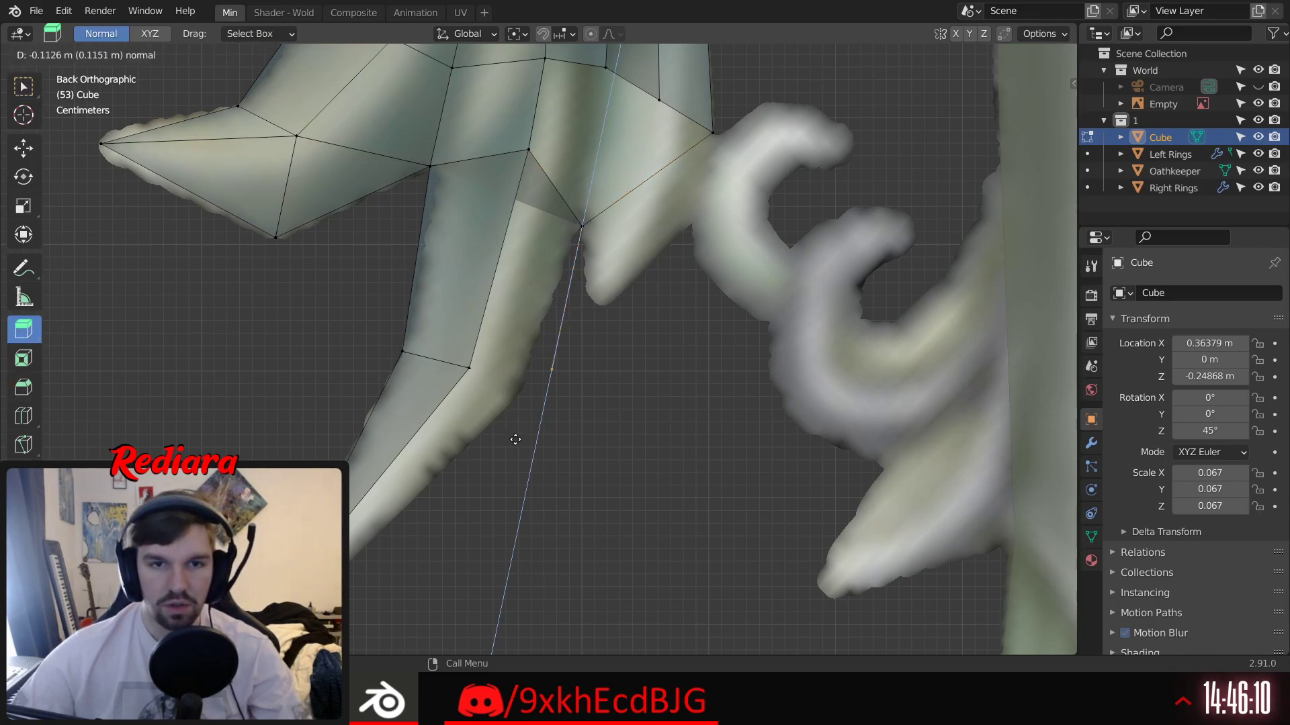
left_click_drag(508, 454, 507, 454)
Step: Move the extruded vertices onto the curved inner outline of the long lower spike in the reference
left_click(23, 149)
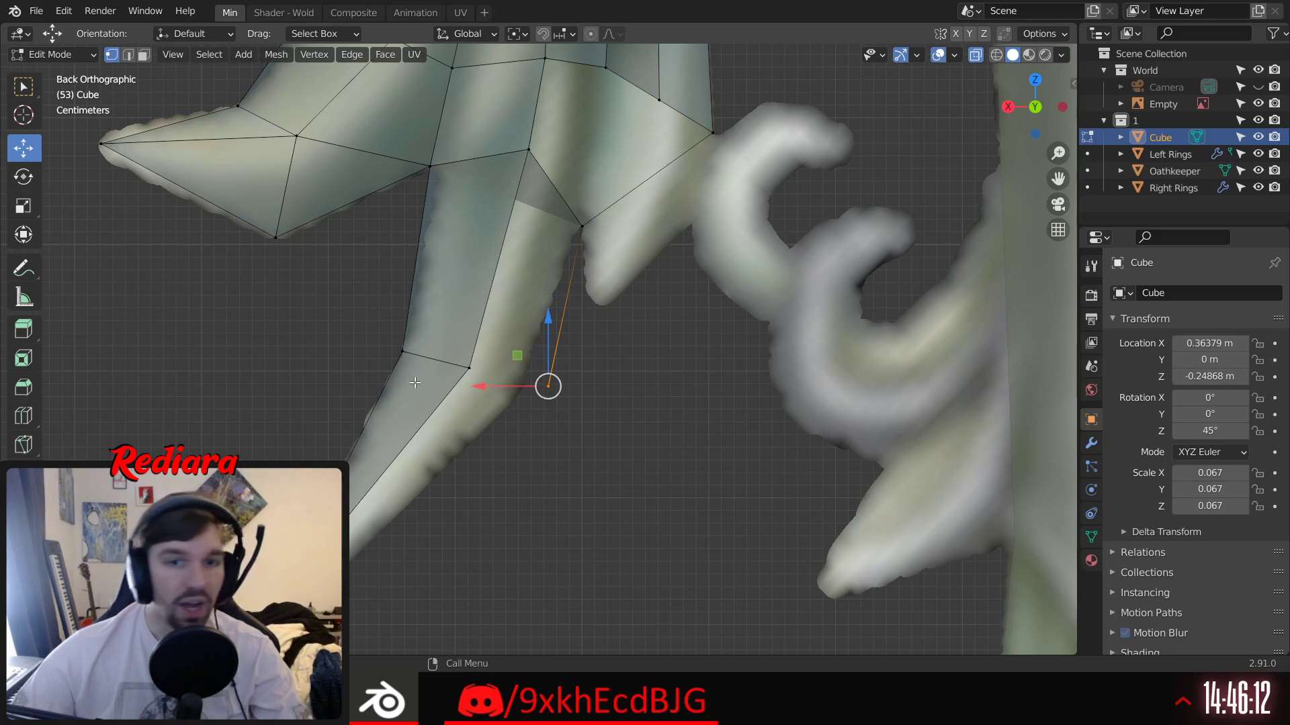
left_click_drag(486, 393, 457, 403)
left_click_drag(522, 319, 520, 325)
left_click(645, 380)
Step: Merge the front and back vertices at the point between the two lower spikes at their center
middle_click_drag(597, 411, 516, 319)
left_click(525, 352)
right_click(531, 353)
mouse_move(531, 354)
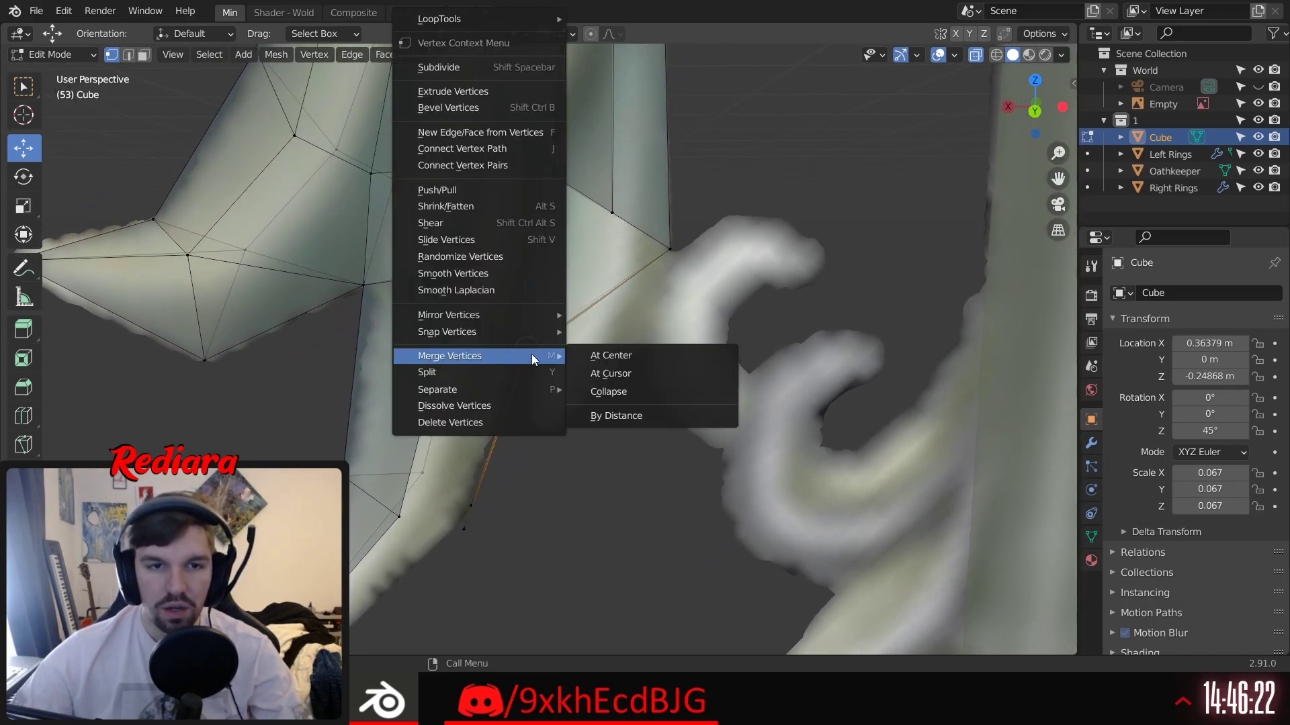
left_click(628, 356)
middle_click_drag(522, 432, 547, 288)
right_click(510, 353)
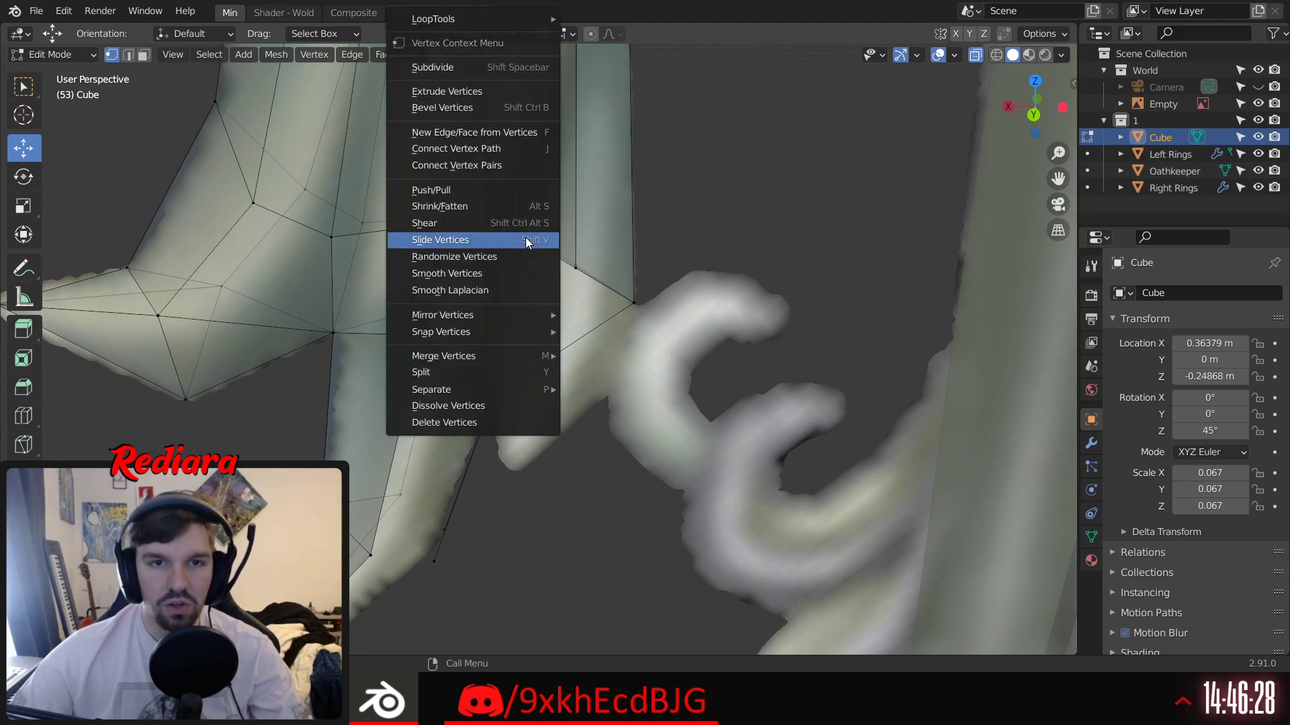
mouse_move(509, 353)
left_click(606, 360)
Step: Scale the front and back lower midpoint vertices apart along the Y axis to thicken the mesh
middle_click_drag(606, 360, 585, 298)
left_click_drag(601, 289, 601, 289)
left_click(23, 205)
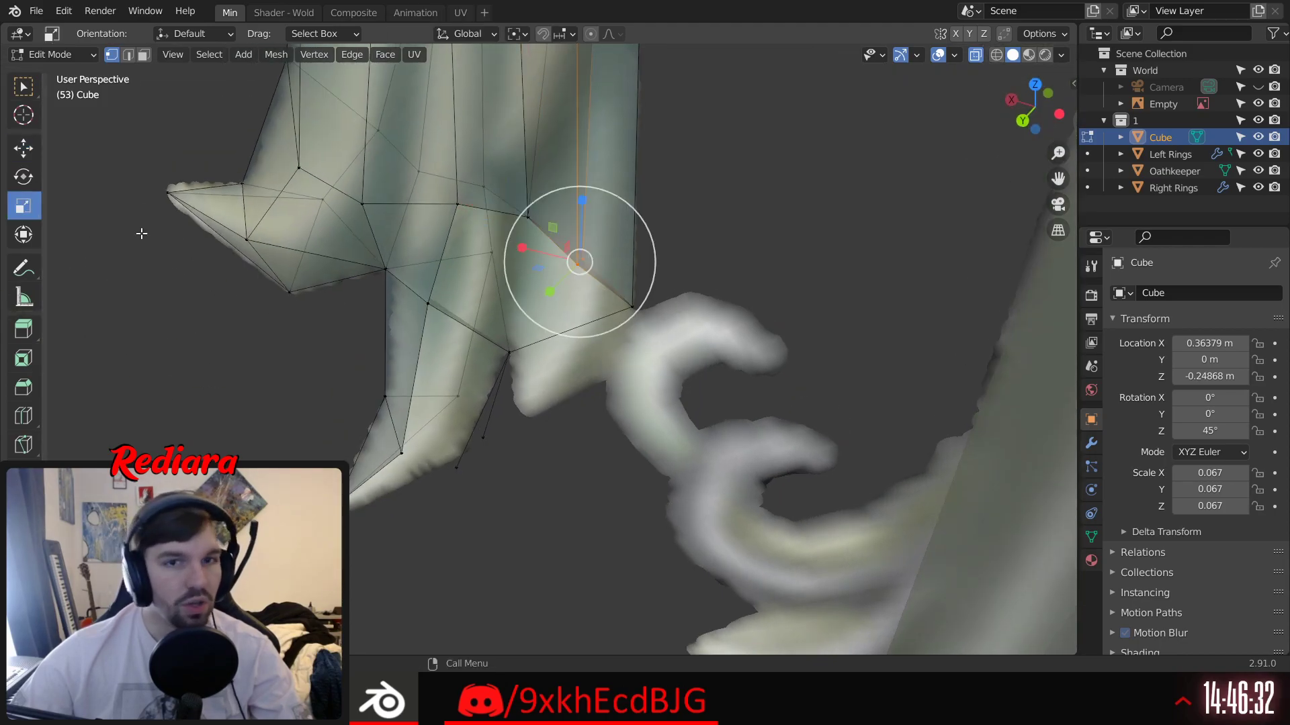
key("s")
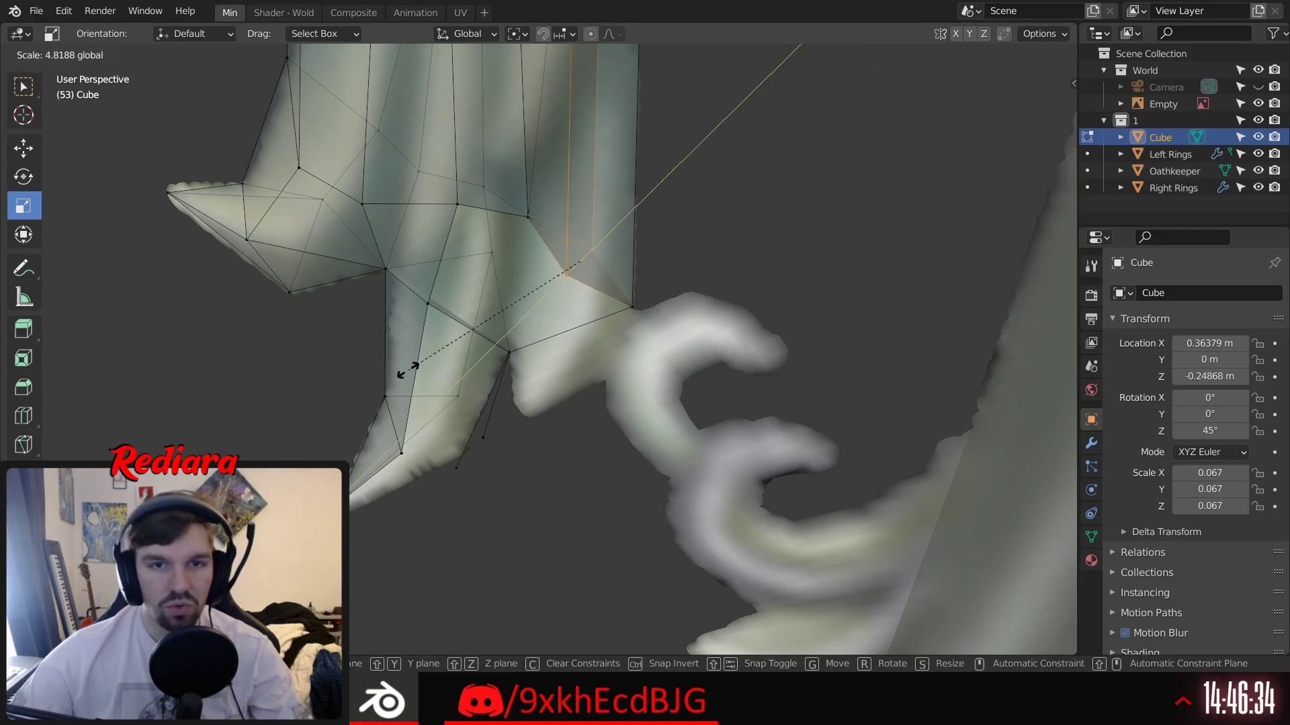
left_click(421, 375)
Step: Merge the front and back upper row vertices next to the inner midpoints at their center
mouse_move(685, 244)
middle_mouse_down()
mouse_move(739, 228)
mouse_move(703, 298)
mouse_move(667, 190)
mouse_move(645, 259)
mouse_move(714, 211)
mouse_move(678, 248)
middle_mouse_up()
scroll(678, 248, "down", 5)
middle_click_drag(708, 361, 694, 333)
scroll(693, 333, "up", 8)
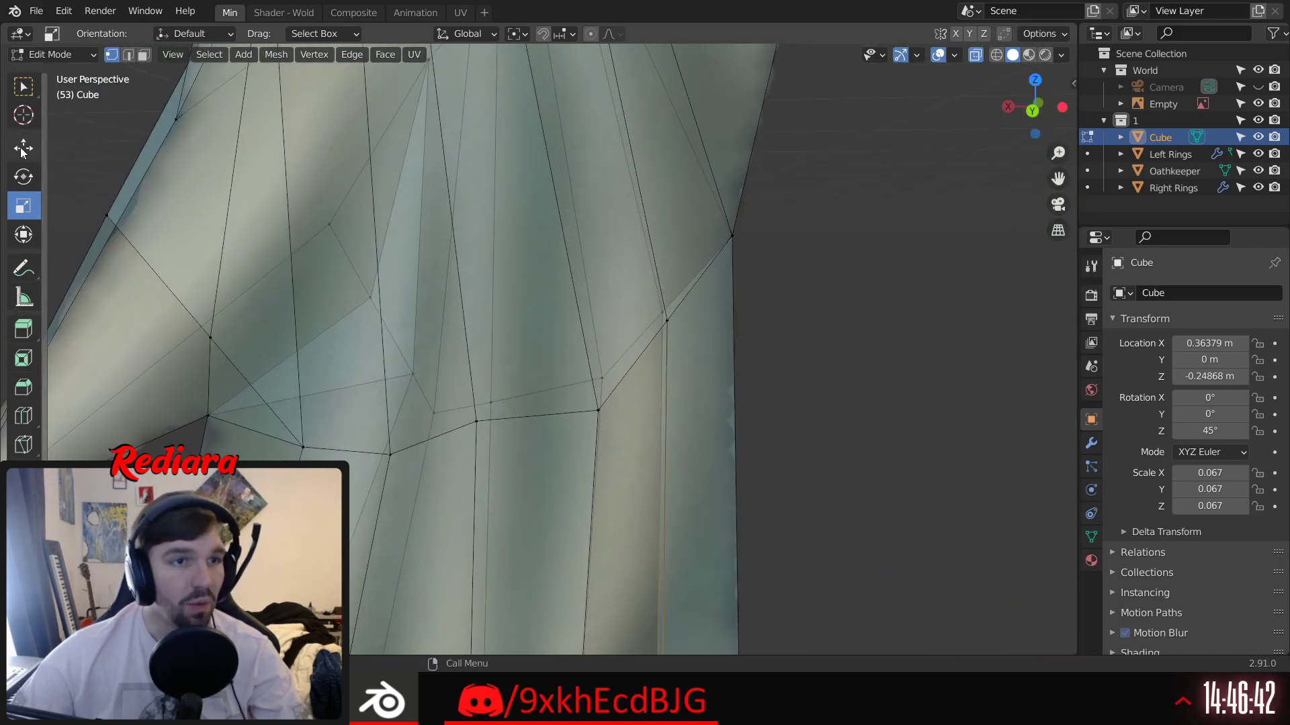
left_click(23, 150)
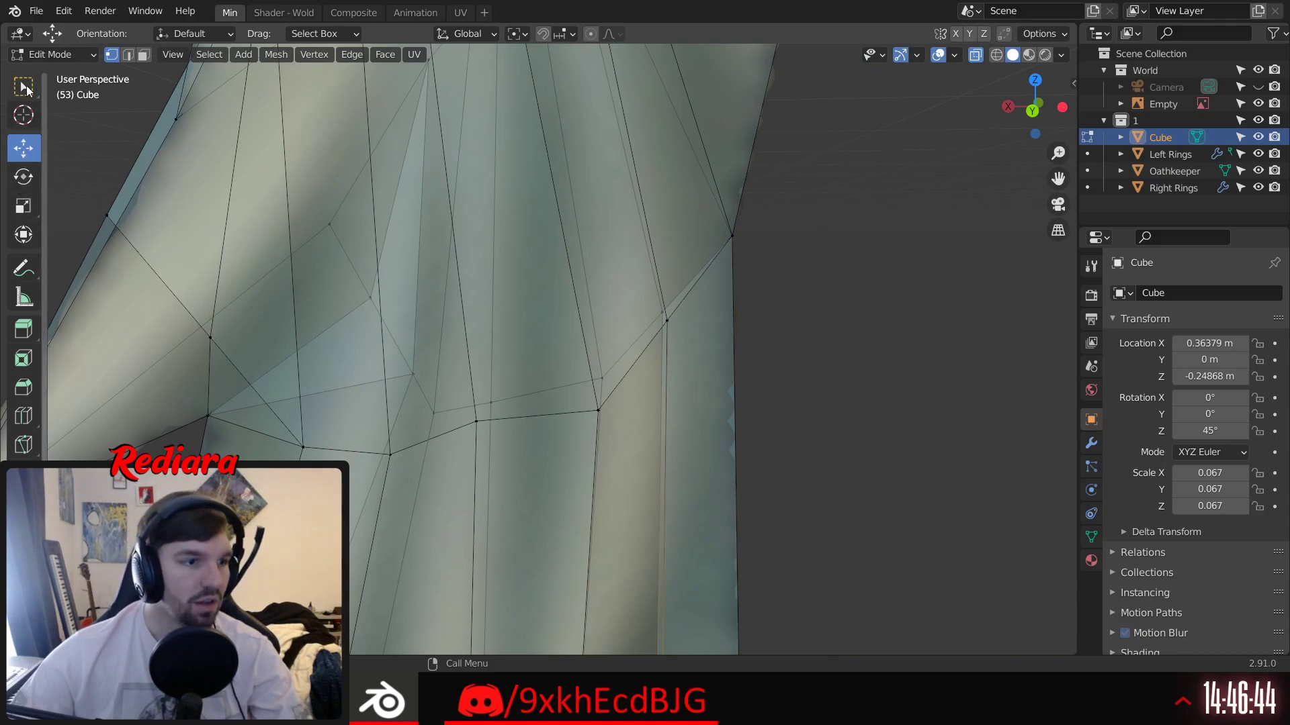
left_click(26, 86)
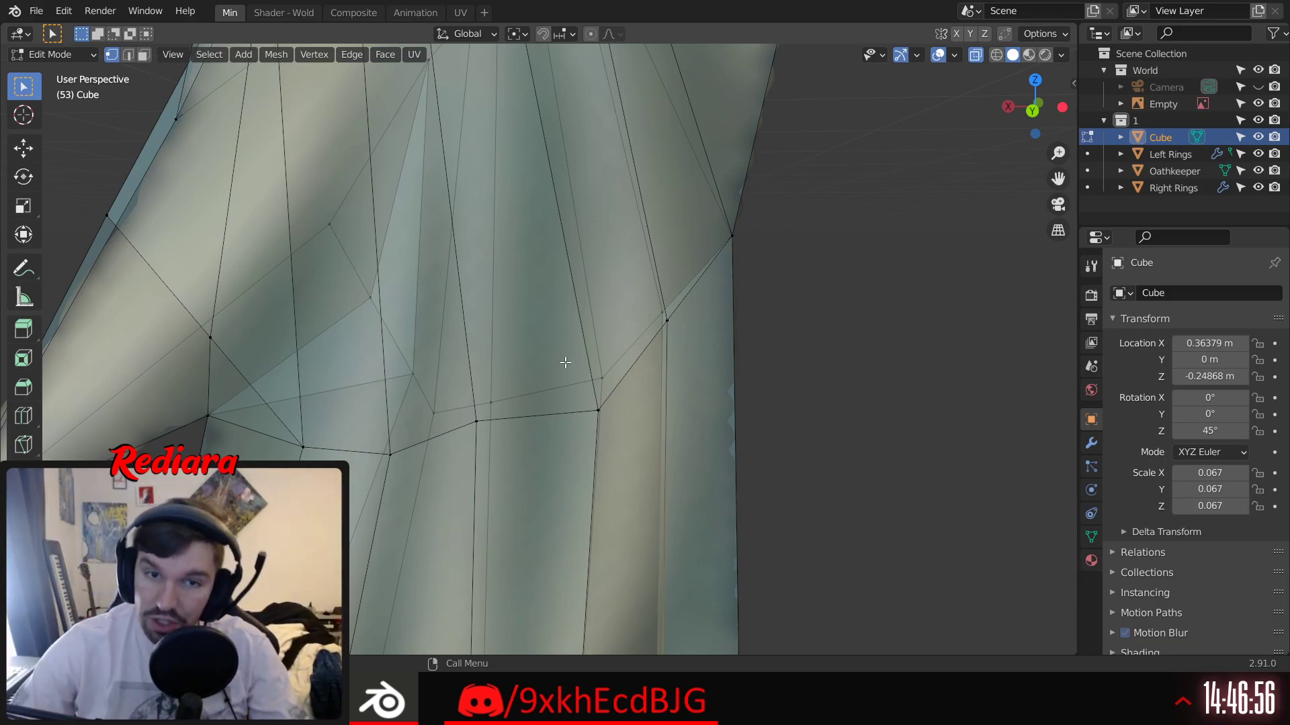
left_click_drag(632, 434, 632, 433)
right_click(615, 406)
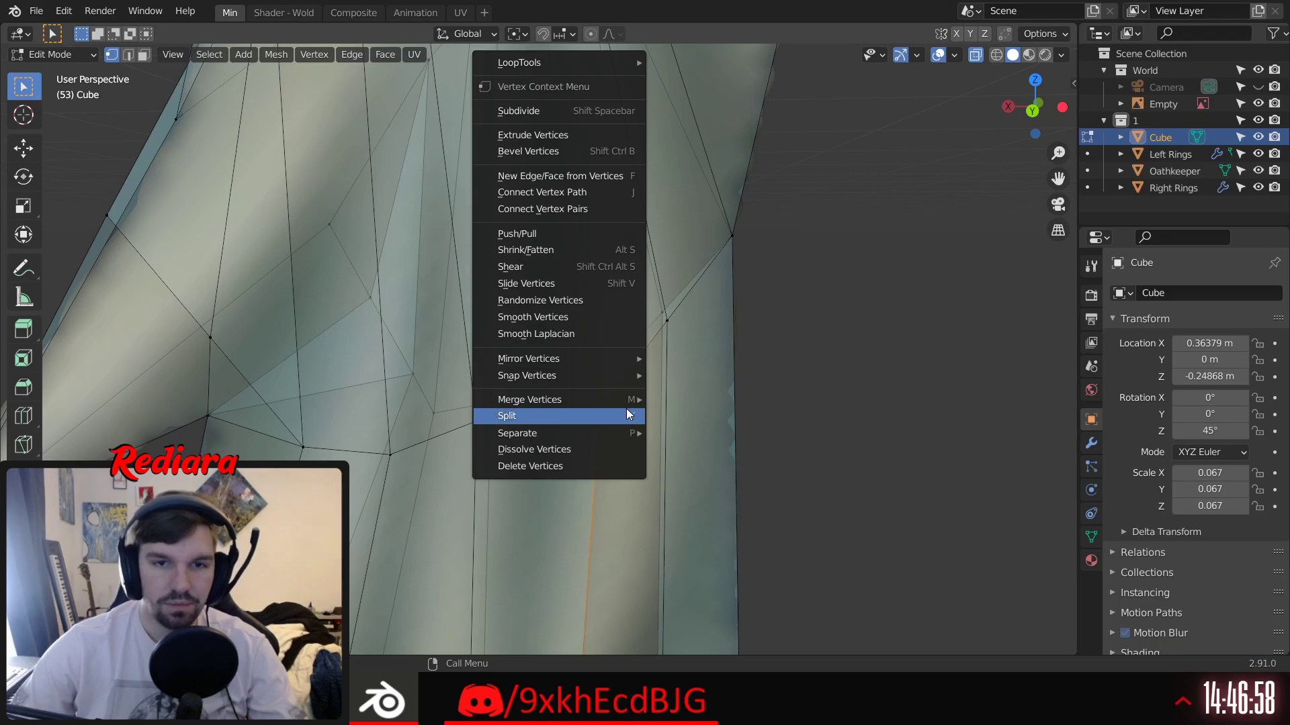
left_click(680, 405)
Step: Merge the front and back upper row vertices on the edge column above the gap between the two large lower spikes at their center
middle_click_drag(620, 270, 625, 403, "shift")
middle_click_drag(603, 346, 649, 342)
scroll(613, 316, "down", 3)
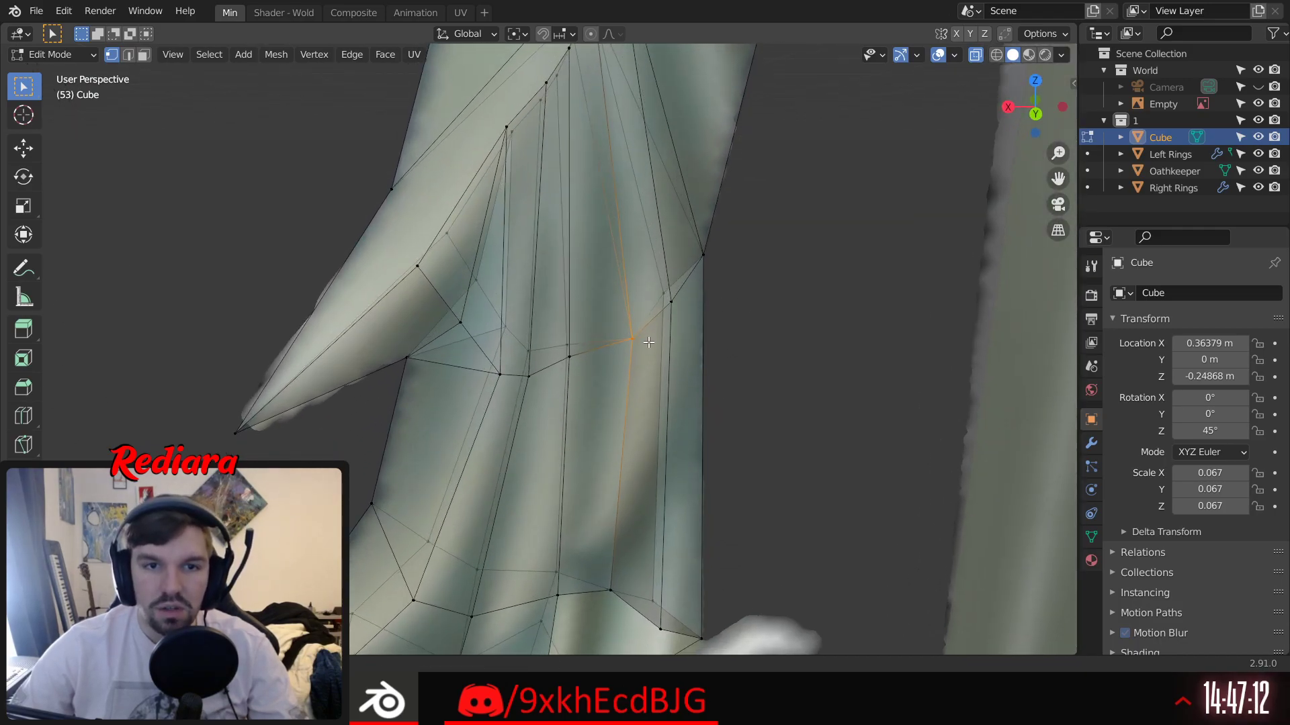
left_click(527, 376, "shift")
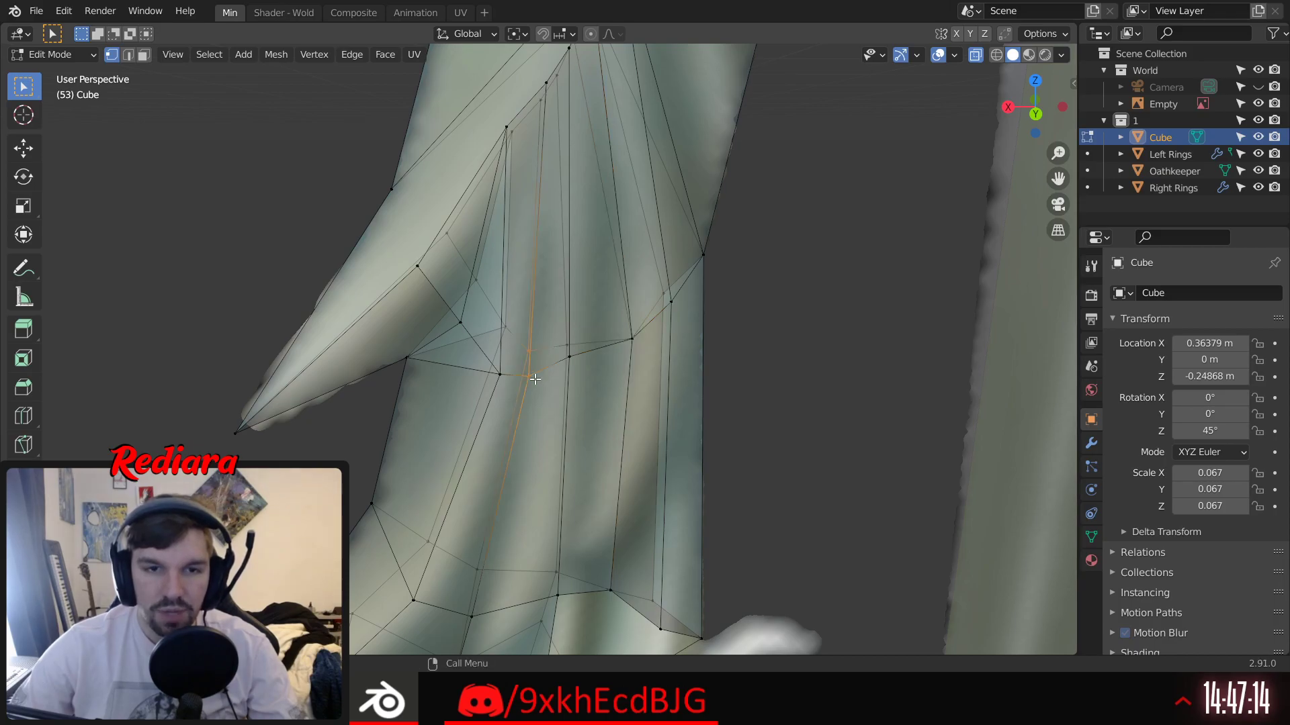
right_click(535, 379)
mouse_move(534, 379)
left_click(594, 394)
middle_click_drag(582, 378, 495, 333)
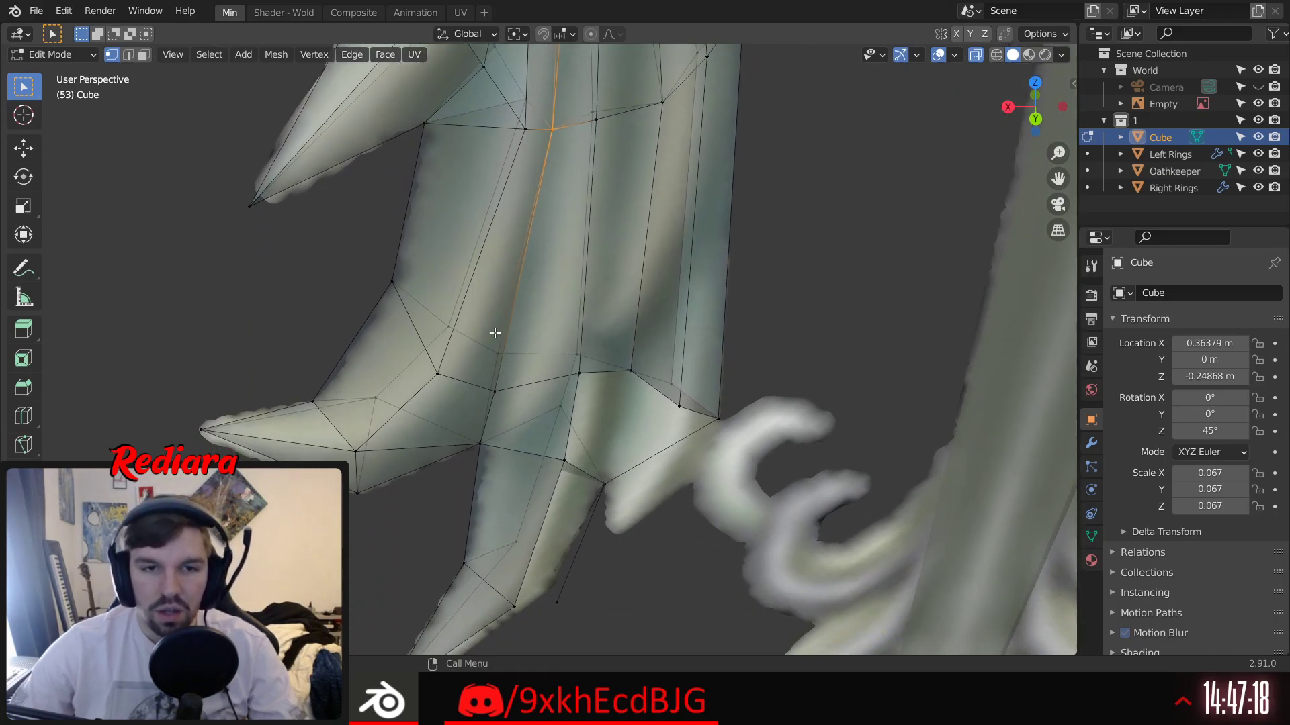
Step: Merge the front and back lower row vertices directly above the gap between the two large lower spikes at their center
right_click(501, 387)
mouse_move(501, 386)
left_click(591, 388)
middle_click_drag(526, 437, 537, 366)
middle_click_drag(773, 281, 474, 364)
middle_click_drag(433, 287, 639, 335)
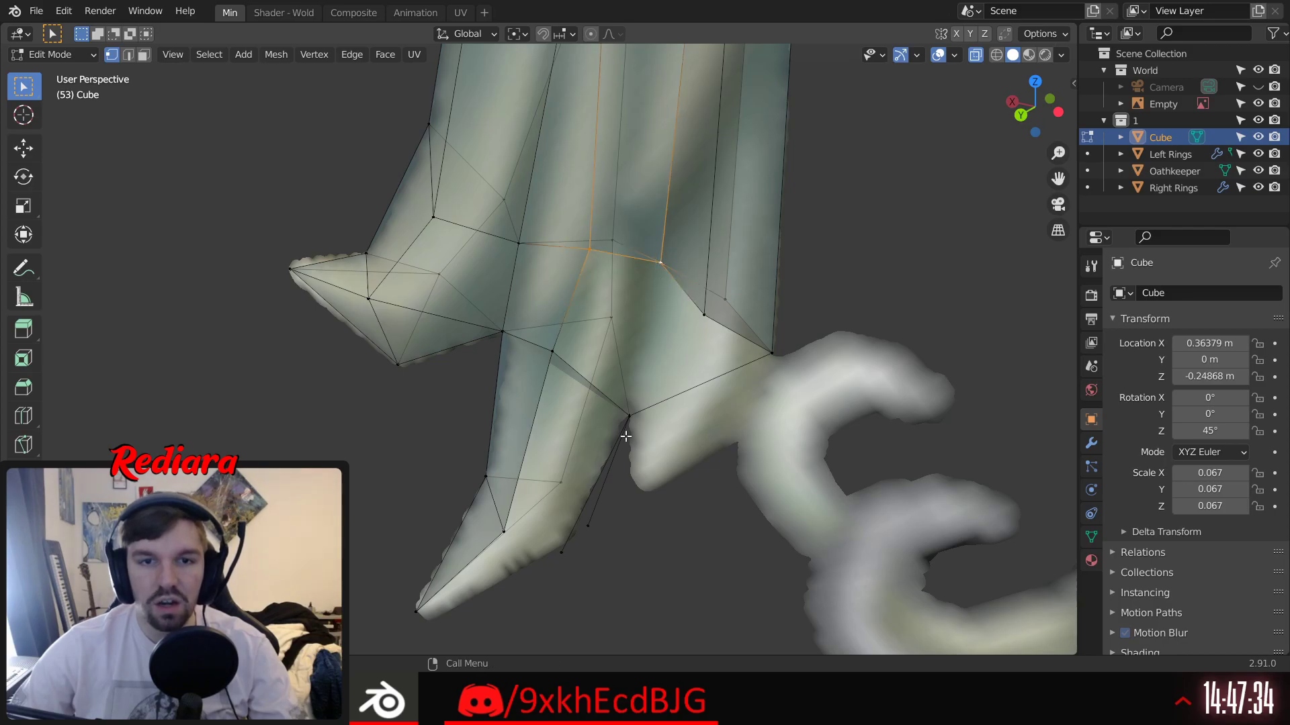
Step: Merge the two loose extruded vertices at the inner bend of the long lower spike at their center
middle_click_drag(587, 387, 515, 350)
left_click(393, 297)
left_click(423, 434, "shift")
middle_click_drag(423, 435, 457, 338)
left_click(457, 338)
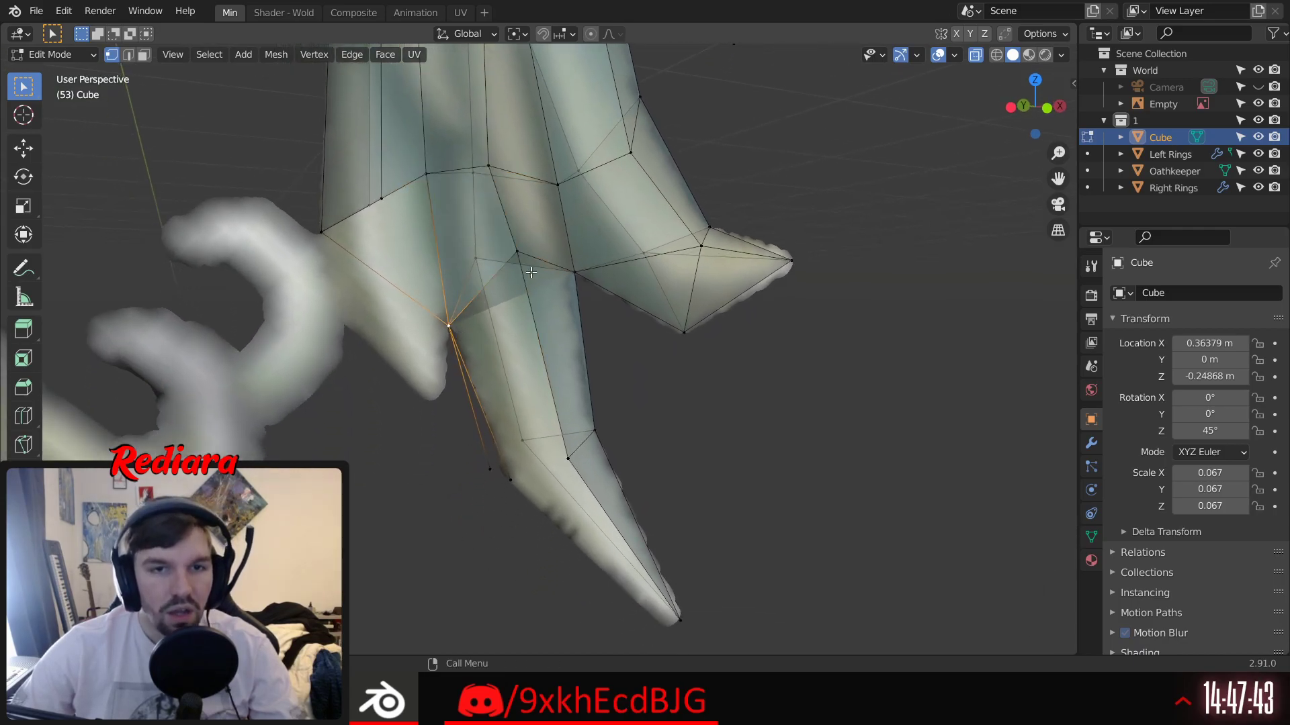
left_click(504, 483)
left_click(490, 470, "shift")
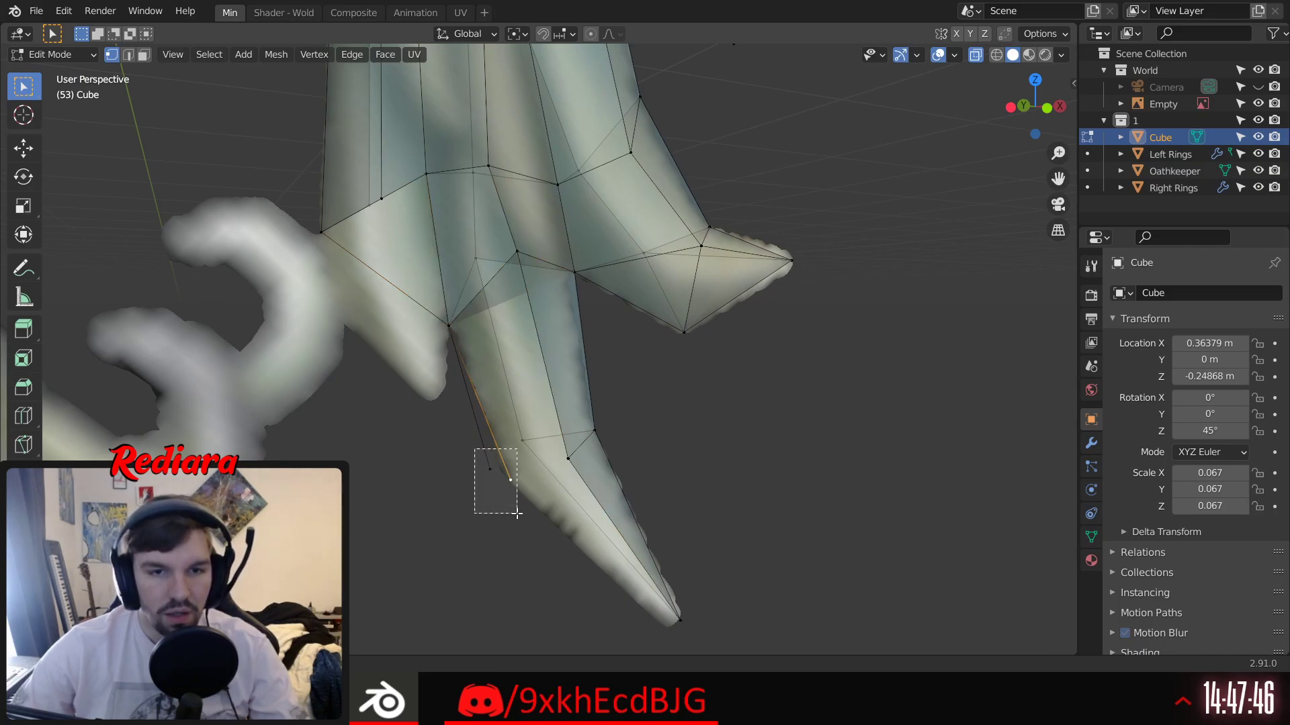
right_click(514, 482)
mouse_move(542, 489)
left_click(598, 483)
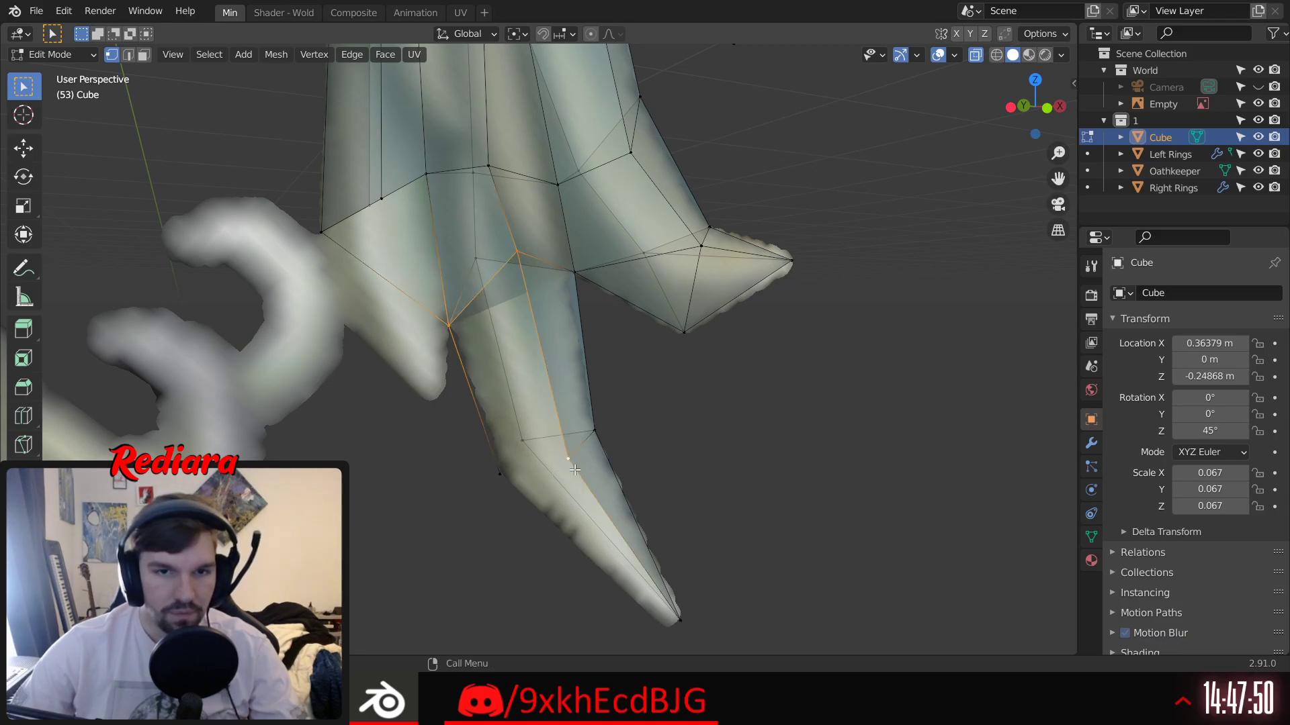
Step: Fill the open faces on both sides of the long lower spike, from its base past the bend to the tip
left_click(498, 530)
middle_click_drag(489, 546, 820, 464)
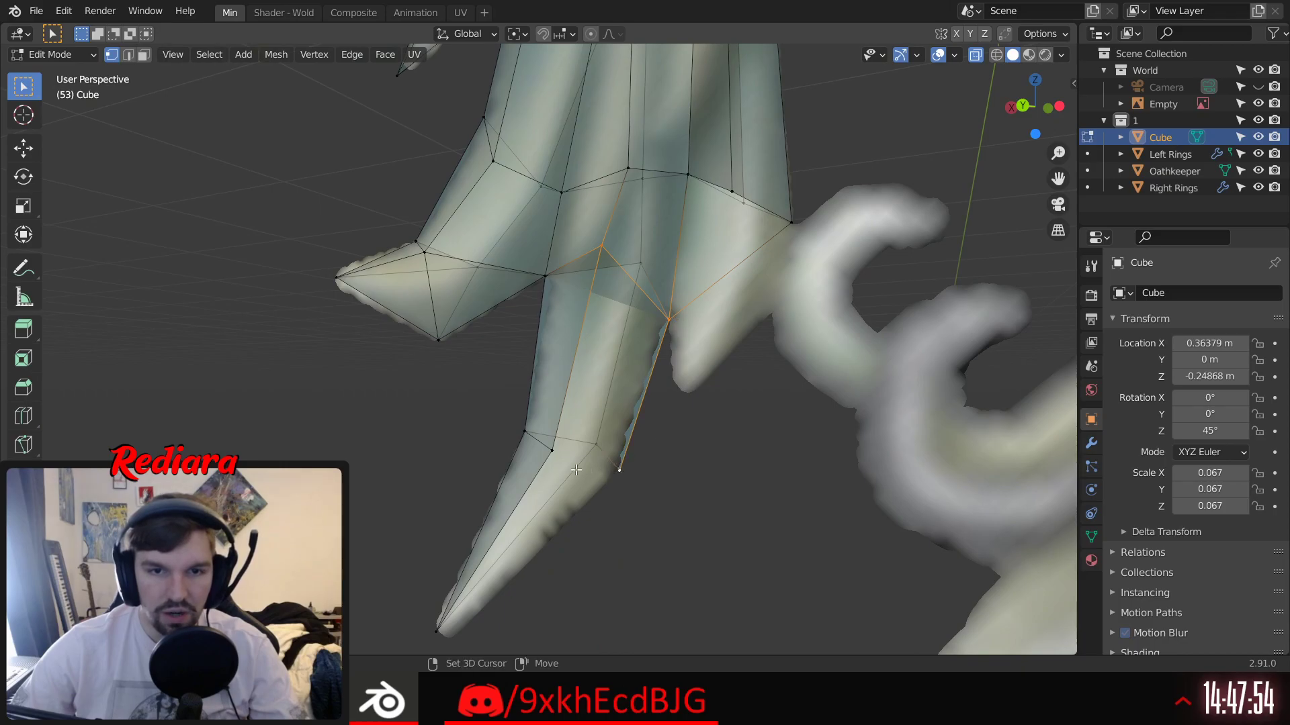
key("f")
left_click(625, 535)
middle_click_drag(626, 535, 646, 347, "shift")
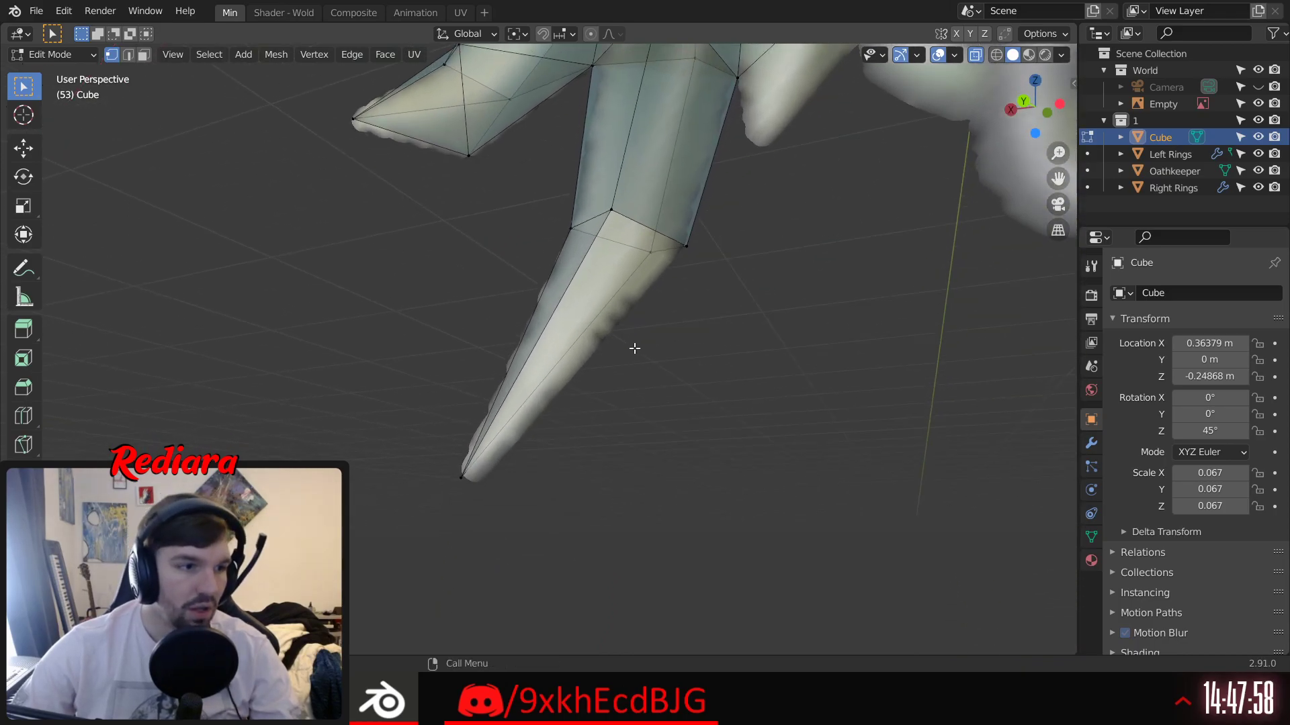
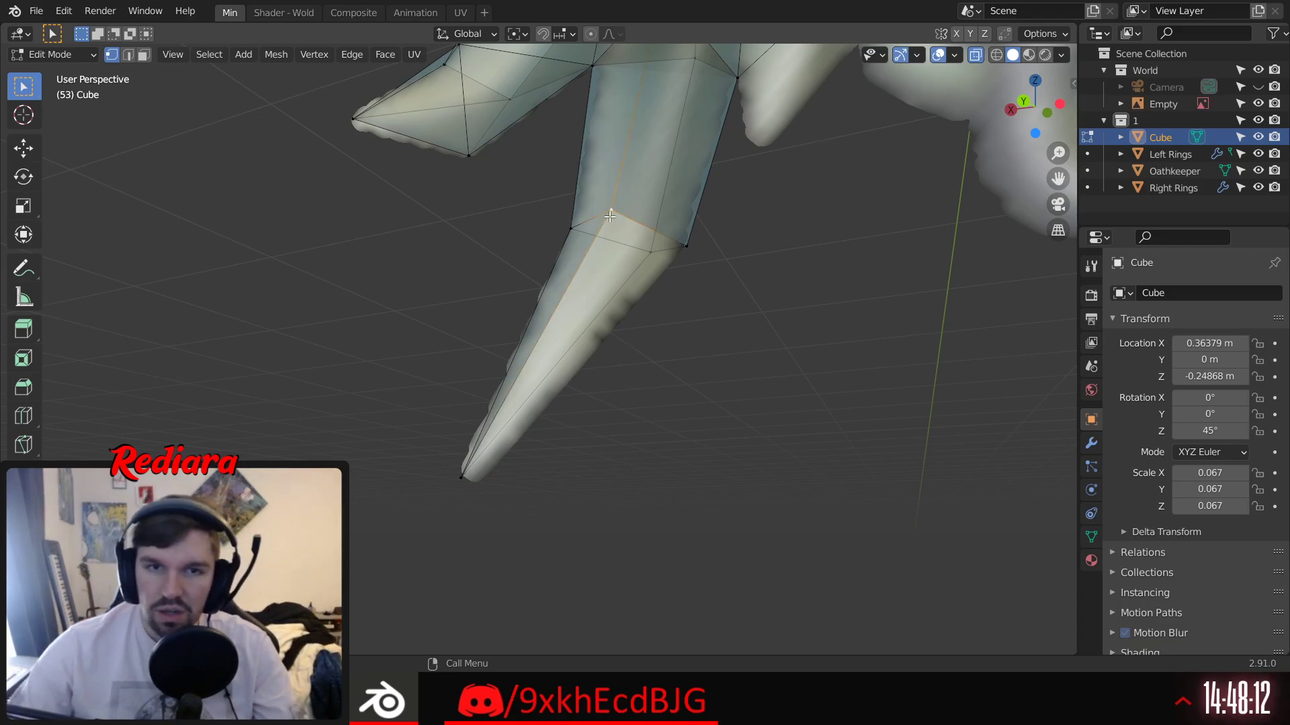
middle_click_drag(472, 482, 452, 342)
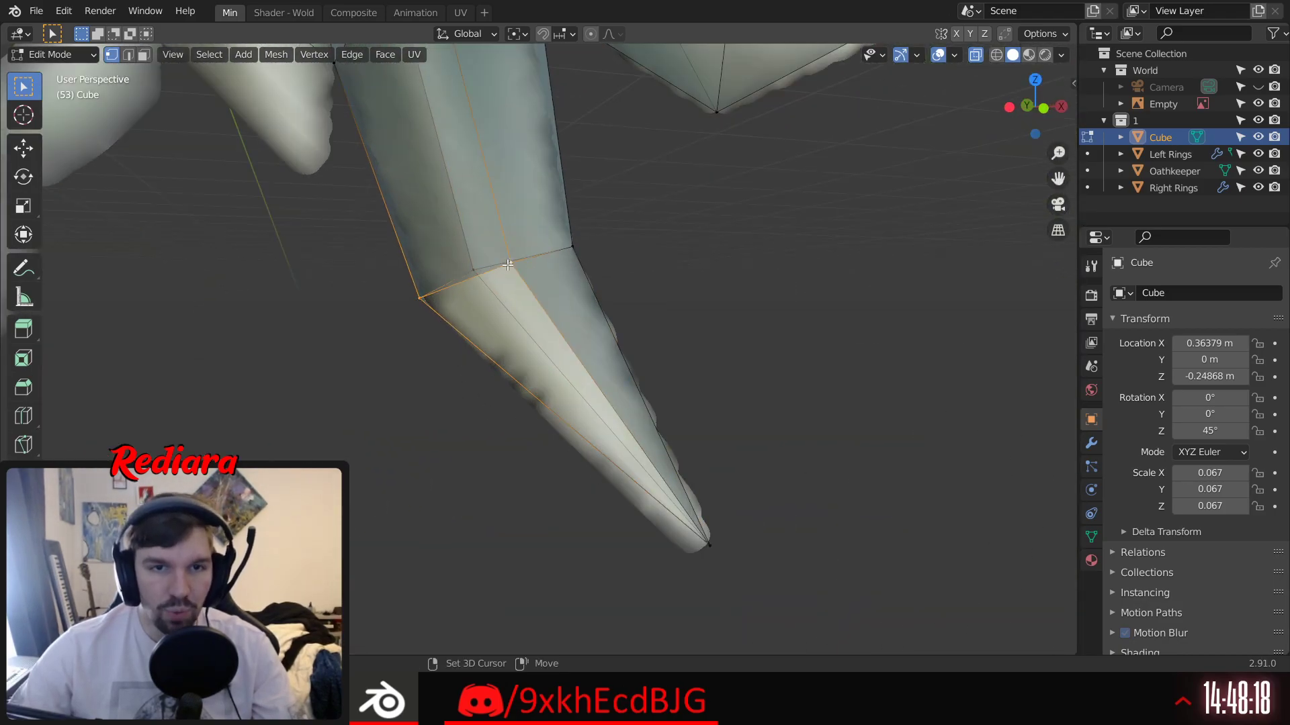
key("alt+a")
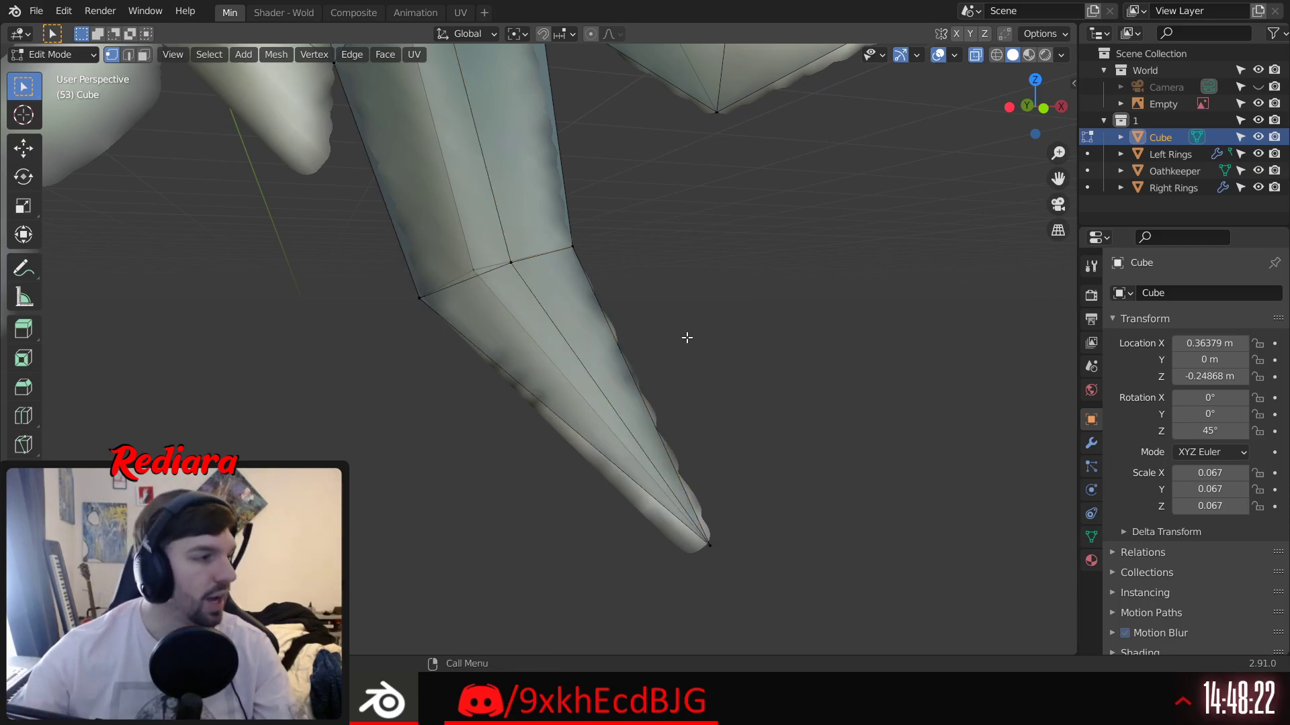
Step: In front view, extrude the front and back vertices above the short spike down toward its tip
middle_click_drag(593, 262, 552, 350)
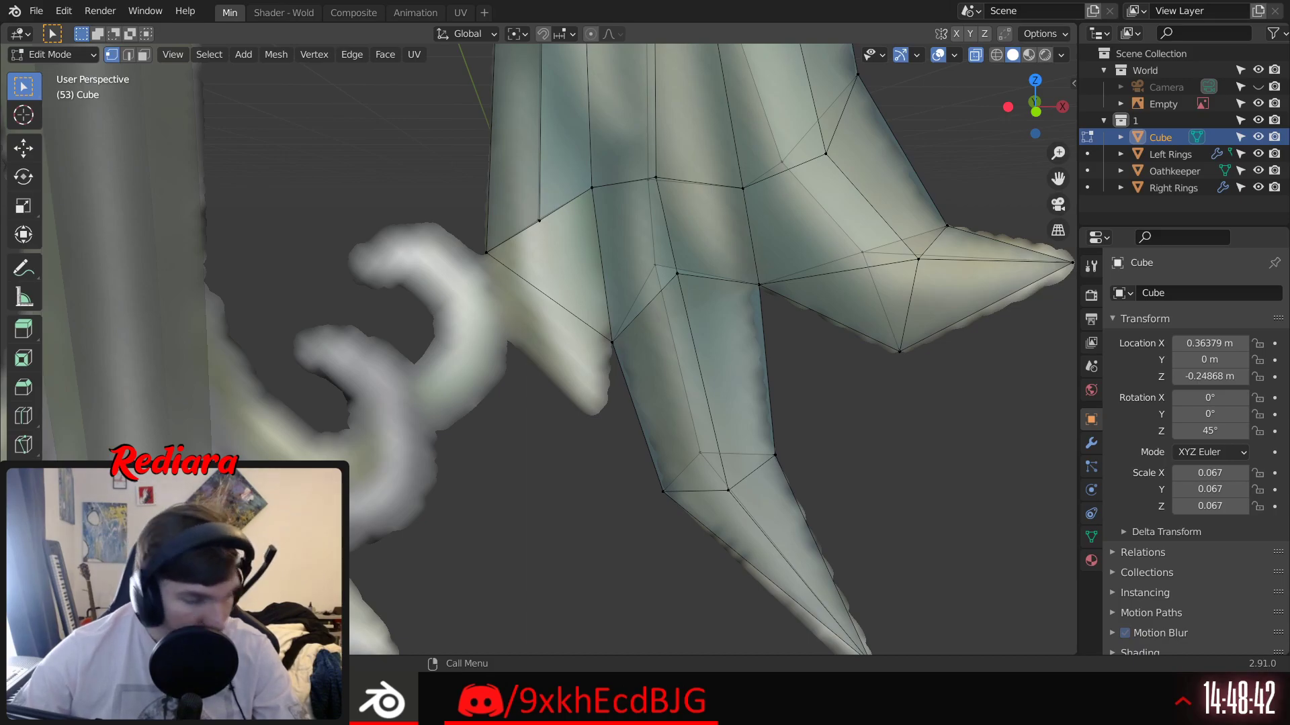
scroll(550, 304, "up", 3)
mouse_move(507, 294)
middle_mouse_down()
mouse_move(624, 306)
mouse_move(510, 303)
middle_mouse_up()
scroll(549, 304, "down", 2)
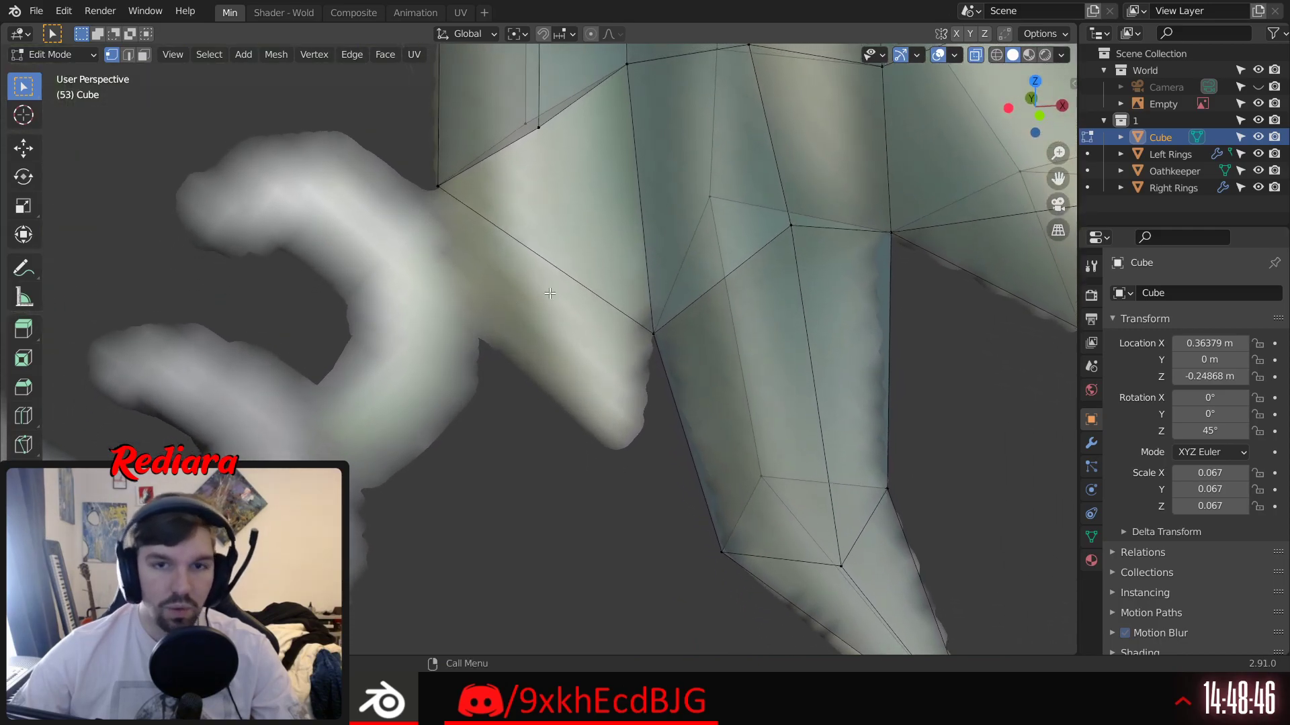
middle_click_drag(592, 279, 577, 191)
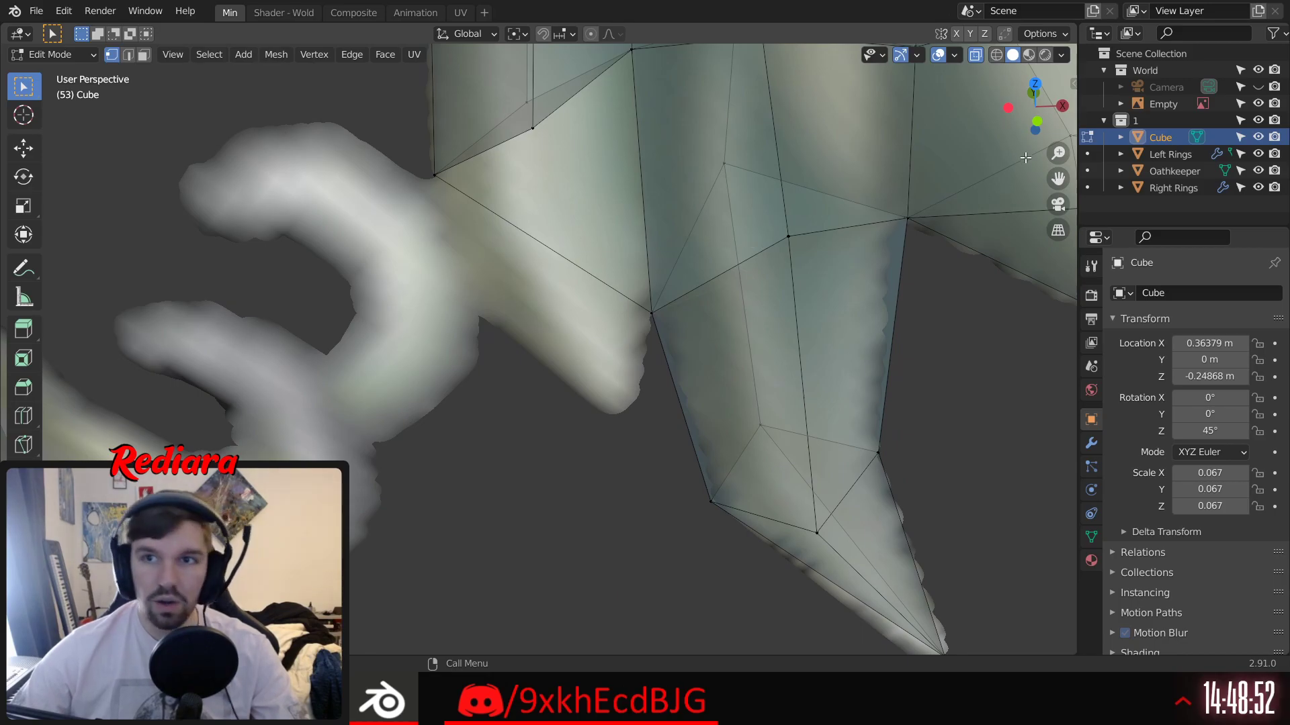
left_click(1037, 121)
left_click_drag(499, 101, 559, 171)
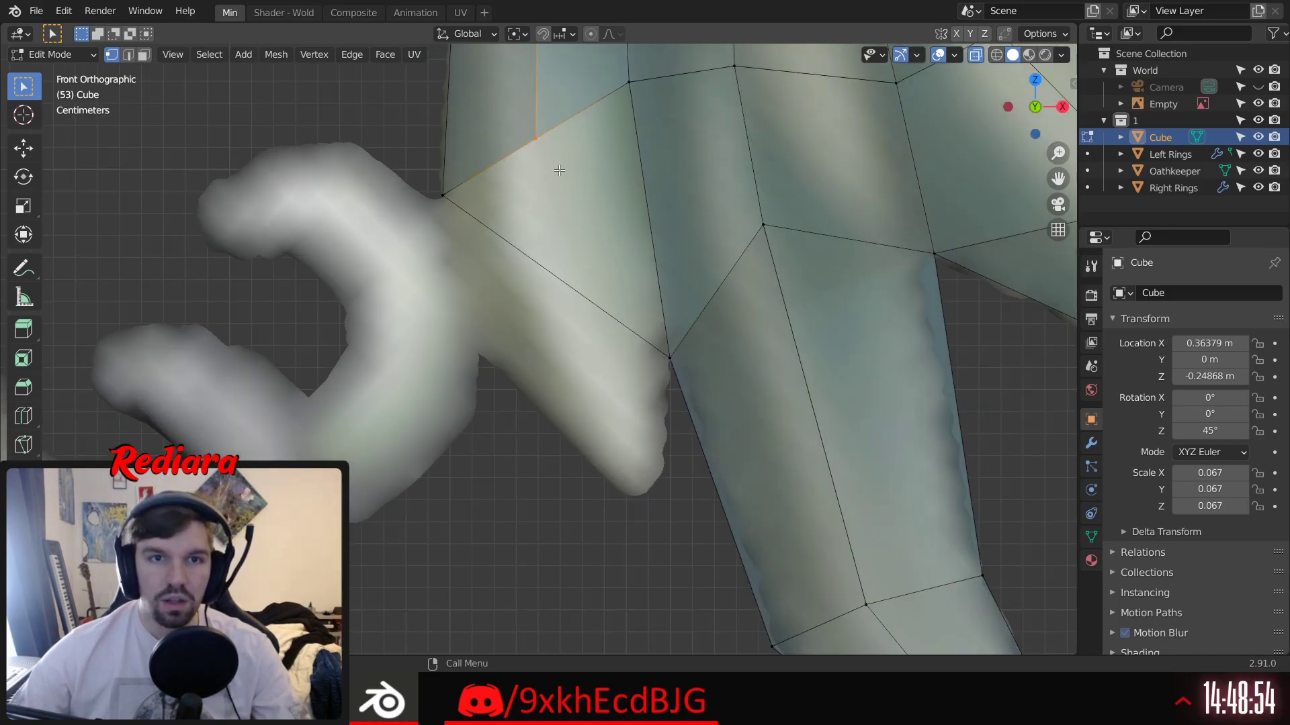
middle_click_drag(562, 171, 562, 208, "shift")
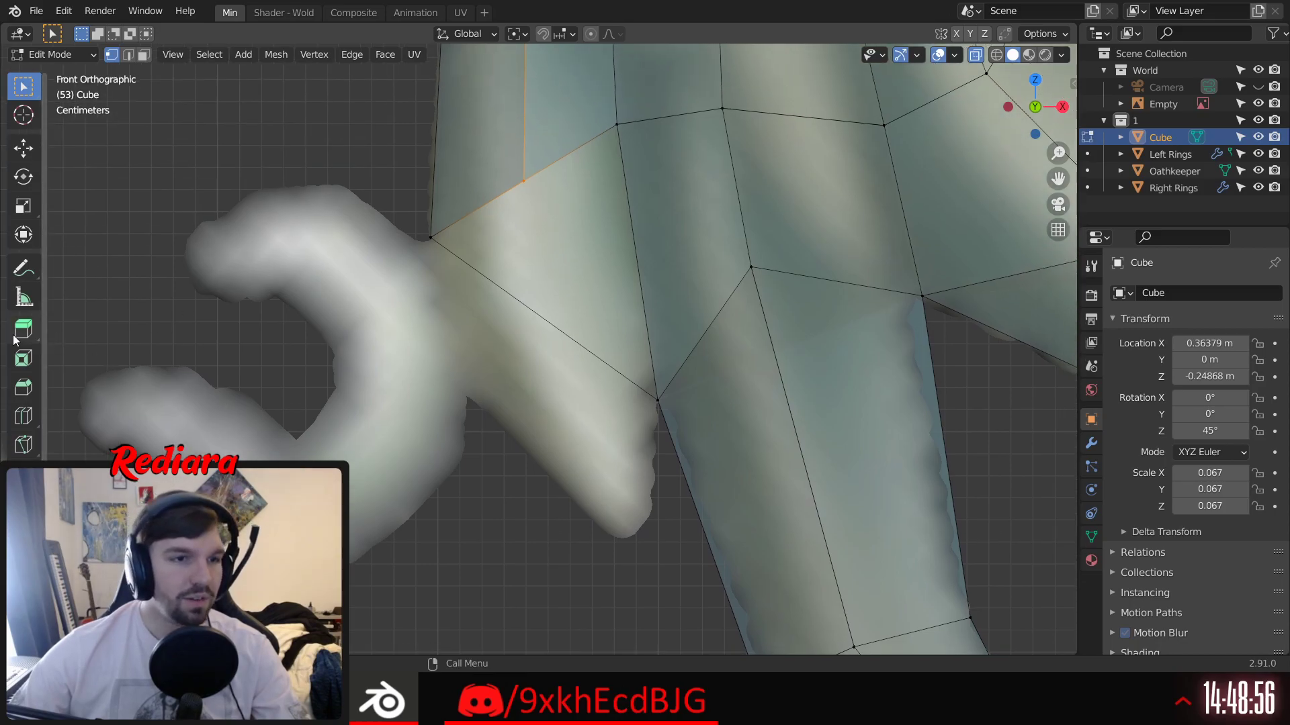
left_click(24, 329)
left_click_drag(588, 182, 573, 422)
Step: Move the extruded vertices along X and Z onto the short spike's tip in the reference
left_click(24, 148)
left_click_drag(653, 474, 699, 475)
left_click_drag(628, 411, 628, 480)
middle_click_drag(616, 493, 652, 513)
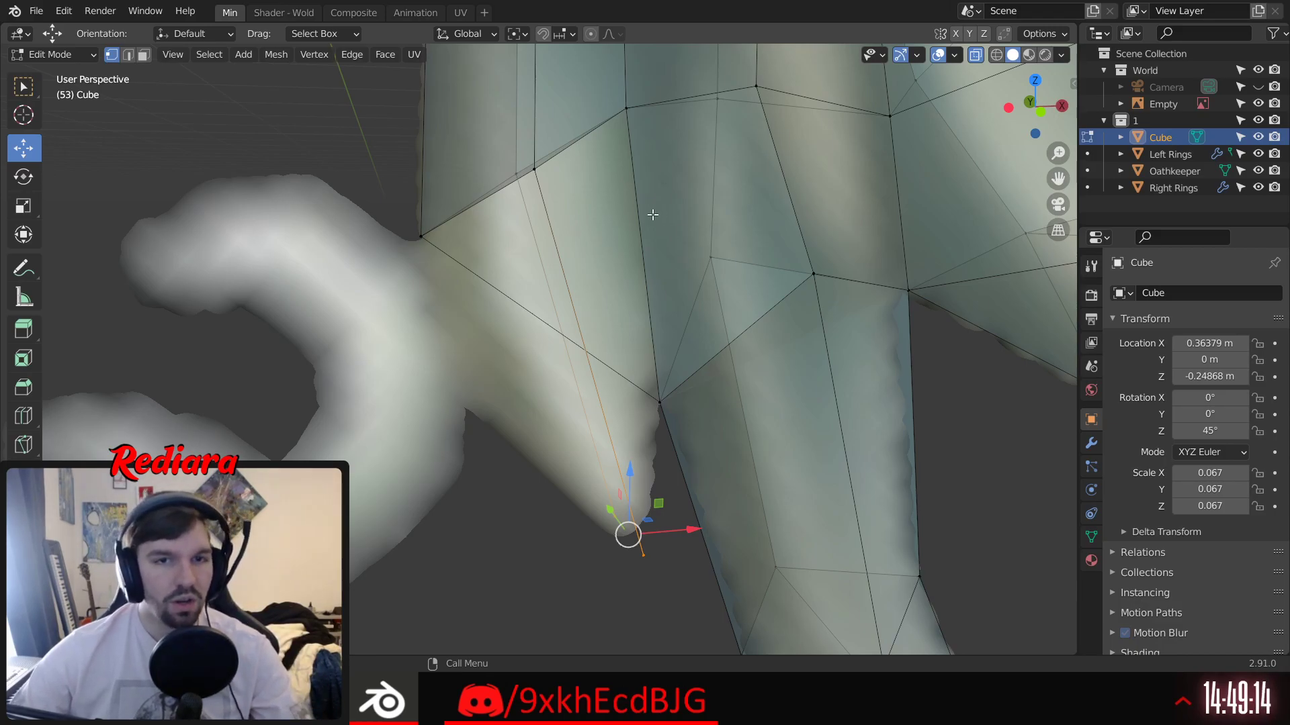
Step: Subdivide the front and back extruded edges of the short spike to add a midpoint on each
middle_click_drag(619, 248, 656, 246)
left_click(565, 167)
left_click(671, 547, "shift")
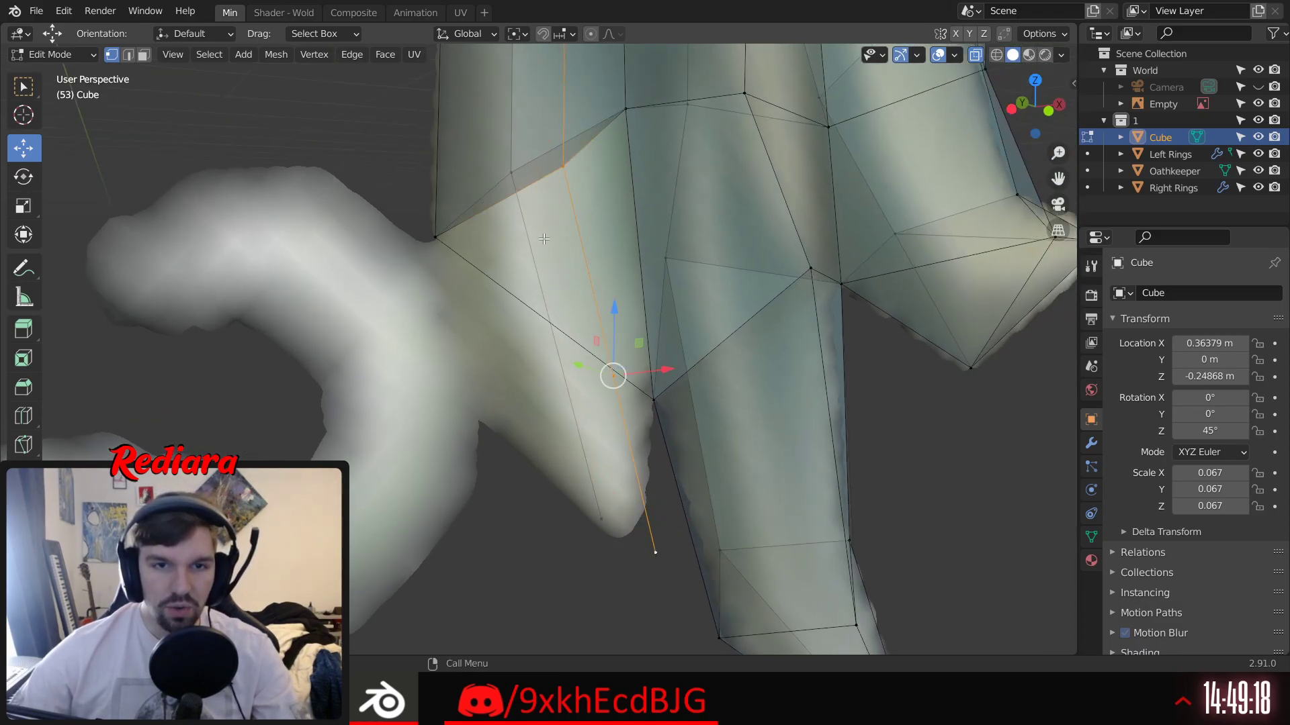
left_click(514, 173)
left_click(600, 520, "shift")
middle_click_drag(567, 553, 555, 553)
middle_click_drag(554, 553, 541, 520, "shift")
Step: Merge the front and back vertices at the short spike's tip at their center
key("alt+a")
left_click_drag(572, 470, 638, 541)
left_click(622, 537)
left_click(601, 543)
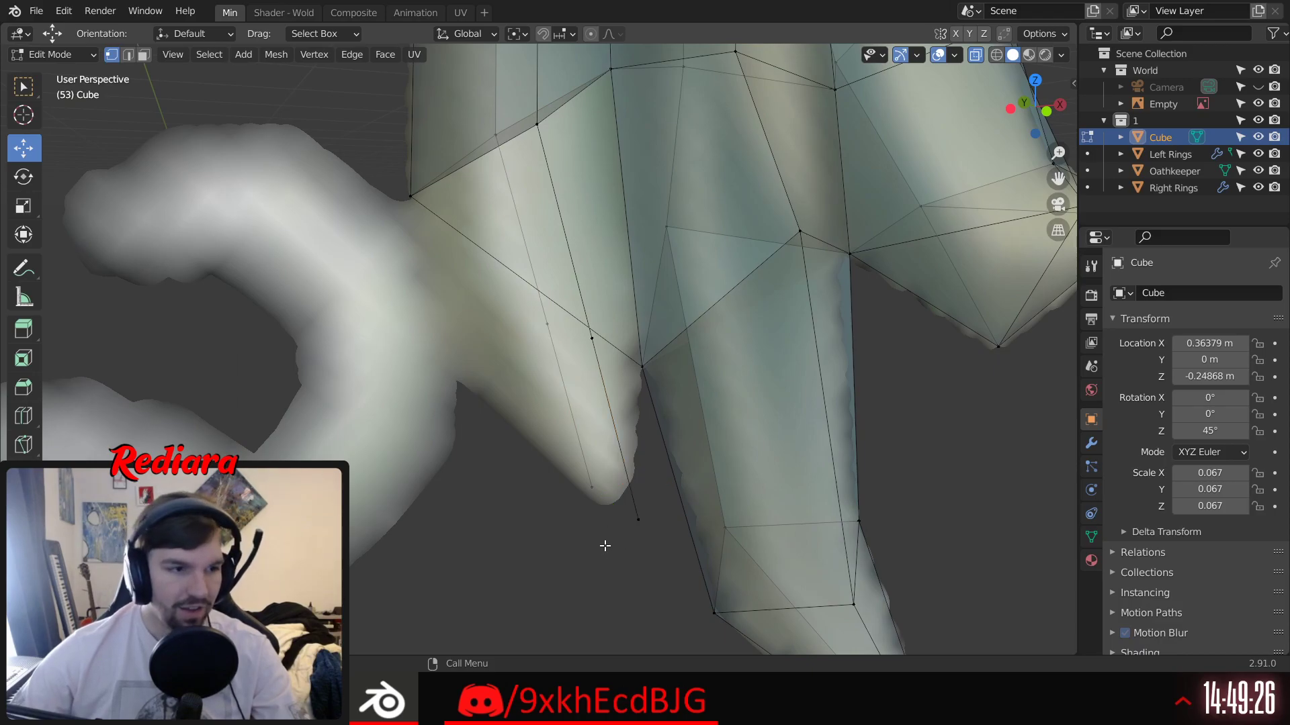
left_click_drag(554, 449, 661, 579)
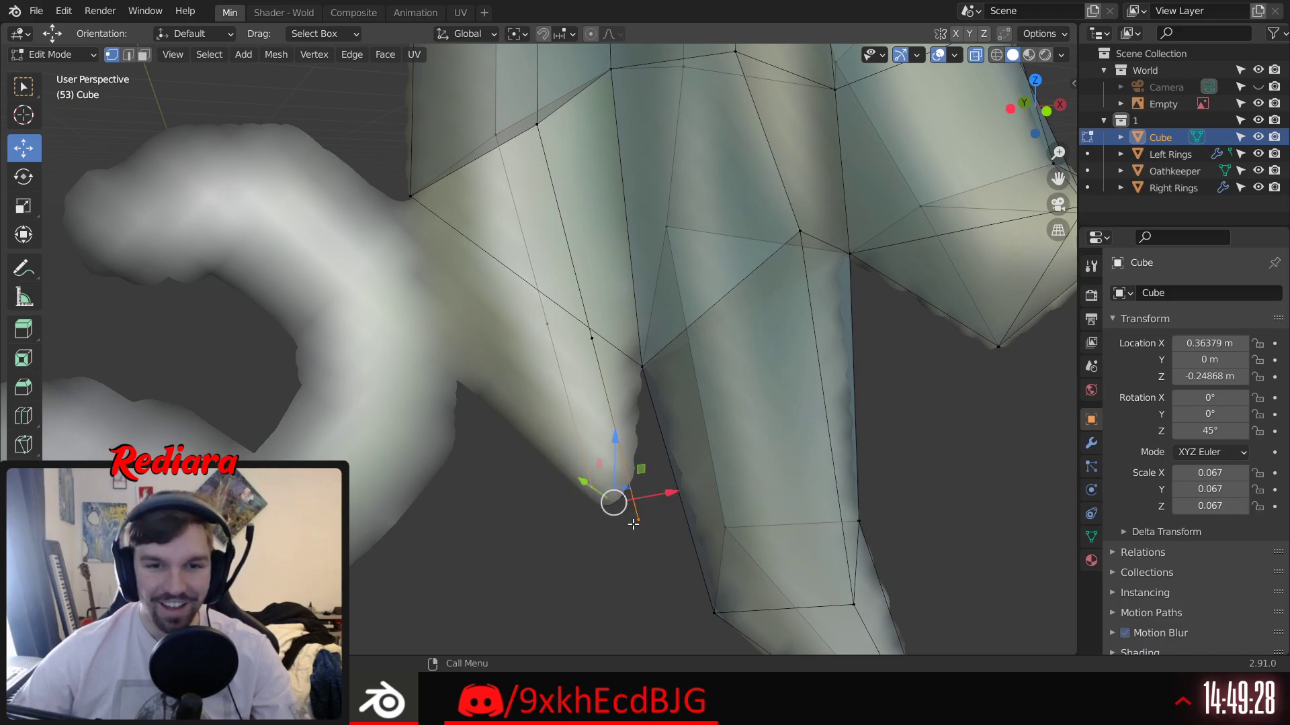
right_click(631, 521)
mouse_move(631, 521)
left_click(692, 527)
middle_click_drag(644, 550, 629, 534)
left_click(625, 544)
middle_click_drag(586, 324, 648, 393)
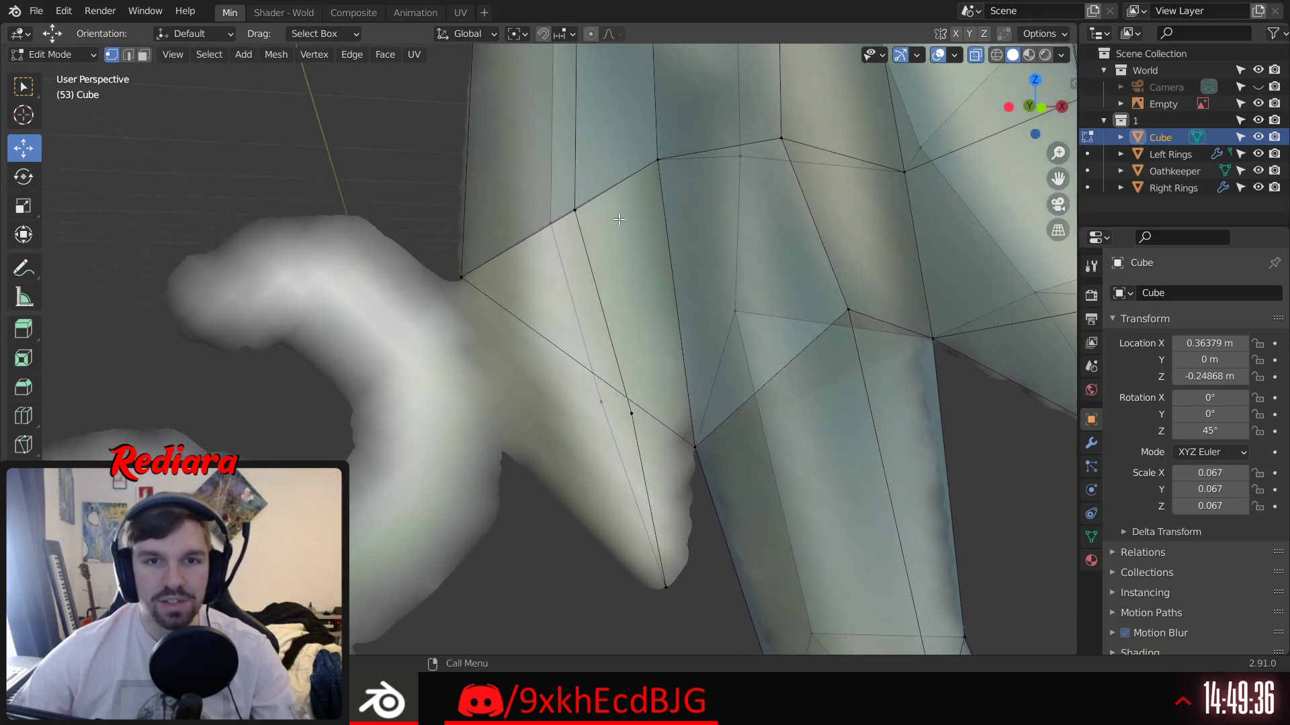
left_click(575, 210)
left_click(657, 160, "shift")
left_click(697, 447, "shift")
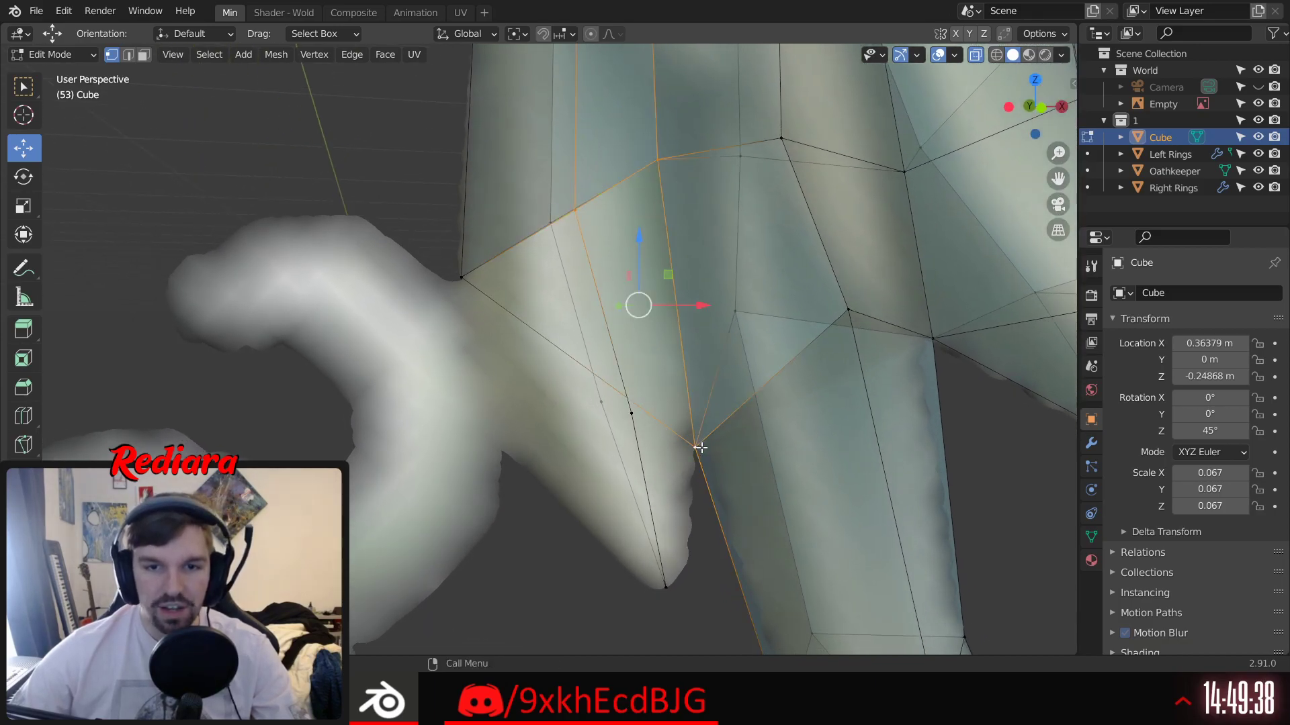
left_click(630, 411, "shift")
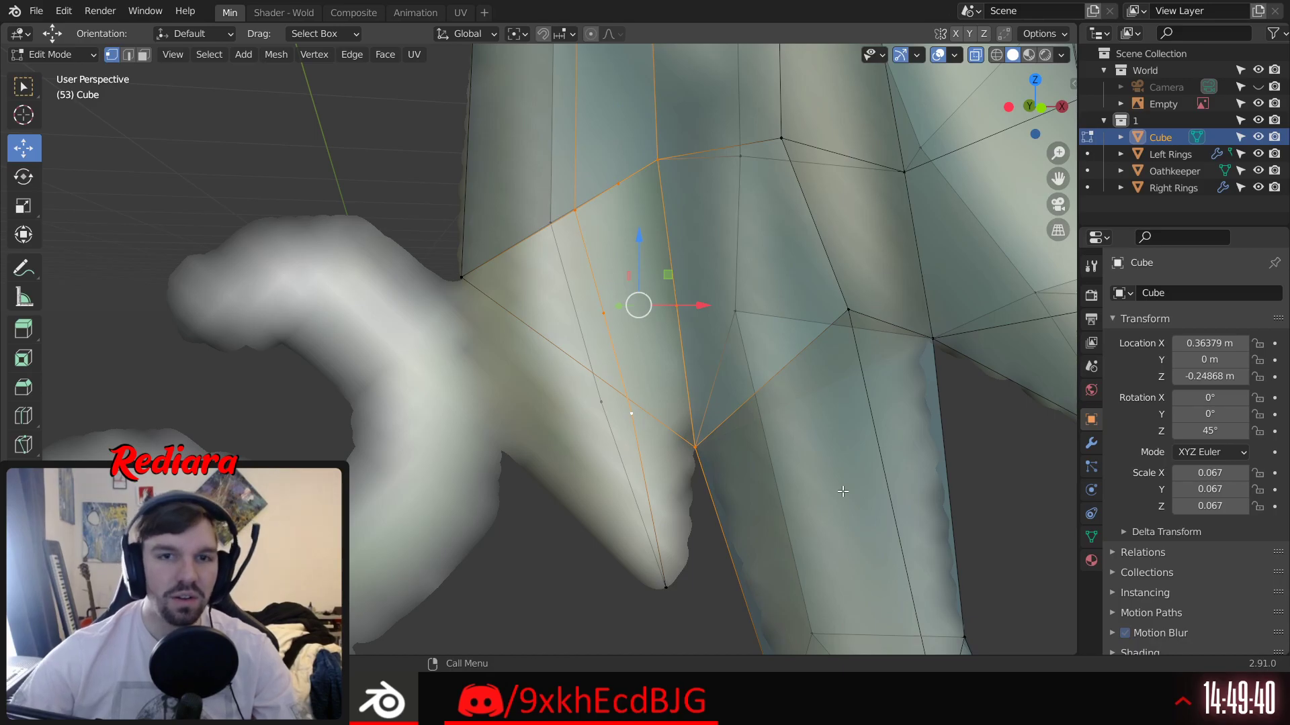
key("alt+a")
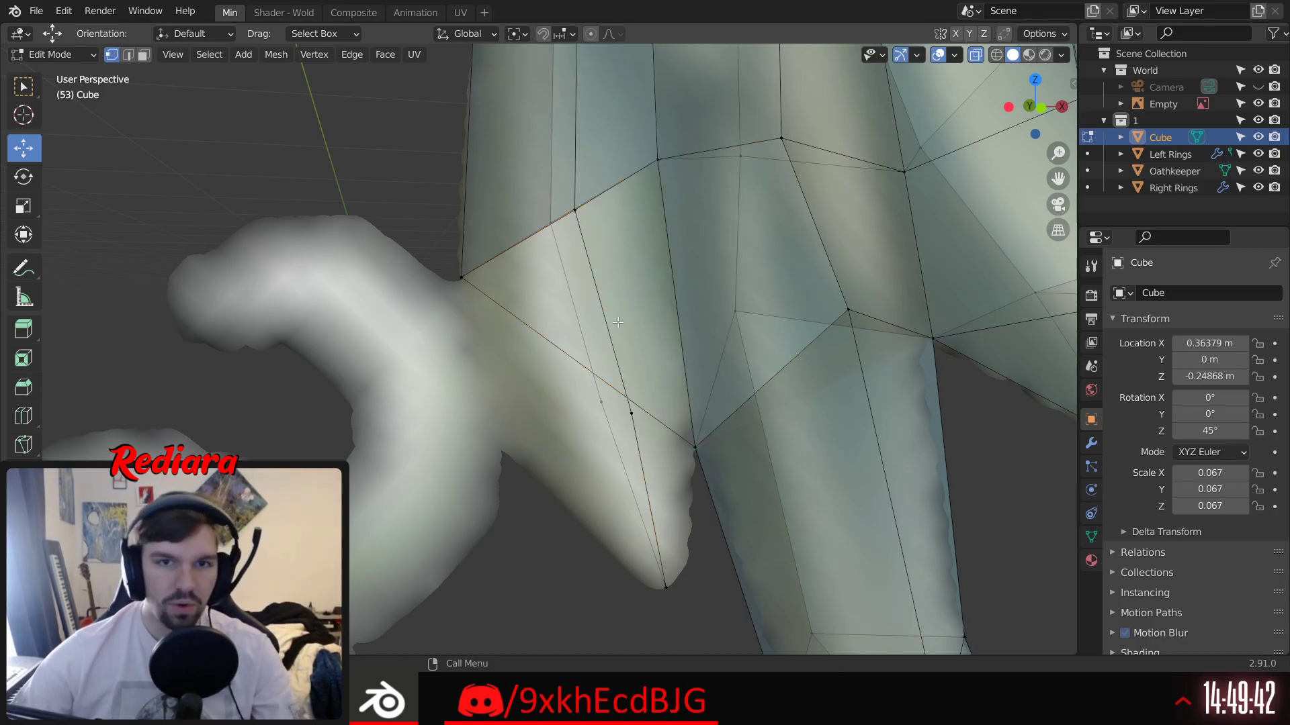
Step: Fill a four-sided face between the short spike's upper vertex, its edge midpoint and the adjoining lower edge on one side
left_click(579, 211)
left_click(659, 160, "shift")
left_click(695, 447, "shift")
left_click(630, 404, "shift")
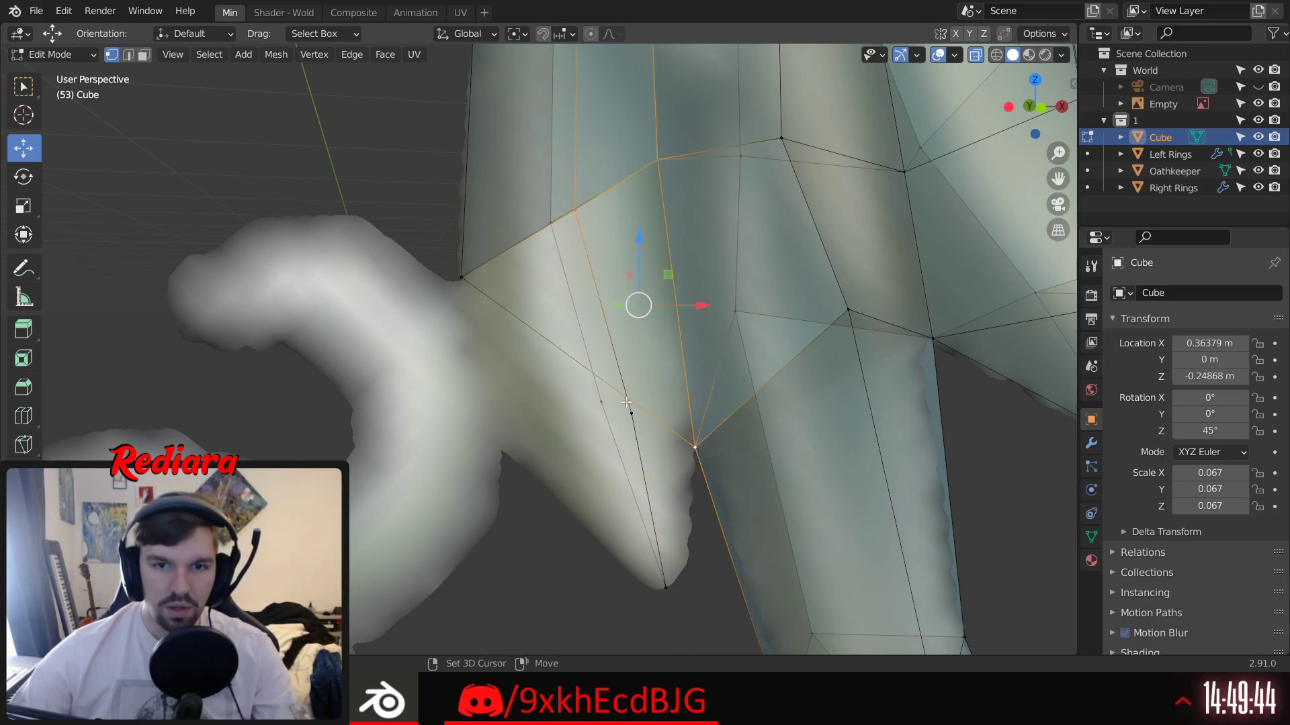
key("f")
key("alt+a")
Step: Fill the matching four-sided face beside the short spike's subdivided edge on the opposite side of the mesh
middle_click_drag(578, 507, 850, 478)
middle_click_drag(576, 260, 646, 287)
left_click(480, 164)
left_click(579, 225, "shift")
left_click(509, 450, "shift")
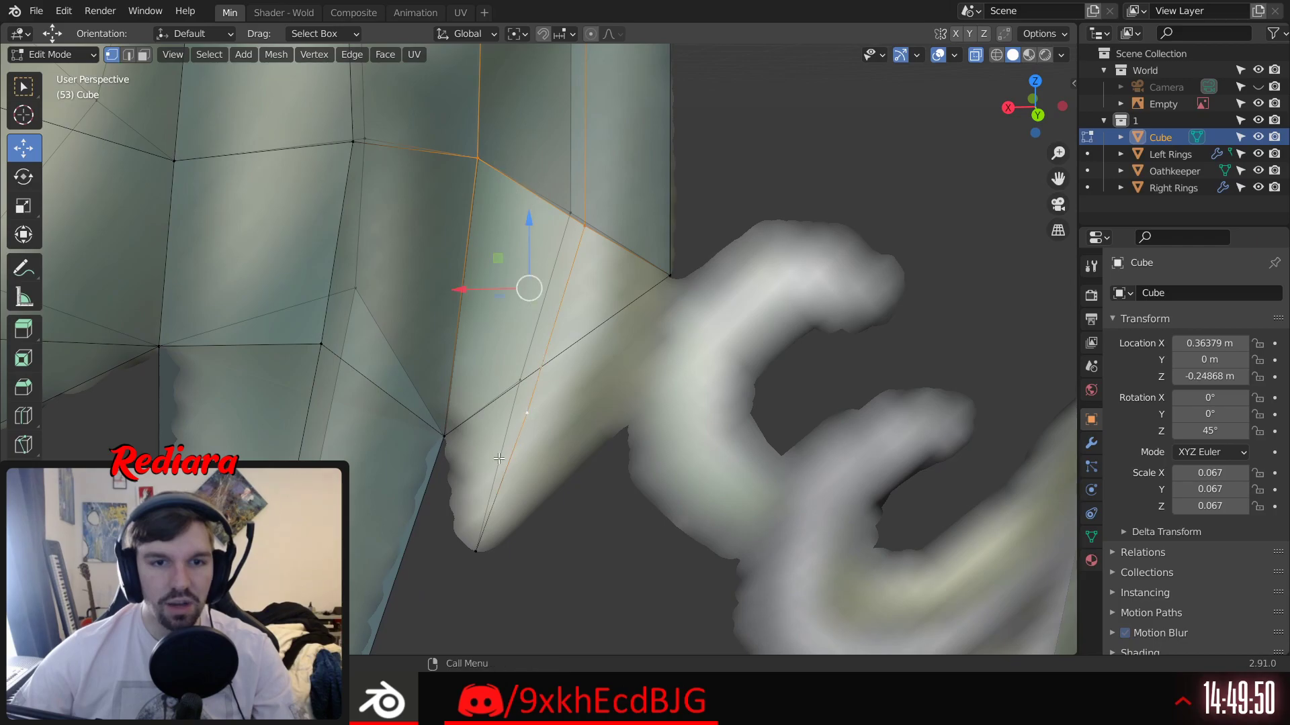
left_click(440, 440, "shift")
key("f")
key("alt+a")
middle_click_drag(589, 418, 515, 418)
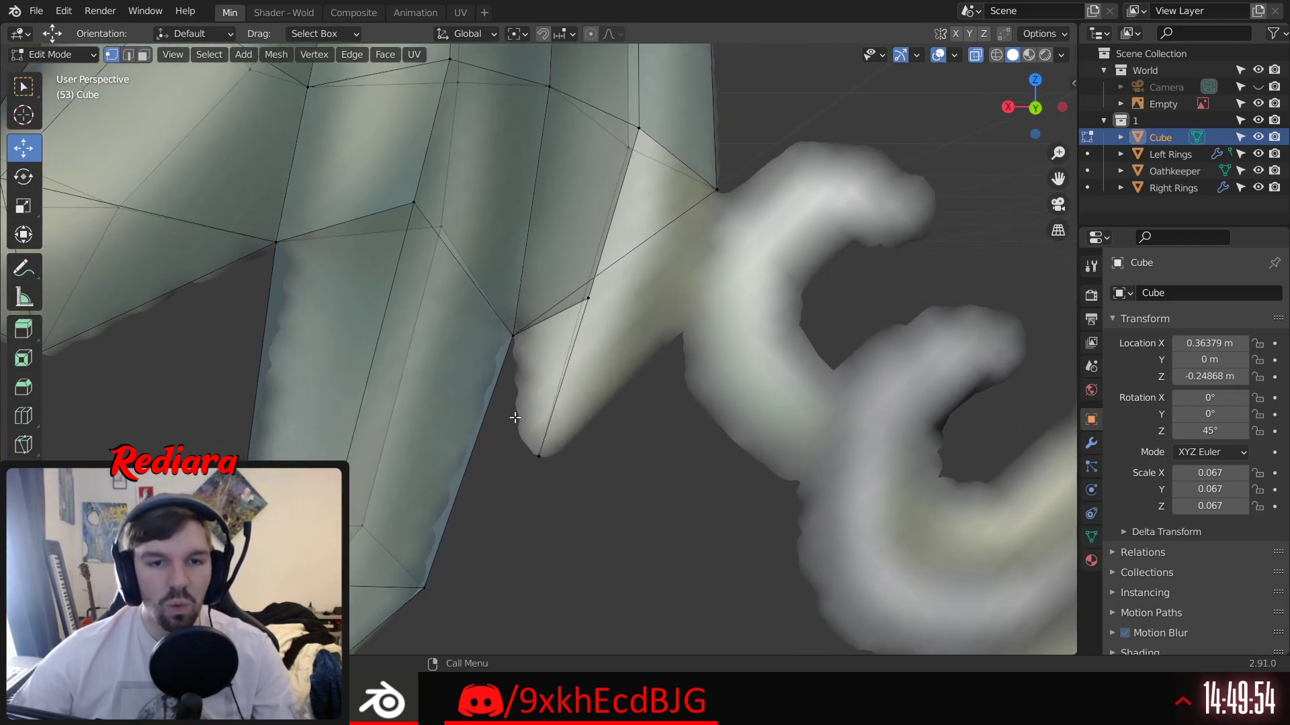
left_click(512, 336)
left_click(588, 298, "shift")
key("alt+a")
Step: Fill a triangle between the short spike's edge midpoint, its tip and the point where it meets the long spike
left_click(588, 298)
middle_click_drag(590, 300, 608, 301)
left_click(515, 336, "shift")
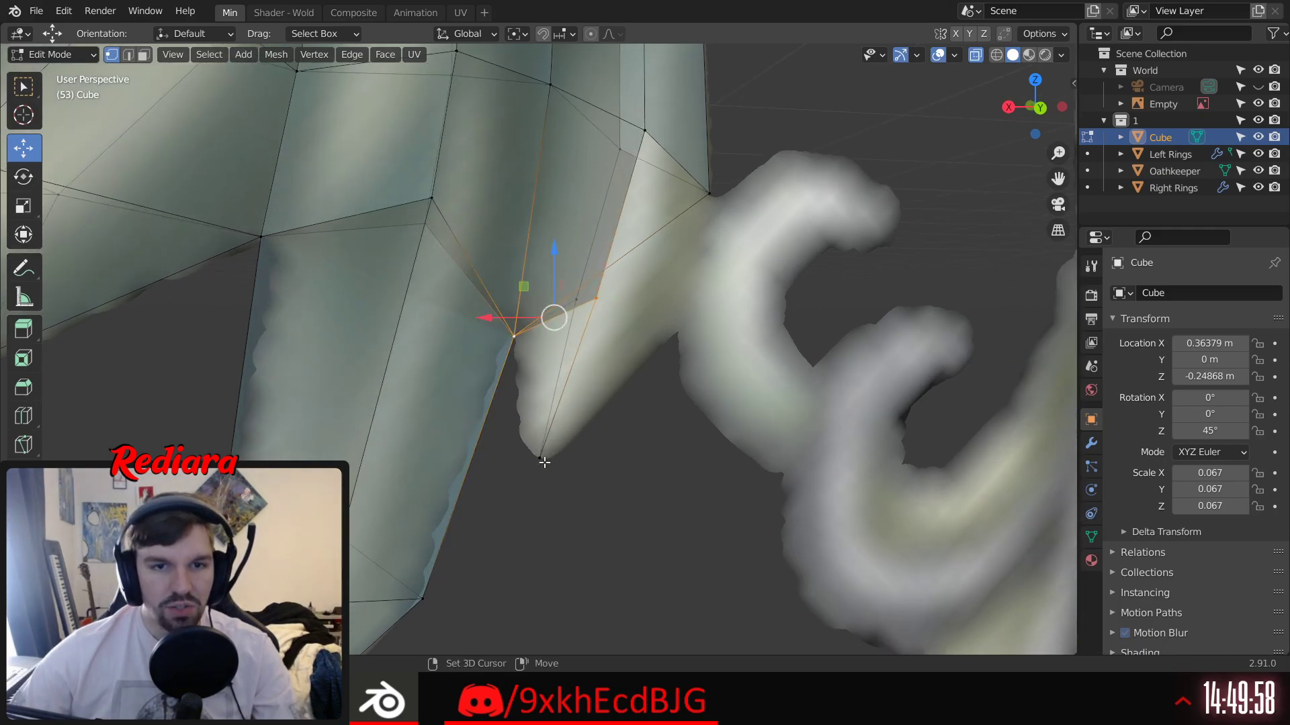
left_click(543, 462, "shift")
key("f")
left_click(605, 450)
Step: Fill the matching triangle at the short spike's tip on the other side of the mesh
middle_click_drag(605, 450, 497, 430)
middle_click_drag(732, 417, 446, 446)
left_click(445, 335)
left_click(511, 358, "shift")
left_click(494, 458, "shift")
key("f")
left_click(481, 538)
middle_click_drag(541, 324, 579, 379, "shift")
scroll(553, 365, "down", 6)
scroll(623, 396, "up", 4)
scroll(623, 396, "up", 5)
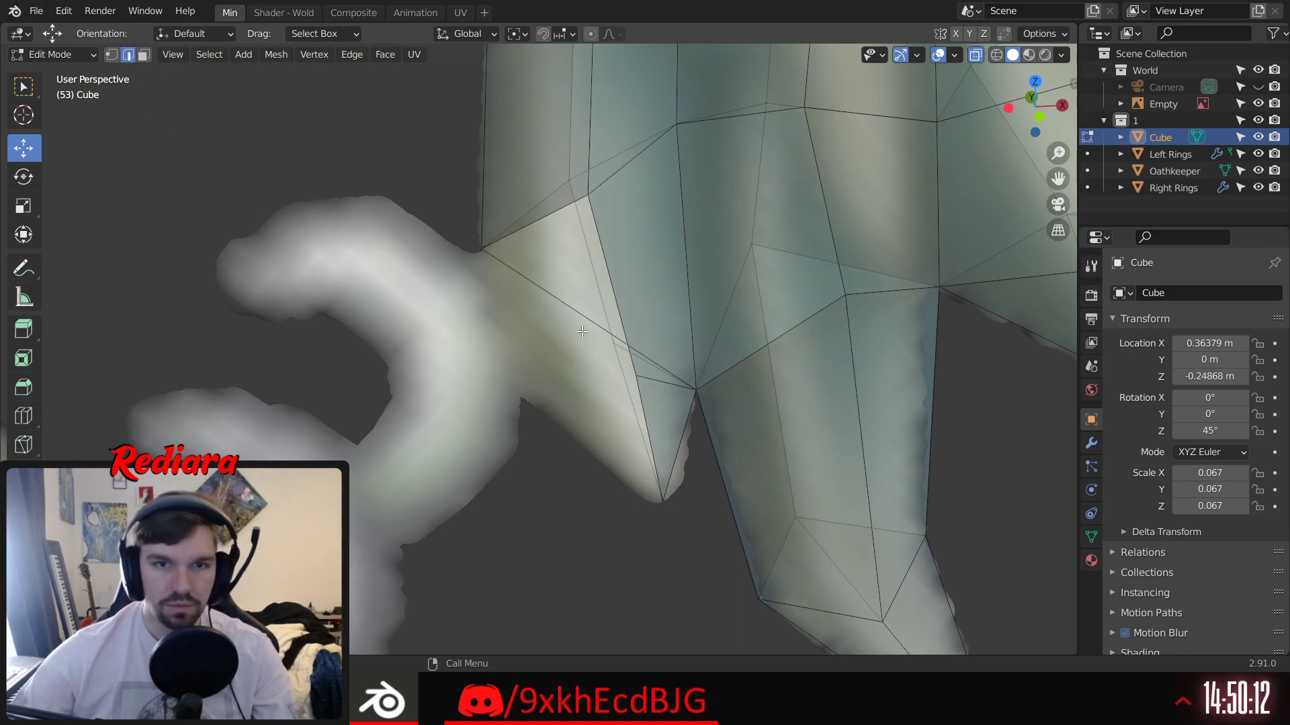
left_click(579, 312)
key("x")
key("Escape")
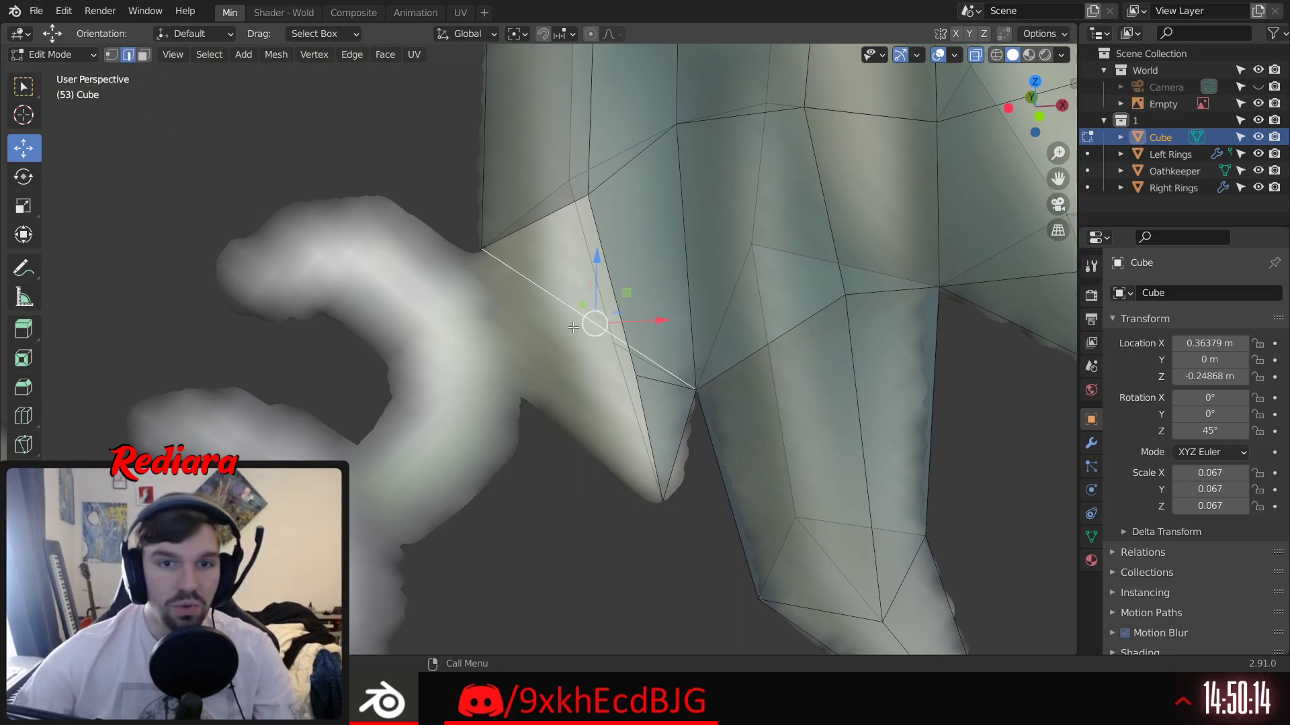
key("ctrl+z")
right_click(571, 308)
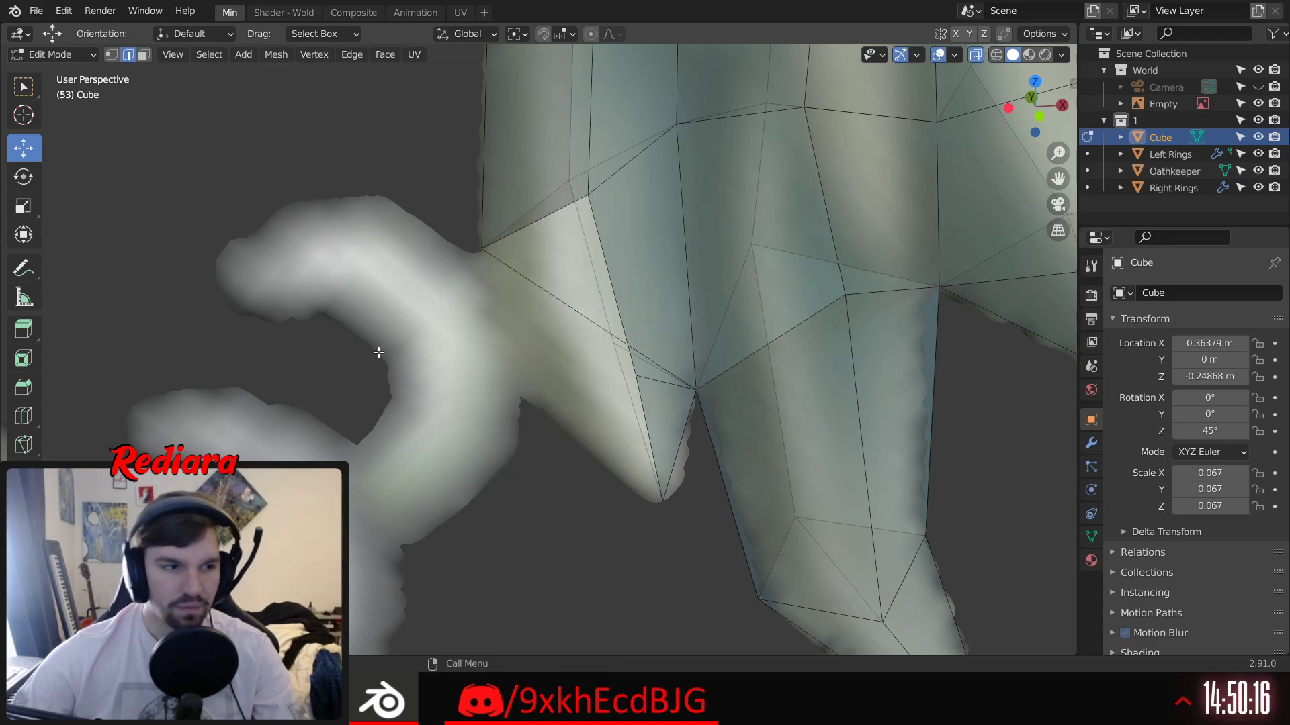
left_click(544, 337)
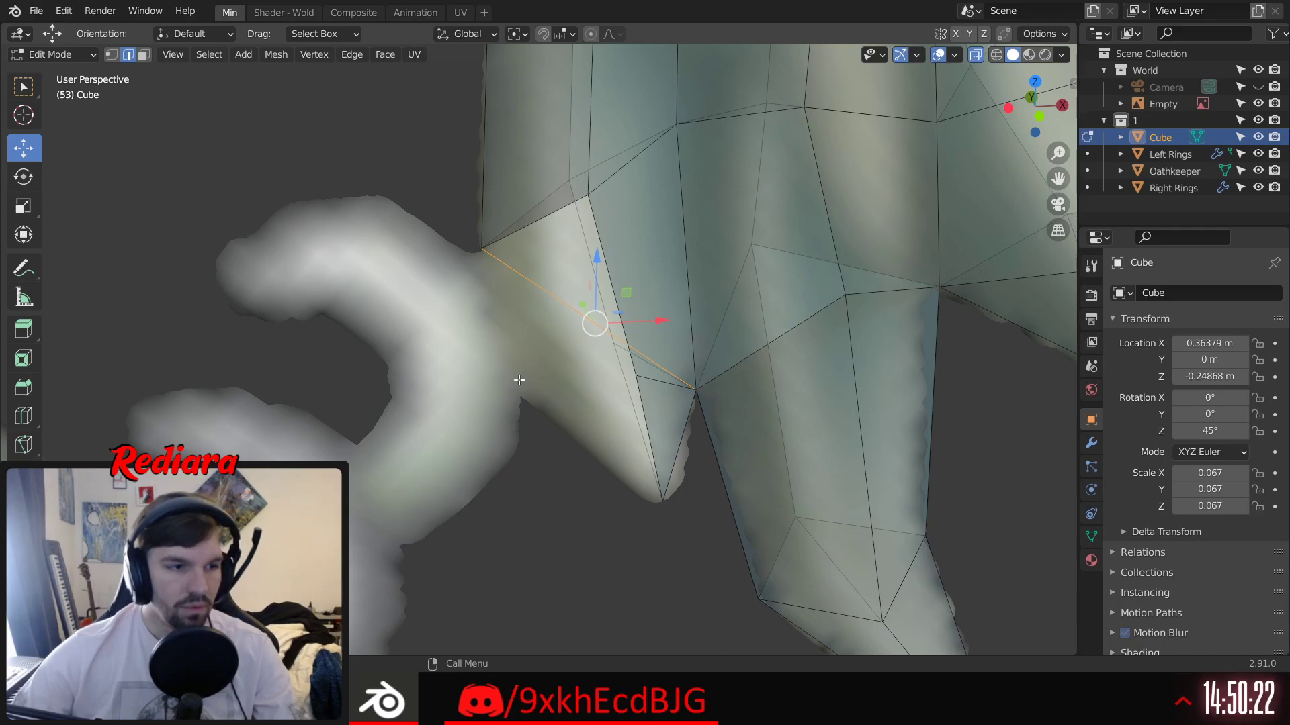
left_click(516, 322)
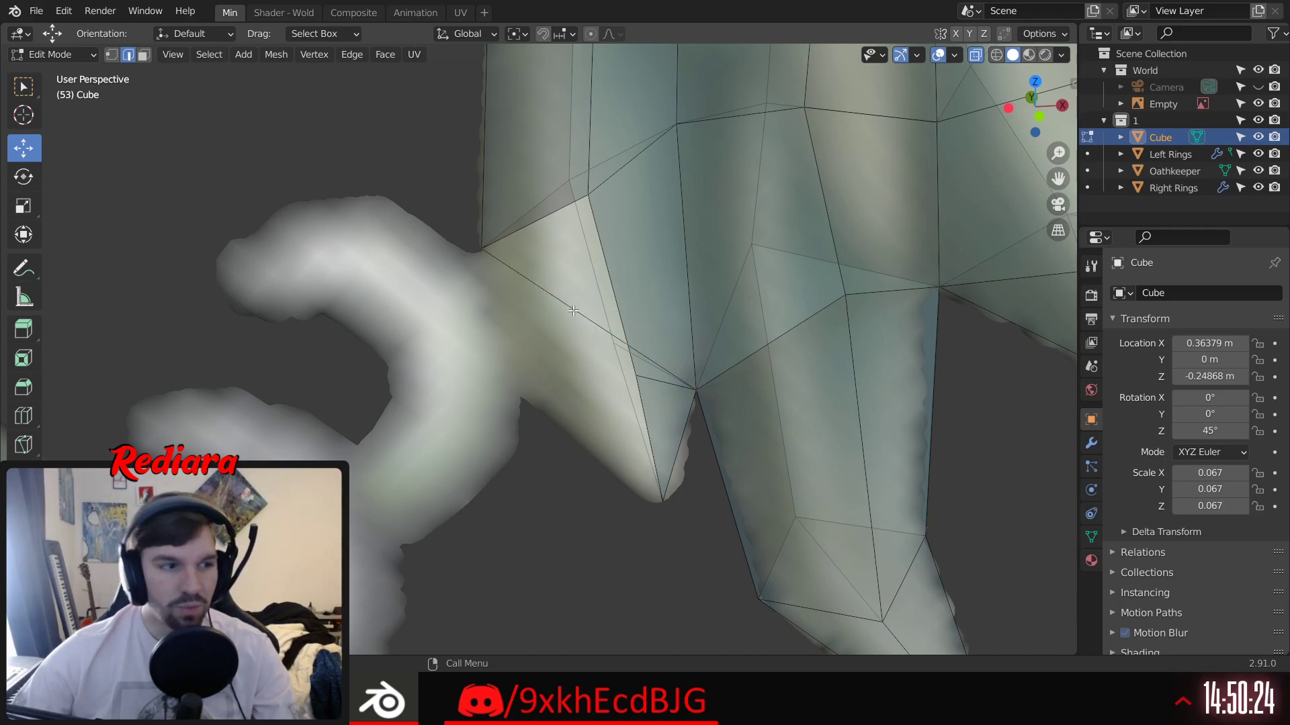
Step: Delete the diagonal edge running across the short spike's open side
left_click(573, 310)
key("x")
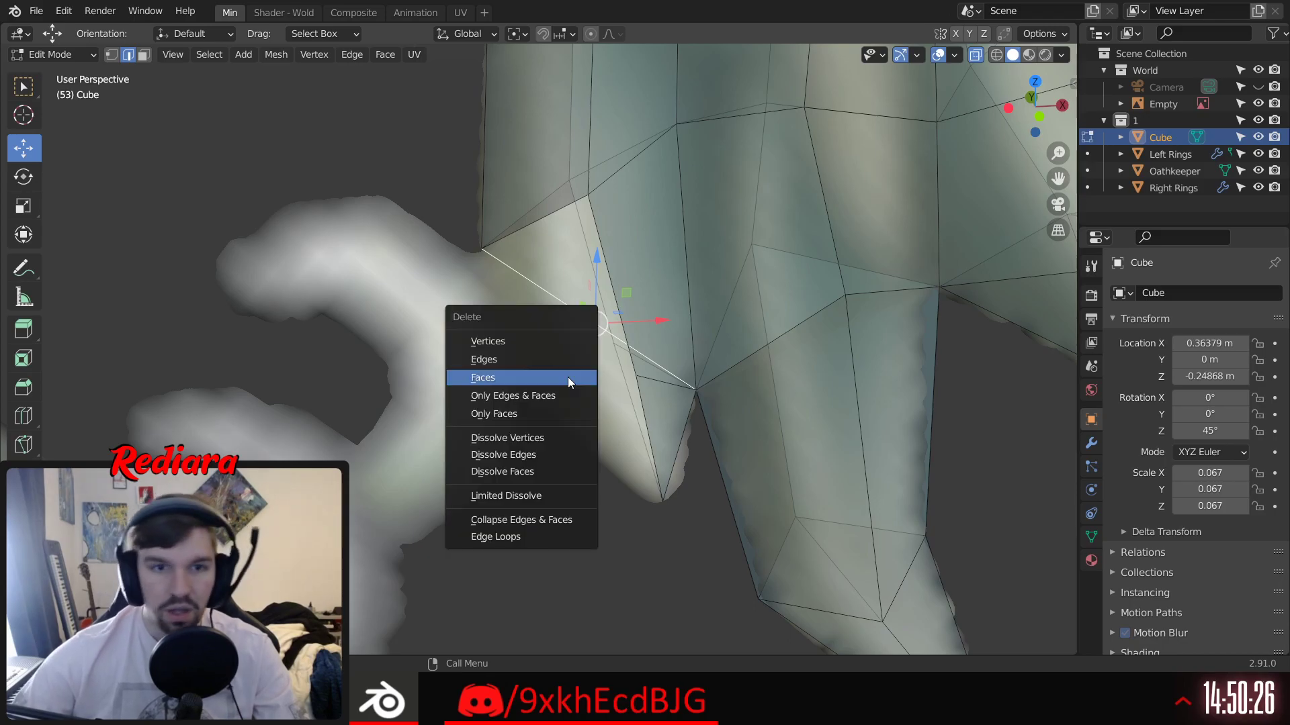
left_click(526, 359)
middle_click_drag(516, 340, 566, 256)
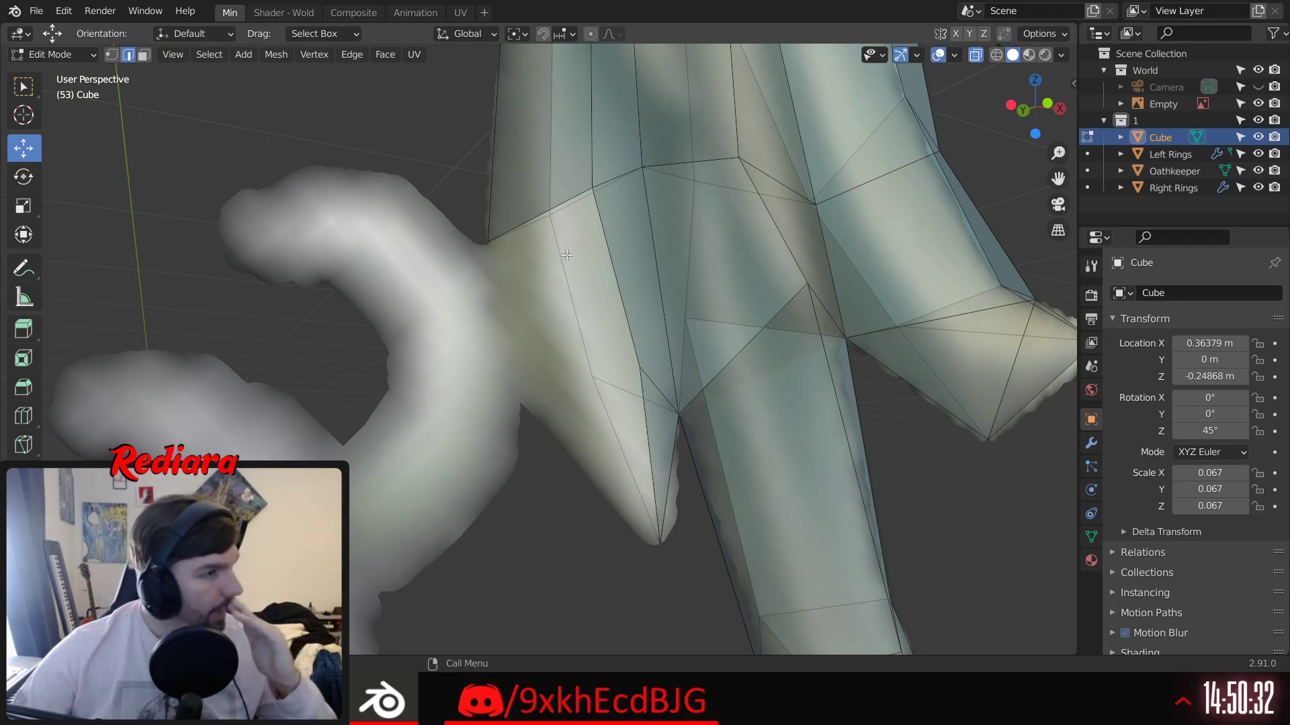
Step: Examine the feathered section and the short spike's open side from the back, the front and an angle
left_click(1007, 108)
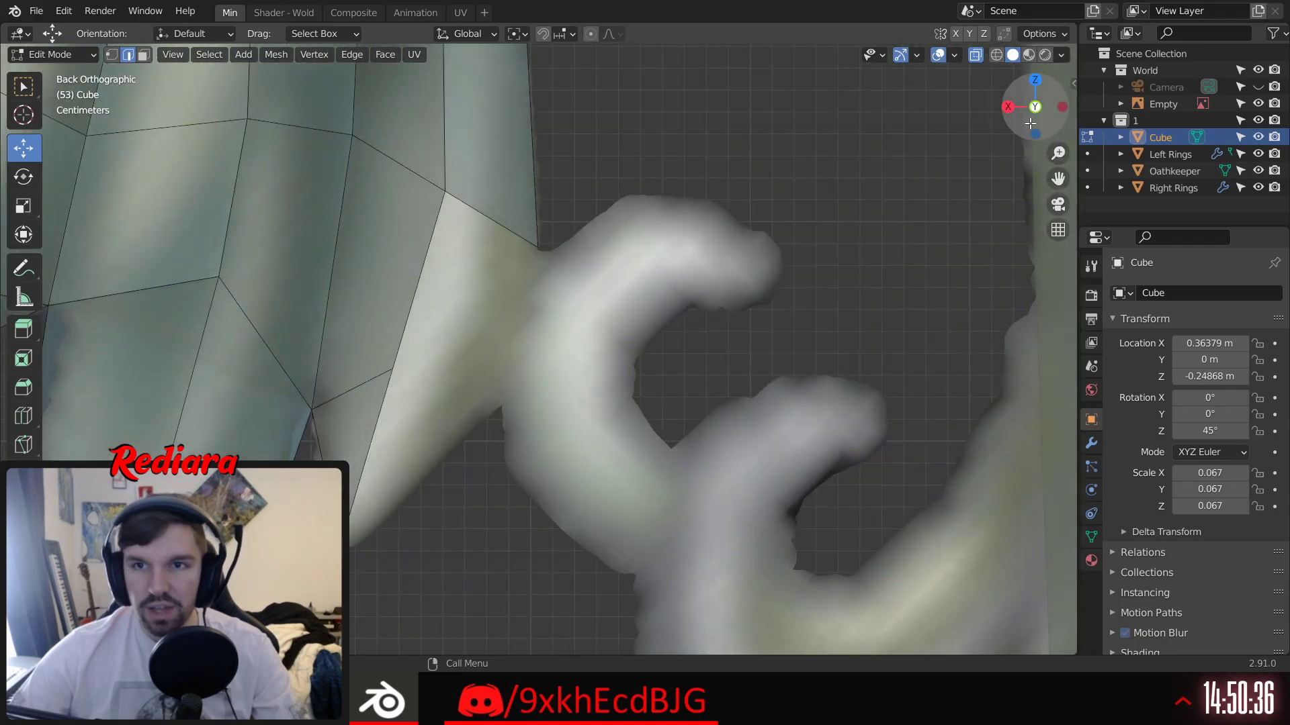
left_click(1035, 108)
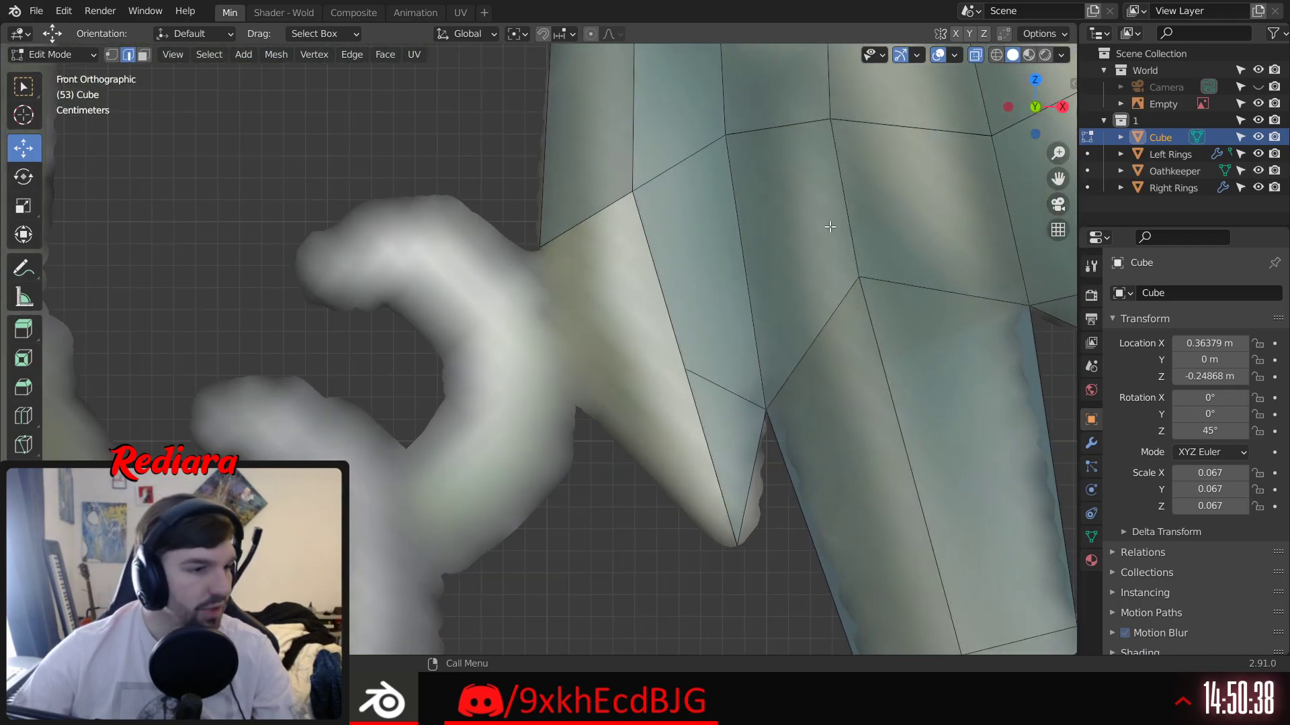
scroll(682, 215, "down", 5)
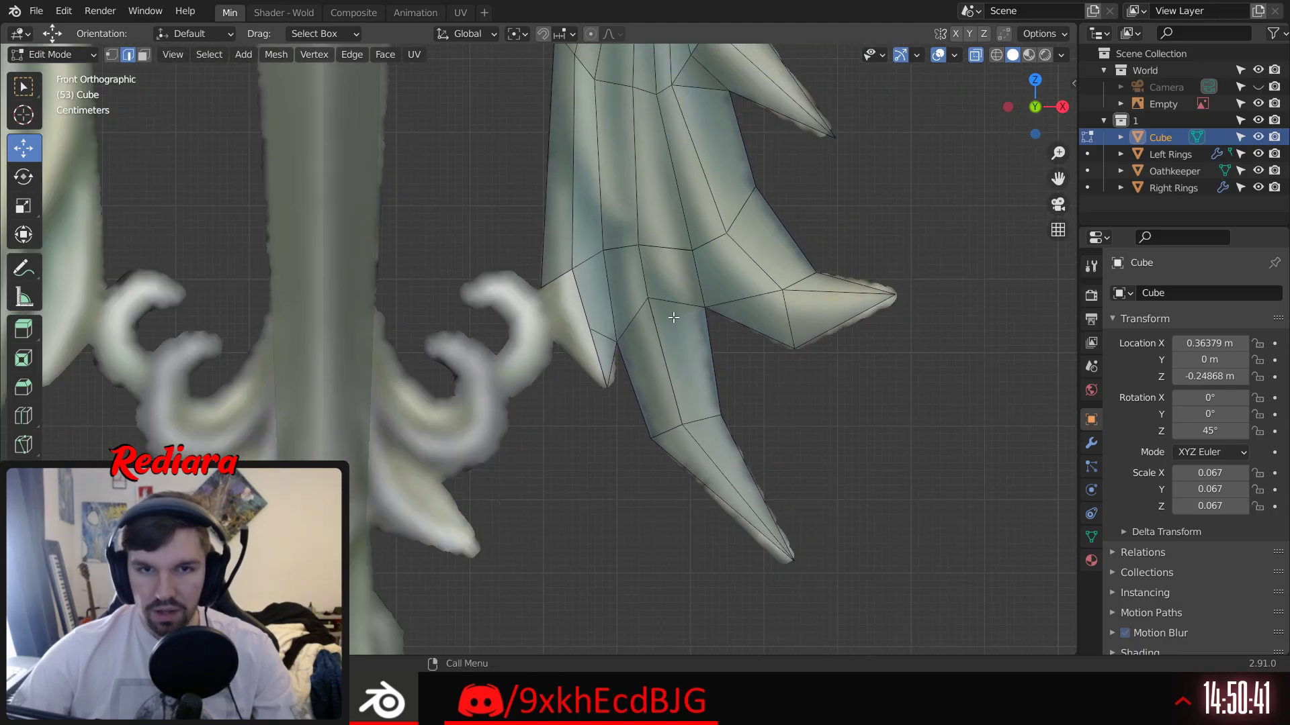
middle_click_drag(674, 317, 614, 397, "shift")
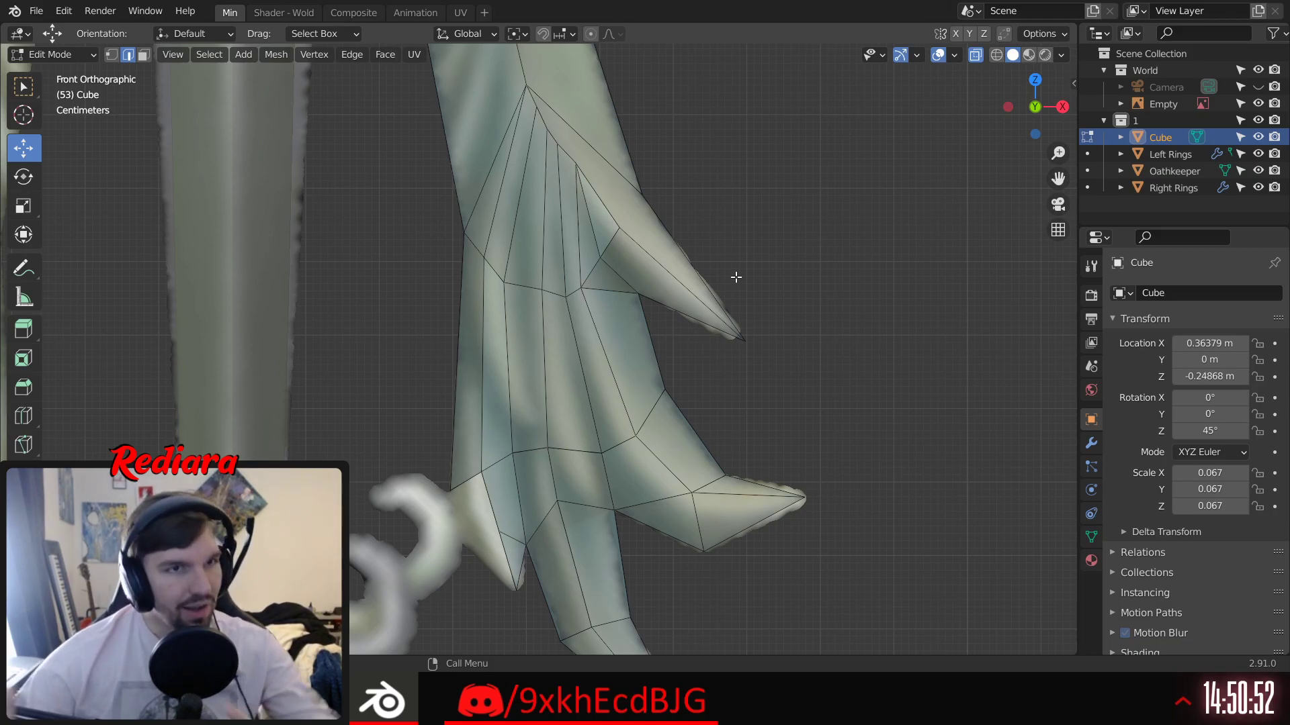
middle_click_drag(364, 612, 422, 463, "shift")
scroll(546, 422, "up", 4)
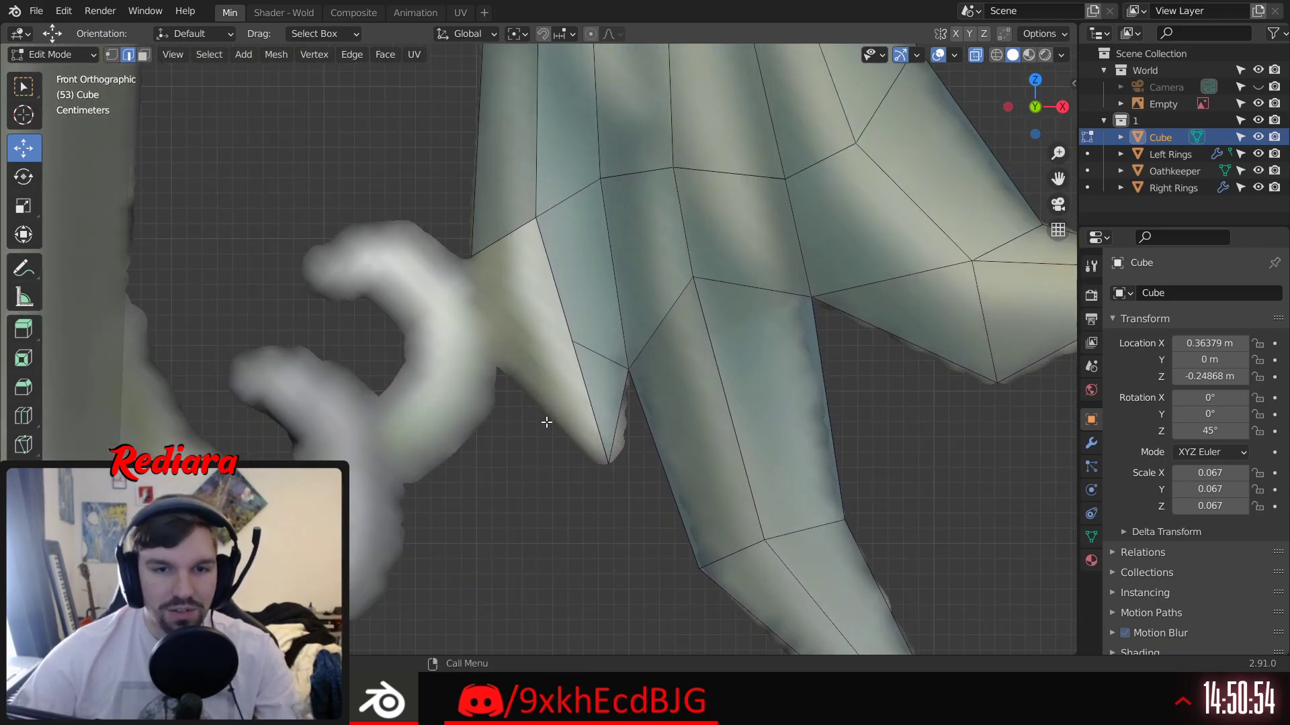
middle_click_drag(495, 318, 493, 292, "shift")
scroll(493, 288, "up", 1)
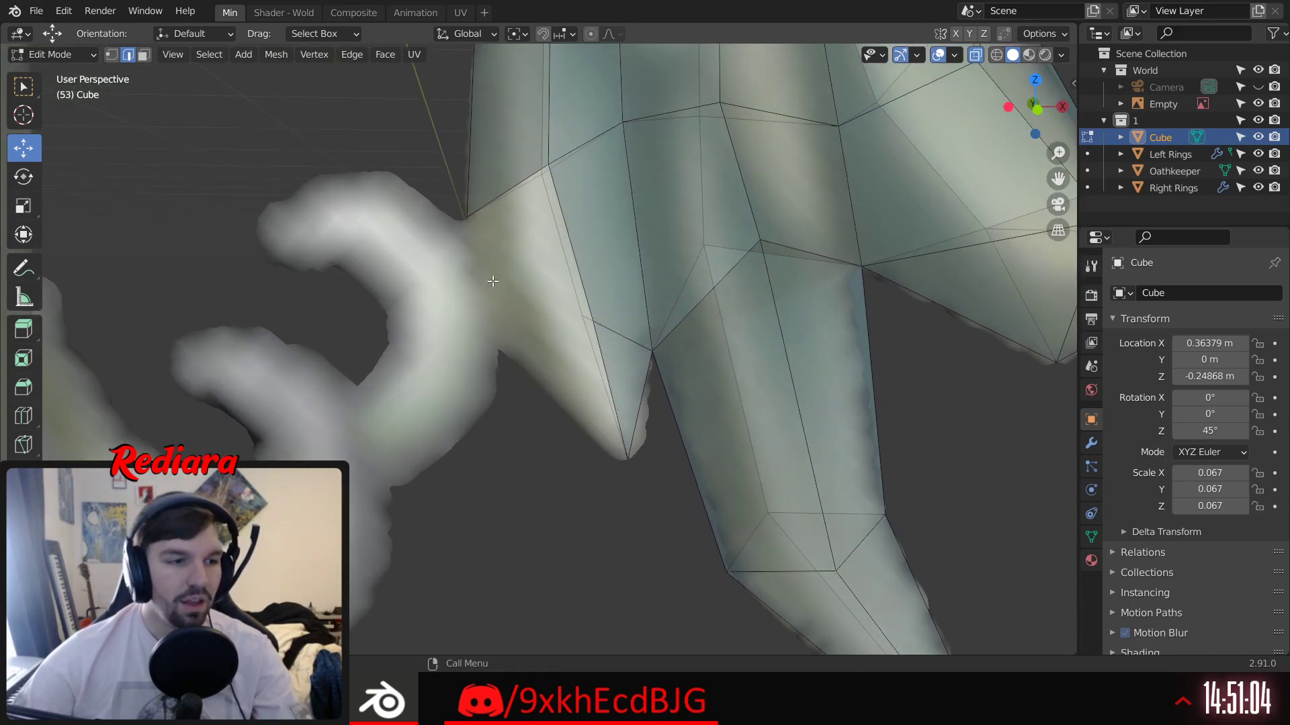
middle_click_drag(493, 280, 547, 280)
middle_click_drag(504, 227, 472, 228)
Step: Extrude the short spike's upper outer corner vertex and move the copy down along the spike's outer outline in the reference
left_click(112, 55)
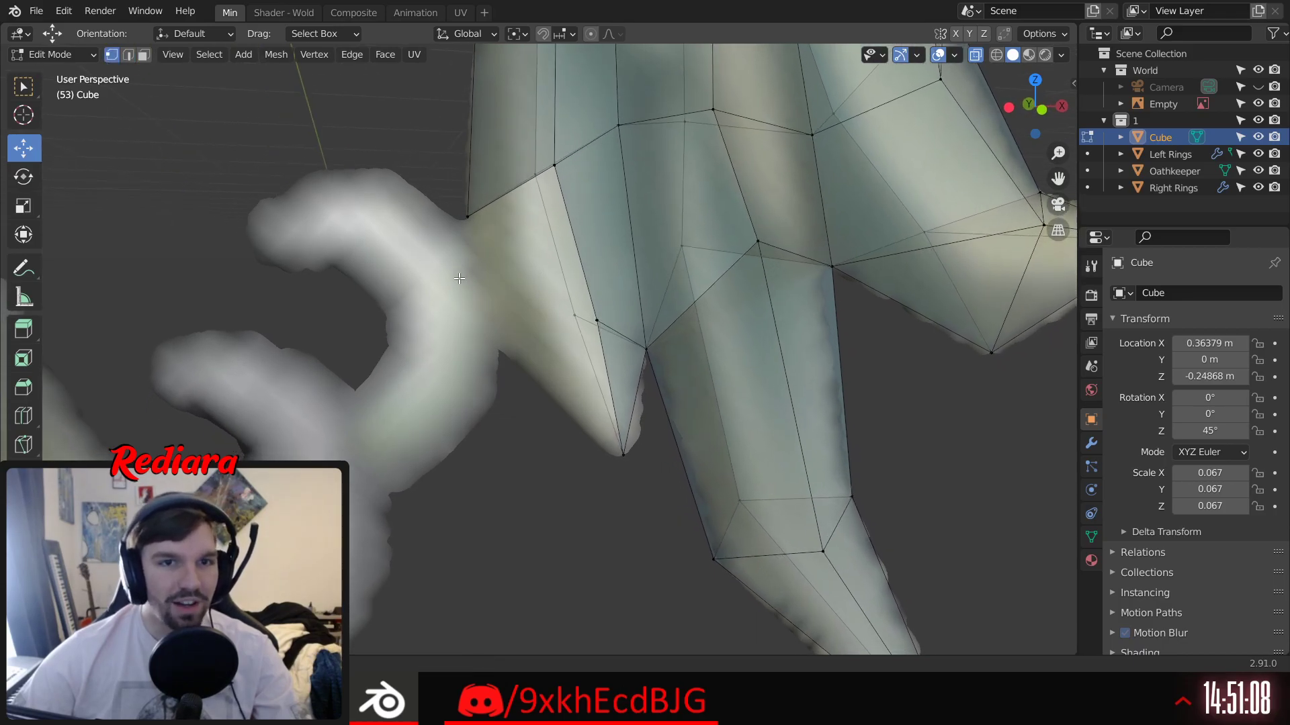
middle_click_drag(423, 265, 442, 272)
key("KP_1")
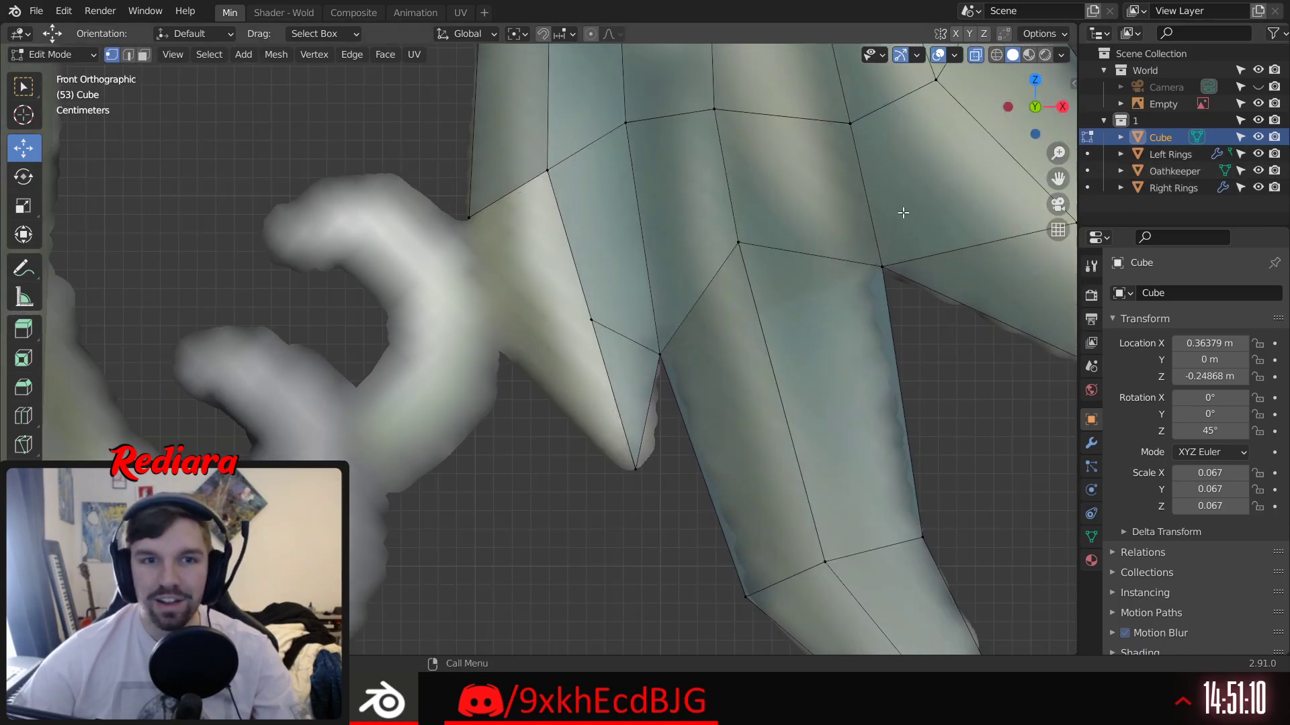
left_click(470, 218)
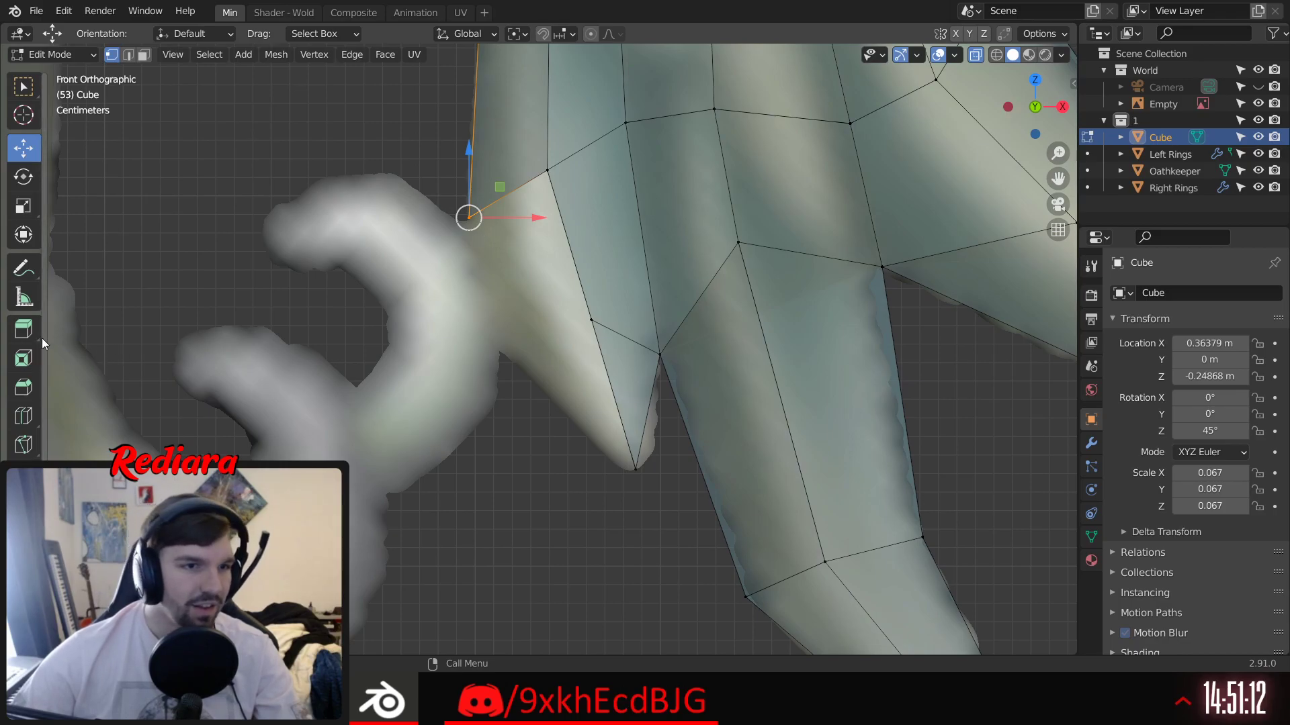
left_click(23, 329)
left_click_drag(530, 216, 606, 254)
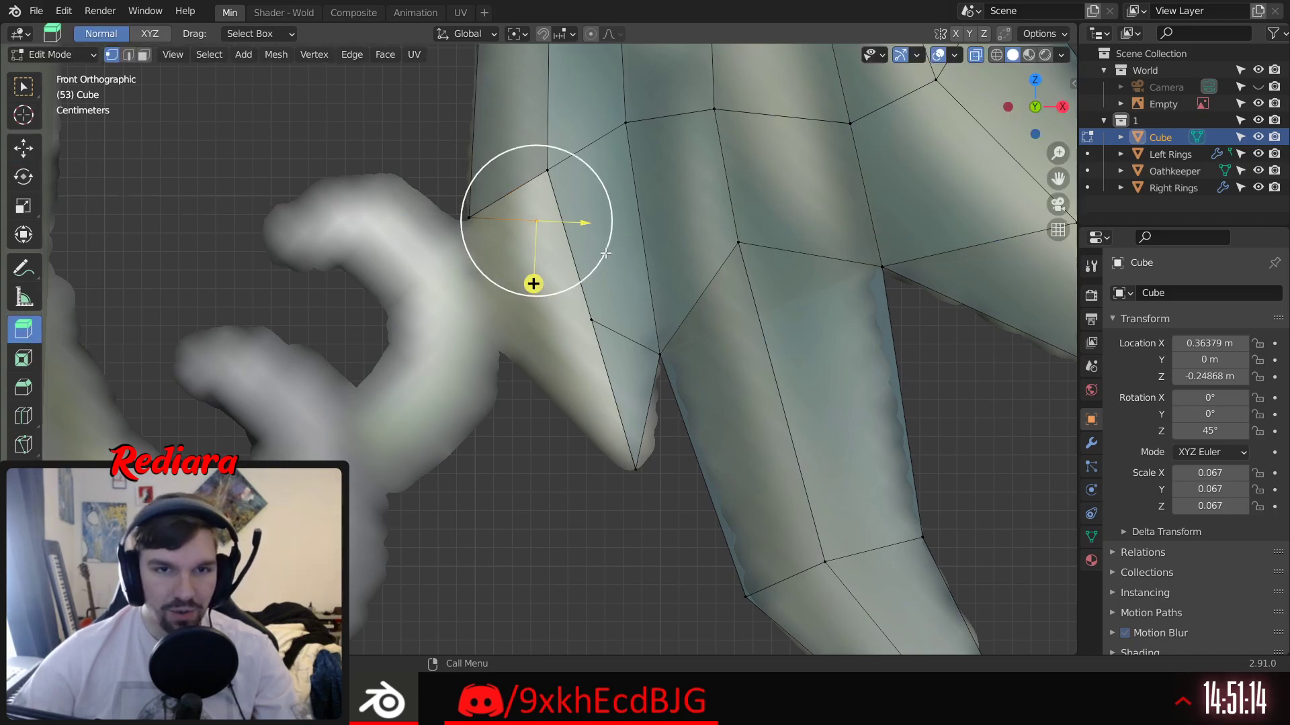
left_click(26, 149)
left_click_drag(544, 149, 538, 286)
left_click_drag(605, 347, 571, 365)
Step: Fill a four-sided face between the short spike's two upper vertices, its edge midpoint and the extruded outer vertex
middle_click_drag(568, 363, 510, 313)
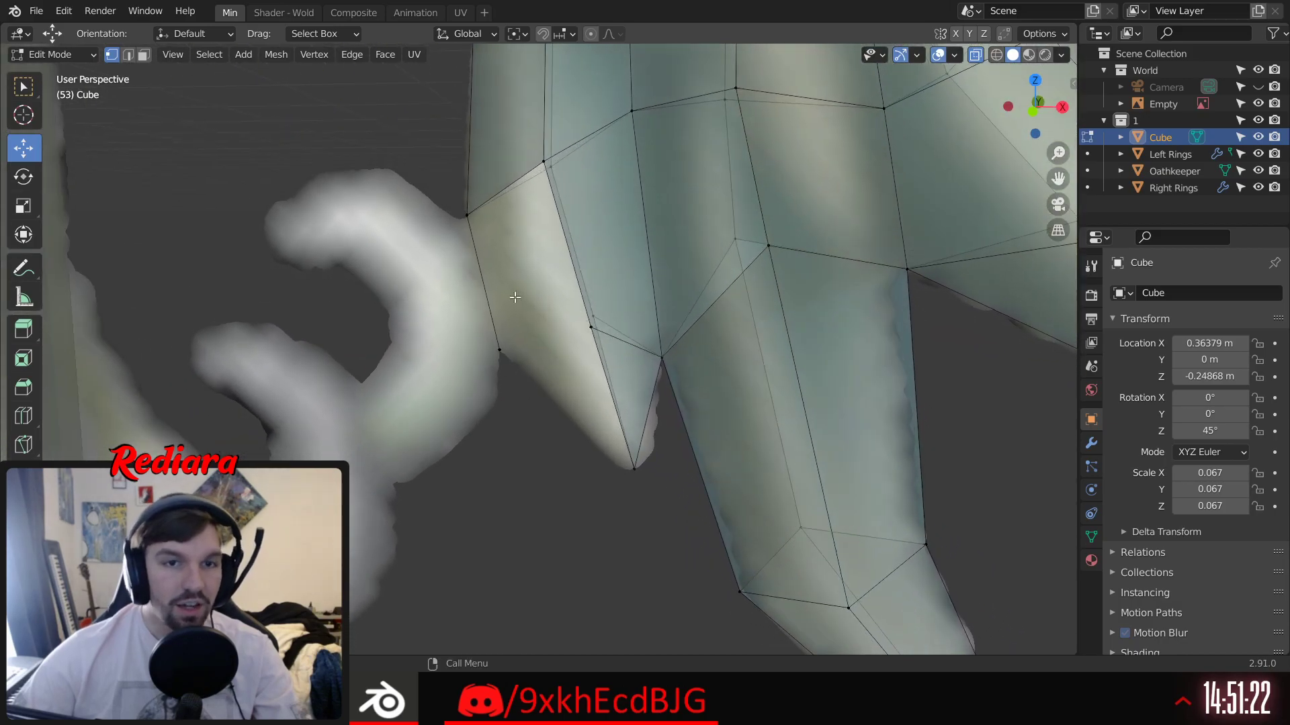
left_click(486, 217)
middle_click_drag(496, 218, 539, 213)
left_click(565, 166, "shift")
left_click(603, 331, "shift")
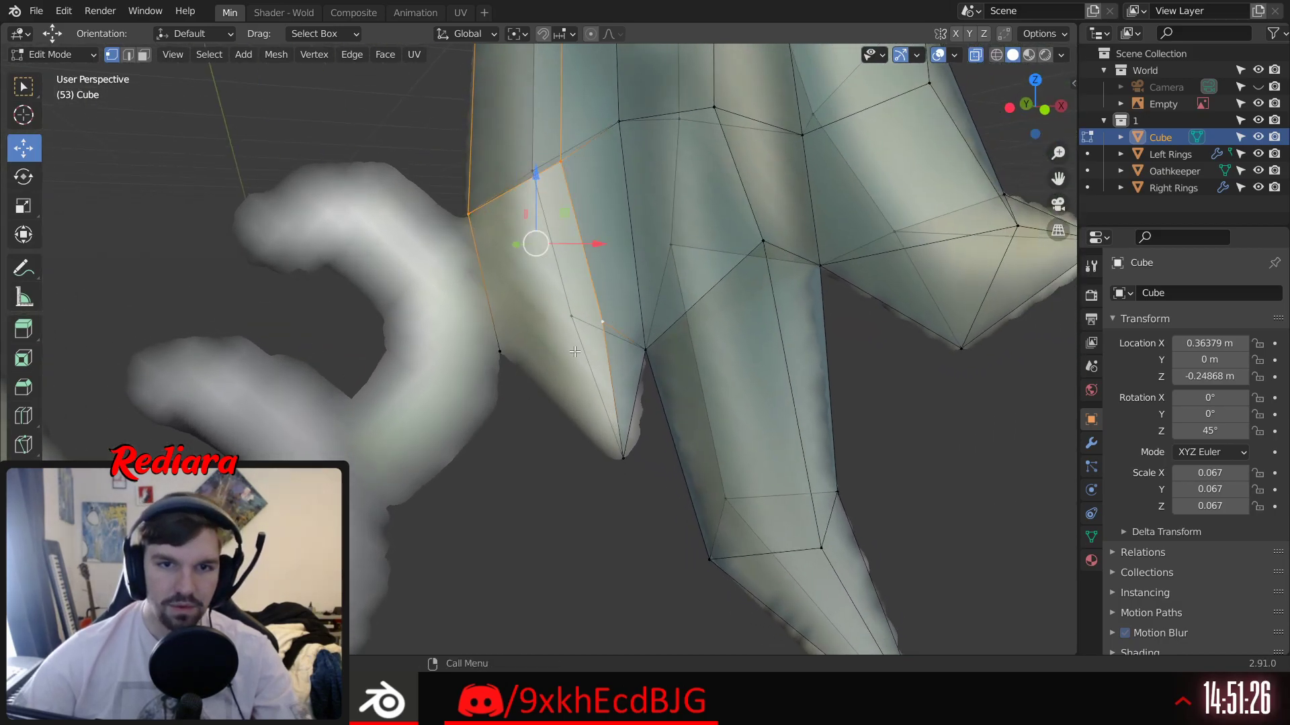
left_click(498, 358, "shift")
key("f")
left_click(496, 423)
Step: Fill a triangle between the extruded outer vertex, the short spike's edge midpoint and its tip
middle_click_drag(380, 355, 498, 357)
left_click(496, 353)
left_click(593, 277, "shift")
left_click(613, 427, "shift")
key("f")
left_click(573, 453)
Step: Fill the matching four-sided face on the upper part of the short spike from the opposite side of the mesh
middle_click_drag(618, 362, 716, 162)
left_click(689, 139)
left_click(787, 200, "shift")
left_click(747, 350, "shift")
left_click(632, 313, "shift")
key("f")
left_click(679, 491)
Step: Fill the remaining opening at the short spike's tip on the opposite side of the mesh
left_click(628, 317)
left_click(740, 346, "shift")
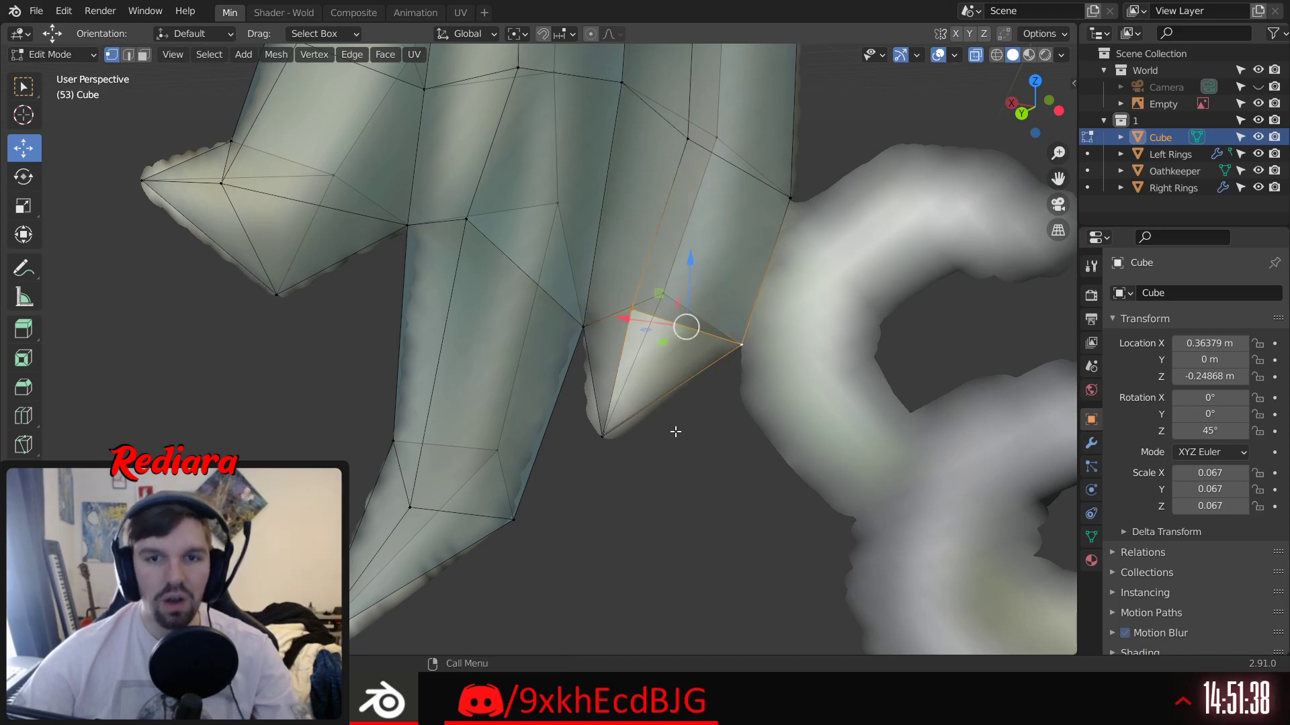
key("f")
left_click(595, 512)
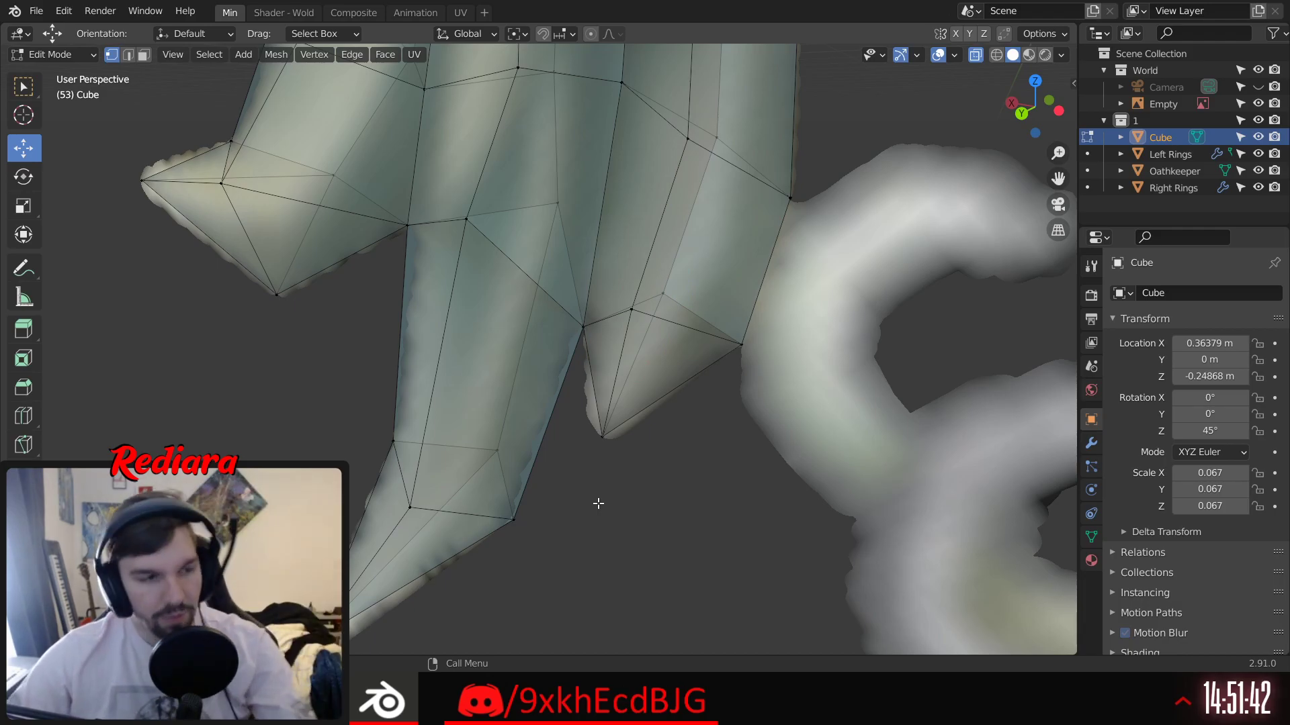
Step: Merge the selected vertices beside the upper spike at their center
middle_click_drag(492, 257, 568, 285)
left_click_drag(595, 266, 596, 267)
right_click(578, 242)
mouse_move(590, 355)
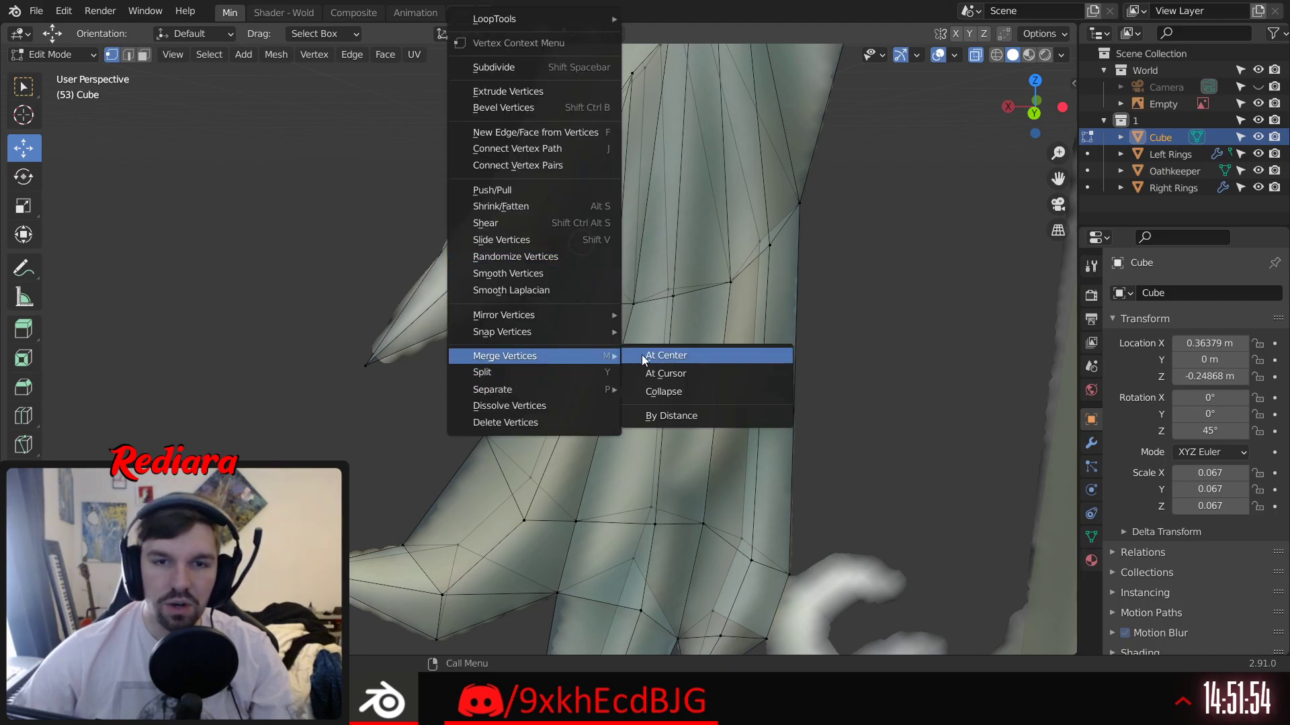
left_click(643, 359)
Step: Nudge the short spike's upper outer corner vertex slightly outward and down to follow the reference outline
middle_click_drag(612, 195, 673, 347, "shift")
middle_click_drag(583, 339, 806, 410)
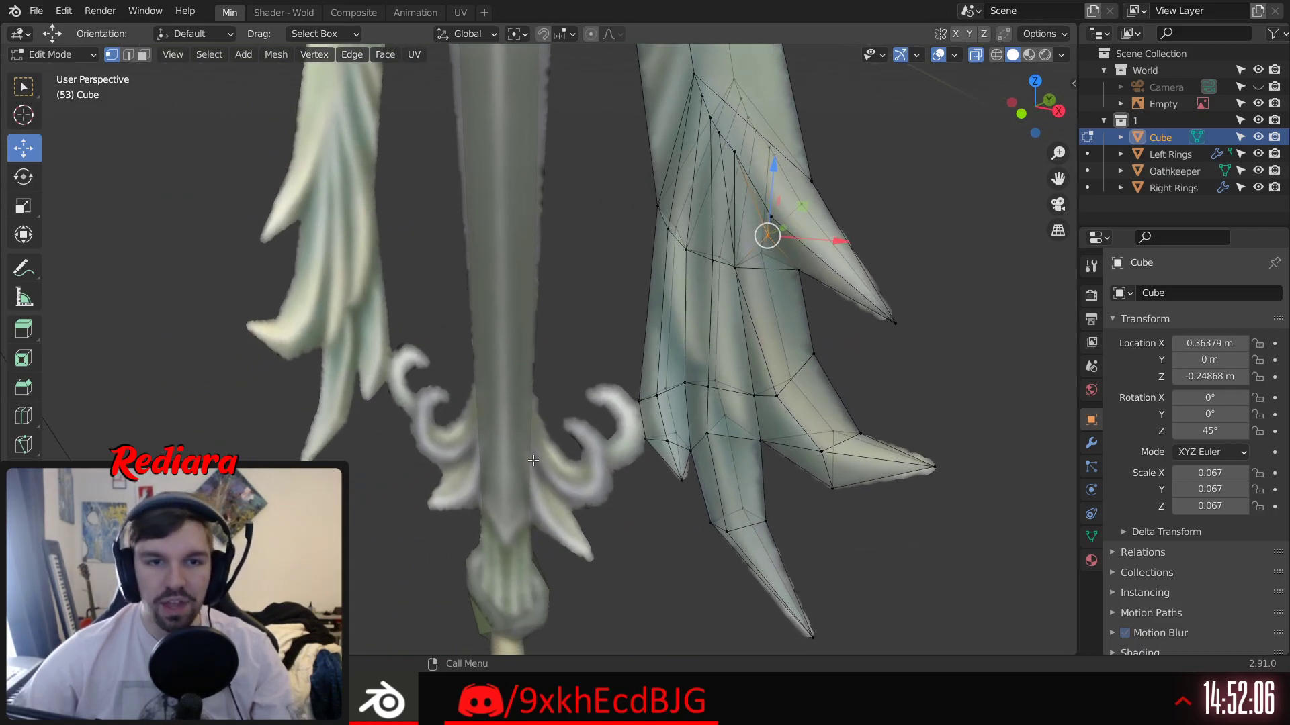
middle_click_drag(533, 460, 640, 425)
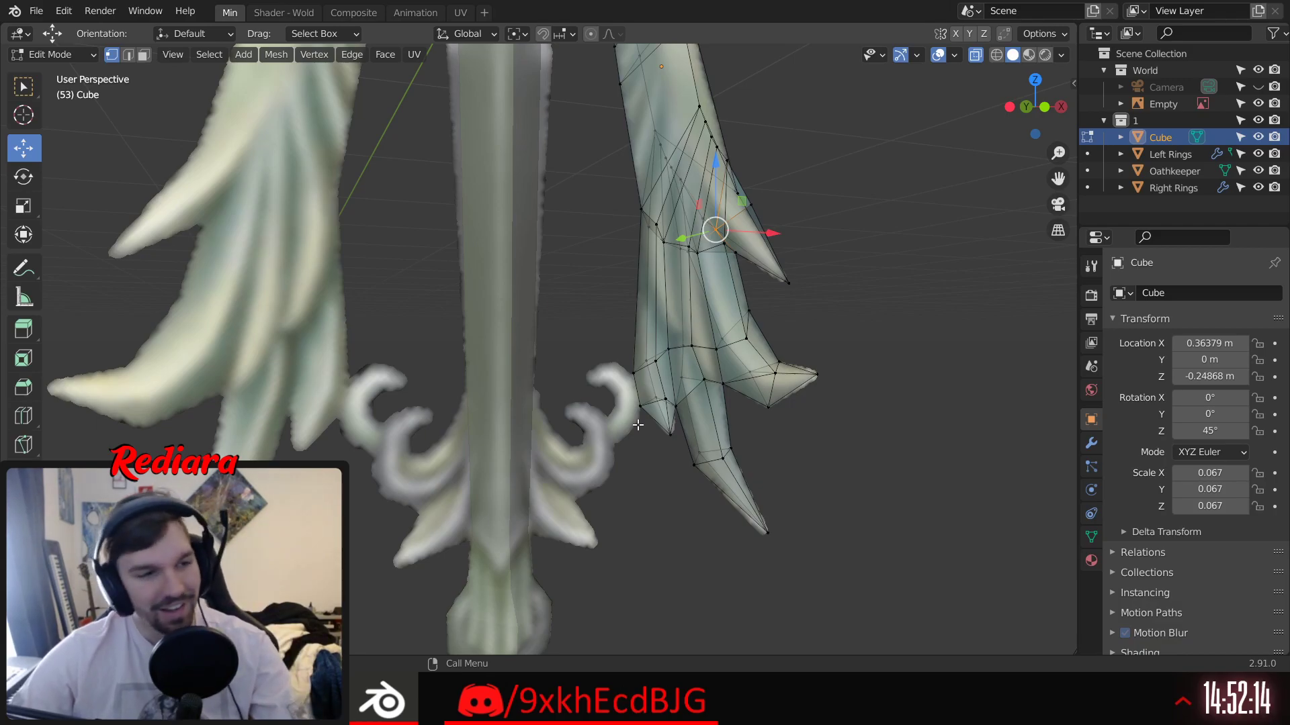
scroll(638, 427, "up", 8)
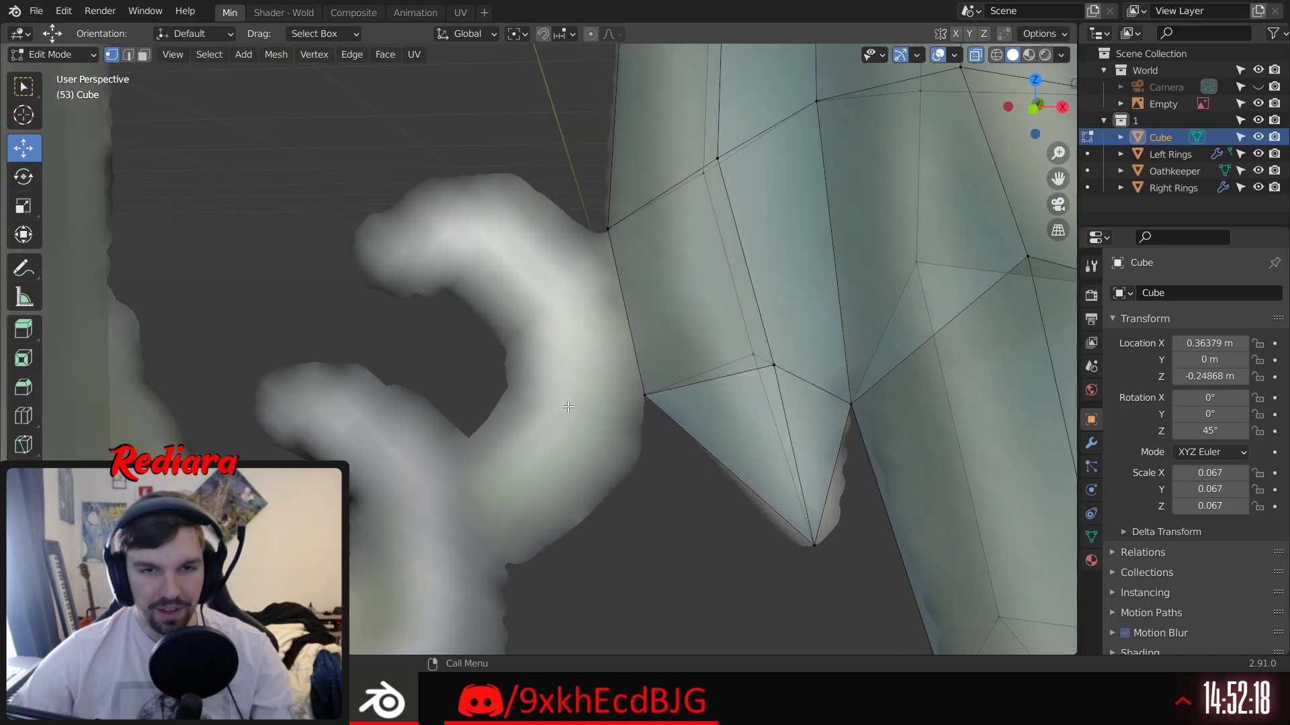
left_click_drag(674, 233, 667, 231)
left_click_drag(605, 160, 605, 167)
Step: Examine the feathered section against the whole Oathkeeper and around its upper attachment to the guard
scroll(542, 307, "down", 2)
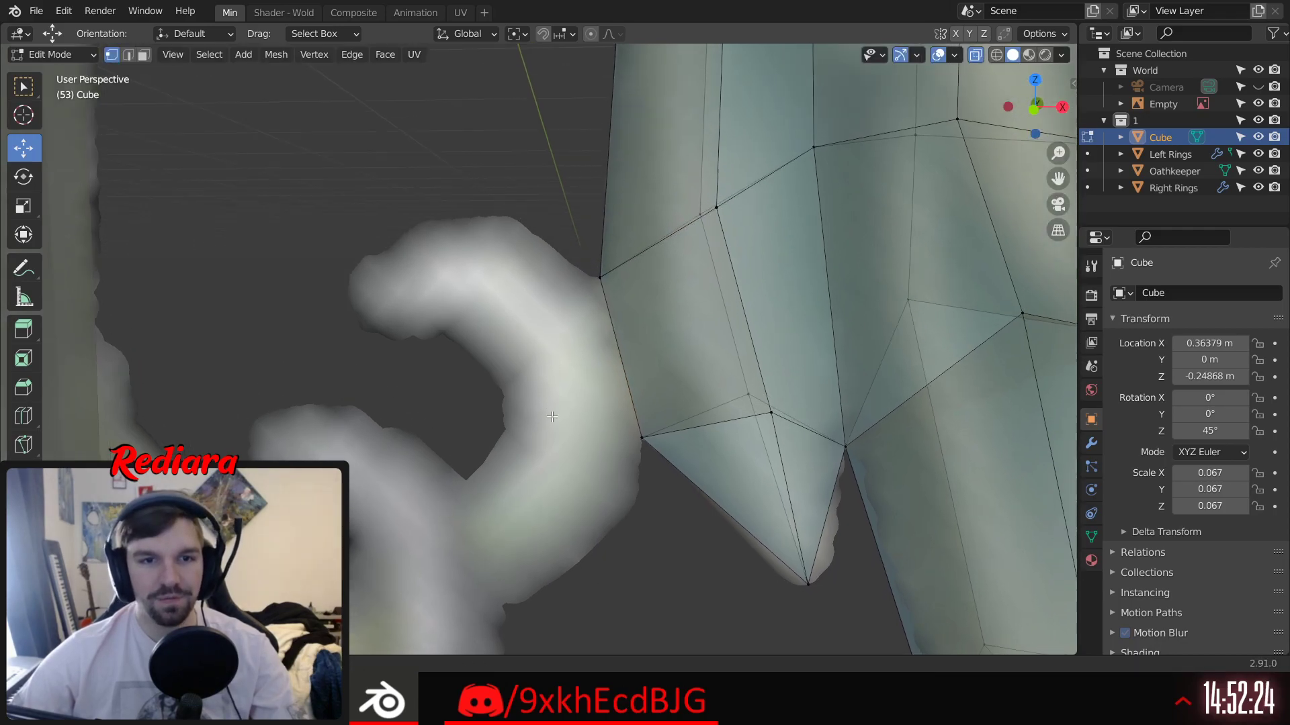
scroll(592, 337, "down", 3)
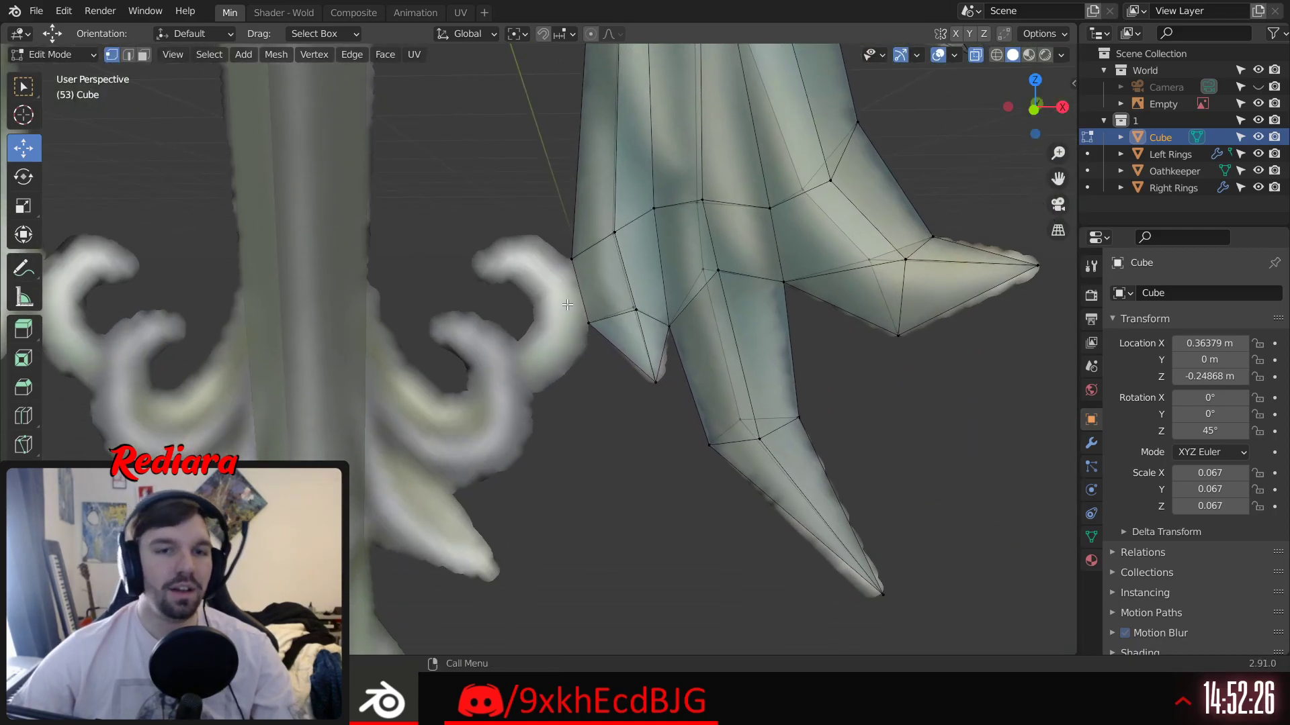
middle_click_drag(475, 308, 524, 330)
scroll(524, 330, "down", 10)
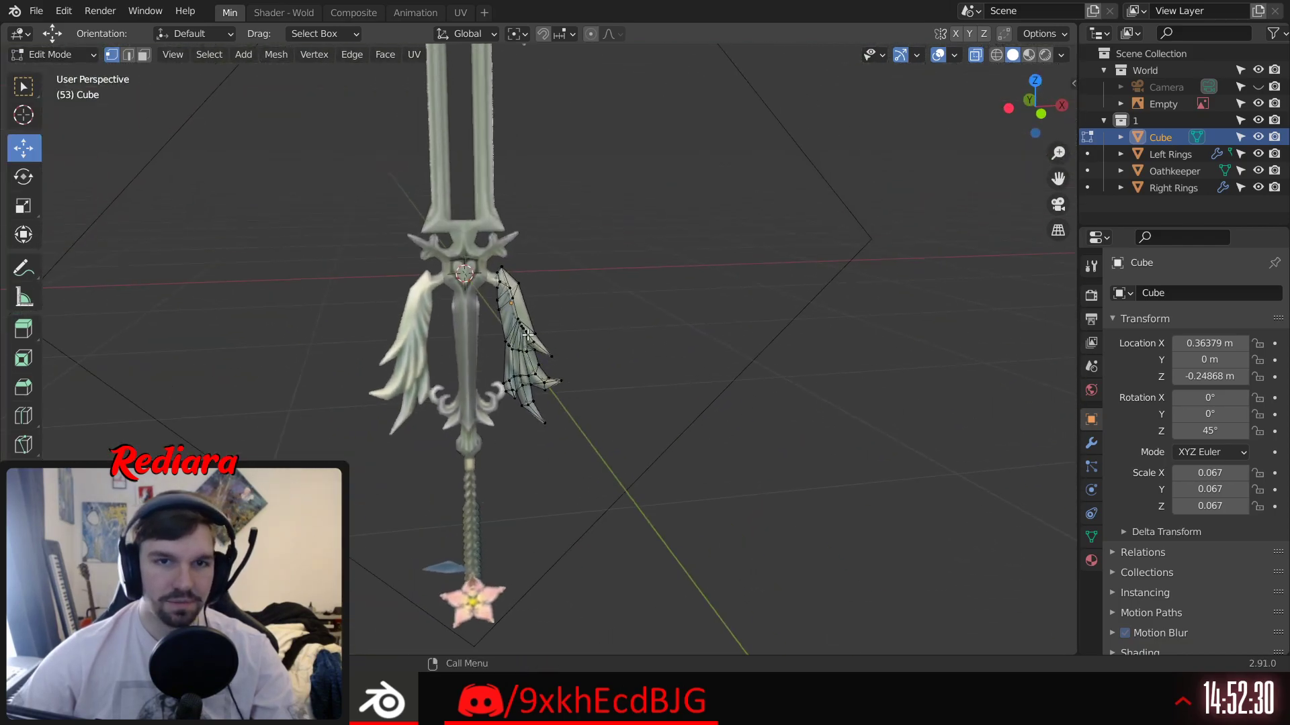
scroll(525, 328, "up", 10)
middle_click_drag(532, 425, 535, 351, "shift")
middle_click_drag(571, 303, 612, 309)
middle_click_drag(658, 256, 705, 155)
middle_click_drag(716, 214, 487, 221)
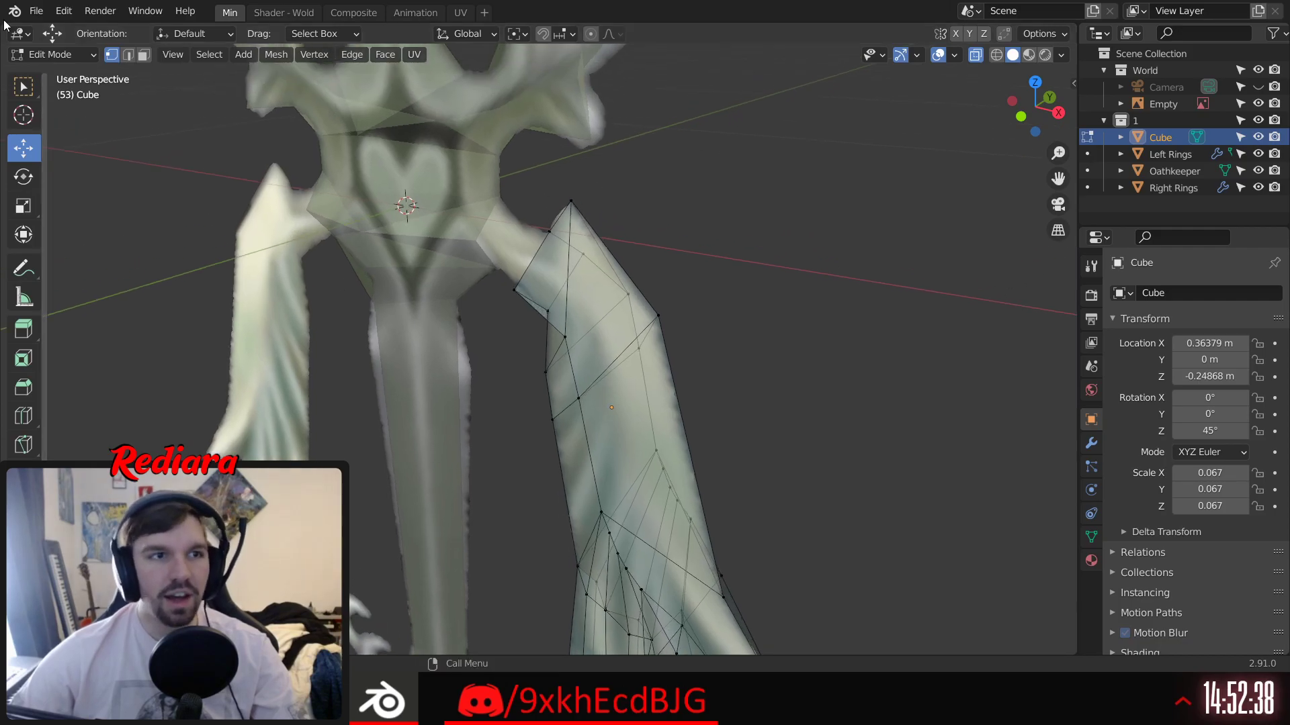
Step: Switch to Object Mode, deselect the mesh and turn off X-ray to inspect the feathered section's solid surface
left_click(70, 58)
left_click(54, 73)
left_click(974, 201)
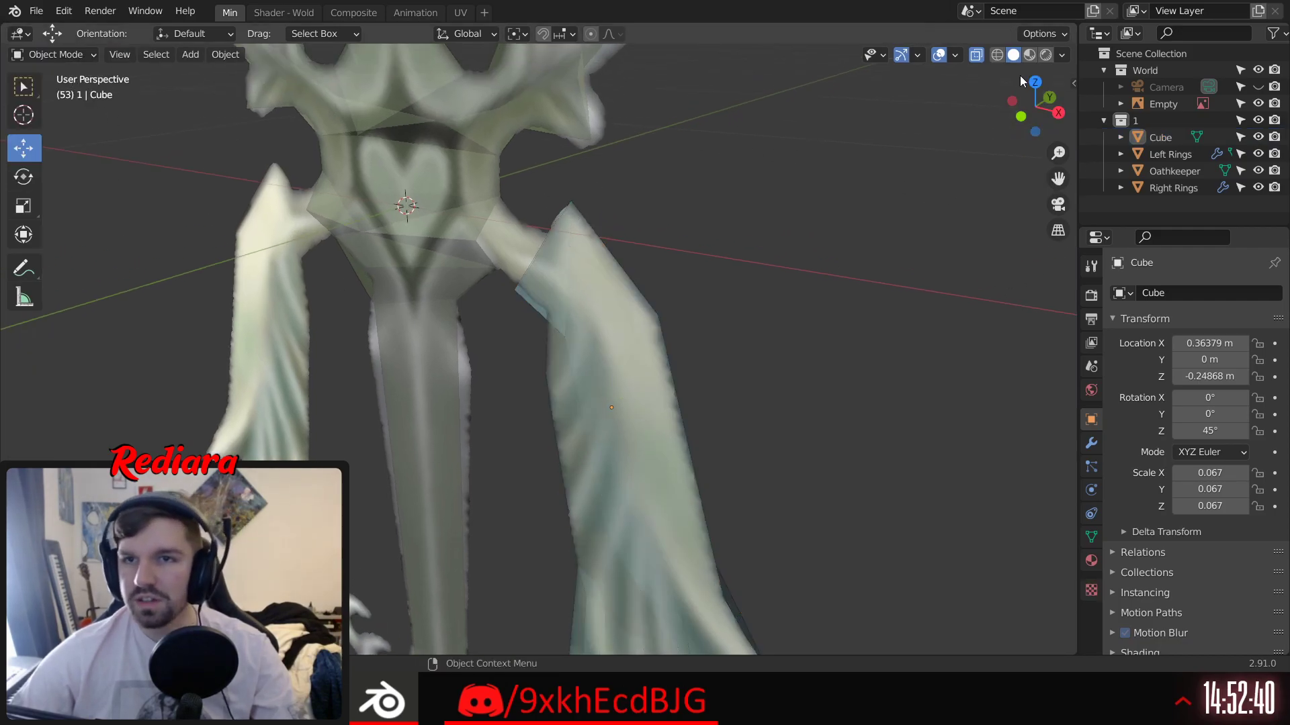
left_click(978, 56)
scroll(731, 317, "down", 6)
middle_click_drag(730, 319, 727, 292)
scroll(712, 319, "up", 3)
middle_click_drag(695, 348, 483, 338)
scroll(610, 446, "up", 4)
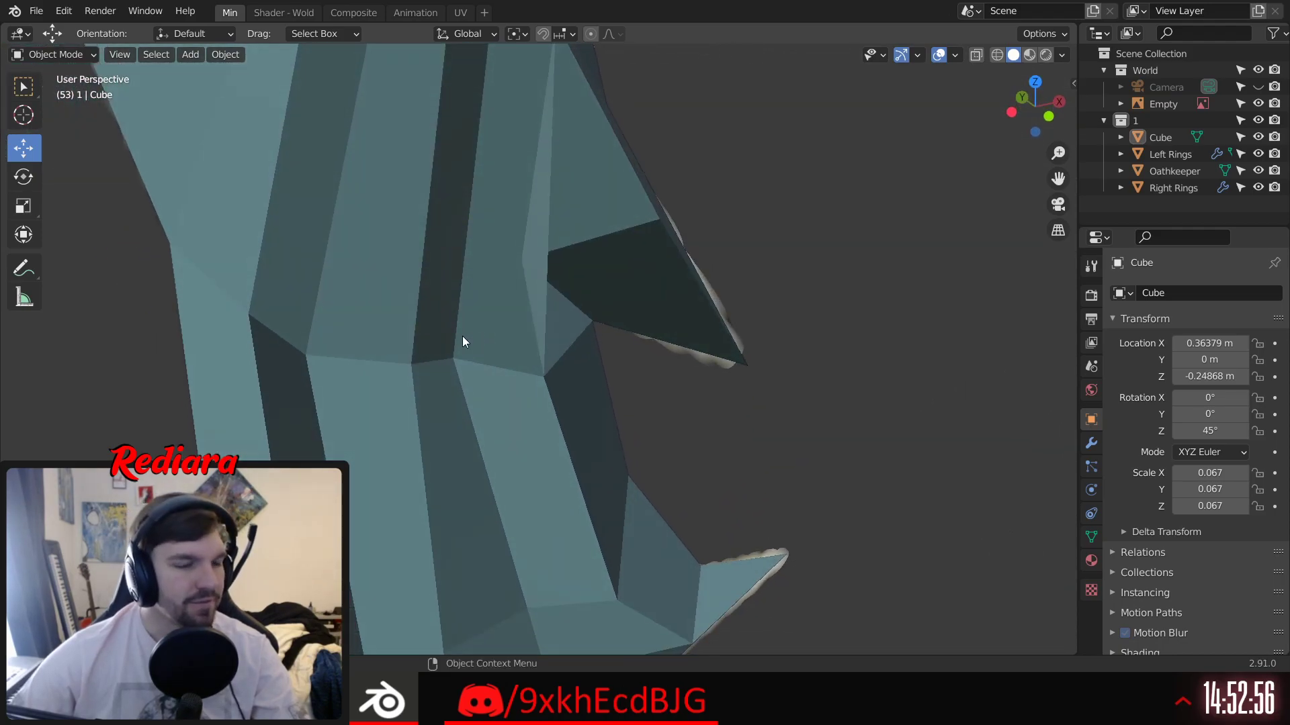
middle_click_drag(545, 313, 519, 374)
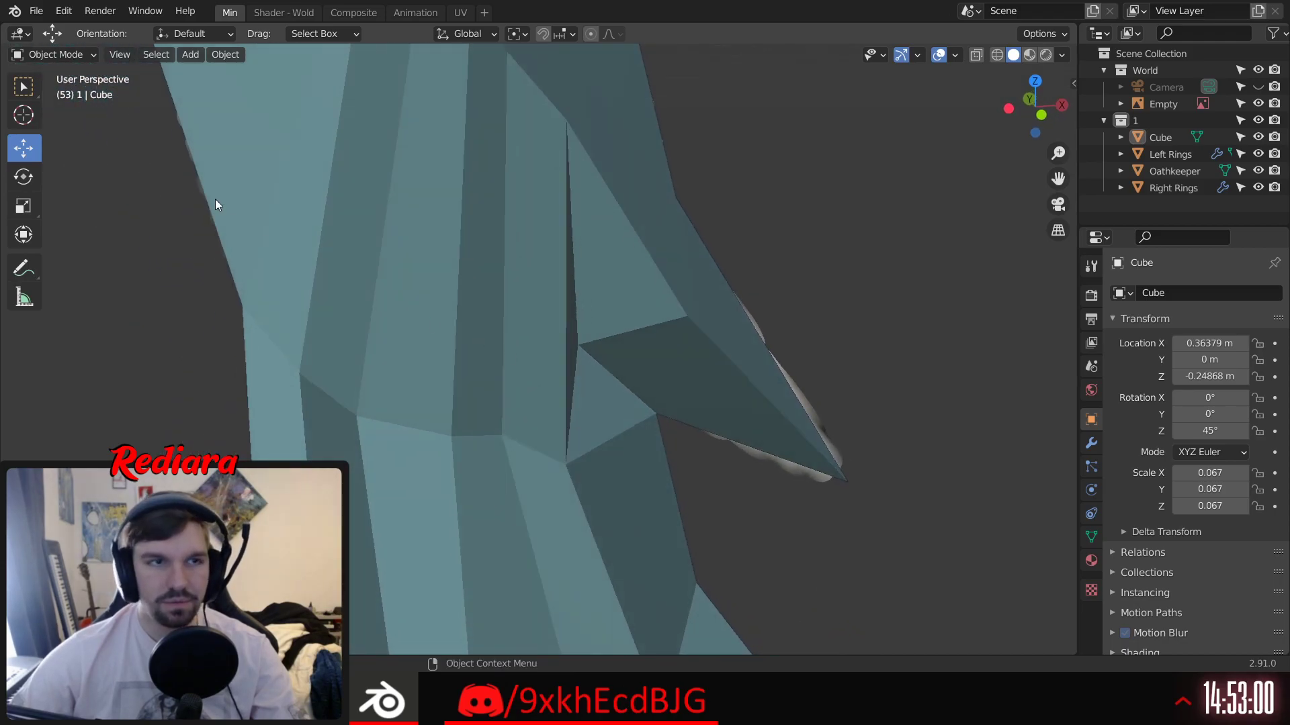
Step: Return the mesh to Edit Mode and compare the area beside the upper spike with X-ray on and off
left_click(66, 52)
left_click(63, 76)
left_click(78, 55)
left_click(89, 92)
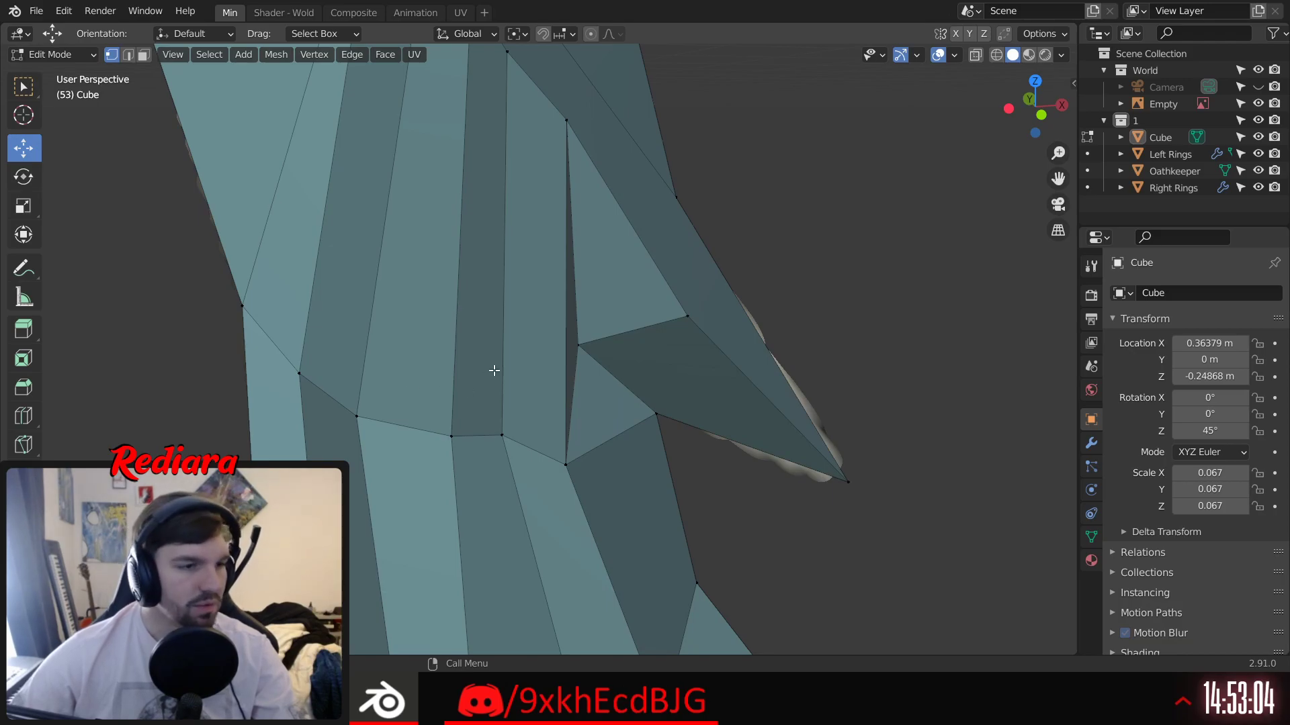
left_click(973, 54)
mouse_move(718, 274)
middle_mouse_down()
mouse_move(747, 256)
mouse_move(709, 270)
mouse_move(733, 292)
mouse_move(772, 265)
mouse_move(714, 268)
middle_mouse_up()
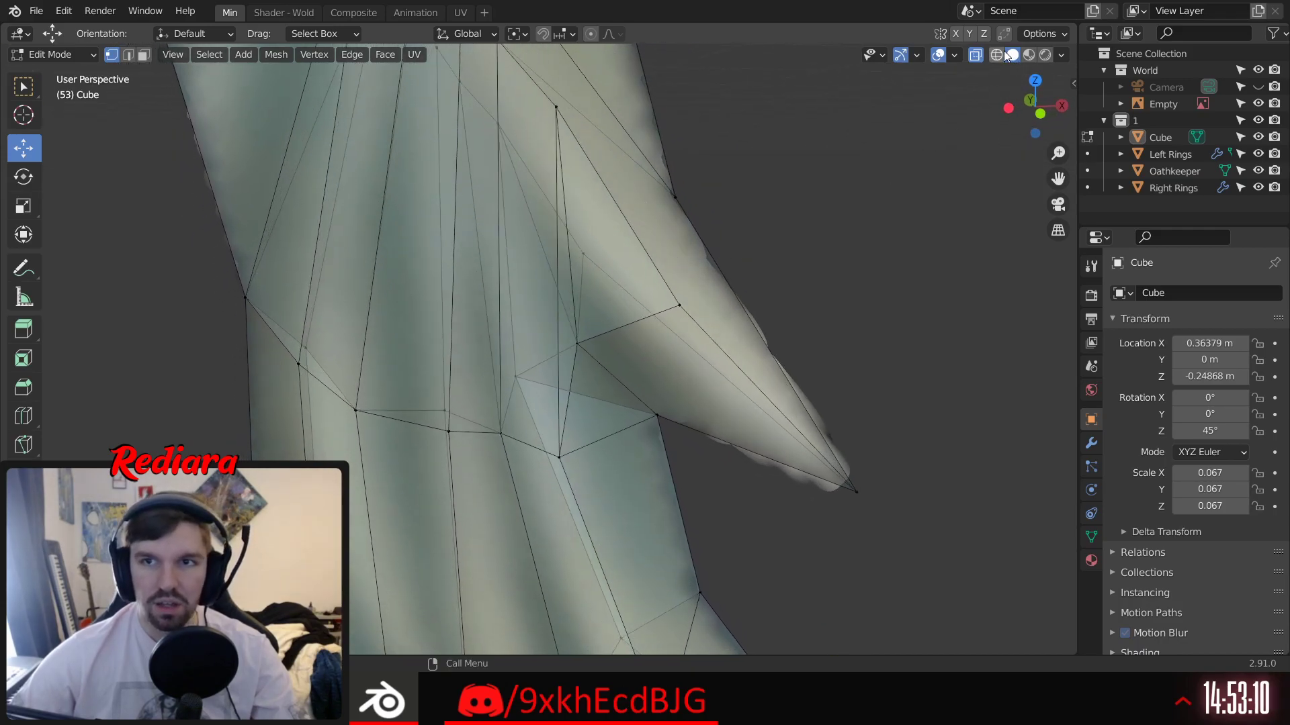
left_click(977, 55)
middle_click_drag(795, 265, 770, 222)
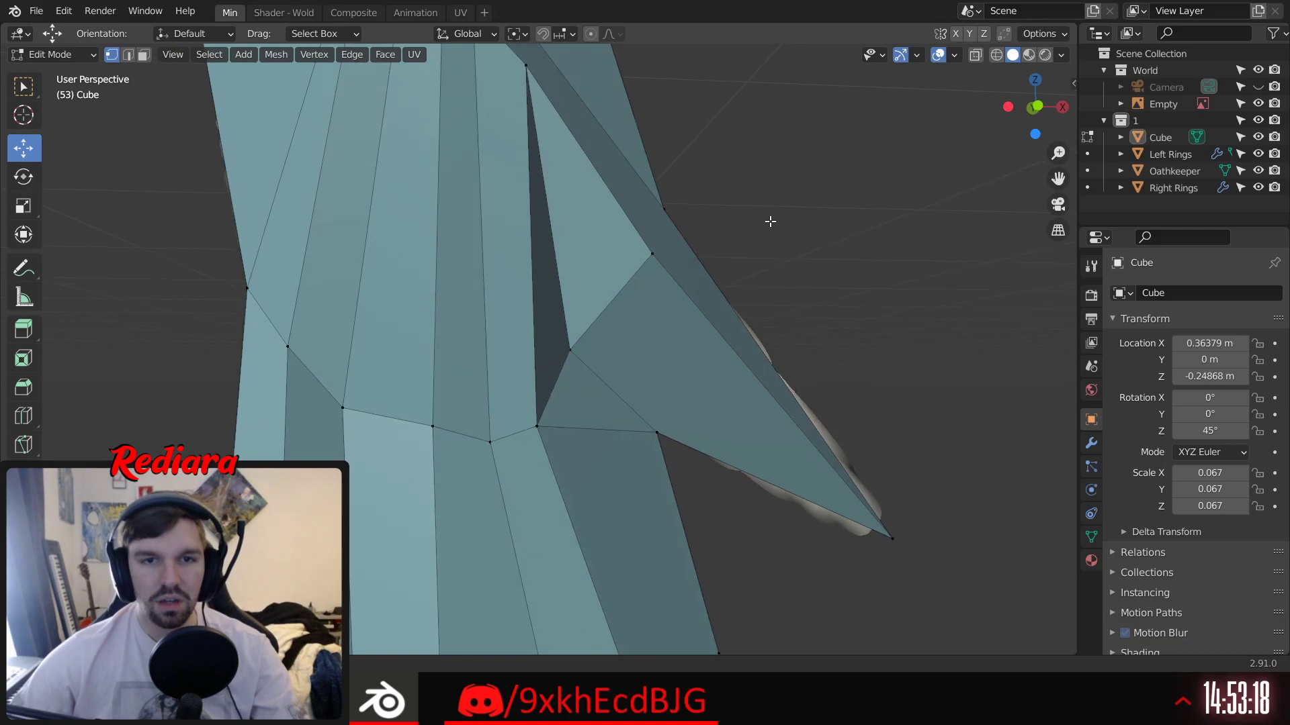
Step: Switch the viewport to wireframe shading and view the upper spike's base from the front
left_click(997, 56)
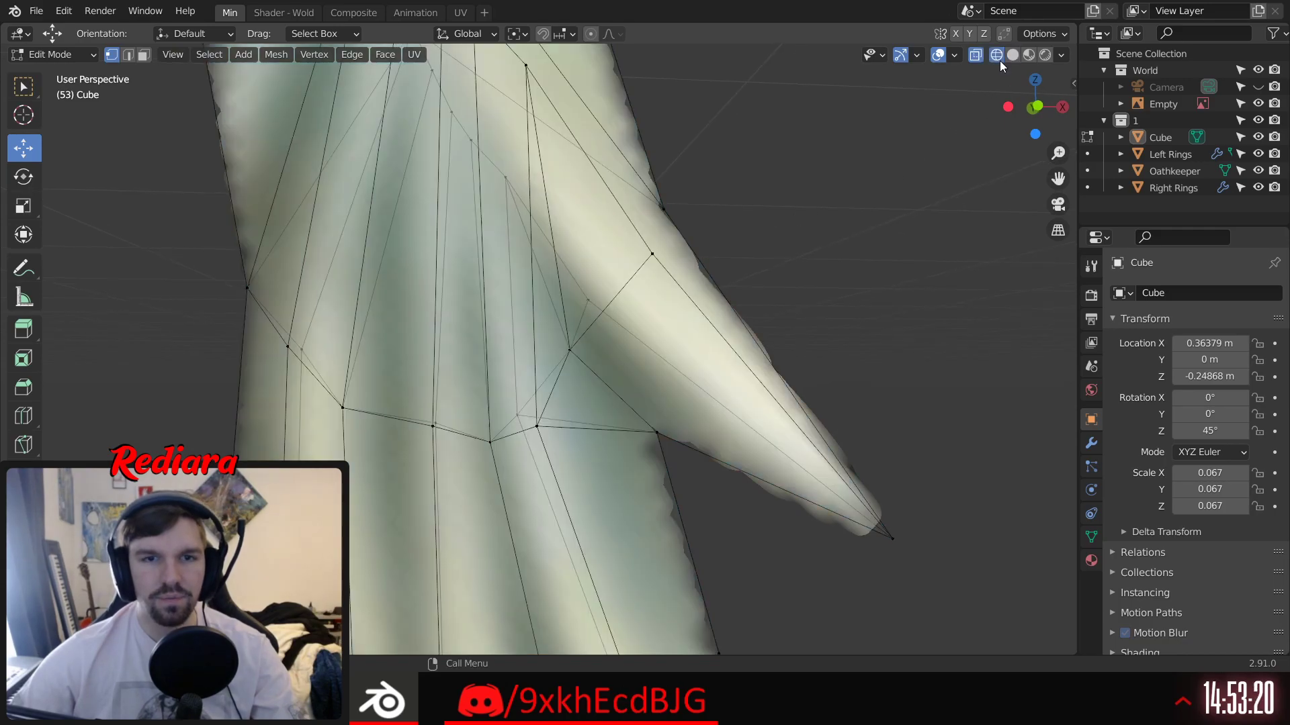
middle_click_drag(604, 326, 604, 331)
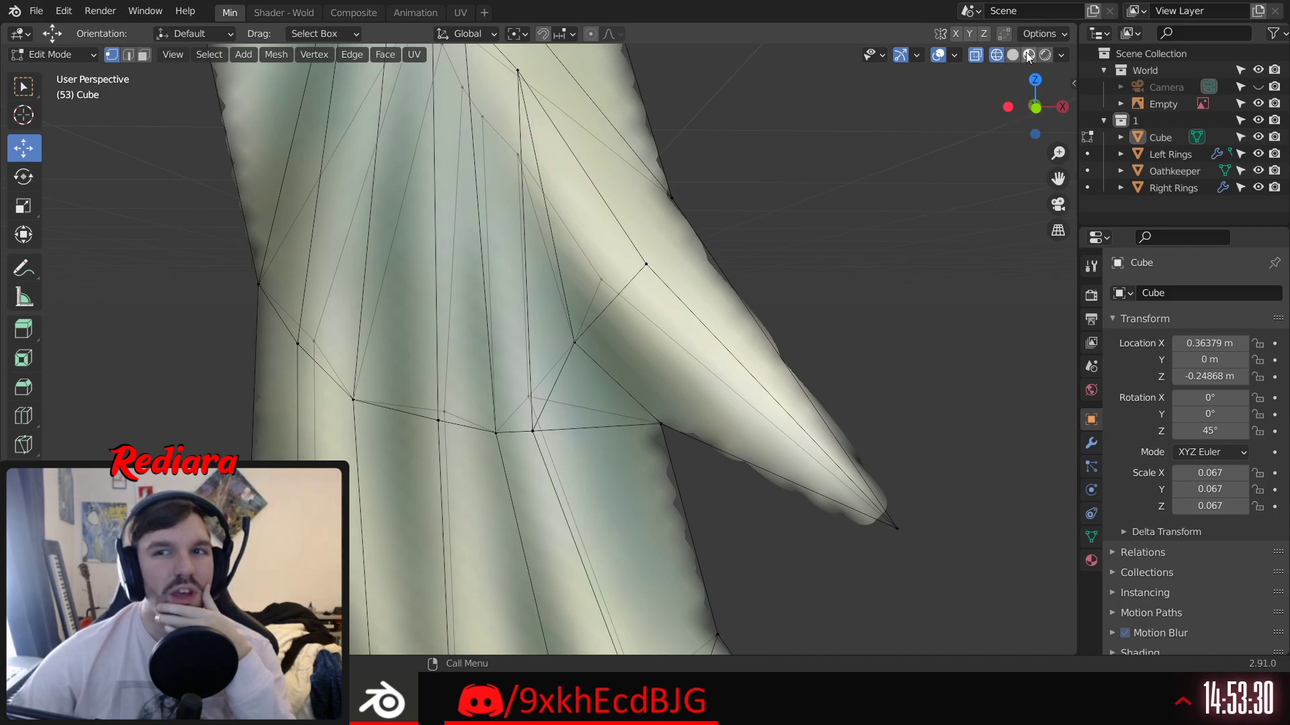
middle_click_drag(731, 307, 732, 339)
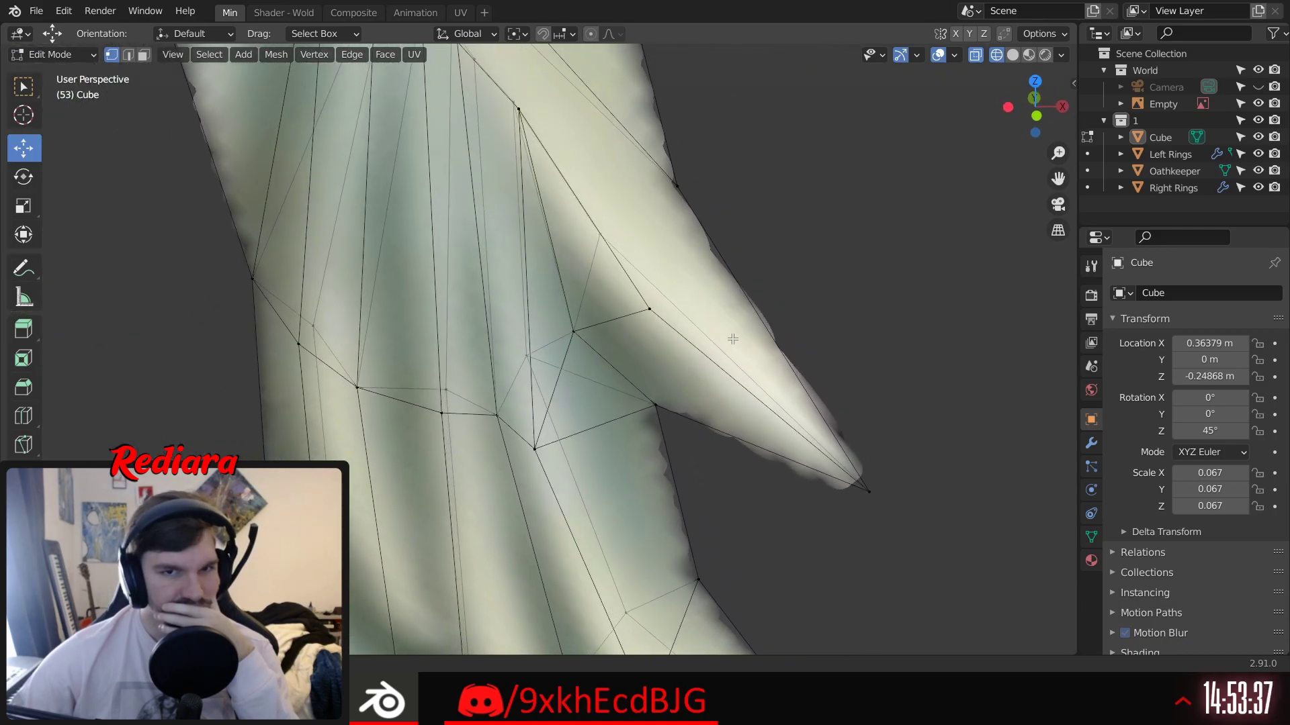
left_click(1046, 116)
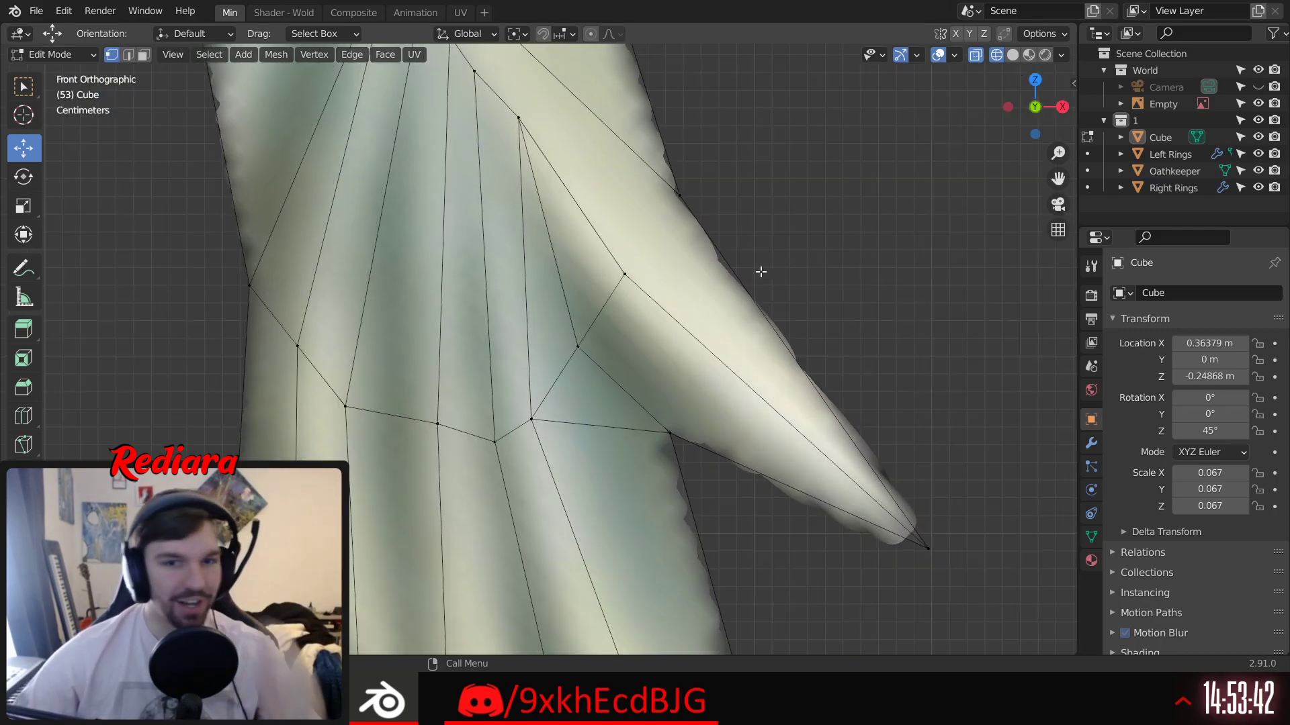
middle_click_drag(514, 451, 590, 366, "shift")
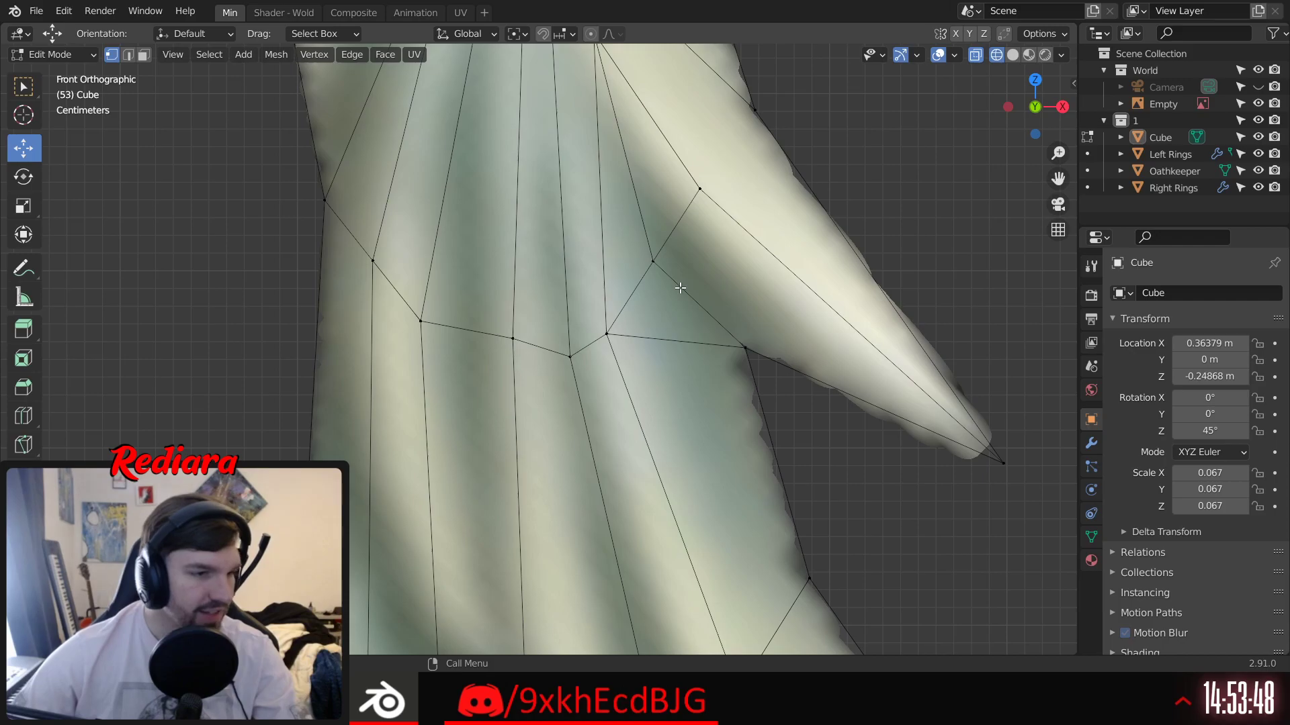
Step: Select the alternating ridge vertices across the upper spike's base and the vertices along the diagonal crease above it
left_click_drag(645, 361, 646, 361)
left_click(512, 338, "shift")
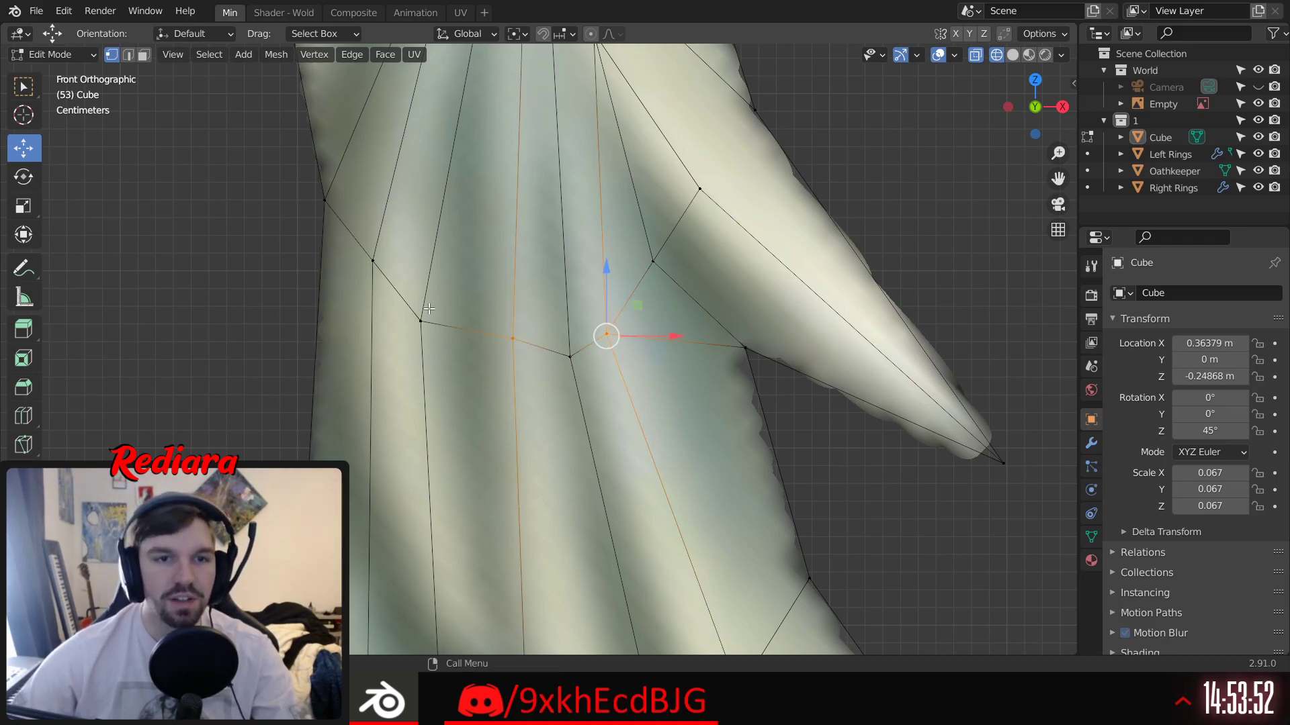
left_click_drag(389, 285, 401, 302, "shift")
middle_click_drag(492, 215, 512, 401, "shift")
scroll(512, 401, "down", 2)
middle_click_drag(541, 472, 629, 269, "shift")
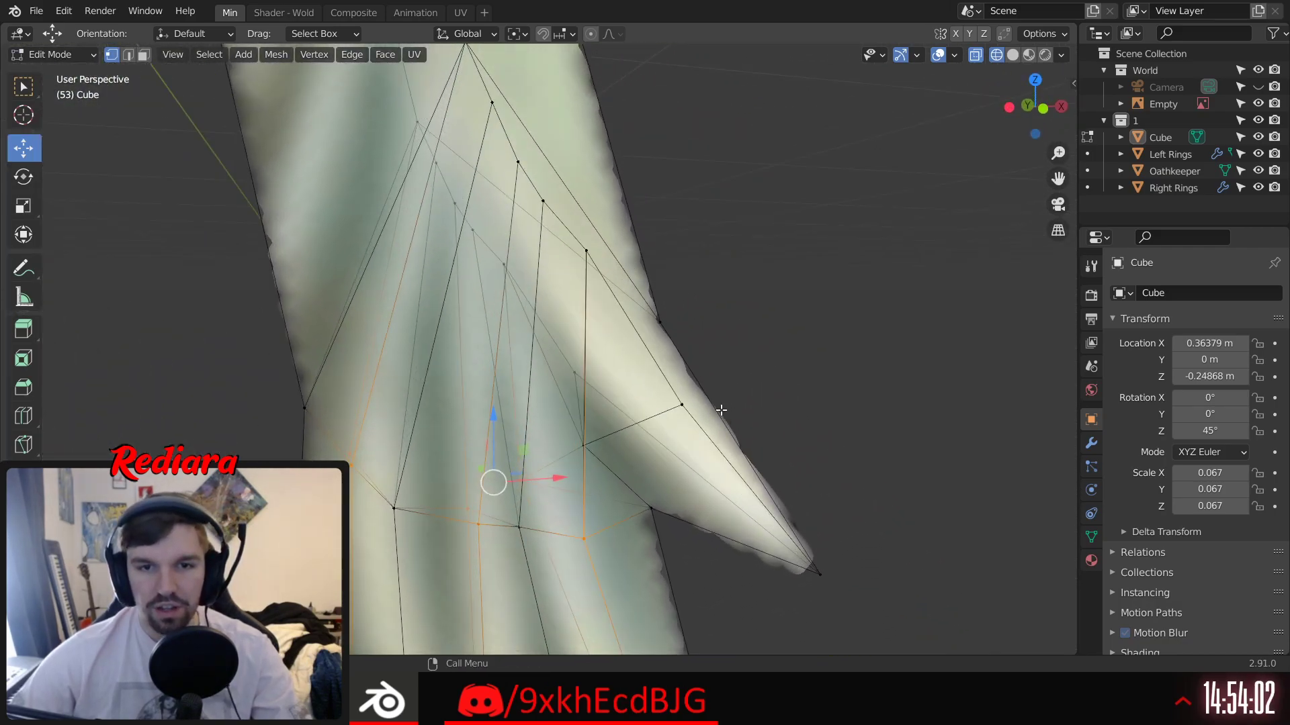
middle_click_drag(725, 410, 715, 405)
left_click(1043, 109)
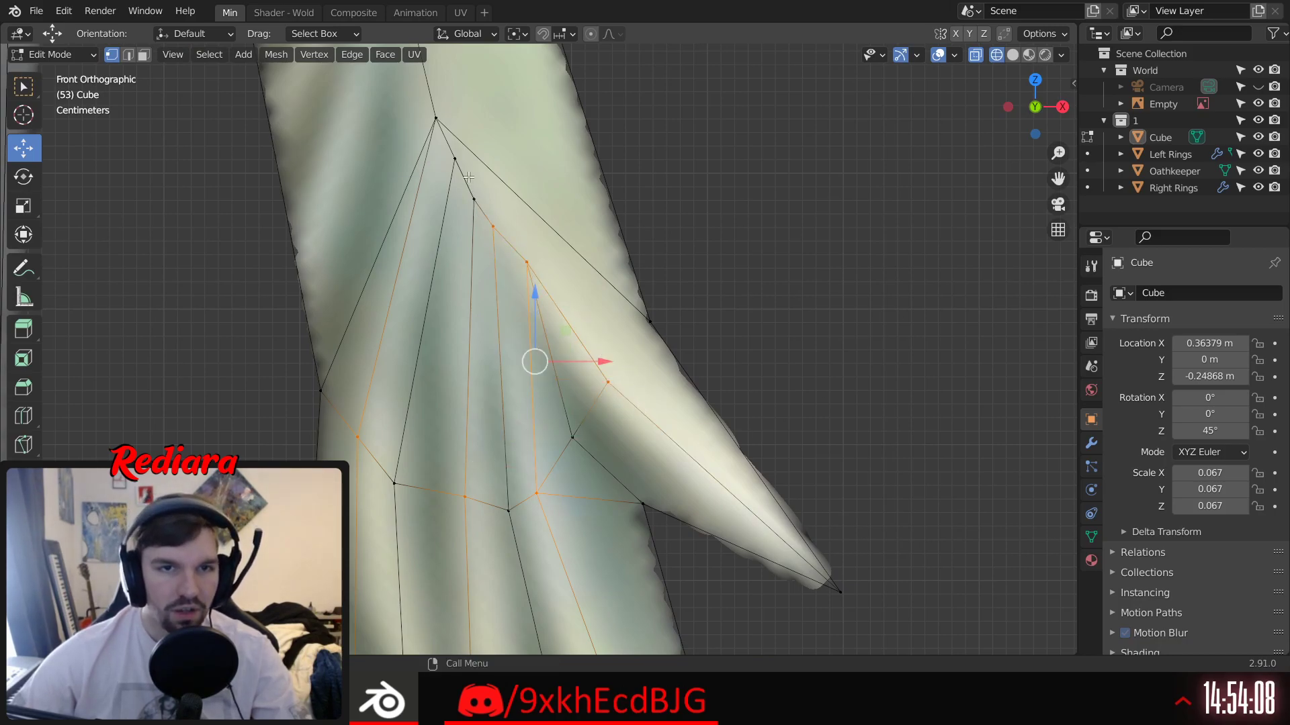
left_click(455, 159, "shift")
left_click(434, 116, "shift")
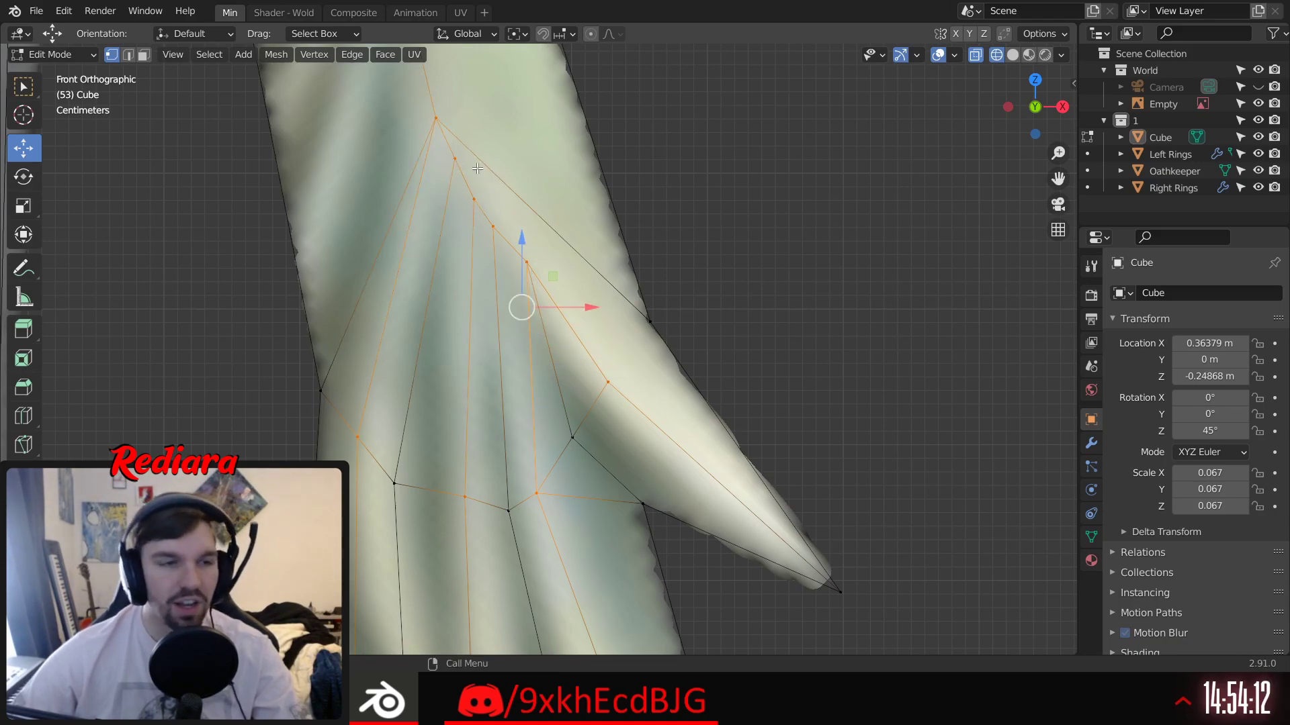
Step: Extend the selection up the central ridge to the guard attachment, scale the selected vertices in depth with the Scale tool, and deselect all
middle_click_drag(474, 123, 552, 294)
left_click(1033, 110)
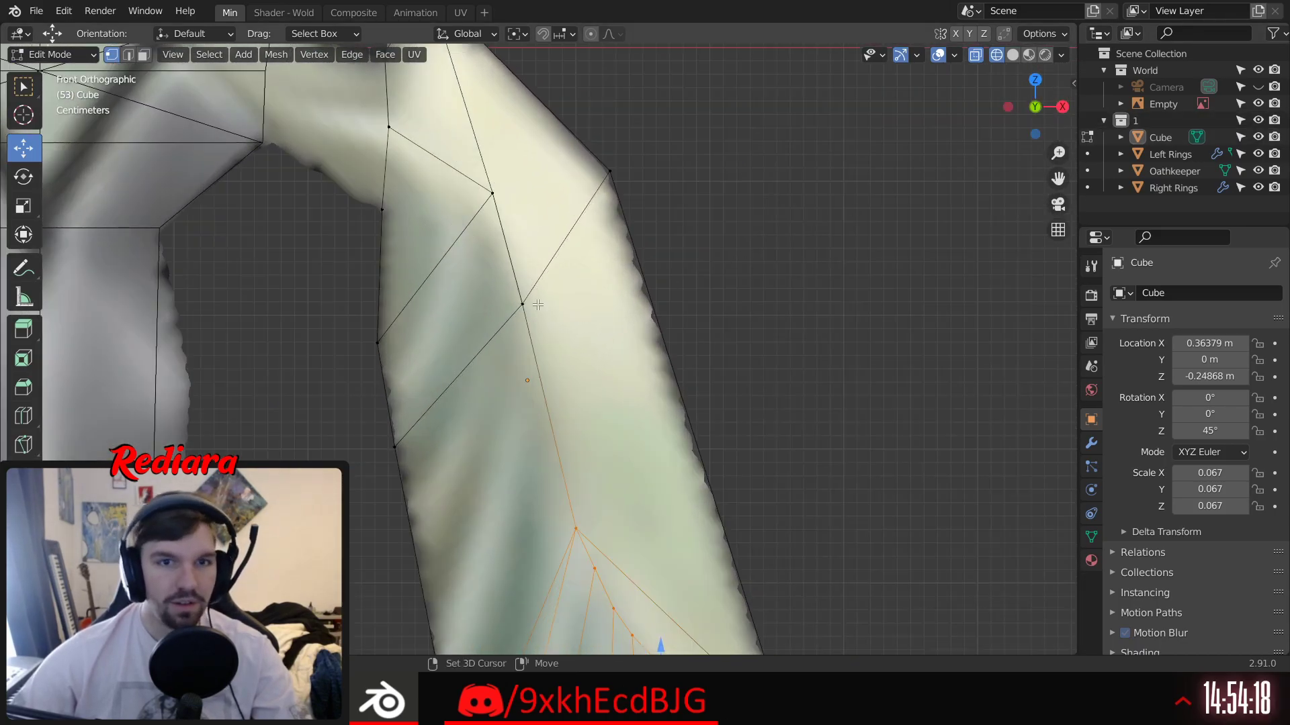
left_click_drag(555, 347, 556, 348, "shift")
middle_click_drag(542, 240, 595, 328, "shift")
left_click_drag(522, 254, 566, 304, "shift")
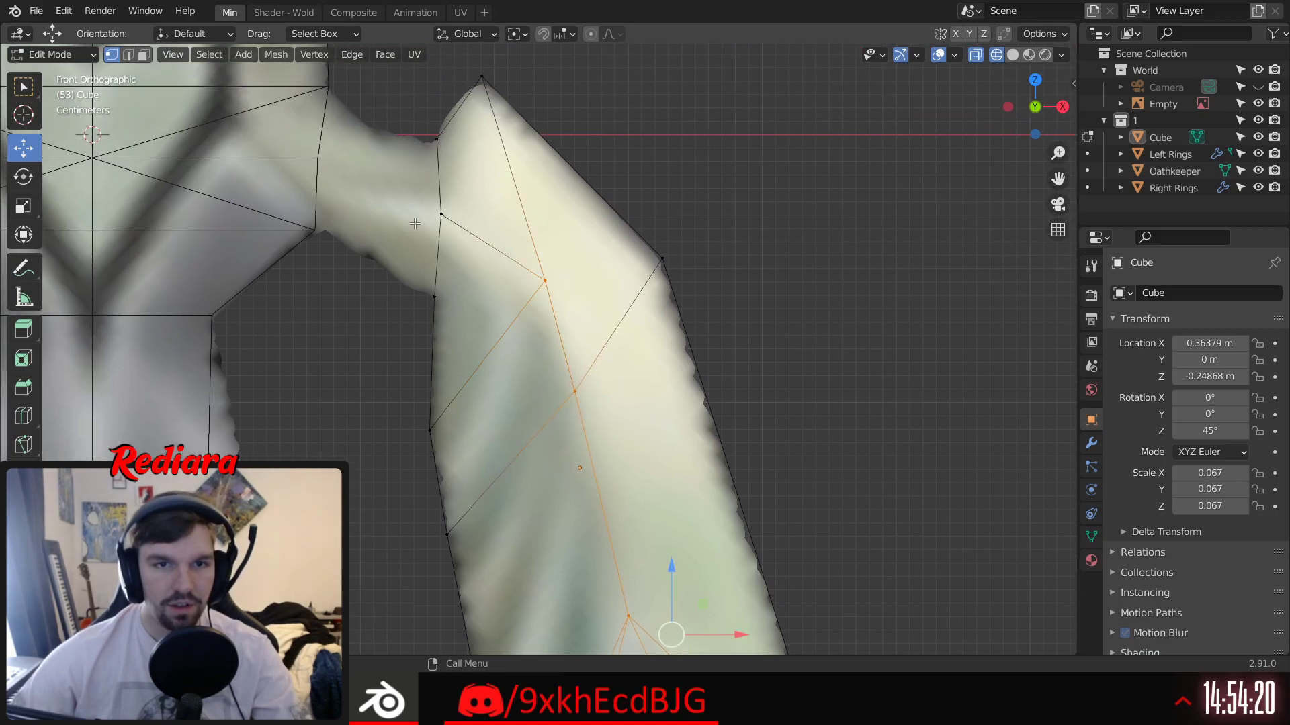
left_click_drag(438, 235, 439, 236, "shift")
middle_click_drag(439, 236, 527, 255)
left_click(26, 207)
middle_click_drag(655, 451, 572, 374, "shift")
left_click_drag(572, 386, 534, 401)
middle_click_drag(535, 401, 662, 194, "shift")
middle_click_drag(673, 423, 820, 331, "shift")
middle_click_drag(725, 530, 604, 450, "shift")
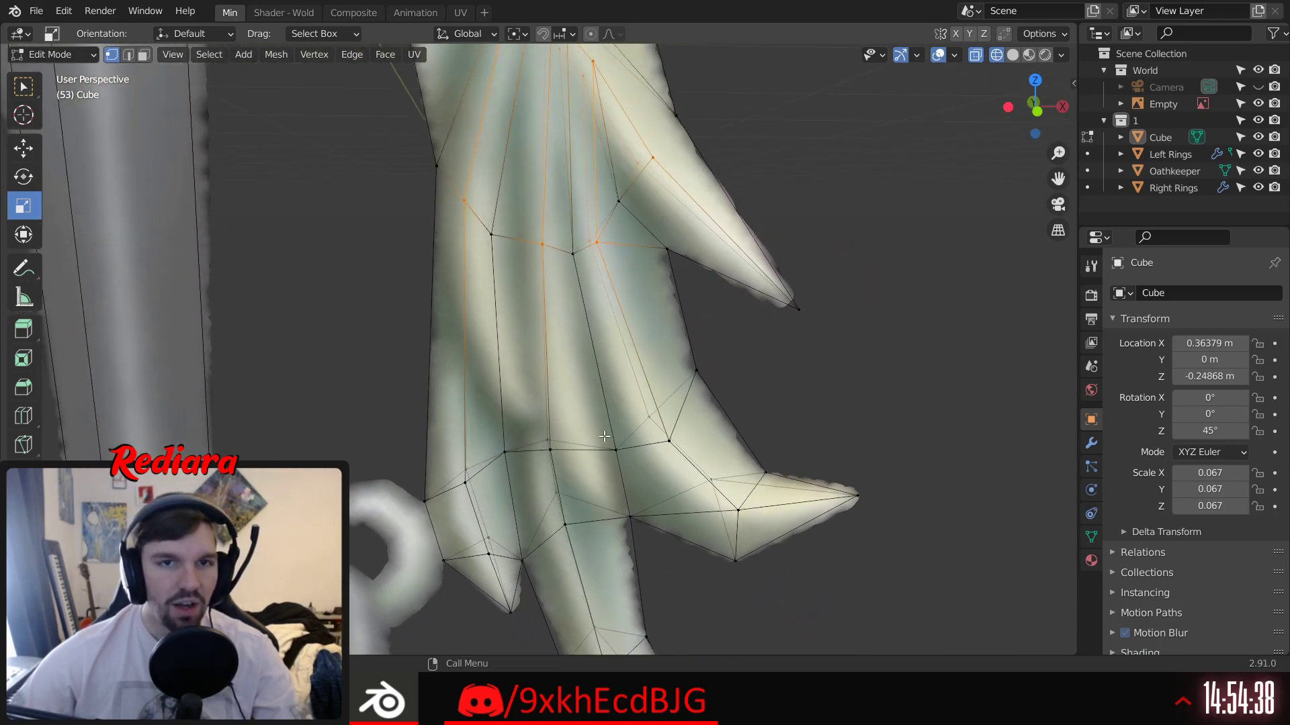
key("alt+a")
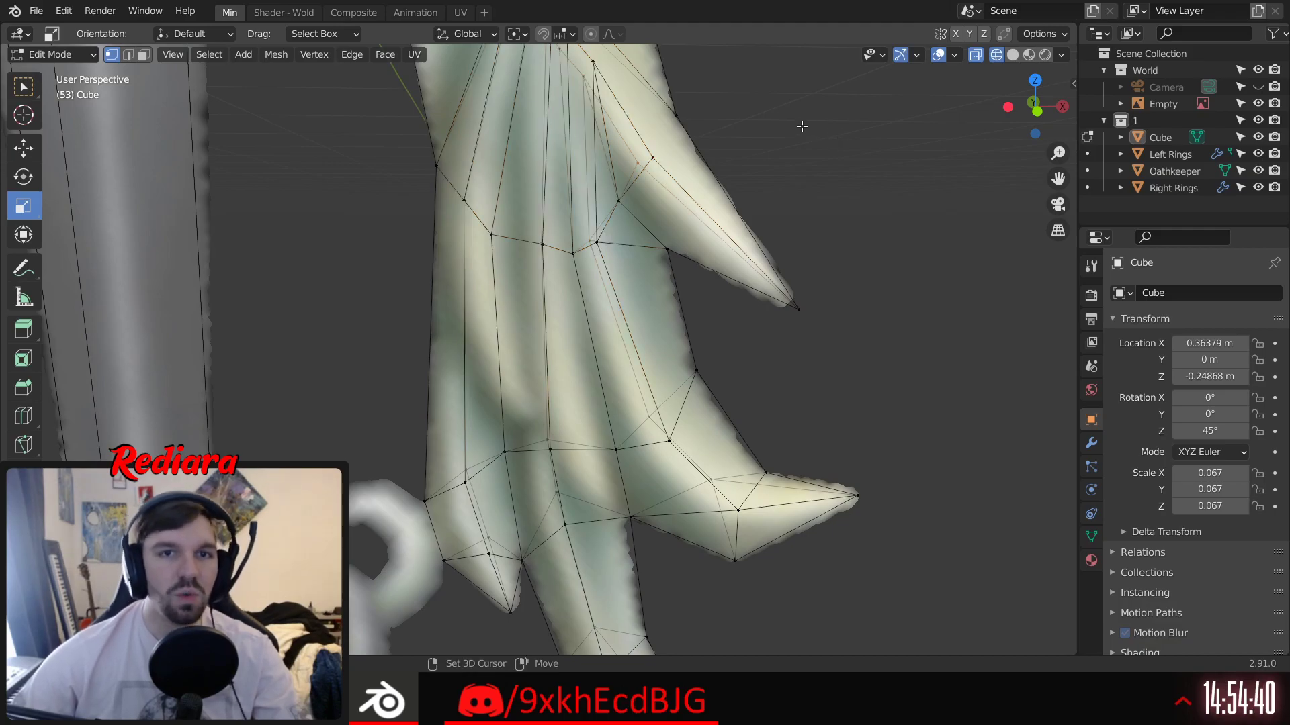
Step: Switch to Object Mode, turn off X-ray and inspect the ridges and the recess beside the upper spike in solid shading
middle_click_drag(801, 128, 748, 262, "shift")
left_click(59, 53)
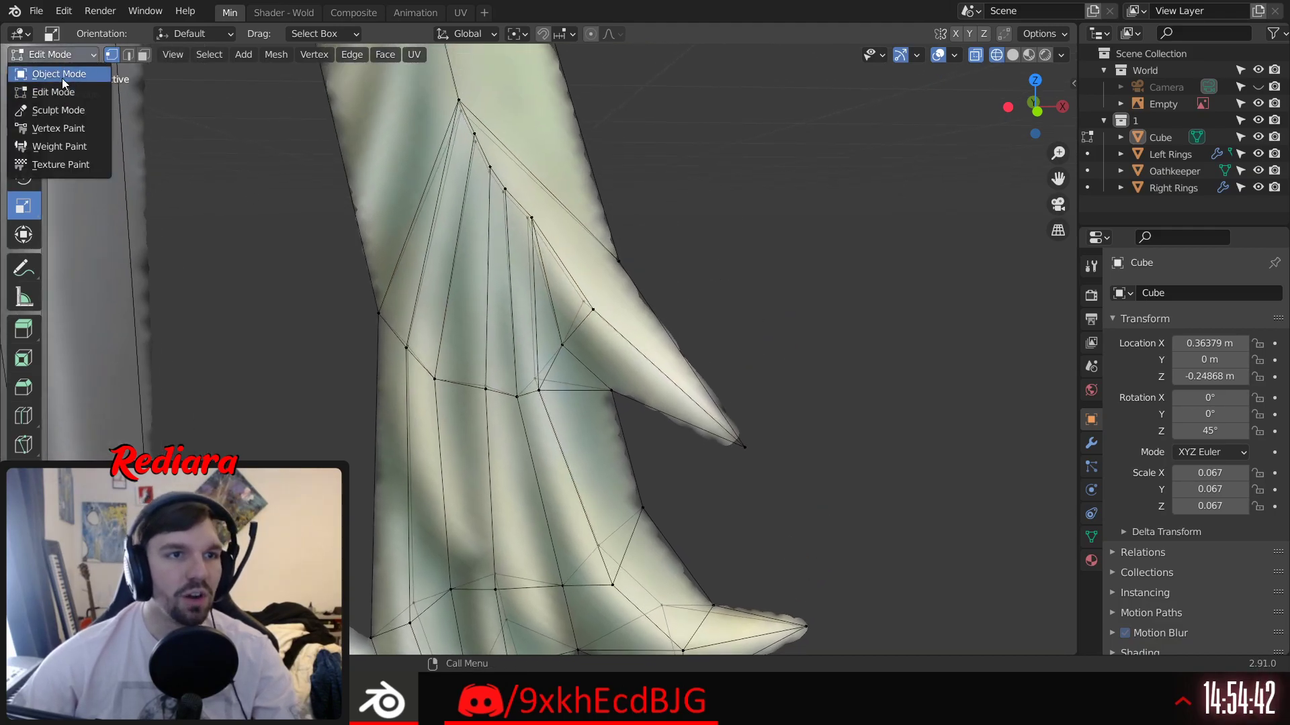
left_click(60, 75)
left_click(975, 60)
scroll(814, 296, "down", 5)
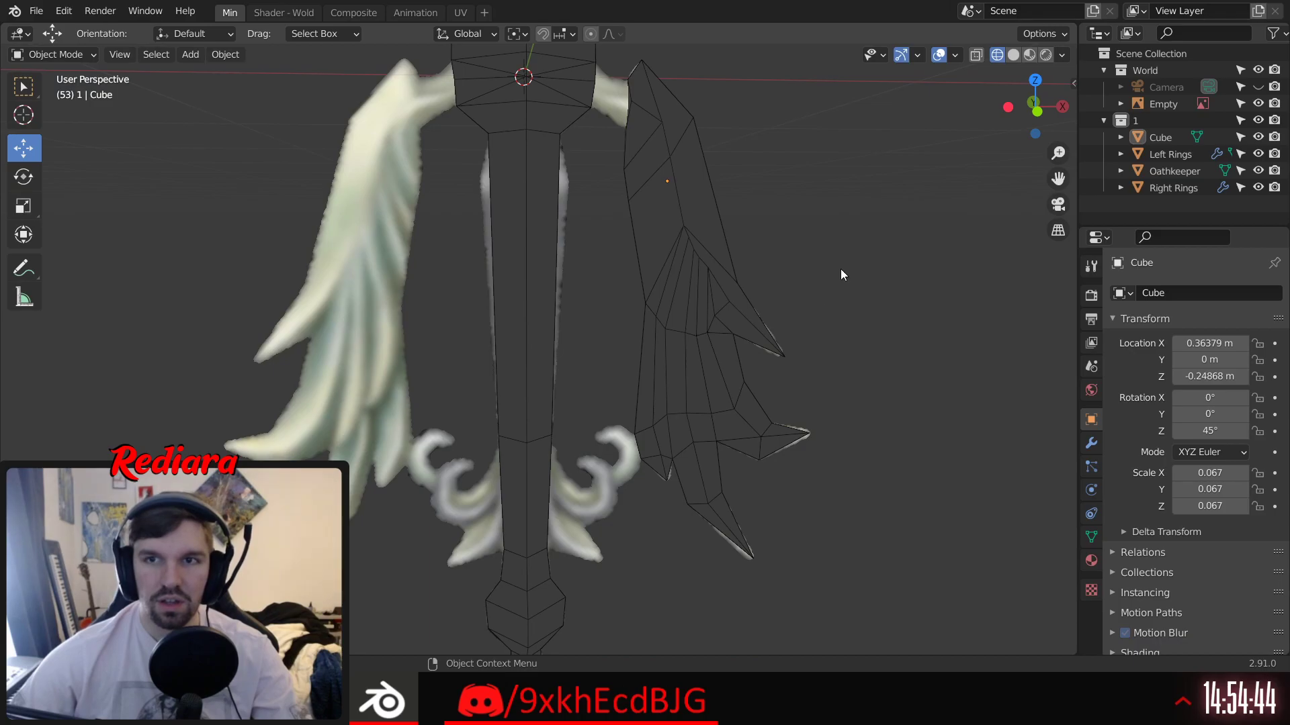
left_click(1013, 54)
middle_click_drag(902, 325, 829, 320)
scroll(594, 340, "up", 7)
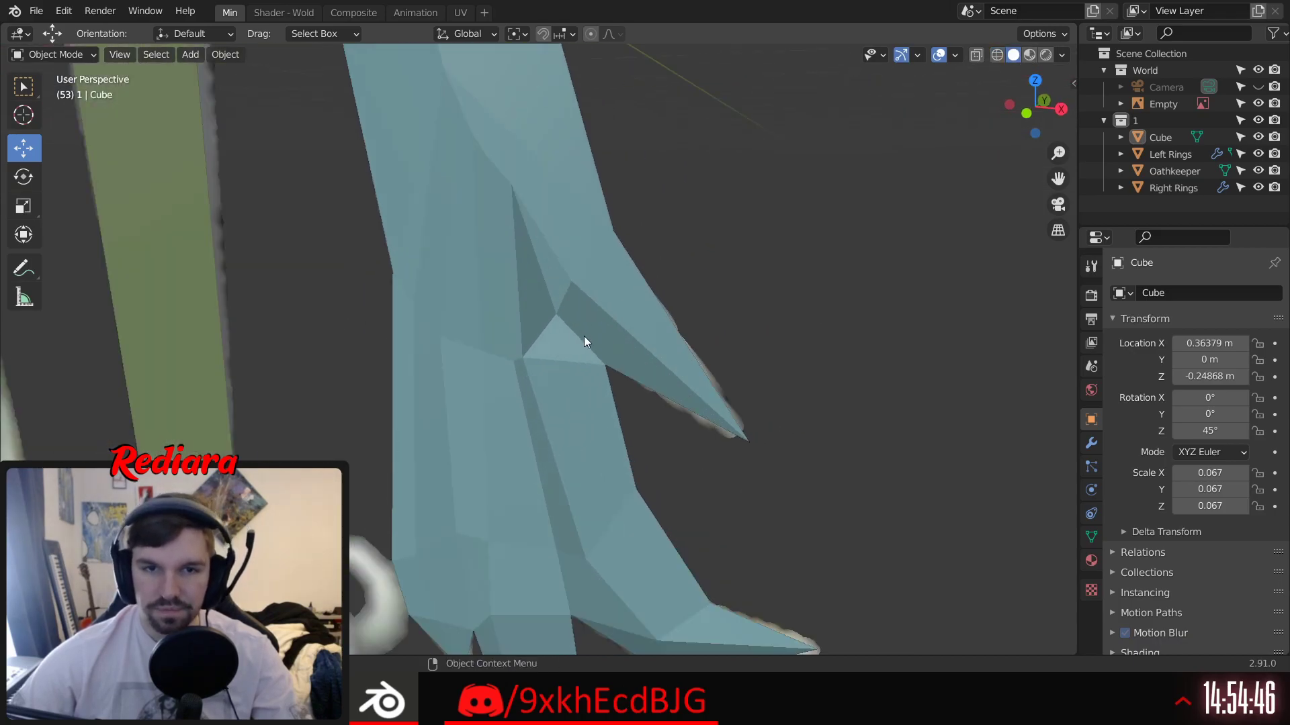
middle_click_drag(501, 309, 553, 373)
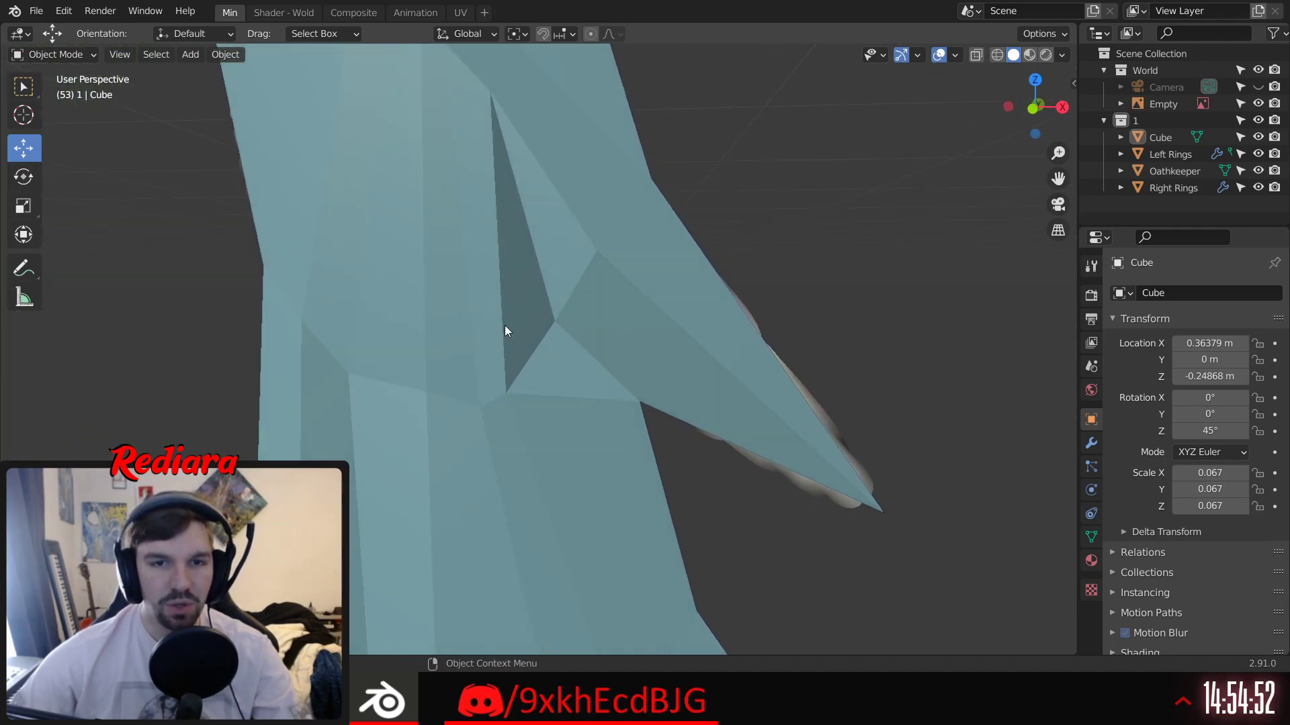
middle_click_drag(630, 377, 594, 370)
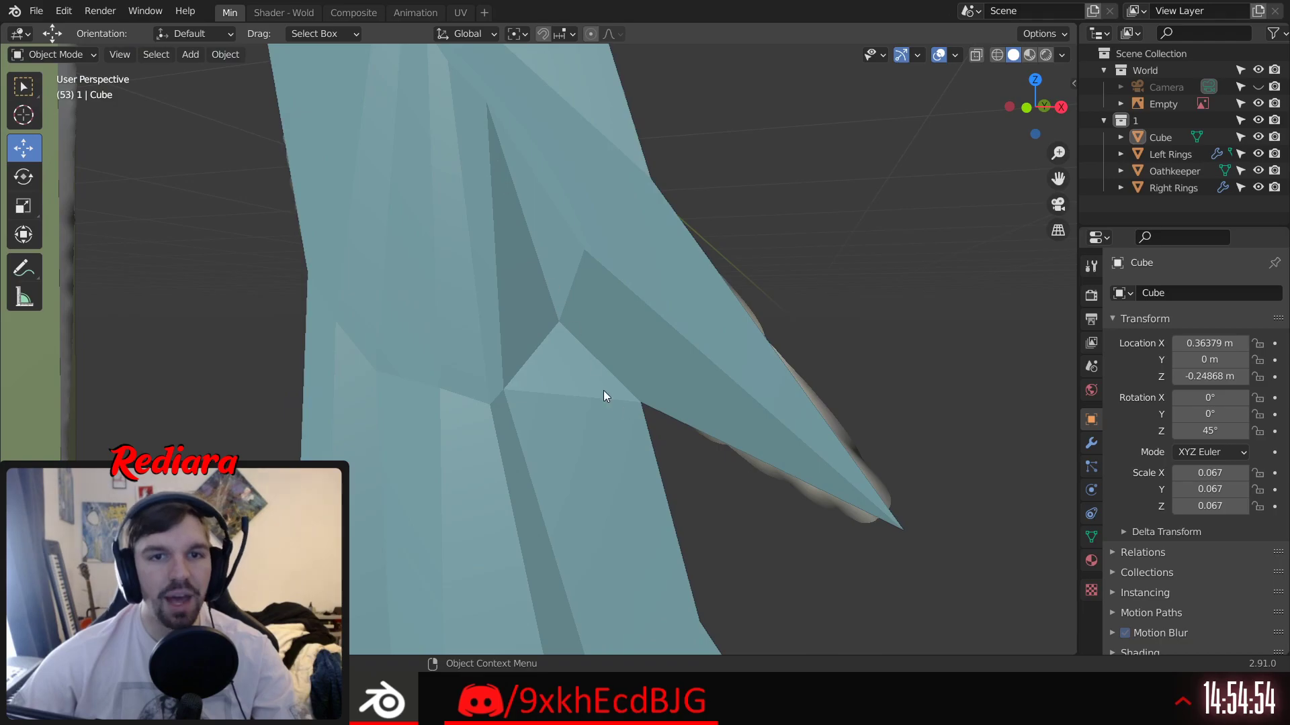
middle_click_drag(518, 222, 598, 391)
scroll(598, 391, "down", 2)
scroll(550, 331, "up", 2)
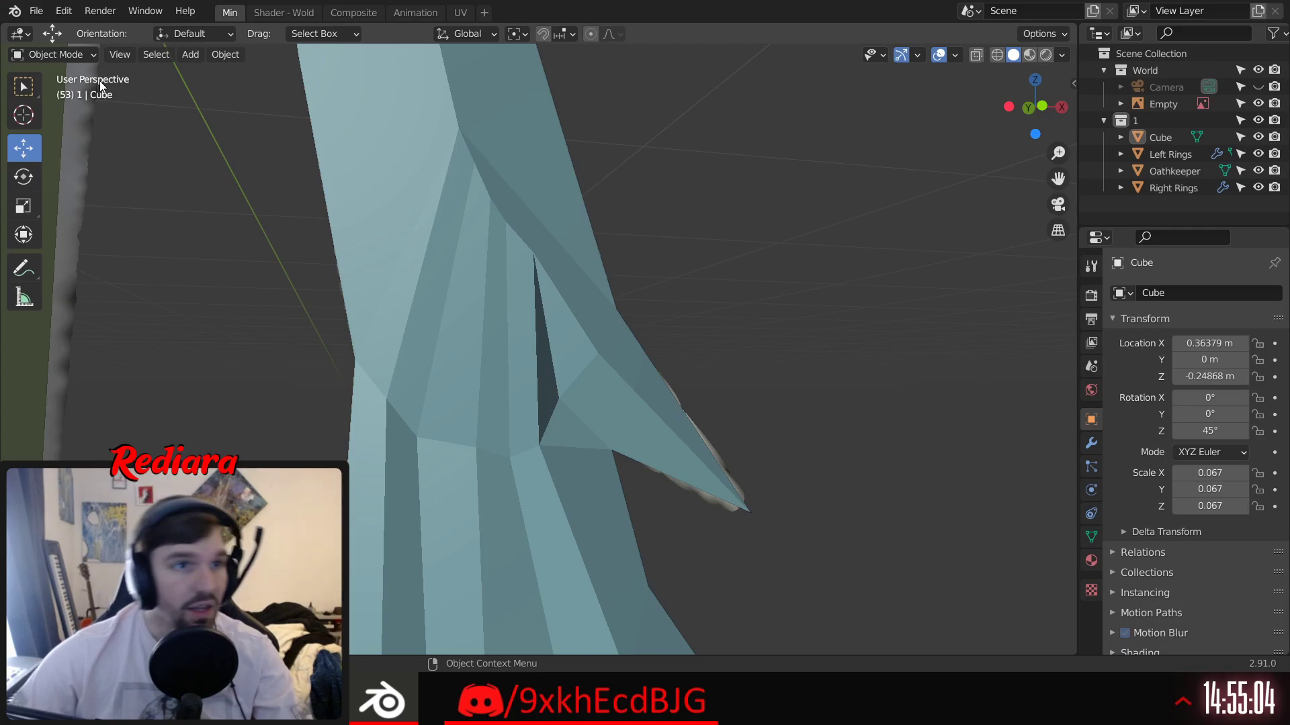
Step: Return to Edit Mode and merge the front vertex atop the recess into its upper crease neighbour using At Last
left_click(57, 54)
left_click(67, 90)
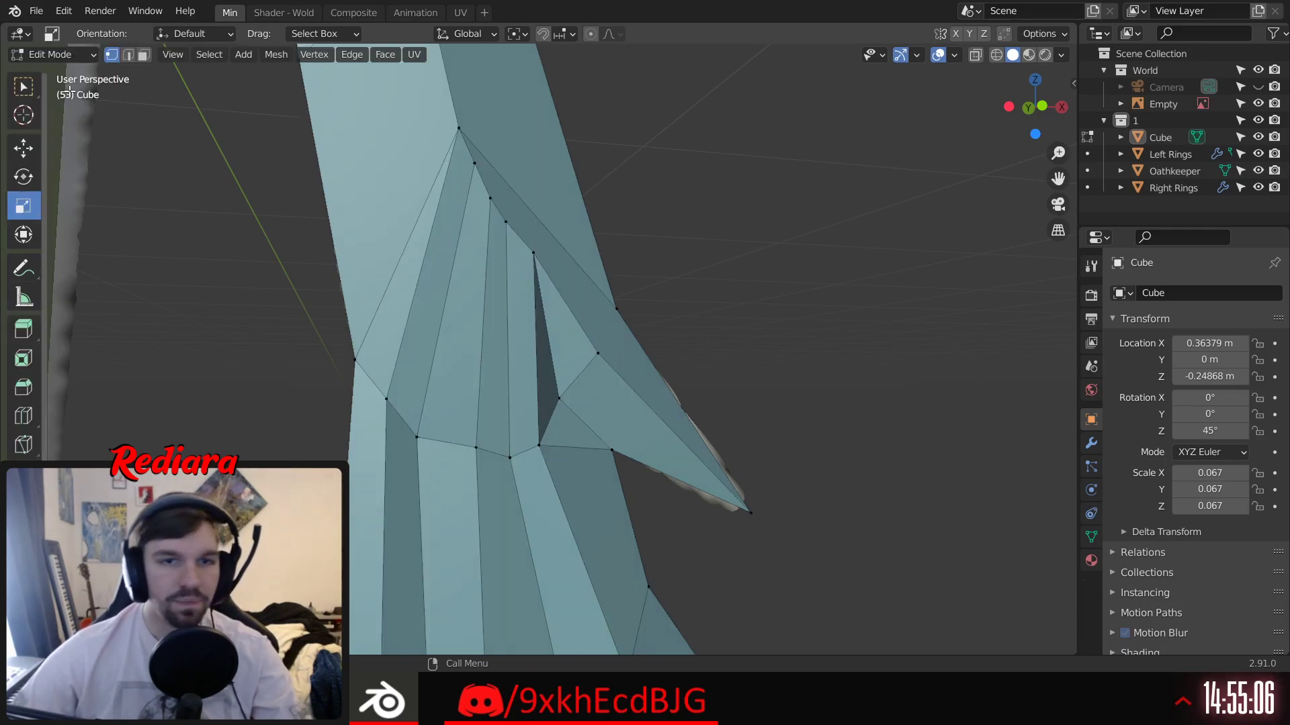
scroll(528, 210, "up", 1)
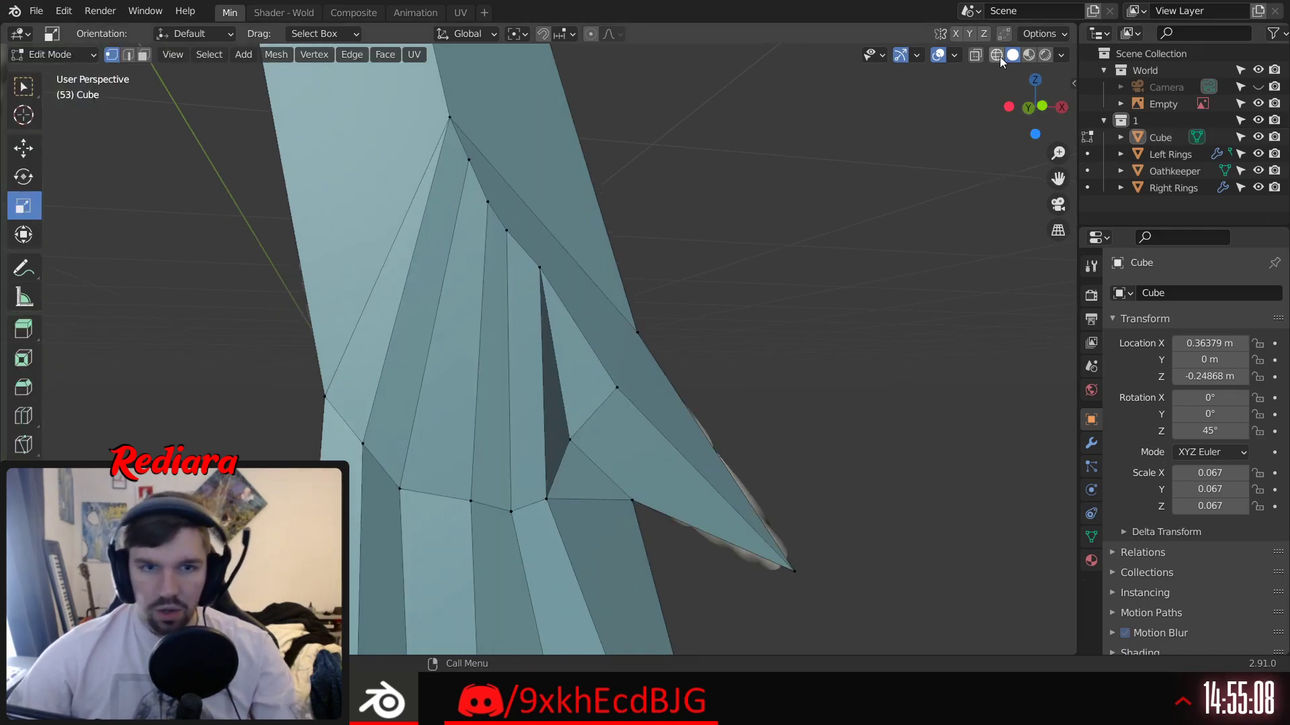
left_click(539, 266)
left_click(506, 231, "shift")
right_click(507, 232)
mouse_move(506, 356)
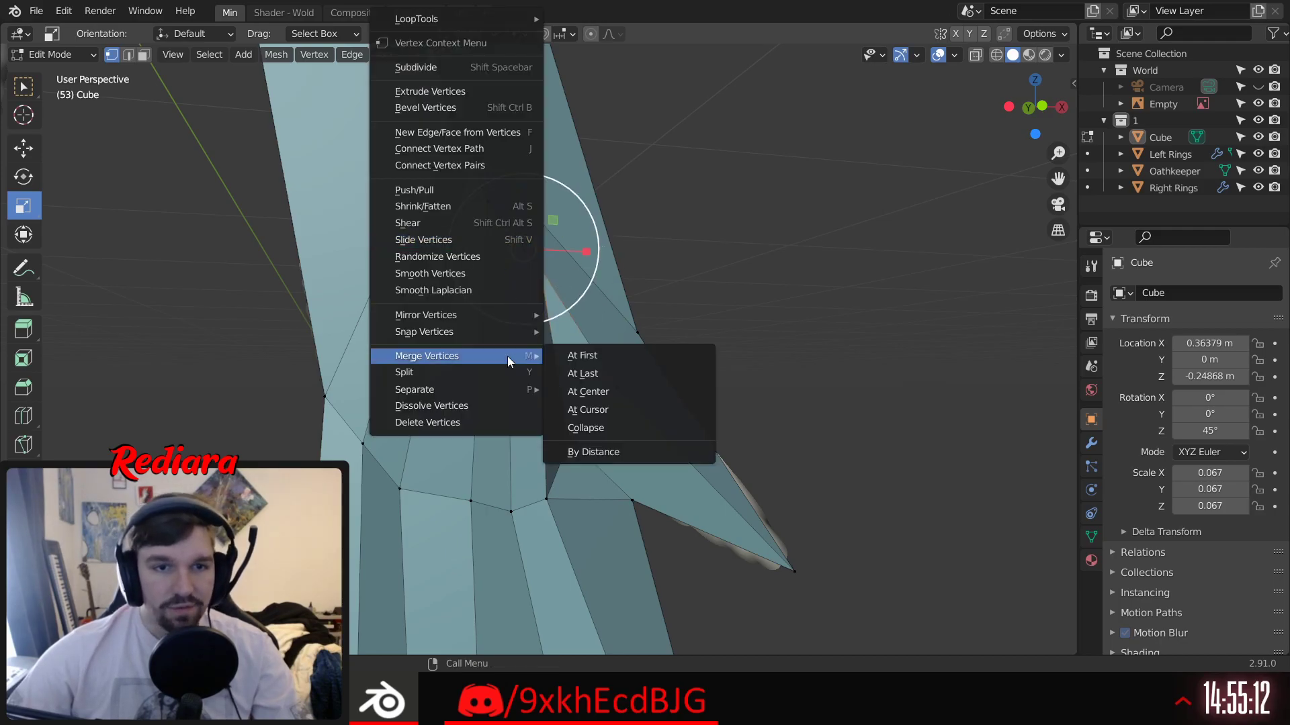
left_click(590, 372)
Step: Merge the matching pair of crease vertices on the back of the feathered section using At Last
middle_click_drag(639, 287, 385, 350)
left_click(521, 304)
left_click(556, 267, "shift")
right_click(551, 271)
mouse_move(553, 352)
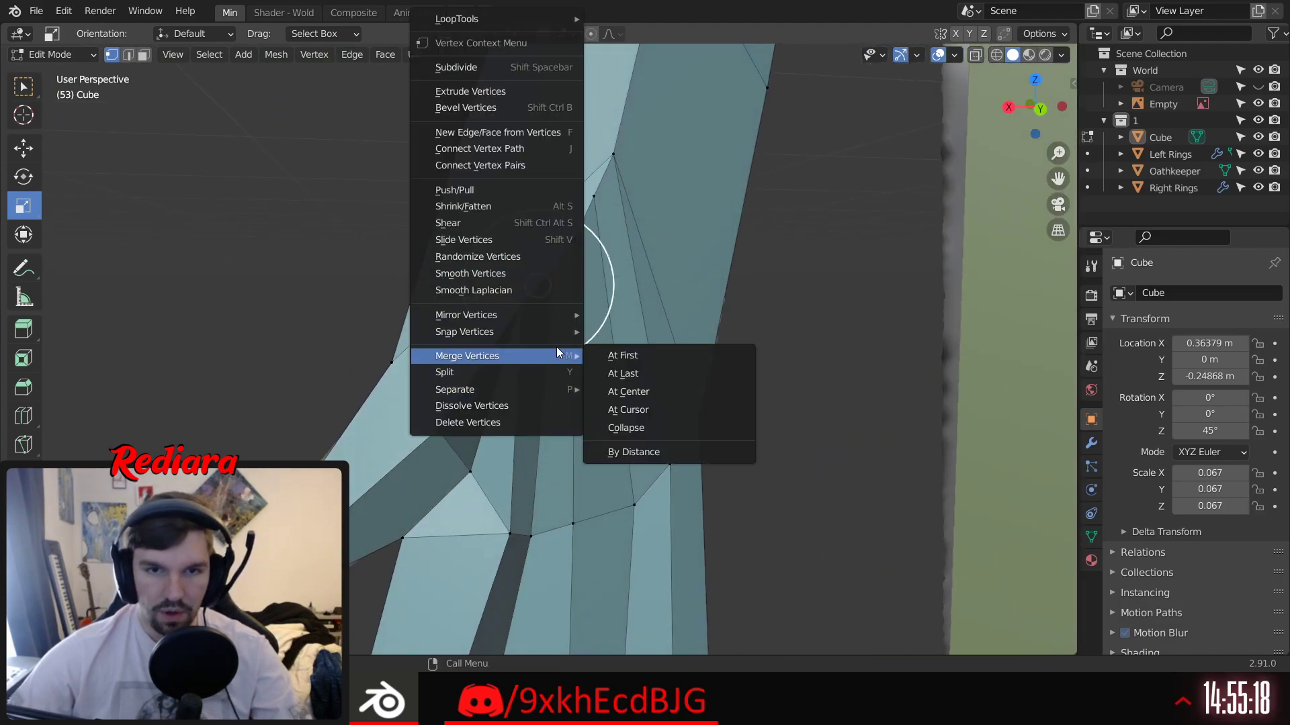
left_click(635, 373)
middle_click_drag(437, 340, 787, 365)
scroll(536, 356, "down", 5)
scroll(788, 366, "down", 5)
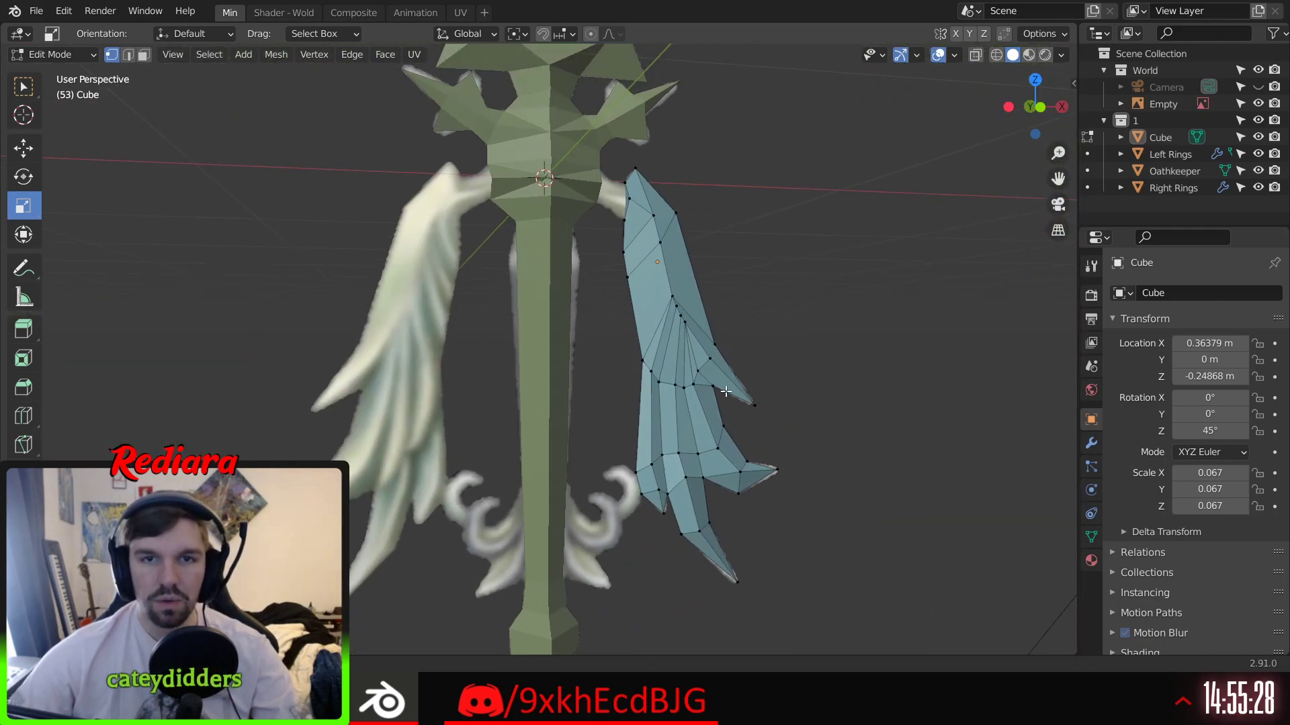
Step: Switch to Object Mode and join the Oathkeeper body with the feathered section into one object
scroll(684, 348, "up", 3)
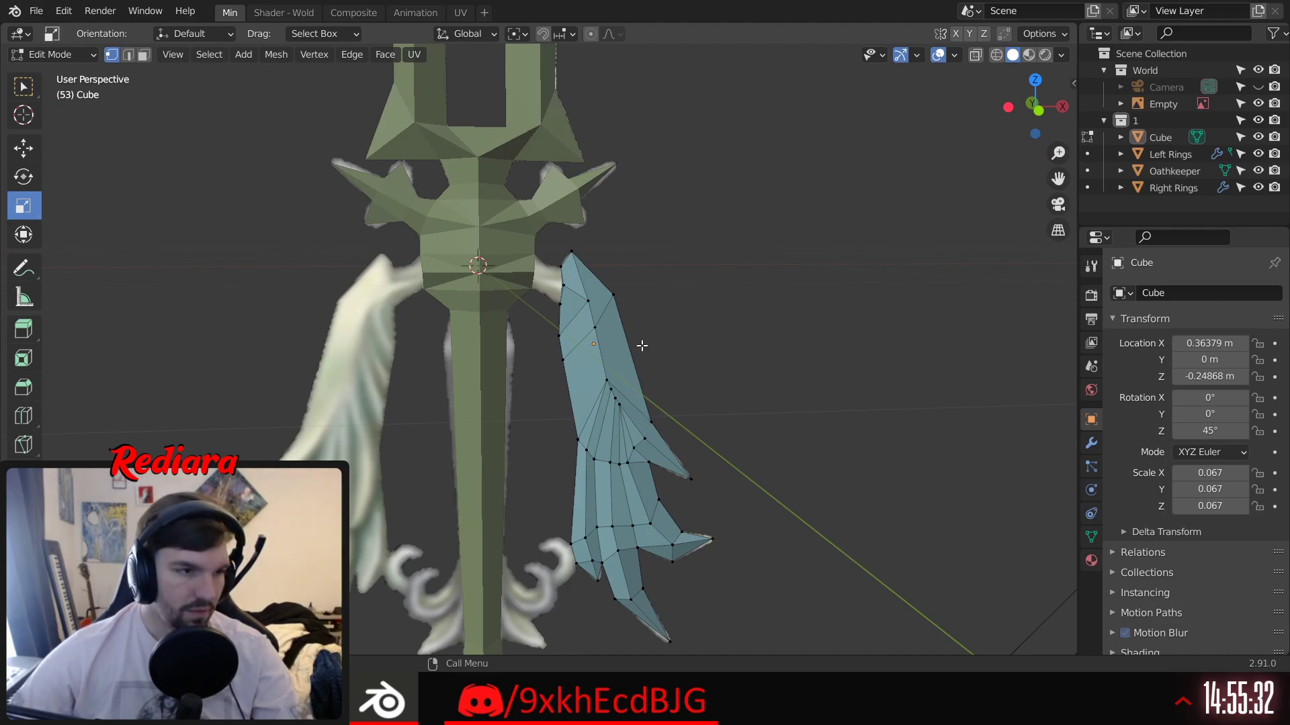
scroll(642, 346, "up", 4)
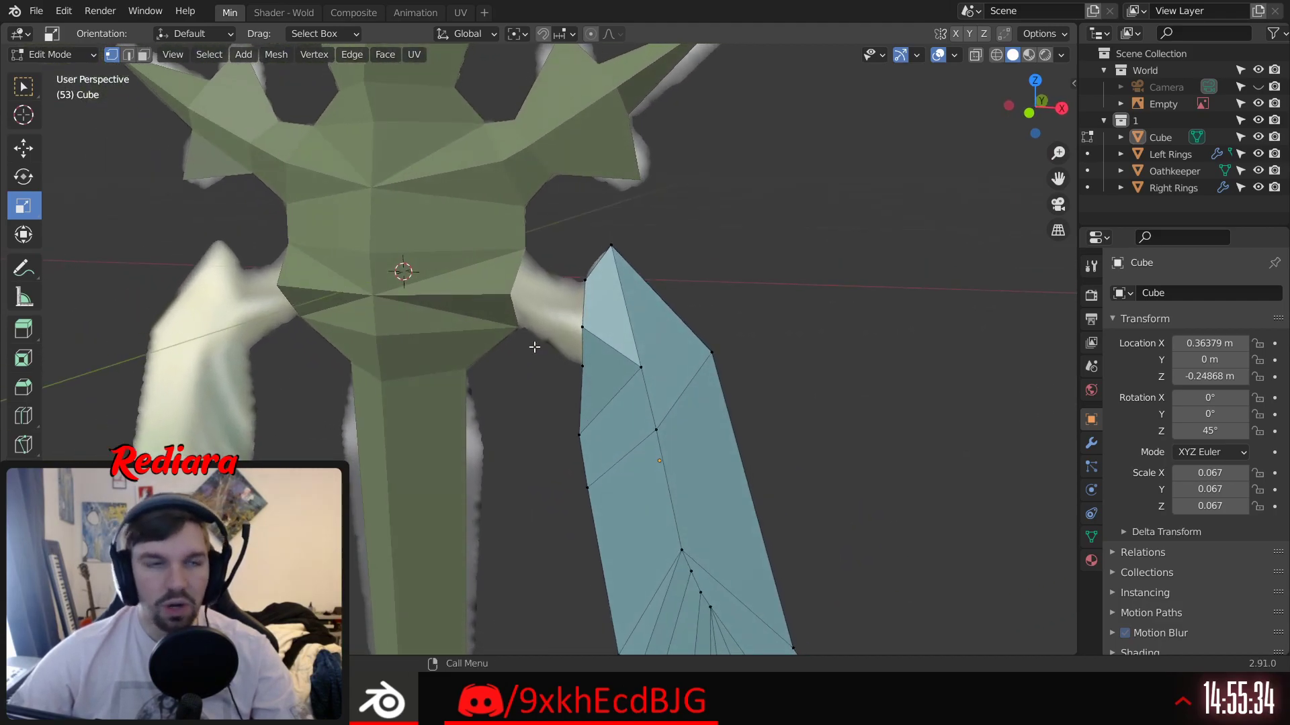
left_click(75, 53)
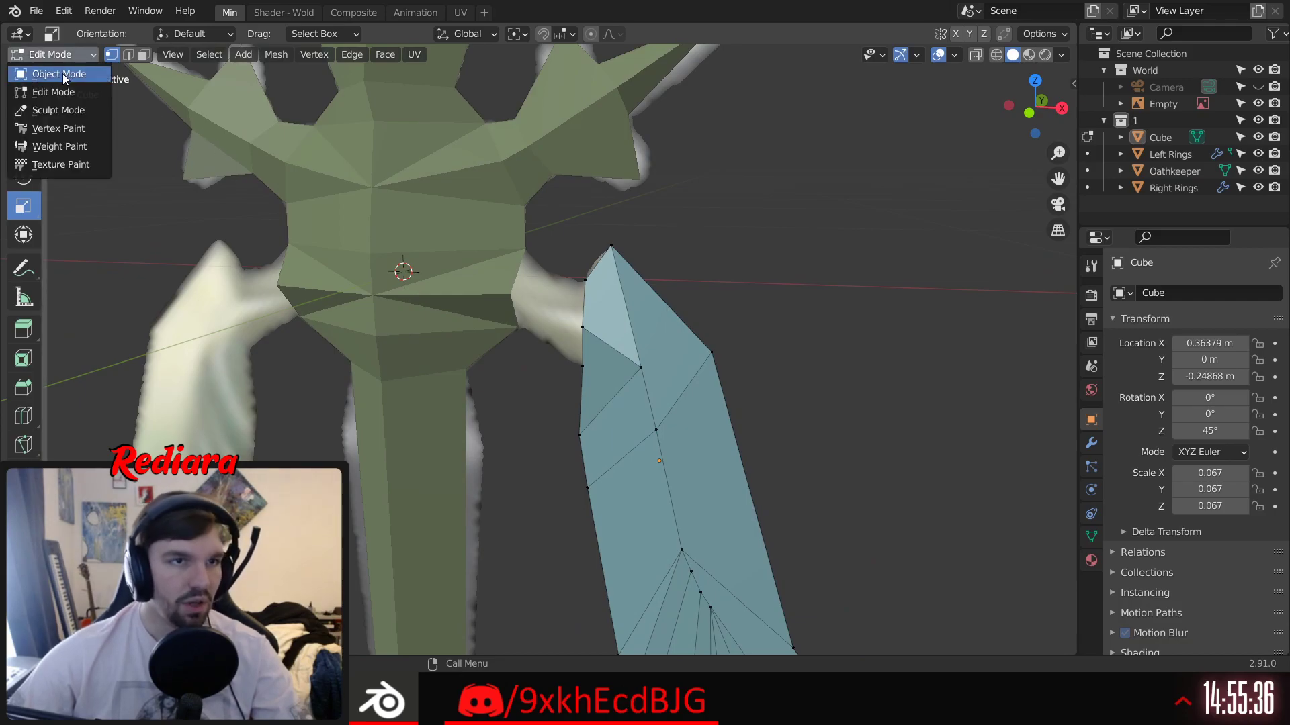
left_click(62, 72)
middle_click_drag(739, 290, 763, 251)
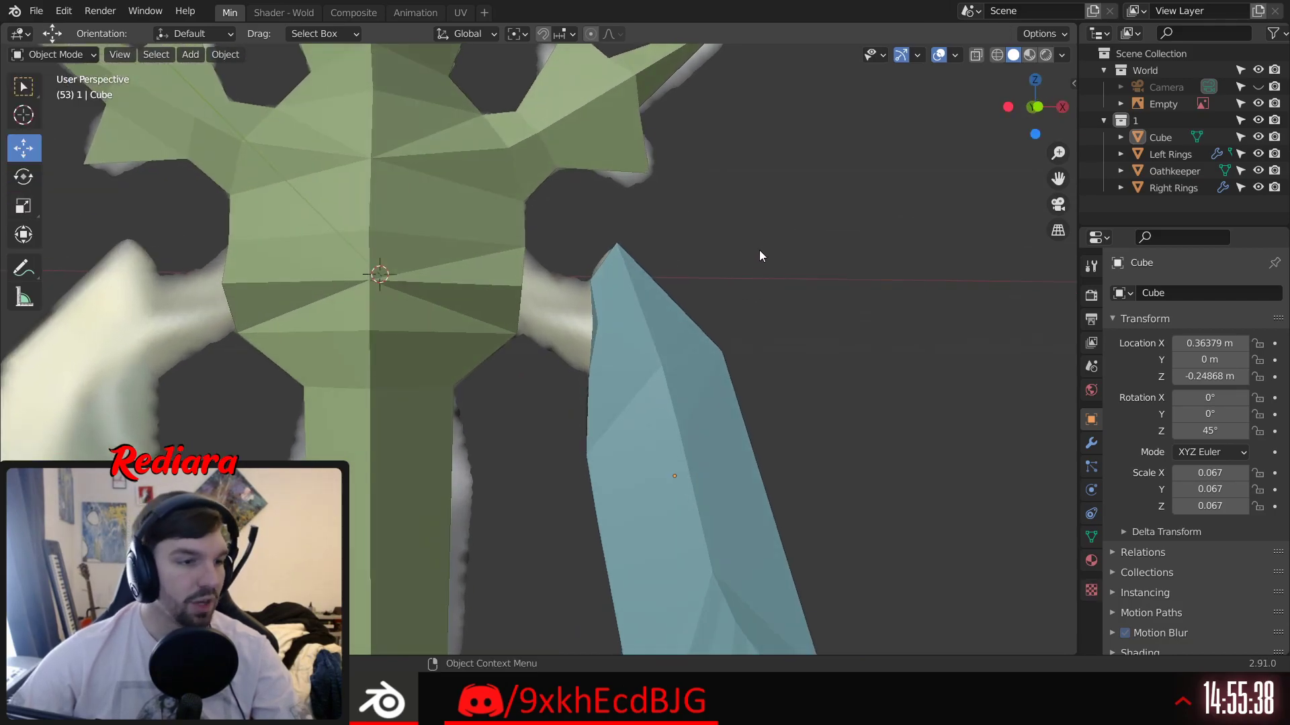
scroll(608, 360, "down", 7)
middle_click_drag(652, 354, 523, 258, "shift")
left_click(432, 232)
left_click(511, 312, "shift")
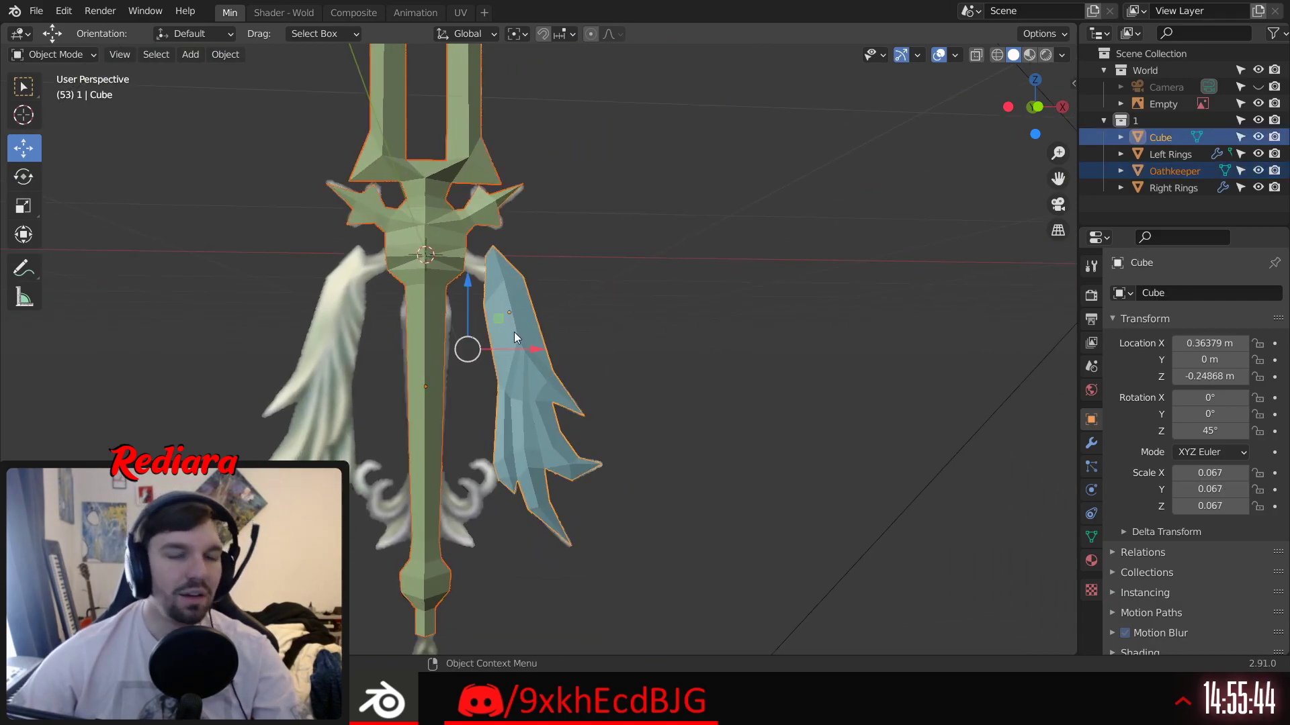
middle_click_drag(585, 305, 653, 280, "shift")
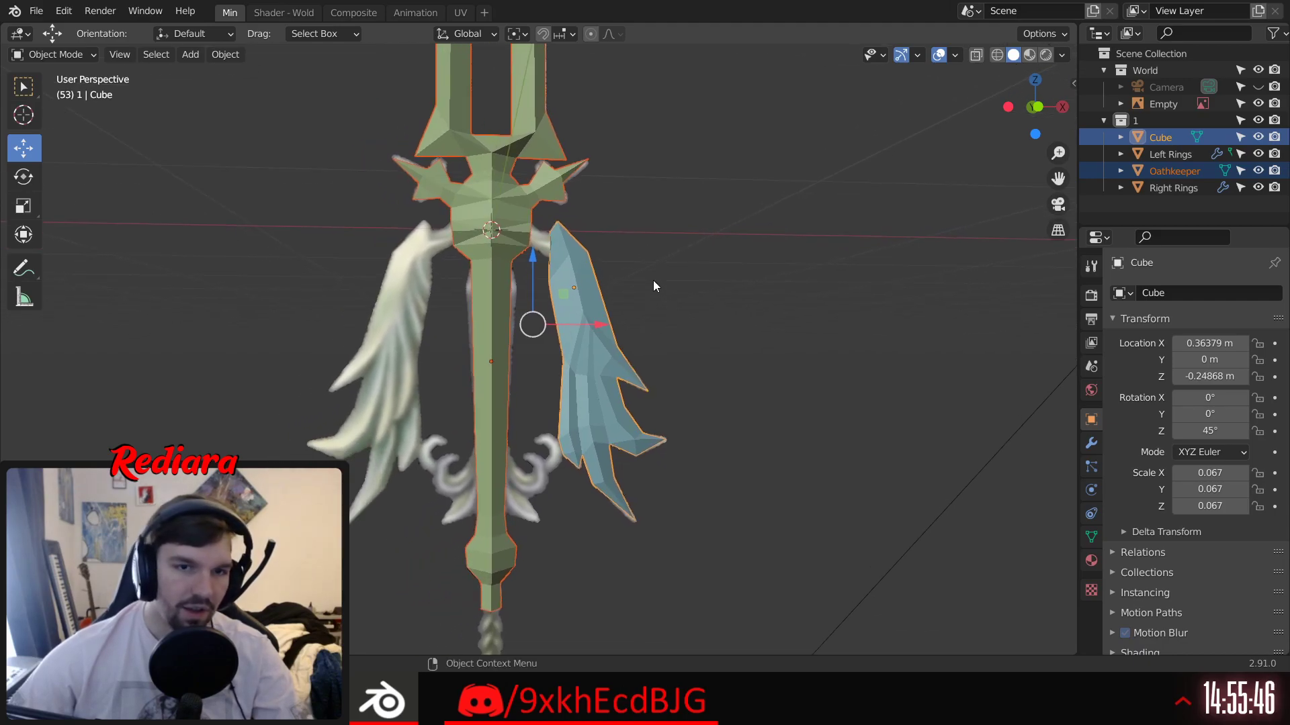
right_click(586, 281)
left_click(535, 338)
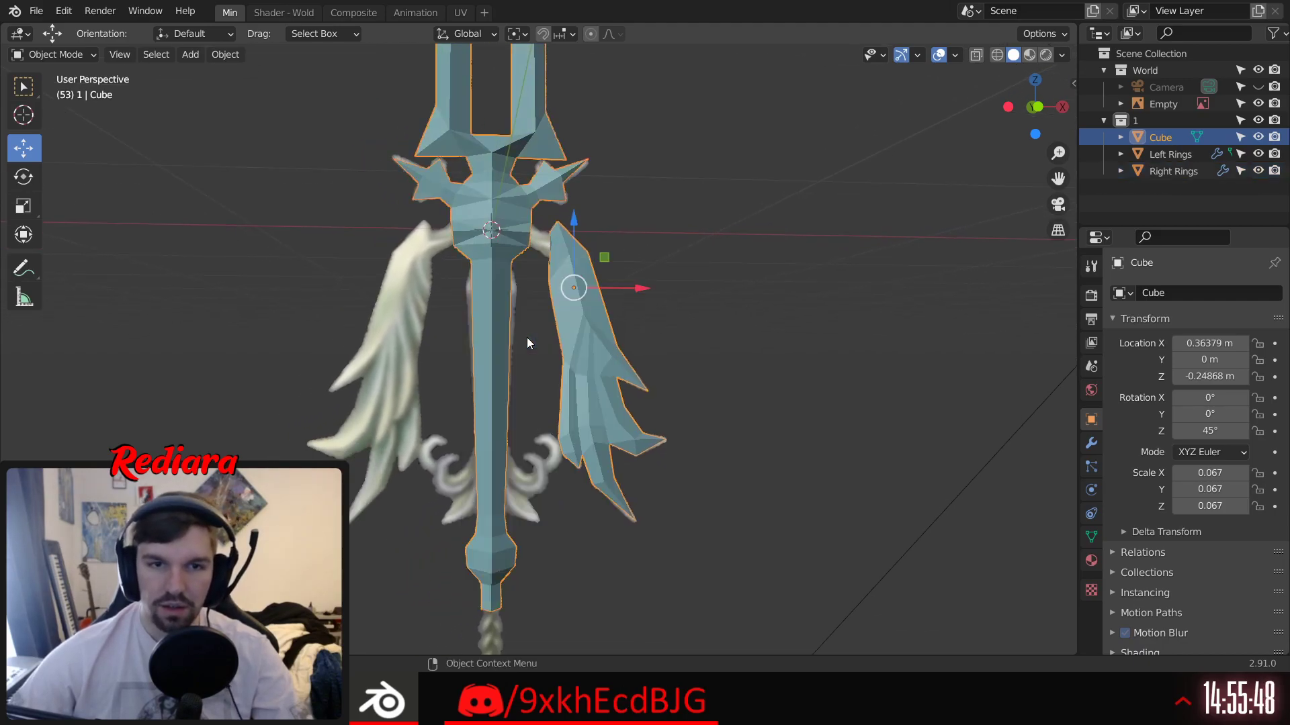
left_click(571, 219)
Step: Enter Edit Mode with face selection and delete the feathered section's inner face that faces the guard
scroll(558, 231, "up", 9)
middle_click_drag(541, 251, 514, 291)
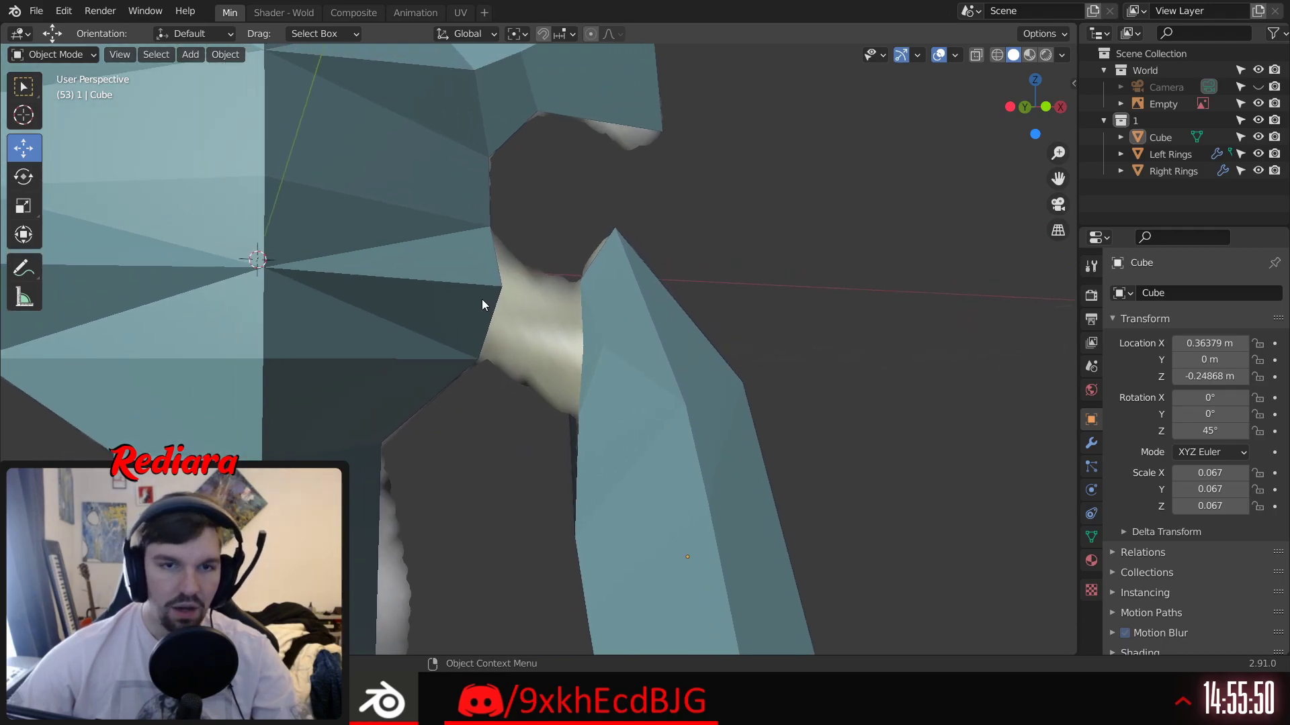
left_click(79, 54)
left_click(76, 94)
middle_click_drag(602, 302, 342, 256)
left_click(144, 54)
middle_click_drag(436, 269, 490, 319)
left_click(490, 318)
key("x")
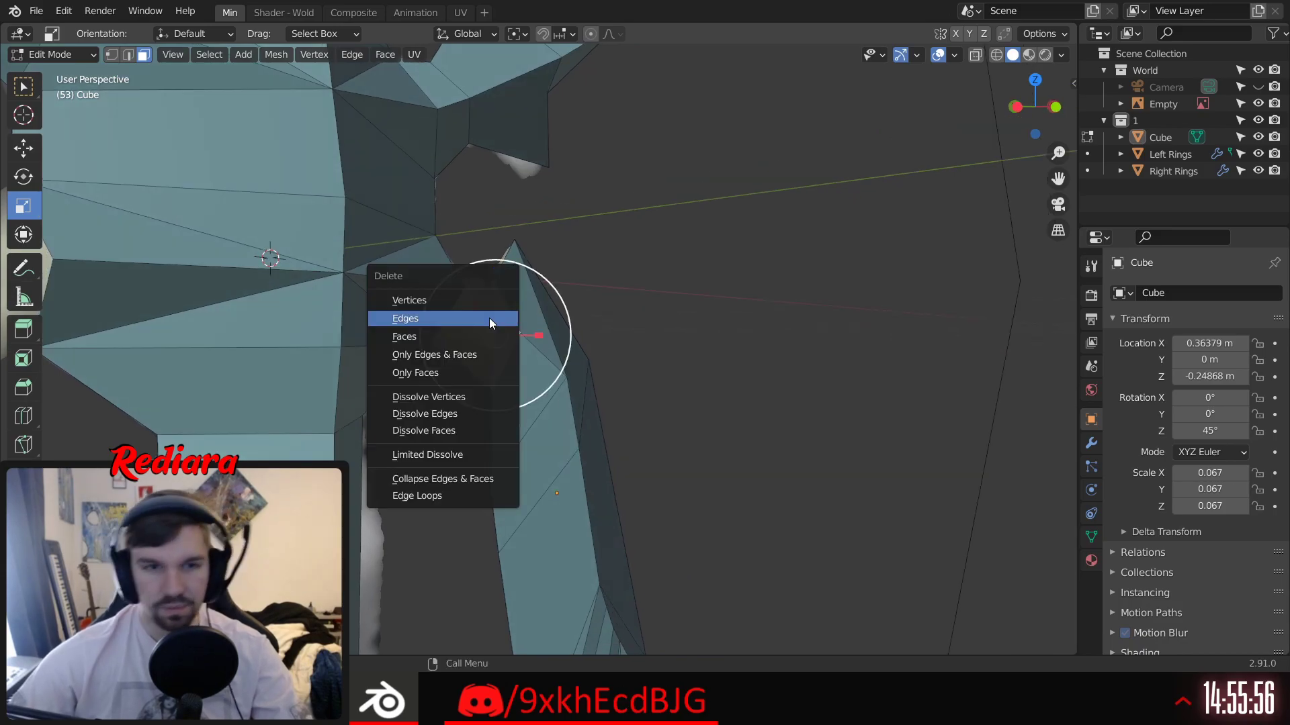
left_click(463, 336)
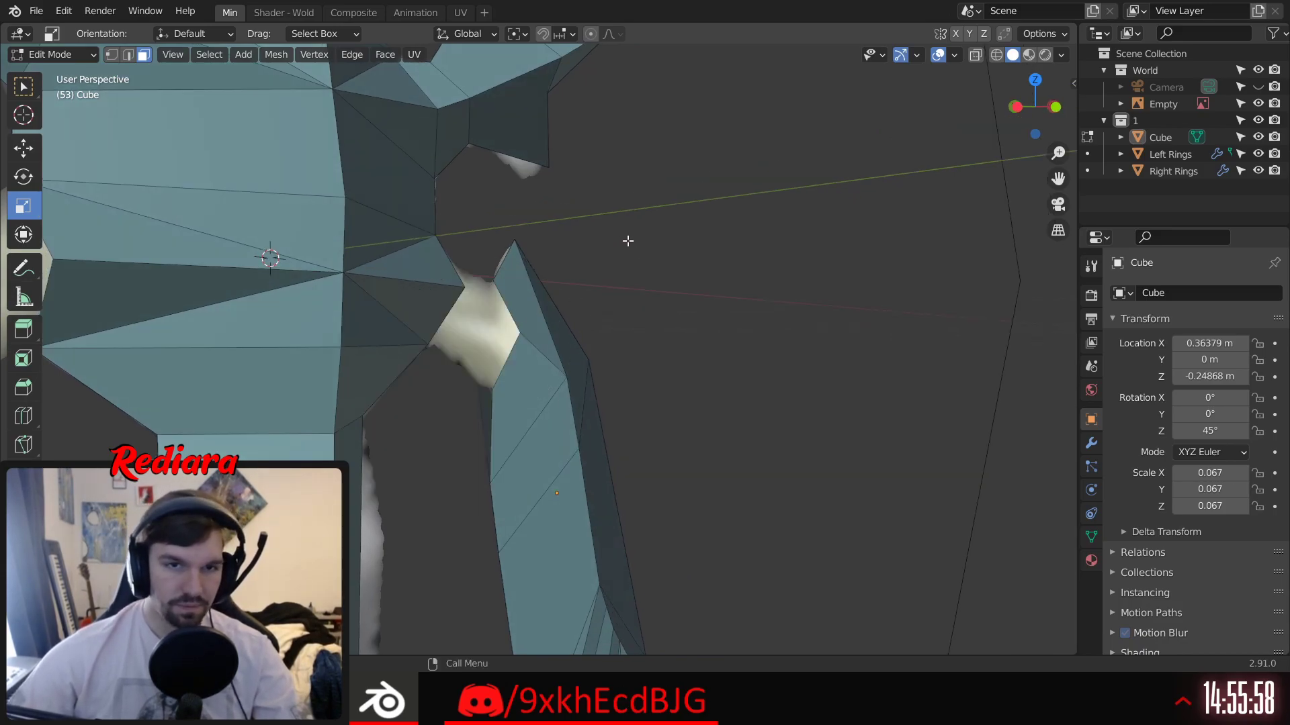
Step: Switch to vertex selection and fill the lower front face between the guard's side and the feathered section's inner edge
middle_click_drag(627, 242, 541, 244)
left_click(115, 55)
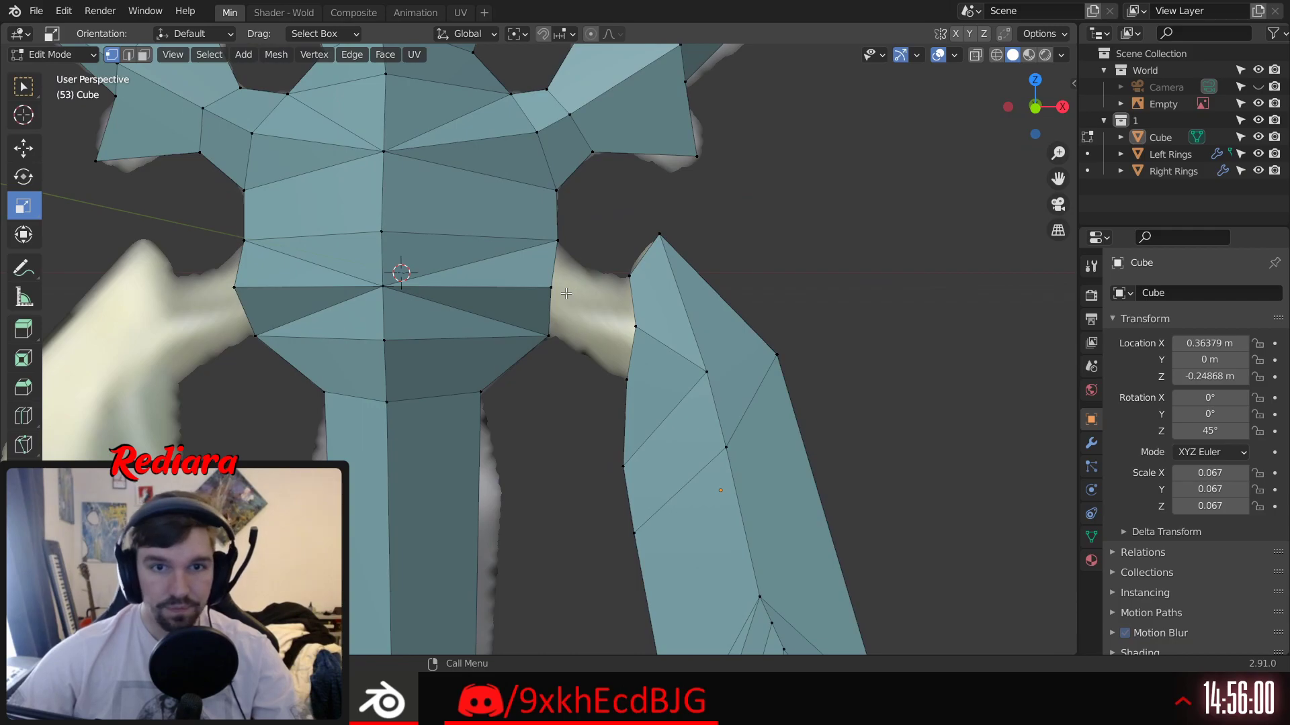
left_click(556, 291)
left_click(635, 327, "shift")
left_click(627, 379, "shift")
left_click(549, 334, "shift")
key("f")
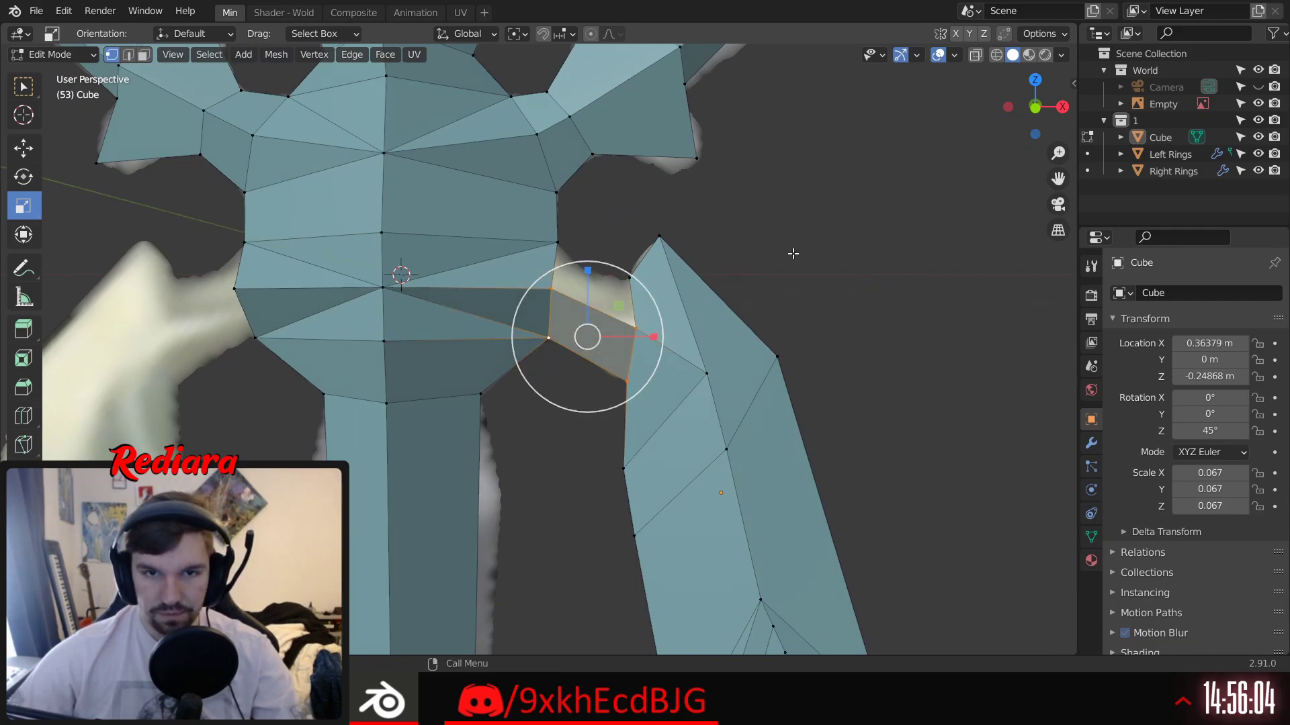
left_click(813, 238)
Step: Fill the upper front face of the connector between the guard and the feathered section
middle_click_drag(799, 248, 769, 283, "shift")
scroll(600, 317, "up", 5)
left_click(448, 209)
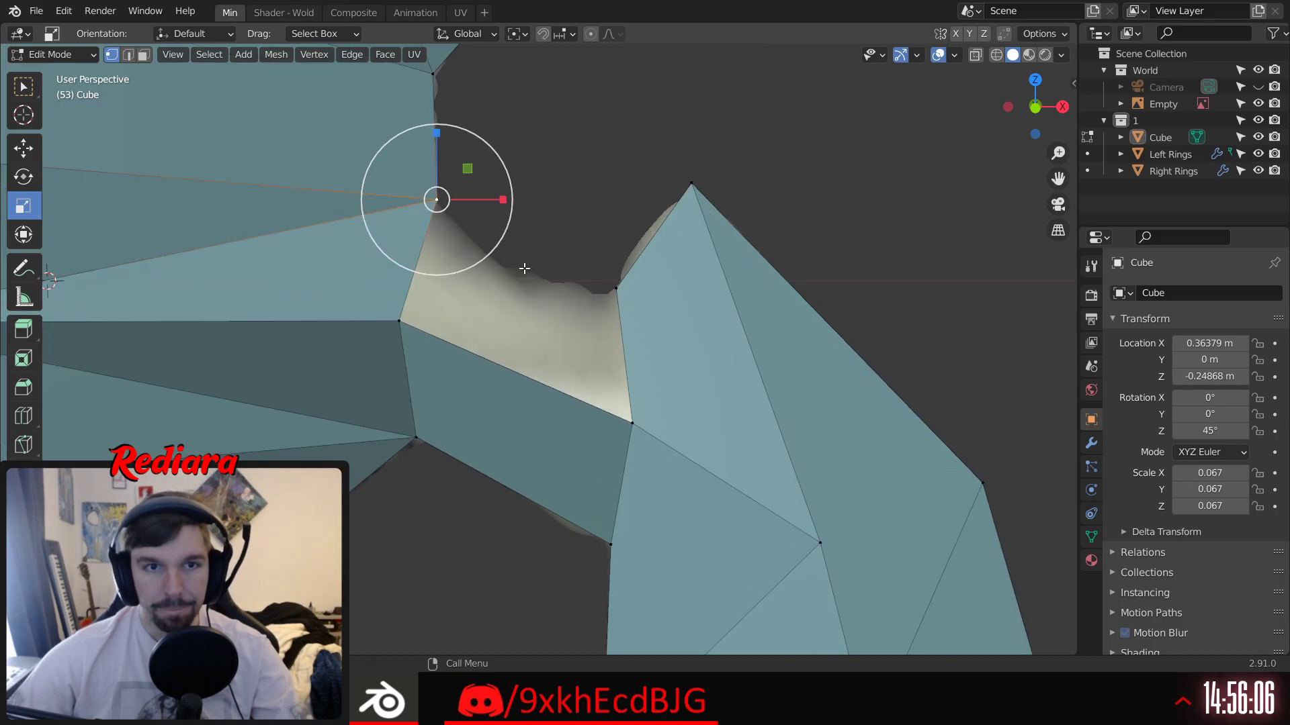
left_click(617, 291, "shift")
left_click(632, 422, "shift")
left_click(399, 320, "shift")
key("f")
left_click(575, 187)
Step: Fill the upper rear face of the connector between the guard and the feathered section
middle_click_drag(576, 187, 466, 282)
left_click(465, 275)
left_click(597, 208, "shift")
left_click(612, 317, "shift")
left_click(453, 379, "shift")
key("f")
left_click(514, 143)
Step: Fill the lower rear face of the connector and check the joined area around the guard
left_click(454, 378)
left_click(473, 450, "shift")
left_click(612, 381, "shift")
left_click(610, 316, "shift")
left_click(479, 149)
middle_click_drag(456, 159, 545, 264)
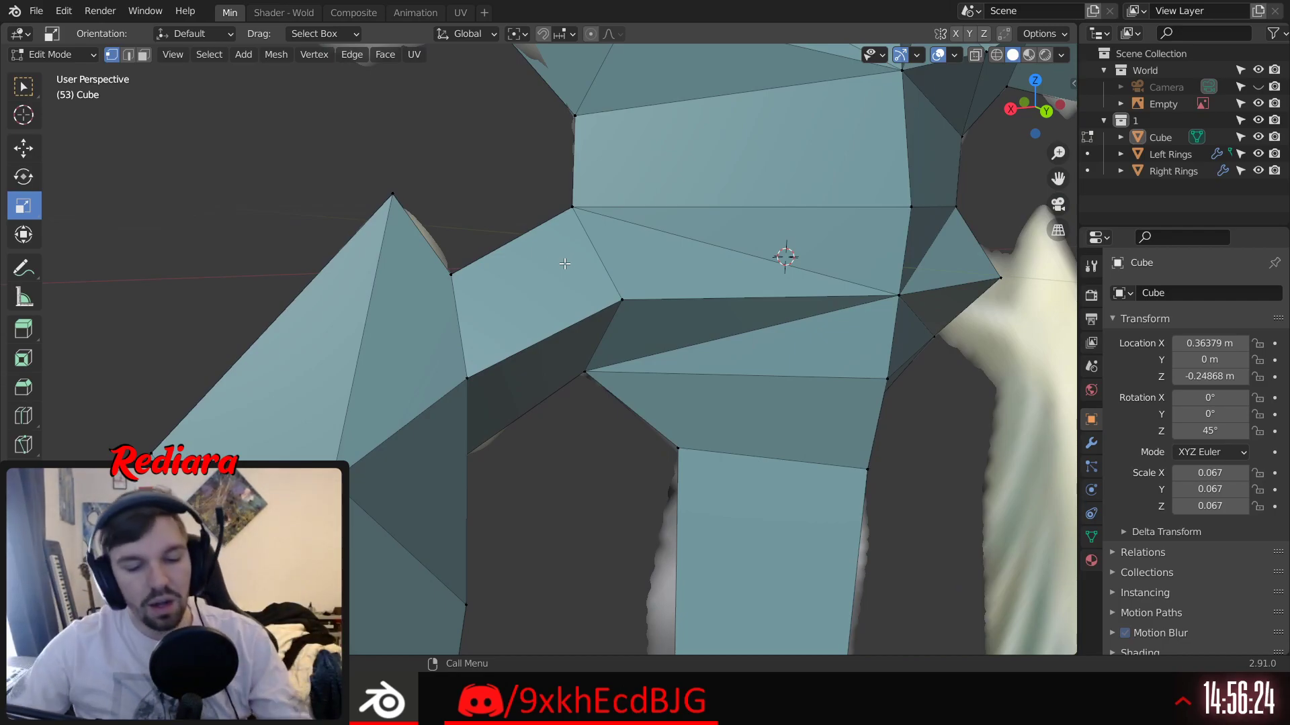
scroll(673, 227, "down", 3)
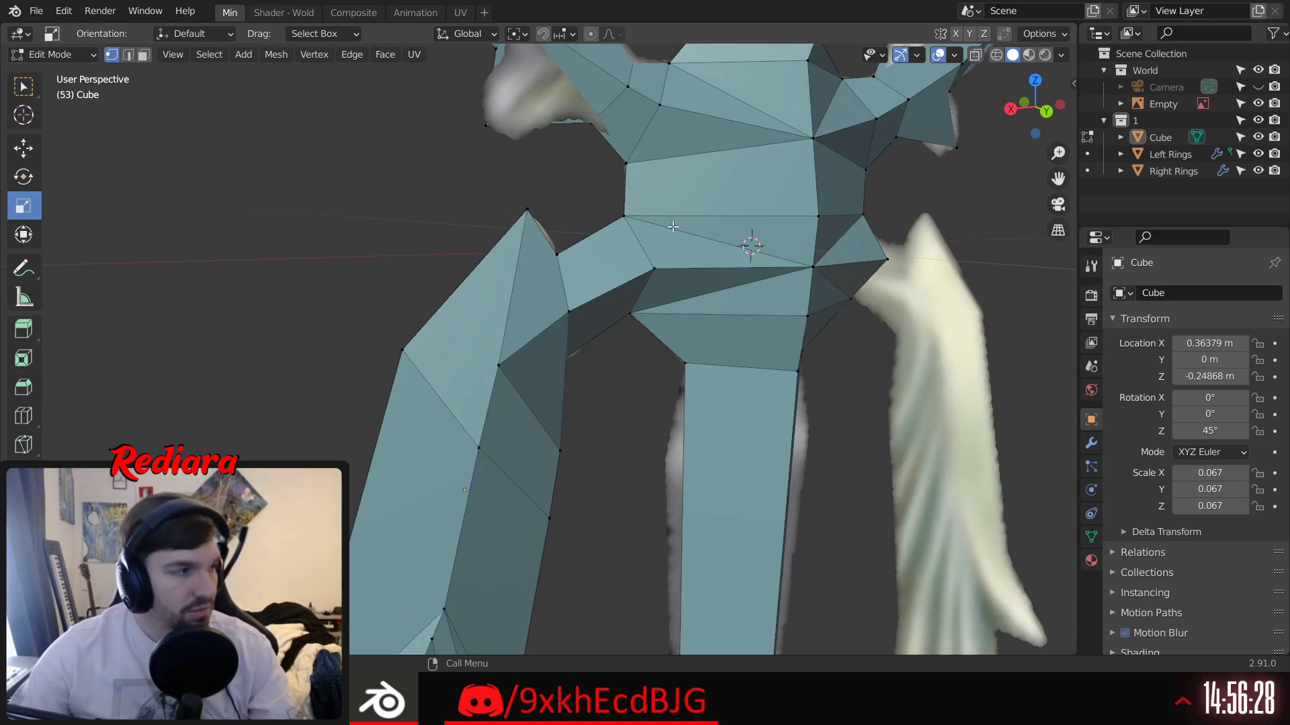
middle_click_drag(820, 219, 602, 290)
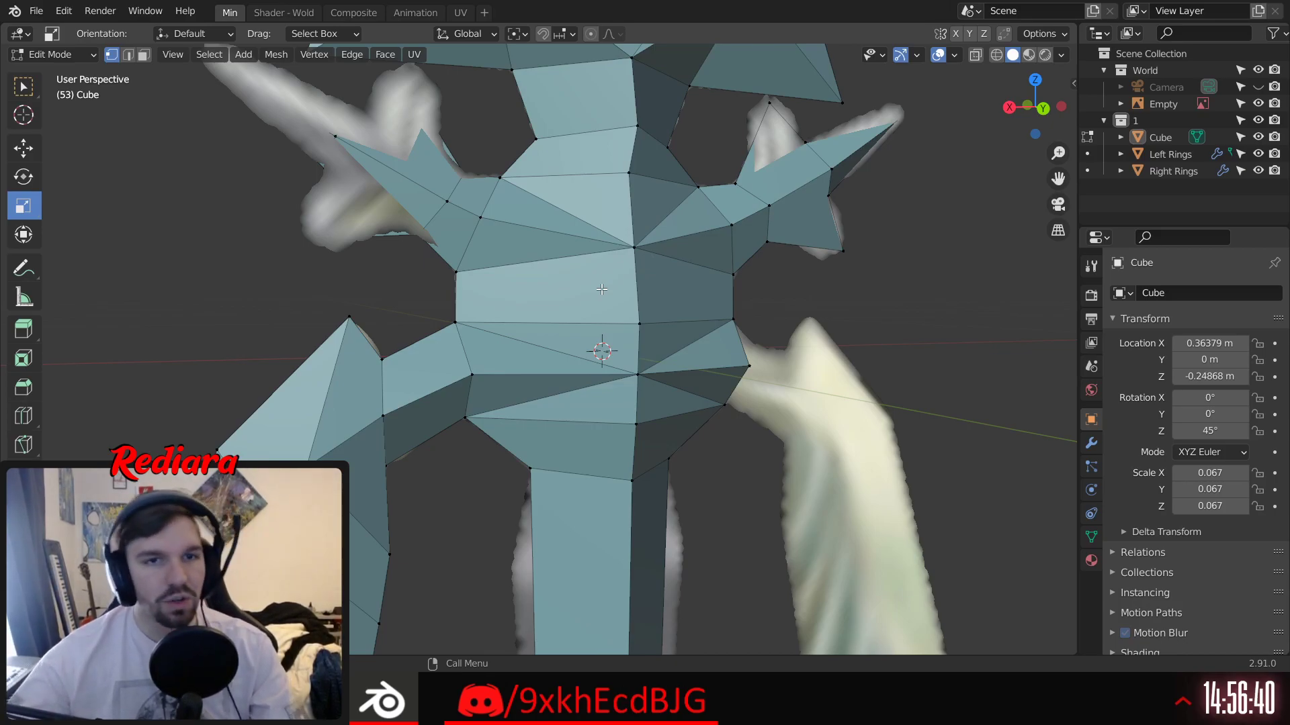
Step: Examine the spiked section and its connection to the body from the front and side, comparing the spikes with the reference
middle_click_drag(415, 239, 303, 285)
middle_click_drag(680, 257, 526, 306)
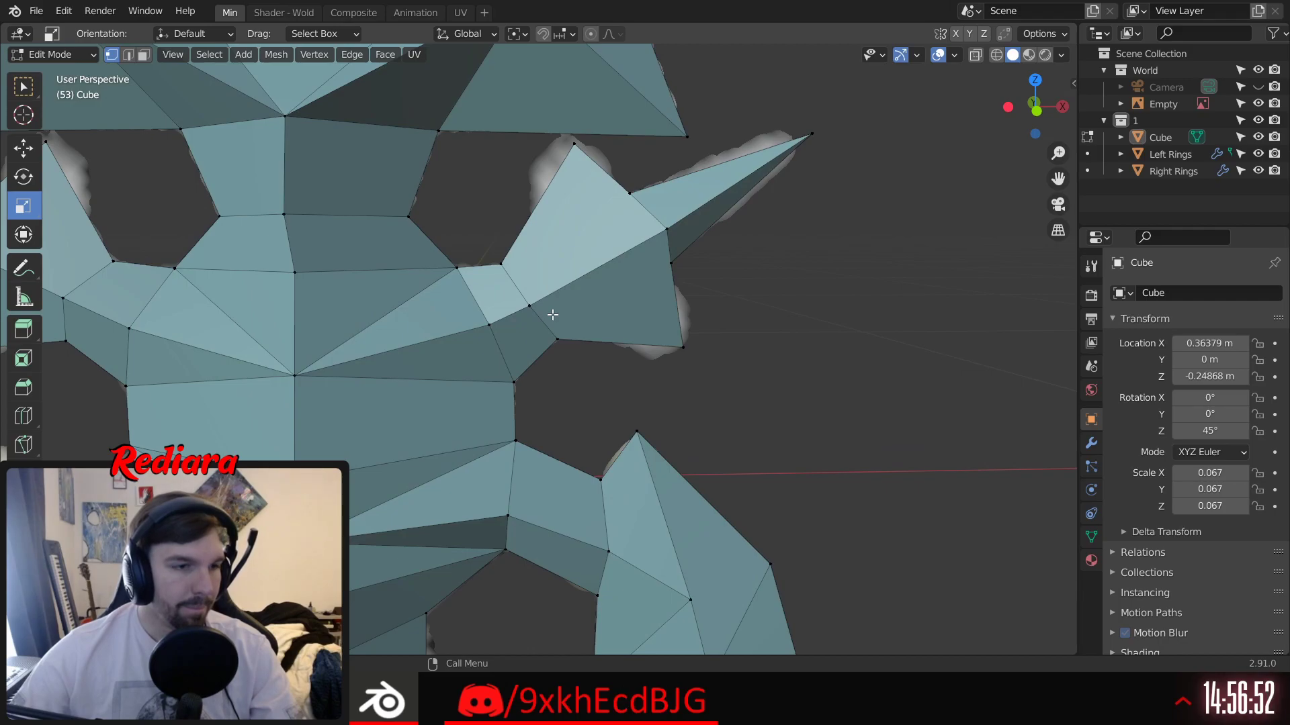
middle_click_drag(796, 186, 560, 269)
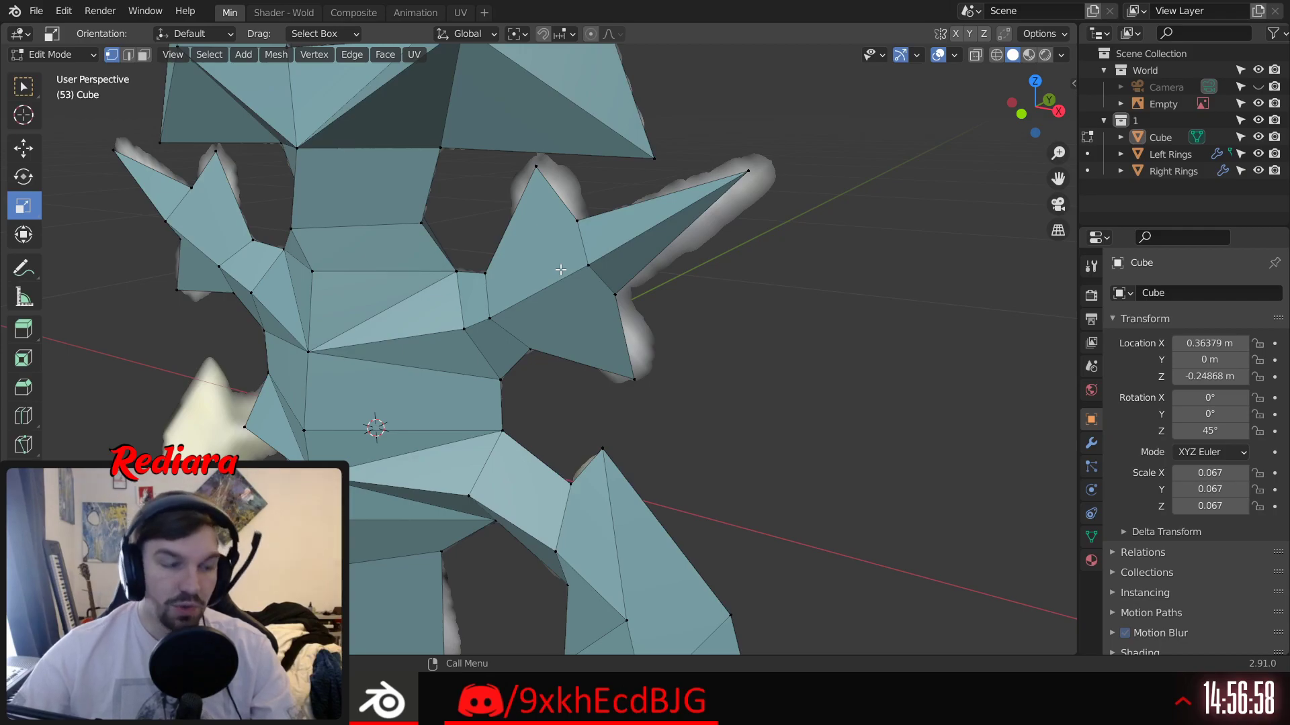
middle_click_drag(643, 254, 552, 315)
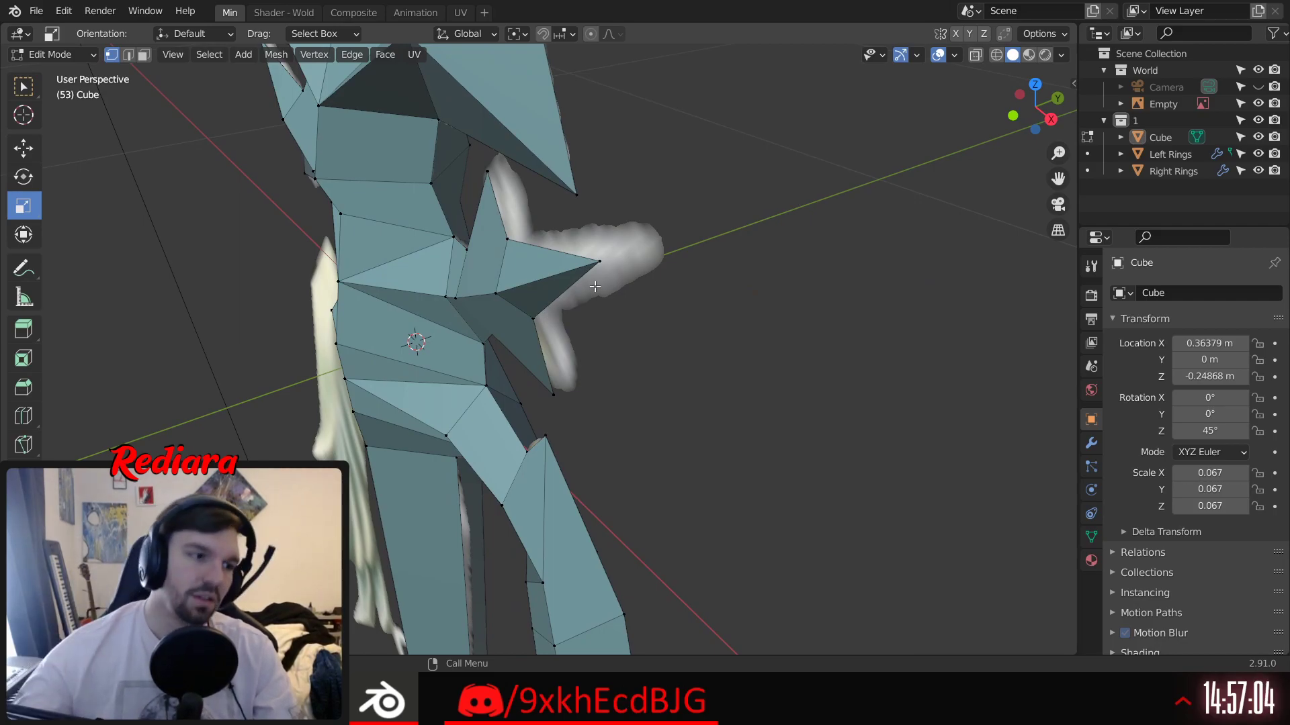
middle_click_drag(675, 310, 601, 281)
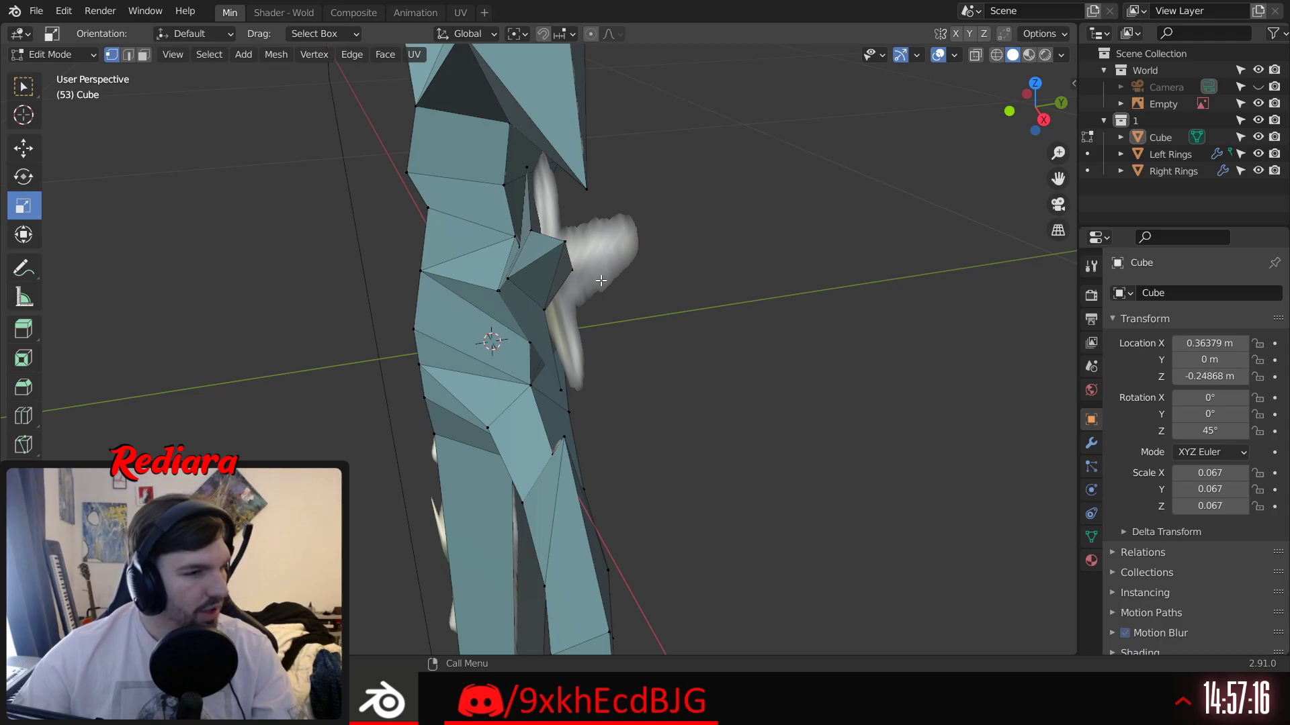
middle_click_drag(601, 281, 661, 231)
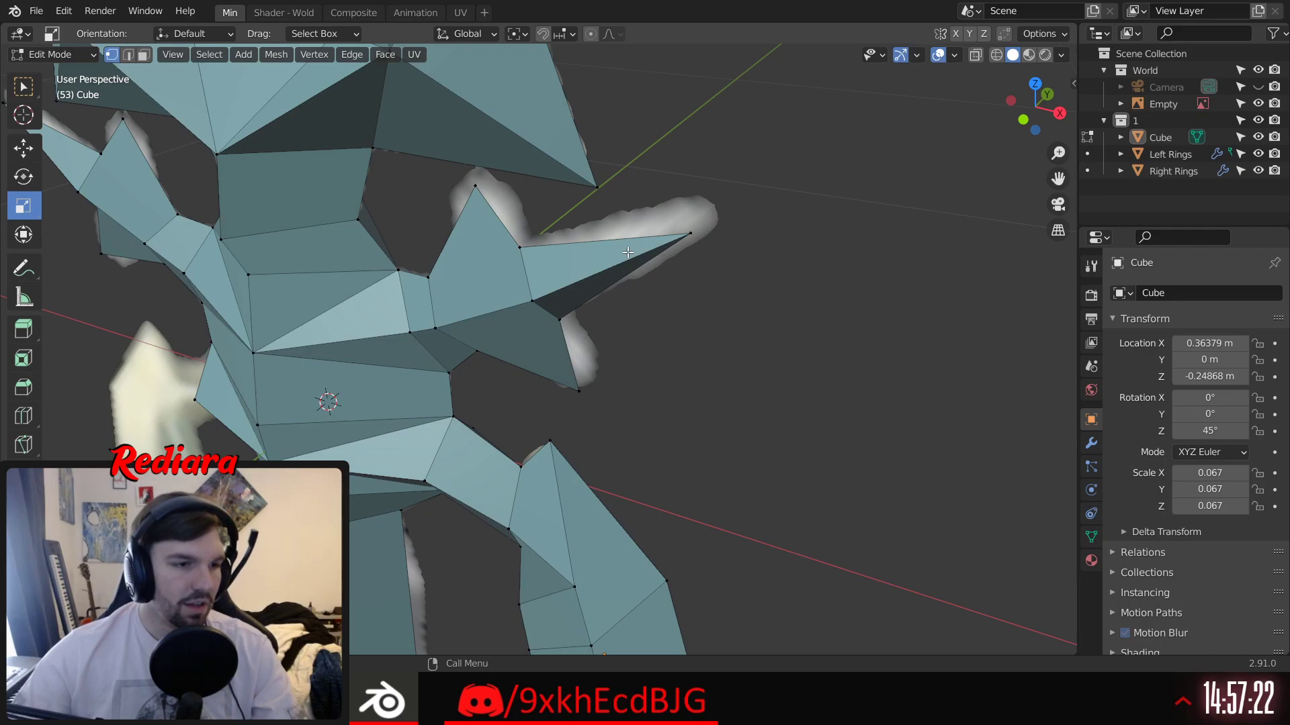
middle_click_drag(609, 256, 514, 244)
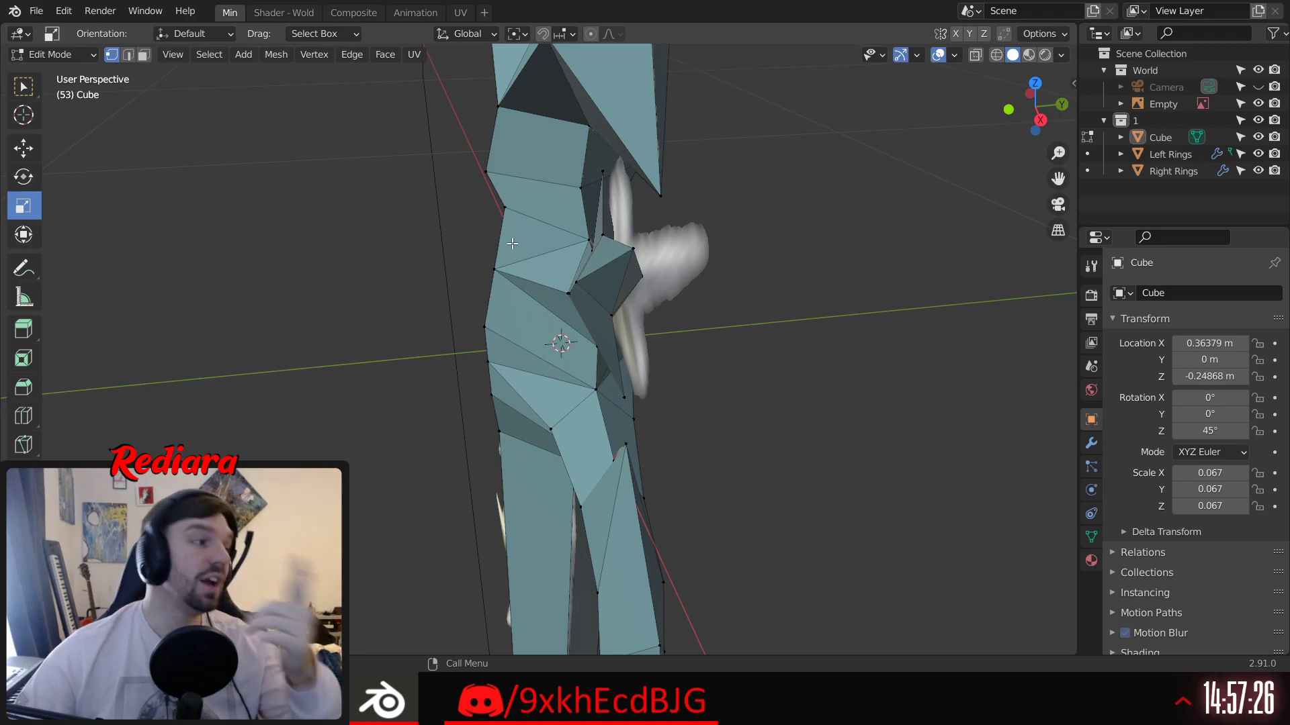
middle_click_drag(621, 231, 570, 310)
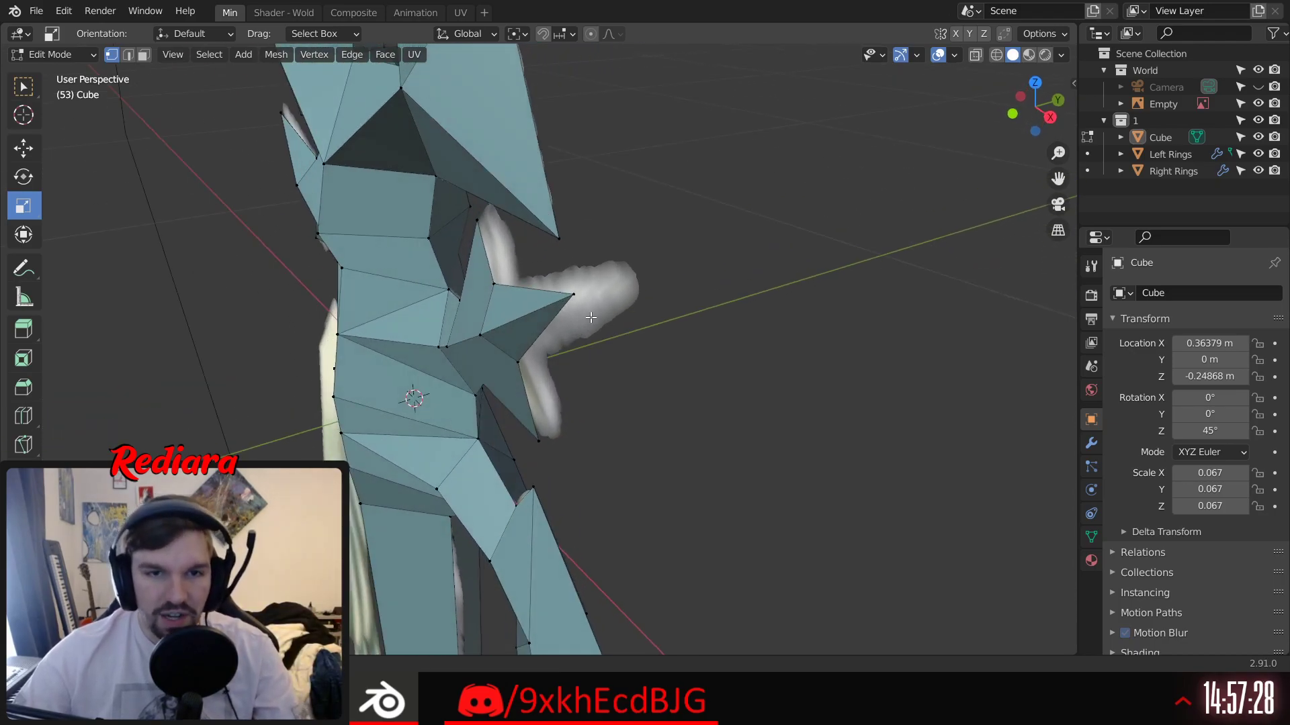
Step: Move the outer spike's tip vertex along Y, with proportional editing carrying the surrounding mesh along
left_click(570, 309)
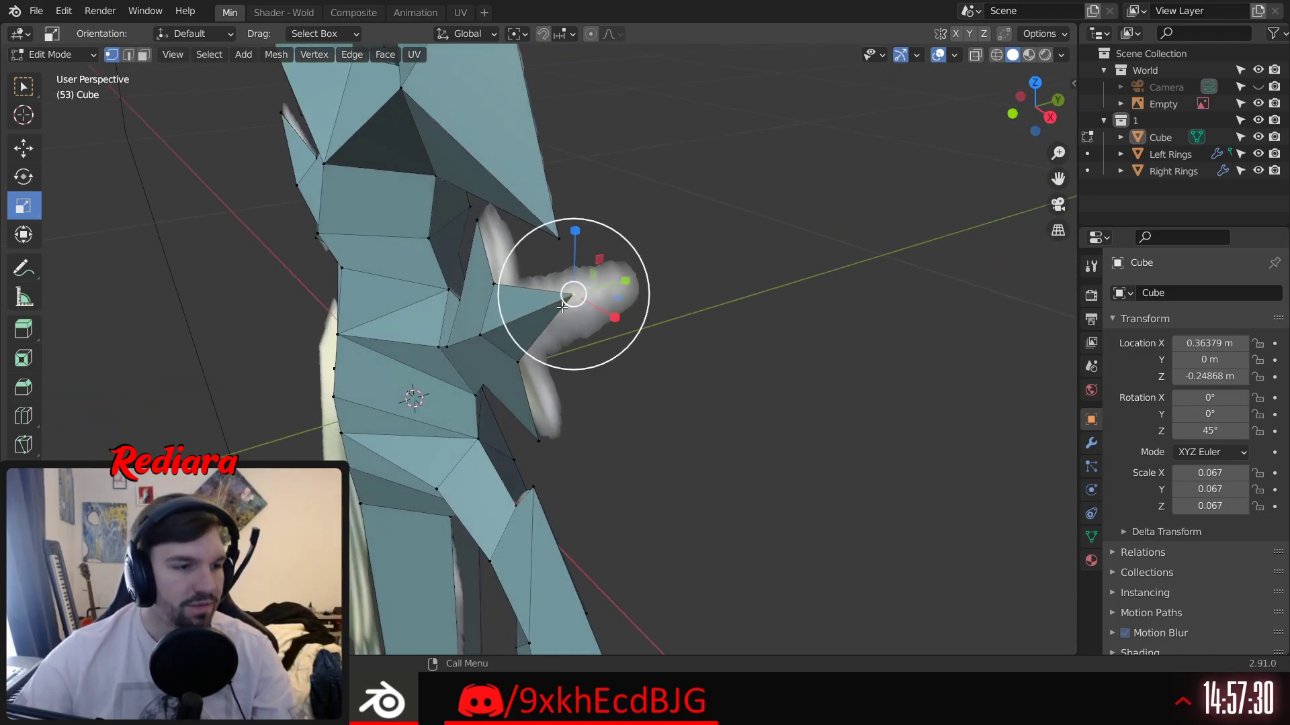
middle_click_drag(561, 307, 172, 244)
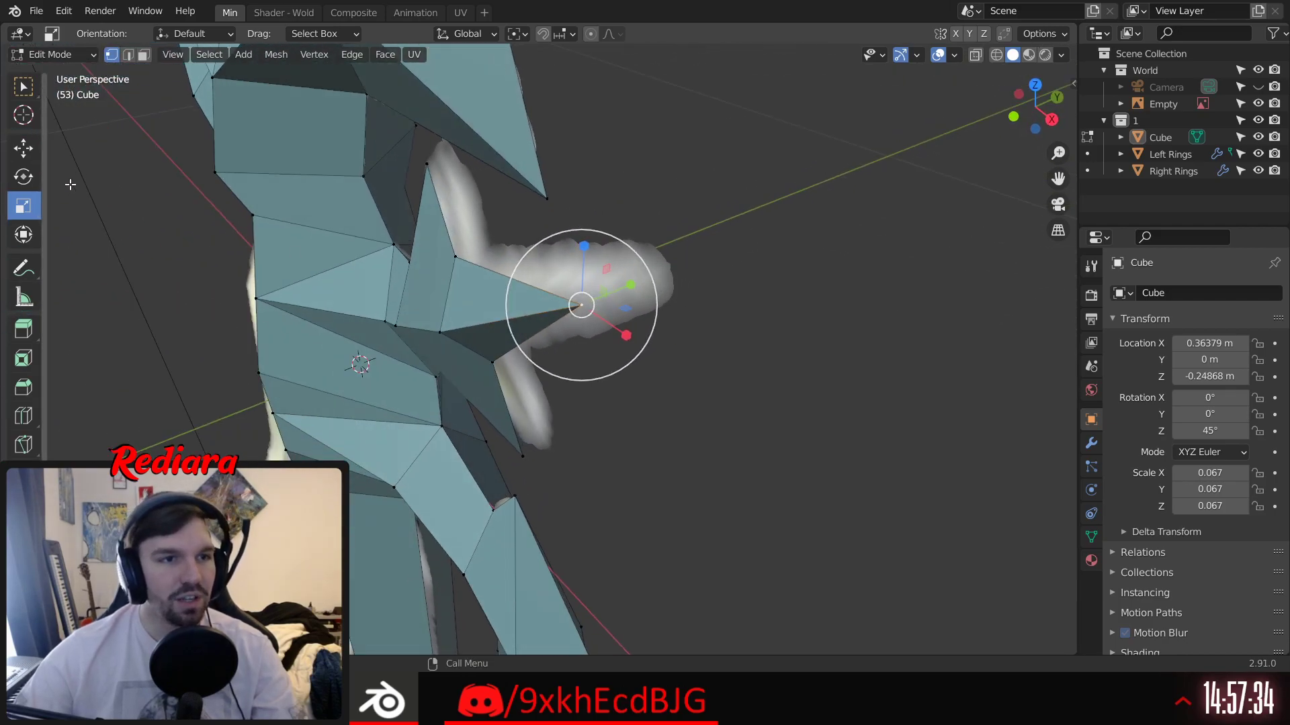
left_click(36, 150)
middle_click_drag(669, 269, 549, 285)
left_click_drag(536, 324, 665, 331)
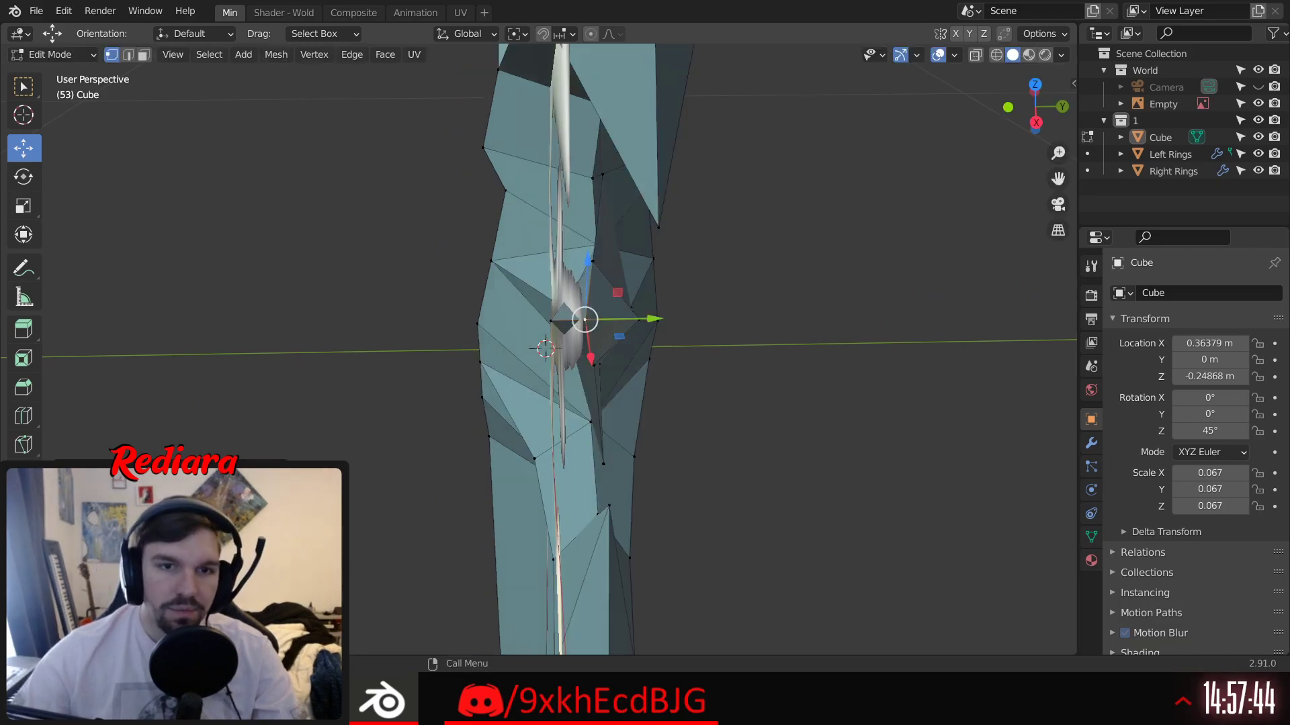
key("ctrl+z")
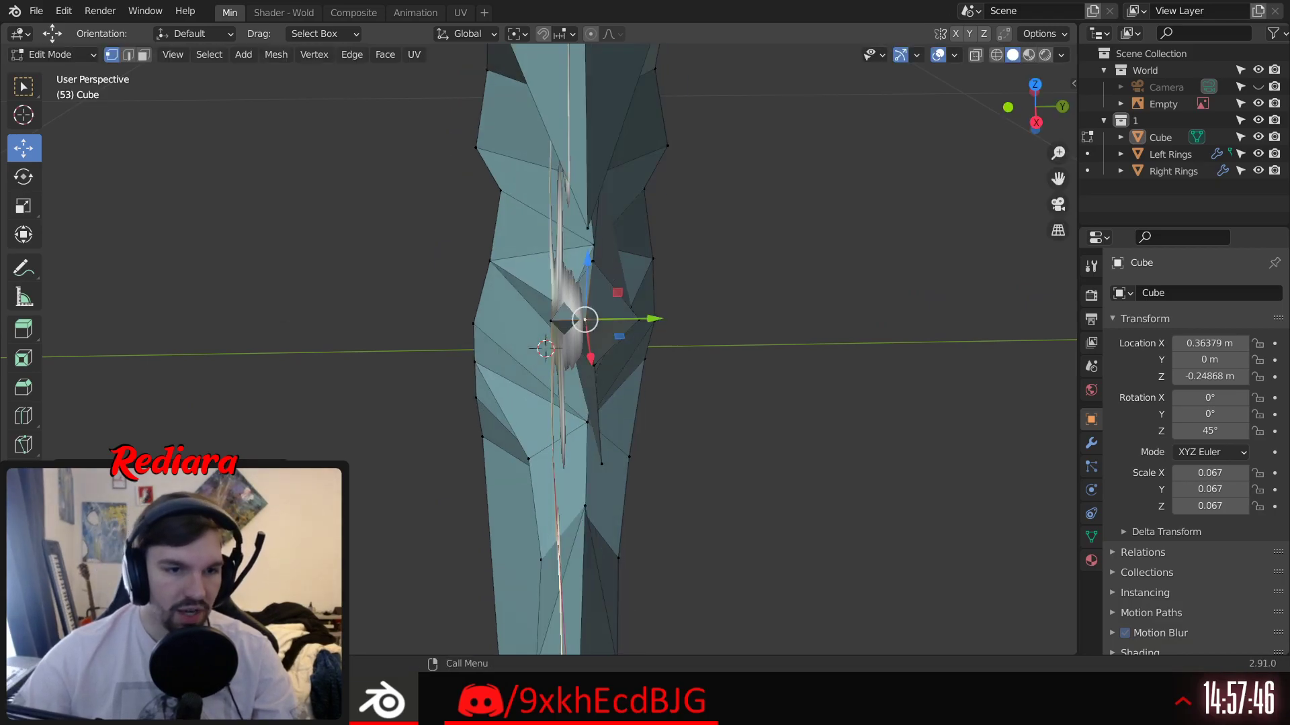
key("ctrl+z")
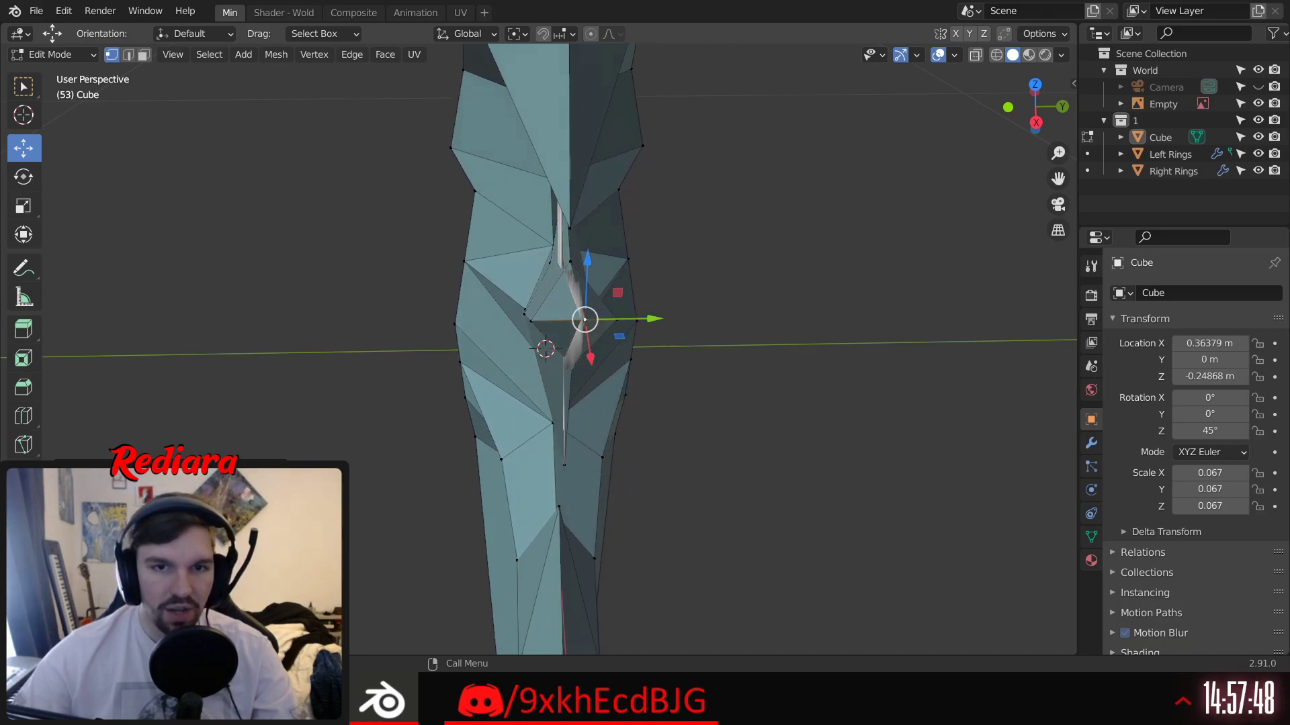
key("ctrl+z")
key("ctrl+z")
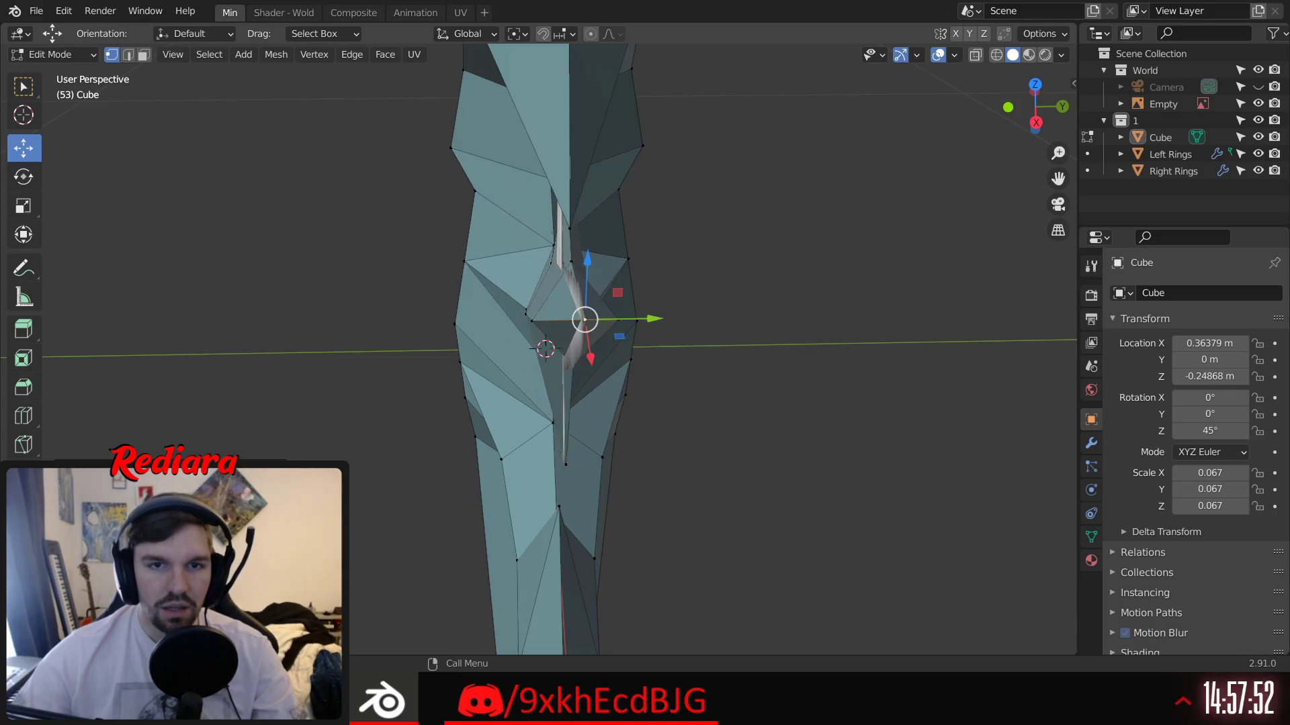
Step: Try the Constant proportional falloff on the spike tip's move and adjust how far its influence reaches into the surrounding mesh
middle_click_drag(602, 372, 541, 460)
middle_click_drag(421, 288, 531, 367)
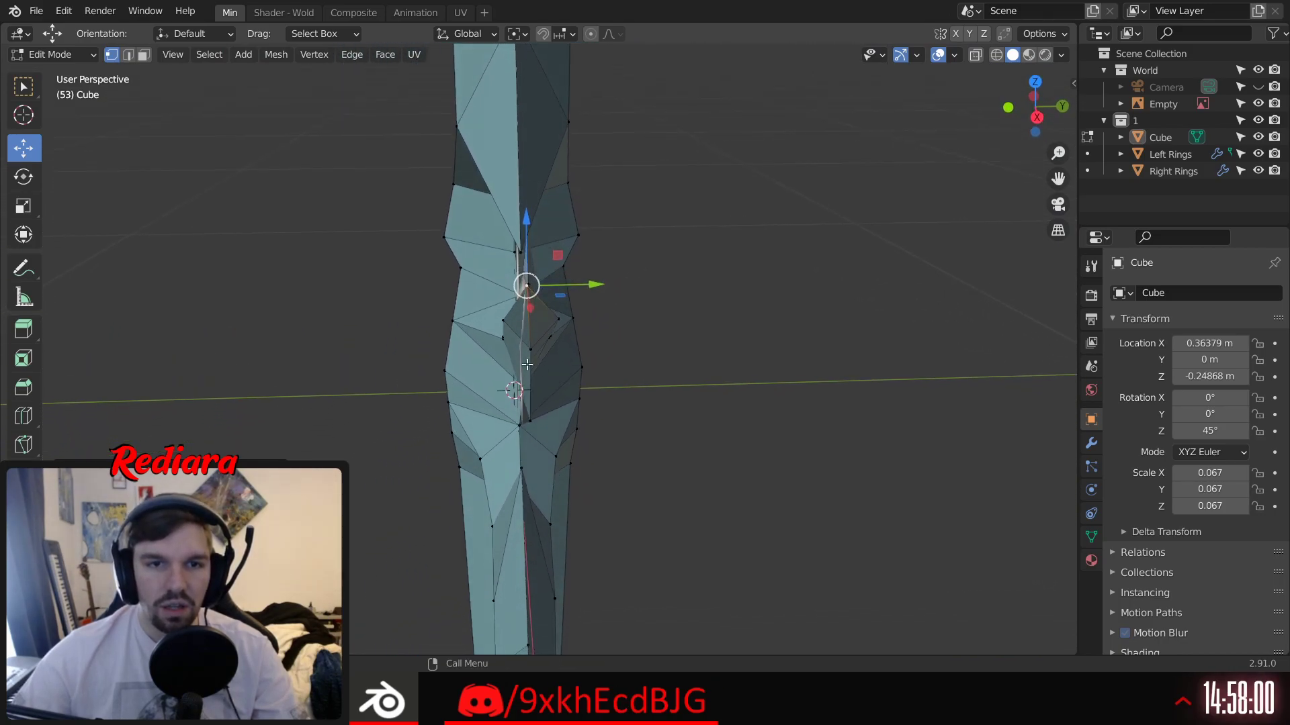
scroll(464, 396, "up", 2)
middle_click_drag(443, 450, 466, 467)
left_click(215, 570)
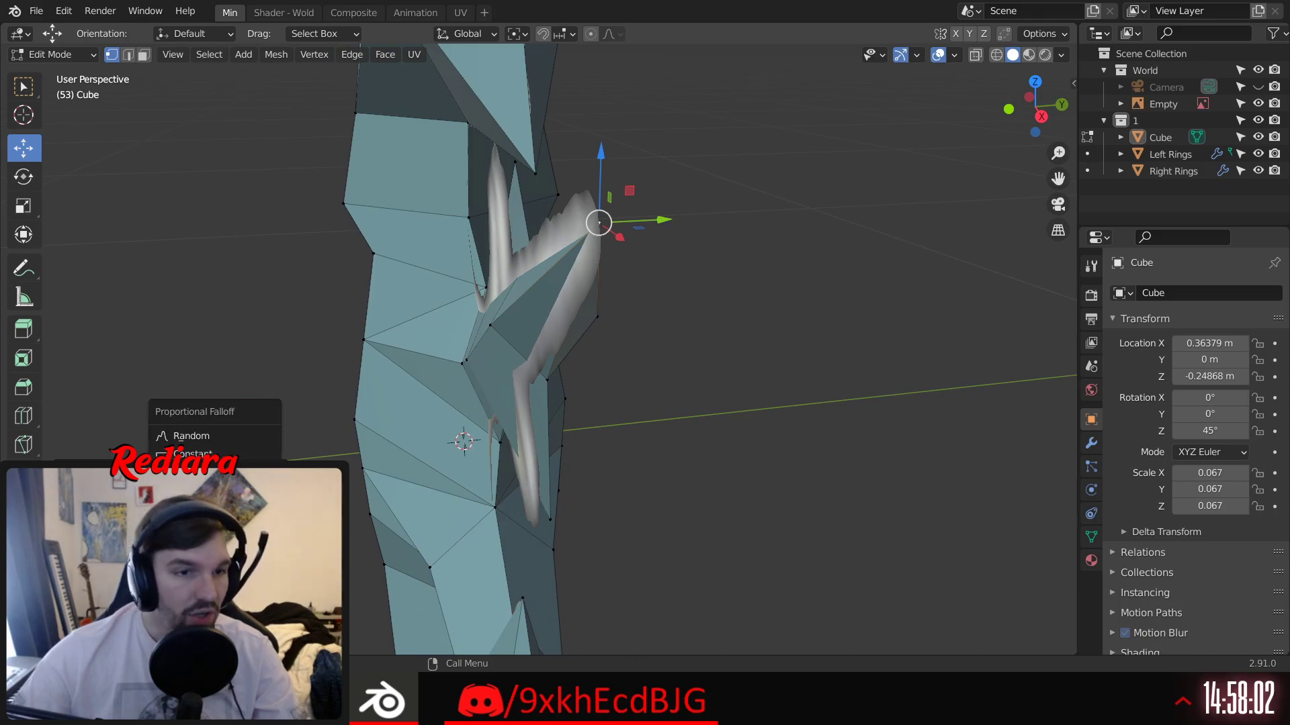
left_click(209, 454)
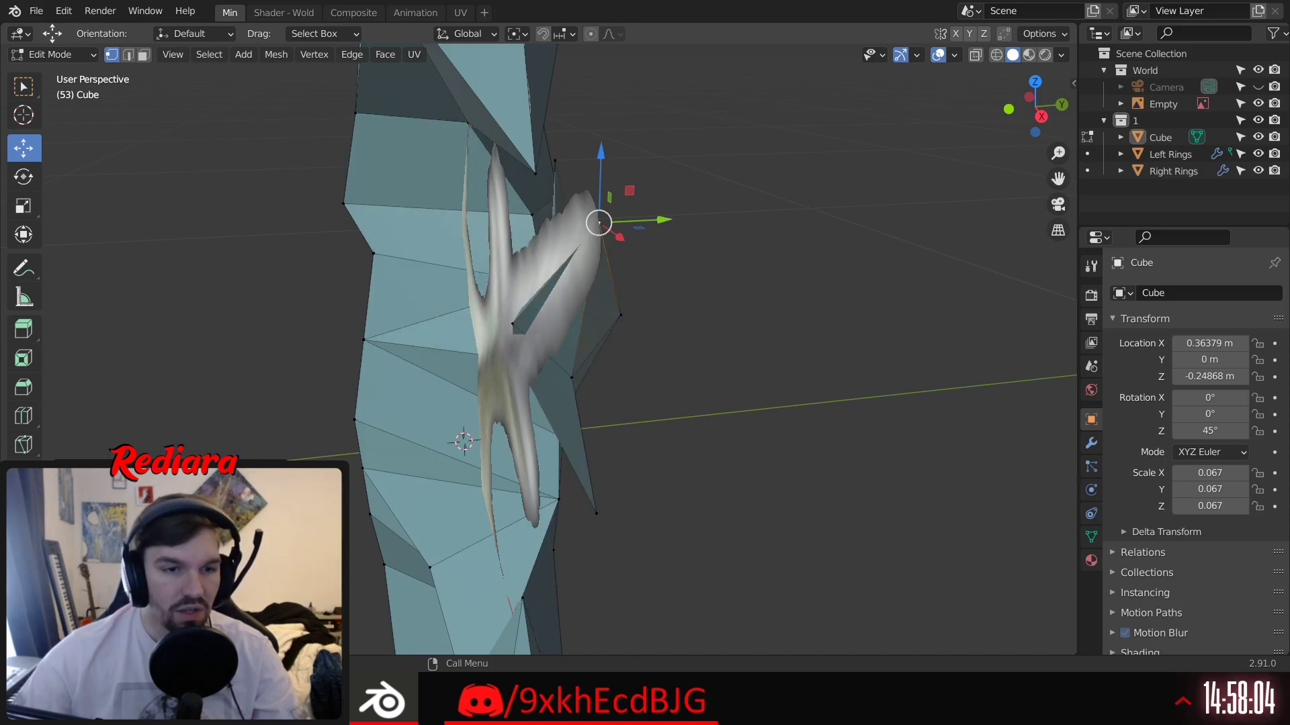
left_click_drag(215, 591, 171, 591)
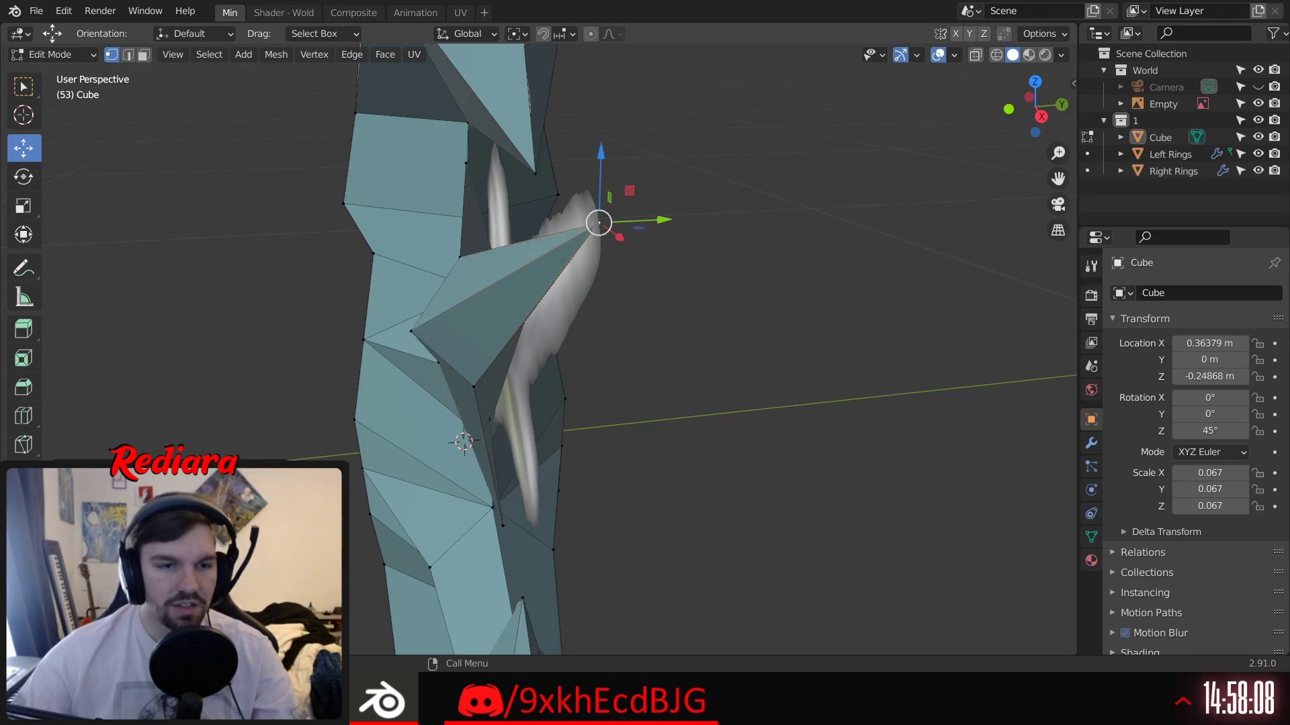
left_click(215, 577)
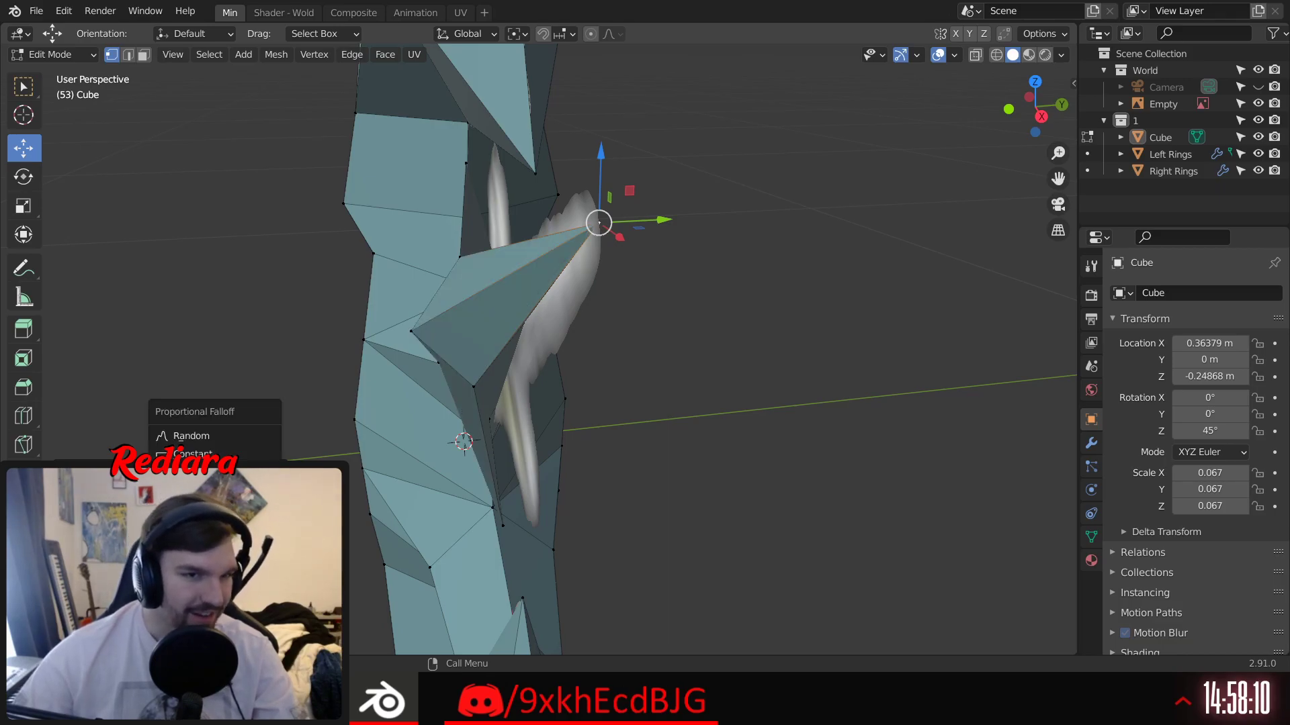
key("Escape")
left_click_drag(215, 595, 250, 595)
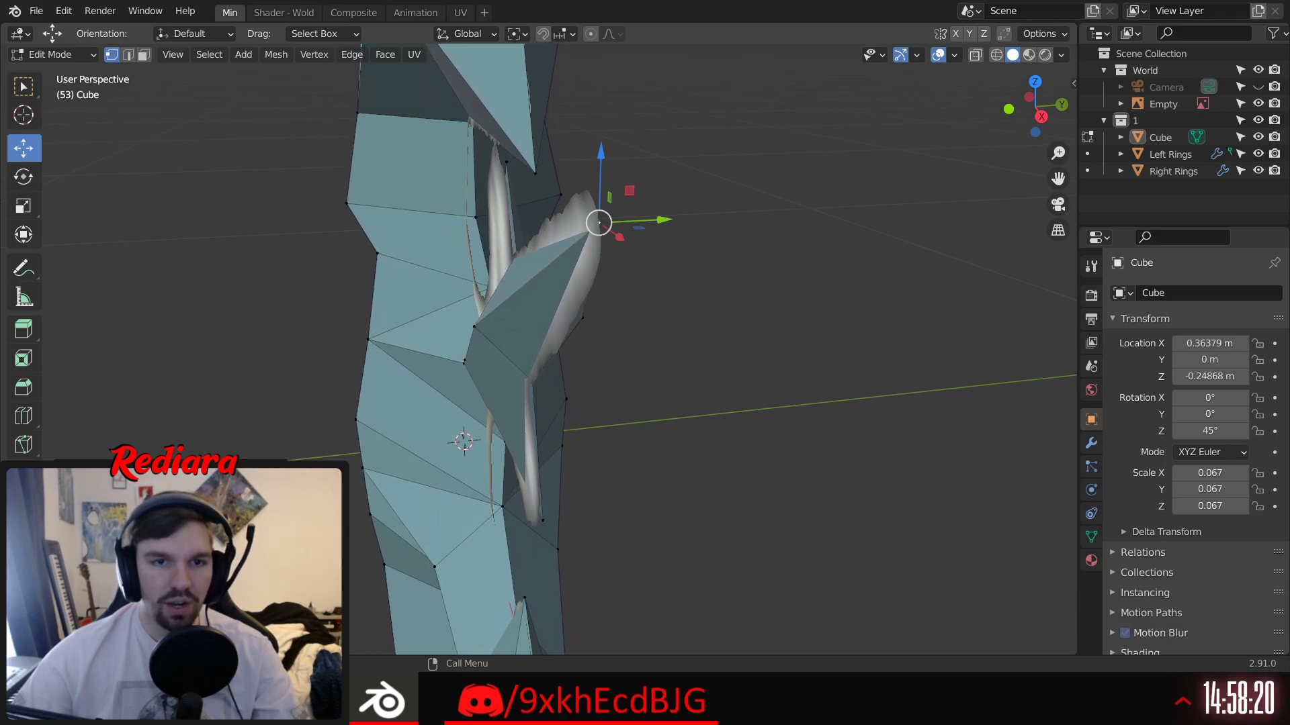
Step: Clear the selection and inspect the reshaped spiked section and its joint to the body from several angles
left_click(606, 384)
middle_click_drag(607, 384, 522, 394)
scroll(662, 406, "down", 4)
scroll(692, 389, "up", 2)
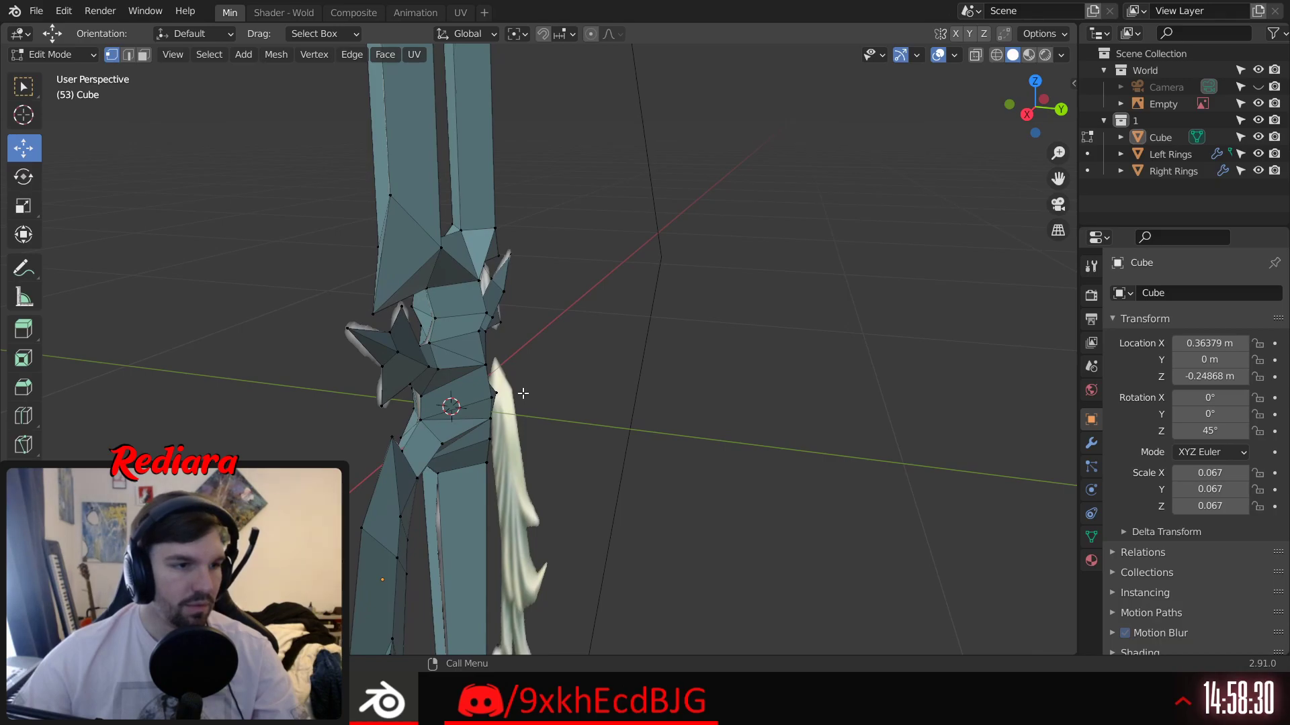
scroll(449, 355, "up", 2)
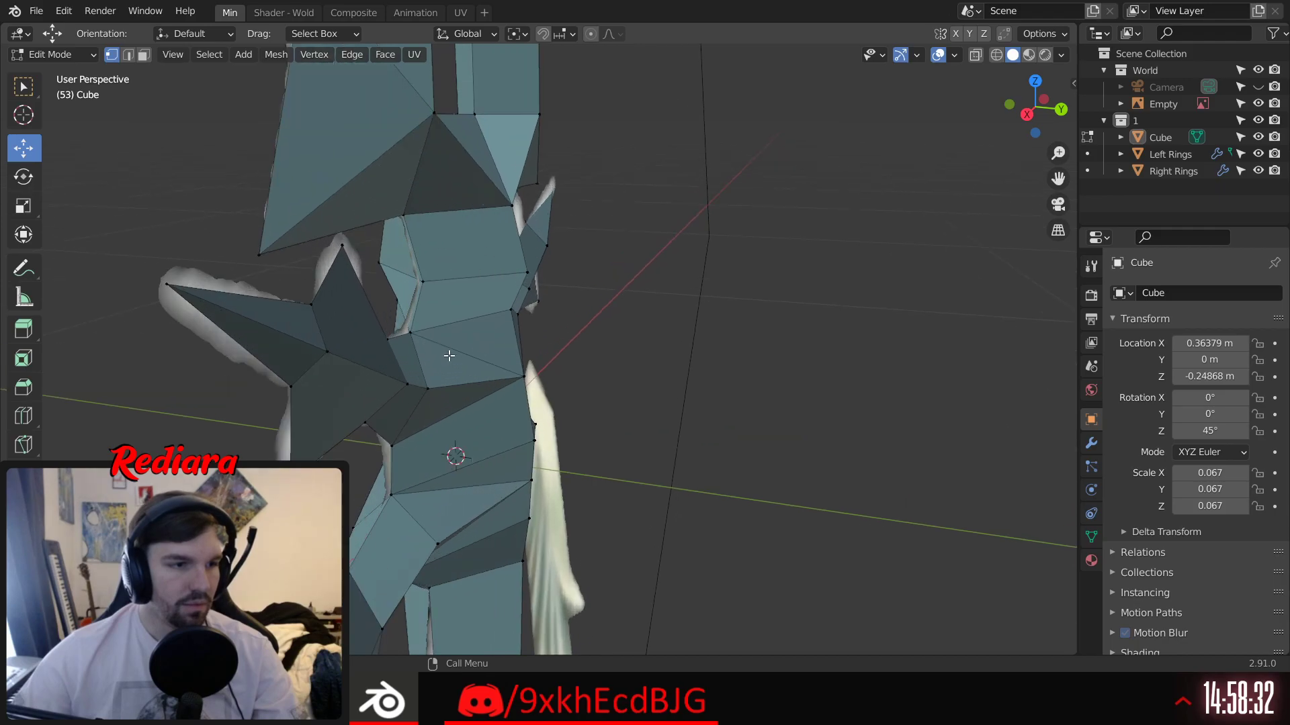
middle_click_drag(455, 444, 497, 465)
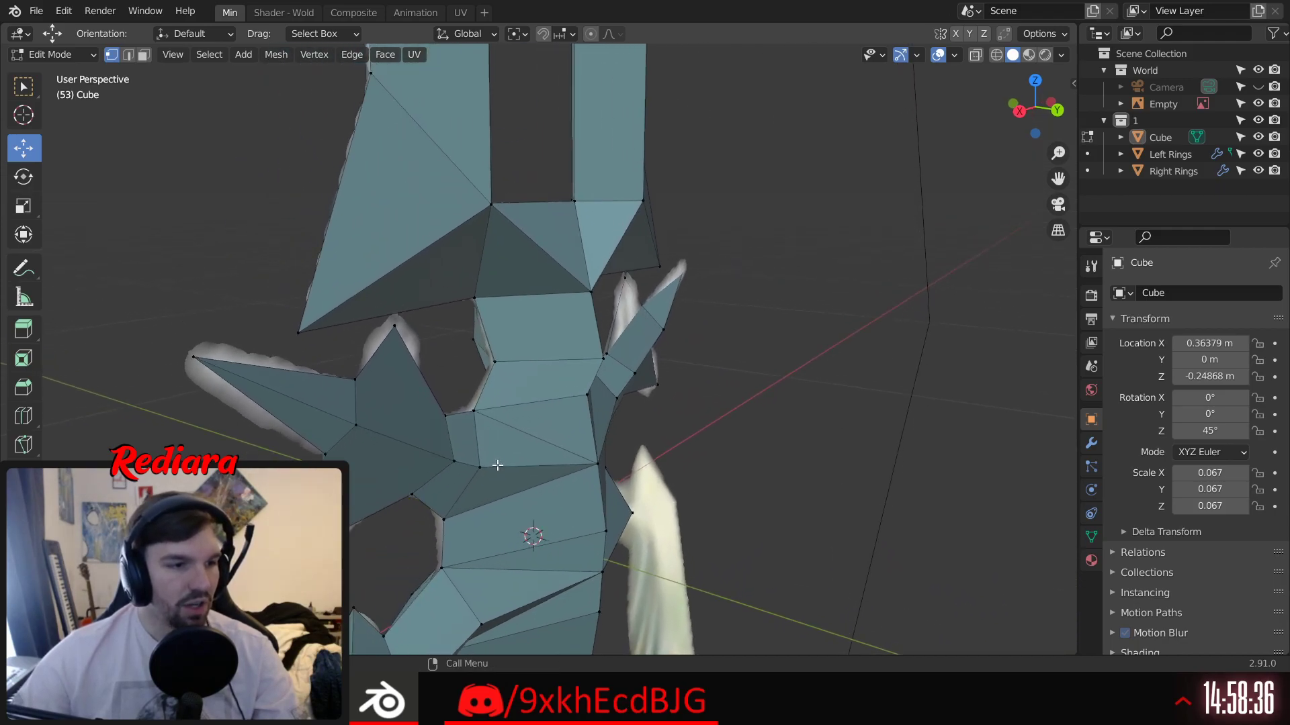
middle_click_drag(488, 465, 389, 374)
Step: Select the front and rear center vertices midway up the neck above the spikes and scale them closer together along Y
scroll(430, 376, "up", 2)
middle_click_drag(576, 436, 285, 302)
left_click(416, 303)
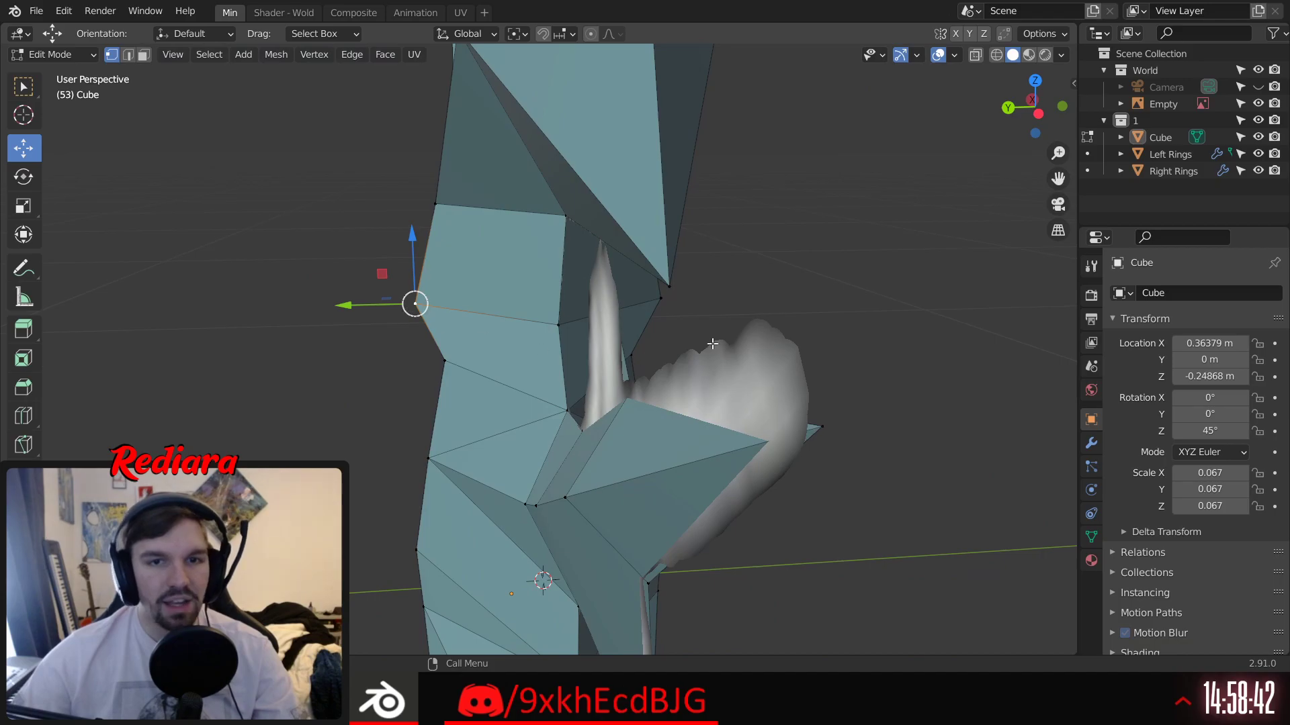
left_click(665, 301, "shift")
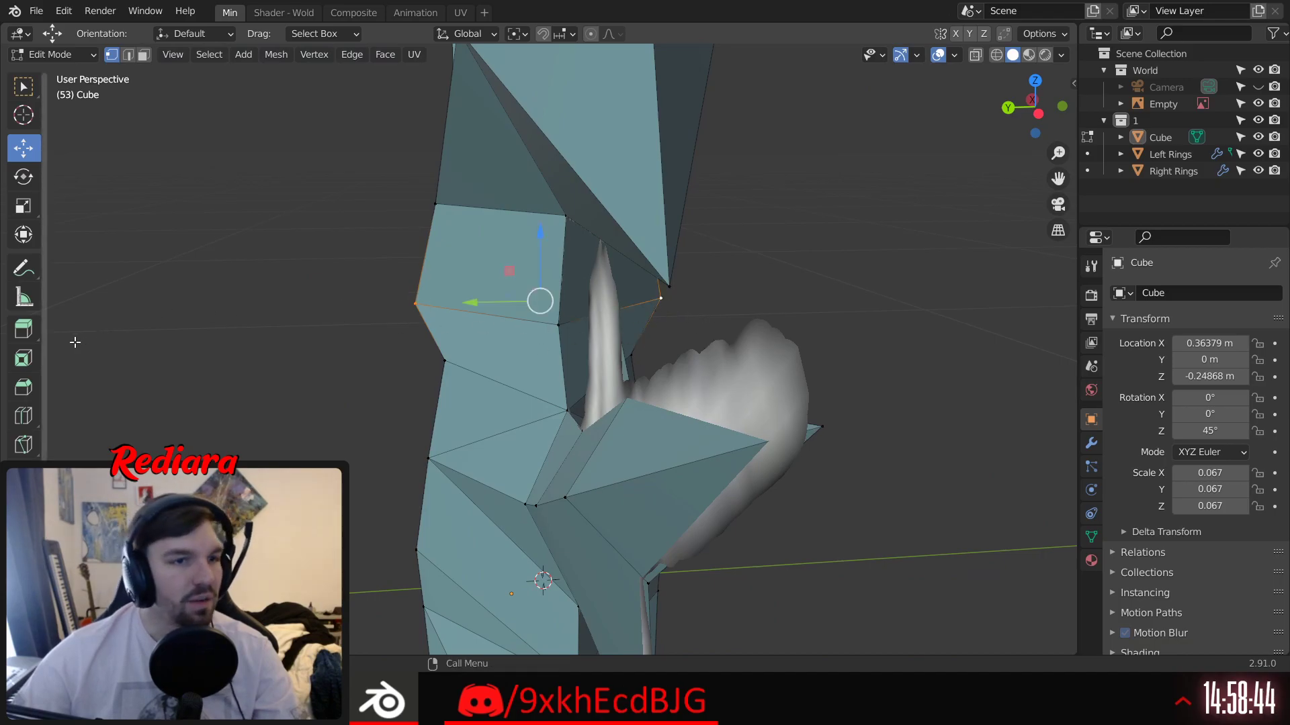
left_click(24, 206)
left_click_drag(475, 302, 496, 303)
Step: Select the front and rear center vertices where the neck meets the upper block and scale them closer together along Y
middle_click_drag(379, 246, 437, 360)
left_click(656, 297)
left_click(573, 328, "shift")
left_click_drag(445, 320, 452, 324)
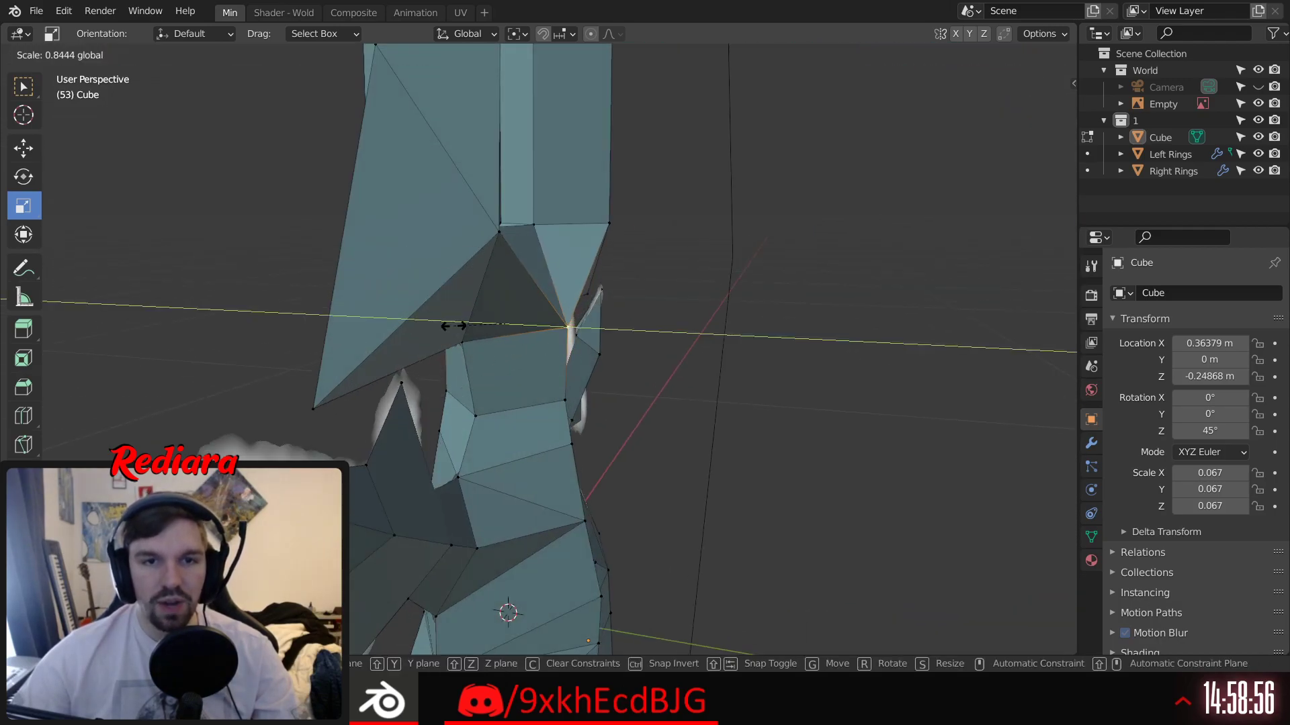
left_click_drag(465, 328, 470, 329)
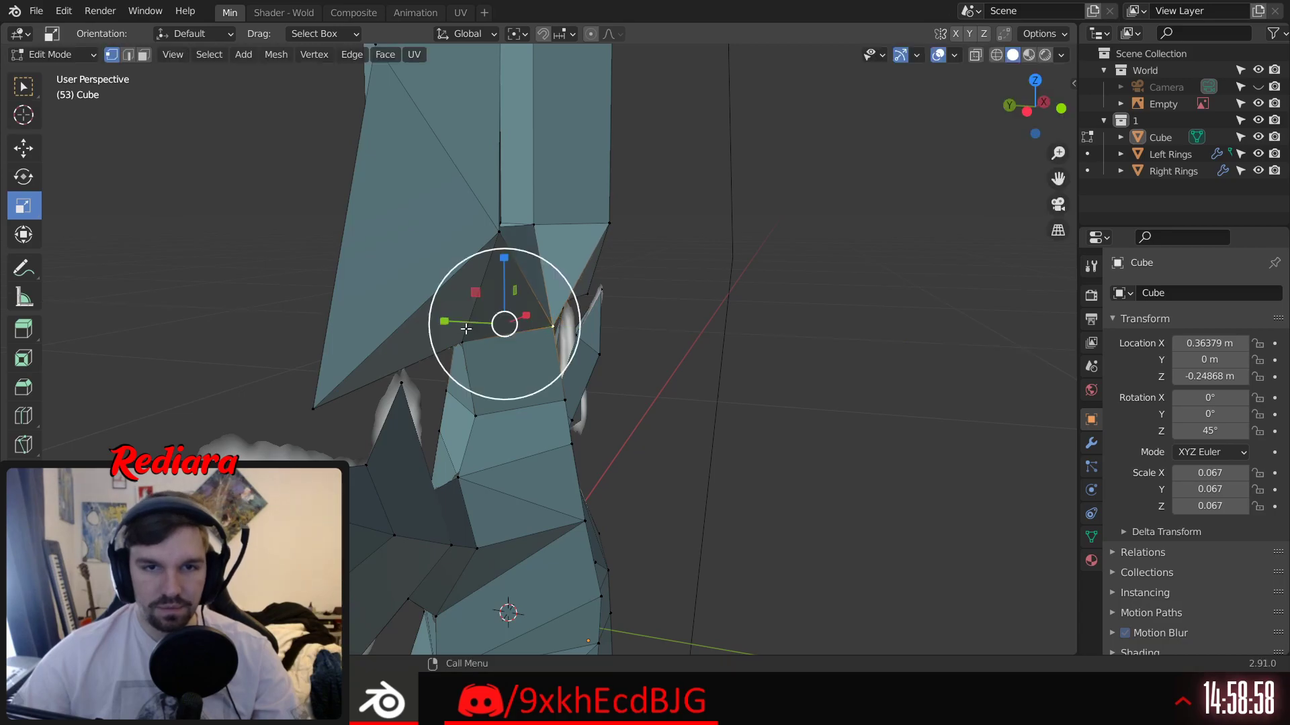
Step: Select the front and rear corner vertices at the base of the two long upper shafts
middle_click_drag(665, 343, 639, 257)
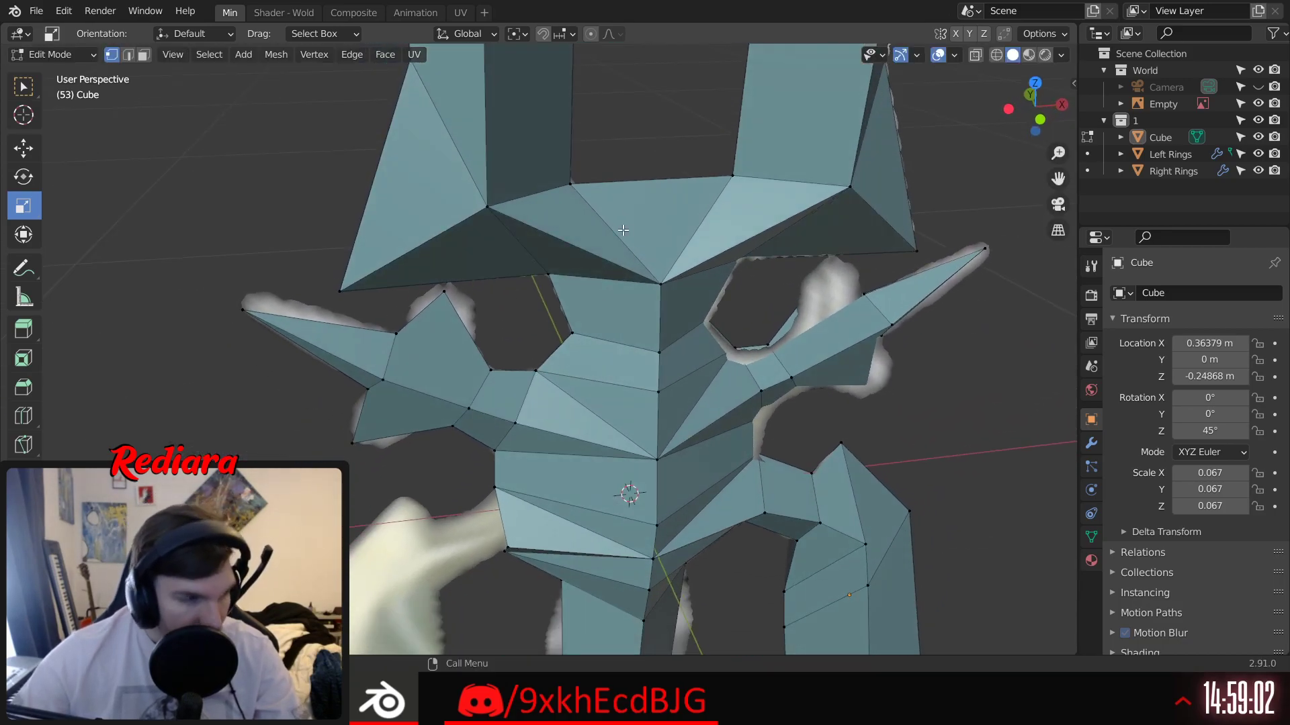
middle_click_drag(623, 230, 602, 254)
left_click(579, 255)
left_click(444, 246, "shift")
middle_click_drag(444, 246, 631, 322)
left_click(529, 274, "shift")
left_click(618, 313, "shift")
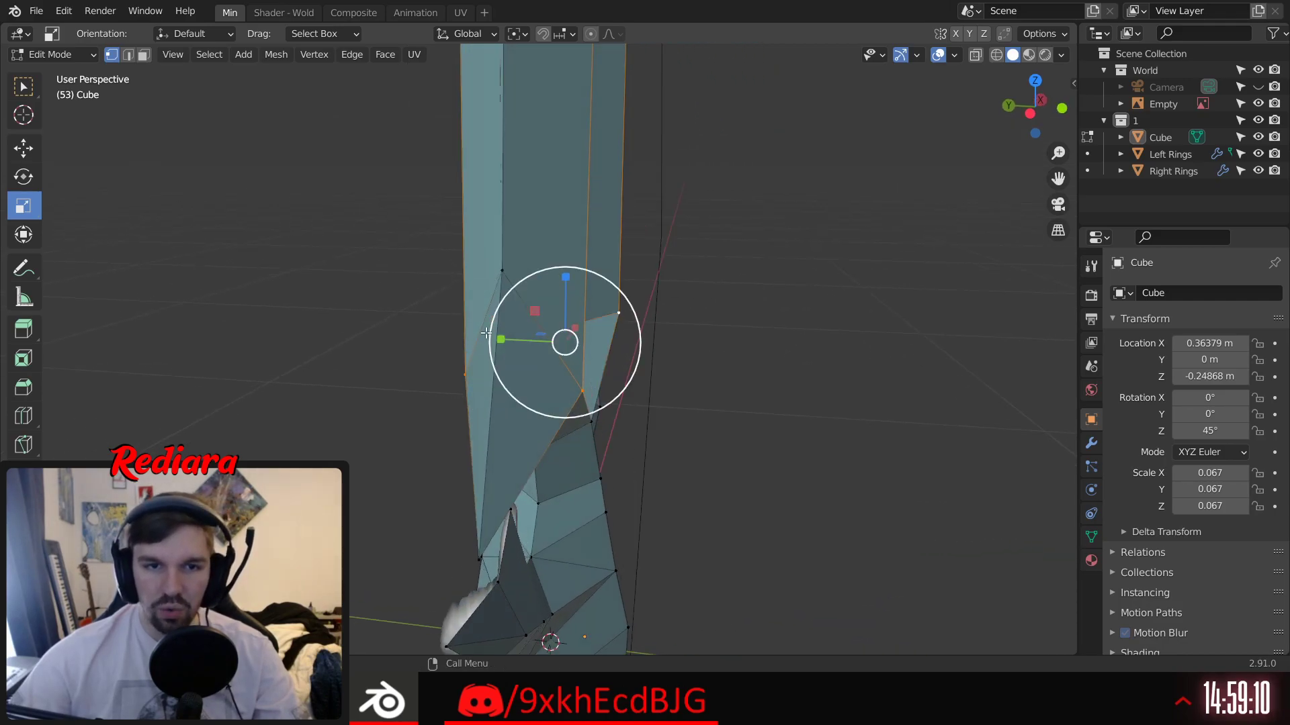
Step: Scale the selected vertices at the foot of the upright bar slightly inward along the Y axis
left_click_drag(497, 342, 512, 345)
middle_click_drag(531, 342, 283, 338)
key("ctrl+z")
left_click_drag(281, 338, 300, 337)
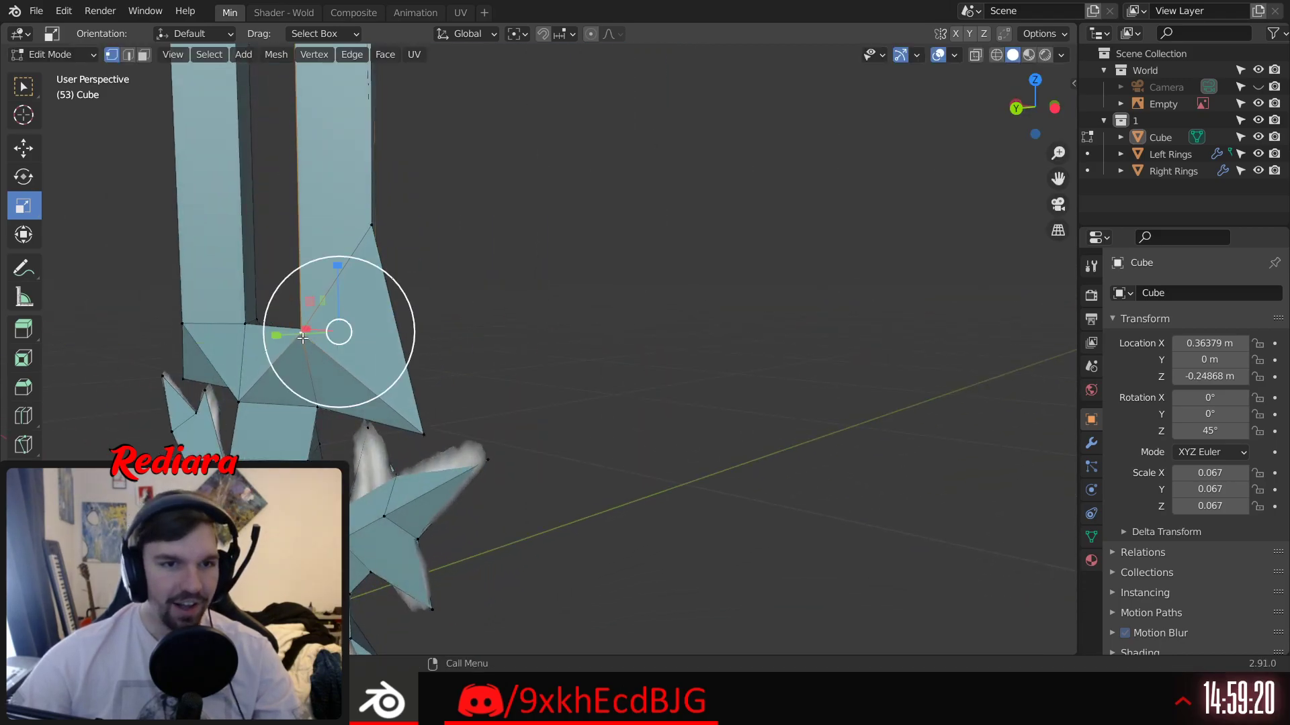
Step: Add the neighbouring corner vertex at the bar's foot to the selection and narrow the bar along global Y
middle_click_drag(339, 478, 384, 459, "shift")
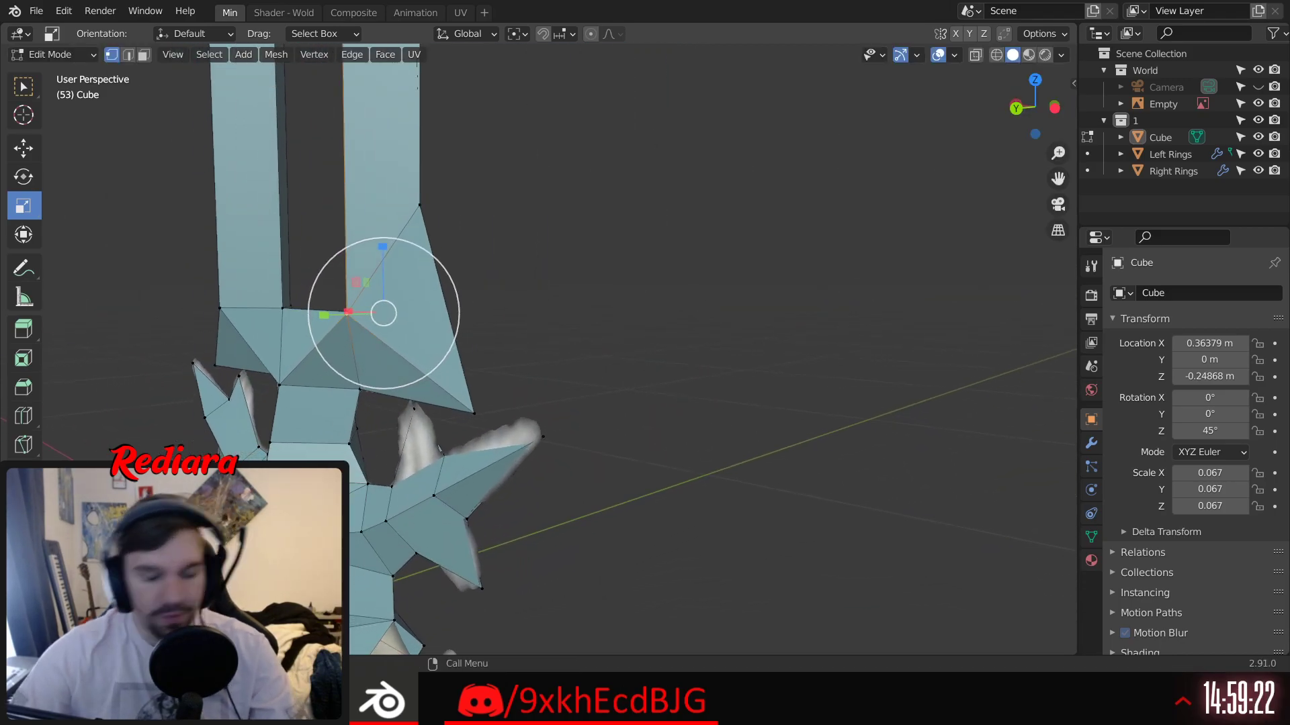
middle_click_drag(234, 325, 241, 389, "shift")
left_click(453, 375, "shift")
key("s")
key("y")
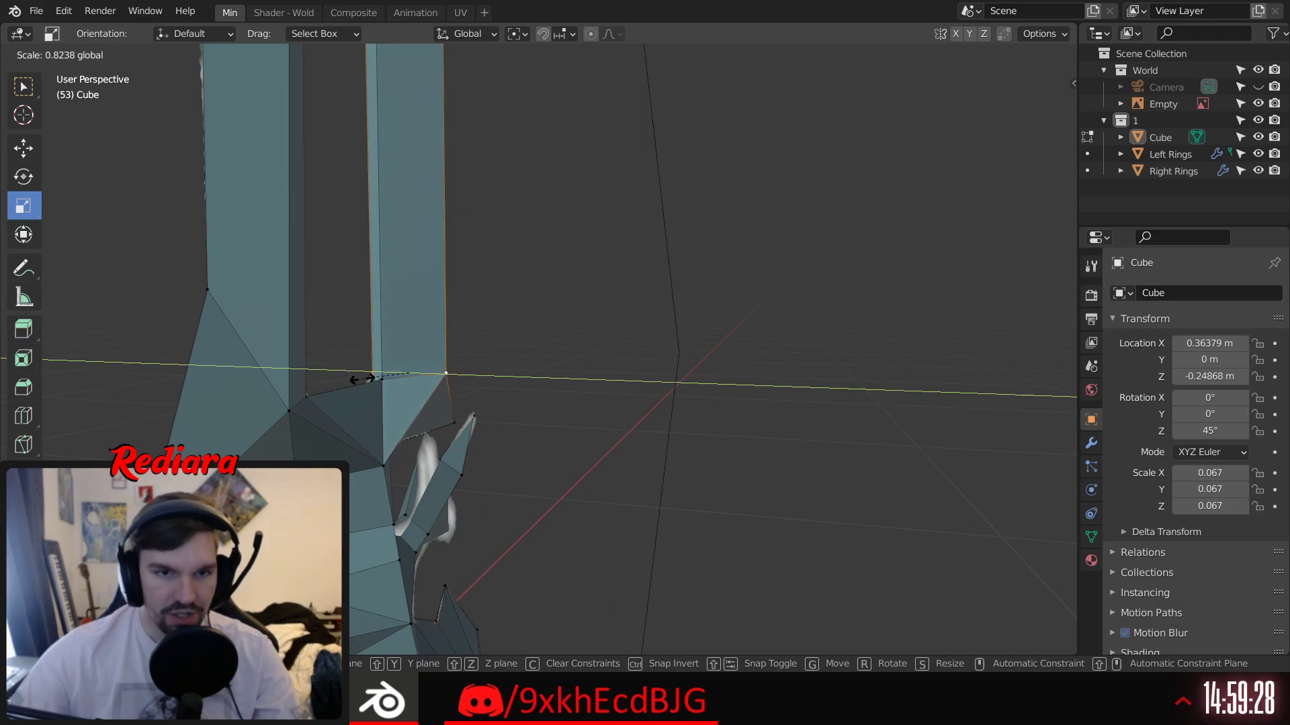
left_click(360, 377)
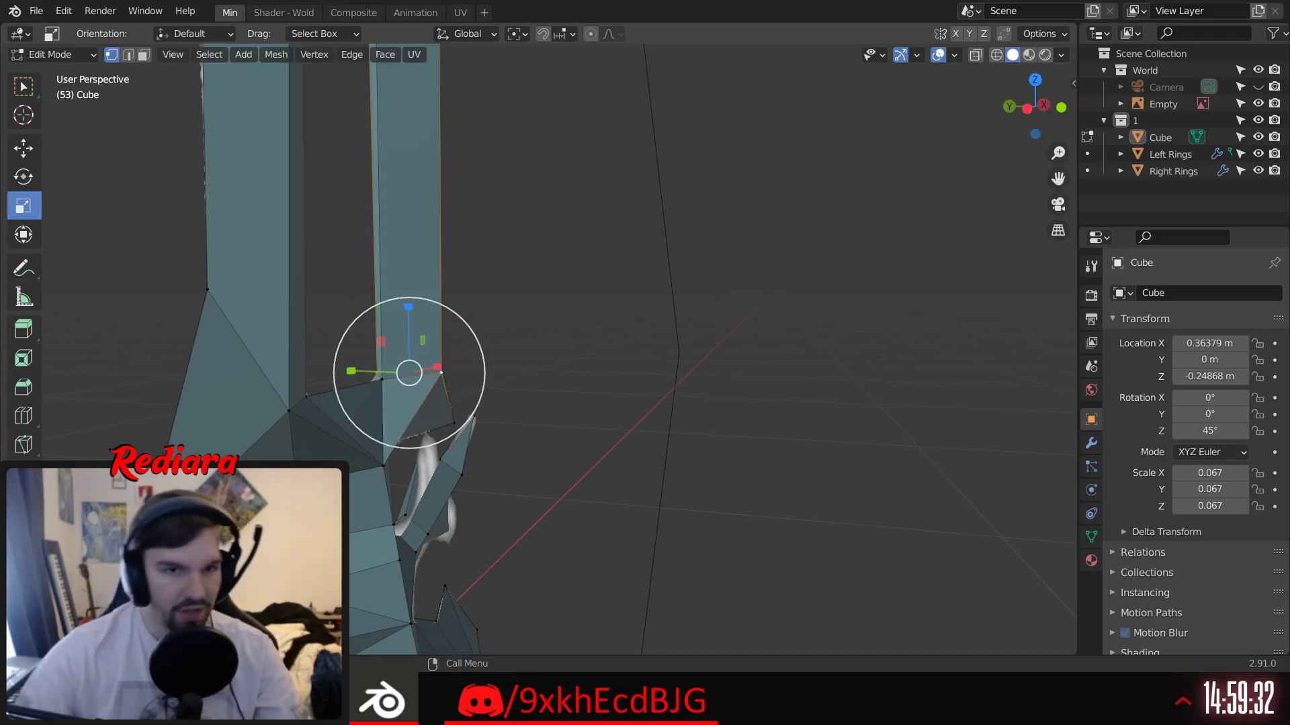
left_click(600, 412)
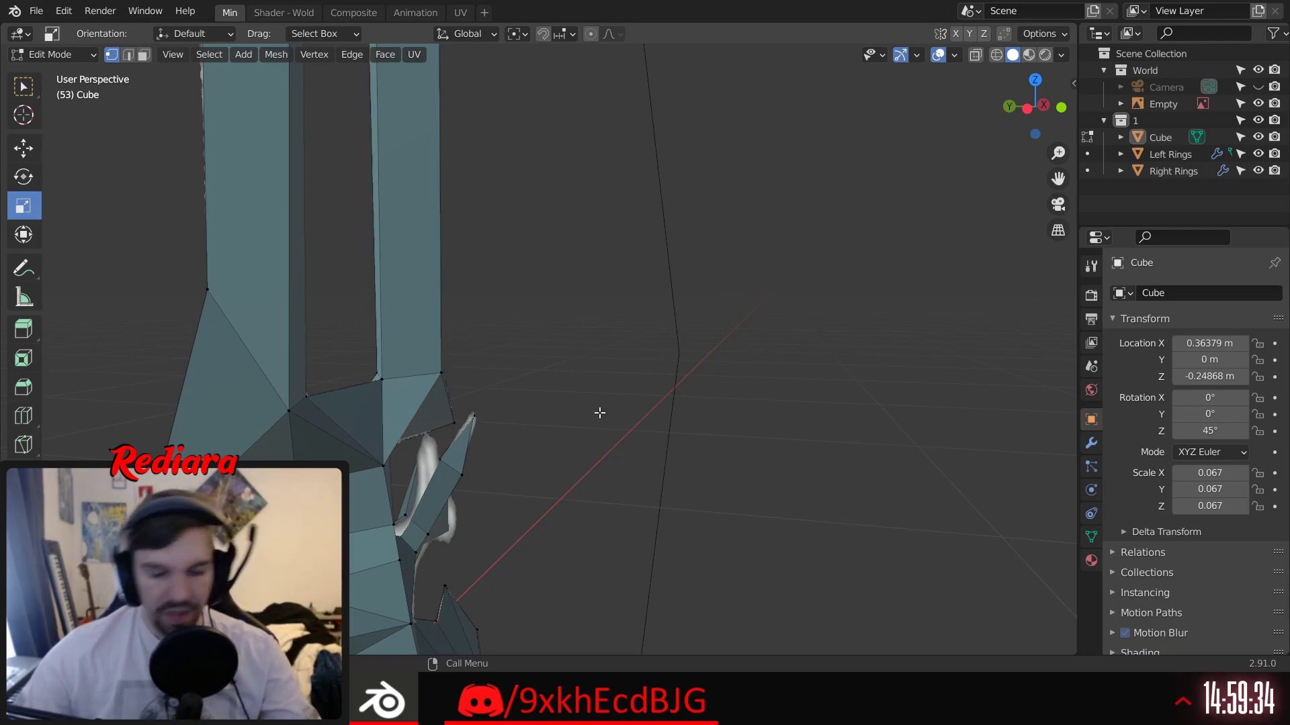
Step: Delete the front and back faces of the short arm joining the central body to the wing
middle_click_drag(530, 497, 492, 392, "shift")
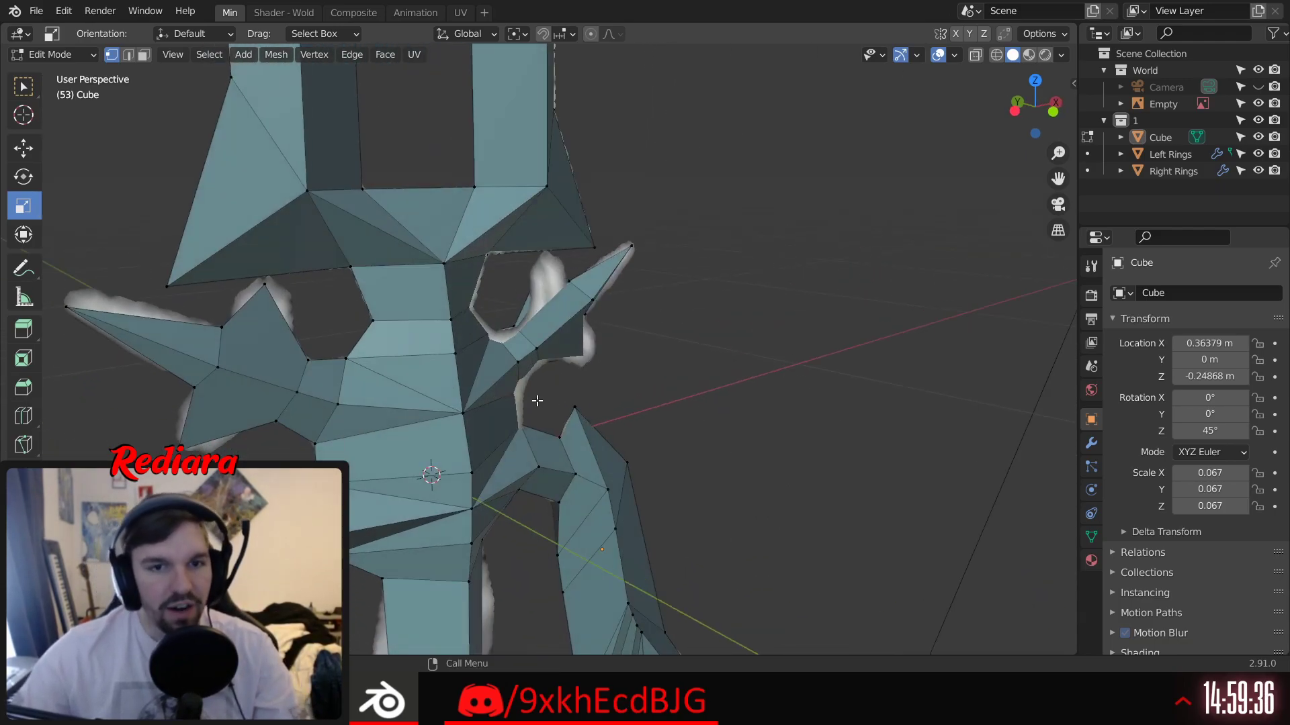
middle_click_drag(552, 496, 419, 437, "shift")
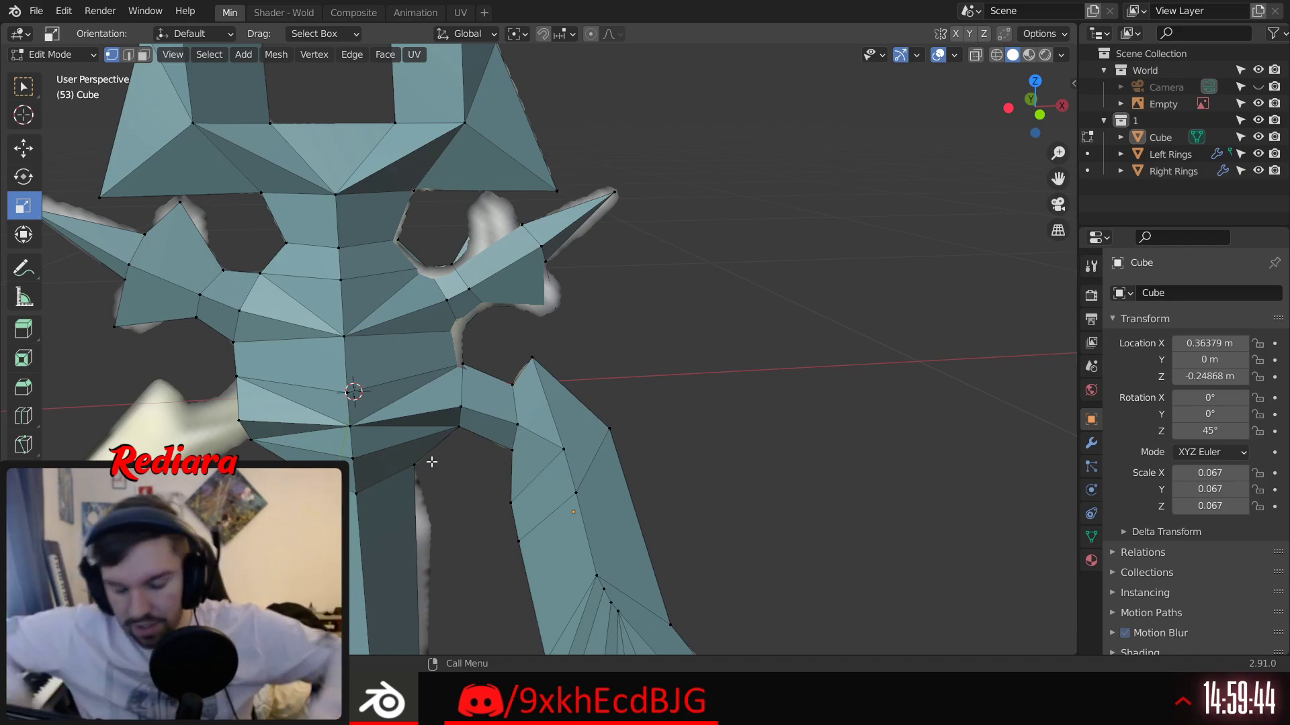
middle_click_drag(509, 426, 492, 462)
scroll(473, 416, "up", 4)
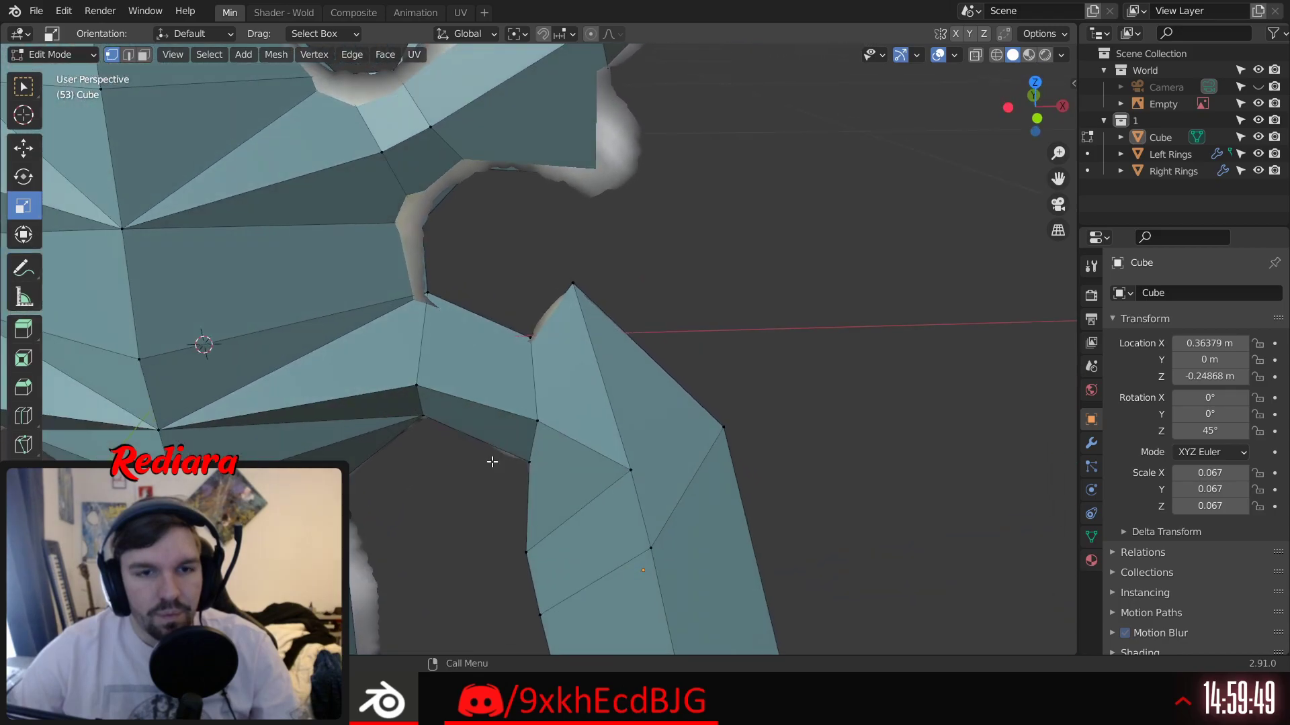
left_click(430, 328)
middle_click_drag(477, 411, 514, 322)
left_click(547, 366, "shift")
left_click(548, 412, "shift")
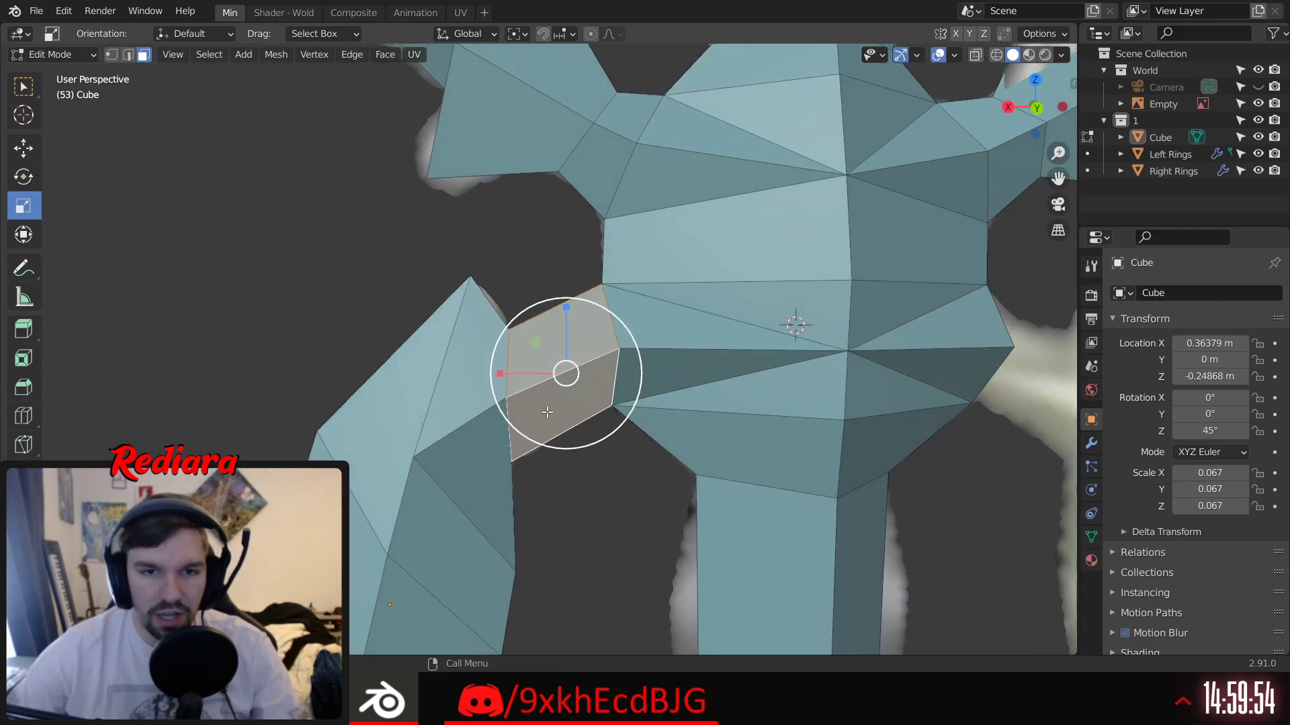
key("x")
left_click(505, 418)
Step: Display the wing and body in solid shading with X-ray turned on
middle_click_drag(417, 431, 470, 239, "shift")
scroll(466, 258, "down", 4)
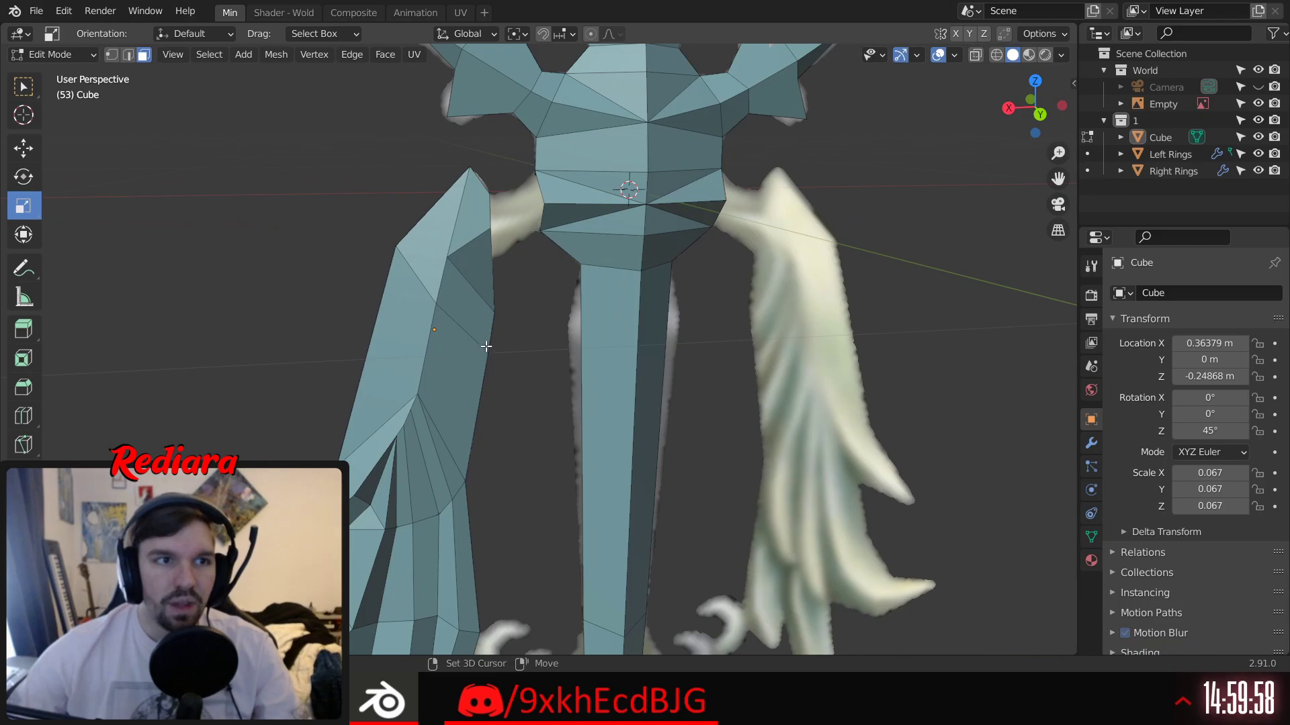
middle_click_drag(487, 347, 516, 238, "shift")
middle_click_drag(413, 174, 415, 245, "shift")
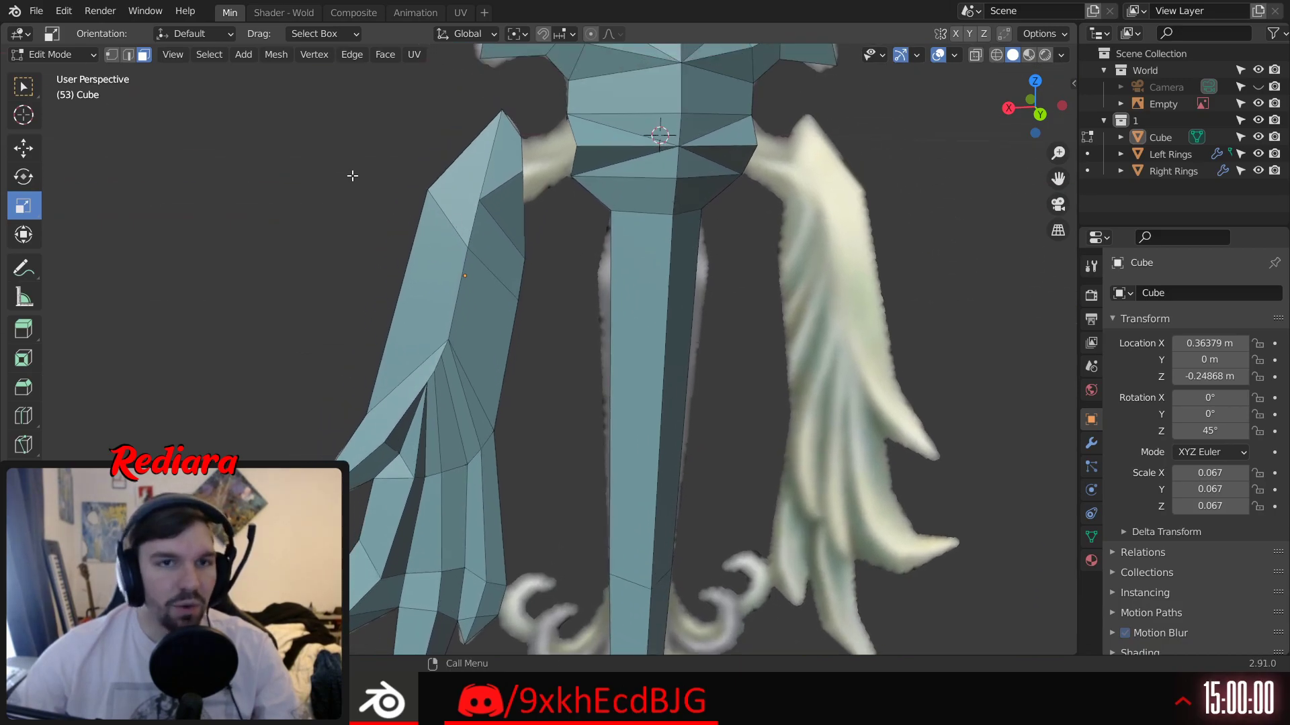
left_click(994, 56)
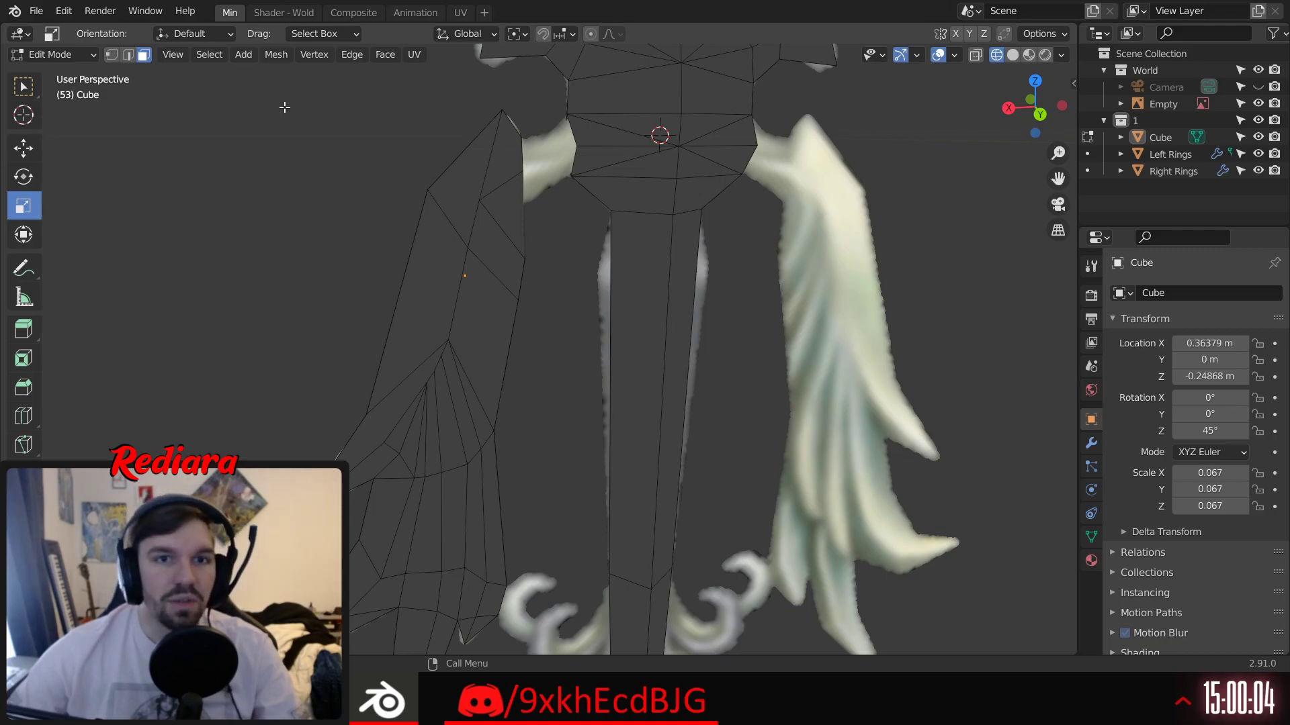
left_click(978, 58)
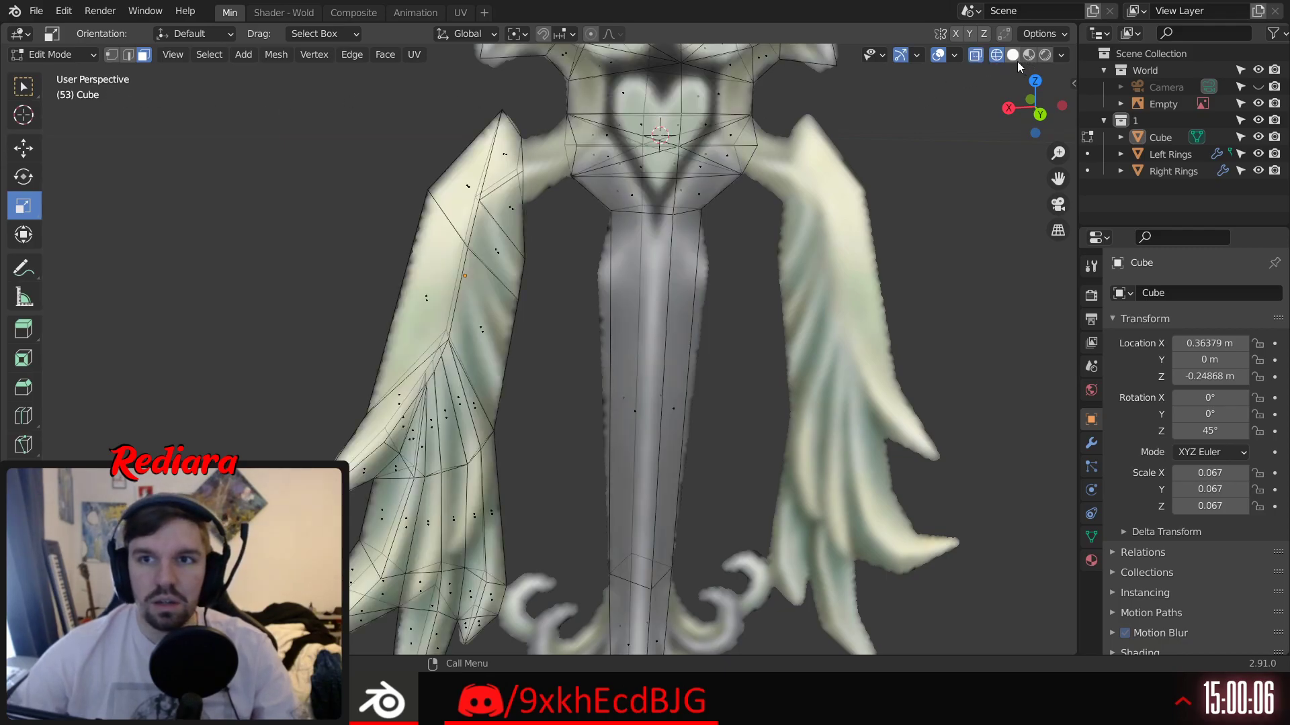
left_click(1016, 59)
left_click(977, 57)
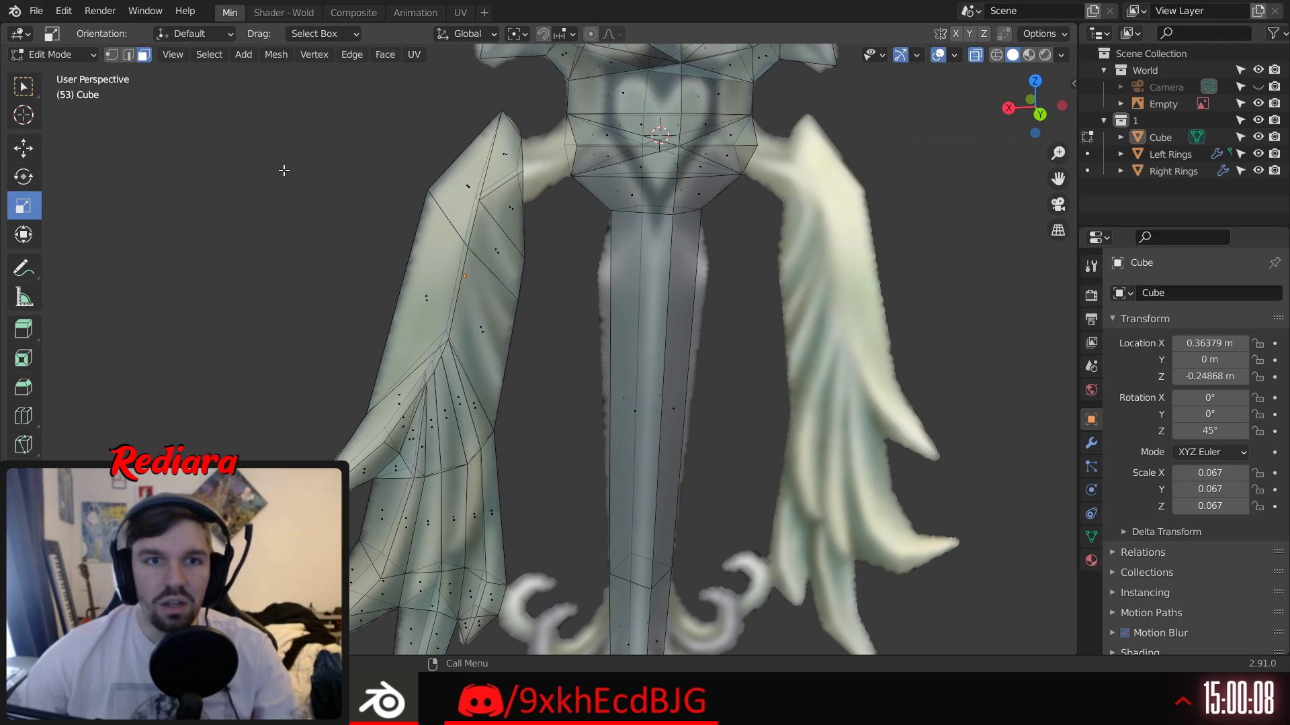
Step: Select all faces of the wing through the mesh and split them from the body
scroll(338, 117, "down", 2)
left_click_drag(291, 94, 477, 608)
middle_click_drag(477, 607, 366, 208)
right_click(430, 214)
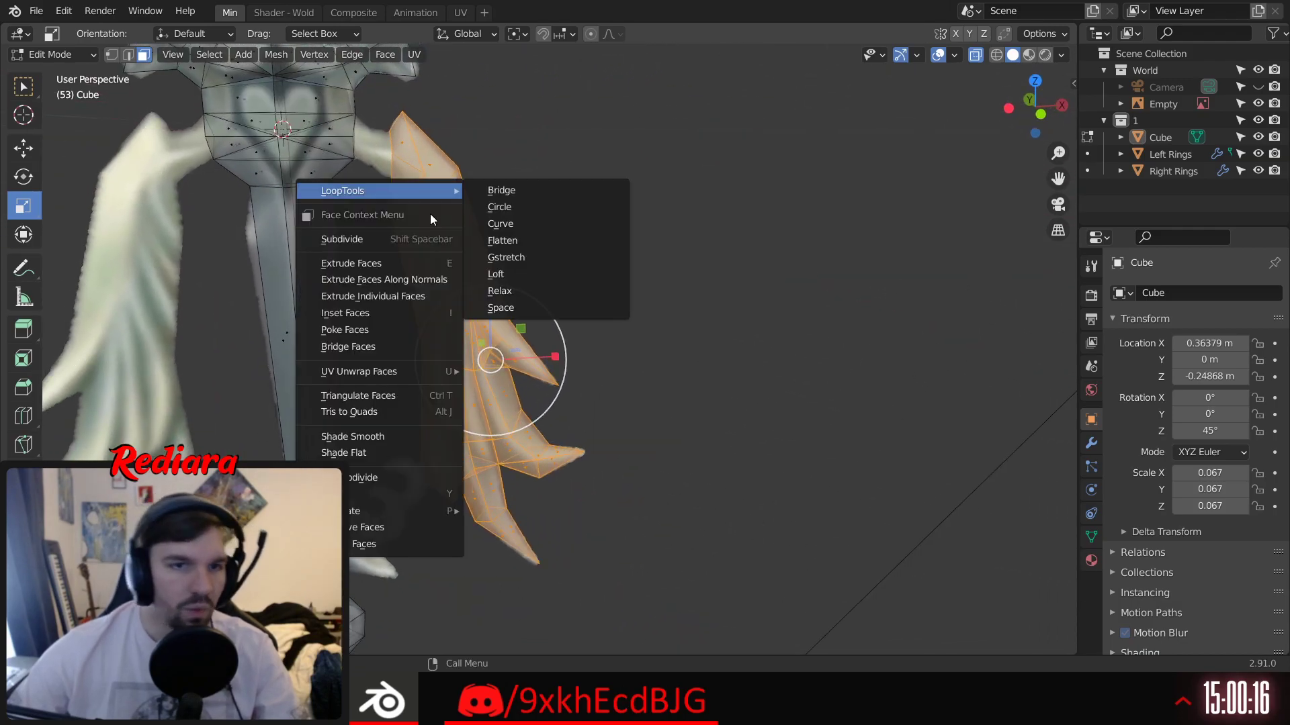
mouse_move(347, 373)
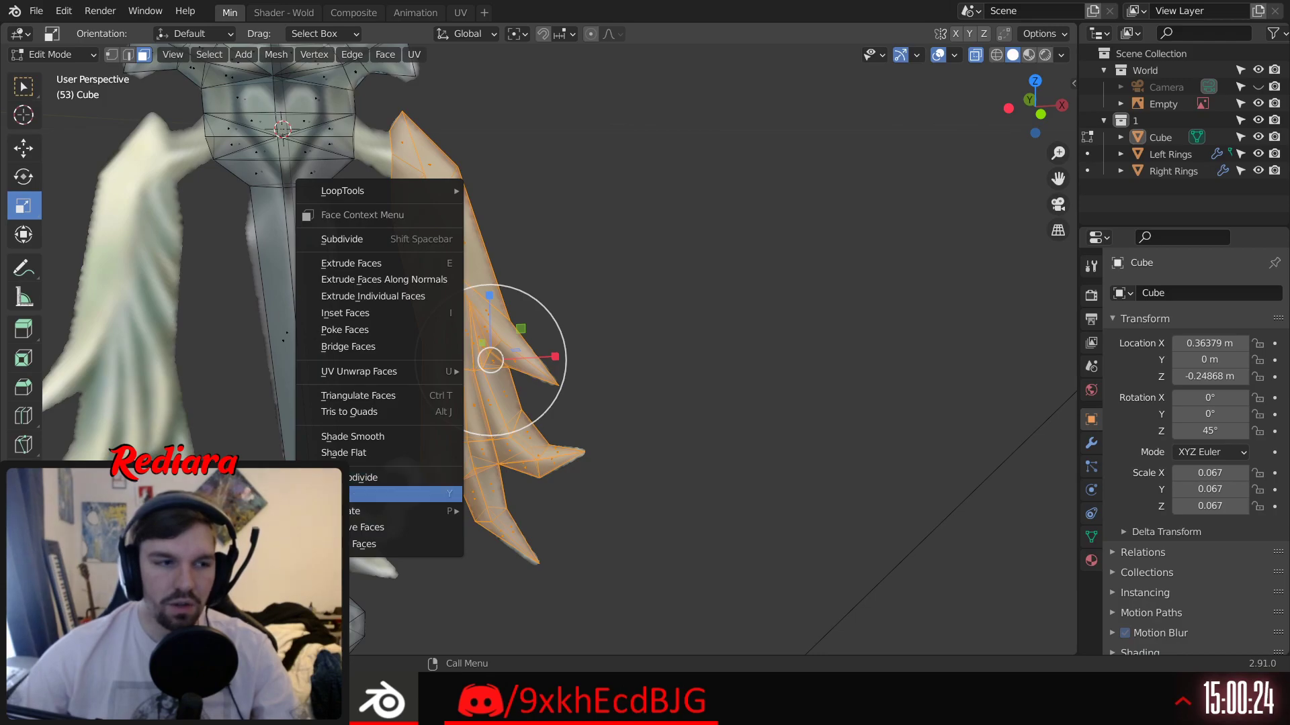
left_click(329, 494)
left_click(628, 308)
Step: Inspect in Object Mode whether the split wing still belongs to the Cube object
middle_click_drag(571, 201, 764, 219, "shift")
scroll(772, 247, "down", 2)
scroll(631, 242, "up", 3)
scroll(632, 243, "down", 1)
scroll(764, 219, "up", 3)
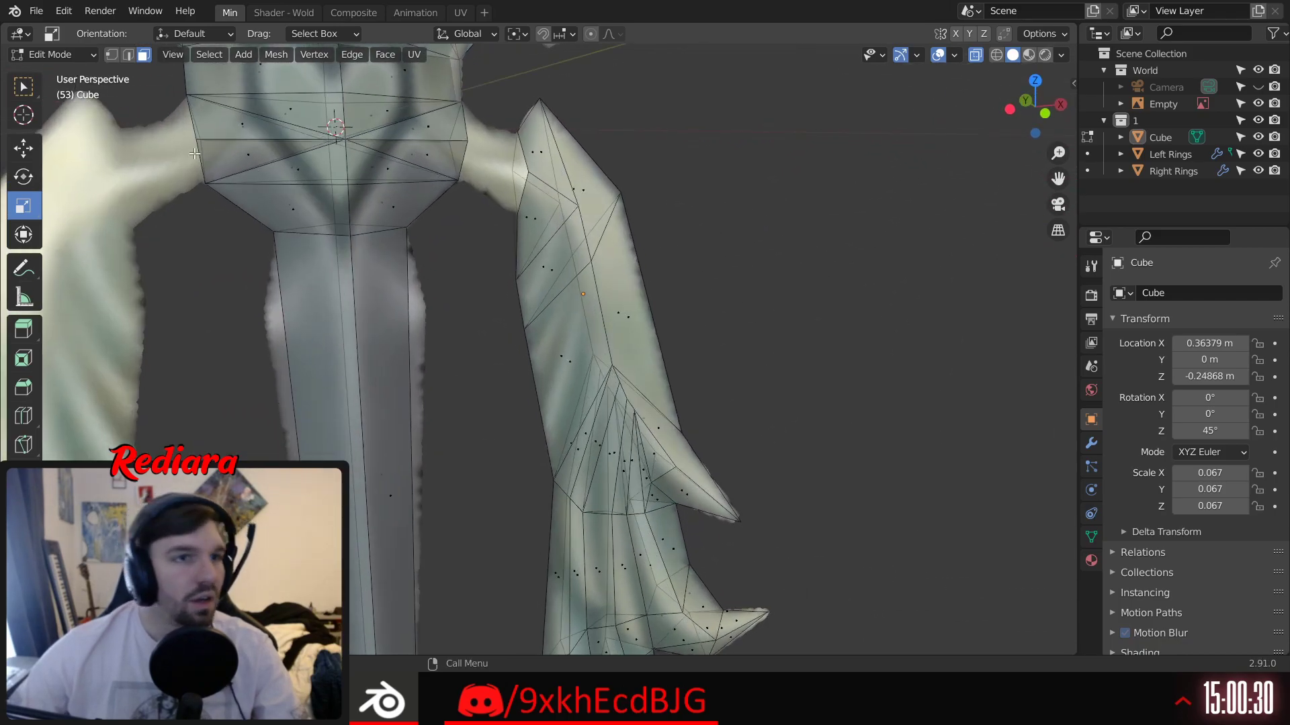
left_click(48, 54)
left_click(63, 72)
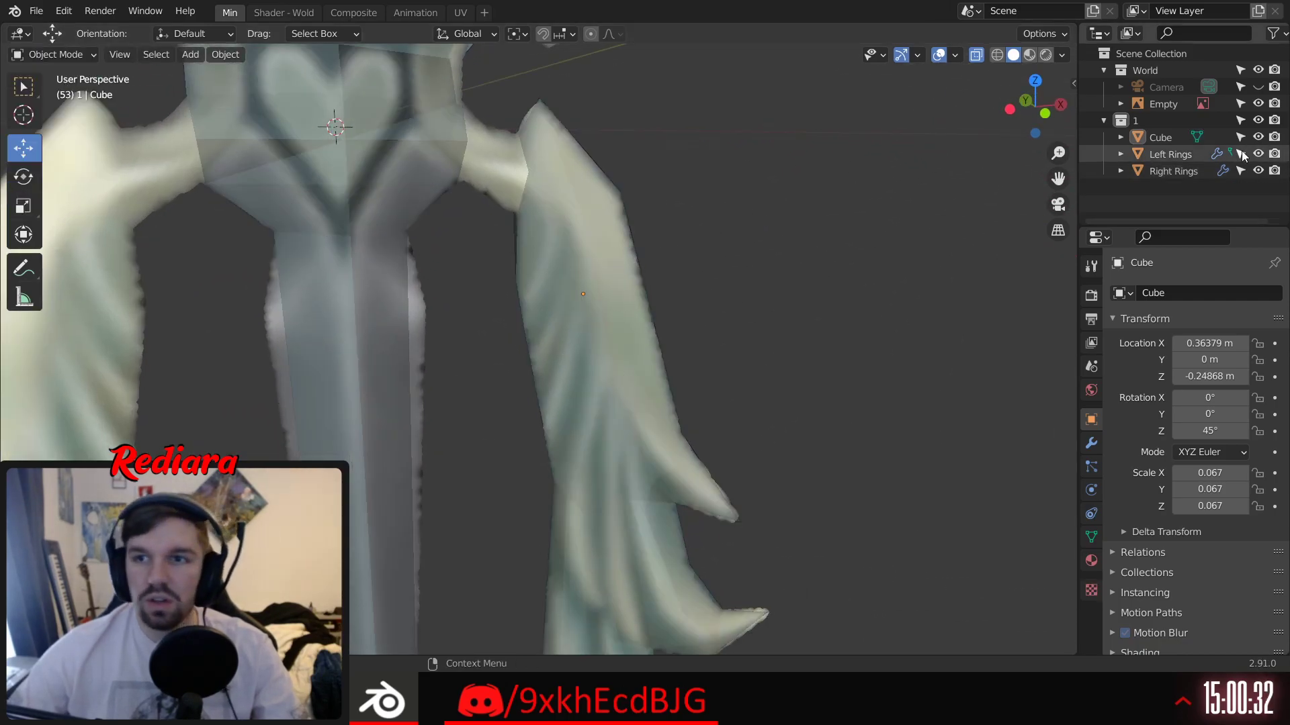
left_click(1171, 140)
scroll(676, 175, "down", 5)
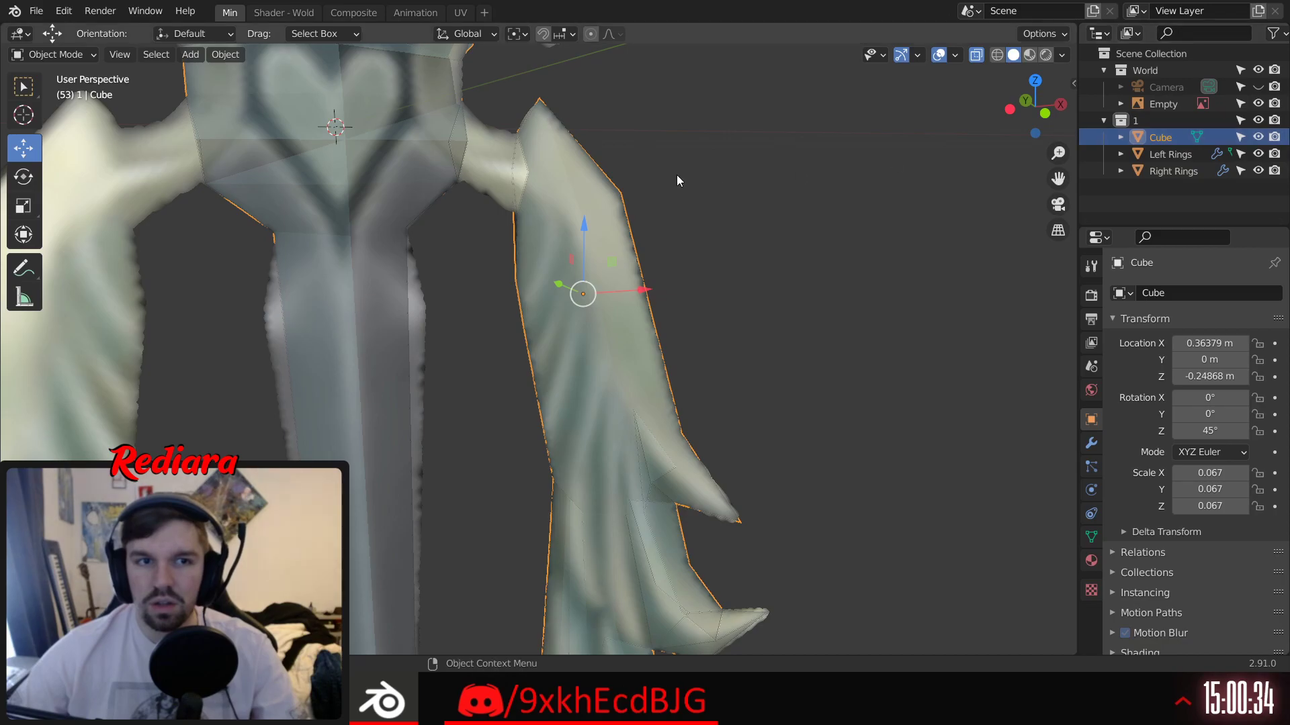
middle_click_drag(604, 201, 618, 233)
scroll(607, 237, "up", 3)
scroll(619, 232, "up", 5)
Step: Return to Edit Mode and separate the selected wing faces from Cube into their own object
key("Tab")
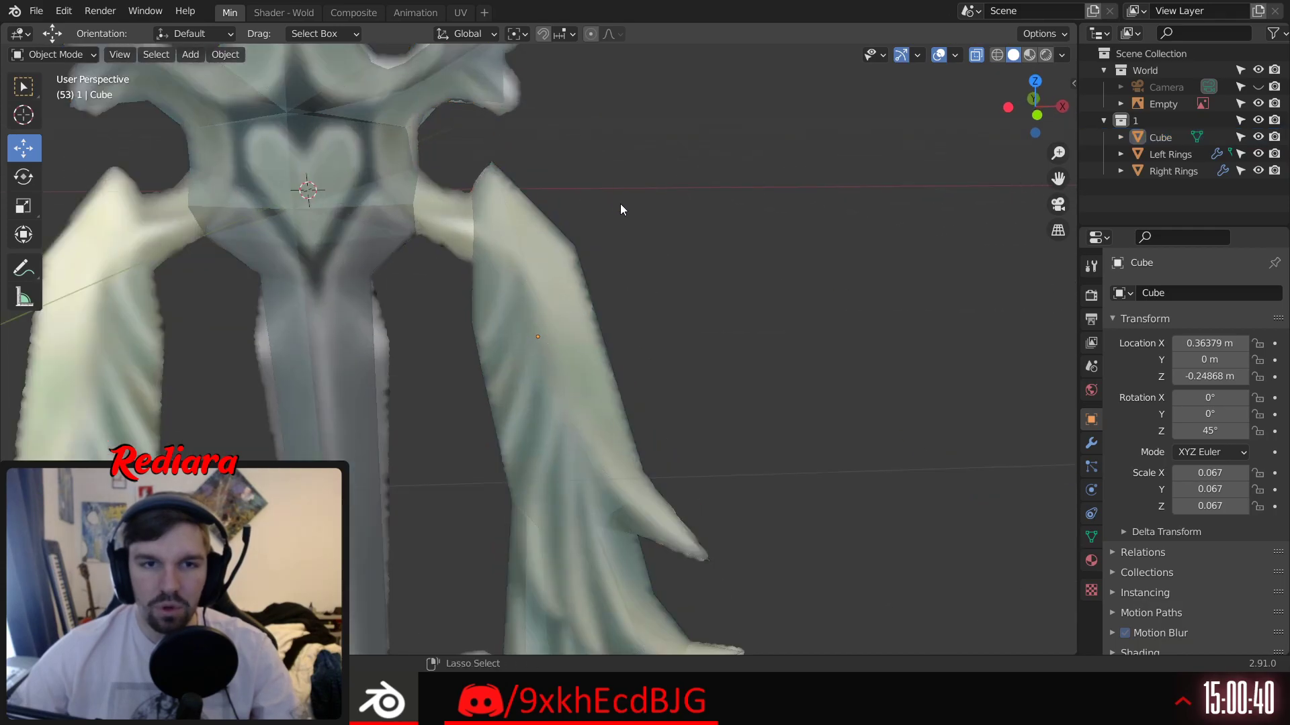
right_click(524, 301)
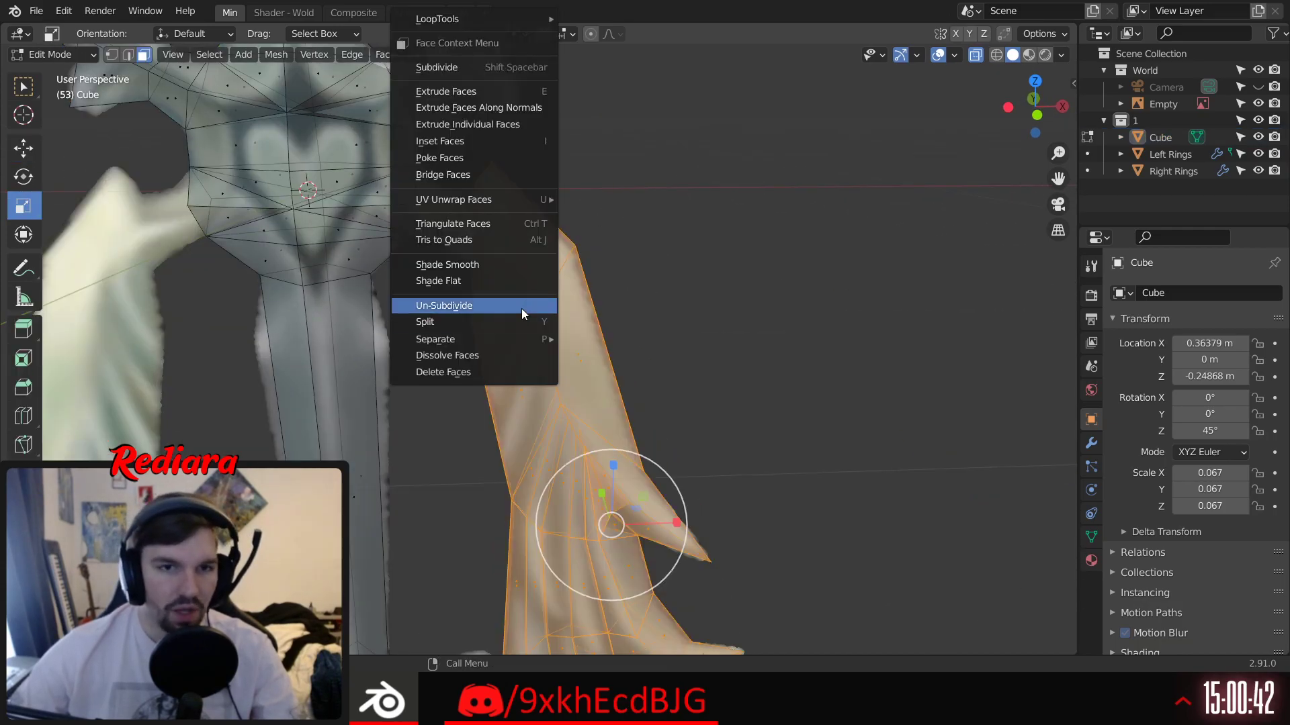
mouse_move(496, 340)
left_click(633, 337)
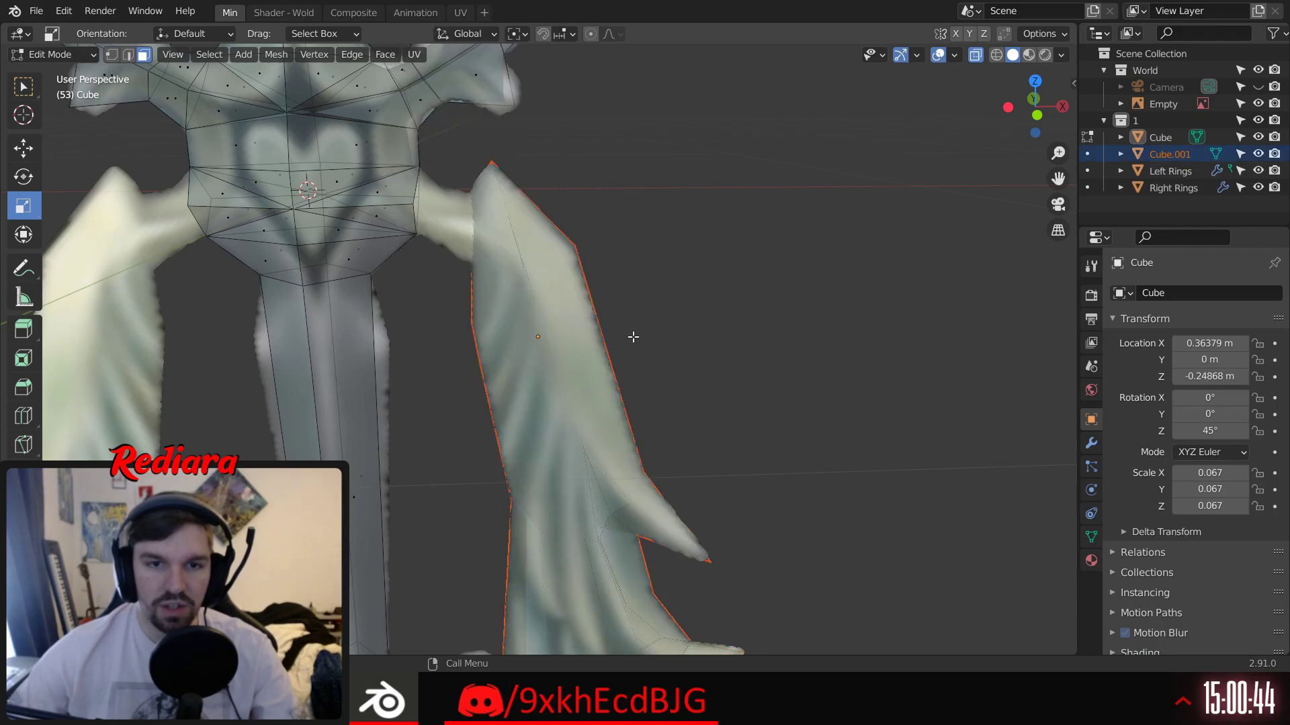
Step: Switch to Object Mode, turn X-ray off and select the separated wing object
left_click(54, 55)
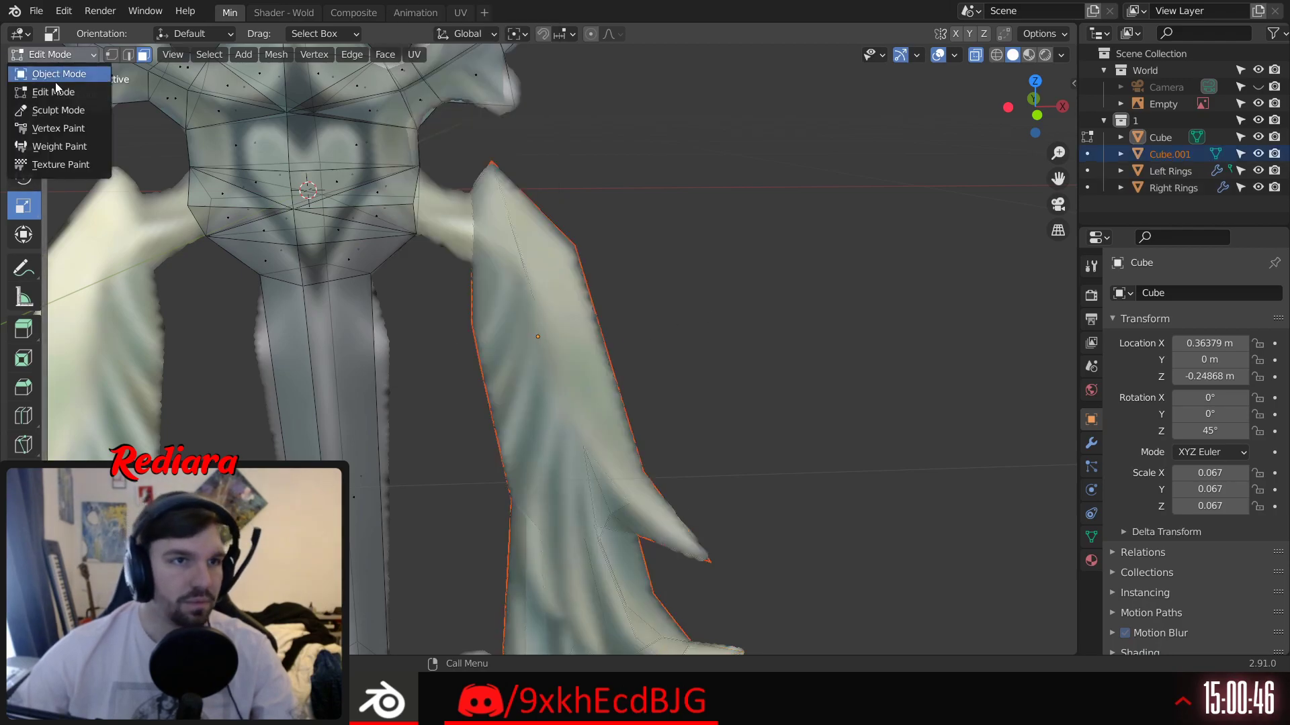
left_click(51, 72)
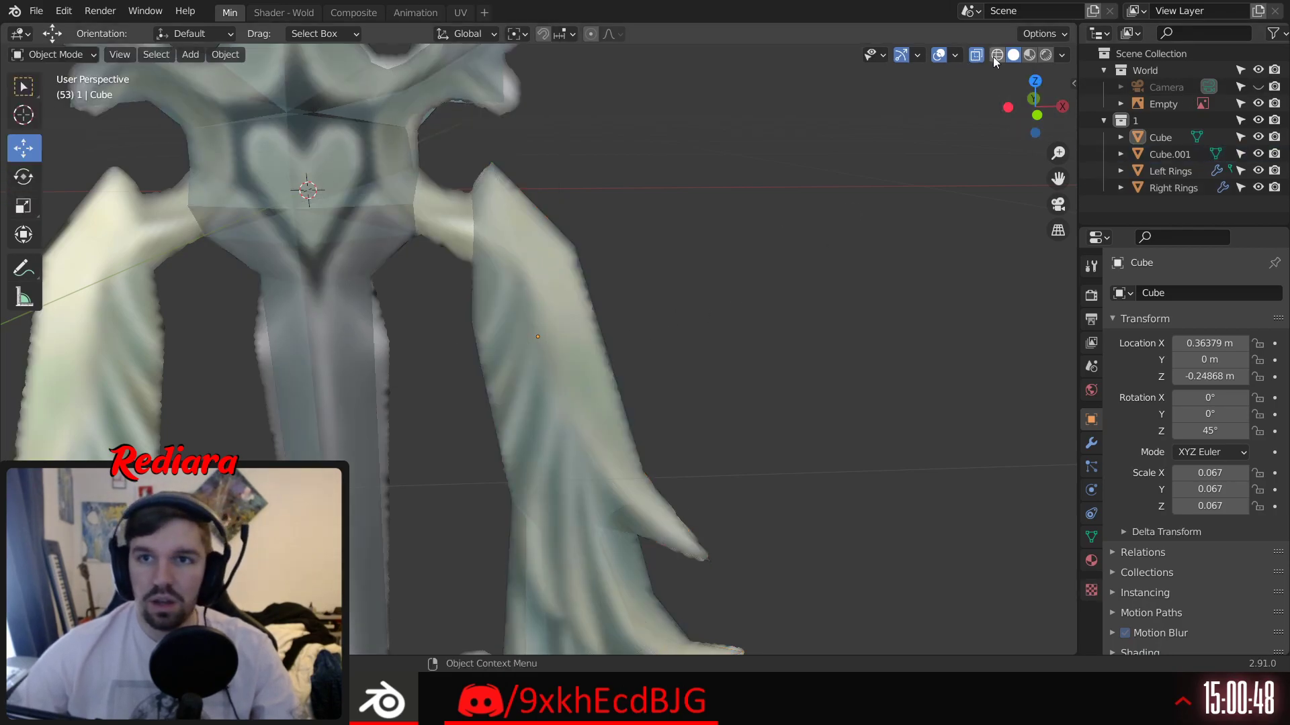
left_click(975, 55)
left_click(466, 292)
left_click(466, 291)
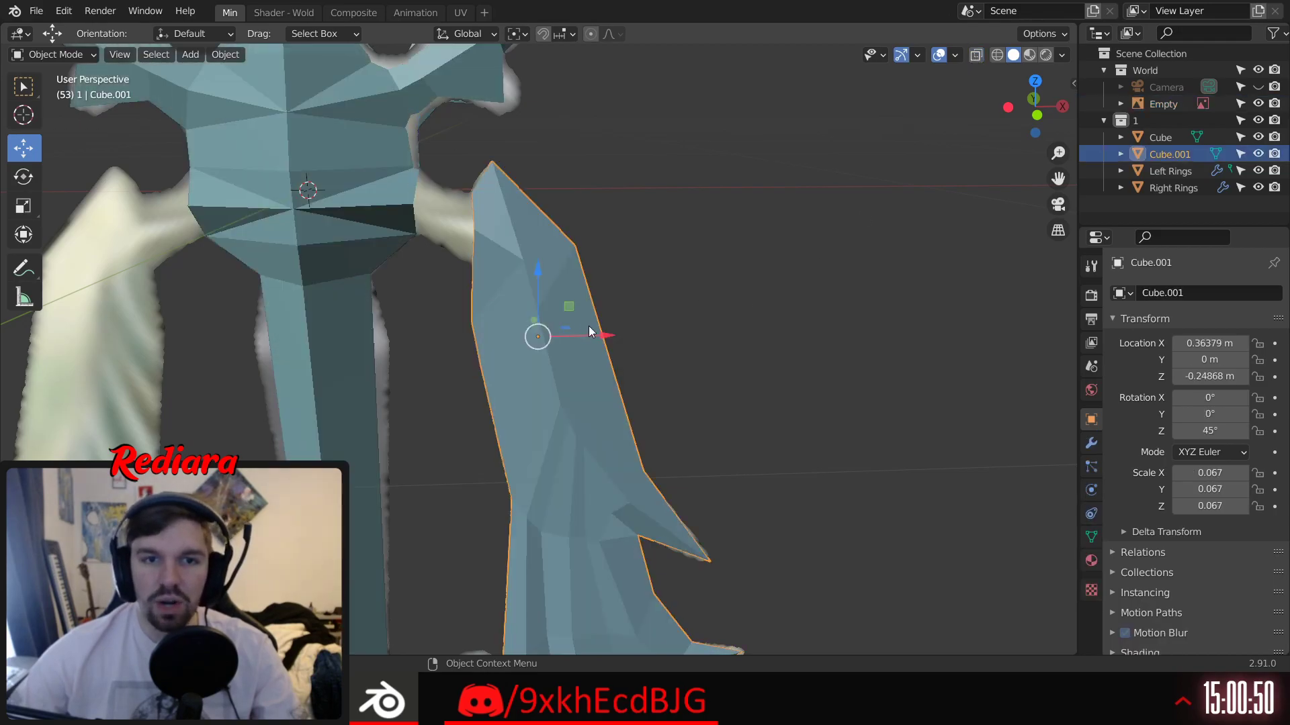
Step: Rename the separated wing object as Wing
double_click(1172, 154)
type("Wing")
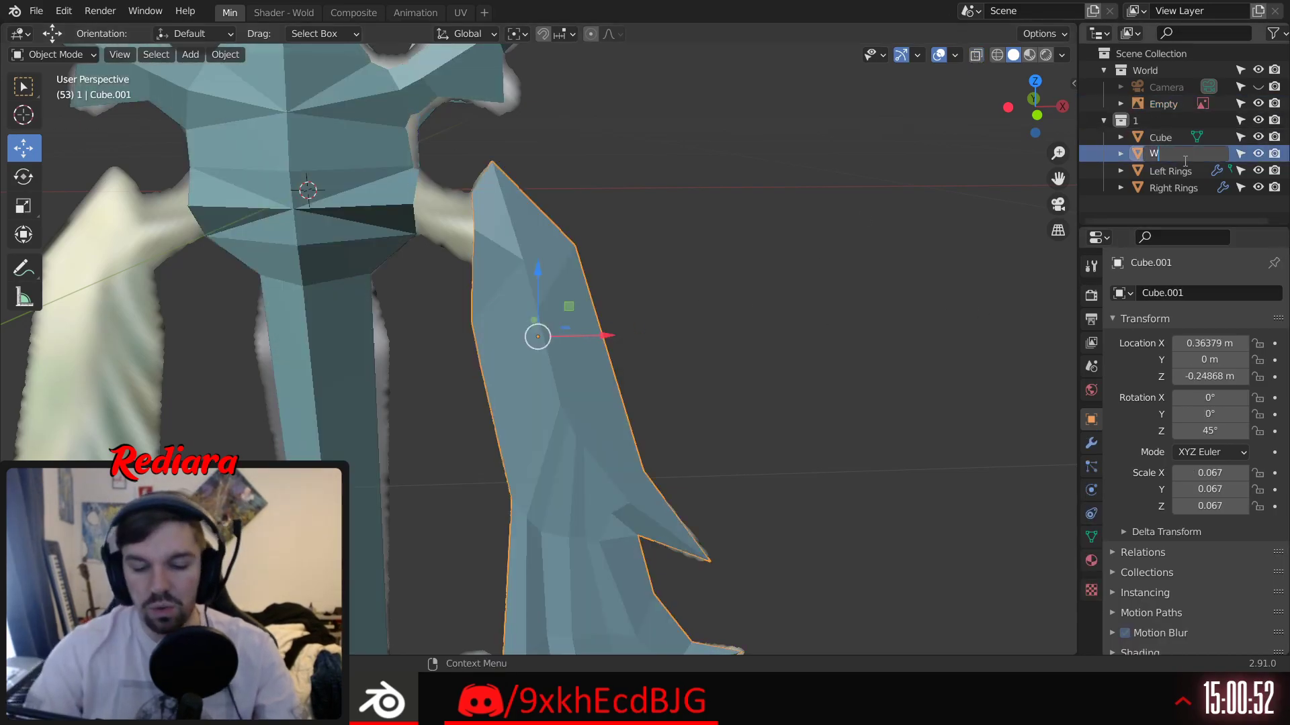
key("Return")
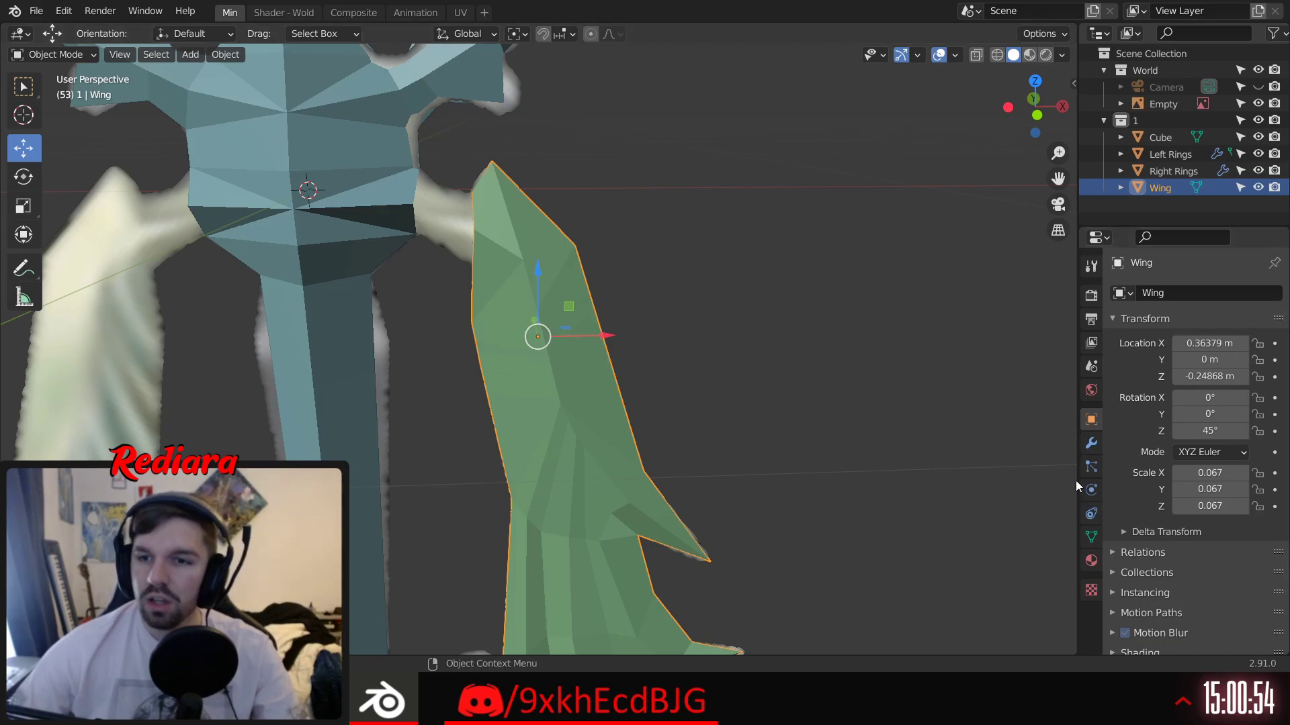
Step: Add a Mirror modifier to Wing with Cube as the mirror object
left_click(1091, 444)
left_click(1159, 296)
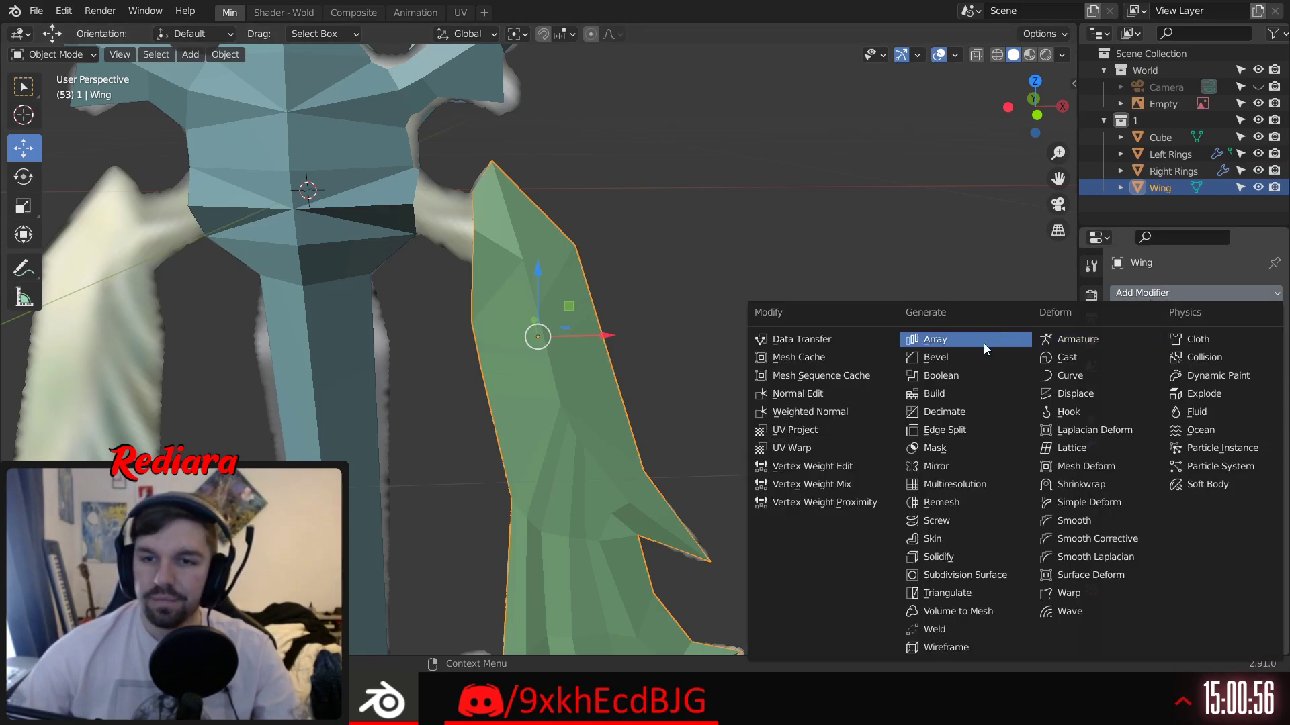
left_click(937, 465)
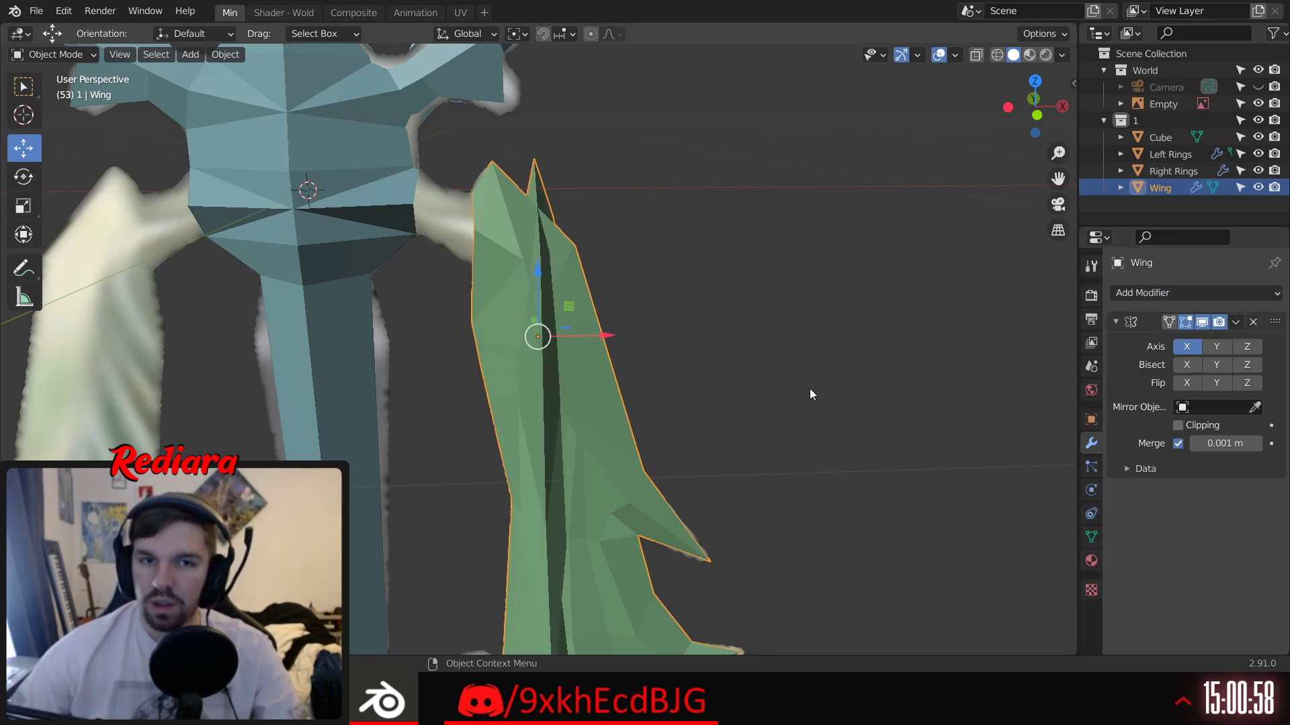
left_click(1200, 408)
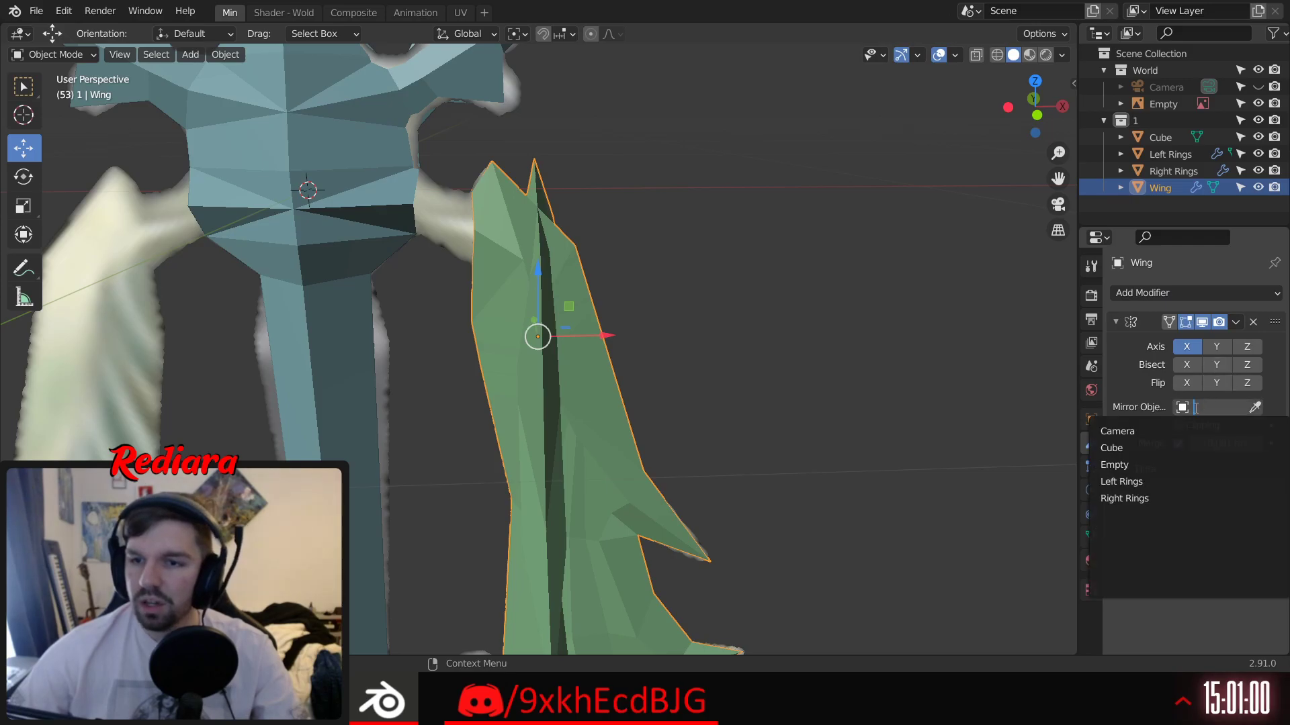
left_click(1125, 448)
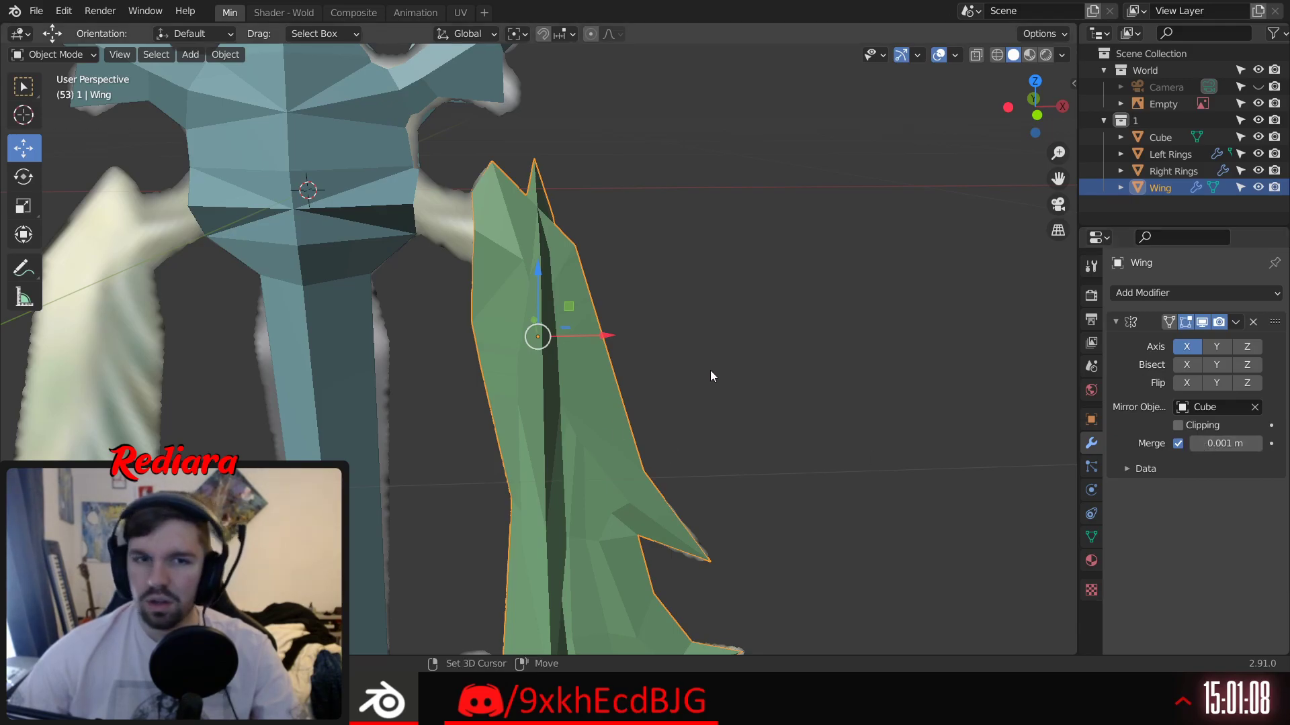
Step: Try mirroring Wing on Y instead of X, and leave all axes of the Mirror modifier disabled
left_click(1217, 347)
left_click(1187, 346)
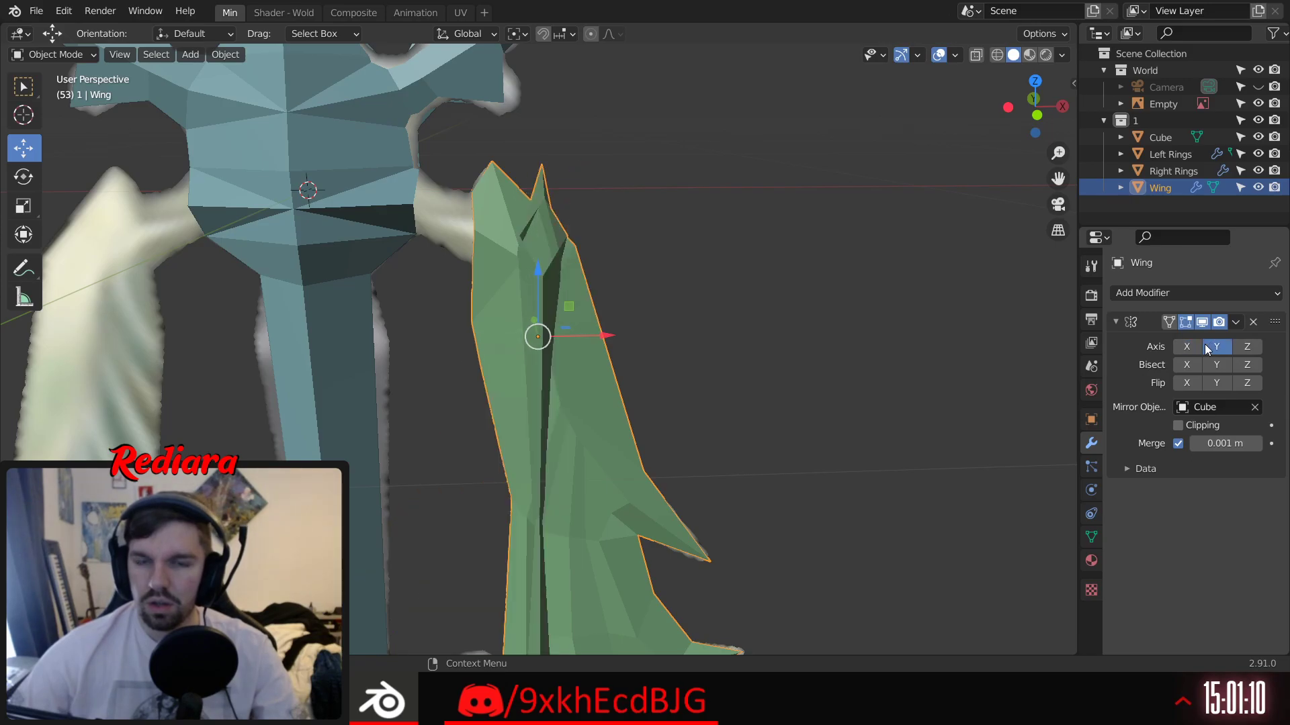
left_click(1217, 347)
left_click(1209, 405)
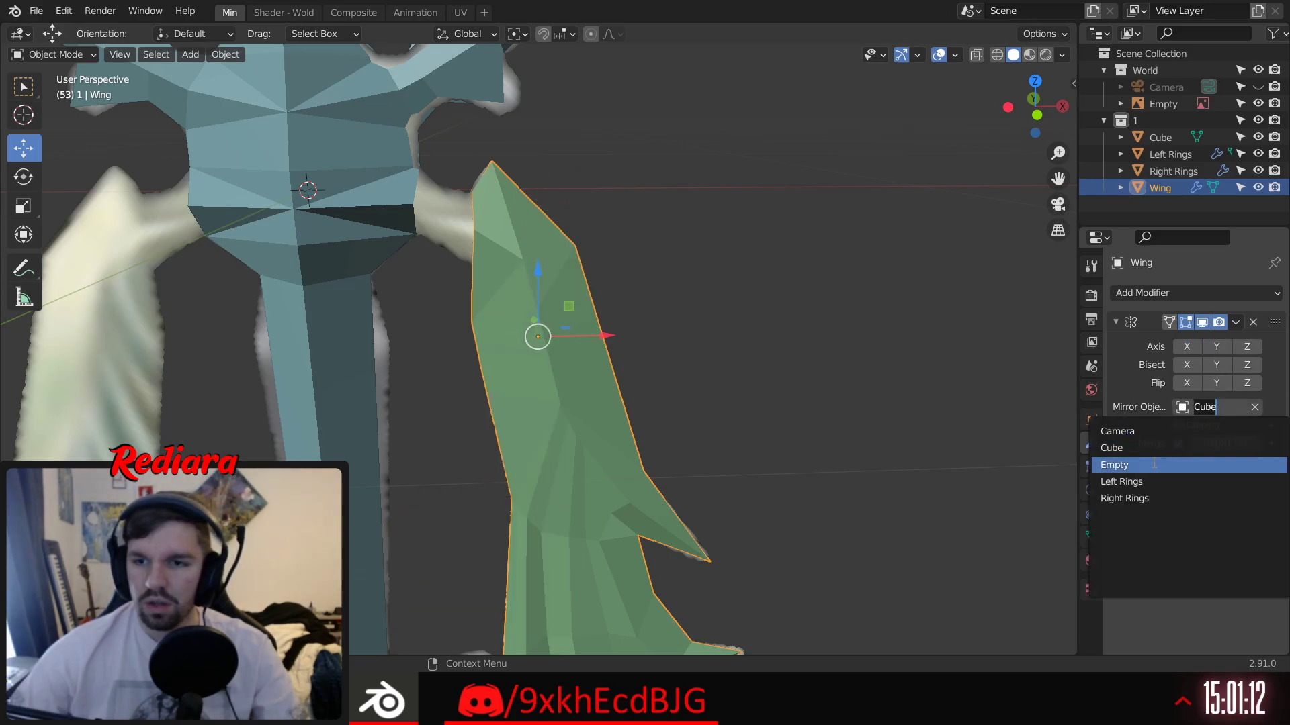
left_click(1139, 362)
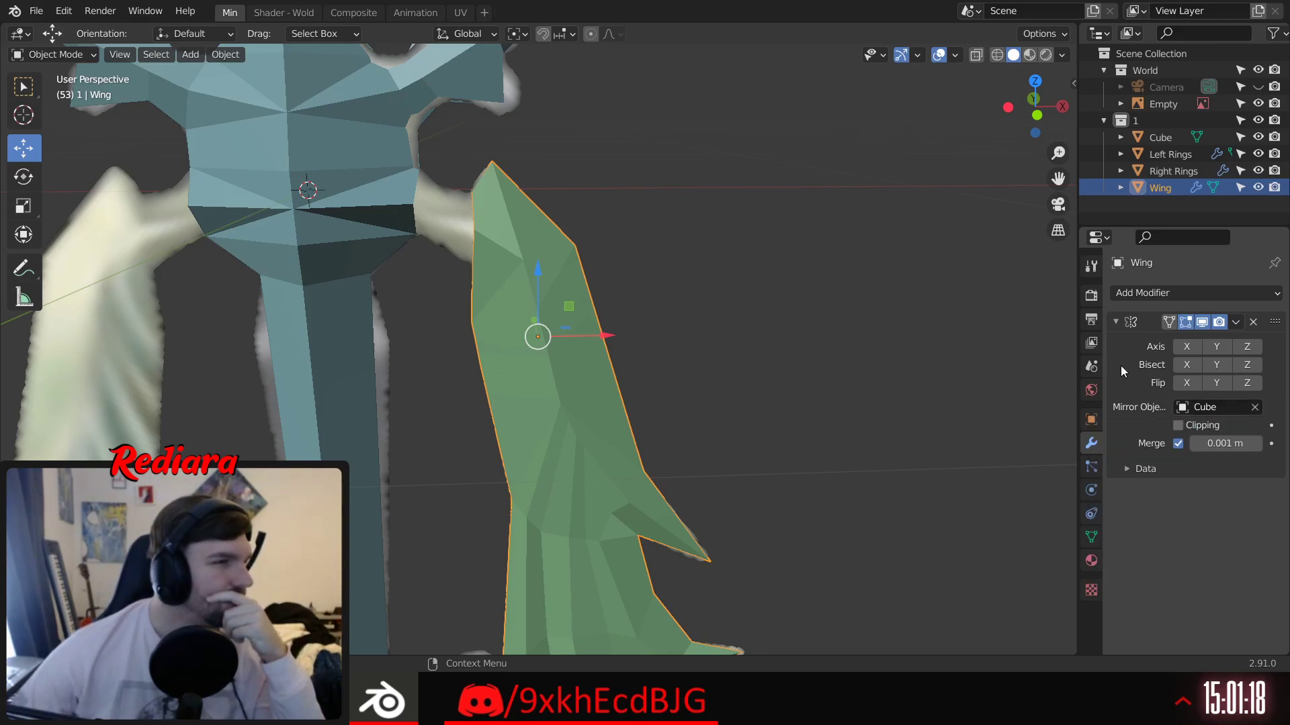
left_click(908, 291)
left_click(1162, 192)
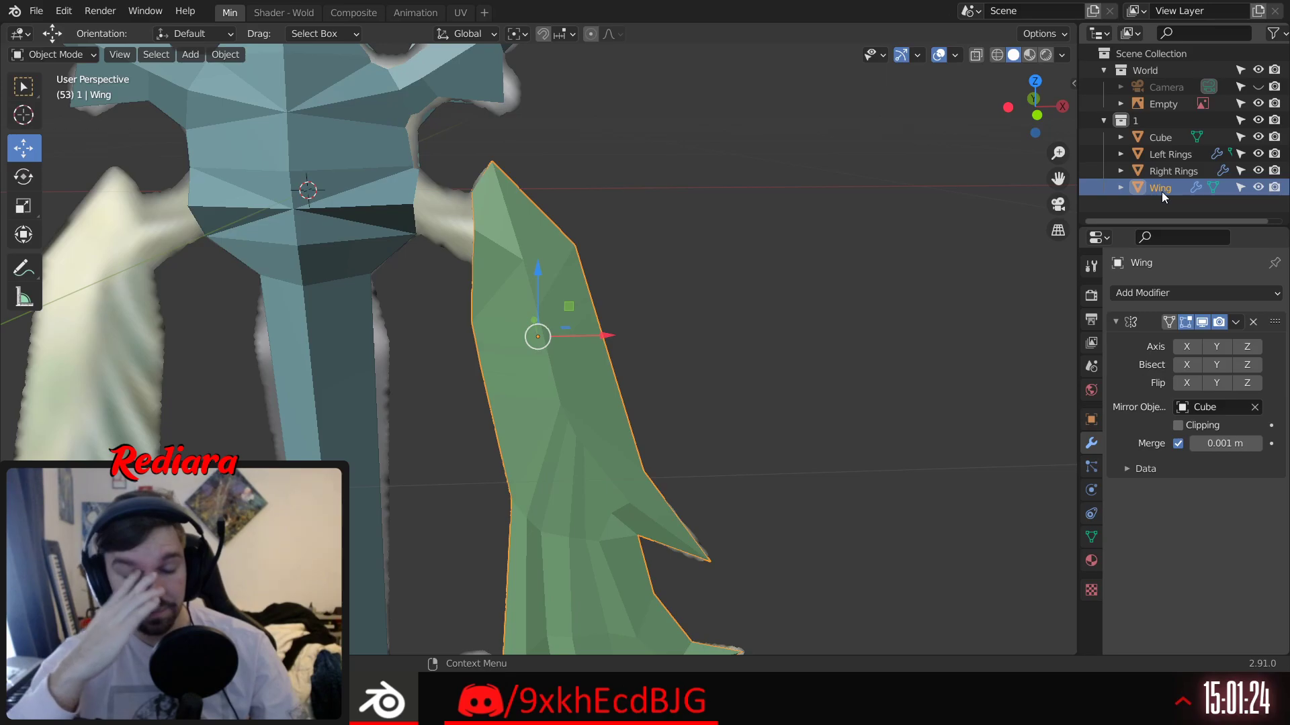
Step: Try mirroring Wing on the X axis, turn that axis off again and deselect the object
scroll(837, 425, "down", 5)
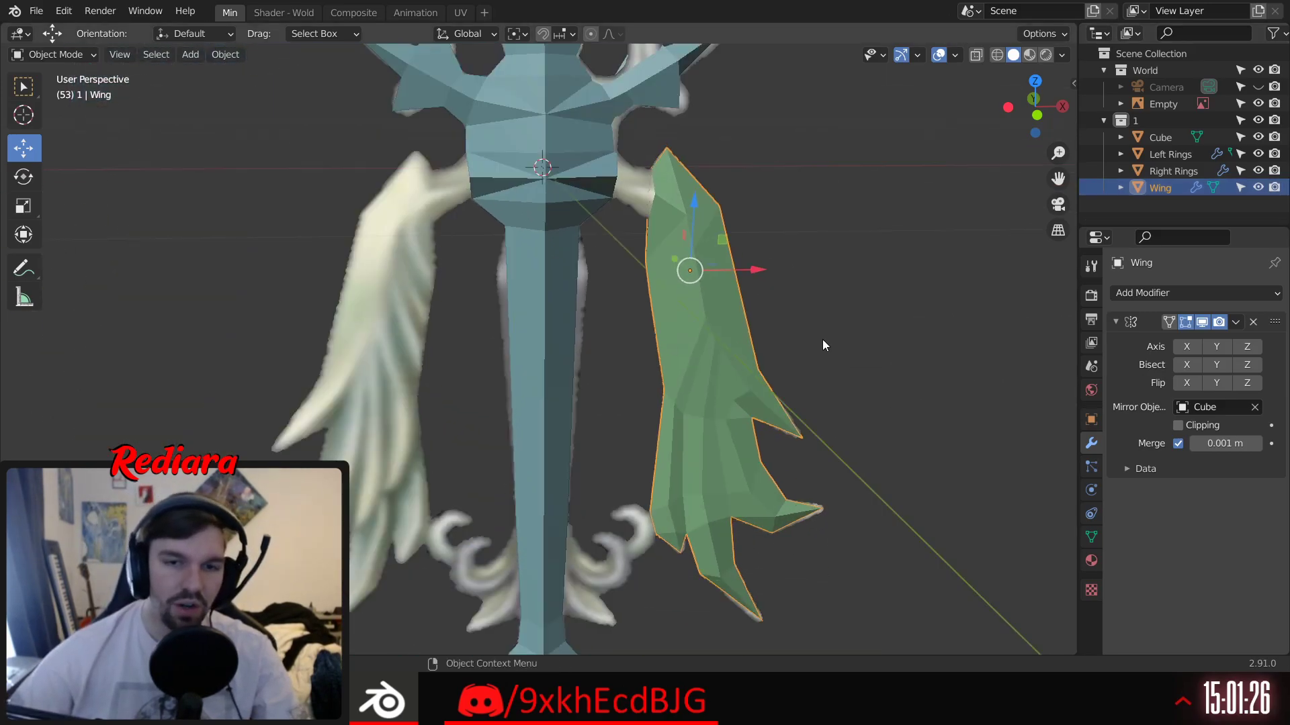
middle_click_drag(752, 370, 664, 288)
scroll(644, 262, "up", 3)
middle_click_drag(626, 236, 675, 226)
middle_click_drag(559, 294, 600, 303)
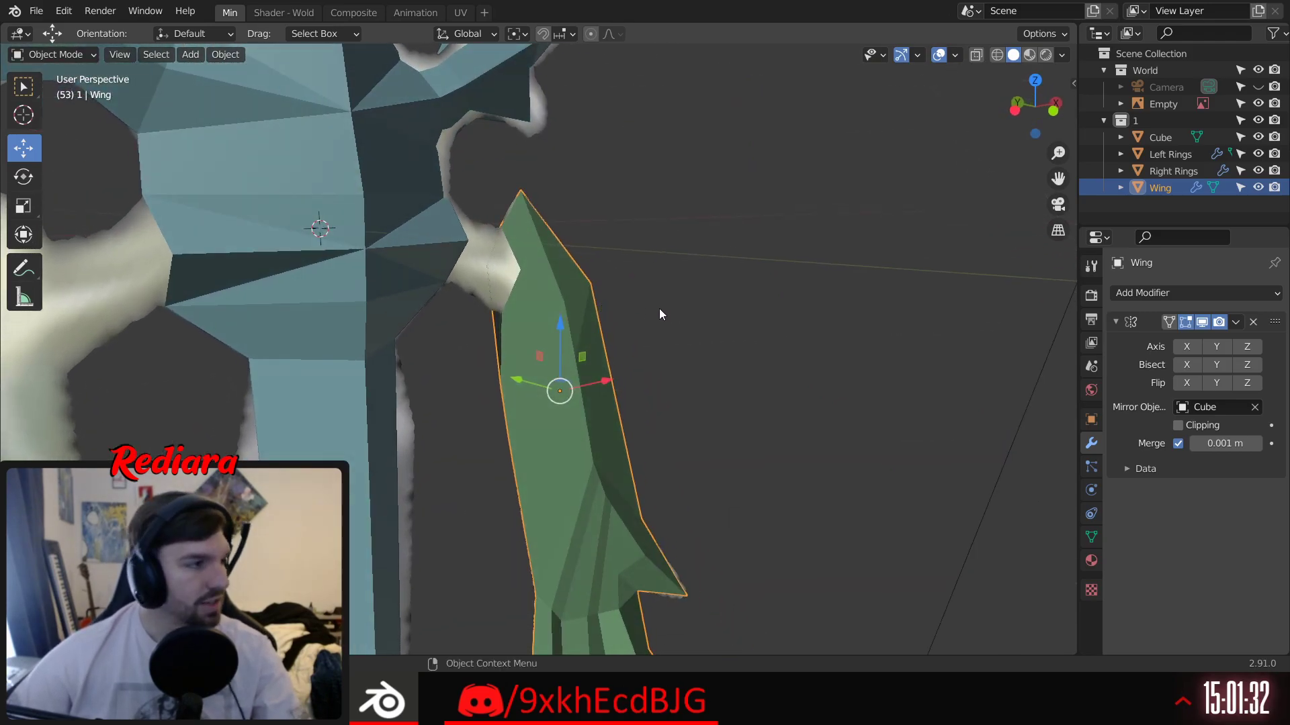
middle_click_drag(763, 308, 771, 368)
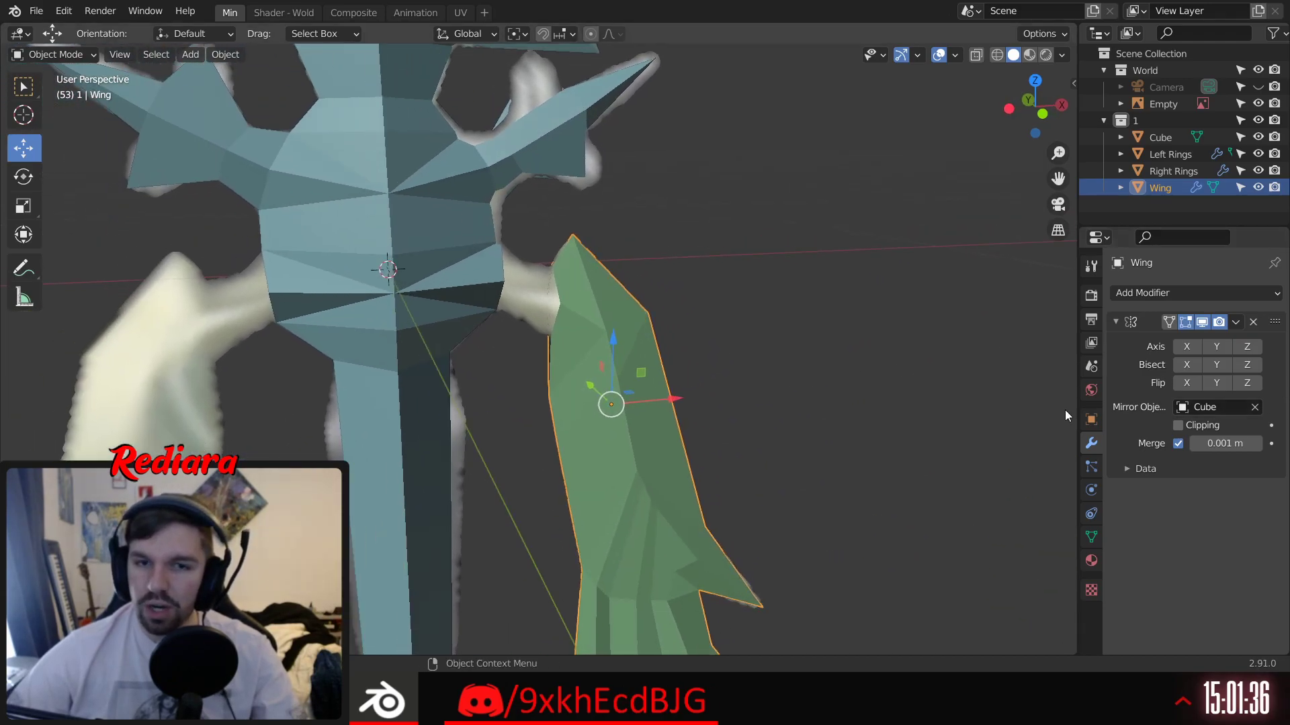
left_click(1188, 348)
left_click(1188, 348)
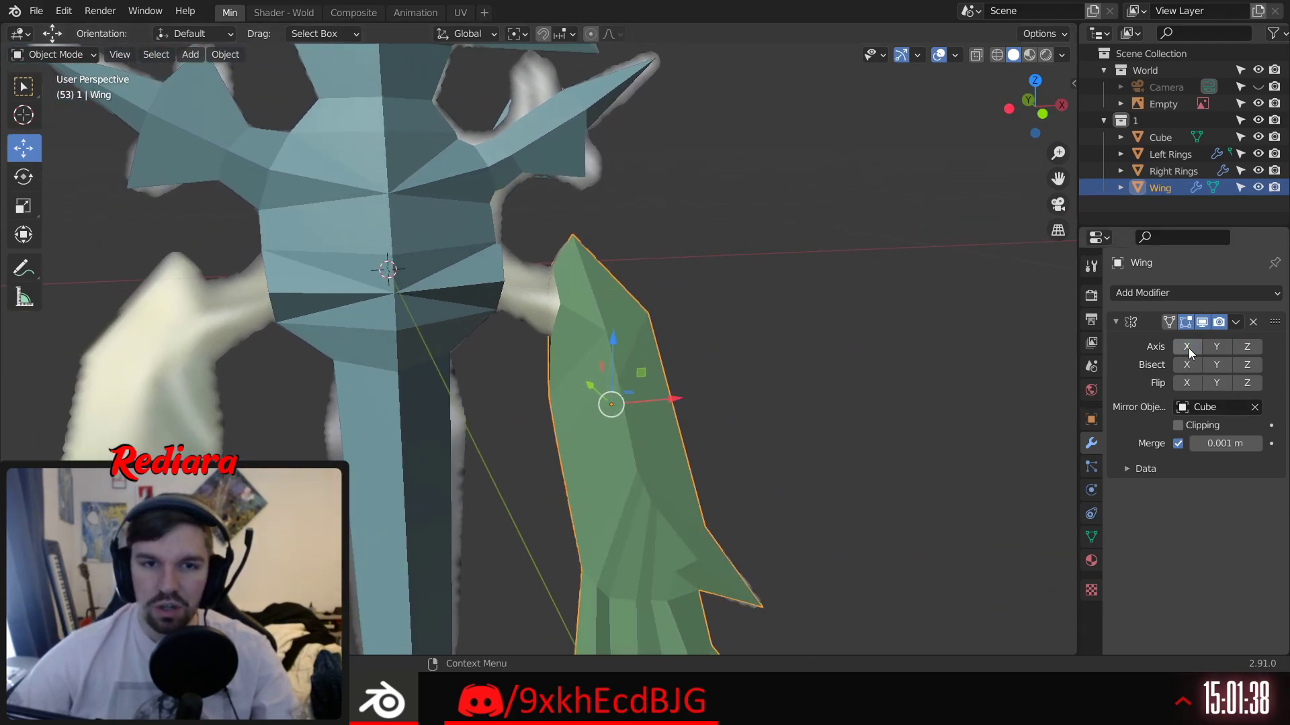
left_click(1002, 285)
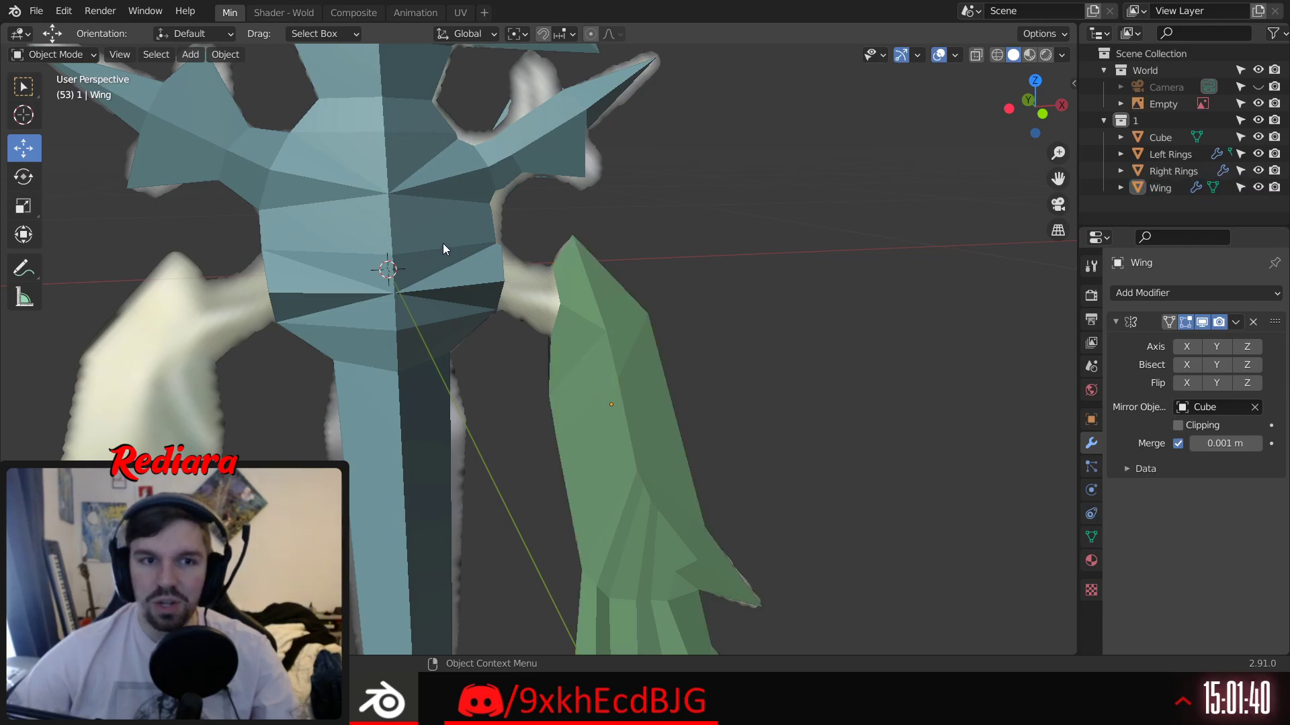
Step: Rename the Cube object, the weapon's main body, as Oathkeeper
left_click(389, 174)
double_click(1166, 136)
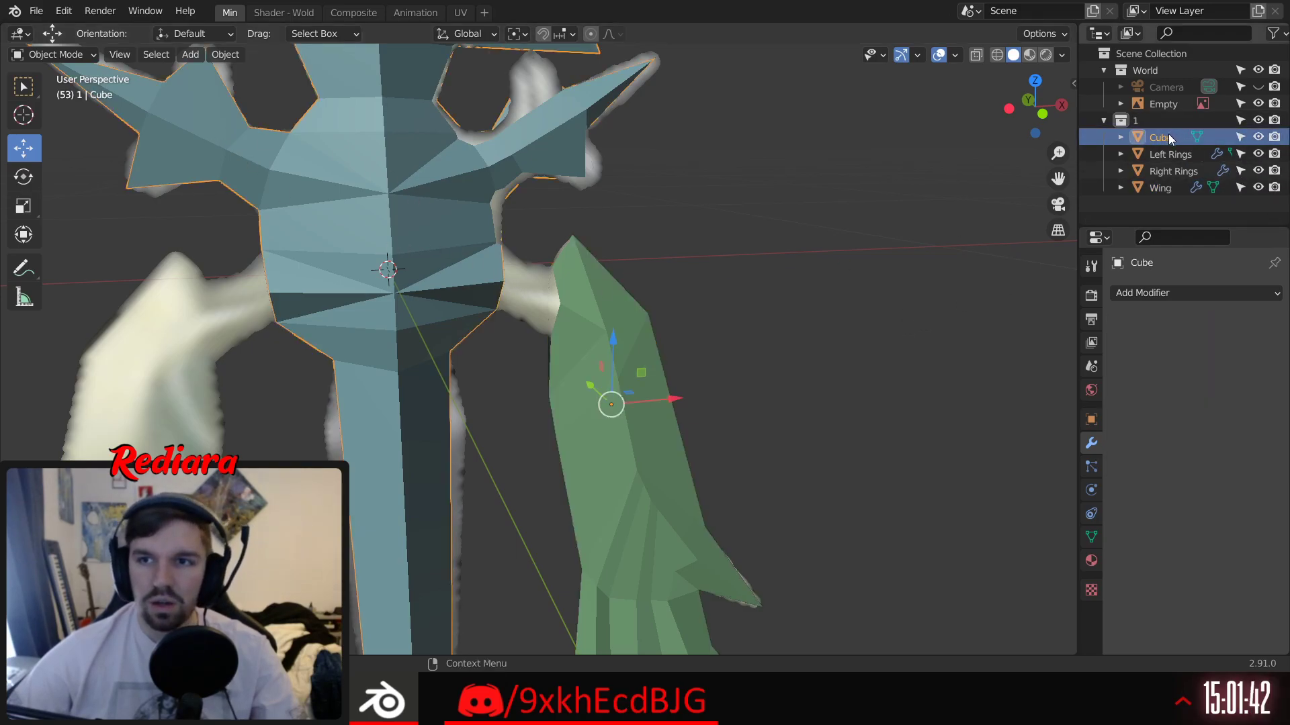
type("Oathke")
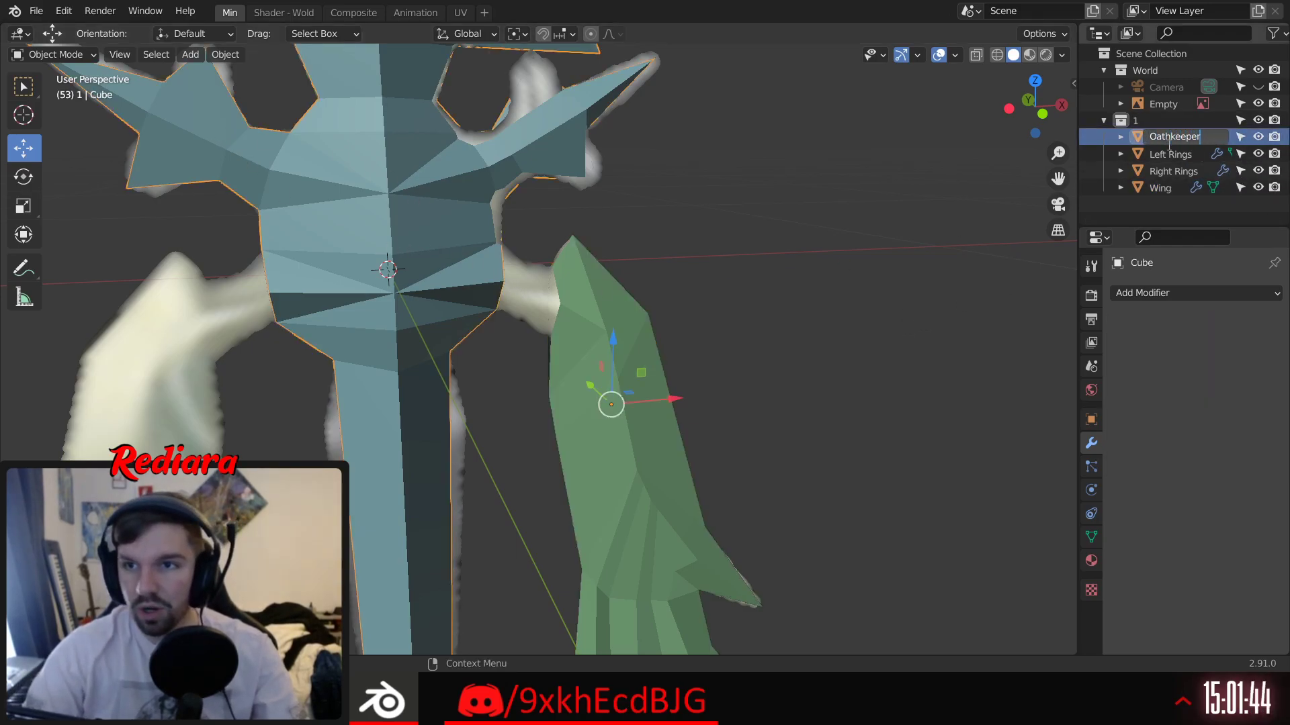
type("eper")
key("Return")
left_click(799, 427)
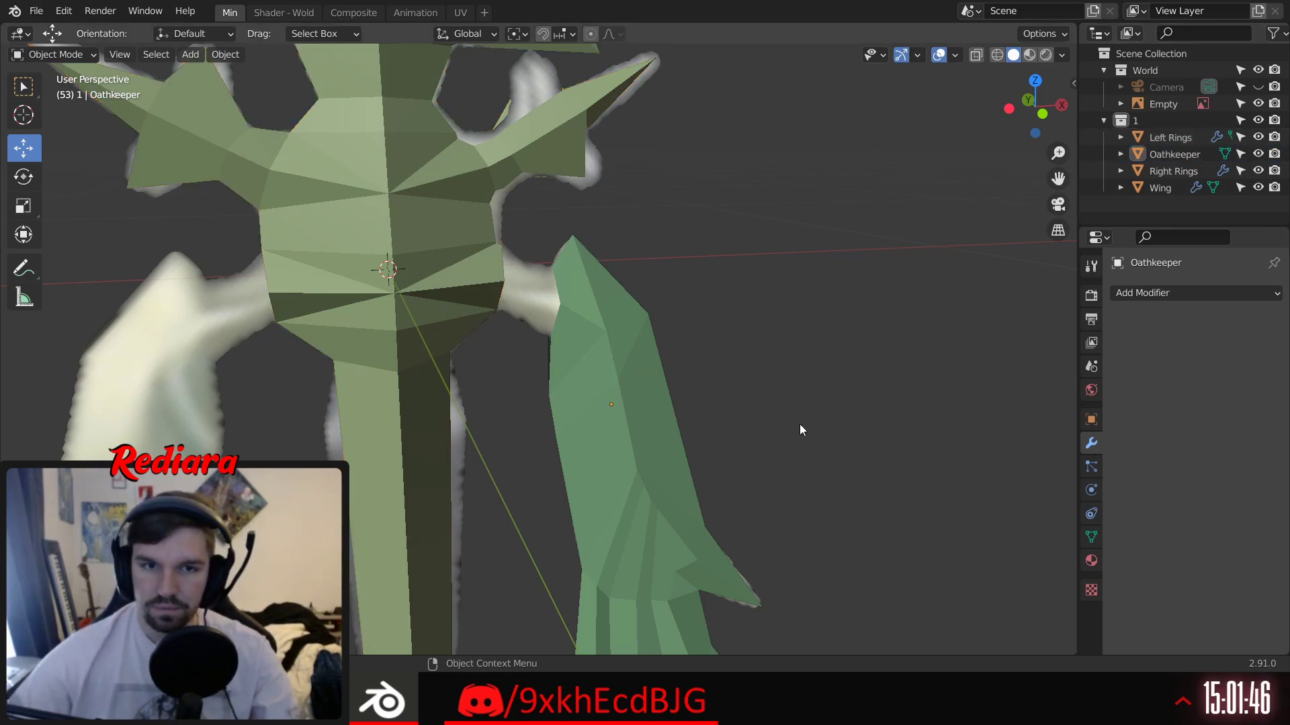
Step: Examine how Wing sits against the Oathkeeper body from the front and the side
left_click(435, 250)
left_click(636, 346)
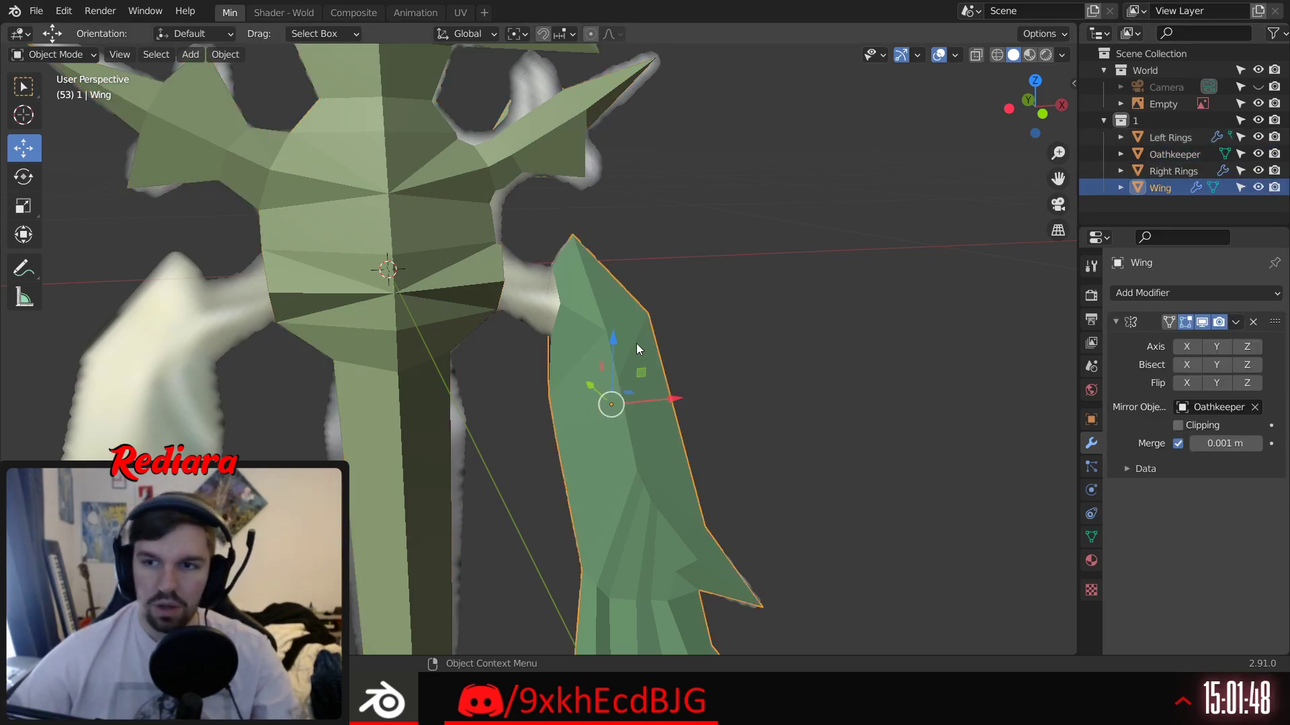
left_click(752, 344)
middle_click_drag(752, 344, 770, 373)
left_click(676, 377)
middle_click_drag(933, 403, 586, 425)
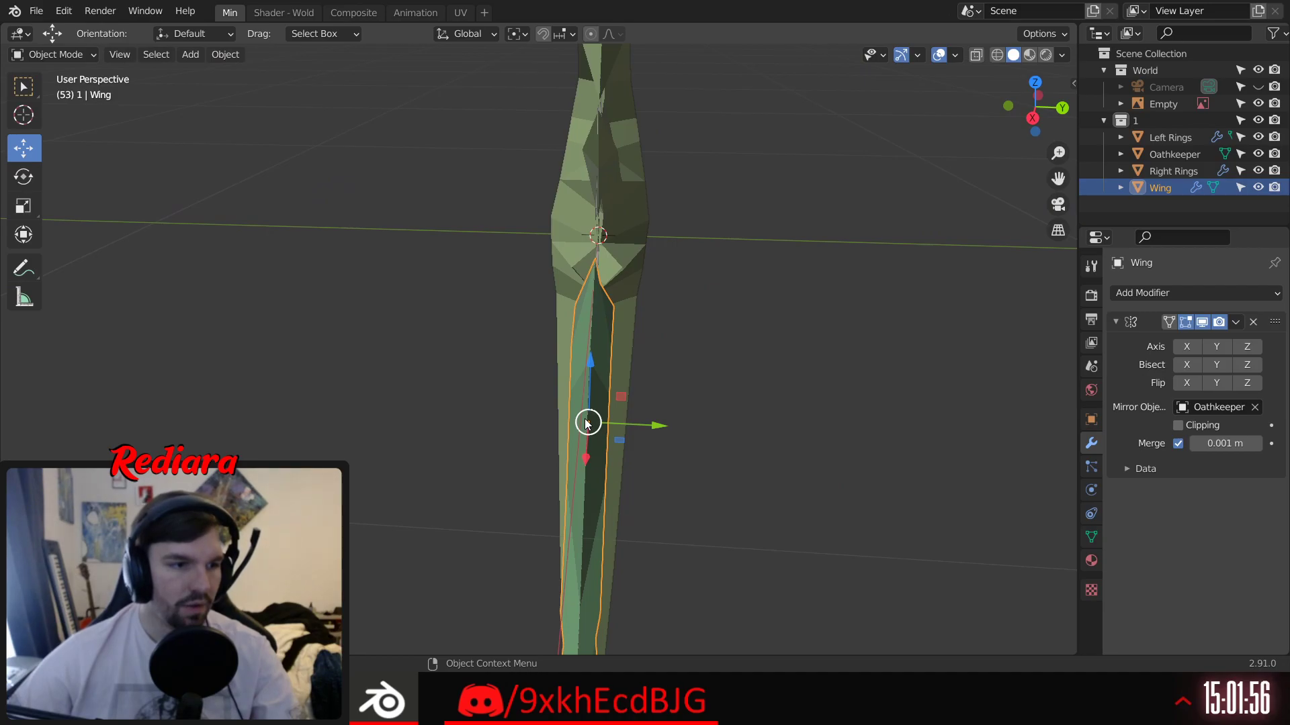
middle_click_drag(497, 418, 594, 434)
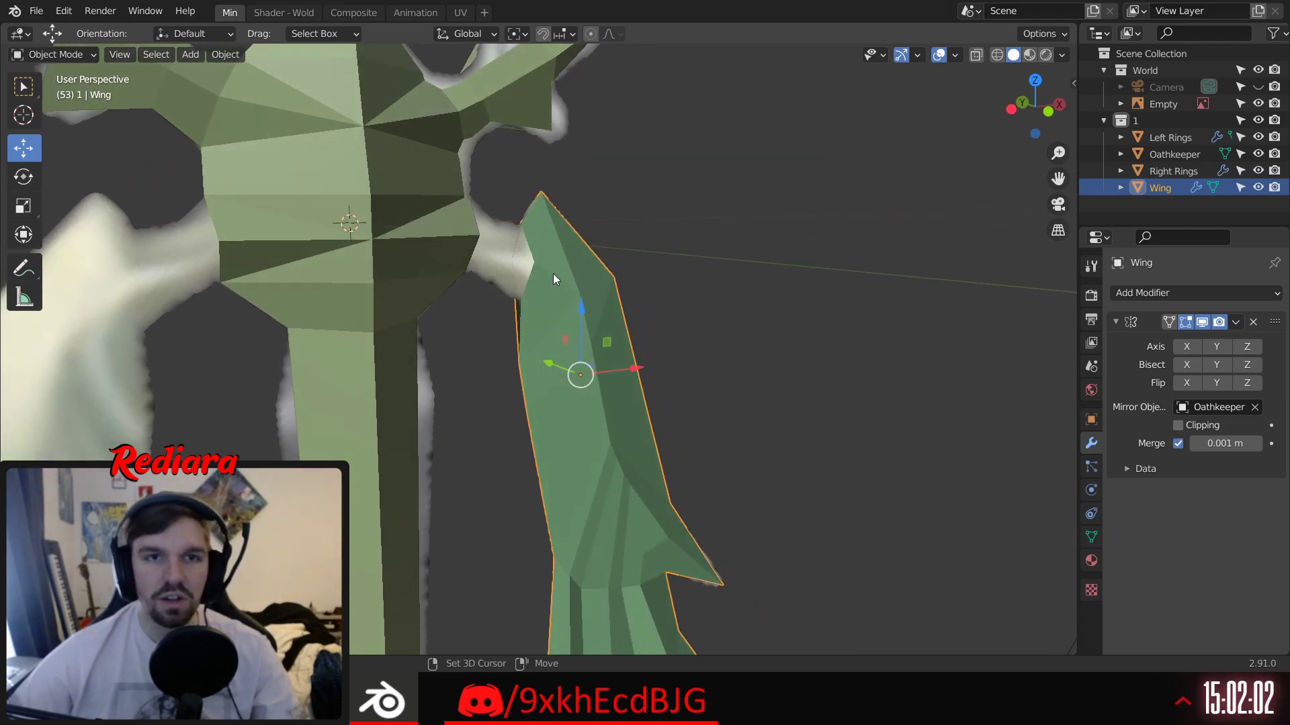
middle_click_drag(554, 273, 614, 406, "shift")
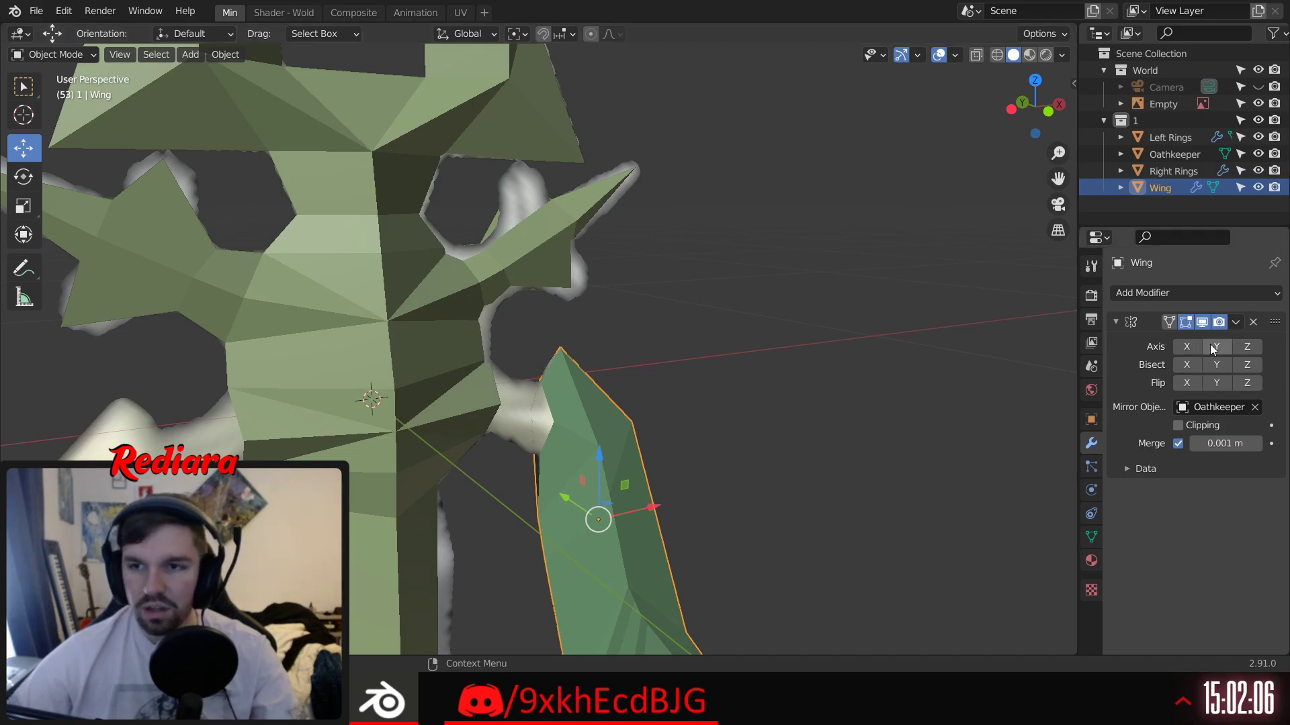
Step: Try Wing's Z mirror axis, leave it off, and reassign Oathkeeper as the mirror object
left_click(1253, 353)
left_click(1252, 351)
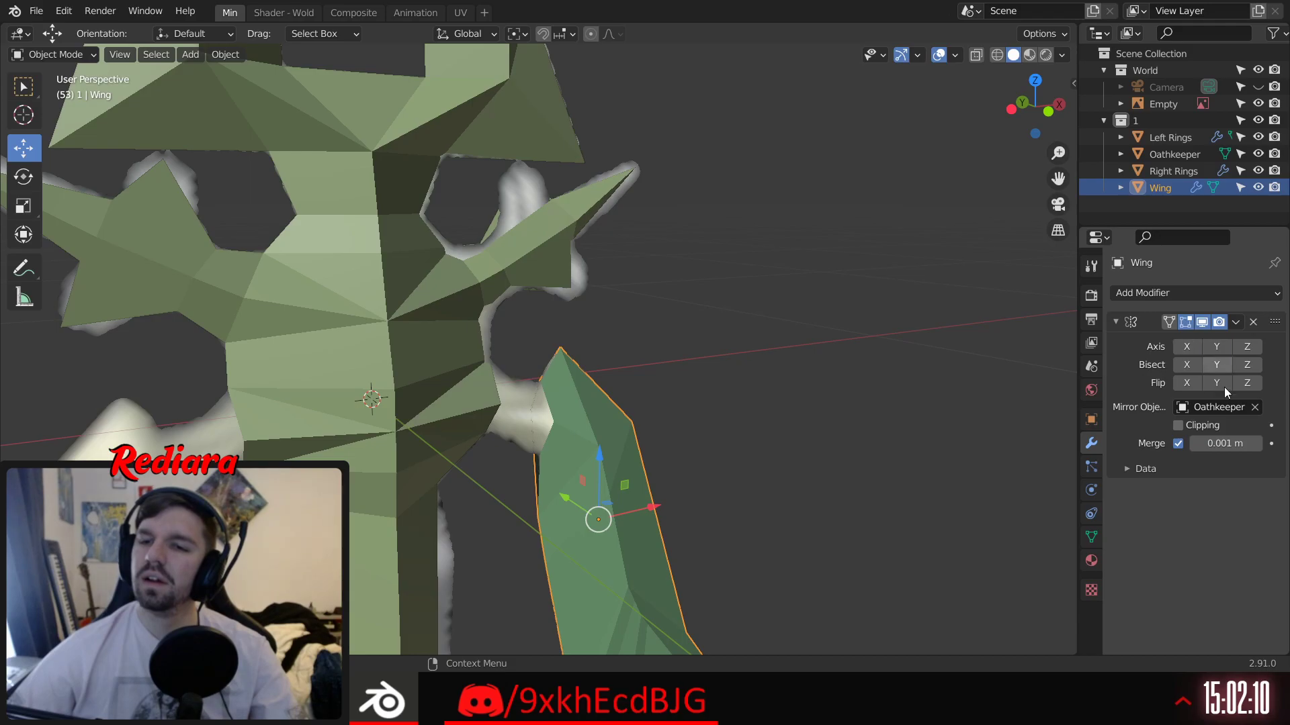
left_click(1217, 413)
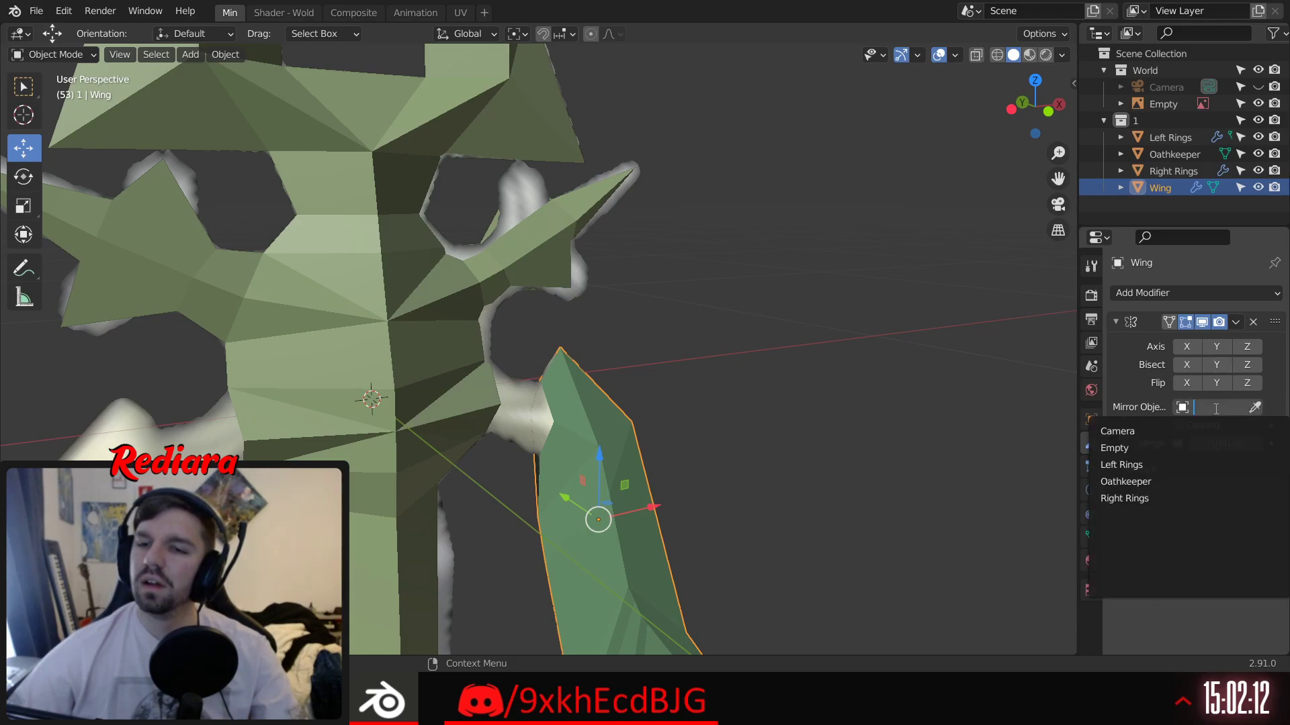
left_click(1128, 481)
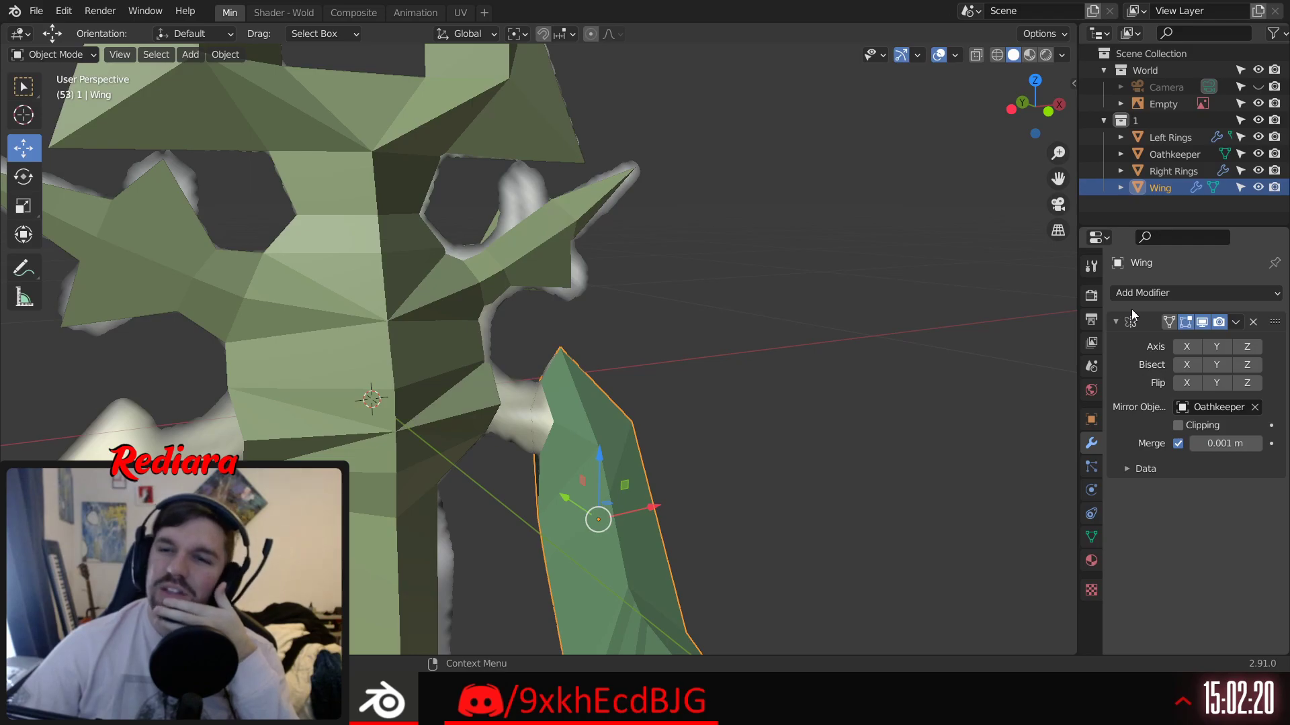
Step: Try Empty as Wing's mirror object, testing the X and Y axes and leaving both disabled
left_click(1217, 407)
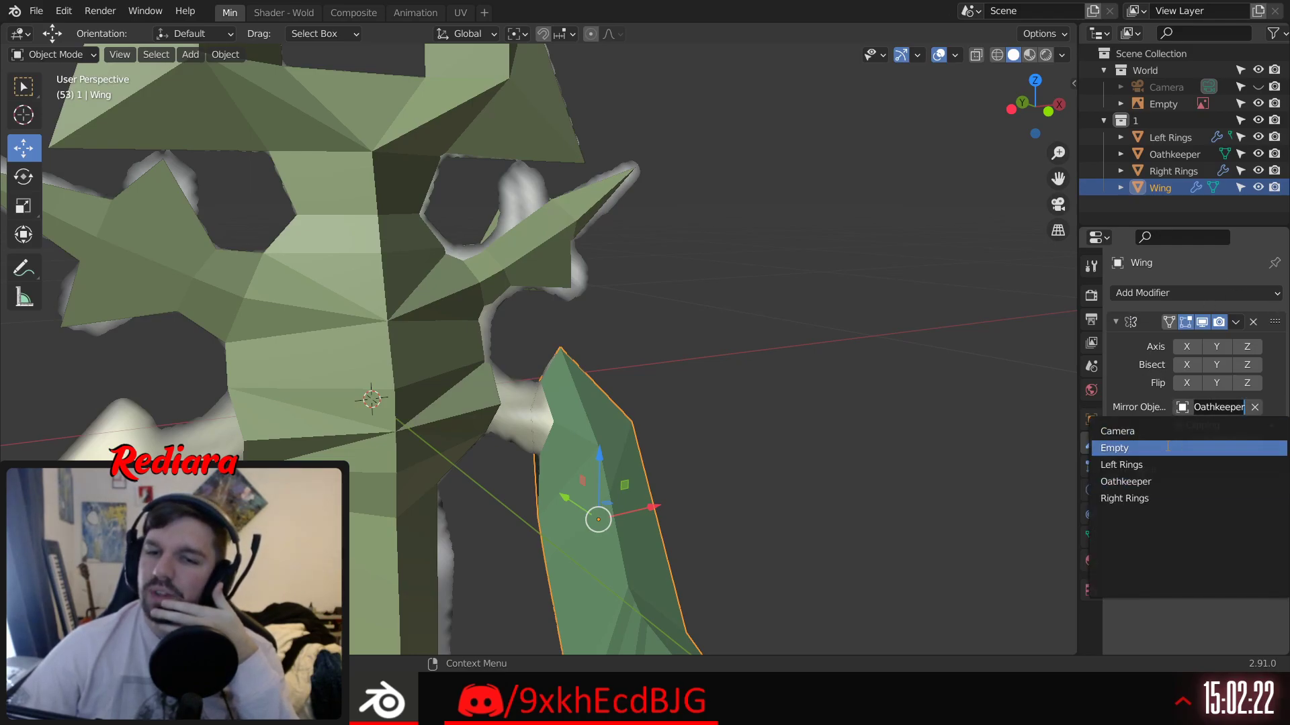
left_click(1168, 447)
left_click(1187, 348)
left_click(1186, 348)
left_click(1214, 346)
left_click(1215, 347)
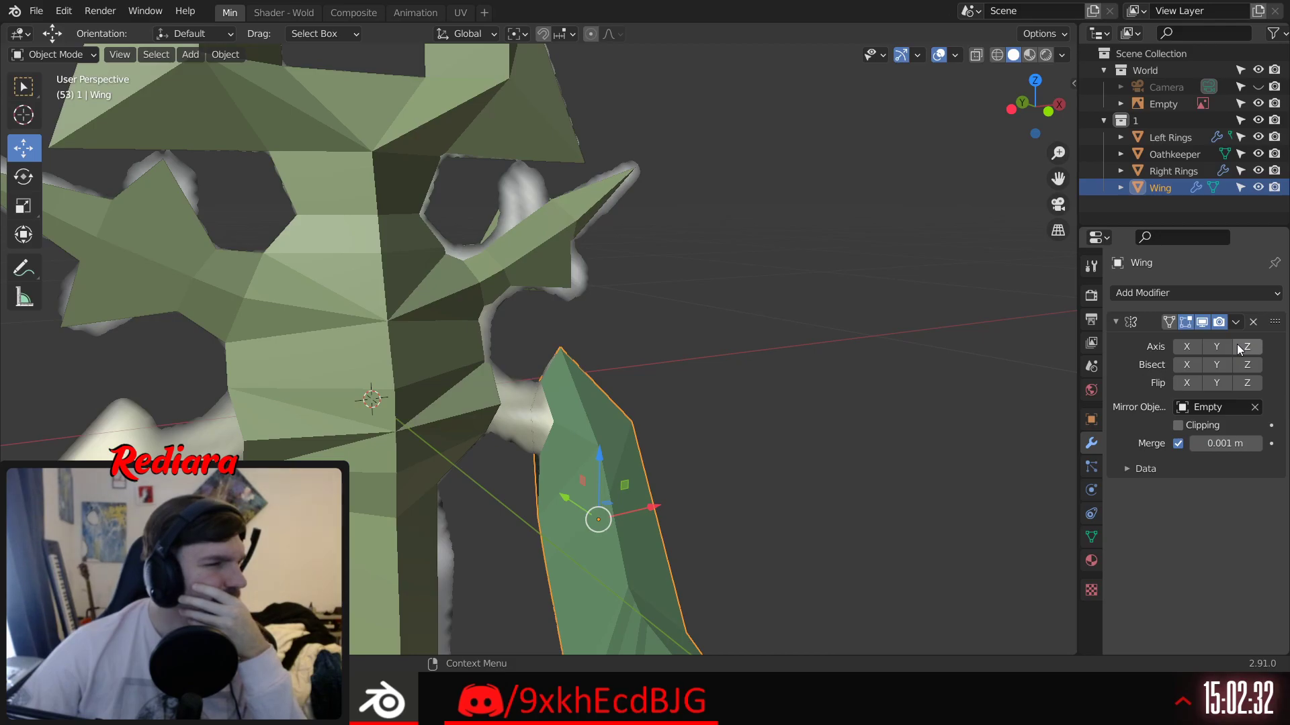
Step: Examine the whole weapon and Wing's placement on it against the reference image from the front
left_click(800, 320)
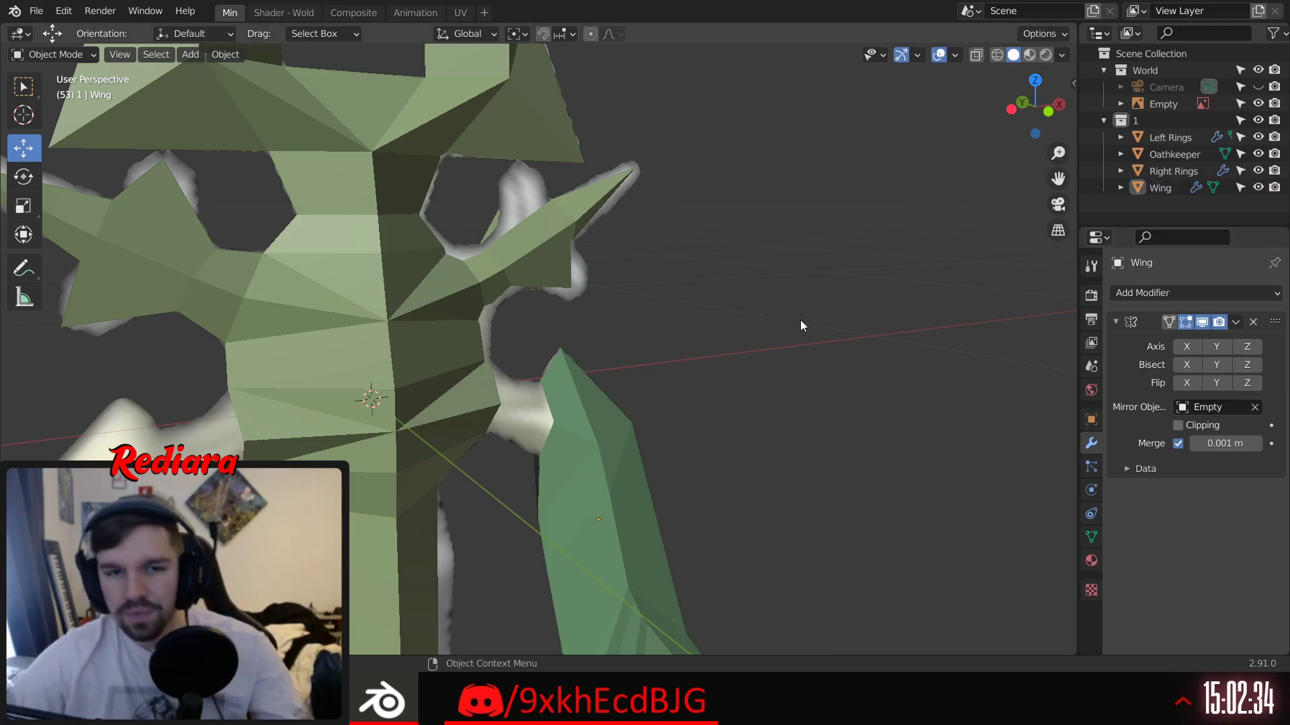
key("Home")
middle_click_drag(843, 302, 643, 336)
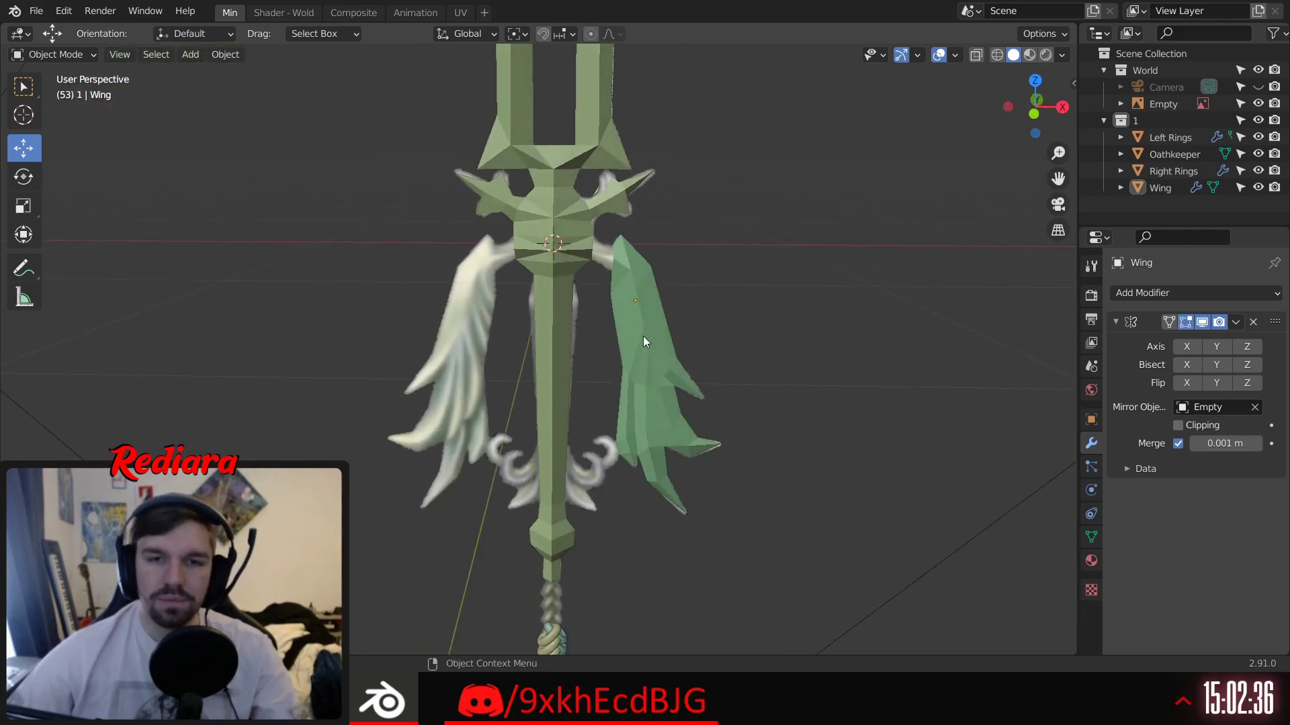
left_click(643, 365)
scroll(703, 338, "down", 5)
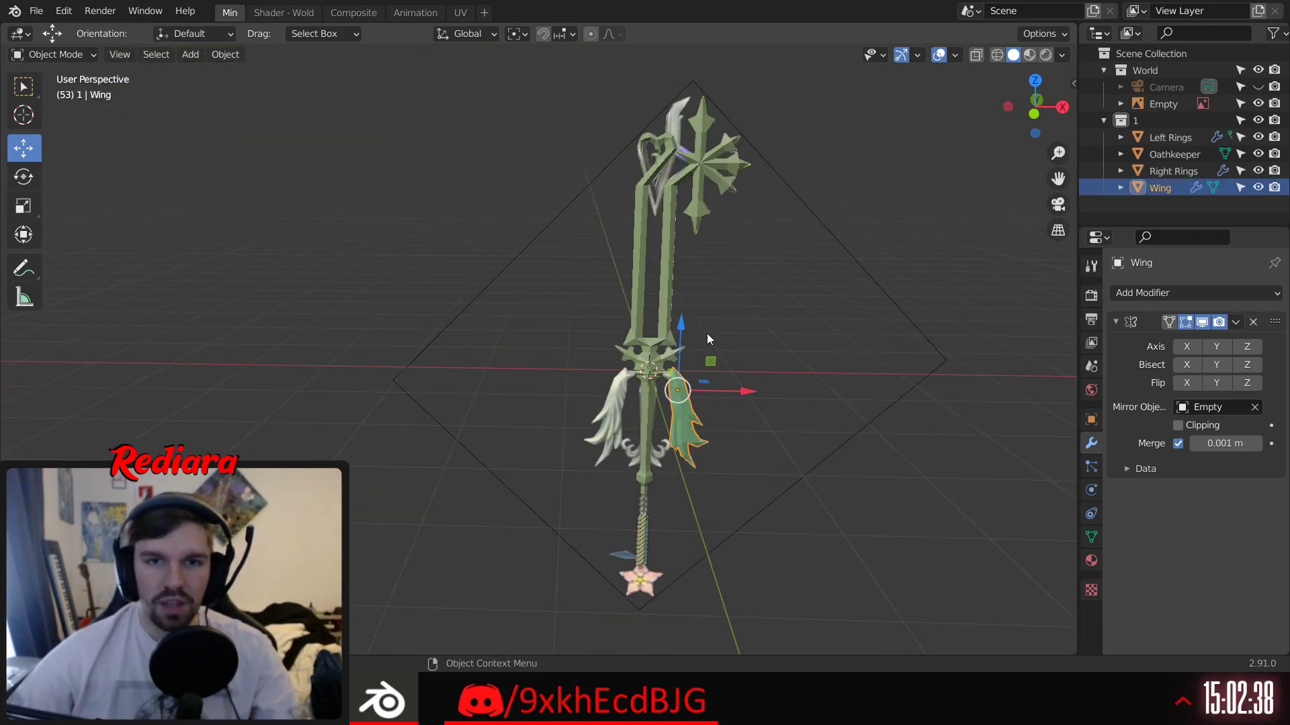
scroll(667, 425, "up", 7)
middle_click_drag(756, 227, 668, 296, "shift")
scroll(679, 398, "down", 2)
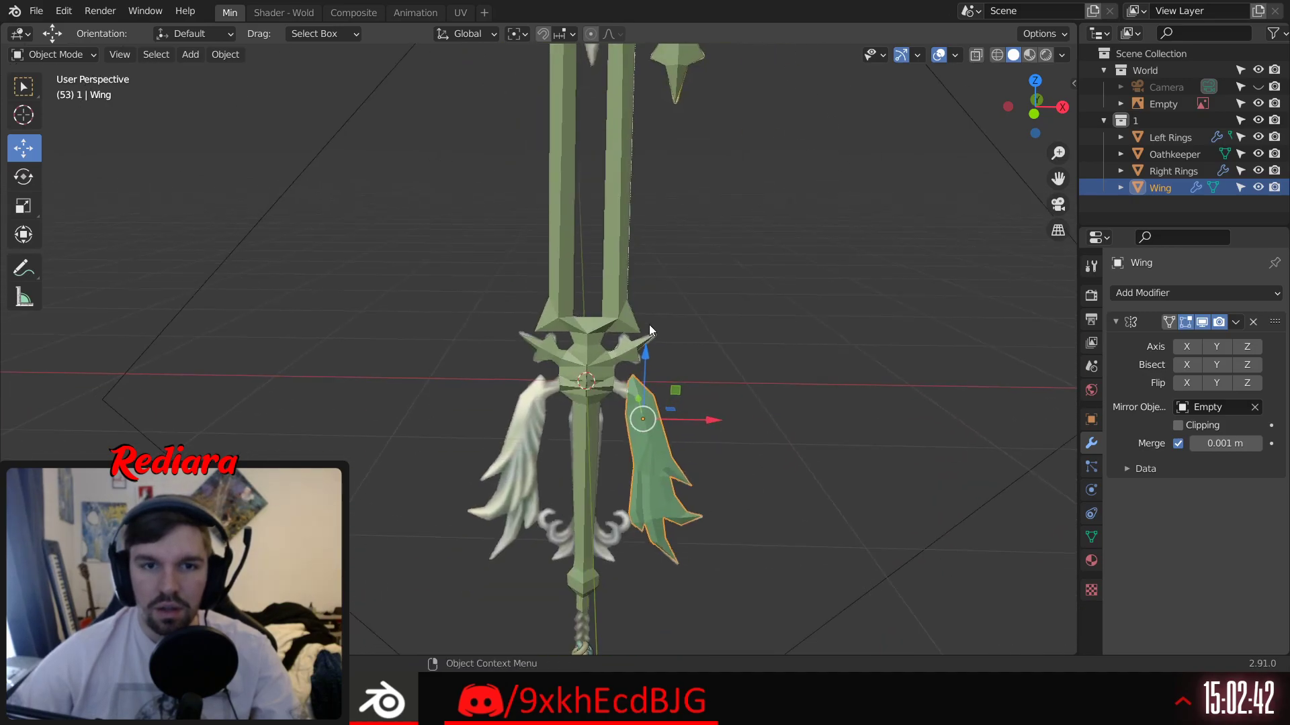
Step: Select Oathkeeper and examine it from behind, from the handle and guard up to the heart and star-shaped tip
left_click(589, 344)
middle_click_drag(589, 344, 722, 383)
scroll(733, 480, "up", 2)
middle_click_drag(733, 486, 685, 363, "shift")
scroll(658, 551, "up", 1)
middle_click_drag(658, 551, 614, 365, "shift")
middle_click_drag(636, 470, 622, 217, "shift")
middle_click_drag(618, 171, 622, 477, "shift")
middle_click_drag(622, 168, 613, 485, "shift")
middle_click_drag(664, 187, 654, 541, "shift")
middle_click_drag(695, 205, 689, 469, "shift")
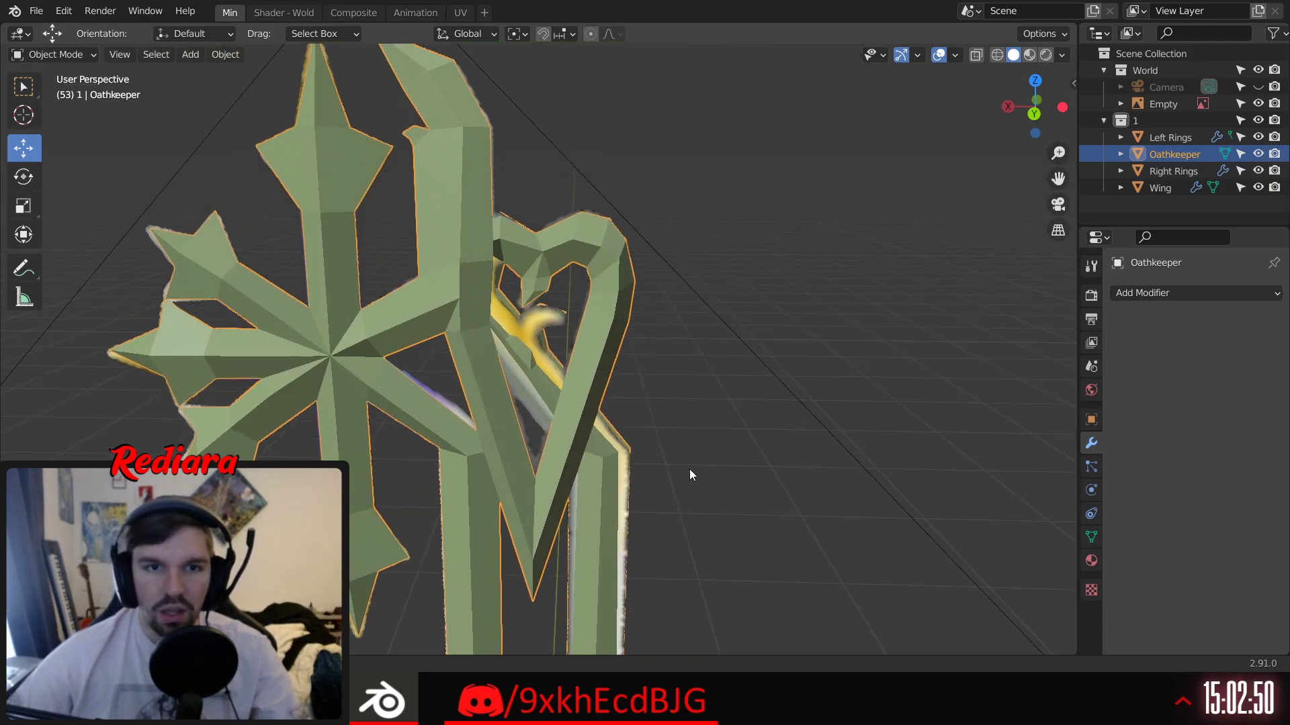
scroll(689, 469, "down", 8)
scroll(628, 320, "up", 7)
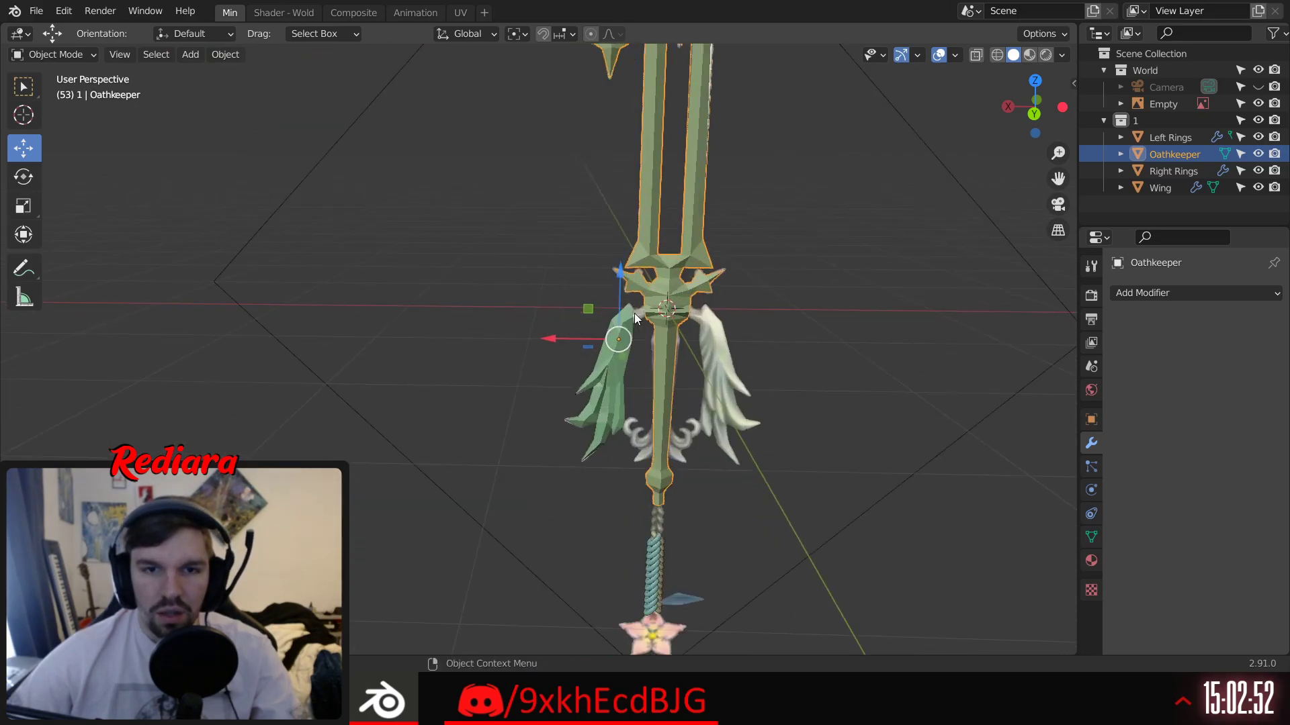
scroll(683, 278, "up", 6)
middle_click_drag(750, 259, 639, 164, "shift")
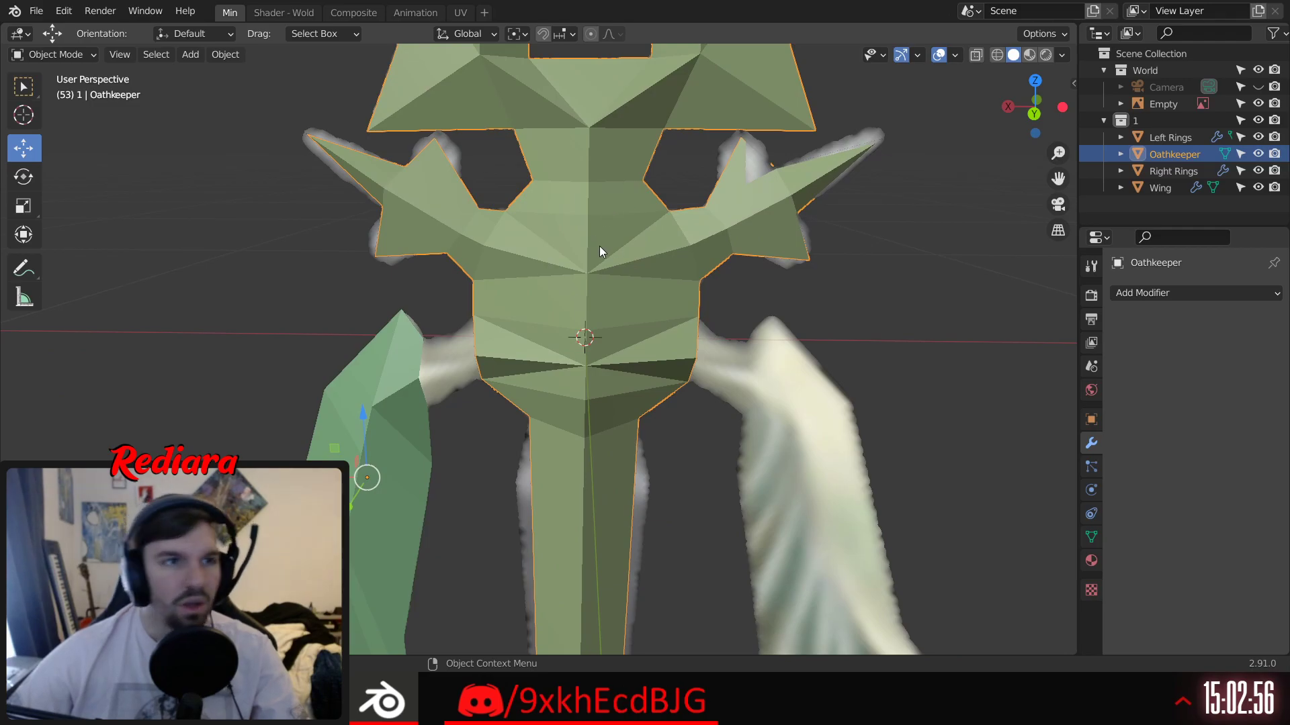
Step: Set the Oathkeeper object's origin to the 3D cursor
left_click(287, 194)
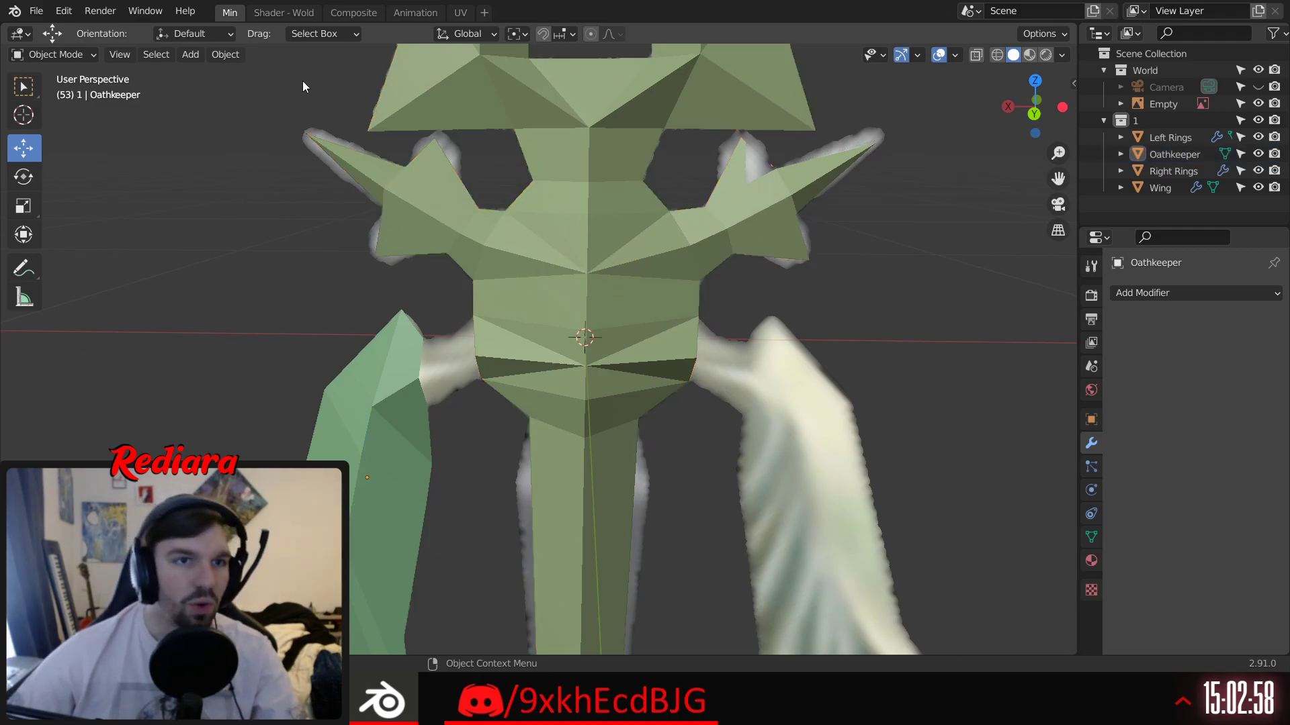
left_click(536, 205)
left_click(222, 54)
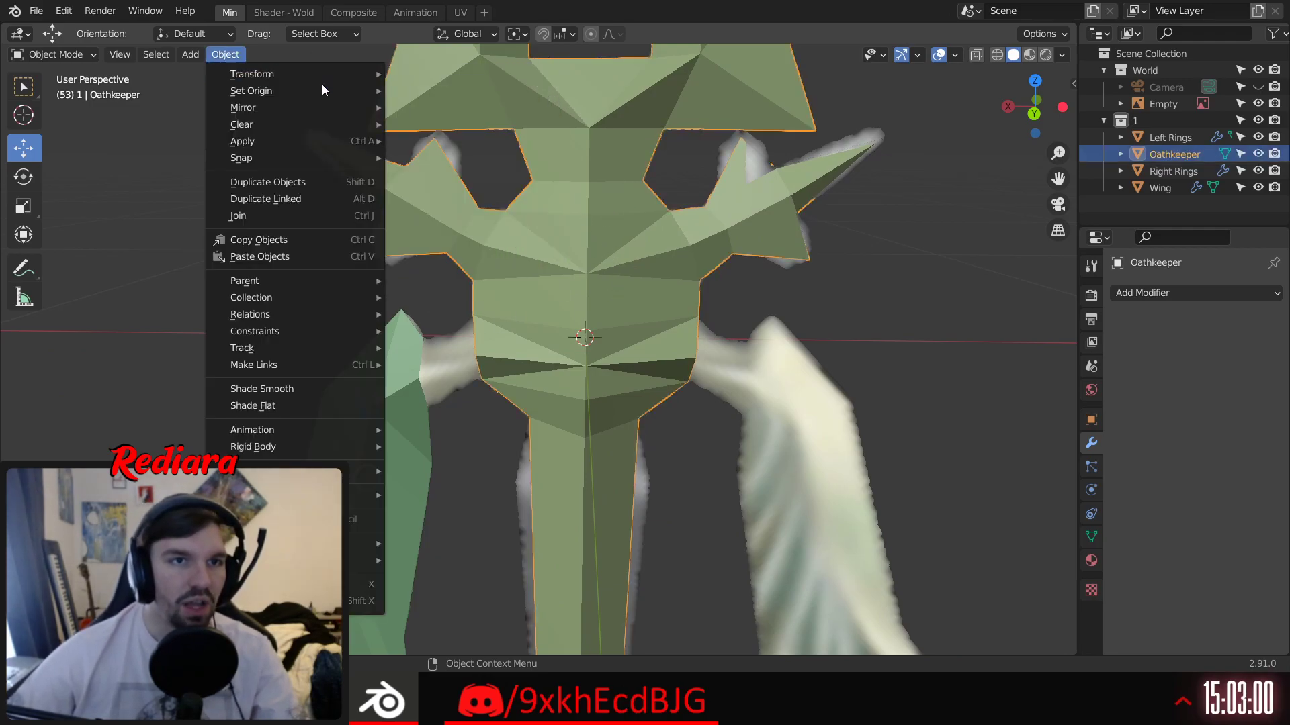
mouse_move(308, 94)
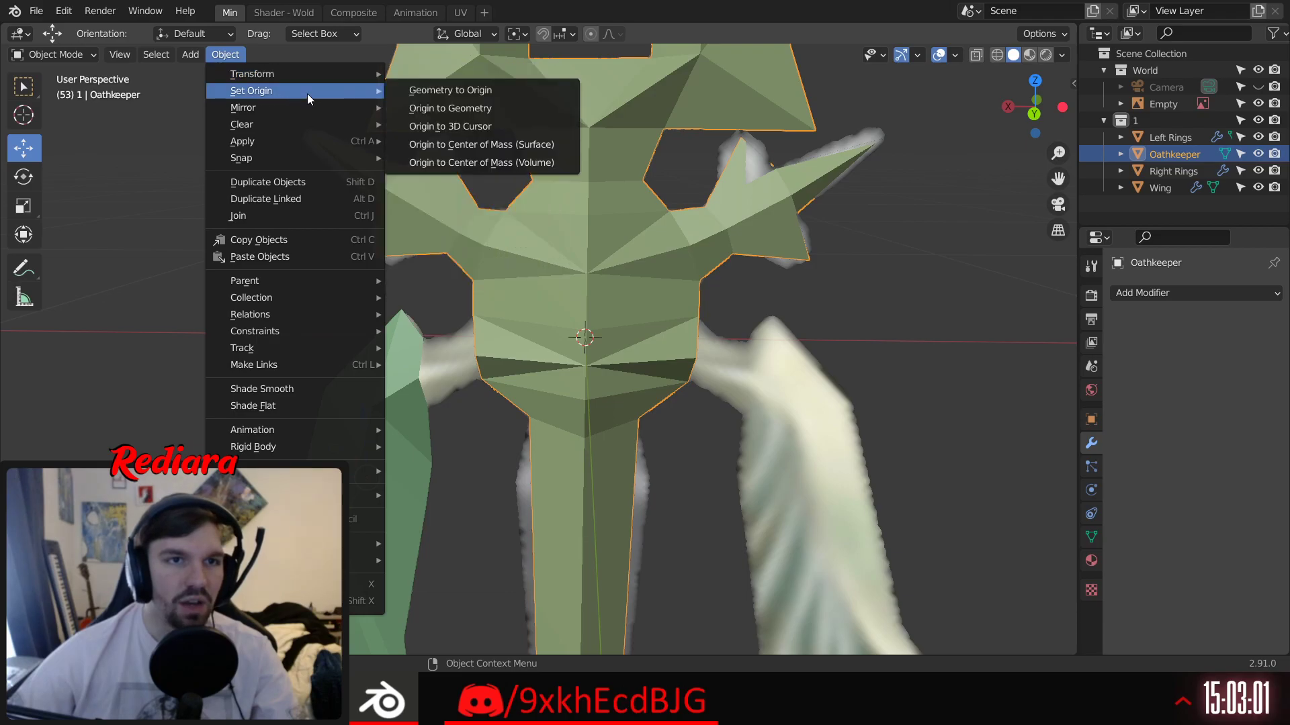
left_click(462, 127)
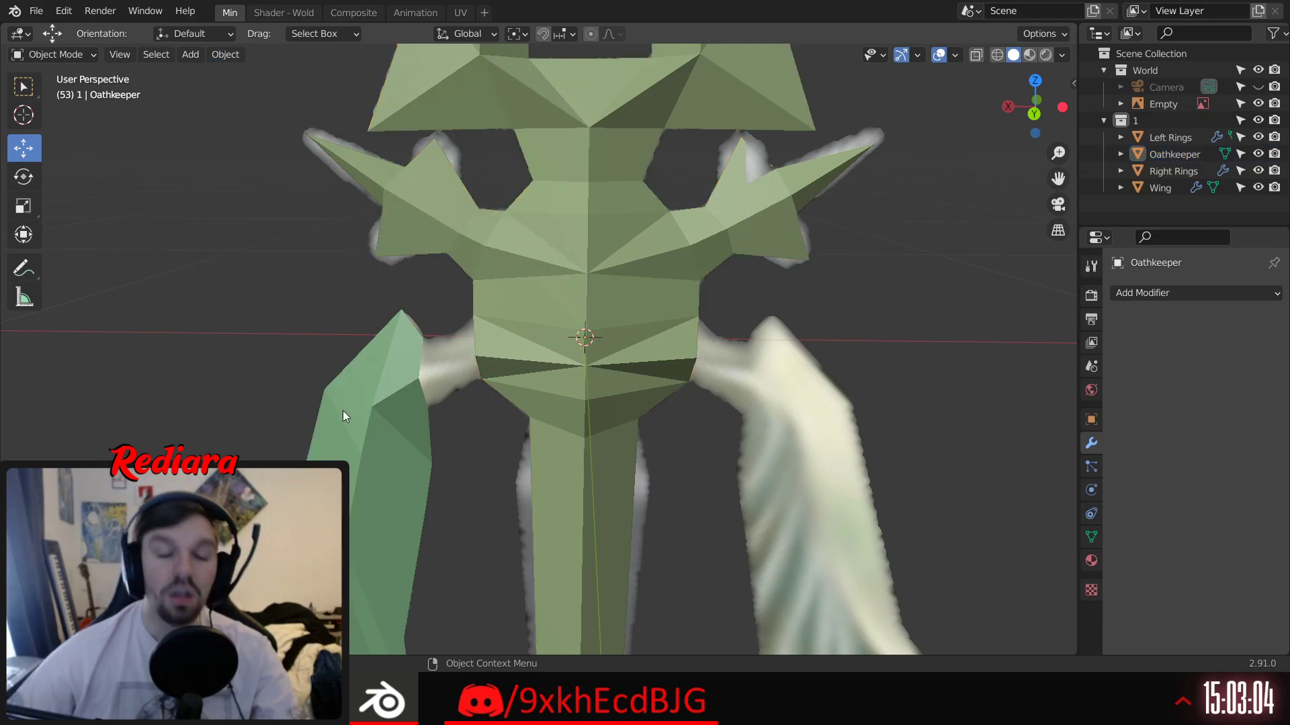
Step: Select Wing and set Oathkeeper as the mirror object of its Mirror modifier
left_click(348, 439)
left_click(1212, 407)
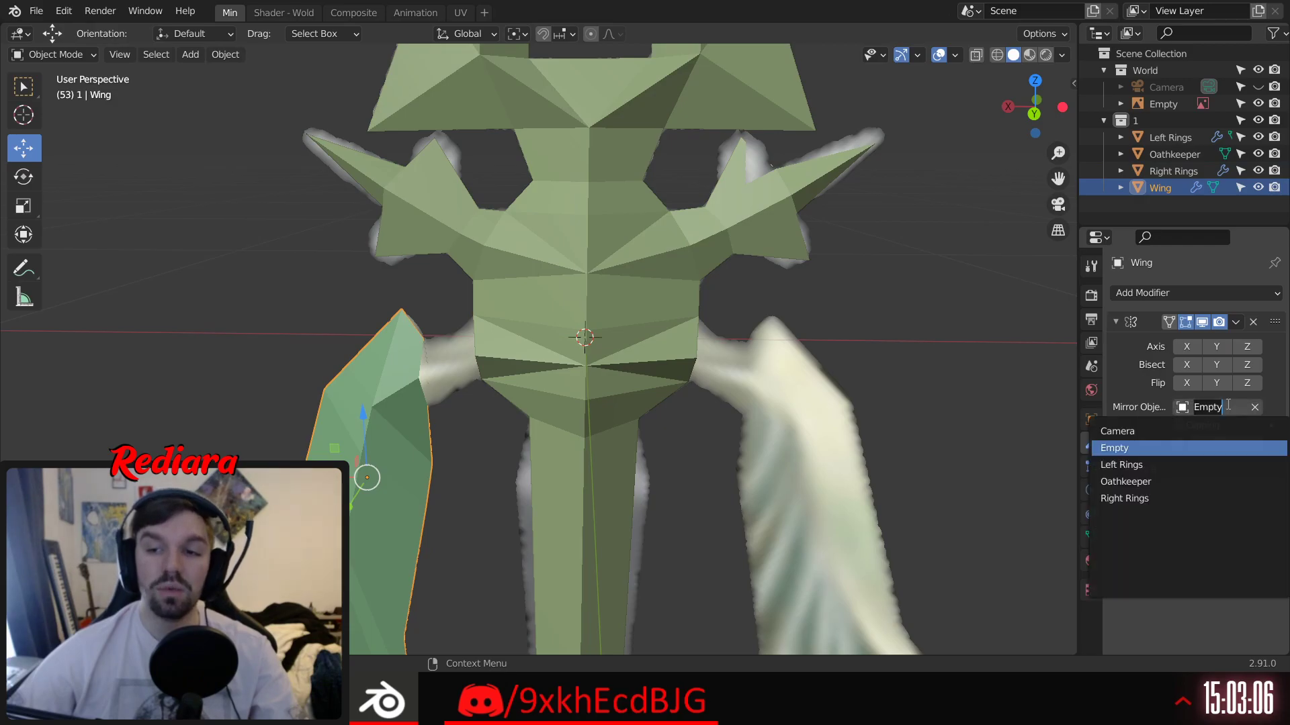
left_click(1146, 479)
Step: Try mirroring Wing on X alone and on X and Y together, and disable both axes
left_click(1187, 350)
middle_click_drag(768, 380, 759, 409)
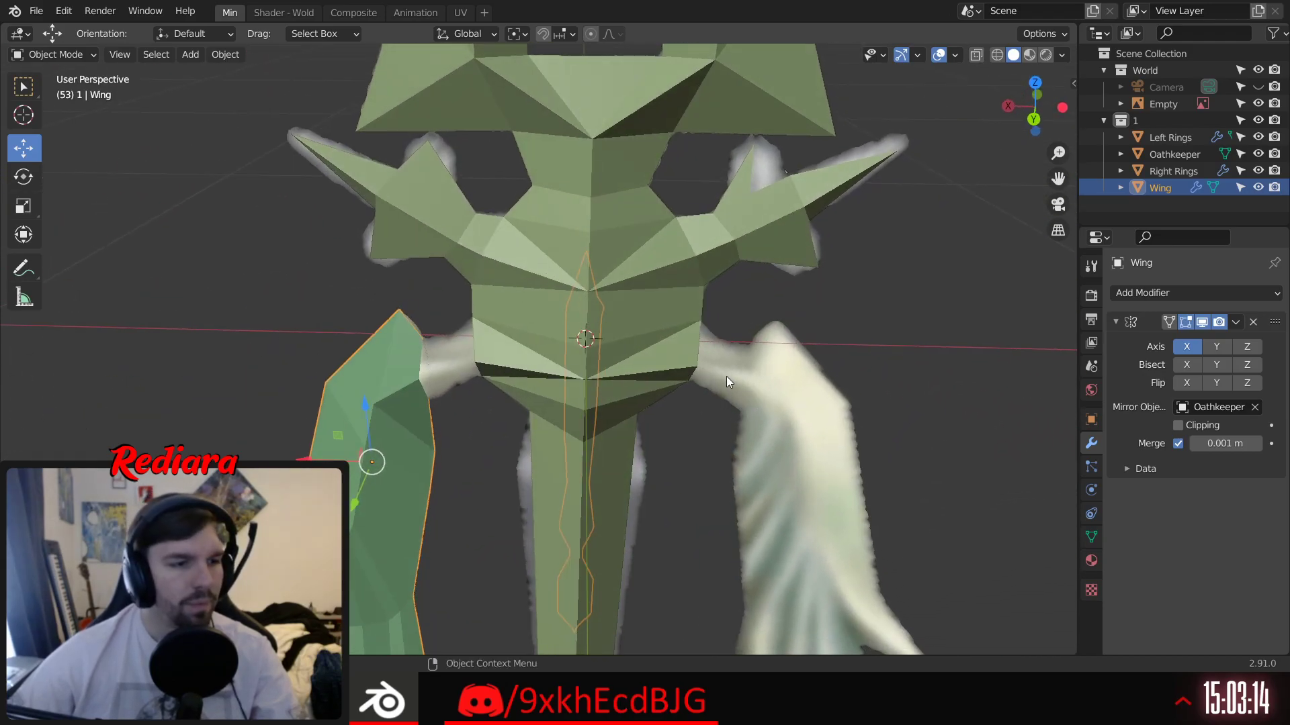
left_click(1212, 347)
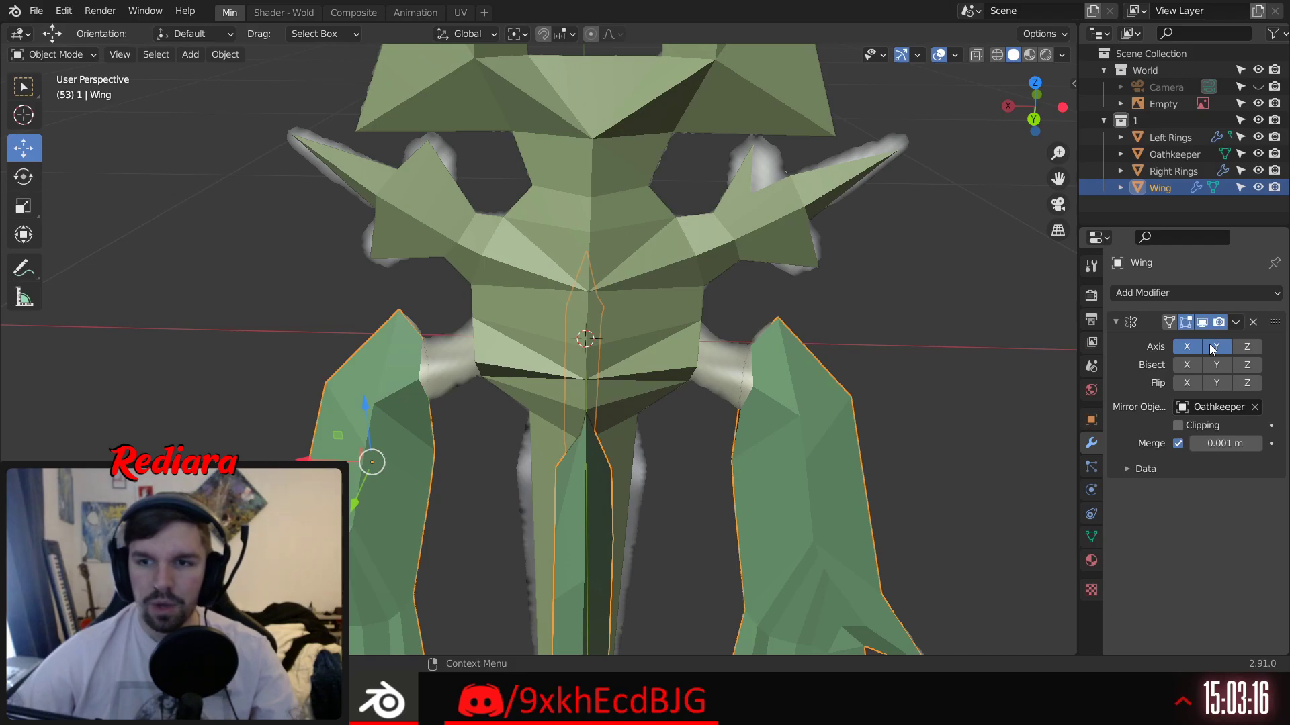
middle_click_drag(800, 417, 564, 255)
left_click(1216, 346)
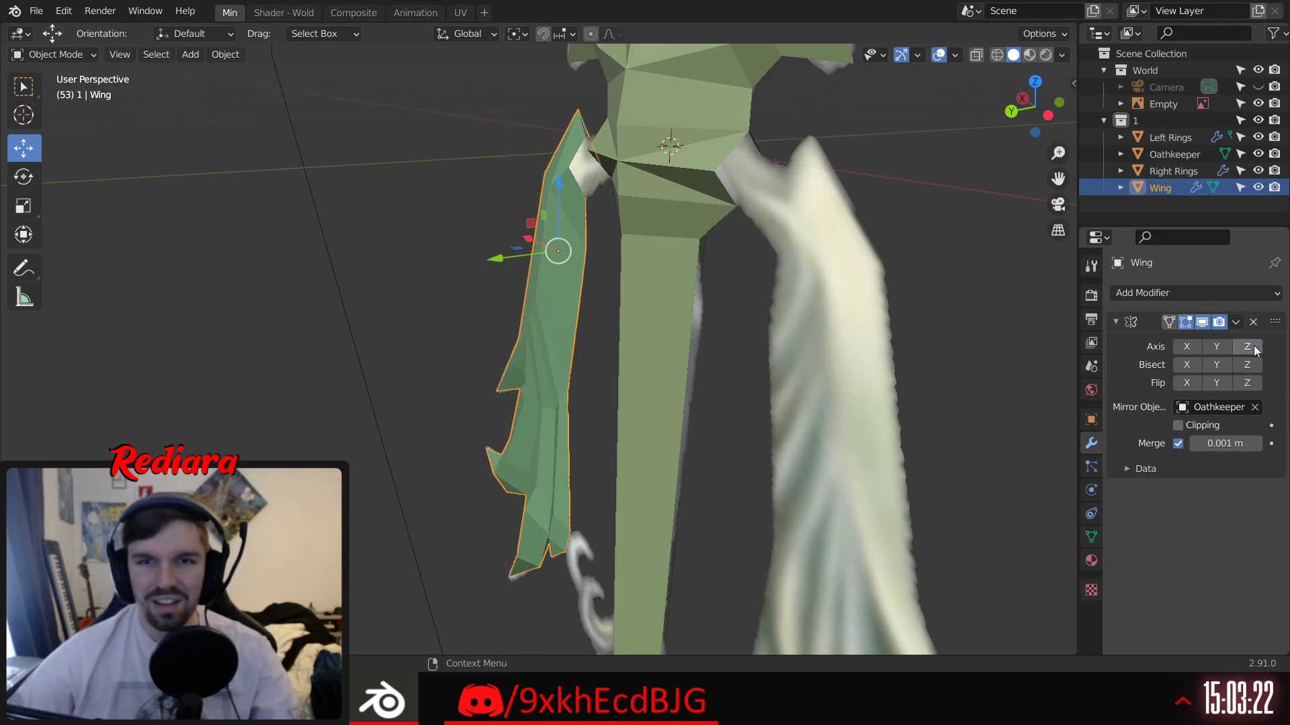
Step: Try mirroring Wing on Y alone, disable the axis and deselect Wing
left_click(1224, 347)
middle_click_drag(771, 328, 701, 368)
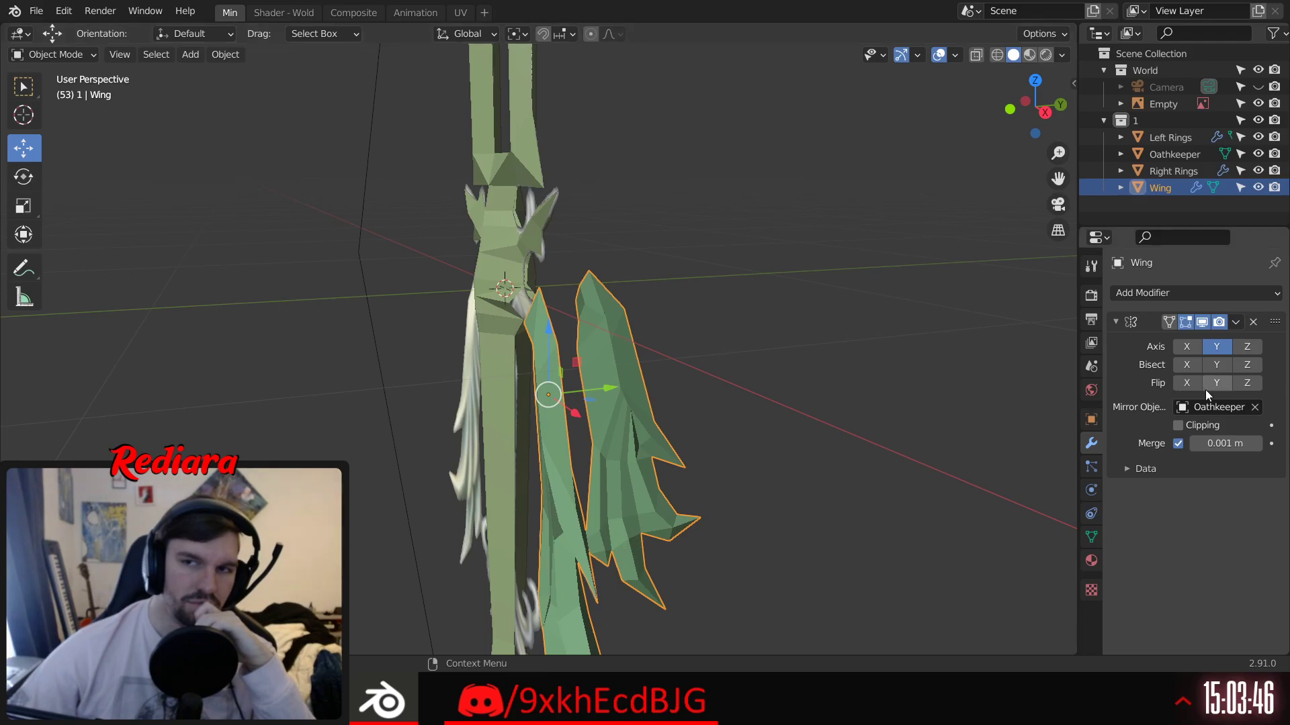
left_click(1216, 346)
left_click(566, 372)
middle_click_drag(566, 373, 719, 353)
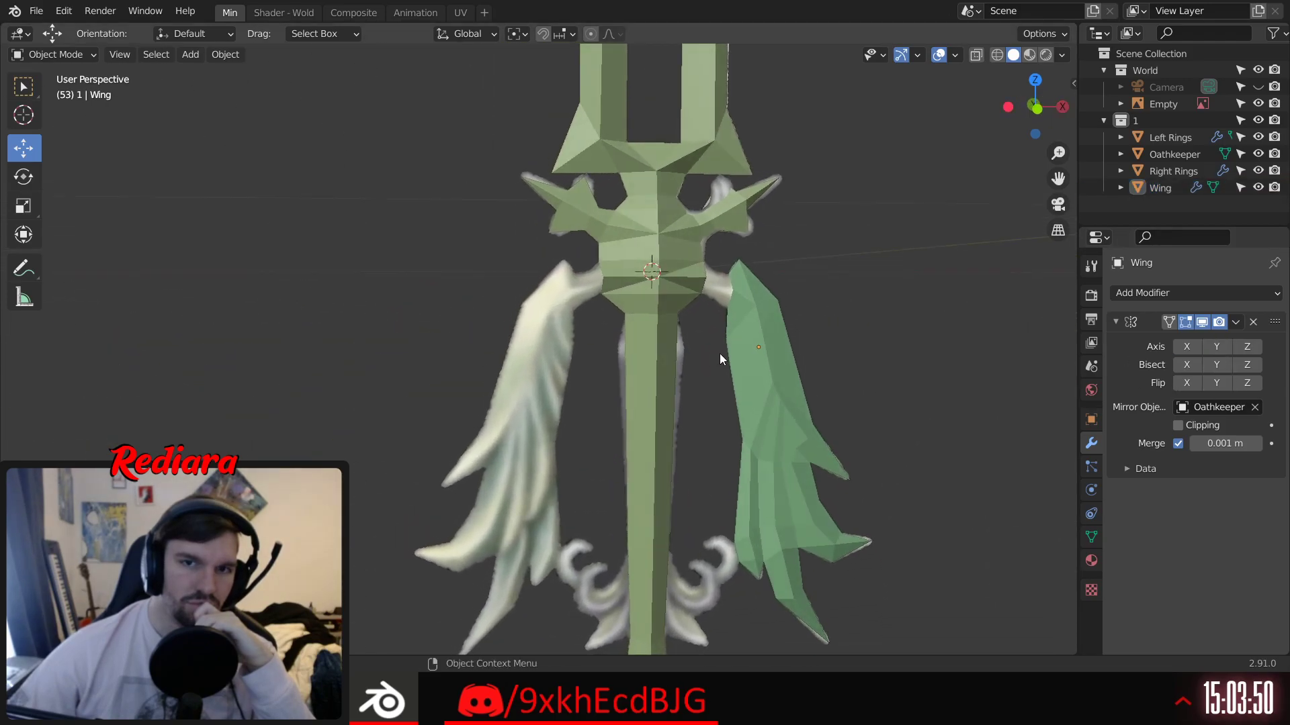
Step: Rename the Wing object as L Wing
left_click(768, 392)
middle_click_drag(768, 392, 776, 339, "shift")
scroll(667, 238, "up", 4)
left_click(726, 222)
double_click(1163, 190)
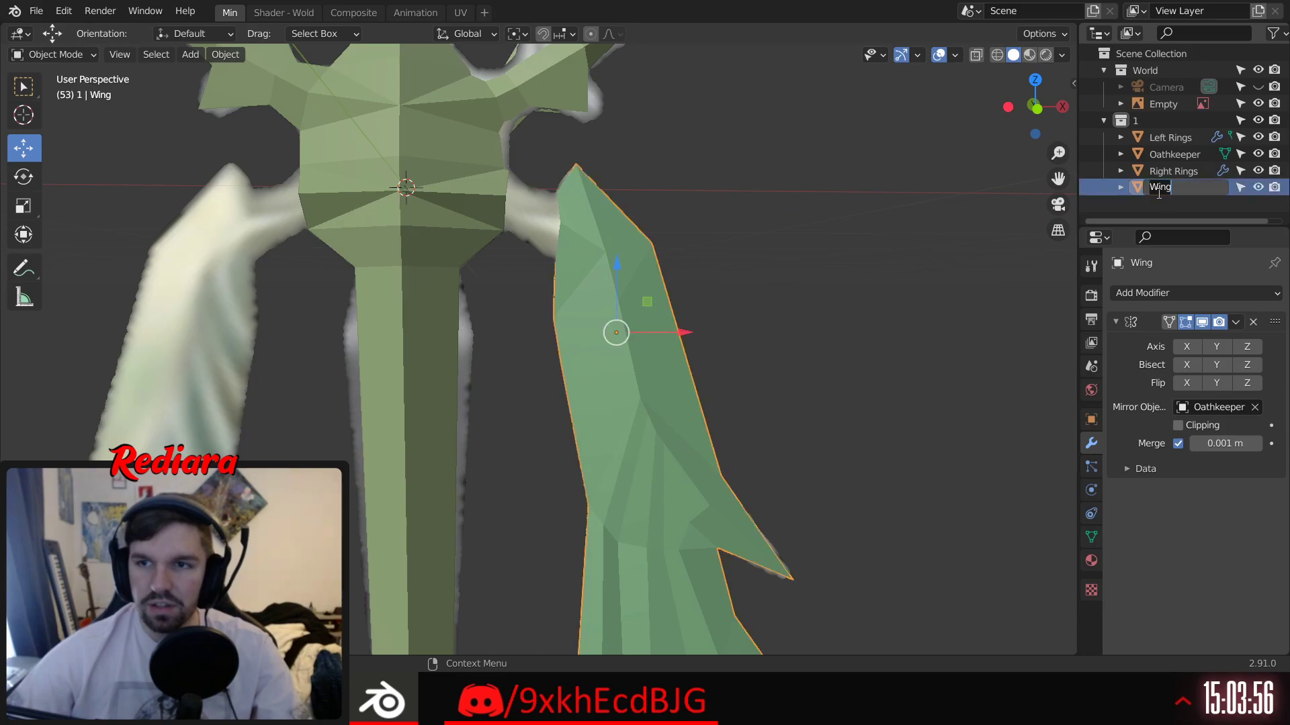
key("BackSpace")
type("left Win")
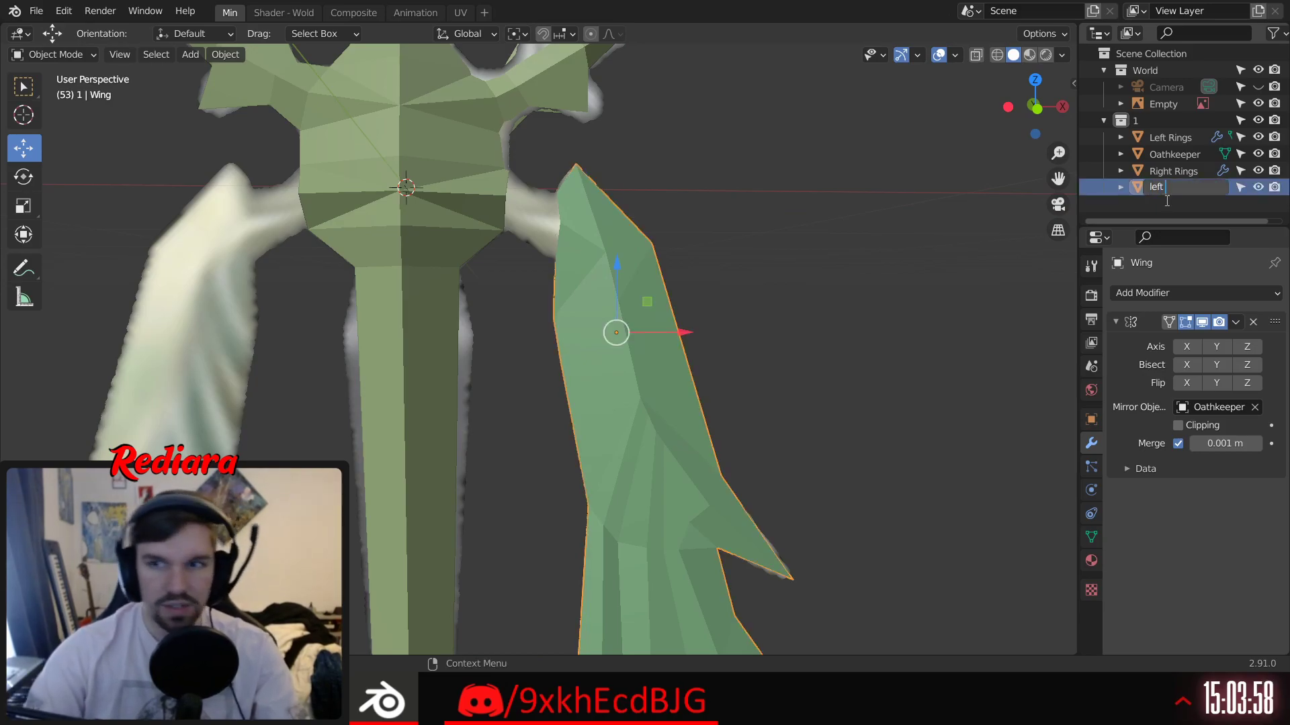
key("BackSpace")
key("BackSpace")
key("BackSpace")
key("BackSpace")
type("L Wing")
key("Return")
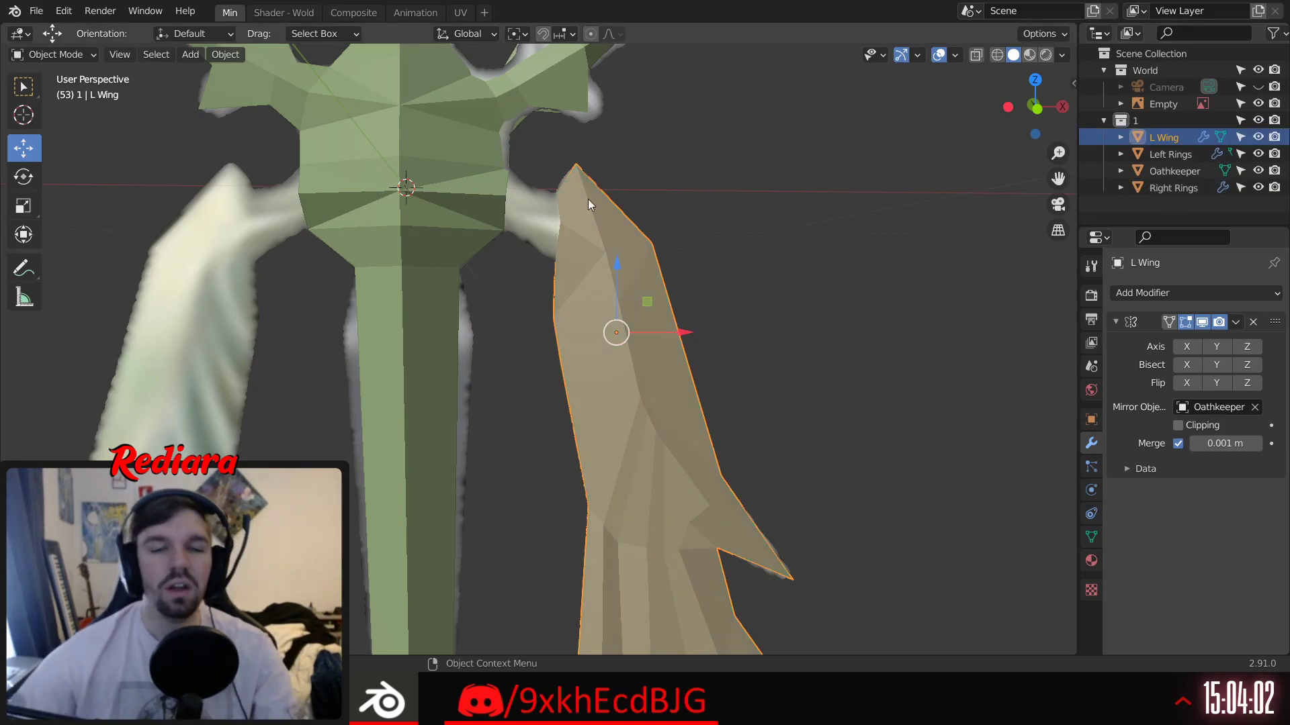
Step: Try pasting the previously copied objects twice, and undo both pastes
key("ctrl+v")
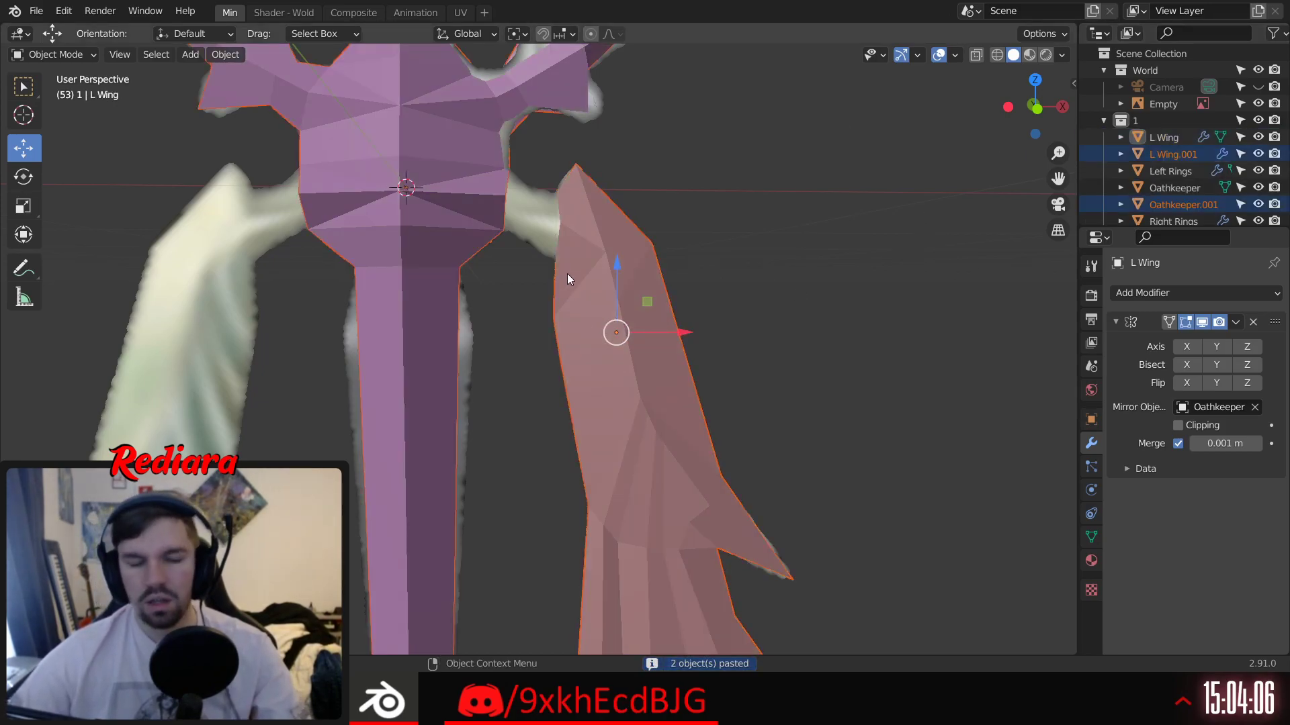
key("ctrl+z")
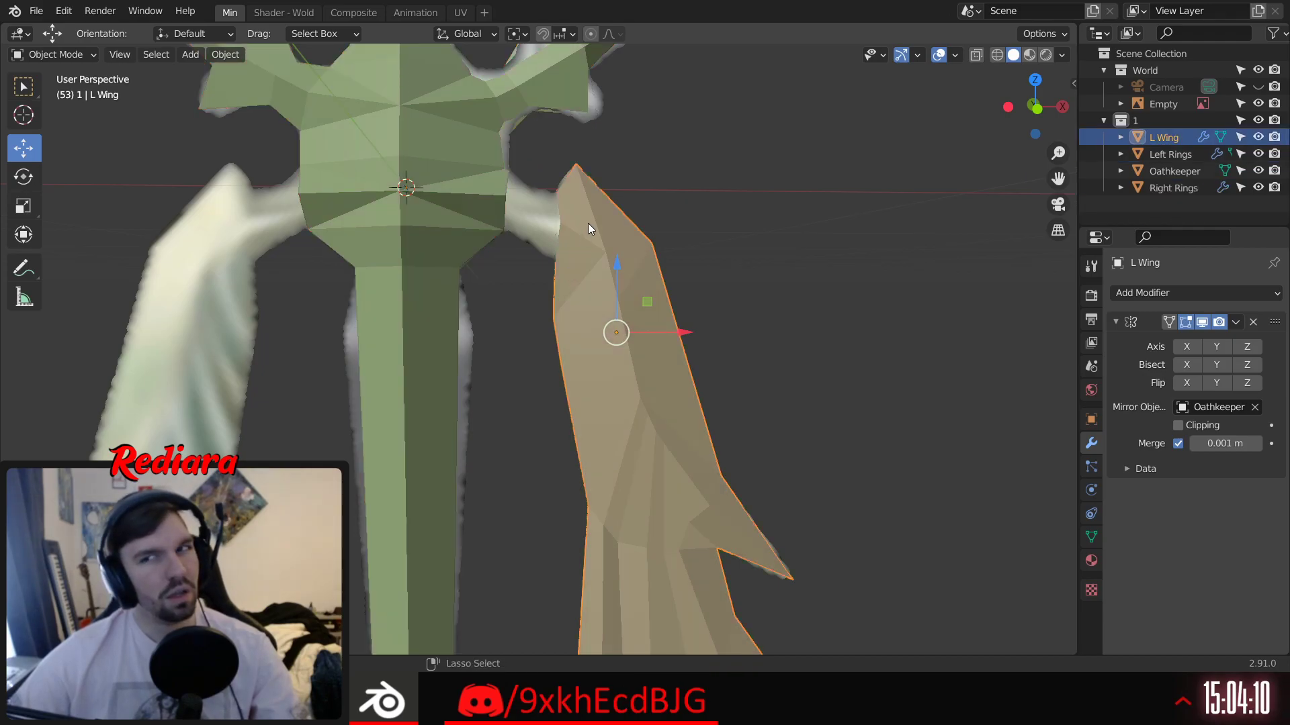
left_click(1162, 141)
key("ctrl+v")
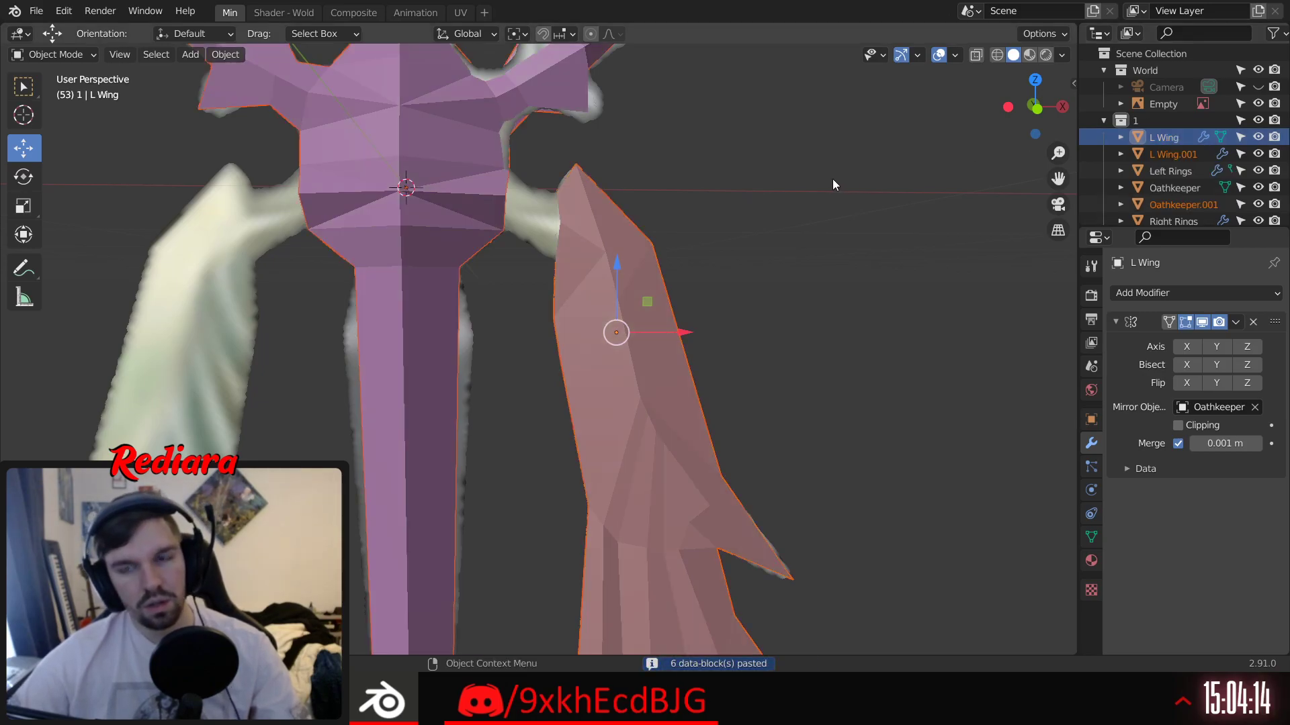
key("ctrl+z")
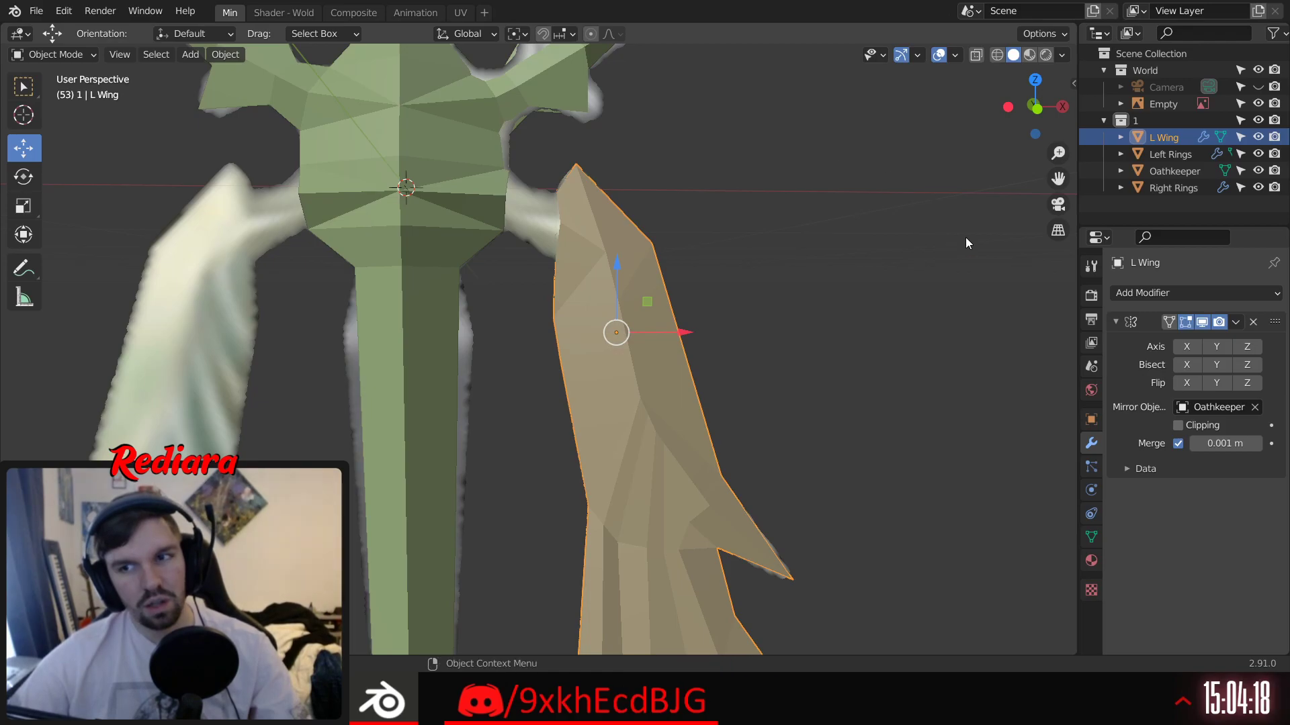
Step: Remove the Mirror modifier from L Wing and keep the object selected
left_click(1236, 325)
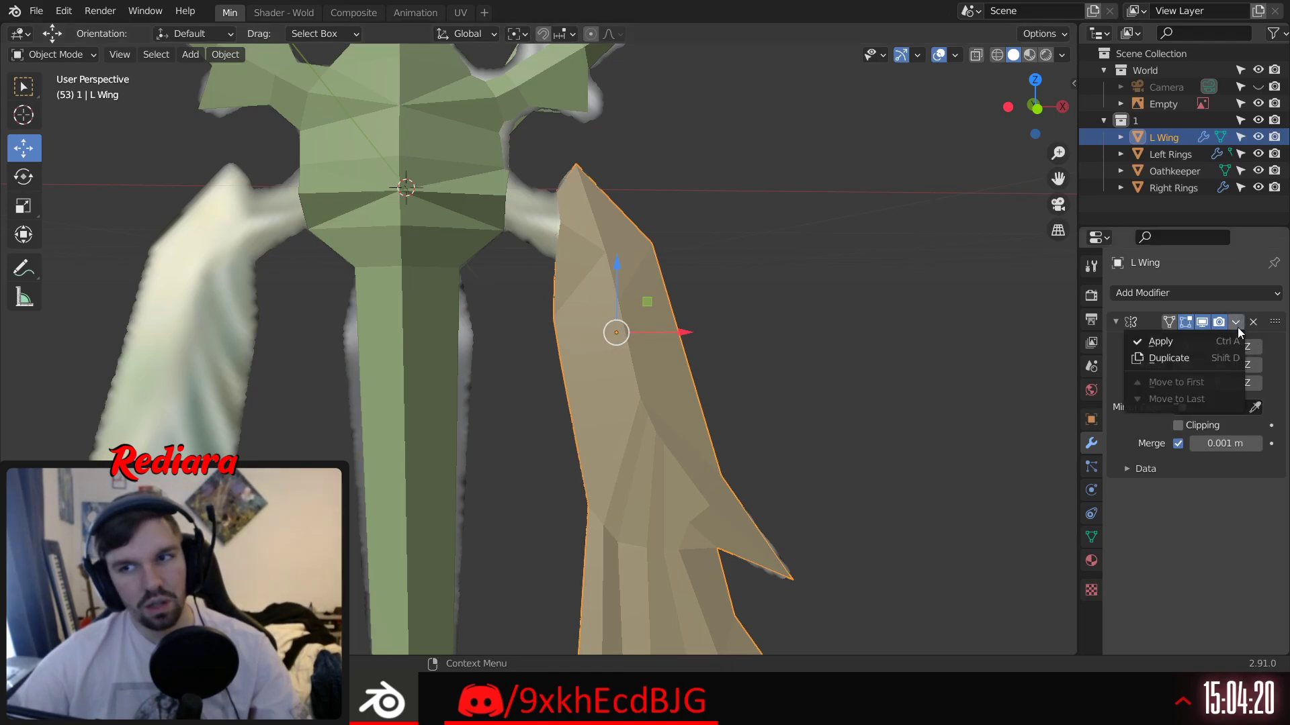
left_click(1253, 322)
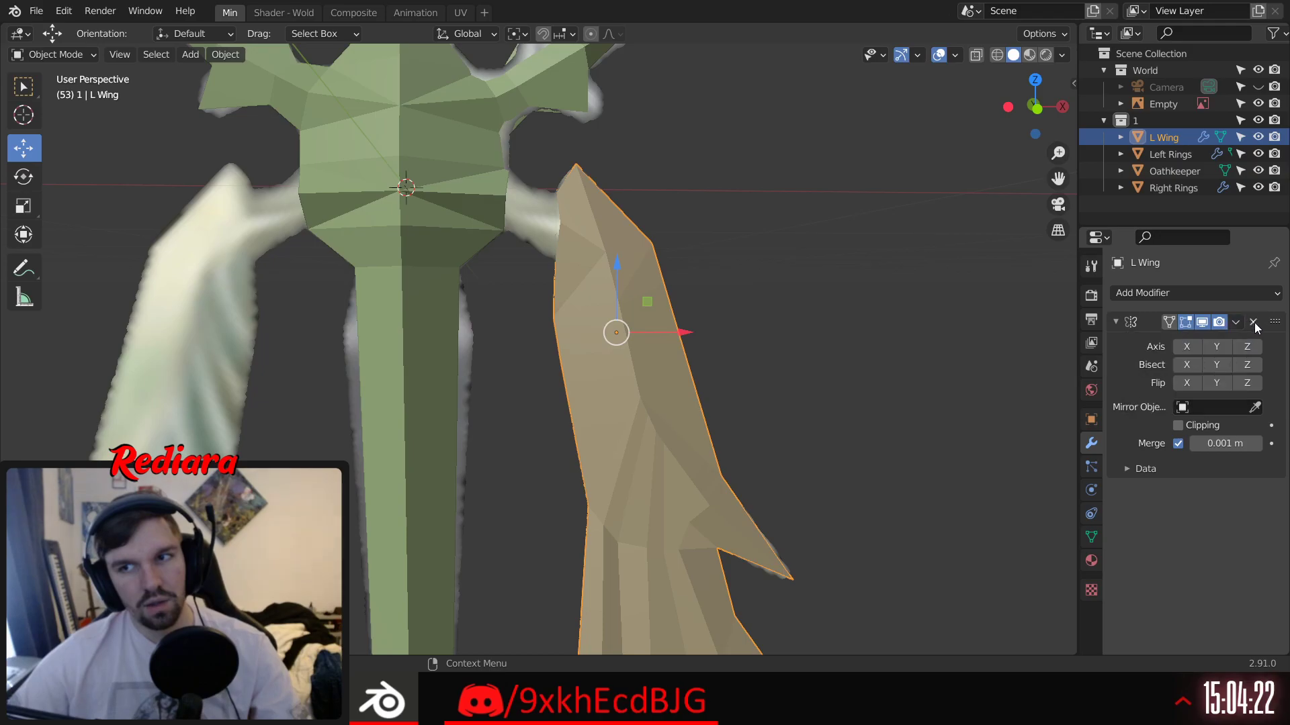
left_click(1254, 321)
left_click(967, 287)
left_click(641, 321)
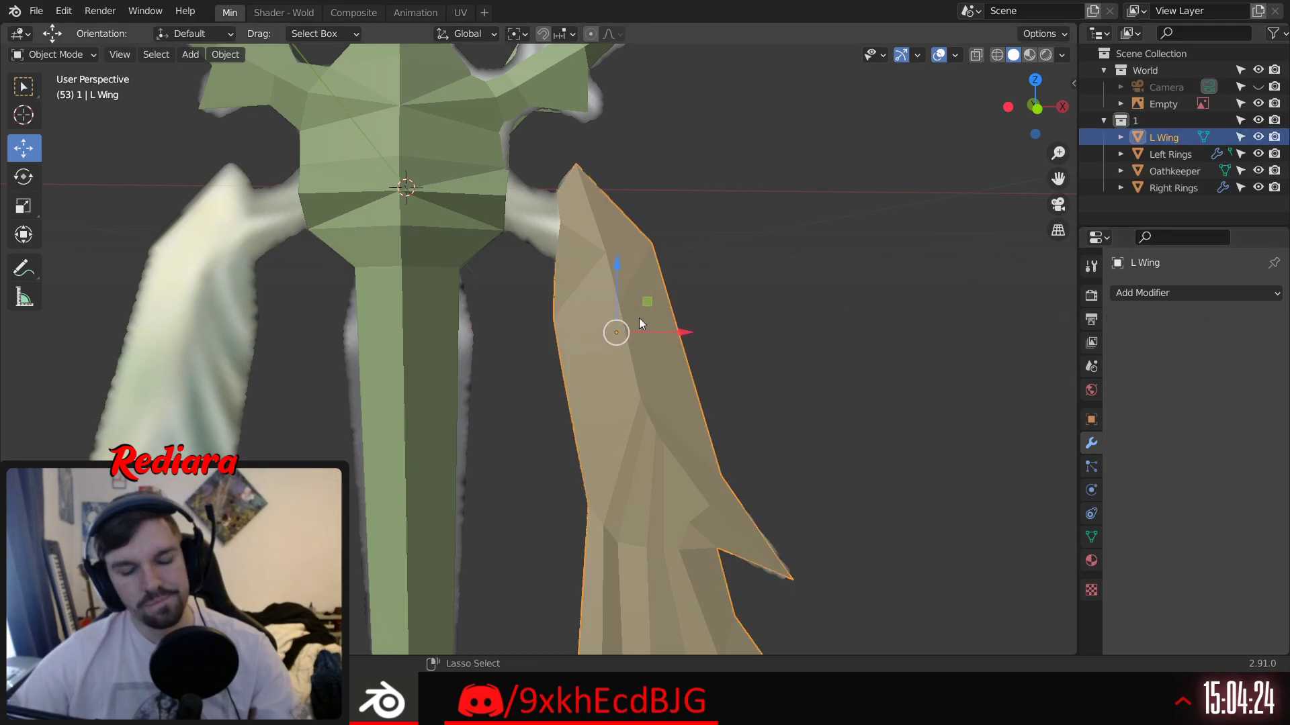
Step: Copy L Wing and paste a duplicate of it in place
key("c")
key("Escape")
left_click(651, 304)
left_click(634, 283)
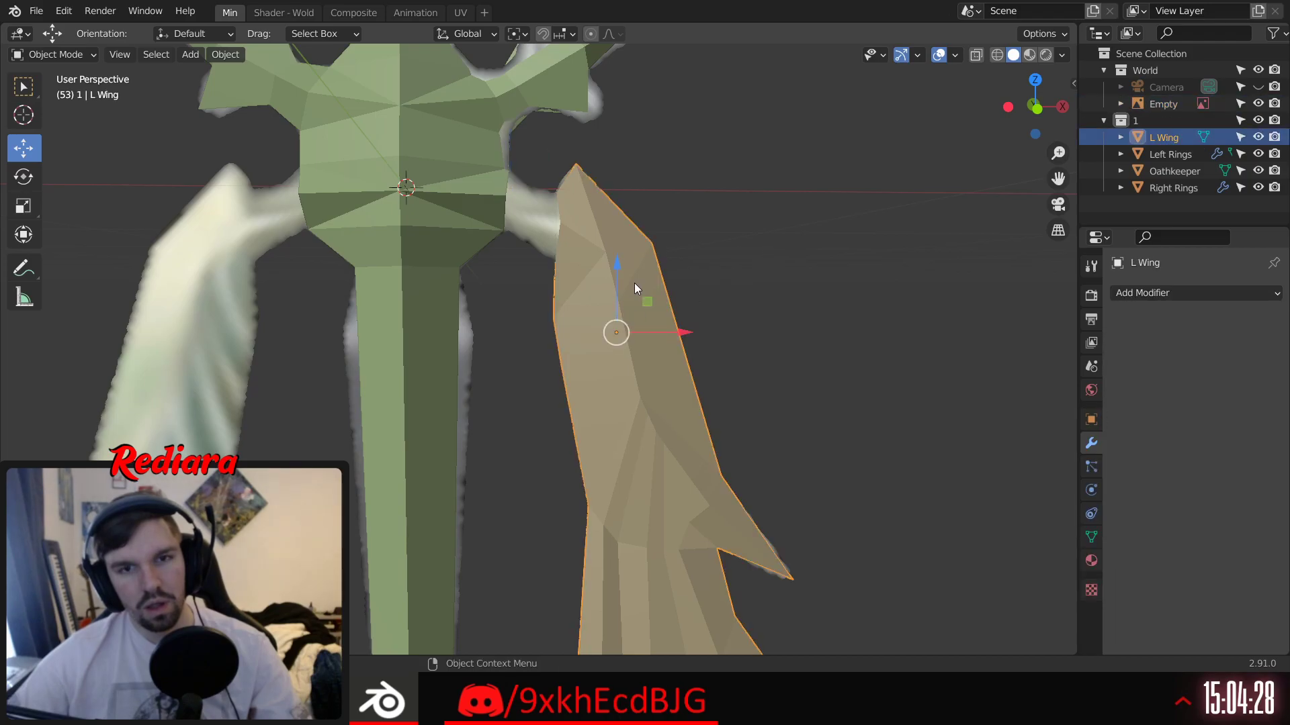
key("ctrl+c")
key("ctrl+v")
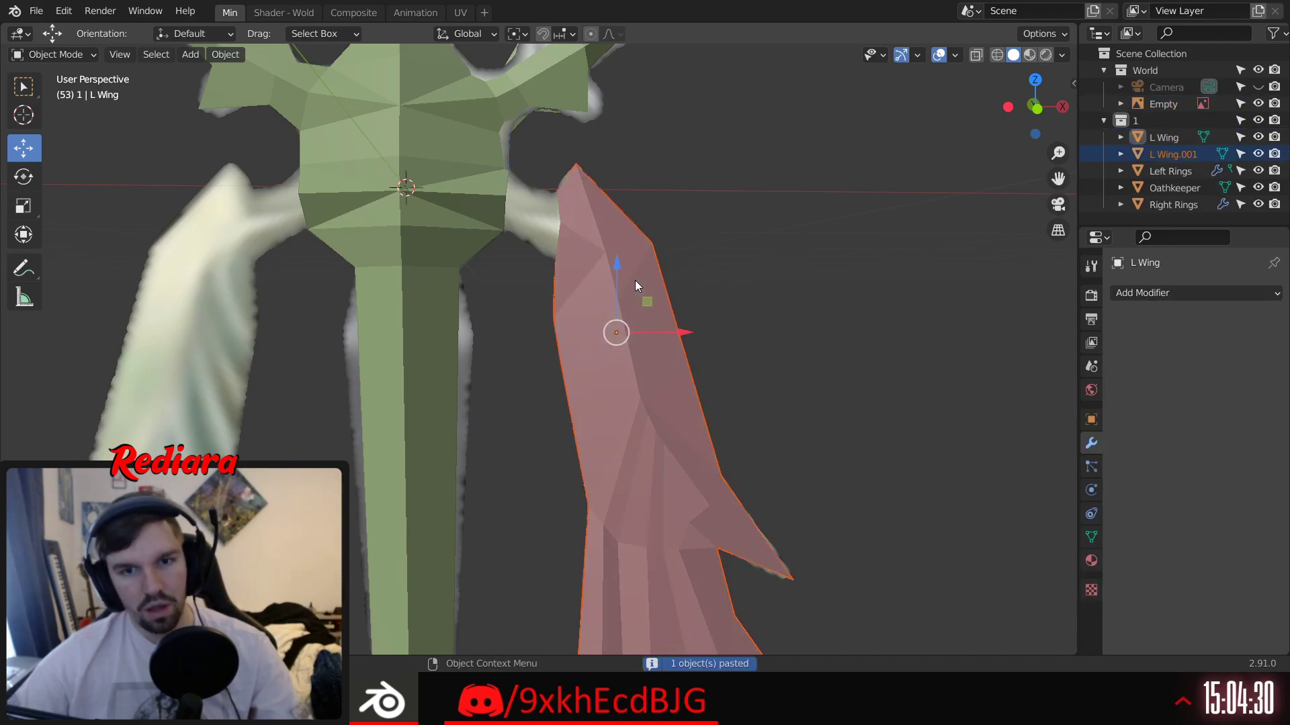
Step: Rename the pasted wing duplicate as R Wing
middle_click_drag(635, 280, 656, 337, "shift")
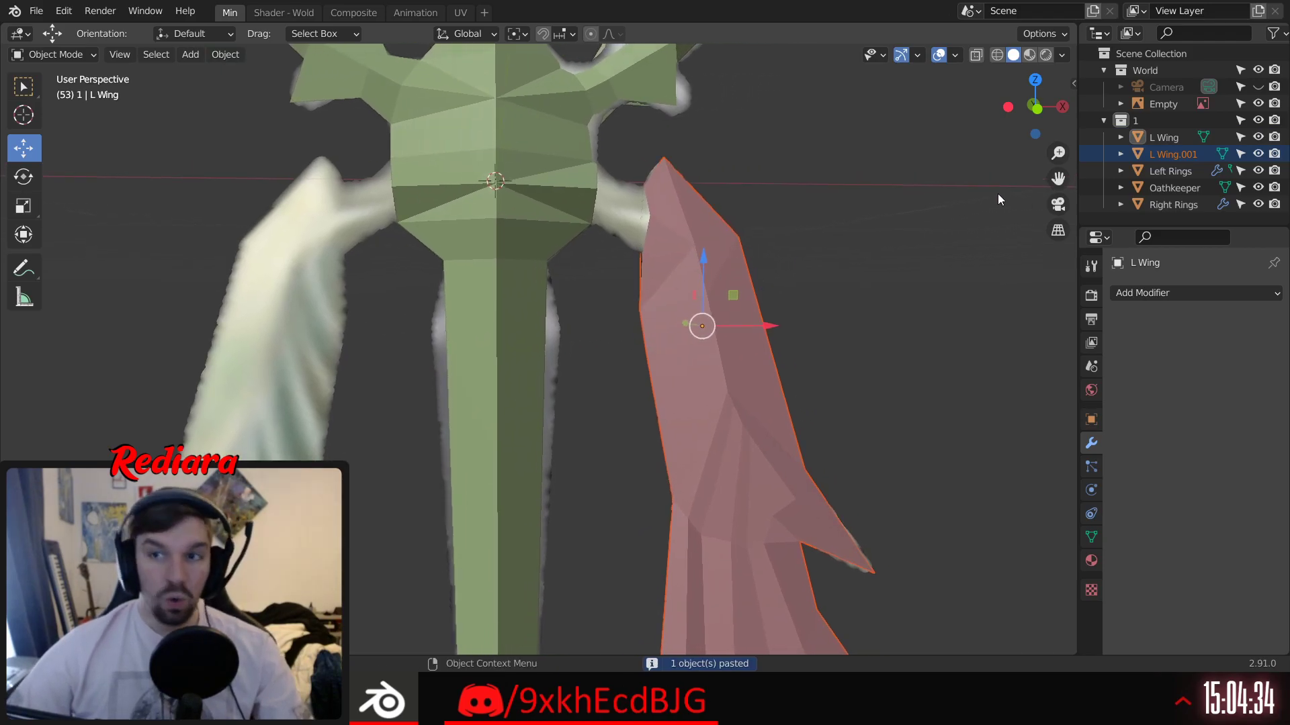
double_click(1173, 154)
type("R Wing")
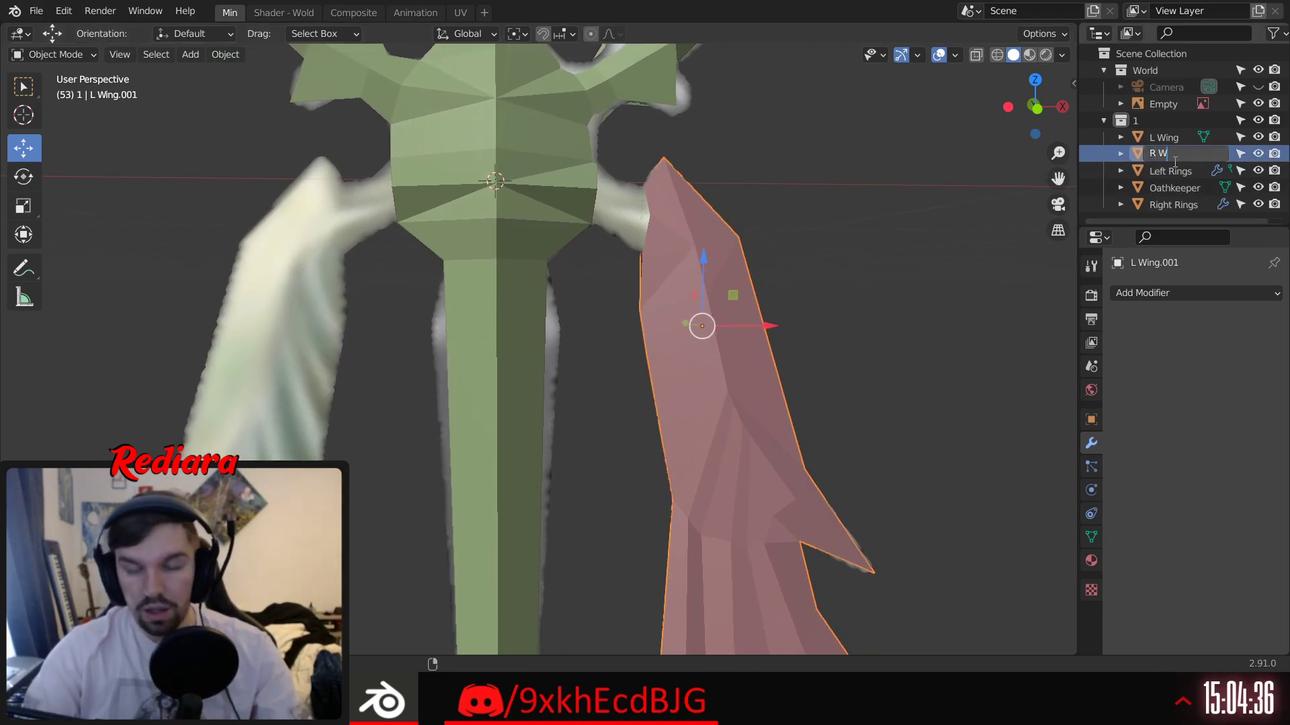
key("Return")
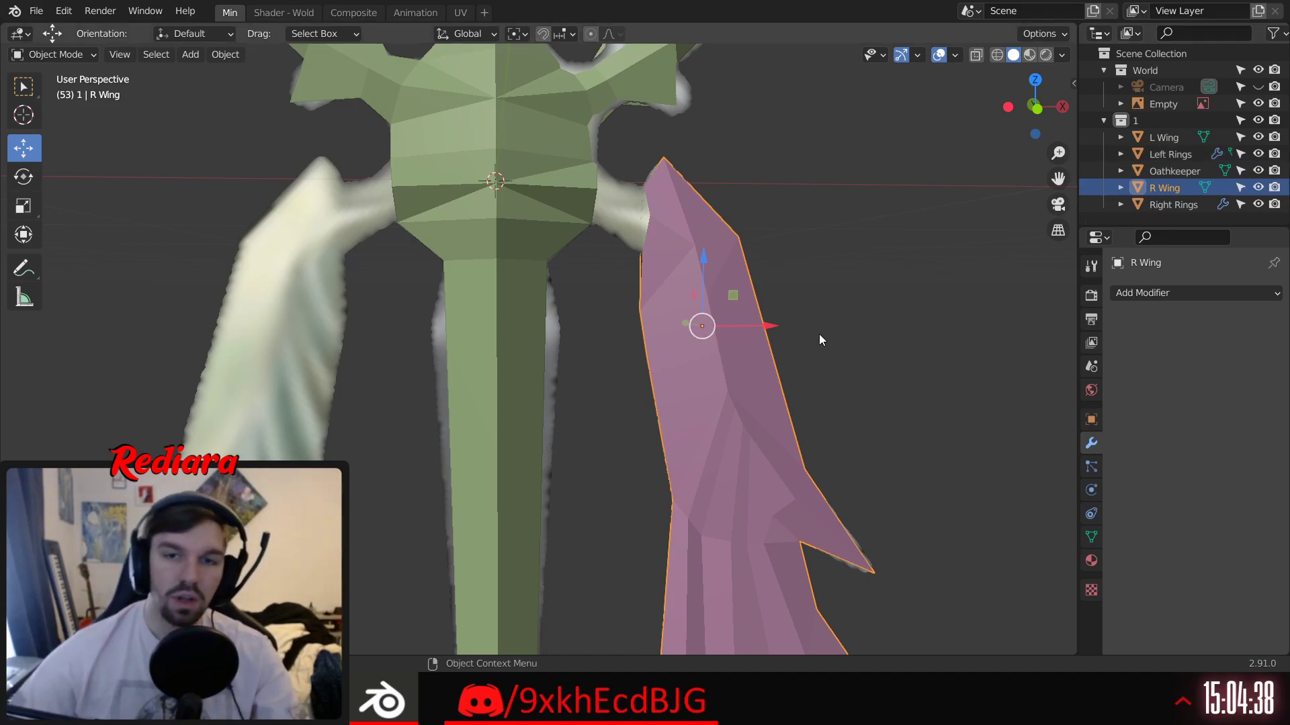
Step: Move R Wing along X across the handle to about -0.49 m and show its object transform values
left_click_drag(761, 325, 250, 336)
left_click(650, 362)
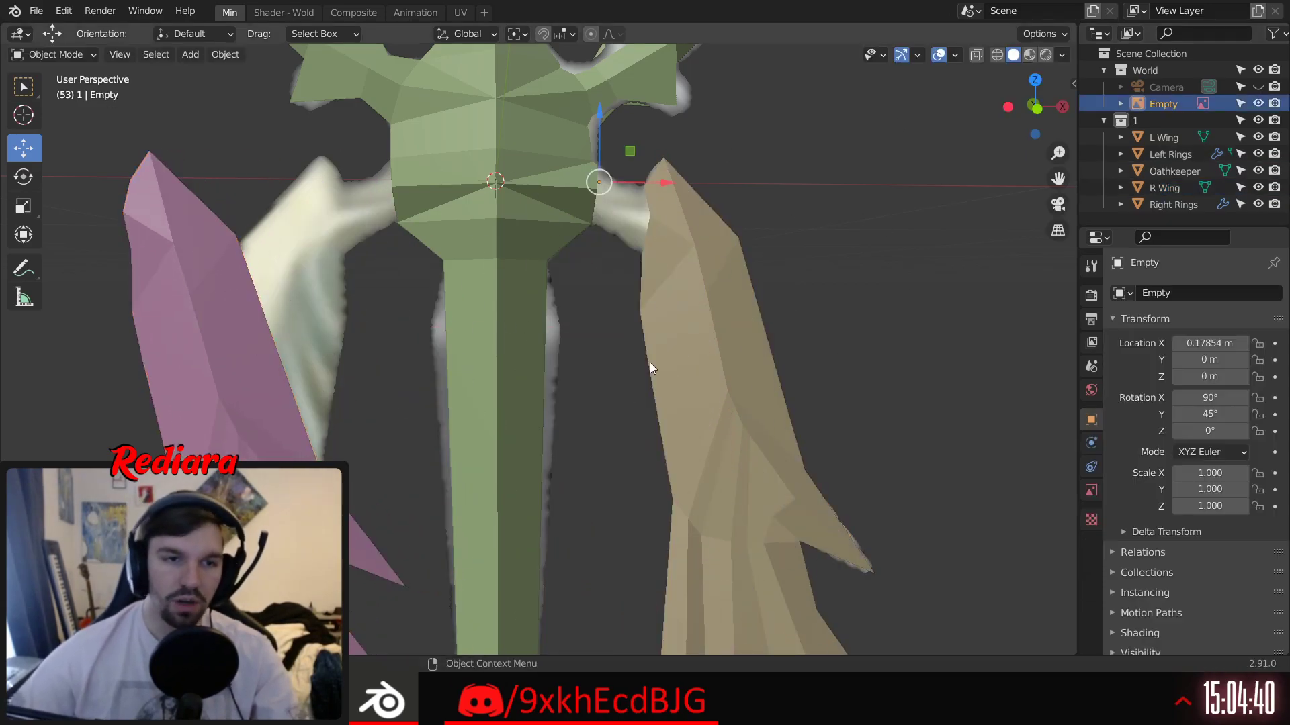
left_click(205, 369)
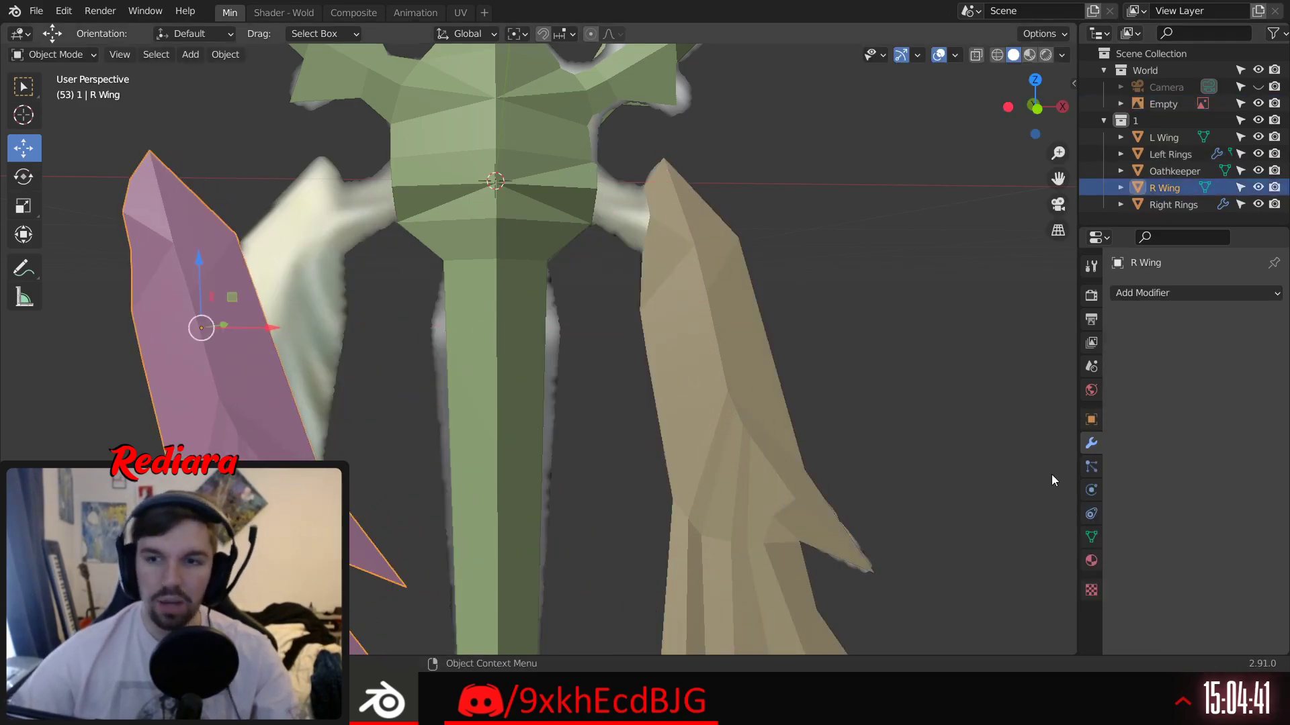
left_click(1091, 420)
Step: Try a Y rotation of 180° on R Wing, and reset it to 0°
left_click(1216, 399)
key("Tab")
type("180")
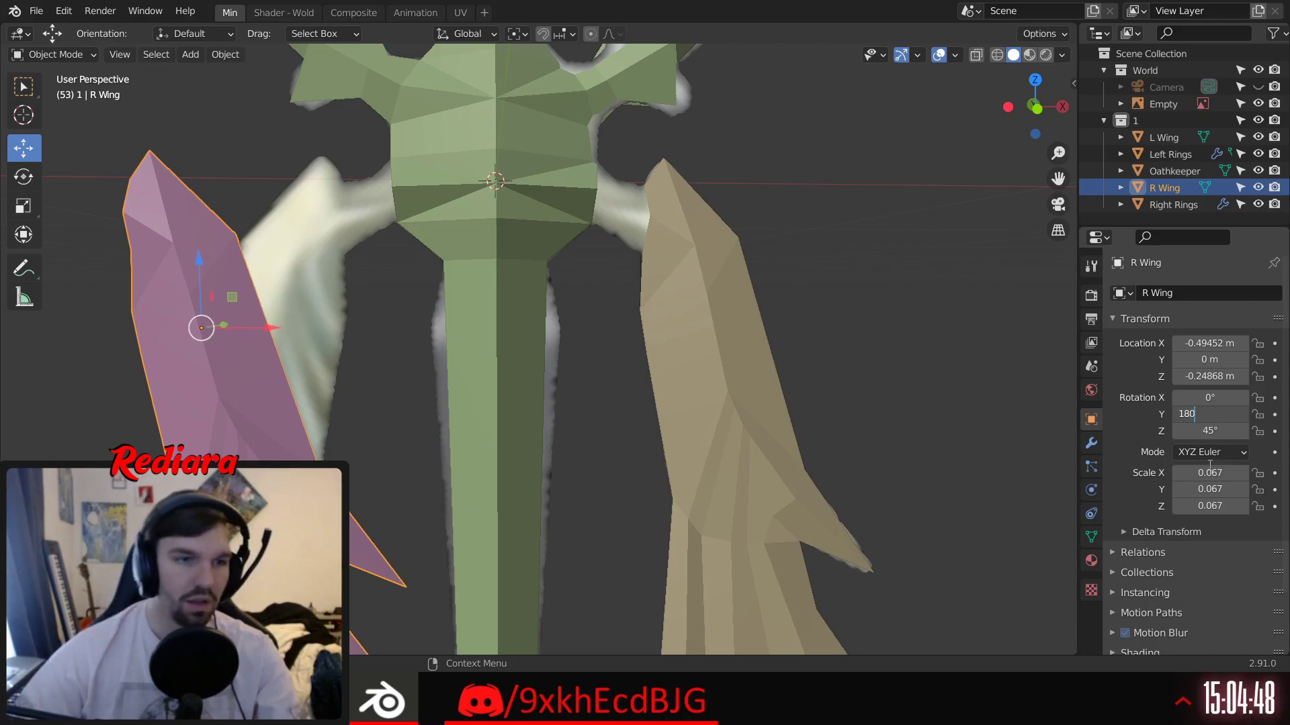
key("Return")
left_click(1213, 420)
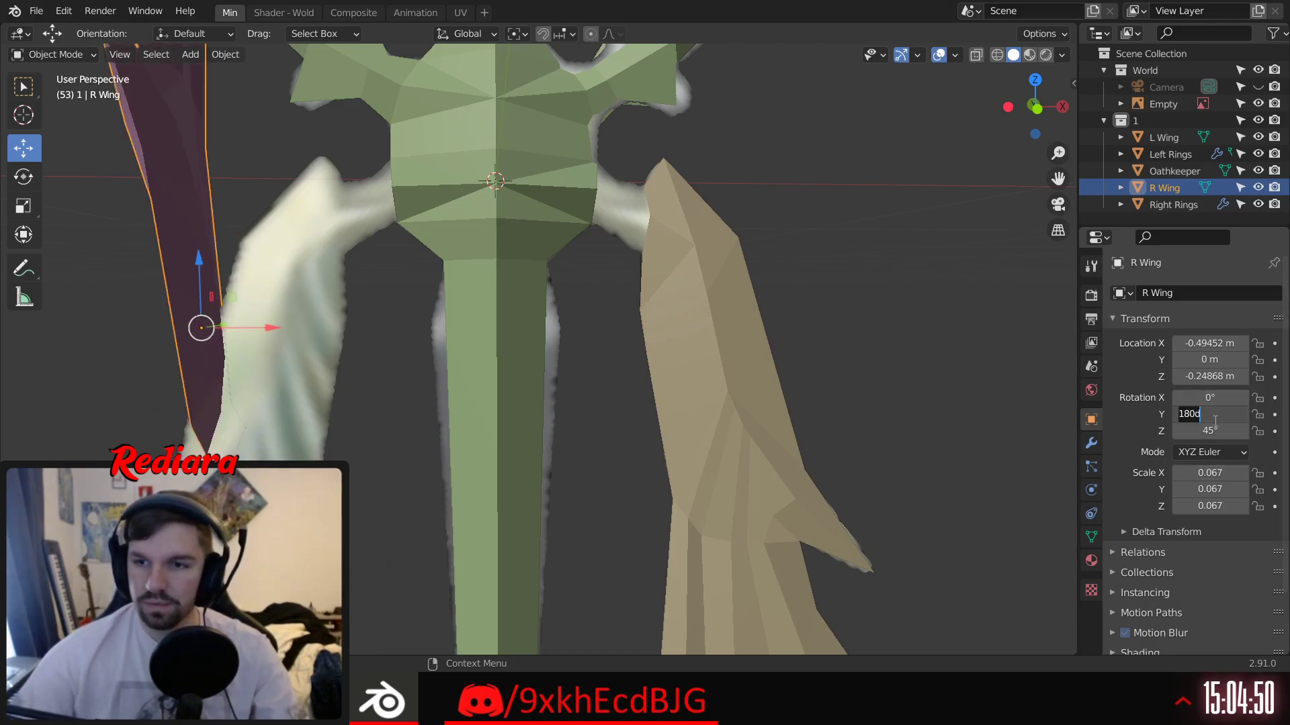
type("0")
key("Return")
Step: Set R Wing's Z rotation to 225°
left_click(1211, 430)
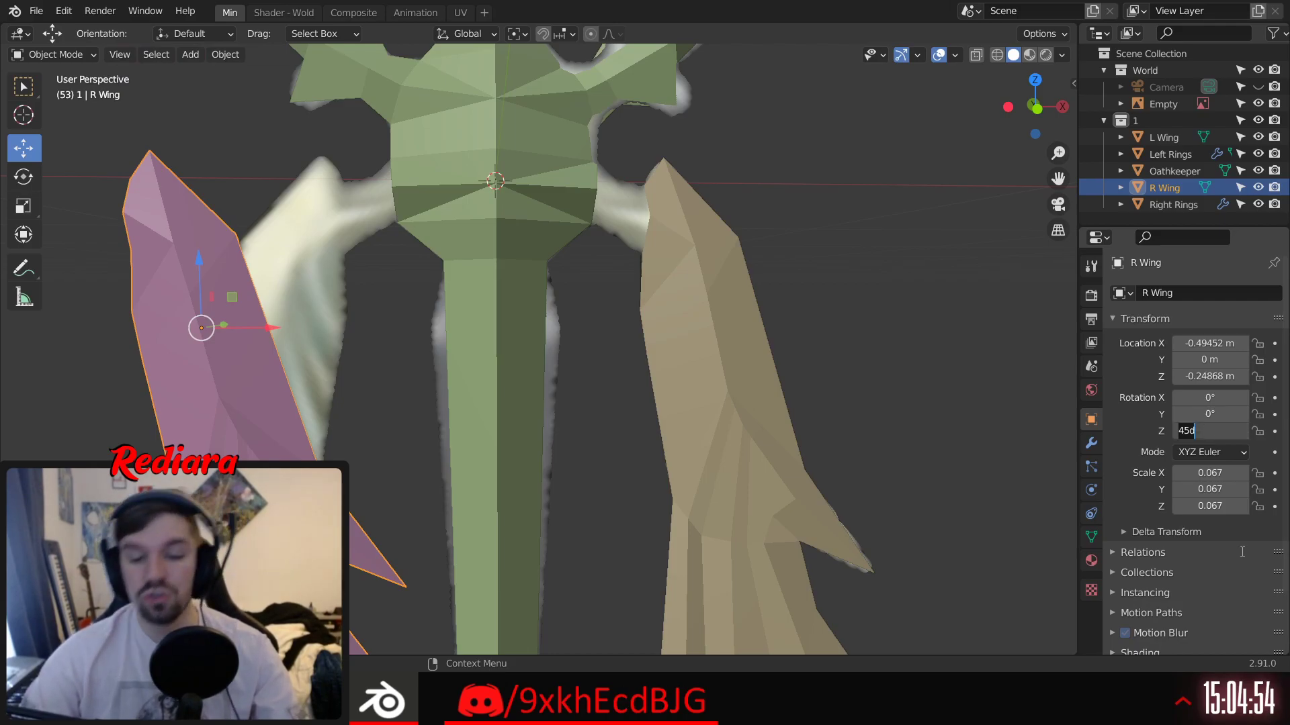
key("Return")
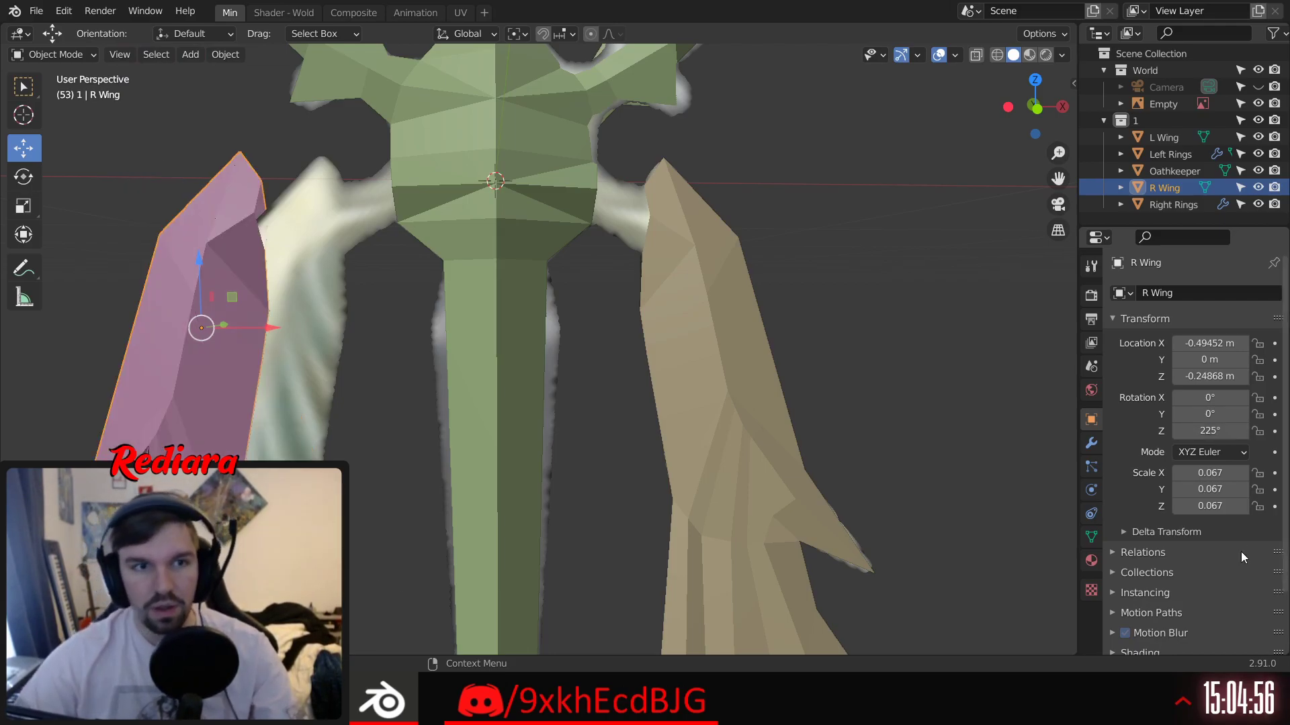
Step: Set R Wing's X location to -0.36379 m, the negative of L Wing's X location
left_click(766, 317)
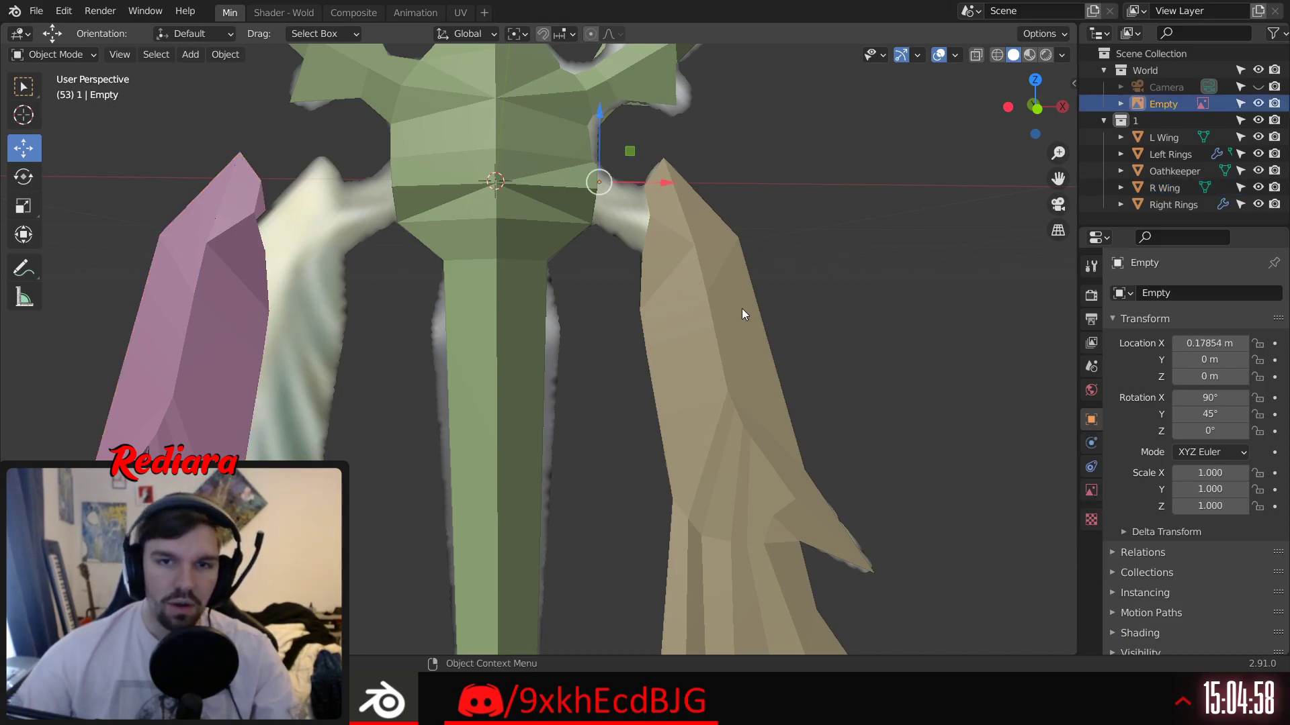
left_click(702, 324)
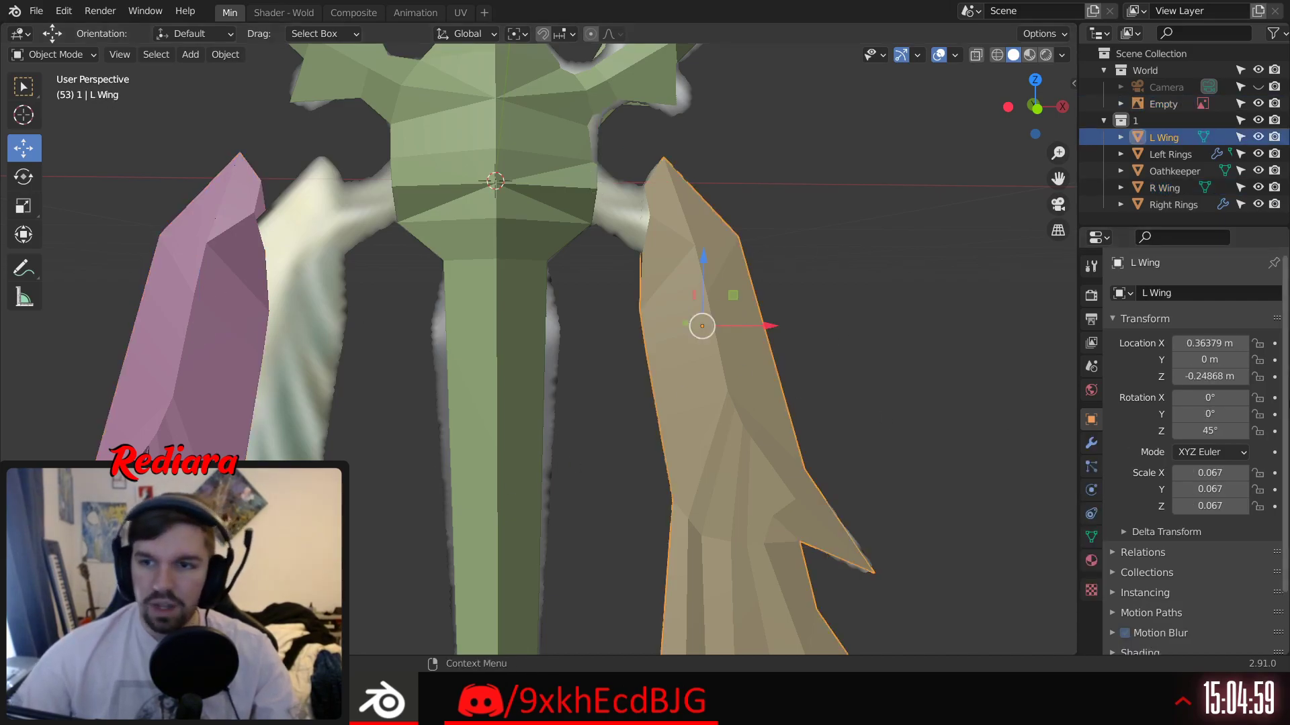
left_click(1213, 343)
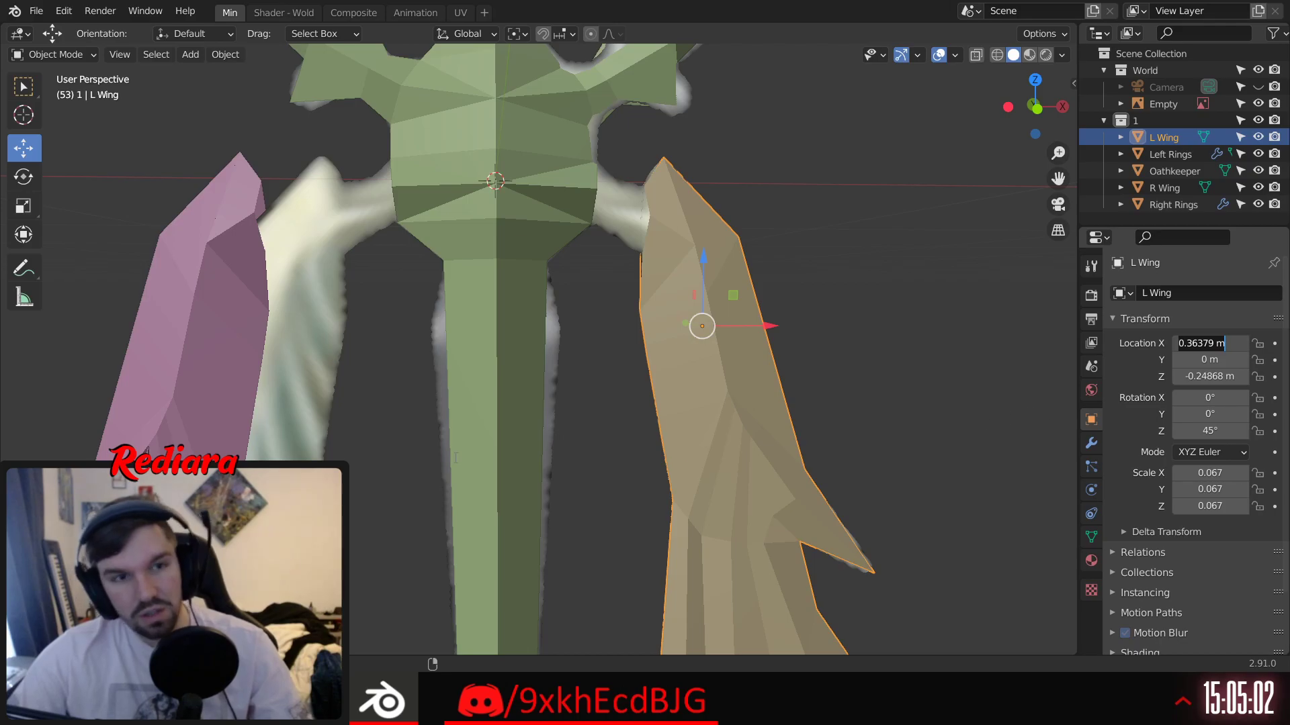
left_click(181, 362)
left_click(1203, 343)
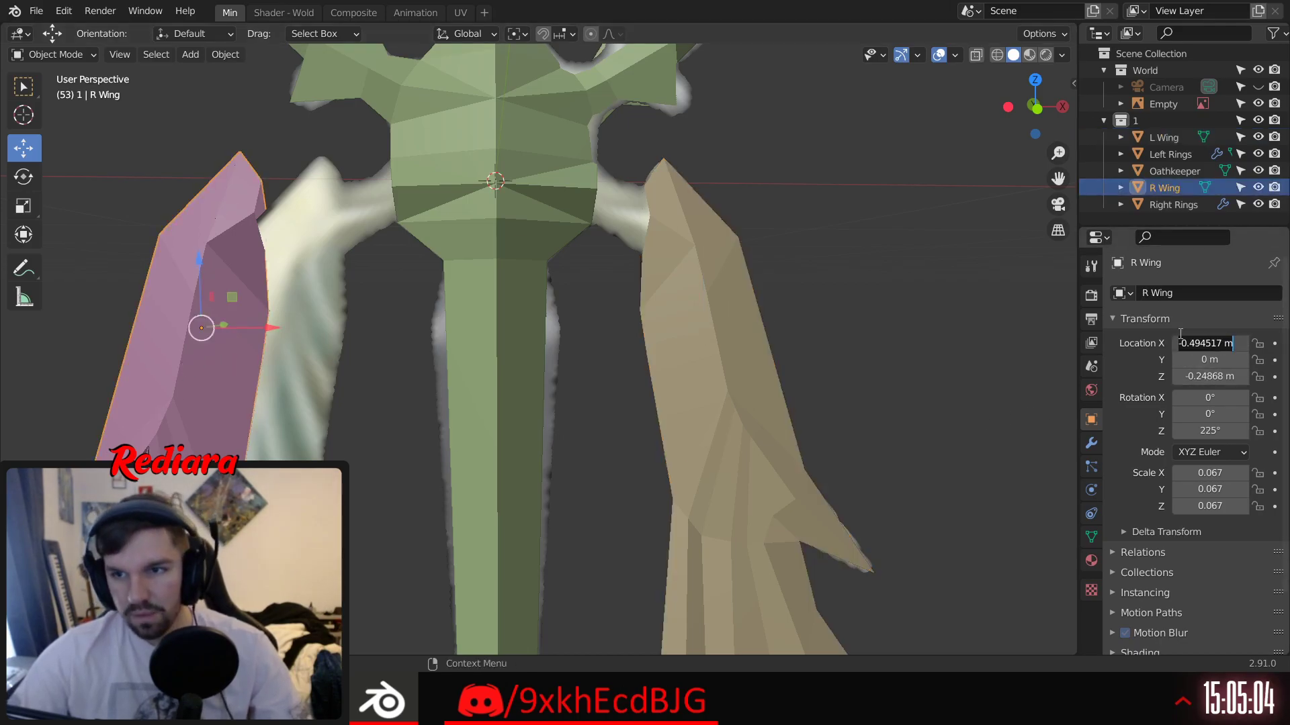
type("-0.36379")
key("Return")
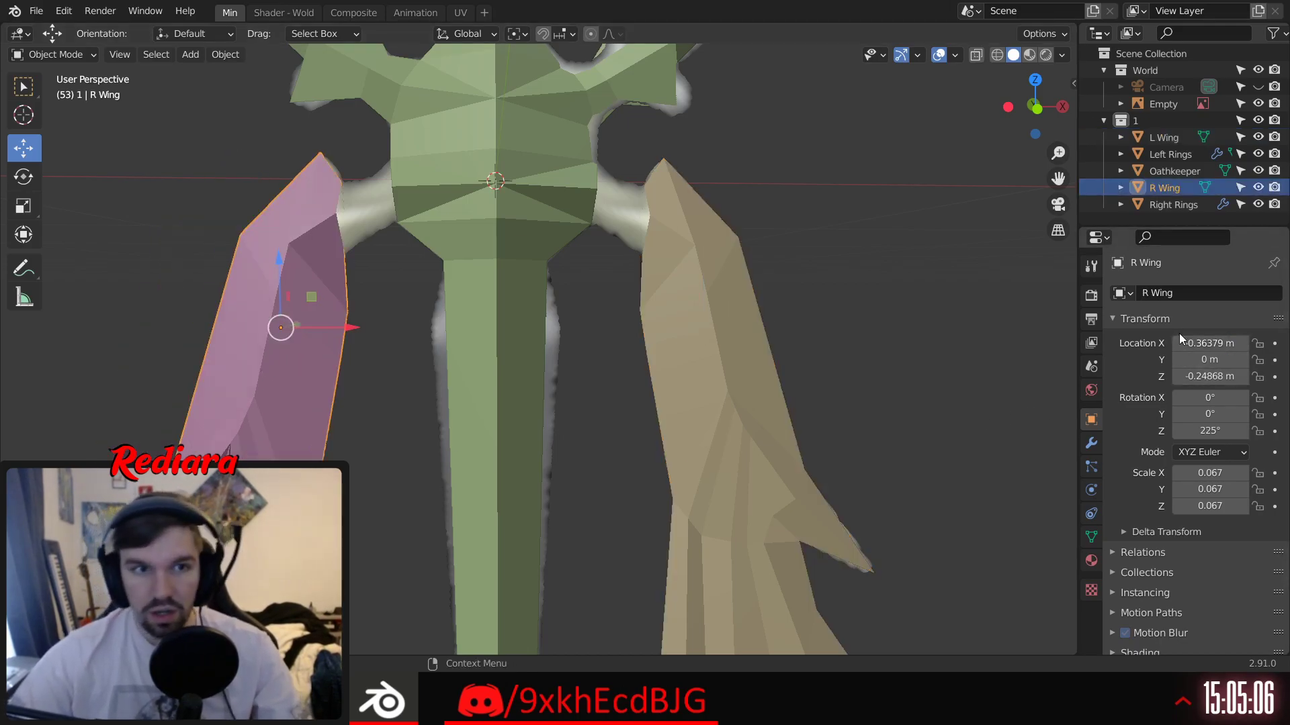
Step: Join L Wing and R Wing into the Oathkeeper object
left_click(833, 240)
scroll(833, 272, "down", 8)
middle_click_drag(846, 393, 745, 390, "shift")
scroll(686, 308, "up", 4)
middle_click_drag(720, 322, 595, 380)
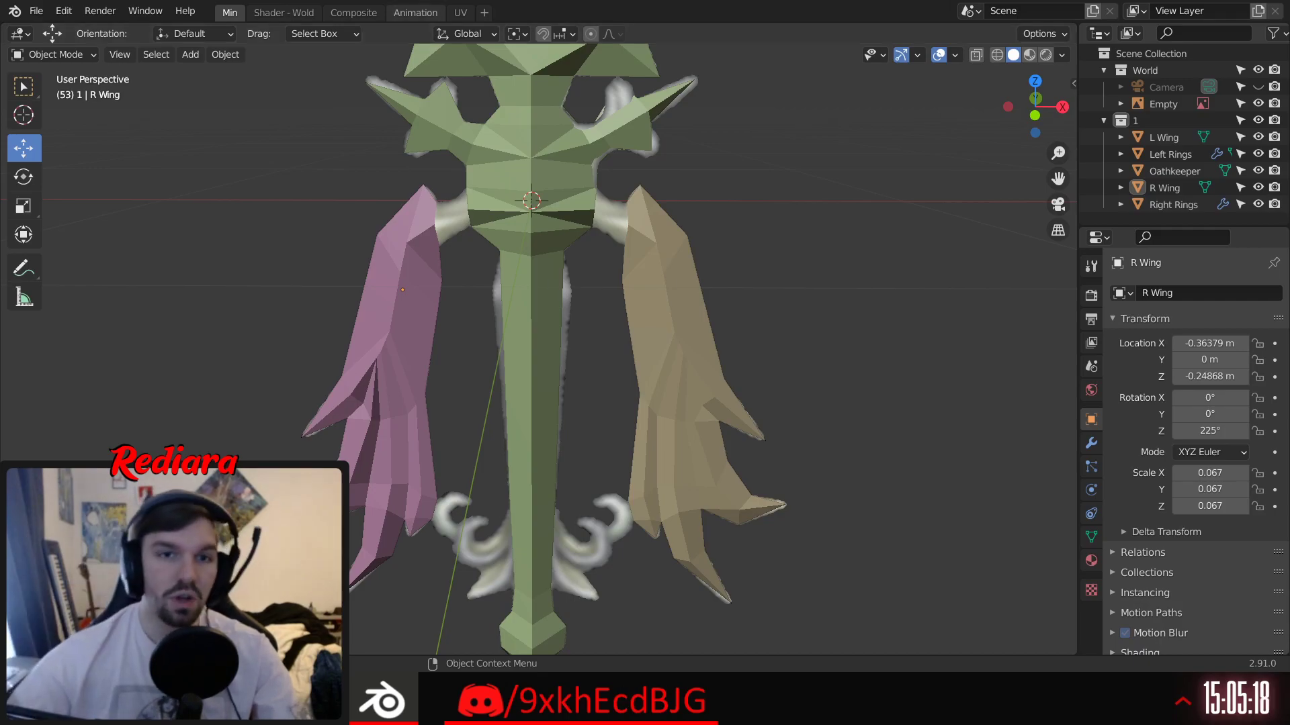
left_click(419, 264)
left_click(630, 290)
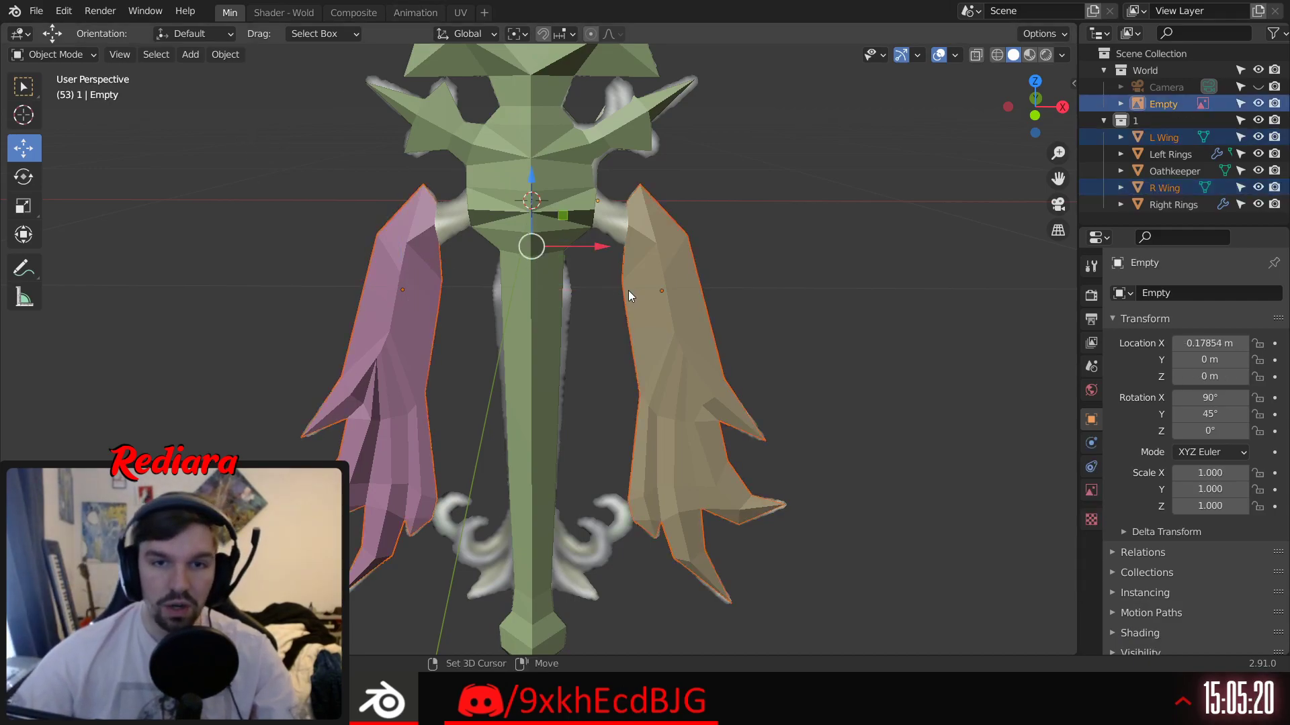
left_click(658, 303)
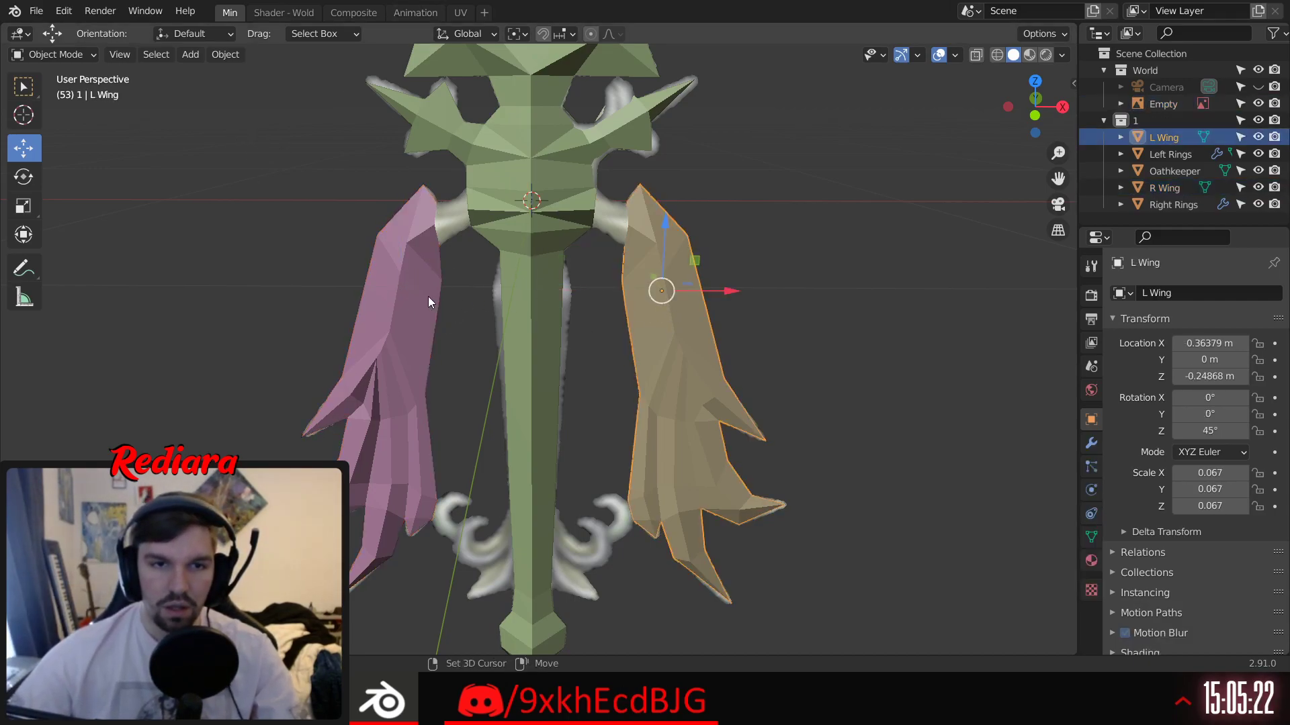
left_click(423, 297, "shift")
left_click(523, 213, "shift")
right_click(523, 206)
left_click(522, 203)
left_click(665, 187)
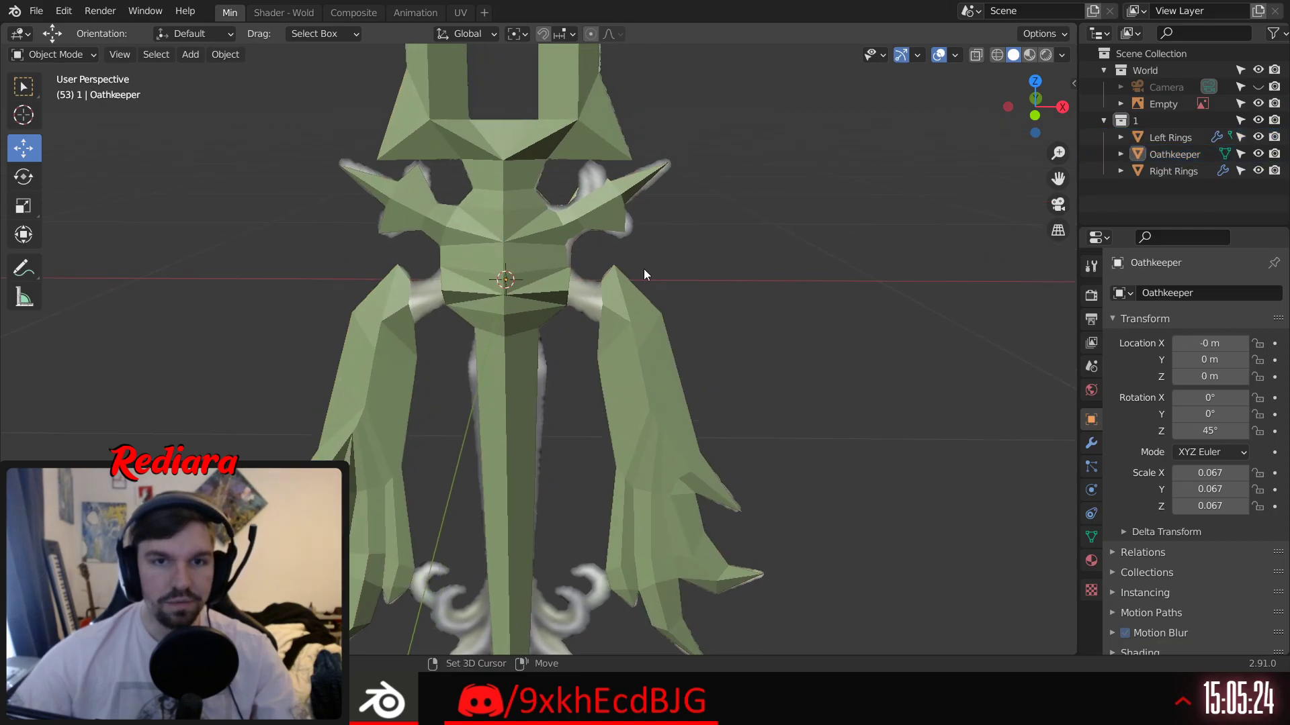
Step: Edit the Oathkeeper mesh by vertices and fill the lower front face between the guard and the +X wing
scroll(648, 267, "up", 5)
left_click(53, 54)
left_click(51, 90)
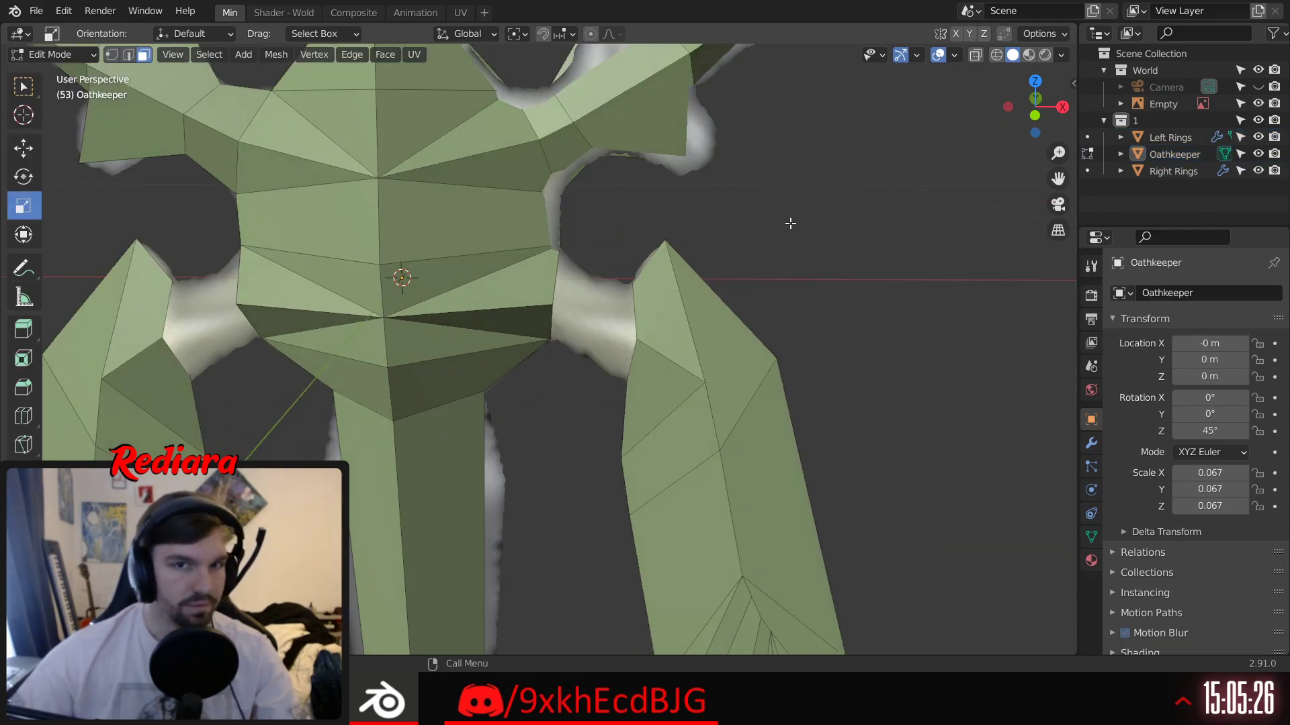
key("1")
left_click(550, 294)
left_click(636, 340, "shift")
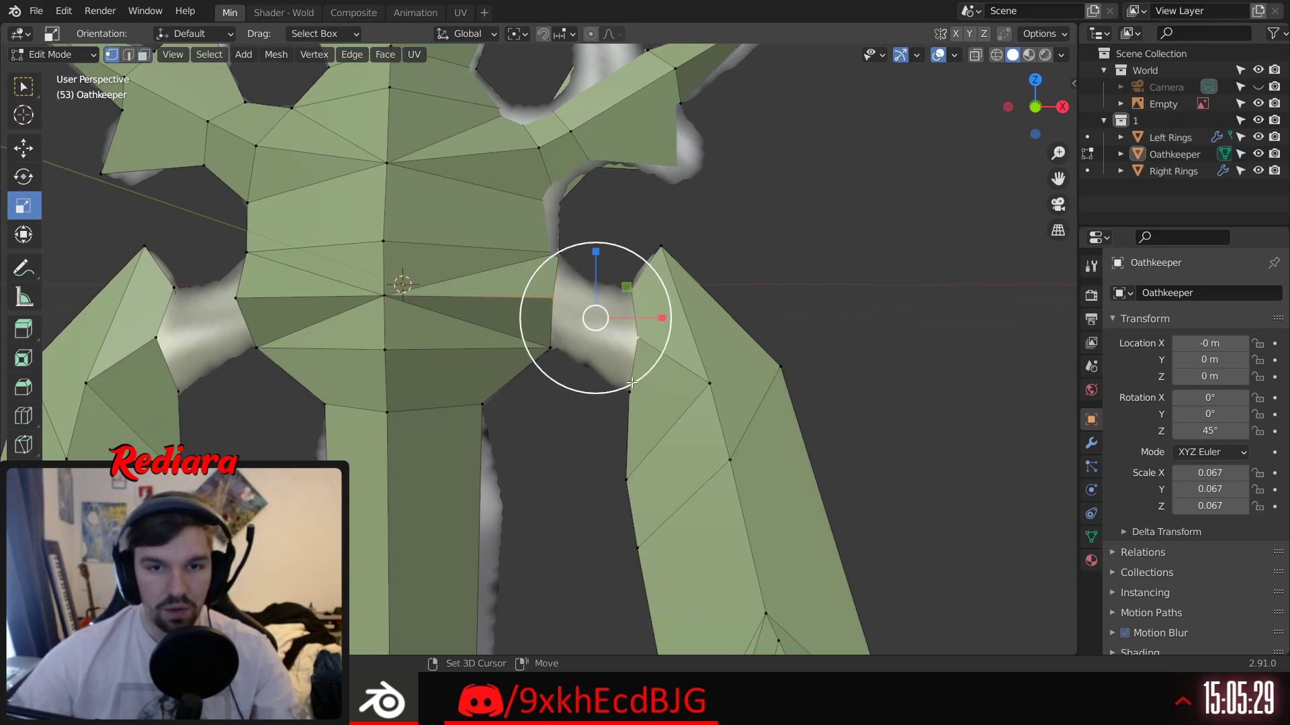
left_click(563, 358, "shift")
key("f")
Step: Fill the upper front face between the guard and the +X wing from its four corner vertices
left_click(566, 255)
left_click(634, 291, "shift")
left_click(649, 338, "shift")
left_click(560, 306, "shift")
key("f")
Step: Fill the upper front face between the guard and the -X wing from its four corner vertices
middle_click_drag(470, 307, 669, 360, "shift")
left_click(448, 305)
left_click(375, 342, "shift")
left_click(449, 354, "shift")
left_click(359, 400, "shift")
key("f")
Step: Fill the lower front face between the guard and the -X wing
left_click(456, 403)
left_click(449, 356, "shift")
left_click(363, 395, "shift")
left_click(377, 445, "shift")
key("f")
left_click(466, 533)
Step: Fill the upper back face between the guard and the +X wing, and clear the selection
middle_click_drag(466, 532, 397, 430, "shift")
left_click(406, 260)
left_click(508, 207, "shift")
left_click(553, 285, "shift")
left_click(411, 352, "shift")
key("f")
left_click(477, 459)
Step: Fill the lower back face between the guard and the +X wing, and clear the selection
left_click(551, 284)
left_click(521, 360, "shift")
left_click(411, 354, "shift")
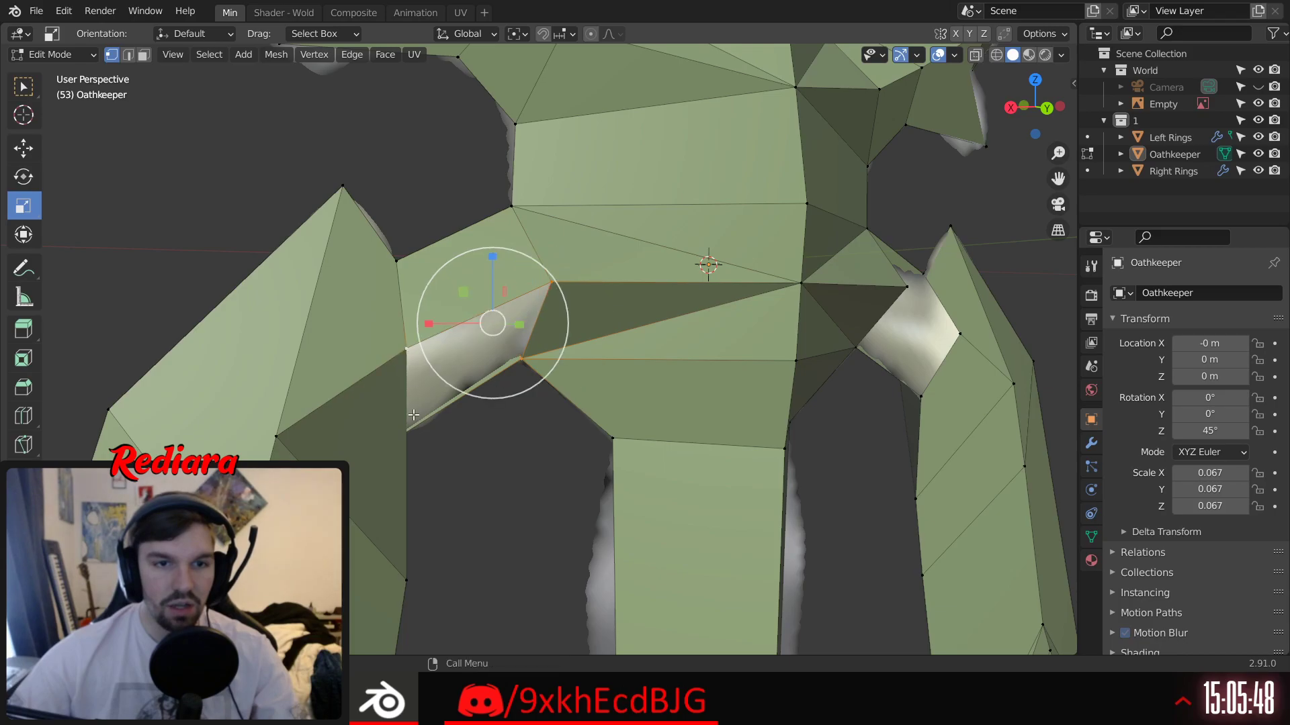
middle_click_drag(435, 464, 413, 451)
left_click(402, 439, "shift")
key("f")
left_click(505, 500)
Step: Fill a single face across the back gap between the guard and the -X wing from five vertices
middle_click_drag(562, 466, 377, 455, "shift")
middle_click_drag(571, 417, 451, 433, "shift")
left_click(544, 207)
left_click(659, 268, "shift")
left_click(665, 354, "shift")
left_click(529, 366, "shift")
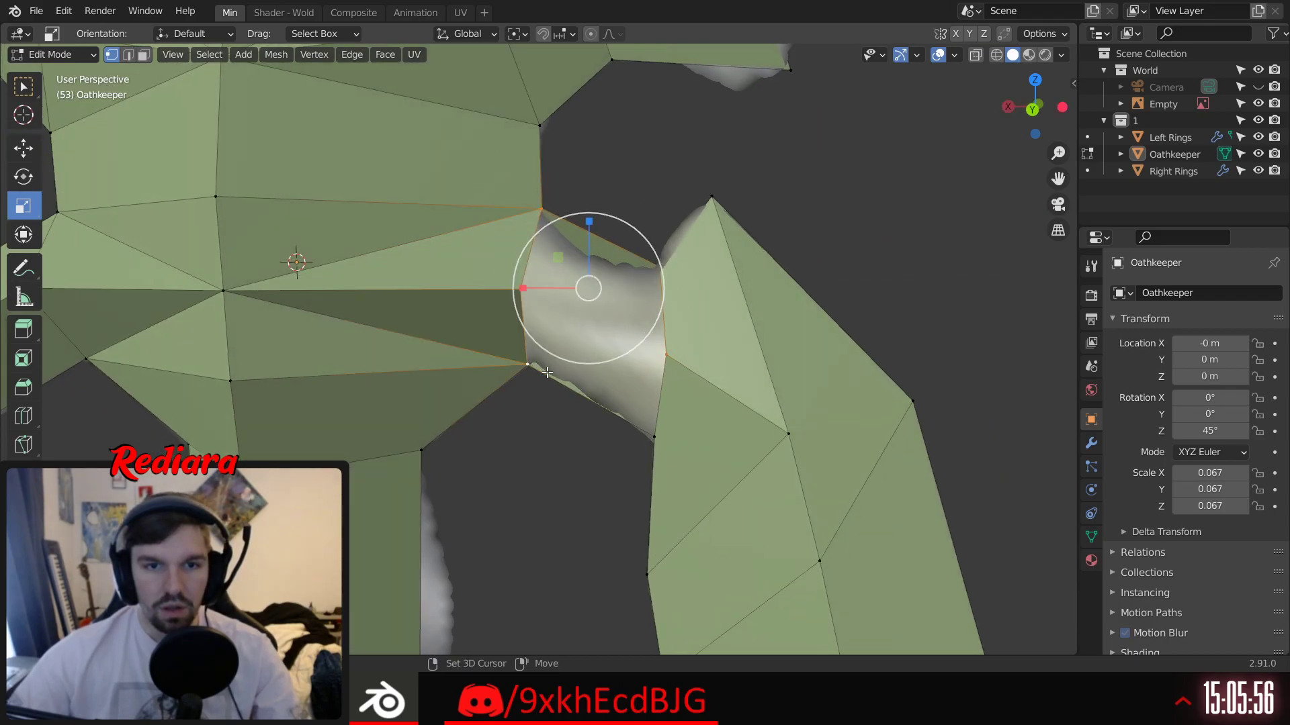
left_click(655, 435, "shift")
key("f")
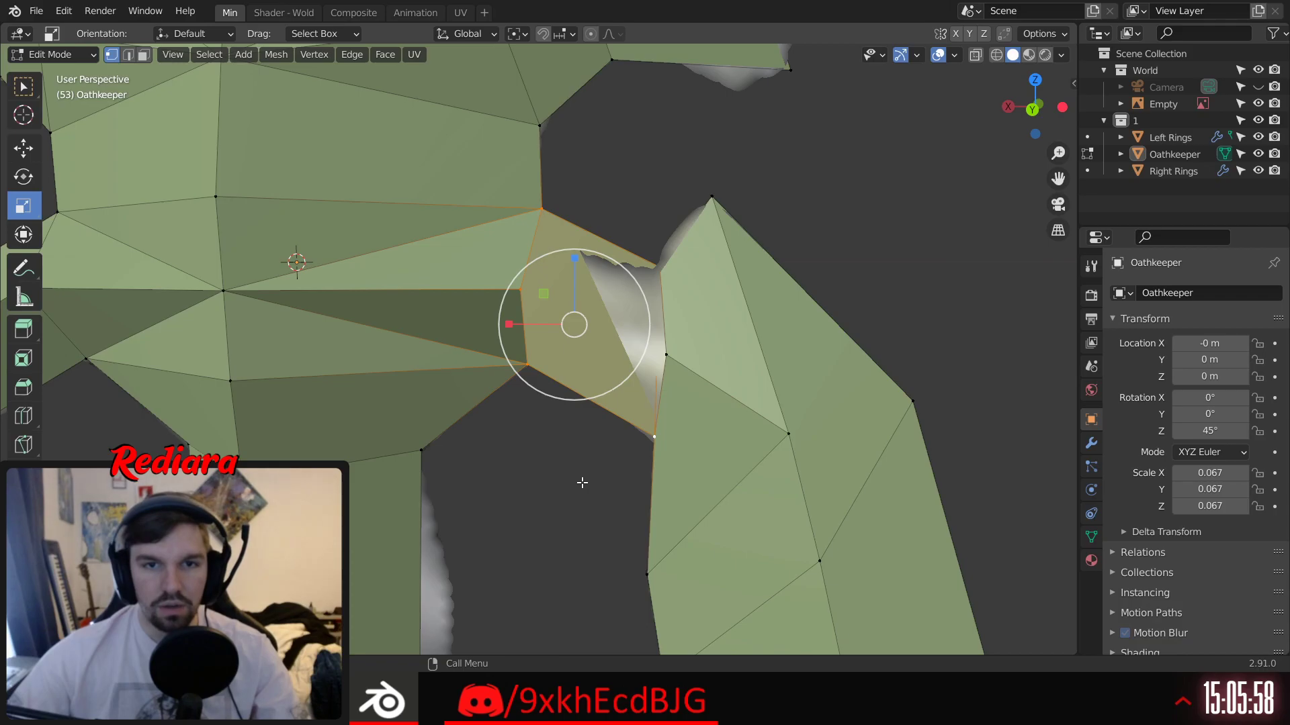
Step: Fill the upper back face between the guard and the -X wing from its four corner vertices
left_click(659, 267)
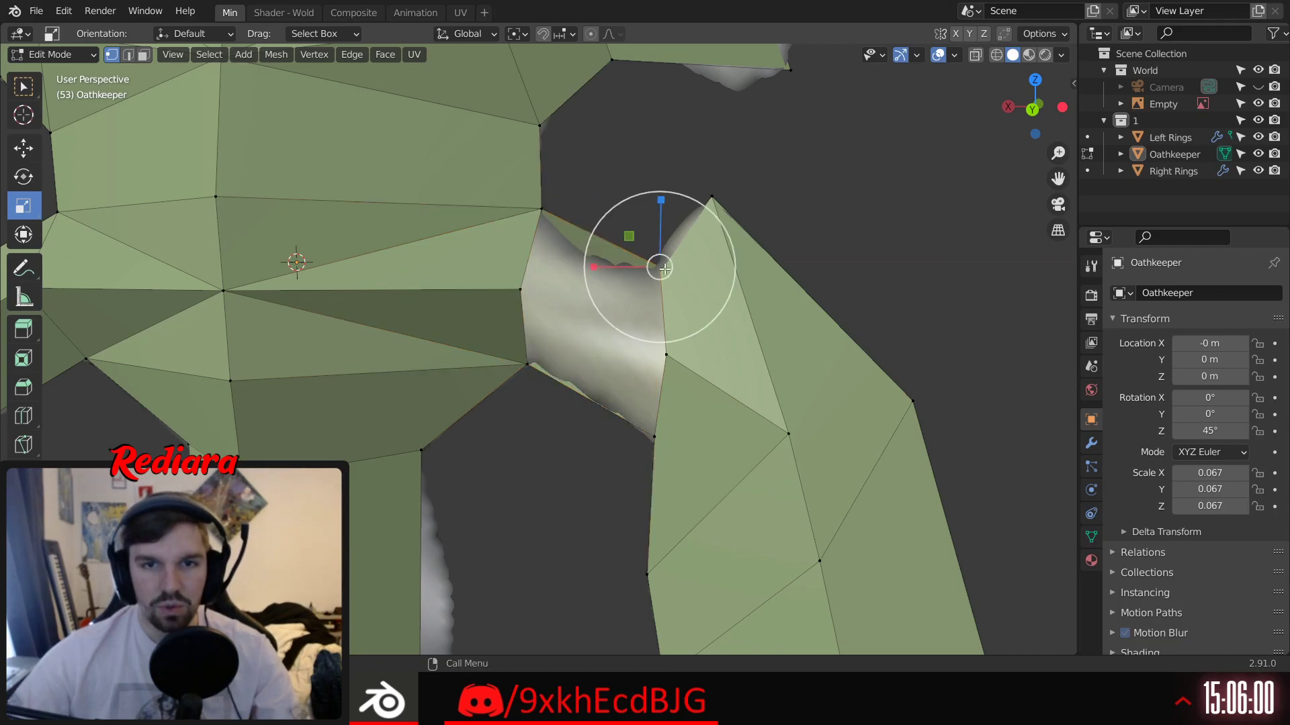
left_click(666, 354, "shift")
left_click(520, 289, "shift")
left_click(541, 209, "shift")
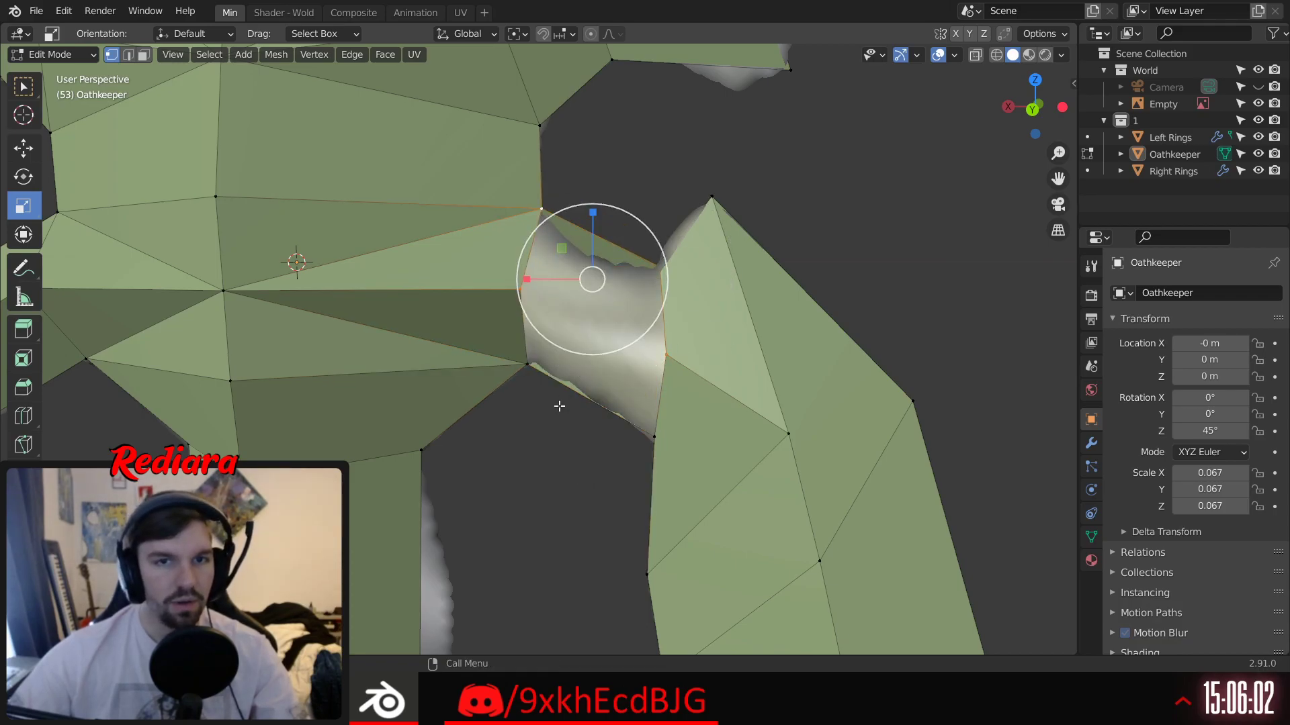
key("f")
Step: Fill the lower back face between the guard and the -X wing, and clear the selection
left_click(521, 290)
left_click(666, 355, "shift")
left_click(655, 436, "shift")
left_click(531, 362, "shift")
key("f")
left_click(509, 501)
Step: Cut an edge loop around the lower handle section at the height of the curled ornaments, and clear the selection
scroll(517, 486, "down", 9)
middle_click_drag(543, 587, 600, 368, "shift")
scroll(567, 290, "down", 5)
middle_click_drag(590, 305, 562, 430)
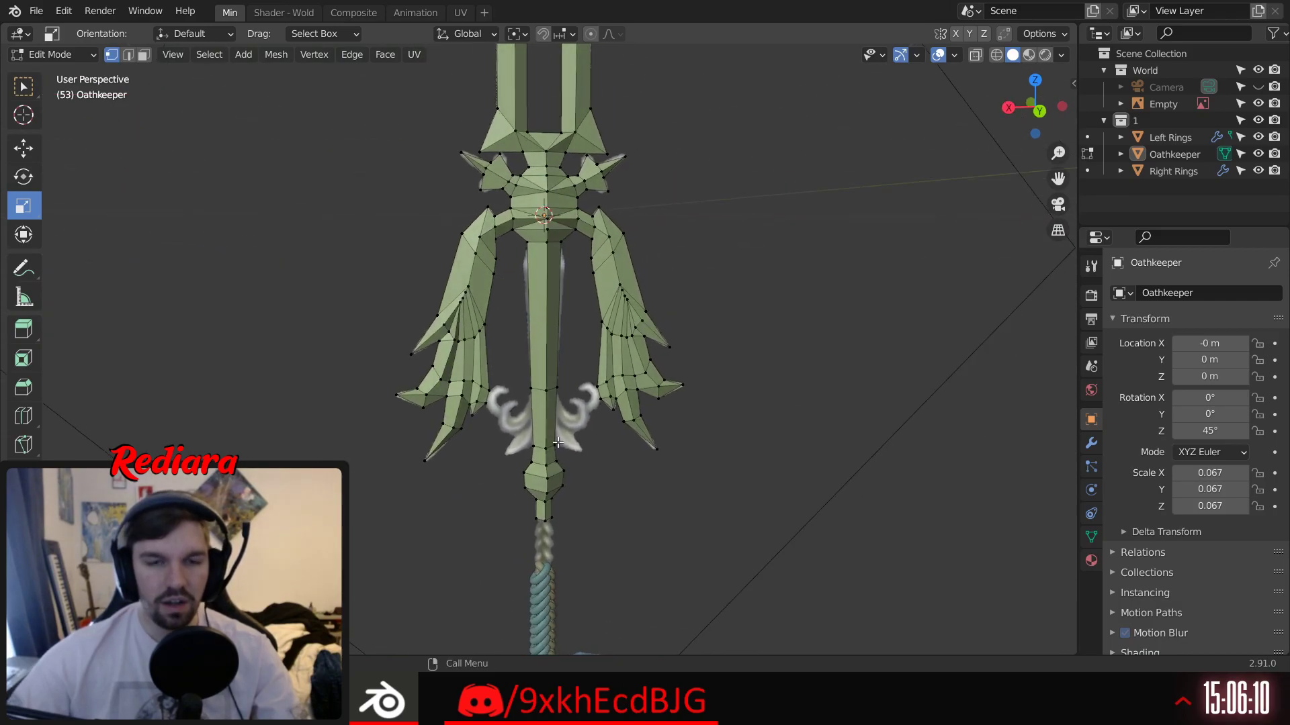
scroll(567, 446, "up", 5)
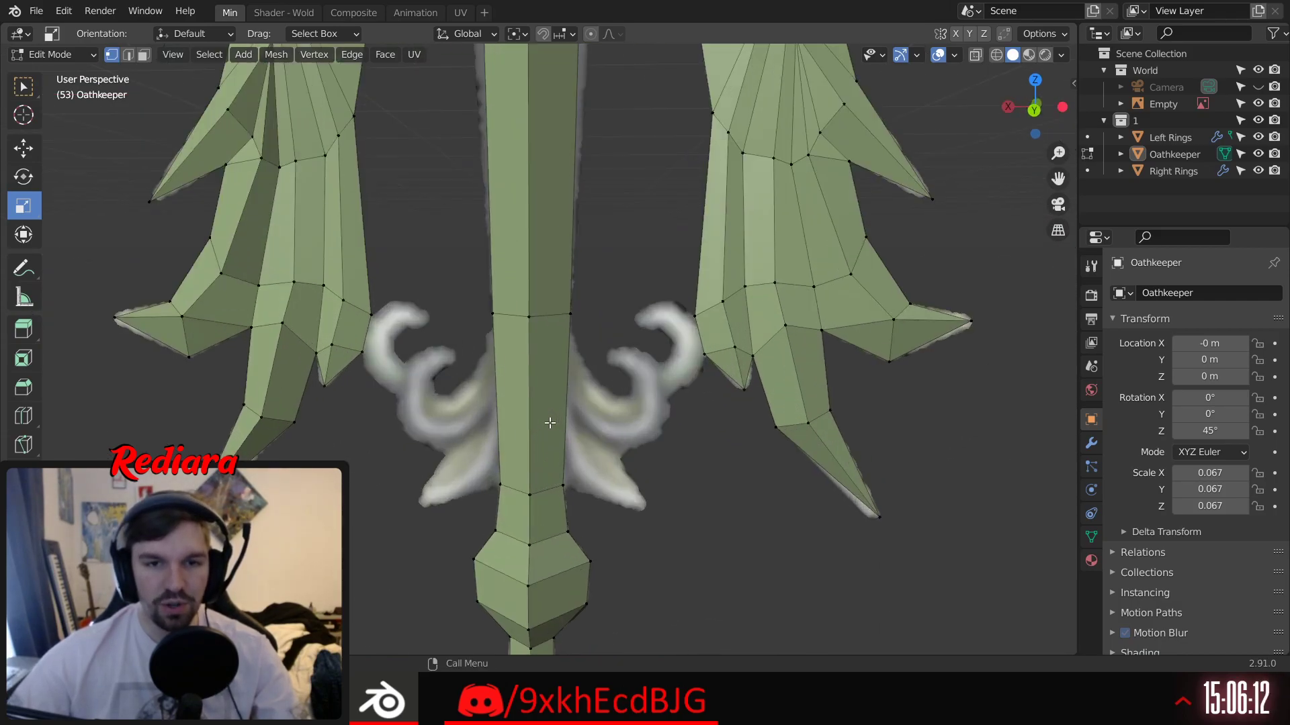
middle_click_drag(526, 417, 518, 449)
middle_click_drag(554, 403, 562, 363)
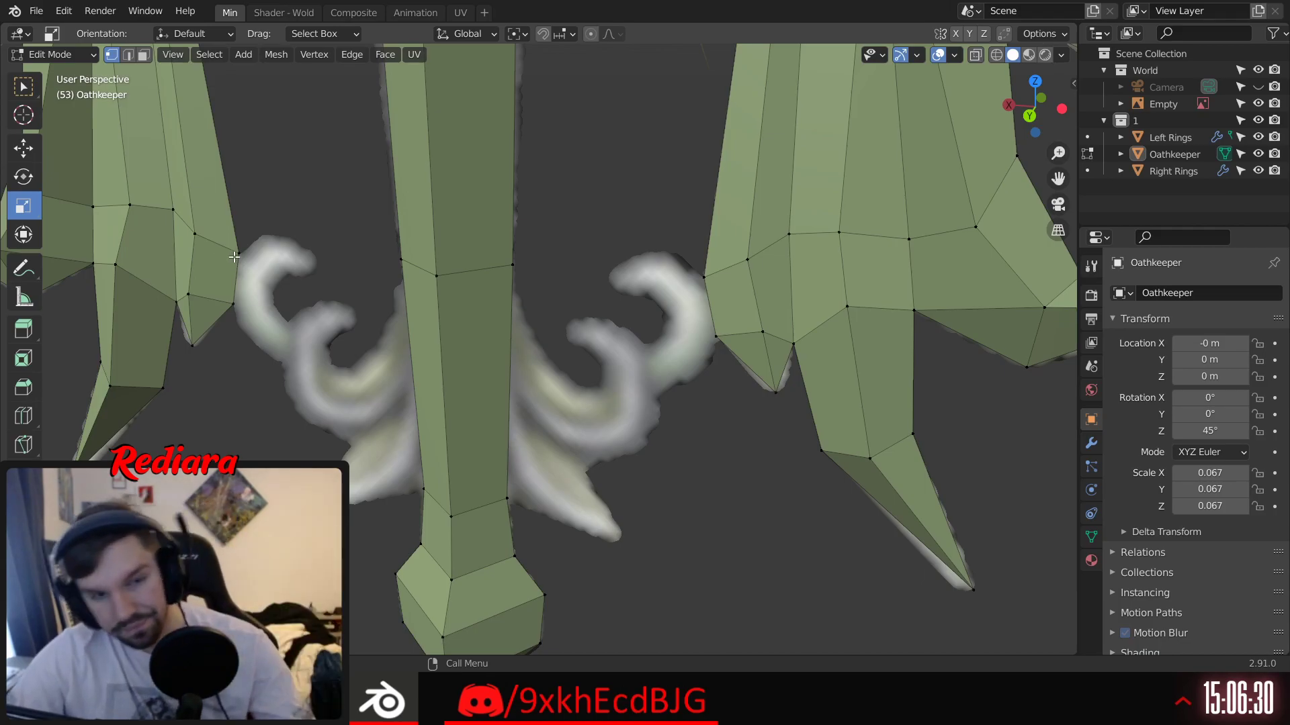
left_click(23, 415)
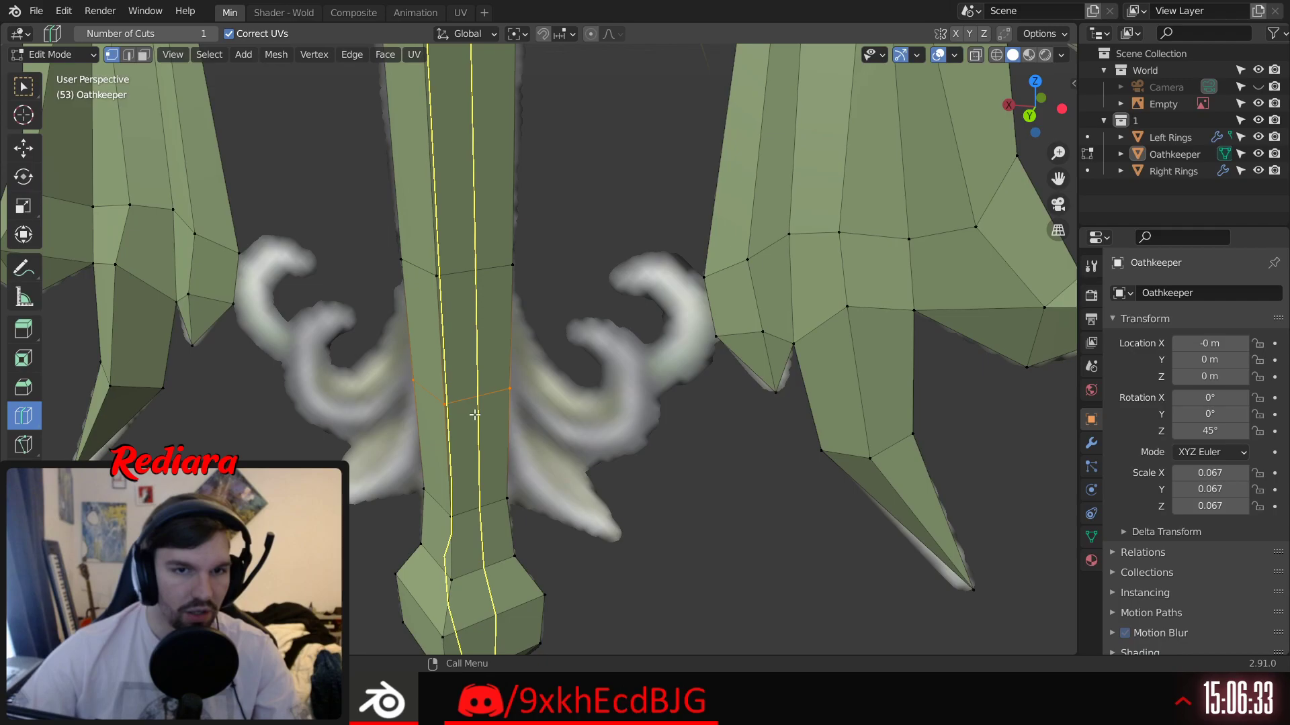
left_click(28, 90)
left_click(348, 329)
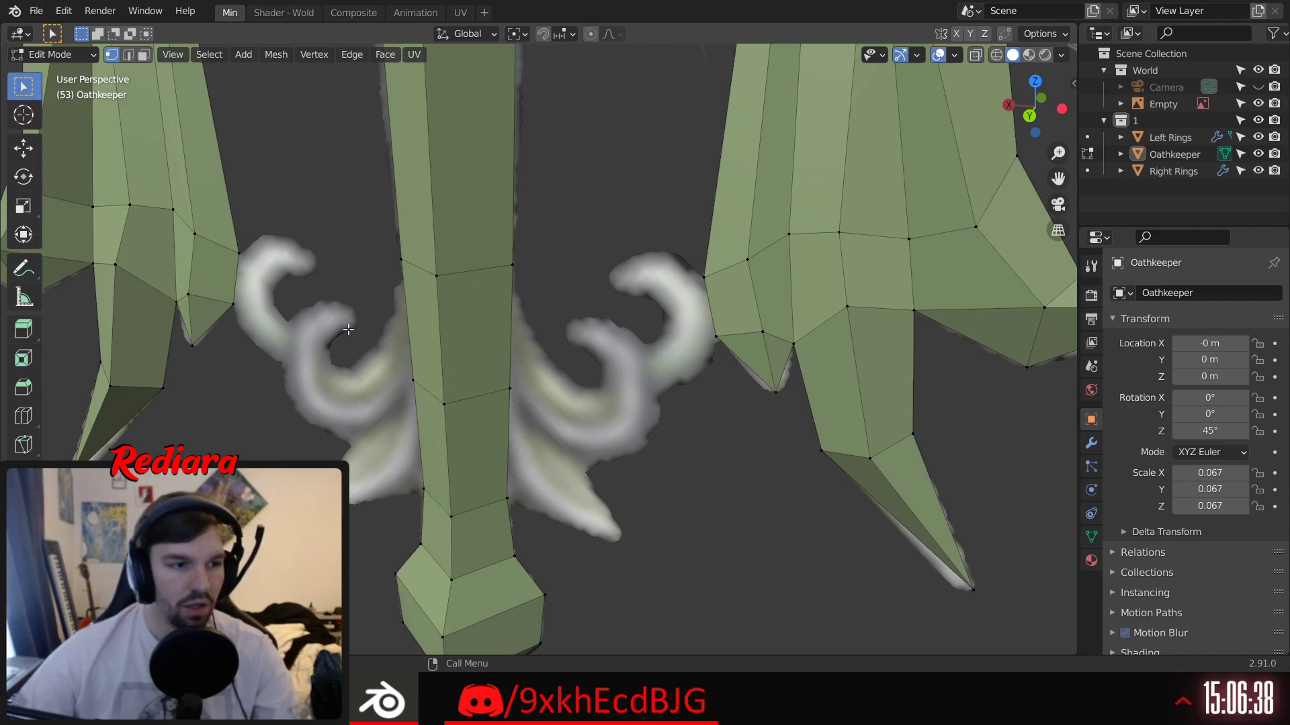
Step: Subdivide the new loop's edges and connect the midpoints to the corner vertices above and below on the handle's +X side
middle_click_drag(353, 329, 443, 371)
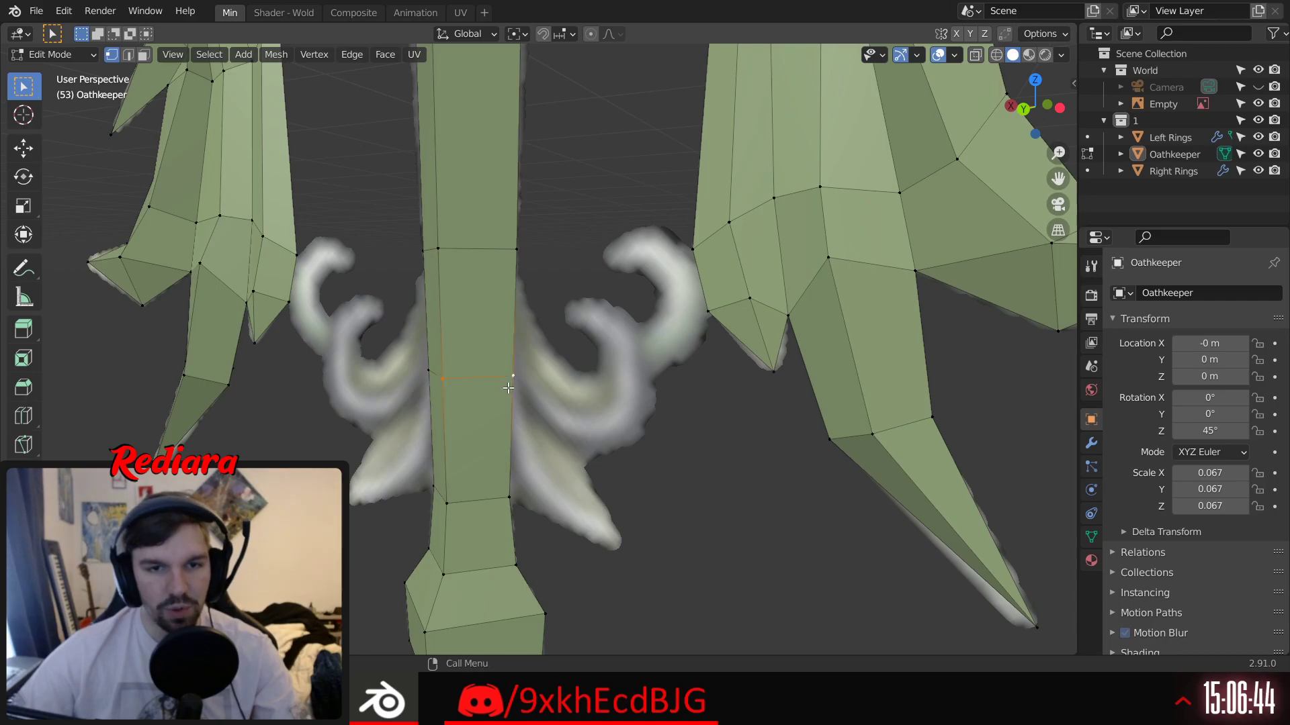
key("alt+a")
middle_click_drag(486, 409, 571, 406)
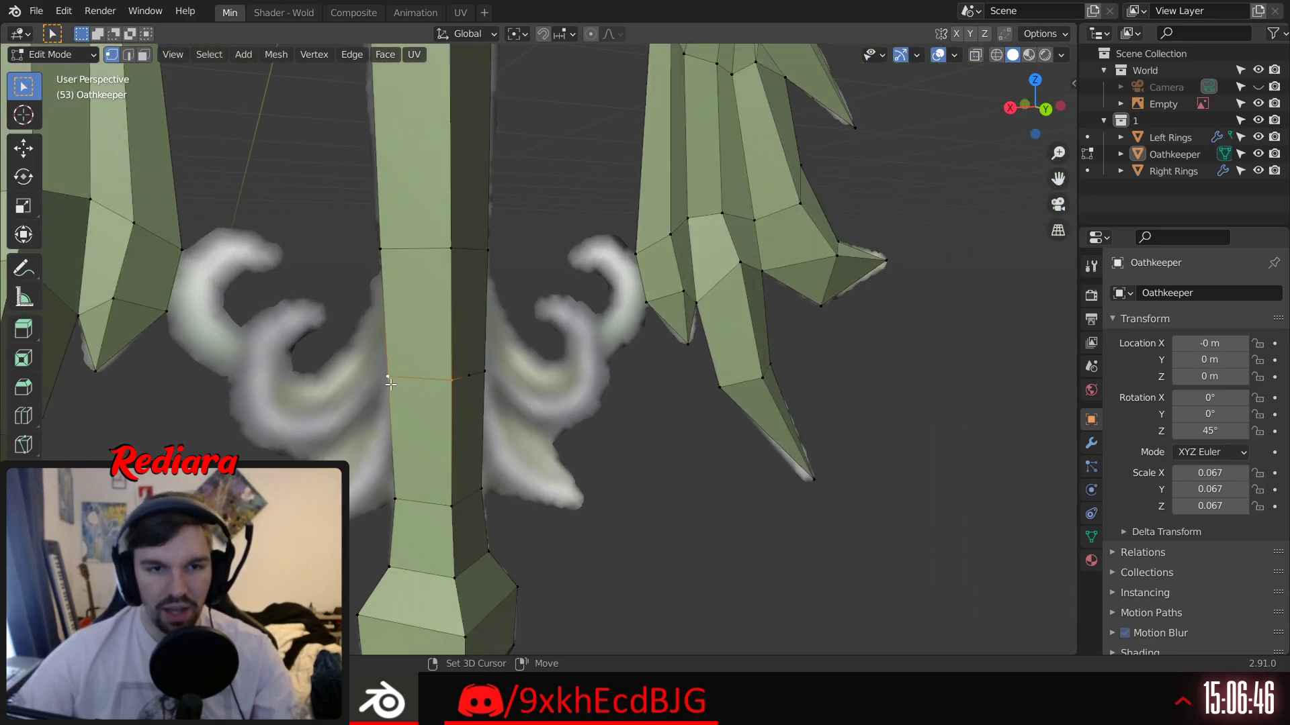
middle_click_drag(435, 425, 474, 421)
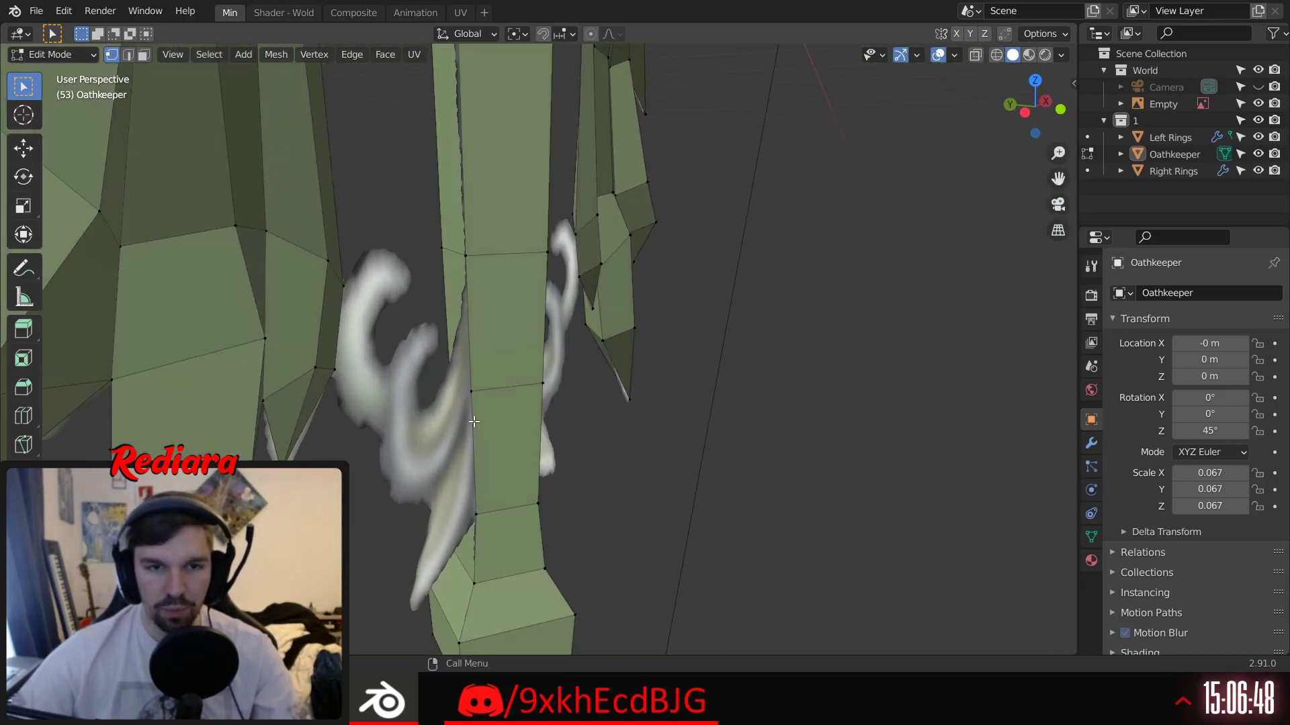
middle_click_drag(538, 391, 440, 380)
key("alt+a")
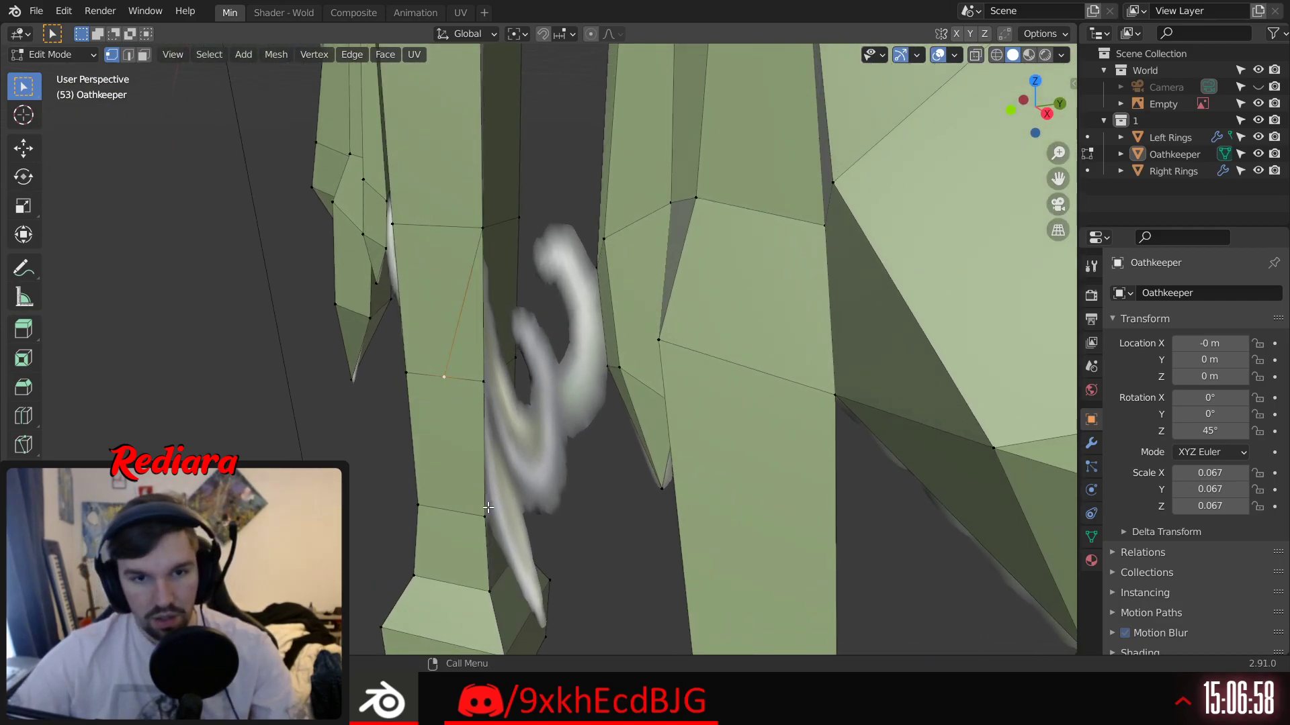
middle_click_drag(492, 512, 495, 410)
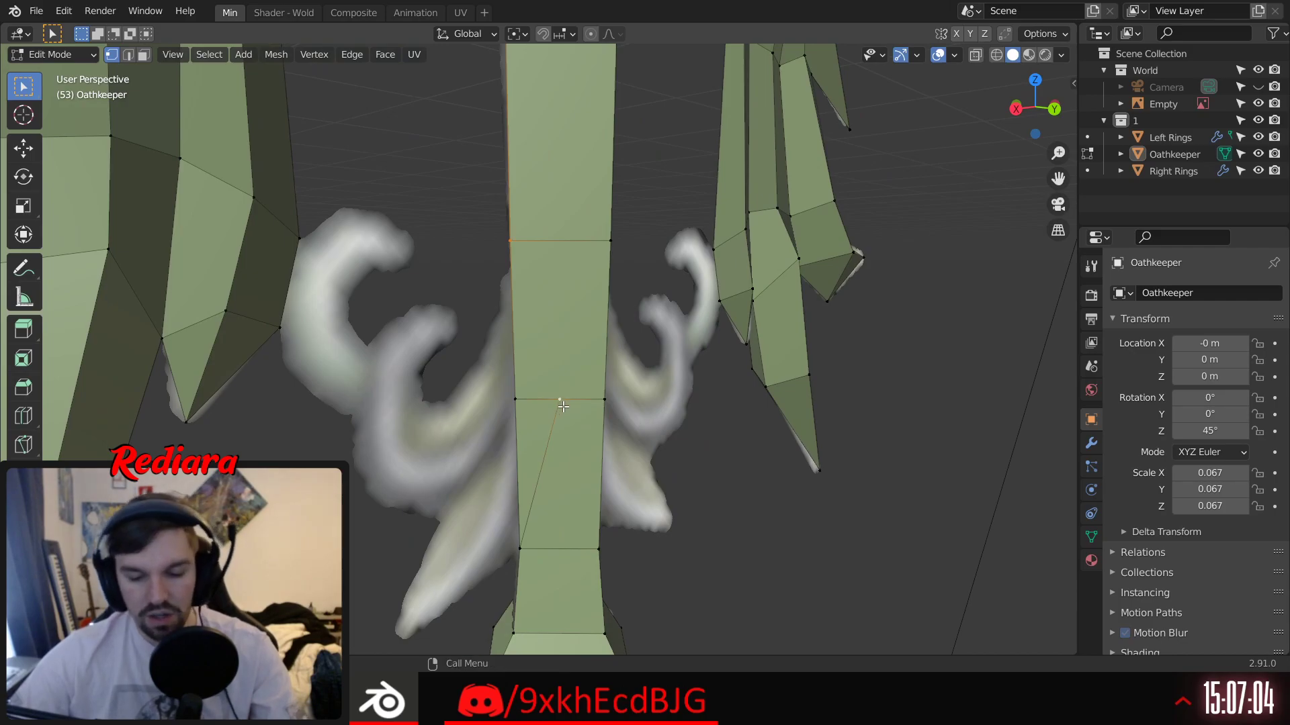
Step: Delete the triangular faces along the +X edge of the lower handle section
left_click(143, 55)
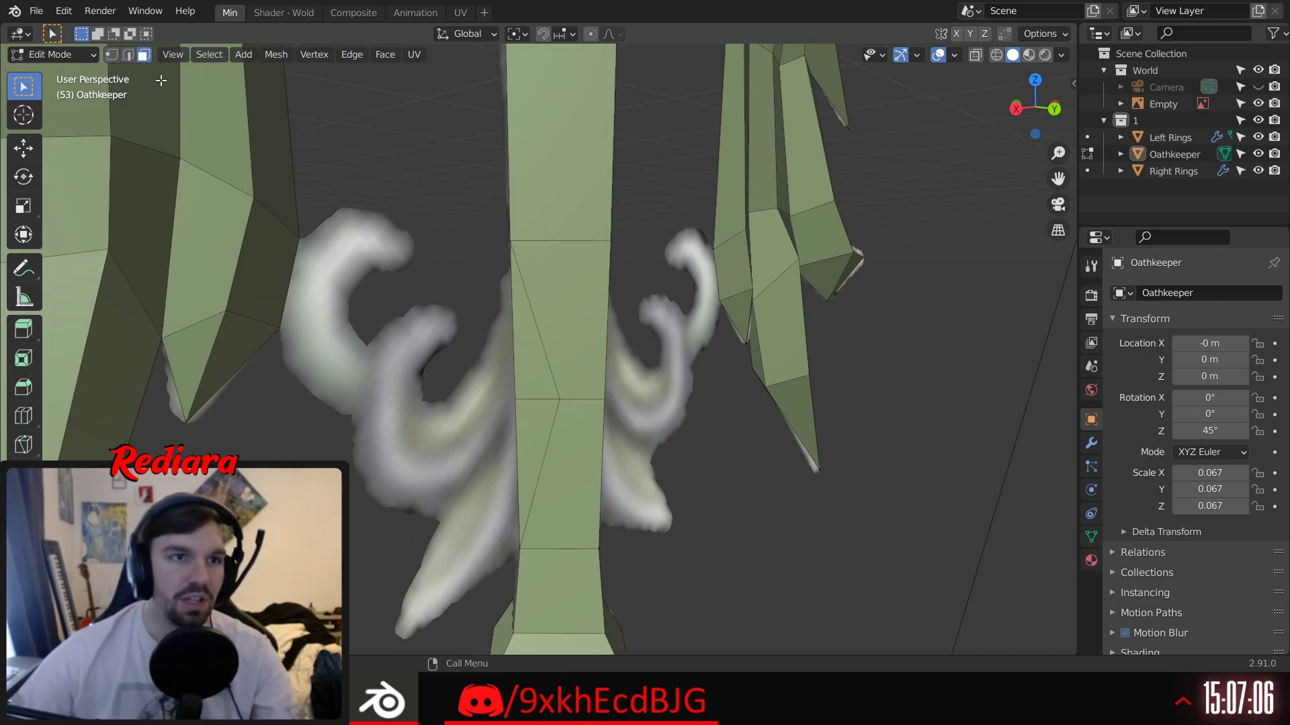
left_click(521, 344)
middle_click_drag(521, 344, 511, 372)
left_click(511, 372)
left_click(522, 415, "shift")
key("x")
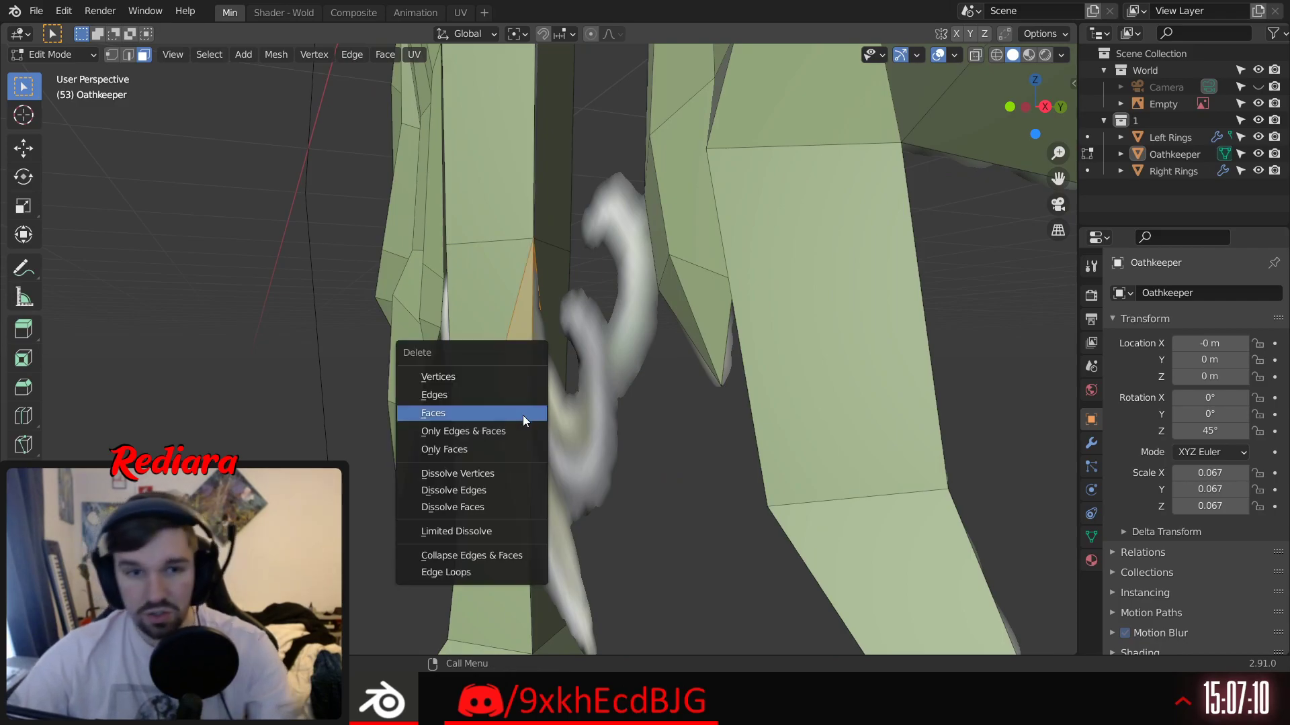
left_click(522, 415)
Step: Connect the loop midpoints on the handle's -X side to the corner vertices above and below
middle_click_drag(523, 415, 604, 363)
key("1")
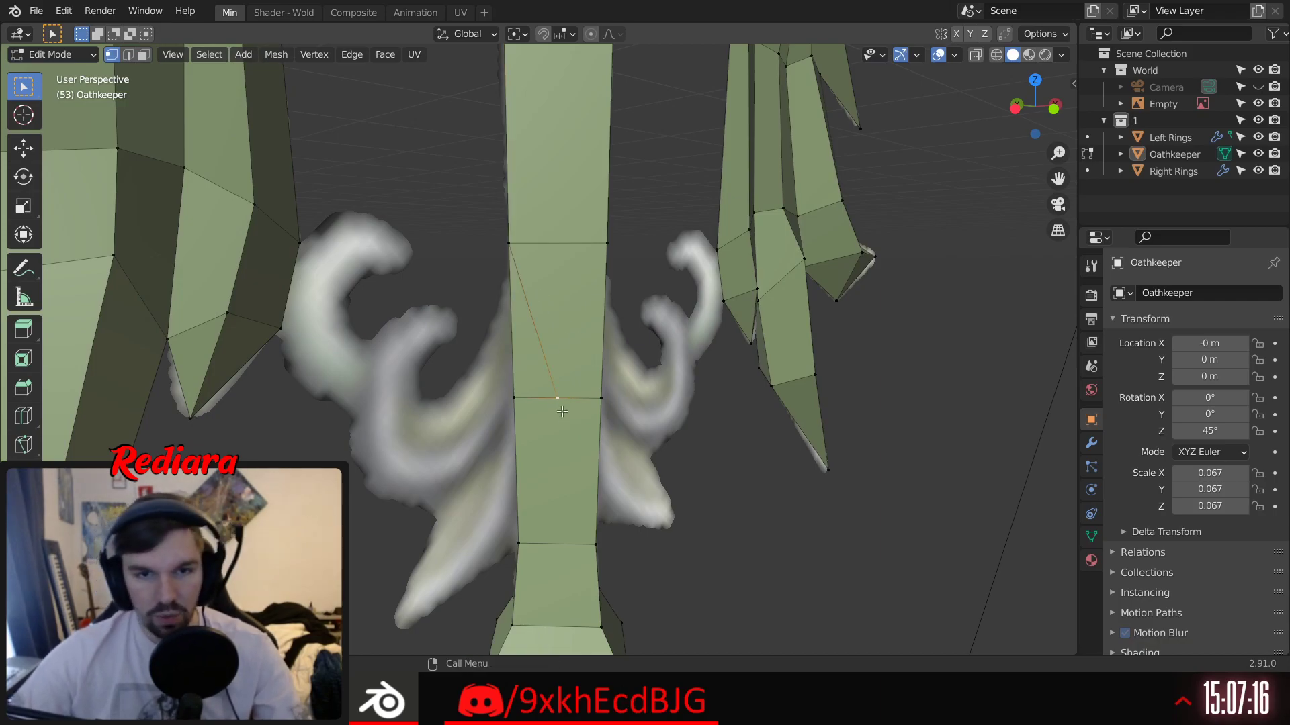
middle_click_drag(446, 561, 522, 418)
left_click(436, 236)
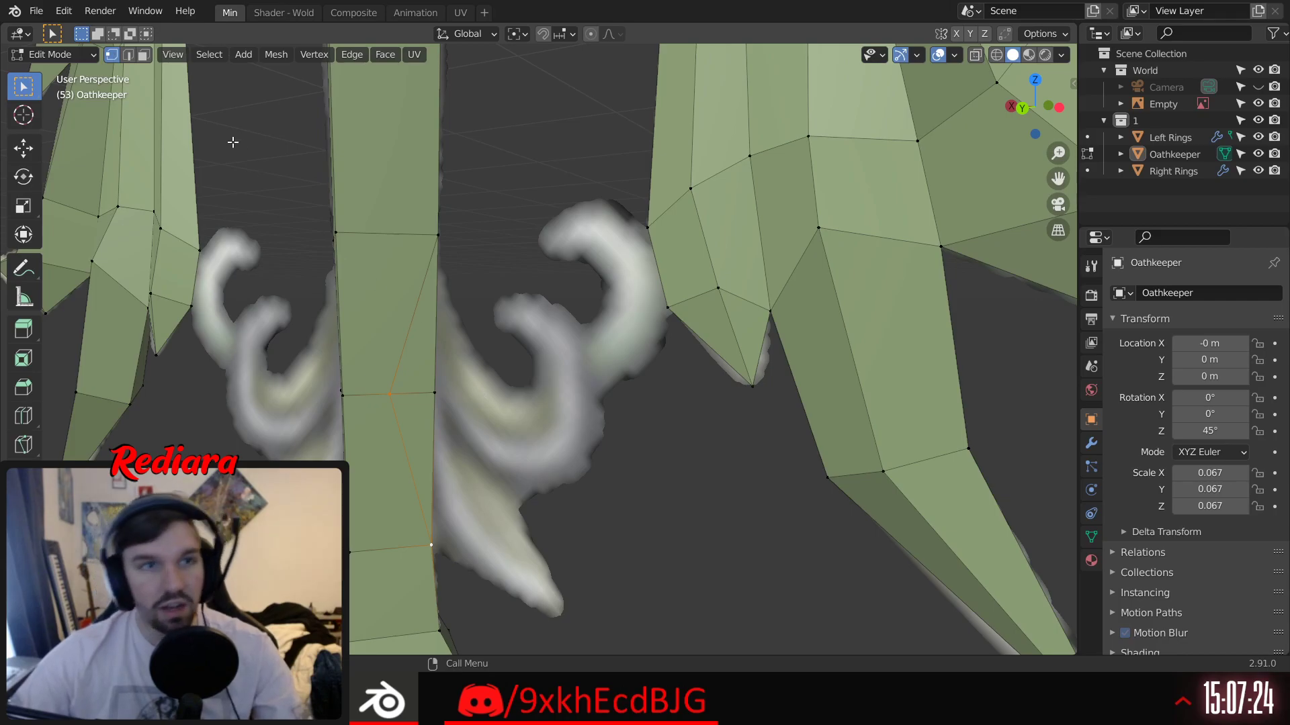
Step: Delete the triangular faces along the -X edge of the lower handle section on both the back and front
left_click(409, 360)
left_click(425, 433, "shift")
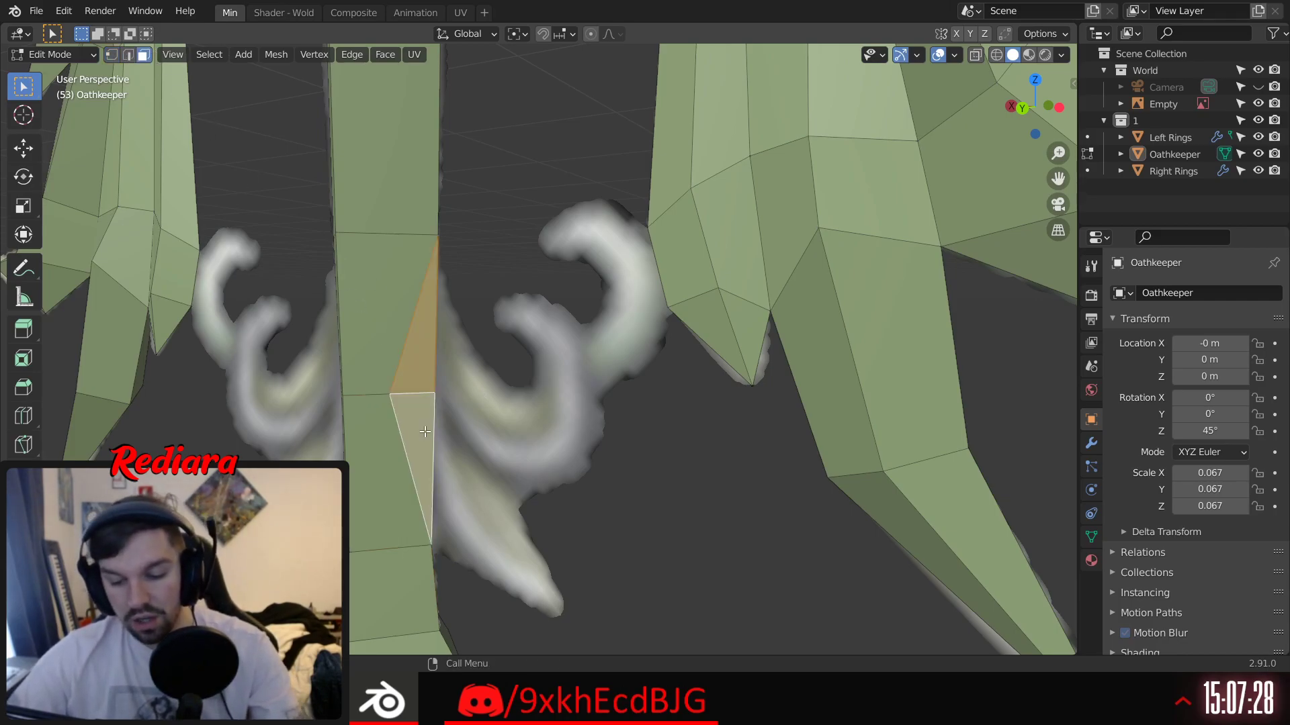
key("x")
left_click(414, 421)
middle_click_drag(414, 422, 98, 96)
left_click(415, 361)
left_click(413, 401, "shift")
key("x")
left_click(414, 403)
Step: Scale the inner vertices of both handle notches outward along X, and clear the selection
left_click(113, 56)
middle_click_drag(370, 409, 445, 433)
middle_click_drag(661, 430, 596, 415)
scroll(582, 442, "up", 2)
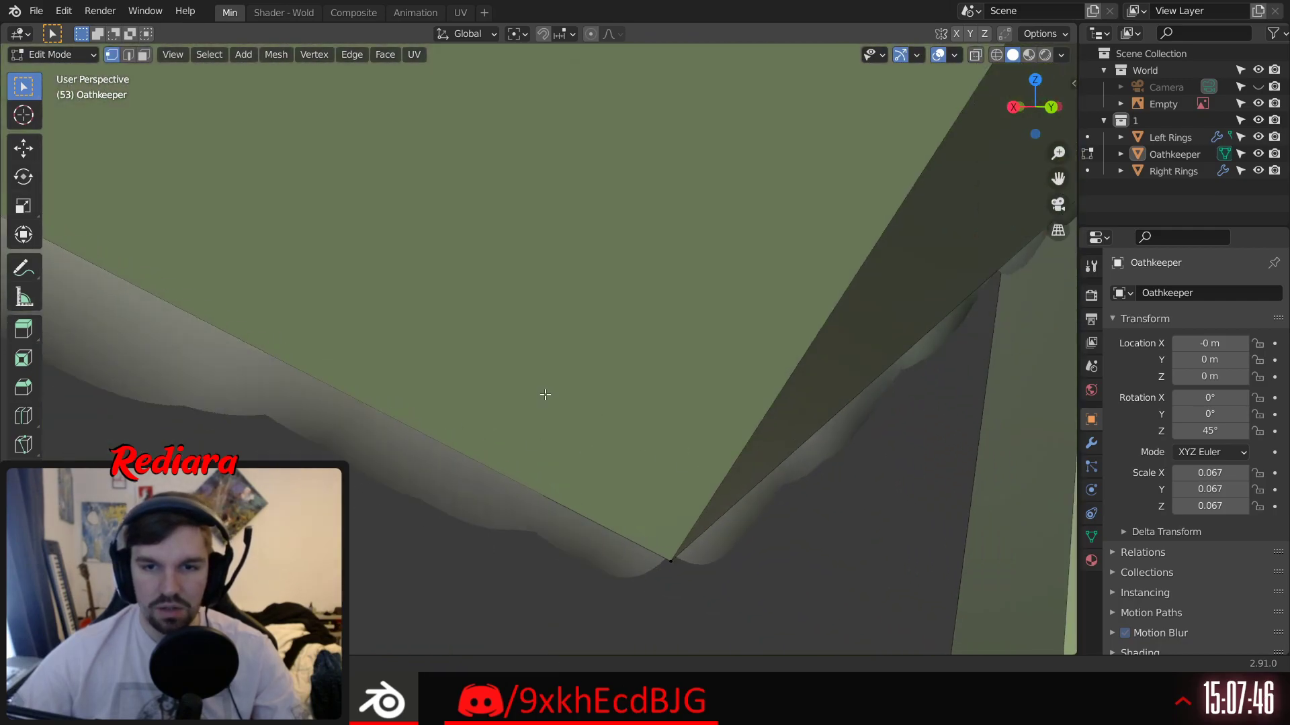
scroll(596, 414, "down", 6)
middle_click_drag(921, 441, 447, 369, "shift")
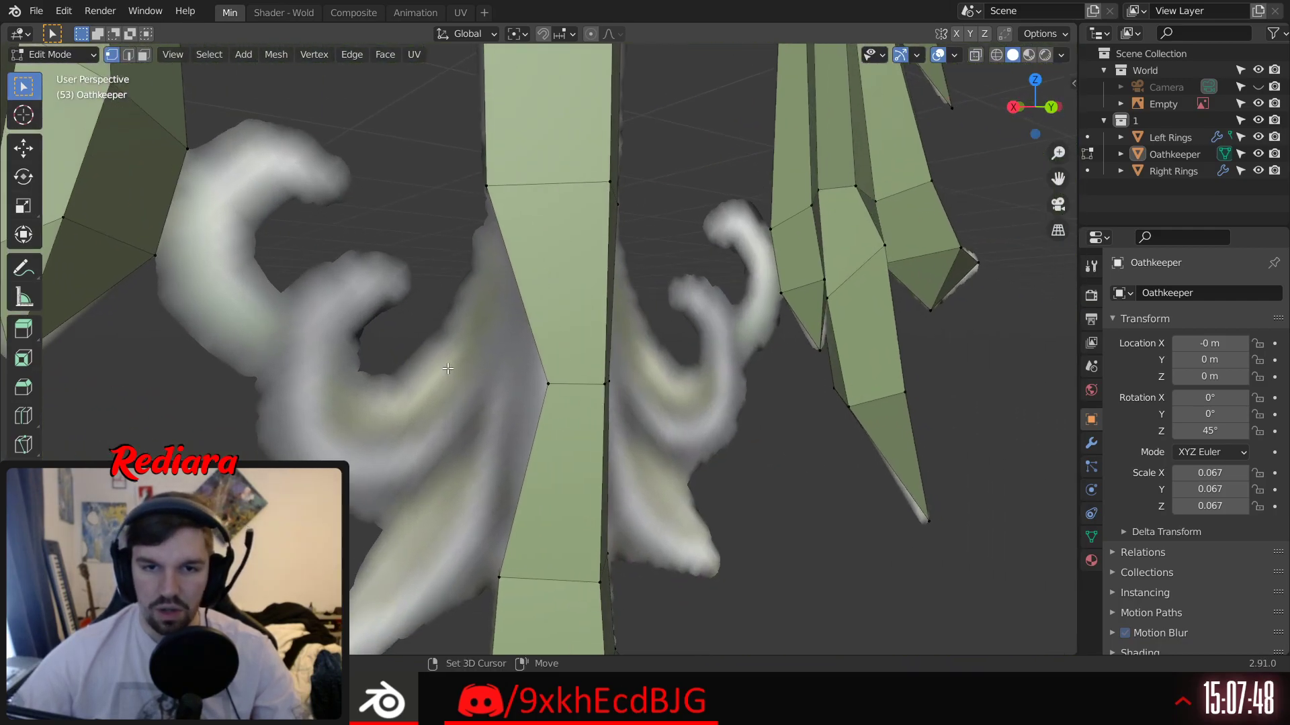
left_click(551, 387)
middle_click_drag(551, 387, 524, 396)
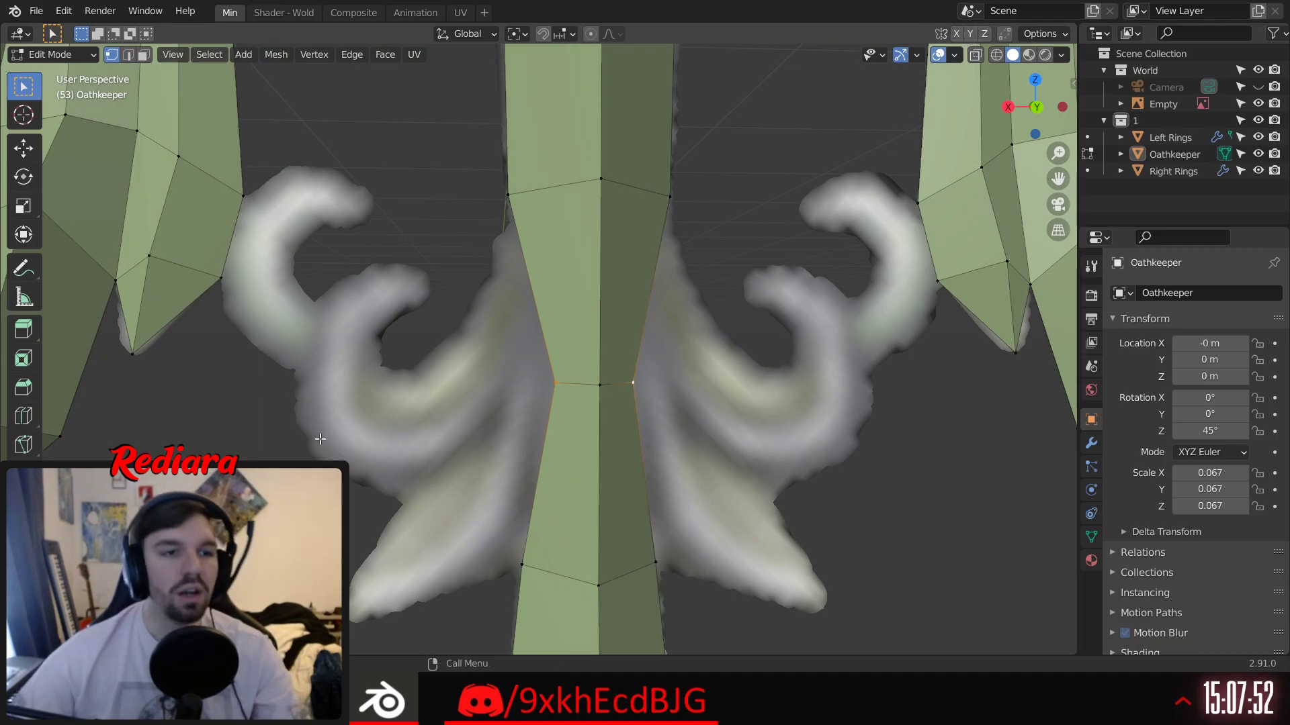
left_click(26, 207)
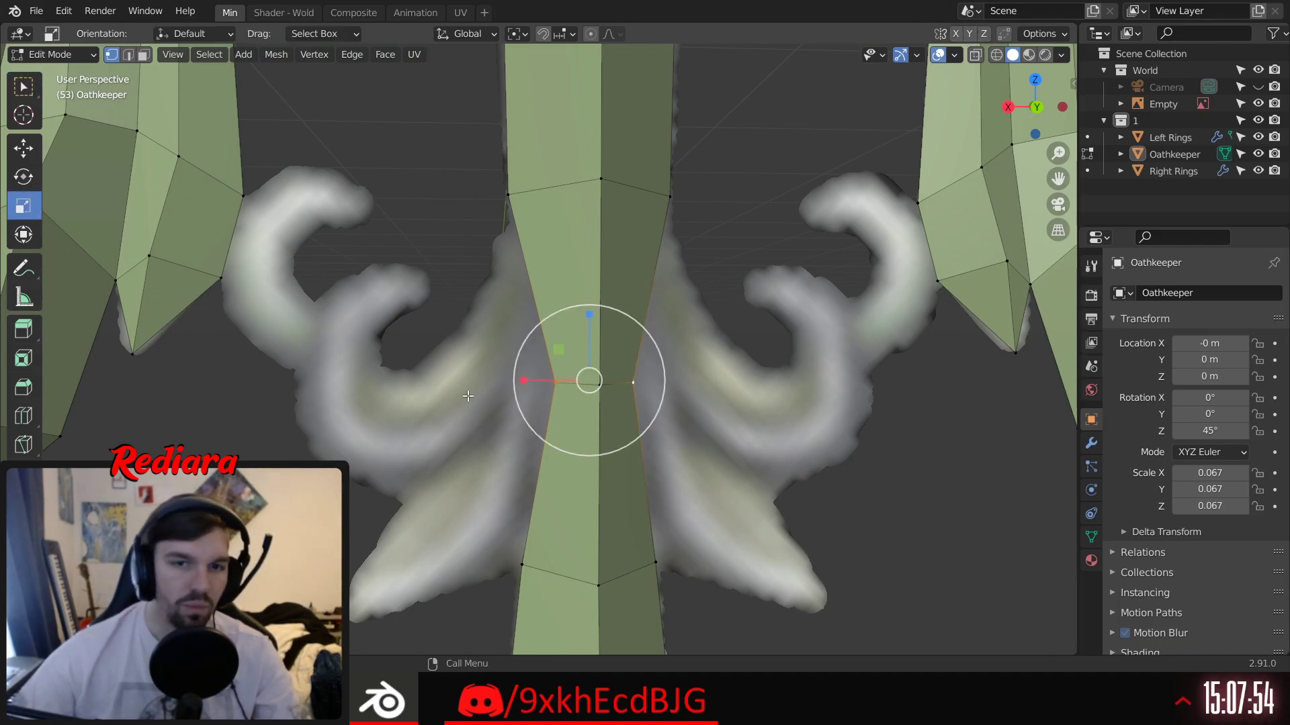
left_click_drag(528, 381, 473, 396)
middle_click_drag(513, 363, 878, 366)
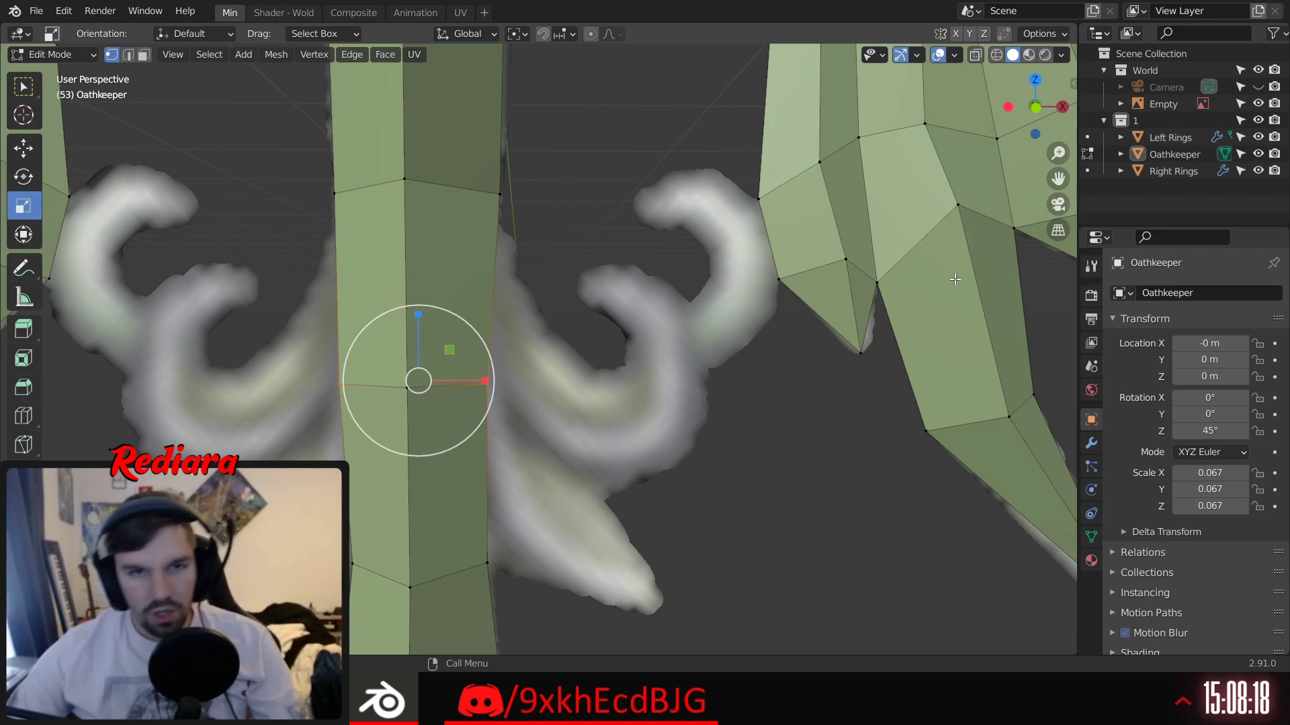
left_click(547, 253)
Step: Fill the notch on the handle's +X side with a face from its four vertices, and clear the selection
middle_click_drag(547, 254, 605, 286)
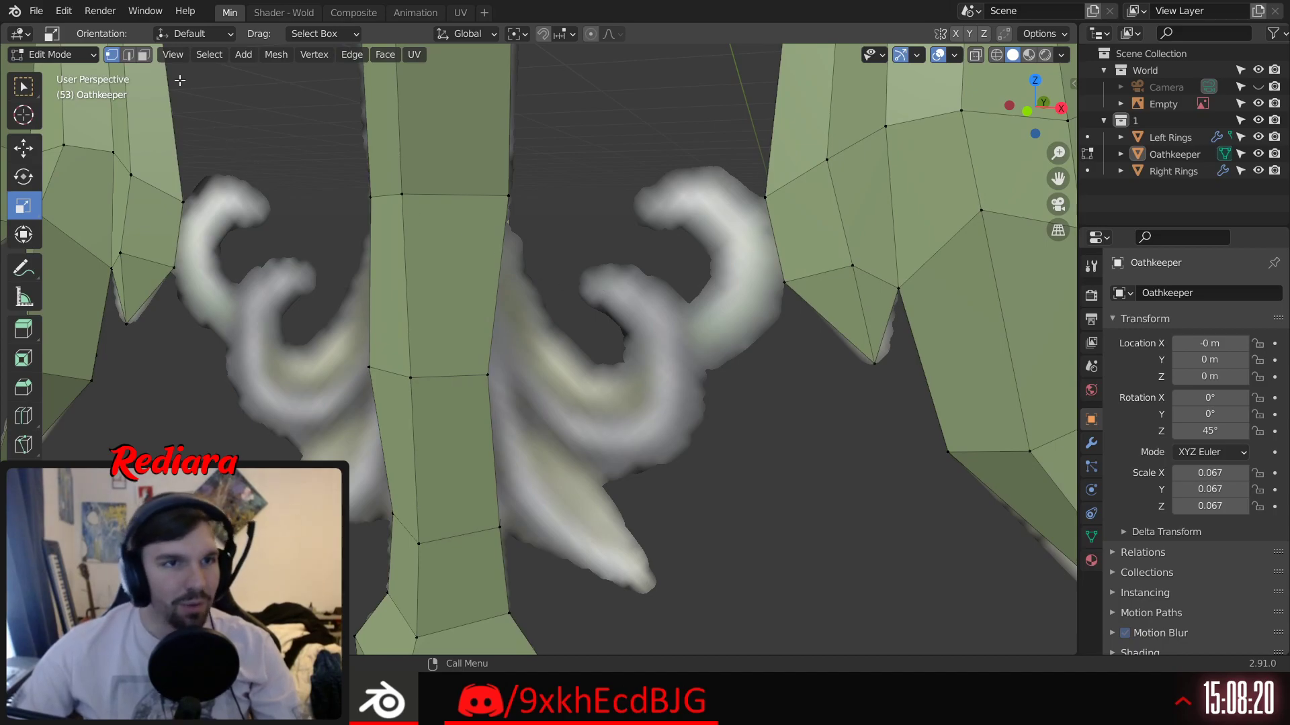
left_click(516, 198)
left_click(481, 378, "shift")
left_click(497, 534, "shift")
middle_click_drag(546, 478, 384, 485)
middle_click_drag(385, 403, 731, 400, "shift")
scroll(731, 401, "down", 10)
middle_click_drag(622, 366, 537, 386, "shift")
scroll(538, 386, "up", 7)
middle_click_drag(258, 422, 368, 296, "shift")
left_click(520, 387, "shift")
key("g")
right_click(554, 374)
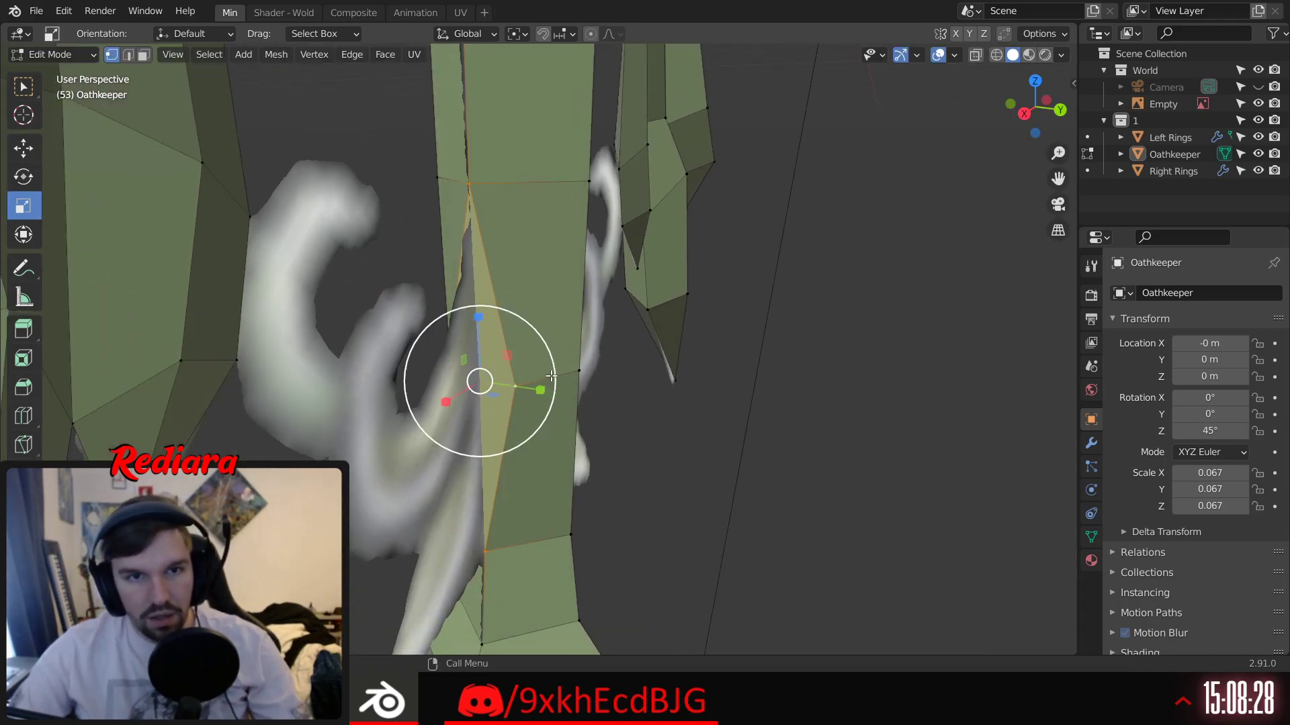
left_click(747, 427)
Step: Examine the filled +X side of the handle in wireframe and return to solid shading
scroll(627, 430, "down", 3)
middle_click_drag(628, 429, 594, 428)
middle_click_drag(625, 427, 544, 426, "shift")
middle_click_drag(493, 376, 558, 376)
scroll(557, 376, "up", 4)
left_click(552, 409)
left_click(491, 125)
left_click(997, 55)
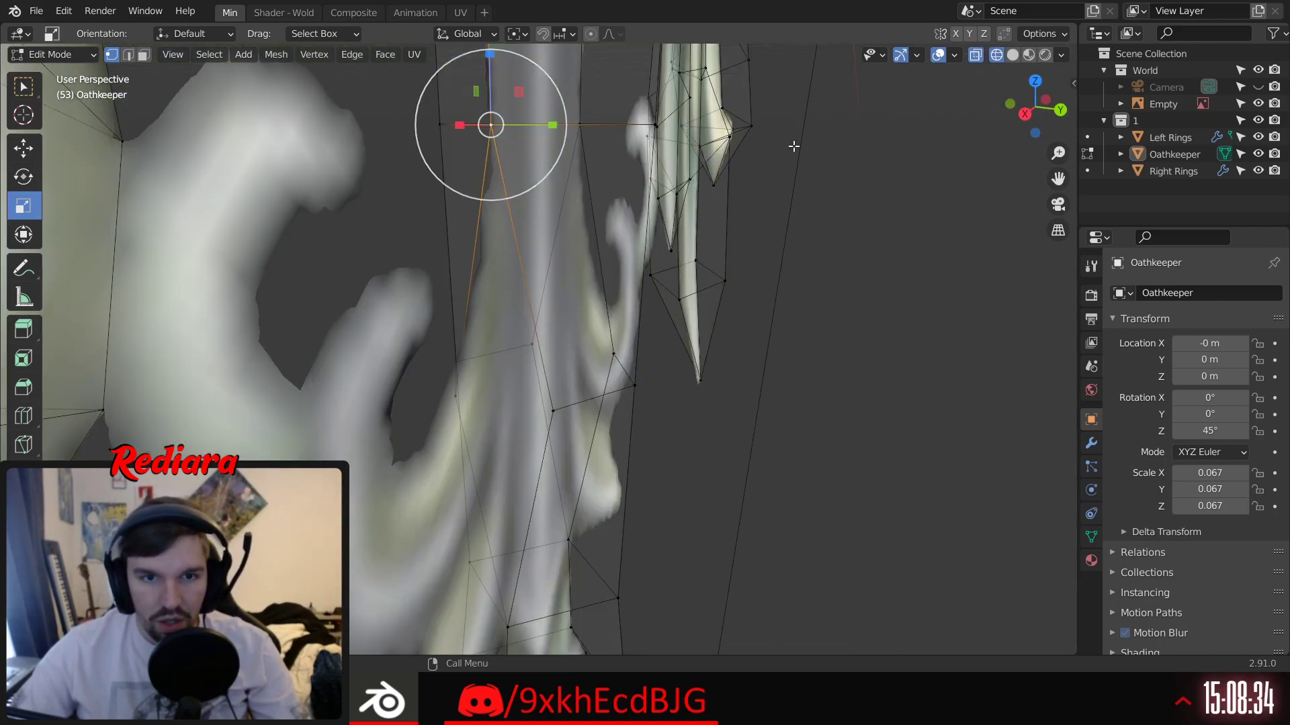
left_click(1026, 54)
left_click(1010, 54)
middle_click_drag(631, 264, 495, 277)
scroll(495, 276, "up", 2)
Step: Fill the notch on the handle's -X side with a face from its four vertices, and clear the selection
left_click(556, 350)
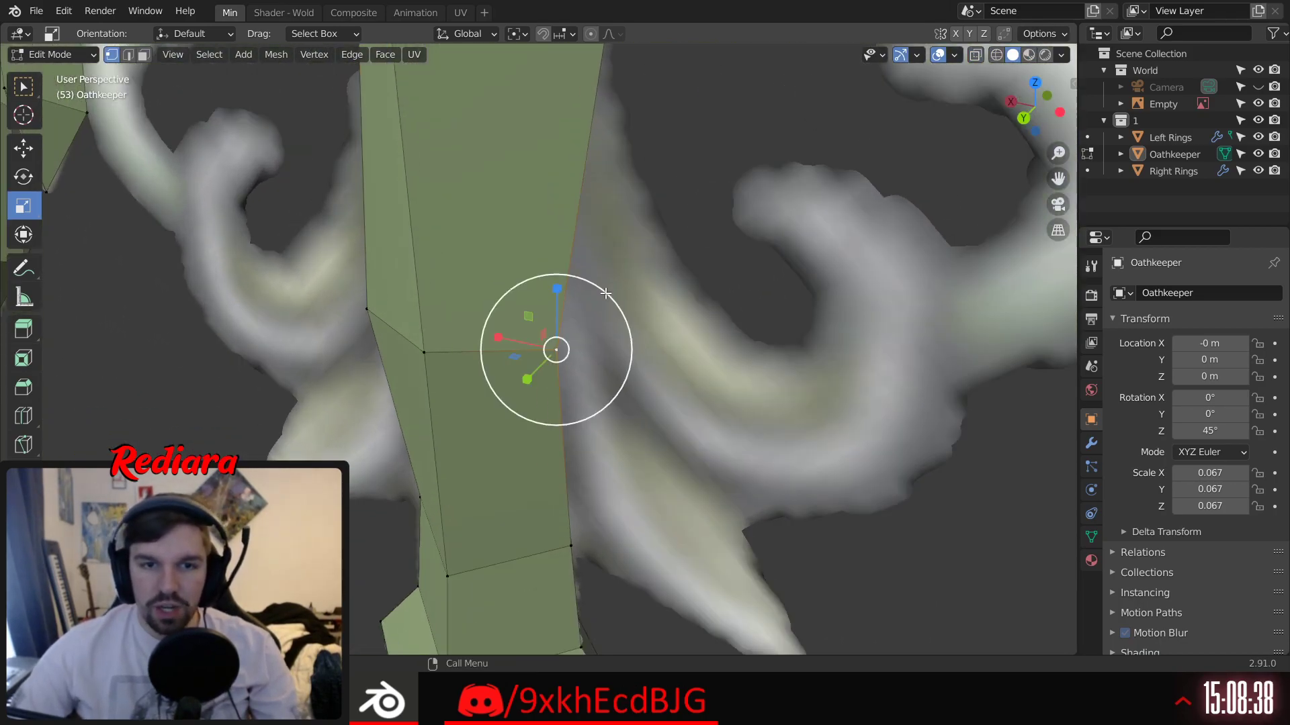
scroll(582, 305, "down", 3)
middle_click_drag(584, 305, 539, 322)
scroll(615, 199, "up", 2)
left_click(609, 105, "shift")
middle_click_drag(609, 105, 603, 540)
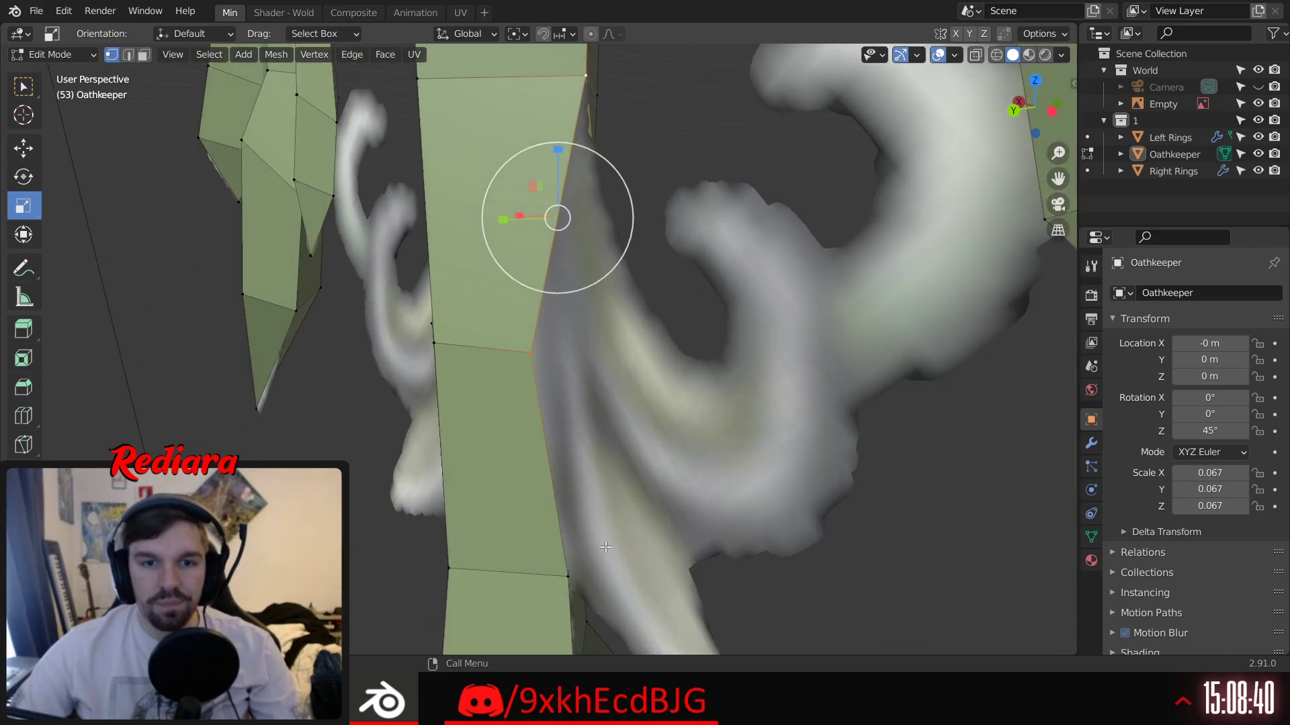
middle_click_drag(583, 583, 526, 356)
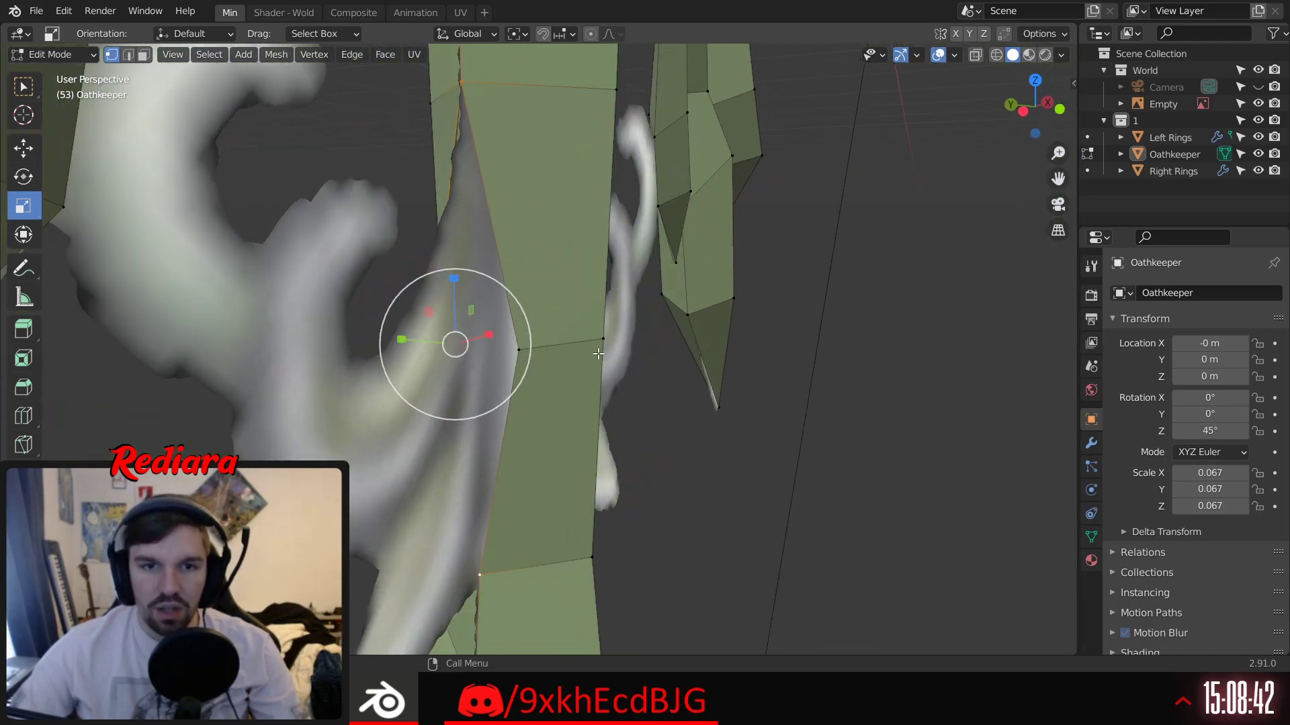
left_click(526, 356, "shift")
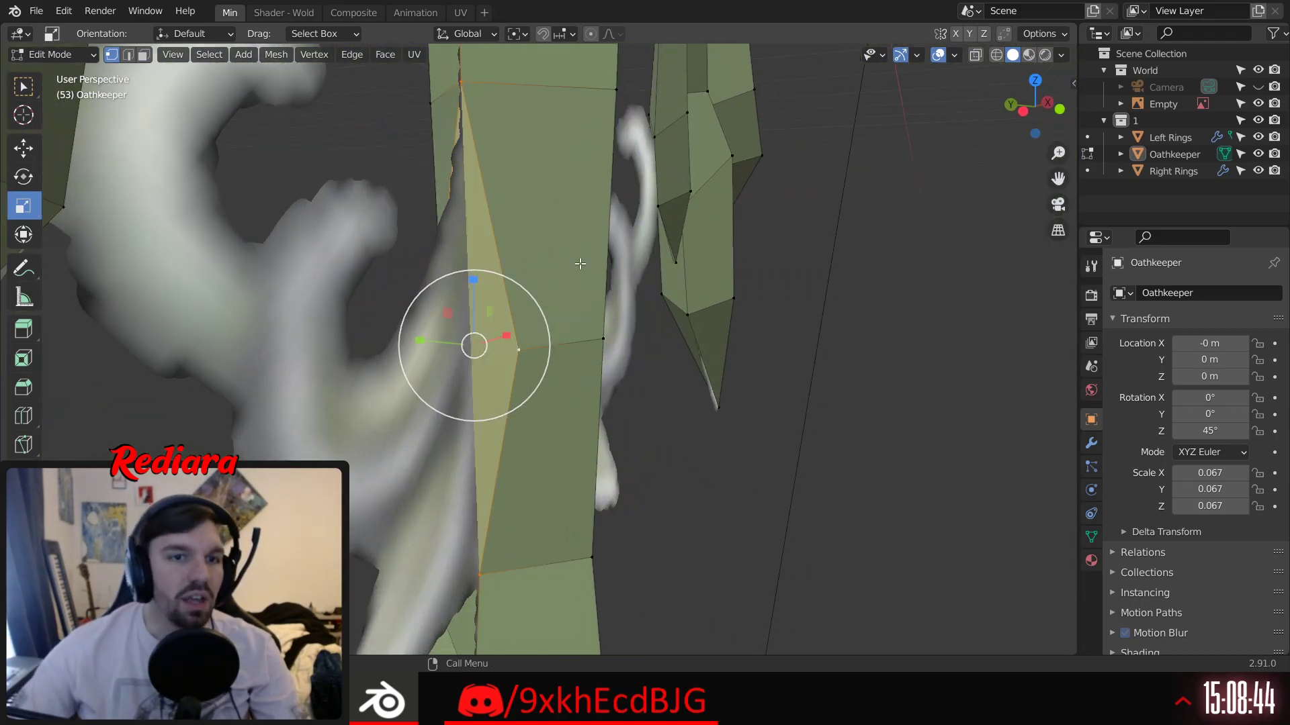
left_click(454, 131)
left_click(383, 260)
Step: Try to extrude the narrow side faces of the handle beside the curled ornaments, and undo it
middle_click_drag(383, 262, 340, 268)
middle_click_drag(436, 255, 509, 342, "shift")
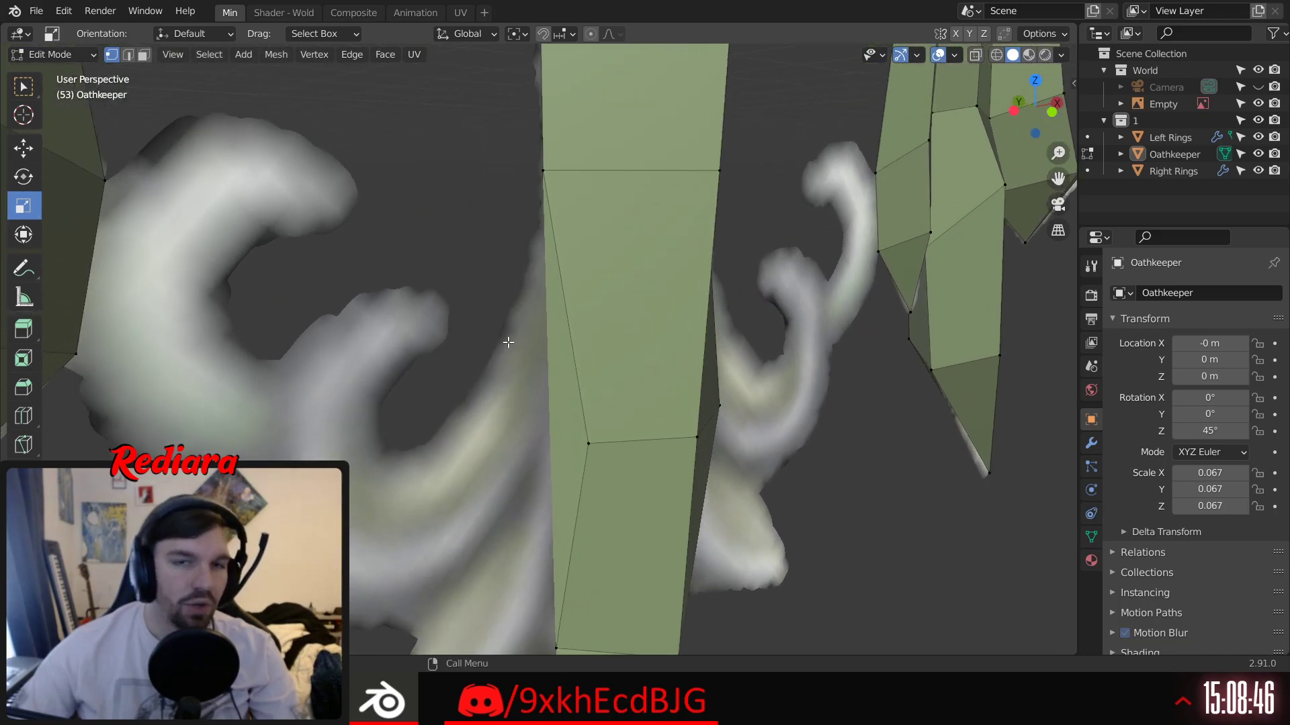
scroll(514, 346, "down", 2)
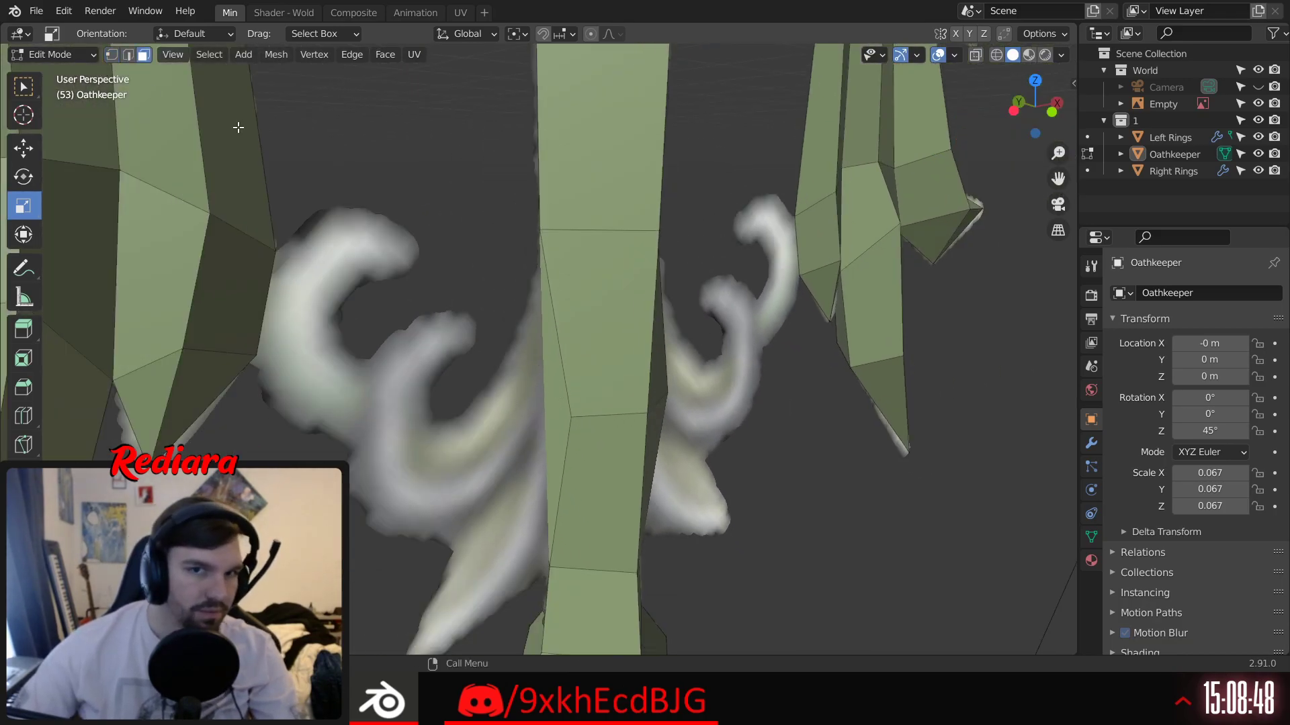
left_click(561, 400, "alt")
middle_click_drag(562, 401, 445, 366)
middle_click_drag(587, 422, 510, 425)
left_click(24, 329)
left_click_drag(481, 409, 481, 354)
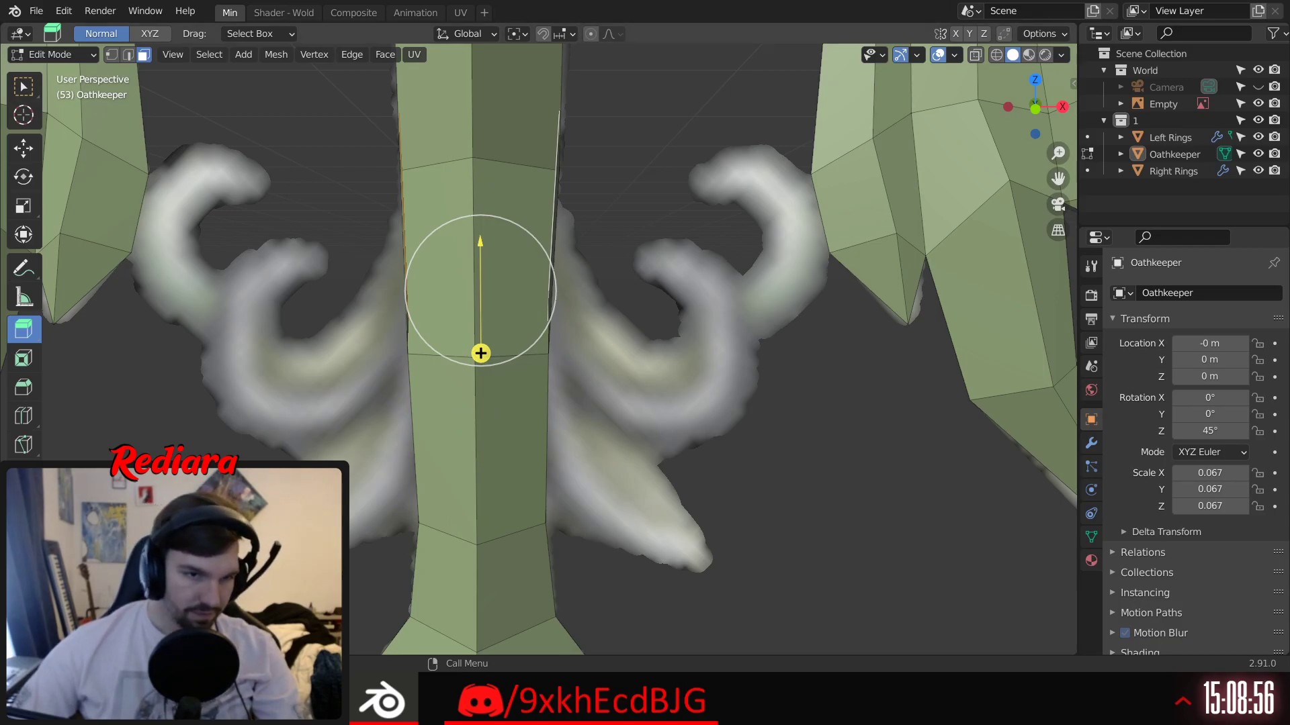
key("ctrl+z")
key("ctrl+z")
key("ctrl+z")
Step: Clear the face selection and switch the keyblade mesh to Object Mode
left_click(335, 333)
middle_click_drag(334, 333, 549, 341)
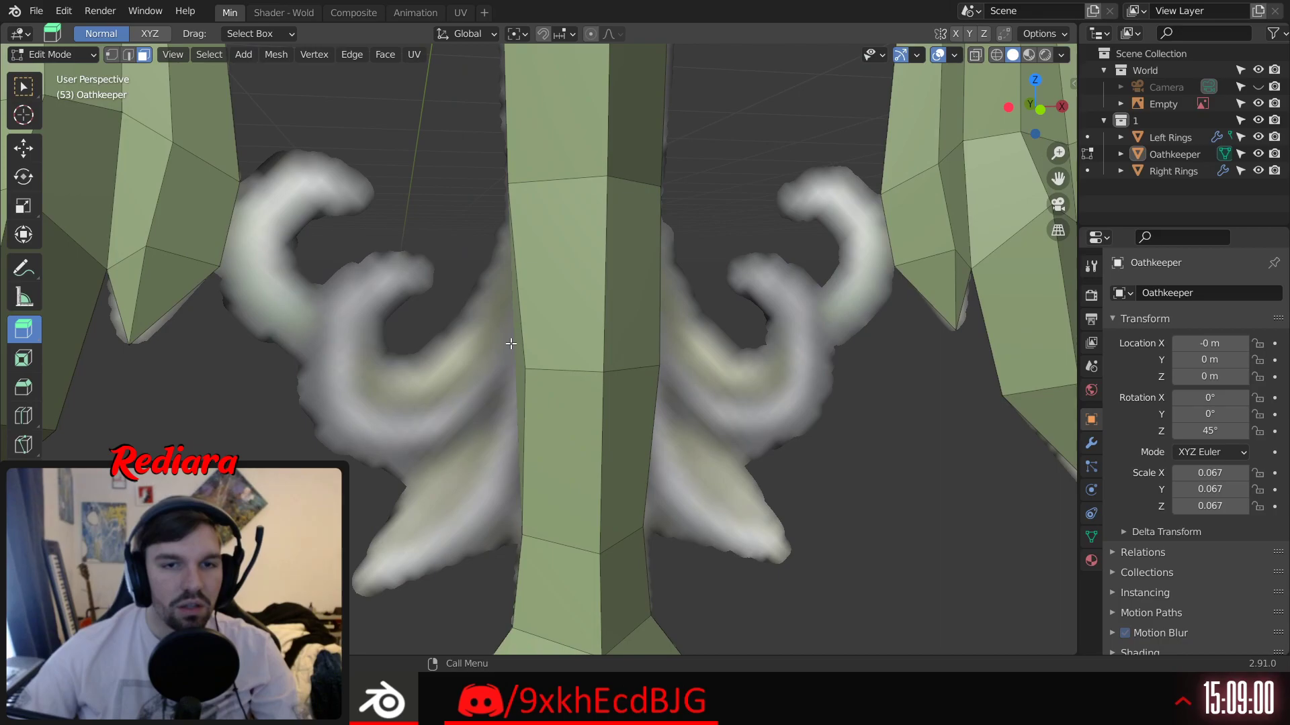
left_click(41, 58)
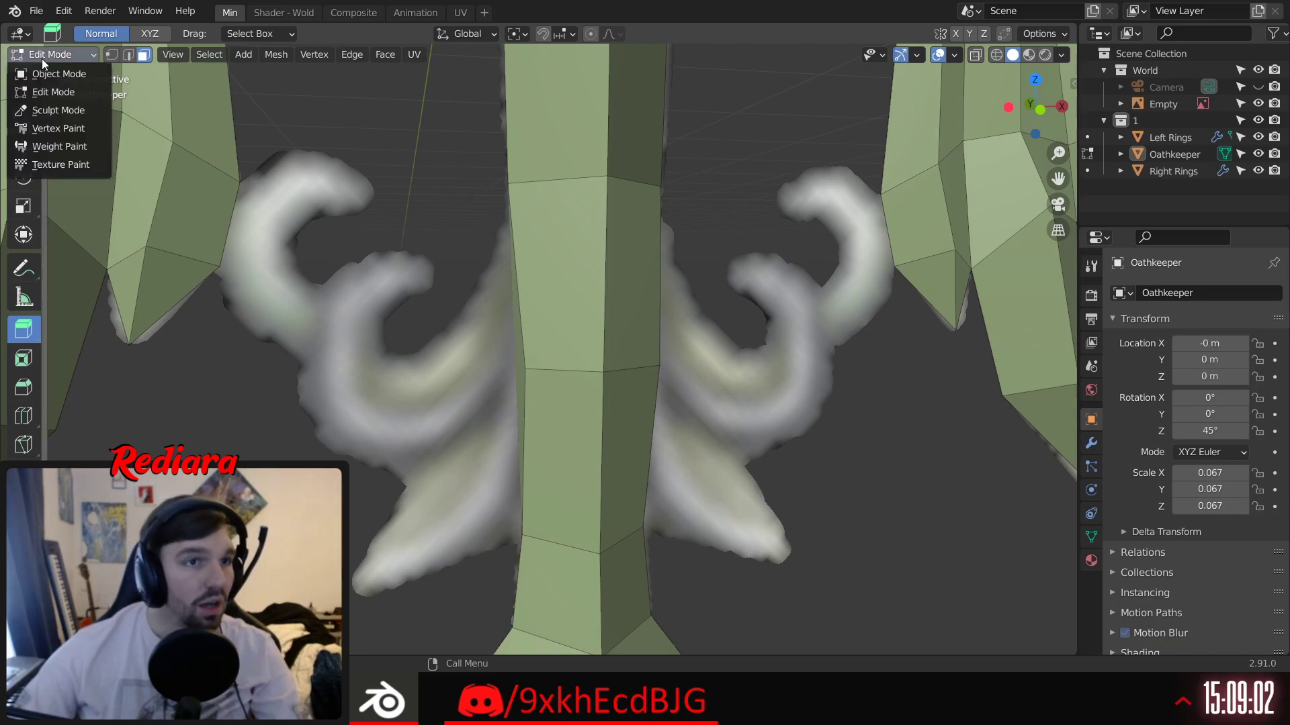
left_click(94, 74)
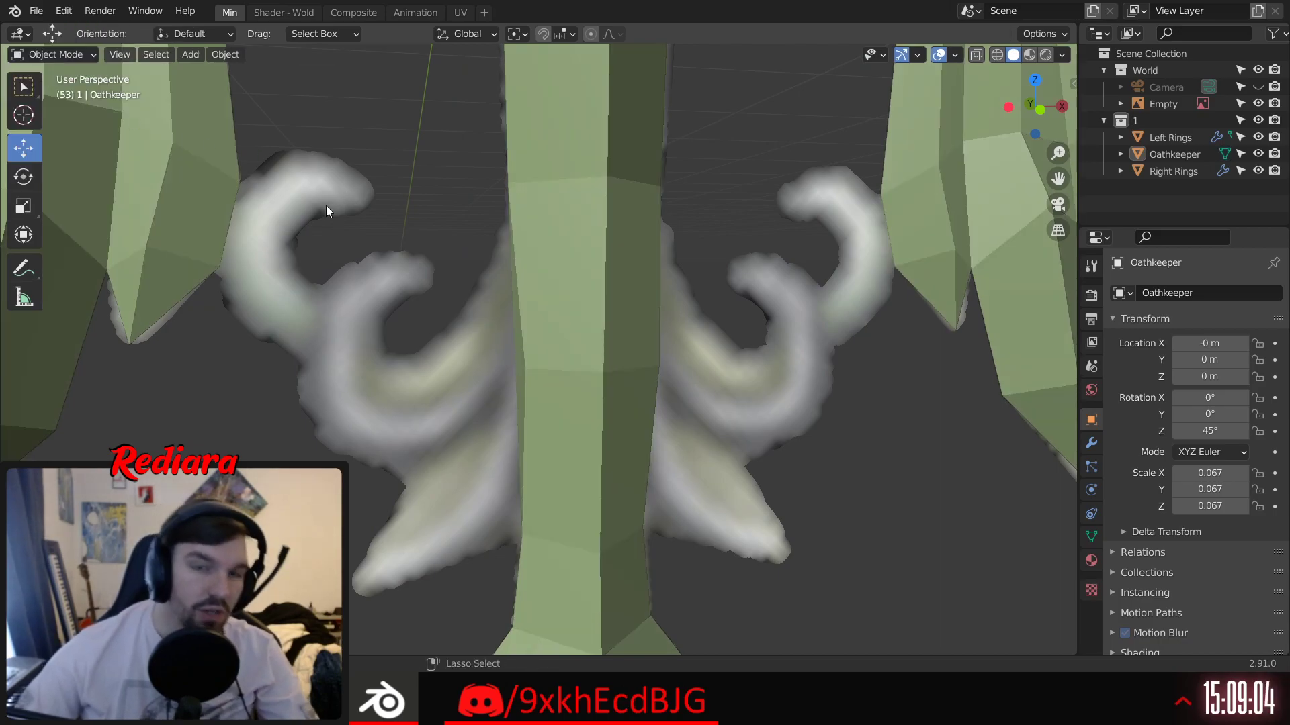
Step: Try to apply the keyblade's transforms, and return the mesh to Edit Mode
key("ctrl+a")
left_click(234, 237)
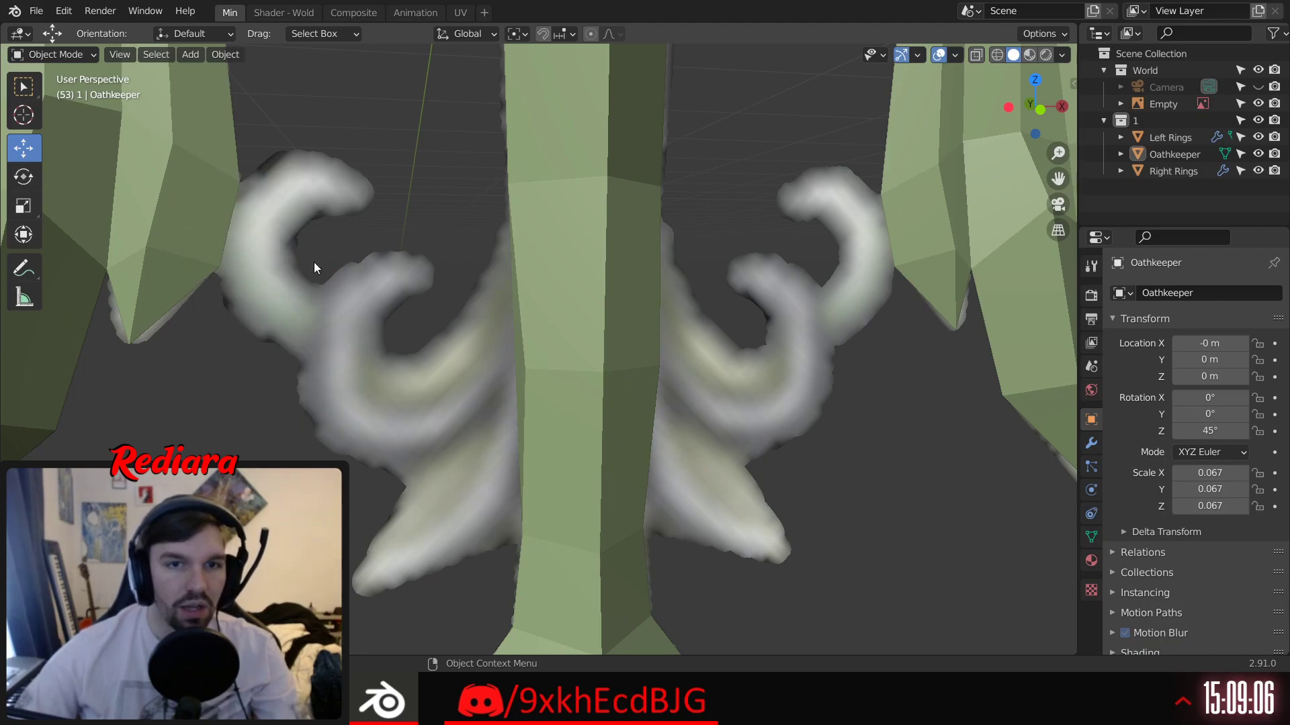
left_click(73, 59)
left_click(58, 84)
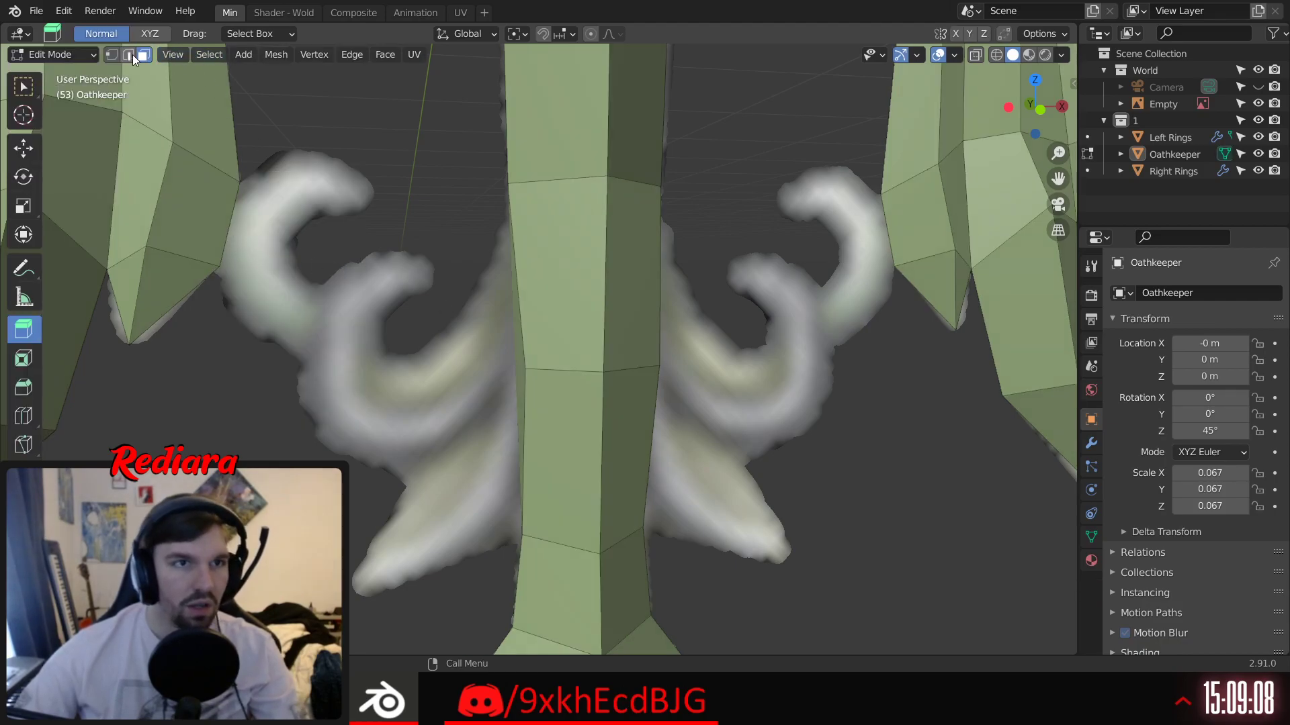
Step: Try to extrude the handle's side faces beside the ornaments in one go, and undo the extrusion and selection
left_click(521, 351)
middle_click_drag(699, 388, 625, 386)
left_click(642, 368, "shift")
left_click_drag(581, 422, 566, 469)
key("ctrl+z")
key("ctrl+z")
key("ctrl+z")
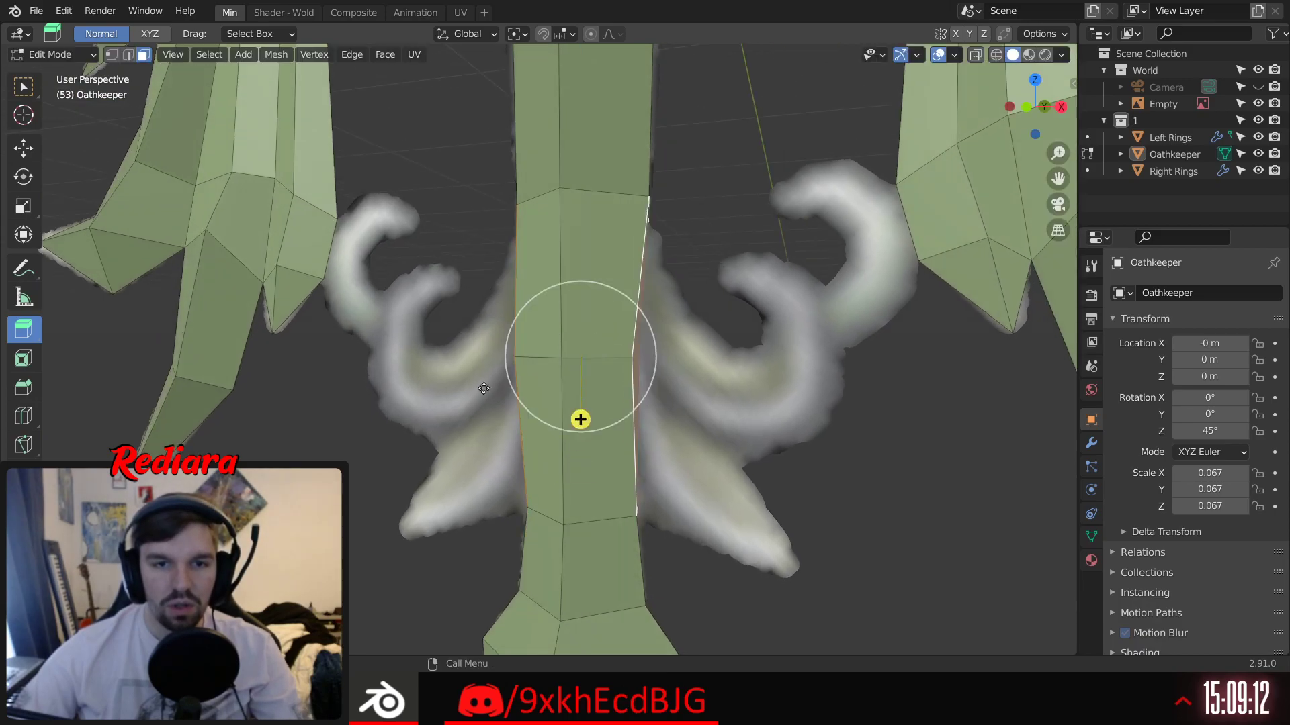
Step: Try to apply the reference image's rotation in Object Mode, undo it, and clear the selection
left_click(67, 55)
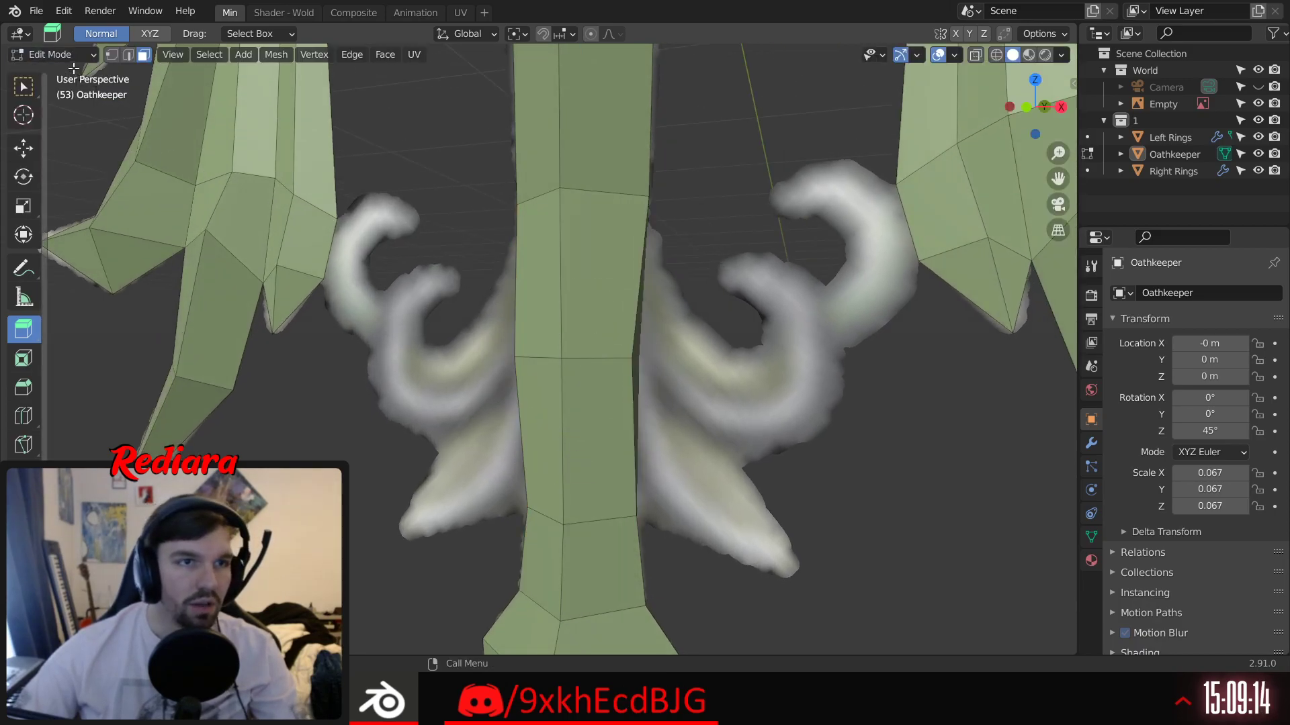
left_click(60, 75)
left_click(417, 221)
key("ctrl+a")
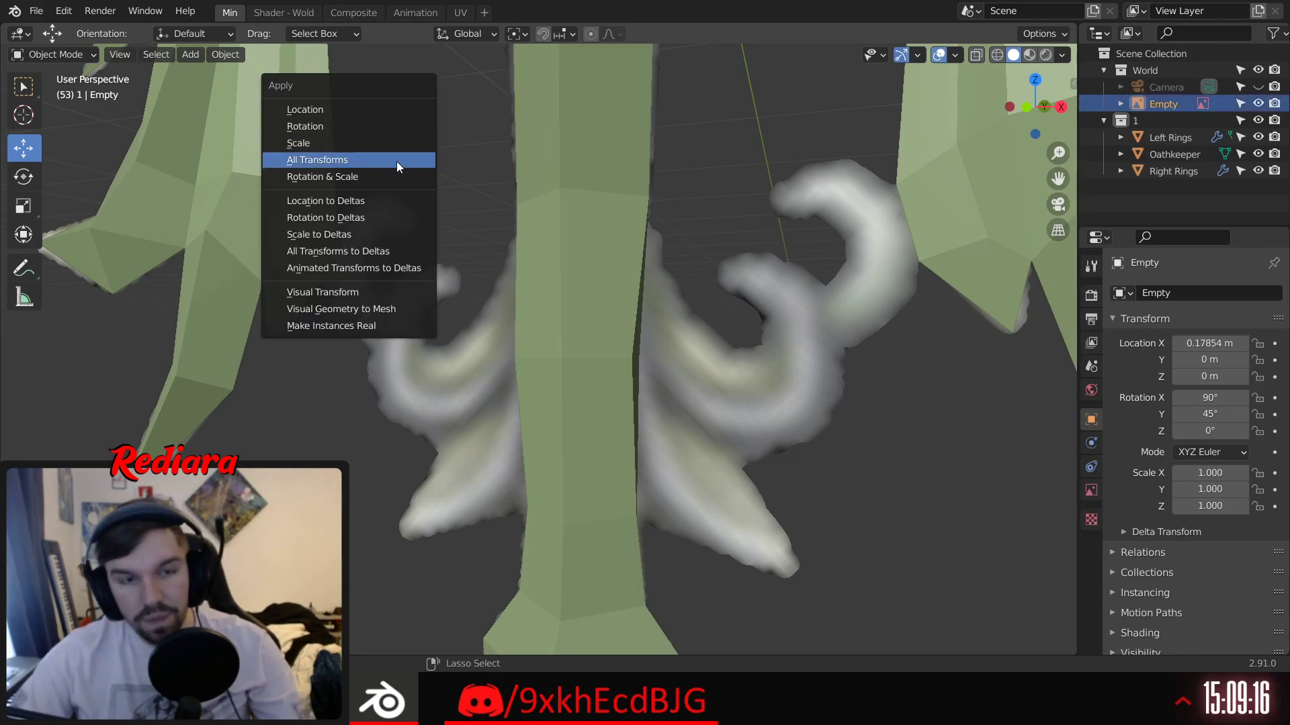
left_click(325, 126)
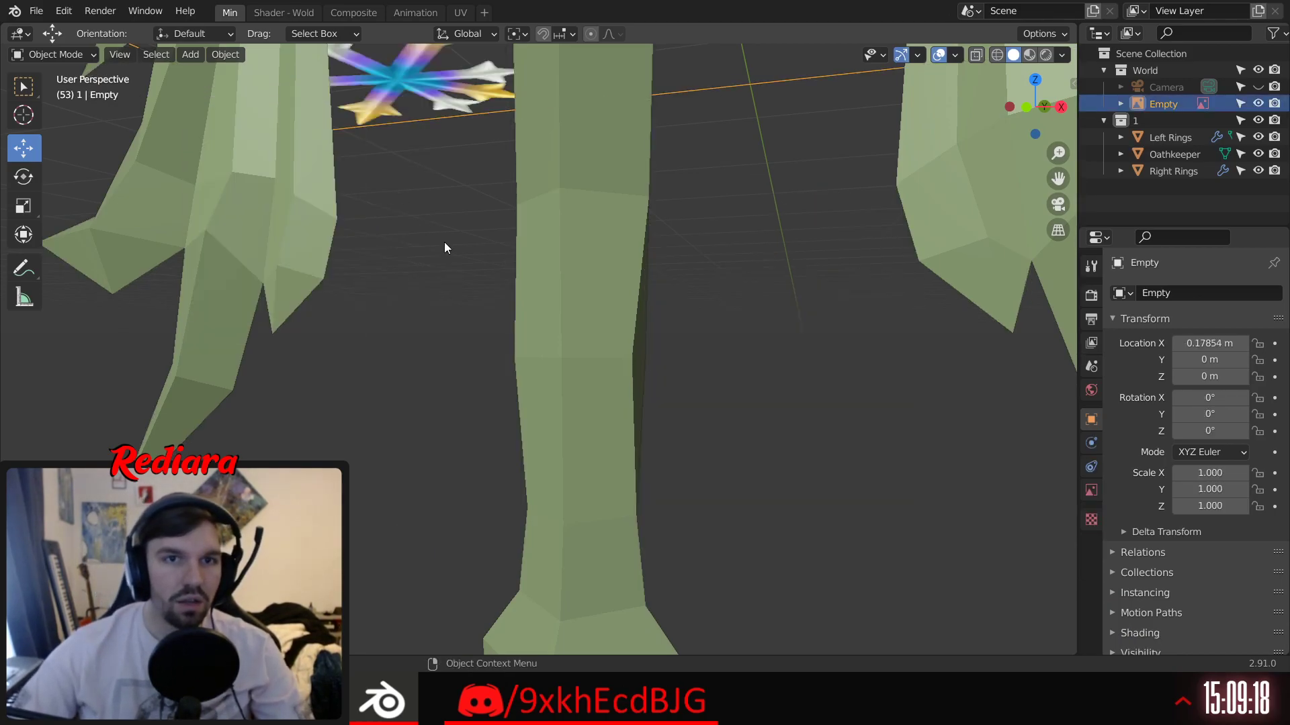
scroll(443, 243, "down", 5)
key("ctrl+z")
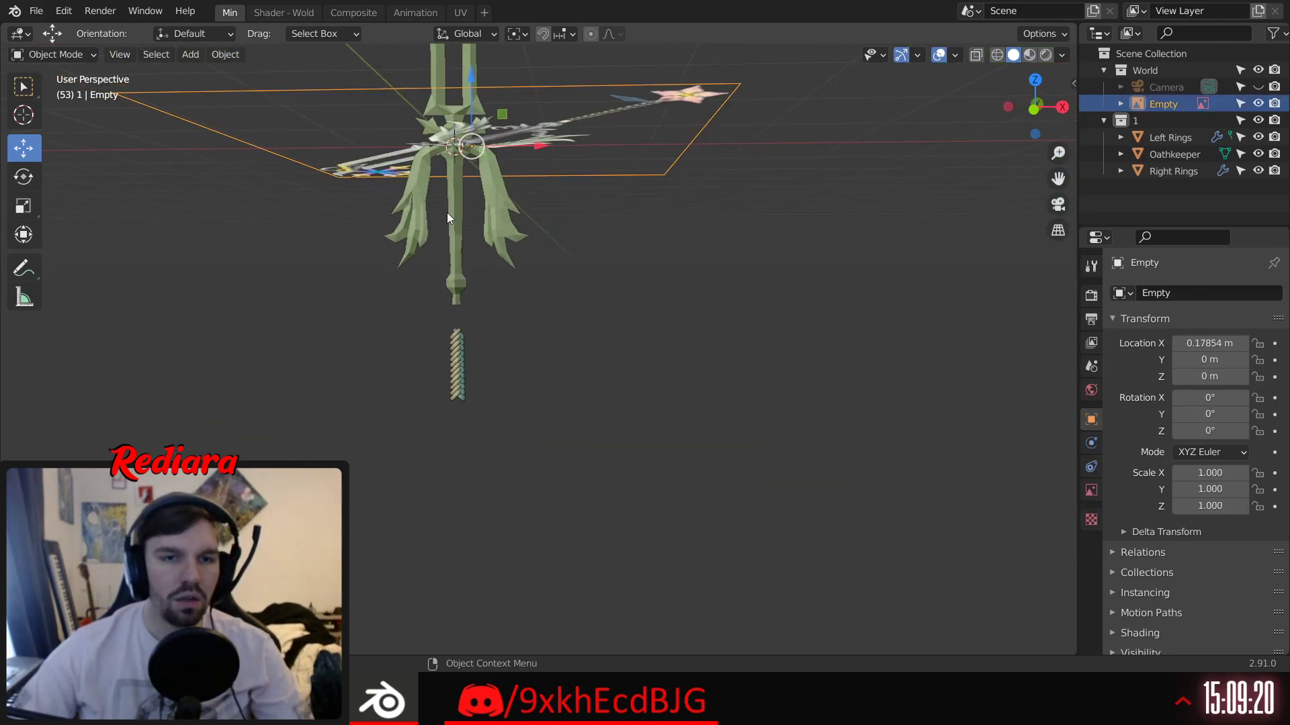
left_click(749, 485)
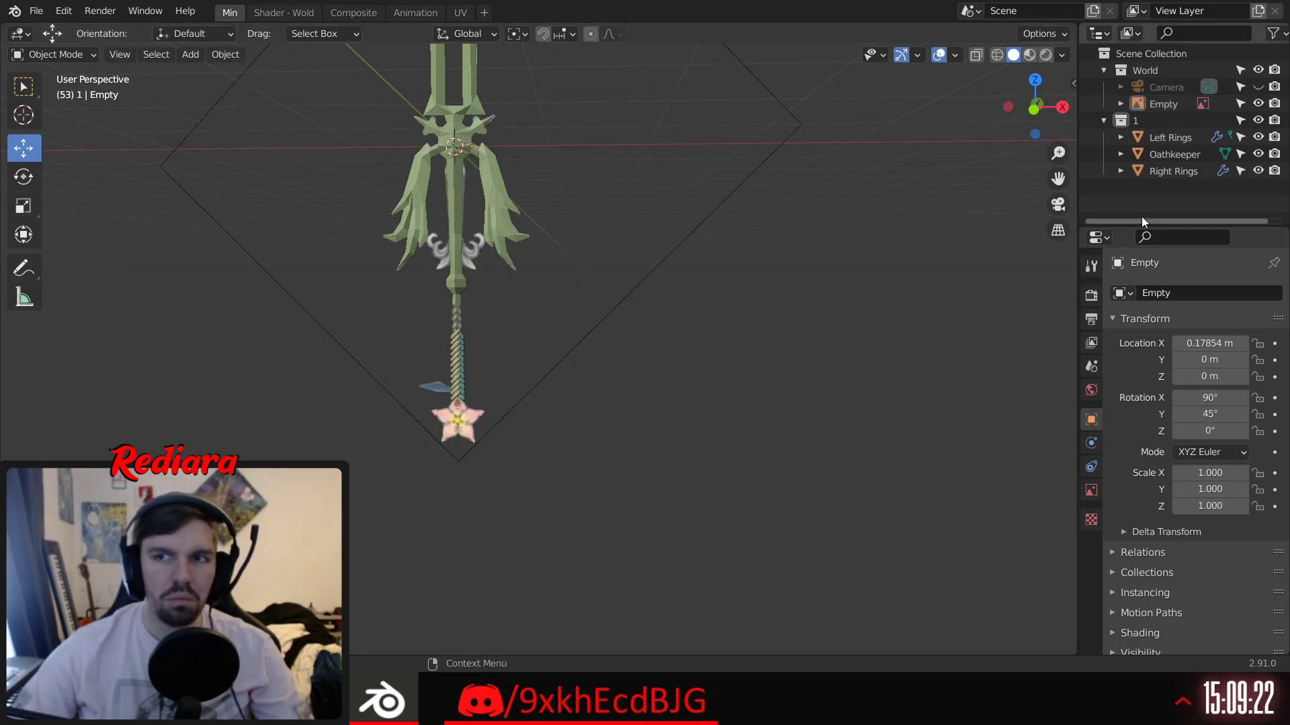
Step: Apply the location, rotation and scale of the Oathkeeper mesh, and return it to Edit Mode
double_click(1169, 143)
left_click(1170, 155)
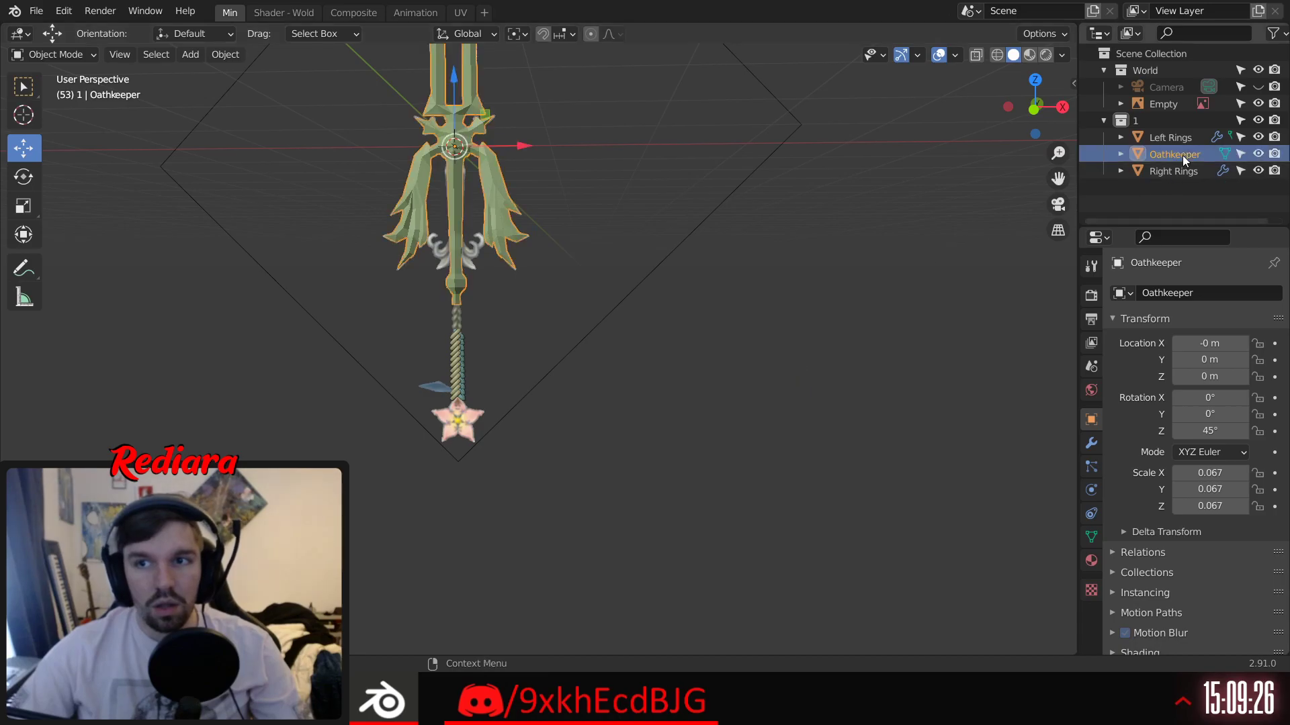
key("ctrl+a")
left_click(825, 372)
key("ctrl+a")
left_click(781, 390)
key("ctrl+a")
left_click(712, 360)
scroll(426, 180, "up", 8)
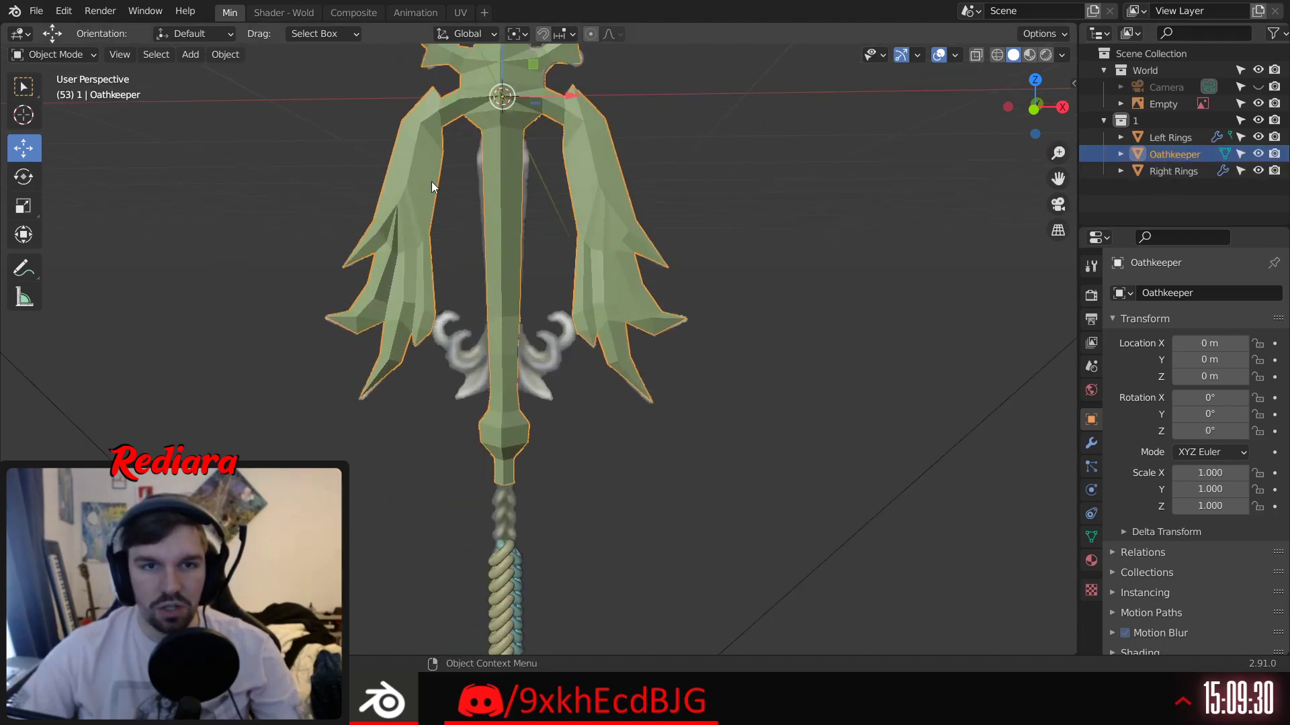
scroll(553, 353, "up", 2)
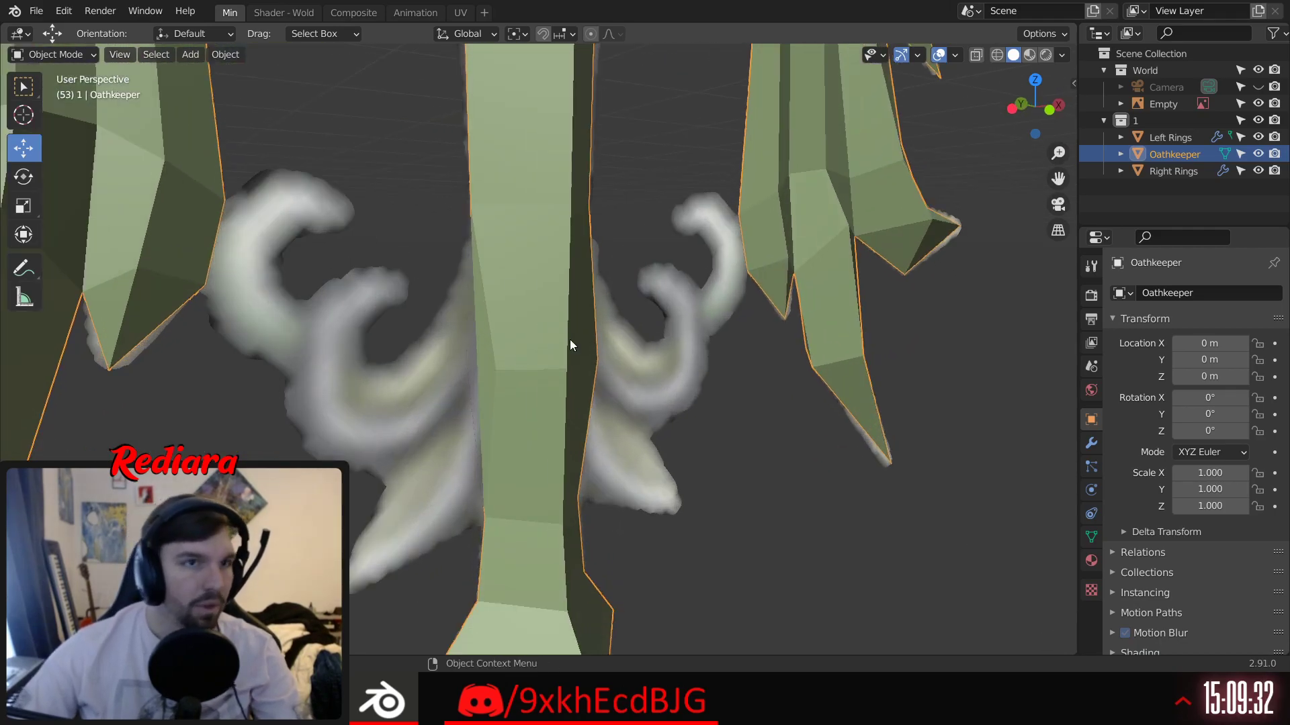
left_click(77, 57)
left_click(71, 92)
middle_click_drag(377, 340, 389, 323)
Step: Try to extrude the side faces on both sides of the handle together, and undo the extrusion
left_click(510, 397)
left_click(516, 329, "shift")
middle_click_drag(564, 363, 488, 361)
left_click(551, 334, "shift")
middle_click_drag(551, 335, 565, 337)
left_click_drag(512, 404, 492, 449)
key("ctrl+z")
Step: Extrude the two side faces on the handle's -X side outward over most of the curled ornament
middle_click_drag(452, 338, 543, 337)
left_click(473, 338)
left_click_drag(411, 343, 253, 351)
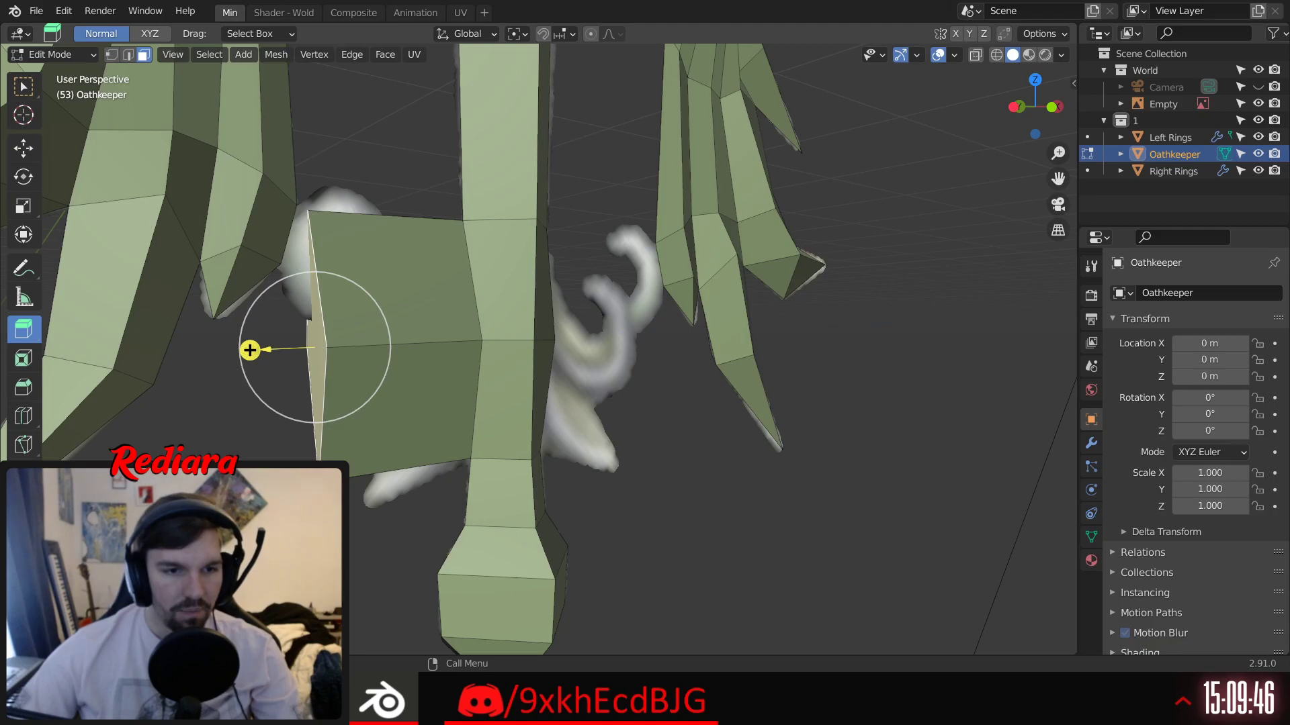
left_click_drag(250, 350, 259, 350)
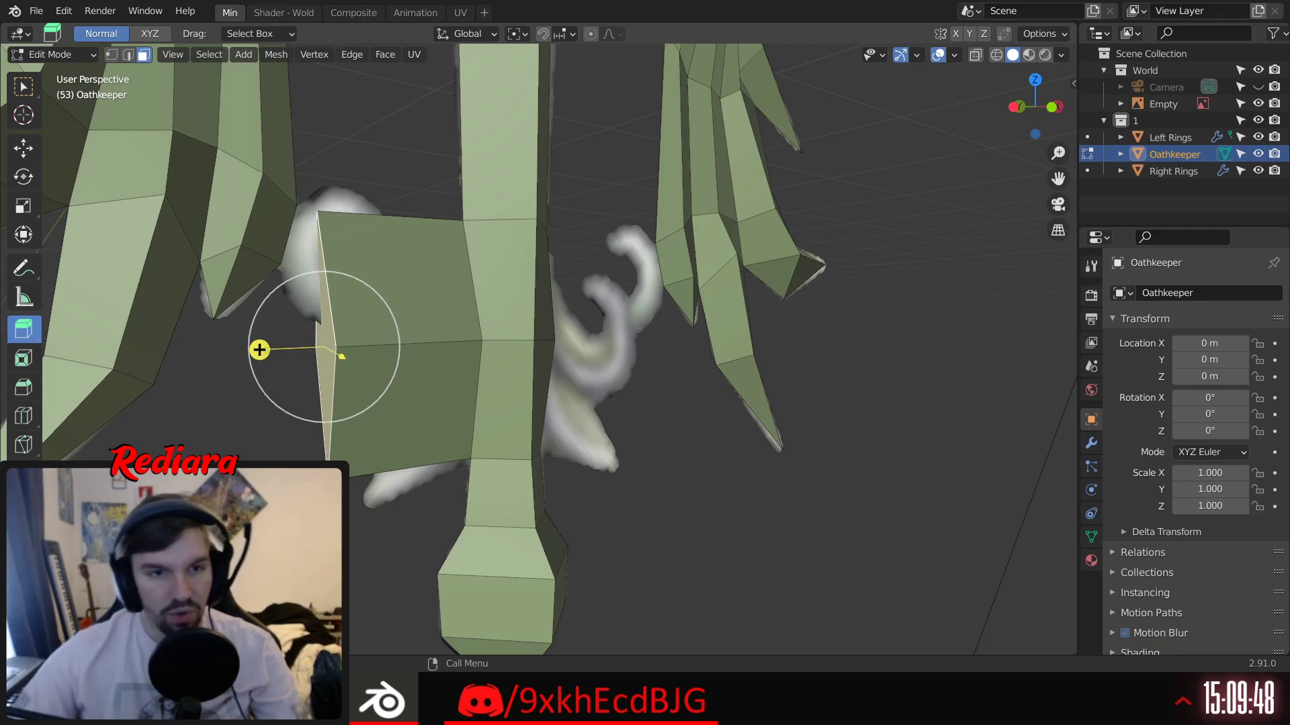
Step: Extrude the side faces on the handle's +X side over the curled ornament, and remove that extruded block
middle_click_drag(388, 384, 322, 392)
left_click(601, 363)
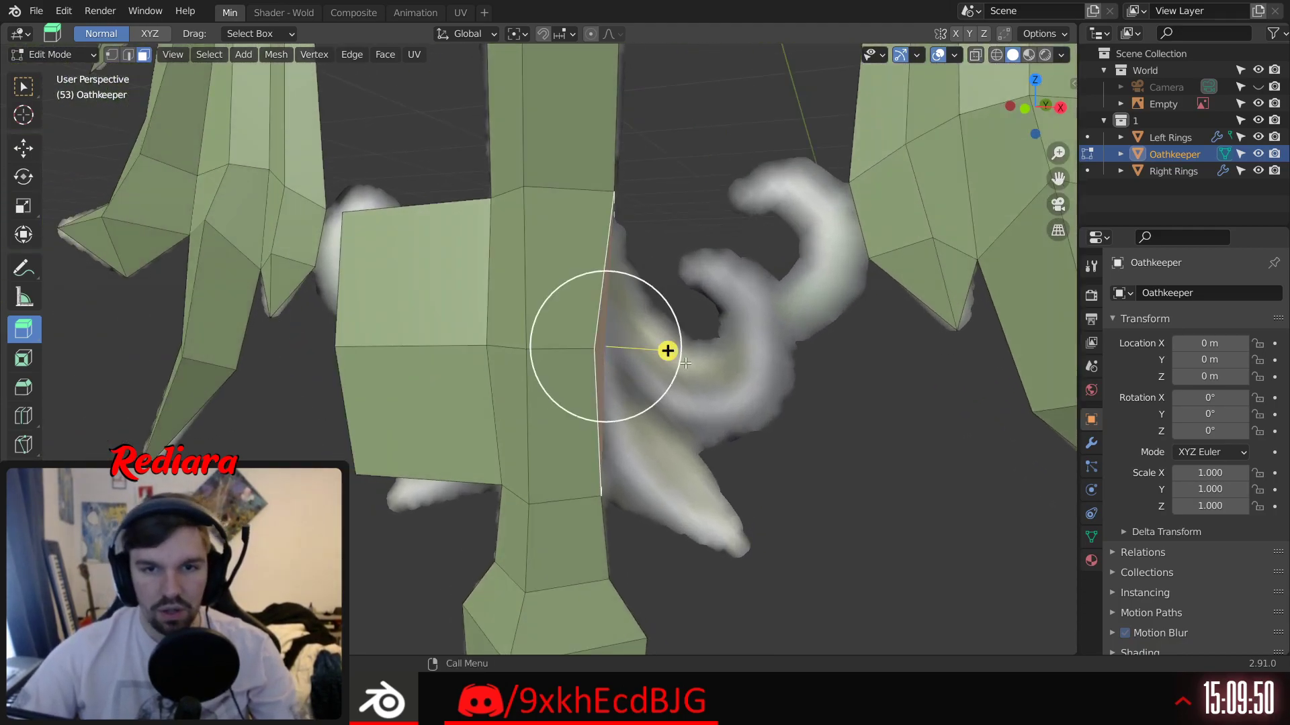
left_click_drag(667, 350, 875, 366)
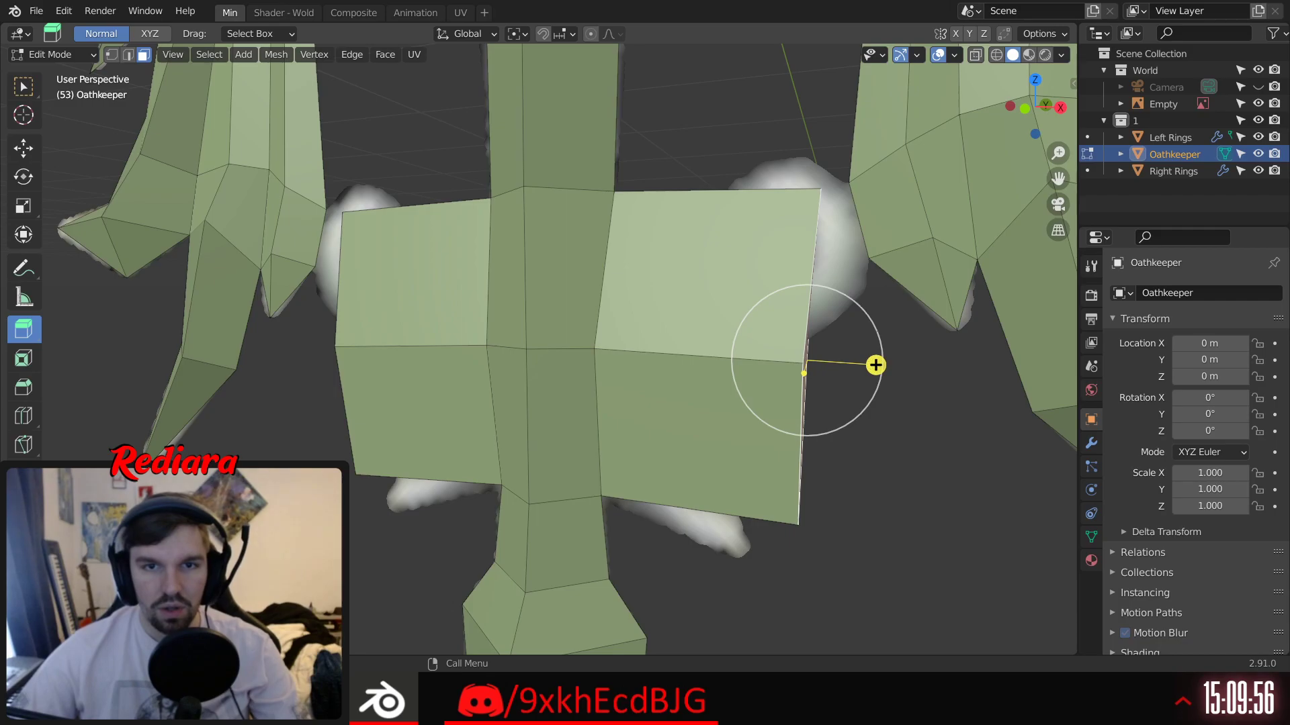
middle_click_drag(536, 116, 403, 155)
left_click(616, 324)
left_click(627, 426, "shift")
middle_click_drag(662, 416, 531, 401)
key("x")
left_click(626, 453)
scroll(433, 383, "down", 1)
scroll(423, 356, "up", 4)
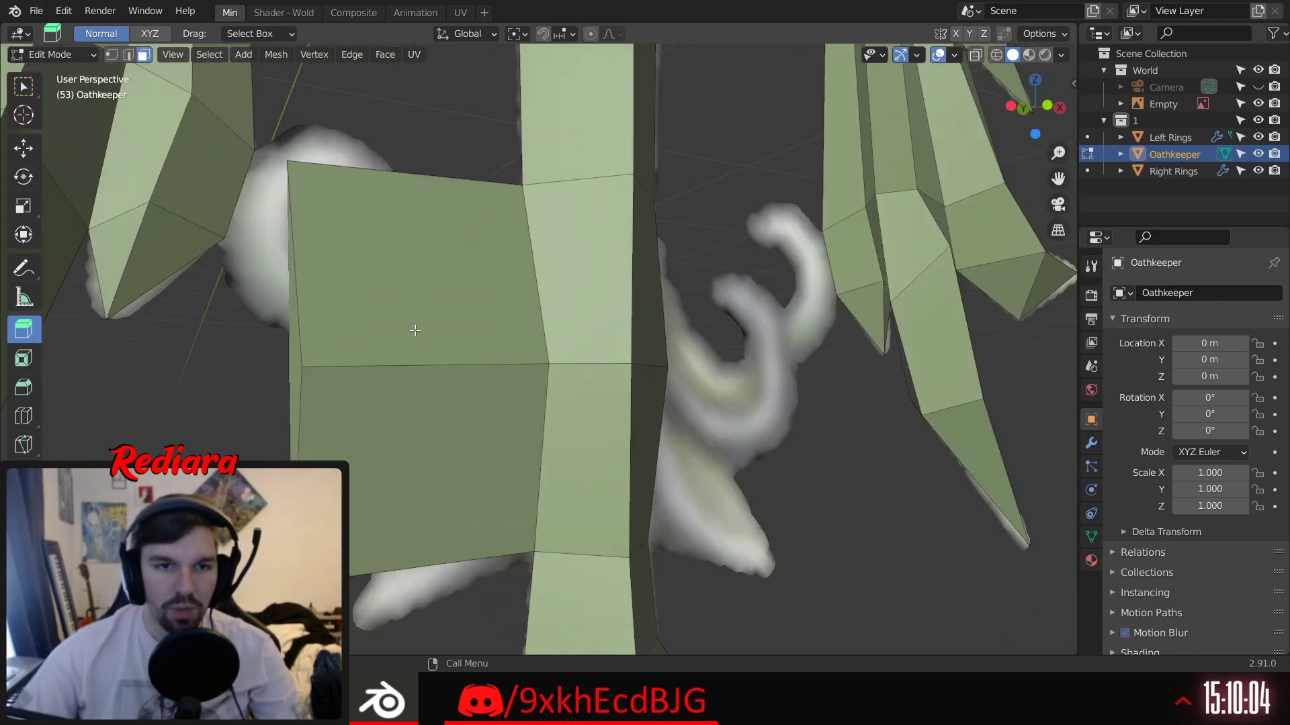
middle_click_drag(414, 328, 426, 377)
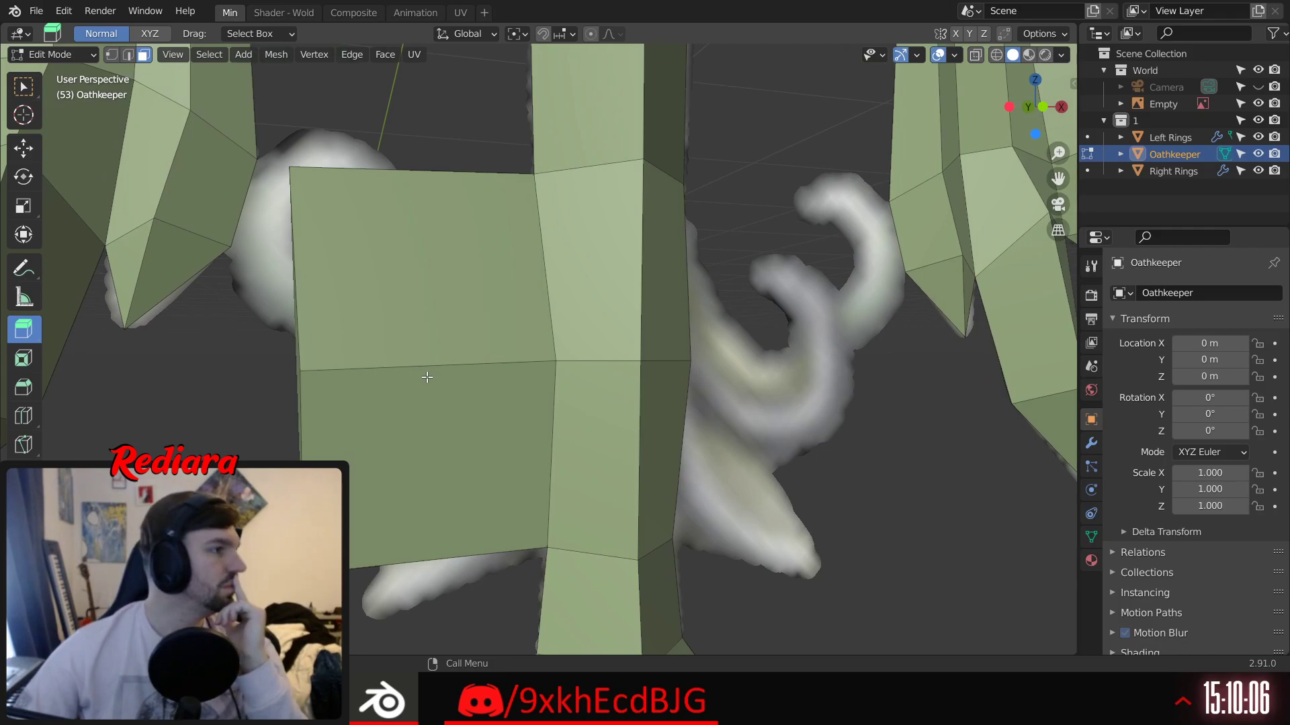
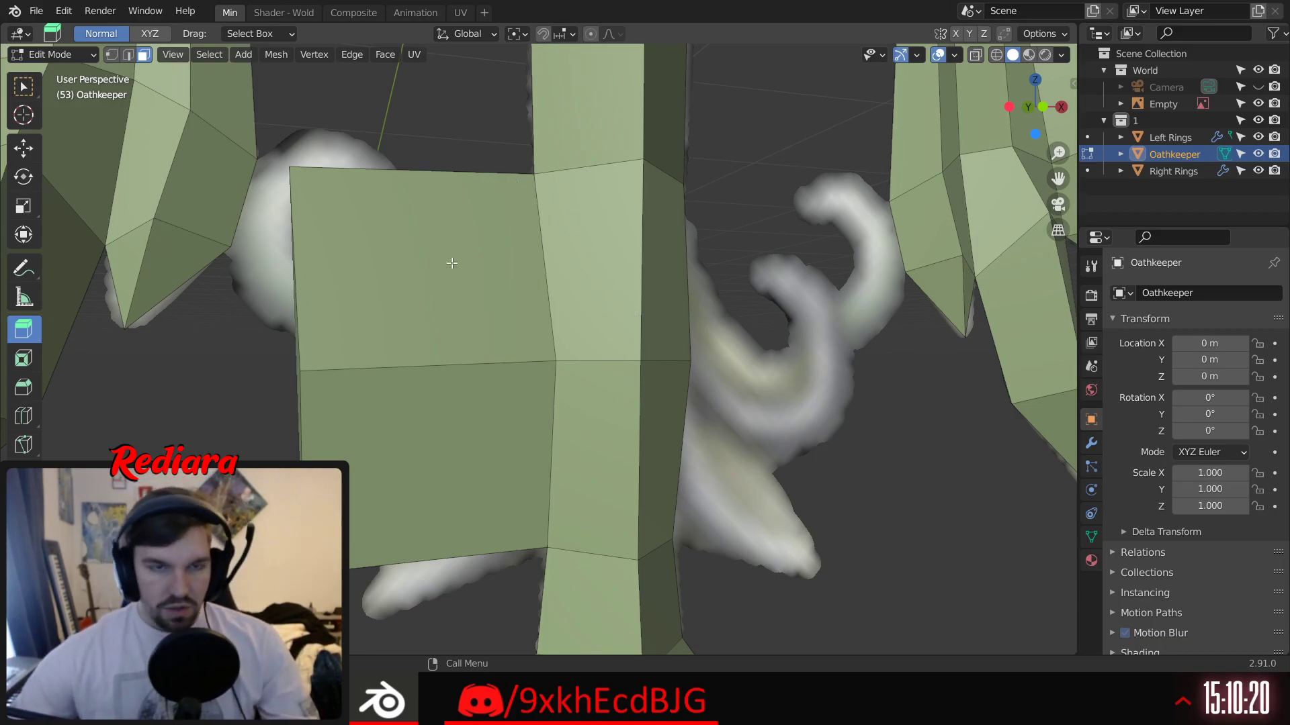
Step: Turn on X-ray and join the two middle vertices at the outer end of the -X block with an edge
left_click(978, 56)
key("KP_1")
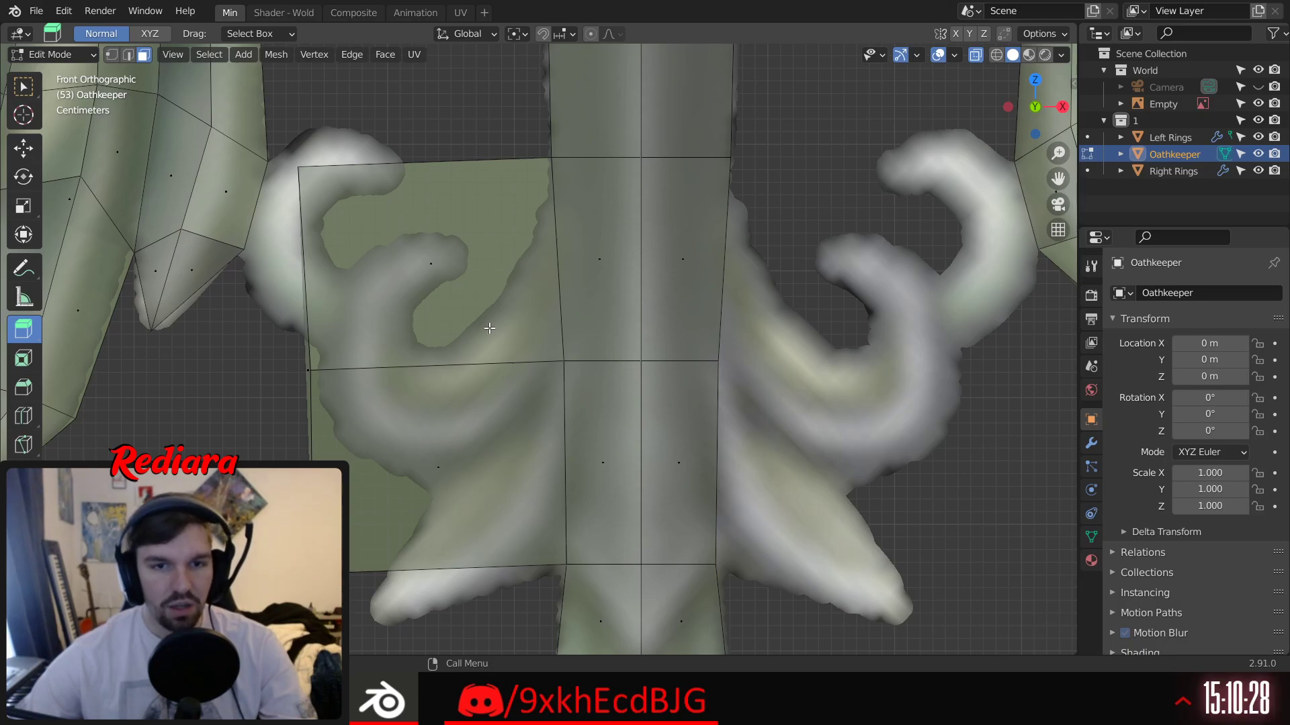
middle_click_drag(339, 430, 103, 169)
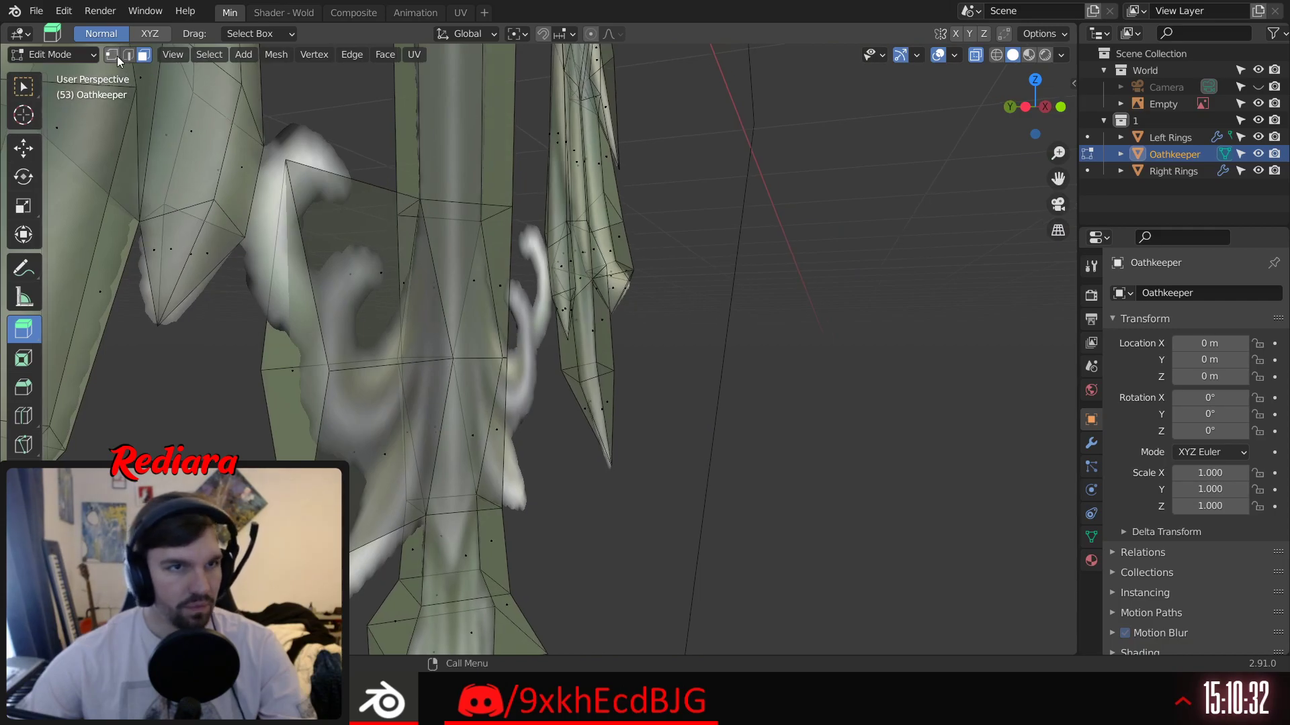
left_click(262, 370)
left_click(334, 370, "shift")
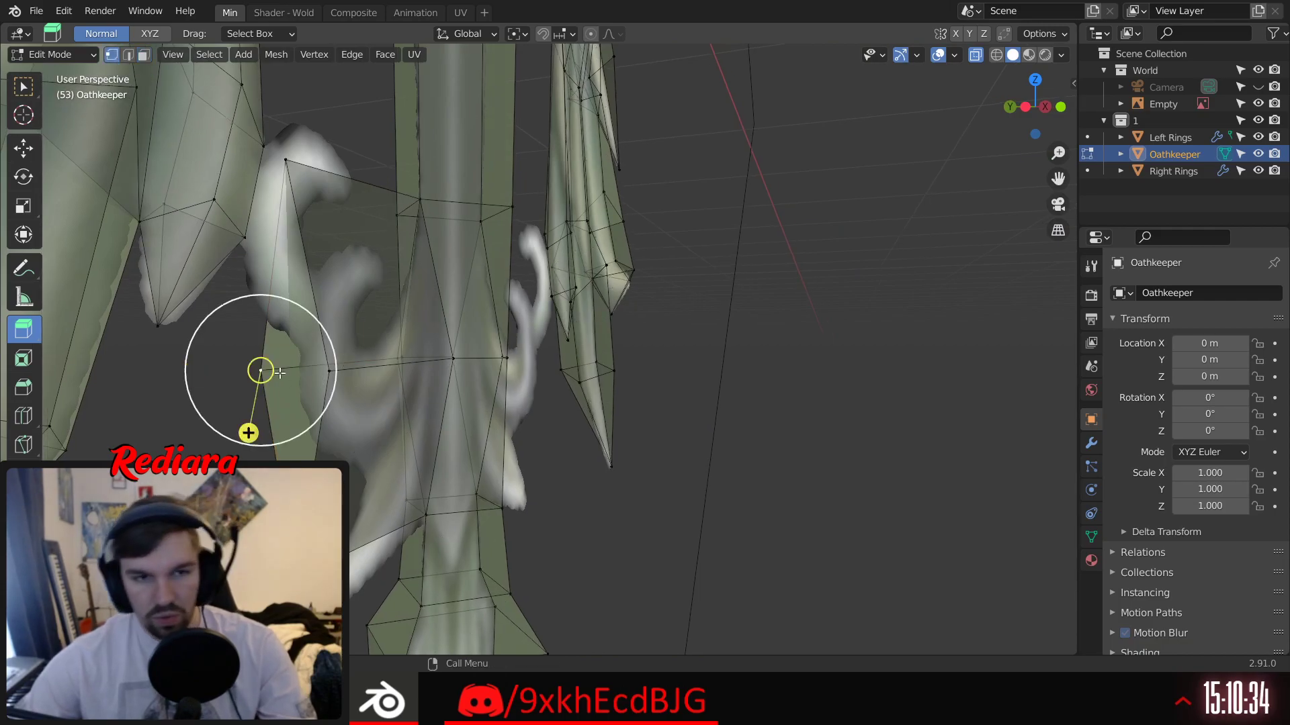
left_click_drag(190, 400, 204, 423)
left_click(190, 418)
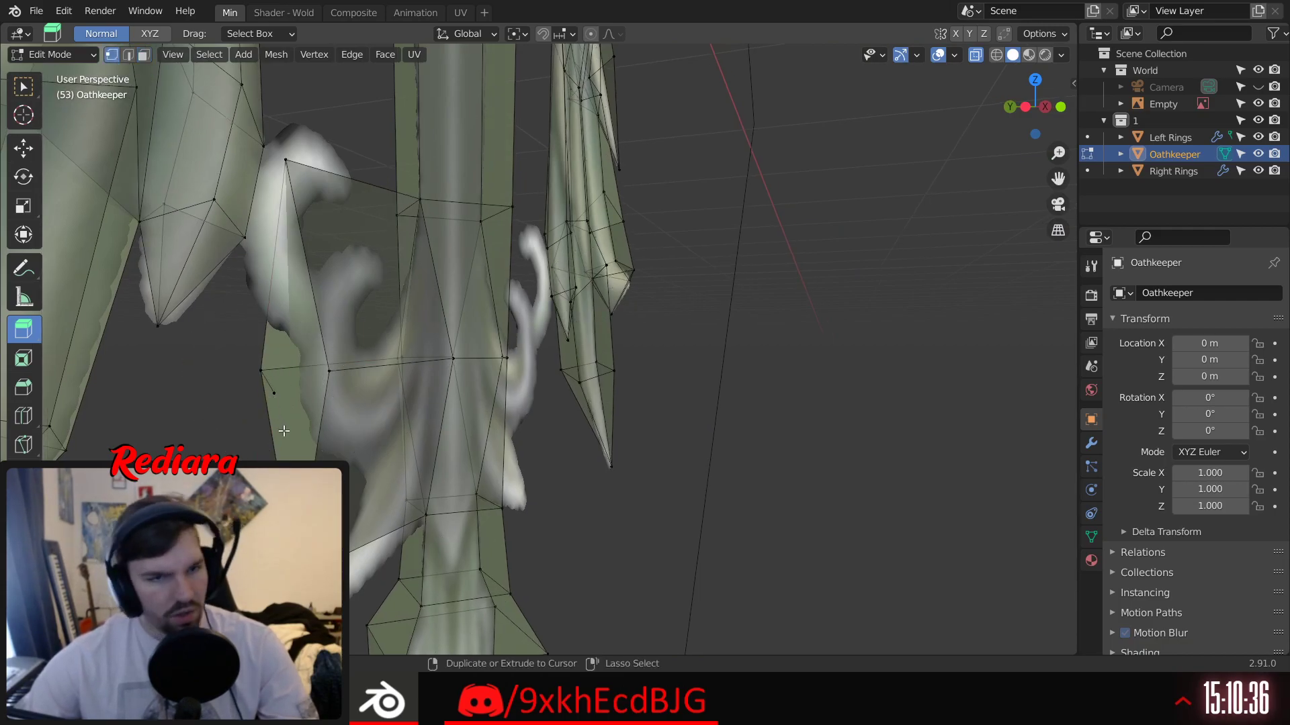
left_click(260, 370)
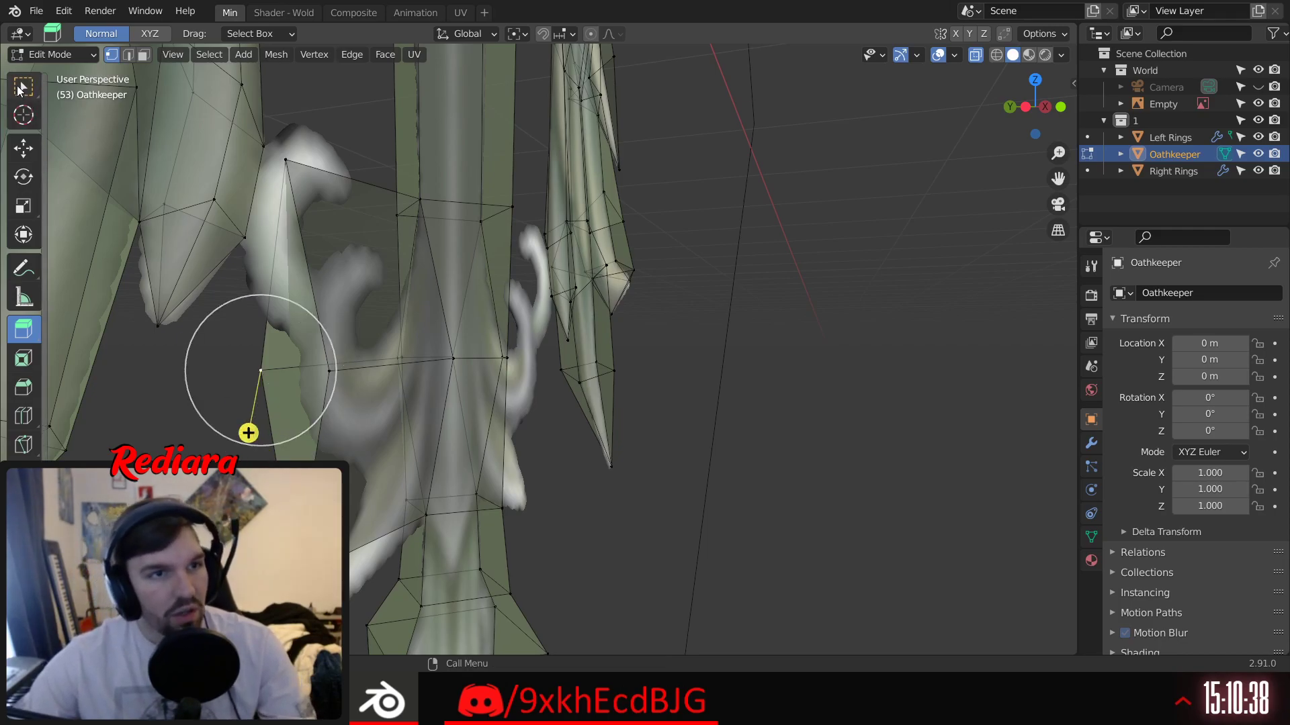
key("w")
left_click(329, 371, "shift")
key("f")
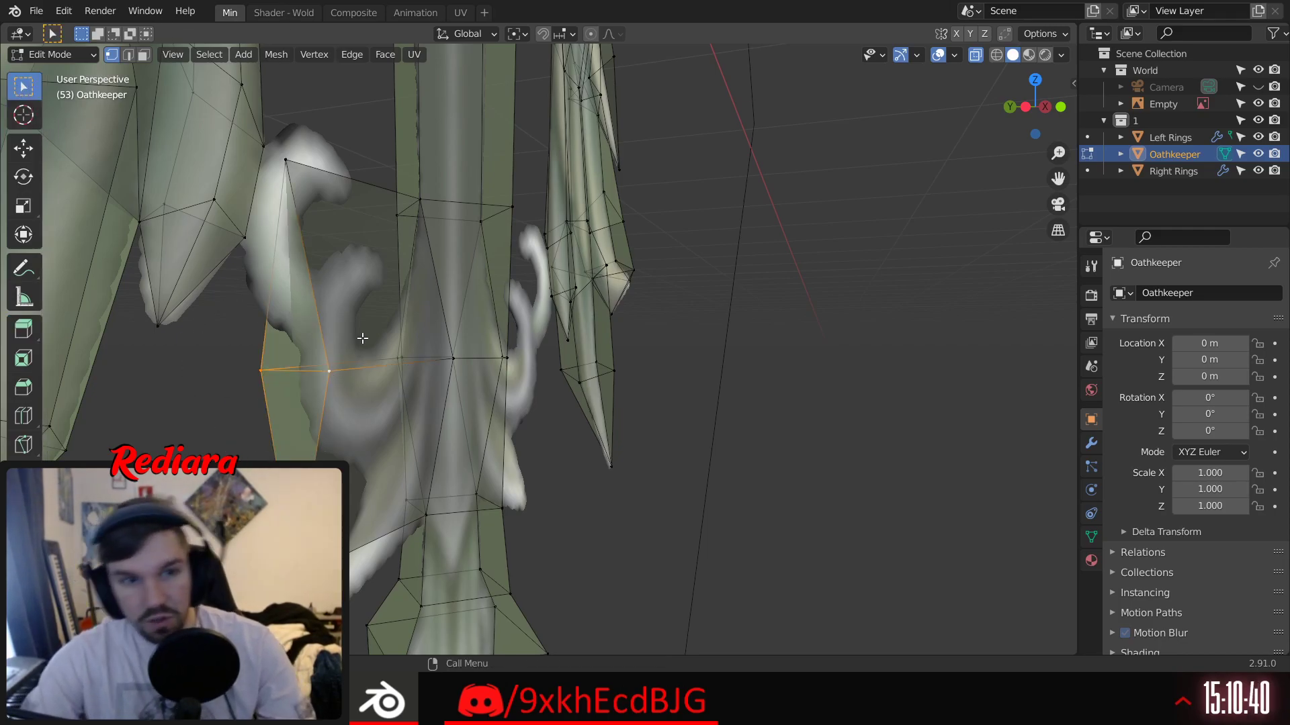
Step: Move the lower outer vertices of the -X block onto the pointed lower tip of the reference ornament
middle_click_drag(398, 547, 306, 536)
left_click(183, 504)
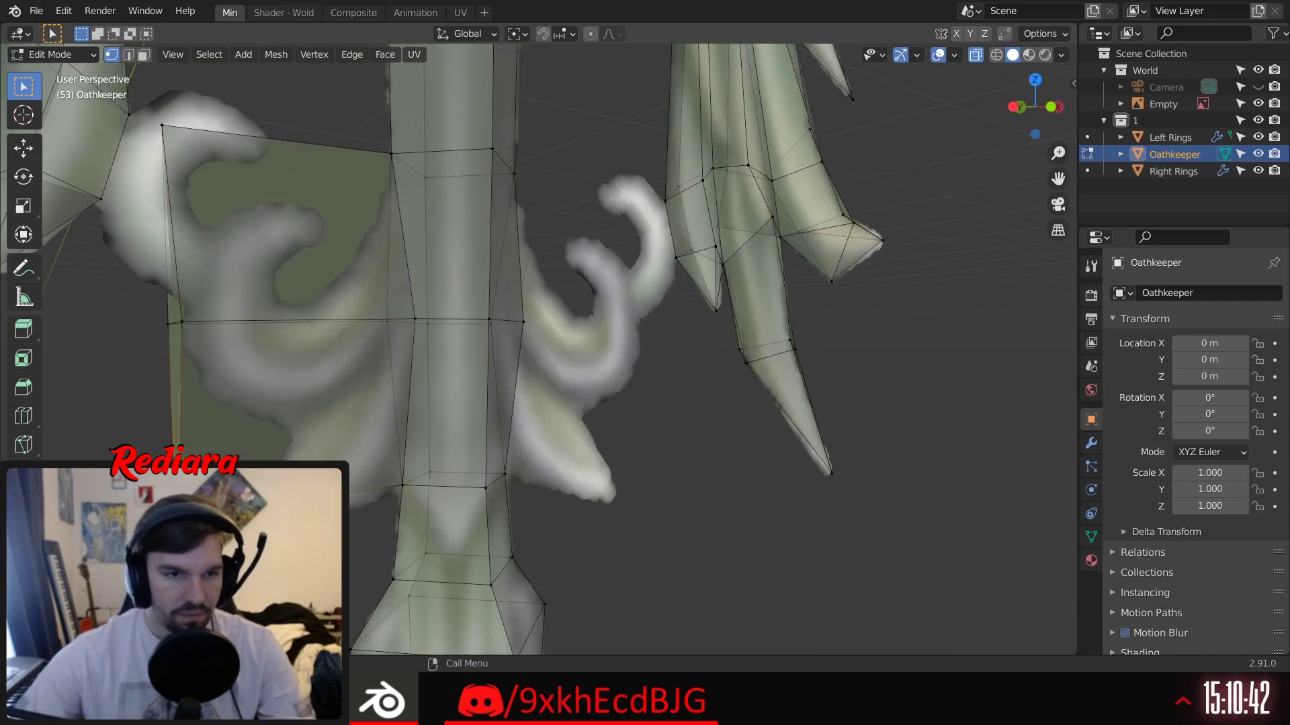
middle_click_drag(191, 501, 144, 497)
middle_click_drag(145, 497, 249, 430, "shift")
left_click(27, 156)
left_click_drag(365, 442, 426, 445)
left_click_drag(348, 376, 351, 413)
left_click_drag(423, 481, 419, 486)
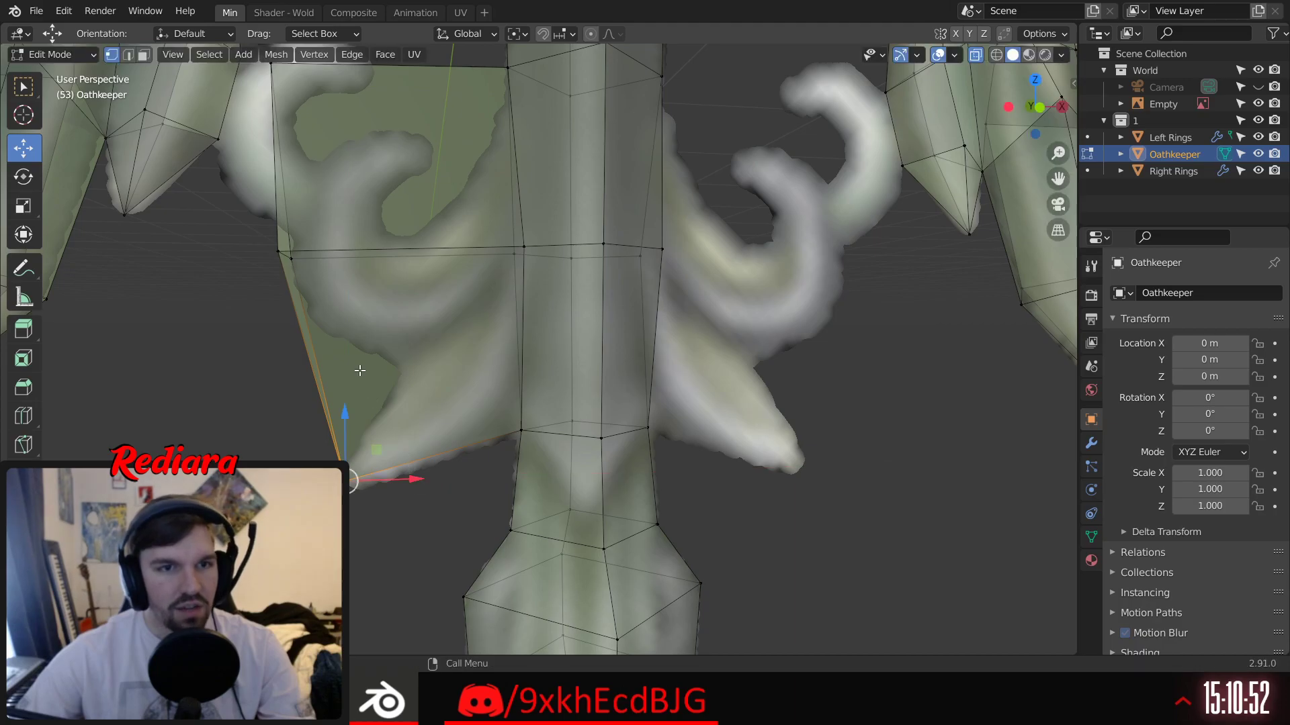
Step: In front view, move the block's middle outer vertices to the notch between the ornament's curl and its lower tip
left_click(1037, 107)
left_click(285, 251)
left_click_drag(352, 255, 450, 255)
left_click_drag(390, 196, 403, 315)
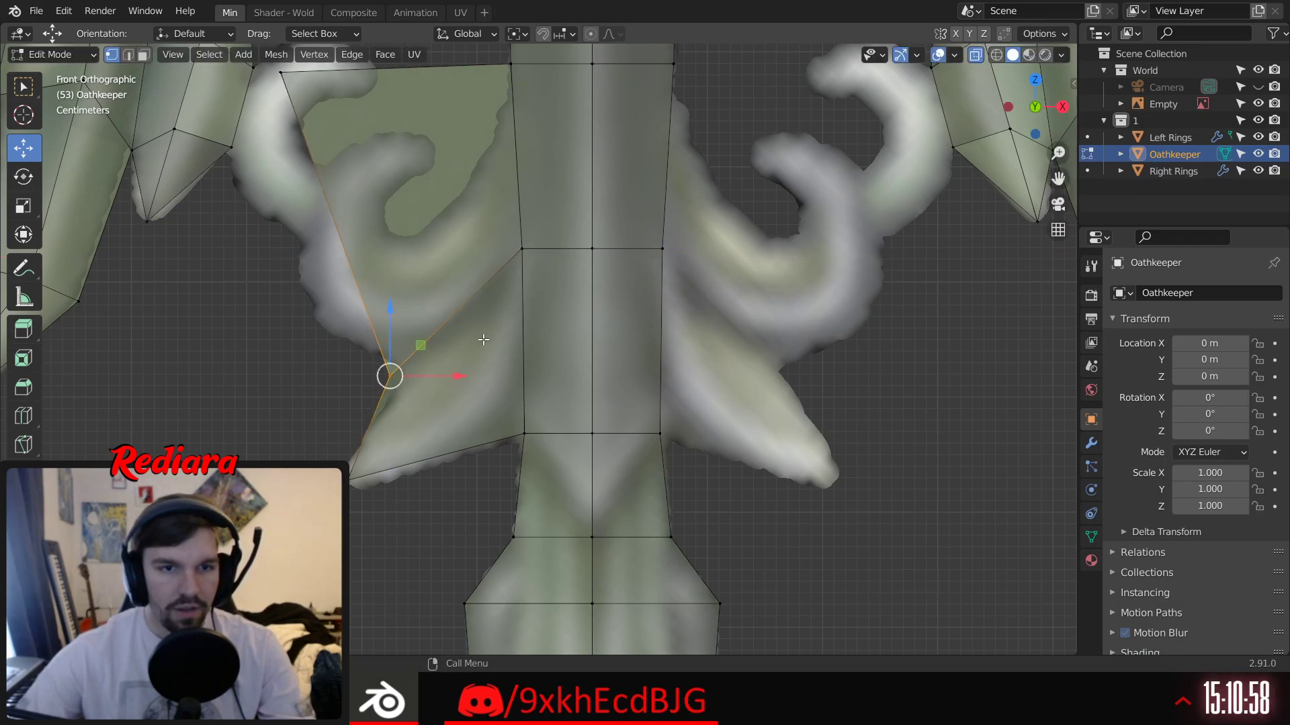
left_click_drag(460, 380, 474, 378)
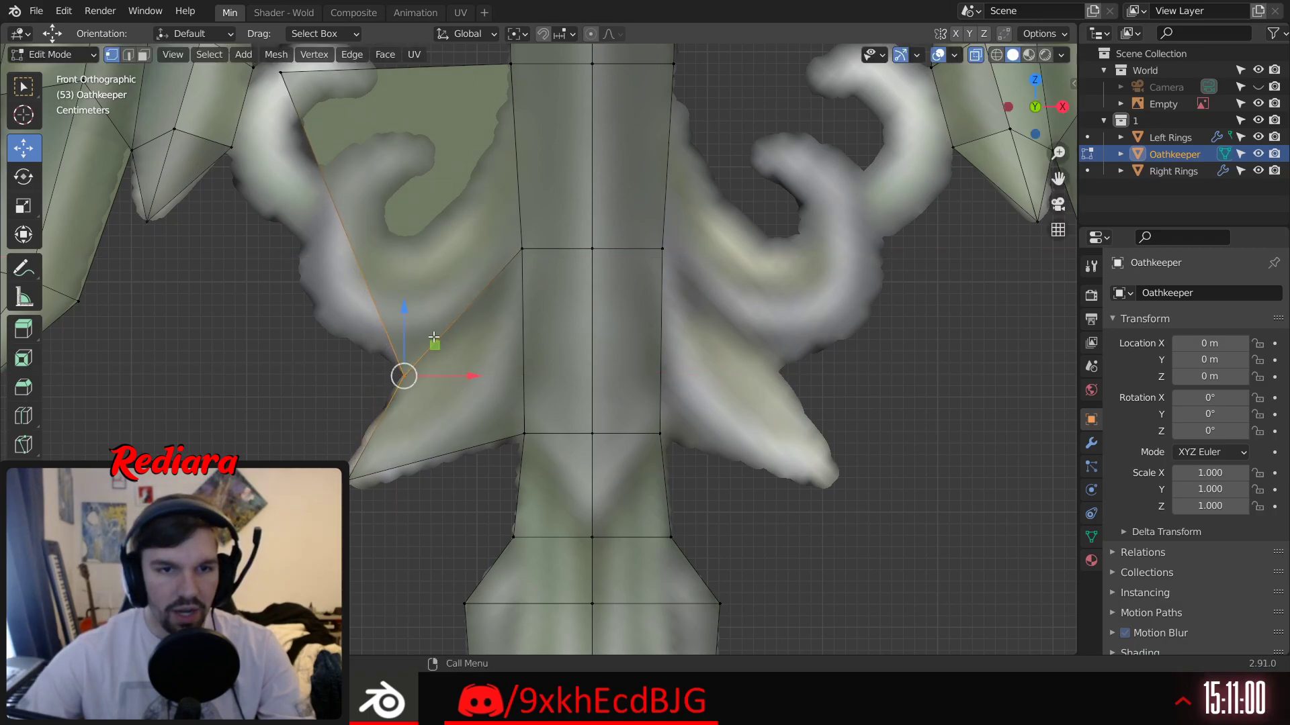
left_click_drag(407, 305, 409, 296)
Step: Raise the middle outer vertex pair above the notch, into the lower part of the ornament's curl
middle_click_drag(419, 395, 497, 388)
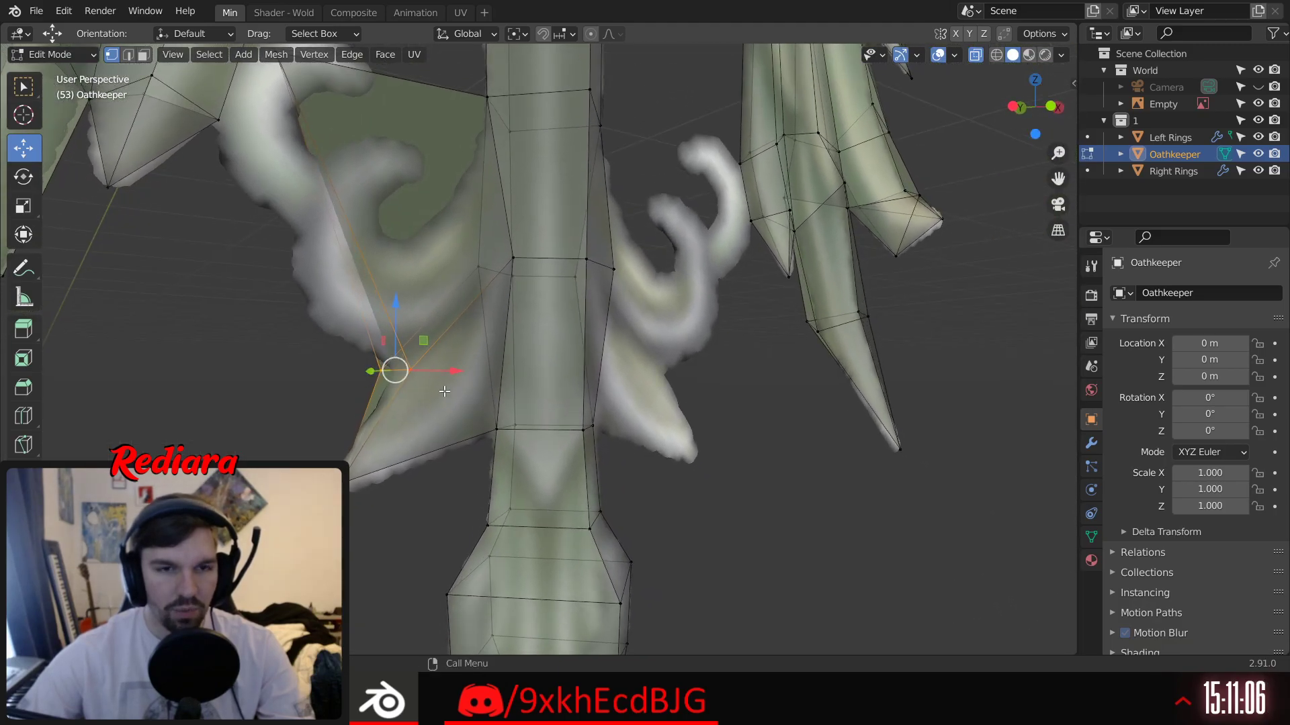
middle_click_drag(462, 315, 444, 428, "shift")
left_click_drag(412, 432, 423, 363)
middle_click_drag(423, 364, 499, 432)
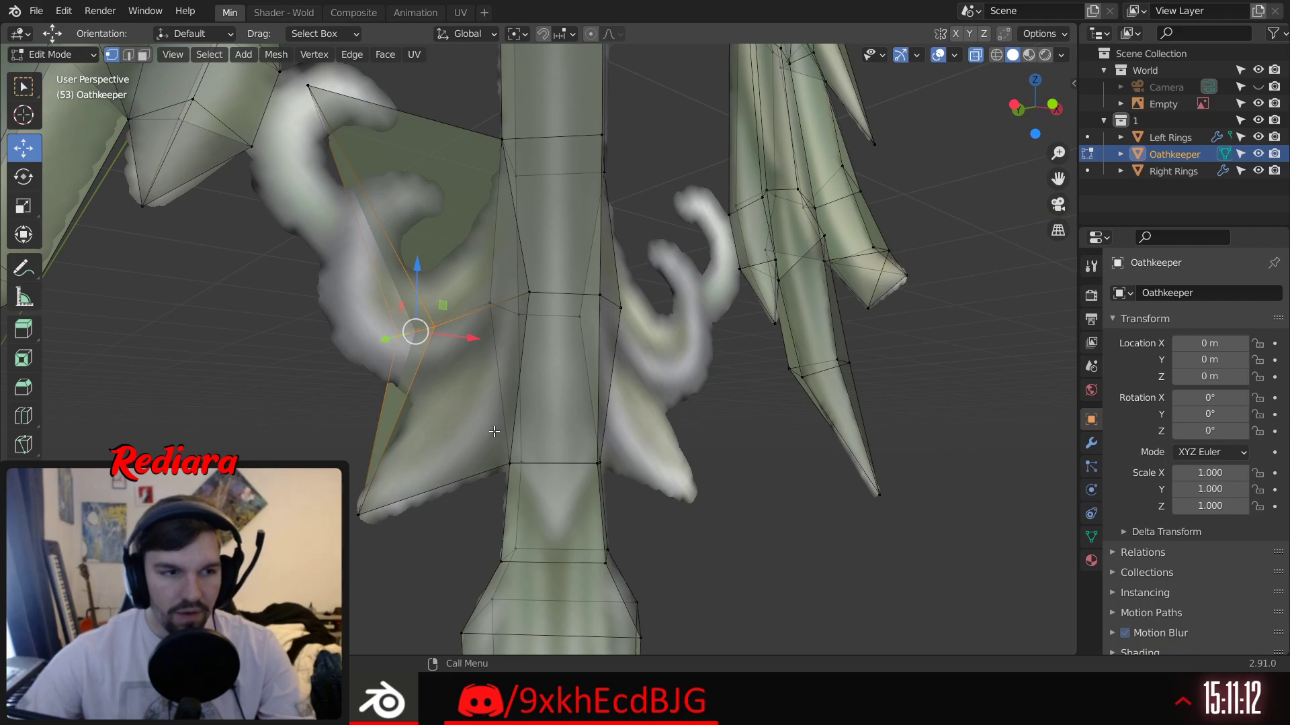
Step: Subdivide the two lower outer edges between the middle vertex pair and the ornament's lower tip
left_click(395, 339)
left_click(435, 329, "shift")
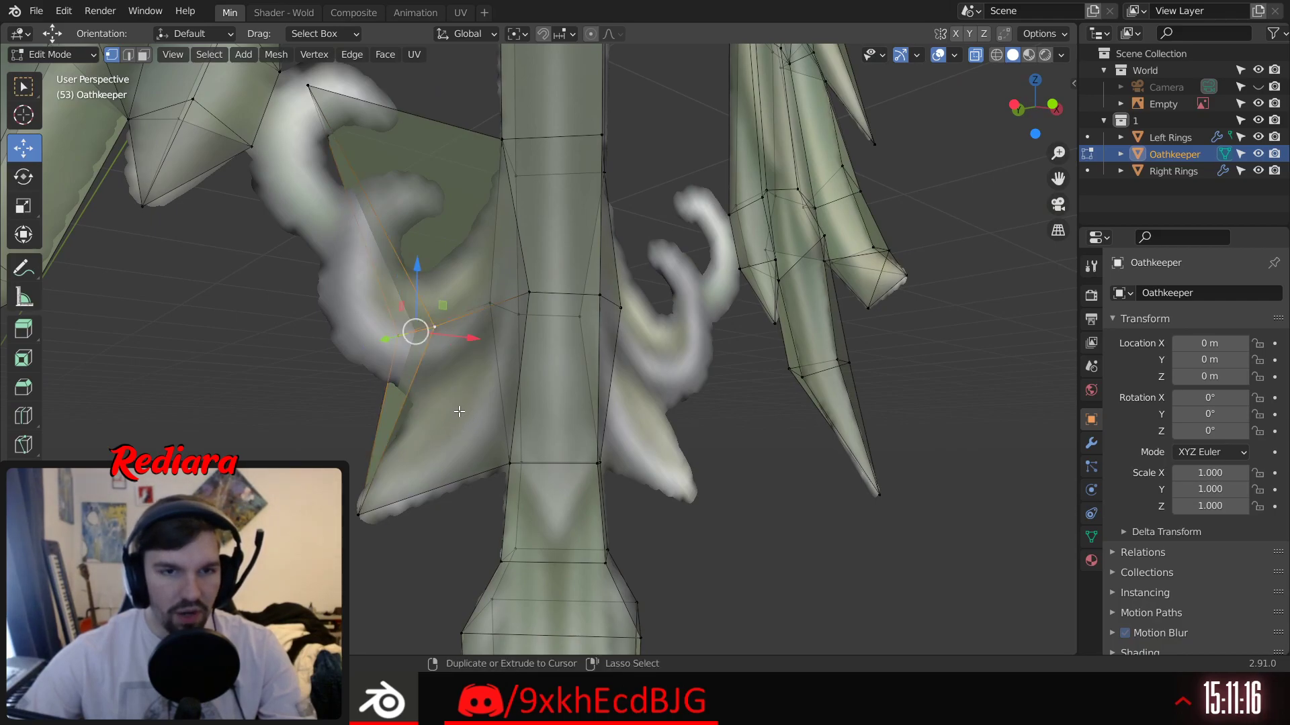
left_click(376, 508, "shift")
left_click(456, 298)
left_click(386, 344)
left_click(368, 510, "shift")
key("shift+r")
left_click(473, 403)
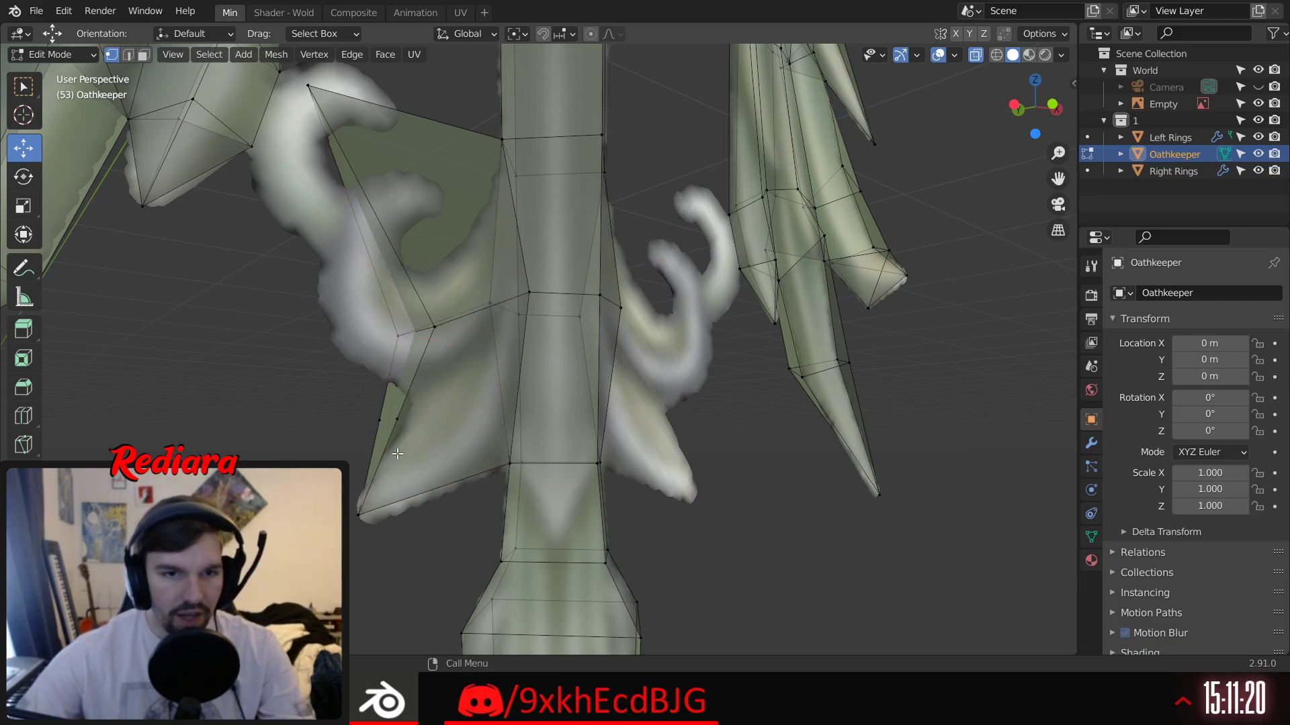
Step: Merge the new vertex pair between the ornament's curl and its lower tip into one vertex at its center
left_click(391, 421)
right_click(393, 425)
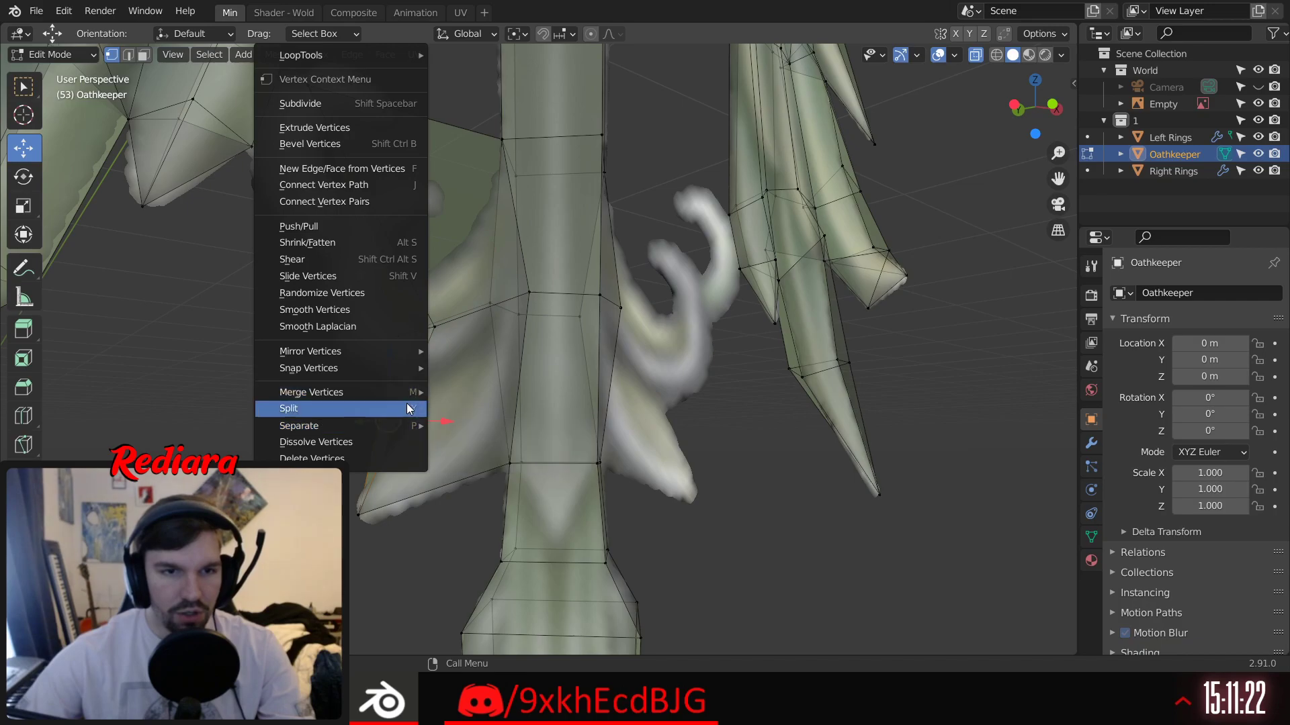
mouse_move(406, 393)
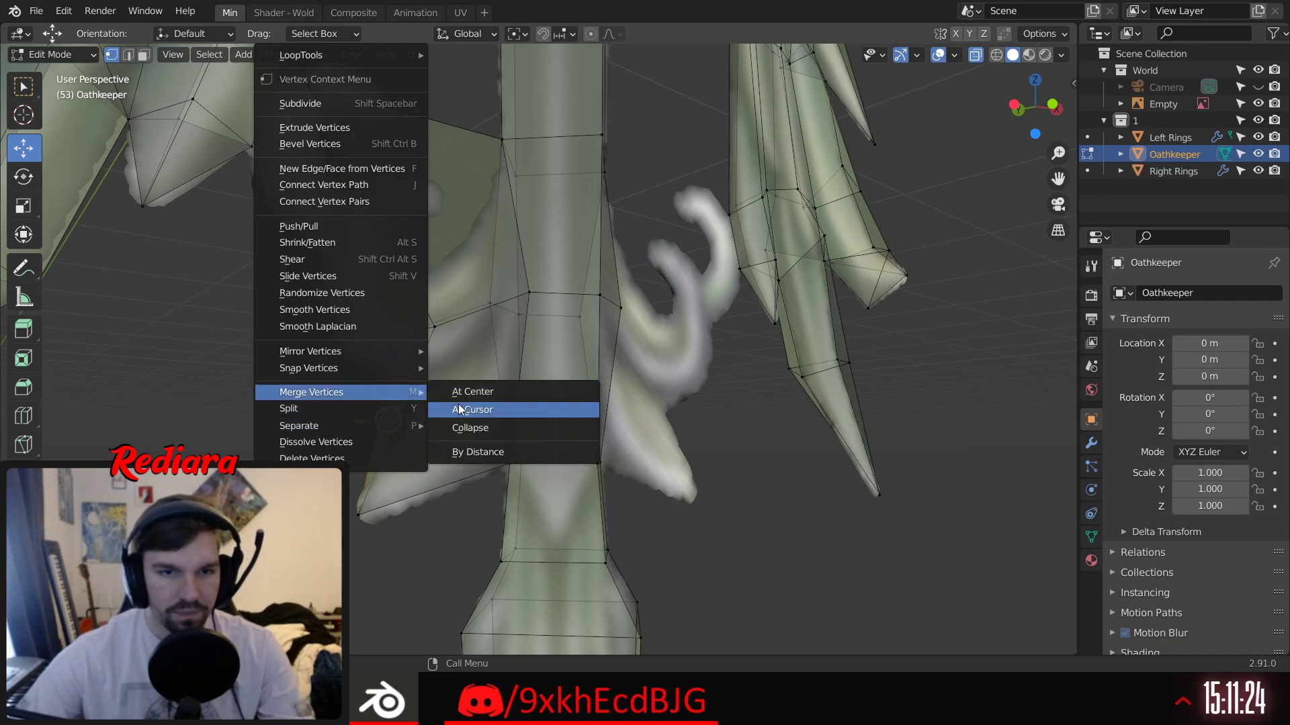
left_click(459, 409)
left_click(390, 420)
right_click(405, 425)
mouse_move(405, 425)
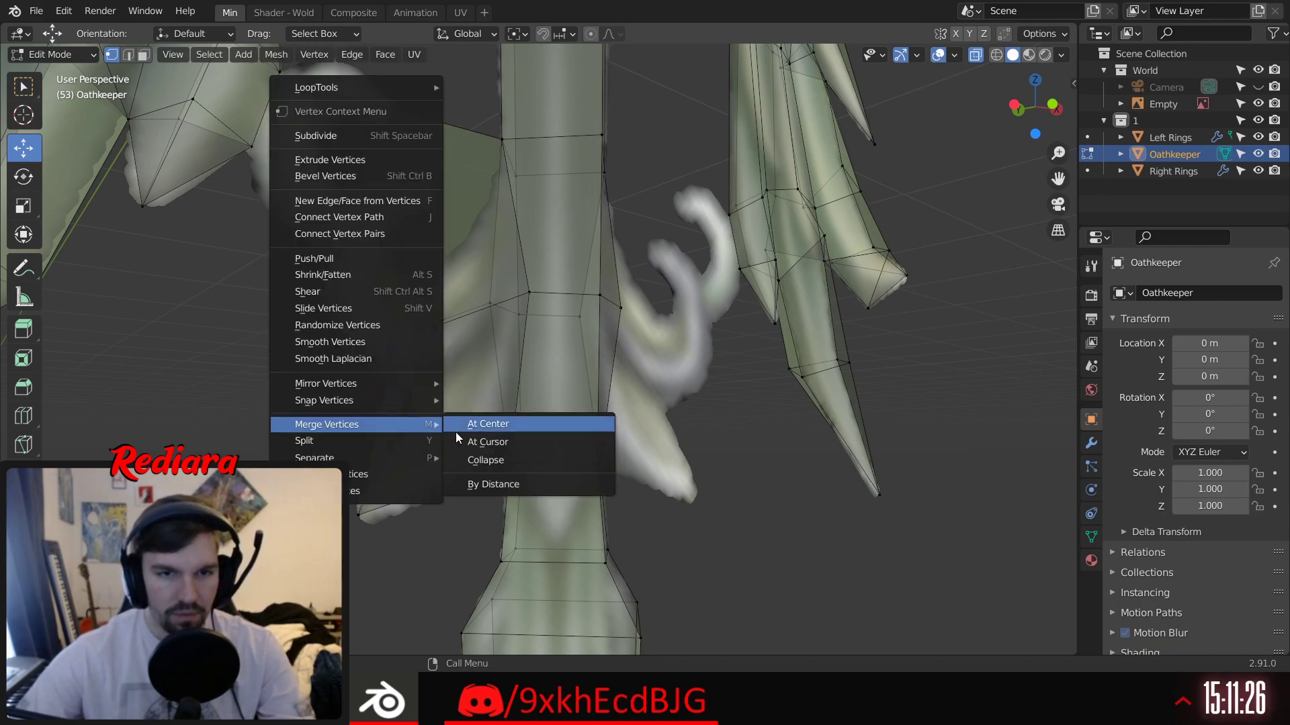
left_click(450, 436)
Step: Move the merged vertex up and inward onto the notch between the reference ornament's curl and its lower tip
middle_click_drag(428, 444, 354, 440)
left_click_drag(471, 422, 489, 420)
left_click_drag(409, 361, 421, 326)
left_click_drag(474, 390, 483, 388)
left_click_drag(422, 321, 420, 334)
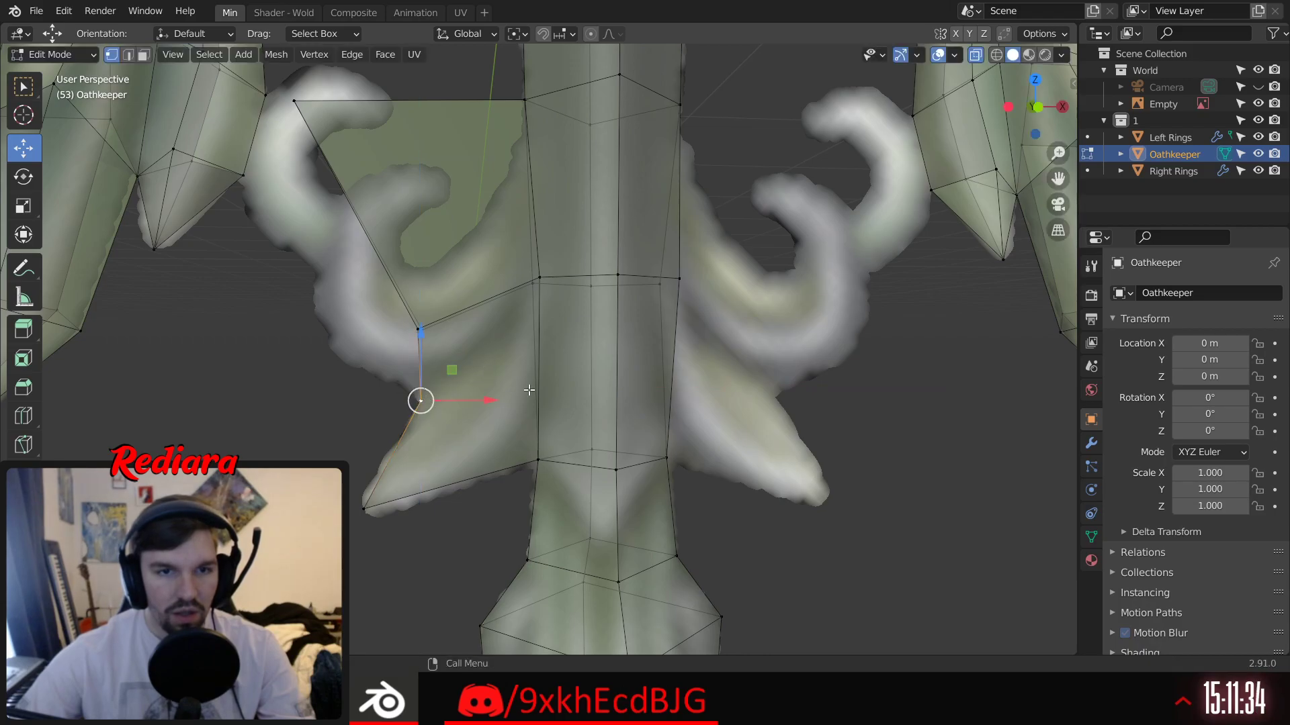
Step: Connect the notch vertex to the shaft's middle corner vertices with an edge on both the front and back of the block
left_click(540, 277, "shift")
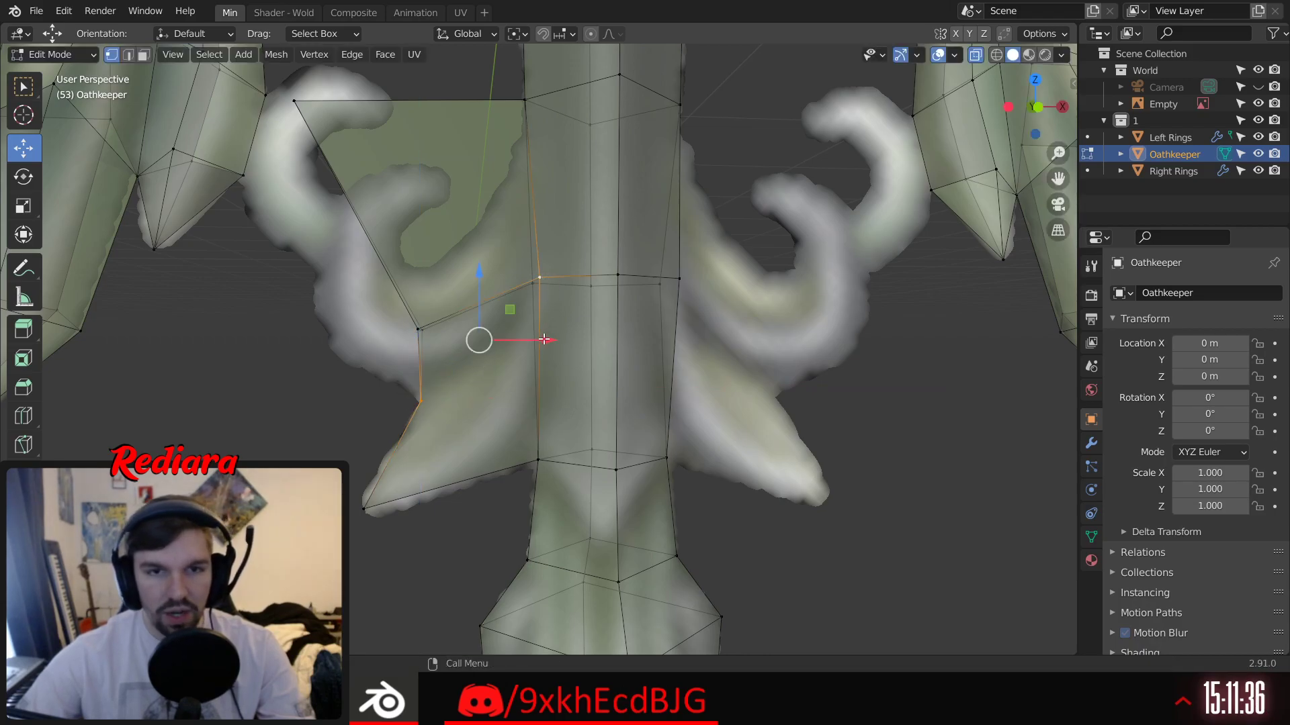
key("j")
left_click(527, 283)
middle_click_drag(474, 341, 493, 344)
left_click(422, 400, "shift")
left_click(378, 455)
middle_click_drag(373, 456, 579, 307)
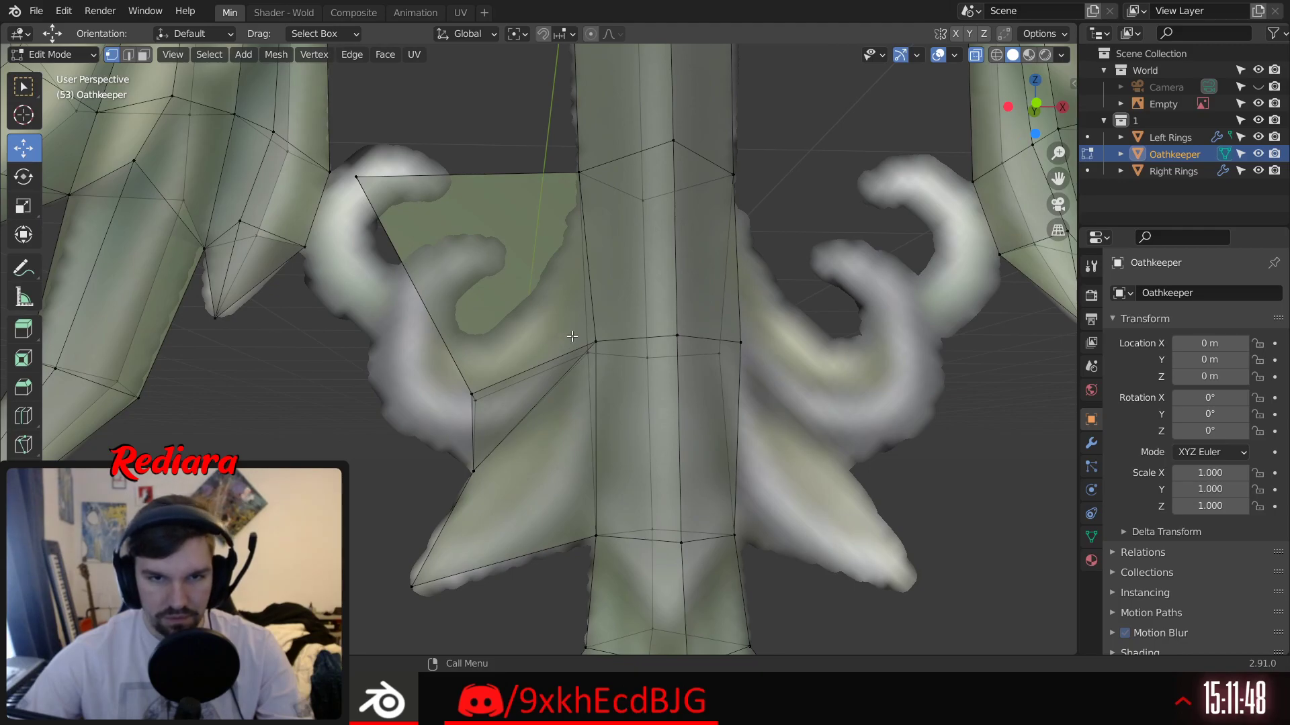
Step: Subdivide the shaft edges beside the ornament's upper part and connect the new vertices to the middle outer vertex pair, front and back
middle_click_drag(572, 352, 628, 406)
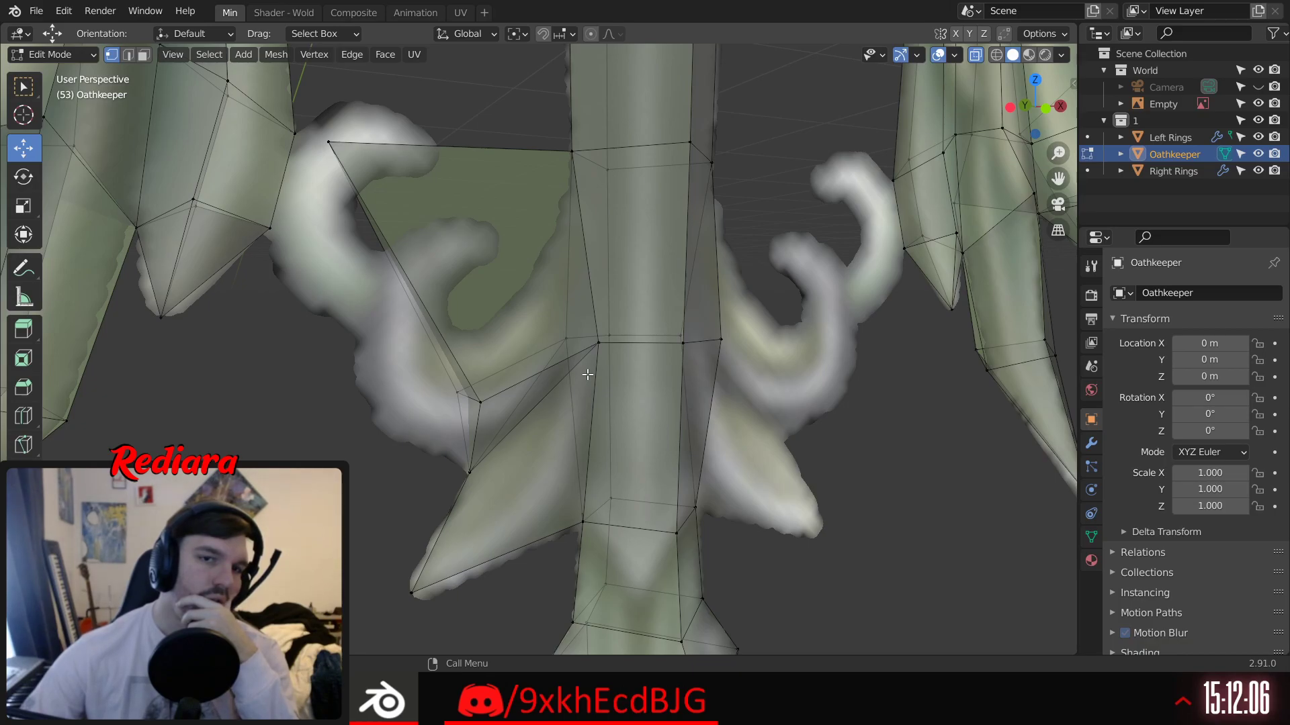
middle_click_drag(588, 374, 487, 401)
middle_click_drag(442, 426, 582, 235)
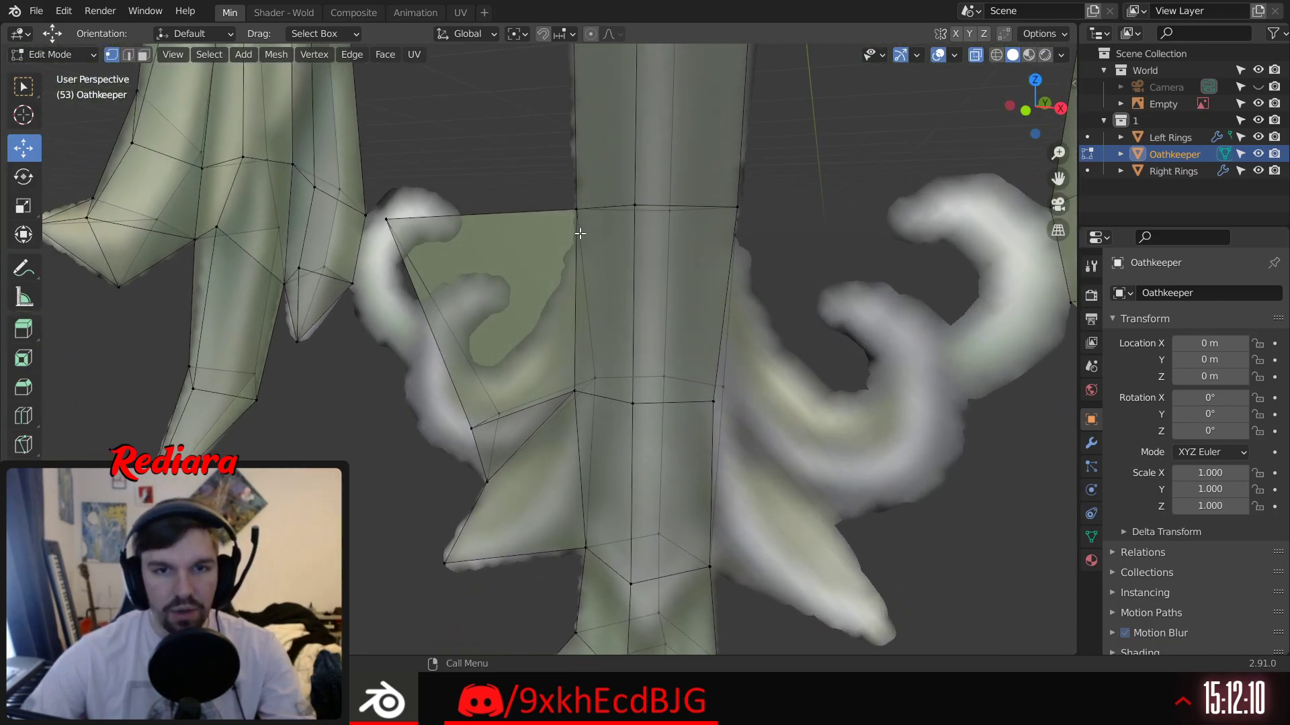
left_click(565, 390, "shift")
key("alt+a")
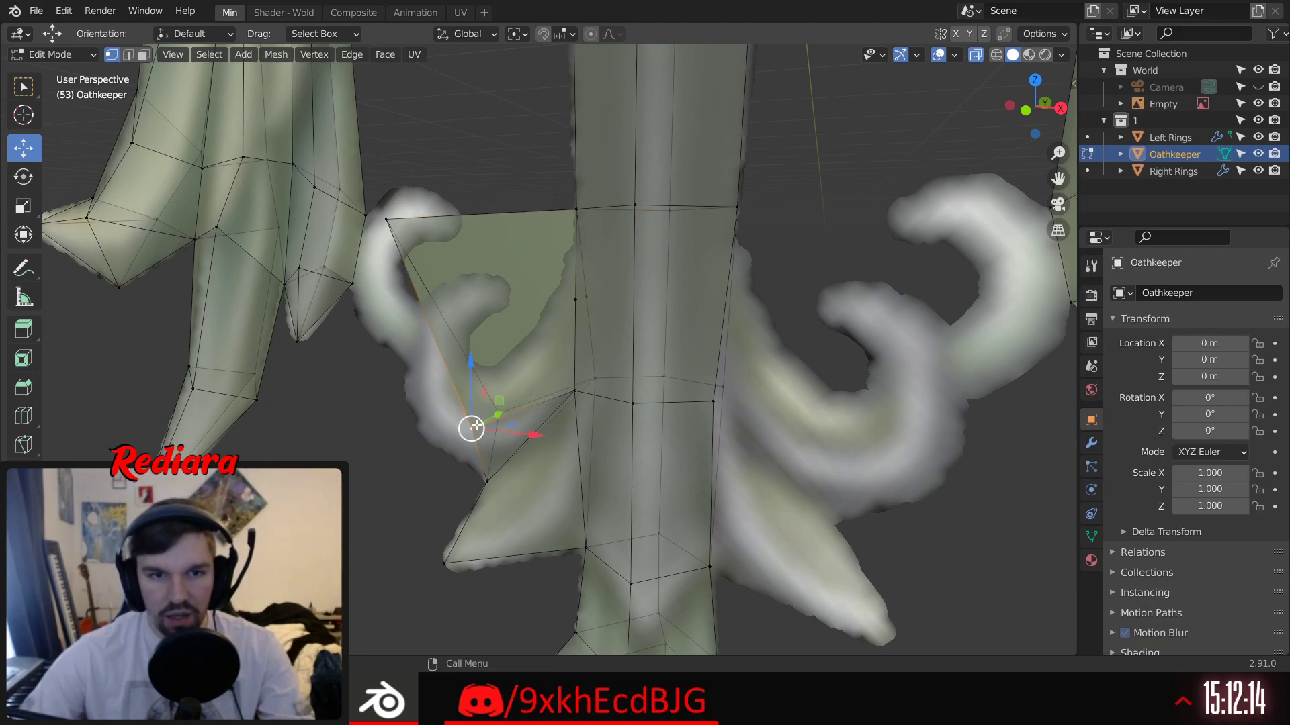
key("h")
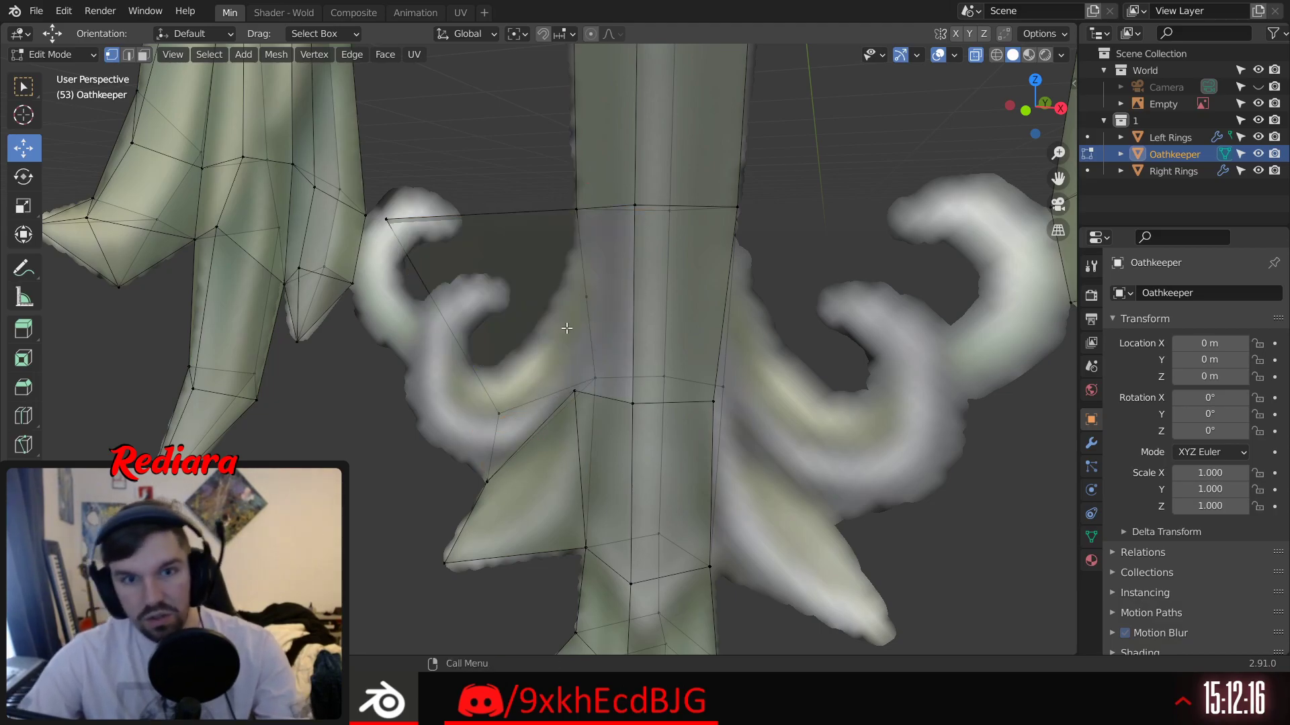
key("ctrl+z")
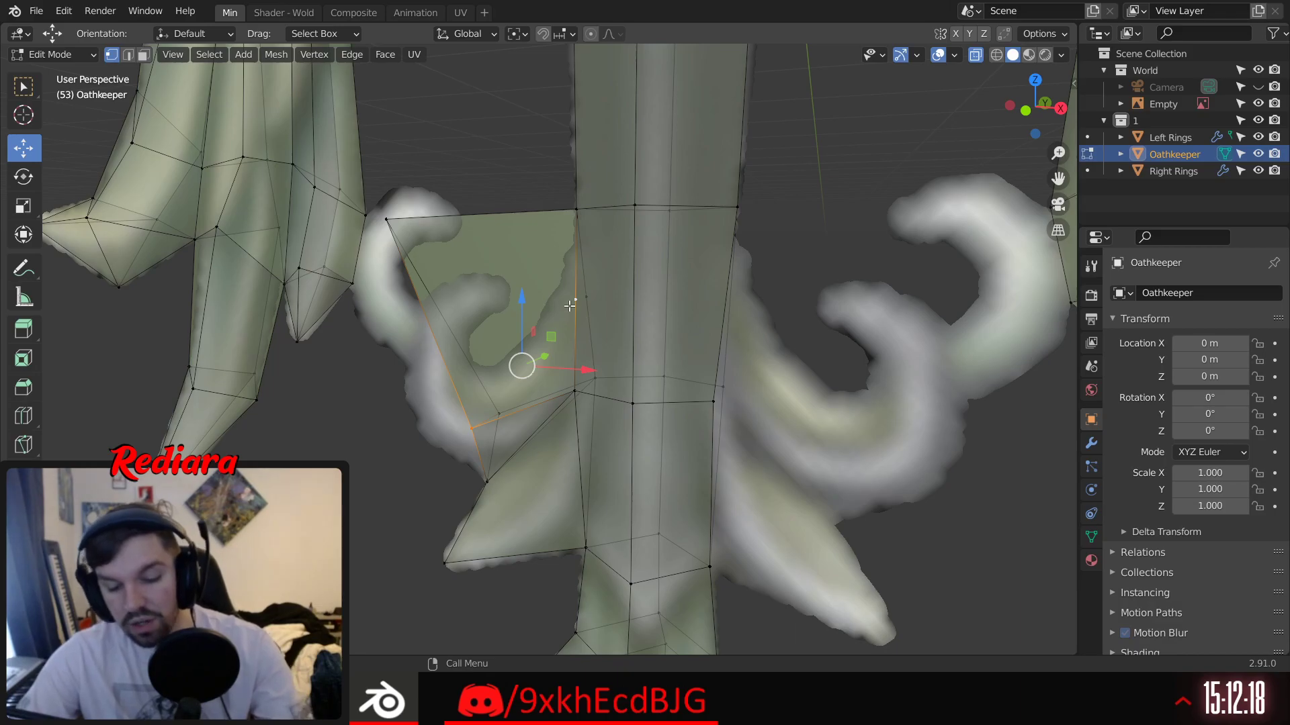
key("alt+a")
left_click(519, 411)
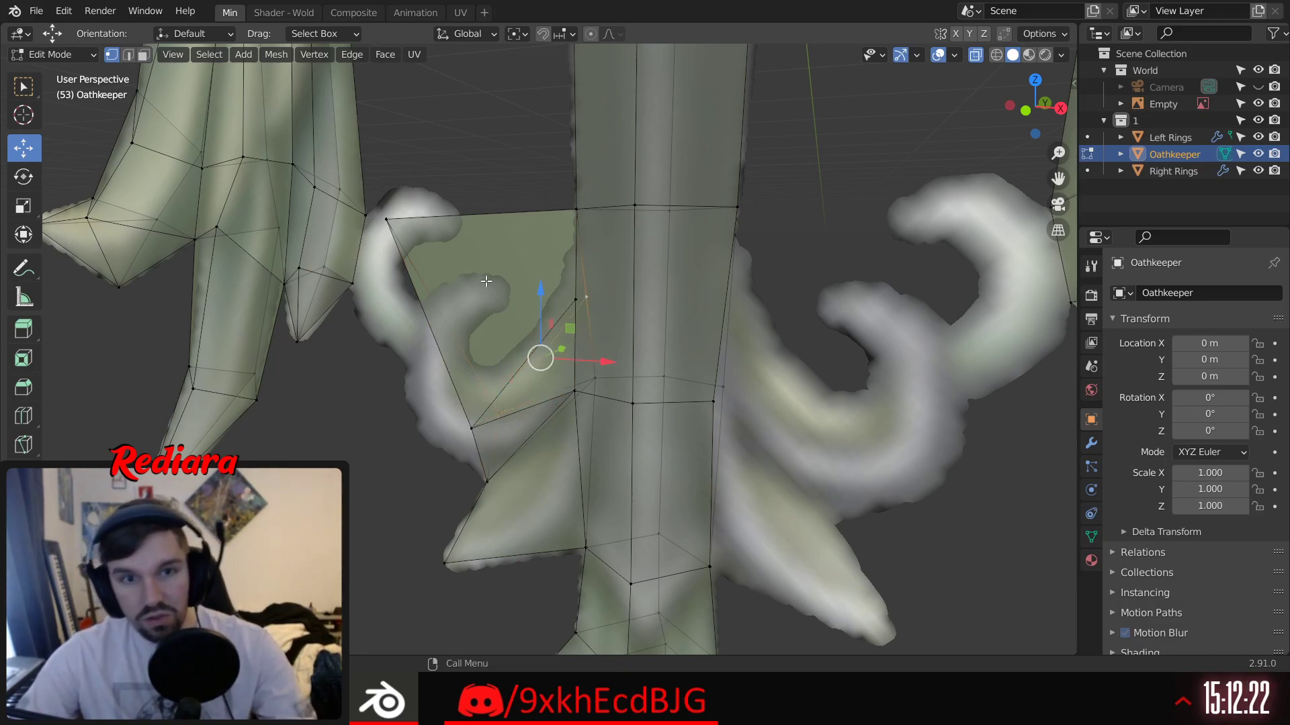
middle_click_drag(537, 371, 598, 314)
scroll(535, 397, "up", 2)
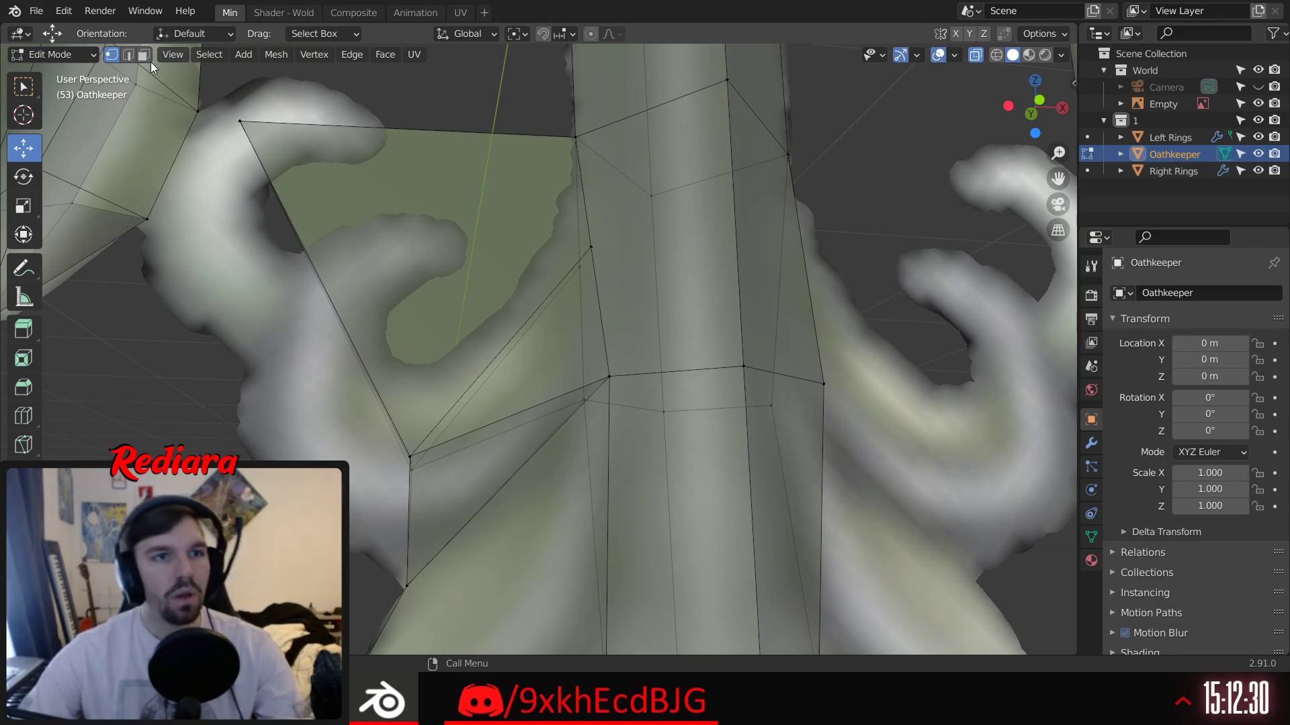
Step: Dissolve the two adjoining faces between the shaft and the notch into a single face, on both front and back
left_click(541, 343)
middle_click_drag(544, 369, 482, 478)
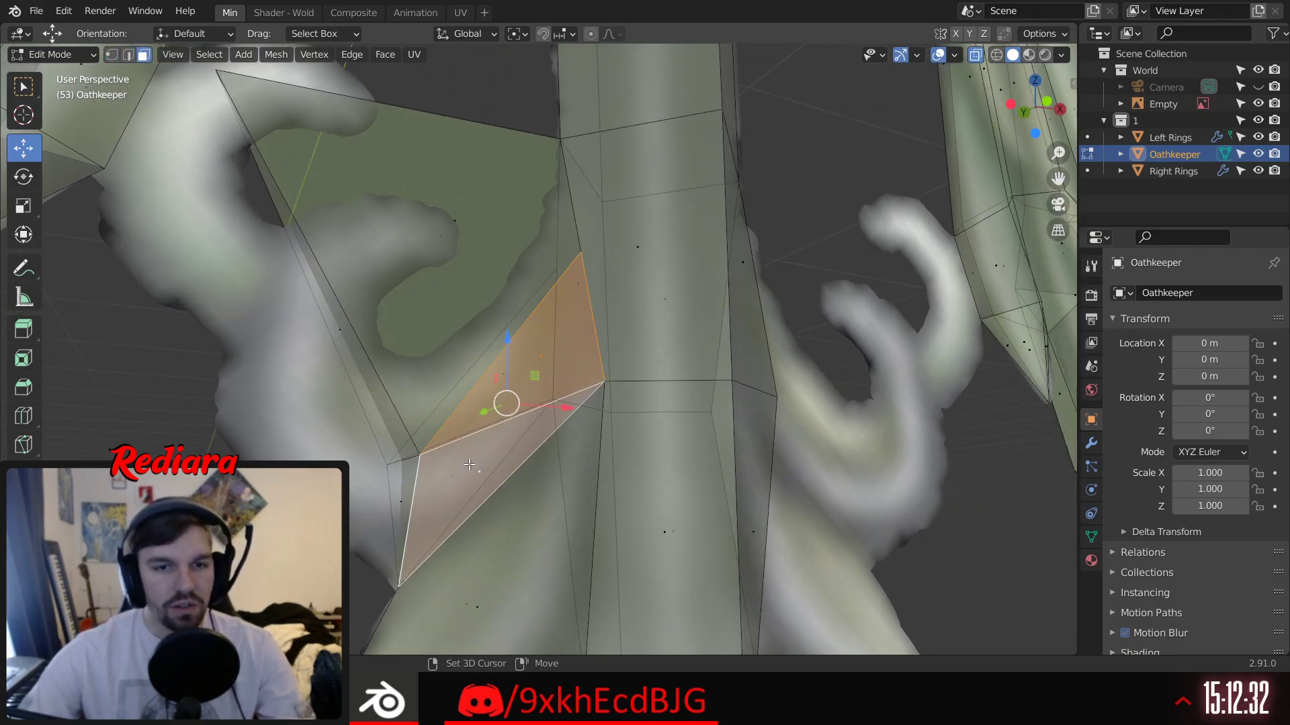
right_click(482, 478)
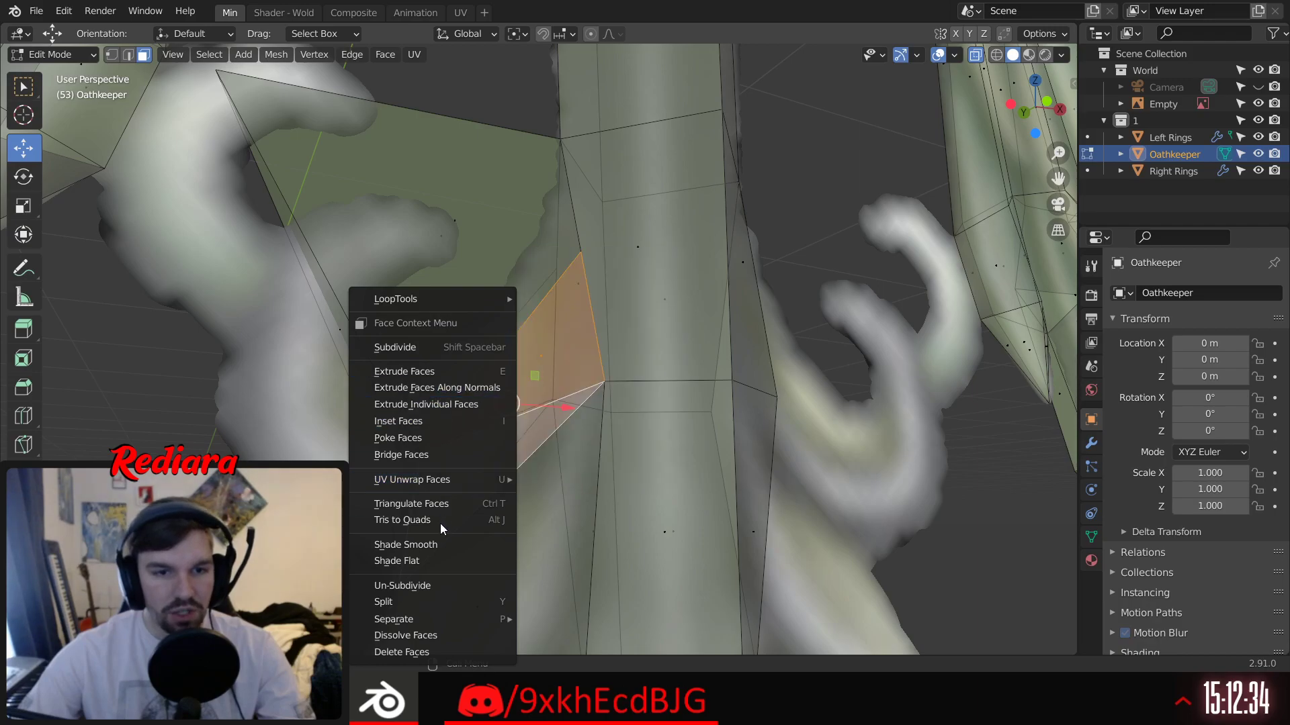
left_click(407, 637)
middle_click_drag(511, 484, 617, 411)
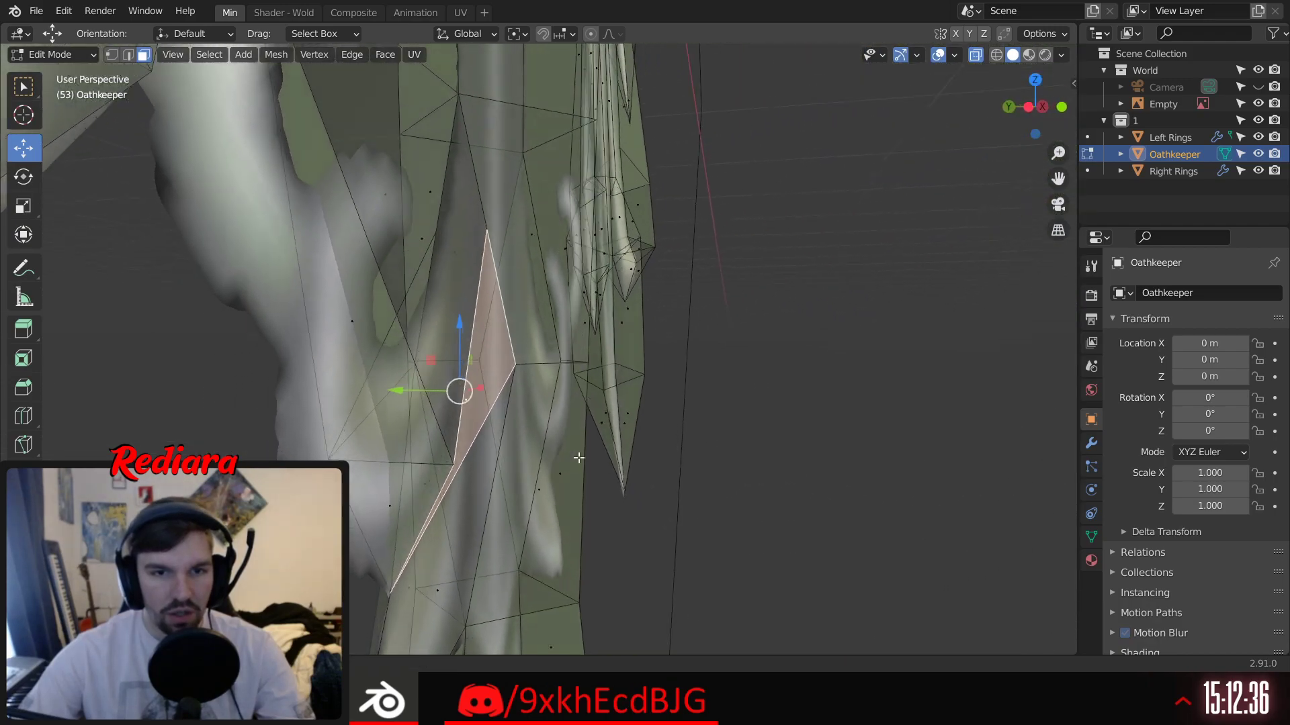
left_click(516, 426)
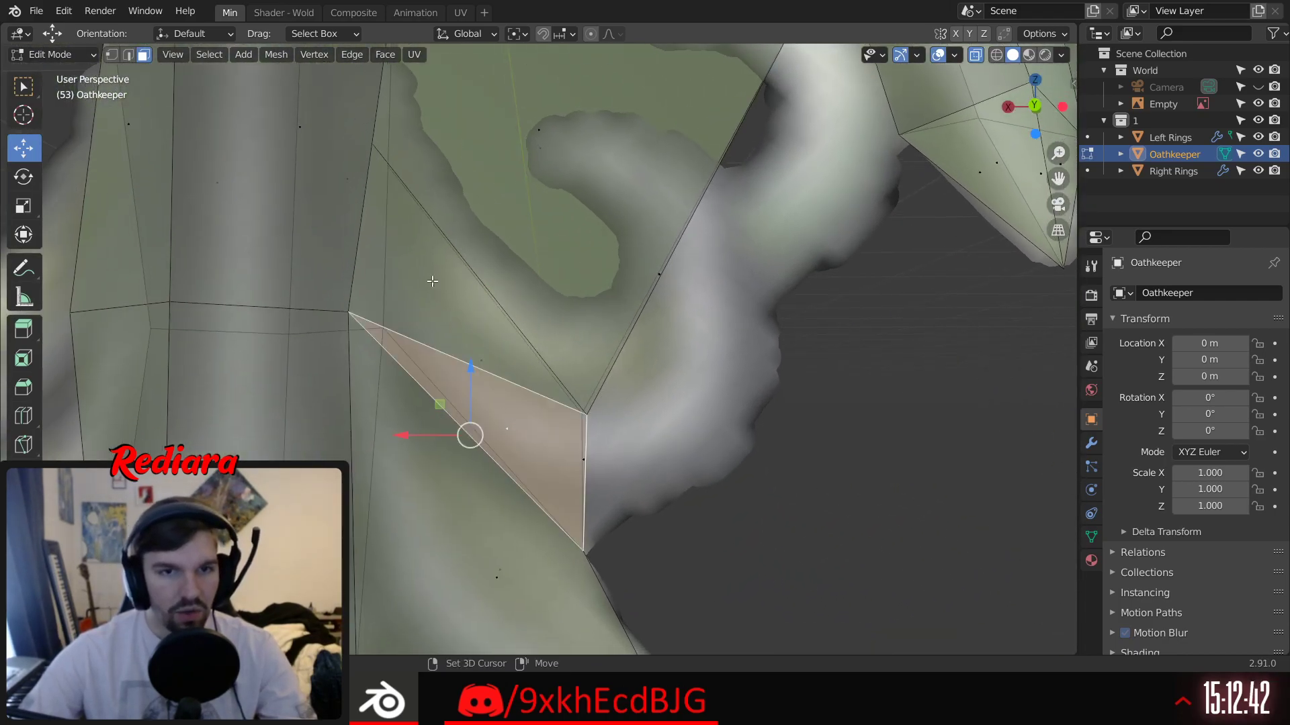
left_click(432, 281, "shift")
right_click(431, 281)
left_click(431, 356)
middle_click_drag(566, 391, 576, 365)
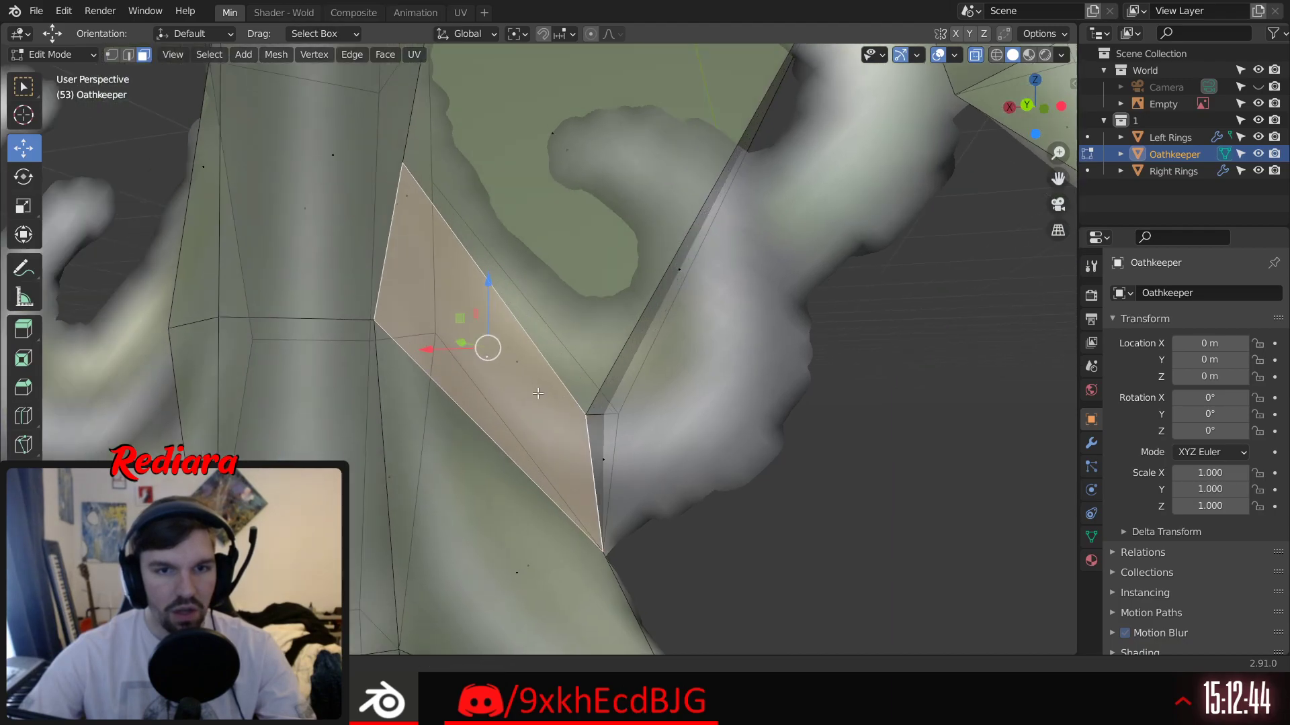
scroll(538, 394, "down", 5)
scroll(481, 405, "up", 2)
key("alt+a")
scroll(533, 374, "up", 3)
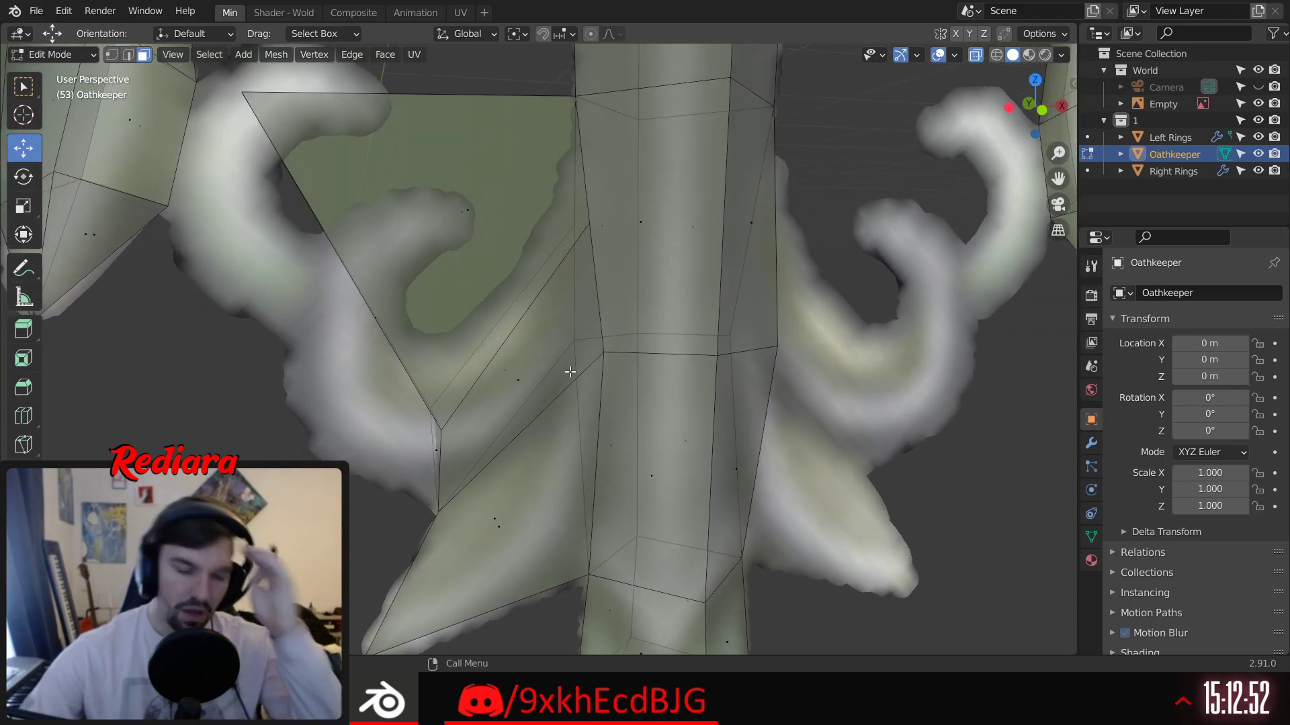
Step: Move the block's upper outer vertices down and inward toward the shaft, near the inner edge of the reference curl
middle_click_drag(496, 391, 480, 381)
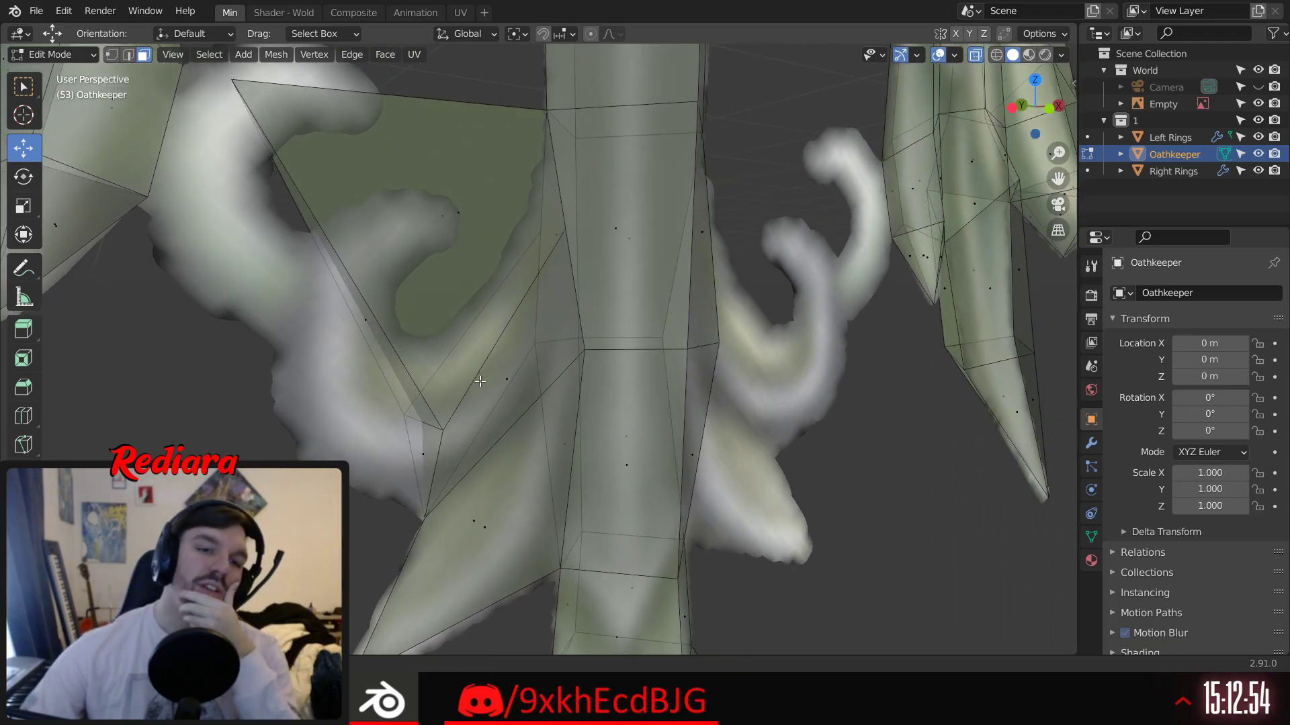
key("1")
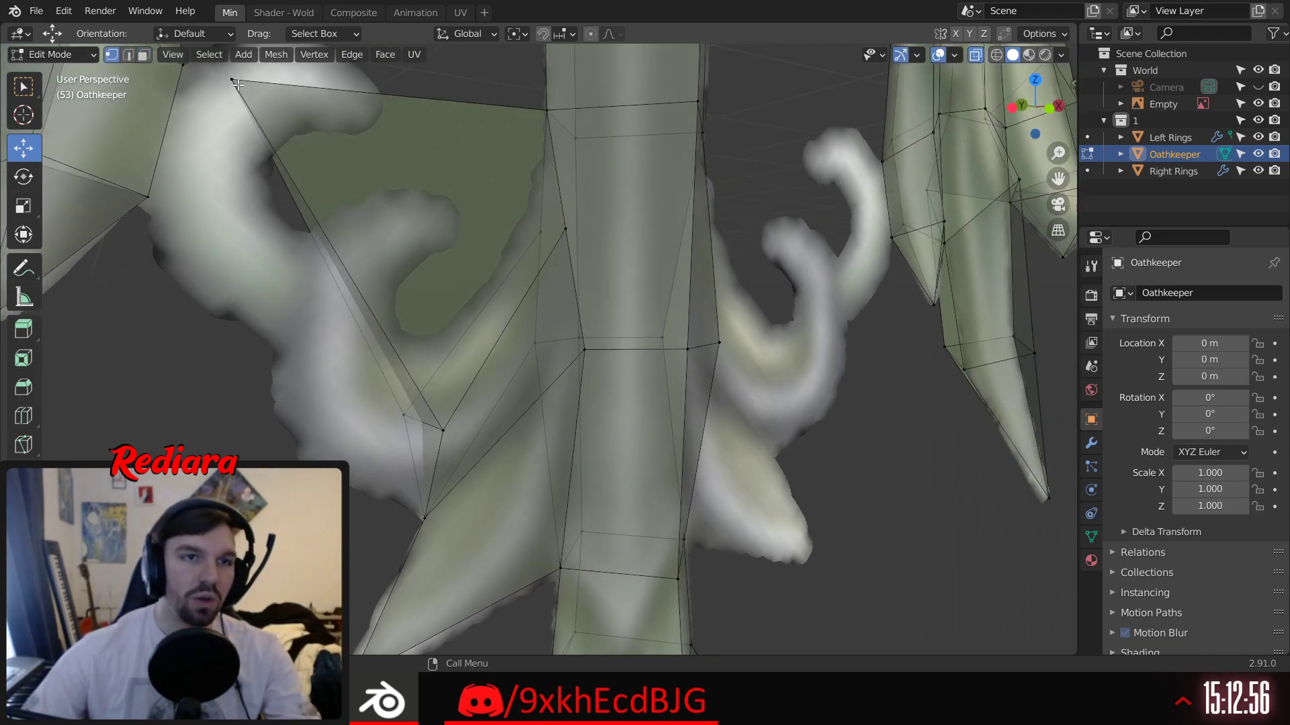
middle_click_drag(258, 123, 279, 239)
left_click_drag(259, 135, 310, 395)
key("g")
key("x")
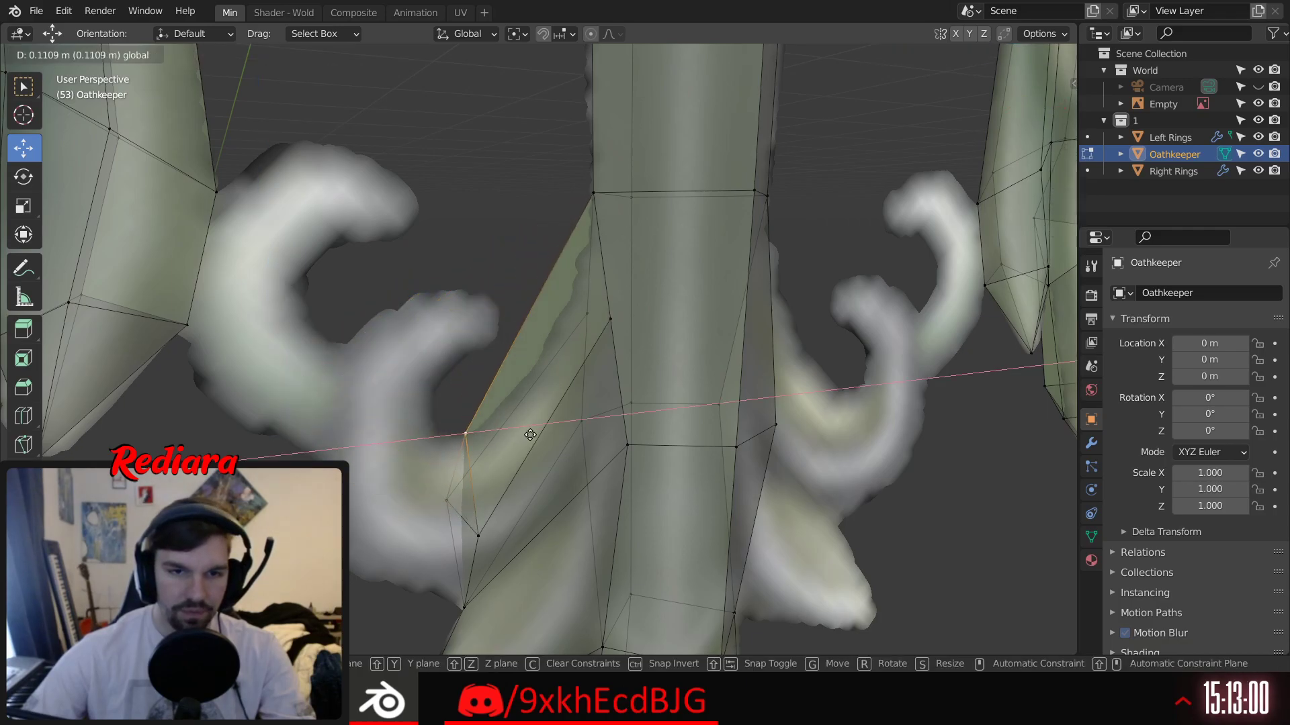
left_click_drag(534, 434, 535, 433)
left_click_drag(473, 379, 473, 361)
left_click_drag(535, 411, 586, 409)
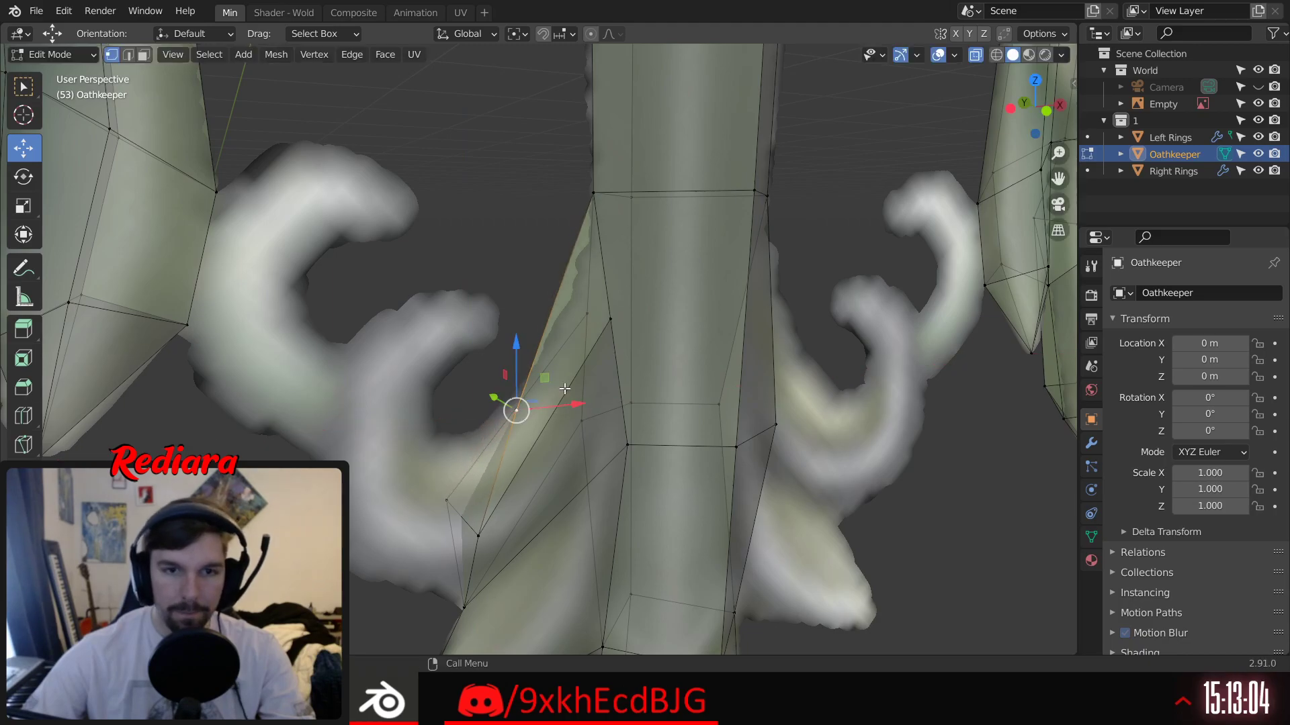
left_click_drag(513, 350, 532, 313)
middle_click_drag(524, 383, 481, 375)
Step: In front view, lower the new shaft-side vertices toward the shaft's middle edge loop and align them with its side edge
scroll(485, 373, "up", 4)
middle_click_drag(524, 425, 699, 233)
left_click(1031, 102)
left_click(679, 181)
left_click_drag(680, 121, 680, 249)
left_click_drag(745, 308, 761, 304)
left_click_drag(700, 248, 698, 236)
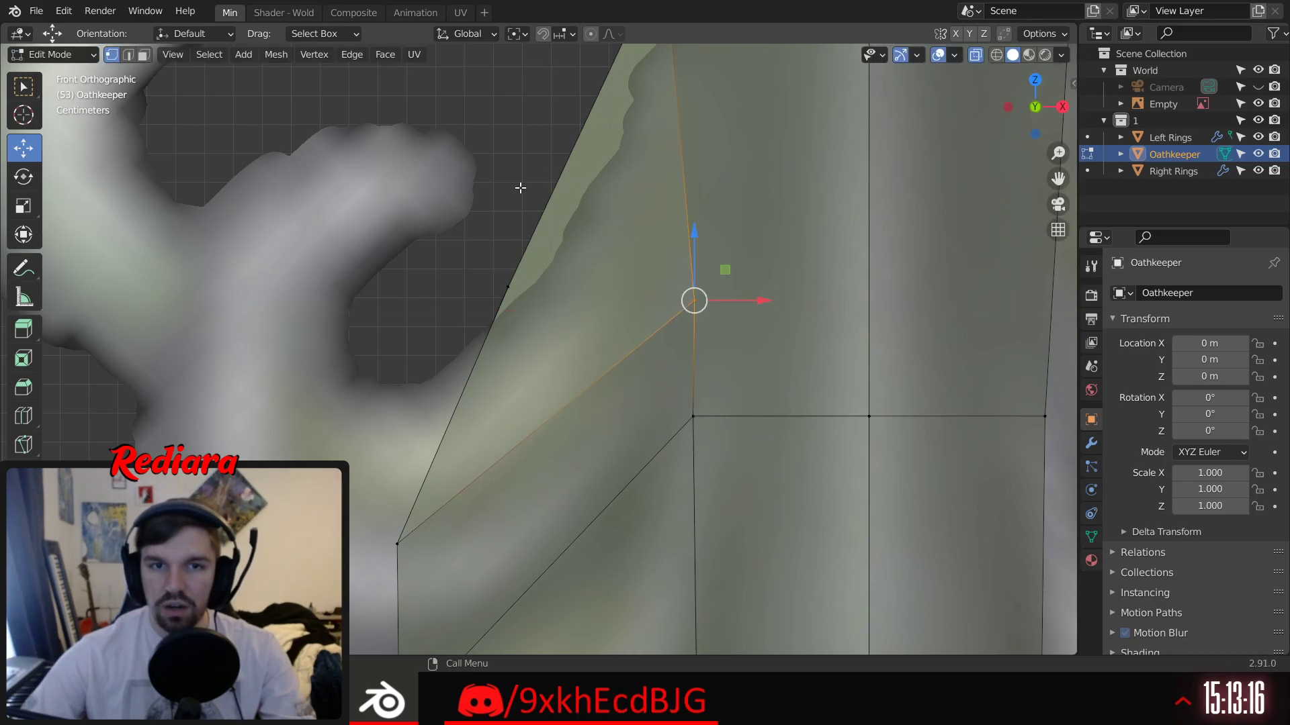
scroll(537, 188, "down", 3)
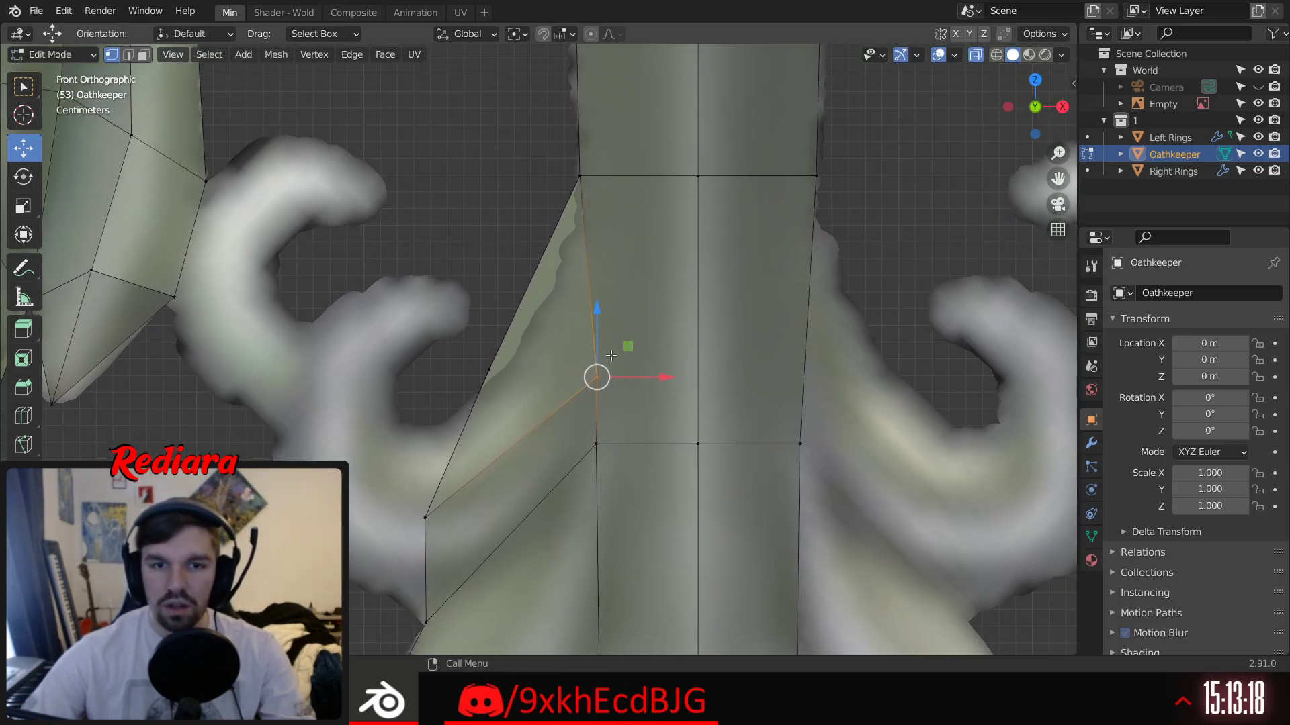
left_click_drag(667, 385, 663, 375)
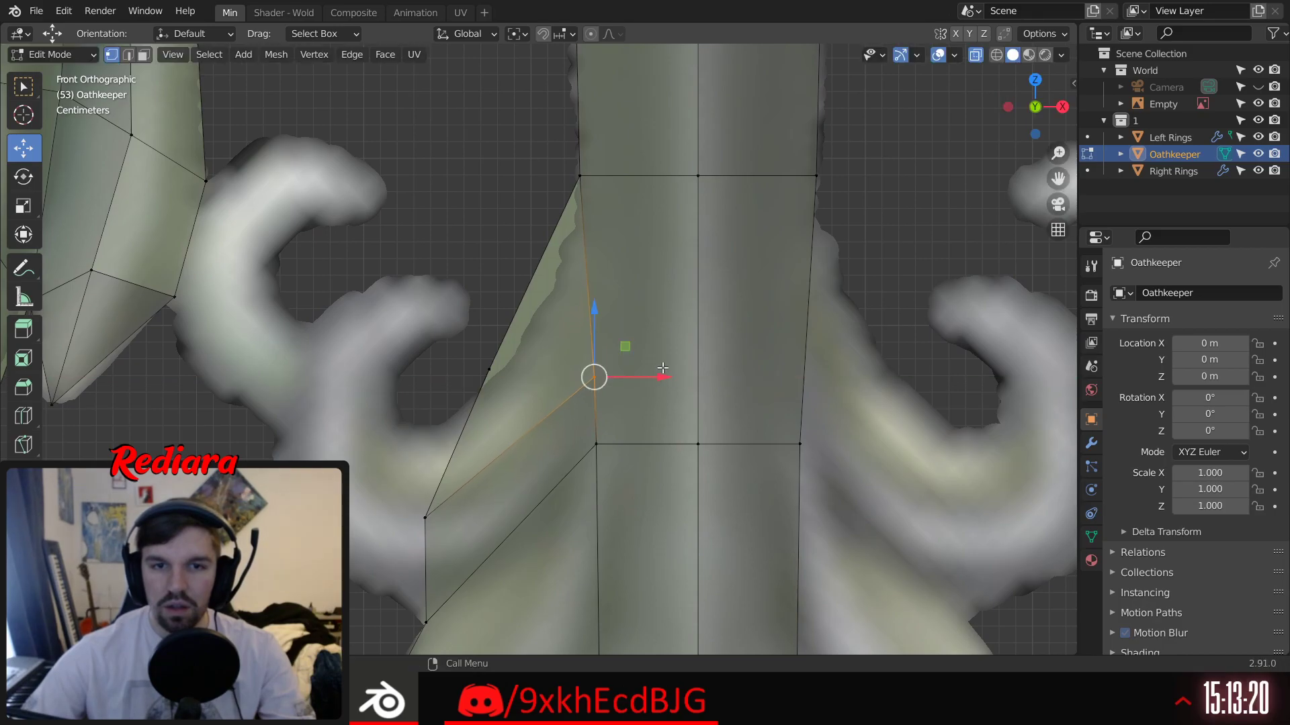
left_click_drag(591, 309, 593, 300)
key("alt+a")
Step: Move the block's upper outer vertex pair into the inner hollow of the reference ornament's lower curl
middle_click_drag(478, 351, 453, 335, "shift")
left_click(484, 365)
key("alt+a")
left_click_drag(513, 385, 571, 360)
left_click_drag(506, 292, 507, 265)
left_click_drag(575, 333, 607, 333)
left_click_drag(539, 259, 536, 235)
middle_click_drag(466, 380, 586, 319)
left_click(531, 216)
middle_click_drag(530, 215, 454, 322)
left_click_drag(617, 226, 471, 208)
left_click_drag(449, 264, 448, 261)
left_click_drag(528, 323, 509, 325)
left_click_drag(448, 262, 448, 268)
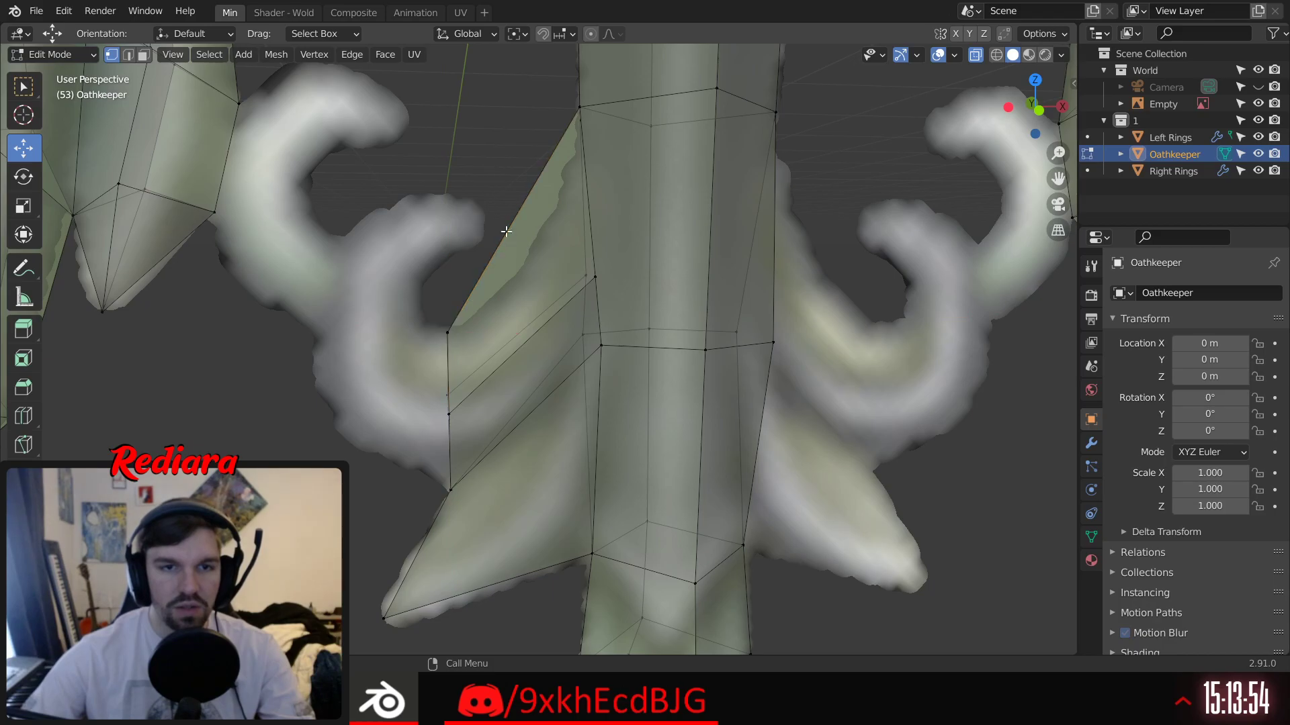
Step: Add a single loop cut through the ornament block, midway between the shaft and its outer edge
middle_click_drag(556, 448, 508, 422)
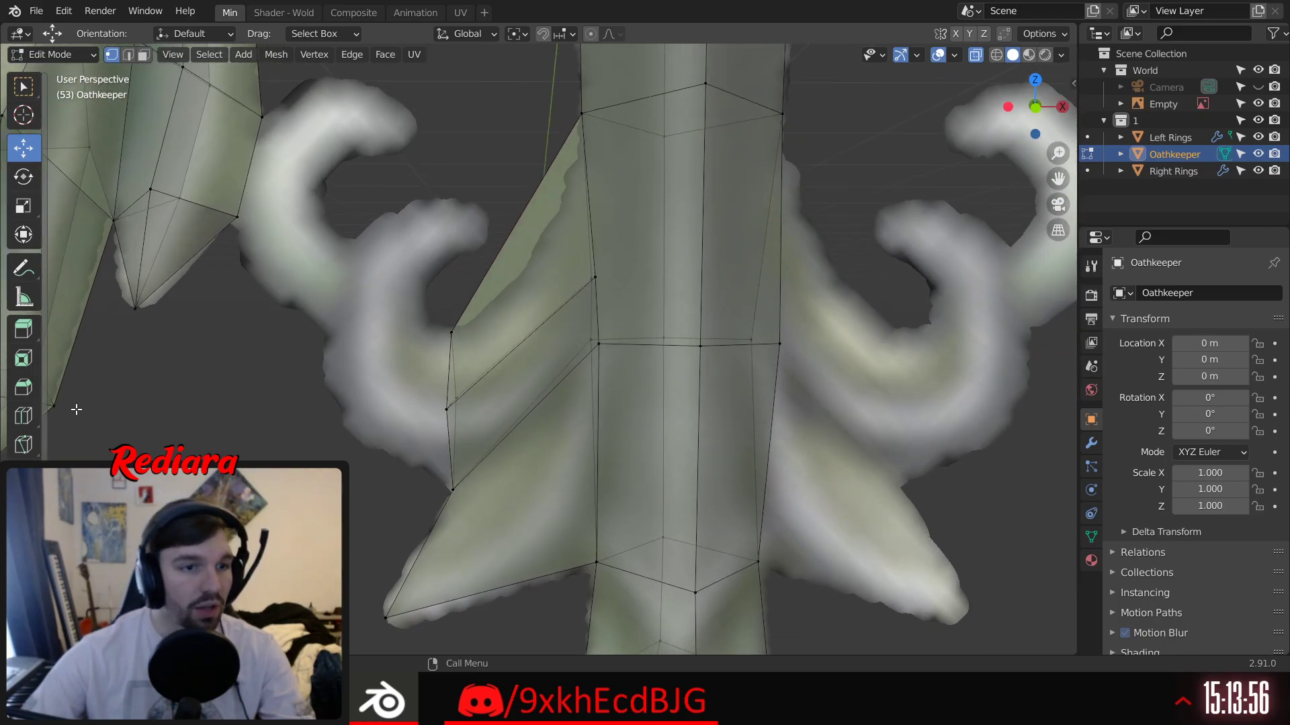
left_click(23, 416)
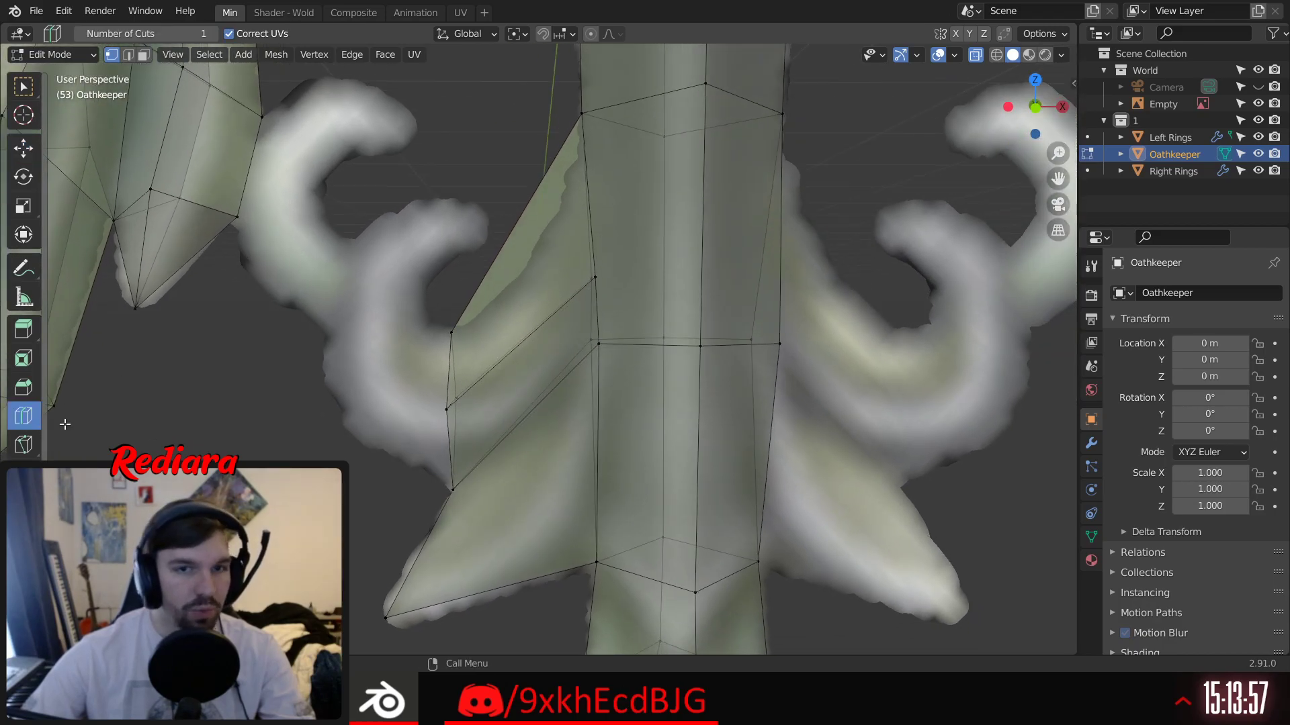
left_click(528, 319)
mouse_move(470, 307)
middle_mouse_down()
mouse_move(570, 352)
mouse_move(466, 304)
middle_mouse_up()
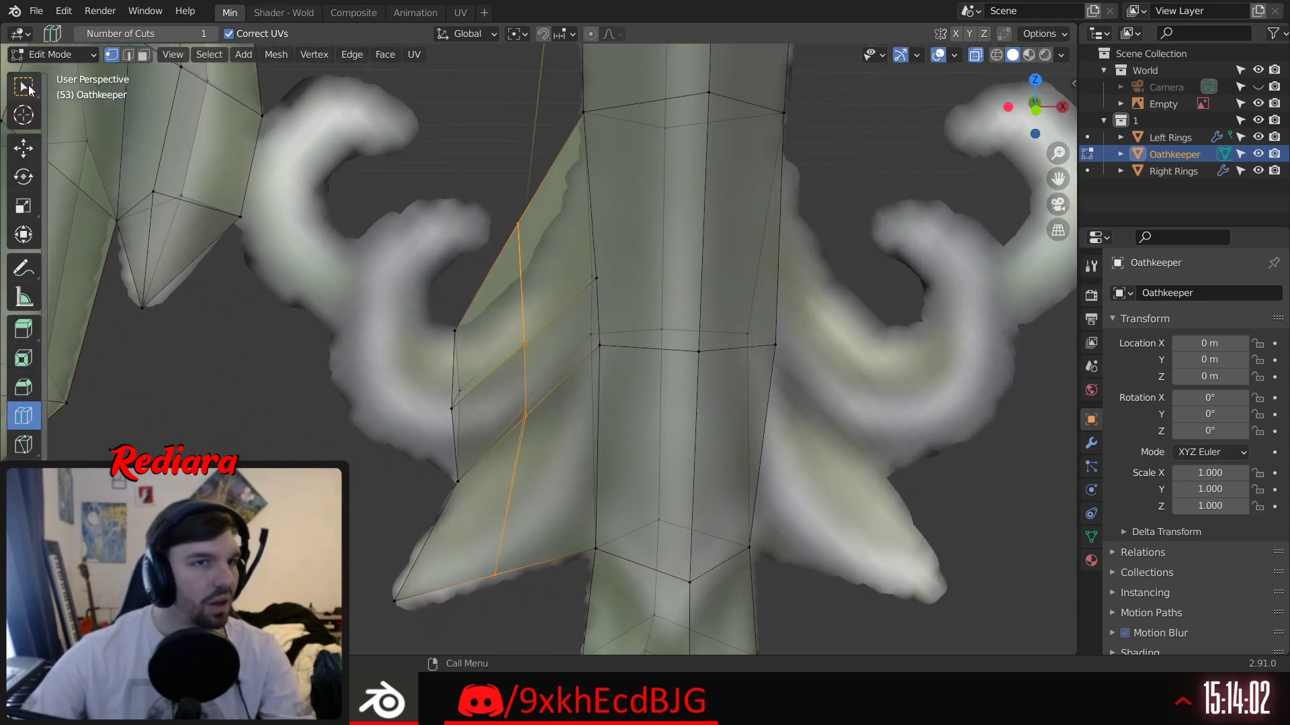
Step: Move the loop cut's top vertices inward to follow the upper outline of the reference ornament
left_click(30, 86)
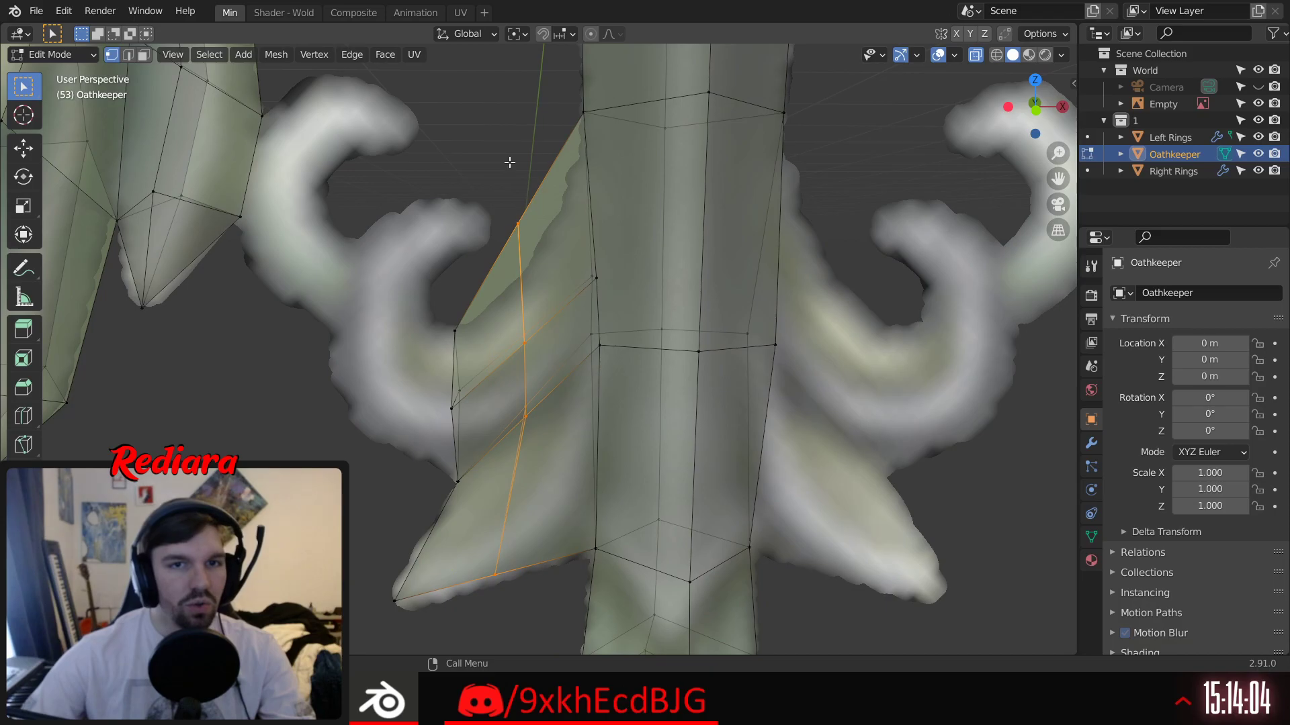
left_click_drag(522, 238, 524, 239)
middle_click_drag(524, 239, 518, 239)
left_click(27, 148)
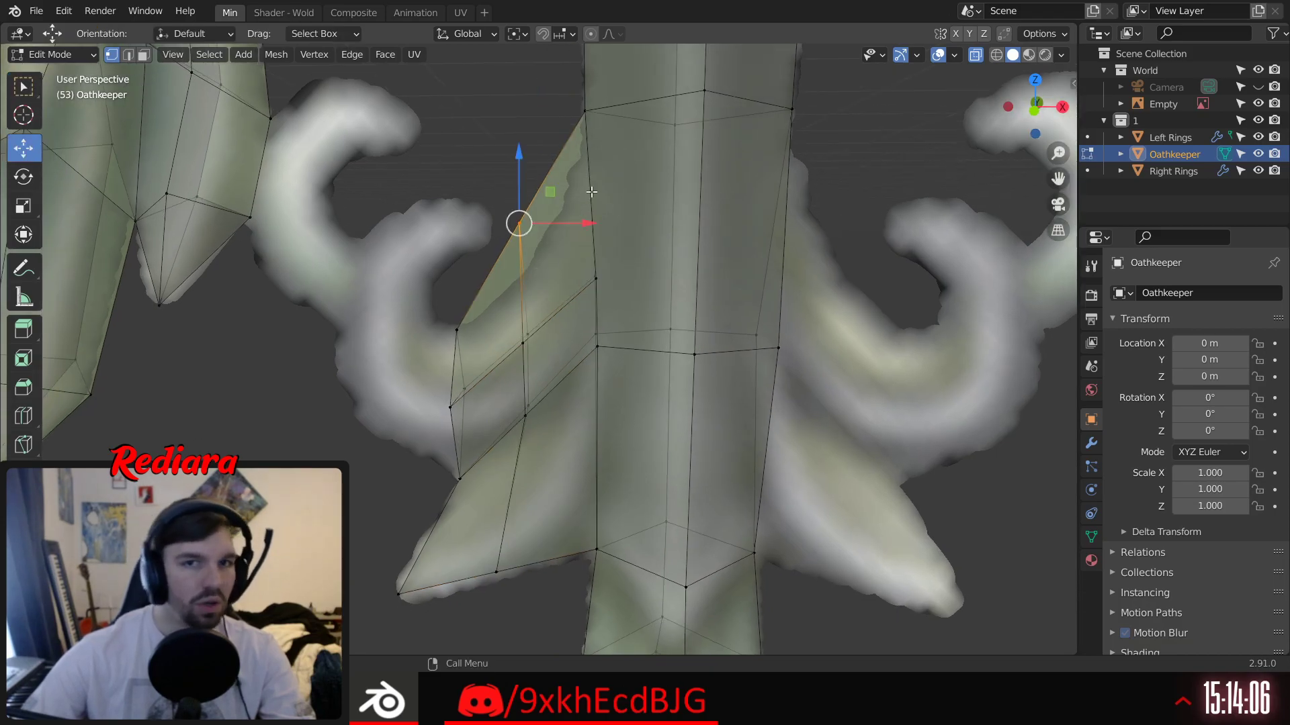
left_click_drag(570, 220, 599, 229)
left_click_drag(545, 166, 534, 173)
Step: Move the loop cut's second vertex pair from the top inward and up, in line with the top vertices
left_click_drag(549, 354, 611, 338)
left_click_drag(539, 274, 540, 259)
middle_click_drag(592, 349, 637, 320)
Step: Merge the loop cut's vertex pair on the notch edge at its center and move it inward and up
right_click(511, 434)
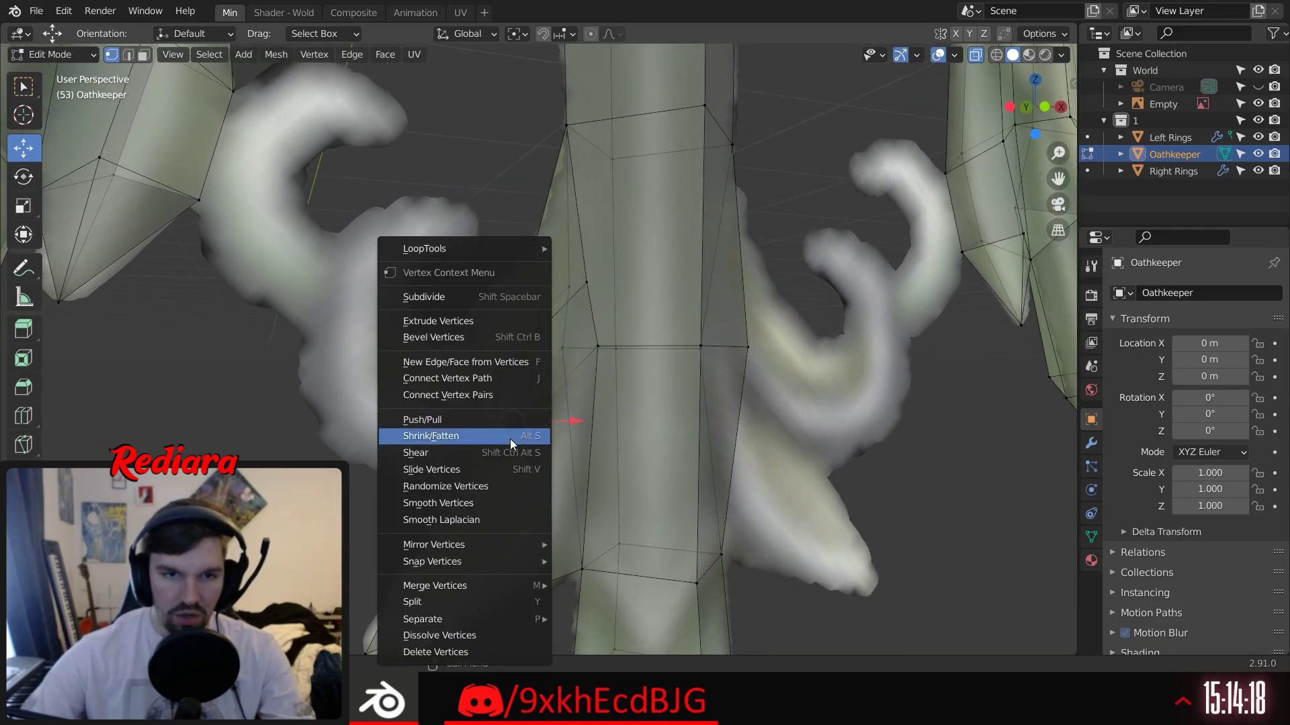
mouse_move(529, 586)
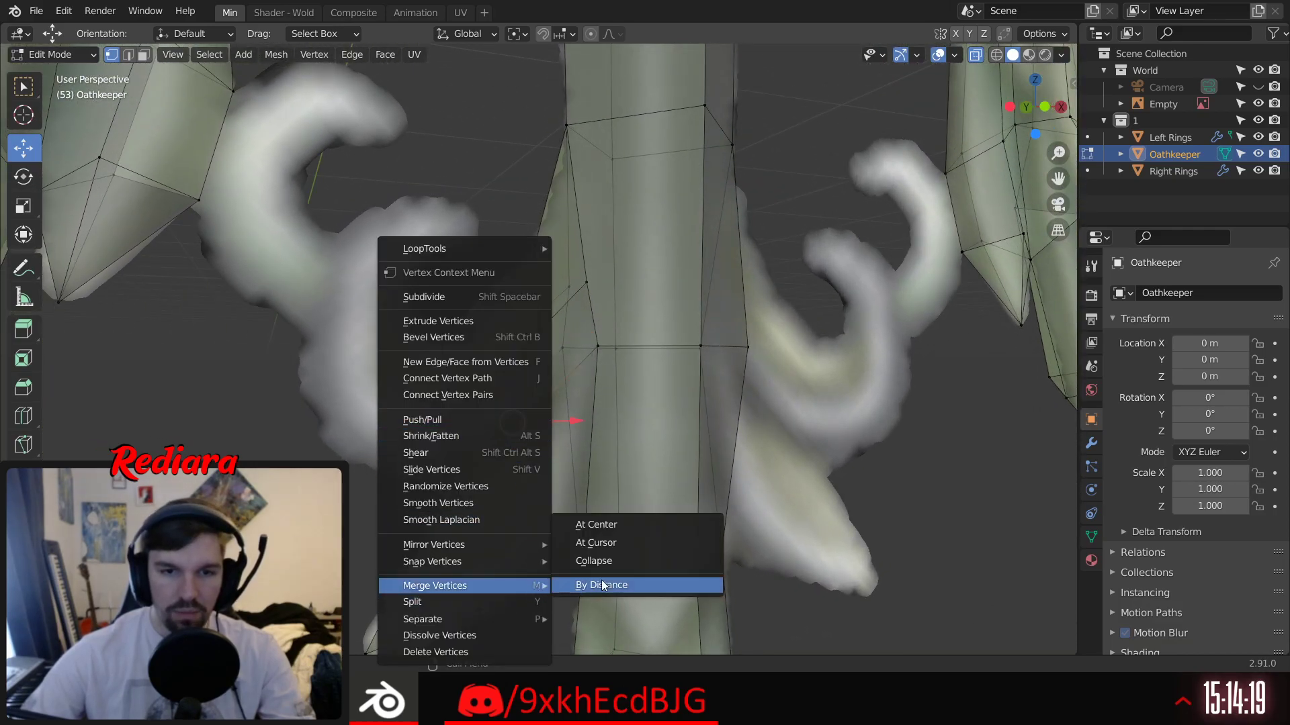
left_click(614, 540)
middle_click_drag(607, 526, 522, 428)
left_click_drag(582, 418, 601, 417)
left_click_drag(537, 359, 538, 343)
Step: Move the loop cut's bottom vertices toward the shaft along the lower edge of the ornament
mouse_move(553, 505)
middle_mouse_down("shift")
mouse_move(562, 433)
mouse_move(551, 516)
middle_mouse_up("shift")
left_click(495, 522)
left_click_drag(562, 519, 586, 525)
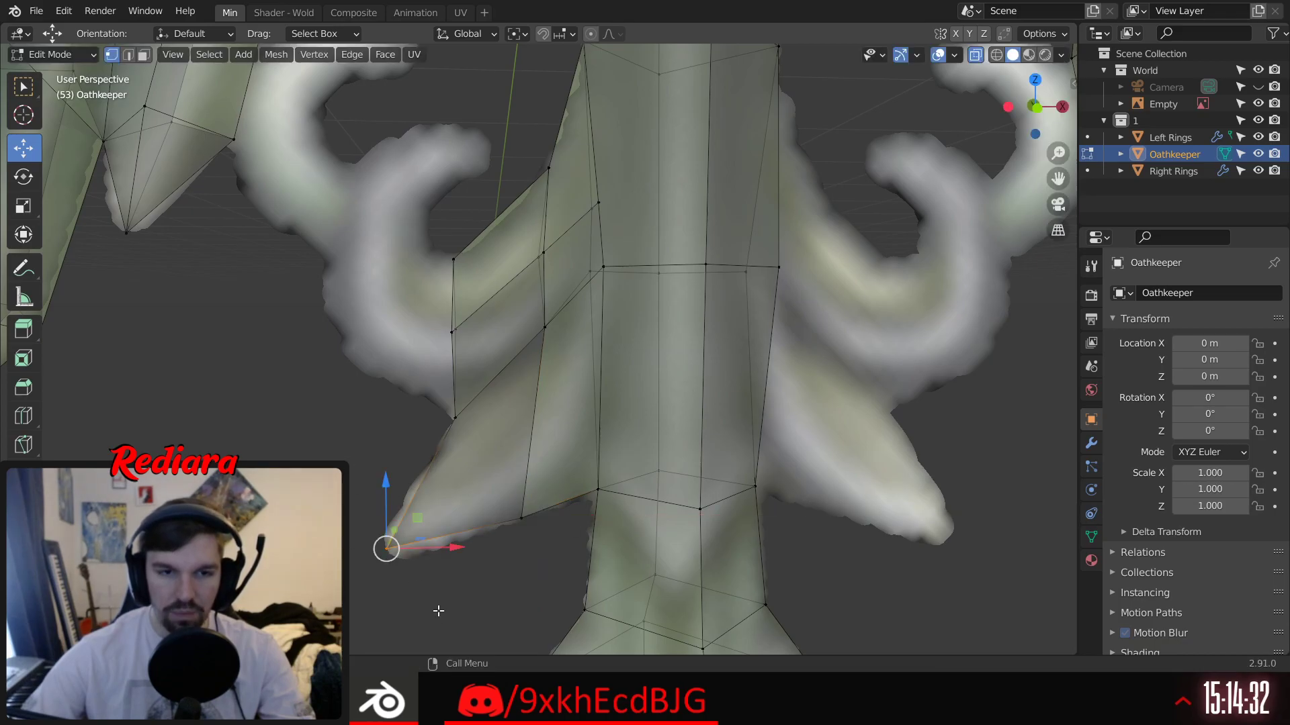
Step: Raise the tip vertices of the lower ornament spike slightly to follow the reference
left_click_drag(385, 495, 378, 485)
left_click(375, 480)
middle_click_drag(375, 478, 511, 446)
scroll(538, 432, "up", 4)
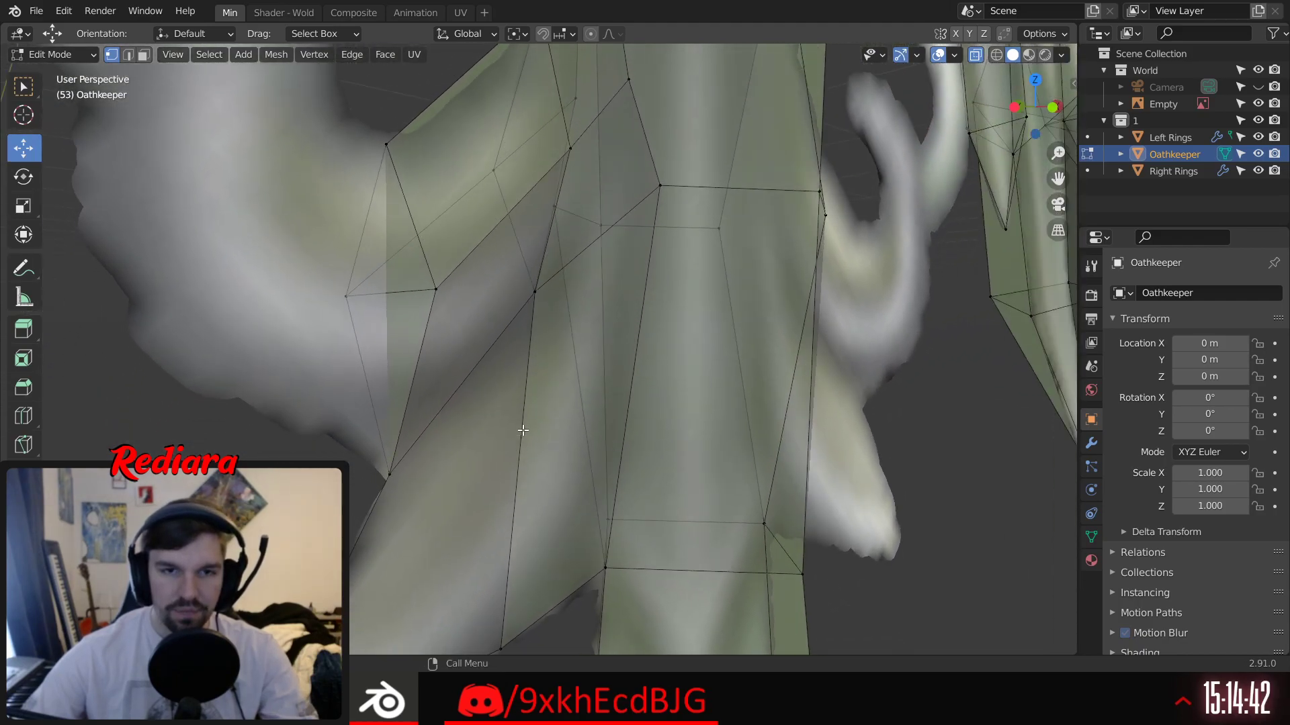
Step: Move the loop cut's bottom vertices on the lower spike about 0.025 m along X, vertically below the vertex above
left_click(544, 317)
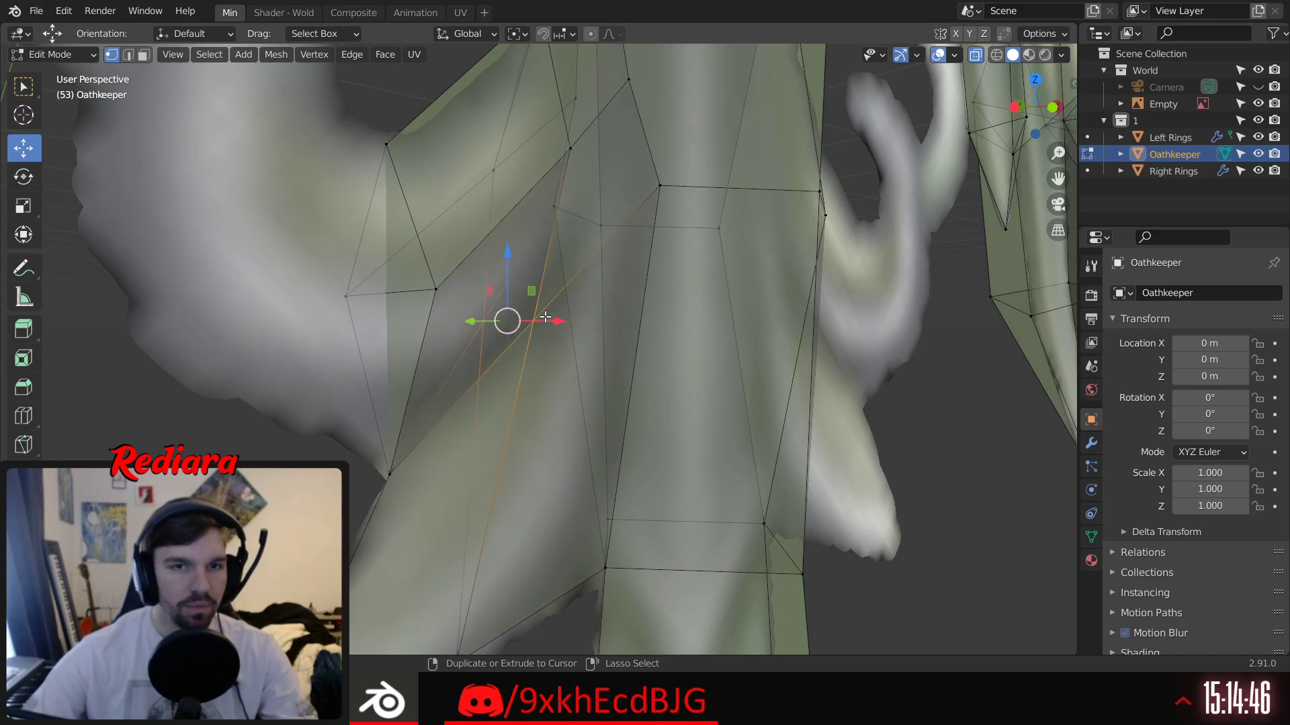
middle_click_drag(560, 518, 400, 470)
key("g")
key("x")
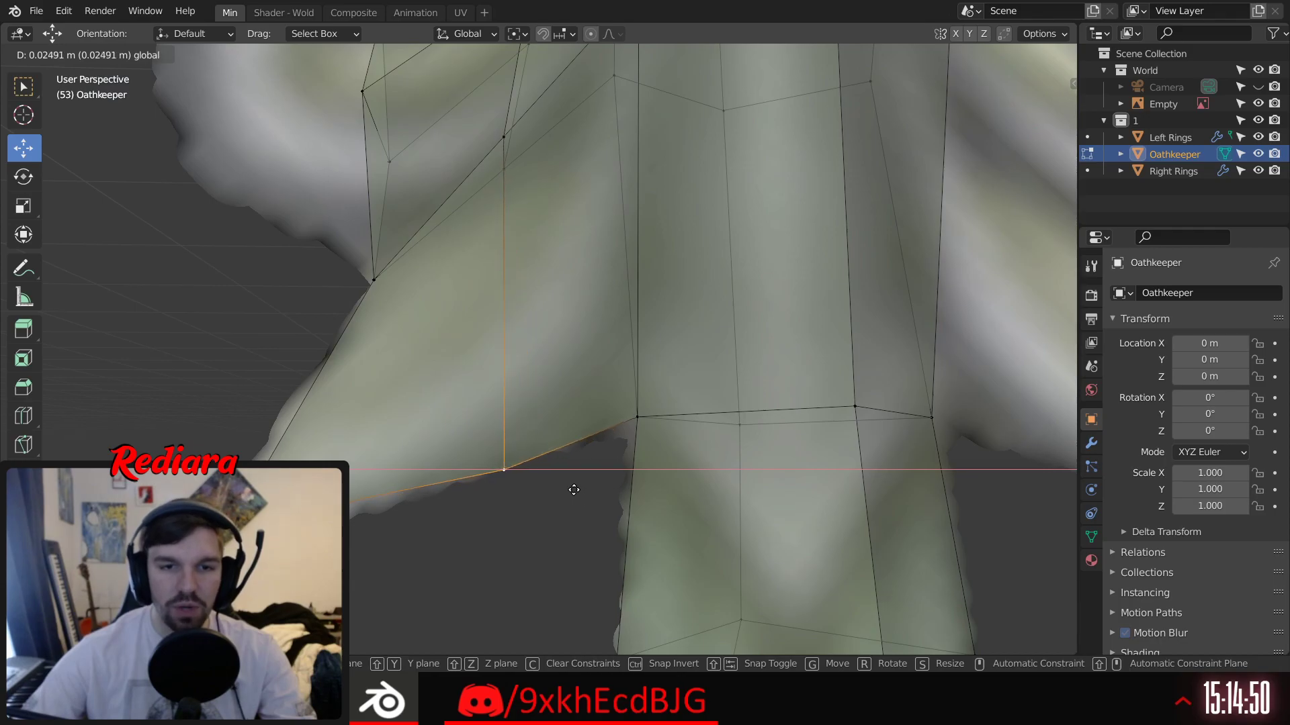
left_click(574, 490)
Step: Select the lower spike's tip vertices and nudge them up to meet the reference outline
middle_click_drag(254, 464, 300, 403, "shift")
left_click_drag(212, 403, 304, 465)
left_click_drag(276, 385, 276, 370)
left_click(253, 322)
Step: Remove the two faces closing the ornament's outer end and refill it with faces split between the top and bottom vertices
middle_click_drag(298, 248, 453, 262, "shift")
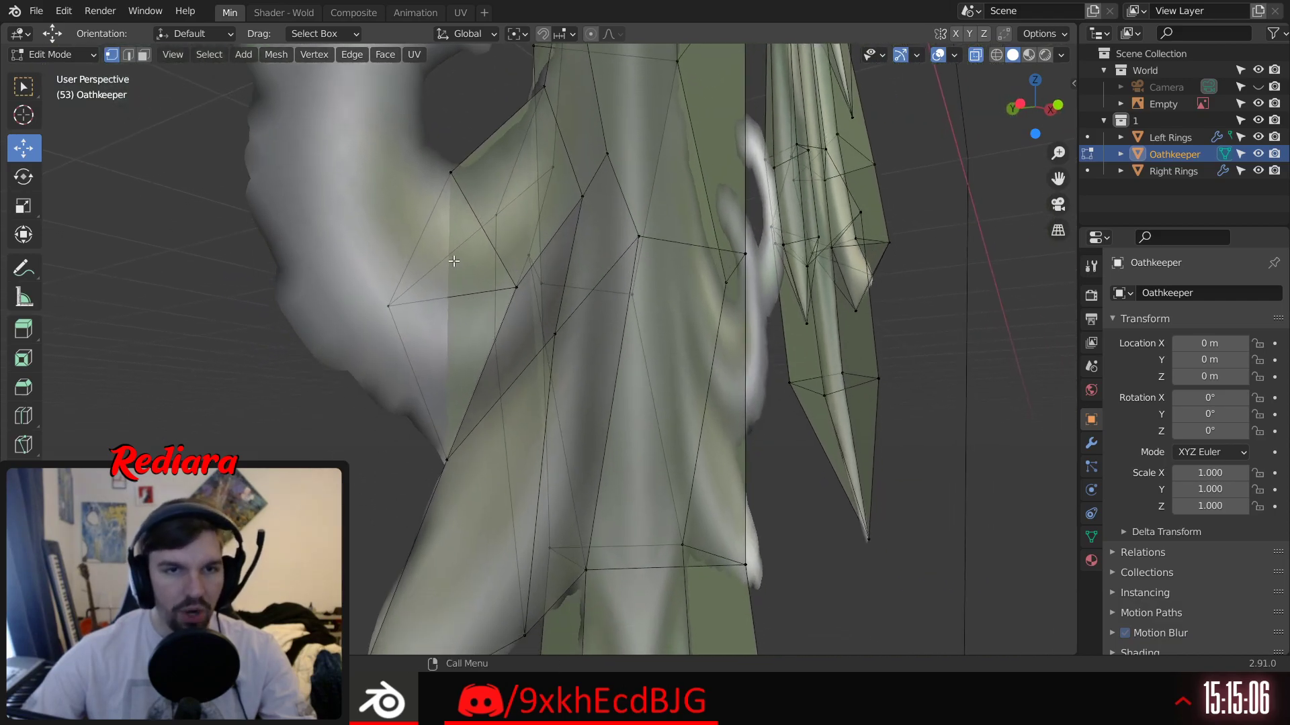
left_click(466, 446, "shift")
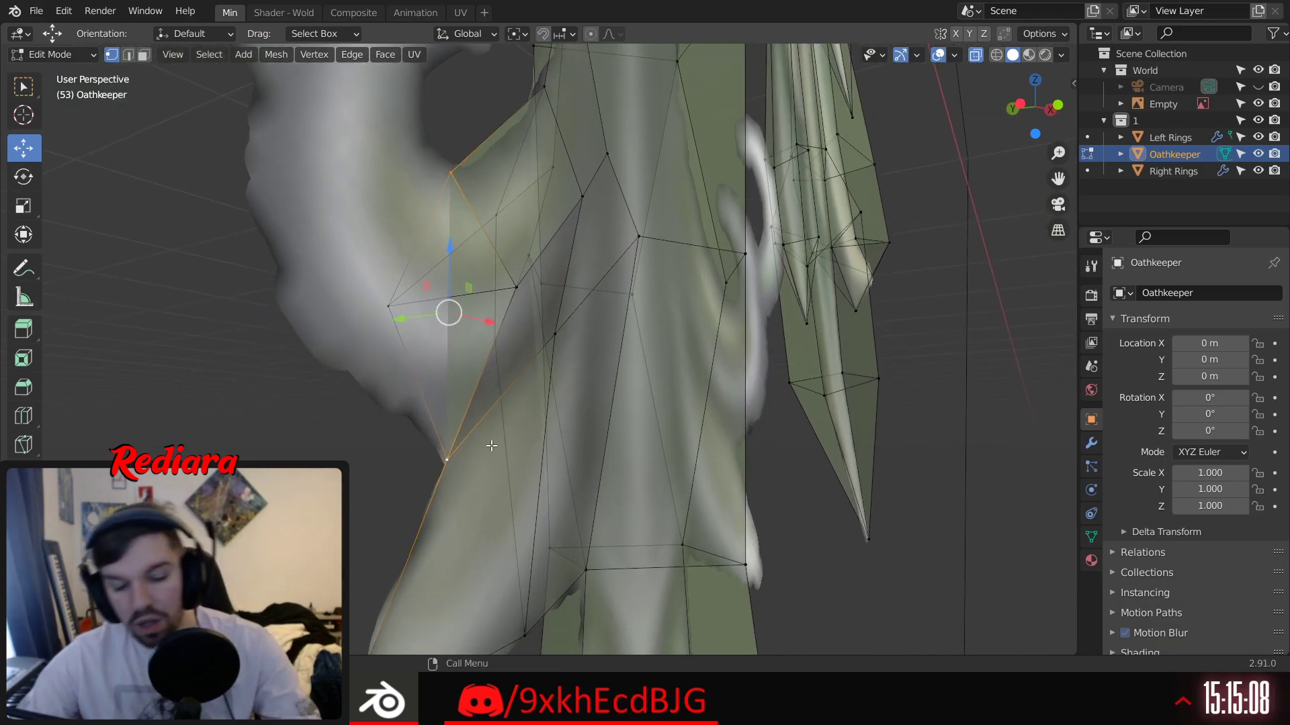
key("3")
left_click(462, 268)
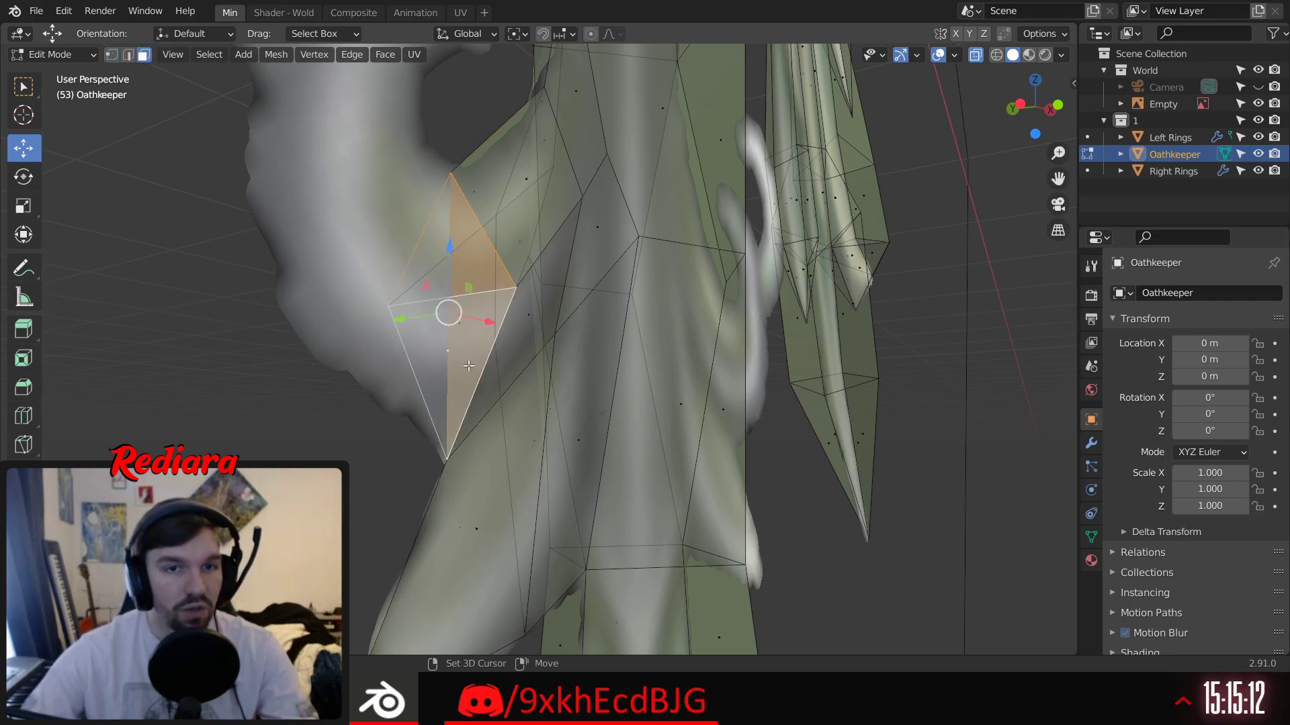
right_click(449, 305)
mouse_move(401, 621)
left_click(538, 582)
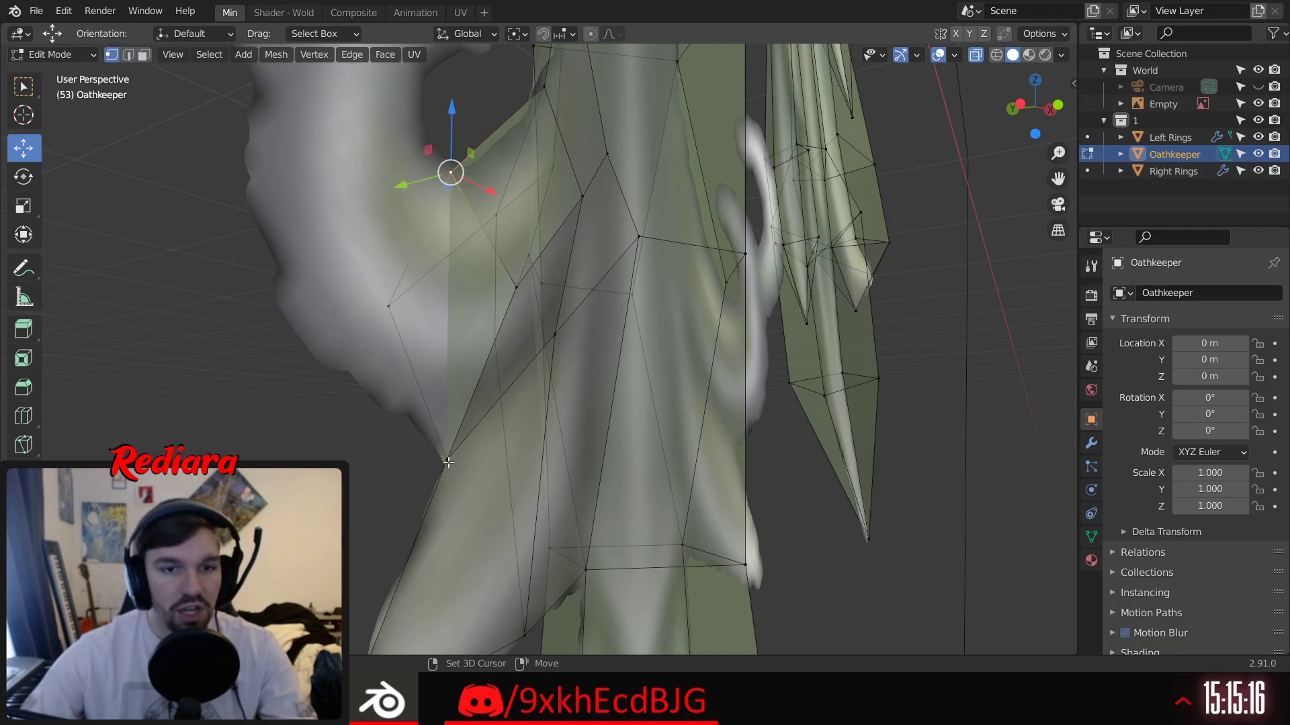
middle_click_drag(391, 393, 418, 313)
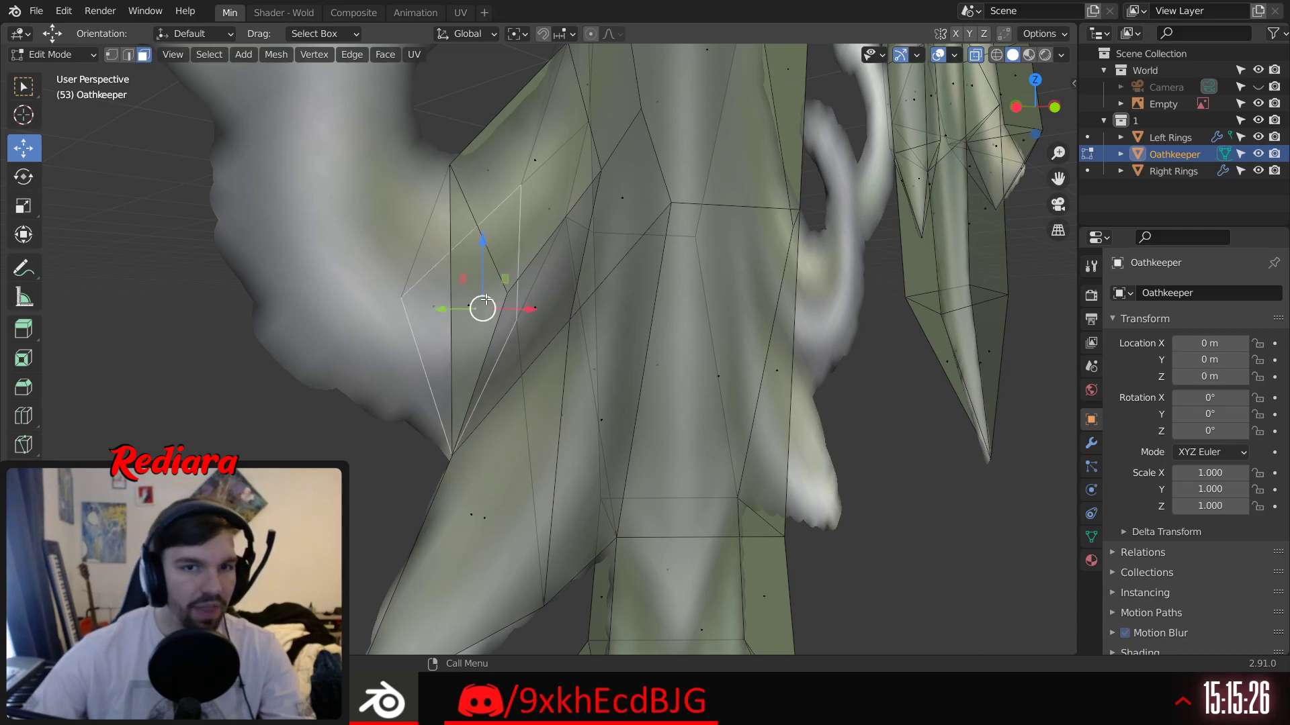
Step: Extrude the front triangular face at the ornament's outer end outward past the base of the reference curl
left_click(472, 295)
middle_click_drag(474, 321, 365, 331)
left_click(24, 330)
left_click_drag(321, 303, 126, 314)
middle_click_drag(127, 315, 364, 329, "shift")
left_click(23, 147)
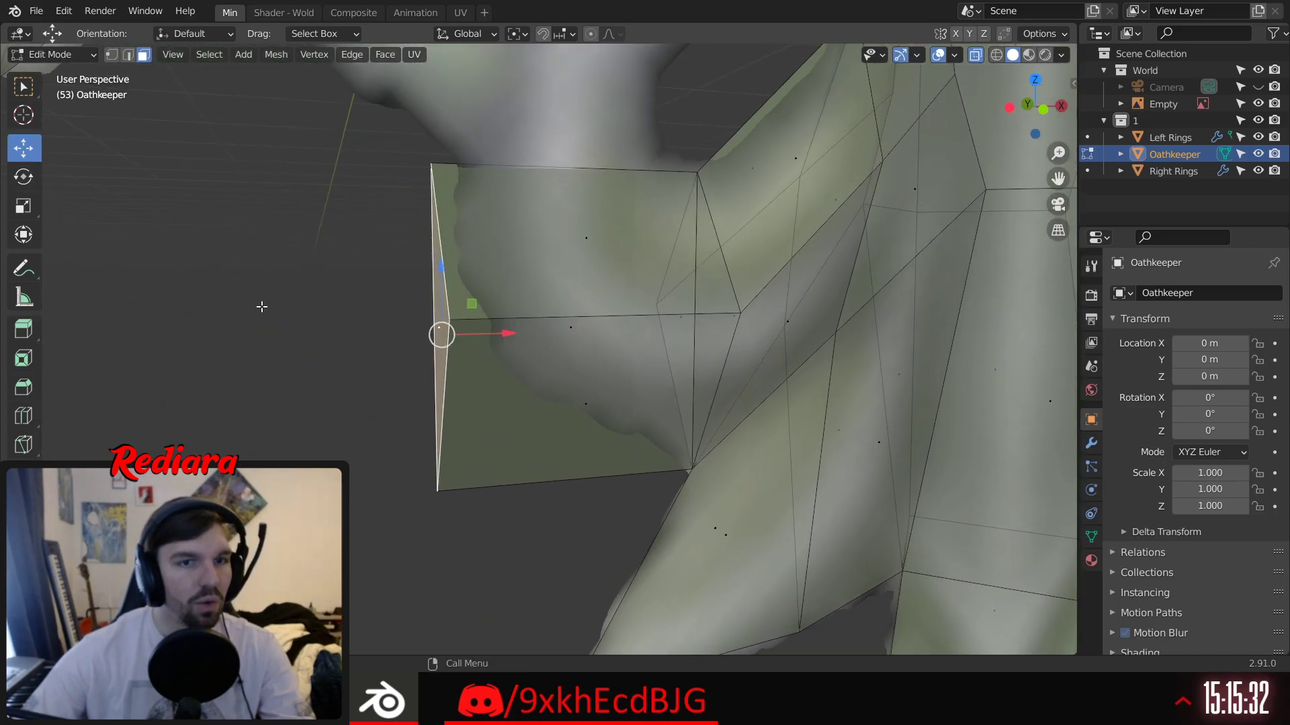
middle_click_drag(470, 316, 429, 322)
left_click_drag(250, 307, 250, 310)
Step: Try to extrude the back triangular face at the ornament's outer end outward to match the front block
middle_click_drag(250, 309, 256, 307)
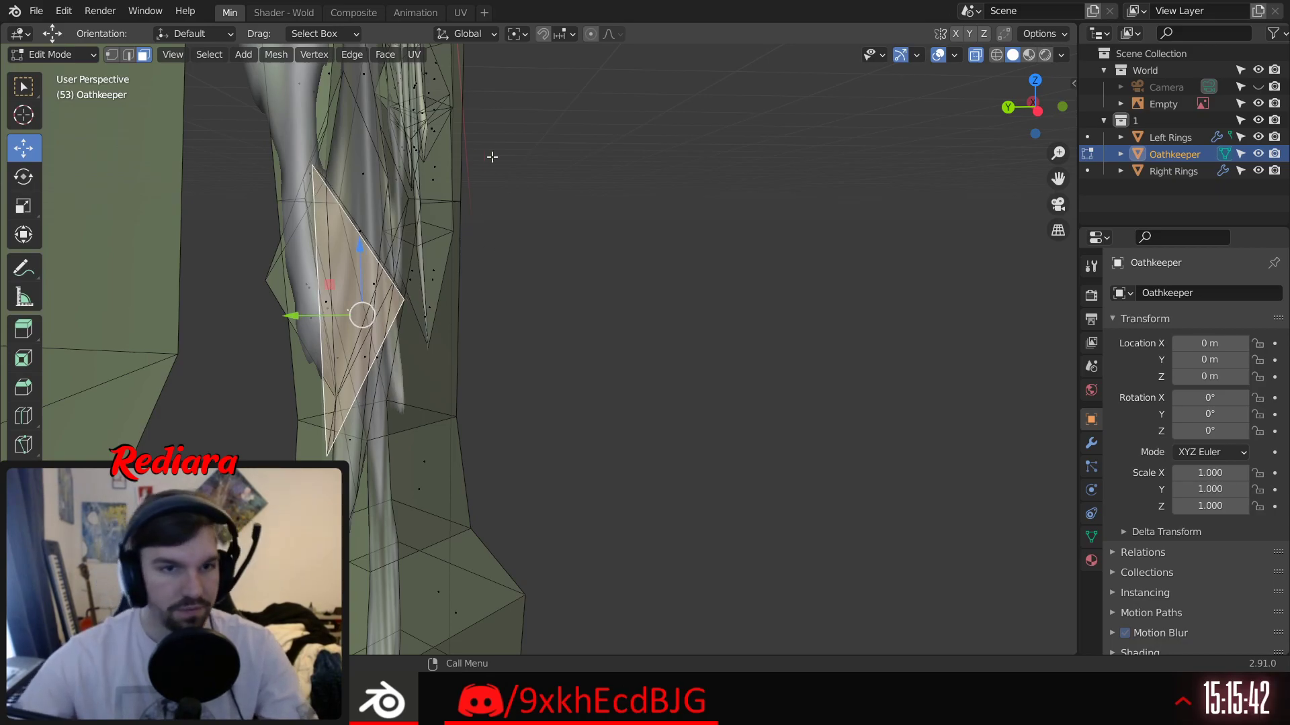
scroll(443, 343, "down", 3)
middle_click_drag(443, 343, 417, 296)
left_click(23, 329)
middle_click_drag(201, 322, 375, 323)
left_click_drag(818, 295, 881, 300)
middle_click_drag(841, 342, 640, 342, "shift")
scroll(641, 343, "up", 3)
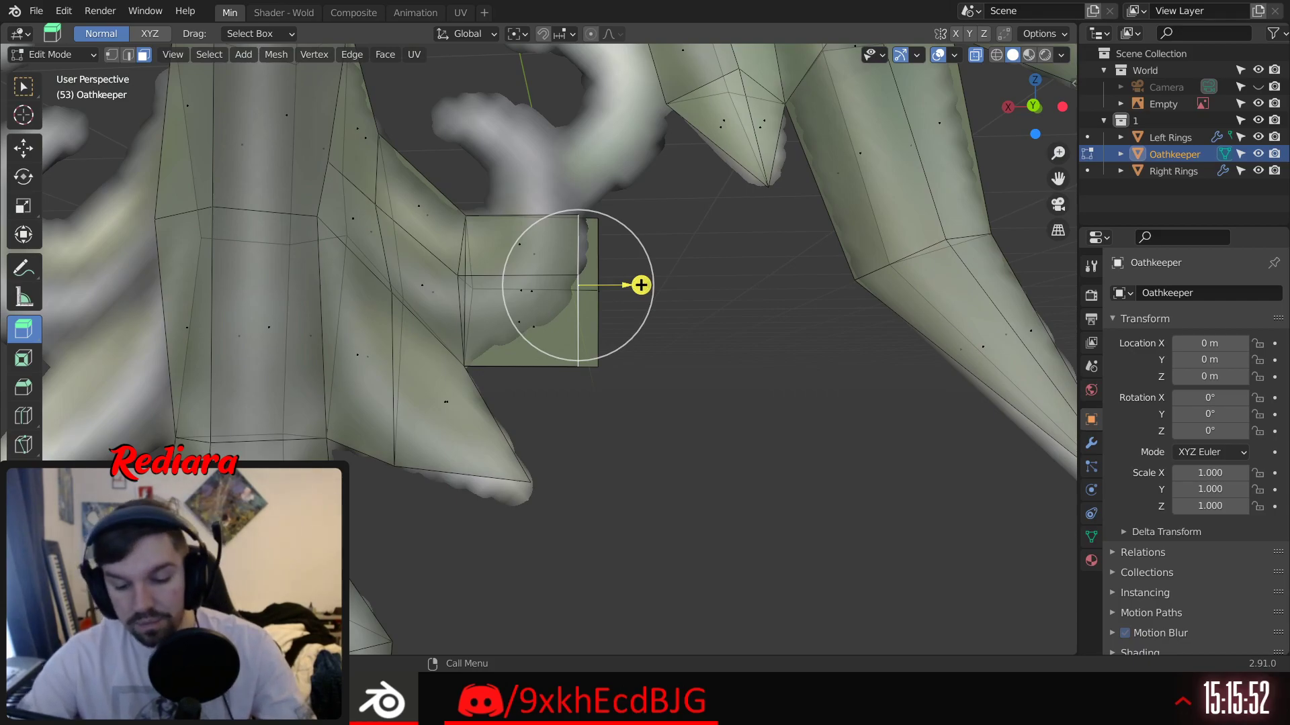
left_click_drag(641, 285, 732, 285)
middle_click_drag(752, 303, 576, 392)
key("ctrl+z")
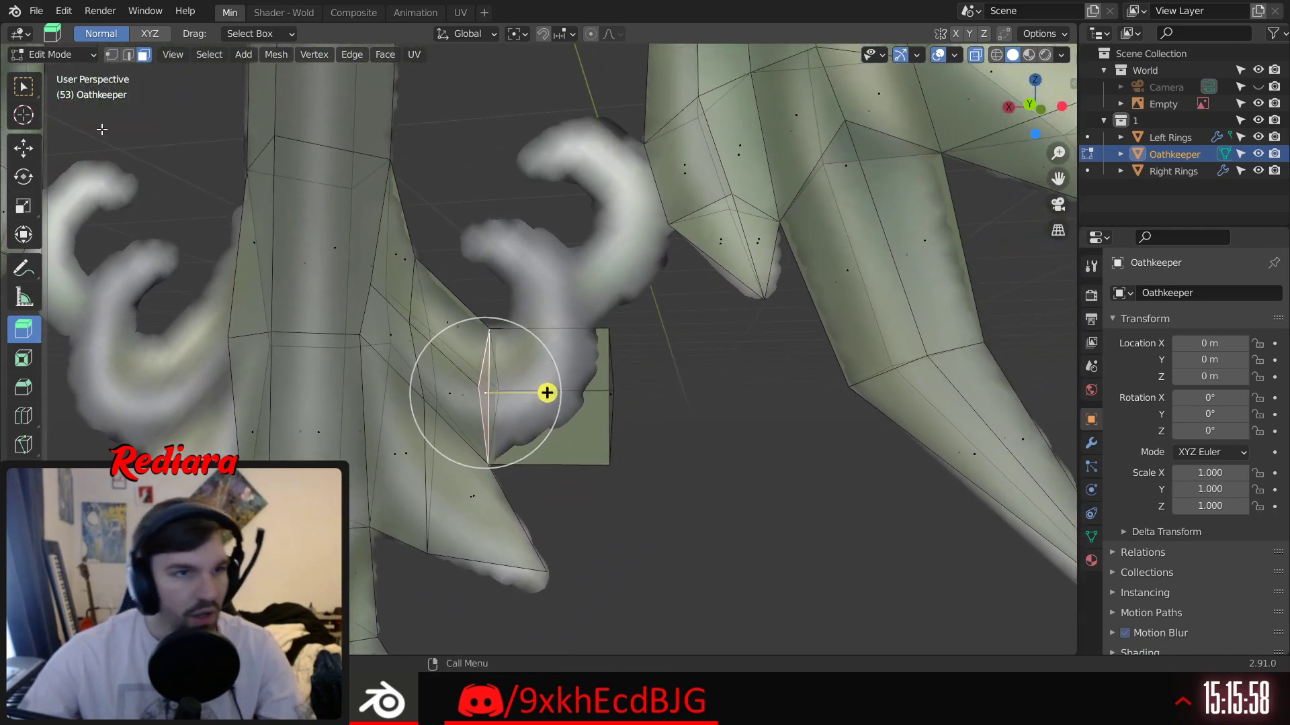
left_click(23, 148)
left_click_drag(425, 395, 536, 403)
key("ctrl+z")
key("ctrl+z")
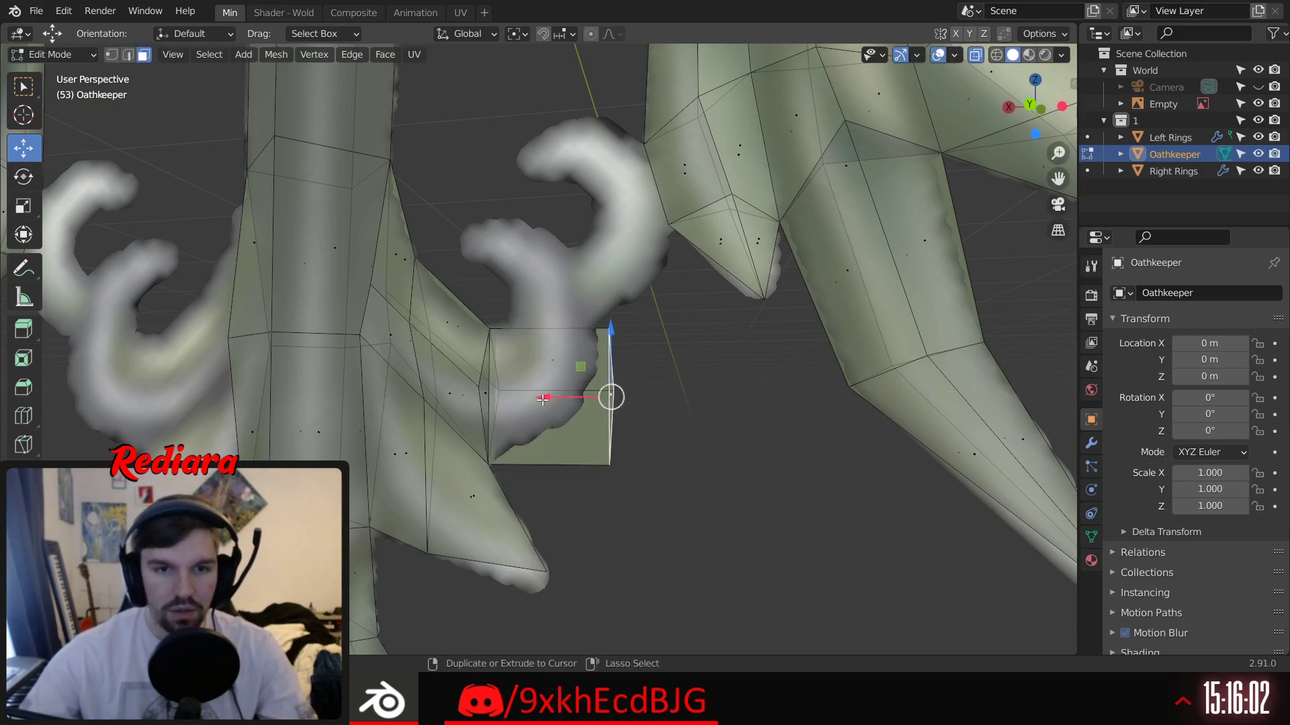
key("ctrl+z")
Step: Extrude the back triangular face of the ornament's outer end outward alongside the front block
left_click(24, 329)
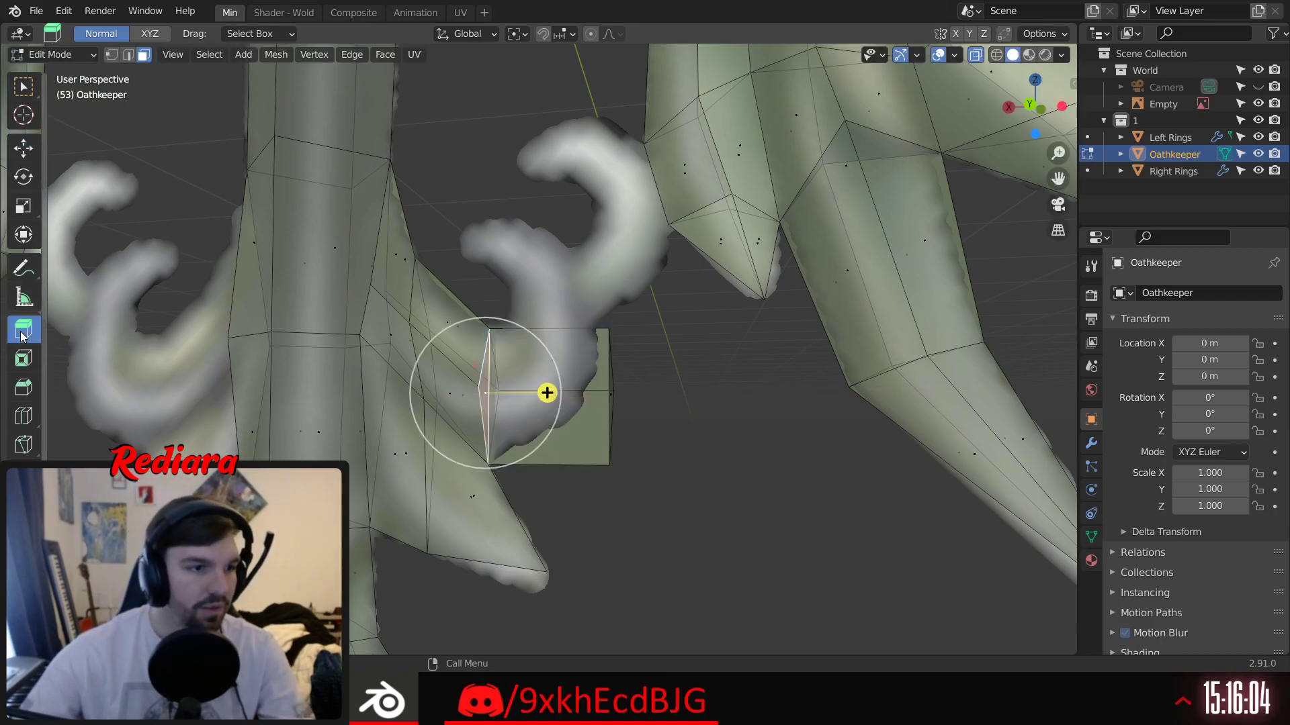
left_click_drag(548, 394, 657, 408)
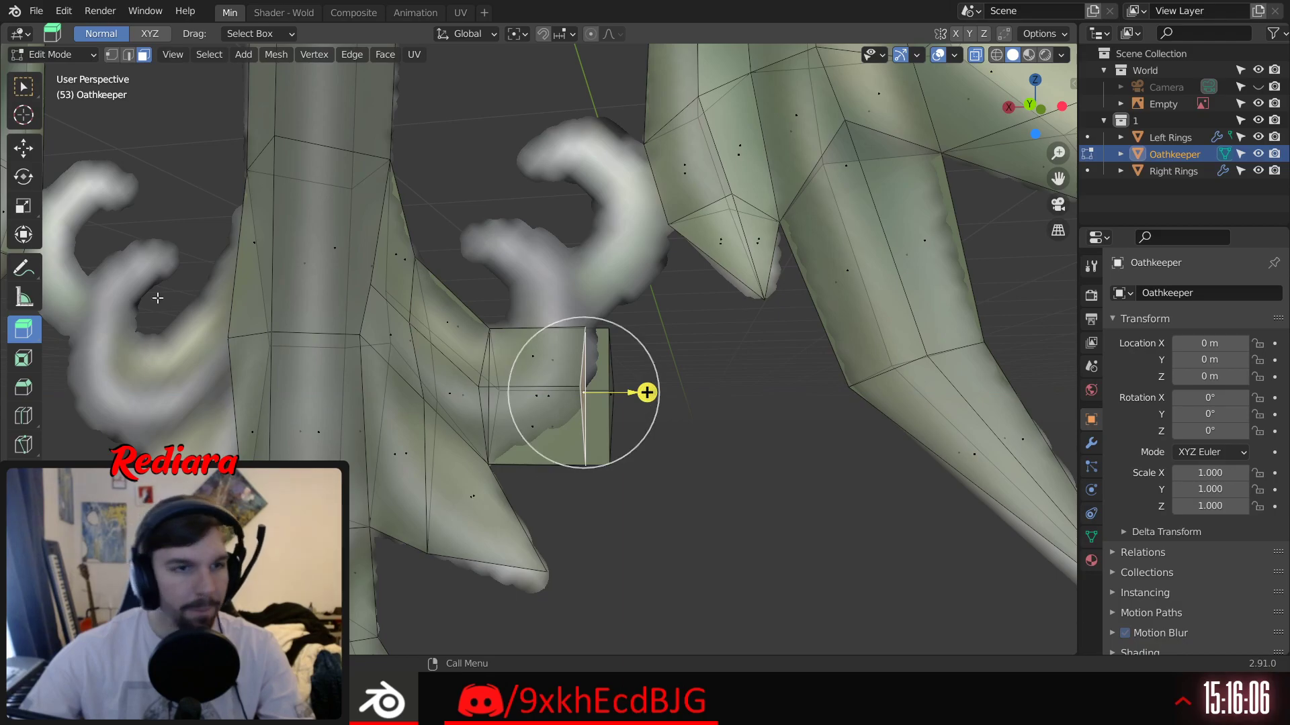
left_click(24, 149)
middle_click_drag(547, 401, 462, 403)
left_click_drag(479, 397, 265, 394)
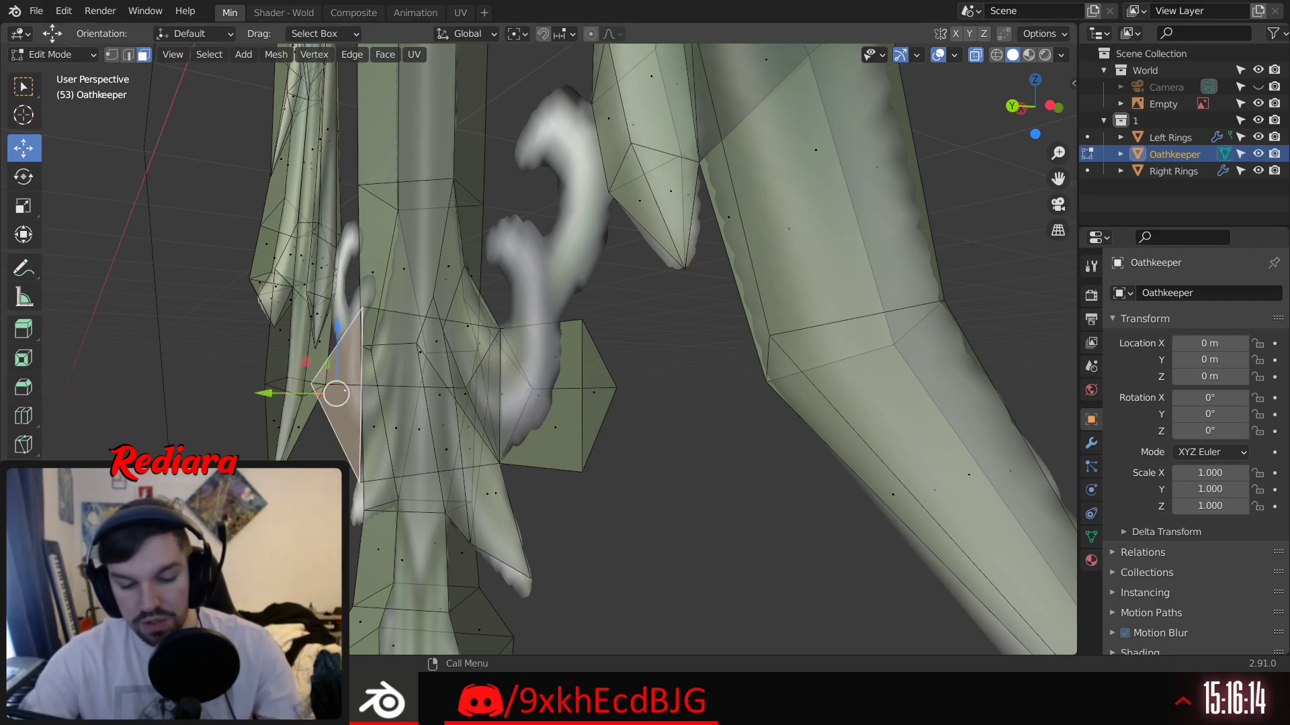
key("ctrl+z")
Step: Add one loop cut across the middle of both the front and back halves of the extruded block
middle_click_drag(501, 481, 655, 418)
middle_click_drag(576, 355, 430, 359)
middle_click_drag(372, 444, 276, 360)
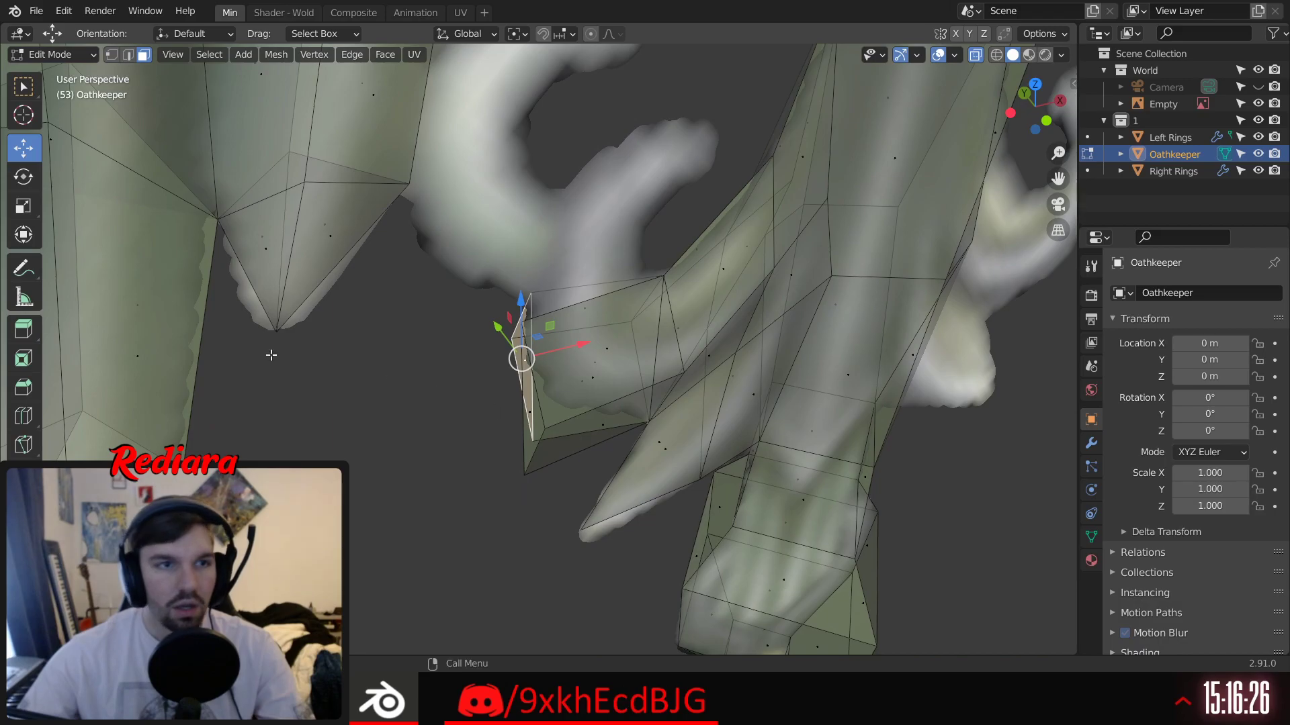
left_click(24, 416)
middle_click_drag(591, 376, 493, 541)
left_click(499, 440)
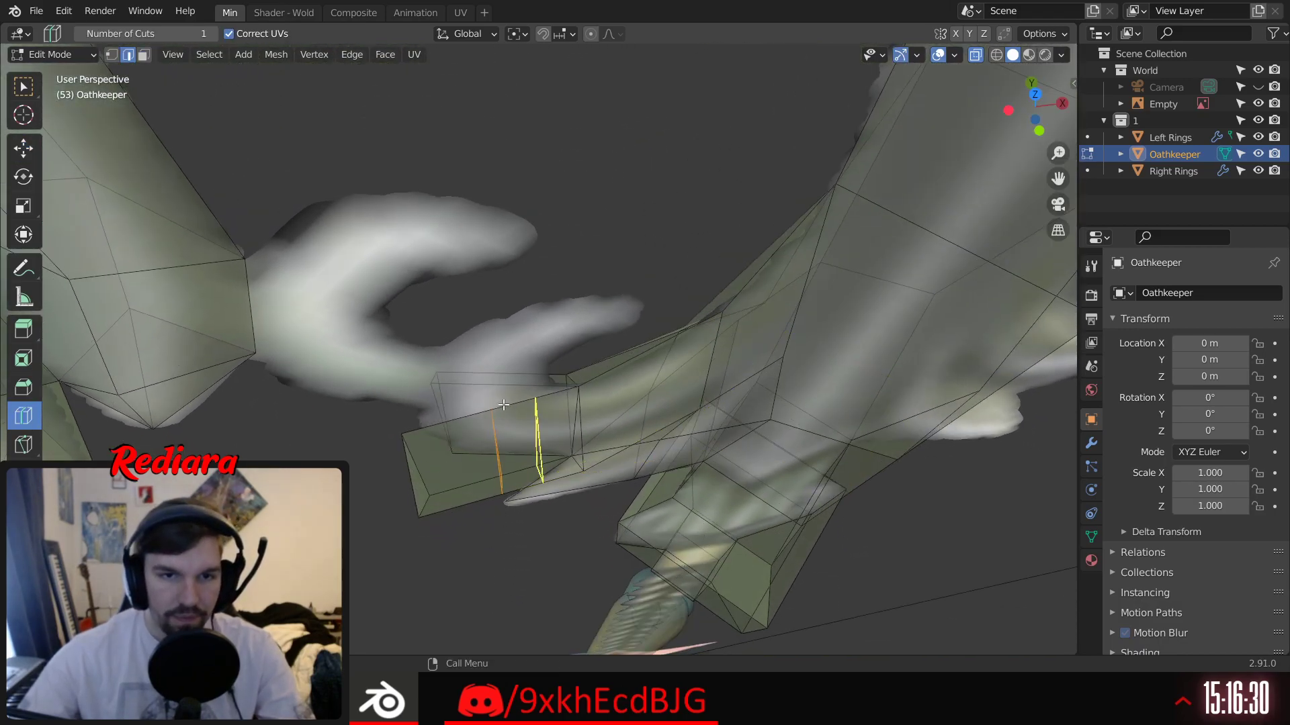
middle_click_drag(505, 383, 360, 354)
key("w")
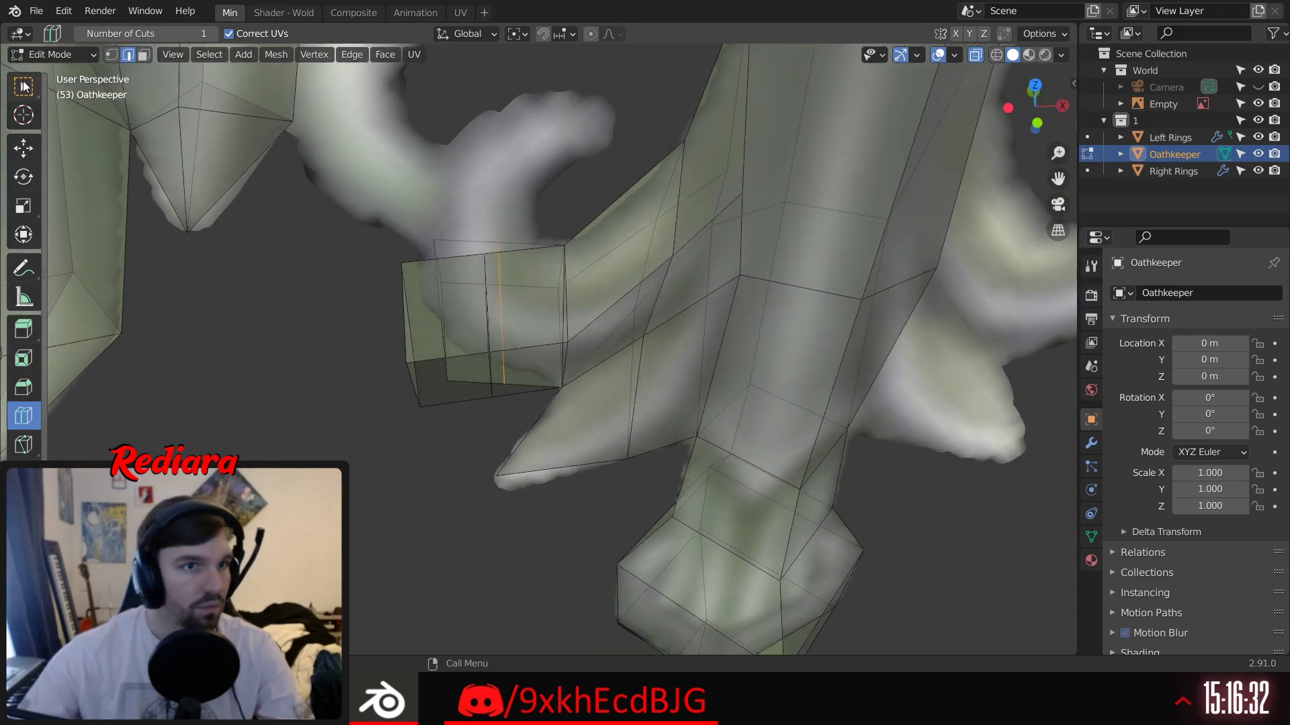
Step: Try to pull the loop cut's top vertex on the front half up and toward the tip of the reference curl
left_click(166, 162)
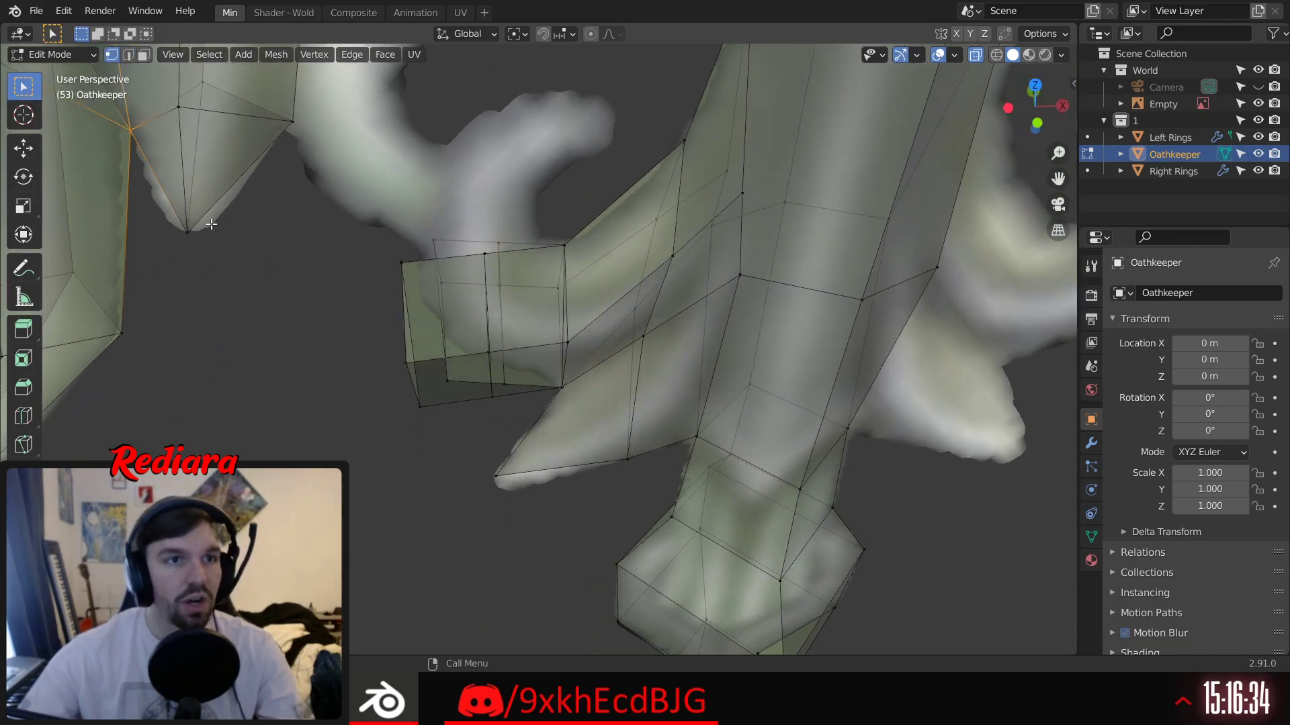
middle_click_drag(360, 314, 468, 309)
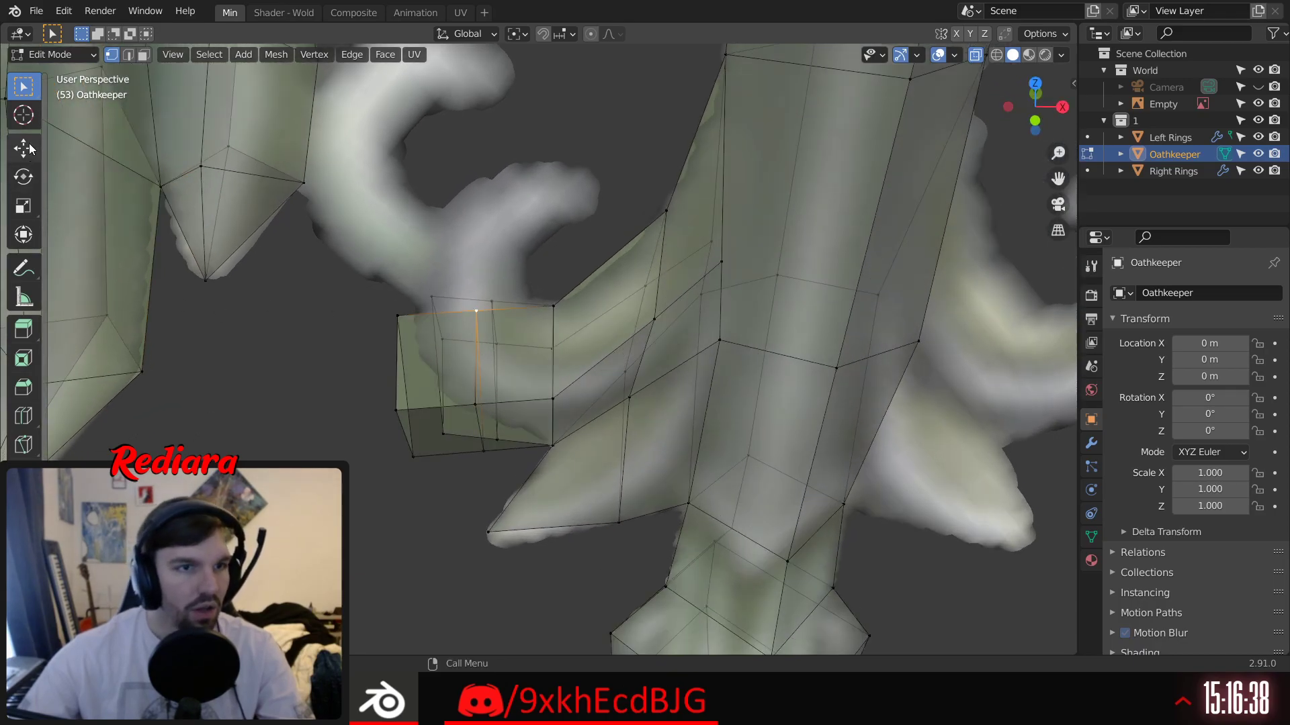
left_click(32, 152)
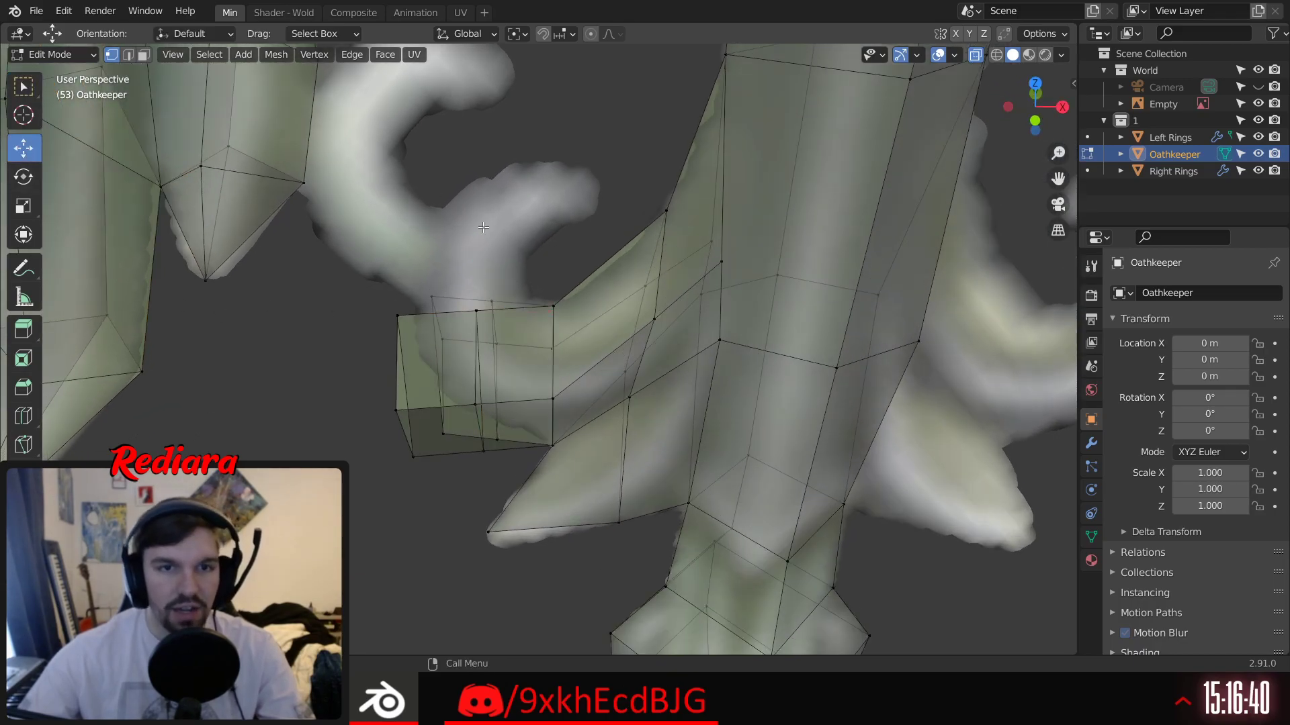
left_click_drag(475, 250, 480, 201)
middle_click_drag(534, 288, 520, 243)
left_click(1033, 108)
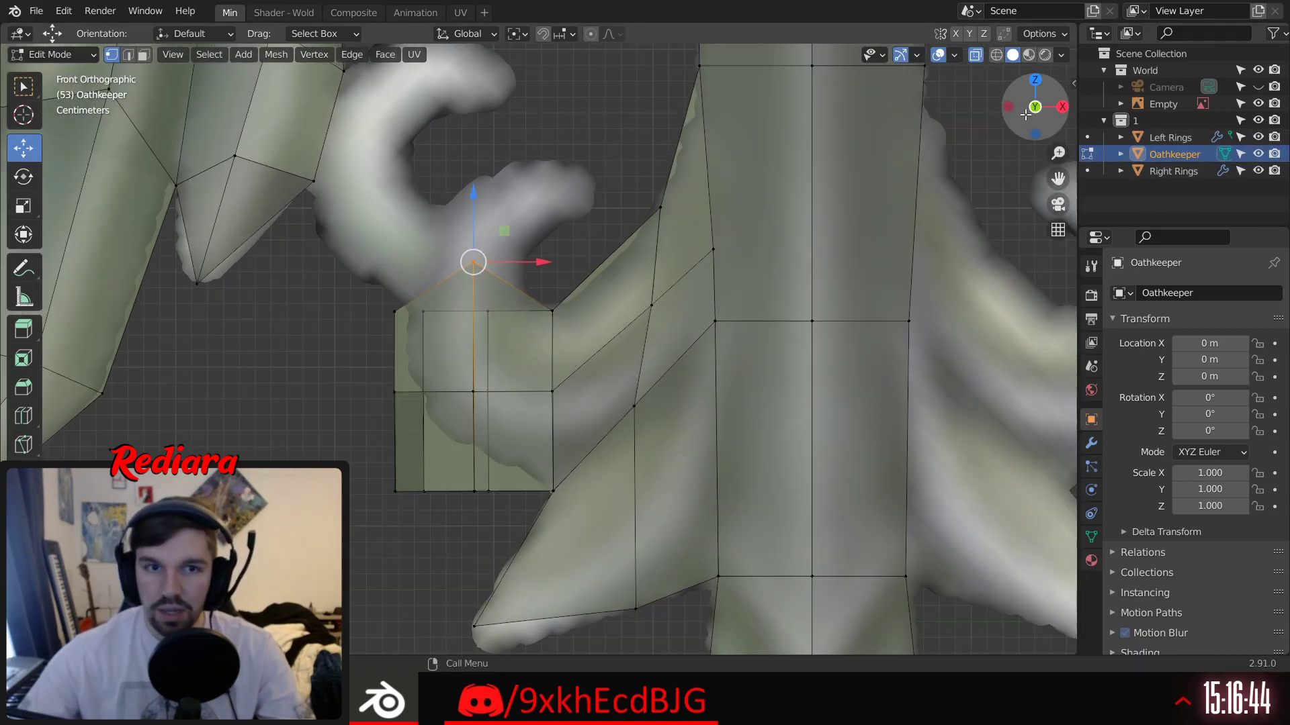
left_click_drag(545, 264, 588, 259)
left_click_drag(527, 188, 524, 211)
key("ctrl+z")
key("ctrl+z")
key("ctrl+z")
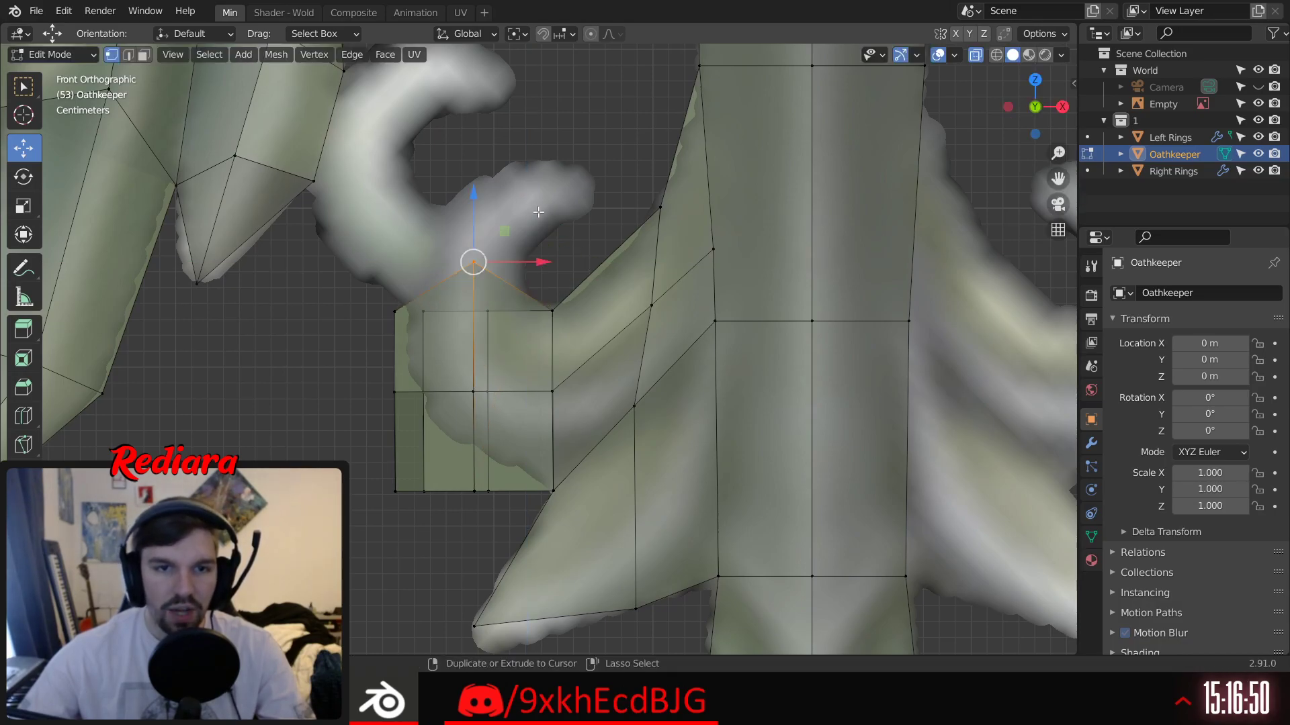
Step: Add further loop cuts on either side of the middle cut in both halves of the extruded block
middle_click_drag(502, 272, 497, 471)
left_click(262, 409)
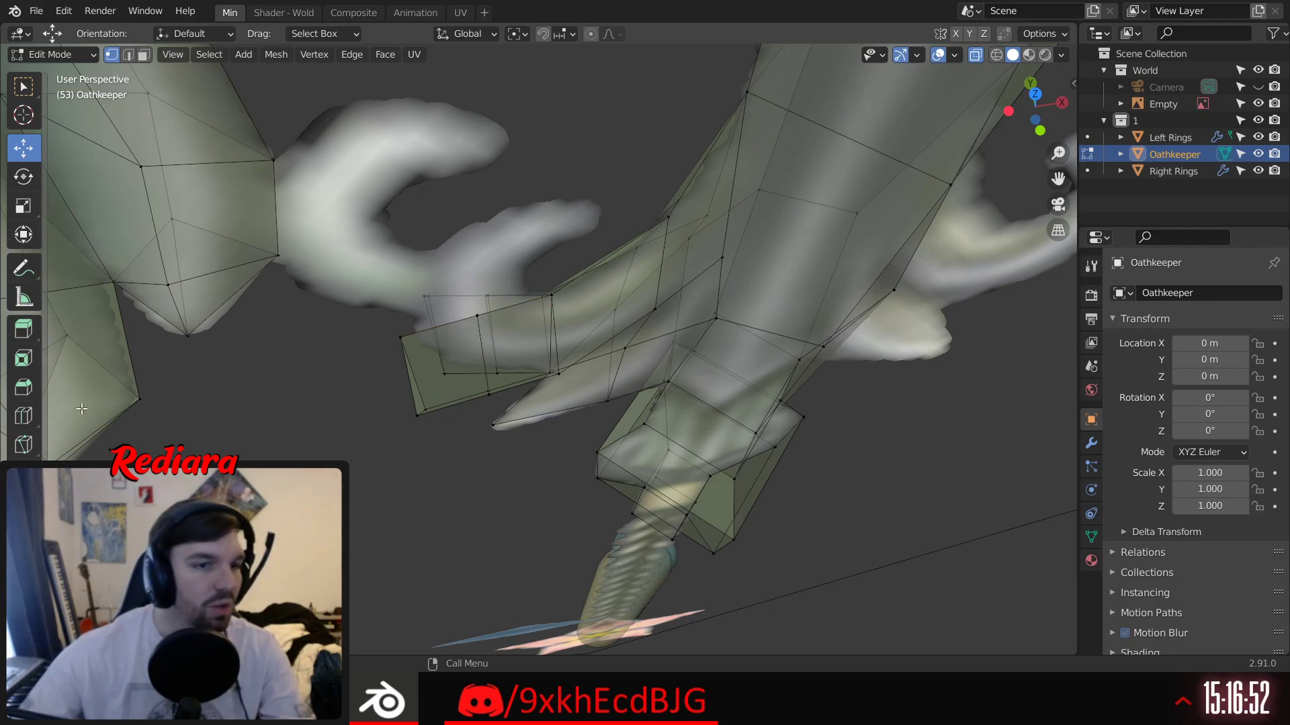
left_click(24, 416)
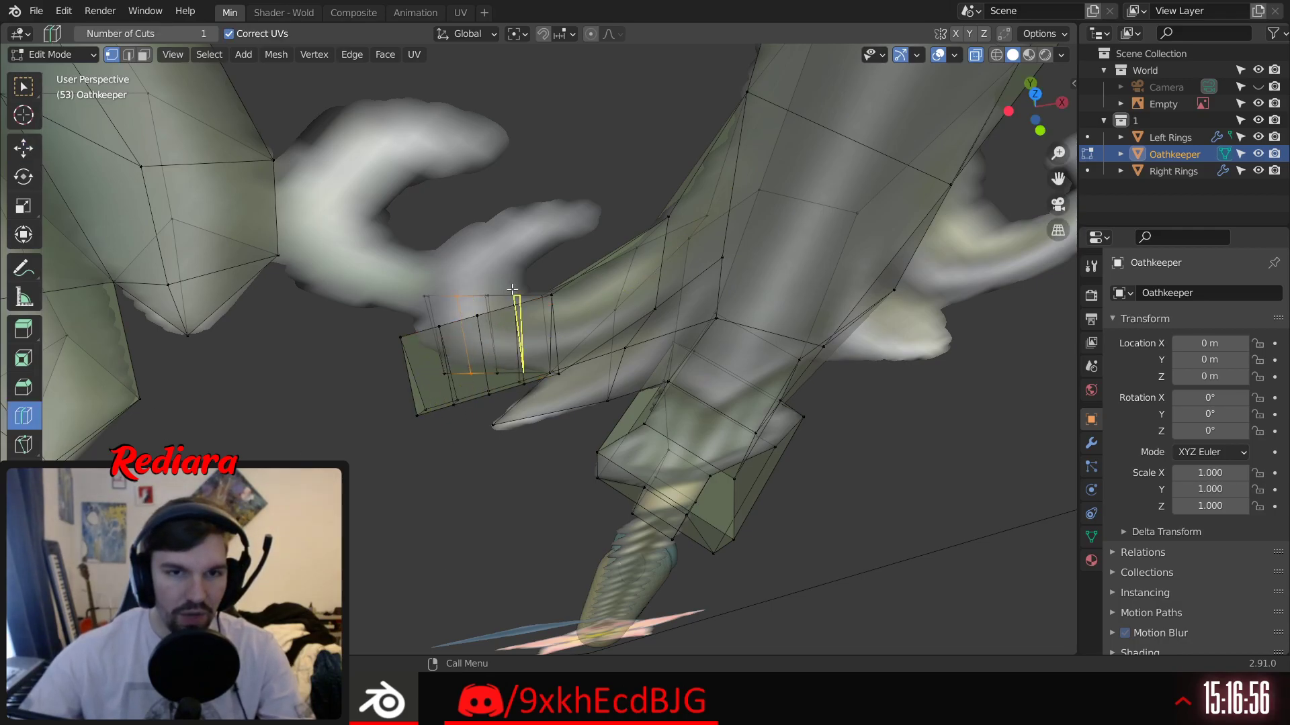
middle_click_drag(571, 316, 500, 138)
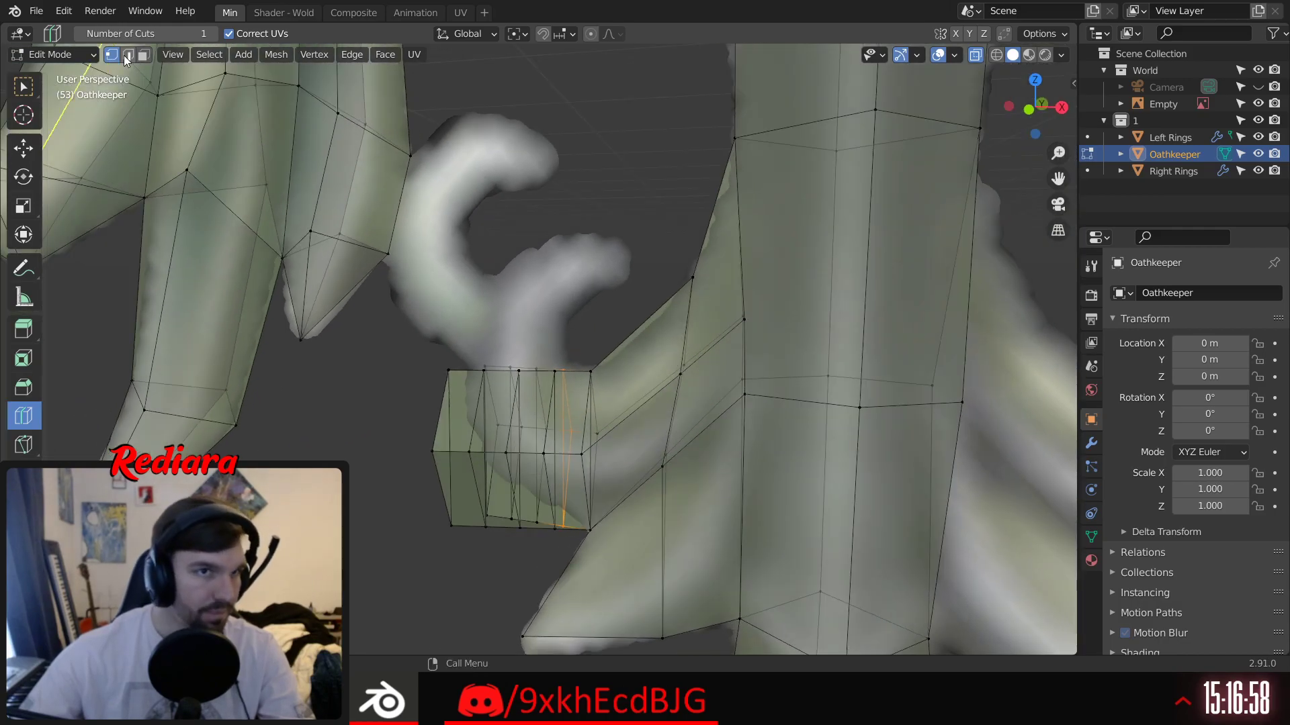
Step: In front view, move the front block's top cut vertex nearest the shaft up and onto the curl's inner edge
left_click(24, 89)
middle_click_drag(545, 301, 576, 335)
left_click(576, 336)
scroll(575, 337, "up", 5)
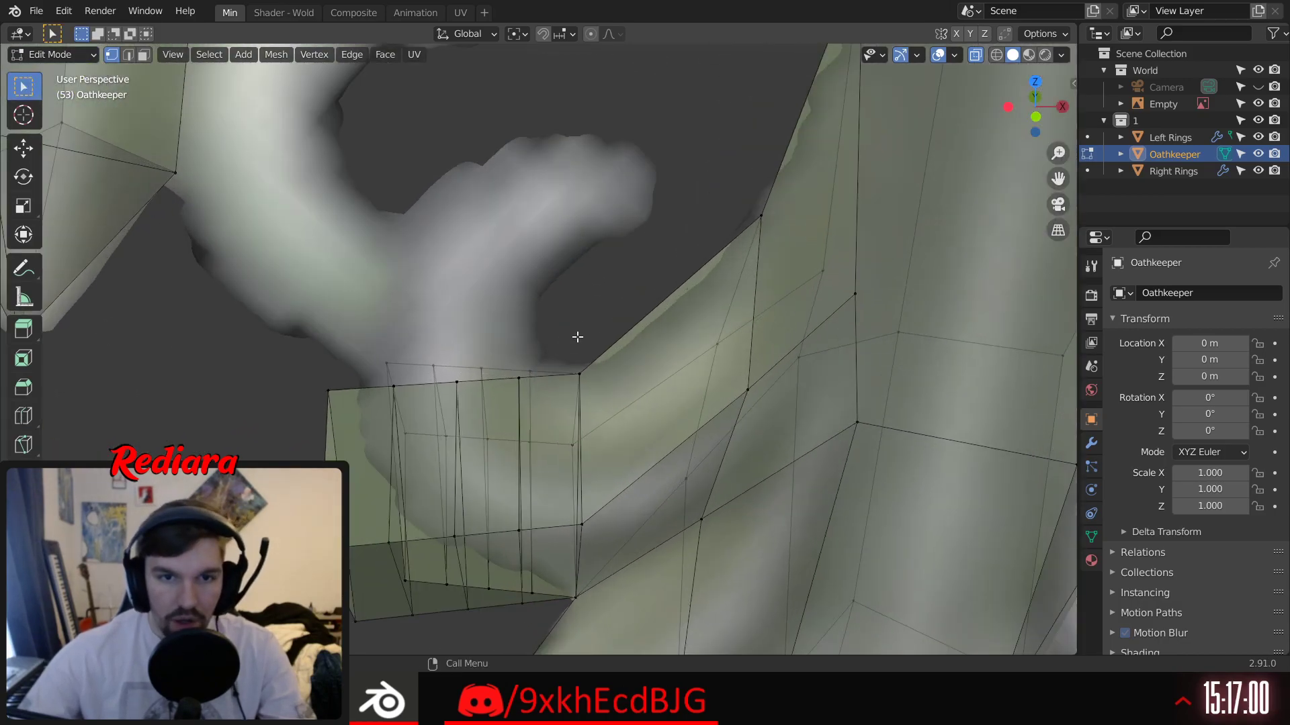
middle_click_drag(555, 420, 506, 379)
left_click(497, 402)
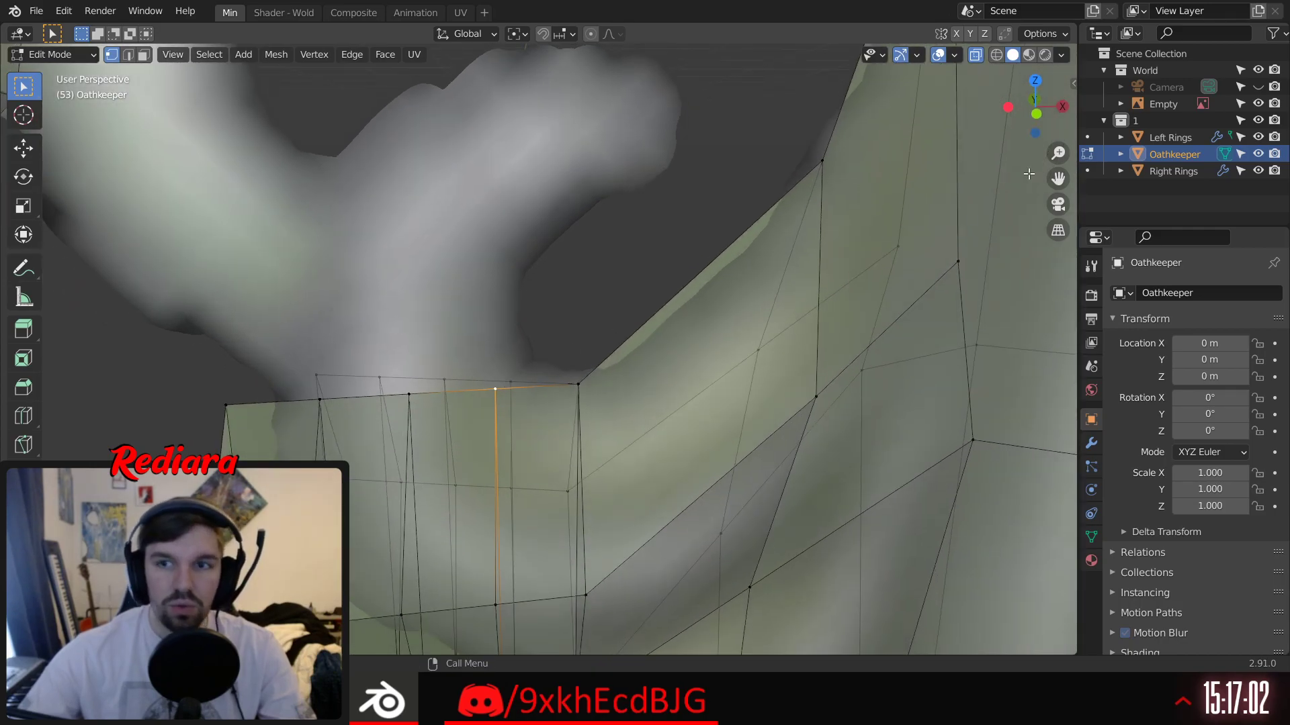
left_click(1036, 114)
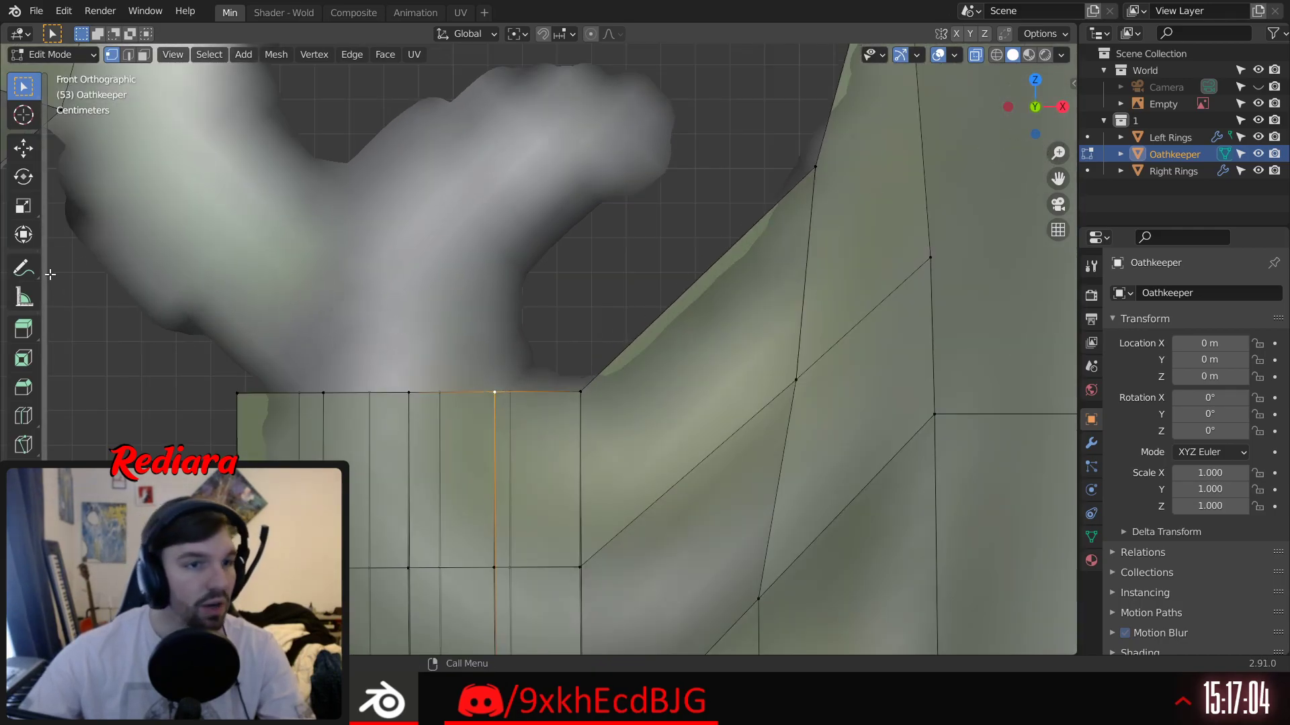
left_click(22, 146)
left_click_drag(494, 321, 524, 262)
left_click_drag(578, 337, 606, 343)
left_click_drag(536, 270, 535, 300)
Step: Move the middle cut's top vertex up and inward to continue the inner edge of the reference curl
left_click(426, 404)
left_click_drag(402, 319, 402, 235)
left_click_drag(473, 309, 583, 309)
left_click_drag(519, 245, 518, 228)
Step: Move the outermost cut's top vertex up and inward, beneath the tip of the reference curl
left_click(314, 316)
middle_click_drag(314, 317, 321, 350)
left_click_drag(315, 333, 310, 213)
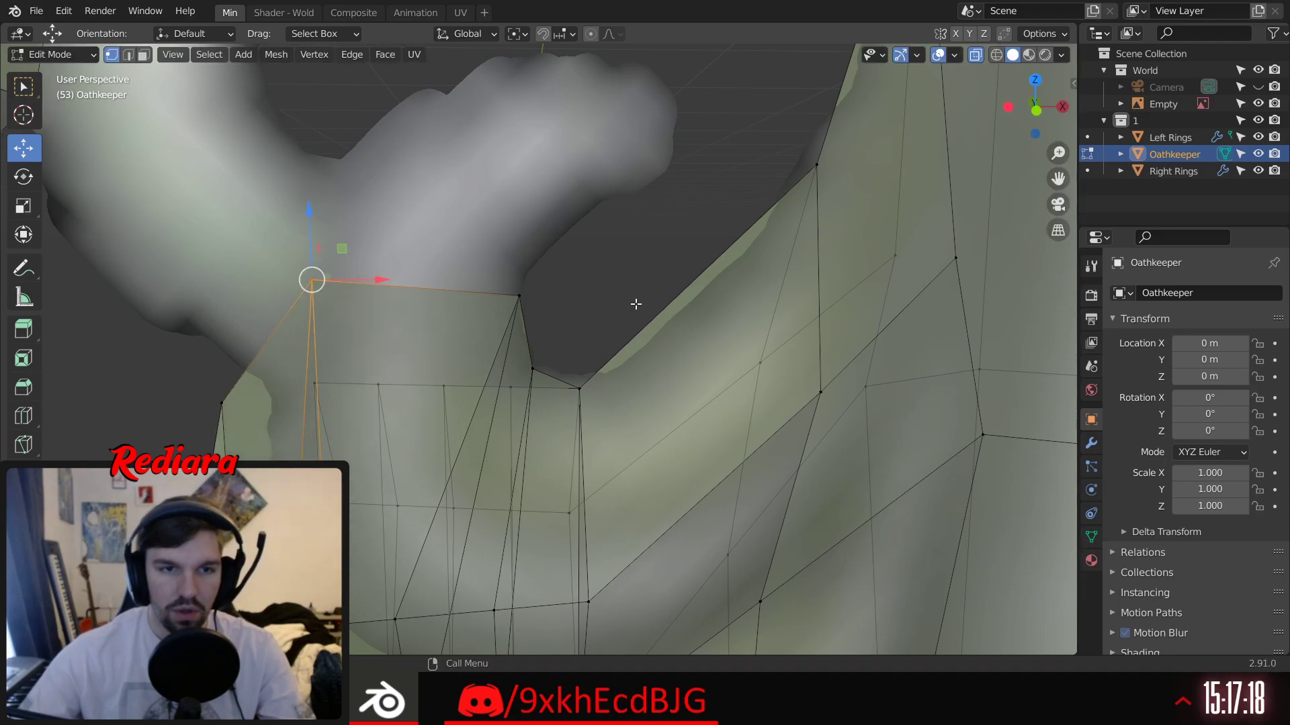
left_click(1036, 110)
left_click_drag(409, 276, 576, 266)
left_click_drag(496, 210, 505, 92)
left_click_drag(563, 163, 722, 236)
Step: Move the block's outer top corner vertex up and across to the tip of the reference curl
left_click(245, 407)
left_click_drag(240, 330, 292, 71)
left_click_drag(314, 133, 693, 110)
Step: Try to merge the curl's tip, outer middle and outer bottom vertices with At First
middle_click_drag(590, 425, 699, 365, "shift")
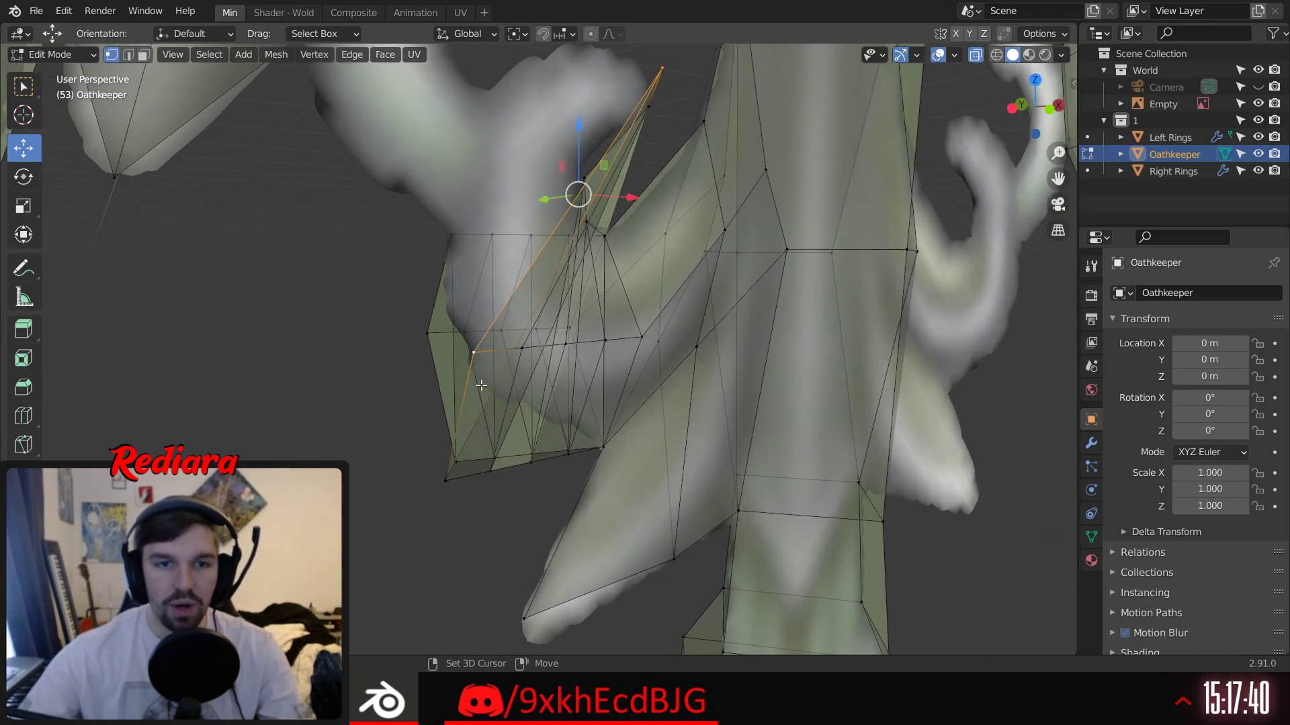
left_click(448, 479, "shift")
right_click(446, 481)
mouse_move(452, 587)
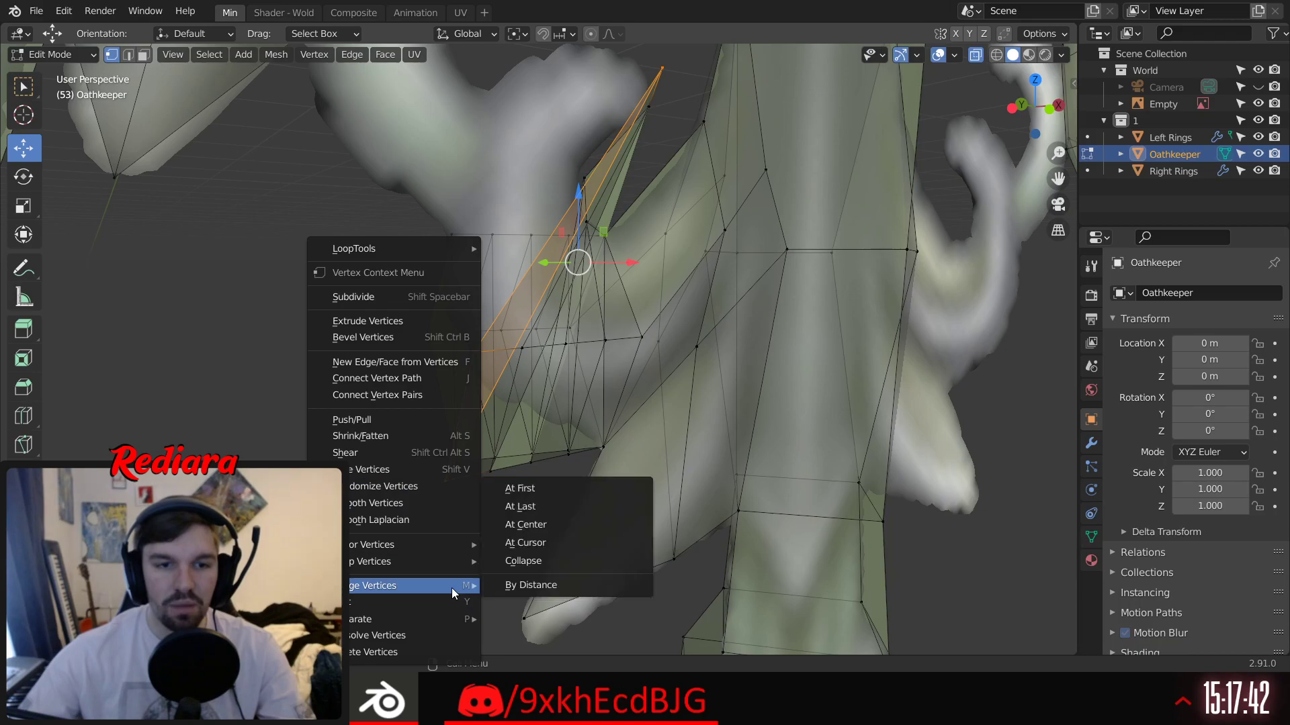
left_click(535, 493)
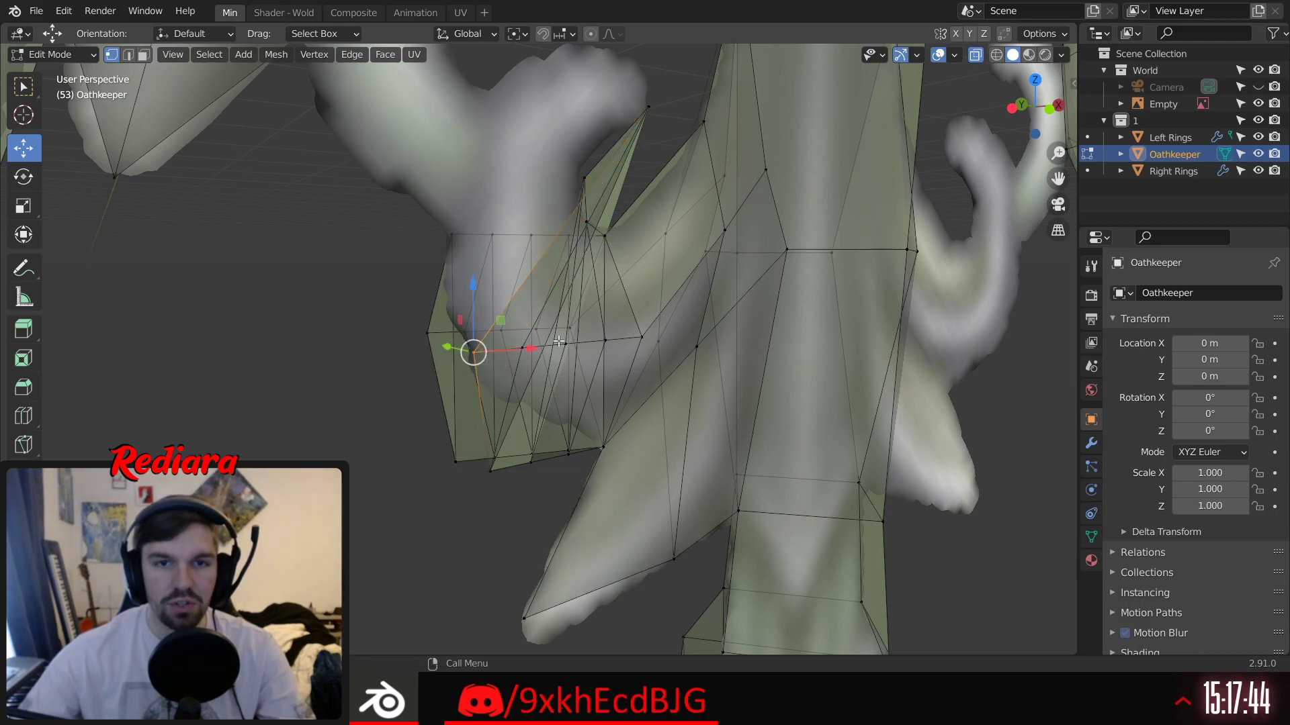
middle_click_drag(511, 323, 531, 318)
key("ctrl+z")
key("alt+a")
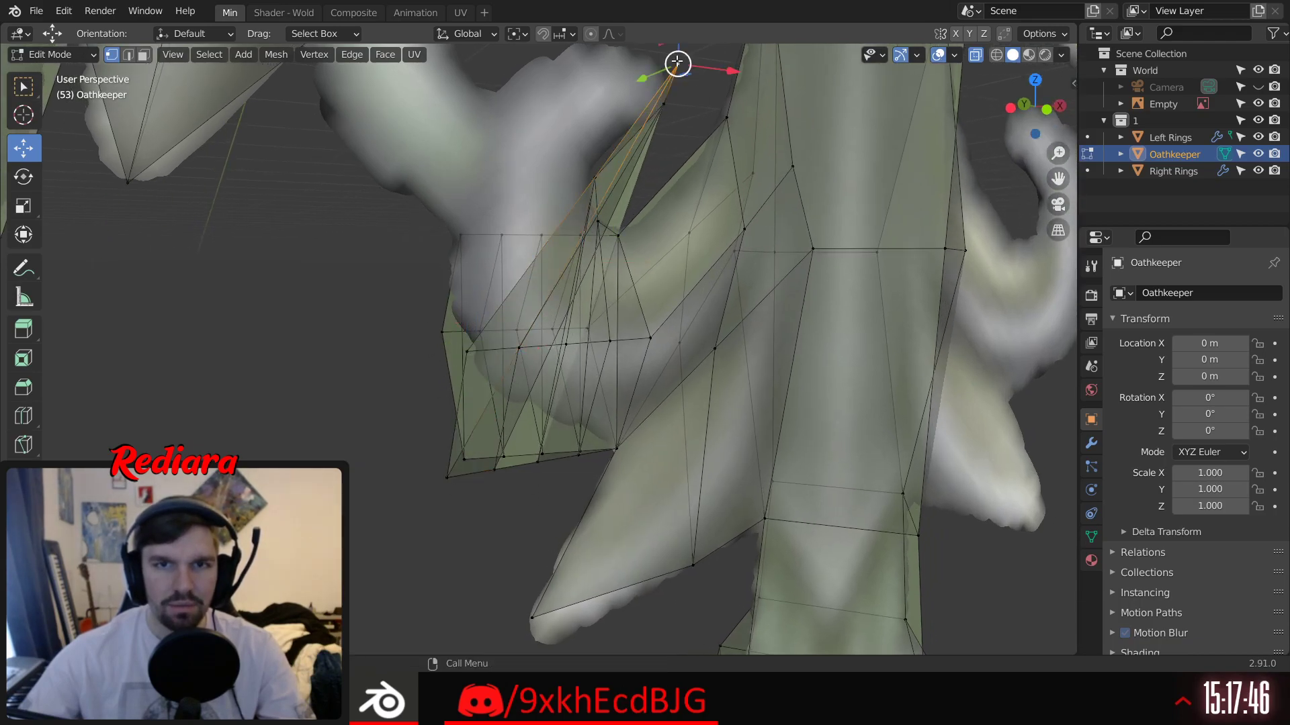
Step: Merge the block's front outer bottom corner vertex into the curl's tip with At First
left_click(448, 479, "shift")
right_click(449, 479)
mouse_move(448, 479)
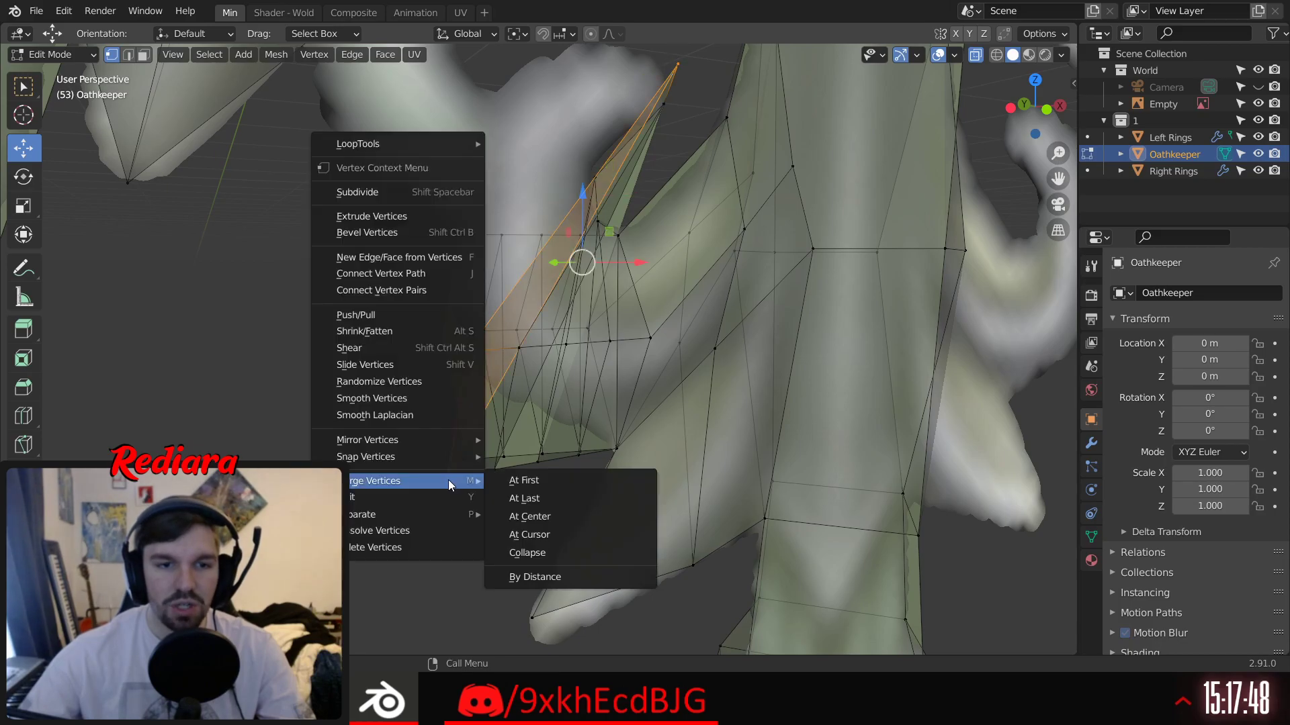
left_click(525, 485)
Step: Move the next column's front middle vertex up and inward along the reference curl
middle_click_drag(590, 250, 515, 231)
middle_click_drag(493, 382, 518, 454, "shift")
left_click(499, 405)
left_click_drag(499, 355, 527, 131)
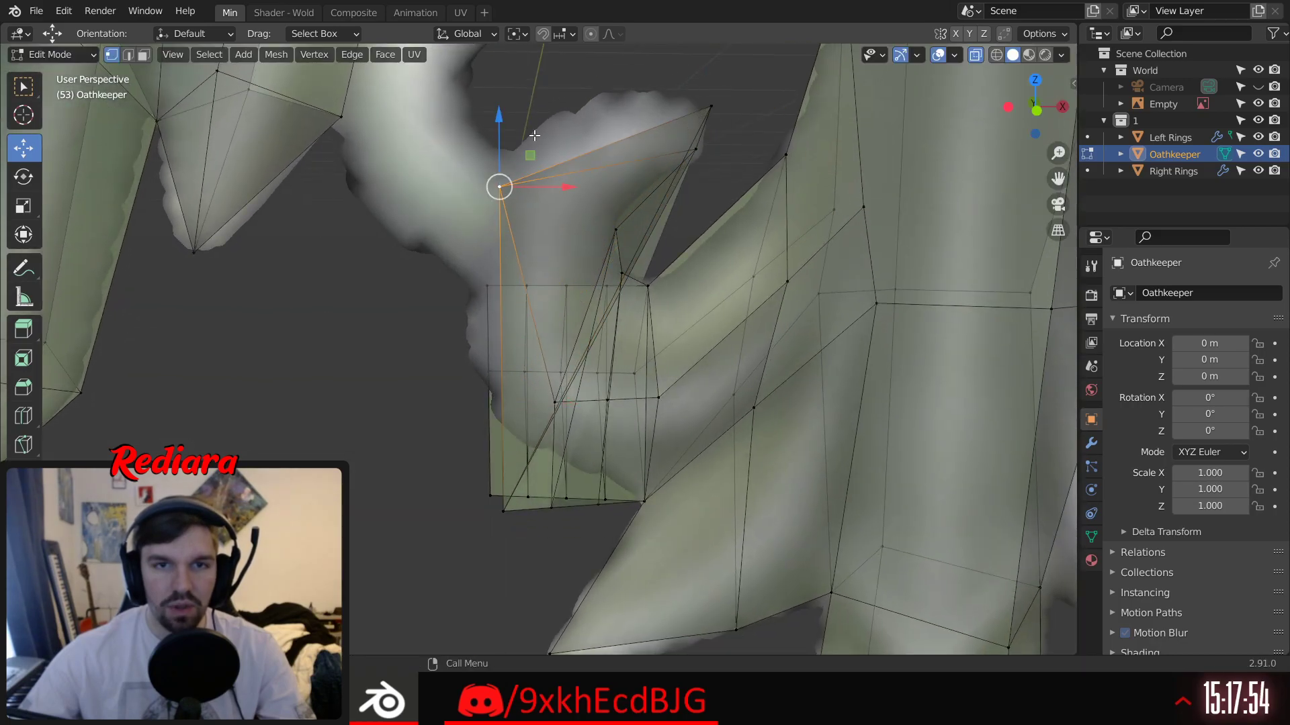
left_click_drag(565, 191, 637, 193)
Step: Move the same column's front bottom vertex up and inward onto the curl's upper edge near the tip
left_click(501, 520)
left_click_drag(502, 443, 496, 37)
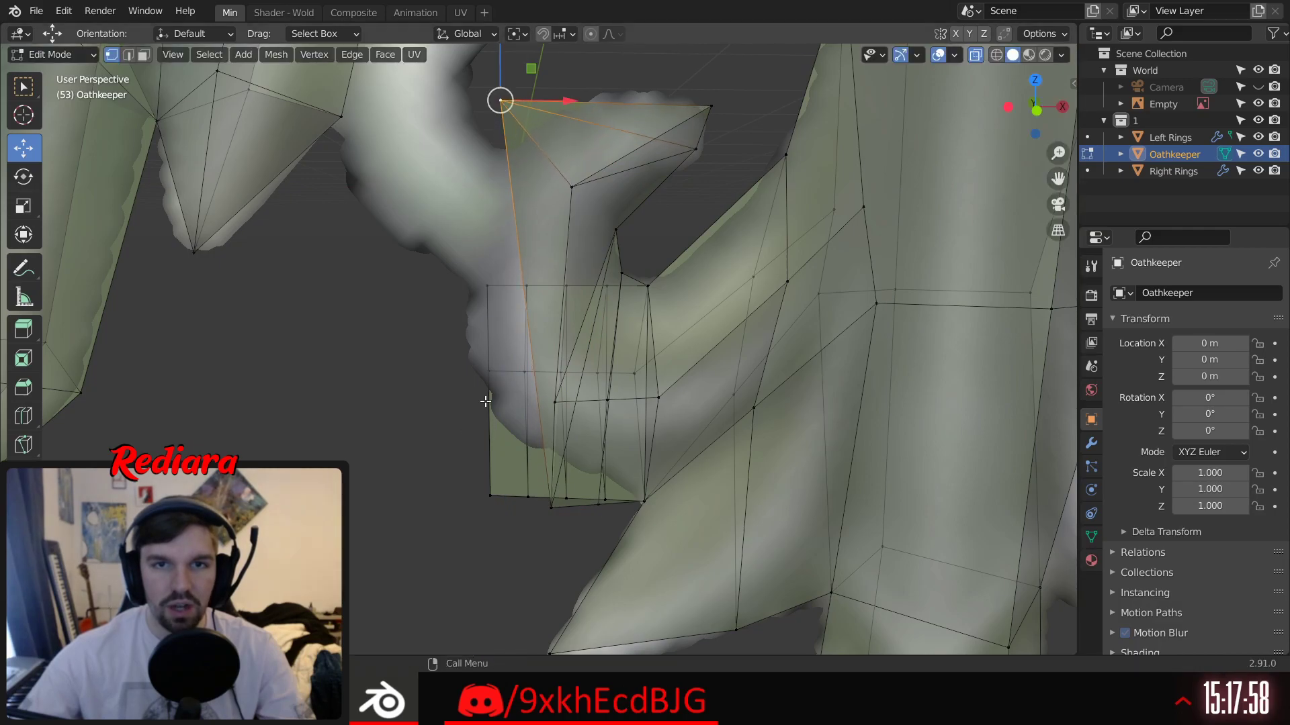
middle_click_drag(469, 417, 445, 523, "shift")
left_click_drag(547, 205, 683, 205)
left_click_drag(609, 136, 609, 125)
Step: Shift that column's middle vertex further up and inward until it sits just below the upper-edge vertex
left_click_drag(619, 305, 662, 308)
left_click_drag(589, 237, 589, 191)
left_click_drag(663, 268, 681, 268)
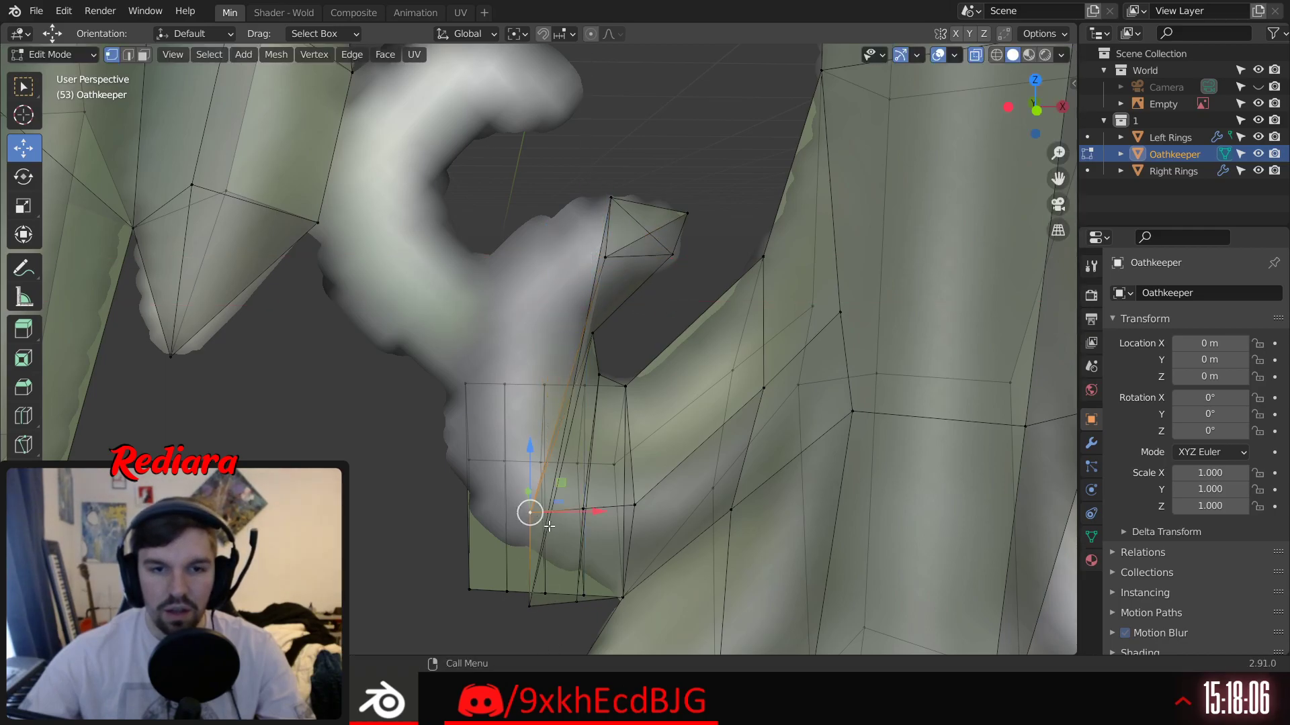
Step: Move the following column's front middle and bottom vertices up to the base of the curl's tip, the bottom one on the upper edge
left_click_drag(531, 447, 572, 191)
left_click_drag(599, 256, 616, 276)
left_click_drag(548, 191, 547, 210)
left_click(530, 607)
left_click_drag(530, 544, 544, 165)
left_click_drag(593, 213, 597, 212)
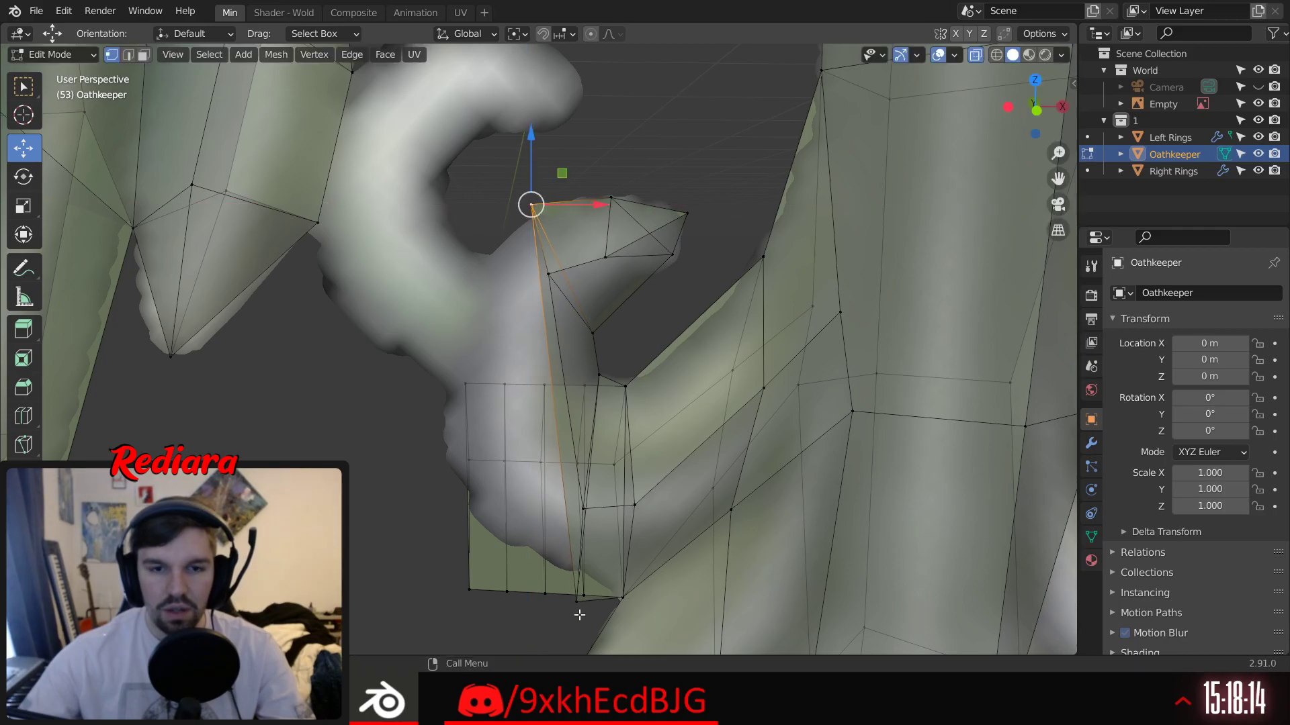
Step: Move the last cut's front bottom vertex outward beyond the block and its middle vertex outward along X
left_click(589, 601)
left_click_drag(642, 601, 484, 615)
middle_click_drag(598, 538, 590, 484)
key("g")
key("x")
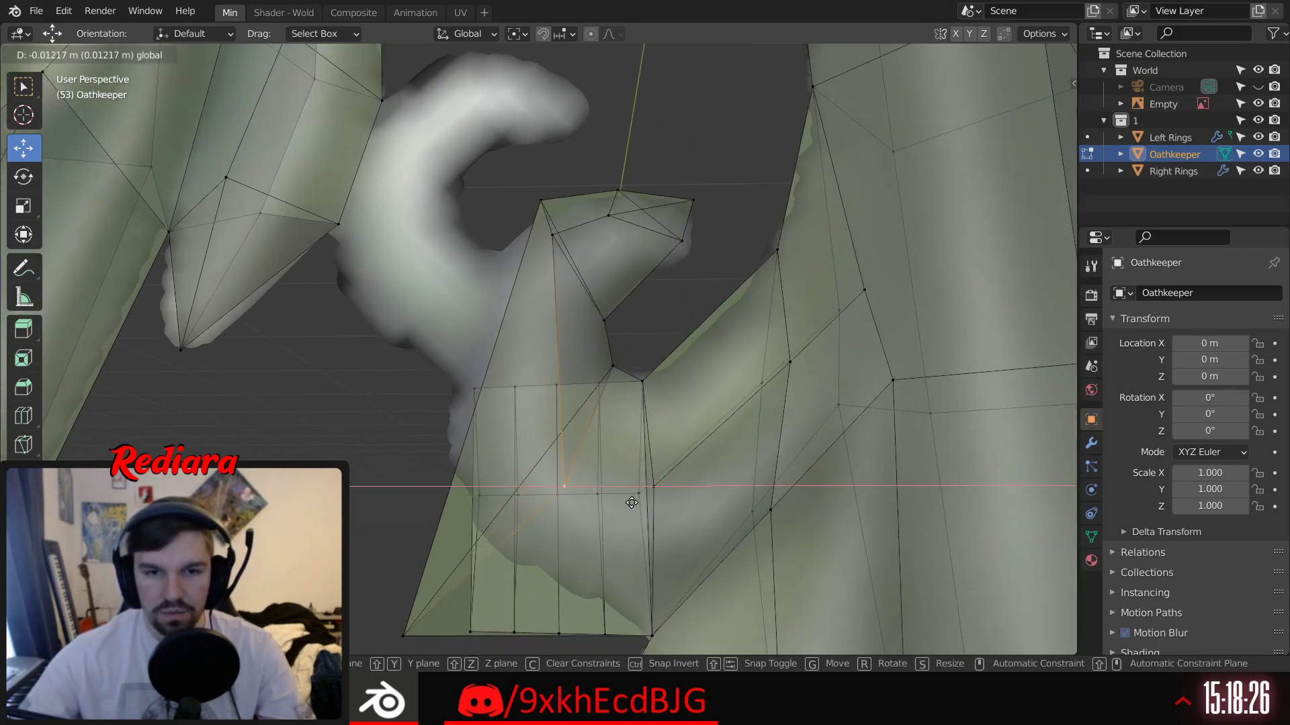
left_click(623, 497)
Step: Lower the middle vertex on the block's inner edge along Z, then shift it about 0.0025 m outward along X
middle_click_drag(623, 498, 658, 471)
key("g")
key("z")
left_click(649, 469)
left_click(1037, 112)
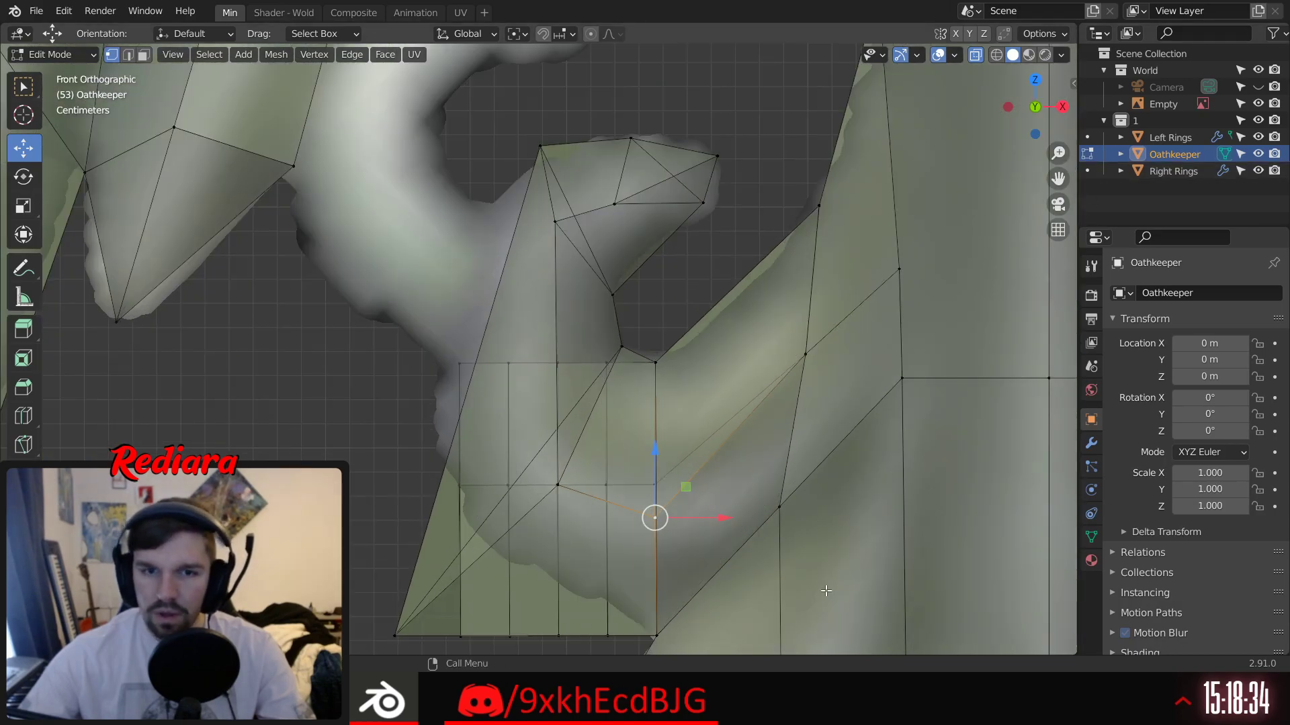
key("g")
key("x")
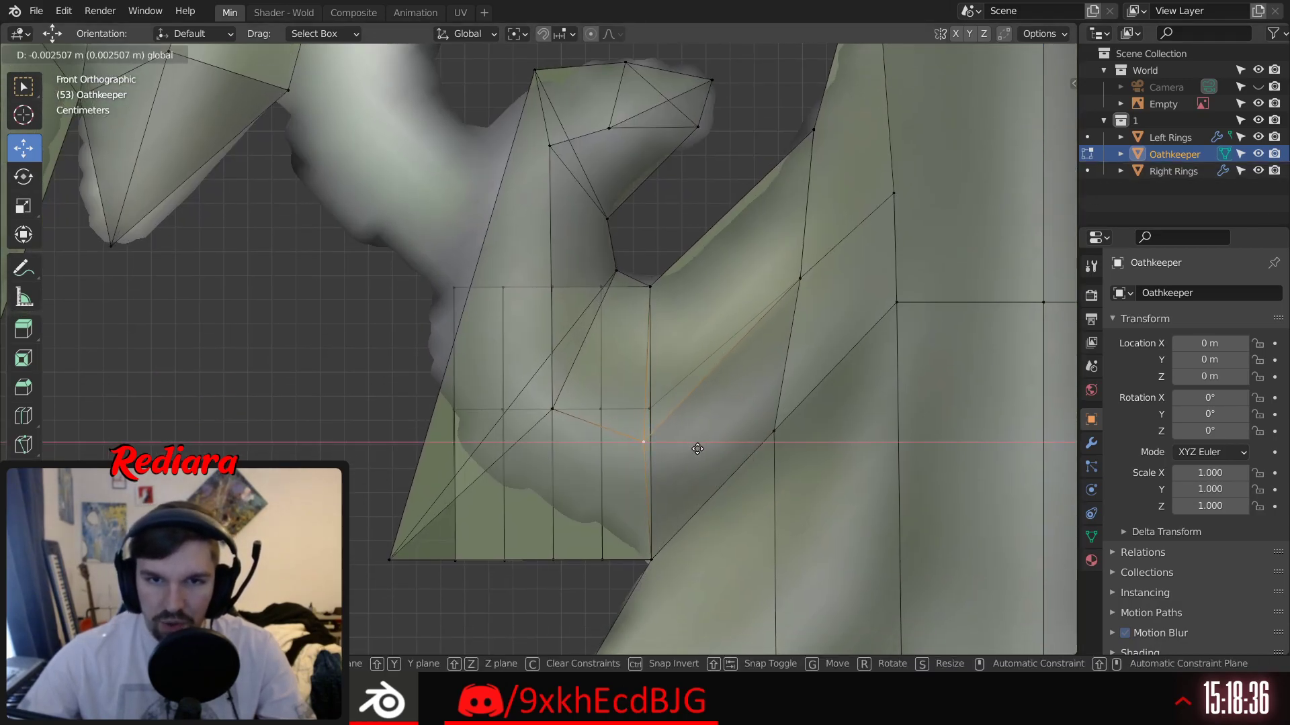
left_click(697, 449)
Step: Nudge the front middle vertex at the centre of the curl's bend slightly outward along X
left_click(555, 412)
middle_click_drag(557, 430, 602, 398)
left_click_drag(615, 411, 607, 409)
left_click(607, 409)
Step: Move the protruding outer bottom vertex up and inward onto the lower outer edge of the reference curl
middle_click_drag(553, 406, 547, 397)
left_click(387, 557)
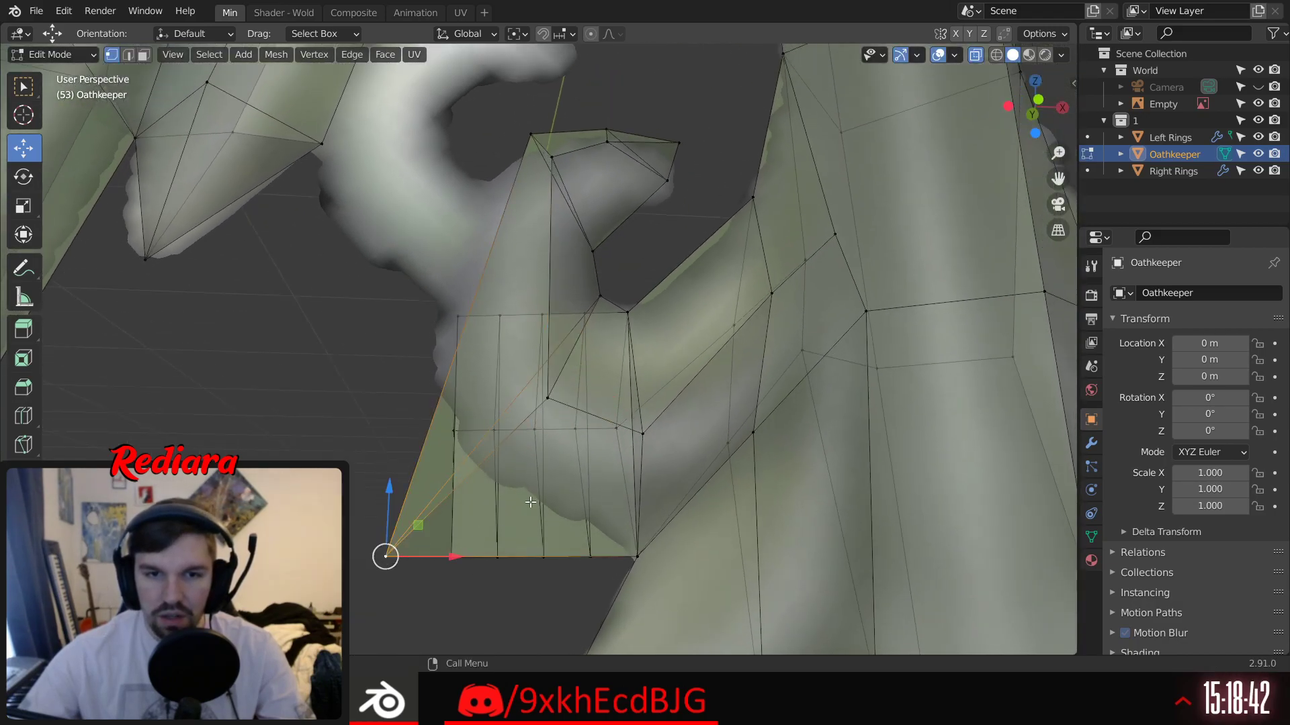
left_click_drag(386, 494, 405, 379)
left_click_drag(462, 442, 522, 461)
Step: Move the upper-edge vertex at the base of the tip down and outward onto the outer side of the curl's bend
middle_click_drag(528, 282, 539, 357, "shift")
left_click(543, 202)
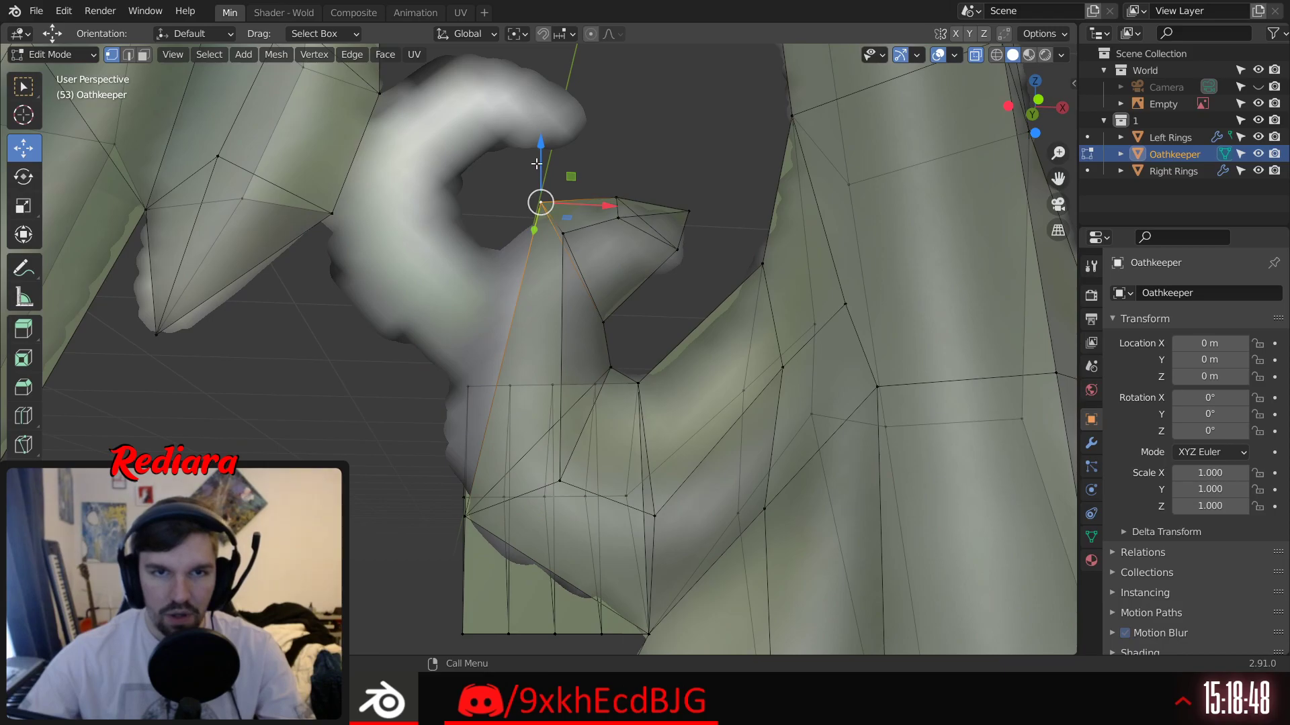
left_click_drag(600, 203, 496, 178)
left_click_drag(466, 138, 456, 267)
left_click_drag(530, 329, 512, 328)
left_click_drag(443, 260, 487, 336)
left_click_drag(514, 377, 503, 377)
Step: Move the front vertex at the base of the tip down and slightly outward, level with the outer bend vertex
left_click(563, 235)
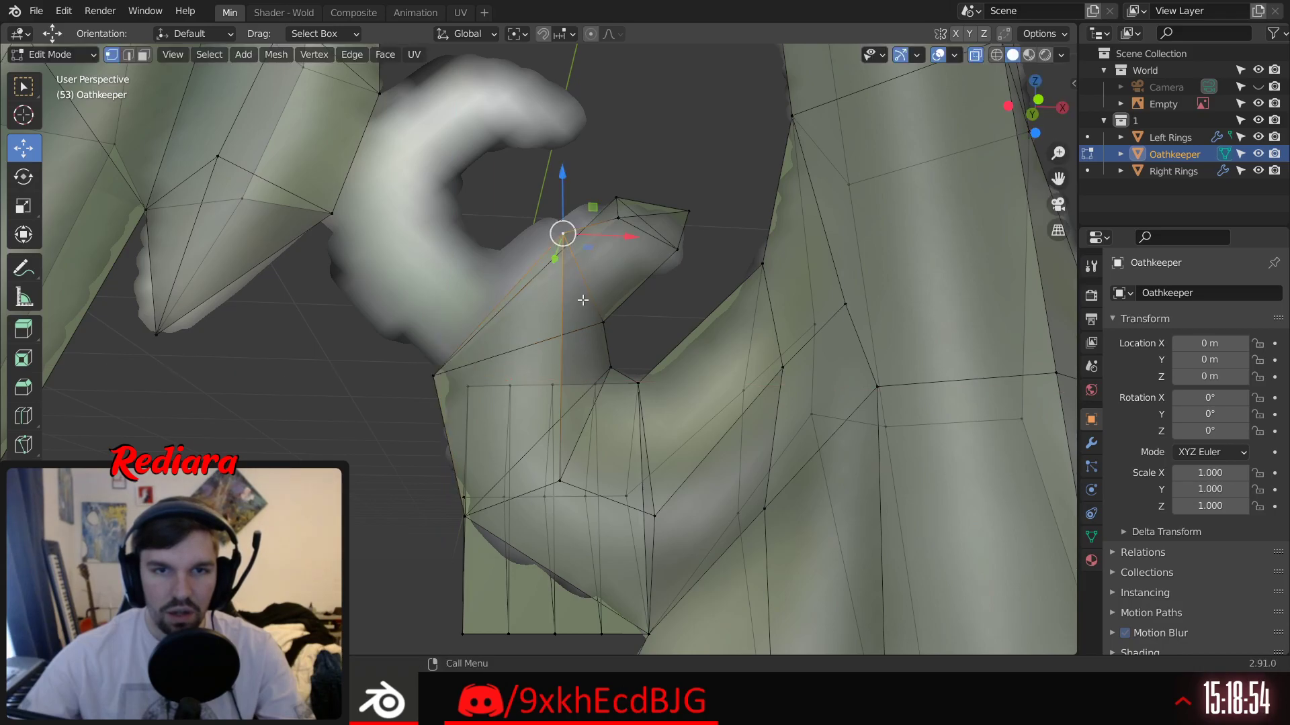
left_click_drag(563, 186, 563, 309)
left_click_drag(628, 366, 603, 371)
Step: Shift the next upper-edge vertex near the curl's tip outward and slightly down
middle_click_drag(602, 371, 630, 199)
left_click(620, 166)
left_click_drag(641, 164, 522, 164)
left_click_drag(499, 94, 502, 123)
left_click_drag(559, 190, 568, 190)
Step: Move the inner vertex beneath the curl's tip about 0.016 m outward along X
middle_click_drag(569, 191, 599, 279)
left_click(686, 238)
left_click(692, 302)
left_click(684, 235)
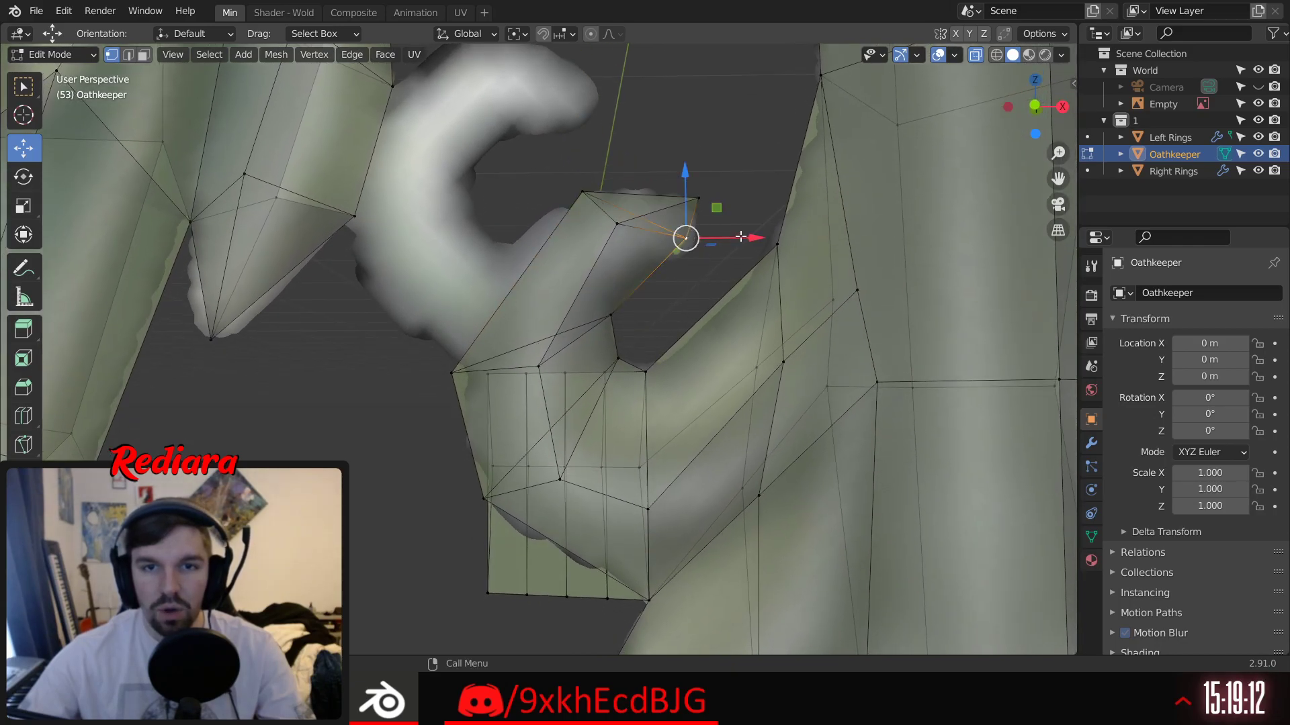
key("g")
key("x")
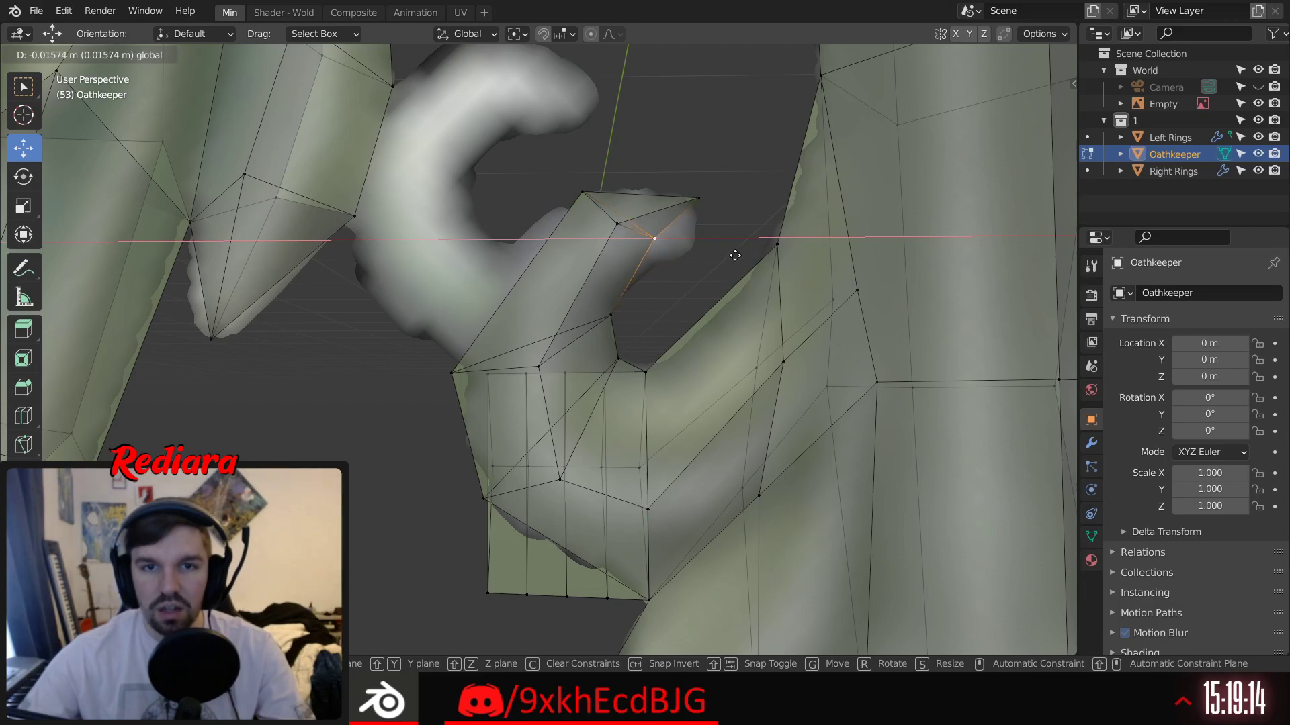
left_click(735, 255)
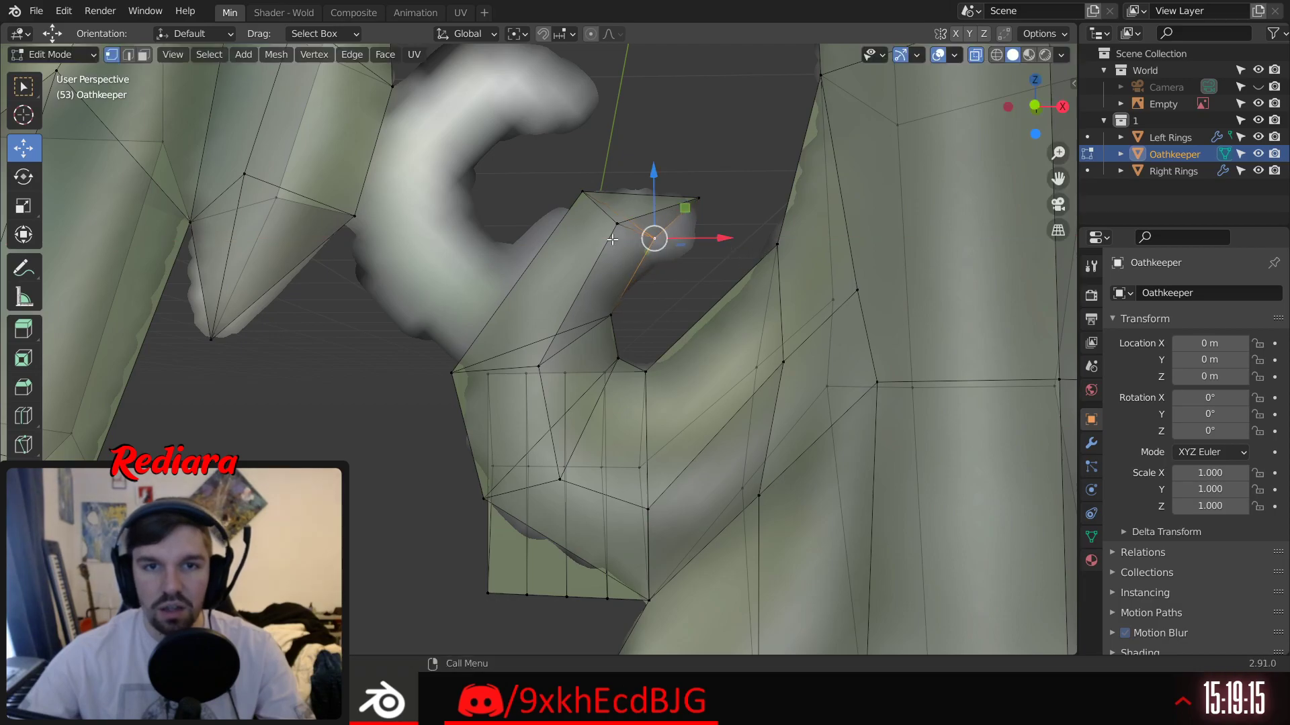
Step: Add a loop cut across the curl's upper segment and raise its outer vertex toward the reference outline
left_click(25, 416)
left_click(576, 287)
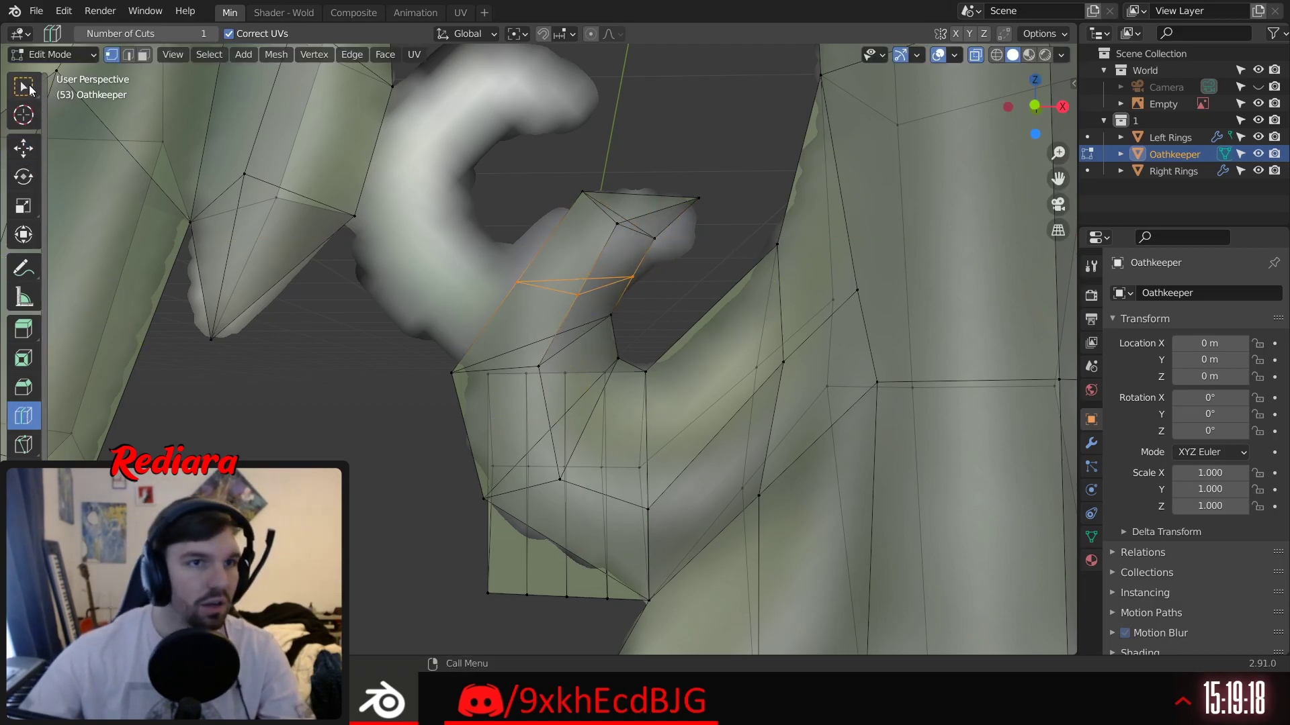
left_click(27, 85)
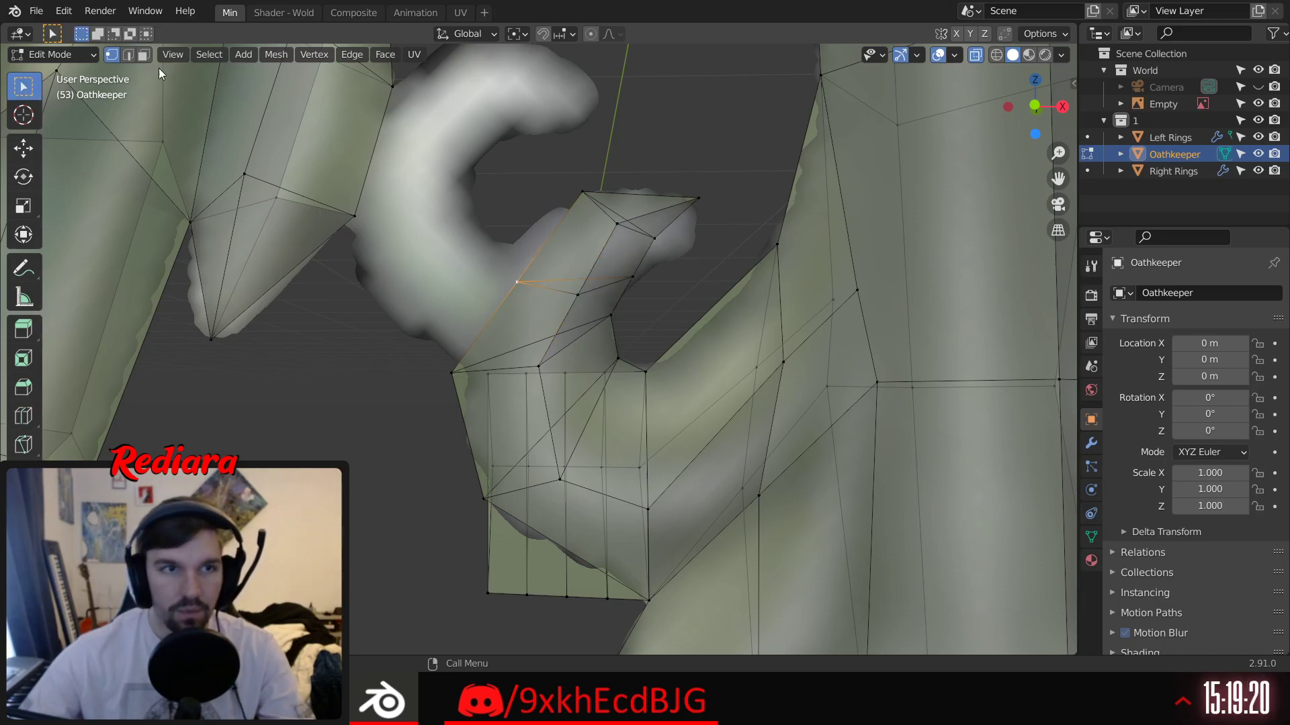
key("shift+space")
key("g")
left_click_drag(520, 218, 519, 173)
Step: Raise the new cut's front vertex and shift its inner vertex slightly outward to round the curl
left_click(581, 291)
left_click_drag(575, 229, 573, 192)
left_click(636, 276)
left_click_drag(713, 278, 698, 278)
Step: Examine the shaped curl and the spike below it in Material Preview shading, then return to Solid shading
middle_click_drag(725, 221, 746, 197)
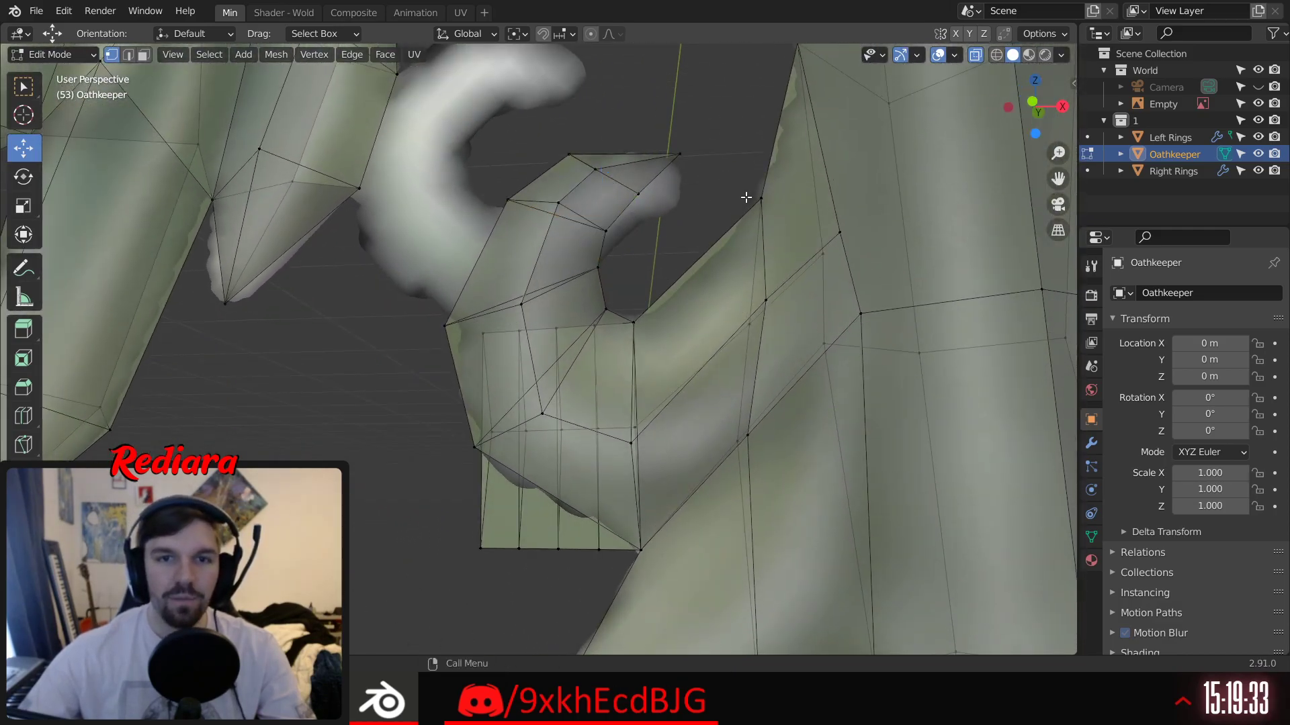
left_click(1030, 55)
mouse_move(685, 132)
middle_mouse_down()
mouse_move(608, 271)
mouse_move(552, 322)
mouse_move(537, 448)
mouse_move(748, 345)
mouse_move(495, 371)
mouse_move(440, 400)
mouse_move(739, 235)
middle_mouse_up()
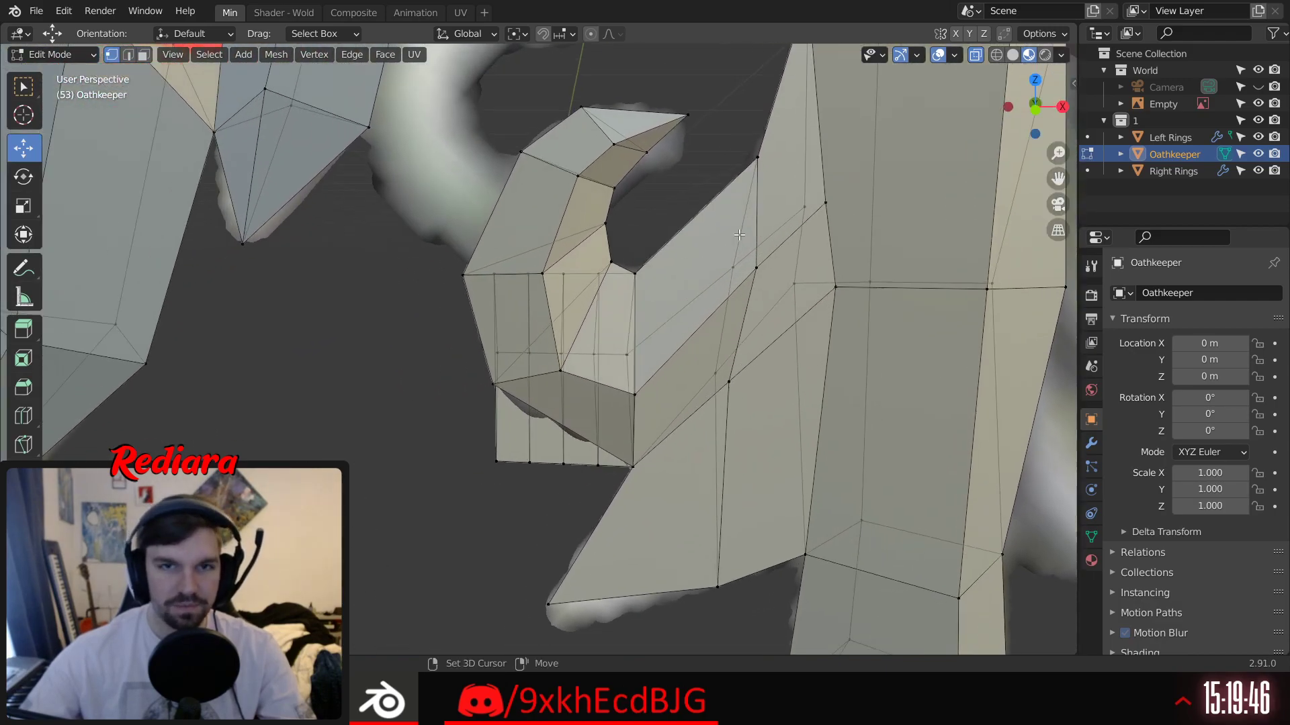
scroll(552, 346, "down", 3)
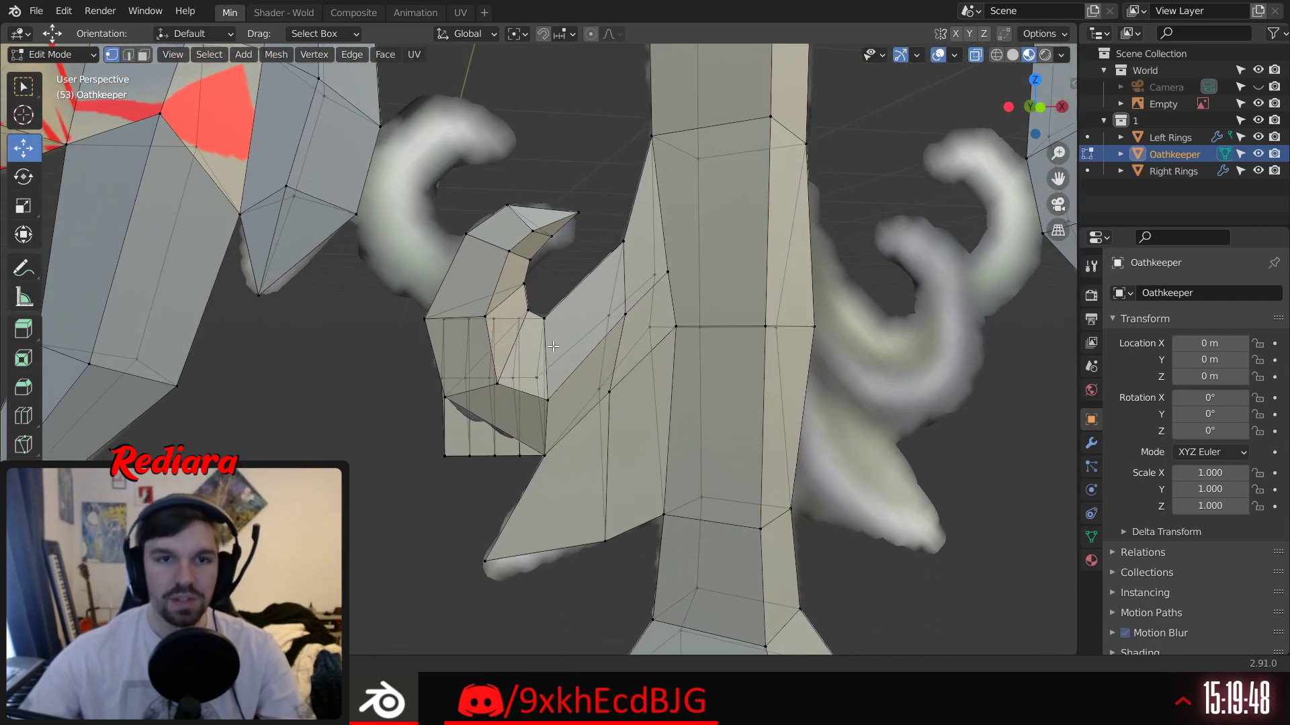
middle_click_drag(553, 346, 562, 322)
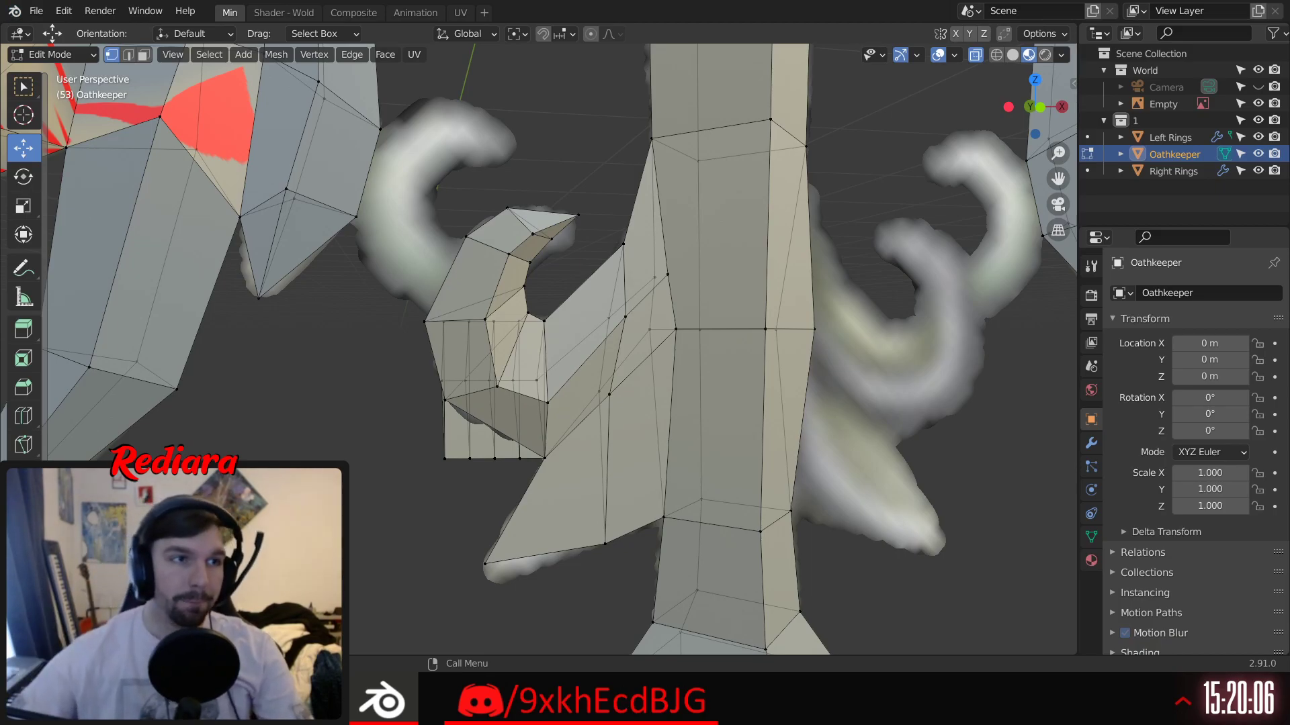
middle_click_drag(471, 497, 495, 372)
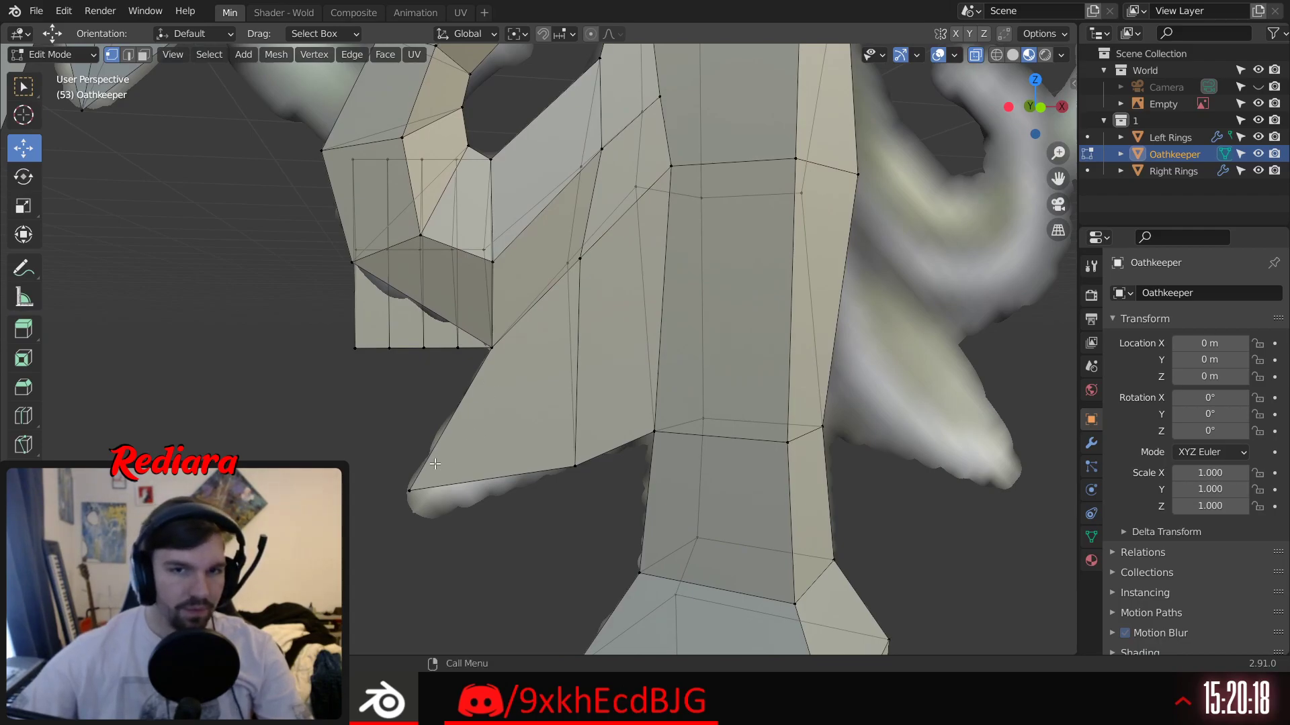
mouse_move(564, 390)
middle_mouse_down()
mouse_move(584, 386)
mouse_move(546, 407)
middle_mouse_up()
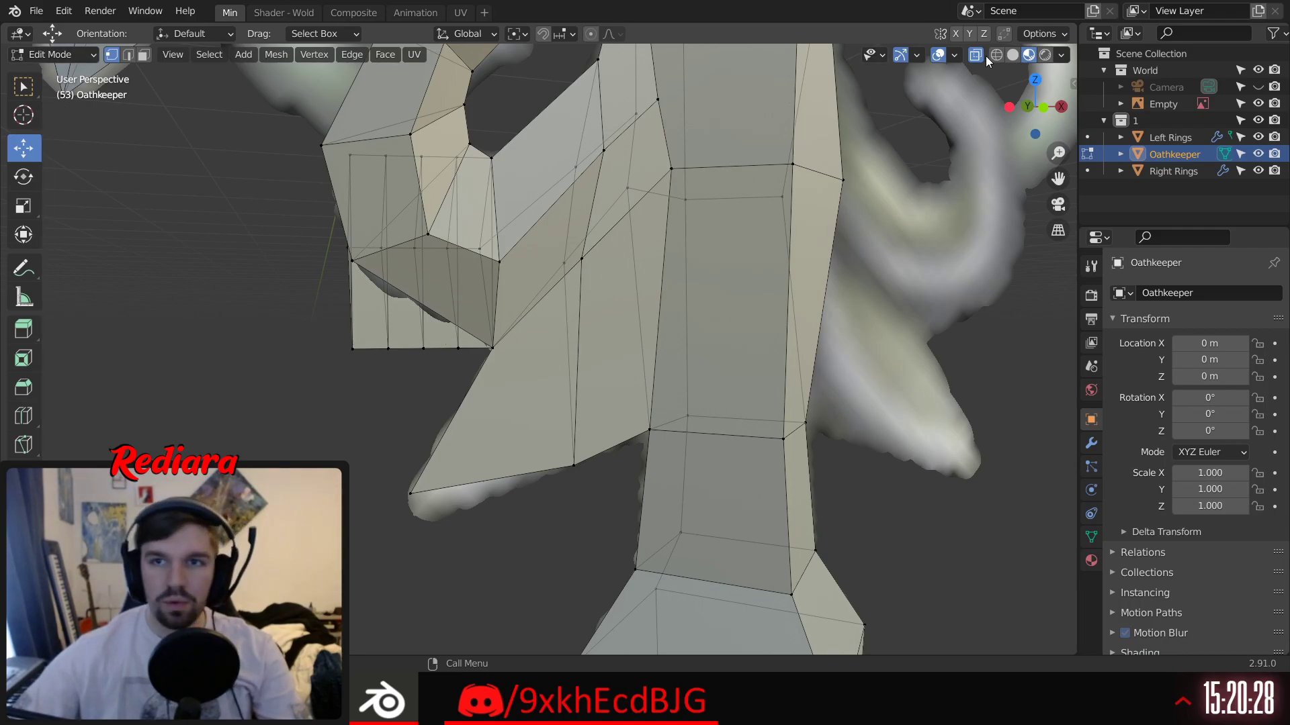
left_click(1015, 56)
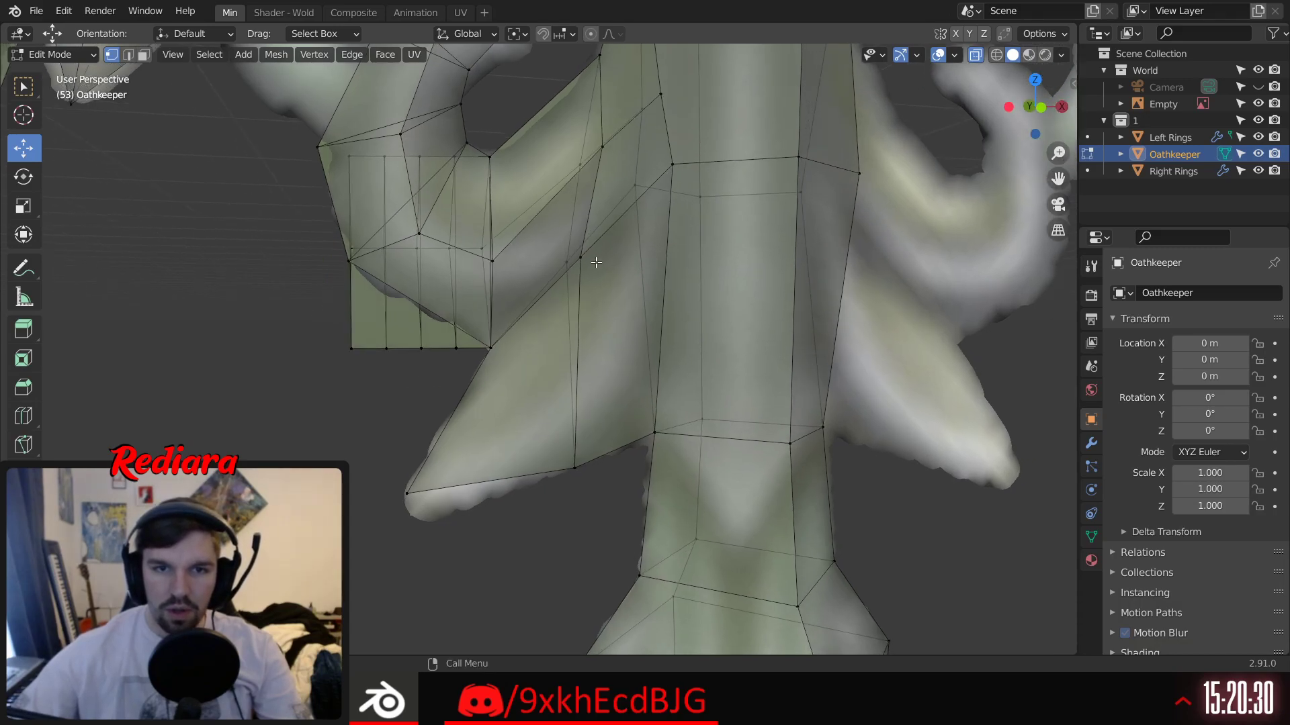
Step: Subdivide the front and back vertical edges of the lower spike to add a middle vertex on each
left_click(582, 258)
left_click(602, 472, "shift")
left_click(560, 282)
left_click(579, 467, "shift")
left_click(593, 524)
Step: Connect the spike's new middle vertices to its tip, and the front one to the handle's front corner vertex
left_click(406, 493)
left_click(490, 348, "shift")
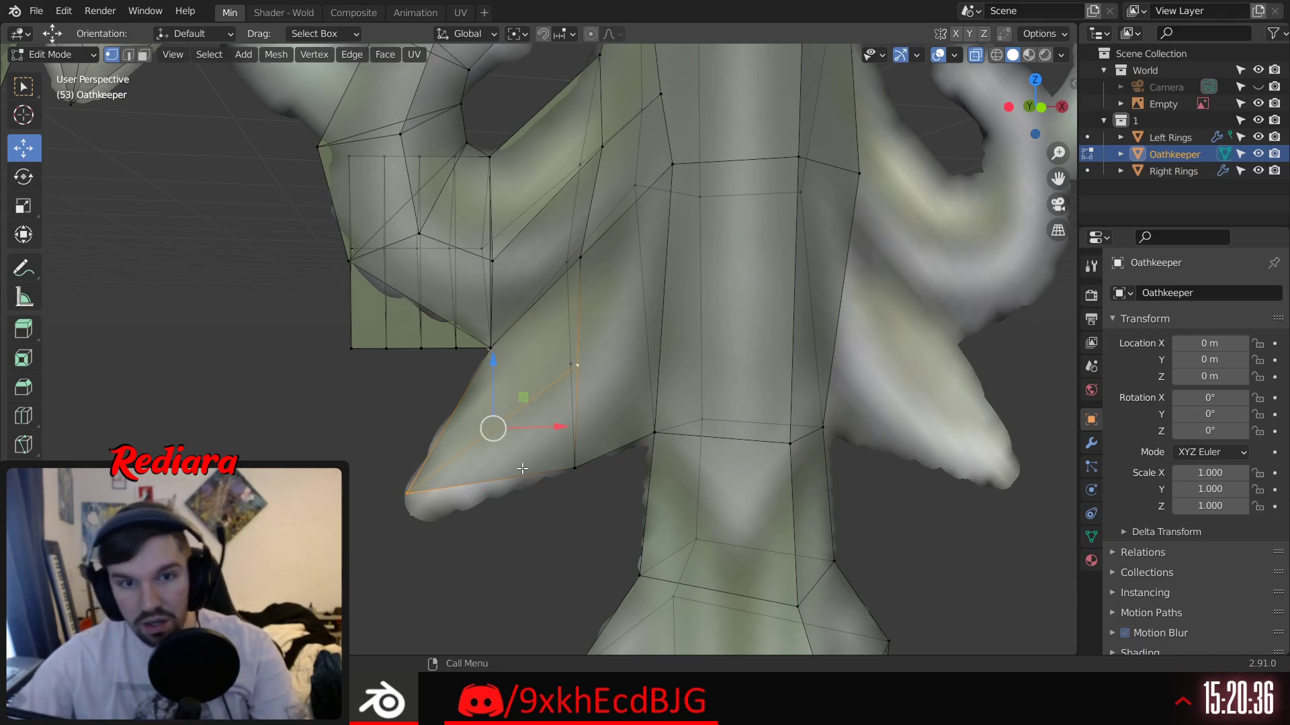
left_click(576, 363)
left_click(412, 491, "shift")
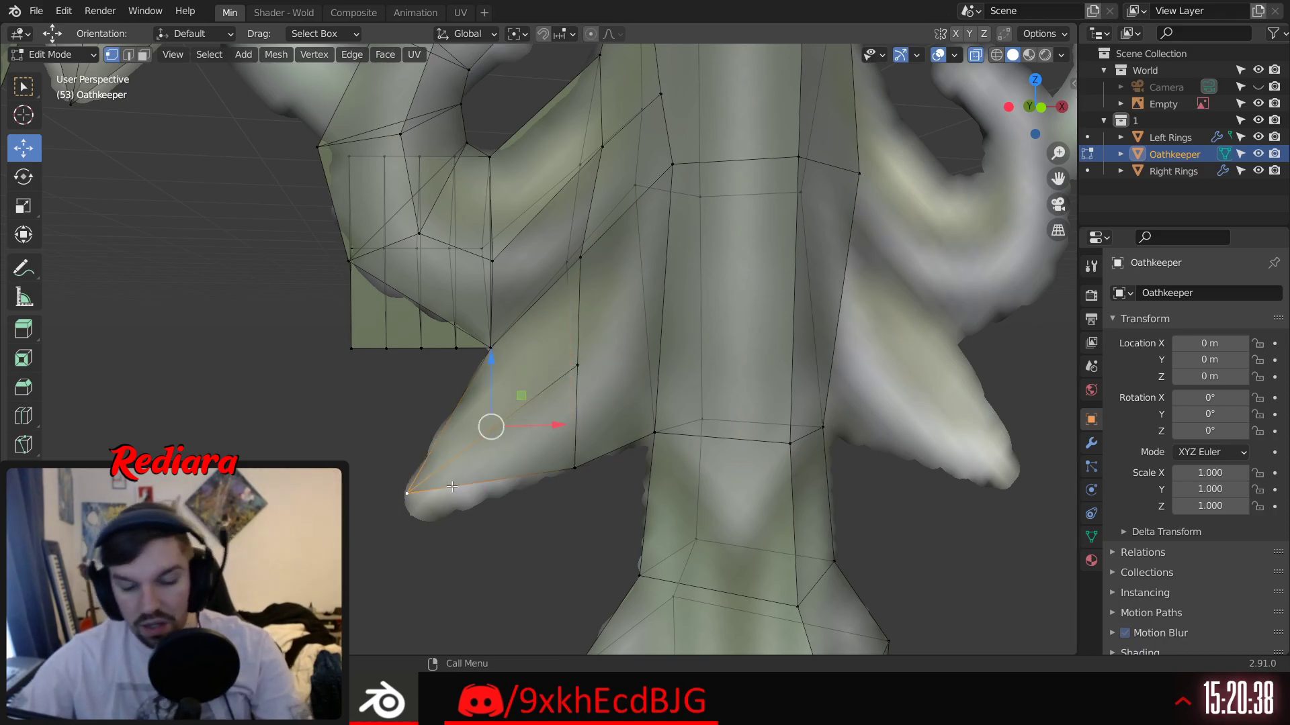
left_click(578, 366)
left_click(673, 166, "shift")
Step: Try to connect the spike's back middle vertex to the handle's corner vertex, then undo the wrong connections
left_click(571, 356)
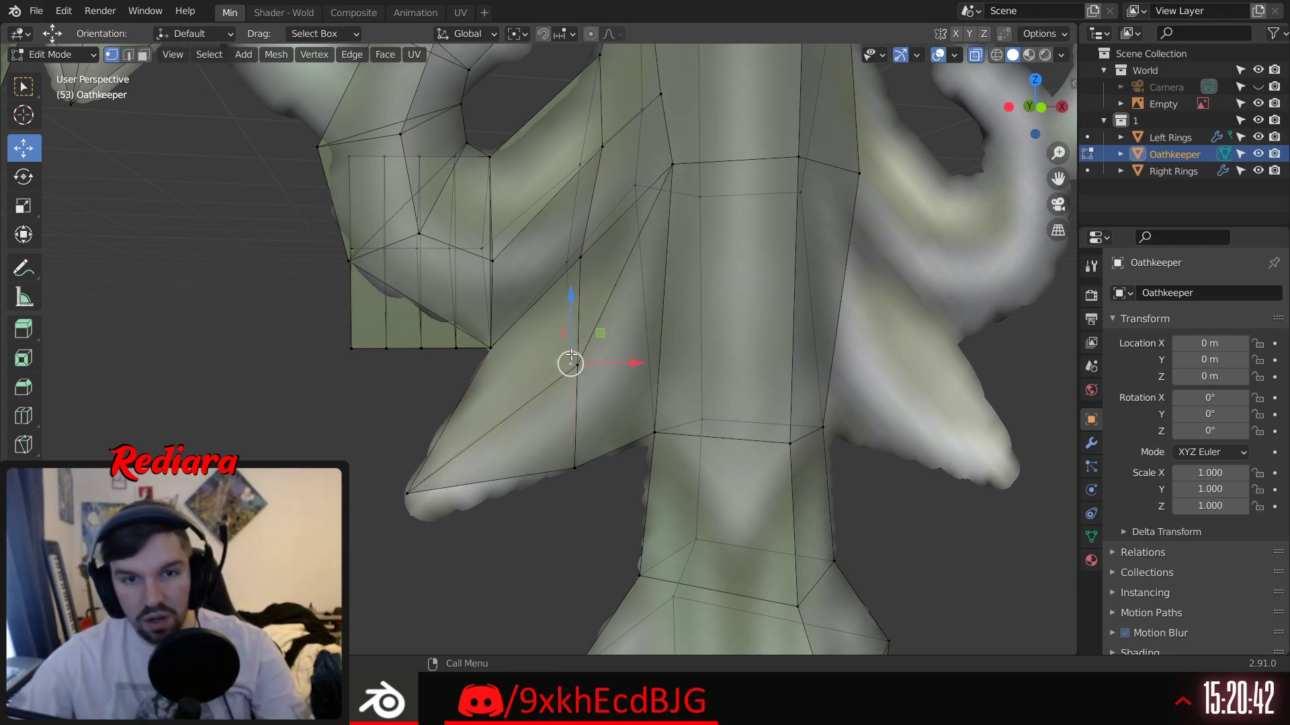
left_click(674, 155, "shift")
key("j")
middle_click_drag(596, 417, 633, 506)
left_click(635, 506)
key("ctrl+z")
key("ctrl+z")
key("ctrl+z")
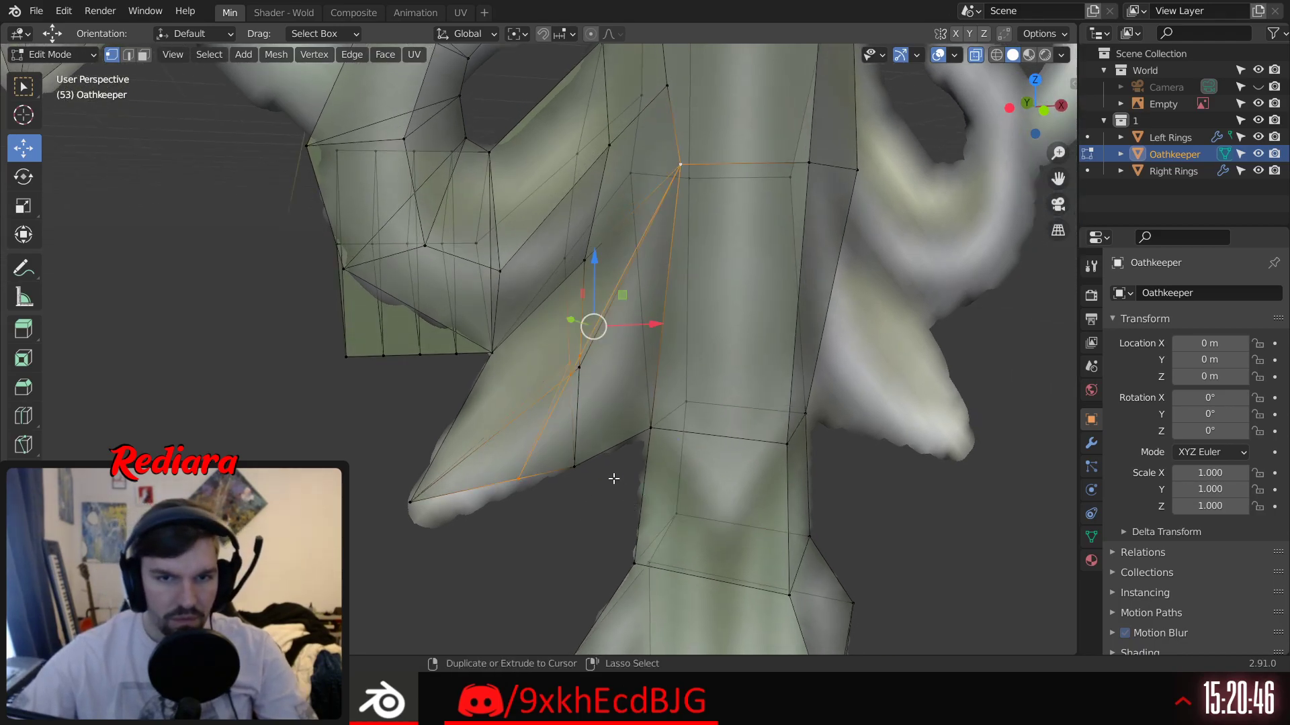
key("ctrl+z")
Step: Connect the spike's back middle vertex to the handle's back corner vertex
left_click(632, 173, "shift")
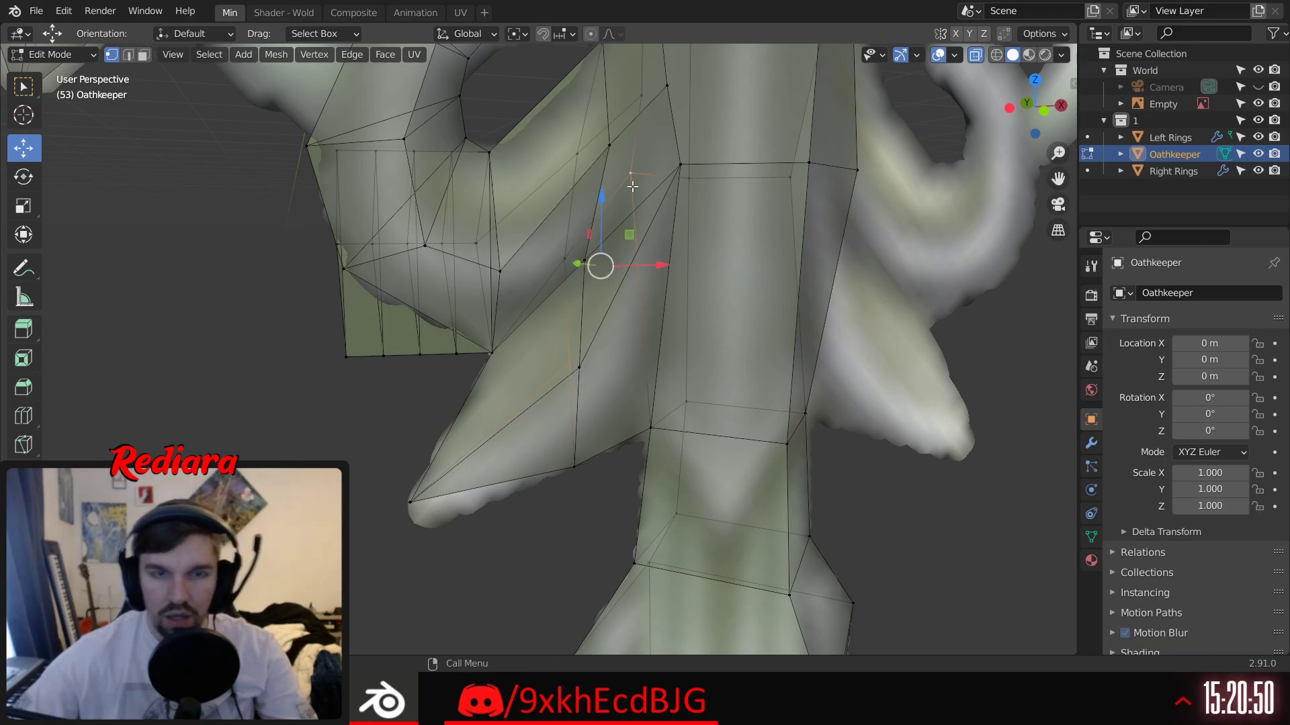
middle_click_drag(629, 259, 628, 235)
key("alt+a")
Step: Scale the spike's front and back middle vertices apart along Y to thicken the spike
left_click_drag(568, 338, 609, 387)
left_click(26, 207)
middle_click_drag(487, 360, 537, 371)
left_click_drag(513, 363, 318, 359)
left_click(320, 415)
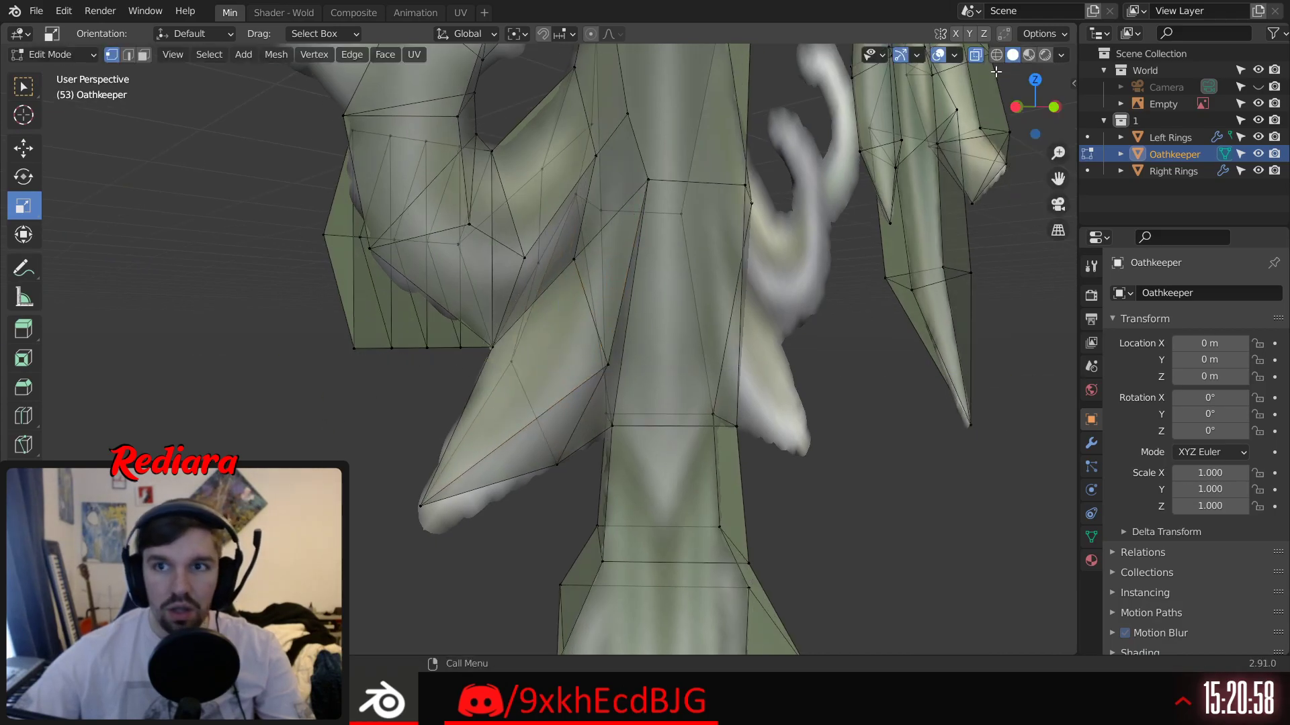
Step: Turn off X-ray and examine the curl, the spike and the back of the leftover block
middle_click_drag(662, 374, 548, 299)
left_click(976, 56)
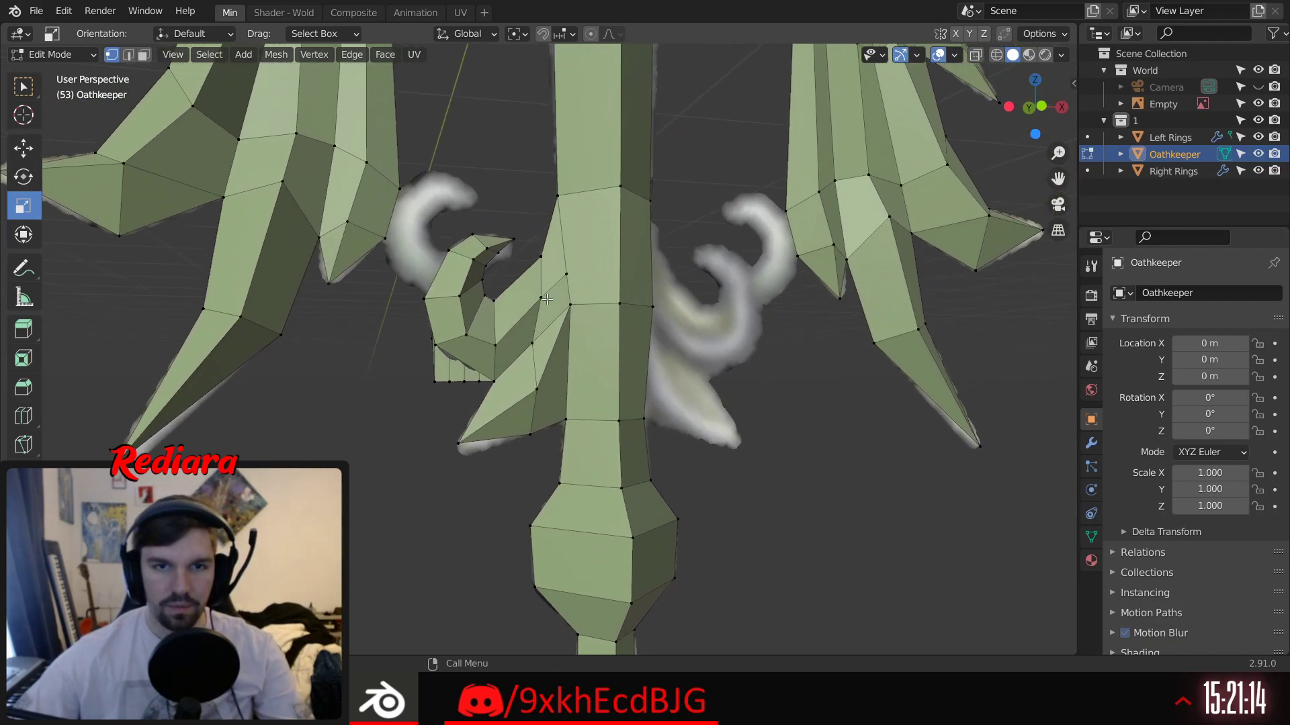
scroll(547, 299, "up", 2)
middle_click_drag(513, 280, 463, 270)
middle_click_drag(397, 95, 574, 360)
scroll(583, 365, "down", 1)
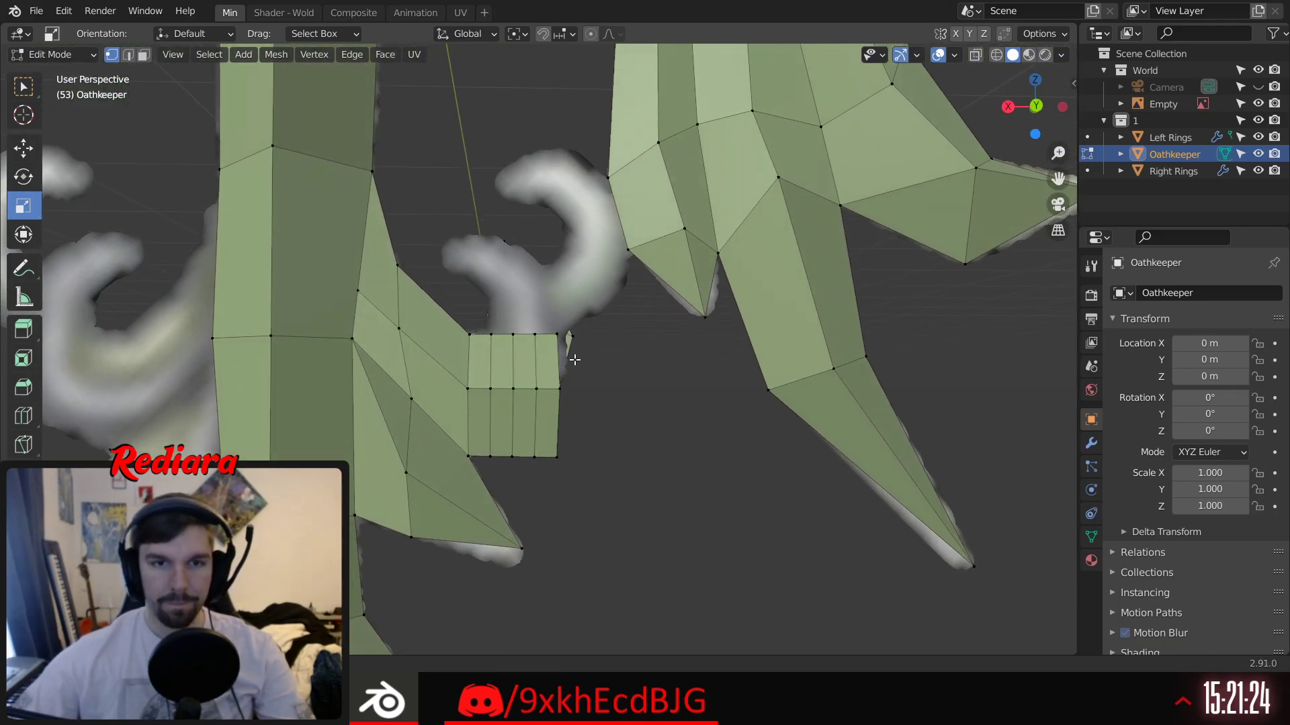
scroll(522, 347, "up", 2)
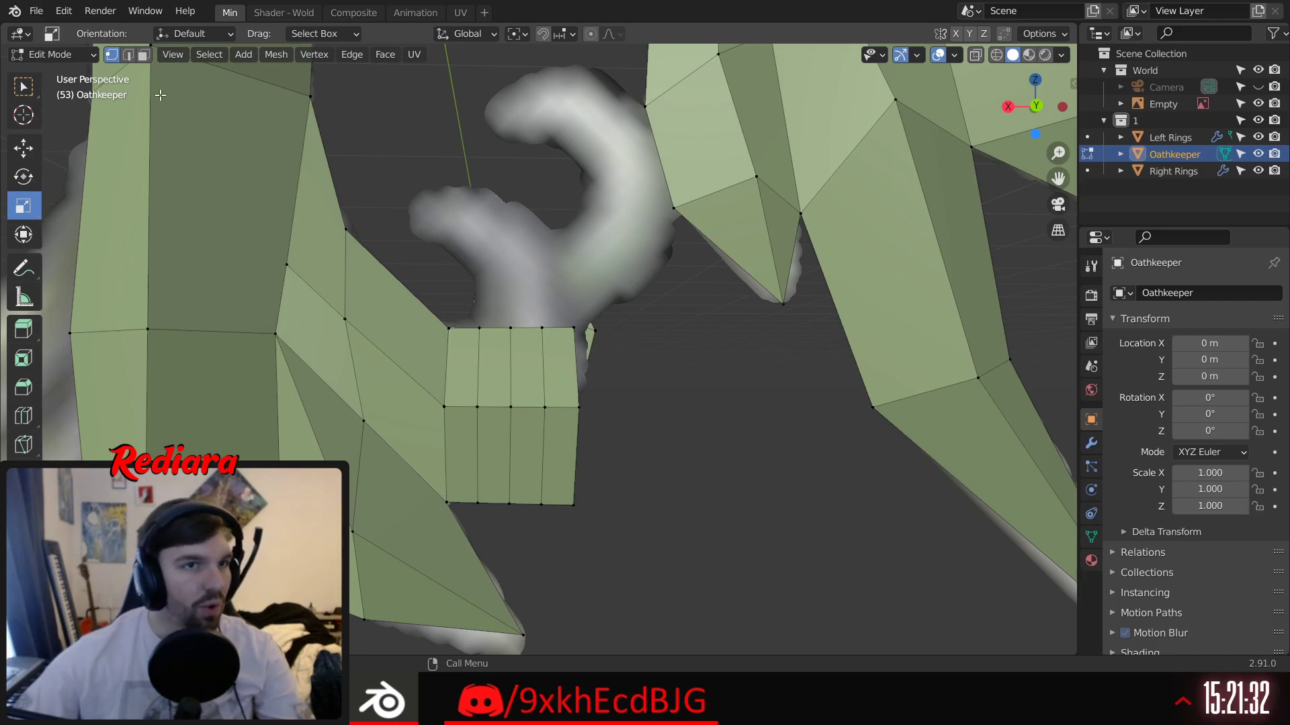
Step: In the back view, move all vertex columns of the leftover block except the attached one along X, away from the handle
left_click(1036, 106)
left_click(472, 291)
left_click(507, 290, "shift")
left_click(539, 291, "shift")
left_click(571, 291, "shift")
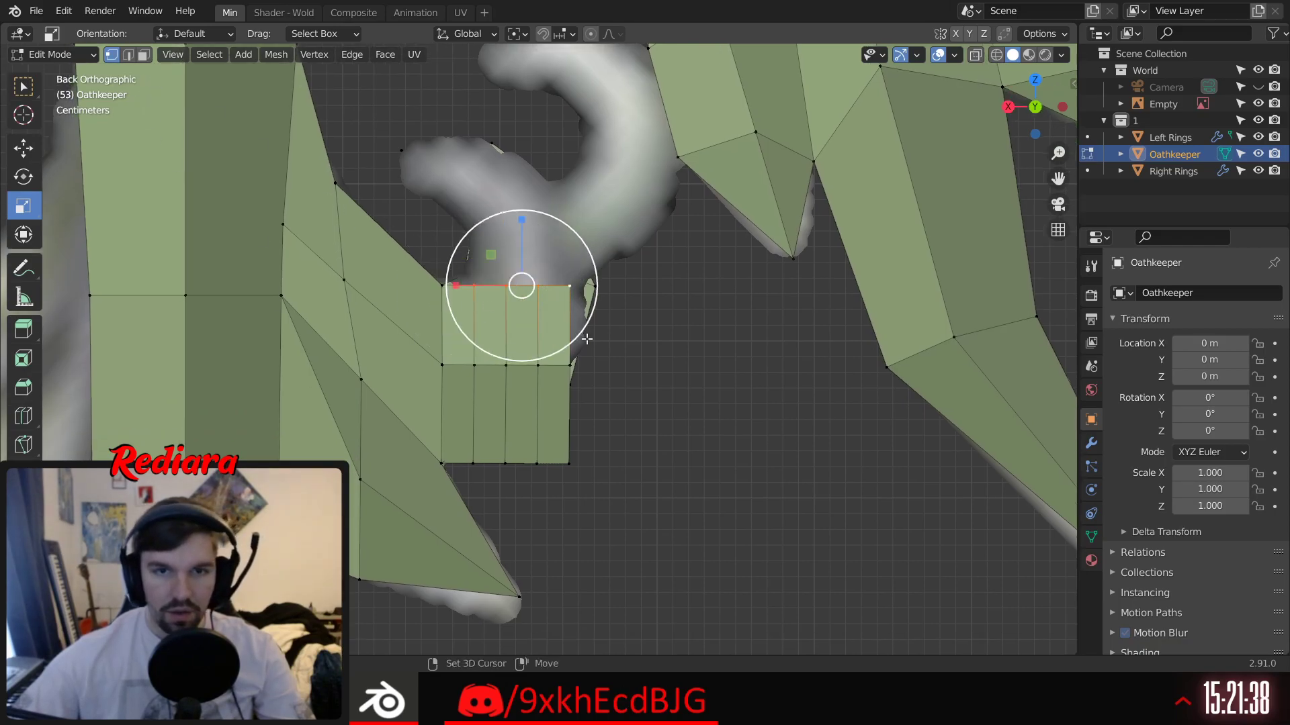
left_click(570, 366, "shift")
left_click(494, 372, "shift")
left_click(471, 466, "shift")
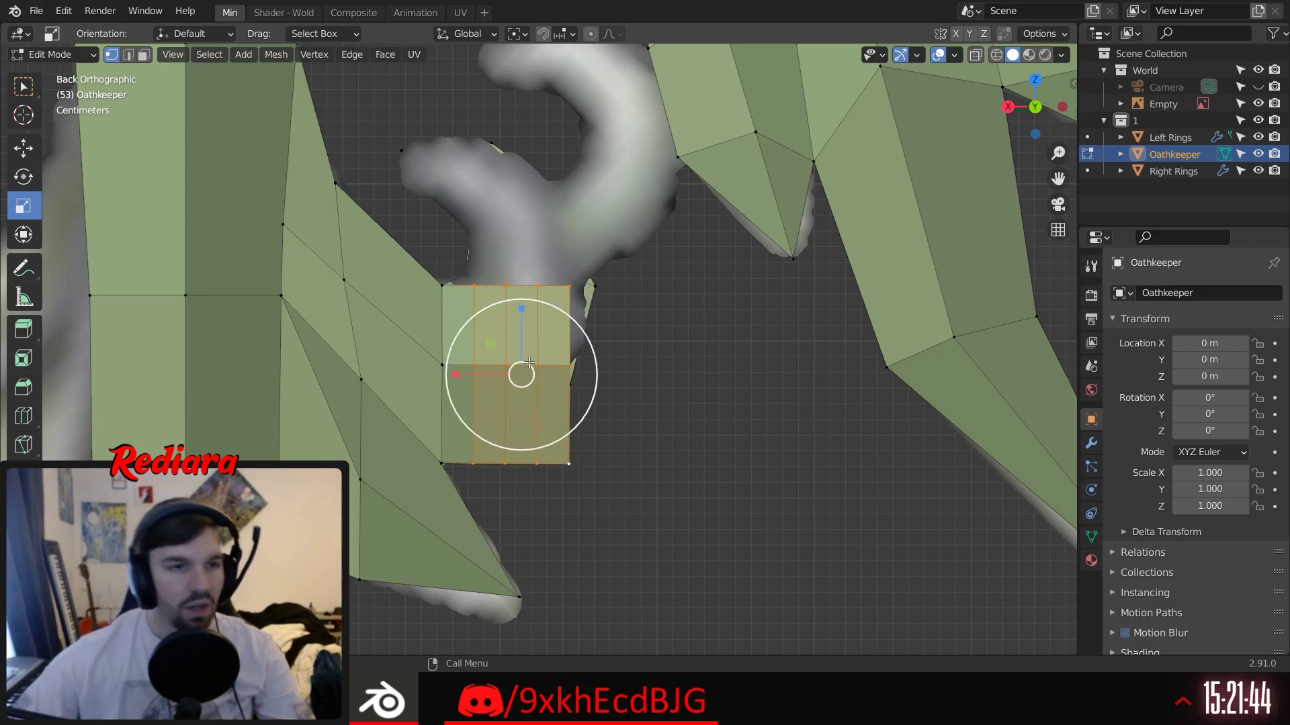
left_click(25, 151)
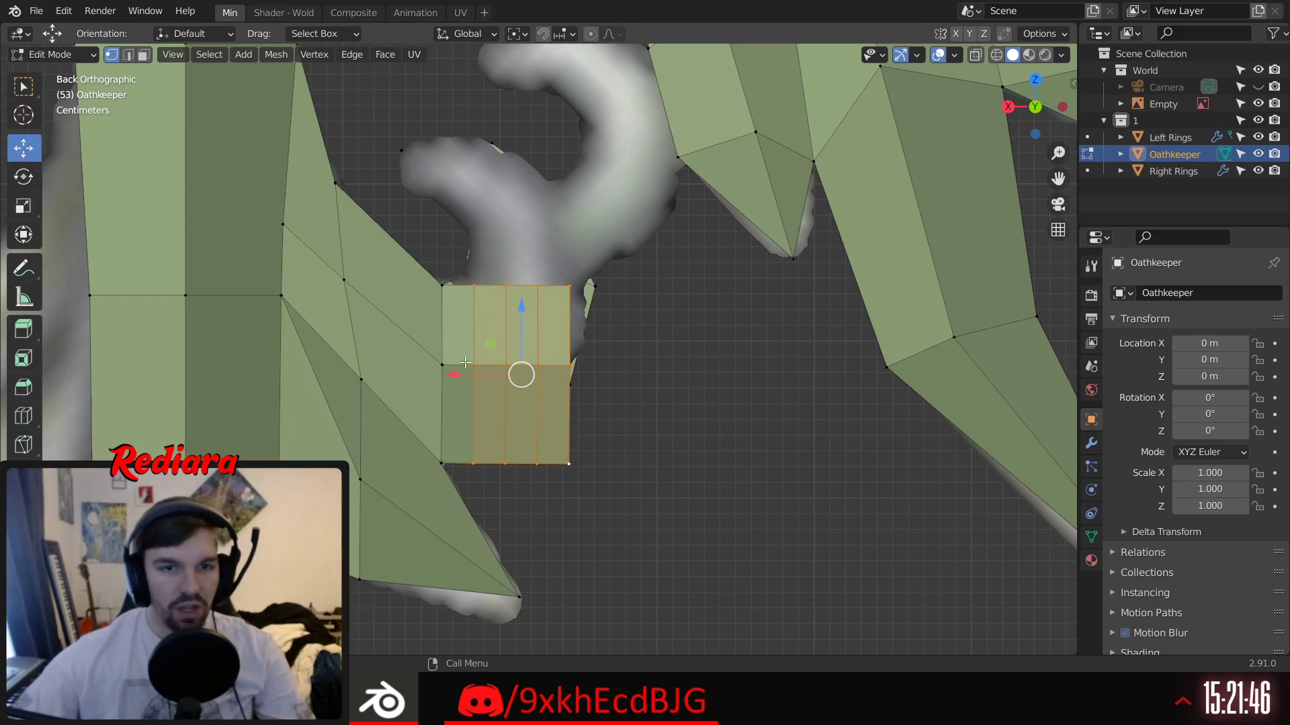
left_click_drag(451, 372, 634, 379)
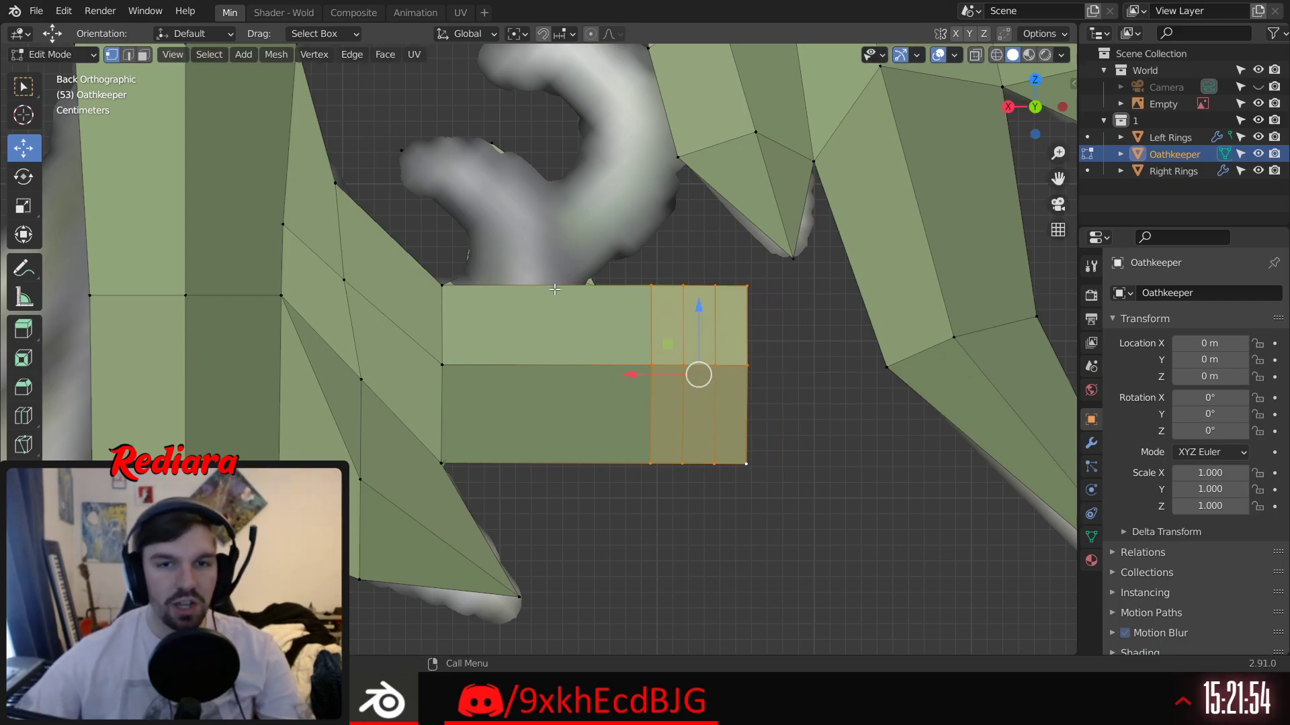
Step: Turn on X-ray and add four loop cuts across the stretched segment of the block
left_click(975, 55)
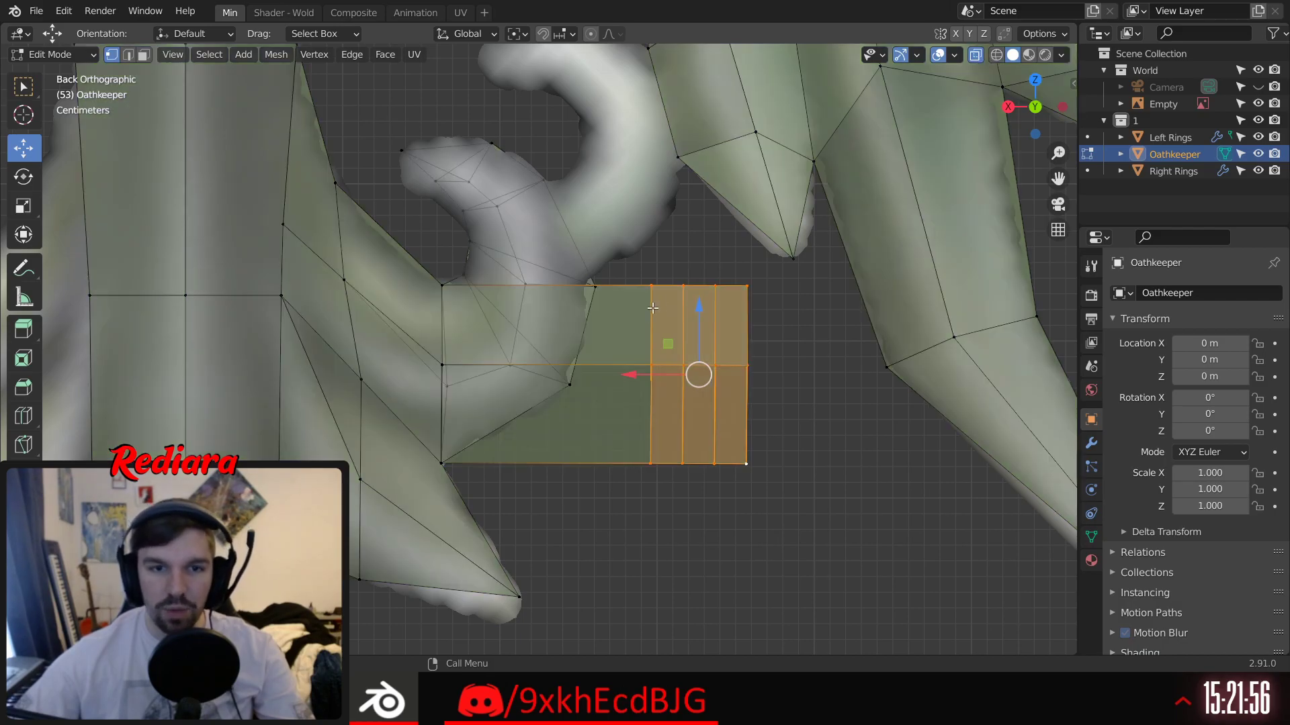
scroll(623, 383, "up", 2)
middle_click_drag(640, 380, 661, 388, "shift")
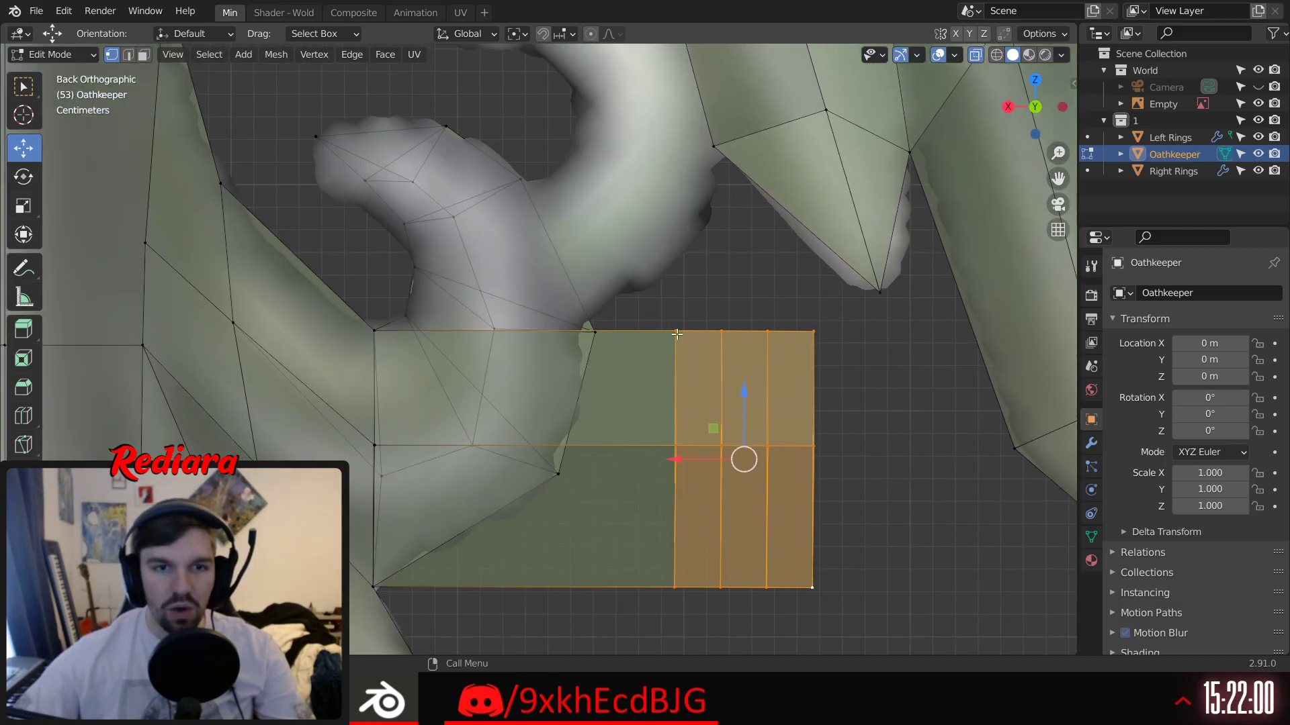
middle_click_drag(667, 330, 664, 454)
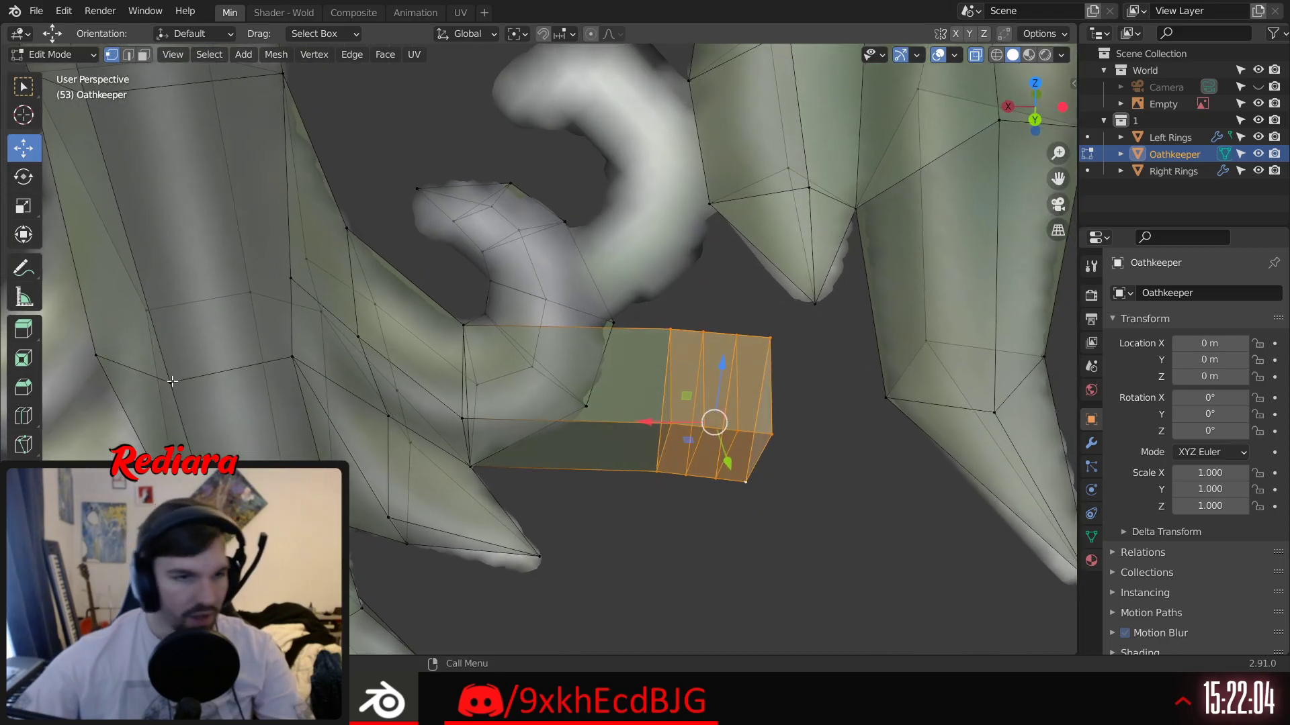
left_click(23, 416)
left_click(626, 431)
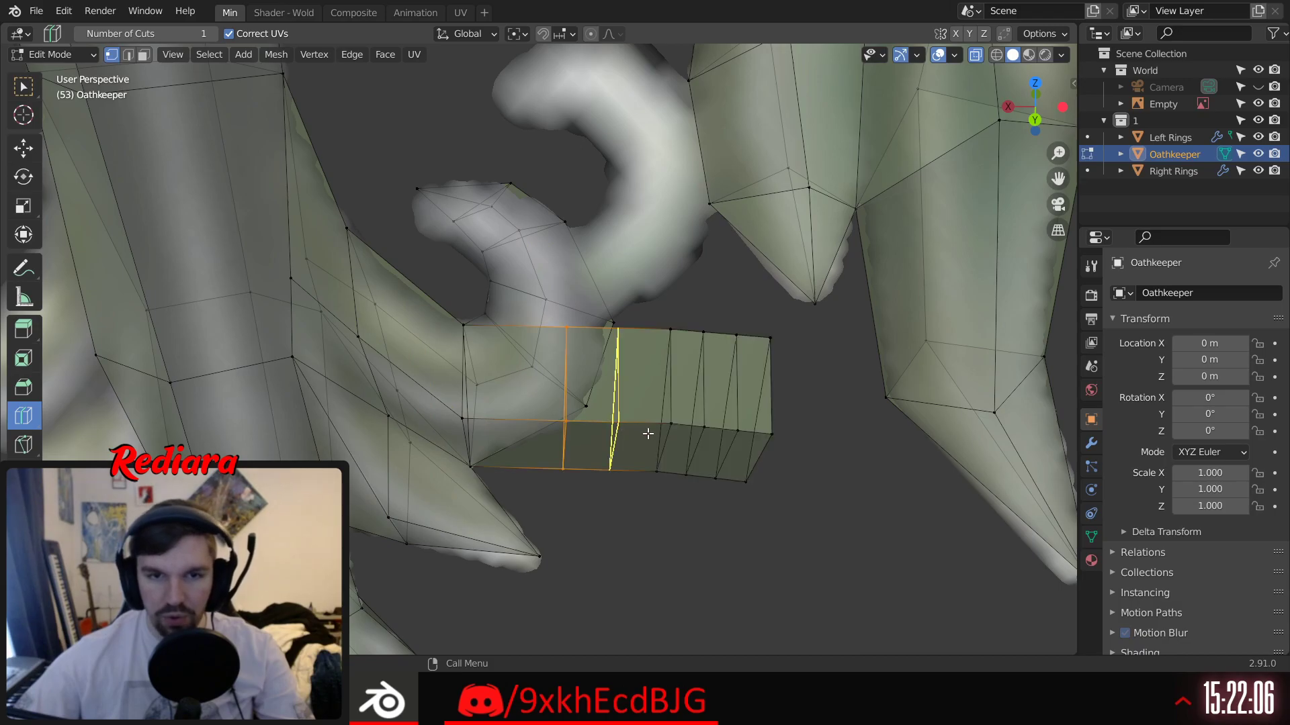
left_click(522, 428)
left_click(645, 419)
middle_click_drag(725, 365, 755, 328)
middle_click_drag(674, 303, 660, 290)
scroll(660, 291, "up", 2)
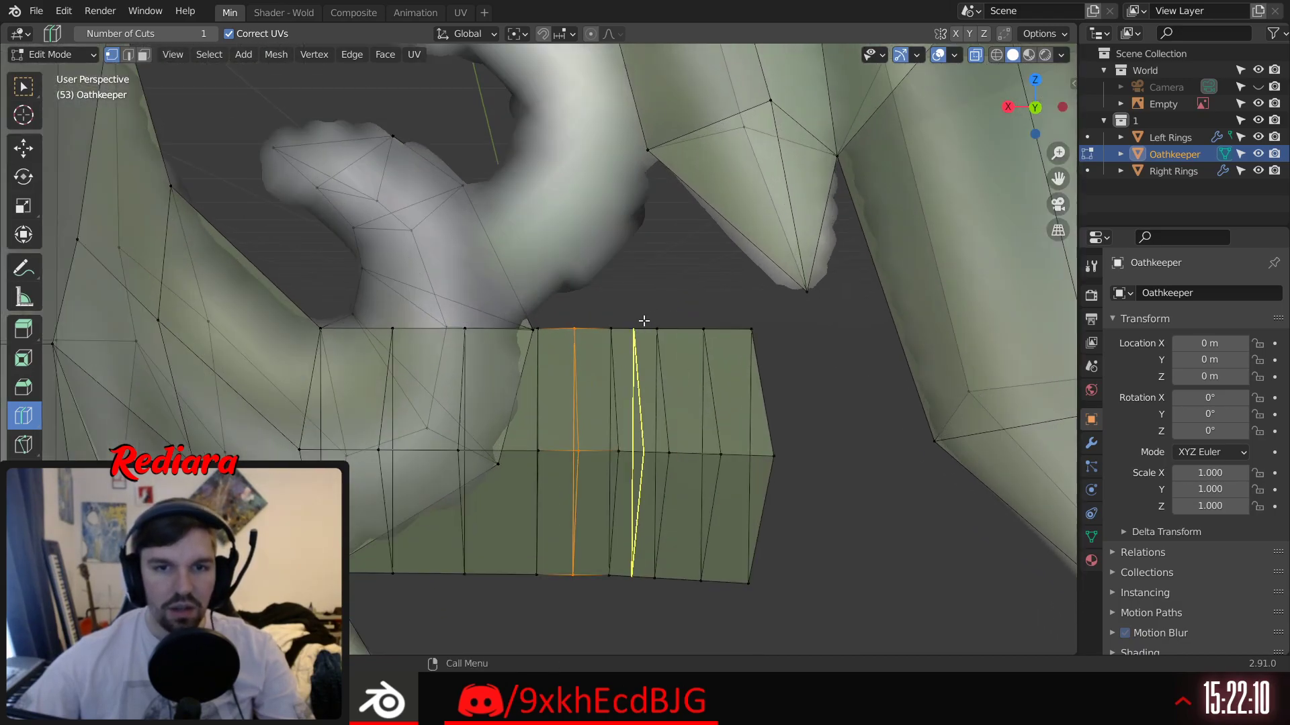
Step: Move the top vertex of the loop nearest the handle onto the ornament's inner edge at the lower bend
middle_click_drag(493, 286, 516, 308)
left_click(24, 146)
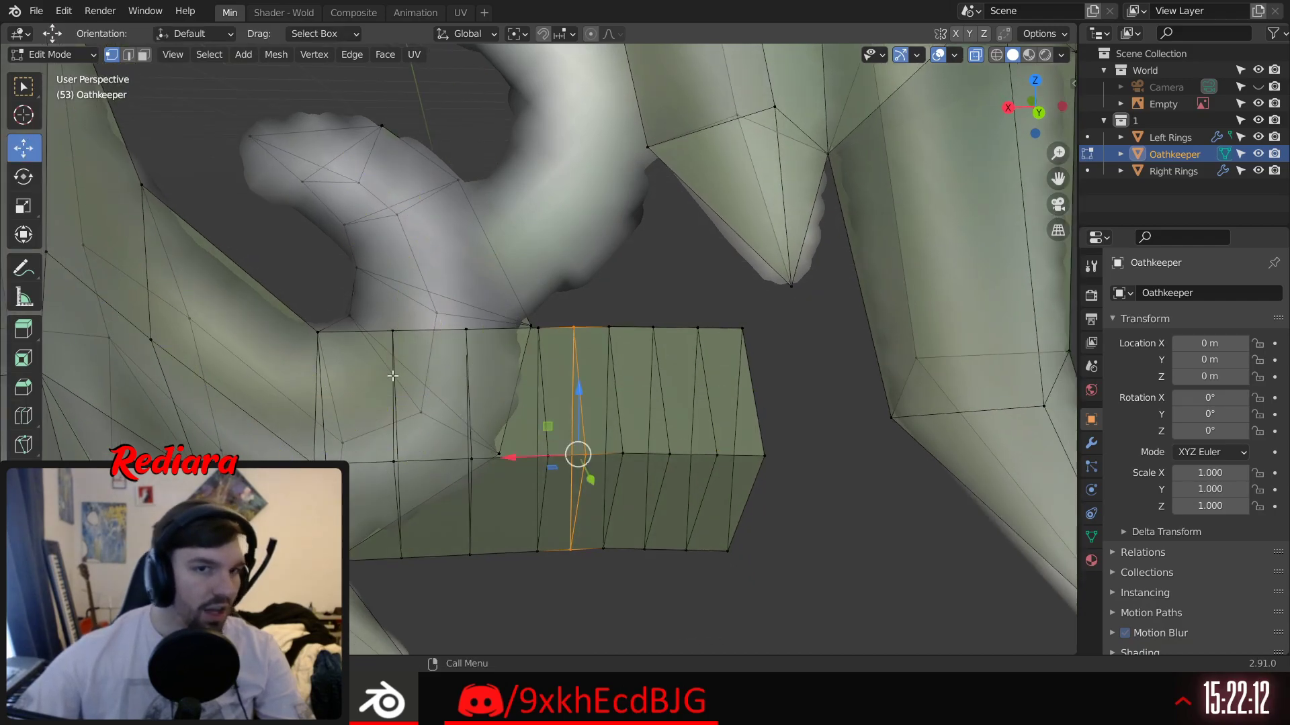
middle_click_drag(428, 351, 510, 363, "shift")
left_click(24, 86)
left_click(466, 349)
left_click(23, 146)
middle_click_drag(537, 316, 584, 306)
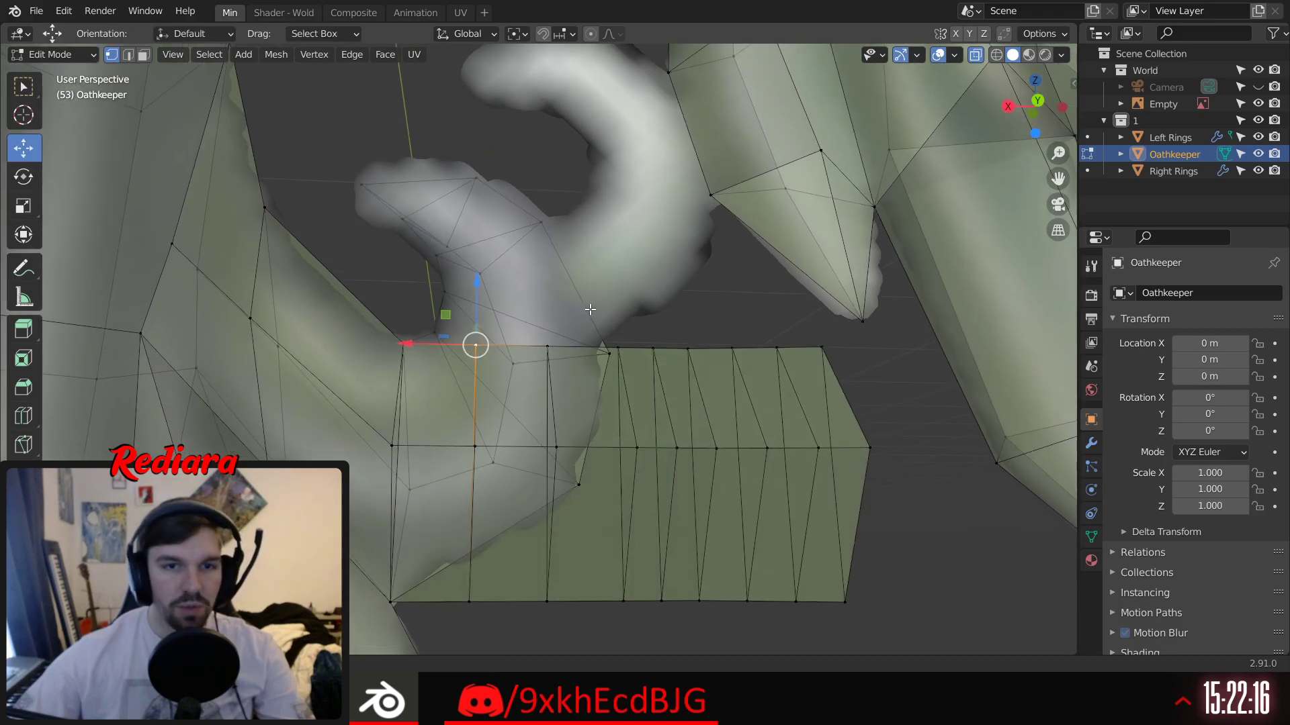
left_click_drag(475, 281, 524, 303)
left_click_drag(408, 318, 366, 326)
left_click_drag(431, 250, 442, 278)
left_click_drag(385, 339, 369, 334)
Step: Fit that loop's middle and bottom vertices to the ornament's centre line and outer edge in the reference
left_click(474, 444)
middle_click_drag(474, 444, 442, 419, "shift")
left_click_drag(430, 400, 405, 410)
left_click_drag(478, 336, 474, 307)
left_click_drag(409, 377, 395, 382)
left_click(500, 572)
left_click_drag(491, 492, 485, 440)
left_click_drag(418, 512, 416, 513)
Step: Move the second loop's top vertex up the ornament's inner edge and its middle vertex onto the ornament's centre line
middle_click_drag(417, 513, 611, 411)
left_click_drag(586, 284, 586, 187)
left_click_drag(527, 246, 452, 266)
left_click(591, 456)
left_click_drag(589, 396, 589, 297)
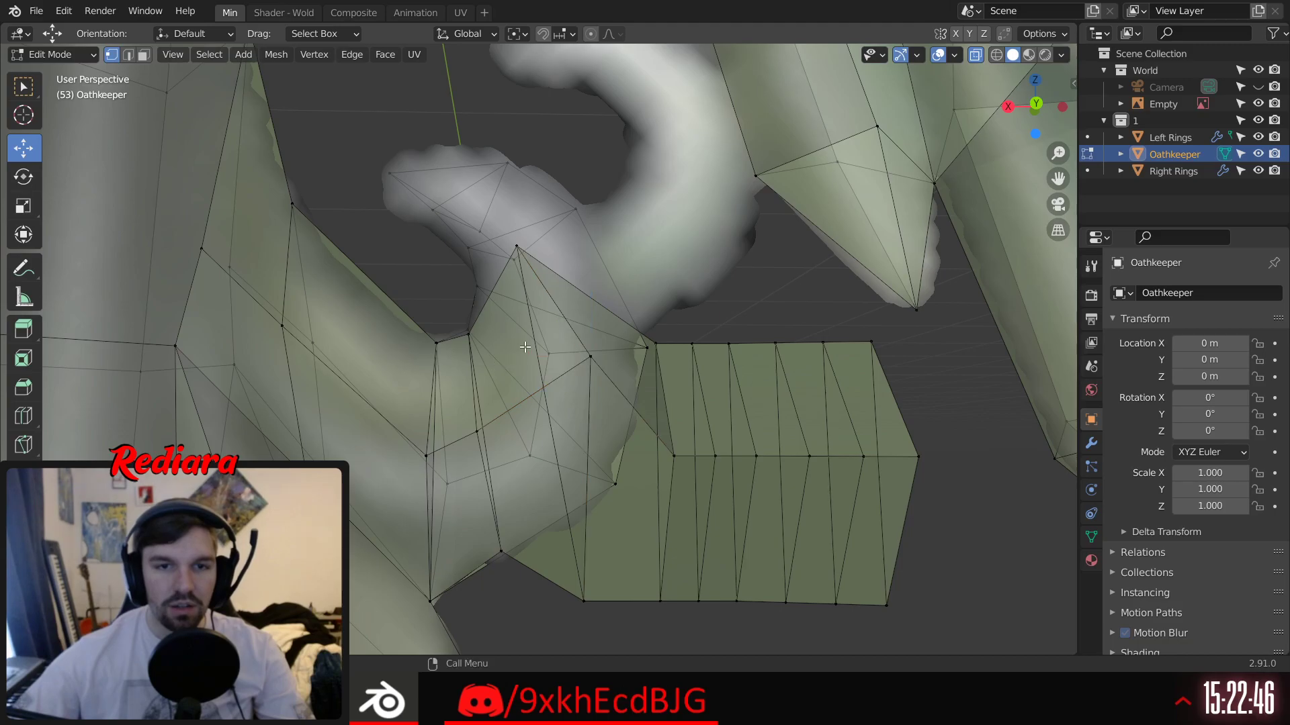
left_click_drag(522, 355, 491, 349)
left_click_drag(558, 295, 557, 264)
left_click_drag(484, 333, 479, 331)
Step: Raise the second loop's bottom vertex to the ornament's outer edge and nudge its middle vertex along X
left_click(583, 597)
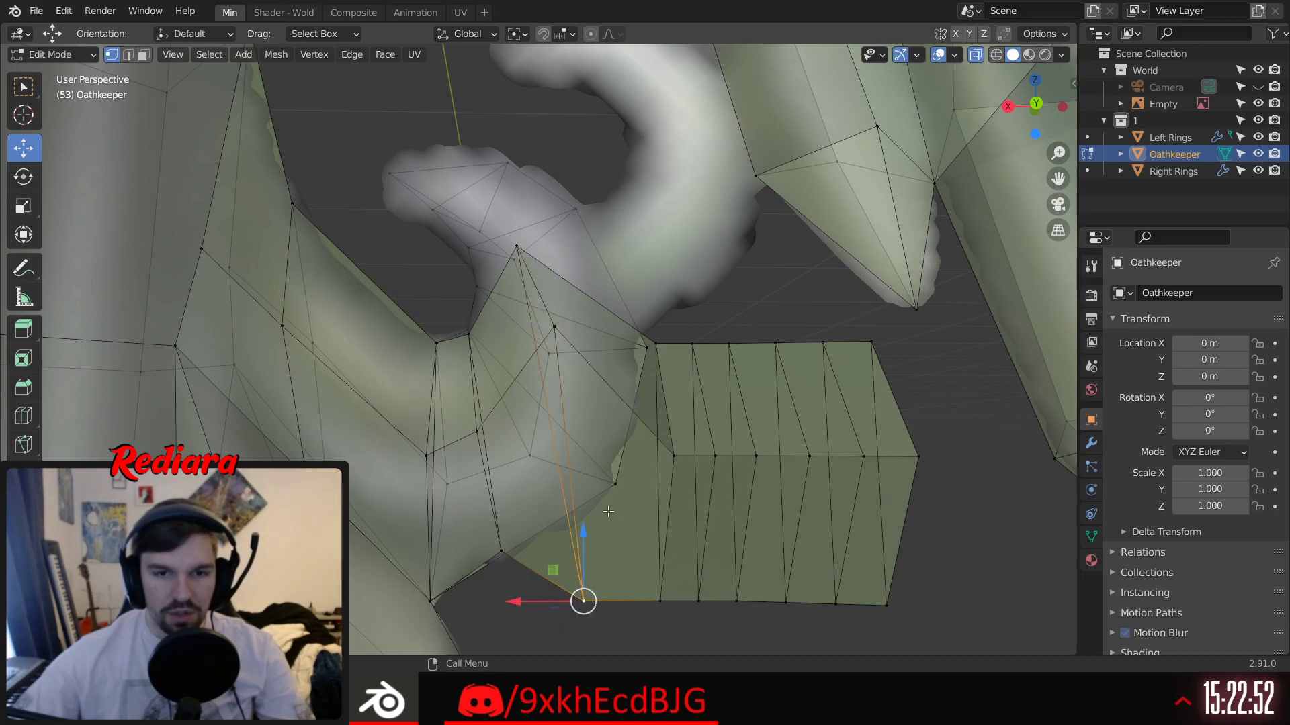
left_click_drag(589, 535, 578, 388)
left_click(556, 325)
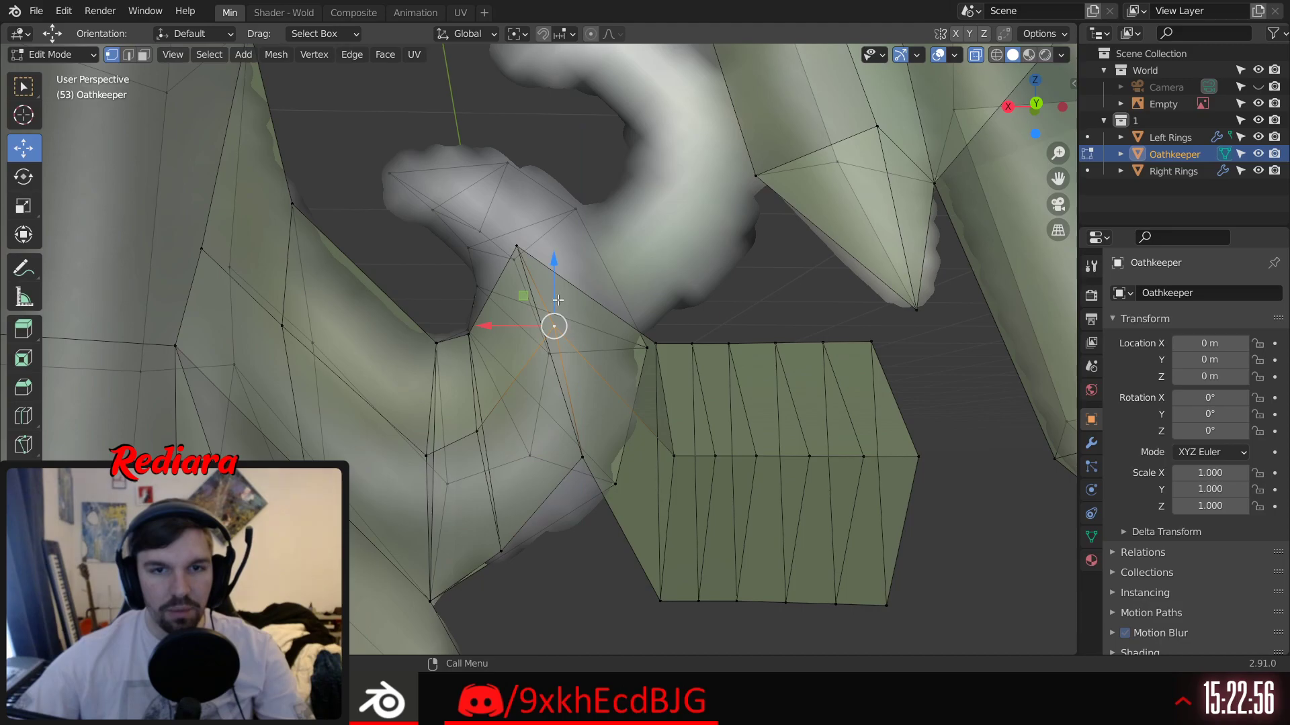
left_click_drag(491, 323, 481, 324)
Step: Move the third loop's top vertex to the junction between the small spike and the upper curl
middle_click_drag(707, 343, 695, 356)
left_click(674, 333)
left_click_drag(667, 273, 669, 126)
left_click_drag(597, 191, 534, 197)
left_click(596, 135)
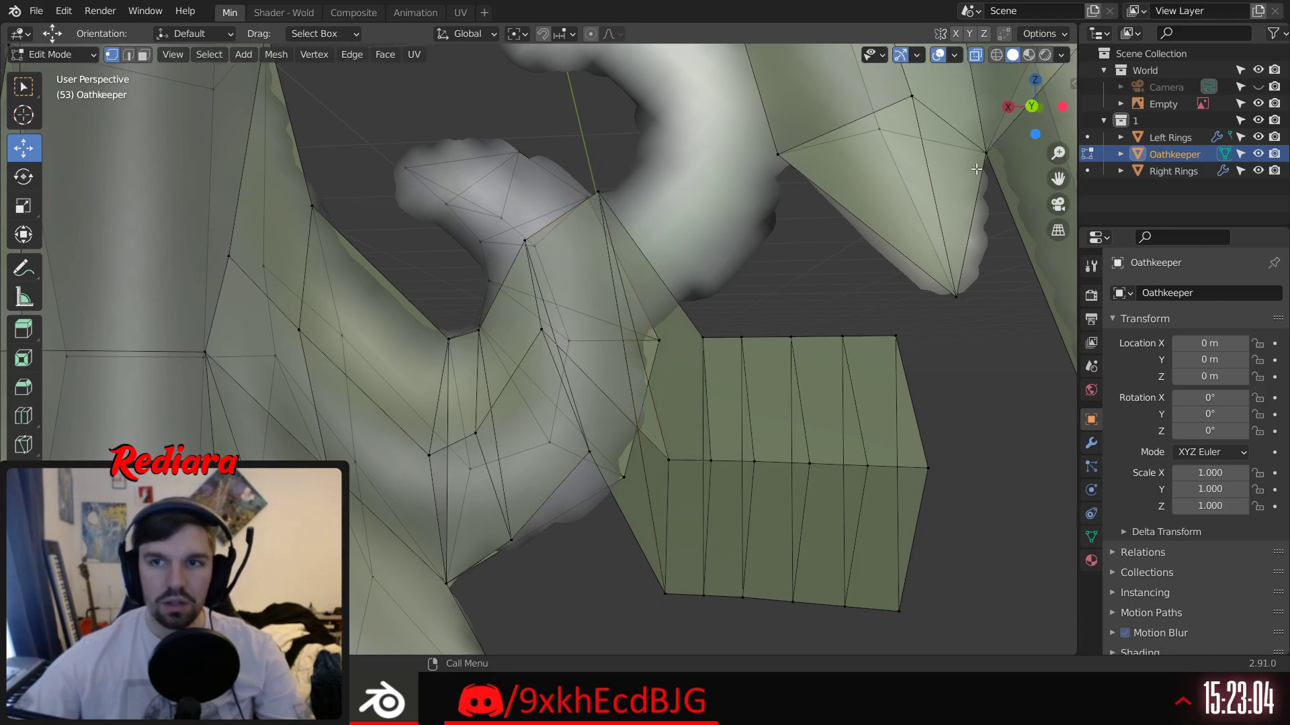
Step: In the back view, position the third loop's middle and bottom vertices across the base of the upper curl
left_click(1033, 105)
left_click(666, 456)
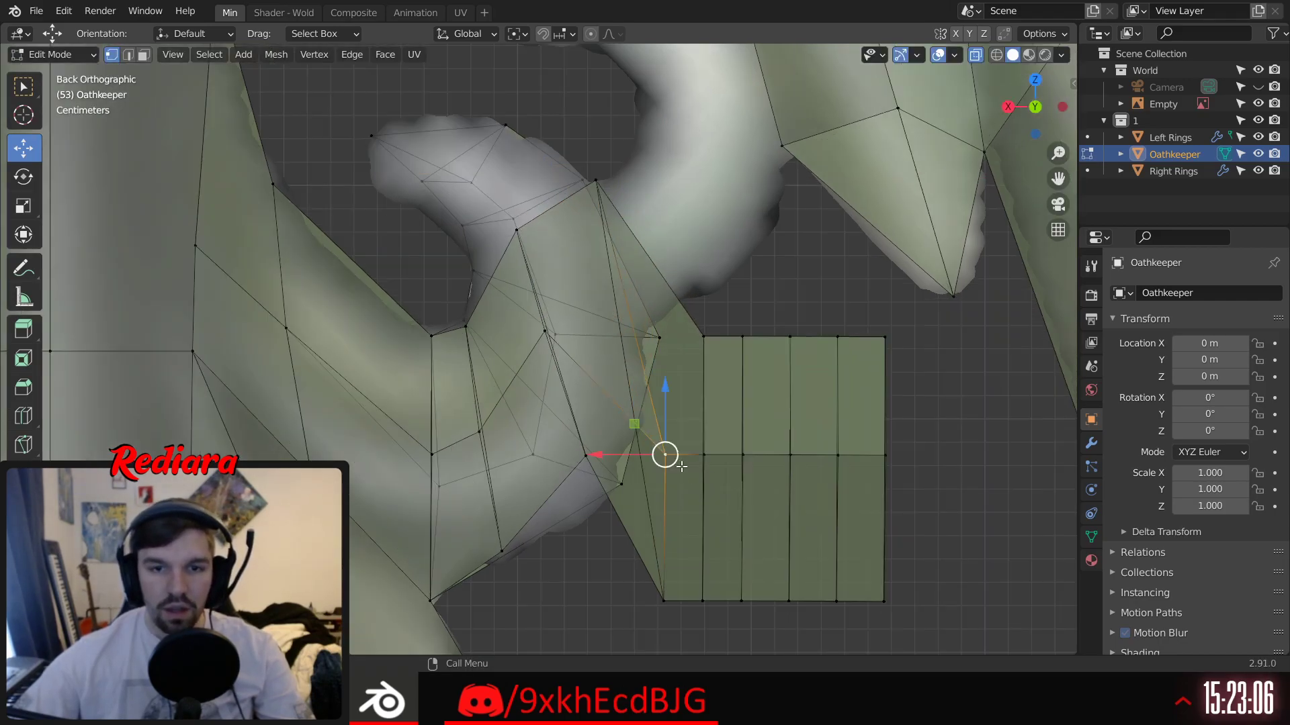
left_click_drag(669, 390, 665, 196)
mouse_move(596, 262)
left_mouse_down()
mouse_move(560, 255)
mouse_move(610, 255)
left_mouse_up()
left_click_drag(624, 202, 625, 177)
left_click_drag(561, 237, 552, 233)
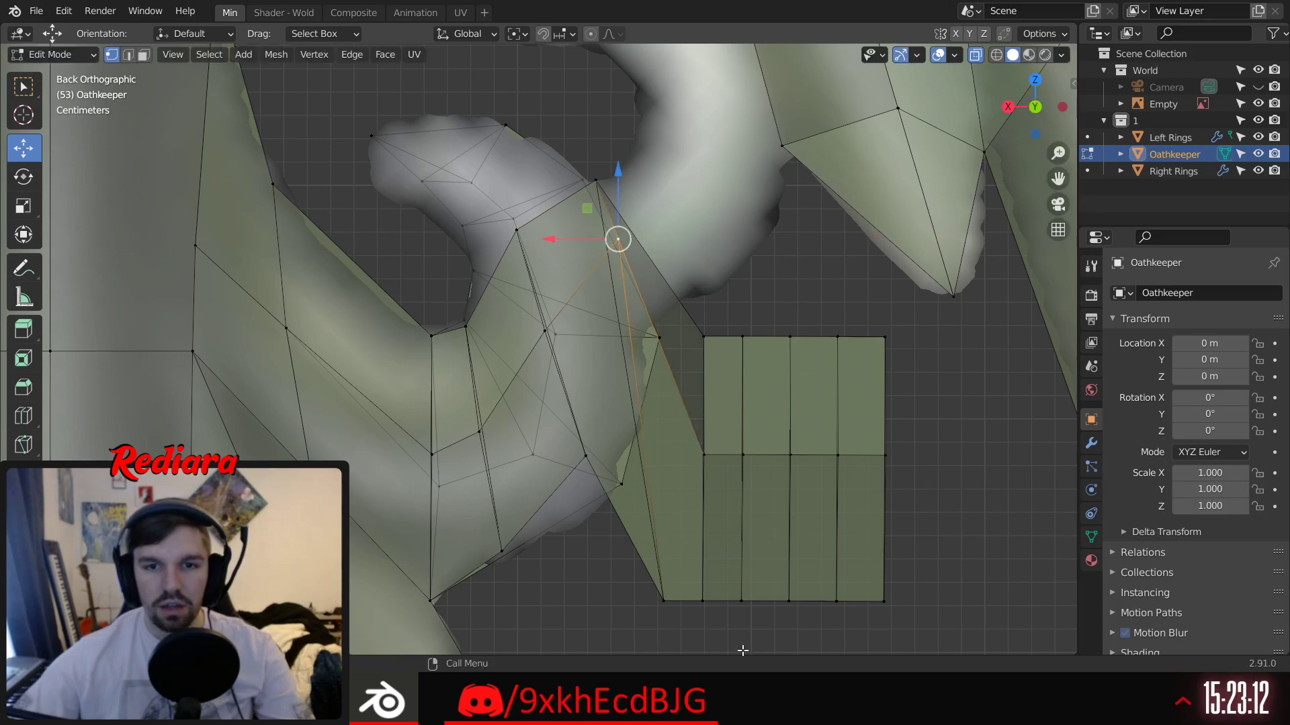
left_click(657, 603)
left_click_drag(662, 534, 634, 256)
left_click_drag(596, 326, 575, 327)
Step: Move the fourth loop's top vertex onto the inner edge of the upper curl, just above the junction
left_click(700, 338)
middle_click_drag(713, 231, 698, 335, "shift")
left_click_drag(689, 372, 688, 159)
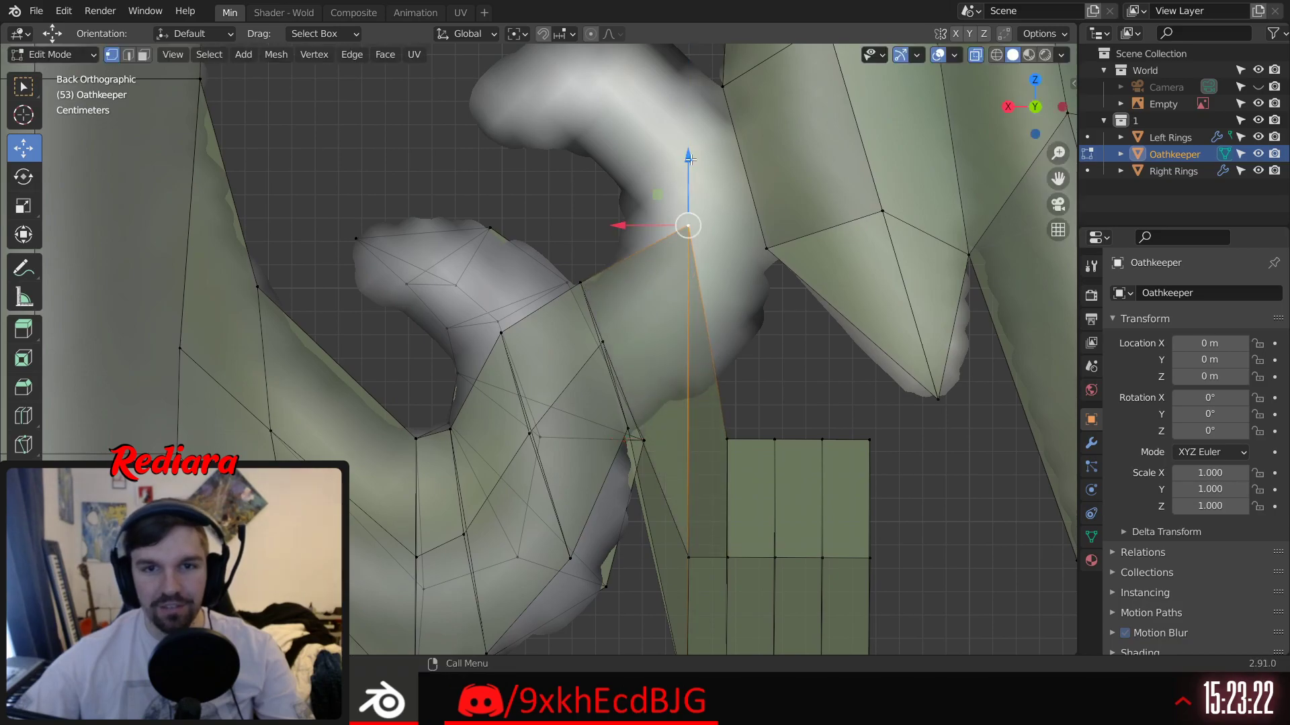
left_click_drag(586, 237, 584, 237)
left_click_drag(712, 249, 551, 223)
left_click_drag(613, 166, 619, 197)
Step: Move the top vertices of the next two columns up along the inner edge of the upper curl
left_click(728, 440)
left_click_drag(727, 413, 654, 108)
left_click_drag(656, 179, 555, 191)
left_click_drag(621, 122, 622, 144)
left_click(774, 440)
left_click_drag(778, 385, 775, 115)
left_click_drag(706, 169, 572, 170)
left_click_drag(640, 107, 644, 88)
left_click_drag(567, 151, 506, 163)
Step: Move the following column's top vertex to the inner edge near the tip of the upper curl
left_click_drag(837, 473, 837, 474)
left_click_drag(821, 376, 820, 62)
left_click_drag(730, 120, 446, 138)
left_click(616, 68)
left_click_drag(500, 57, 500, 83)
Step: Merge the block's end column of vertices at center and move the merged vertex along X to the upper curl's tip
middle_click_drag(828, 458, 743, 279, "shift")
left_click_drag(767, 237, 816, 527)
right_click(785, 513)
mouse_move(785, 513)
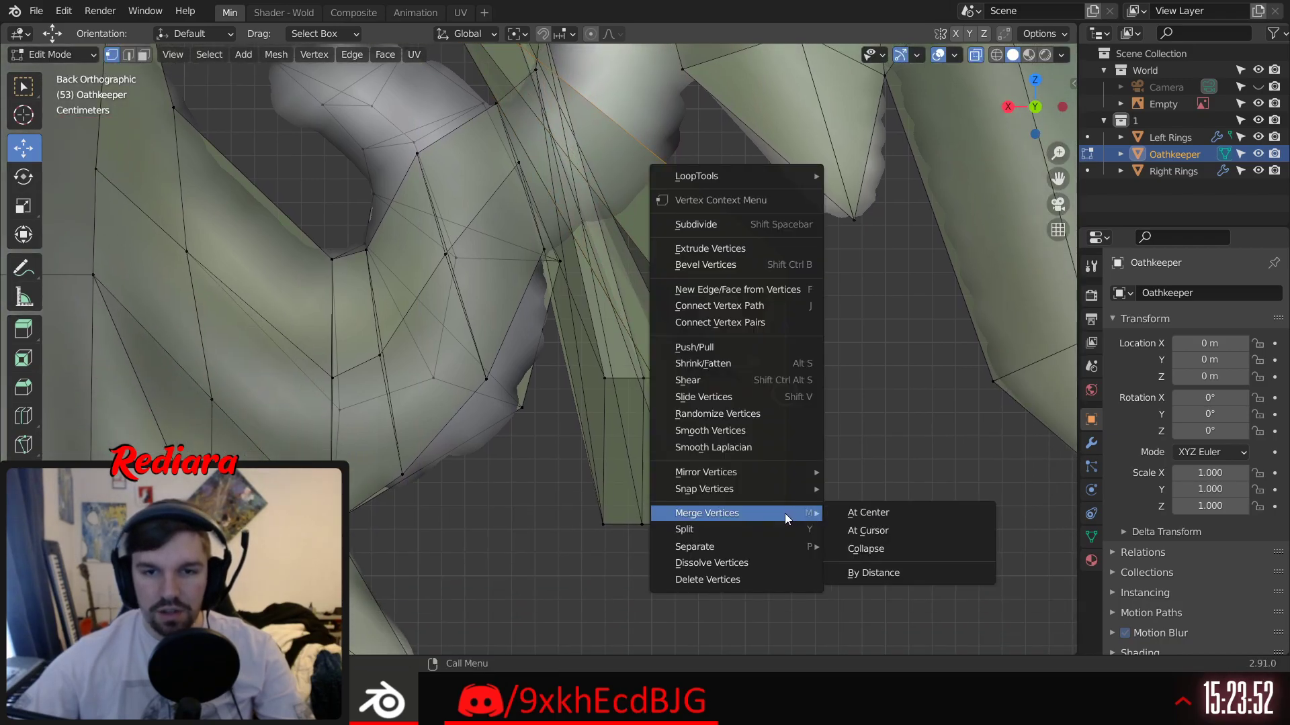
left_click(862, 519)
middle_click_drag(808, 361, 849, 407, "shift")
key("g")
key("x")
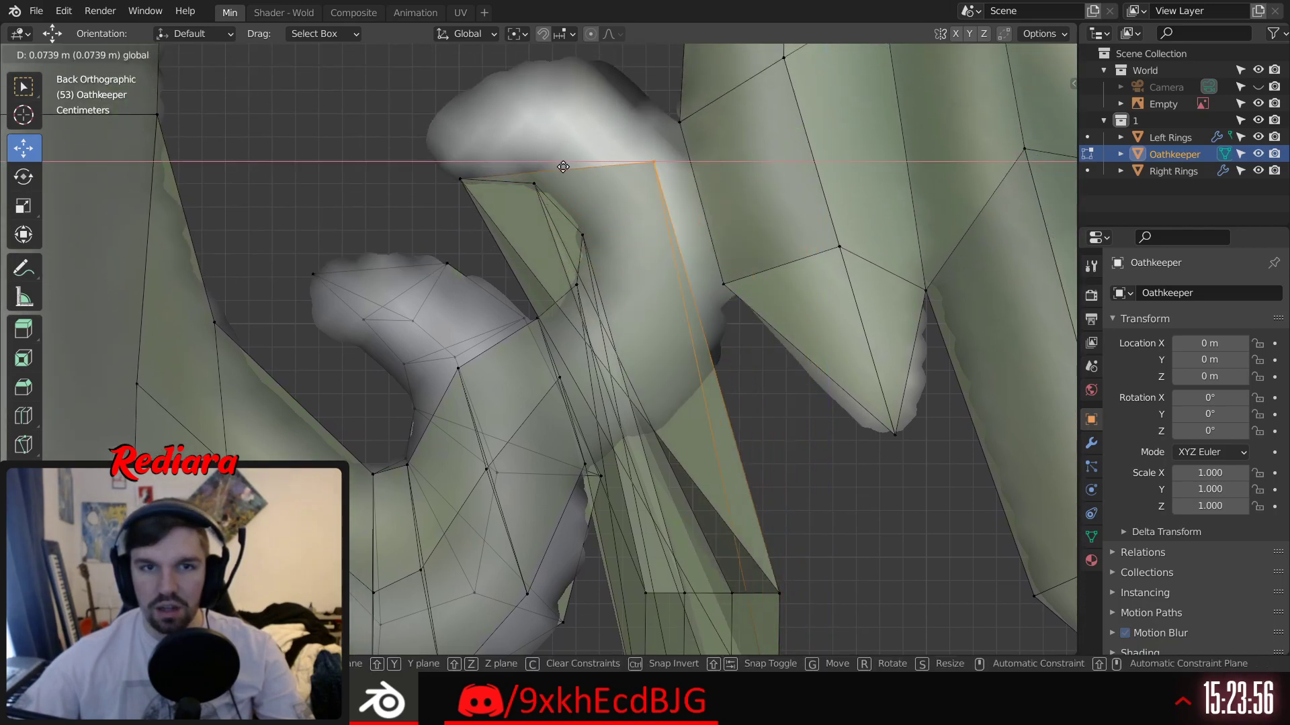
left_click(370, 165)
Step: Move the middle vertex of the block's outermost remaining column onto the upper curl, just behind its tip
mouse_move(758, 498)
middle_mouse_down("shift")
mouse_move(724, 346)
mouse_move(770, 519)
middle_mouse_up("shift")
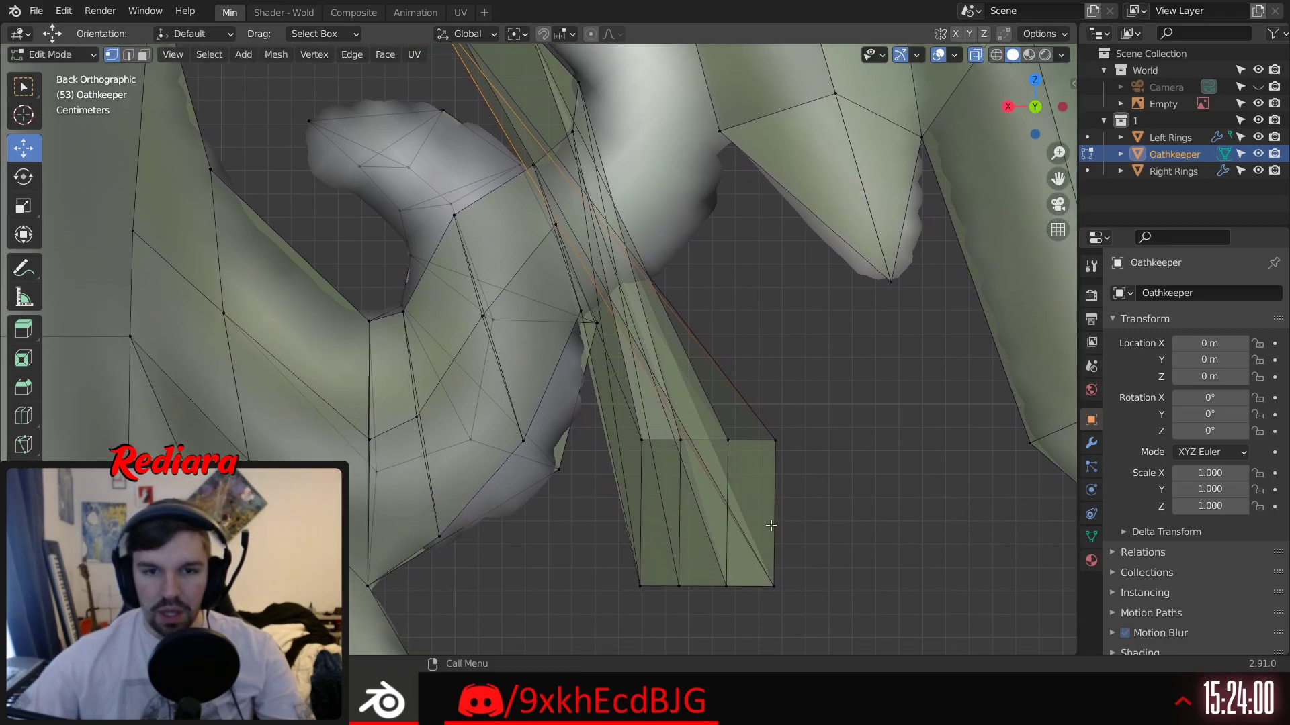
left_click(782, 443)
middle_click_drag(785, 347, 791, 463, "shift")
left_click_drag(783, 487, 779, 89)
middle_click_drag(791, 160, 790, 278, "shift")
left_click_drag(783, 211, 784, 153)
left_click_drag(698, 221, 424, 220)
left_click_drag(507, 159, 506, 148)
Step: Move the same column's bottom vertex to the outer edge of the upper curl near the tip
middle_click_drag(772, 597, 766, 366, "shift")
left_click(772, 590)
left_click_drag(772, 589, 772, 223)
middle_click_drag(772, 223, 755, 443, "shift")
left_click_drag(764, 397, 356, 193)
left_click_drag(422, 124, 426, 105)
left_click_drag(355, 171, 388, 172)
left_click_drag(457, 108, 461, 96)
left_click_drag(394, 167, 400, 167)
Step: Shift the inner-edge vertex nearest the upper curl's tip along X, away from the tip
scroll(450, 244, "up", 3)
middle_click_drag(455, 244, 423, 289)
left_click(433, 260)
left_click_drag(361, 260, 402, 261)
scroll(480, 302, "down", 4)
Step: Move the next column's middle vertex onto the centre line of the upper curl
middle_click_drag(480, 302, 447, 125, "shift")
left_click(703, 485)
middle_click_drag(723, 437, 721, 467, "shift")
left_click_drag(705, 456, 704, 127)
middle_click_drag(704, 127, 698, 300, "shift")
left_click_drag(696, 302, 695, 226)
left_click_drag(625, 288, 512, 289)
Step: Move that column's bottom vertex up to the top of the upper curl's outer edge
middle_click_drag(530, 383, 546, 60, "shift")
left_click(701, 472)
middle_click_drag(714, 383, 687, 496, "shift")
left_click_drag(677, 516, 671, 86)
middle_click_drag(669, 93, 648, 389, "shift")
left_click_drag(648, 390, 661, 201)
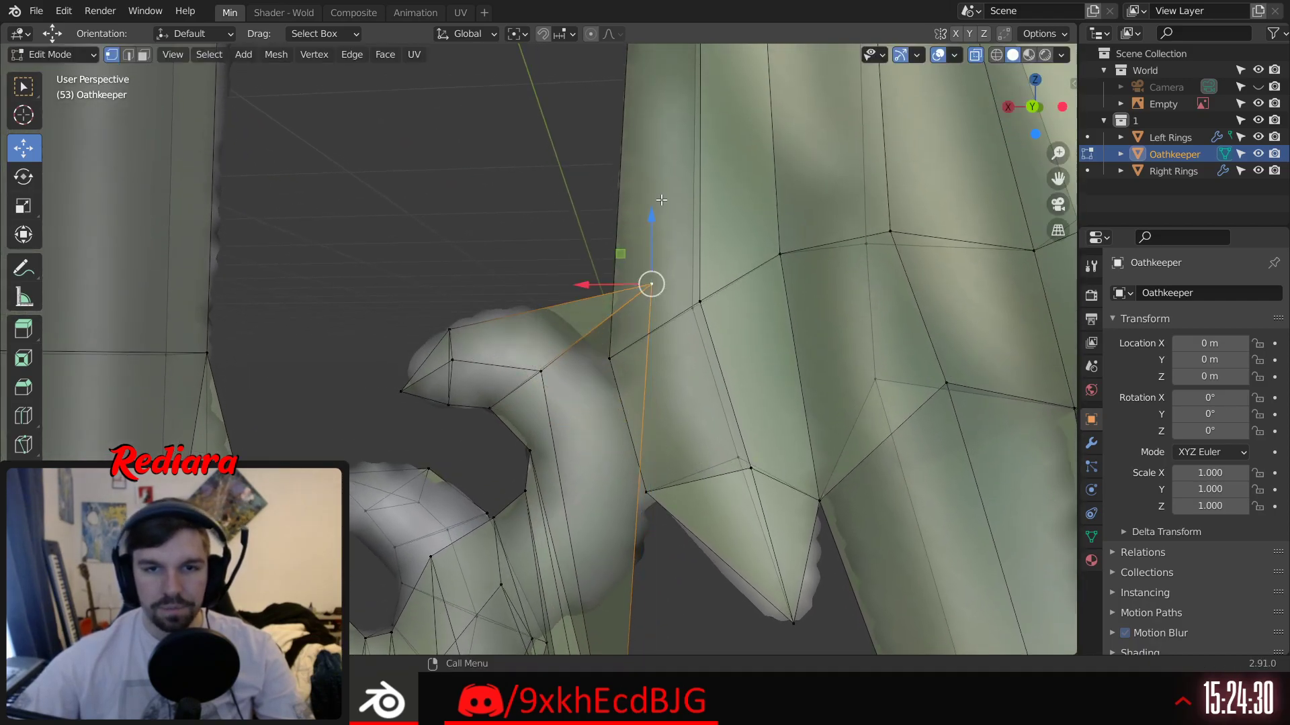
left_click_drag(587, 282, 457, 284)
left_click_drag(520, 218, 521, 242)
Step: Move the following column's middle vertex onto the upper curl's centre line, below the previous column
middle_click_drag(617, 483, 687, 351, "shift")
left_click(599, 389)
middle_click_drag(627, 379, 622, 453, "shift")
left_click_drag(587, 409, 594, 64)
middle_click_drag(603, 56, 596, 122, "shift")
left_click_drag(583, 130, 583, 149)
Step: Move the same column's bottom vertex up to the outer side of the upper curl
middle_click_drag(592, 646, 583, 559, "shift")
left_click(580, 559)
left_click_drag(577, 489, 583, 31)
mouse_move(650, 366)
middle_mouse_down()
mouse_move(642, 482)
mouse_move(637, 378)
middle_mouse_up()
middle_click_drag(636, 222, 691, 415, "shift")
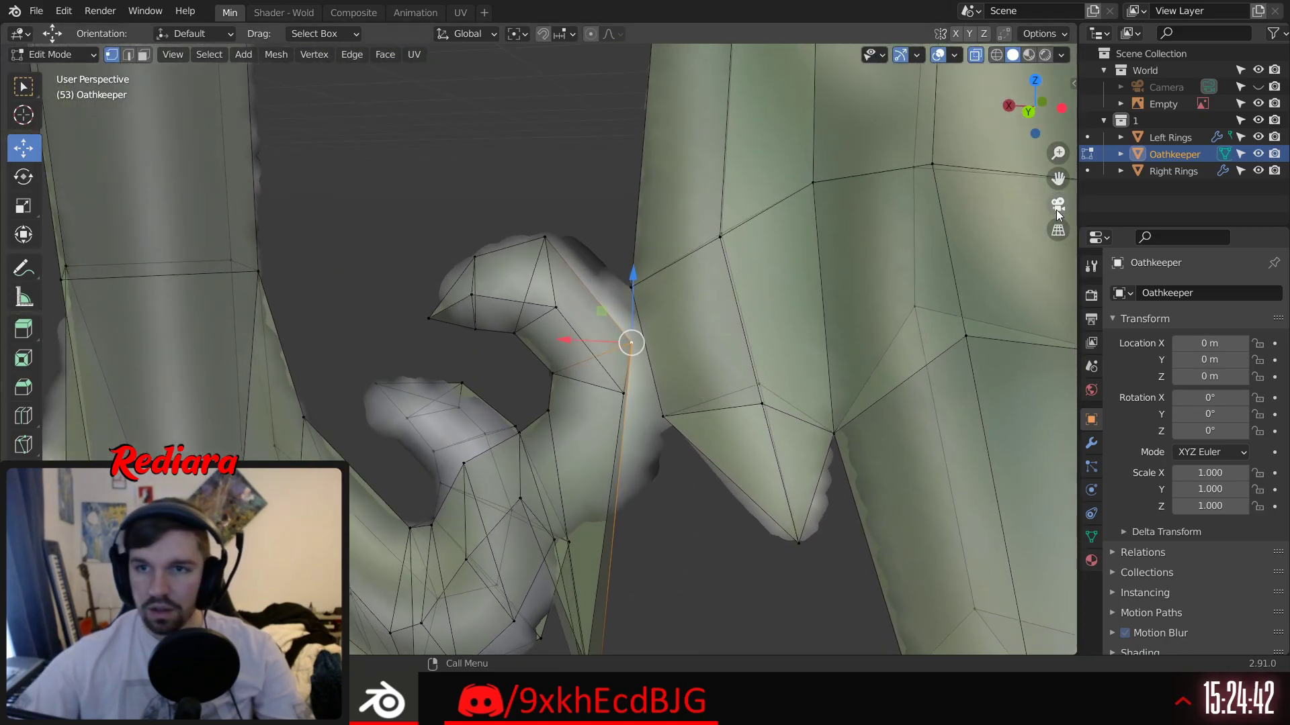
Step: Return to the back view and fine-tune the outer vertex against the edge of the upper curl
left_click(1057, 204)
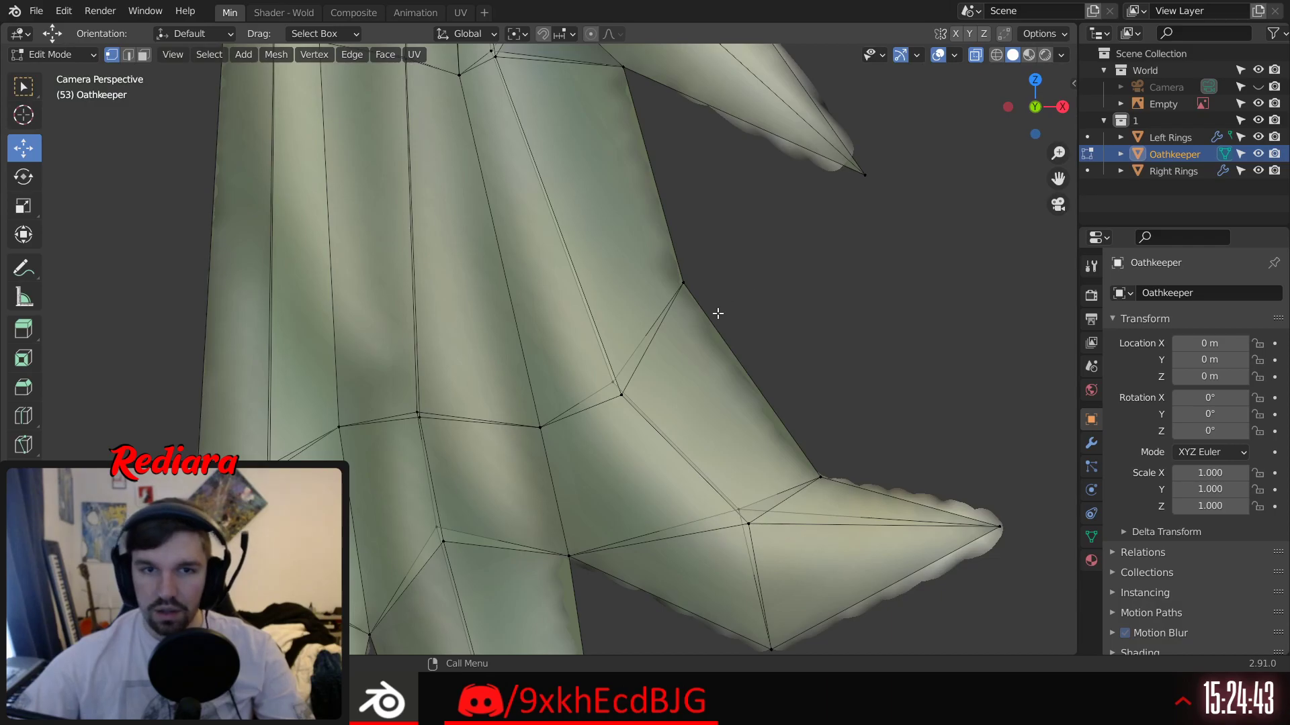
left_click(1035, 107)
left_click_drag(616, 290, 621, 260)
key("alt+a")
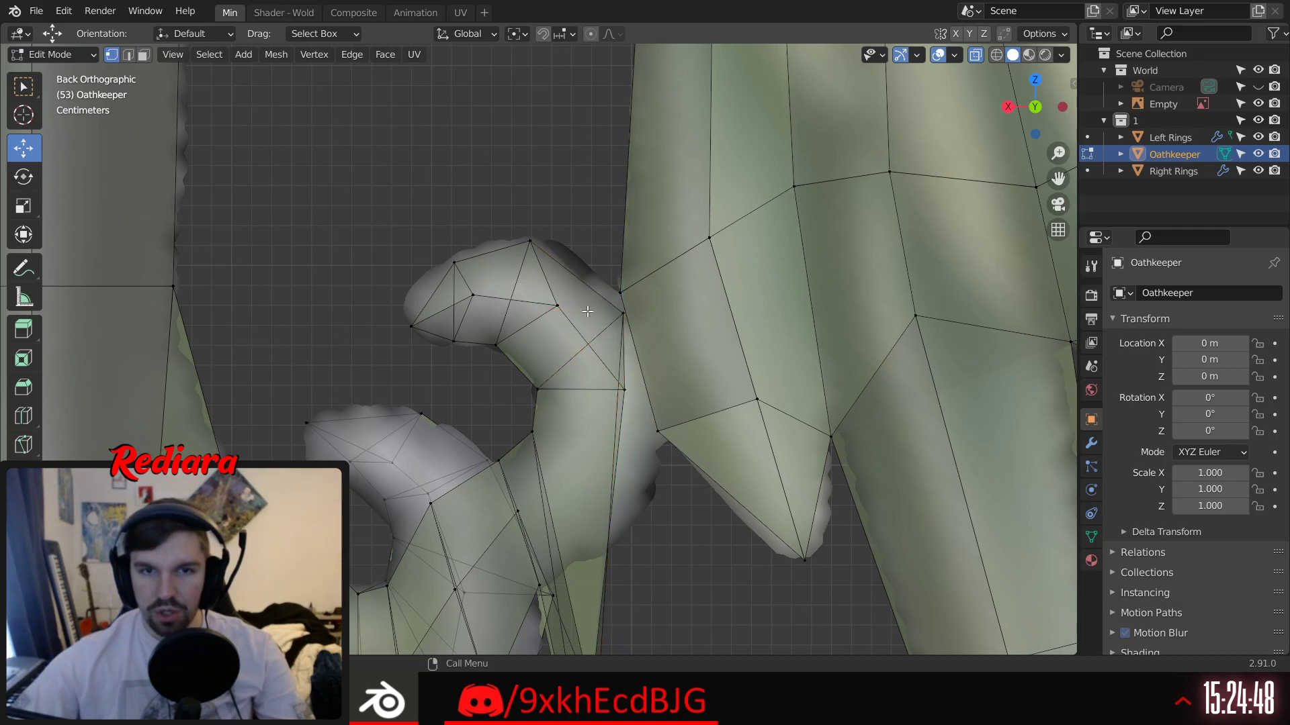
left_click(621, 311)
left_click_drag(553, 314, 542, 314)
left_click_drag(613, 246, 612, 225)
key("alt+a")
Step: Move the last hanging column's middle vertex onto the upper curl's centre line and its bottom vertex onto the outer edge
middle_click_drag(687, 541, 666, 356, "shift")
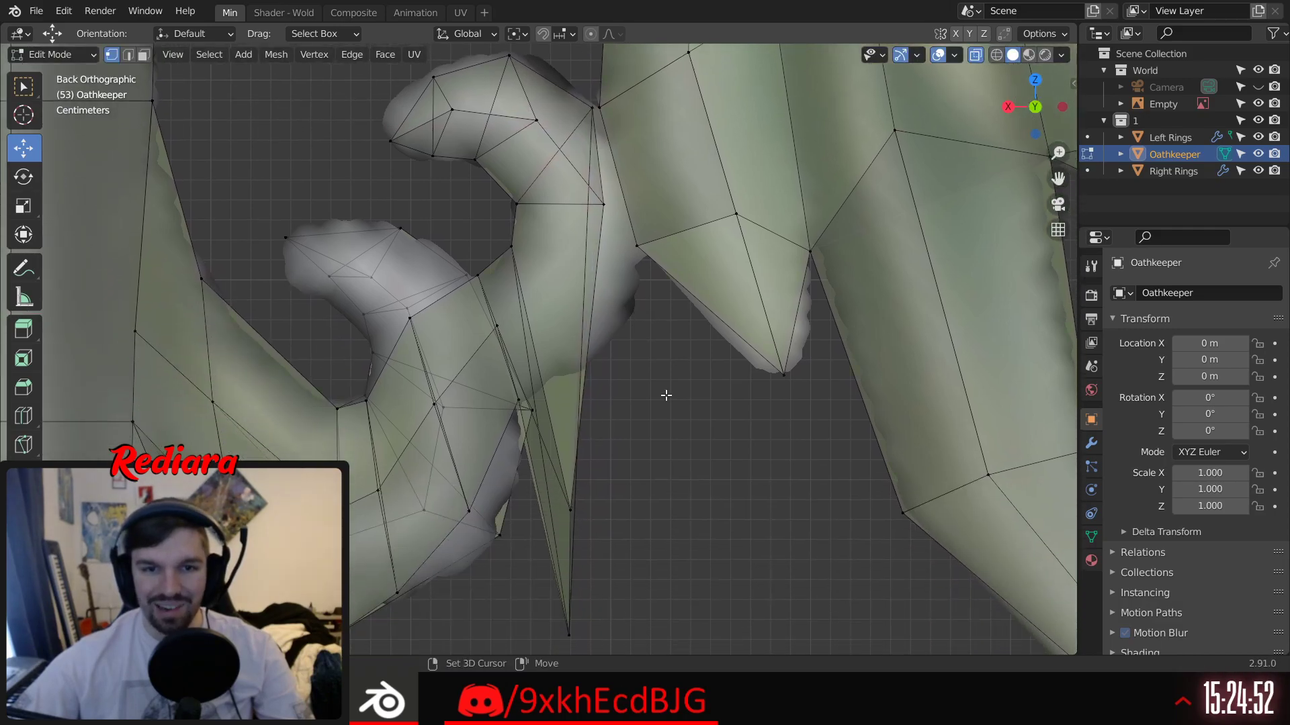
left_click(565, 629)
left_click_drag(569, 567, 596, 201)
left_click(569, 629)
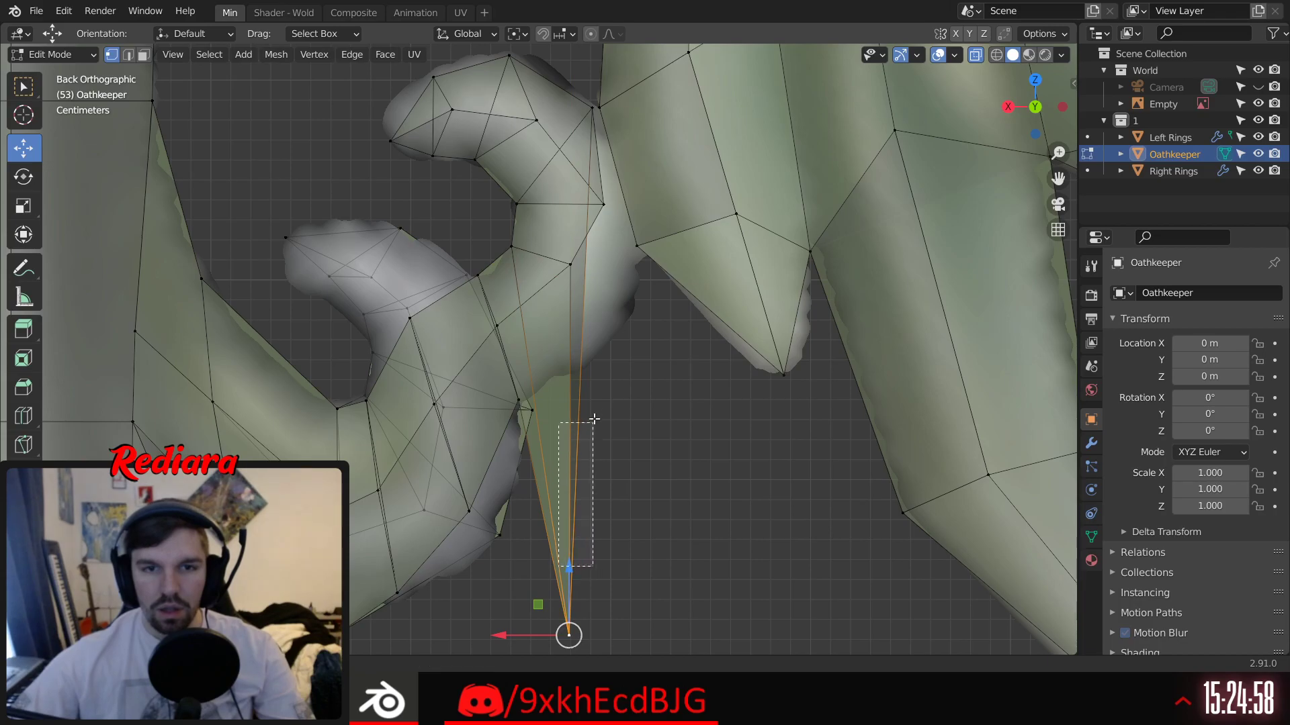
left_click_drag(569, 570, 569, 315)
left_click_drag(509, 381, 570, 381)
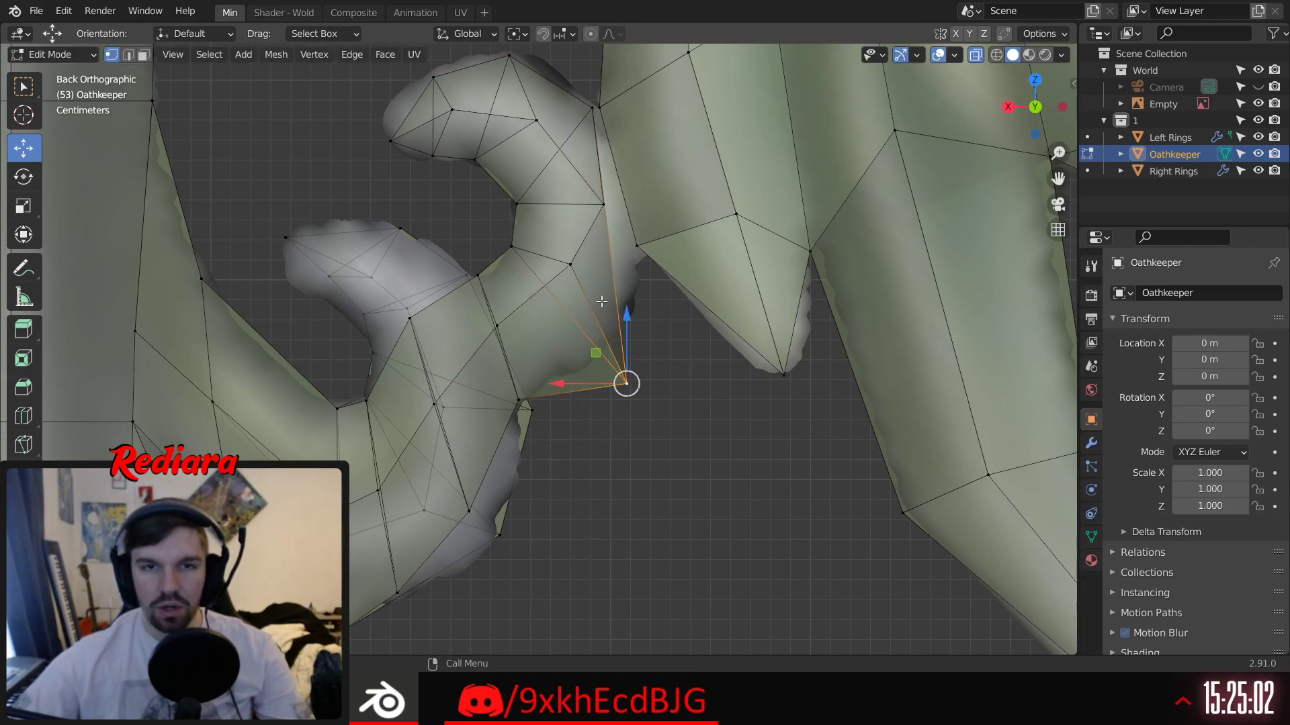
left_click_drag(622, 320, 642, 257)
middle_click_drag(642, 257, 604, 272)
middle_click_drag(606, 204, 831, 118)
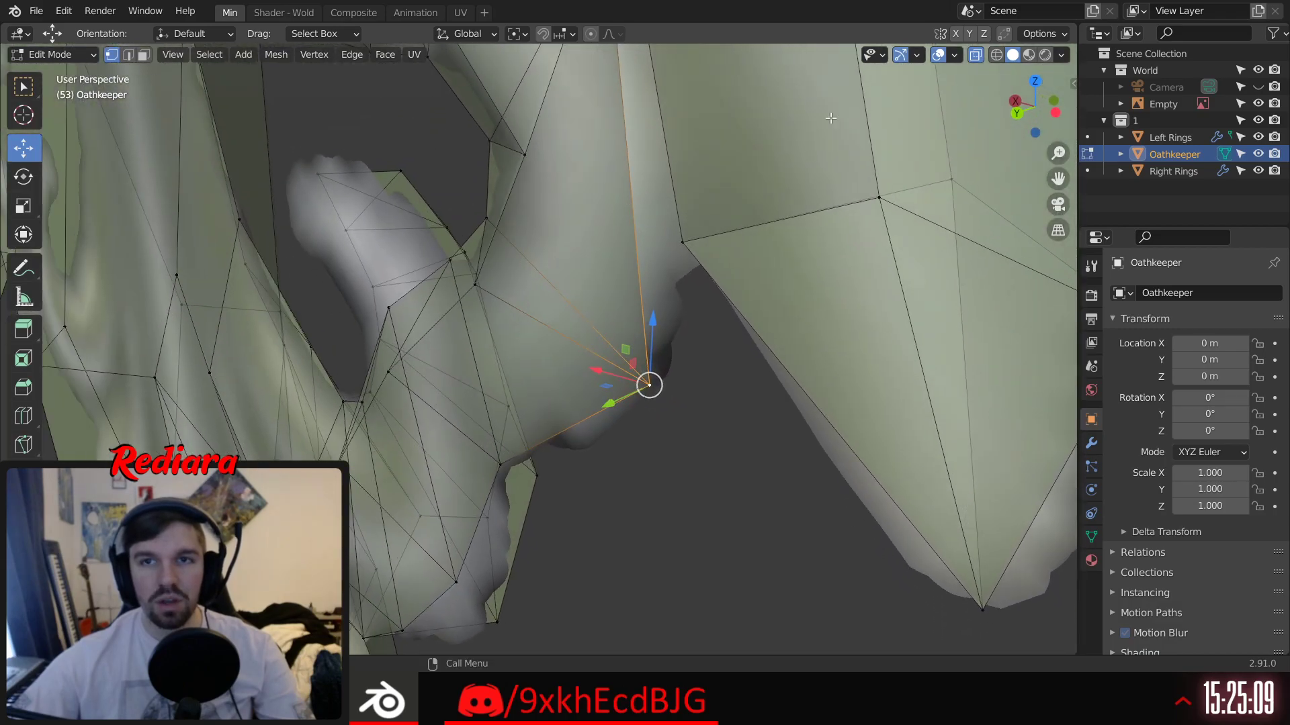
Step: Examine the upper curl's faces and vertices against the reference in solid and wireframe shading
left_click(974, 55)
mouse_move(671, 282)
middle_mouse_down()
mouse_move(563, 298)
mouse_move(696, 349)
mouse_move(526, 278)
mouse_move(617, 262)
mouse_move(697, 276)
mouse_move(622, 290)
mouse_move(613, 277)
mouse_move(625, 265)
mouse_move(581, 285)
mouse_move(517, 269)
middle_mouse_up()
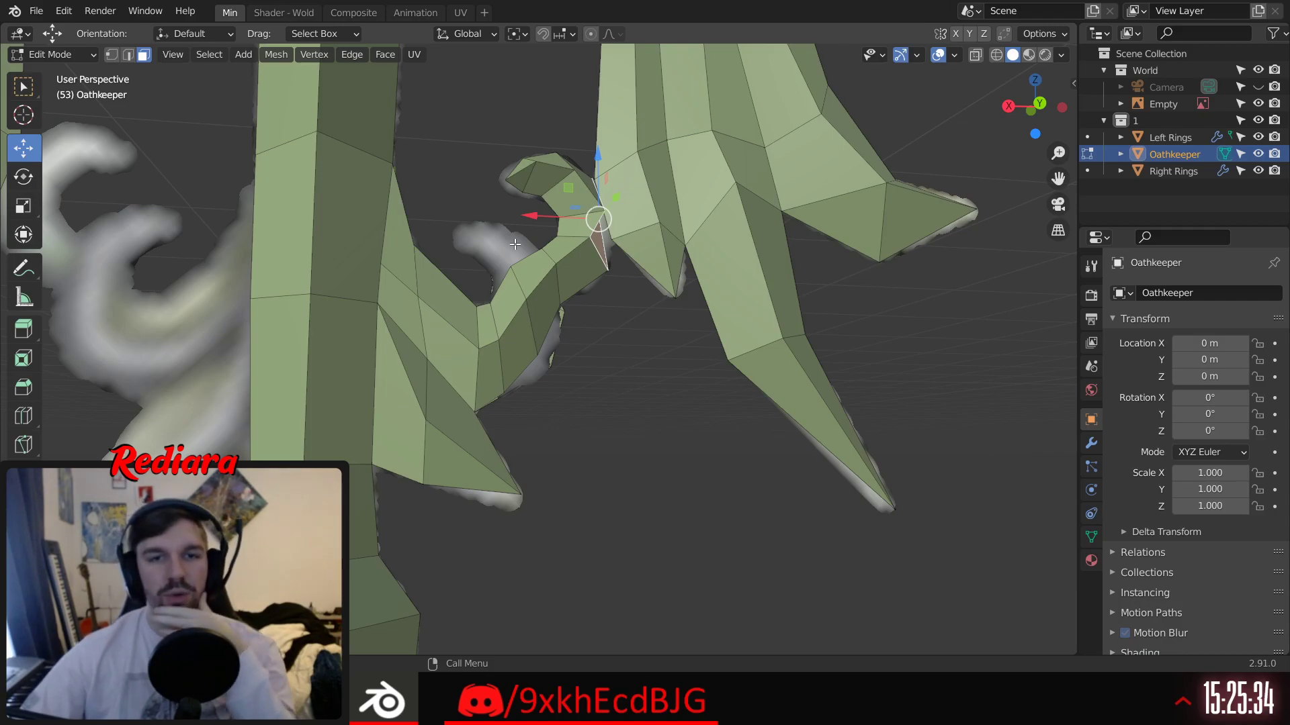
scroll(515, 244, "up", 3)
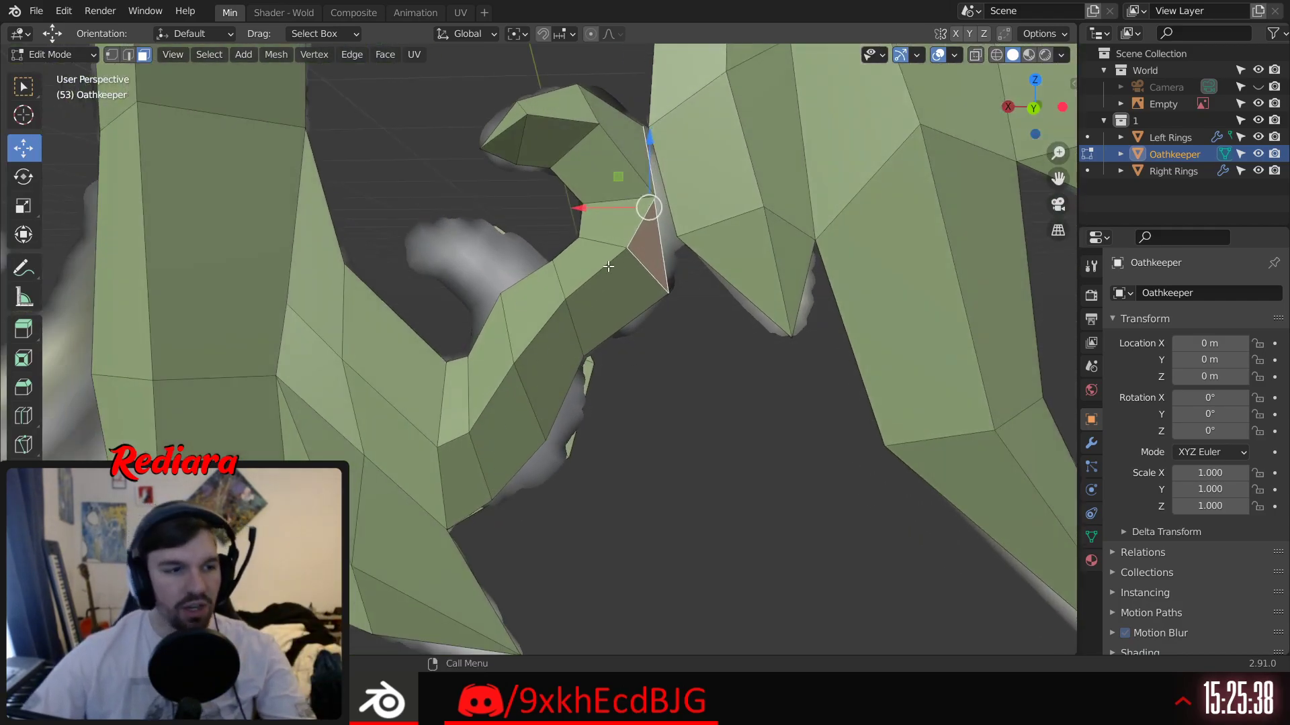
middle_click_drag(595, 261, 688, 268)
left_click(997, 57)
middle_click_drag(322, 153, 204, 157)
left_click(113, 57)
middle_click_drag(376, 222, 440, 218)
middle_click_drag(652, 285, 610, 317, "shift")
scroll(590, 306, "up", 3)
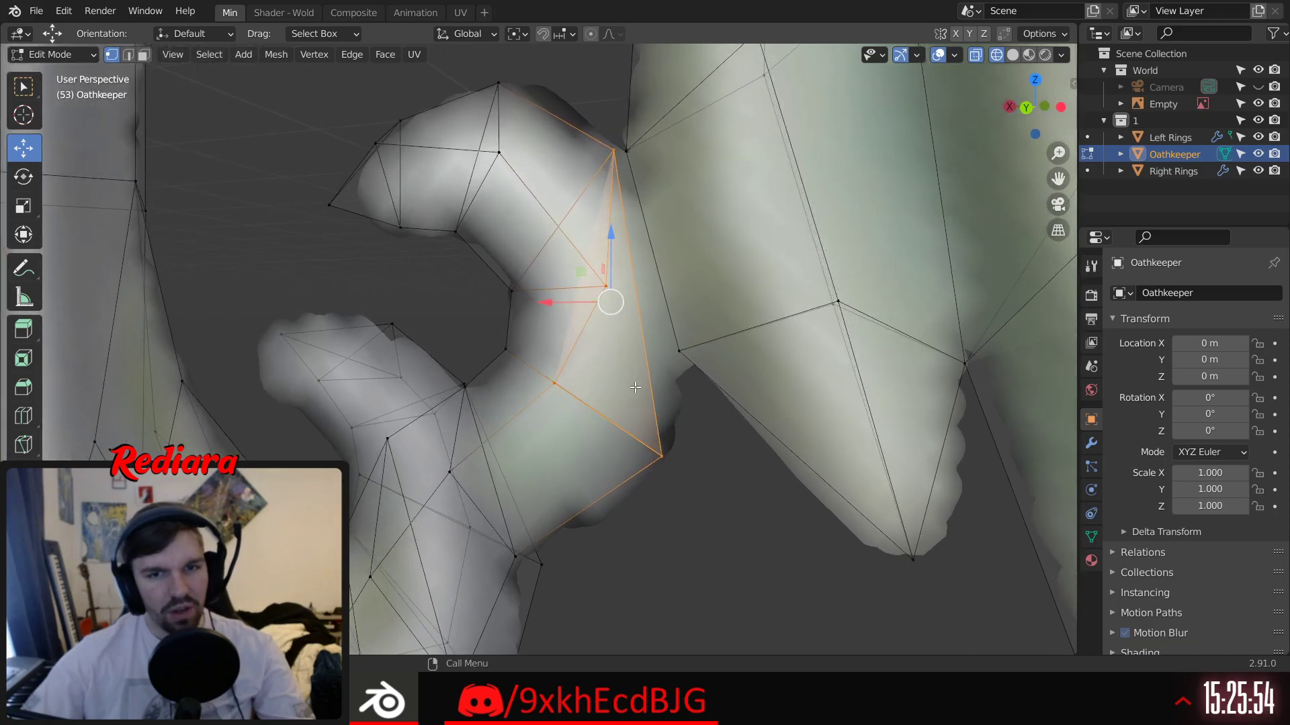
Step: Try an extra vertex on the long outer edge of the upper curl and undo it
middle_click_drag(683, 471, 586, 430)
scroll(582, 282, "up", 3)
middle_click_drag(583, 227, 680, 533)
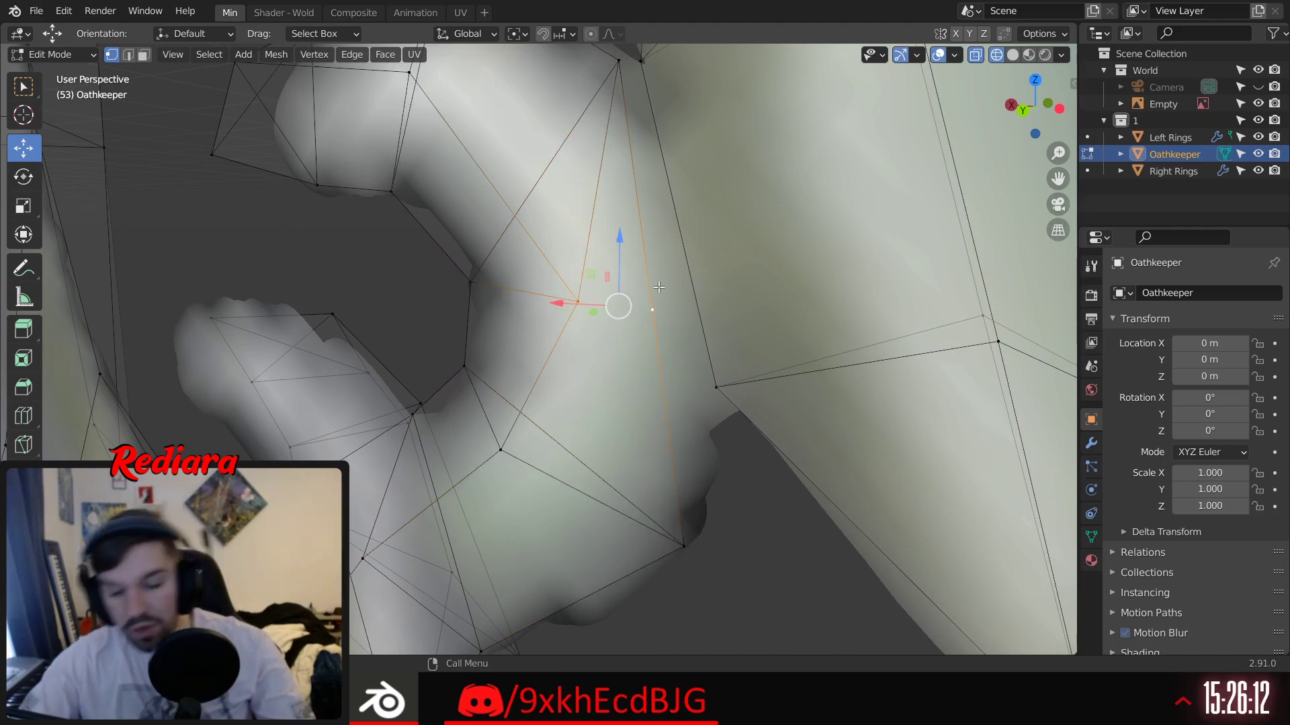
middle_click_drag(788, 516, 697, 517)
middle_click_drag(667, 401, 626, 356)
middle_click_drag(613, 209, 563, 424)
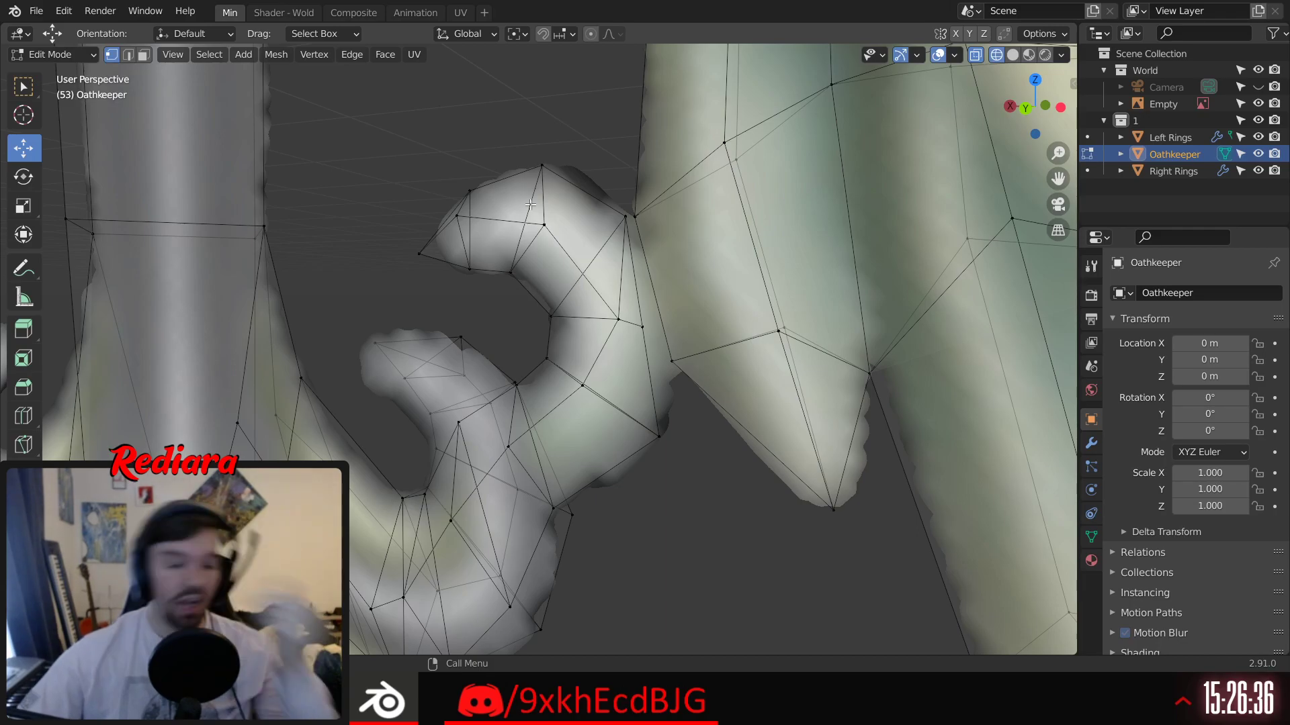
key("ctrl+z")
key("ctrl+z")
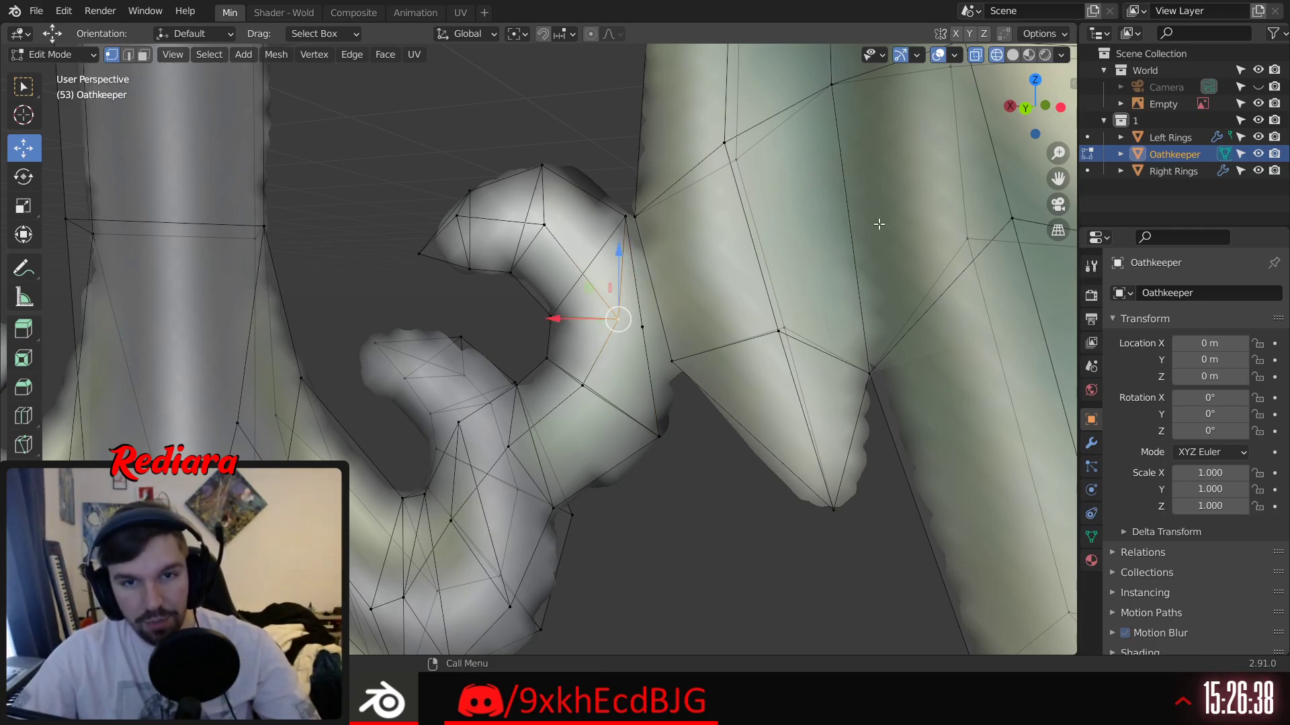
scroll(806, 402, "up", 2)
key("ctrl+z")
key("ctrl+z")
Step: Move the curl's protruding outer vertex up beside the hanging leaf's lower corner and align it horizontally with the reference edge
left_click(593, 450)
key("g")
left_click(616, 344)
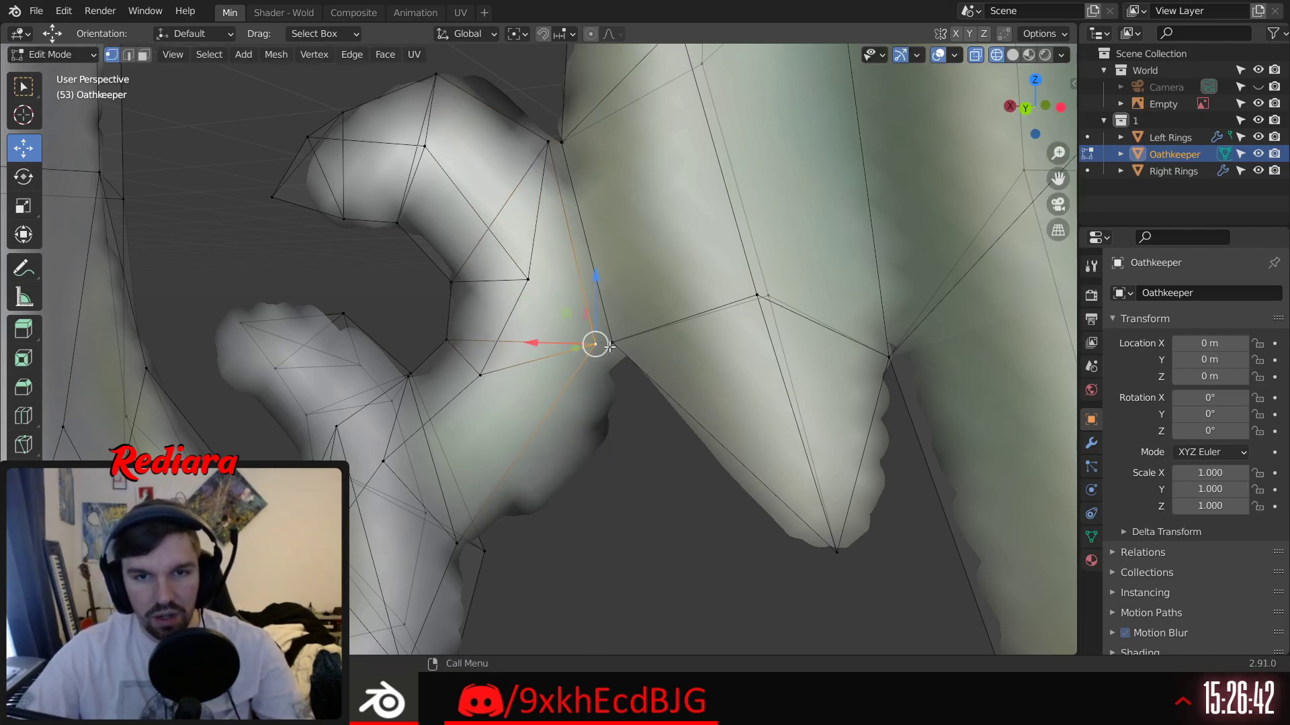
left_click_drag(536, 341, 553, 340)
Step: Raise the middle vertex of the curl's upper bend and shift it inward onto the centre line
middle_click_drag(549, 229, 562, 268, "shift")
left_click(561, 180)
left_click(543, 324)
left_click_drag(544, 258, 544, 200)
left_click_drag(488, 262, 469, 250)
left_click_drag(510, 200, 502, 185)
left_click_drag(461, 252, 449, 253)
mouse_move(449, 253)
middle_mouse_down()
mouse_move(517, 302)
mouse_move(586, 506)
mouse_move(565, 475)
mouse_move(610, 383)
mouse_move(581, 305)
middle_mouse_up()
left_click(1012, 54)
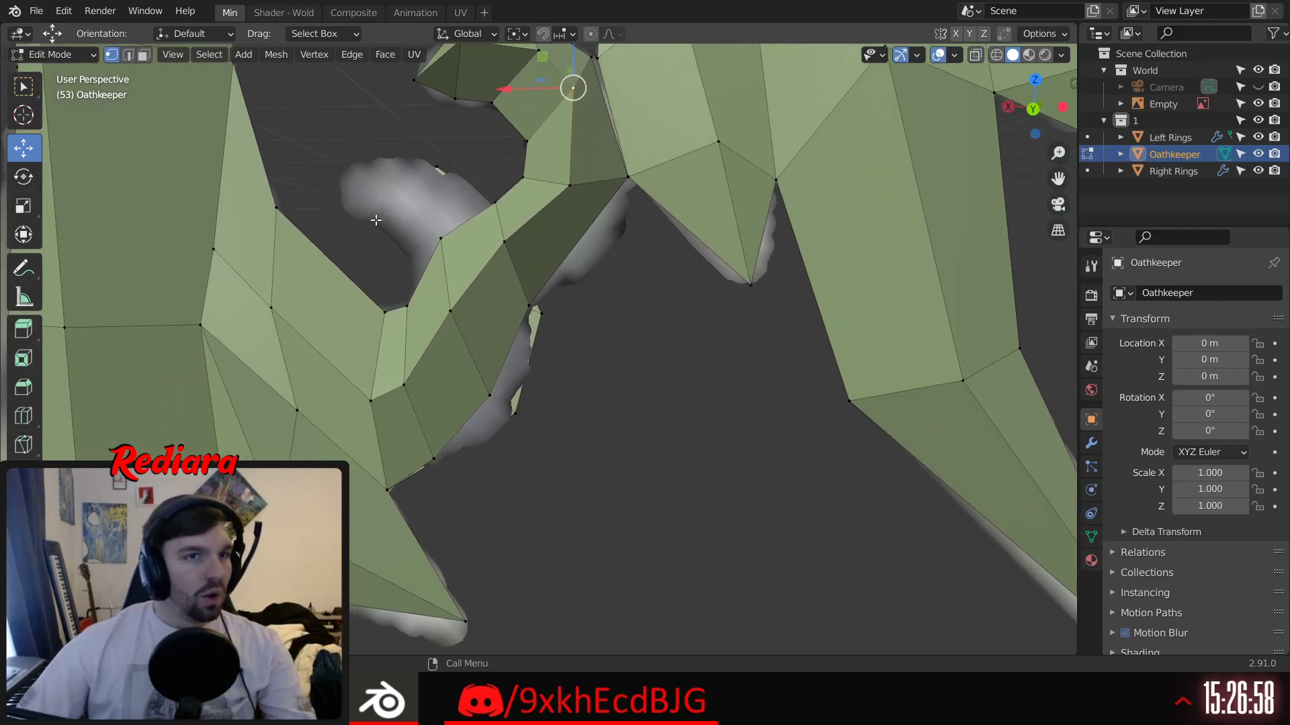
Step: Shift the outer, middle and inner vertices of the column below the hanging leaf outward to widen the curl's bend
left_click_drag(458, 308, 534, 313)
left_click_drag(429, 238, 486, 255)
left_click_drag(552, 171, 543, 193)
left_click_drag(426, 213, 440, 202)
Step: Move the next lower column's inner, middle and outer vertices outward and down to follow the curl's bend
left_click_drag(499, 141, 436, 217)
left_click_drag(392, 284, 427, 309)
left_click_drag(476, 240, 477, 259)
middle_click_drag(550, 385, 510, 403)
left_click(501, 380)
left_click_drag(440, 387, 473, 392)
left_click_drag(537, 316, 537, 333)
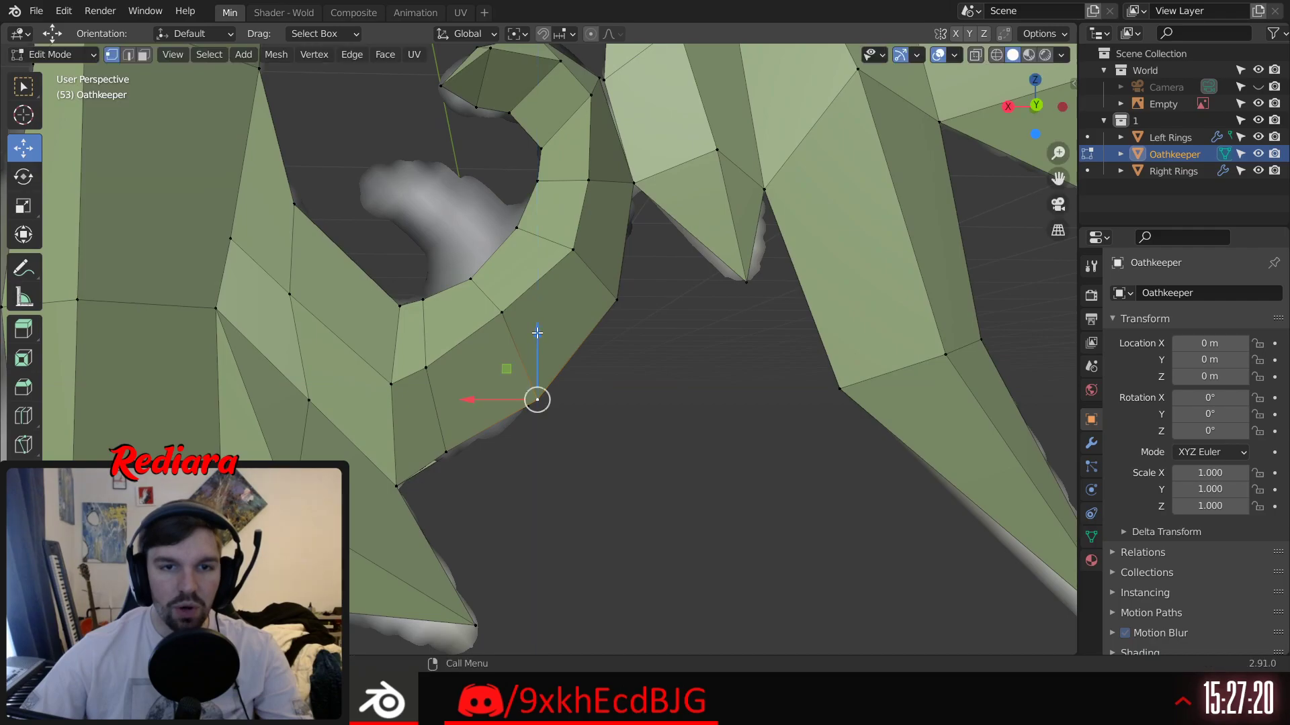
Step: Move the vertices of the column nearest the curl's base outward and lower the neighbouring column's middle vertex
left_click_drag(376, 451, 394, 458)
left_click_drag(357, 367, 378, 369)
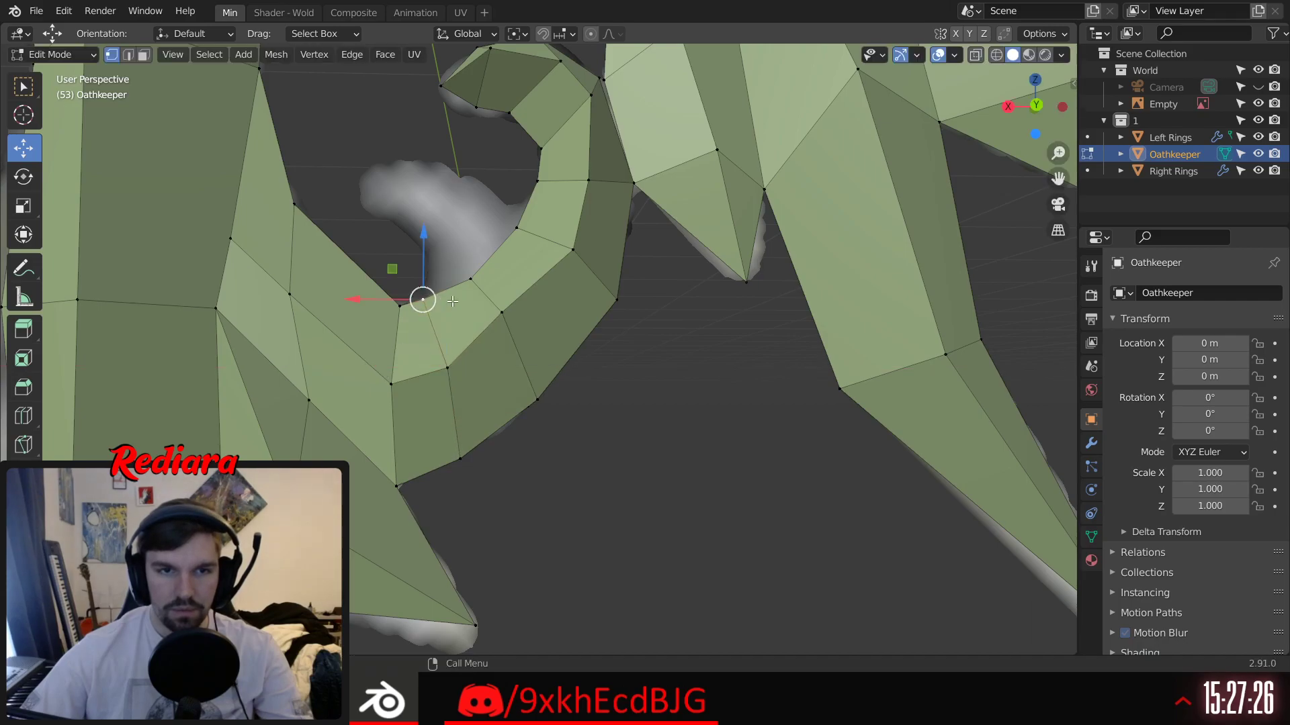
left_click_drag(368, 299, 475, 308)
left_click_drag(530, 246, 526, 260)
Step: Lower the middle vertex of the column above and shift its middle and outer vertices slightly inward
middle_click_drag(612, 374, 612, 391)
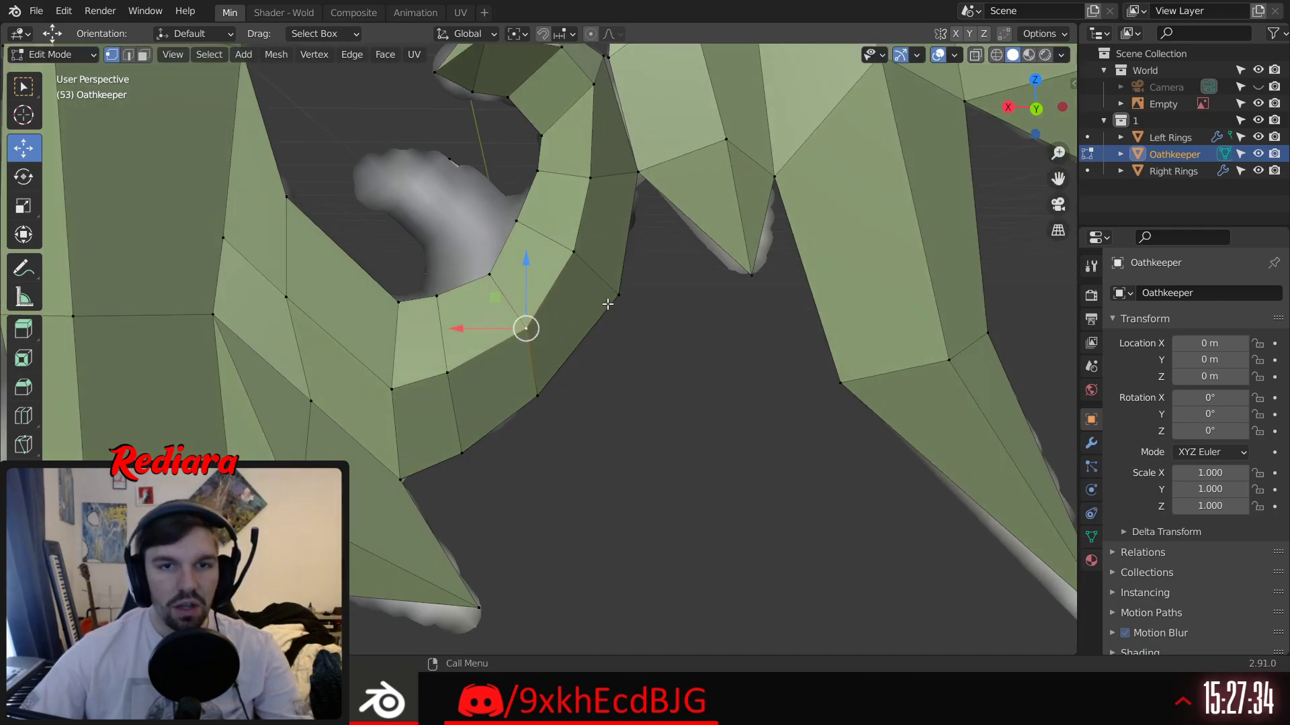
left_click_drag(576, 182, 573, 196)
left_click_drag(504, 263, 496, 264)
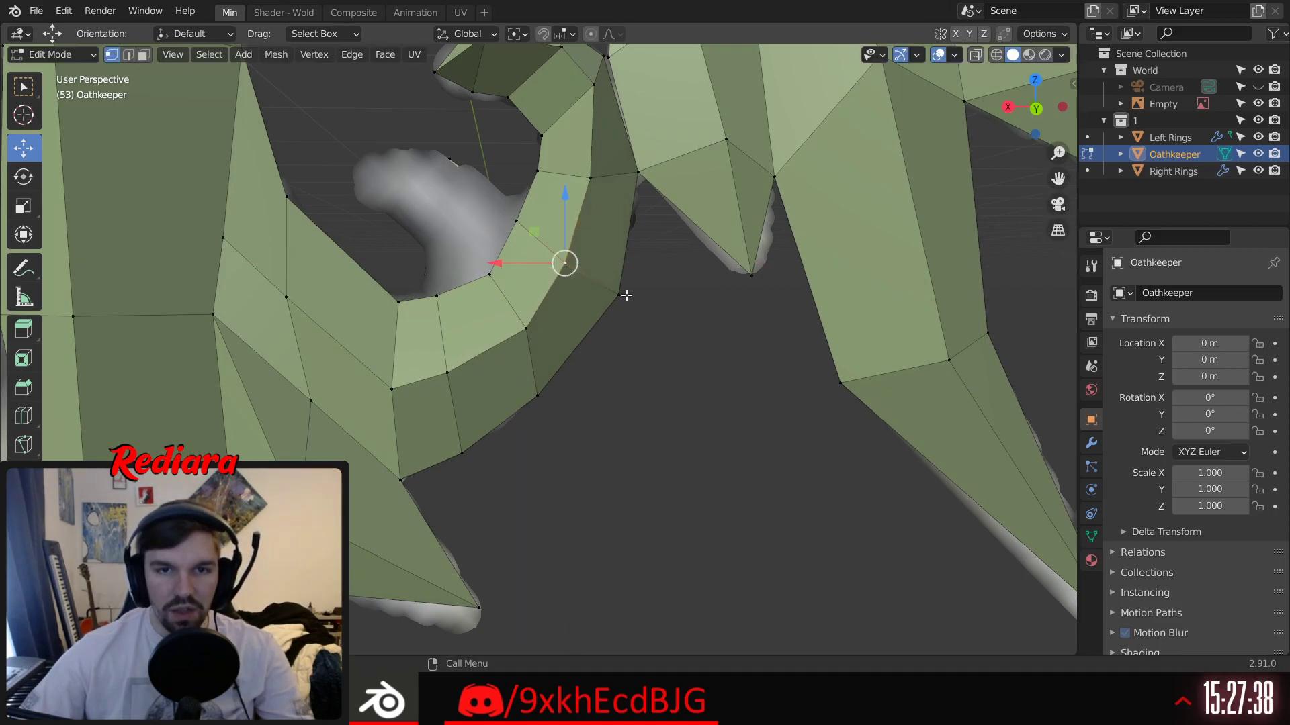
left_click_drag(558, 294, 548, 292)
Step: Move the middle vertex near the curl's tip along the depth axis to flatten that part of the curl
middle_click_drag(651, 192, 625, 330, "shift")
scroll(563, 215, "up", 2)
middle_click_drag(562, 216, 571, 266)
left_click(427, 200)
left_click_drag(537, 215, 509, 224)
middle_click_drag(509, 224, 582, 335)
left_click(362, 259)
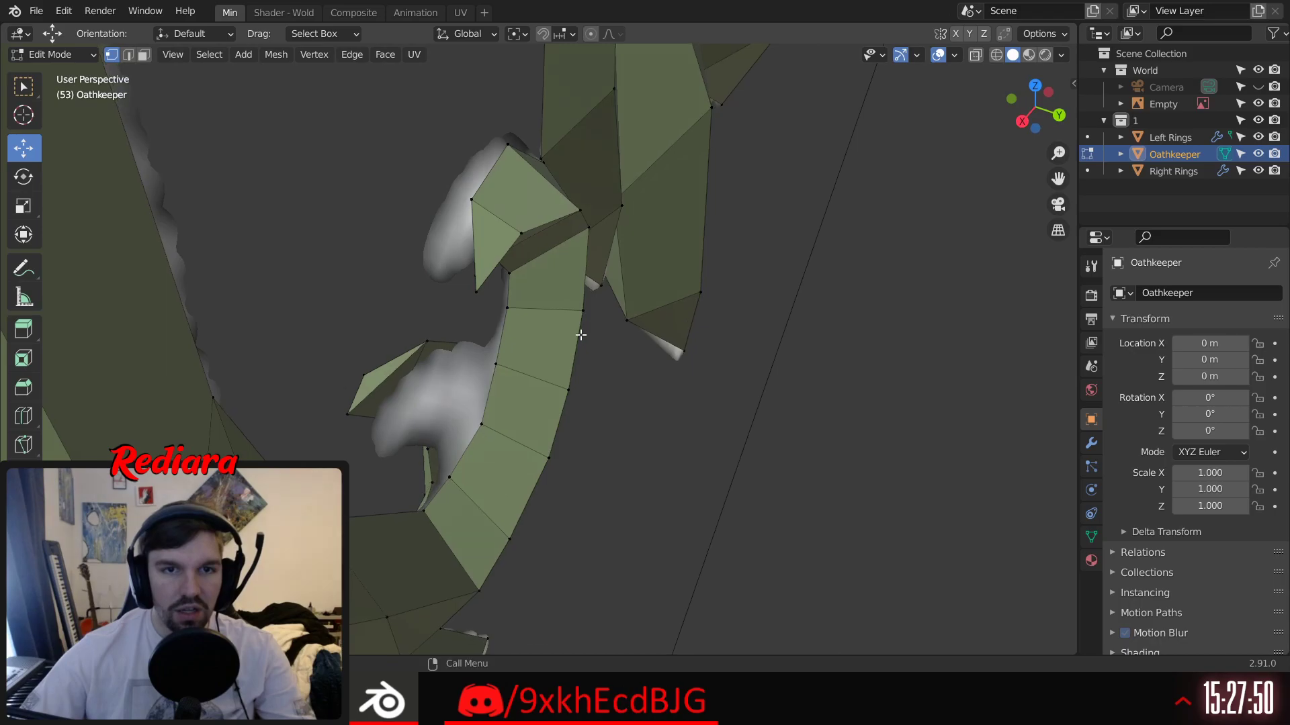
middle_click_drag(524, 299, 551, 253)
left_click_drag(632, 230, 604, 231)
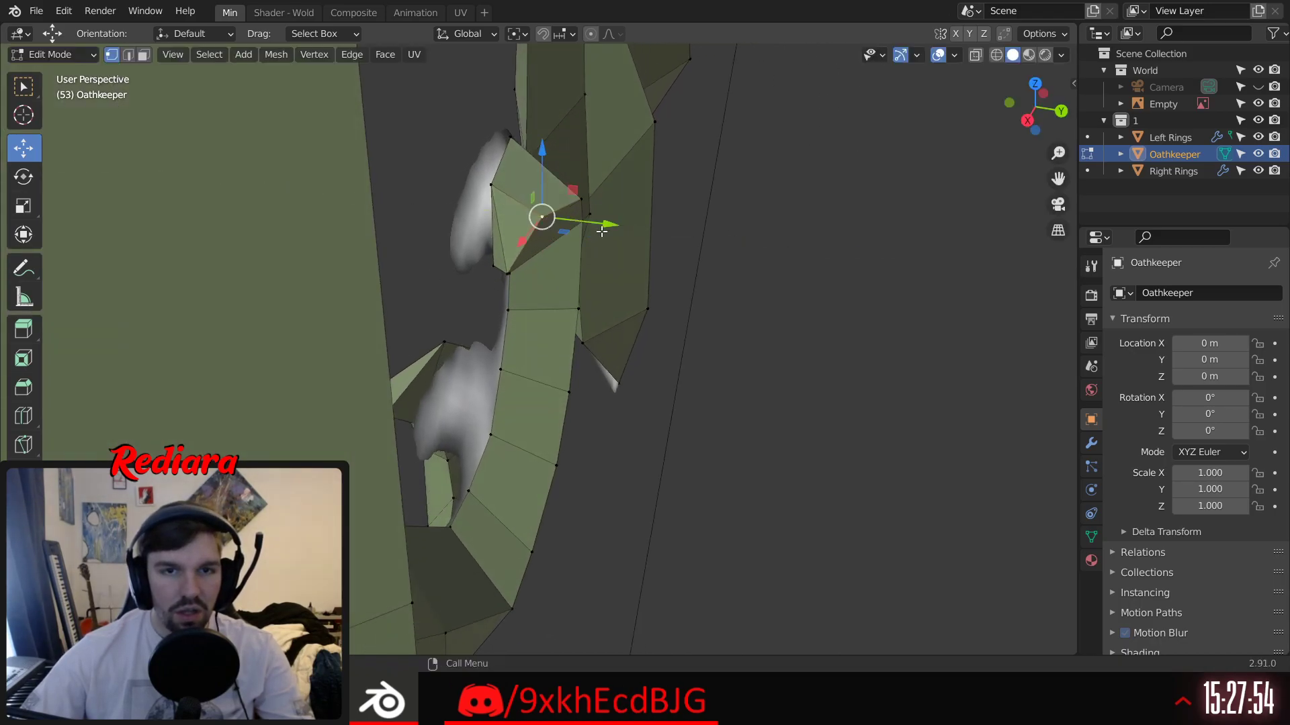
Step: Undo the first depth move of the neighbouring vertex near the curl's tip and adjust the depth again
left_click_drag(578, 281, 534, 287)
key("ctrl+z")
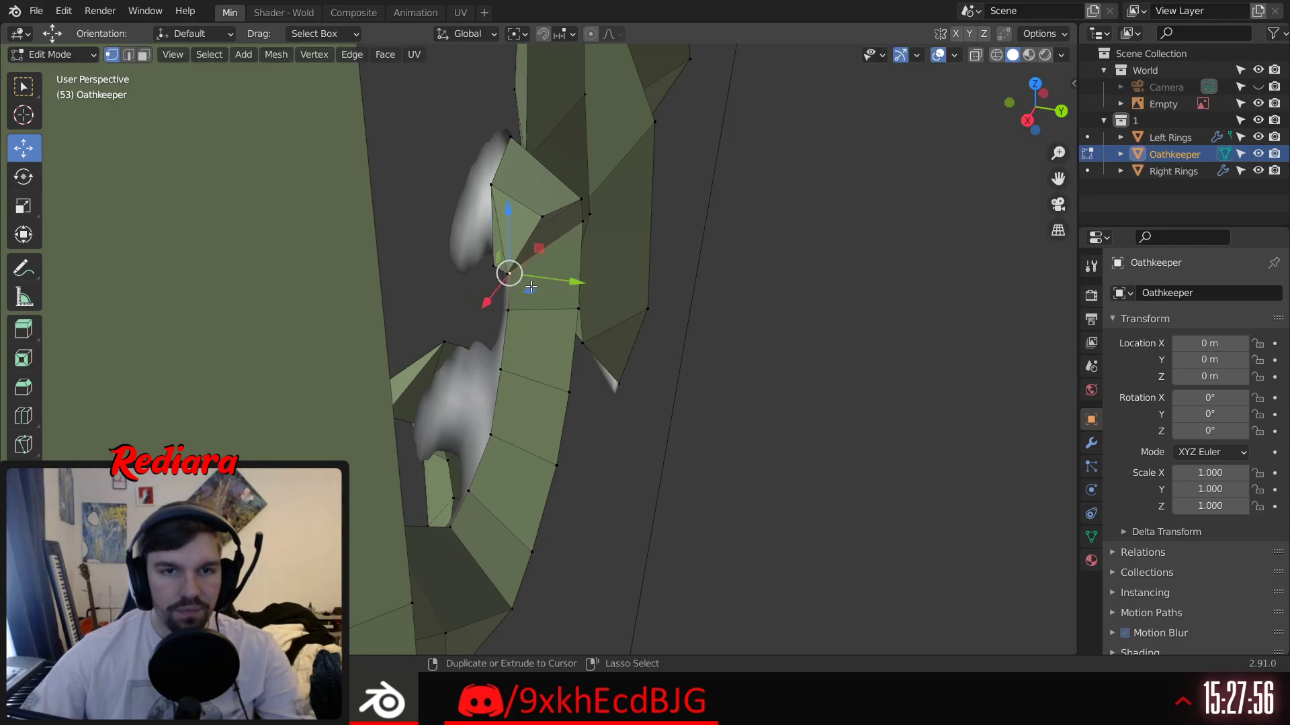
middle_click_drag(517, 277, 554, 272)
left_click_drag(554, 272, 512, 278)
middle_click_drag(511, 277, 404, 225)
key("alt+a")
middle_click_drag(464, 153, 490, 211, "shift")
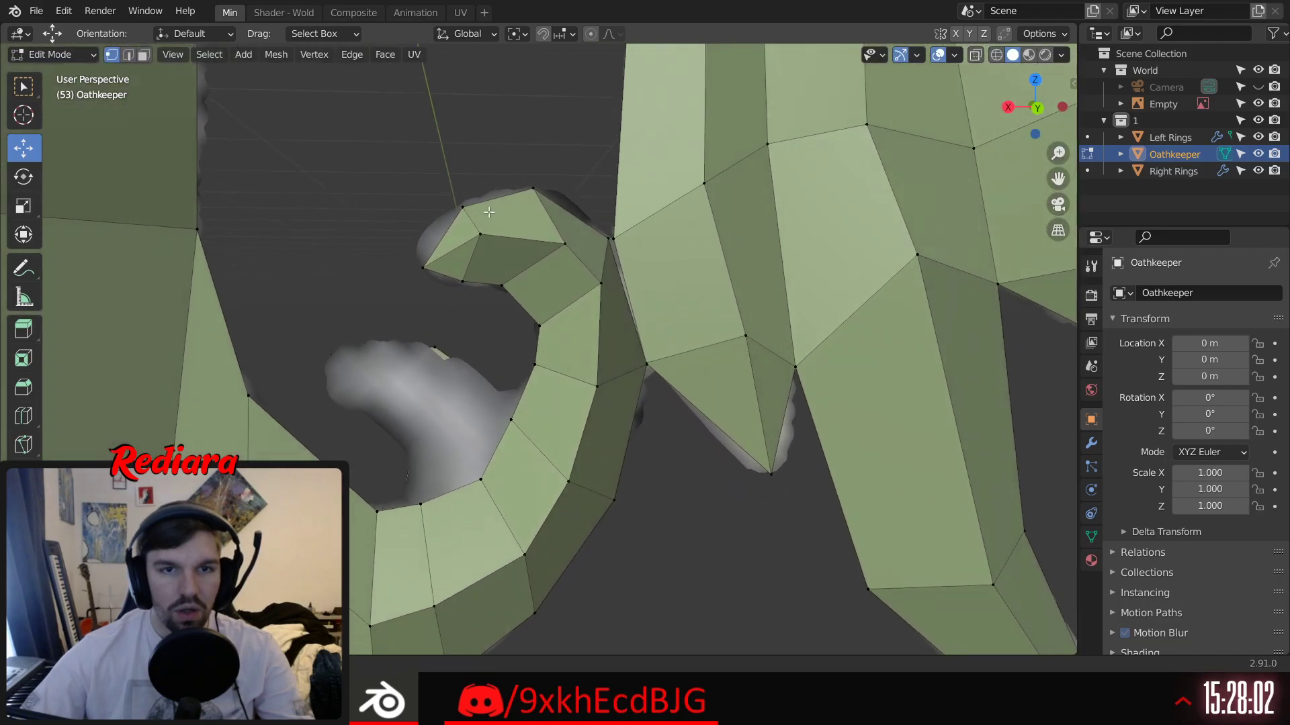
Step: Move the middle vertices of the two columns at the curl's top bend up and inward to even out the ridge
middle_click_drag(579, 243, 566, 244)
left_click_drag(556, 244, 535, 245)
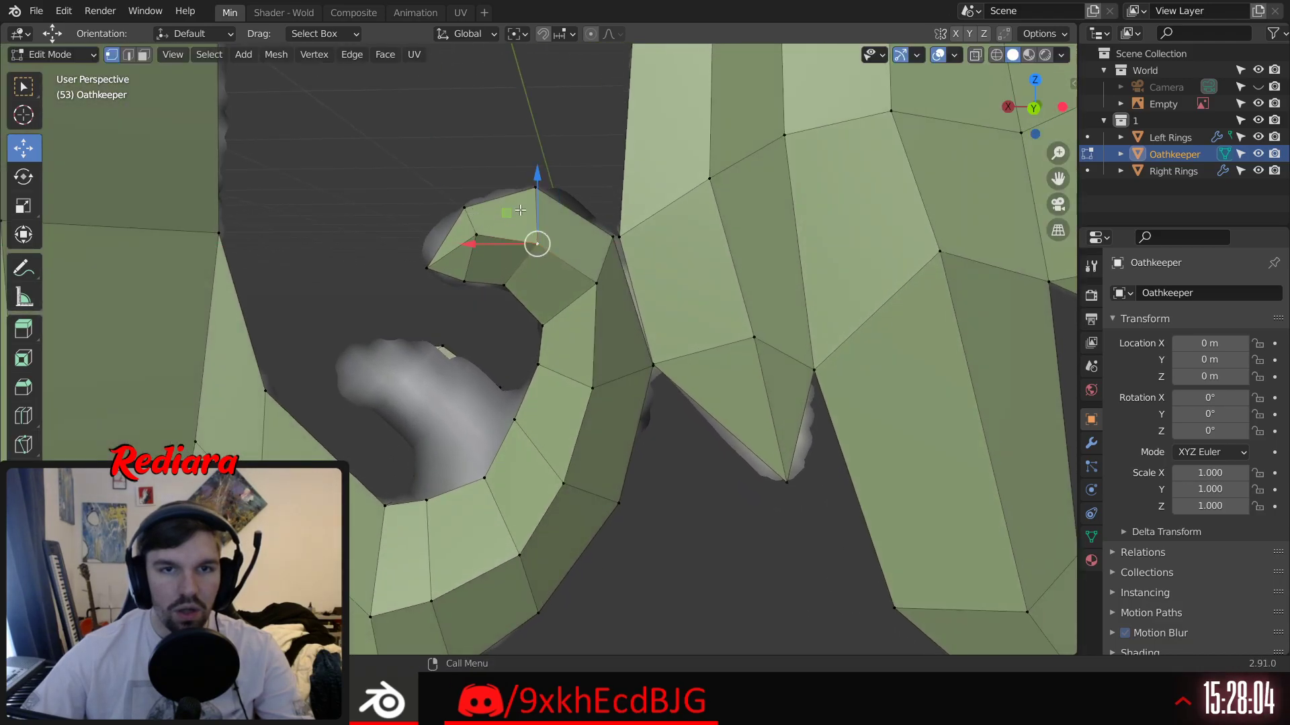
left_click_drag(532, 187, 540, 156)
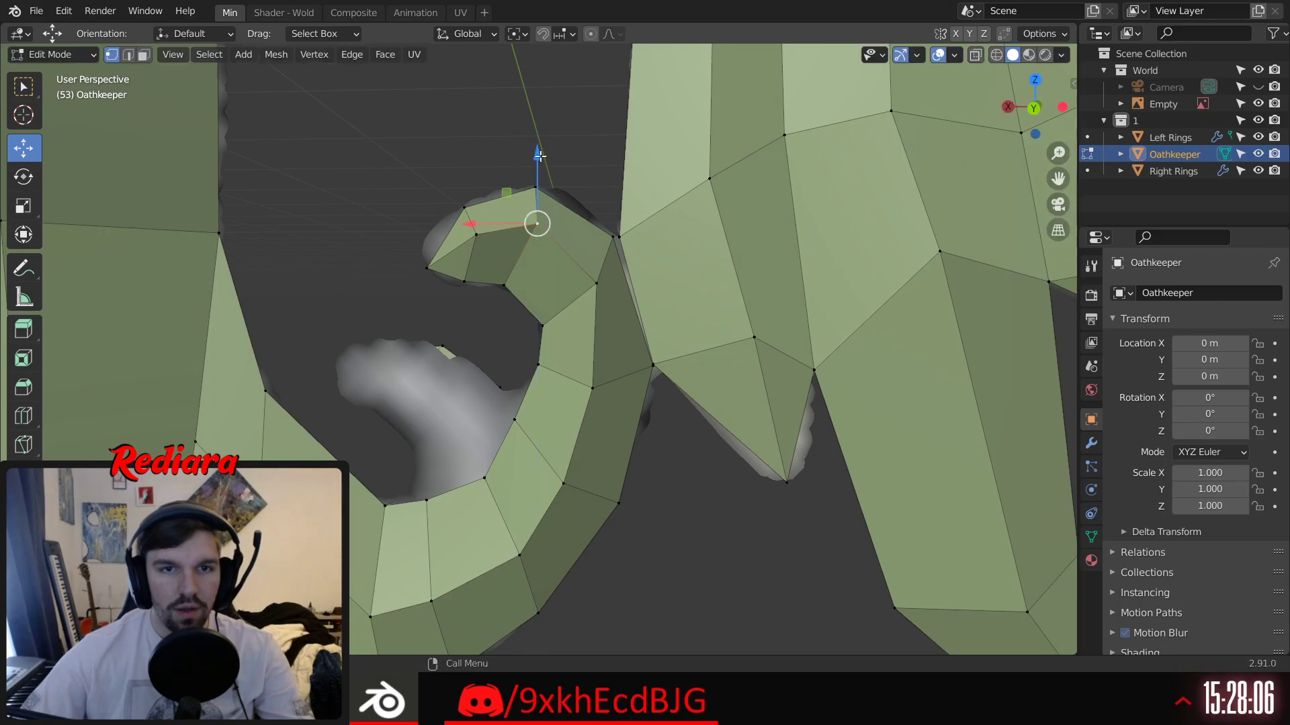
left_click_drag(604, 251, 593, 197)
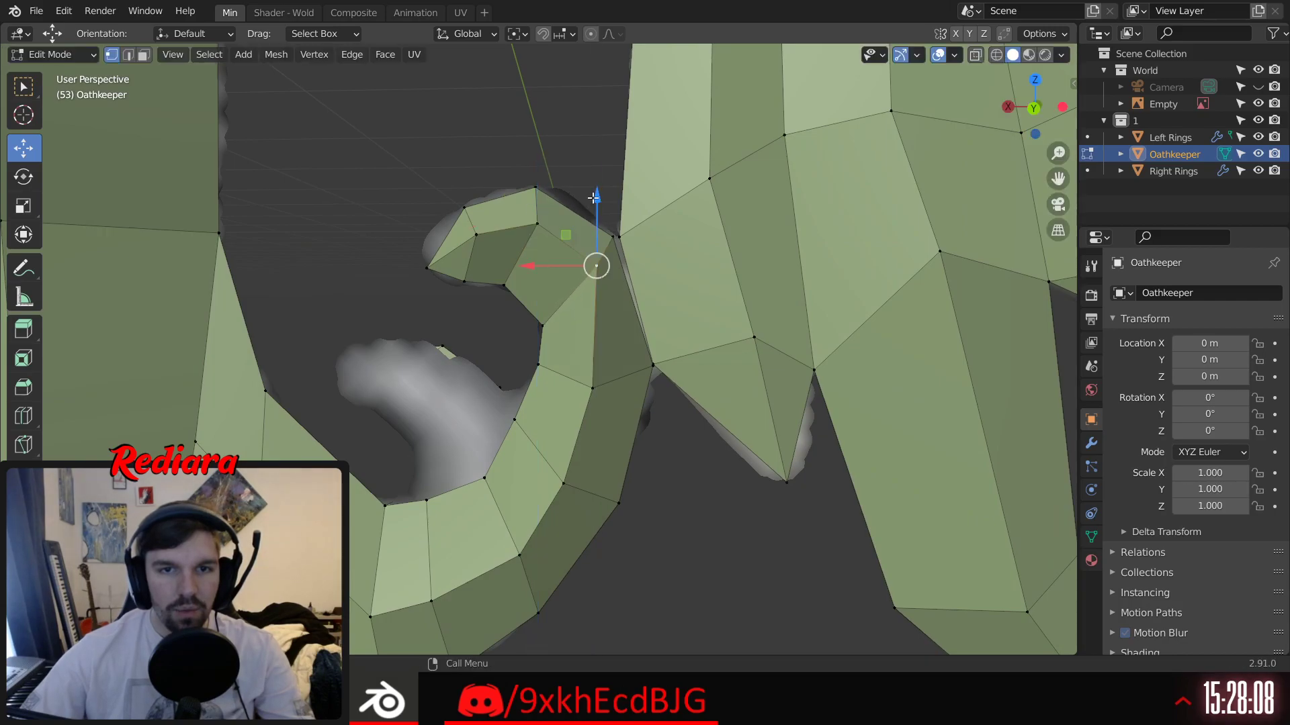
left_click_drag(533, 266, 522, 267)
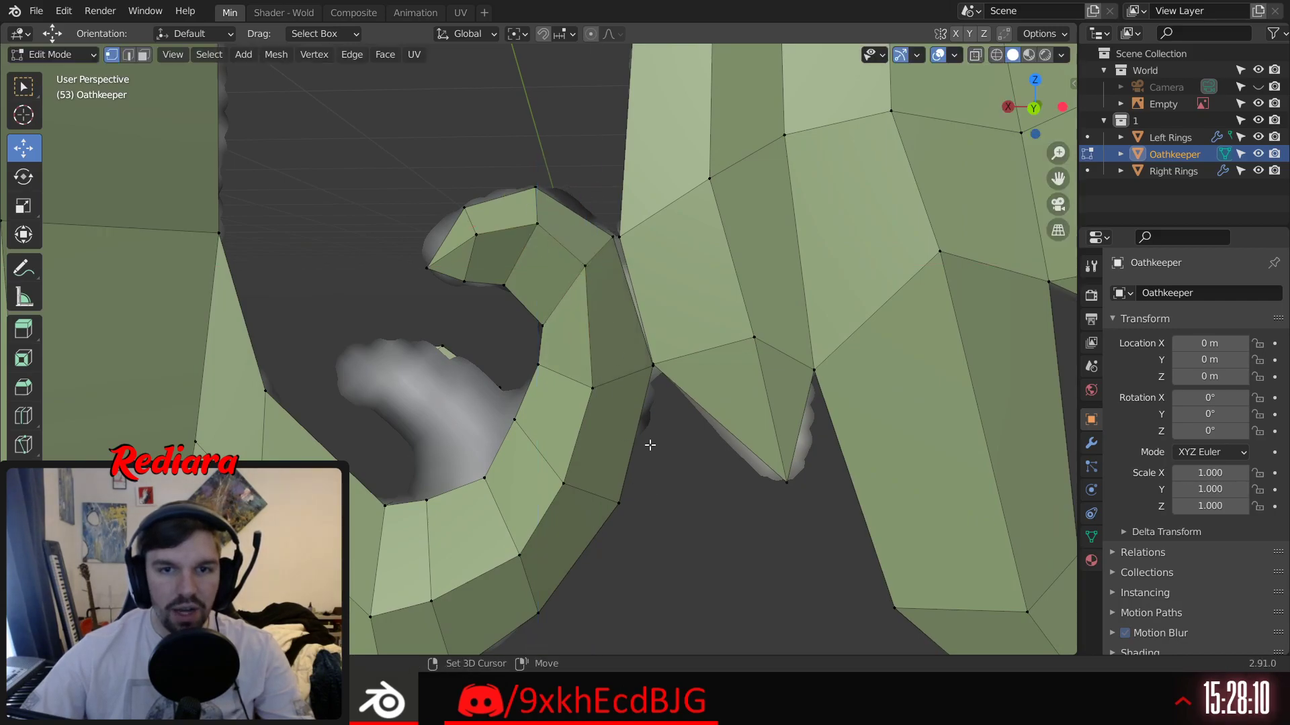
Step: Raise the next middle vertex and shift it outward, and pull that column's outer vertex in from the hanging leaf
left_click_drag(592, 328, 596, 311)
left_click_drag(529, 377, 535, 377)
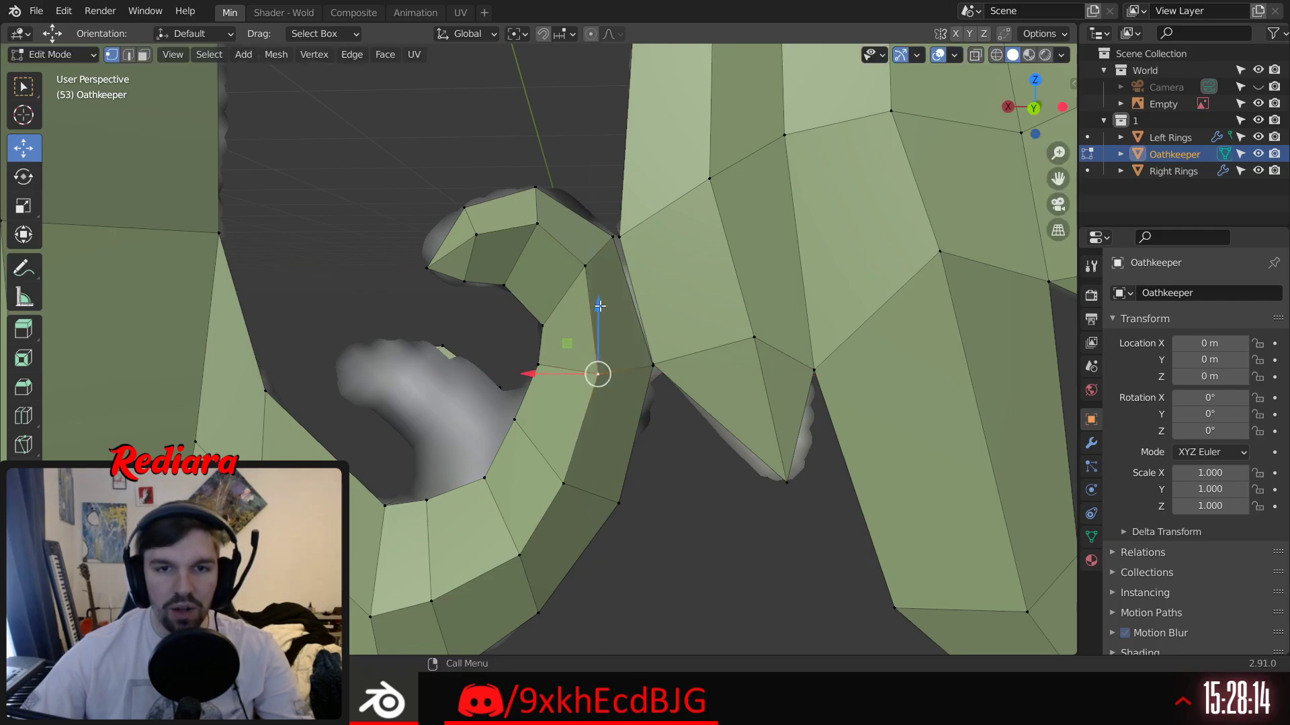
left_click_drag(601, 306, 601, 301)
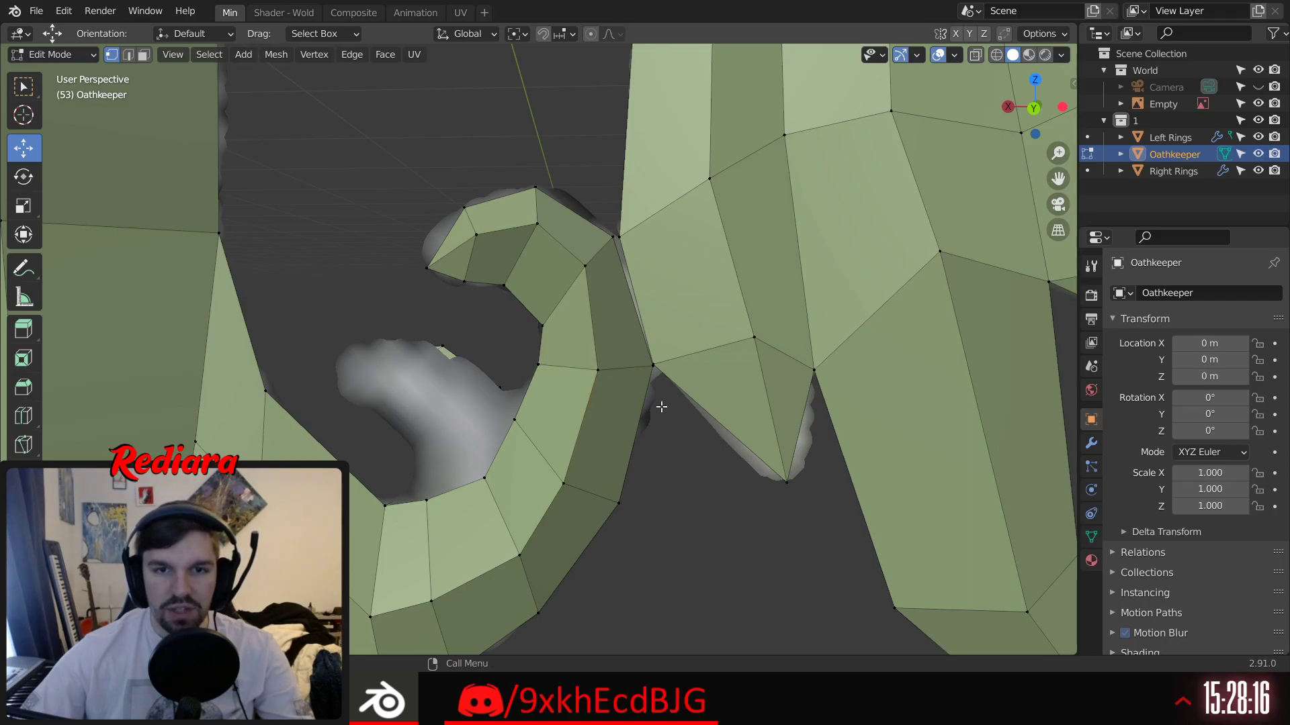
left_click_drag(607, 369, 575, 372)
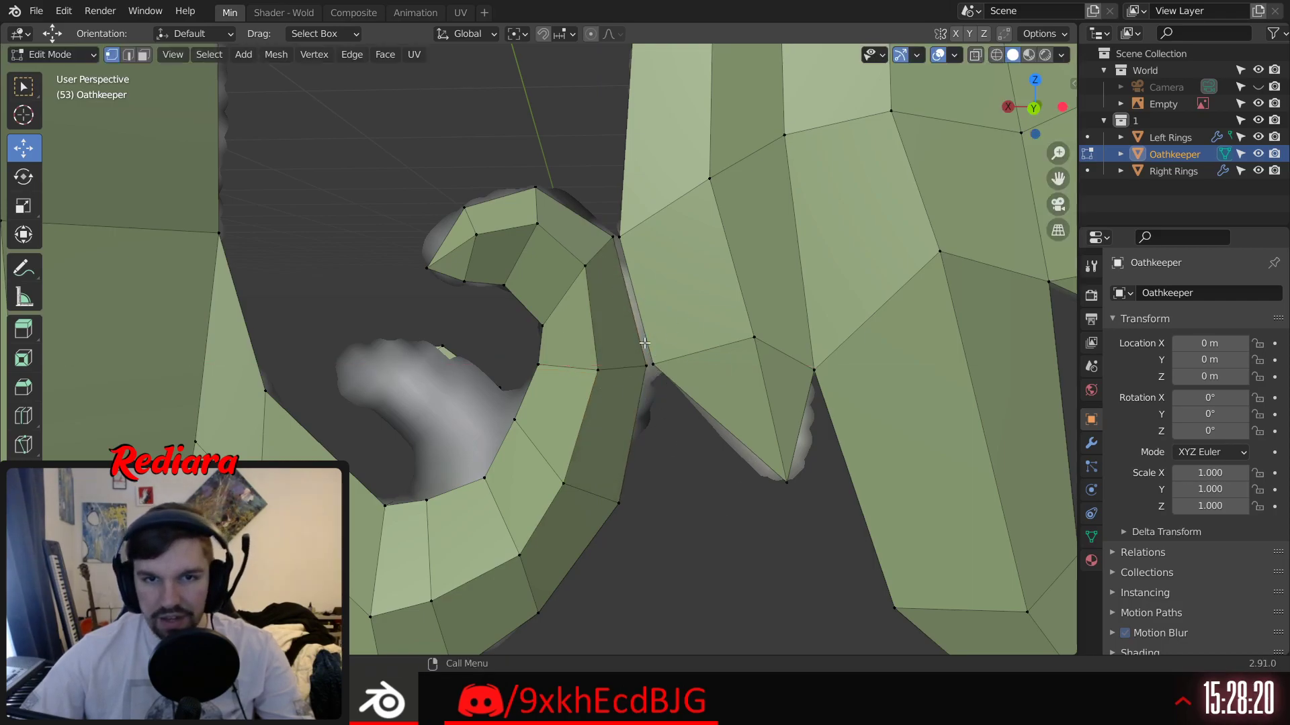
Step: Examine the finished upper curl and the spike below it from several angles
scroll(645, 362, "down", 6)
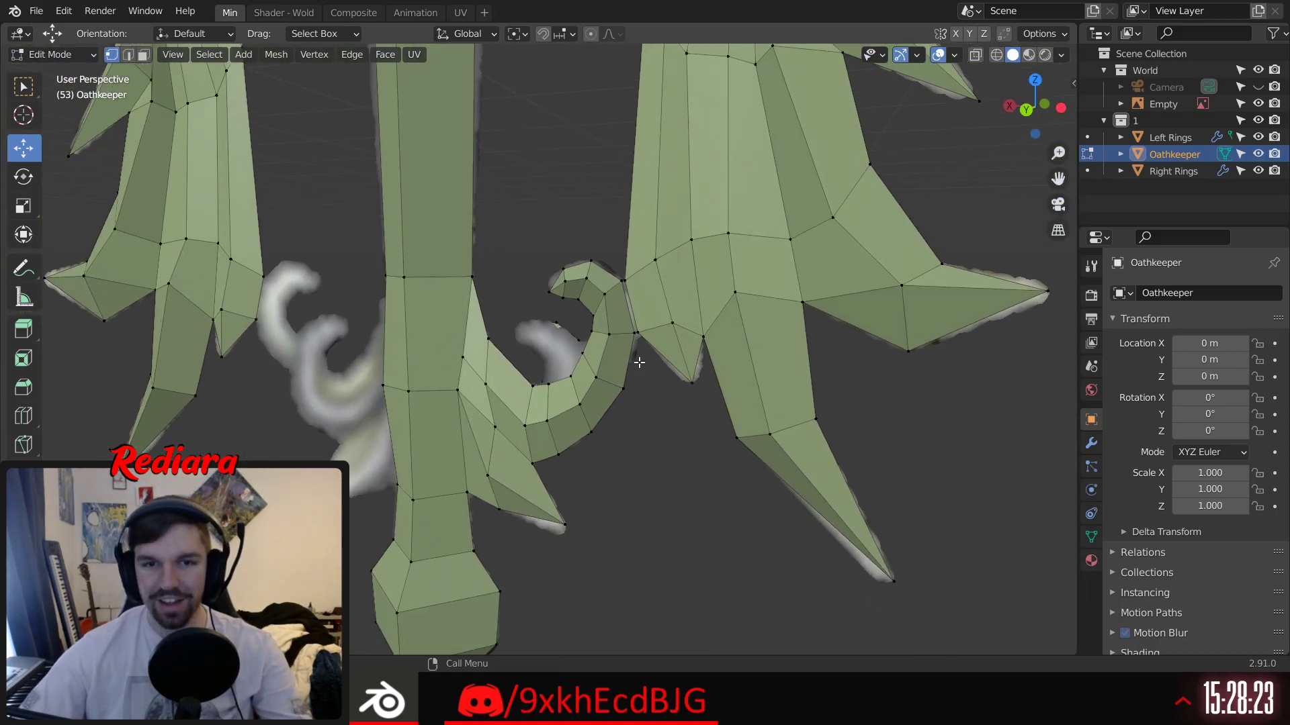
scroll(639, 362, "up", 3)
middle_click_drag(639, 363, 605, 374)
scroll(605, 374, "down", 5)
middle_click_drag(654, 470, 522, 375, "shift")
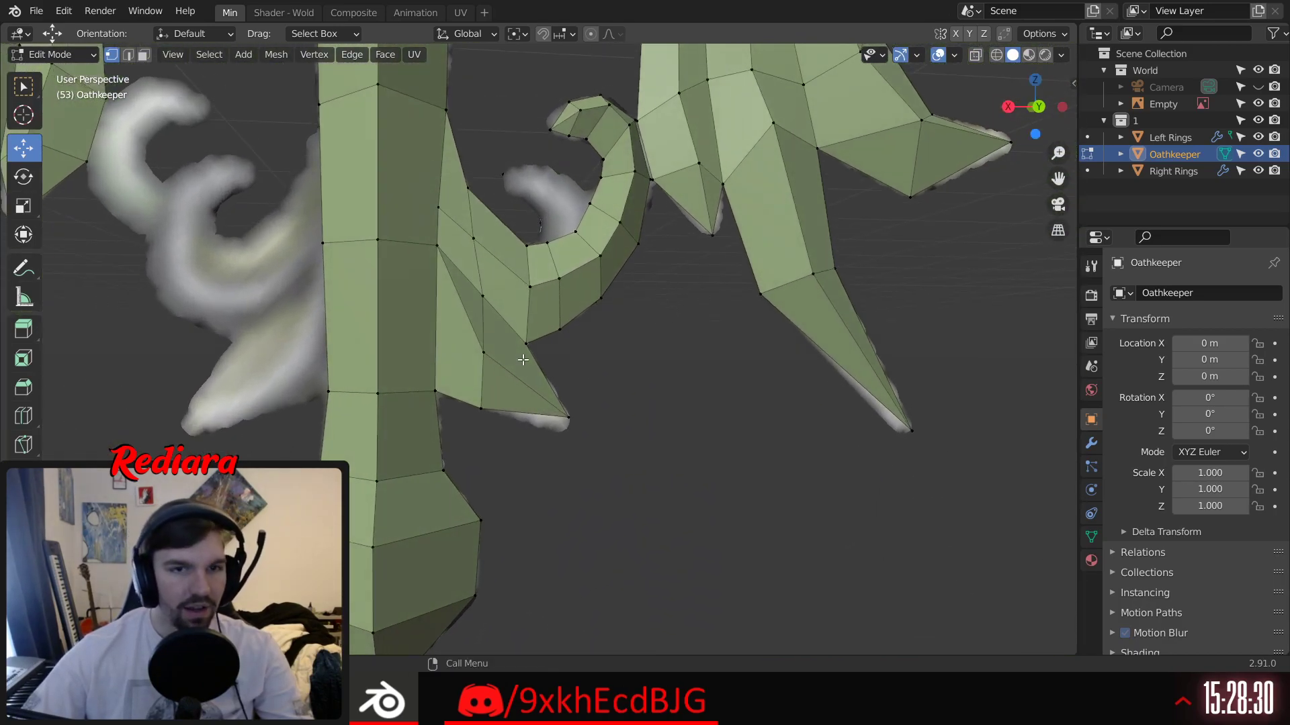
scroll(523, 360, "down", 4)
scroll(528, 344, "up", 6)
middle_click_drag(528, 343, 910, 334)
scroll(504, 361, "down", 4)
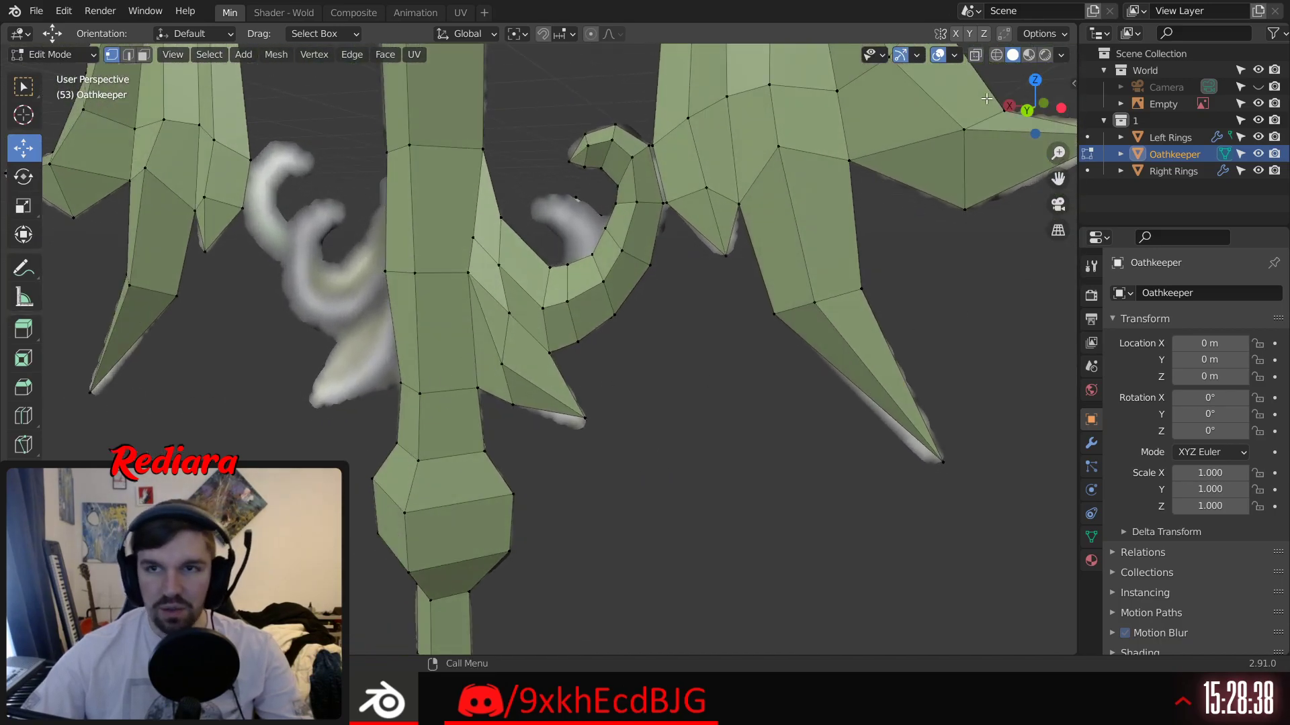
Step: Move the centre vertex of the spike below the curl down and toward the handle, onto the reference's ridge line
left_click(997, 55)
middle_click_drag(517, 466, 541, 449)
scroll(521, 396, "up", 5)
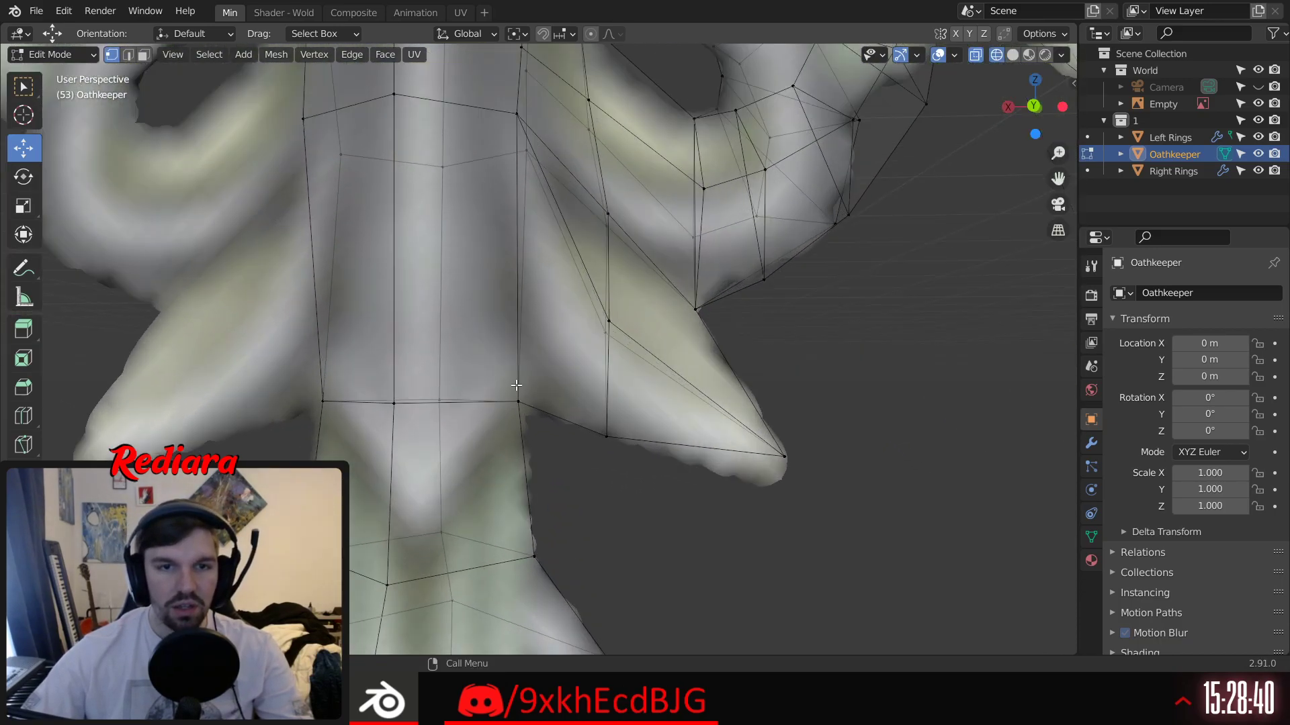
middle_click_drag(570, 359, 522, 396, "shift")
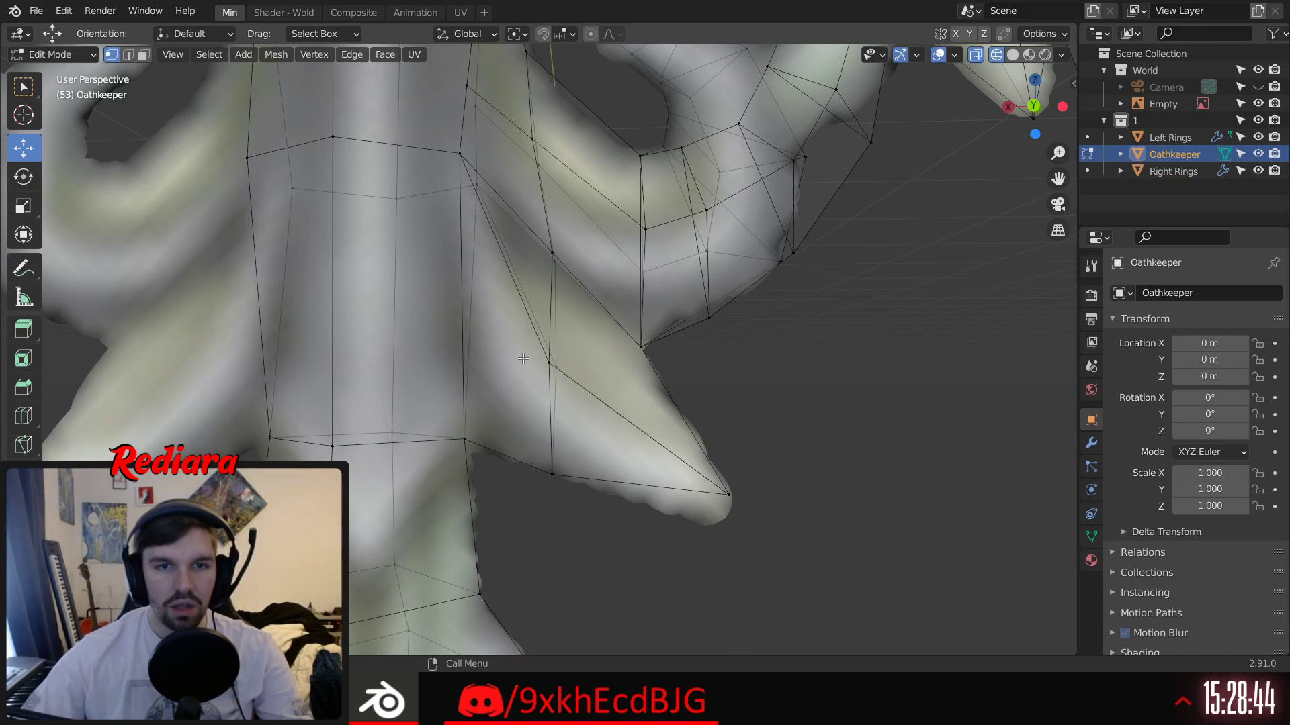
middle_click_drag(575, 372, 619, 397)
left_click_drag(504, 316, 583, 406)
middle_click_drag(583, 405, 572, 400)
left_click_drag(548, 292, 546, 319)
left_click_drag(478, 390, 455, 391)
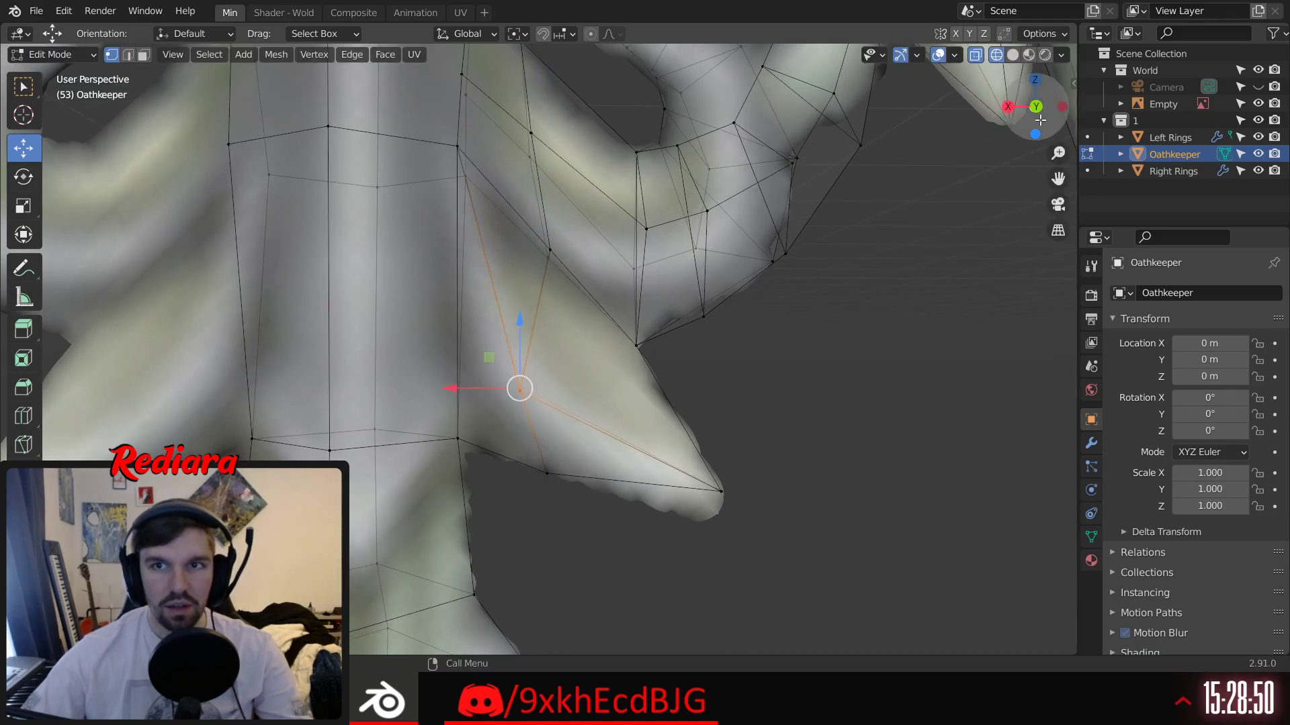
Step: Compare the spike's shape with the reference in solid and wireframe shading
left_click(1012, 54)
mouse_move(810, 442)
middle_mouse_down()
mouse_move(792, 437)
mouse_move(760, 475)
mouse_move(746, 430)
mouse_move(820, 450)
mouse_move(789, 475)
middle_mouse_up()
left_click(759, 475)
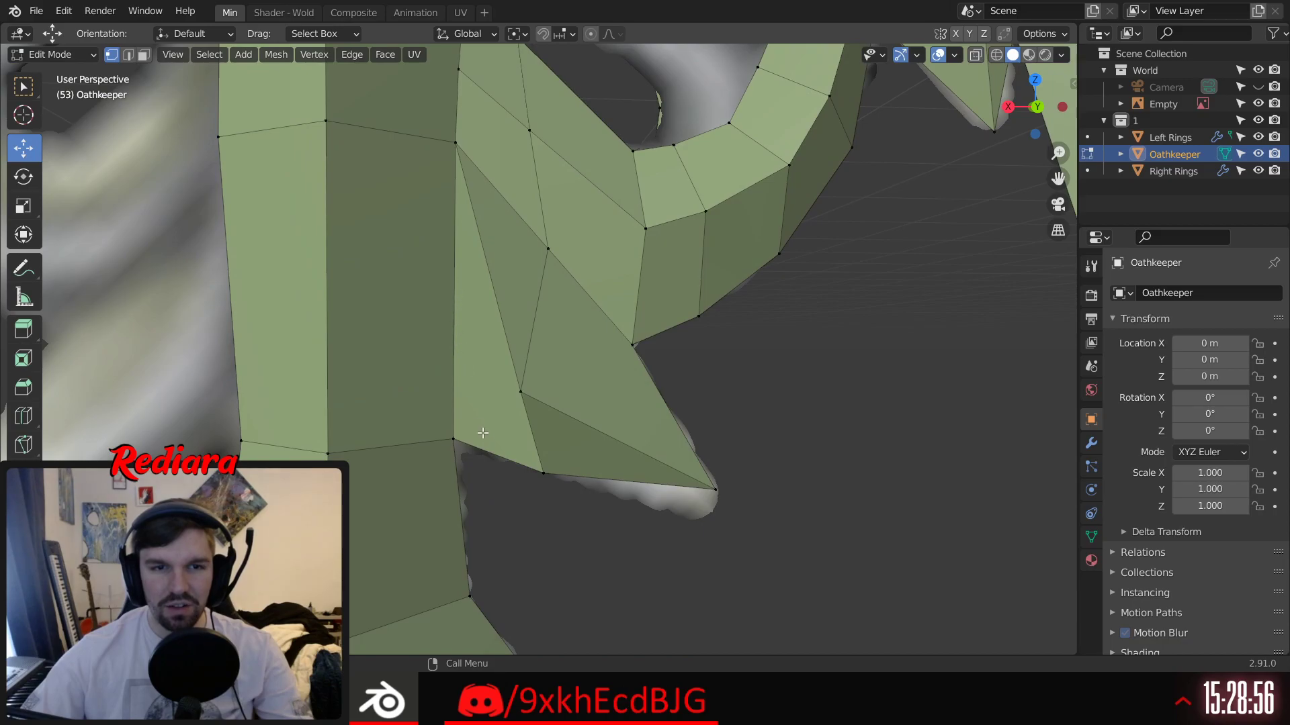
left_click(1030, 56)
left_click(1013, 56)
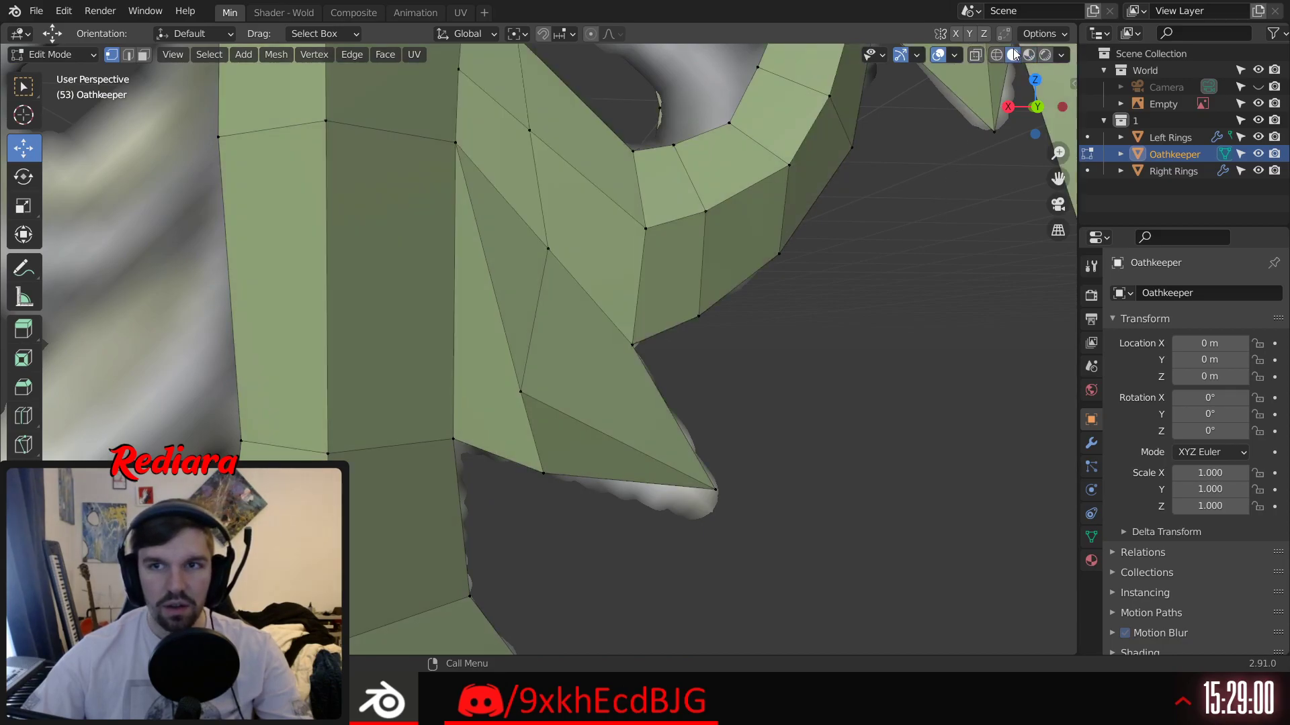
left_click(996, 56)
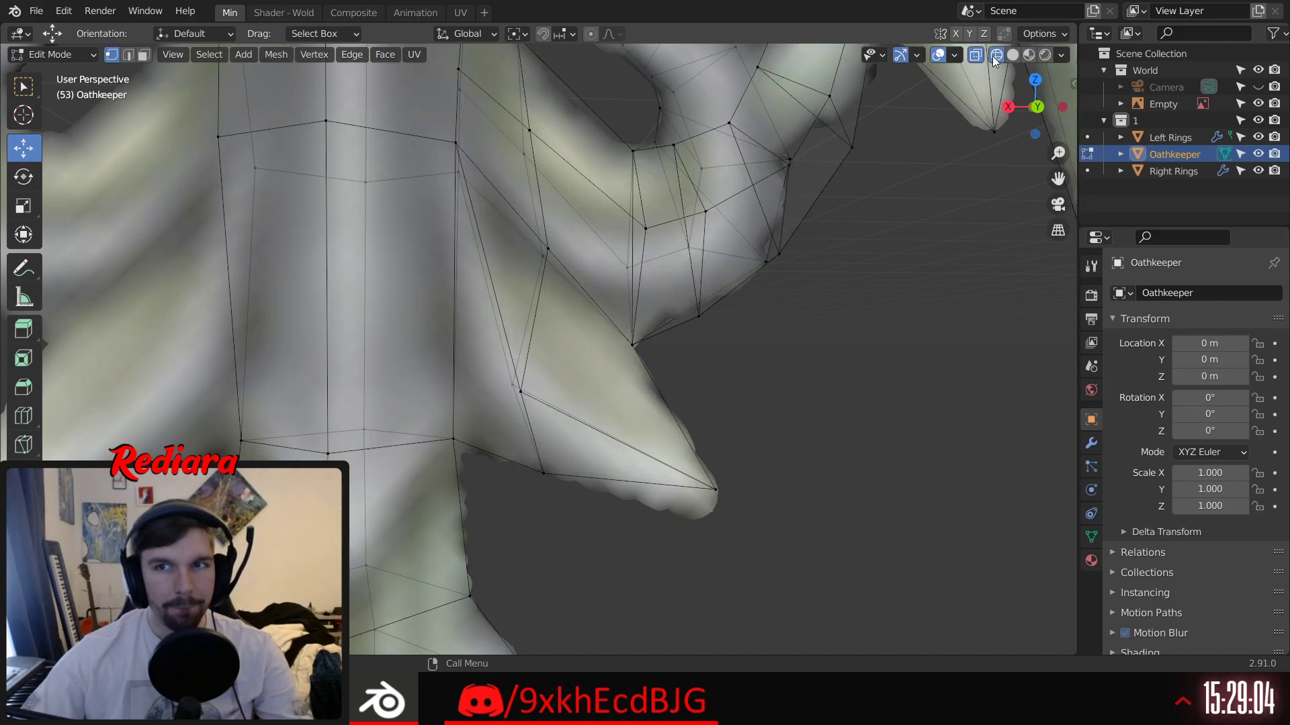
left_click(1012, 55)
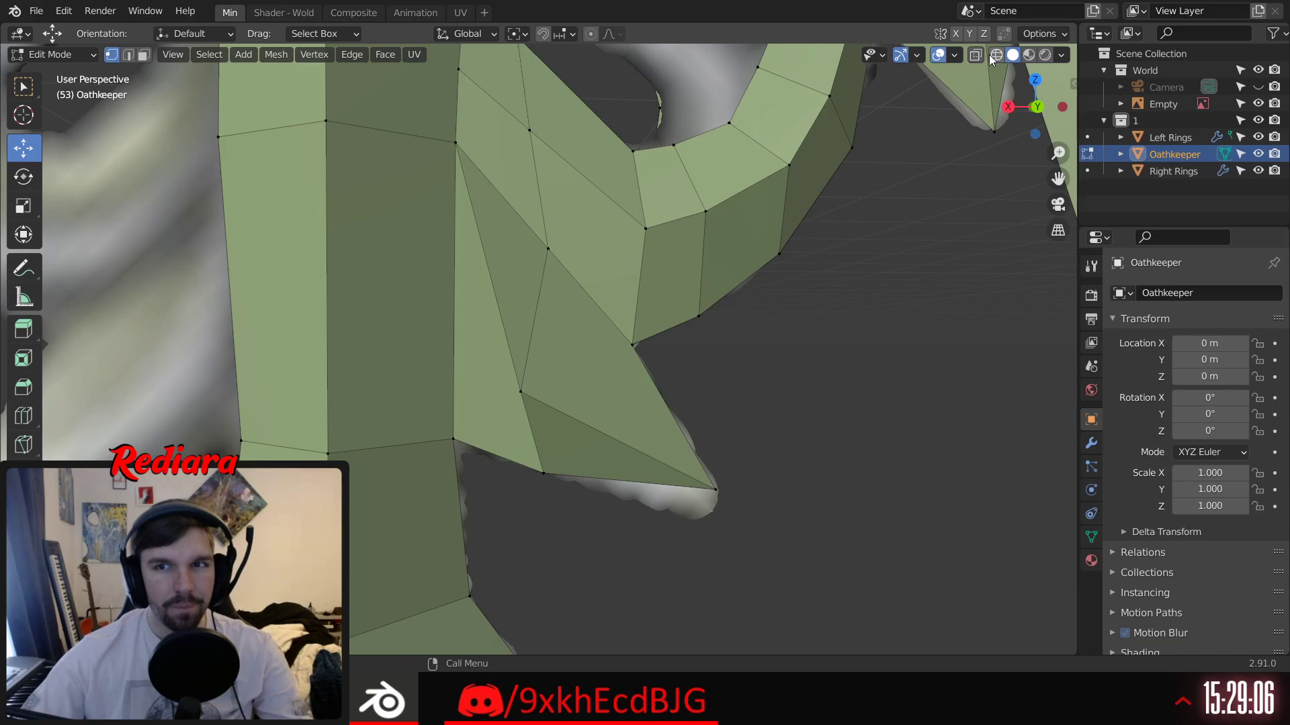
Step: Inspect the hook and spike ornament beside the handle in wireframe, comparing it with the reference image, and return to solid display
left_click(995, 54)
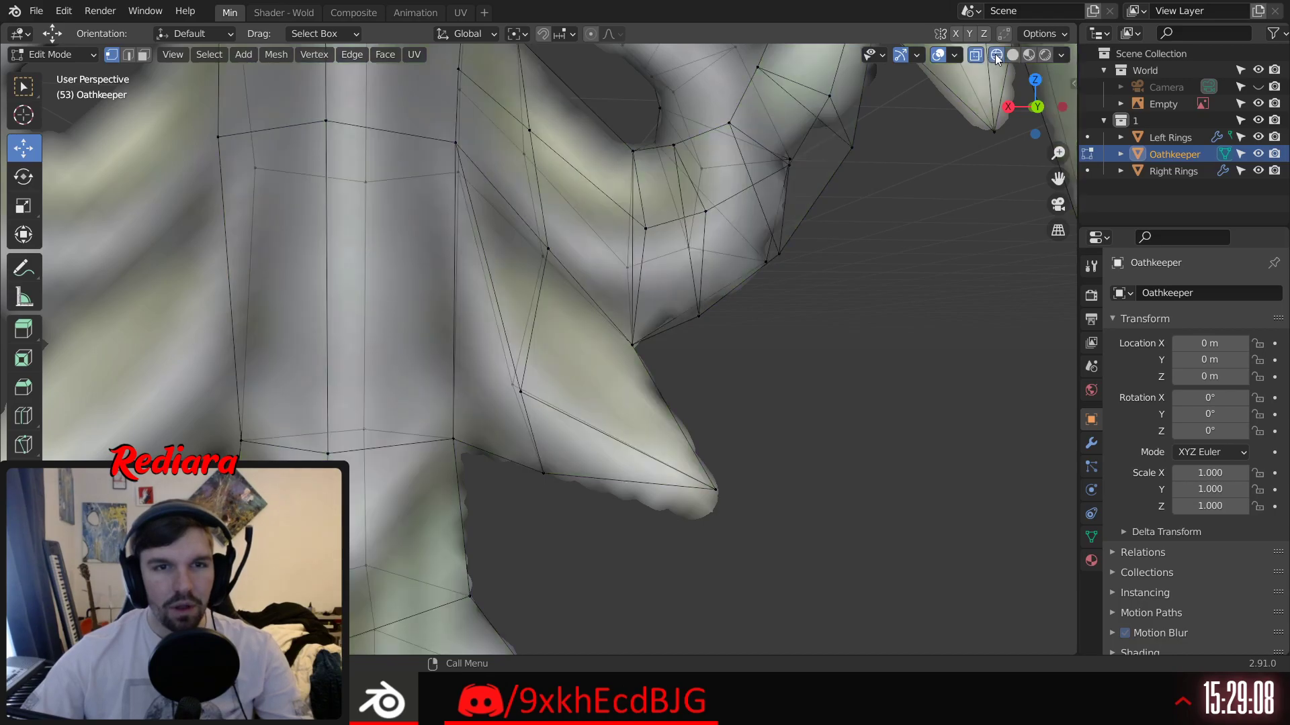
mouse_move(413, 235)
middle_mouse_down("shift")
mouse_move(613, 294)
mouse_move(598, 300)
mouse_move(596, 360)
mouse_move(540, 362)
mouse_move(599, 367)
middle_mouse_up("shift")
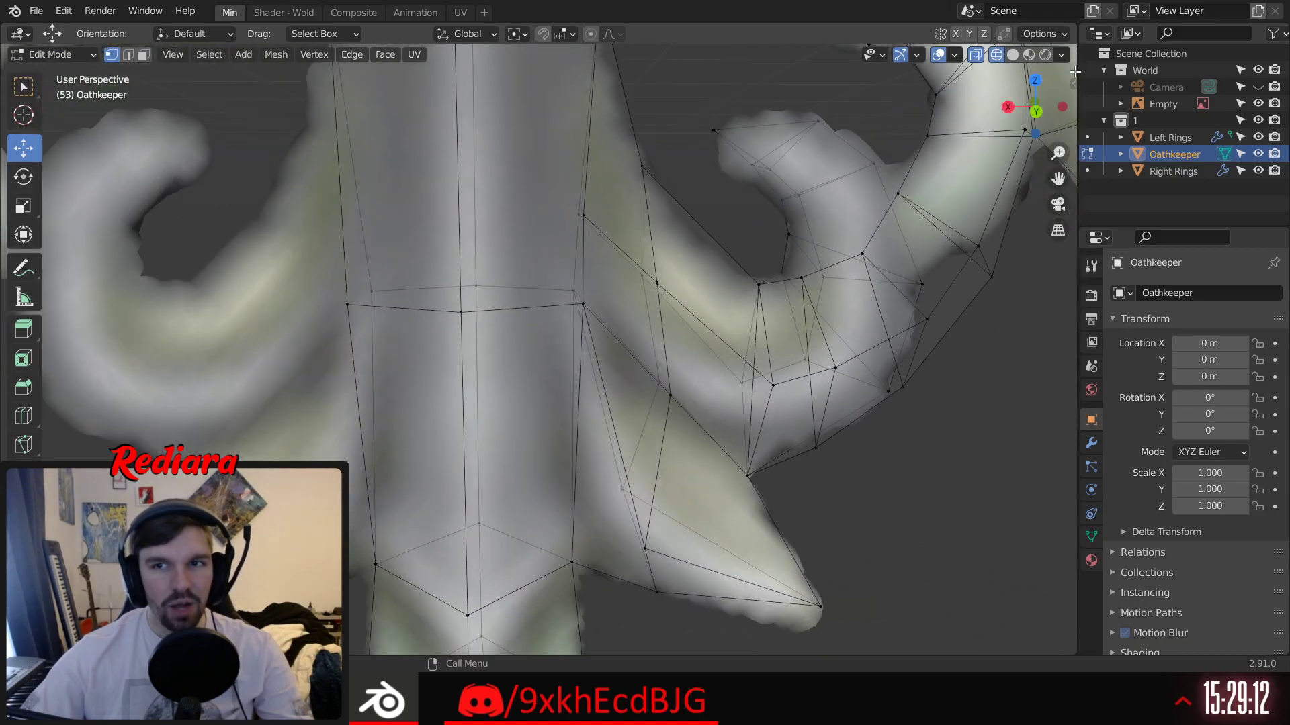
key("alt+z")
mouse_move(630, 421)
middle_mouse_down("shift")
mouse_move(613, 340)
mouse_move(599, 351)
mouse_move(664, 387)
mouse_move(624, 413)
middle_mouse_up("shift")
scroll(599, 351, "down", 6)
scroll(664, 387, "up", 5)
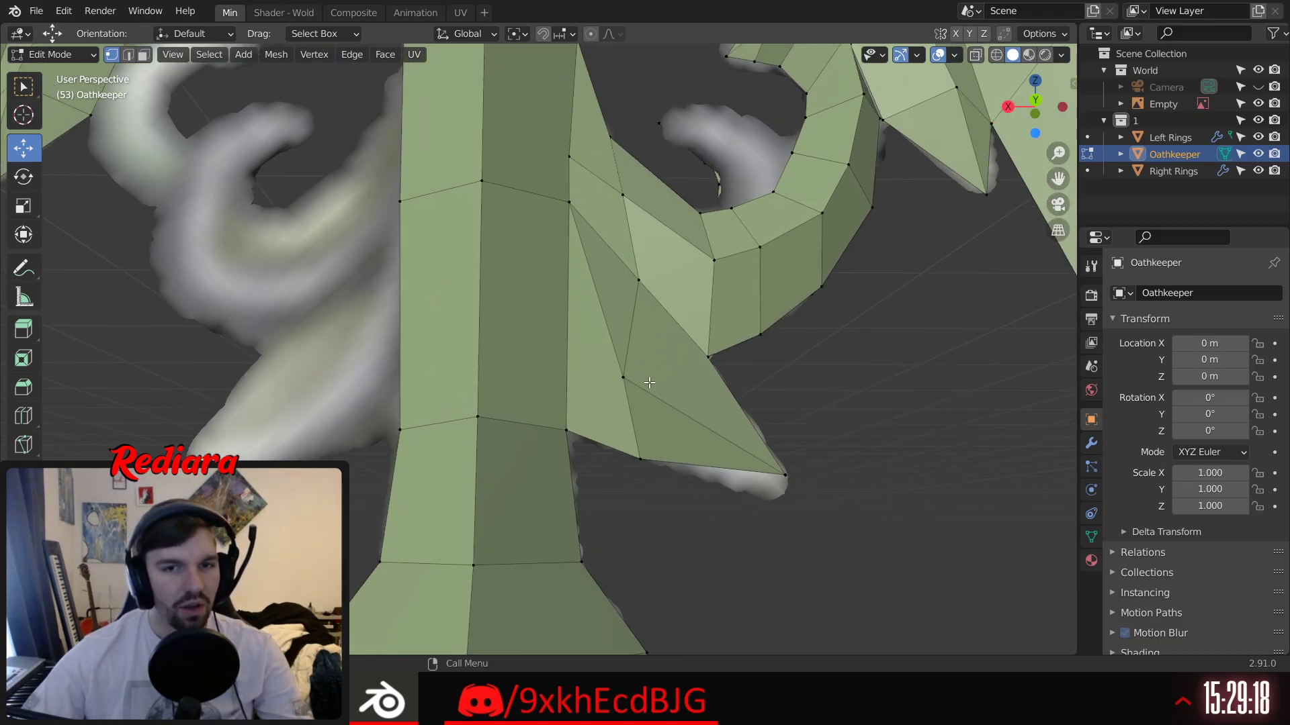
Step: Try to connect the handle's side vertex to the middle vertex of the lower spike with an edge
left_click(567, 430)
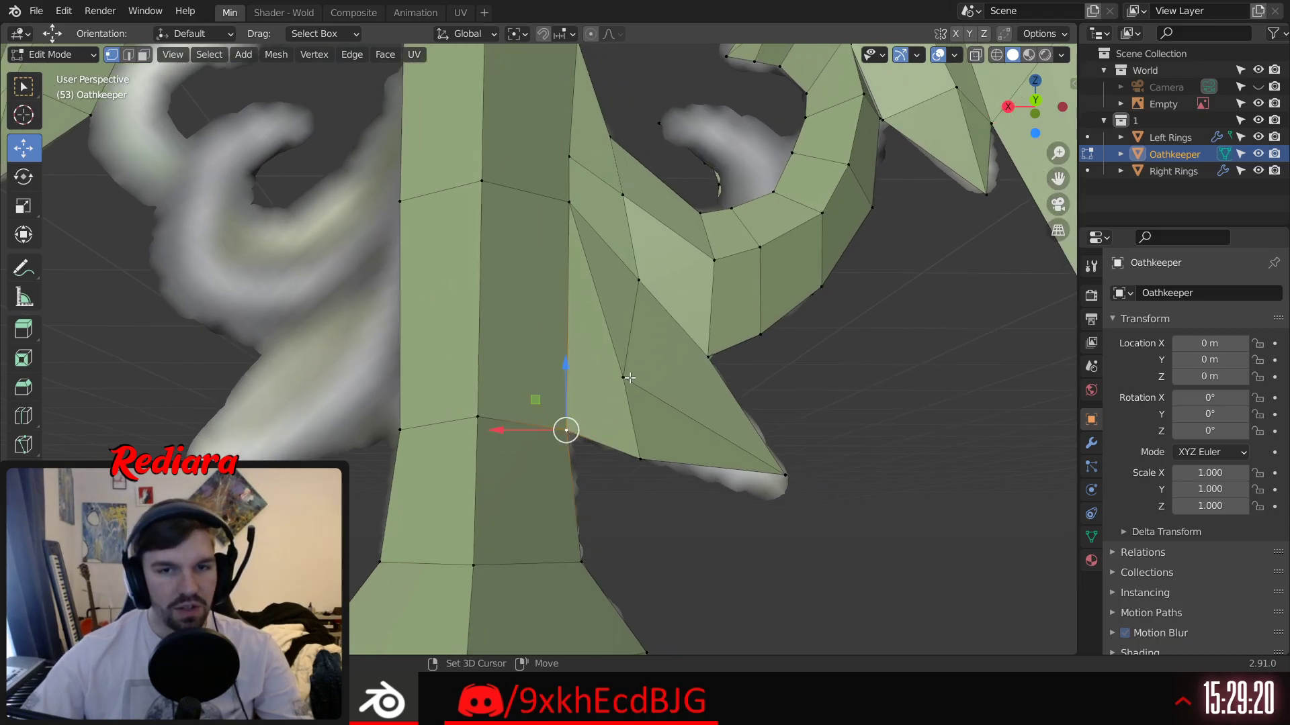
left_click(713, 531)
mouse_move(713, 531)
middle_mouse_down()
mouse_move(829, 533)
mouse_move(835, 513)
mouse_move(915, 498)
mouse_move(872, 538)
mouse_move(899, 542)
middle_mouse_up()
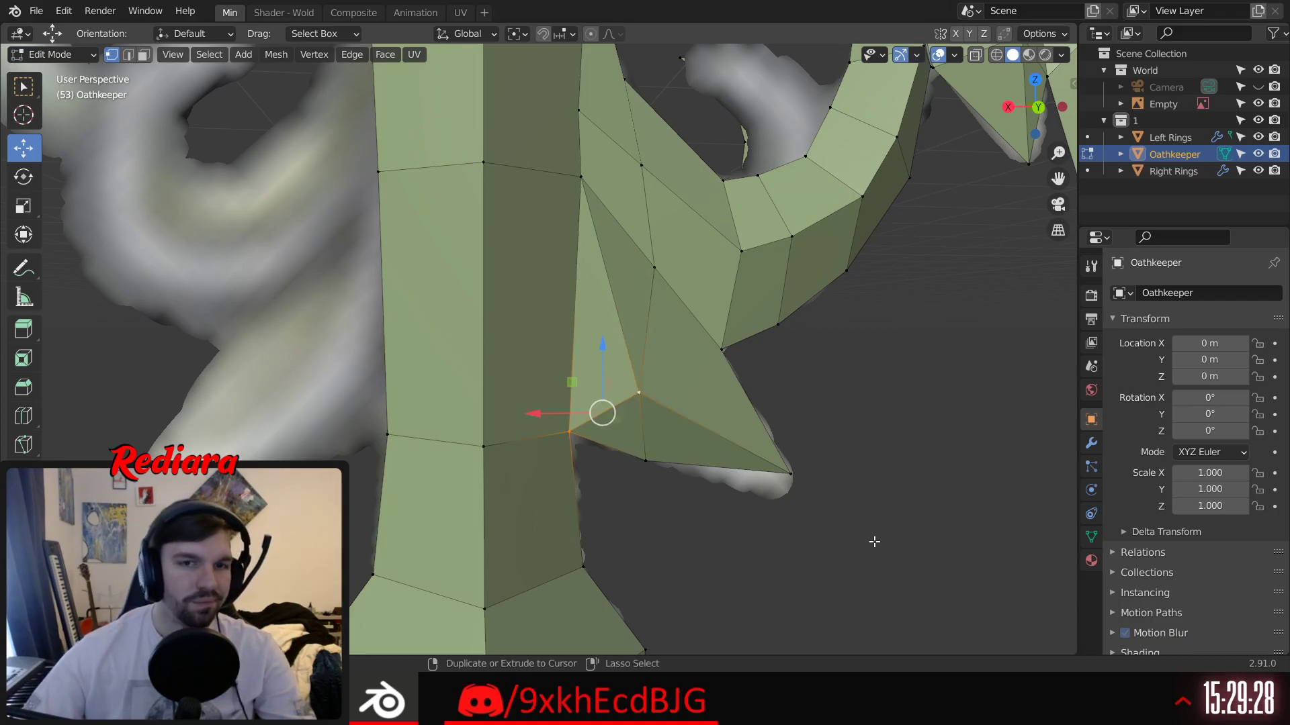
left_click(871, 455)
middle_click_drag(871, 456, 590, 323)
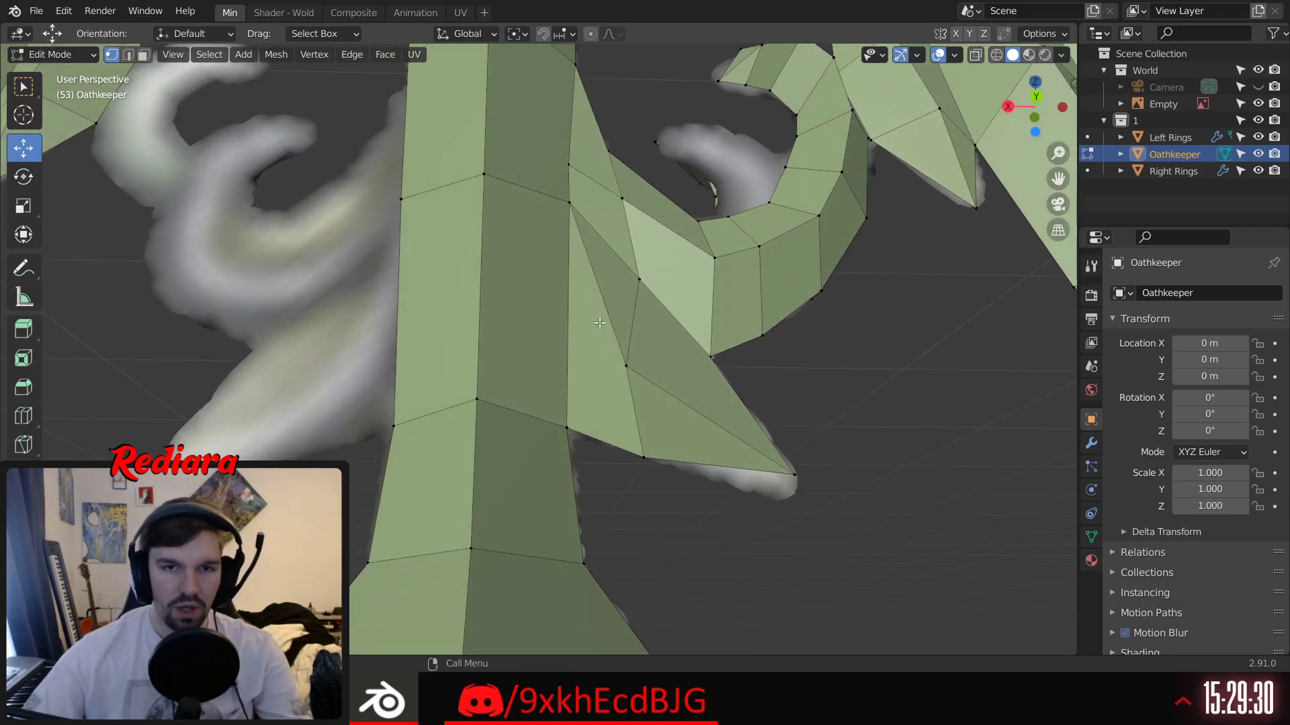
Step: Hide the Empty reference image in the viewport so only the model remains shown
middle_click_drag(595, 374, 227, 429)
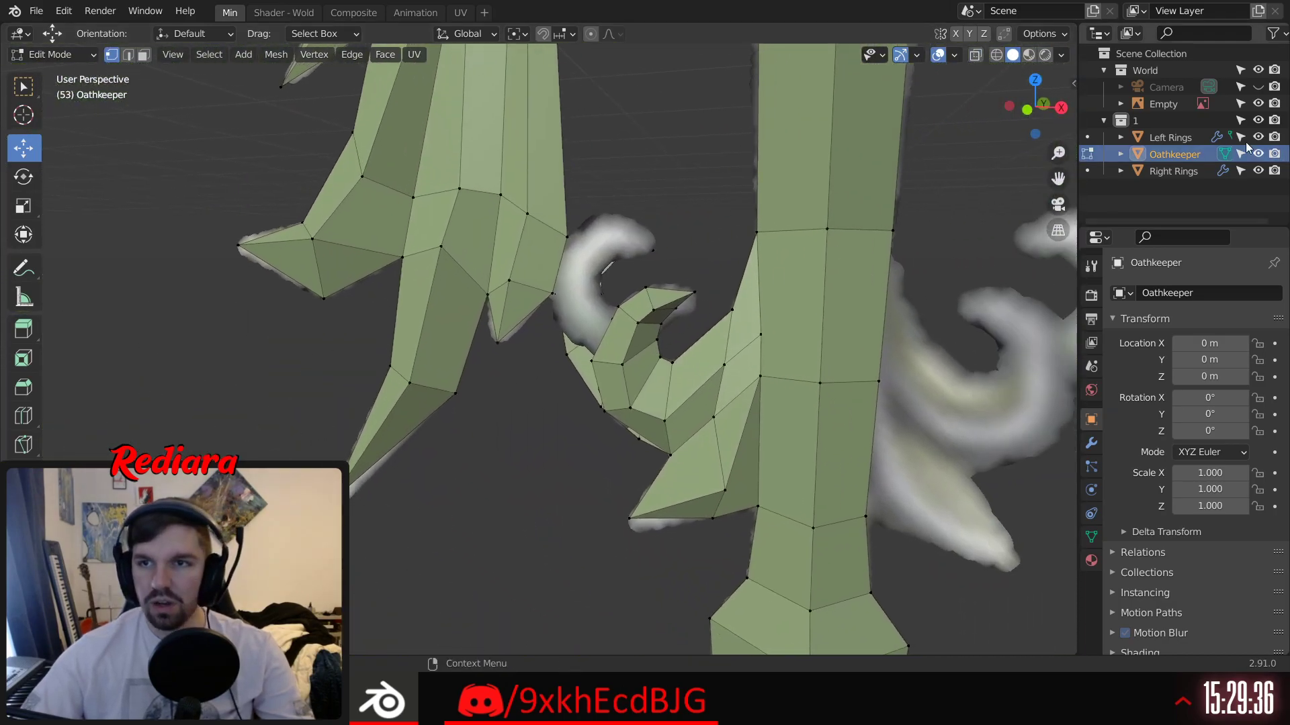
left_click(1258, 104)
scroll(682, 157, "down", 10)
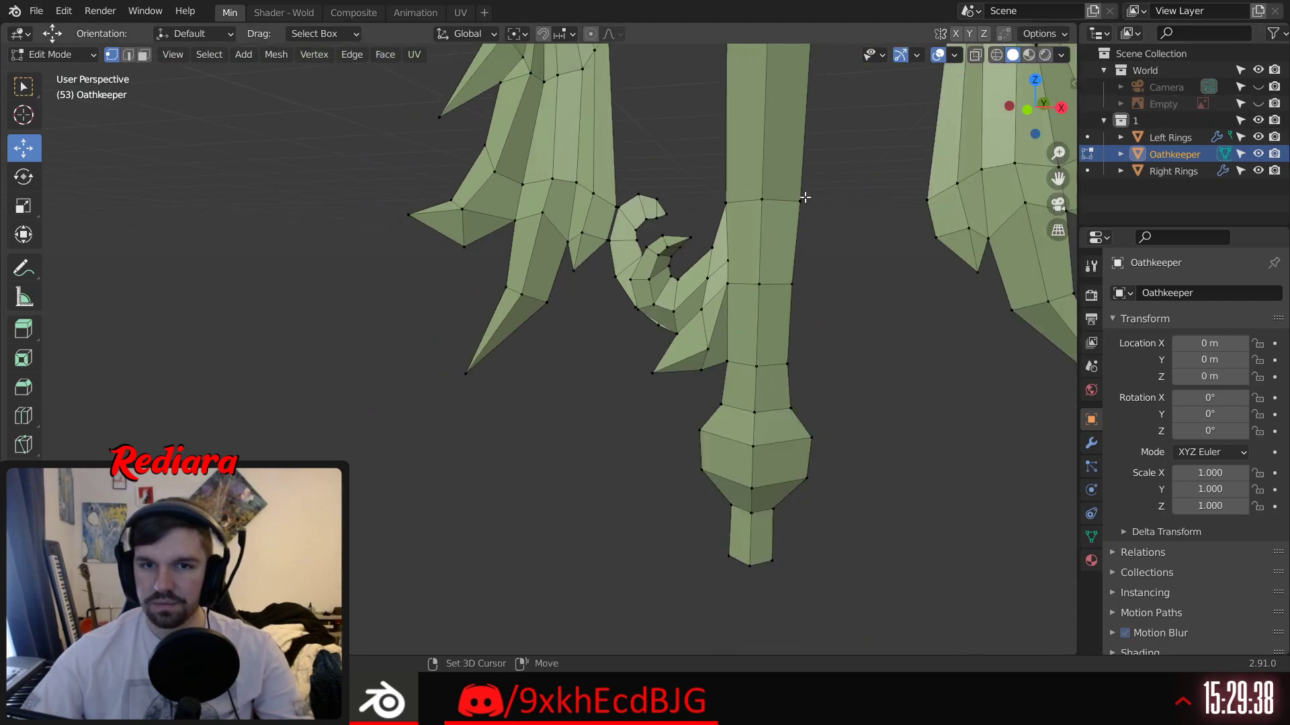
Step: Examine the whole keyblade mesh, from the blade head and guard down to the hooked ornament on the handle
scroll(662, 339, "down", 2)
middle_click_drag(654, 297, 606, 420, "shift")
middle_click_drag(679, 158, 651, 390, "shift")
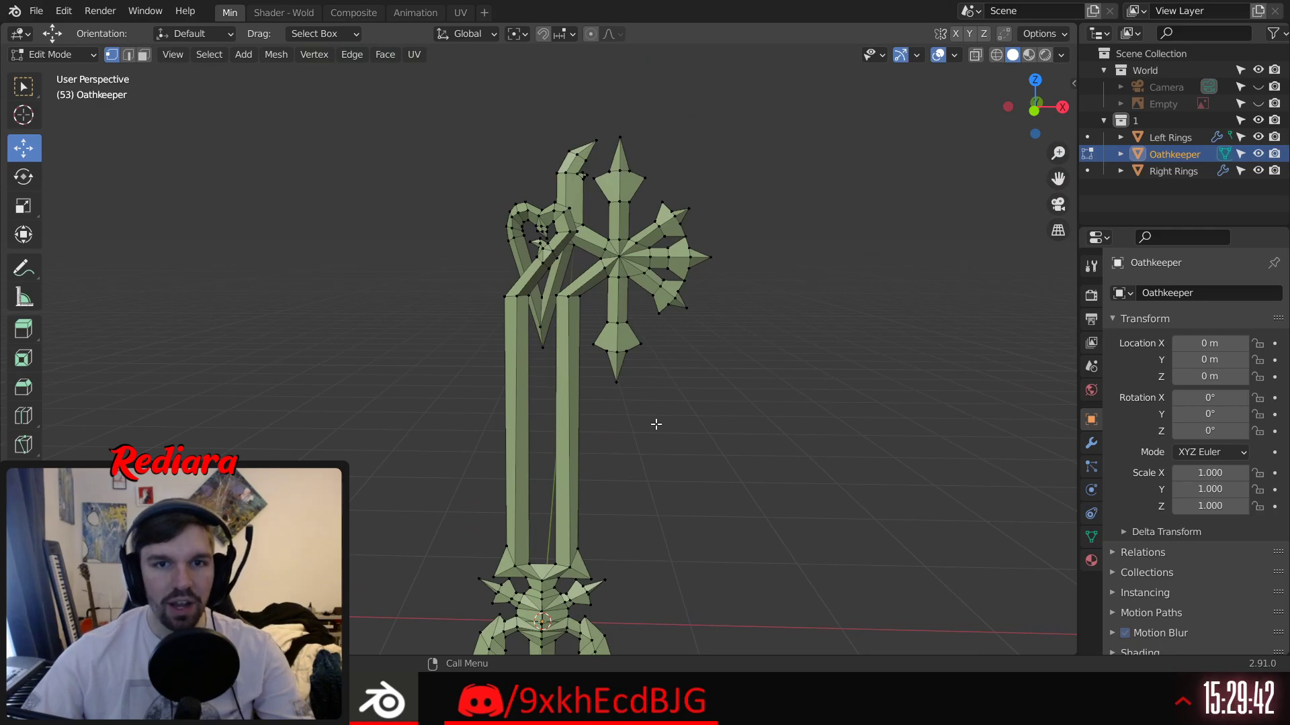
middle_click_drag(682, 592, 708, 212, "shift")
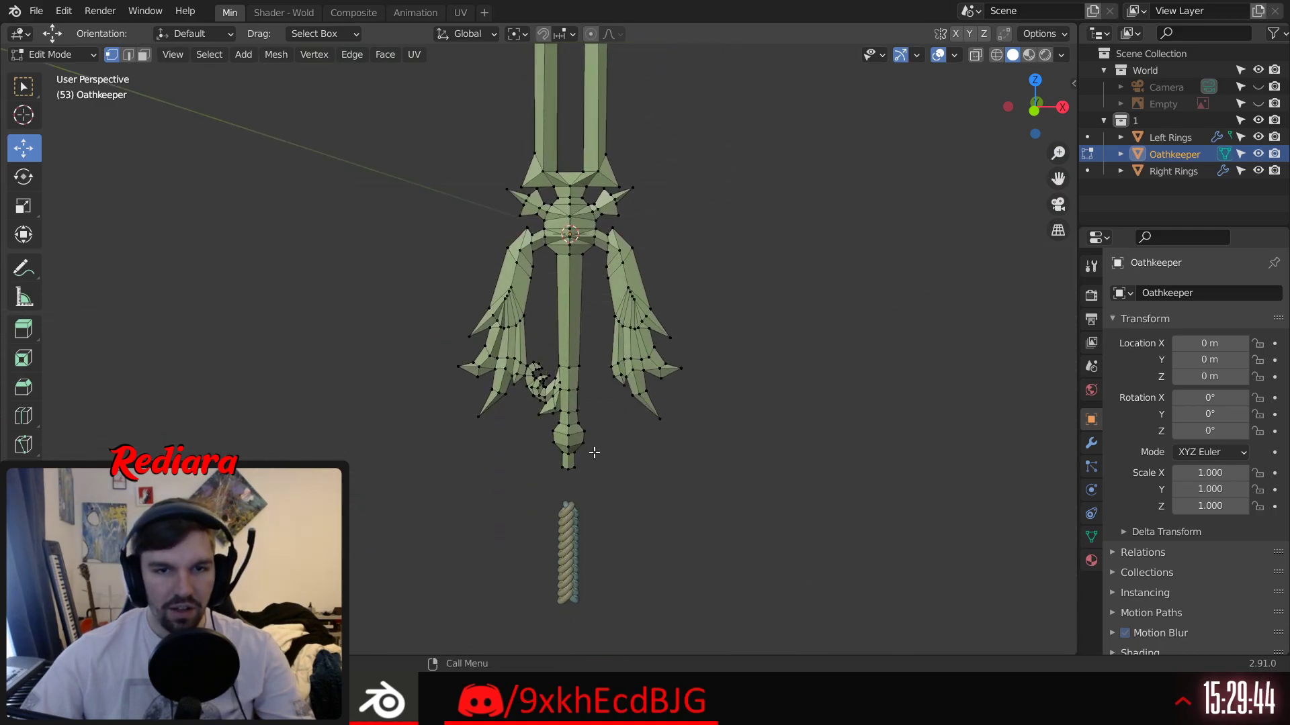
scroll(470, 336, "up", 6)
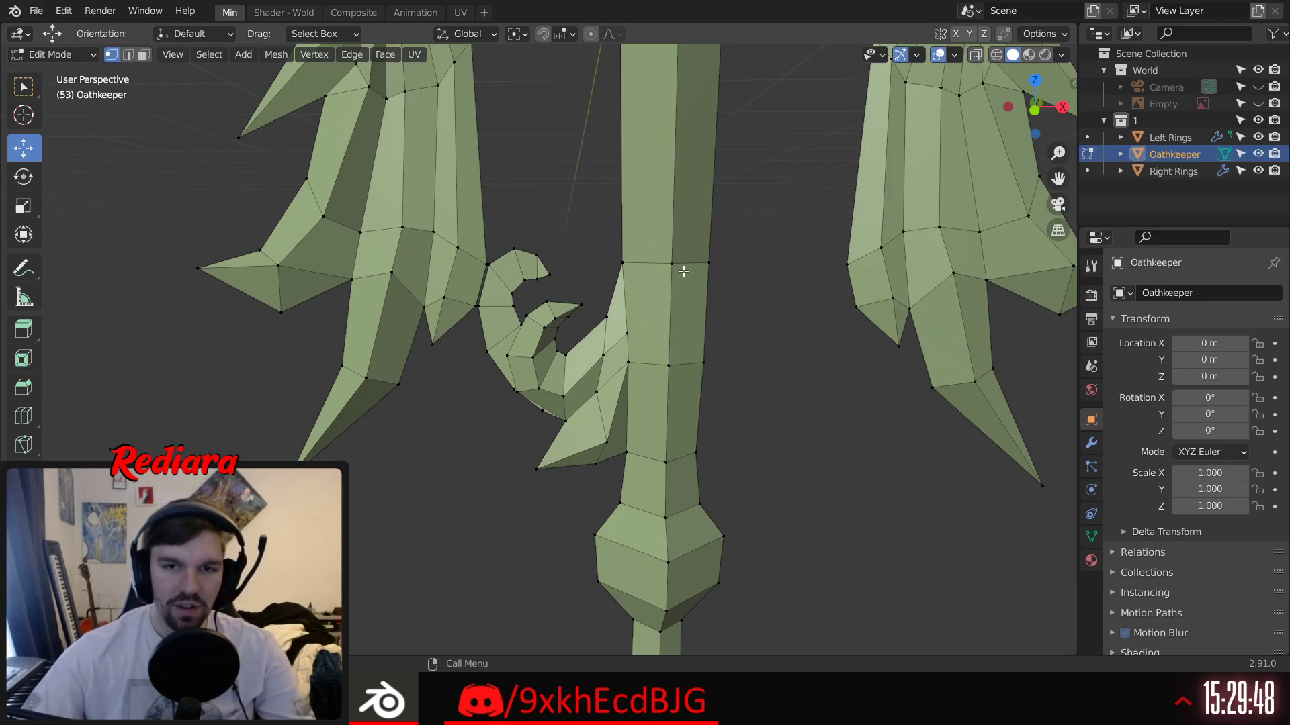
middle_click_drag(700, 232, 752, 521, "shift")
middle_click_drag(770, 296, 672, 493, "shift")
mouse_move(703, 178)
middle_mouse_down("shift")
mouse_move(620, 453)
mouse_move(701, 473)
middle_mouse_up("shift")
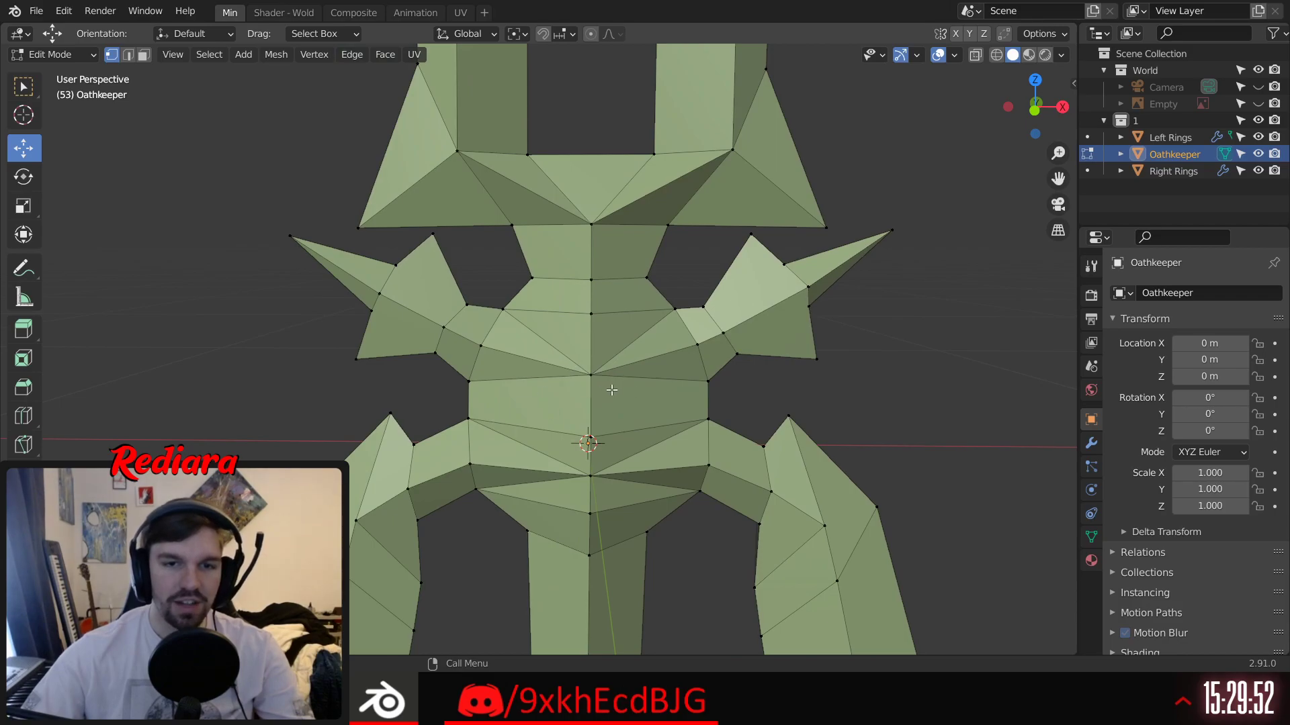
scroll(599, 371, "down", 5)
middle_click_drag(734, 268, 671, 417, "shift")
middle_click_drag(697, 174, 665, 645, "shift")
scroll(705, 346, "down", 3)
middle_click_drag(696, 571, 734, 319, "shift")
scroll(734, 318, "down", 5)
middle_click_drag(837, 470, 798, 351, "shift")
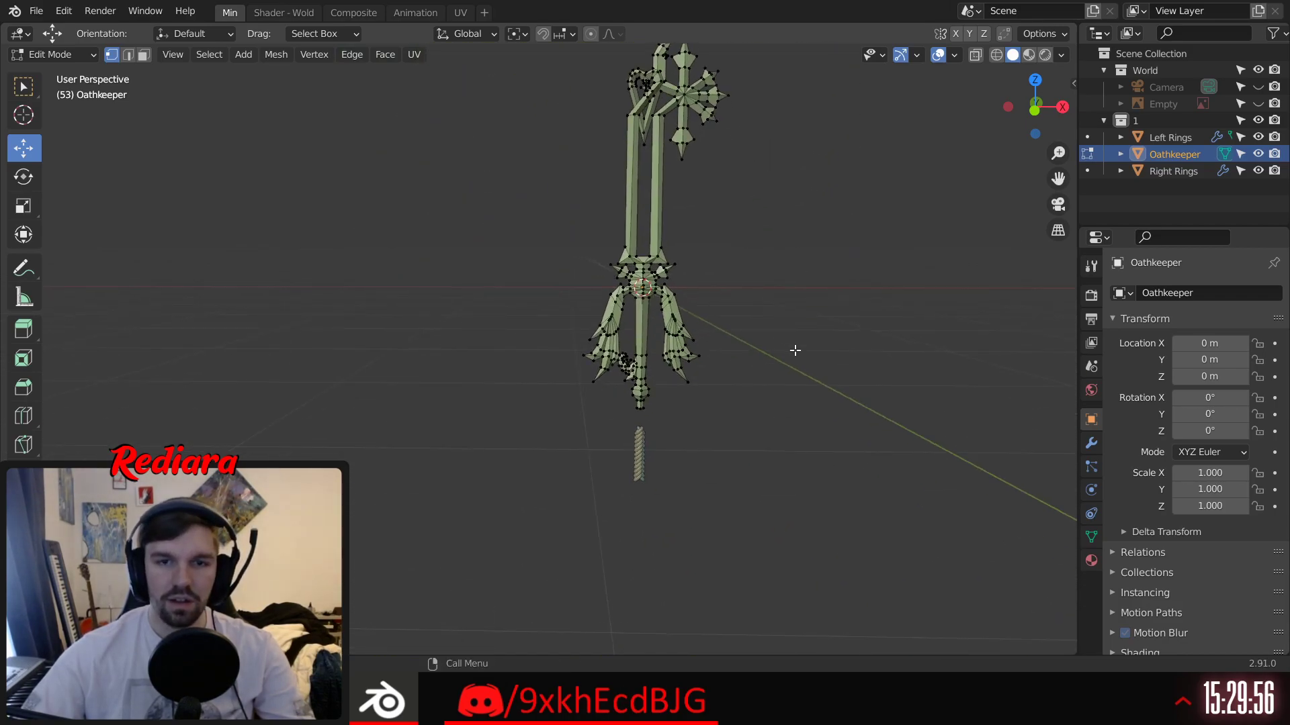
scroll(746, 381, "up", 5)
middle_click_drag(535, 363, 630, 480, "shift")
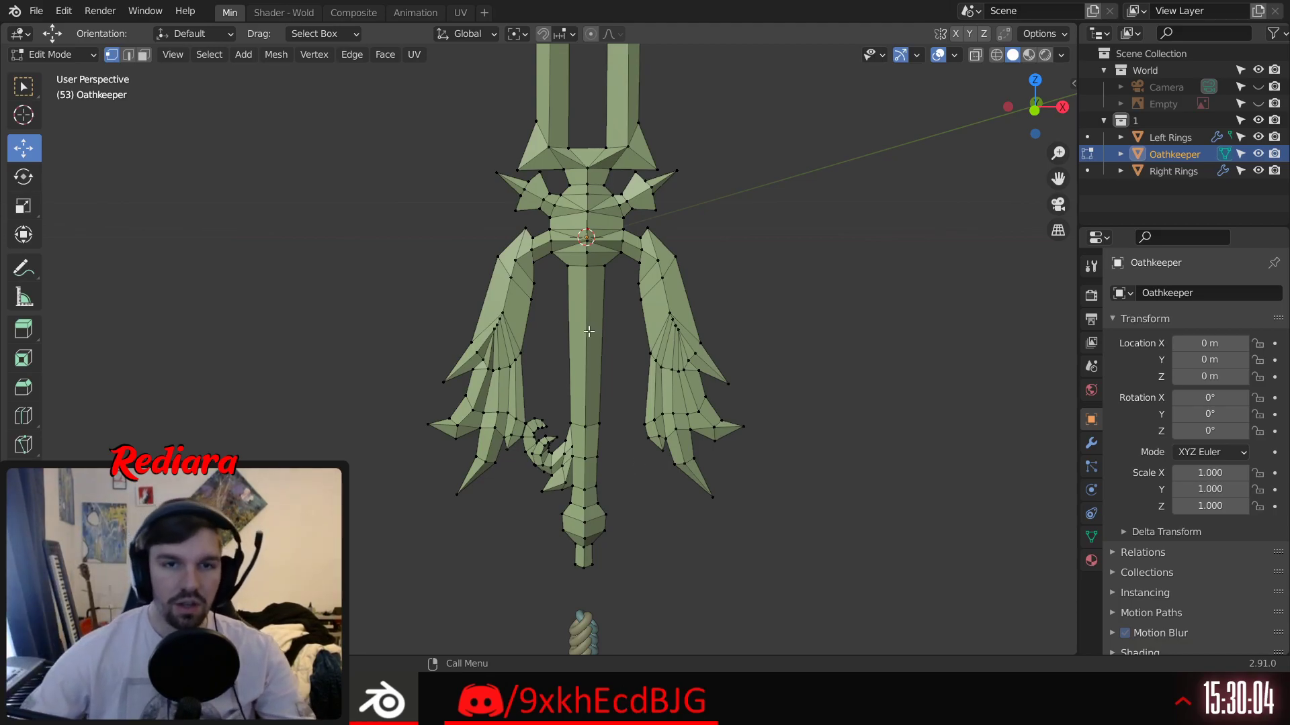
scroll(633, 471, "down", 4)
middle_click_drag(771, 173, 699, 74, "shift")
scroll(750, 263, "up", 9)
middle_click_drag(724, 622, 692, 383, "shift")
scroll(703, 315, "up", 3)
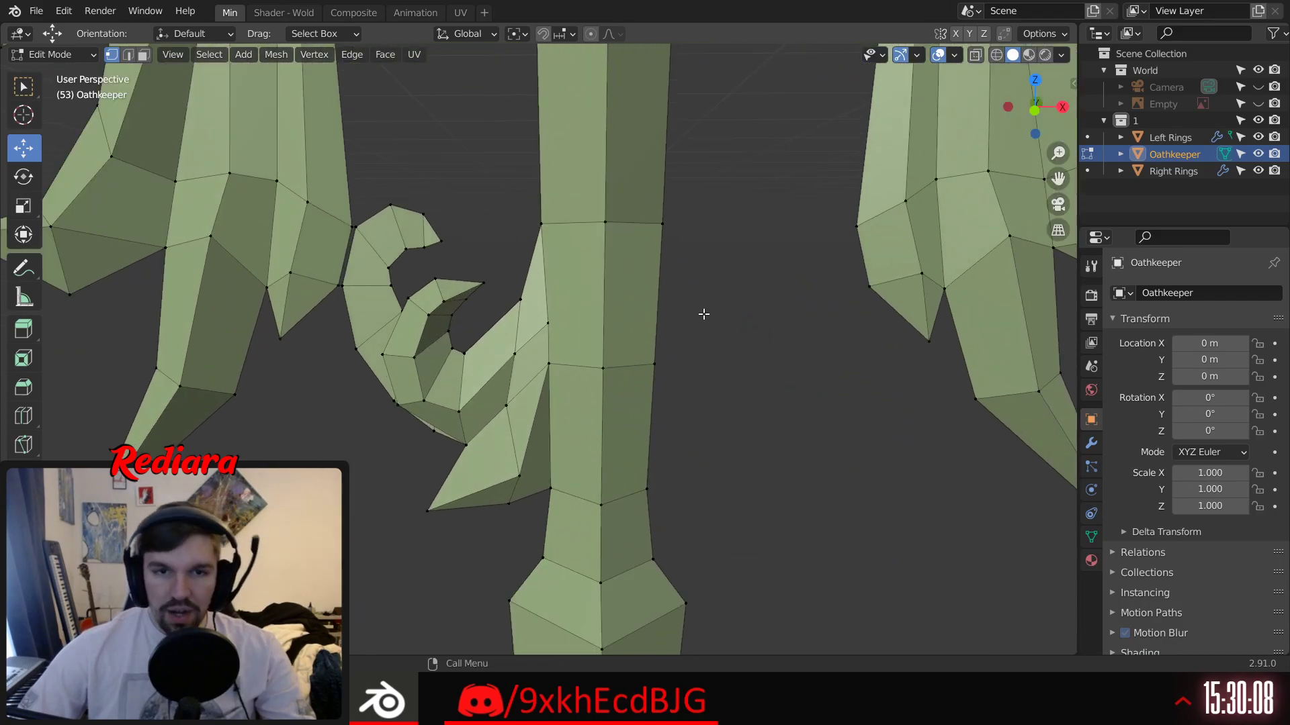
mouse_move(714, 328)
middle_mouse_down()
mouse_move(676, 319)
mouse_move(644, 340)
mouse_move(710, 334)
middle_mouse_up()
middle_click_drag(395, 270, 399, 266)
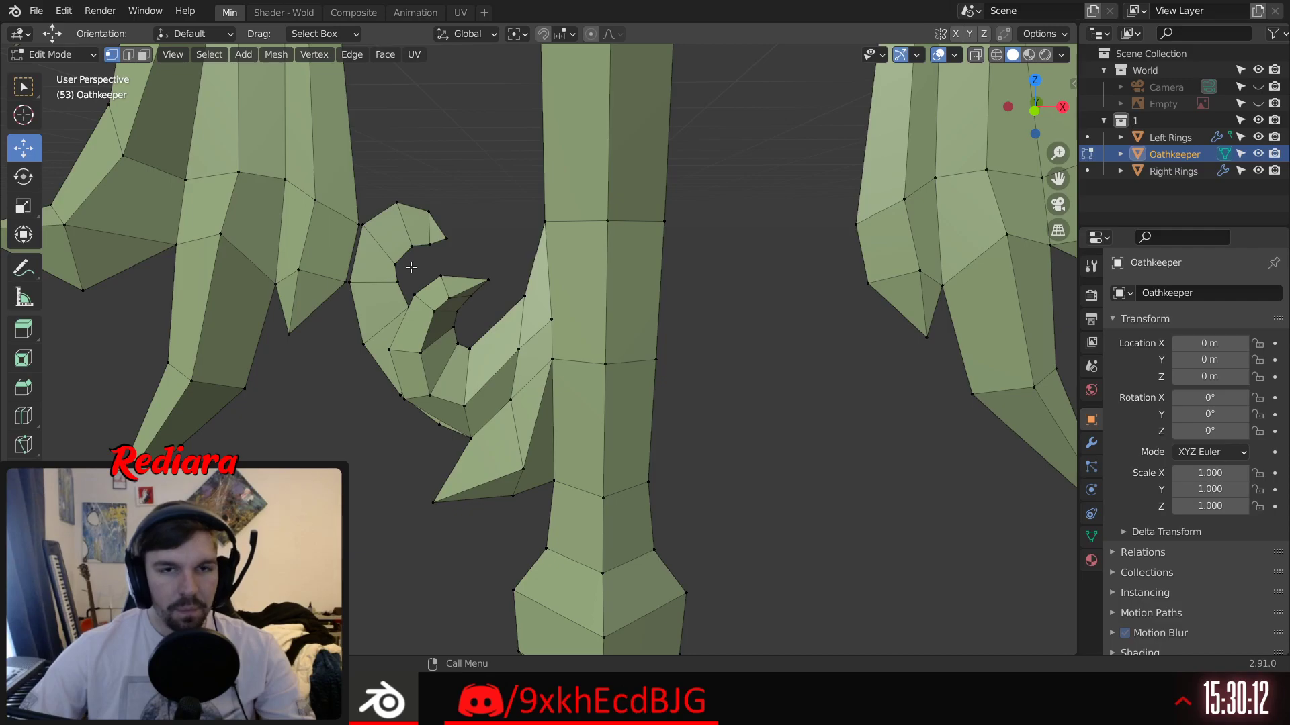
Step: Select all faces of the hooked ornament beside the handle, using wireframe display, front view and face selection
left_click(997, 55)
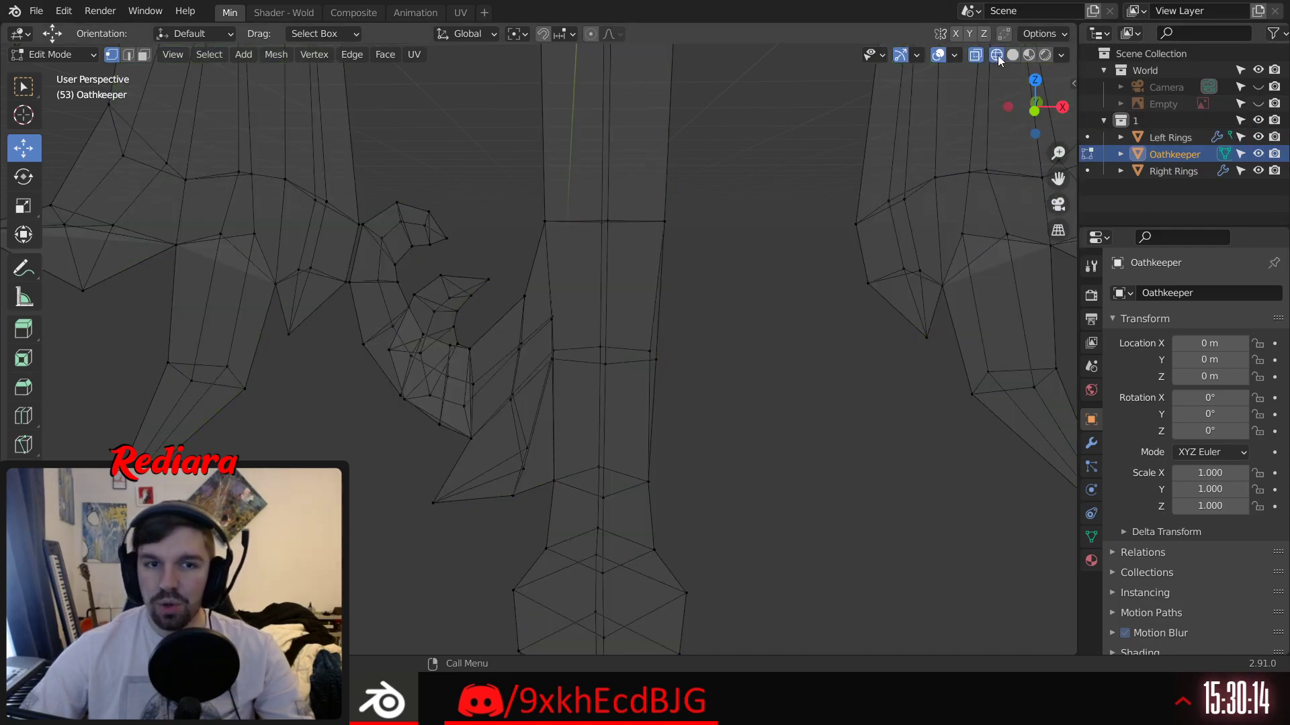
left_click(1034, 109)
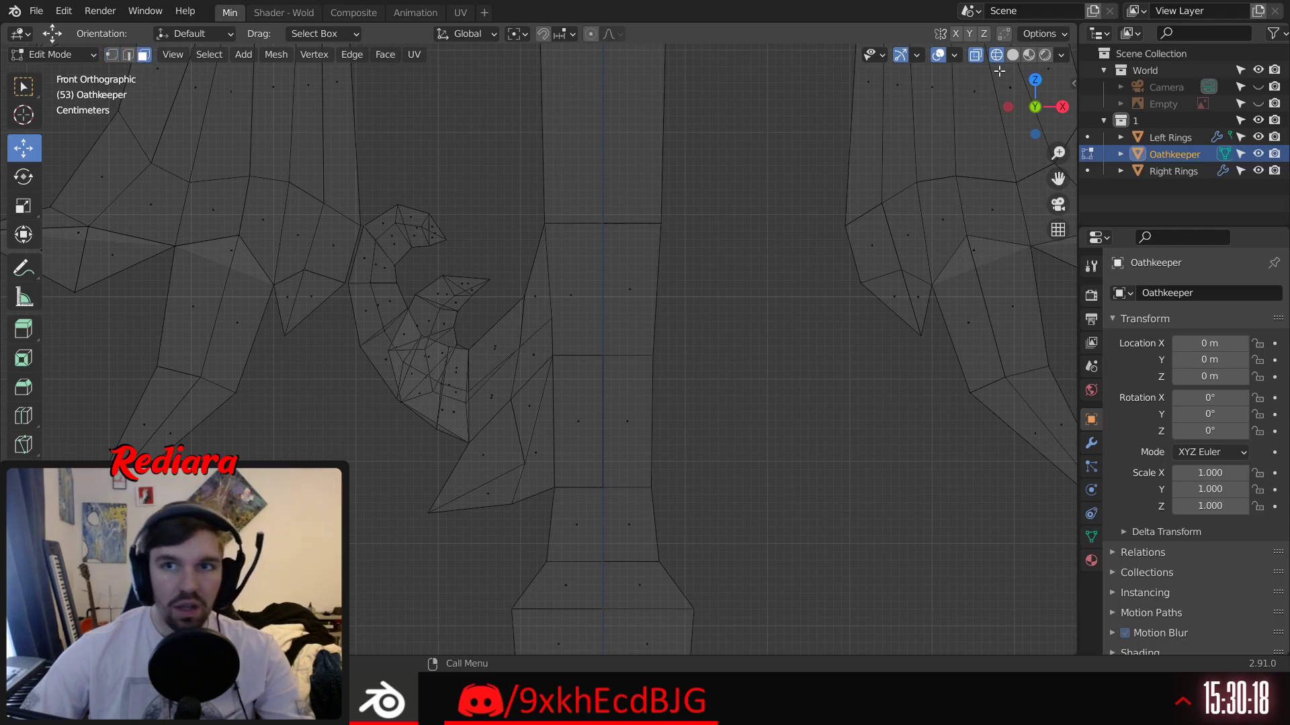
left_click_drag(374, 177, 544, 537)
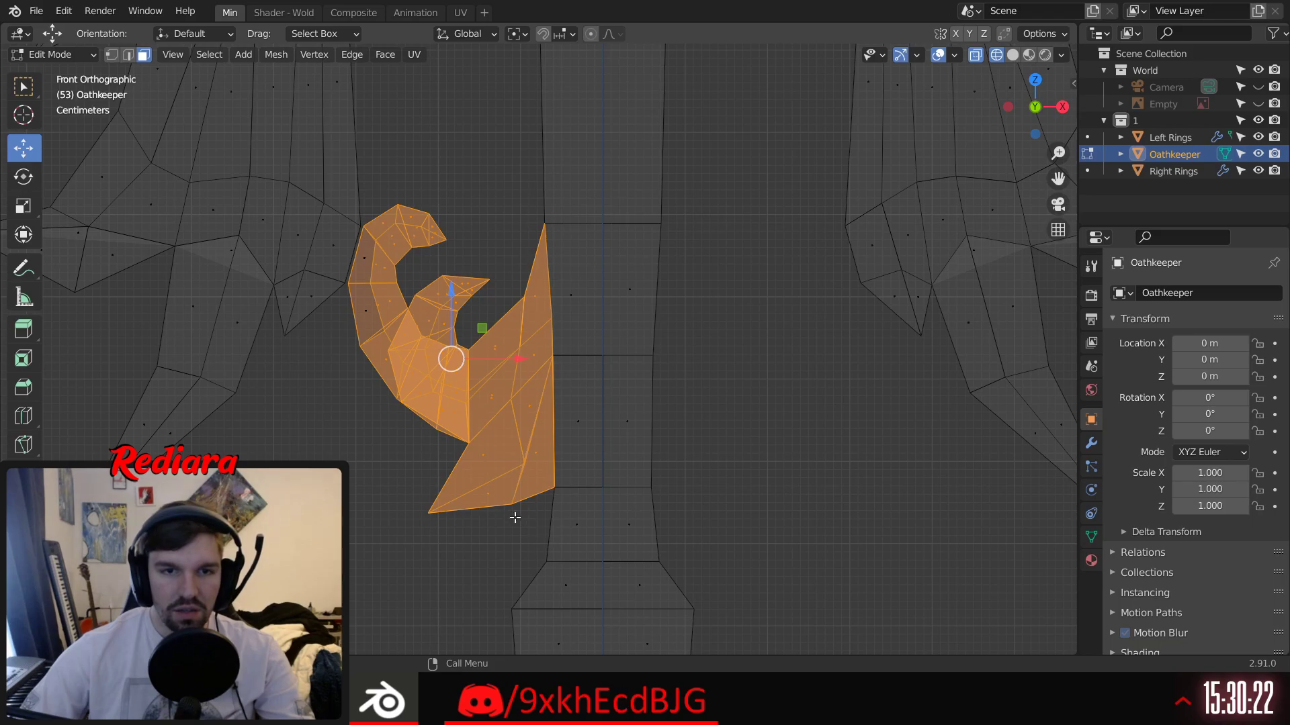
scroll(430, 315, "up", 3)
left_click(356, 240, "shift")
left_click(363, 315, "shift")
middle_click_drag(393, 312, 495, 264)
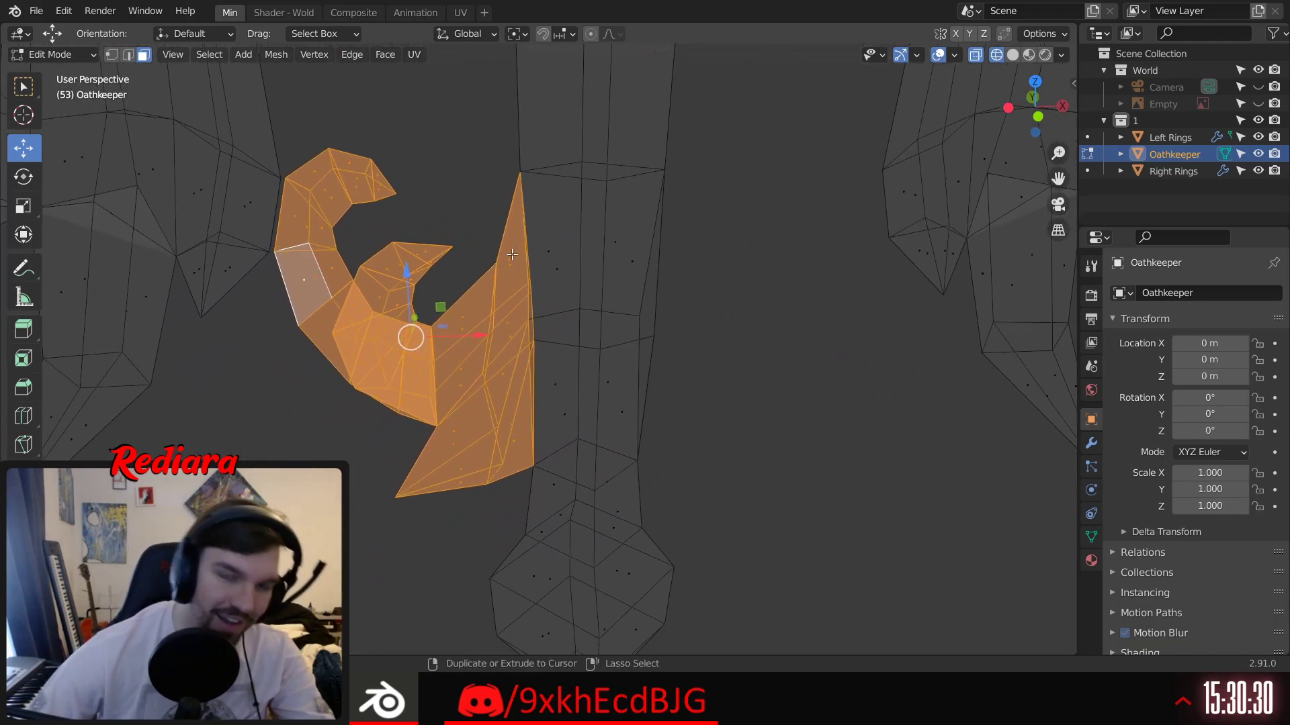
Step: Try to rip the selected ornament faces away from the rest of the mesh
key("ctrl+c")
key("ctrl+v")
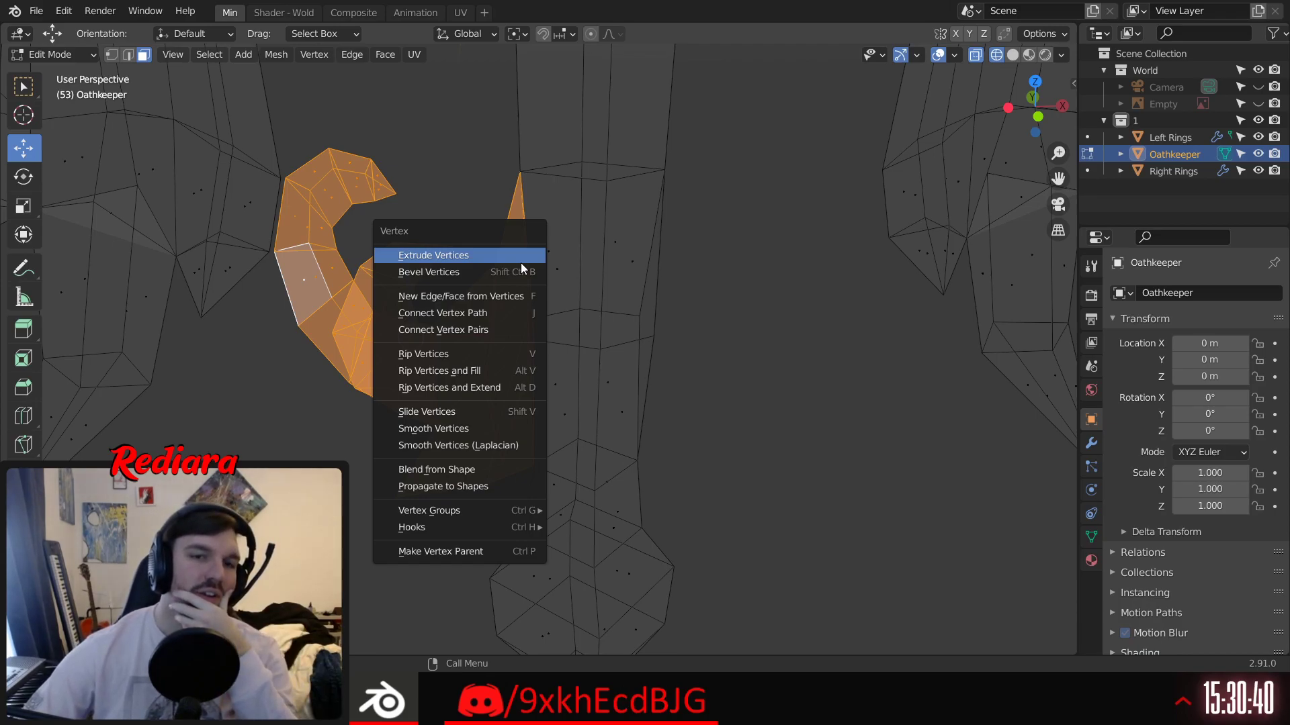
left_click(478, 353)
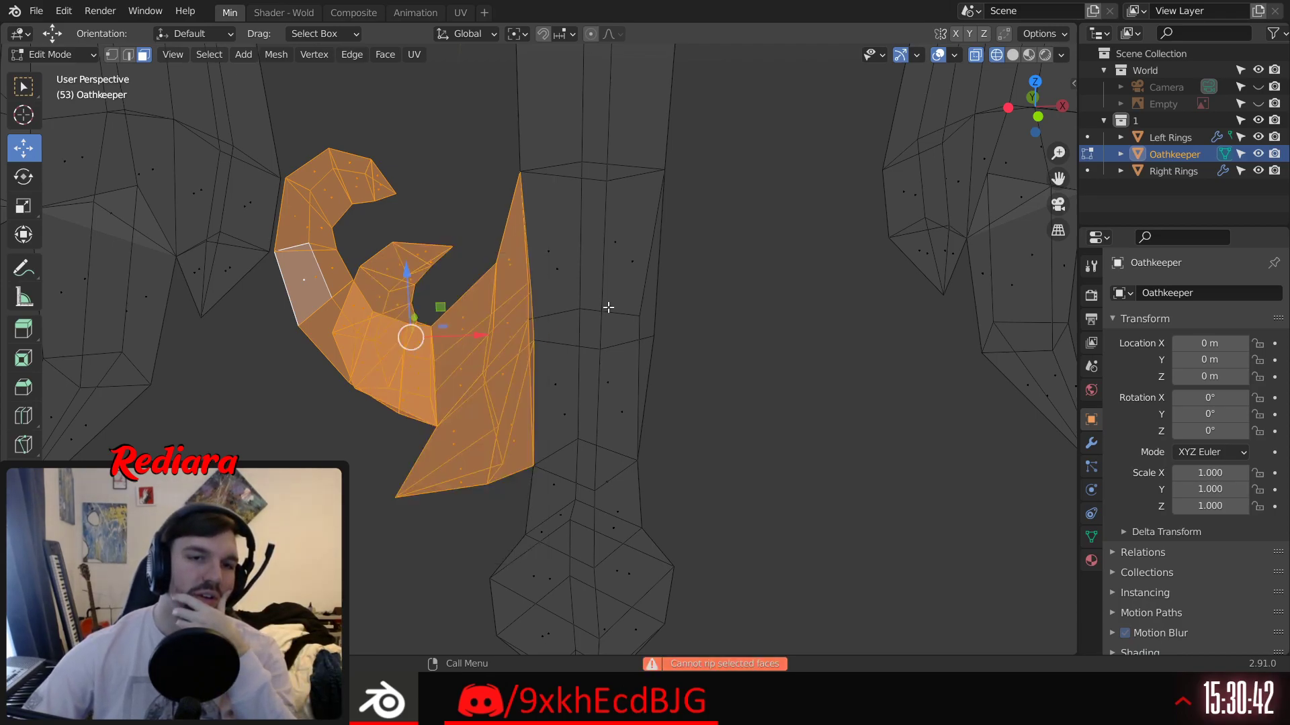
key("ctrl+v")
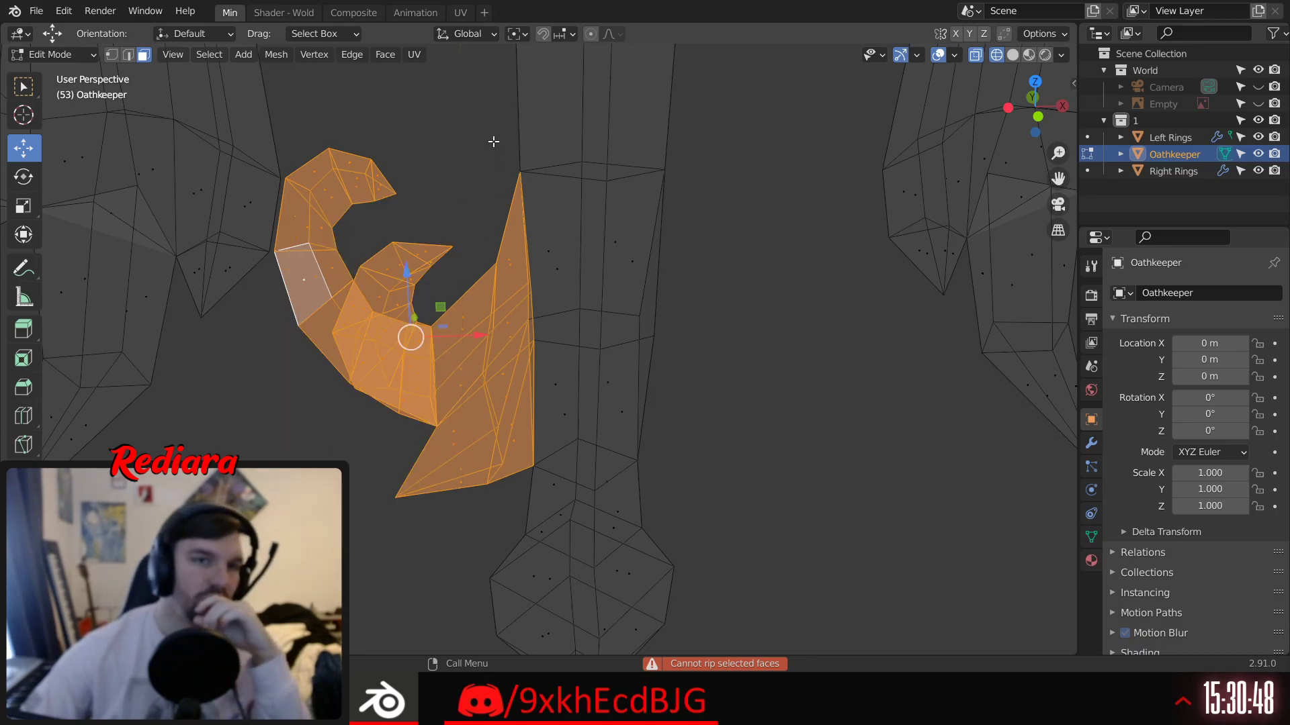
left_click(490, 119)
key("ctrl+z")
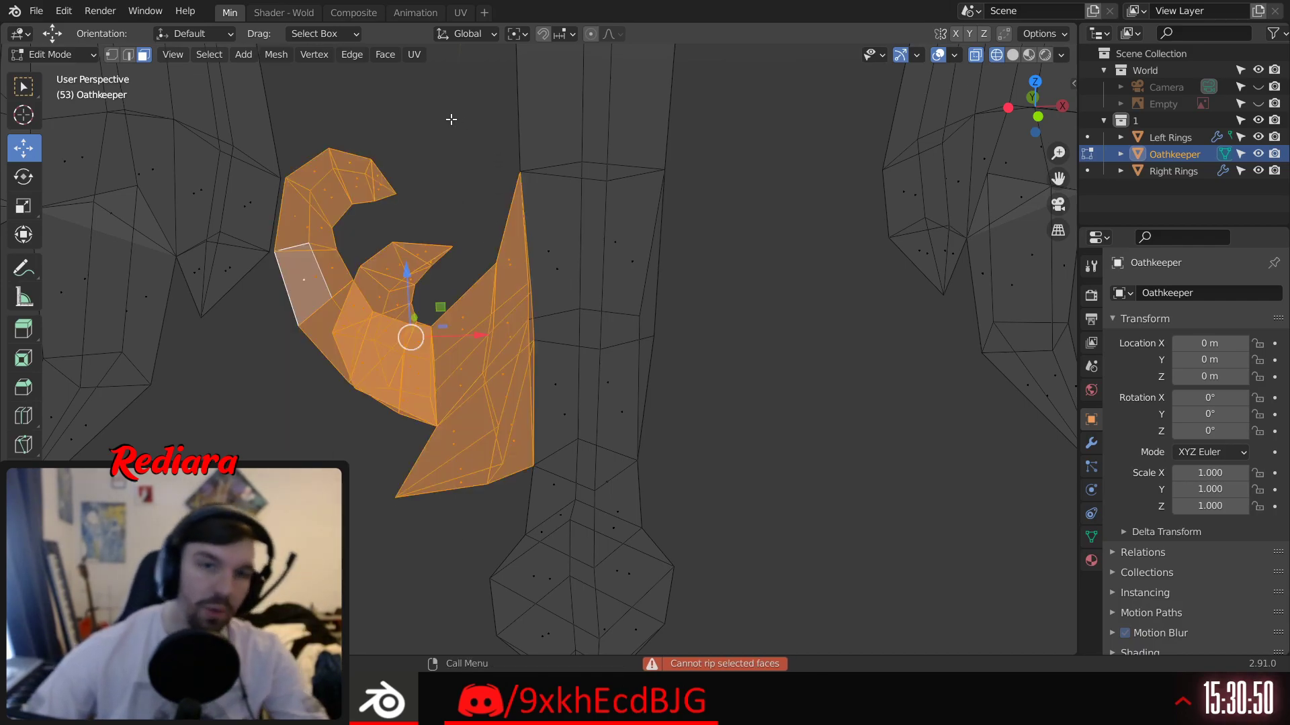
Step: Separate the selected ornament faces into their own object and return to Object Mode with solid shading
right_click(458, 271)
mouse_move(444, 554)
left_click(539, 555)
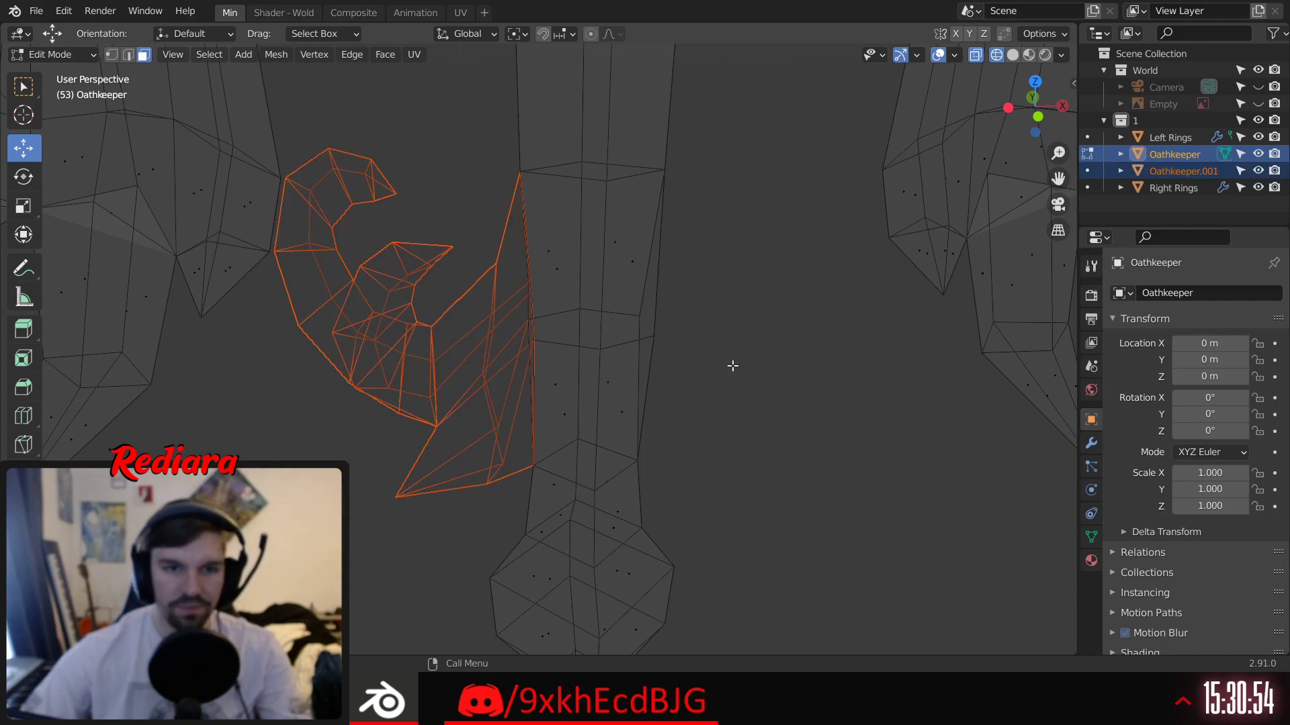
left_click(50, 54)
left_click(73, 68)
left_click(430, 124)
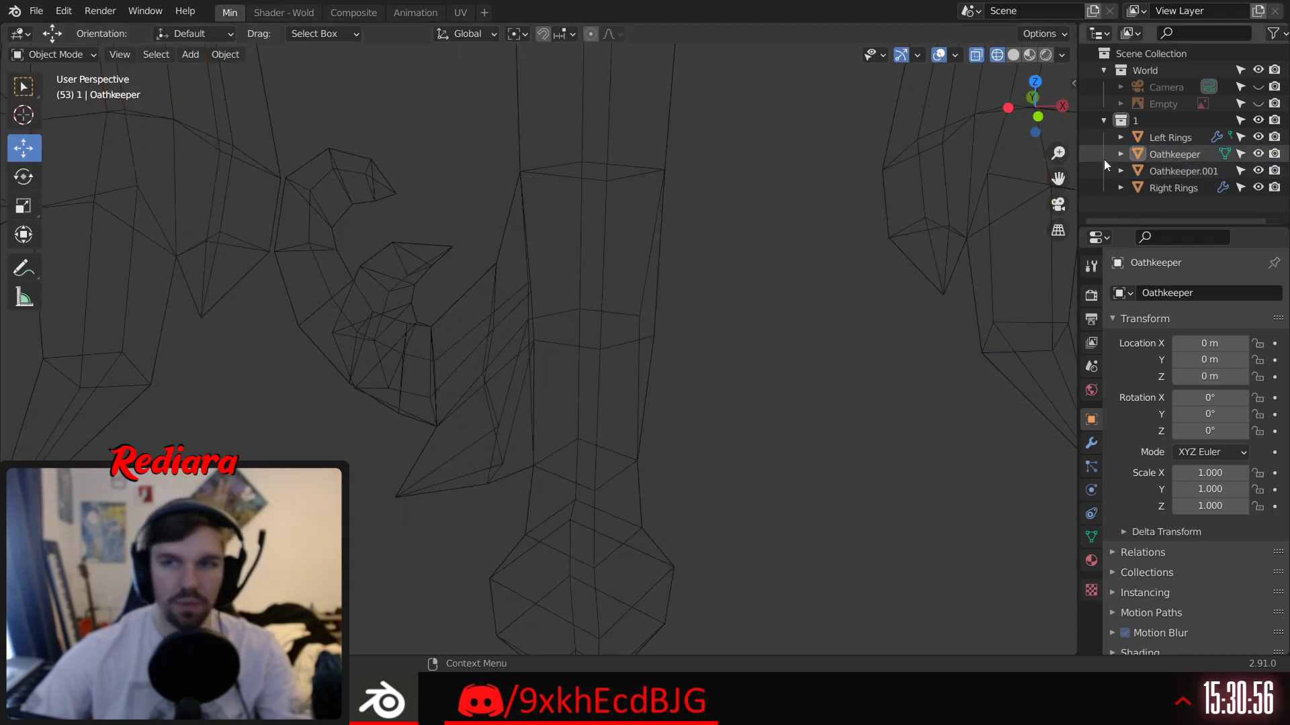
left_click(1018, 55)
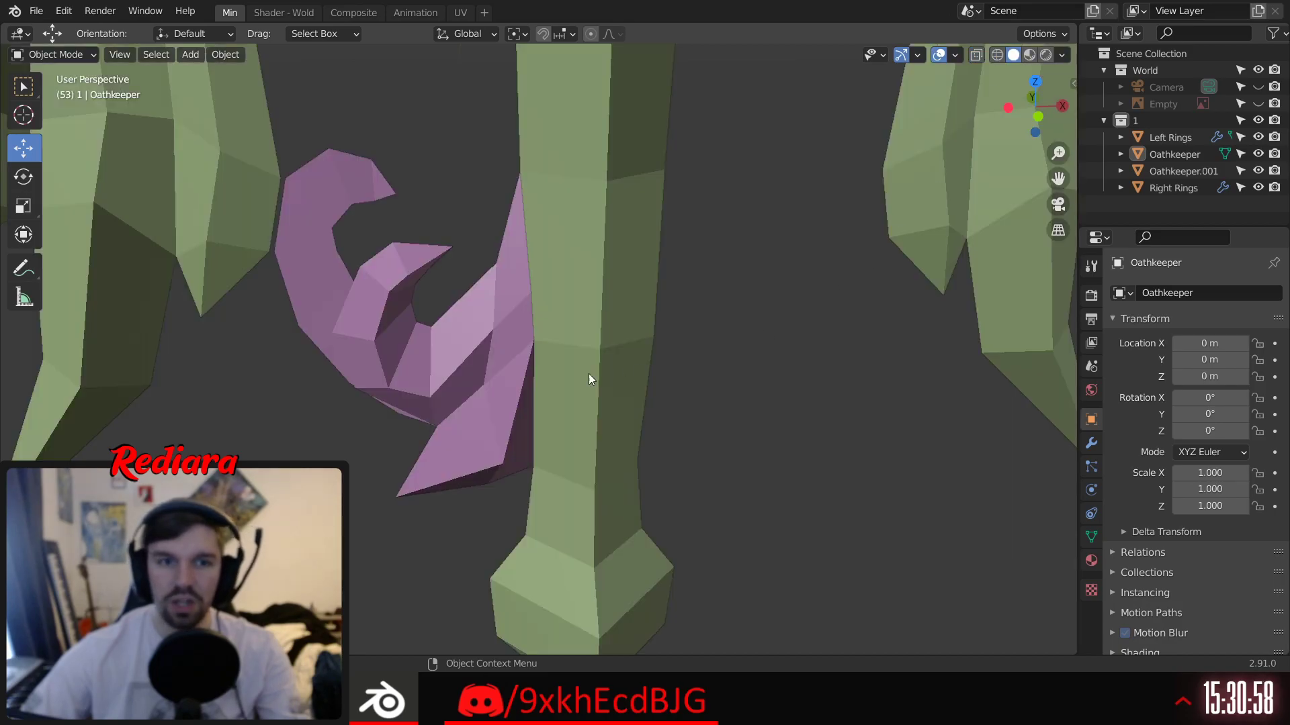
Step: Duplicate the separated hooked ornament object in place by copying and pasting it
left_click(487, 344)
middle_click_drag(486, 344, 527, 305)
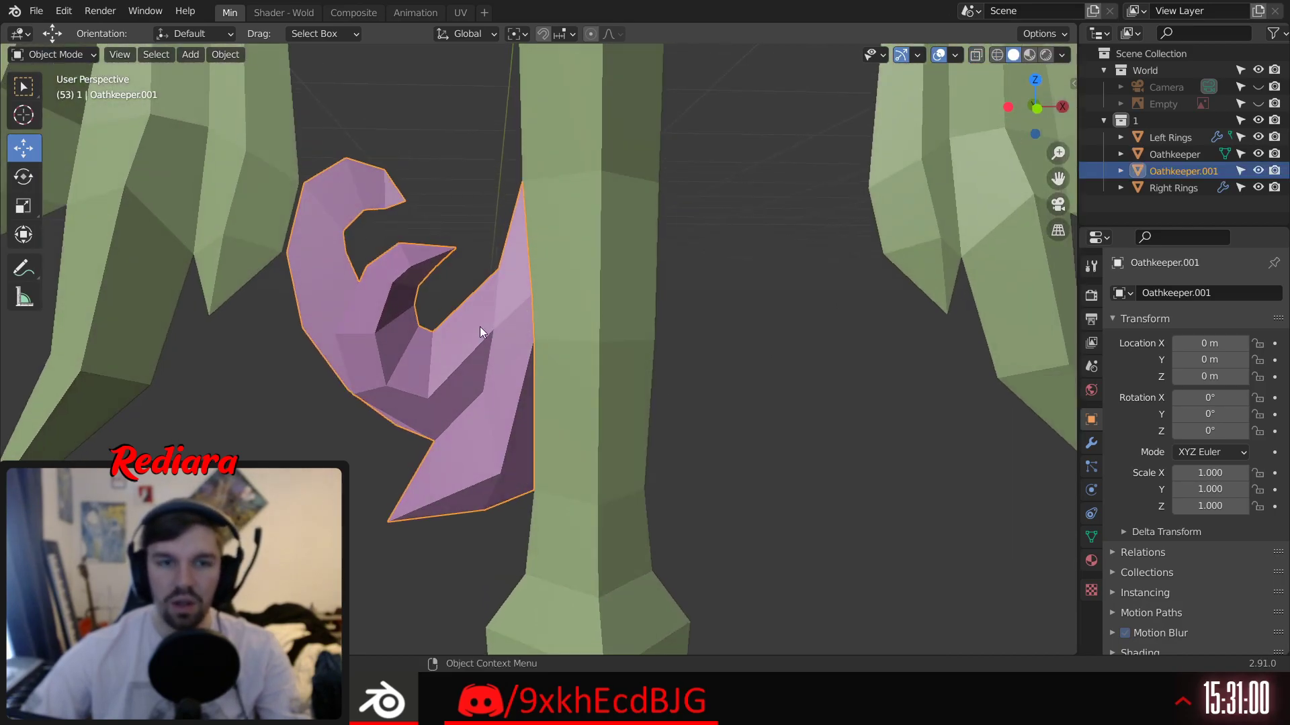
key("ctrl+c")
key("ctrl+v")
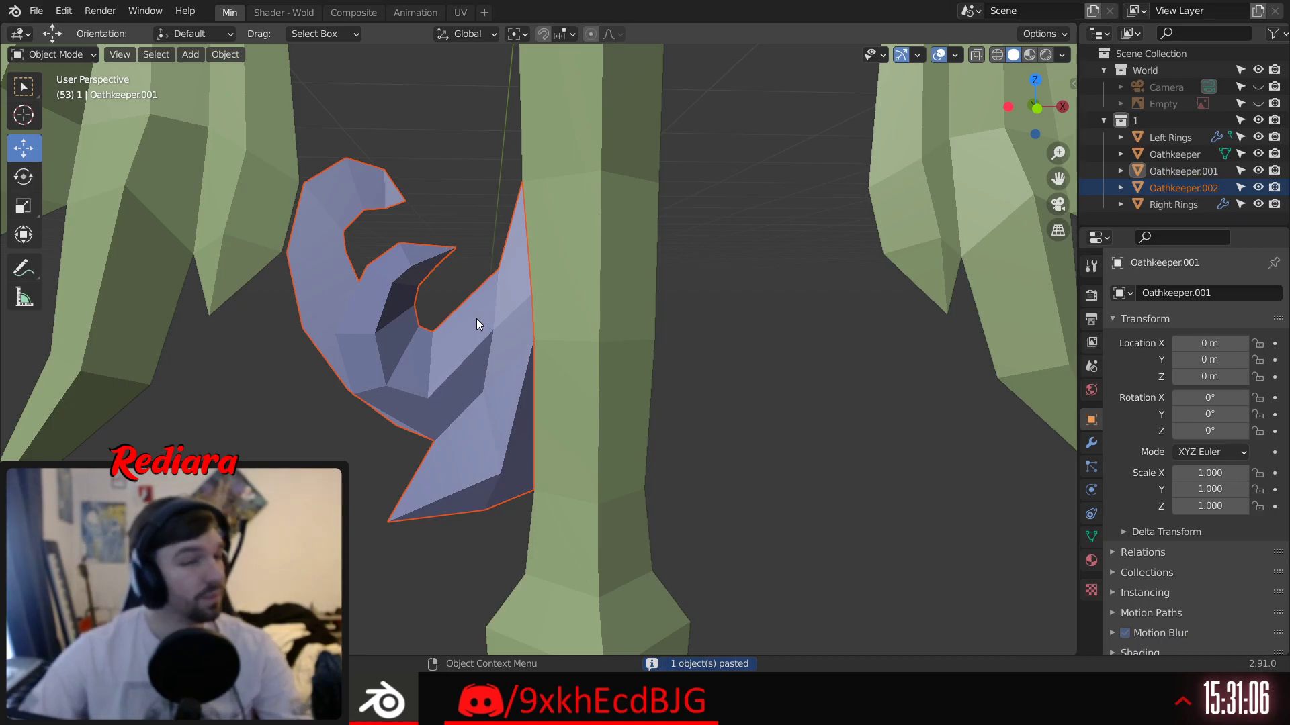
Step: Set the duplicated ornament's Z rotation to 180° so it sits on the opposite side of the handle
left_click(709, 366)
left_click(429, 371)
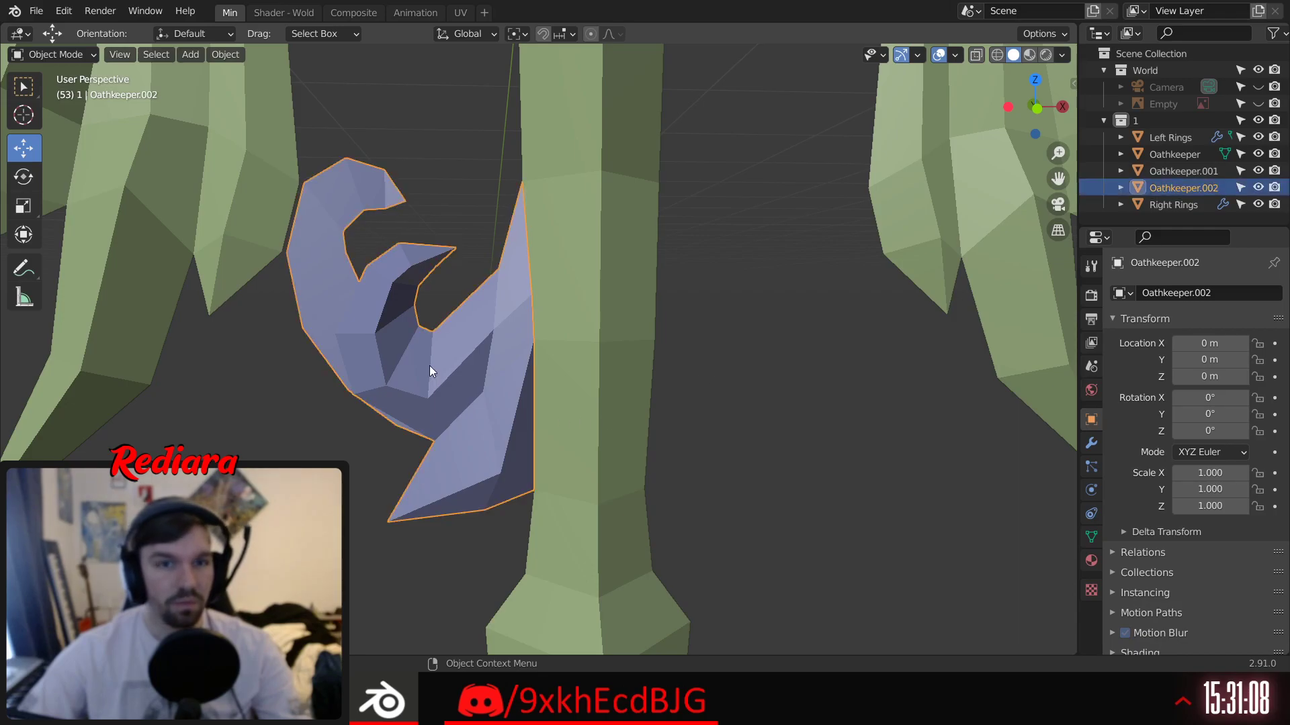
middle_click_drag(715, 332, 663, 338, "shift")
left_click(1211, 431)
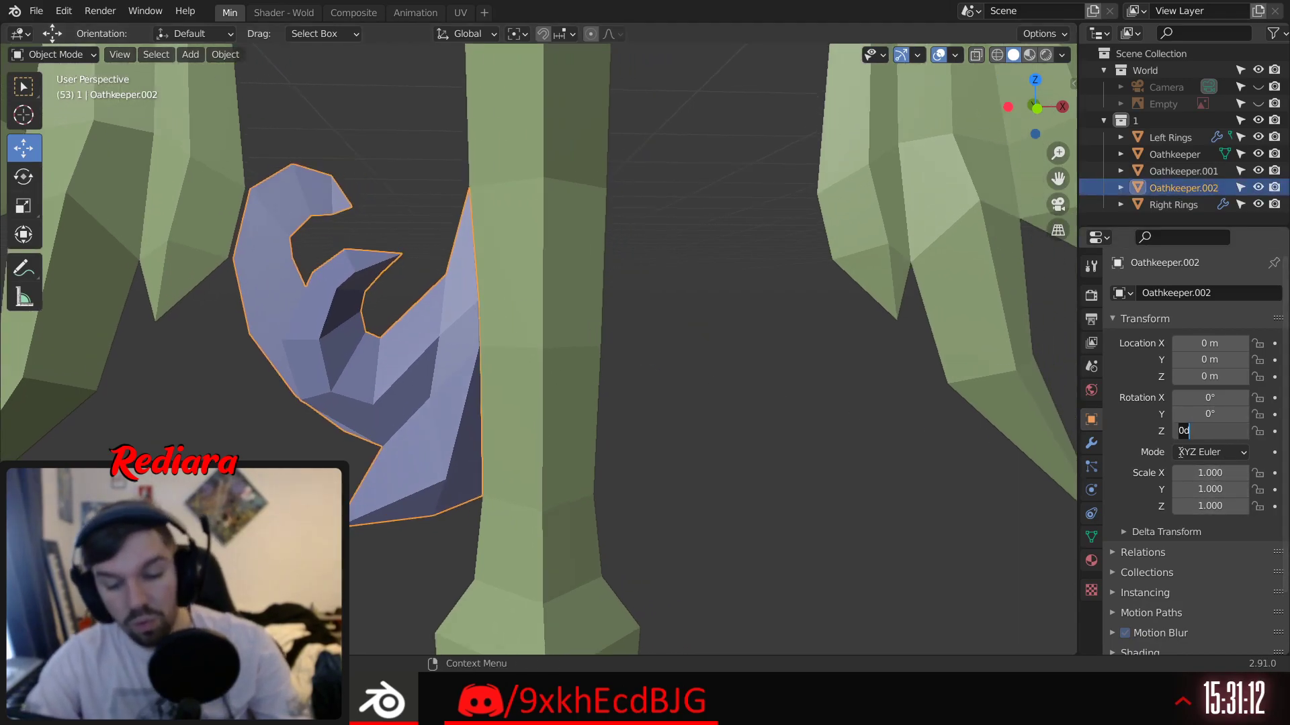
type("180")
key("Return")
left_click(776, 466)
middle_click_drag(776, 467, 728, 446)
scroll(672, 415, "up", 4)
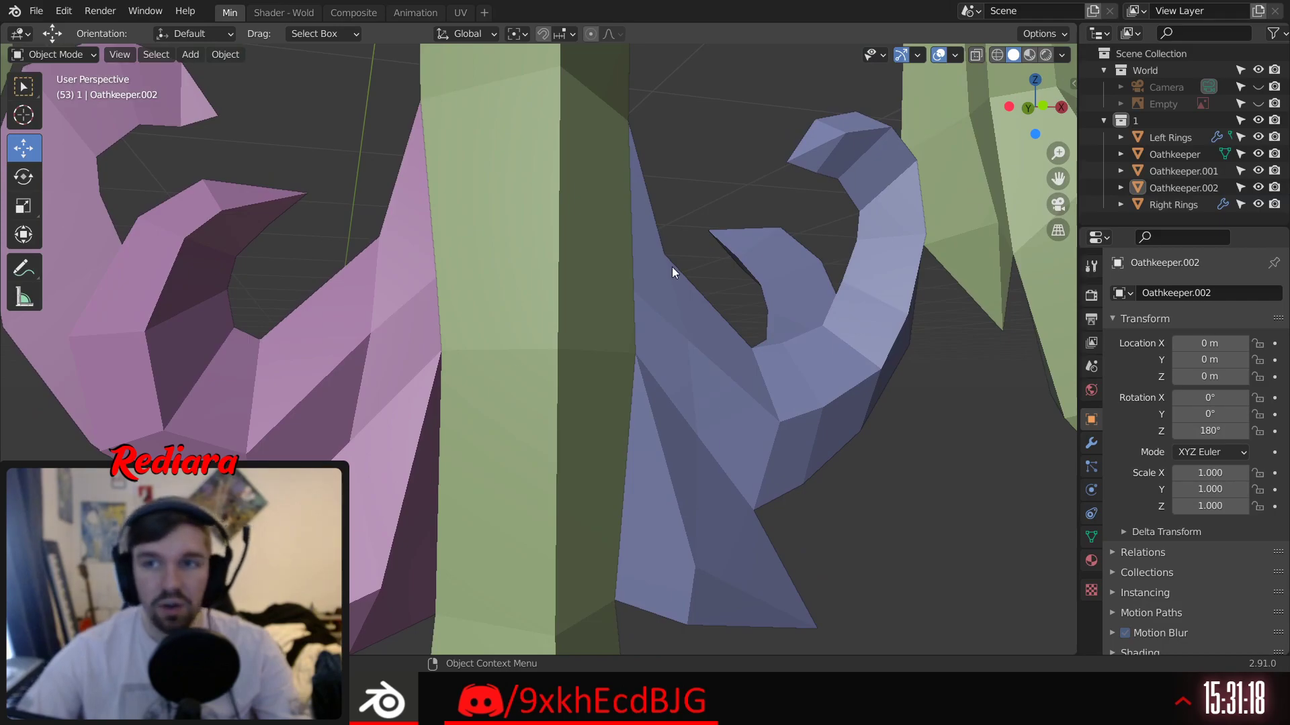
Step: Join both hooked ornaments into the main Oathkeeper object, keeping Oathkeeper as the active object
middle_click_drag(421, 346, 548, 352, "shift")
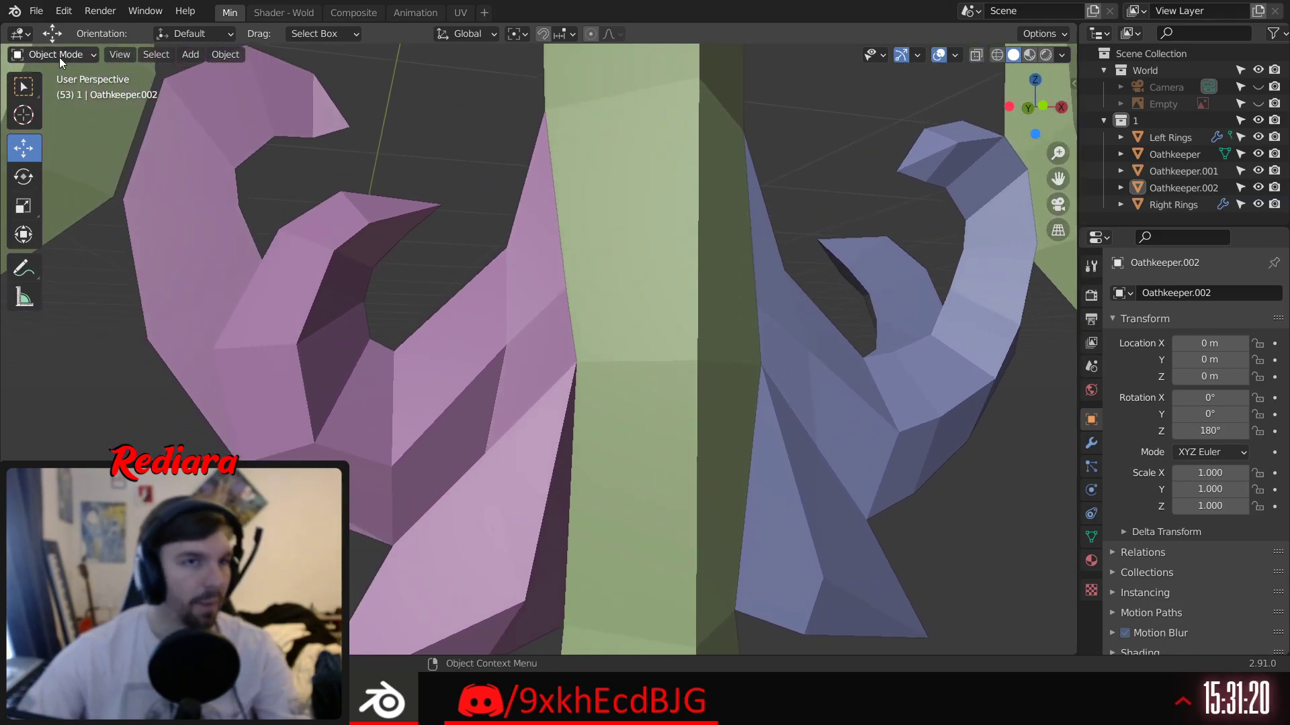
left_click(535, 355)
left_click(800, 402, "shift")
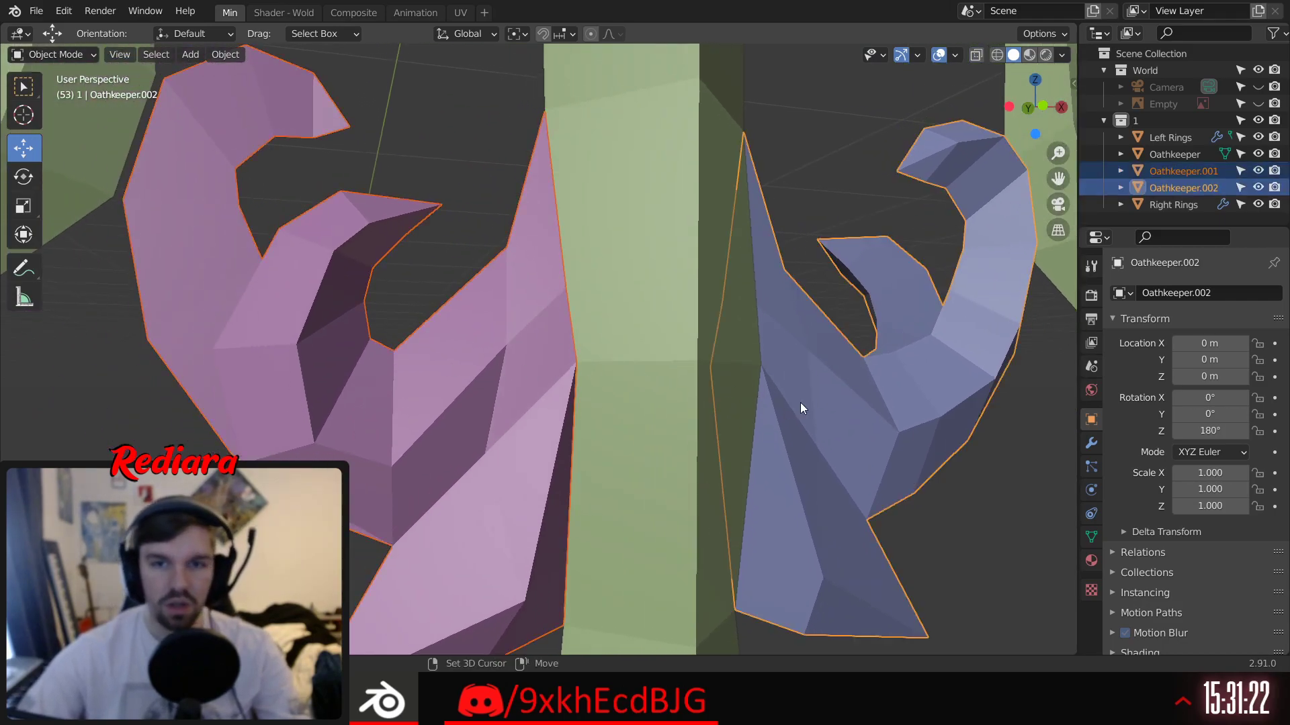
left_click(671, 308, "shift")
right_click(672, 308)
left_click(672, 307)
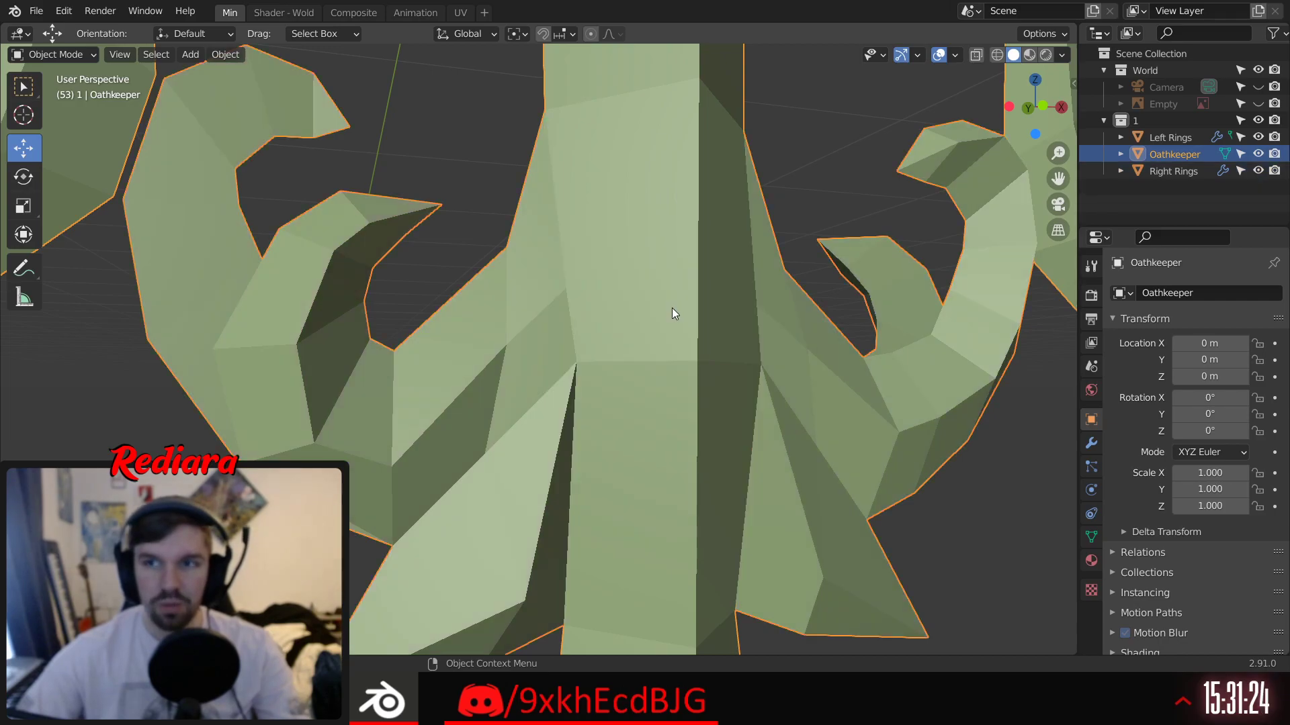
Step: Put the Oathkeeper mesh in Edit Mode with vertex selection and wireframe shading
left_click(434, 241)
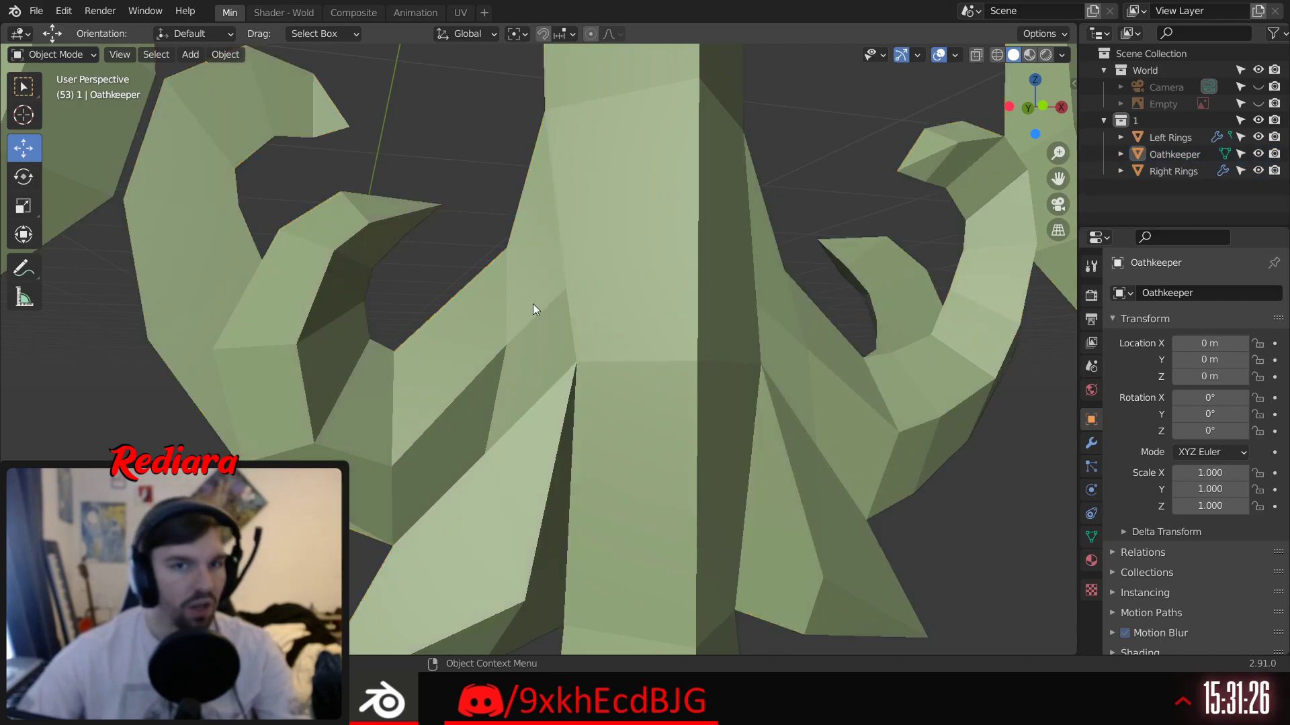
left_click(63, 50)
left_click(59, 91)
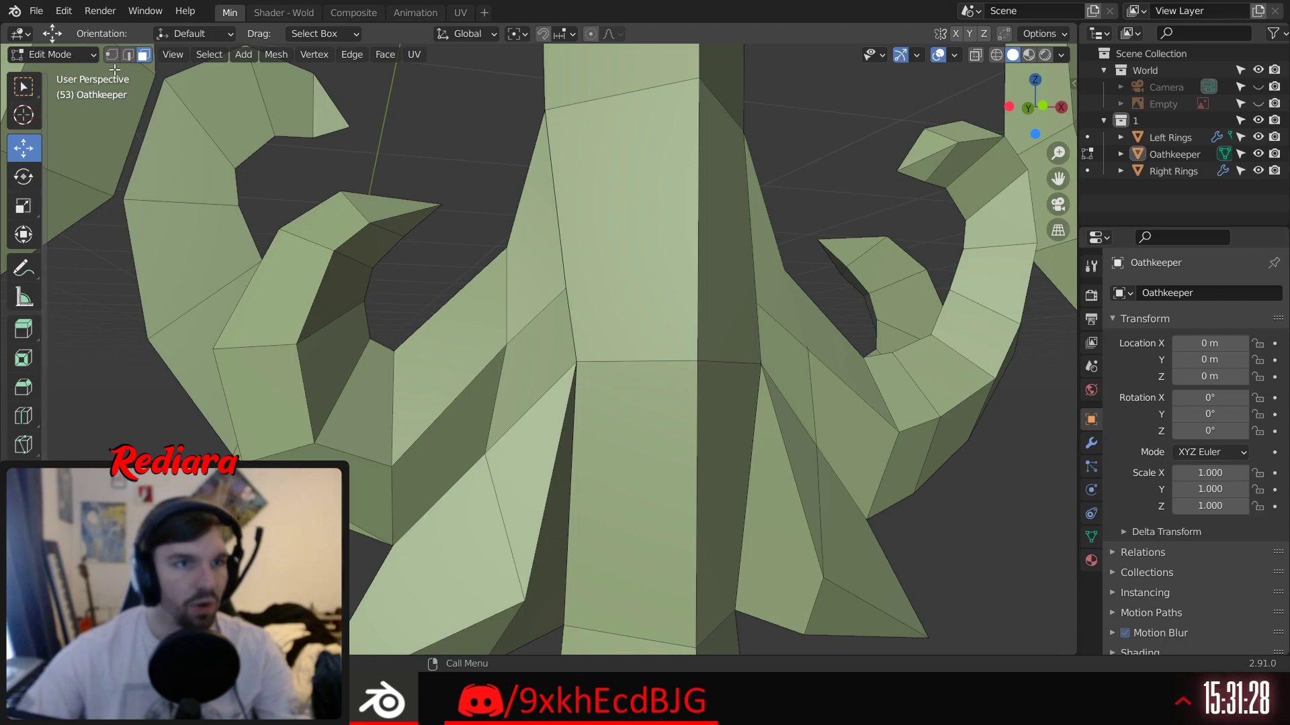
scroll(579, 284, "up", 4)
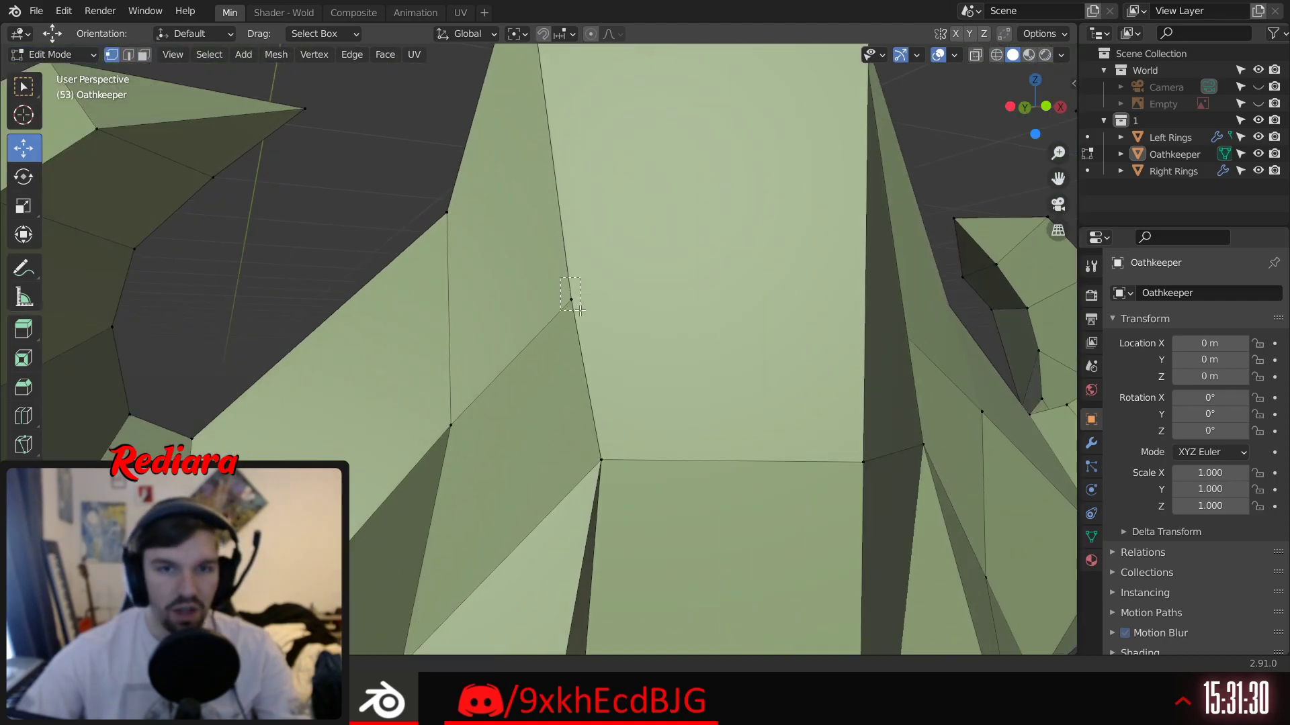
left_click(996, 55)
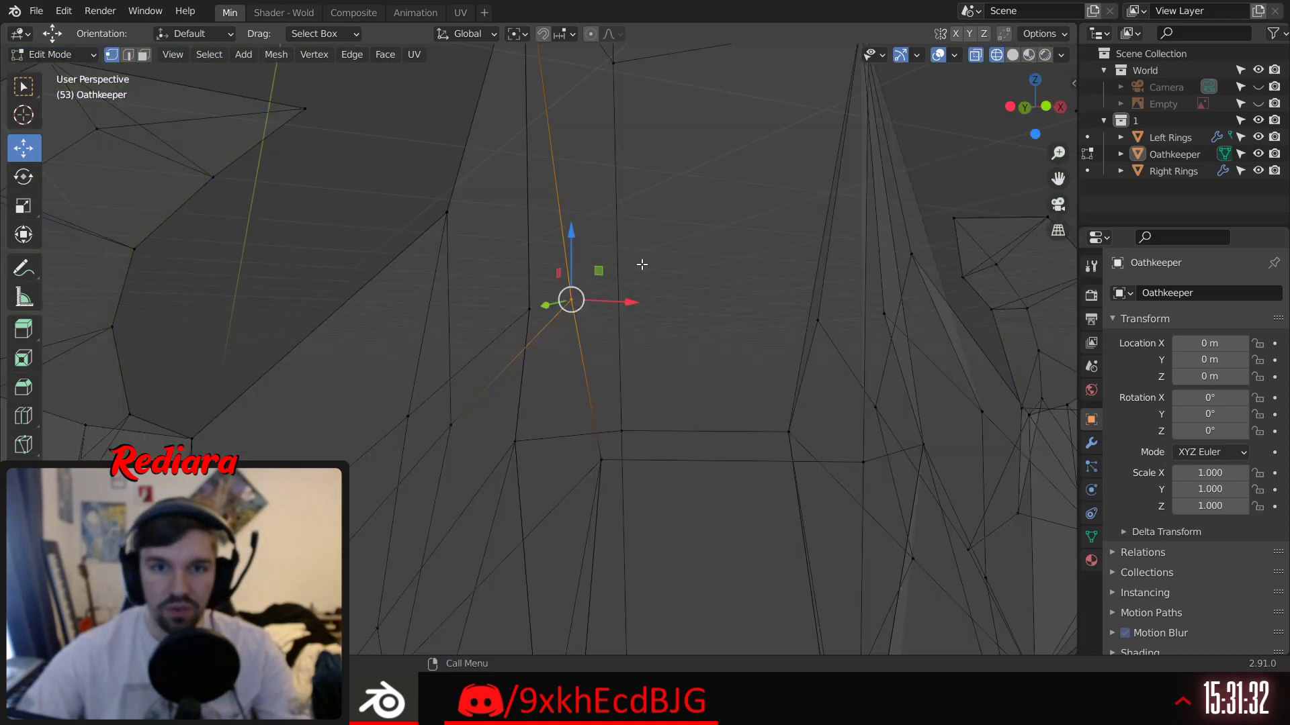
Step: Merge at center the overlapping vertices at two upper corners where the first hooked ornament meets the handle
left_click(569, 300)
right_click(570, 322)
mouse_move(574, 352)
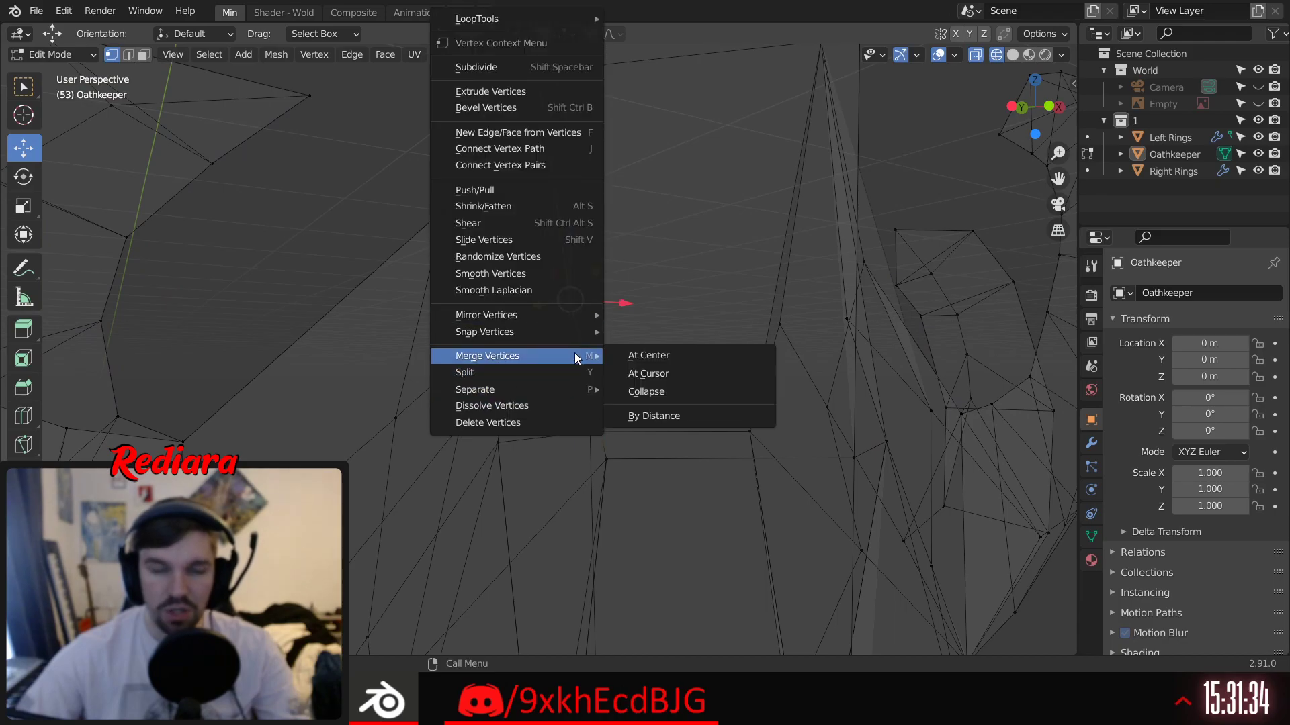
left_click(635, 355)
middle_click_drag(605, 141, 600, 227, "shift")
left_click_drag(552, 141, 594, 168)
right_click(582, 162)
mouse_move(595, 356)
left_click(641, 356)
Step: Merge at center the overlapping vertices at the next two corners further along the first ornament's seam with the handle
middle_click_drag(591, 454, 550, 428, "shift")
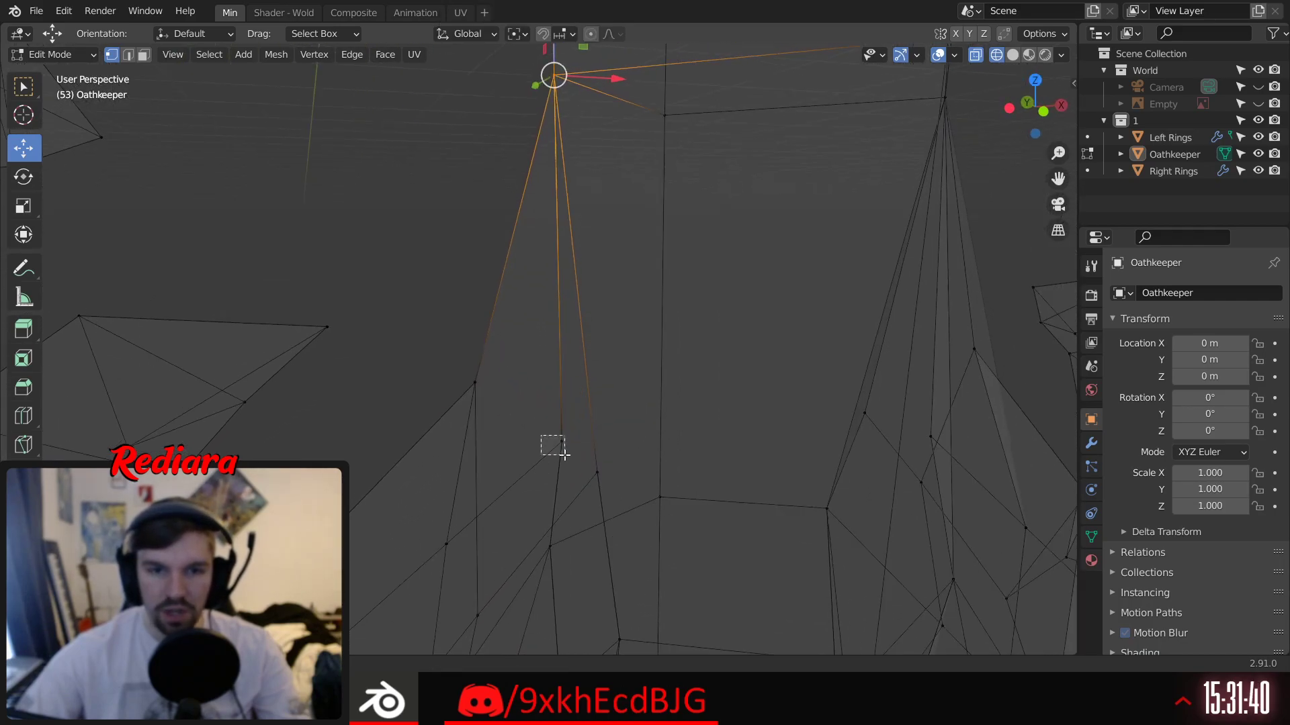
left_click_drag(565, 455, 565, 456)
right_click(564, 454)
mouse_move(564, 455)
left_click(630, 456)
middle_click_drag(653, 515, 552, 451)
left_click_drag(552, 444, 550, 440)
right_click(546, 433)
mouse_move(547, 433)
left_click(602, 446)
Step: Merge at center the remaining two sets of overlapping vertices on the first ornament's seam, down to its lower end
middle_click_drag(602, 445, 600, 424)
left_click_drag(559, 390, 588, 438)
right_click(583, 421)
mouse_move(583, 421)
left_click(624, 420)
middle_click_drag(572, 510, 584, 313, "shift")
left_click_drag(574, 534, 578, 534)
right_click(579, 535)
mouse_move(579, 535)
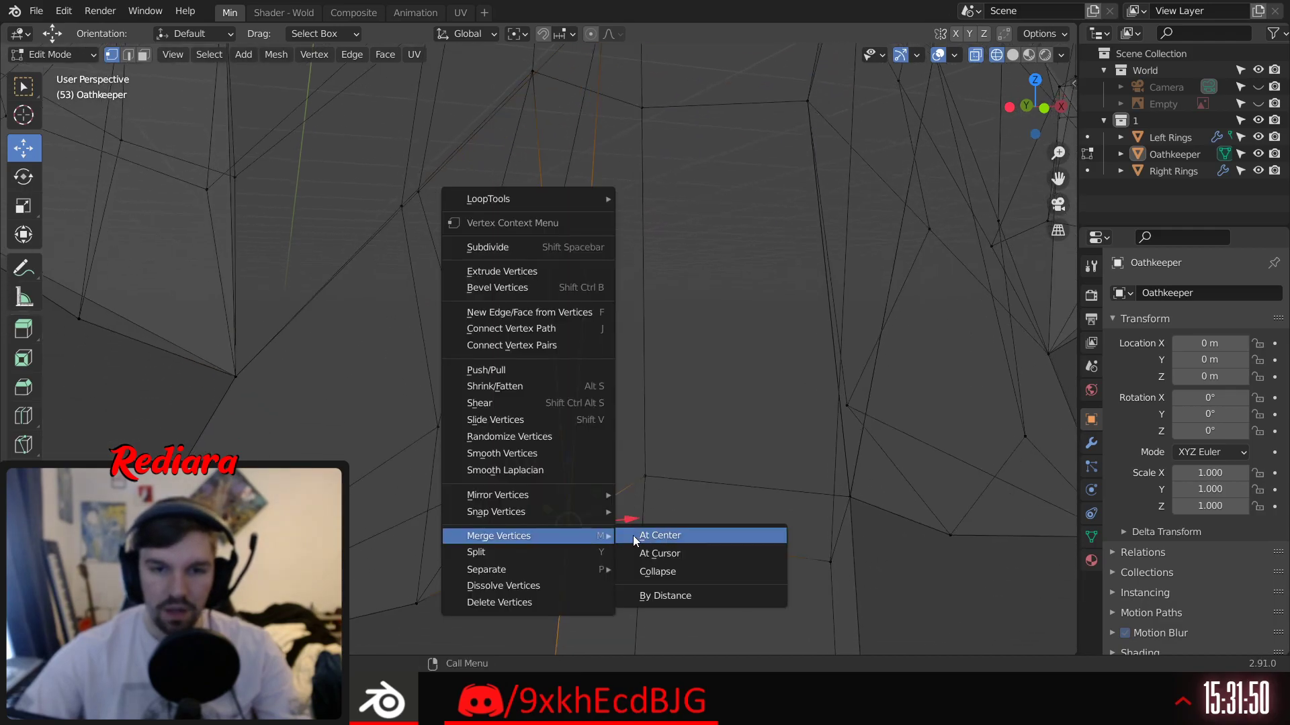
left_click(623, 535)
Step: Merge at center the overlapping vertices at the first two corners of the opposite ornament's seam with the handle
scroll(695, 413, "down", 2)
middle_click_drag(793, 504, 632, 490)
scroll(632, 493, "up", 2)
left_click_drag(597, 428, 614, 462)
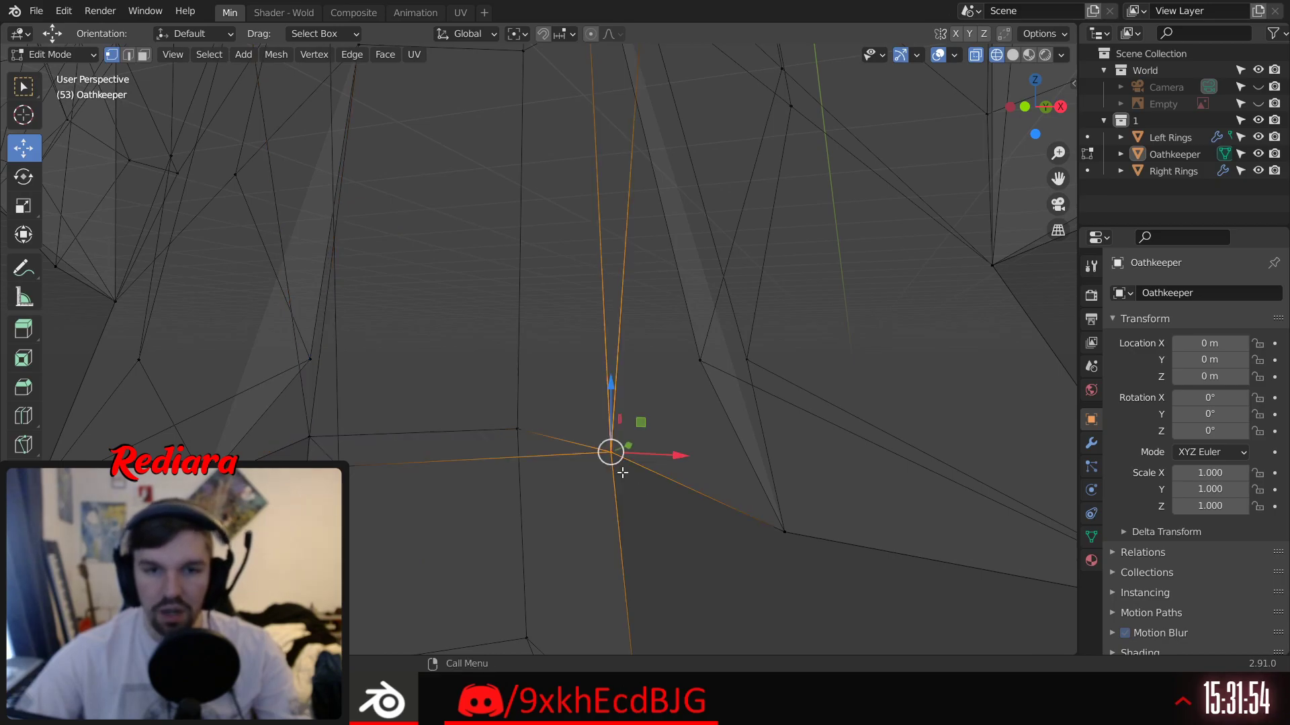
right_click(614, 462)
mouse_move(614, 462)
left_click(692, 462)
scroll(658, 383, "up", 2)
scroll(633, 461, "up", 3)
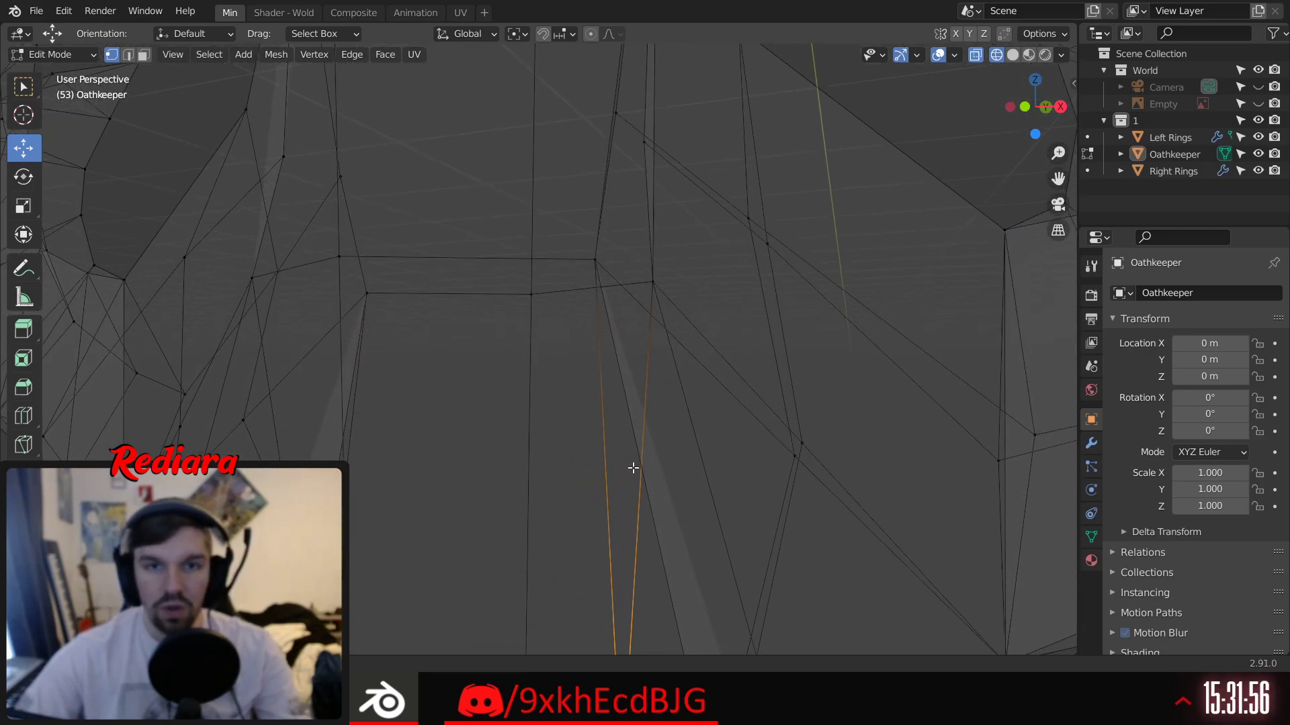
left_click(596, 259)
right_click(597, 262)
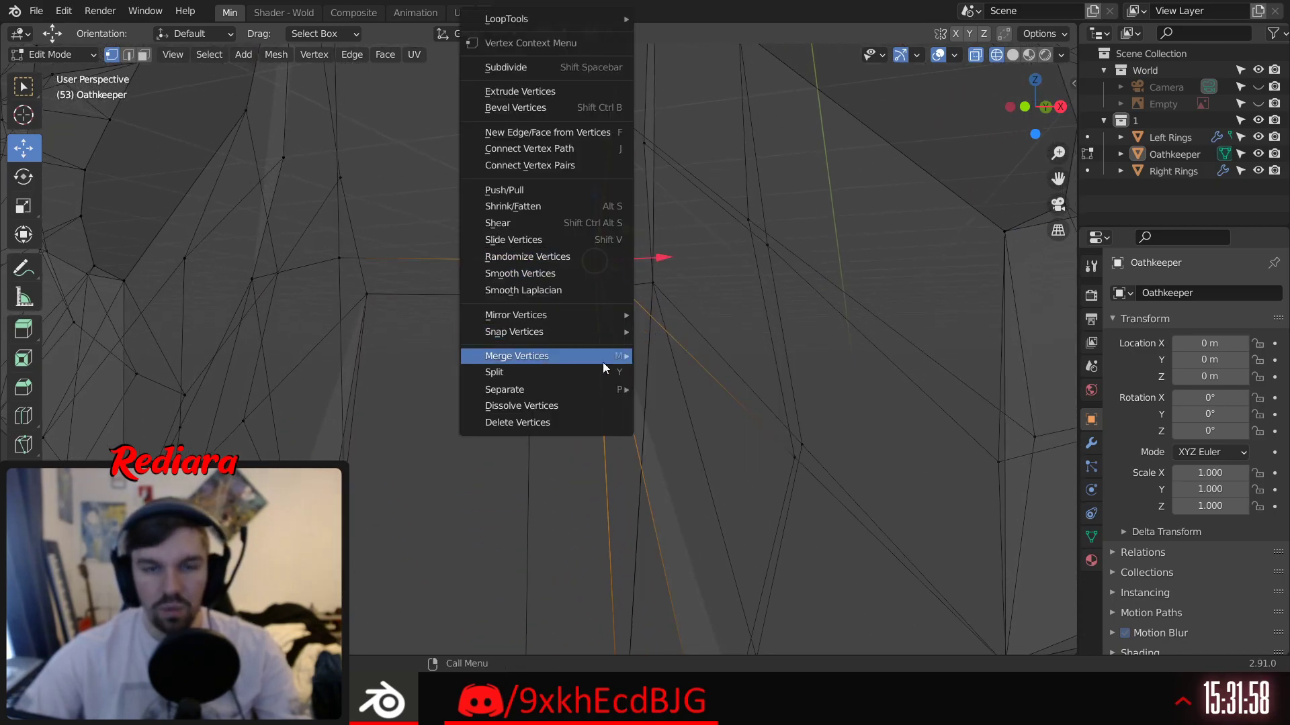
mouse_move(605, 356)
left_click(664, 371)
Step: Merge at center the overlapping vertices at two more corners of the opposite ornament's seam, including its upper end
left_click(651, 283)
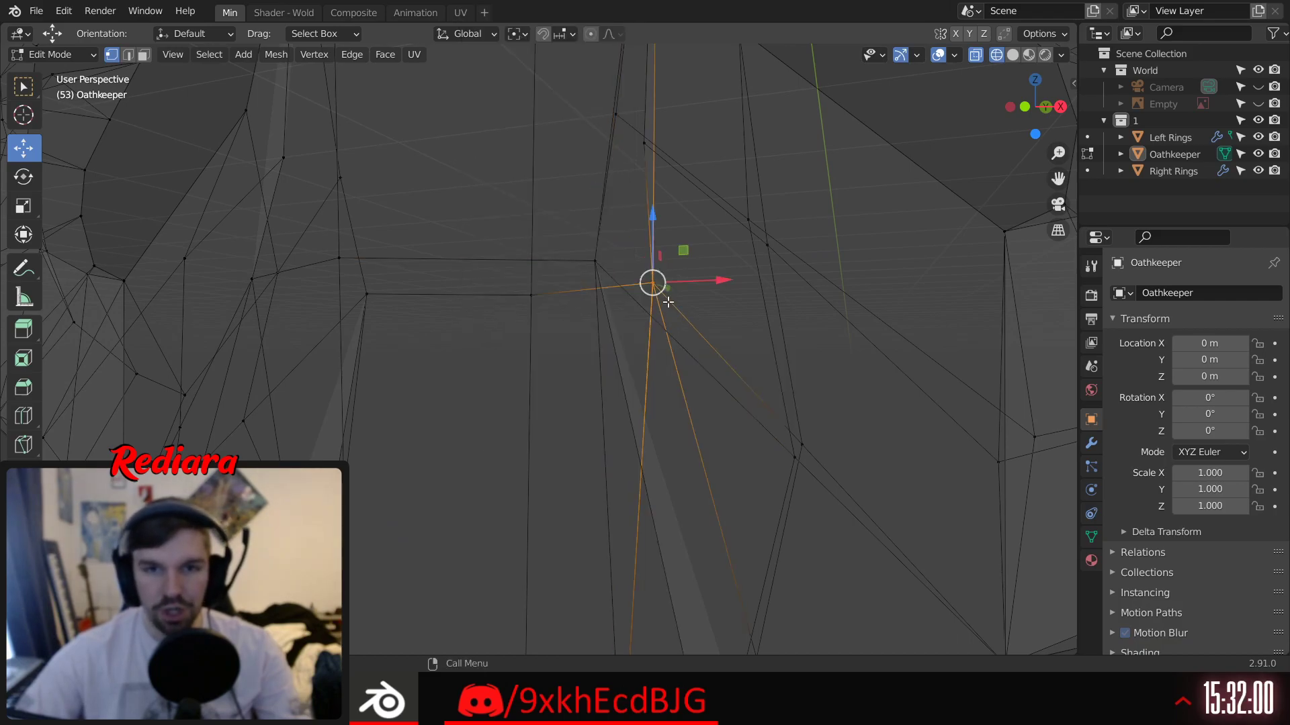
right_click(655, 292)
mouse_move(660, 352)
left_click(718, 347)
middle_click_drag(692, 316, 636, 395, "shift")
left_click_drag(594, 193, 627, 232)
right_click(615, 211)
mouse_move(639, 354)
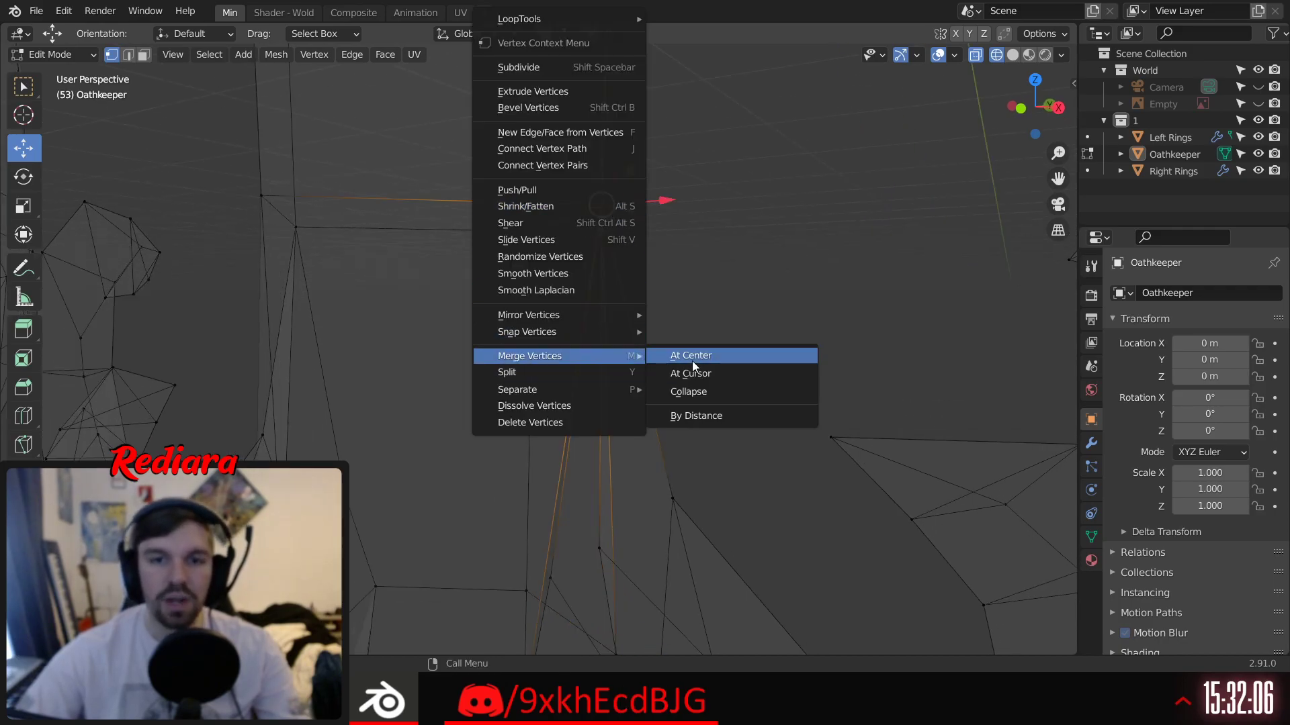
left_click(692, 356)
Step: Return to solid shading and switch the Oathkeeper from Edit Mode to Object Mode
scroll(722, 224, "down", 6)
middle_click_drag(733, 433, 752, 403)
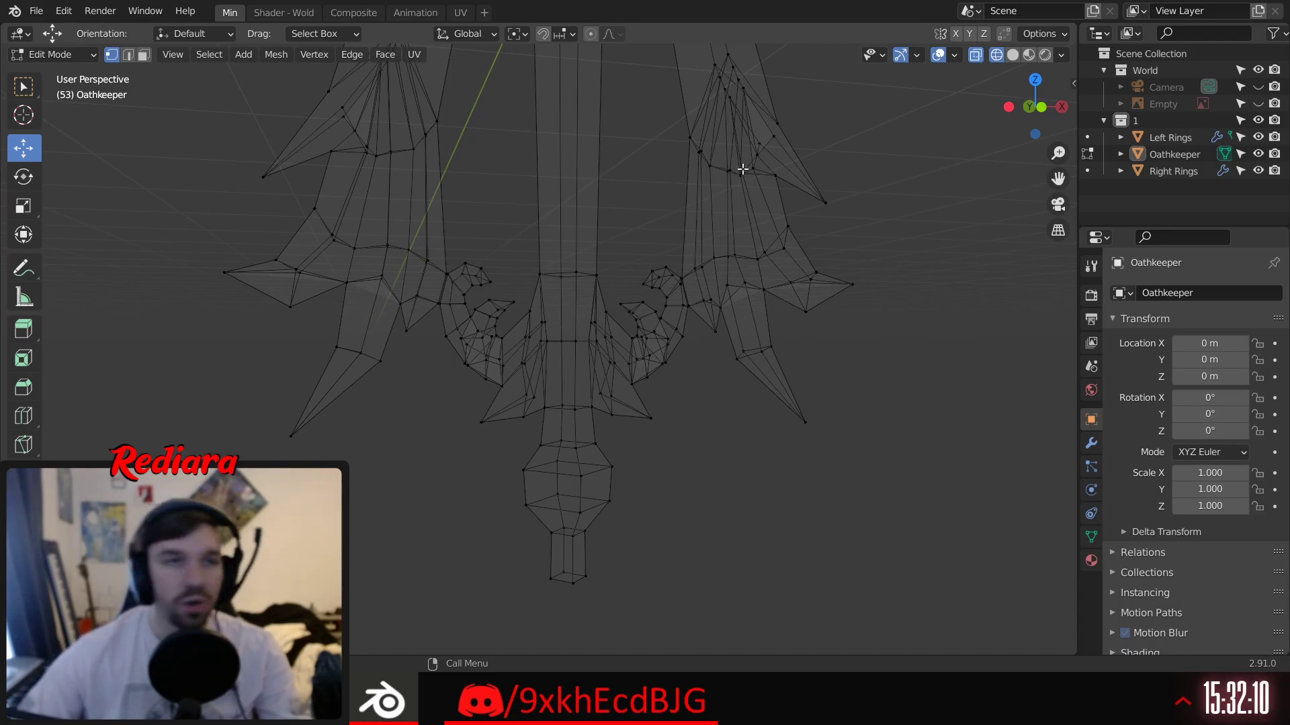
left_click(1013, 55)
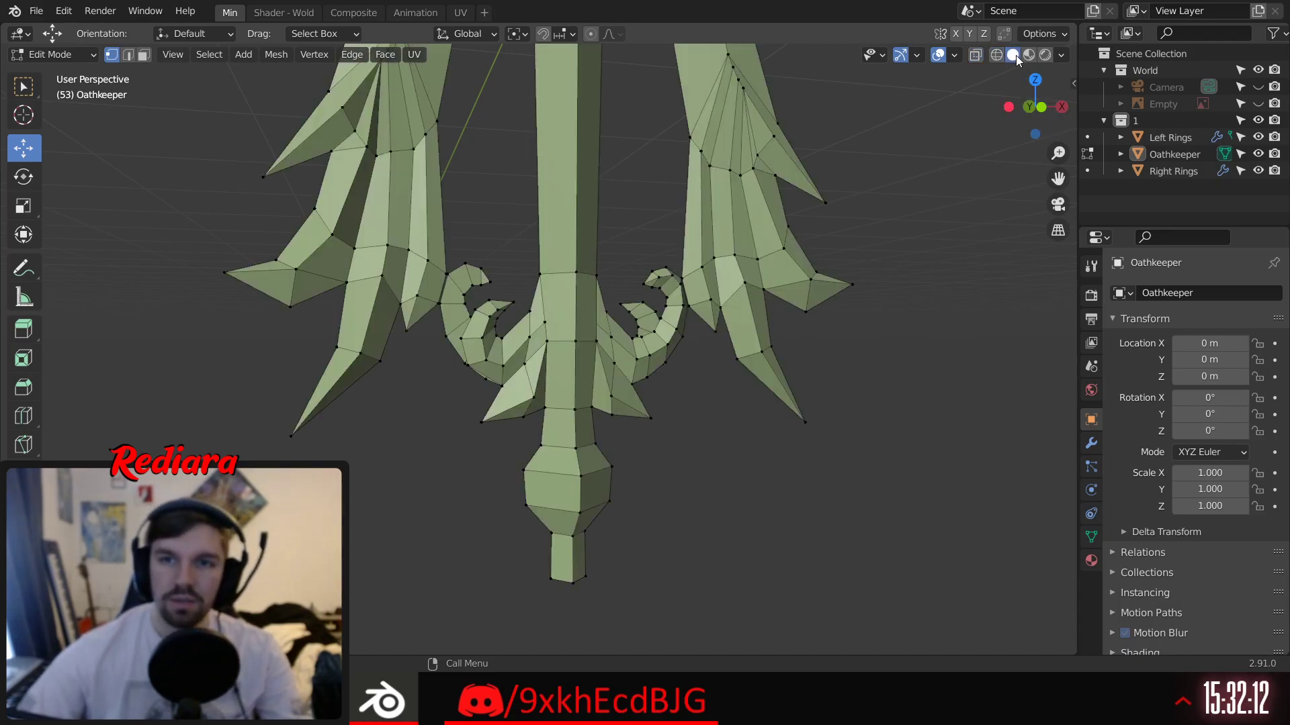
scroll(883, 341, "down", 6)
middle_click_drag(752, 383, 738, 327)
left_click(81, 54)
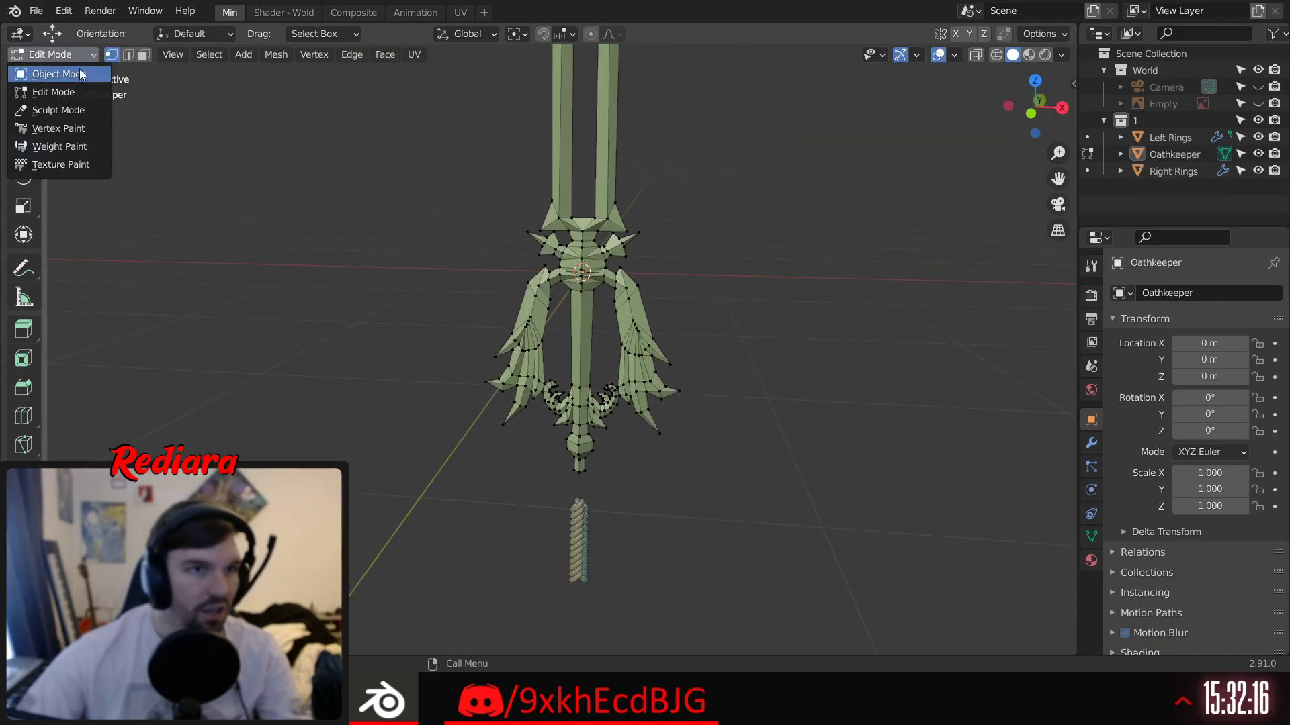
left_click(75, 69)
Step: Examine the joined hooked ornaments, the pommel and the whole keyblade from several angles
middle_click_drag(405, 324, 463, 346)
scroll(581, 396, "up", 8)
middle_click_drag(576, 405, 519, 328)
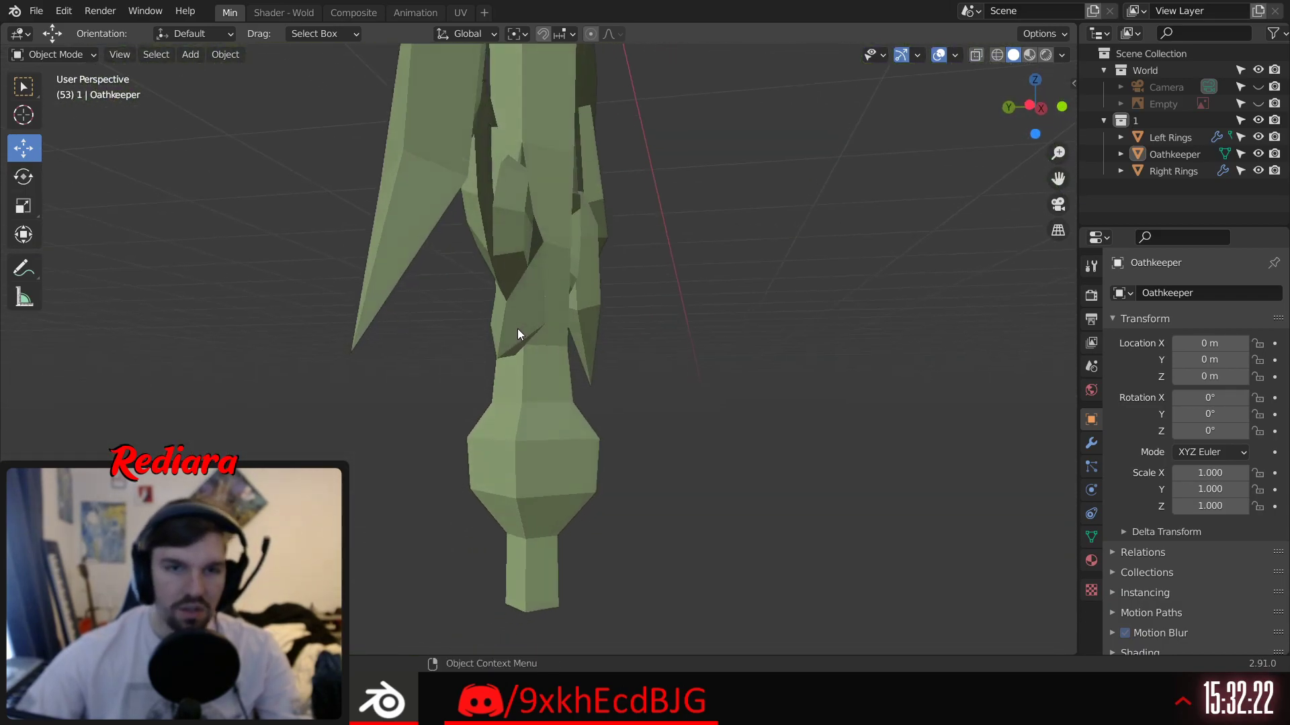
scroll(530, 336, "up", 5)
middle_click_drag(433, 352, 592, 239)
scroll(592, 239, "down", 6)
middle_click_drag(493, 321, 643, 364)
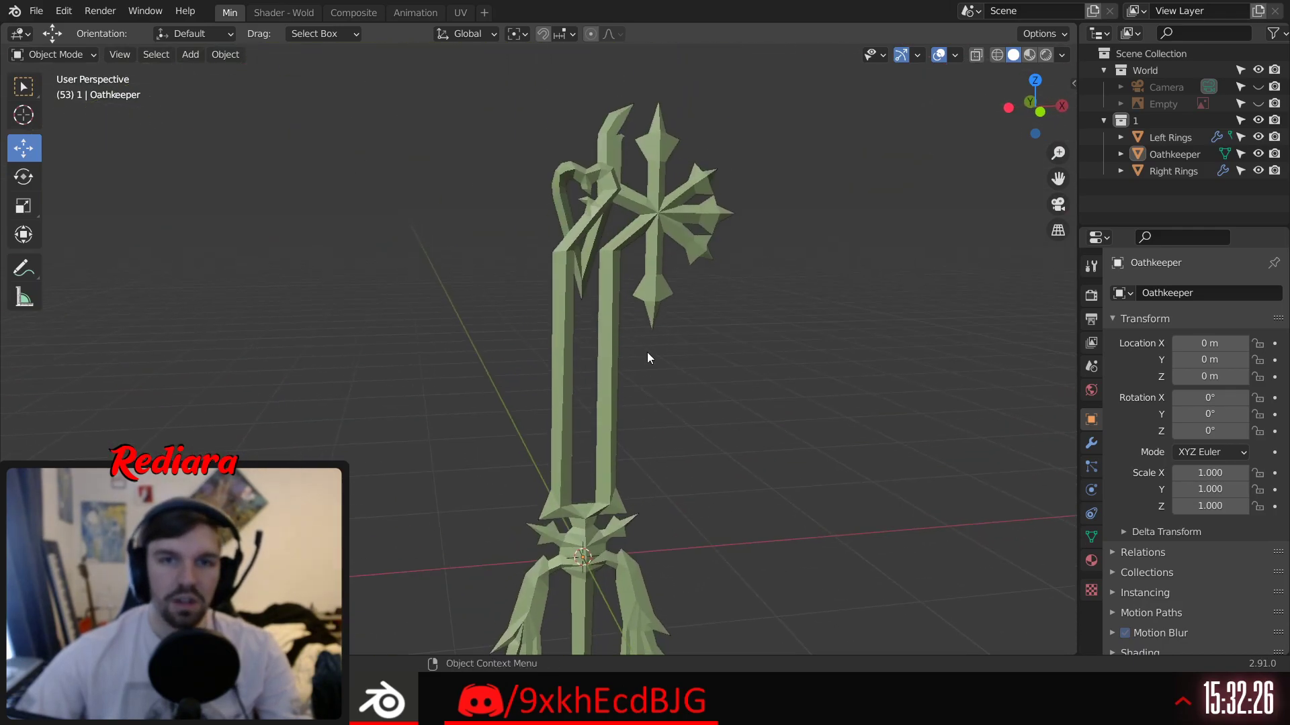
Step: Switch to the Shader - Wold workspace and show the keyblade in rendered shading
left_click(281, 11)
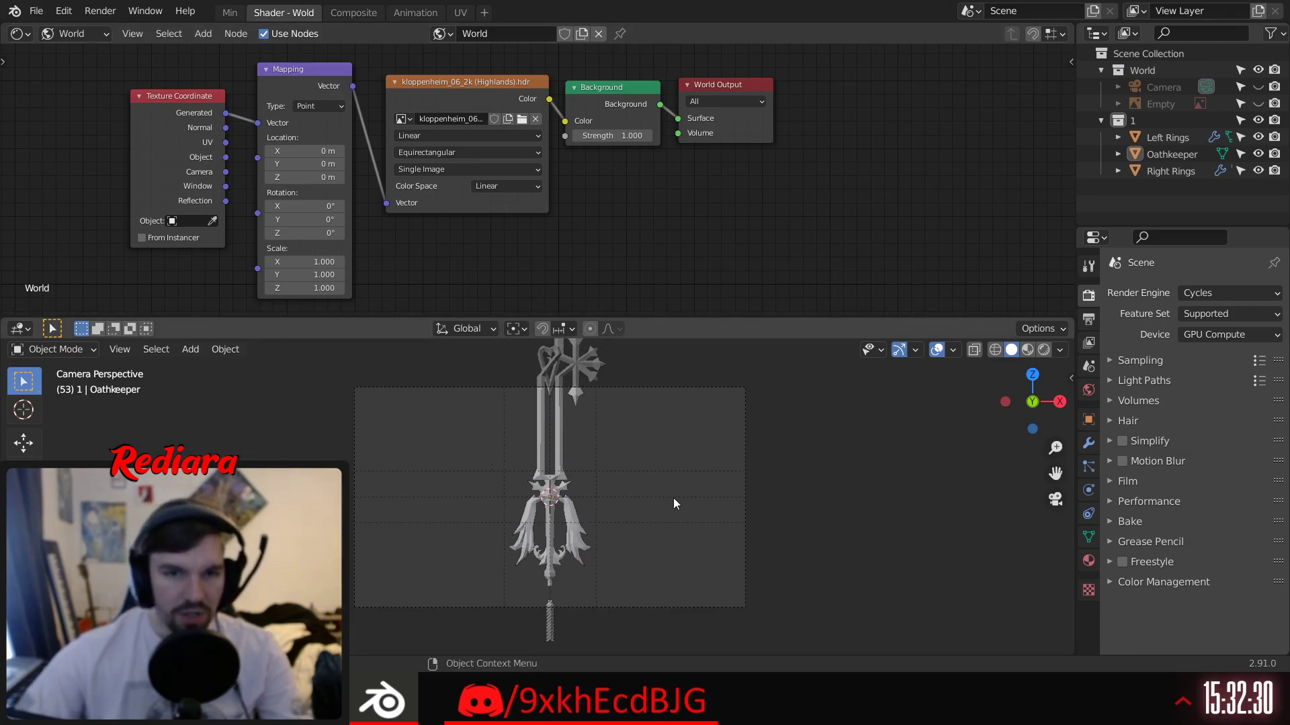
scroll(563, 451, "up", 2)
middle_click_drag(601, 431, 603, 530, "shift")
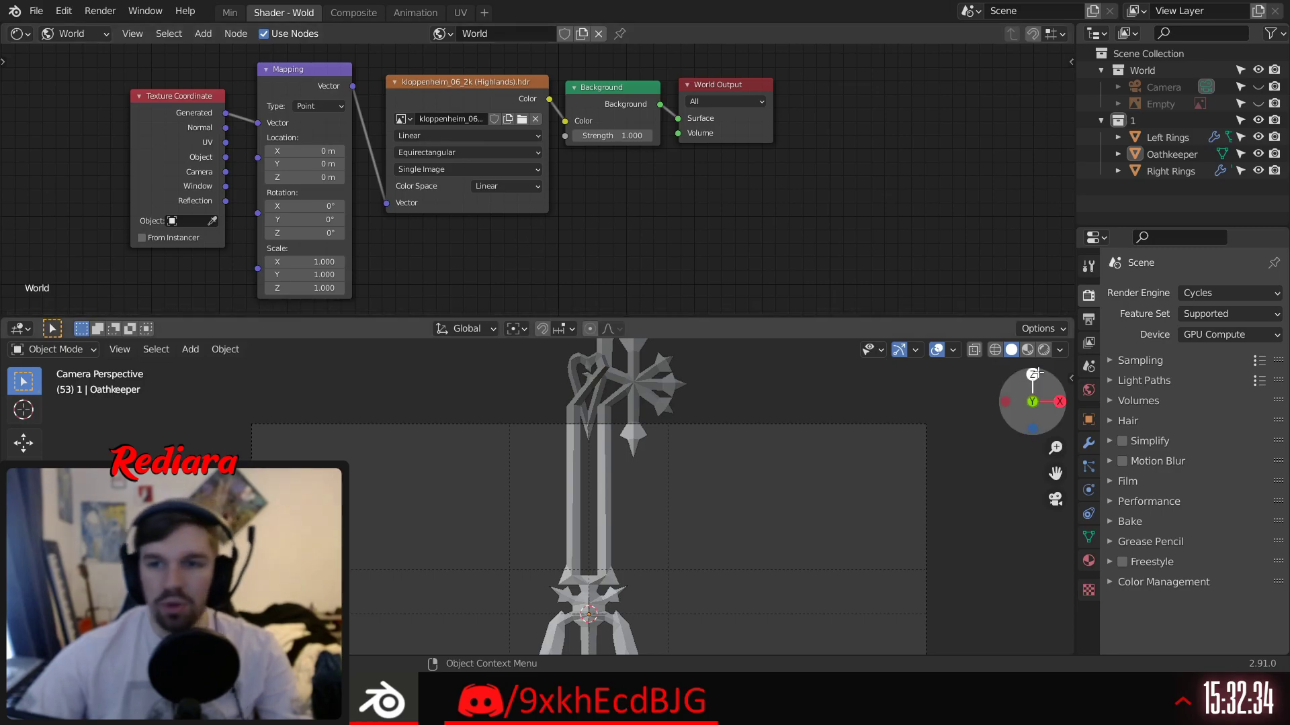
left_click(1044, 349)
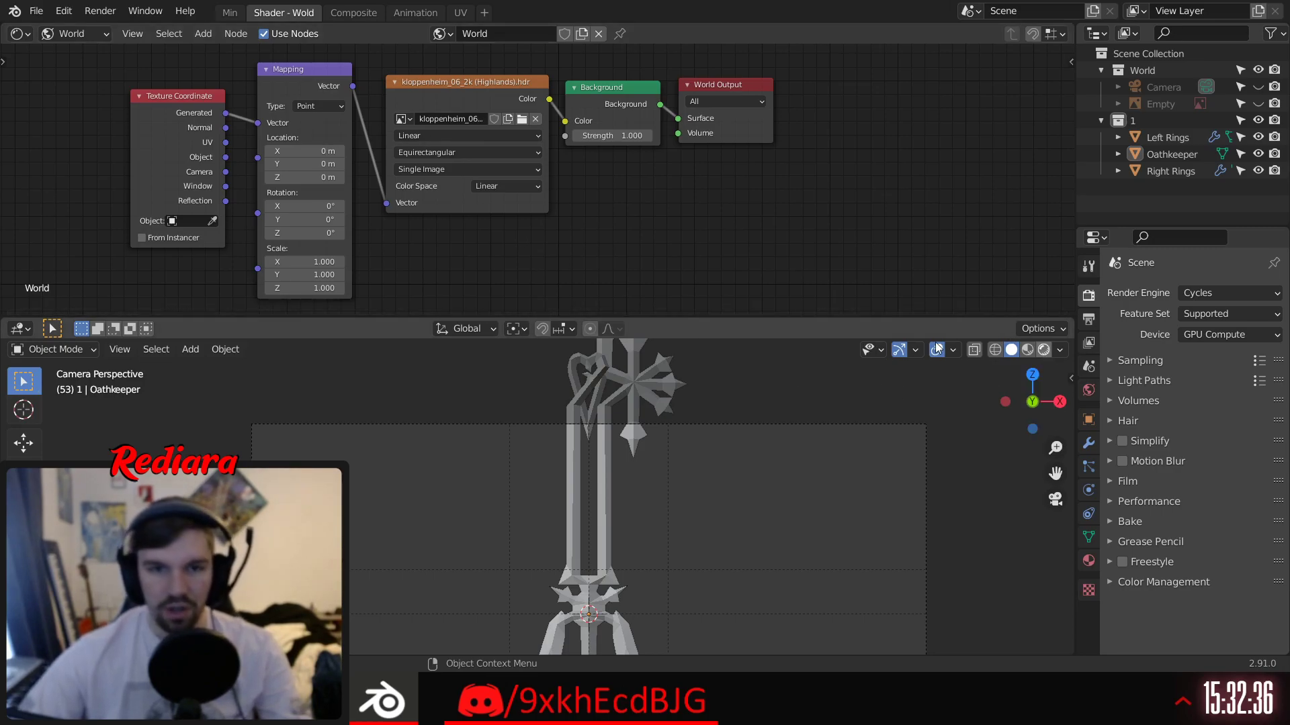
middle_click_drag(635, 618, 583, 425, "shift")
scroll(514, 471, "up", 5)
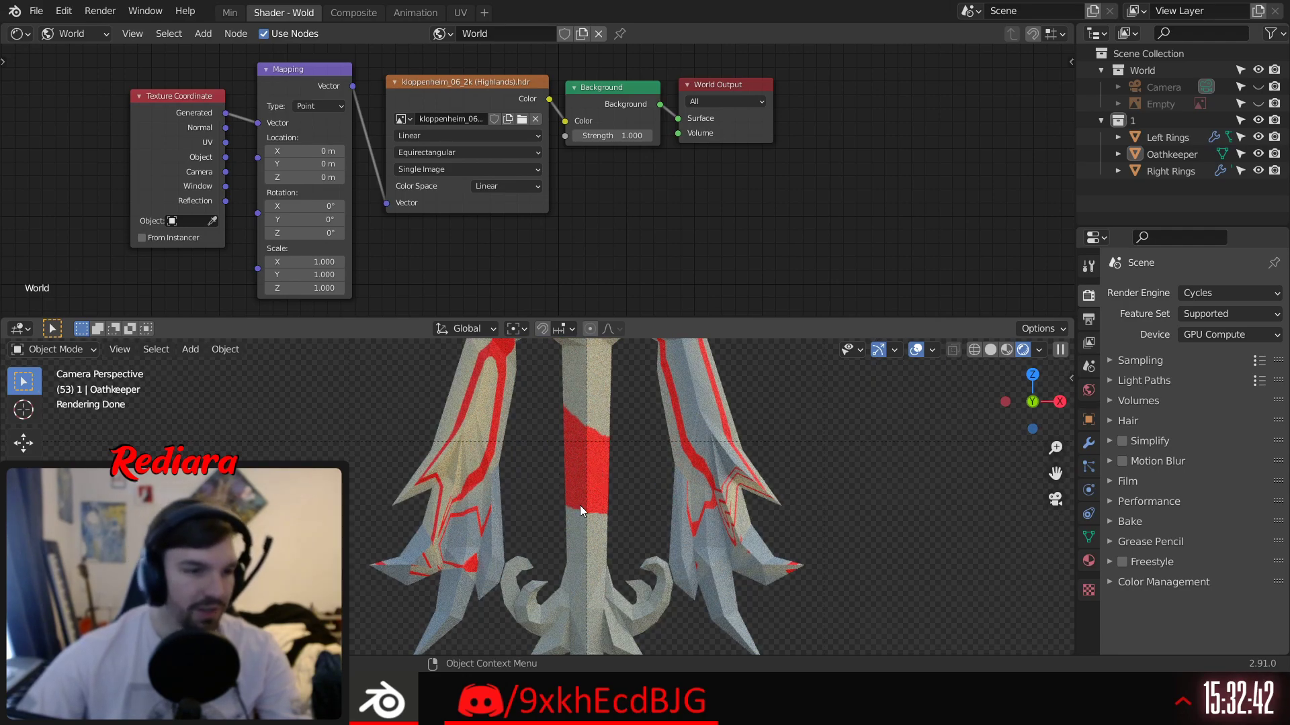
scroll(572, 508, "down", 5)
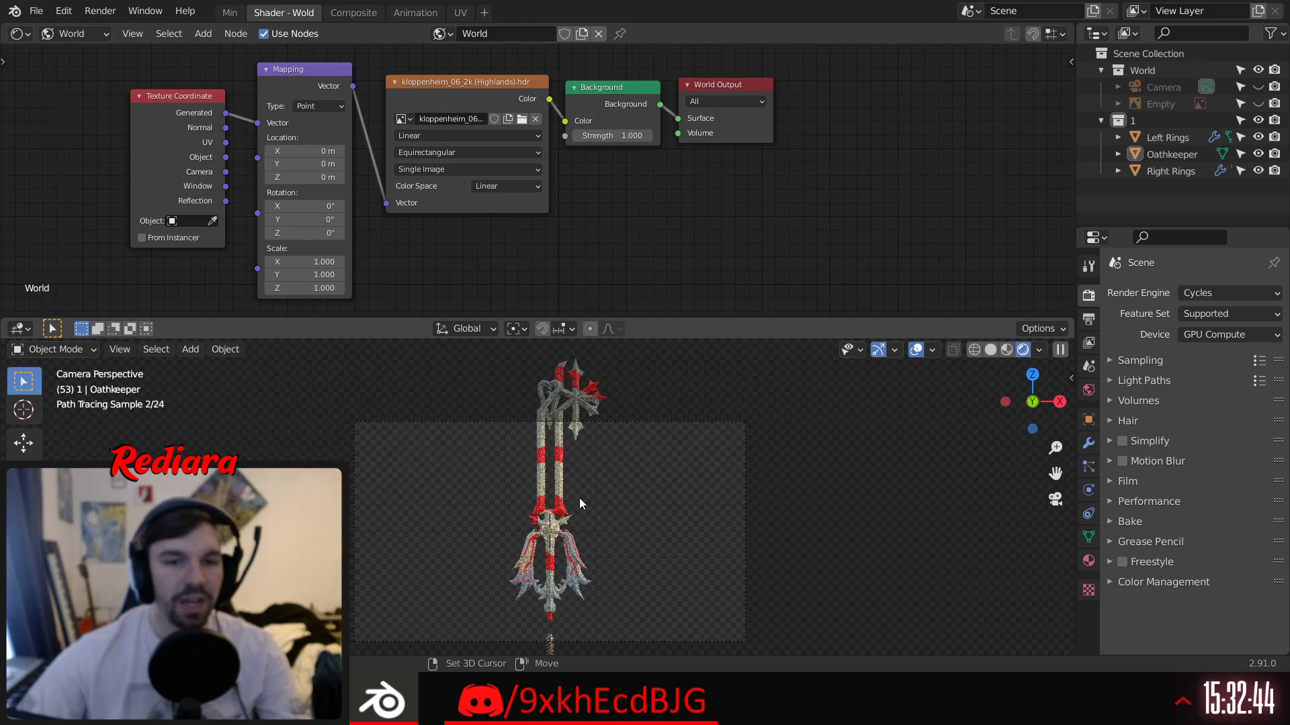
Step: Show the Oathkeeper's object shader nodes and delete the chik fil a.png texture and Principled BSDF nodes from Material.001
left_click(79, 31)
left_click(94, 56)
left_click(560, 457)
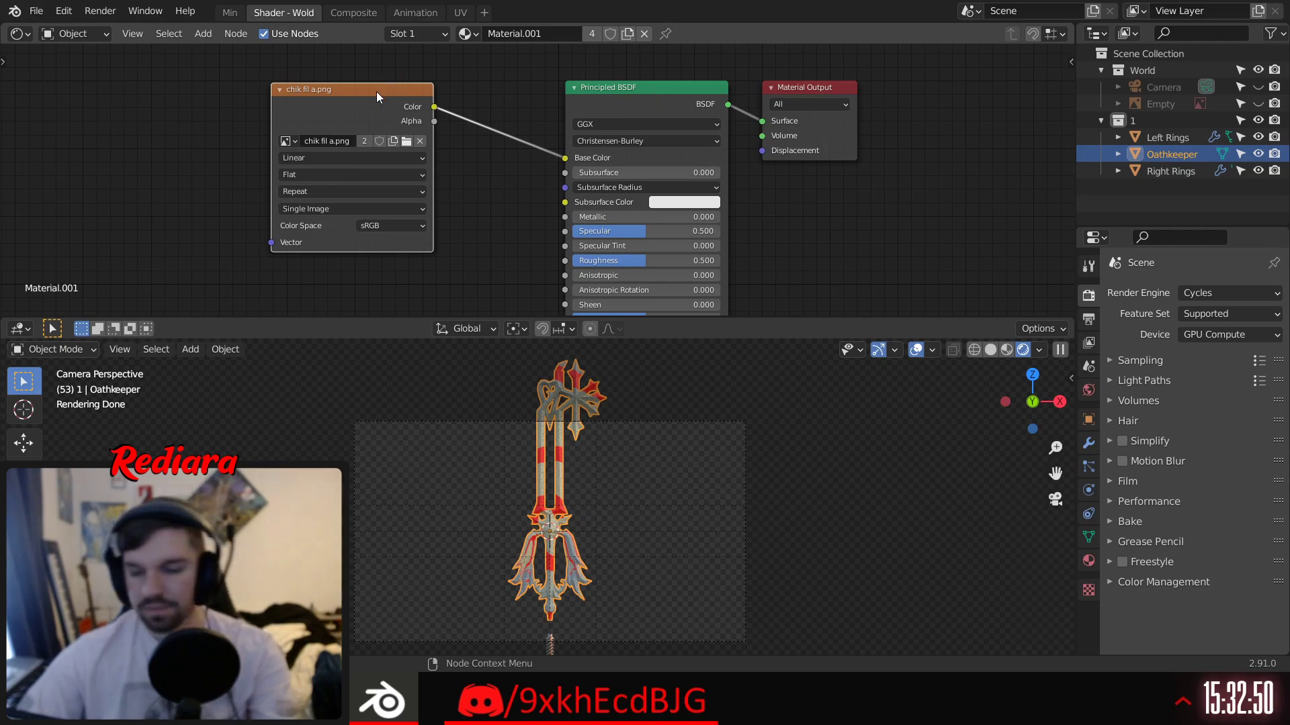
key("Delete")
left_click(639, 83)
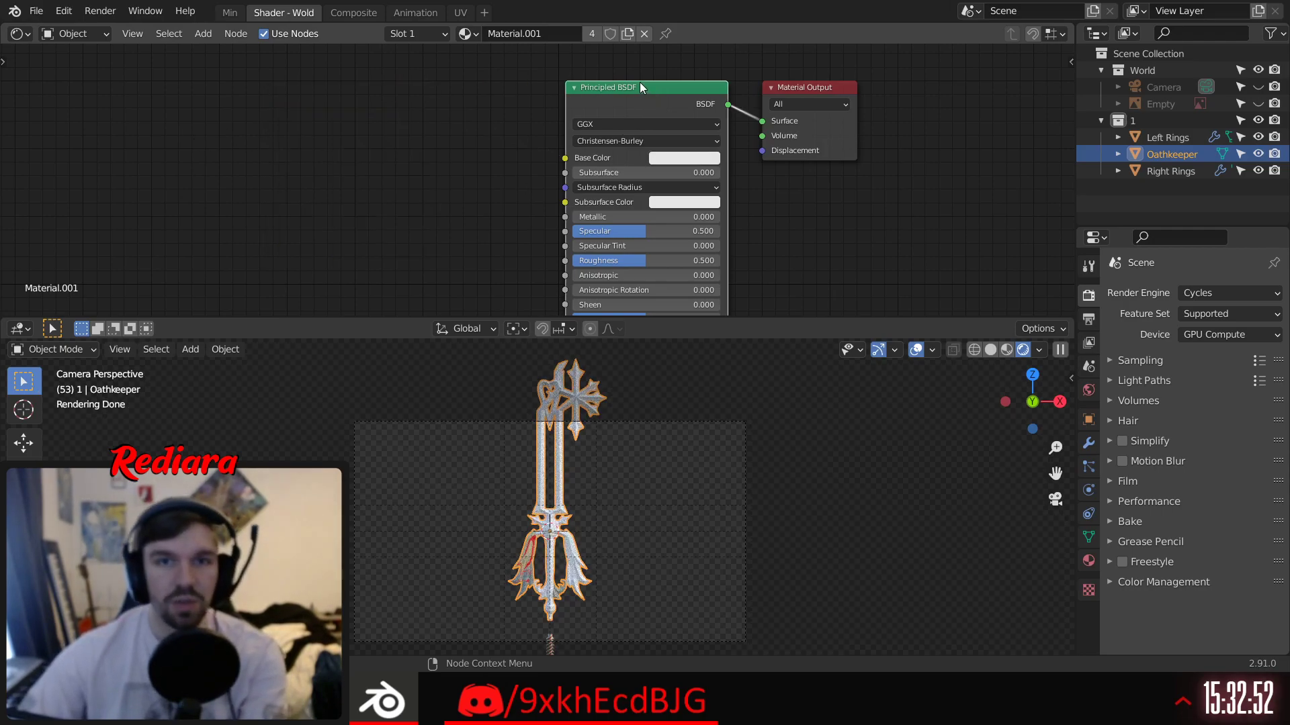
key("Delete")
Step: Add a Glossy BSDF node to Material.001 and connect it to the Material Output's Surface
left_click(203, 33)
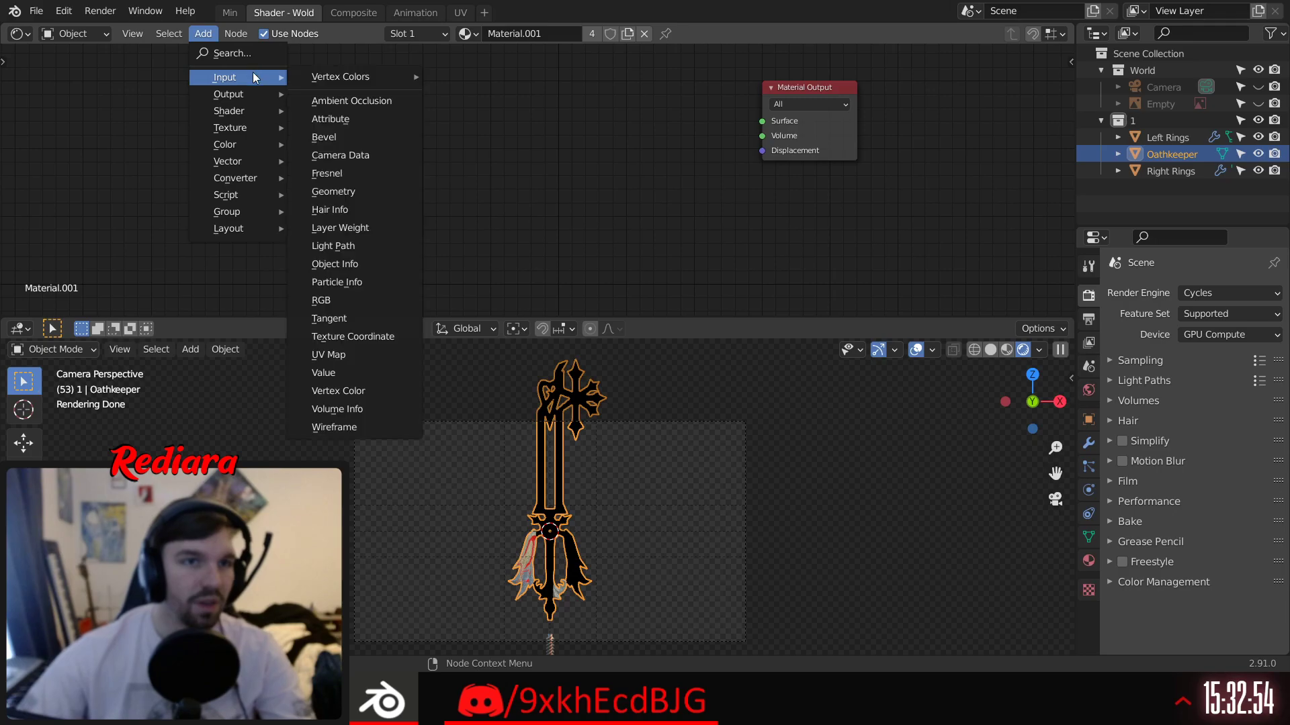
mouse_move(234, 116)
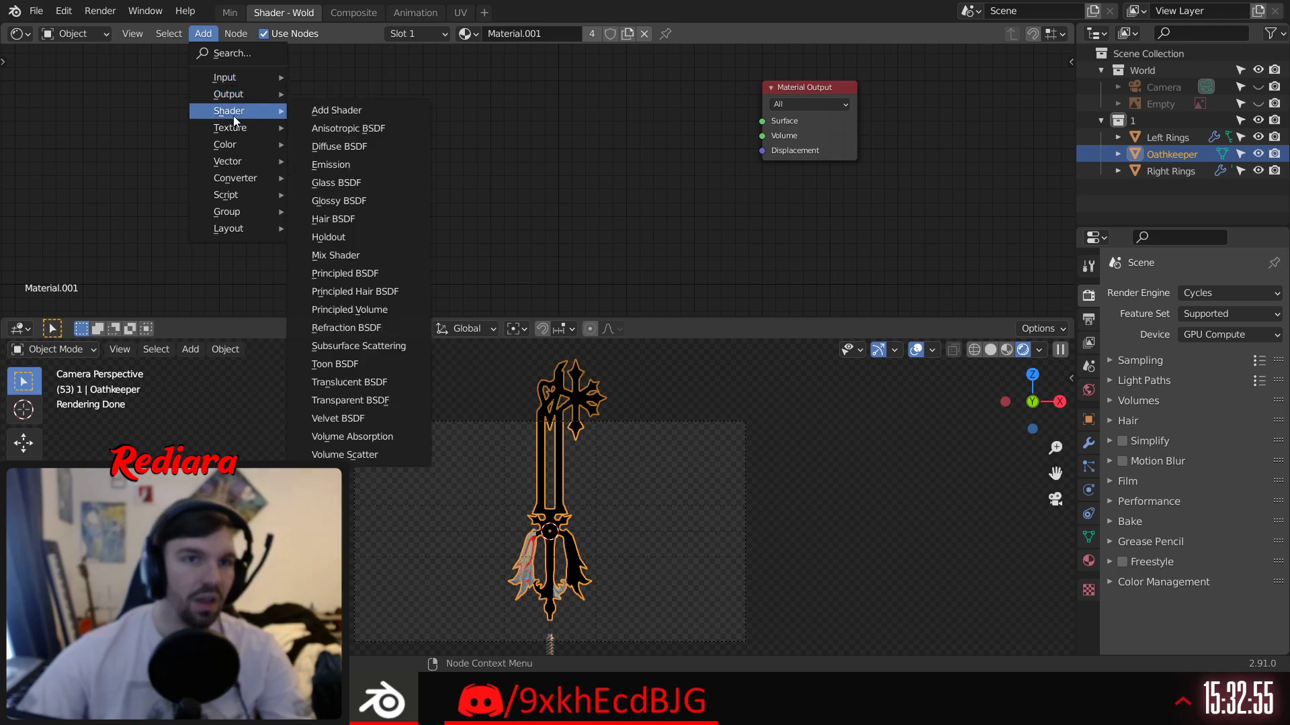
left_click(339, 201)
left_click(633, 85)
left_click_drag(733, 105, 695, 123)
Step: Examine the glossy finish on the guard, wings, handle and ornaments in the rendered view
scroll(583, 442, "up", 5)
middle_click_drag(582, 442, 560, 484, "shift")
scroll(560, 497, "up", 2)
middle_click_drag(558, 547, 583, 455, "shift")
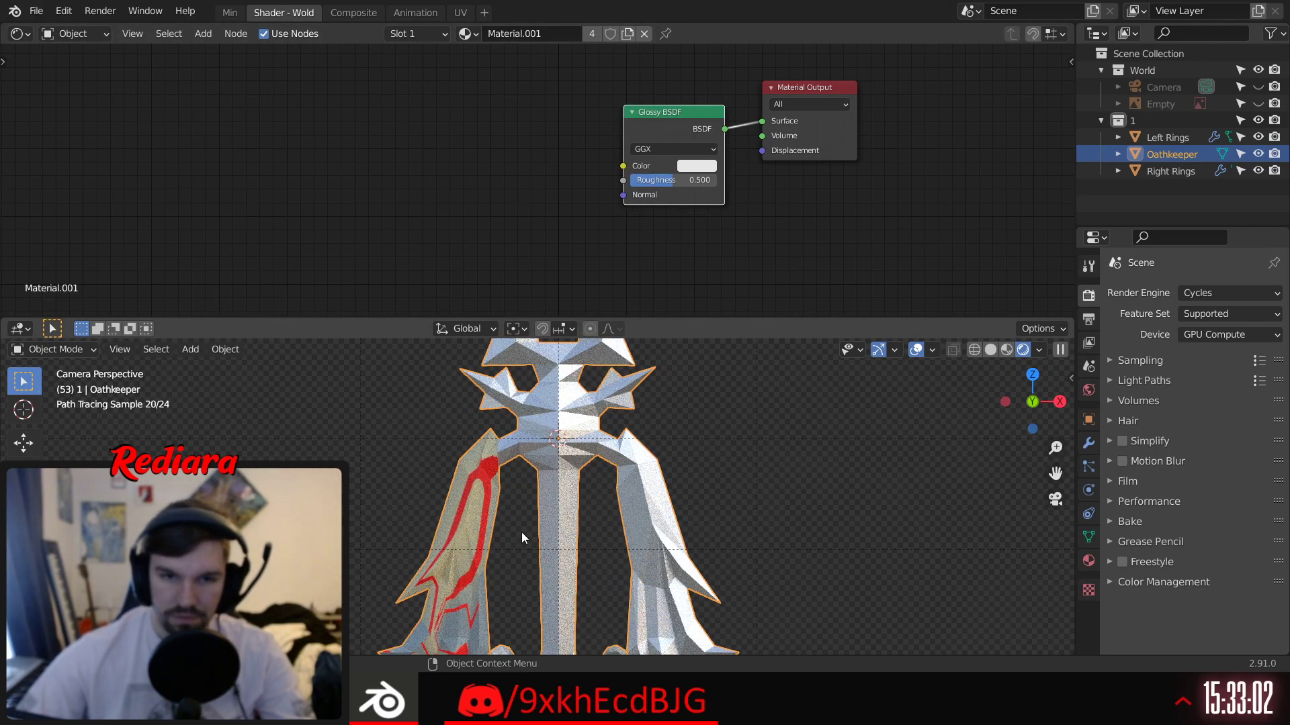
middle_click_drag(516, 536, 509, 402, "shift")
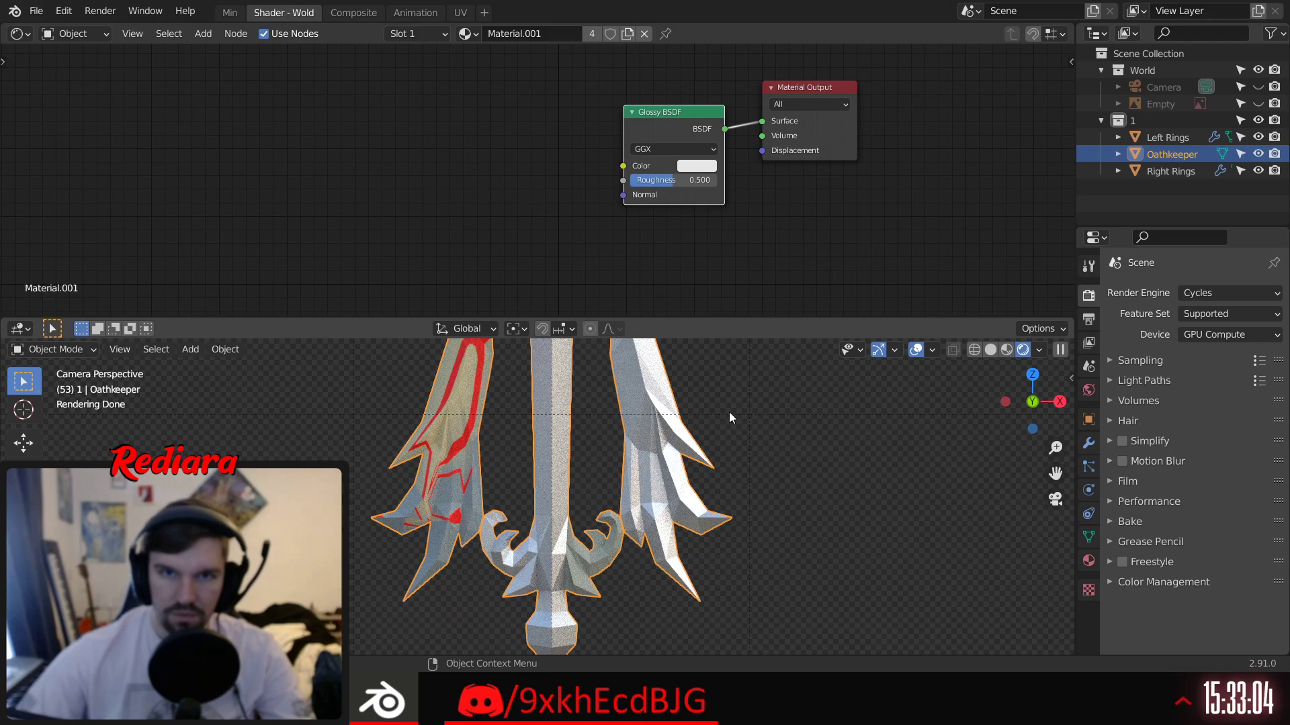
middle_click_drag(692, 429, 599, 540)
scroll(564, 543, "up", 5)
scroll(506, 357, "down", 6)
left_click(618, 467)
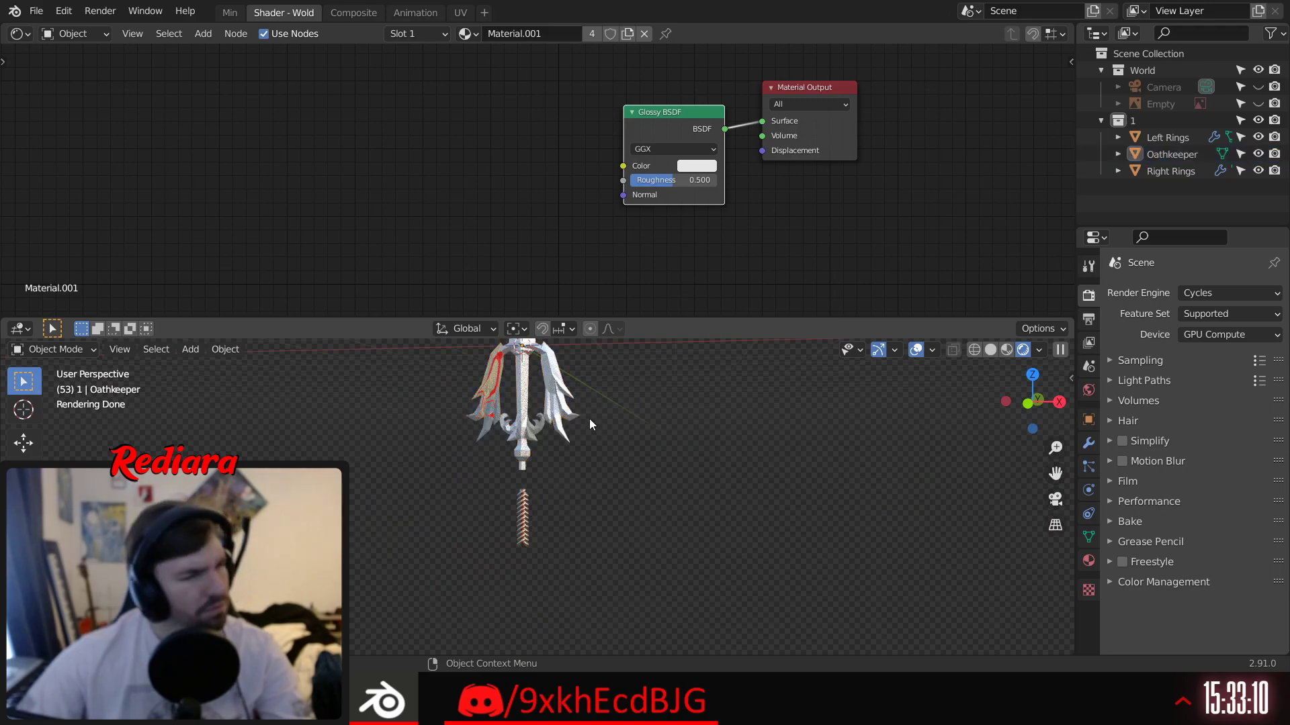
Step: Select the ring objects and the Oathkeeper in turn, ending on Oathkeeper, and compare the materials on its two wings
left_click(1188, 173)
left_click(1179, 152)
left_click(1170, 136)
left_click(1166, 152)
scroll(553, 516, "up", 6)
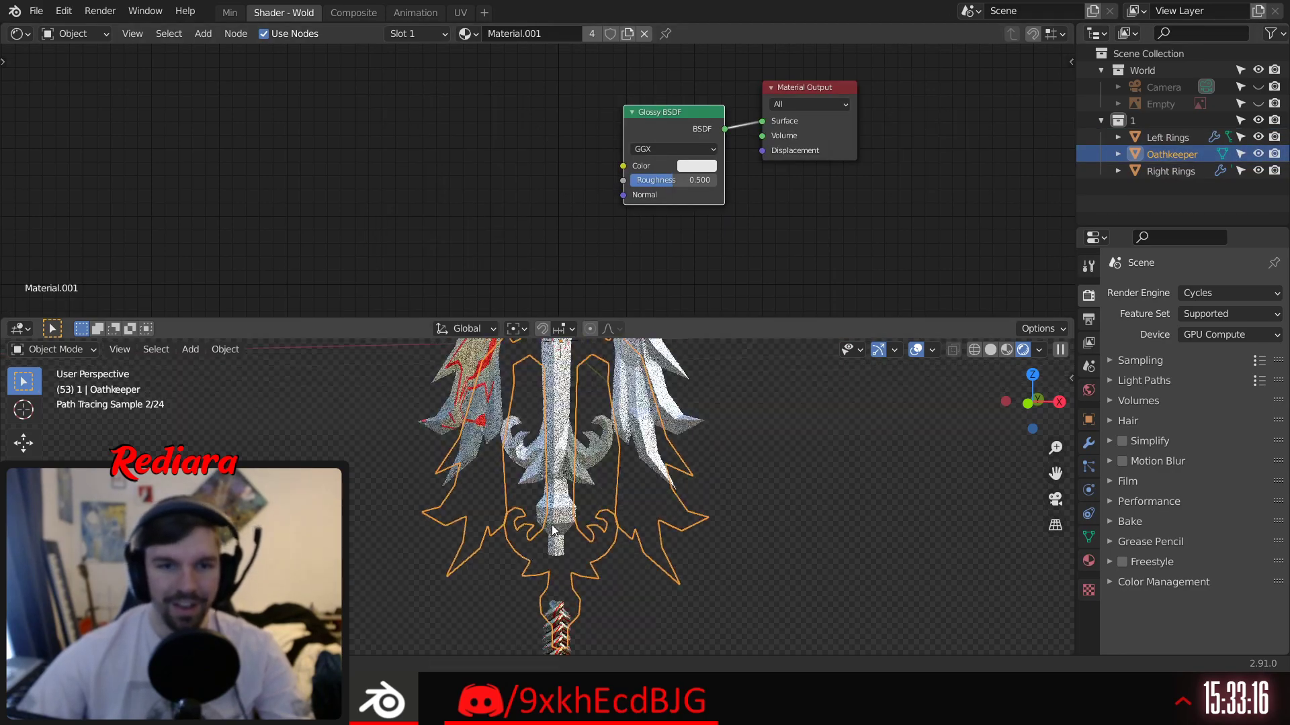
scroll(554, 515, "up", 8)
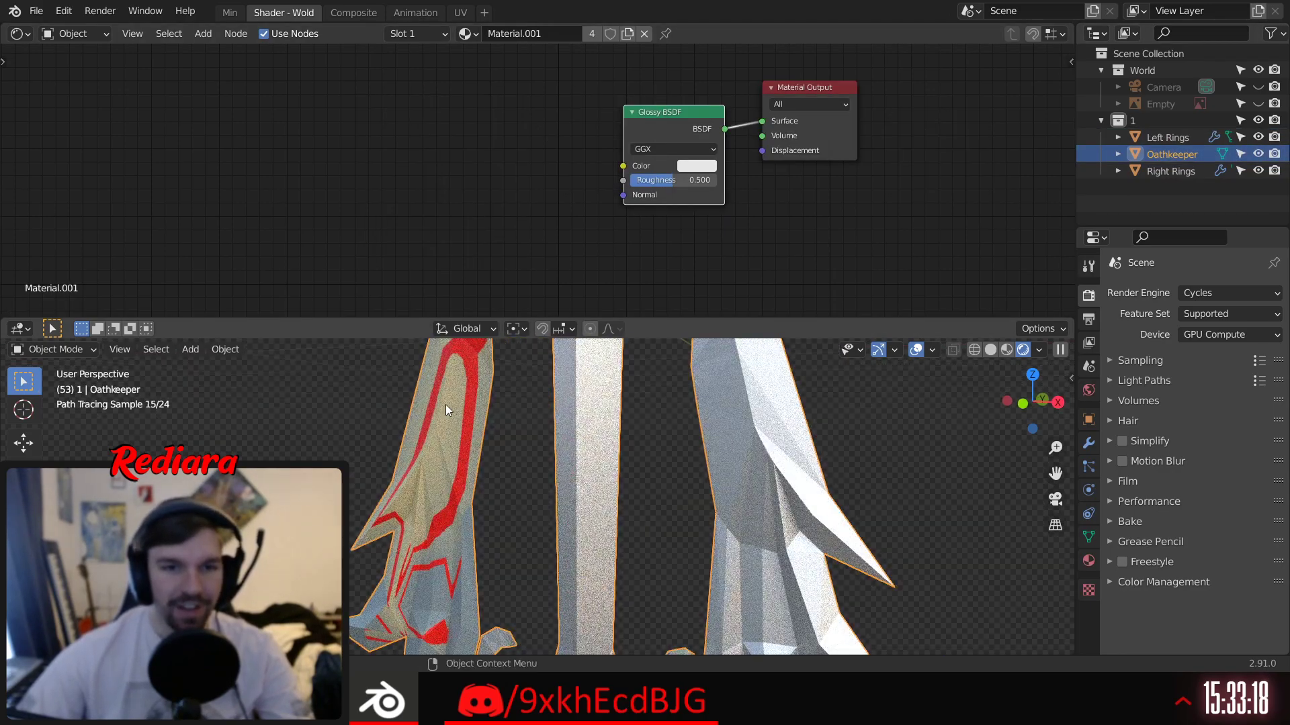
scroll(472, 403, "down", 5)
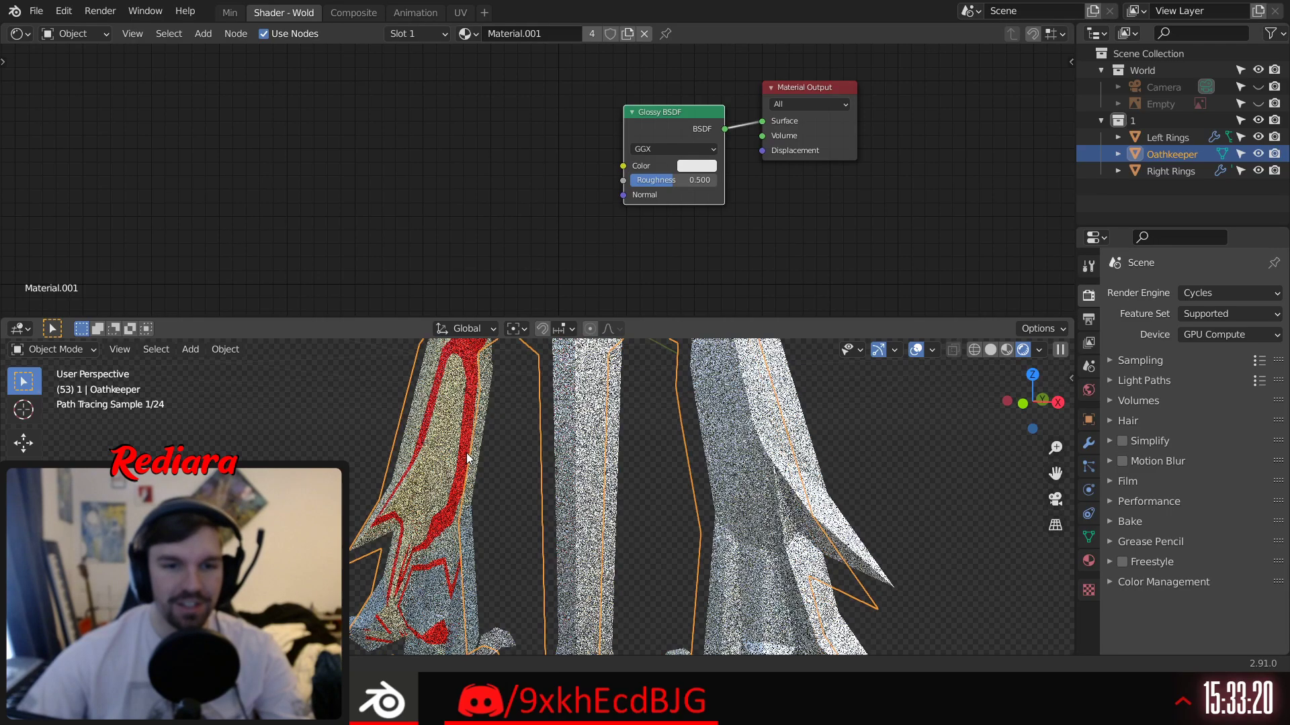
middle_click_drag(613, 407, 559, 475, "shift")
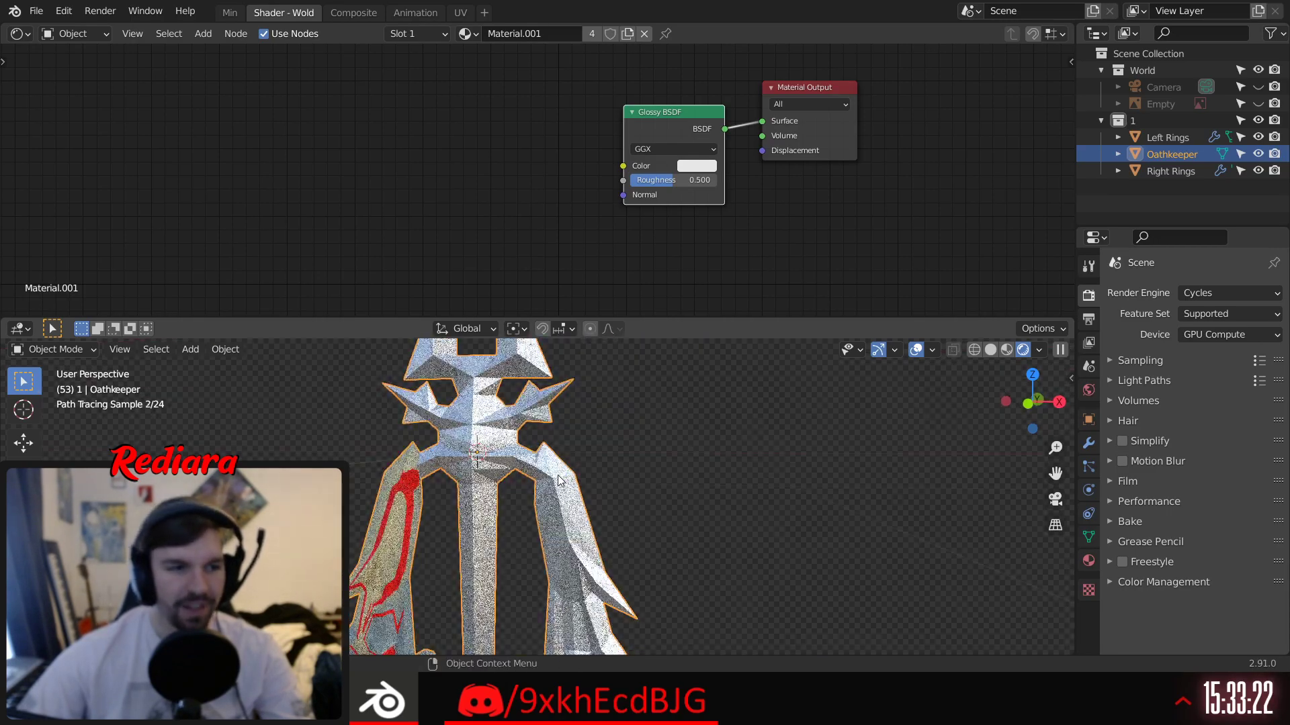
Step: Set the Glossy BSDF's roughness to 0.185
scroll(703, 179, "up", 1)
left_click_drag(706, 176, 671, 176)
scroll(396, 524, "up", 6)
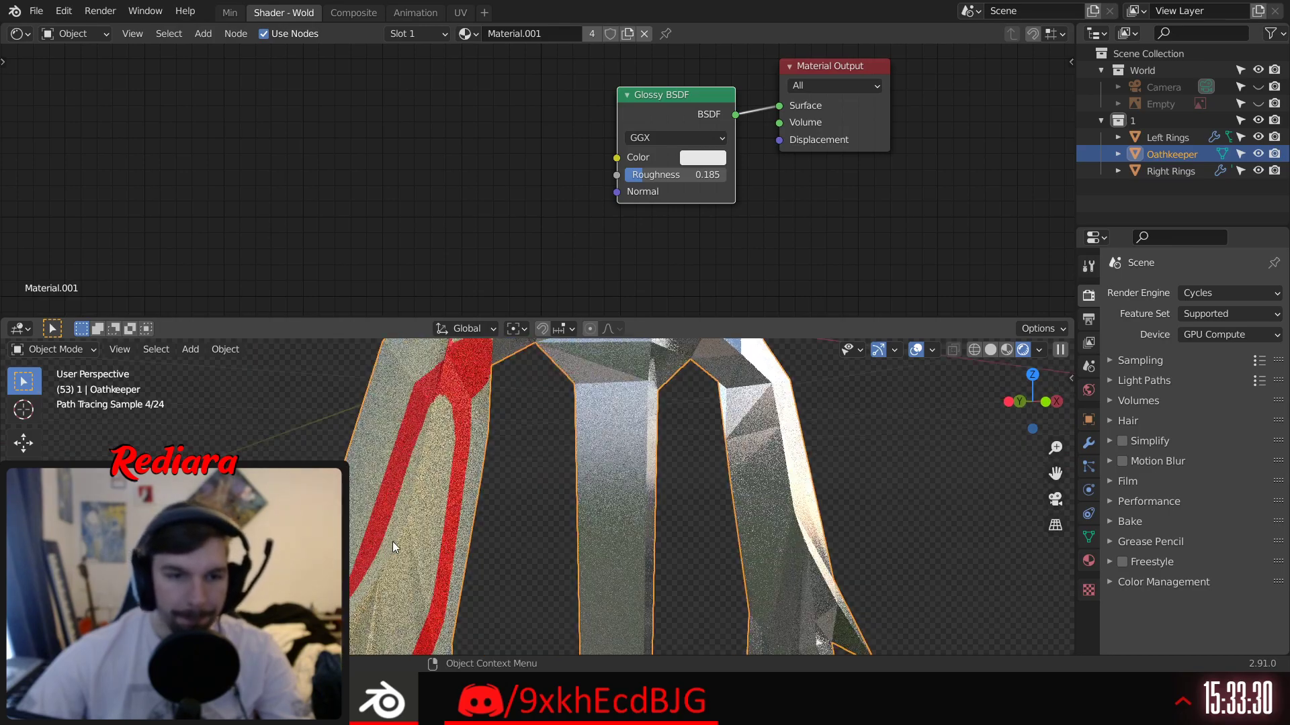
scroll(386, 536, "down", 8)
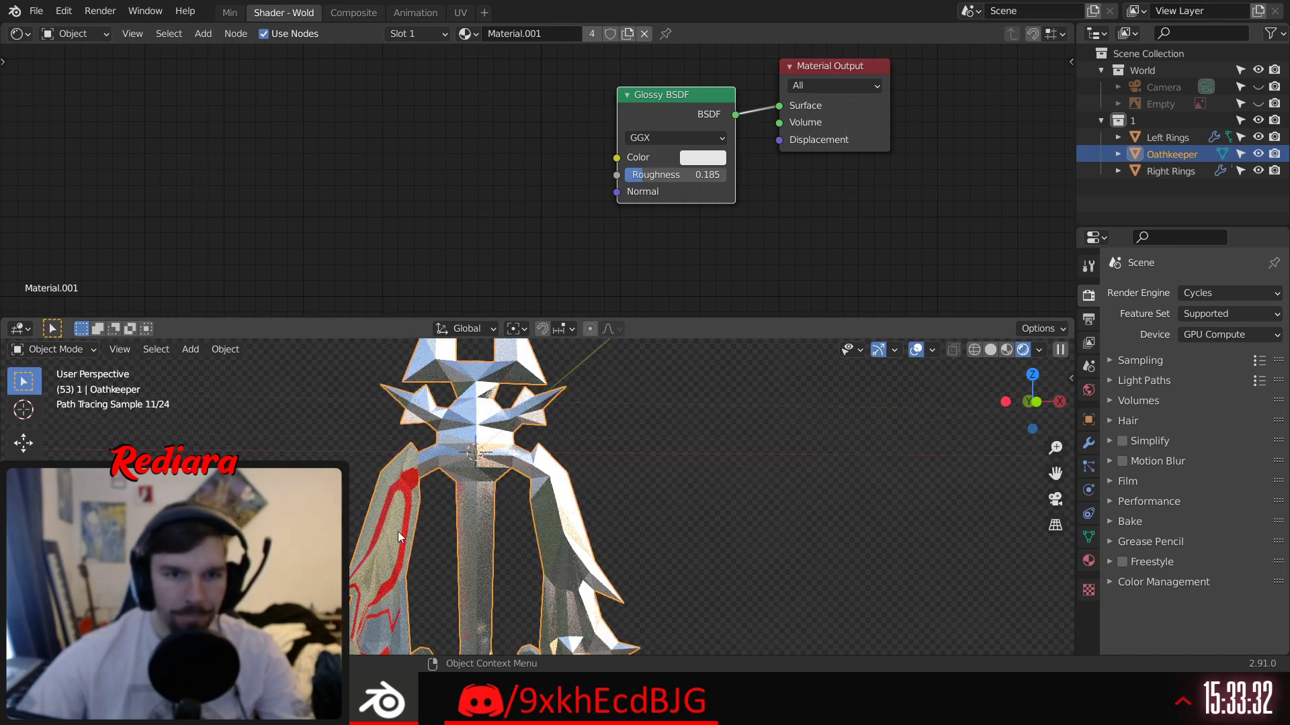
Step: Switch to the Min workspace and hide collection 1, which contains the keyblade objects
scroll(650, 498, "down", 5)
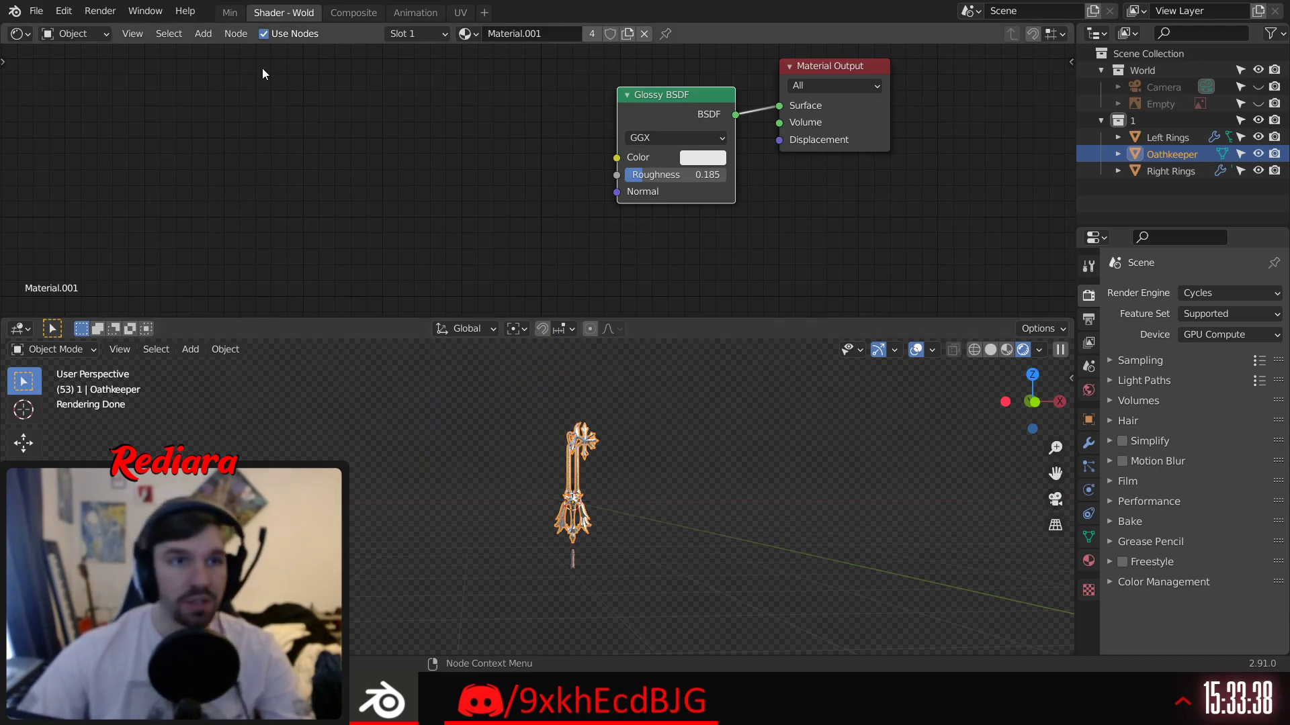
left_click(230, 12)
left_click(792, 461)
middle_click_drag(798, 497, 723, 401, "shift")
middle_click_drag(692, 477, 664, 448)
middle_click_drag(692, 417, 720, 406, "shift")
scroll(666, 388, "down", 3)
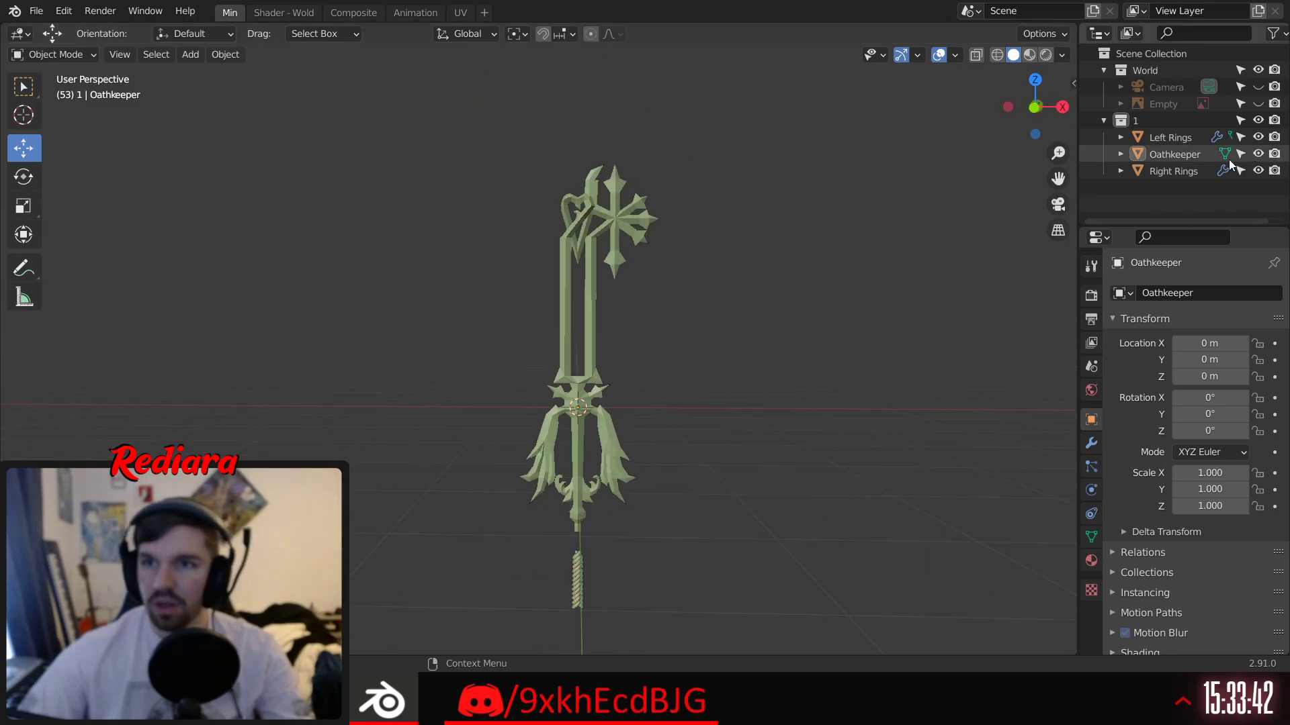
left_click(1258, 121)
Step: Create a new collection named BG Objects in the scene
right_click(1167, 199)
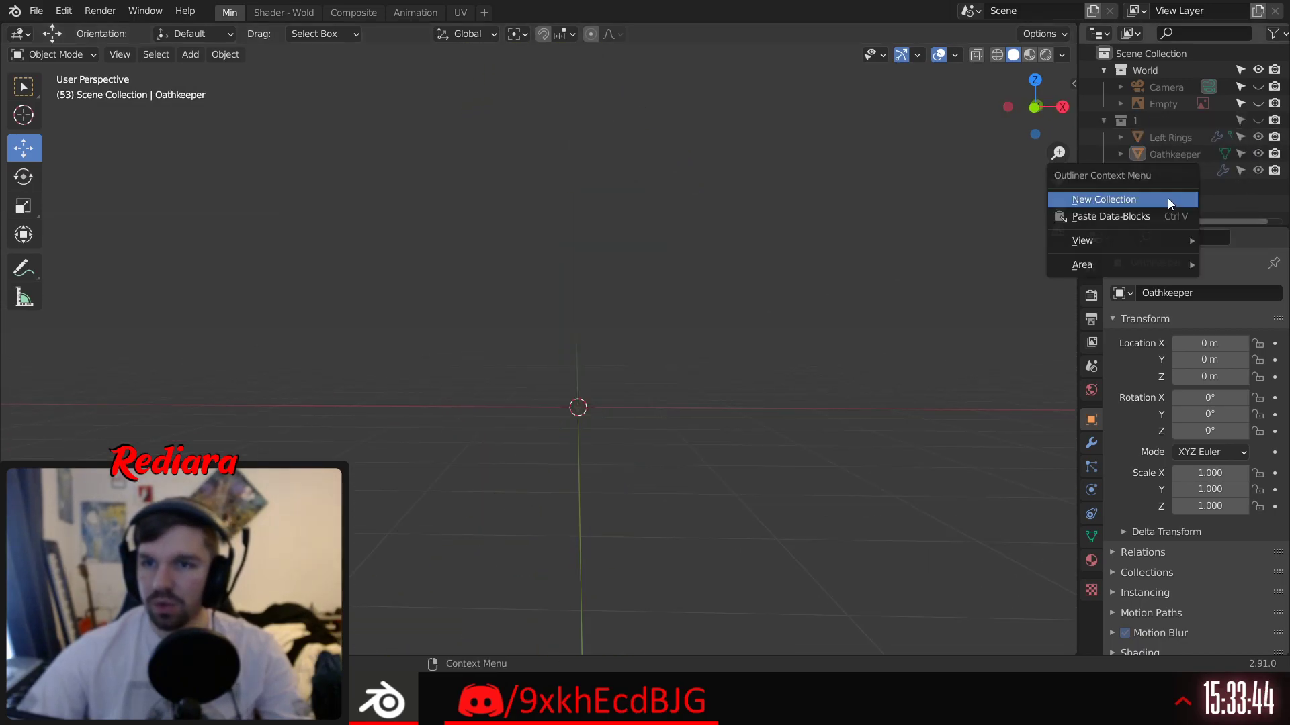
left_click(1167, 199)
double_click(1195, 192)
type("BG")
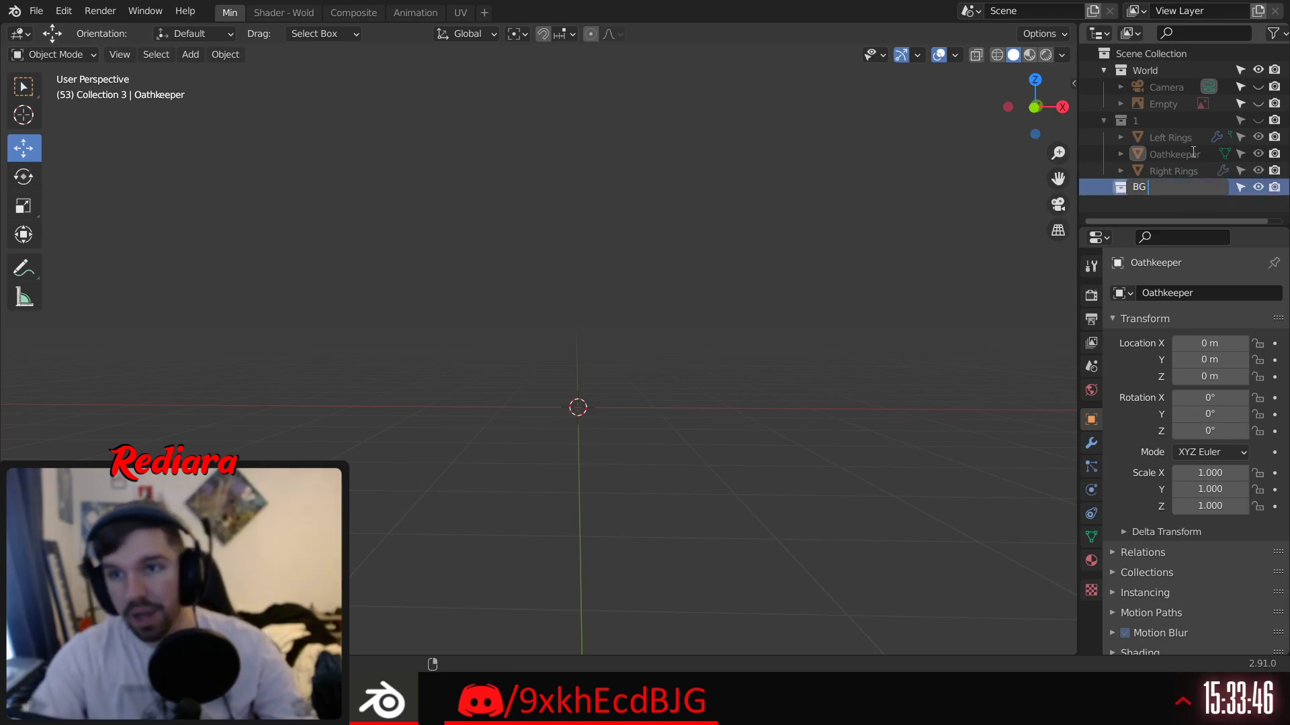
type(" Objects")
key("Return")
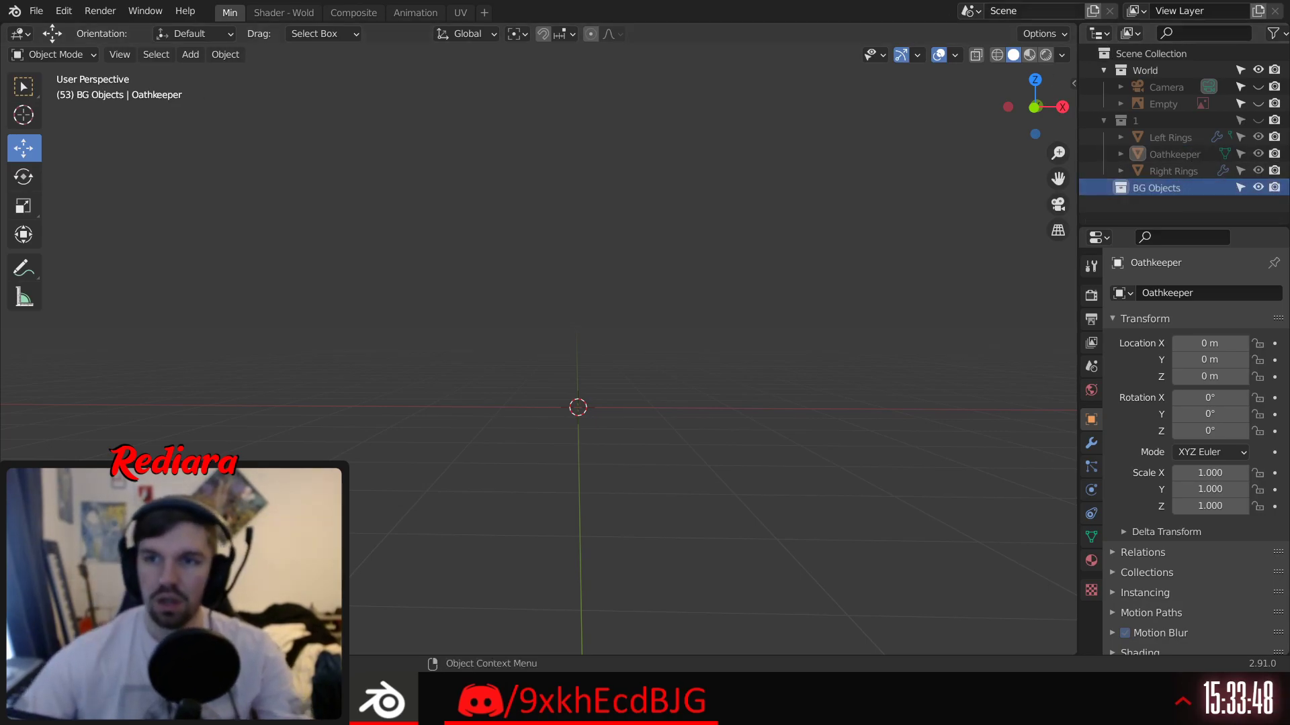
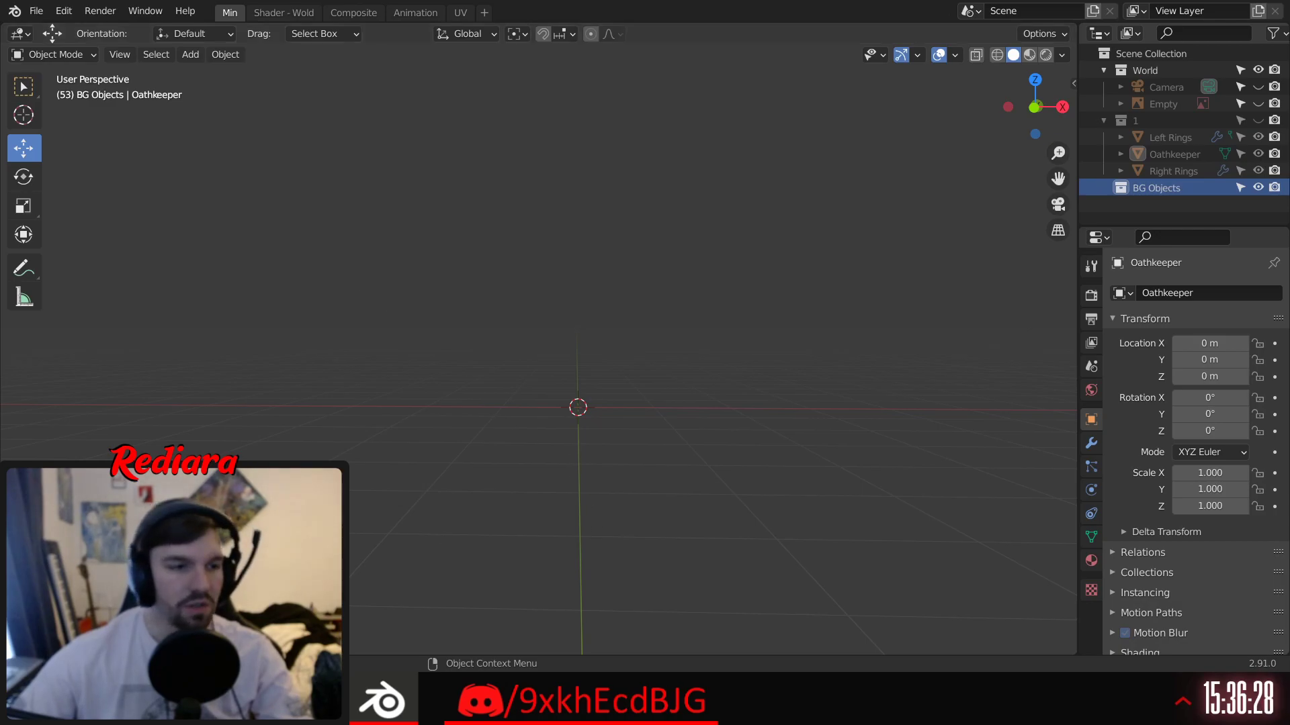
Step: Bring the round stained-glass picture and the underwater picture into BG Objects as reference images
left_click_drag(1289, 300, 861, 301)
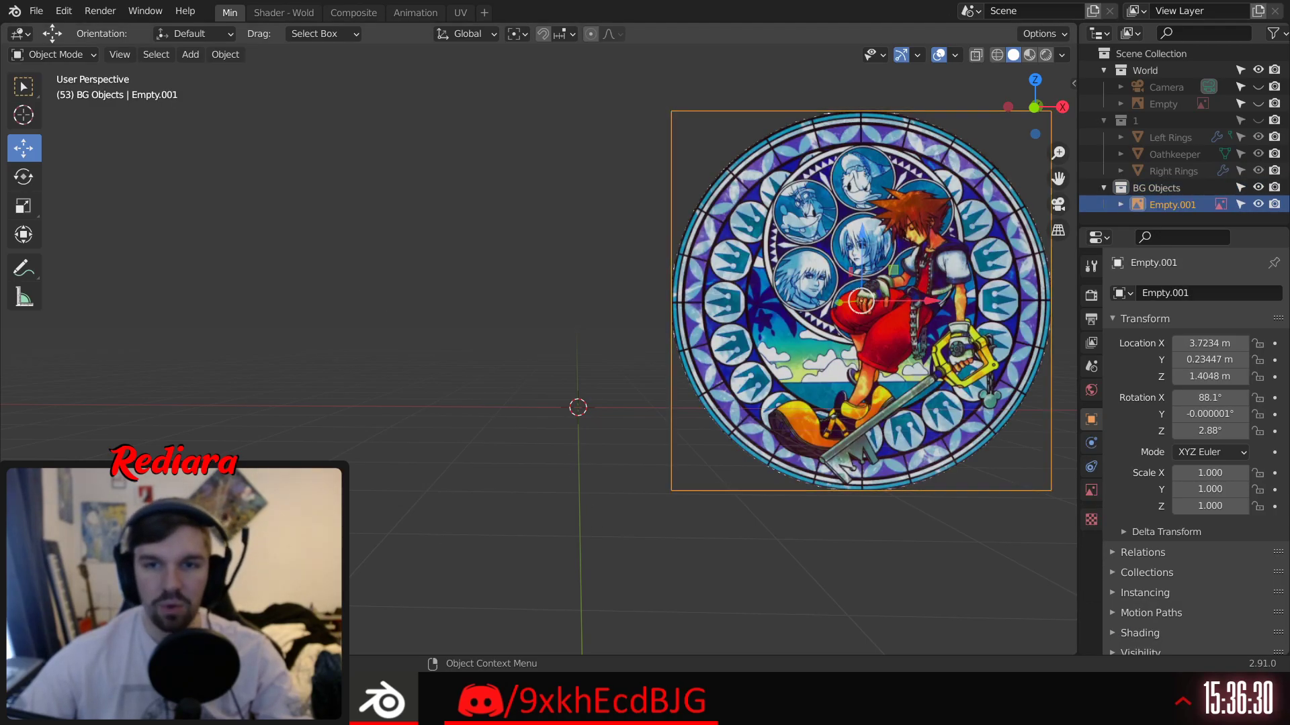
left_click_drag(1289, 292, 253, 293)
left_click(328, 108)
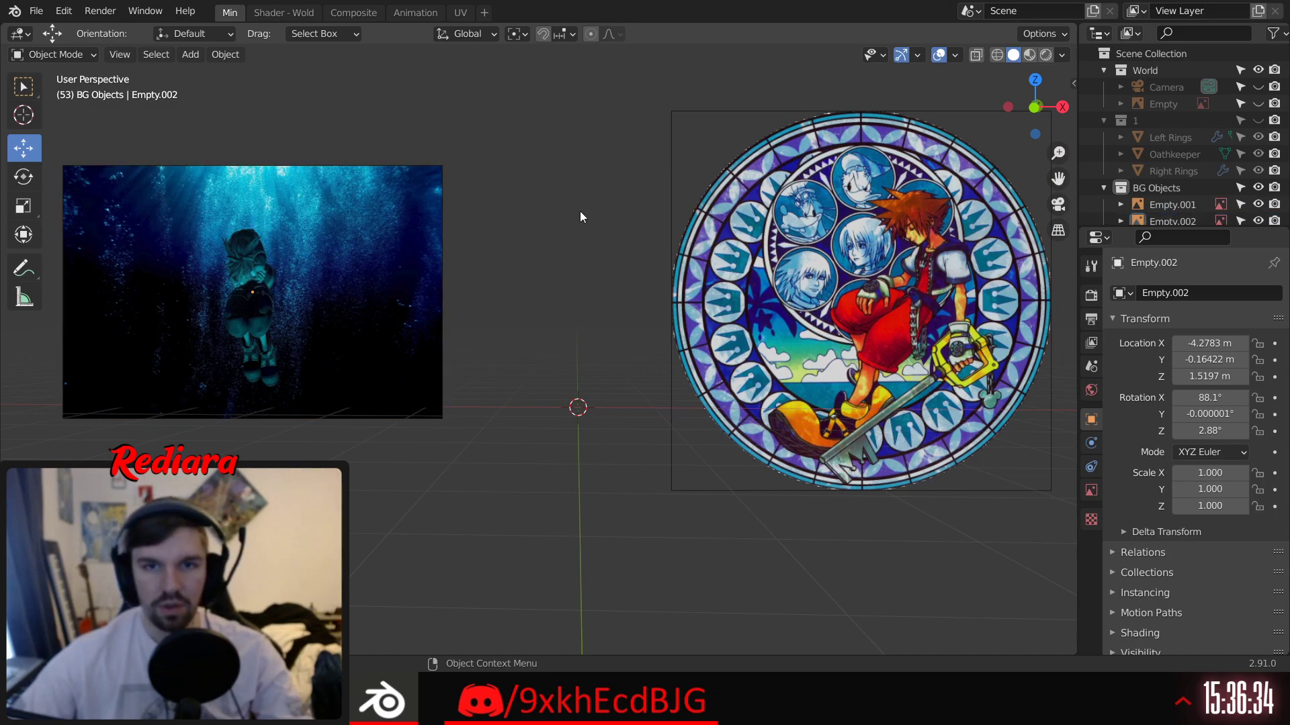
Step: Examine the round stained-glass reference image up close and from an angle
left_click(826, 252)
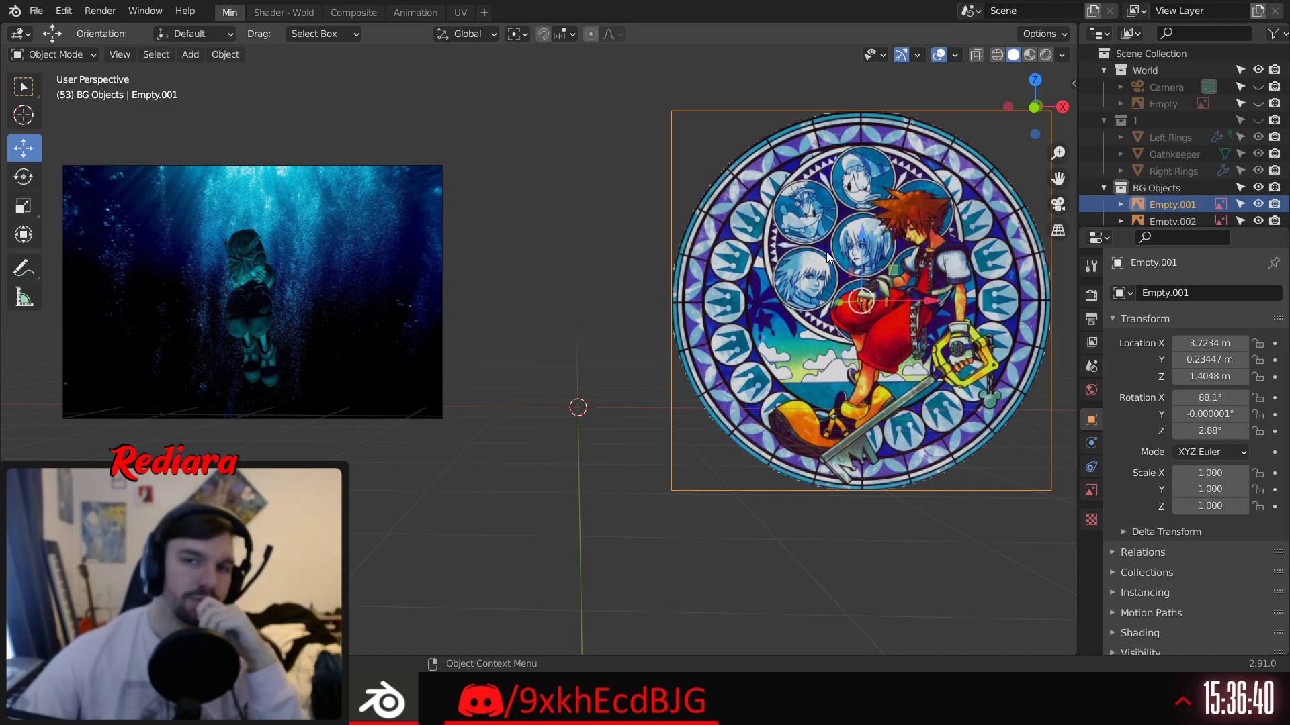
scroll(778, 514, "up", 6)
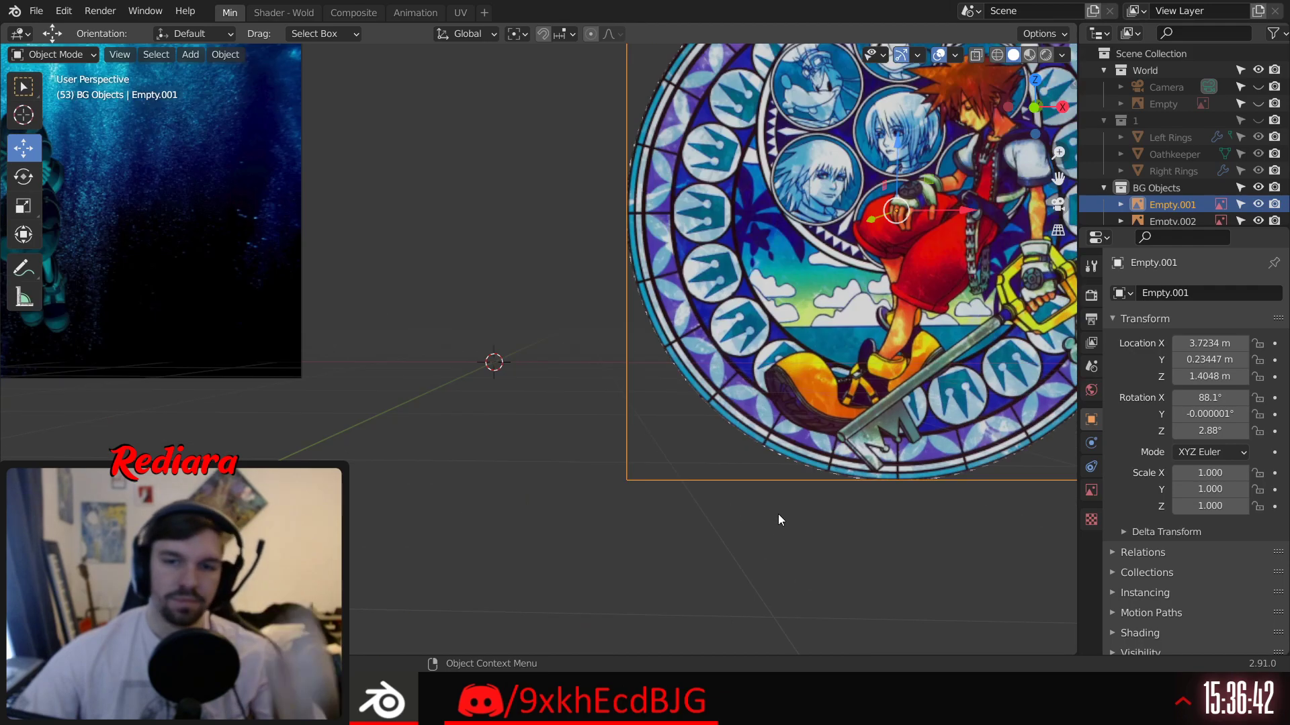
scroll(788, 436, "down", 2)
scroll(789, 439, "down", 4)
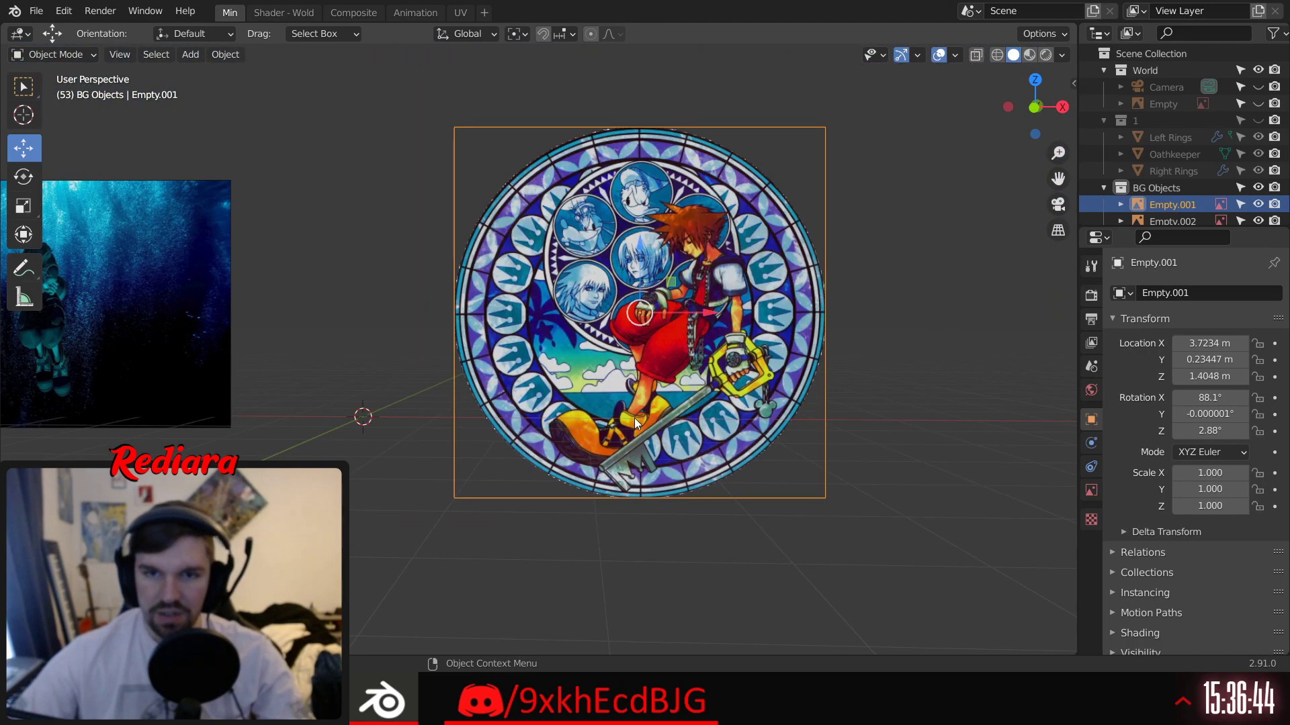
middle_click_drag(562, 538, 598, 547, "shift")
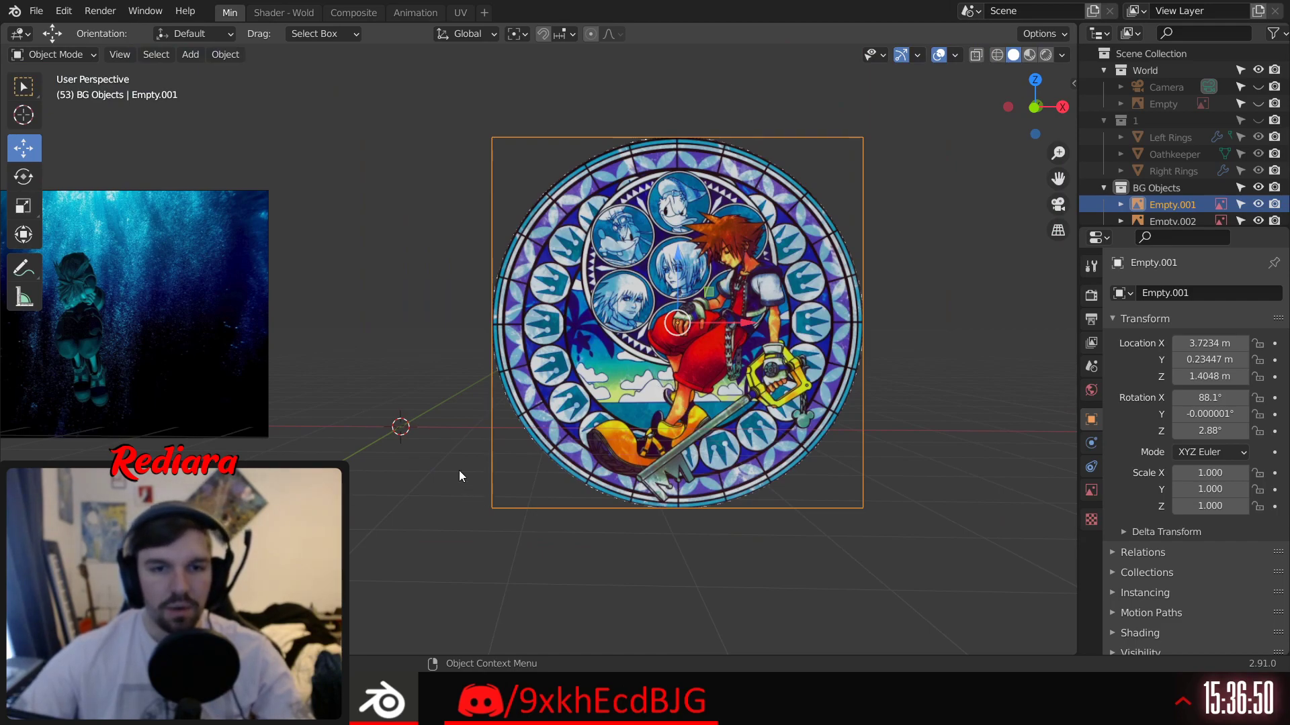
middle_click_drag(442, 472, 527, 470, "shift")
left_click(295, 404)
left_click(876, 322)
middle_click_drag(876, 321, 722, 368)
right_click(688, 332)
middle_click_drag(1021, 323, 865, 325, "shift")
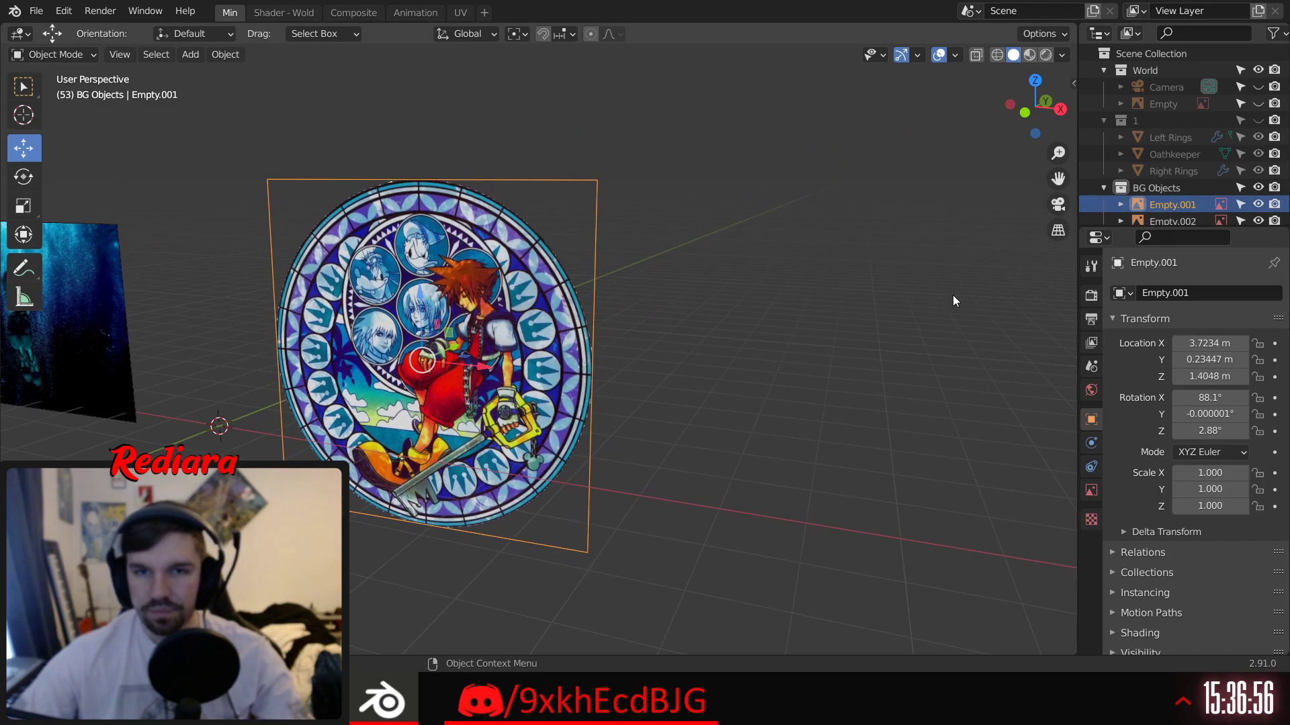
Step: Delete the stained-glass reference image from BG Objects
right_click(1166, 205)
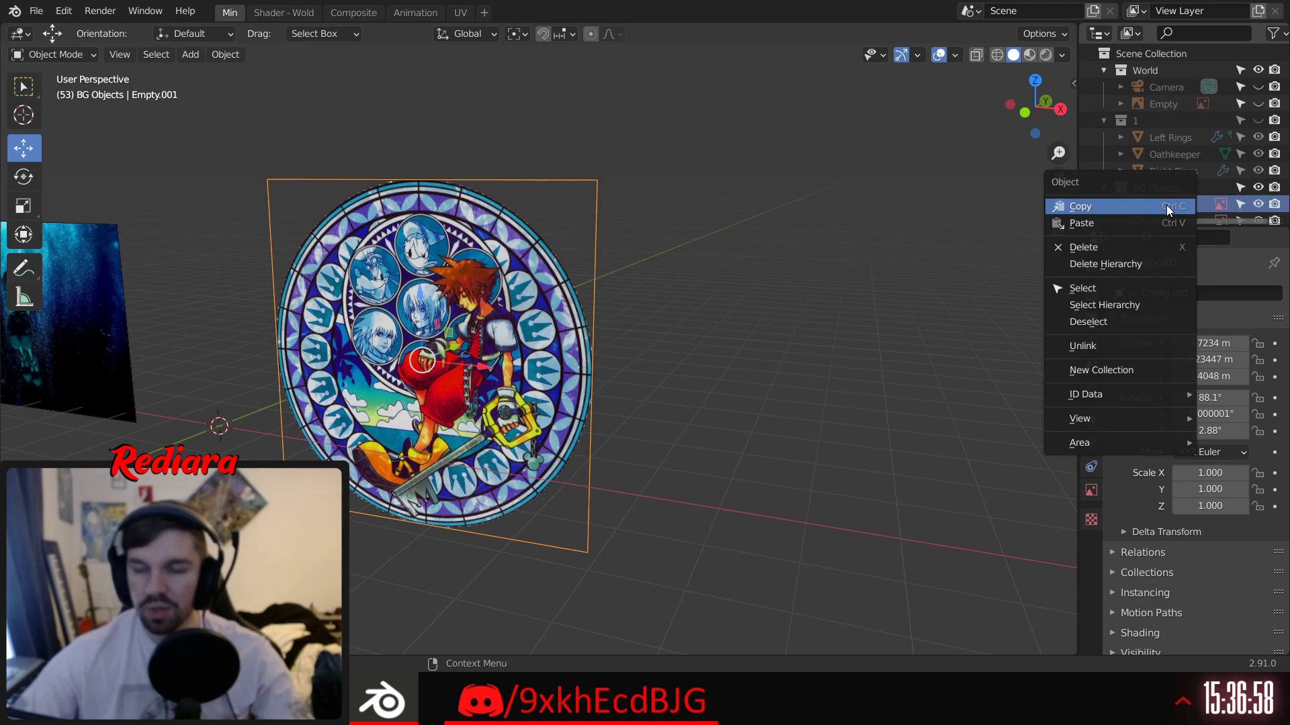
left_click(836, 266)
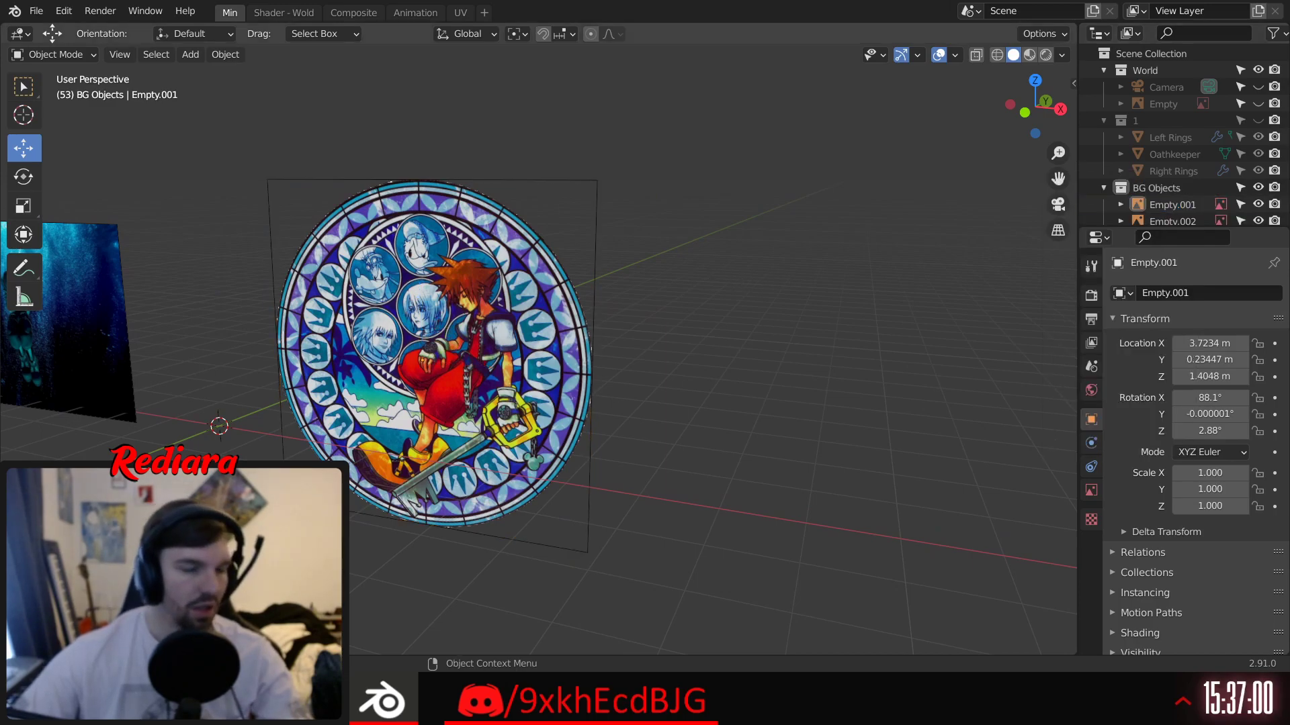
left_click(454, 365)
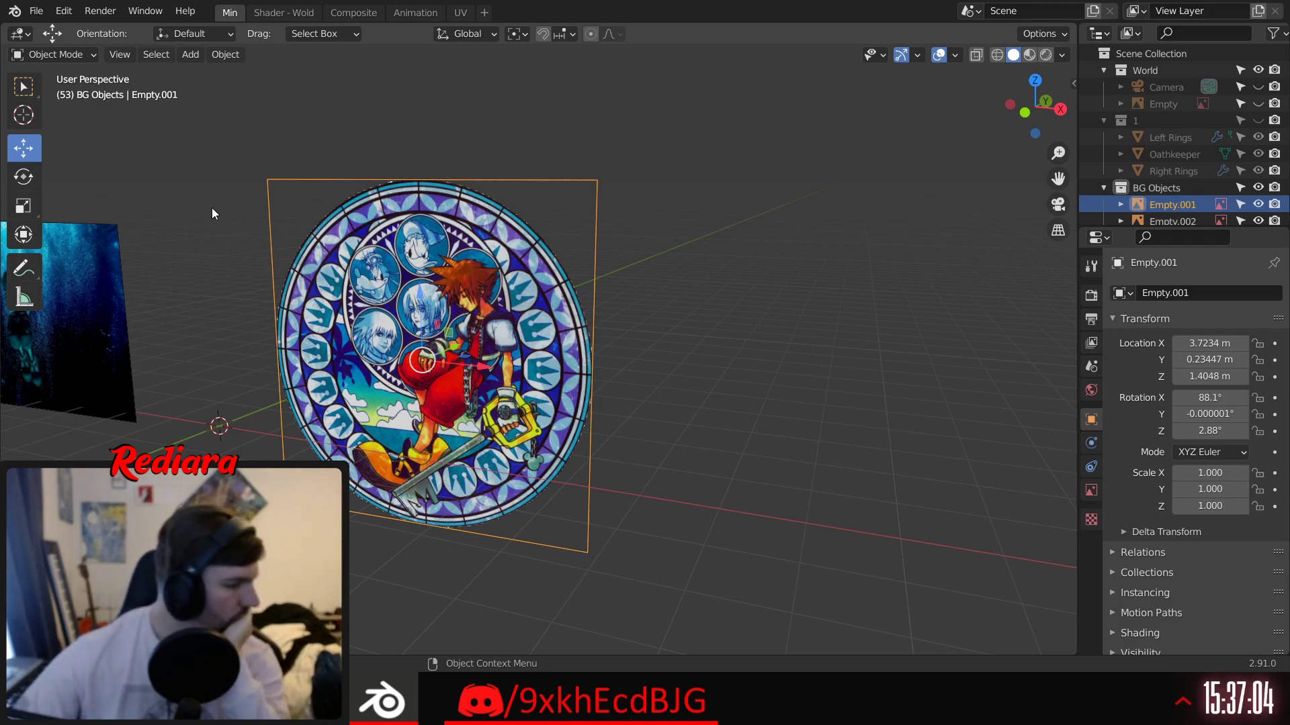
left_click(679, 412)
left_click(504, 366)
key("Delete")
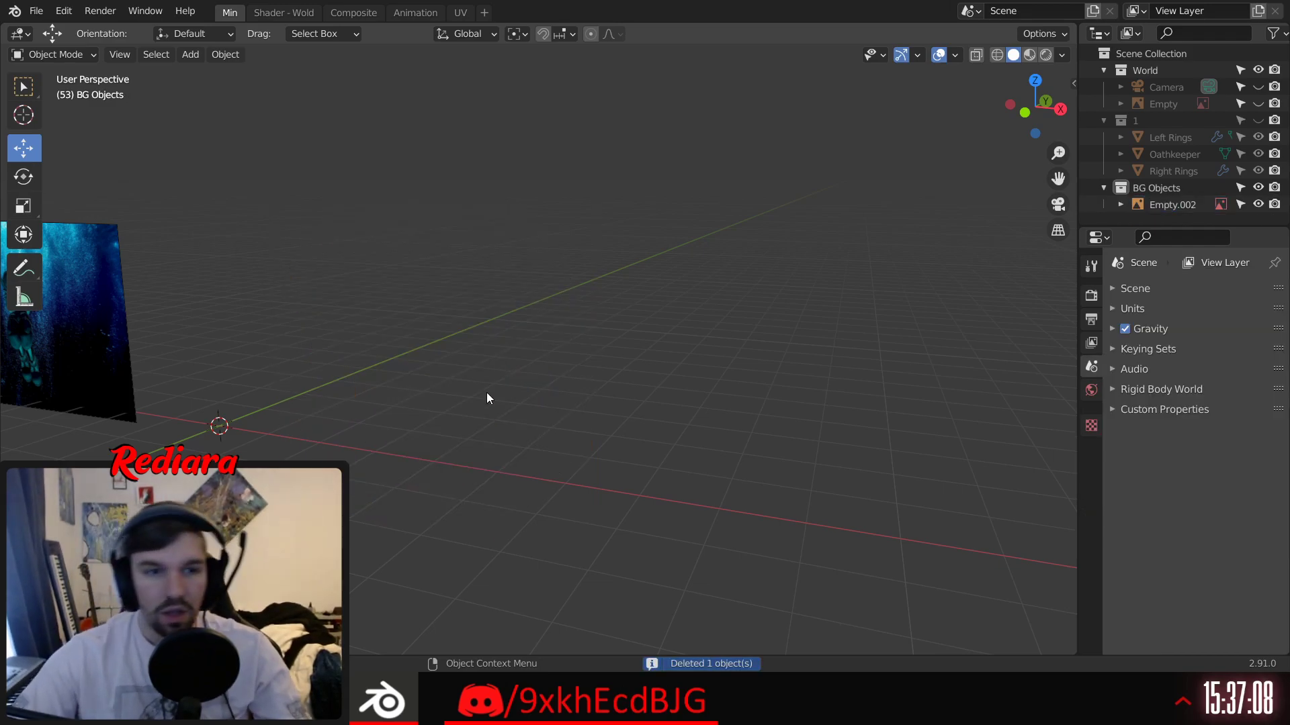
Step: Add a mesh cylinder at the origin and set its vertices to 150
middle_click_drag(413, 351, 455, 341, "shift")
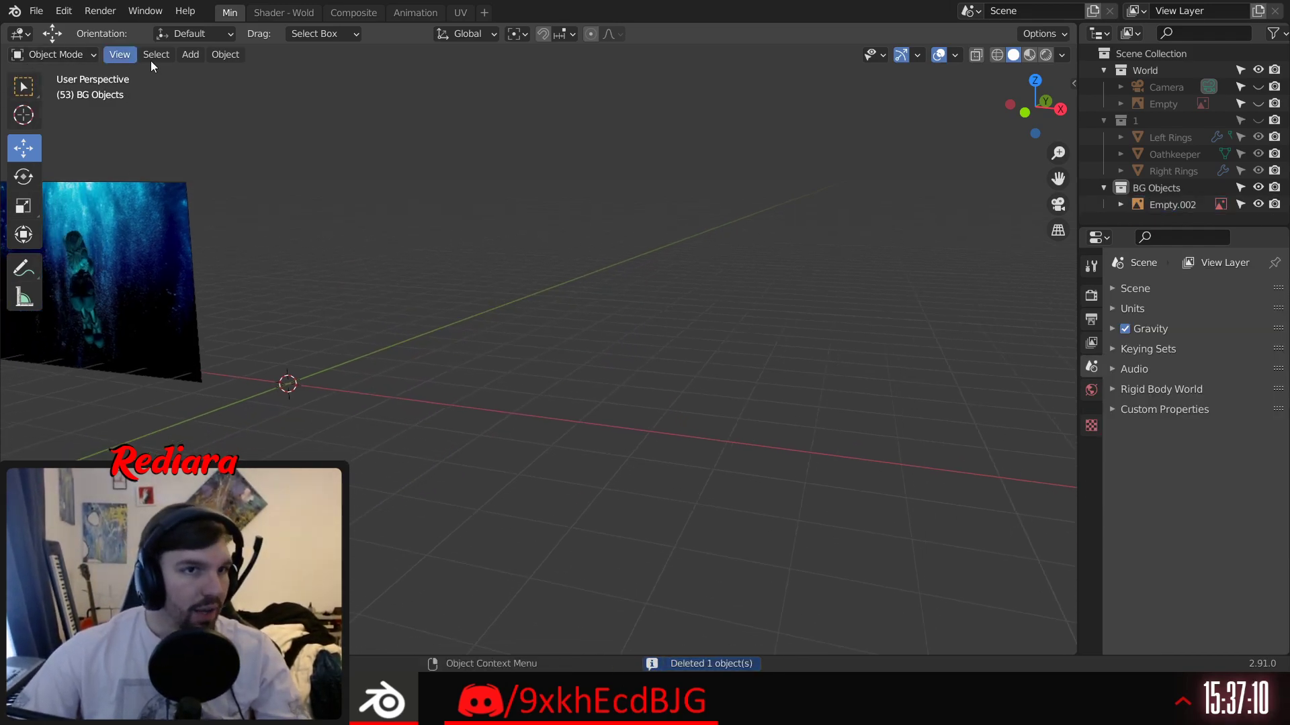
left_click(190, 56)
mouse_move(223, 71)
left_click(393, 157)
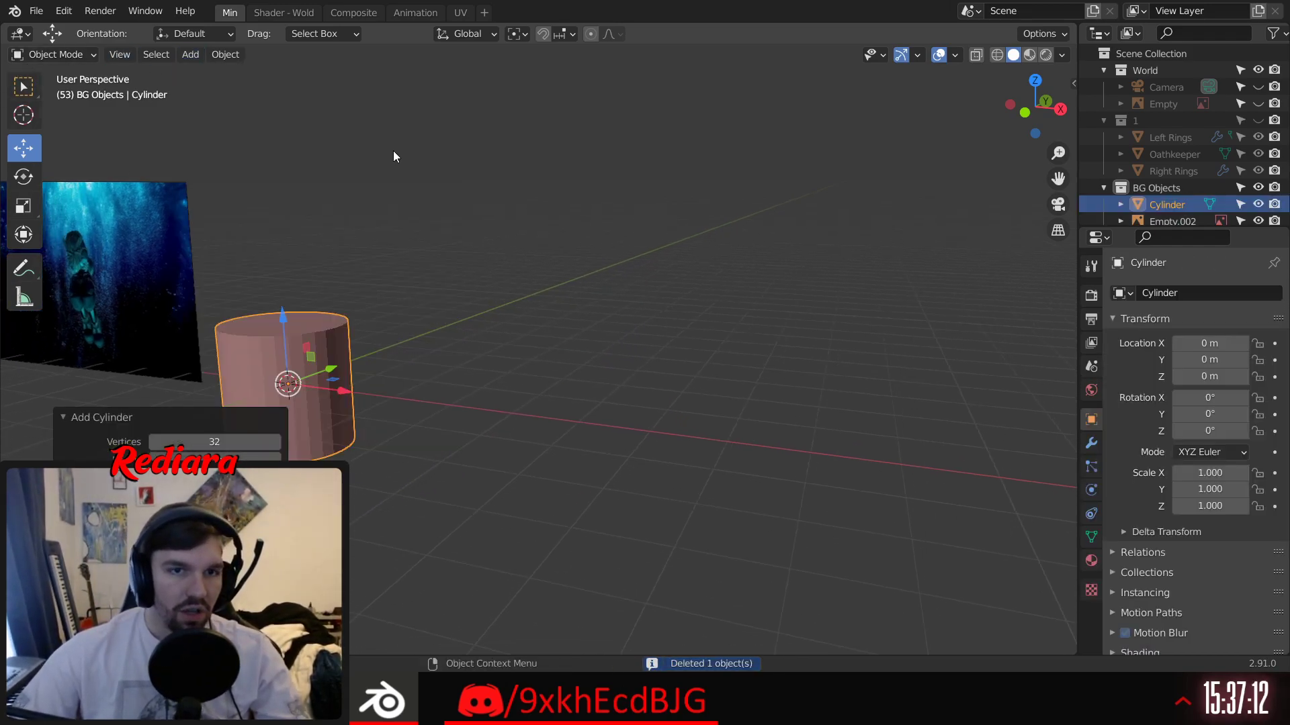
middle_click_drag(381, 325, 534, 317, "shift")
scroll(477, 282, "up", 5)
middle_click_drag(448, 278, 505, 344)
middle_click_drag(505, 344, 601, 328, "shift")
left_click(231, 438)
type("150")
key("Return")
Step: Set the cylinder's X rotation to 90° so that its flat cap faces along the Y axis
middle_click_drag(685, 251, 620, 336)
left_click(1217, 397)
type("0d90")
key("Return")
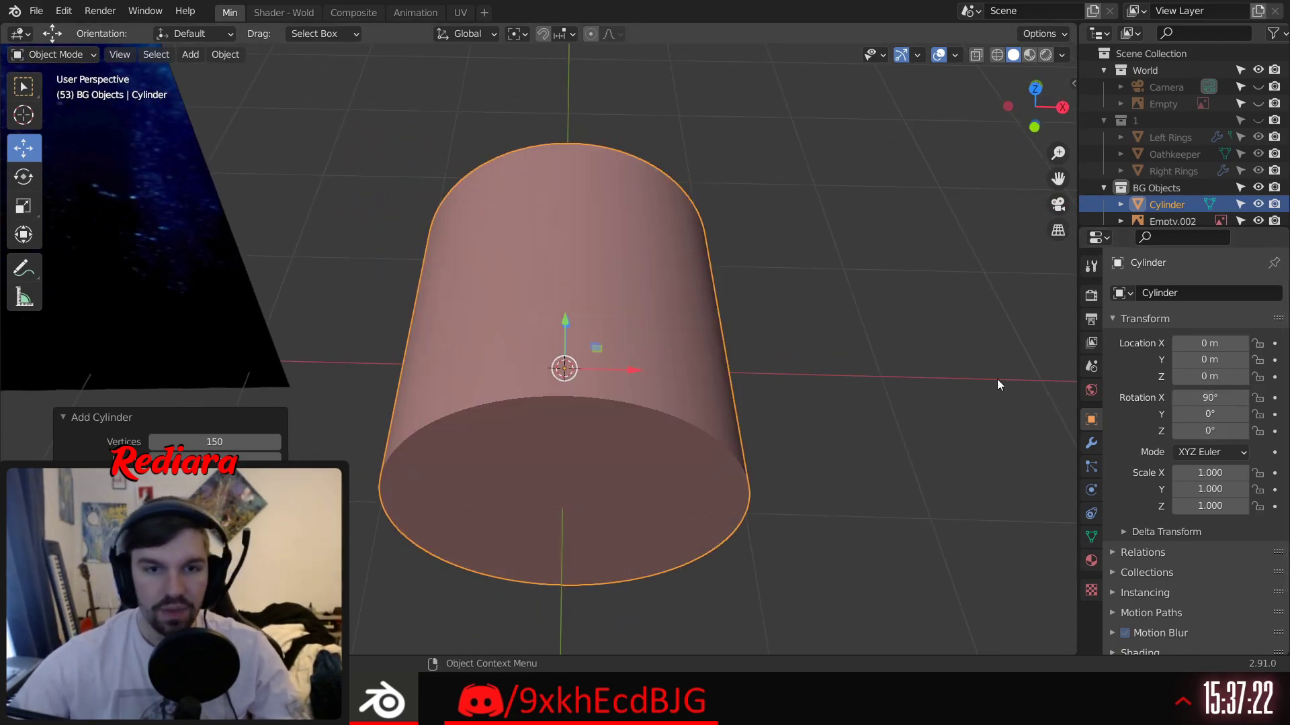
Step: Scale the cylinder along the global Y axis into a very thin disc, with a Z scale of about -0.011
left_click(39, 205)
middle_click_drag(235, 188, 663, 428)
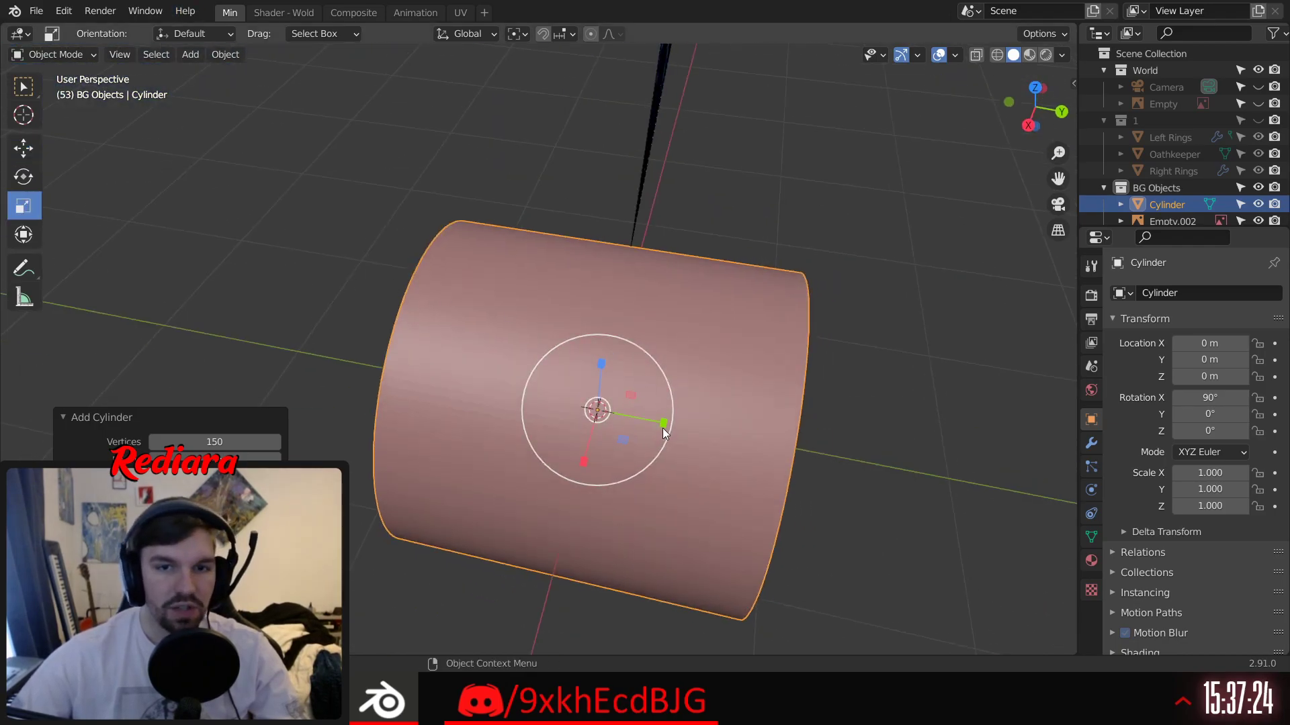
left_click_drag(662, 421, 591, 417)
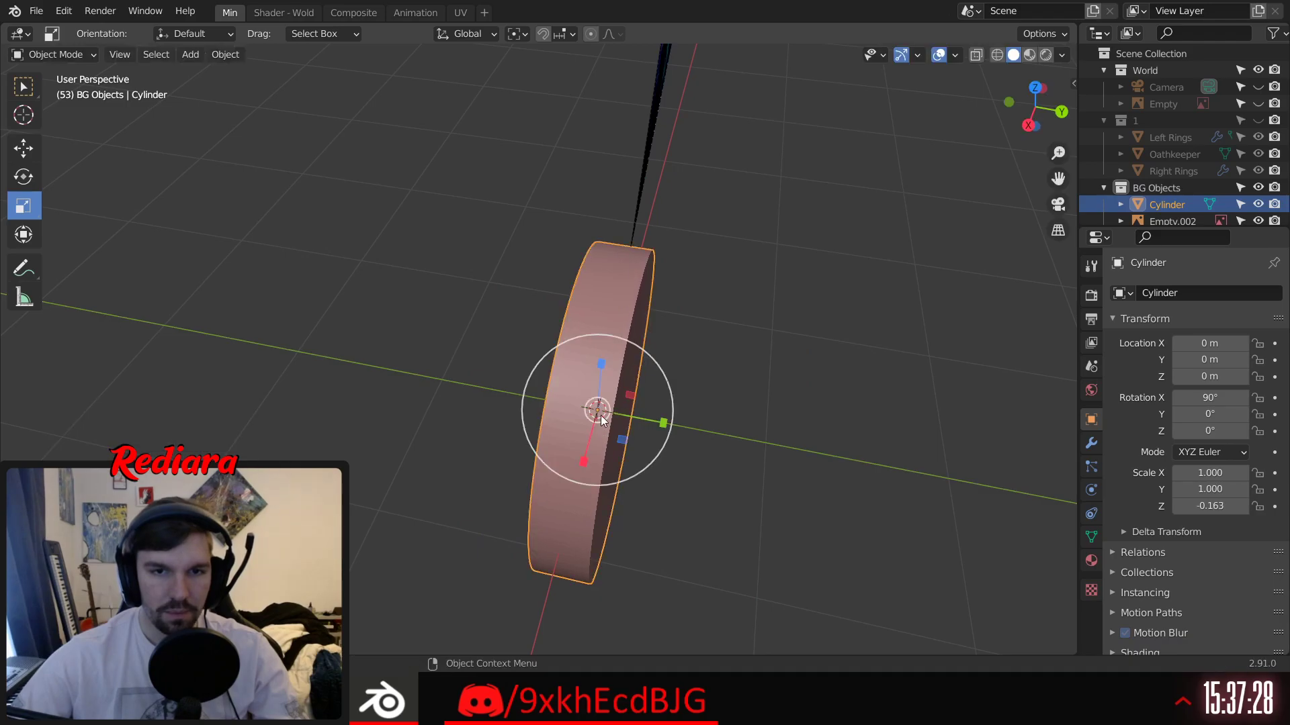
middle_click_drag(638, 423, 667, 376)
scroll(672, 457, "up", 3)
left_click_drag(599, 447, 534, 445)
middle_click_drag(460, 390, 585, 403)
Step: Enlarge the disc uniformly to a scale of about 2.78
middle_click_drag(411, 428, 559, 331, "shift")
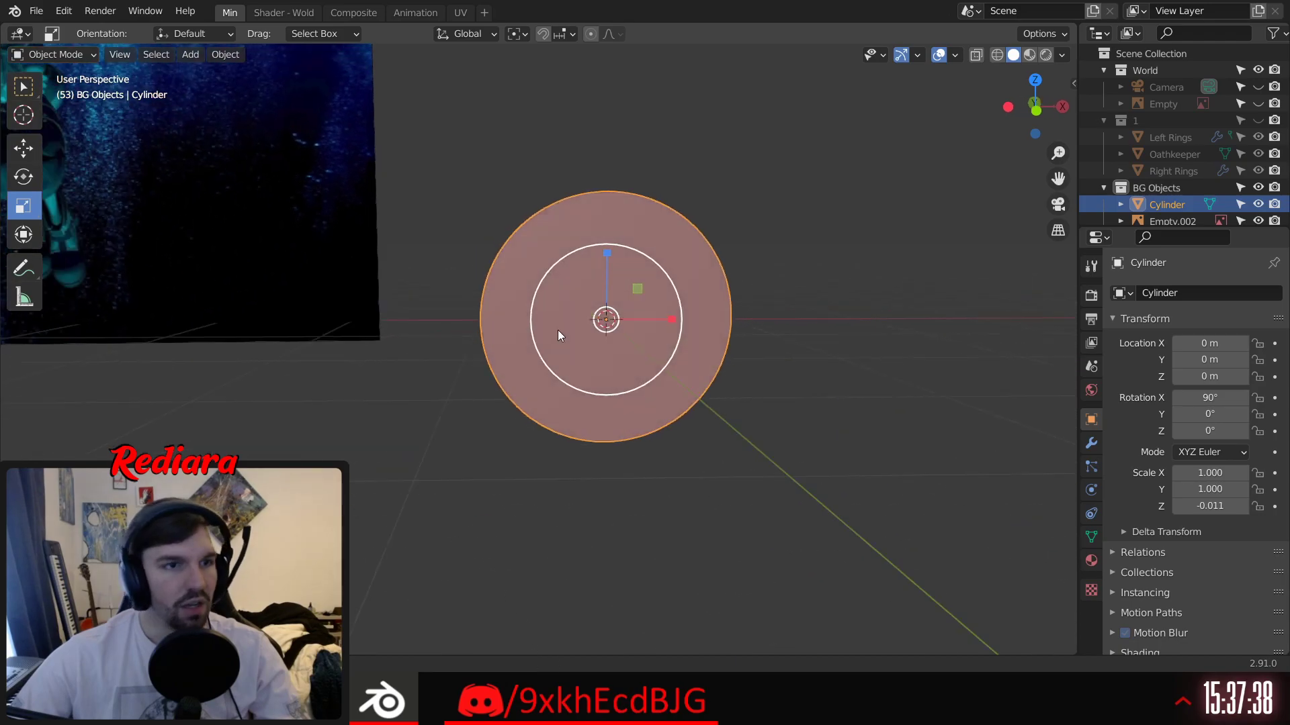
left_click_drag(667, 279, 786, 216)
middle_click_drag(790, 285, 392, 307)
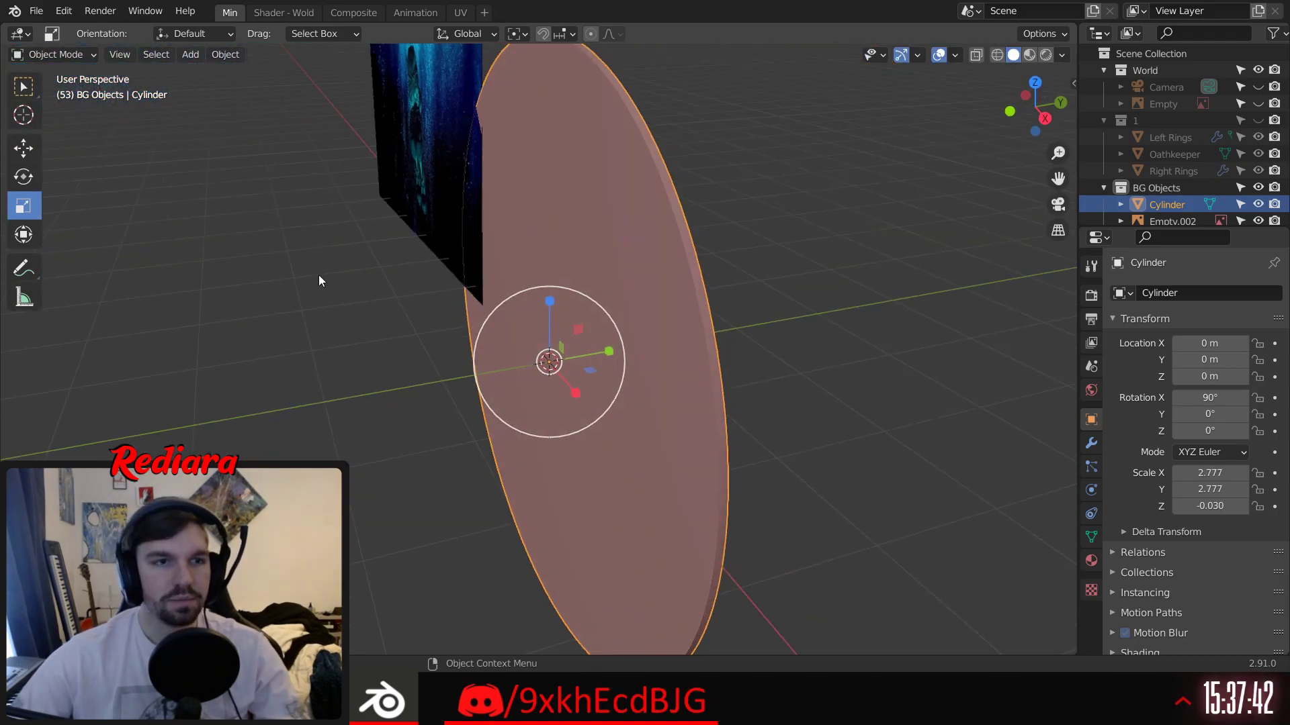
Step: Move the disc back along the Y axis to about 15.16 m
left_click(23, 148)
left_click_drag(617, 348, 953, 269)
middle_click_drag(704, 341, 563, 373)
left_click_drag(695, 287, 881, 260)
middle_click_drag(836, 318, 358, 423, "shift")
scroll(358, 424, "down", 3)
left_click_drag(428, 392, 742, 344)
Step: Enlarge the disc uniformly to a scale of about 7.65 and deselect it
left_click(24, 205)
left_click_drag(705, 287, 846, 252)
left_click(671, 403, "shift")
Step: Select the underwater reference image and hide it in the viewport
middle_click_drag(541, 360, 625, 343)
middle_click_drag(270, 314, 954, 241, "shift")
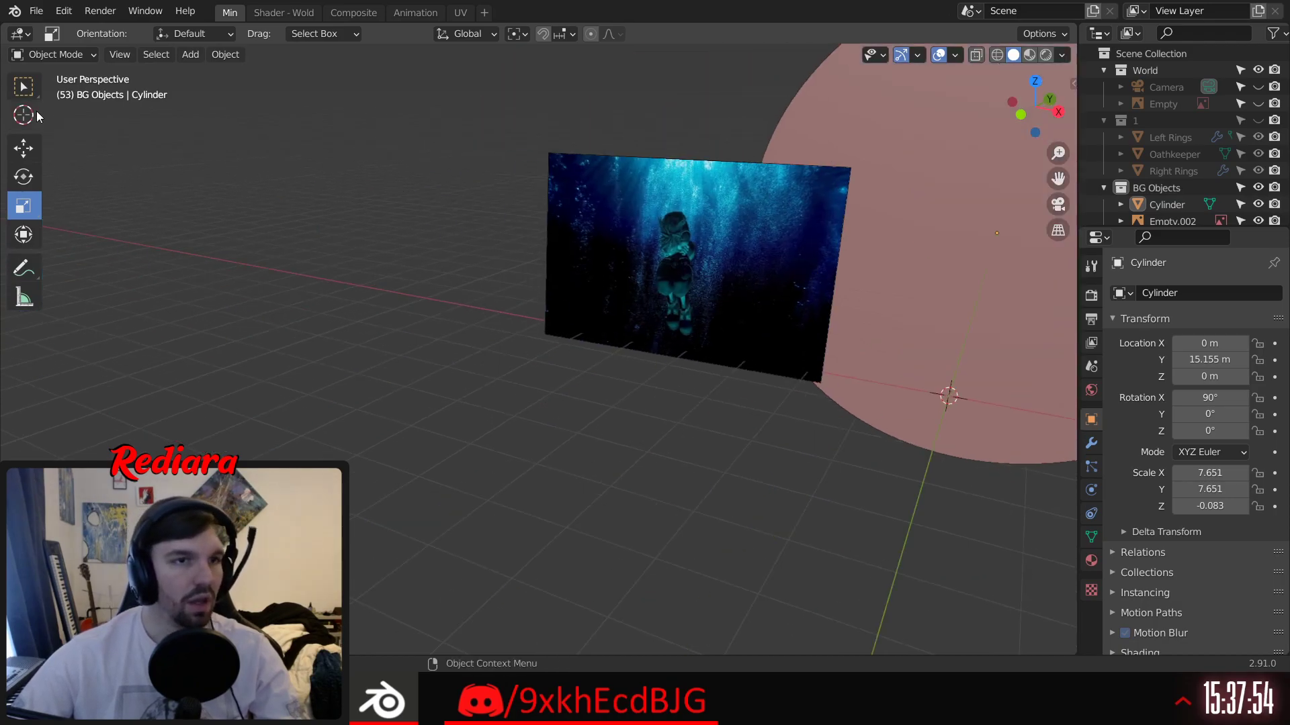
left_click(24, 148)
left_click(699, 260)
scroll(1235, 208, "down", 1)
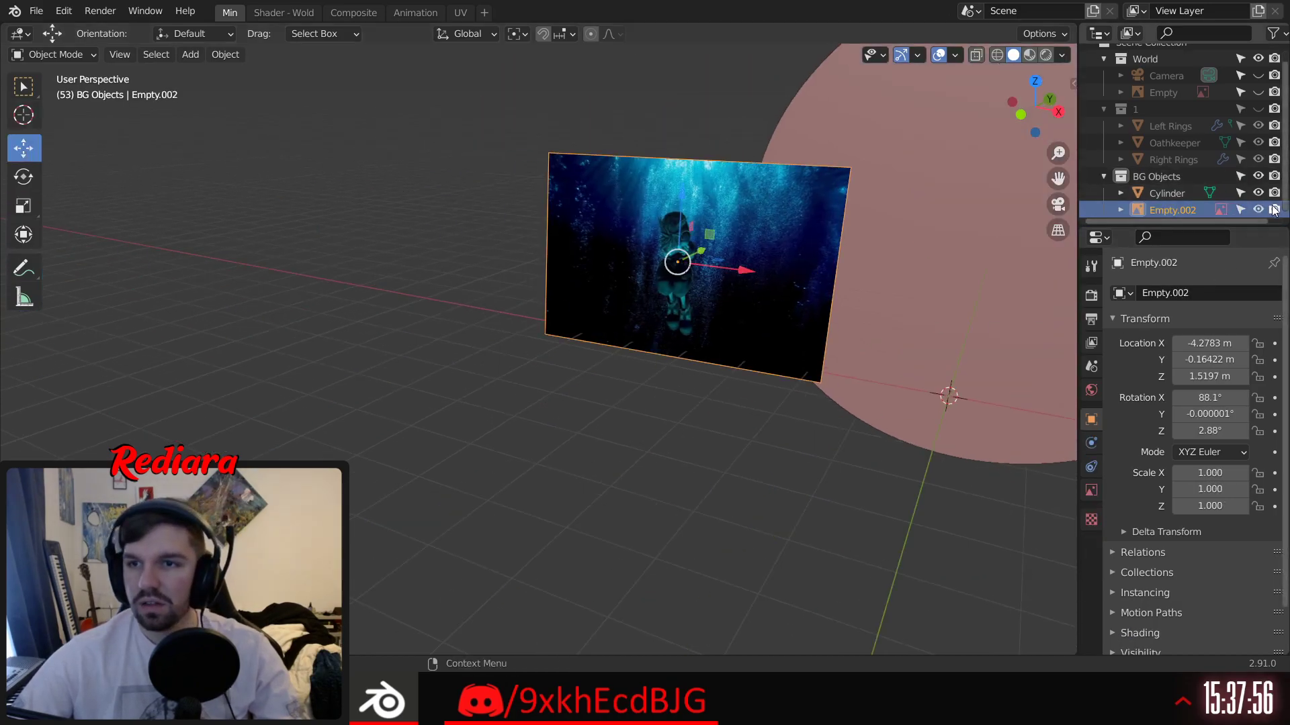
left_click(1258, 209)
Step: Rename the cylinder object as Stained Glass
double_click(1172, 192)
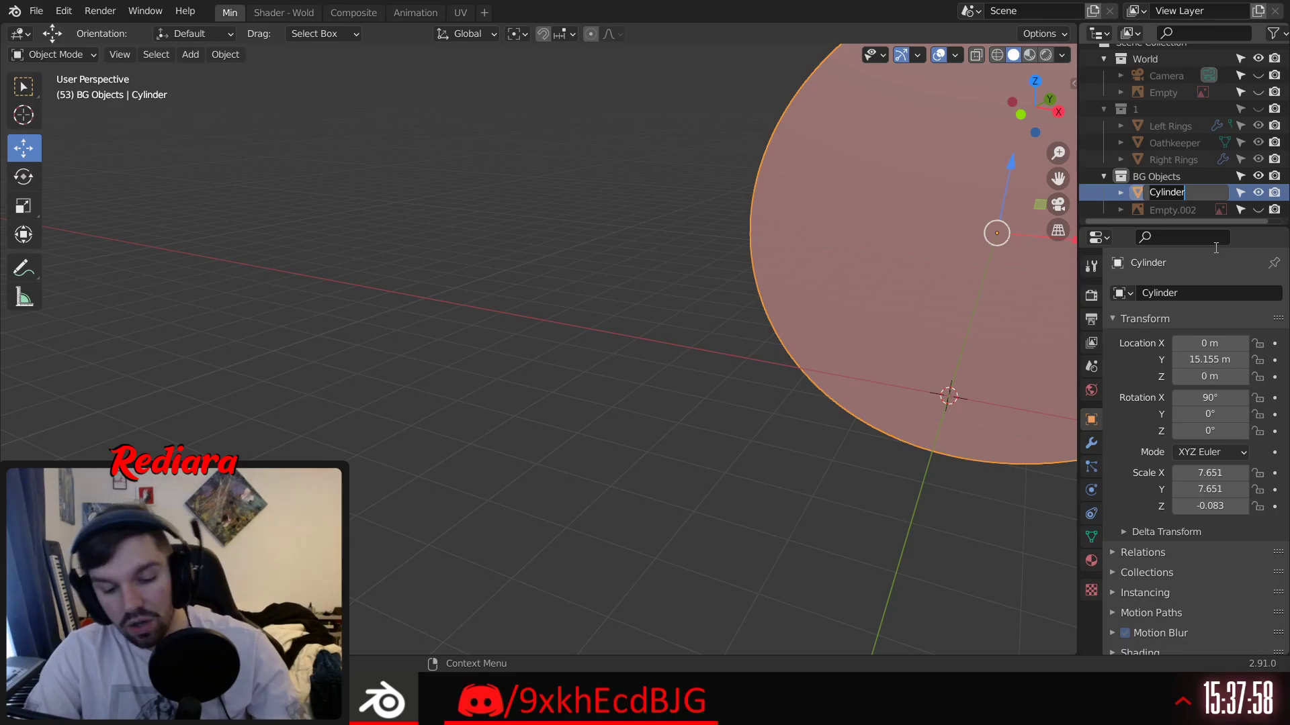
type("Staine")
type("ed")
key("BackSpace")
key("BackSpace")
type("d Glass")
key("Return")
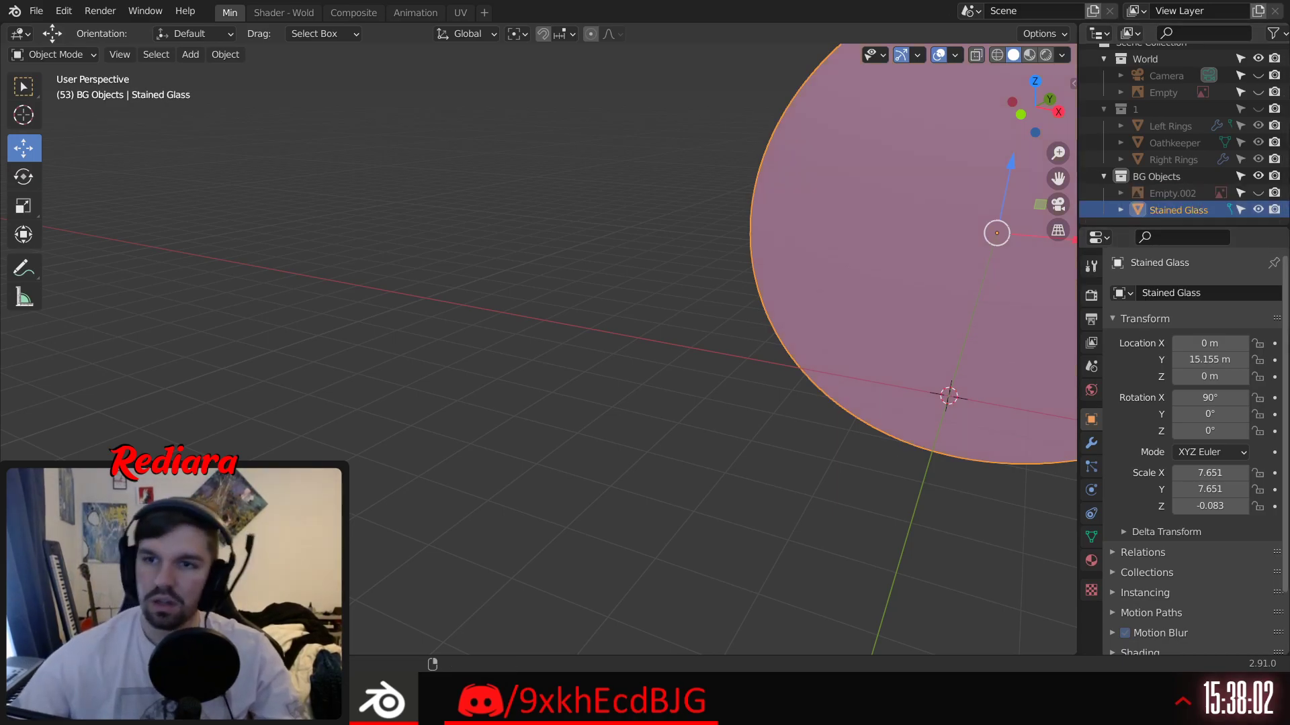
Step: In the Shader - Wold workspace, create a new material for Stained Glass and delete its Principled BSDF node
key("KP_Decimal")
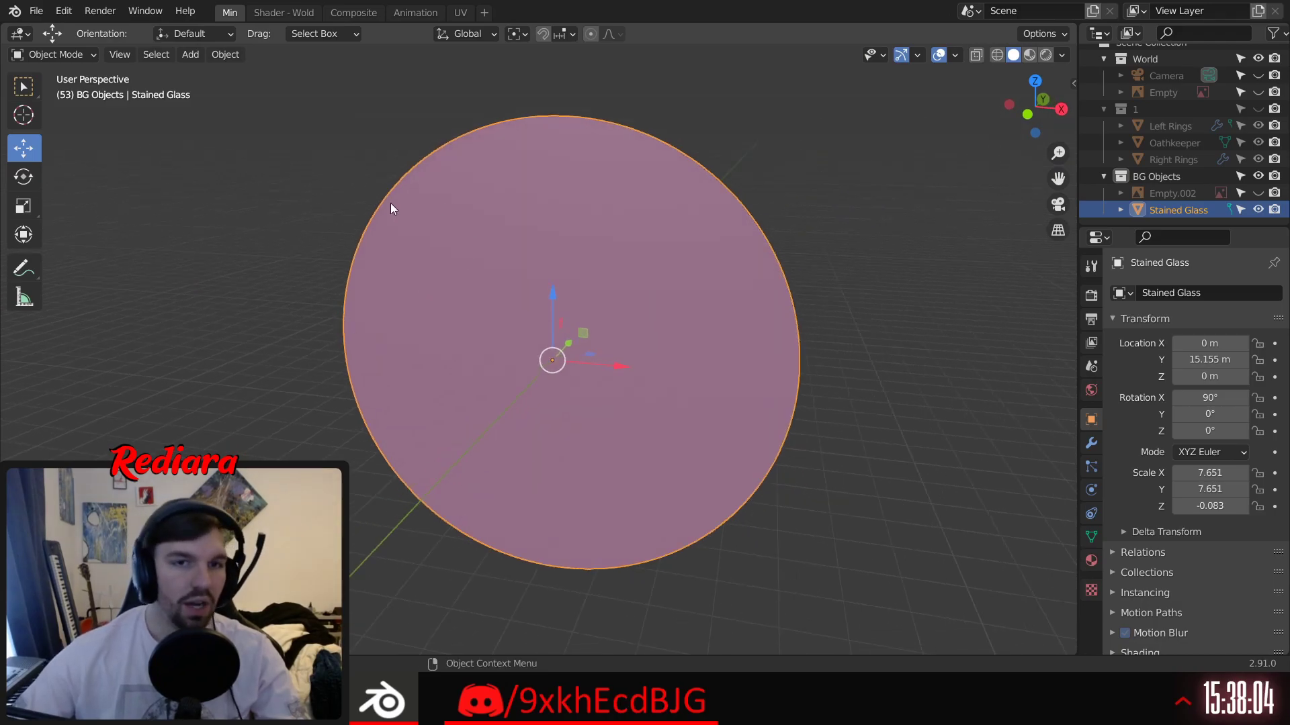
left_click(296, 14)
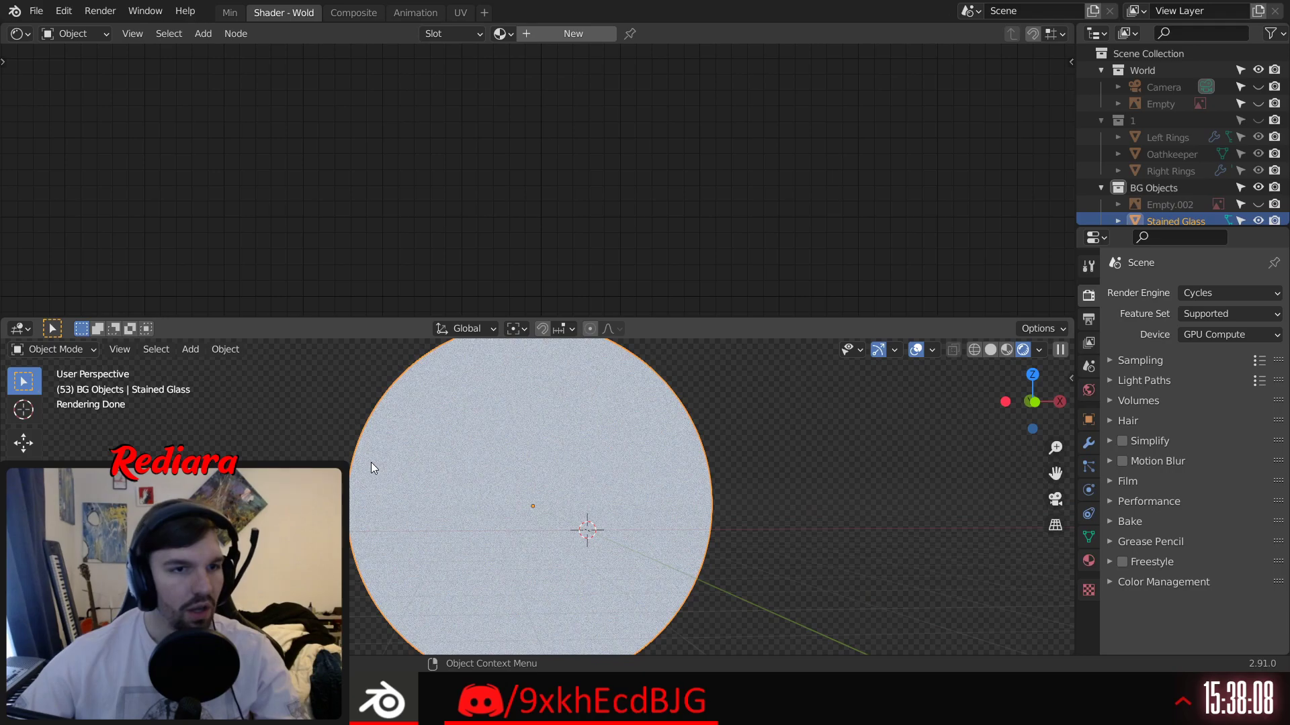
left_click(573, 33)
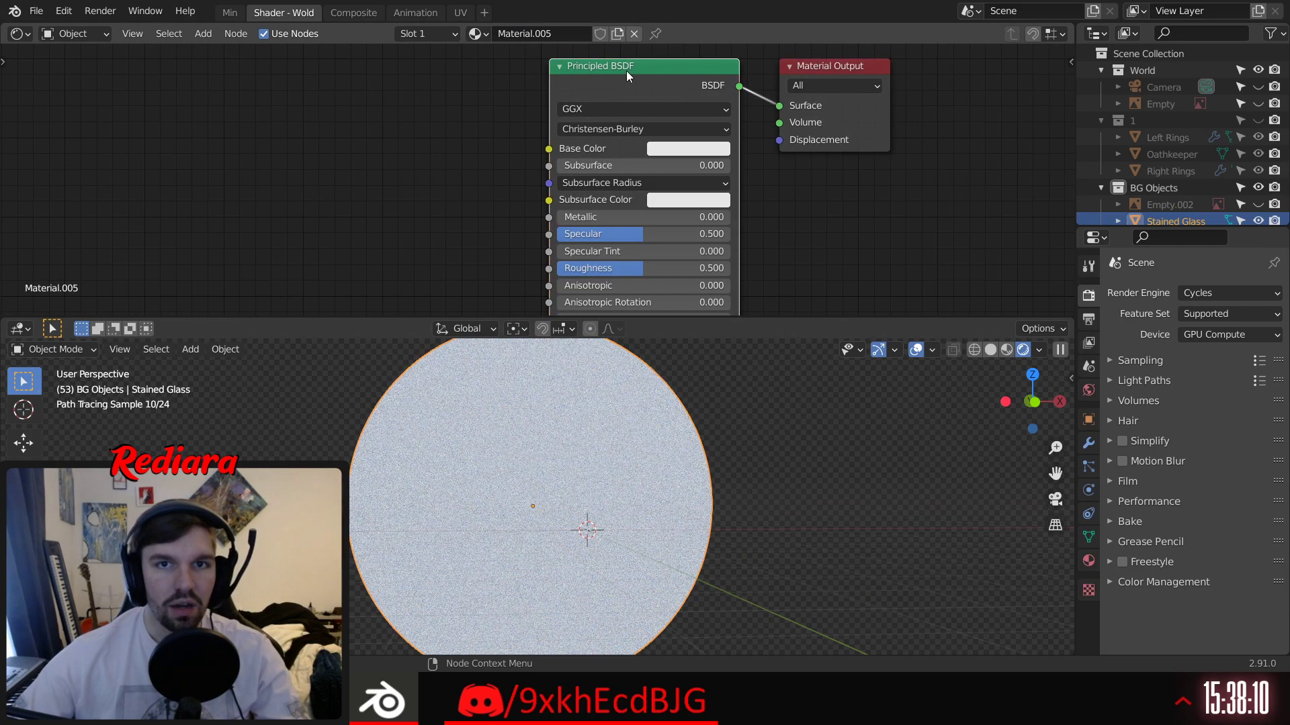
left_click(634, 65)
key("x")
Step: Add a Mix Shader node and place it just before the Material Output
left_click(203, 34)
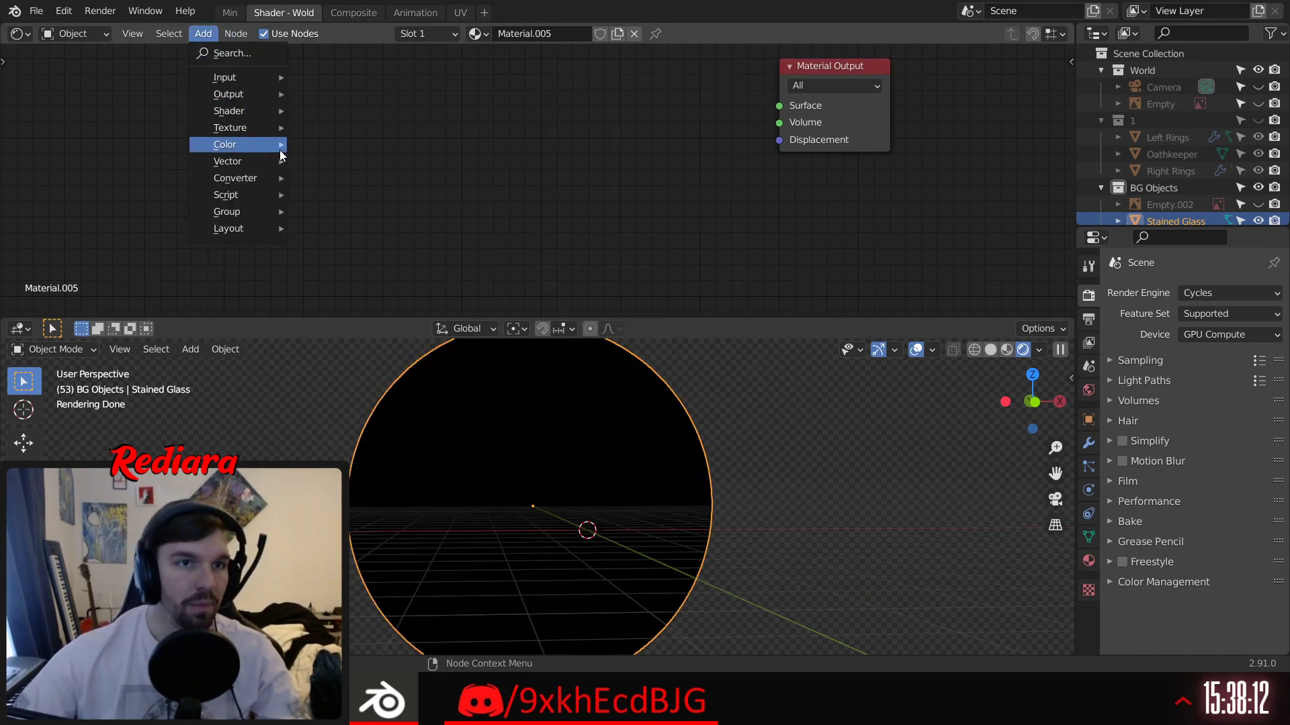
mouse_move(265, 134)
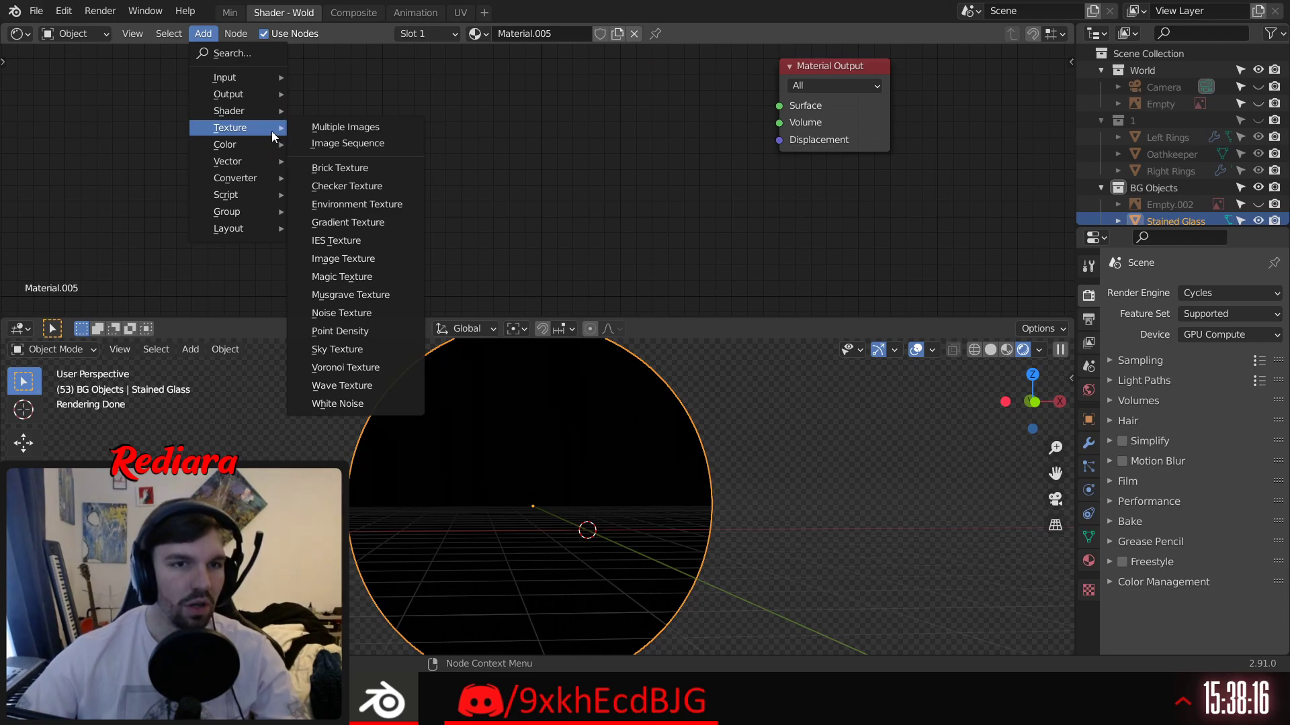
mouse_move(263, 111)
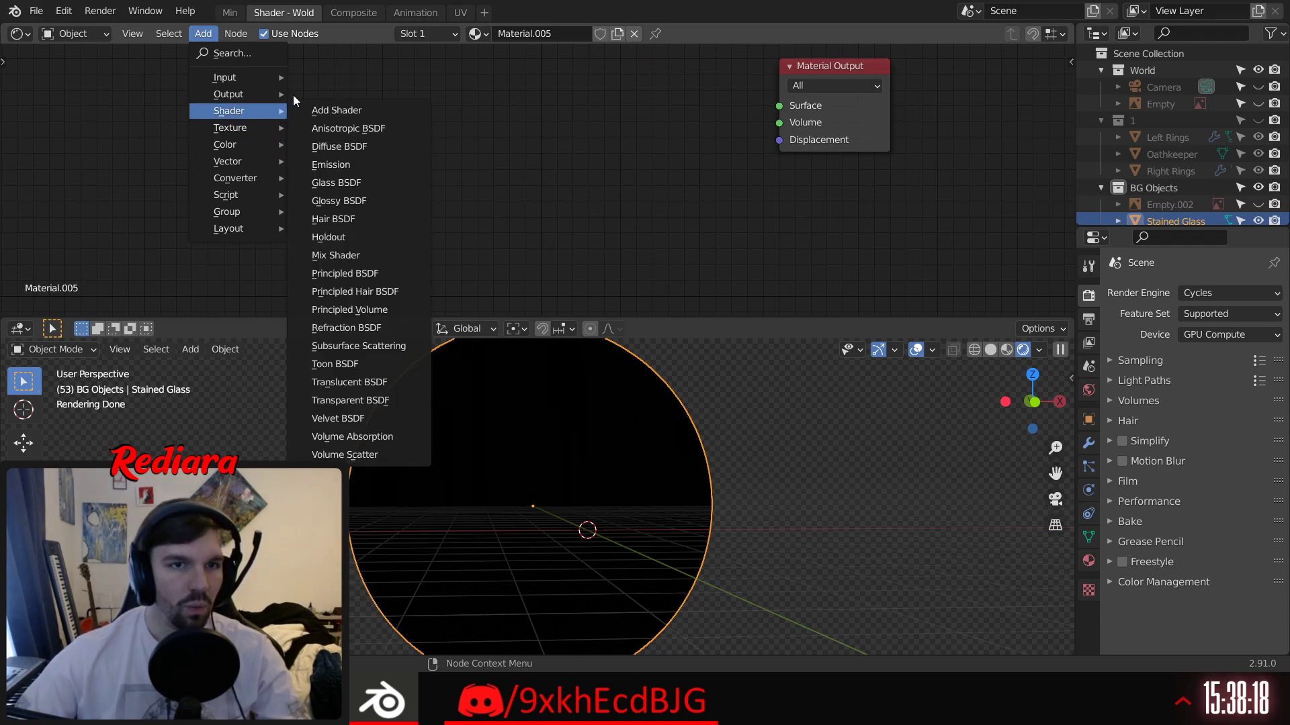
left_click(335, 256)
left_click(662, 145)
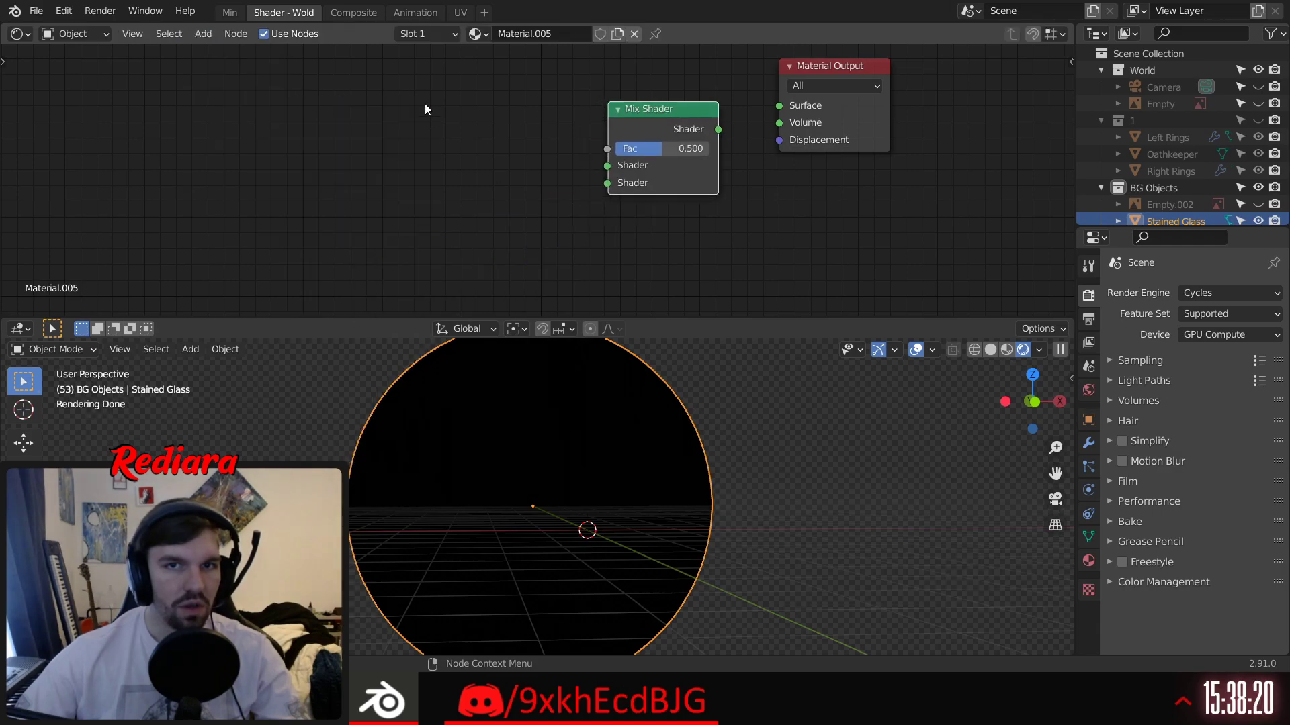
Step: Add a Glass BSDF node and an Emission node in front of the Mix Shader
left_click(208, 34)
mouse_move(251, 111)
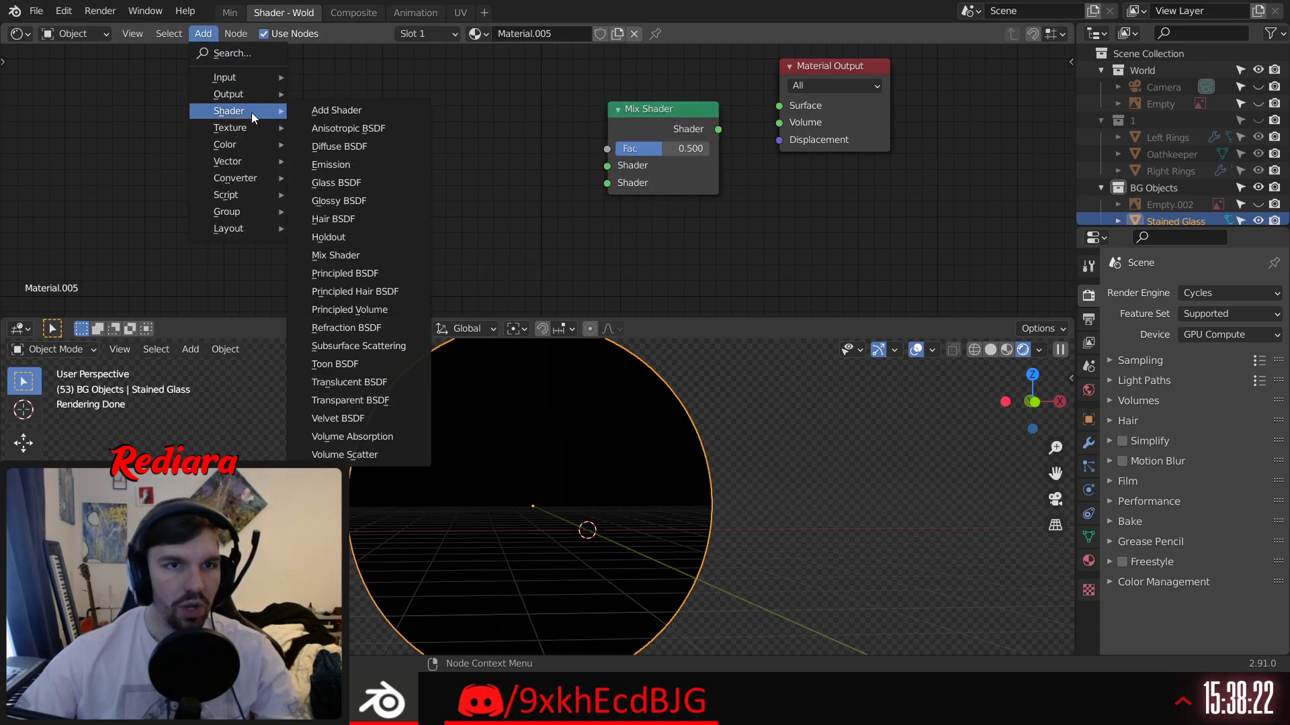
left_click(336, 183)
left_click(473, 158)
left_click(202, 33)
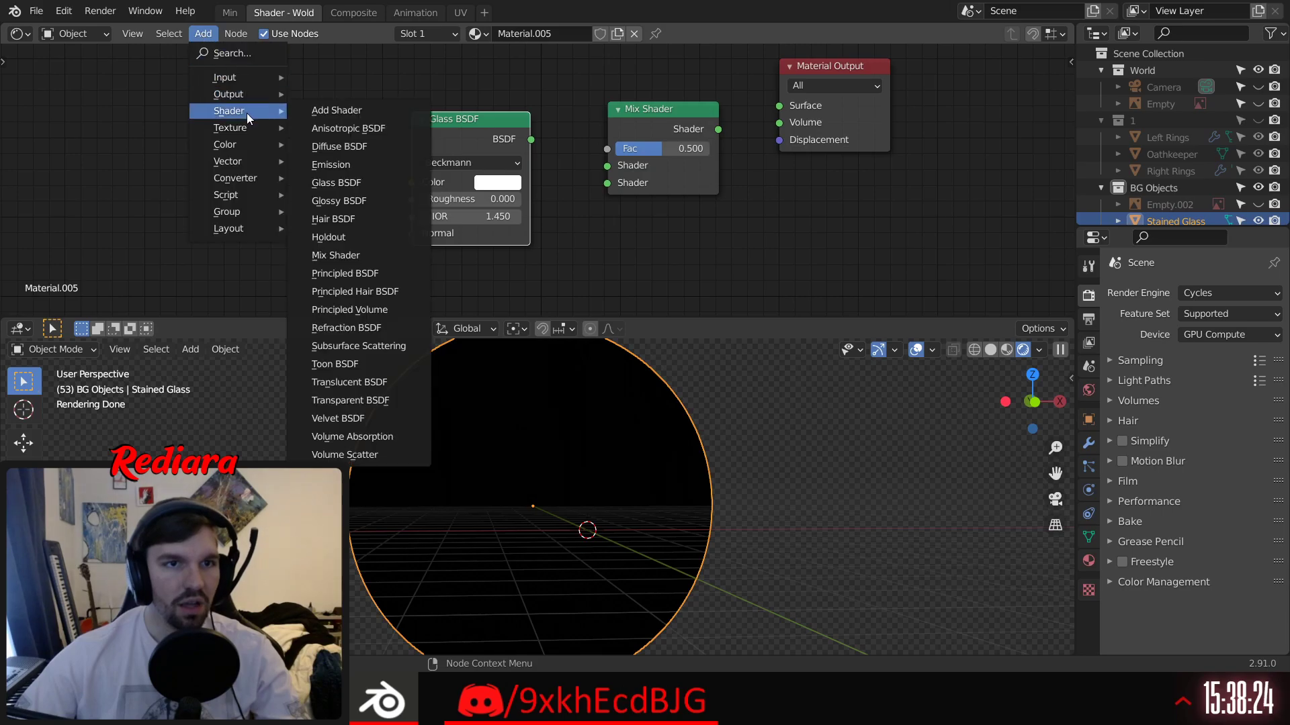
left_click(333, 164)
Step: Connect Glass BSDF and Emission to the Mix Shader's two shader inputs, and the Mix Shader to the material's Surface output
left_click_drag(651, 114, 779, 106)
left_click_drag(506, 123, 614, 152)
left_click_drag(520, 300, 616, 169)
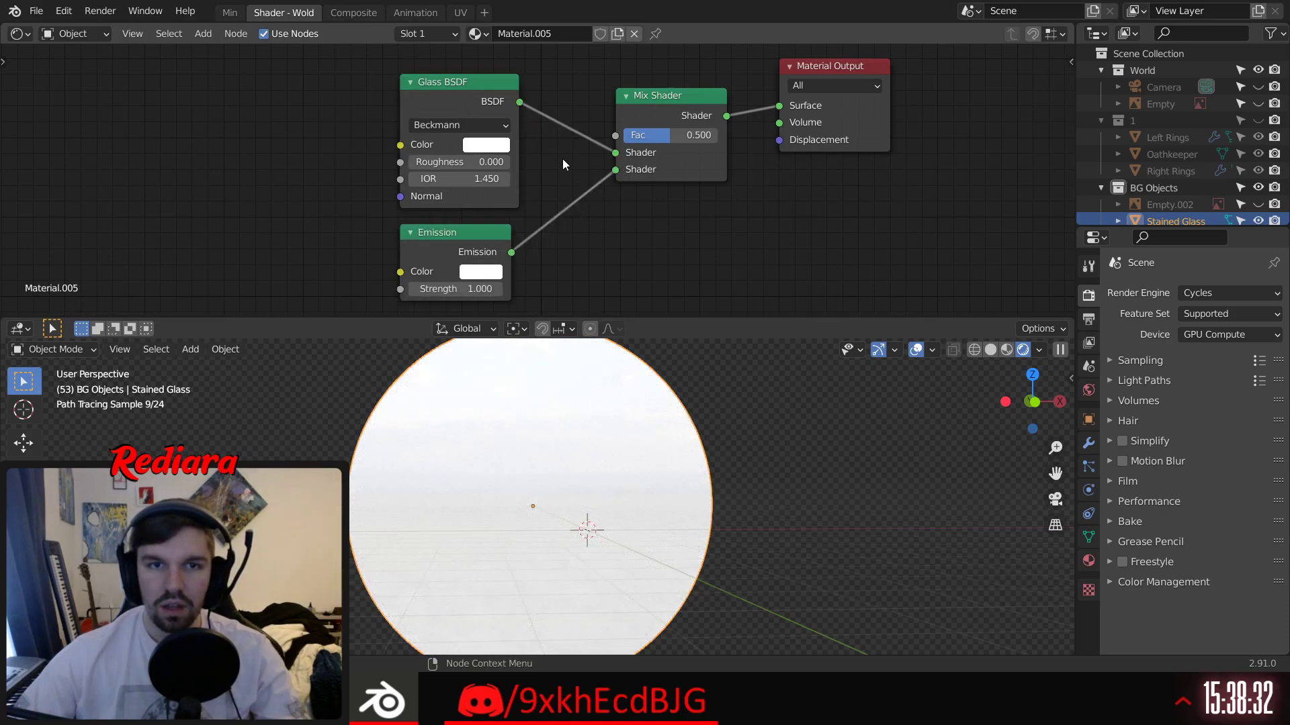
Step: Add an Image Texture node using the underwater image and connect its Color output to the Glass BSDF's Color input
middle_click_drag(352, 151, 462, 142)
left_click(203, 34)
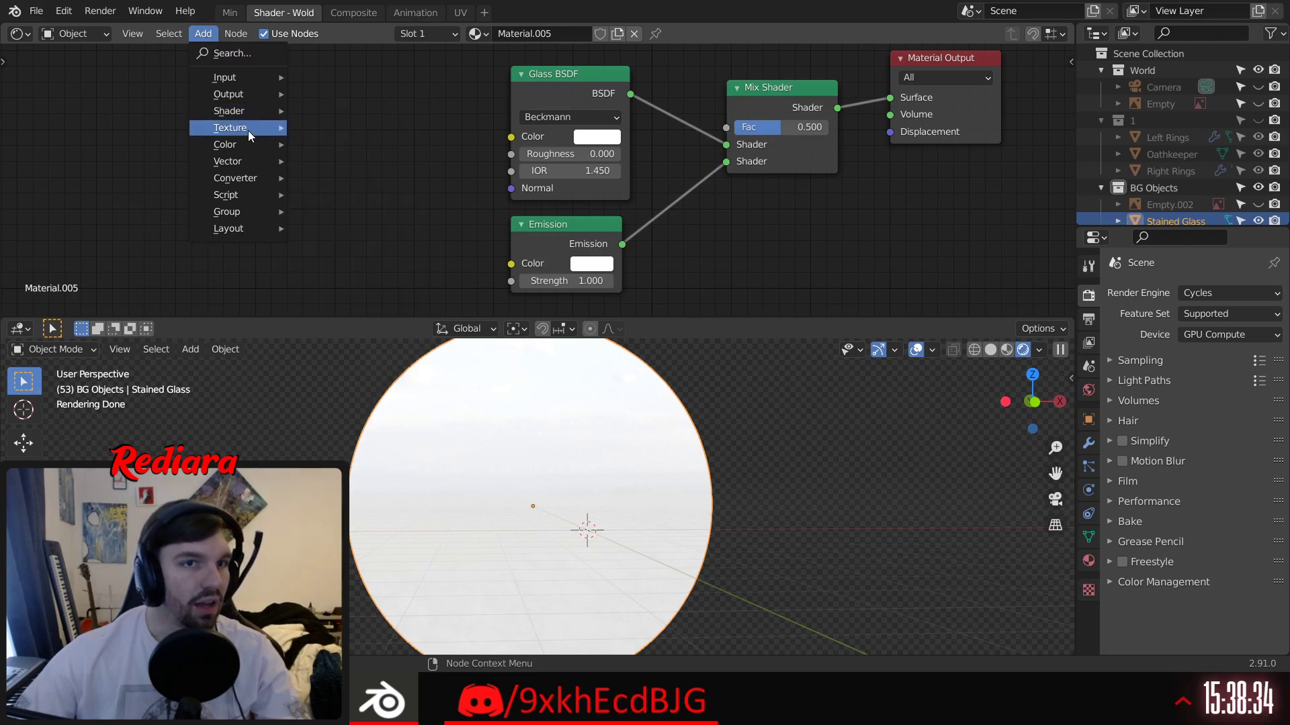
mouse_move(269, 128)
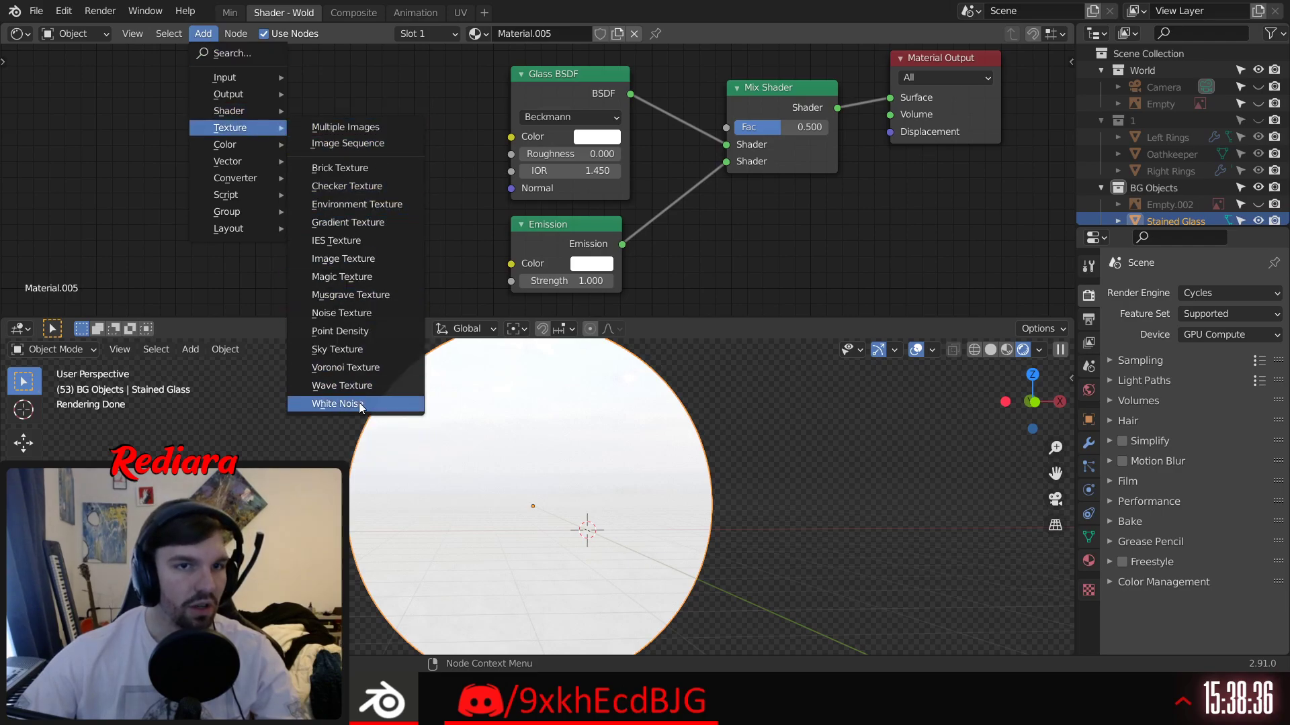
left_click(355, 260)
left_click(285, 118)
left_click_drag(383, 115, 511, 137)
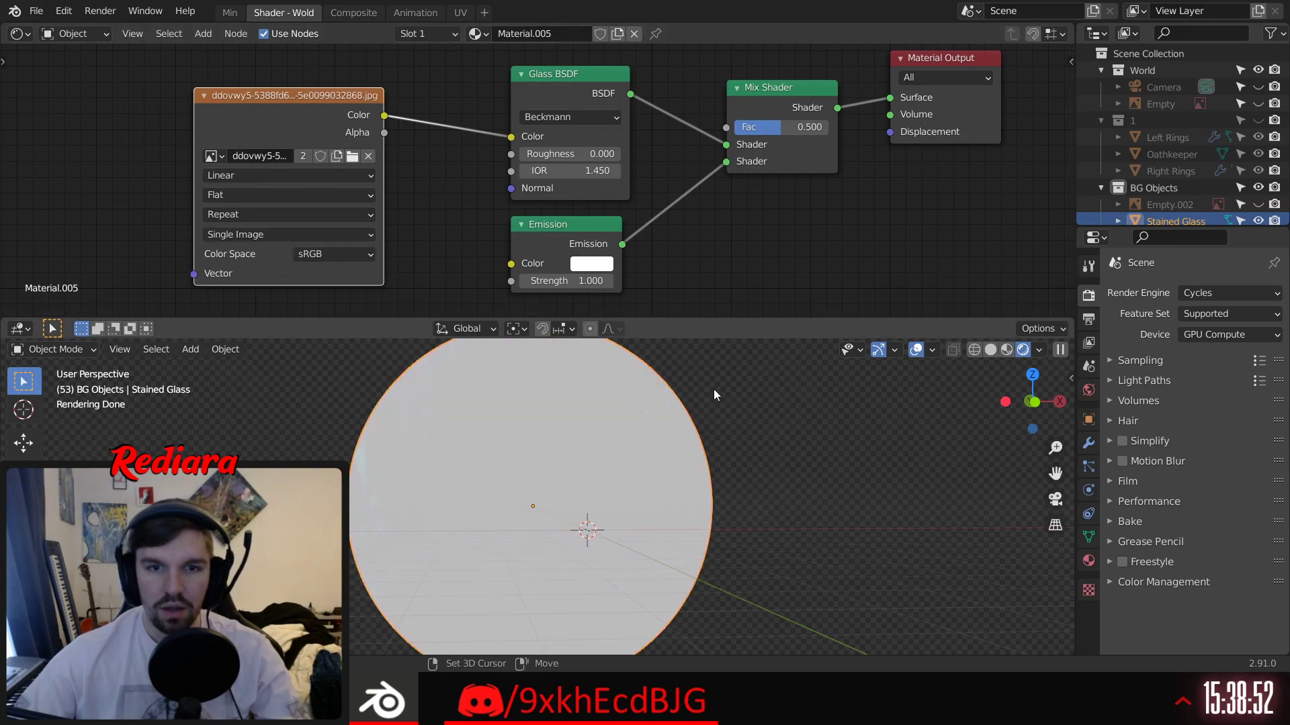
middle_click_drag(712, 389, 772, 323, "shift")
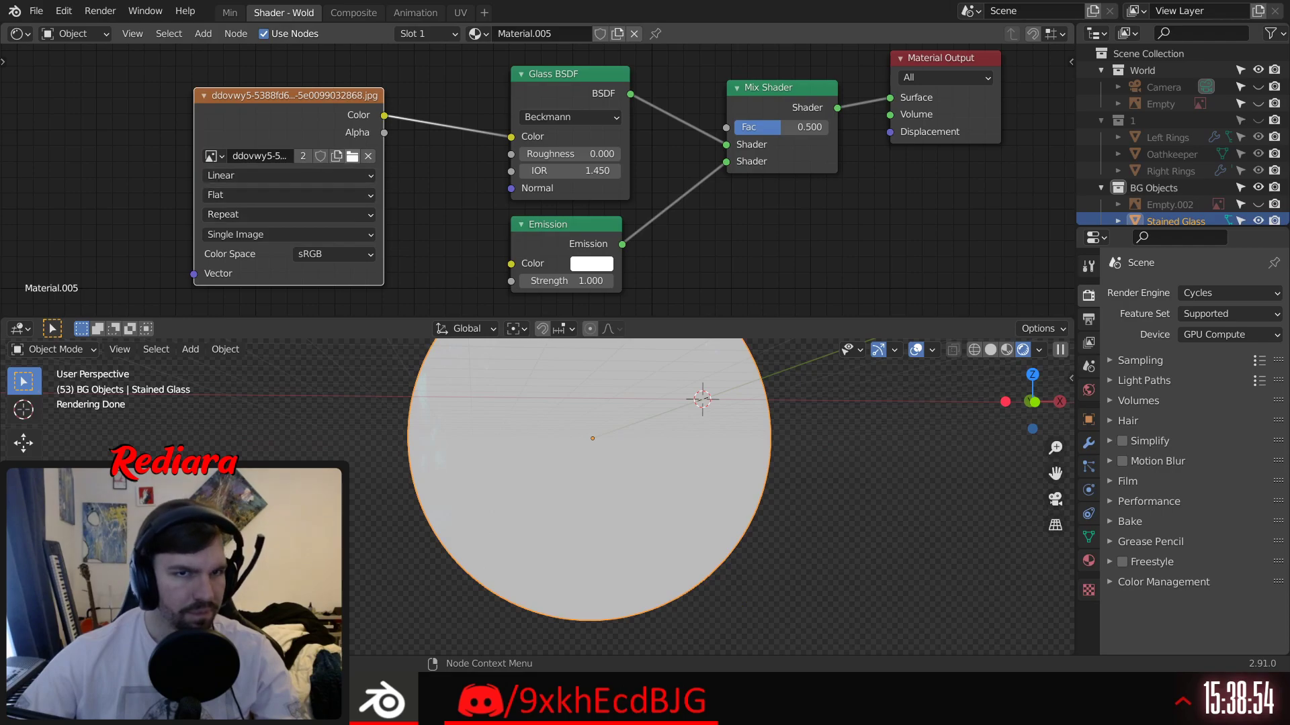
middle_click_drag(614, 454, 607, 457)
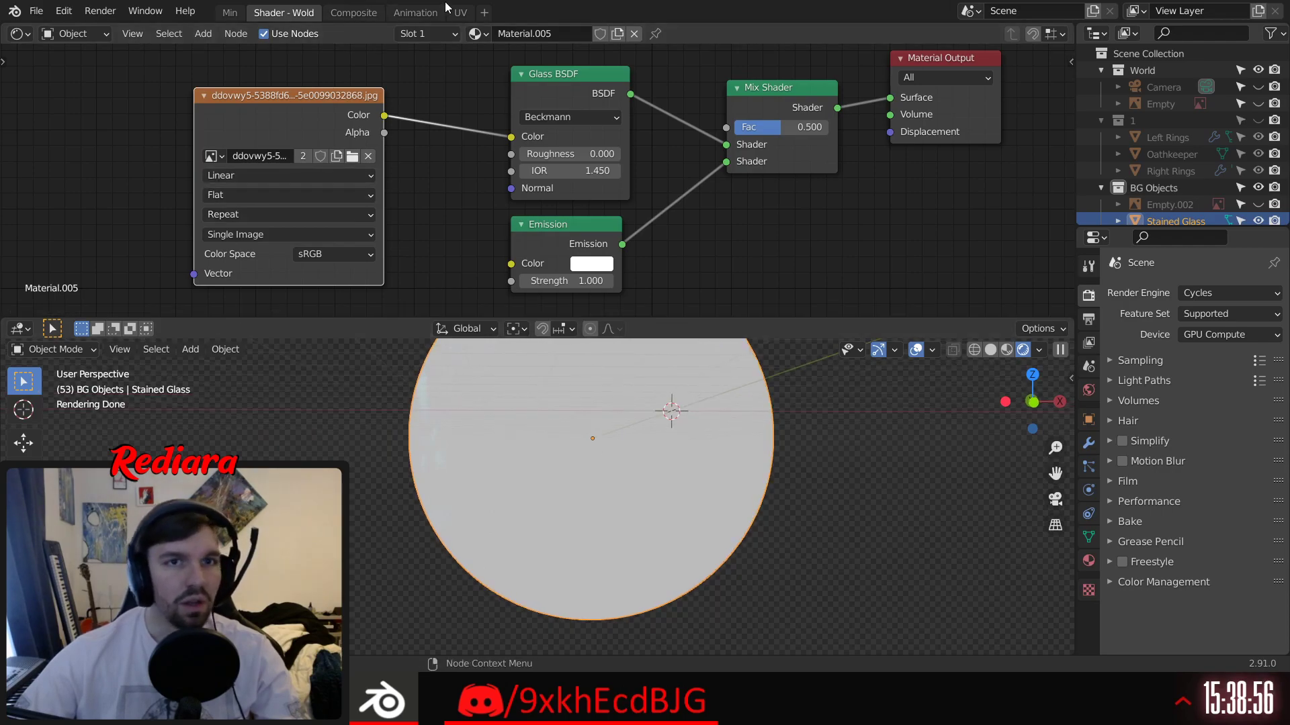
left_click(459, 13)
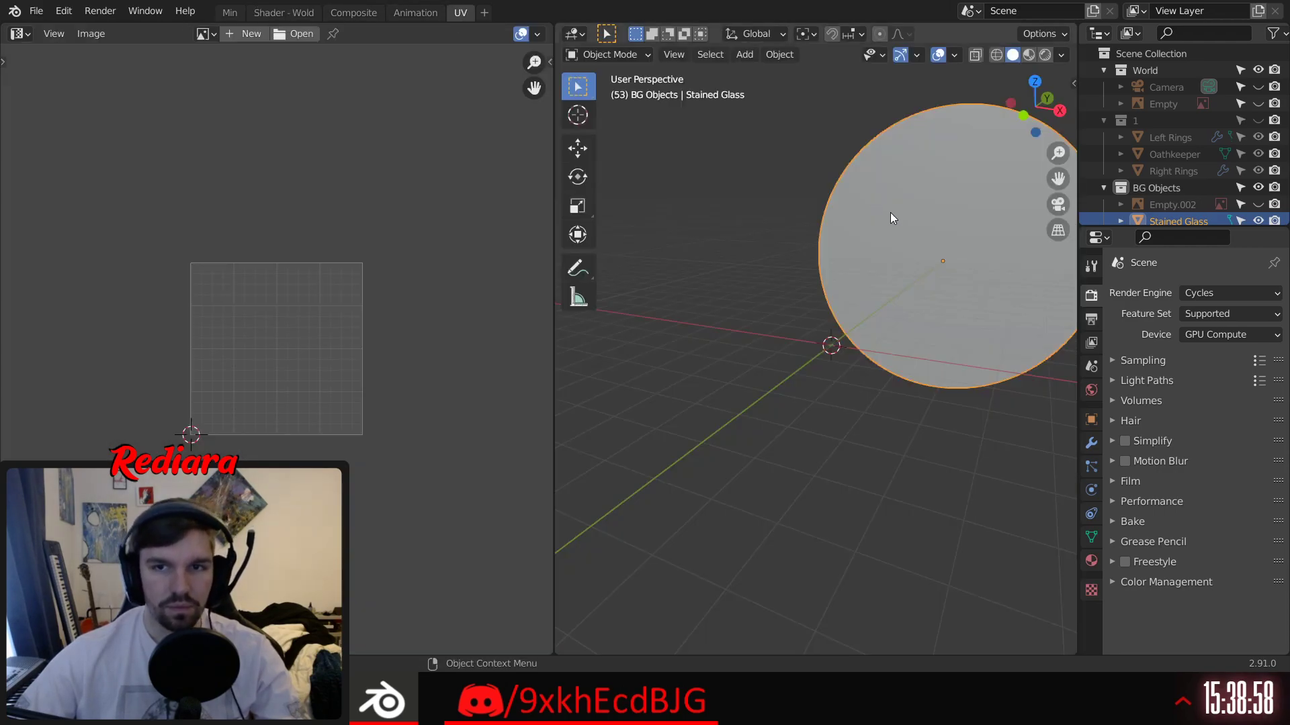
left_click(593, 54)
left_click(612, 95)
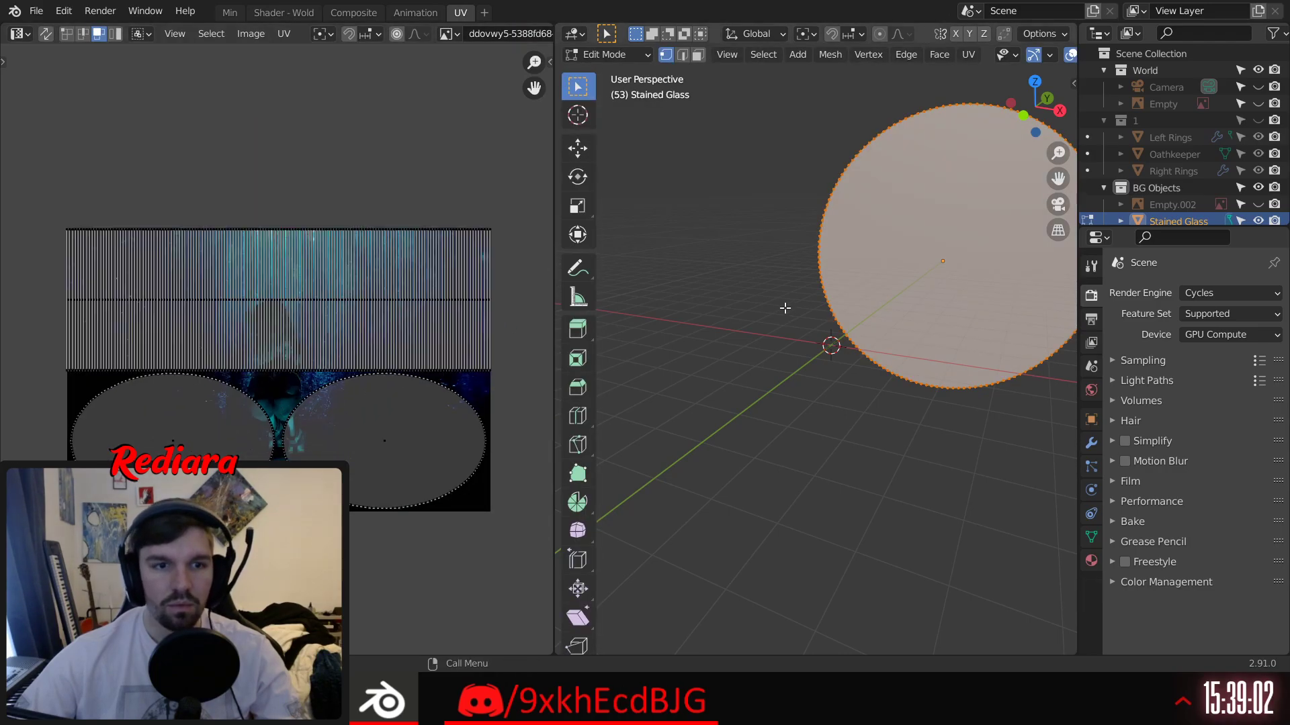
middle_click_drag(785, 308, 765, 309)
left_click(623, 53)
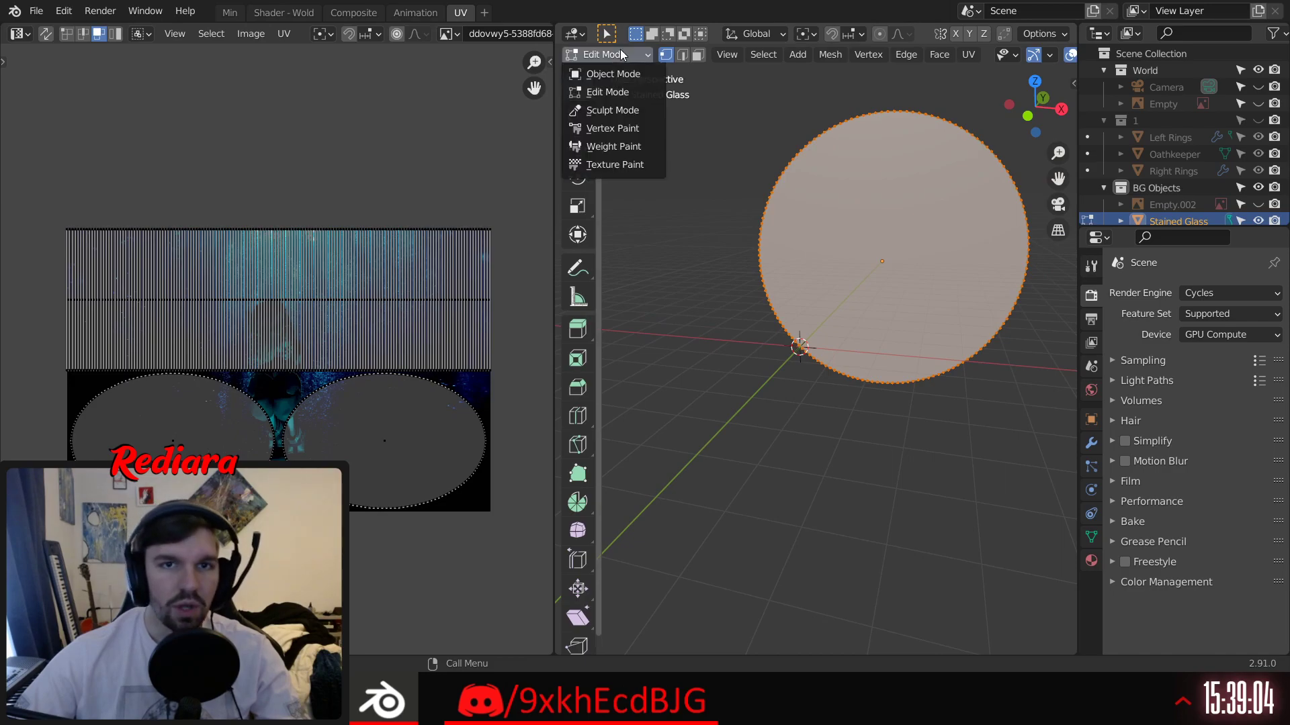
left_click(611, 72)
Step: Back in the Shader - Wold workspace, load ezgif-6-d1e67eaa136b.png into the image texture node and set the Mix Shader factor to 0
left_click(284, 12)
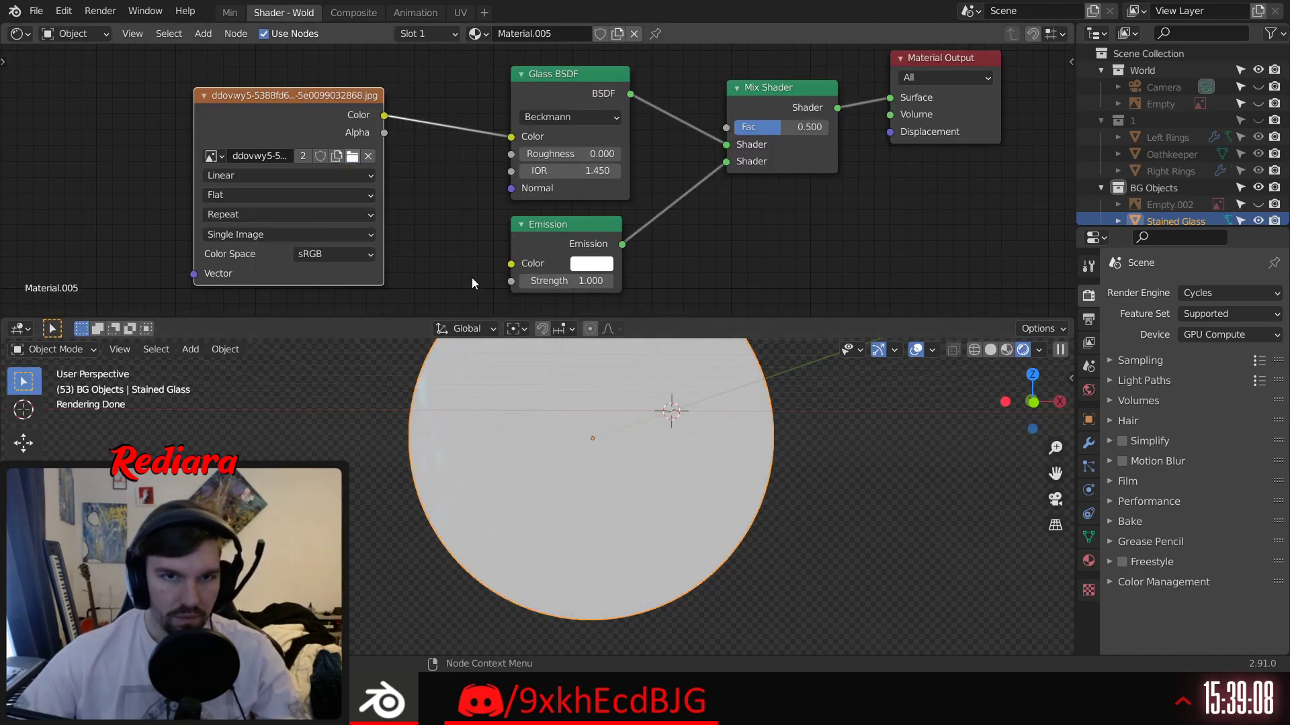
left_click(934, 590)
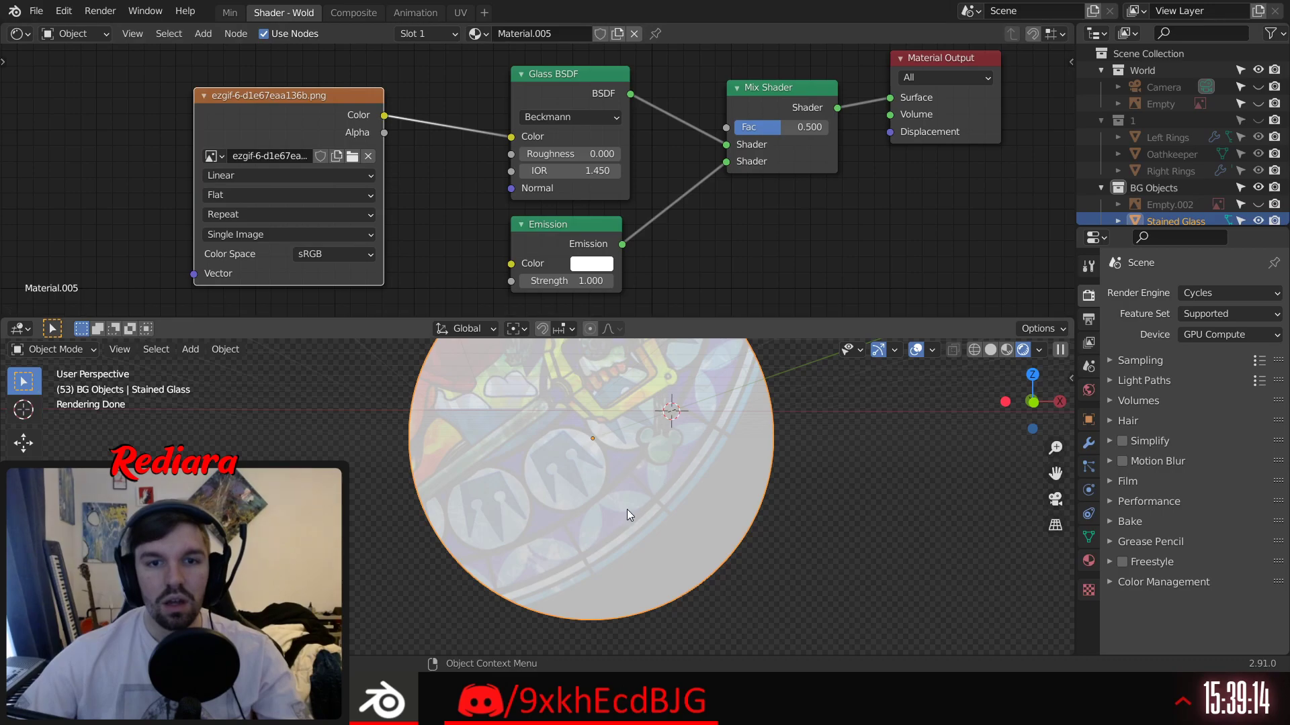
left_click_drag(781, 127, 727, 130)
left_click(716, 238)
middle_click_drag(692, 248, 714, 229)
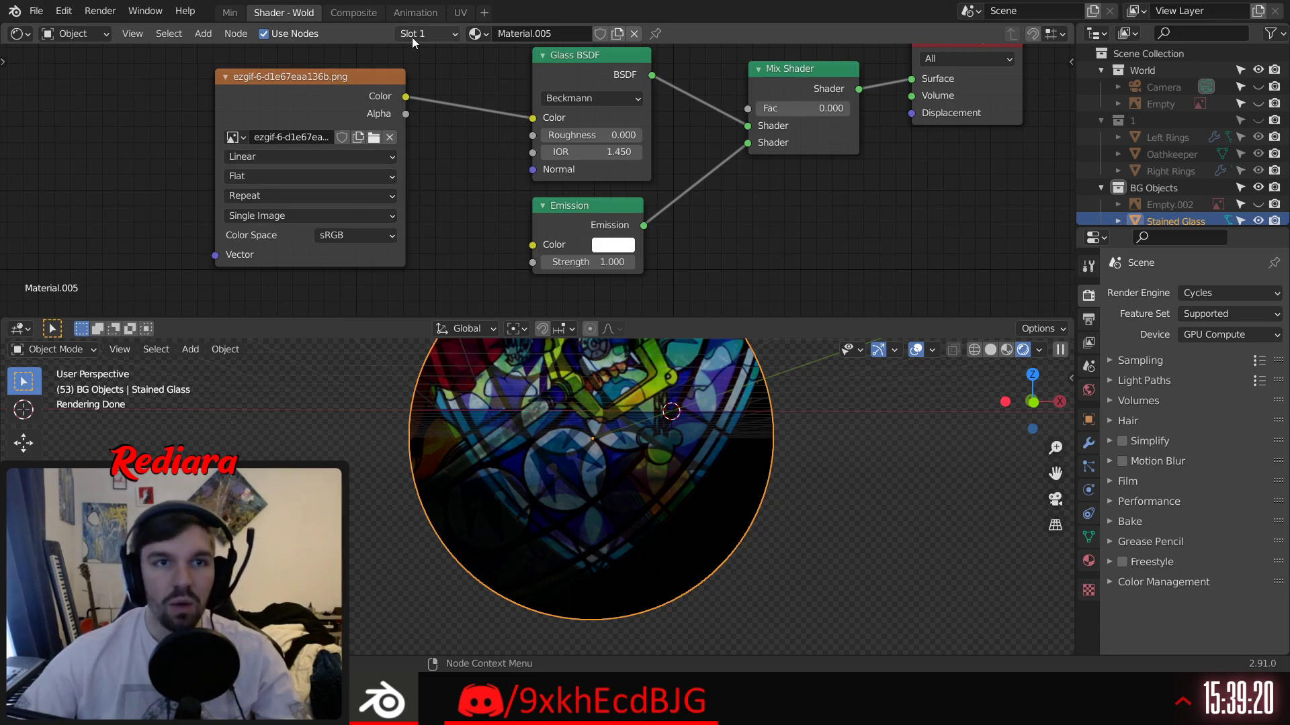
Step: In the UV workspace, put Stained Glass in Edit Mode and show the whole disc in front orthographic view
left_click(460, 13)
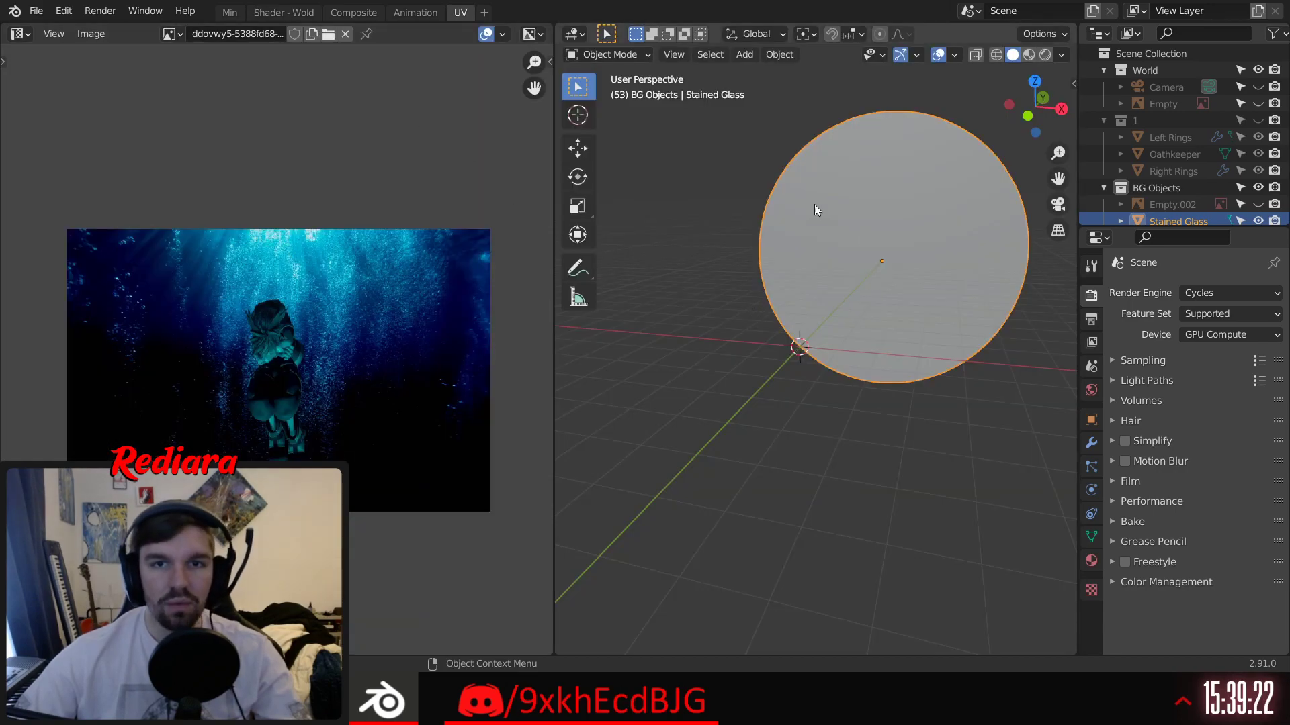
left_click(608, 55)
left_click(605, 93)
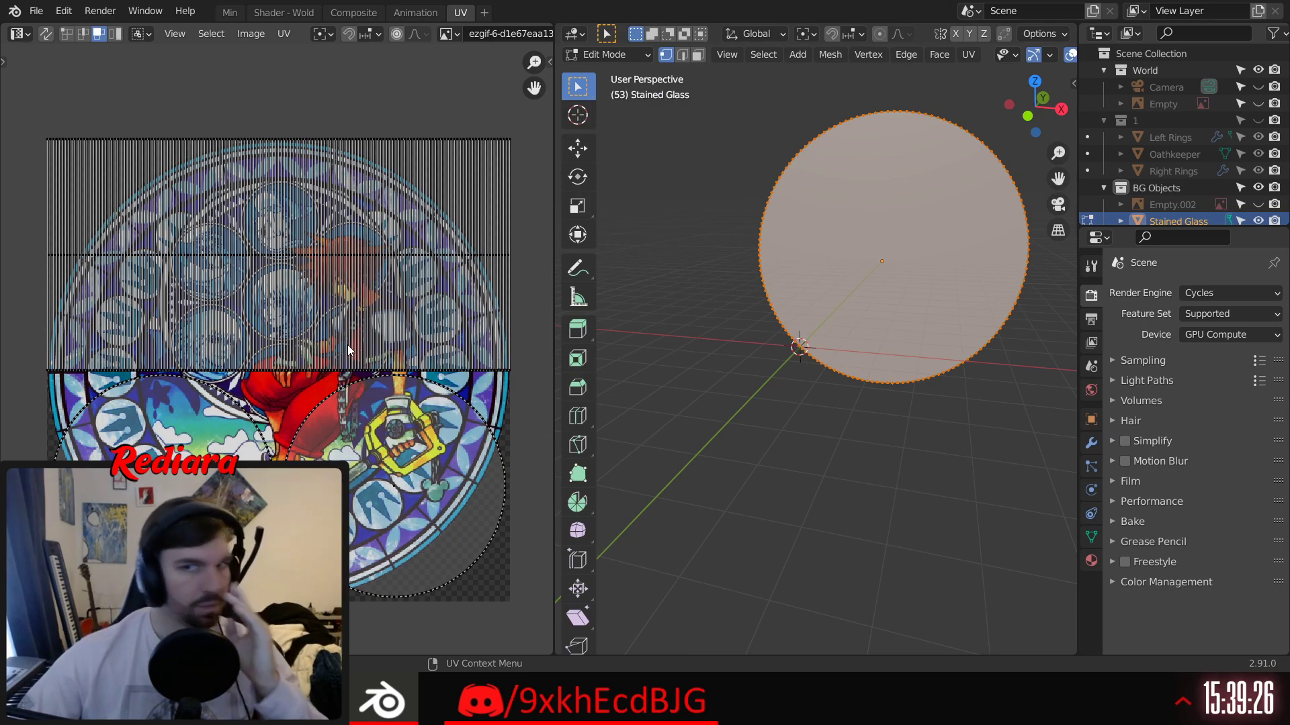
left_click(1028, 117)
scroll(807, 297, "down", 8)
middle_click_drag(754, 317, 827, 306, "shift")
scroll(827, 306, "up", 1)
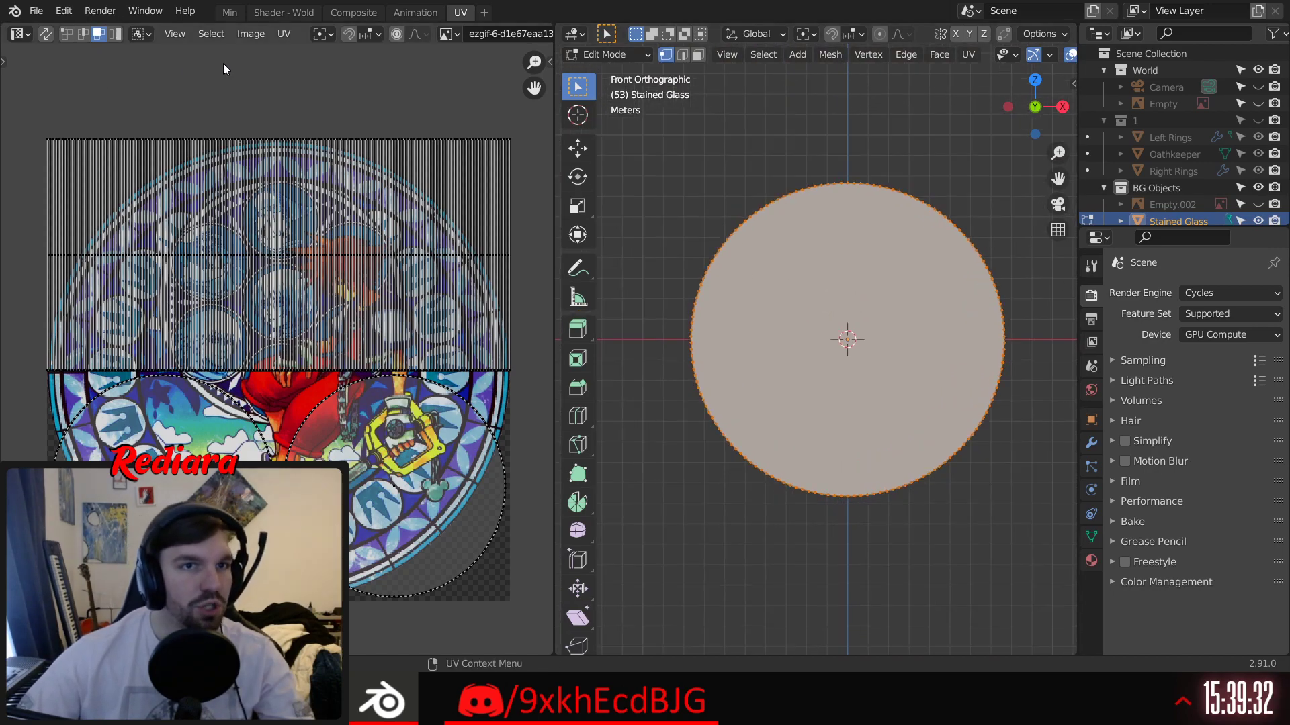
left_click(276, 34)
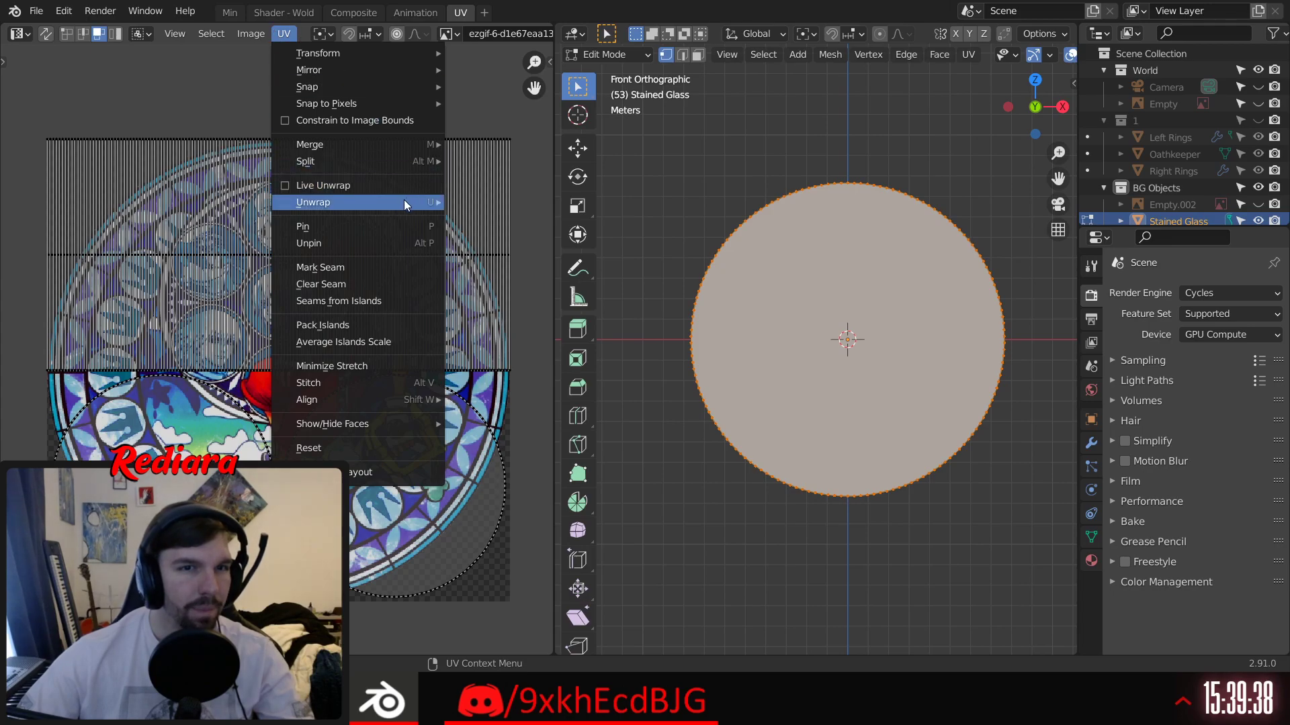
mouse_move(404, 200)
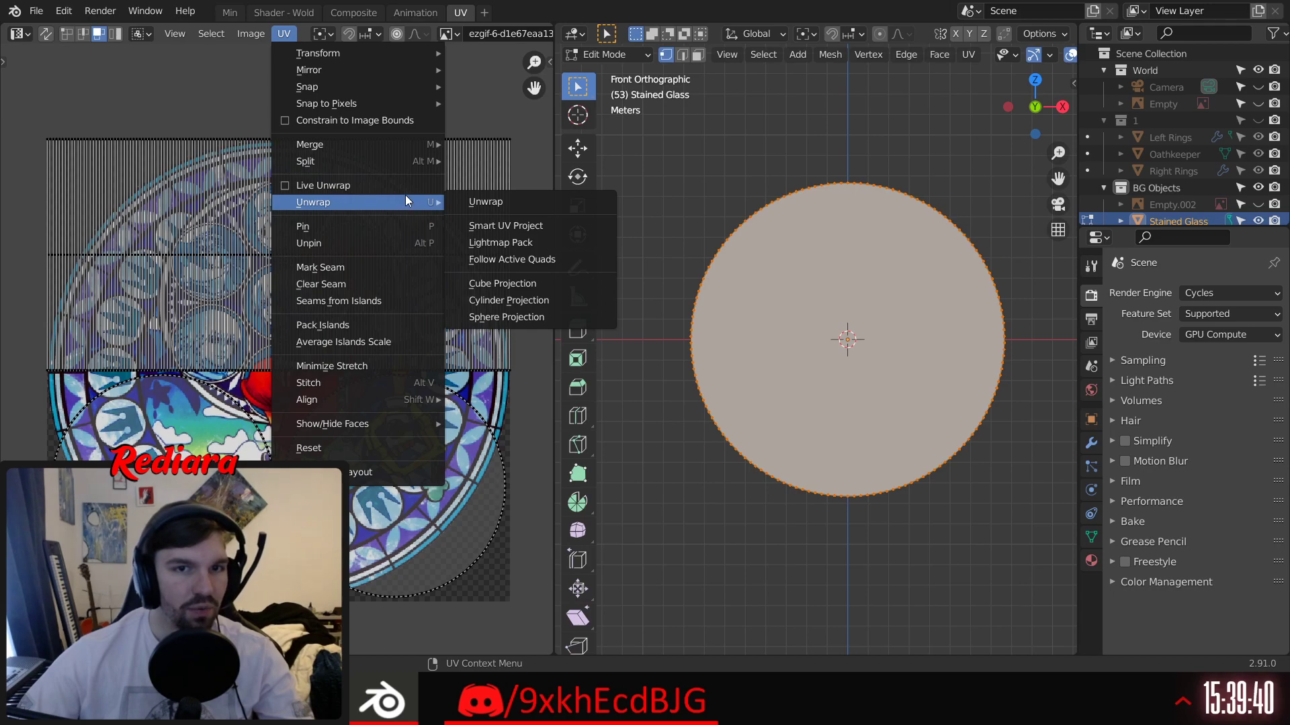
left_click(485, 201)
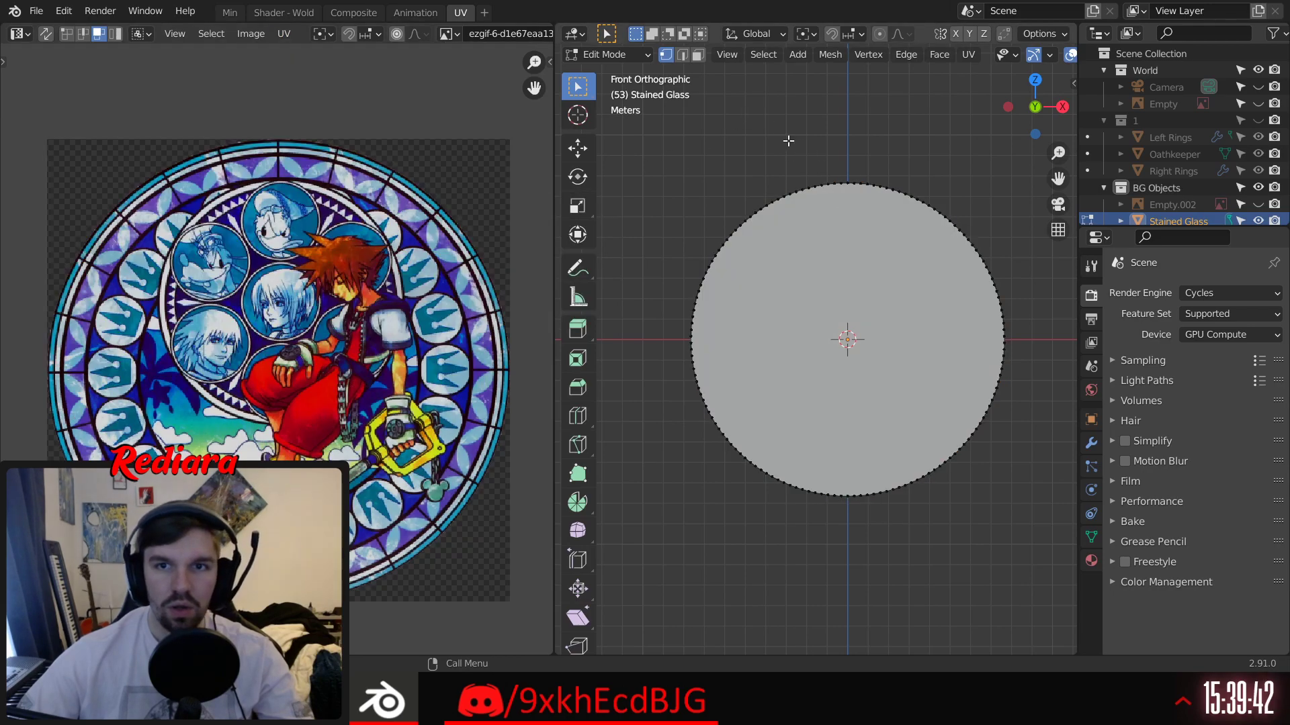
Step: Select the entire disc mesh and create its UVs with Project from View
key("a")
left_click(966, 56)
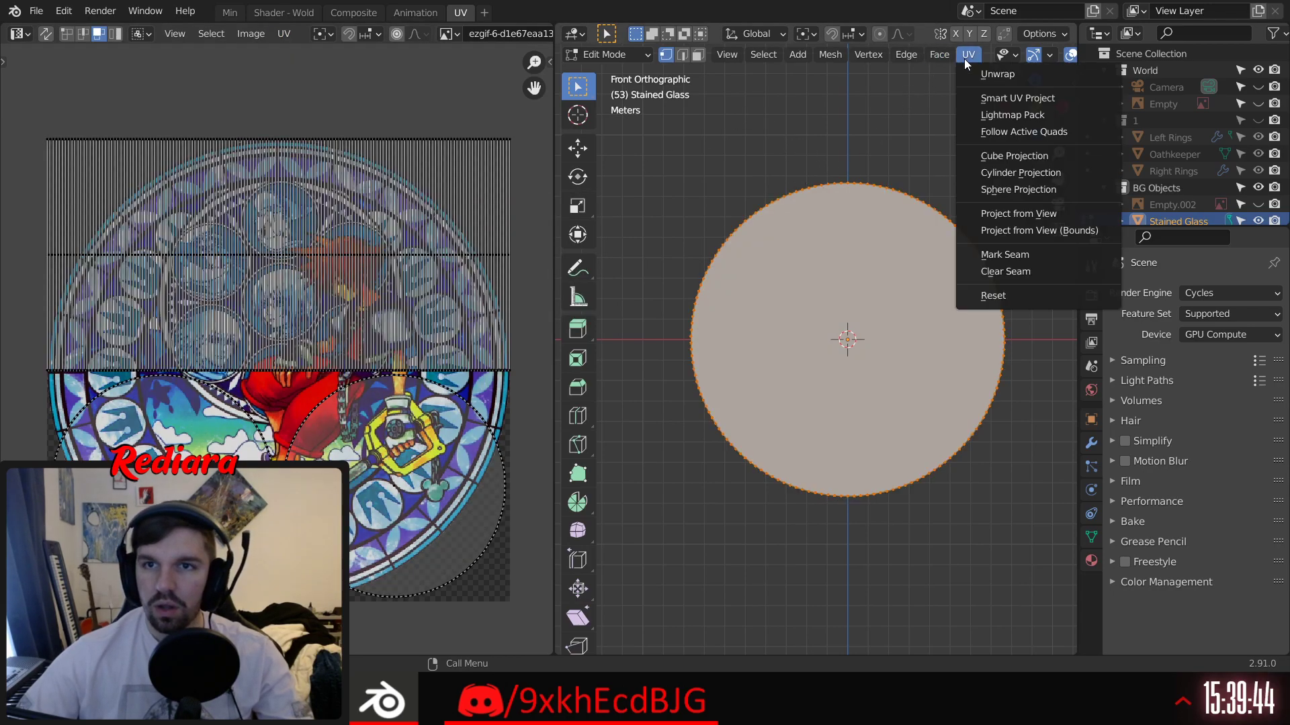
left_click(1014, 214)
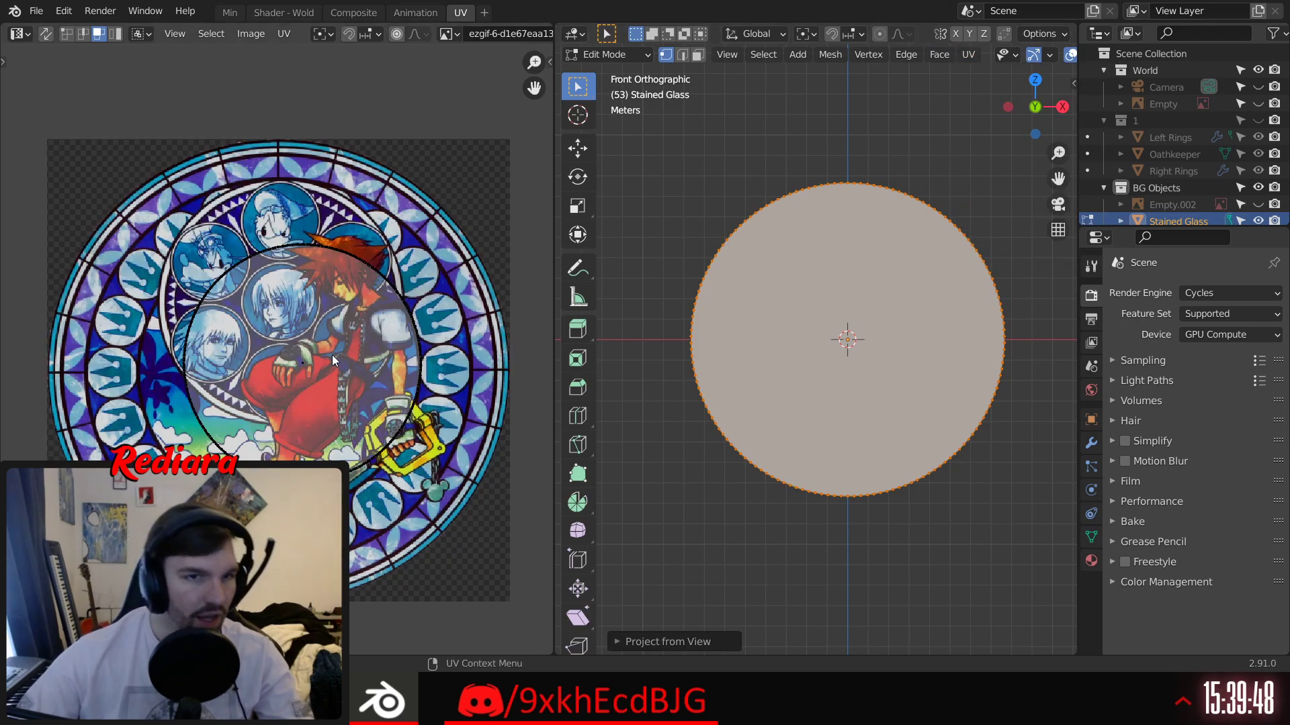
Step: Select the projected UV island and scale it up to nearly the size of the circular stained-glass artwork
left_click_drag(130, 192, 464, 534)
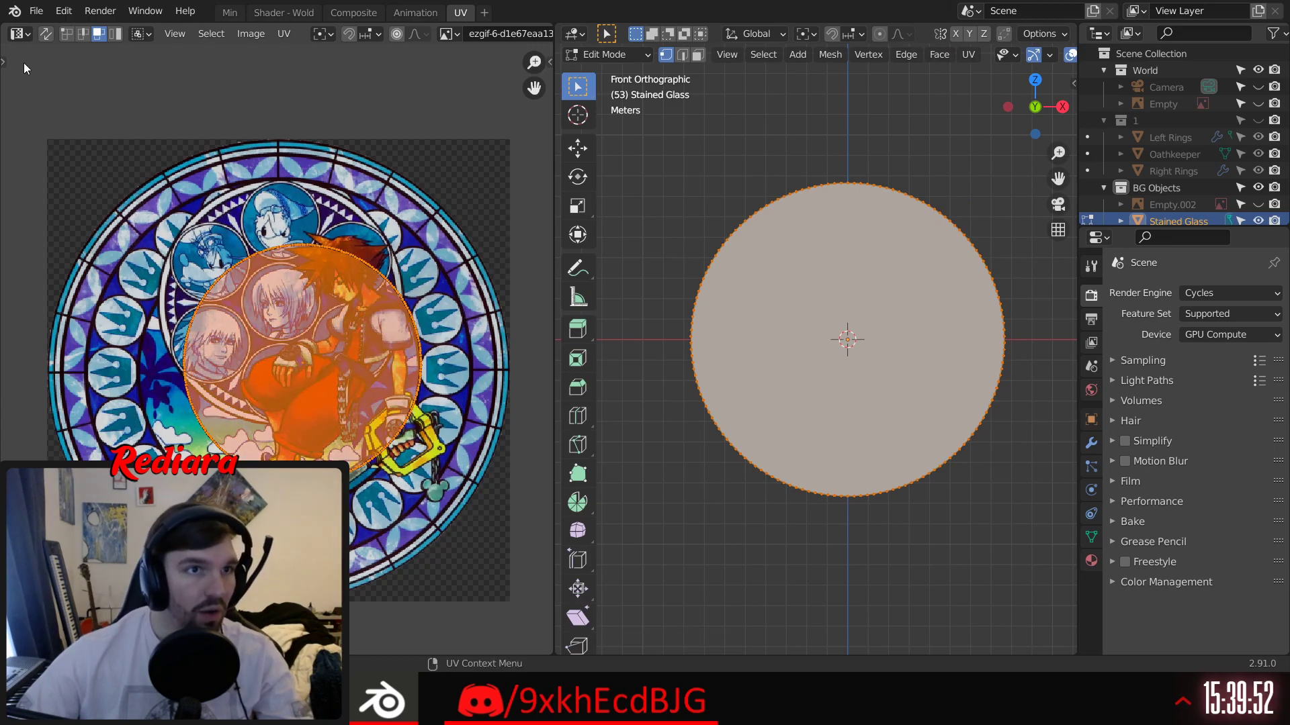
left_click(5, 62)
left_click(31, 182)
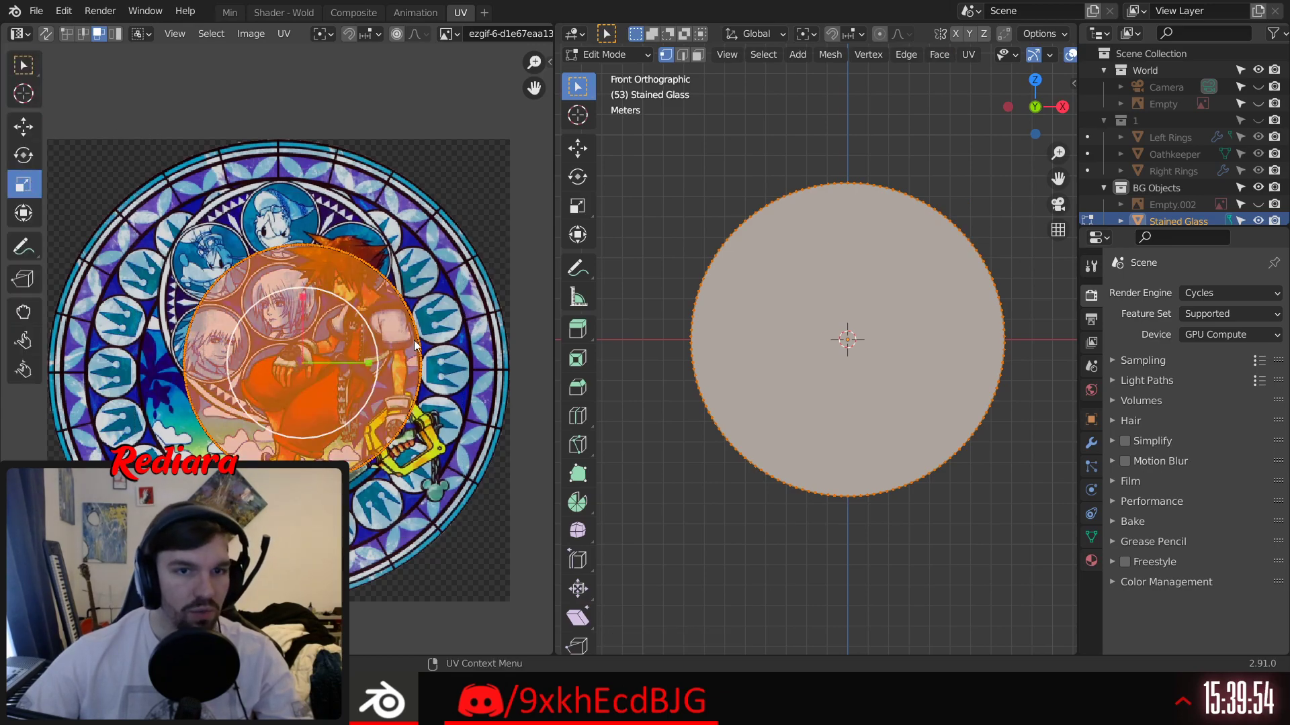
left_click_drag(371, 345, 426, 329)
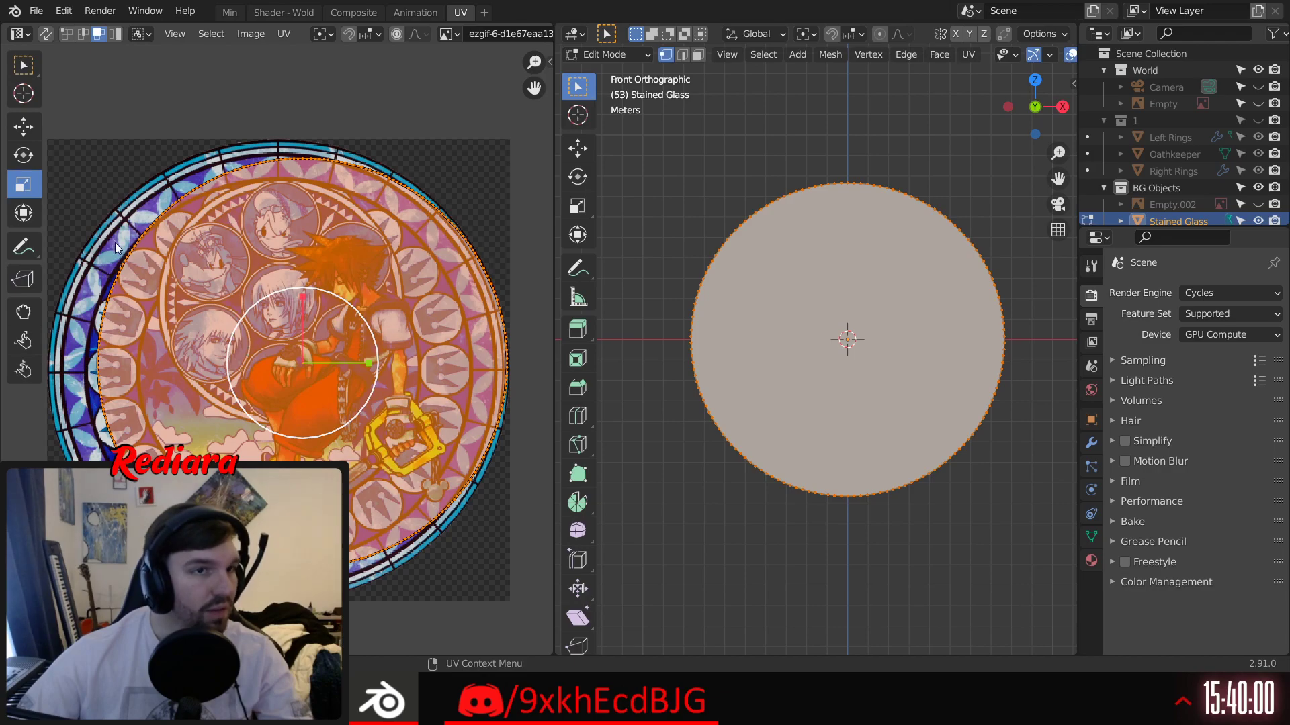
Step: Move the UV island so that it is centred on the circular artwork
left_click(27, 137)
left_click_drag(345, 366, 339, 369)
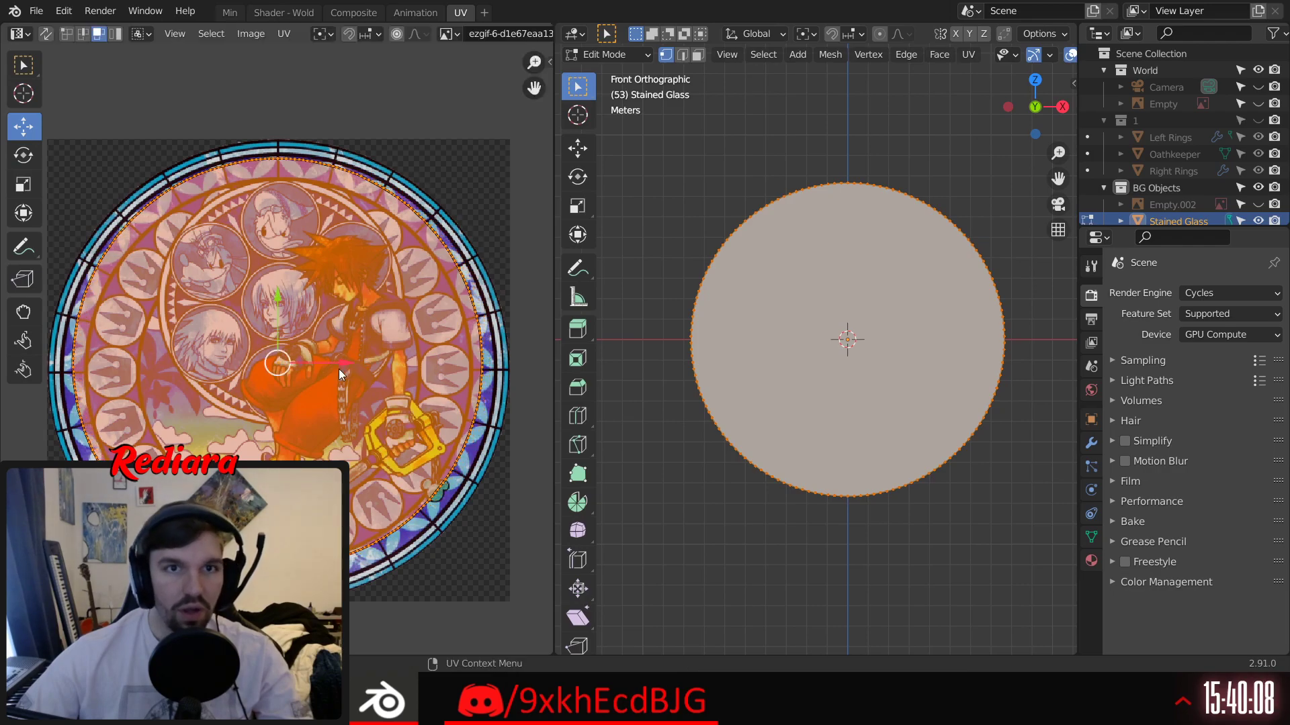
left_click_drag(278, 305, 278, 312)
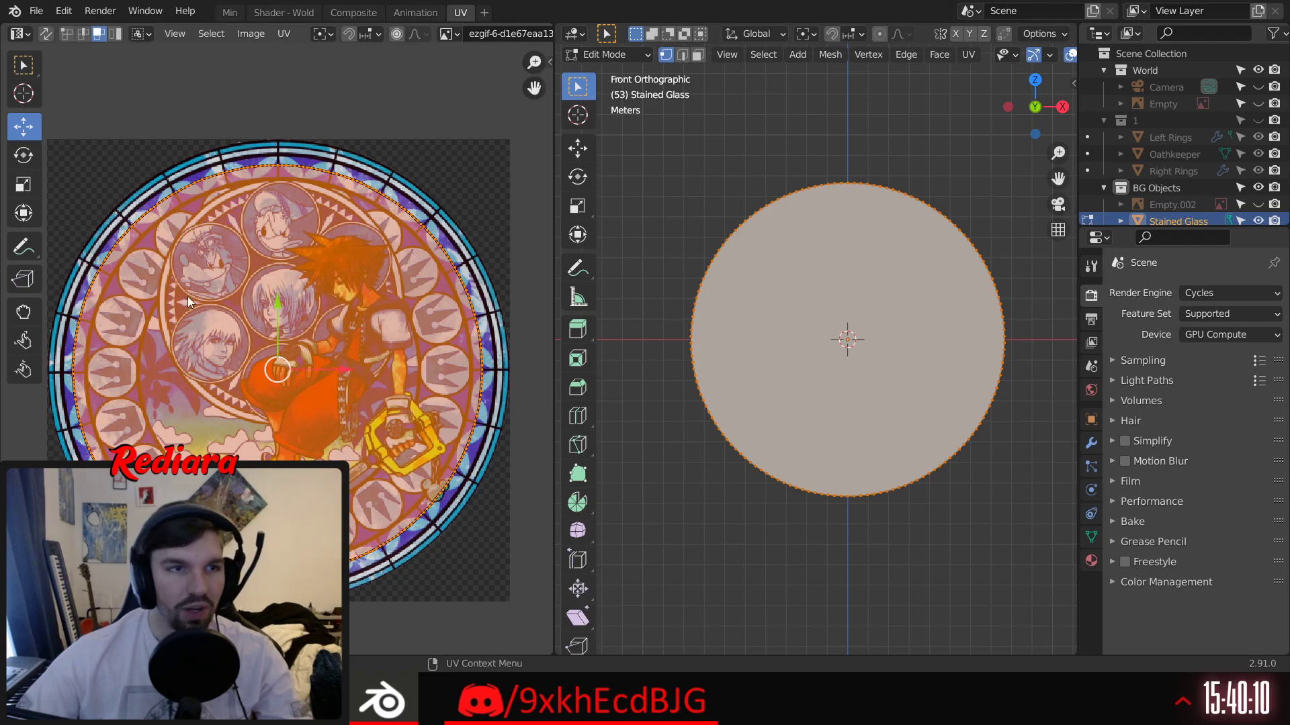
Step: Scale the UV island up until its edge follows the artwork's outer rim, and deselect it
left_click(24, 180)
left_click_drag(350, 351, 361, 349)
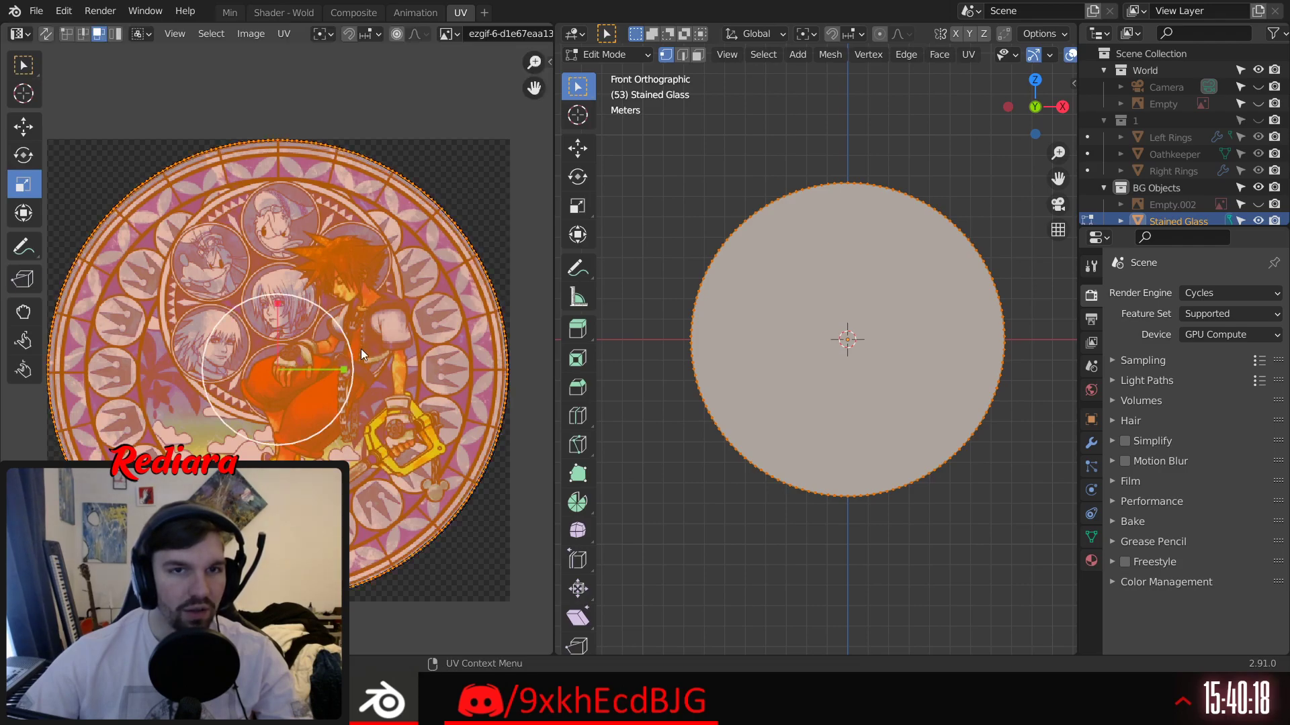
left_click(30, 135)
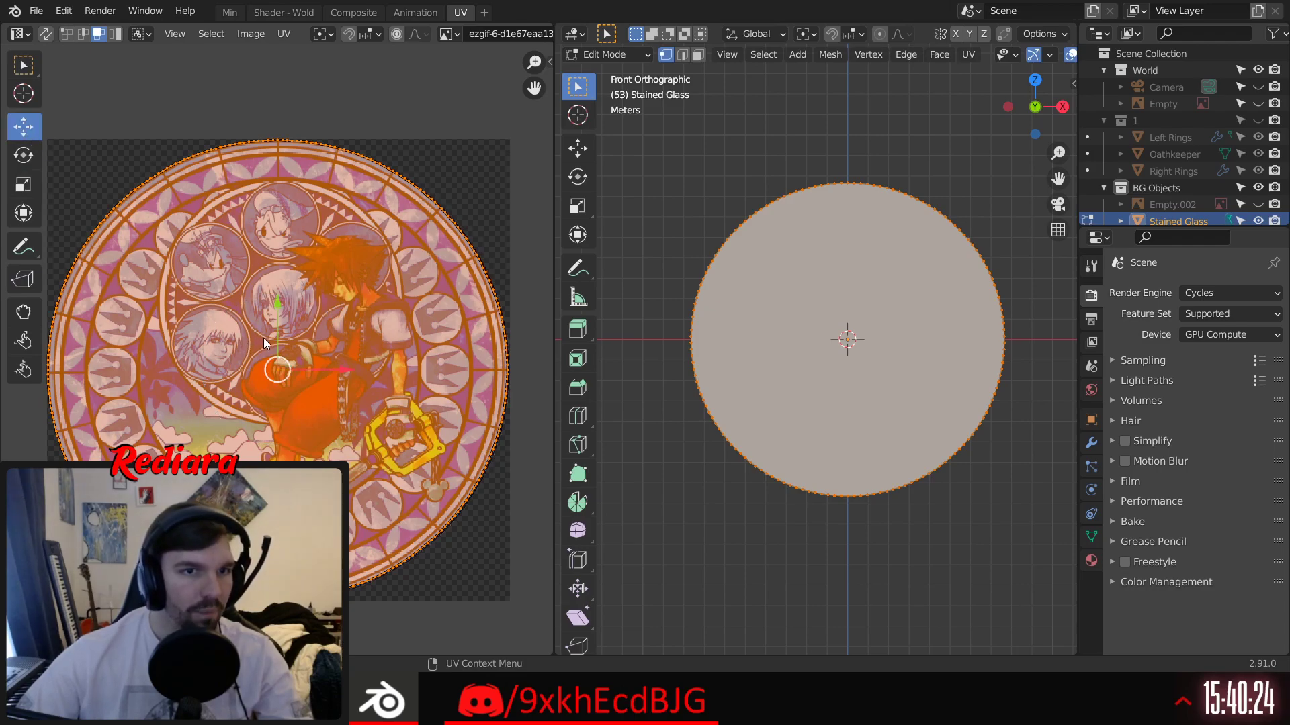
left_click(339, 87)
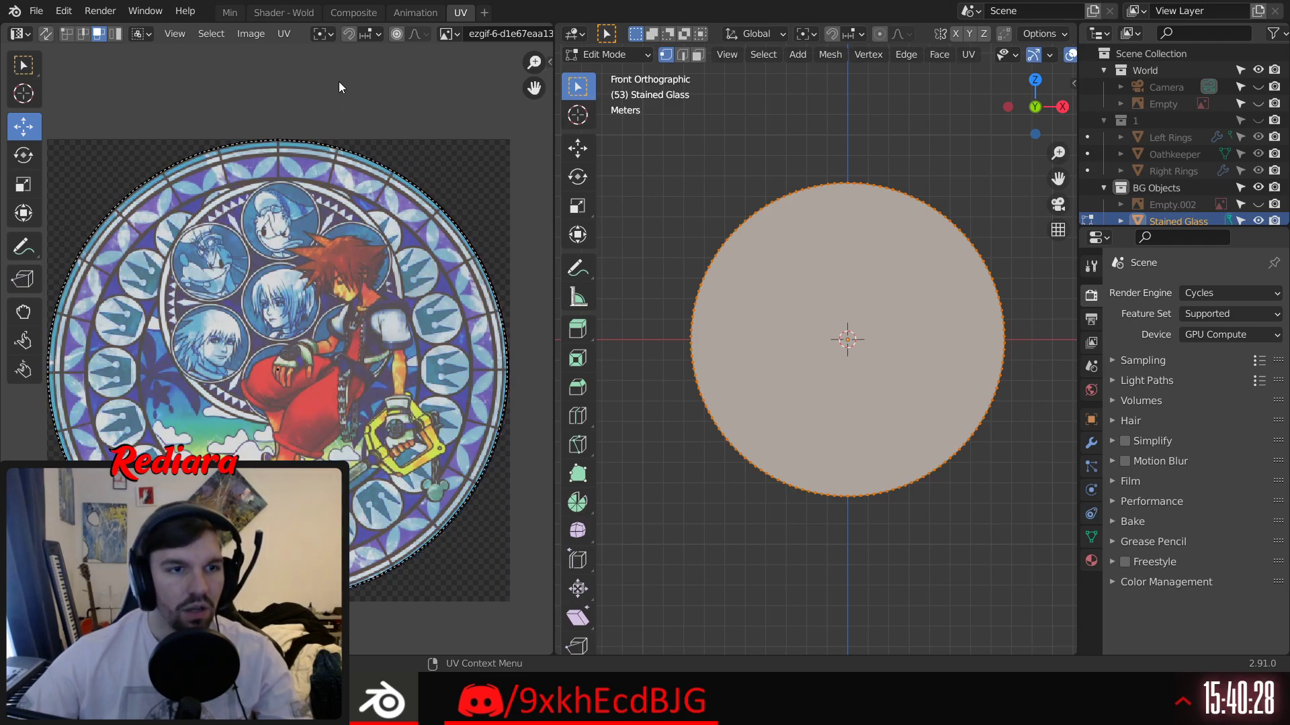
Step: In the Shader - Wold workspace, inspect how the stained-glass image sits on the rendered disc, both close up and from afar
left_click(279, 12)
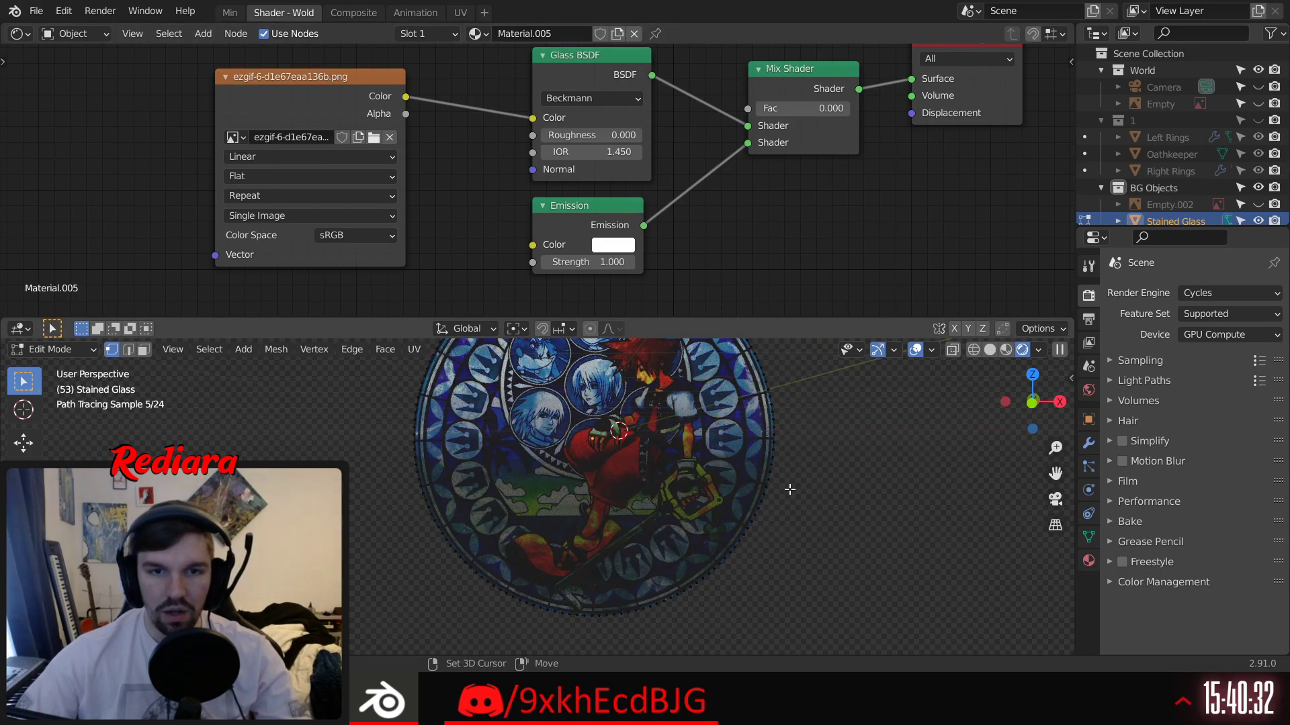
middle_click_drag(789, 490, 698, 550, "shift")
scroll(672, 524, "down", 2)
scroll(604, 470, "up", 4)
scroll(585, 437, "down", 4)
middle_click_drag(576, 423, 557, 428)
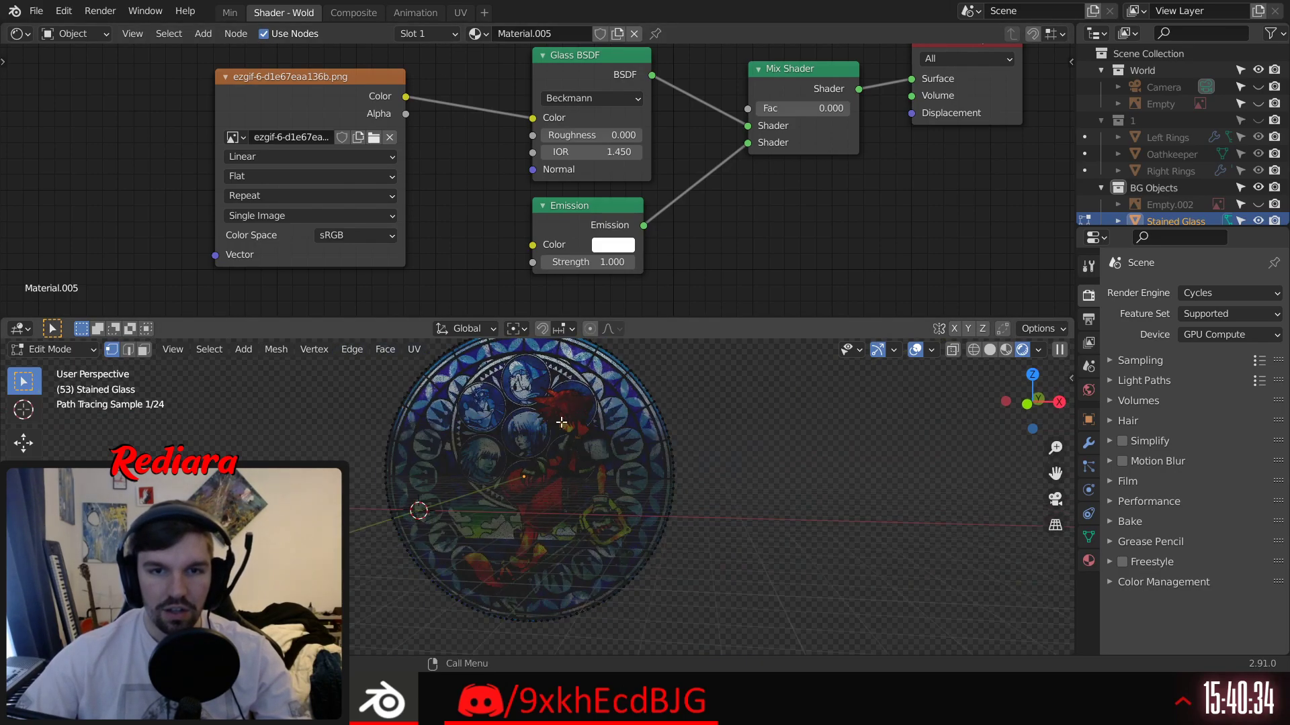
scroll(558, 427, "up", 3)
scroll(564, 423, "up", 2)
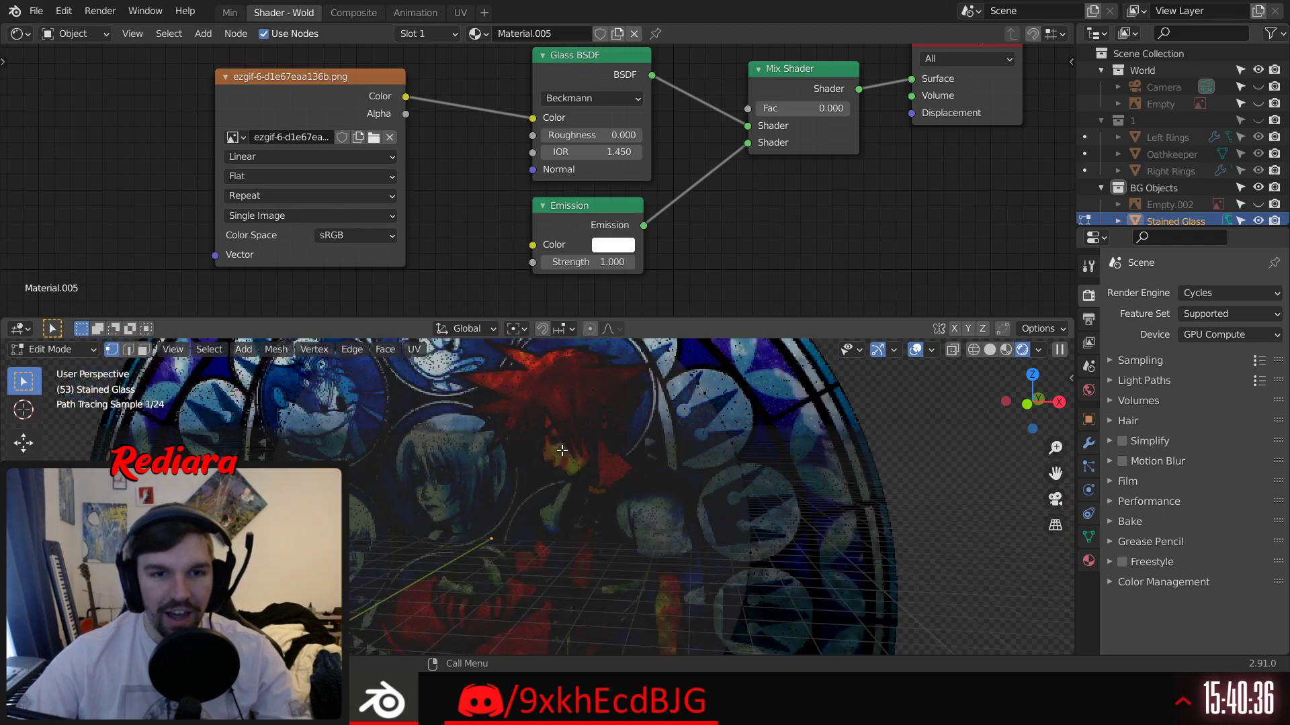
scroll(551, 446, "down", 4)
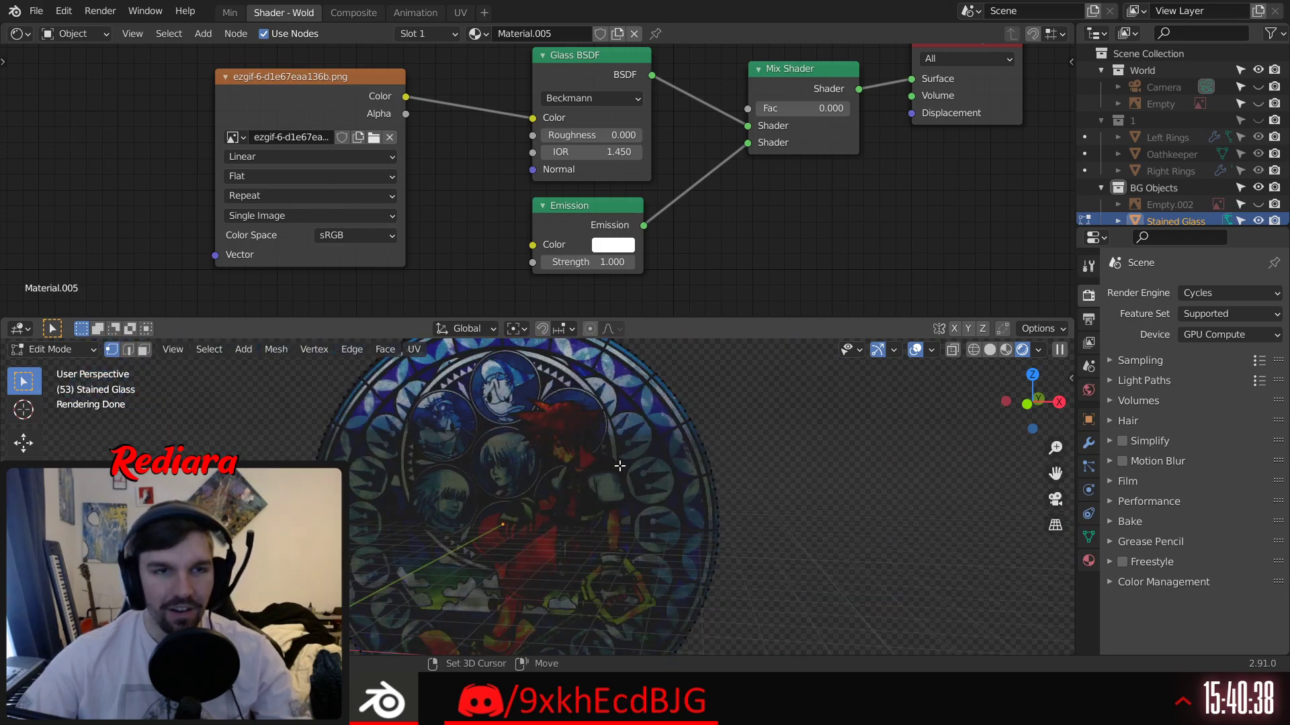
Step: Return Stained Glass to Object Mode
middle_click_drag(611, 465, 606, 419)
left_click(53, 349)
left_click(51, 366)
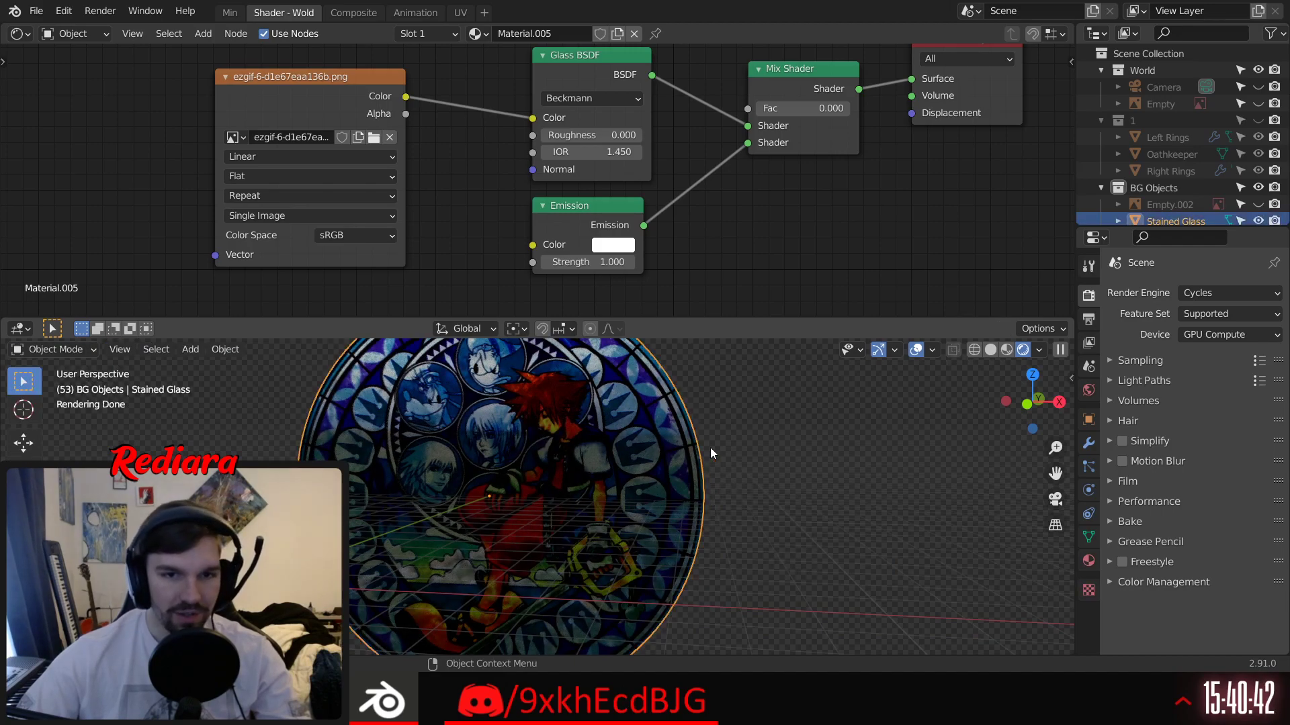
Step: Deselect the disc, set the Glass BSDF's IOR to 2, and check the rendered stained glass
mouse_move(935, 428)
middle_mouse_down()
mouse_move(694, 358)
mouse_move(537, 510)
mouse_move(635, 561)
middle_mouse_up()
scroll(507, 492, "down", 6)
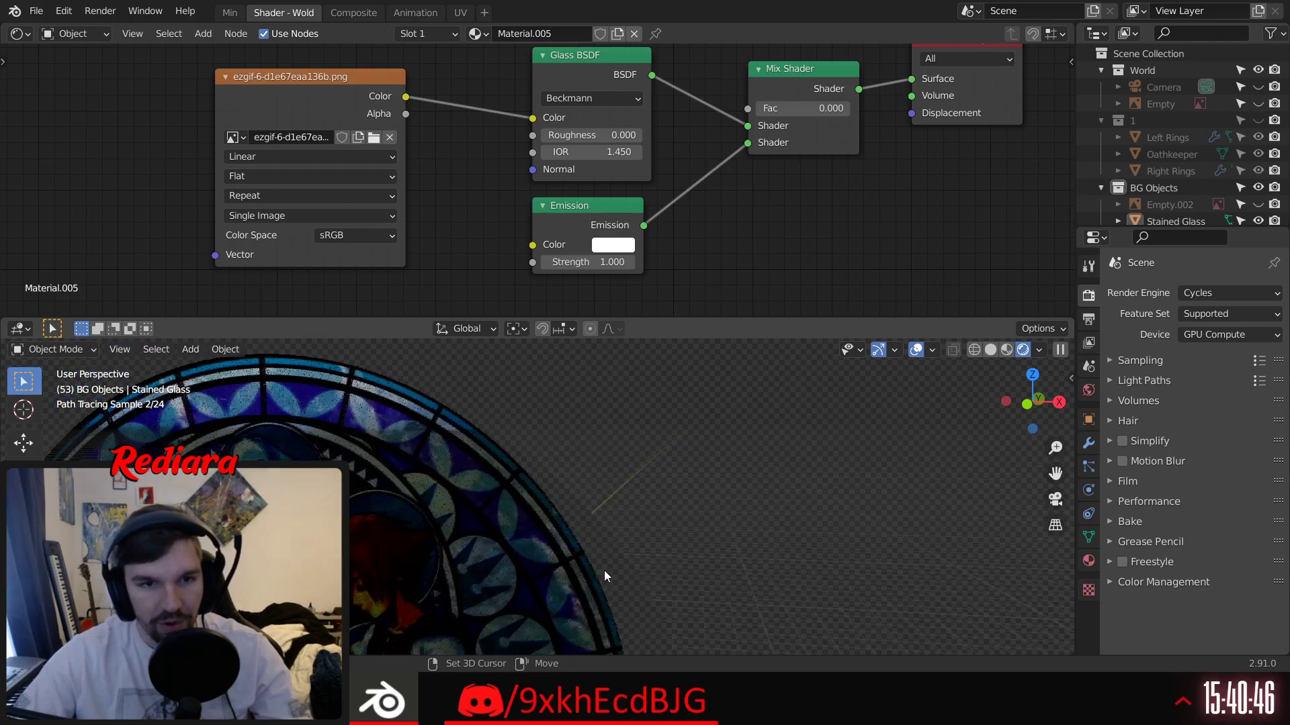
scroll(502, 467, "down", 3)
mouse_move(502, 466)
middle_mouse_down()
mouse_move(485, 534)
mouse_move(631, 417)
mouse_move(536, 493)
mouse_move(571, 426)
middle_mouse_up()
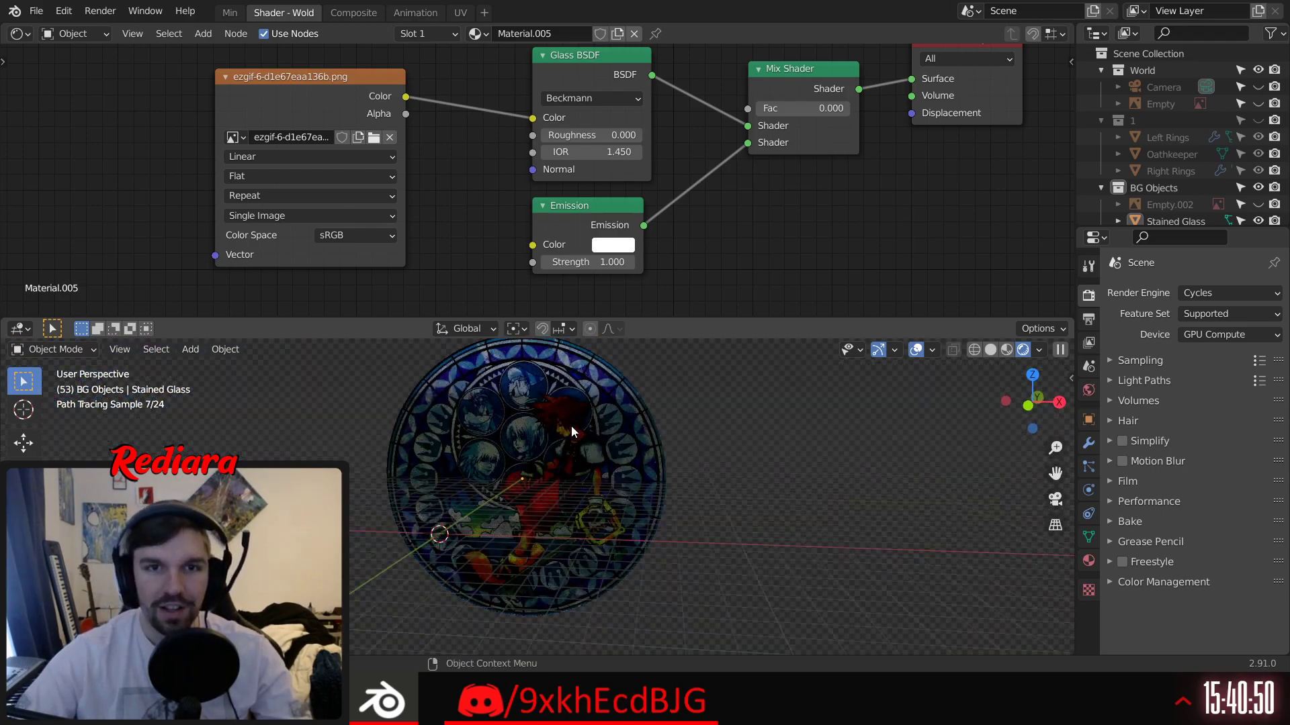
left_click(608, 151)
type("2")
key("Return")
scroll(540, 434, "up", 4)
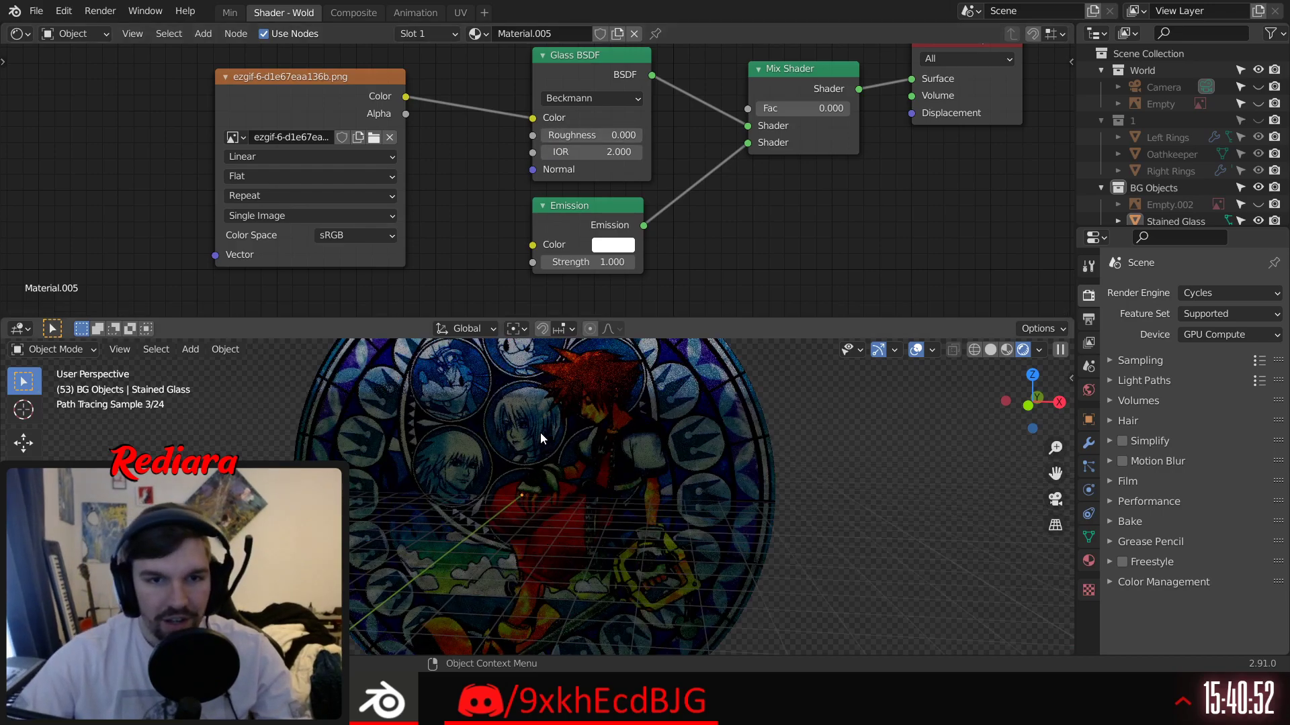
mouse_move(619, 135)
left_mouse_down()
mouse_move(680, 135)
mouse_move(616, 135)
left_mouse_up()
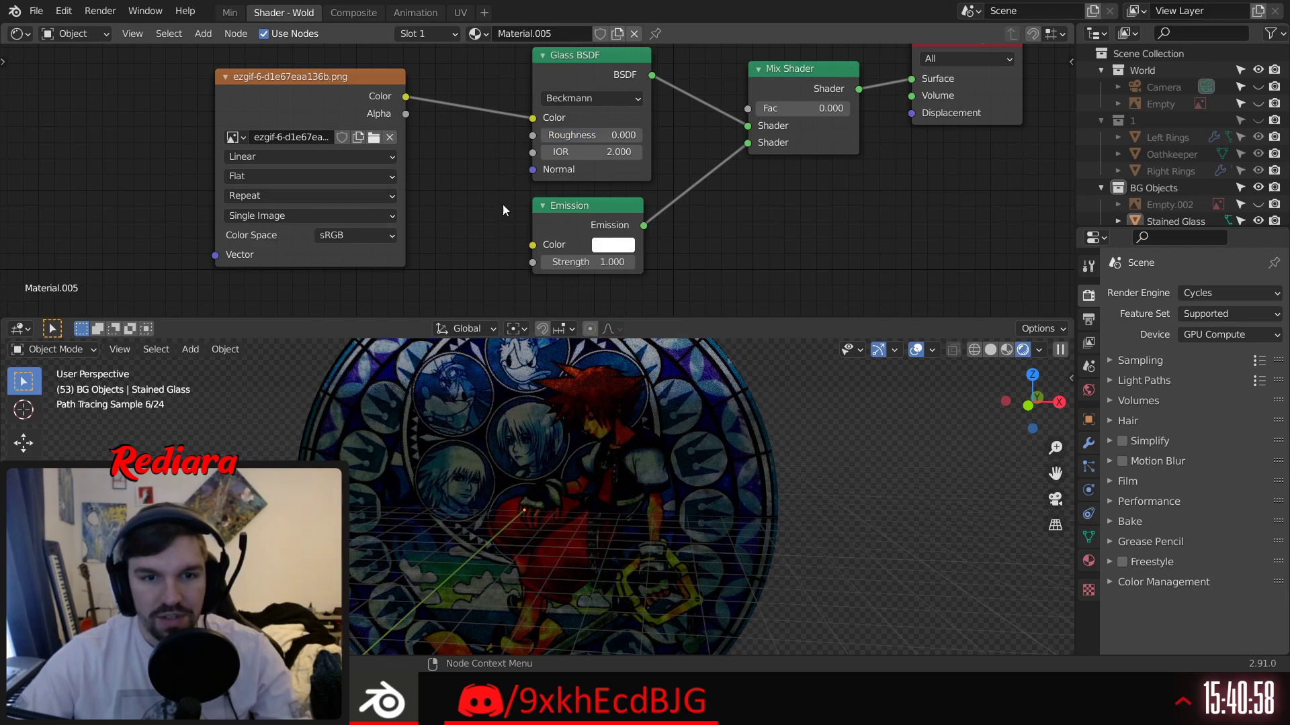
middle_click_drag(690, 524, 639, 515)
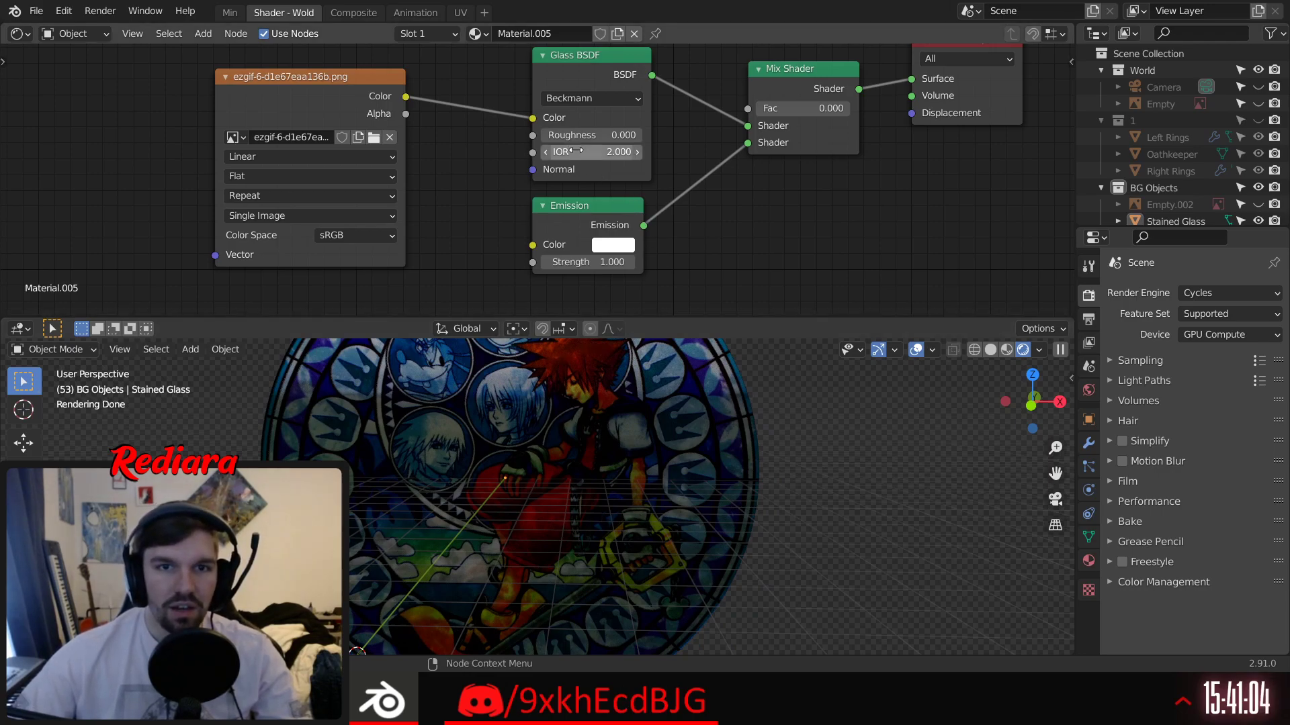
Step: Rearrange the material nodes by moving the Emission and Glass BSDF nodes lower and repositioning the image texture node
middle_click_drag(739, 226, 724, 281)
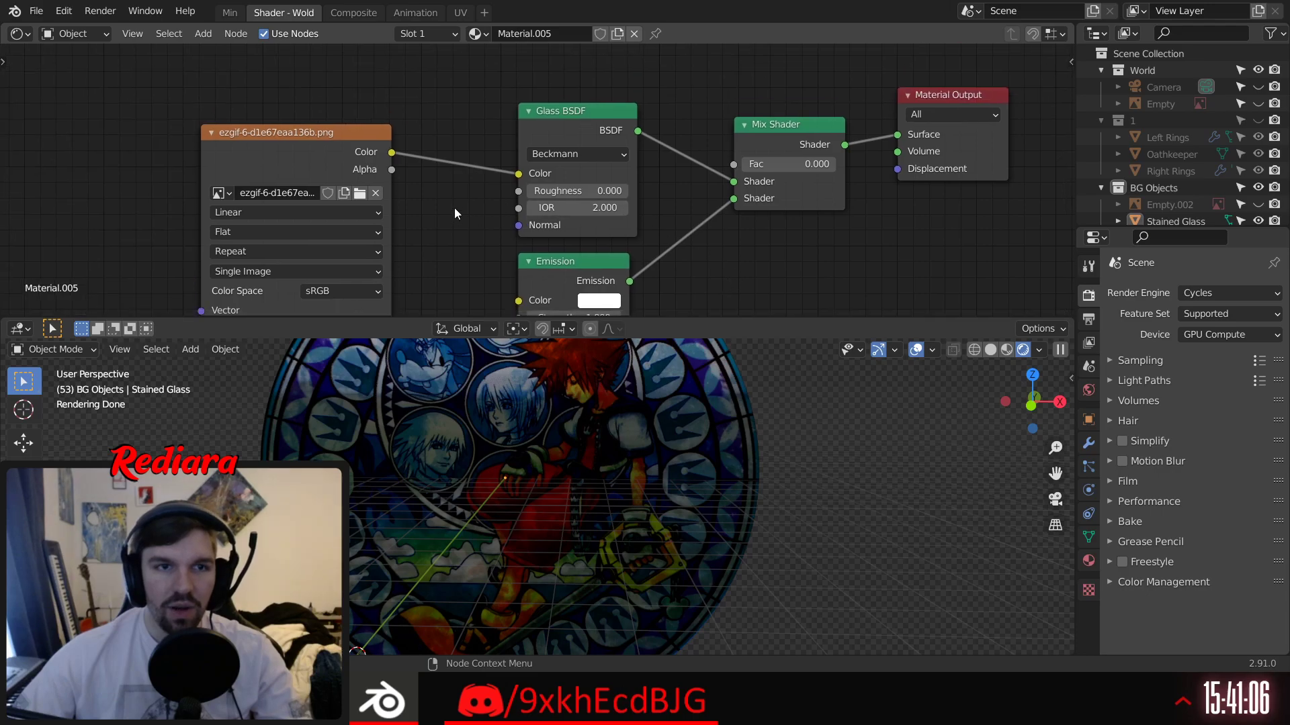
middle_click_drag(563, 117, 576, 65)
left_click_drag(596, 206, 595, 237)
left_click(653, 200)
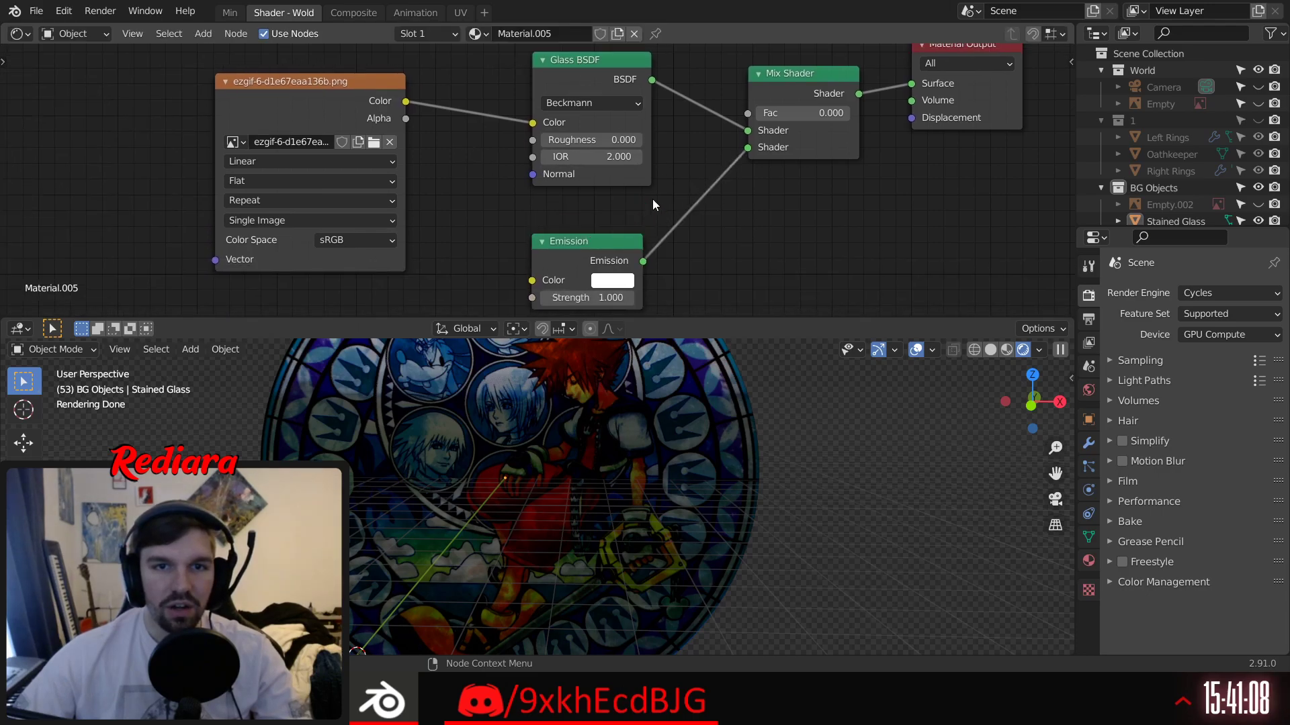
left_click_drag(602, 60, 603, 100)
left_click(481, 130)
middle_click_drag(374, 86, 423, 119)
left_click_drag(423, 120, 397, 75)
left_click(529, 224)
Step: Raise the Mix Shader node, then link the image's Color to Emission's Color and its Alpha to the Mix Shader's Fac
middle_click_drag(547, 98, 489, 157)
left_click_drag(774, 169, 740, 99)
left_click(582, 129)
left_click_drag(372, 166, 712, 138)
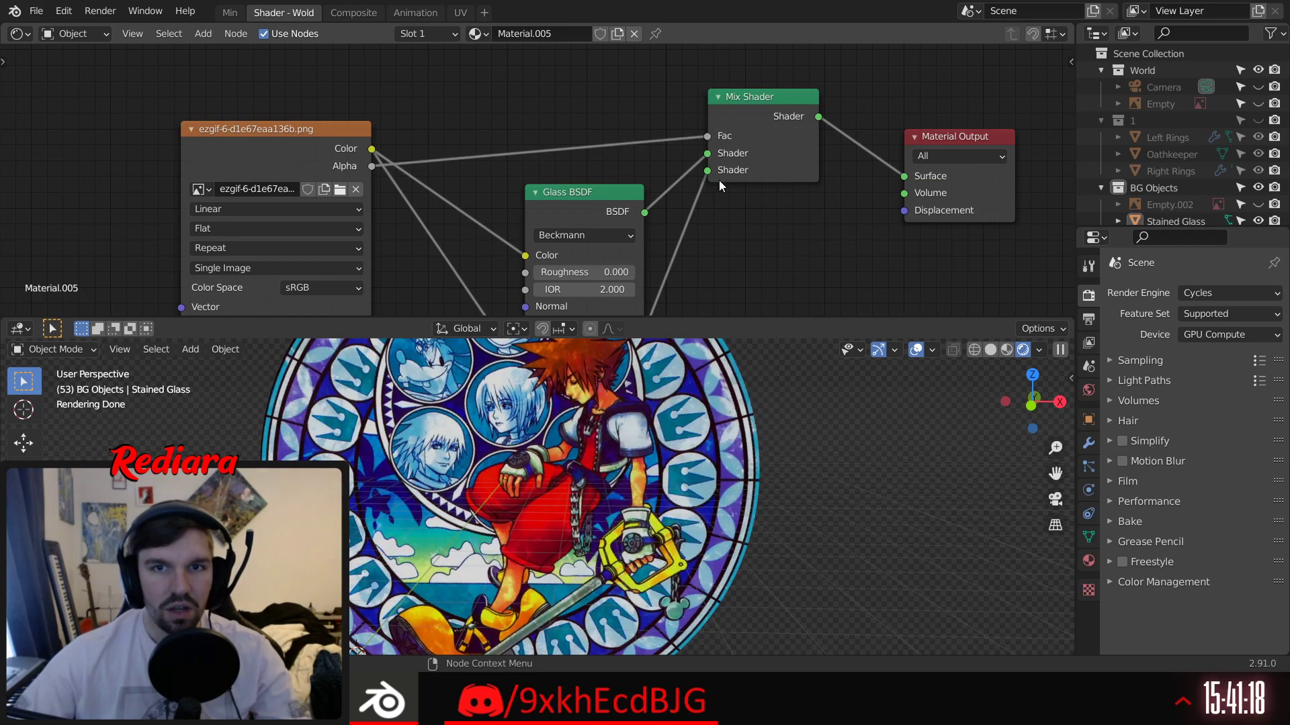
scroll(591, 470, "down", 4)
scroll(590, 465, "up", 2)
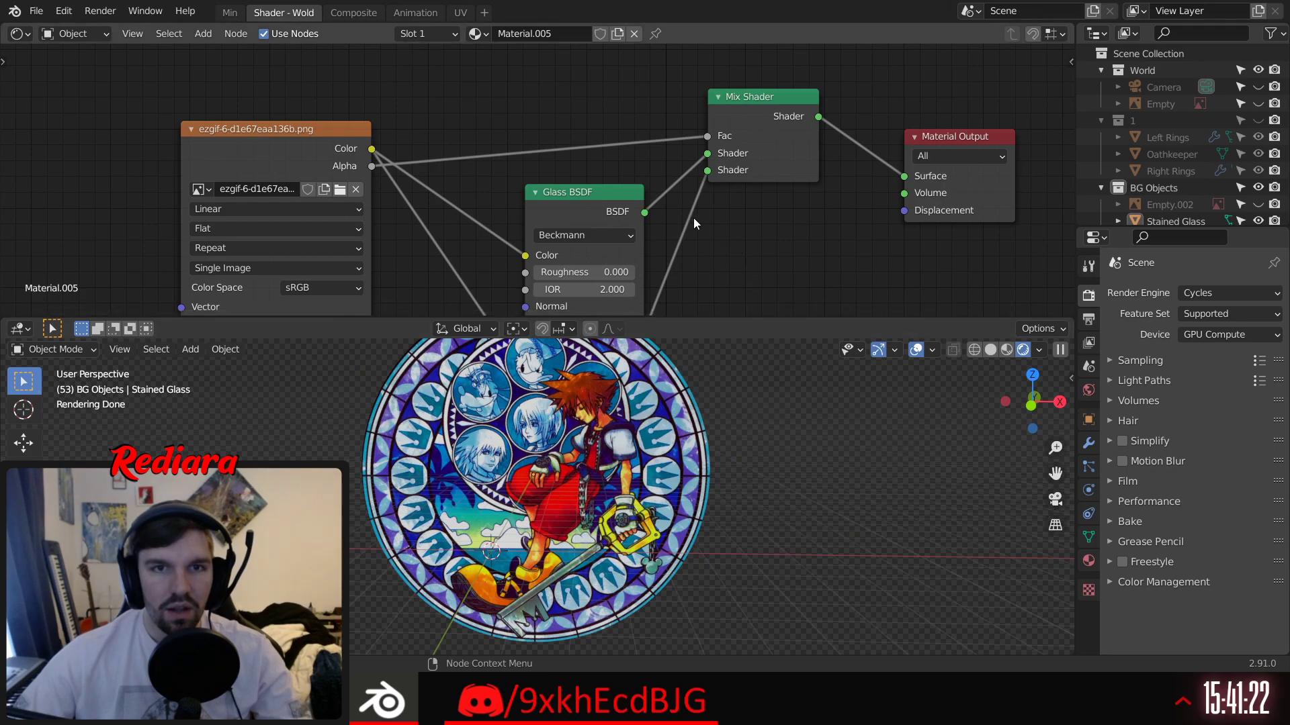
Step: Insert a Math node on the link between the image's Alpha and the Mix Shader's Fac, and set it to Divide
left_click(198, 34)
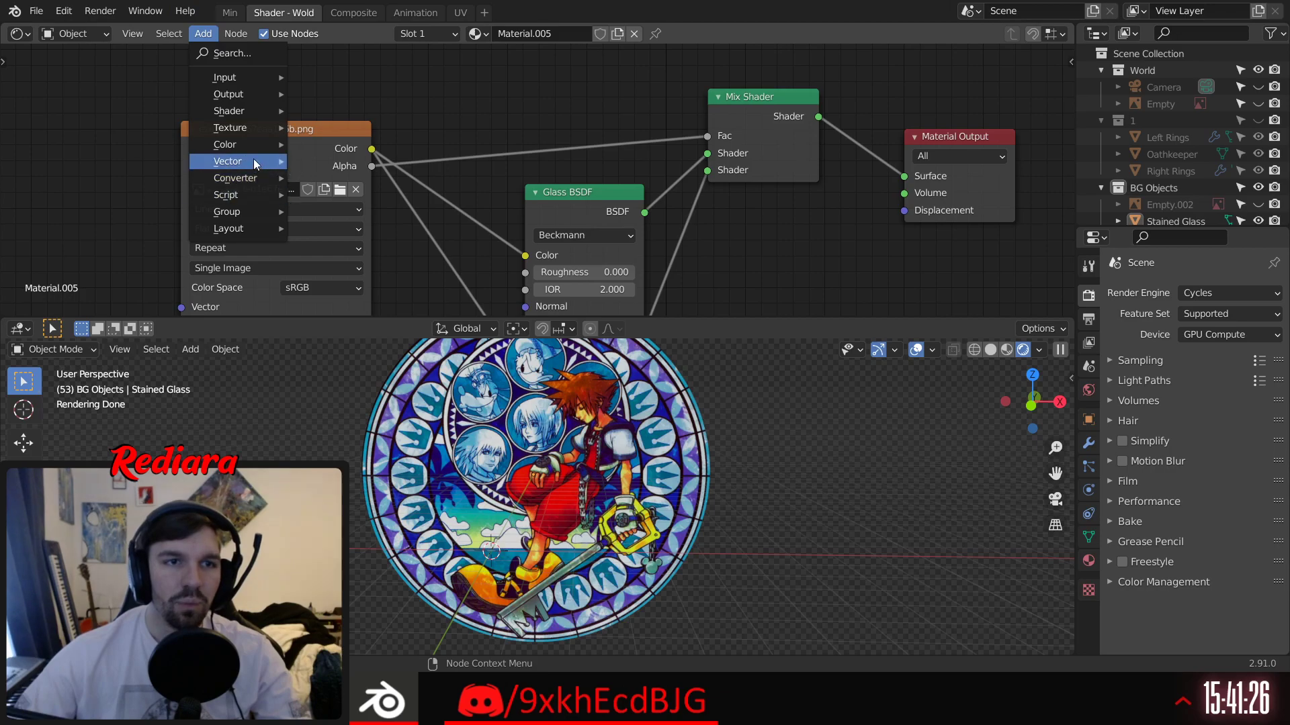
mouse_move(256, 164)
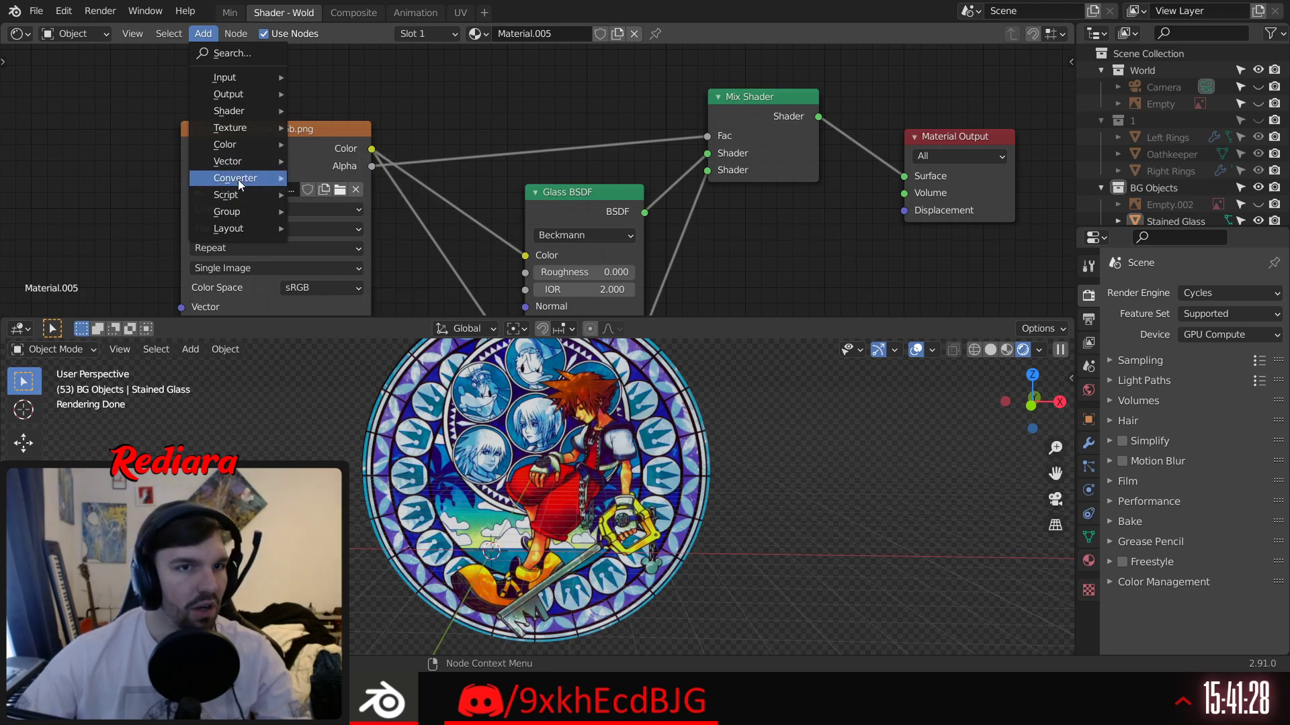
left_click(323, 304)
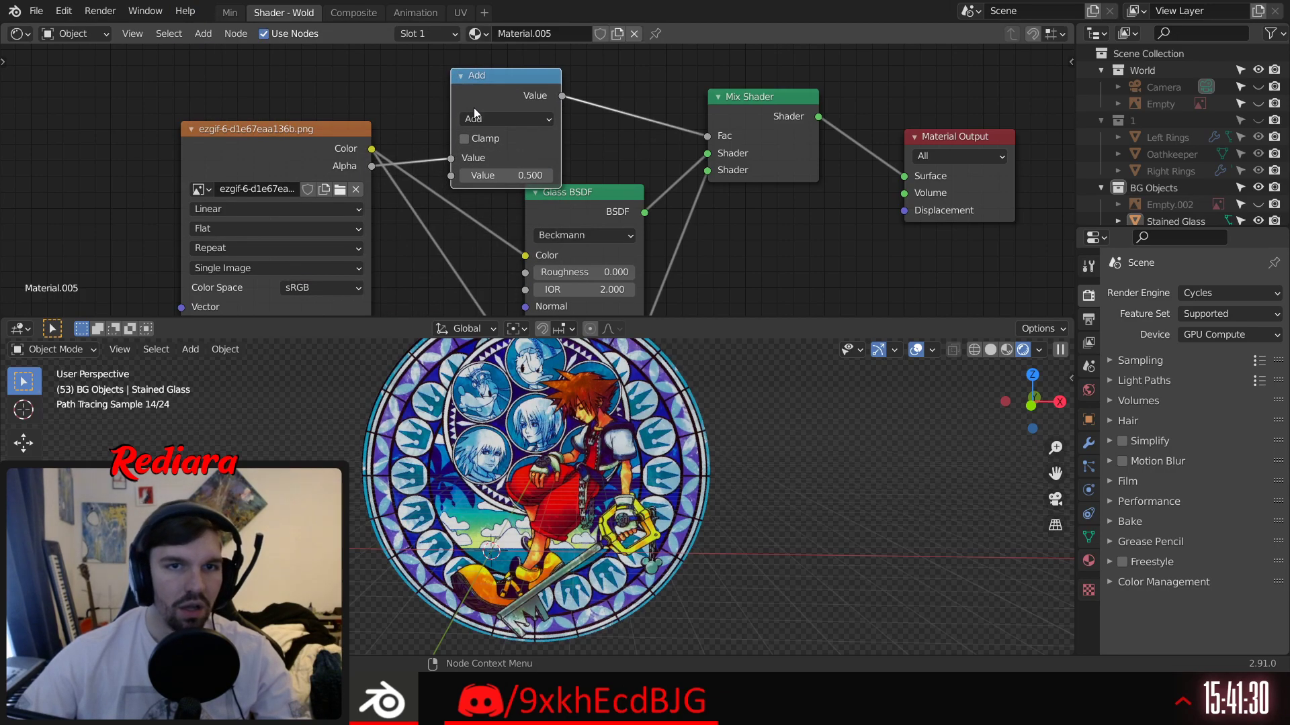
left_click(558, 55)
left_click(561, 98)
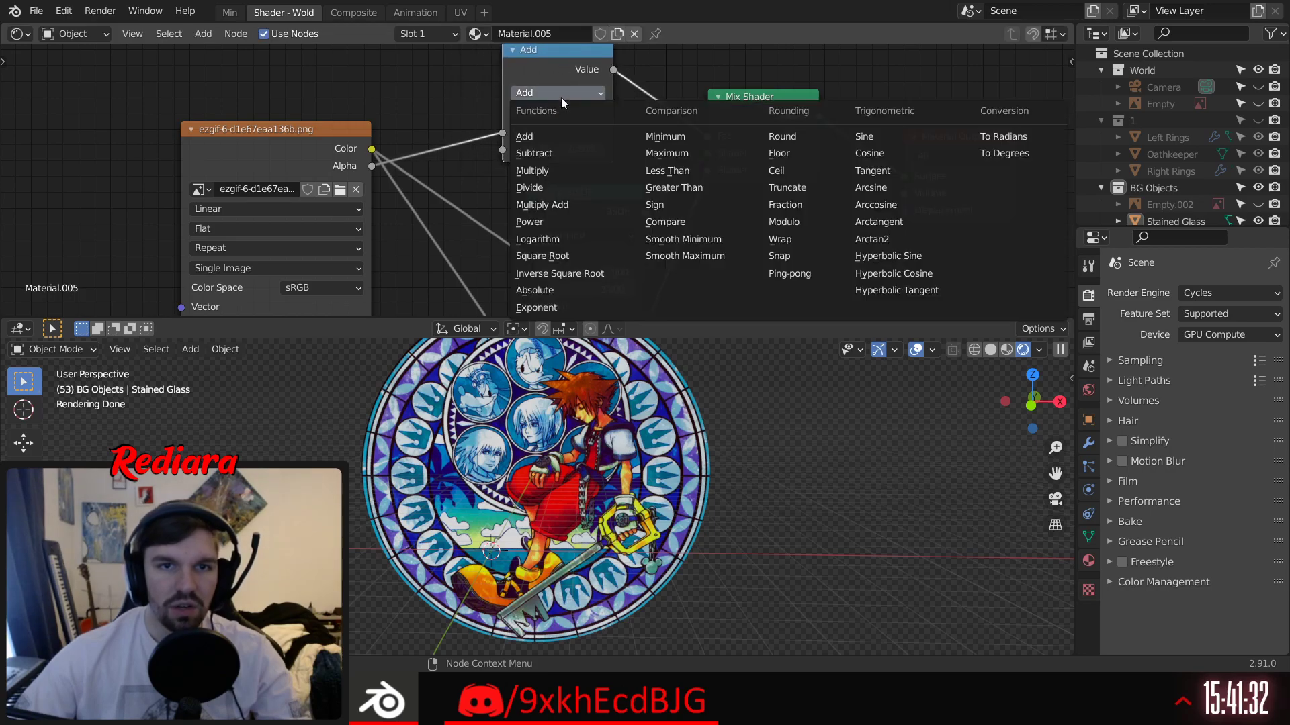
left_click(562, 169)
Step: Try divisors of 4 and 10 in the Divide node and compare the rendered disc
left_click(557, 149)
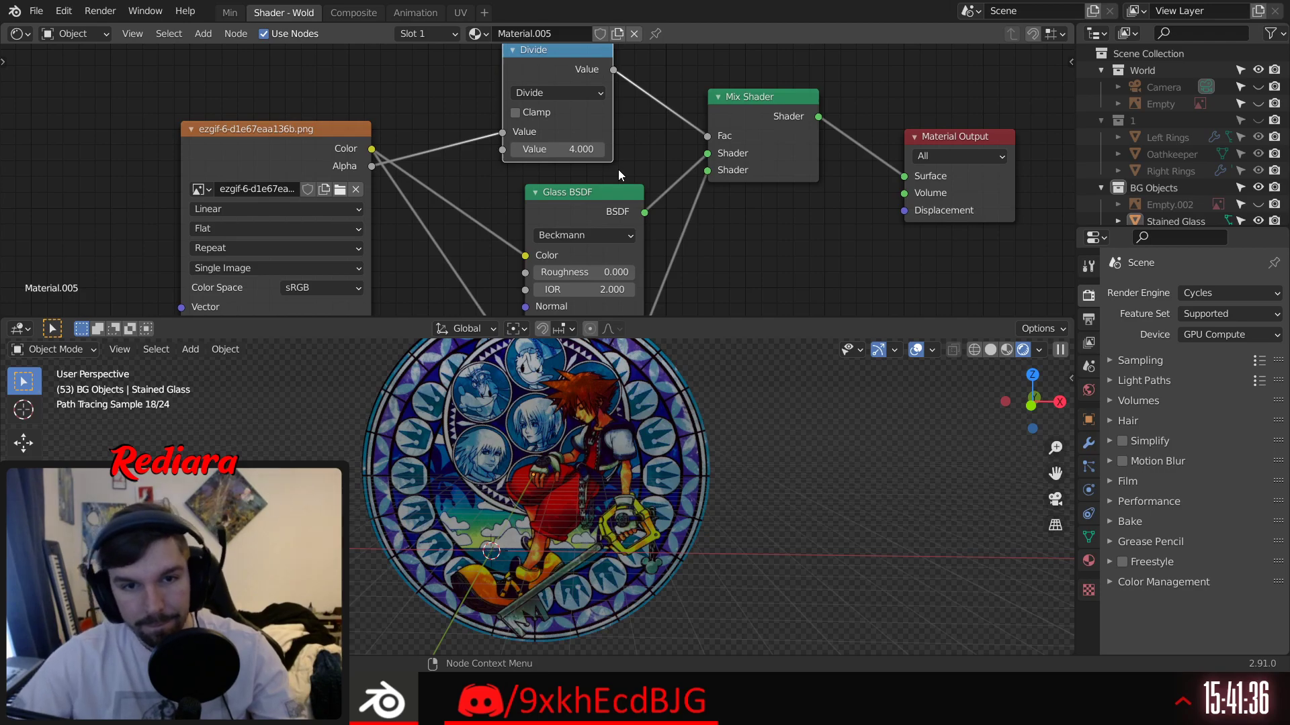
type("4.0")
key("BackSpace")
key("BackSpace")
key("BackSpace")
type("10")
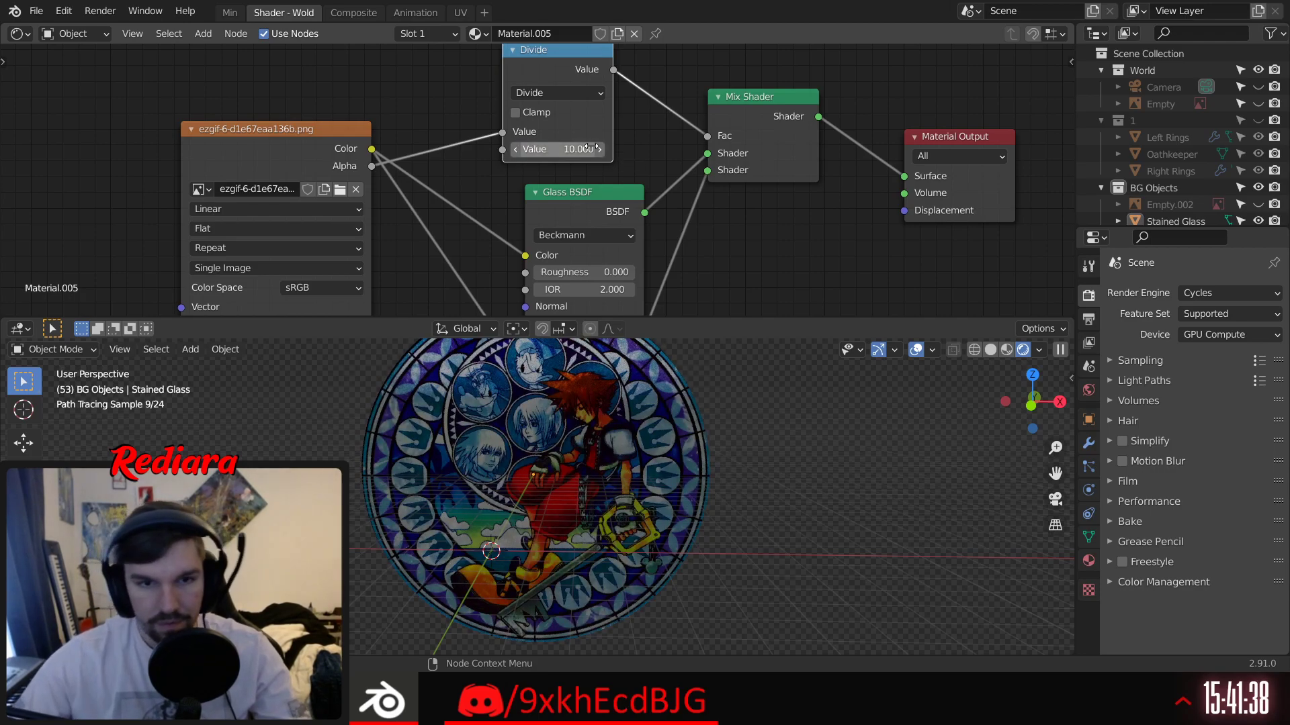
key("Return")
scroll(489, 416, "up", 5)
scroll(650, 417, "up", 2)
Step: Set the Divide node's second value to 7 and check the glass up close at an angle
left_click(560, 149)
type("7")
key("Return")
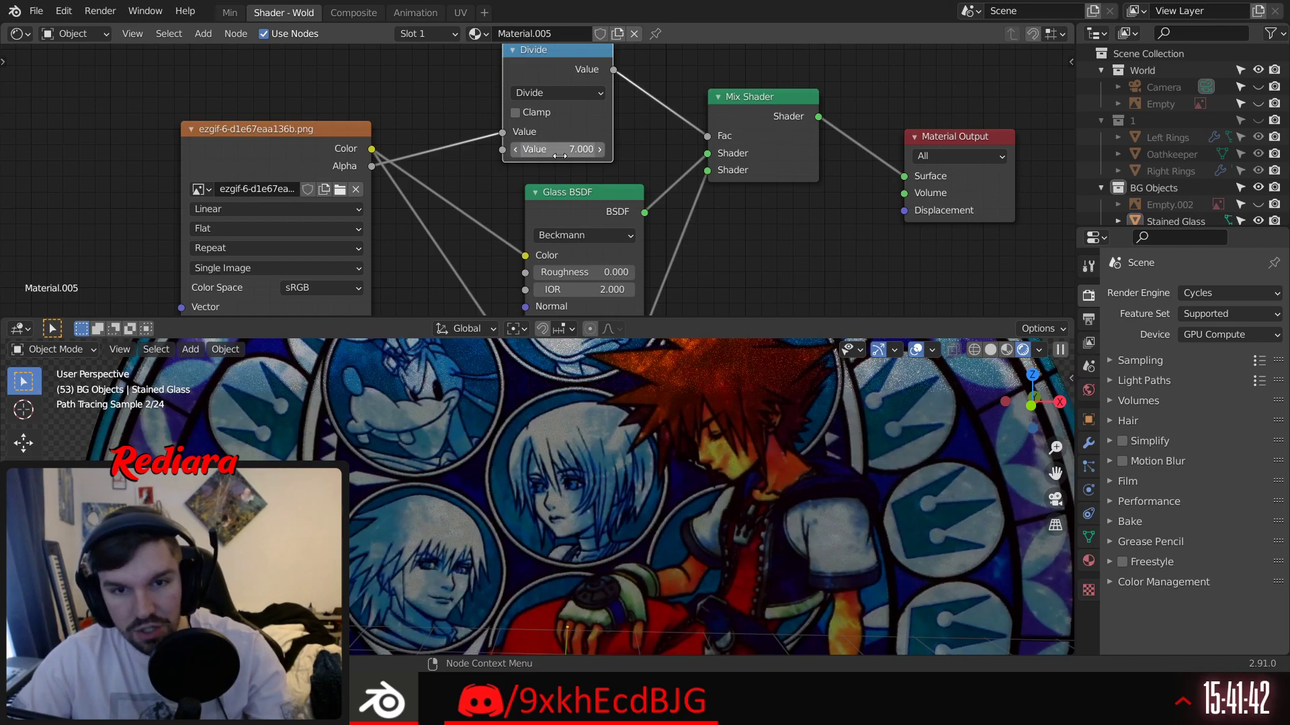
scroll(509, 567, "down", 5)
middle_click_drag(567, 520, 658, 497)
scroll(532, 485, "up", 4)
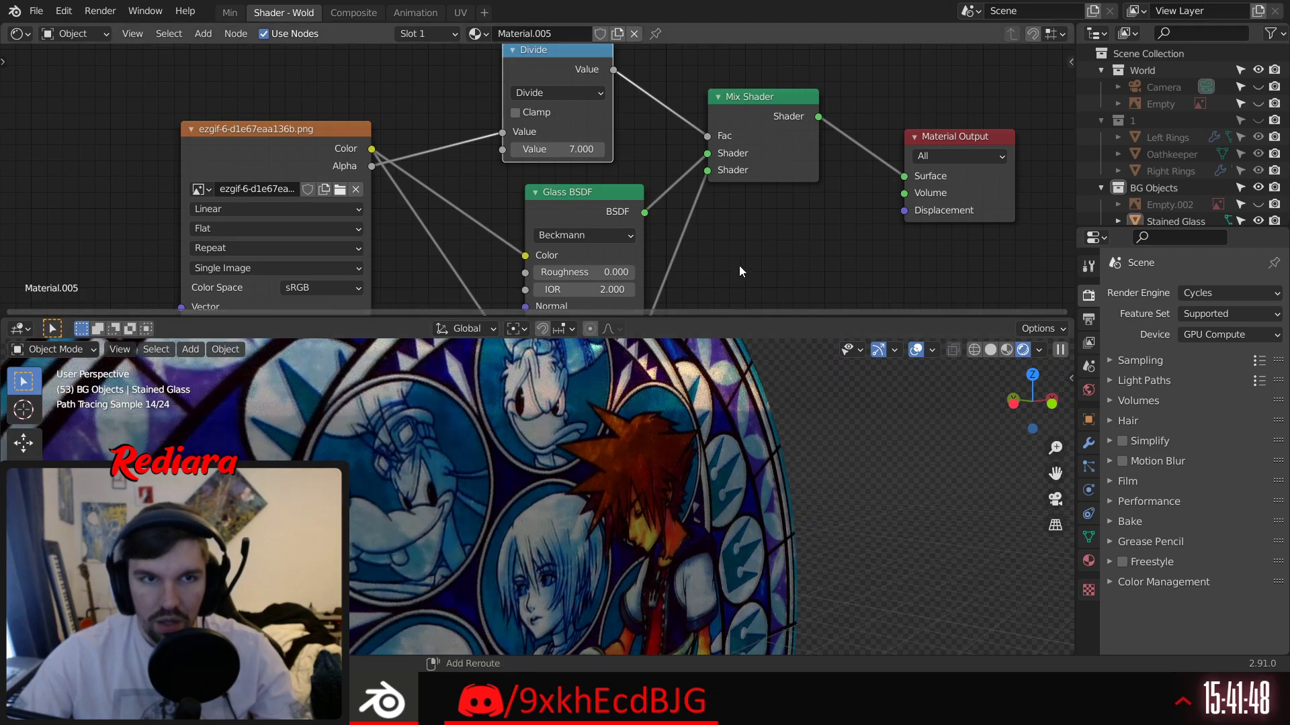
Step: Try linking the image's Color output to the Material Output's Displacement and view the disc surface at a grazing angle
middle_click_drag(706, 259, 657, 202)
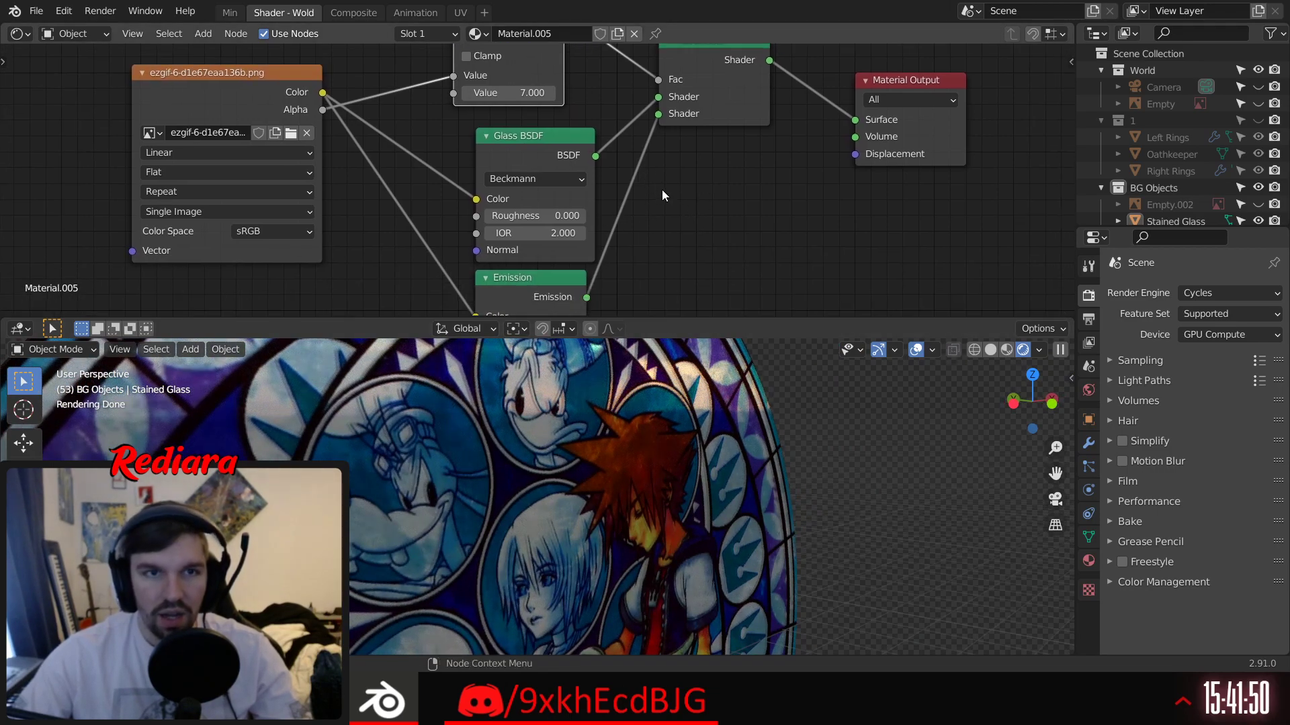
scroll(662, 177, "down", 1)
middle_click_drag(708, 186, 680, 192)
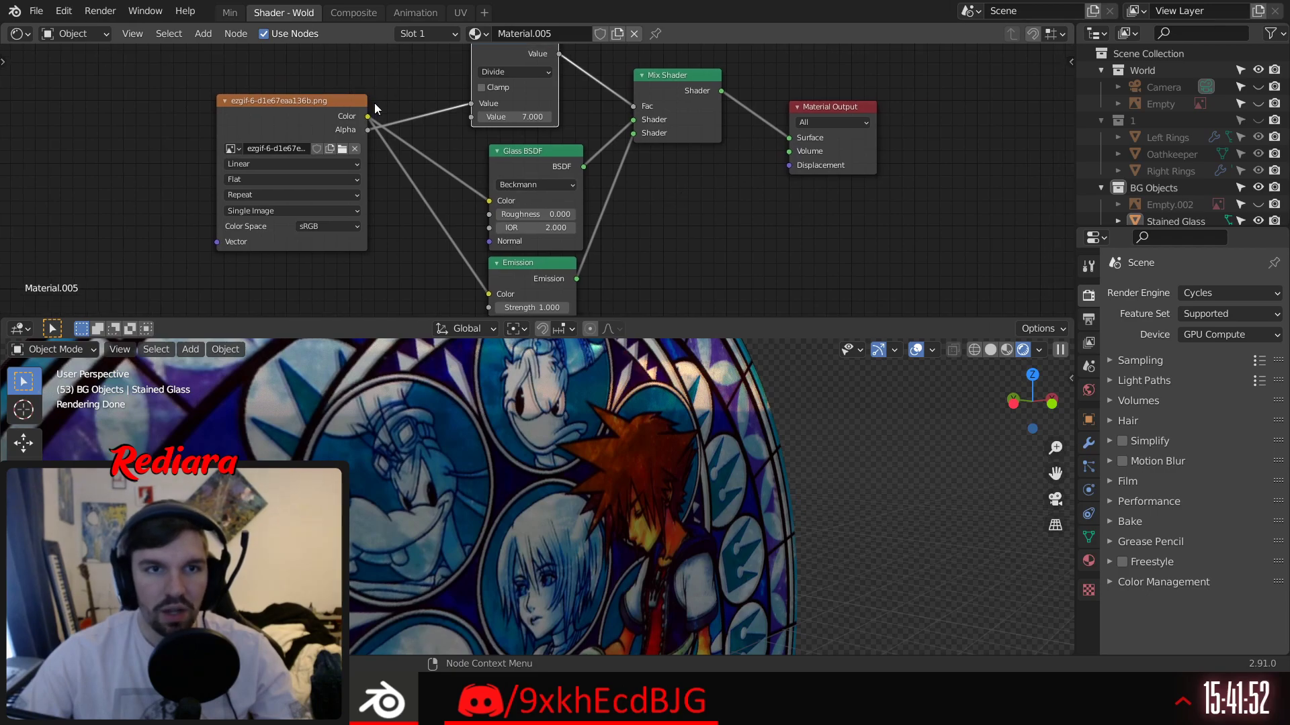
left_click_drag(368, 116, 788, 167)
middle_click_drag(461, 455, 573, 457)
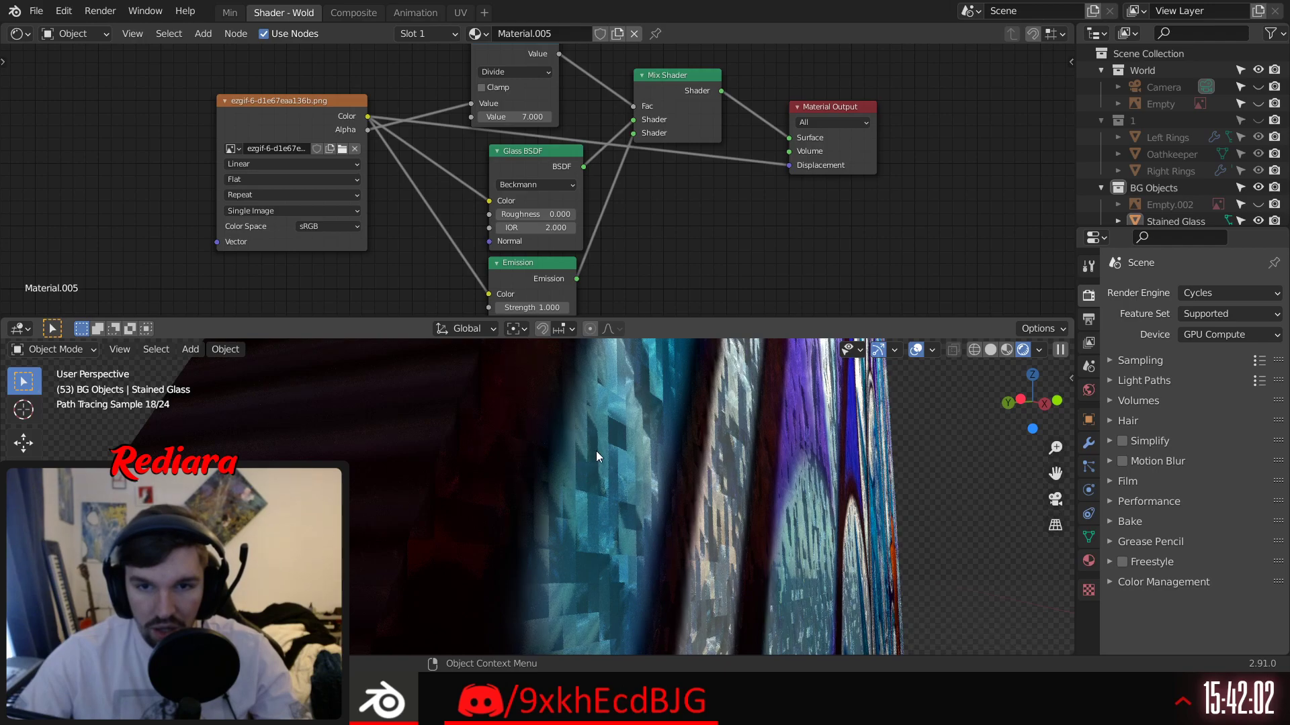
Step: Link the image's Alpha output to the Material Output's Displacement in place of the Color output
left_click_drag(366, 134, 793, 170)
scroll(689, 460, "down", 3)
middle_click_drag(689, 460, 442, 447, "shift")
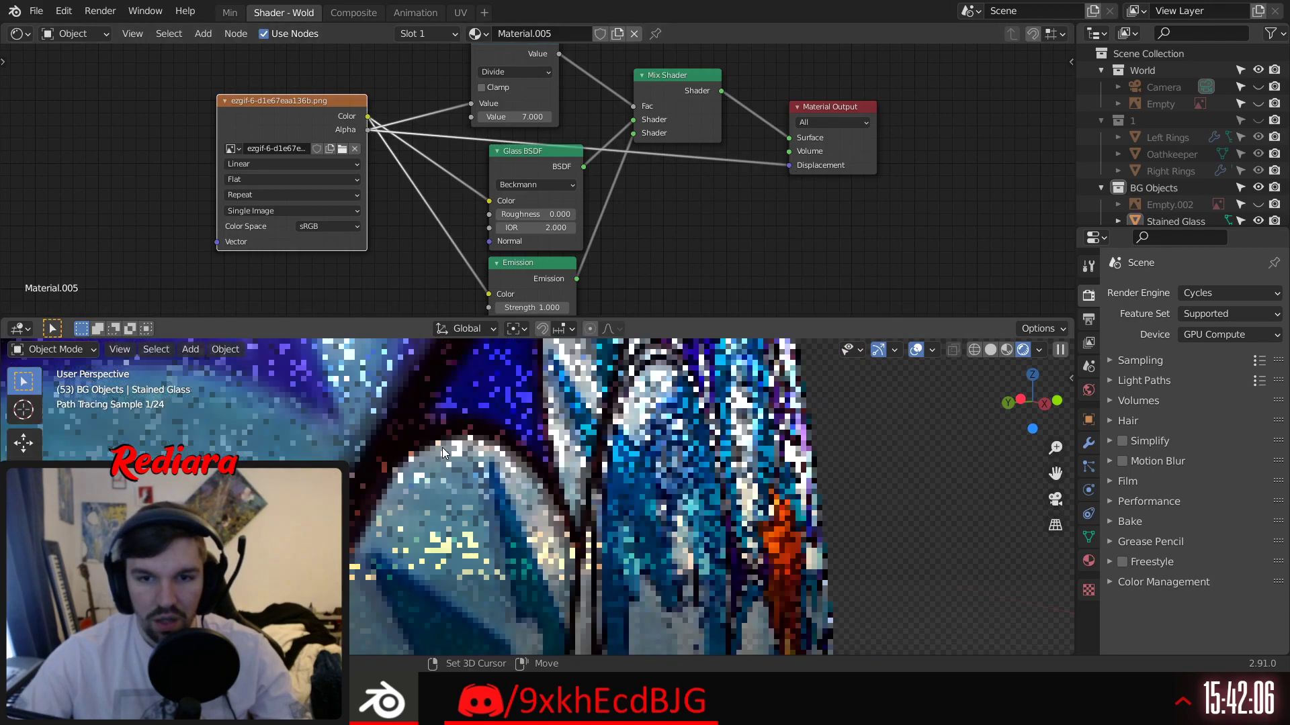
Step: Examine the rendered stained-glass disc from an angle, from the front, close up and from afar
scroll(513, 474, "down", 1)
scroll(513, 474, "down", 2)
middle_click_drag(524, 476, 563, 483)
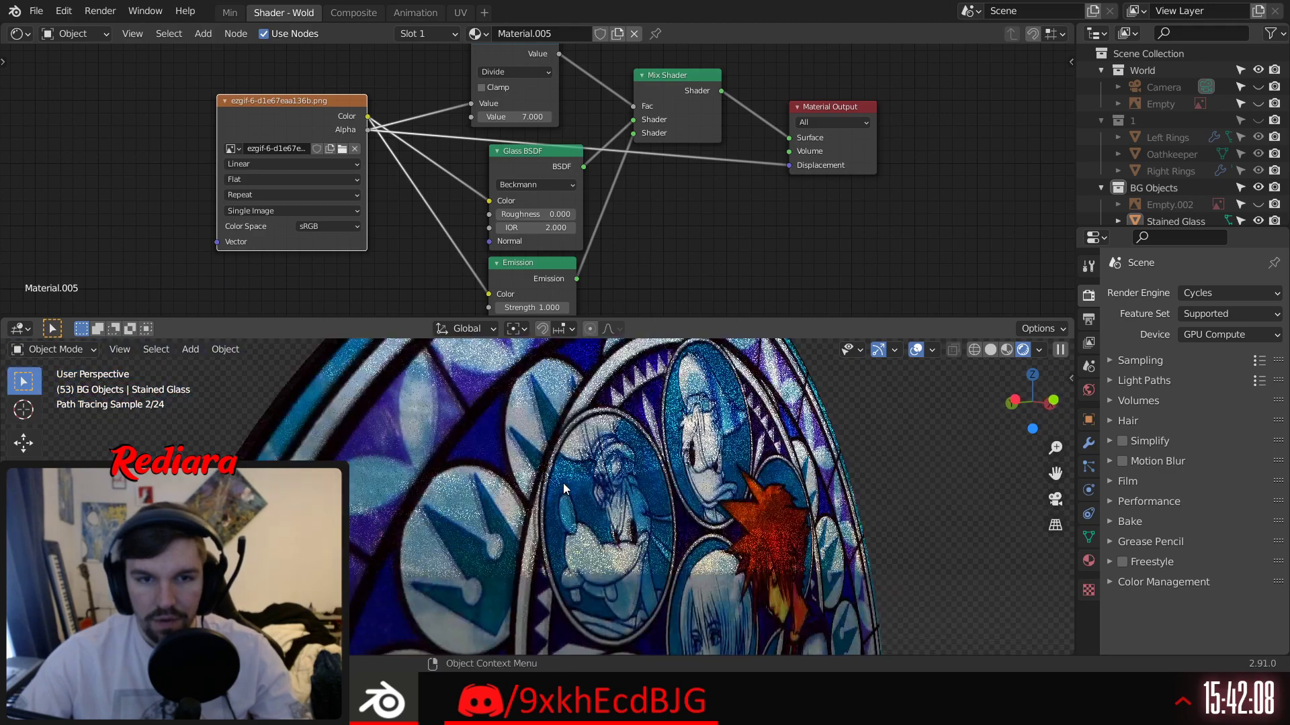
middle_click_drag(563, 482, 675, 489)
scroll(714, 586, "down", 5)
middle_click_drag(675, 597, 583, 443, "shift")
scroll(594, 465, "down", 3)
scroll(623, 442, "up", 4)
scroll(571, 511, "down", 5)
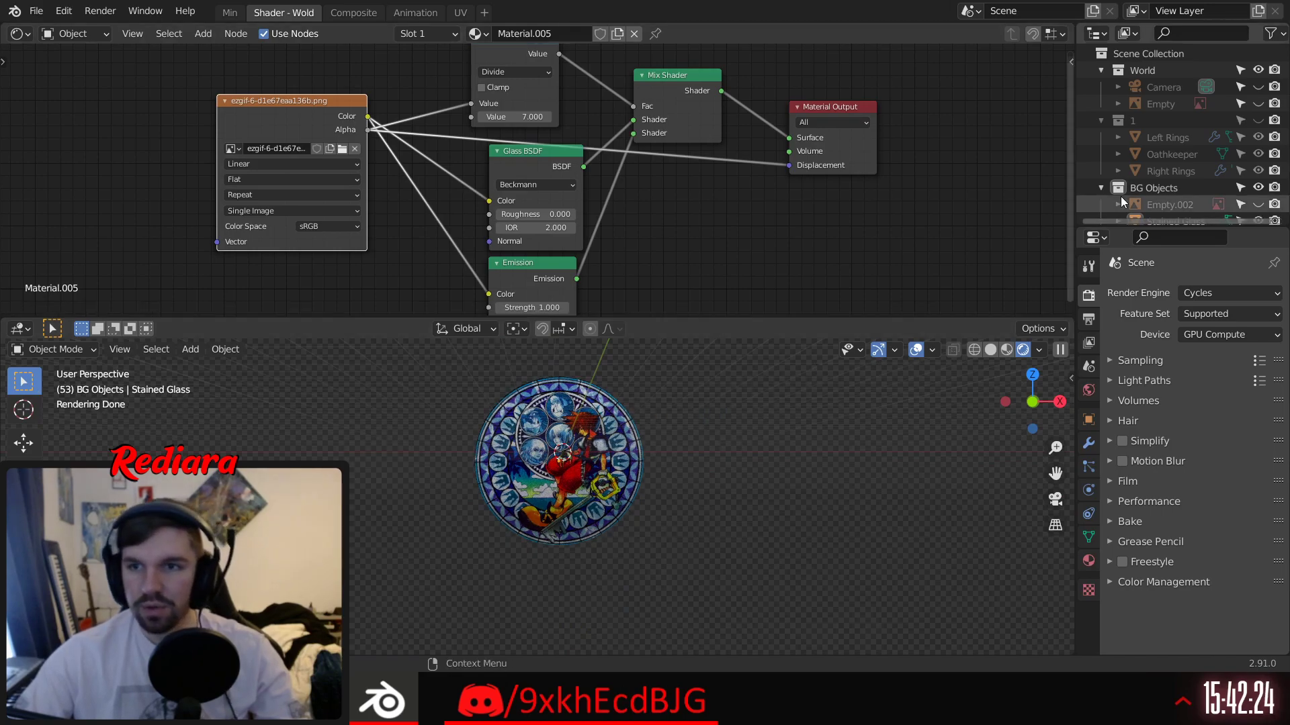
Step: Hide Stained Glass, show the Empty.002 reference image, and bring the underwater picture into close view
scroll(1175, 157, "down", 1)
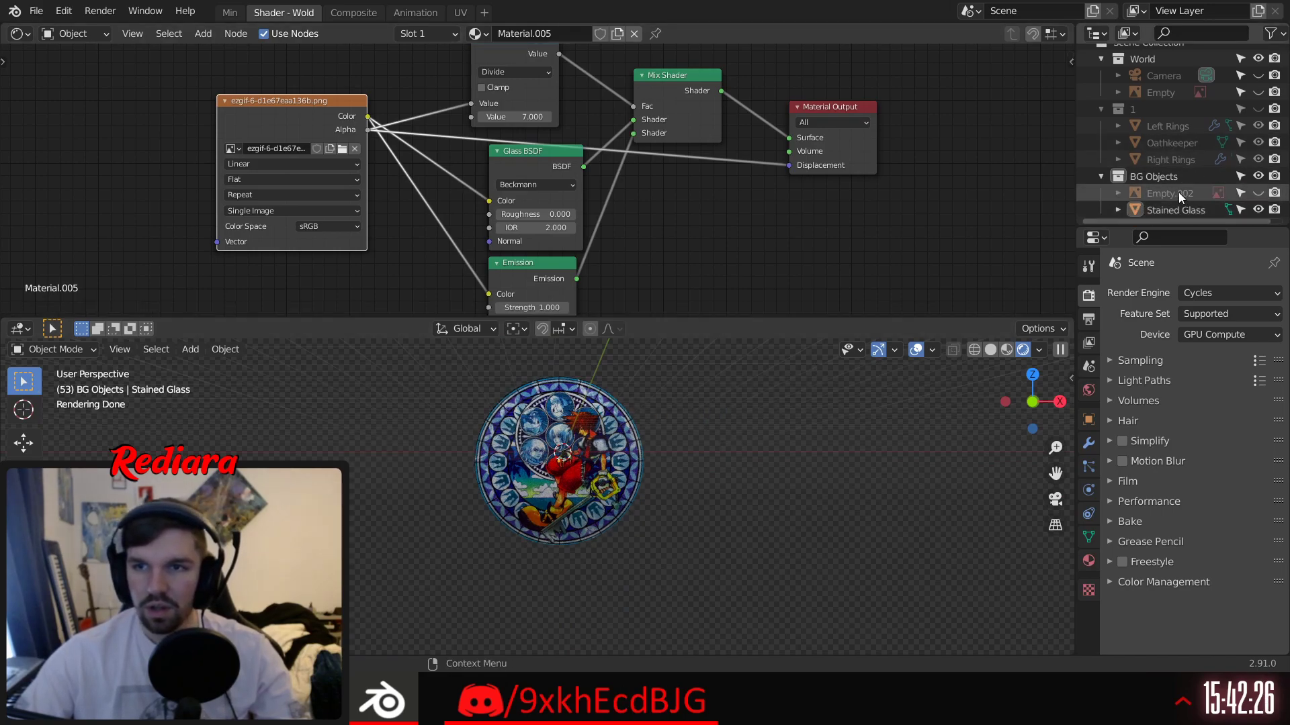
key("h")
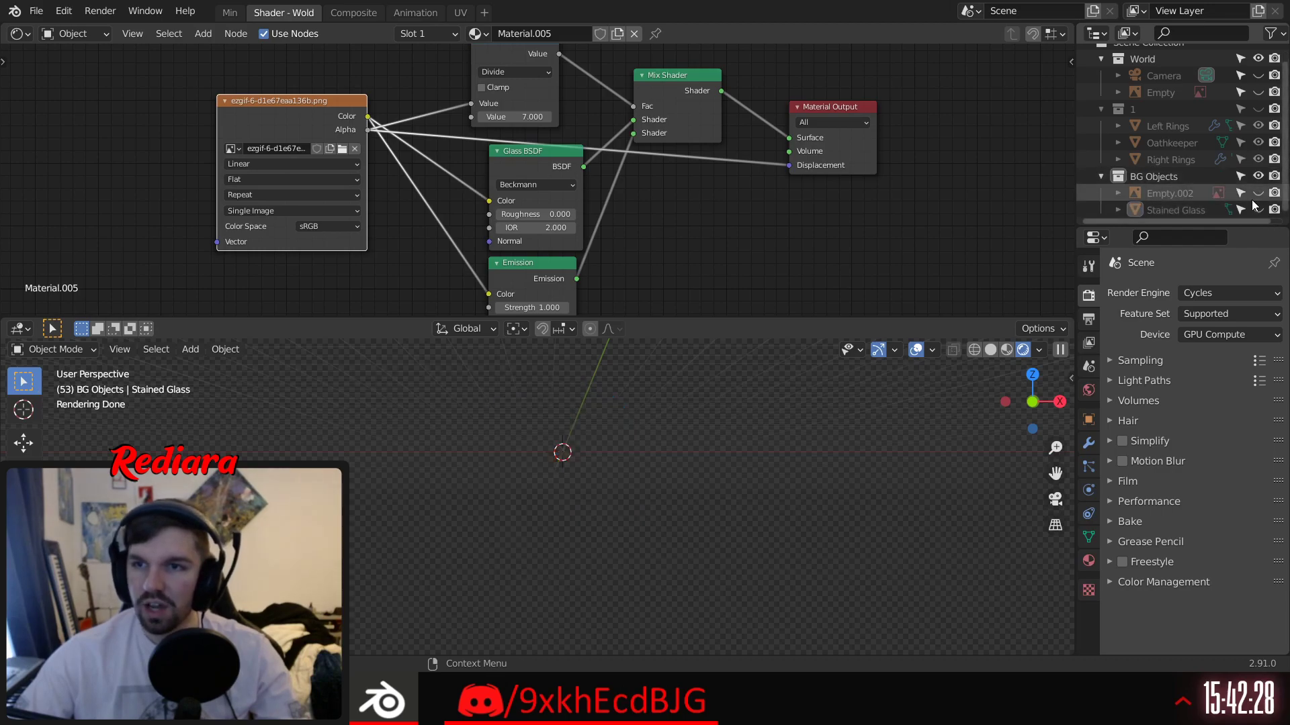
left_click(1257, 193)
scroll(514, 461, "up", 7)
middle_click_drag(575, 463, 592, 490)
middle_click_drag(592, 491, 628, 581, "shift")
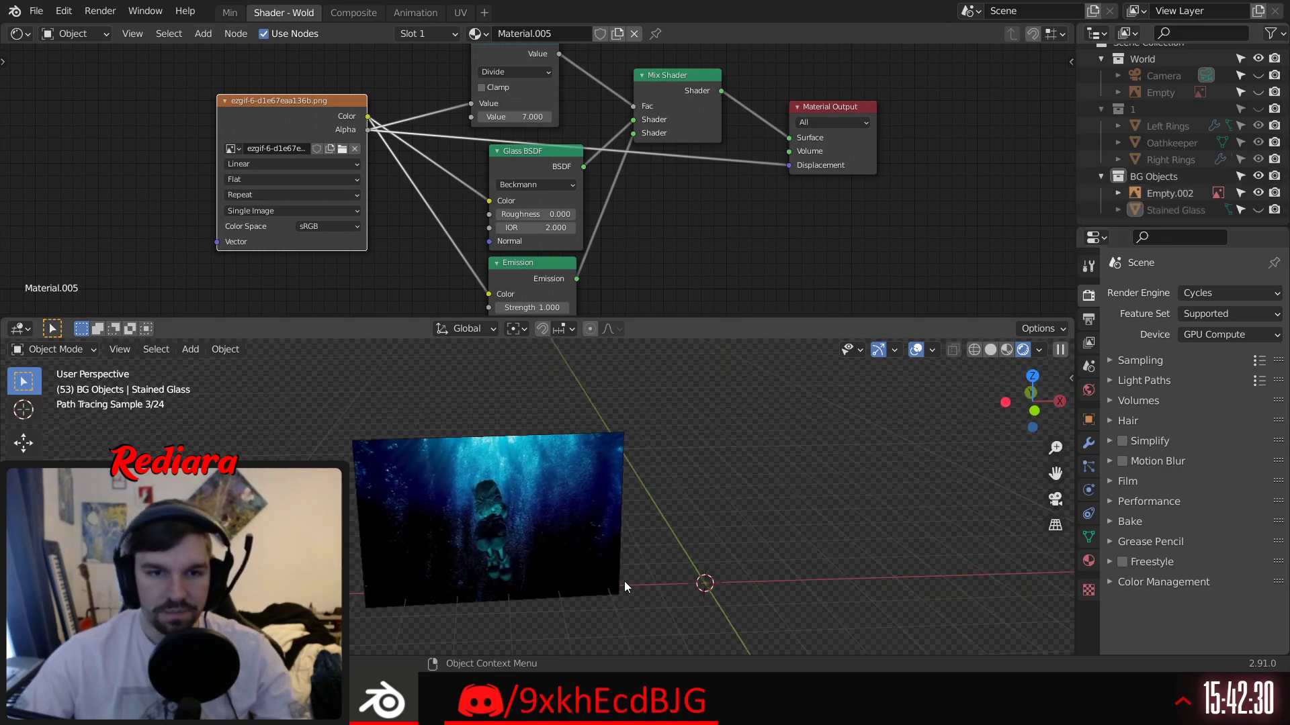
scroll(528, 522, "up", 5)
middle_click_drag(528, 522, 607, 428, "shift")
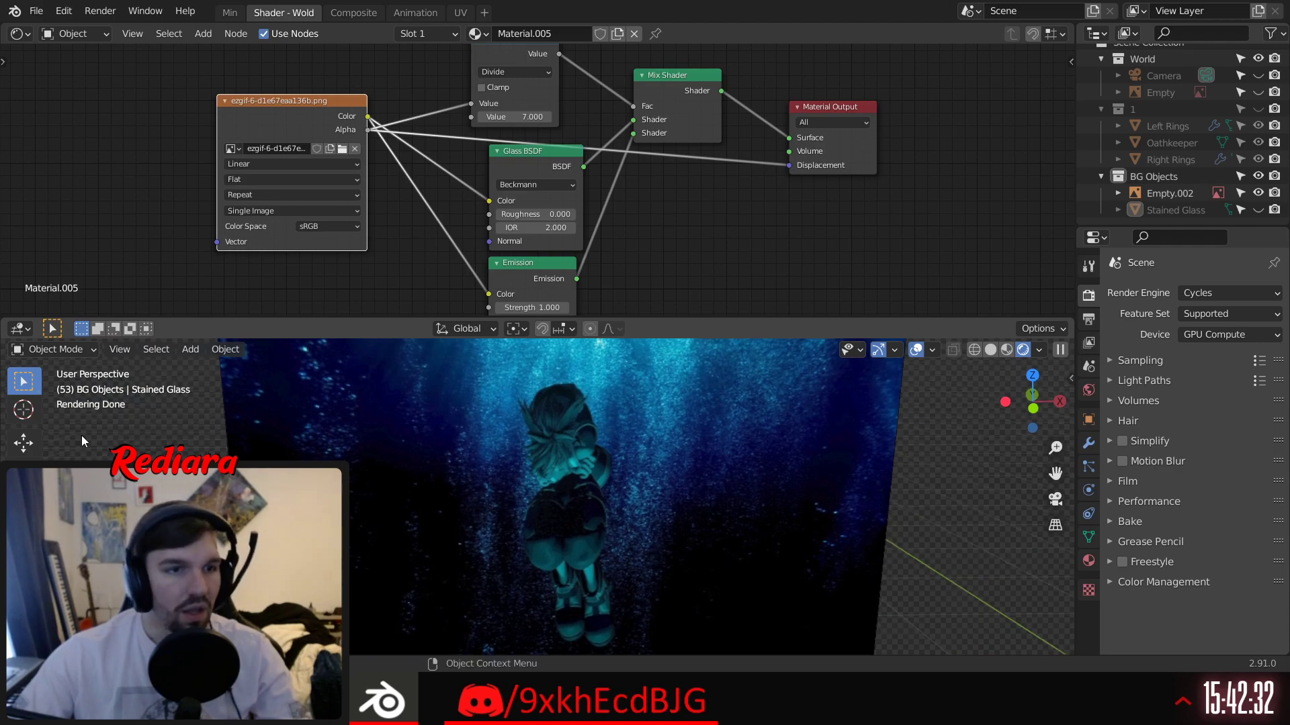
Step: In the Min workspace, add an ico sphere at the origin with 4 subdivisions
left_click(230, 12)
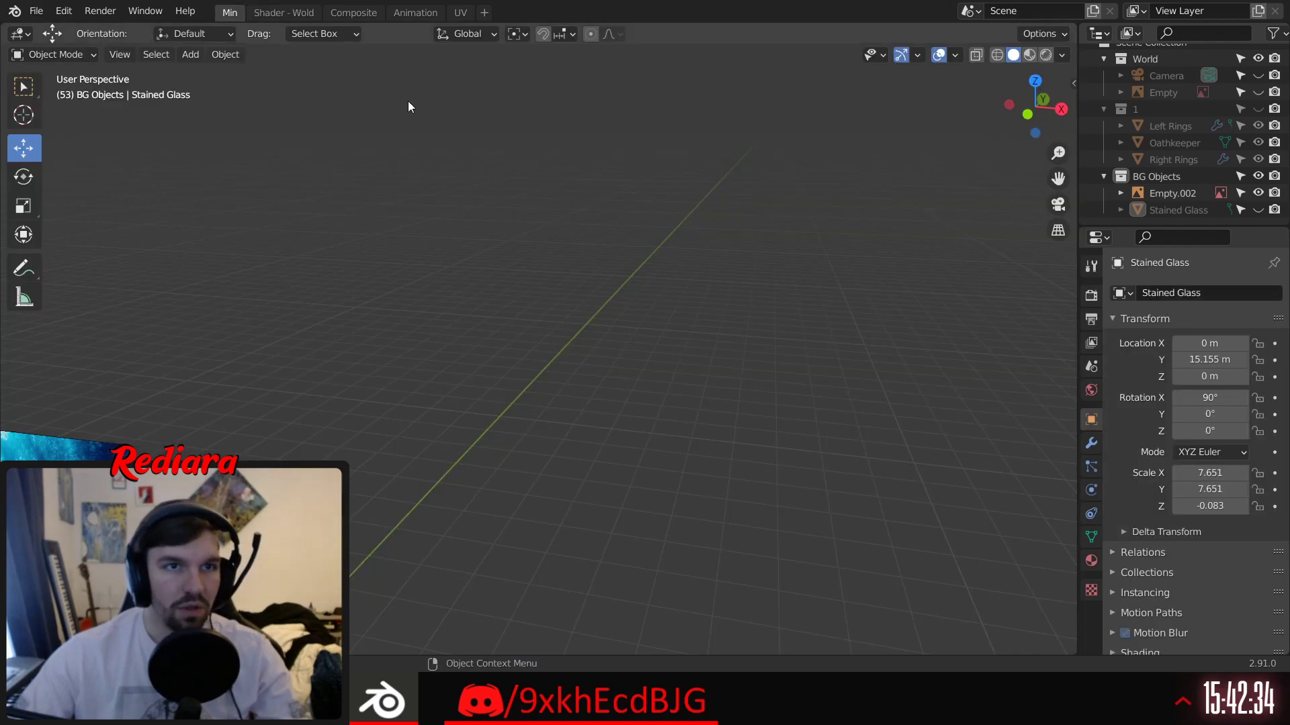
middle_click_drag(542, 447, 575, 315)
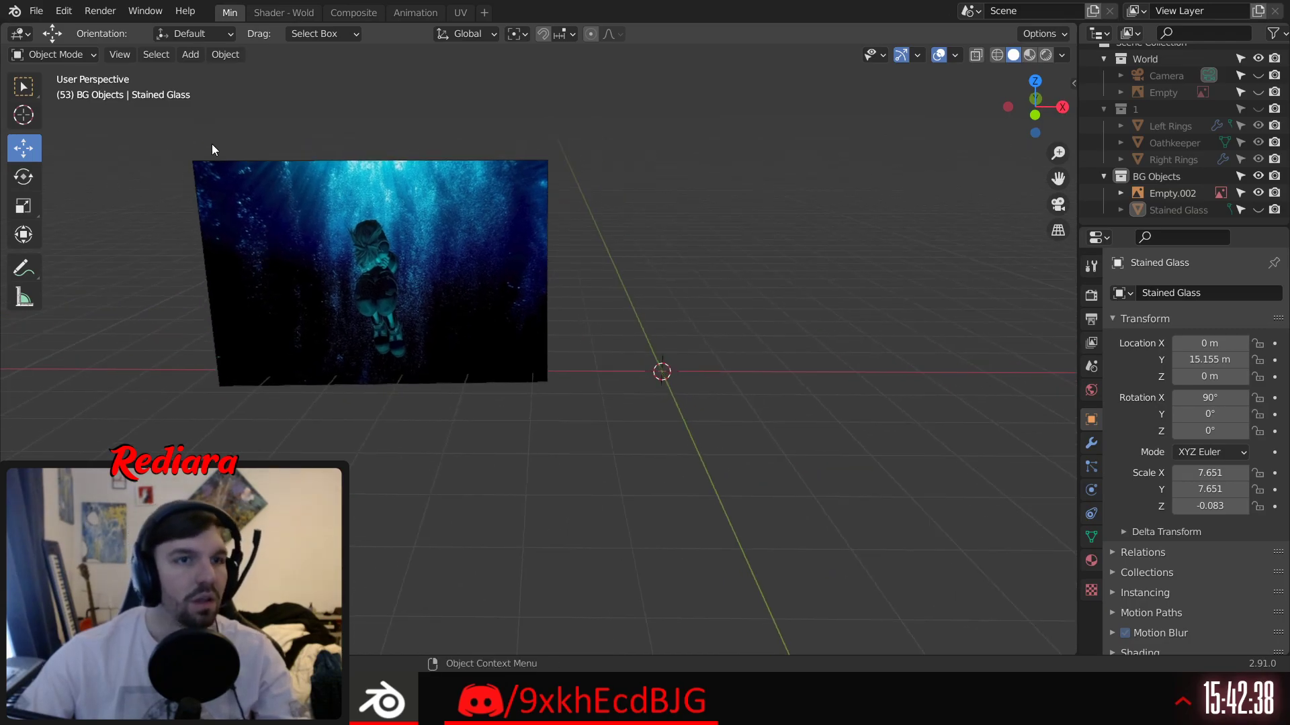
left_click(191, 54)
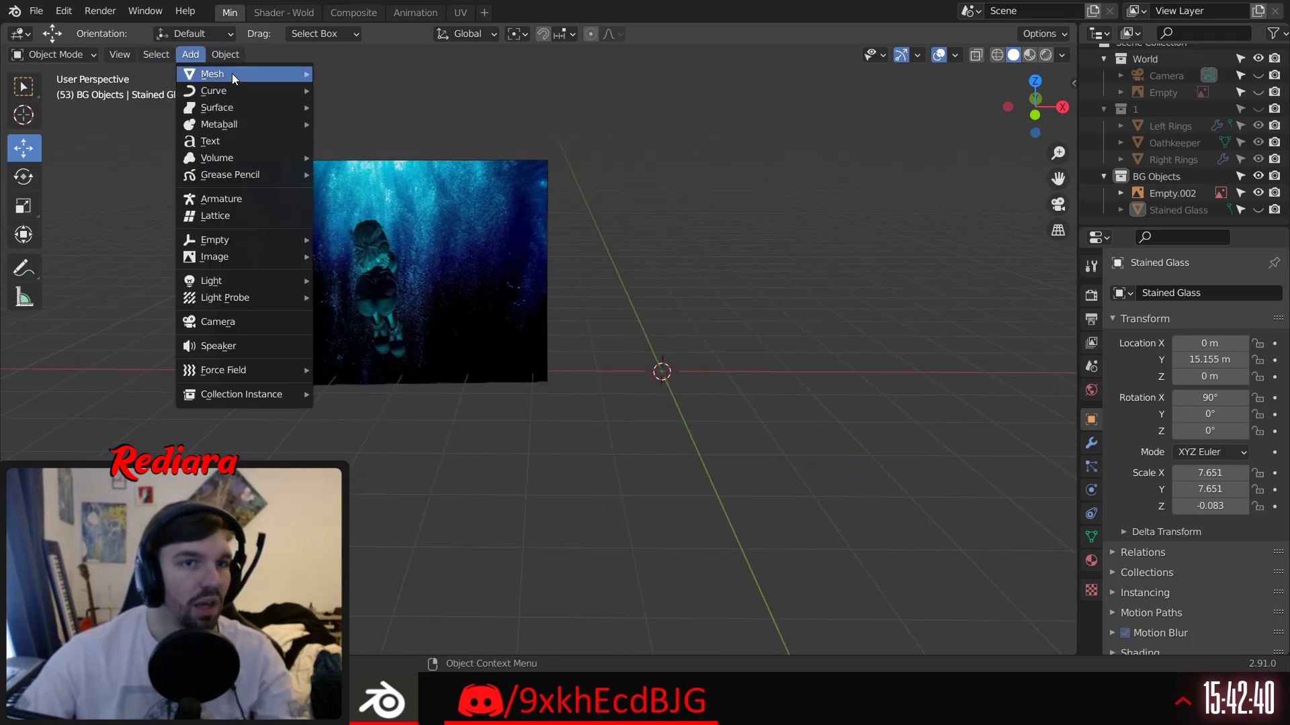
mouse_move(232, 73)
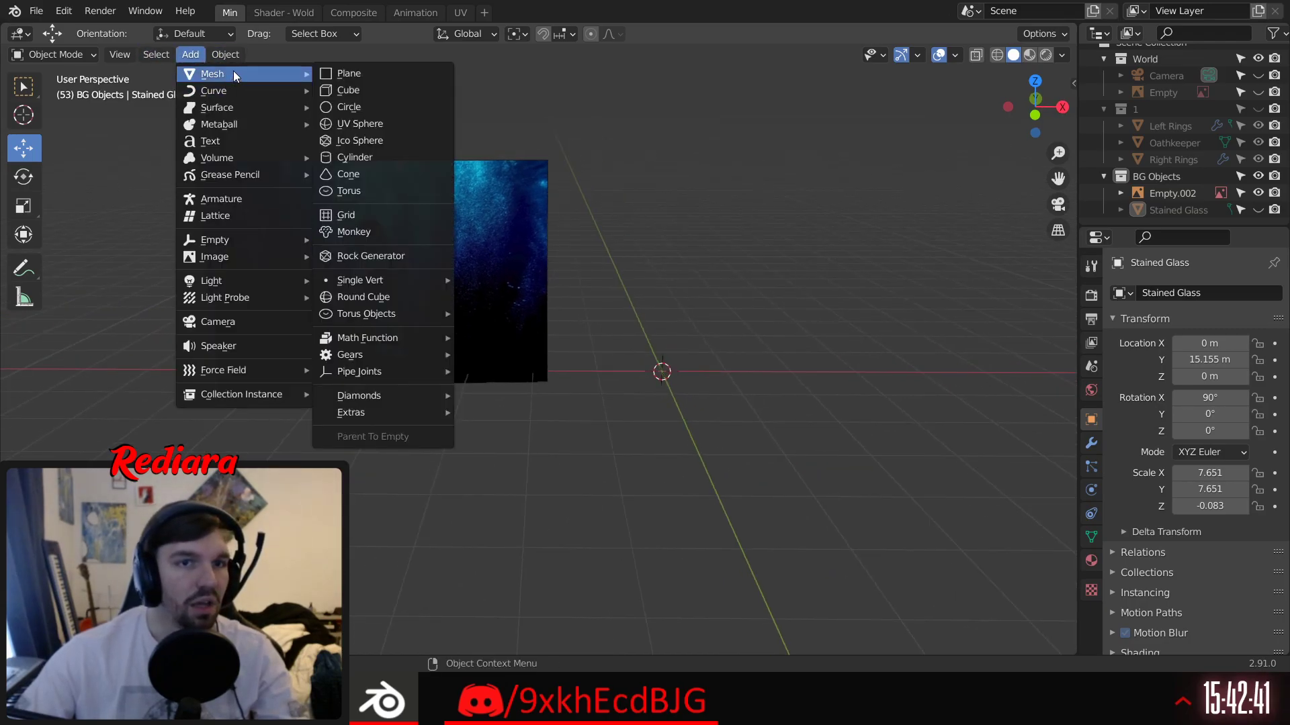
left_click(364, 140)
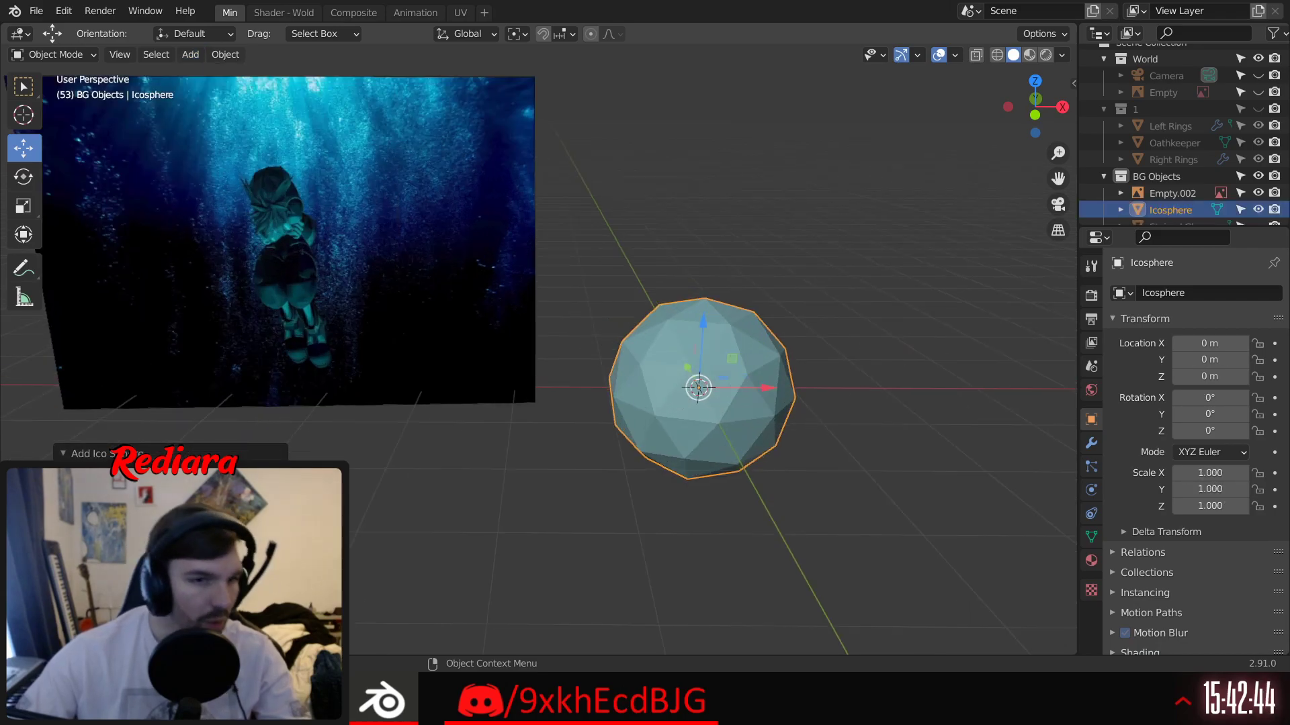
type("4")
key("Return")
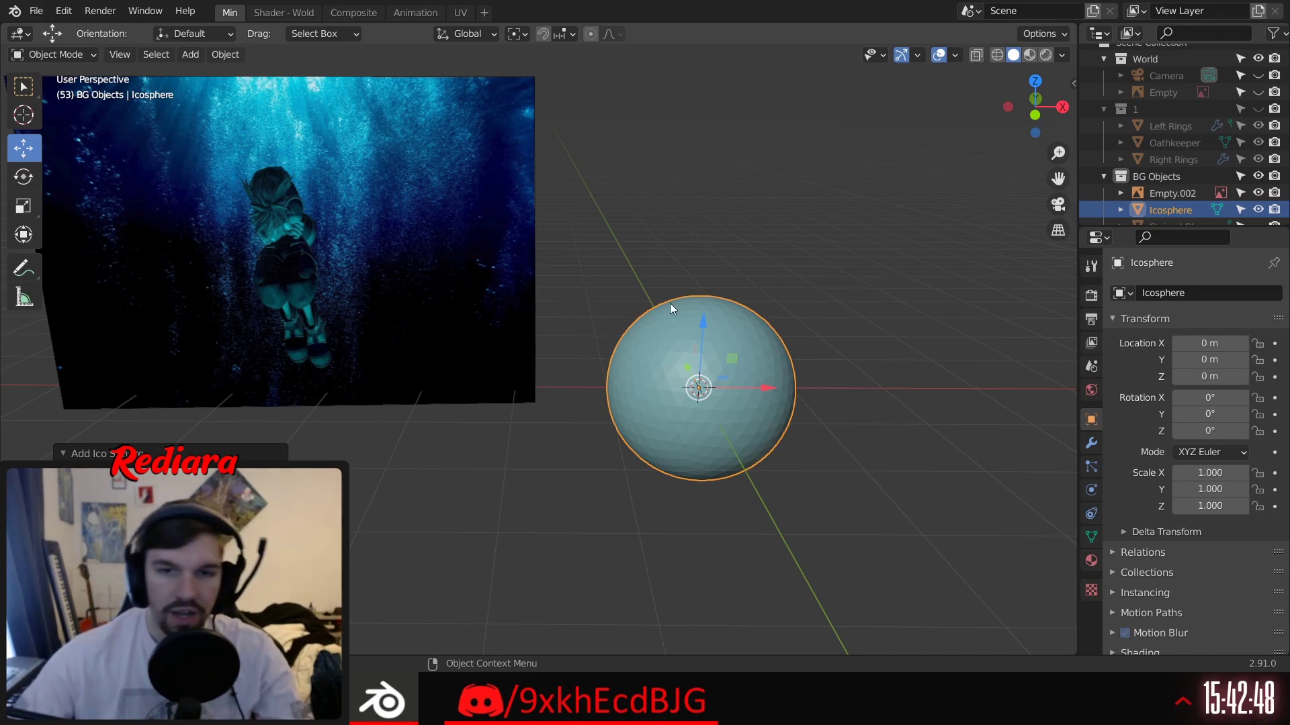
Step: Apply smooth shading to the ico sphere, inspect its surface, and leave it selected
right_click(721, 325)
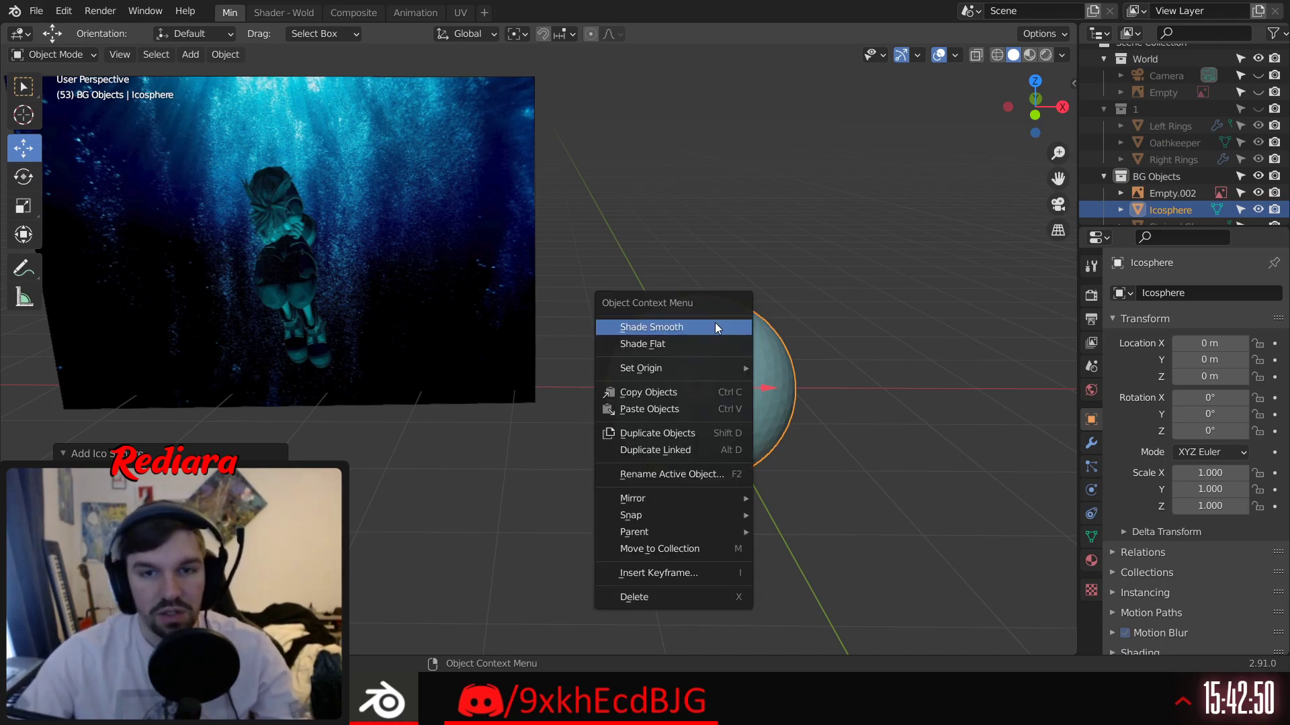
left_click(715, 324)
left_click(749, 282)
scroll(746, 354, "up", 2)
left_click(746, 355)
middle_click_drag(596, 366, 696, 316, "shift")
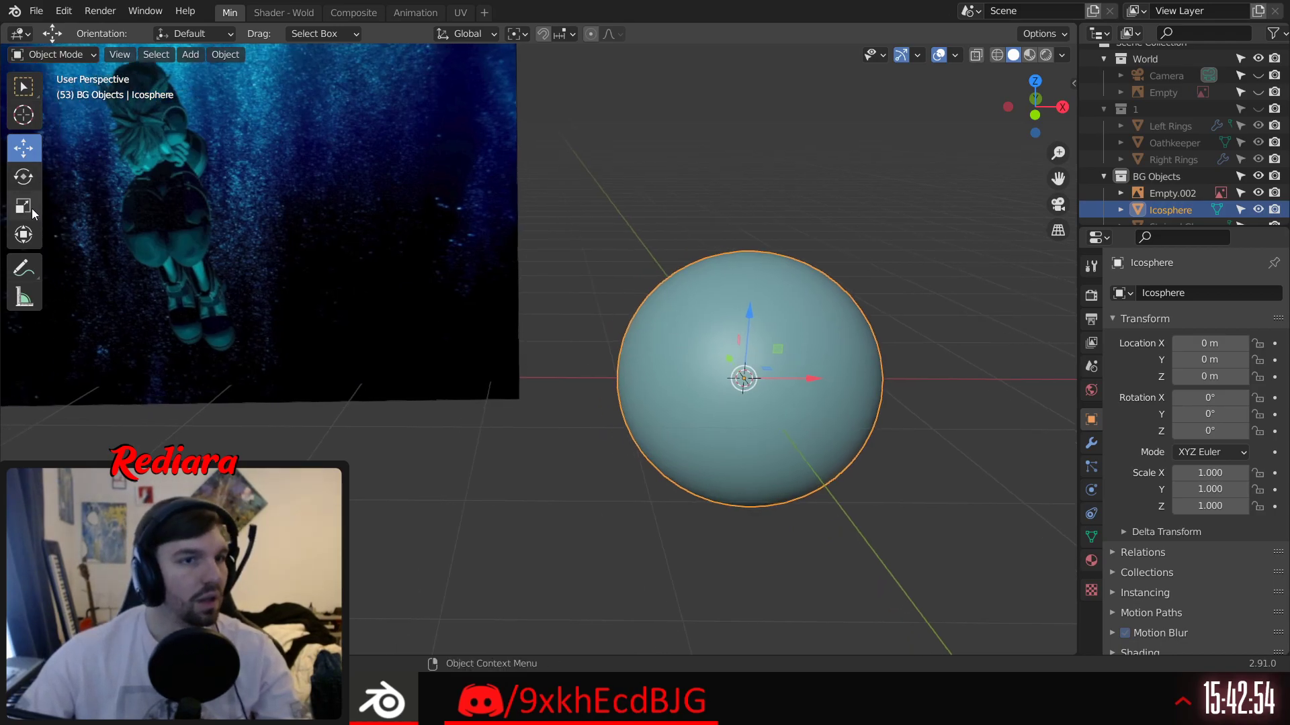
Step: Move the ico sphere along the X axis to about -5.36 m, in front of the underwater reference image
left_click_drag(819, 380, 391, 368)
middle_click_drag(444, 341, 714, 396, "shift")
scroll(281, 176, "up", 2)
left_click_drag(765, 517, 393, 529)
middle_click_drag(657, 479, 750, 431, "shift")
left_click_drag(826, 479, 508, 457)
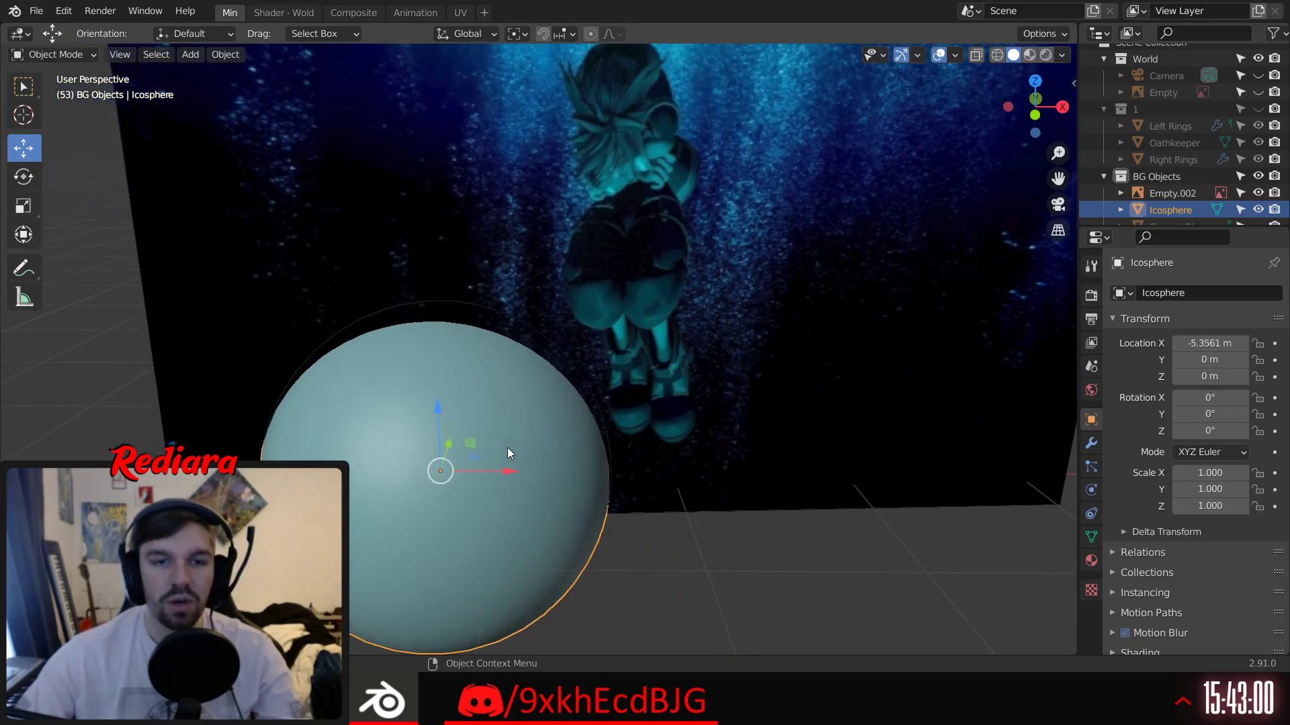
Step: Raise the ico sphere to about 2.07 m on Z and shift it to about -0.39 m on Y
left_click_drag(439, 411, 485, 168)
middle_click_drag(485, 168, 630, 428, "shift")
left_click_drag(514, 339, 546, 227)
middle_click_drag(559, 218, 580, 275, "shift")
scroll(369, 138, "up", 3)
middle_click_drag(465, 225, 671, 436)
left_click_drag(868, 505, 770, 543)
middle_click_drag(768, 537, 594, 241)
scroll(722, 282, "up", 1)
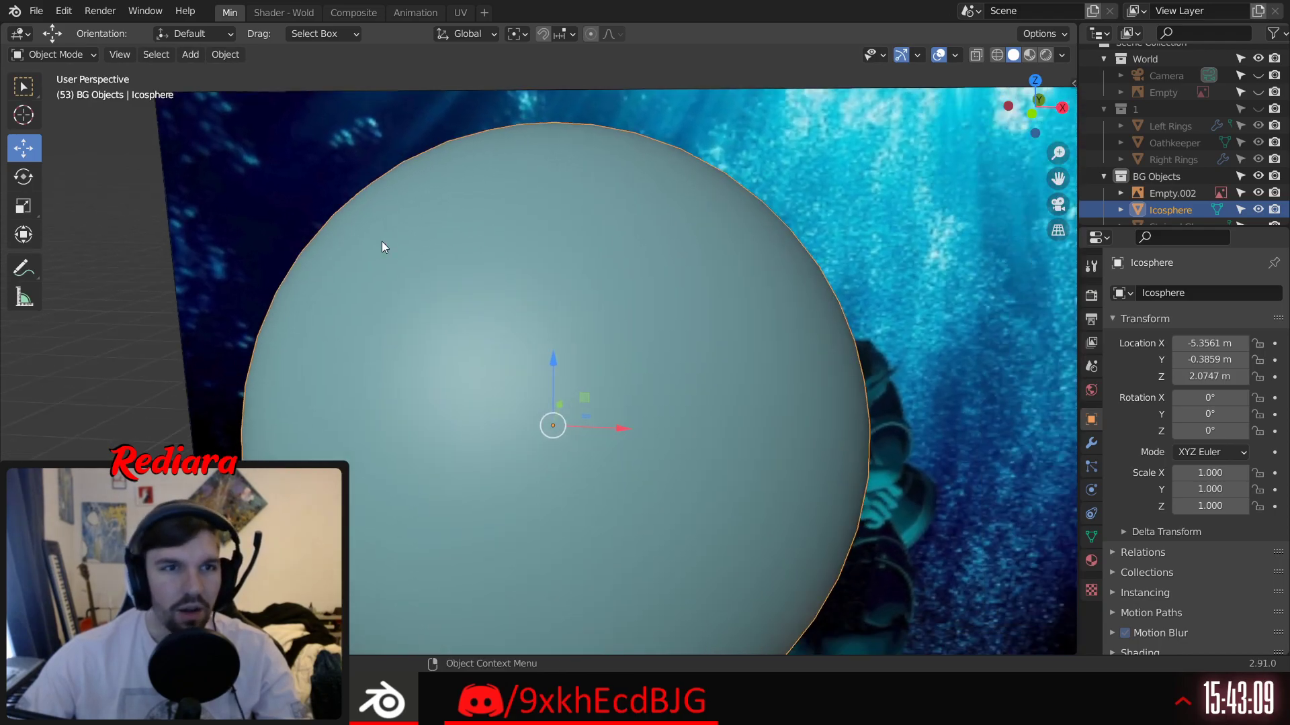
Step: In the Shader - Wold workspace, create a new material for the ico sphere and delete its Principled BSDF node
left_click(277, 13)
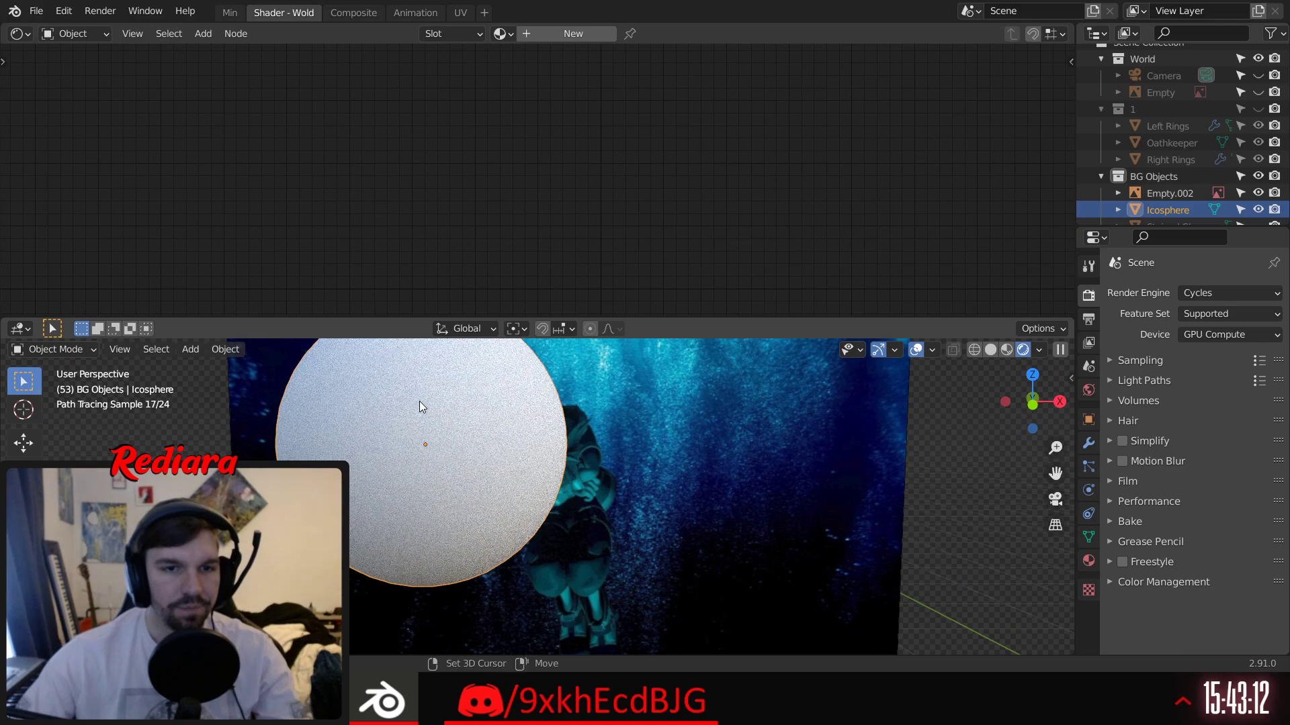
left_click(571, 33)
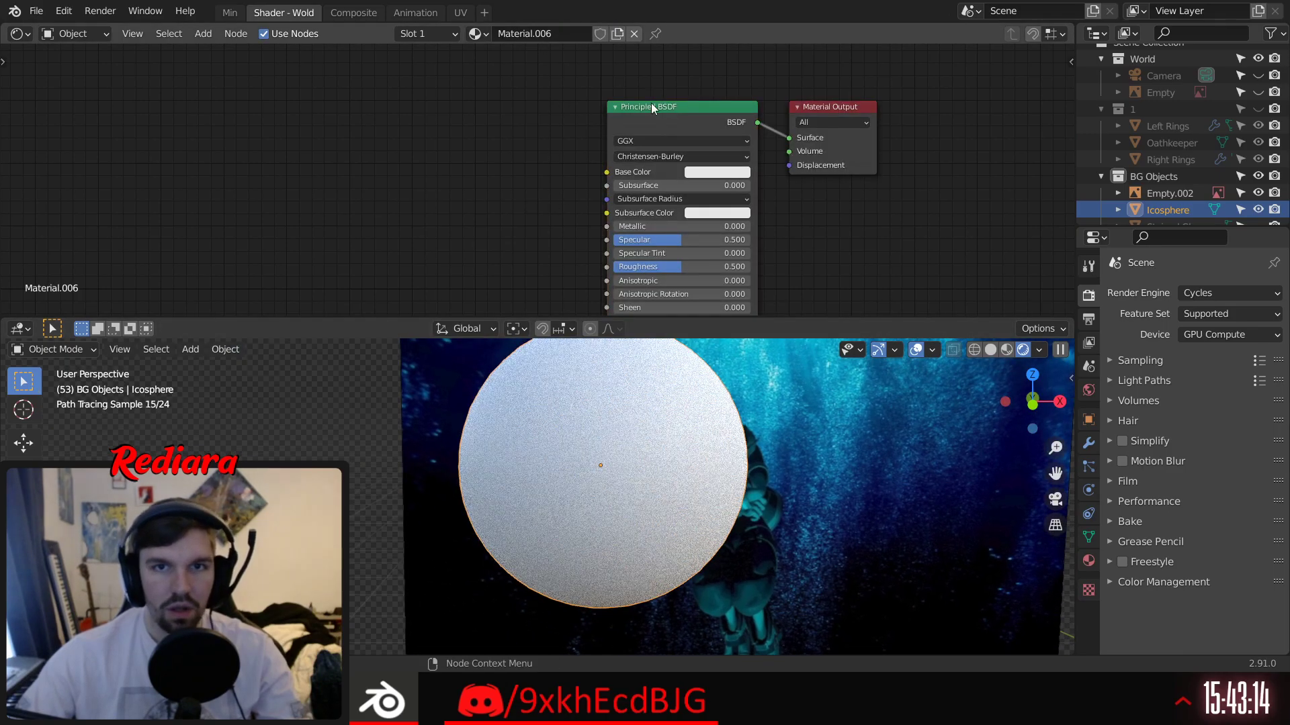
key("x")
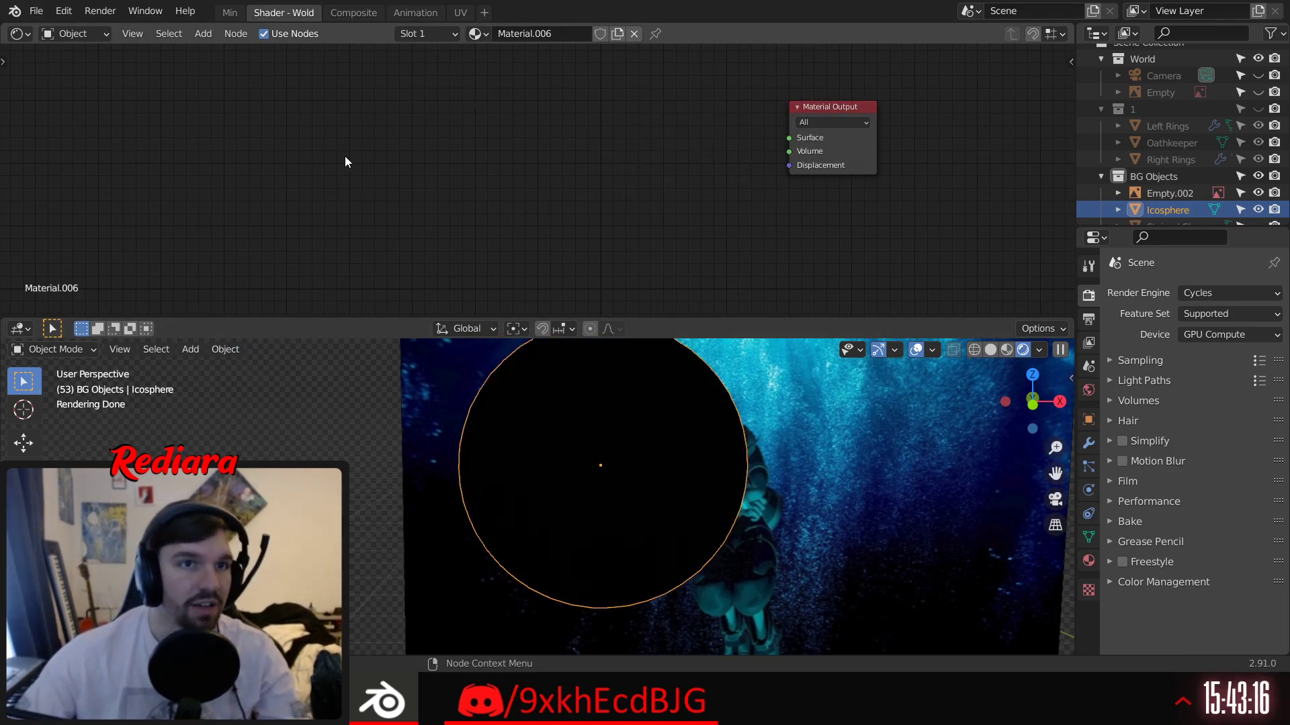
Step: Add a Glass BSDF node beside the Material Output and connect it to the Surface input
mouse_move(263, 83)
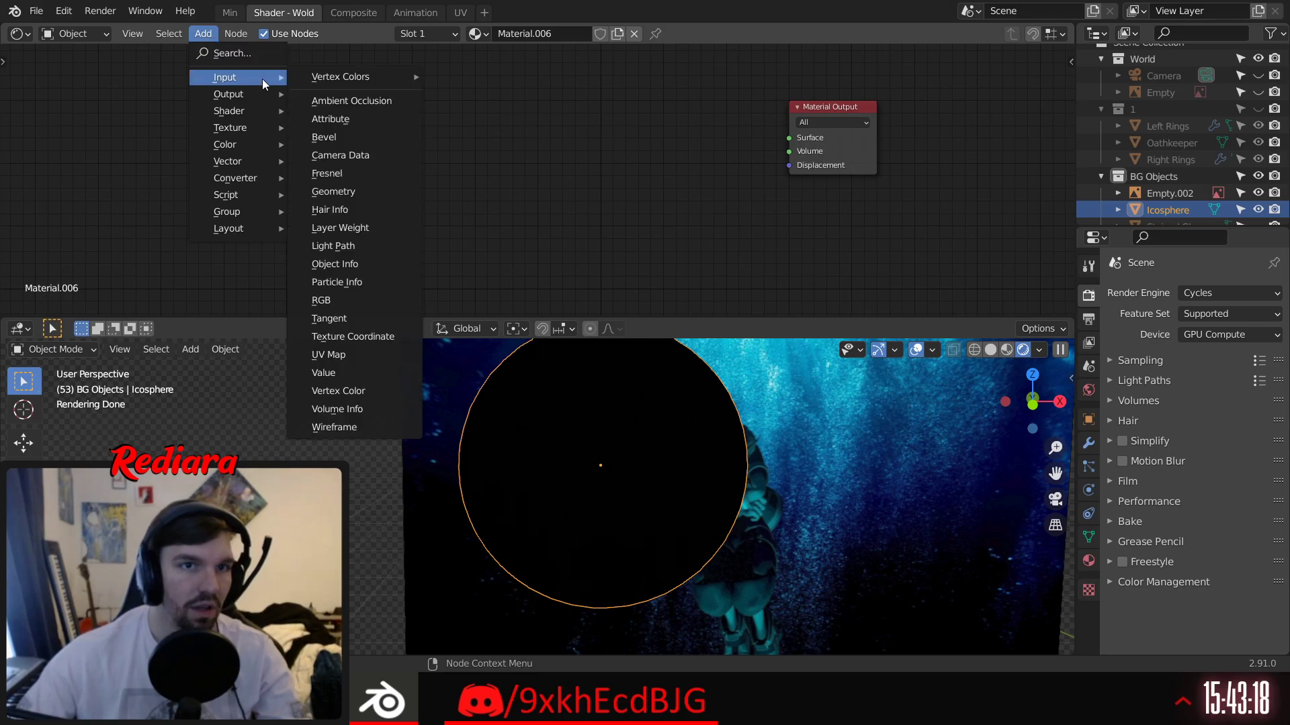
mouse_move(258, 112)
left_click(376, 183)
left_click(620, 98)
left_click_drag(714, 121, 788, 138)
left_click_drag(699, 109, 712, 106)
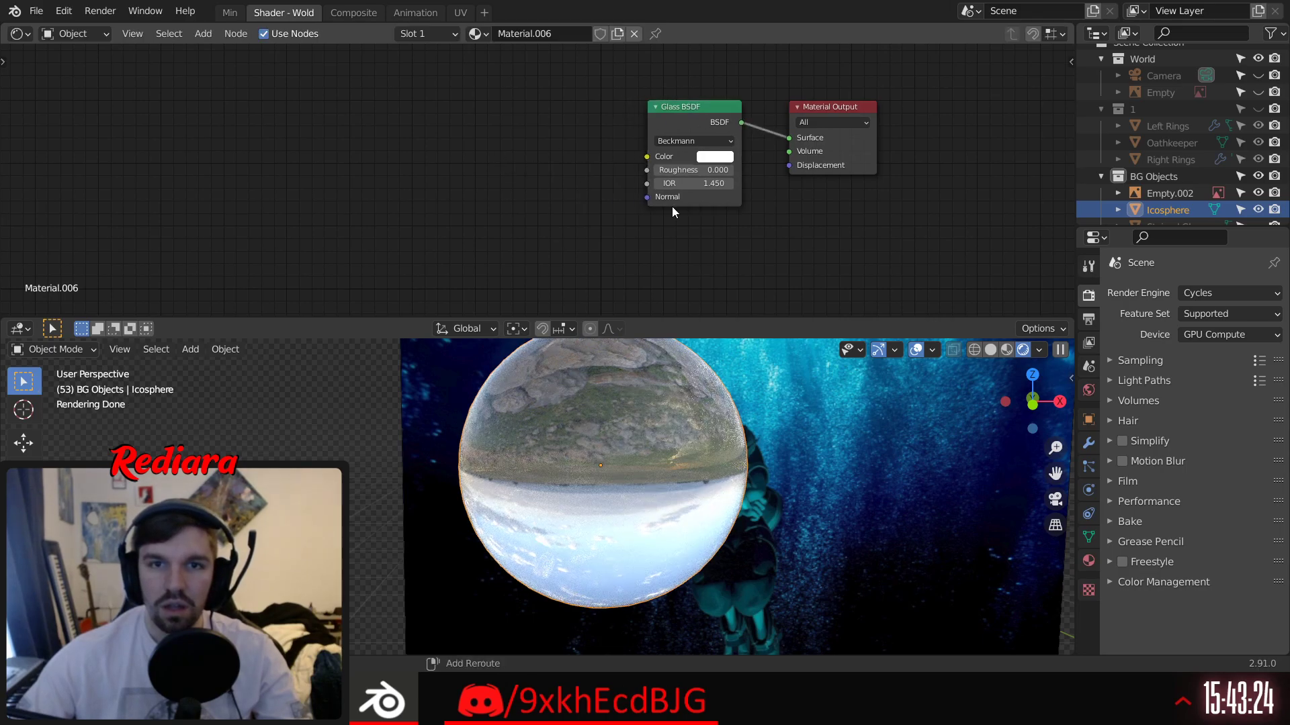
Step: Try a roughness of 0.3 and an IOR of 2 on the Glass BSDF
scroll(672, 204, "up", 3)
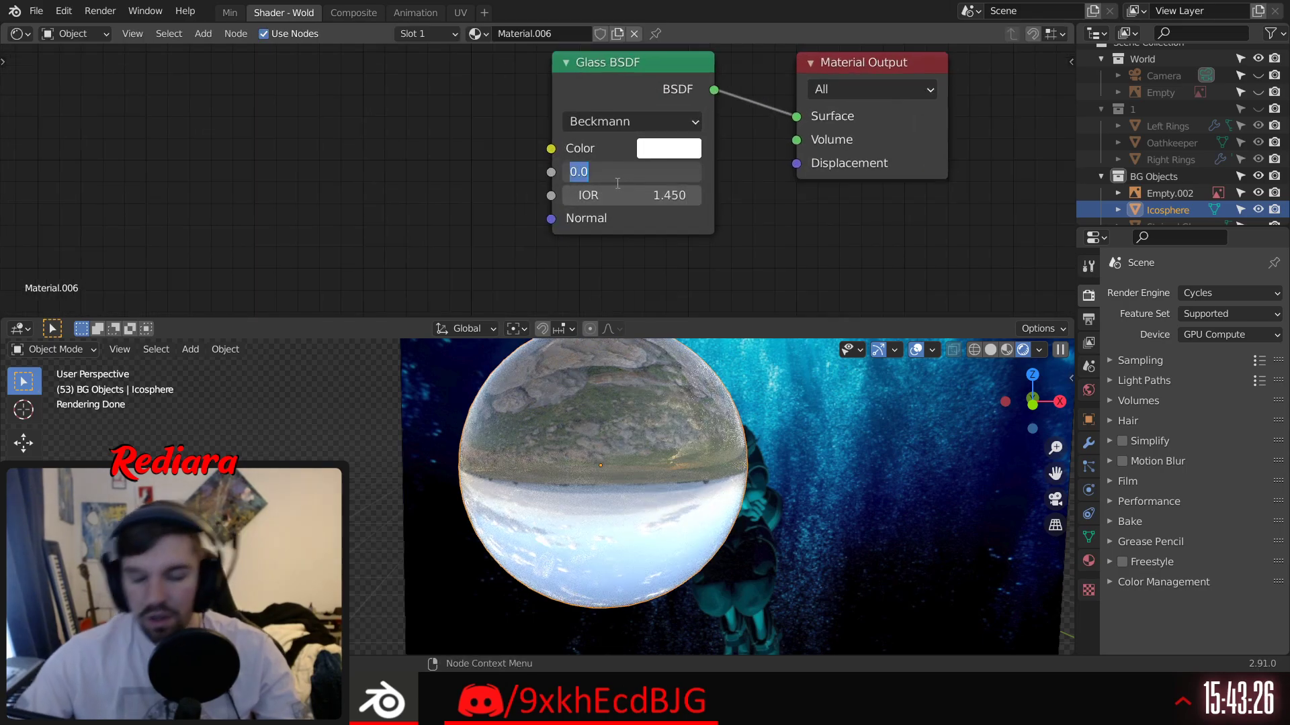
key("Return")
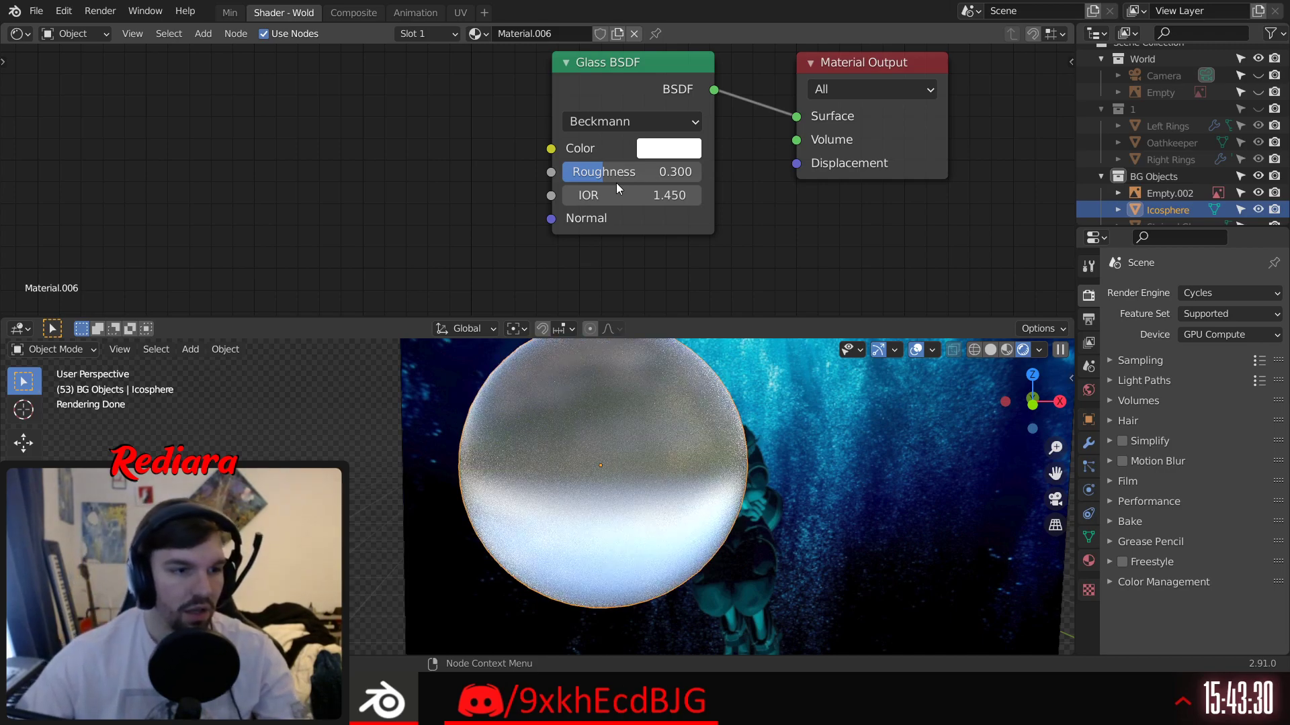
middle_click_drag(609, 252, 549, 258, "shift")
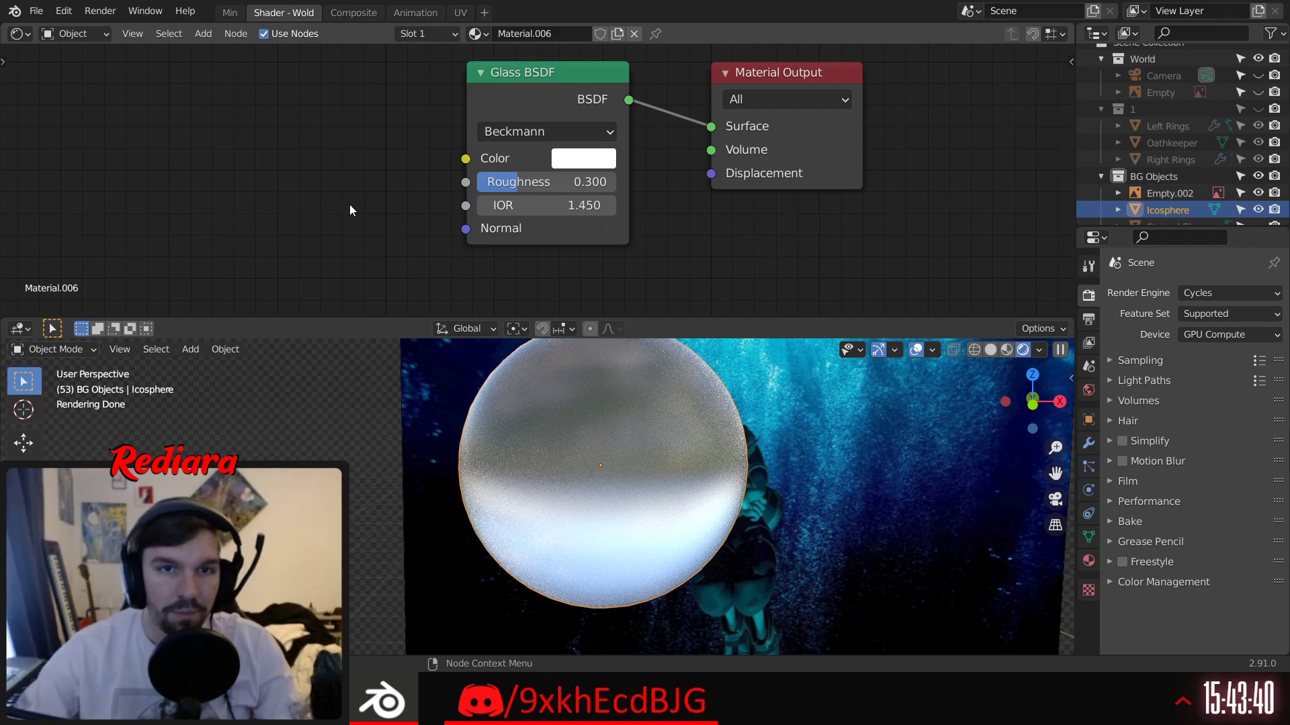
middle_click_drag(348, 204, 358, 196)
left_click(545, 200)
type("2")
key("Return")
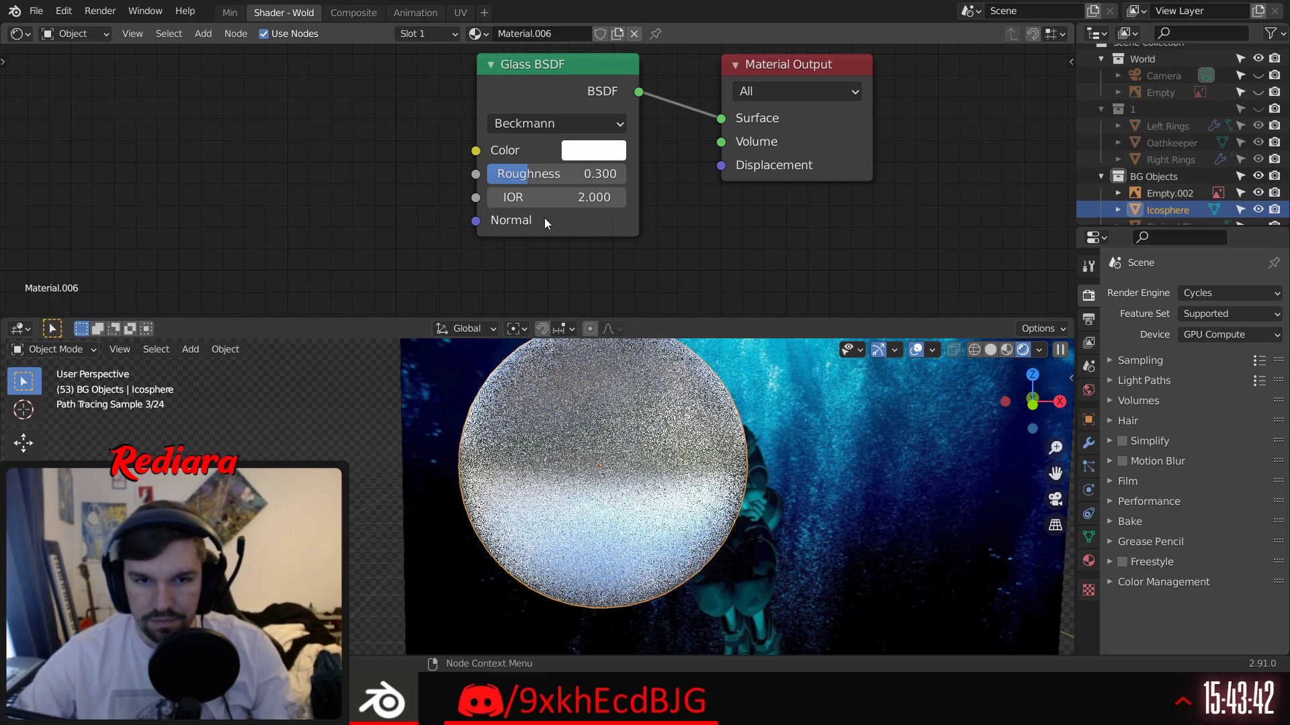
Step: Set the IOR of the Glass BSDF to 5
left_click(560, 198)
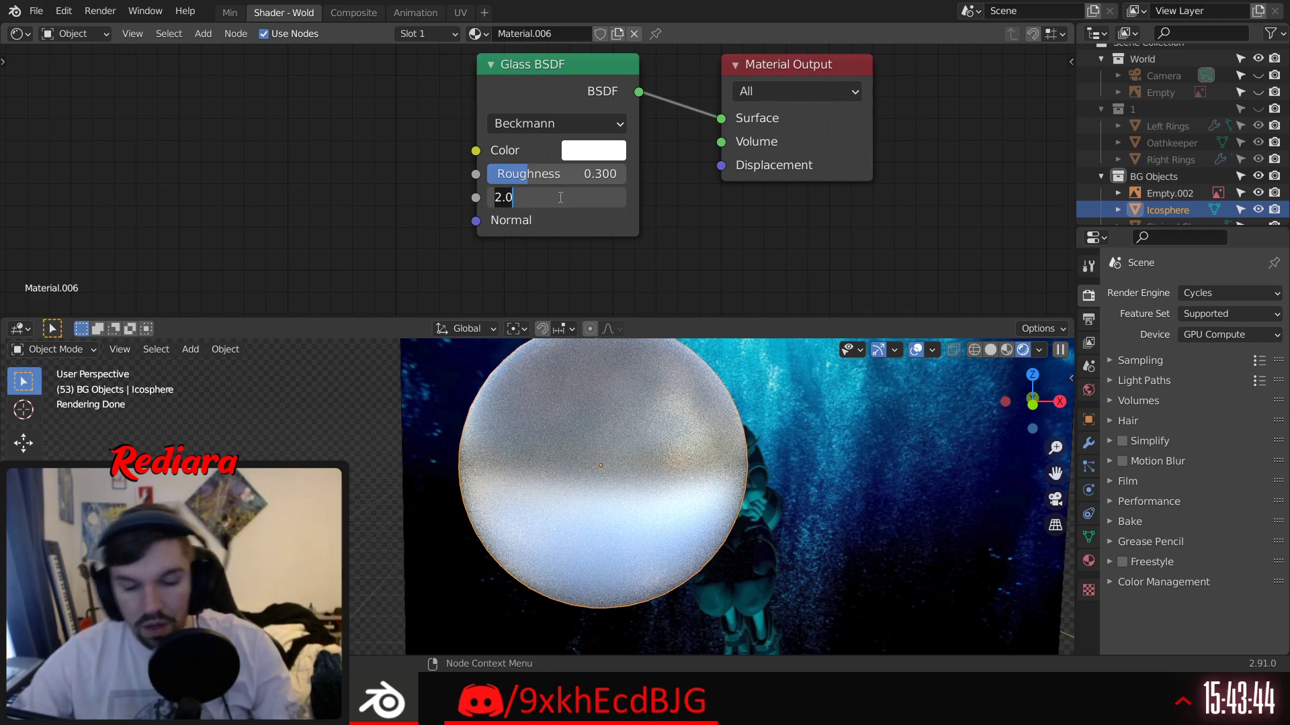
type("5")
key("Return")
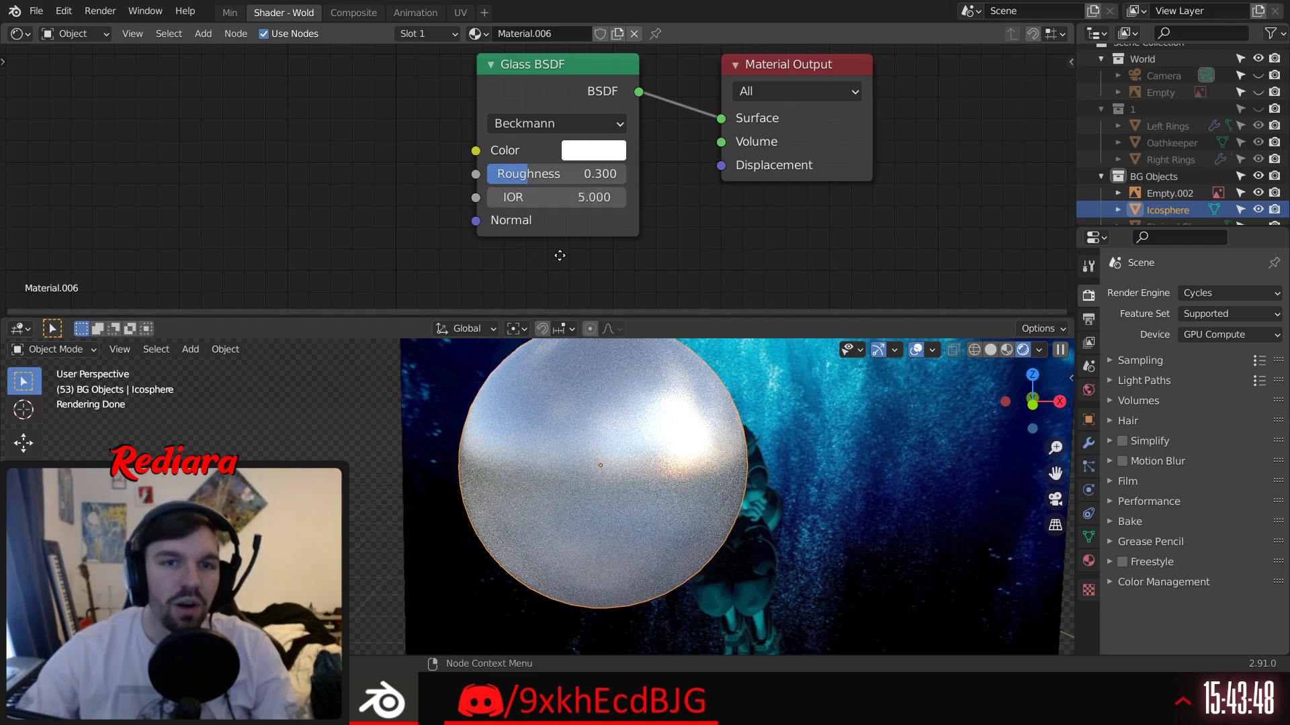
middle_click_drag(559, 254, 565, 253)
middle_click_drag(682, 242, 639, 267)
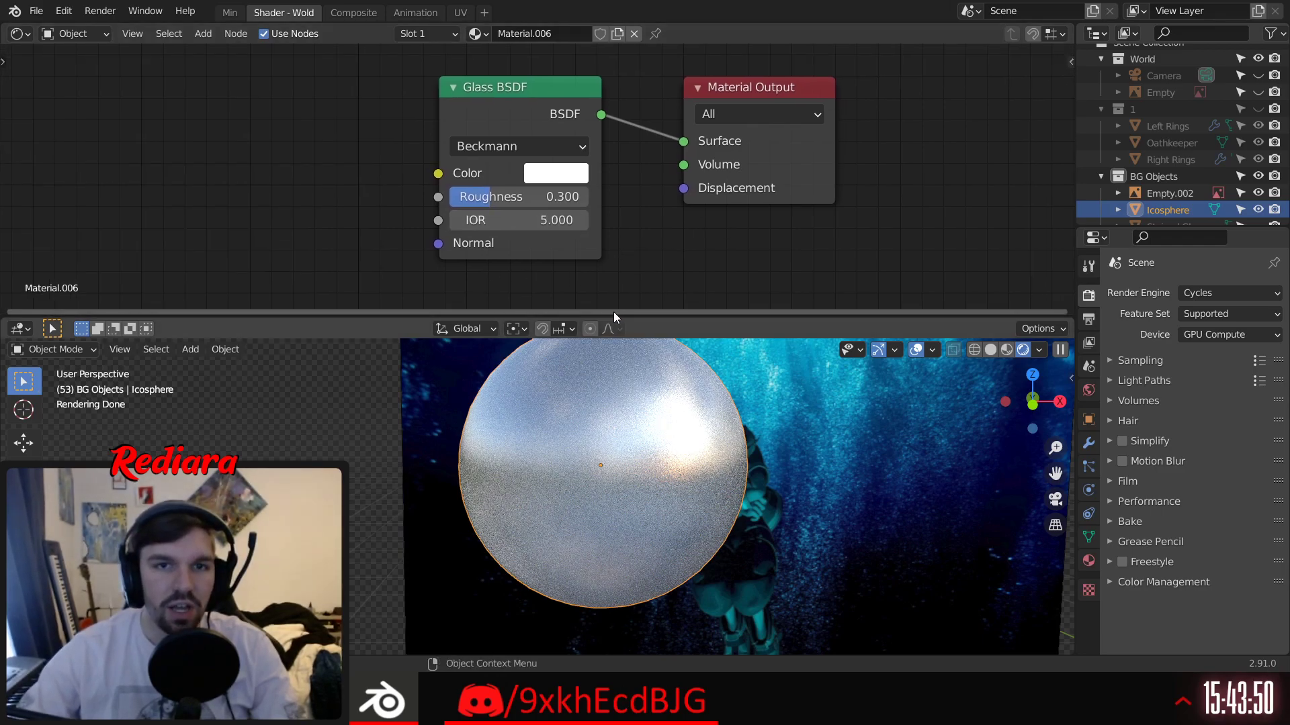
middle_click_drag(631, 220, 670, 211)
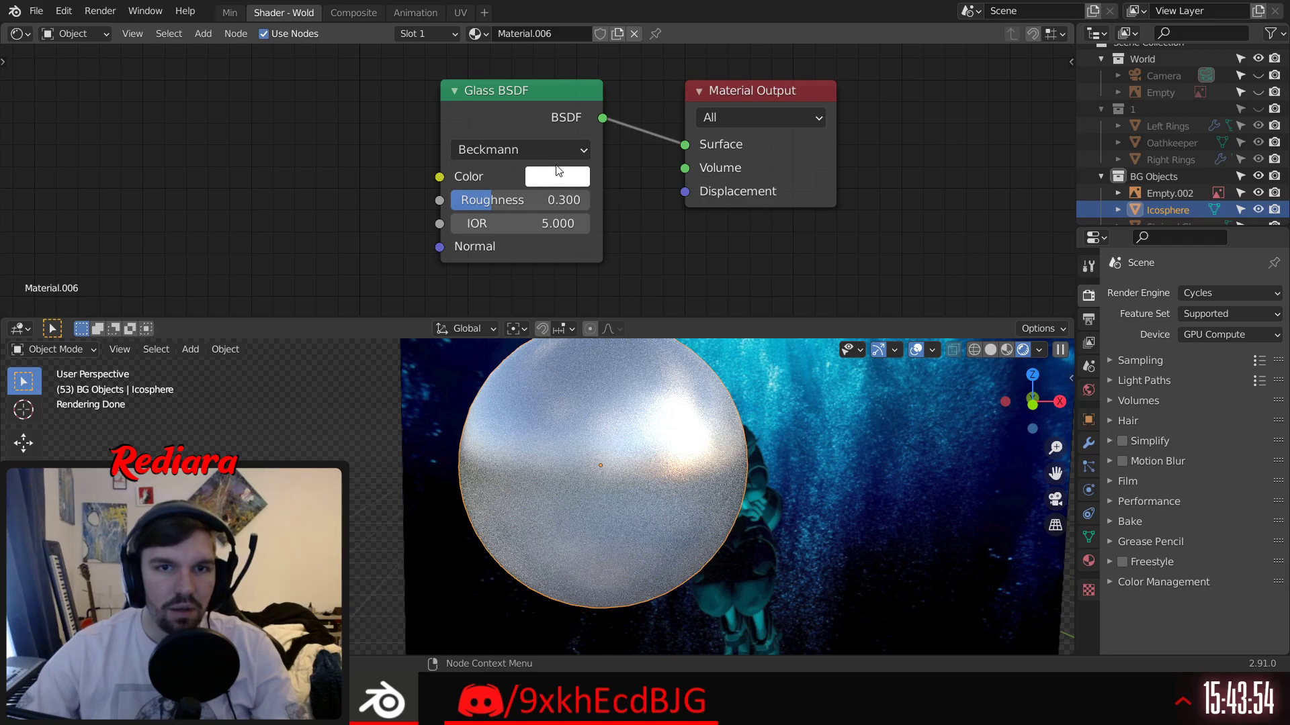
Step: Change the Glass BSDF color to a pale, desaturated blue
left_click(570, 176)
mouse_move(711, 200)
left_mouse_down()
mouse_move(711, 344)
mouse_move(711, 200)
left_mouse_up()
left_click_drag(623, 276, 642, 250)
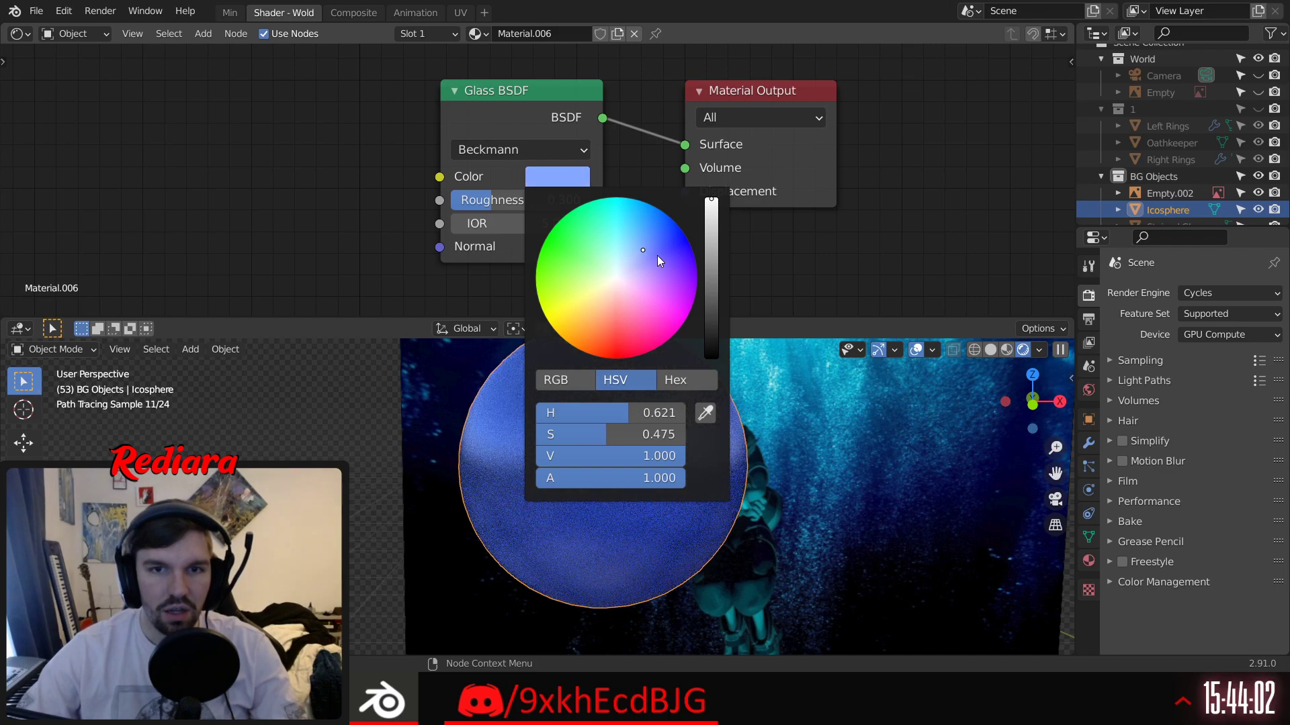
mouse_move(602, 437)
left_mouse_down()
mouse_move(573, 436)
mouse_move(607, 458)
left_mouse_up()
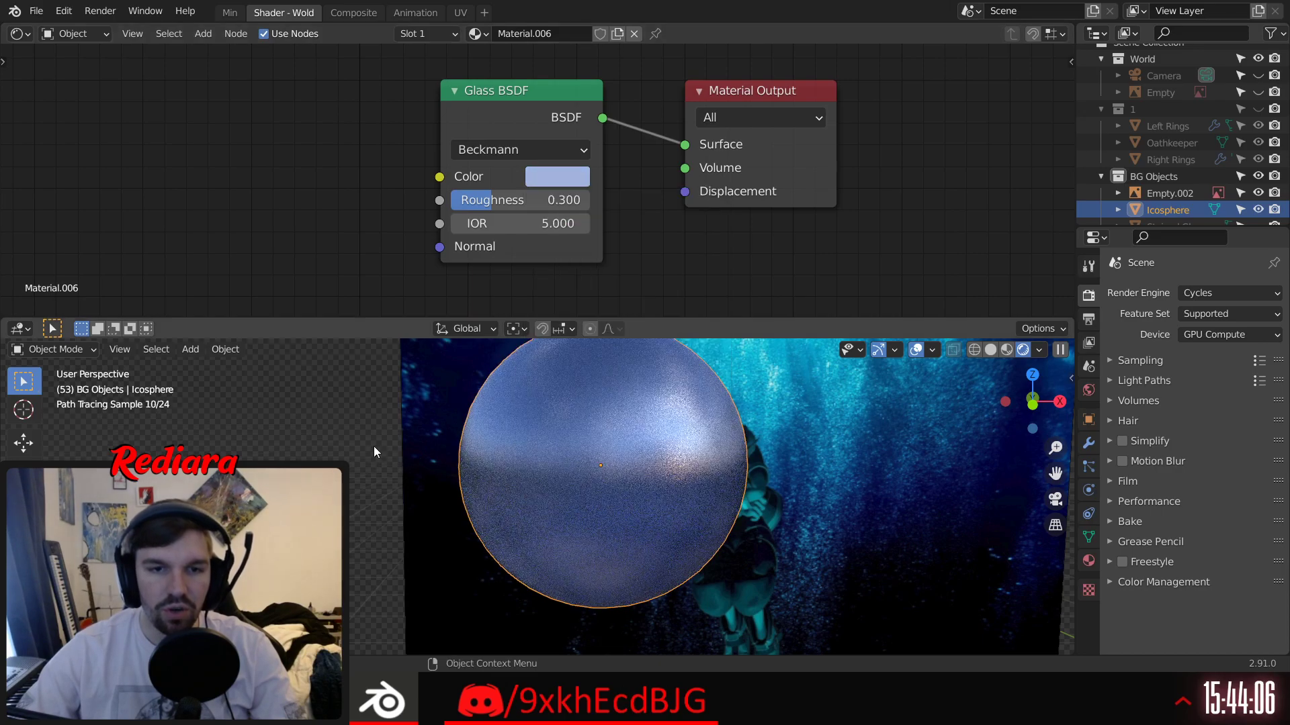
Step: Set the Glass BSDF roughness to 0.5 and view the rendered sphere from another angle
middle_click_drag(545, 468, 557, 470)
left_click(521, 199)
type("0.5")
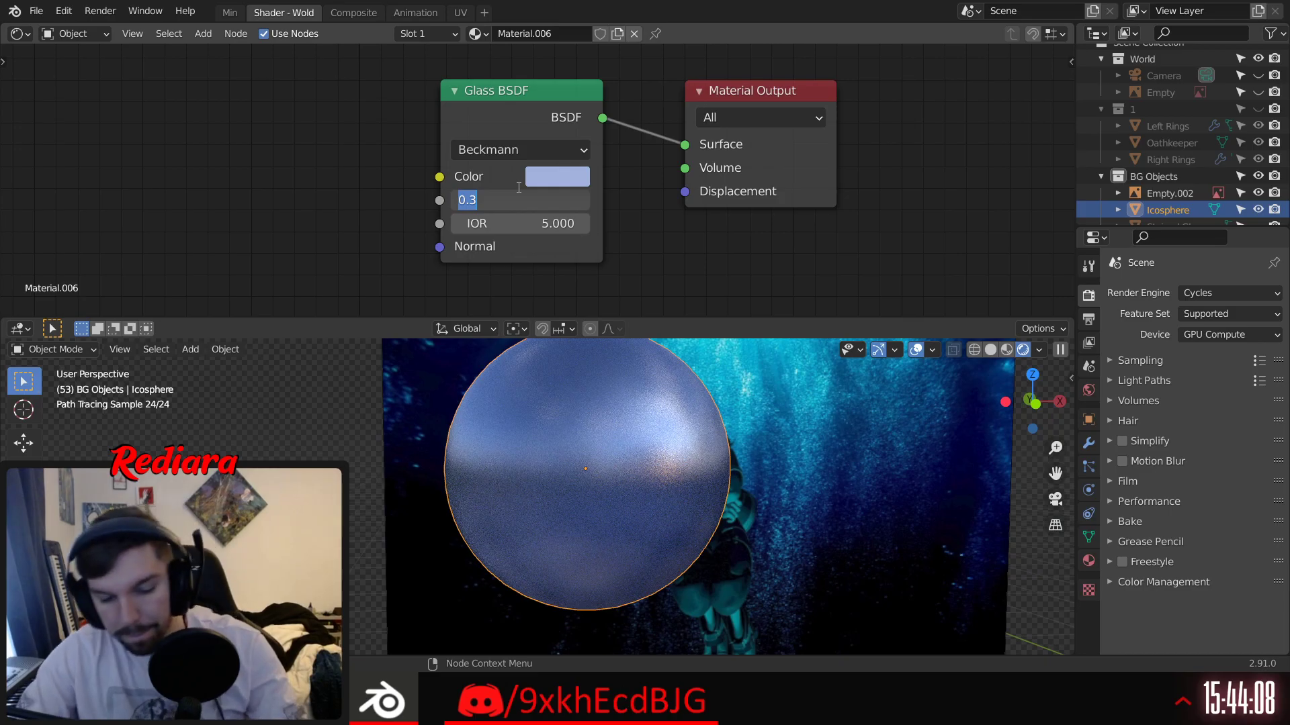
key("Return")
middle_click_drag(591, 497, 489, 489)
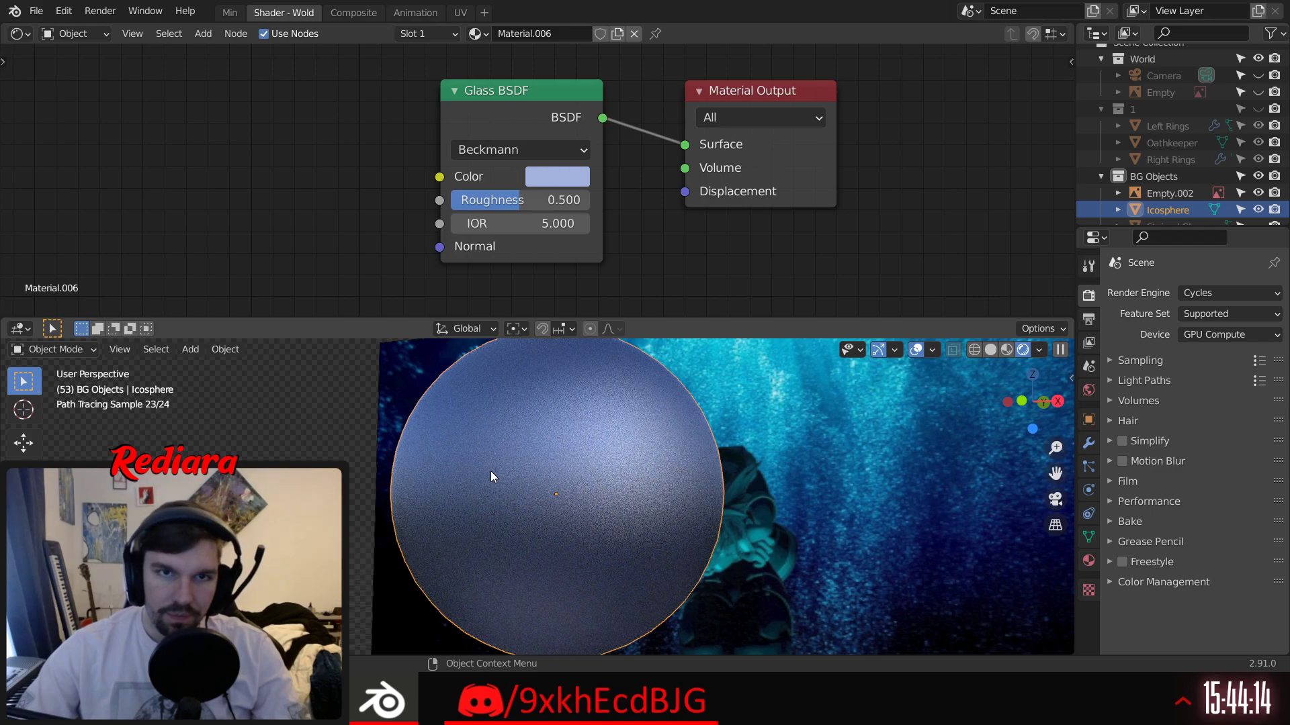
Step: Space the Glass BSDF and Material Output nodes apart and add a Transparent BSDF below the glass node
left_click_drag(470, 172, 347, 178)
left_click(641, 182)
left_click_drag(748, 102, 813, 133)
left_click(559, 294)
middle_click_drag(556, 296, 620, 200)
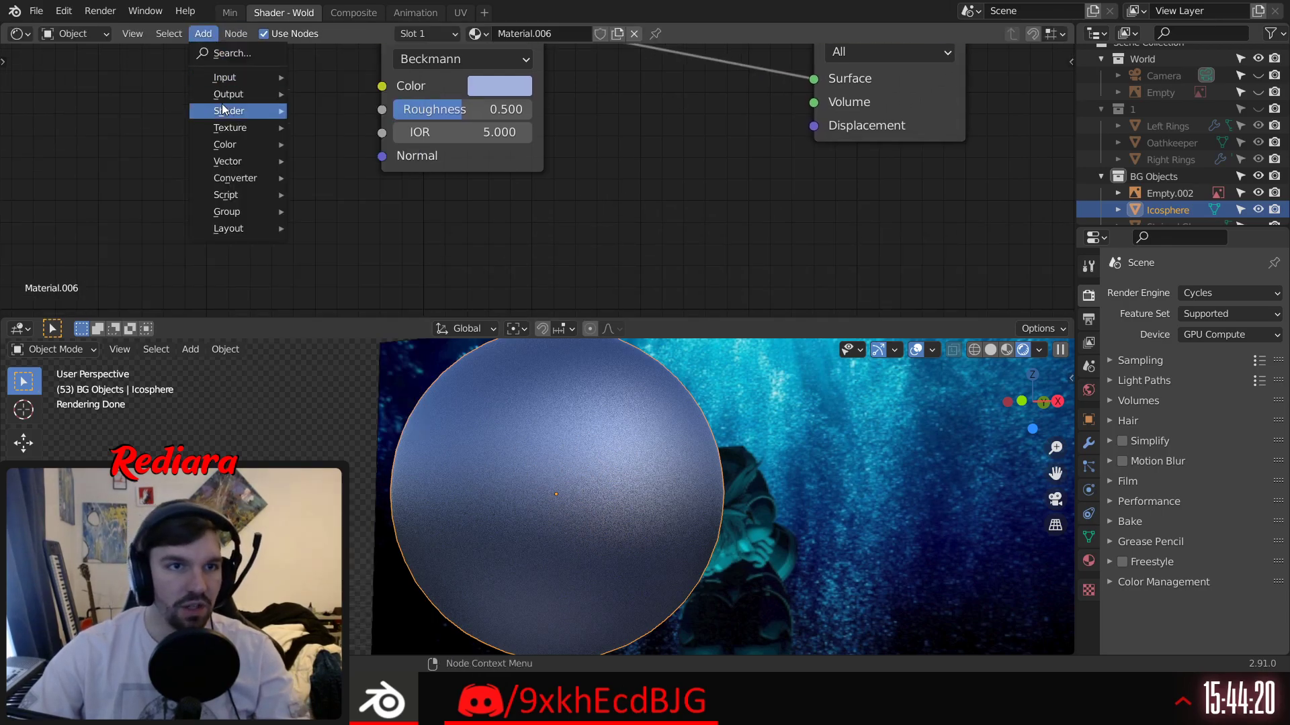
mouse_move(240, 103)
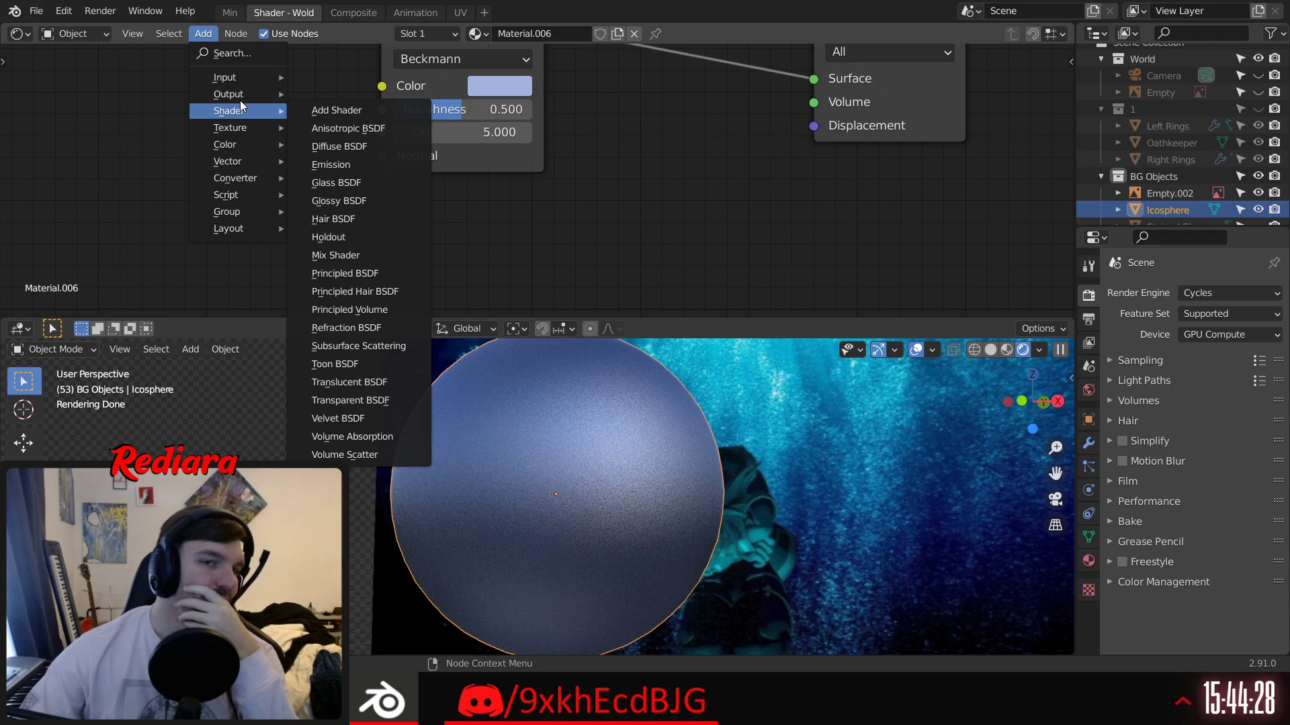
left_click(389, 401)
left_click(371, 191)
middle_click_drag(395, 201, 397, 223)
Step: Insert an Add Shader between the Glass BSDF and Material Output, and connect the Transparent BSDF to its second input
left_click(204, 34)
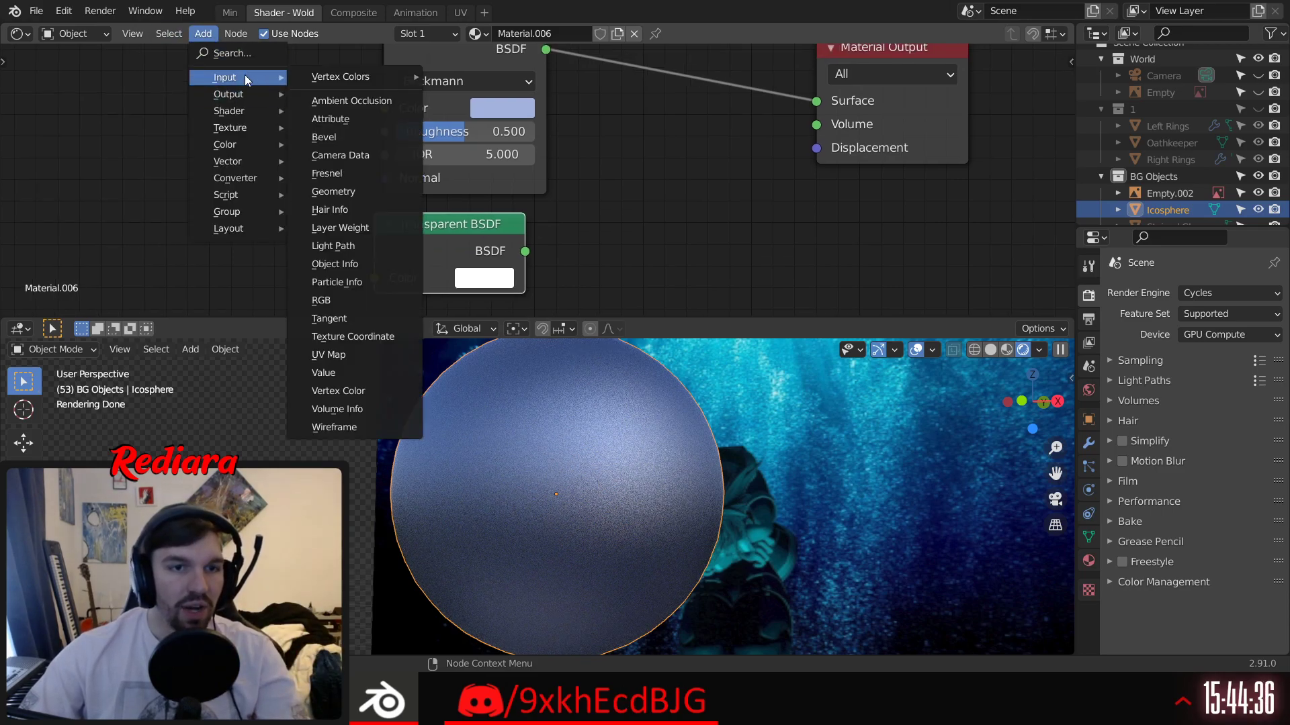
mouse_move(242, 110)
left_click(368, 113)
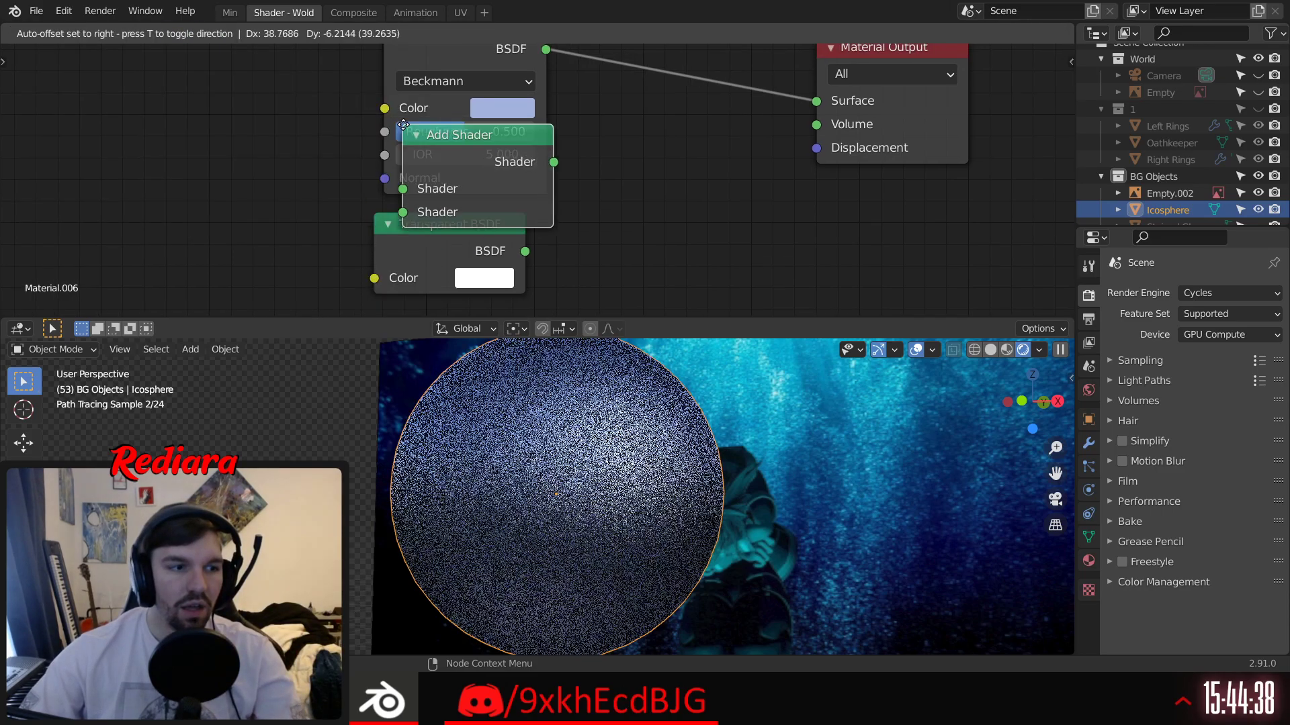
left_click(637, 53)
left_click_drag(525, 251, 632, 136)
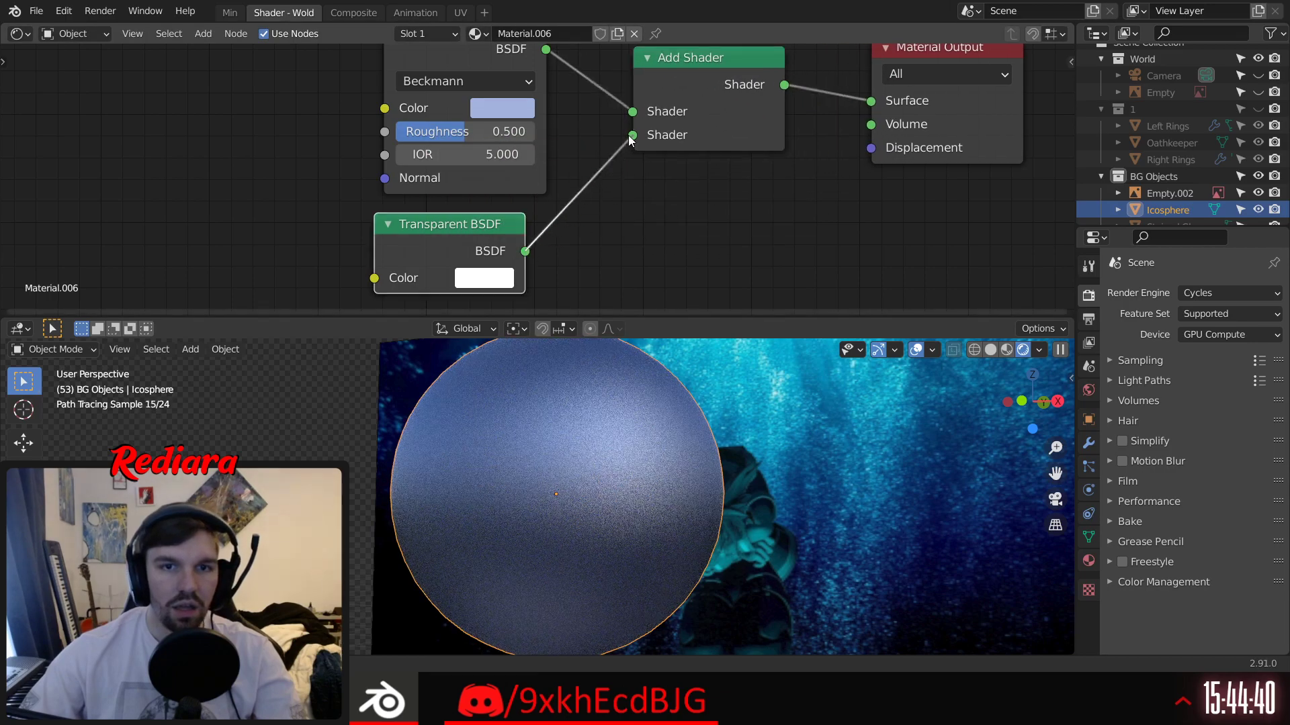
Step: Try darkening the Transparent BSDF color to black and return it to white
left_click(498, 281)
left_click_drag(641, 427, 640, 467)
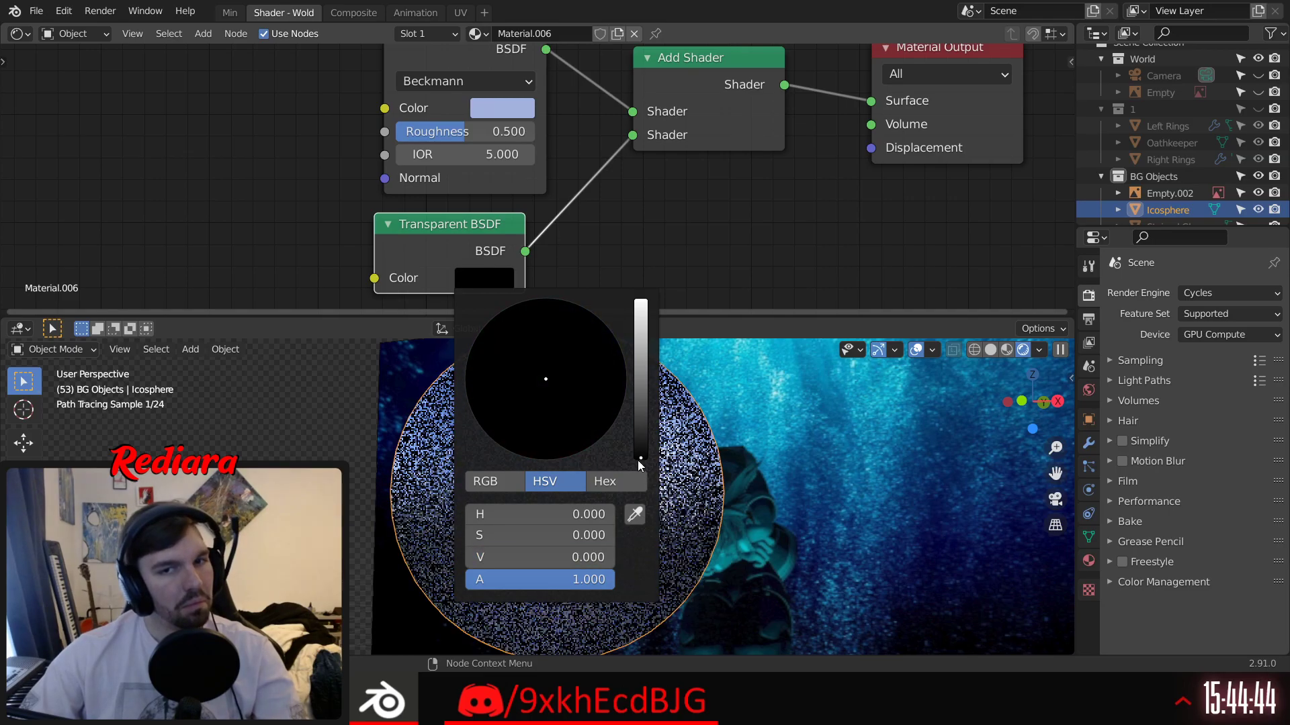
left_click_drag(635, 374, 649, 289)
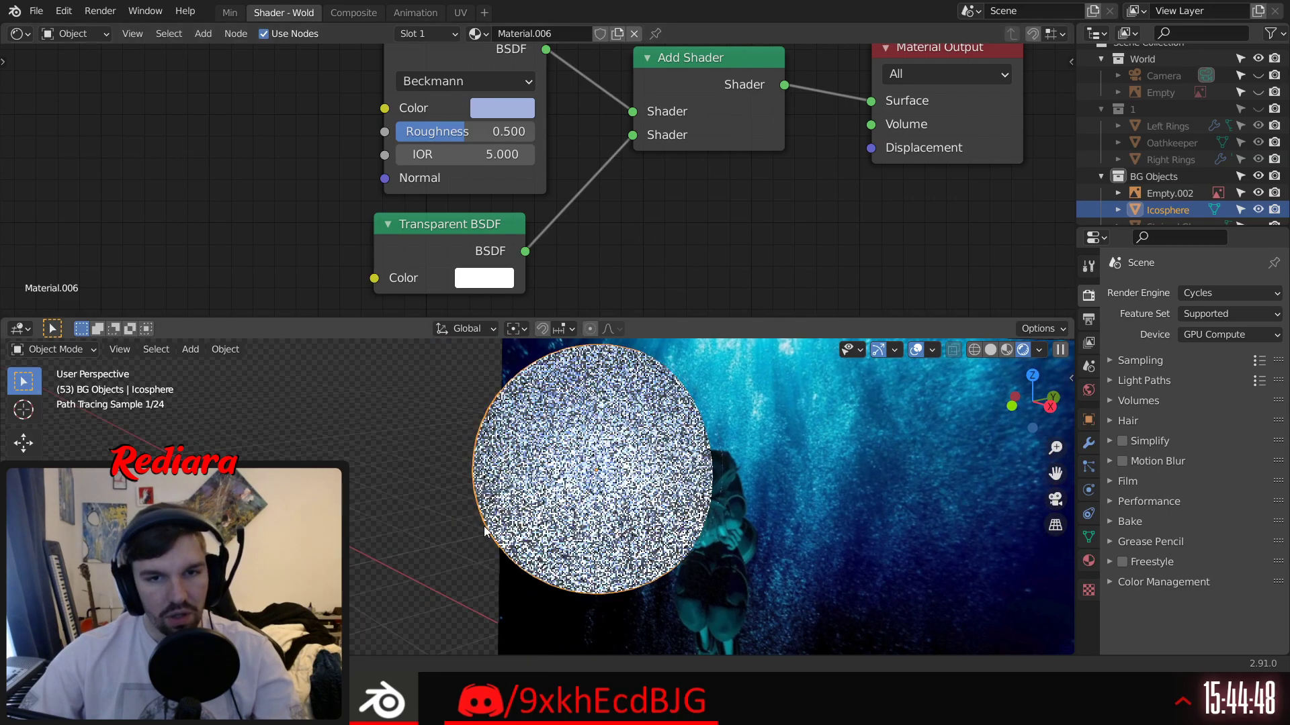
Step: Inspect the rendered sphere up close and swap the glass and transparent connections on the Add Shader
scroll(544, 496, "up", 8)
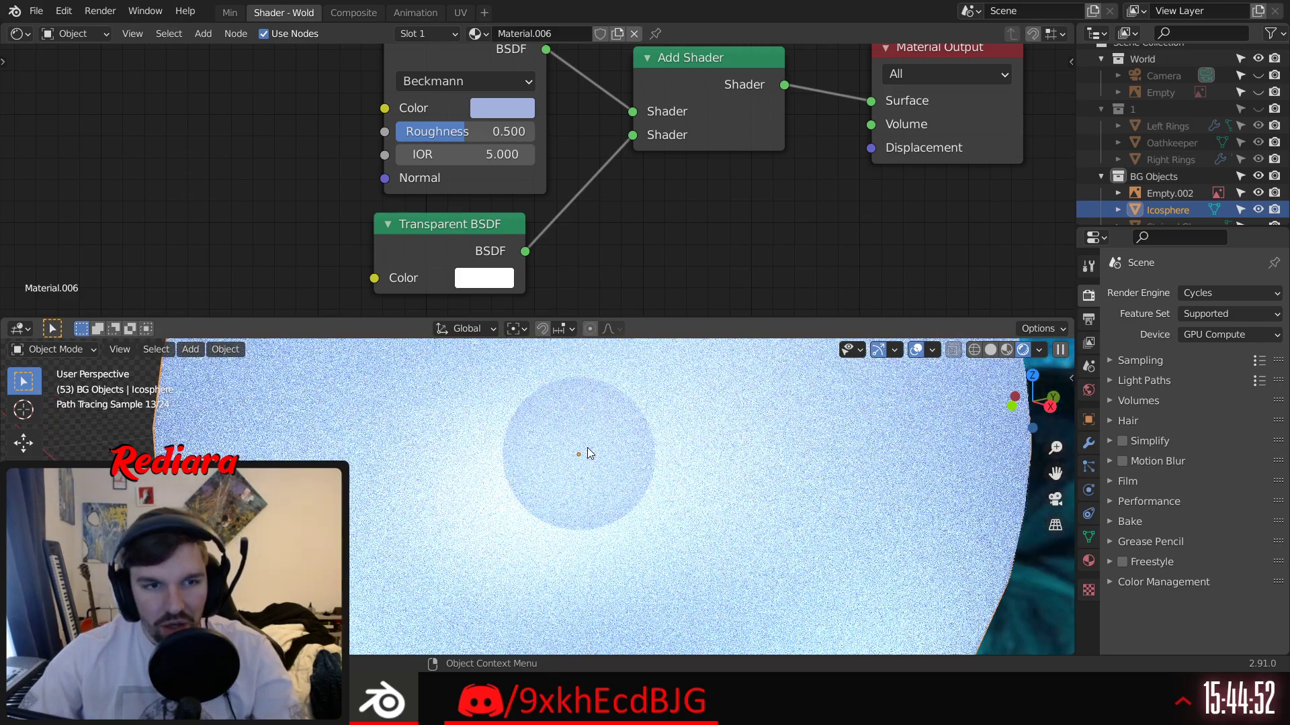
middle_click_drag(526, 438, 383, 424)
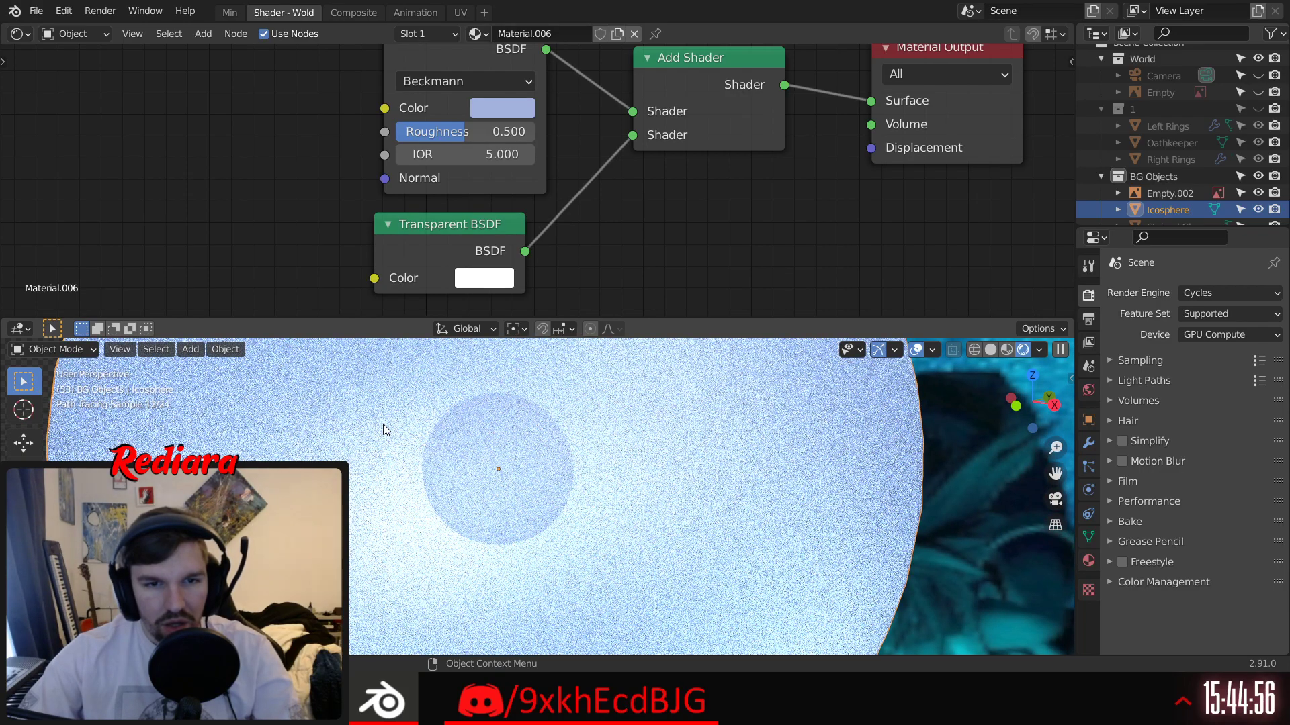
scroll(696, 144, "down", 3)
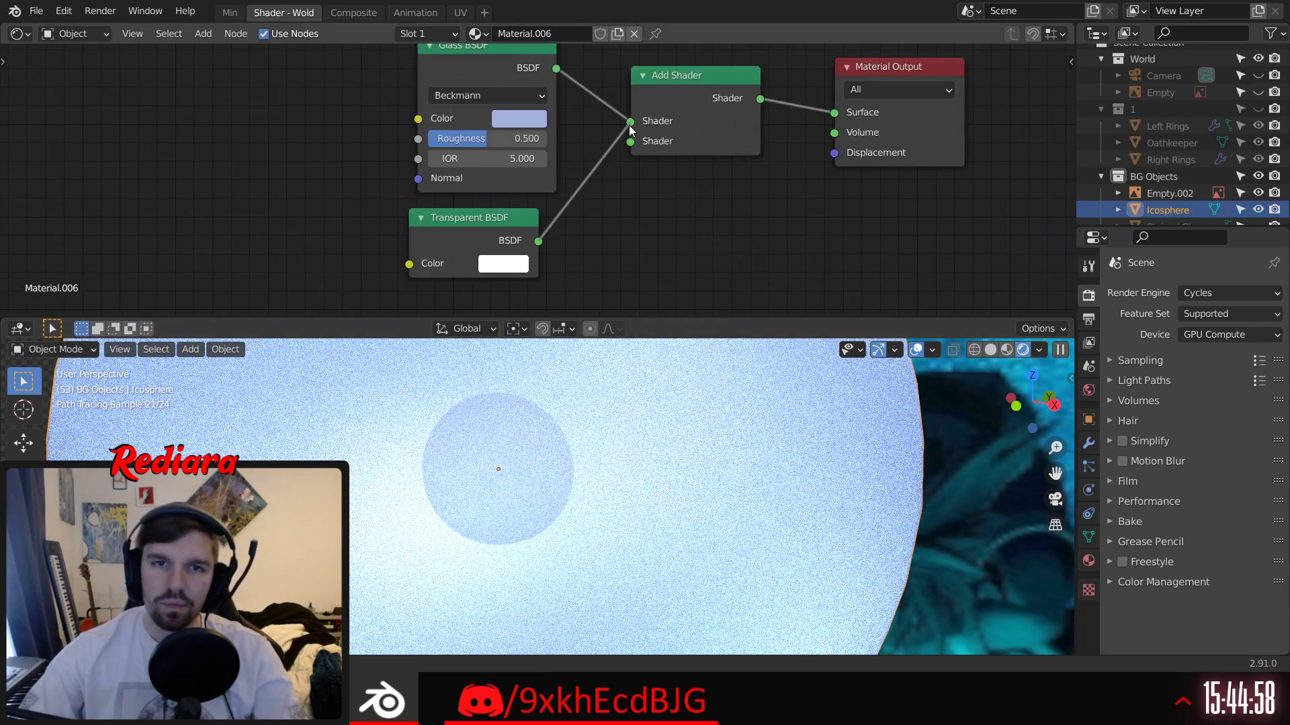
left_click_drag(632, 128, 630, 122)
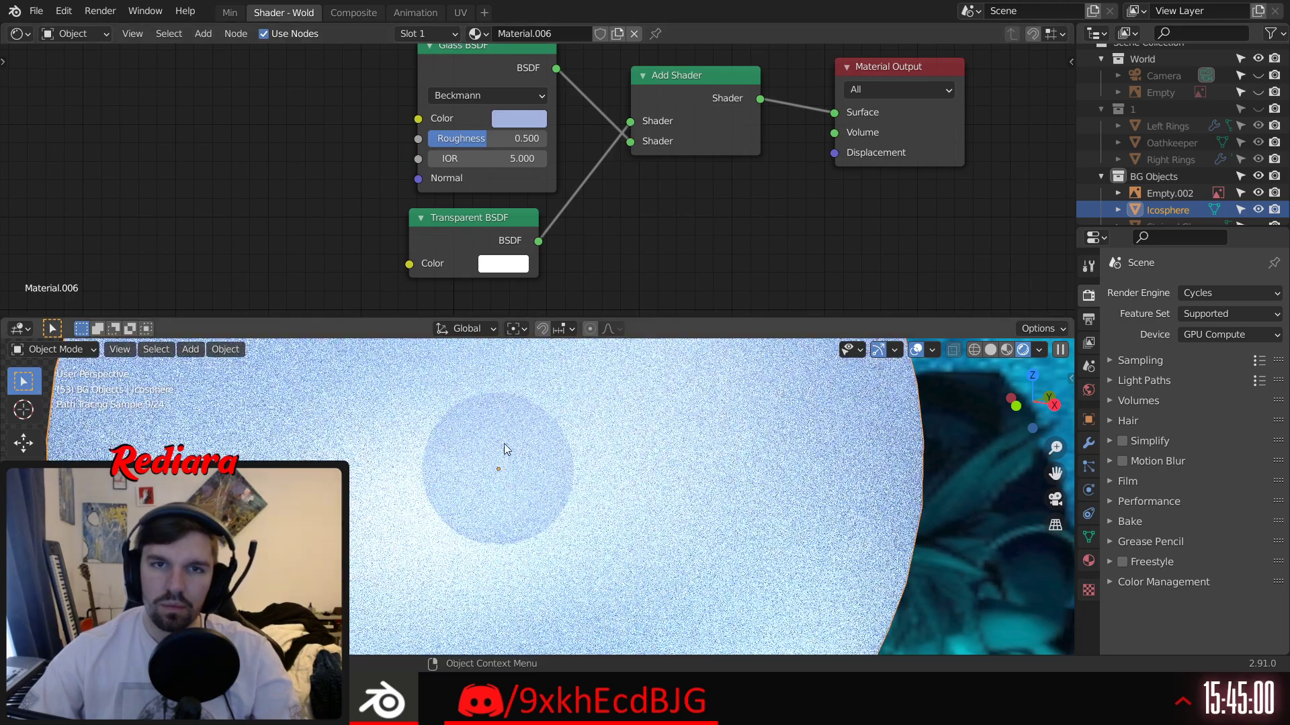
Step: Add a Mix Shader node to the ico sphere's material and delete the Add Shader node
left_click(185, 11)
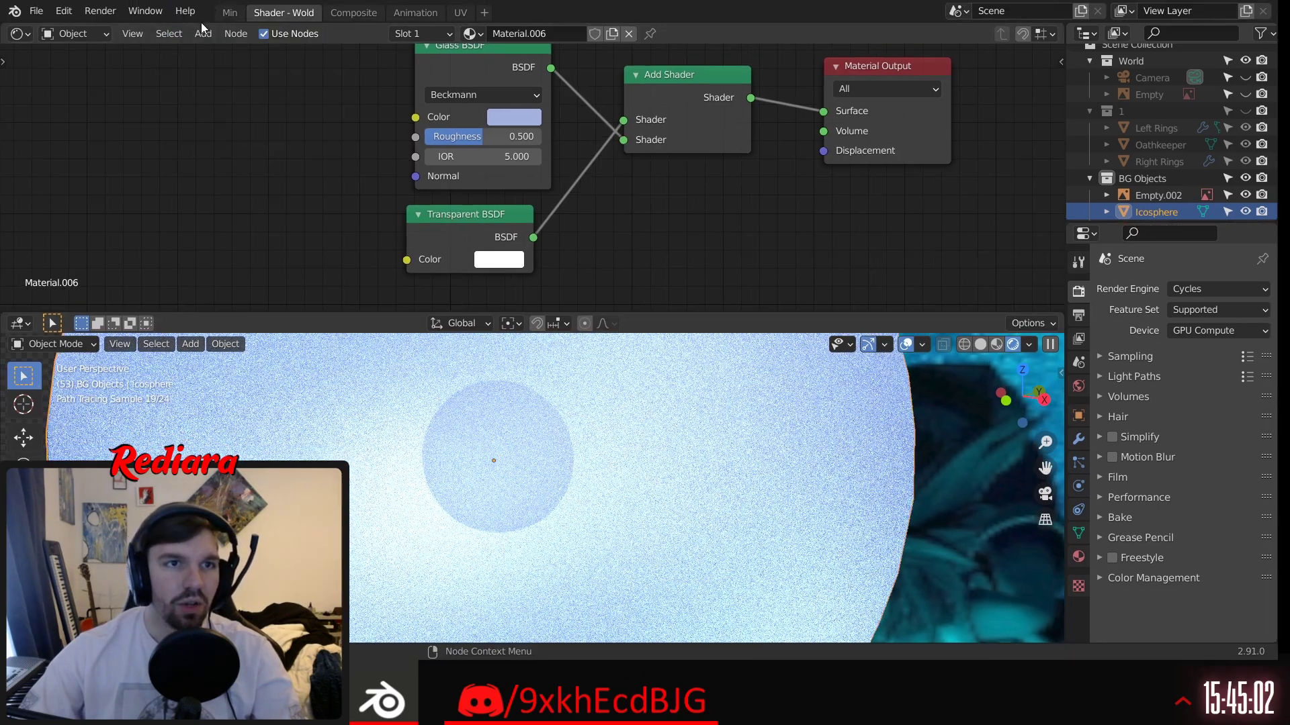
left_click(205, 35)
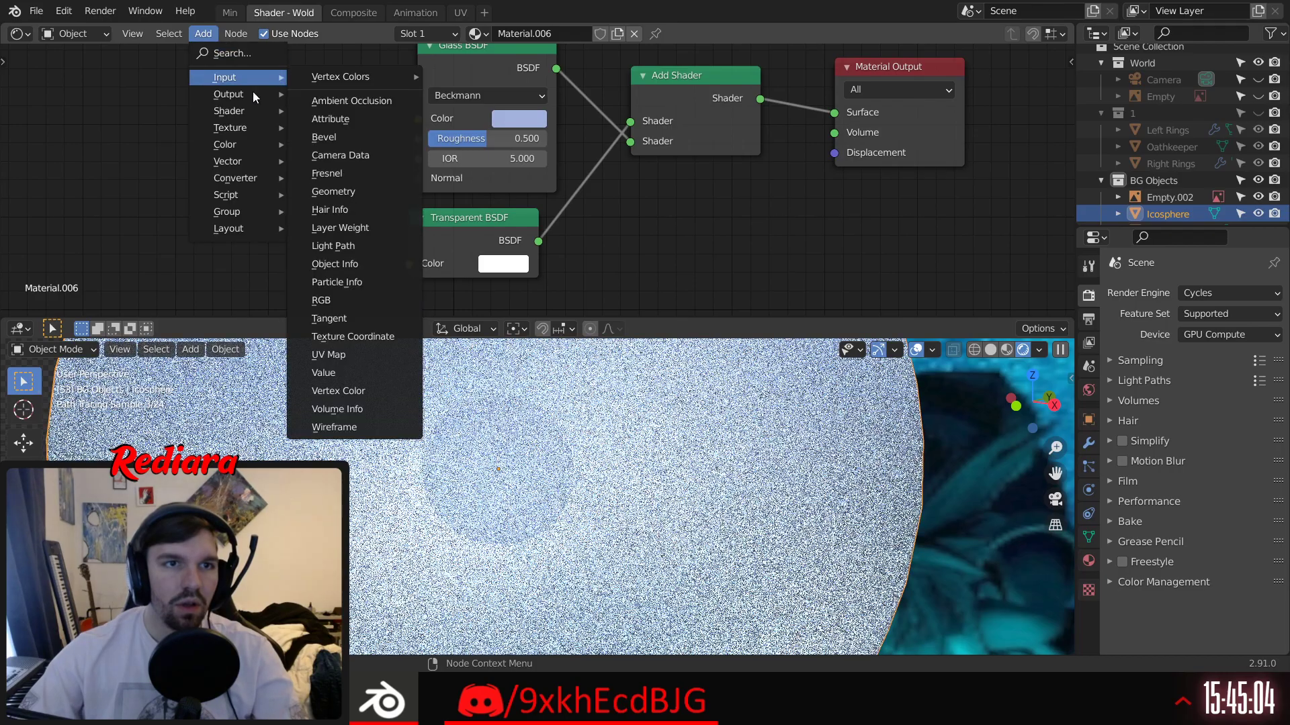
mouse_move(243, 111)
left_click(346, 261)
left_click(661, 194)
left_click(677, 74)
key("Delete")
Step: Connect the Glass BSDF and Transparent BSDF to the Mix Shader's two inputs, and its output to the material's Surface
left_click_drag(727, 217, 689, 99)
left_click_drag(621, 149, 623, 152)
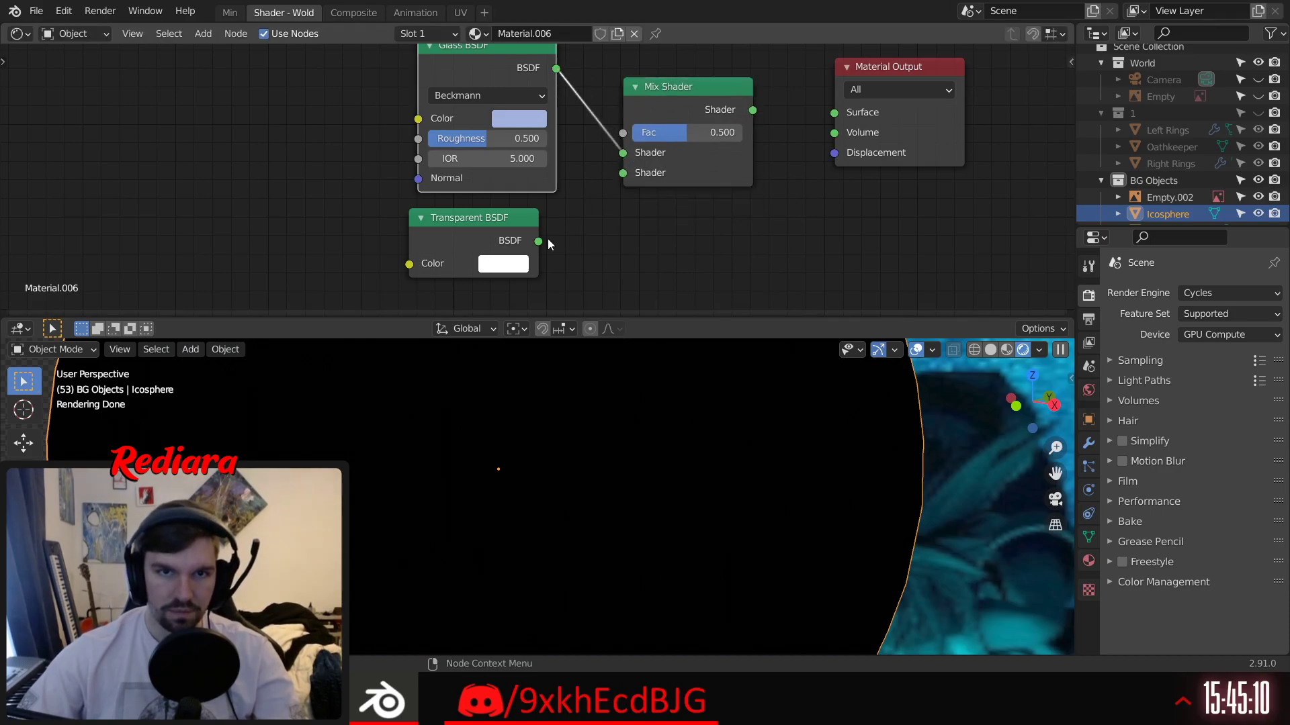
left_click_drag(518, 223, 535, 215)
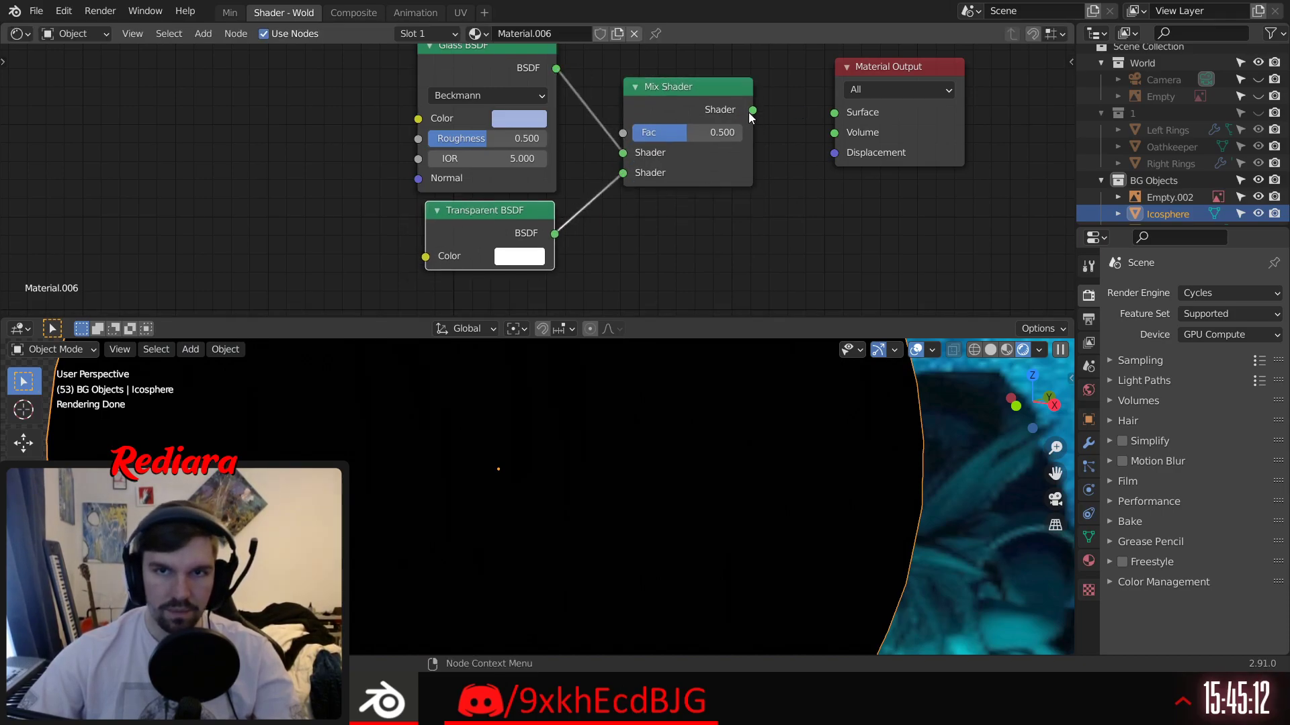
left_click_drag(752, 110, 834, 112)
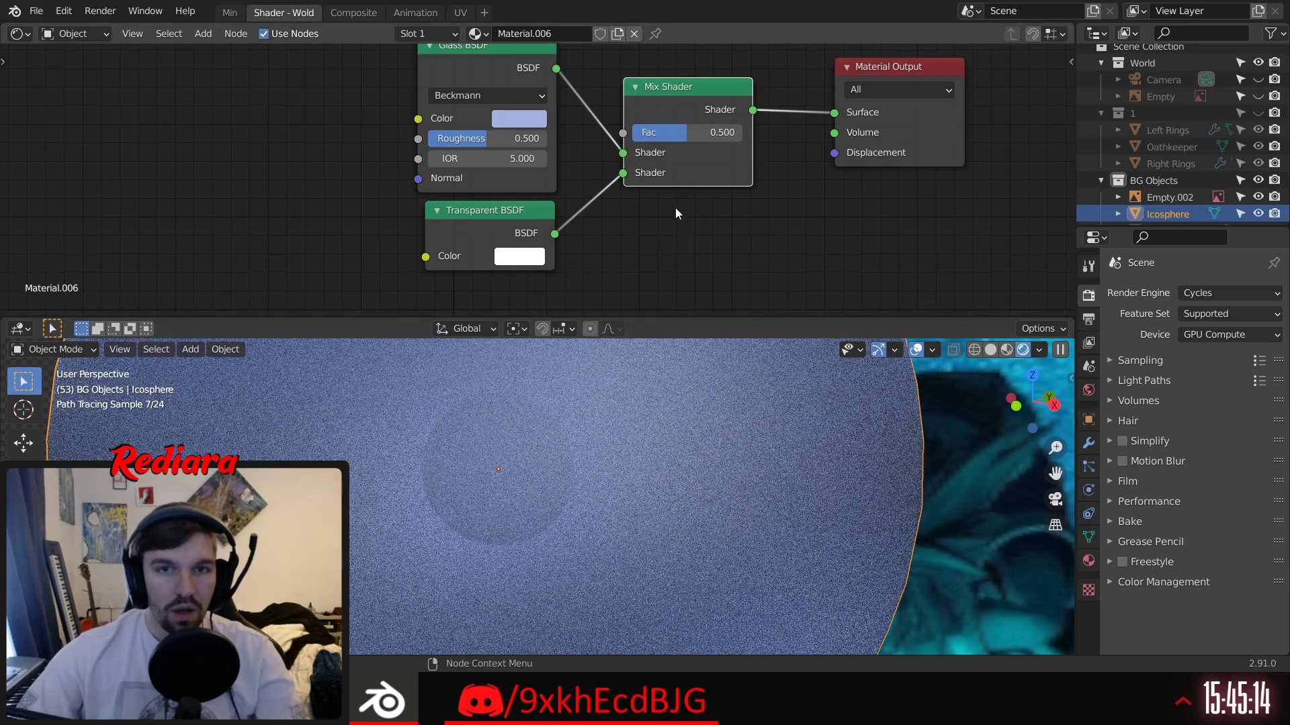
Step: Raise the Mix Shader's factor to 0.867 in the ico sphere's material
mouse_move(675, 134)
left_mouse_down()
mouse_move(647, 134)
mouse_move(728, 133)
left_mouse_up()
middle_click_drag(591, 437, 525, 482)
middle_click_drag(548, 185, 587, 171)
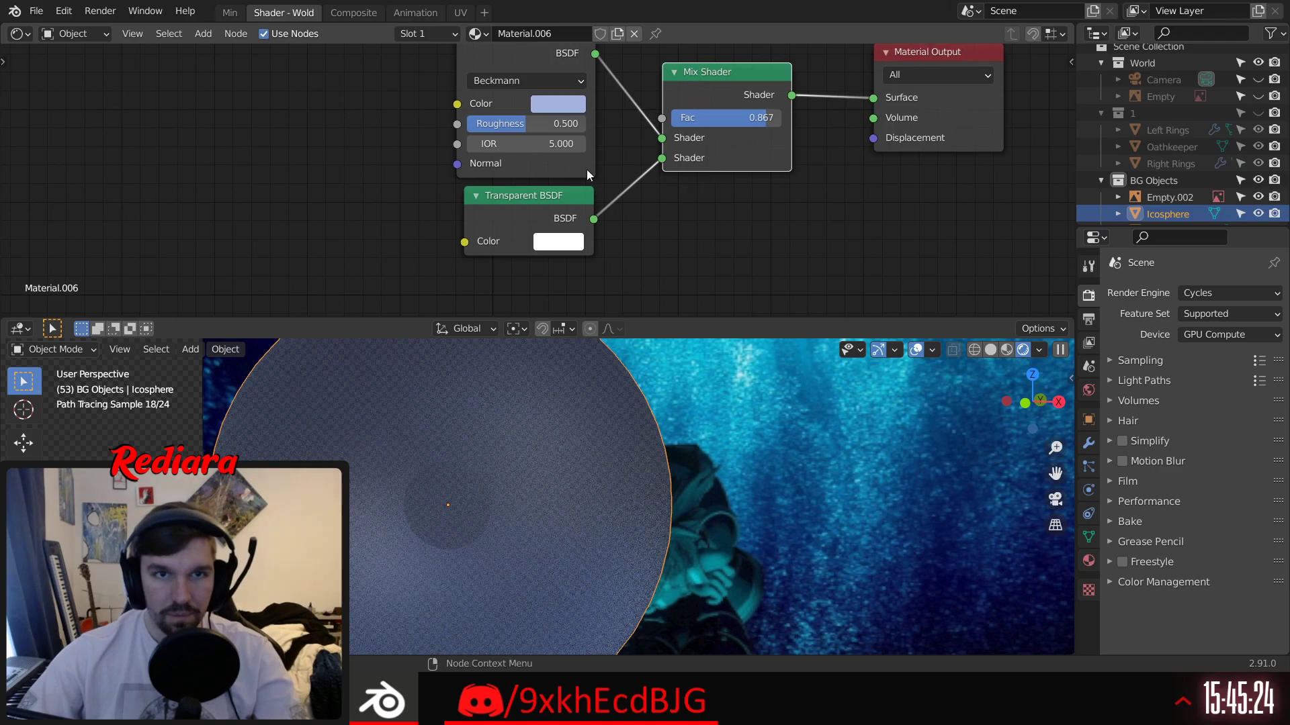
Step: Brighten the Glass BSDF's color to a pale blue with hue 0.621, saturation 0.262 and value 1.000
left_click(563, 103)
left_click_drag(693, 164, 697, 121)
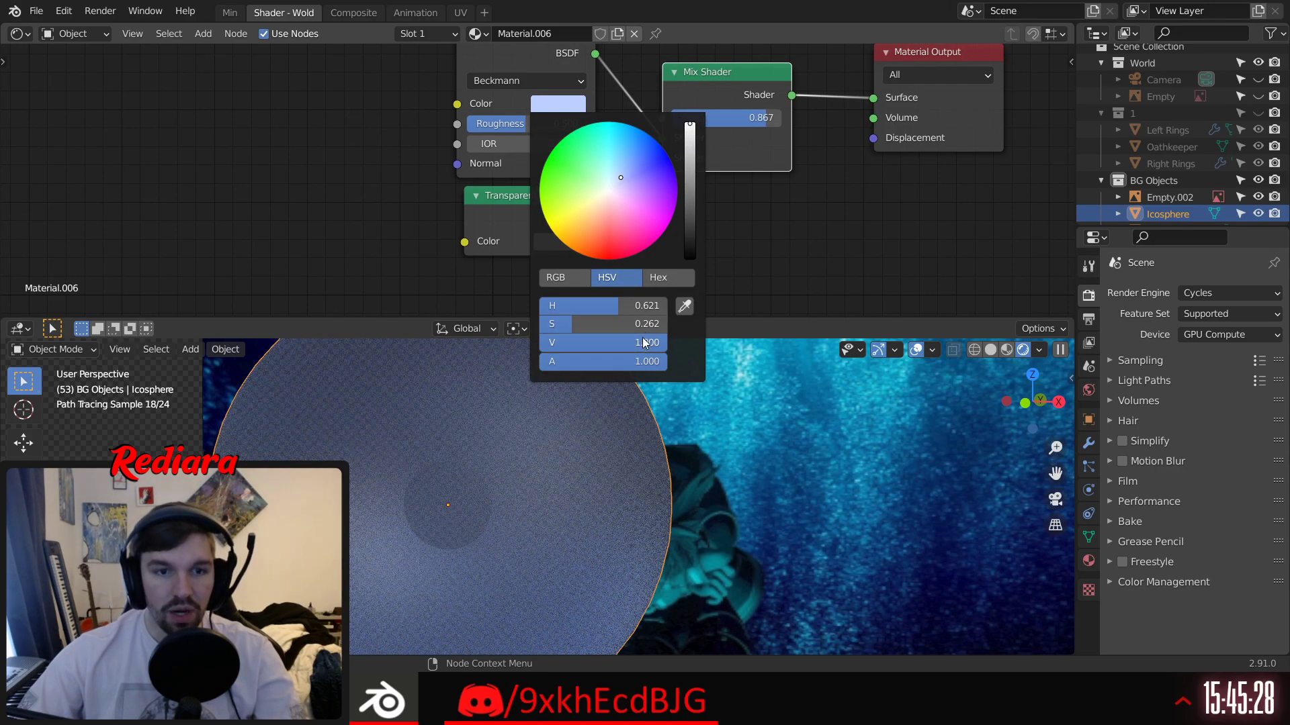
middle_click_drag(356, 230, 417, 227)
scroll(369, 459, "down", 3)
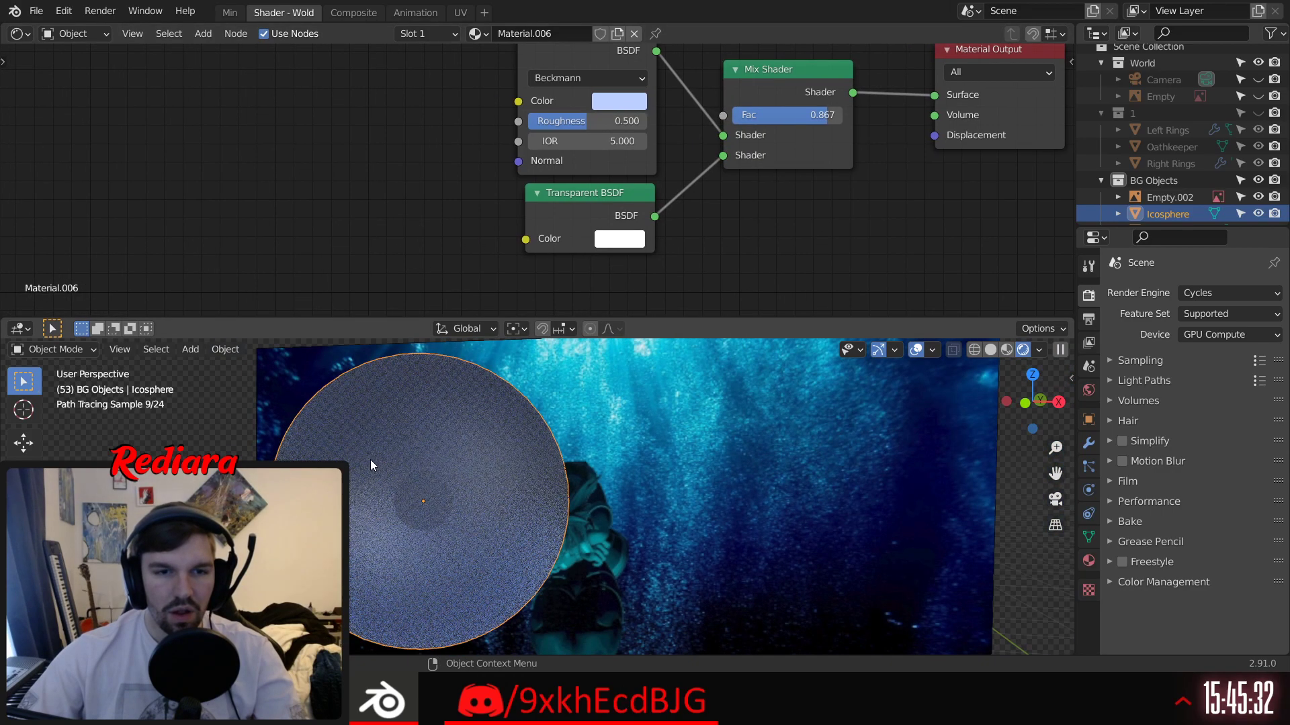
Step: Disconnect the Glass BSDF from the Mix Shader and tint the Transparent BSDF's color a muted blue
left_click_drag(695, 108, 691, 106)
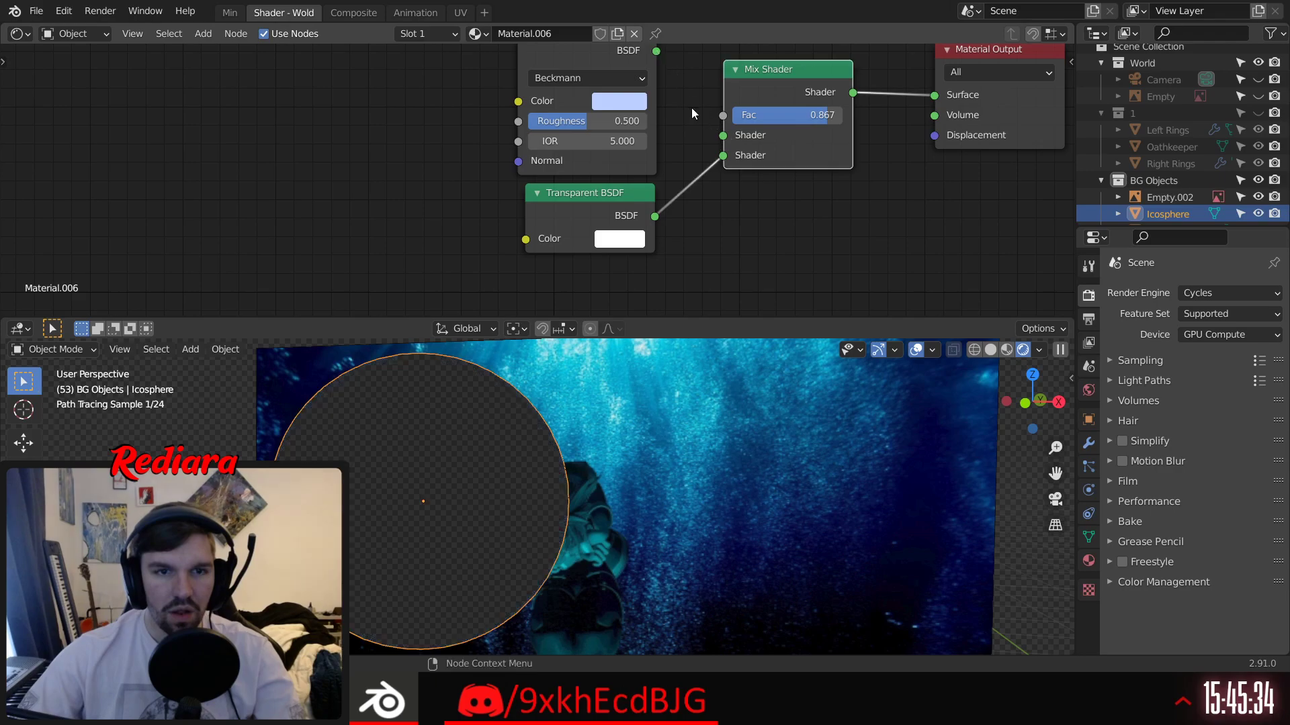
left_click(615, 243)
left_click(612, 239)
mouse_move(752, 291)
left_mouse_down()
mouse_move(754, 383)
mouse_move(759, 309)
left_mouse_up()
left_click(687, 303)
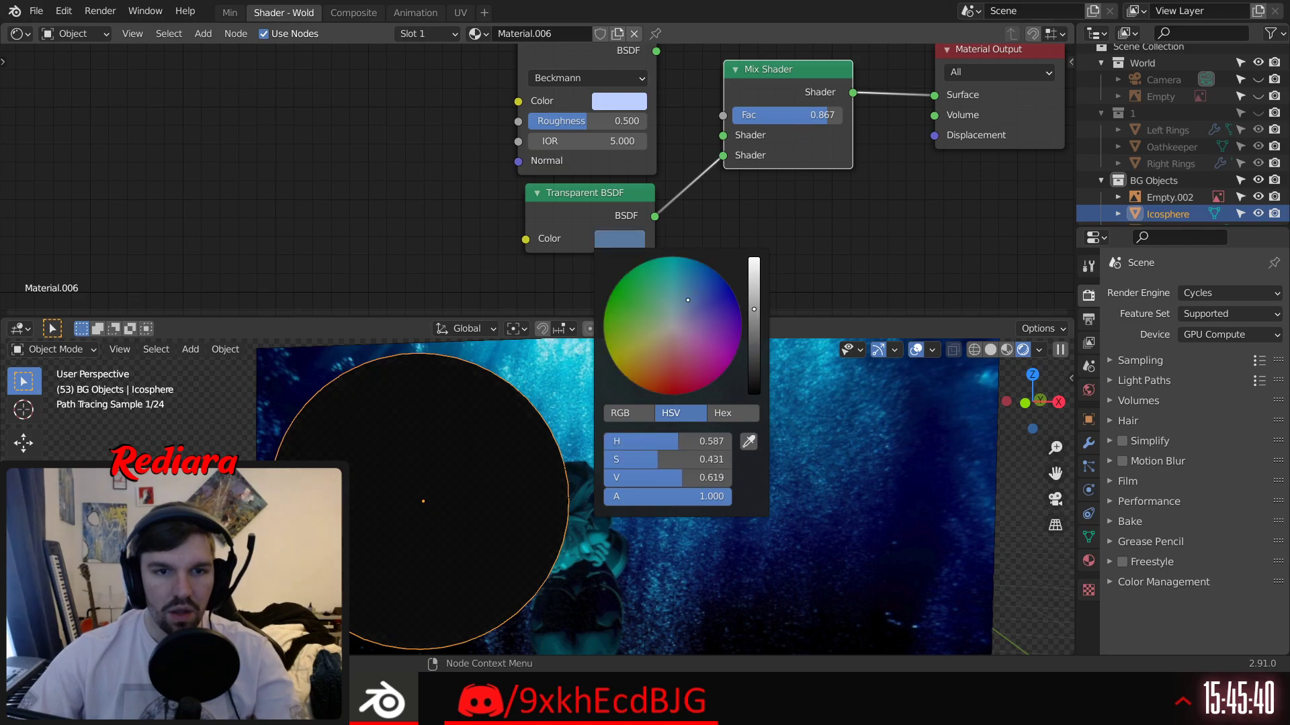
left_click(730, 235)
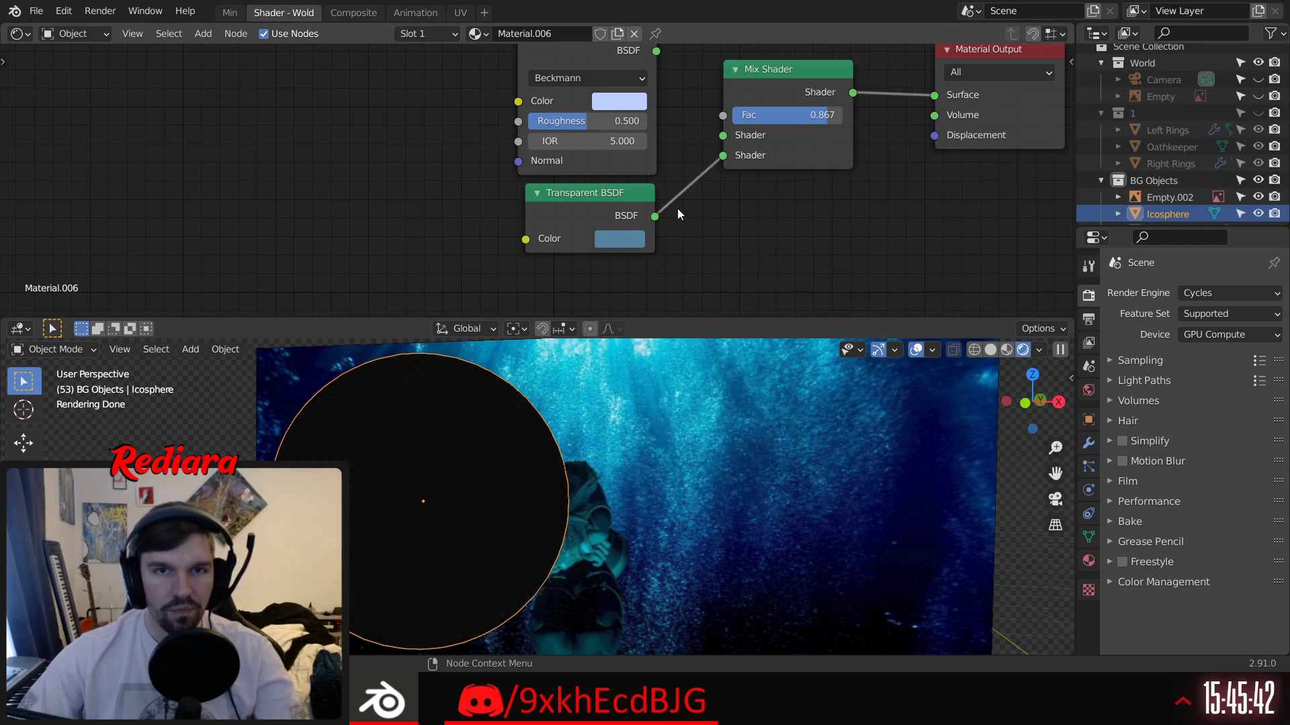
Step: Restore the Glass BSDF link to the Mix Shader's first shader input and shift the Mix Shader slightly up and right
middle_click_drag(671, 121, 689, 187)
left_click_drag(737, 204, 738, 204)
left_click(759, 115)
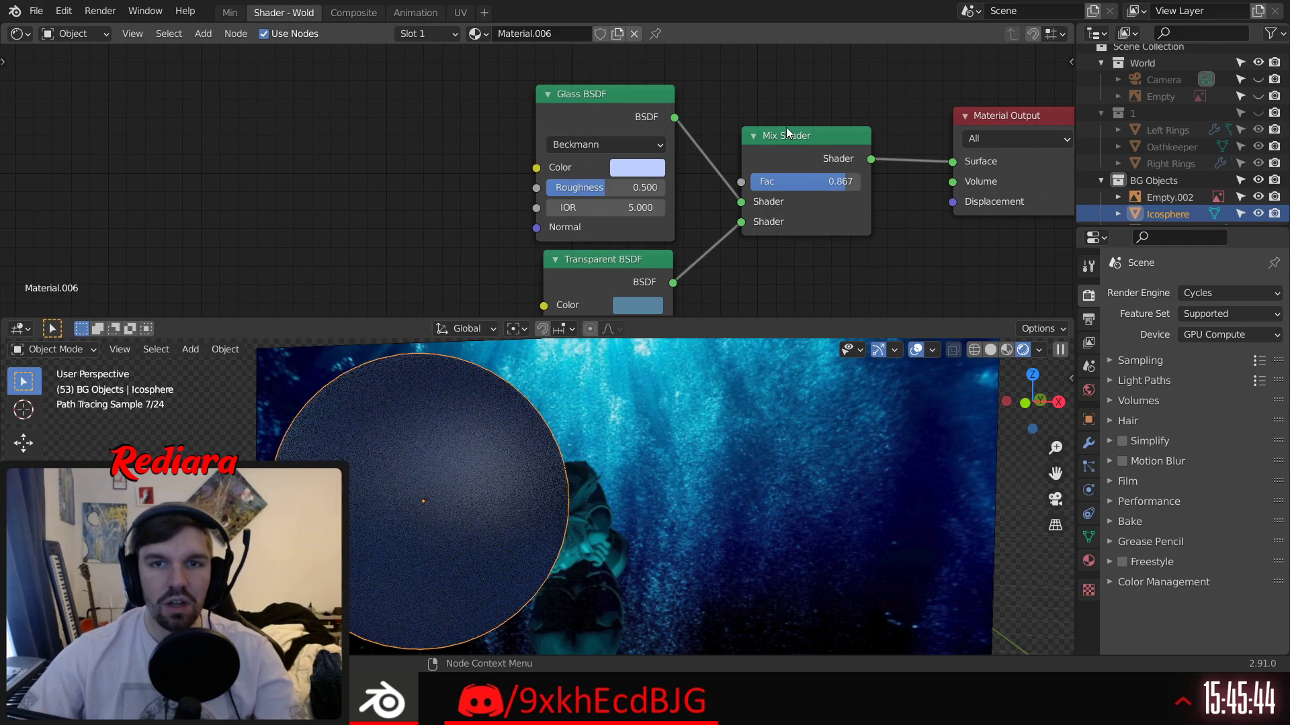
left_click_drag(809, 128, 831, 98)
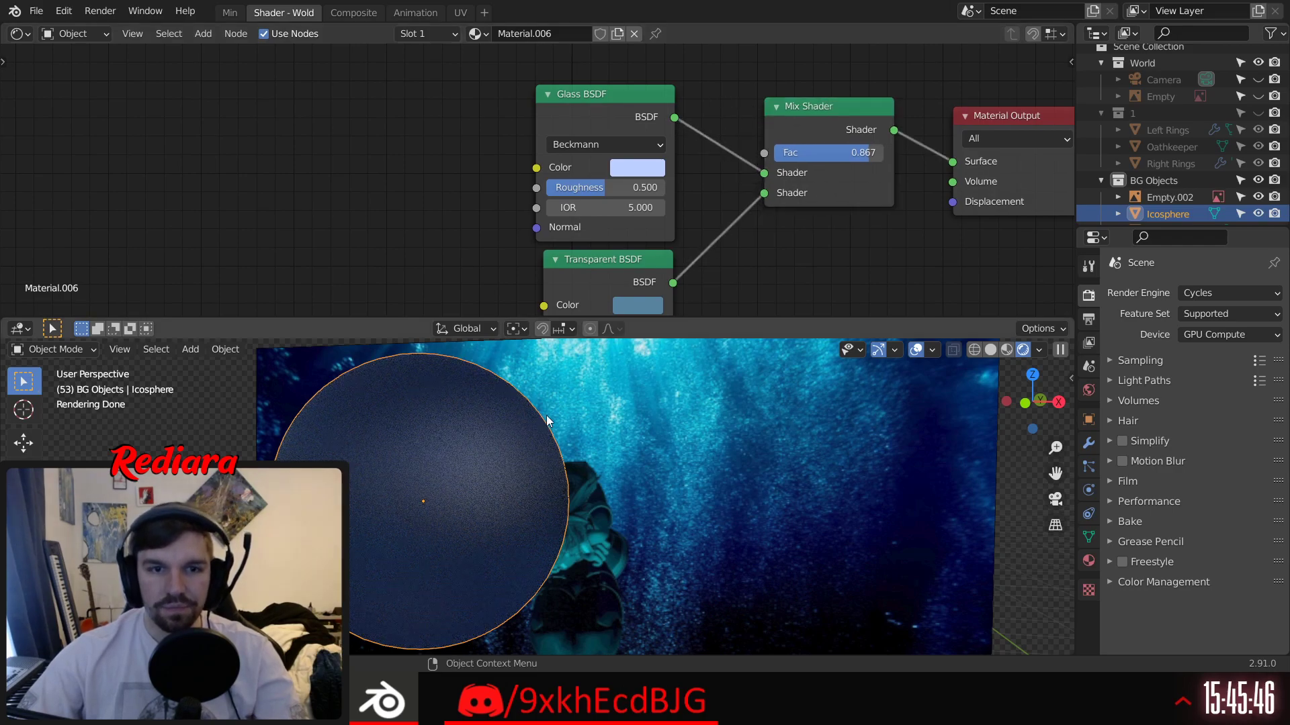
Step: Lower the Mix Shader's factor to 0.707 and align the Transparent BSDF beneath the Glass BSDF
scroll(437, 506, "up", 2)
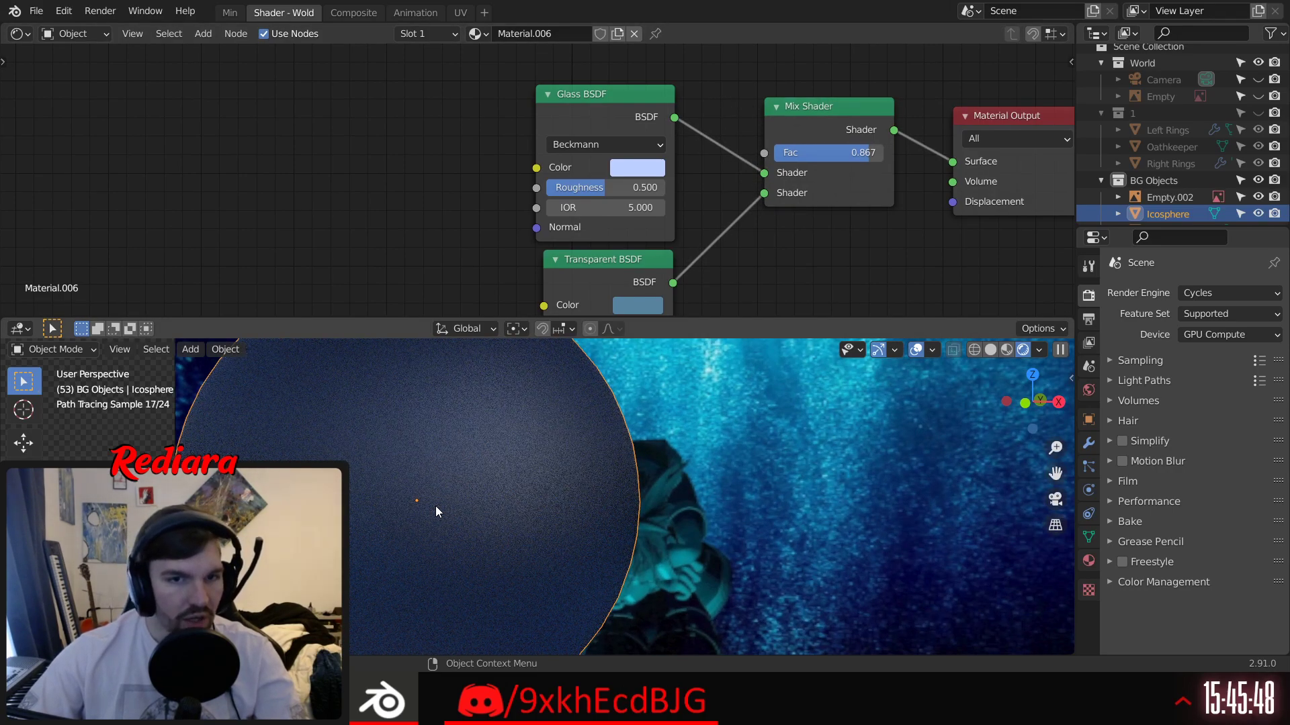
mouse_move(850, 152)
left_mouse_down()
mouse_move(793, 152)
mouse_move(851, 152)
left_mouse_up()
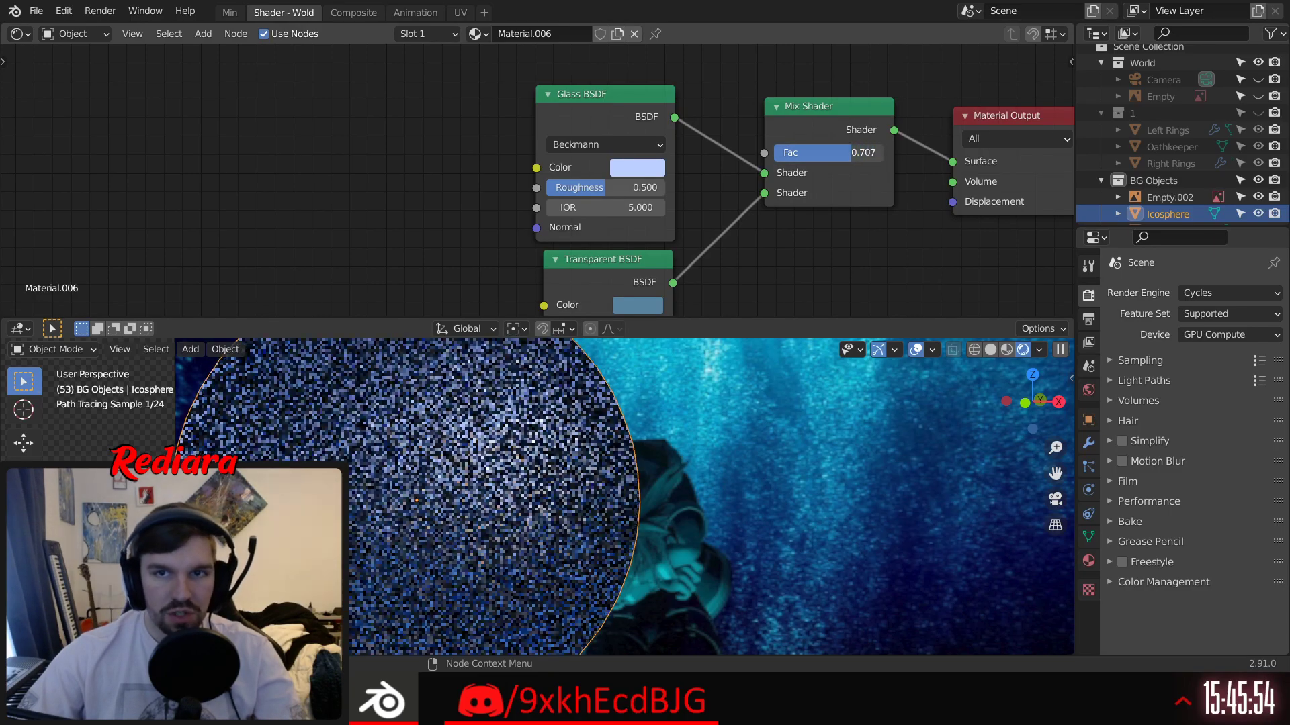
middle_click_drag(414, 201, 480, 181)
scroll(482, 188, "down", 5)
left_click_drag(634, 240, 598, 219)
scroll(506, 412, "down", 3)
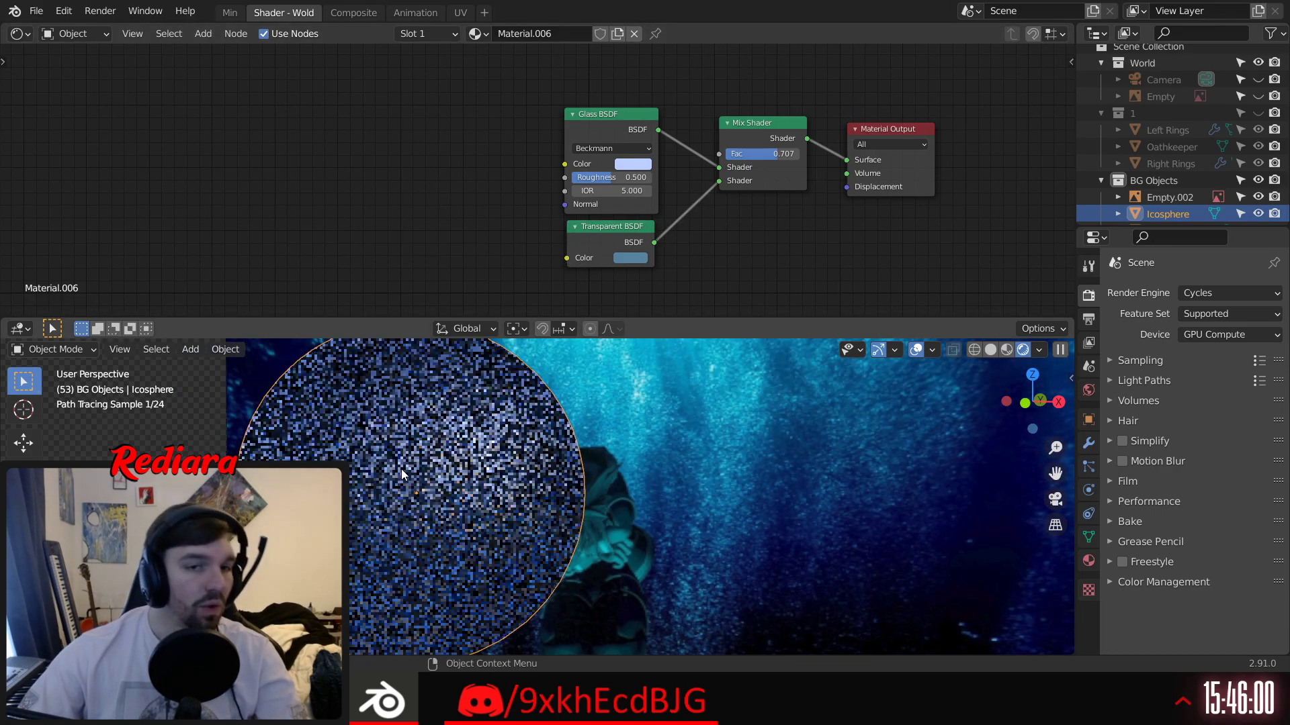
Step: Add a ColorRamp node and connect its Color output to the Color inputs of both the Glass BSDF and Transparent BSDF
left_click(203, 34)
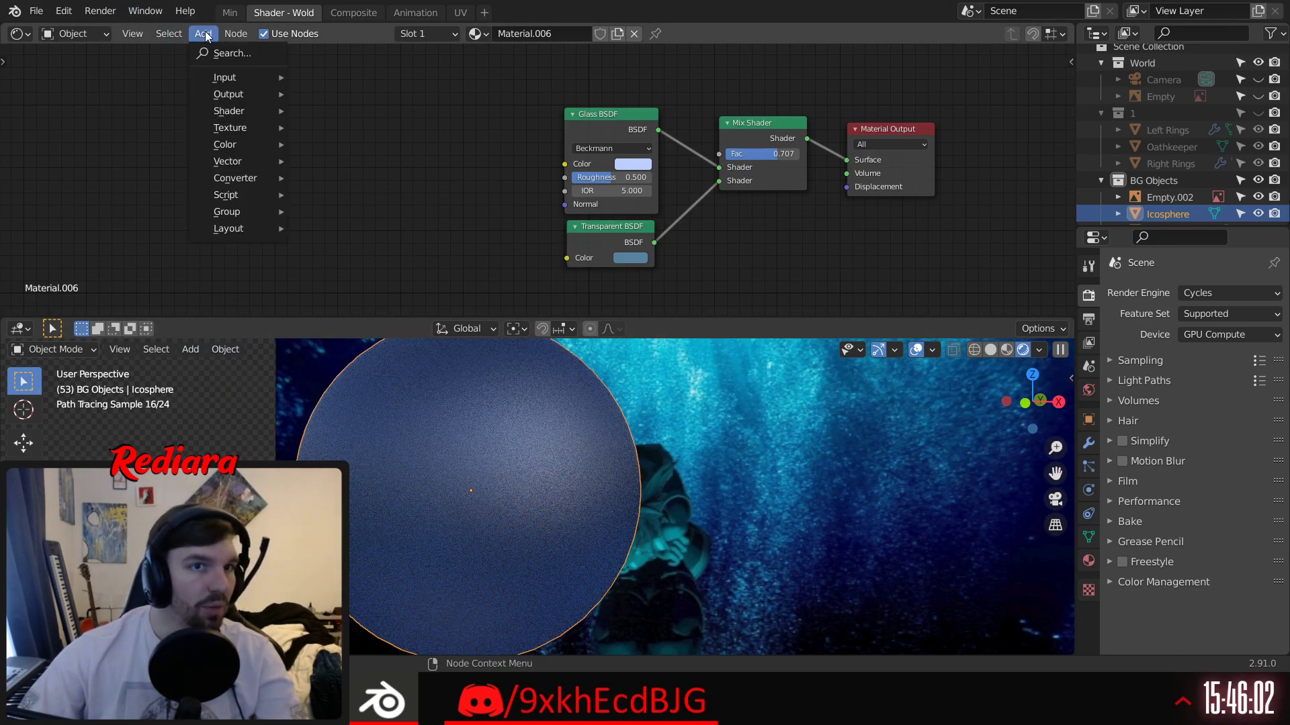
mouse_move(254, 172)
left_click(348, 217)
left_click(376, 151)
left_click_drag(554, 164, 545, 206)
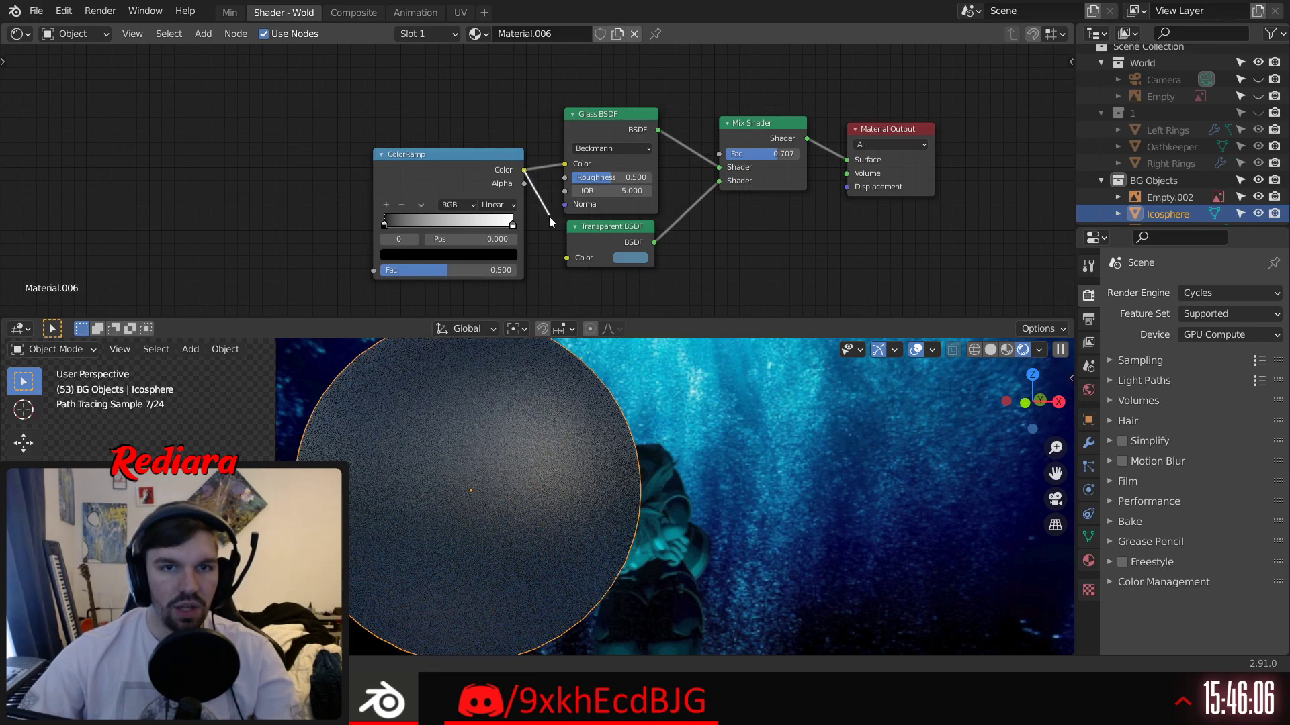
left_click_drag(466, 156, 436, 148)
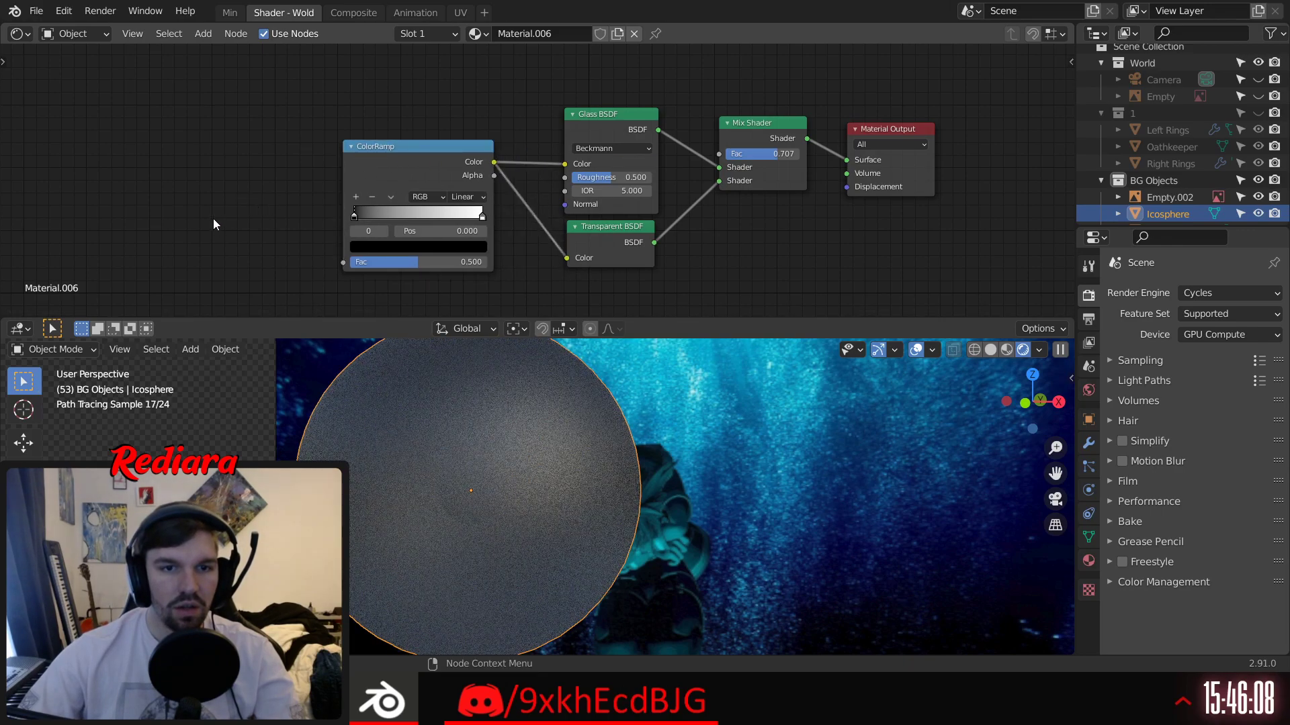
Step: Add a Fresnel node beside the ColorRamp and connect its Fac output to the ColorRamp's Fac input
middle_click_drag(219, 196, 321, 207)
mouse_move(268, 106)
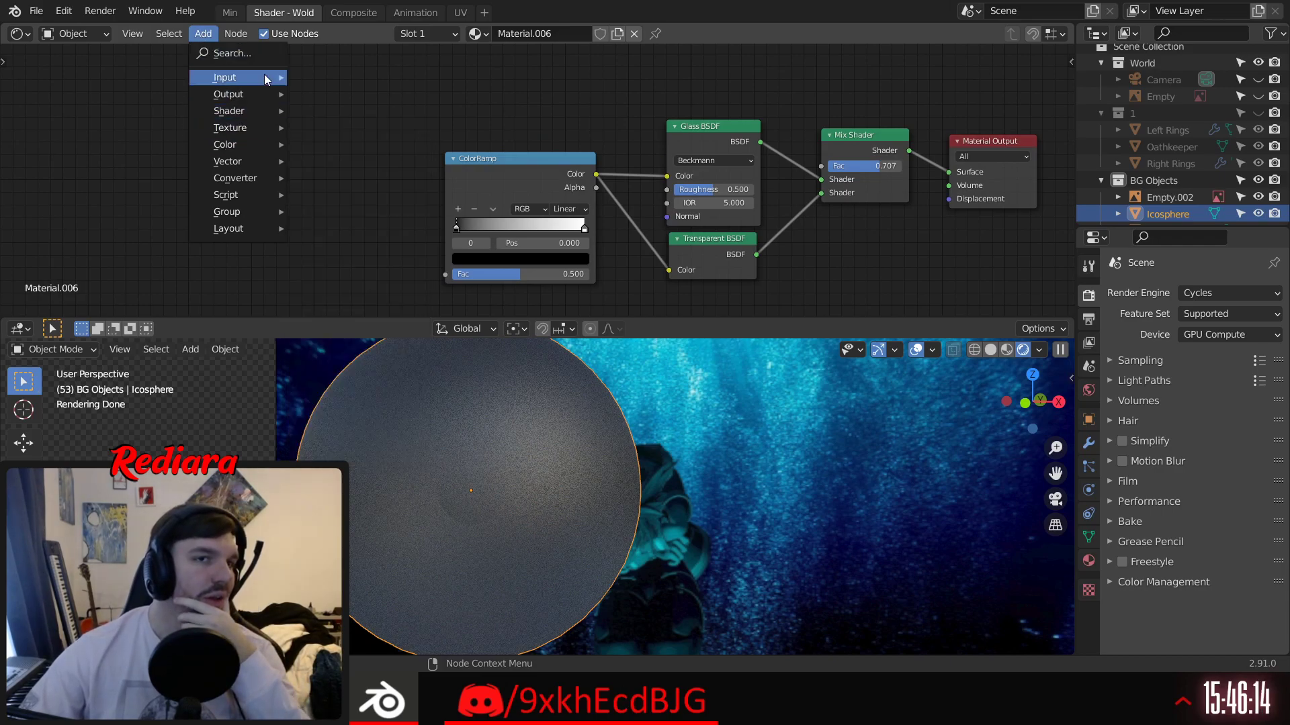
mouse_move(264, 74)
left_click(360, 174)
left_click(270, 218)
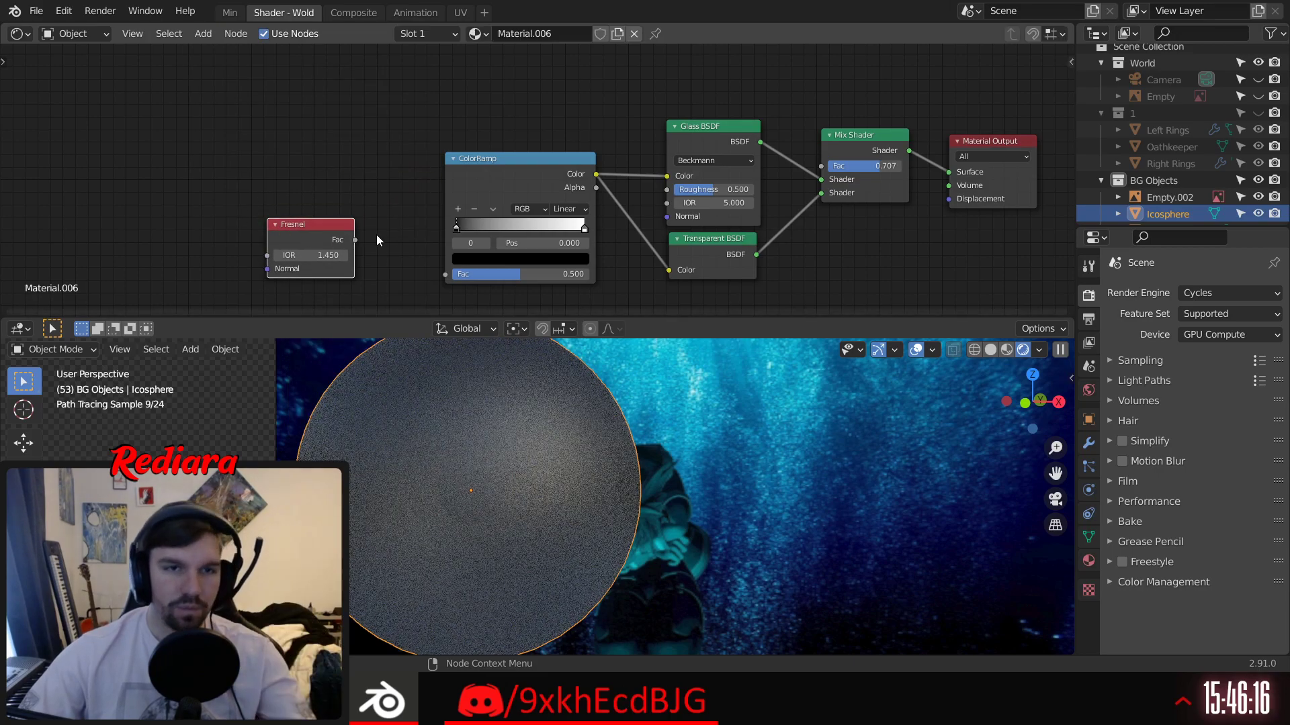
left_click_drag(355, 240, 445, 274)
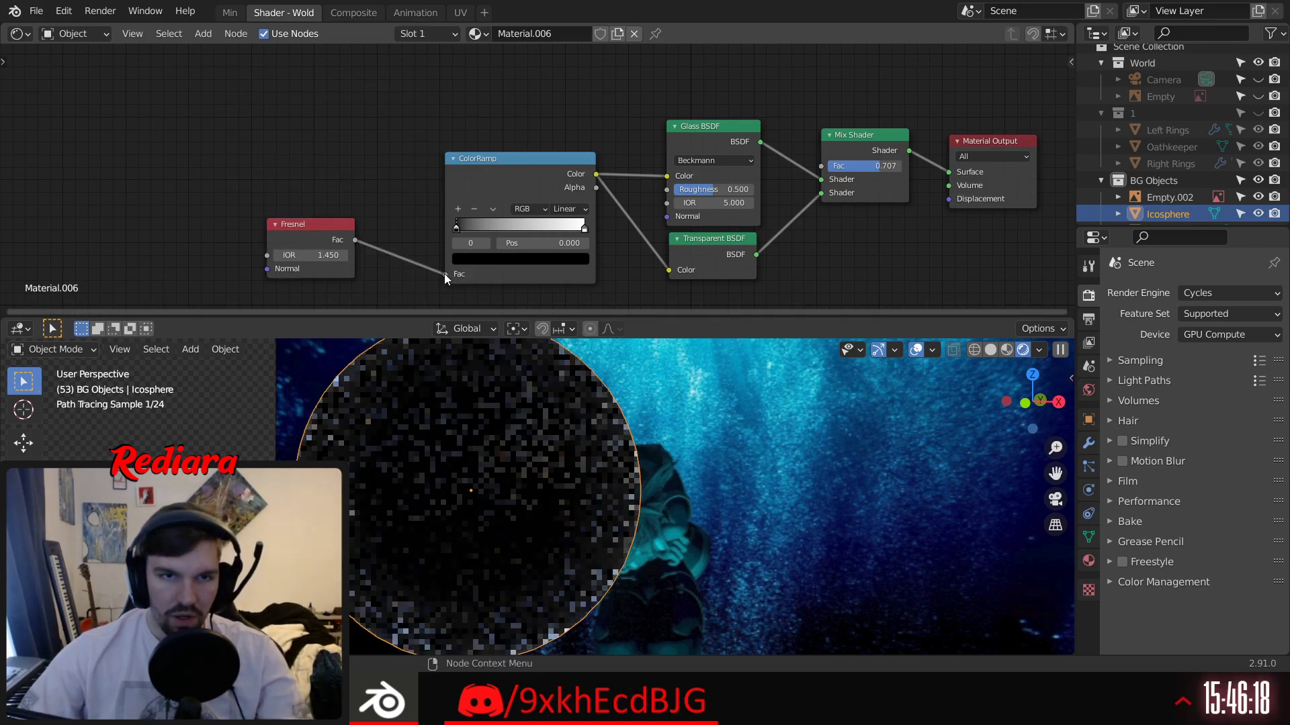
left_click_drag(337, 228, 389, 235)
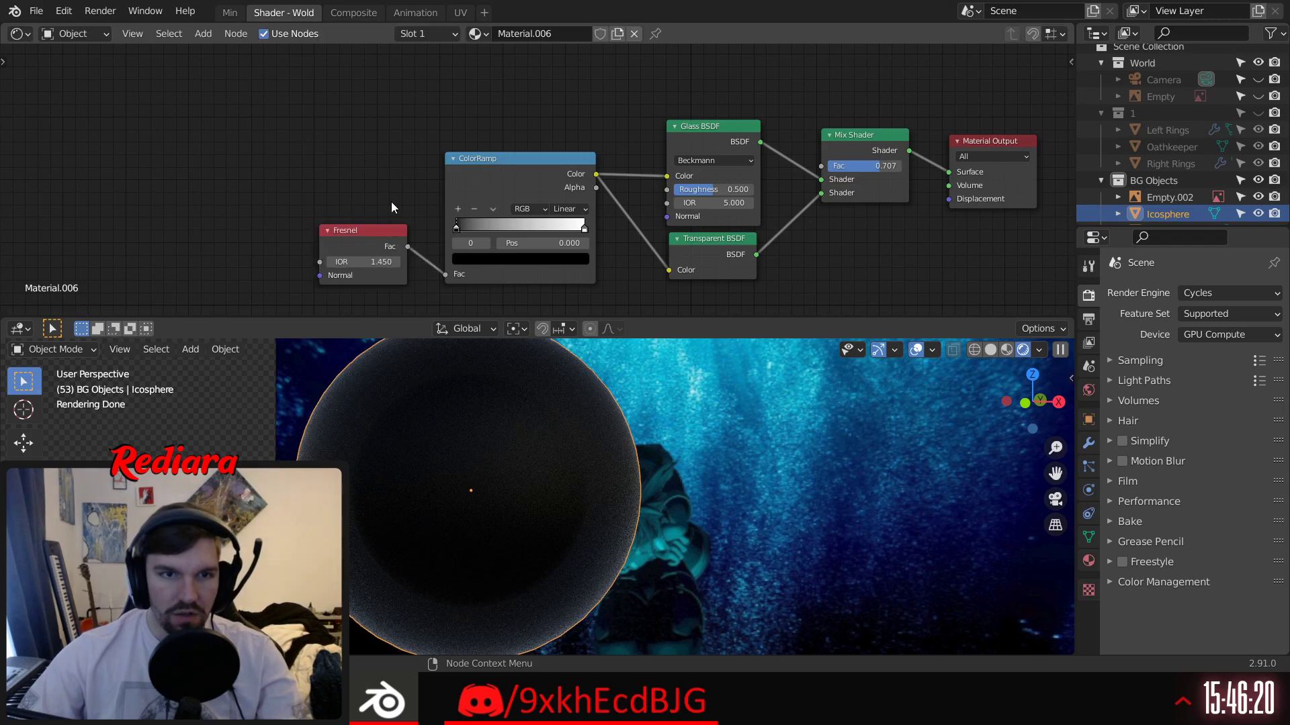
Step: Set the Fresnel node's IOR to 1.100 after testing 2, 1 and 1.200
middle_click_drag(447, 245, 437, 217)
scroll(403, 210, "up", 2)
type("2")
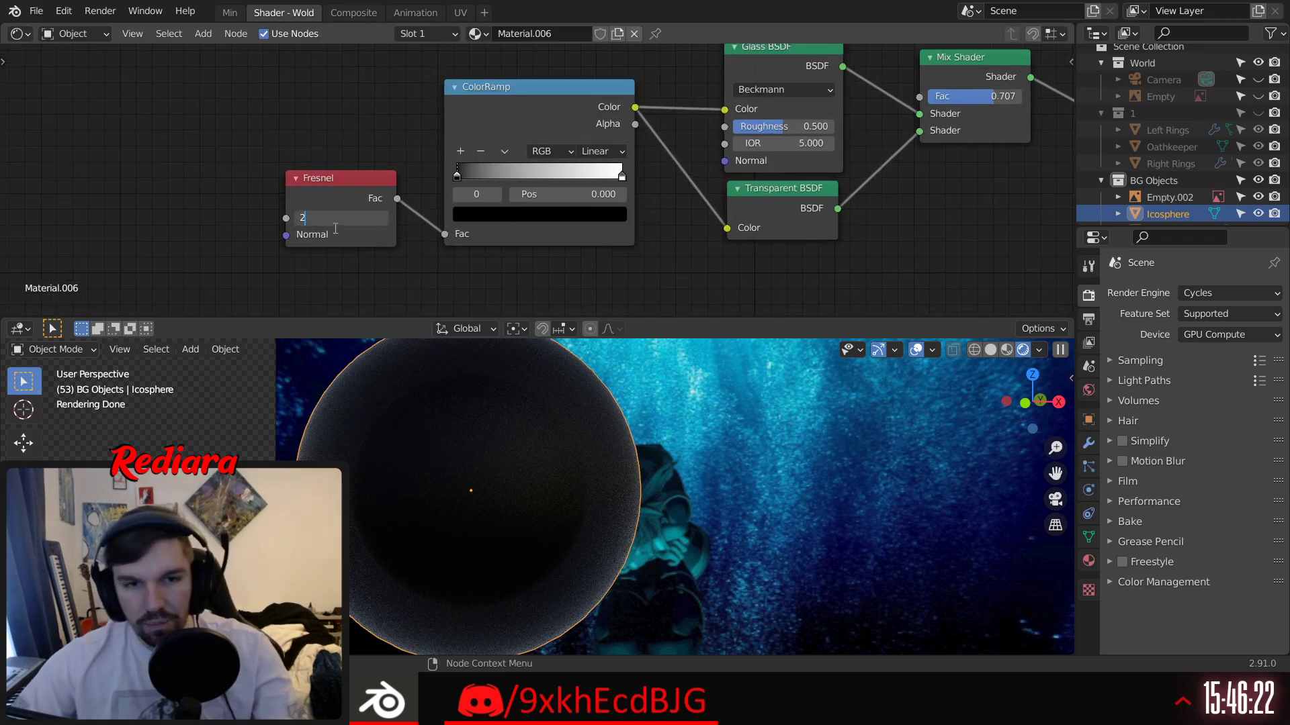
key("Return")
left_click(356, 219)
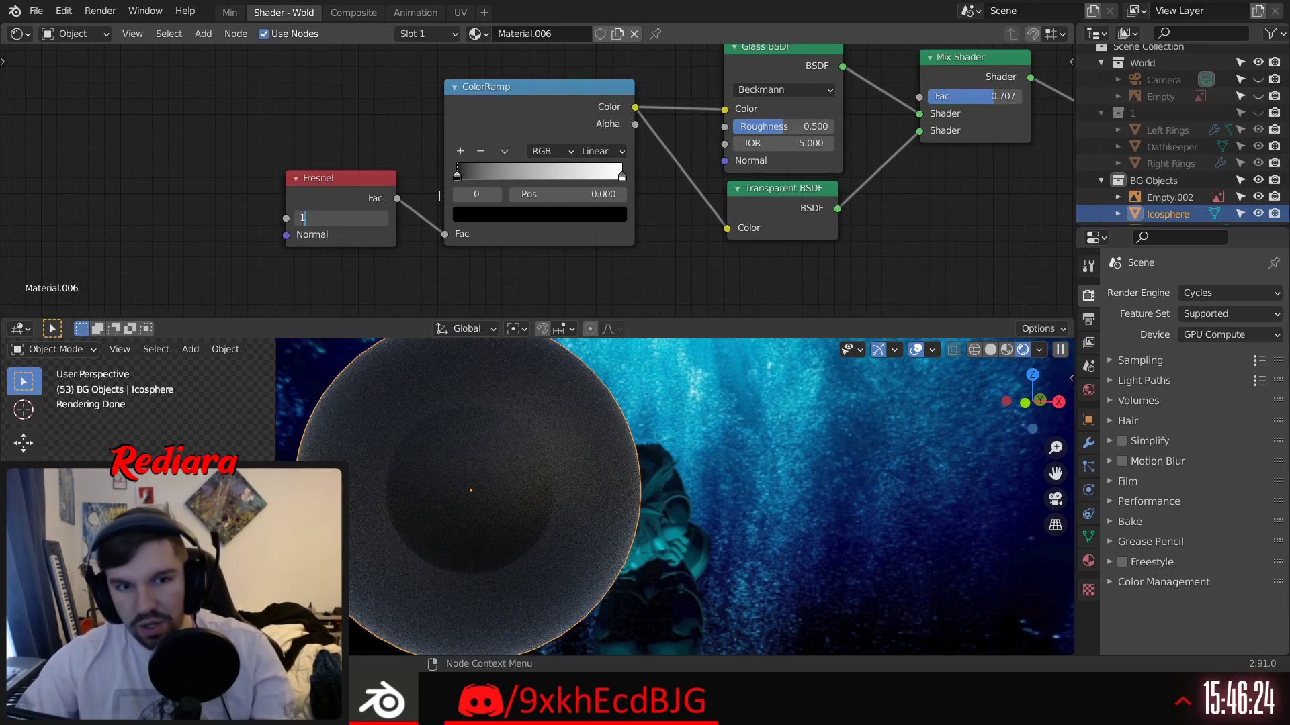
type("1")
key("Return")
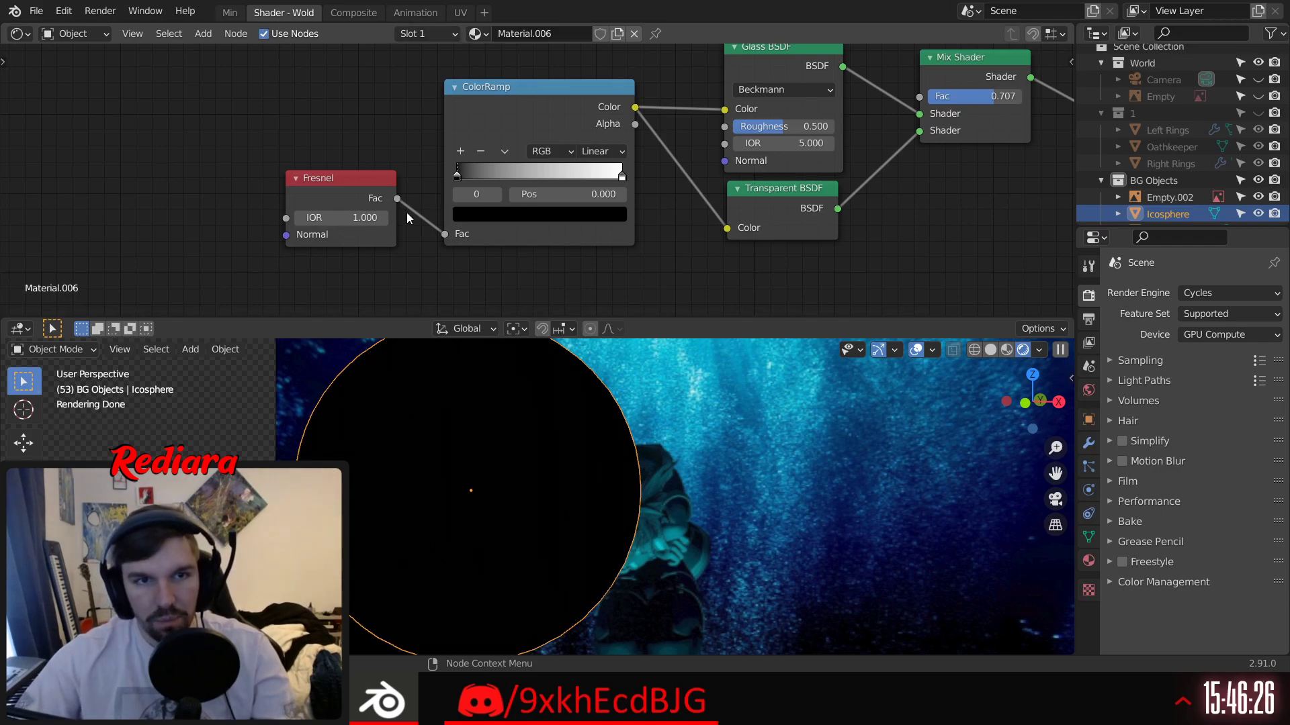
left_click(384, 218)
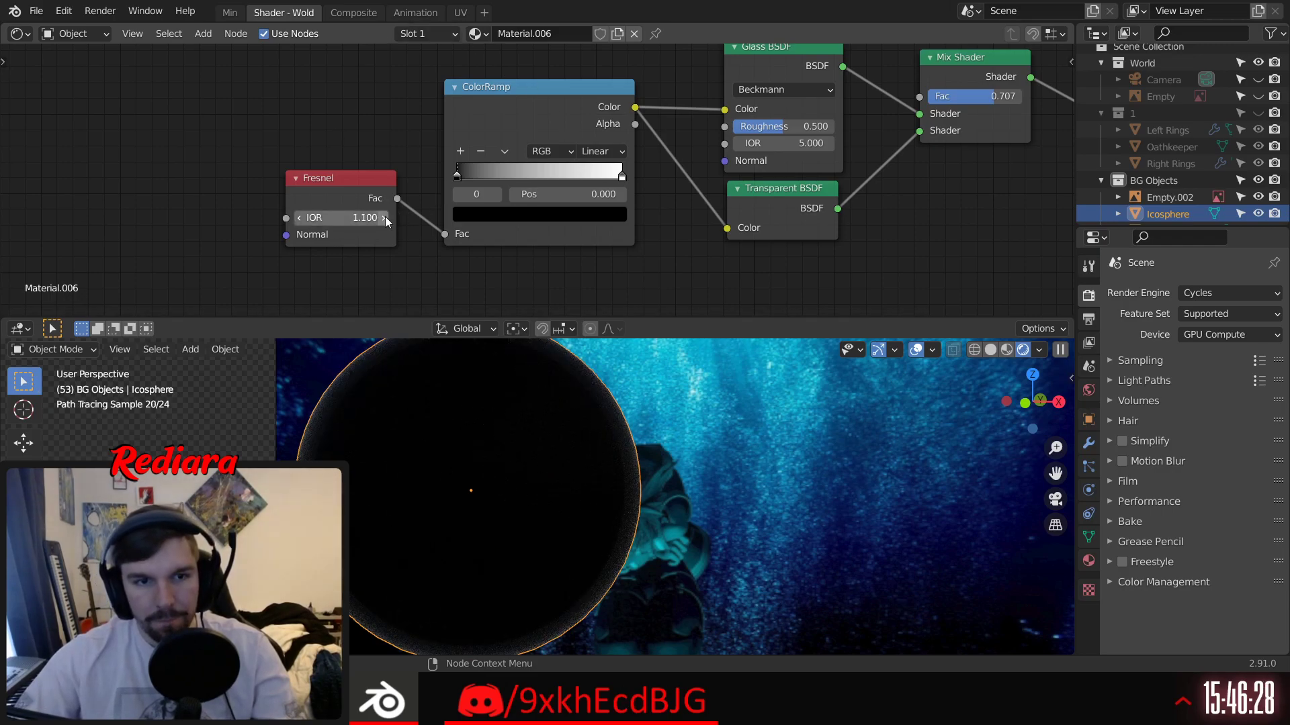
left_click(384, 218)
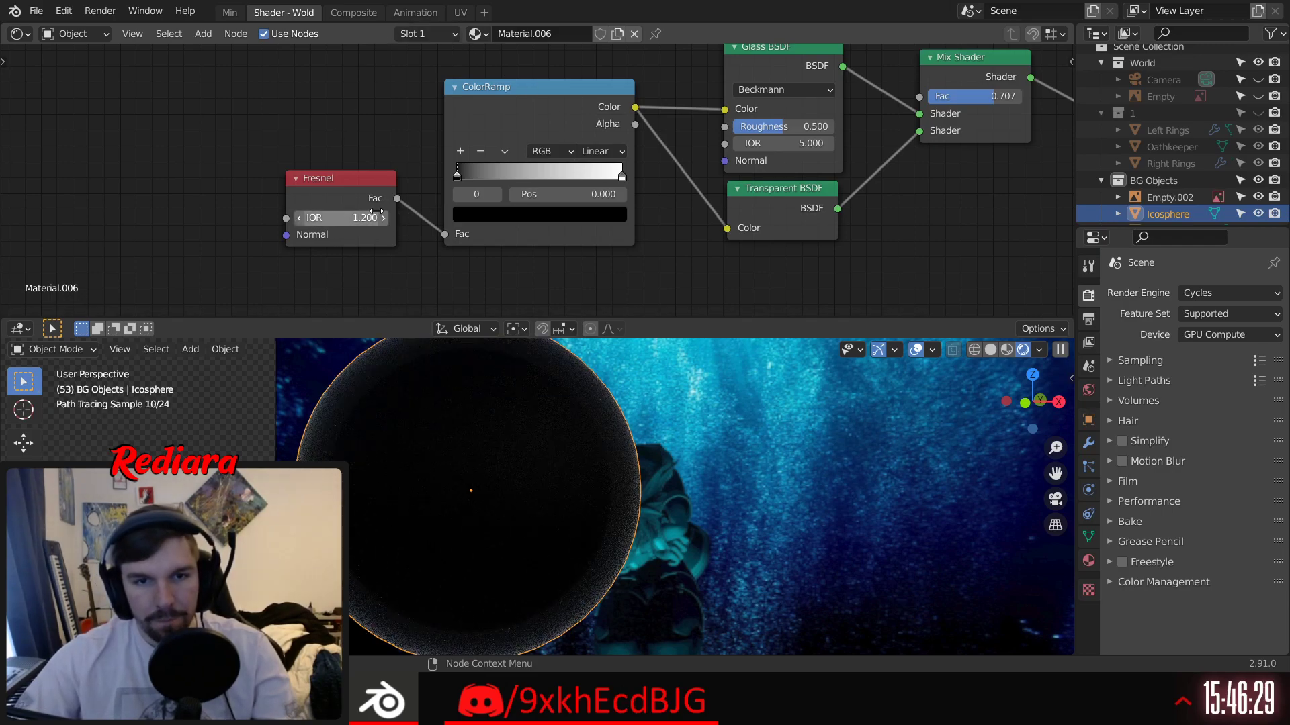
left_click(298, 218)
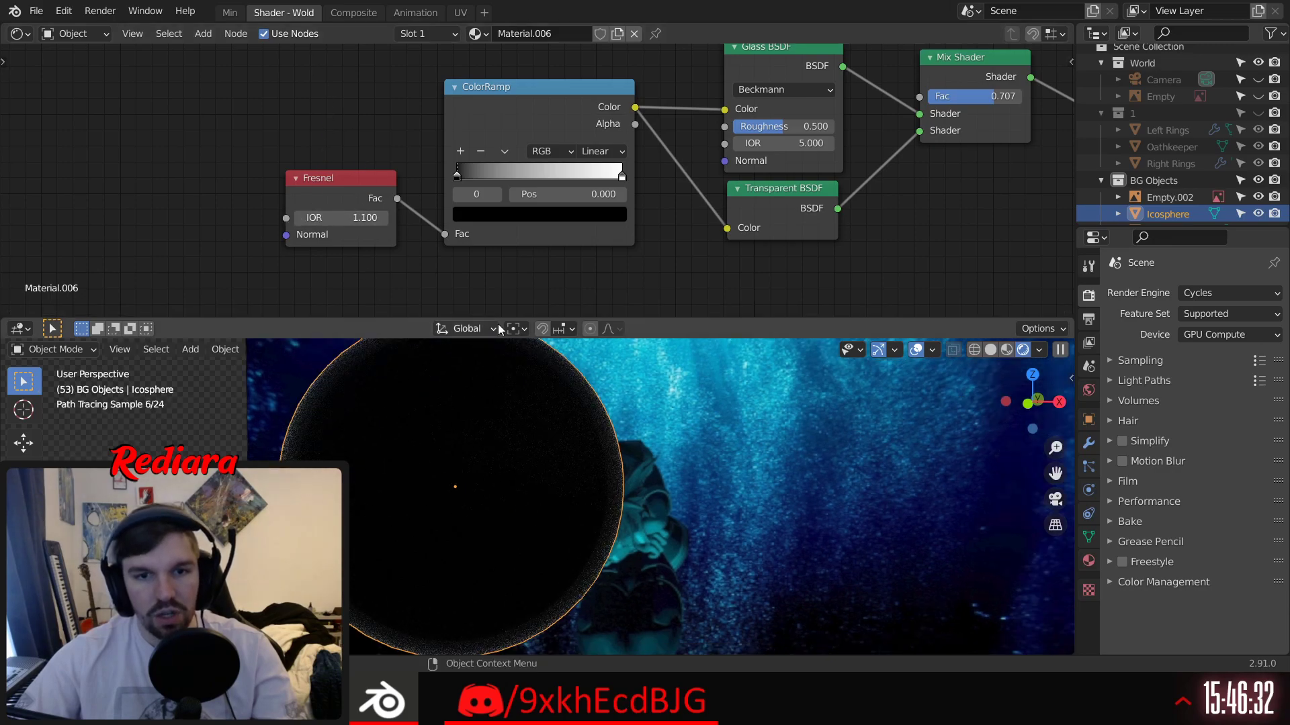
Step: Try moving the ColorRamp's black and white stops outward past the ends of the gradient
middle_click_drag(571, 239, 598, 277)
scroll(593, 243, "up", 3)
middle_click_drag(665, 227, 662, 165)
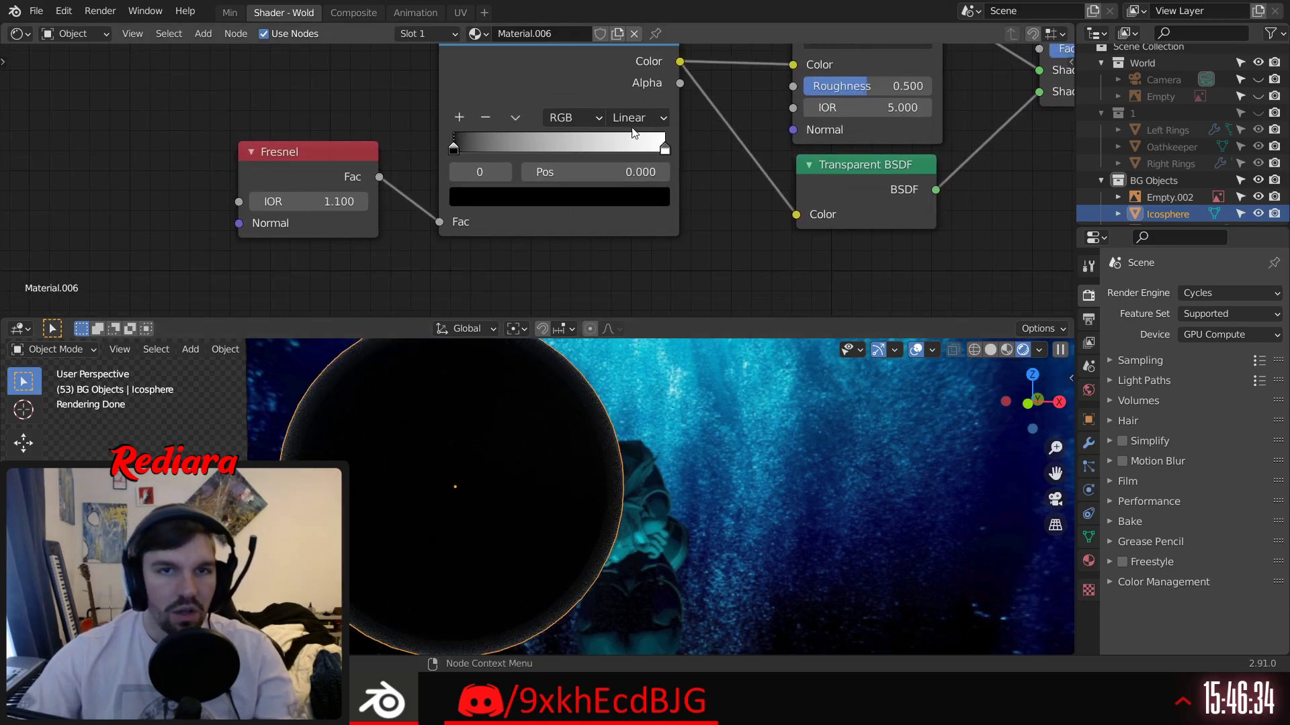
mouse_move(453, 146)
left_mouse_down()
mouse_move(591, 147)
mouse_move(440, 156)
left_mouse_up()
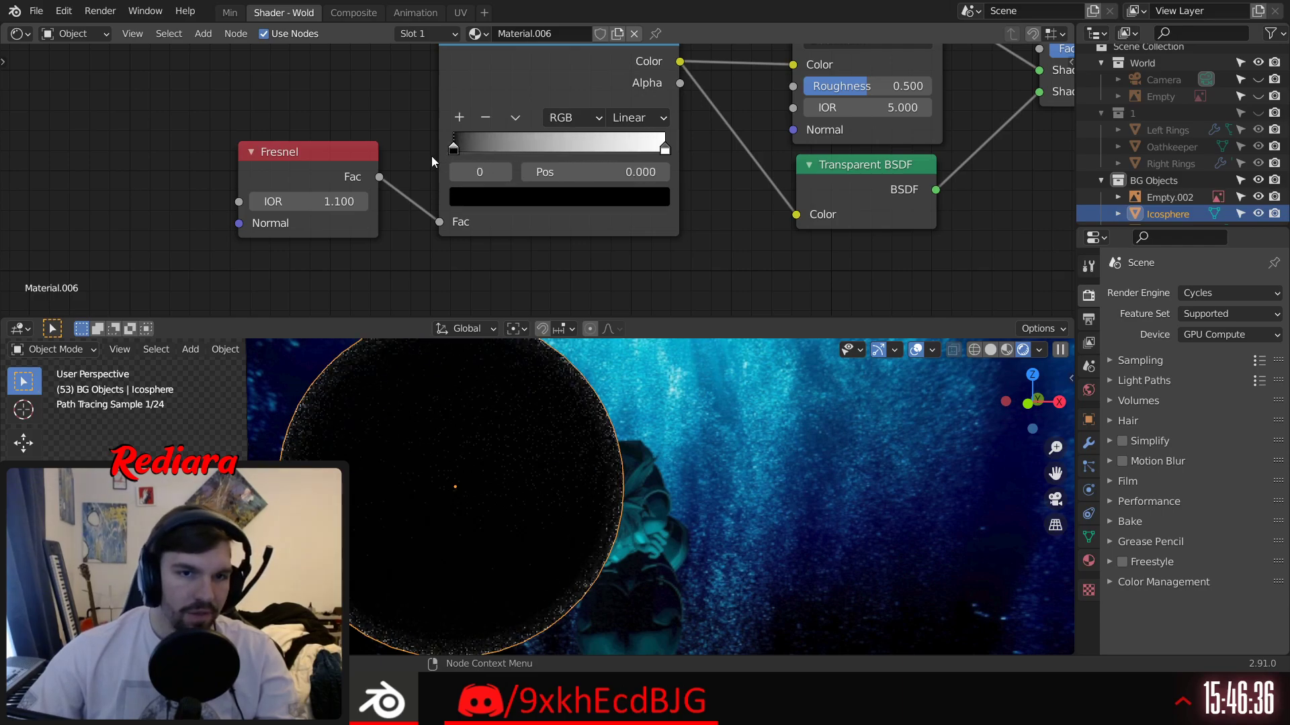
left_click_drag(663, 146, 723, 130)
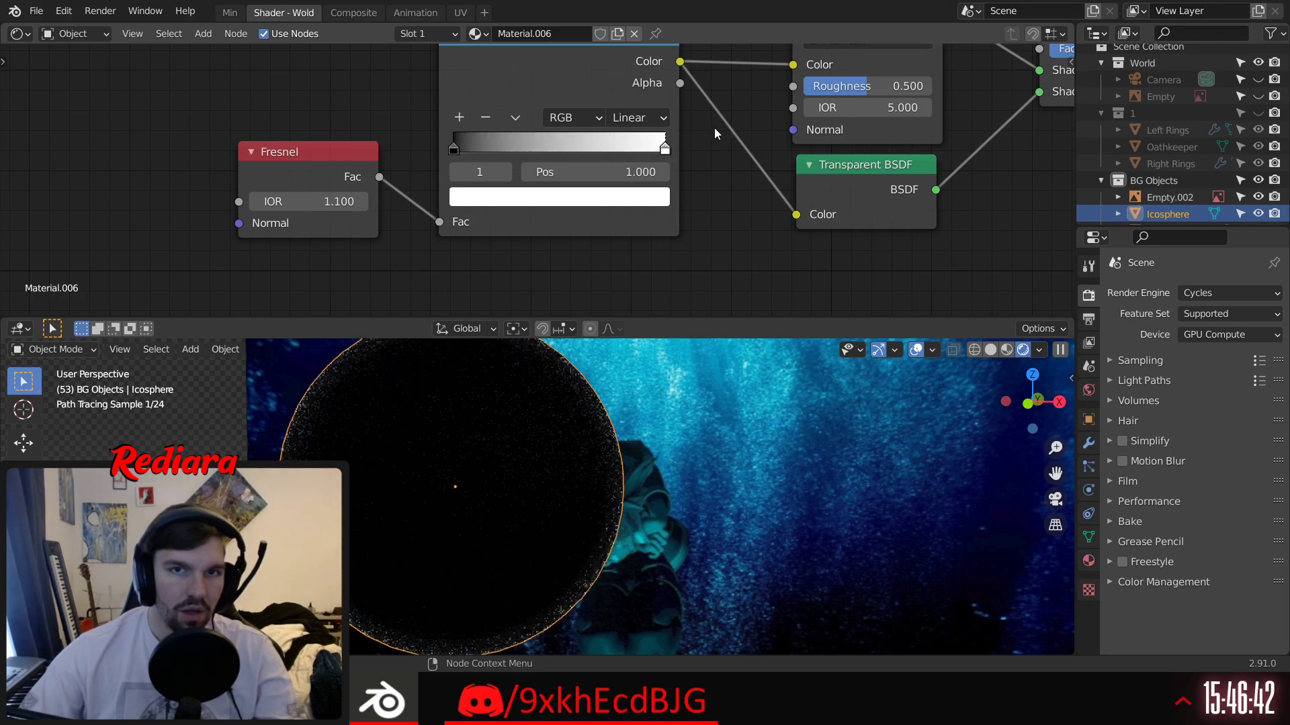
Step: Switch the ColorRamp to HSV color mode and recolor its first stop light blue
left_click(571, 118)
left_click(570, 152)
left_click(453, 149)
left_click(508, 196)
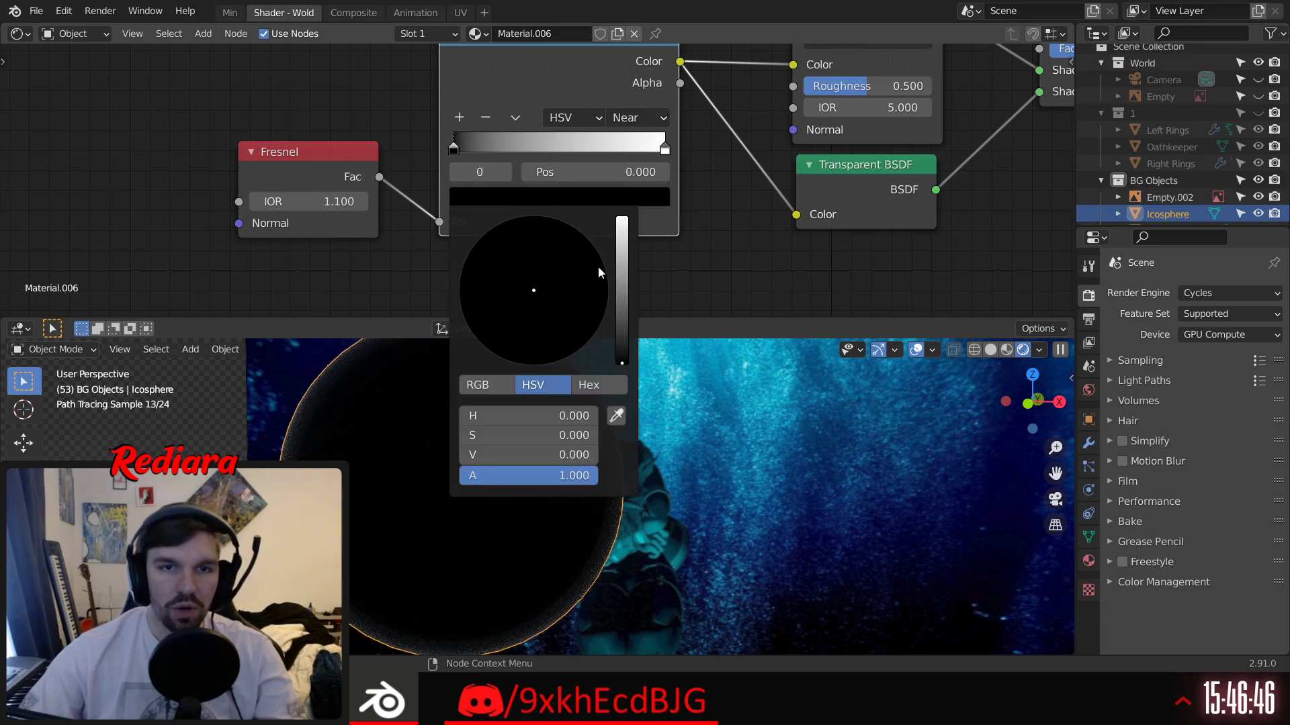
left_click_drag(622, 364, 622, 225)
left_click_drag(550, 265, 553, 258)
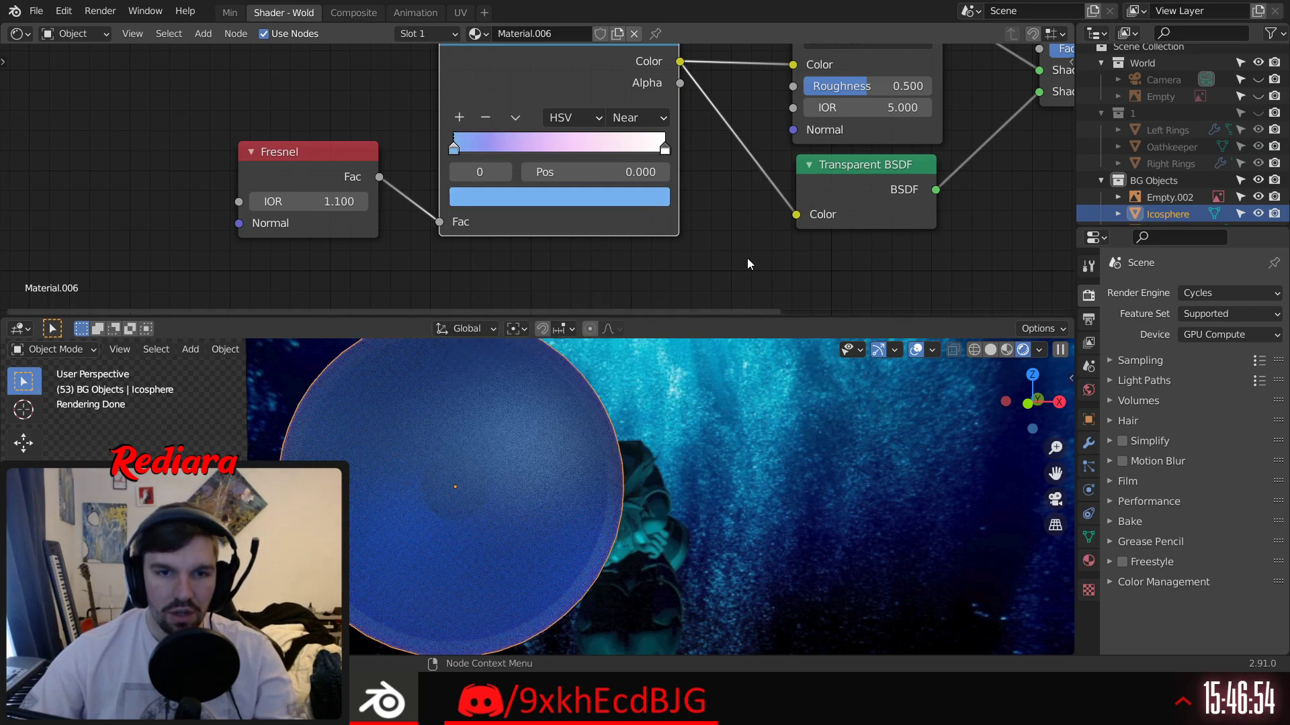
Step: Recolor the ColorRamp's last stop from white to a saturated blue
left_click(665, 147)
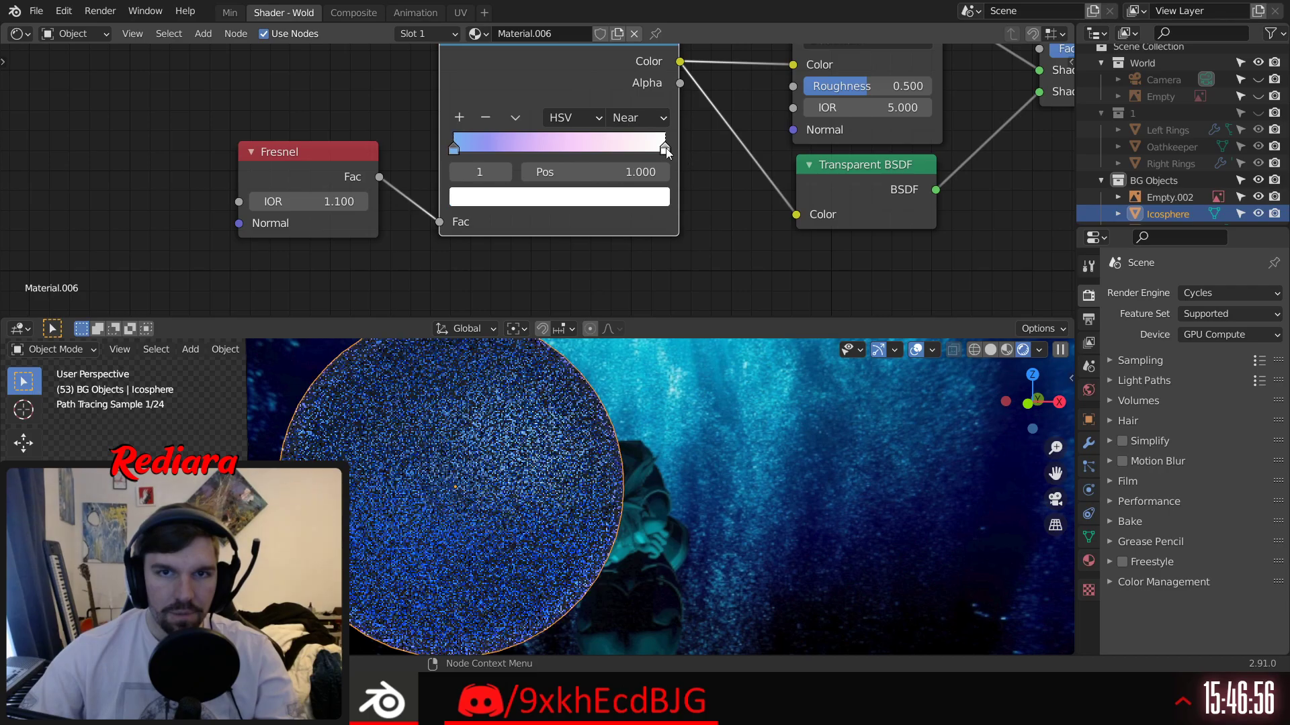
left_click(614, 201)
left_click(533, 327)
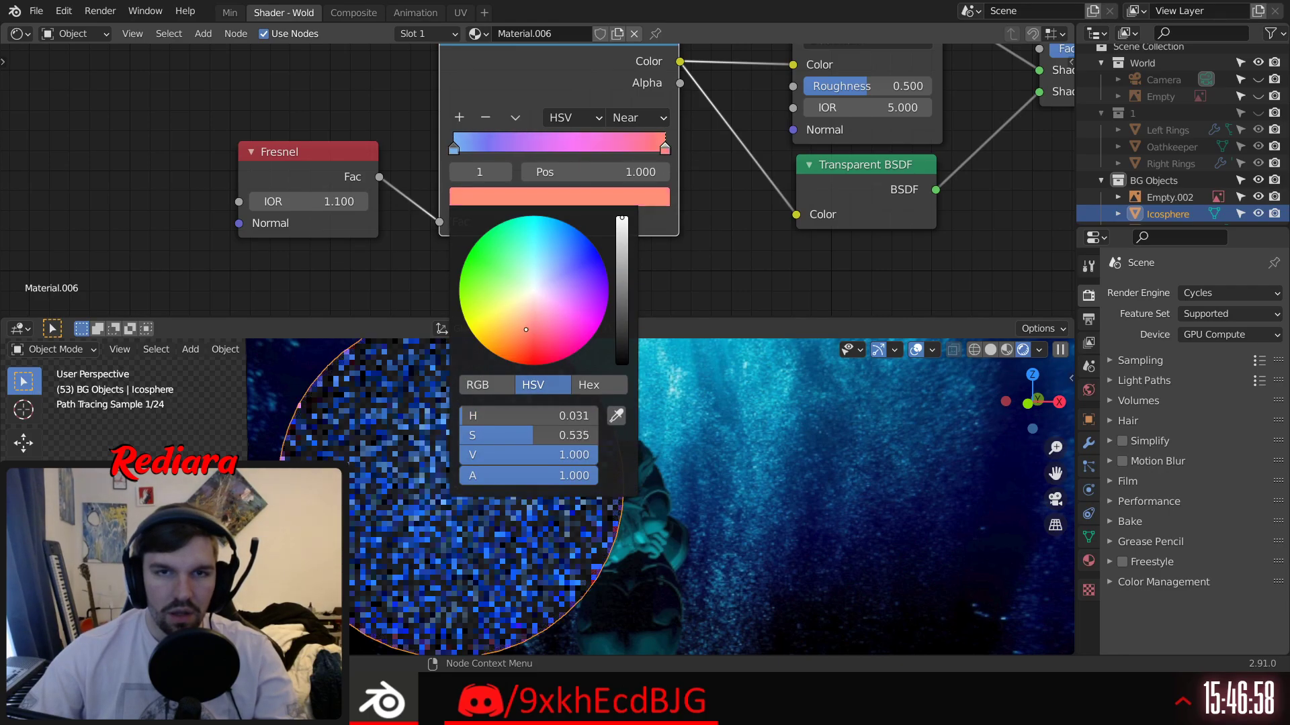
mouse_move(487, 339)
left_mouse_down()
mouse_move(473, 334)
mouse_move(511, 362)
mouse_move(463, 315)
mouse_move(463, 267)
mouse_move(511, 220)
mouse_move(572, 227)
mouse_move(598, 253)
left_mouse_up()
Step: Set the ColorRamp's hue interpolation to Counter-Clockwise
left_click(636, 118)
left_click(638, 184)
left_click(635, 117)
left_click(660, 208)
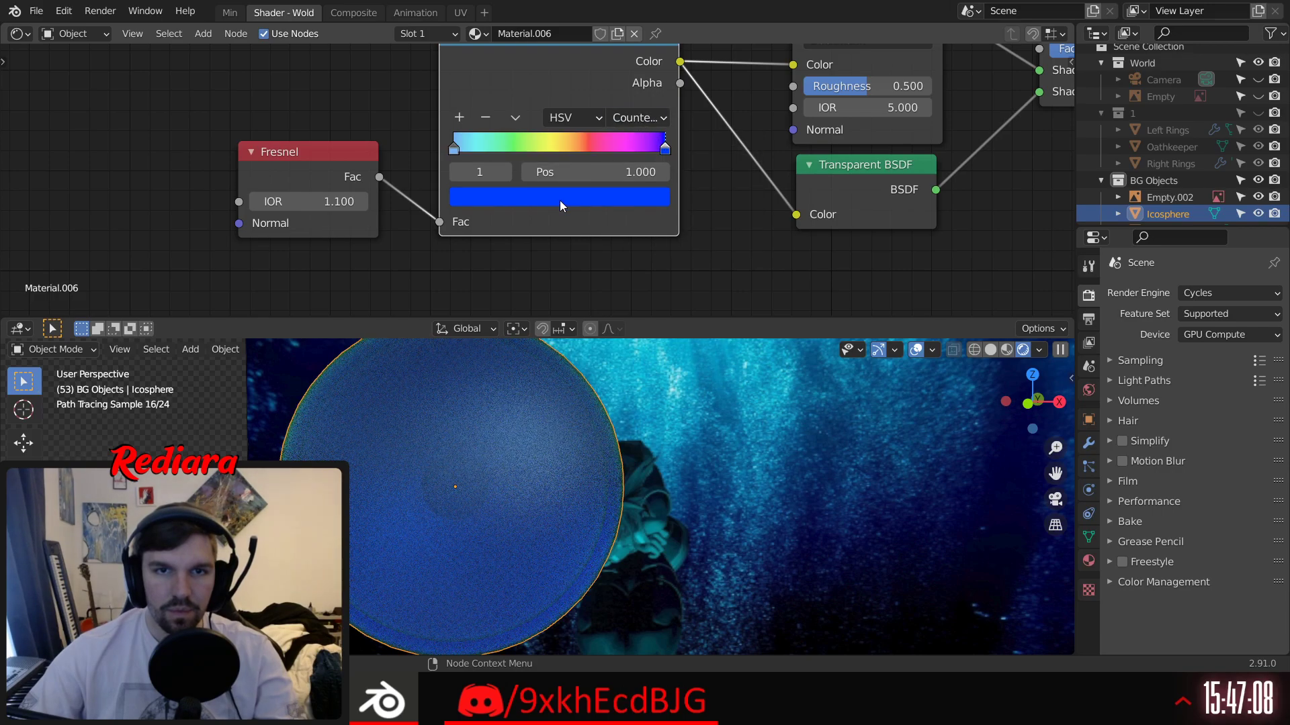
Step: Recolor the ColorRamp's last stop bright green (hue about 0.37, full saturation) and slide it to about position 0.57
left_click(600, 195)
left_click_drag(579, 247, 479, 239)
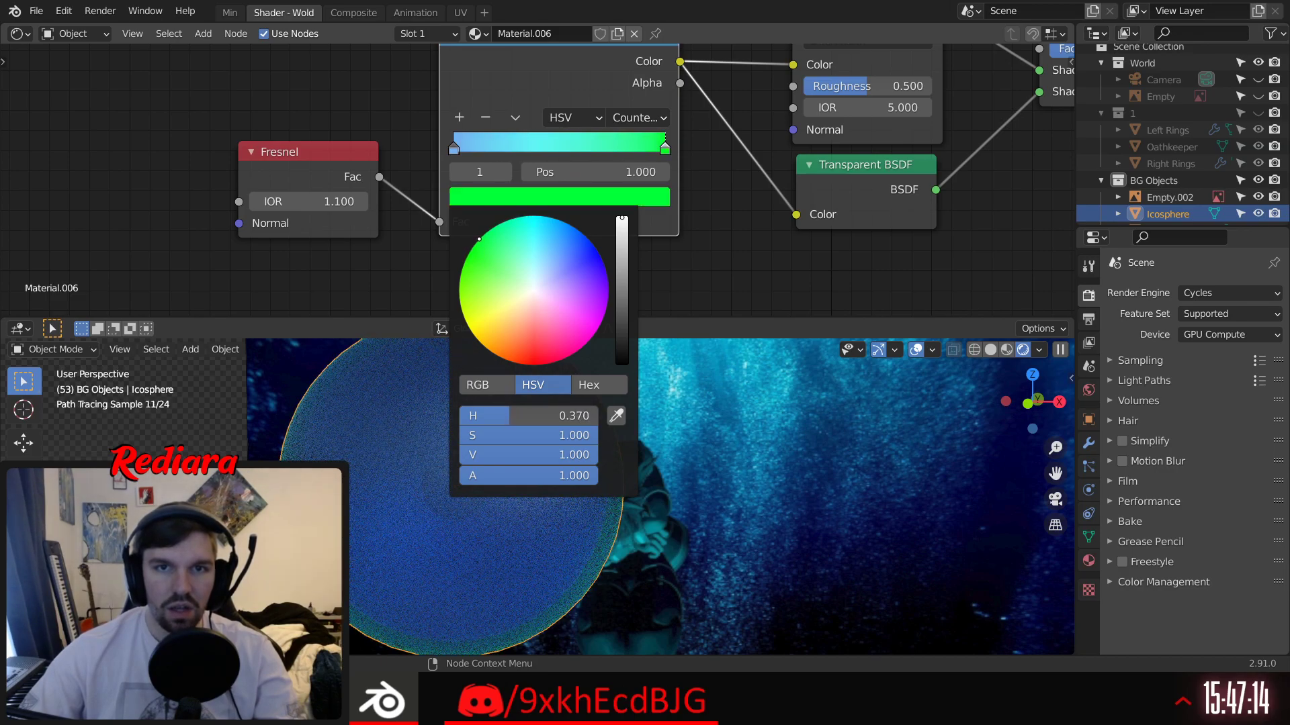
middle_click_drag(563, 495, 573, 494)
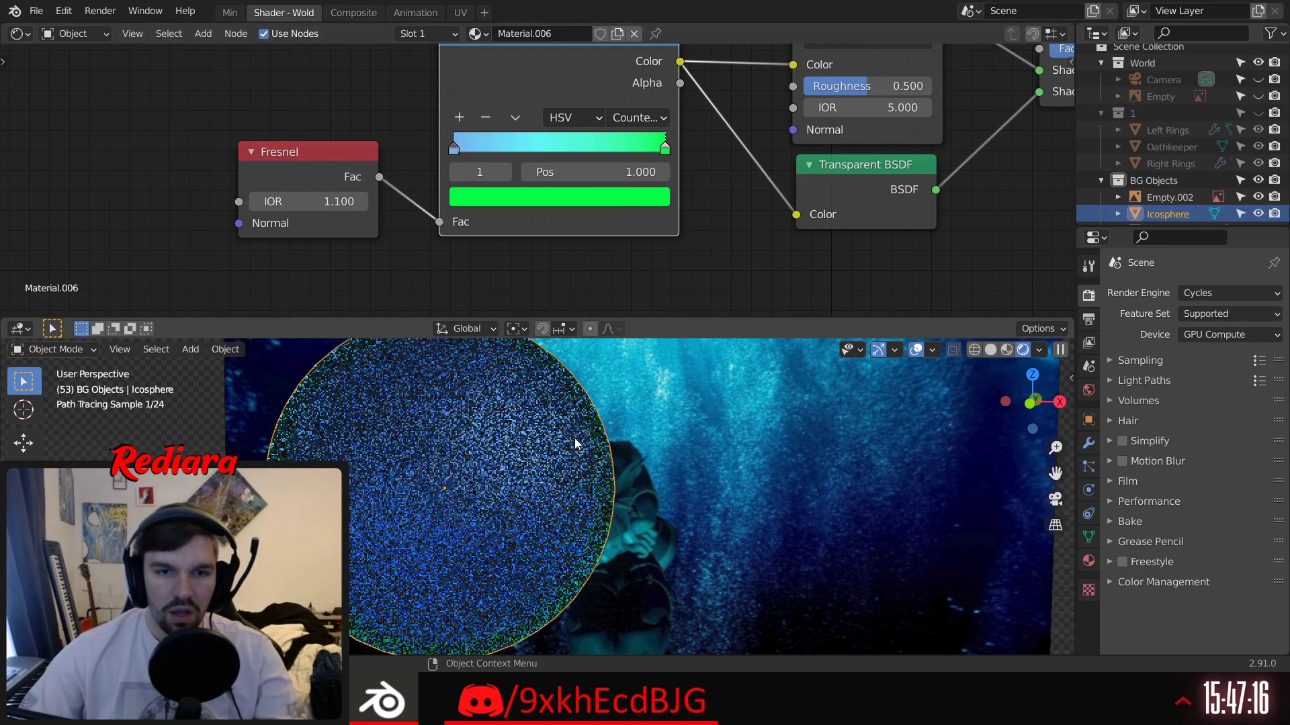
left_click_drag(667, 156, 561, 140)
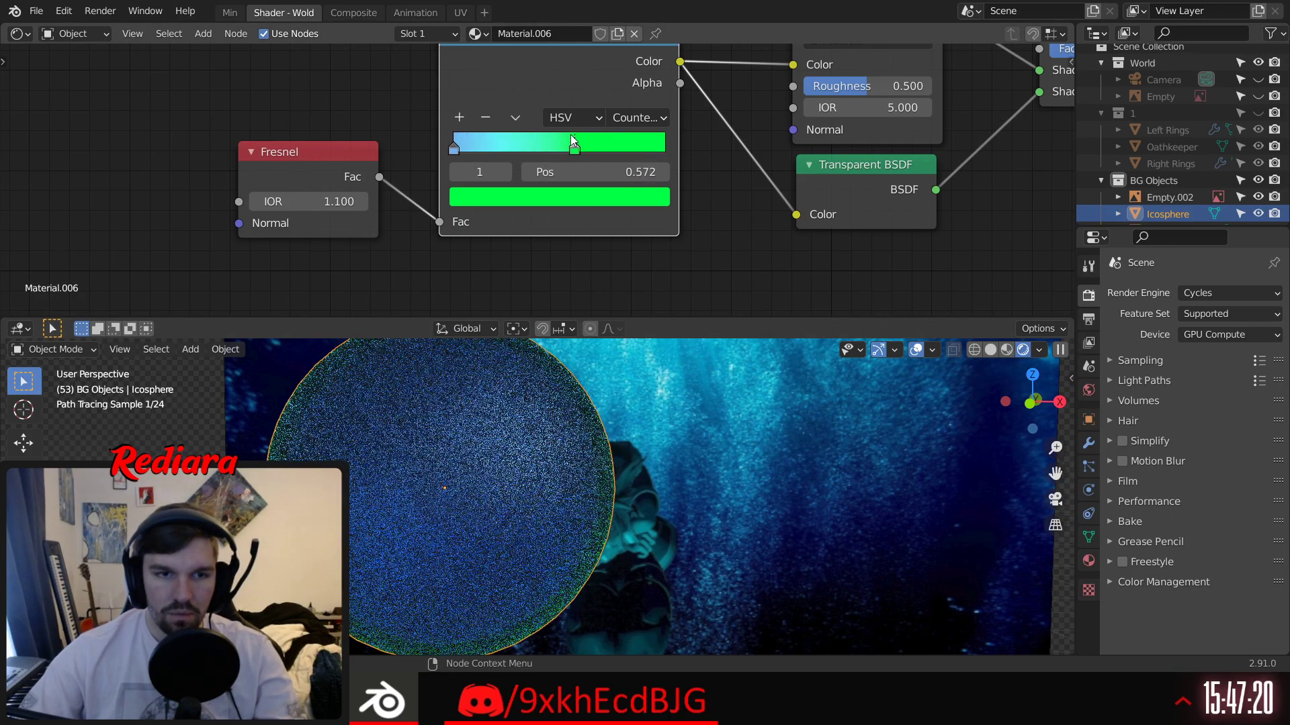
Step: Soften the ColorRamp's last stop to a pale green at position 0.522 and mute its first stop to a greyish blue
left_click(572, 196)
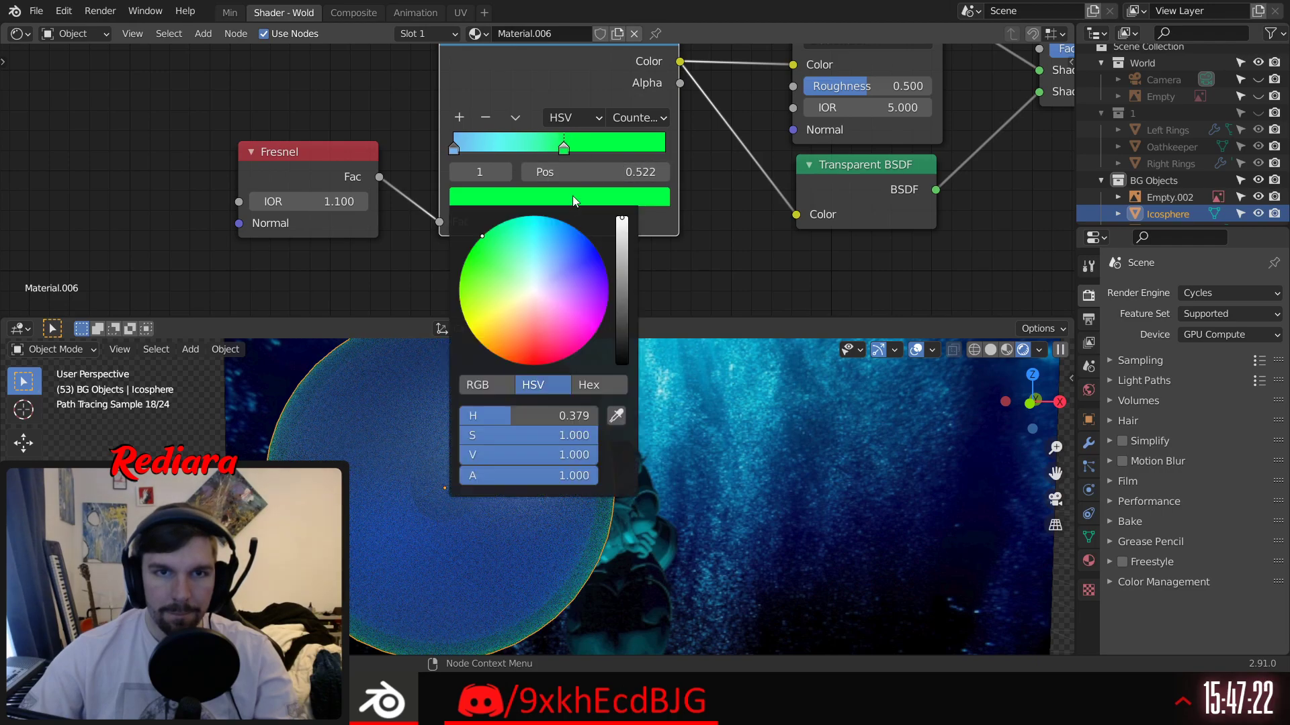
left_click_drag(555, 435, 510, 434)
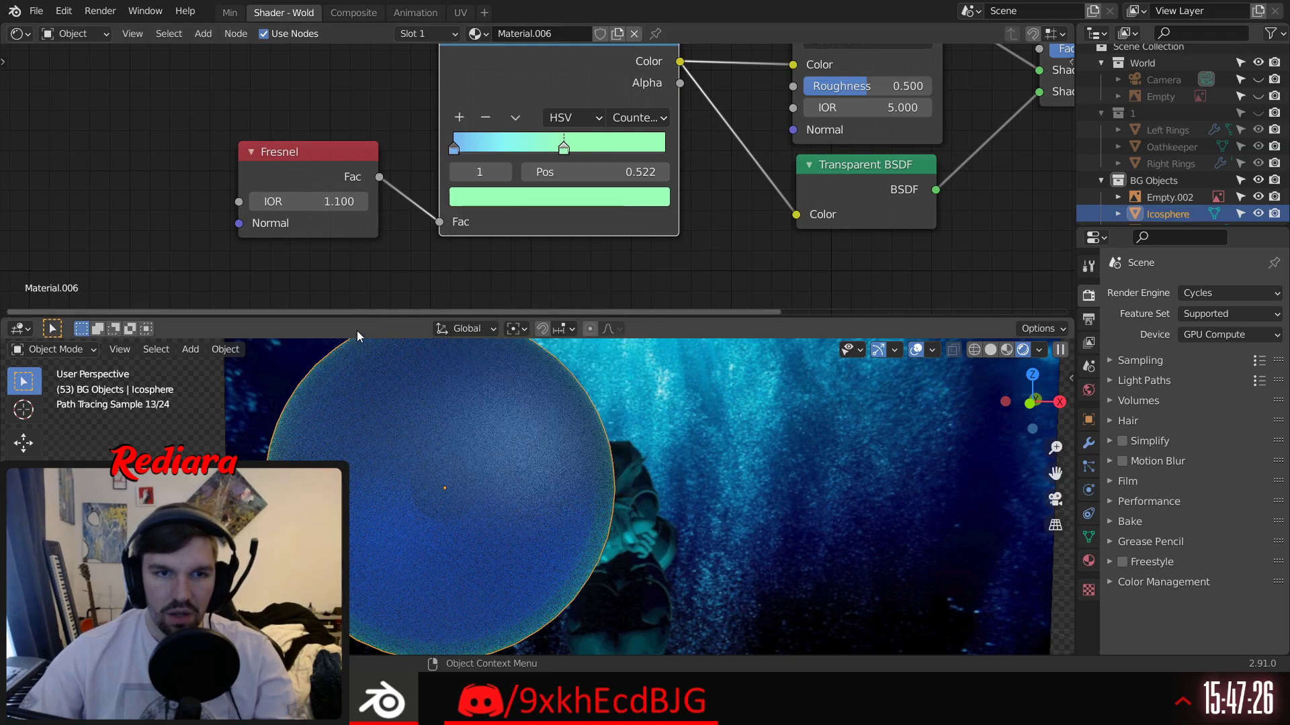
left_click(457, 172)
left_click(560, 197)
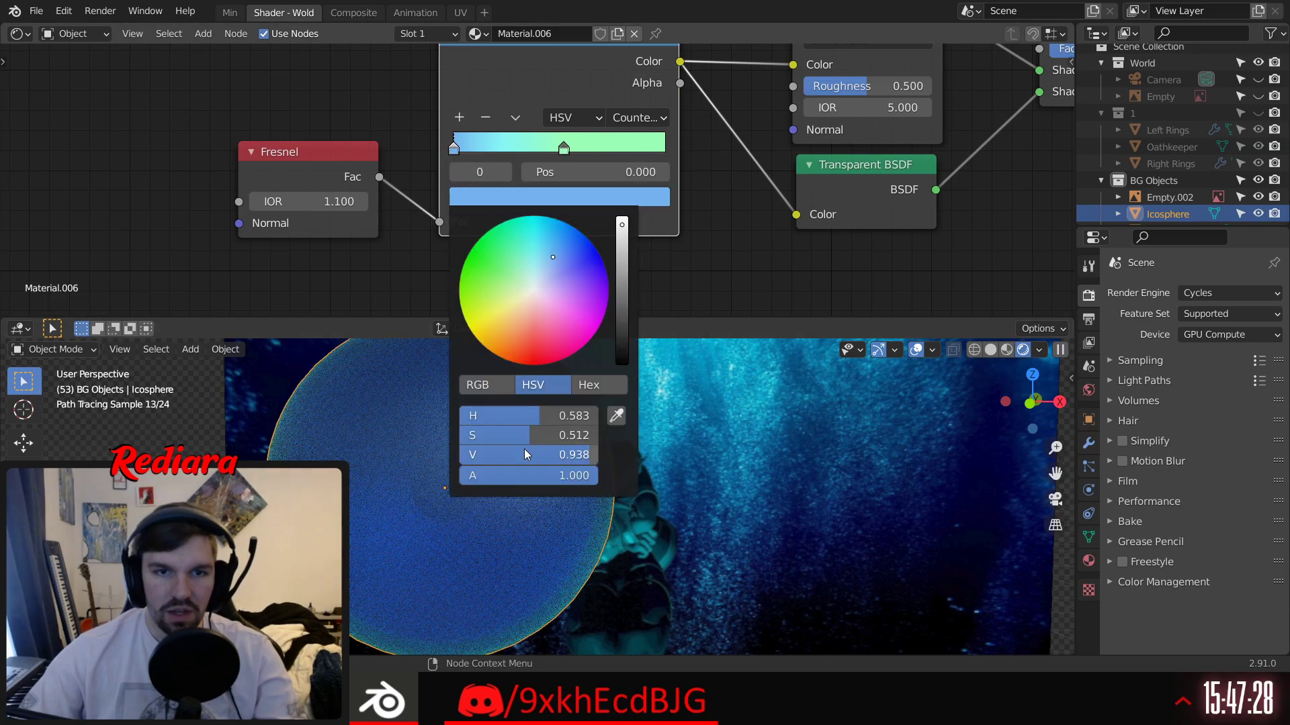
left_click_drag(504, 435, 489, 435)
mouse_move(579, 455)
left_mouse_down()
mouse_move(538, 454)
mouse_move(562, 459)
left_mouse_up()
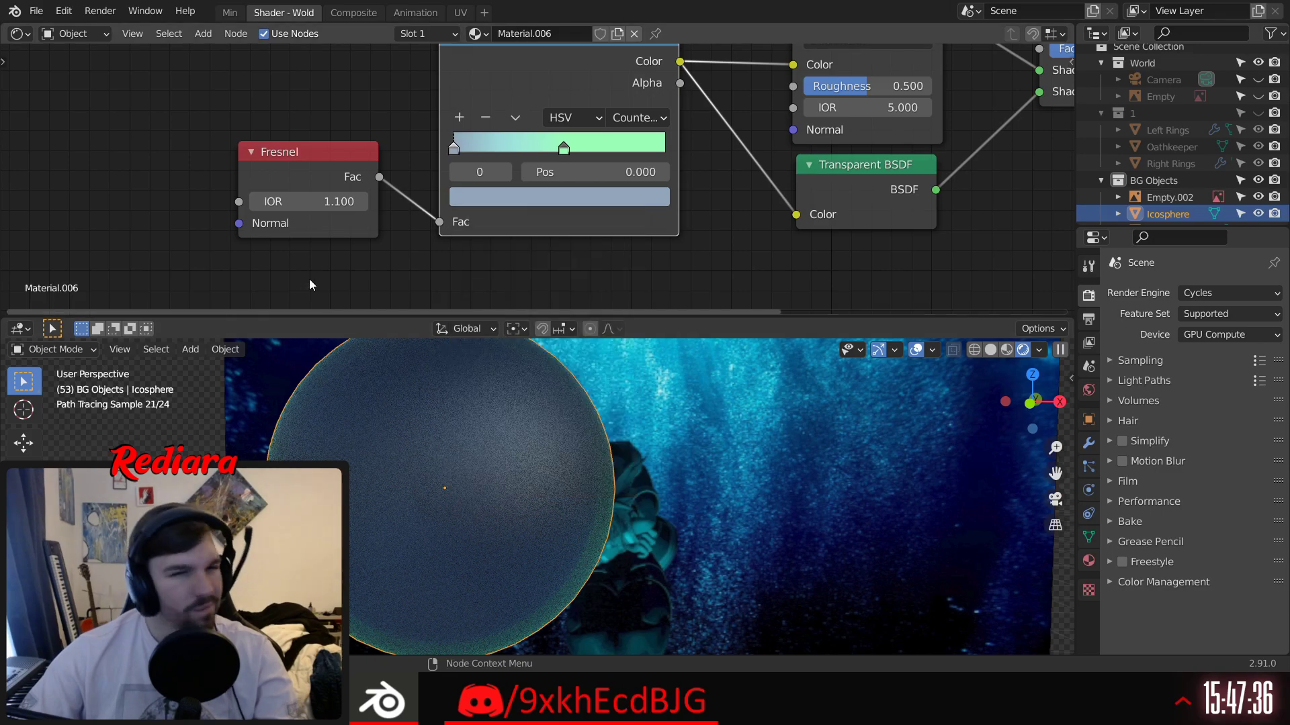
Step: Slide the ColorRamp's last stop to position 0.670 and recolor it pale pink
scroll(435, 547, "down", 2)
middle_click_drag(437, 506, 441, 556)
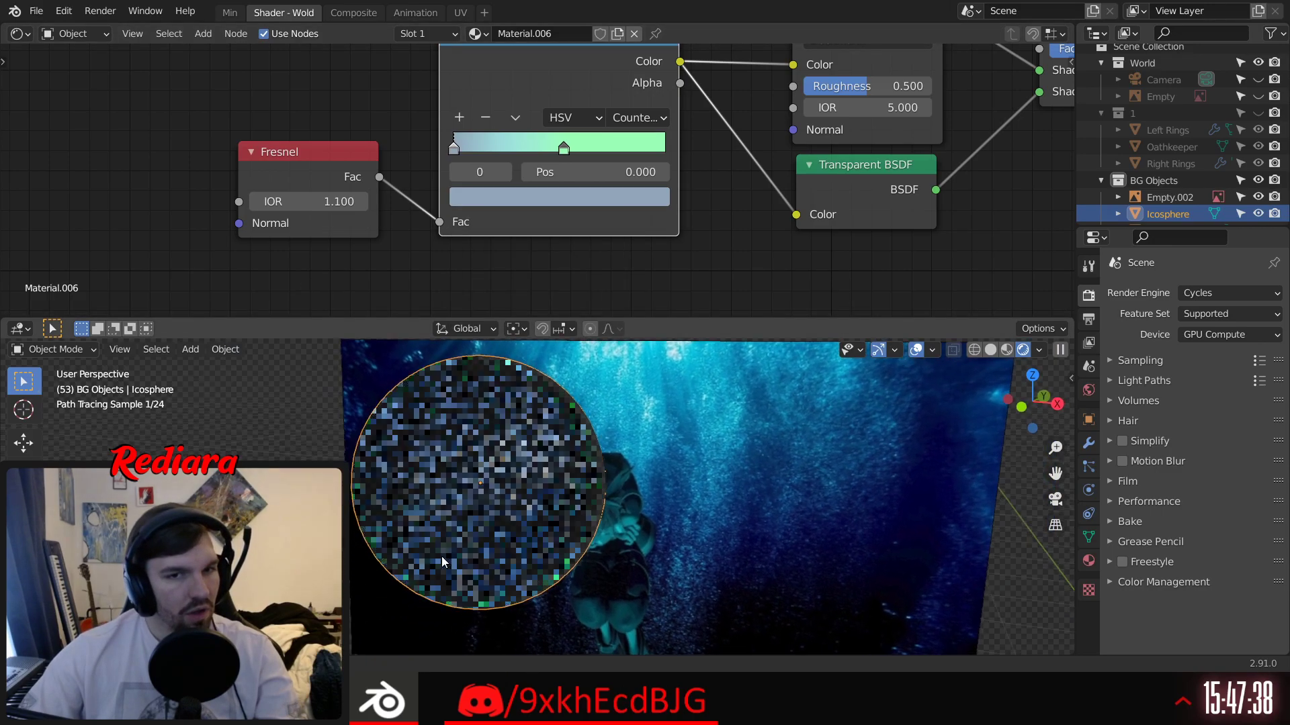
scroll(442, 489, "up", 3)
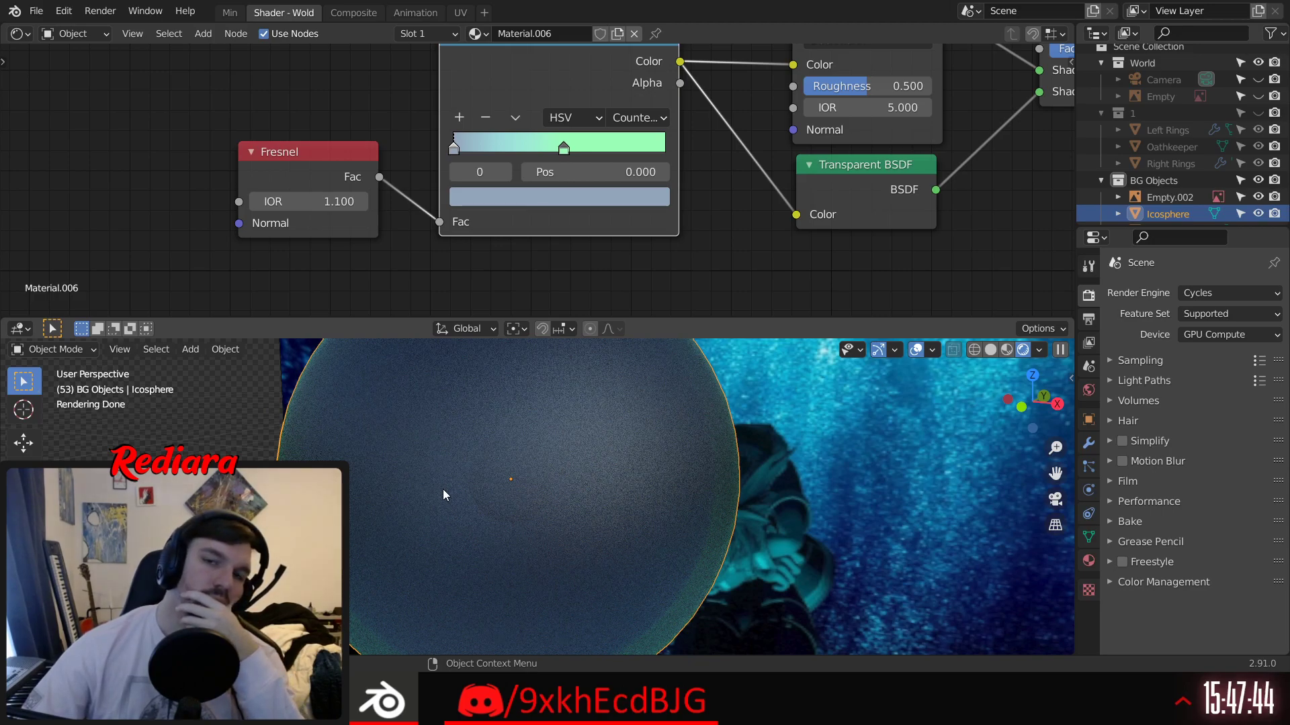
middle_click_drag(417, 516, 473, 494)
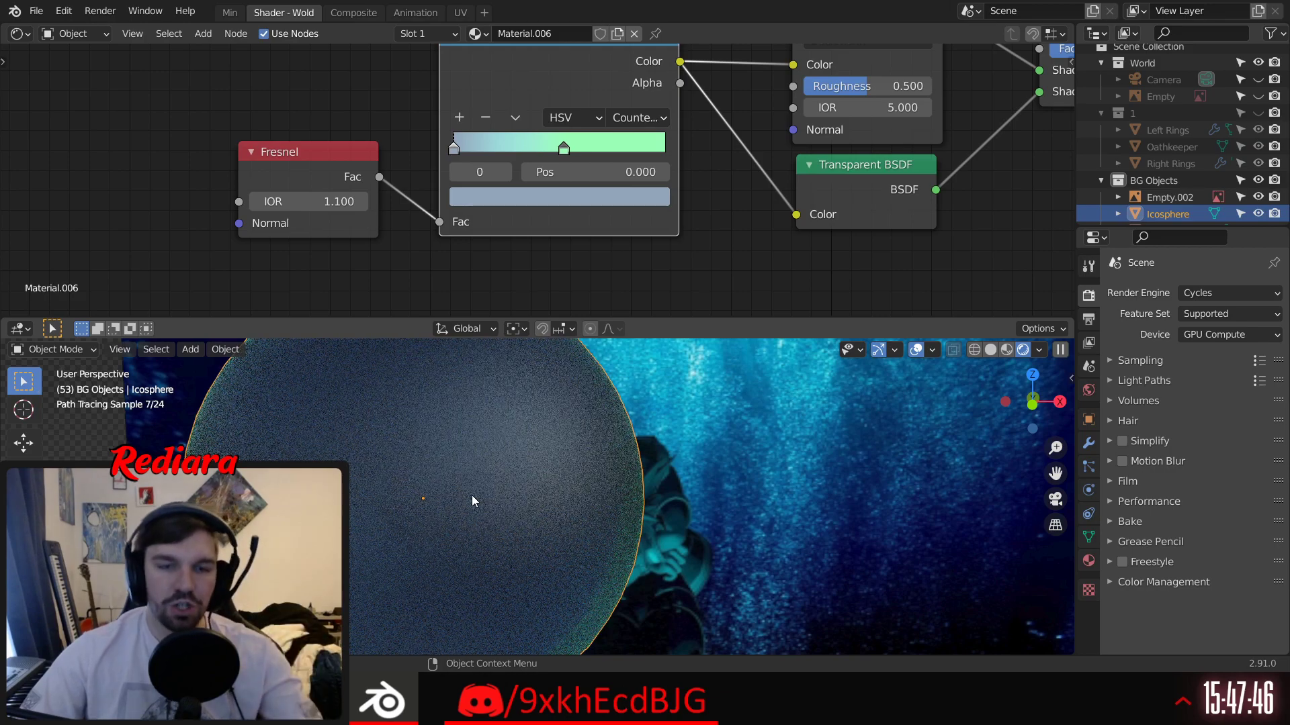
middle_click_drag(405, 517, 547, 522, "shift")
scroll(557, 522, "down", 2)
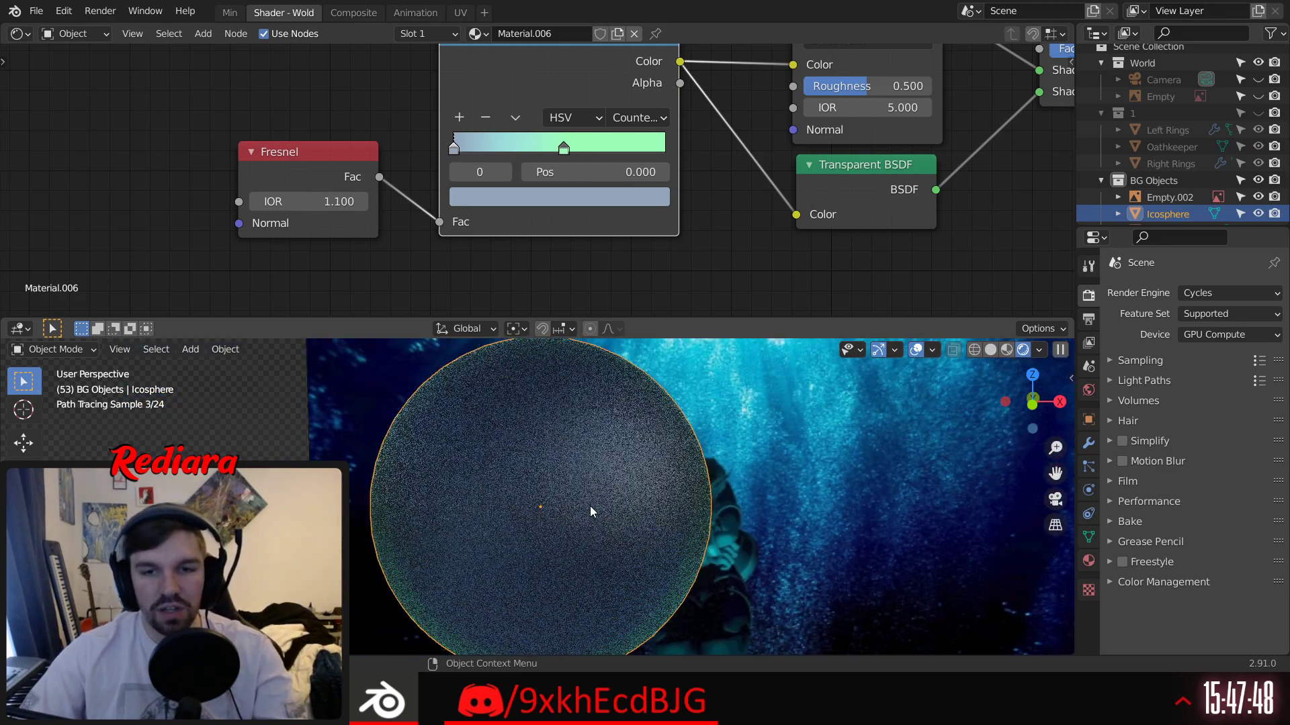
left_click(565, 148)
left_click_drag(564, 148, 594, 190)
left_click(594, 194)
mouse_move(509, 440)
left_mouse_down()
mouse_move(482, 436)
mouse_move(530, 416)
mouse_move(463, 417)
left_mouse_up()
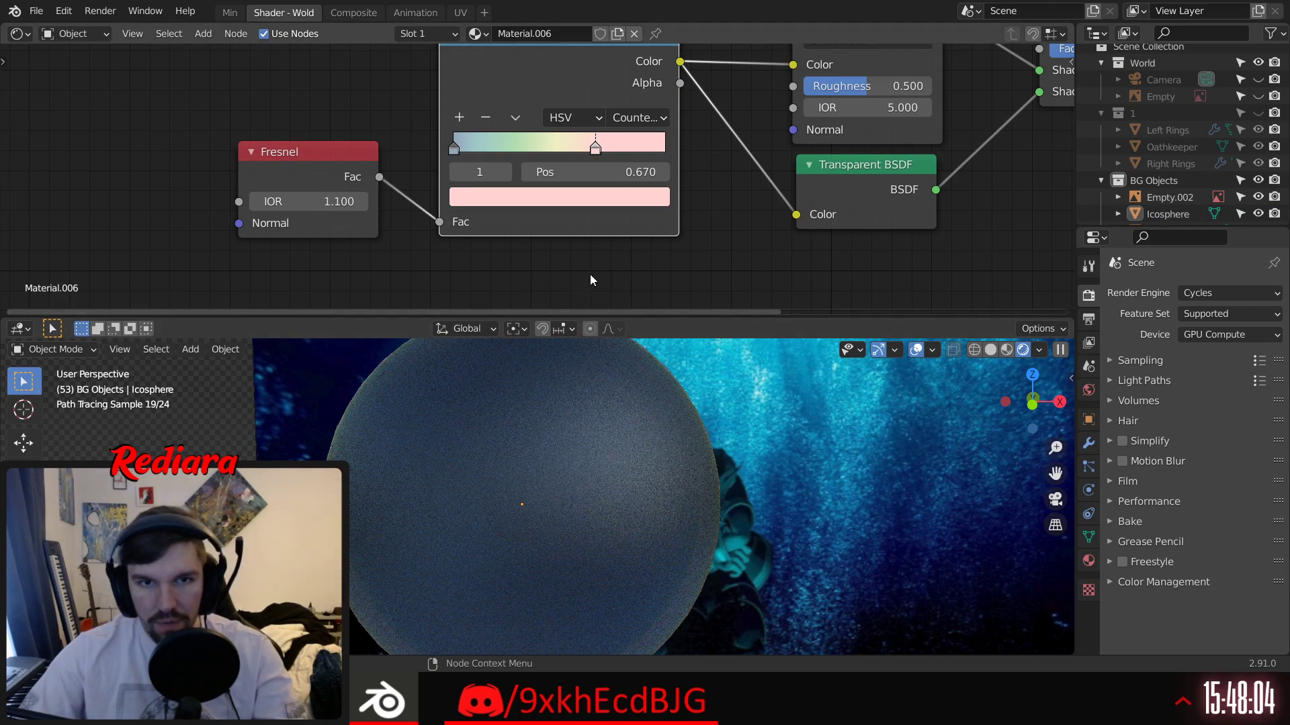
Step: Increase the saturation of the ColorRamp's last stop to a stronger salmon pink
left_click(576, 196)
mouse_move(497, 435)
left_mouse_down()
mouse_move(538, 435)
mouse_move(517, 435)
left_mouse_up()
scroll(430, 477, "down", 4)
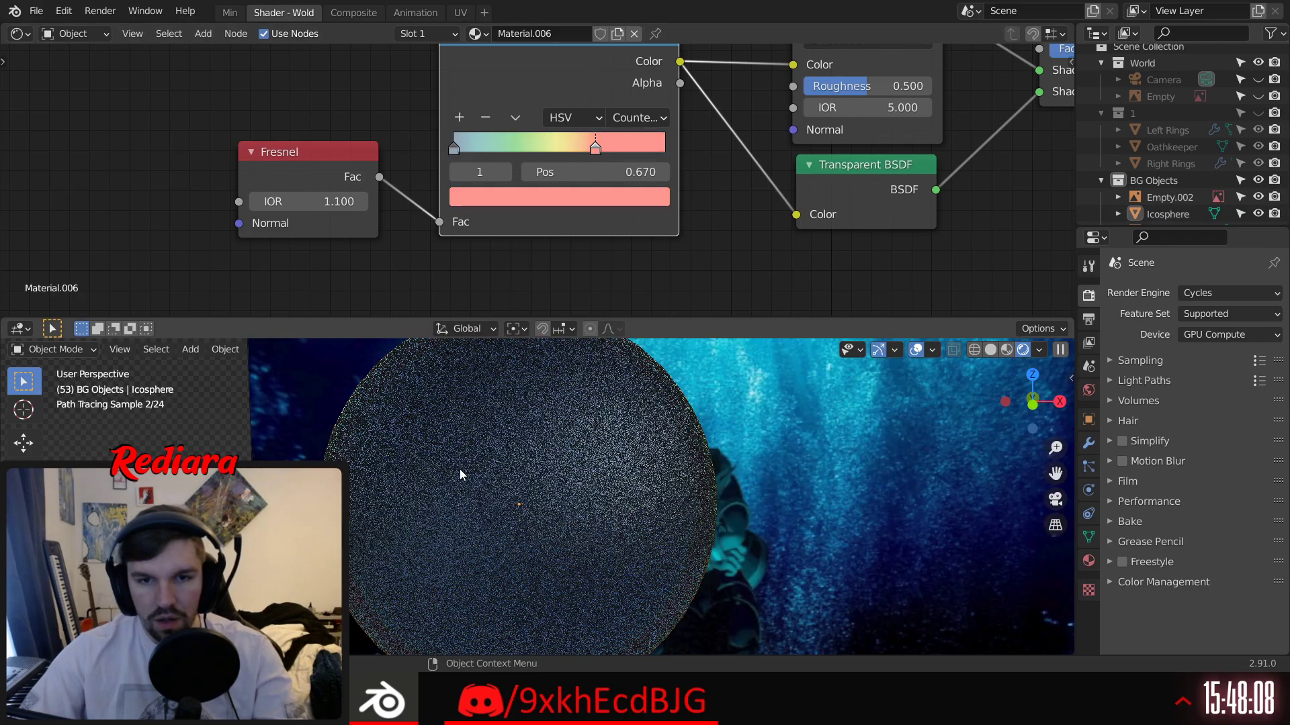
middle_click_drag(469, 489, 463, 481)
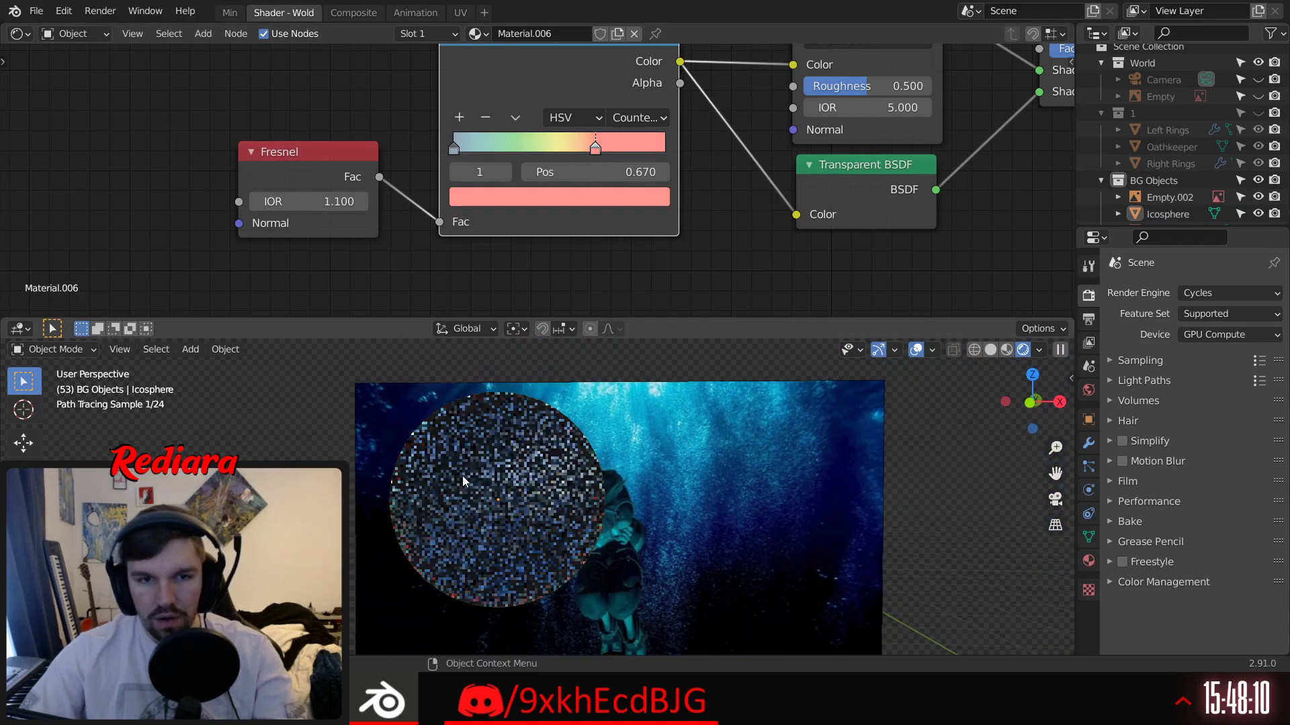
Step: Set the Fresnel node's IOR to 1.200
middle_click_drag(383, 249, 397, 249)
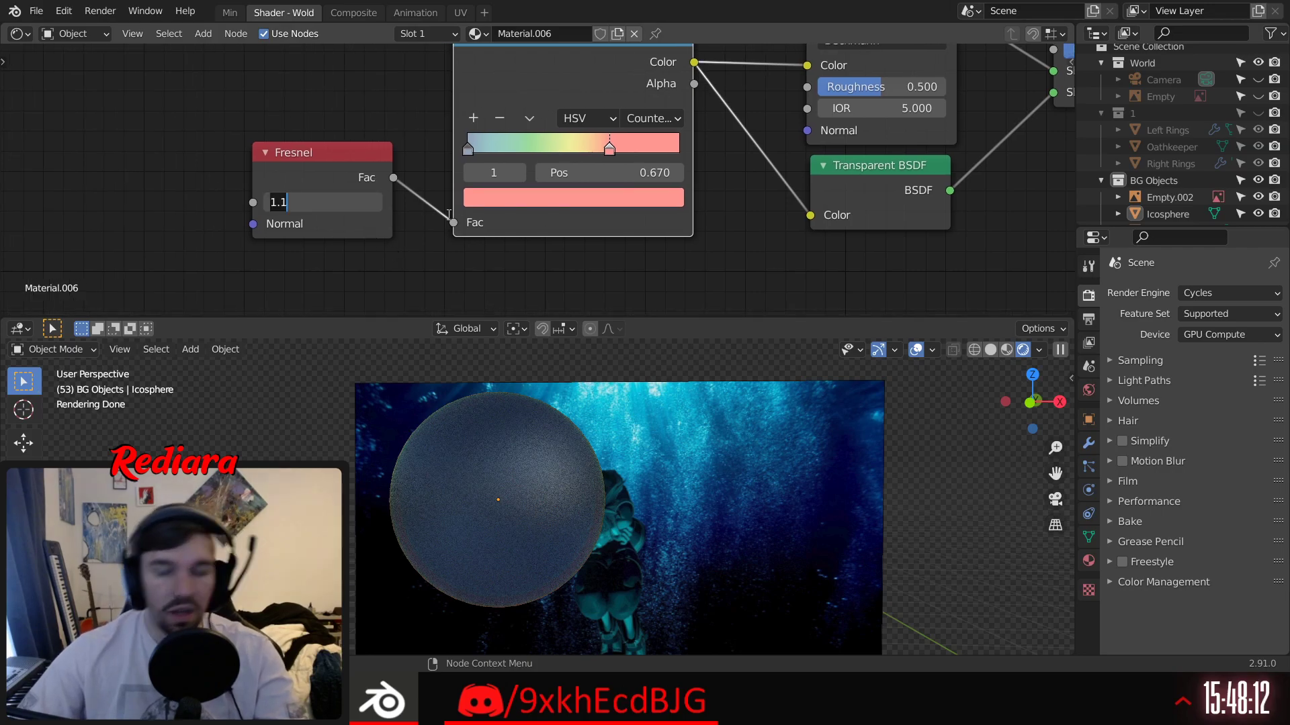
key("Return")
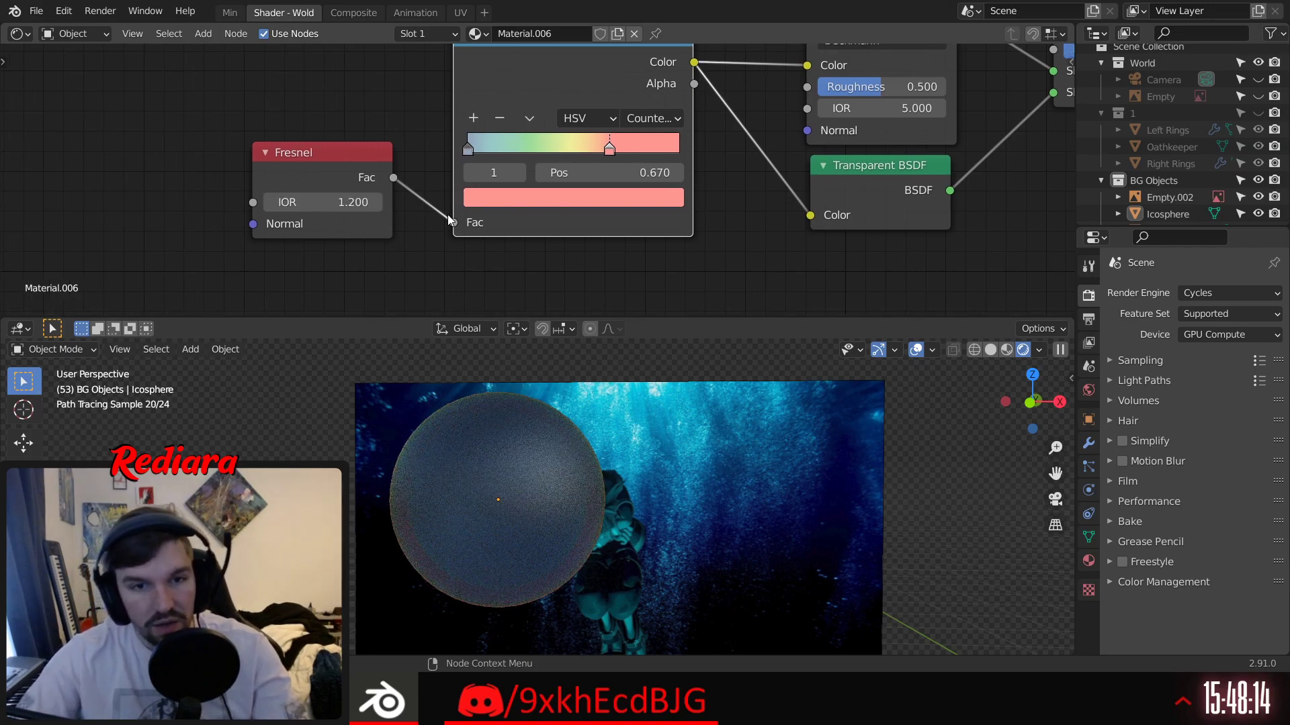
scroll(489, 496, "up", 2)
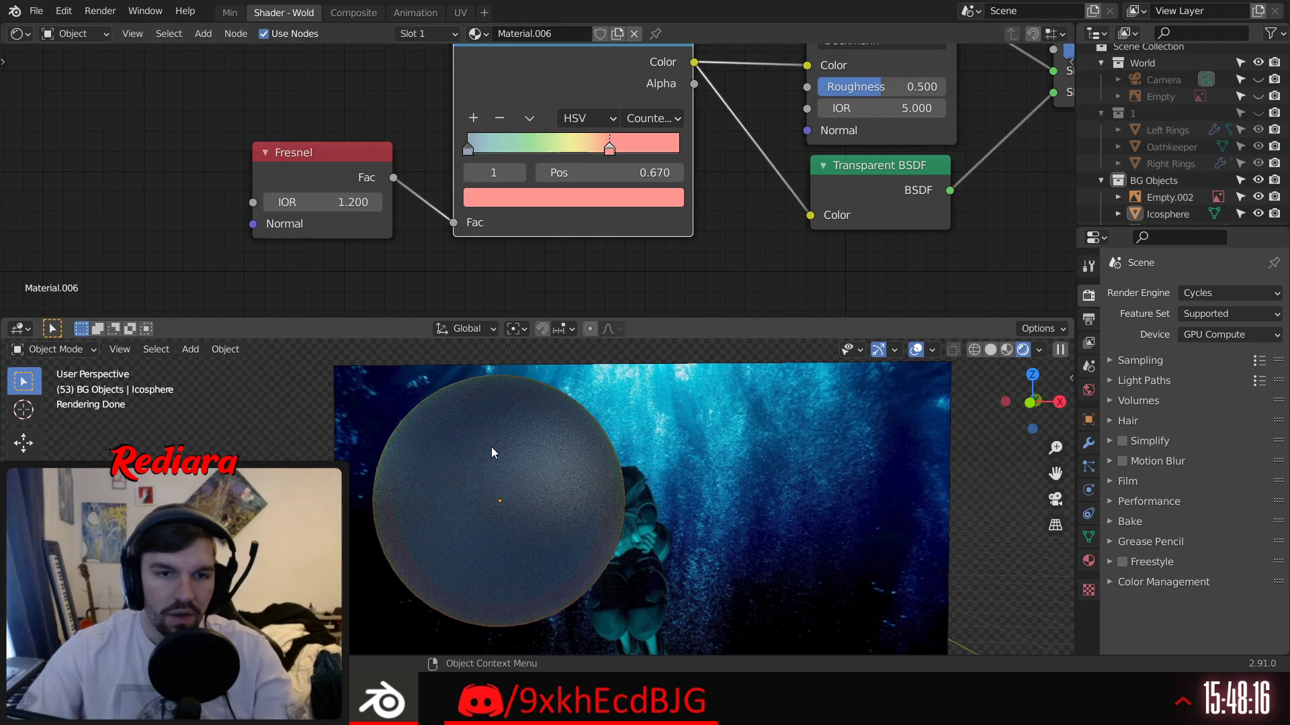
scroll(755, 223, "down", 2)
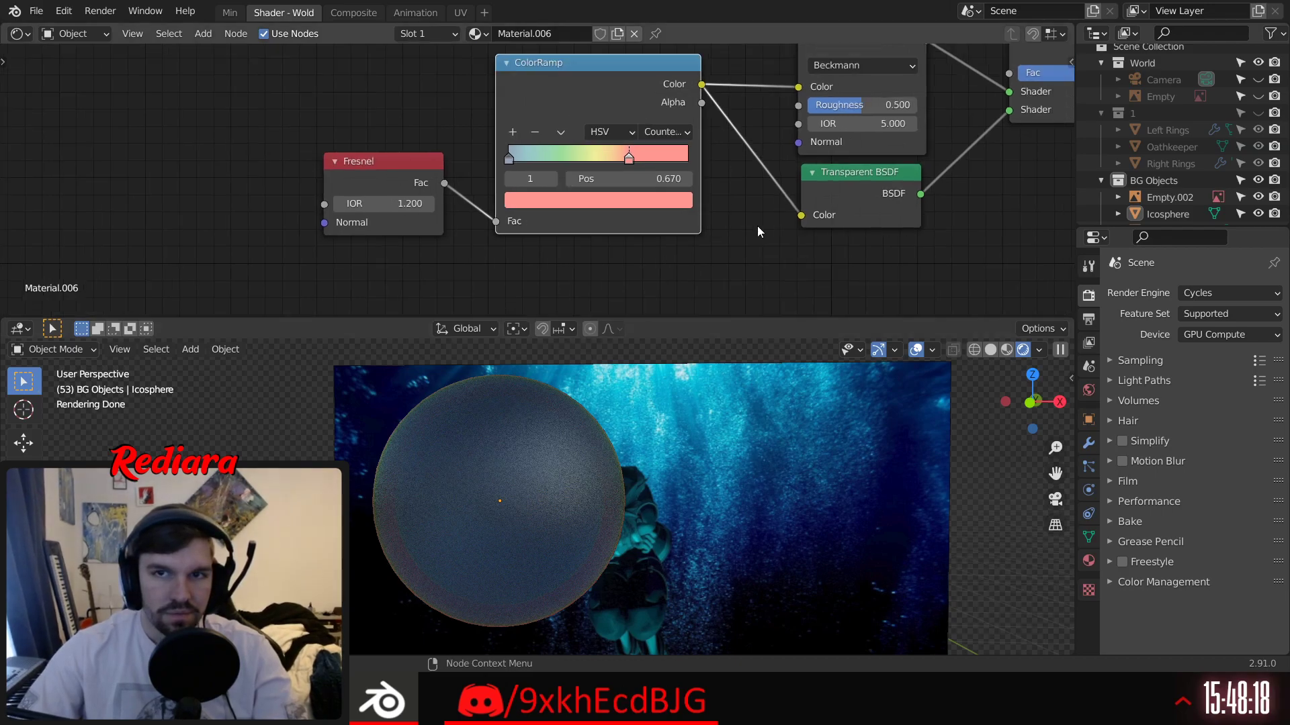
Step: Set the Mix Shader's Fac to 0.800
middle_click_drag(754, 223, 712, 243)
scroll(712, 243, "down", 1)
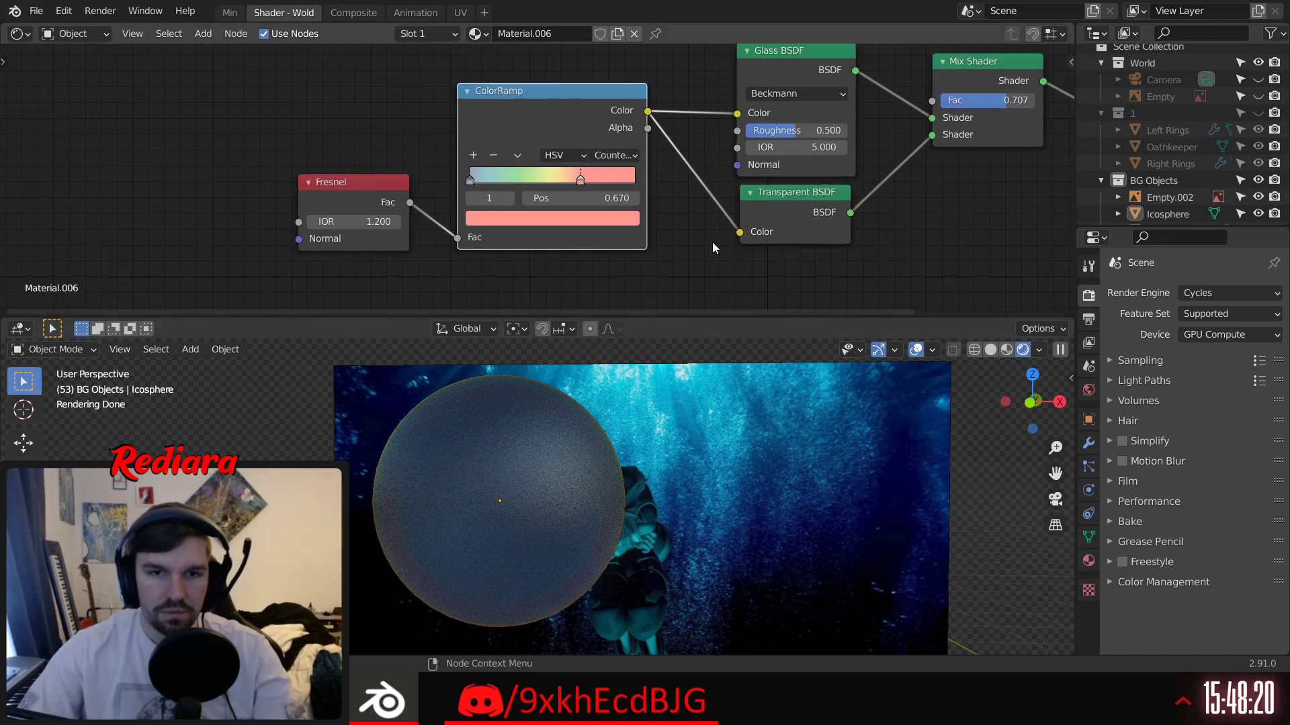
scroll(842, 146, "up", 2)
middle_click_drag(929, 149, 759, 161)
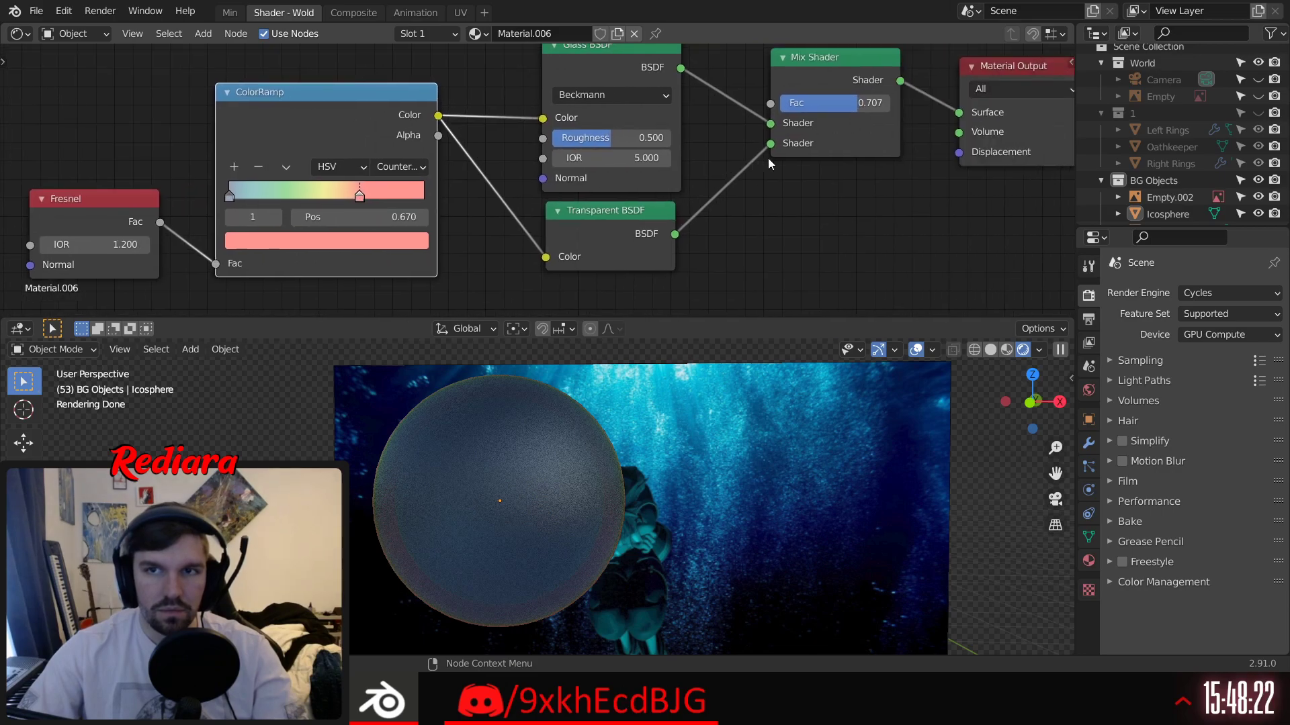
type(".8")
key("Return")
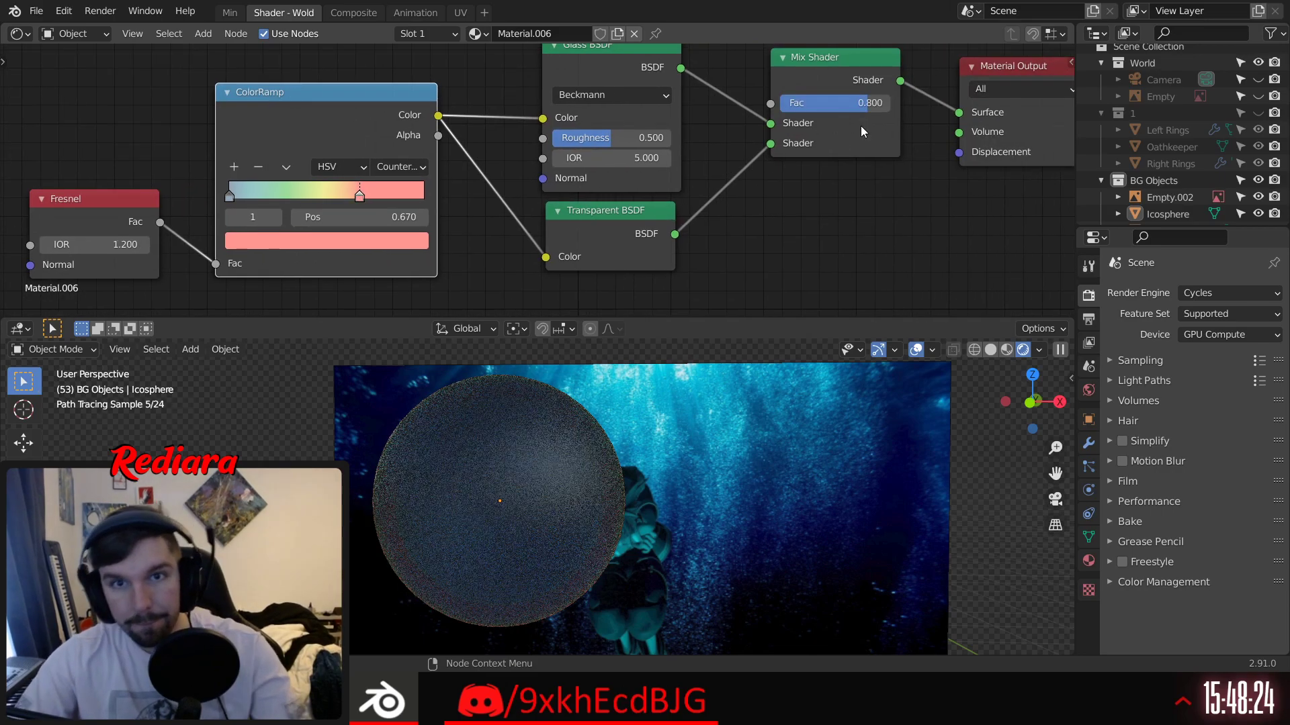
Step: Try several IOR values on the Glass BSDF, starting with 1.000, and settle on 1.500
left_click(612, 158)
type("1")
key("Return")
scroll(466, 360, "up", 1)
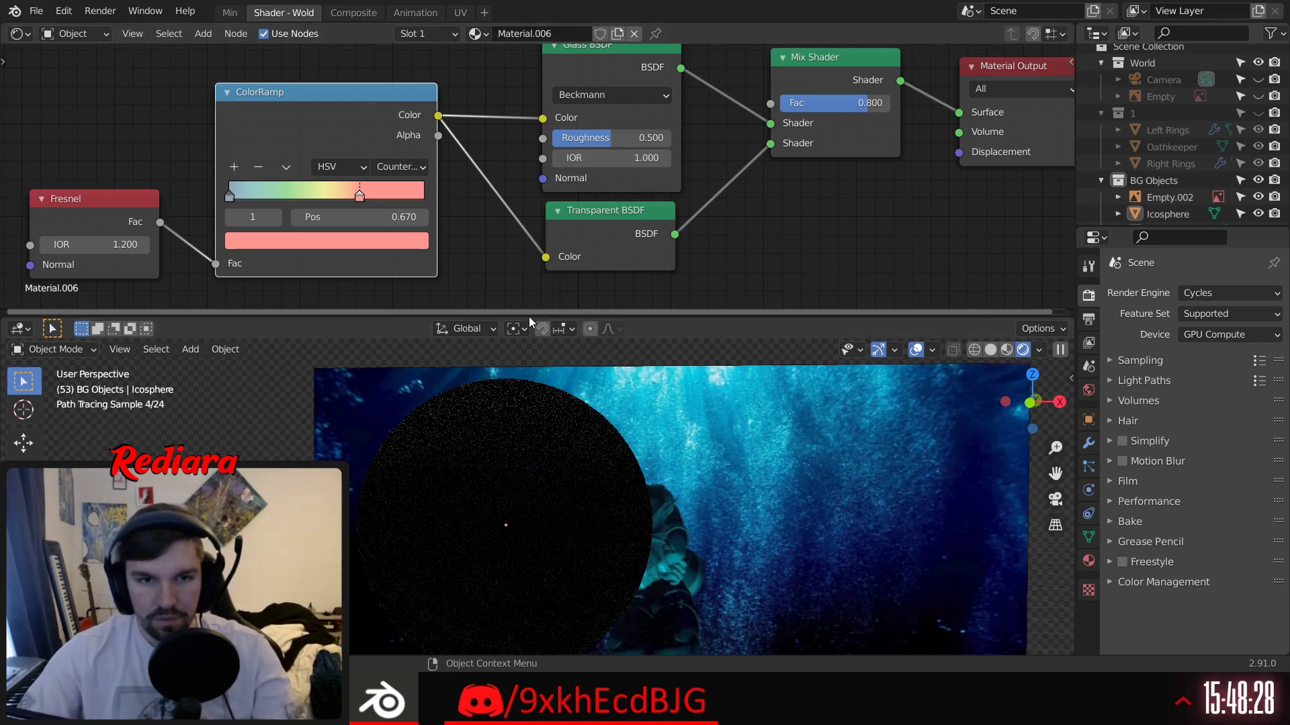
left_click(644, 155)
type("2")
key("Return")
left_click(641, 157)
type("5")
key("Return")
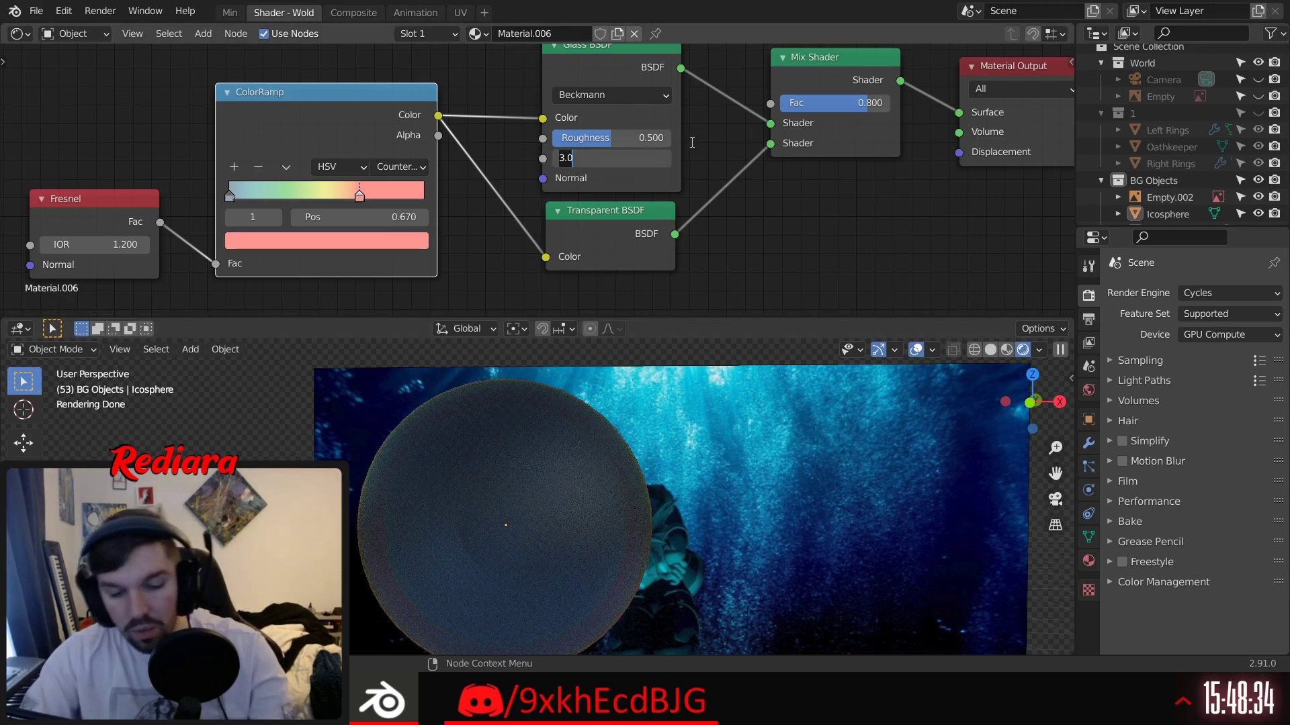
key("Return")
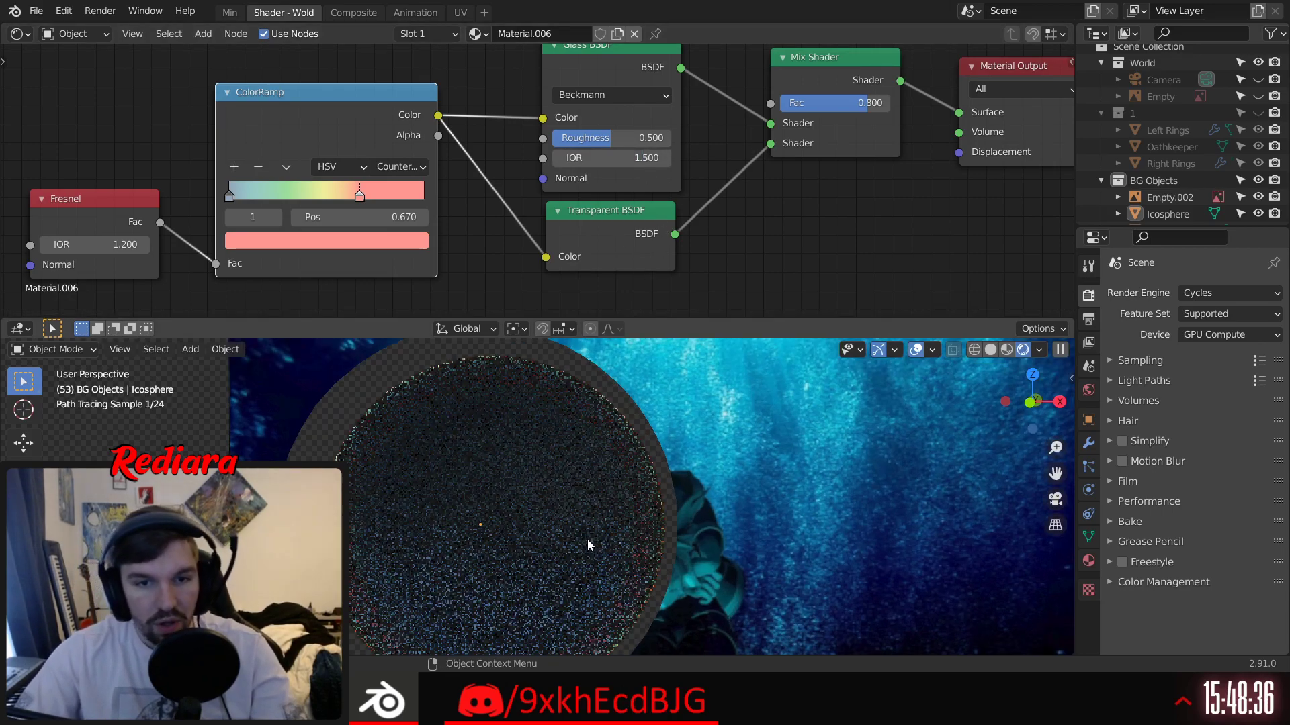
Step: Slide the ColorRamp's last stop to the far end of the ramp and its first stop to position 0.732
left_click_drag(361, 201, 447, 208)
middle_click_drag(523, 262, 568, 236)
left_click_drag(276, 171, 418, 171)
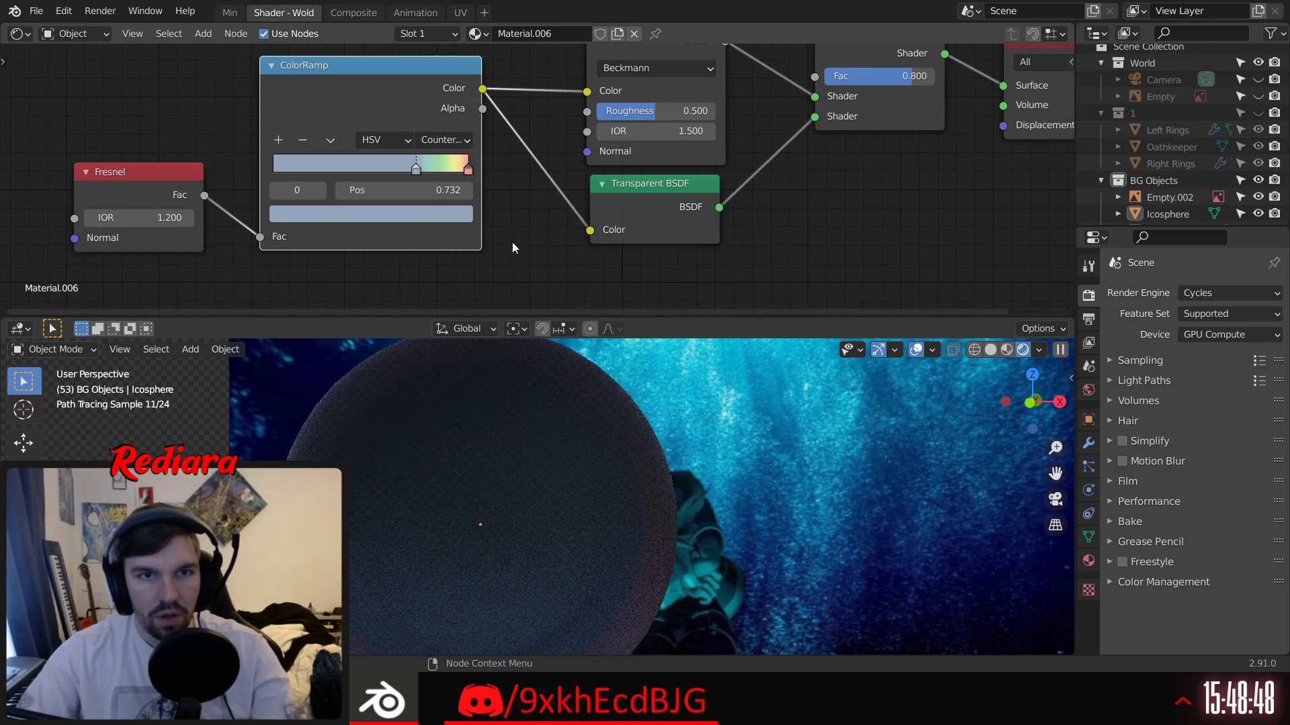
middle_click_drag(512, 242, 579, 221)
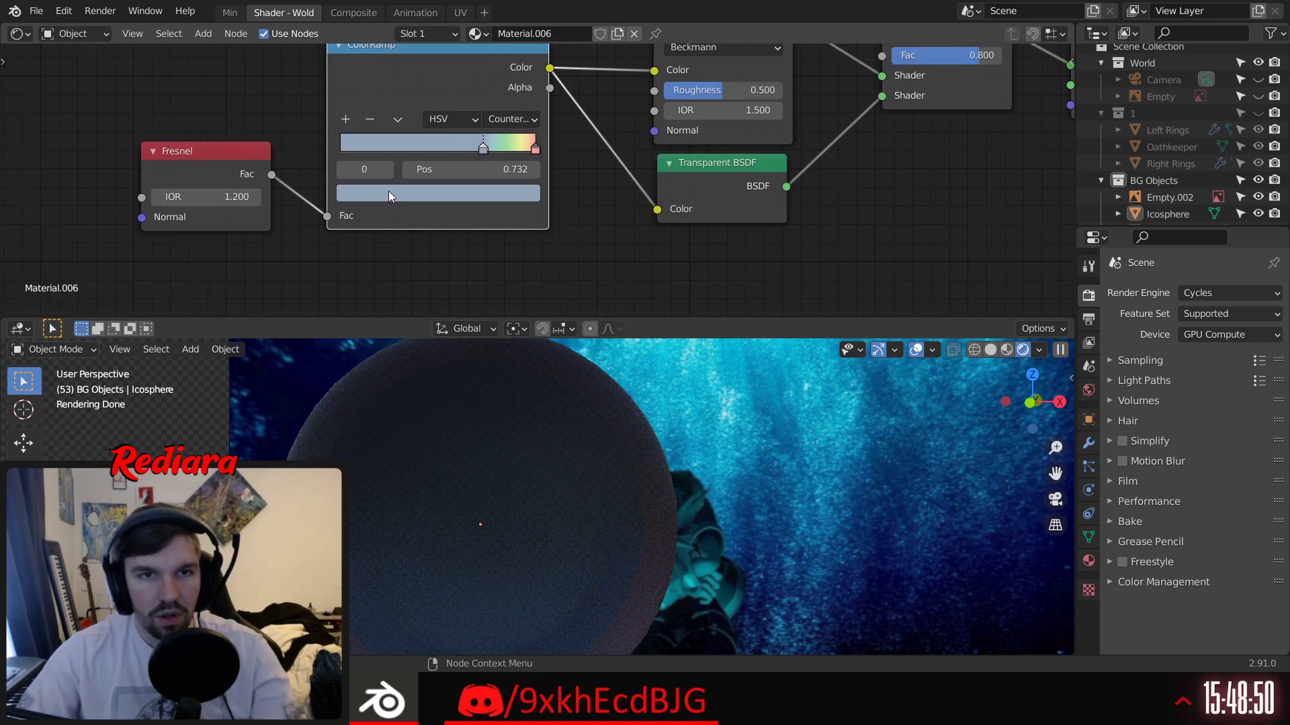
Step: Try Fresnel IOR values of 1.500 and 1.000, and settle on 1.100
left_click(255, 196)
type("1.3")
key("Escape")
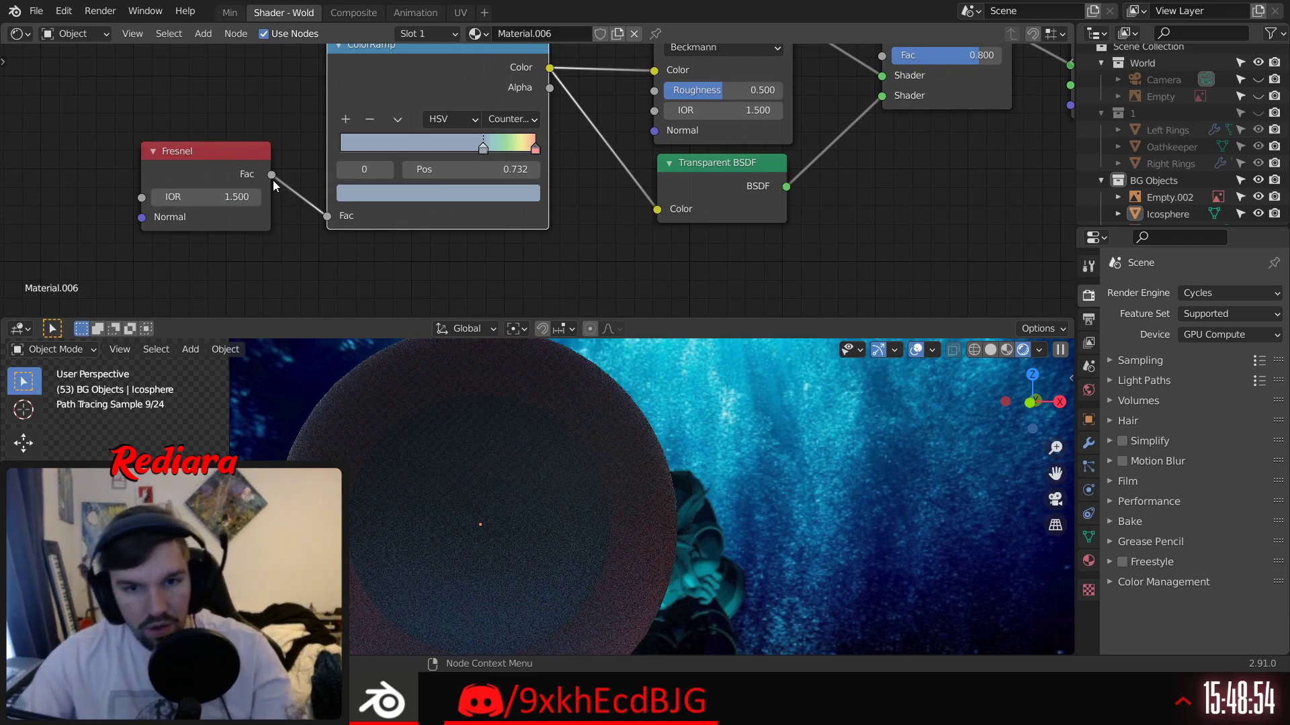
type("1.5")
key("Return")
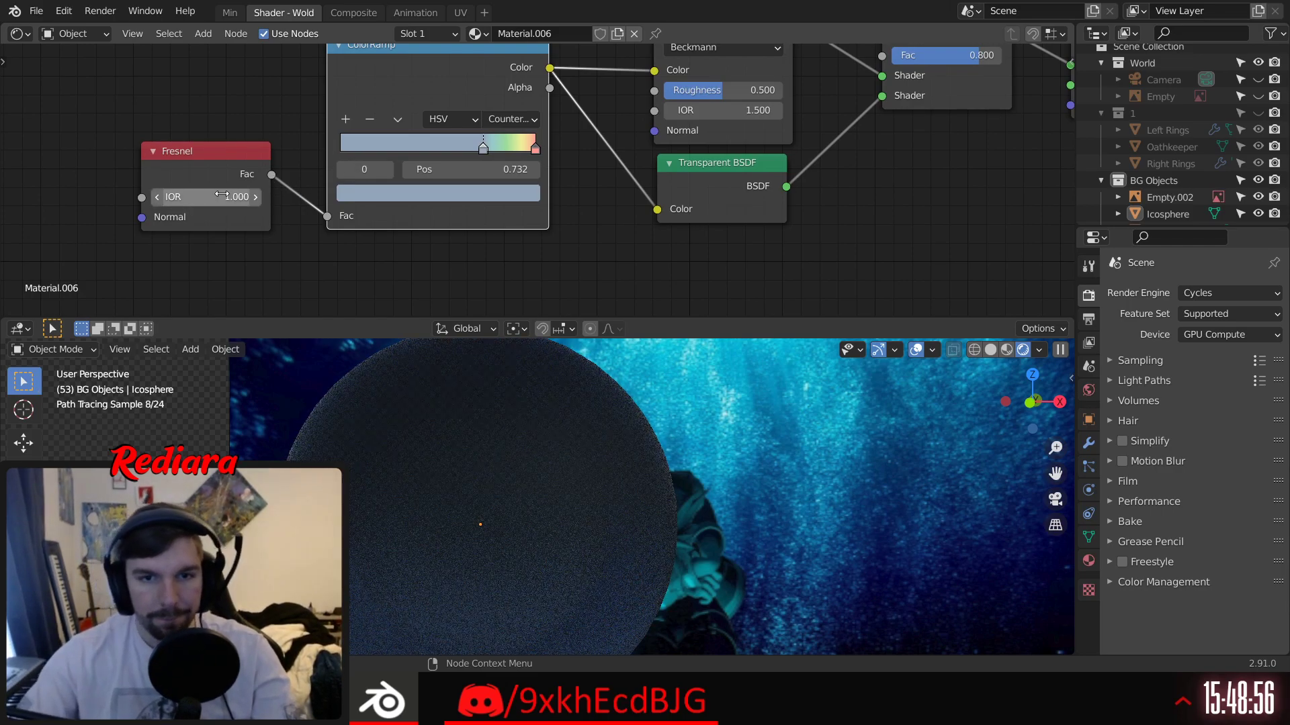
key("BackSpace")
type("1")
key("Return")
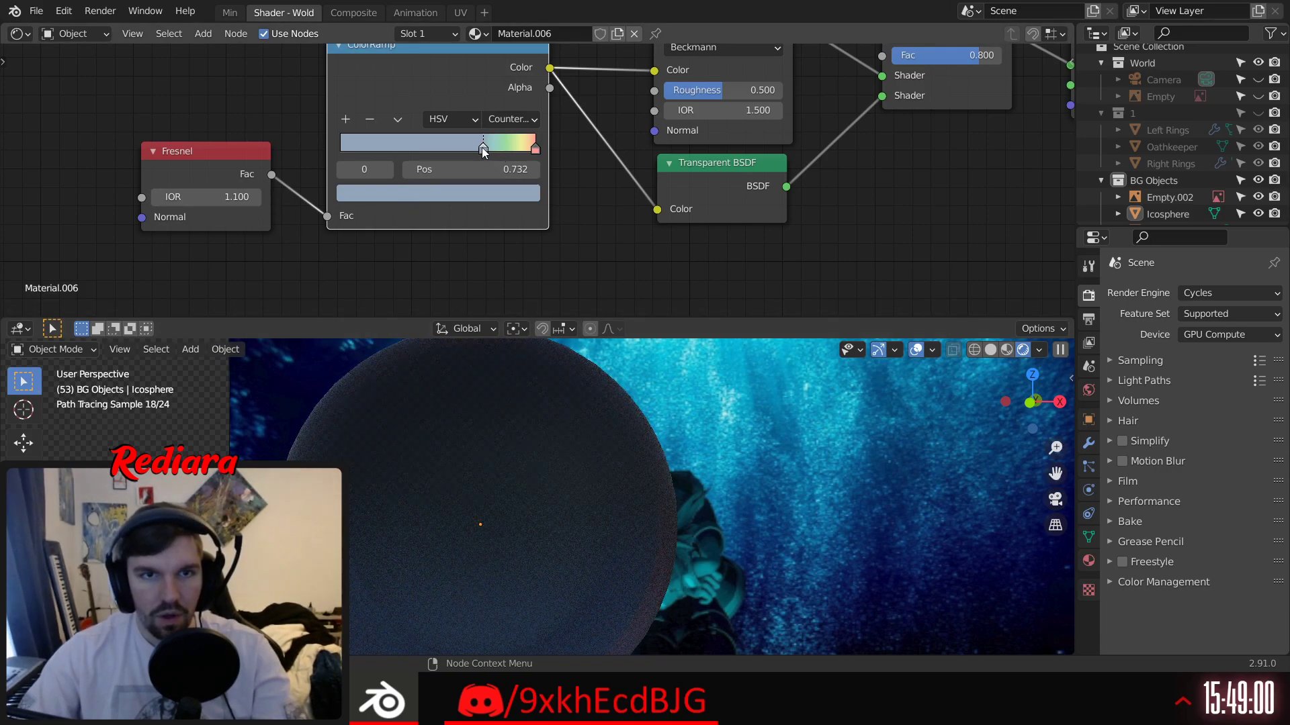
Step: Brighten the ColorRamp's first stop to a light blue with a value of 0.886
left_click(472, 194)
left_click_drag(496, 247, 496, 226)
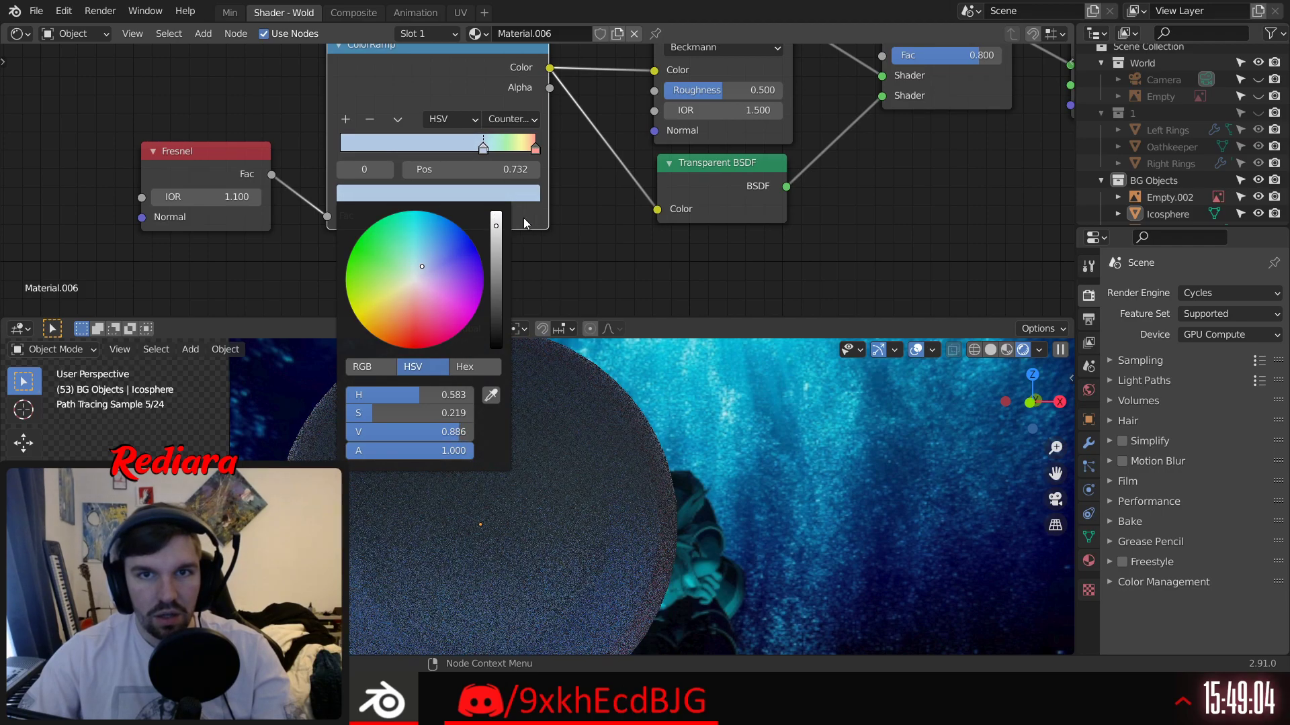
left_click(808, 252)
Step: Move the Mix Shader and Fresnel nodes above the others and link the Fresnel's Fac output to the Mix Shader's Fac input
middle_click_drag(808, 251, 719, 275, "shift")
scroll(751, 219, "up", 1)
middle_click_drag(758, 159, 714, 227, "shift")
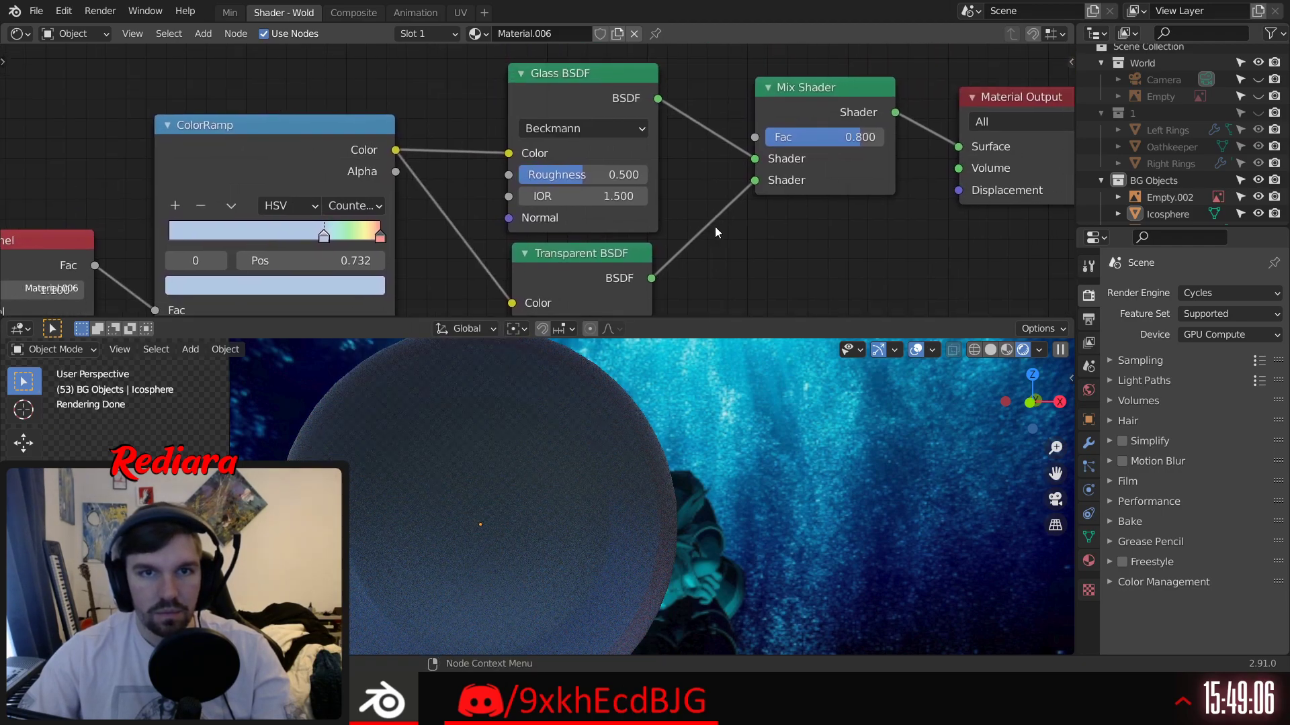
scroll(715, 176, "down", 3)
left_click_drag(747, 136, 737, 84)
left_click_drag(326, 209, 314, 83)
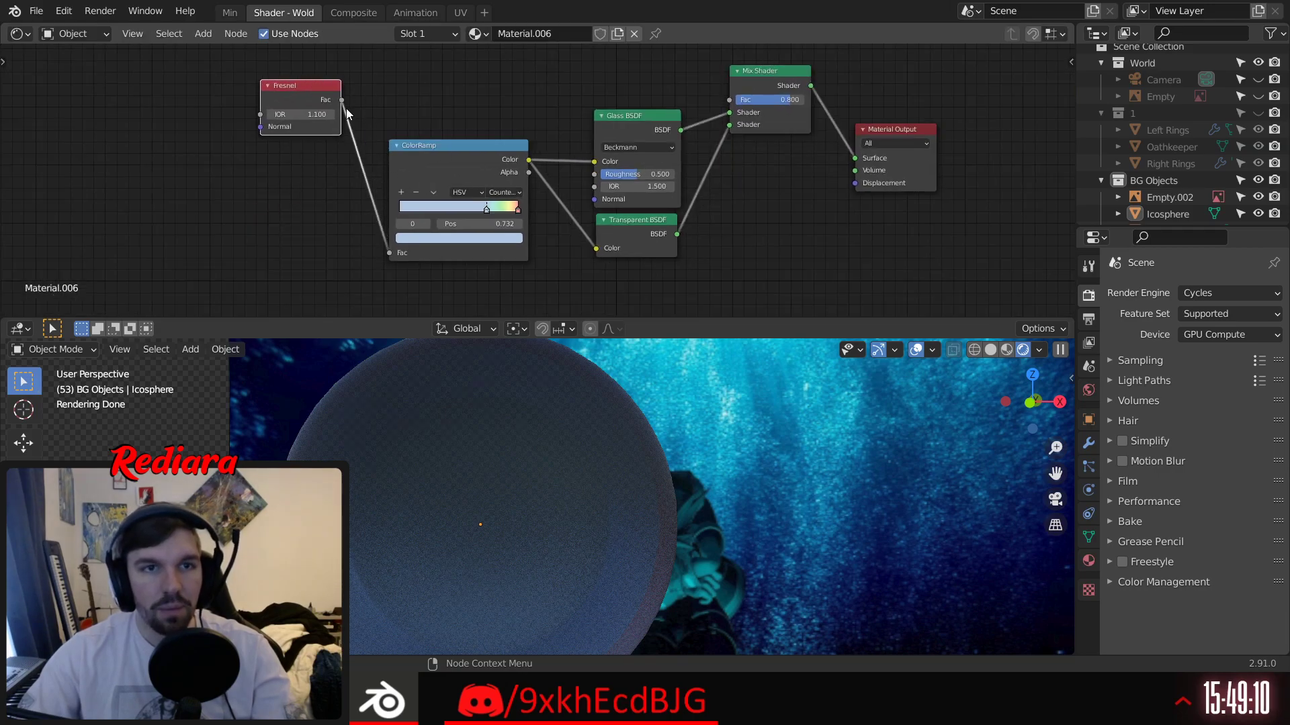
left_click_drag(728, 100, 728, 100)
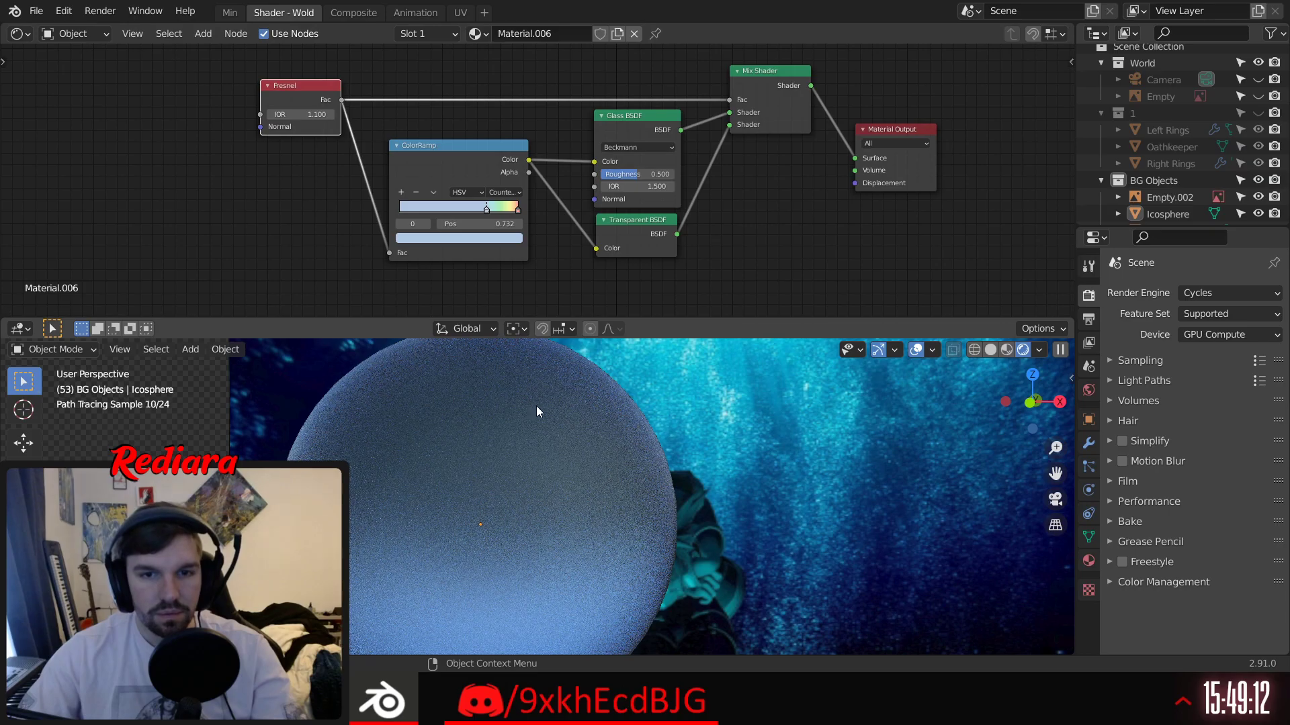
Step: Inspect the bubble's shading up close and move the Material Output node farther from the Mix Shader
scroll(532, 497, "up", 2)
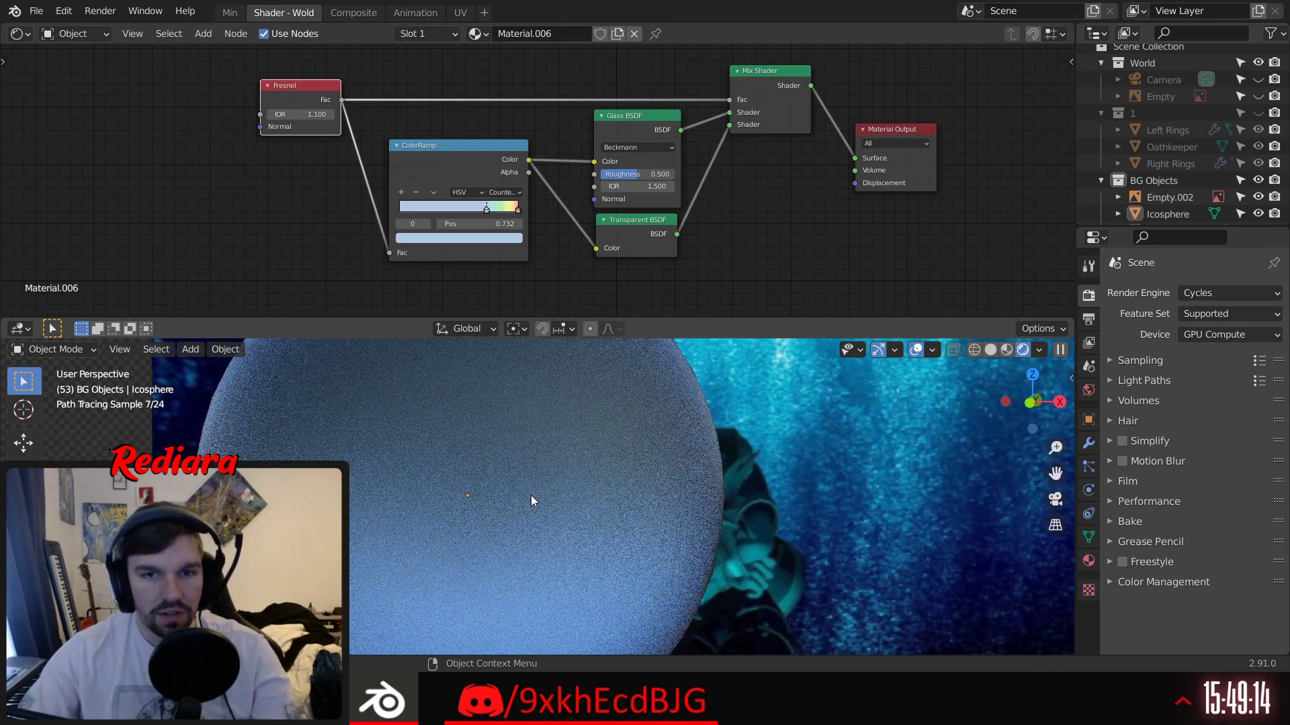
scroll(500, 503, "up", 1)
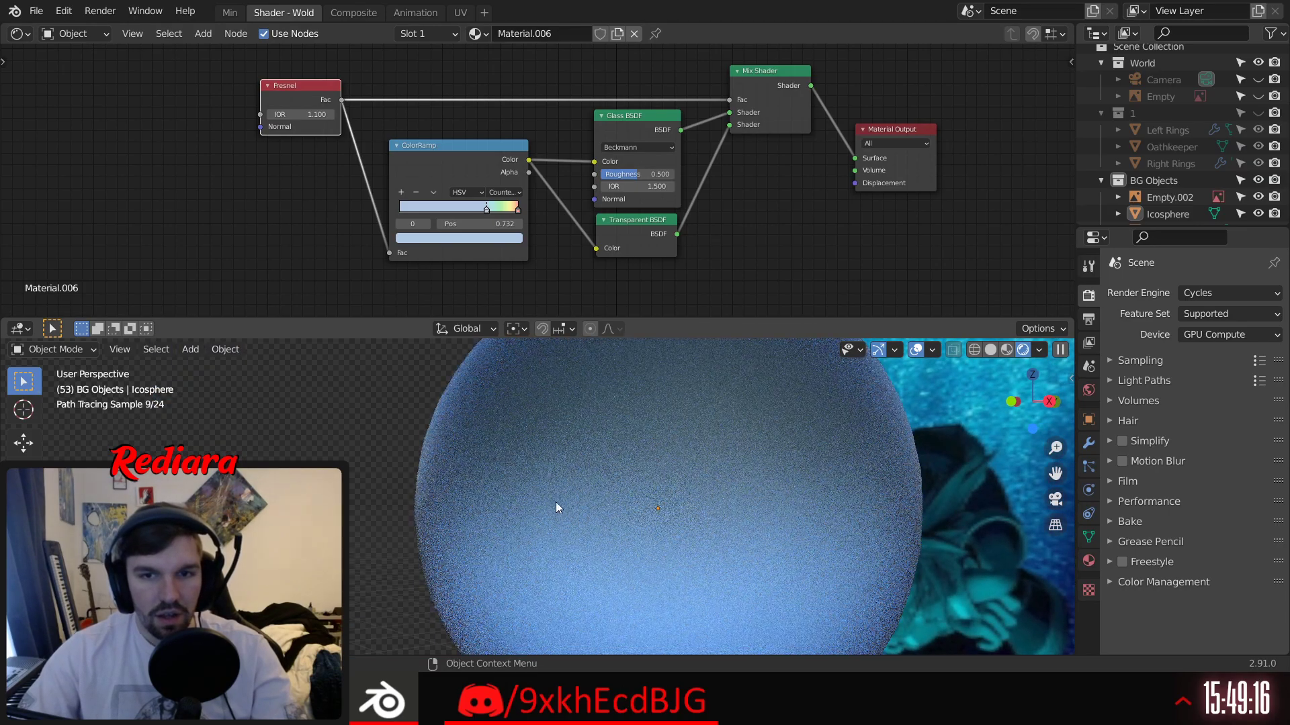
middle_click_drag(556, 506, 599, 514)
left_click_drag(905, 124, 961, 106)
mouse_move(728, 124)
left_mouse_down()
mouse_move(731, 111)
mouse_move(733, 124)
left_mouse_up()
Step: Slide the ColorRamp's first stop back to position 0.000 and check the bubble's coloring
scroll(668, 480, "down", 5)
middle_click_drag(662, 484, 703, 488)
scroll(592, 485, "down", 4)
middle_click_drag(548, 378, 558, 406)
scroll(559, 410, "up", 6)
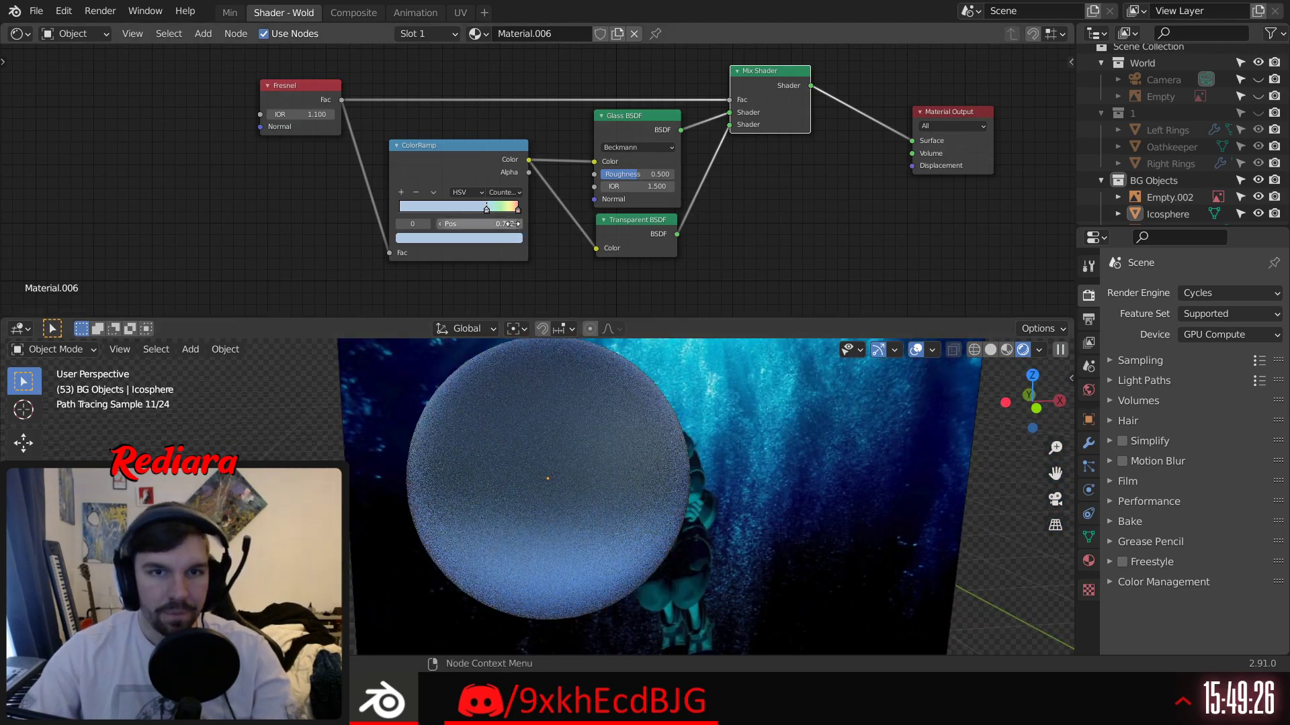
left_click_drag(485, 211, 349, 205)
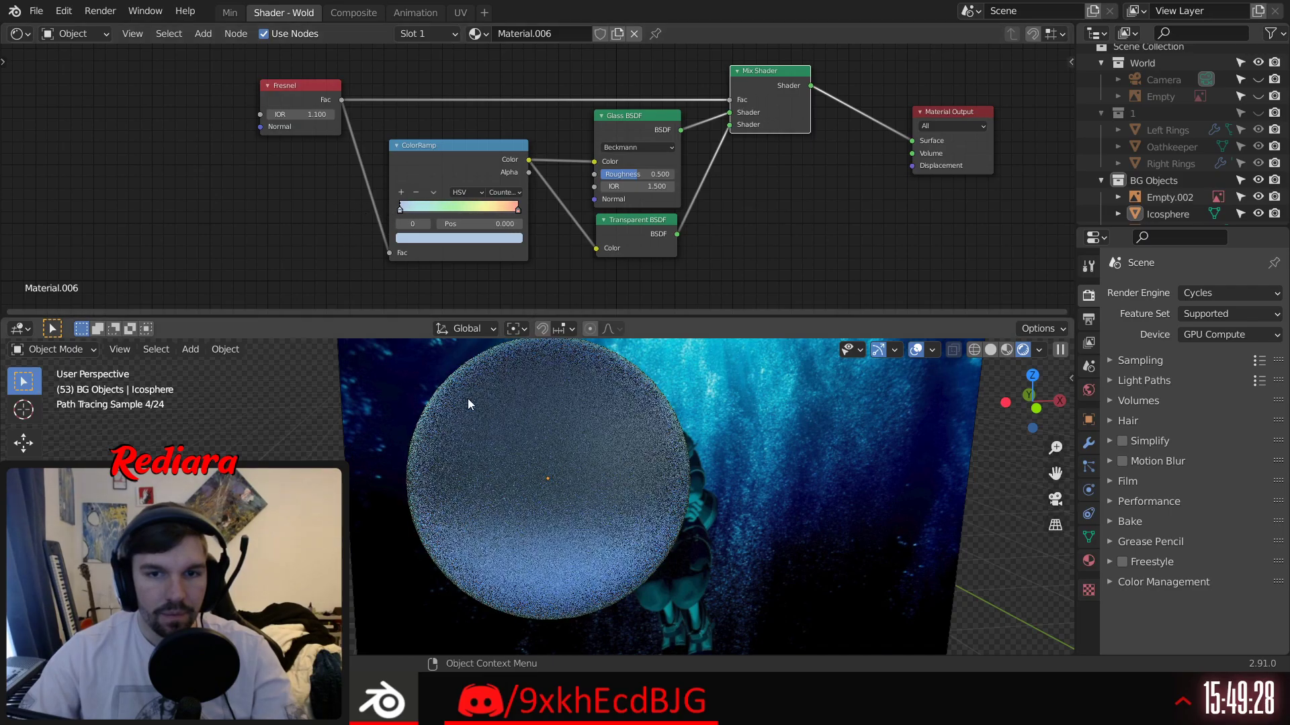
scroll(618, 437, "up", 3)
middle_click_drag(667, 413, 656, 362)
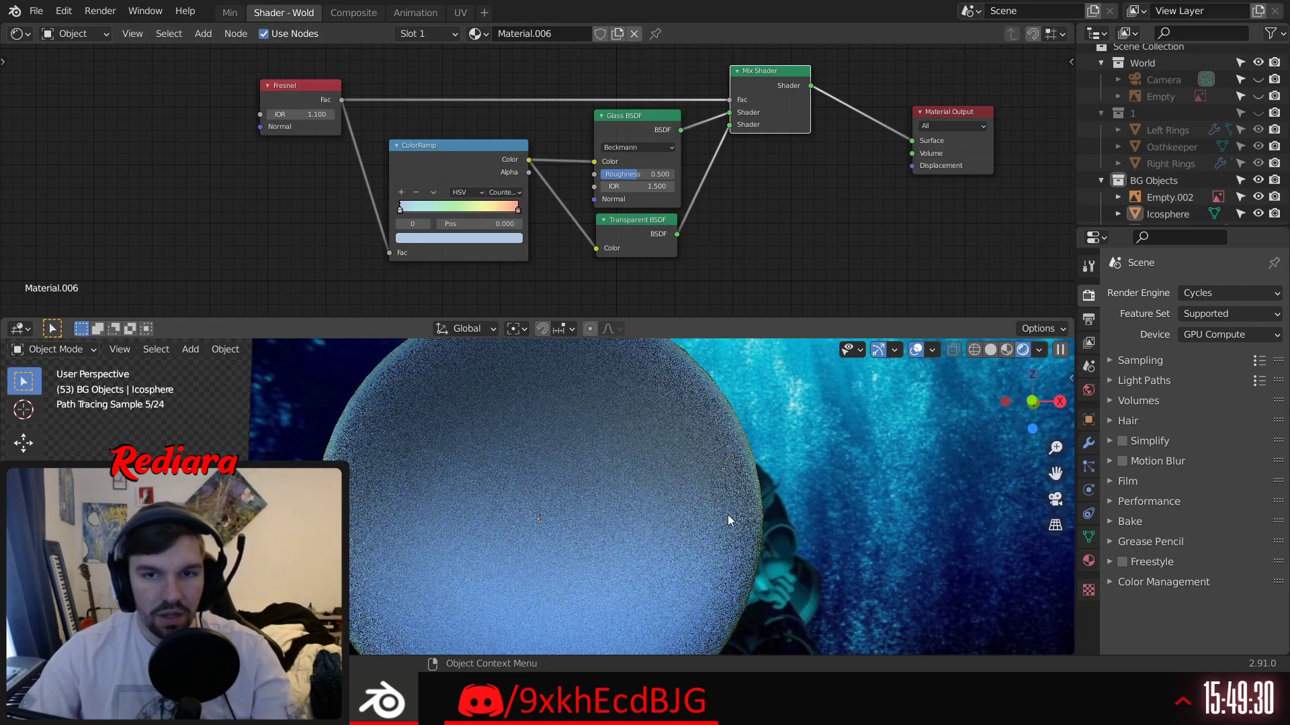
Step: Move the ColorRamp's second stop to position 0.601 and check the bubble's shading from several distances
left_click_drag(511, 212, 469, 211)
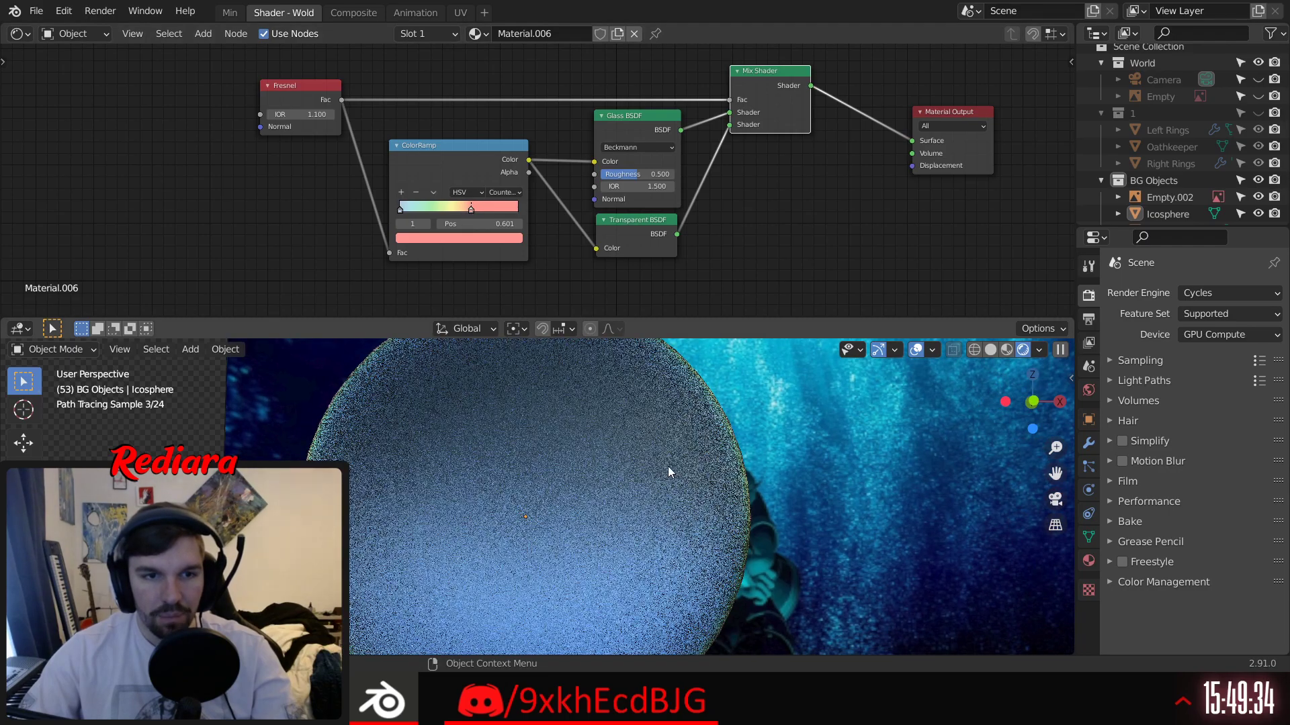
middle_click_drag(558, 444, 574, 541)
middle_click_drag(543, 435, 547, 460, "shift")
scroll(564, 499, "down", 3)
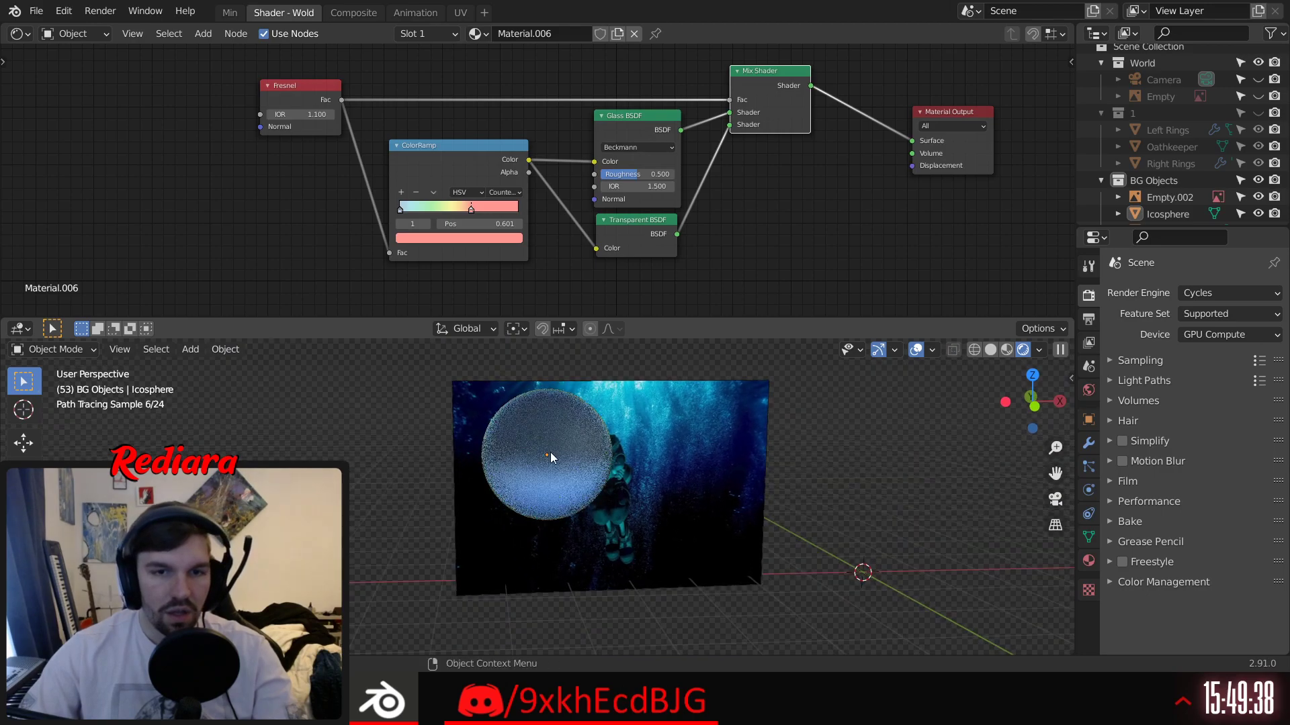
scroll(615, 564, "up", 6)
Step: Set the Glass BSDF's roughness to 0.3 and check its effect on the bubble
middle_click_drag(755, 183, 734, 180)
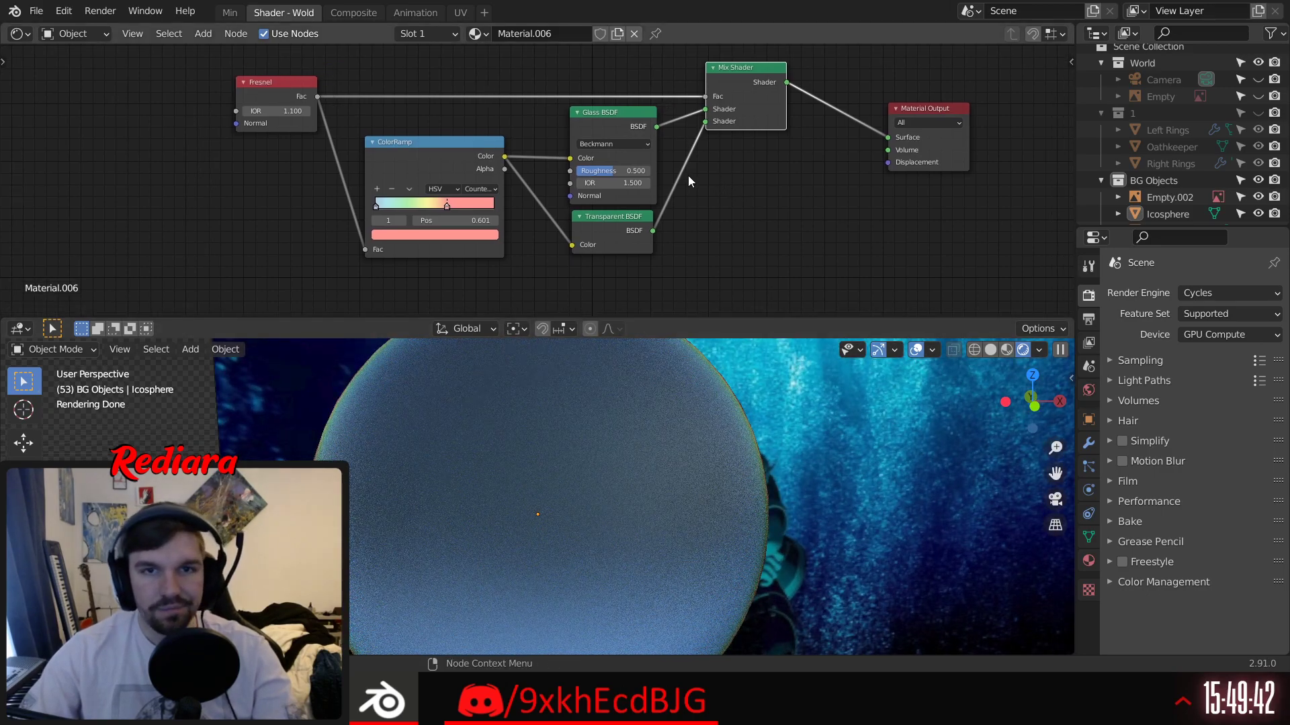
type("0.3")
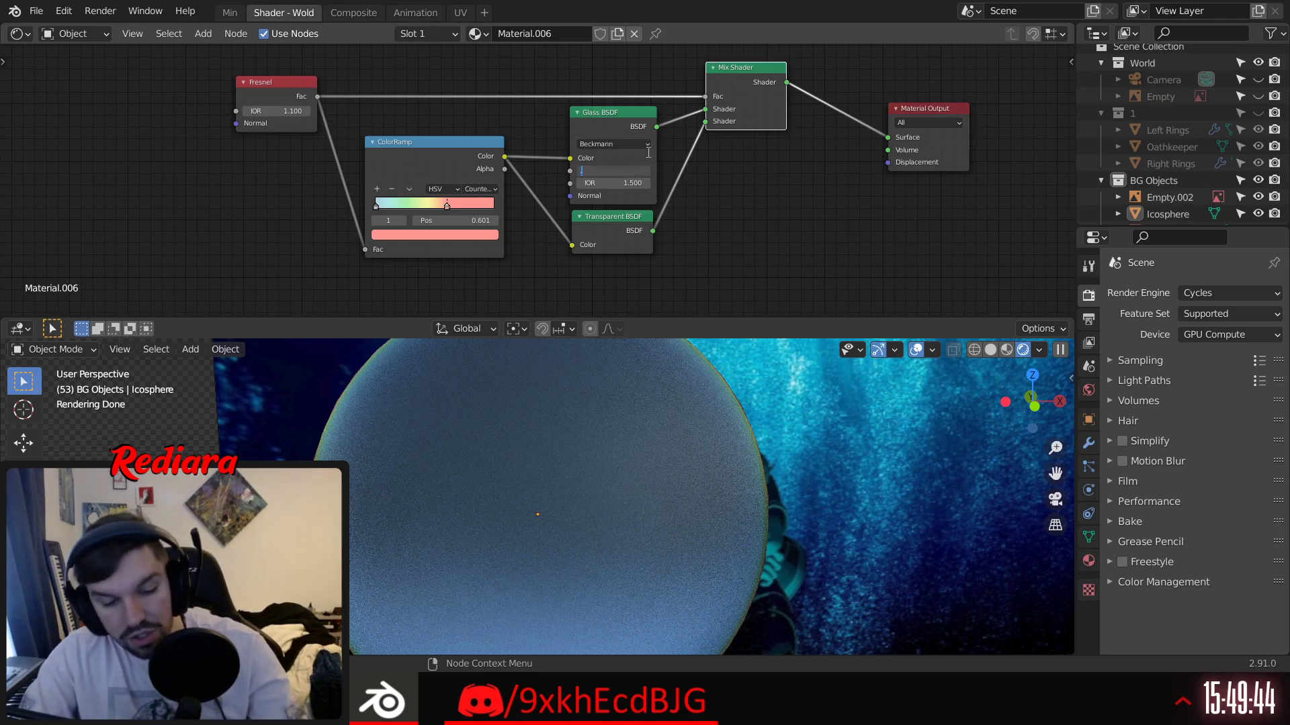
key("Return")
scroll(562, 502, "down", 2)
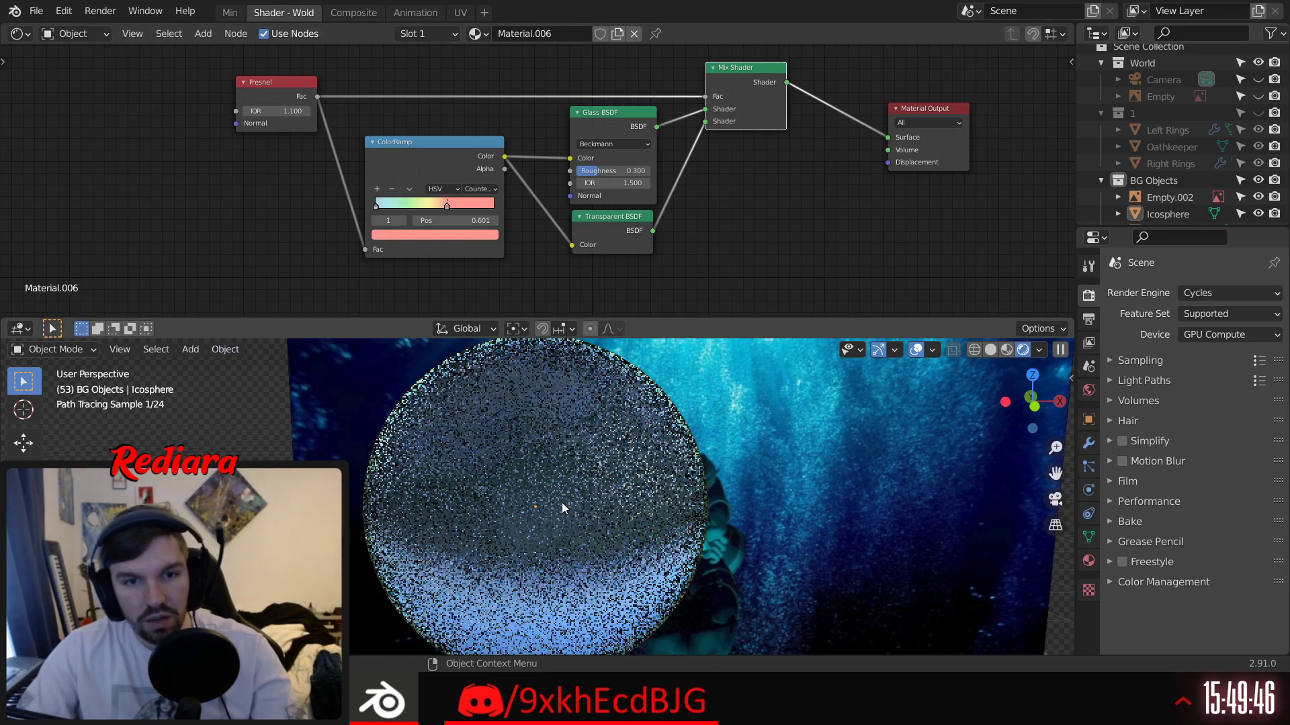
middle_click_drag(568, 490, 497, 454)
Step: Set the Glass BSDF's roughness to 0.25 and check the bubble against the reference image
double_click(611, 171)
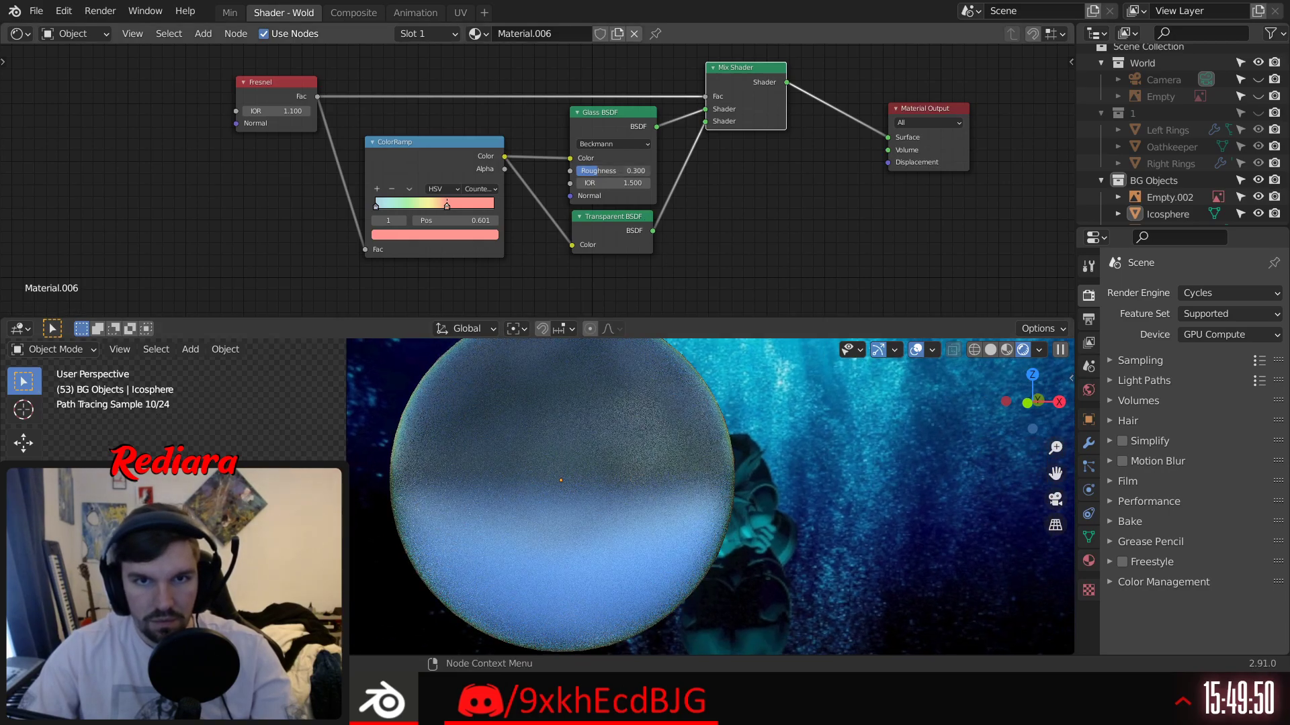
type(".25")
key("Return")
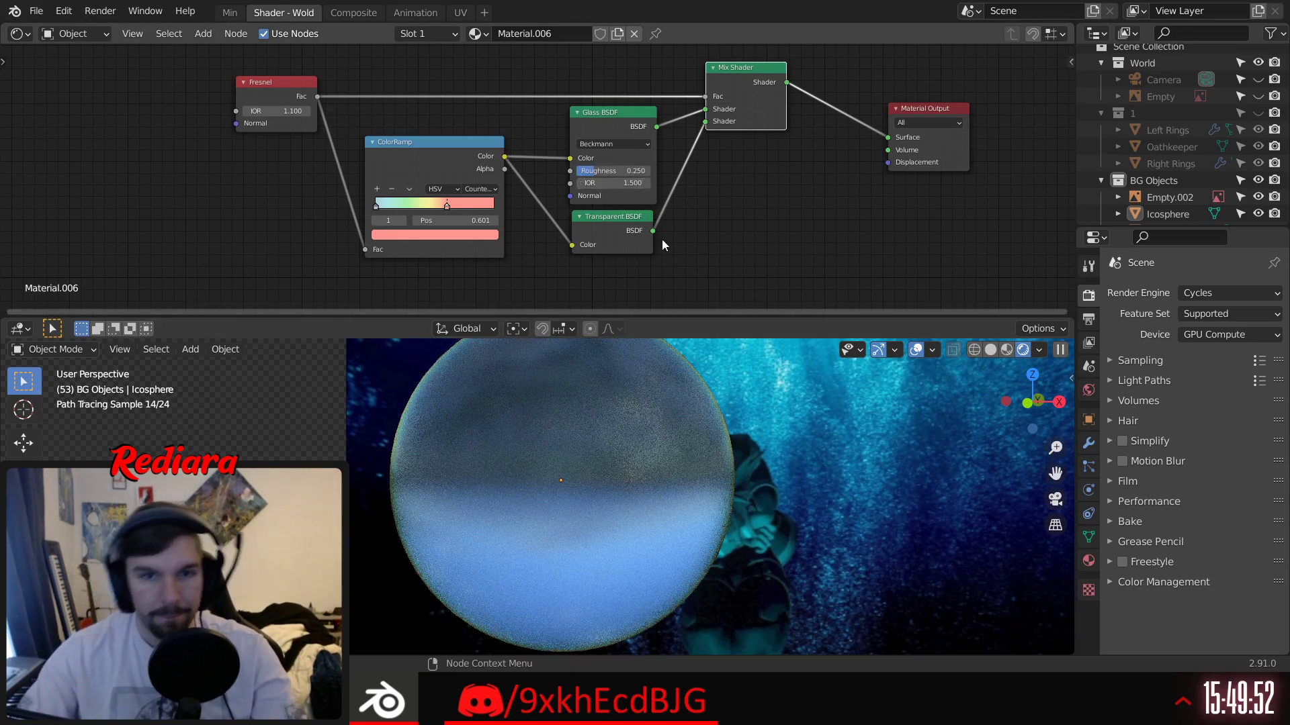
scroll(514, 478, "down", 1)
middle_click_drag(546, 497, 618, 501)
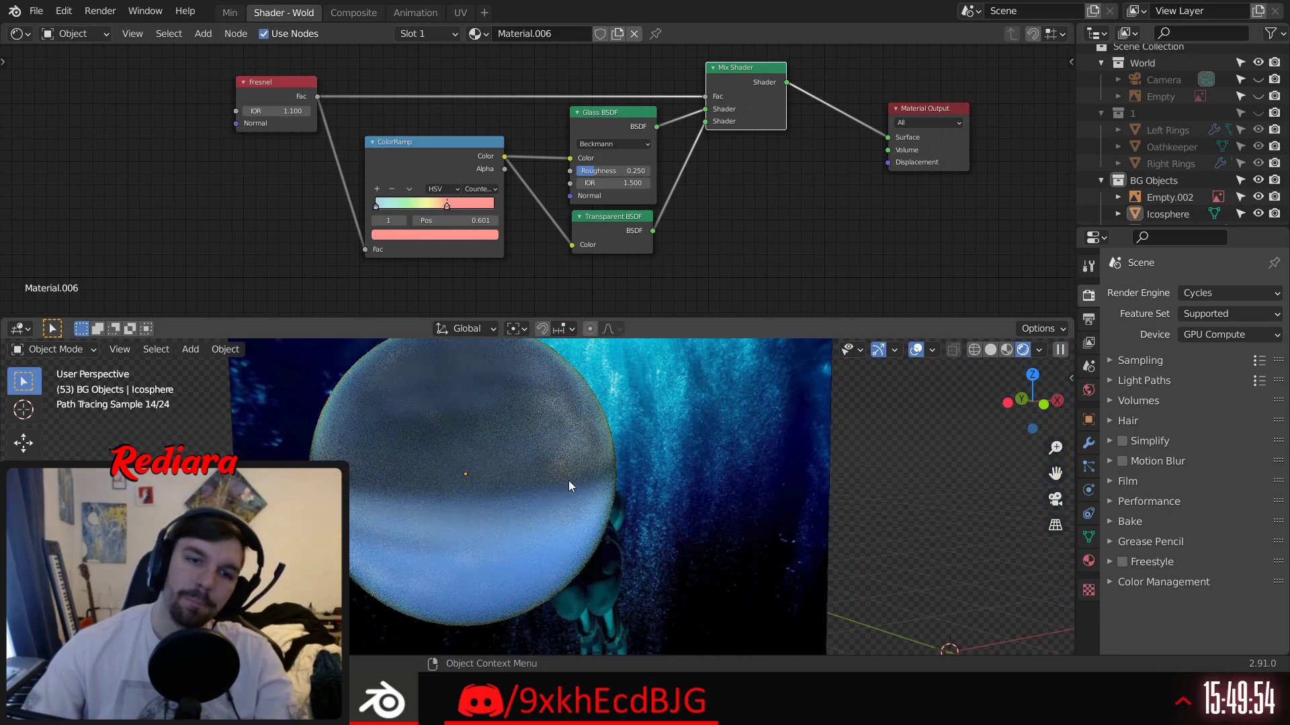
middle_click_drag(534, 489, 501, 494)
scroll(501, 493, "down", 3)
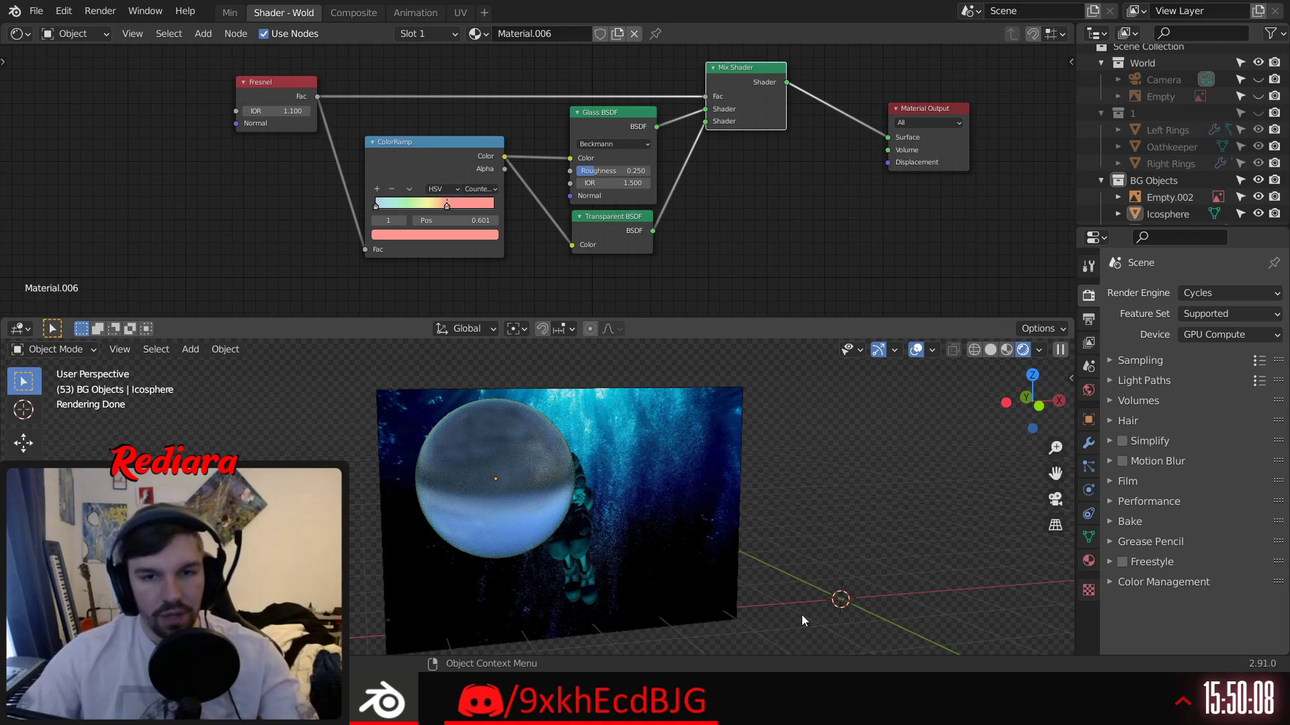
Step: Delete the underwater reference image and rename the Icosphere object as Bubble
left_click(724, 484)
key("Delete")
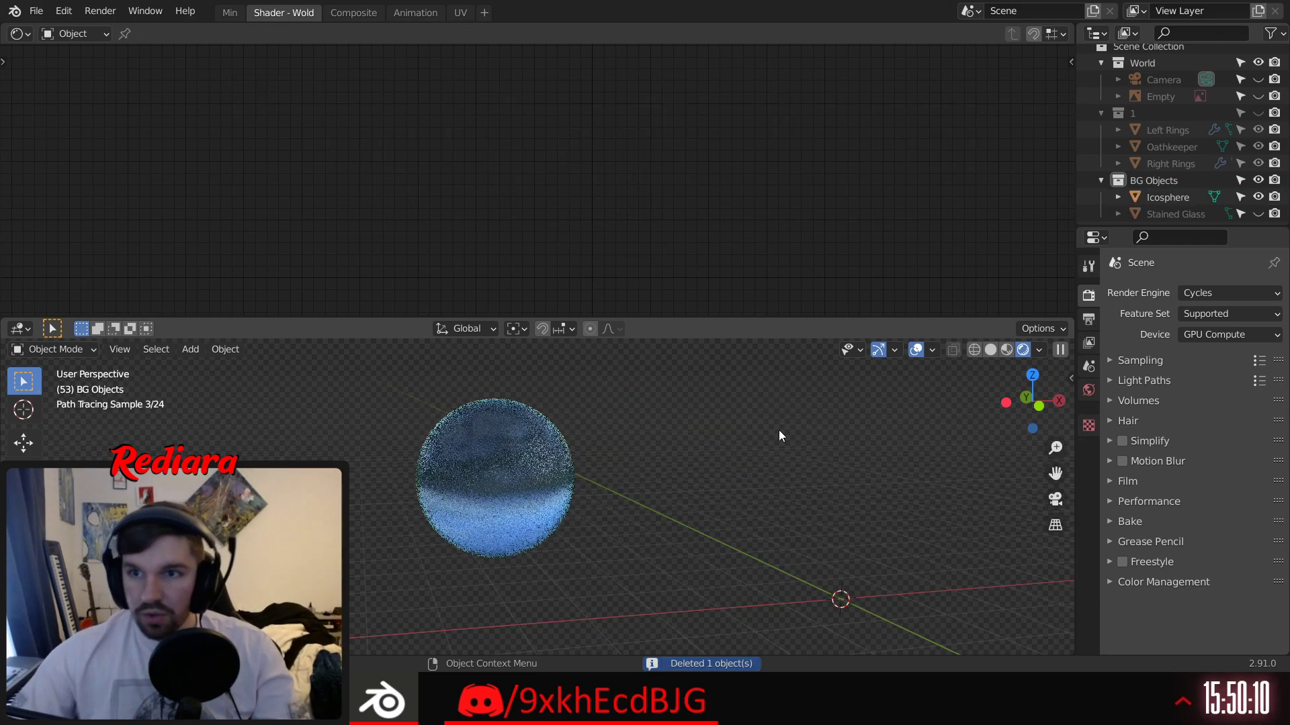
left_click(1172, 196)
double_click(1168, 196)
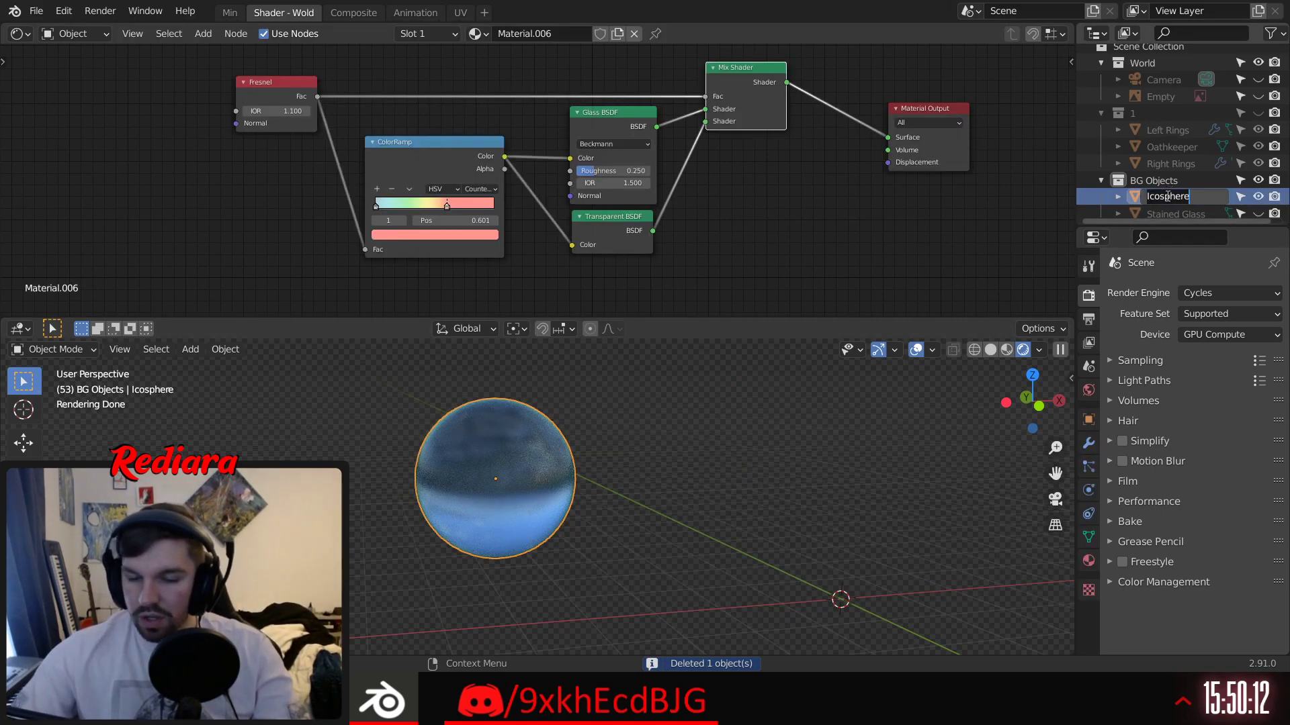
type("Bubble")
key("Return")
Step: Unhide the Stained Glass object and the keyblade's collection so all parts show together in the viewport
left_click(1258, 213)
scroll(728, 562, "down", 6)
middle_click_drag(728, 562, 657, 559, "shift")
left_click(1259, 114)
scroll(526, 479, "up", 3)
middle_click_drag(530, 469, 651, 413, "shift")
mouse_move(652, 413)
middle_mouse_down()
mouse_move(662, 406)
mouse_move(650, 399)
middle_mouse_up()
Step: Select the stained-glass disc and set its X rotation to 0° to lay it flat
left_click(697, 419)
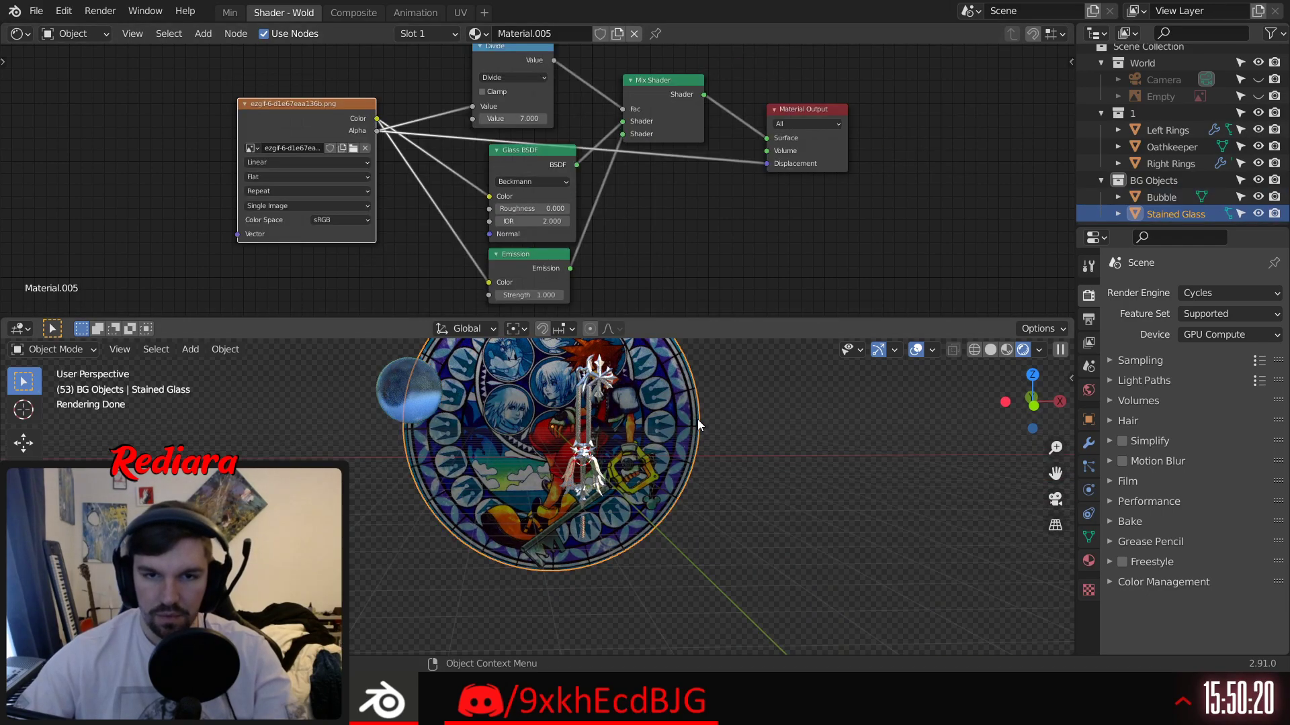
left_click(1088, 420)
type("0")
key("Return")
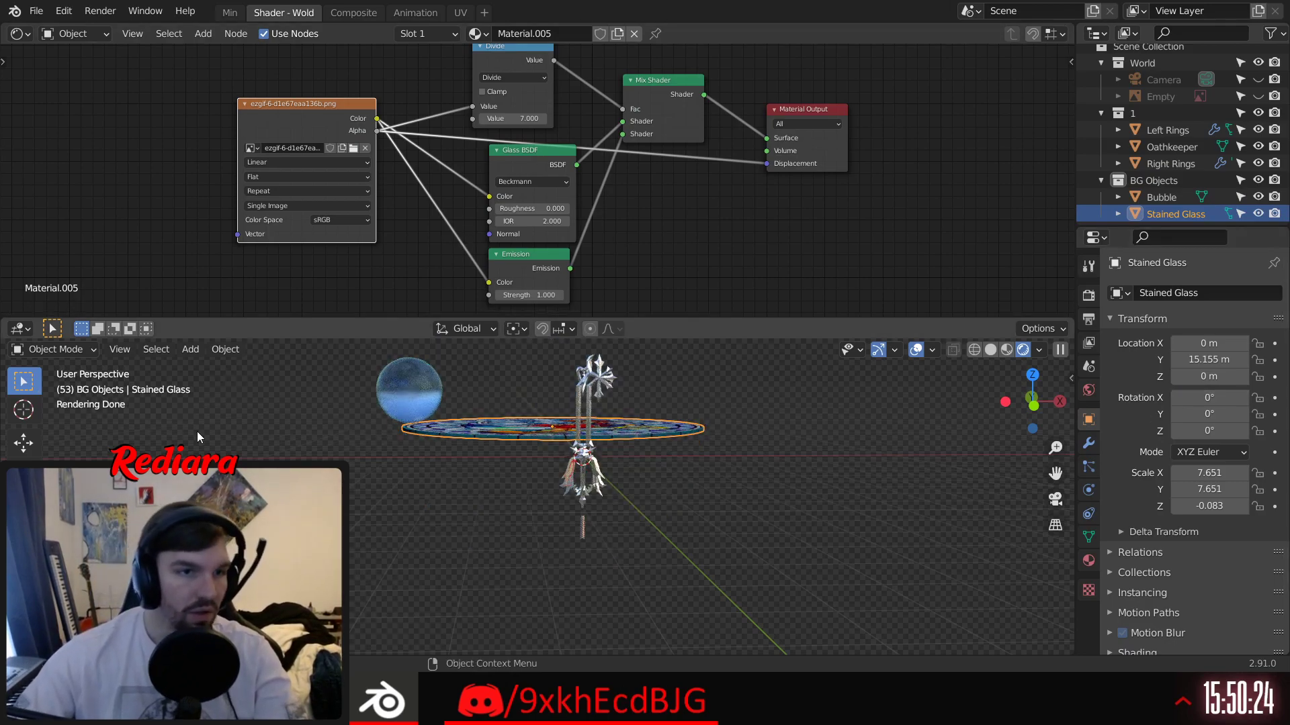
Step: Switch to the Min workspace and show its viewport in rendered shading
left_click(230, 12)
left_click(1045, 54)
scroll(981, 415, "down", 6)
middle_click_drag(704, 373, 488, 356)
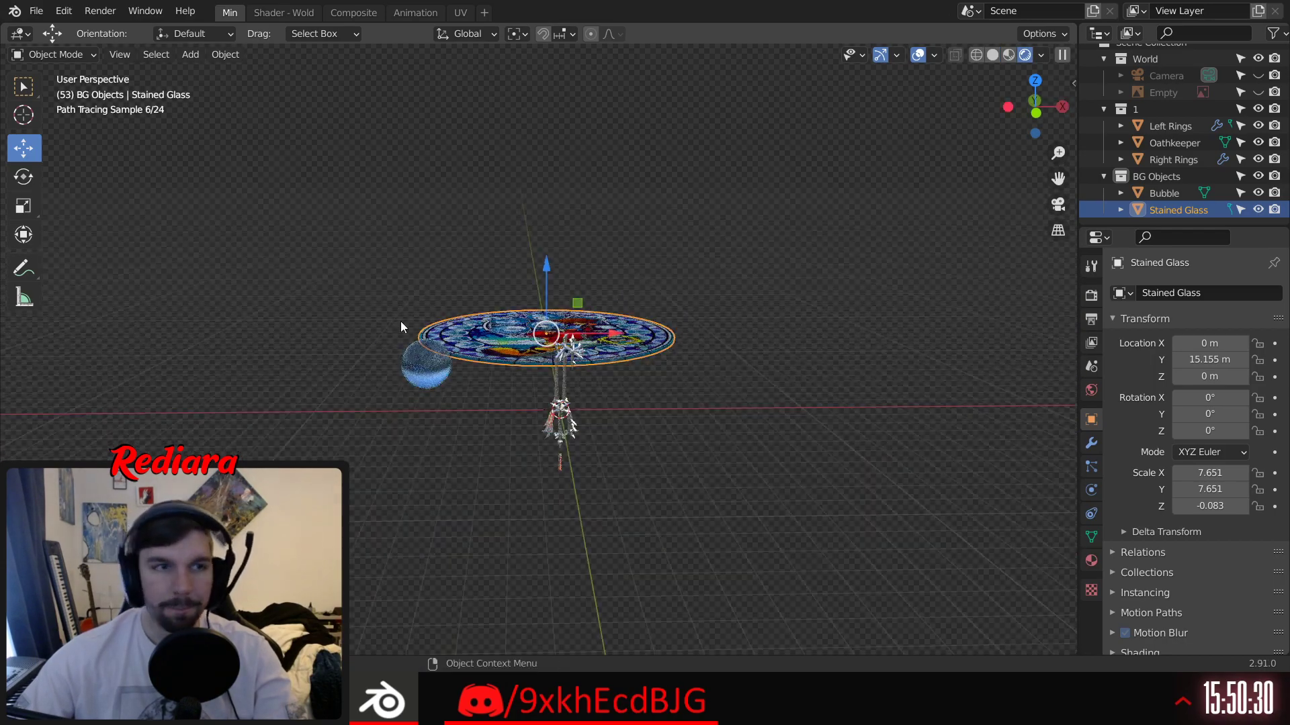
Step: Move the stained-glass disc below the keyblade, to about -5.09 m in Z and 1.01 m in Y
left_click_drag(547, 266, 548, 347)
middle_click_drag(635, 428, 551, 455)
left_click_drag(677, 356, 479, 453)
scroll(473, 446, "up", 4)
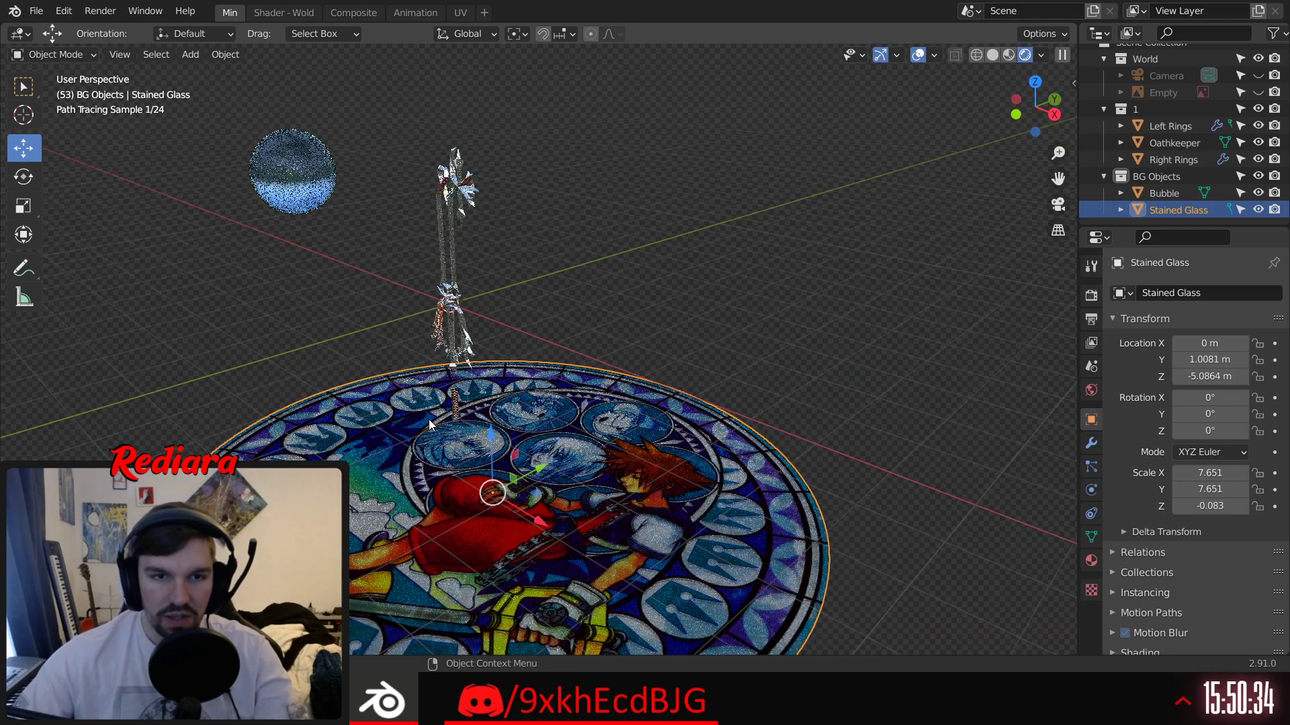
Step: Set the stained-glass disc's Y location to 0 m and its Z location to -10 m
left_click(1223, 360)
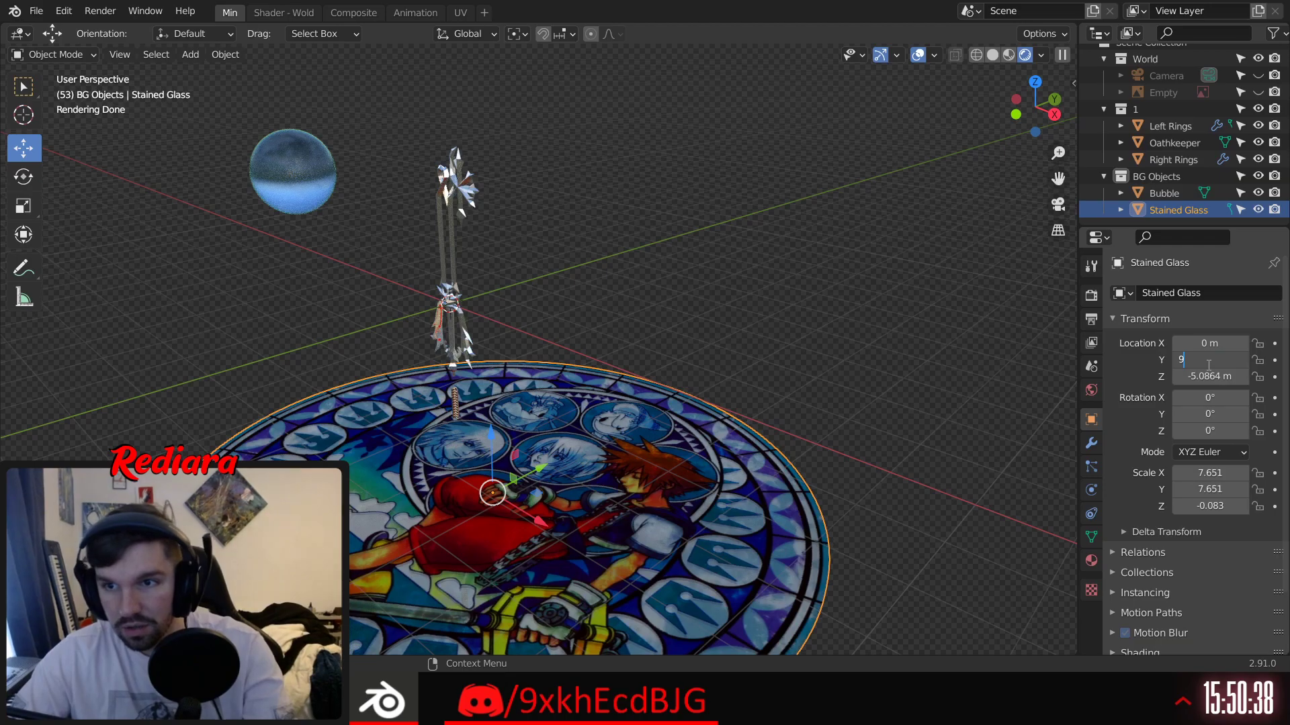
key("Return")
middle_click_drag(685, 501, 743, 378)
scroll(726, 485, "up", 1)
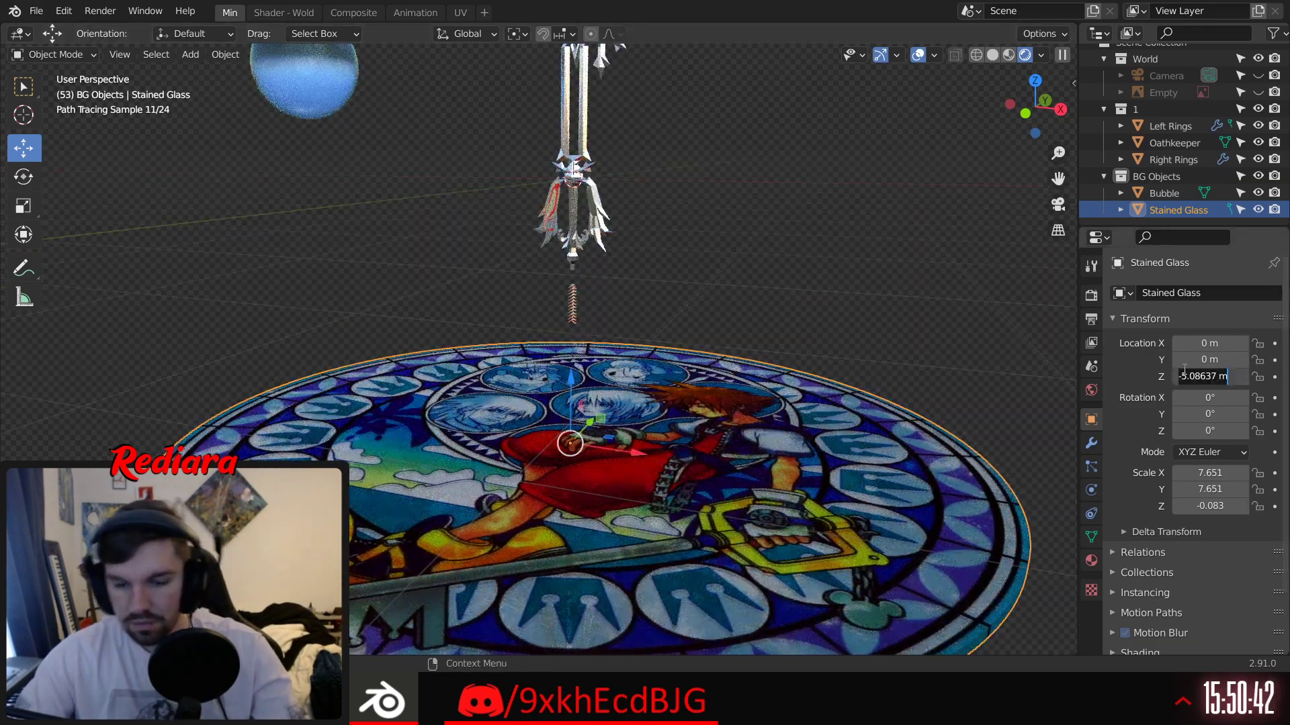
type("-10")
key("Return")
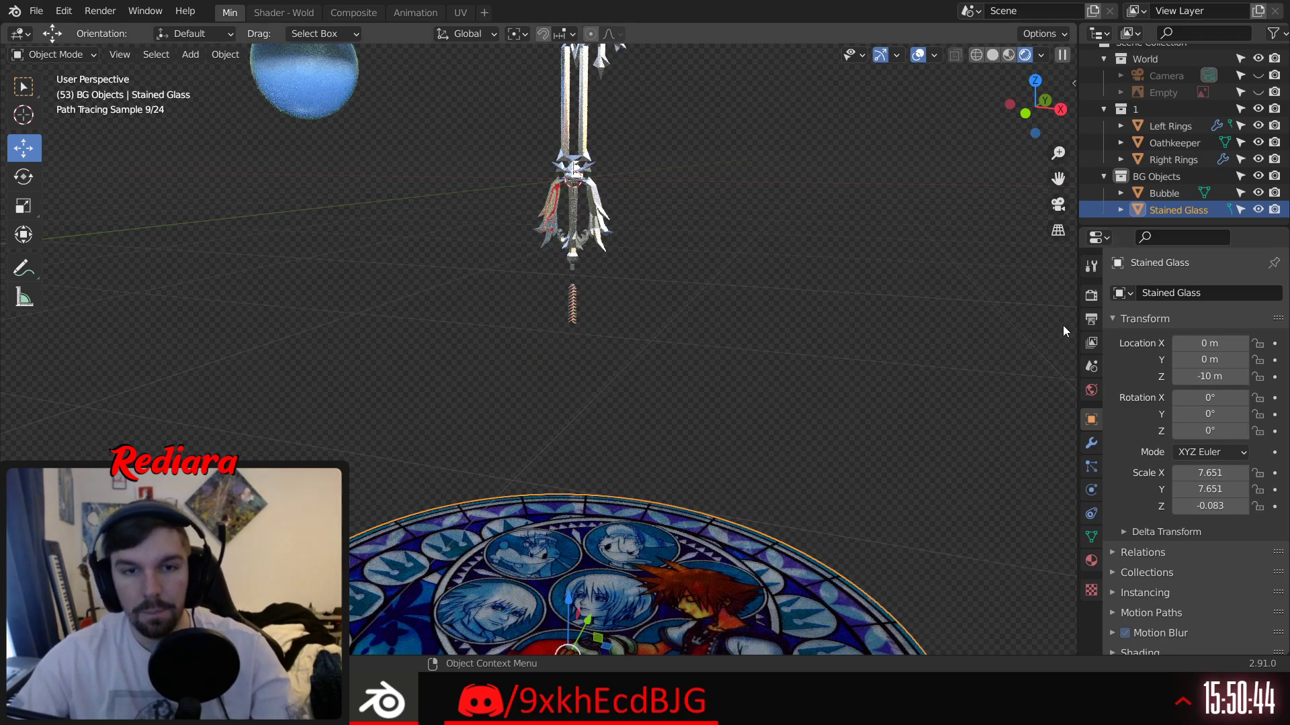
scroll(610, 346, "down", 3)
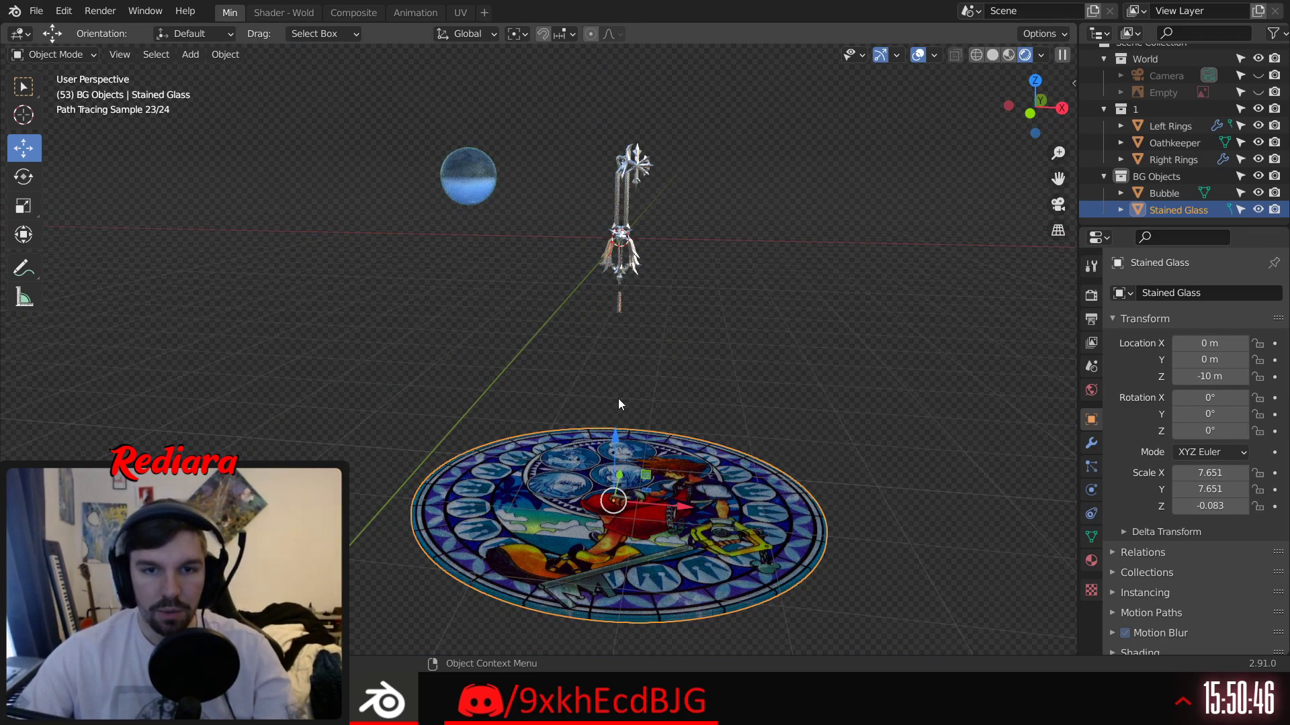
Step: Deselect the disc and examine how the bubble, keyblade and stained-glass disc sit relative to each other
left_click(767, 162)
scroll(672, 180, "up", 7)
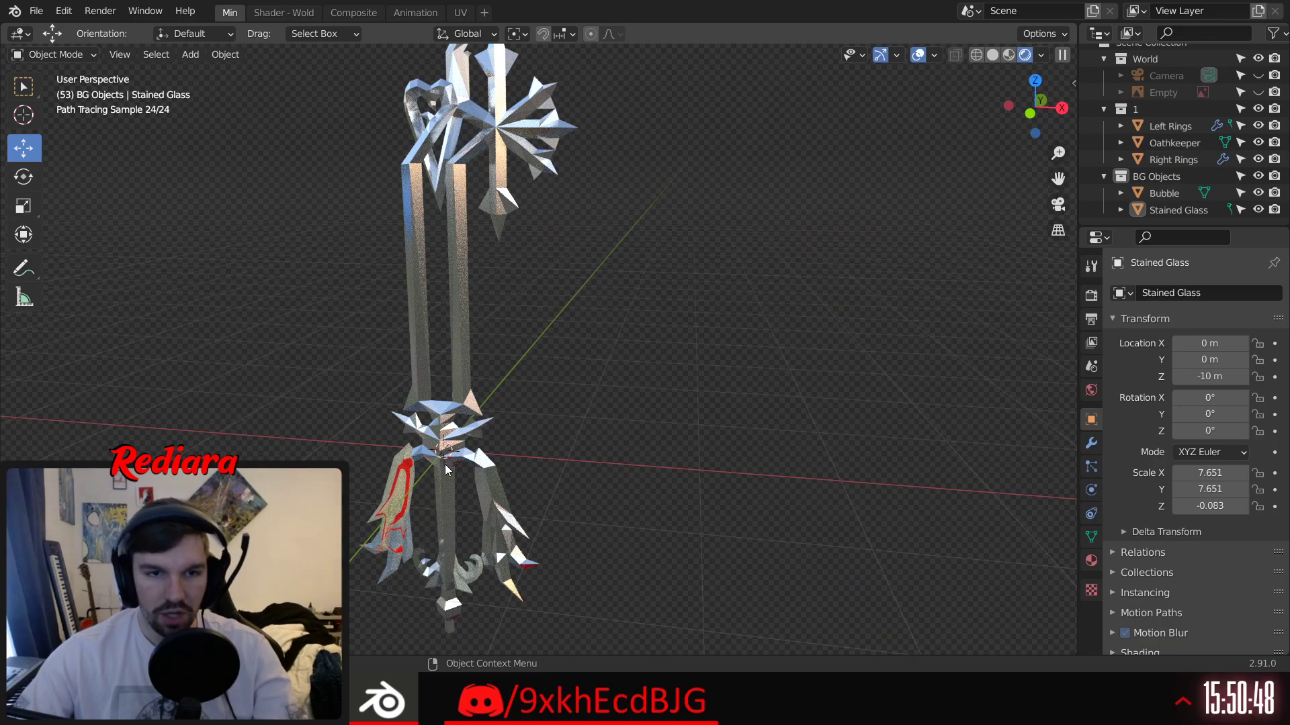
scroll(441, 450, "down", 7)
middle_click_drag(478, 562, 570, 378, "shift")
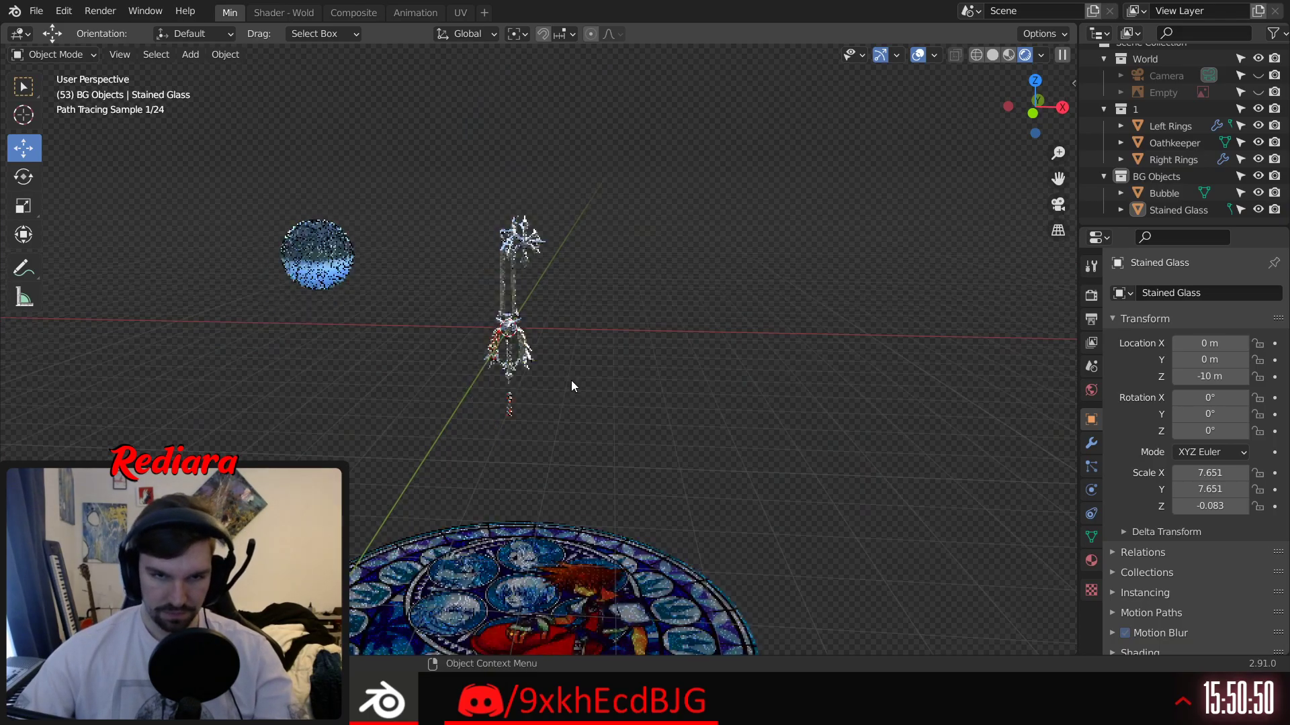
middle_click_drag(558, 481, 570, 495)
middle_click_drag(578, 547, 564, 449, "shift")
scroll(609, 414, "down", 2)
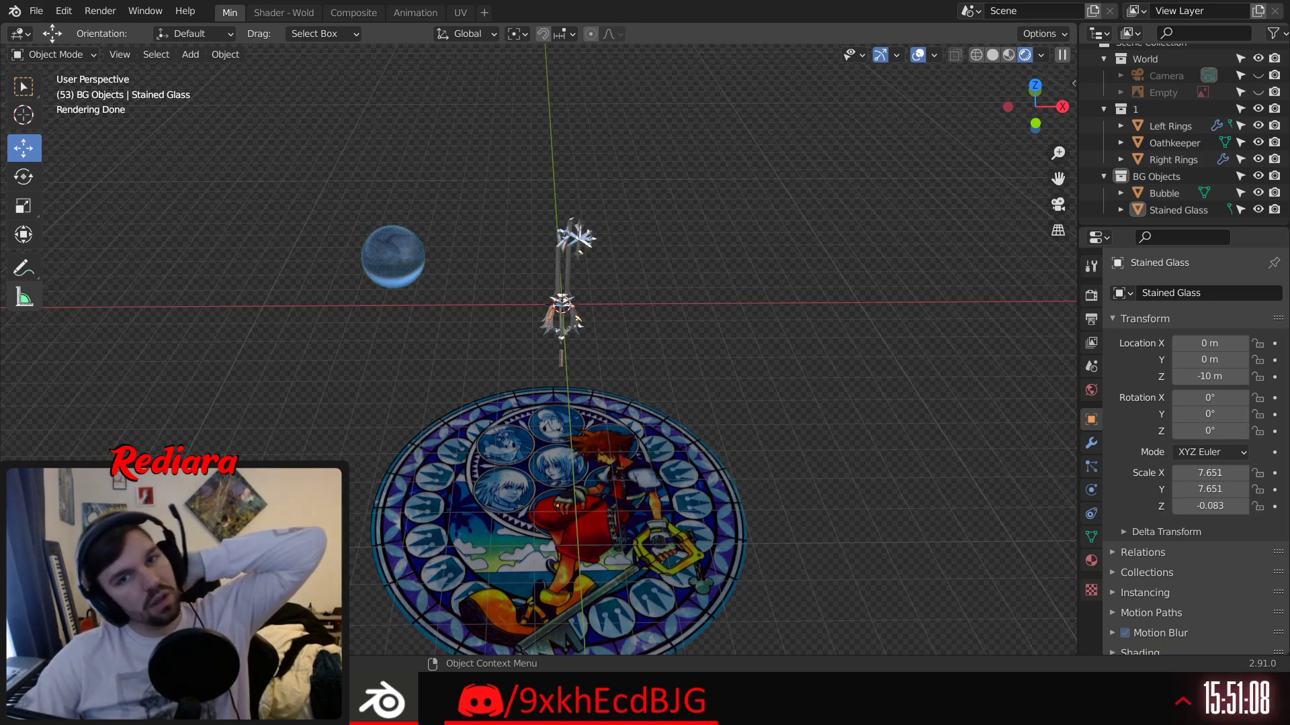
Step: Examine the rendered keyblade's head up close, especially the curved prong and the star-shaped teeth
middle_click_drag(581, 296, 576, 262)
scroll(575, 263, "up", 5)
middle_click_drag(585, 328, 584, 325)
scroll(585, 324, "up", 4)
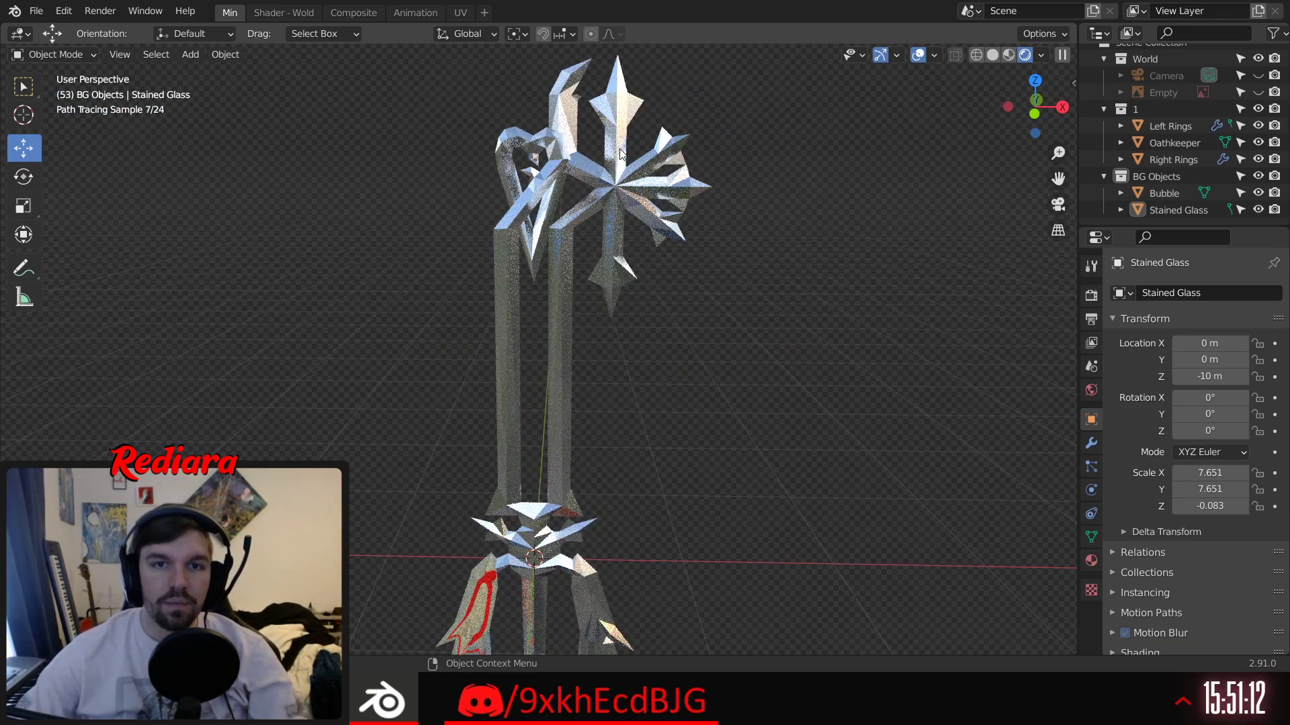
left_click(576, 232)
scroll(597, 295, "down", 2)
left_click(671, 405)
scroll(572, 212, "up", 7)
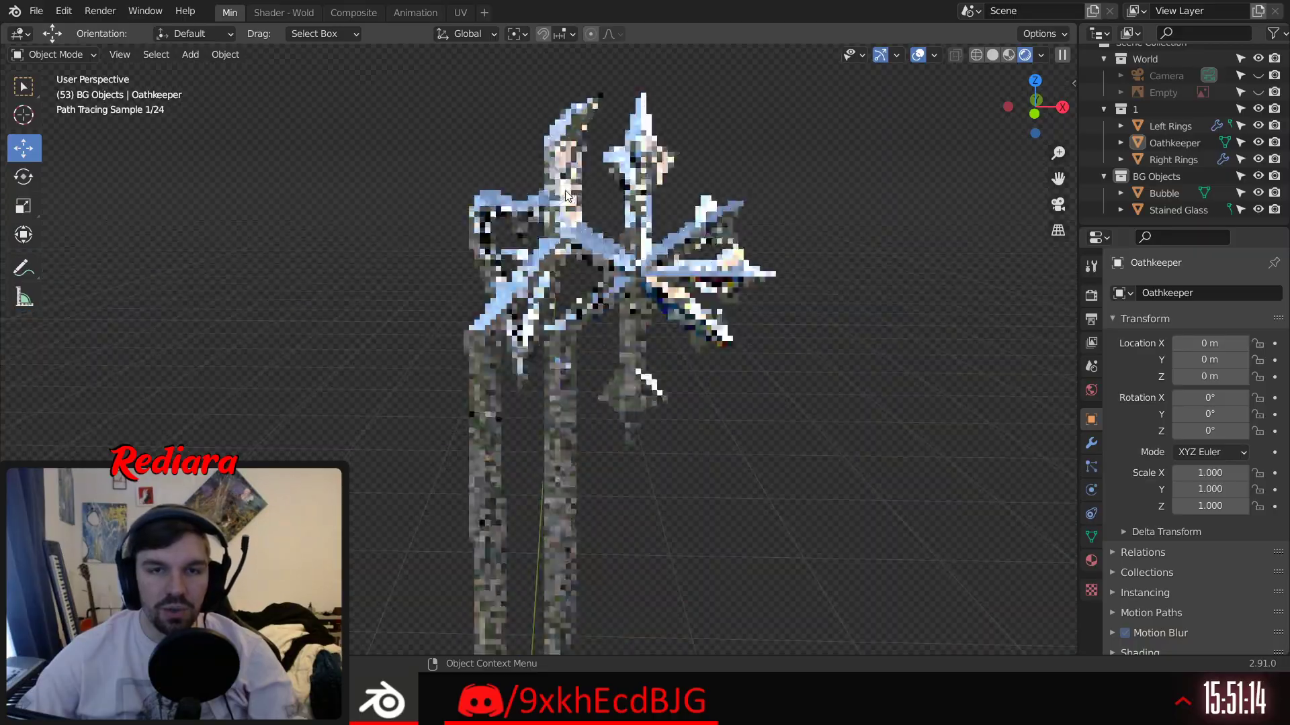
mouse_move(579, 201)
middle_mouse_down()
mouse_move(585, 187)
mouse_move(603, 220)
mouse_move(540, 219)
middle_mouse_up()
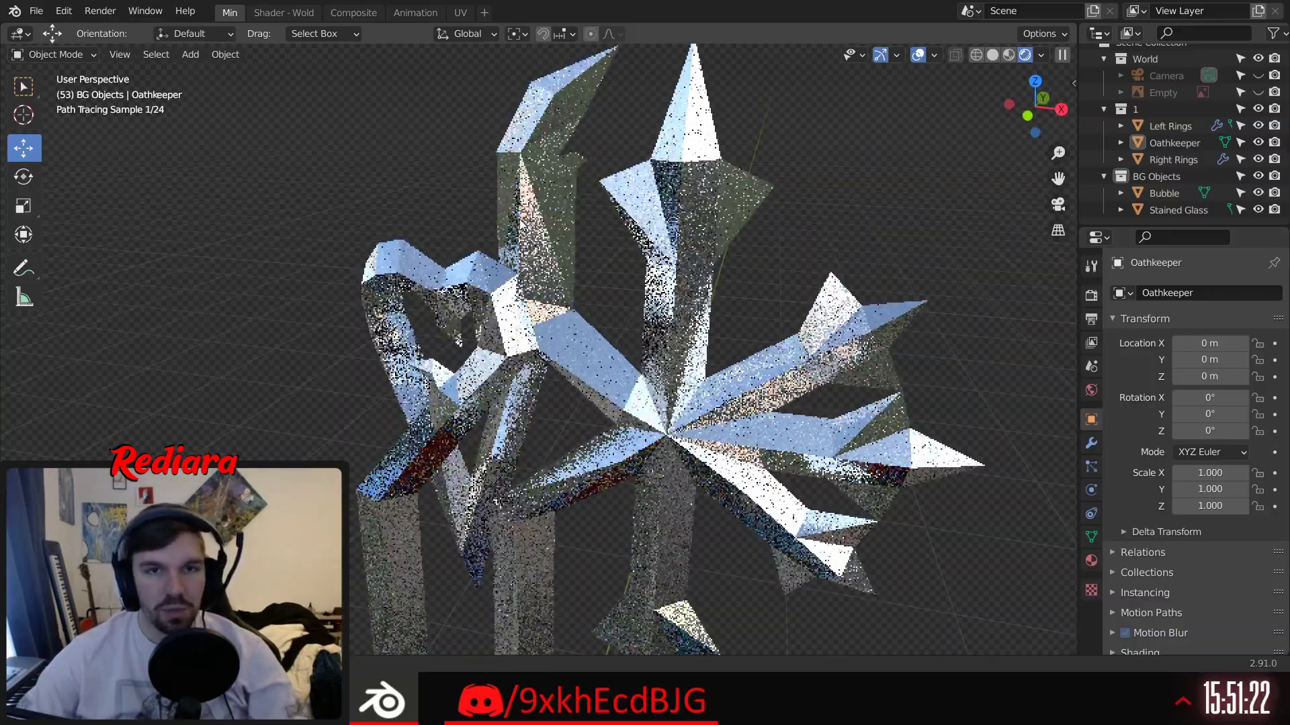
middle_click_drag(554, 160, 671, 132)
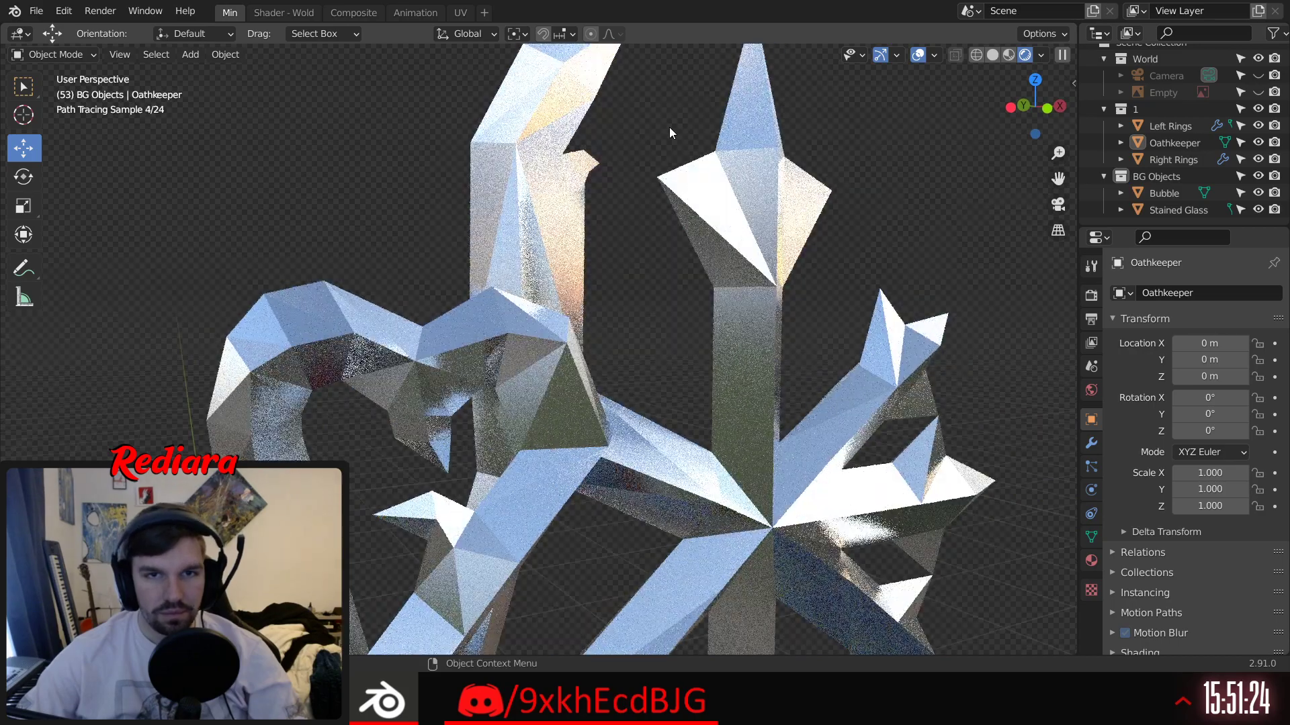
middle_click_drag(602, 174, 546, 225)
left_click(546, 225)
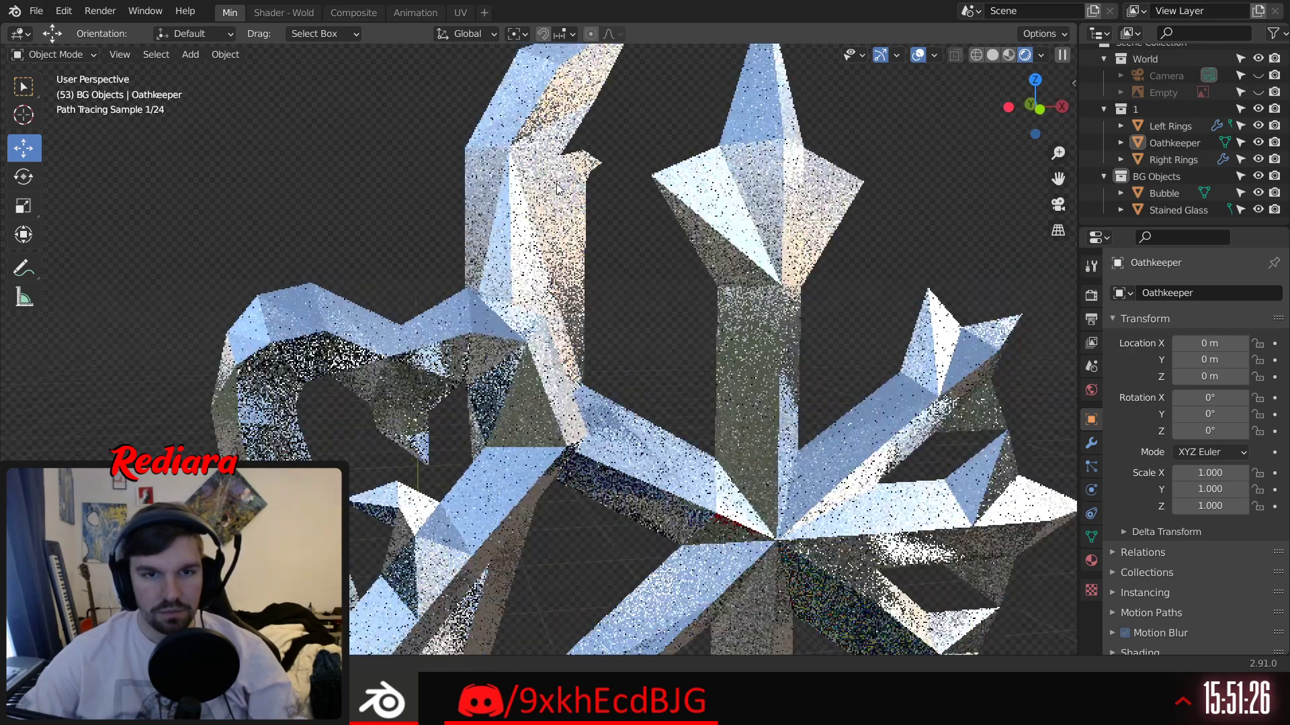
Step: Show the viewport in solid shading and open the Oathkeeper mesh in Edit Mode at the curved prong
left_click(994, 55)
middle_click_drag(466, 192, 551, 295)
left_click(86, 55)
left_click(54, 92)
middle_click_drag(452, 179, 497, 268)
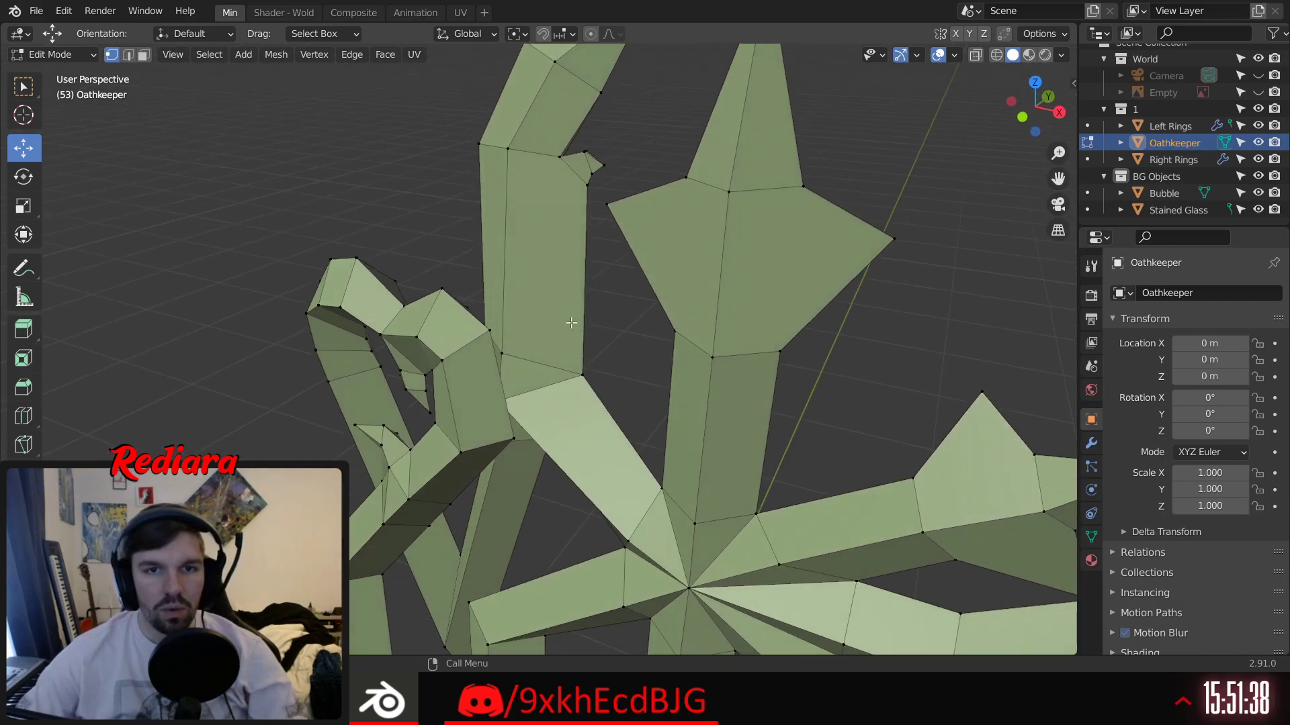
scroll(519, 161, "up", 3)
mouse_move(567, 172)
middle_mouse_down()
mouse_move(595, 179)
mouse_move(569, 170)
middle_mouse_up()
scroll(594, 213, "down", 2)
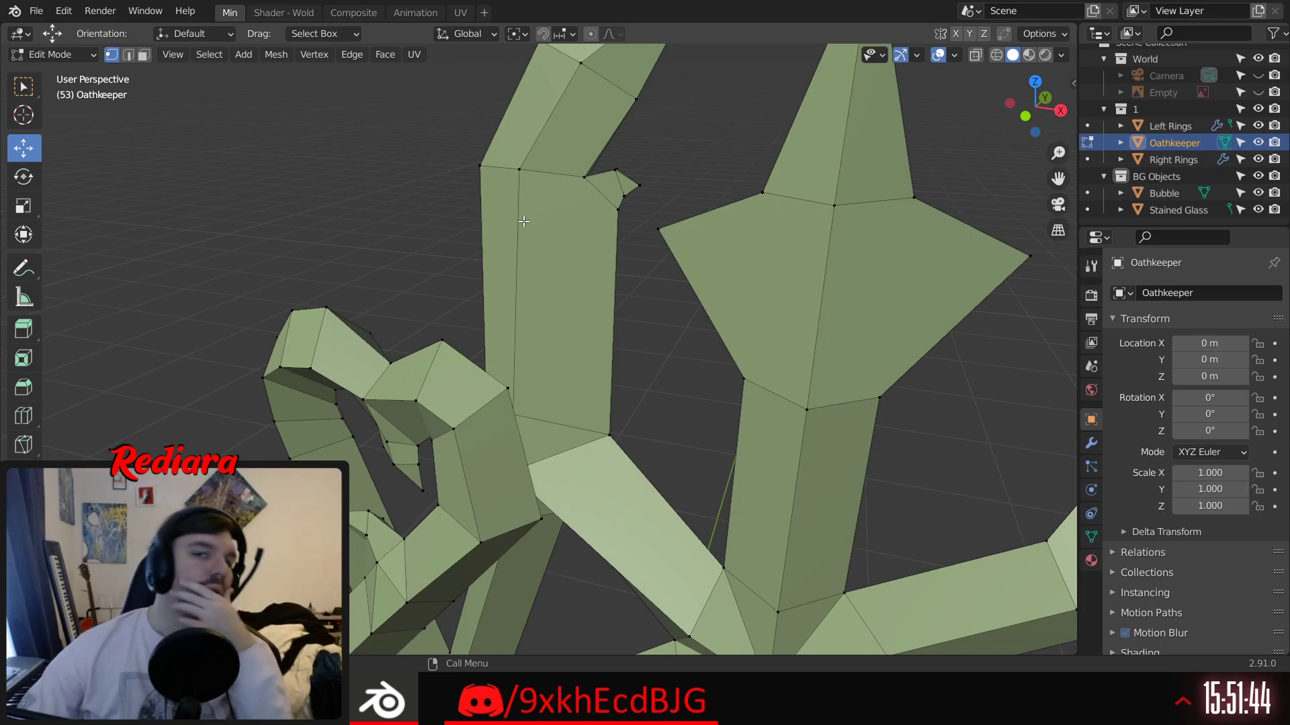
Step: Subdivide the front and outer vertical edges of the keyblade's curved prong to add midpoint vertices
middle_click_drag(520, 304, 497, 236)
left_click(519, 178)
scroll(556, 365, "down", 2)
middle_click_drag(556, 365, 540, 377)
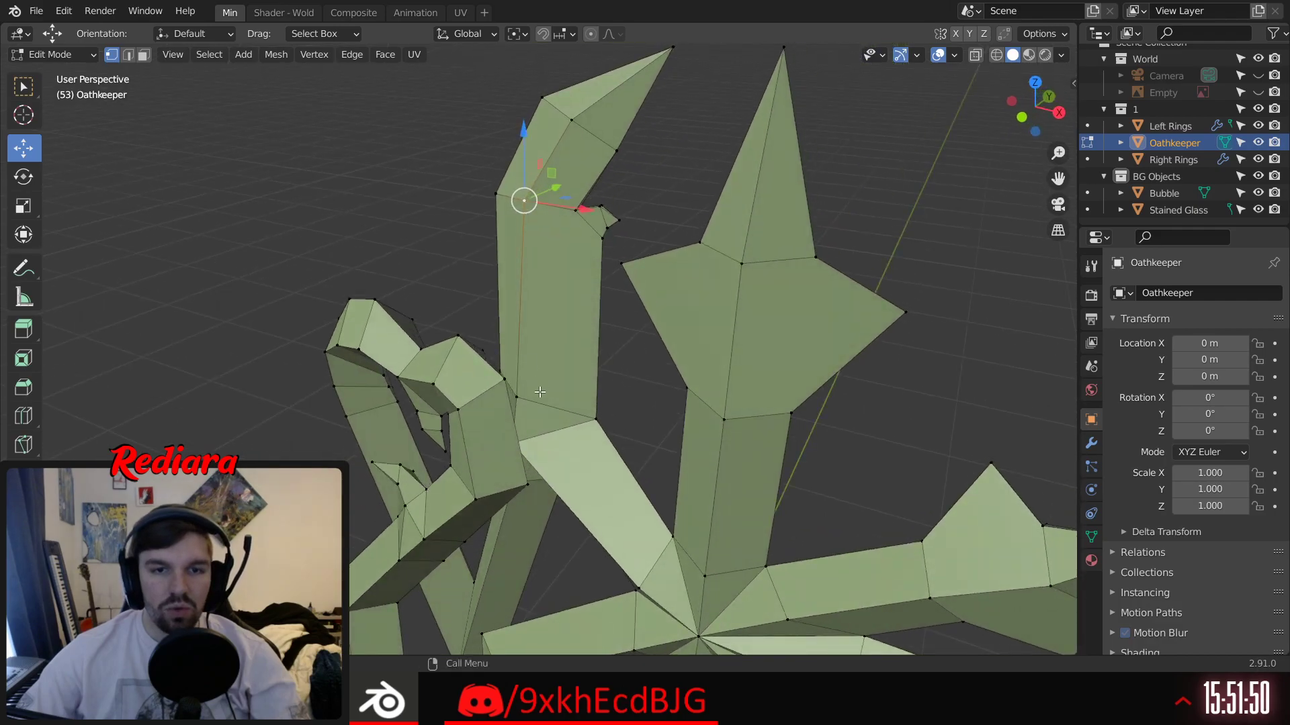
scroll(538, 392, "up", 2)
left_click(519, 406, "shift")
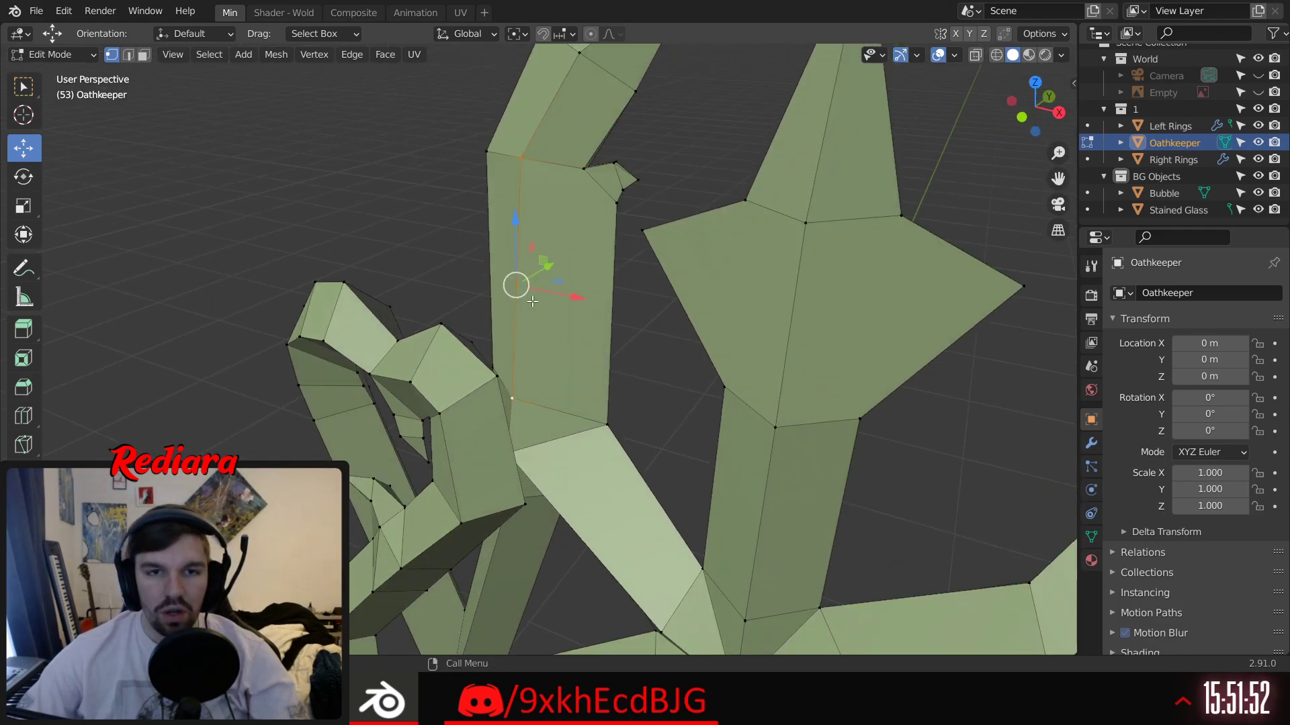
left_click(487, 154)
middle_click_drag(505, 346, 507, 351)
left_click(509, 356, "shift")
middle_click_drag(524, 284, 385, 251)
Step: Subdivide the matching vertical edge on the opposite side of the curved prong
left_click(524, 166)
left_click(535, 429, "shift")
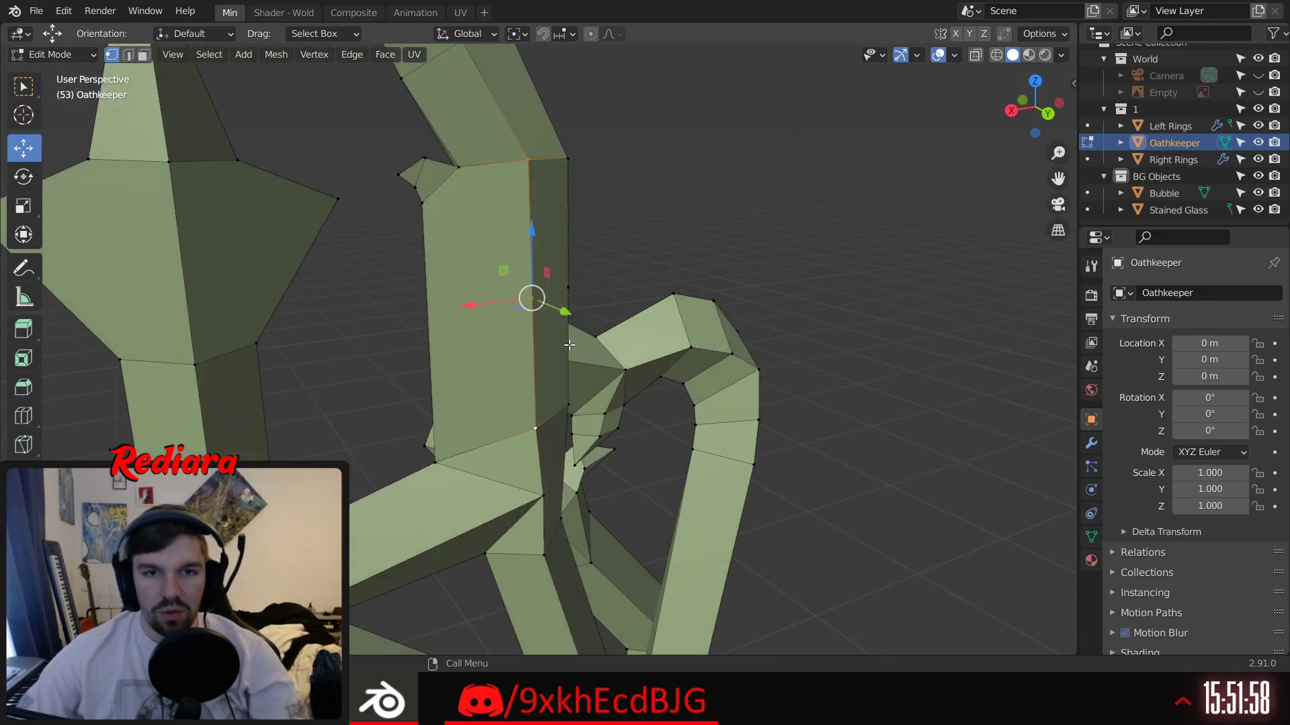
middle_click_drag(531, 316, 534, 295)
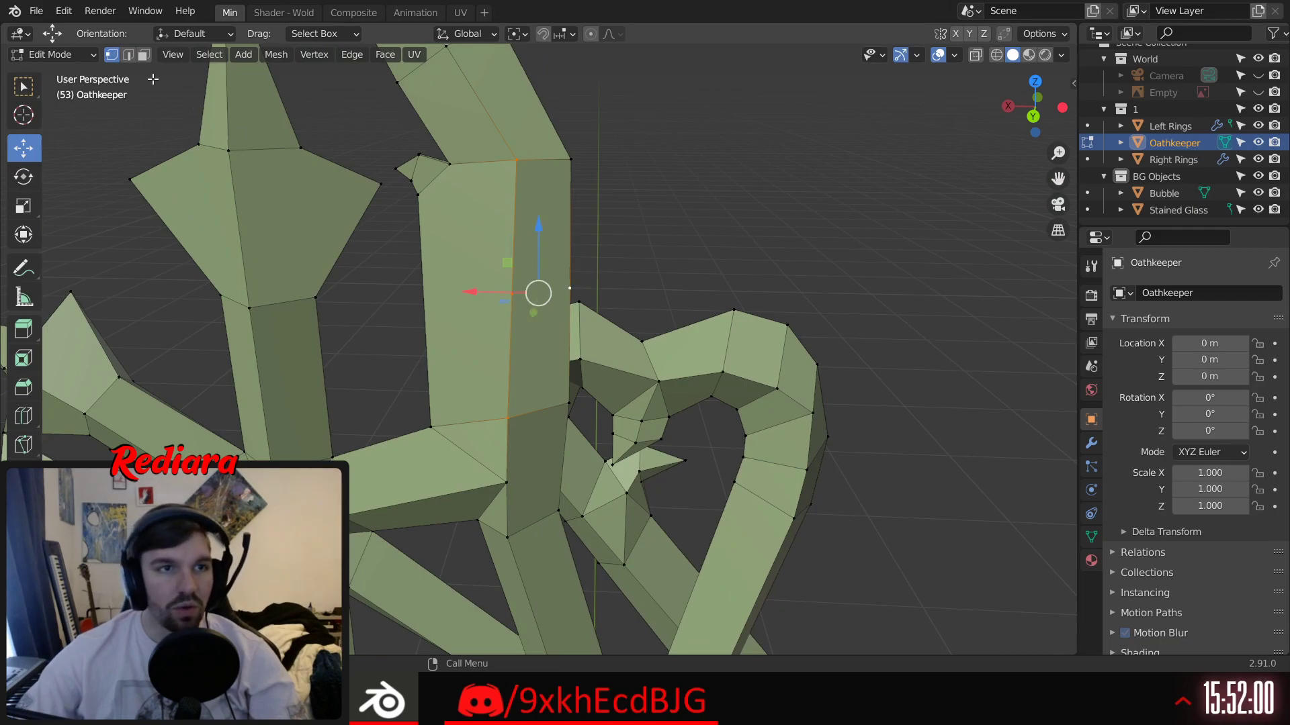
Step: Select the two midpoint vertices on the curved prong's outer vertical edges and raise them towards the bend
middle_click_drag(585, 280, 492, 218)
left_click(520, 283, "shift")
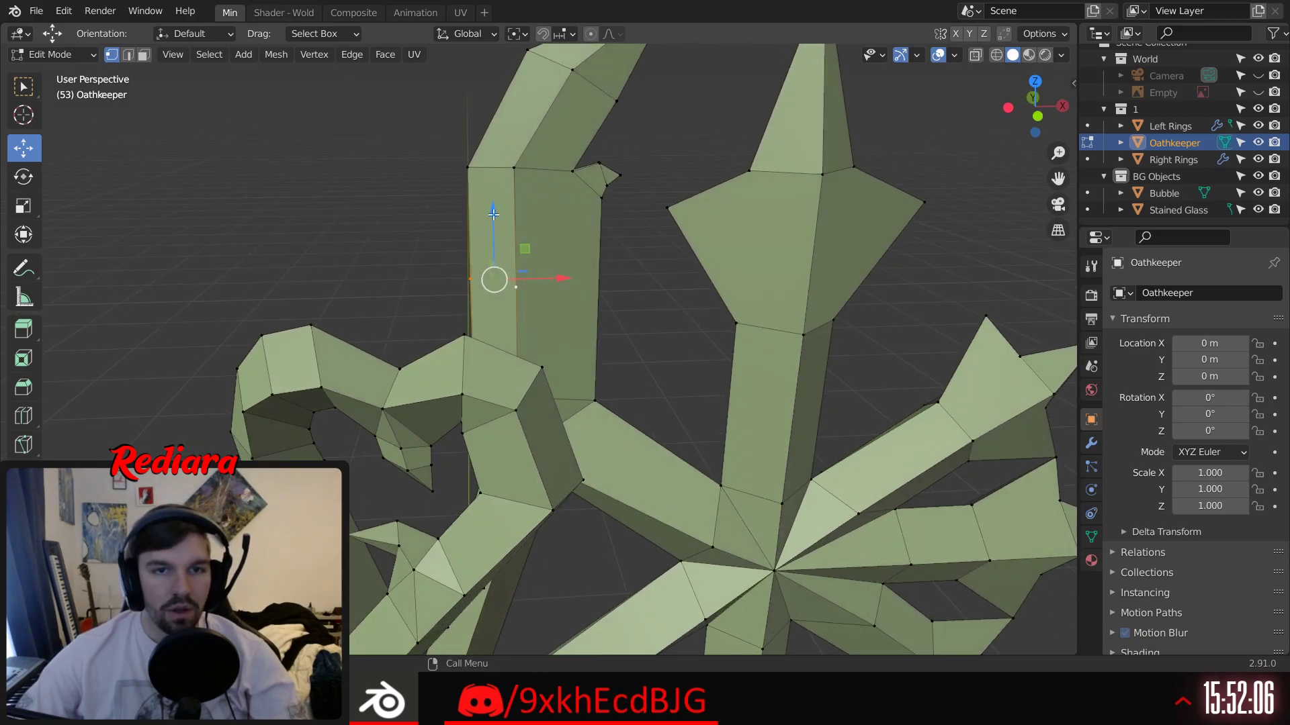
left_click_drag(493, 215, 486, 193)
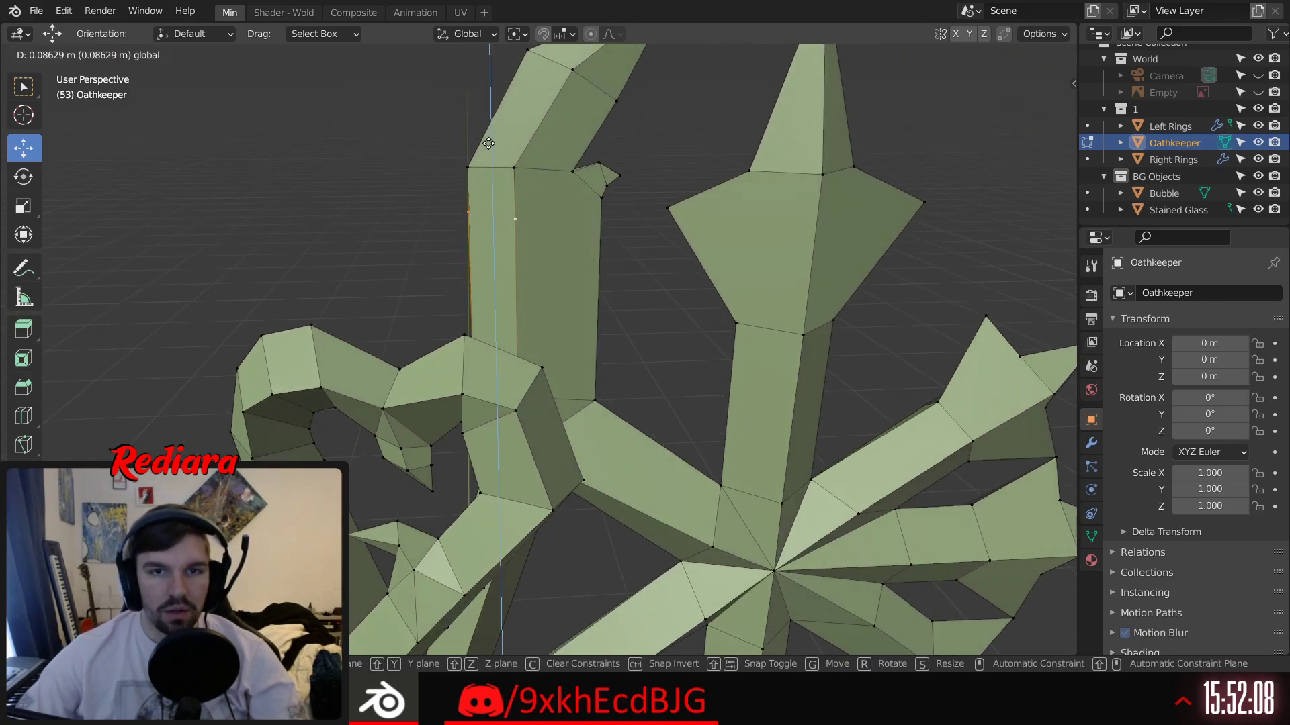
left_click(501, 110)
left_click_drag(464, 111, 460, 123)
key("alt+a")
Step: Move one of the raised vertices outward so the prong stays wide until just below the bend
scroll(491, 187, "up", 6)
middle_click_drag(492, 187, 592, 182)
left_click(510, 174)
mouse_move(467, 166)
left_mouse_down()
mouse_move(440, 172)
mouse_move(464, 171)
left_mouse_up()
Step: Select both raised vertices and connect them with an edge across the prong's outer face
middle_click_drag(463, 171, 436, 235)
scroll(501, 228, "up", 4)
left_click(428, 241, "shift")
left_click(643, 194, "shift")
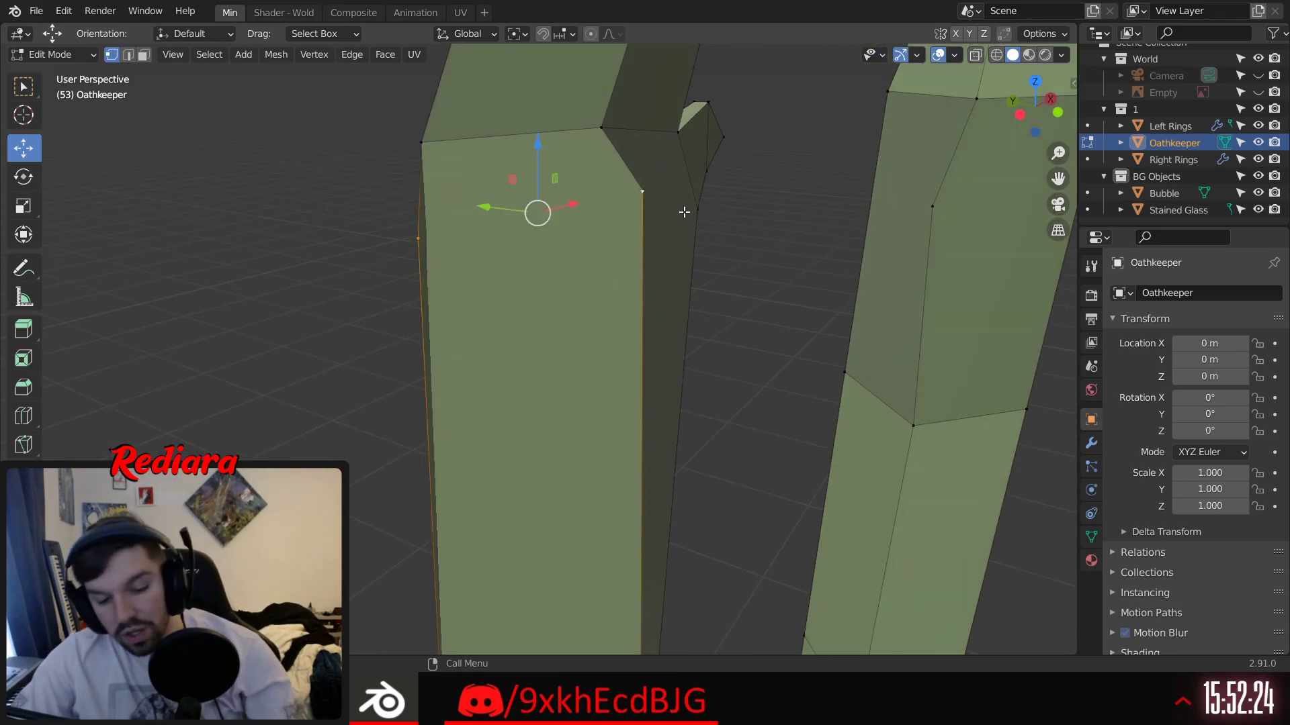
middle_click_drag(678, 224, 548, 183)
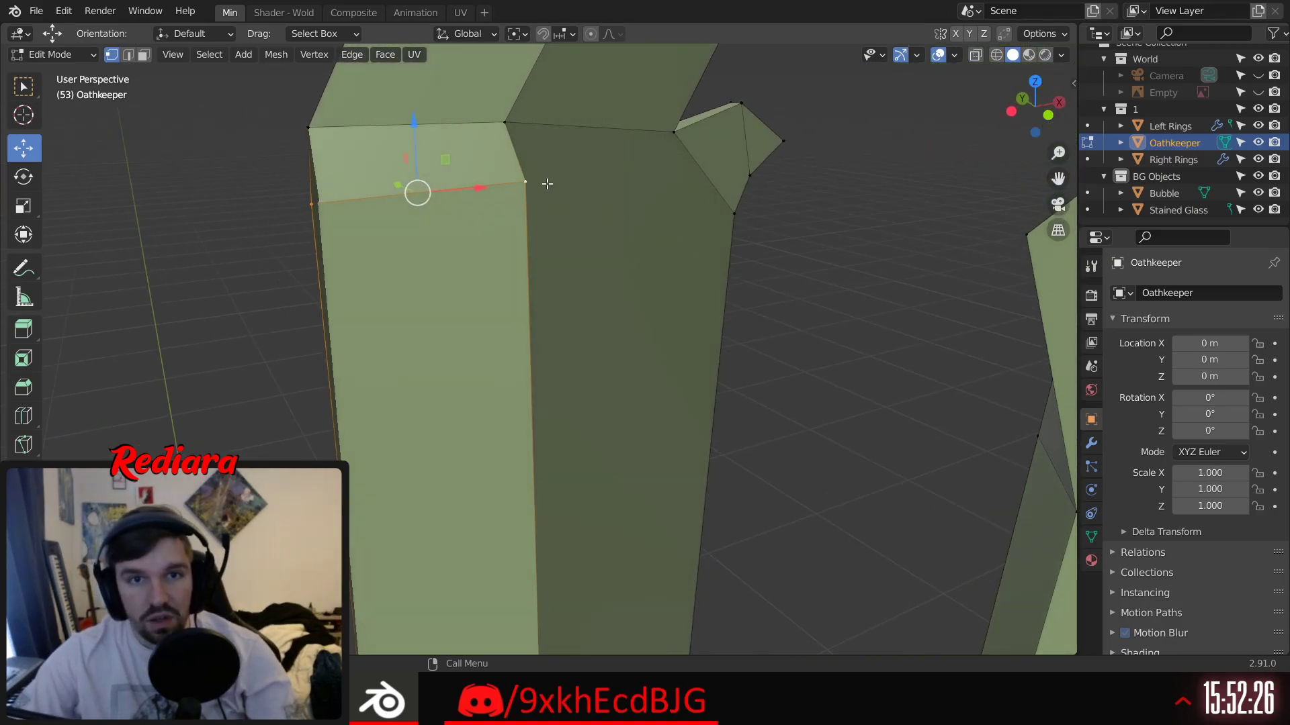
Step: Connect the small spike's lower base corner to the nearest raised vertex across the prong's side face
left_click(729, 216)
key("j")
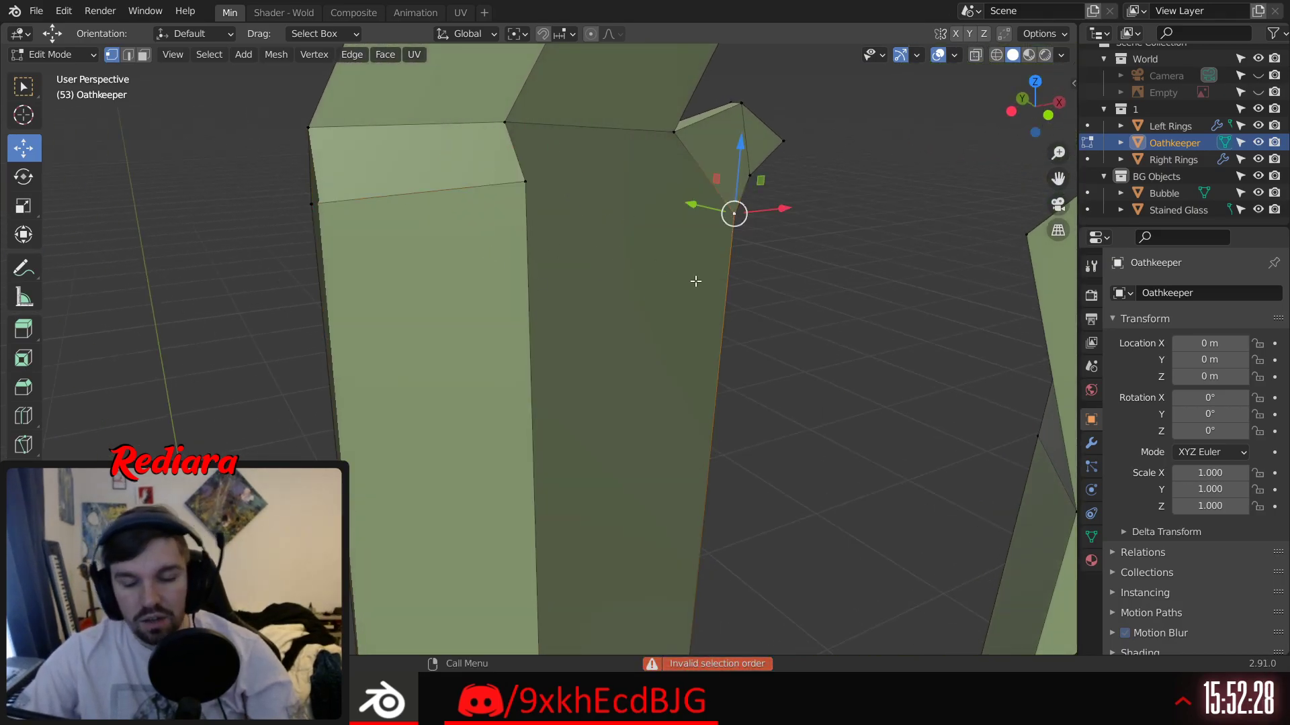
left_click(534, 188, "shift")
key("j")
middle_click_drag(514, 214, 641, 216)
left_click(229, 170, "shift")
middle_click_drag(272, 231, 434, 200)
key("j")
left_click(241, 172, "shift")
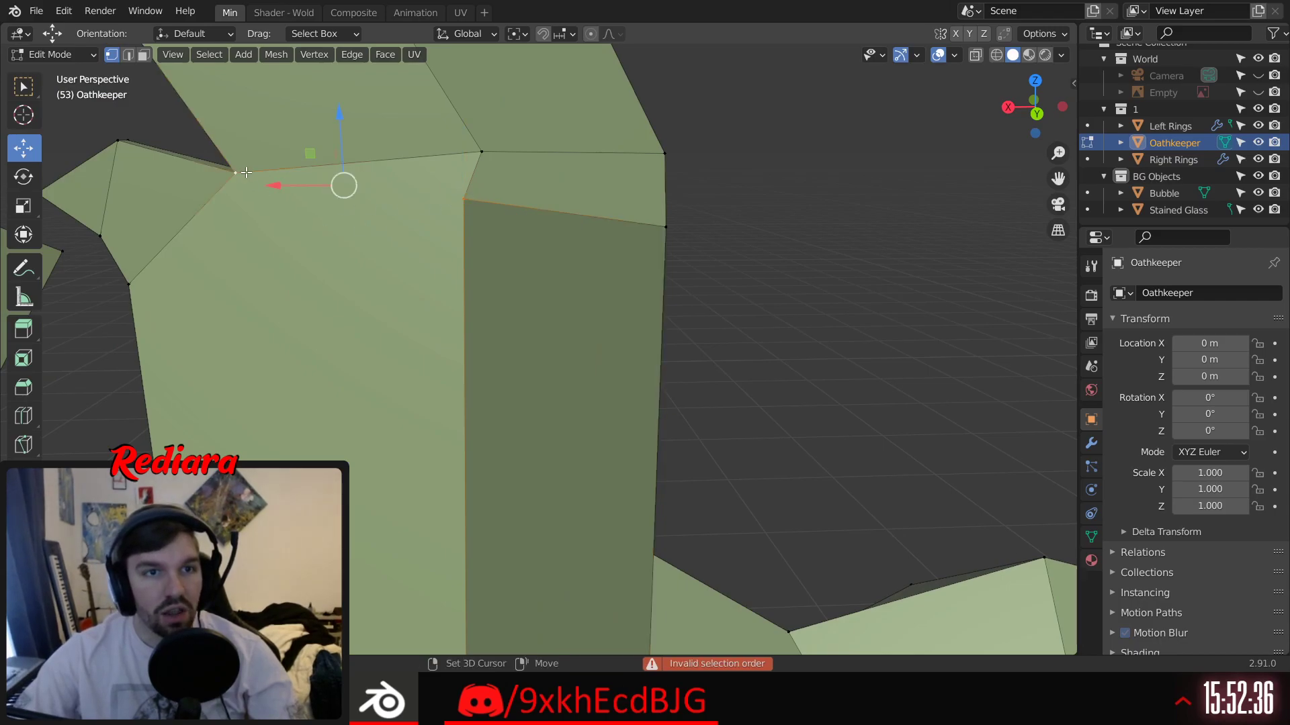
key("f")
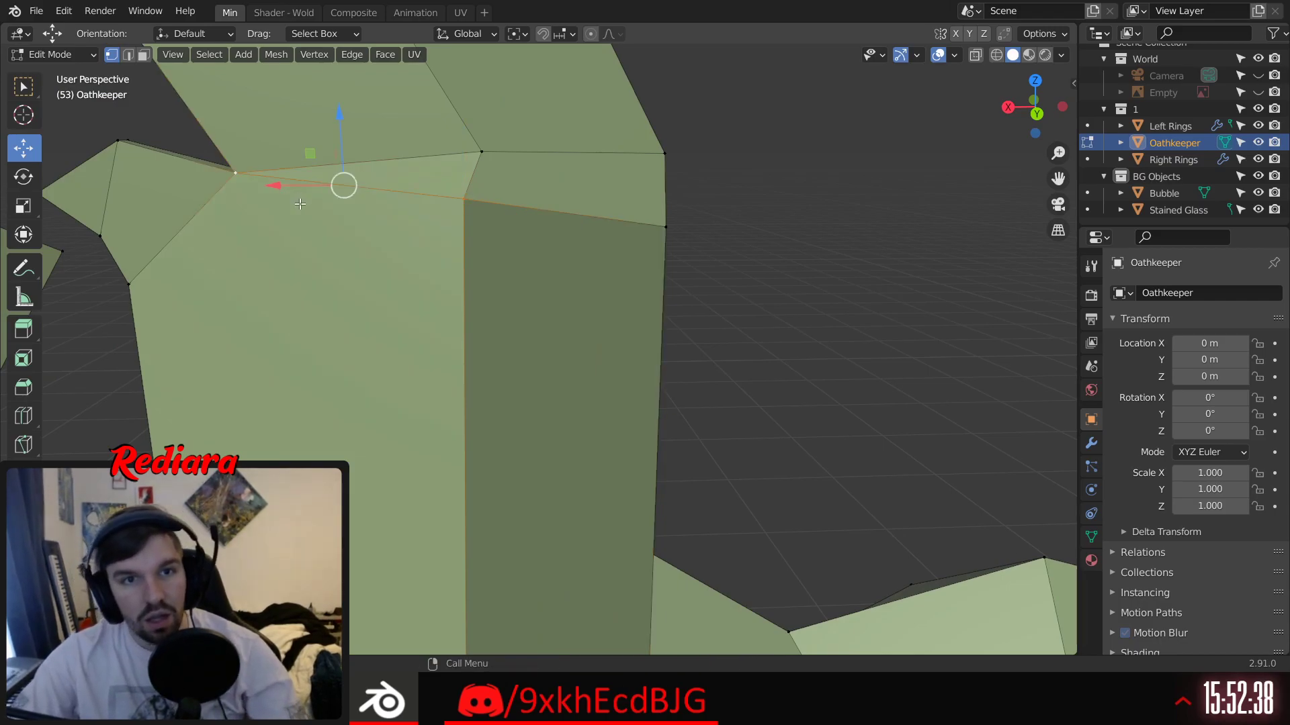
Step: Connect the raised vertex on the prong's opposite side to the small spike's lower base corner
middle_click_drag(419, 252, 378, 247)
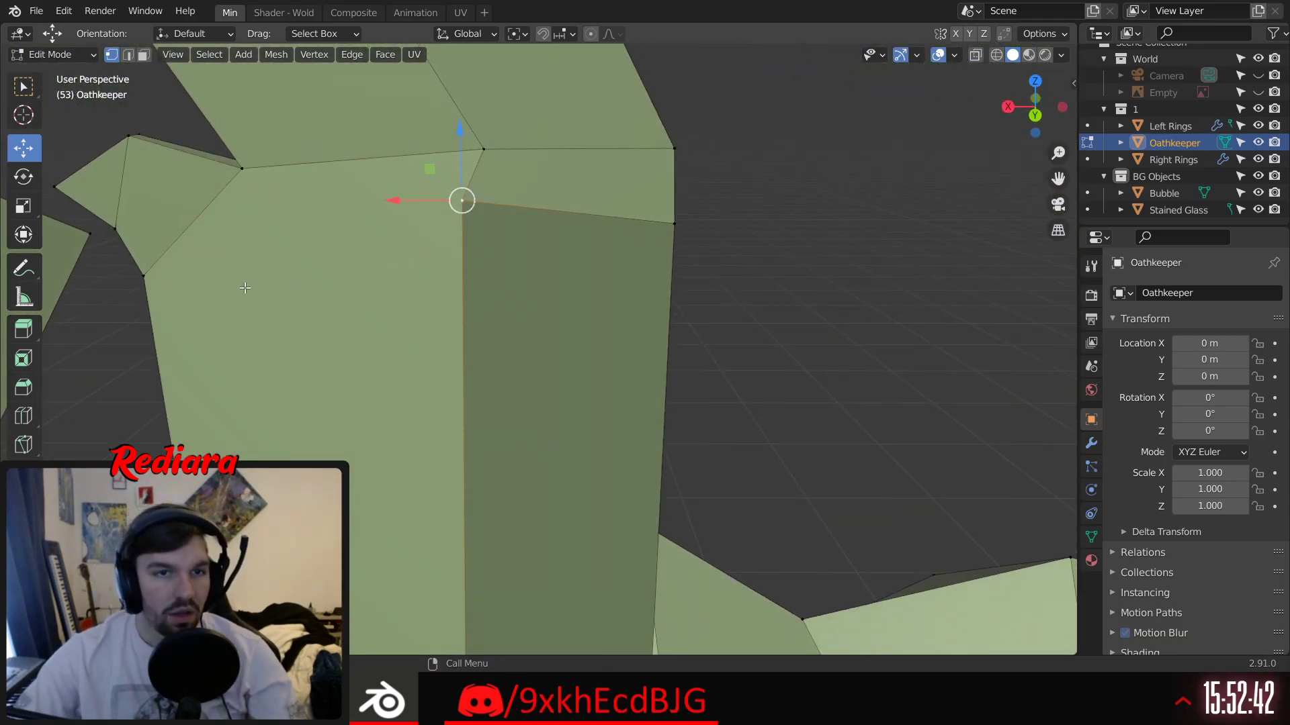
middle_click_drag(216, 289, 521, 170)
Step: Lower the pair of raised vertices slightly and scale them closer together along the Y axis
left_click_drag(521, 170, 511, 199)
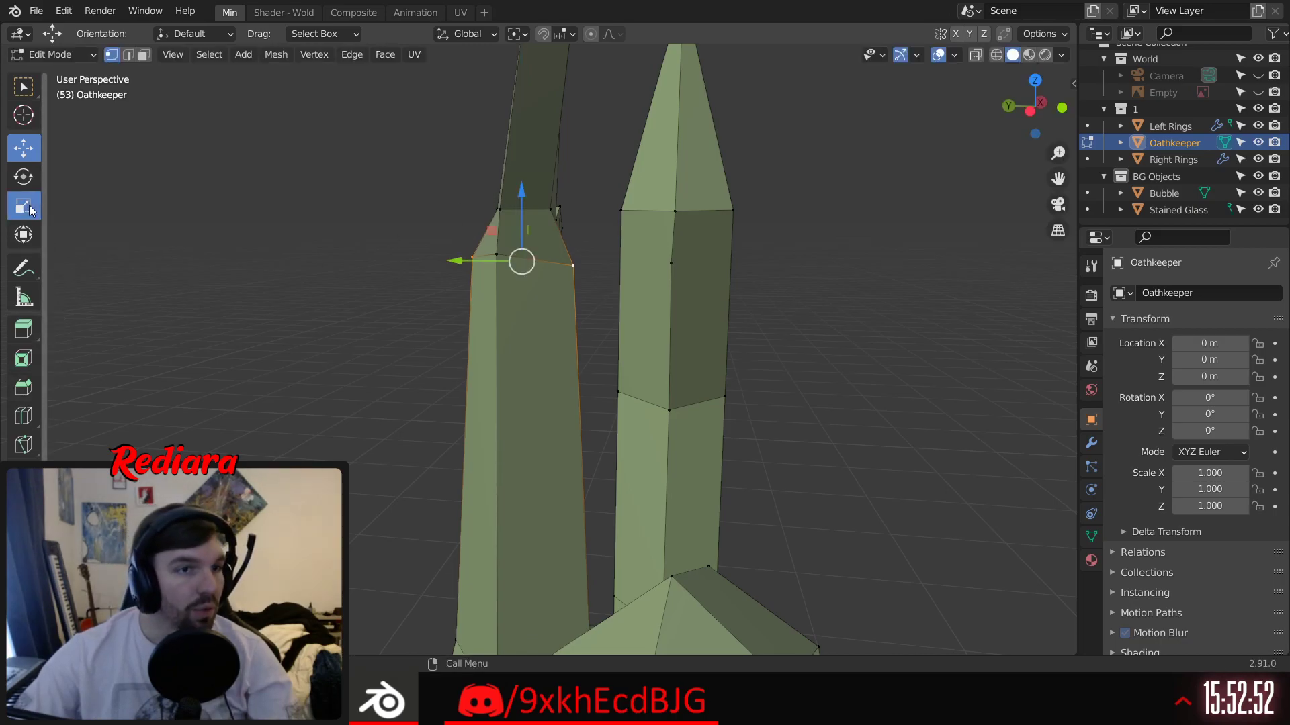
left_click(24, 206)
left_click_drag(456, 262, 487, 260)
middle_click_drag(345, 268, 487, 324)
left_click(328, 296)
Step: Return to Object Mode, deselect the keyblade and show the viewport in rendered shading
left_click(55, 57)
left_click(59, 74)
left_click(658, 258)
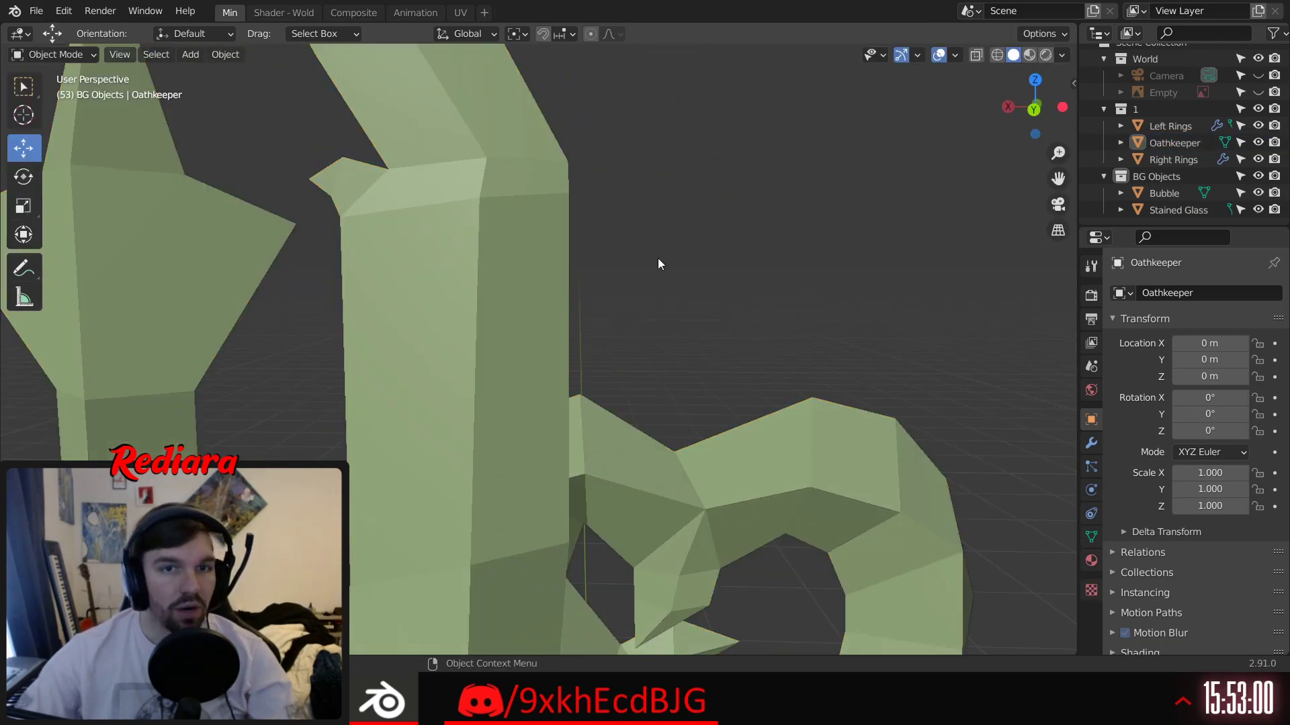
left_click(1045, 54)
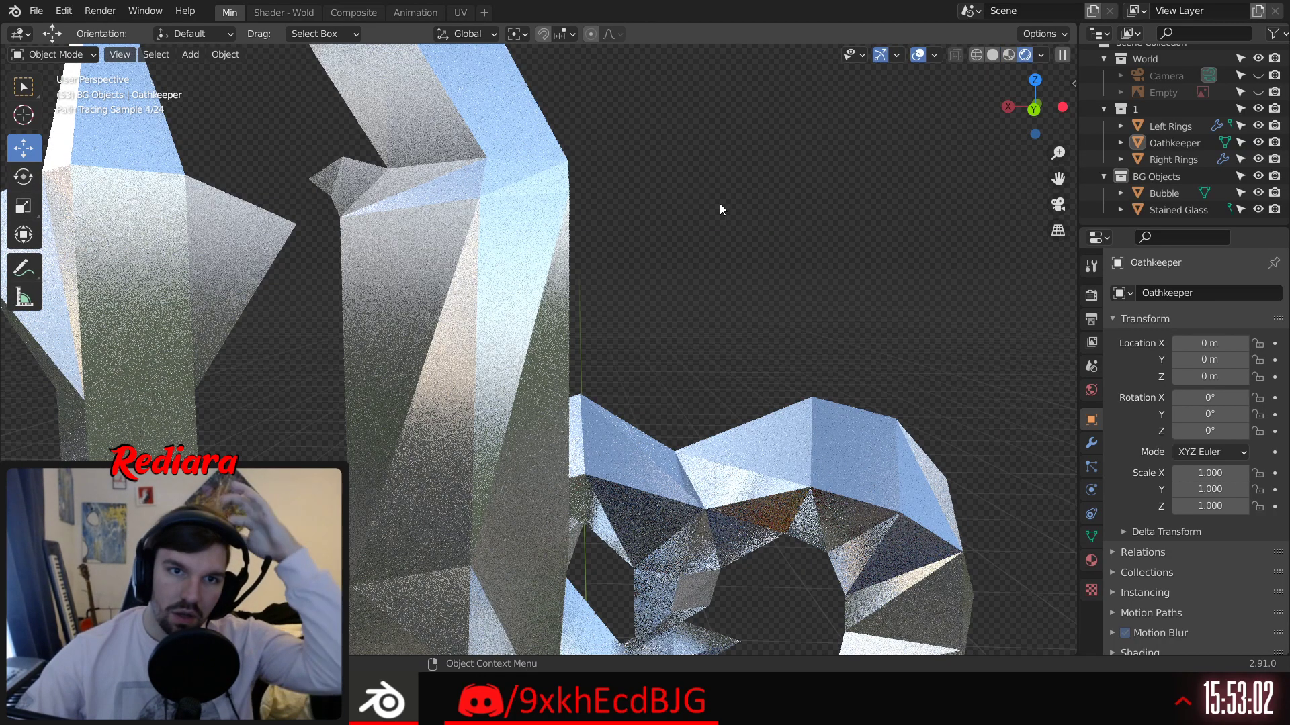
Step: Examine the reshaped prong, the head and the handle guard of the rendered keyblade from several angles
mouse_move(681, 247)
middle_mouse_down()
mouse_move(618, 280)
mouse_move(581, 322)
mouse_move(670, 300)
middle_mouse_up()
mouse_move(550, 249)
middle_mouse_down()
mouse_move(608, 251)
mouse_move(529, 244)
mouse_move(564, 277)
mouse_move(446, 371)
mouse_move(532, 319)
middle_mouse_up()
scroll(613, 229, "up", 3)
mouse_move(622, 264)
middle_mouse_down()
mouse_move(577, 231)
mouse_move(581, 274)
mouse_move(466, 246)
mouse_move(562, 256)
mouse_move(671, 291)
mouse_move(714, 244)
middle_mouse_up()
scroll(719, 247, "down", 5)
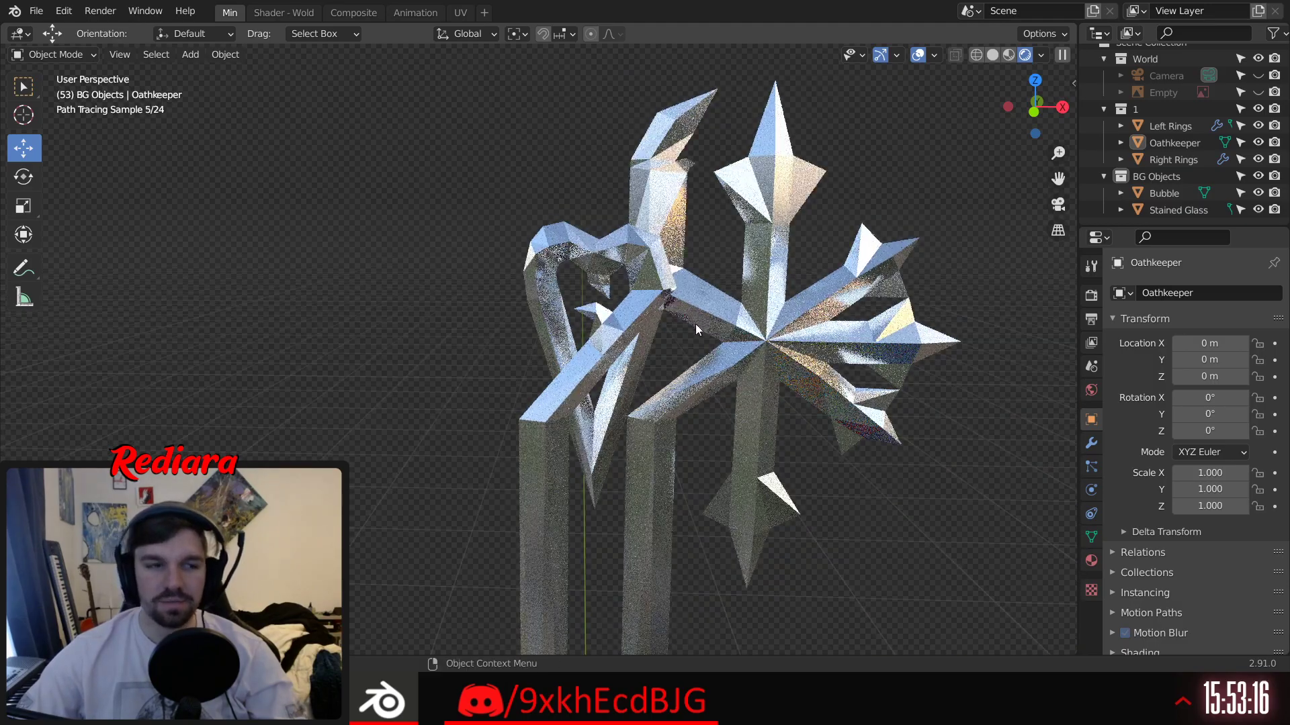
scroll(725, 356, "down", 3)
middle_click_drag(761, 396, 651, 403)
scroll(647, 366, "up", 6)
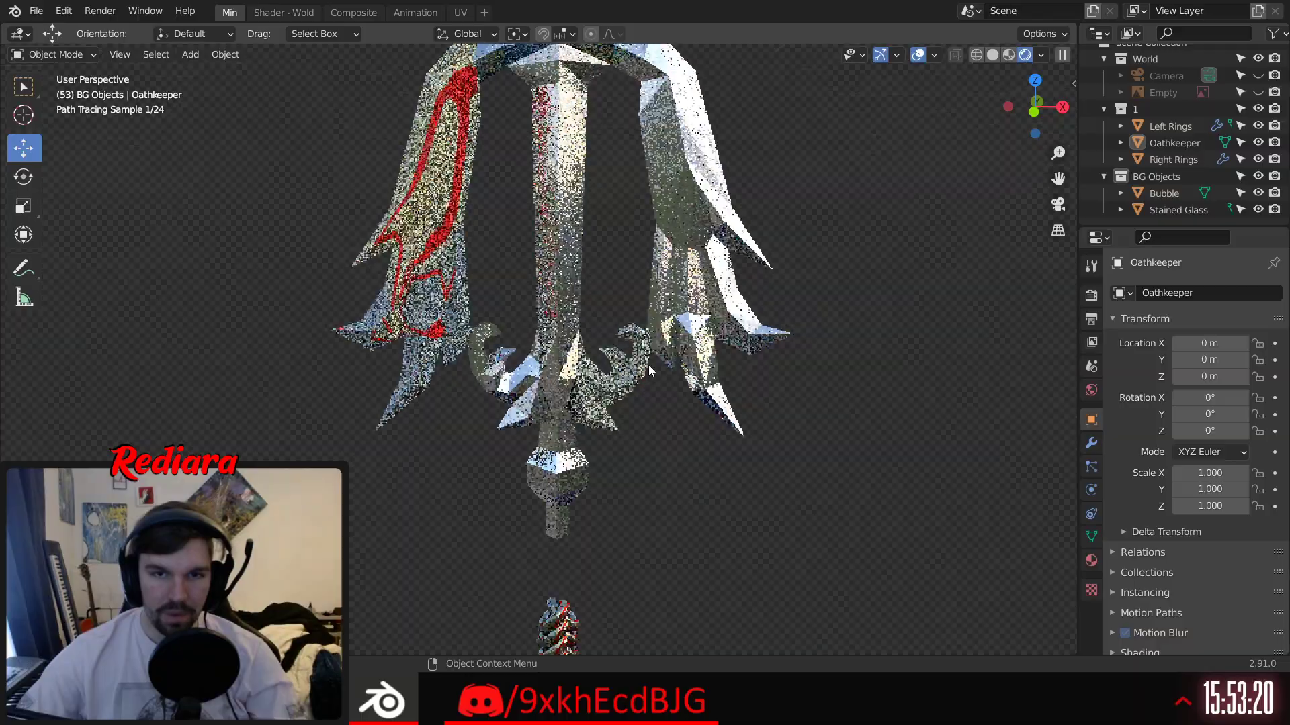
middle_click_drag(649, 322, 654, 378)
scroll(669, 289, "down", 5)
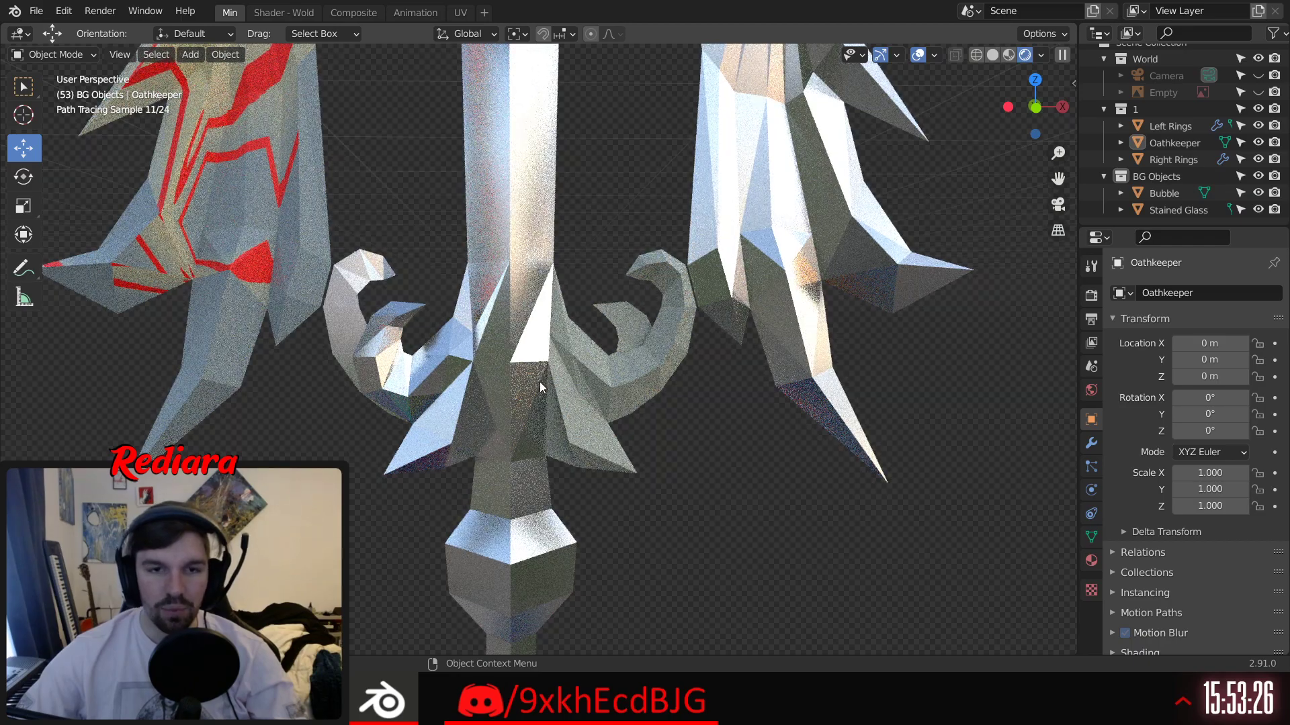
Step: Review the rendered keyblade along its full length, from the star-shaped head down the shaft to the braided rings
scroll(539, 380, "down", 5)
middle_click_drag(527, 399, 566, 517)
middle_click_drag(600, 273, 600, 317, "shift")
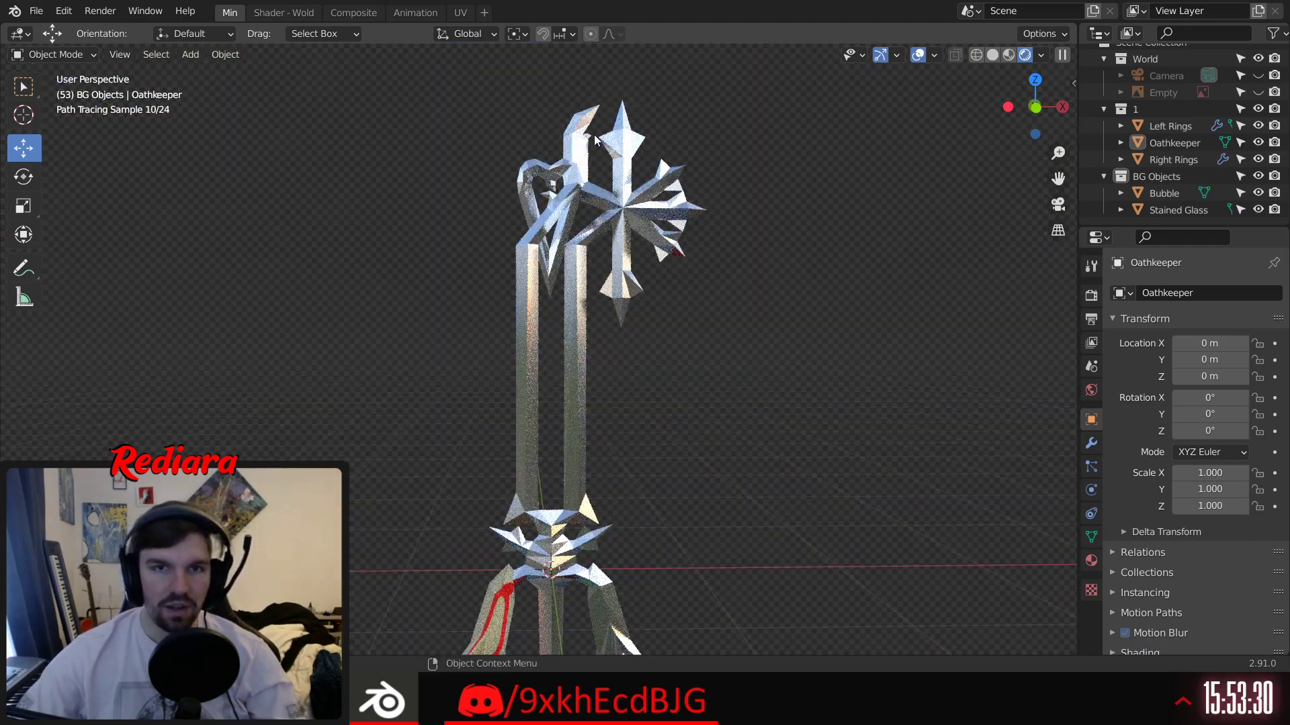
middle_click_drag(598, 153, 612, 220, "shift")
scroll(618, 219, "up", 5)
mouse_move(636, 353)
middle_mouse_down()
mouse_move(592, 342)
mouse_move(638, 354)
middle_mouse_up()
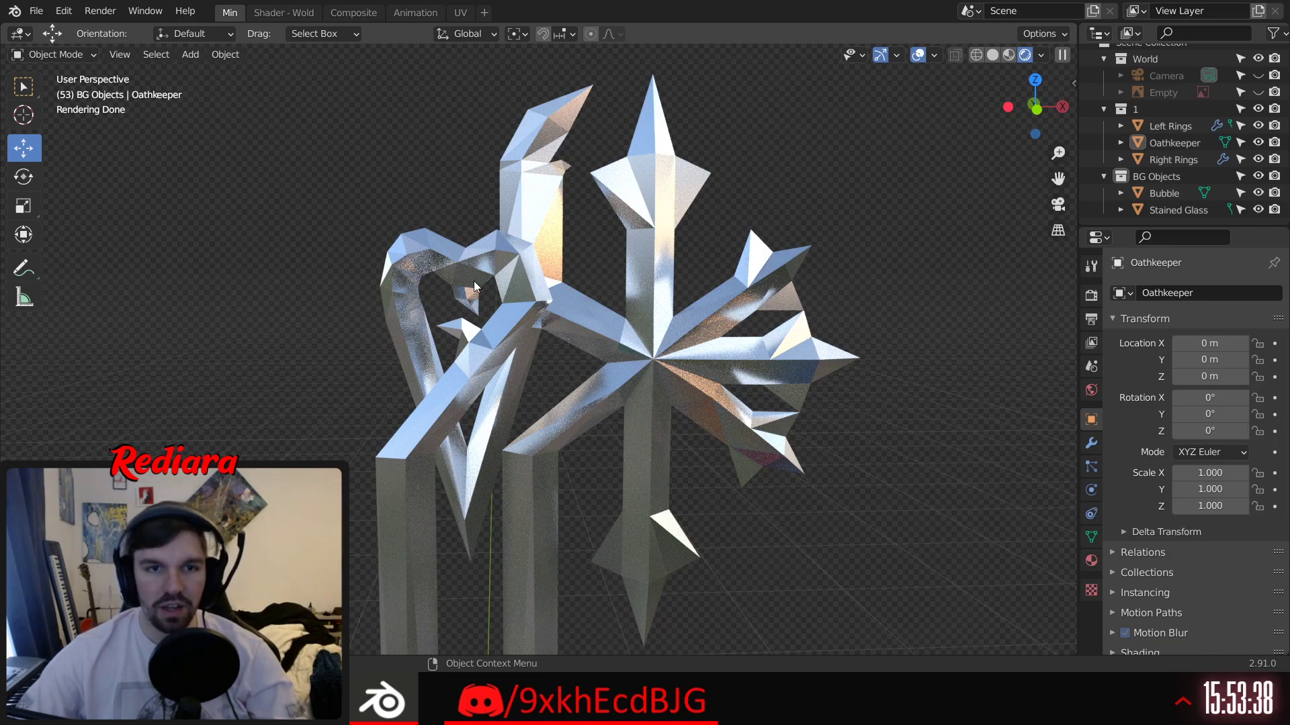
middle_click_drag(538, 537, 544, 307, "shift")
middle_click_drag(547, 507, 582, 239, "shift")
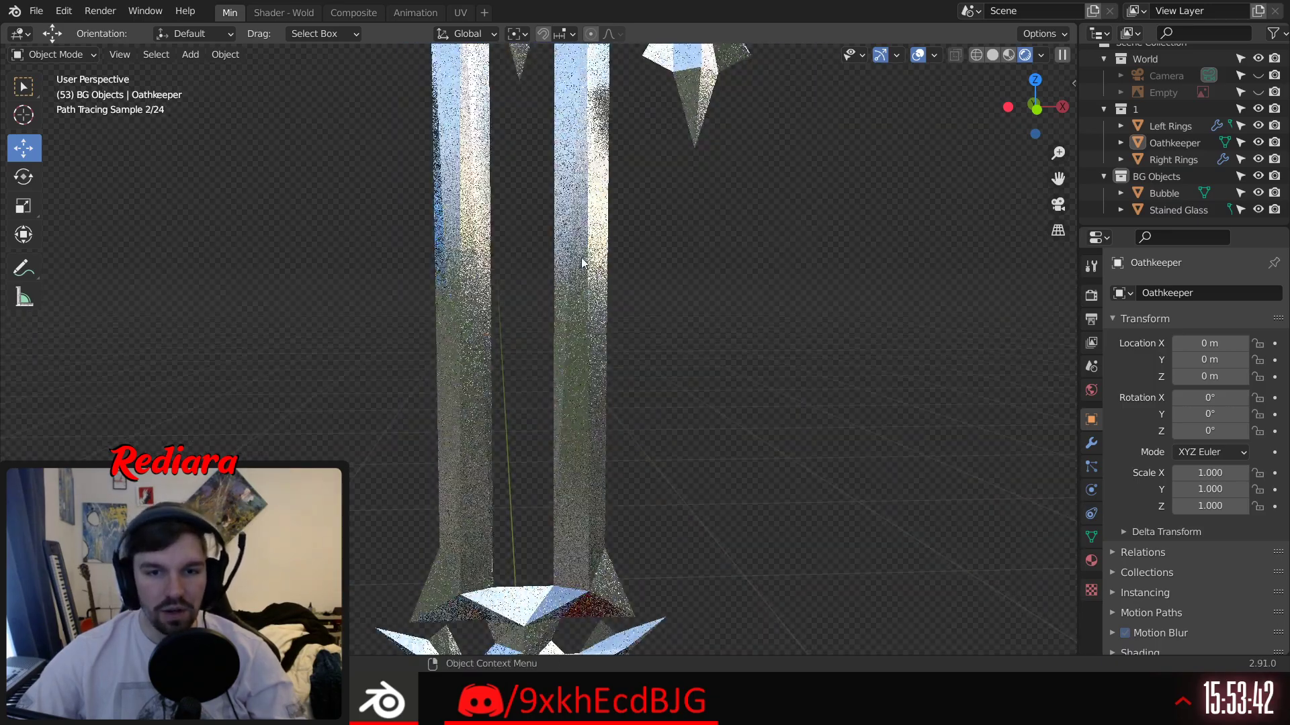
middle_click_drag(578, 542, 571, 298, "shift")
middle_click_drag(601, 493, 568, 263, "shift")
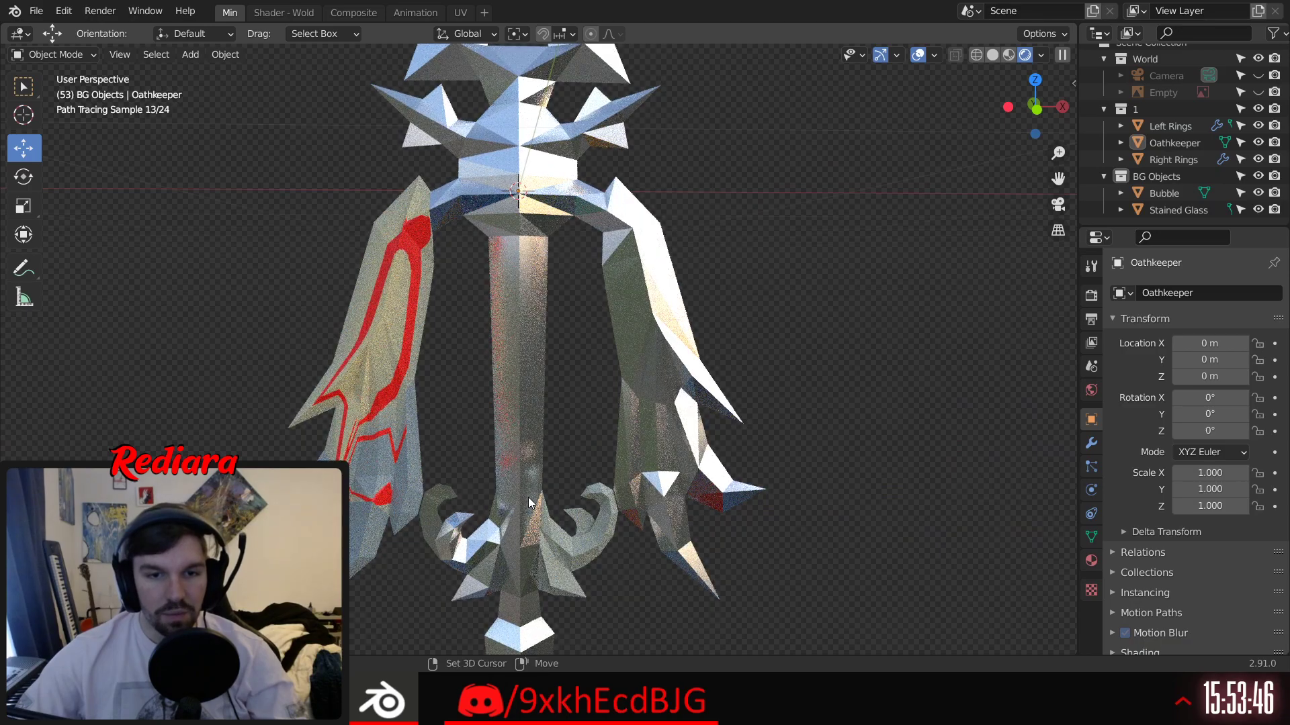
middle_click_drag(530, 502, 538, 302, "shift")
middle_click_drag(585, 543, 583, 266, "shift")
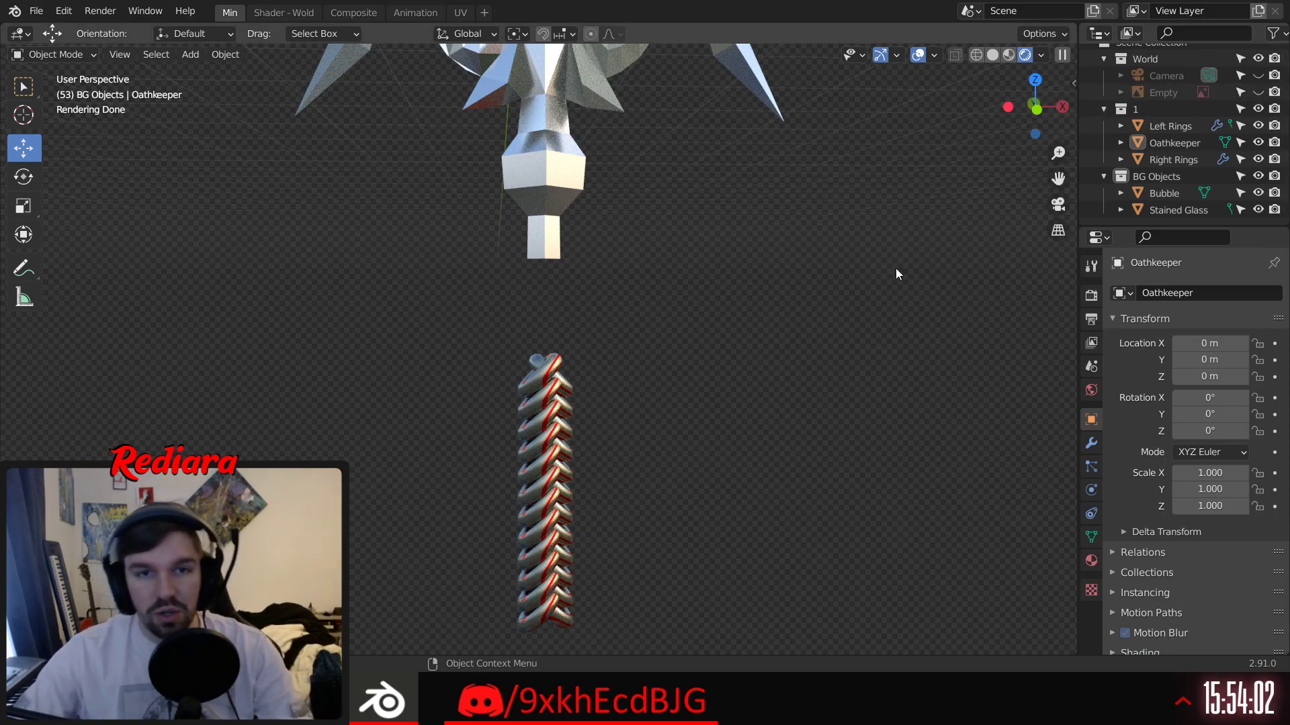
Step: Save the Oathkeeper.blend file and show the viewport in solid shading
key("ctrl+s")
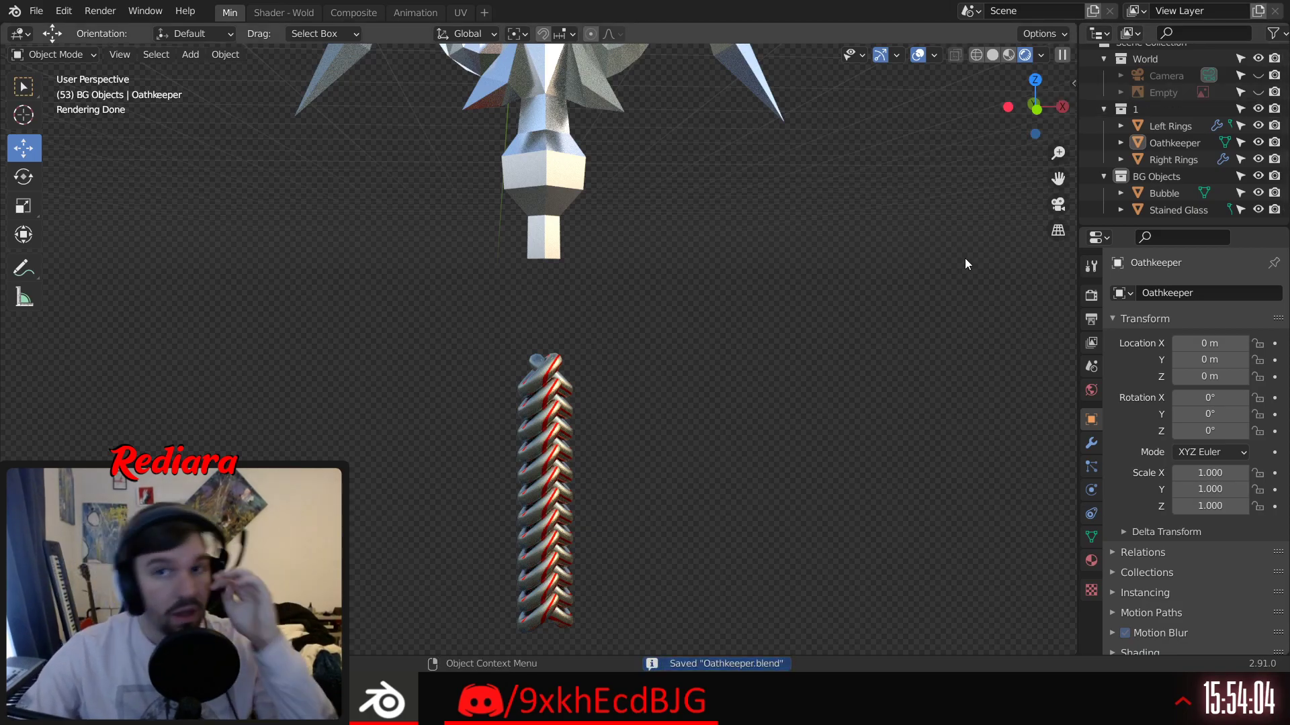
left_click(993, 55)
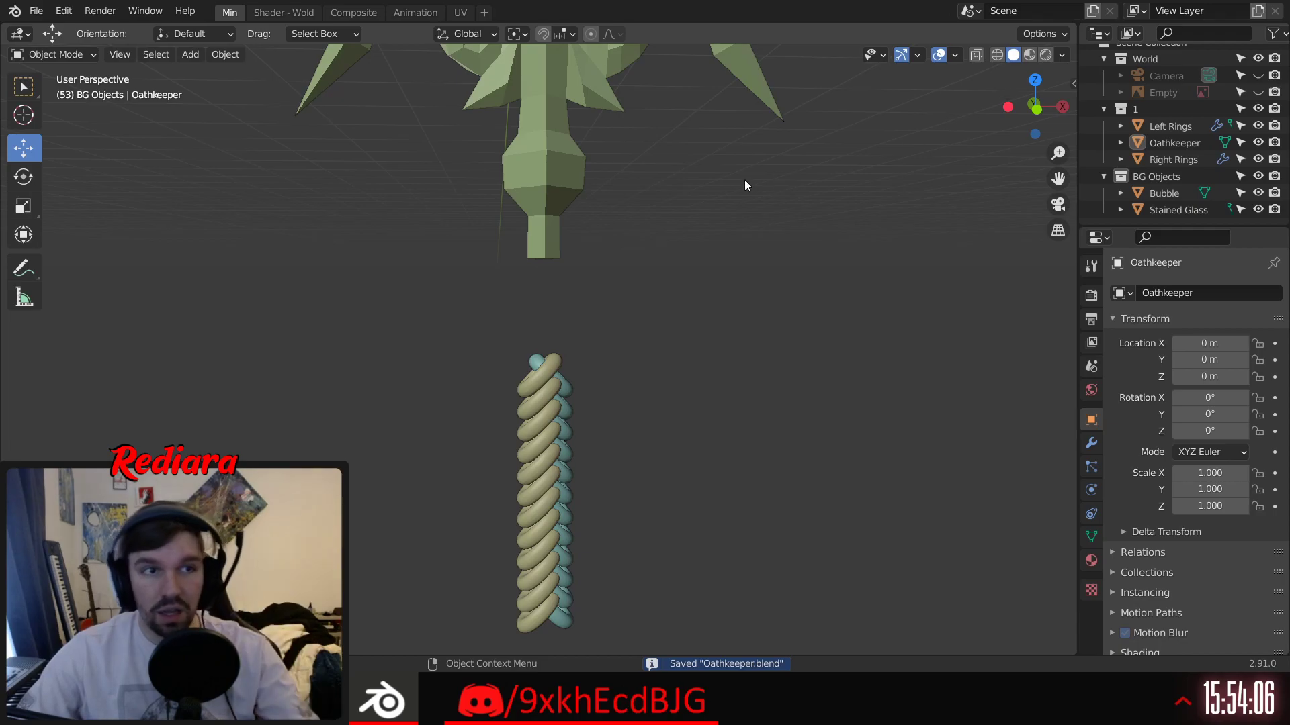